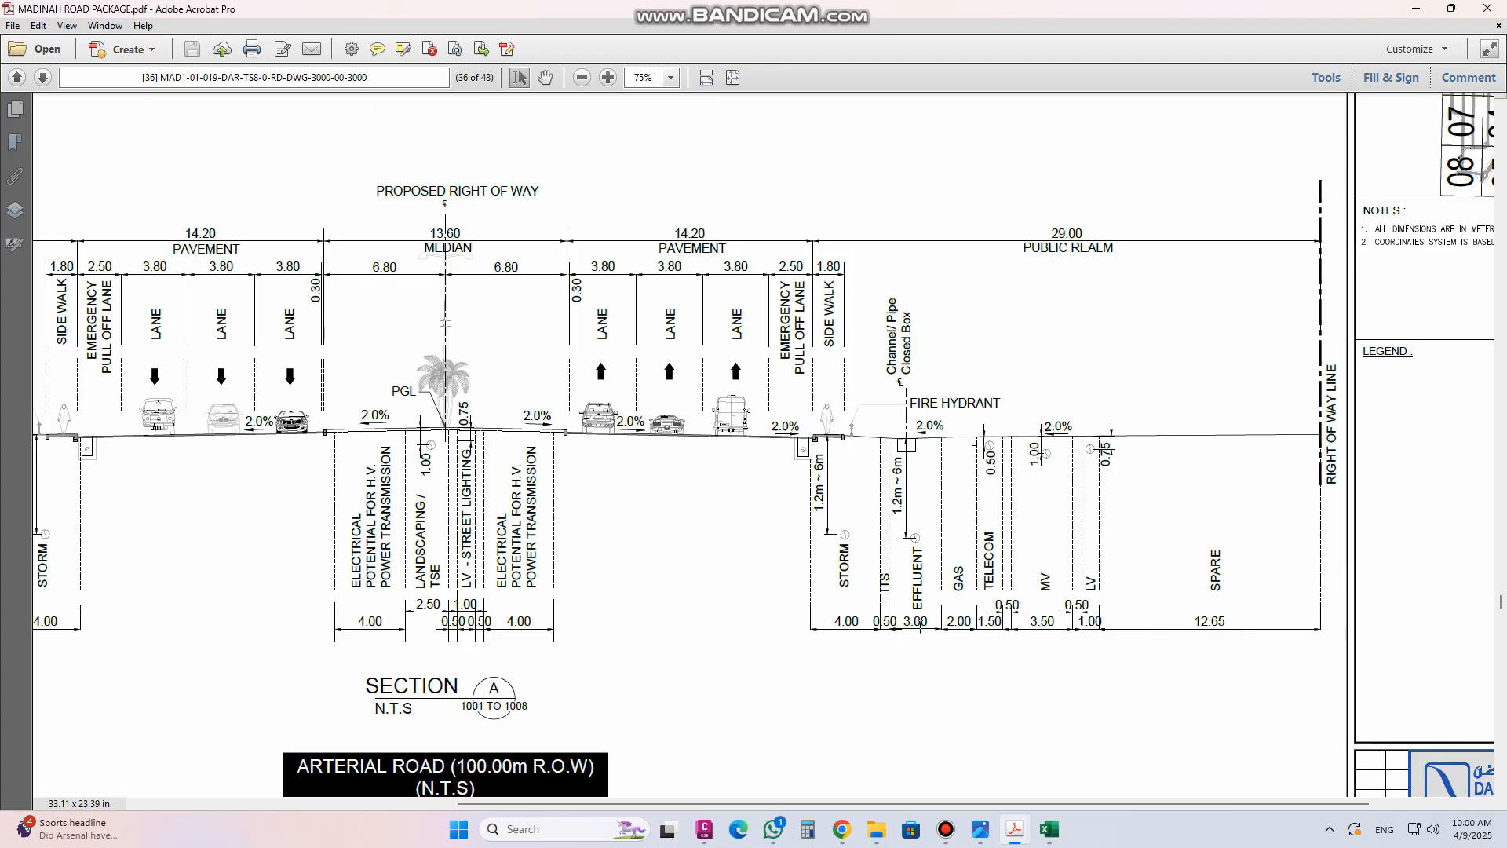
Review the arterial road cross-section sheet in the PDF, then switch to the Civil 3D drawing MAD1-01-019-DAR-TS8-2-EFF-DWG-4200
{"action": "scroll", "coordinate": [899, 562], "scroll_direction": "down", "scroll_amount": 1}
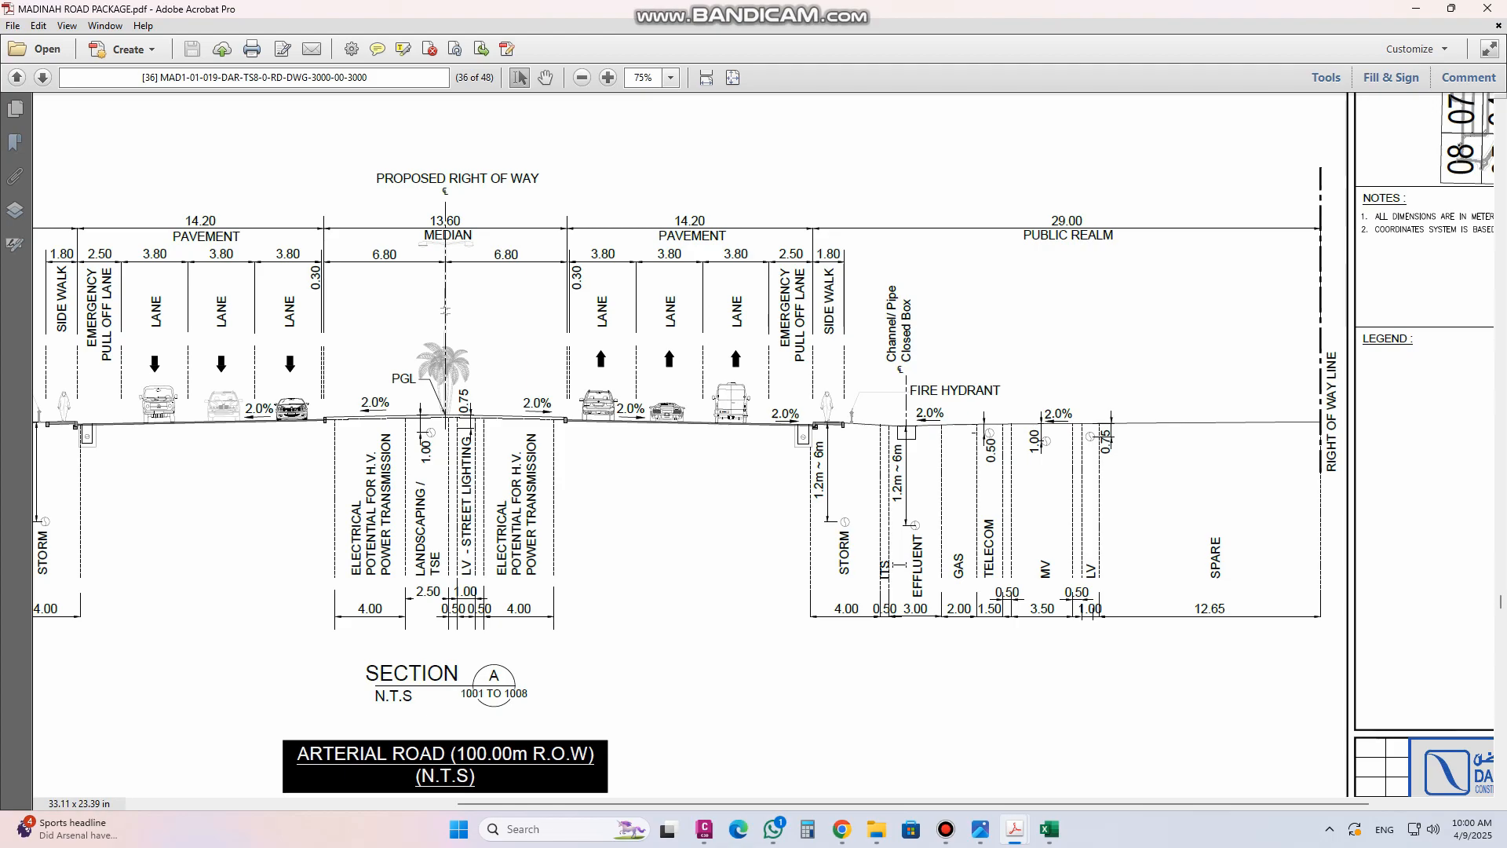
{"action": "mouse_move", "coordinate": [872, 803]}
{"action": "left_mouse_down"}
{"action": "mouse_move", "coordinate": [493, 763]}
{"action": "mouse_move", "coordinate": [518, 721]}
{"action": "left_mouse_up"}
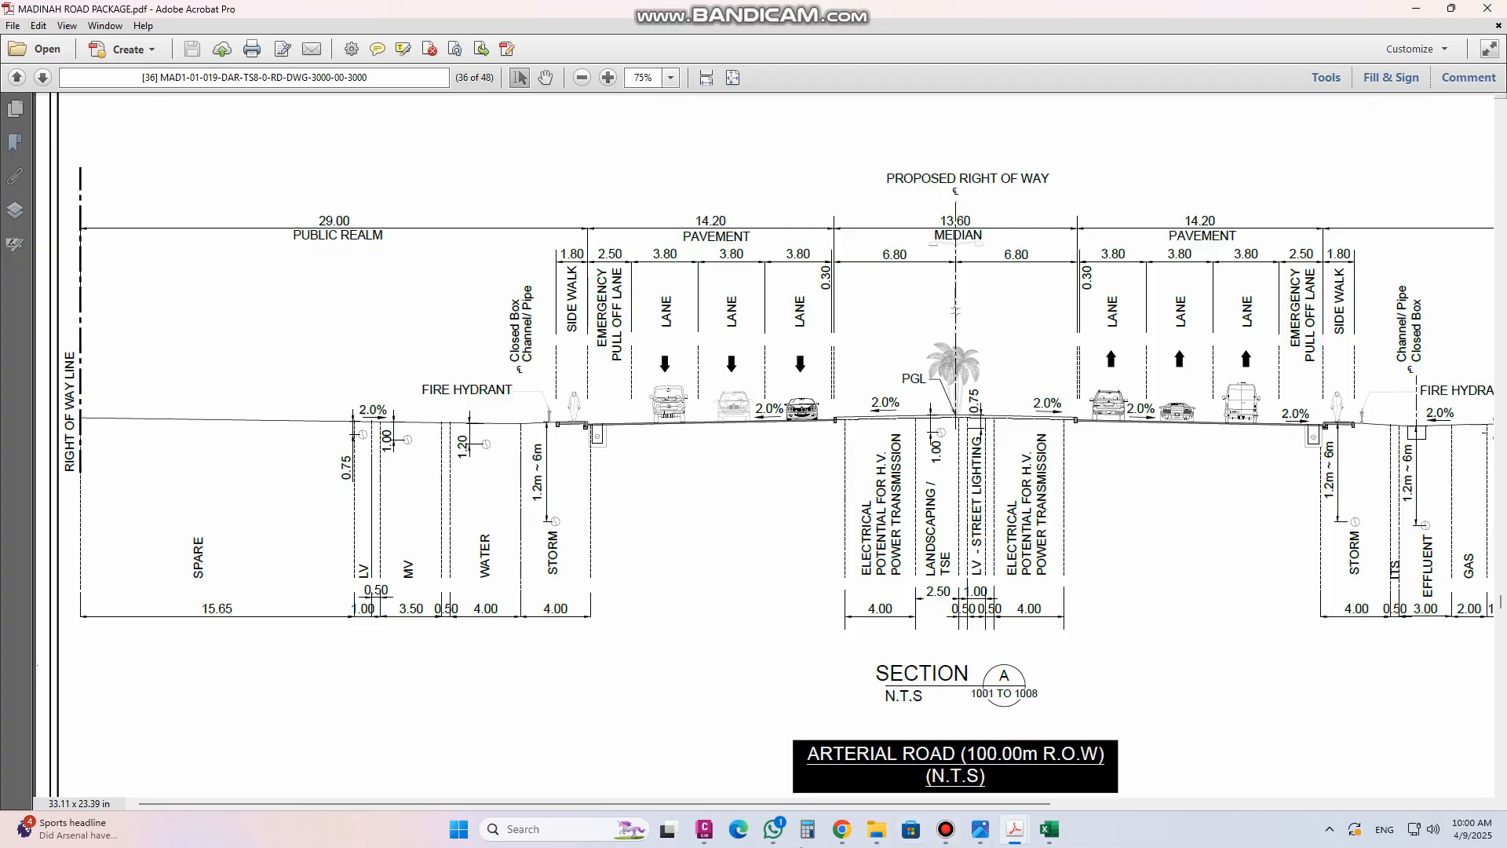
{"action": "left_click", "coordinate": [716, 825]}
{"action": "left_click", "coordinate": [384, 135]}
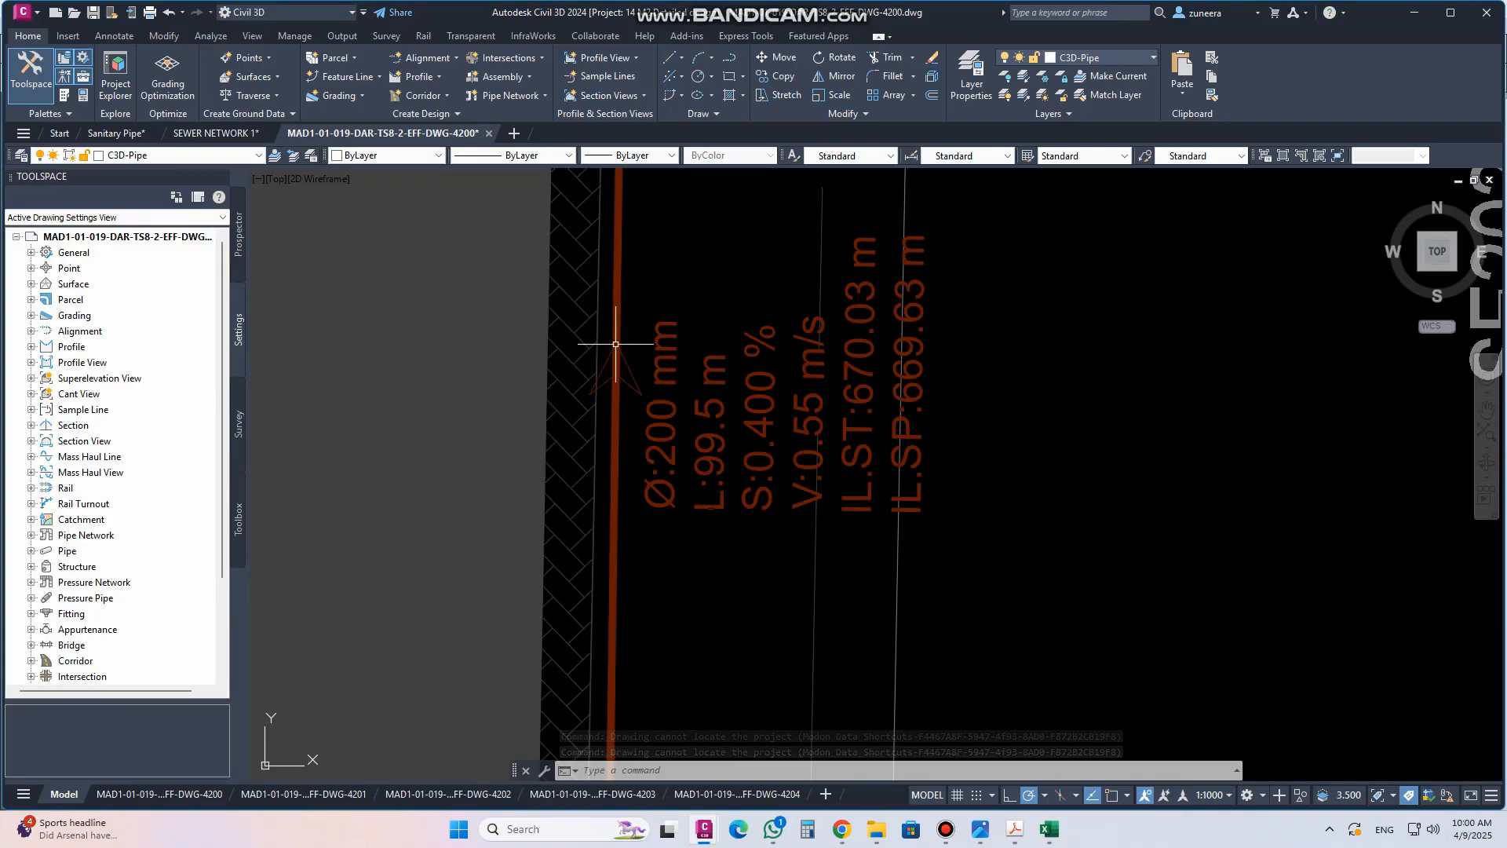
Examine the existing effluent pipe layout along Line 1, Line 1-16 and Line 1-7 in plan
{"action": "scroll", "coordinate": [772, 468], "scroll_direction": "down", "scroll_amount": 5}
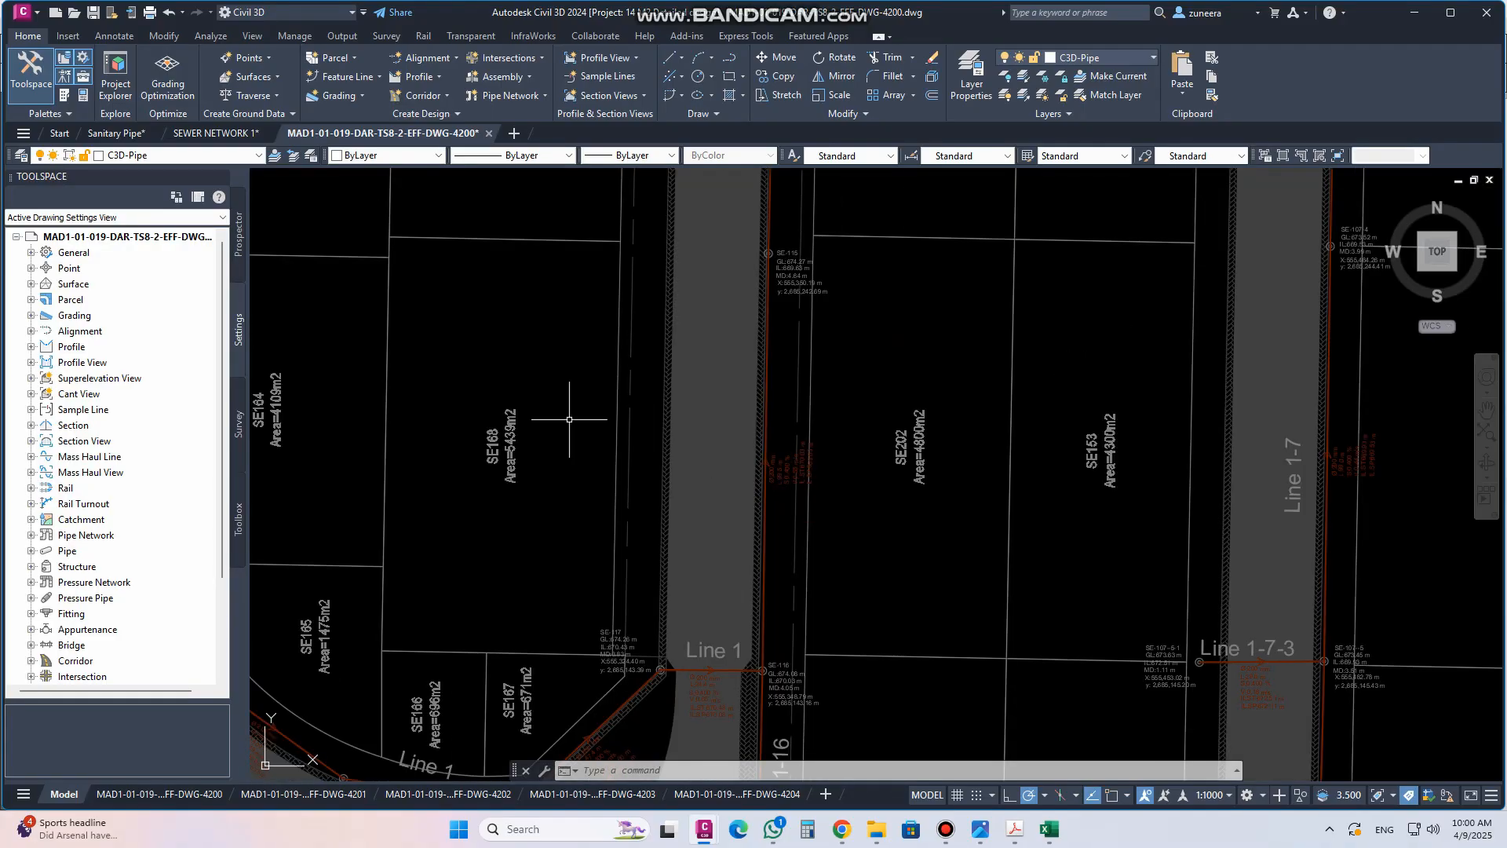
{"action": "scroll", "coordinate": [561, 431], "scroll_direction": "down", "scroll_amount": 5}
{"action": "scroll", "coordinate": [585, 475], "scroll_direction": "up", "scroll_amount": 7}
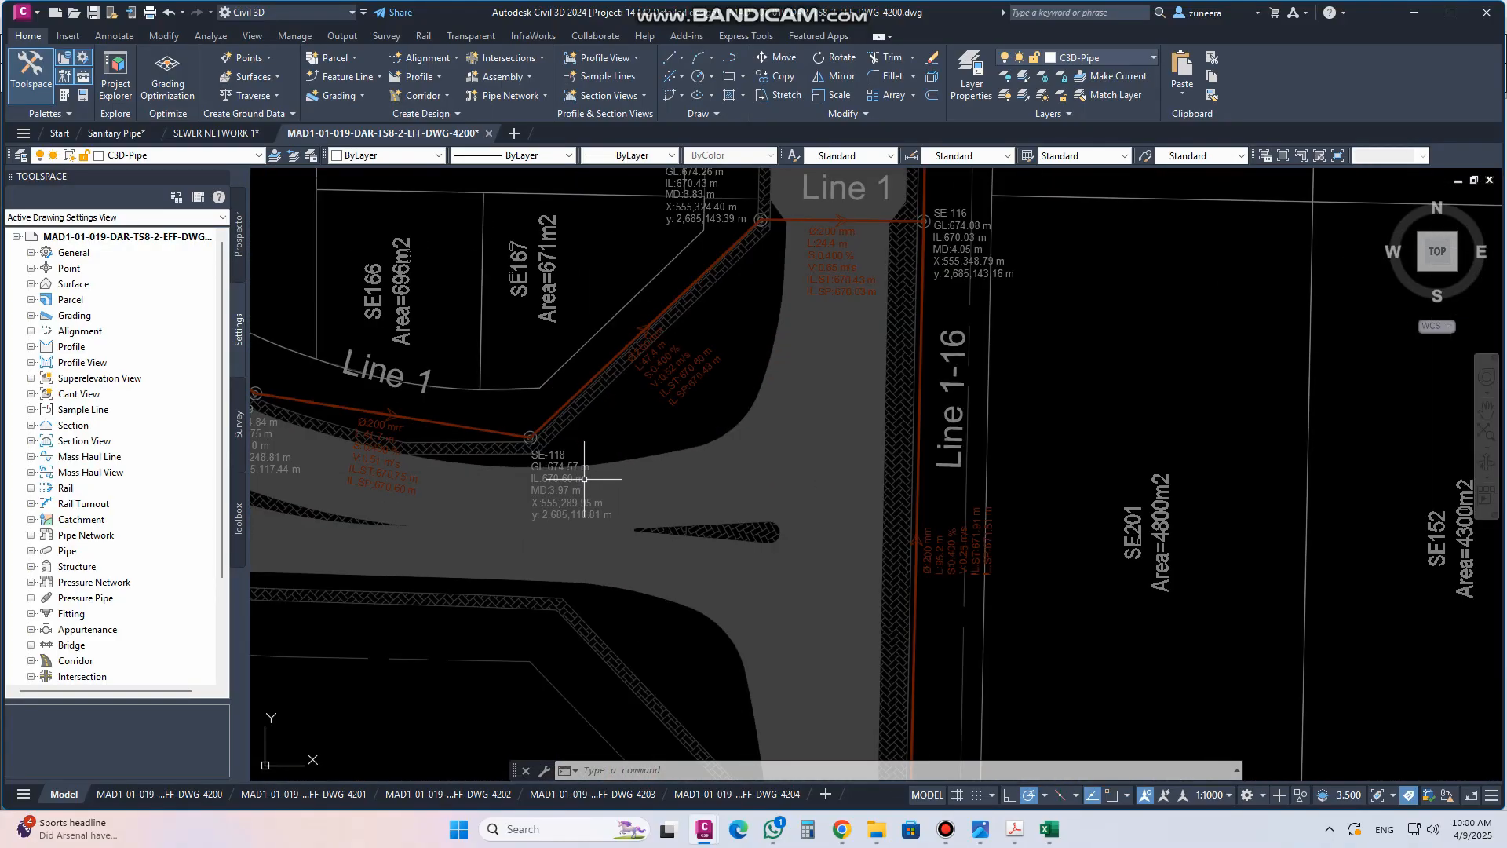
{"action": "scroll", "coordinate": [596, 534], "scroll_direction": "down", "scroll_amount": 5}
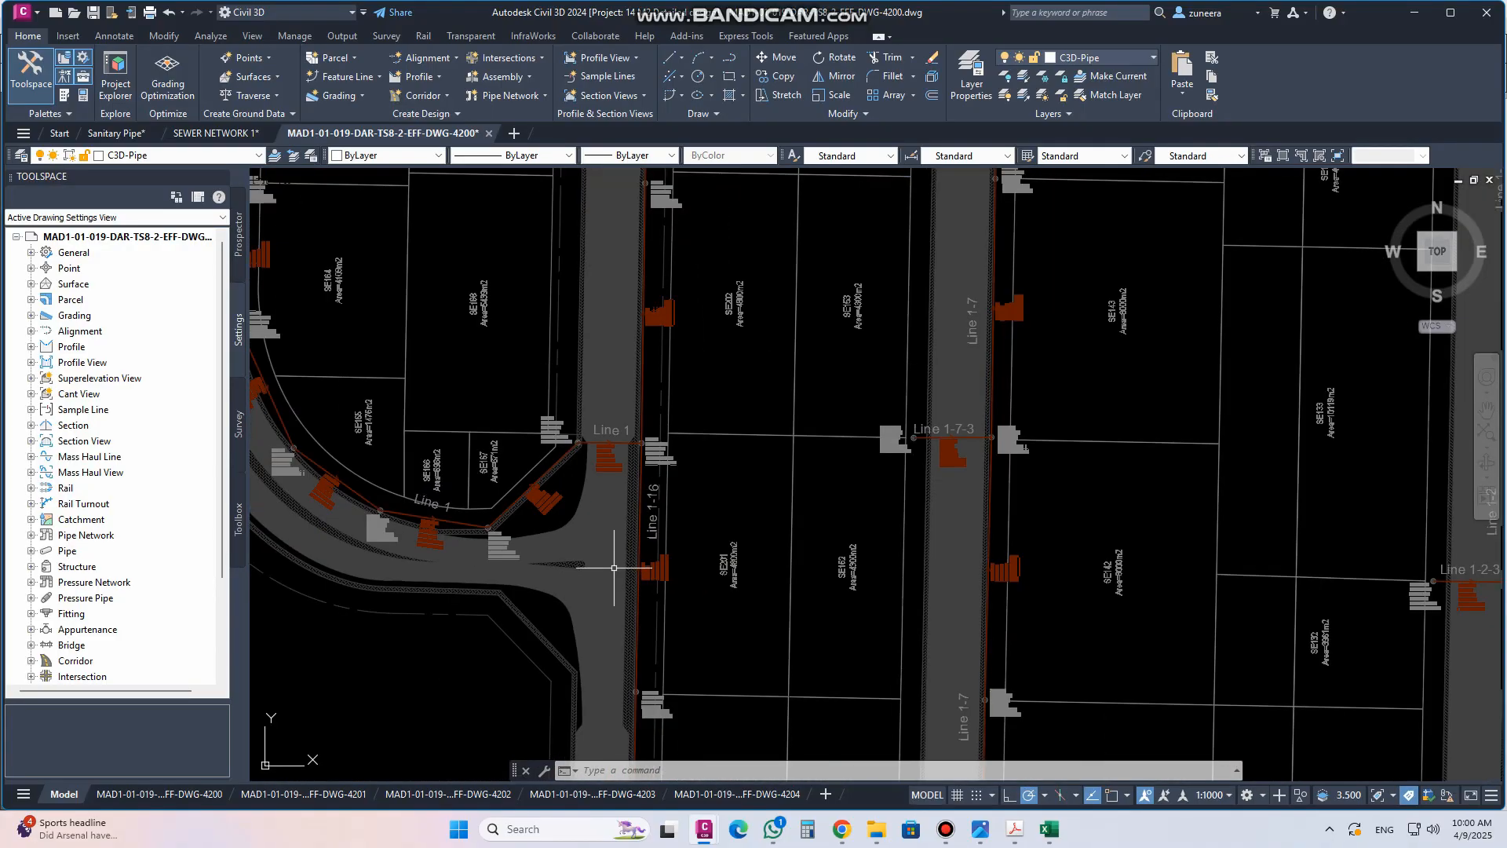
{"action": "scroll", "coordinate": [613, 565], "scroll_direction": "down", "scroll_amount": 2}
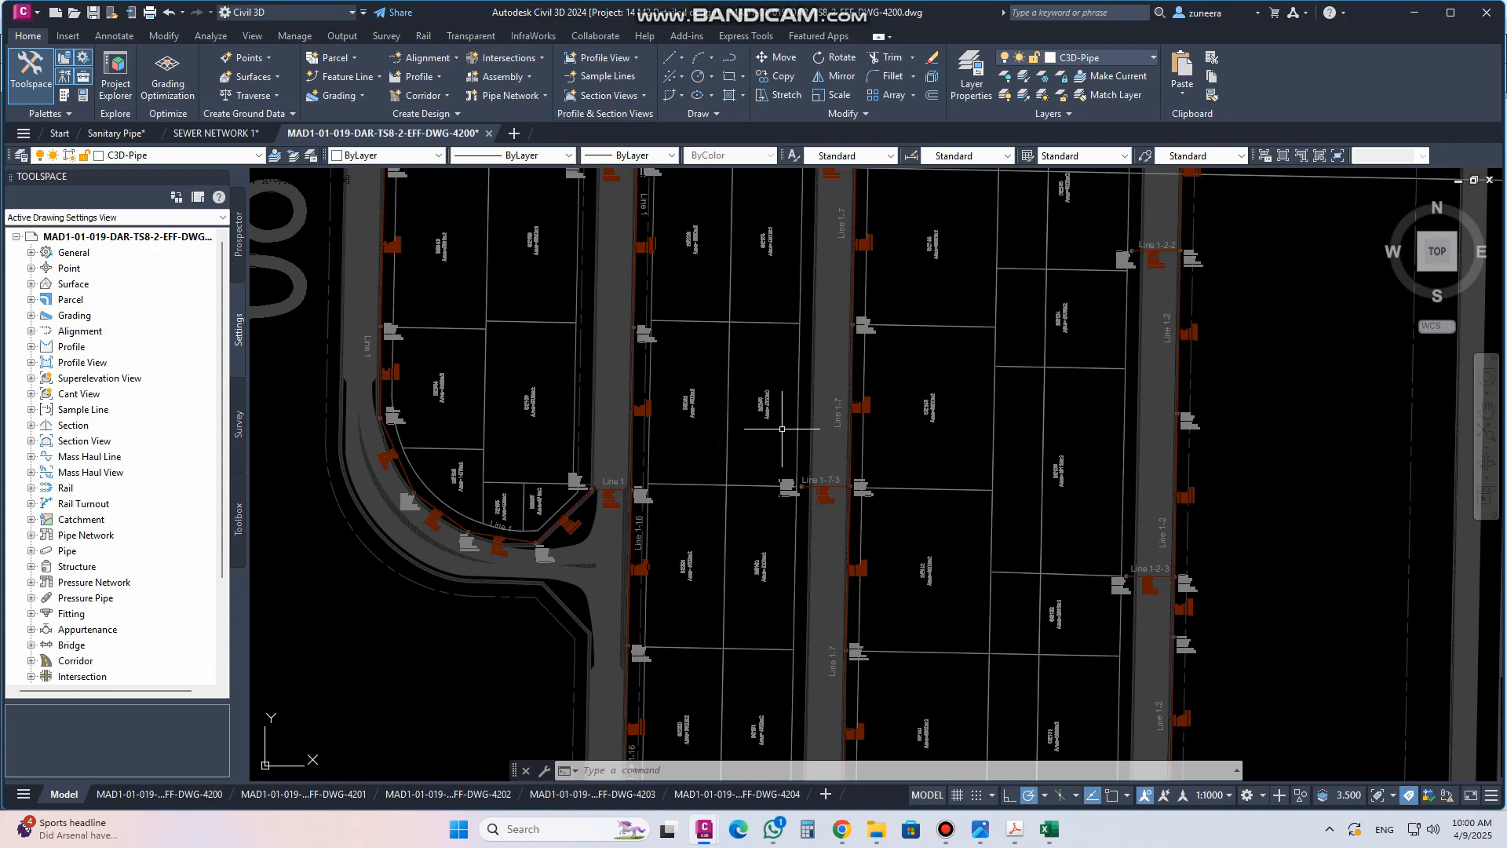
{"action": "scroll", "coordinate": [782, 429], "scroll_direction": "up", "scroll_amount": 6}
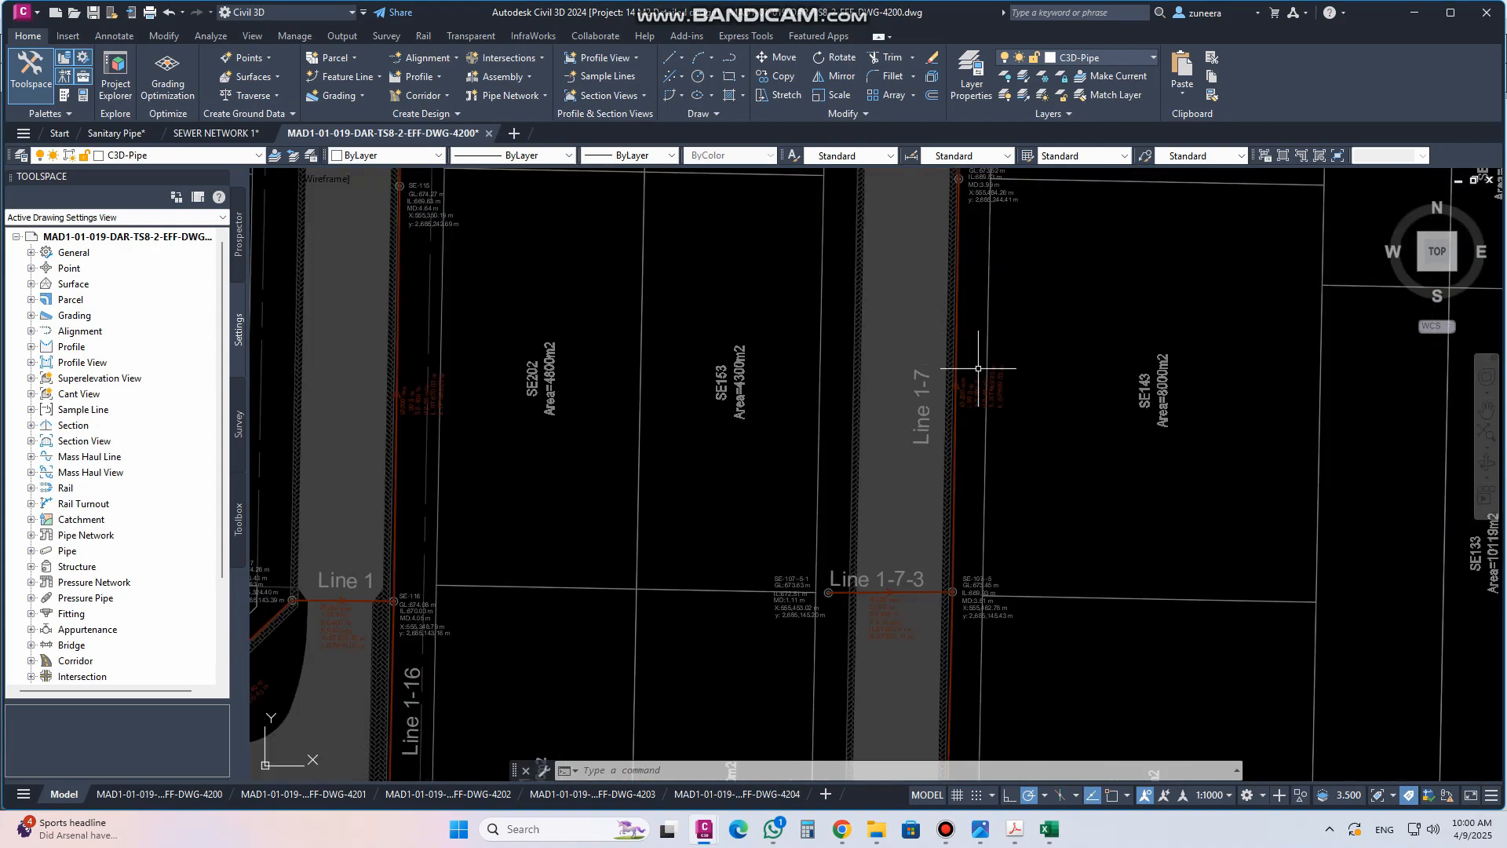
{"action": "scroll", "coordinate": [969, 445], "scroll_direction": "up", "scroll_amount": 3}
{"action": "scroll", "coordinate": [651, 483], "scroll_direction": "down", "scroll_amount": 2}
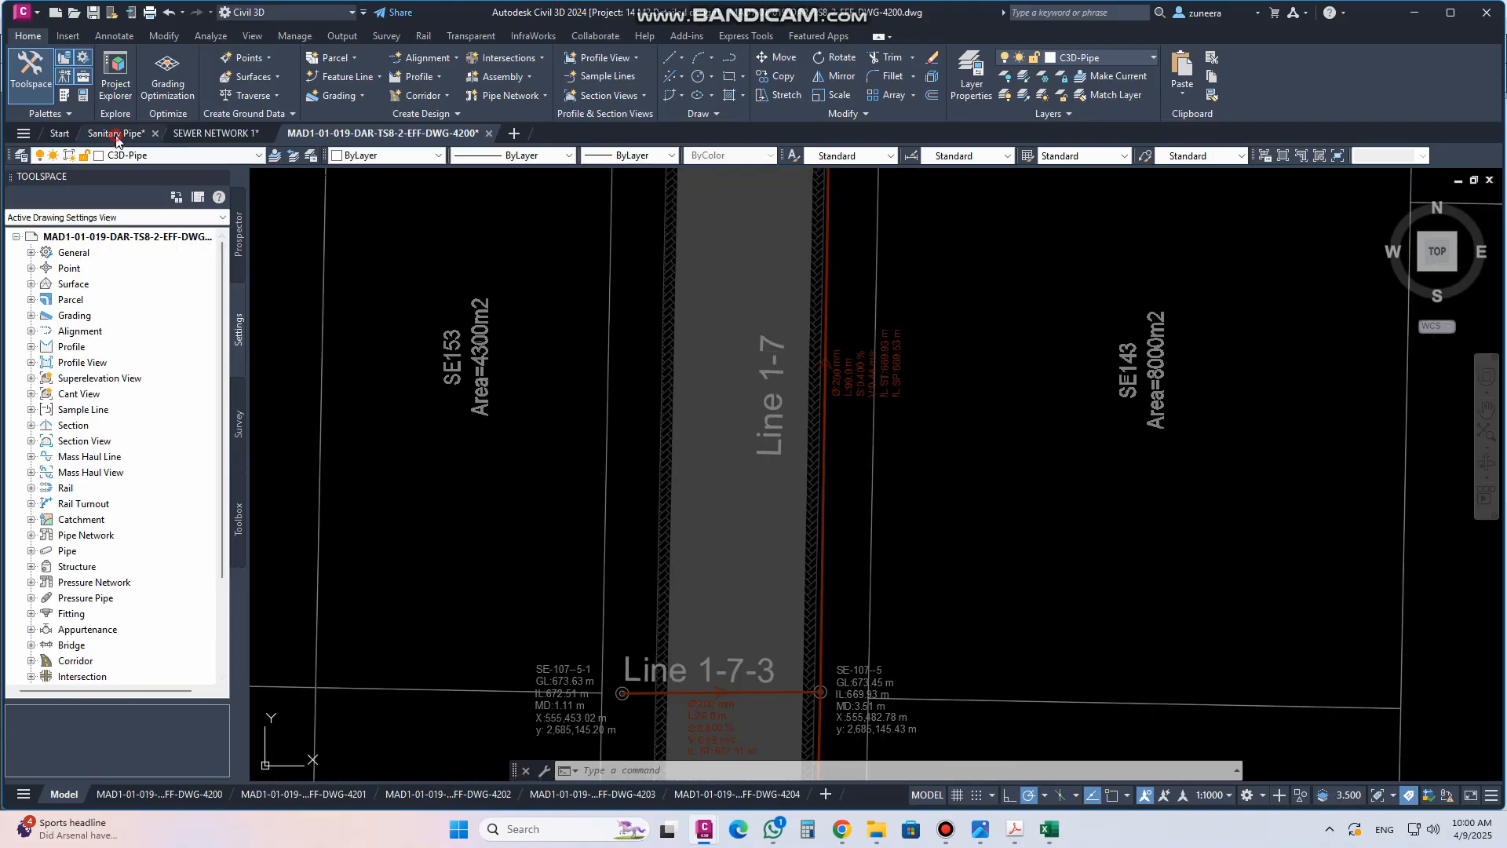
Switch to the Sanitary Pipe drawing and inspect the Main Road profile and the corridor plan around 0+000
{"action": "left_click", "coordinate": [121, 134]}
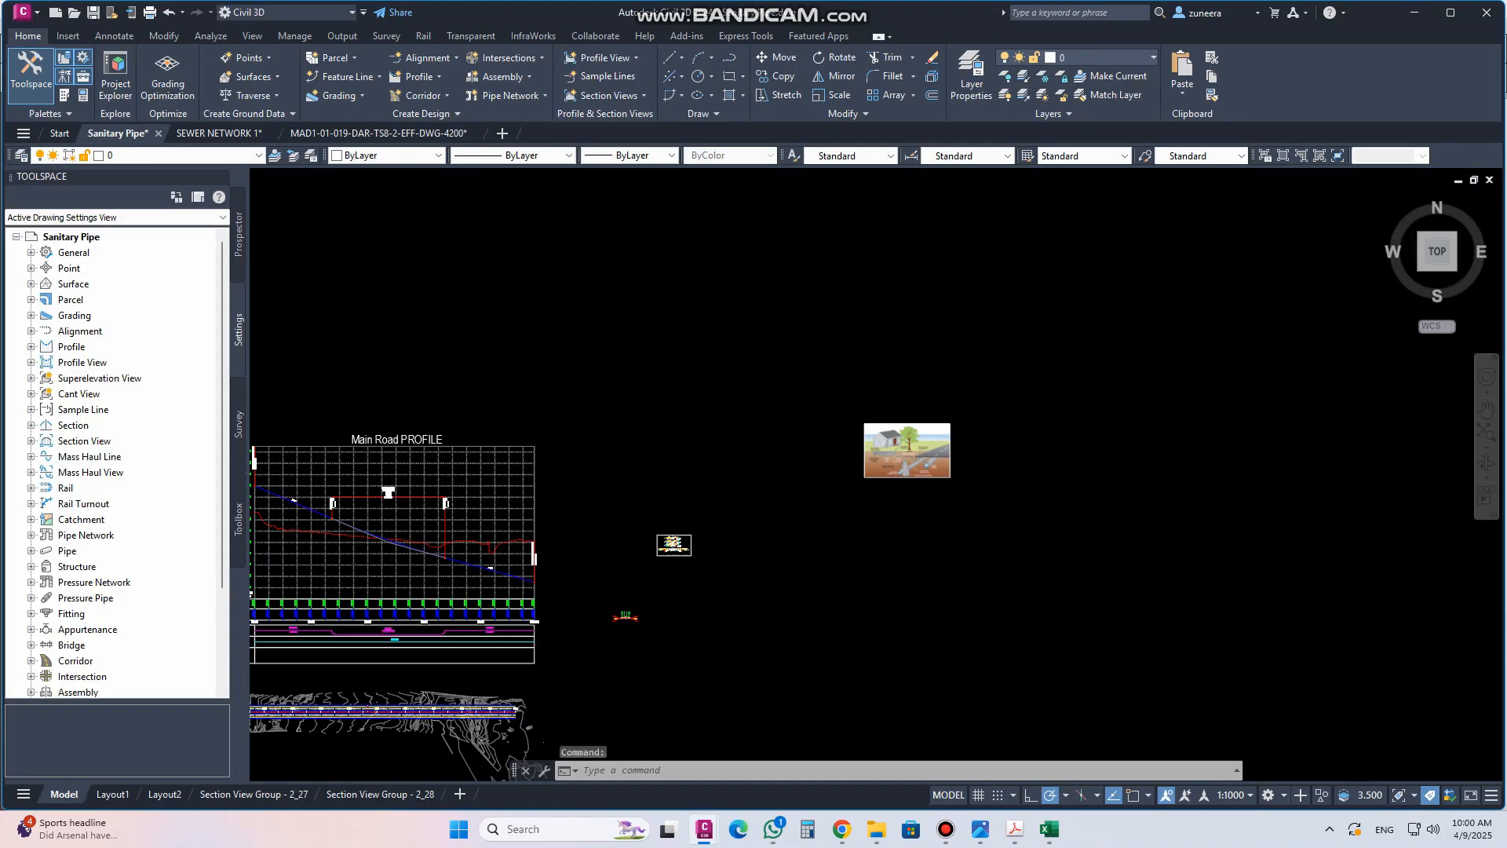
{"action": "scroll", "coordinate": [727, 573], "scroll_direction": "up", "scroll_amount": 10}
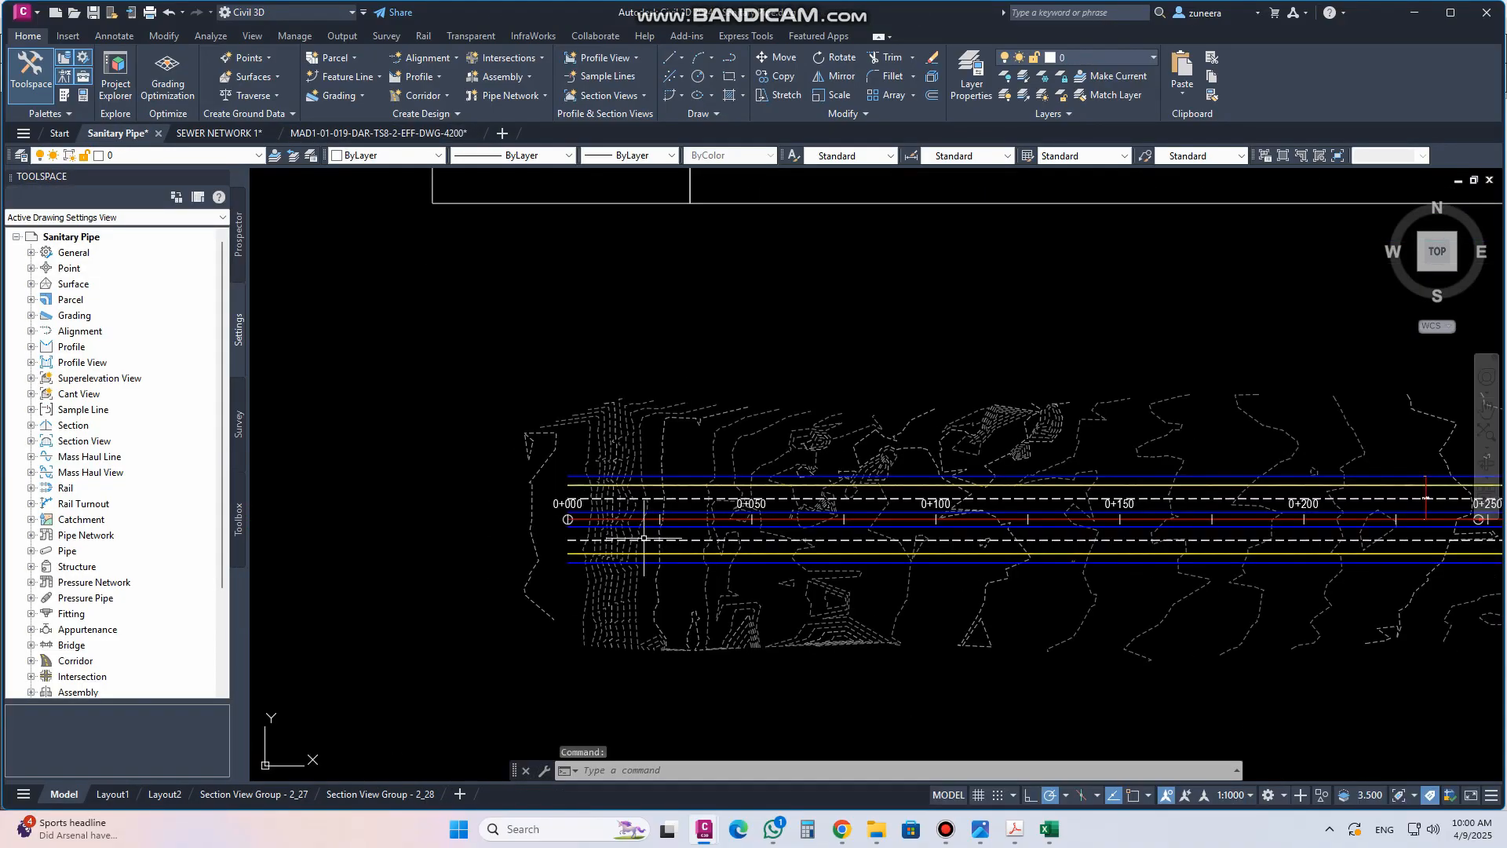
{"action": "scroll", "coordinate": [643, 540], "scroll_direction": "down", "scroll_amount": 5}
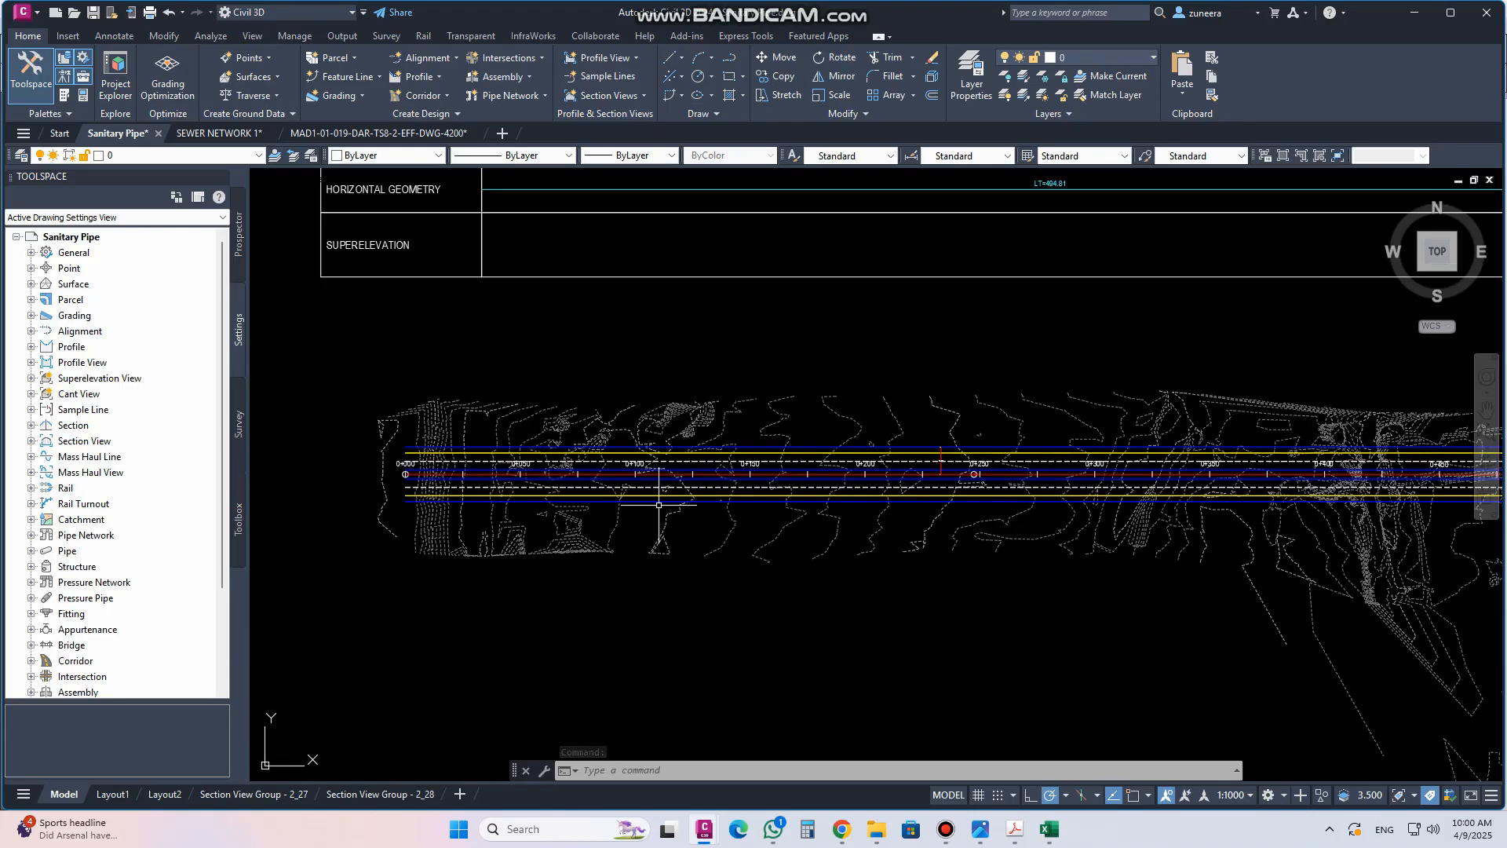
{"action": "middle_click_drag", "start_coordinate": [659, 507], "coordinate": [650, 517]}
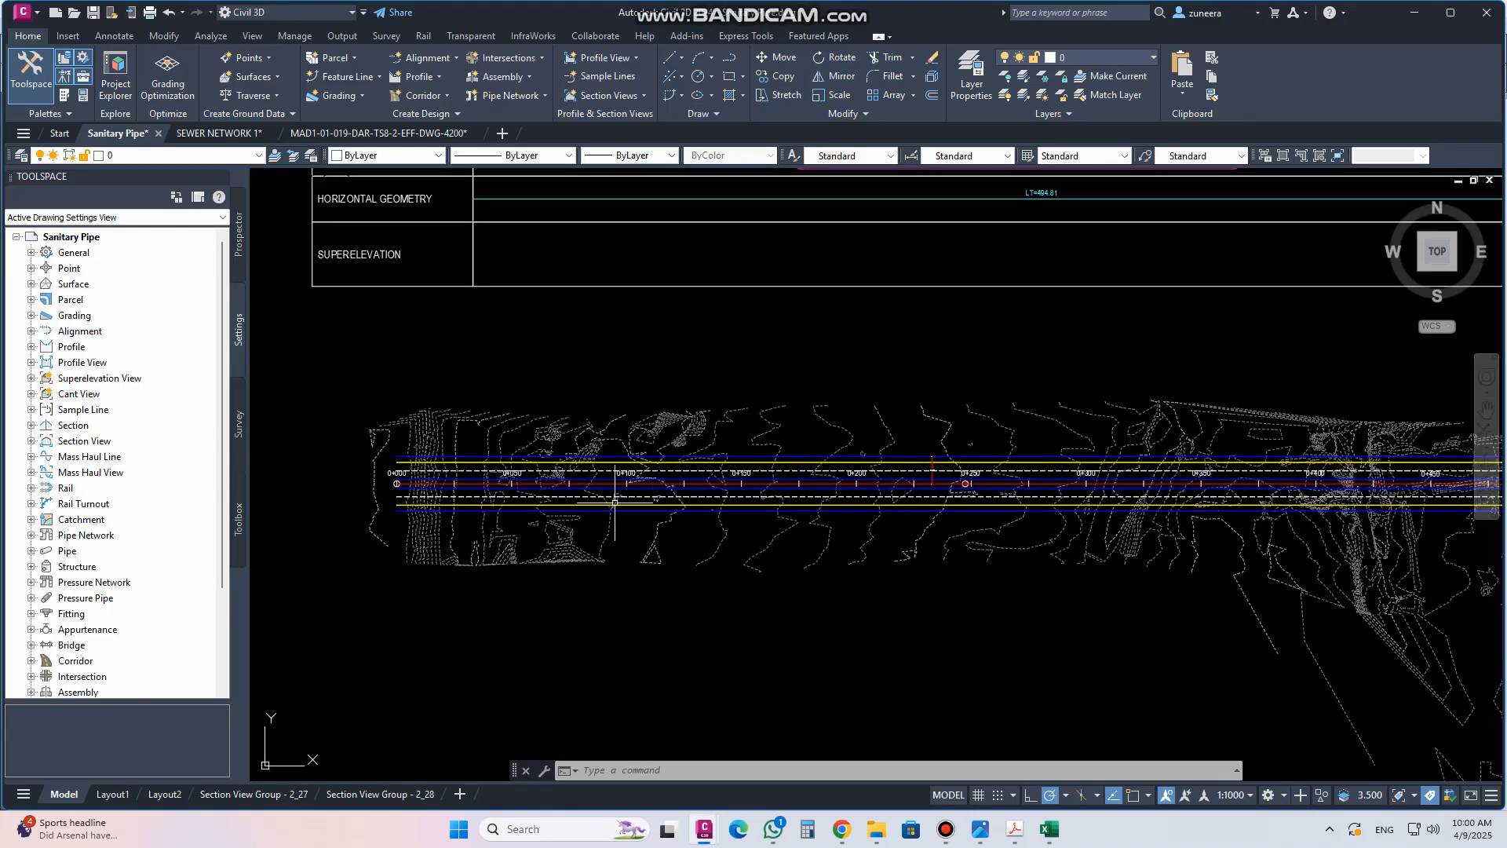
{"action": "scroll", "coordinate": [651, 529], "scroll_direction": "down", "scroll_amount": 4}
{"action": "middle_click_drag", "start_coordinate": [772, 281], "coordinate": [769, 357]}
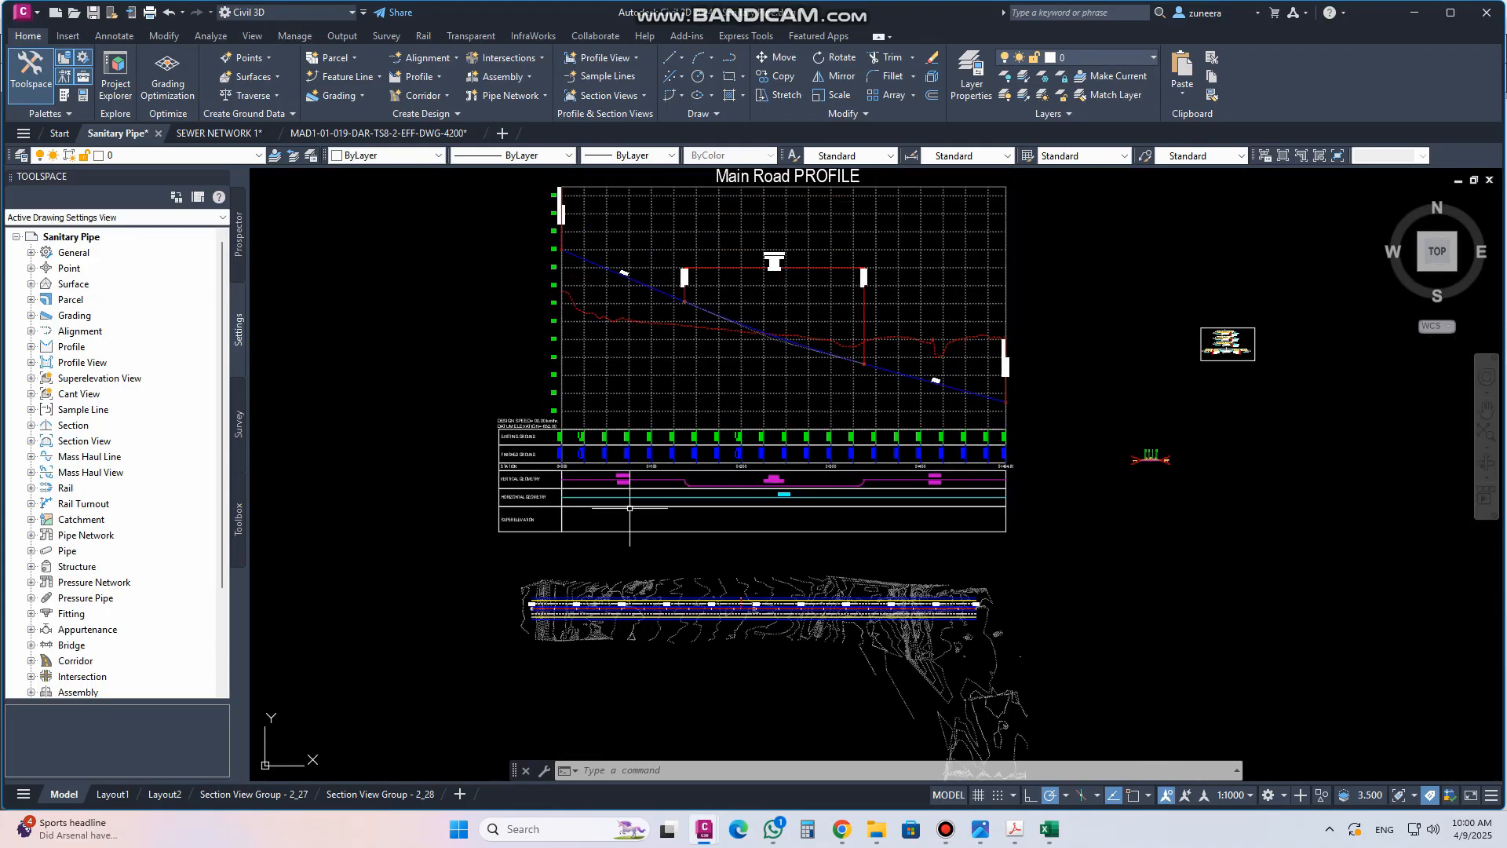
{"action": "scroll", "coordinate": [563, 626], "scroll_direction": "up", "scroll_amount": 4}
{"action": "scroll", "coordinate": [563, 626], "scroll_direction": "up", "scroll_amount": 4}
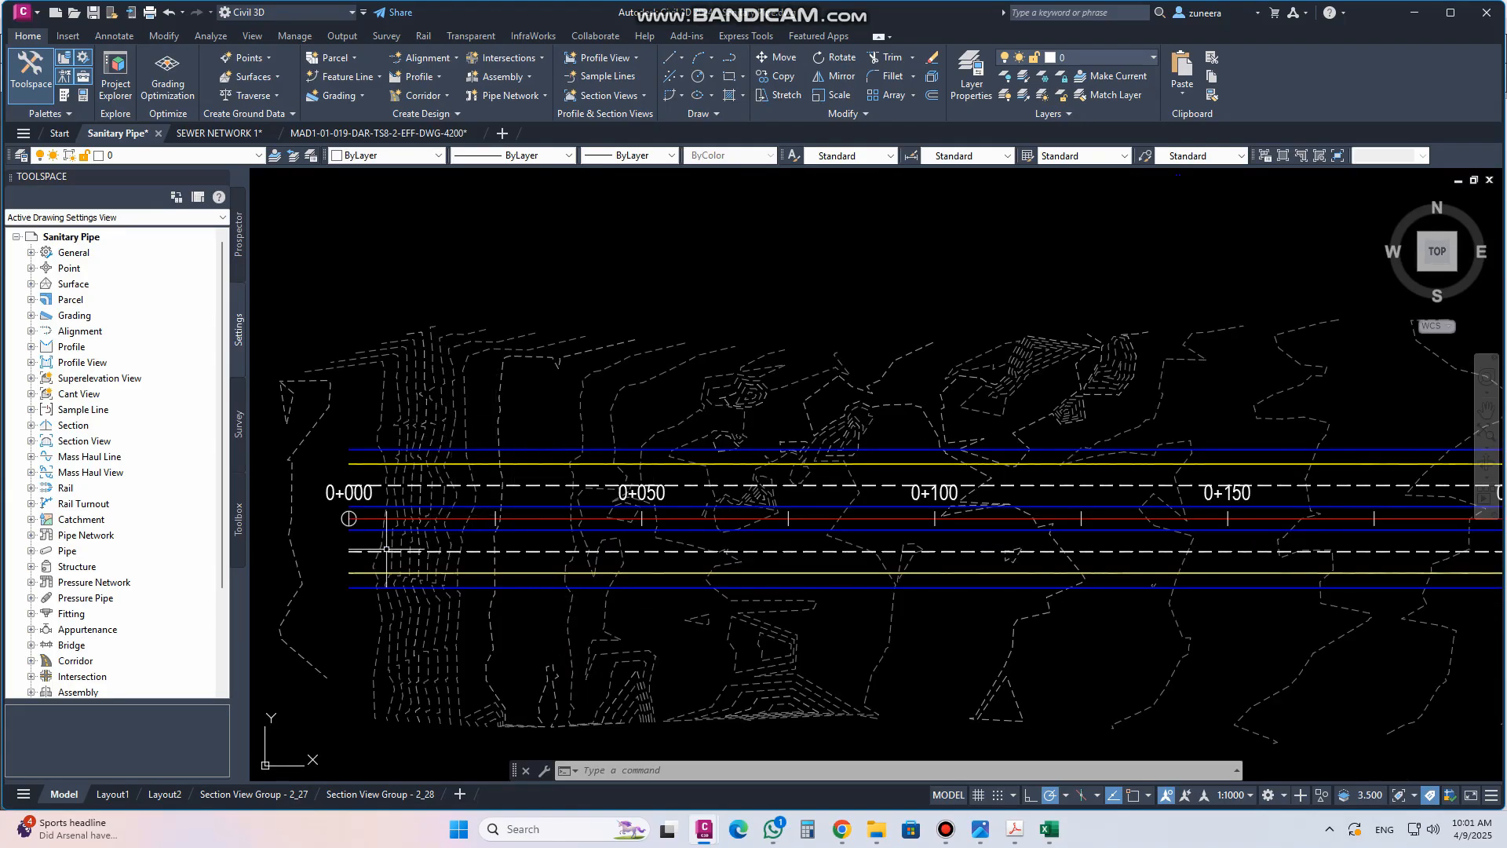
{"action": "middle_click_drag", "start_coordinate": [515, 508], "coordinate": [739, 494]}
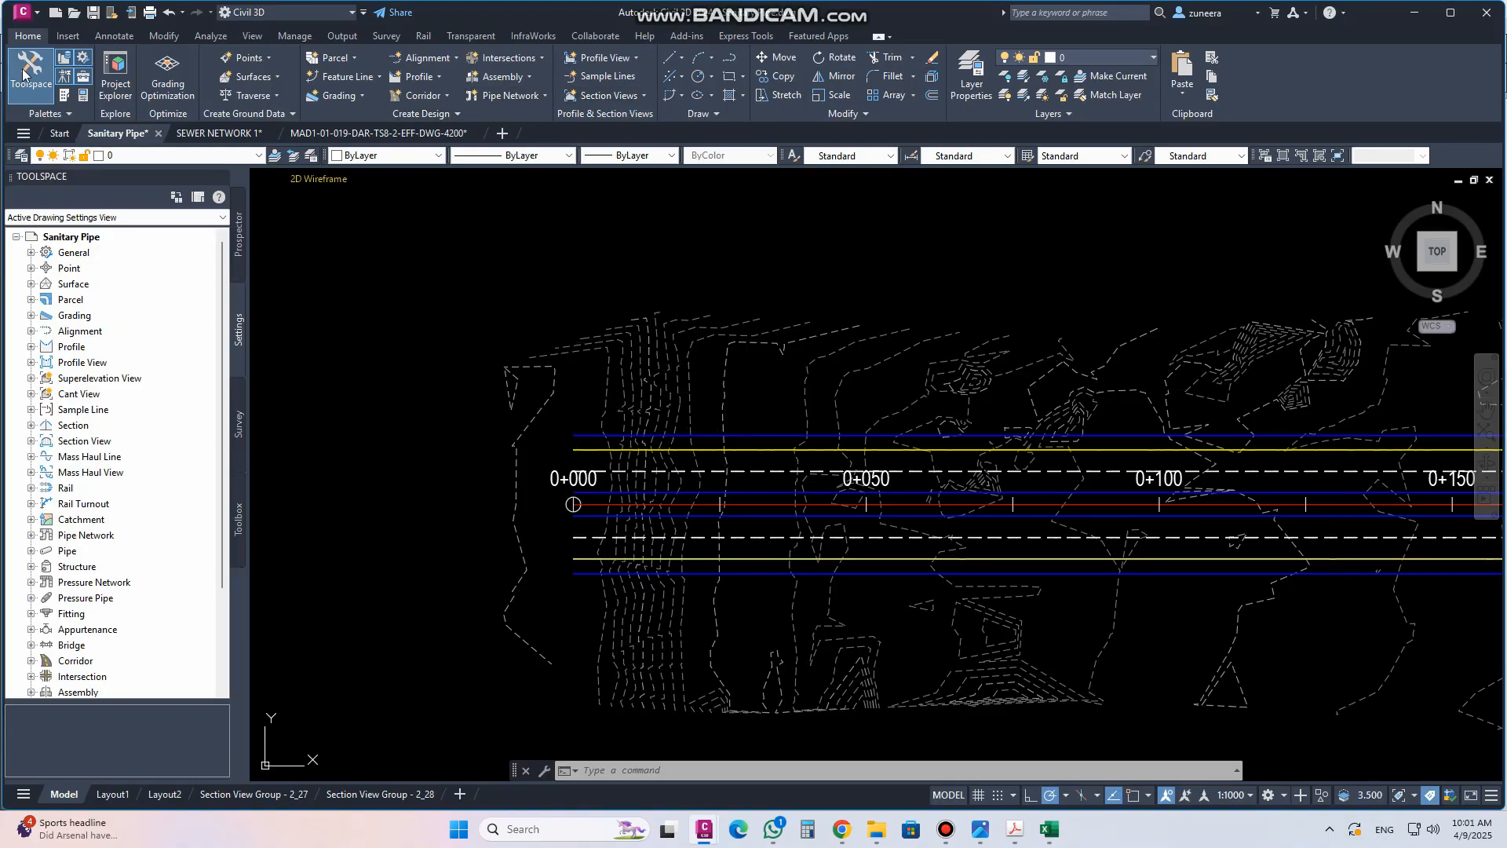
Start creating a pipe network named line.01 with description road-.01 using the Sanitary Sewer parts list
{"action": "left_click", "coordinate": [538, 98]}
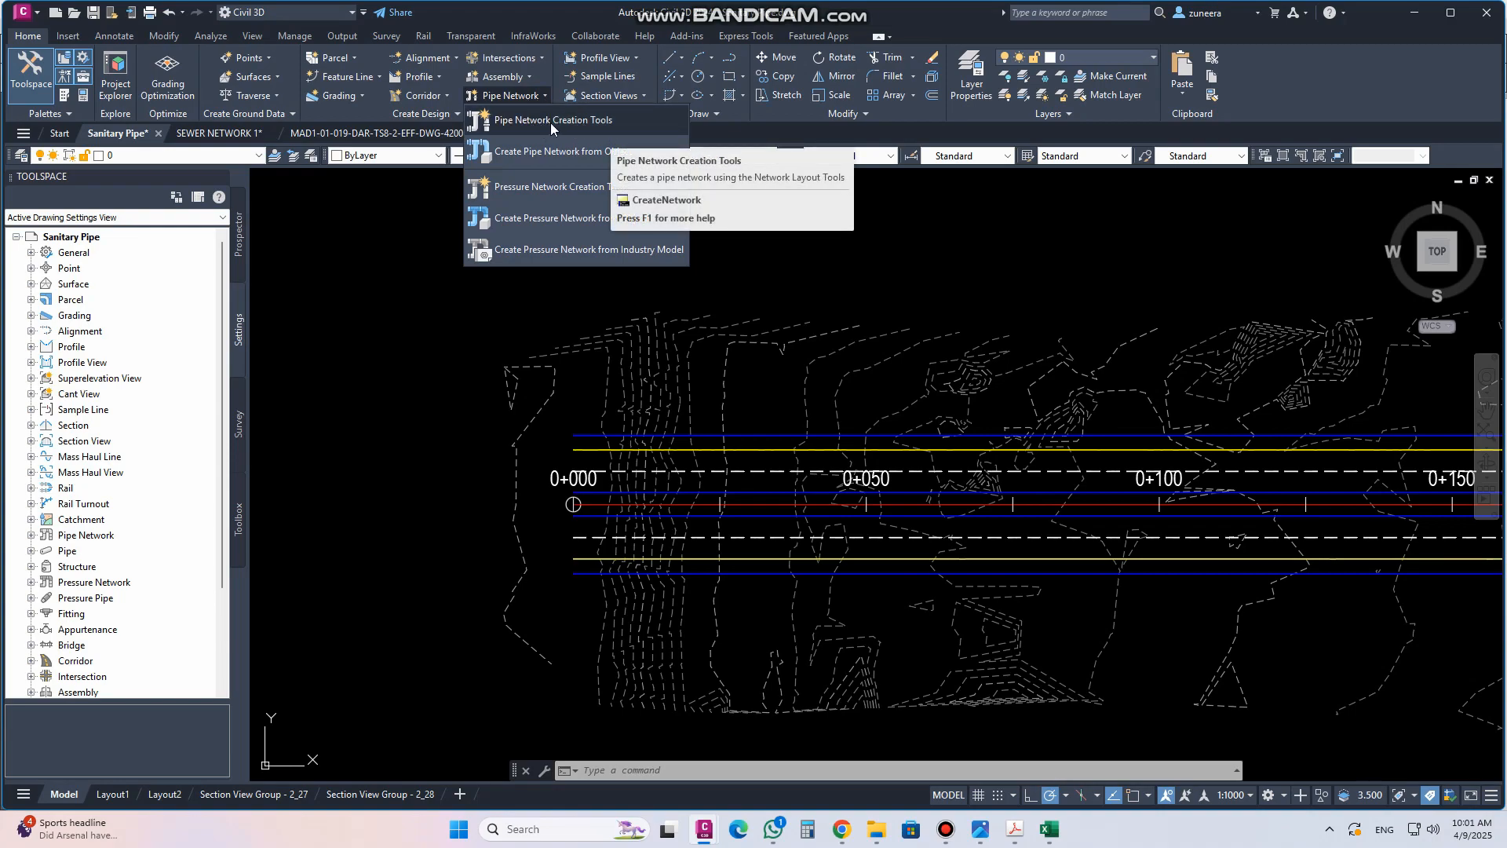
{"action": "left_click", "coordinate": [550, 122]}
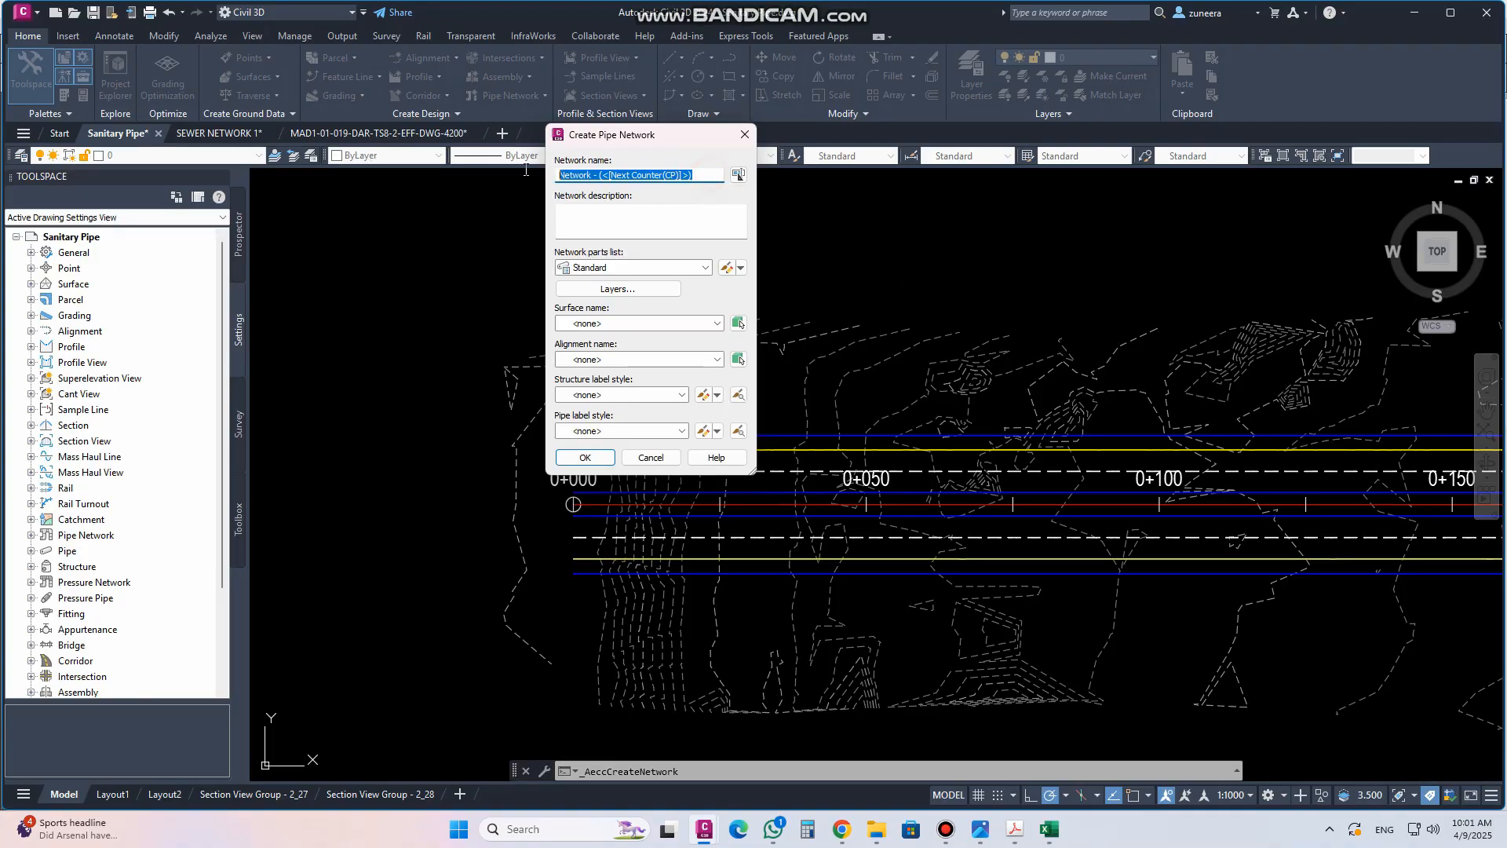
{"action": "type", "text": "line.01"}
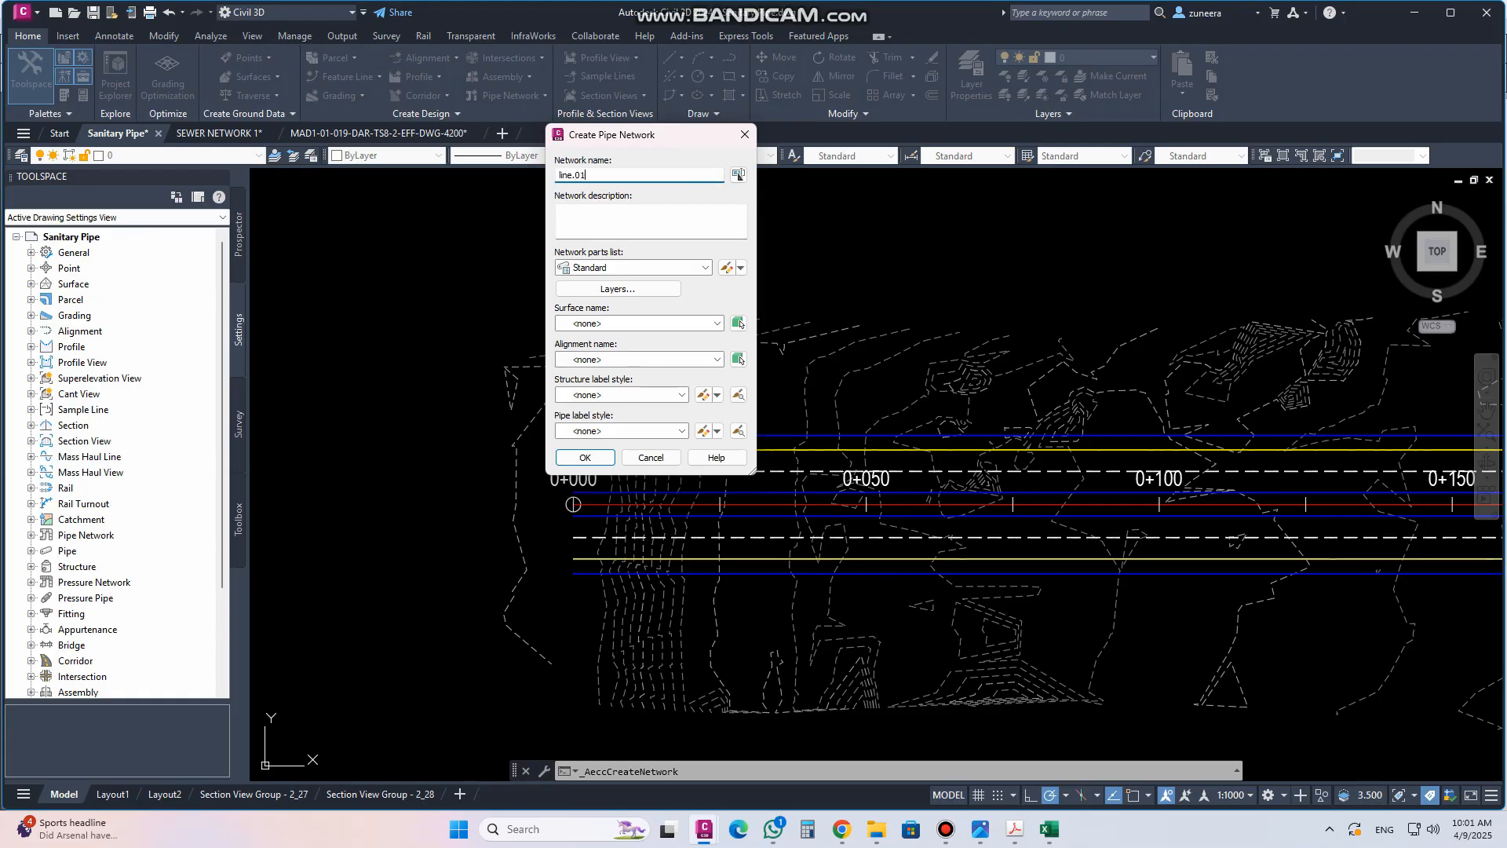
{"action": "left_click", "coordinate": [595, 218]}
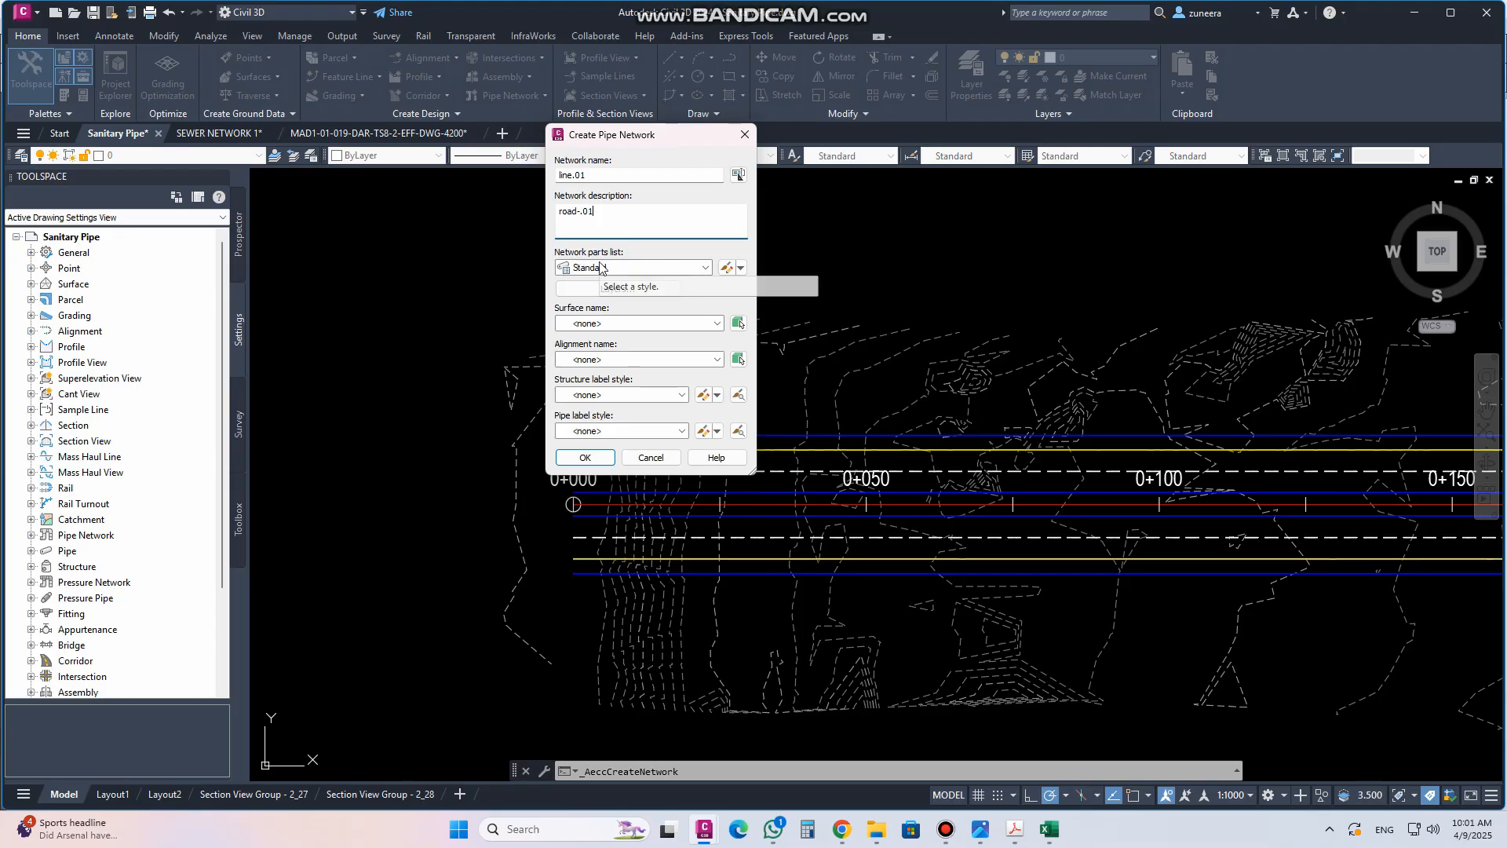
{"action": "left_click", "coordinate": [704, 268]}
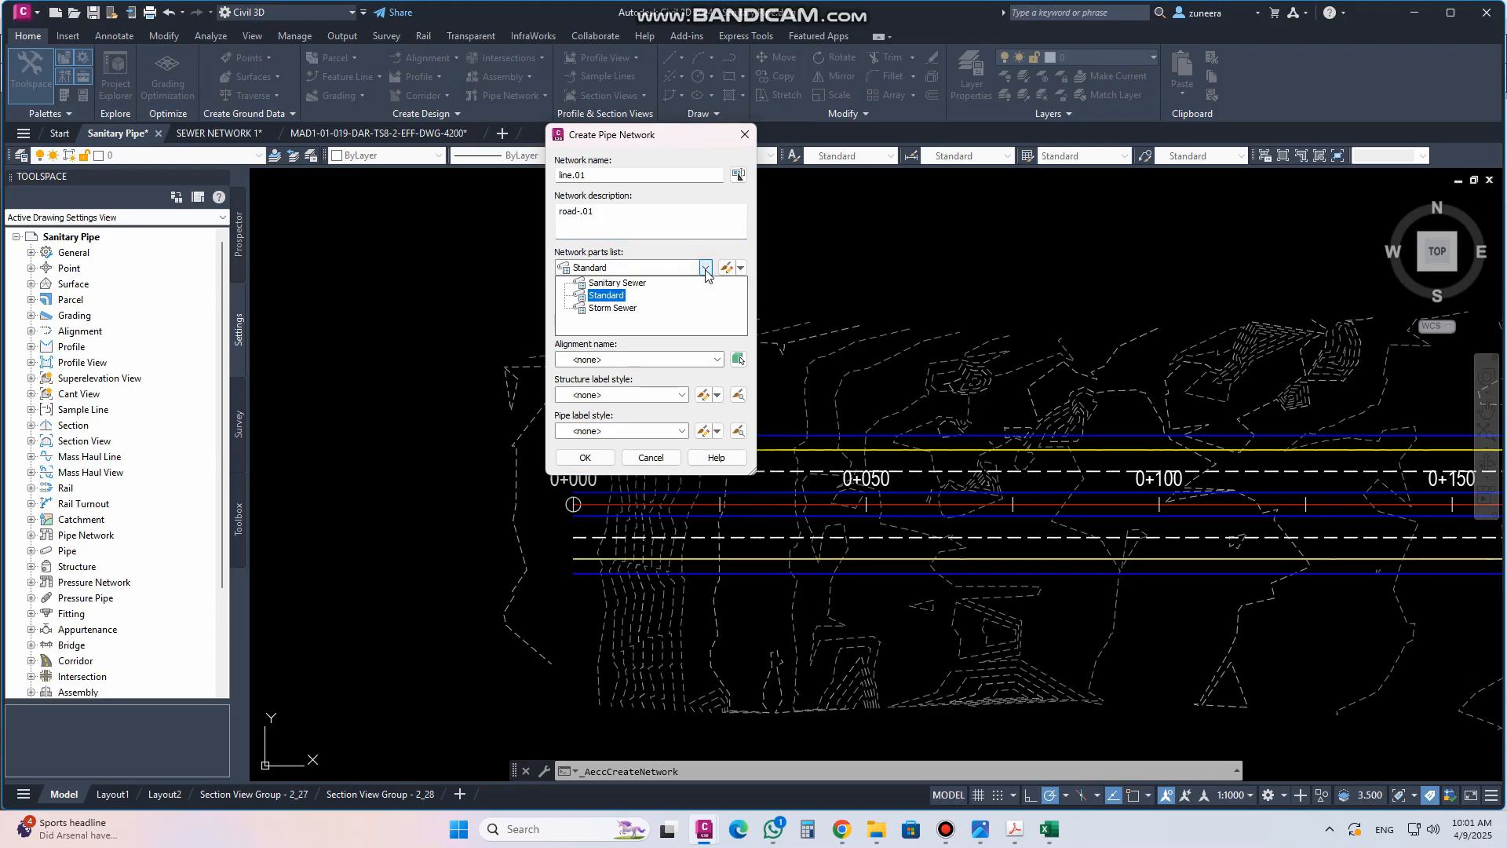
{"action": "left_click", "coordinate": [613, 283]}
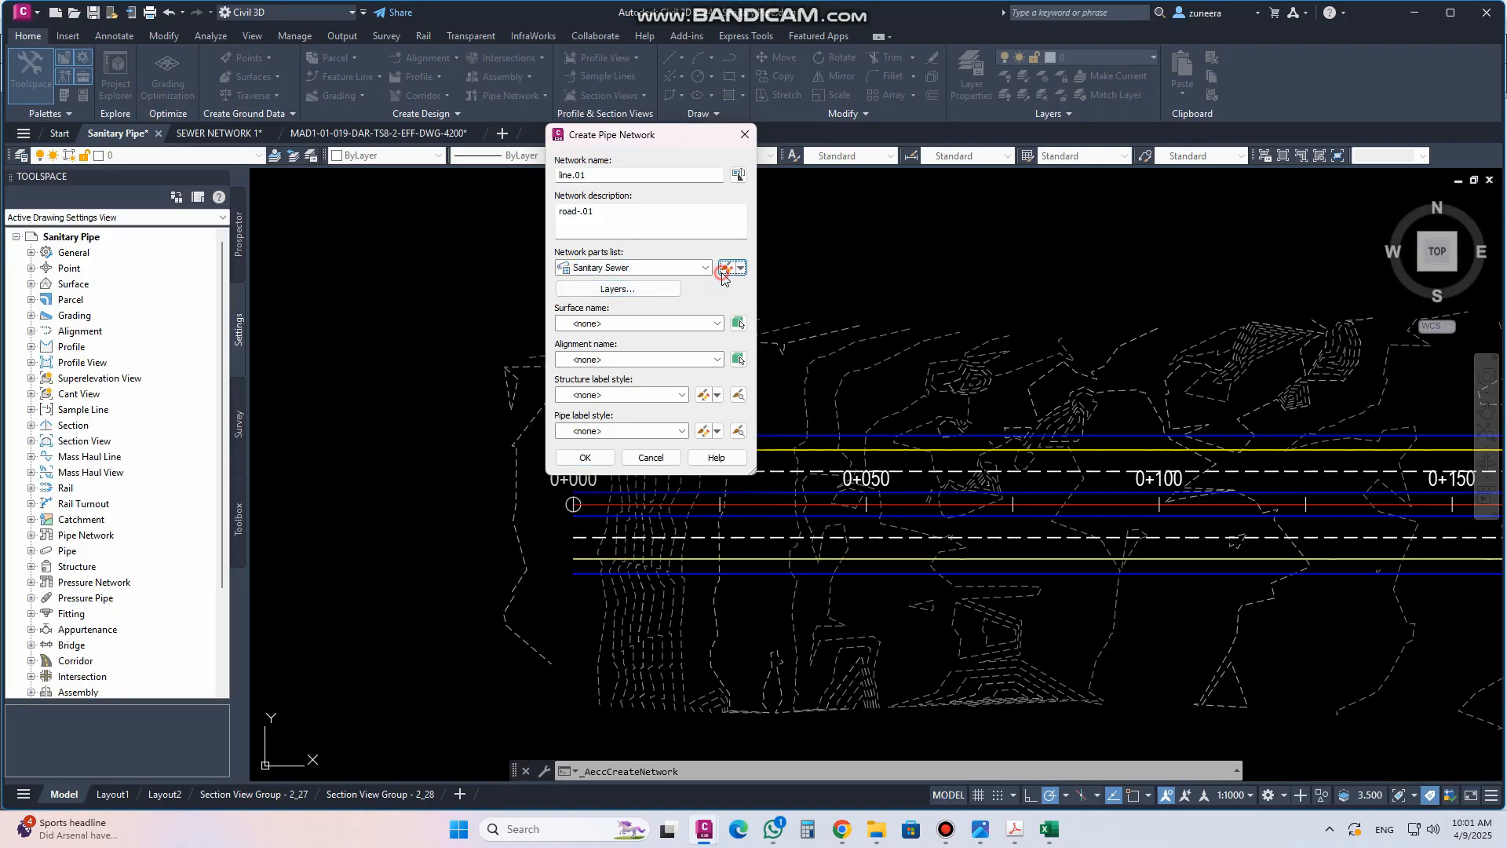
Open the Sanitary Sewer parts list editor and browse the PVC Pipe SI pipe sizes
{"action": "left_click", "coordinate": [726, 267]}
{"action": "left_click", "coordinate": [520, 297]}
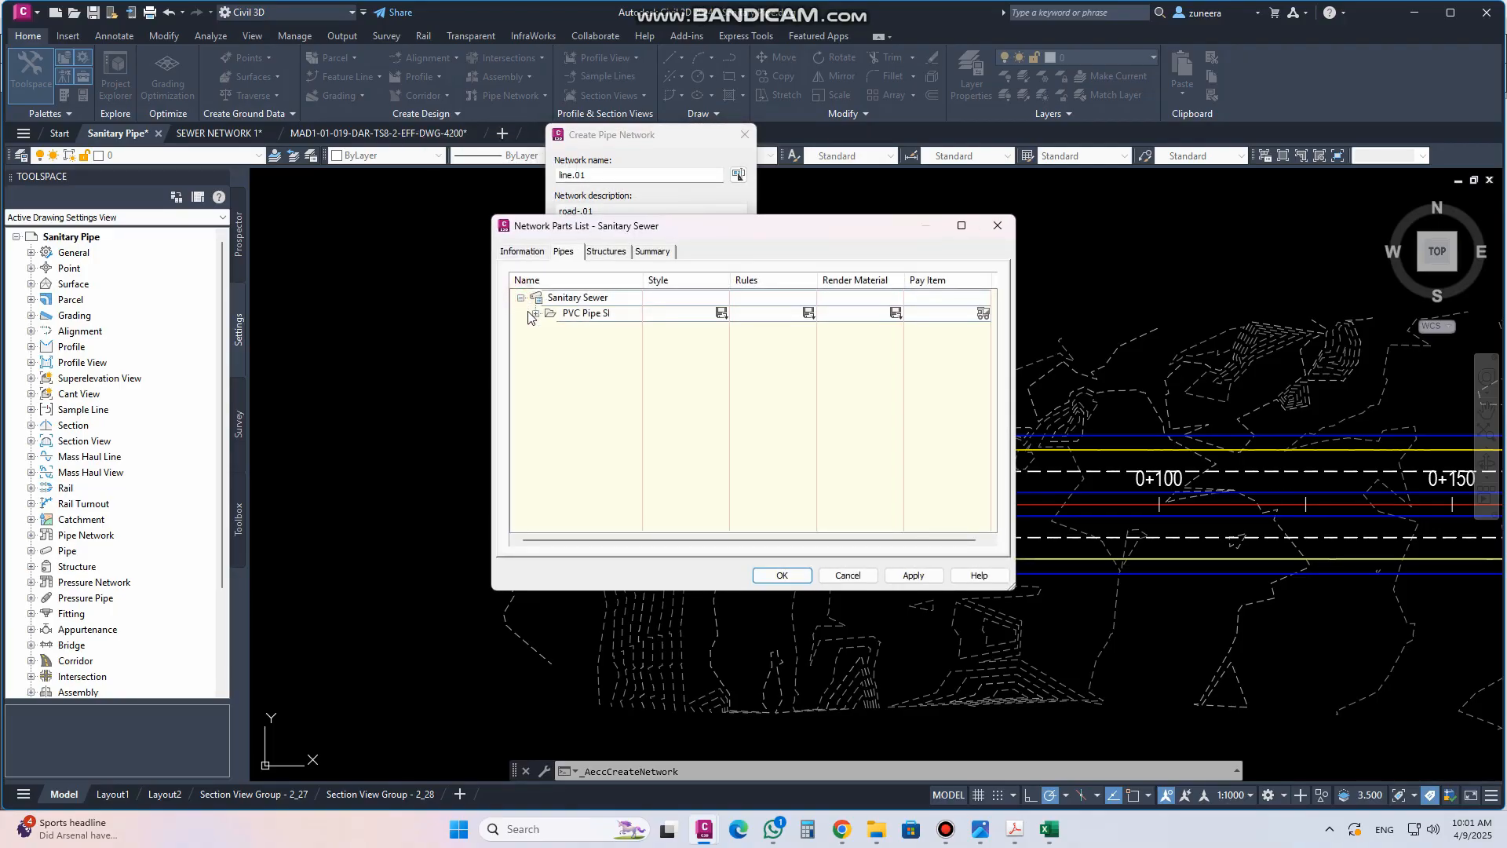
{"action": "left_click", "coordinate": [535, 313]}
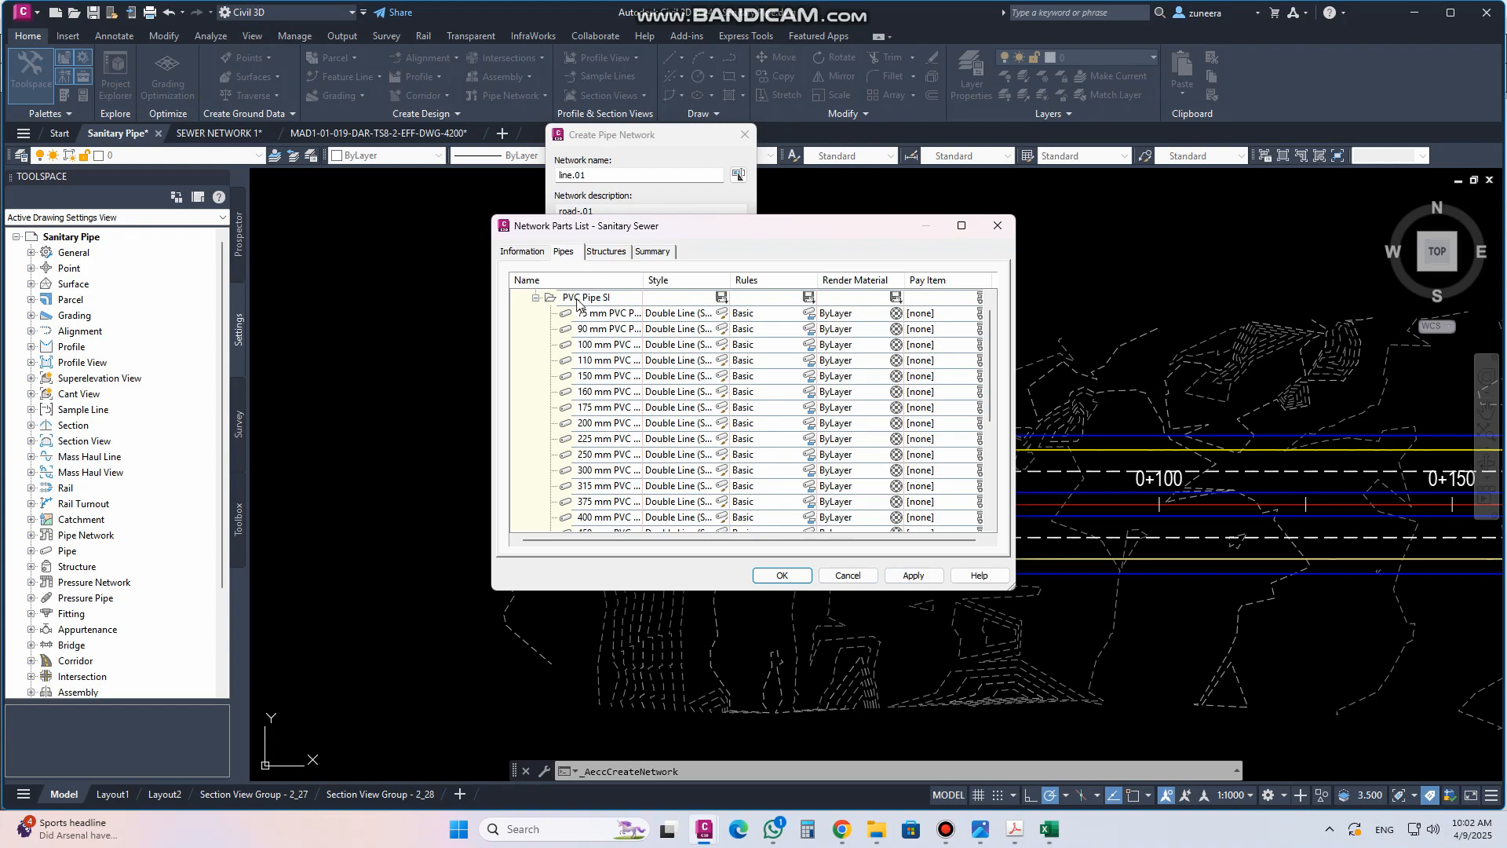
{"action": "left_click", "coordinate": [536, 297]}
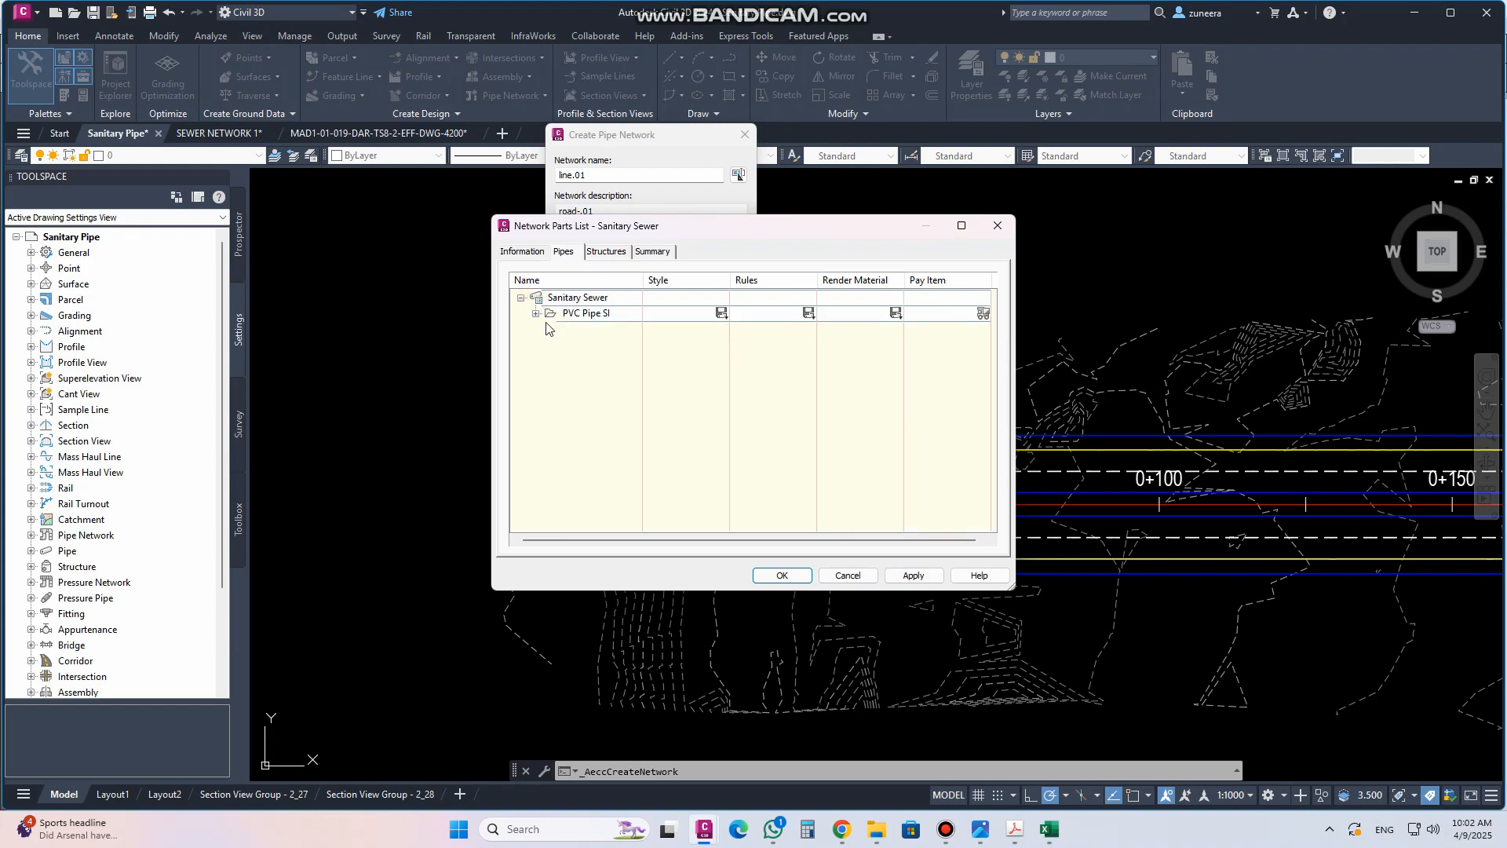
{"action": "left_click", "coordinate": [536, 313]}
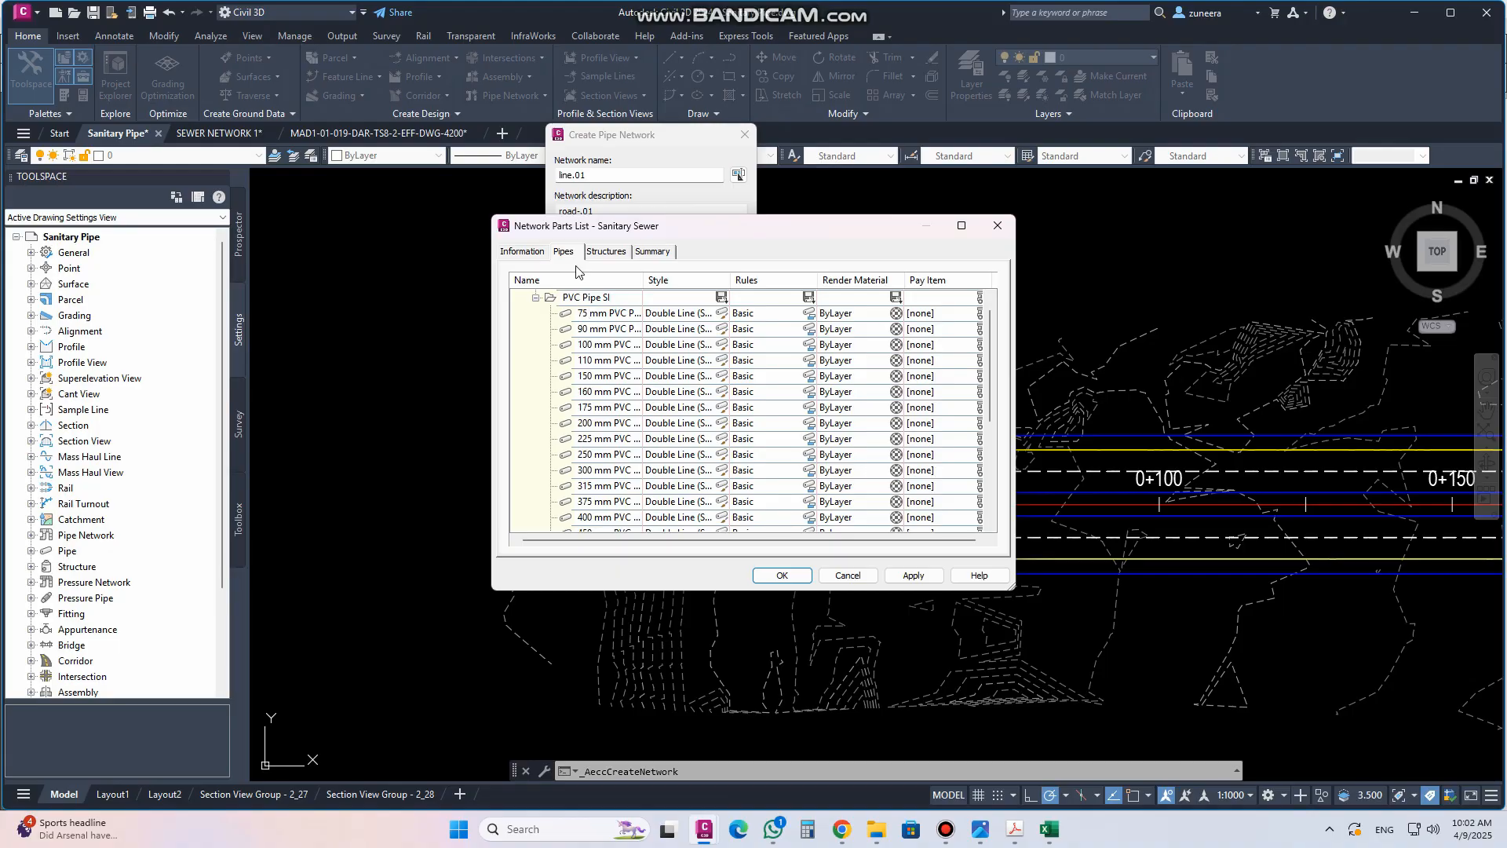
{"action": "left_click", "coordinate": [536, 299]}
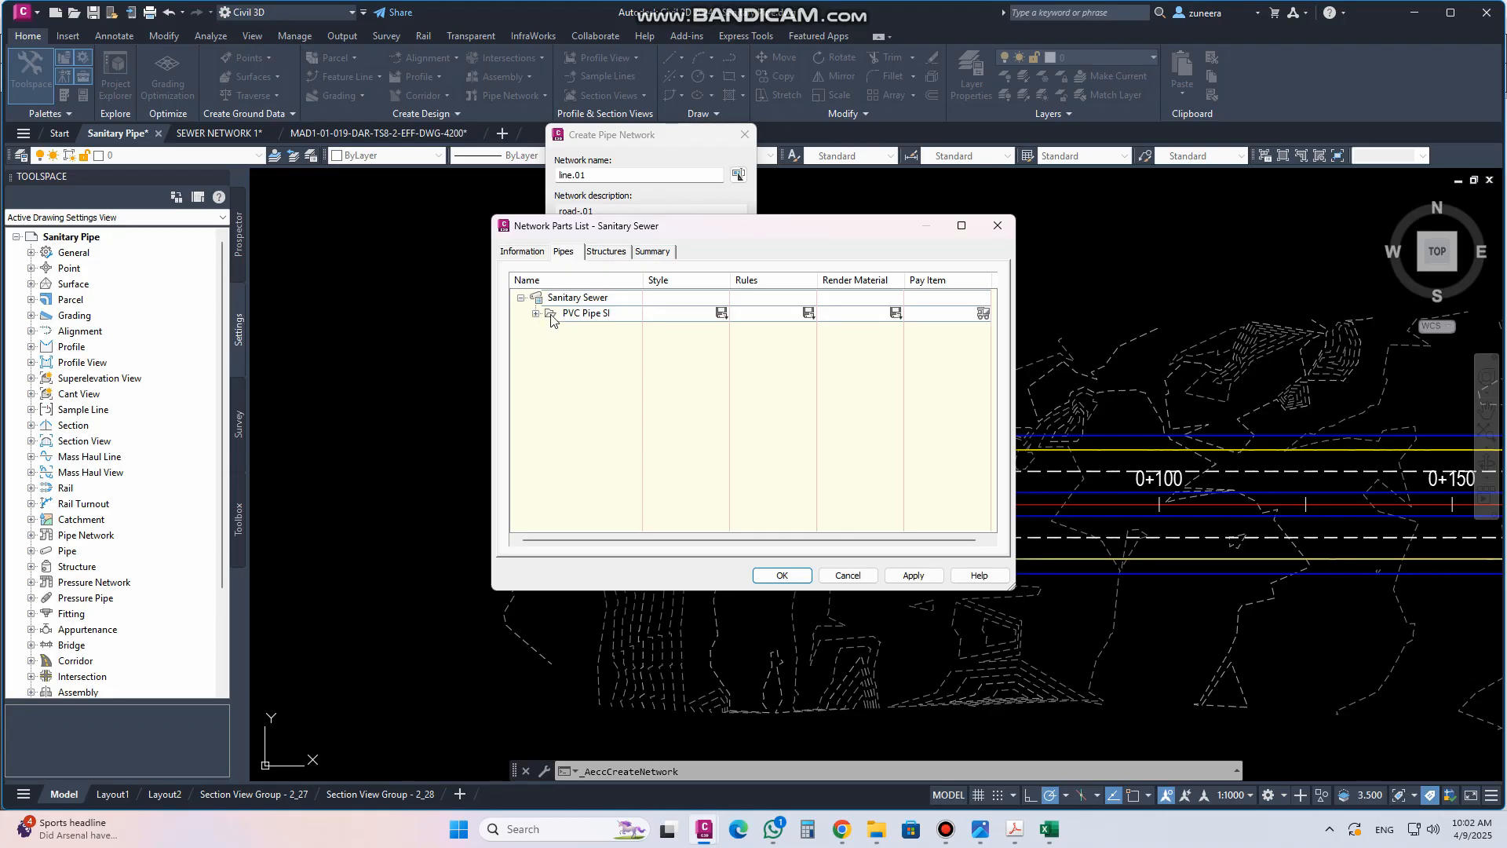
{"action": "left_click", "coordinate": [603, 253]}
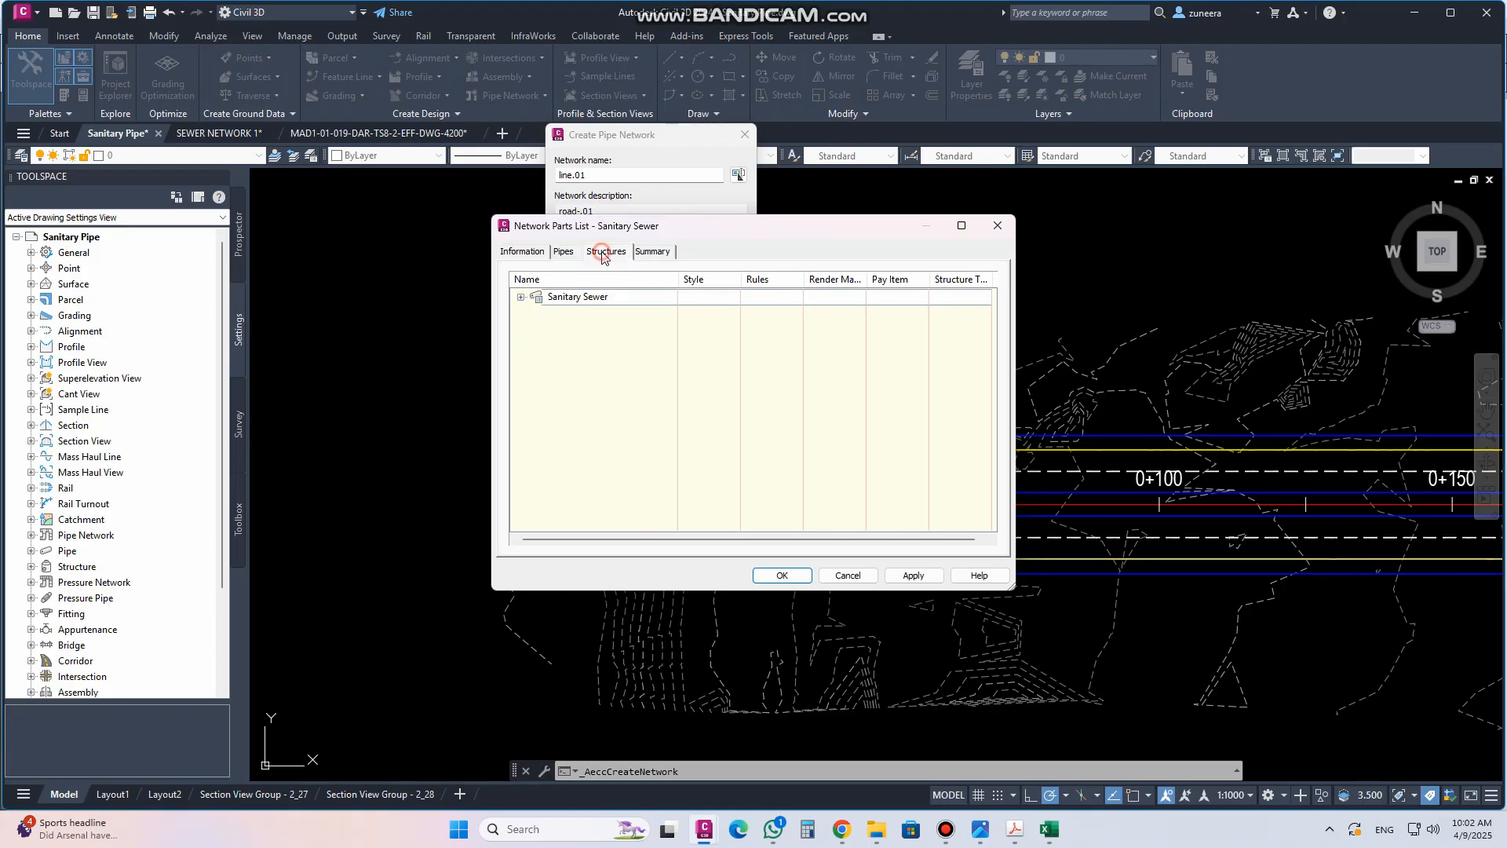
{"action": "left_click", "coordinate": [563, 251]}
{"action": "left_click", "coordinate": [535, 312]}
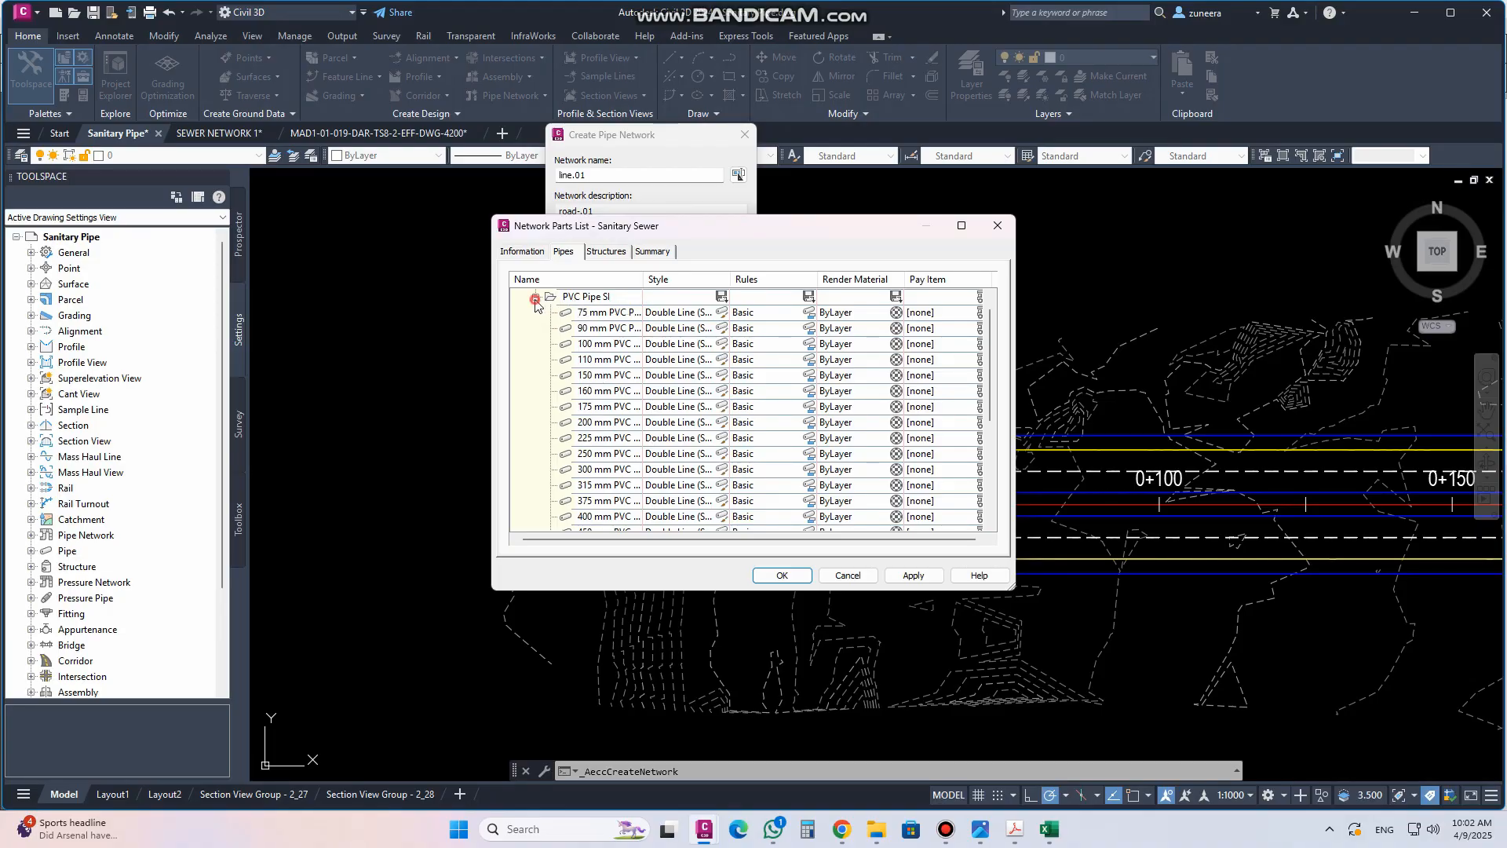
{"action": "left_click", "coordinate": [534, 299]}
{"action": "left_click", "coordinate": [537, 314]}
{"action": "left_click", "coordinate": [535, 297]}
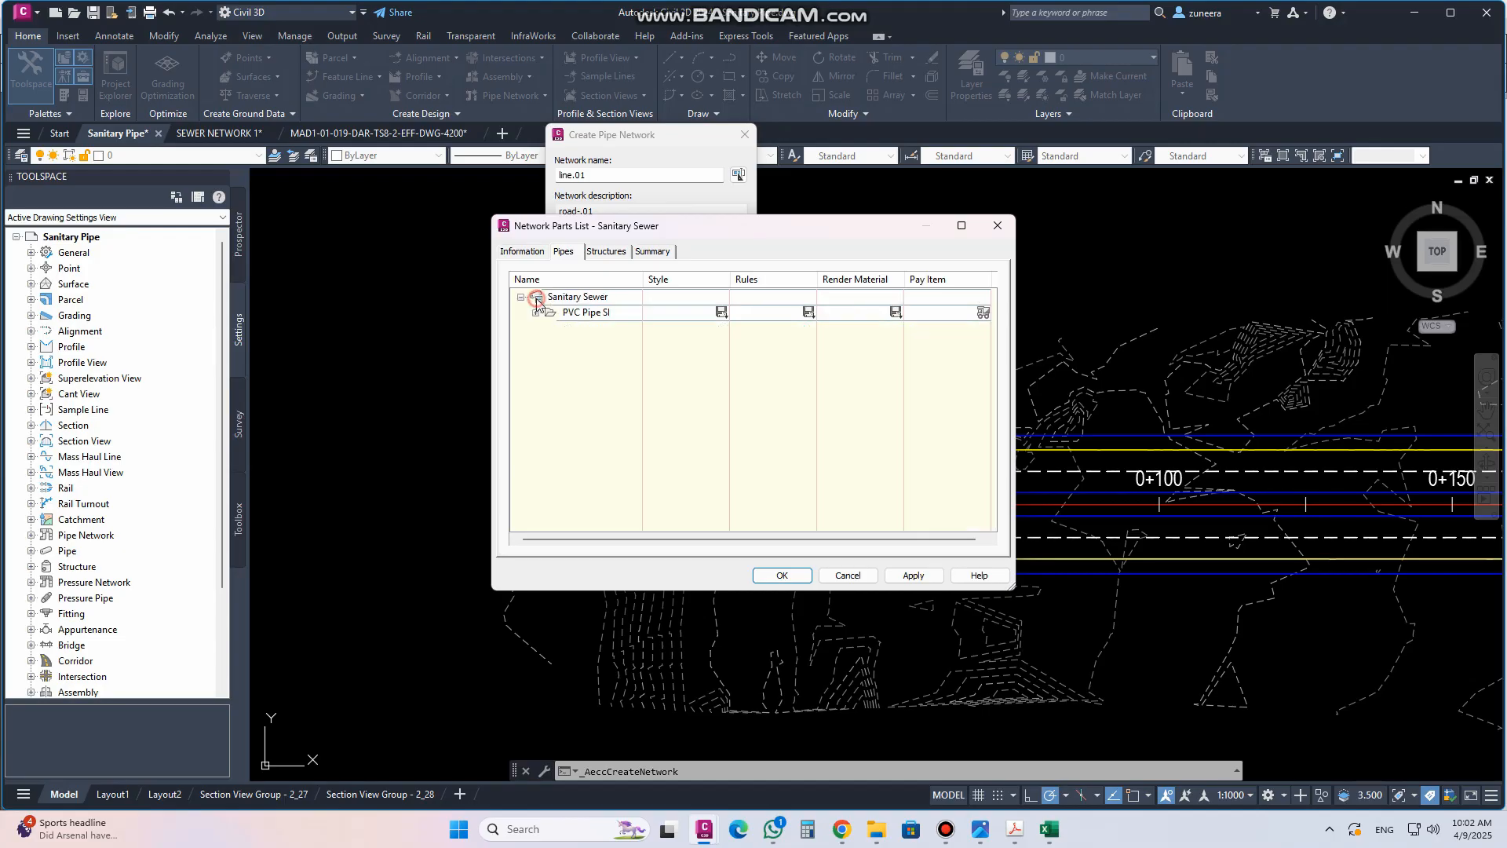
Browse the structure families in the Sanitary Sewer parts list and compare them with a sanitary sewer reference diagram
{"action": "left_click", "coordinate": [606, 252]}
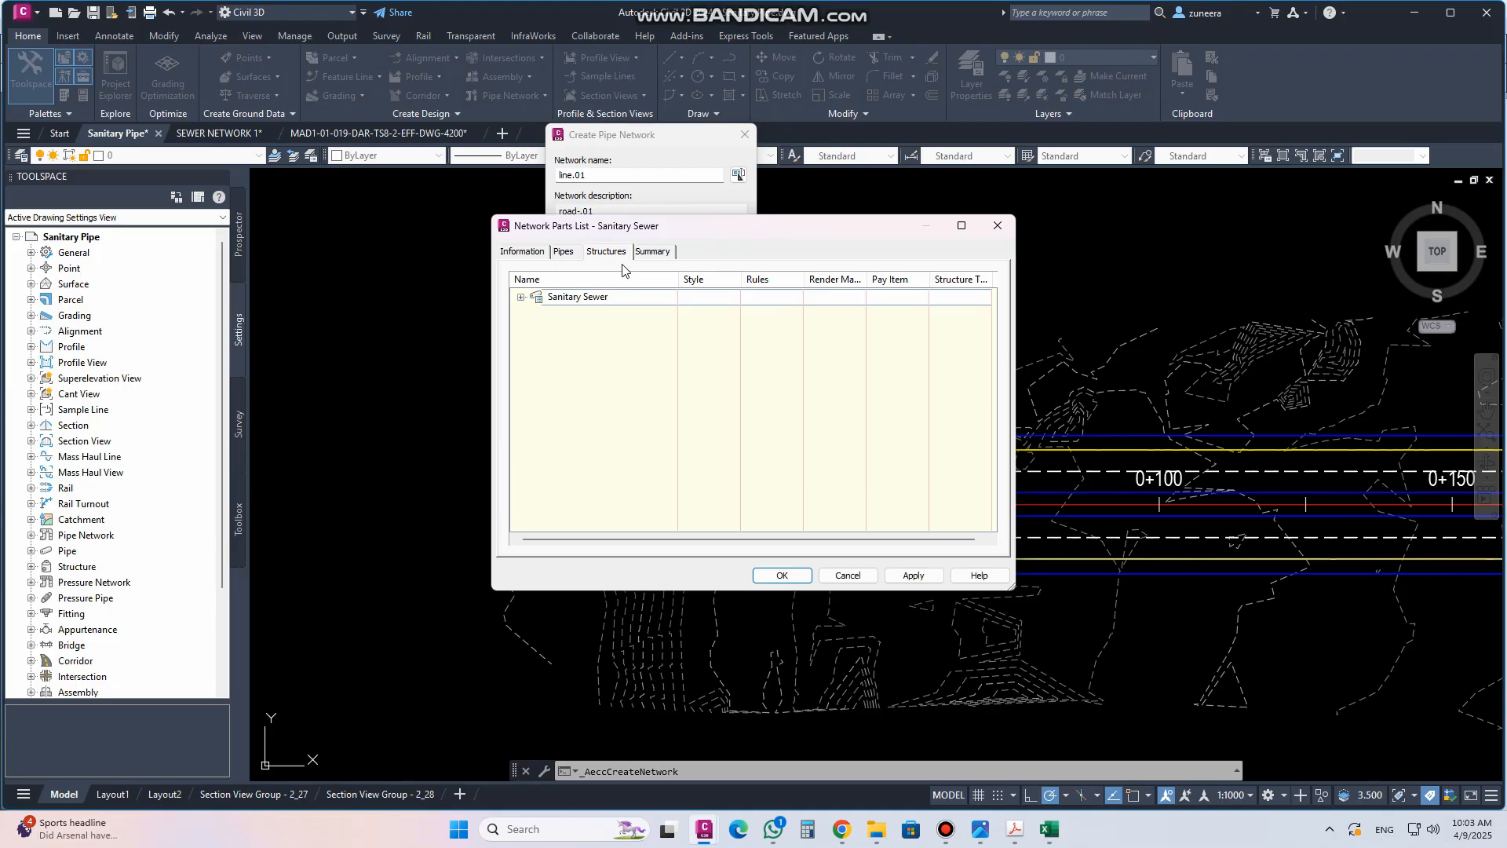
{"action": "left_click", "coordinate": [564, 251]}
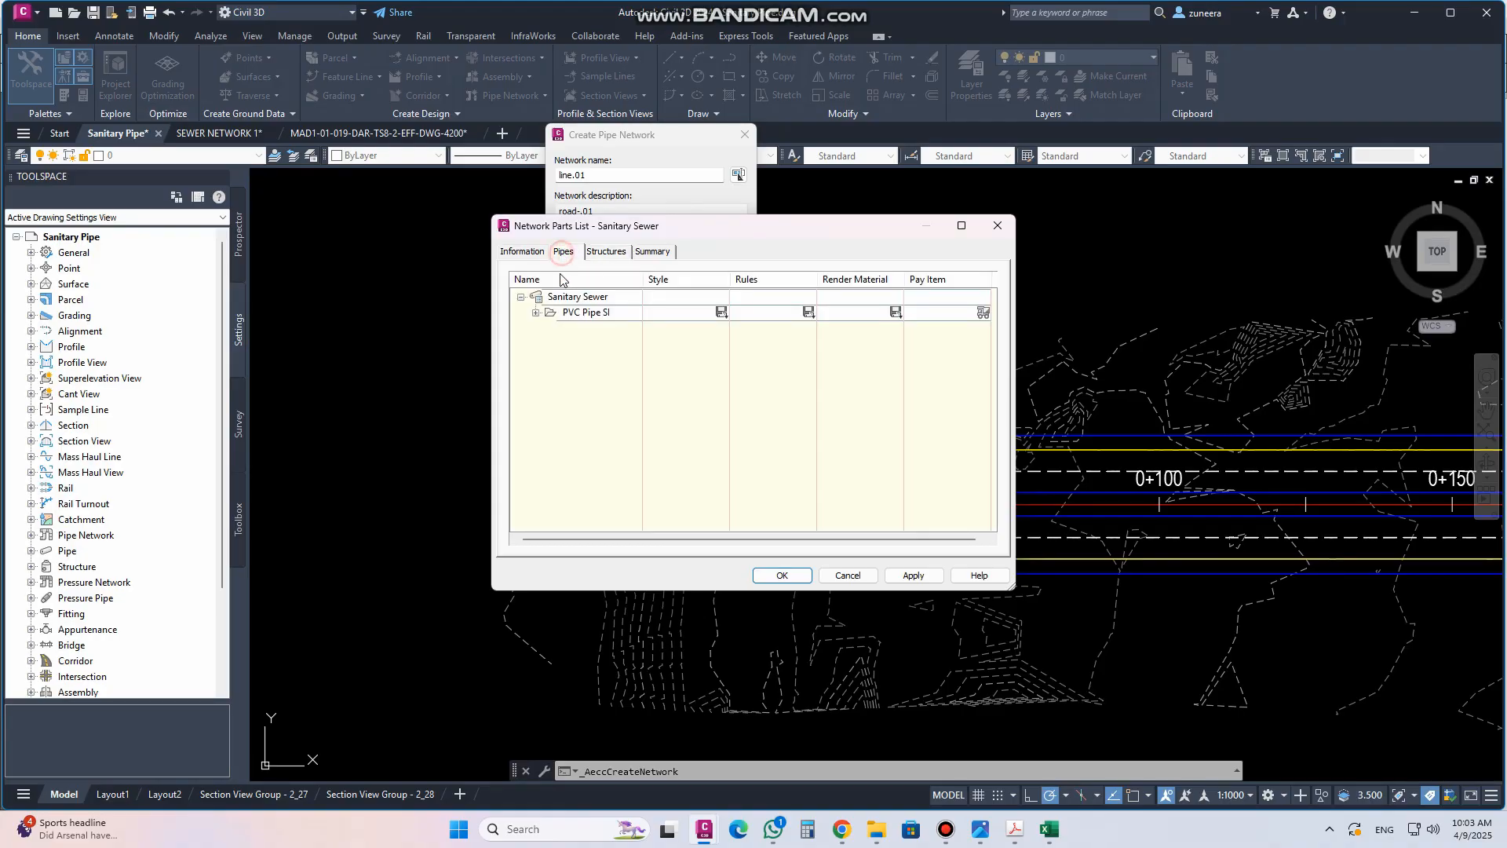
{"action": "left_click", "coordinate": [618, 253]}
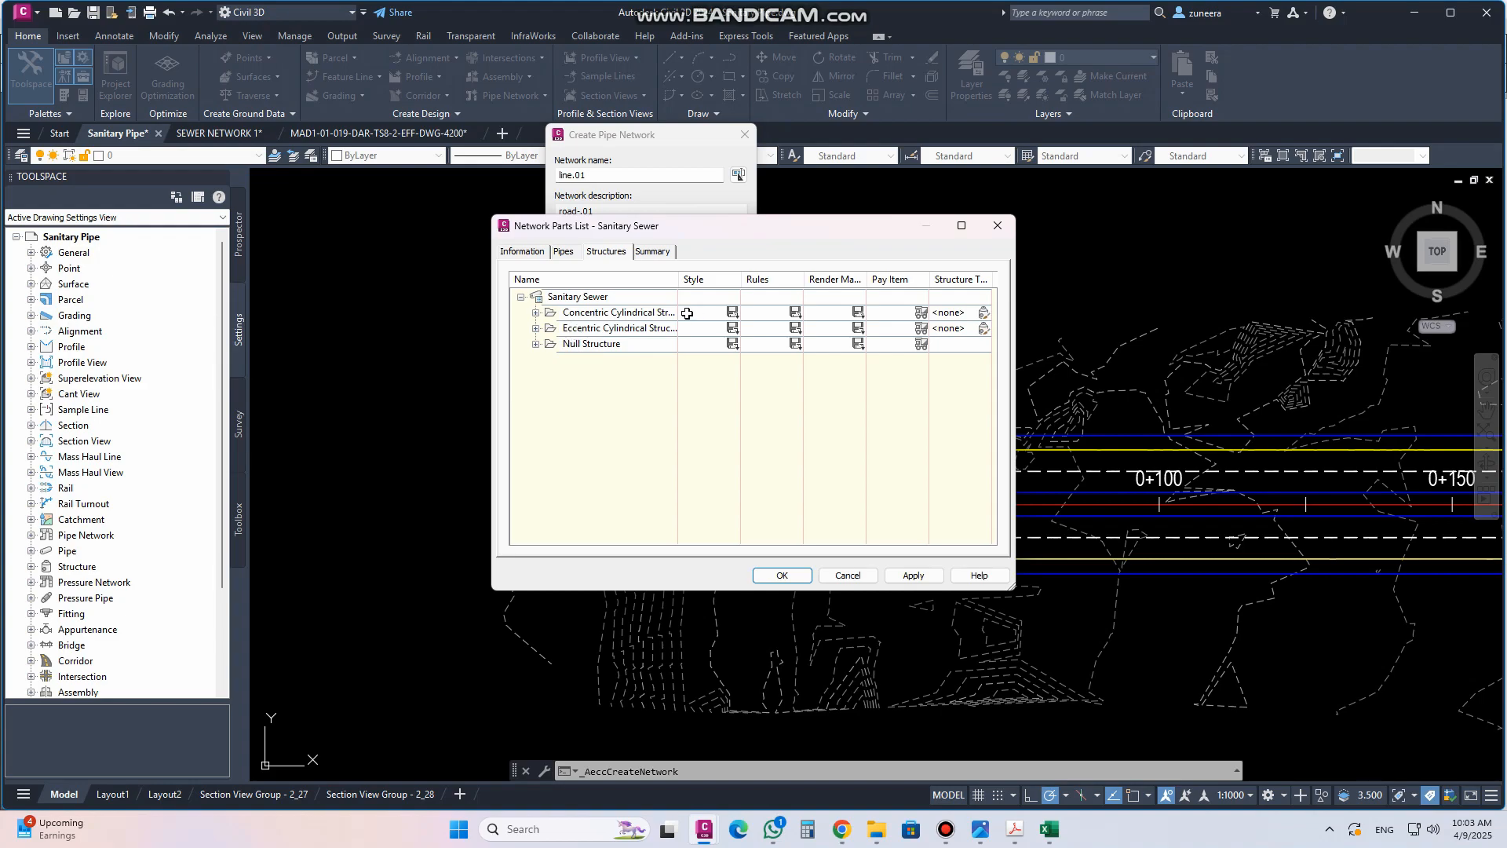
{"action": "left_click_drag", "start_coordinate": [679, 281], "coordinate": [756, 284]}
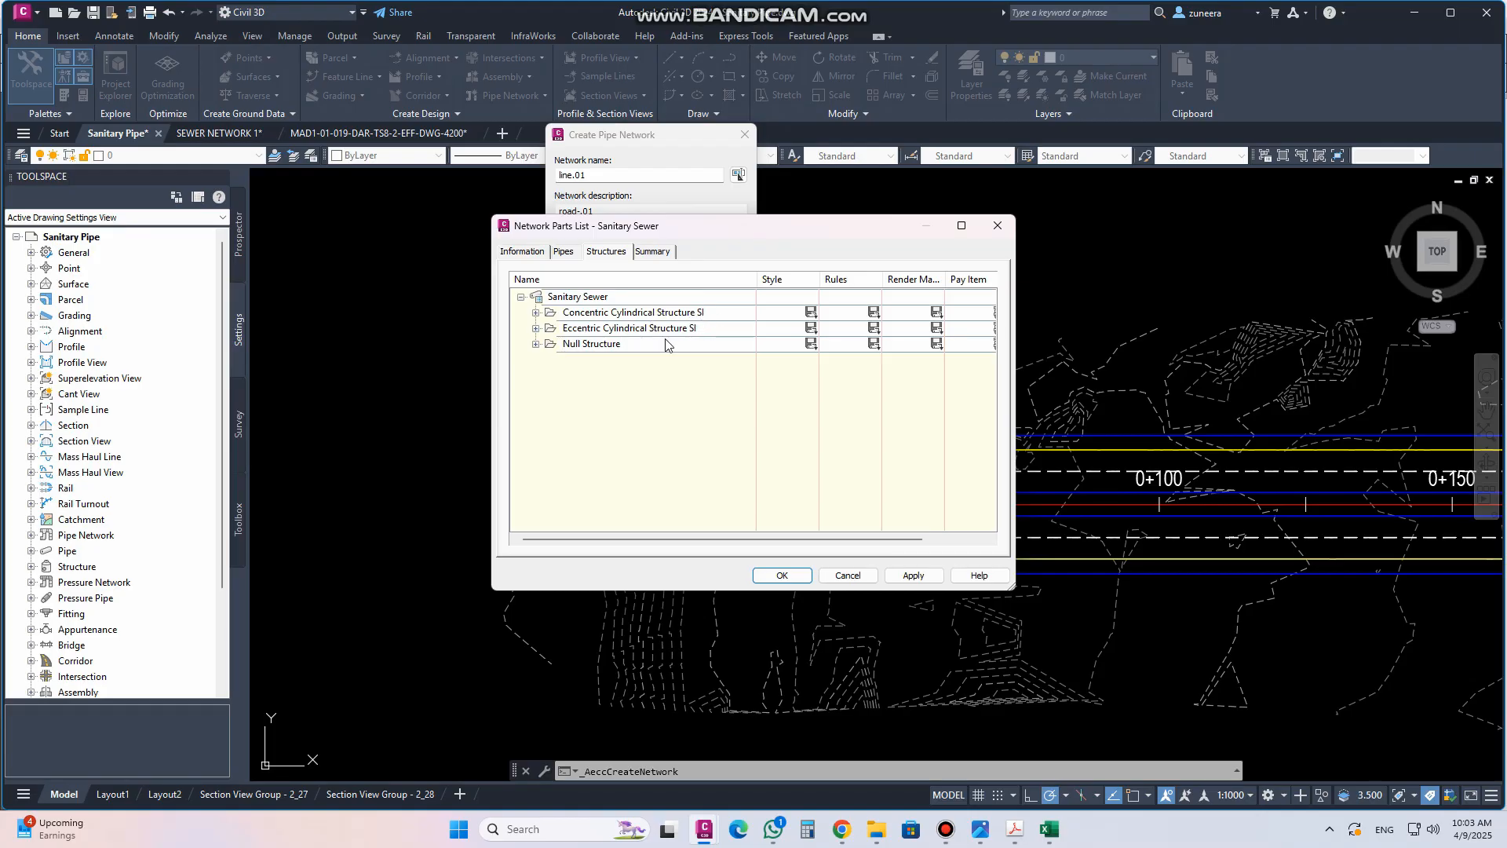
{"action": "left_click", "coordinate": [695, 314]}
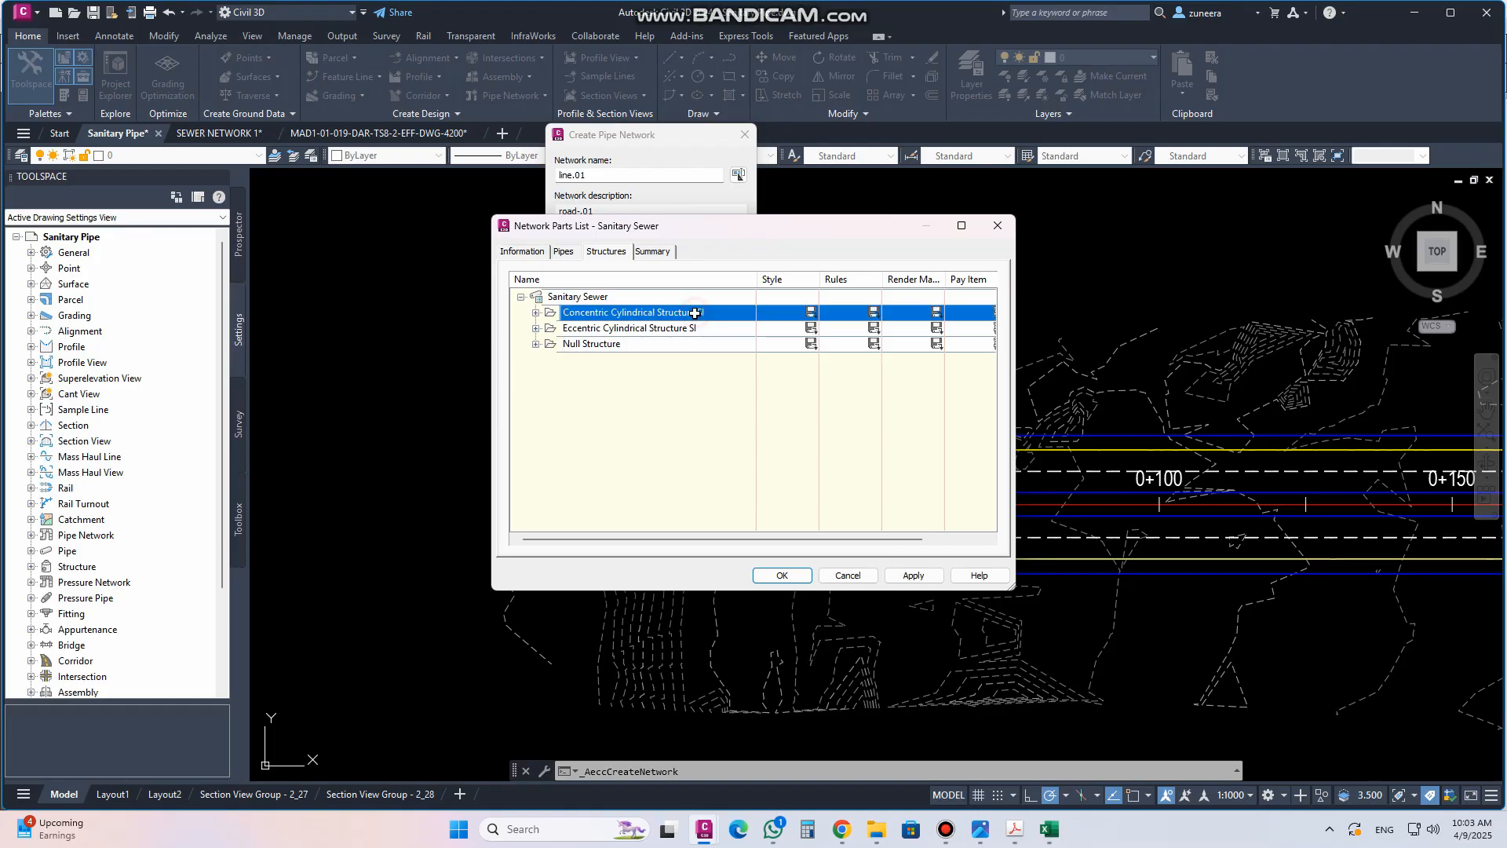
{"action": "left_click", "coordinate": [536, 313]}
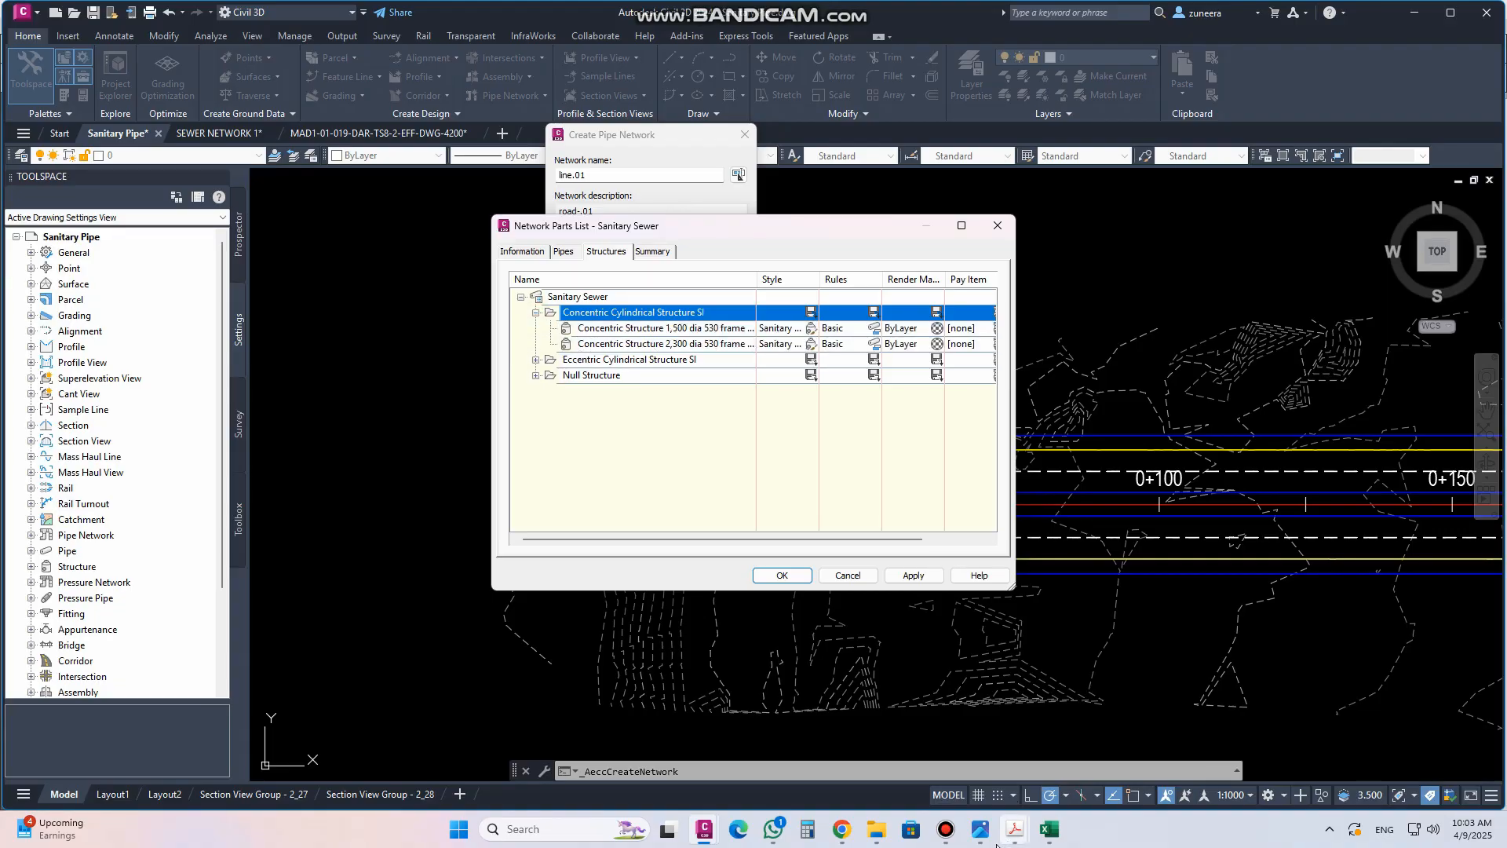
{"action": "left_click", "coordinate": [985, 838]}
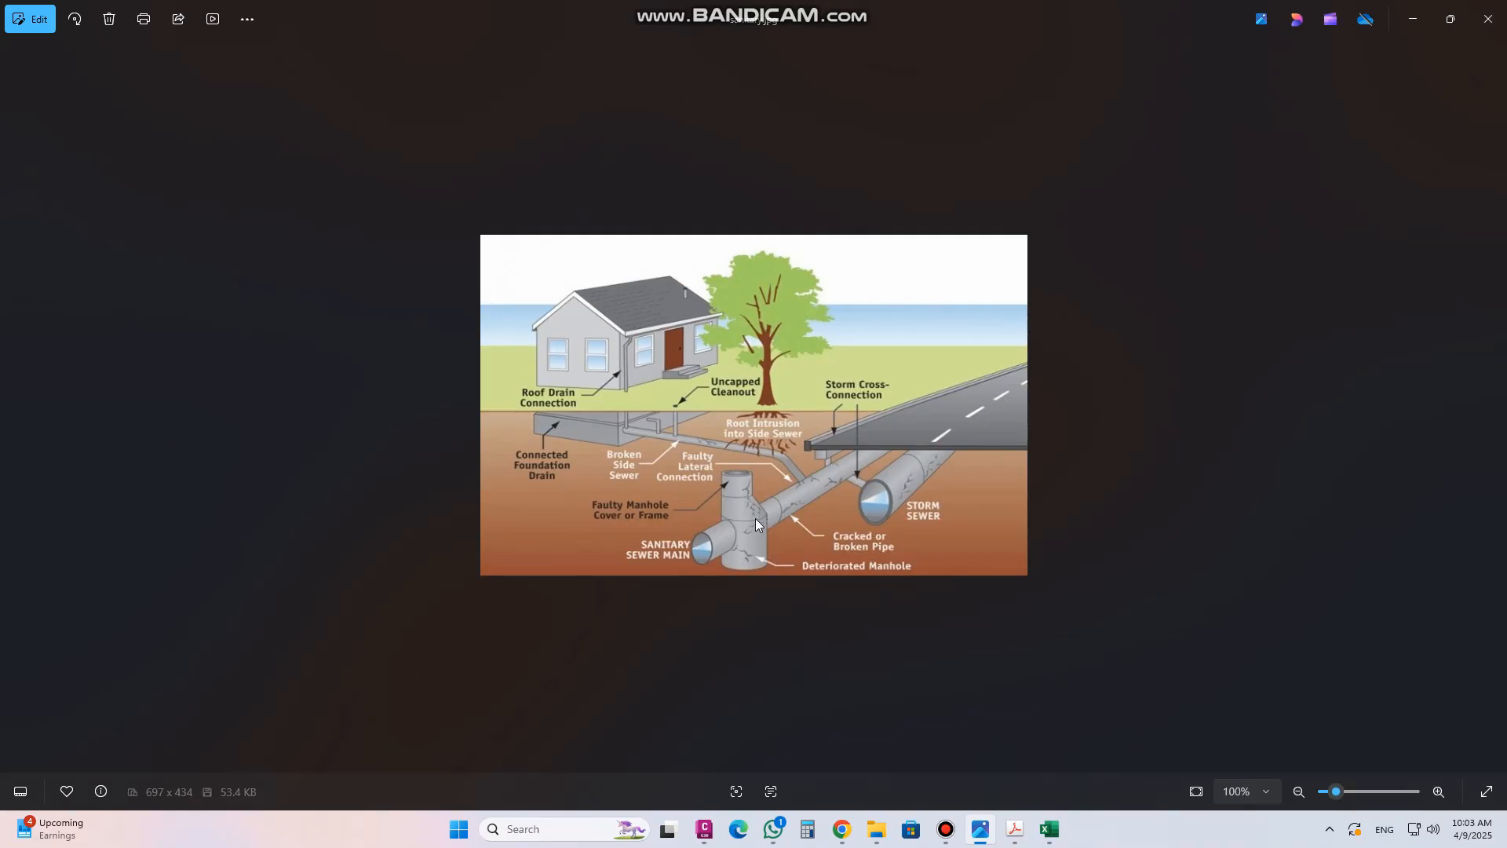
{"action": "left_click", "coordinate": [709, 834]}
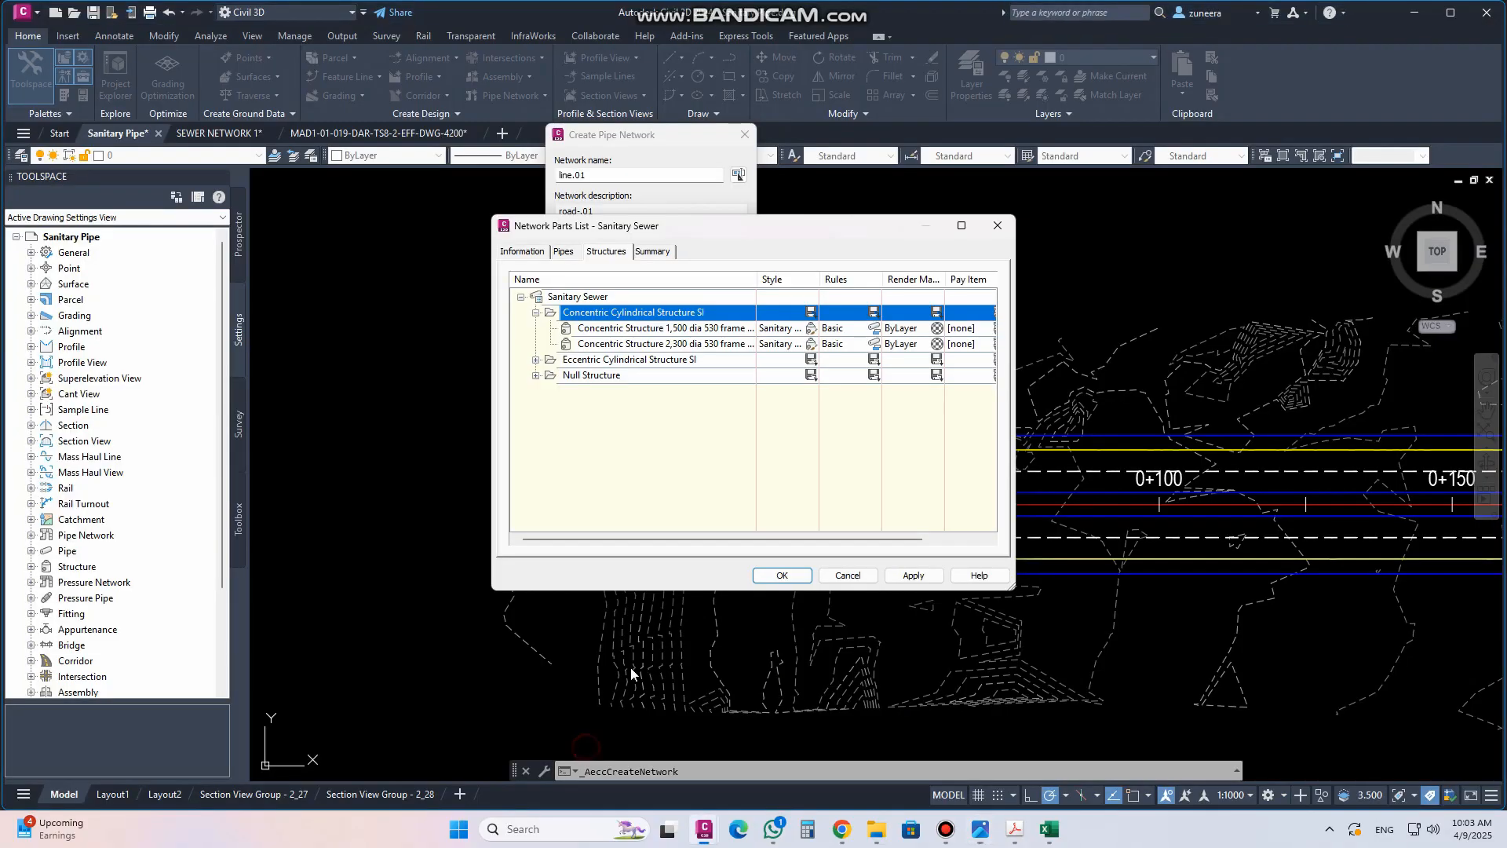
Close the parts list editor without changes and review the pipe network layer settings
{"action": "left_click", "coordinate": [665, 330]}
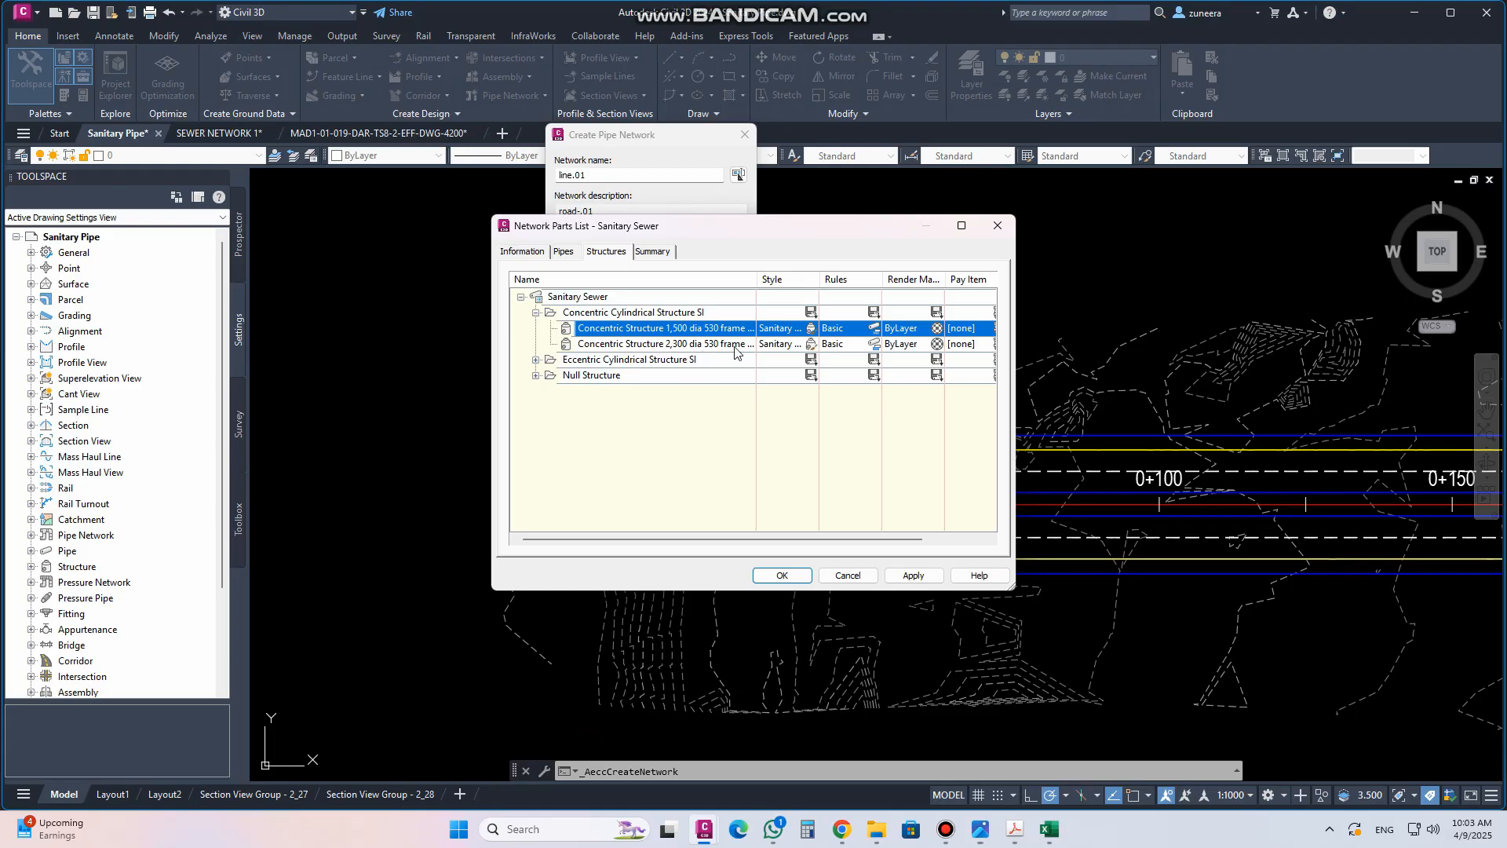
{"action": "left_click", "coordinate": [536, 313]}
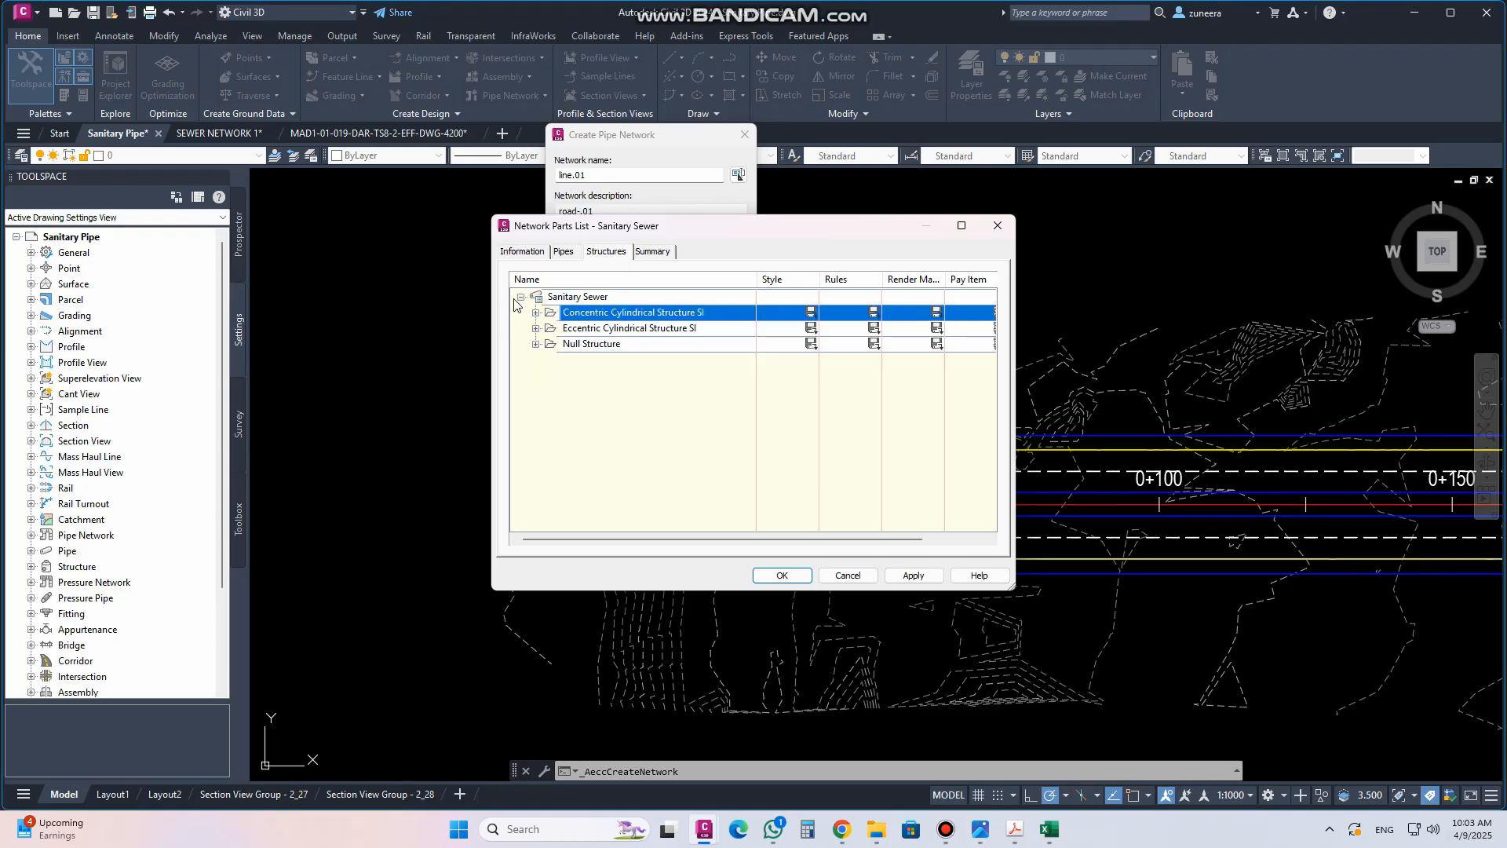
{"action": "left_click", "coordinate": [520, 298]}
{"action": "left_click", "coordinate": [849, 575]}
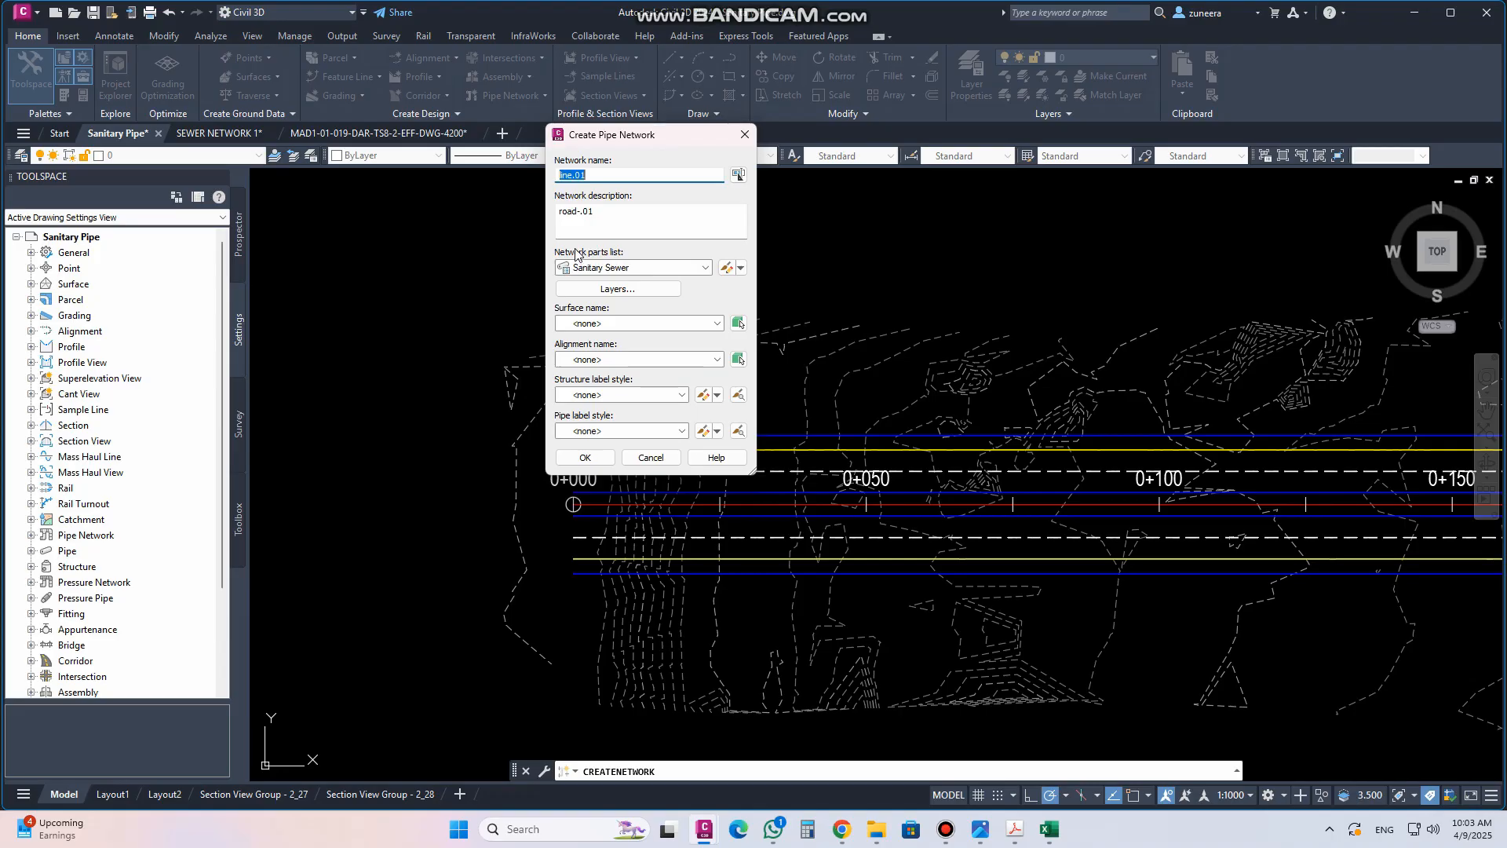
{"action": "left_click", "coordinate": [592, 289]}
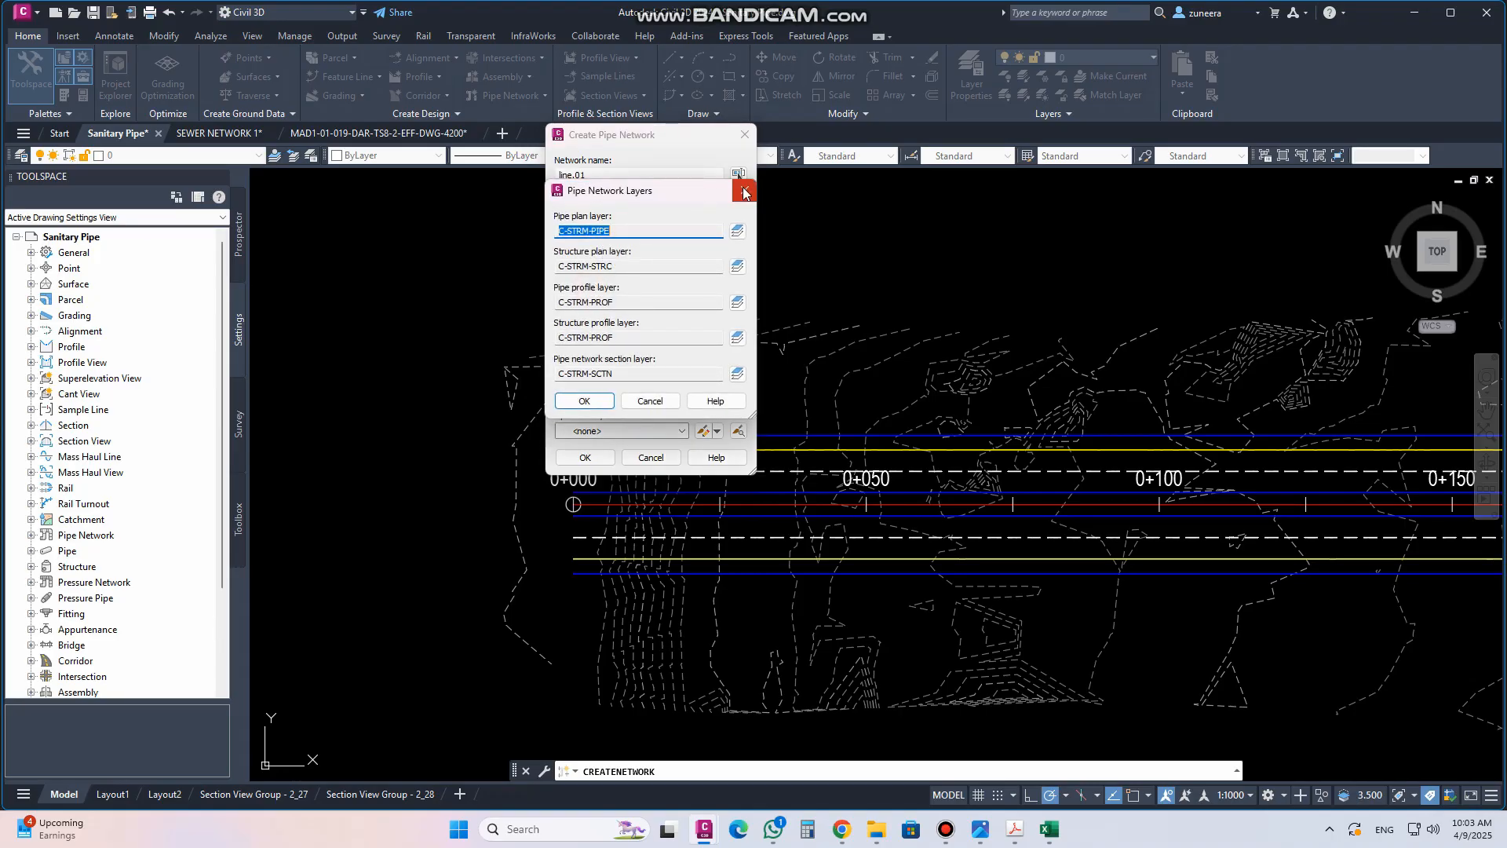
{"action": "left_click", "coordinate": [740, 187]}
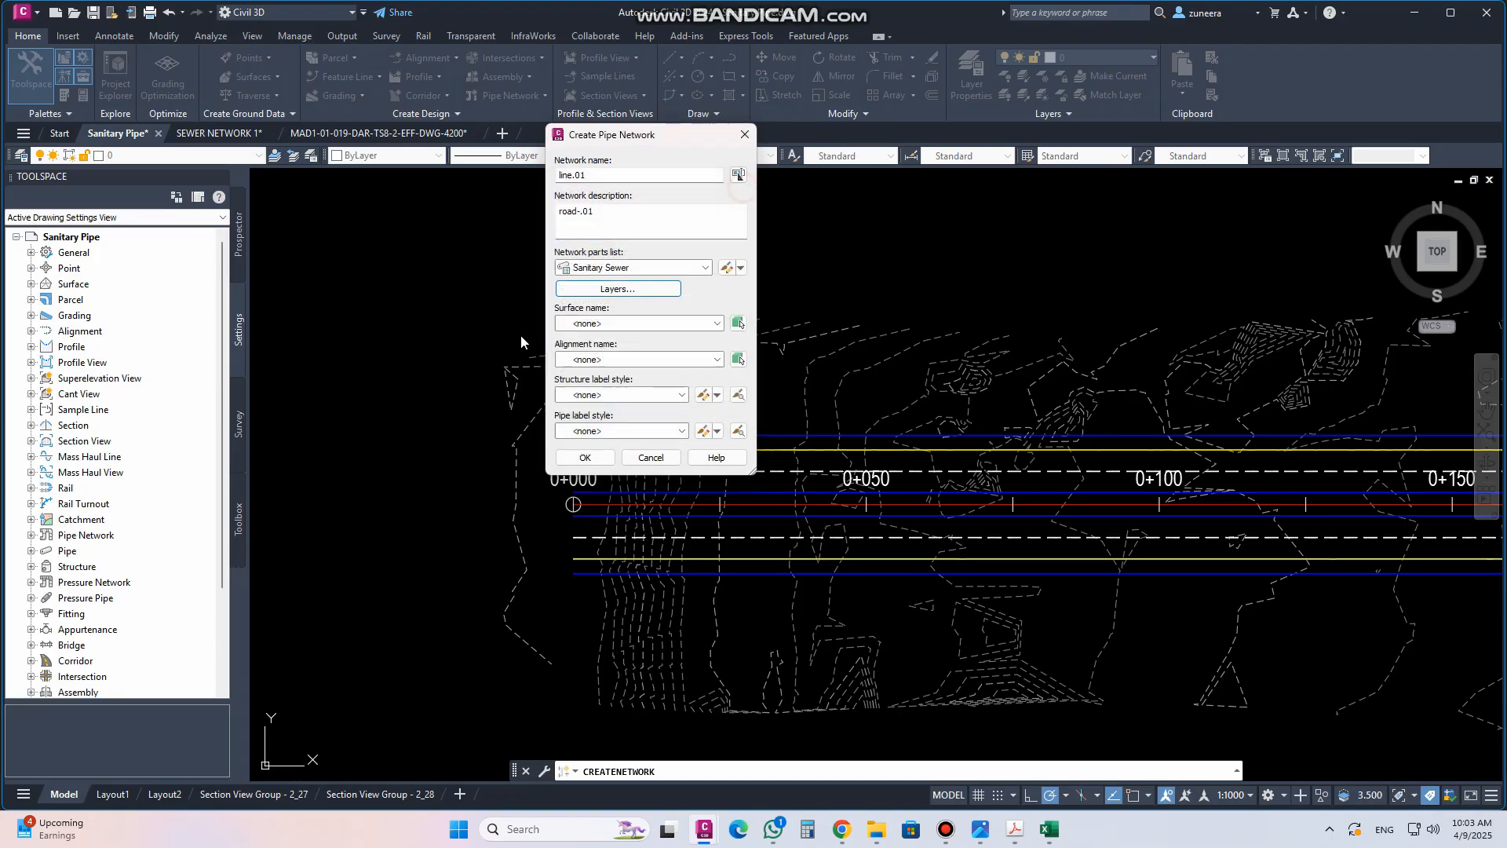
Set the network surface to TR_CPSU_4 and the alignment to Main Road
{"action": "left_click", "coordinate": [719, 324]}
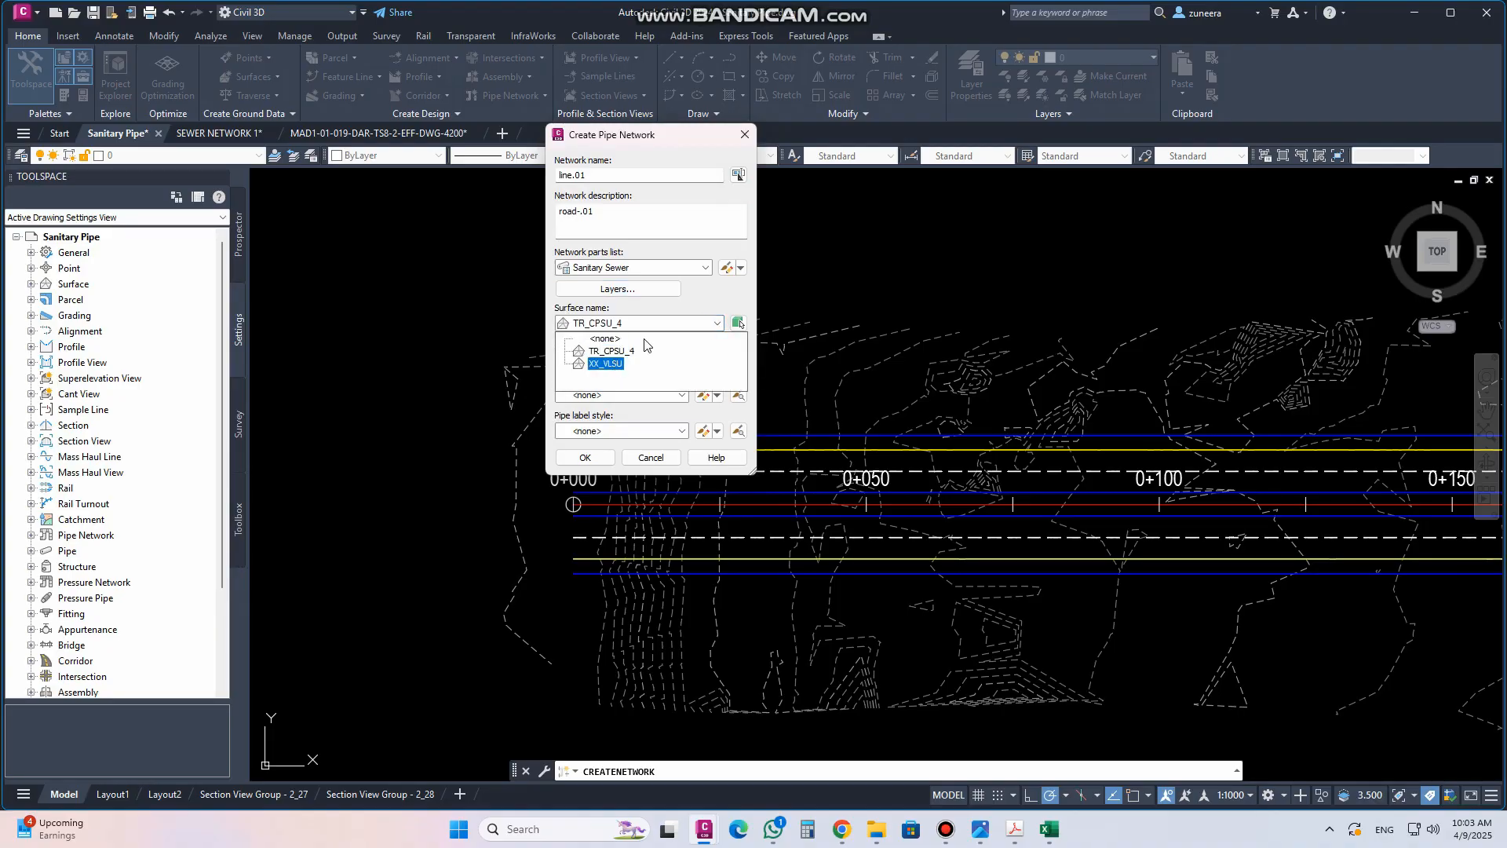
{"action": "left_click", "coordinate": [708, 298]}
{"action": "left_click", "coordinate": [738, 324]}
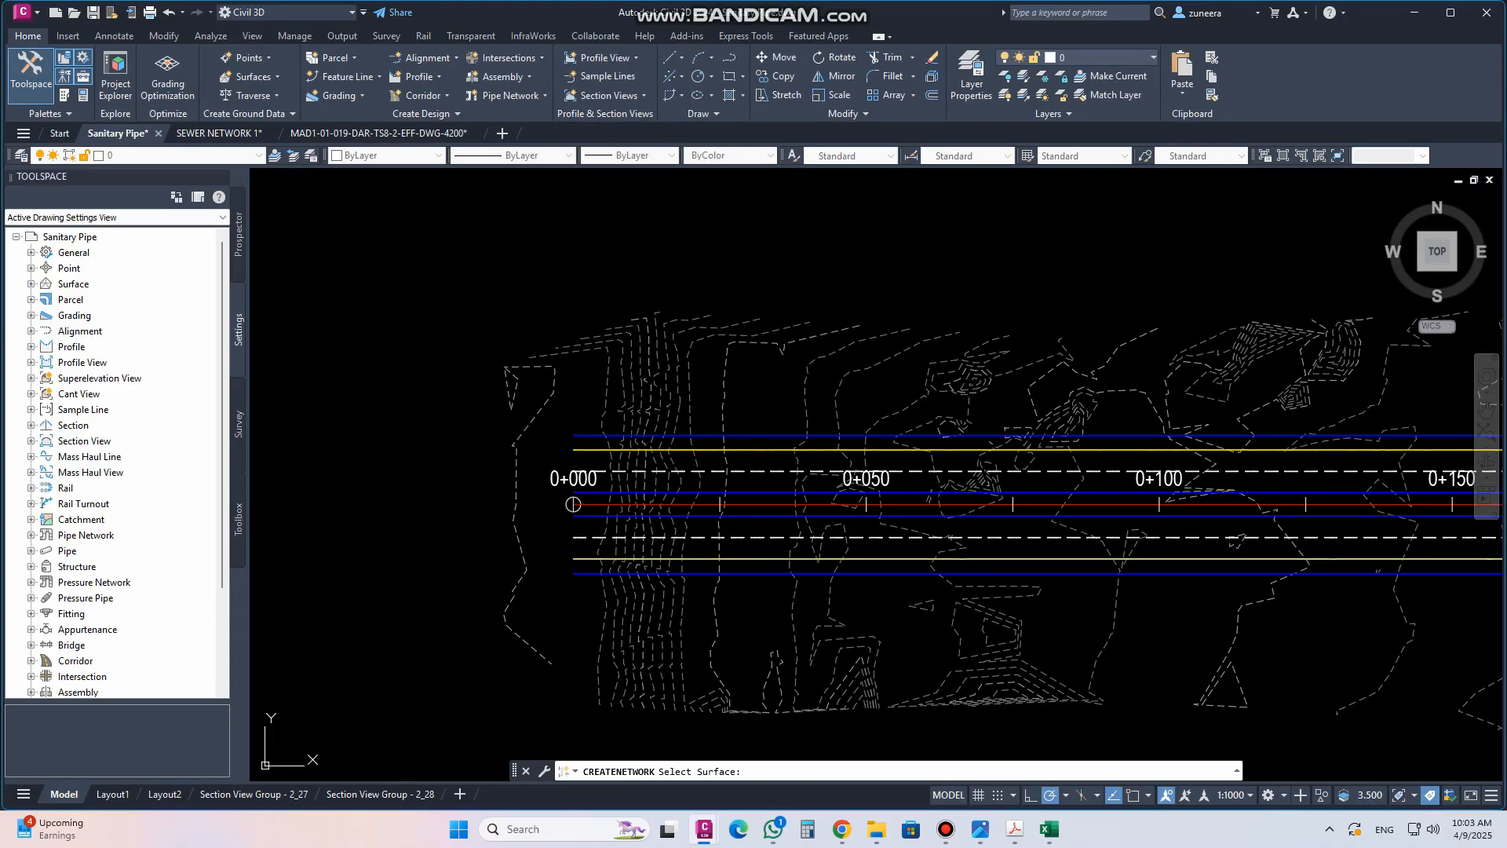
{"action": "left_click", "coordinate": [716, 598]}
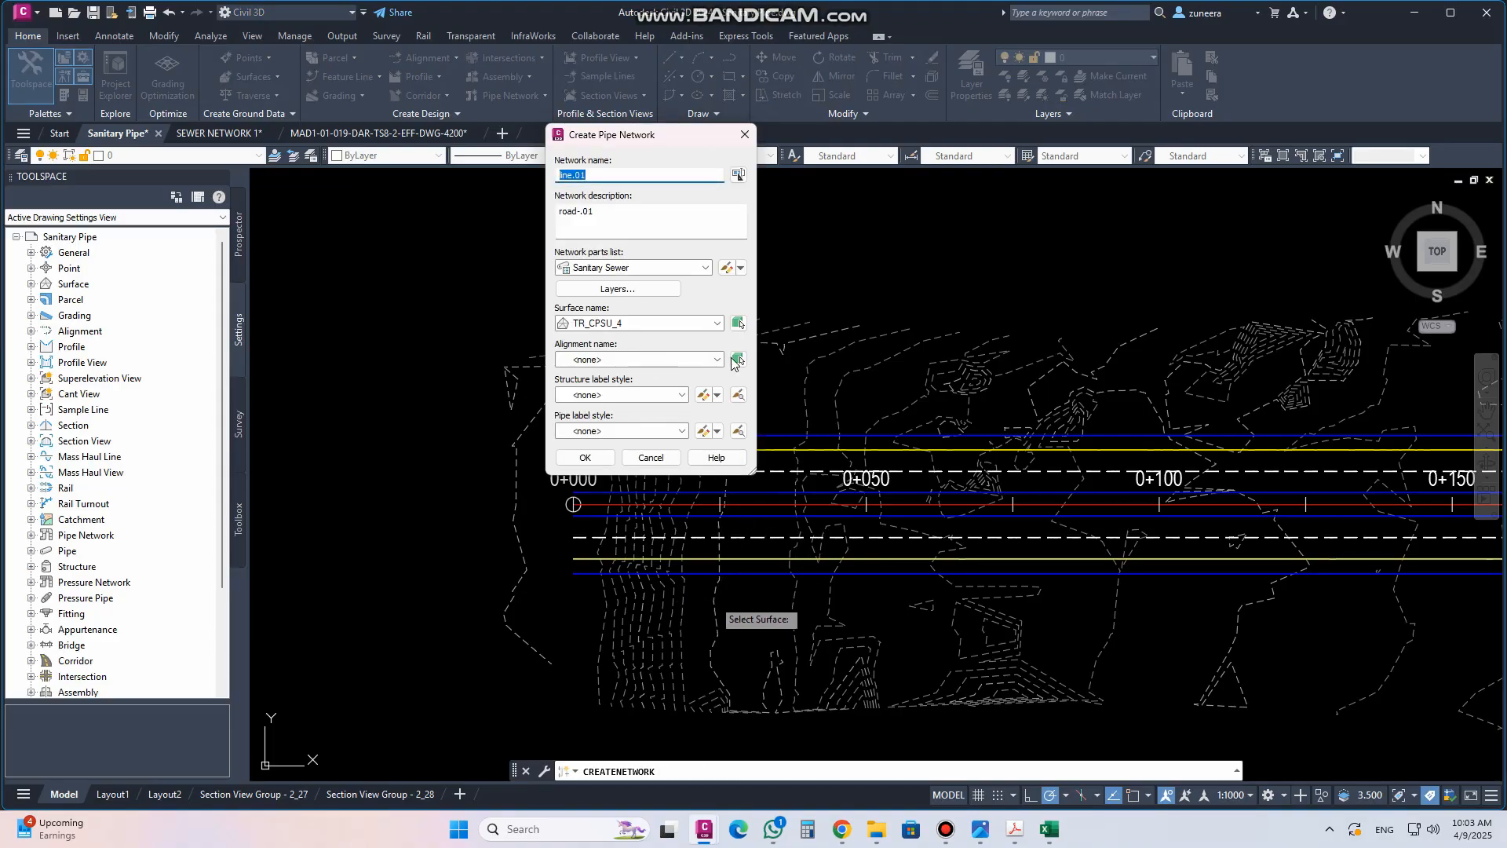
{"action": "left_click", "coordinate": [717, 359]}
{"action": "left_click", "coordinate": [628, 386]}
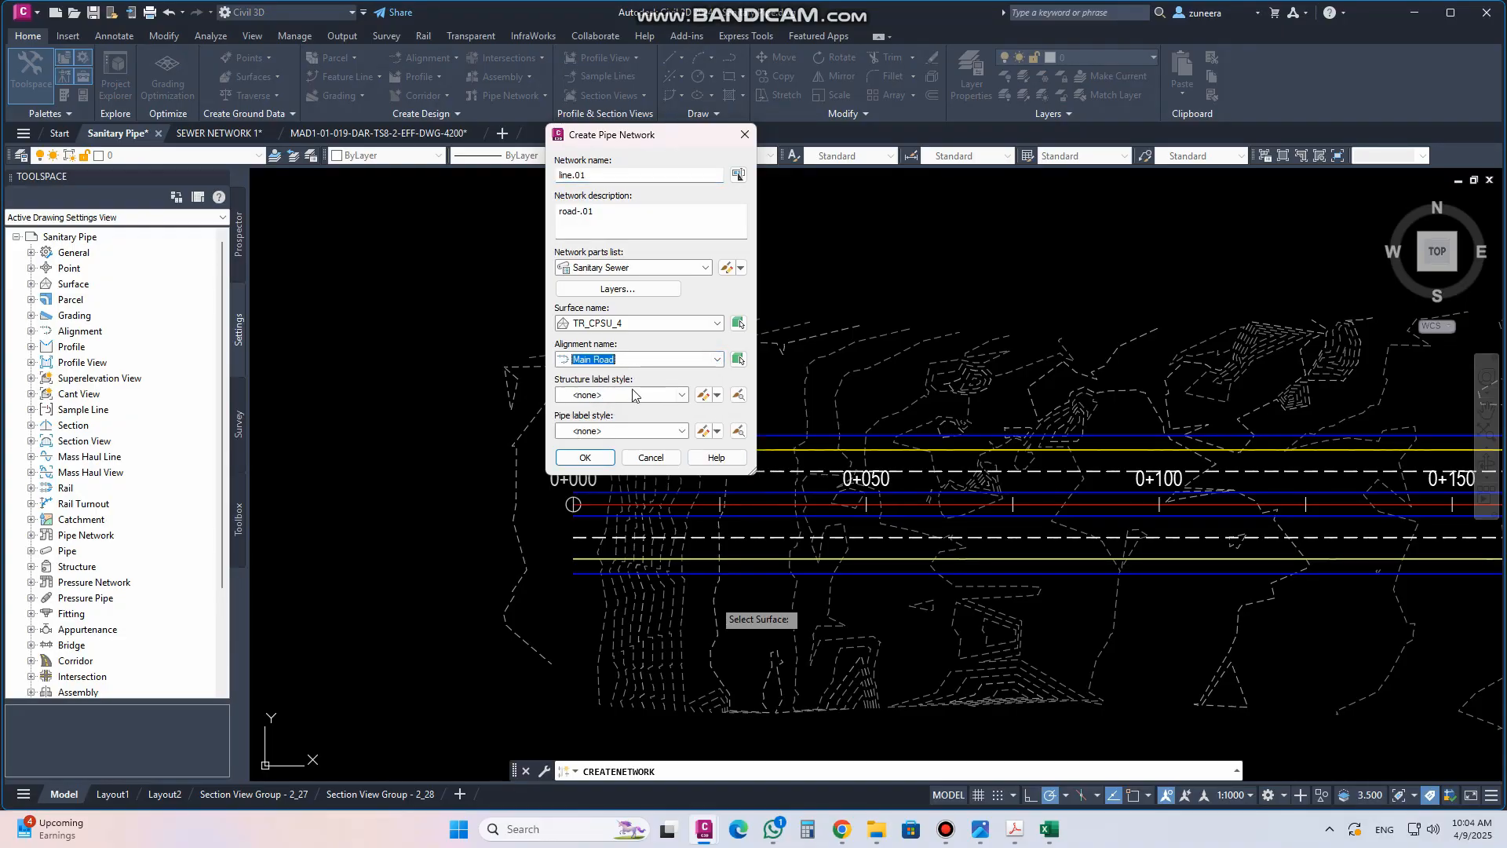
Leave the structure and pipe label styles at none and confirm creation of the pipe network
{"action": "left_click", "coordinate": [682, 395]}
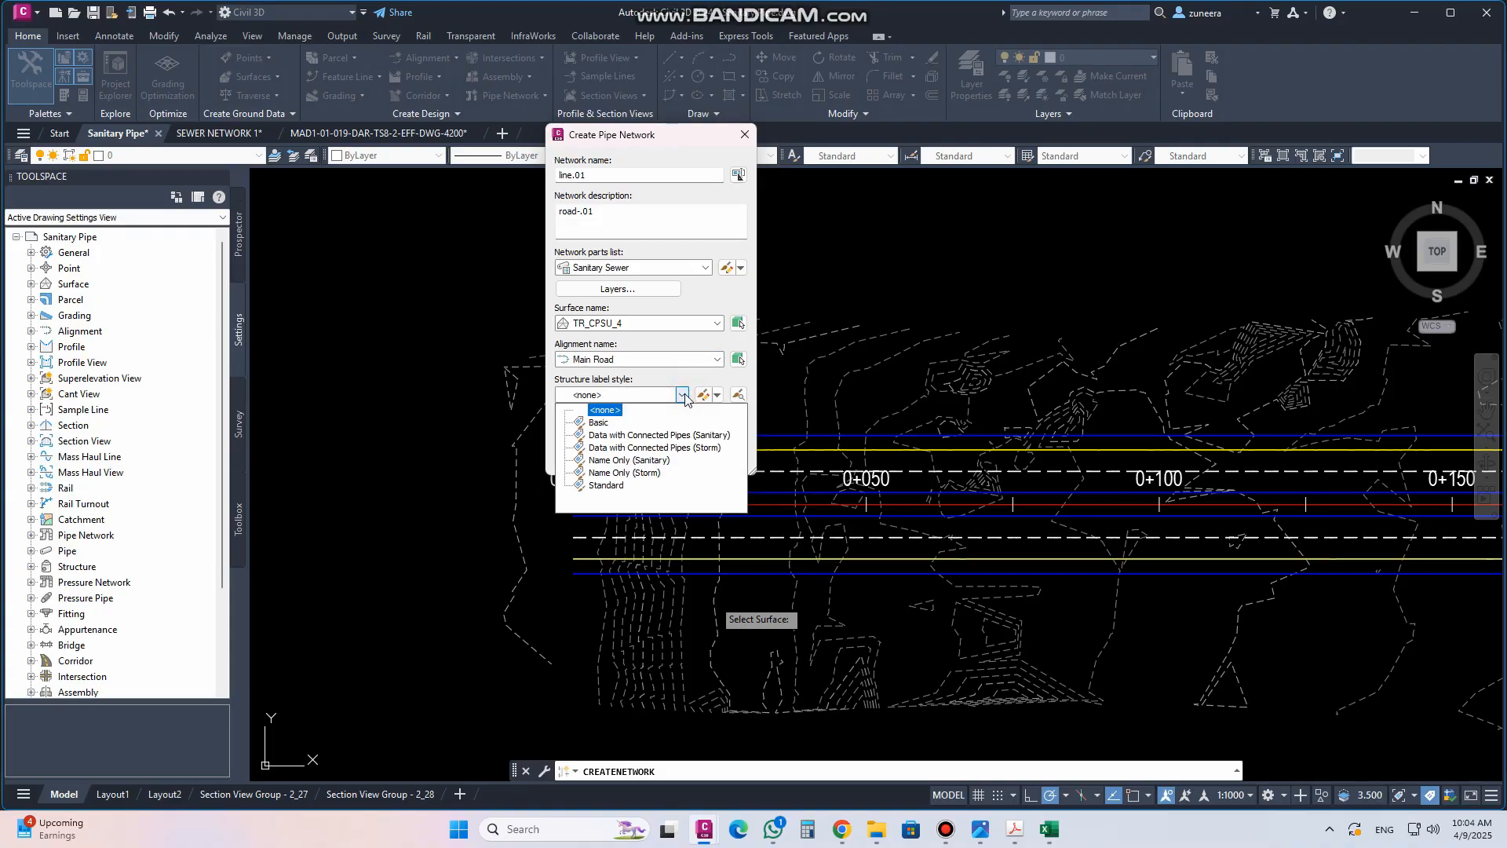
{"action": "left_click", "coordinate": [683, 395]}
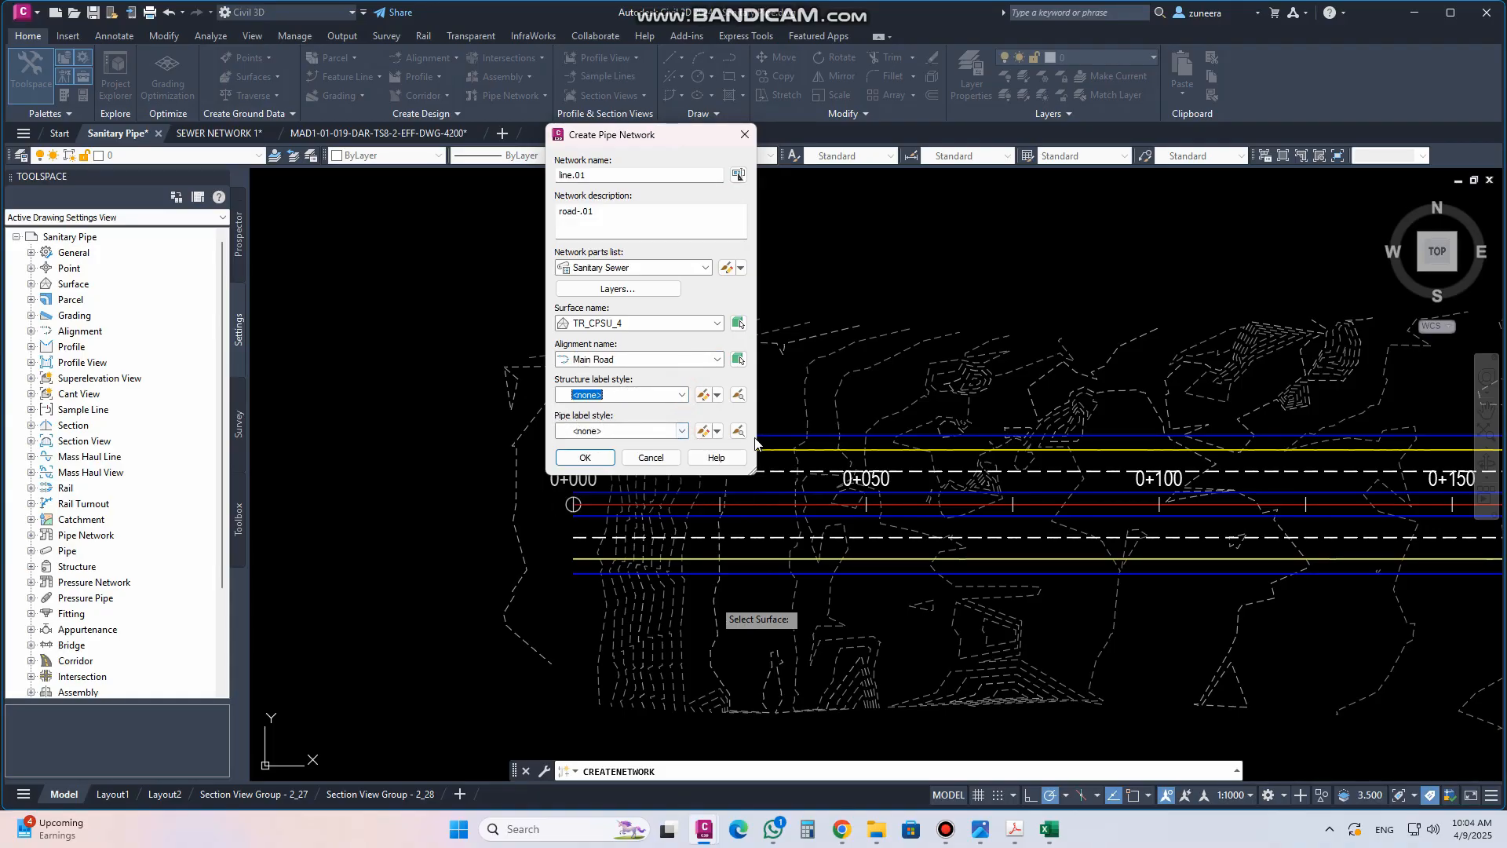
{"action": "left_click", "coordinate": [681, 431]}
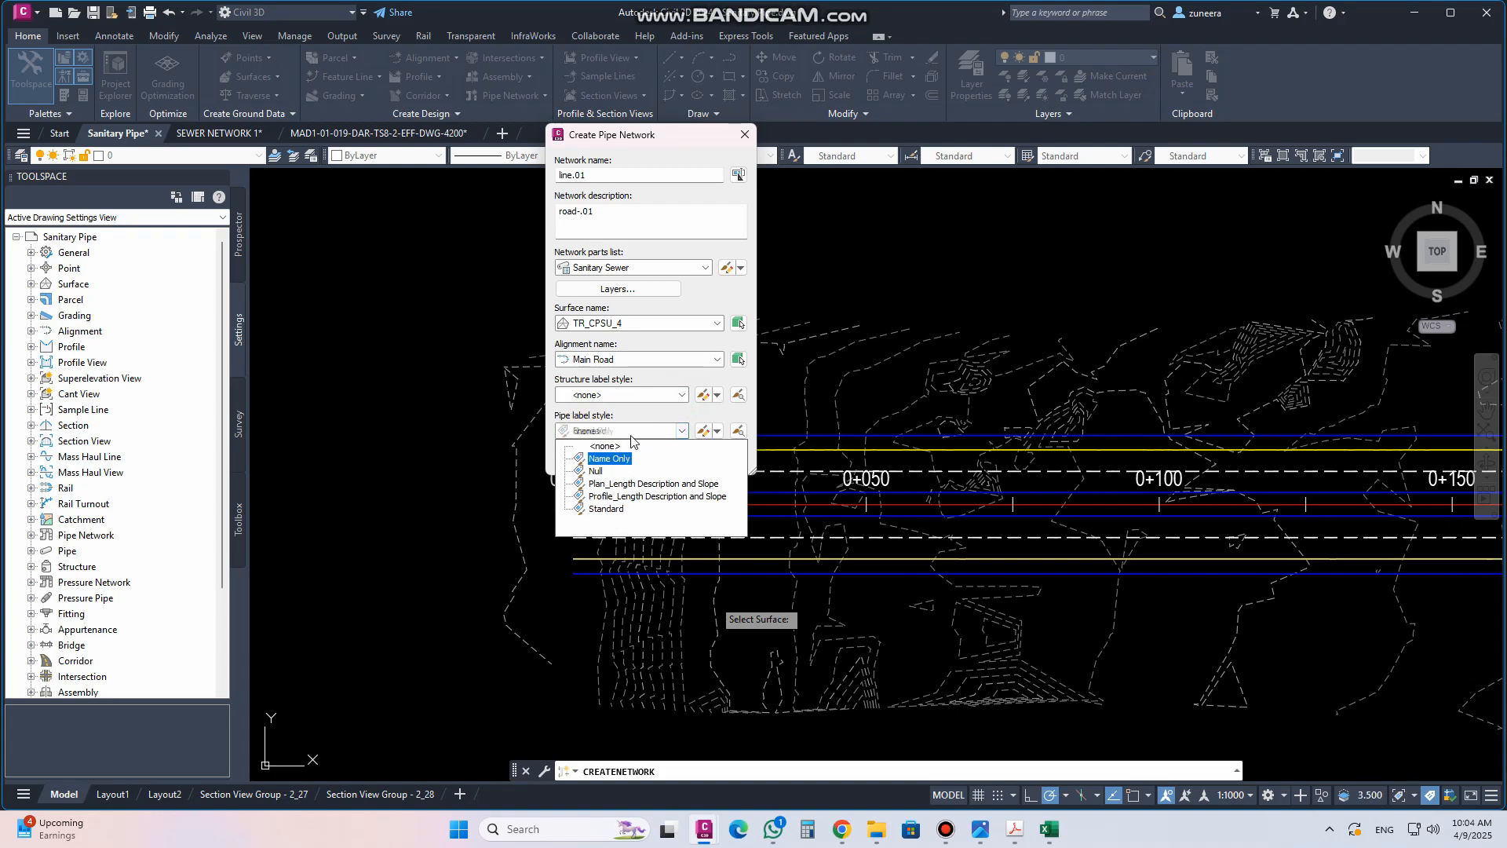
{"action": "left_click", "coordinate": [610, 459]}
{"action": "left_click", "coordinate": [644, 412]}
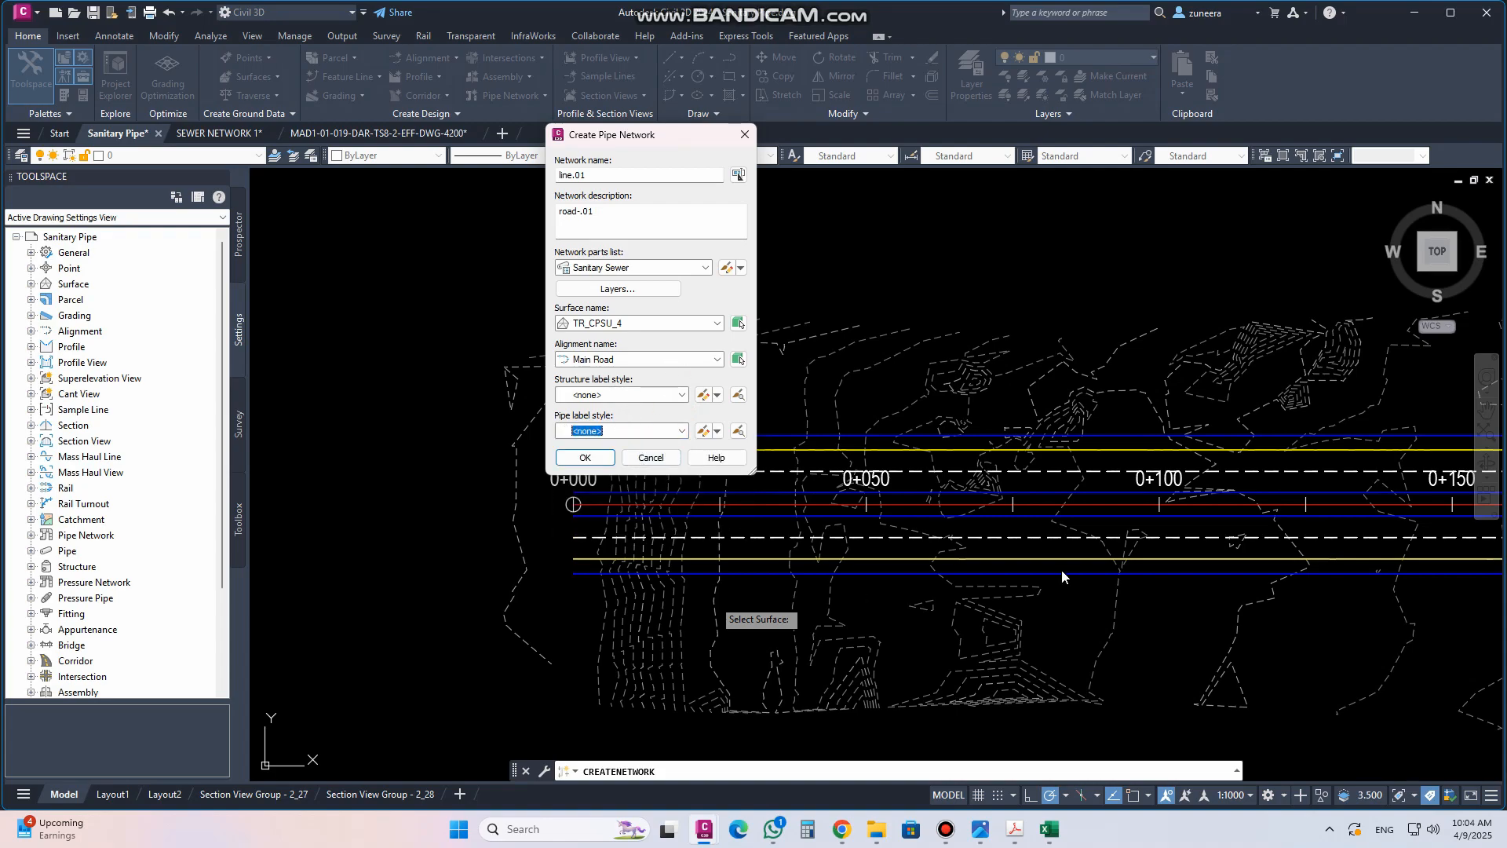
{"action": "left_click", "coordinate": [591, 459]}
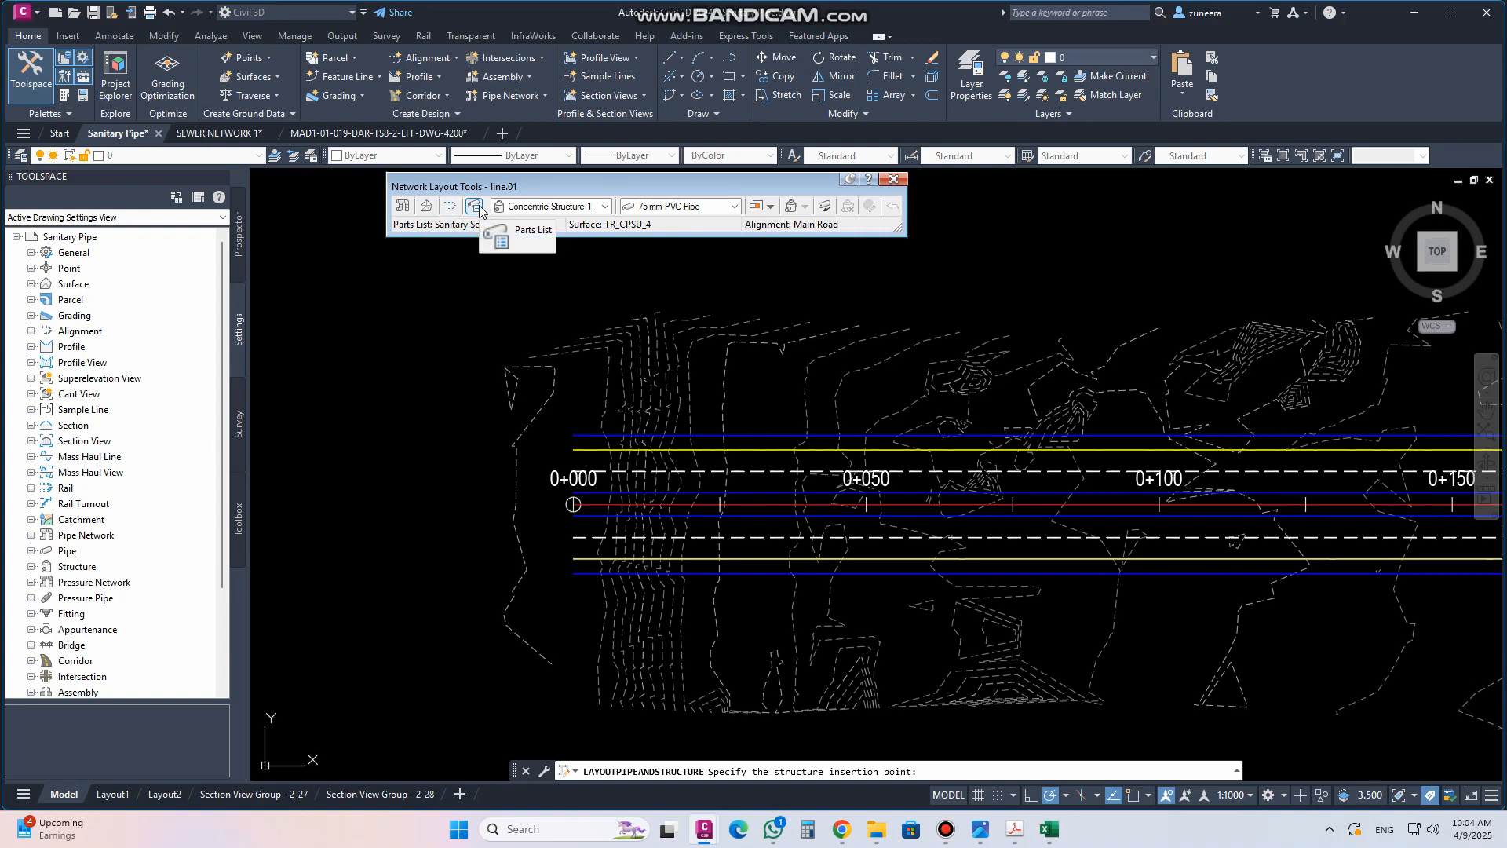
In the network layout tools, select Concentric Structure 1,500 dia 530 frame 900 cone and 100 mm PVC Pipe
{"action": "left_click", "coordinate": [606, 207]}
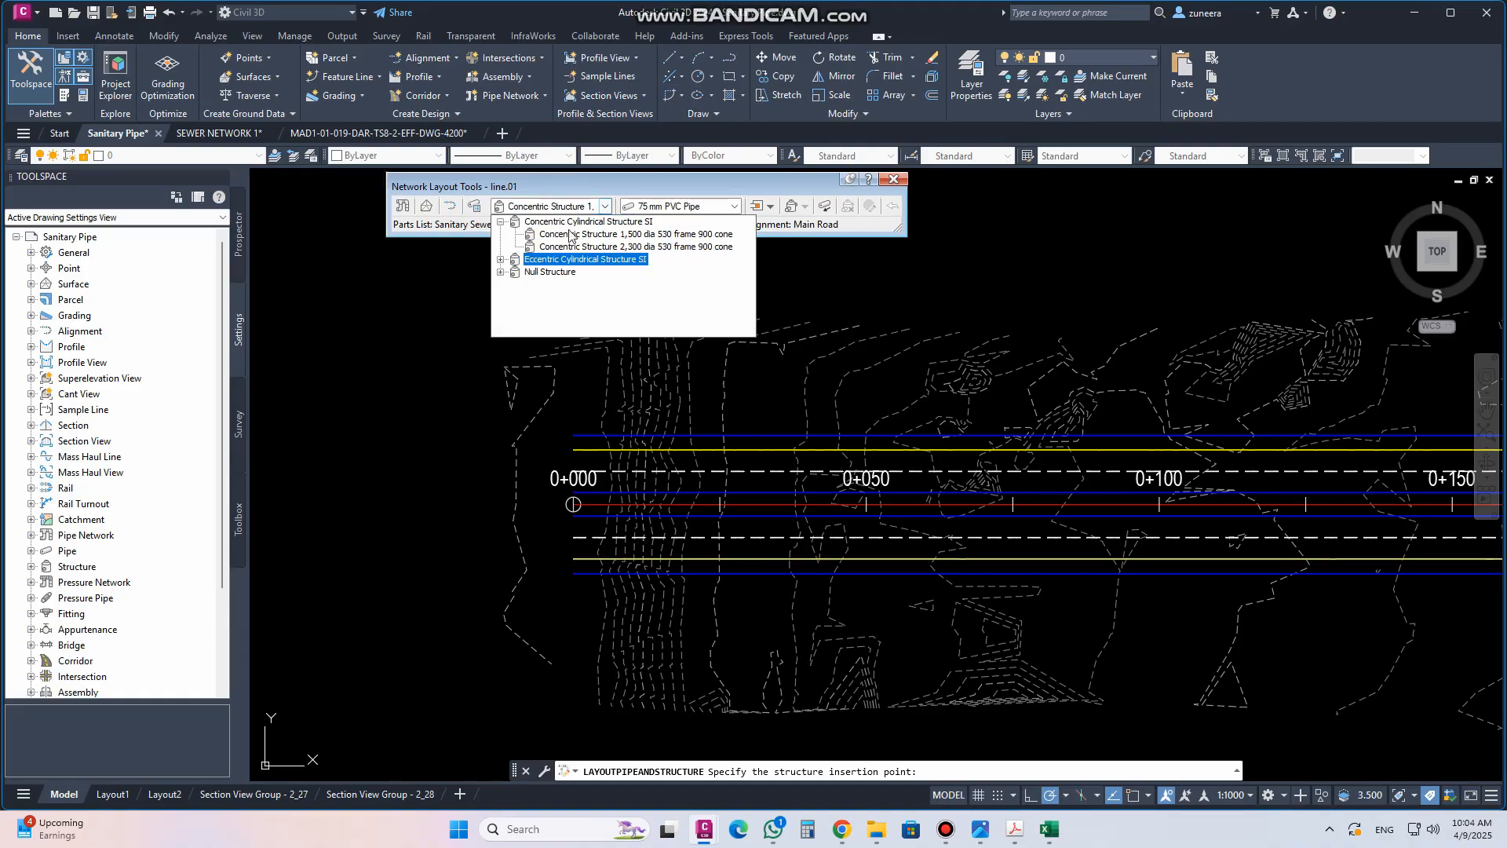
{"action": "left_click", "coordinate": [500, 260]}
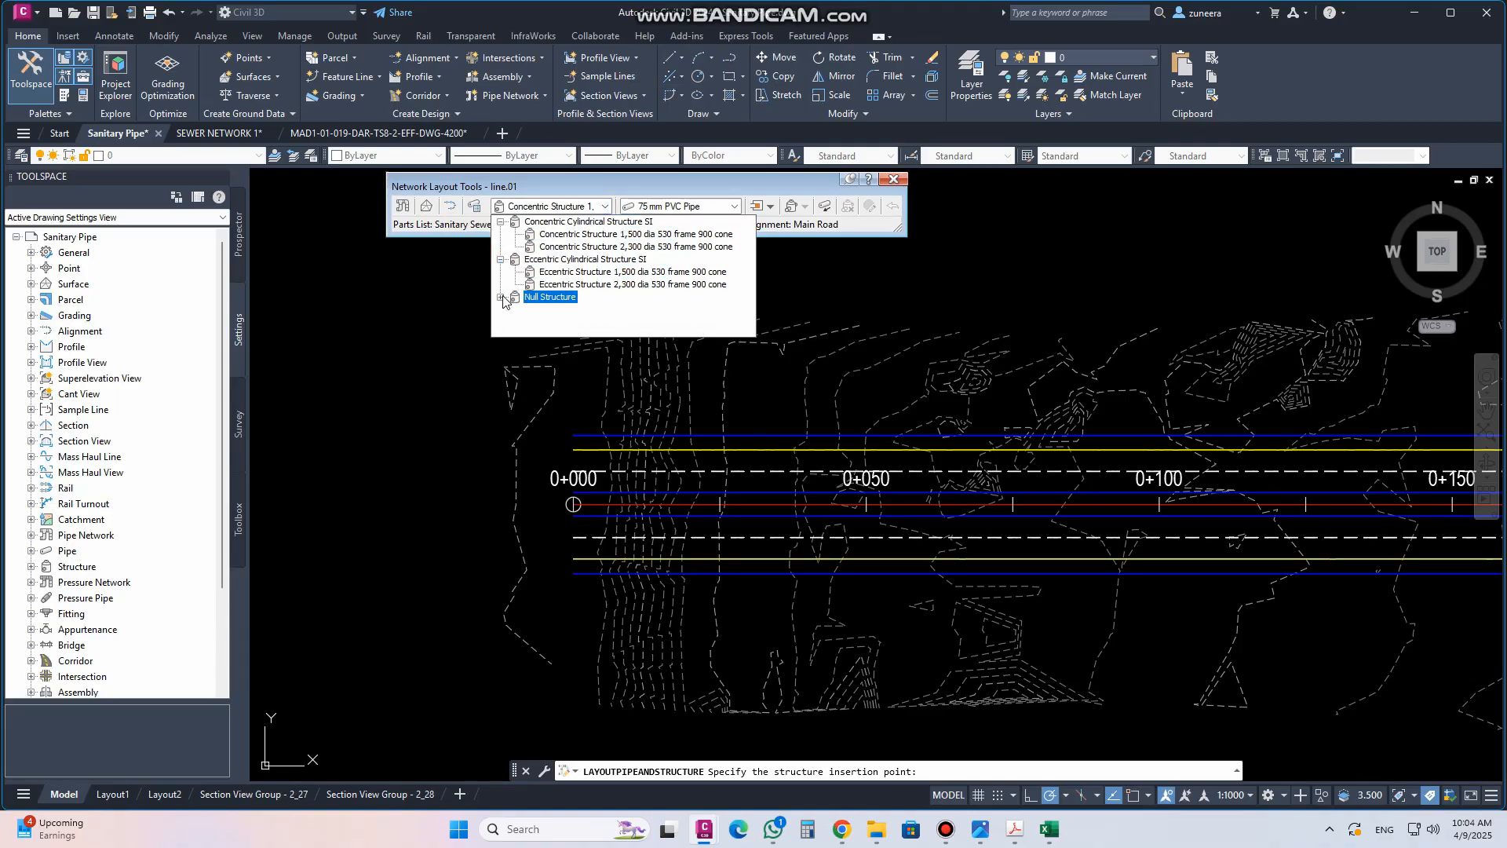
{"action": "left_click", "coordinate": [500, 297]}
{"action": "left_click", "coordinate": [599, 219]}
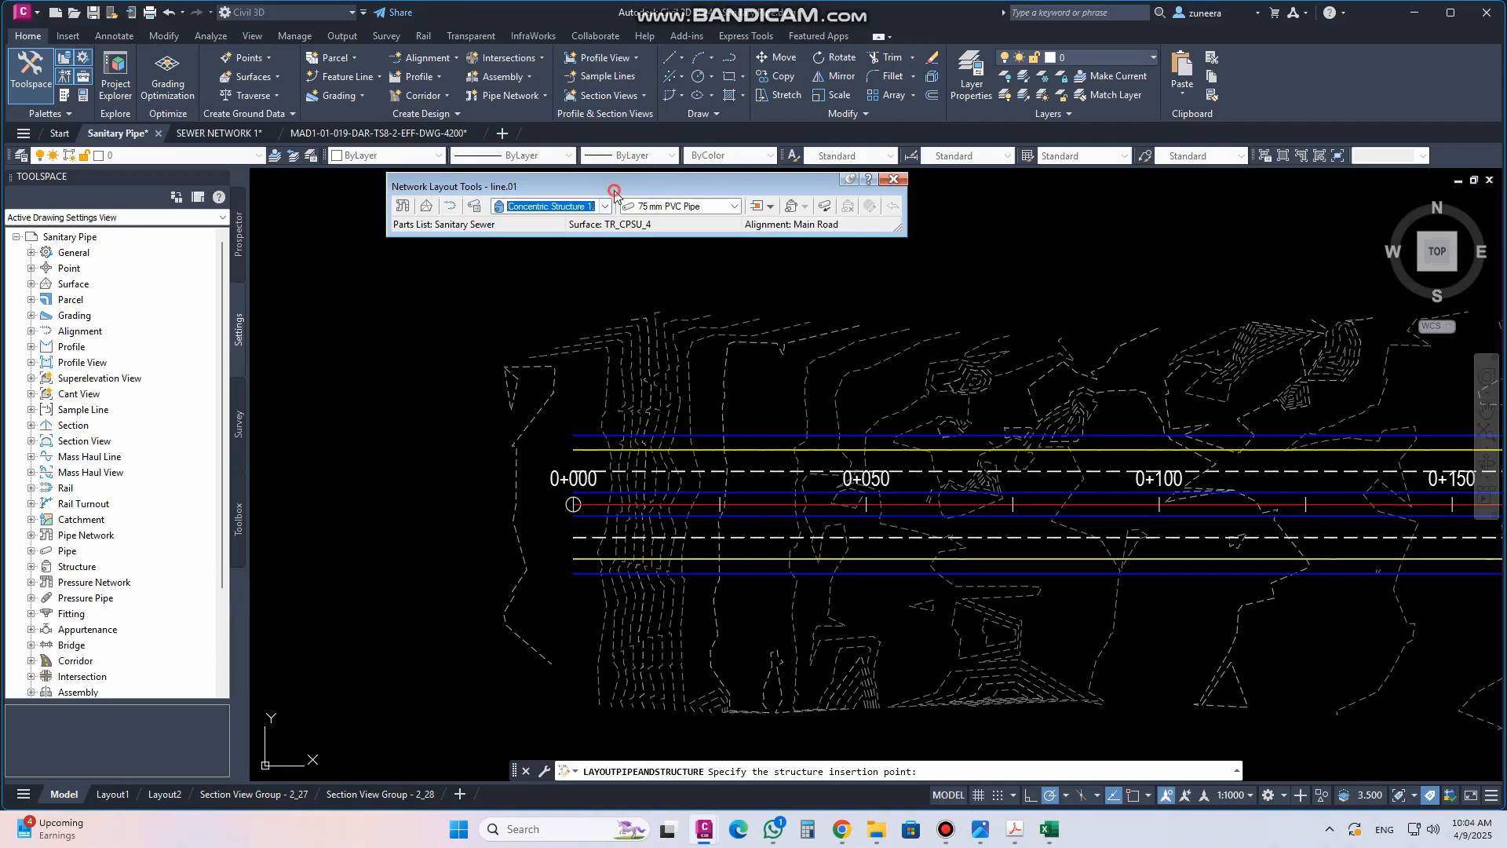
{"action": "left_click", "coordinate": [734, 206]}
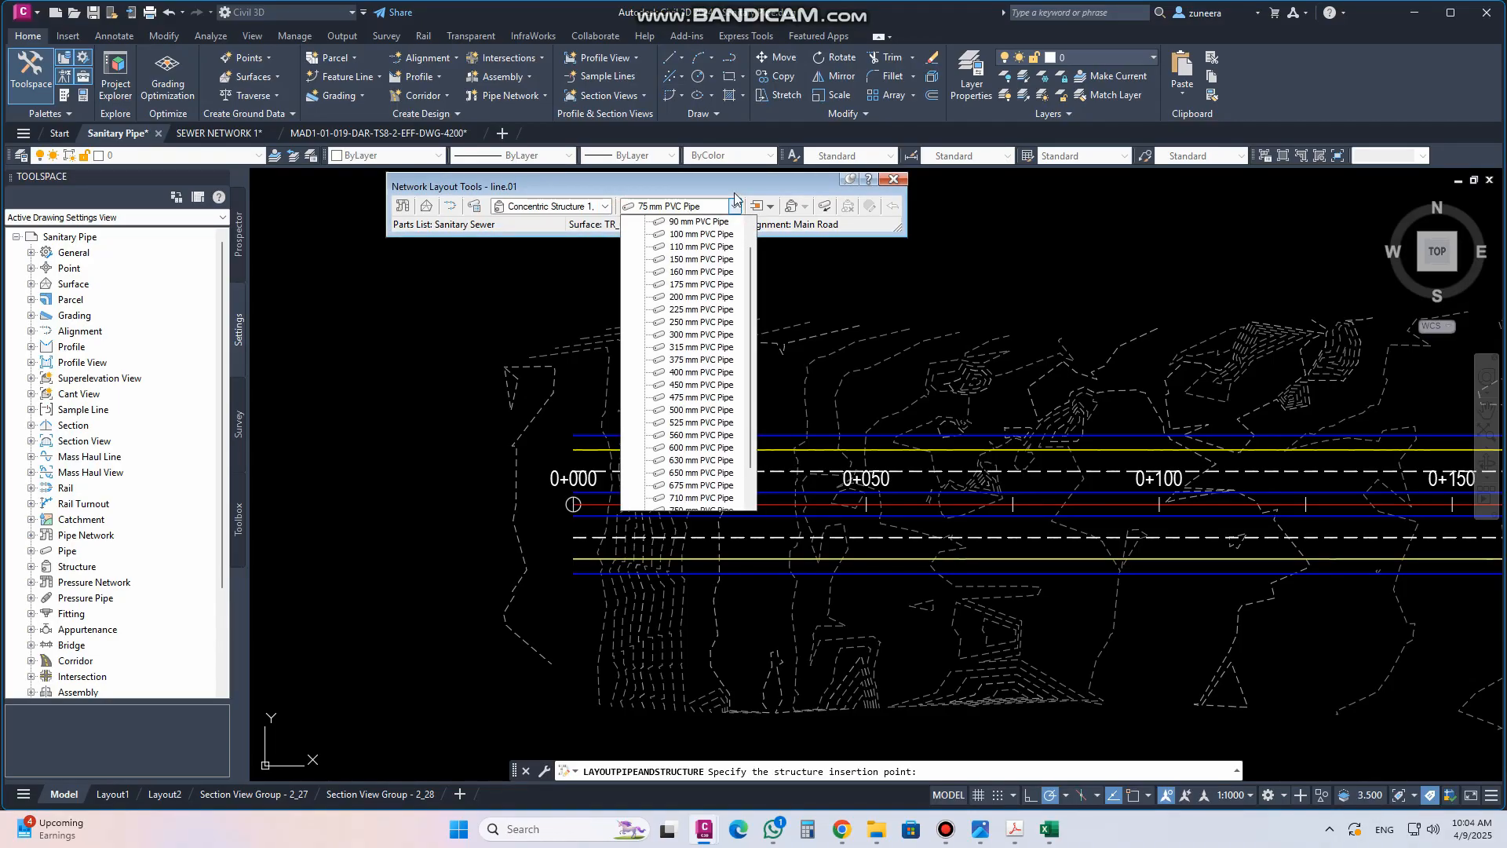
{"action": "left_click", "coordinate": [681, 198]}
{"action": "left_click", "coordinate": [605, 206]}
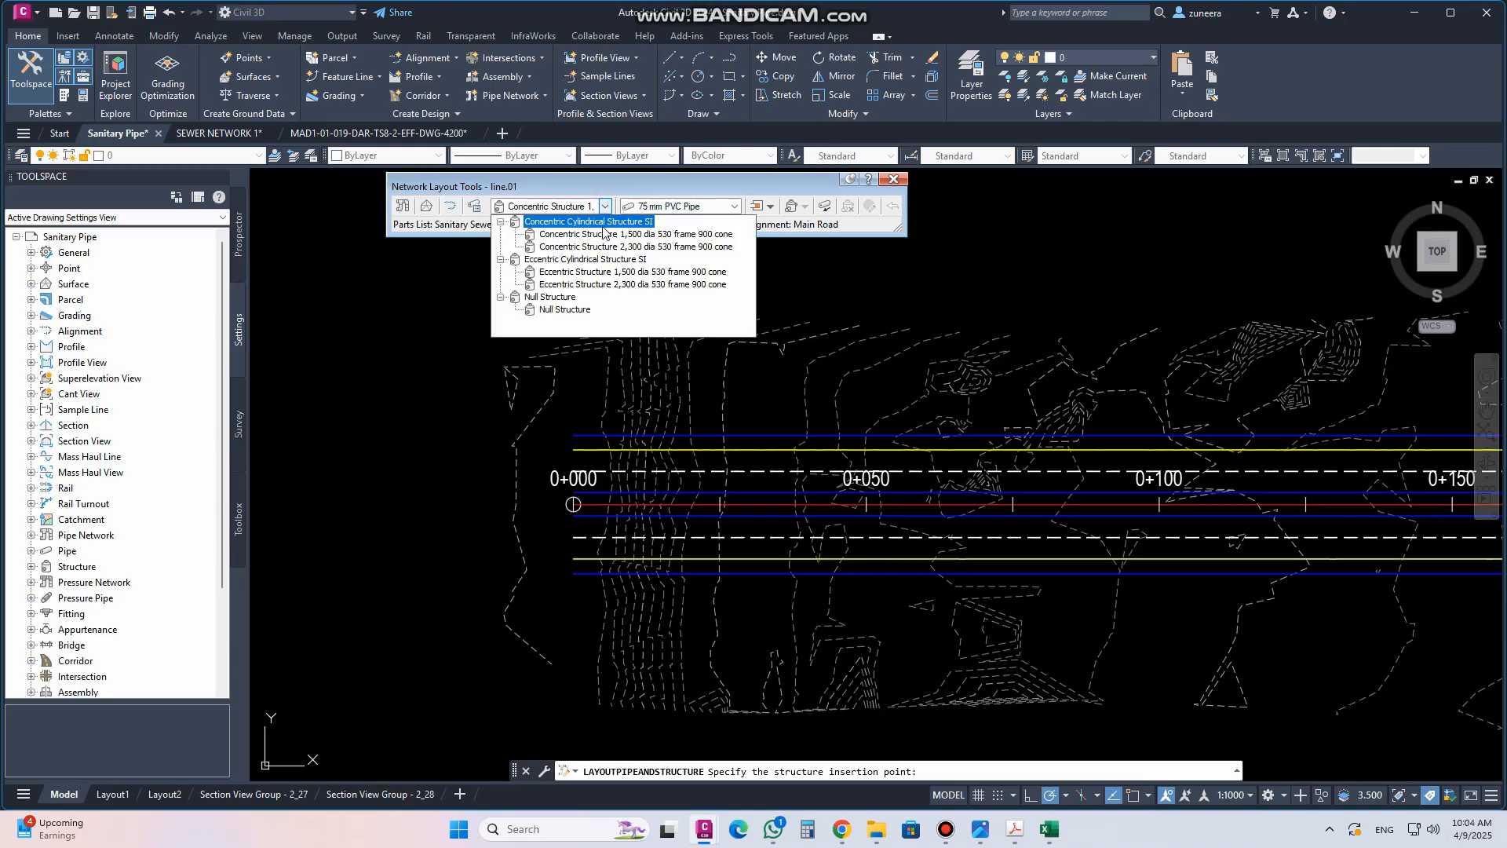
{"action": "left_click", "coordinate": [602, 235]}
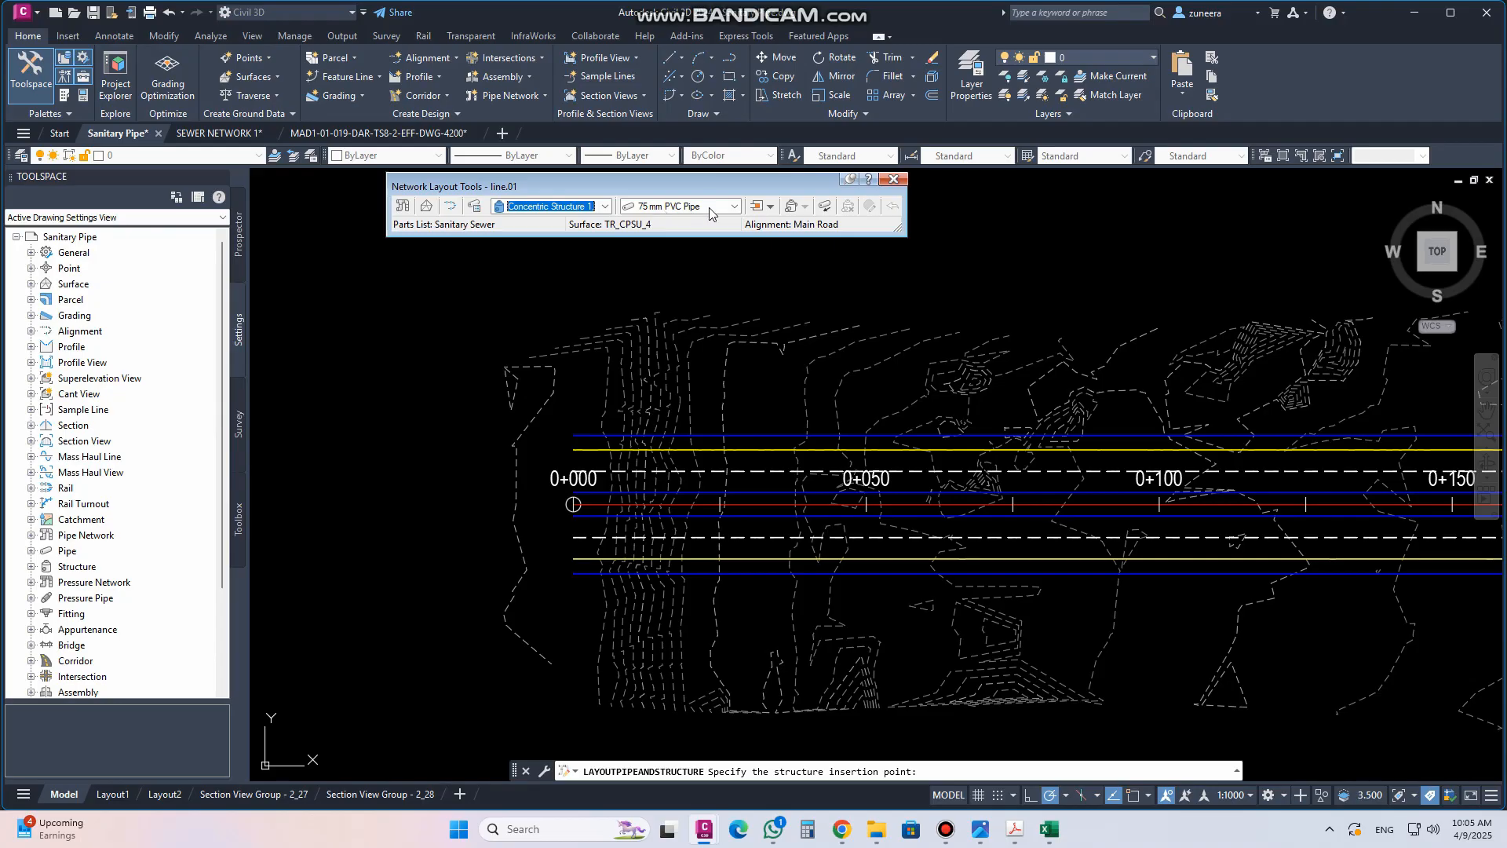
{"action": "left_click", "coordinate": [734, 206]}
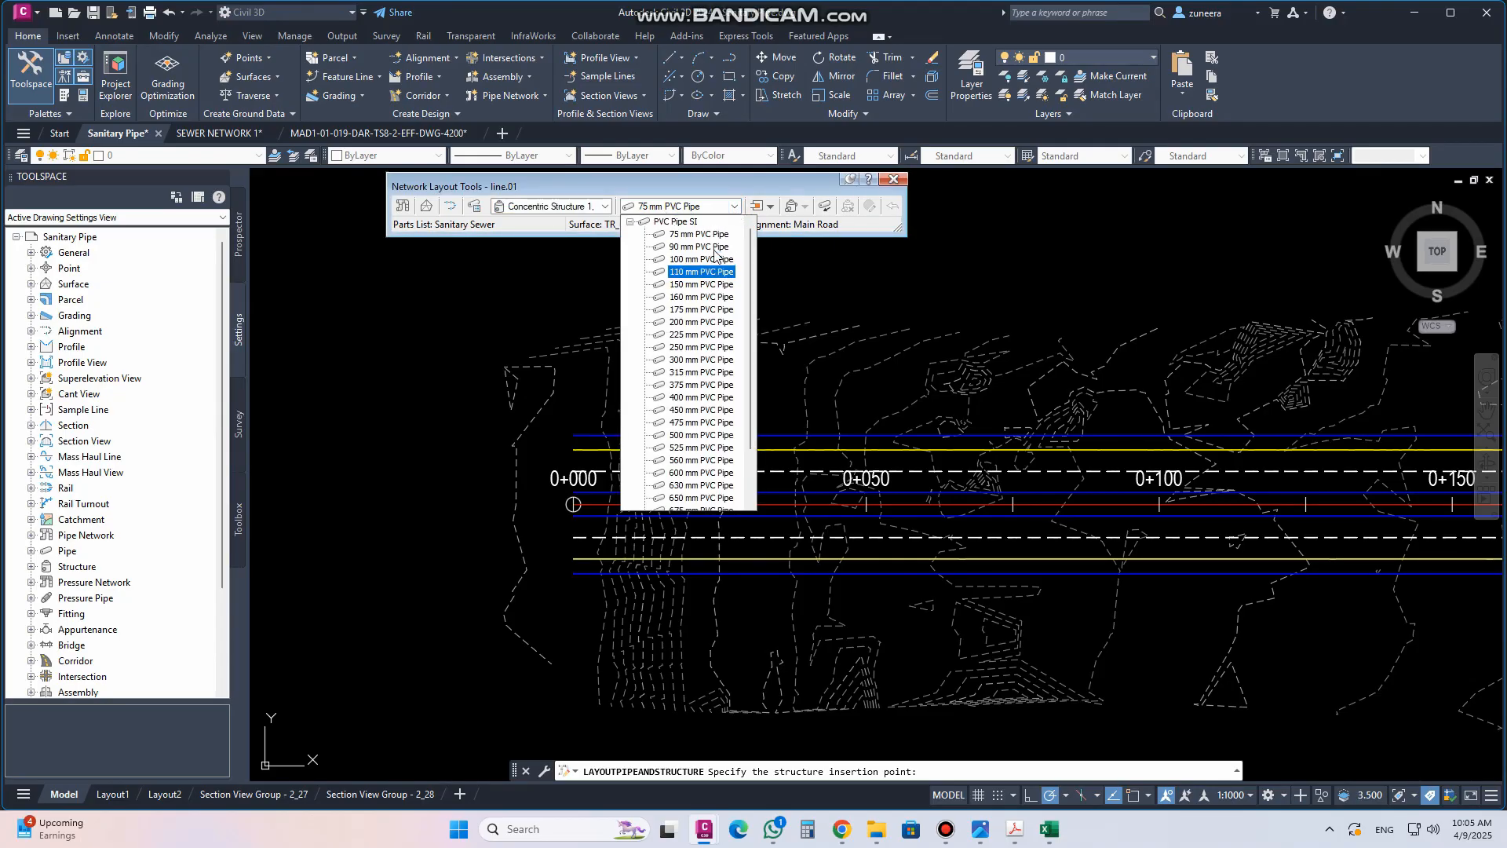
{"action": "left_click", "coordinate": [683, 234]}
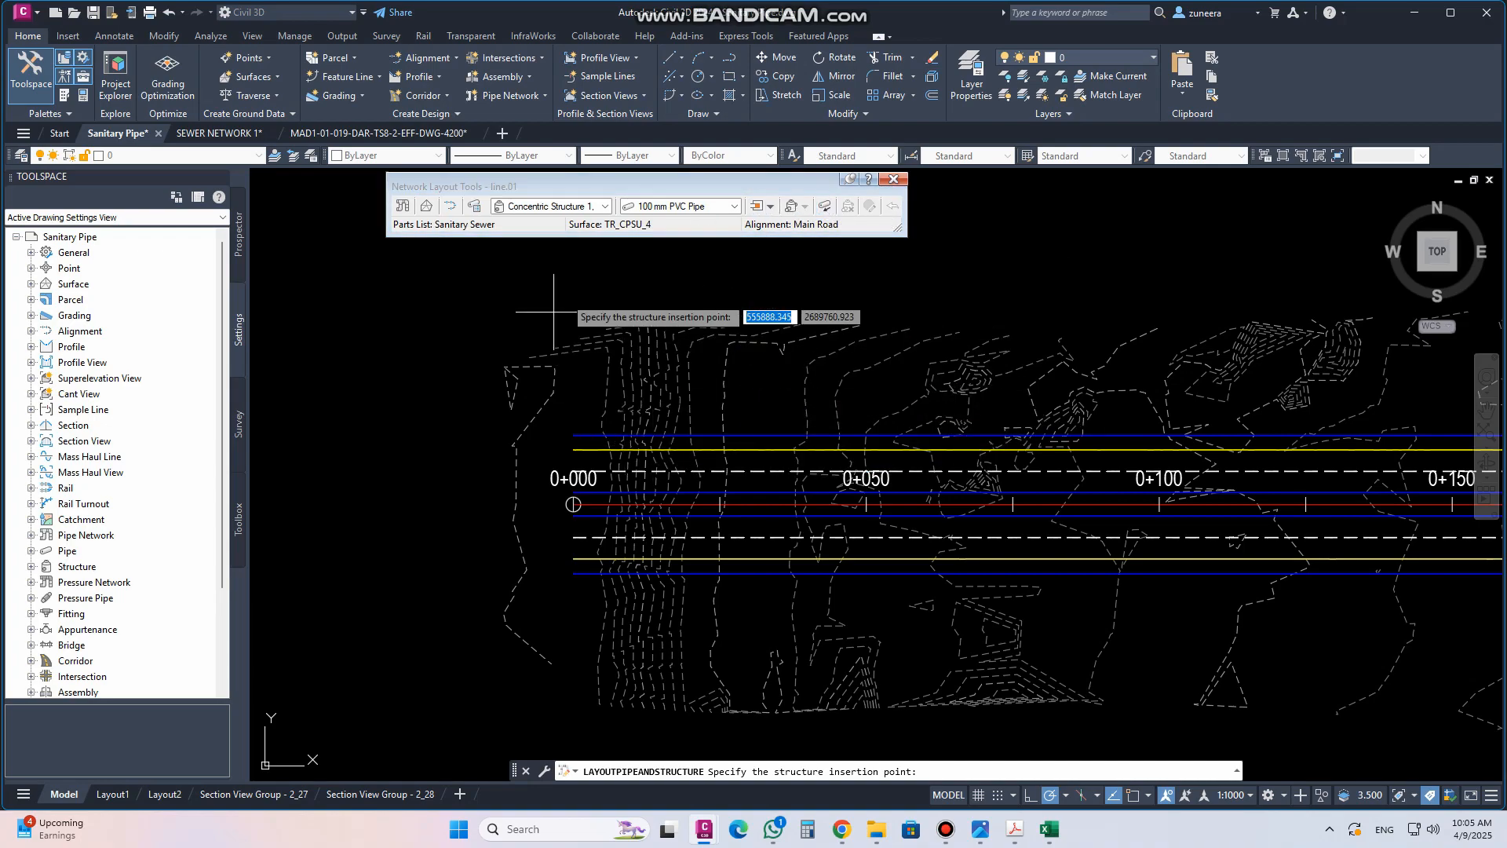
Place the first manhole on the alignment near station 0+050
{"action": "scroll", "coordinate": [586, 573], "scroll_direction": "up", "scroll_amount": 5}
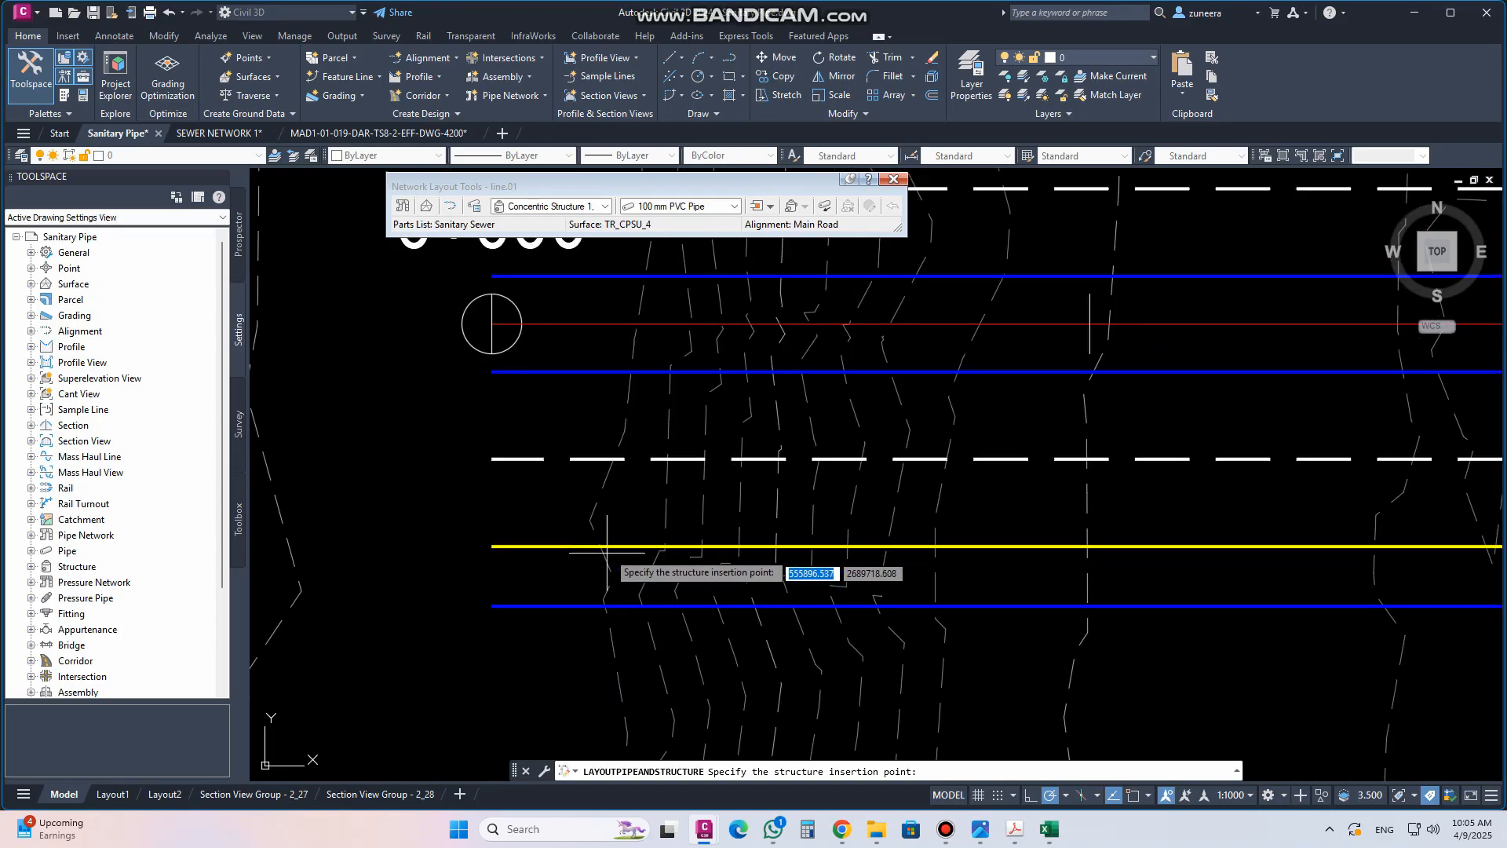
{"action": "scroll", "coordinate": [414, 522], "scroll_direction": "down", "scroll_amount": 5}
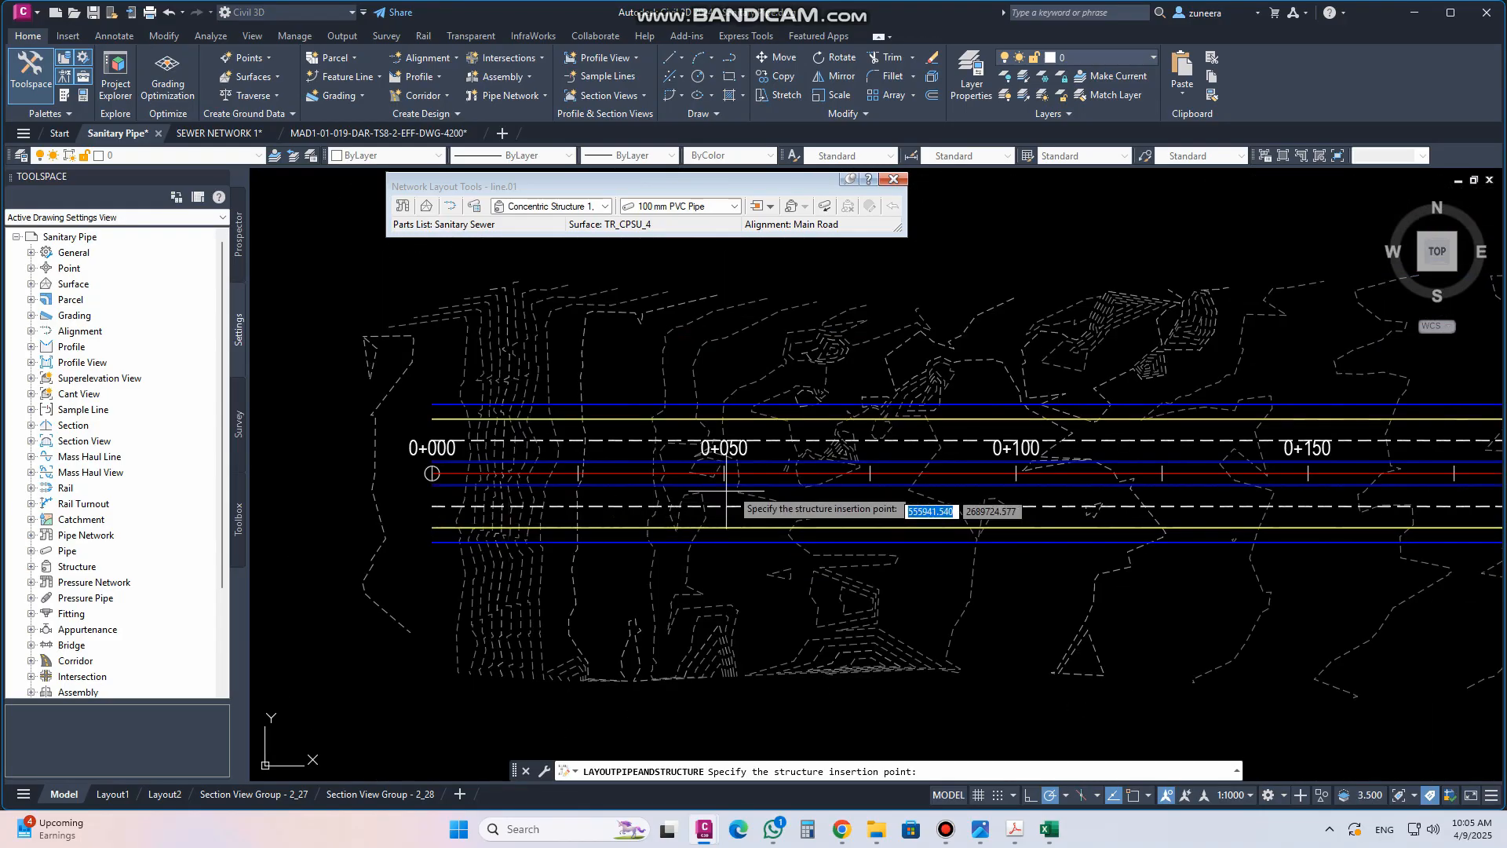
{"action": "scroll", "coordinate": [734, 498], "scroll_direction": "up", "scroll_amount": 4}
{"action": "left_click", "coordinate": [700, 520]}
{"action": "scroll", "coordinate": [450, 548], "scroll_direction": "down", "scroll_amount": 4}
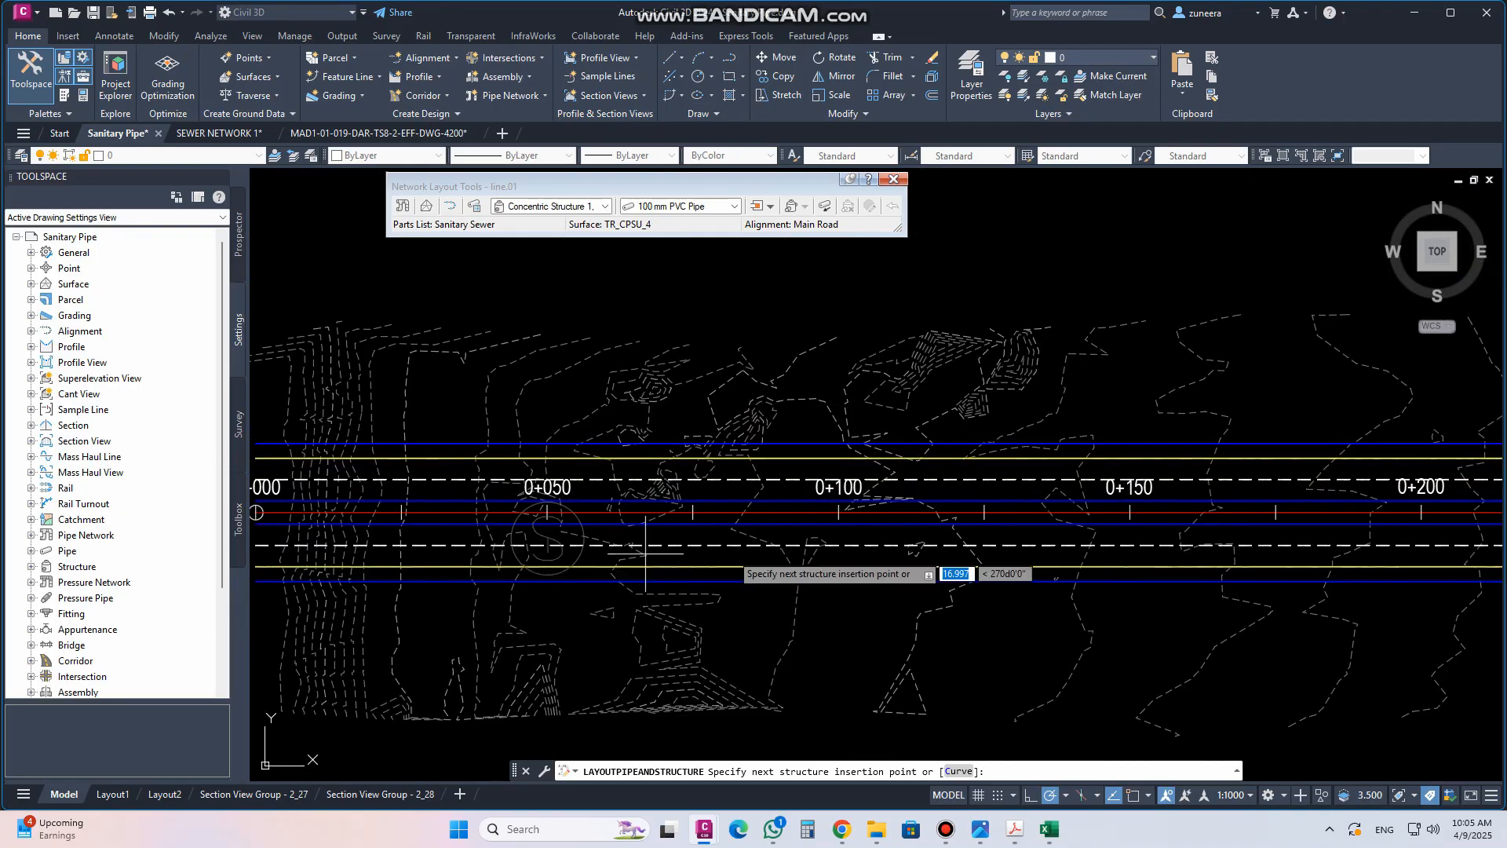
Continue the pipe run with manholes near stations 0+100 and 0+150, then end the layout
{"action": "scroll", "coordinate": [833, 538], "scroll_direction": "up", "scroll_amount": 5}
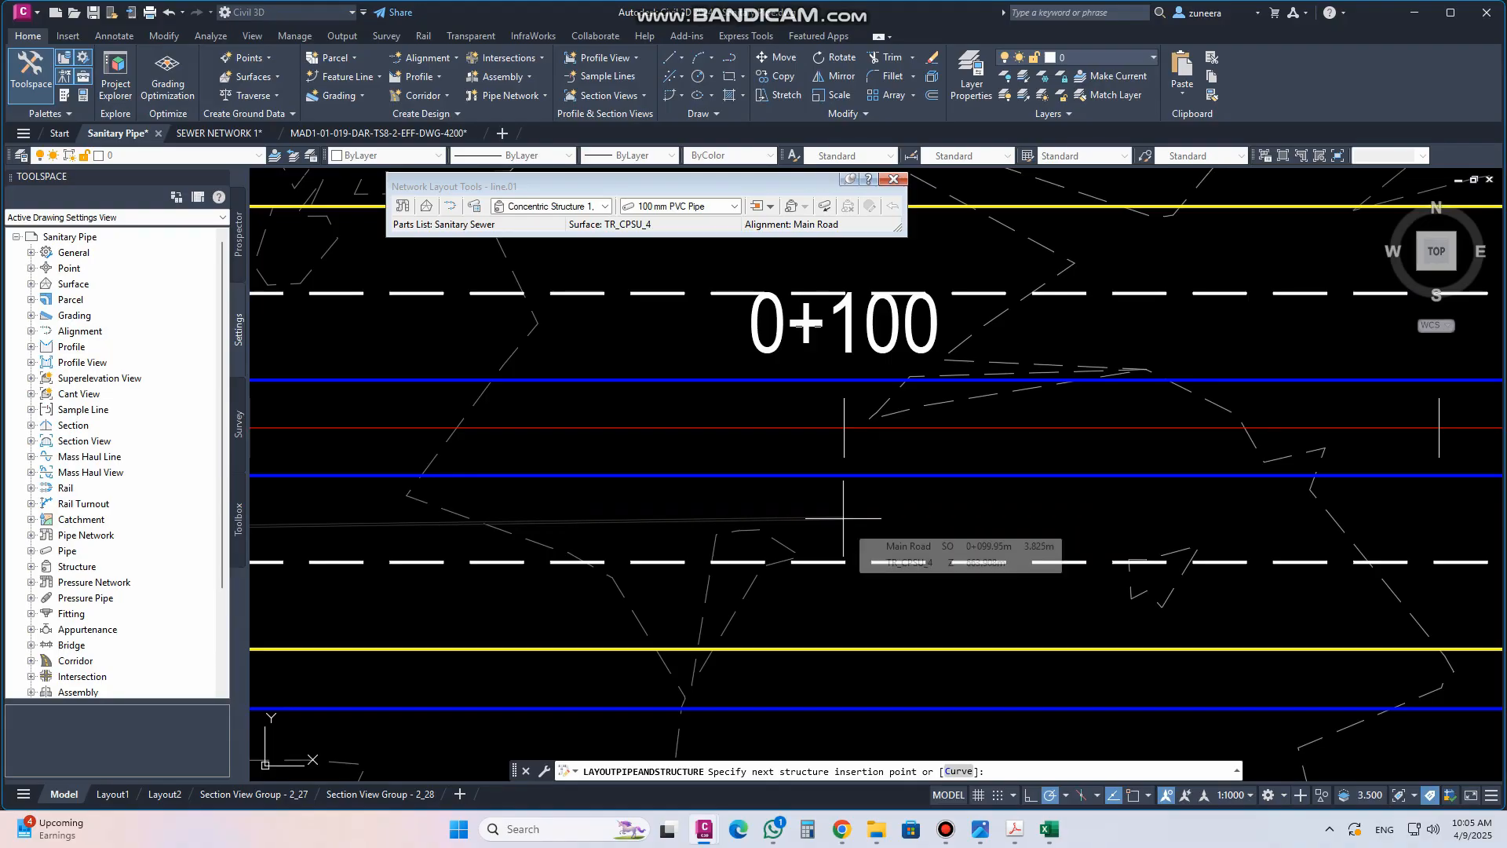
{"action": "scroll", "coordinate": [620, 539], "scroll_direction": "down", "scroll_amount": 5}
{"action": "scroll", "coordinate": [796, 561], "scroll_direction": "up", "scroll_amount": 5}
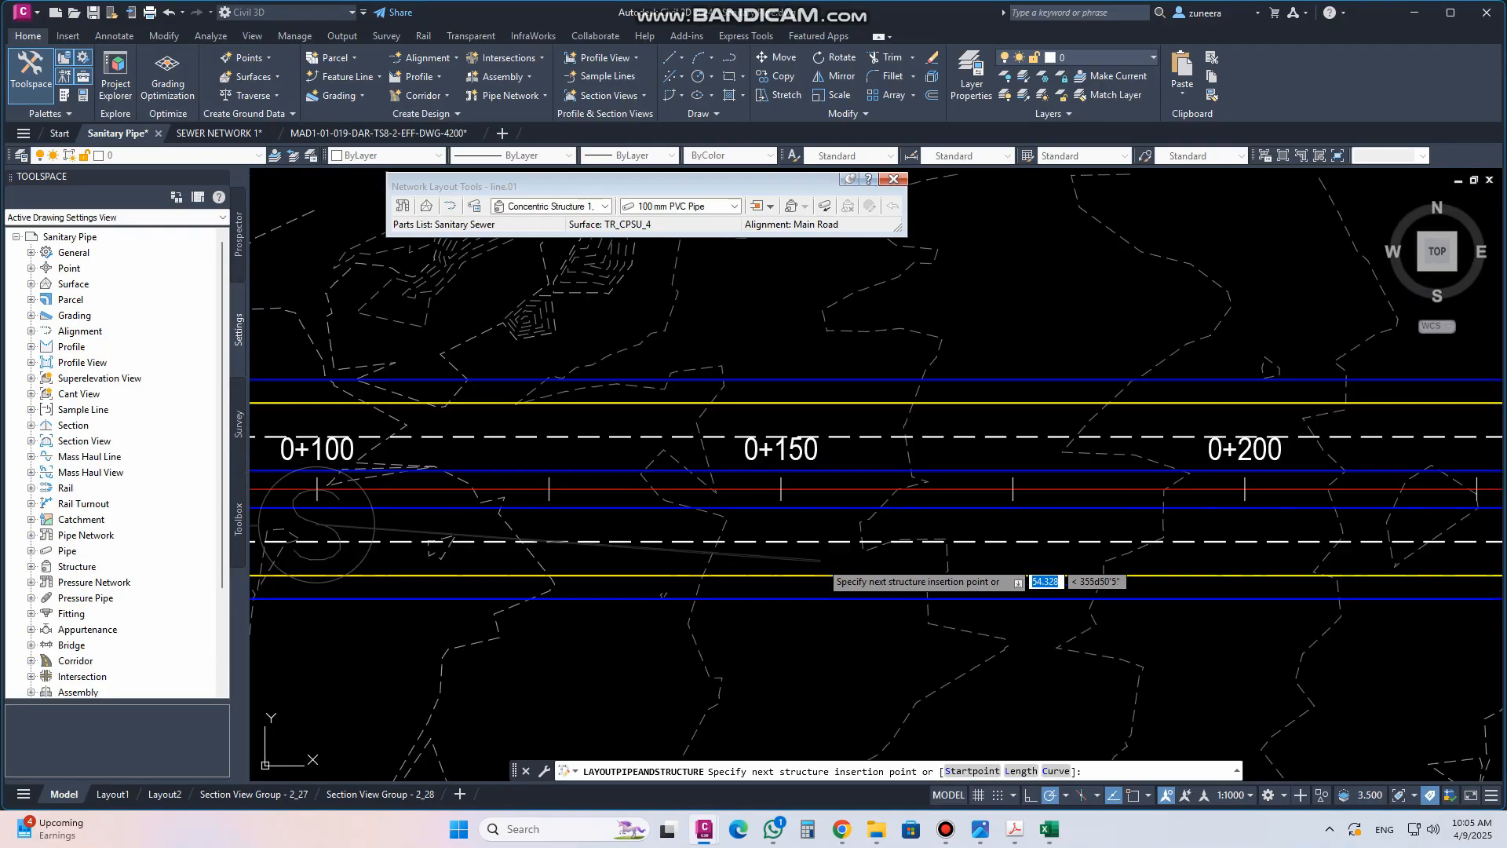
{"action": "left_click", "coordinate": [758, 502]}
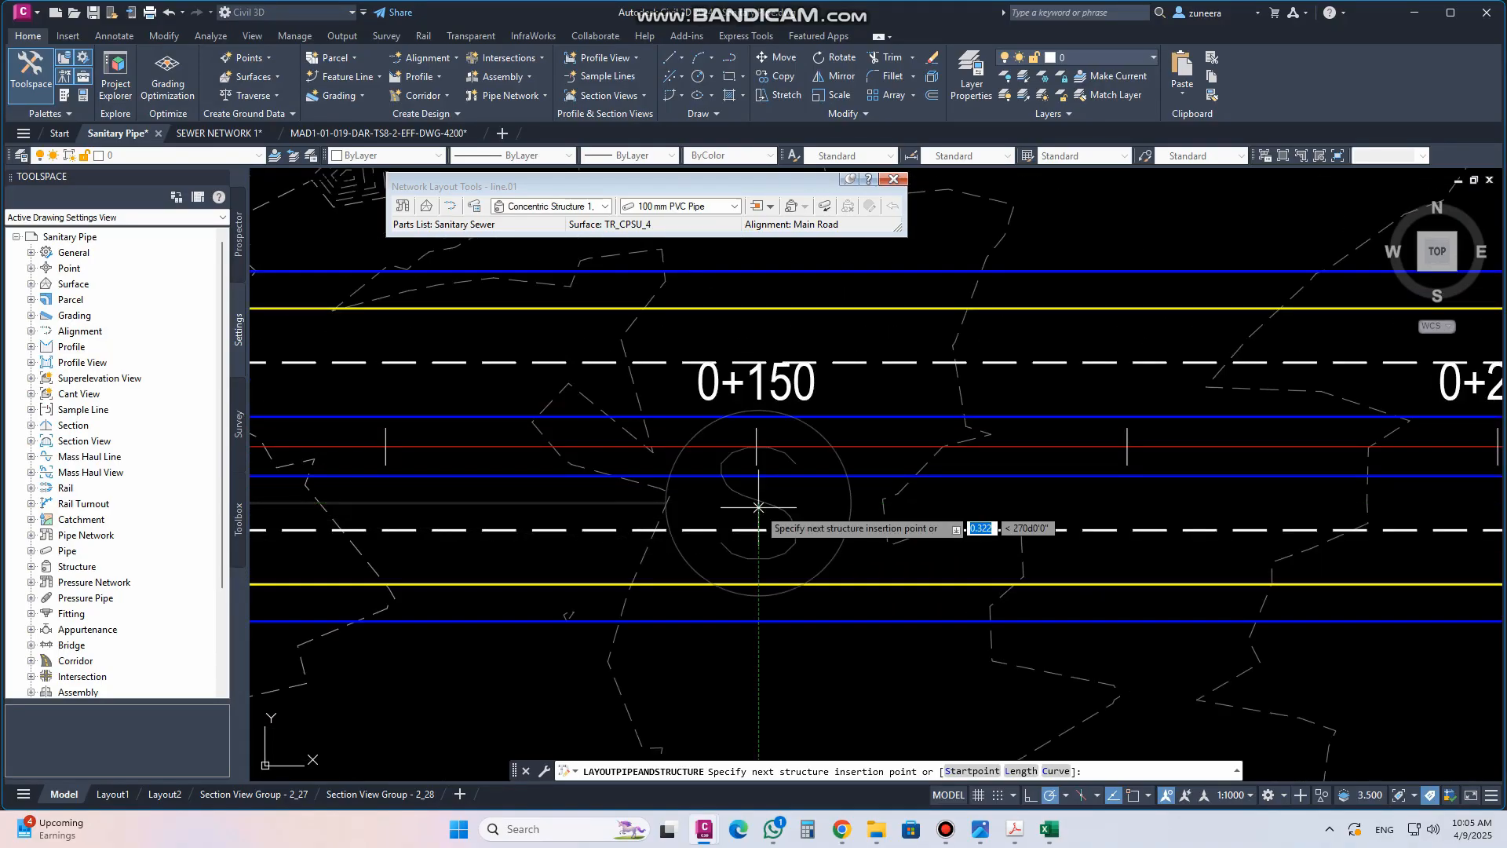
{"action": "key", "text": "Return"}
Inspect the laid-out manholes and pipes along the Main Road alignment
{"action": "scroll", "coordinate": [1053, 514], "scroll_direction": "down", "scroll_amount": 4}
{"action": "scroll", "coordinate": [1053, 514], "scroll_direction": "down", "scroll_amount": 2}
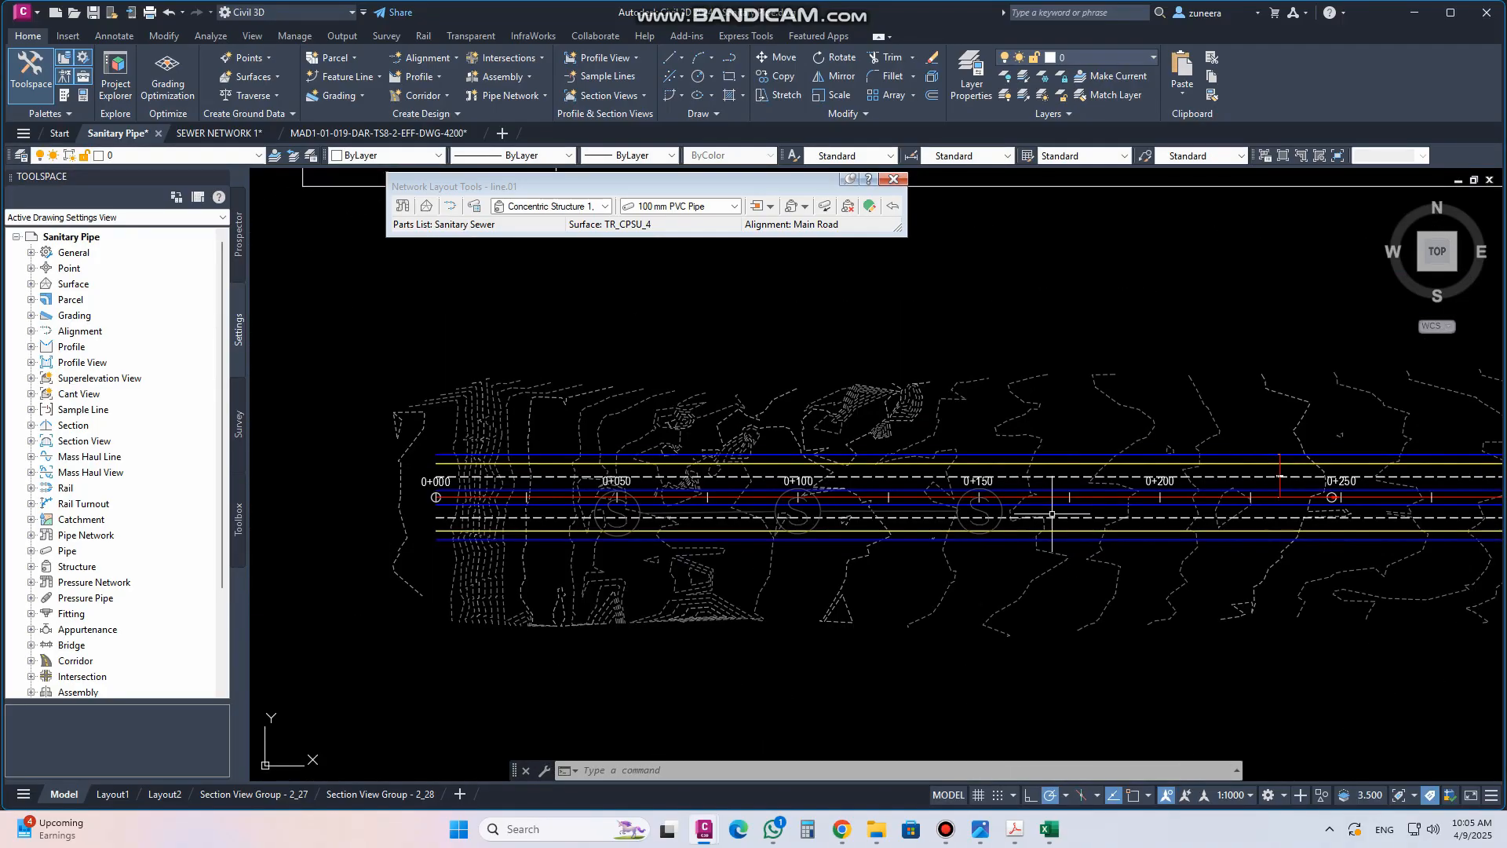
{"action": "scroll", "coordinate": [759, 537], "scroll_direction": "up", "scroll_amount": 4}
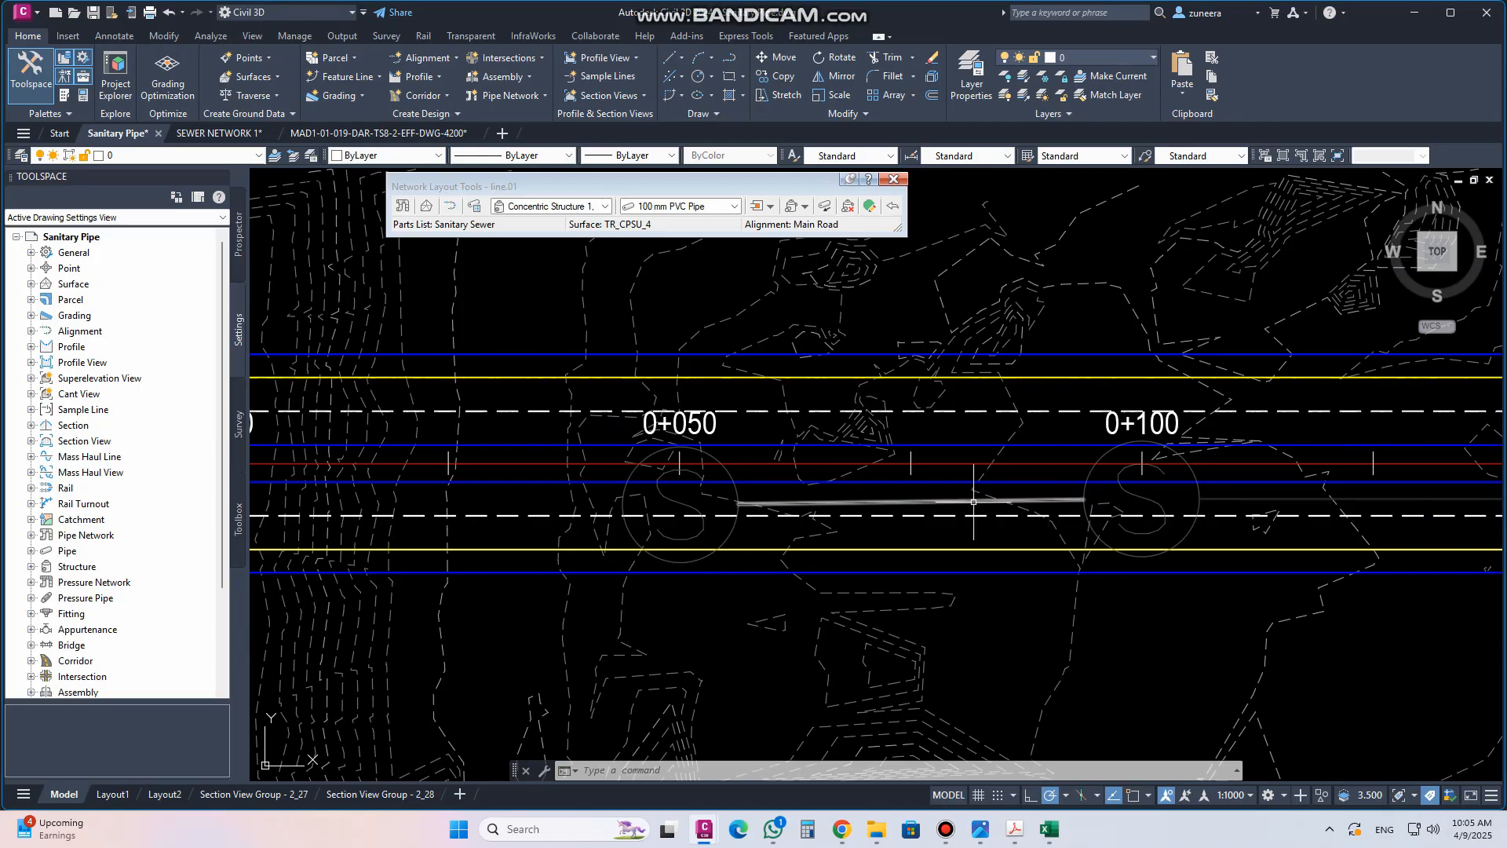
{"action": "middle_click_drag", "start_coordinate": [1258, 510], "coordinate": [796, 491]}
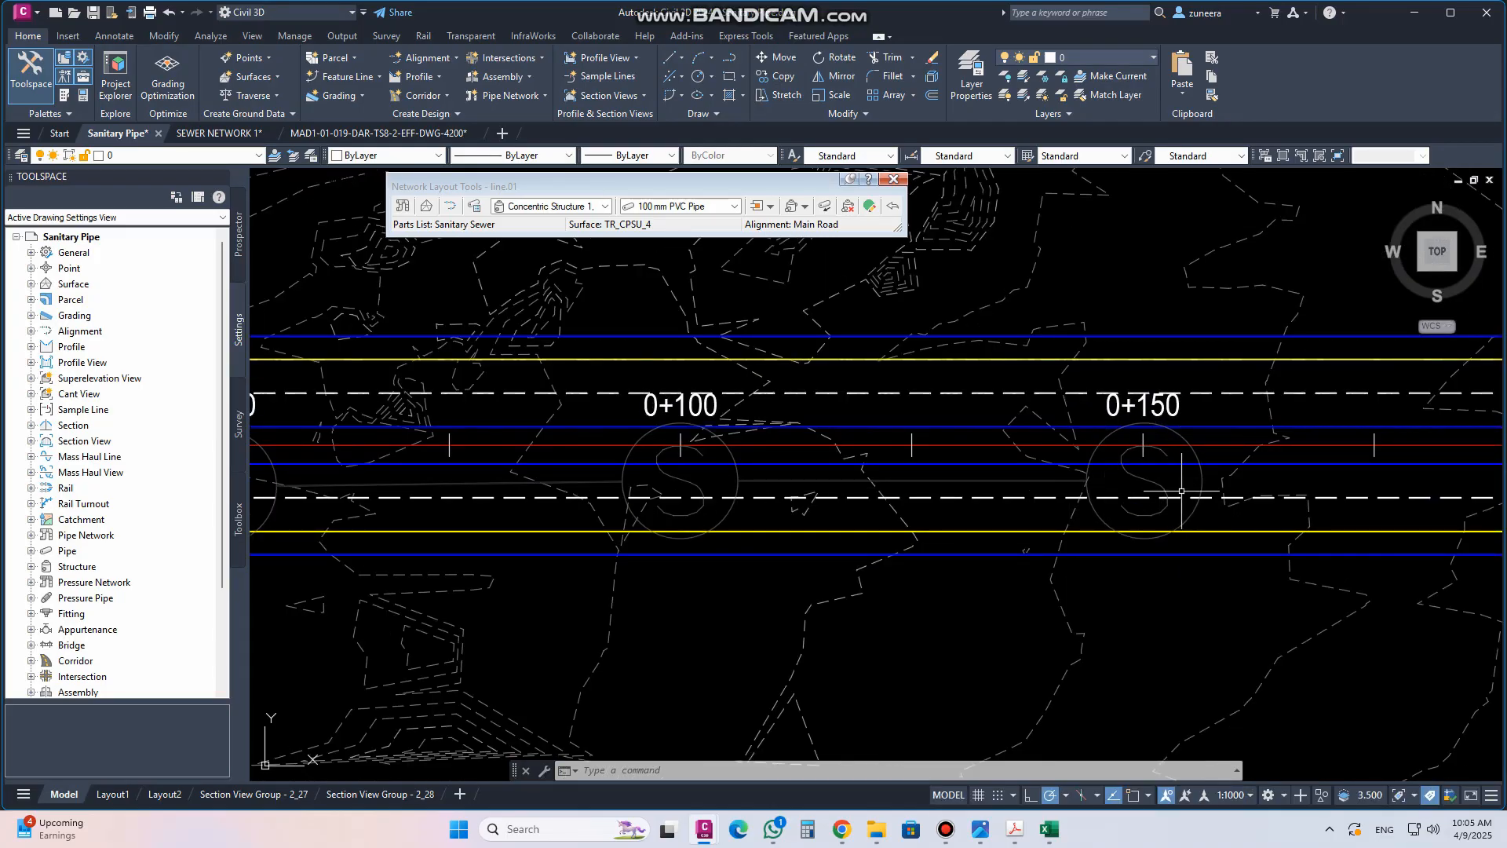
{"action": "scroll", "coordinate": [1025, 533], "scroll_direction": "down", "scroll_amount": 4}
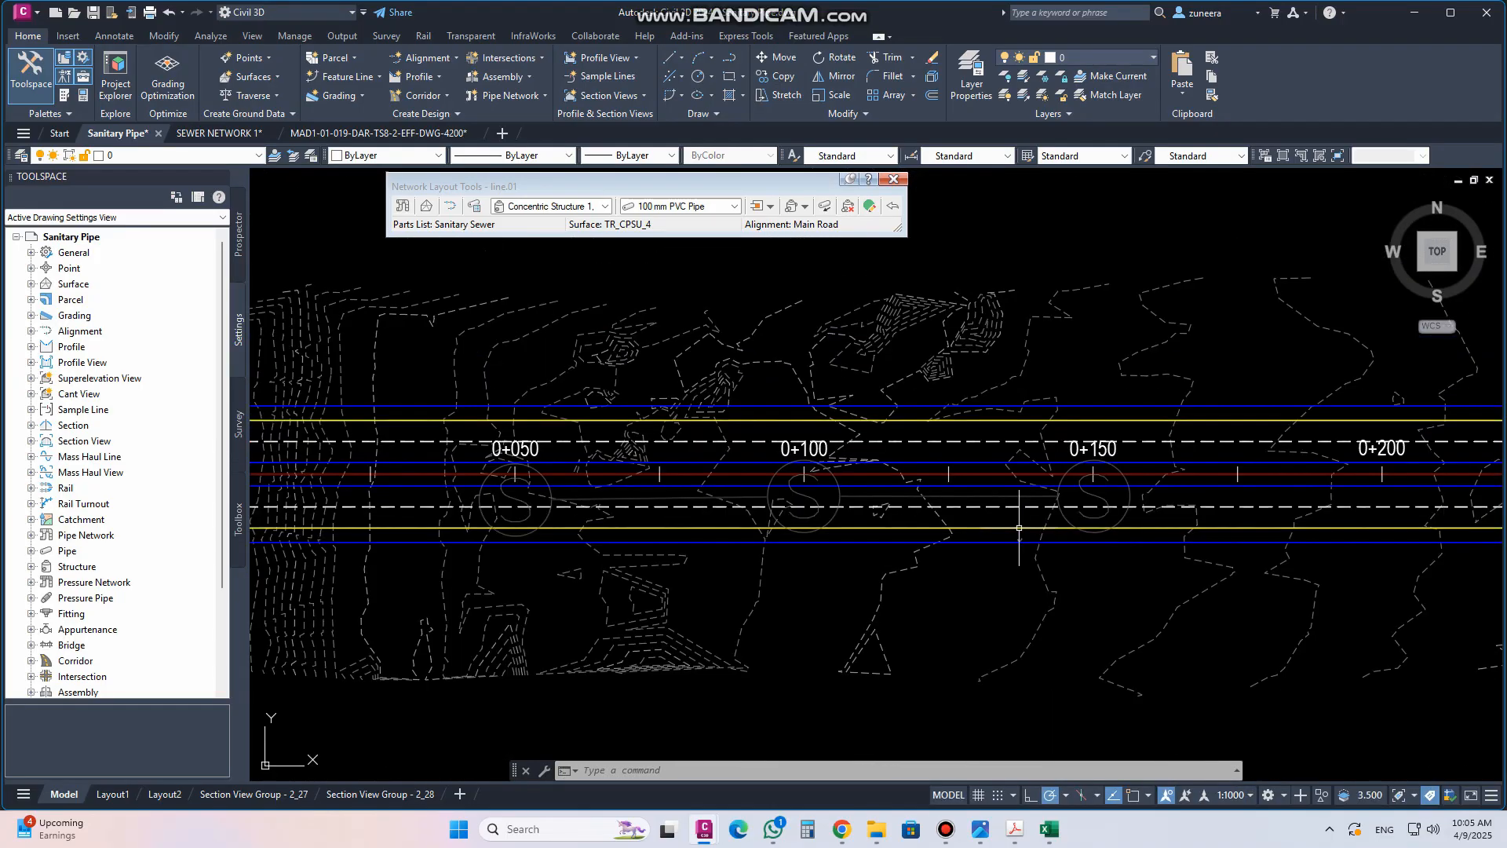
{"action": "left_click", "coordinate": [1242, 800]}
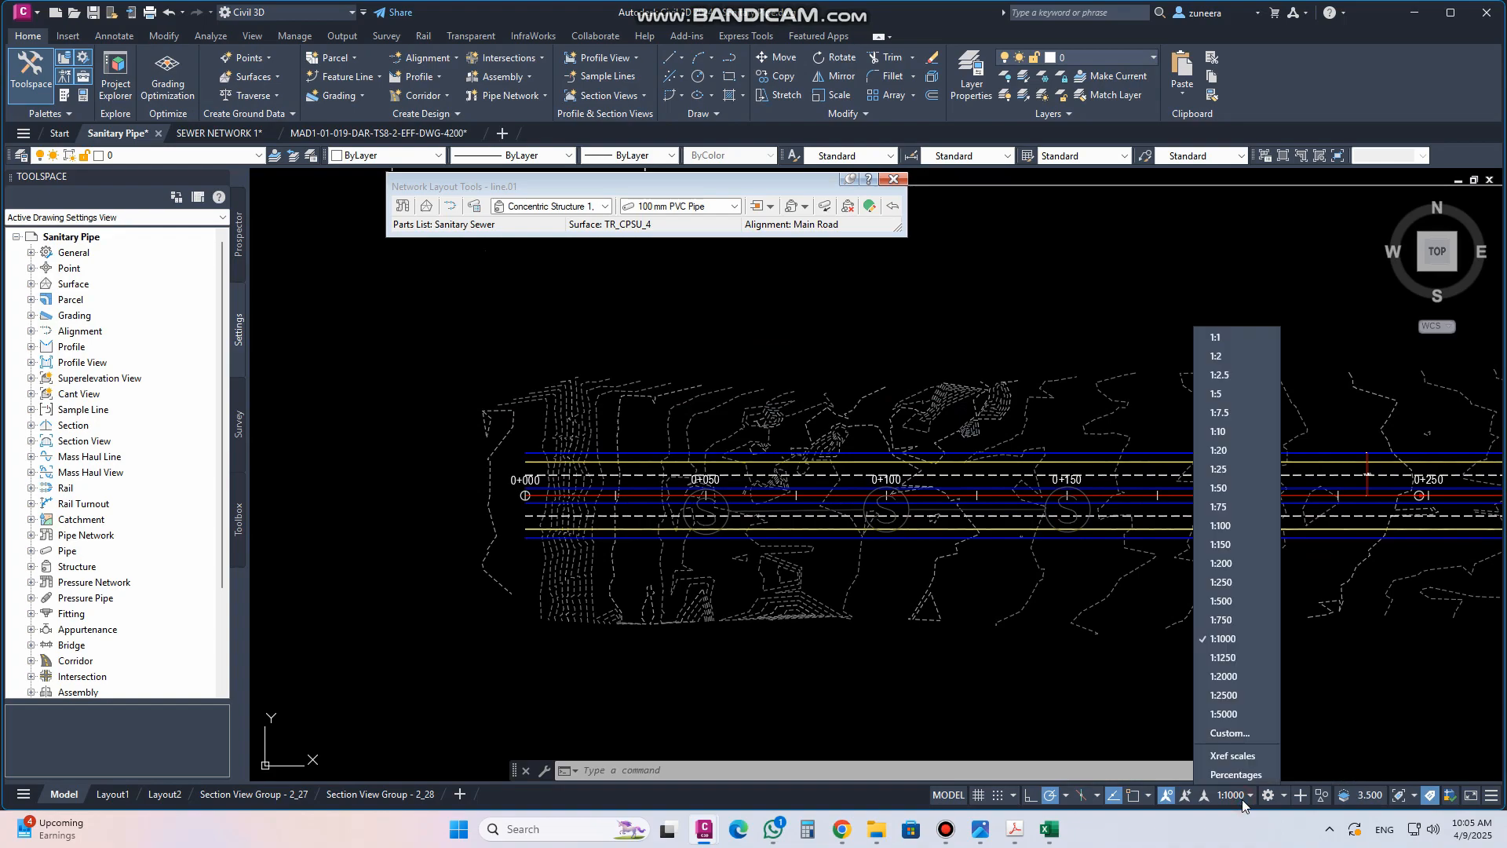
{"action": "left_click", "coordinate": [1243, 801]}
{"action": "scroll", "coordinate": [874, 656], "scroll_direction": "down", "scroll_amount": 3}
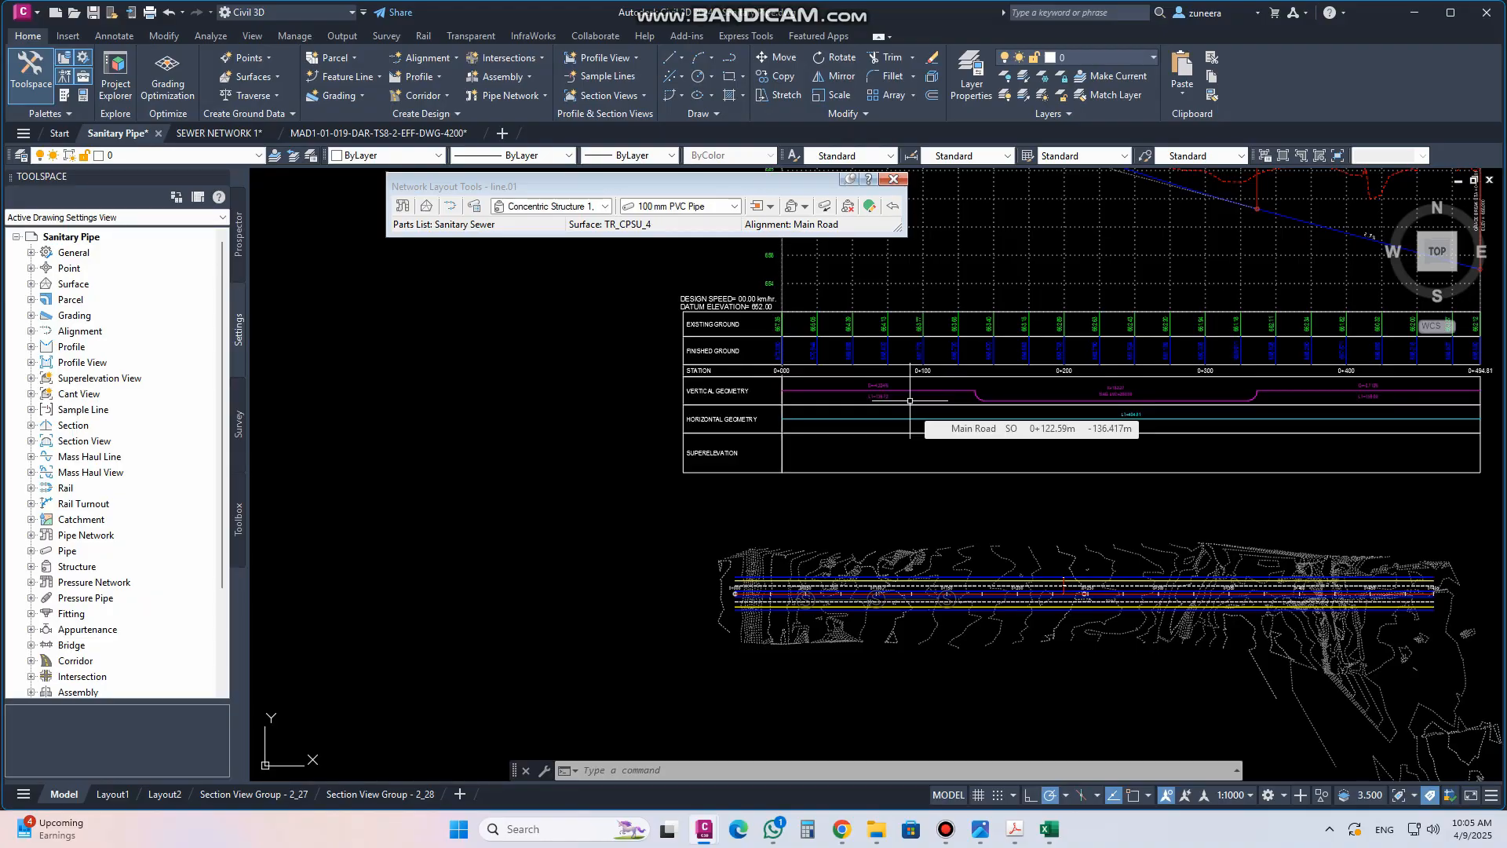
{"action": "scroll", "coordinate": [865, 635], "scroll_direction": "up", "scroll_amount": 5}
Review the pipe network properties and its Sanitary Sewer parts list without changes
{"action": "left_click", "coordinate": [789, 551]}
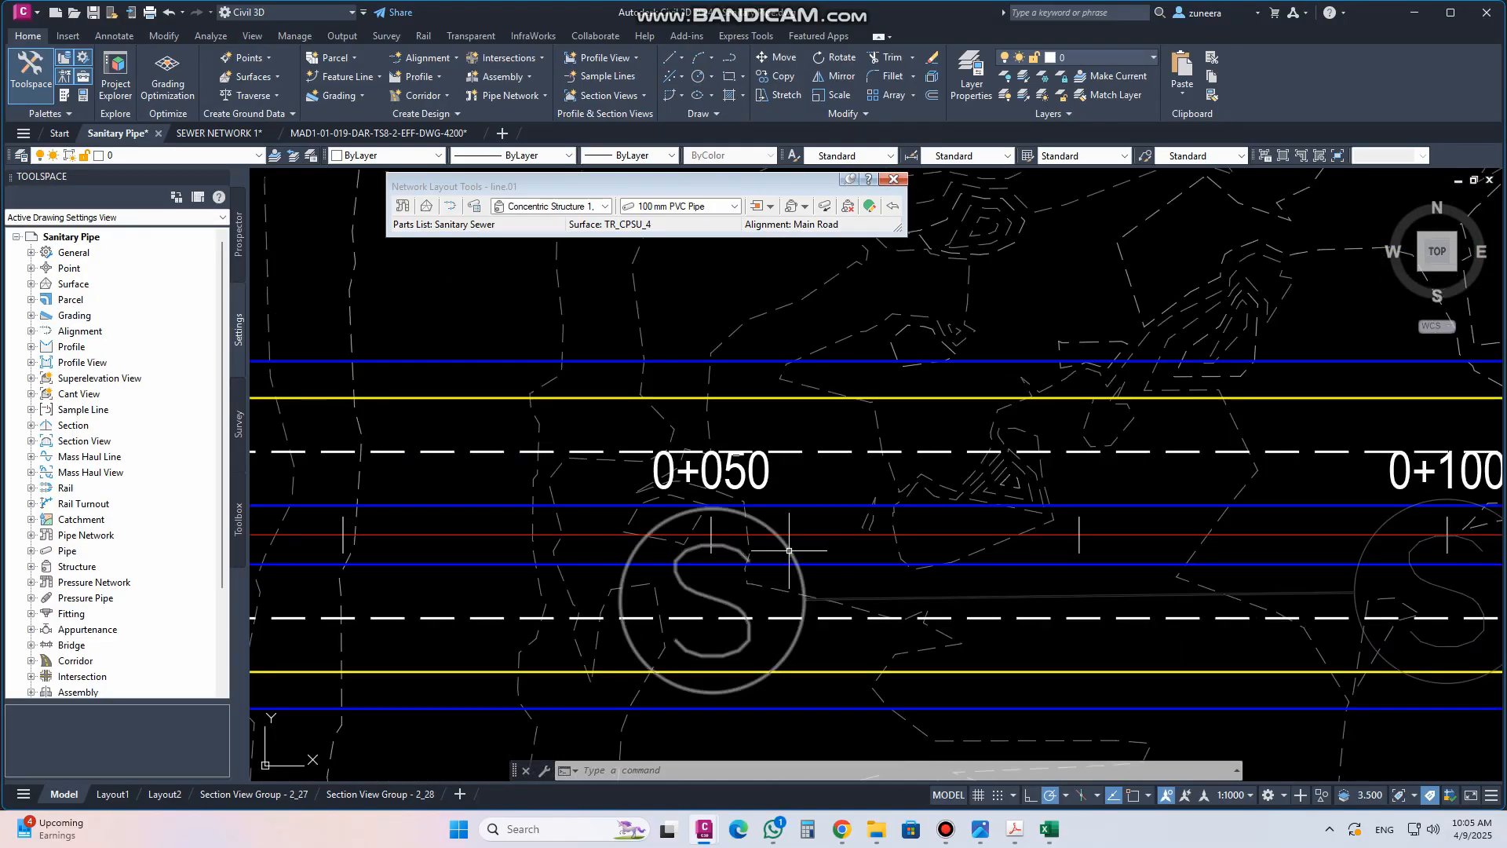
{"action": "right_click", "coordinate": [789, 550]}
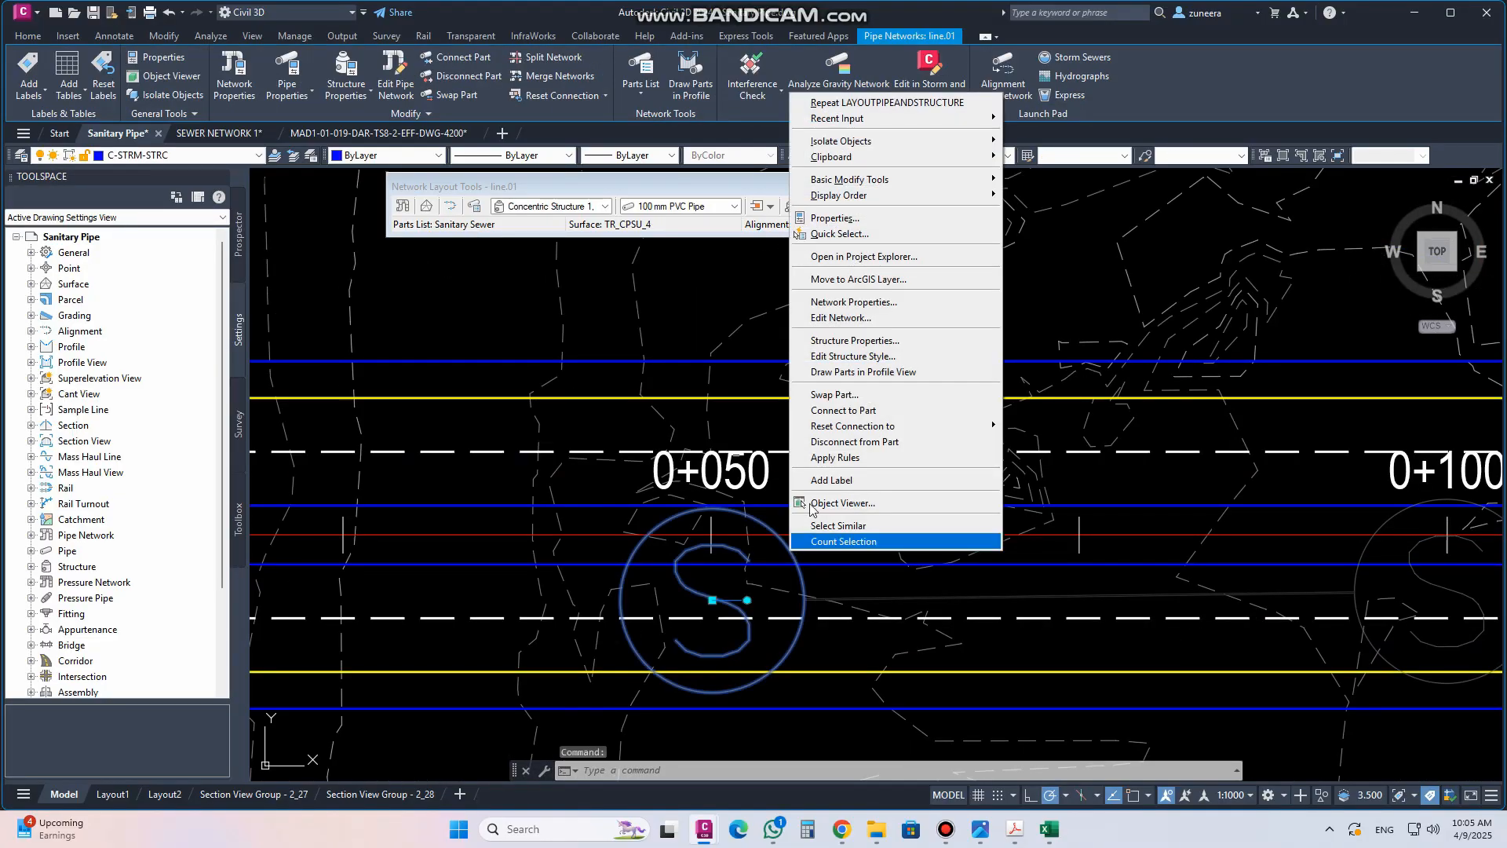
{"action": "left_click", "coordinate": [854, 302]}
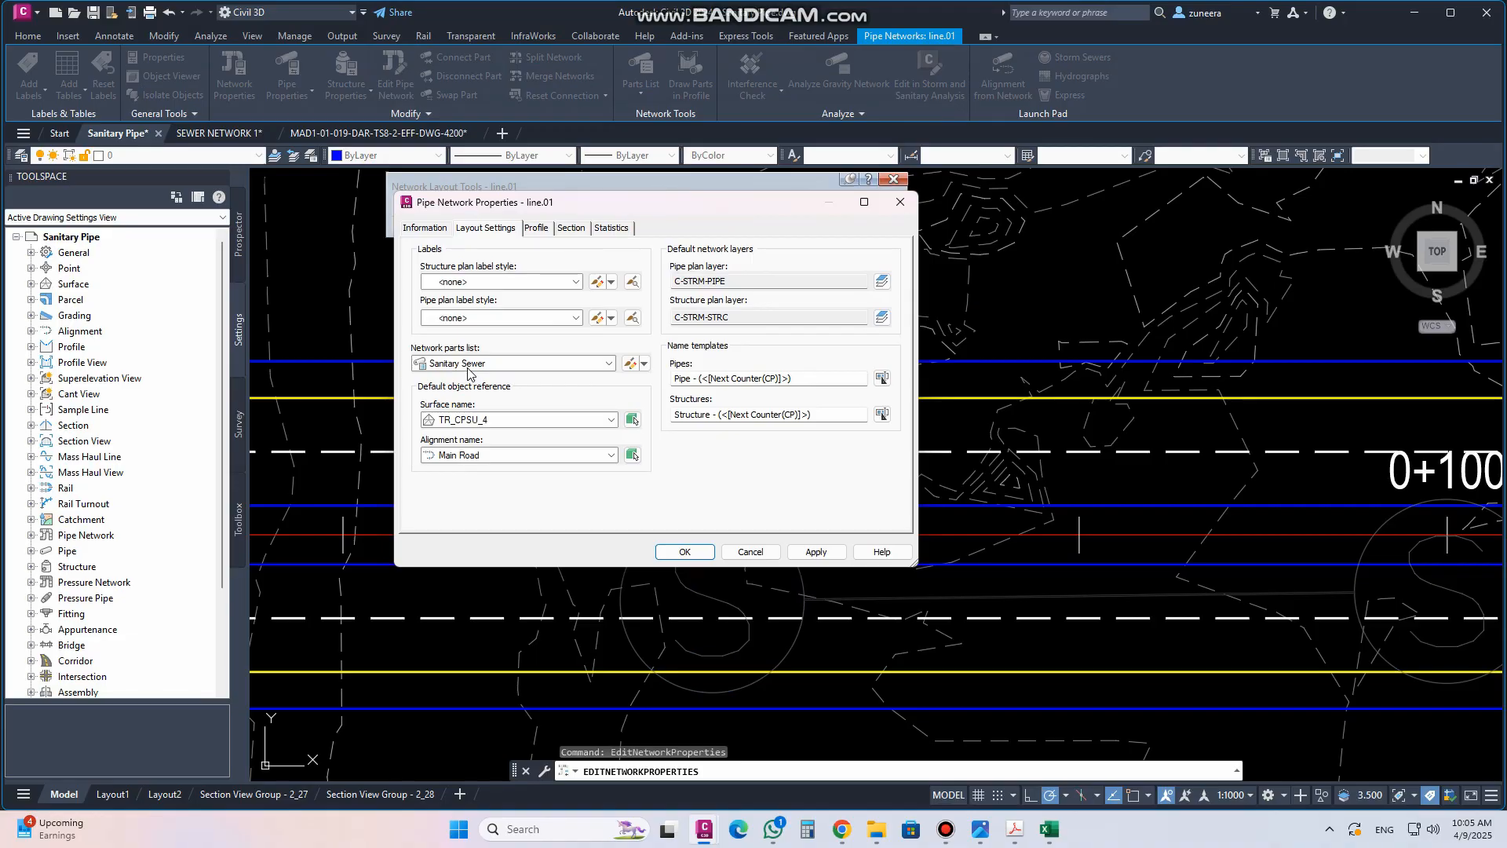
{"action": "left_click", "coordinate": [630, 364]}
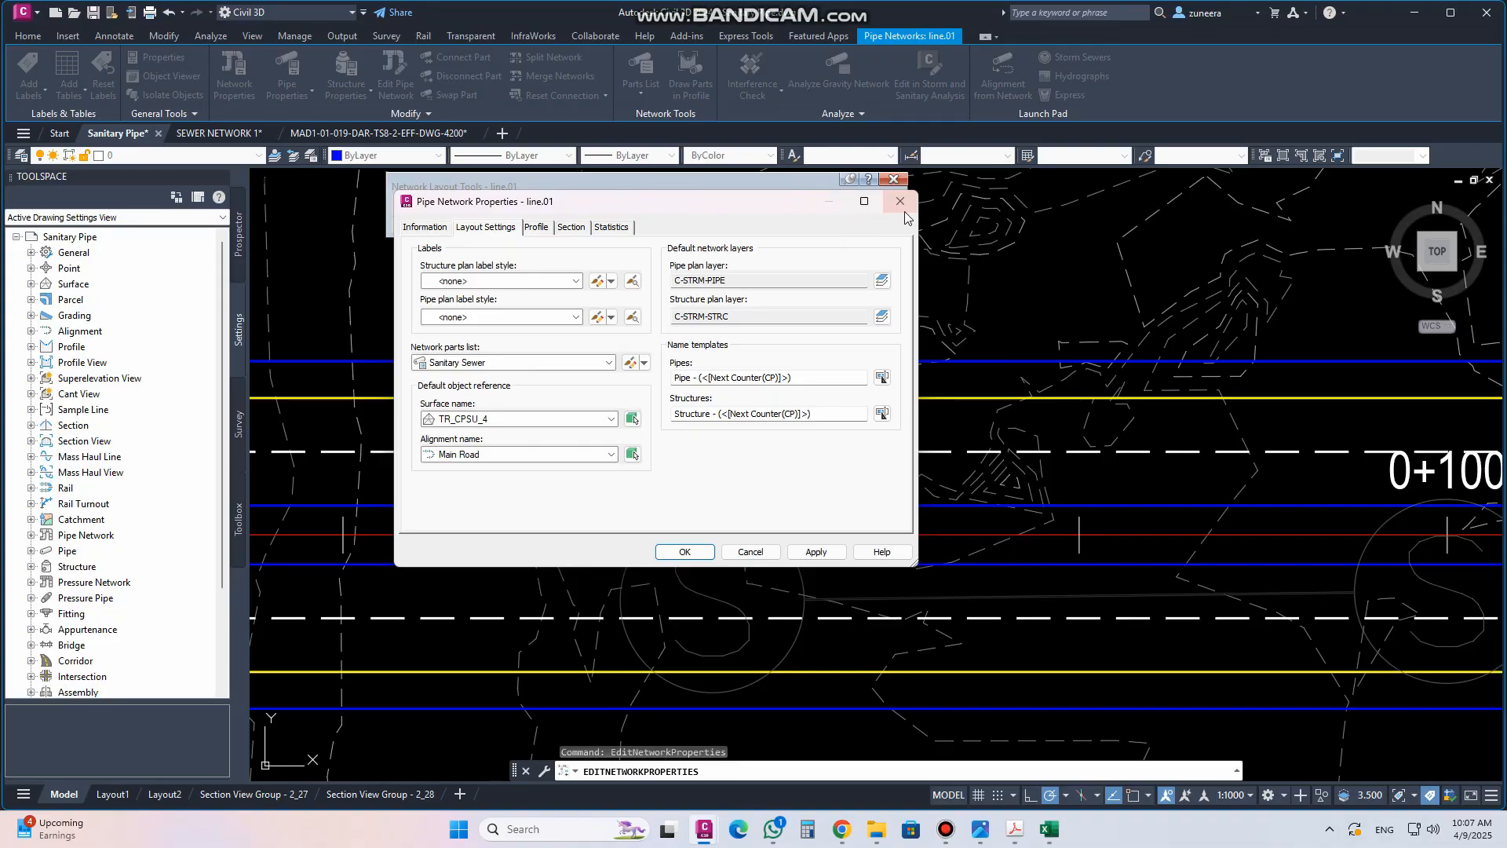
{"action": "left_click", "coordinate": [682, 542]}
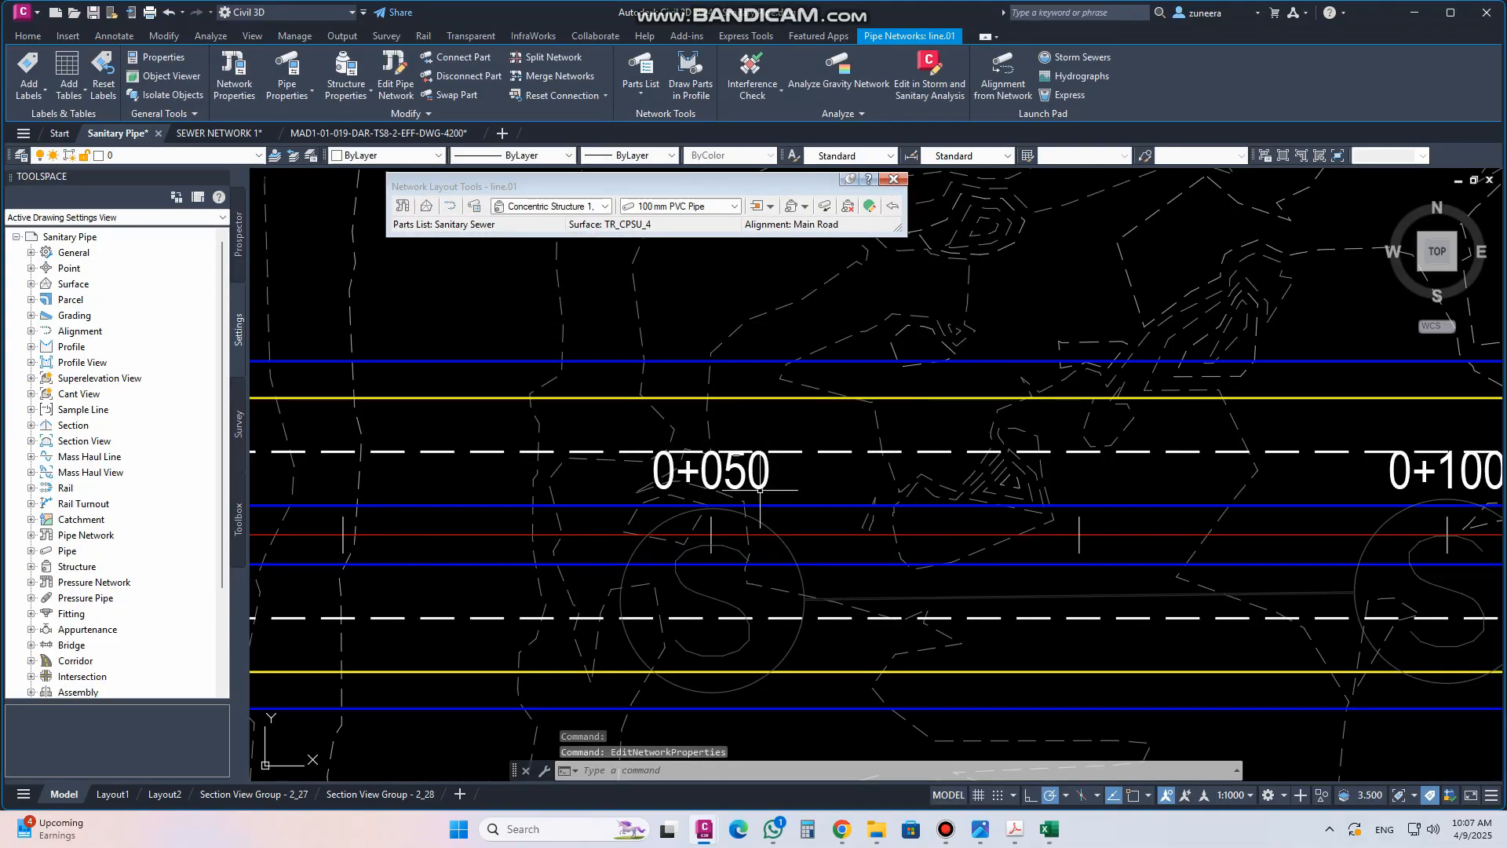
Open the manhole's Sanitary Sewer Manhole structure style and review its model and plan settings
{"action": "left_click", "coordinate": [780, 545]}
{"action": "right_click", "coordinate": [785, 541]}
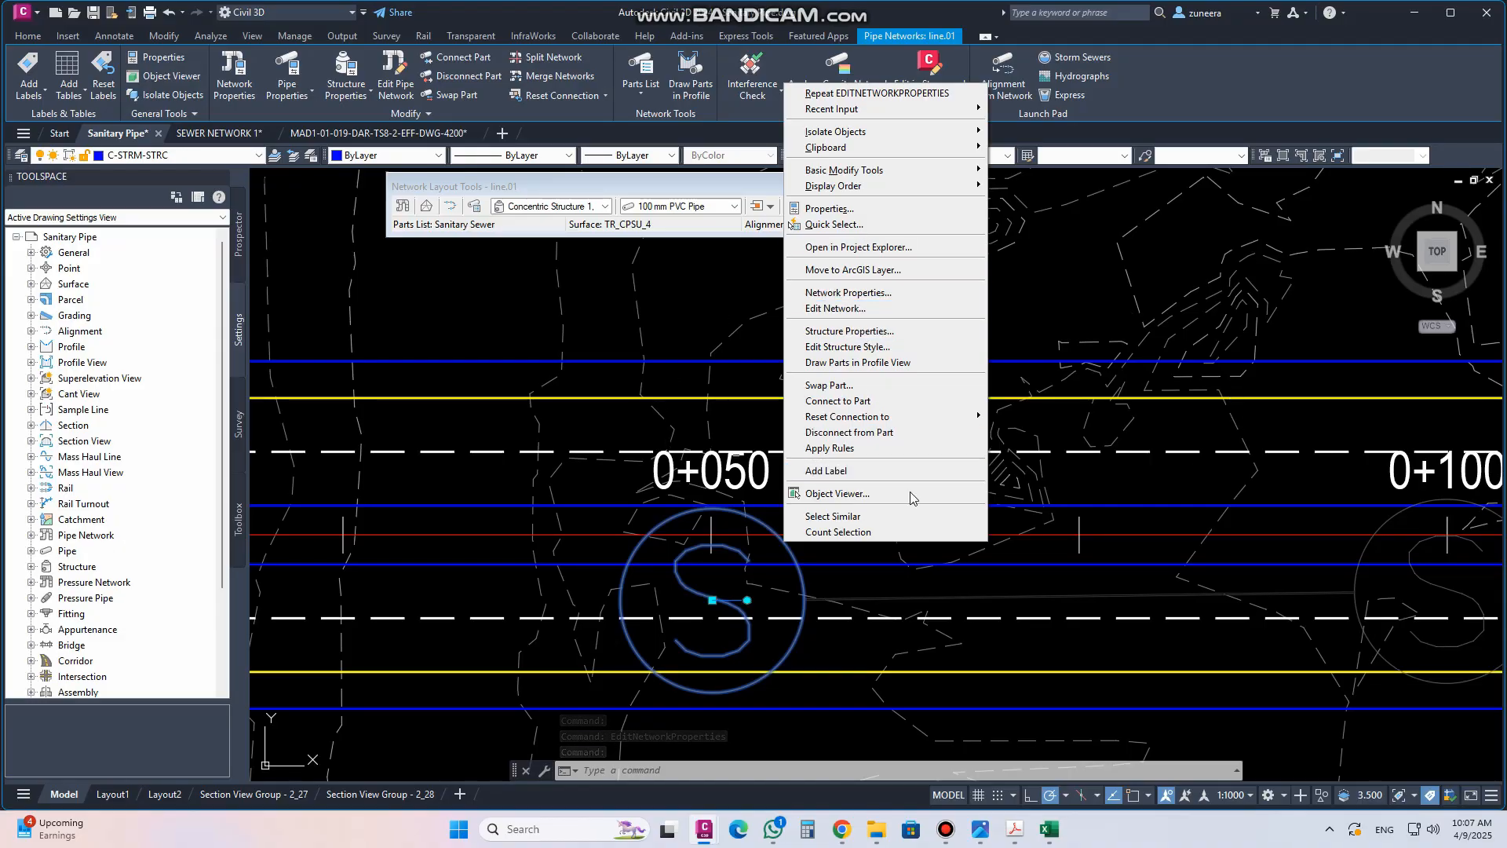
{"action": "left_click", "coordinate": [866, 334]}
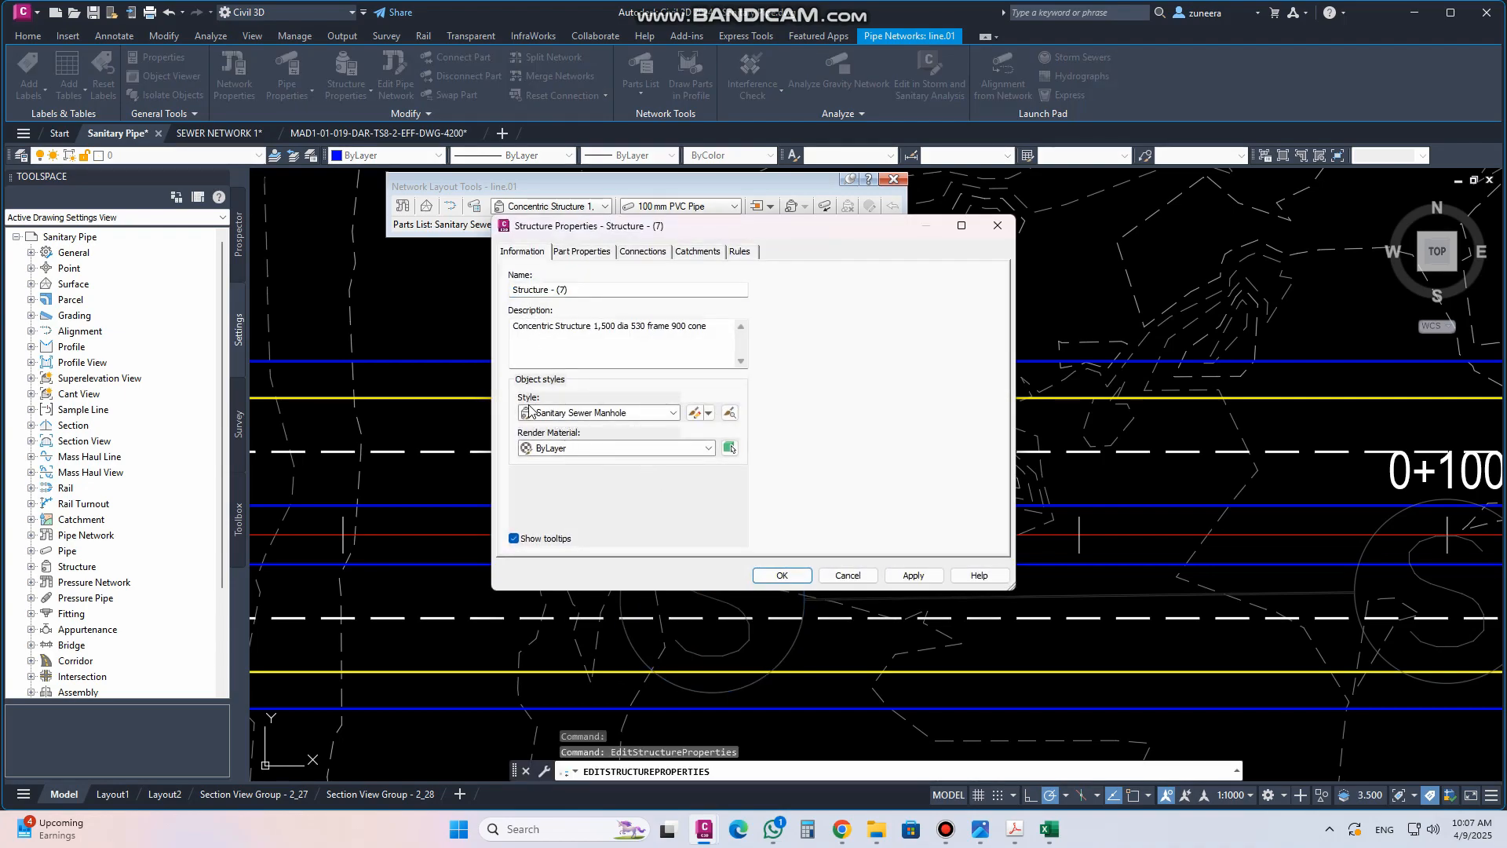
{"action": "left_click", "coordinate": [694, 412]}
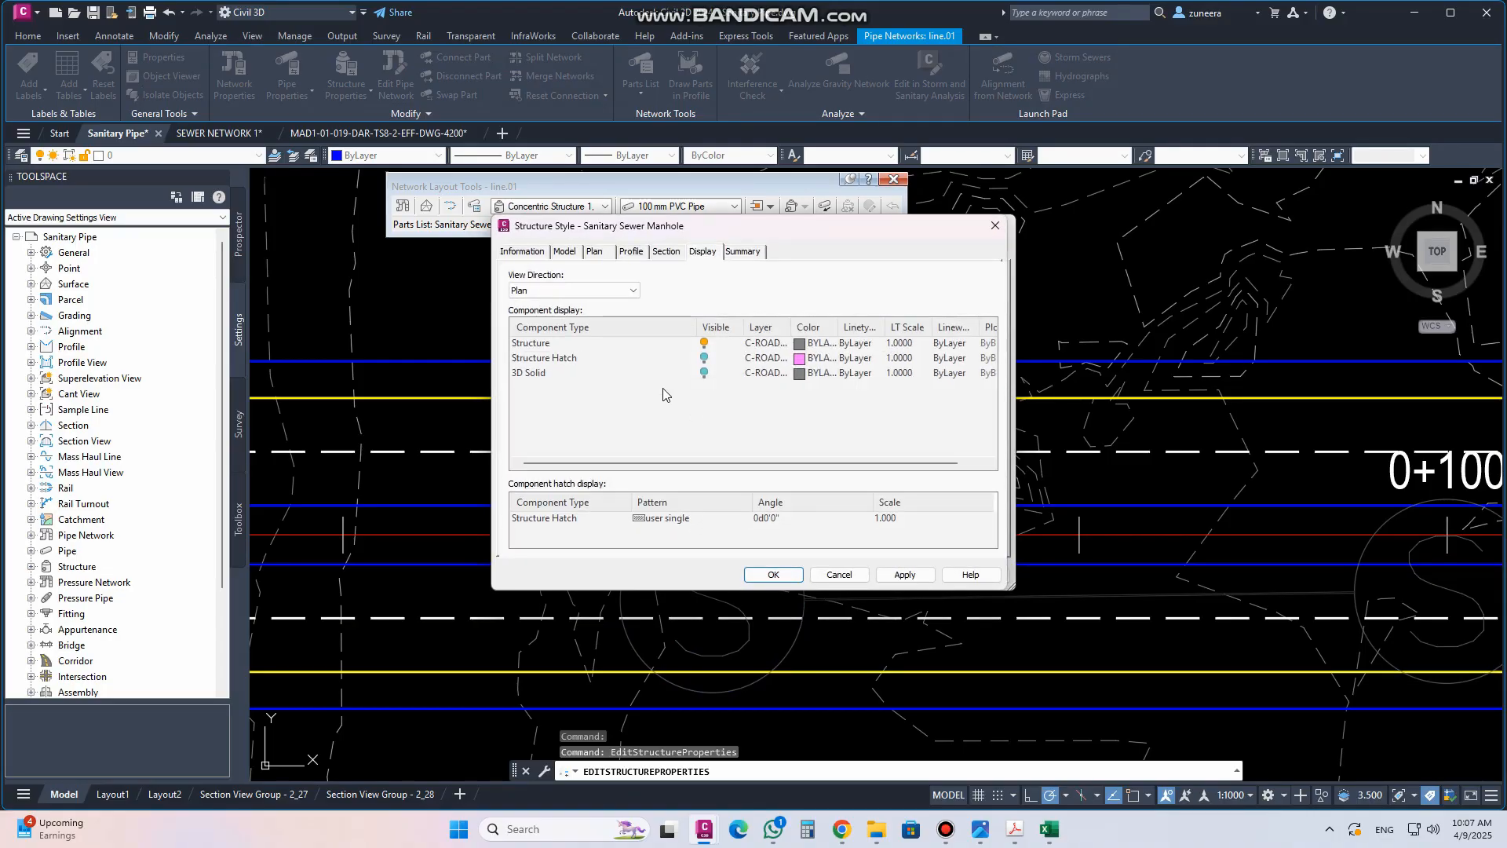
{"action": "left_click", "coordinate": [567, 253]}
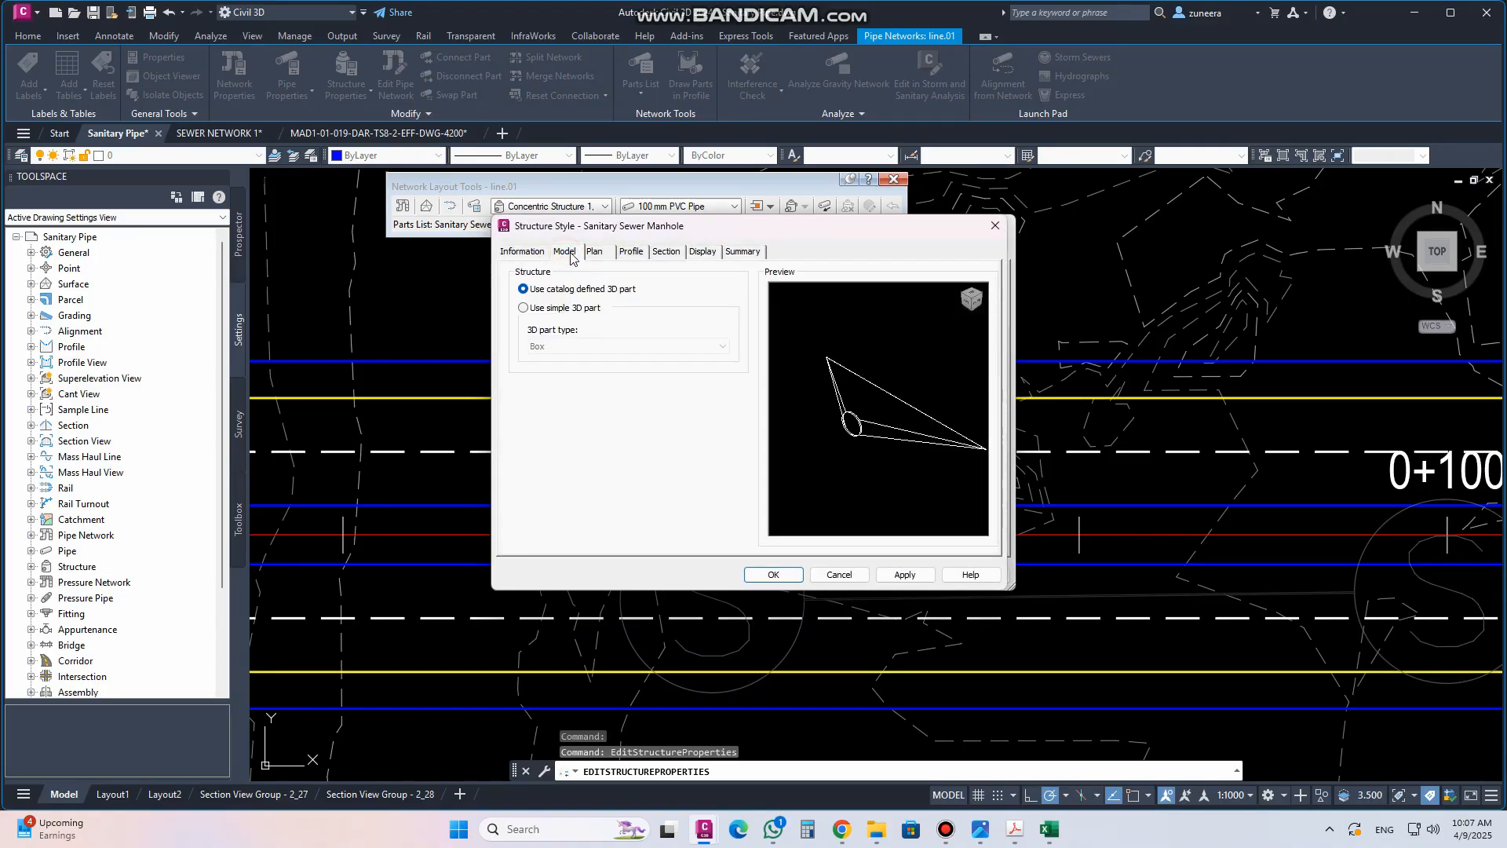
{"action": "left_click", "coordinate": [606, 258]}
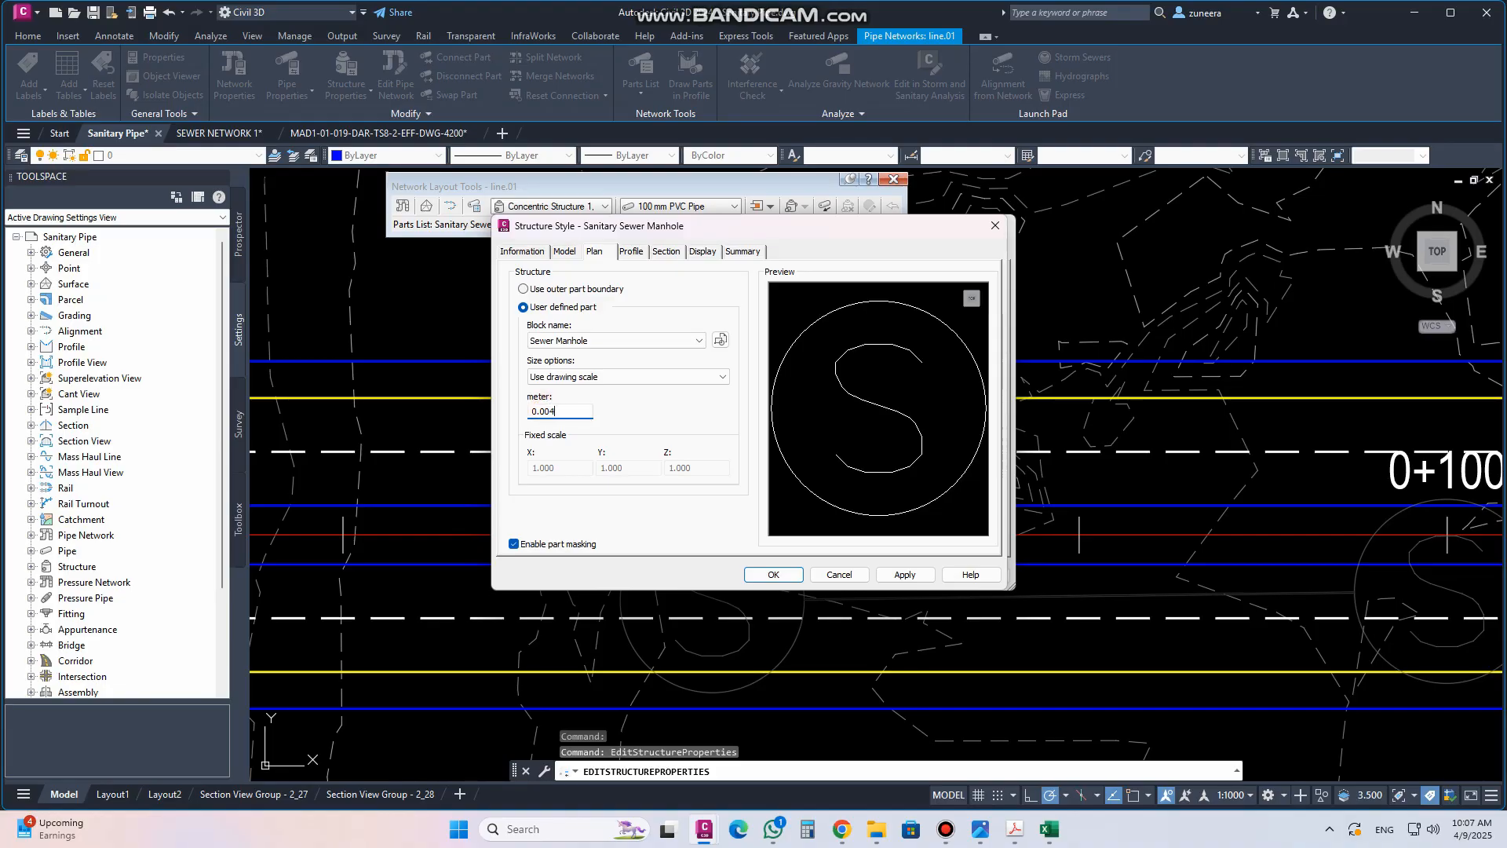
Set the structure component colour in the manhole style's plan display to yellow and apply it
{"action": "left_click", "coordinate": [703, 253]}
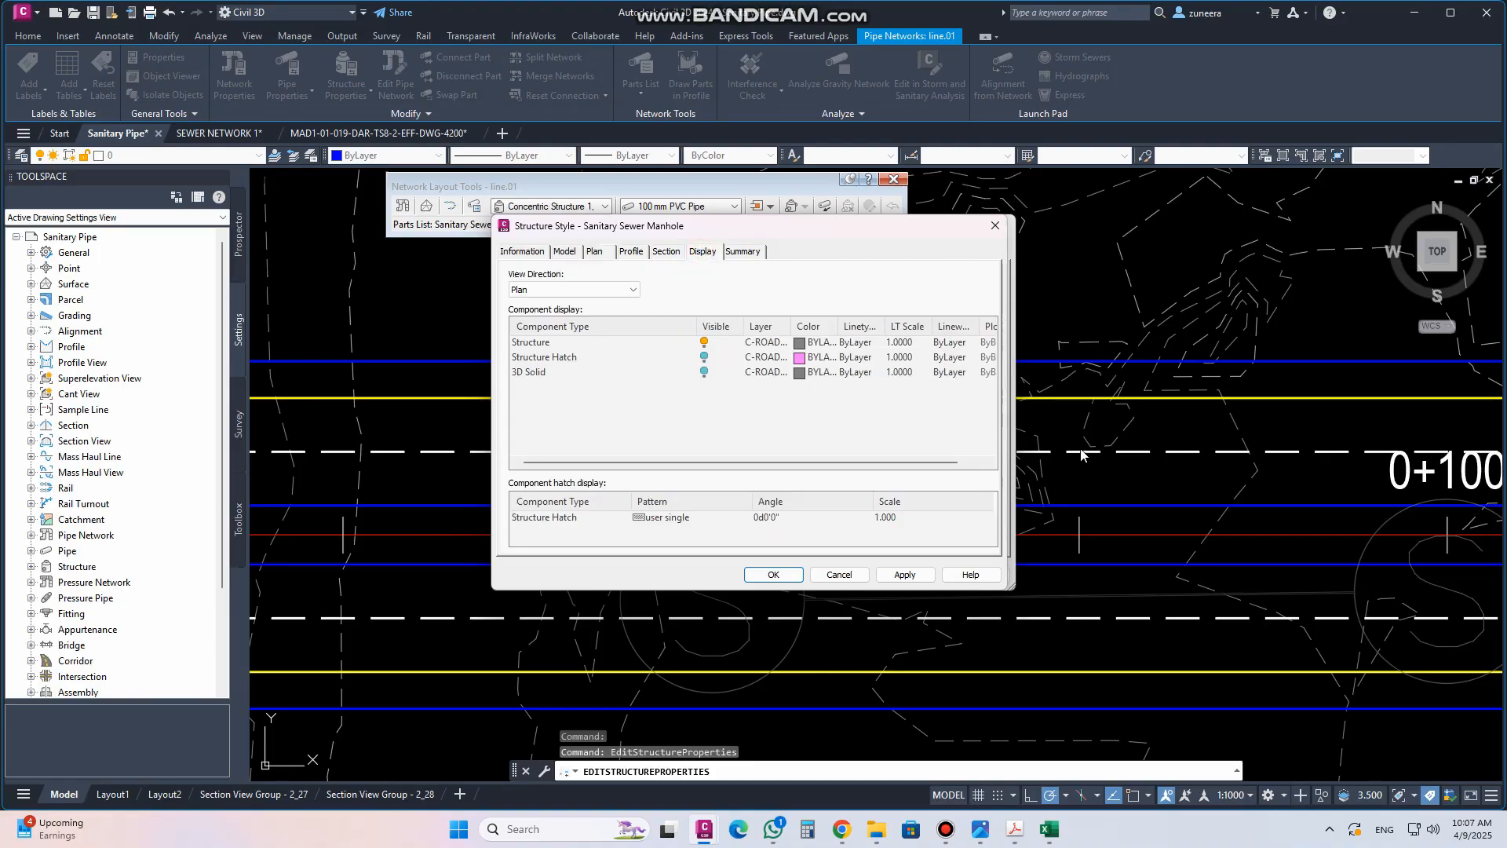
{"action": "left_click", "coordinate": [800, 344]}
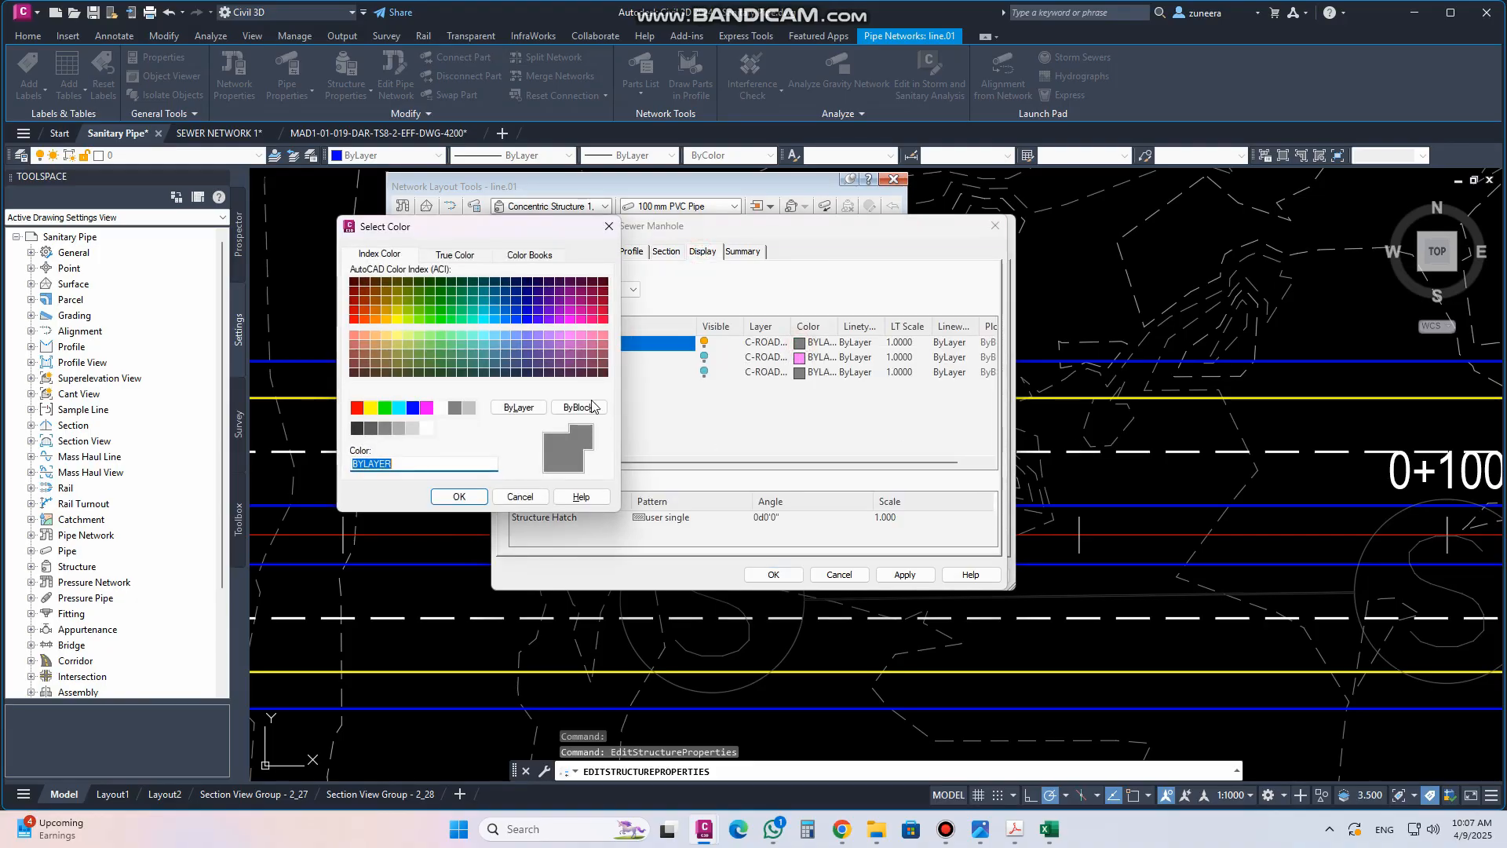
{"action": "left_click", "coordinate": [371, 408]}
{"action": "left_click", "coordinate": [460, 496]}
{"action": "left_click", "coordinate": [905, 575]}
{"action": "left_click", "coordinate": [773, 575]}
{"action": "left_click", "coordinate": [914, 575]}
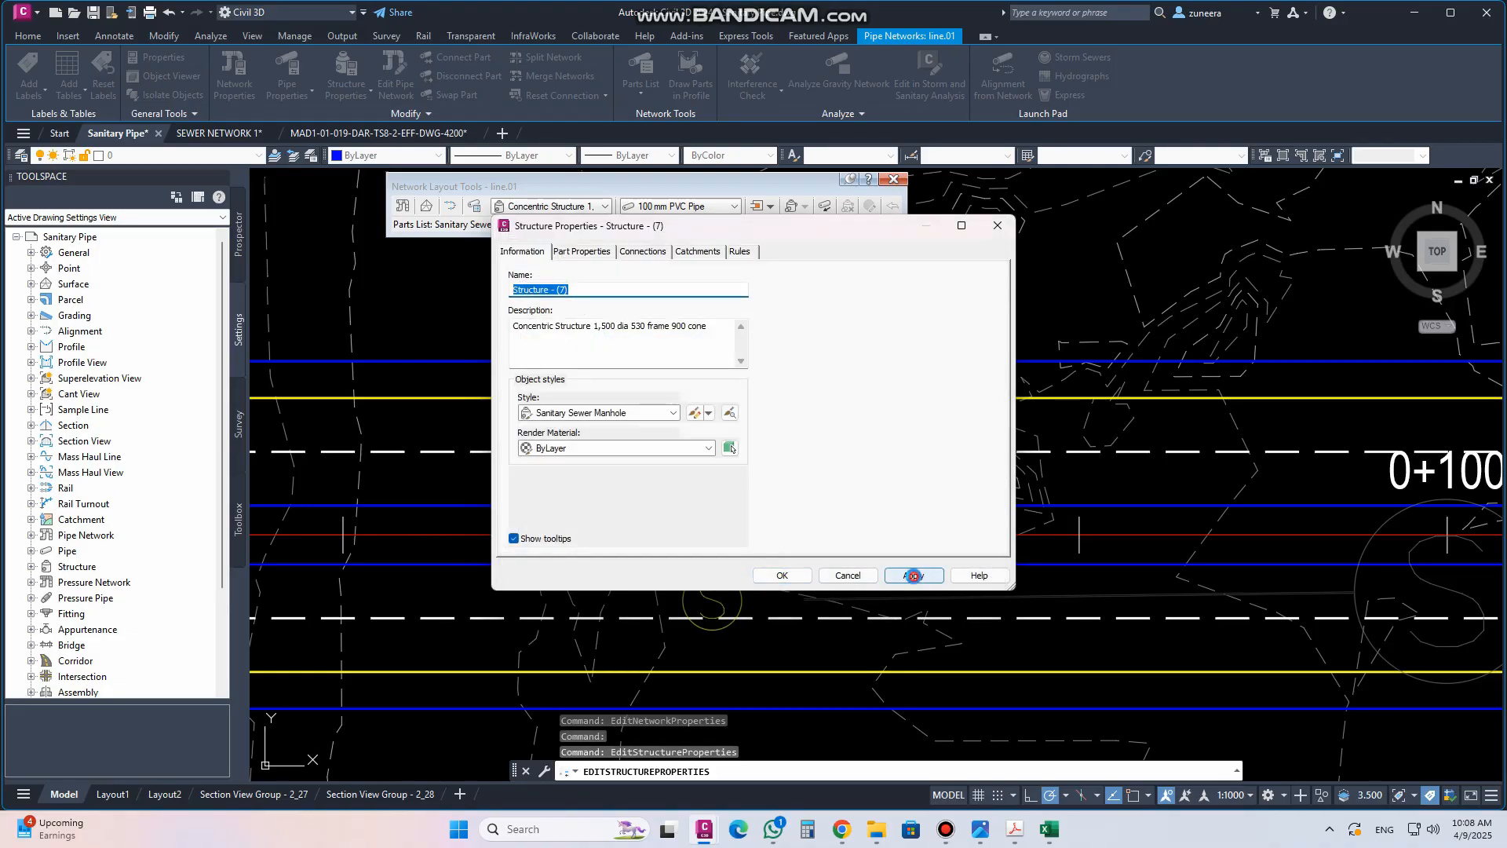
{"action": "left_click", "coordinate": [783, 575]}
Edit the pipe's Double Line (Sanitary) style and set the inside pipe walls colour to green
{"action": "scroll", "coordinate": [709, 624], "scroll_direction": "up", "scroll_amount": 6}
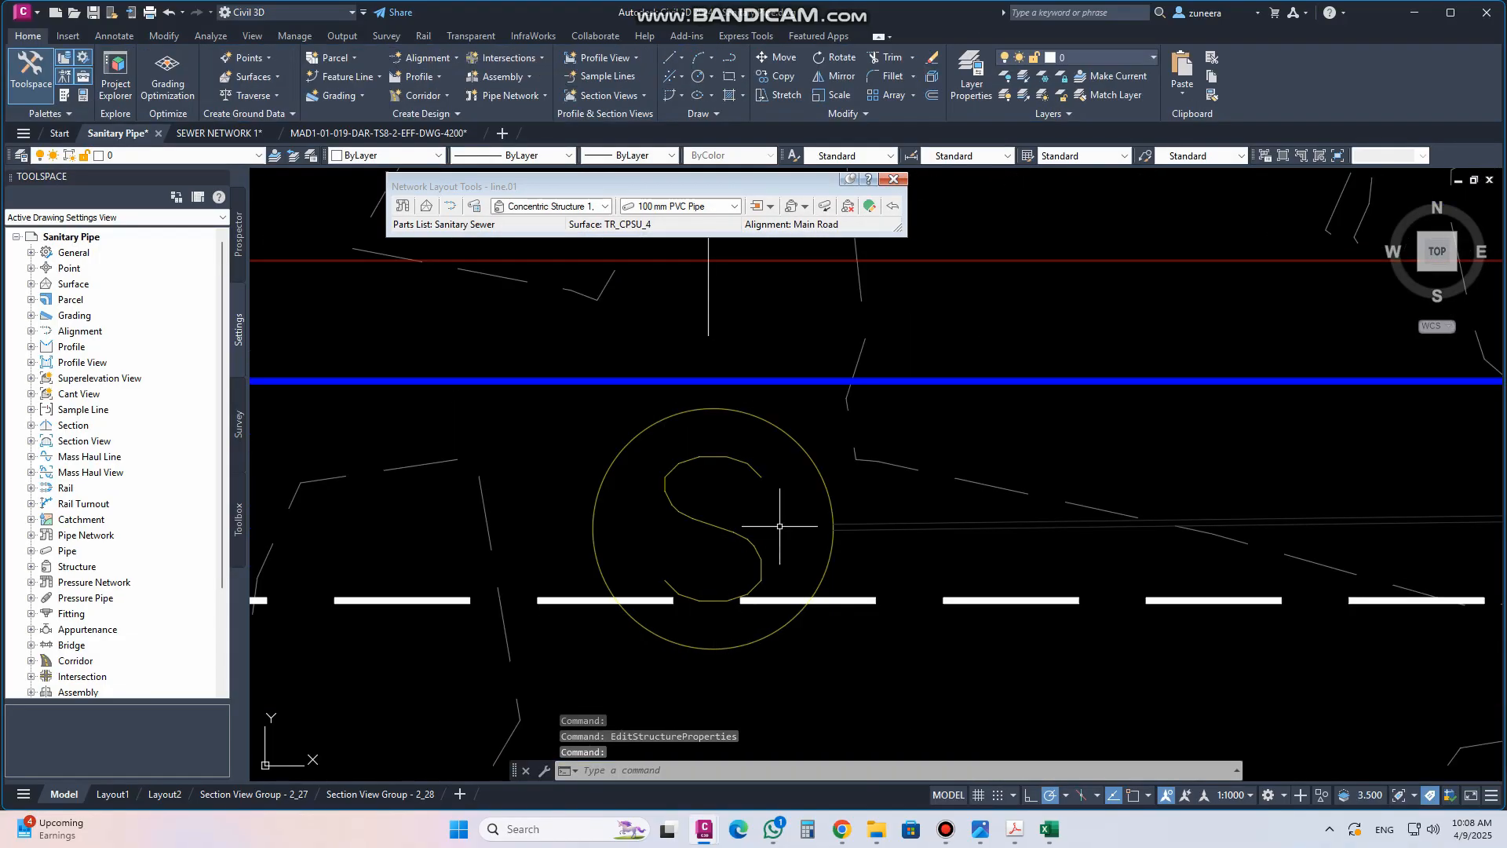
{"action": "scroll", "coordinate": [614, 510], "scroll_direction": "down", "scroll_amount": 5}
{"action": "scroll", "coordinate": [656, 506], "scroll_direction": "up", "scroll_amount": 2}
{"action": "left_click", "coordinate": [667, 516]}
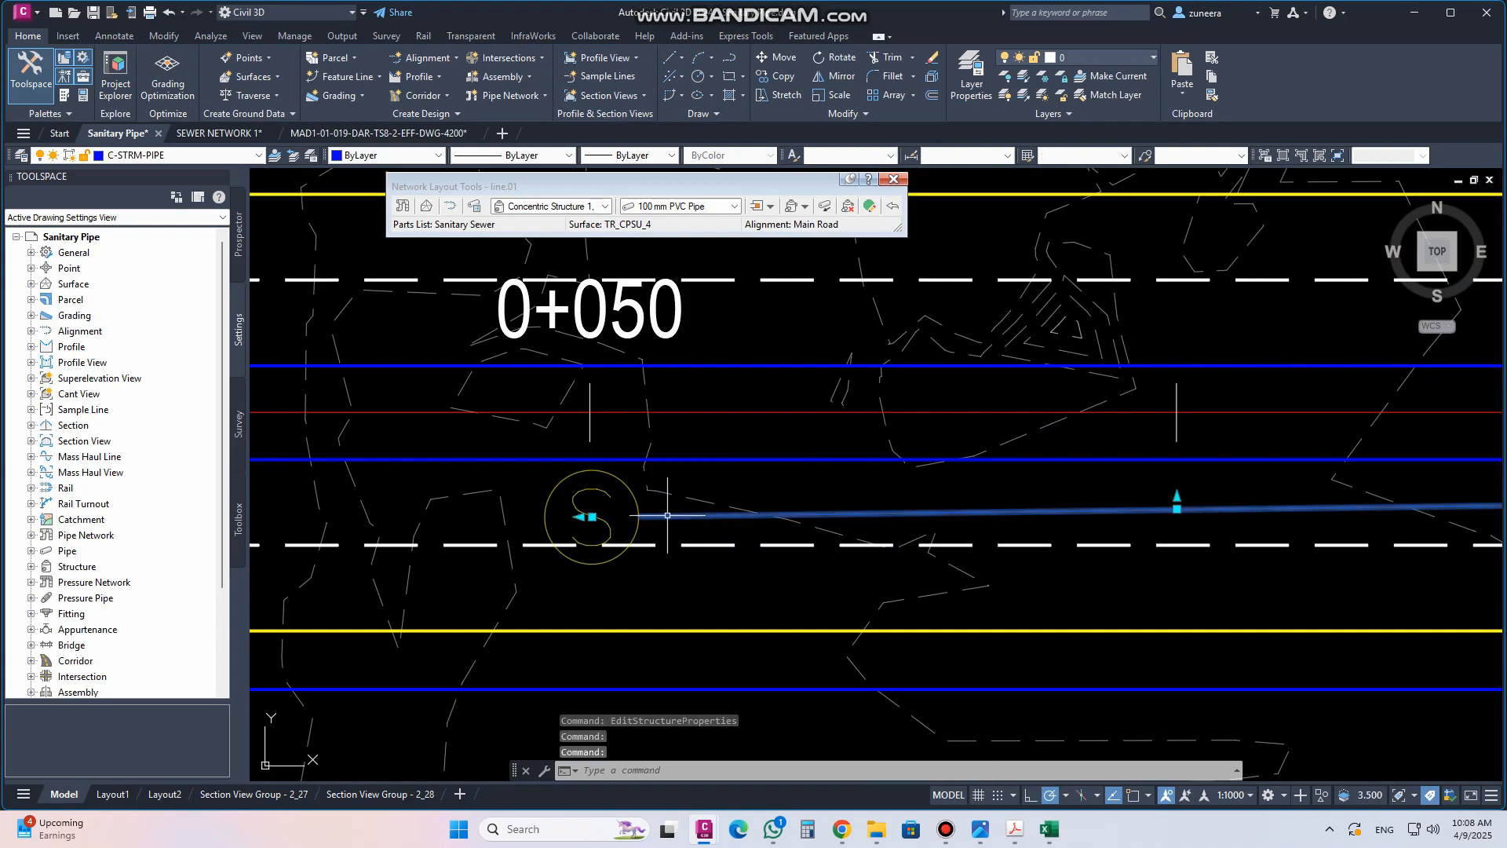
{"action": "right_click", "coordinate": [668, 518]}
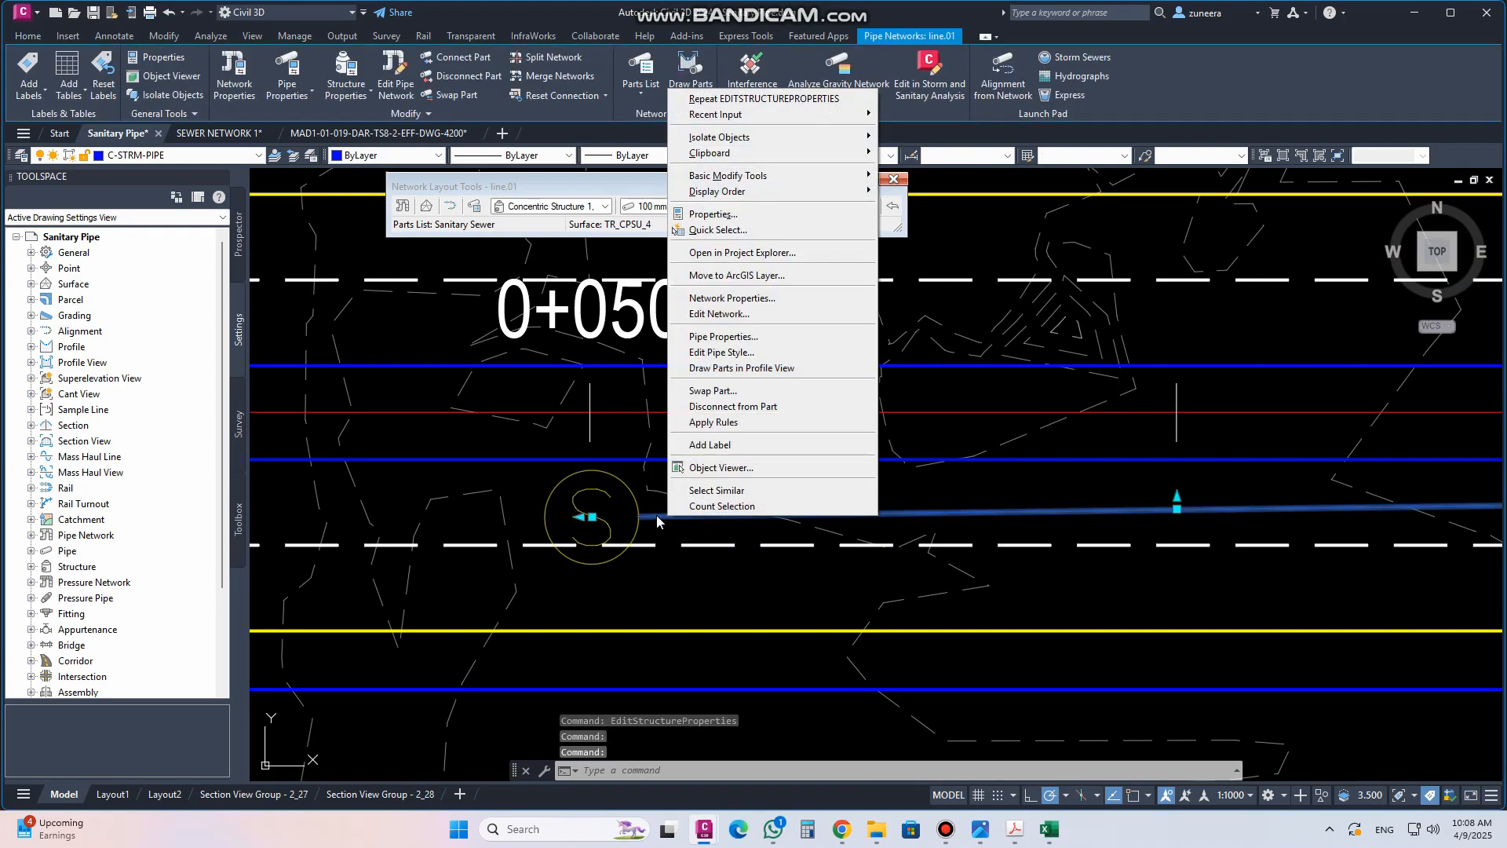
{"action": "left_click", "coordinate": [711, 336]}
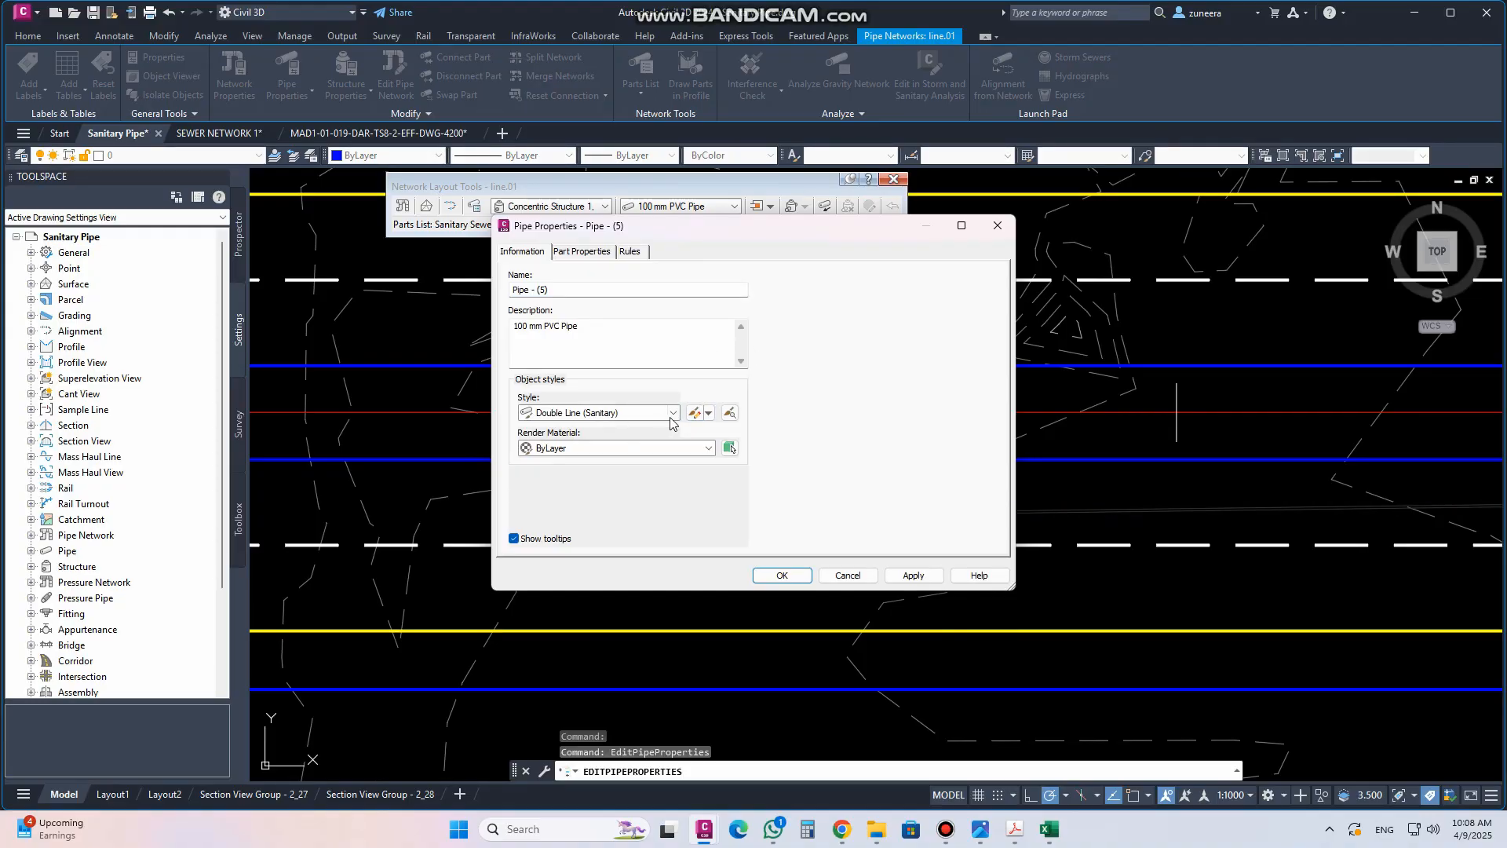
{"action": "left_click", "coordinate": [675, 421]}
{"action": "left_click", "coordinate": [675, 421]}
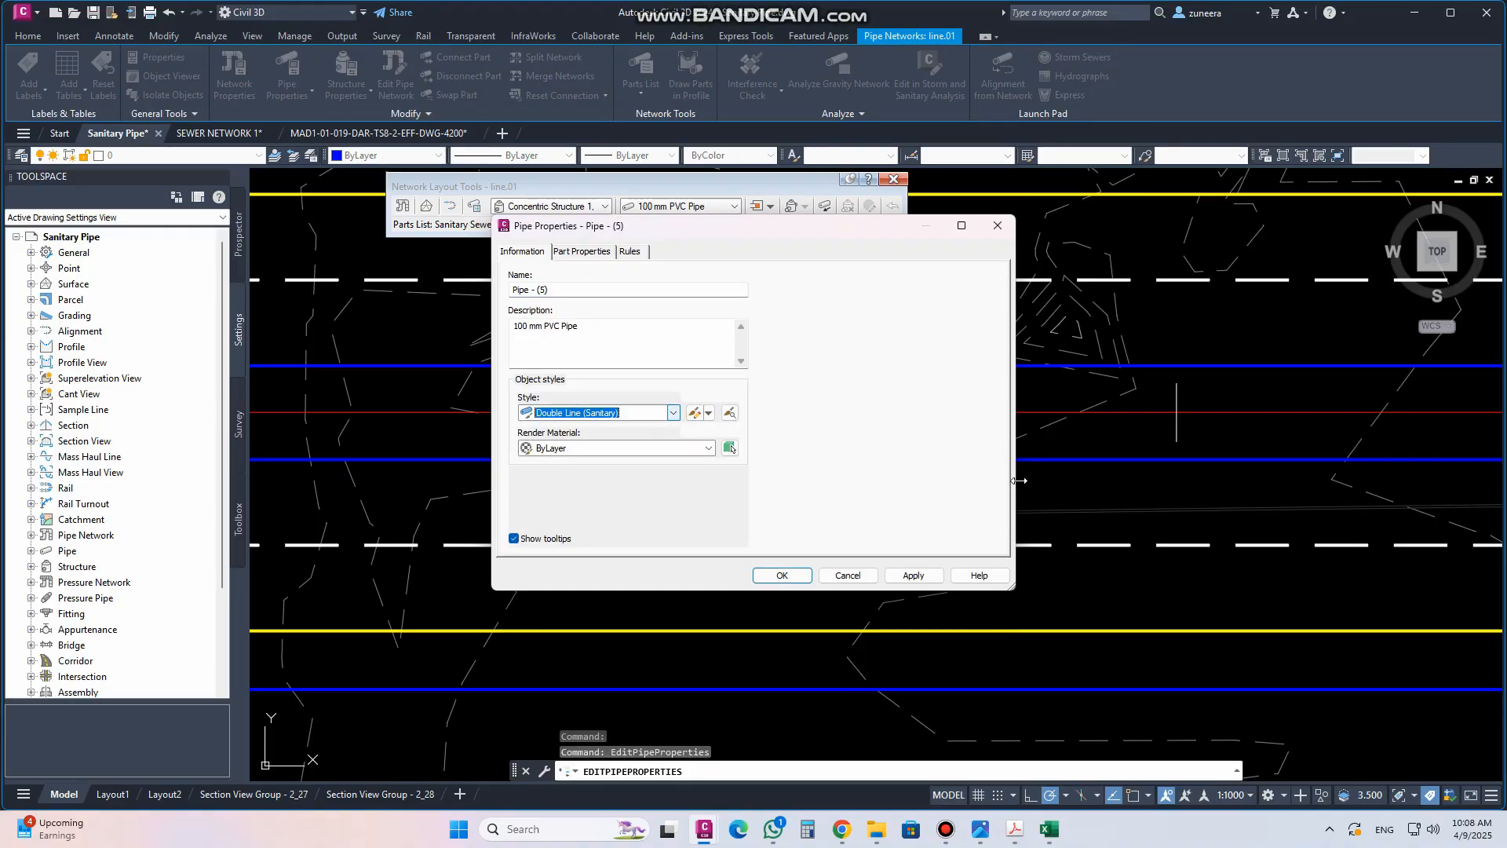
{"action": "left_click", "coordinate": [693, 417]}
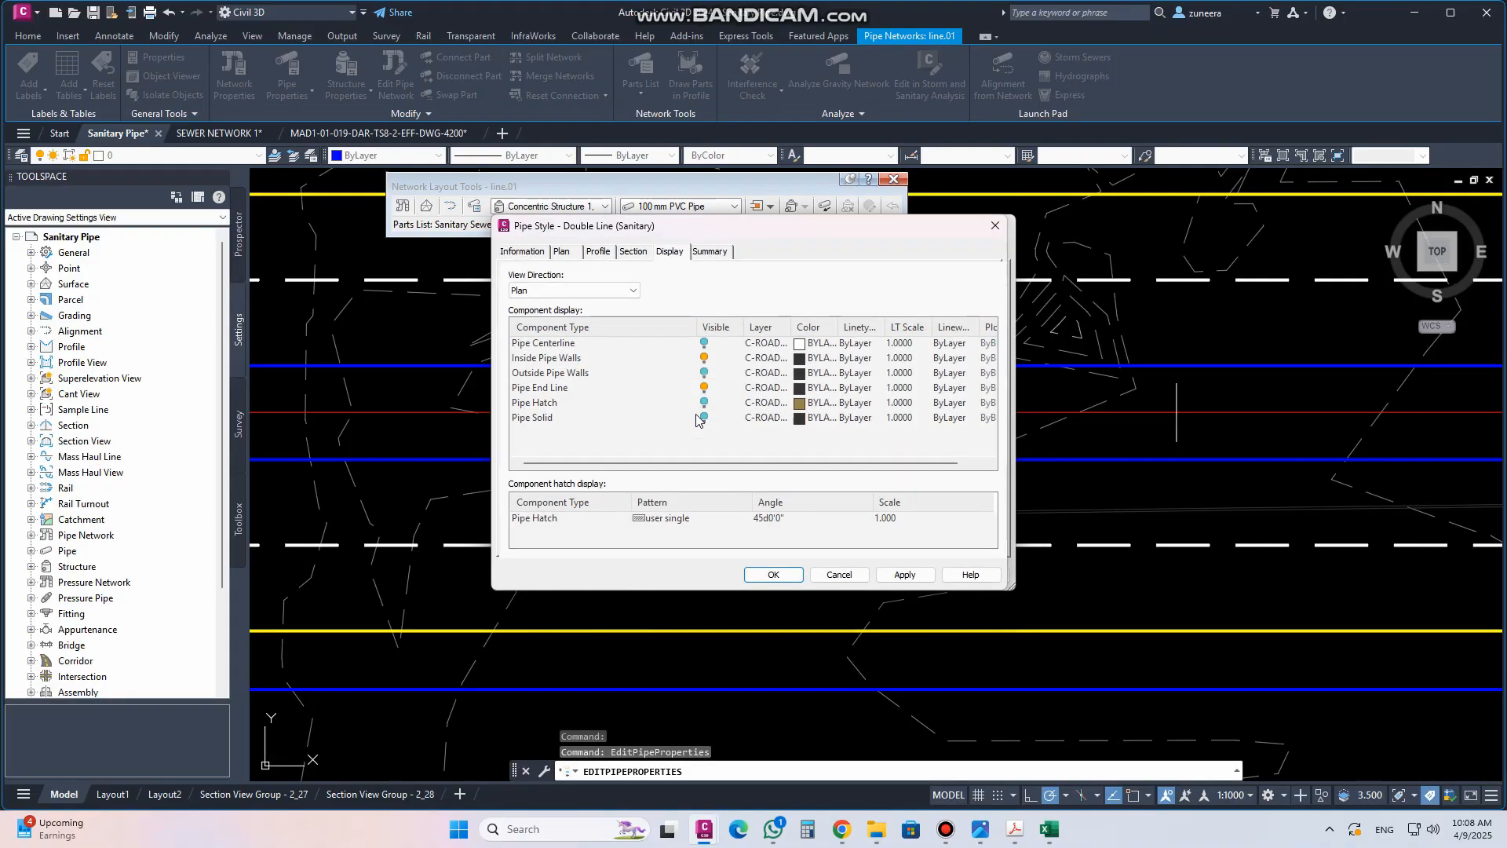
{"action": "left_click", "coordinate": [812, 361]}
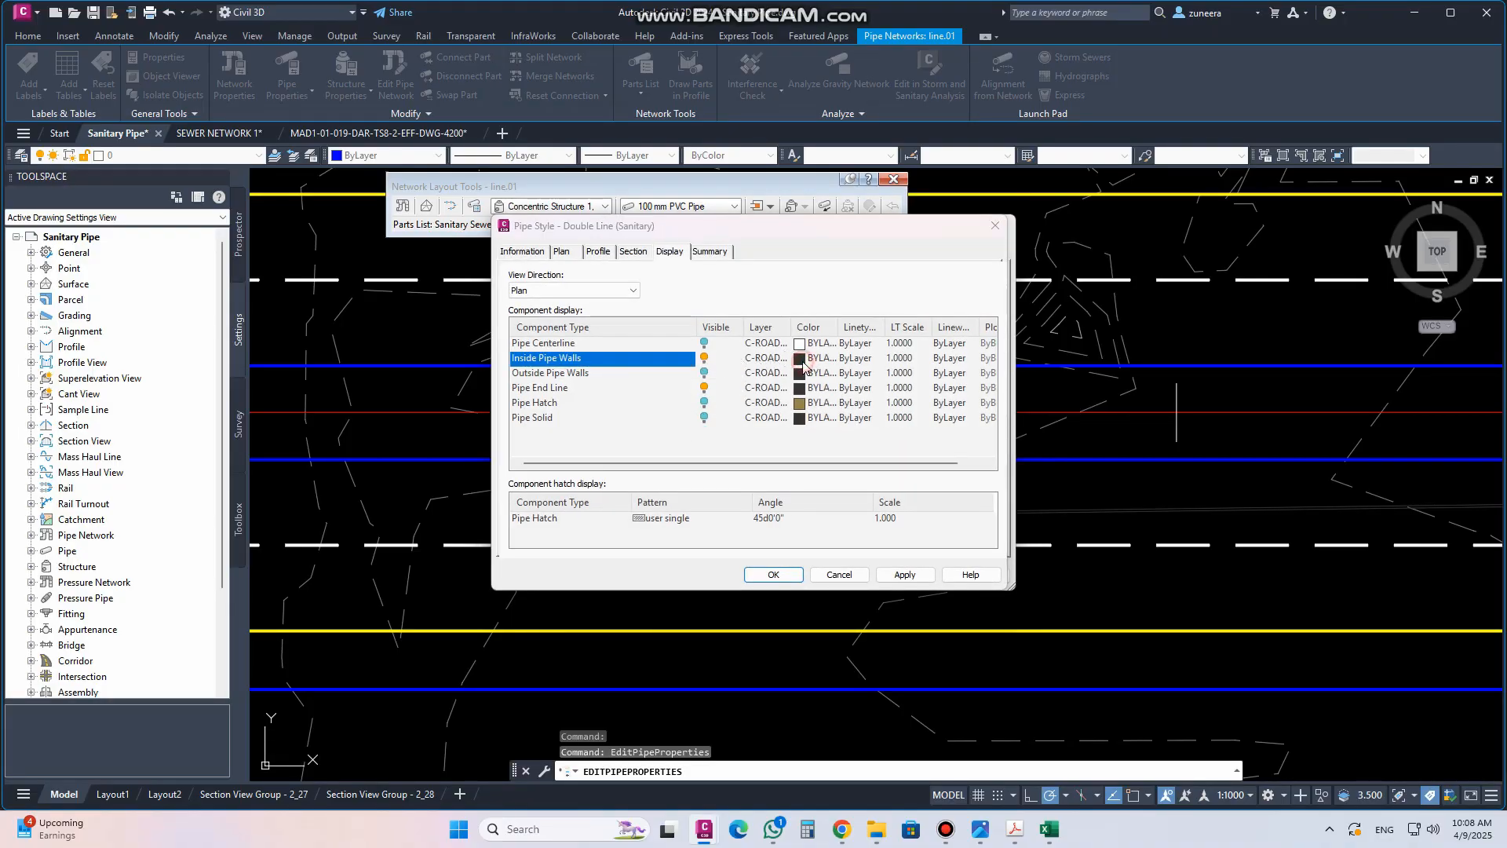
{"action": "left_click", "coordinate": [387, 407]}
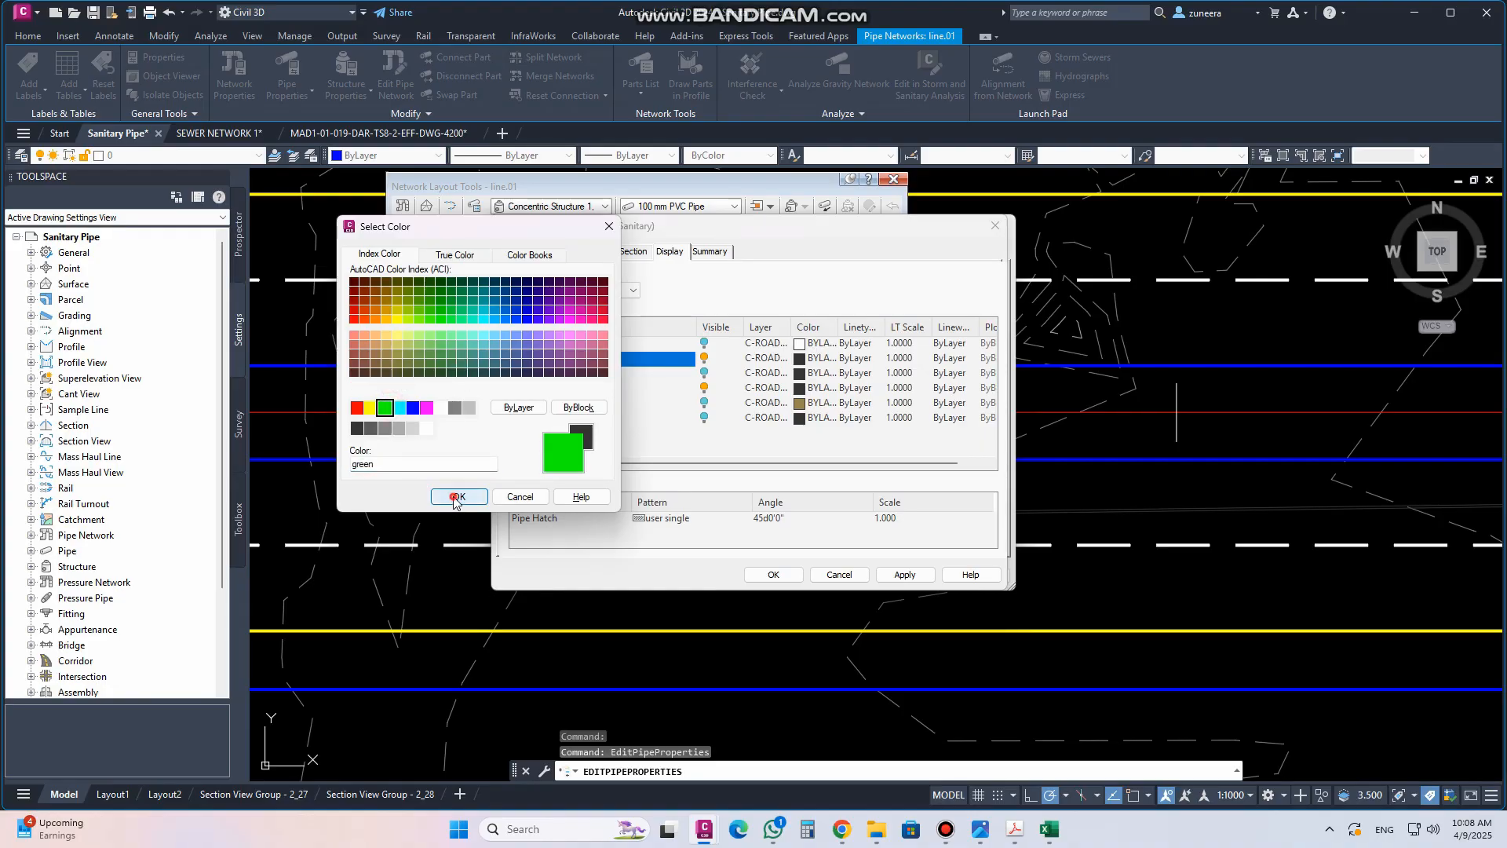
{"action": "left_click", "coordinate": [456, 497]}
Set the pipe end line colour in the pipe style to green
{"action": "left_click", "coordinate": [798, 389]}
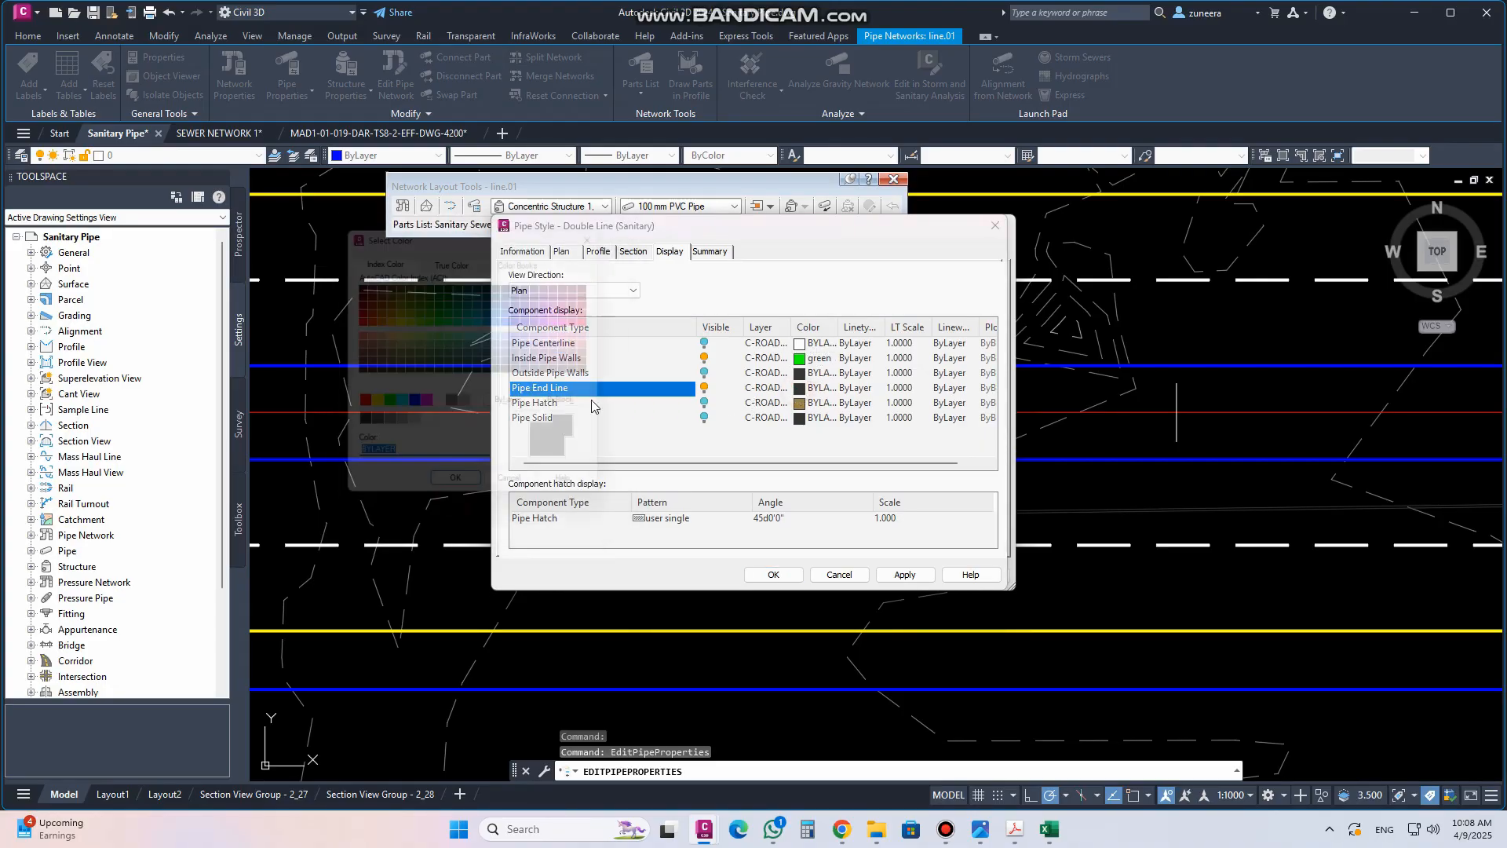
{"action": "left_click", "coordinate": [384, 407]}
{"action": "left_click", "coordinate": [459, 497]}
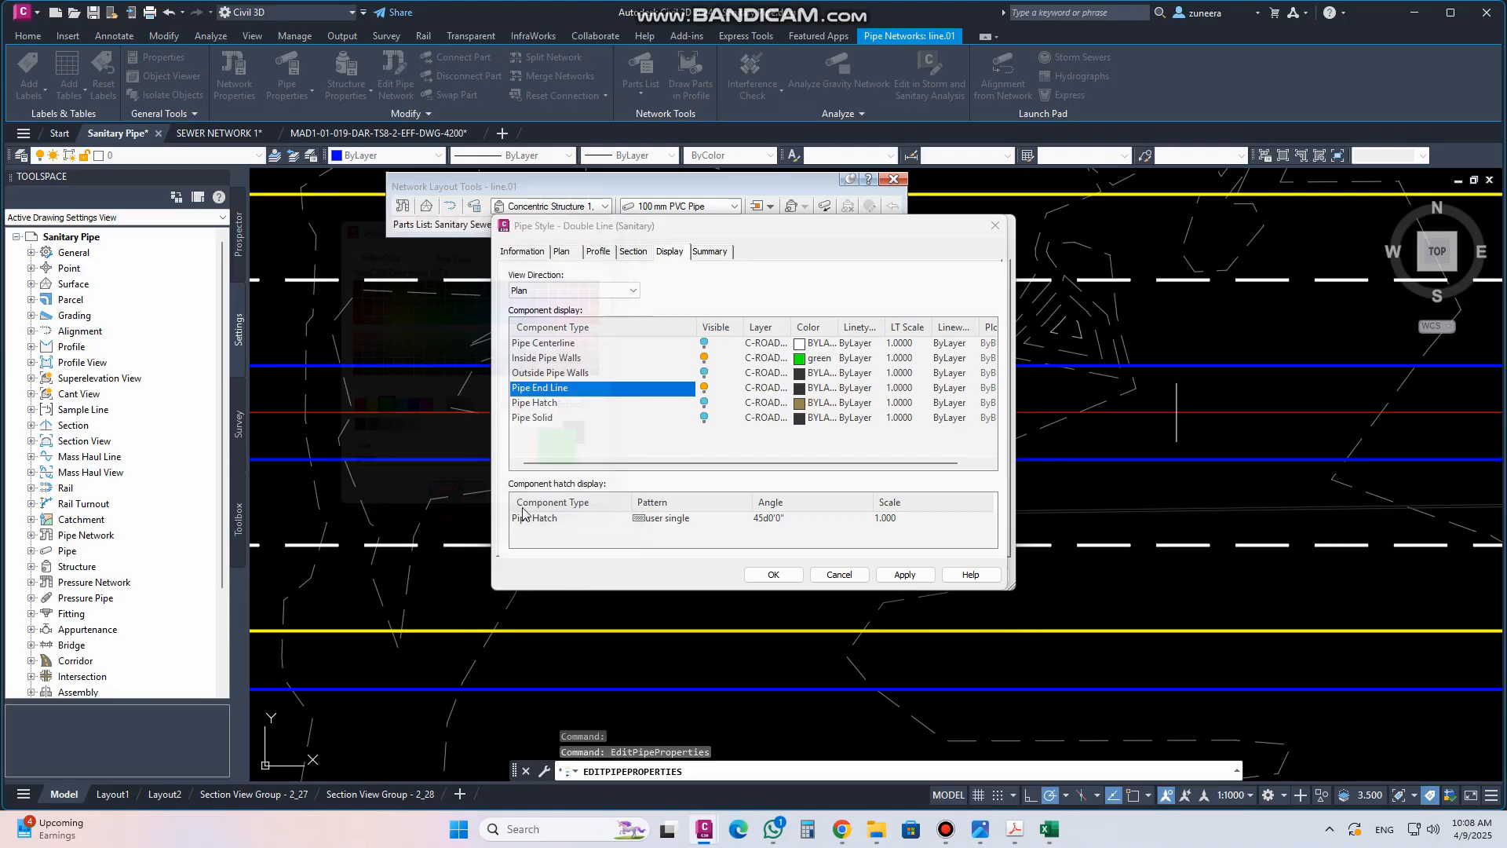
Apply the pipe style changes and close the pipe style and pipe properties dialogs
{"action": "left_click", "coordinate": [904, 575]}
{"action": "left_click", "coordinate": [773, 575]}
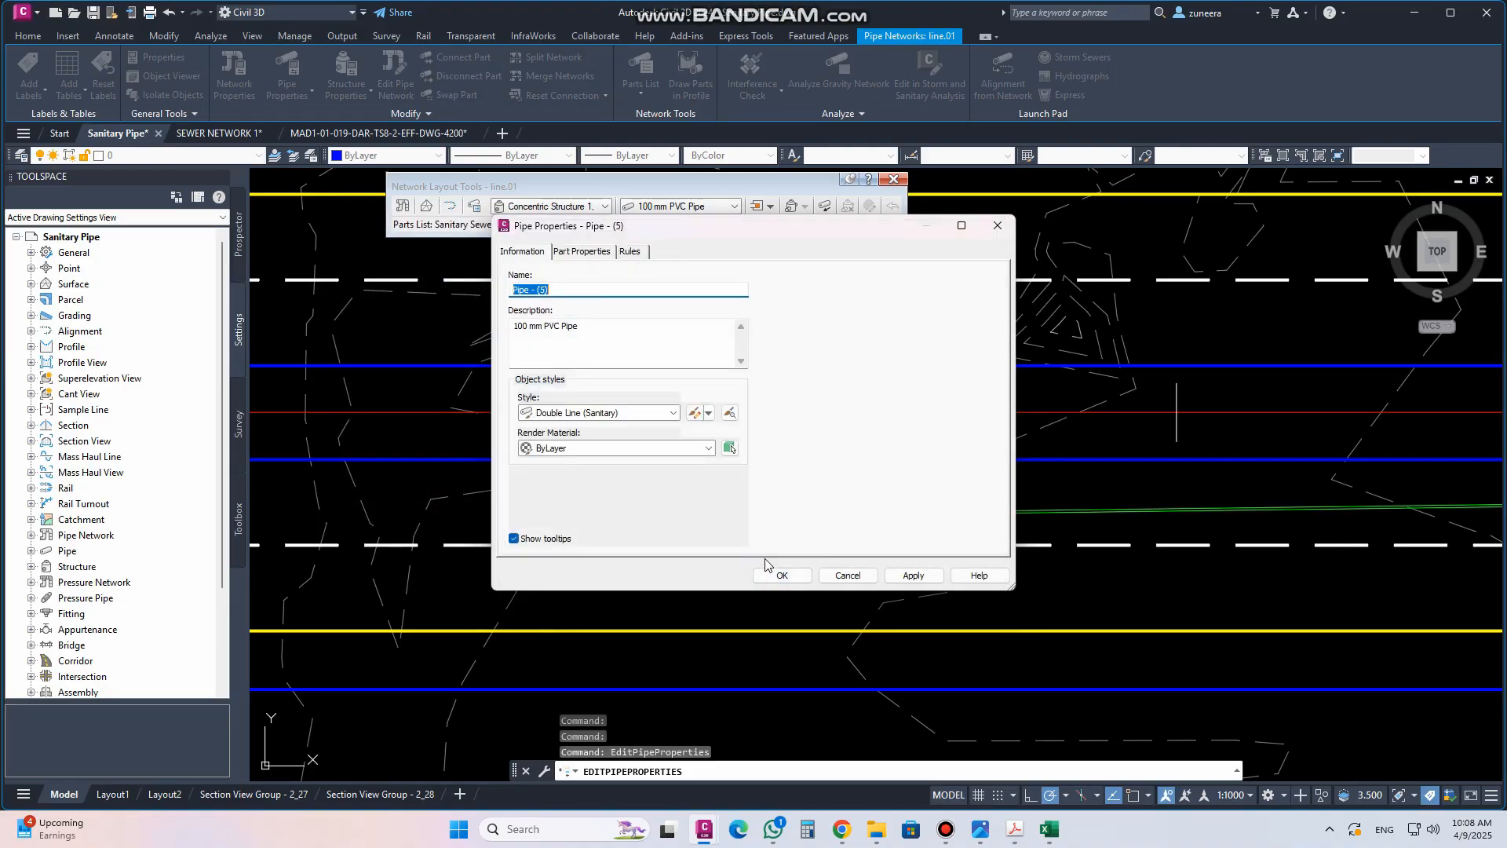
{"action": "left_click", "coordinate": [770, 572]}
Select the manholes and pipes along the alignment and open them in the Object Viewer
{"action": "scroll", "coordinate": [621, 515], "scroll_direction": "down", "scroll_amount": 2}
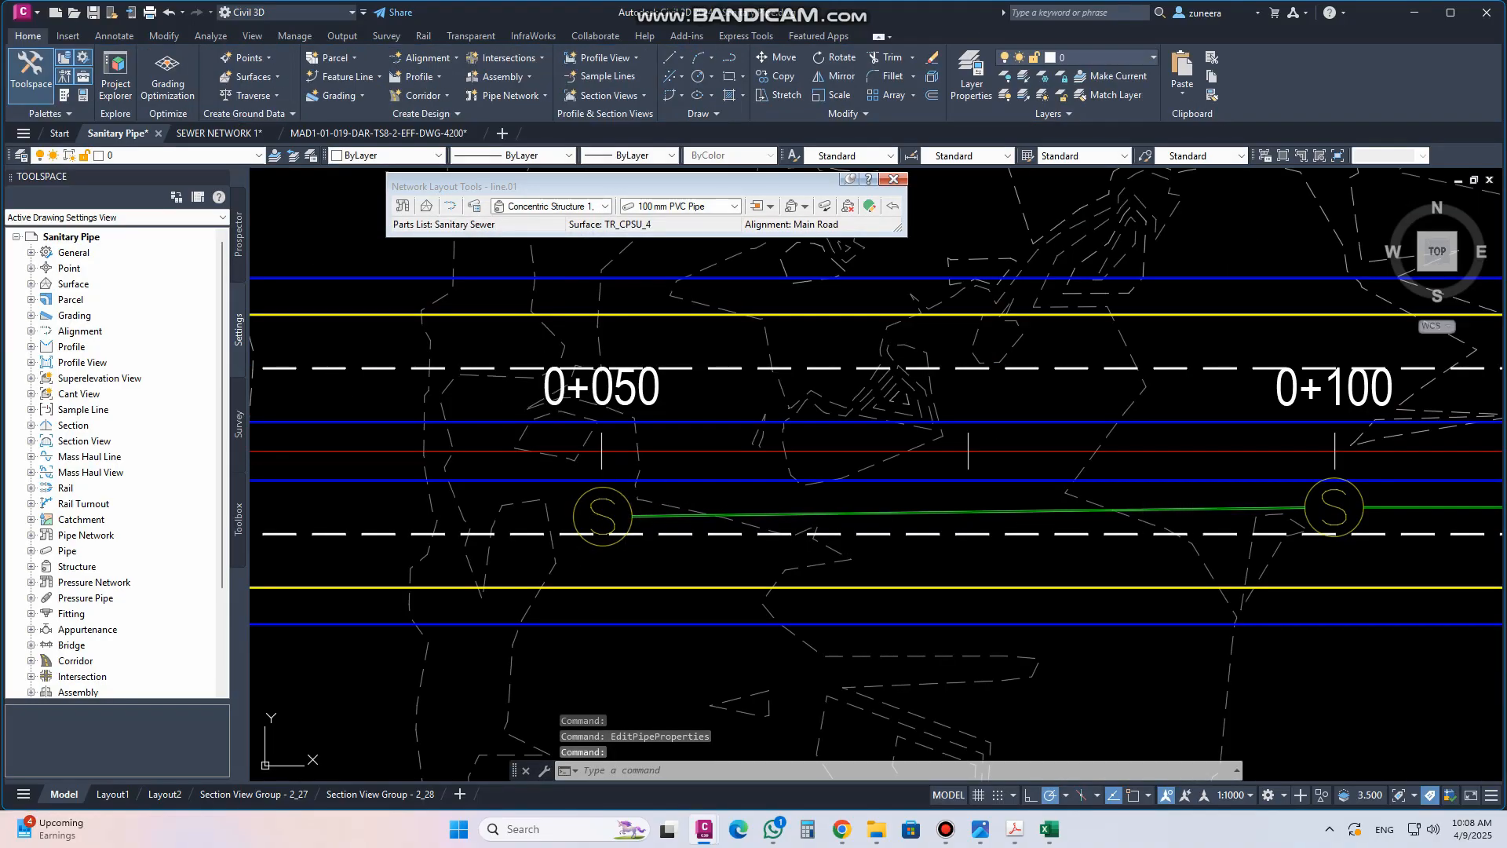
{"action": "middle_click_drag", "start_coordinate": [1270, 538], "coordinate": [626, 477]}
{"action": "scroll", "coordinate": [719, 499], "scroll_direction": "down", "scroll_amount": 3}
{"action": "middle_click_drag", "start_coordinate": [507, 486], "coordinate": [772, 497]}
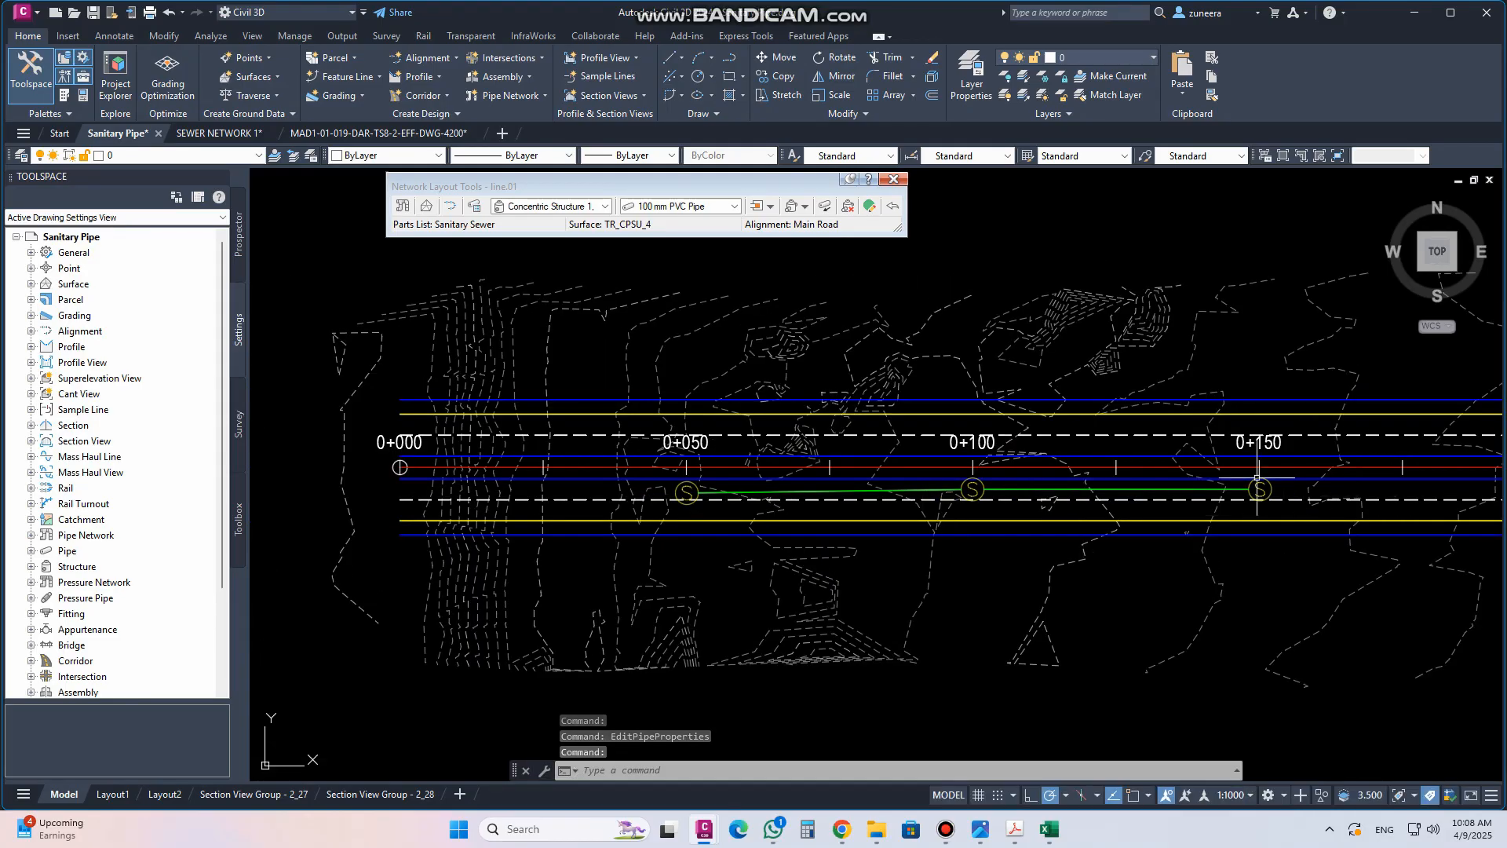
{"action": "scroll", "coordinate": [1257, 477], "scroll_direction": "up", "scroll_amount": 4}
{"action": "scroll", "coordinate": [1257, 476], "scroll_direction": "down", "scroll_amount": 2}
{"action": "middle_click_drag", "start_coordinate": [1291, 511], "coordinate": [1219, 509]}
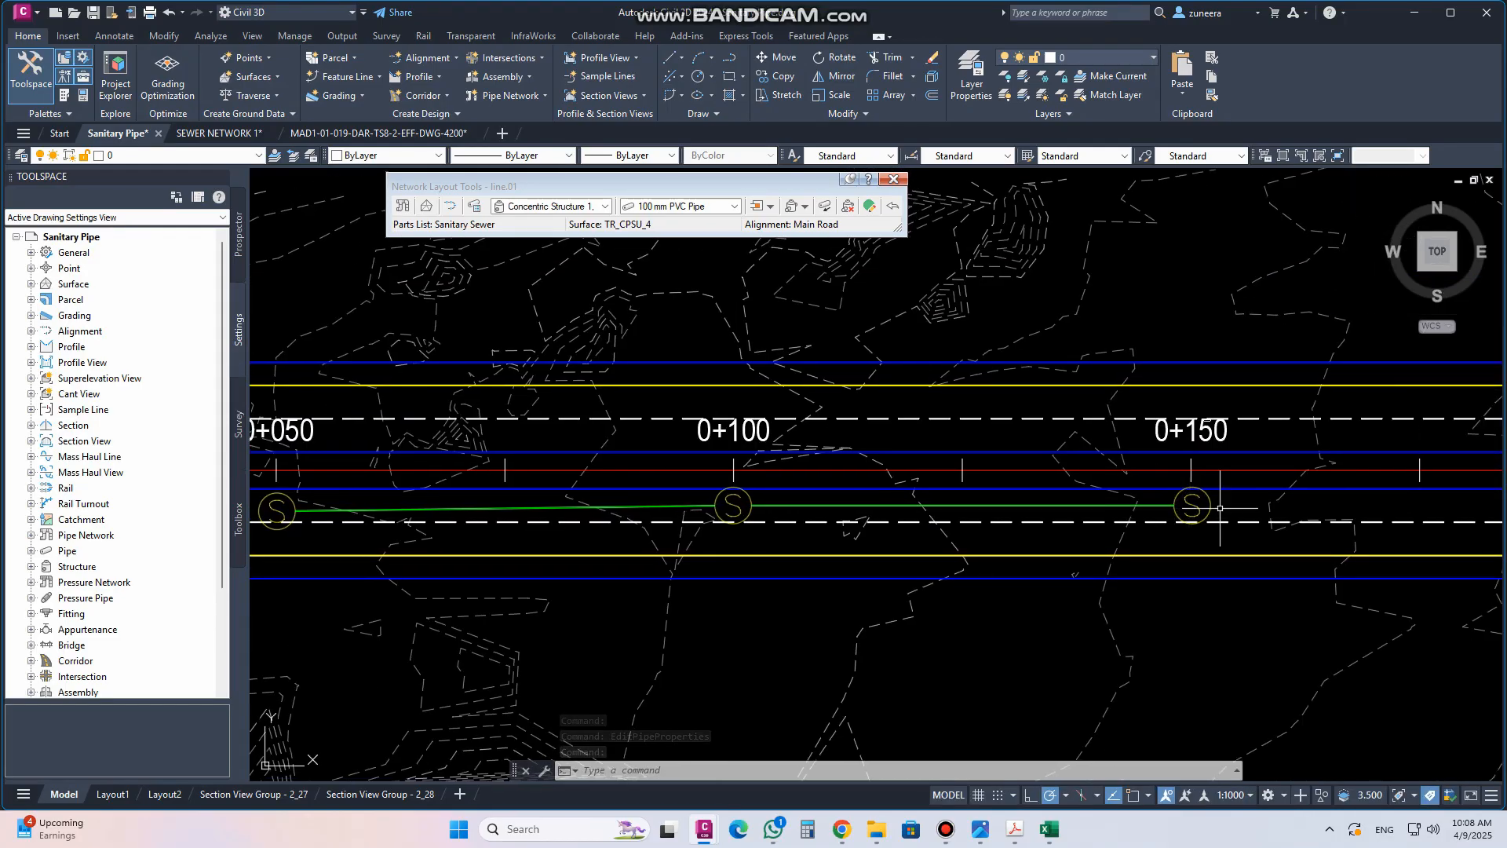
{"action": "scroll", "coordinate": [1225, 507], "scroll_direction": "up", "scroll_amount": 2}
{"action": "left_click", "coordinate": [1218, 513]}
{"action": "left_click", "coordinate": [1086, 493]}
{"action": "scroll", "coordinate": [1237, 512], "scroll_direction": "down", "scroll_amount": 2}
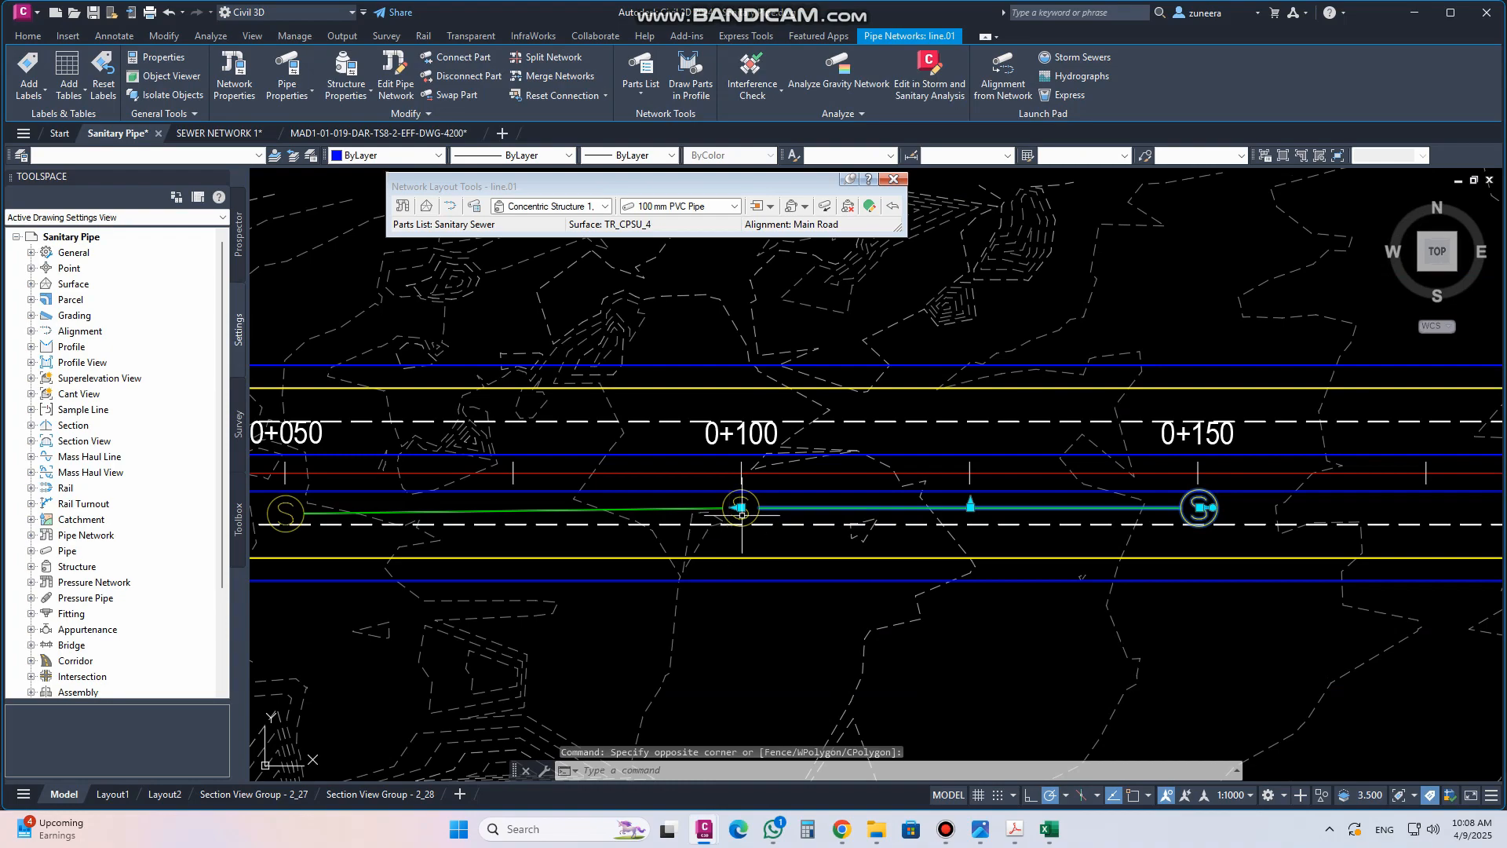
{"action": "scroll", "coordinate": [763, 510], "scroll_direction": "up", "scroll_amount": 2}
{"action": "left_click", "coordinate": [769, 519]}
{"action": "left_click", "coordinate": [696, 498]}
{"action": "scroll", "coordinate": [1003, 515], "scroll_direction": "down", "scroll_amount": 2}
{"action": "left_click", "coordinate": [606, 516]}
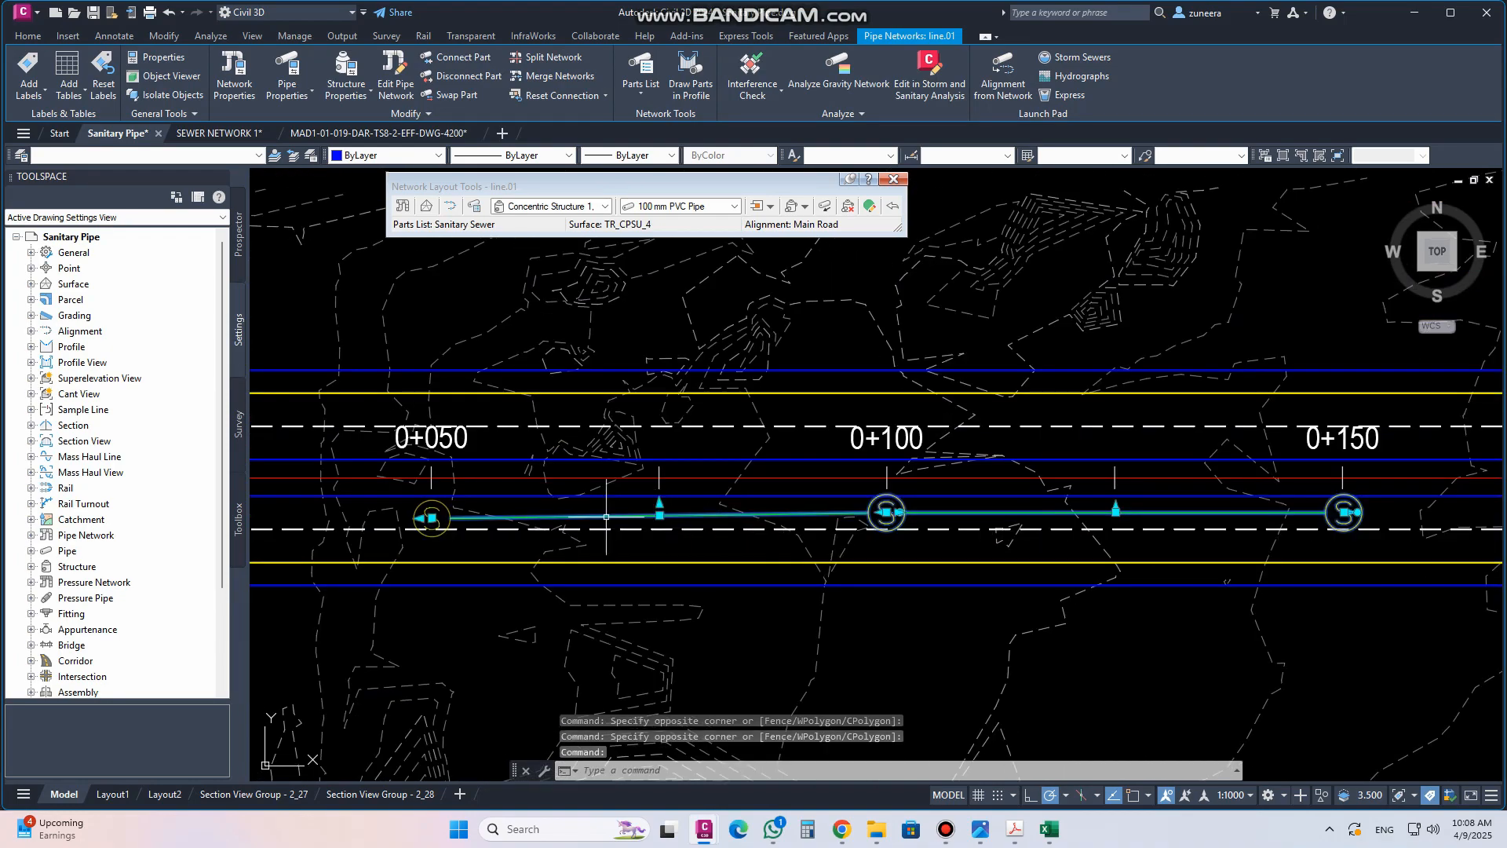
{"action": "scroll", "coordinate": [447, 518], "scroll_direction": "up", "scroll_amount": 3}
{"action": "left_click", "coordinate": [464, 507]}
{"action": "left_click", "coordinate": [451, 497]}
{"action": "right_click", "coordinate": [450, 495]}
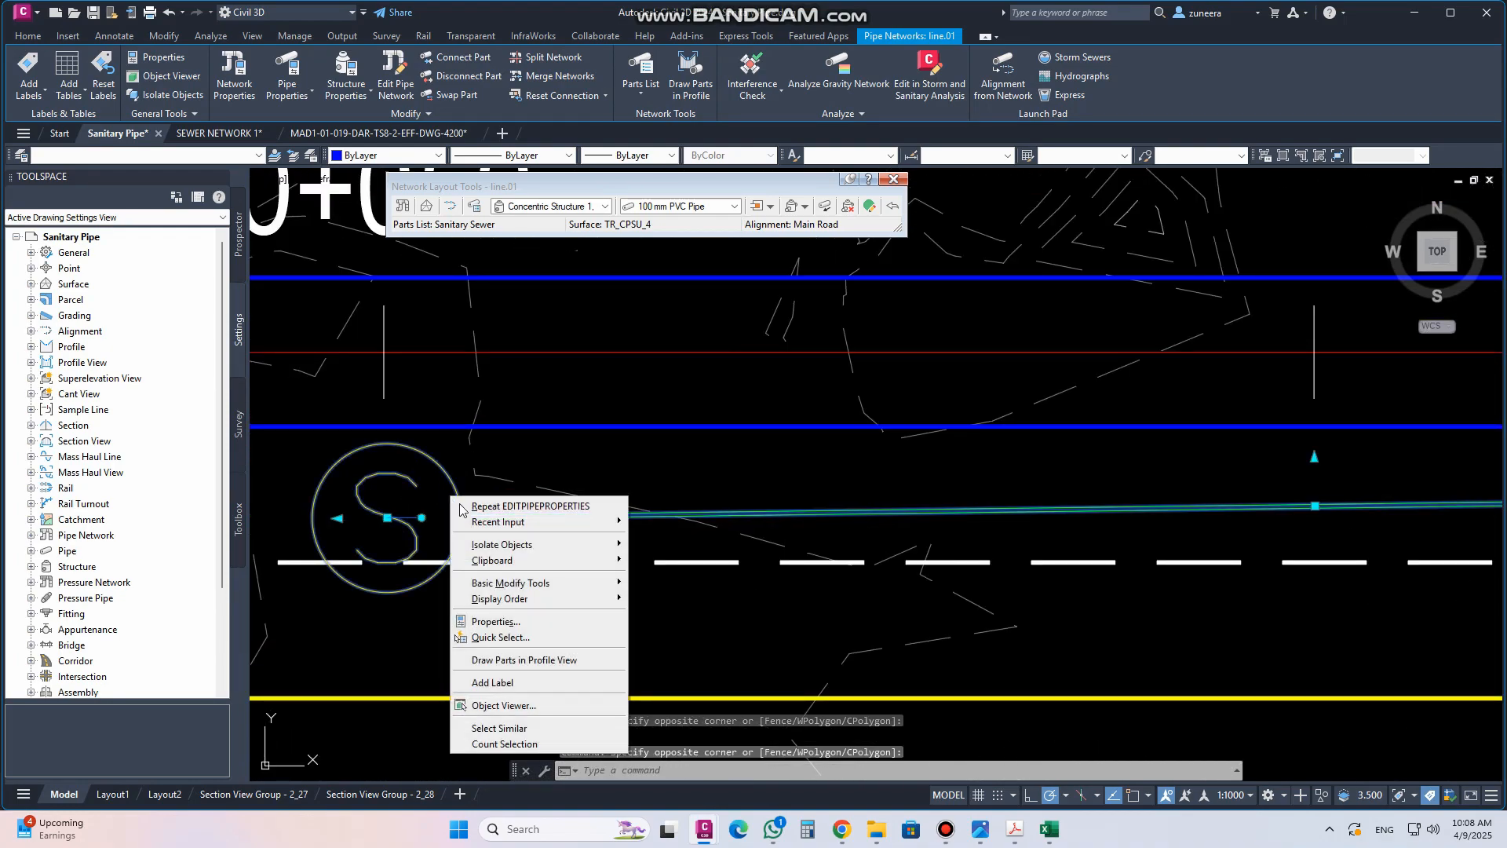
{"action": "left_click", "coordinate": [518, 705]}
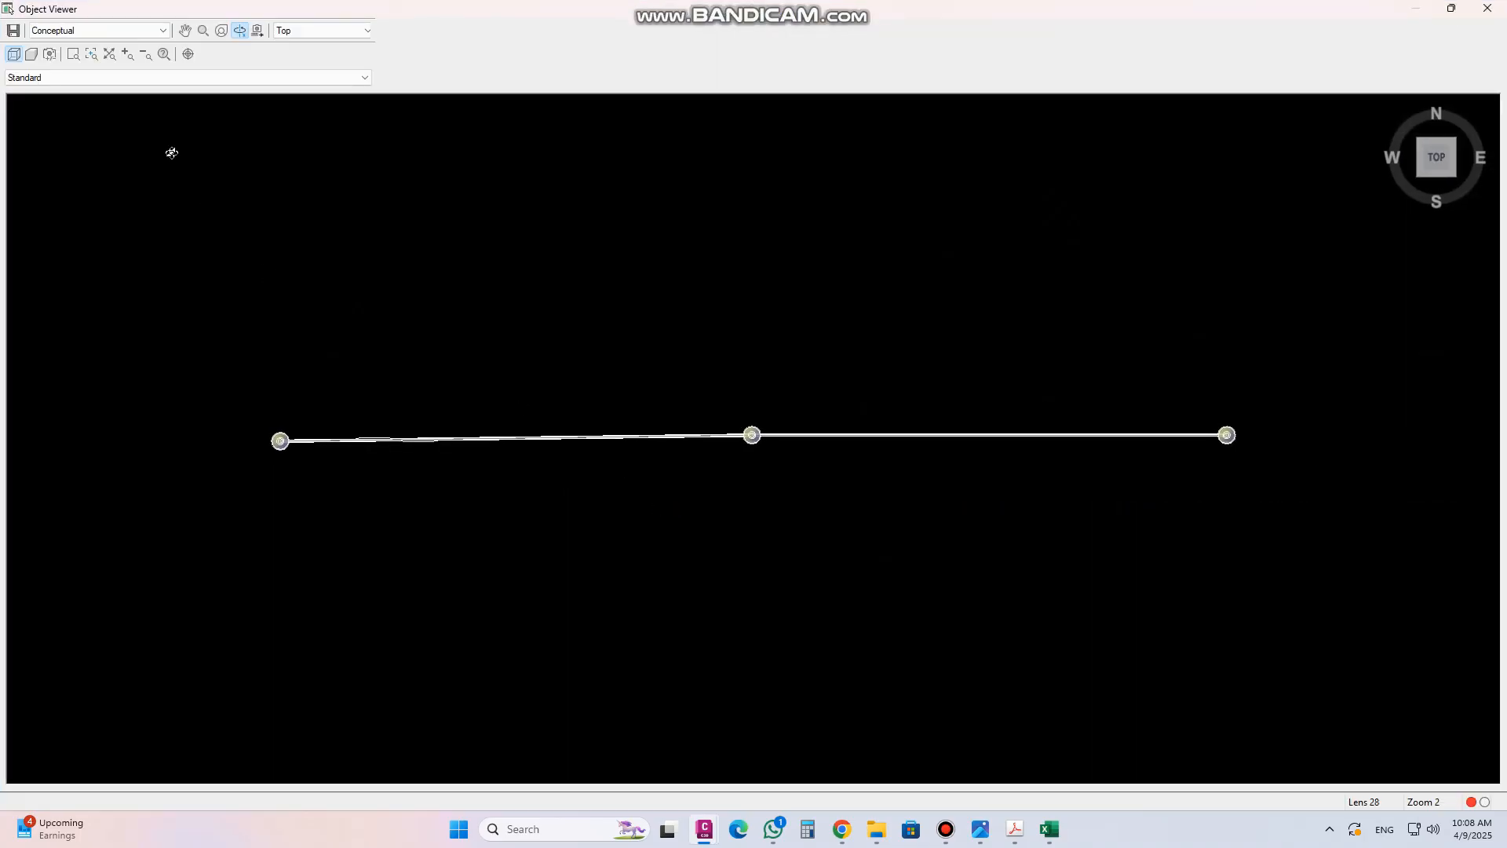
Switch the Object Viewer to SW Isometric and inspect the 3D pipe run before closing it
{"action": "left_click", "coordinate": [366, 31]}
{"action": "left_click", "coordinate": [327, 106]}
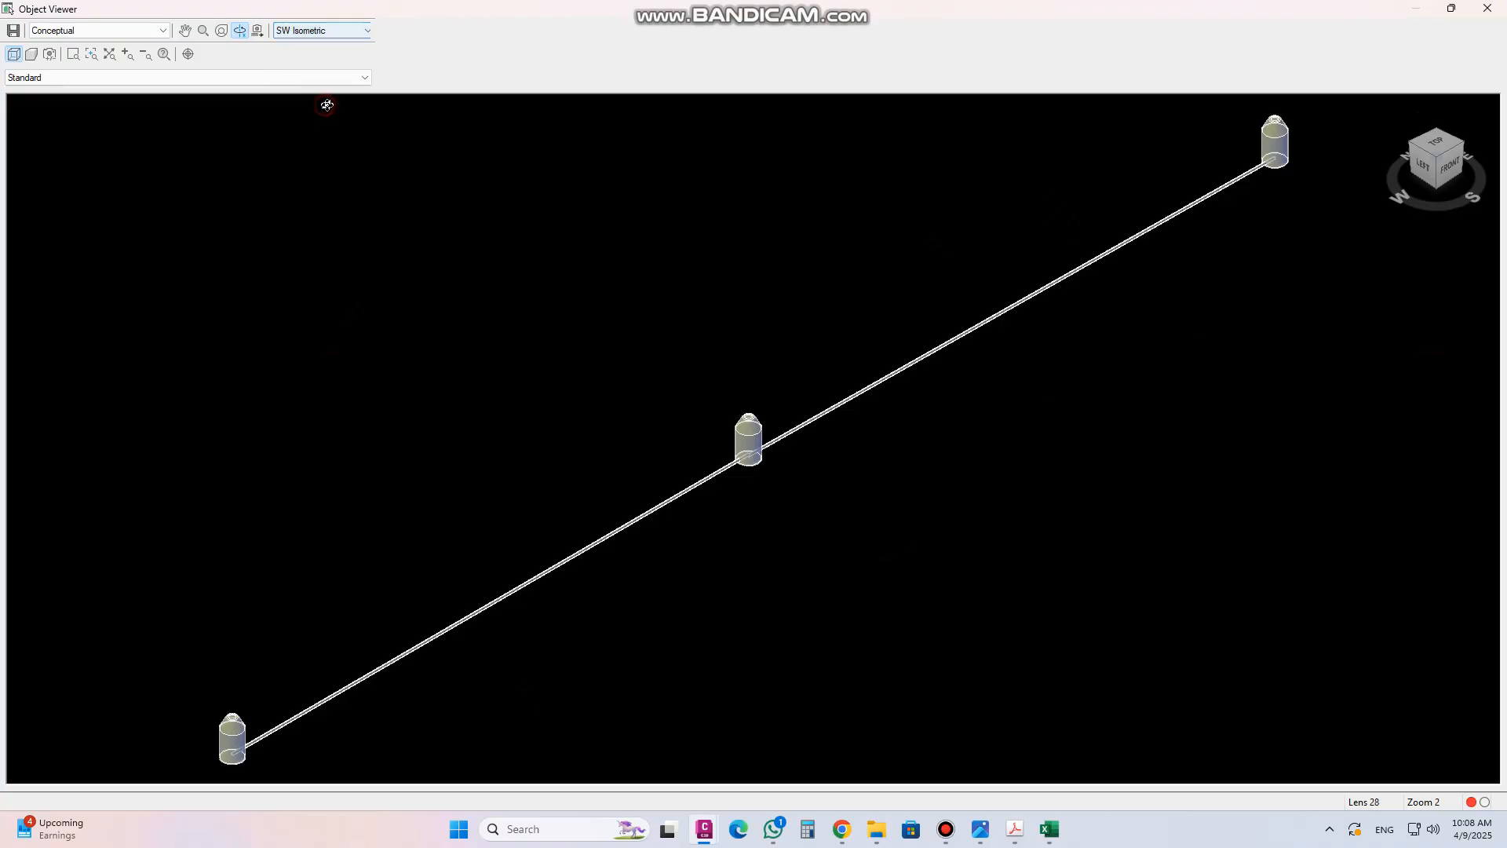
{"action": "middle_click_drag", "start_coordinate": [813, 274], "coordinate": [963, 105]}
{"action": "scroll", "coordinate": [380, 588], "scroll_direction": "up", "scroll_amount": 1}
{"action": "scroll", "coordinate": [382, 594], "scroll_direction": "down", "scroll_amount": 3}
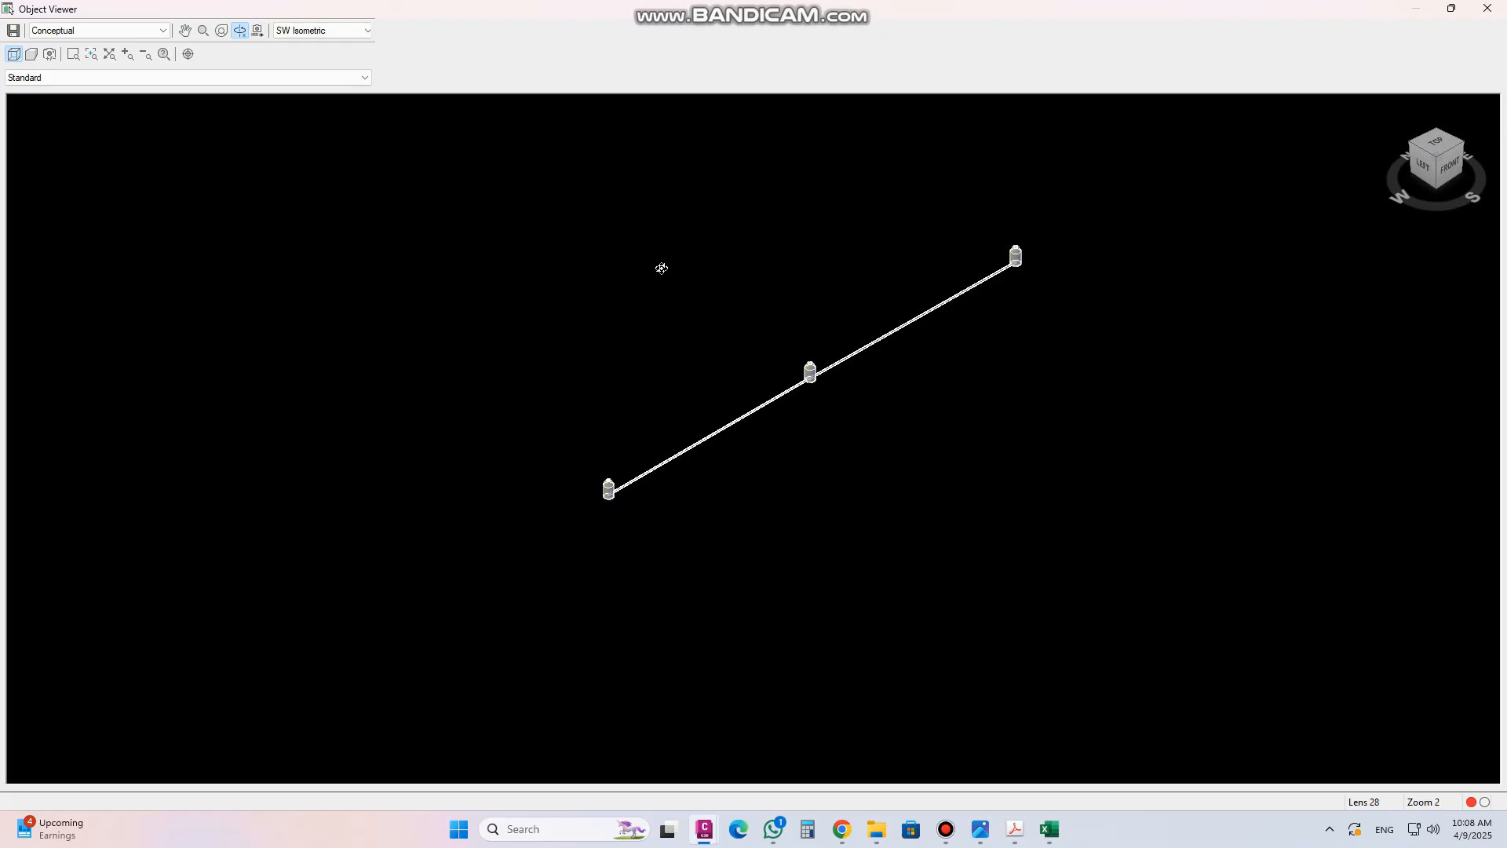
{"action": "key", "text": "Escape"}
Select the pipe network parts and draw them in the Main Road profile view
{"action": "scroll", "coordinate": [615, 581], "scroll_direction": "down", "scroll_amount": 2}
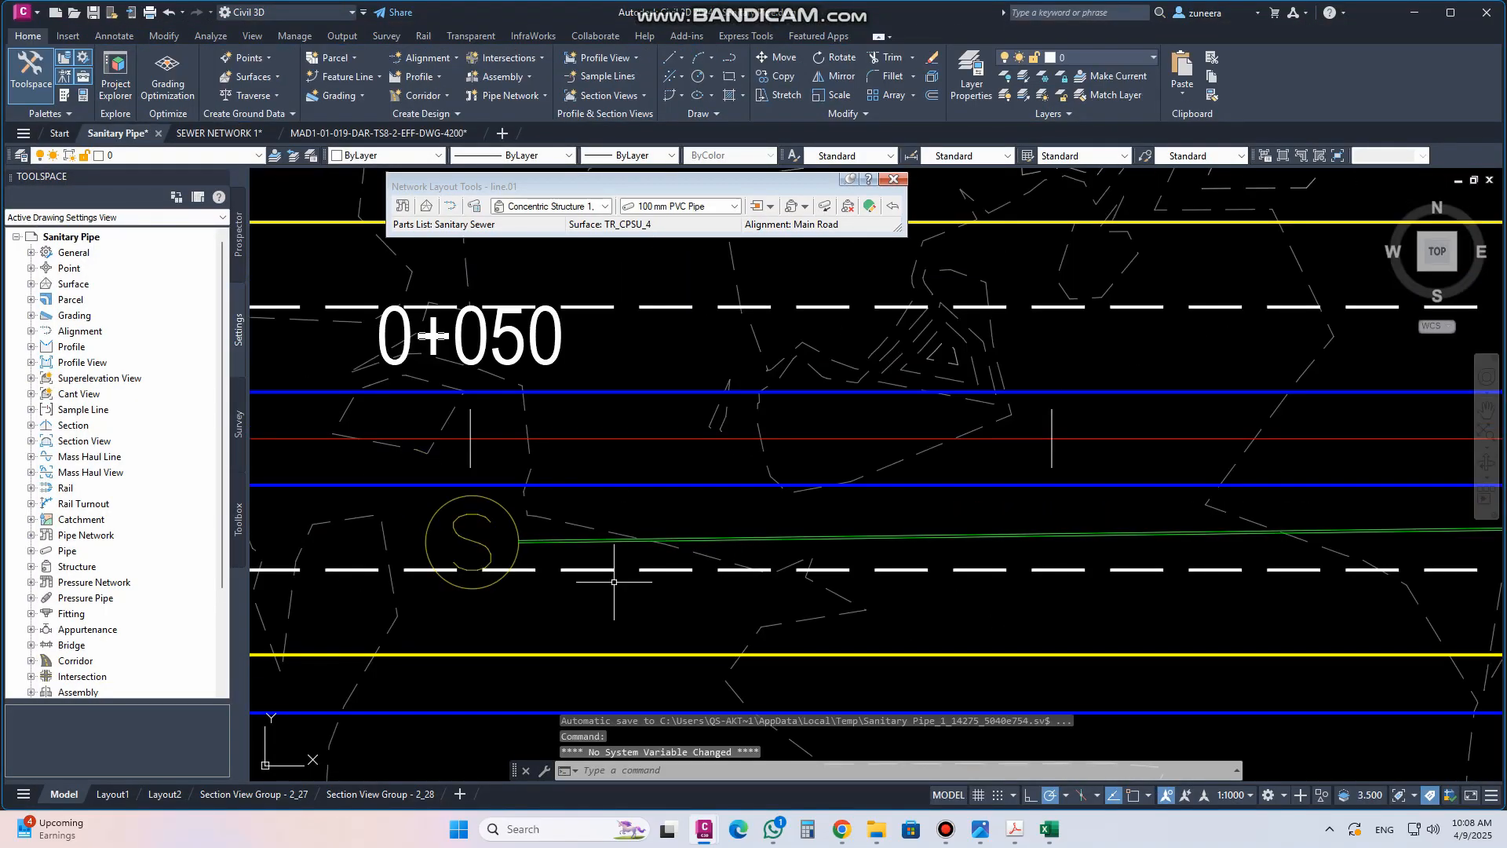
{"action": "scroll", "coordinate": [615, 582], "scroll_direction": "down", "scroll_amount": 5}
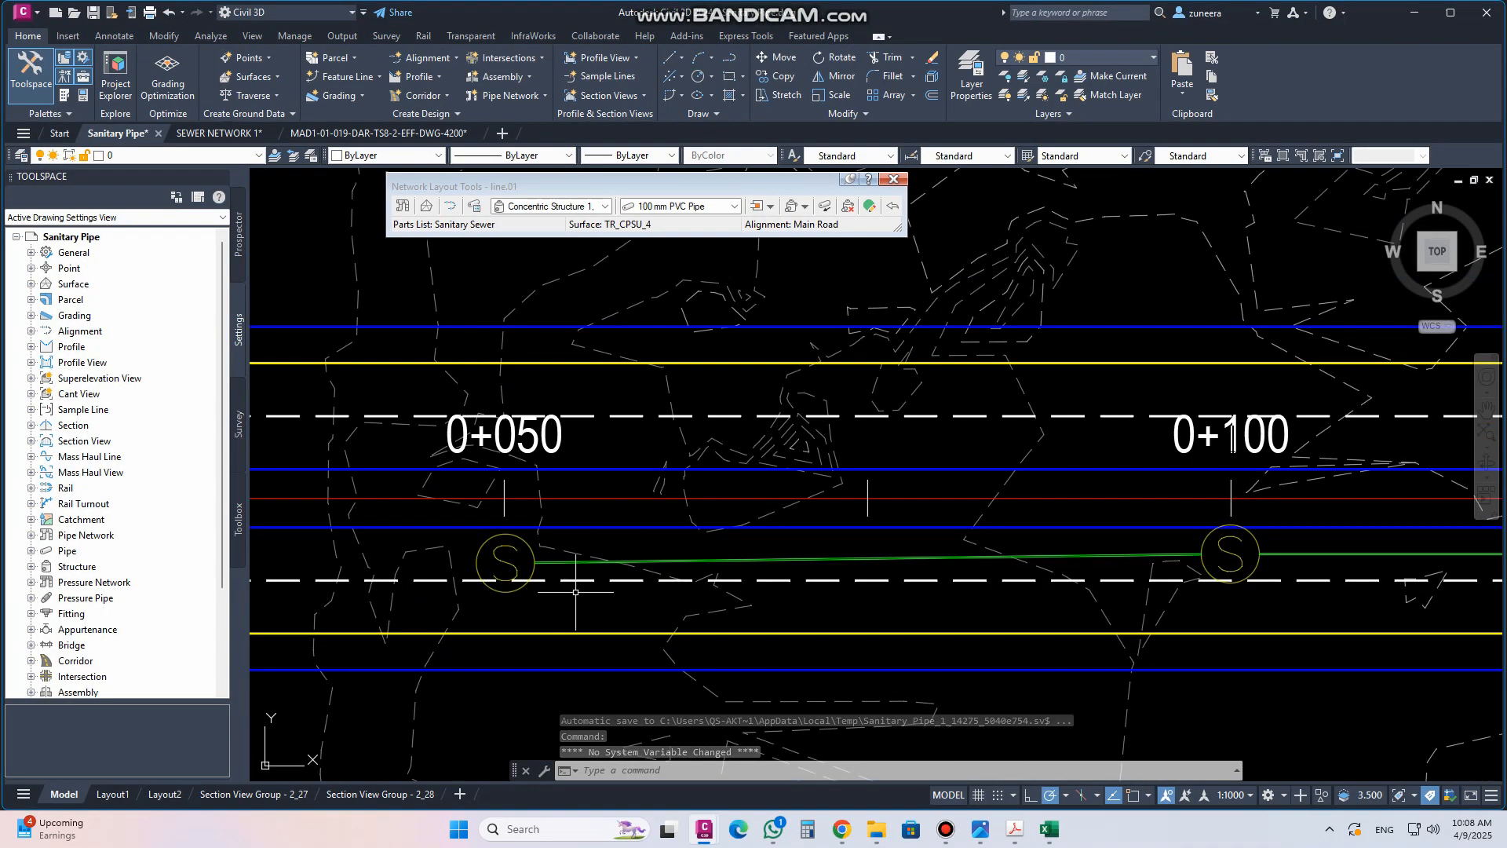
{"action": "scroll", "coordinate": [862, 552], "scroll_direction": "up", "scroll_amount": 8}
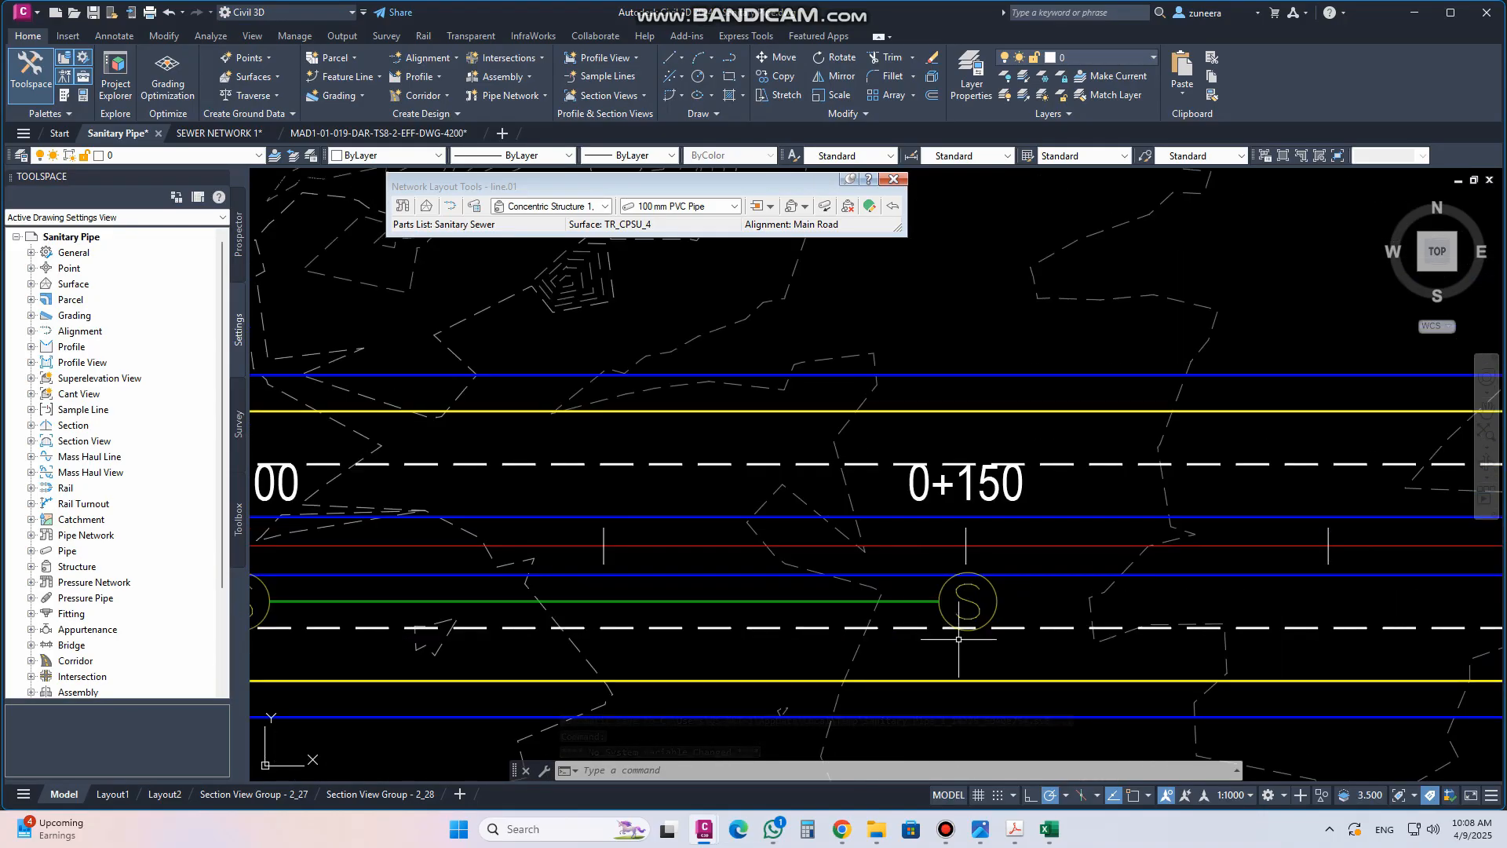
{"action": "left_click", "coordinate": [1026, 603]}
{"action": "left_click", "coordinate": [904, 574]}
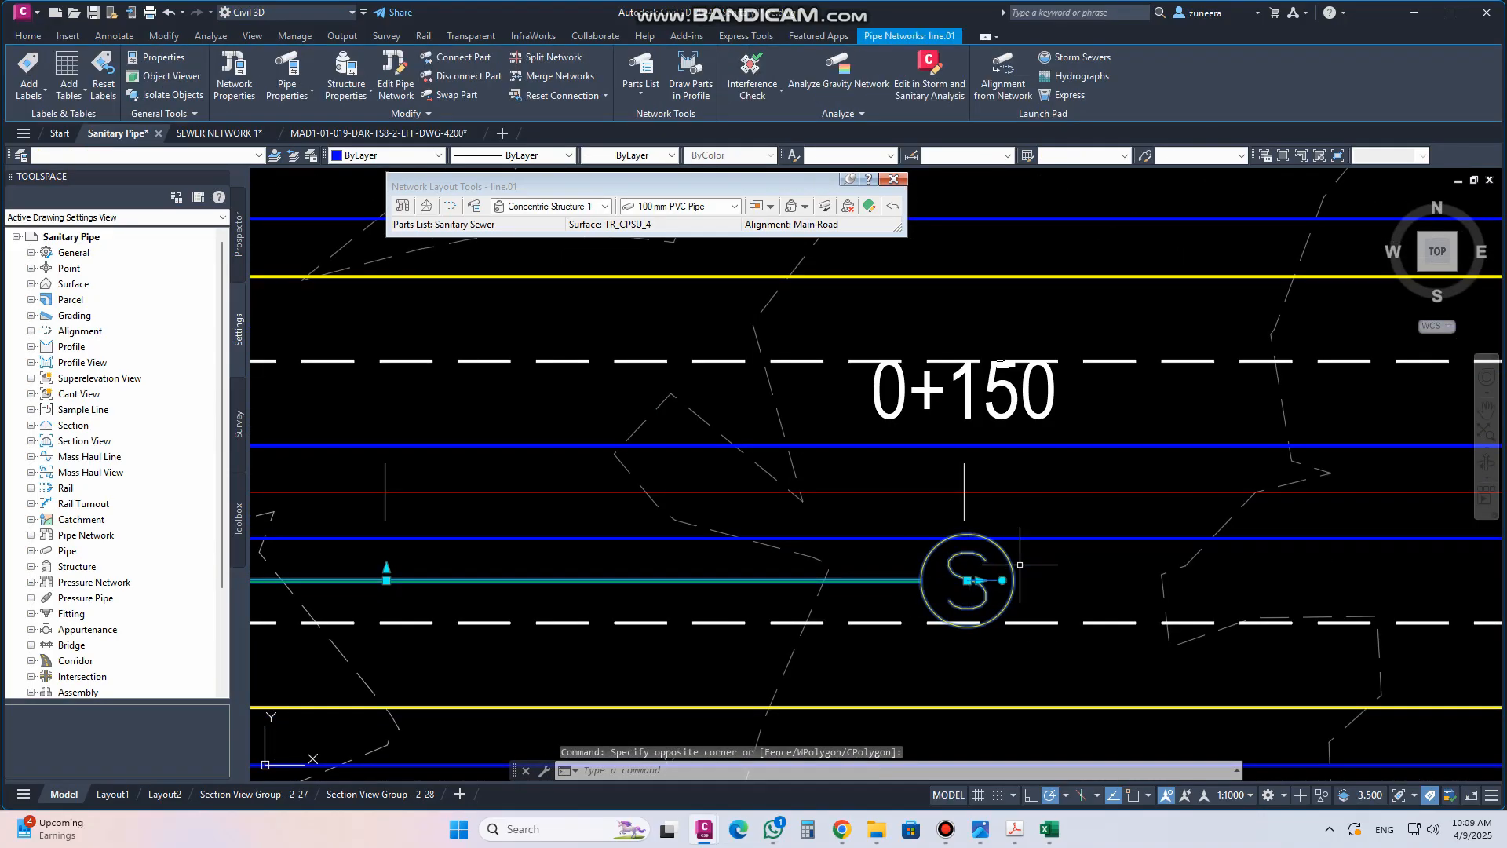
{"action": "scroll", "coordinate": [1023, 564], "scroll_direction": "down", "scroll_amount": 6}
{"action": "scroll", "coordinate": [724, 574], "scroll_direction": "up", "scroll_amount": 8}
{"action": "left_click", "coordinate": [837, 567]}
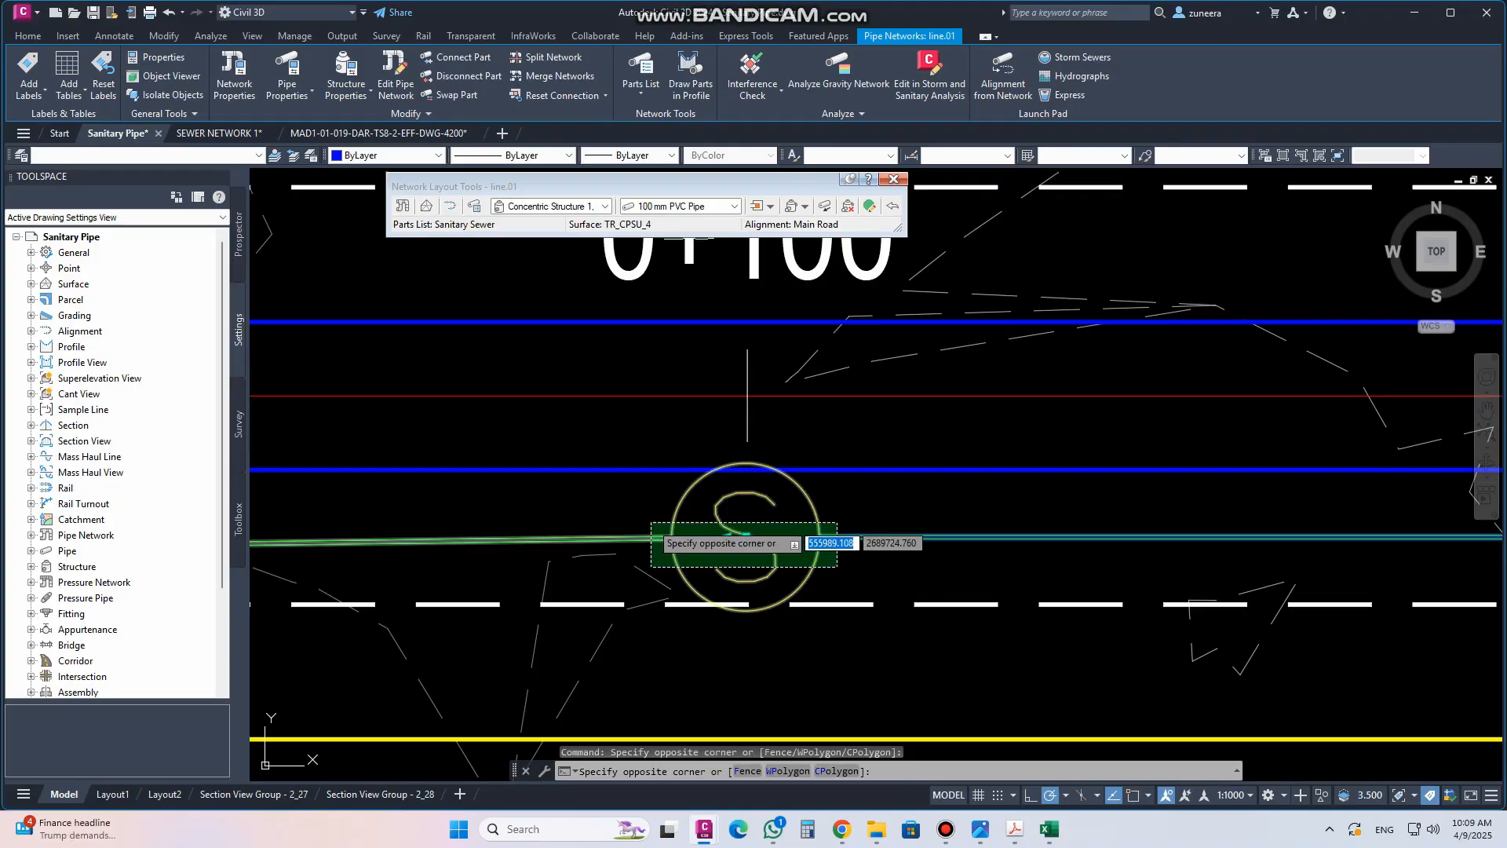
{"action": "left_click", "coordinate": [645, 522]}
{"action": "scroll", "coordinate": [645, 522], "scroll_direction": "down", "scroll_amount": 5}
{"action": "scroll", "coordinate": [463, 550], "scroll_direction": "up", "scroll_amount": 7}
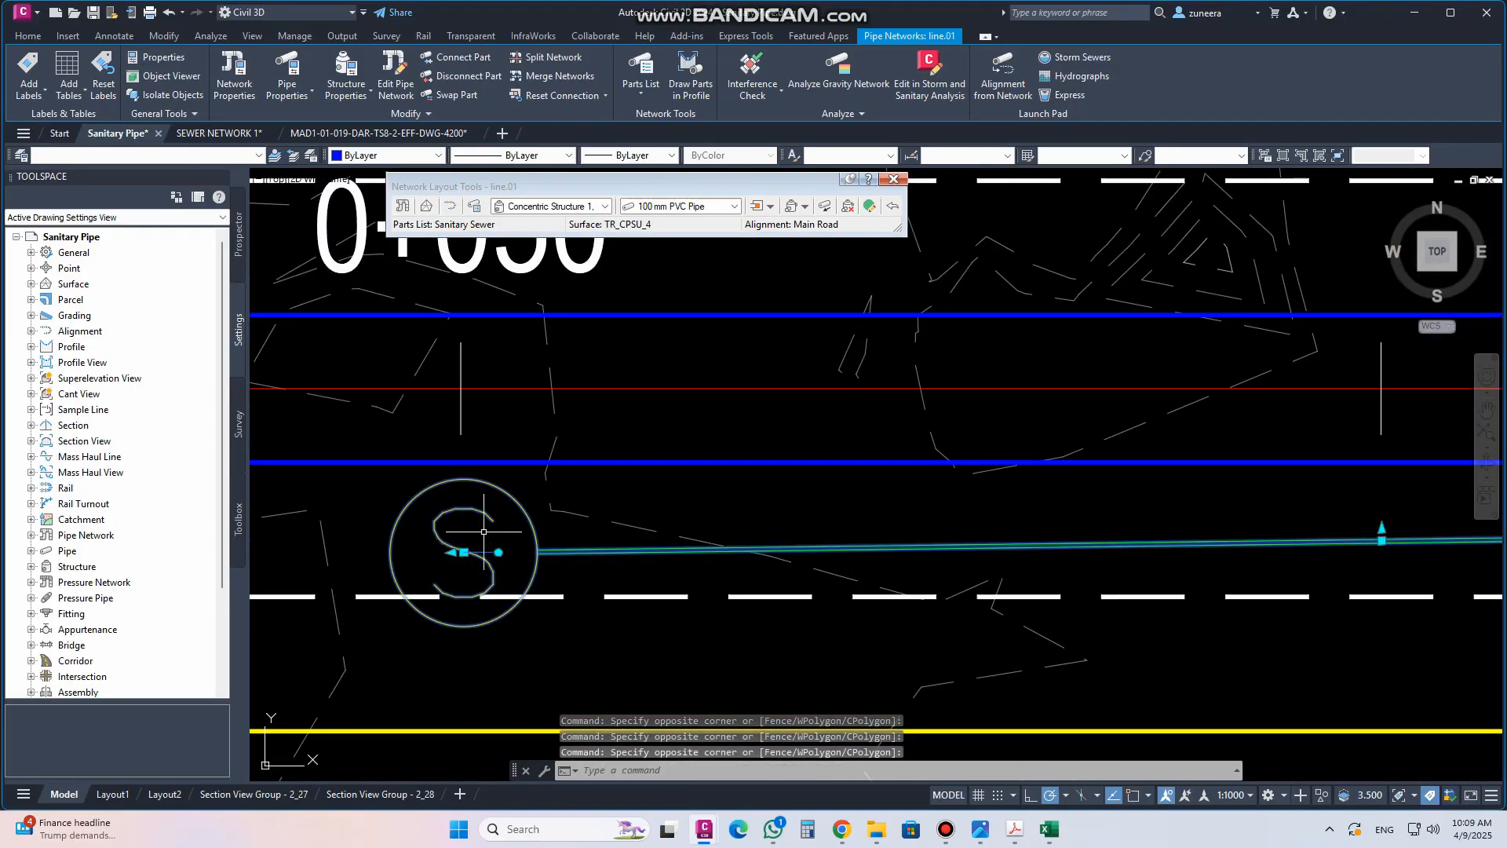
{"action": "right_click", "coordinate": [526, 540]}
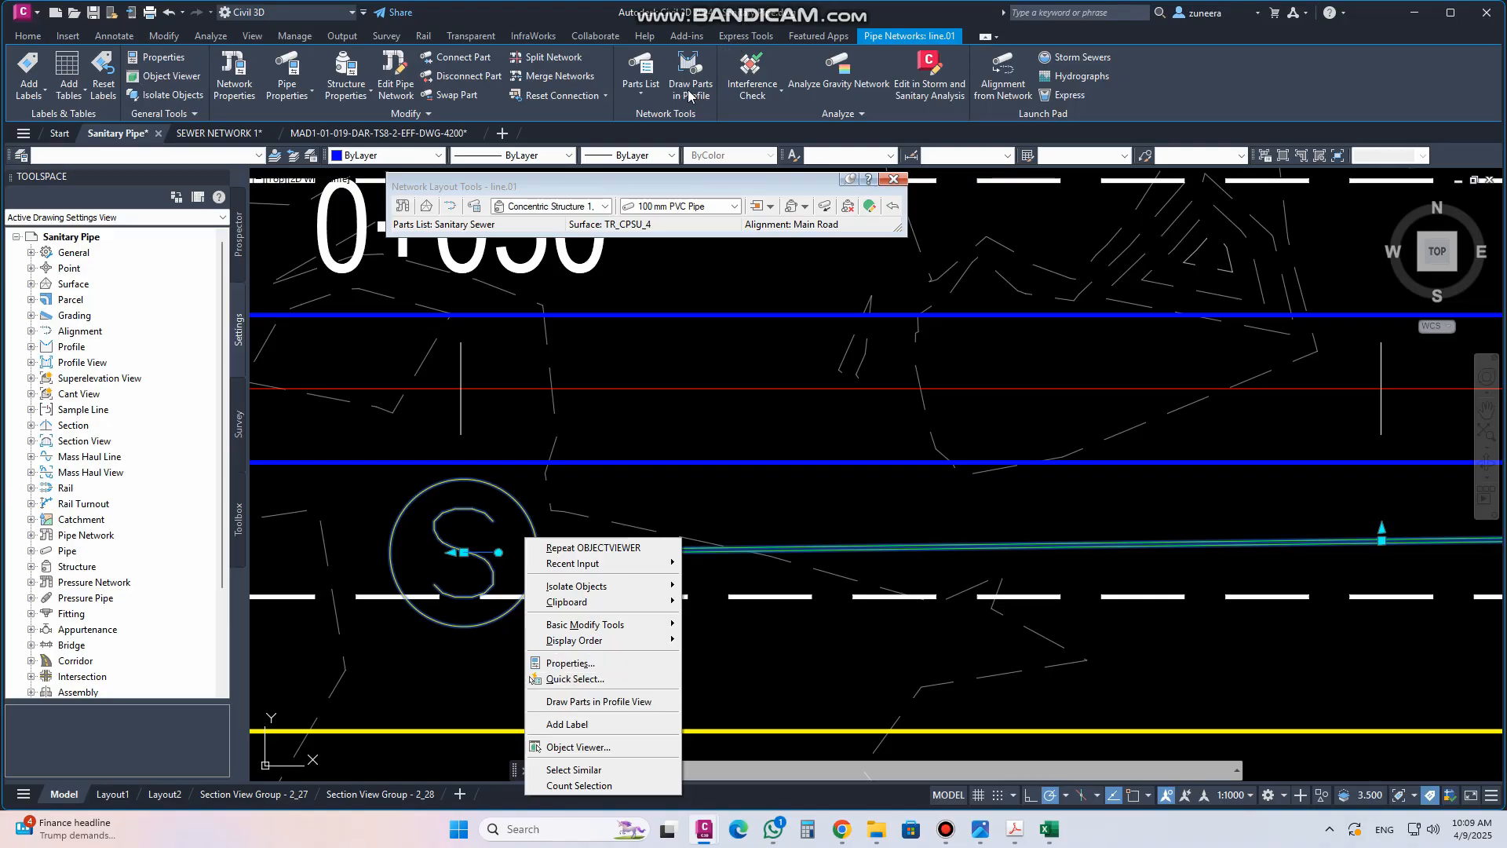
{"action": "left_click", "coordinate": [614, 702]}
{"action": "scroll", "coordinate": [732, 489], "scroll_direction": "down", "scroll_amount": 5}
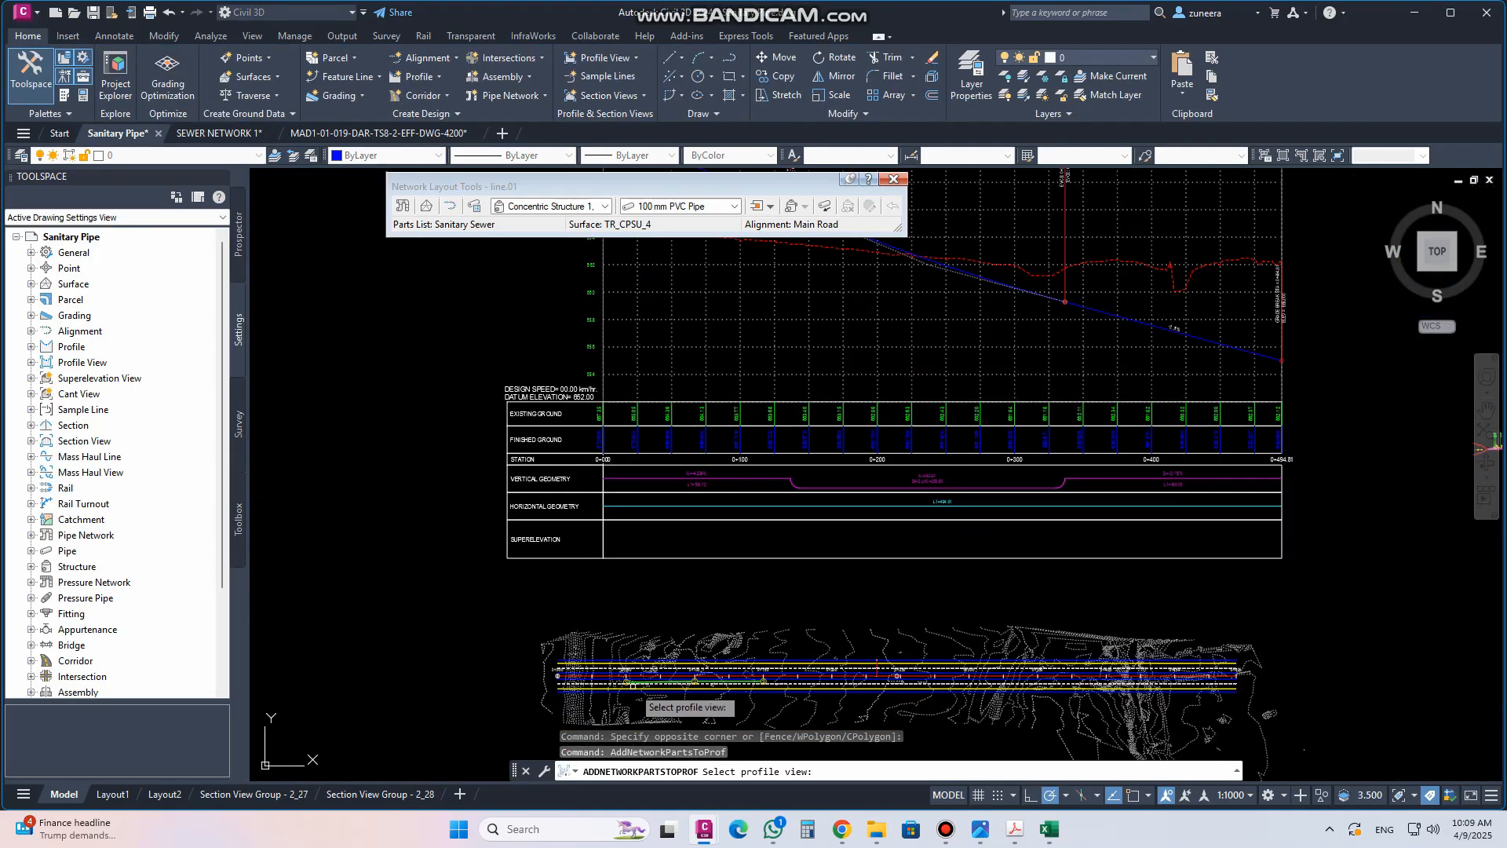
{"action": "scroll", "coordinate": [754, 443], "scroll_direction": "up", "scroll_amount": 3}
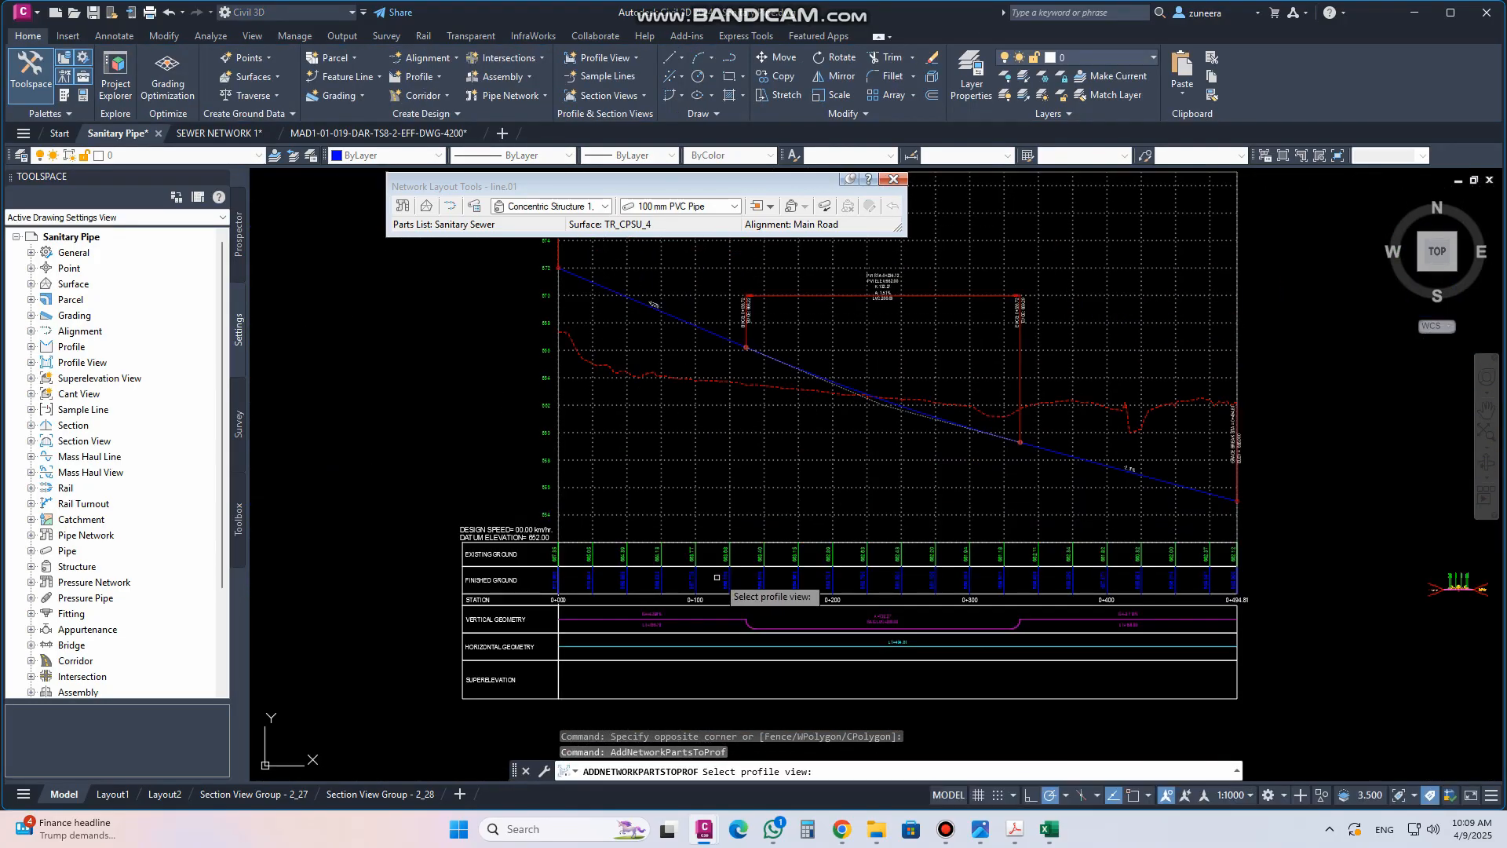
{"action": "left_click", "coordinate": [740, 461]}
Set the manhole style's profile structure colour to yellow and apply it to the structure
{"action": "scroll", "coordinate": [685, 389], "scroll_direction": "up", "scroll_amount": 4}
{"action": "scroll", "coordinate": [616, 401], "scroll_direction": "up", "scroll_amount": 2}
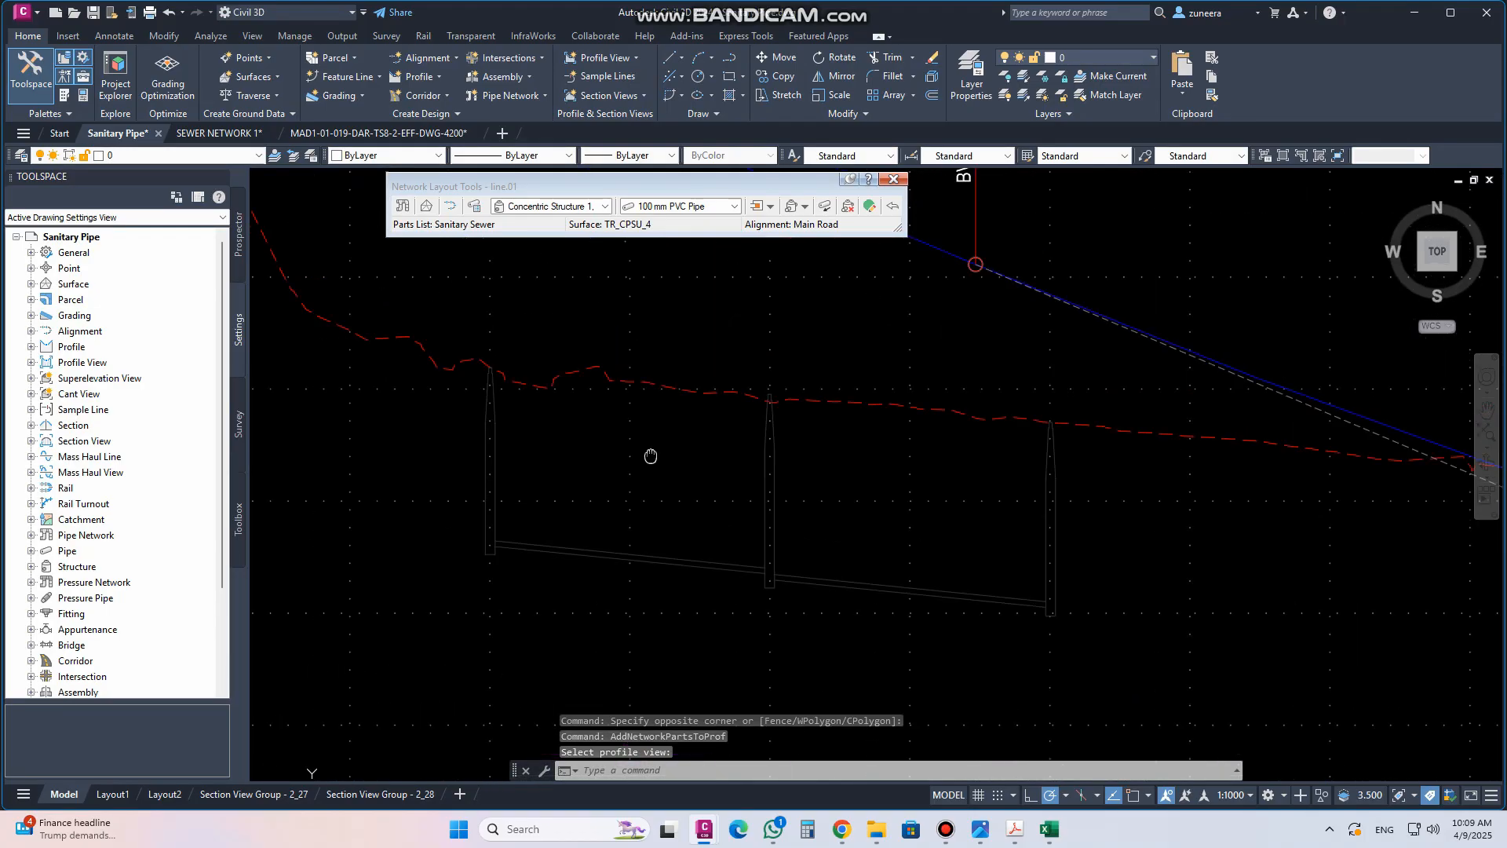
{"action": "left_click", "coordinate": [495, 477]}
{"action": "right_click", "coordinate": [498, 482]}
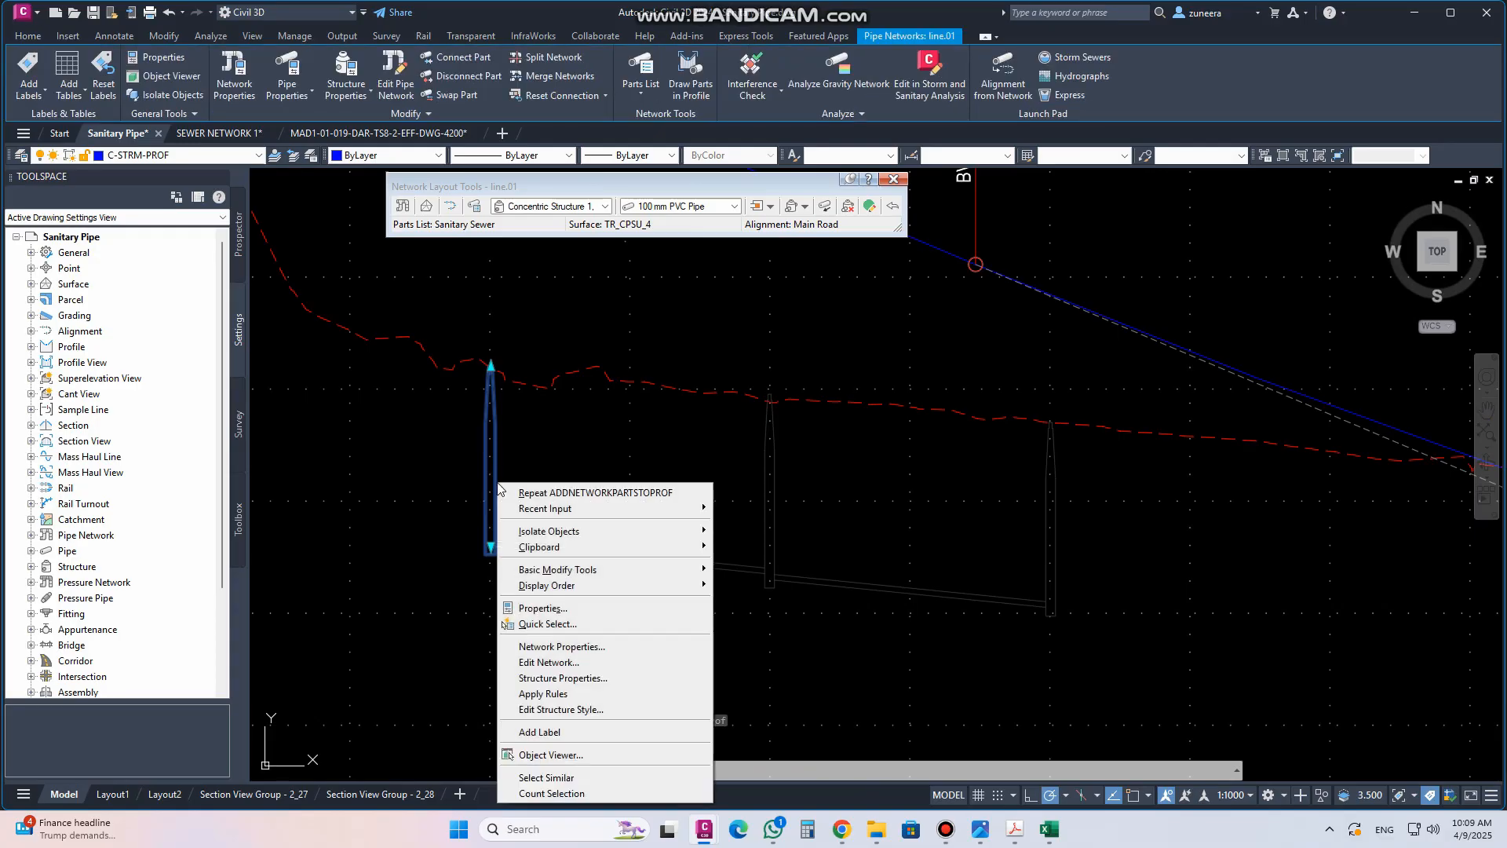
{"action": "left_click", "coordinate": [585, 680]}
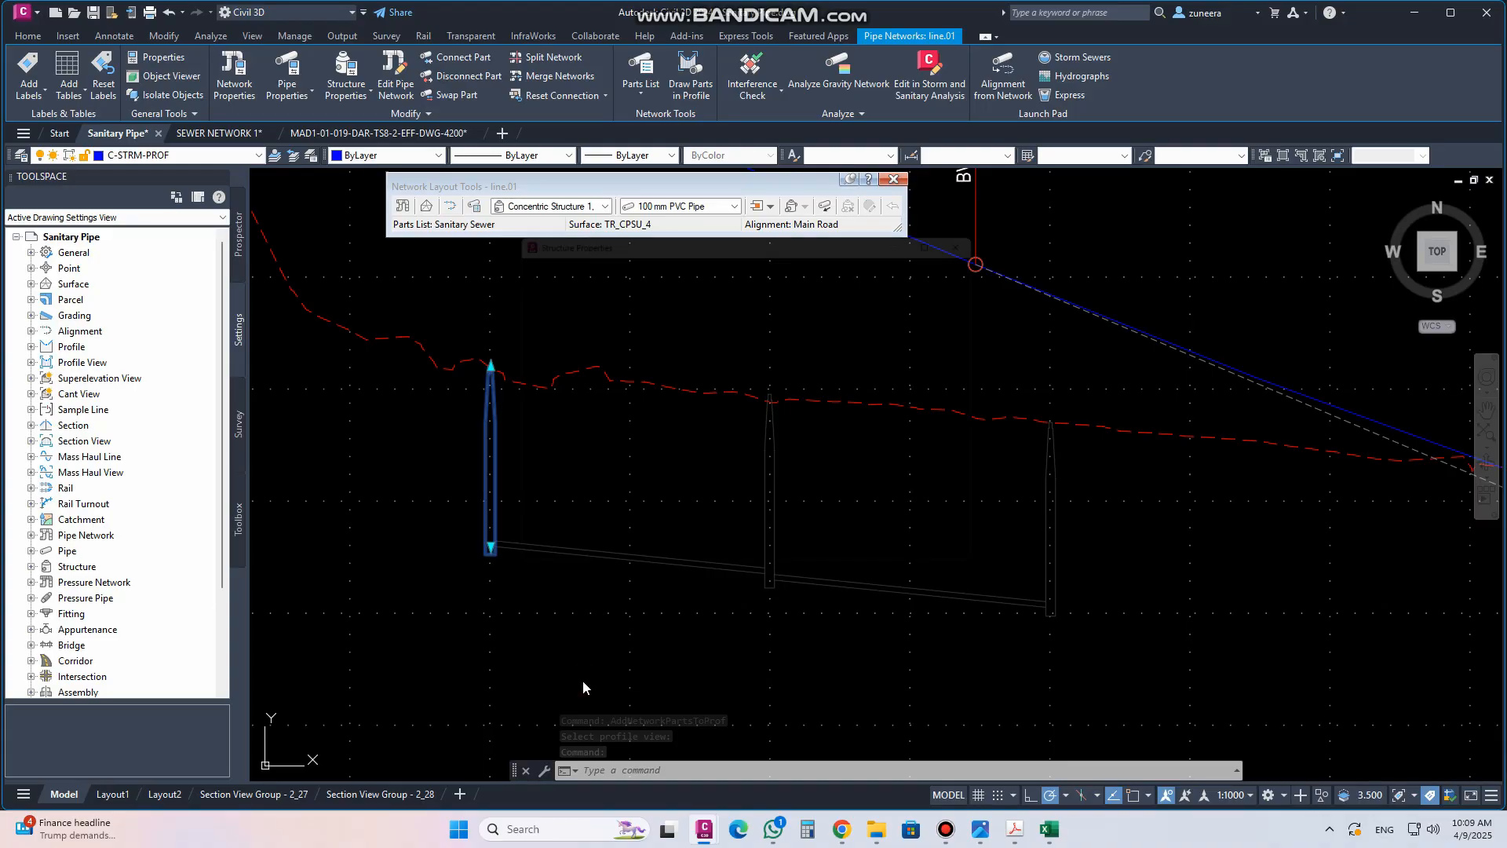
{"action": "left_click", "coordinate": [693, 413]}
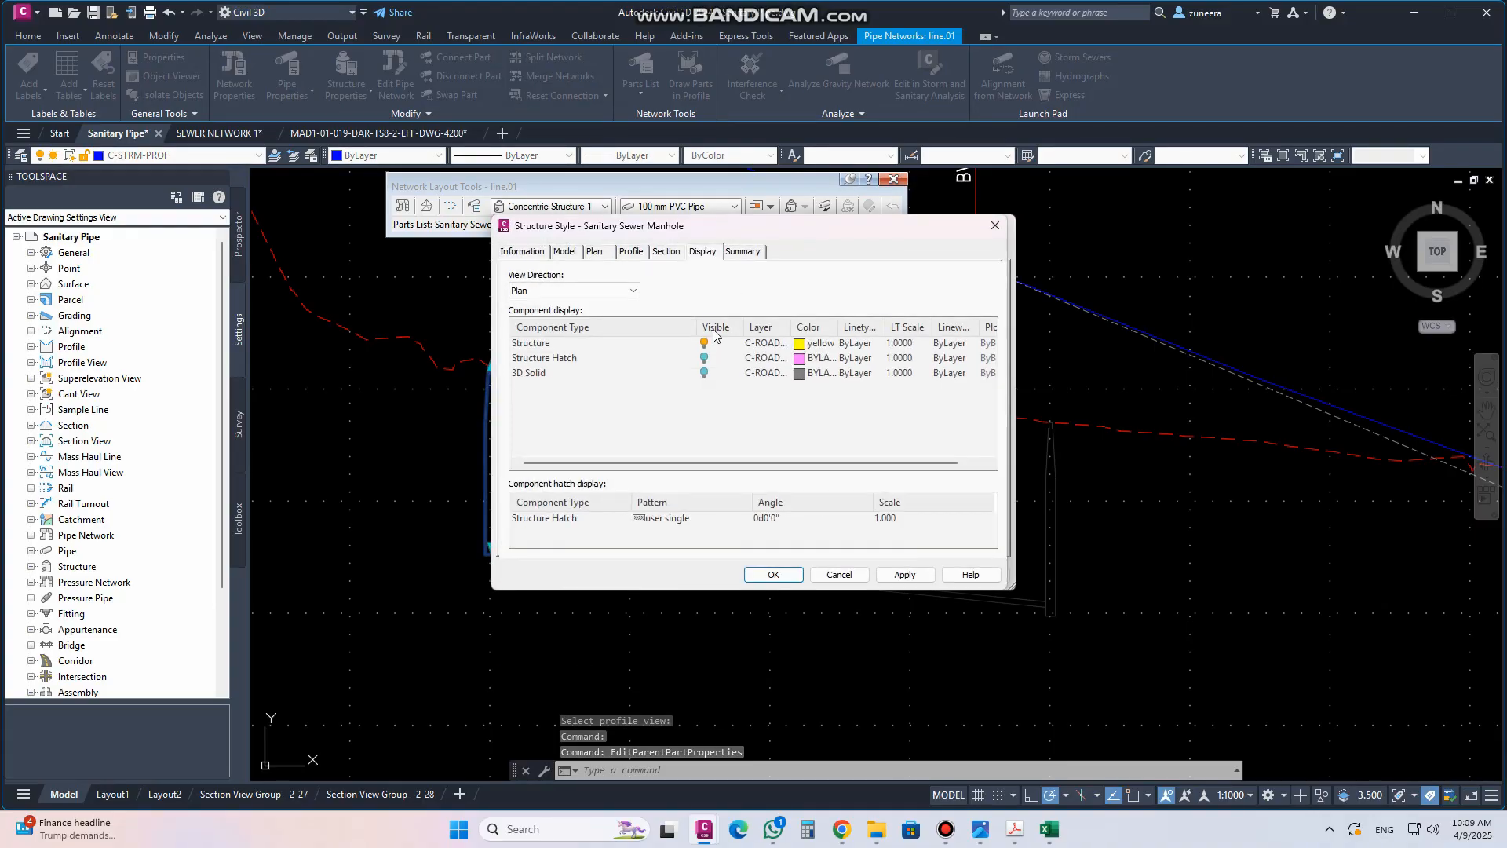
{"action": "left_click", "coordinate": [595, 291]}
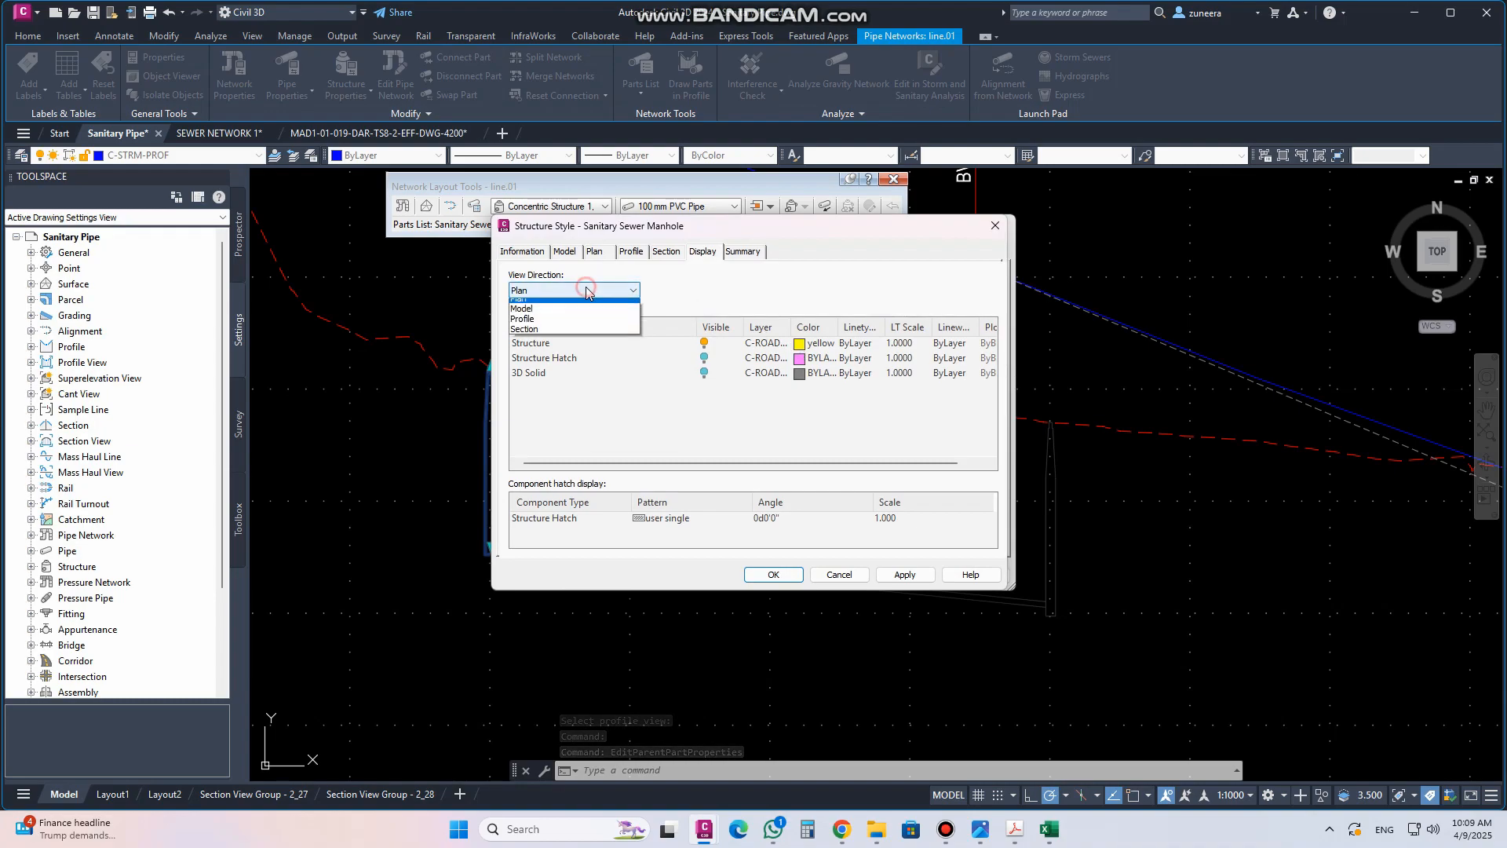
{"action": "left_click", "coordinate": [553, 326]}
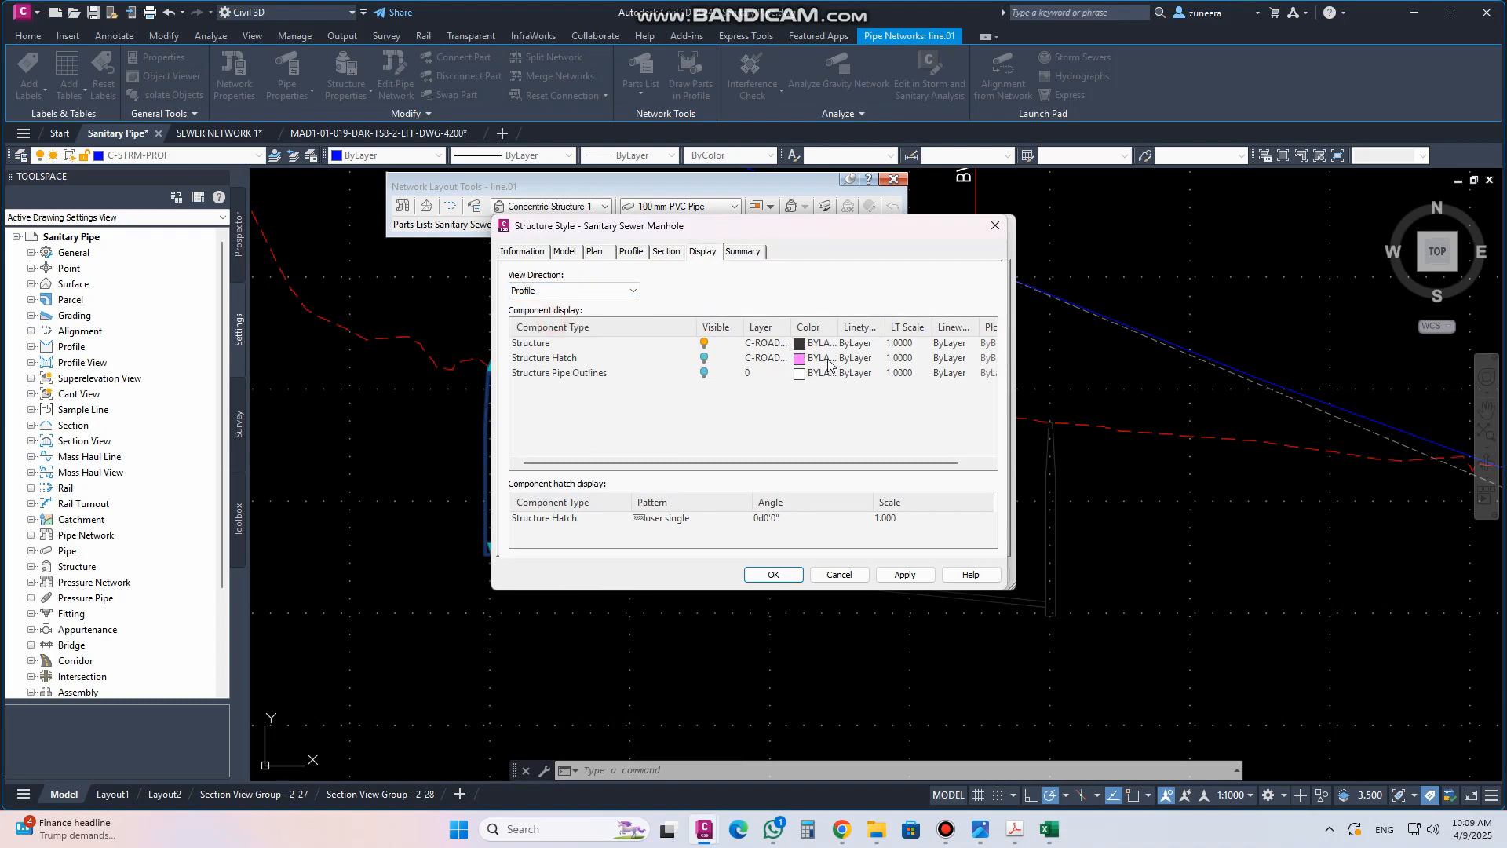
{"action": "left_click", "coordinate": [801, 346]}
{"action": "left_click", "coordinate": [373, 404]}
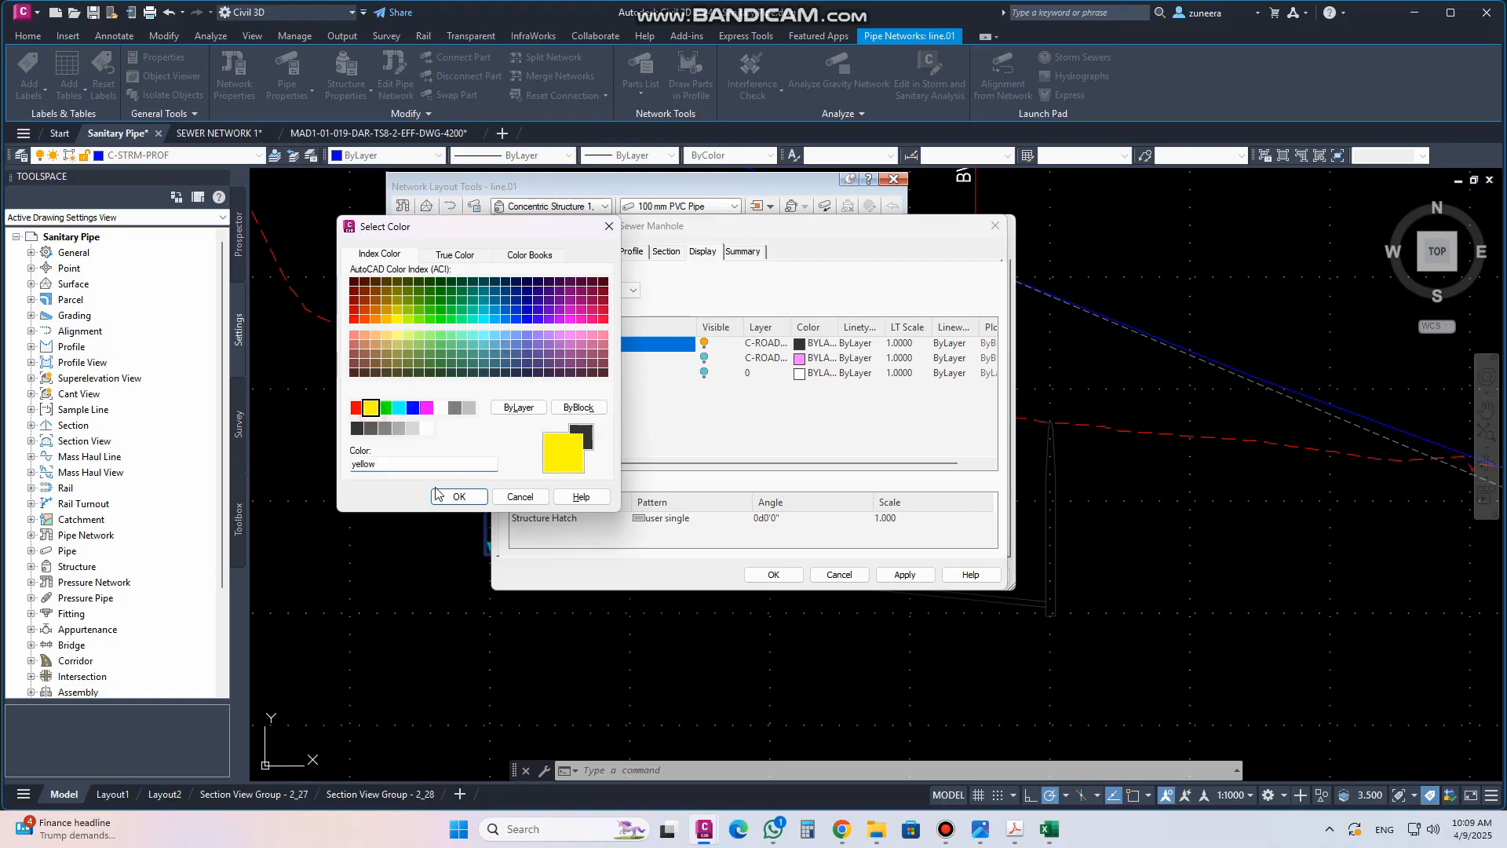
{"action": "left_click", "coordinate": [458, 489]}
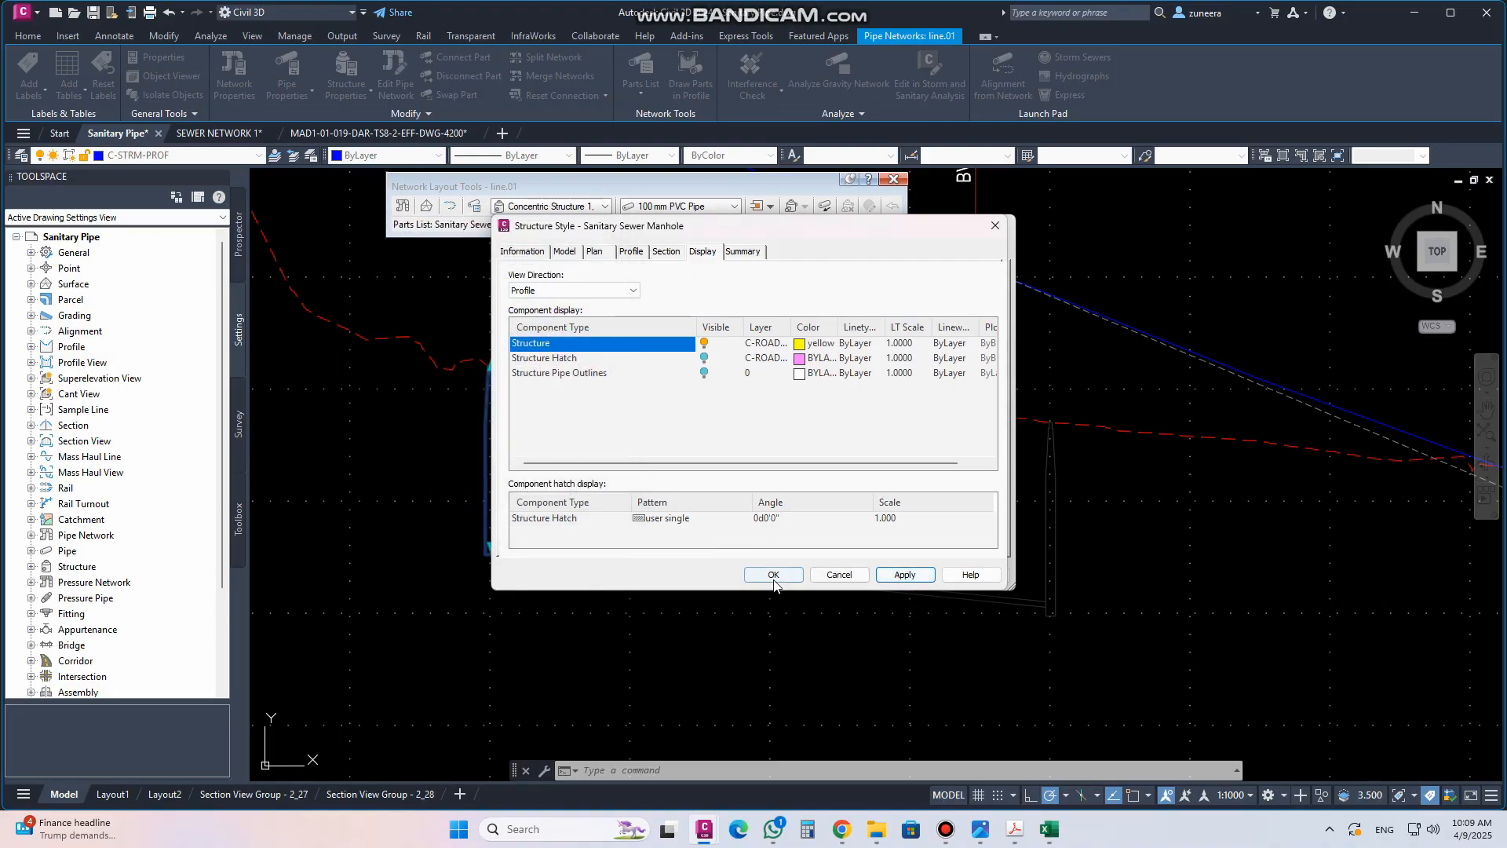
{"action": "left_click", "coordinate": [773, 574]}
{"action": "left_click", "coordinate": [913, 574]}
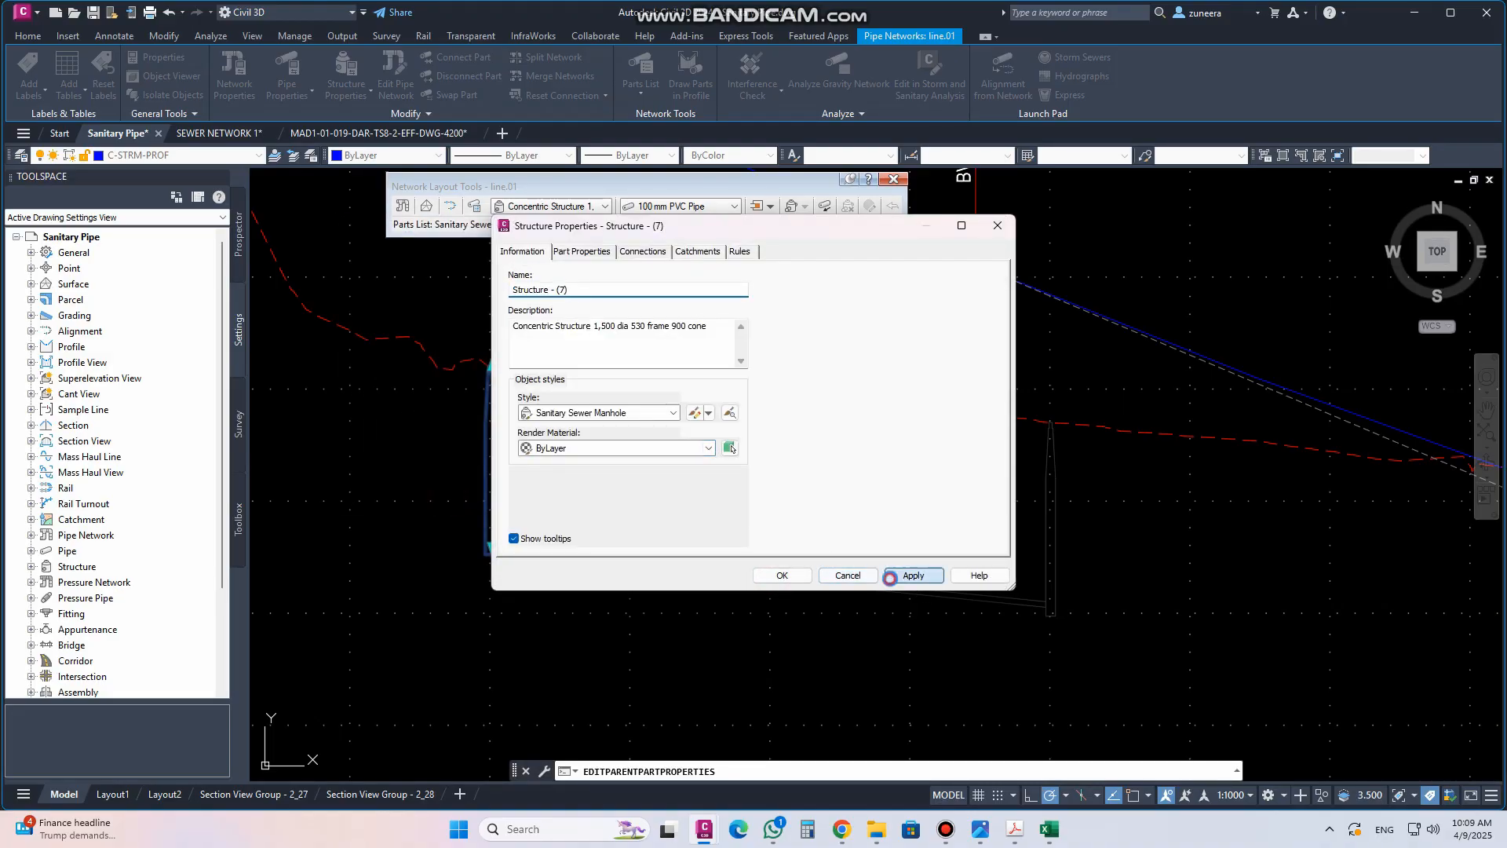
{"action": "left_click", "coordinate": [782, 575]}
{"action": "left_click", "coordinate": [715, 562]}
{"action": "right_click", "coordinate": [717, 564]}
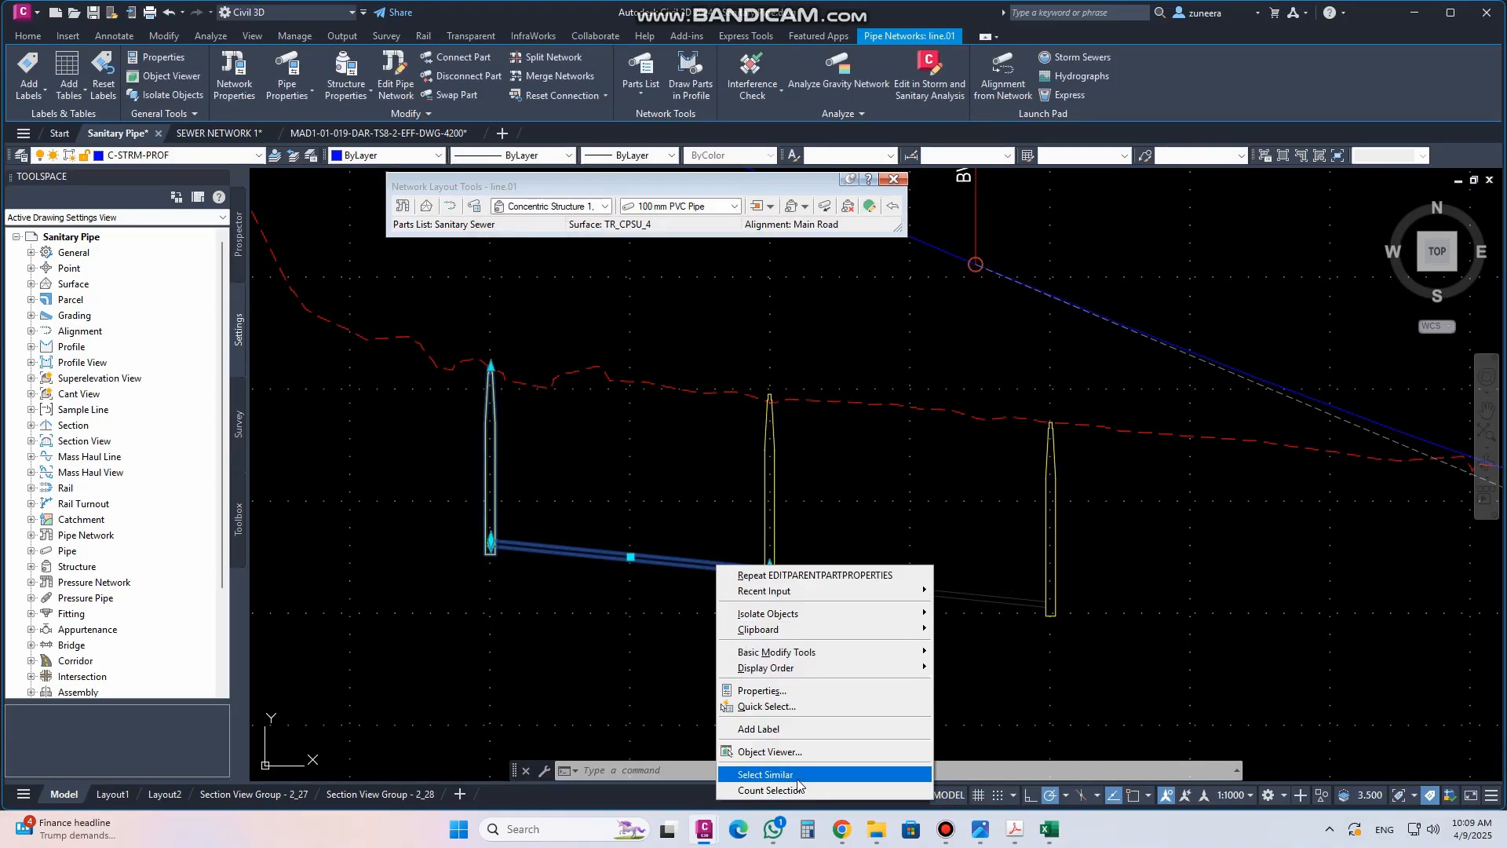
{"action": "left_click", "coordinate": [640, 609]}
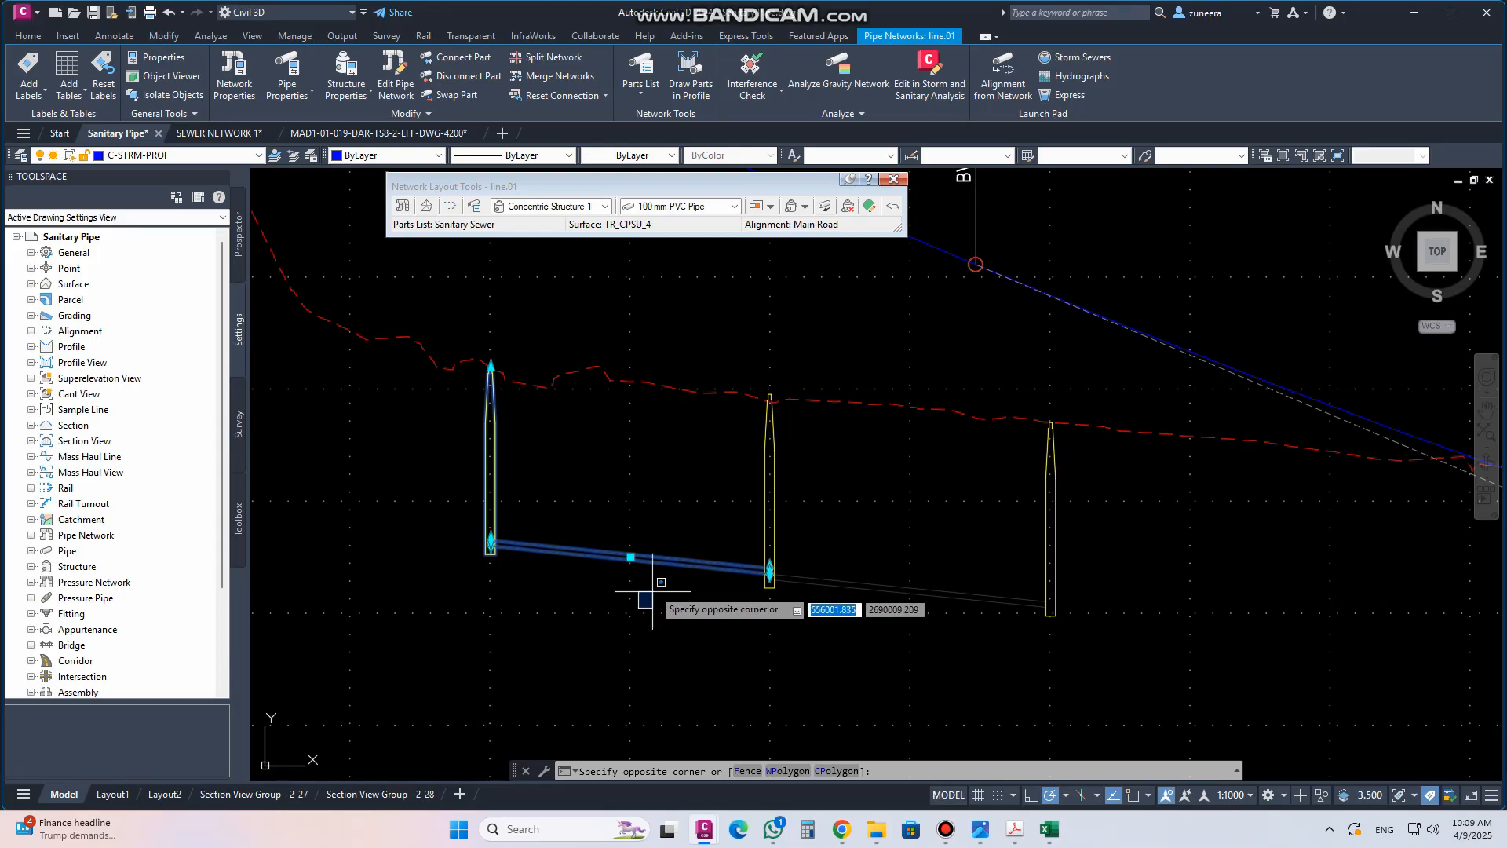
{"action": "left_click", "coordinate": [653, 588]}
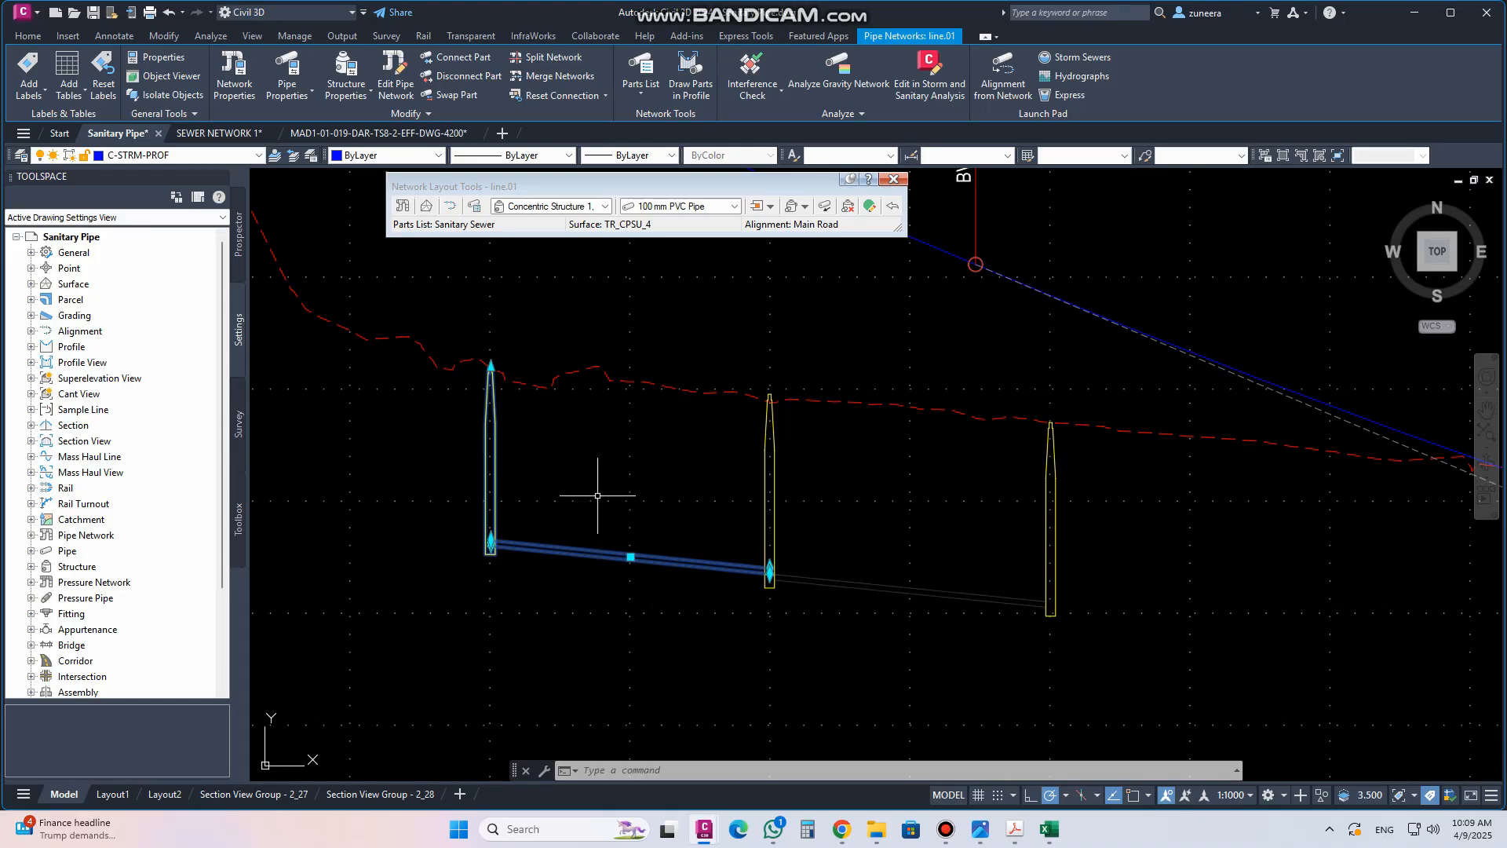
{"action": "key", "text": "Escape"}
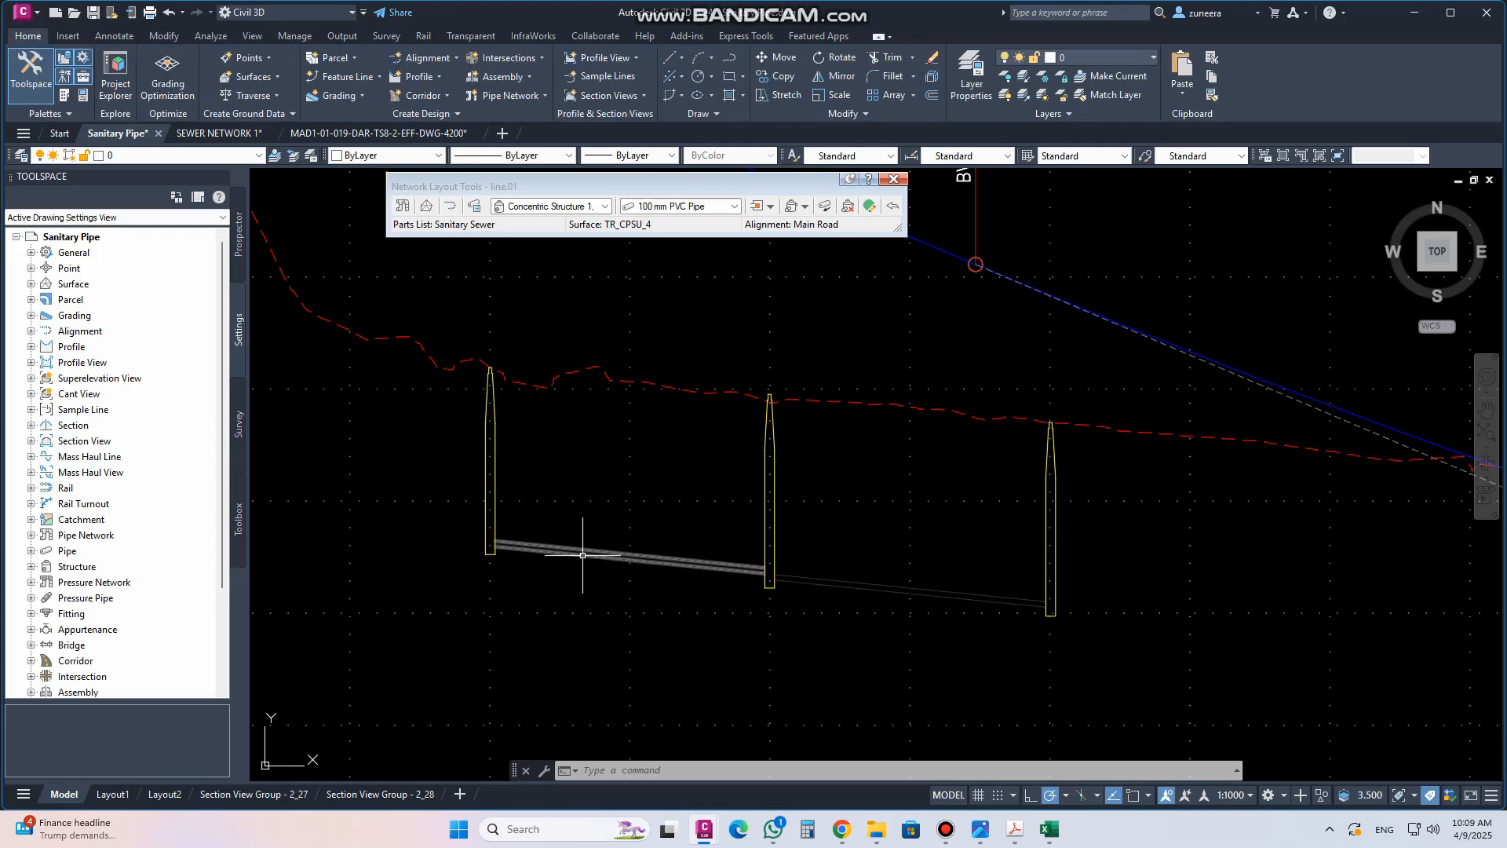
Edit the pipe's style and set the profile inside pipe walls colour to green
{"action": "left_click", "coordinate": [586, 551]}
{"action": "right_click", "coordinate": [586, 553]}
{"action": "left_click", "coordinate": [656, 432]}
{"action": "left_click", "coordinate": [693, 414]}
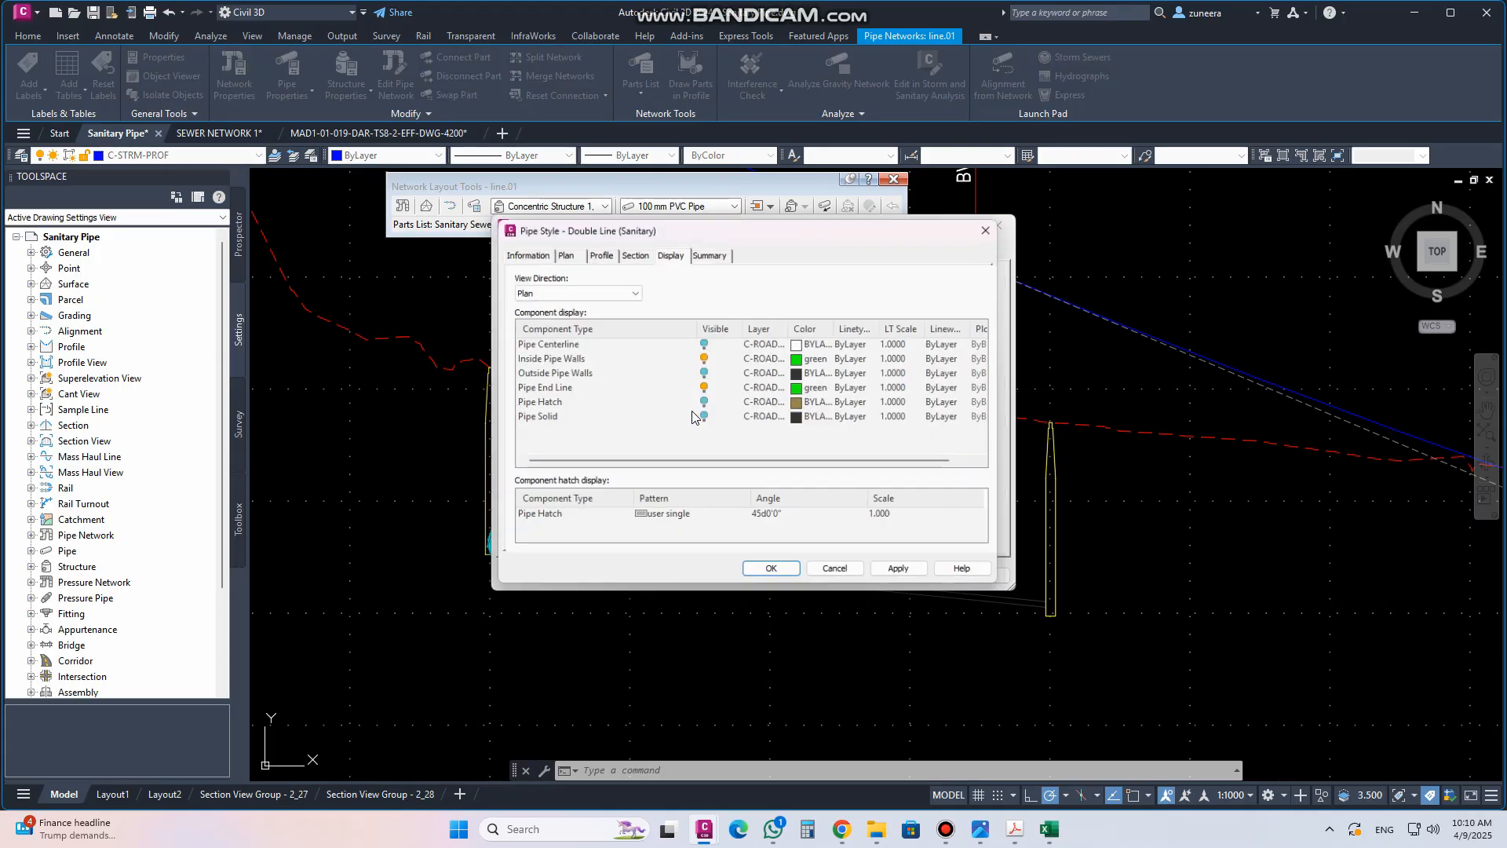
{"action": "left_click", "coordinate": [585, 291]}
{"action": "left_click", "coordinate": [561, 315]}
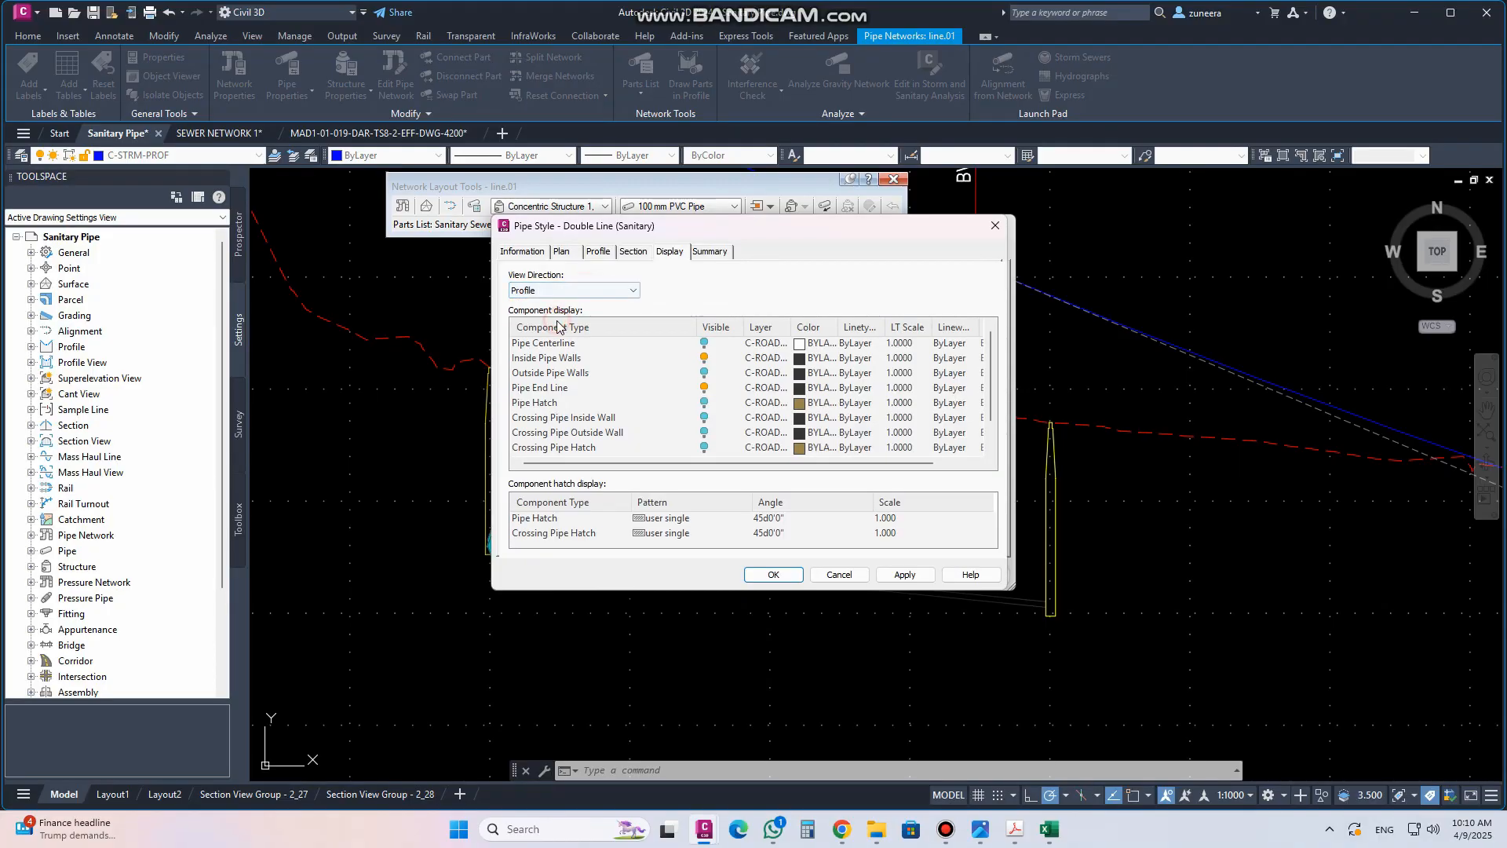
{"action": "left_click", "coordinate": [809, 359]}
{"action": "left_click", "coordinate": [385, 406]}
{"action": "left_click", "coordinate": [454, 494]}
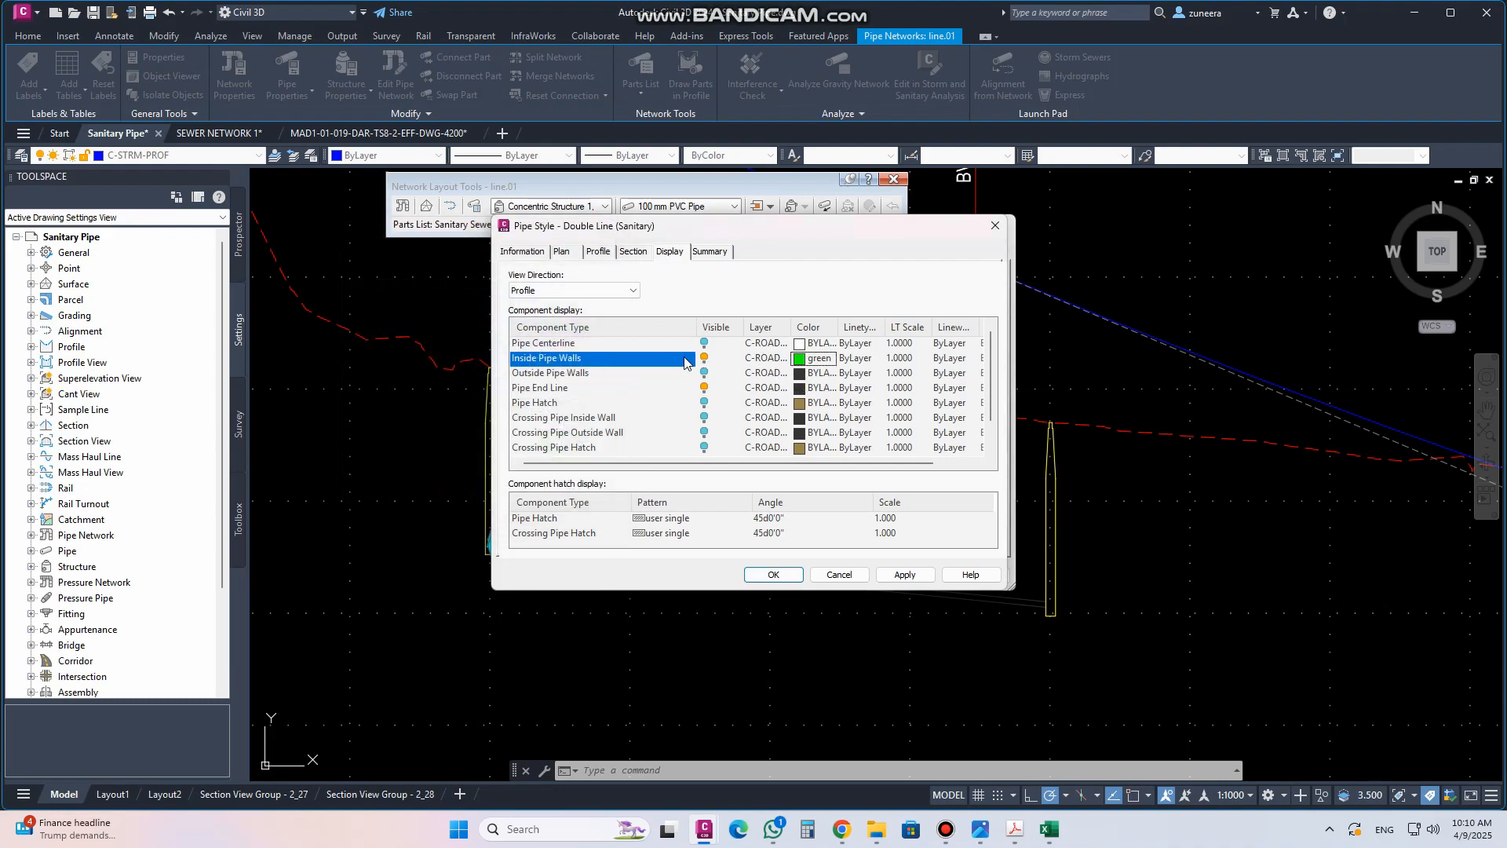
Set the pipe style's profile pipe end line colour to green, apply and close the pipe style dialog
{"action": "left_click", "coordinate": [801, 389]}
{"action": "left_click", "coordinate": [384, 407]}
{"action": "left_click", "coordinate": [460, 497]}
{"action": "left_click", "coordinate": [910, 577]}
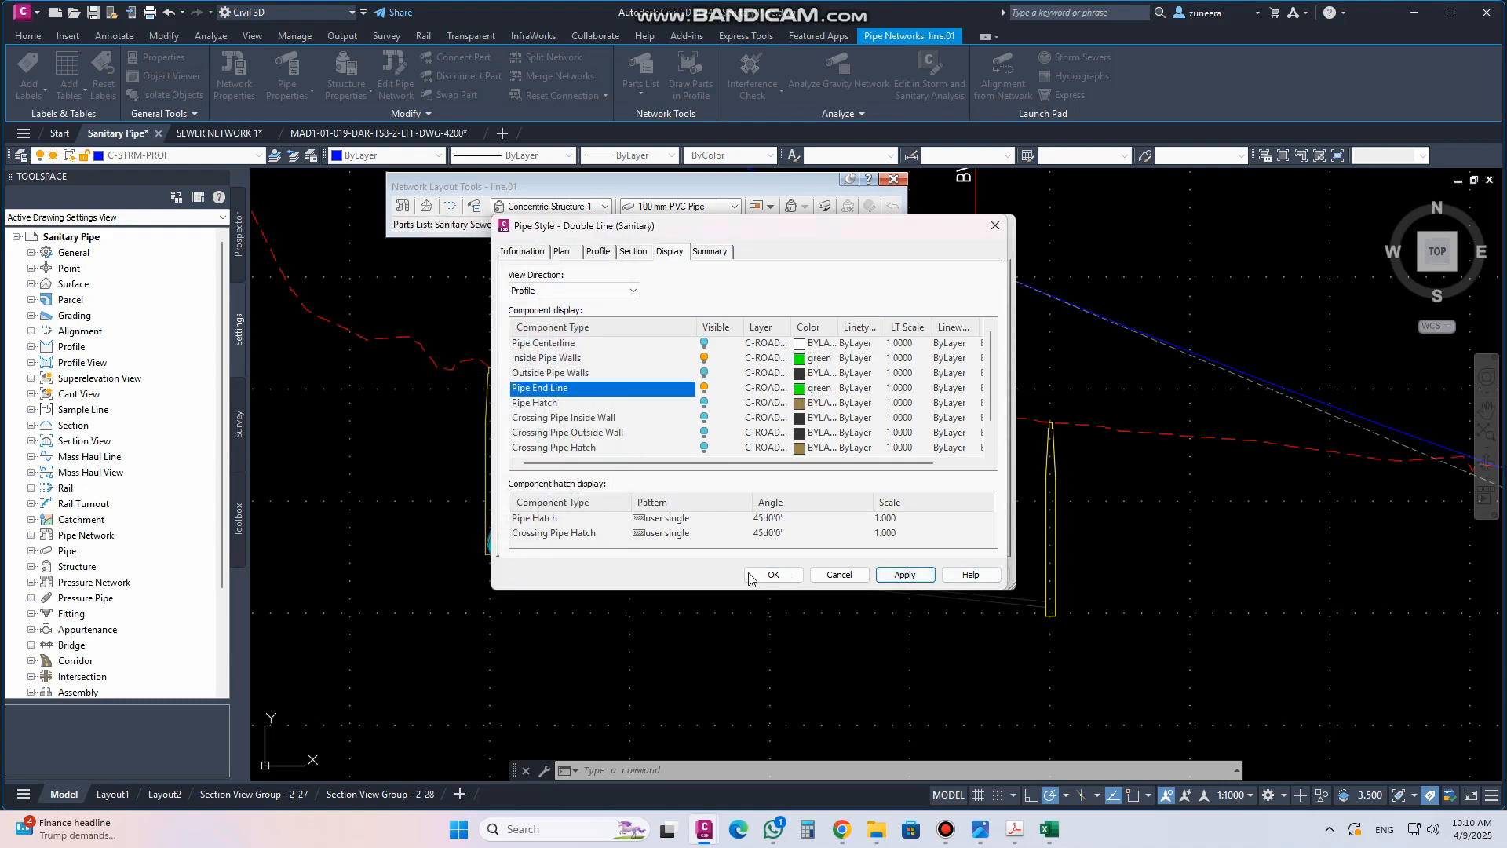
{"action": "left_click", "coordinate": [755, 575]}
{"action": "left_click", "coordinate": [780, 575]}
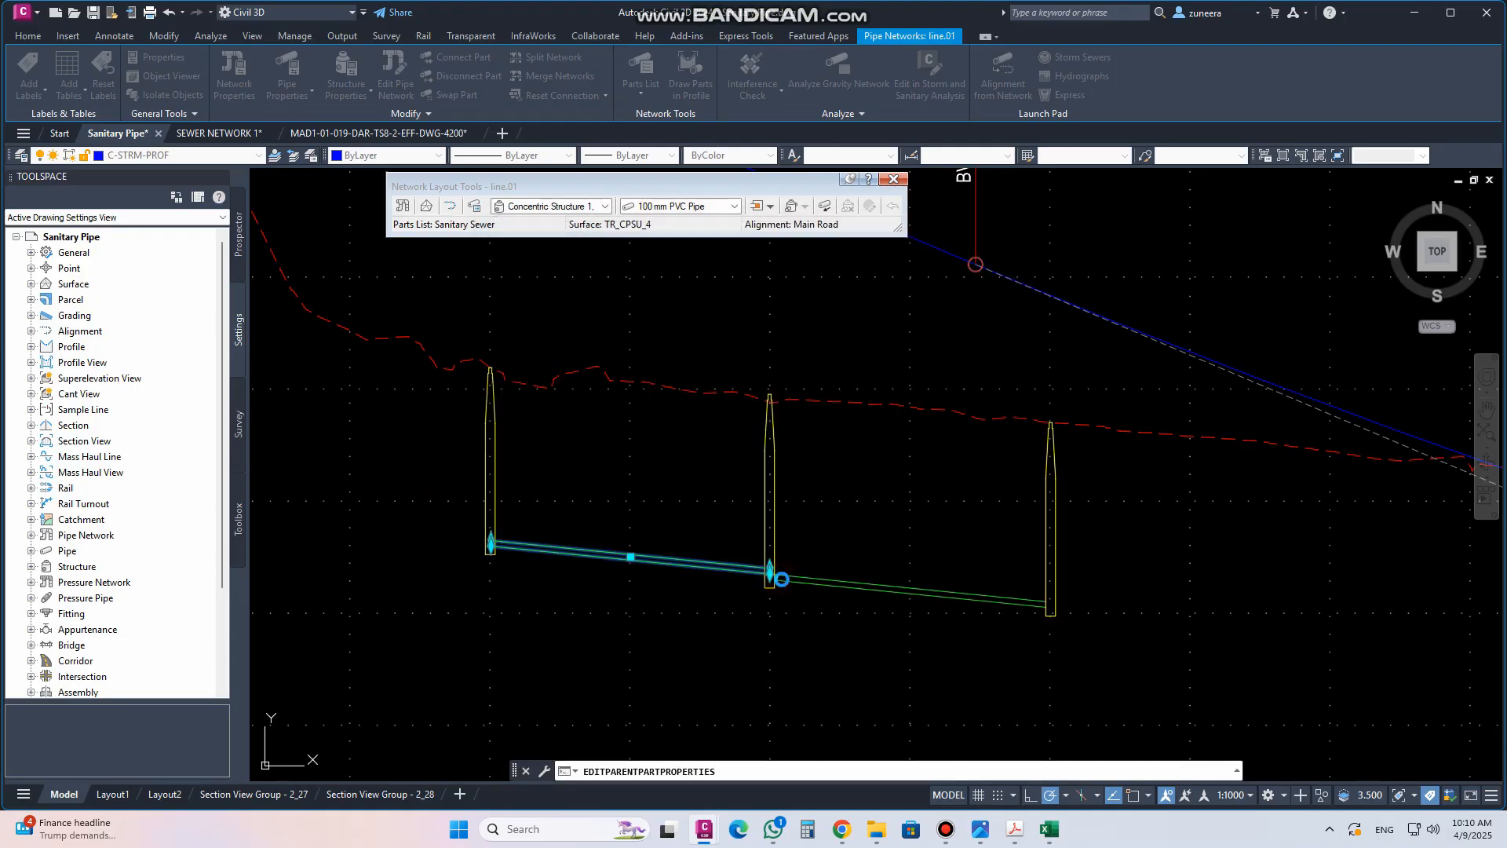
Examine the recoloured pipes and manholes in the Main Road profile view and close the network layout tools
{"action": "scroll", "coordinate": [697, 467], "scroll_direction": "down", "scroll_amount": 2}
{"action": "key", "text": "Escape"}
{"action": "scroll", "coordinate": [721, 512], "scroll_direction": "down", "scroll_amount": 5}
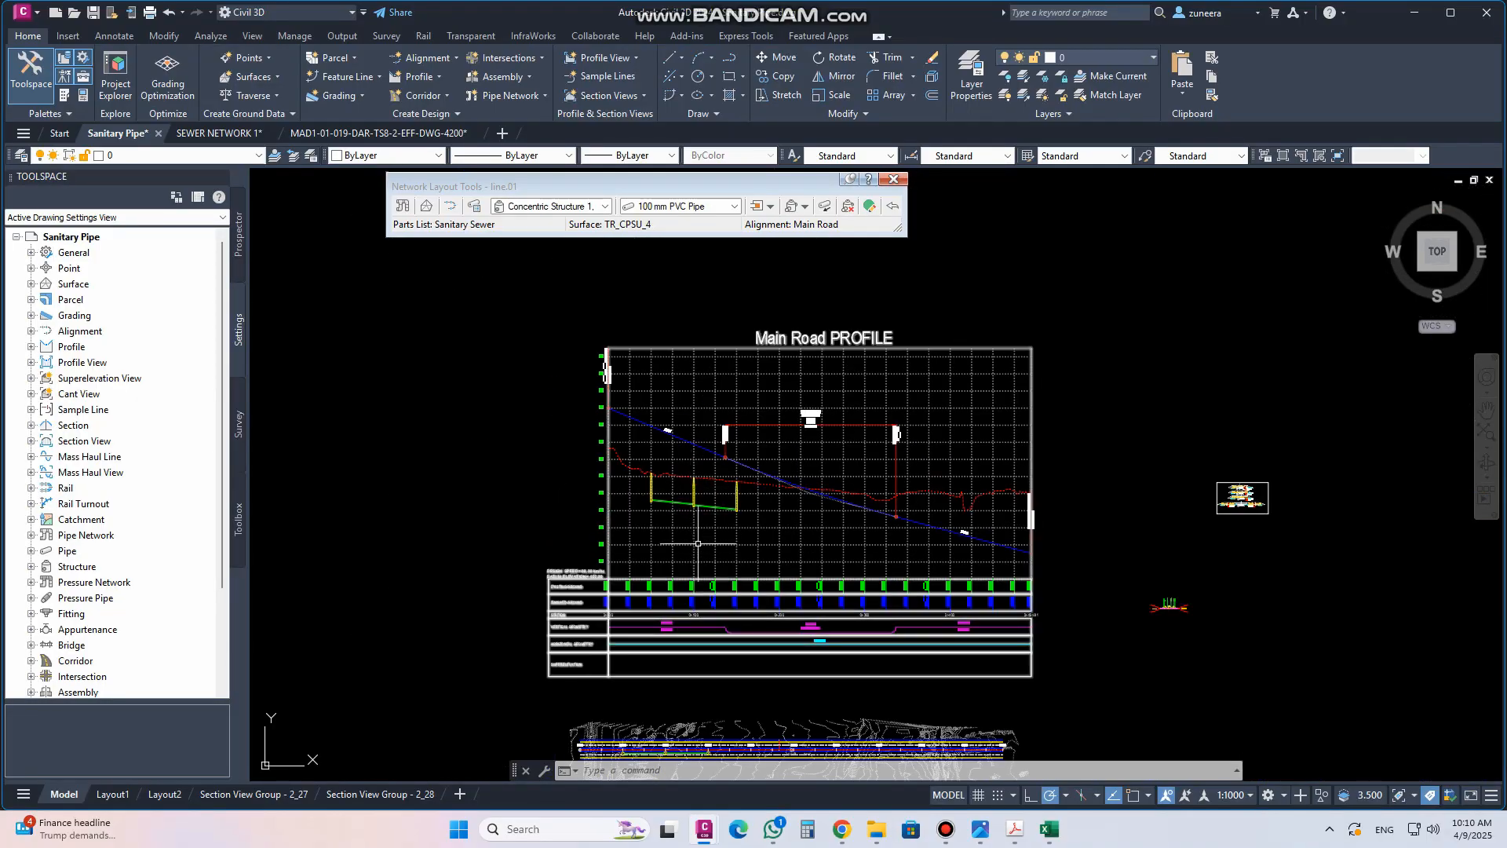
{"action": "middle_click_drag", "start_coordinate": [698, 543], "coordinate": [699, 404]}
{"action": "scroll", "coordinate": [694, 629], "scroll_direction": "up", "scroll_amount": 6}
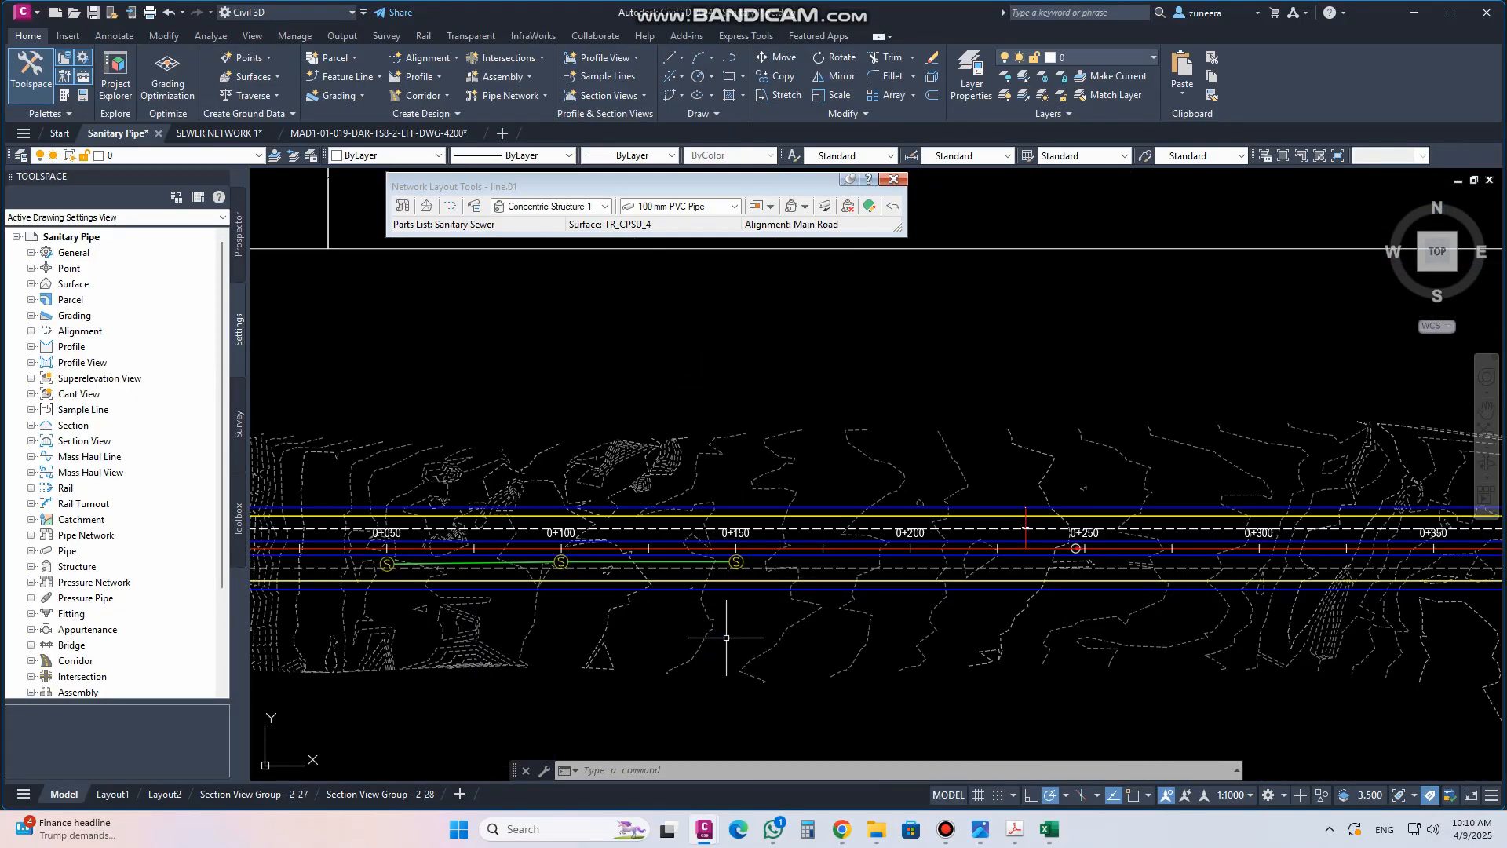
{"action": "scroll", "coordinate": [726, 628], "scroll_direction": "down", "scroll_amount": 5}
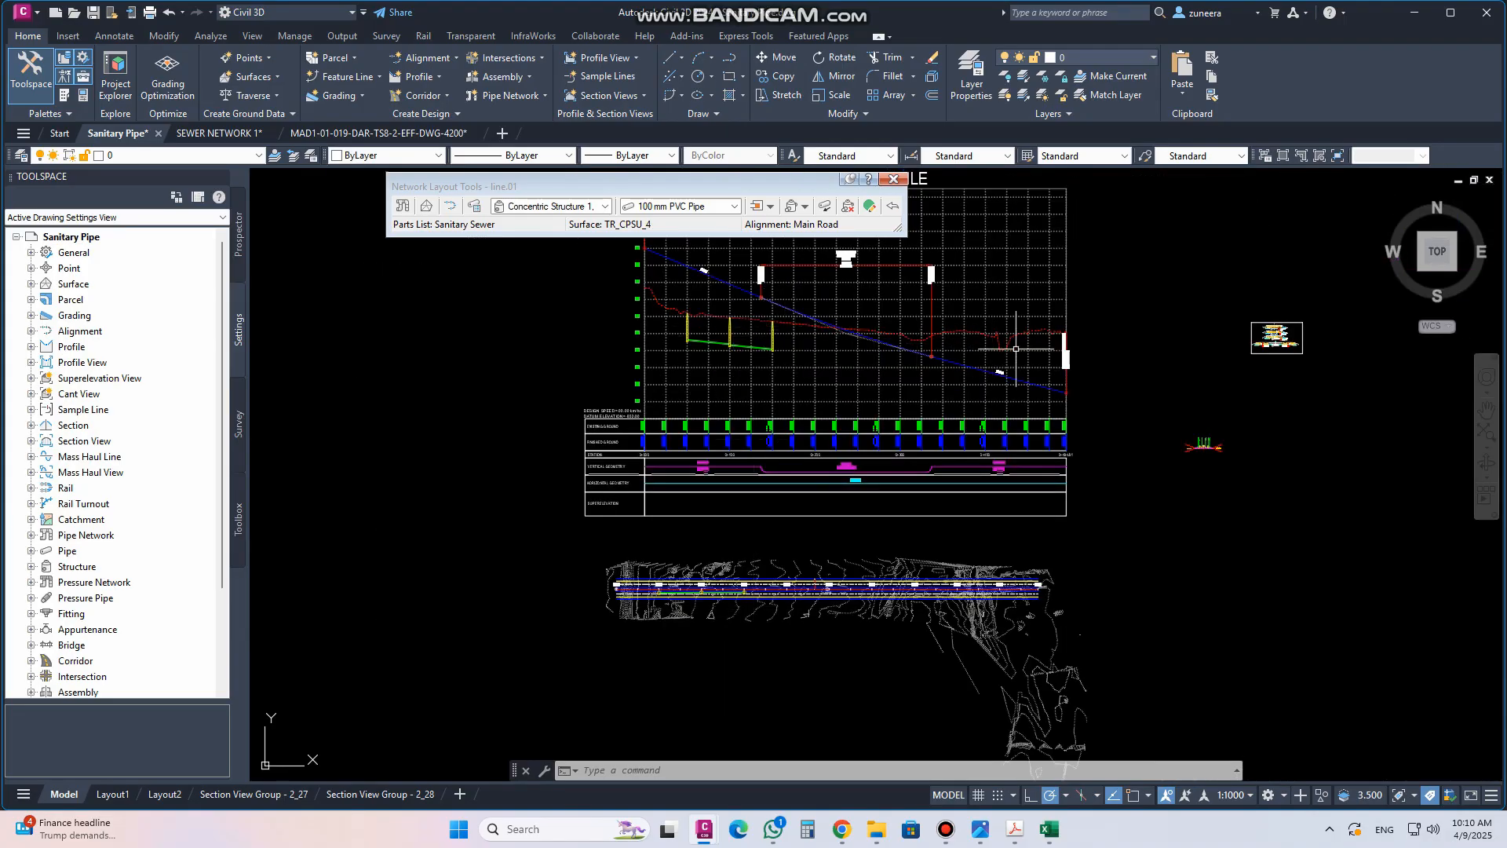
{"action": "scroll", "coordinate": [713, 373], "scroll_direction": "up", "scroll_amount": 6}
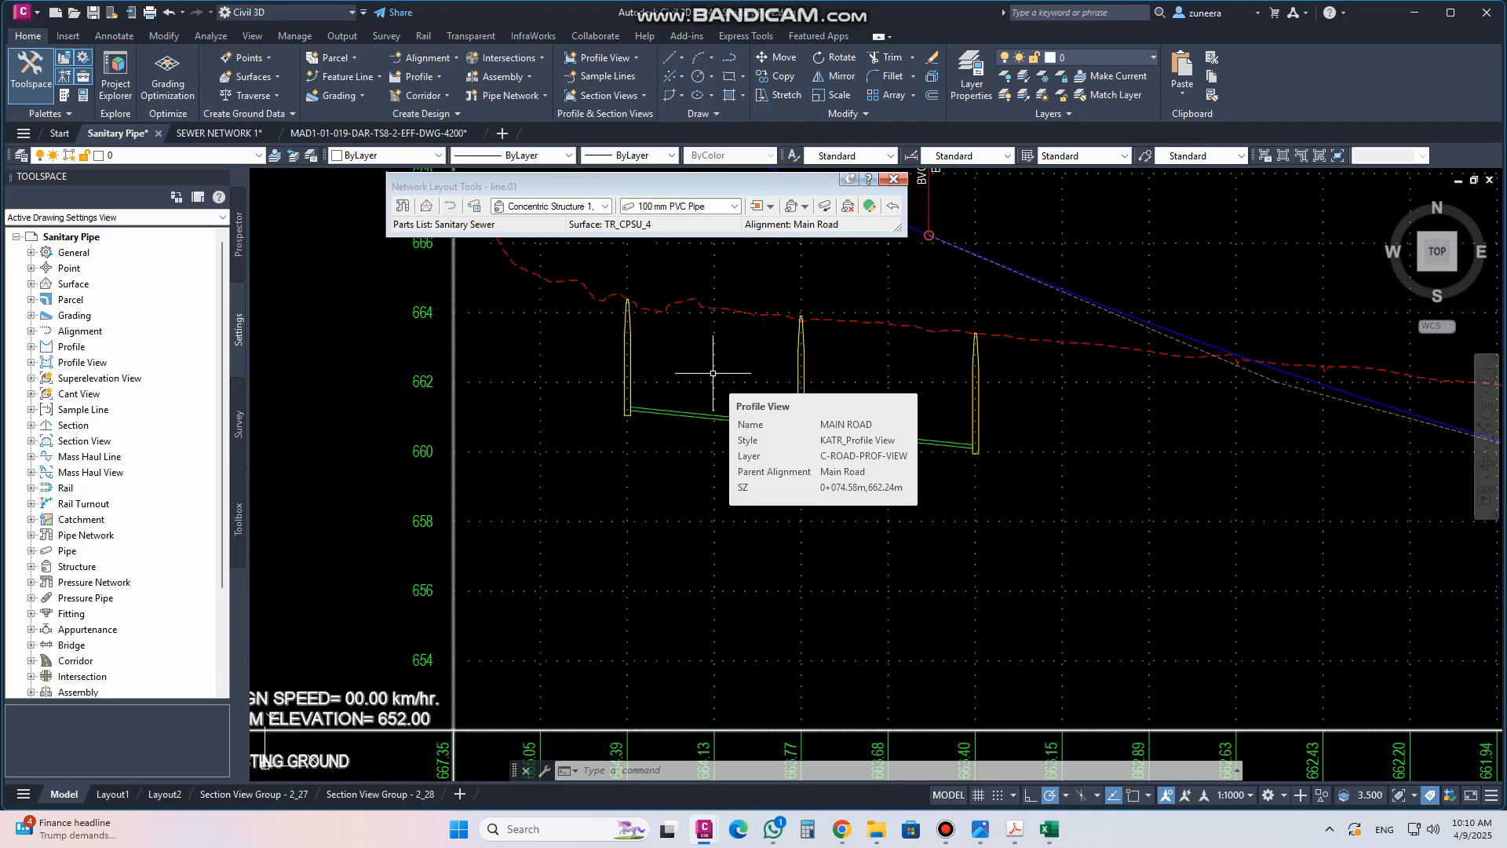
{"action": "scroll", "coordinate": [713, 373], "scroll_direction": "down", "scroll_amount": 3}
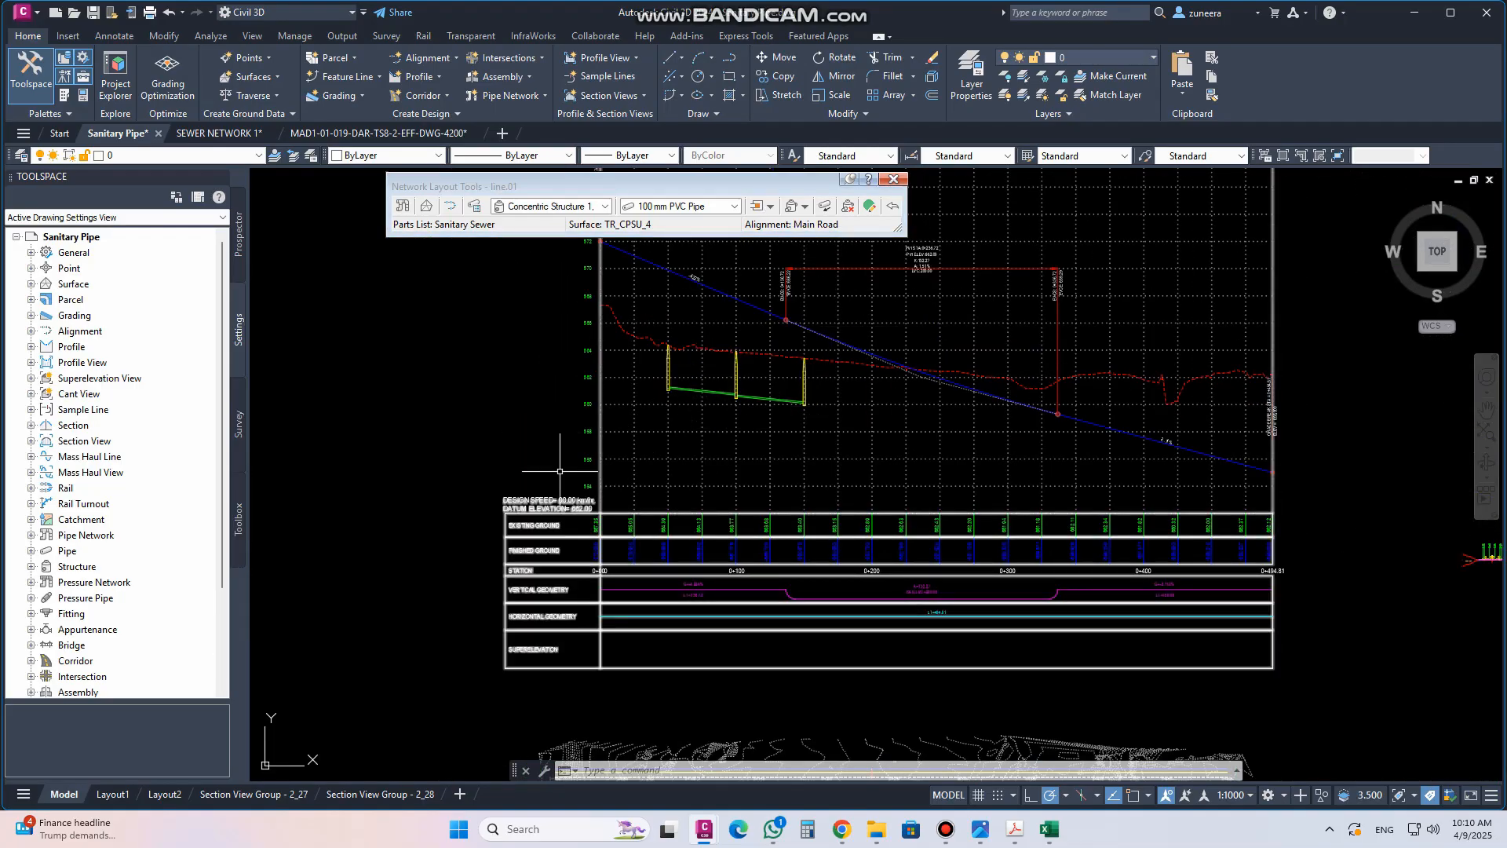
{"action": "middle_click_drag", "start_coordinate": [751, 373], "coordinate": [722, 433]}
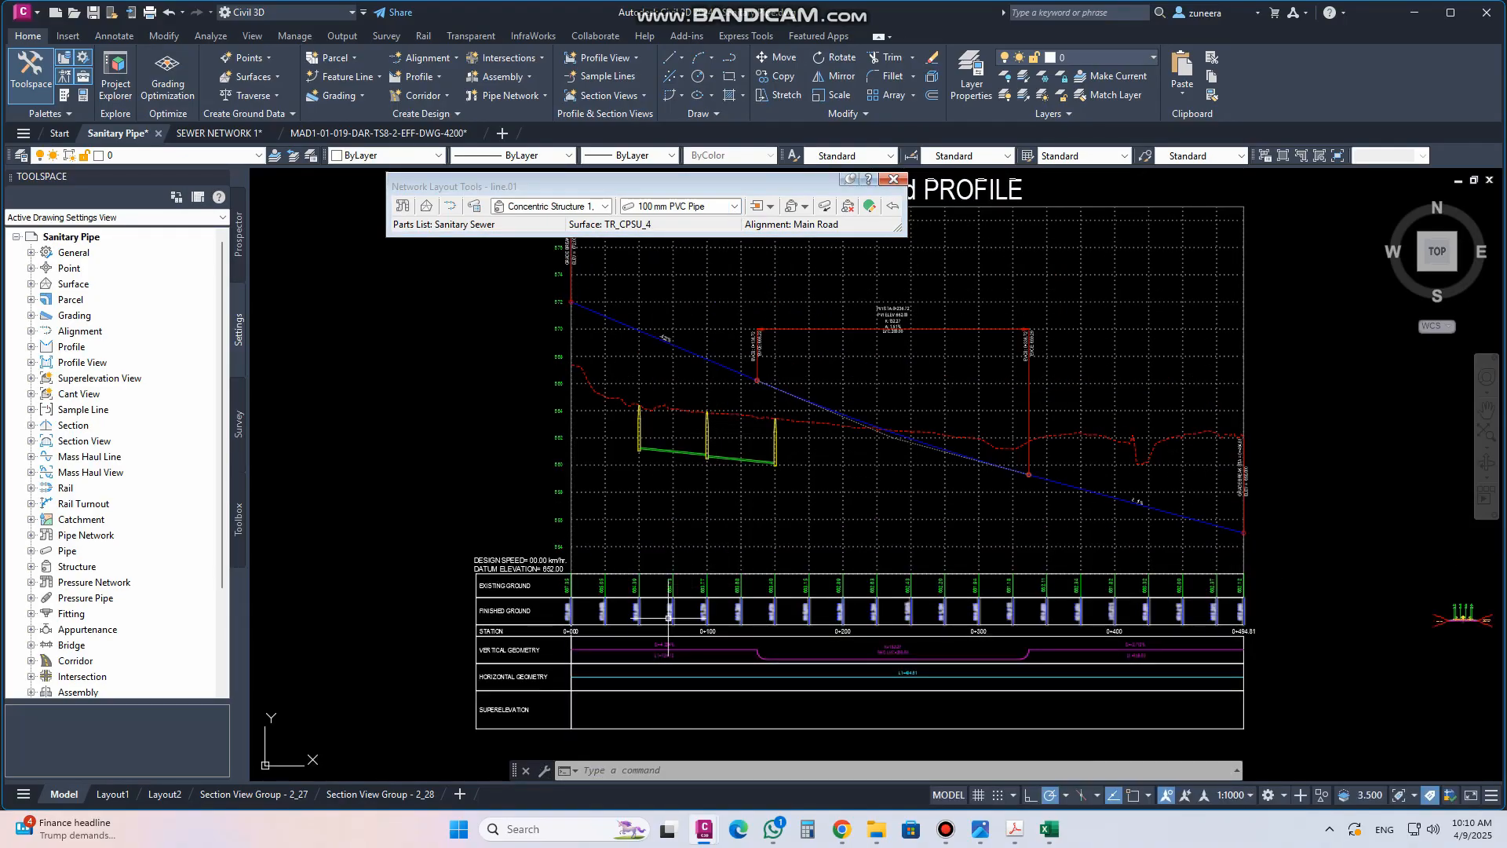
{"action": "scroll", "coordinate": [645, 660], "scroll_direction": "up", "scroll_amount": 2}
{"action": "scroll", "coordinate": [724, 388], "scroll_direction": "up", "scroll_amount": 5}
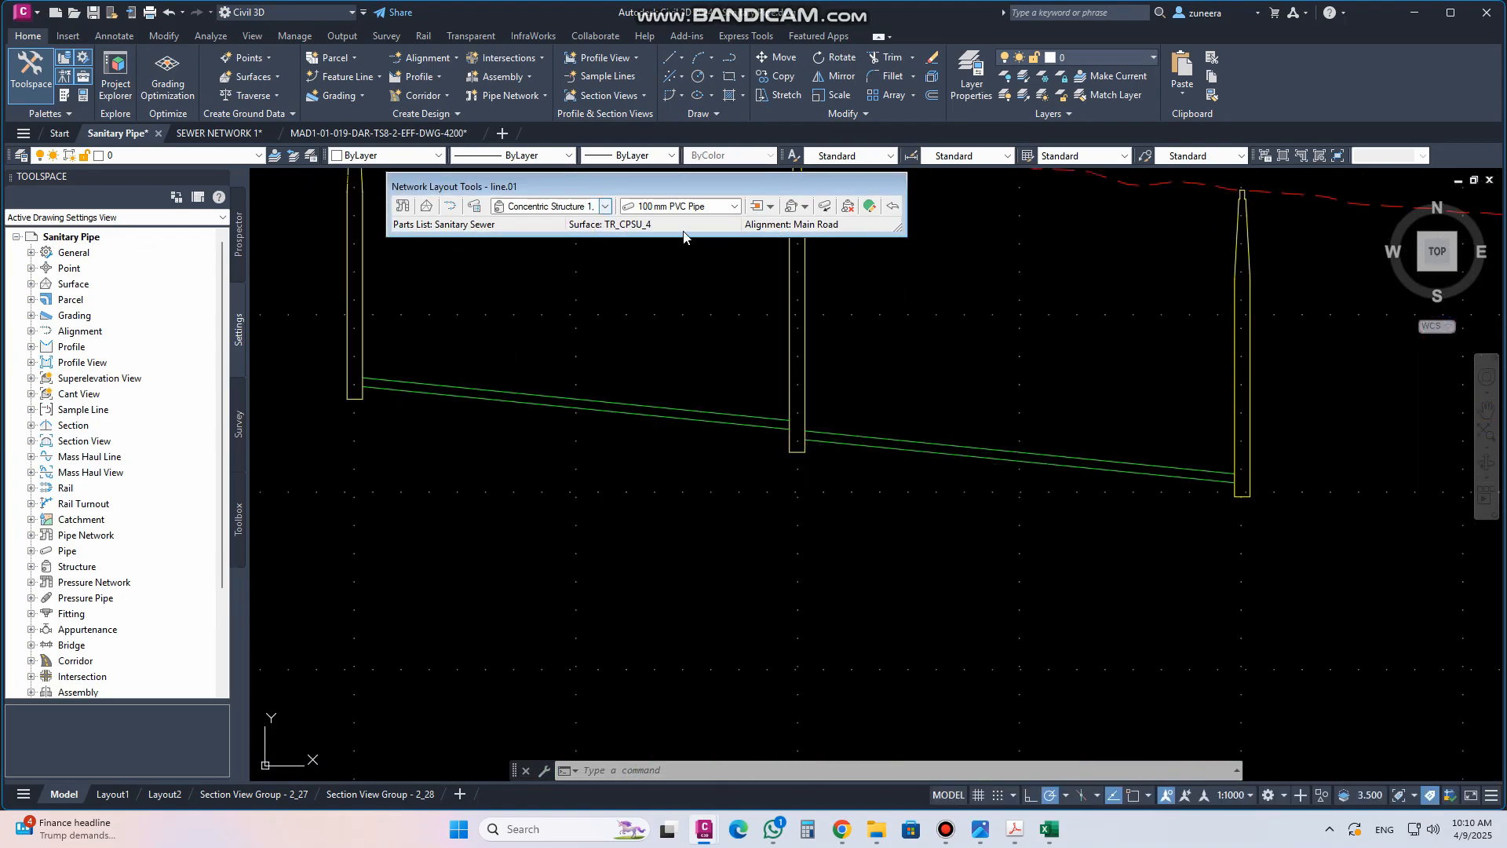
{"action": "scroll", "coordinate": [703, 406], "scroll_direction": "down", "scroll_amount": 5}
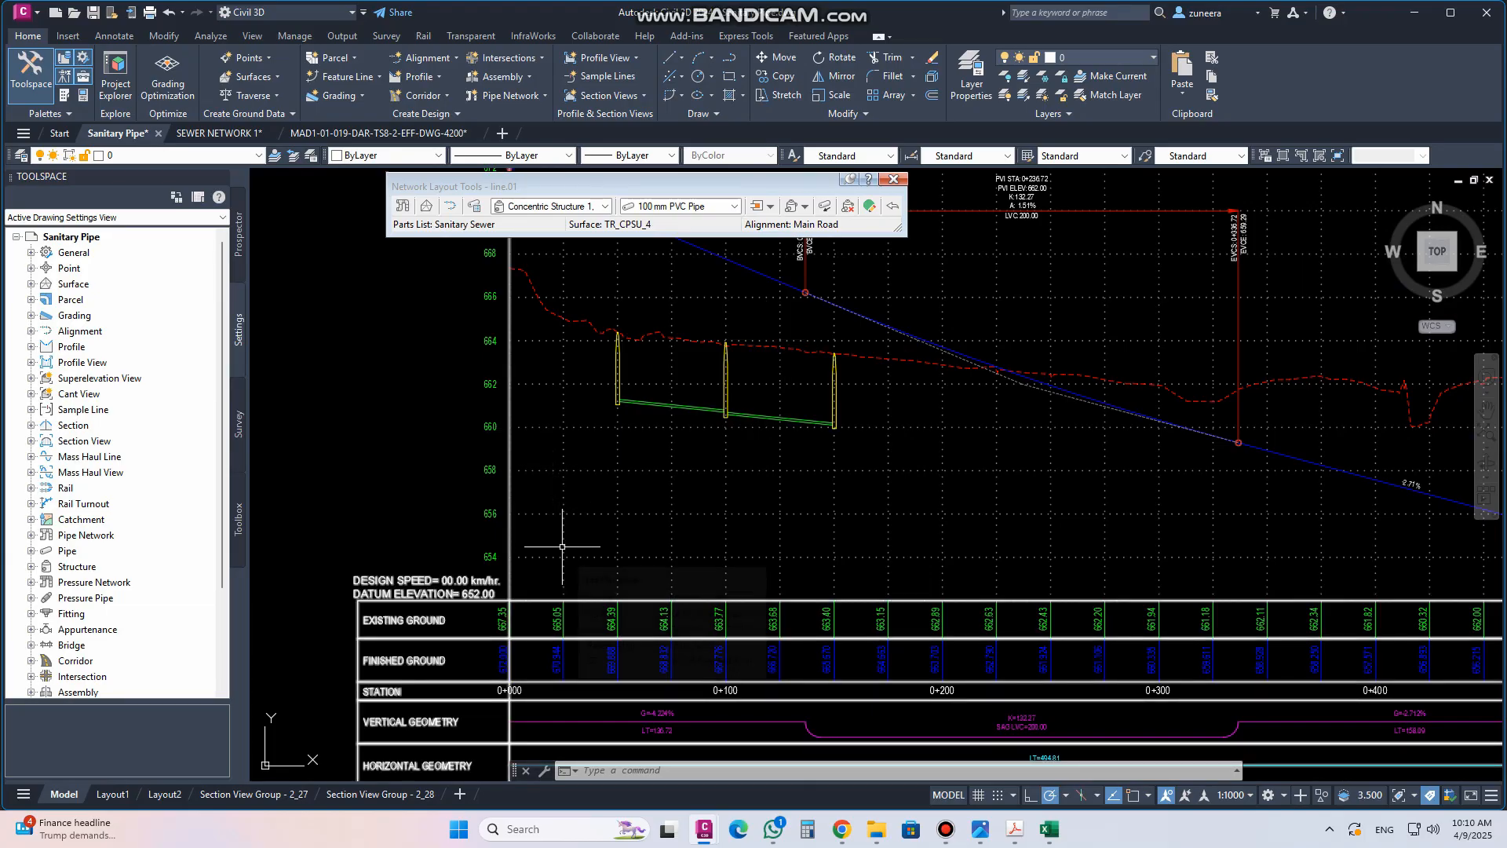
{"action": "scroll", "coordinate": [578, 534], "scroll_direction": "down", "scroll_amount": 2}
{"action": "middle_click_drag", "start_coordinate": [620, 423], "coordinate": [611, 441]}
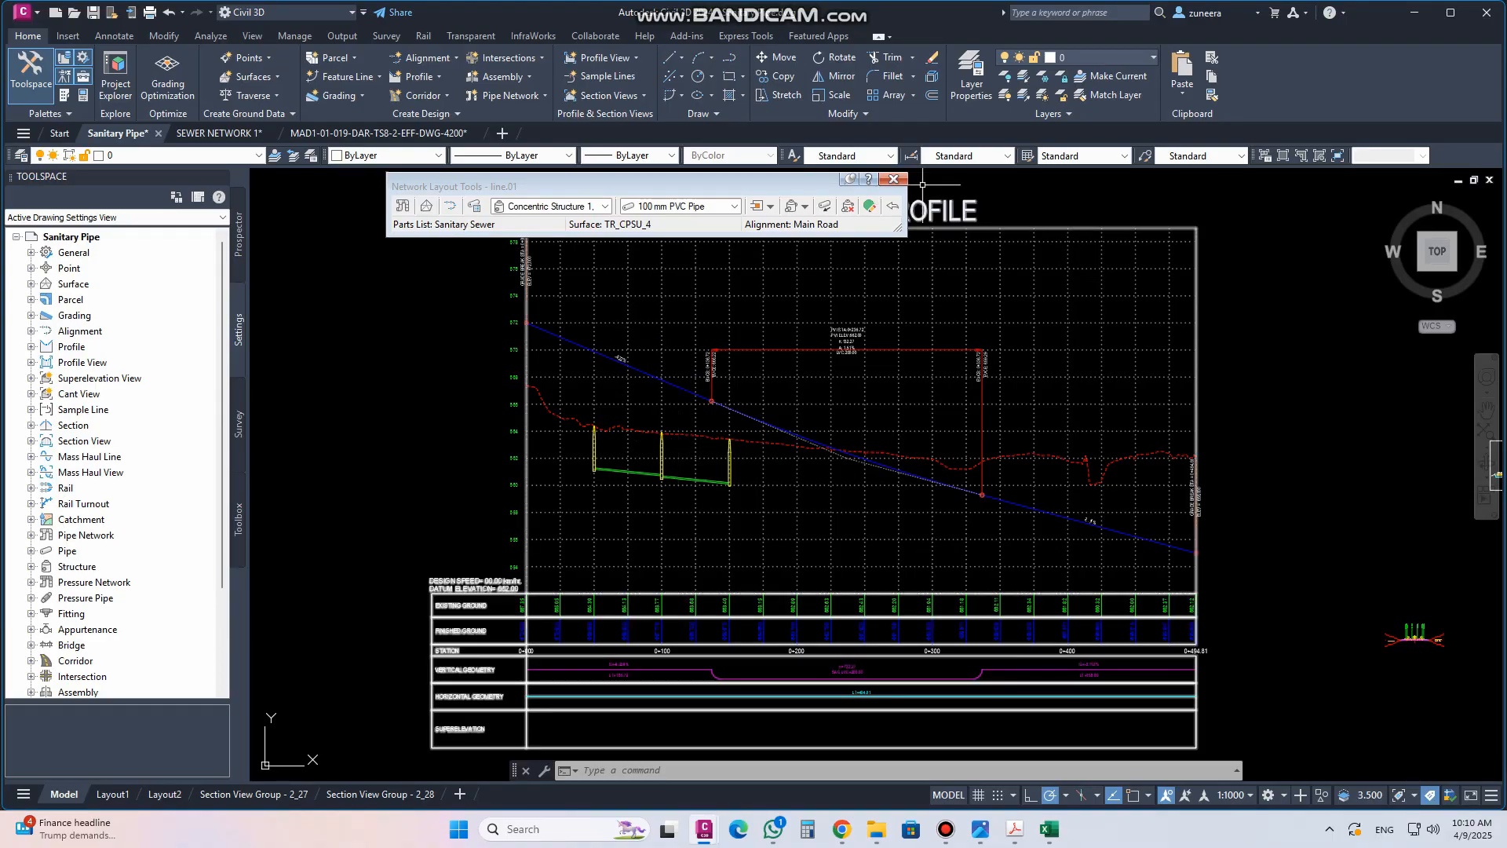
{"action": "left_click", "coordinate": [890, 179]}
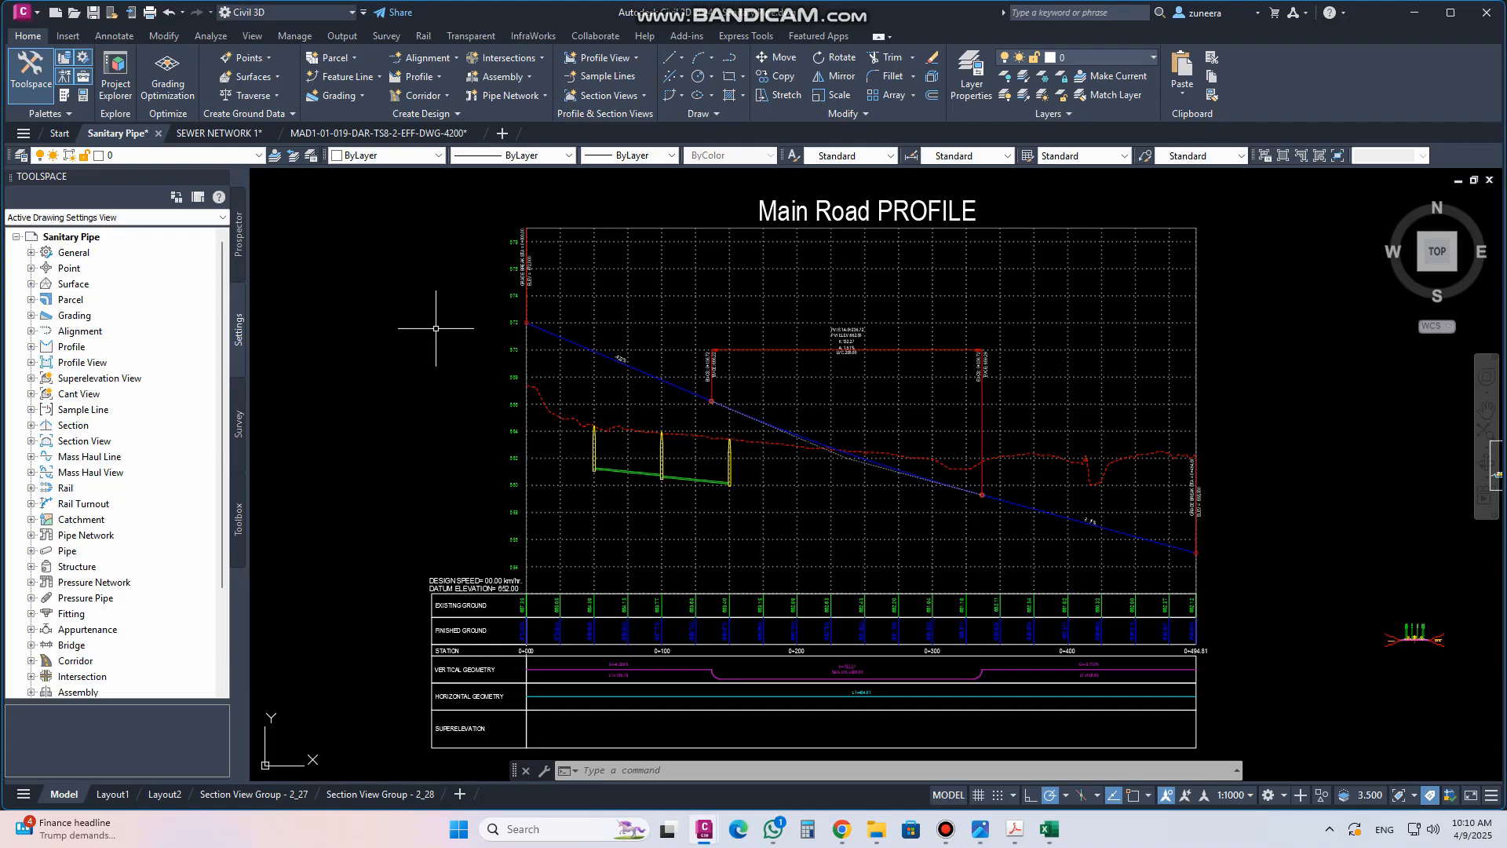
Create a new parts list under the Pipe Network settings in the Toolspace
{"action": "left_click", "coordinate": [450, 115]}
{"action": "scroll", "coordinate": [47, 511], "scroll_direction": "down", "scroll_amount": 1}
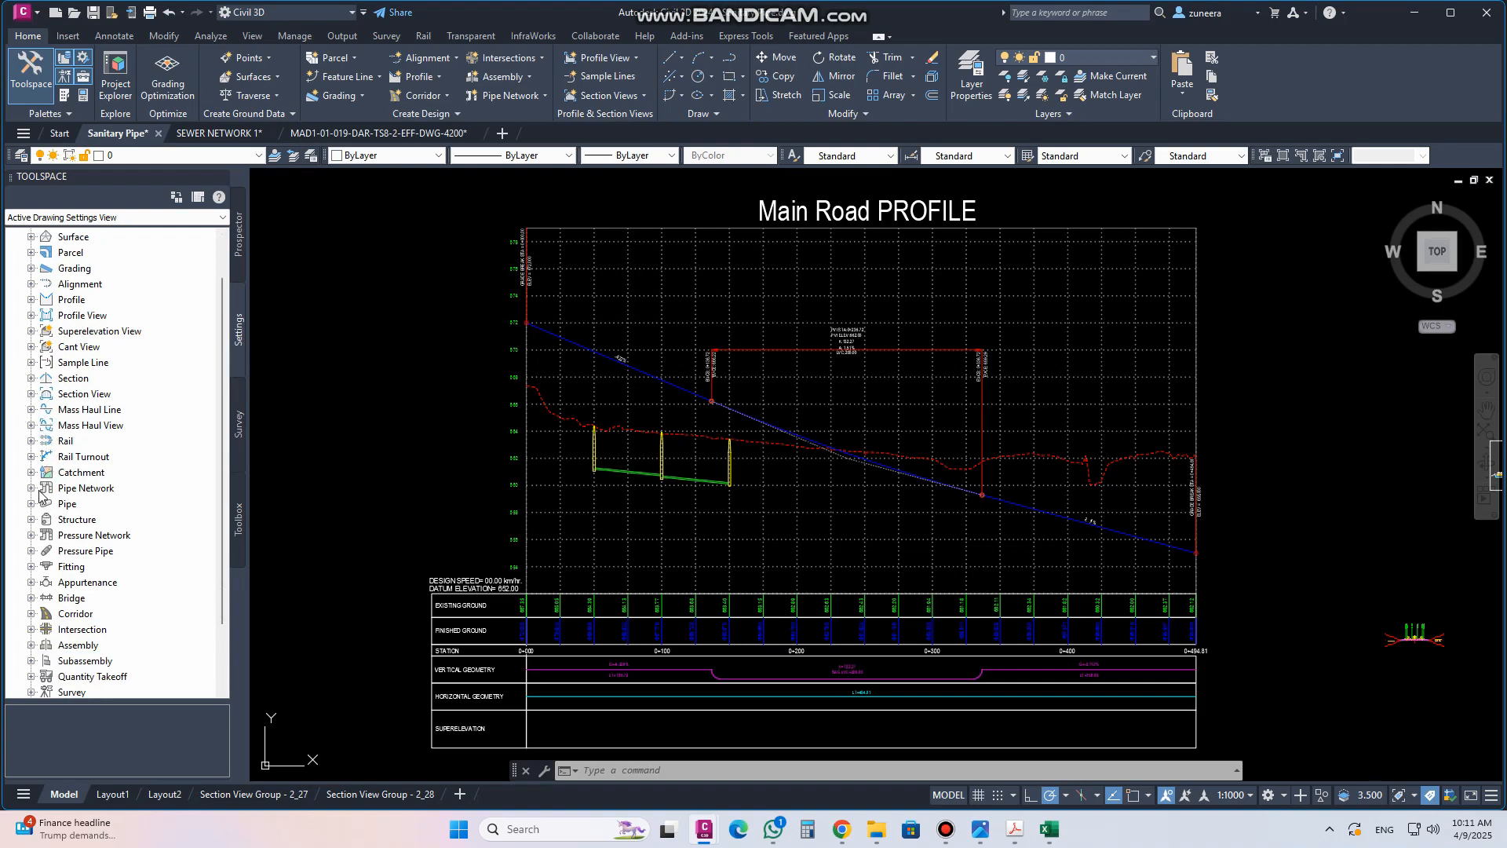
{"action": "left_click", "coordinate": [31, 488]}
{"action": "left_click", "coordinate": [31, 551]}
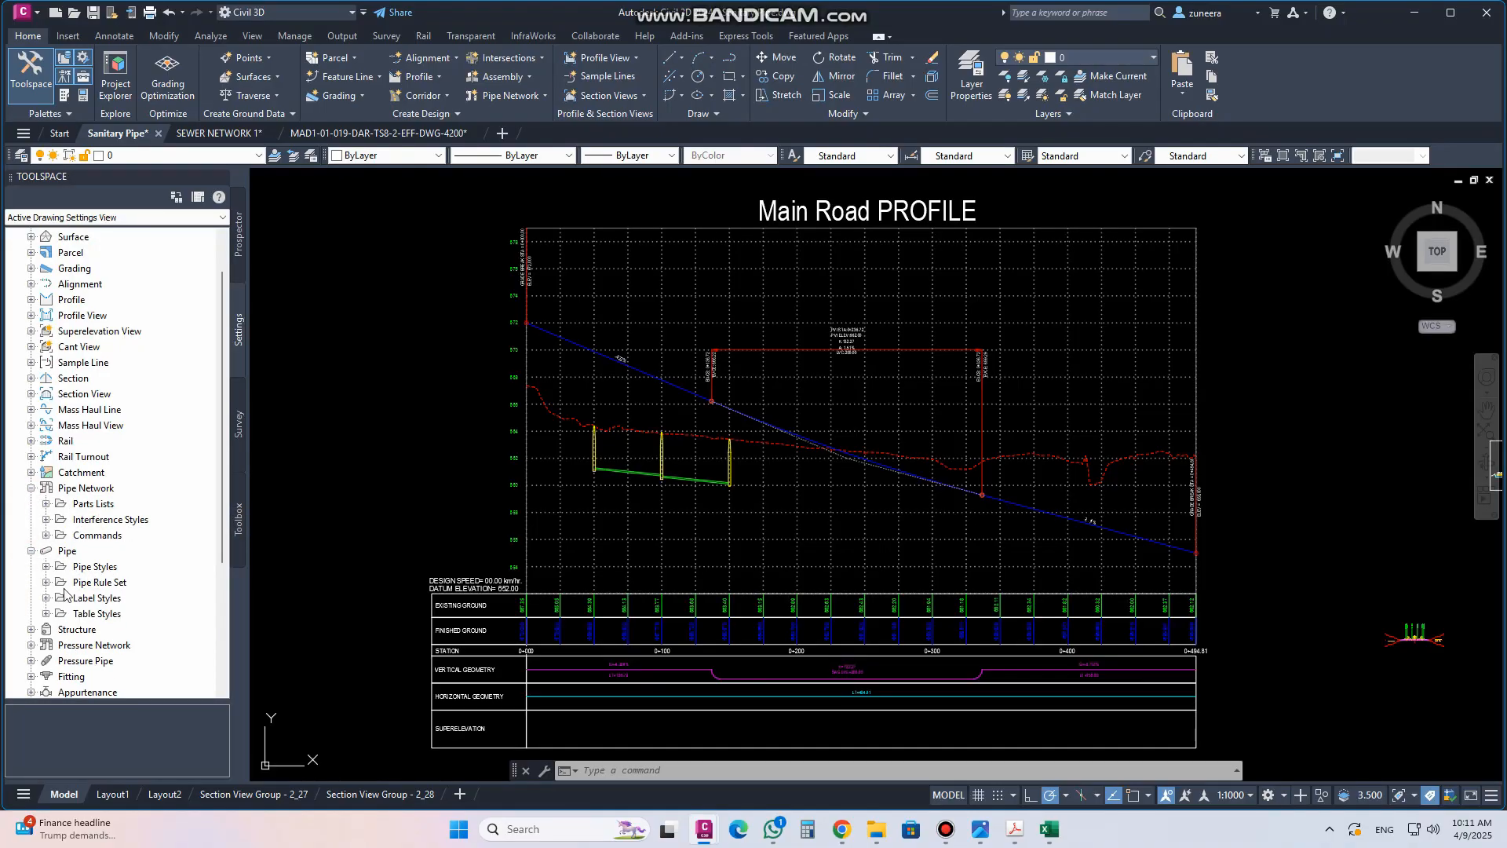
{"action": "left_click", "coordinate": [31, 551]}
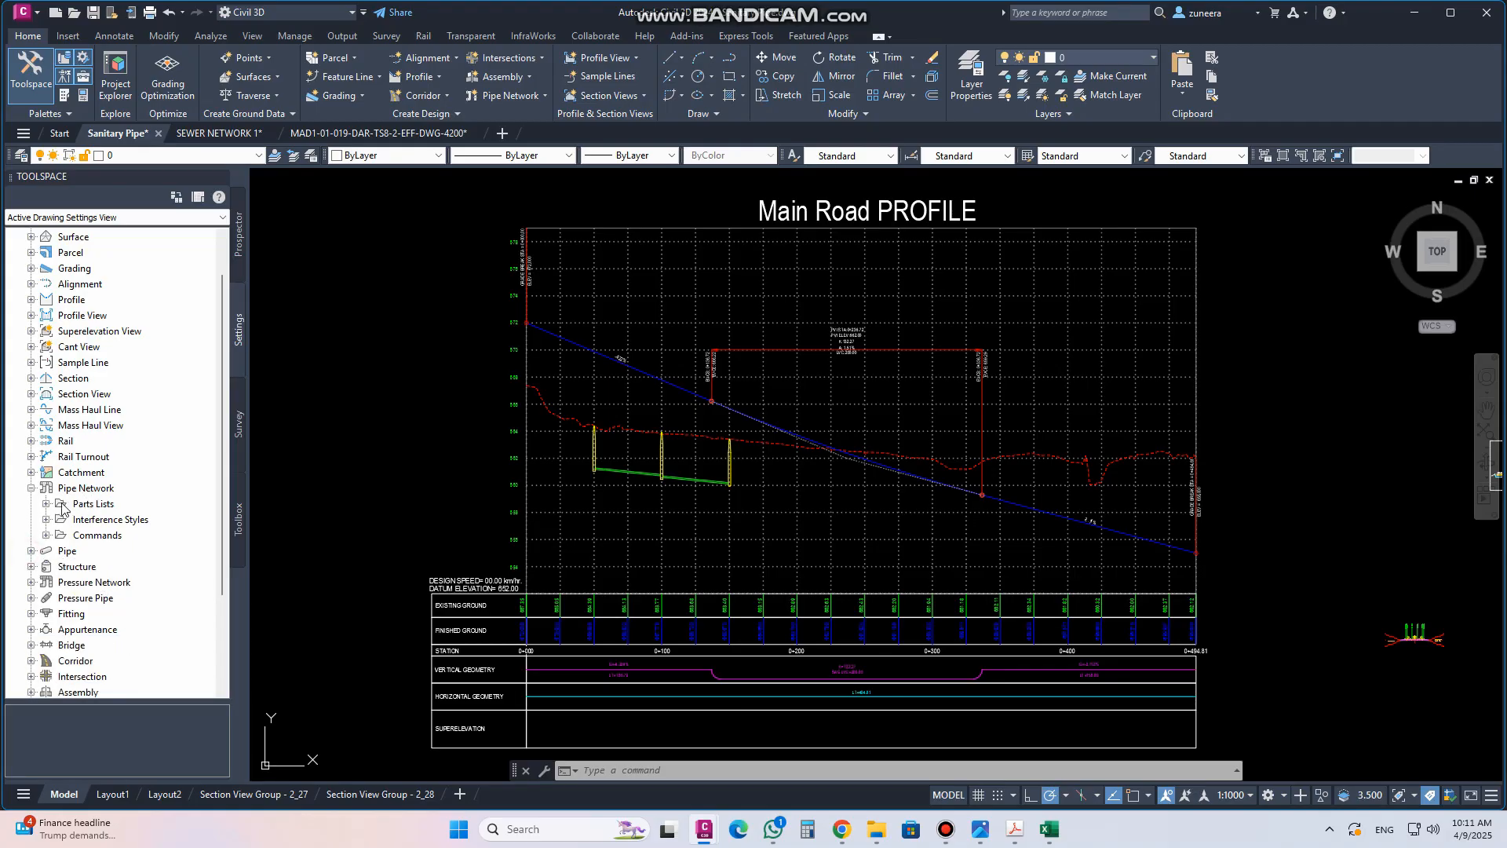
{"action": "left_click", "coordinate": [93, 504]}
{"action": "left_click", "coordinate": [45, 503]}
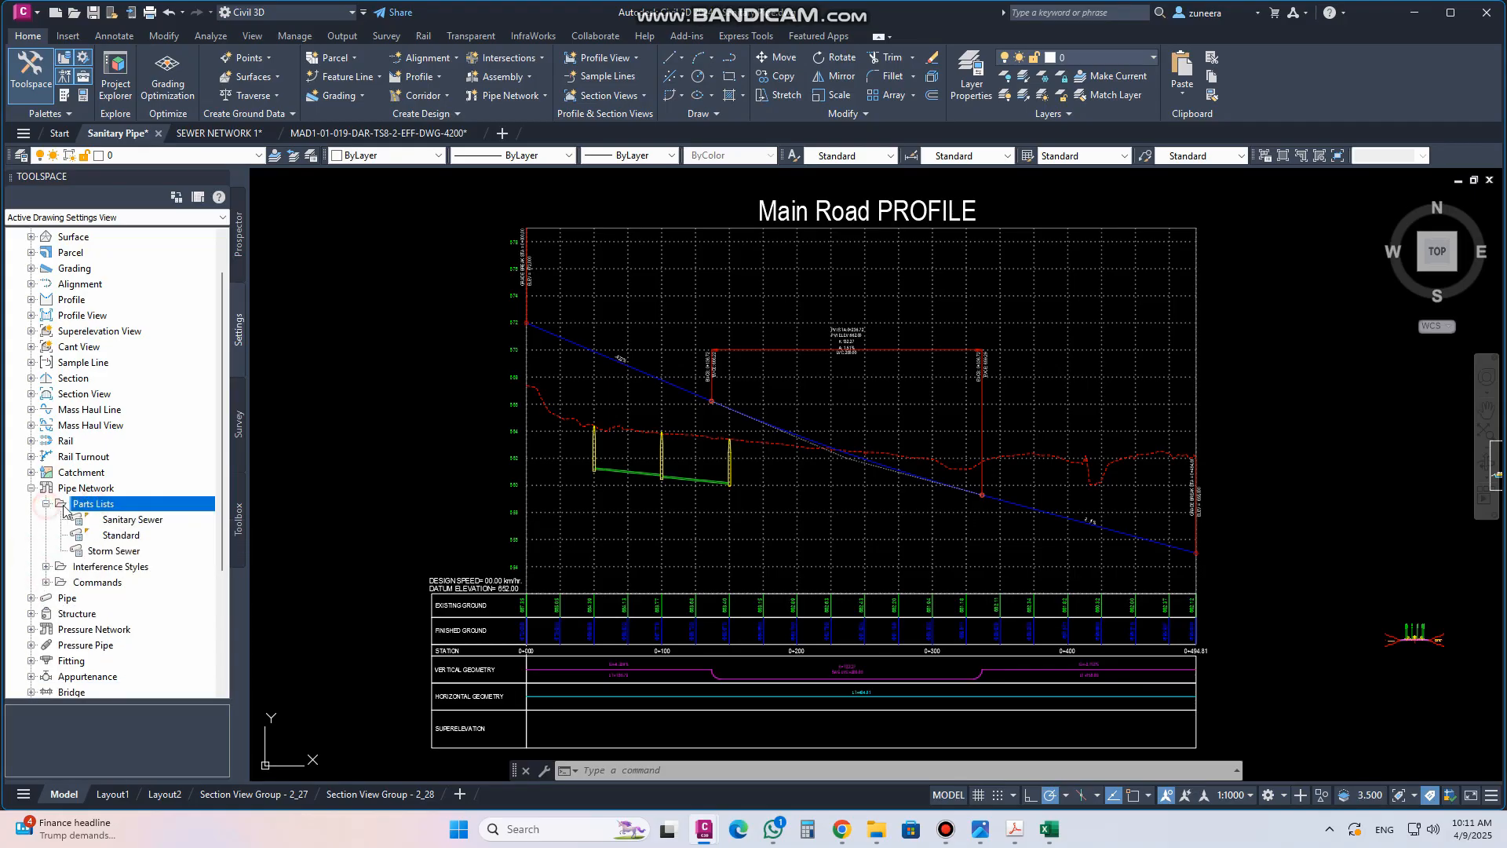
{"action": "scroll", "coordinate": [84, 509], "scroll_direction": "down", "scroll_amount": 2}
{"action": "left_click", "coordinate": [137, 427]}
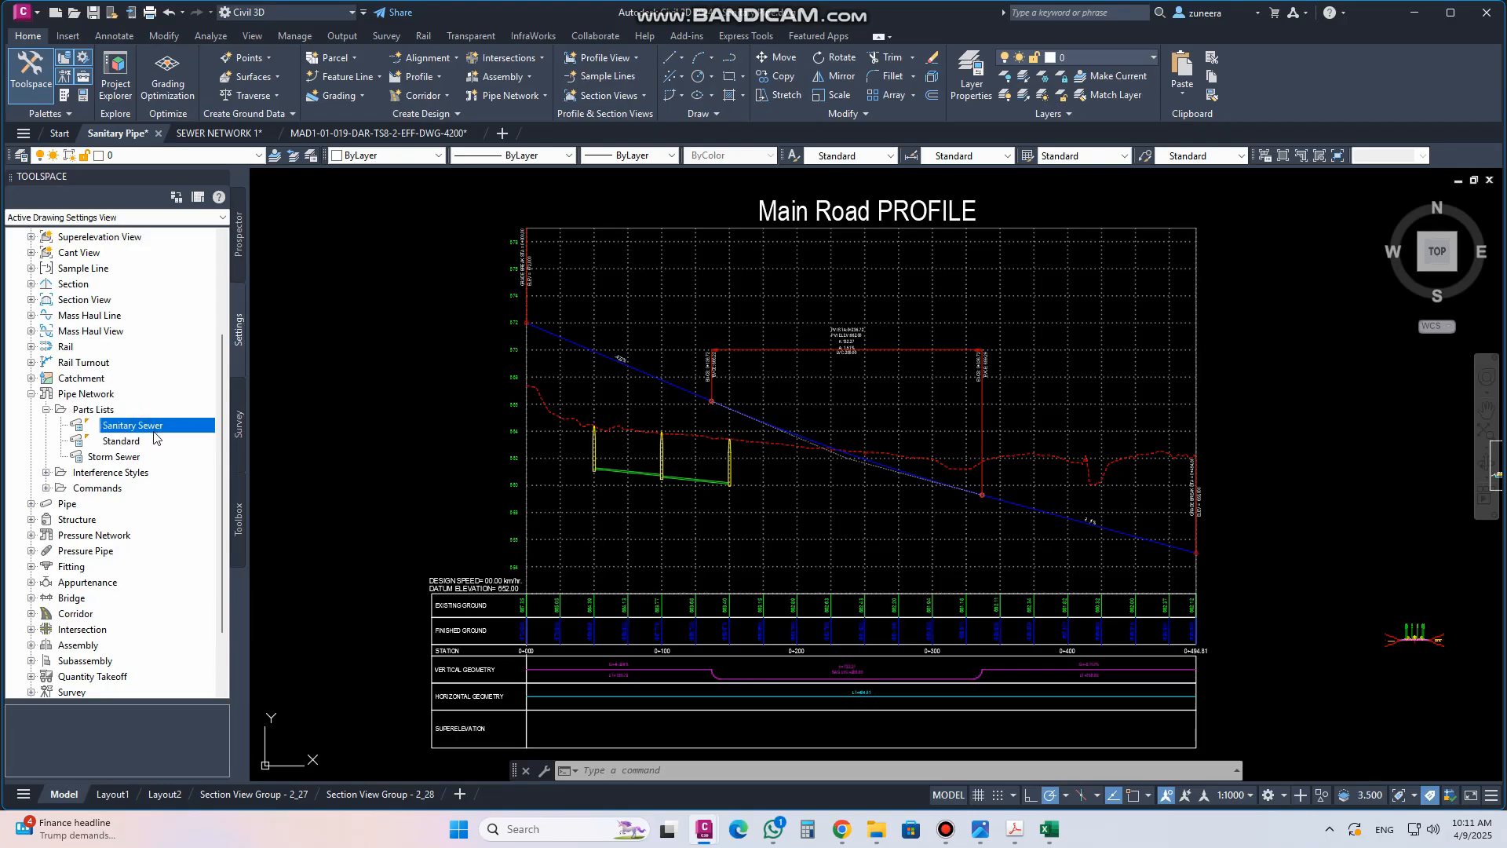
{"action": "left_click", "coordinate": [130, 447]}
{"action": "left_click", "coordinate": [121, 460]}
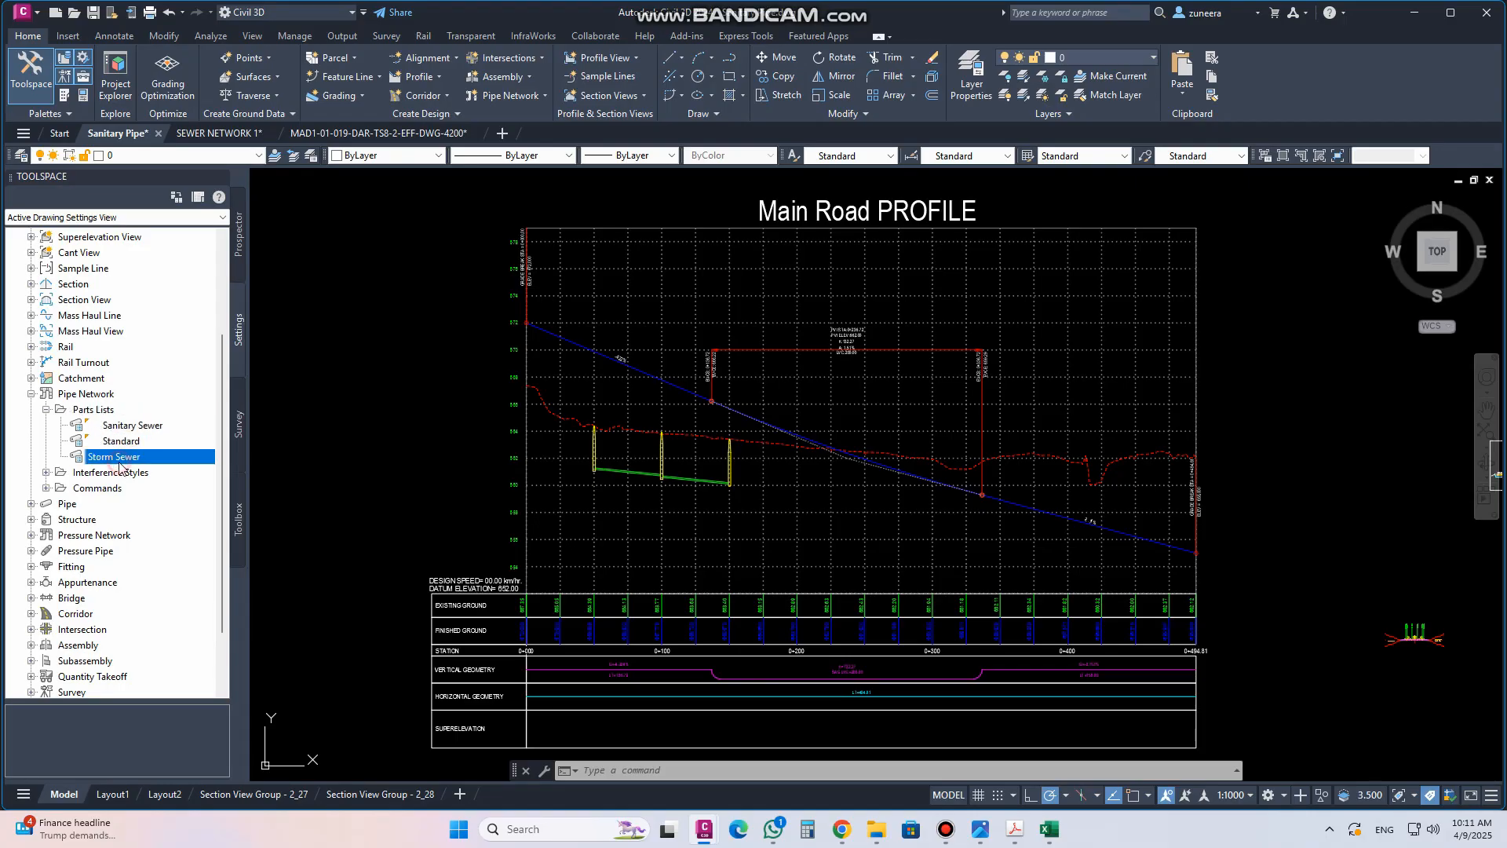
{"action": "left_click", "coordinate": [108, 411]}
{"action": "right_click", "coordinate": [108, 414]}
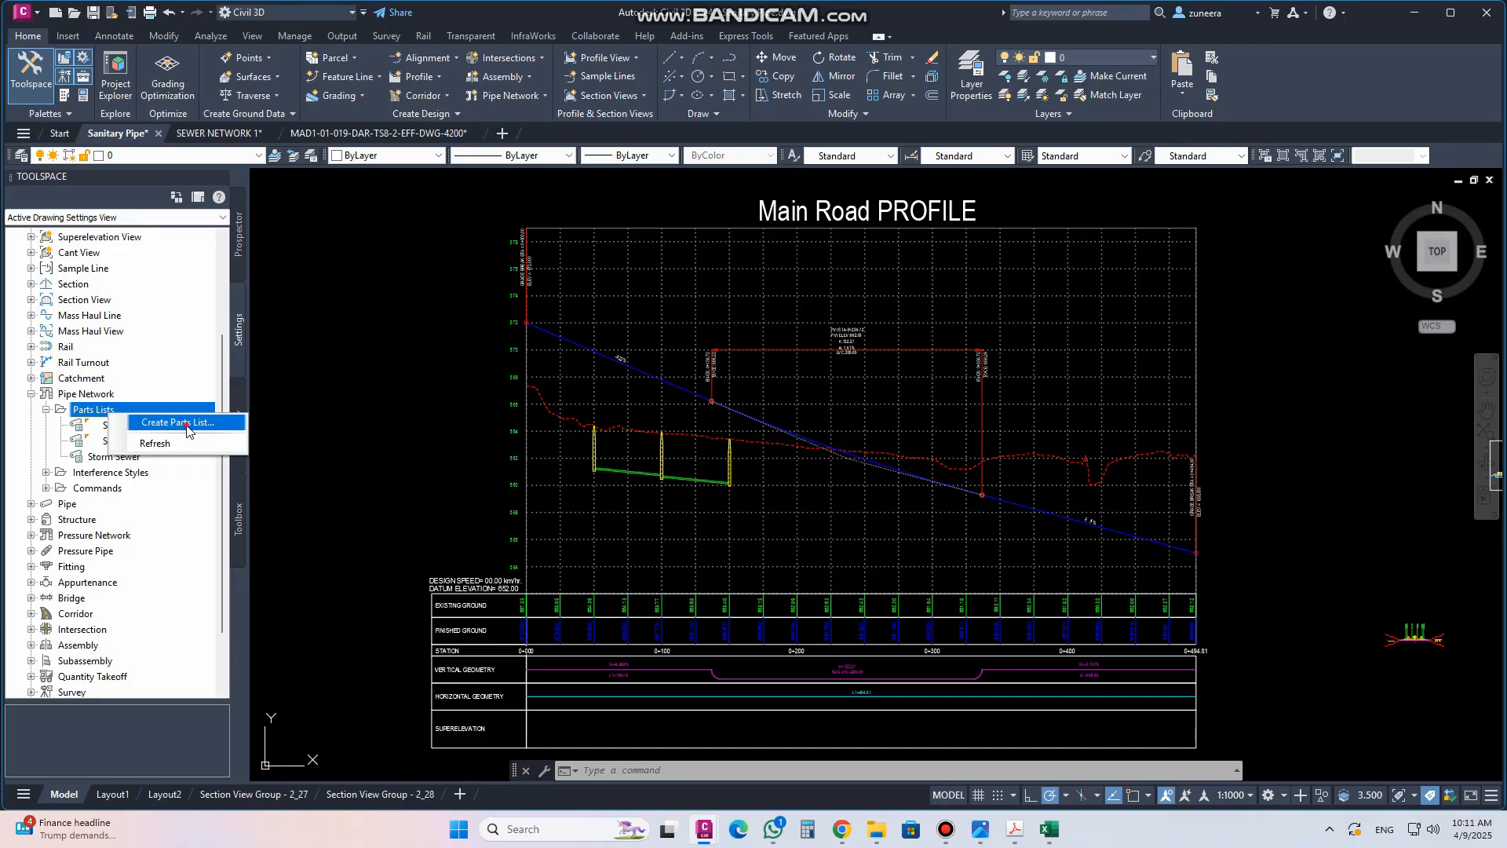
{"action": "left_click", "coordinate": [161, 423]}
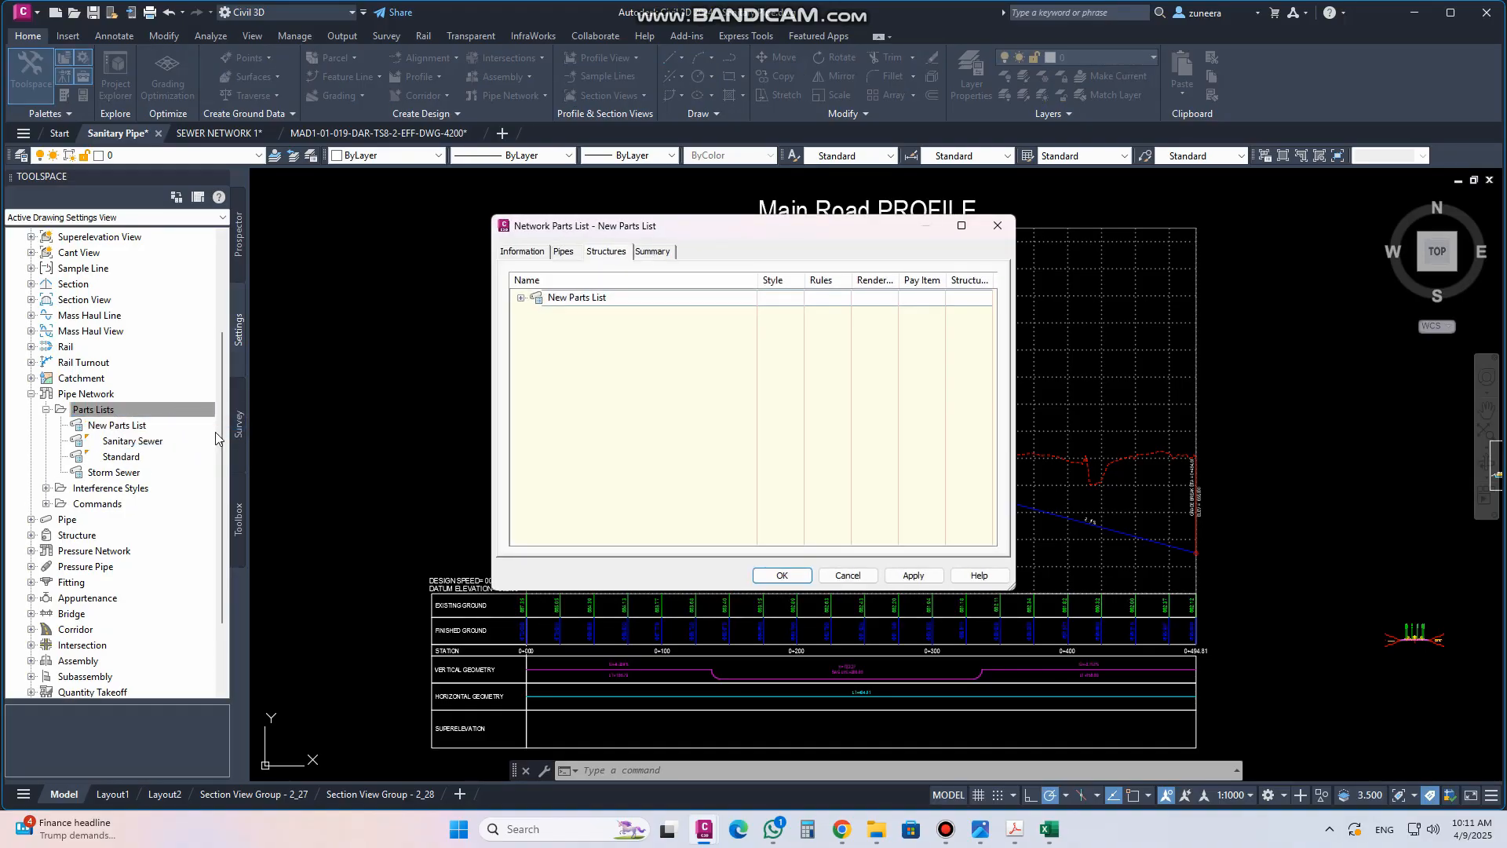
Name the new parts list "my sanitary part list" and switch to its pipes
{"action": "left_click", "coordinate": [509, 252]}
{"action": "double_click", "coordinate": [585, 285]}
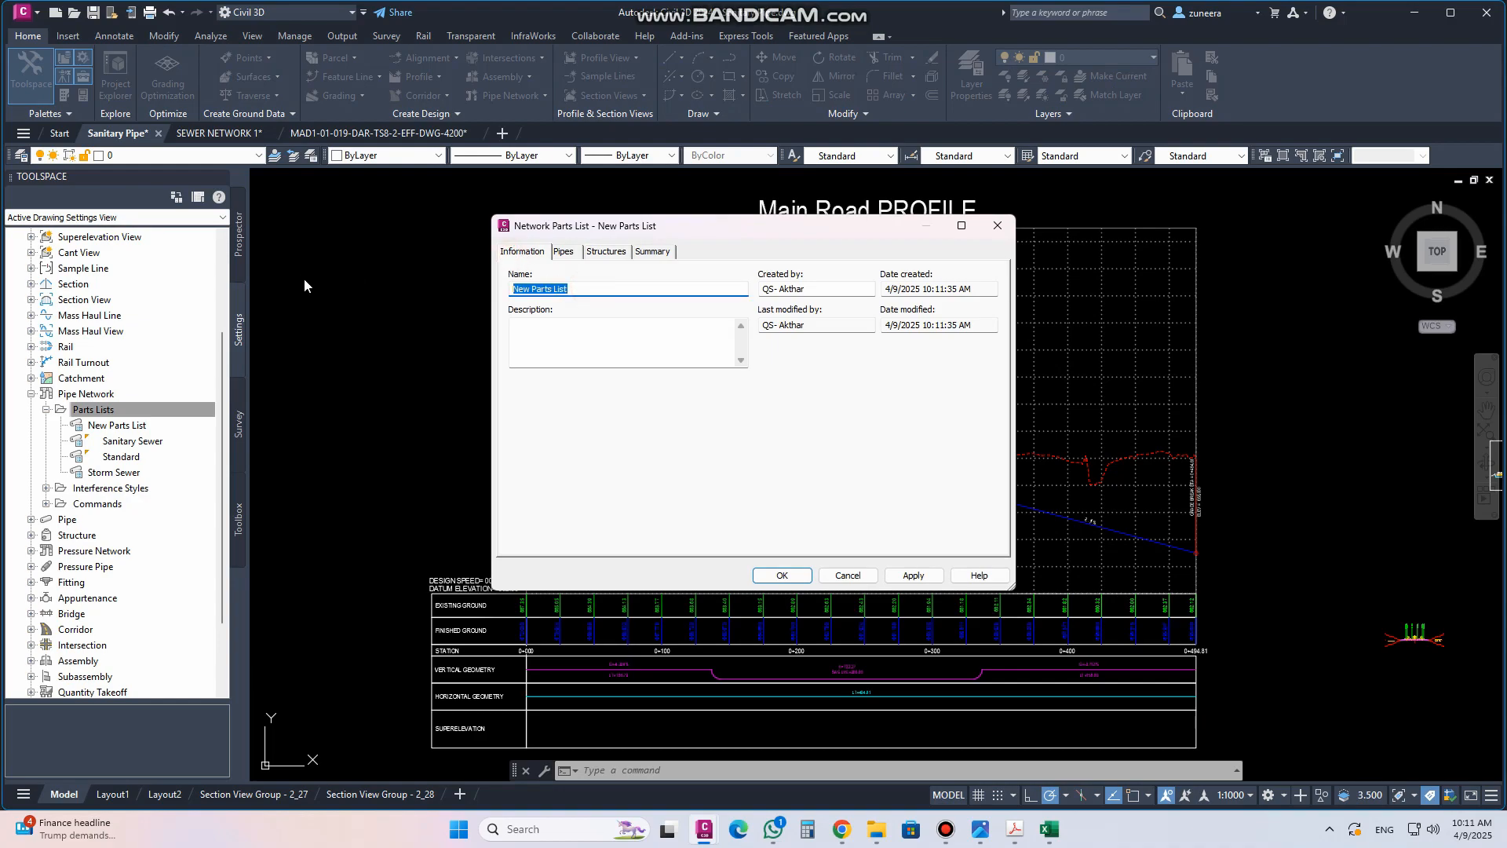
{"action": "type", "text": "my"}
{"action": "left_click", "coordinate": [564, 251]}
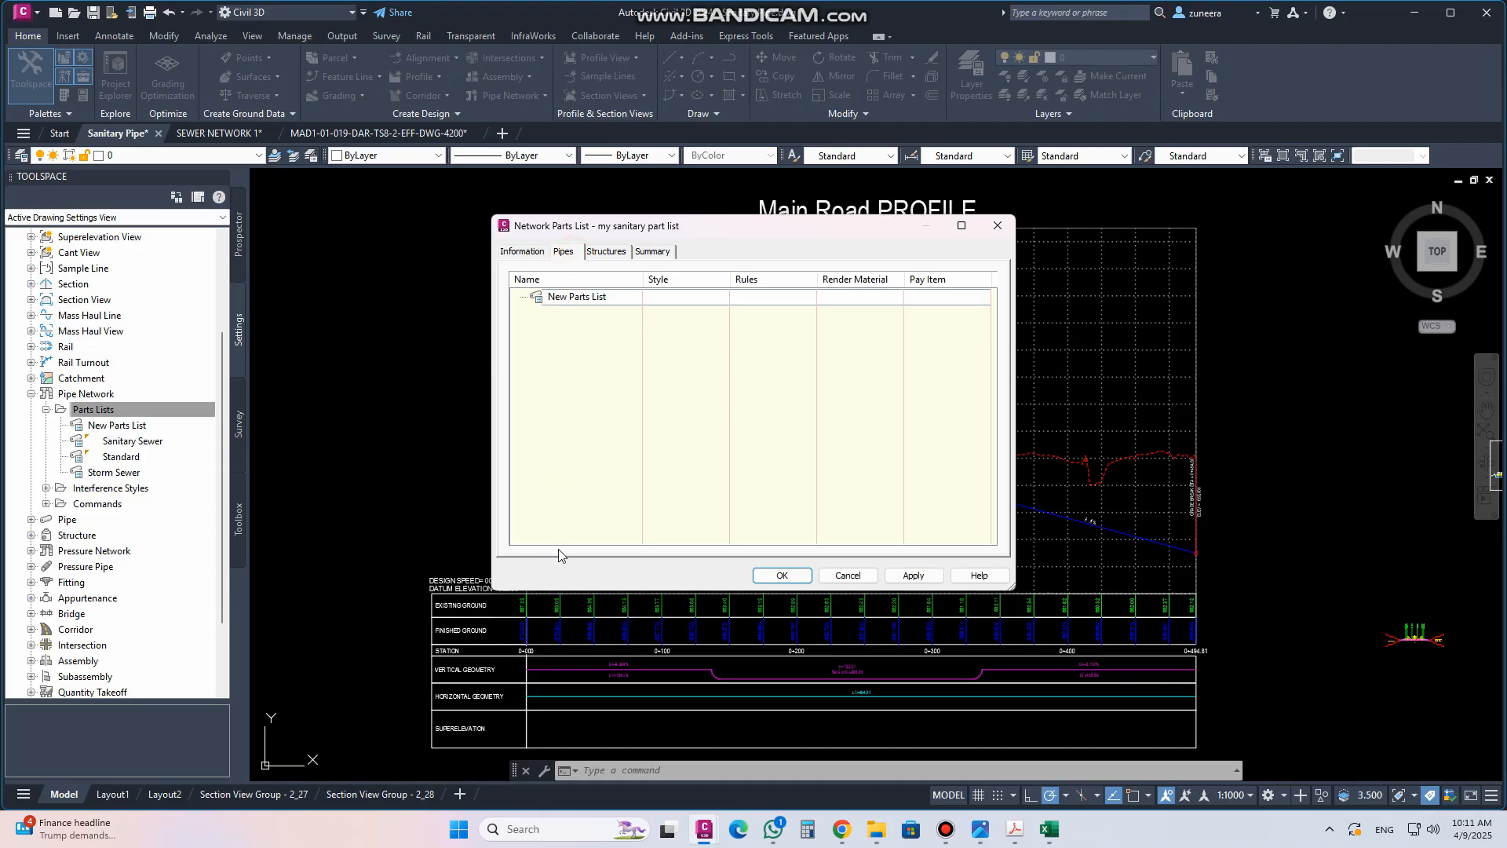
Add the PVC Pipe SI and HDPE Pipe SI part families to the parts list
{"action": "left_click", "coordinate": [570, 295]}
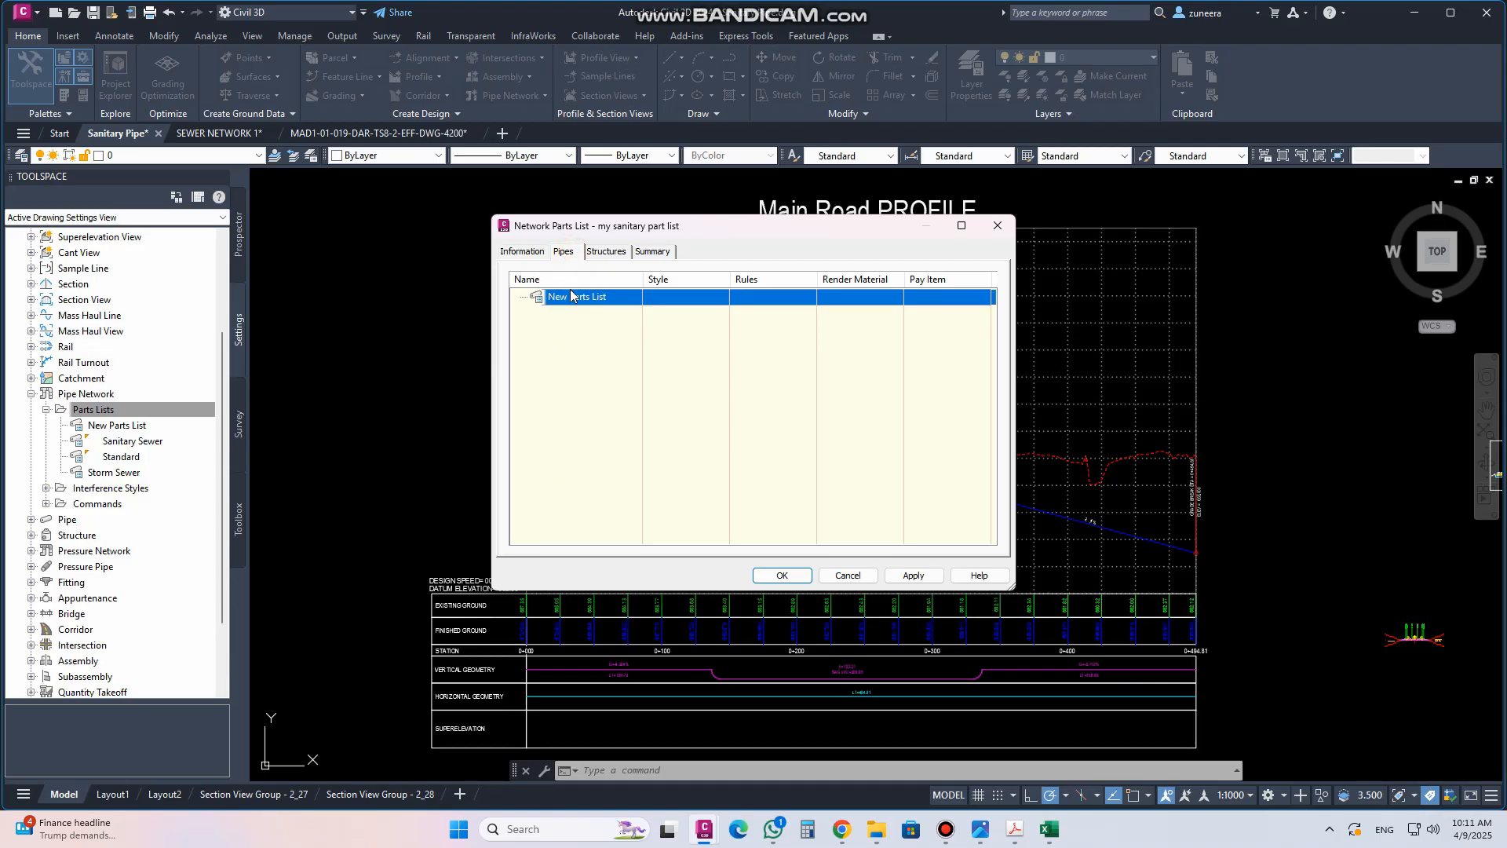
{"action": "right_click", "coordinate": [590, 294]}
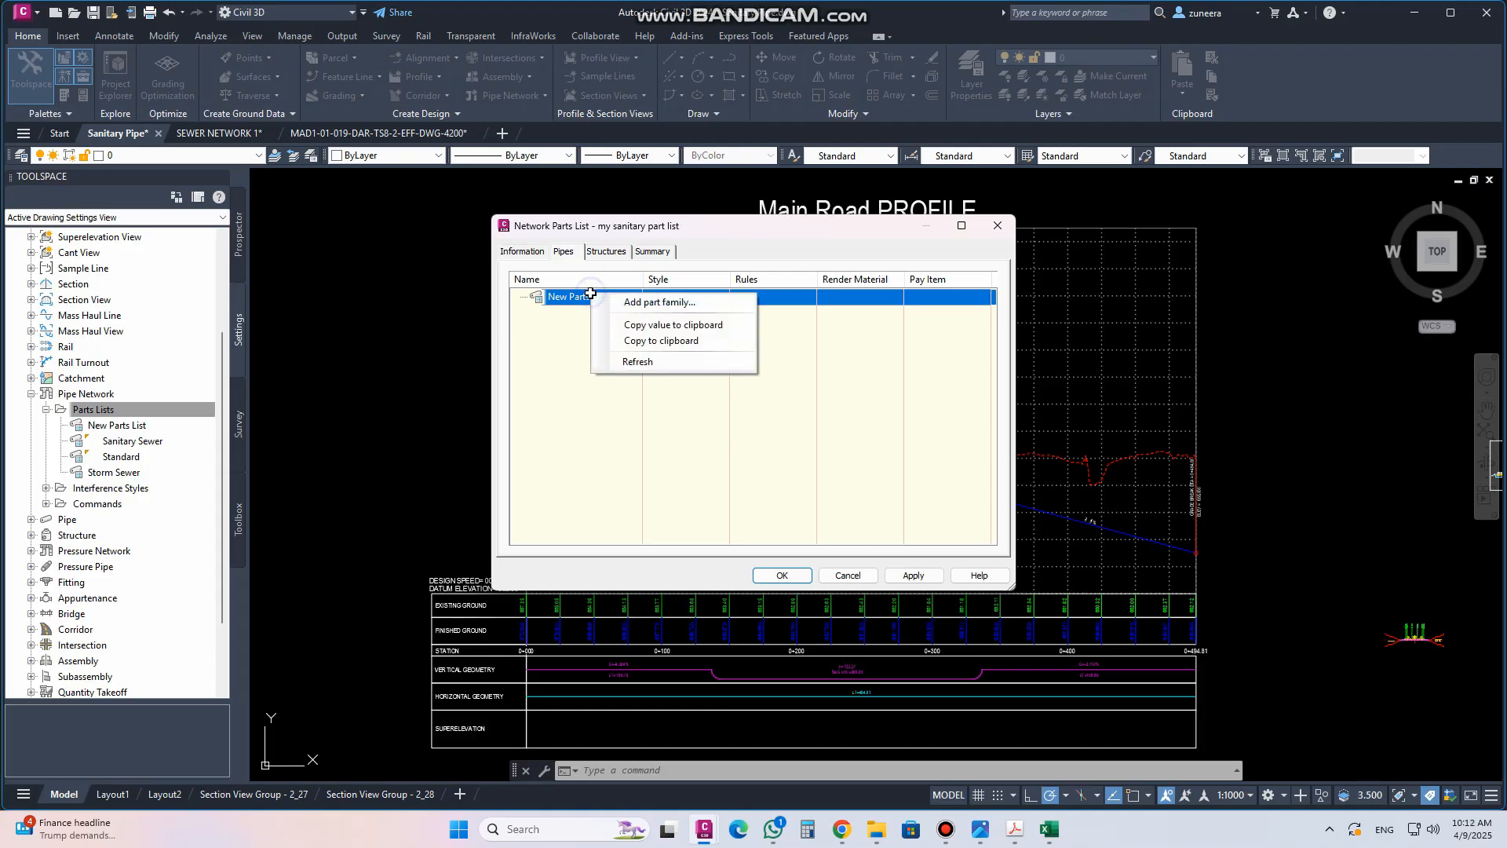
{"action": "left_click", "coordinate": [645, 303]}
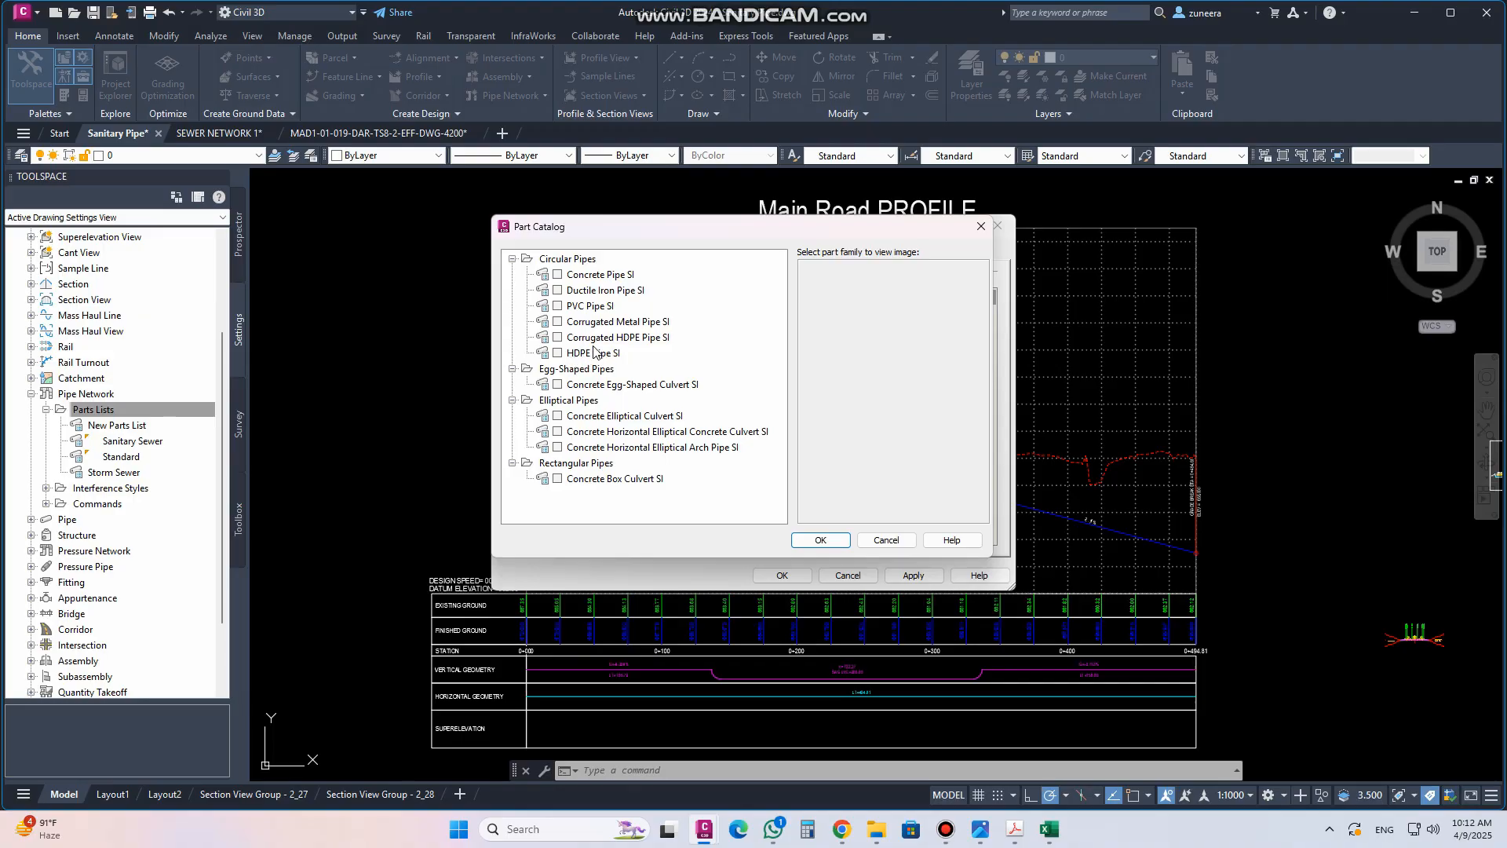
{"action": "left_click", "coordinate": [558, 385]}
{"action": "left_click", "coordinate": [559, 306]}
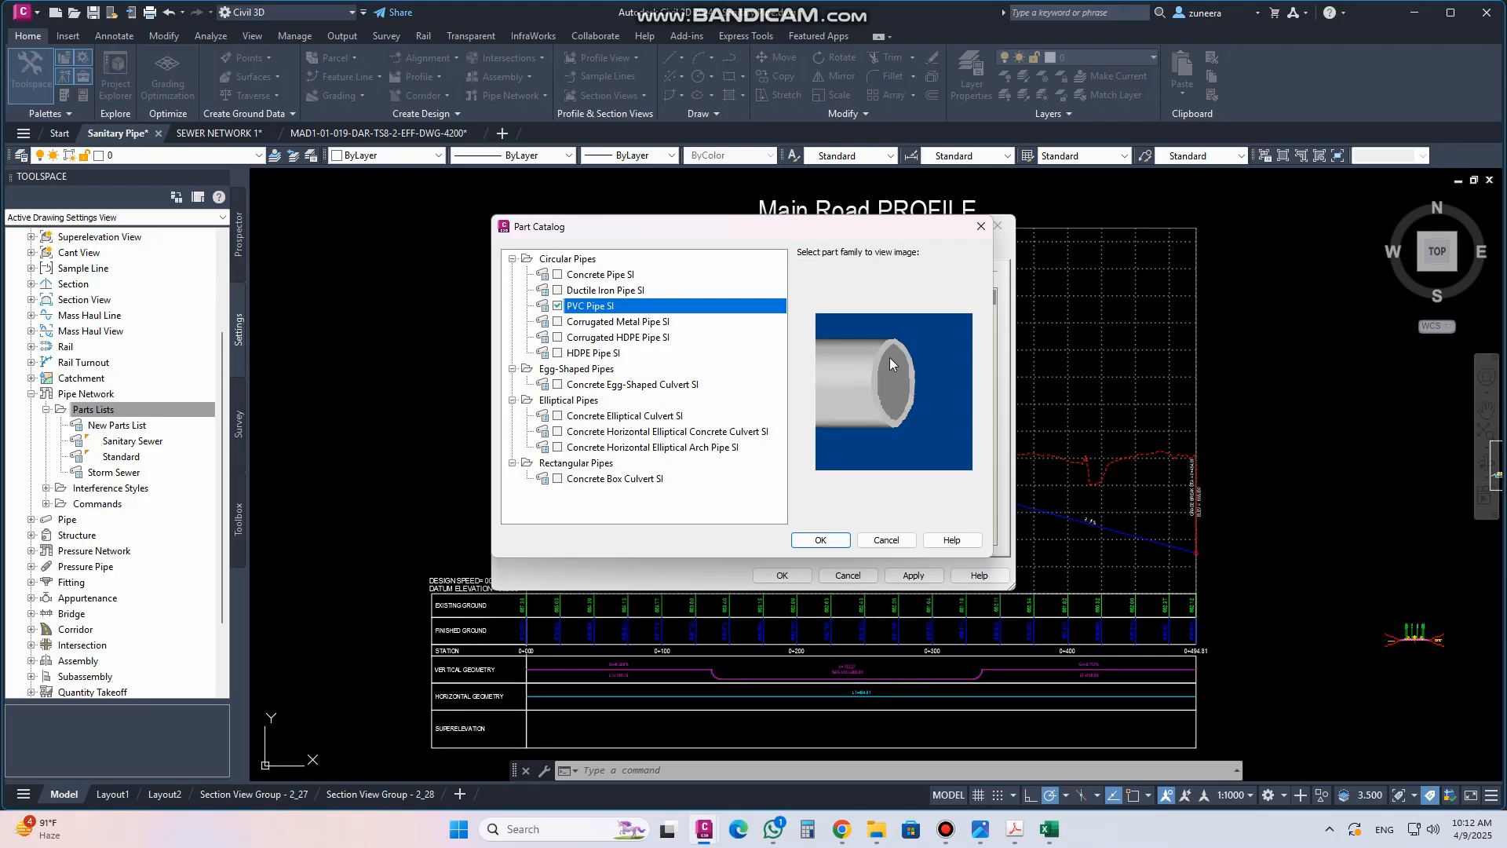
{"action": "left_click", "coordinate": [559, 354]}
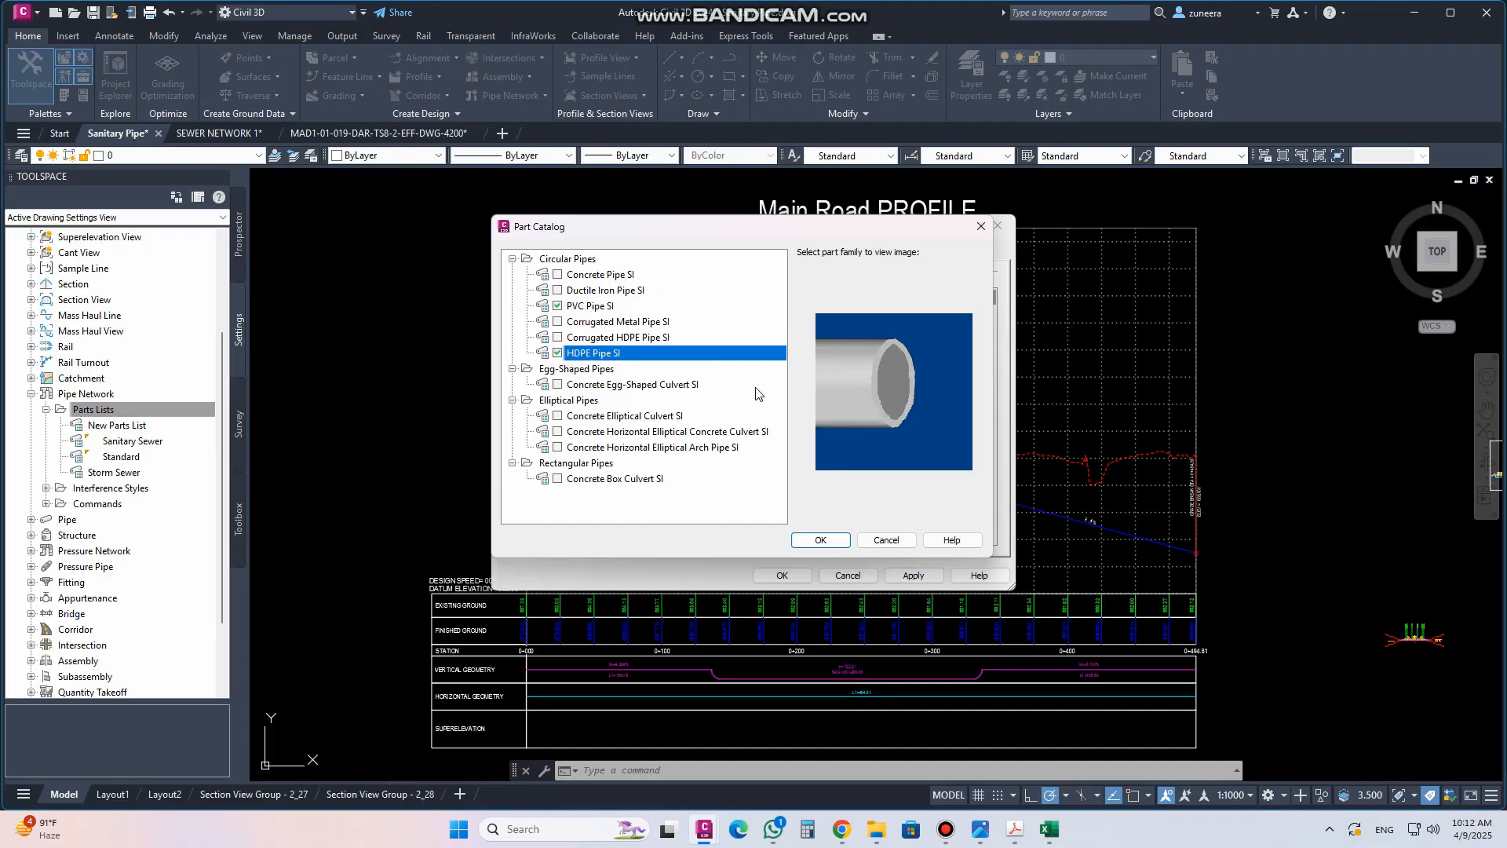
{"action": "left_click", "coordinate": [812, 540]}
Add a 75 mm part size to the PVC Pipe SI family in the parts list
{"action": "left_click", "coordinate": [522, 299]}
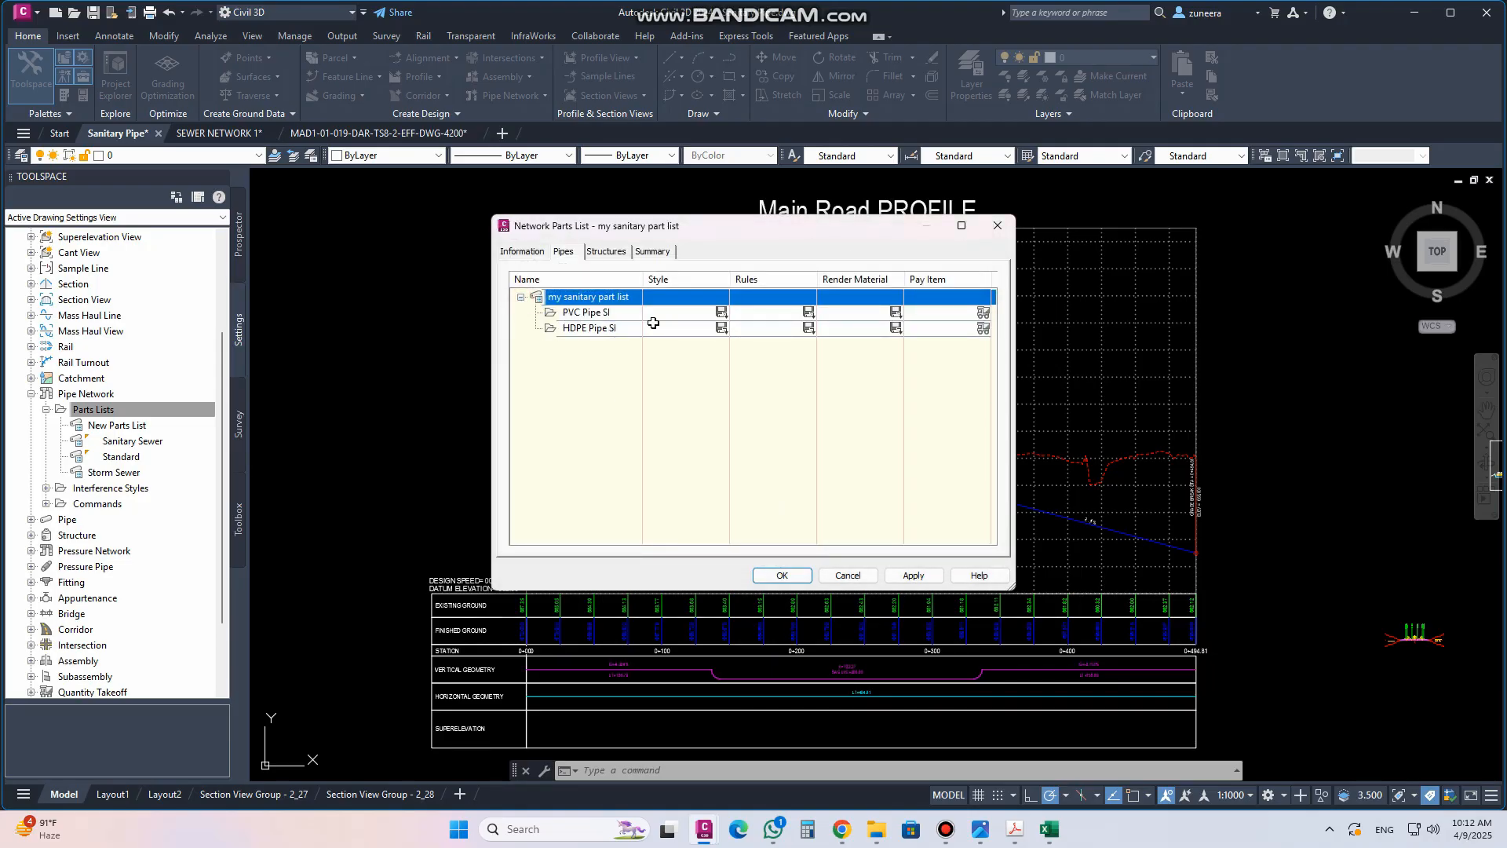
{"action": "left_click", "coordinate": [599, 314]}
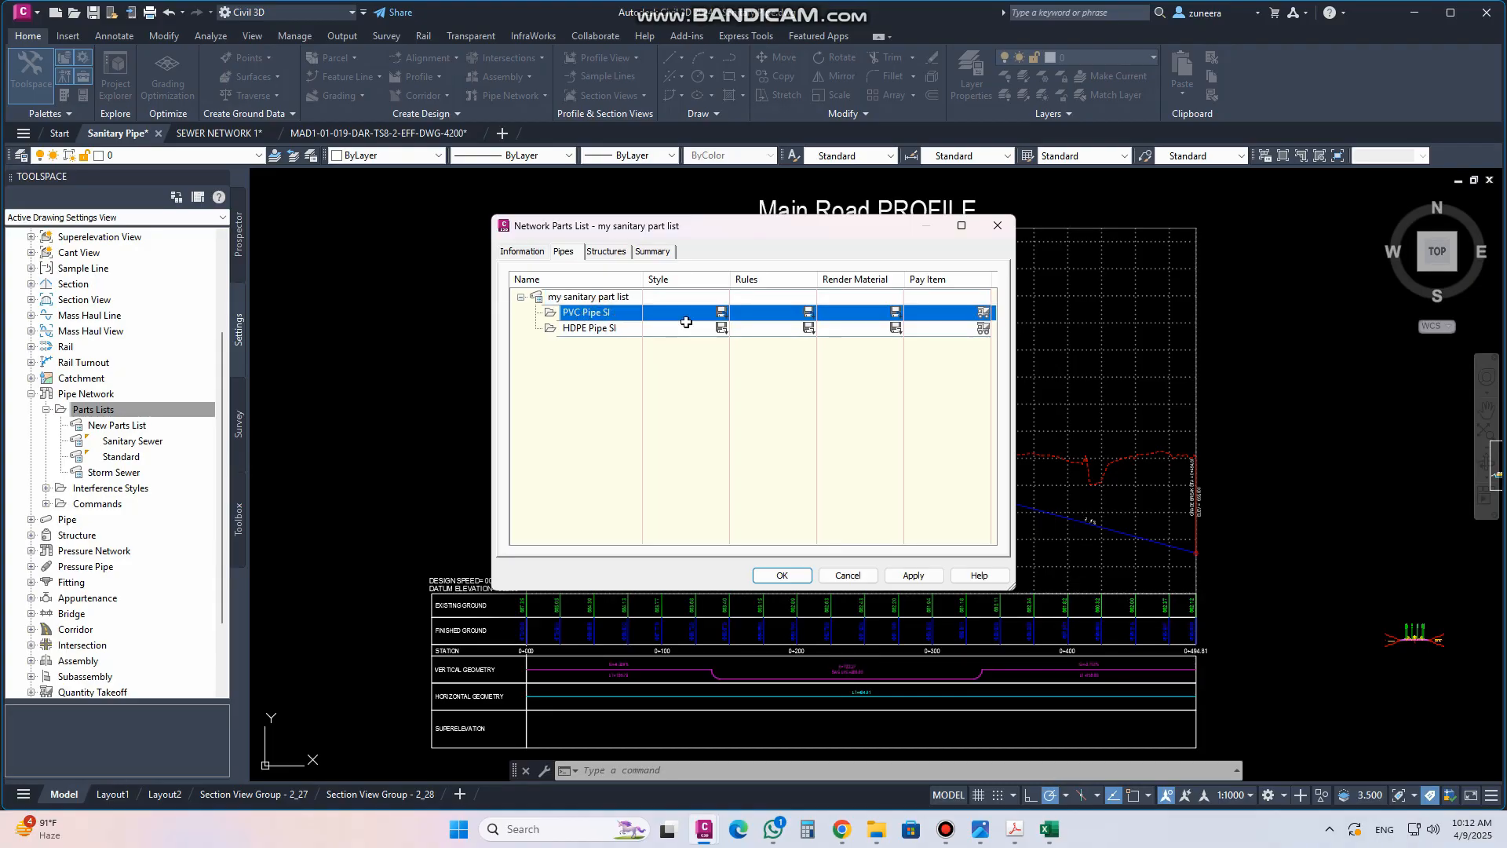
{"action": "right_click", "coordinate": [612, 312]}
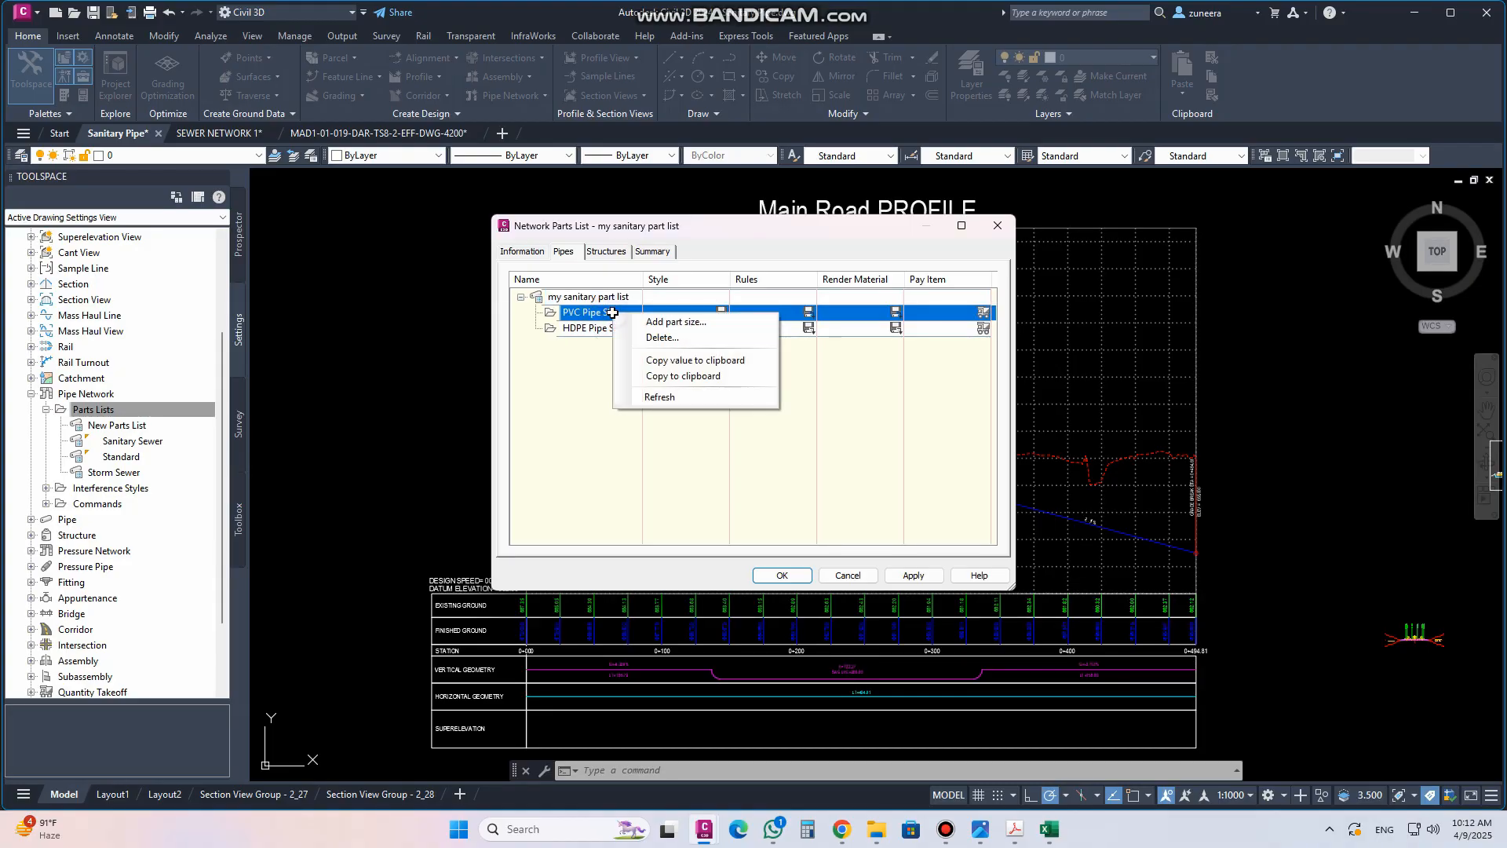
{"action": "left_click", "coordinate": [690, 323]}
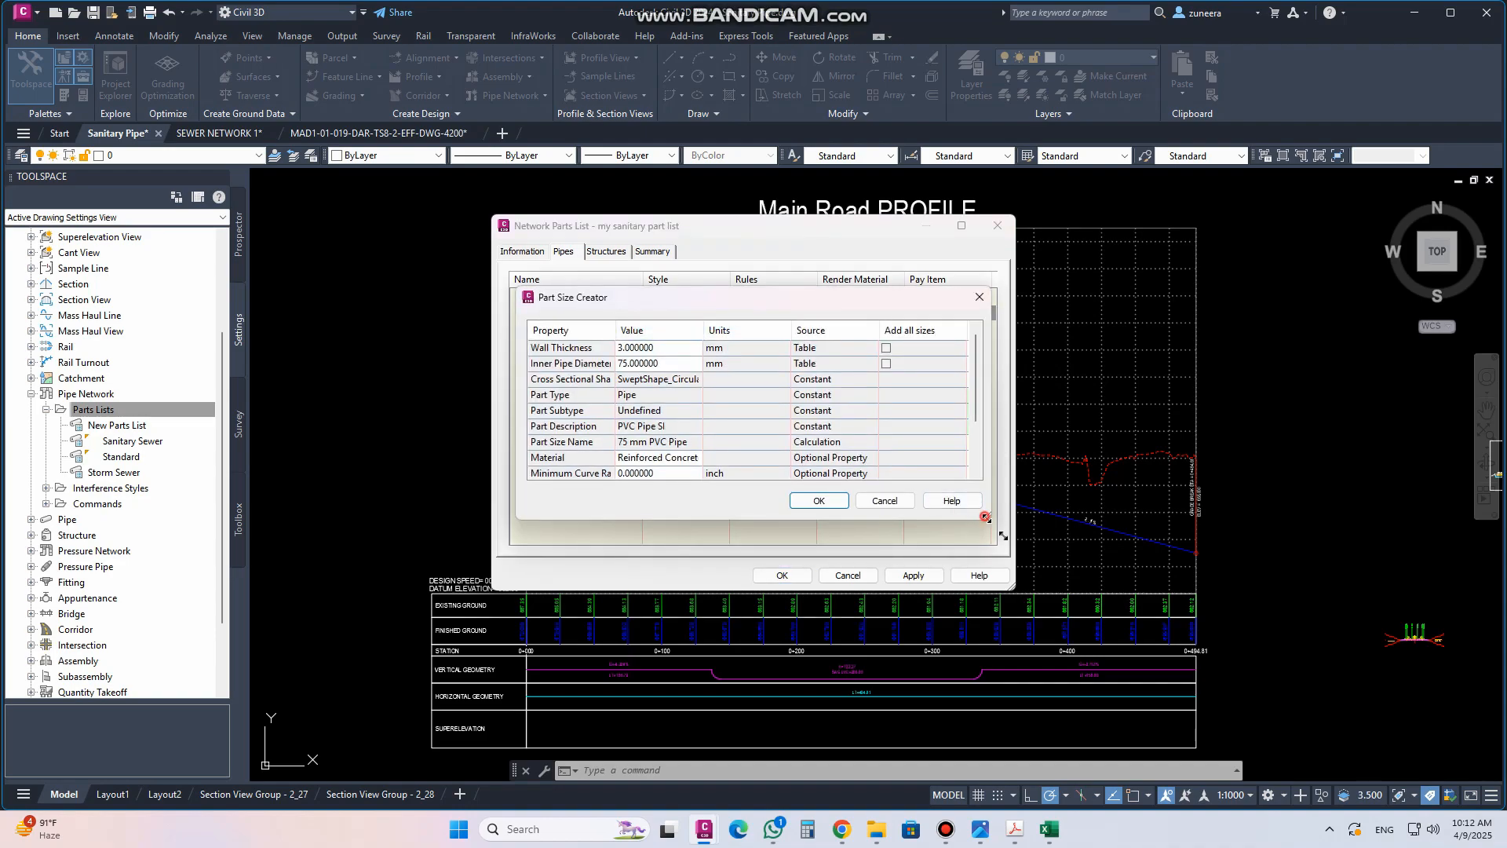
{"action": "left_click_drag", "start_coordinate": [985, 517], "coordinate": [1219, 671]}
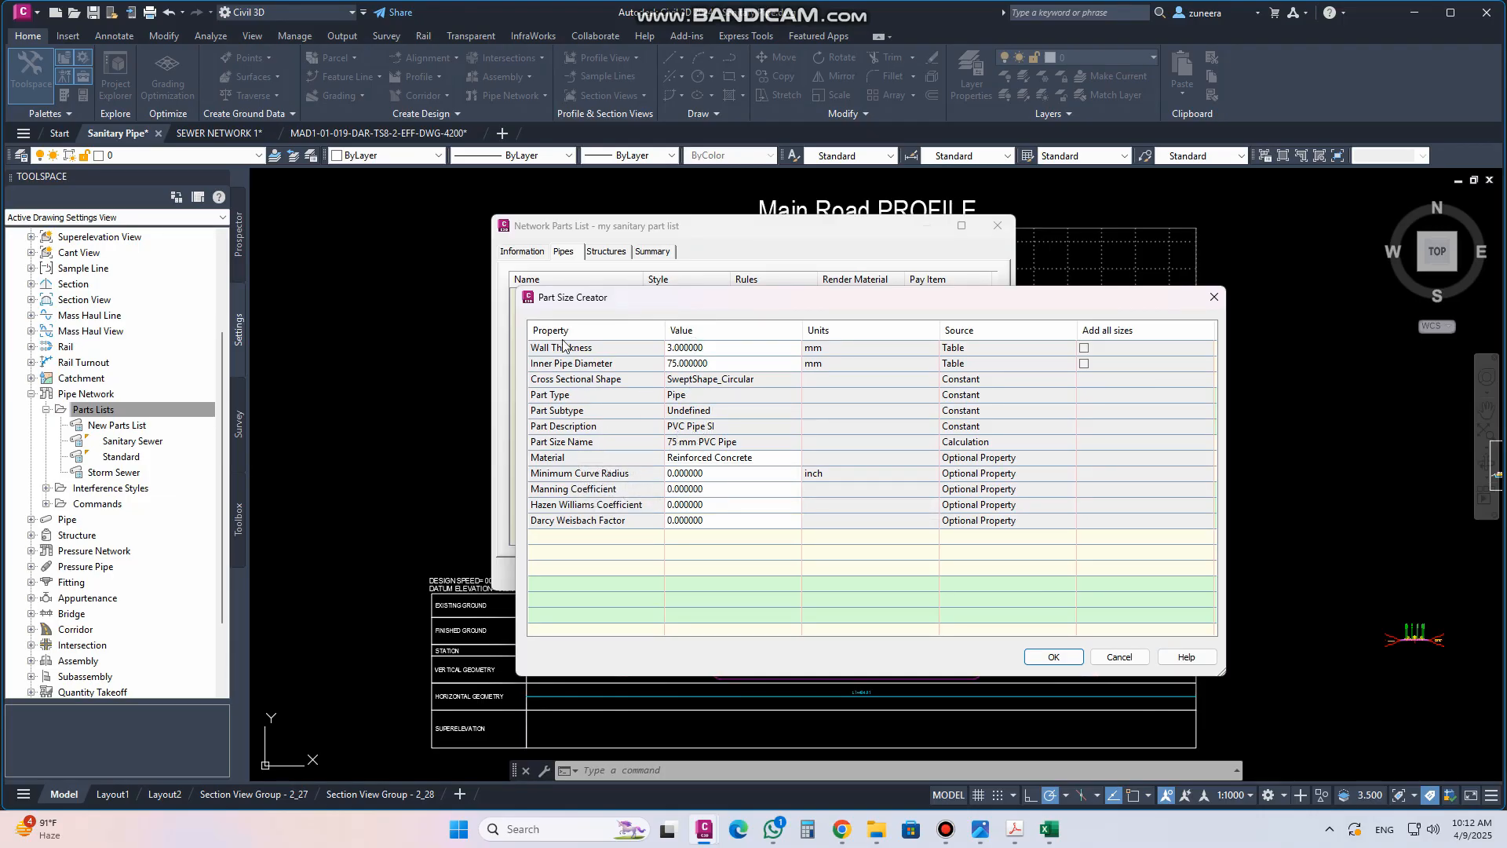
{"action": "left_click", "coordinate": [725, 345]}
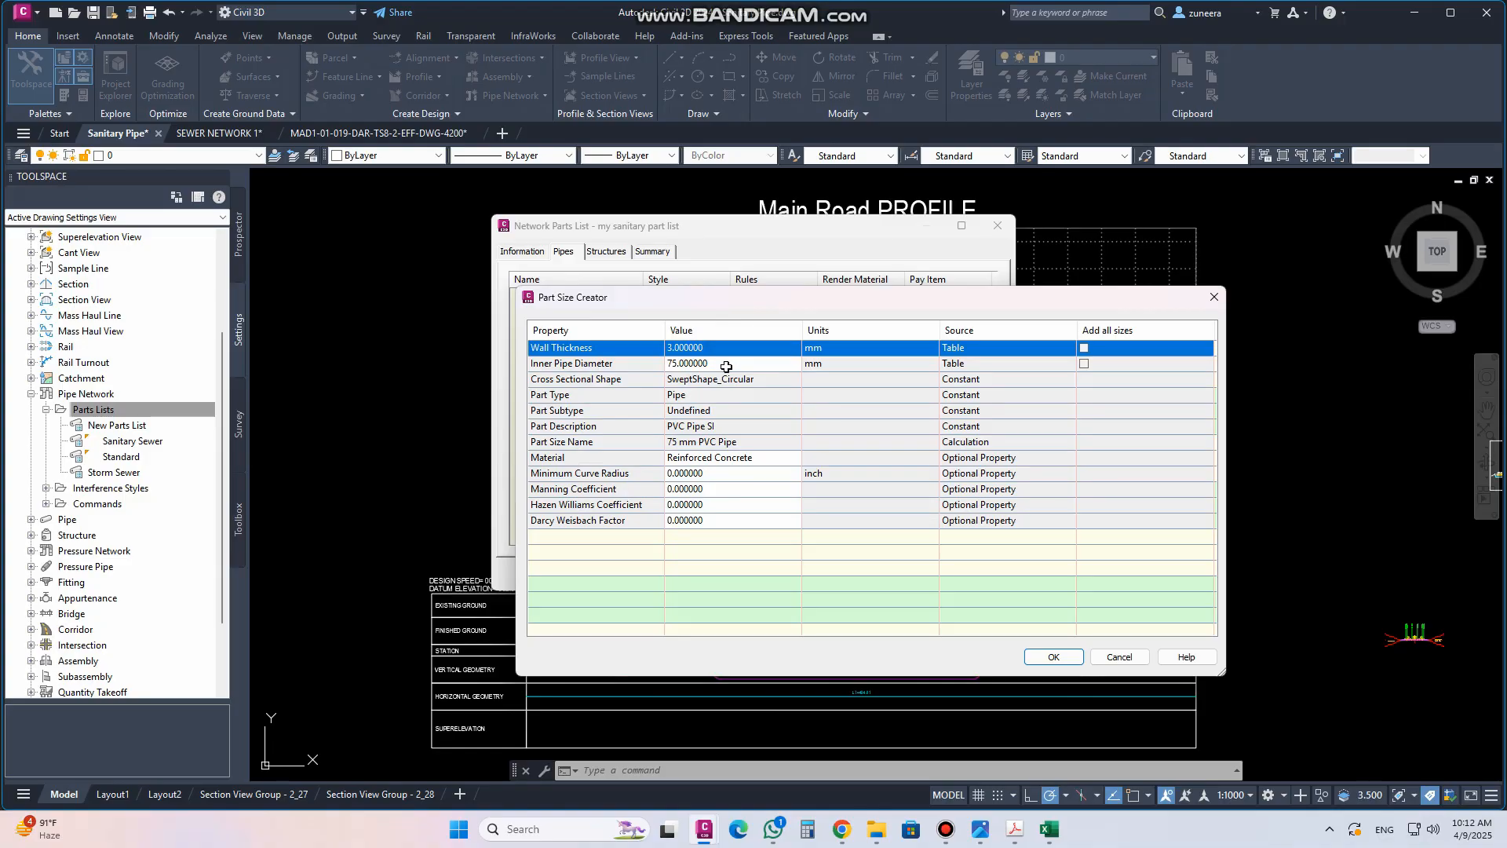
{"action": "left_click", "coordinate": [725, 365]}
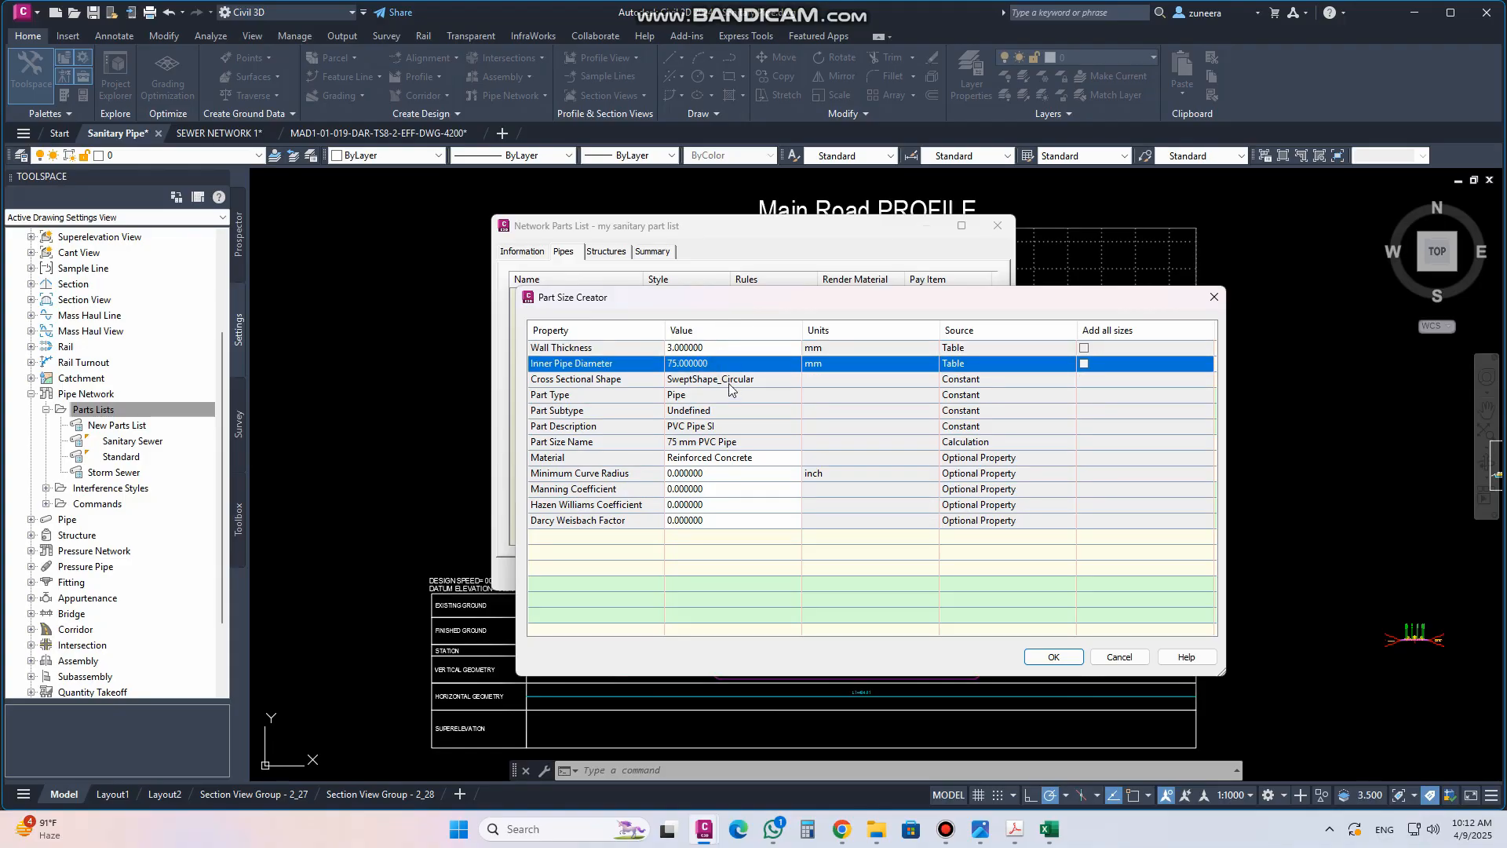
{"action": "left_click", "coordinate": [719, 397]}
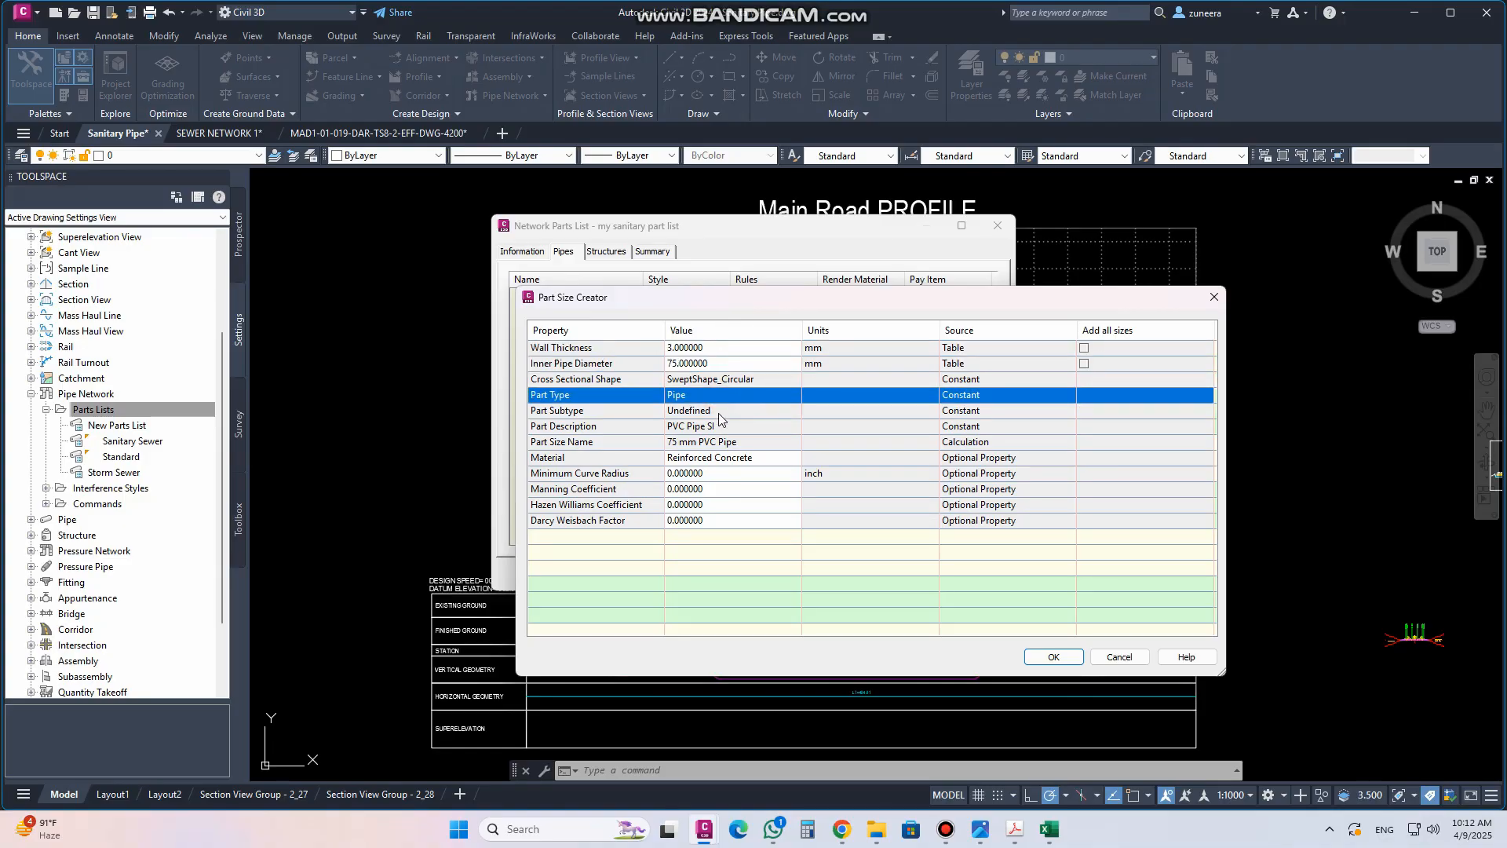
{"action": "left_click", "coordinate": [719, 412]}
{"action": "left_click", "coordinate": [718, 427]}
{"action": "left_click", "coordinate": [716, 444]}
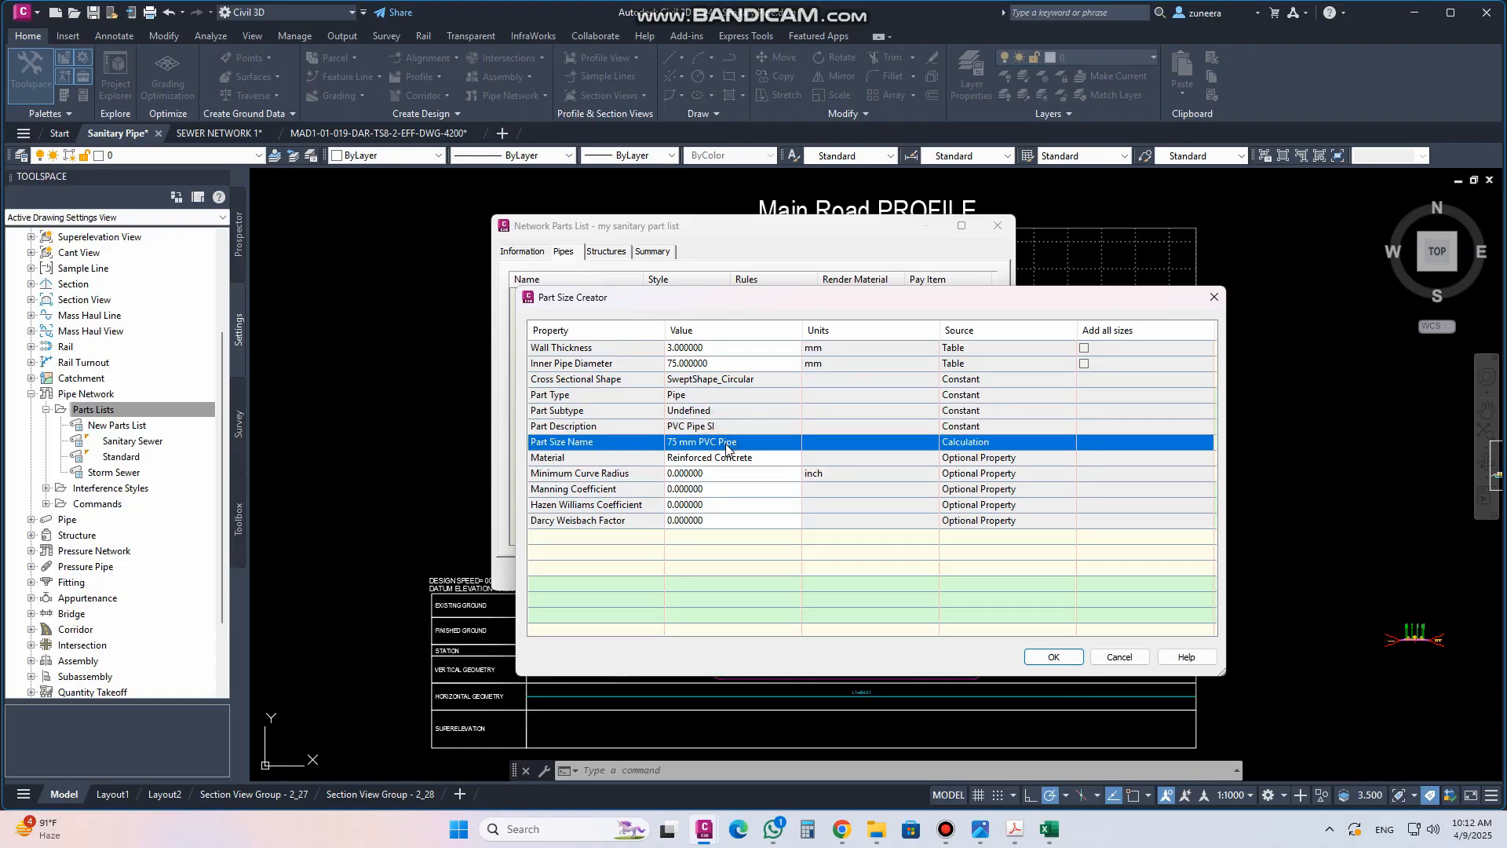
{"action": "left_click", "coordinate": [729, 362]}
{"action": "left_click", "coordinate": [735, 365]}
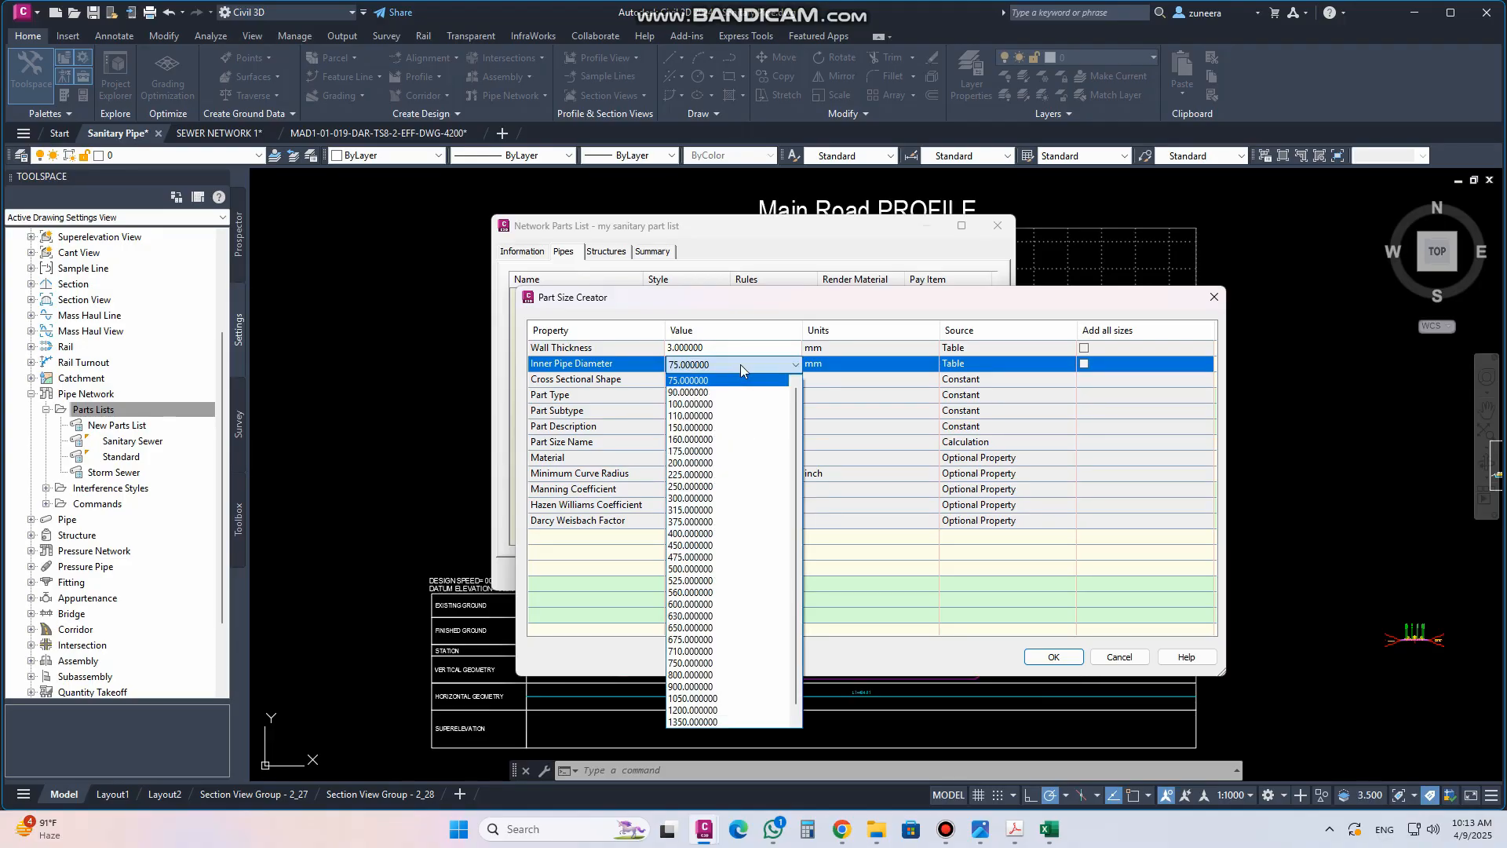
{"action": "left_click", "coordinate": [741, 364]}
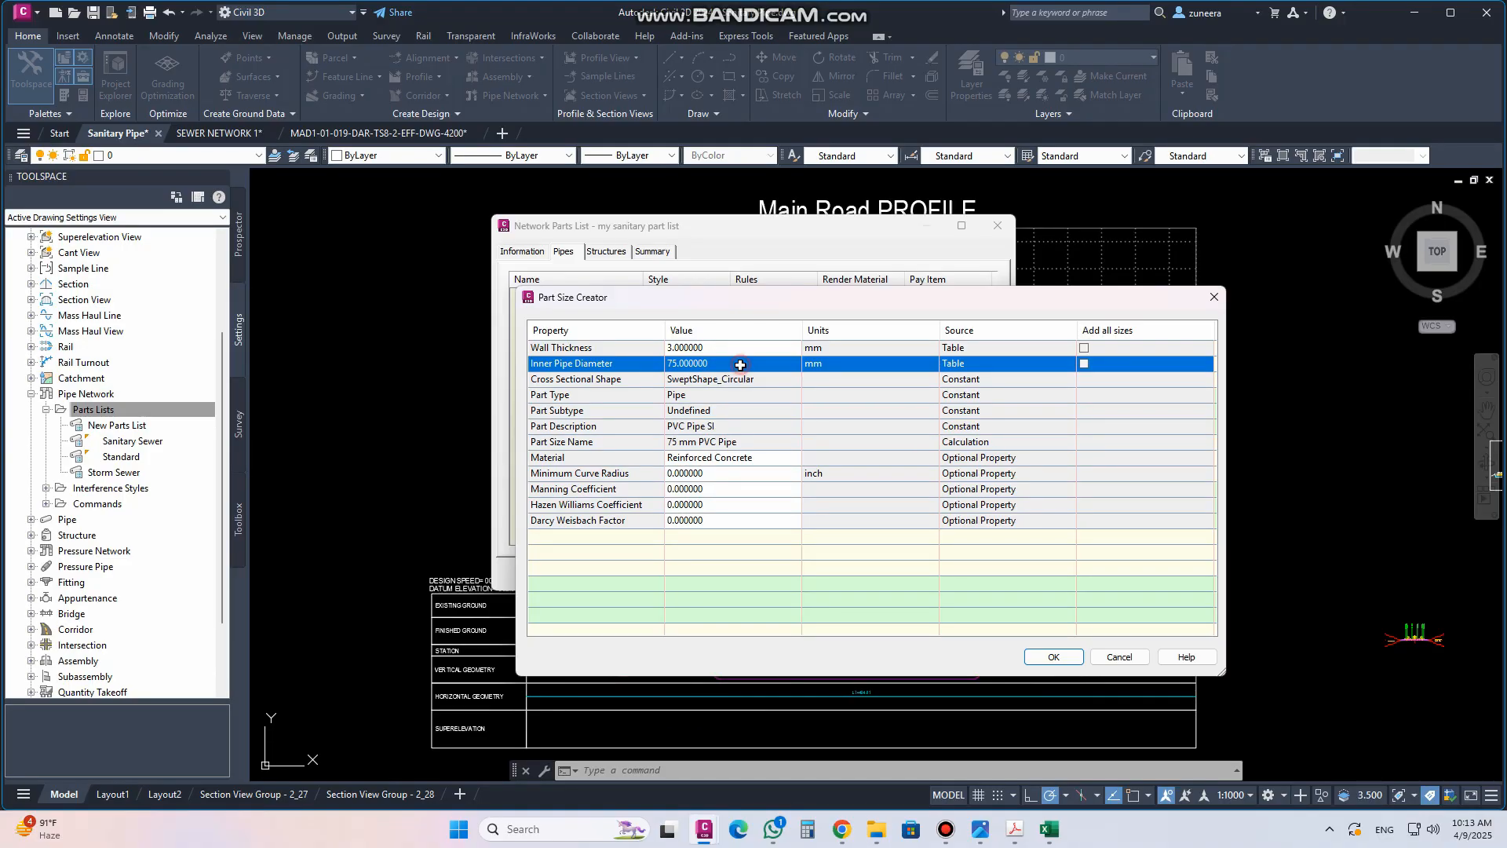
{"action": "left_click", "coordinate": [1052, 657]}
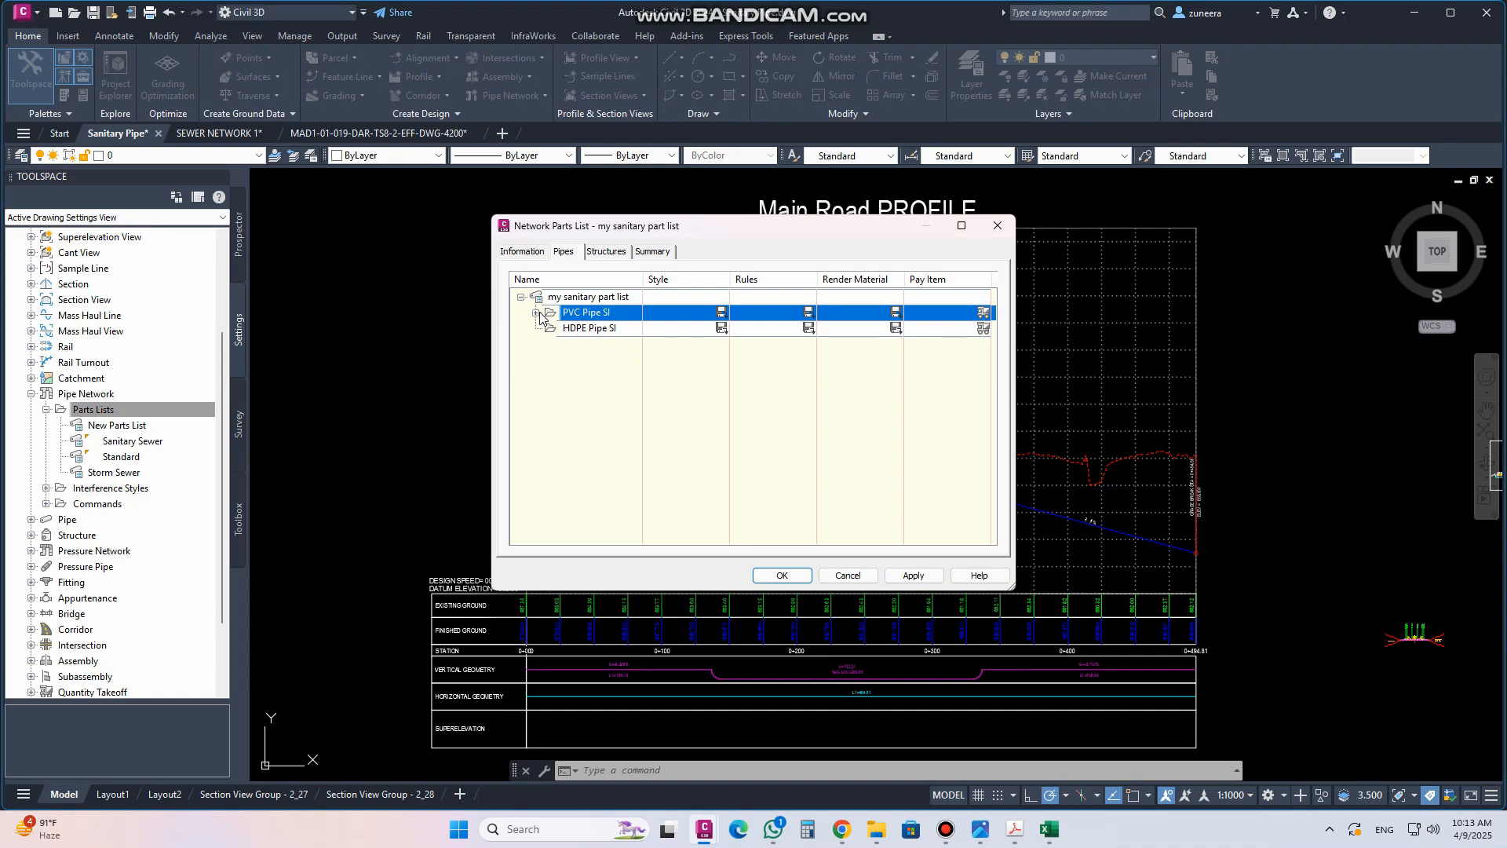
Add all available part sizes of PVC Pipe SI to the parts list
{"action": "left_click", "coordinate": [537, 313]}
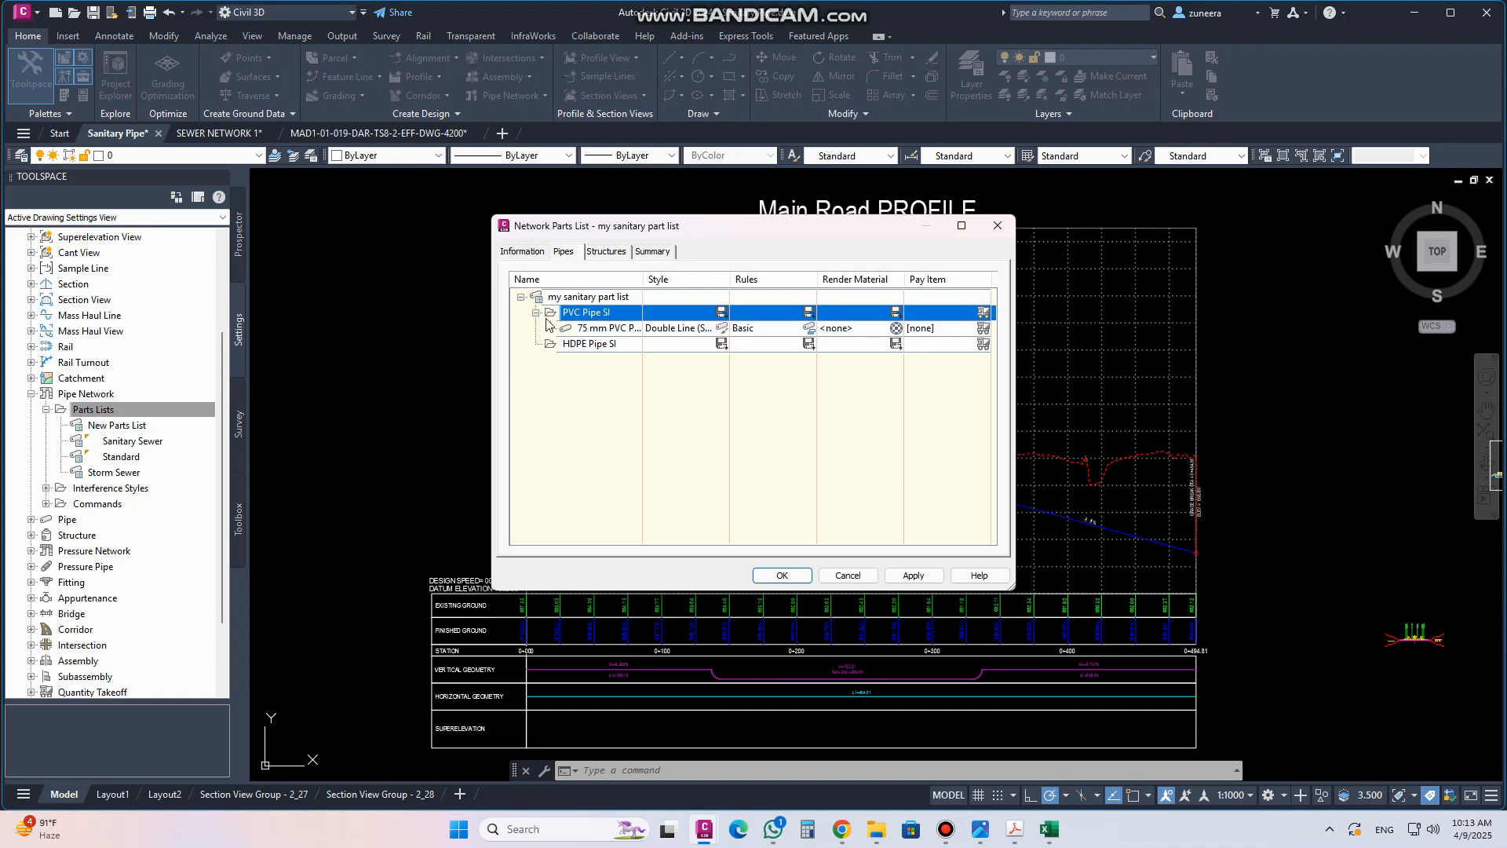
{"action": "right_click", "coordinate": [592, 315]}
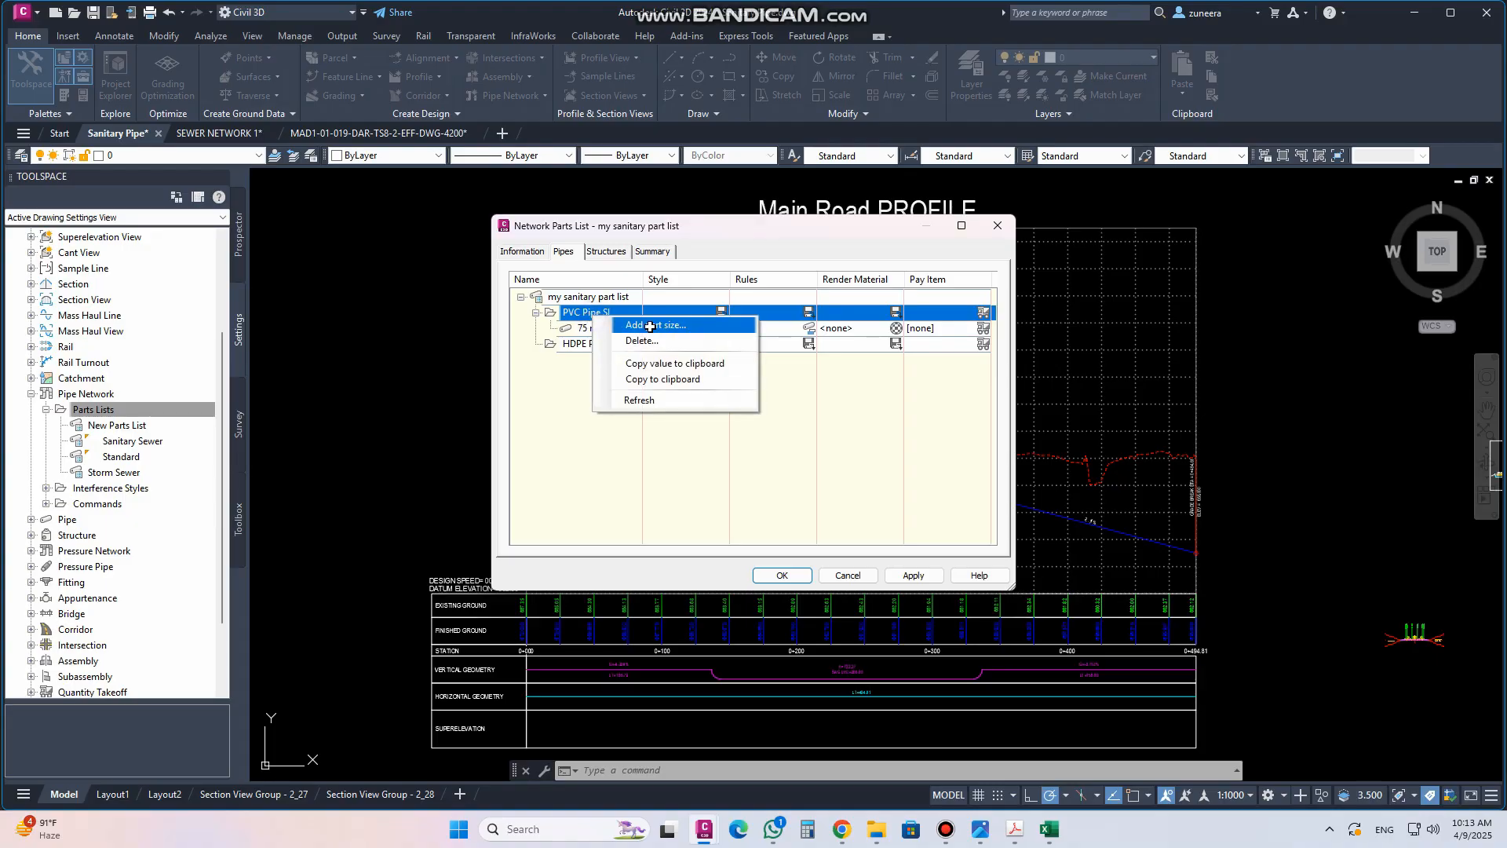
{"action": "left_click", "coordinate": [651, 324]}
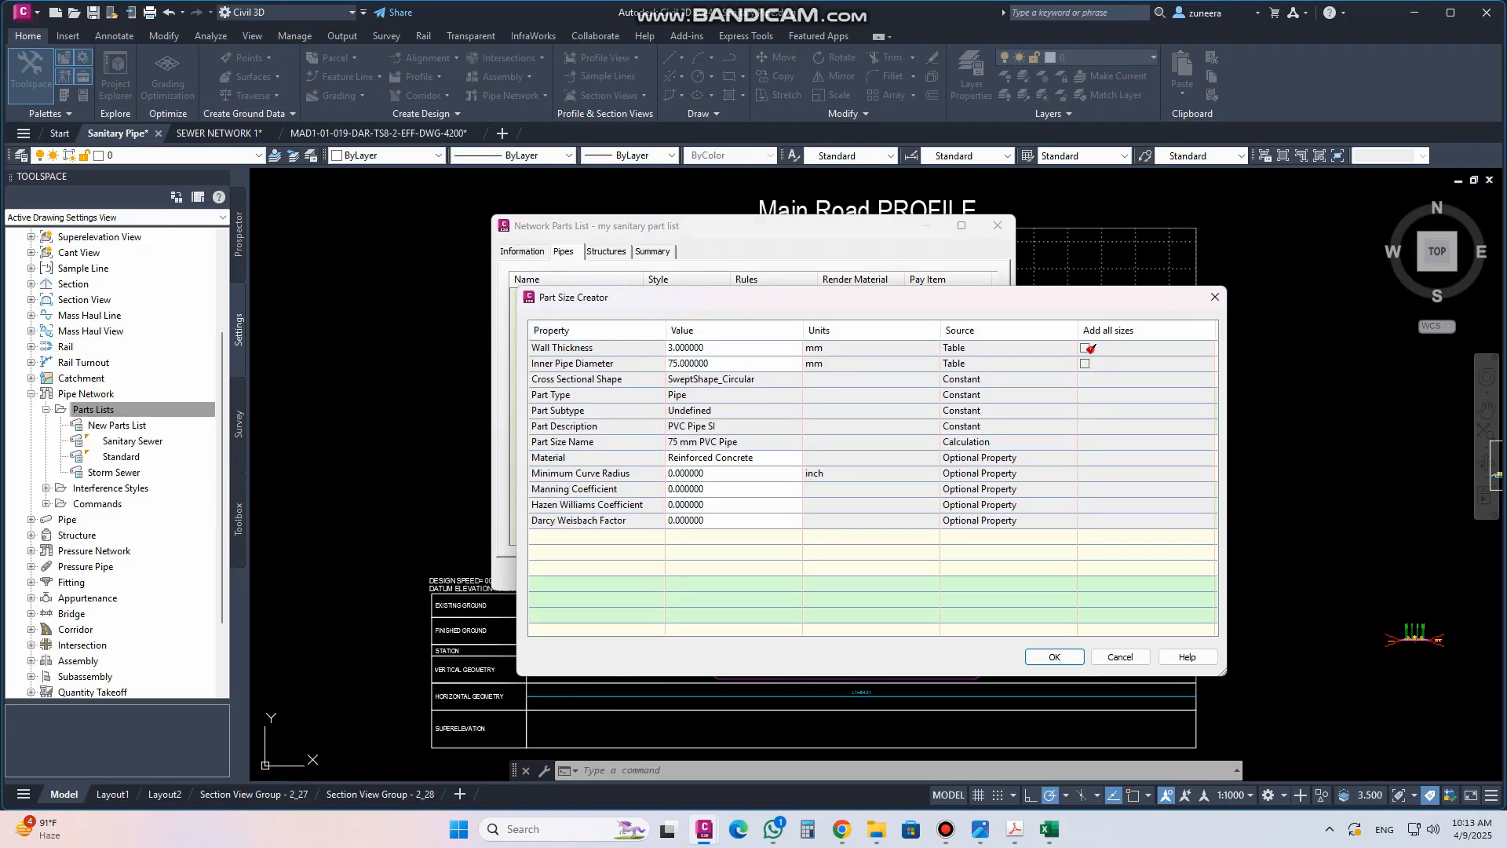
{"action": "left_click", "coordinate": [1086, 348]}
{"action": "left_click", "coordinate": [1054, 656]}
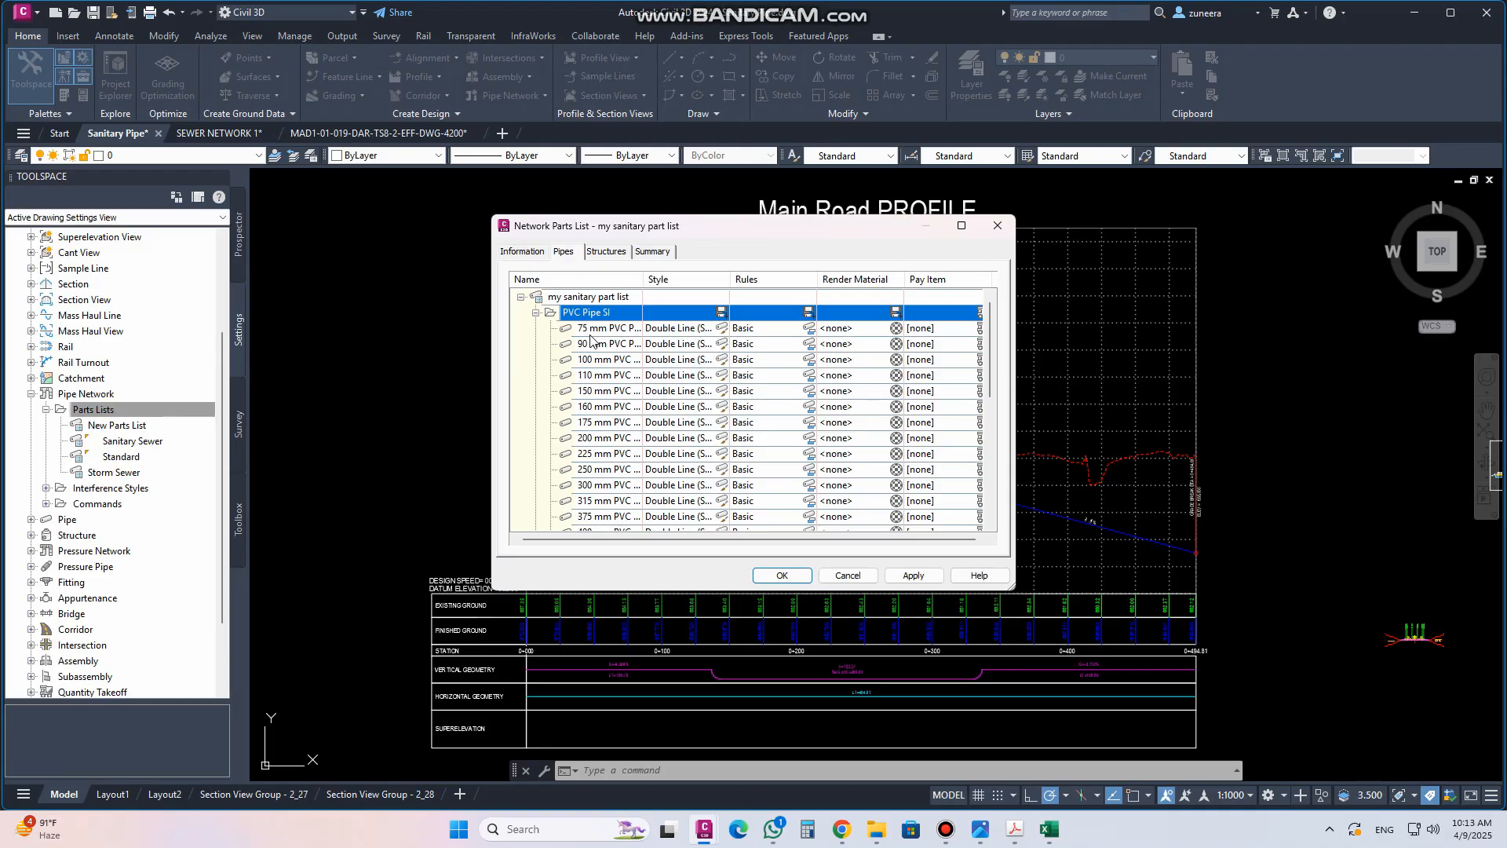
{"action": "scroll", "coordinate": [597, 345], "scroll_direction": "down", "scroll_amount": 5}
{"action": "scroll", "coordinate": [612, 357], "scroll_direction": "up", "scroll_amount": 5}
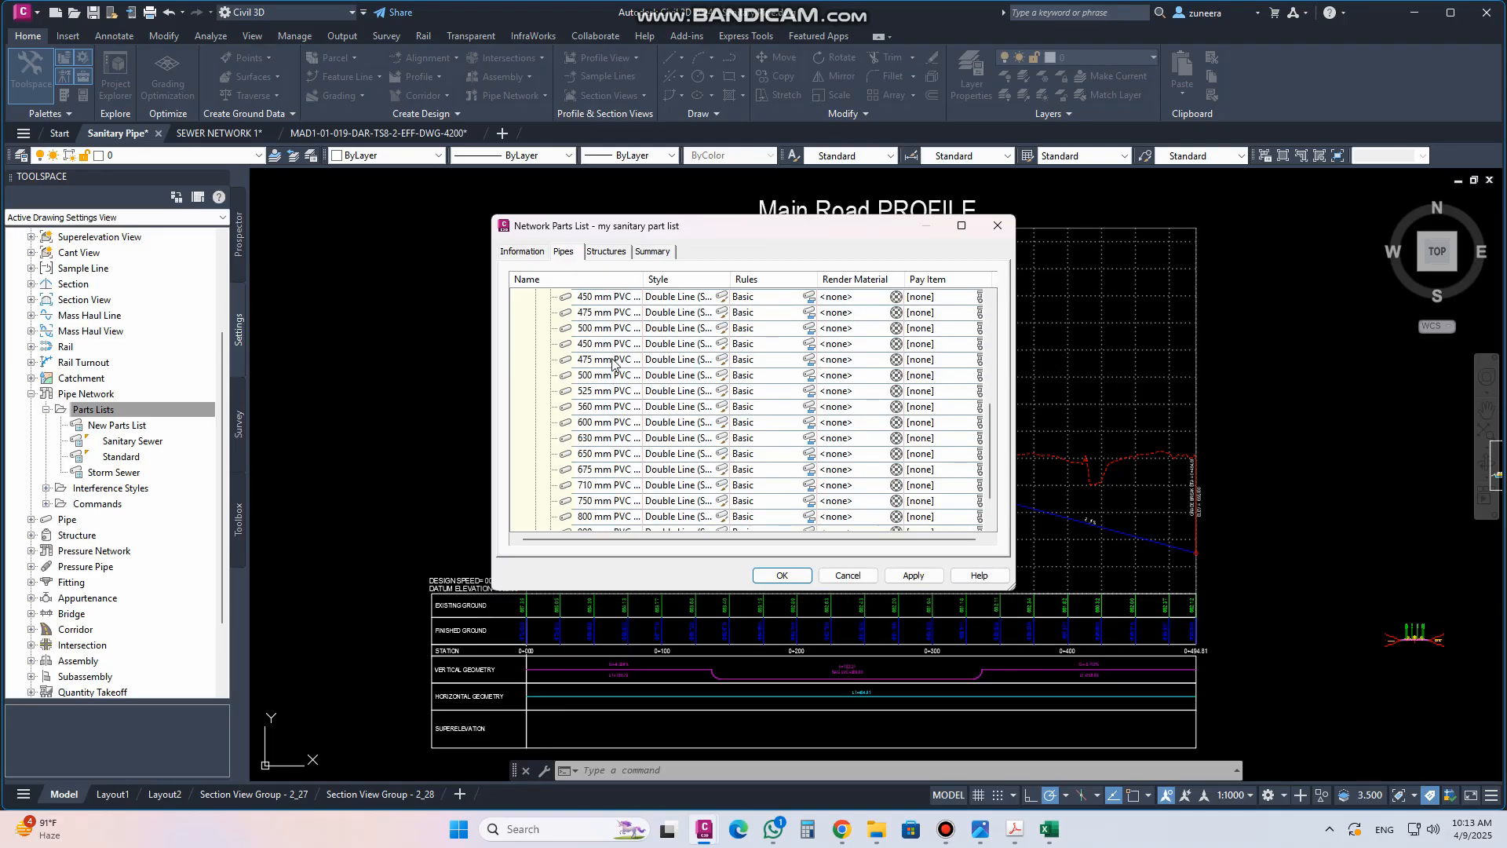
{"action": "left_click", "coordinate": [536, 312]}
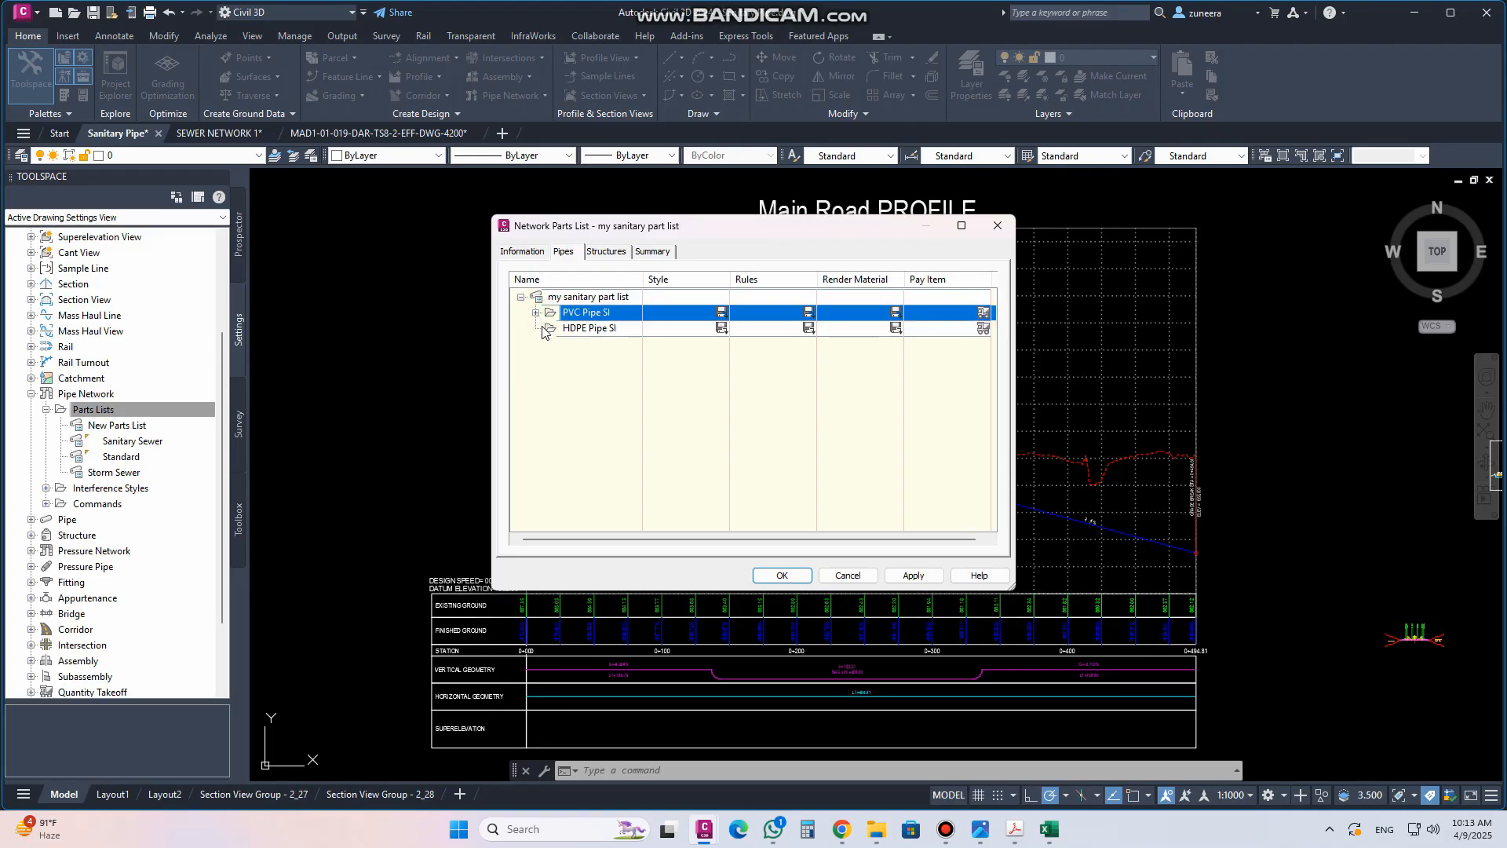
Add all available part sizes of HDPE Pipe SI to the parts list
{"action": "left_click", "coordinate": [582, 328]}
{"action": "right_click", "coordinate": [594, 331]}
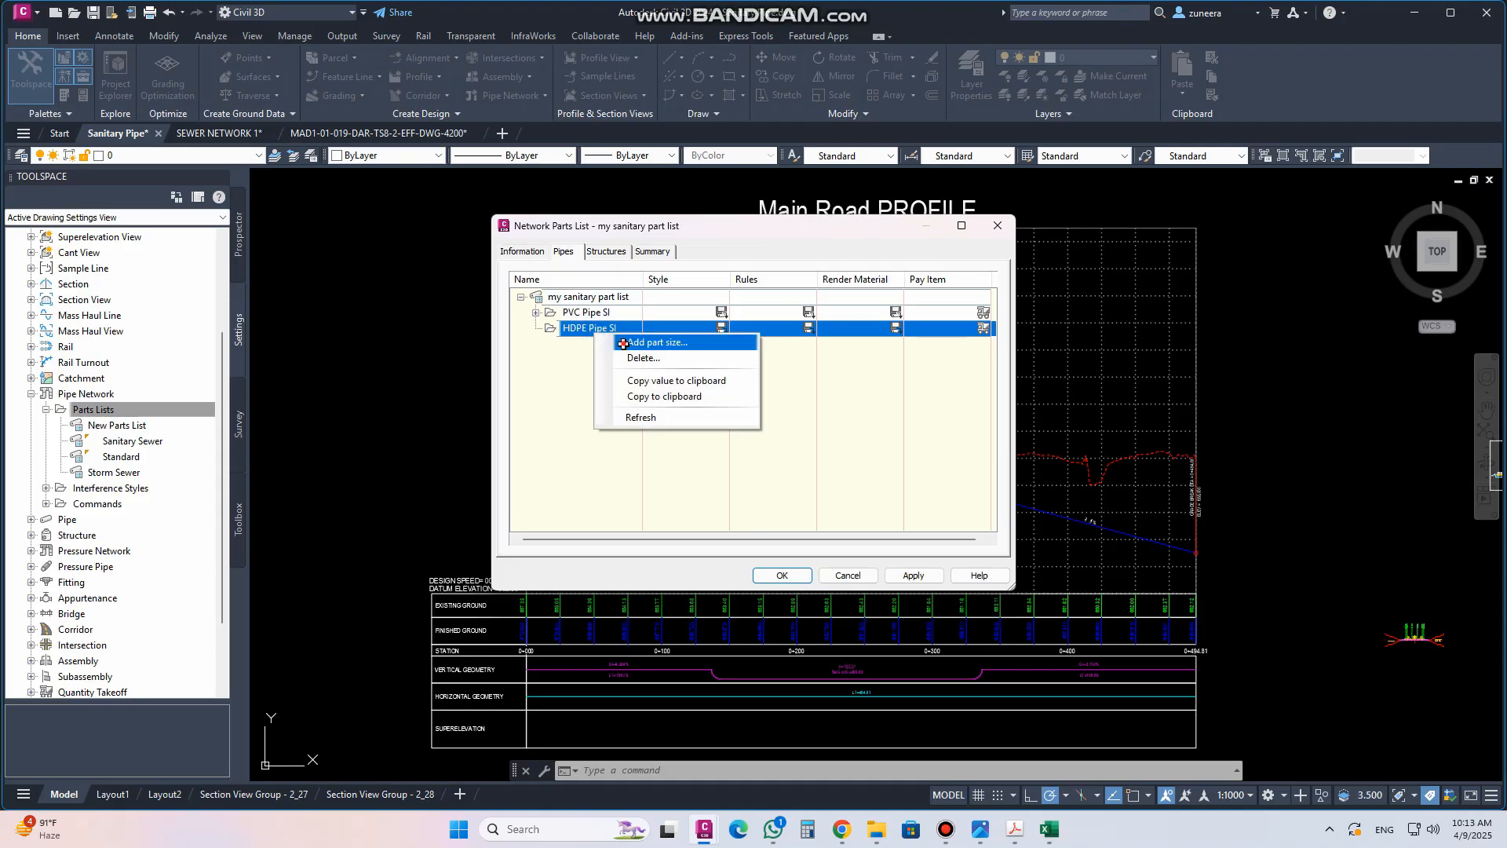
{"action": "left_click", "coordinate": [624, 343]}
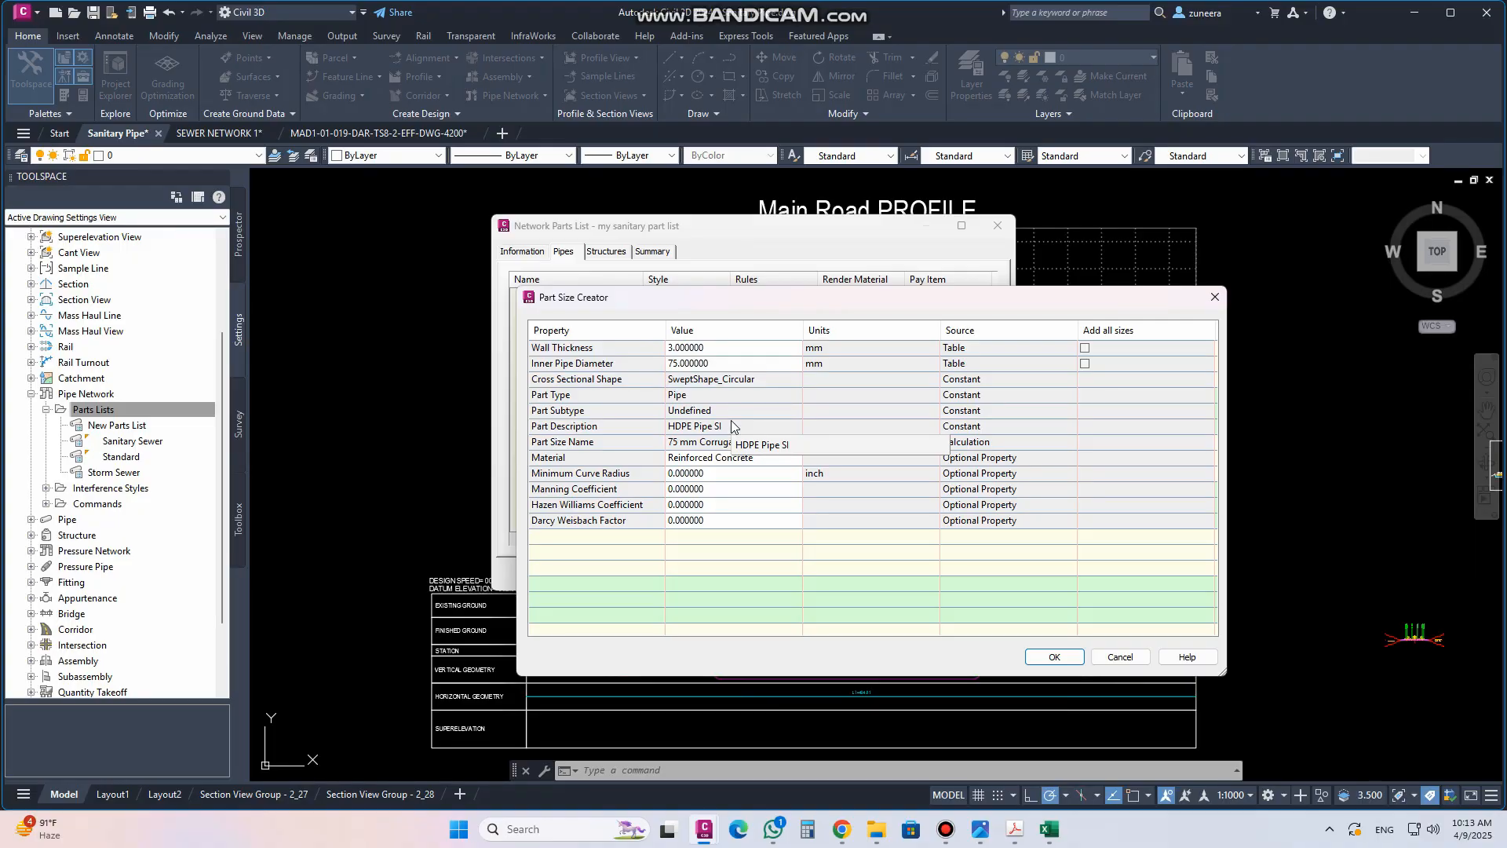
{"action": "left_click", "coordinate": [725, 364]}
{"action": "left_click", "coordinate": [725, 366]}
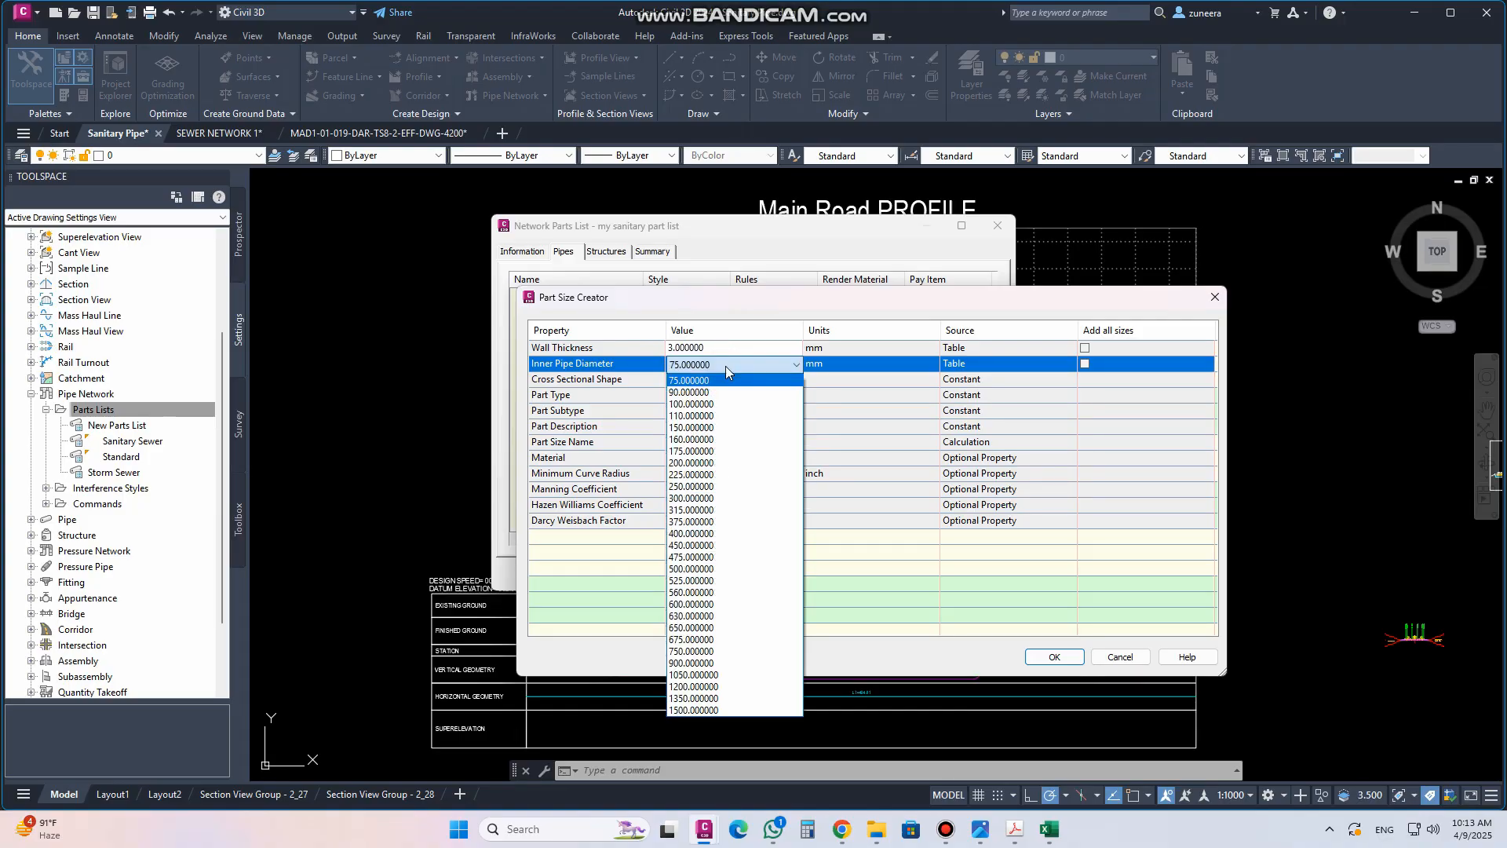
{"action": "left_click", "coordinate": [725, 366]}
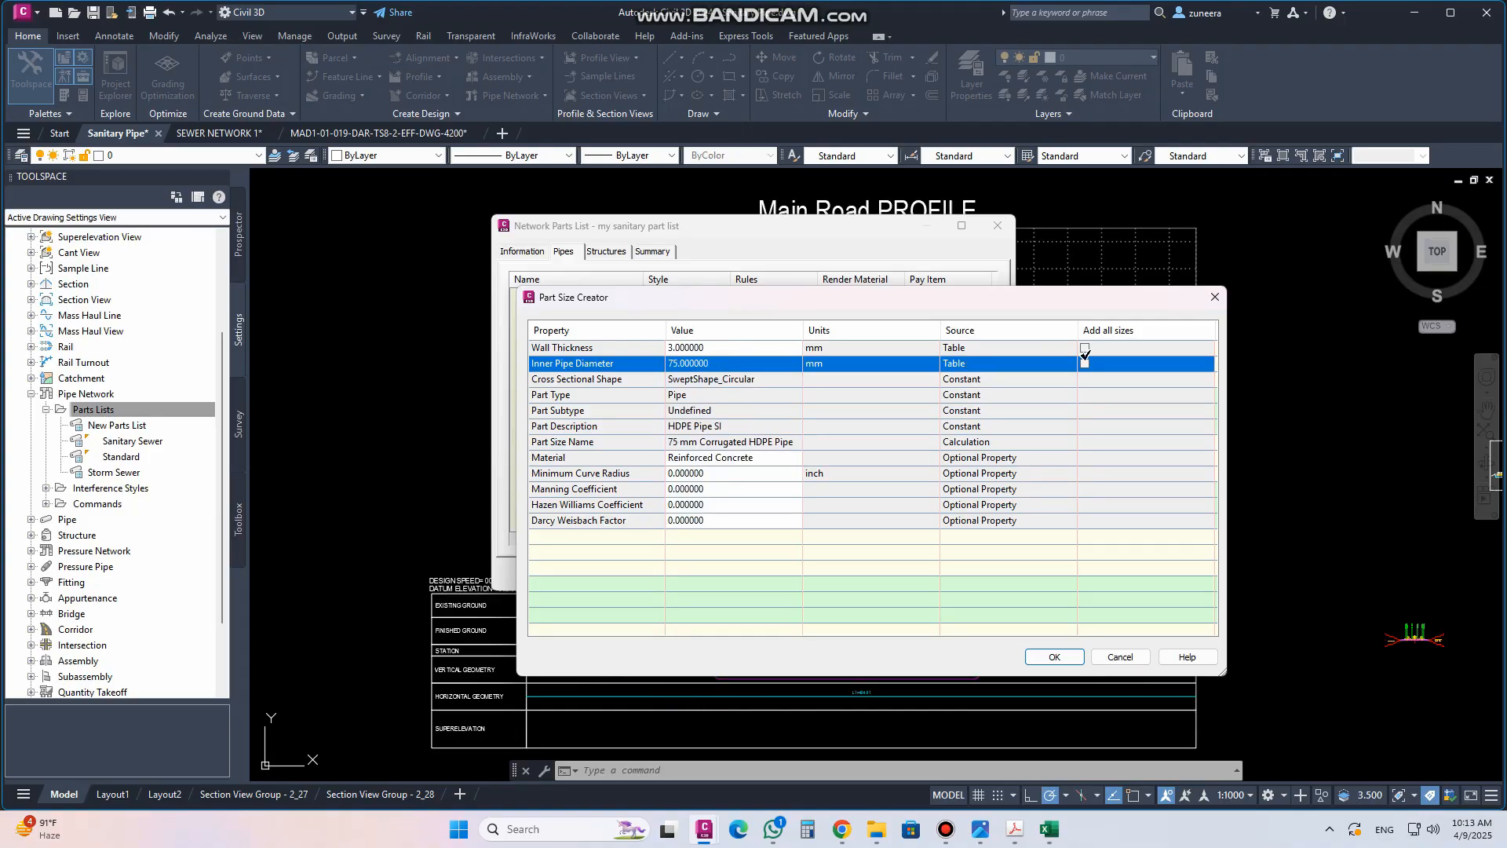
{"action": "left_click", "coordinate": [1085, 348]}
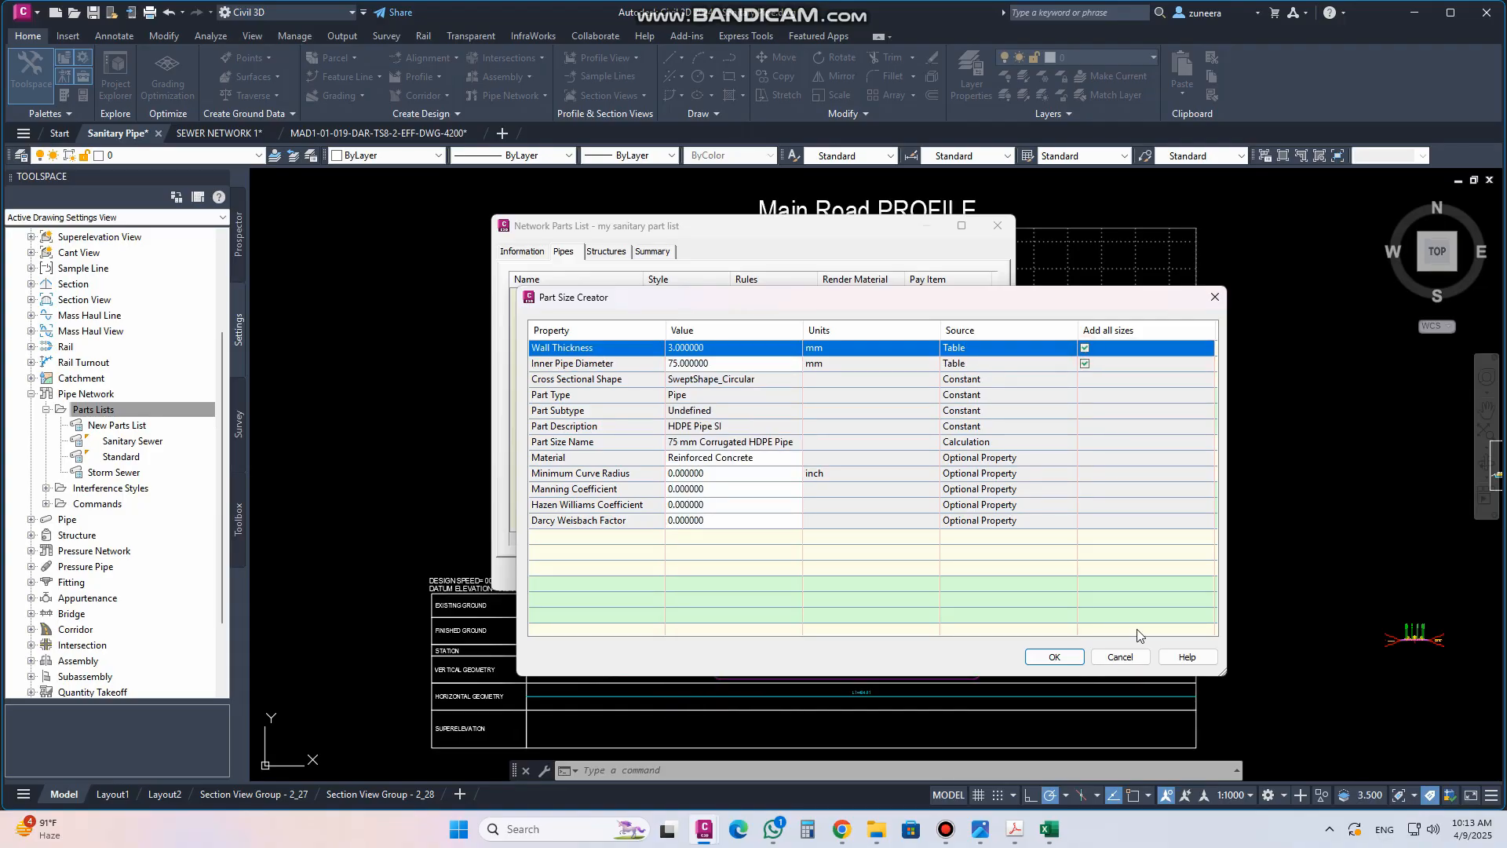
{"action": "left_click", "coordinate": [1056, 657]}
{"action": "left_click", "coordinate": [535, 328]}
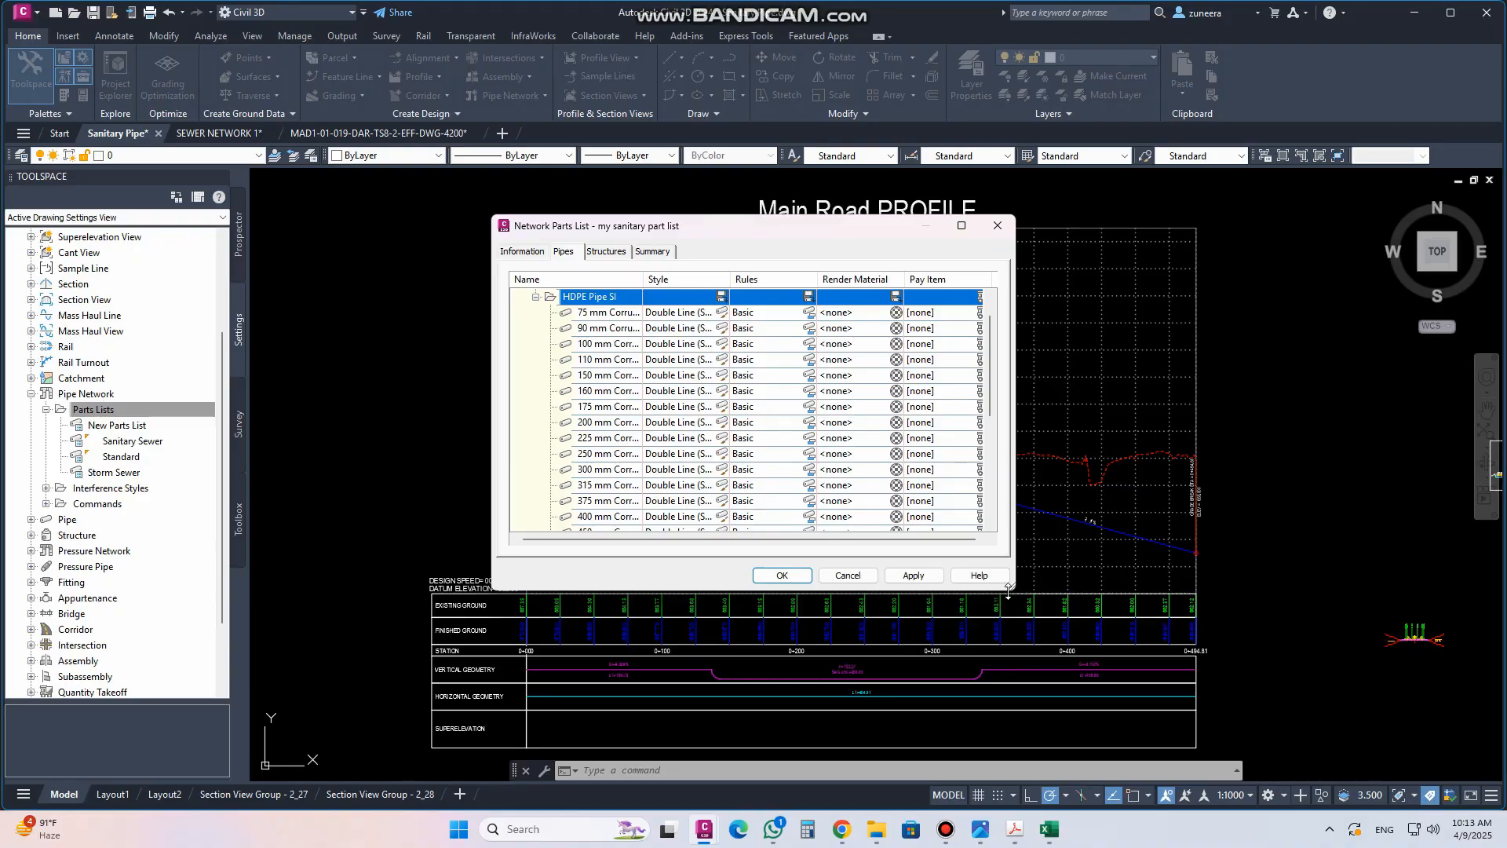
{"action": "left_click_drag", "start_coordinate": [1012, 589], "coordinate": [1408, 754]}
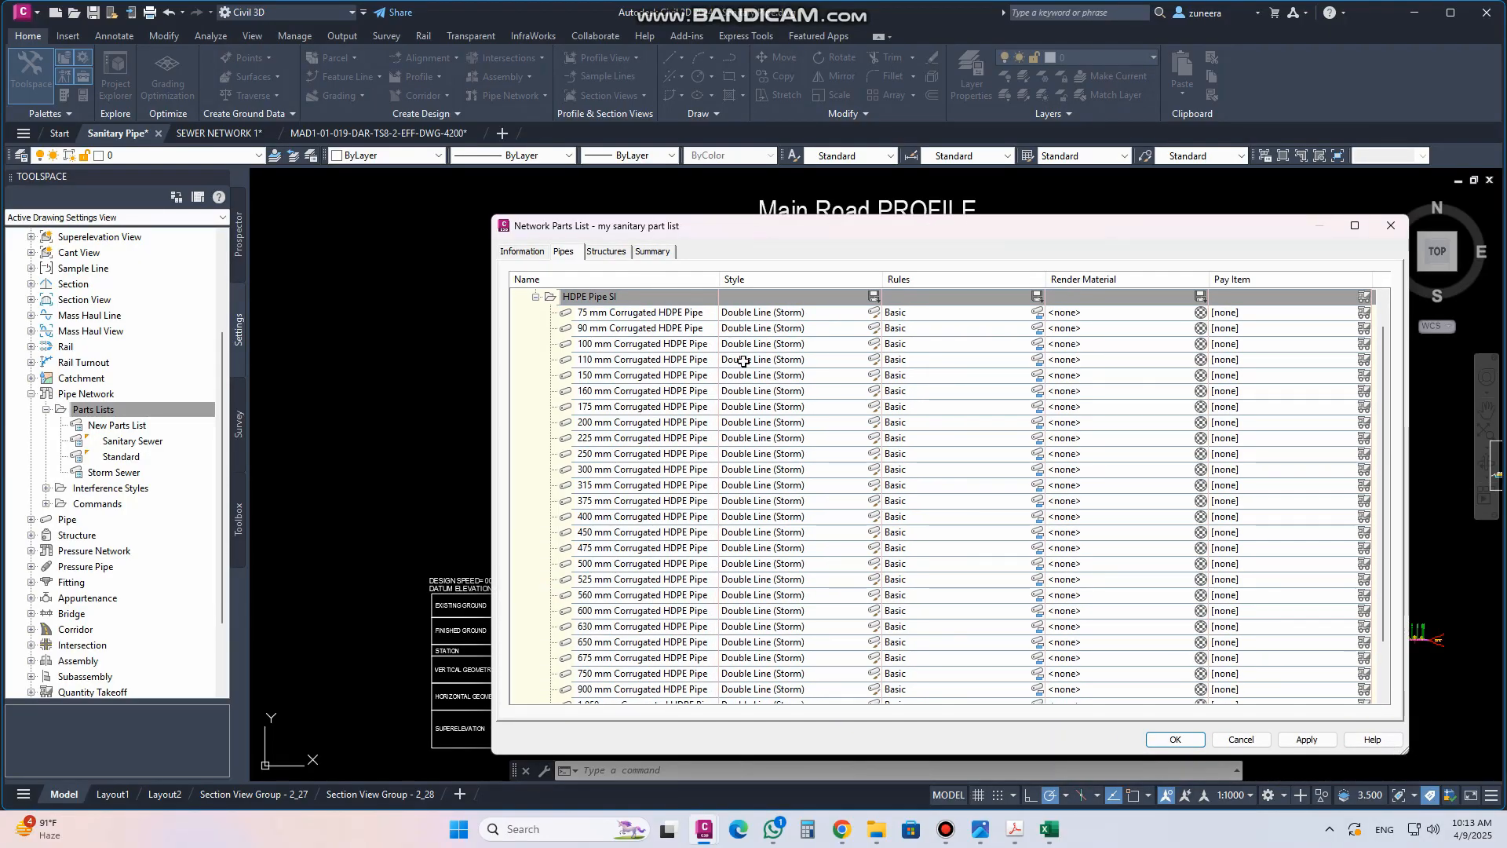
{"action": "left_click", "coordinate": [535, 297]}
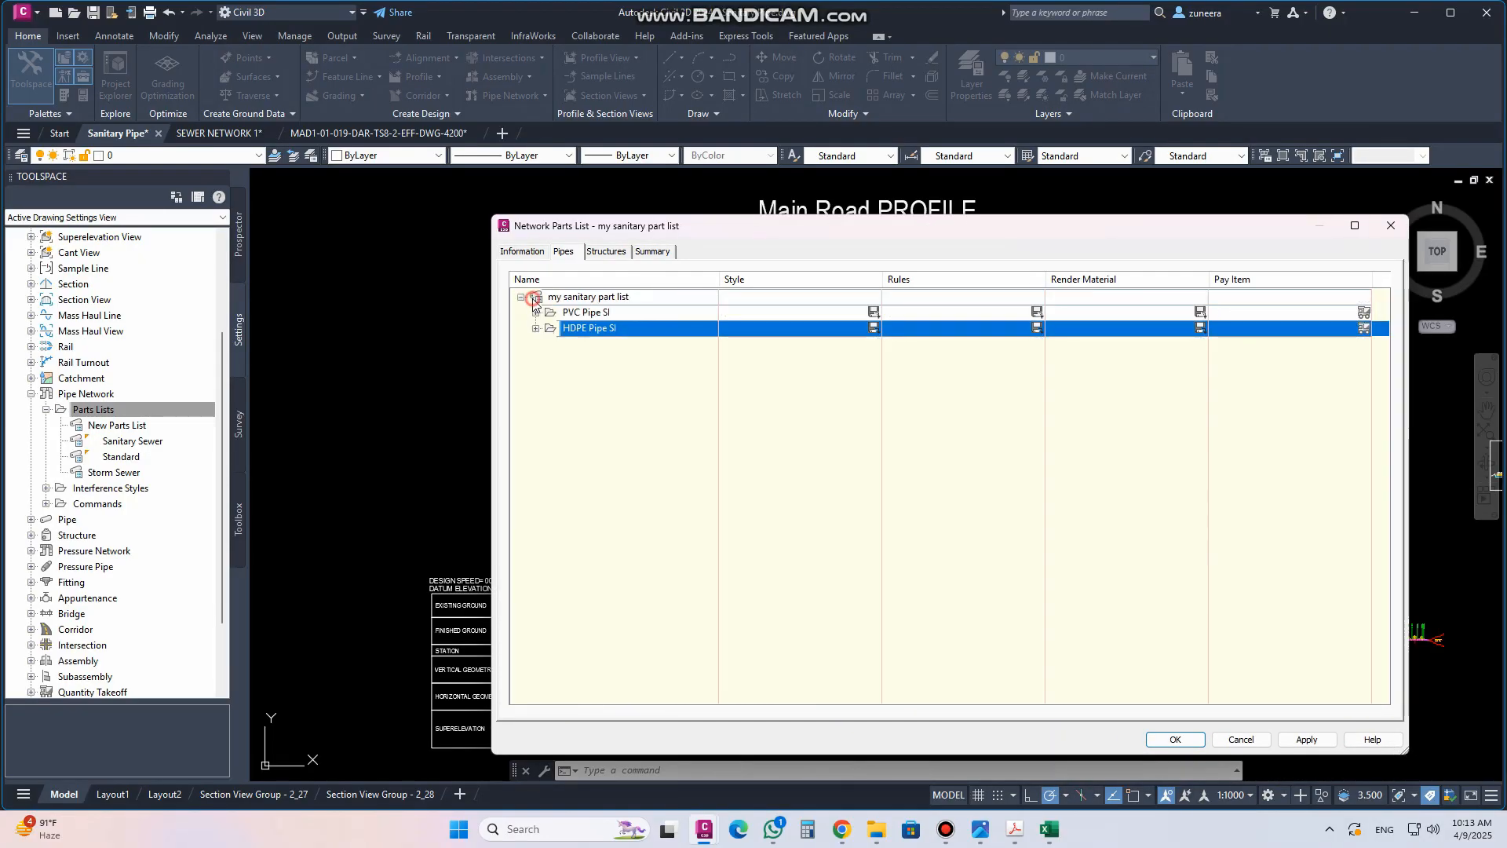
{"action": "left_click", "coordinate": [536, 312]}
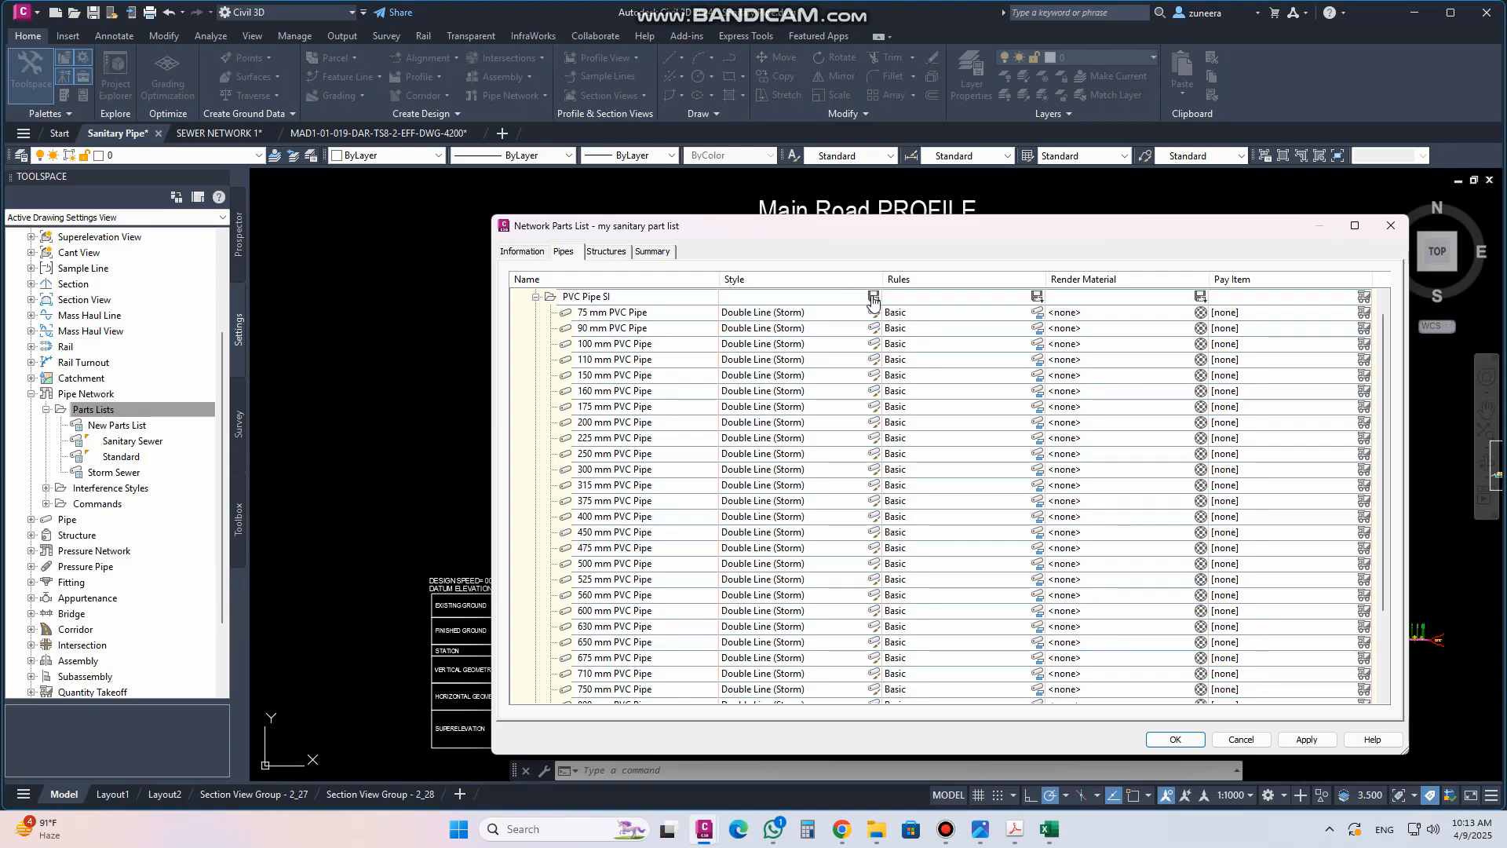
{"action": "left_click", "coordinate": [817, 314]}
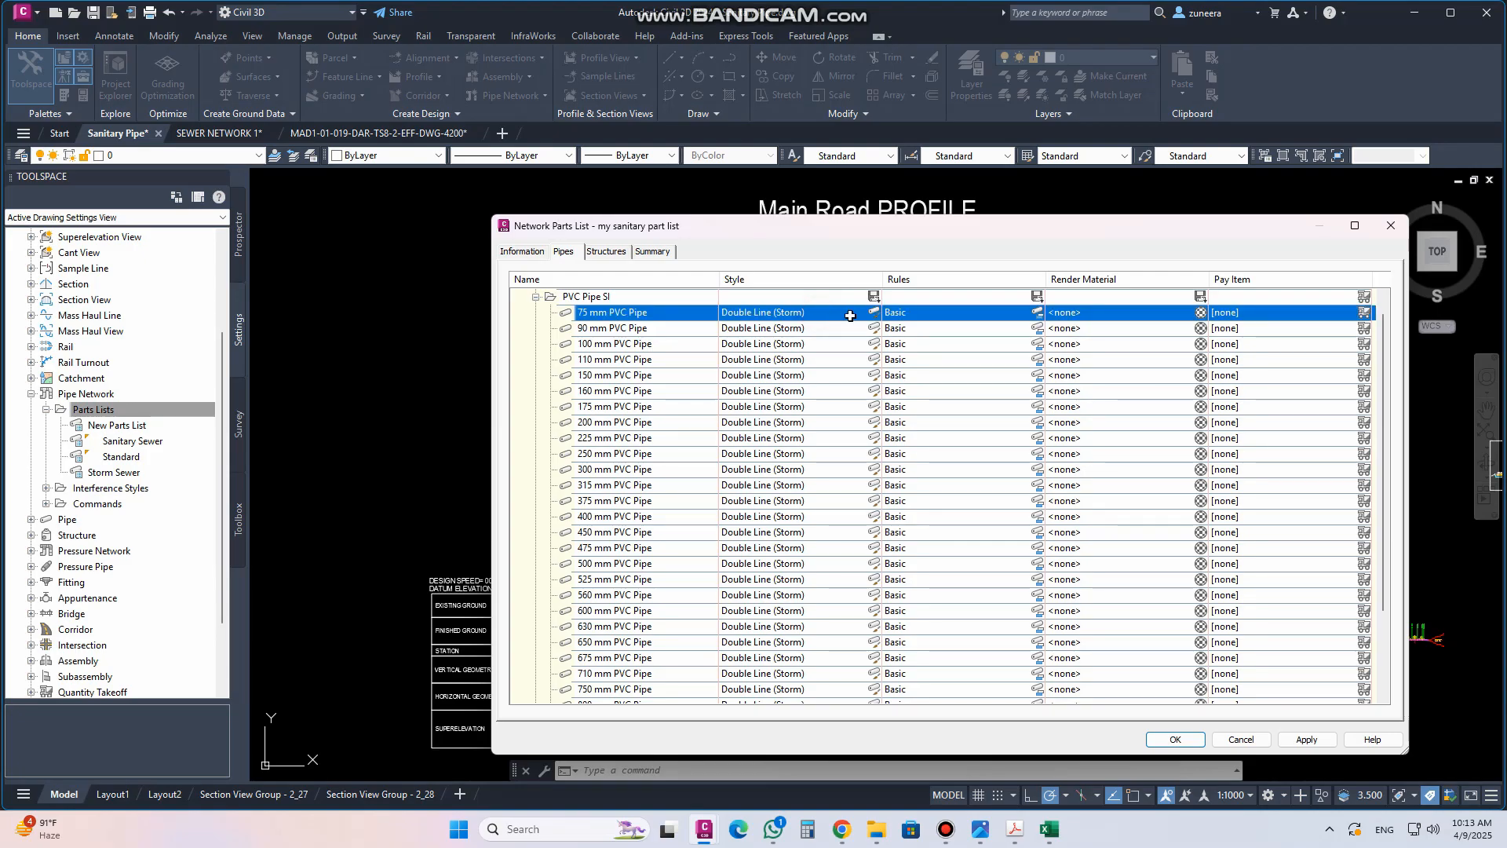
{"action": "left_click", "coordinate": [873, 313]}
{"action": "left_click", "coordinate": [475, 276]}
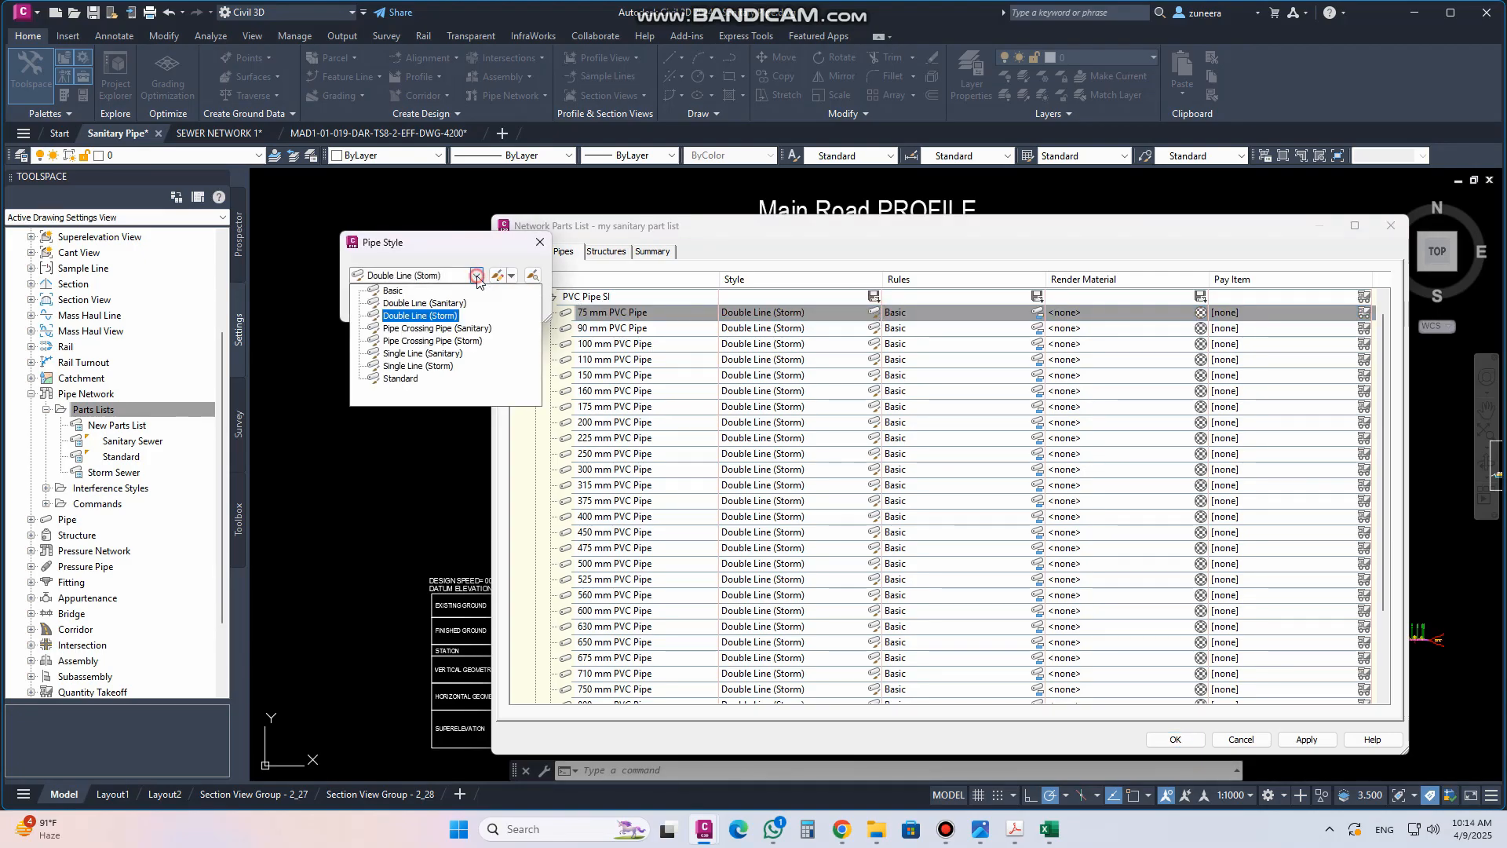
{"action": "left_click", "coordinate": [477, 276]}
{"action": "left_click", "coordinate": [540, 241]}
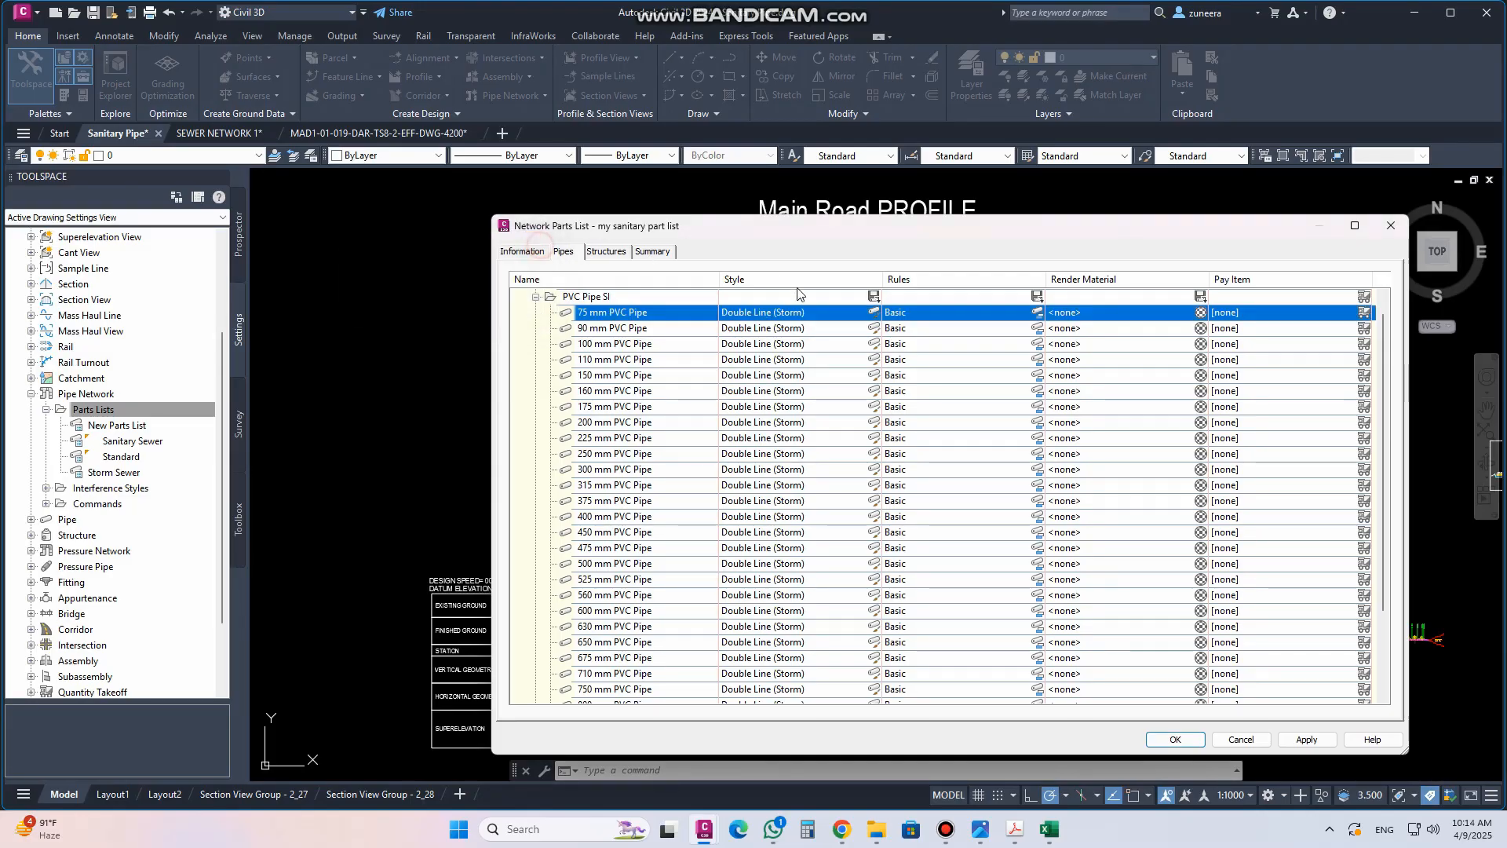
Set the pipe style for all PVC Pipe SI sizes to Single Line (Sanitary)
{"action": "left_click", "coordinate": [873, 300]}
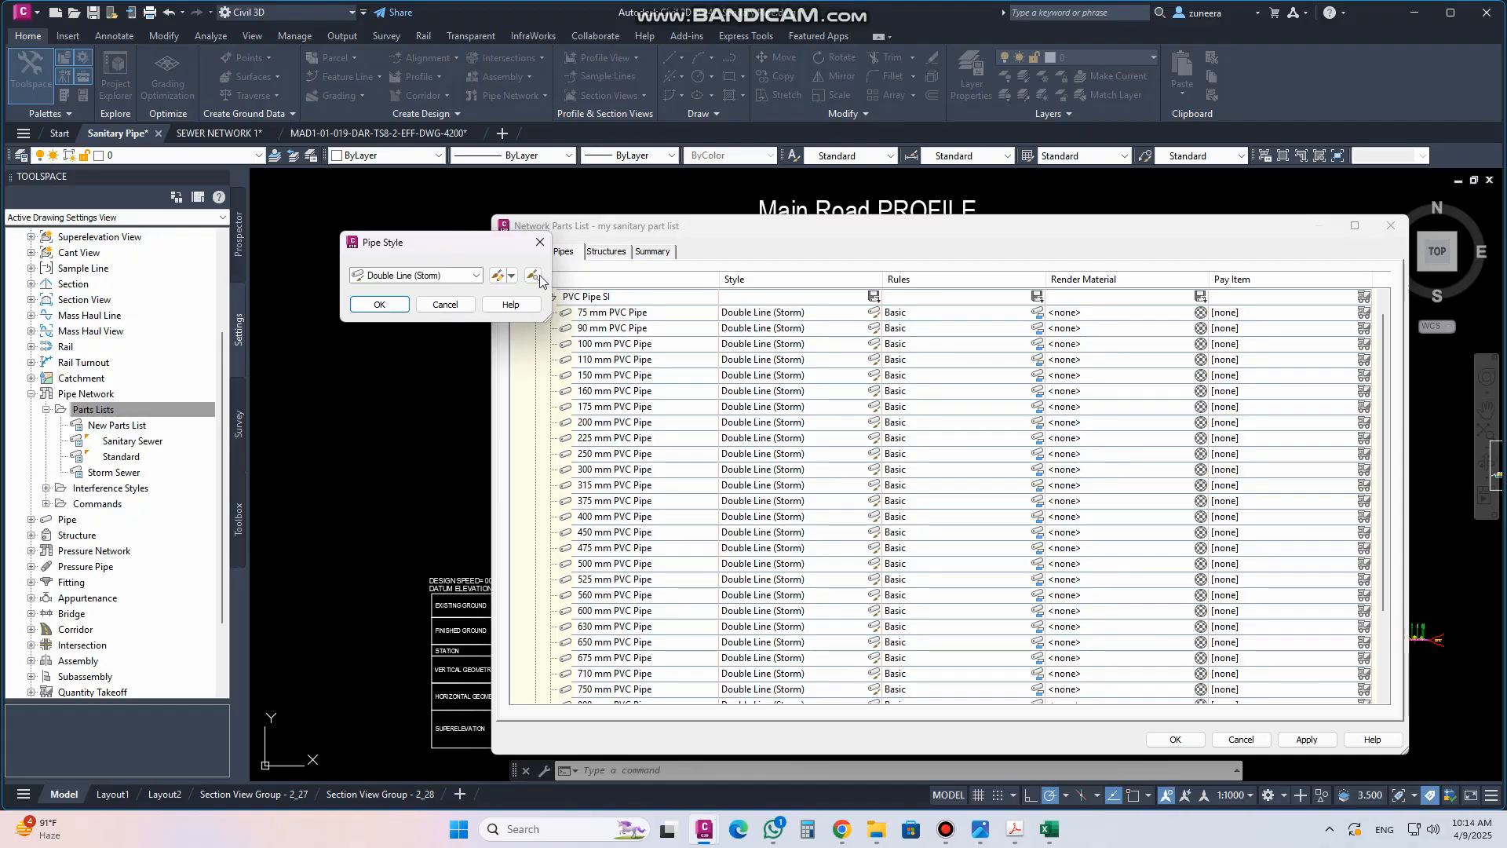
{"action": "left_click", "coordinate": [476, 276]}
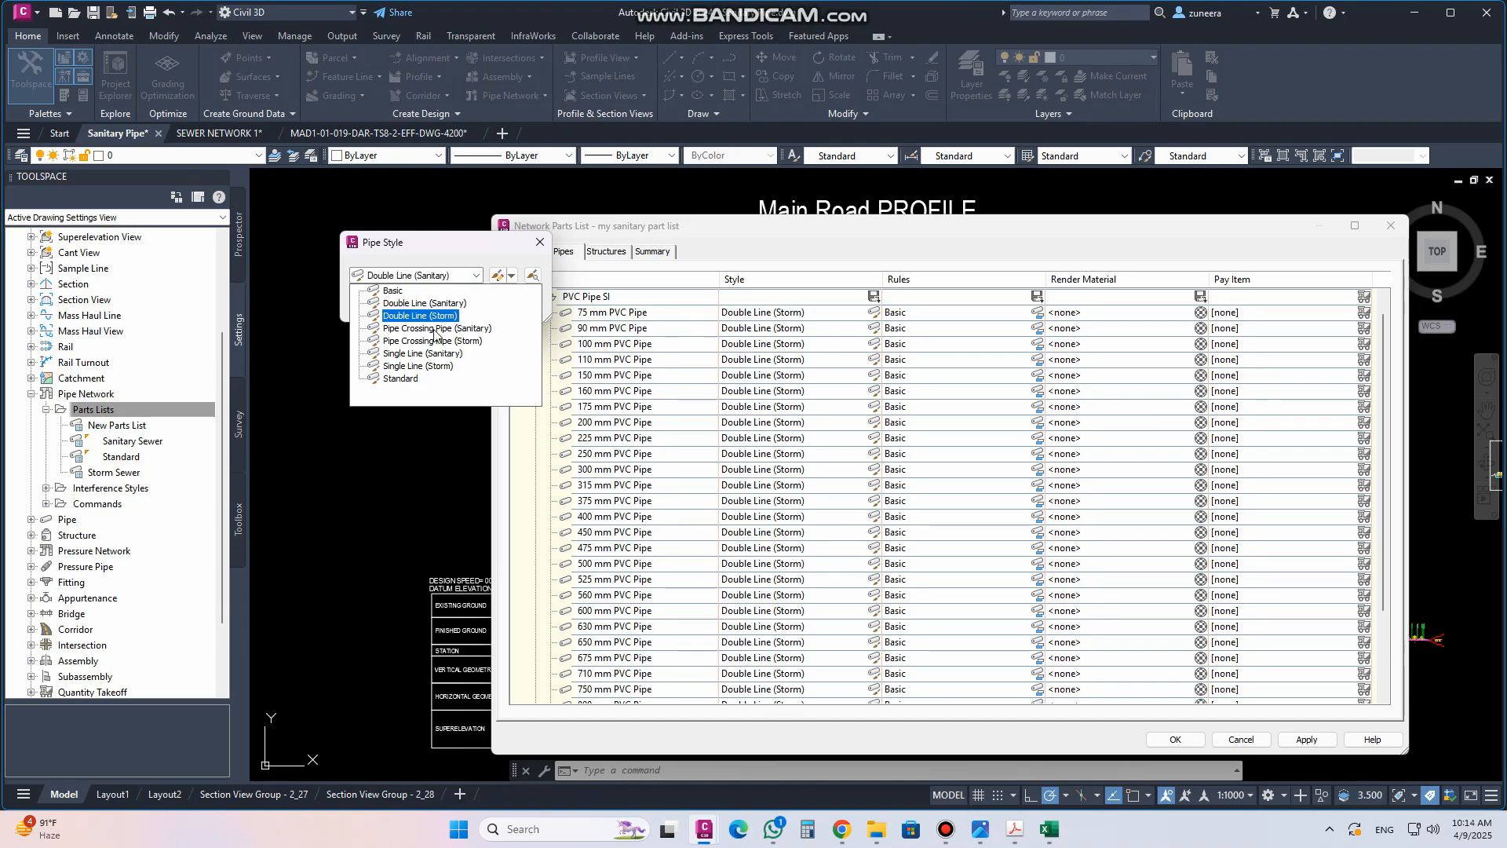
{"action": "left_click", "coordinate": [410, 354]}
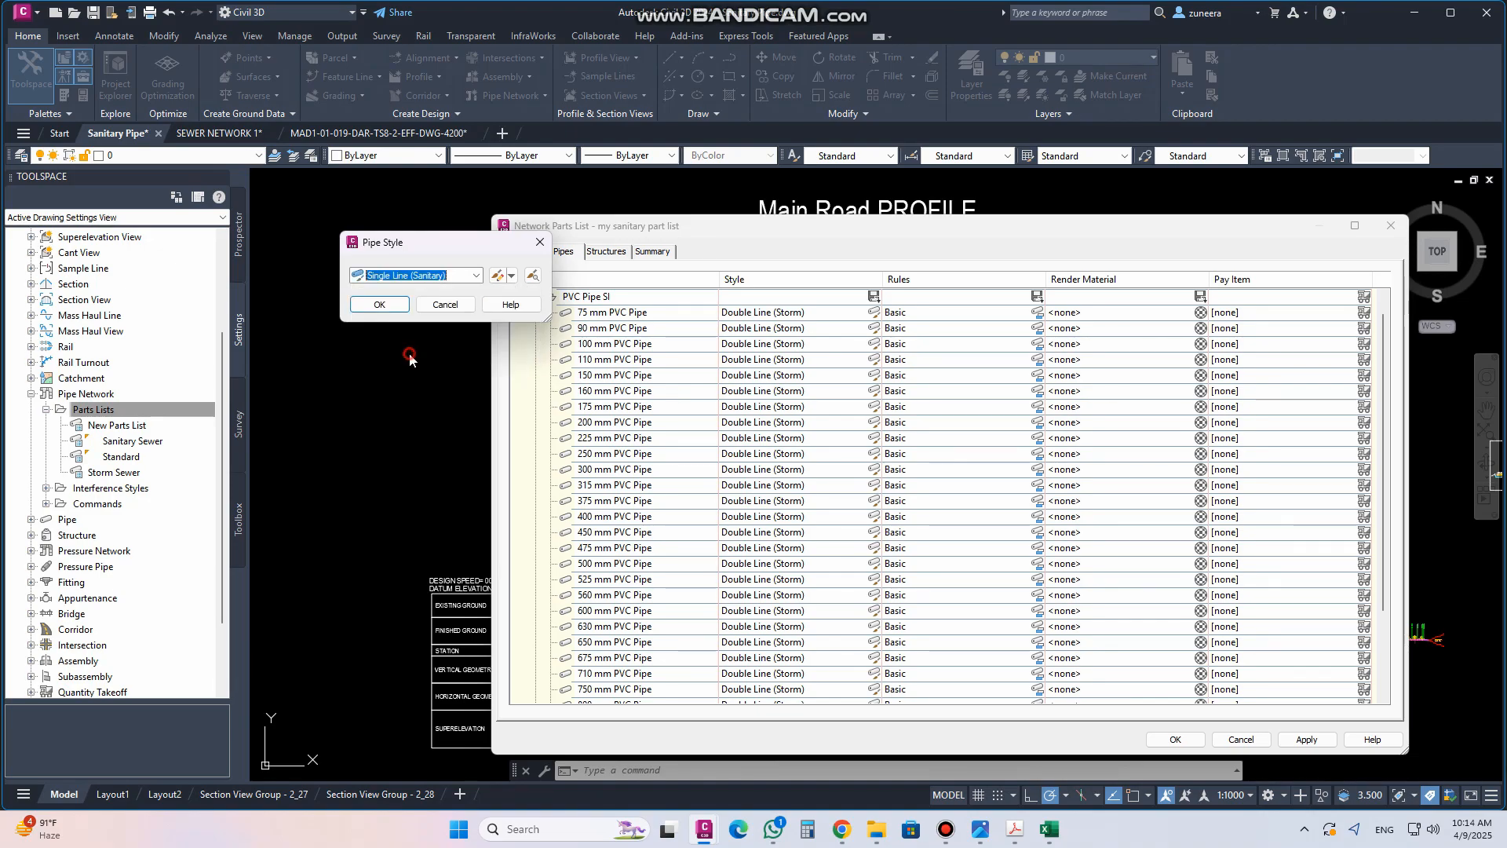
{"action": "left_click", "coordinate": [380, 304]}
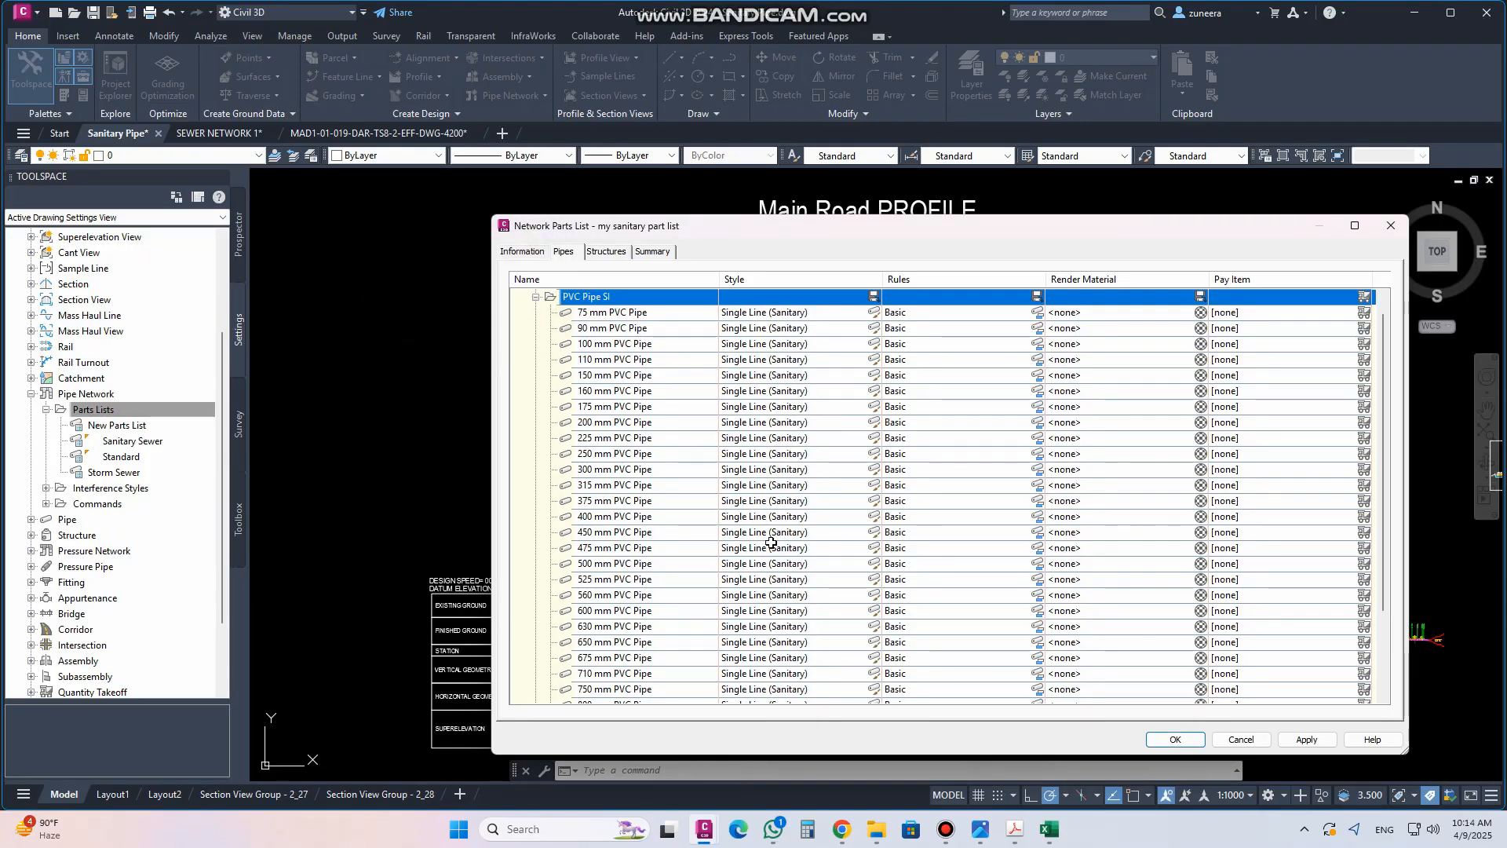
{"action": "left_click", "coordinate": [536, 297]}
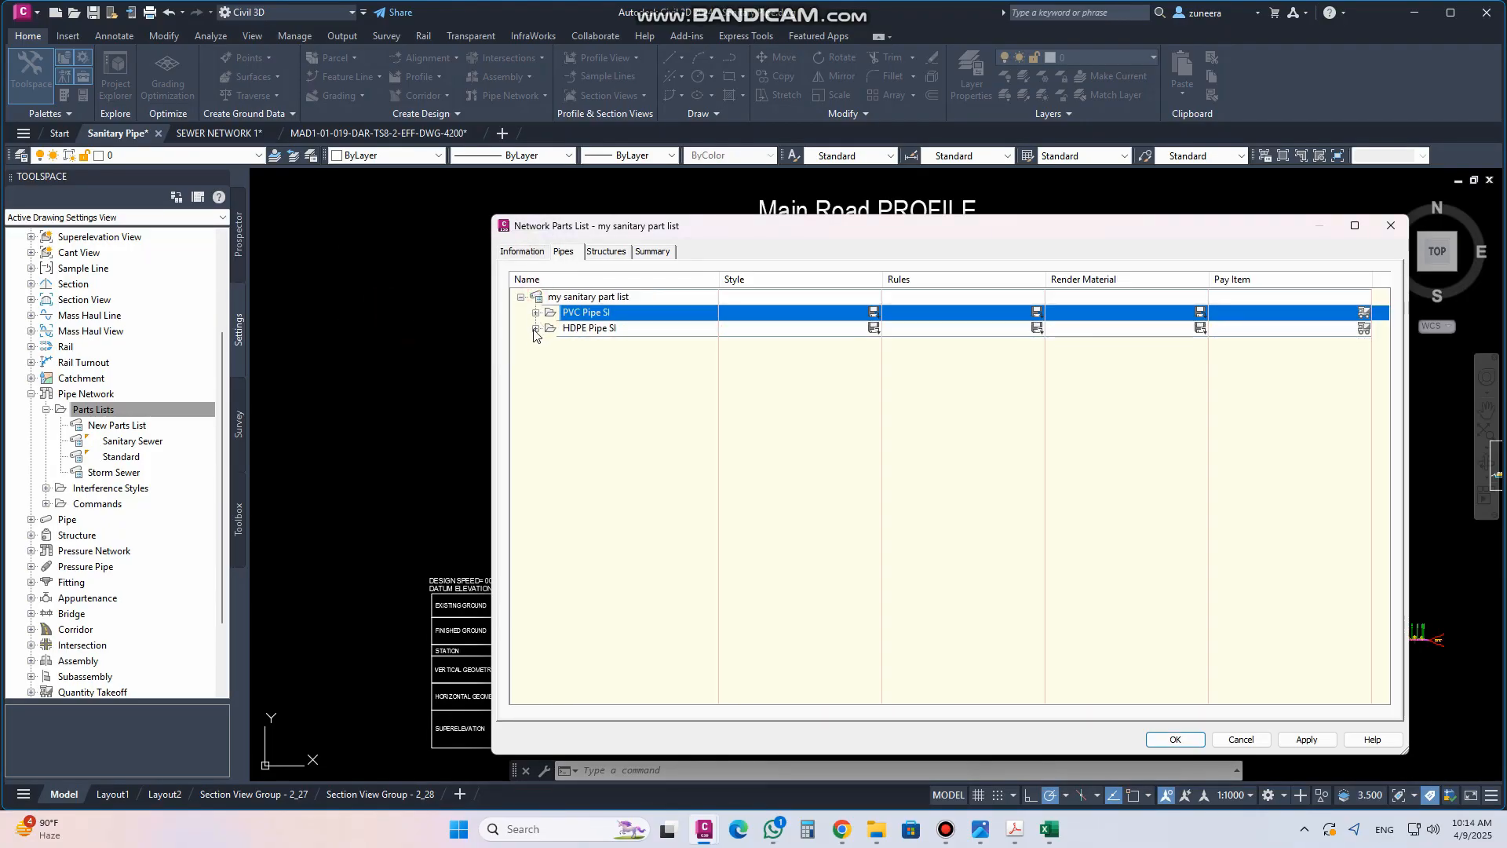
Set the pipe style for all HDPE Pipe SI sizes to Single Line (Sanitary)
{"action": "left_click", "coordinate": [535, 329]}
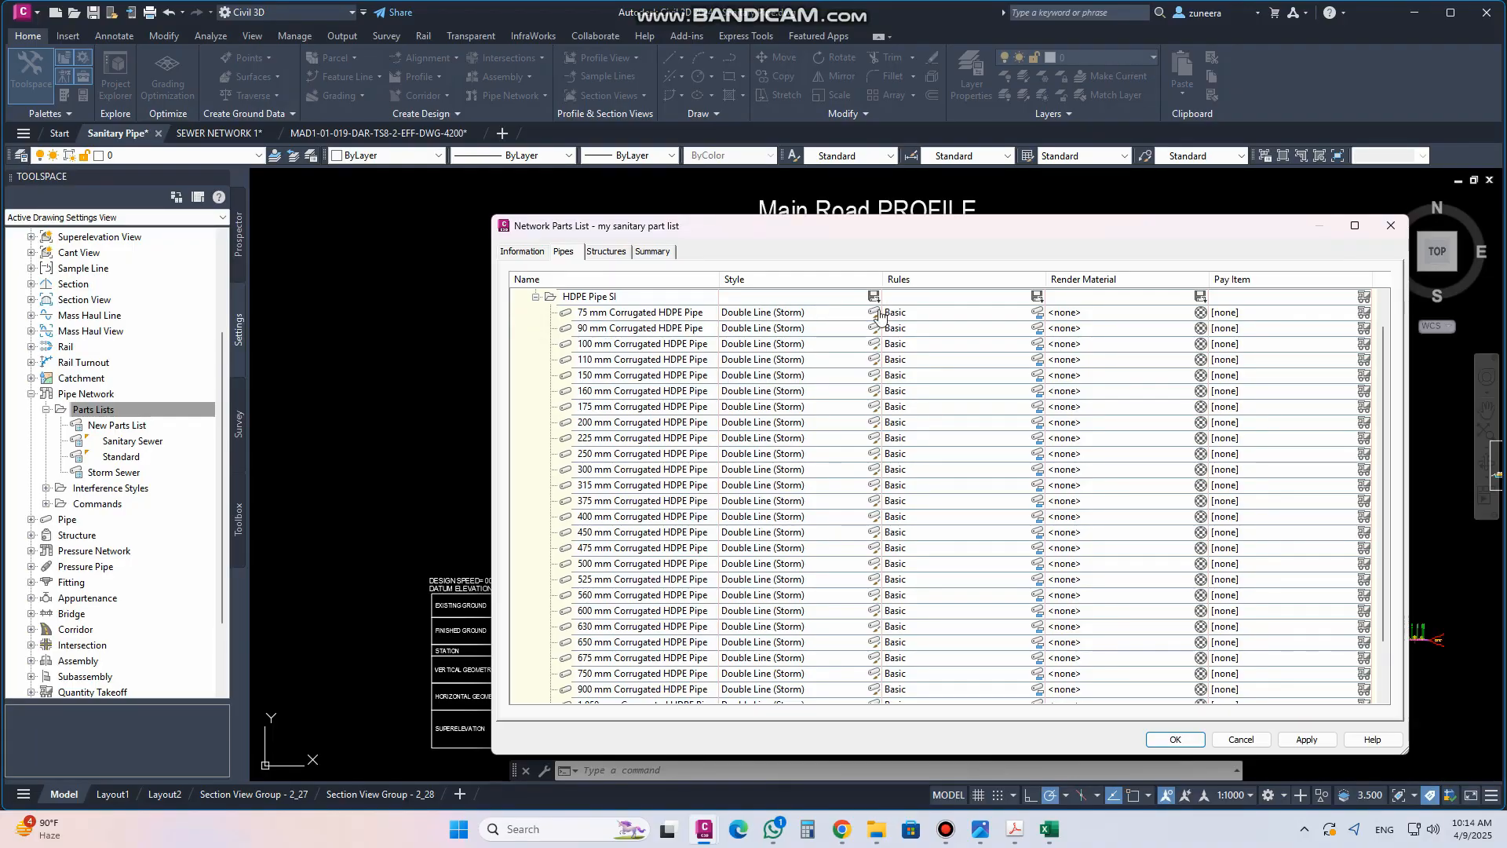
{"action": "left_click", "coordinate": [874, 296]}
{"action": "left_click", "coordinate": [474, 275]}
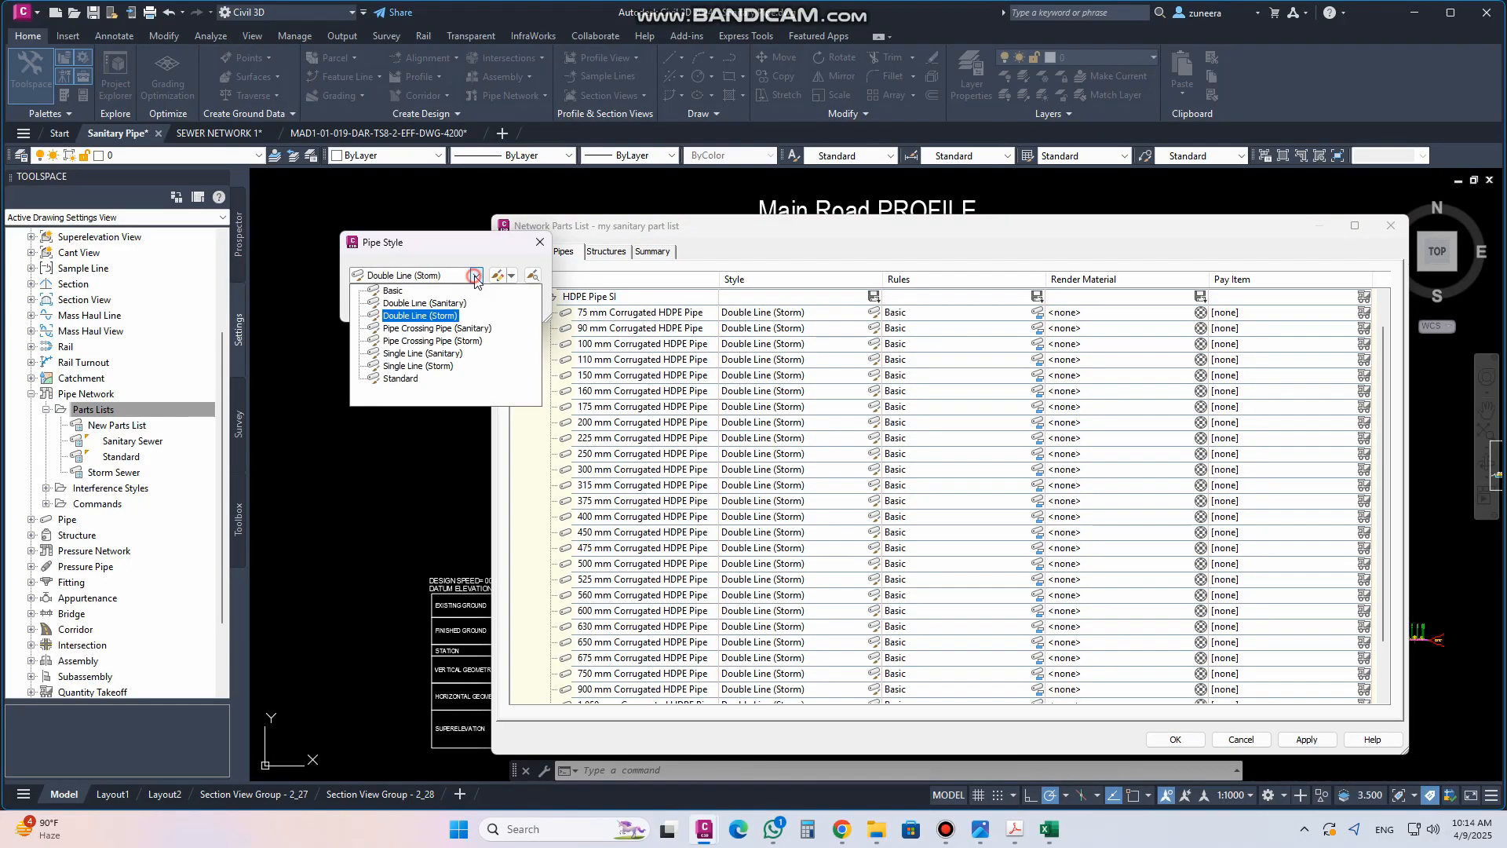
{"action": "left_click", "coordinate": [431, 354]}
{"action": "left_click", "coordinate": [393, 304]}
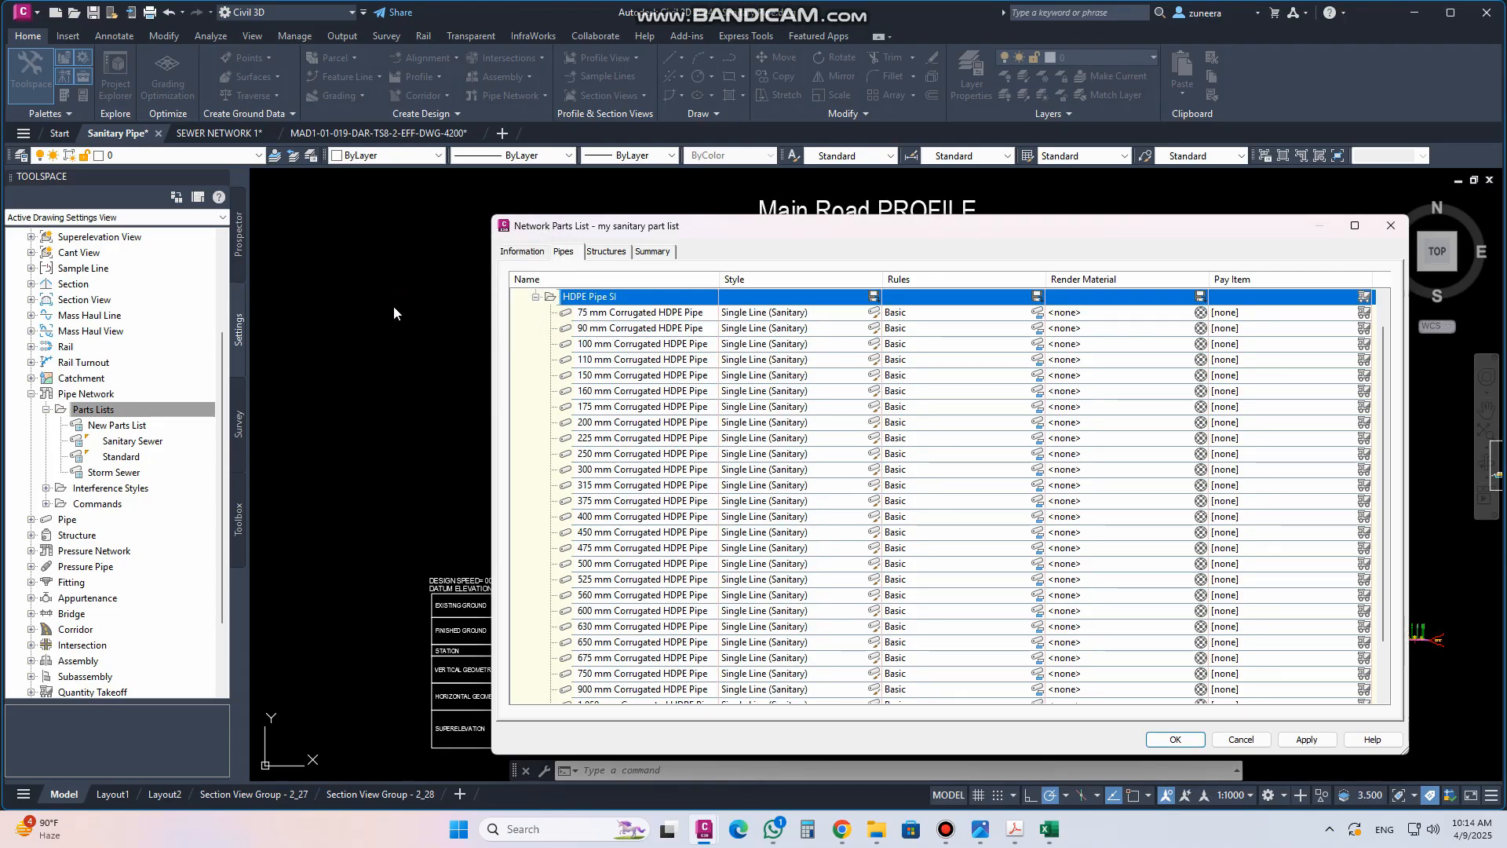
Set the style of the Null Structure in the parts list's structures to Null
{"action": "left_click", "coordinate": [536, 297]}
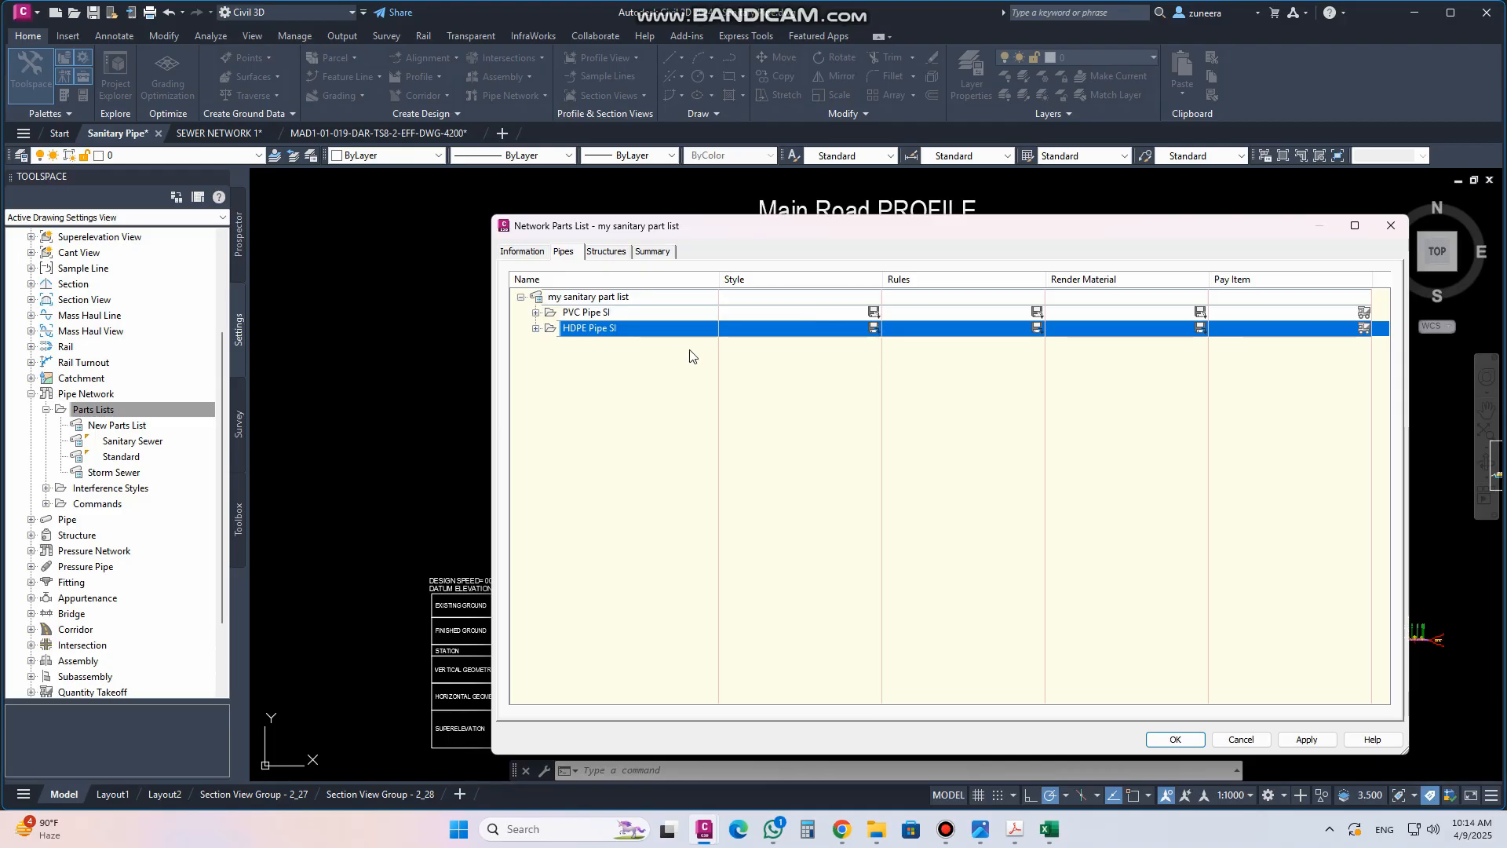
{"action": "left_click", "coordinate": [607, 252]}
{"action": "left_click", "coordinate": [520, 298]}
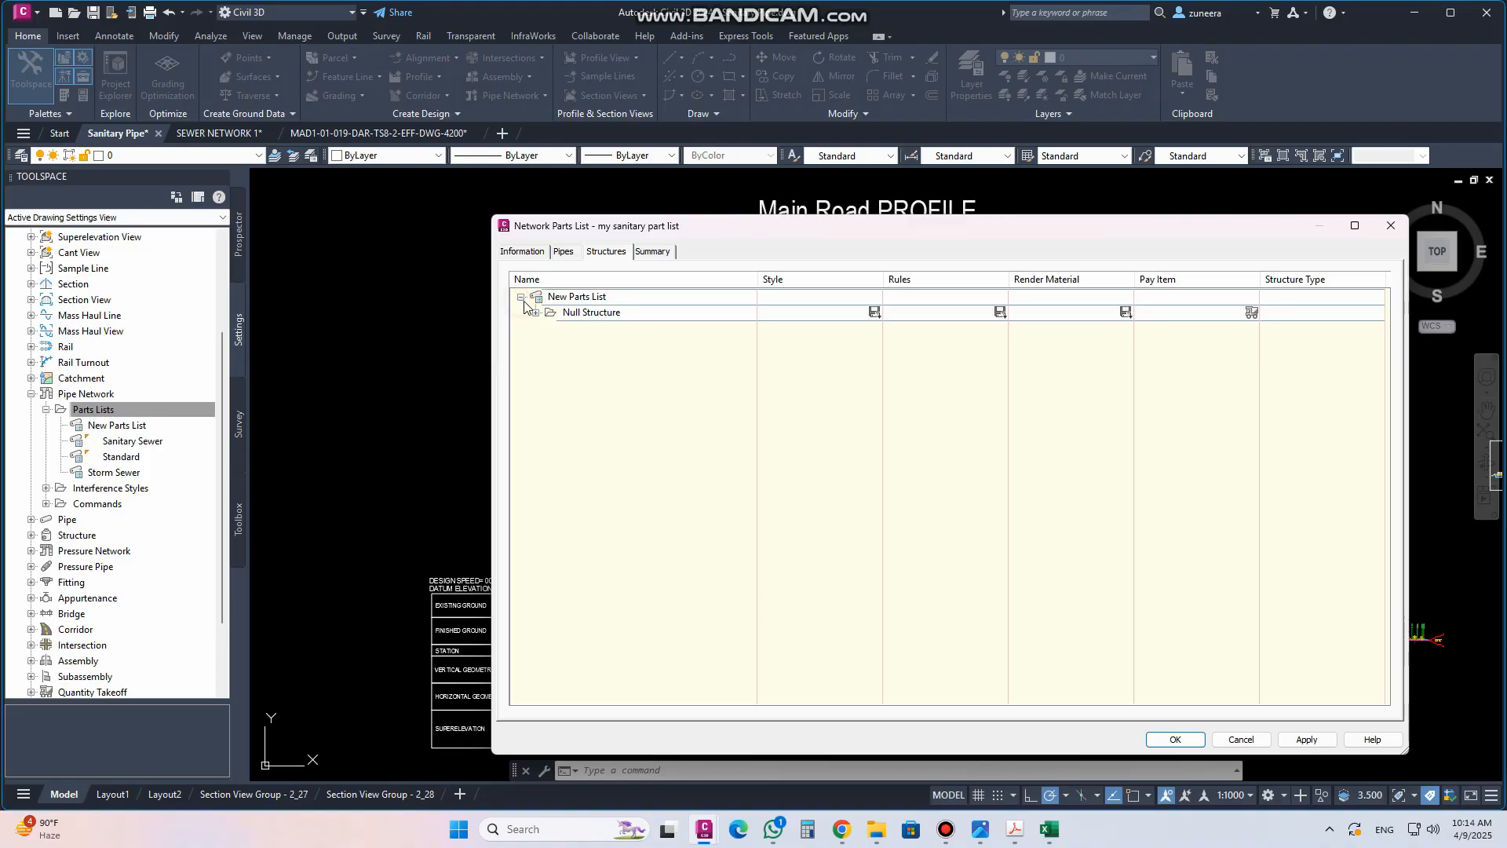
{"action": "left_click", "coordinate": [536, 313]}
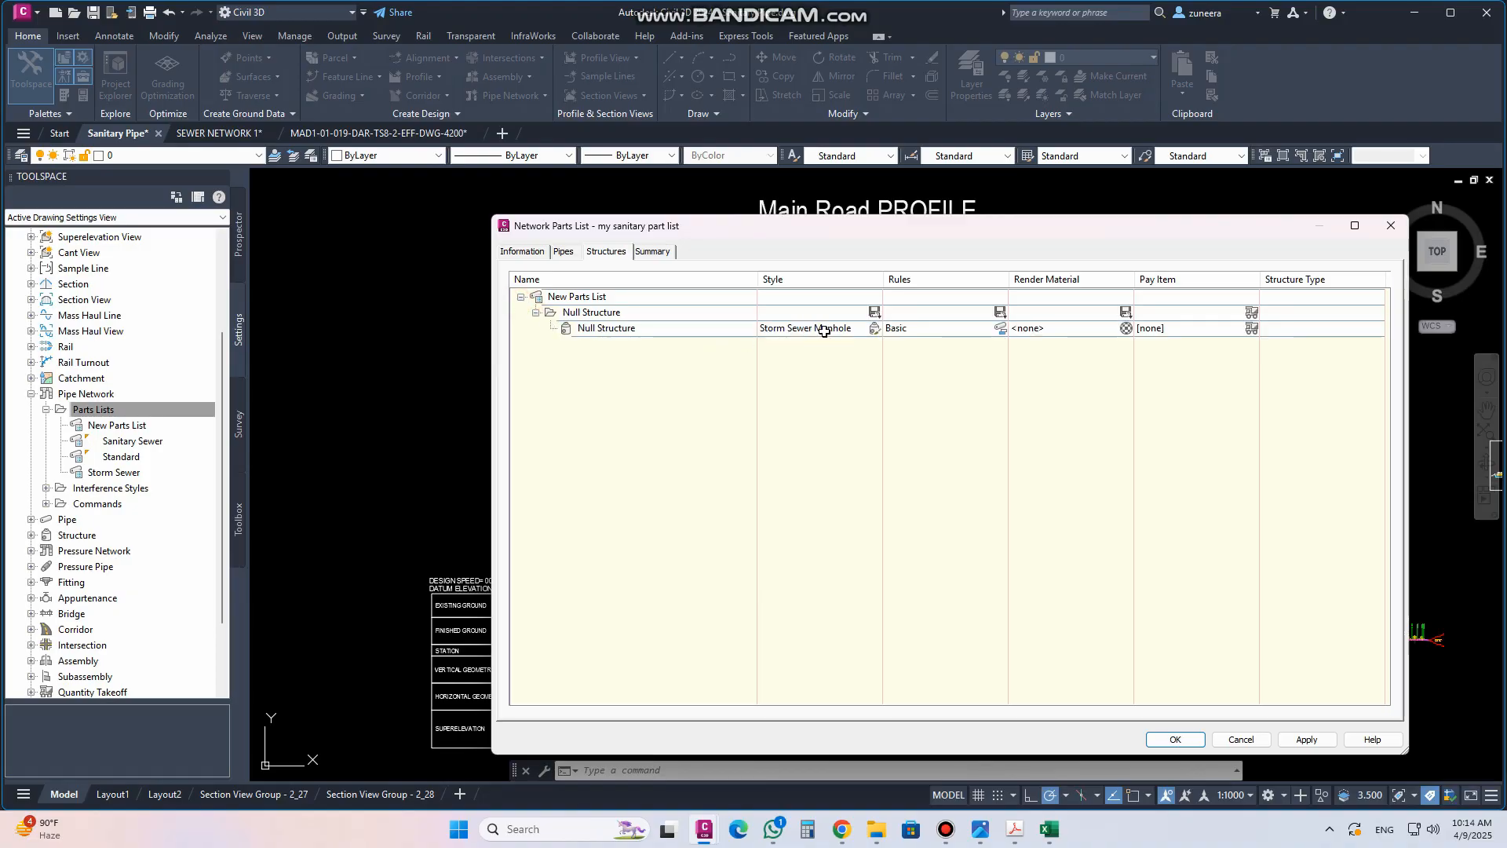
{"action": "left_click", "coordinate": [876, 334]}
{"action": "left_click", "coordinate": [876, 338]}
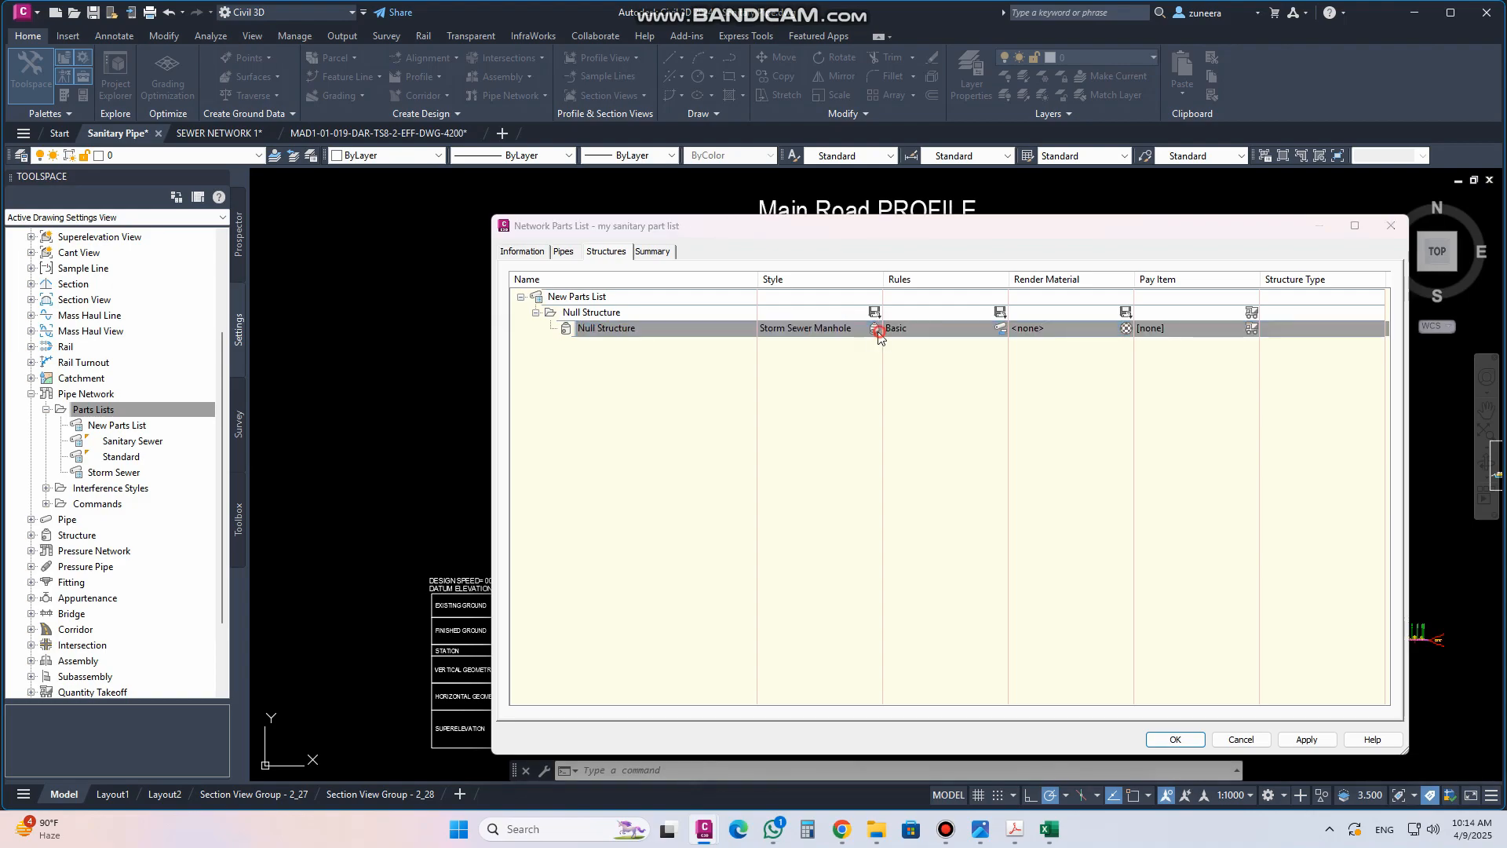
{"action": "left_click", "coordinate": [476, 275]}
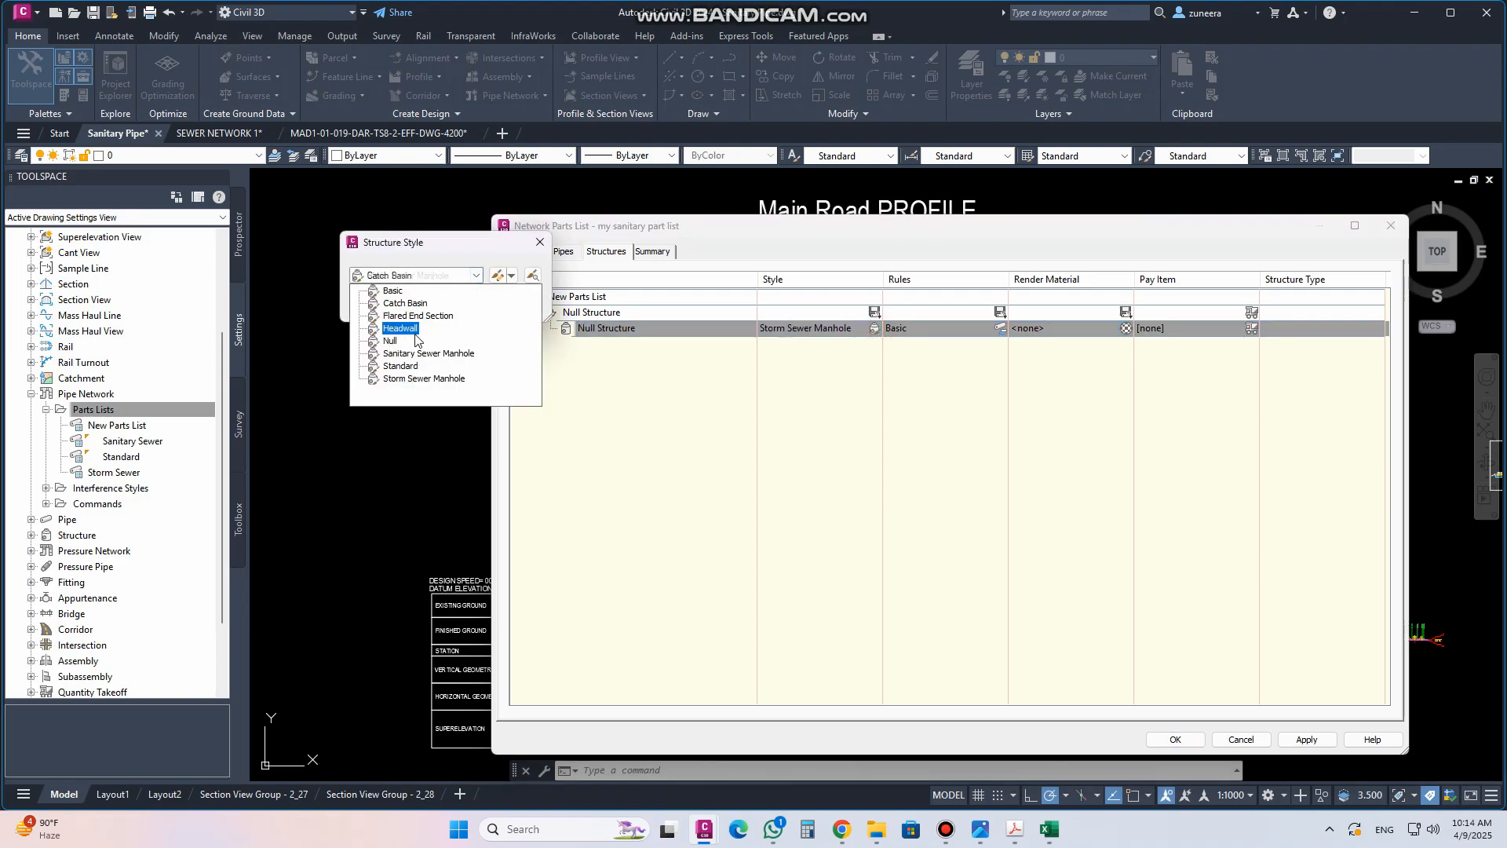
{"action": "left_click", "coordinate": [390, 341]}
{"action": "left_click", "coordinate": [379, 305]}
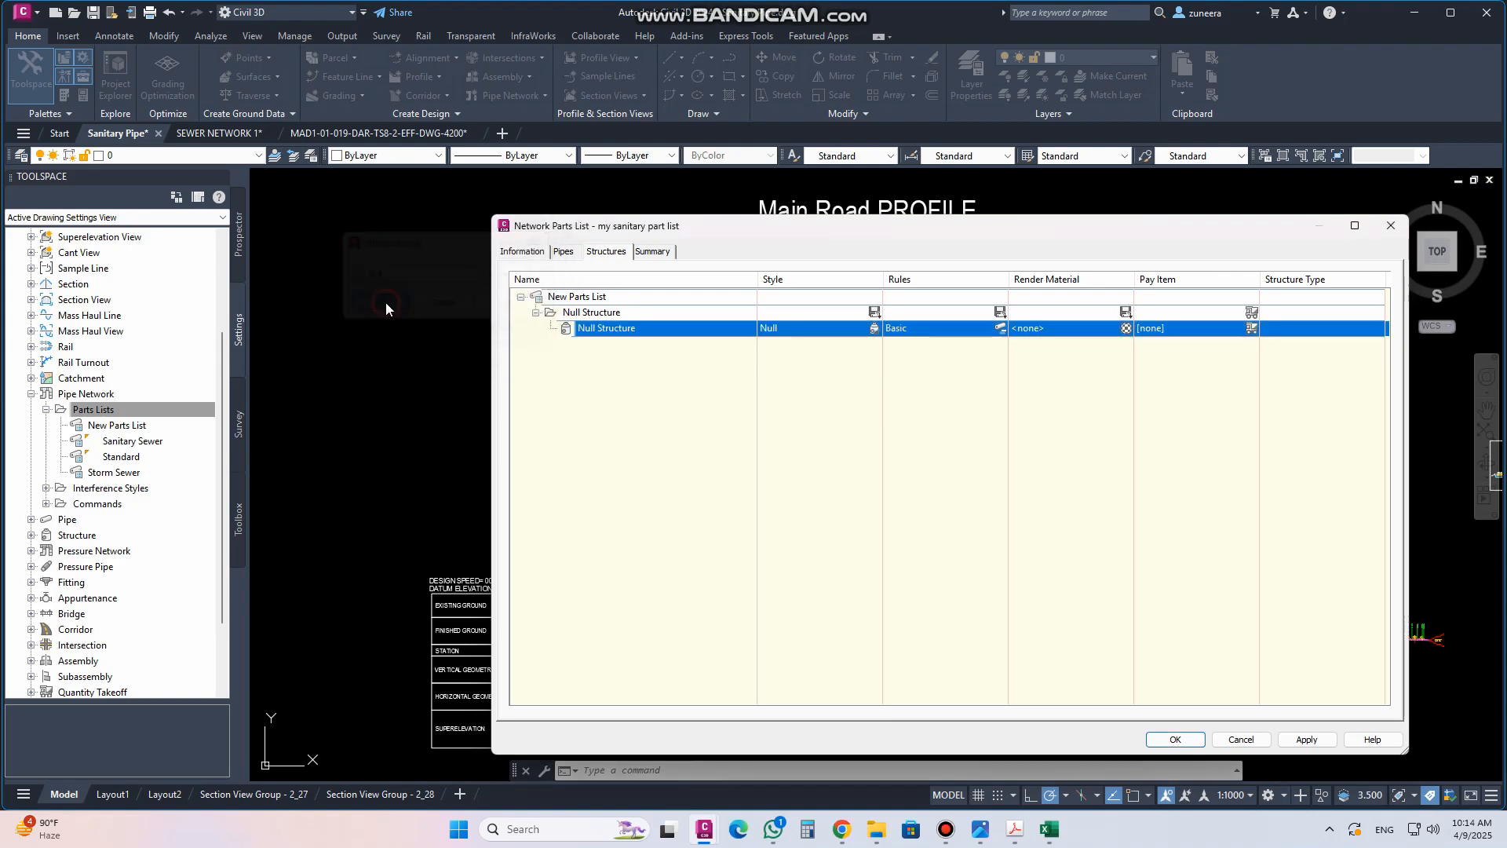
Try to add the Concentric Cylindrical Structure SI and Cylindrical Junction Structure NF SI families to the parts list
{"action": "left_click", "coordinate": [596, 298]}
{"action": "right_click", "coordinate": [595, 297]}
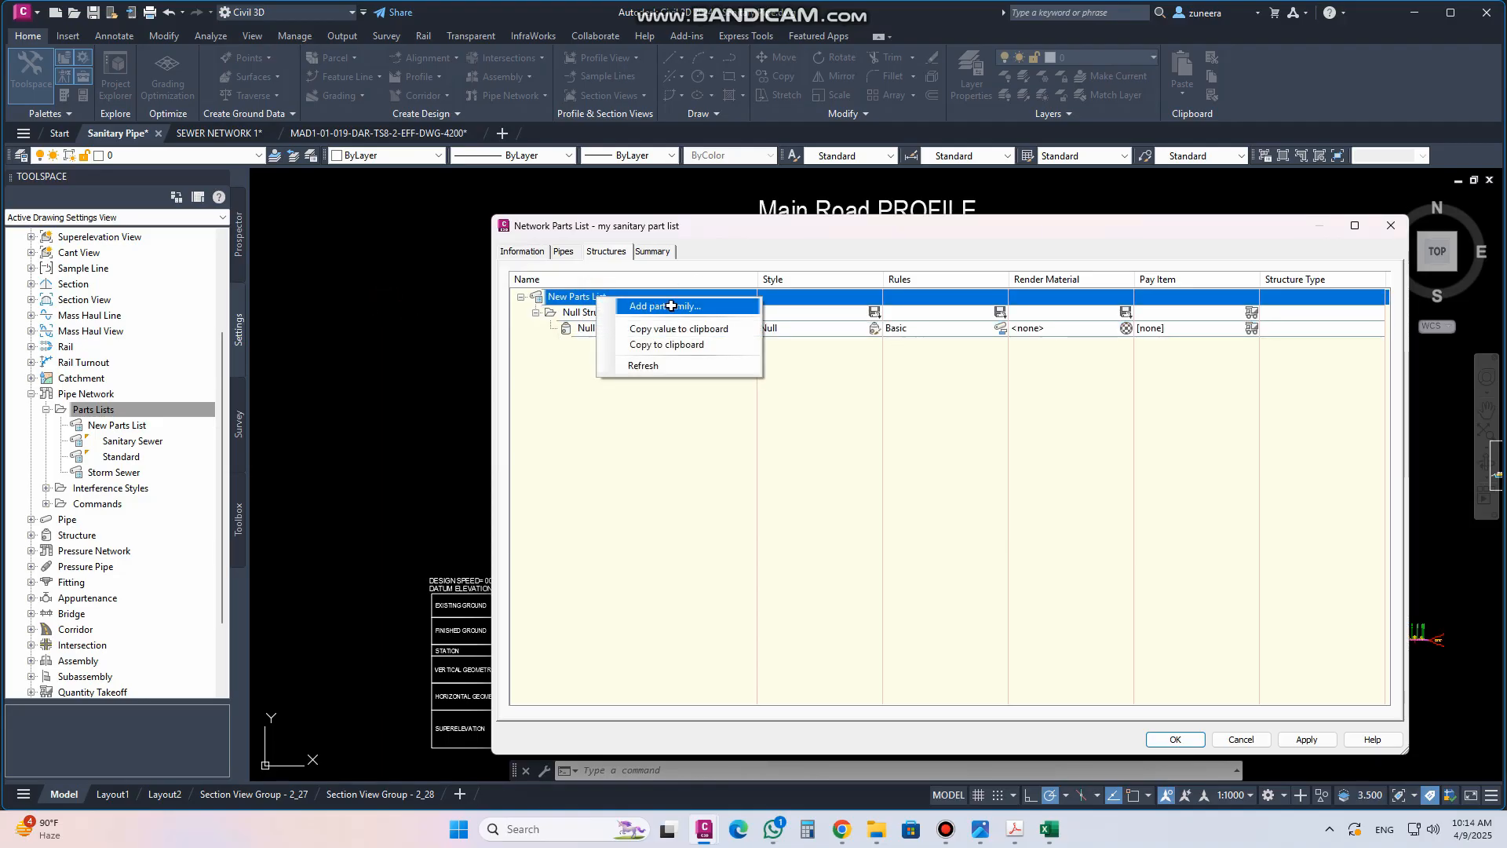
{"action": "left_click", "coordinate": [671, 305]}
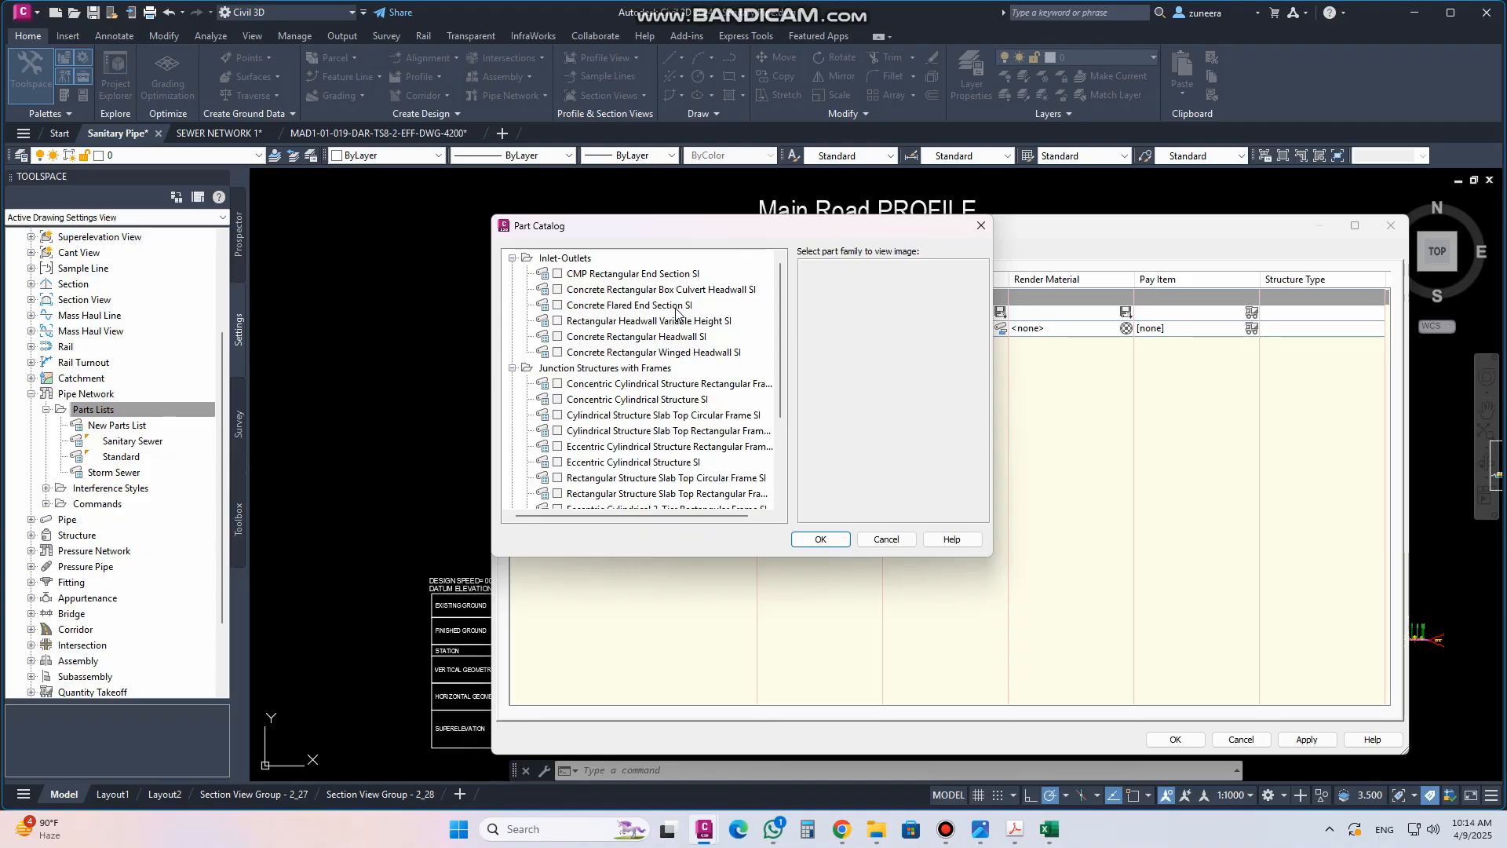
{"action": "scroll", "coordinate": [691, 365], "scroll_direction": "down", "scroll_amount": 3}
{"action": "scroll", "coordinate": [711, 372], "scroll_direction": "up", "scroll_amount": 3}
{"action": "scroll", "coordinate": [585, 367], "scroll_direction": "down", "scroll_amount": 1}
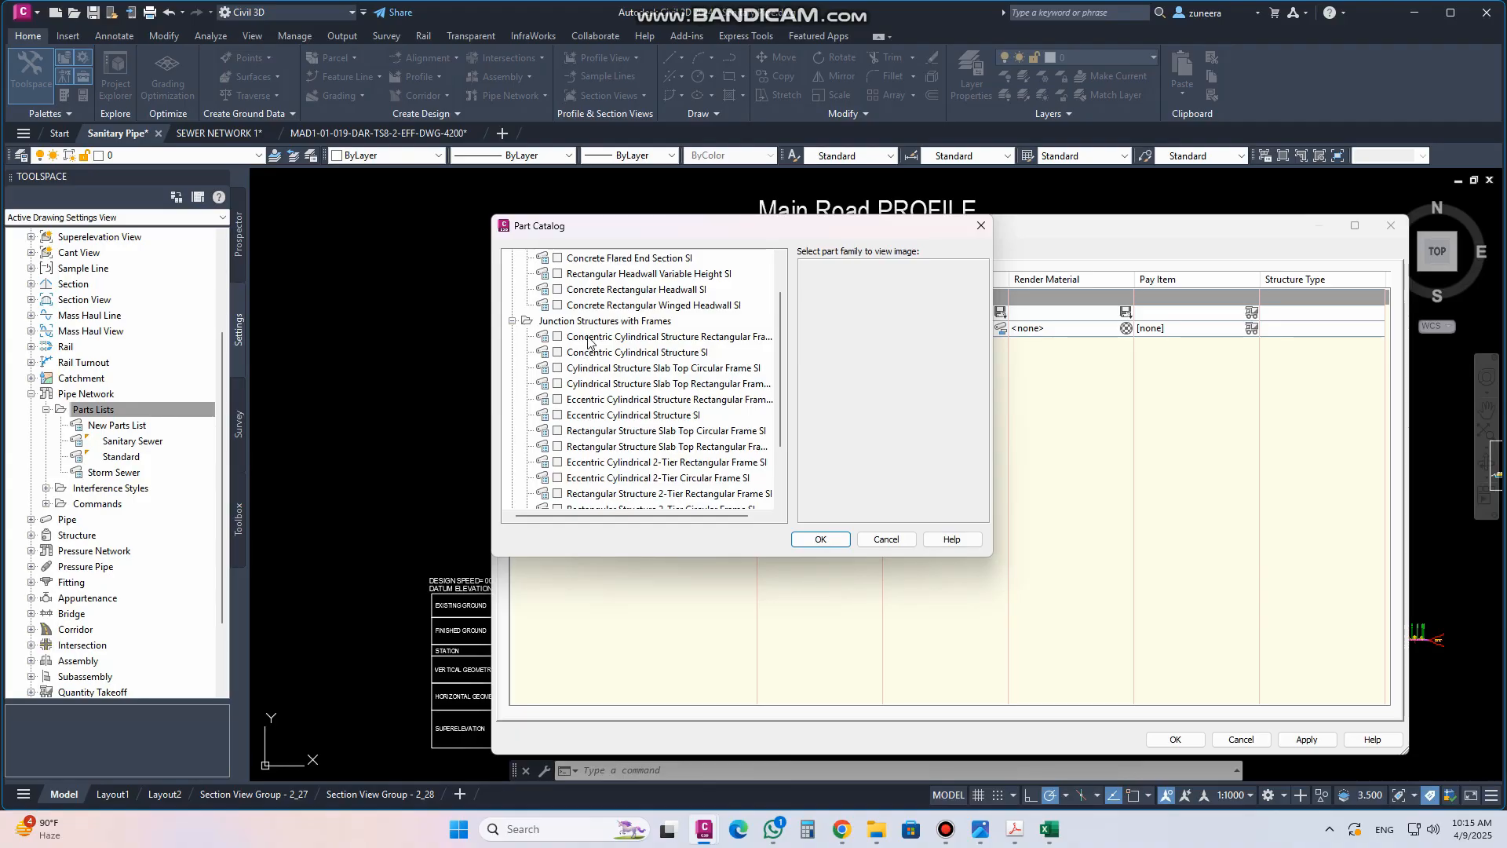
{"action": "left_click", "coordinate": [587, 357]}
{"action": "scroll", "coordinate": [587, 358], "scroll_direction": "down", "scroll_amount": 2}
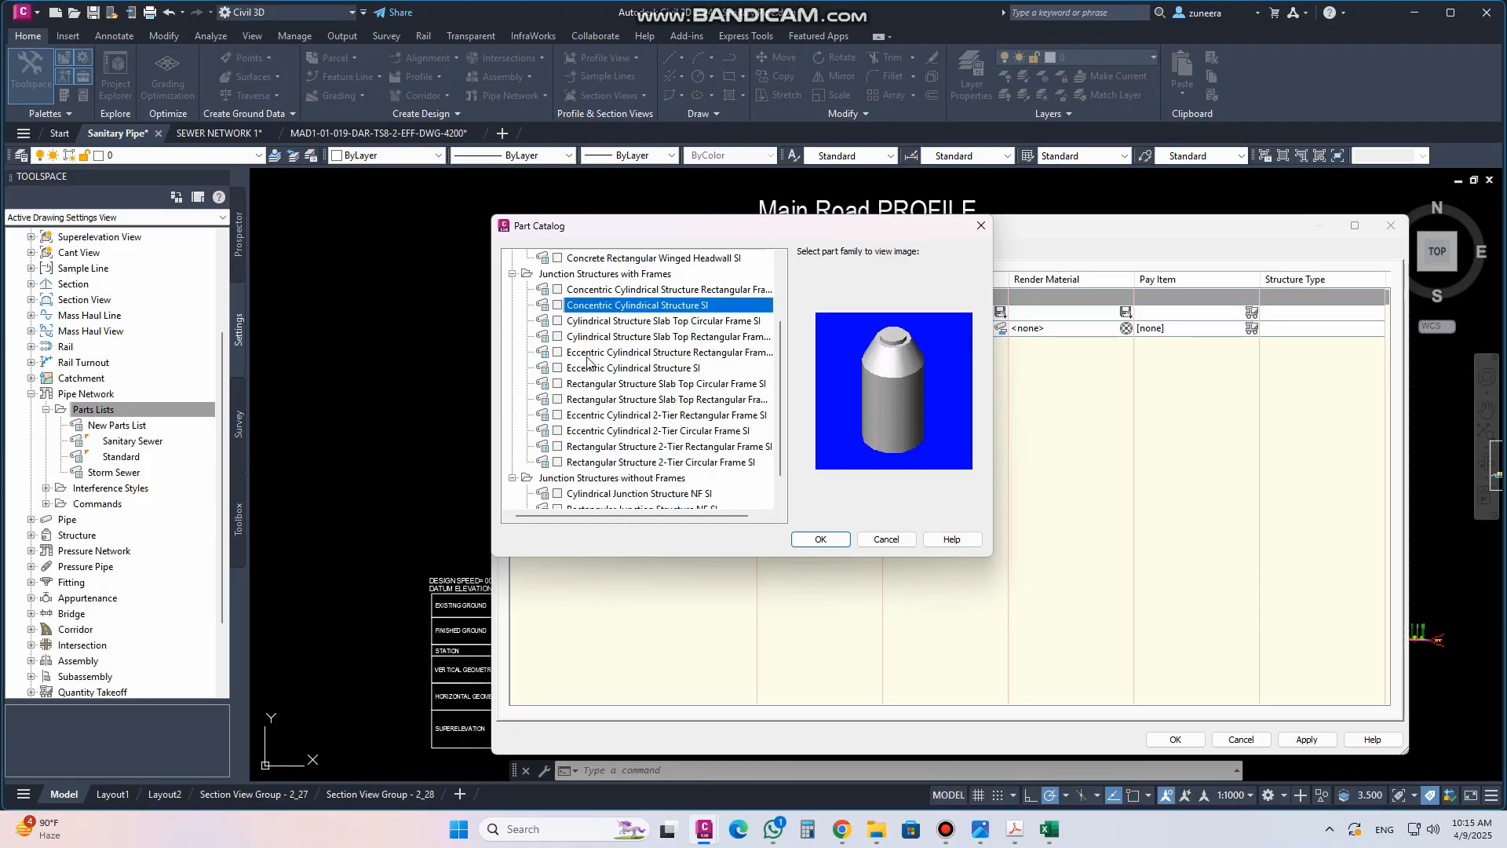
{"action": "left_click", "coordinate": [606, 464]}
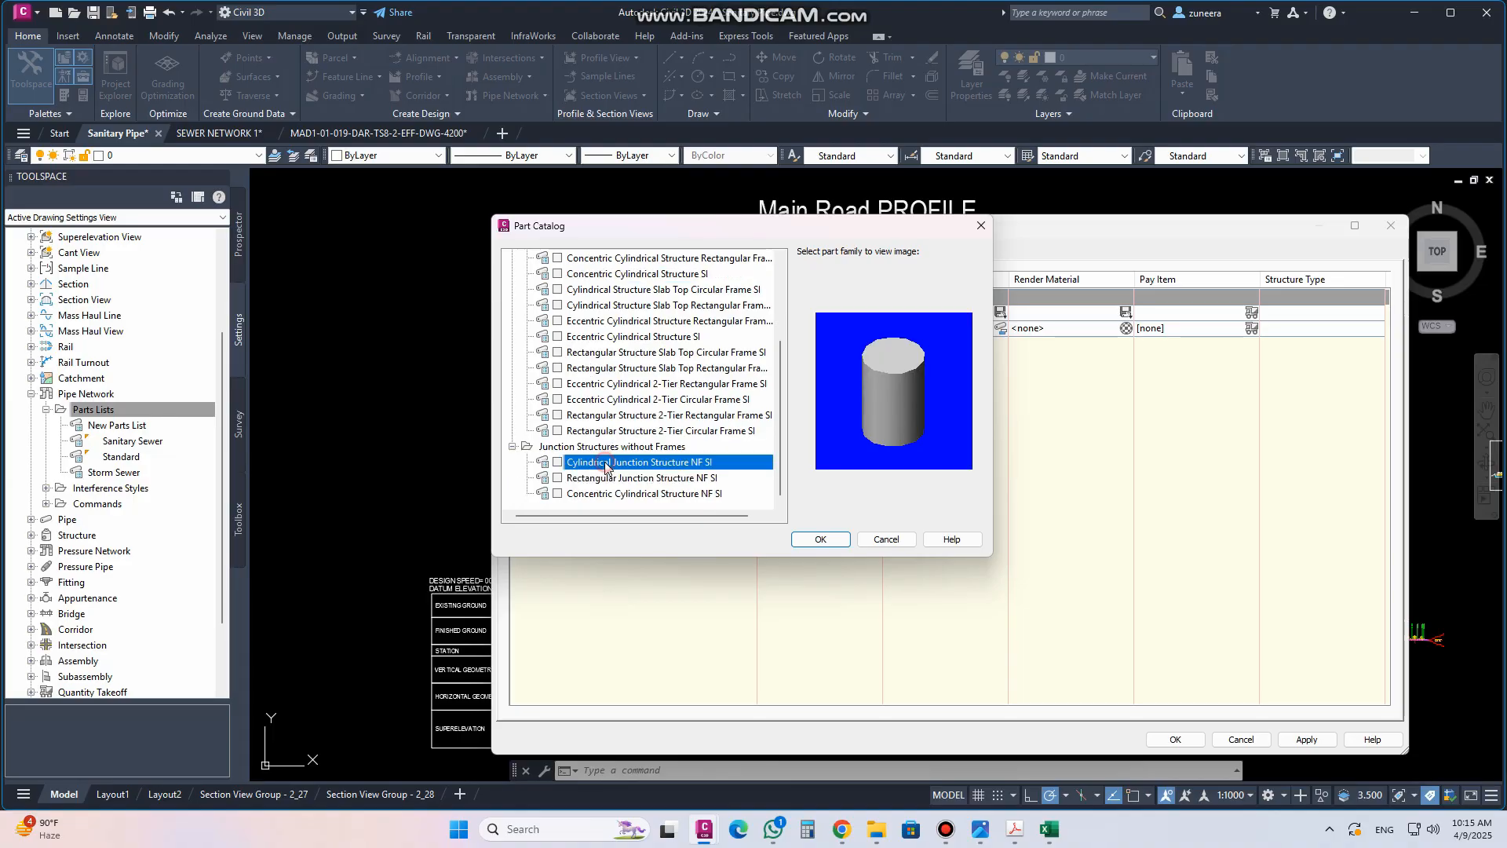
{"action": "left_click", "coordinate": [817, 540]}
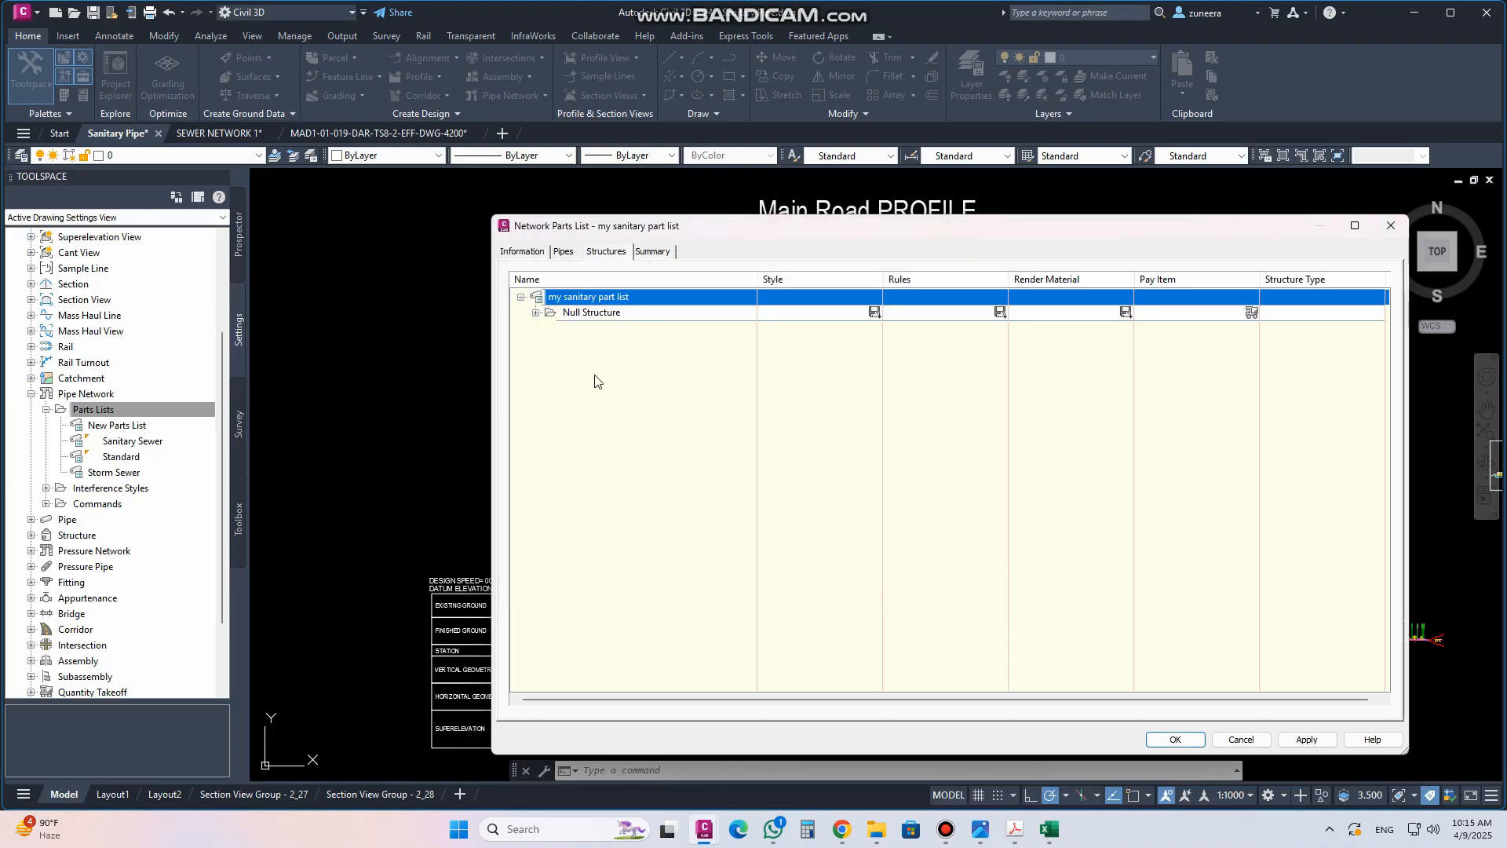
Add the Concentric Cylindrical Structure SI and Cylindrical Junction Structure NF SI families to the structures of the parts list
{"action": "left_click", "coordinate": [536, 313]}
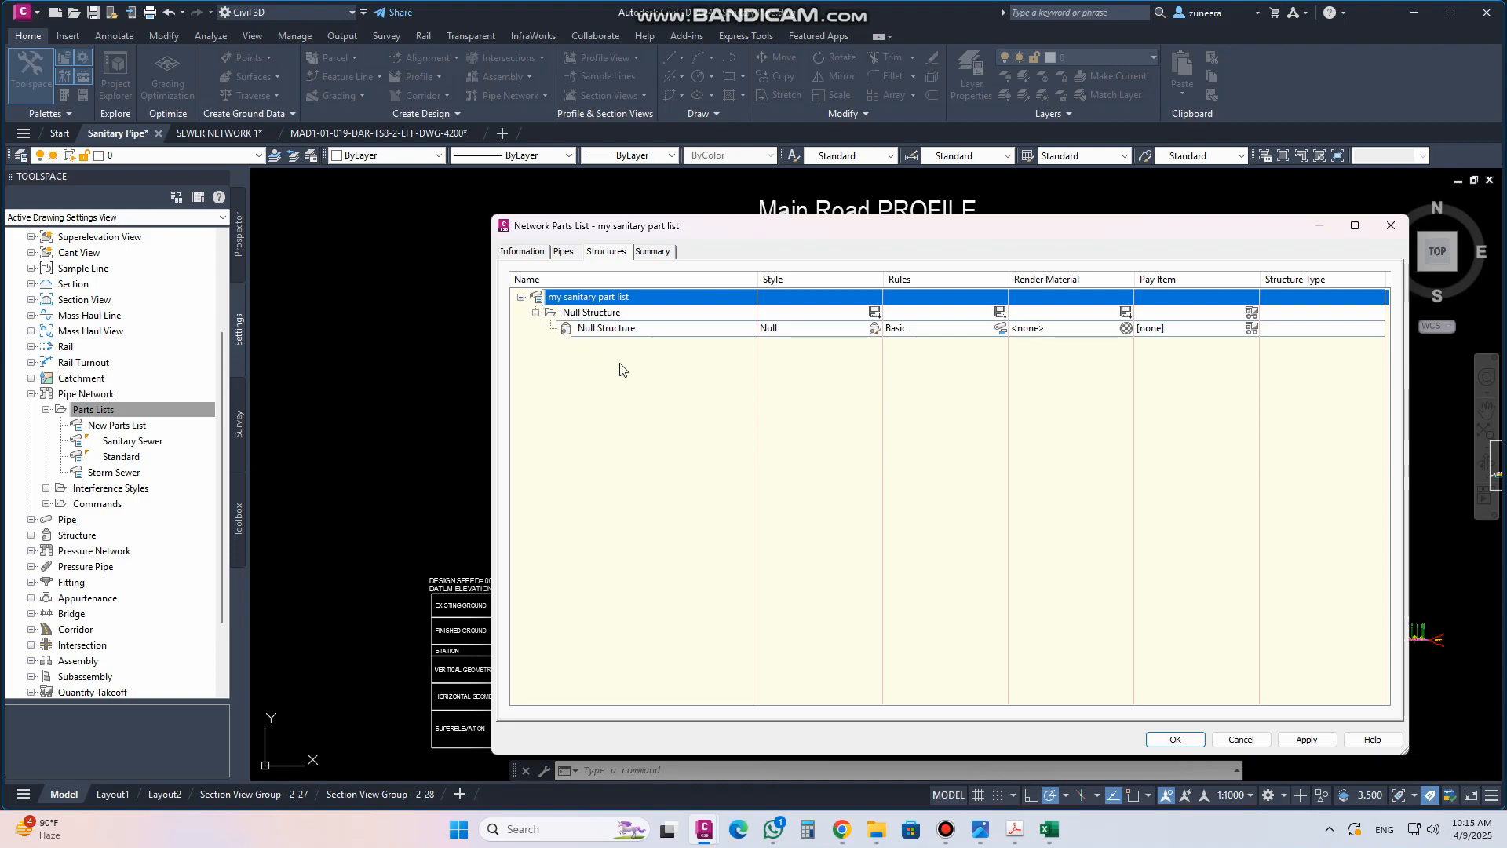
{"action": "left_click", "coordinate": [520, 298]}
{"action": "left_click", "coordinate": [521, 297]}
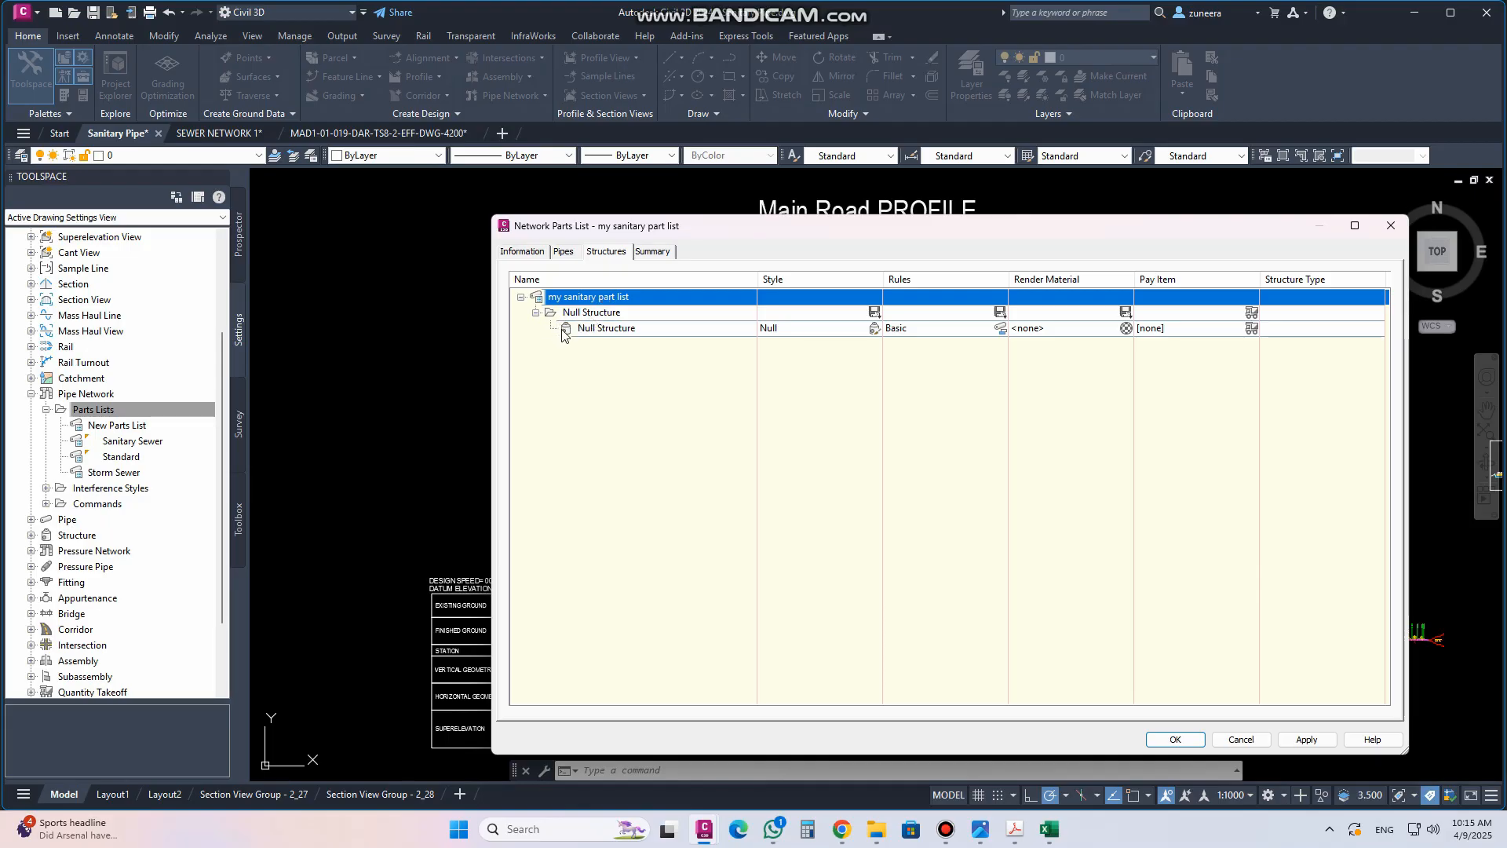
{"action": "right_click", "coordinate": [581, 298]}
{"action": "left_click", "coordinate": [624, 308]}
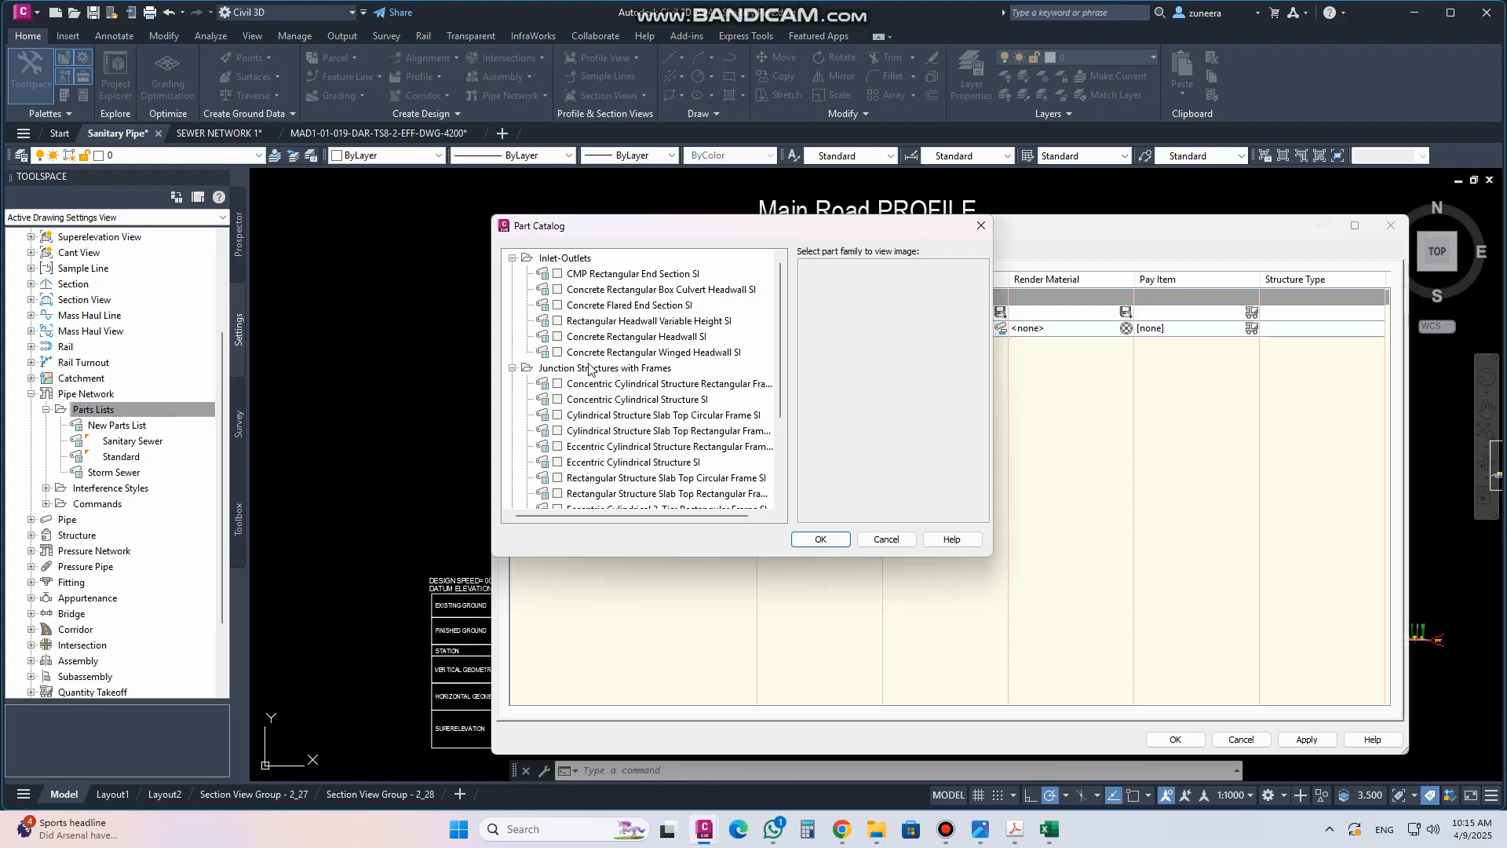
{"action": "scroll", "coordinate": [590, 369], "scroll_direction": "down", "scroll_amount": 2}
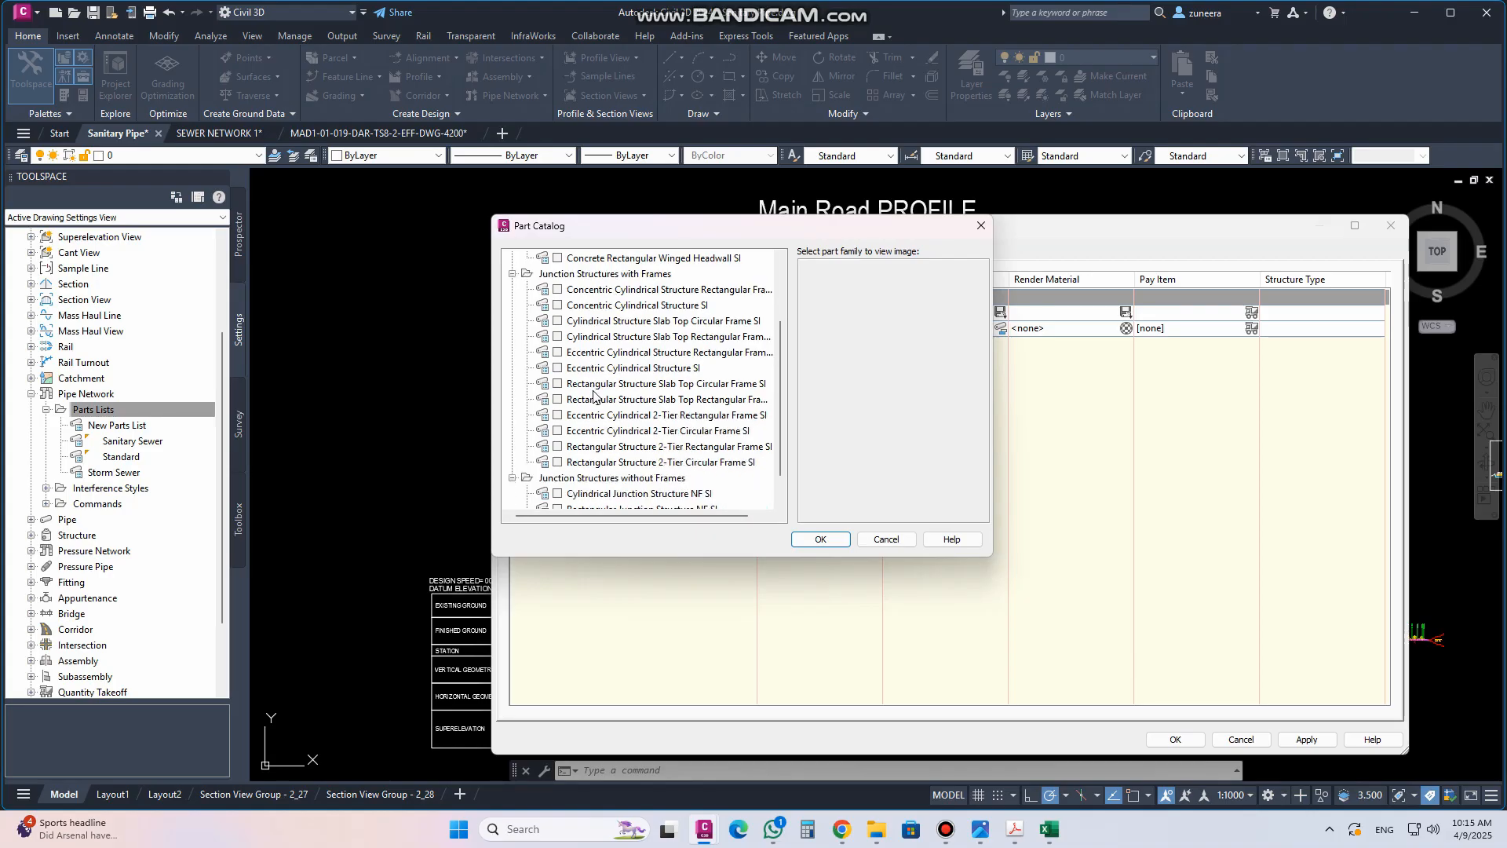
{"action": "left_click", "coordinate": [557, 305]}
{"action": "scroll", "coordinate": [632, 408], "scroll_direction": "down", "scroll_amount": 1}
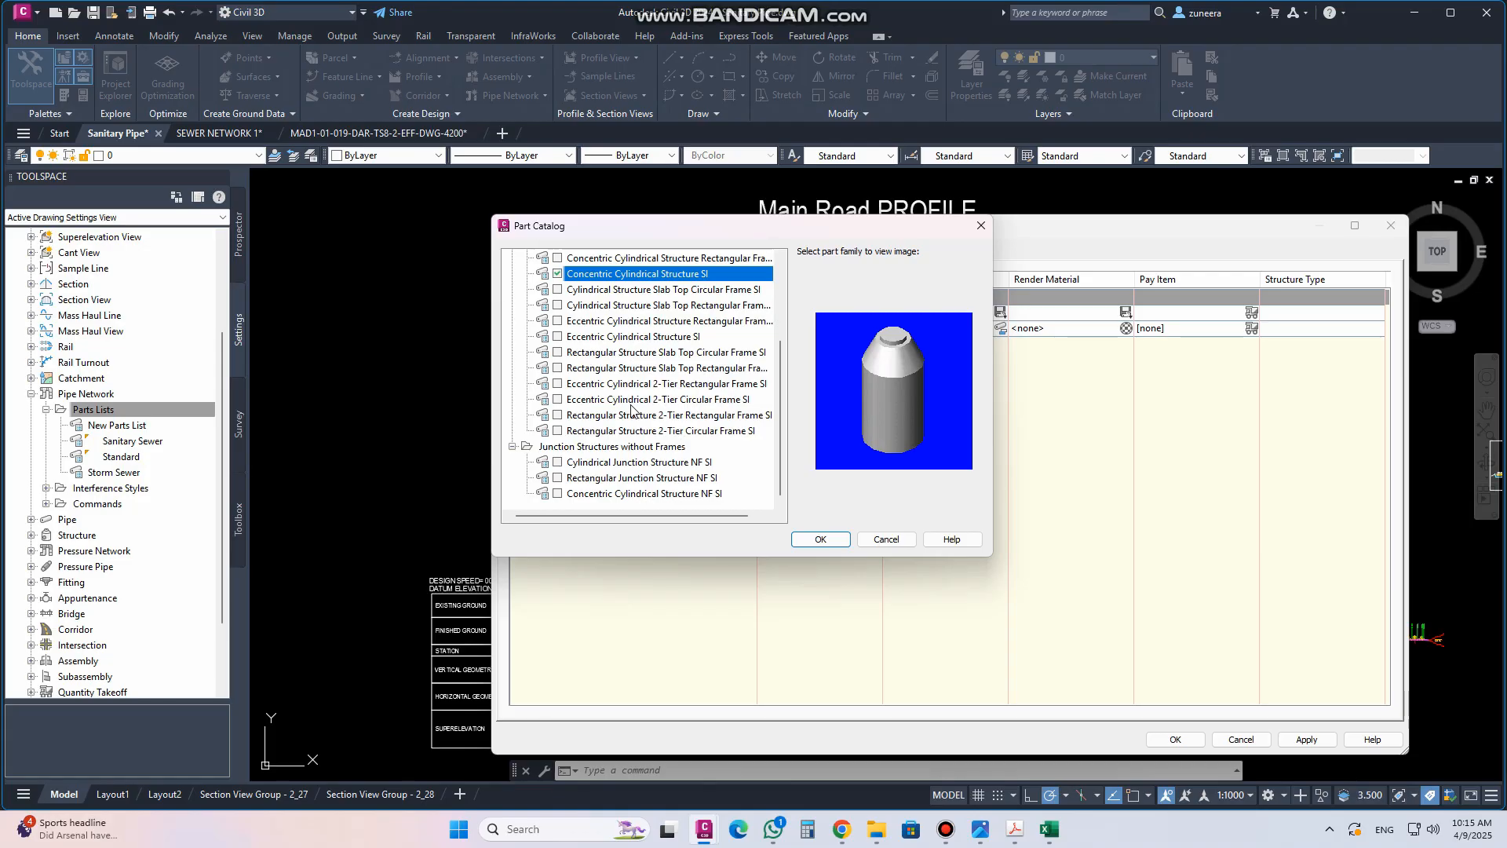
{"action": "left_click", "coordinate": [557, 462]}
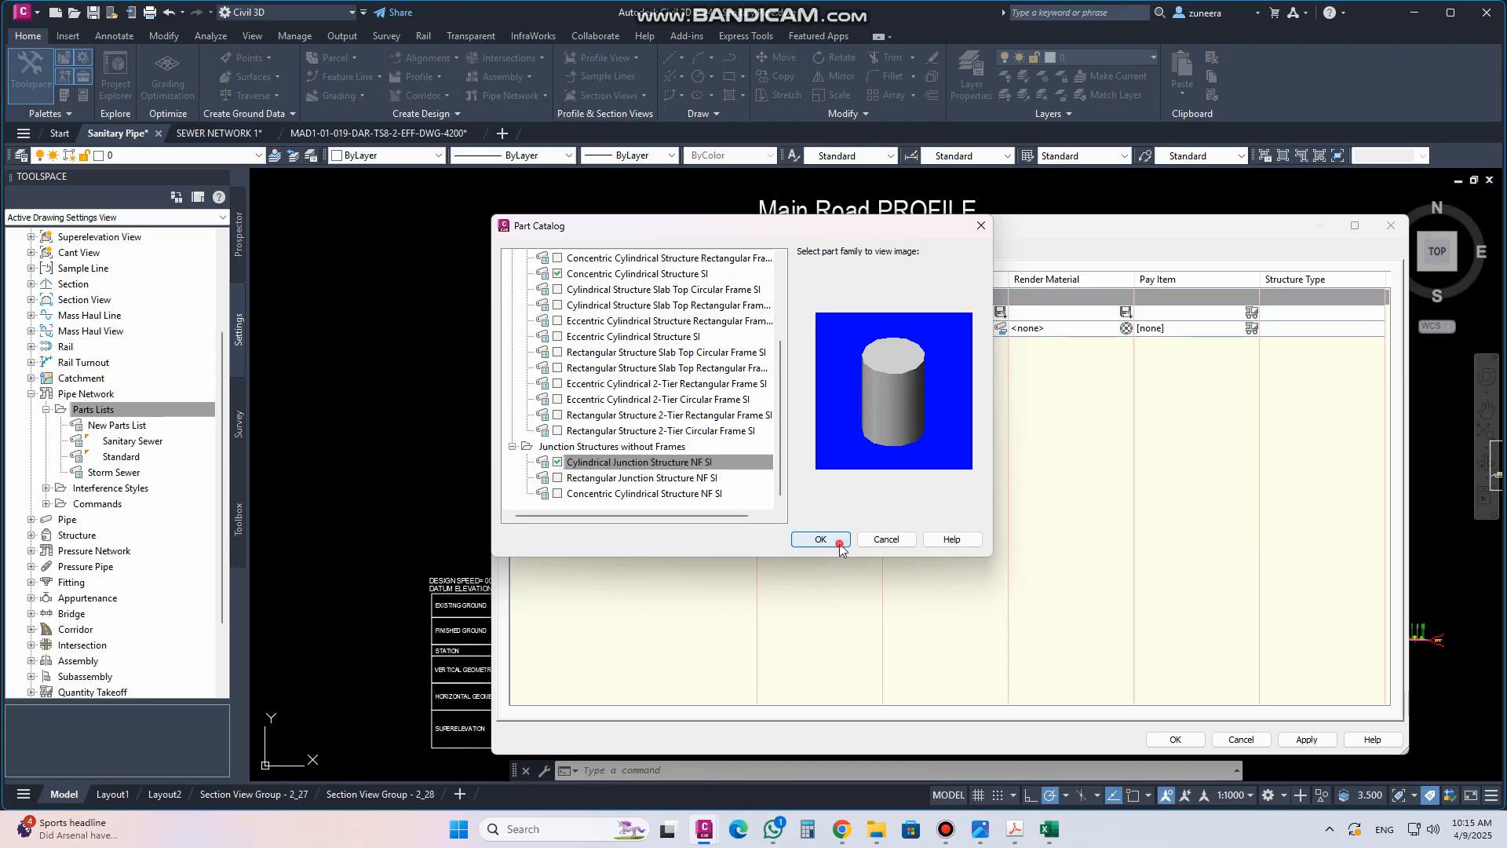
{"action": "left_click", "coordinate": [838, 540]}
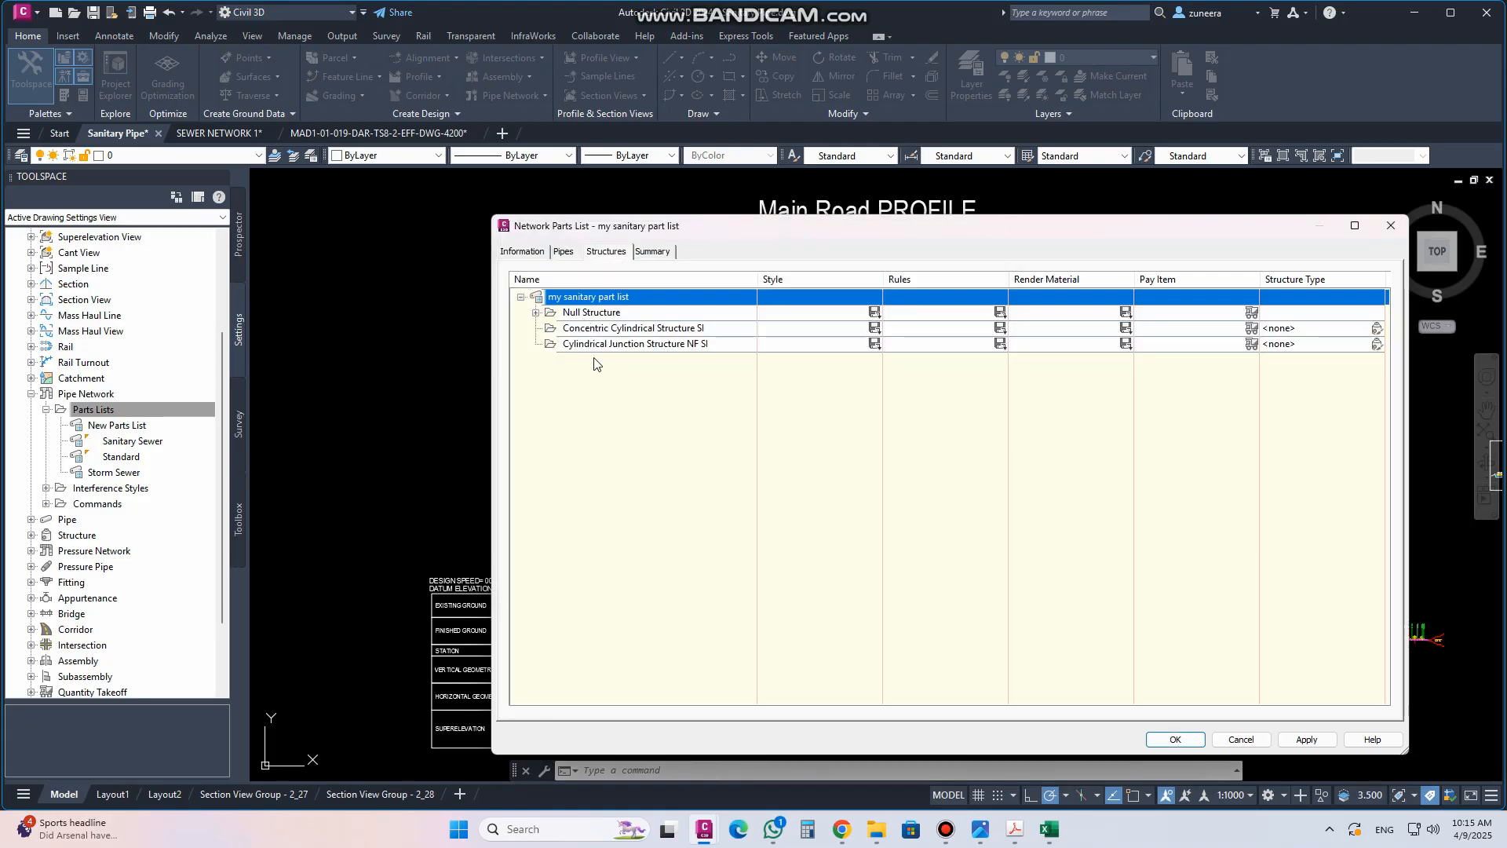
Open the part size creator for the Concentric Cylindrical Structure SI family
{"action": "left_click", "coordinate": [597, 329]}
{"action": "left_click", "coordinate": [535, 313]}
{"action": "left_click", "coordinate": [535, 313]}
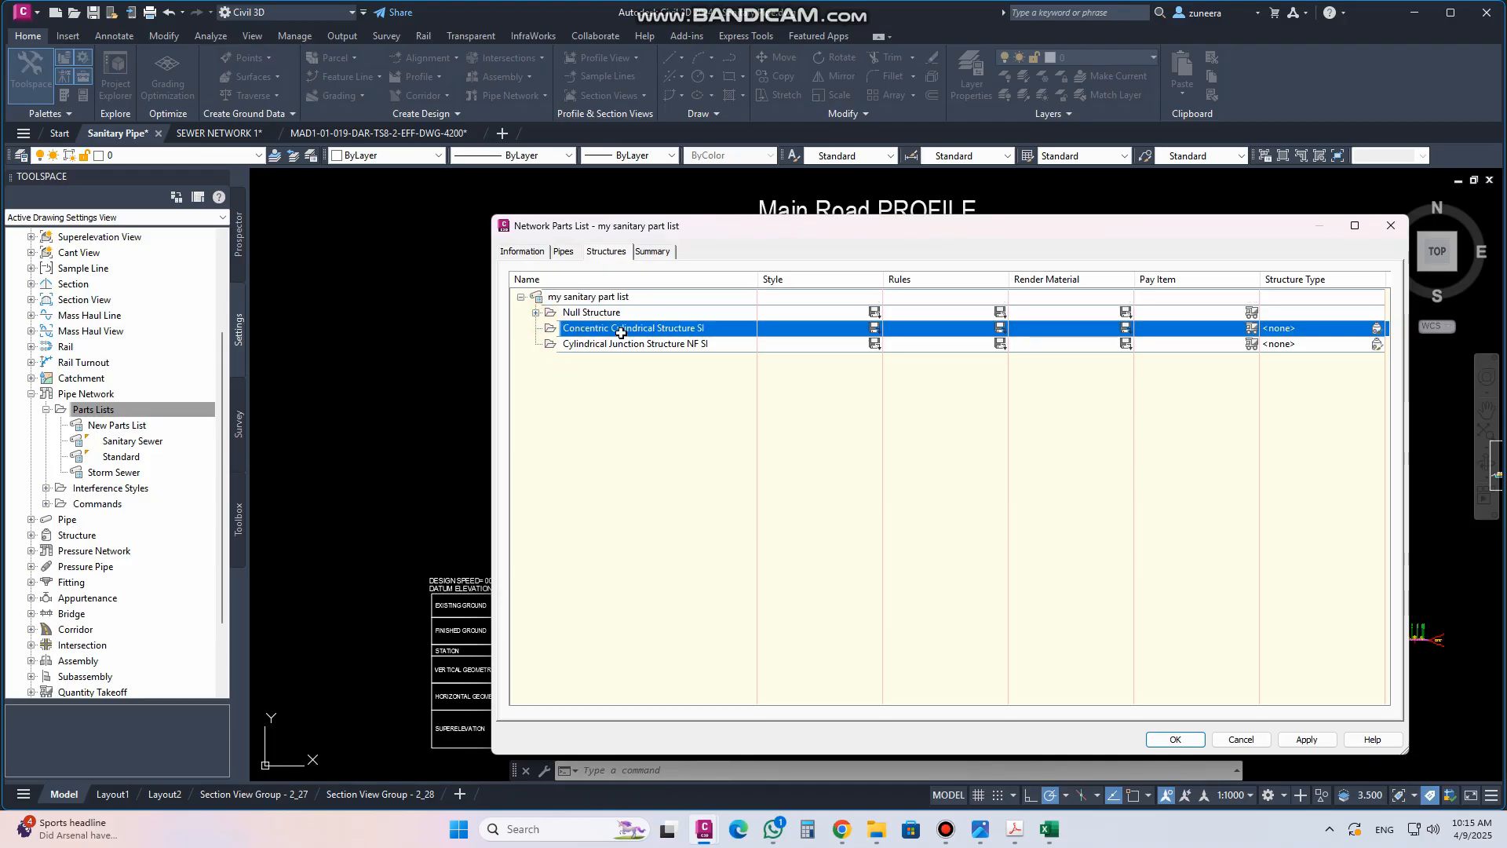
{"action": "right_click", "coordinate": [669, 328]}
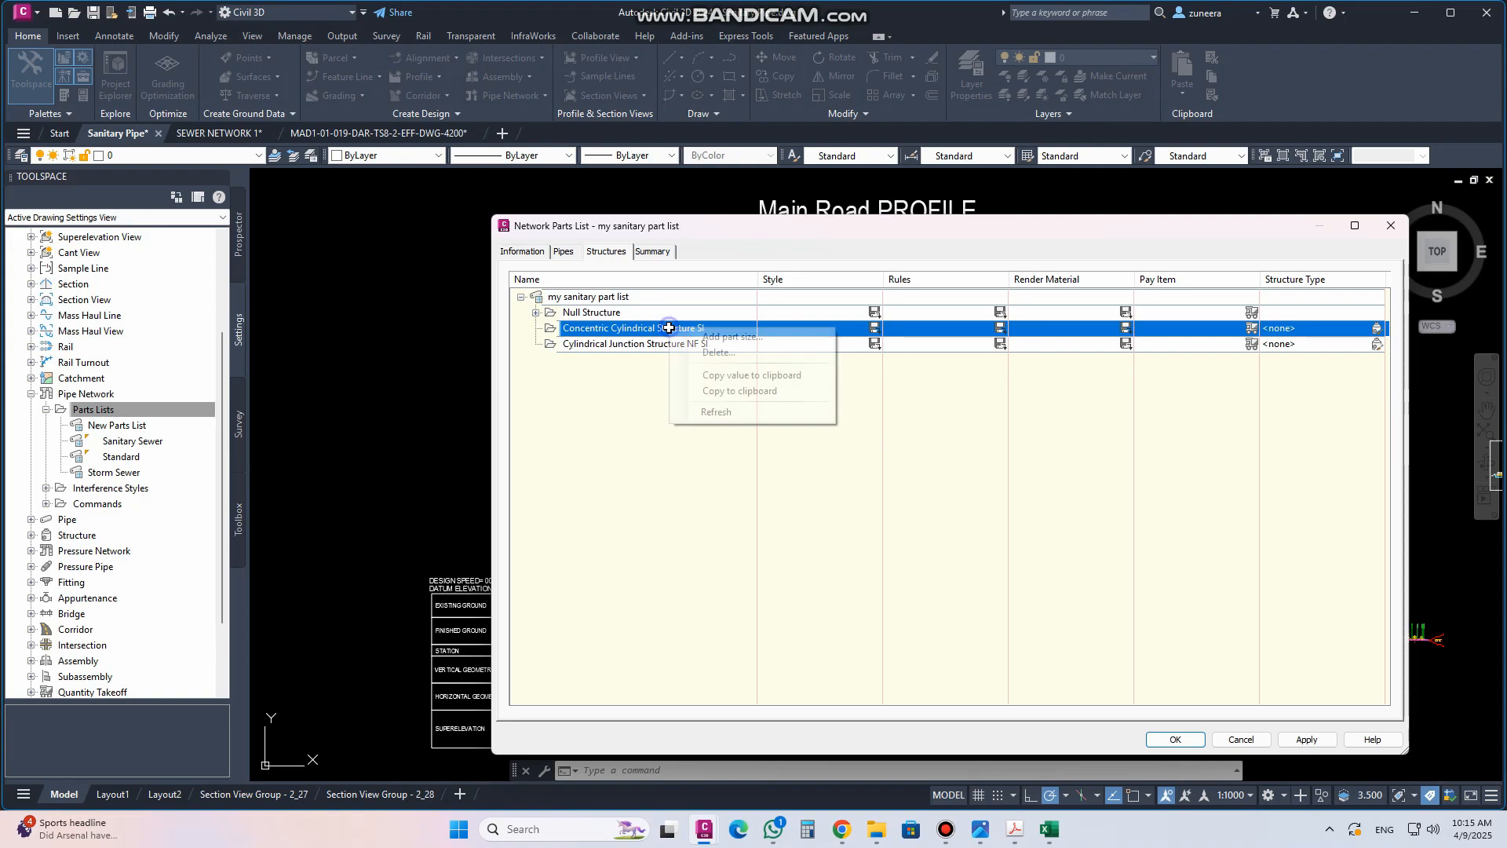
{"action": "left_click", "coordinate": [742, 336]}
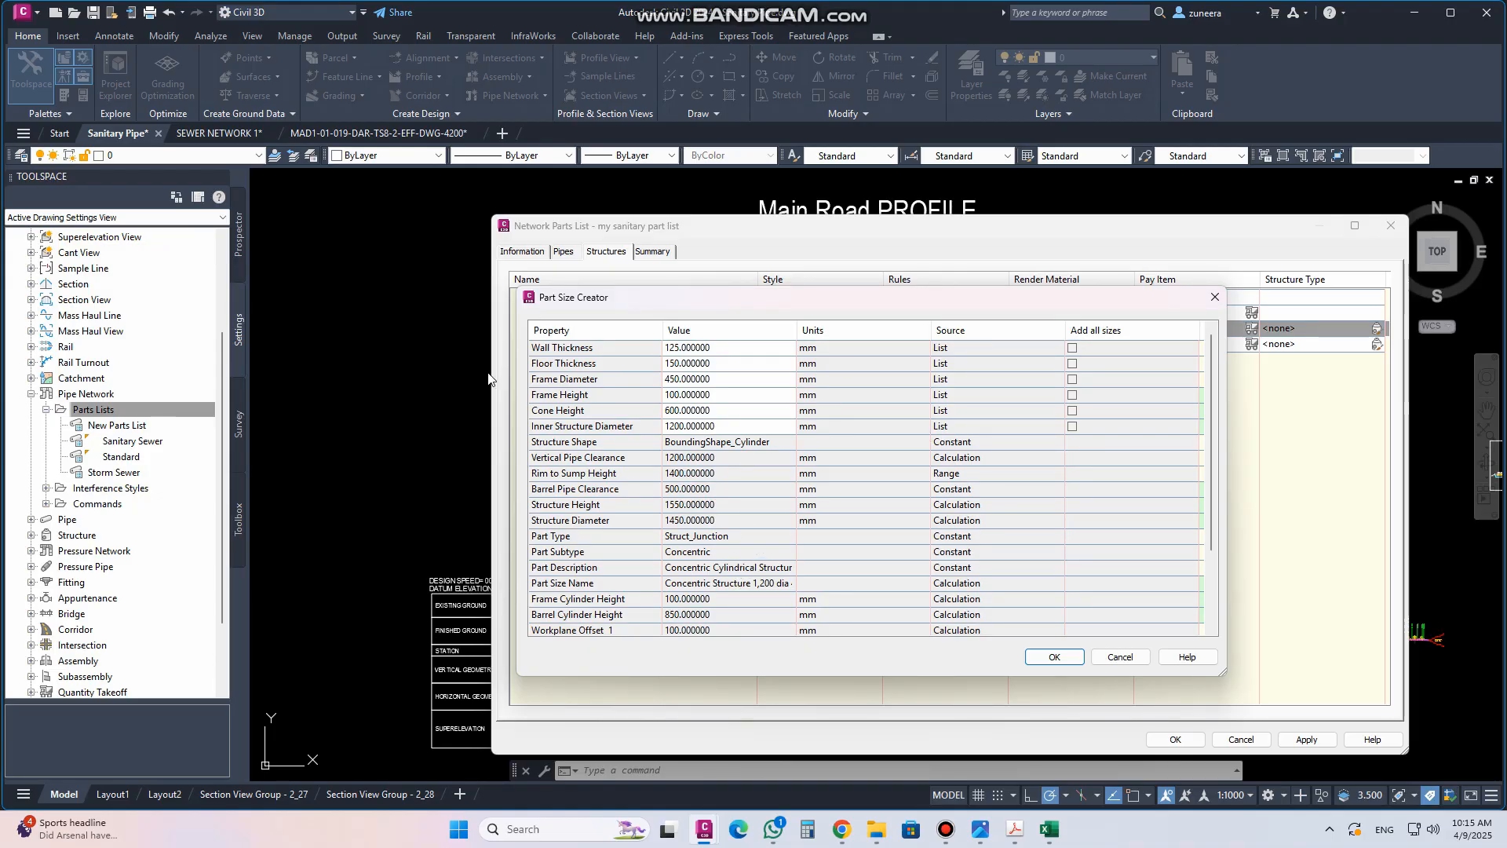
{"action": "left_click", "coordinate": [1072, 348]}
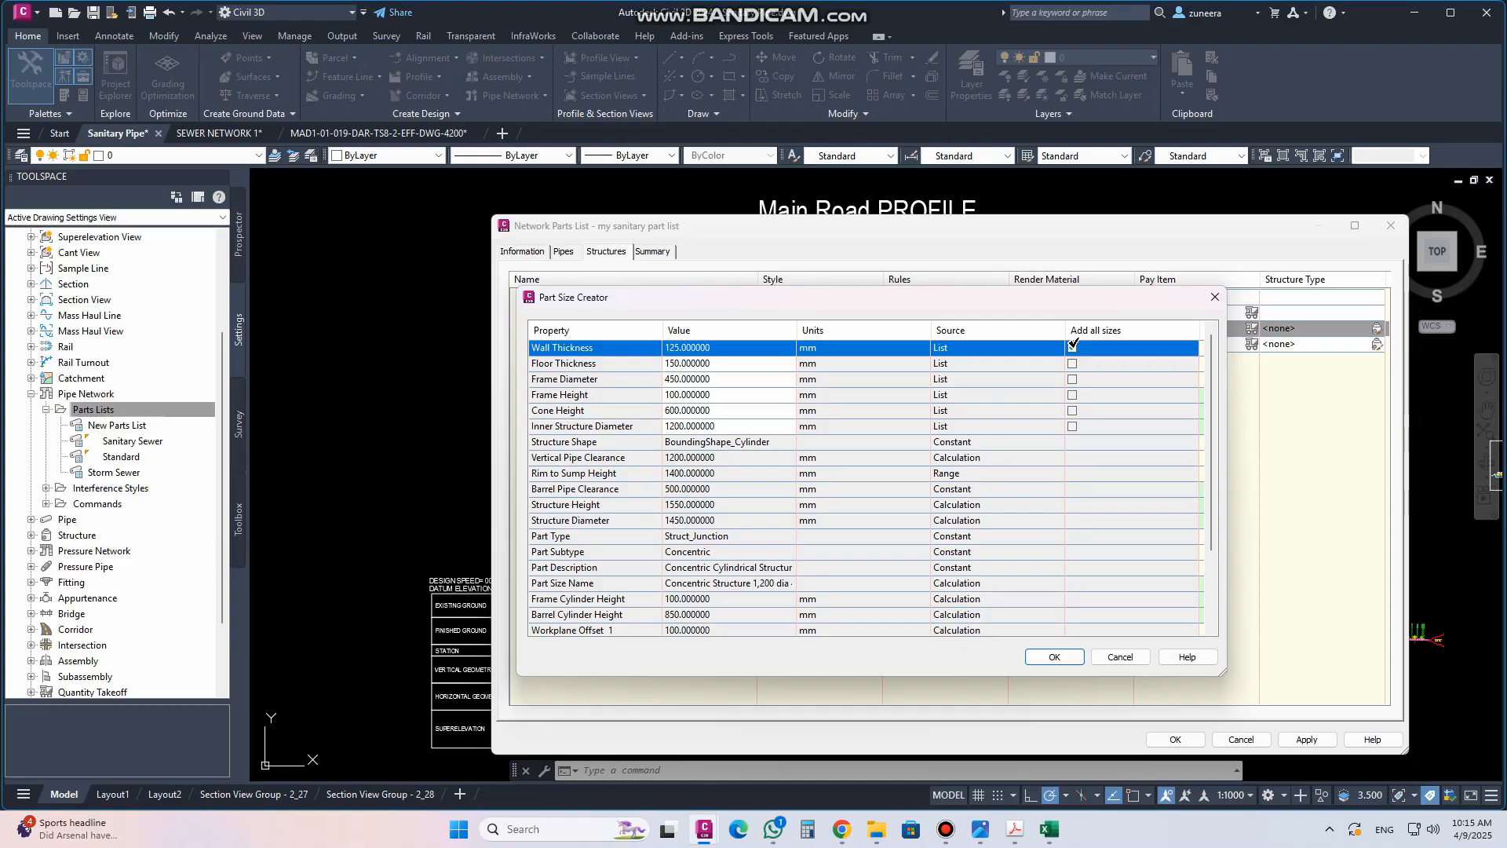
{"action": "left_click", "coordinate": [720, 353]}
{"action": "left_click", "coordinate": [726, 351]}
{"action": "left_click", "coordinate": [728, 368]}
{"action": "left_click", "coordinate": [727, 366]}
{"action": "left_click", "coordinate": [728, 366]}
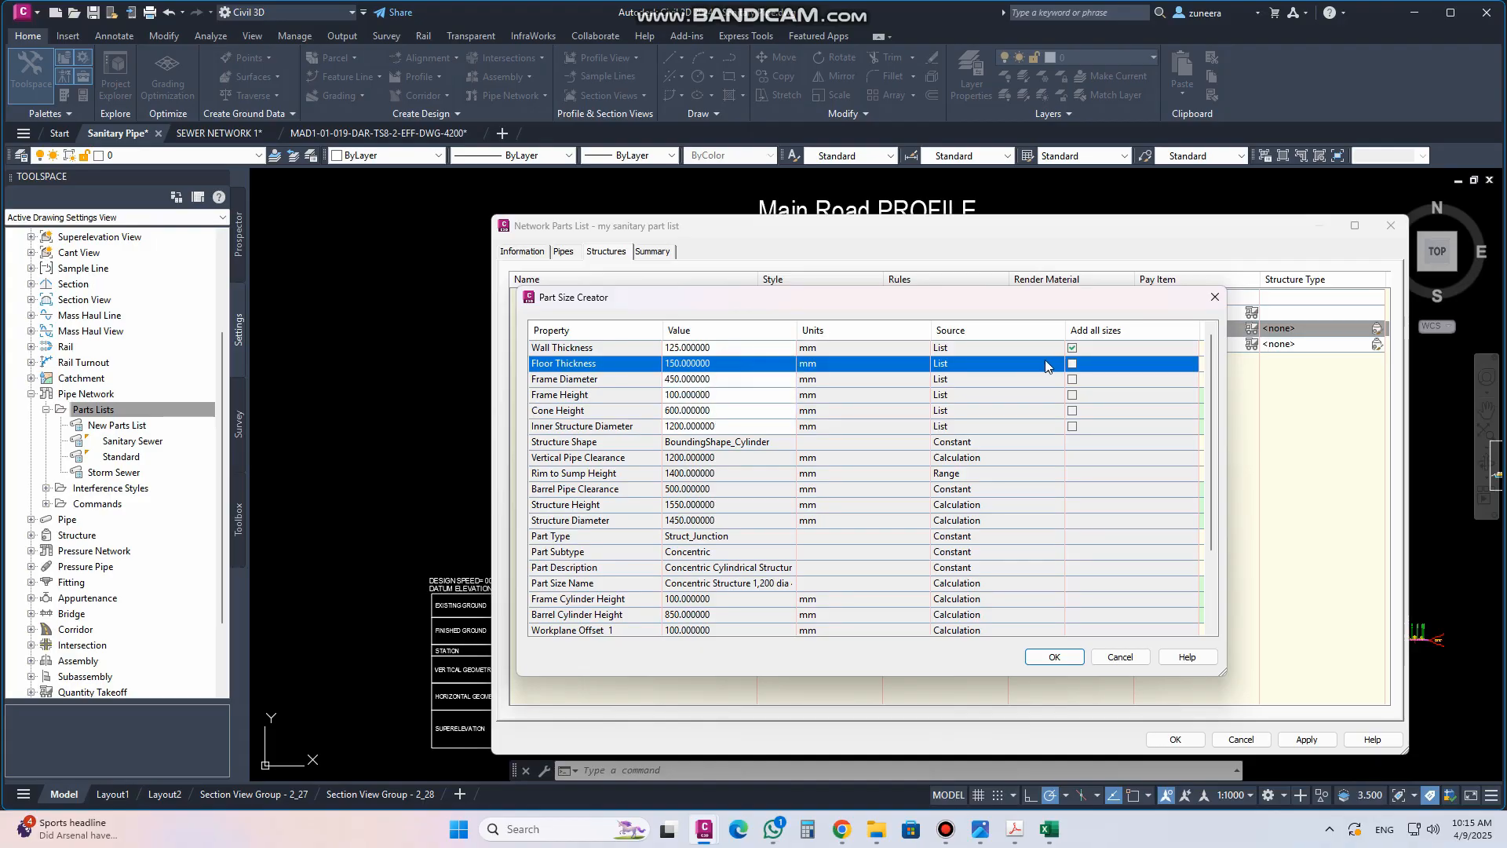
{"action": "scroll", "coordinate": [902, 512], "scroll_direction": "down", "scroll_amount": 2}
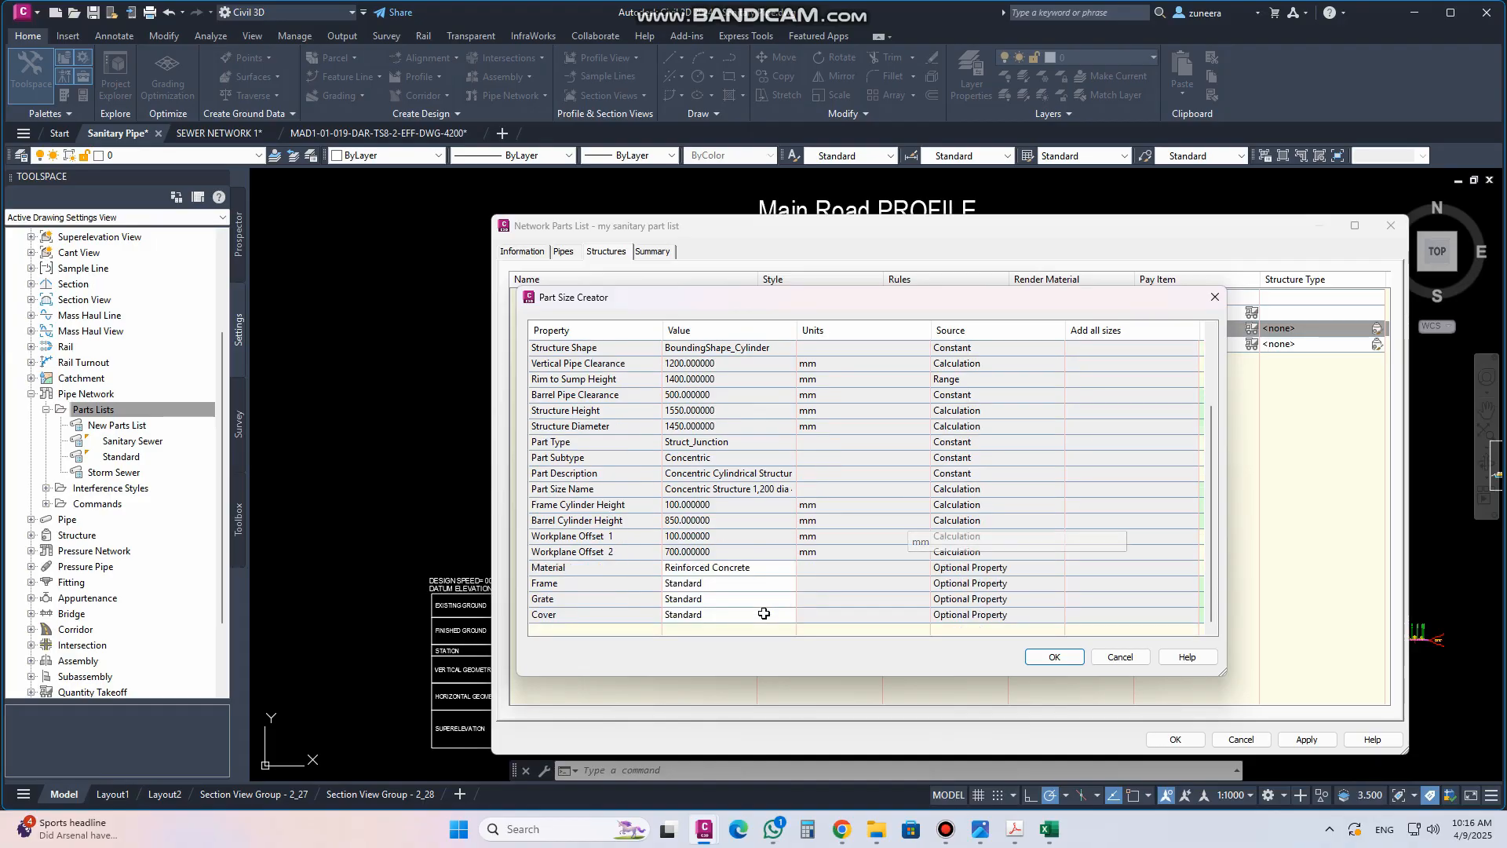
{"action": "scroll", "coordinate": [765, 607], "scroll_direction": "up", "scroll_amount": 2}
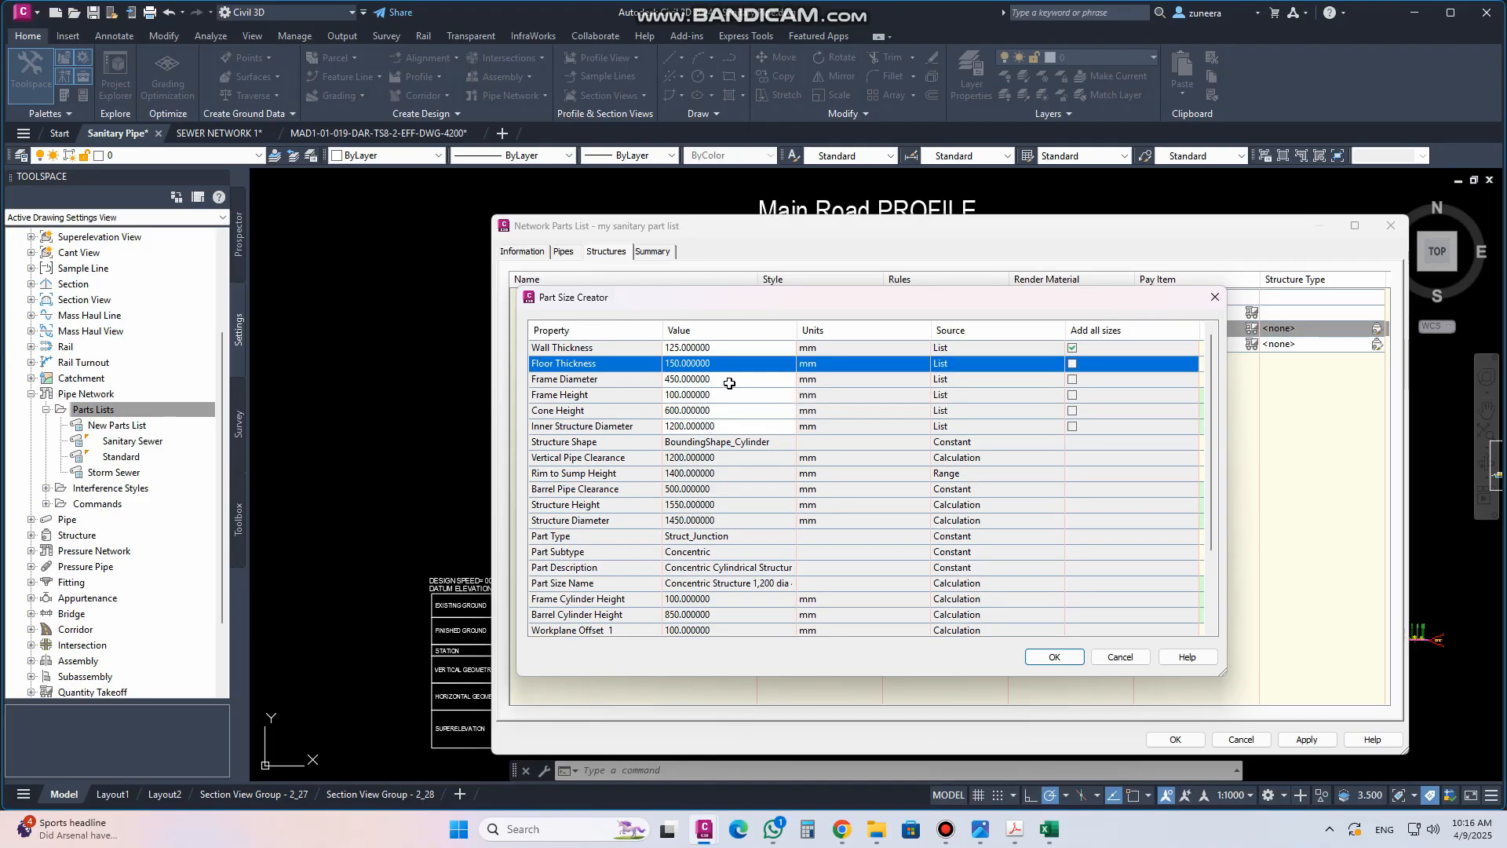
{"action": "left_click", "coordinate": [1072, 363]}
{"action": "left_click", "coordinate": [1072, 380]}
{"action": "left_click", "coordinate": [1073, 394]}
{"action": "left_click", "coordinate": [1073, 410]}
{"action": "left_click", "coordinate": [1072, 426]}
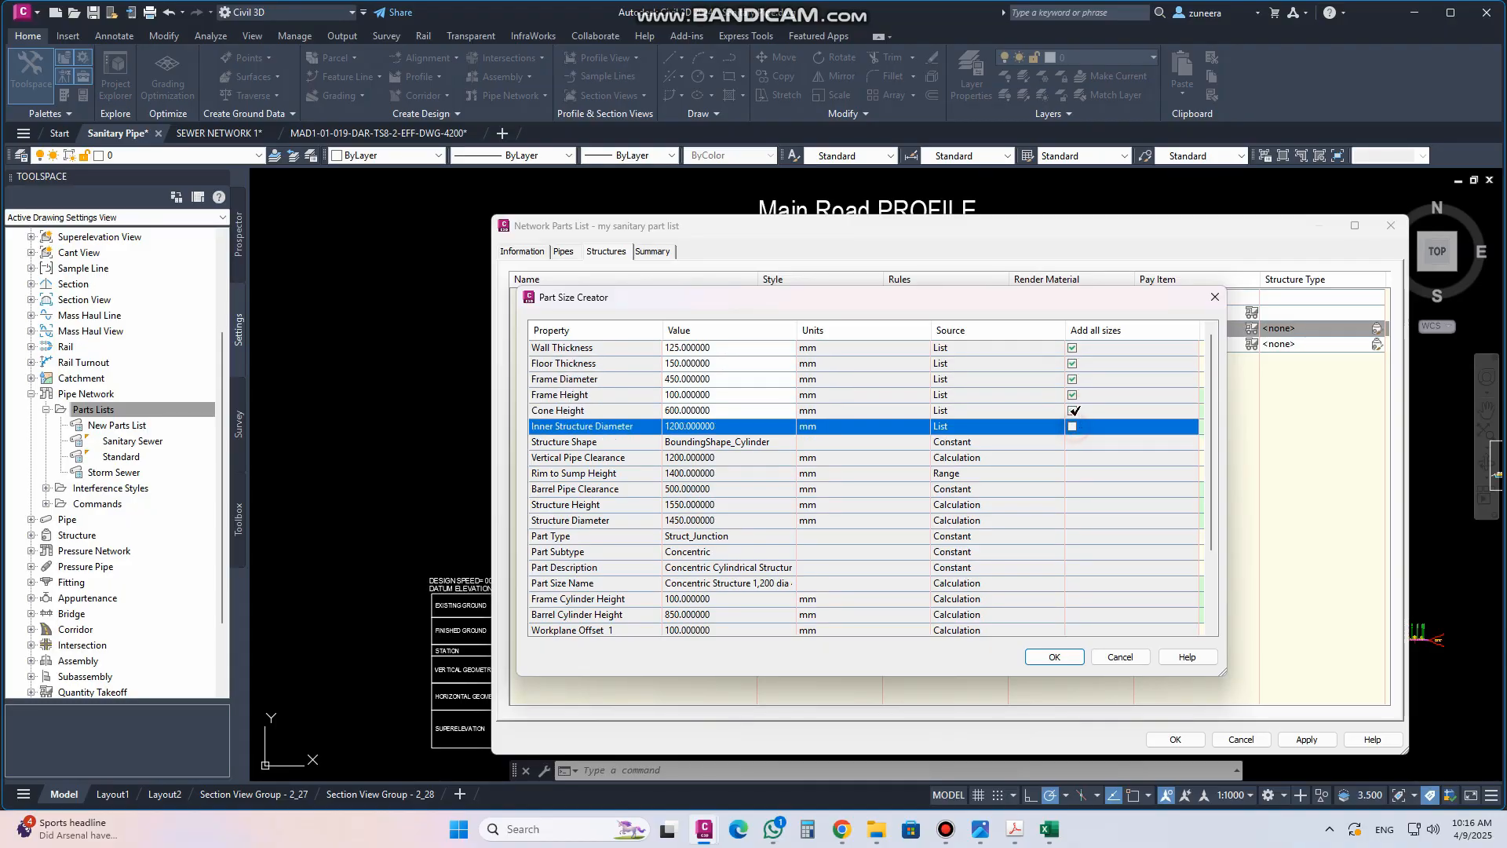
{"action": "left_click", "coordinate": [1072, 410]}
{"action": "left_click", "coordinate": [1073, 395]}
{"action": "left_click", "coordinate": [1072, 380]}
{"action": "left_click", "coordinate": [1073, 363]}
{"action": "left_click", "coordinate": [1073, 348]}
Add all sizes of wall thickness, floor thickness, frame diameter, frame height, cone height and inner structure diameter for the concentric structure
{"action": "left_click", "coordinate": [685, 363]}
{"action": "left_click", "coordinate": [707, 364]}
{"action": "left_click", "coordinate": [708, 365]}
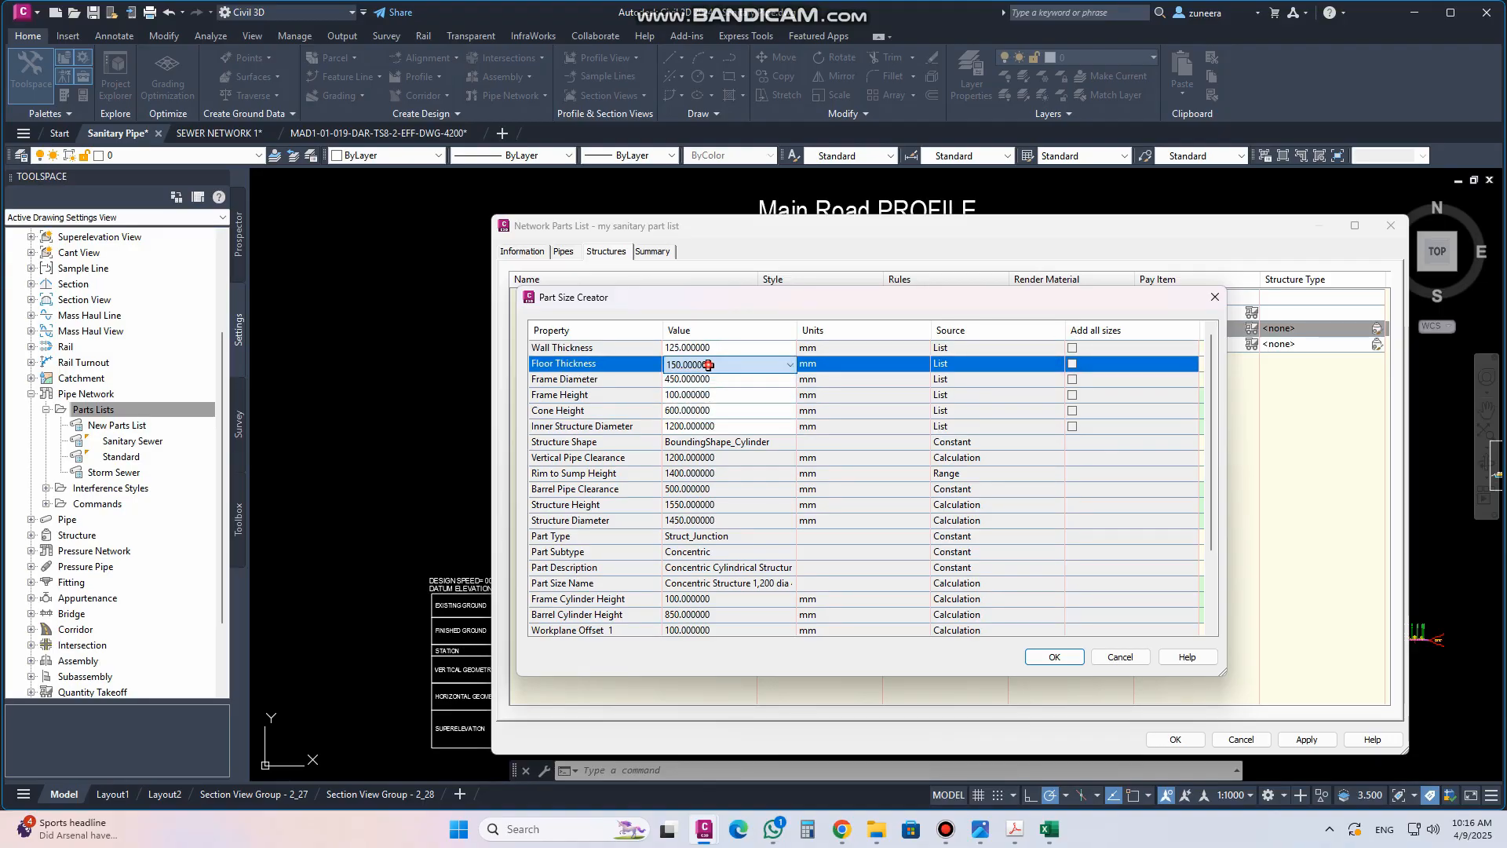
{"action": "left_click", "coordinate": [573, 383]}
{"action": "left_click", "coordinate": [570, 397]}
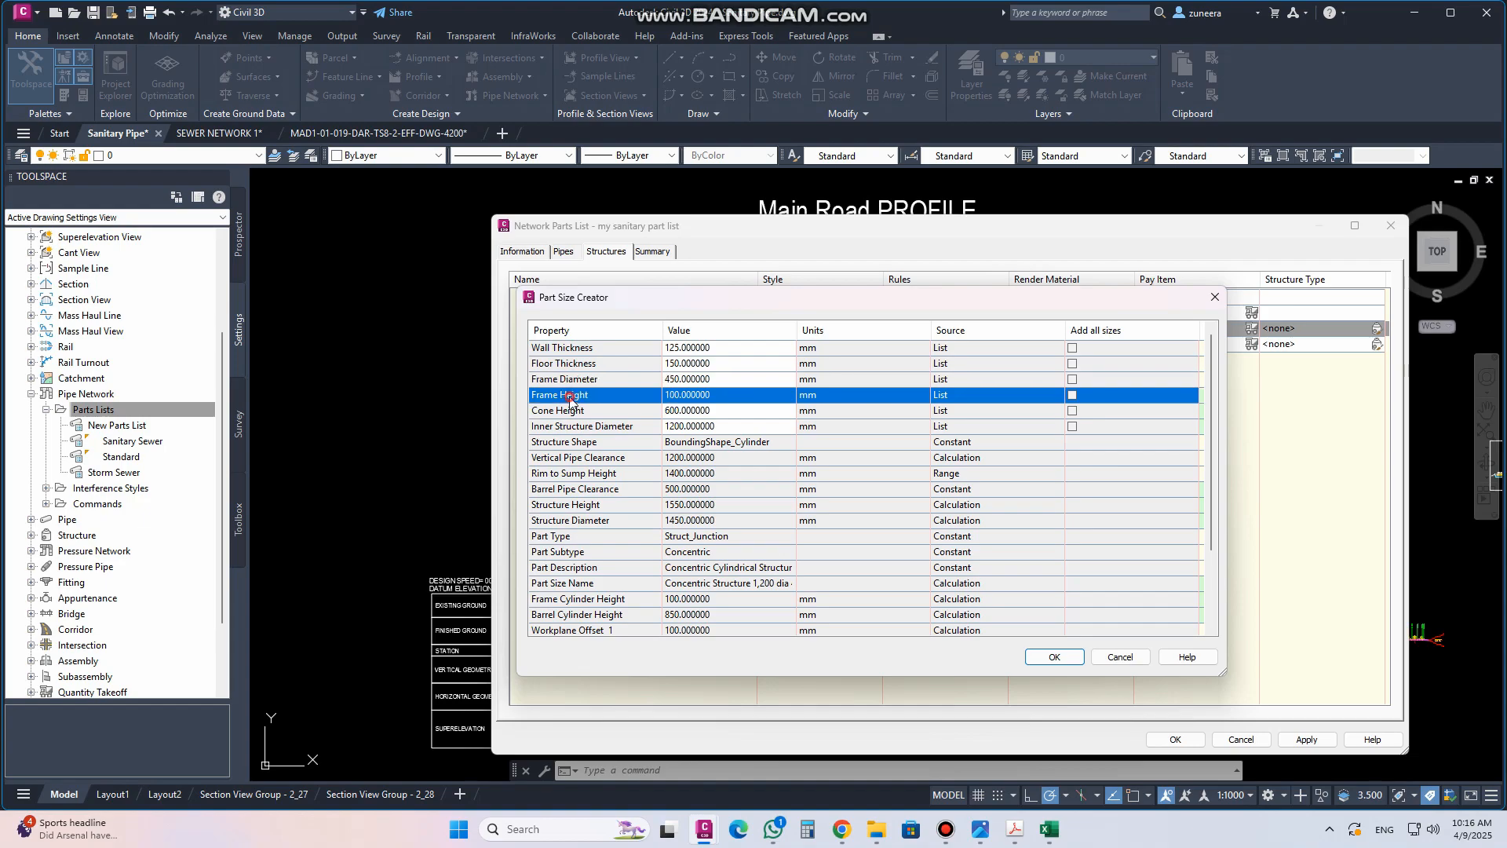
{"action": "left_click", "coordinate": [1073, 348]}
{"action": "left_click", "coordinate": [1072, 364]}
{"action": "left_click", "coordinate": [1072, 379]}
{"action": "left_click", "coordinate": [1072, 395]}
{"action": "left_click", "coordinate": [1072, 410]}
{"action": "left_click", "coordinate": [1072, 426]}
{"action": "left_click", "coordinate": [1052, 658]}
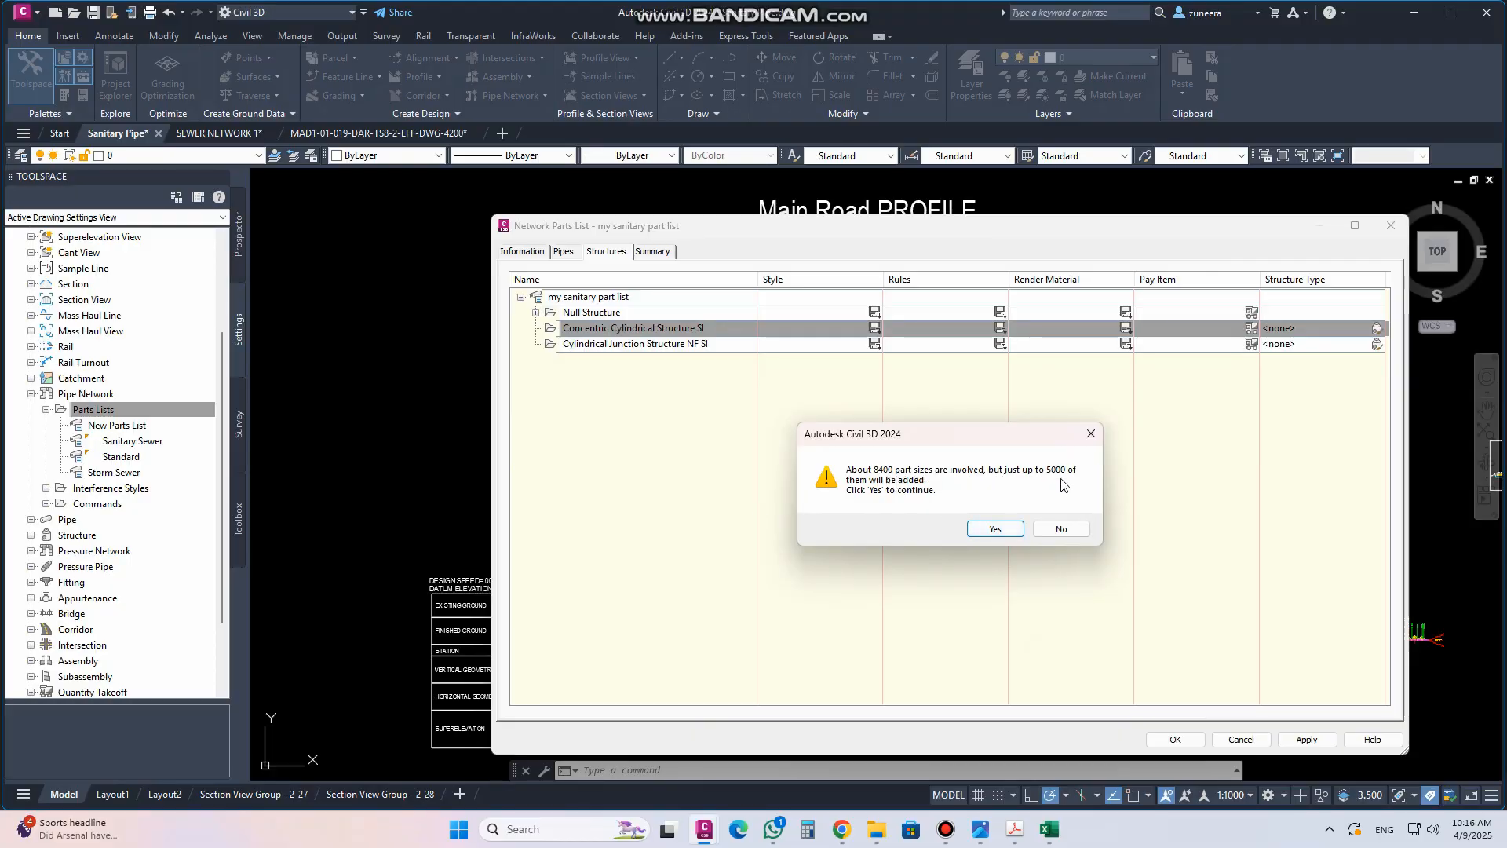
{"action": "left_click", "coordinate": [994, 528]}
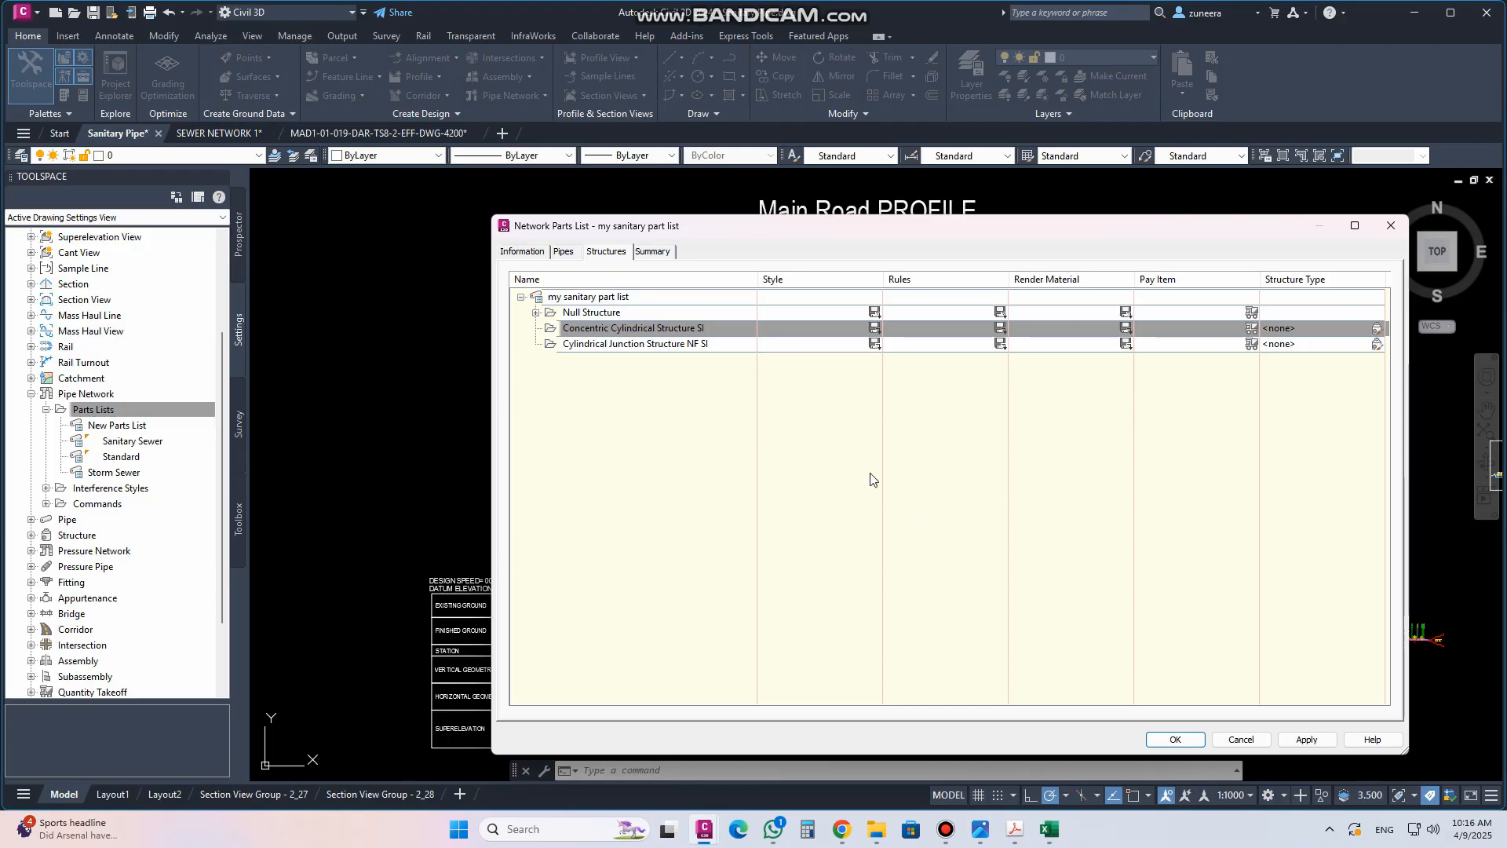
{"action": "right_click", "coordinate": [604, 323]}
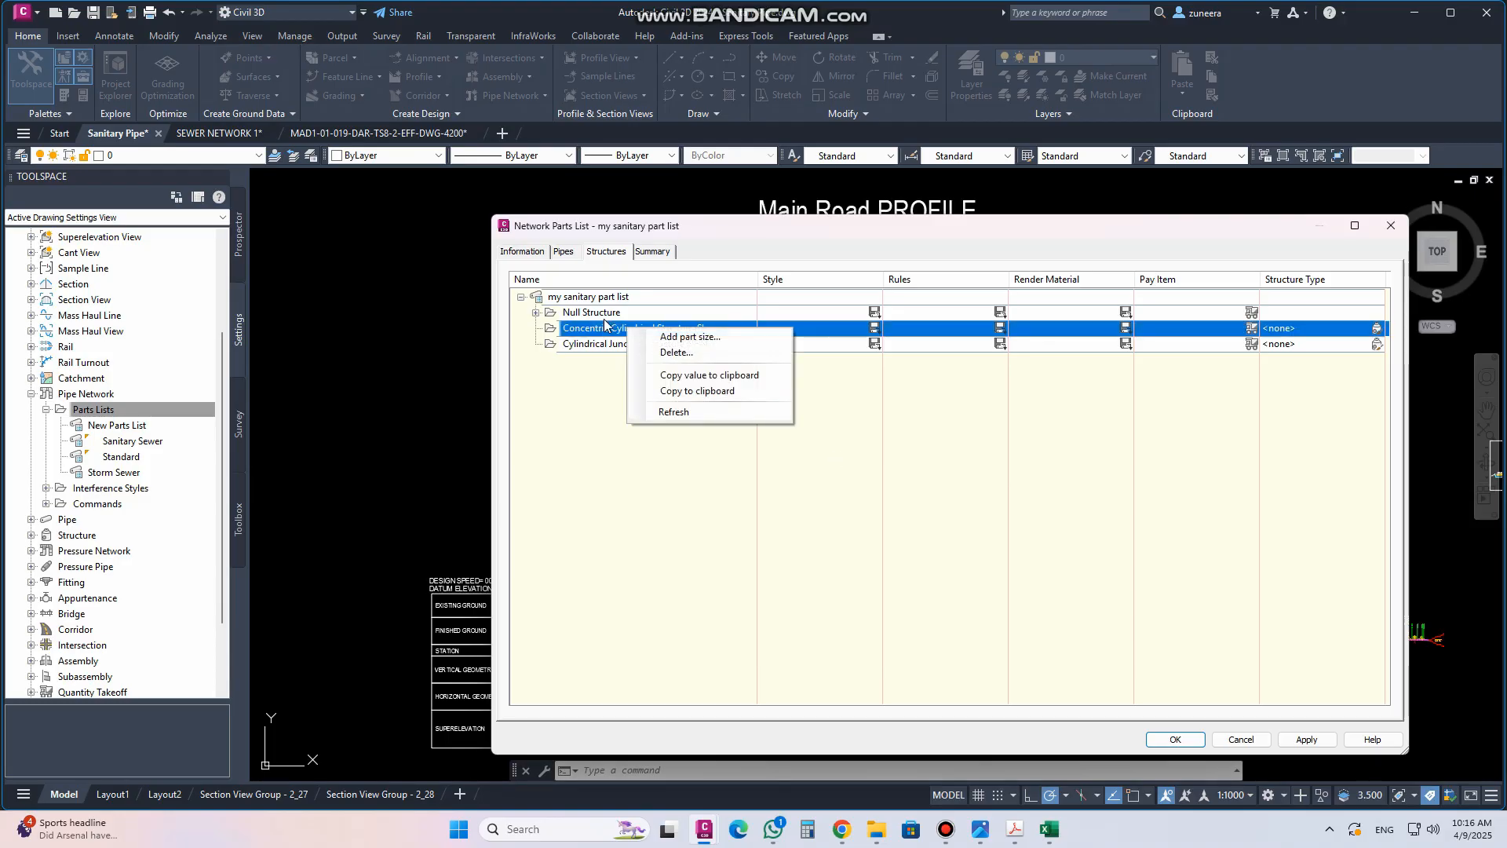
{"action": "left_click", "coordinate": [537, 329]}
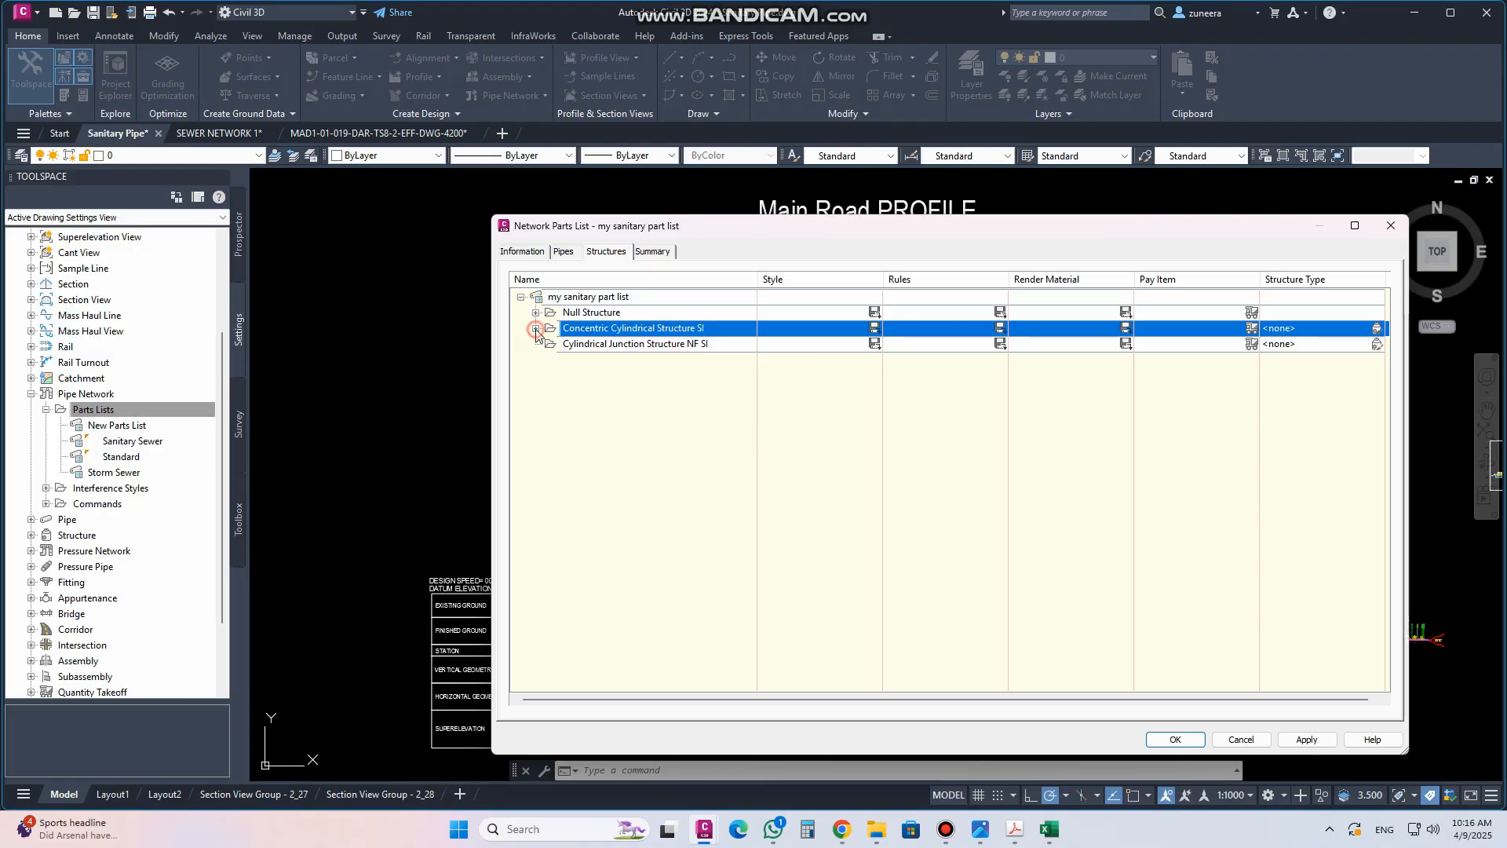
{"action": "left_click", "coordinate": [536, 329]}
{"action": "left_click", "coordinate": [535, 298]}
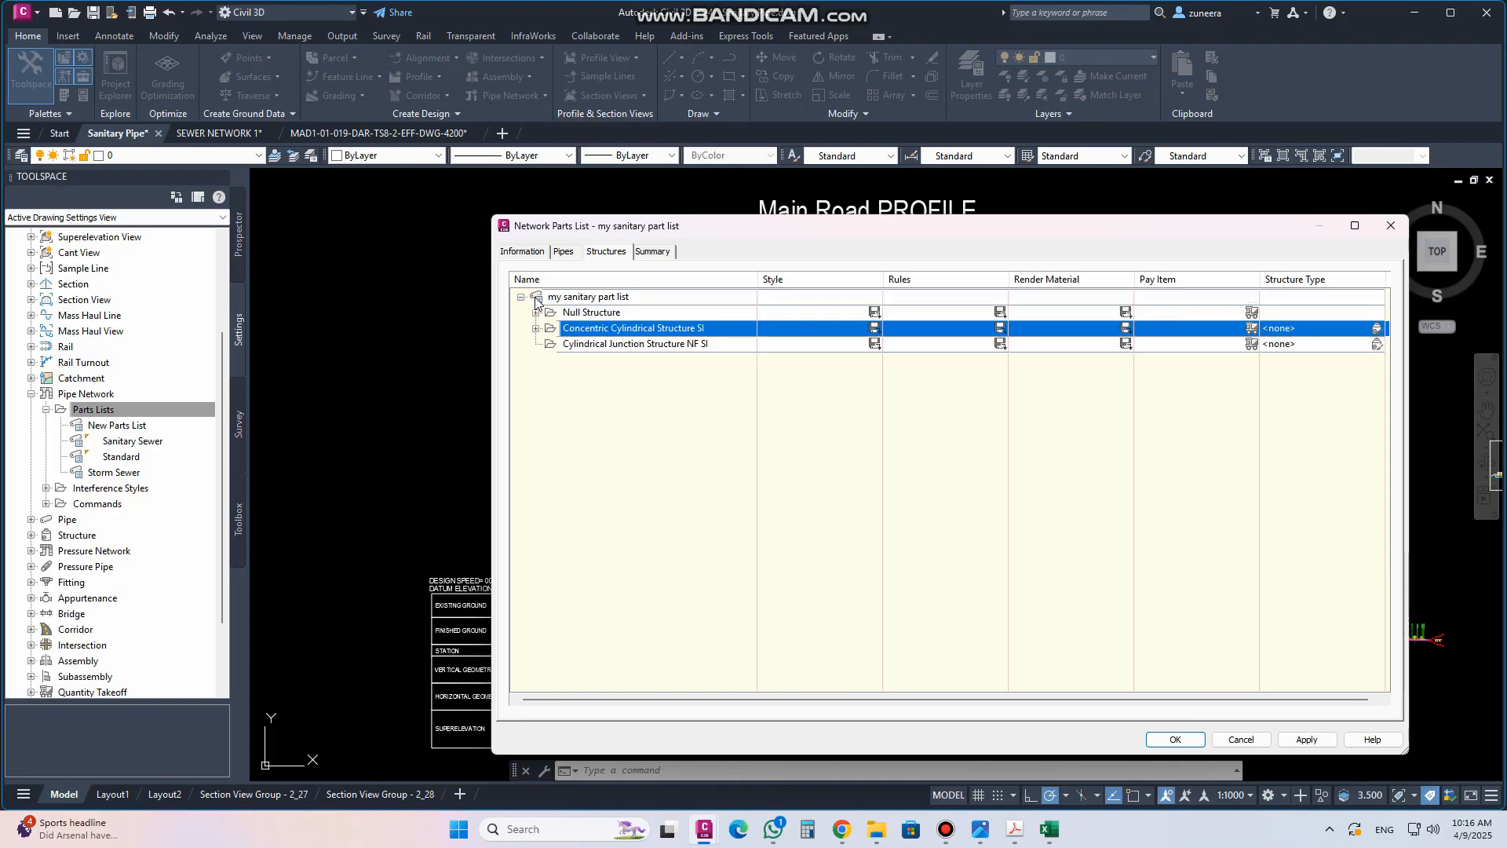
Add a 1200 mm inner structure diameter size to the Cylindrical Junction Structure NF SI family and close the parts list
{"action": "right_click", "coordinate": [577, 343]}
{"action": "left_click", "coordinate": [628, 355]}
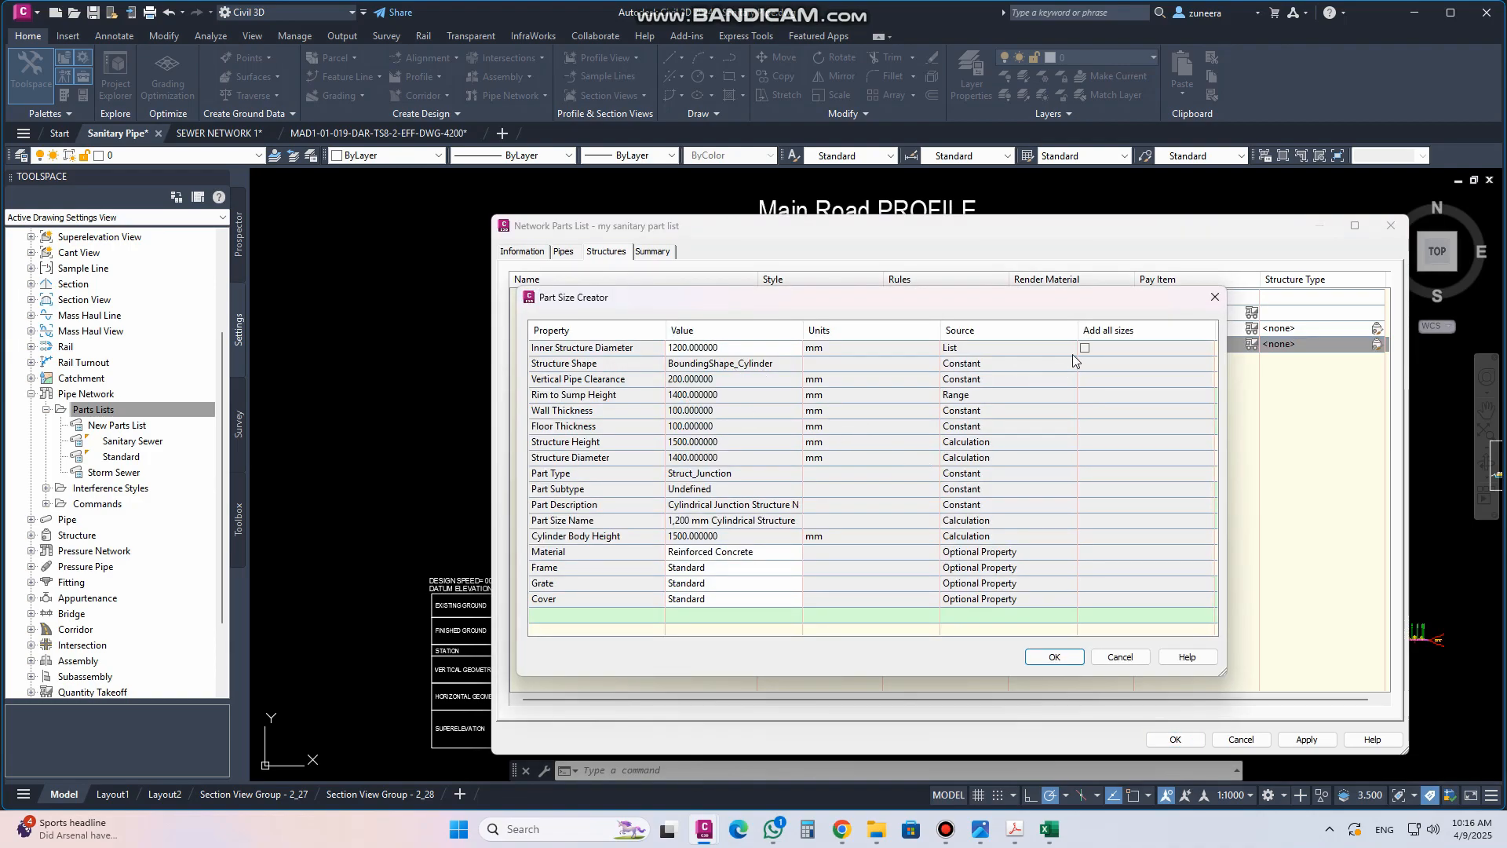
{"action": "left_click", "coordinate": [705, 348]}
{"action": "left_click", "coordinate": [710, 352]}
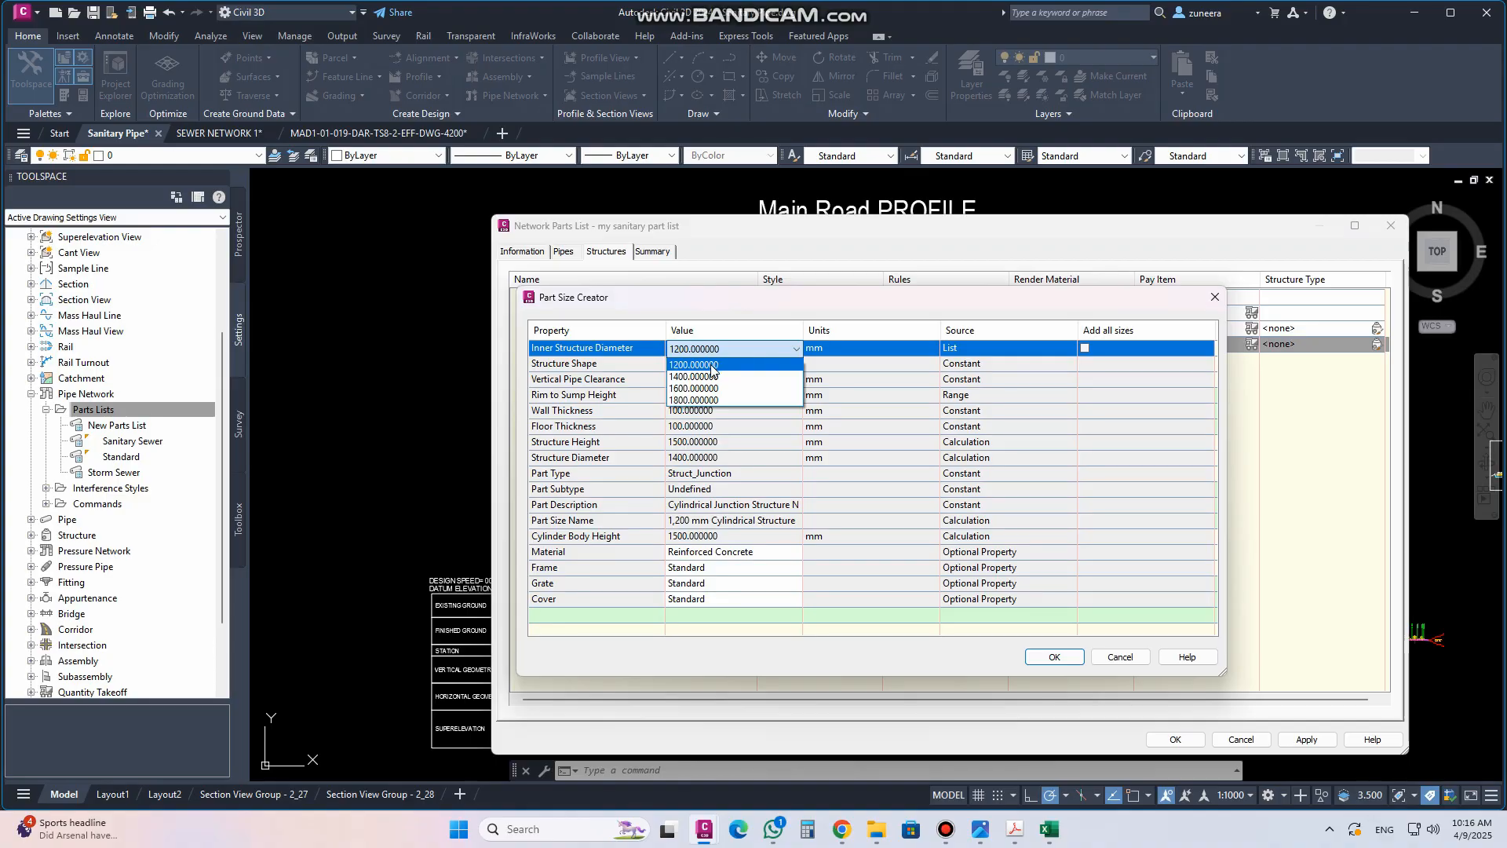
{"action": "left_click", "coordinate": [711, 368]}
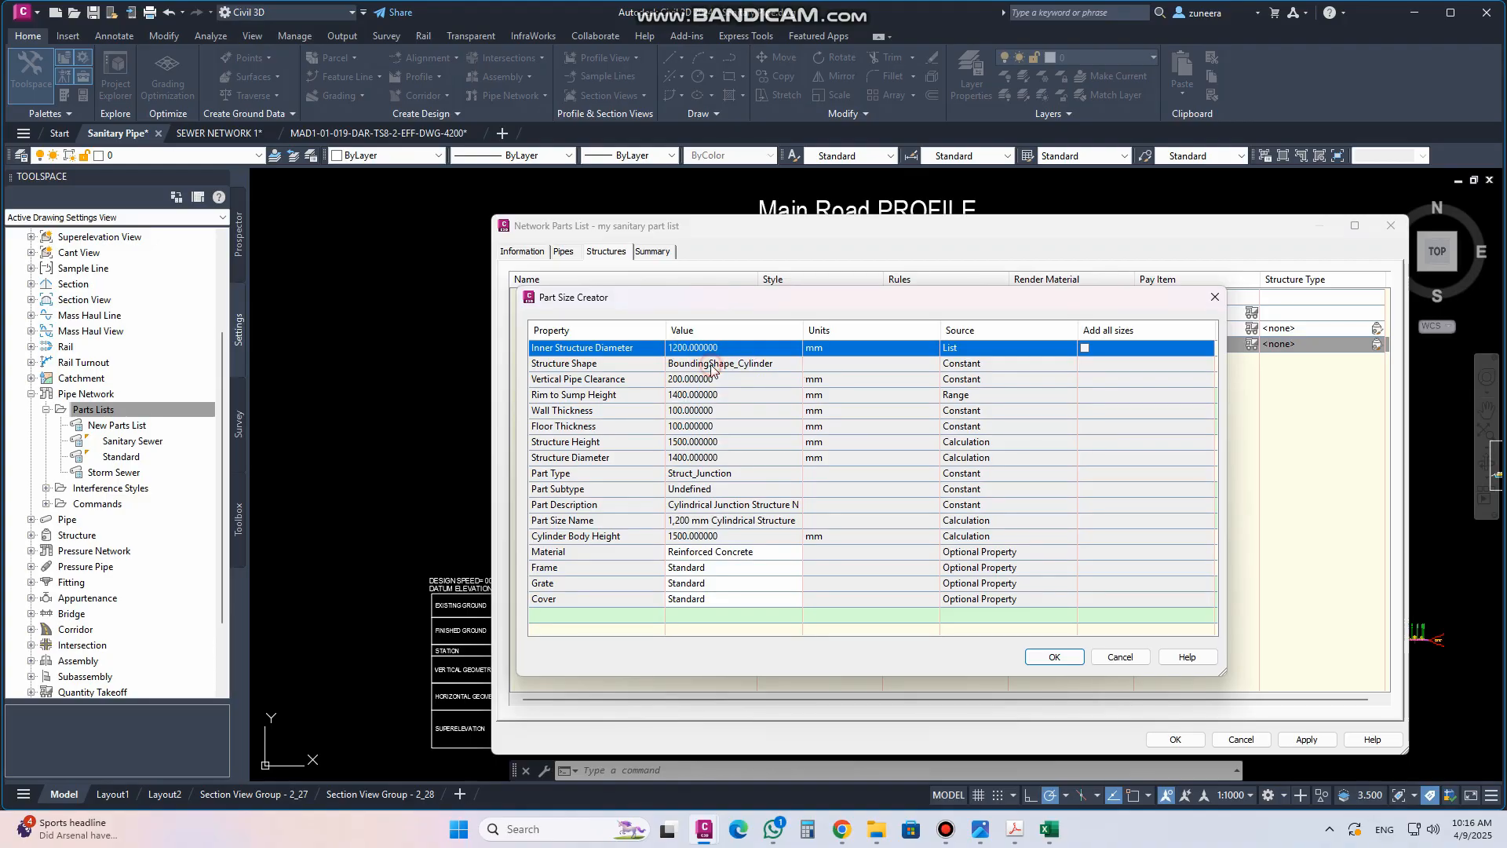
{"action": "left_click", "coordinate": [1052, 657]}
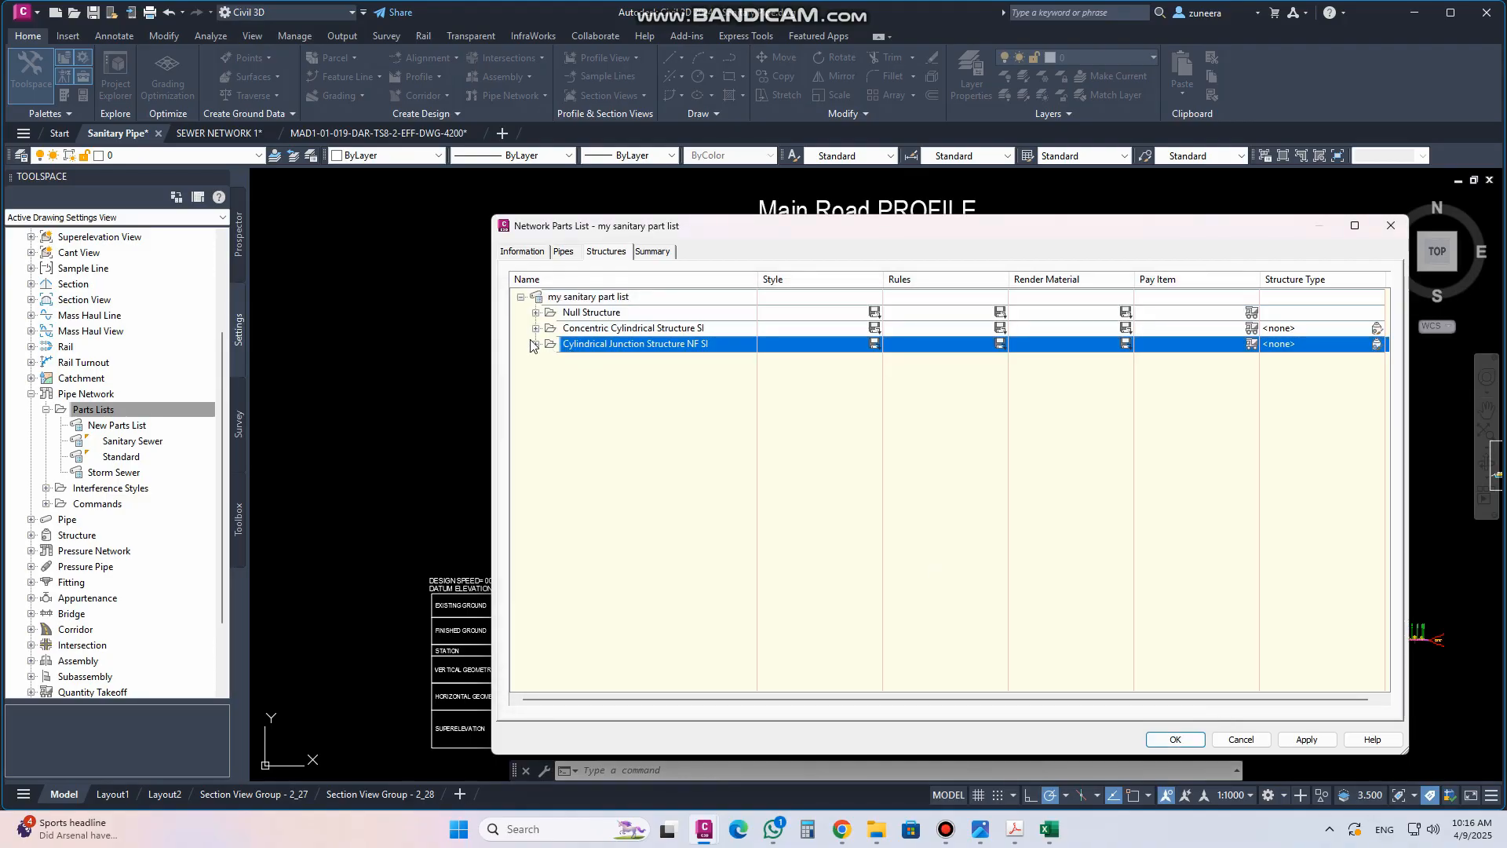
{"action": "left_click", "coordinate": [534, 344]}
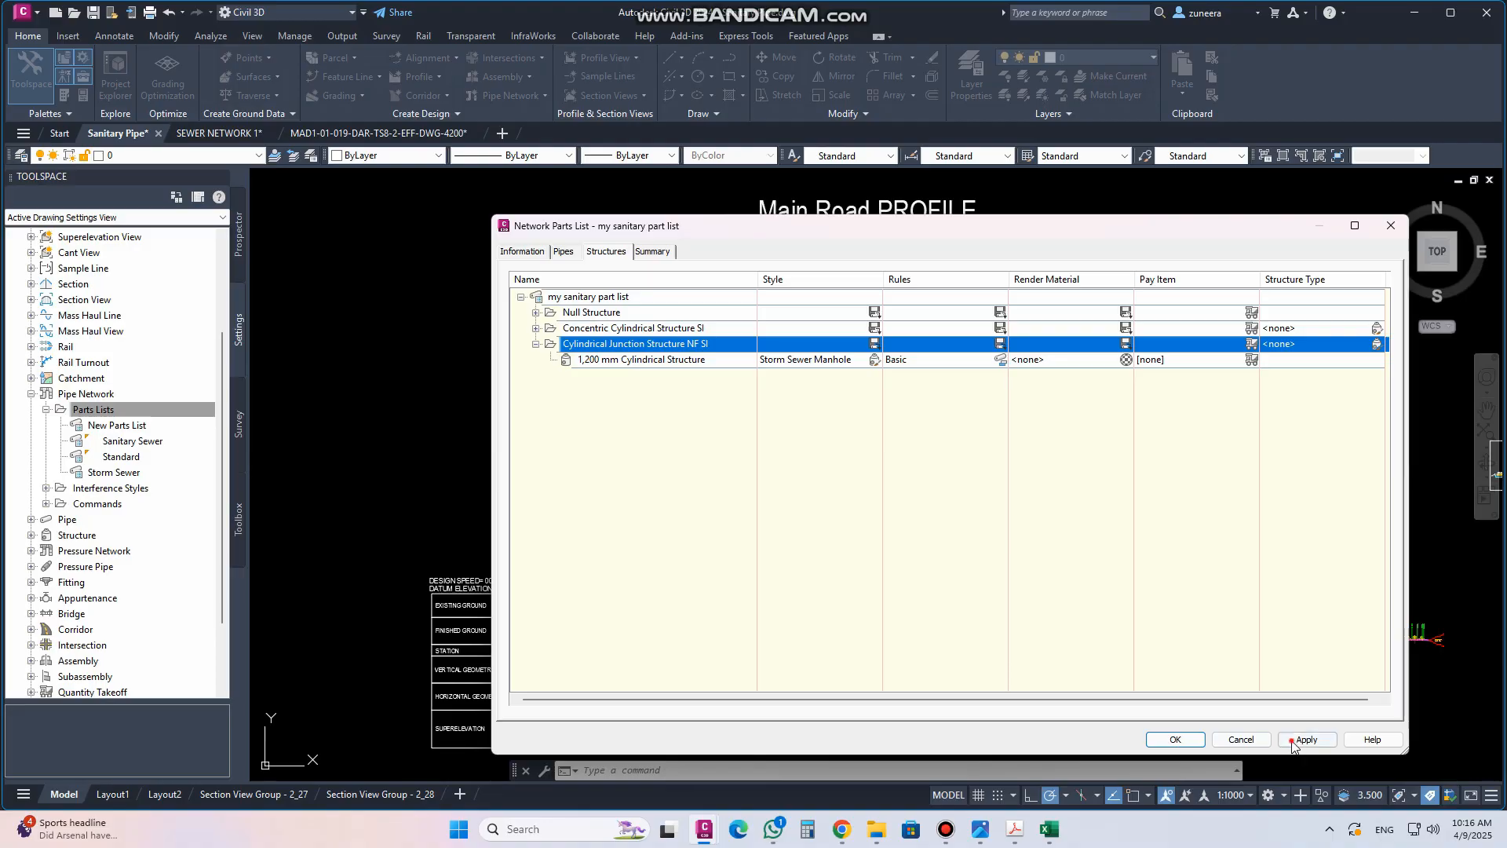
{"action": "left_click", "coordinate": [1176, 740]}
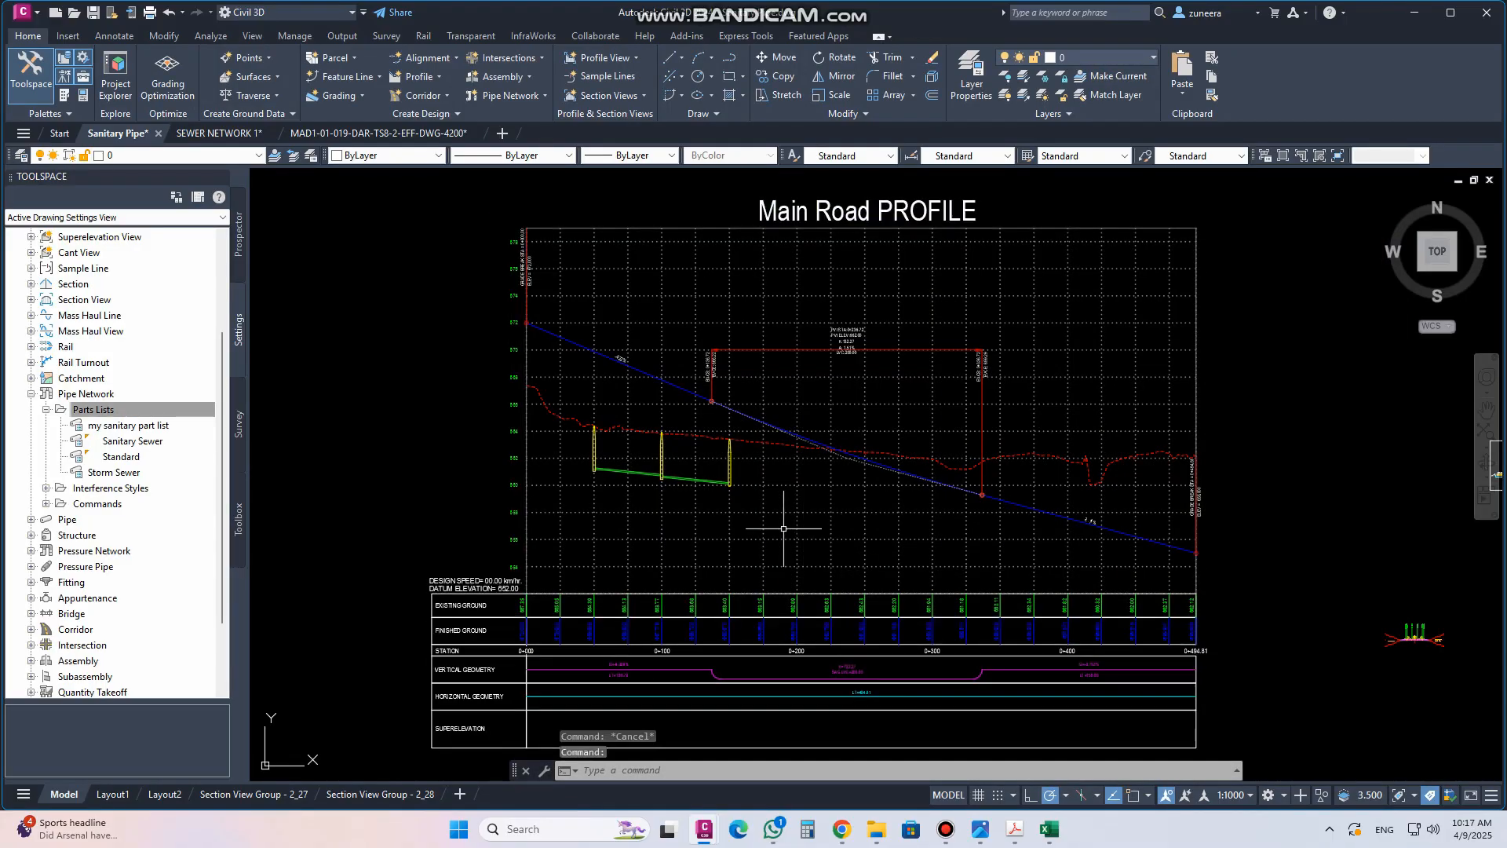
Start creating a pipe network that uses my sanitary part list as its network parts list
{"action": "scroll", "coordinate": [783, 527], "scroll_direction": "down", "scroll_amount": 6}
{"action": "scroll", "coordinate": [721, 600], "scroll_direction": "up", "scroll_amount": 6}
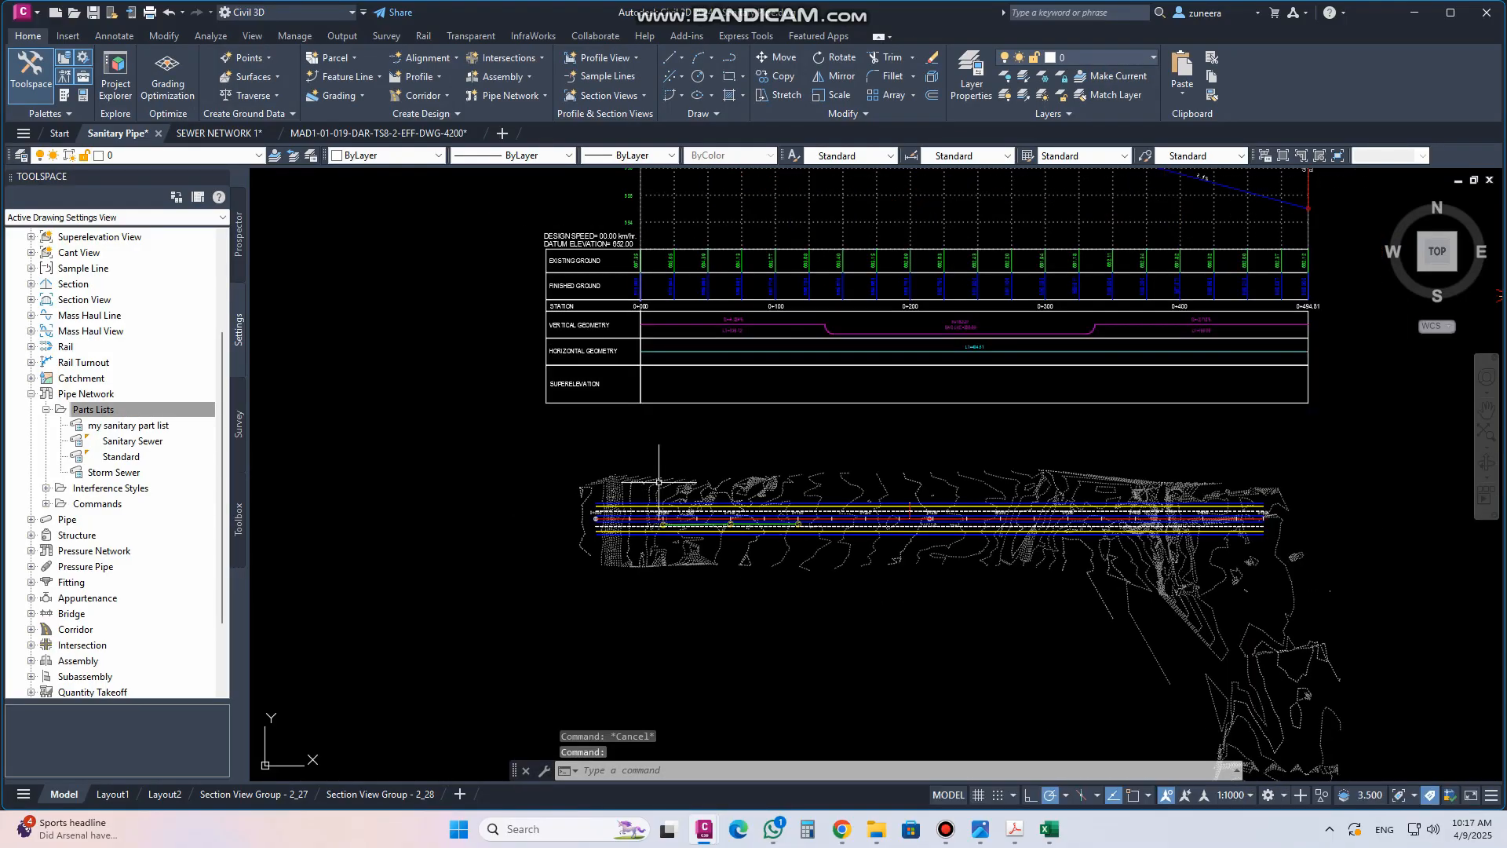
{"action": "middle_click_drag", "start_coordinate": [720, 600], "coordinate": [647, 483]}
{"action": "left_click", "coordinate": [99, 428]}
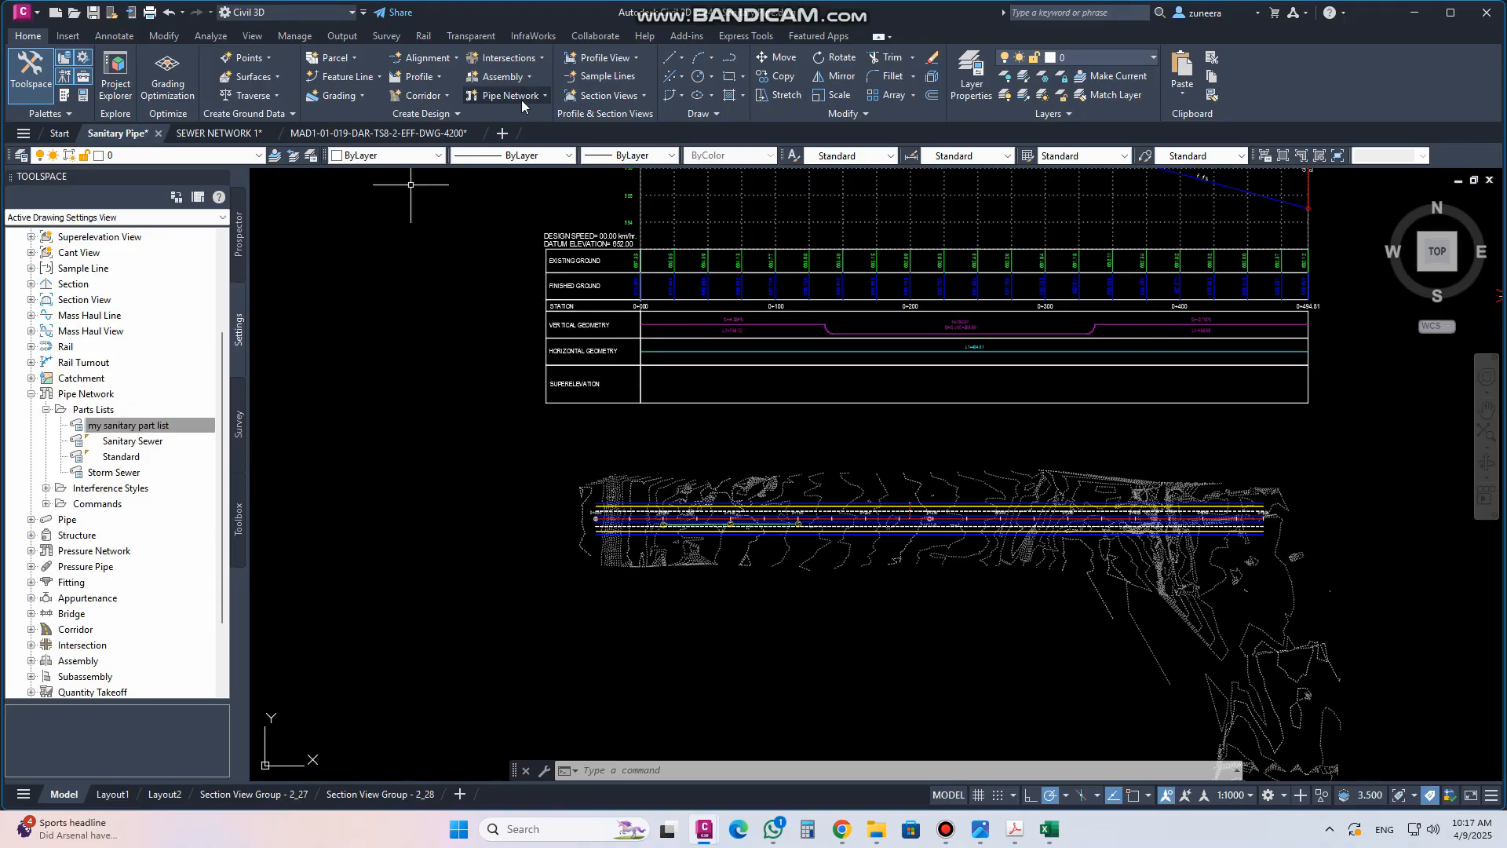
{"action": "left_click", "coordinate": [544, 96]}
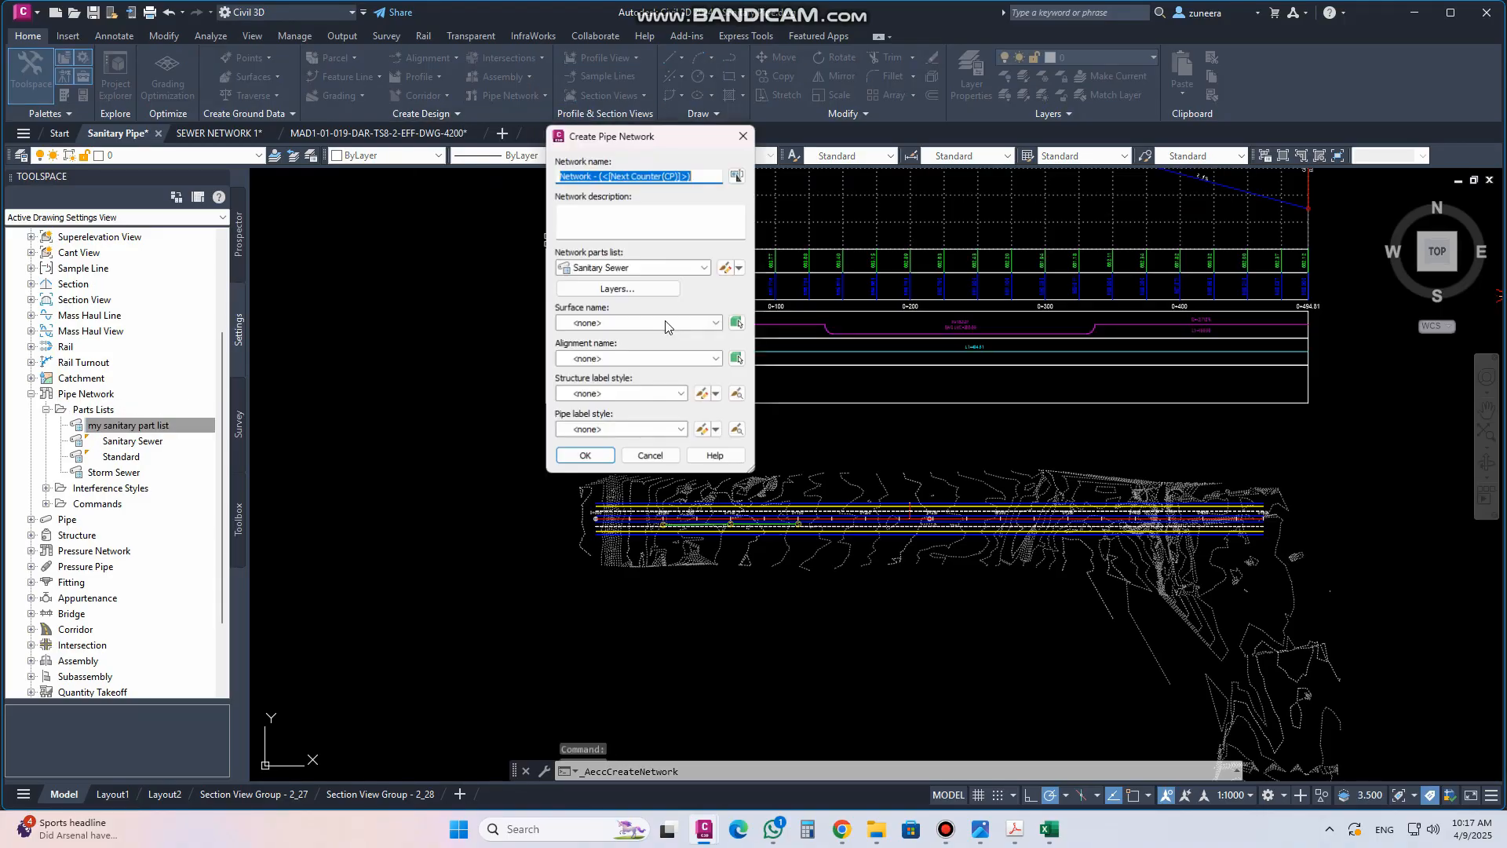
{"action": "left_click", "coordinate": [705, 268]}
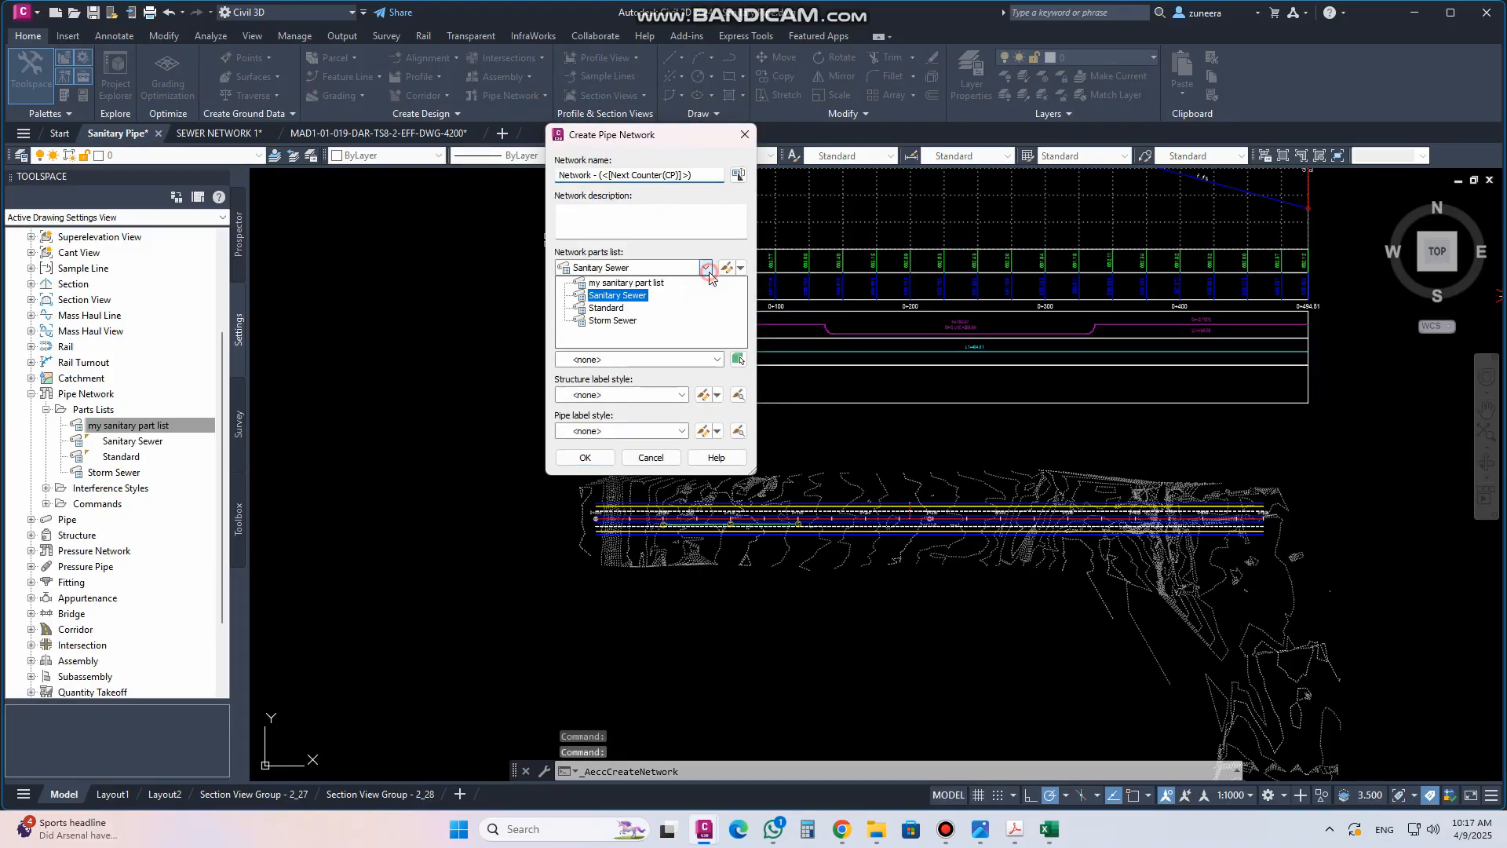
{"action": "left_click", "coordinate": [628, 284]}
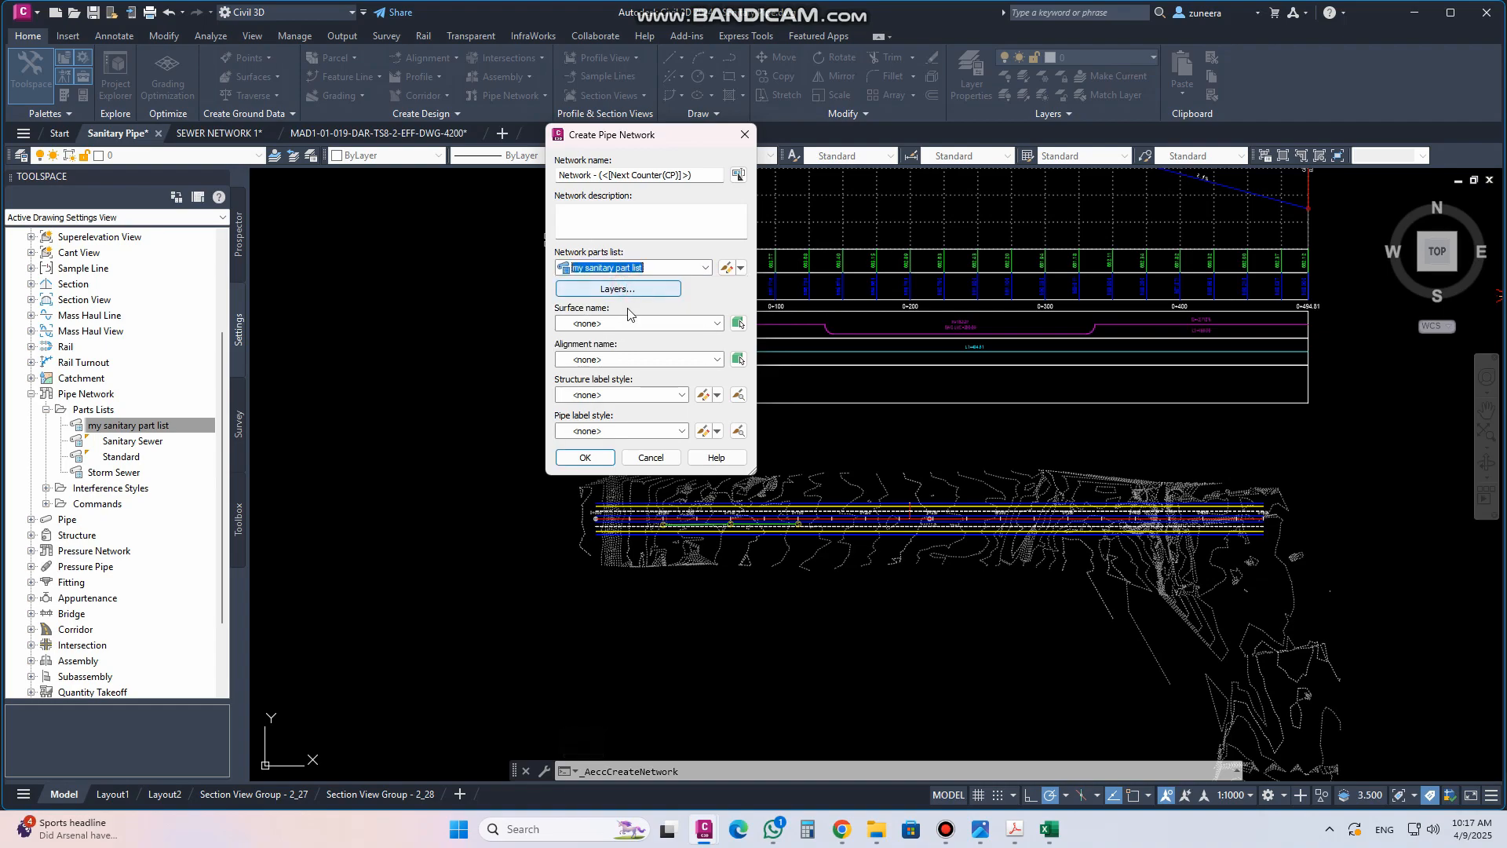
{"action": "left_click", "coordinate": [706, 268]}
{"action": "left_click", "coordinate": [706, 267]}
{"action": "left_click", "coordinate": [589, 457]}
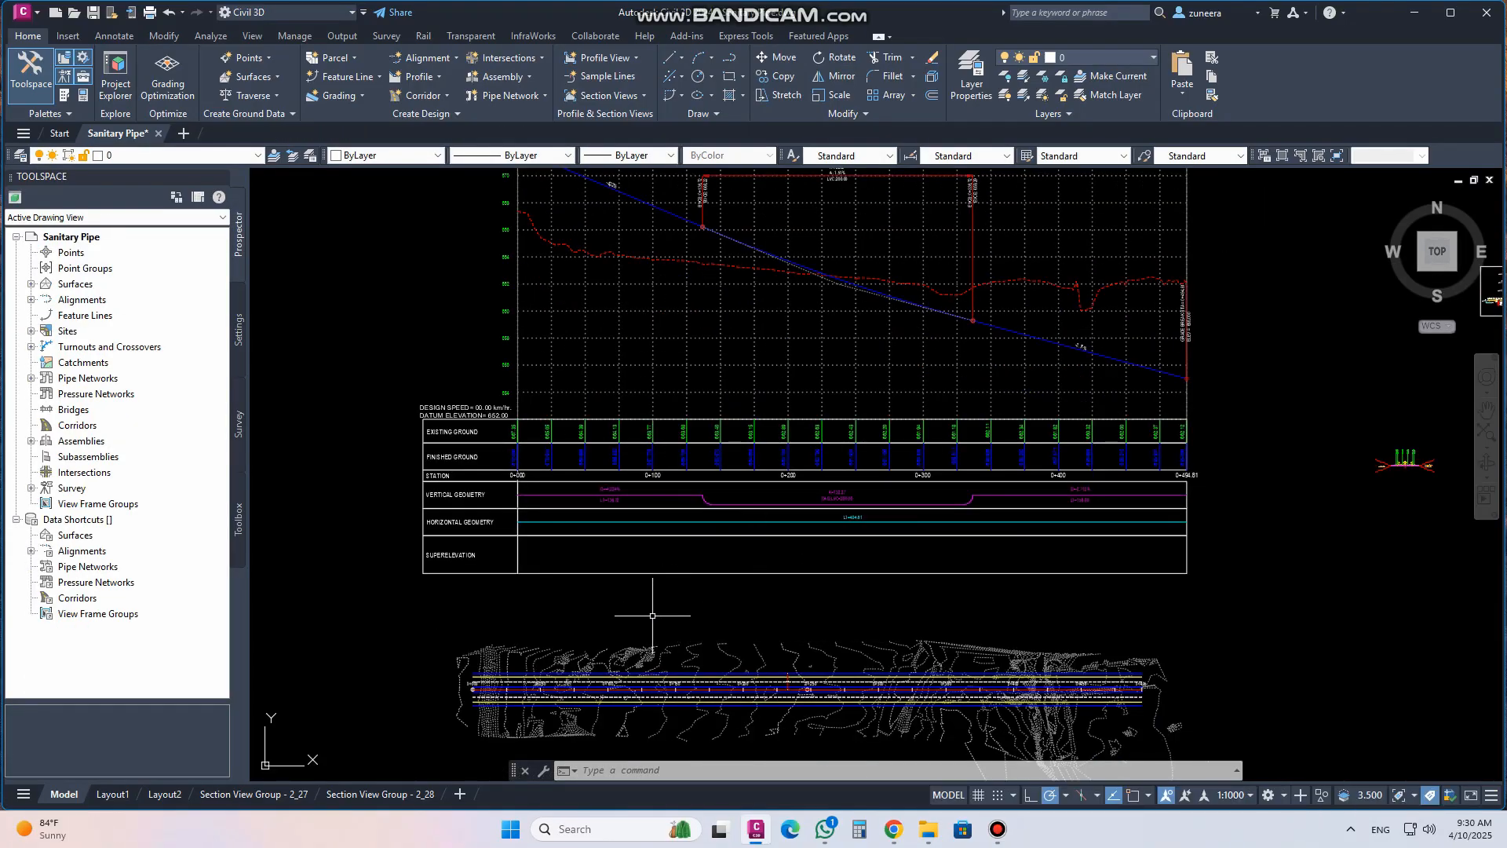
Browse the pipe and structure styles and rule sets in the drawing settings
{"action": "middle_click_drag", "start_coordinate": [657, 614], "coordinate": [668, 499]}
{"action": "scroll", "coordinate": [668, 499], "scroll_direction": "up", "scroll_amount": 4}
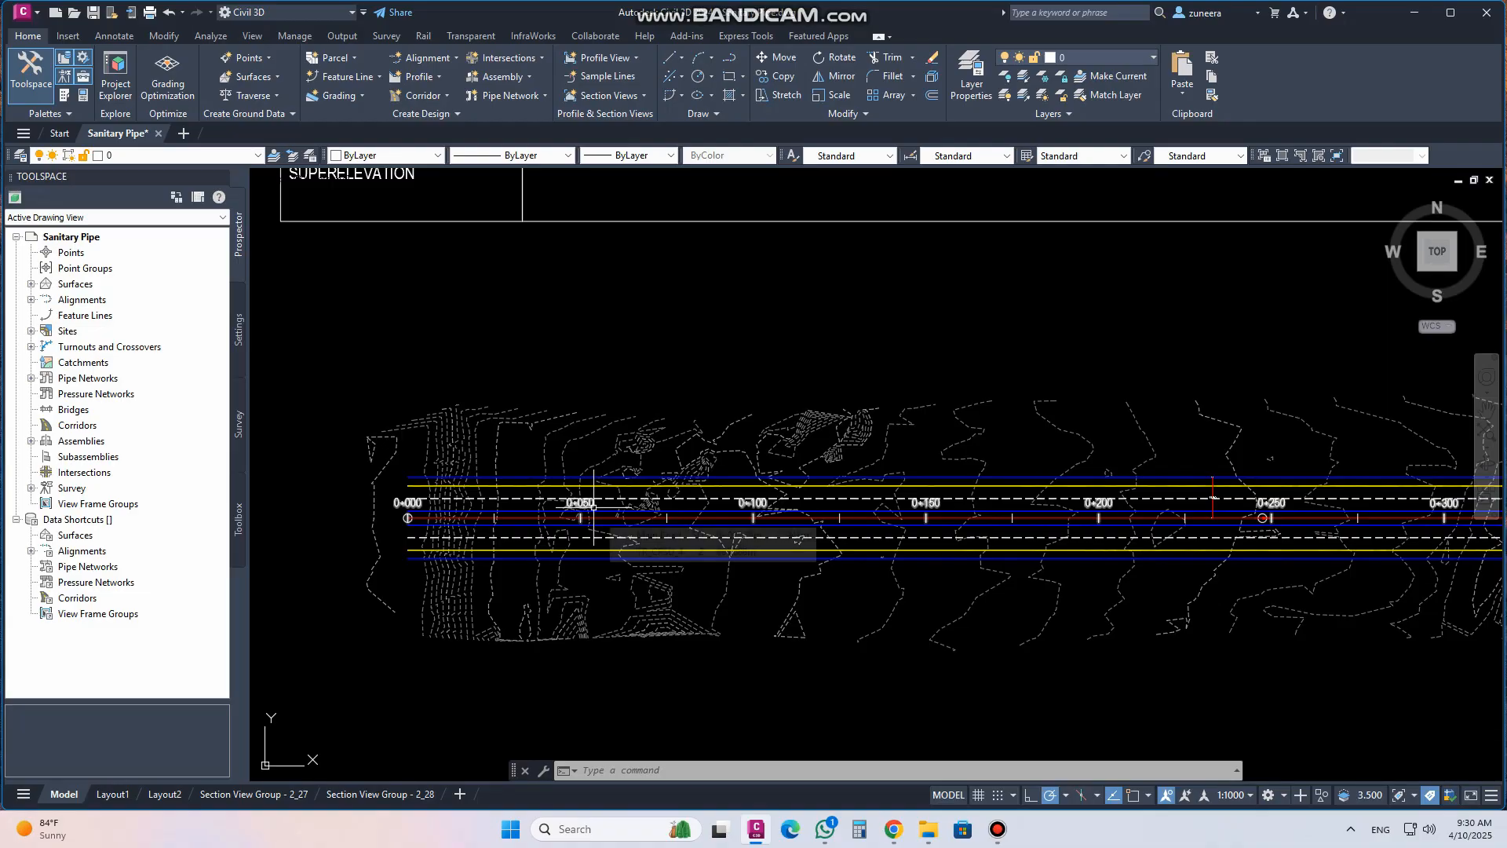
{"action": "left_click", "coordinate": [240, 328]}
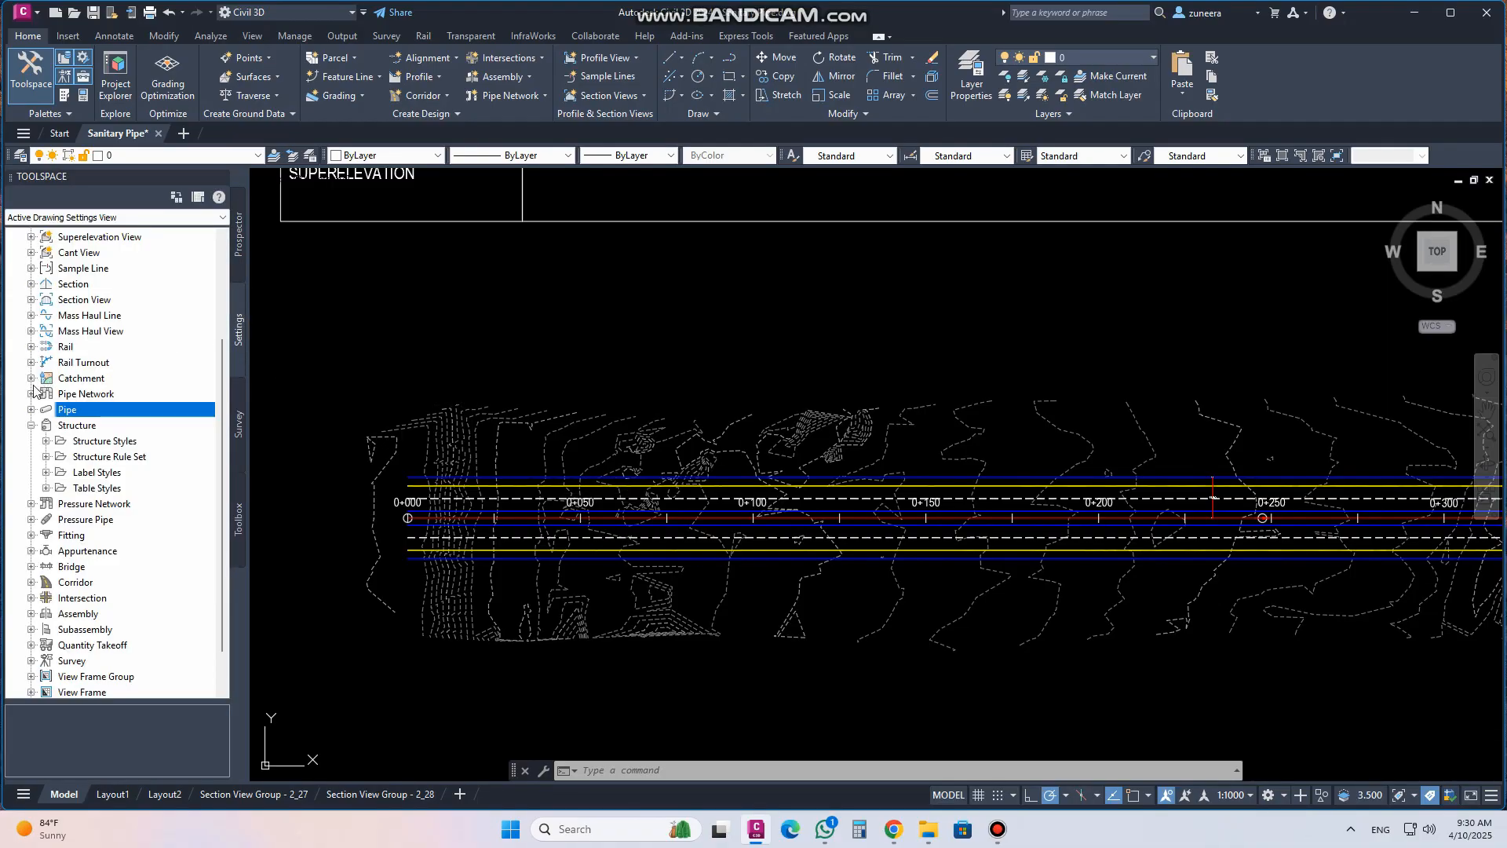
{"action": "left_click", "coordinate": [32, 425]}
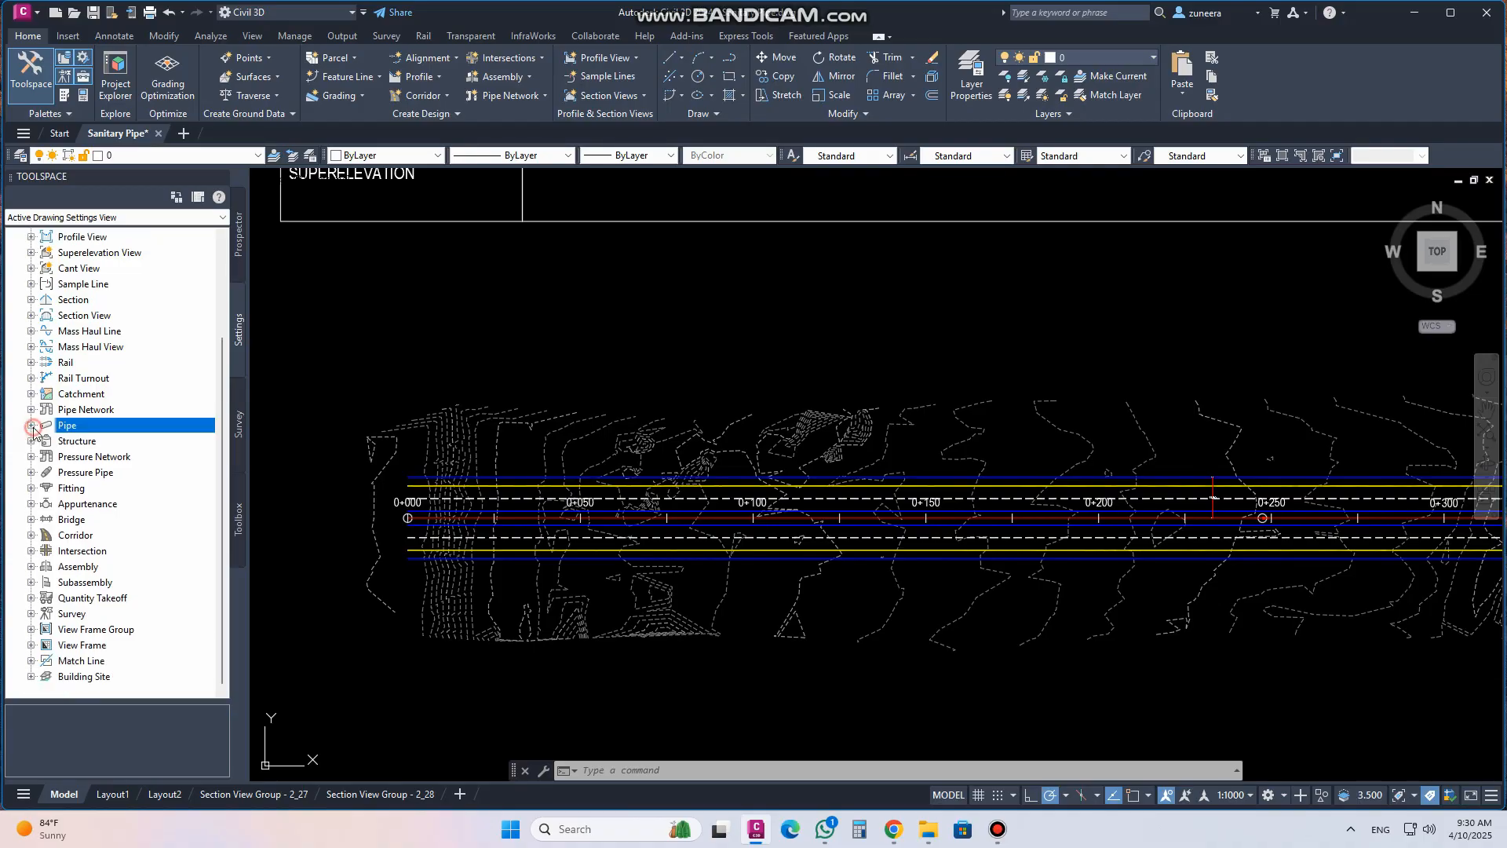
{"action": "left_click", "coordinate": [32, 424]}
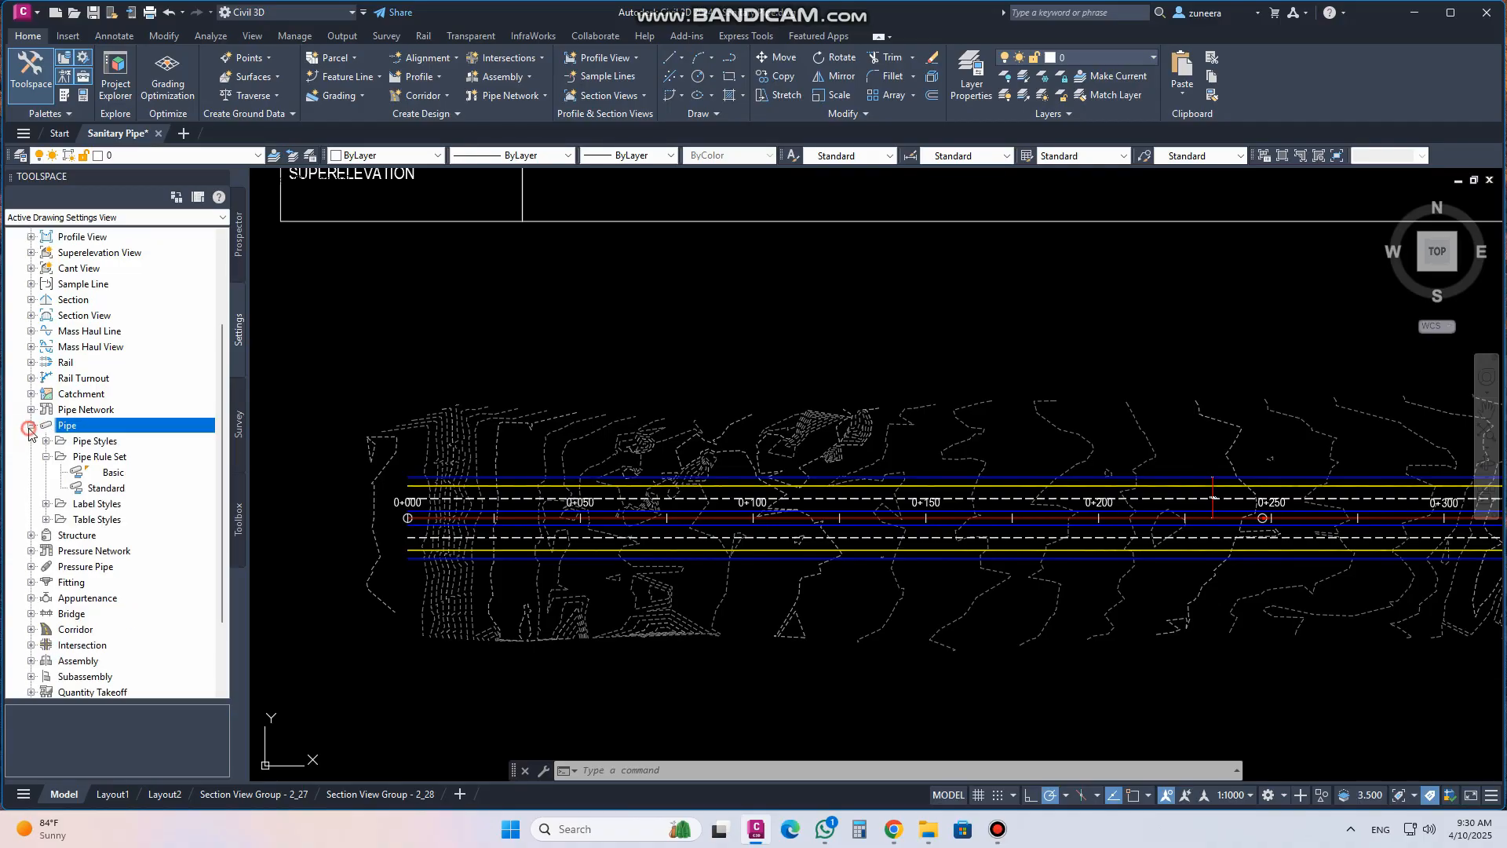
{"action": "scroll", "coordinate": [101, 463], "scroll_direction": "down", "scroll_amount": 1}
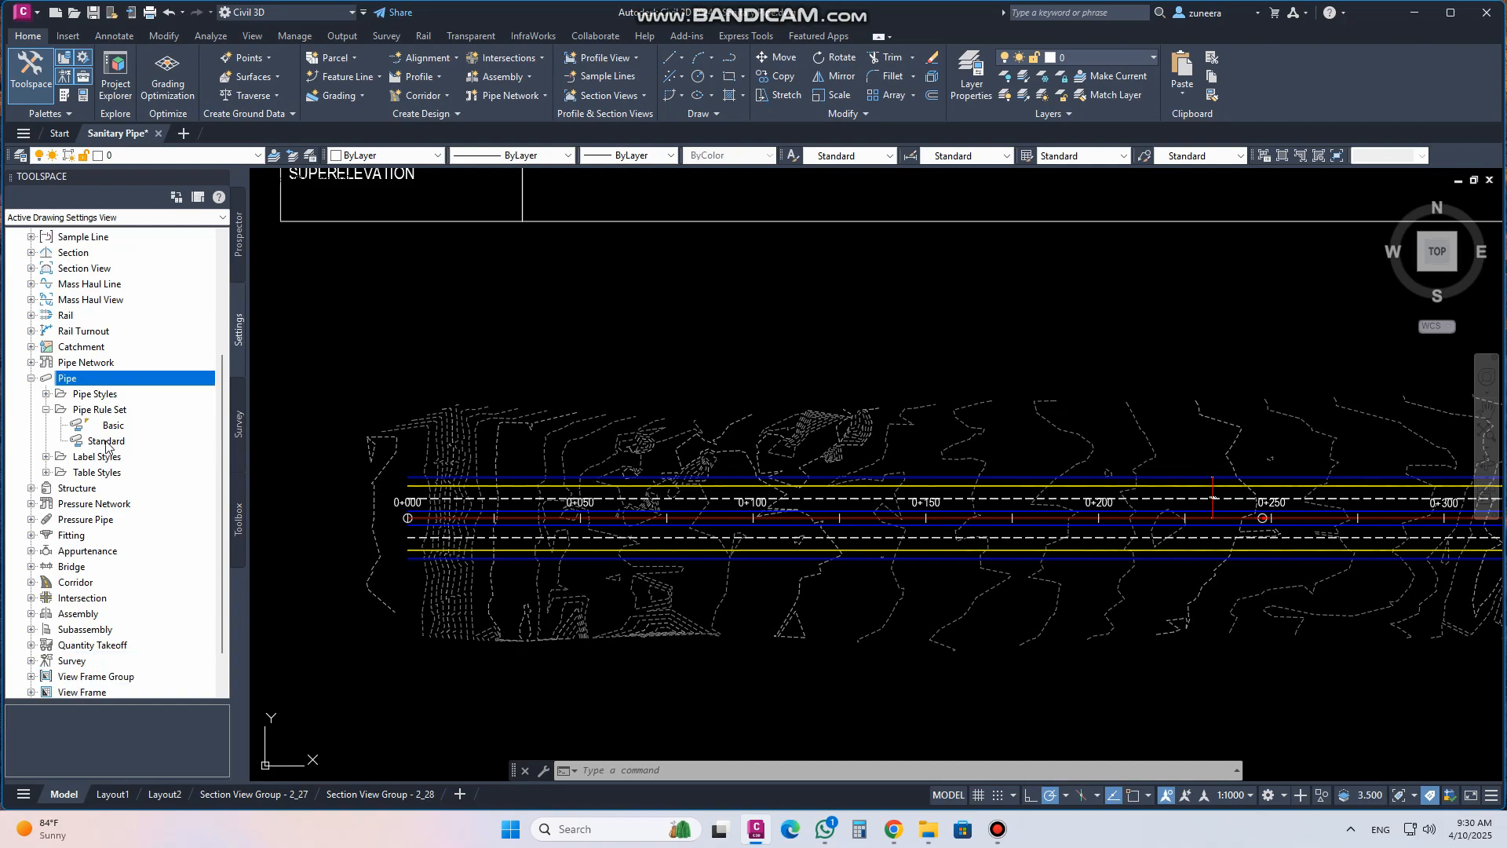
{"action": "left_click", "coordinate": [45, 409]}
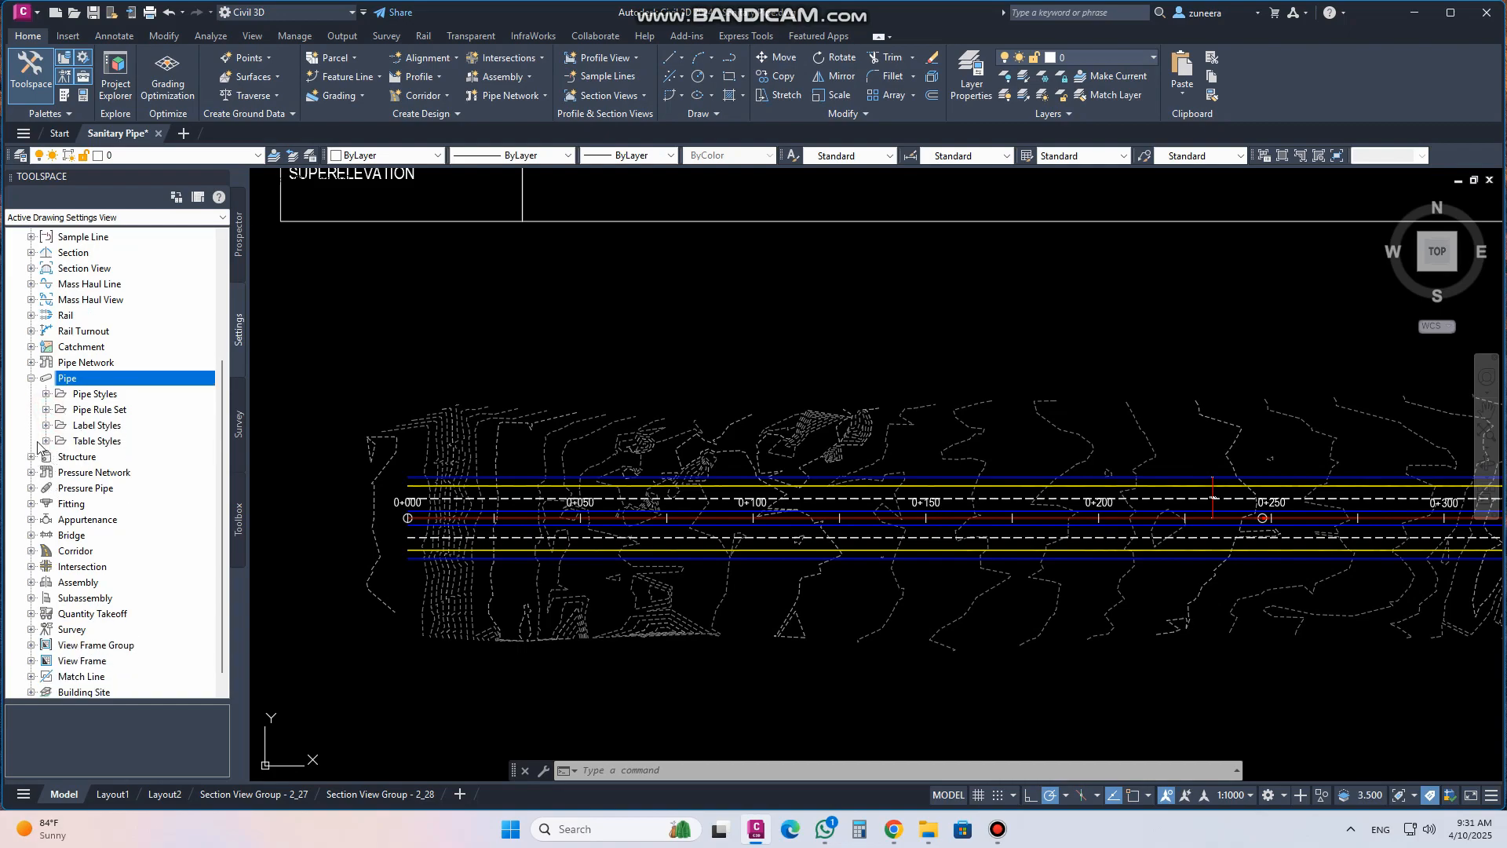
{"action": "left_click", "coordinate": [96, 409]}
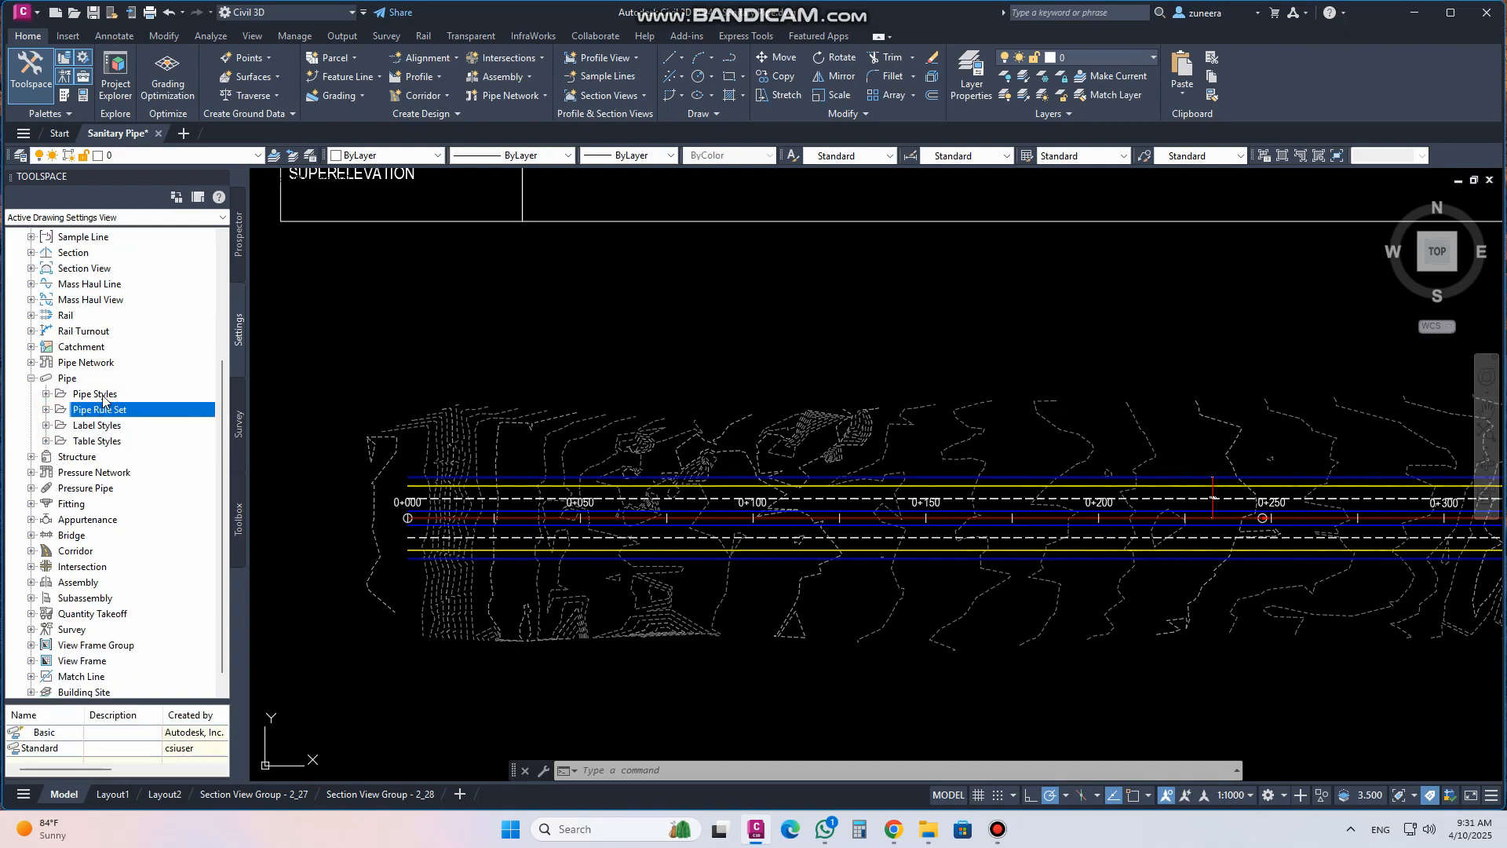
{"action": "left_click", "coordinate": [101, 395]}
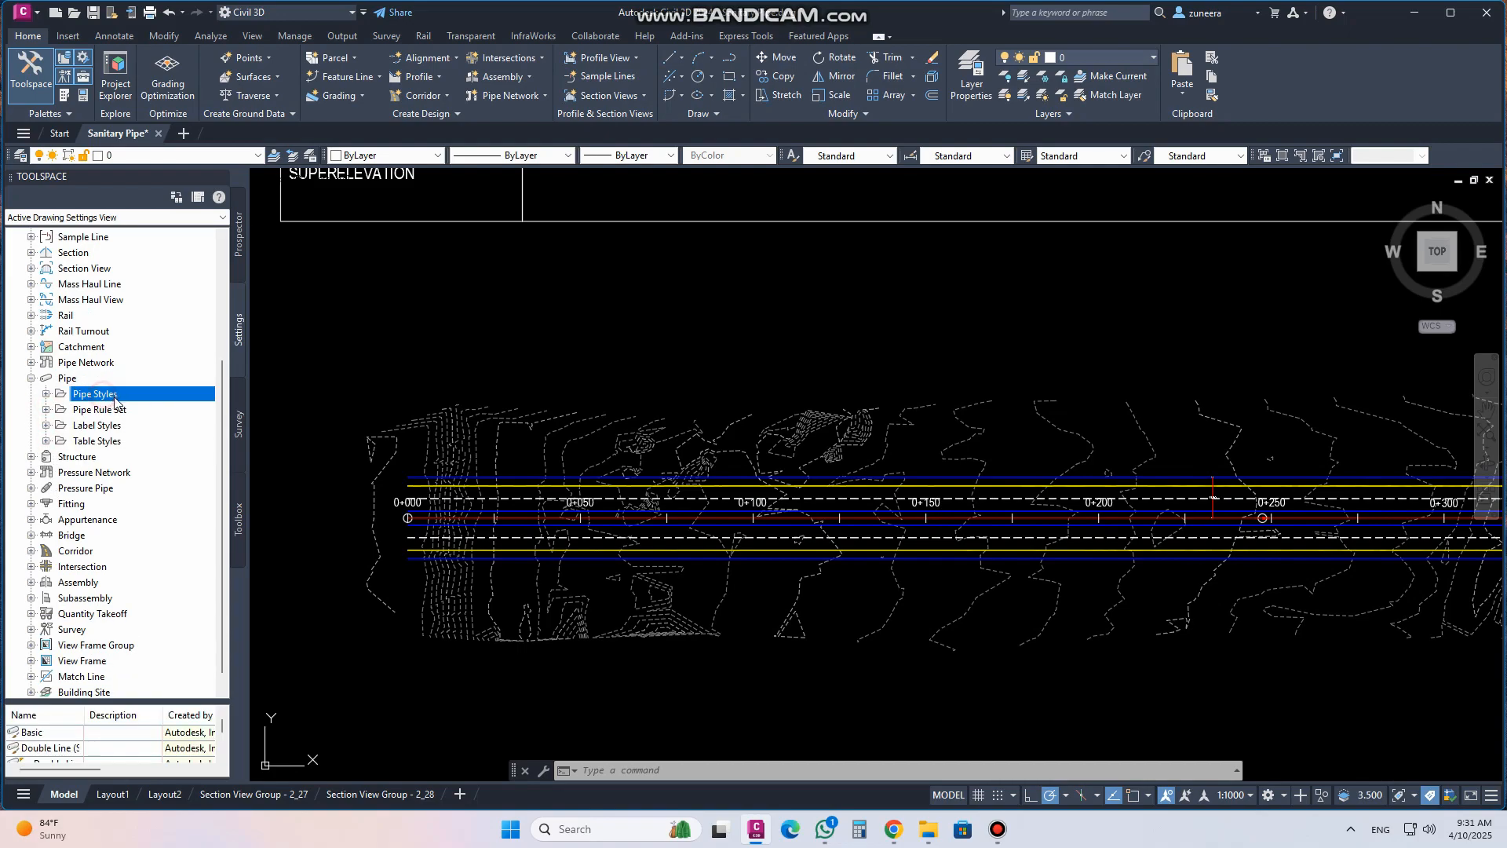
{"action": "left_click", "coordinate": [45, 395]}
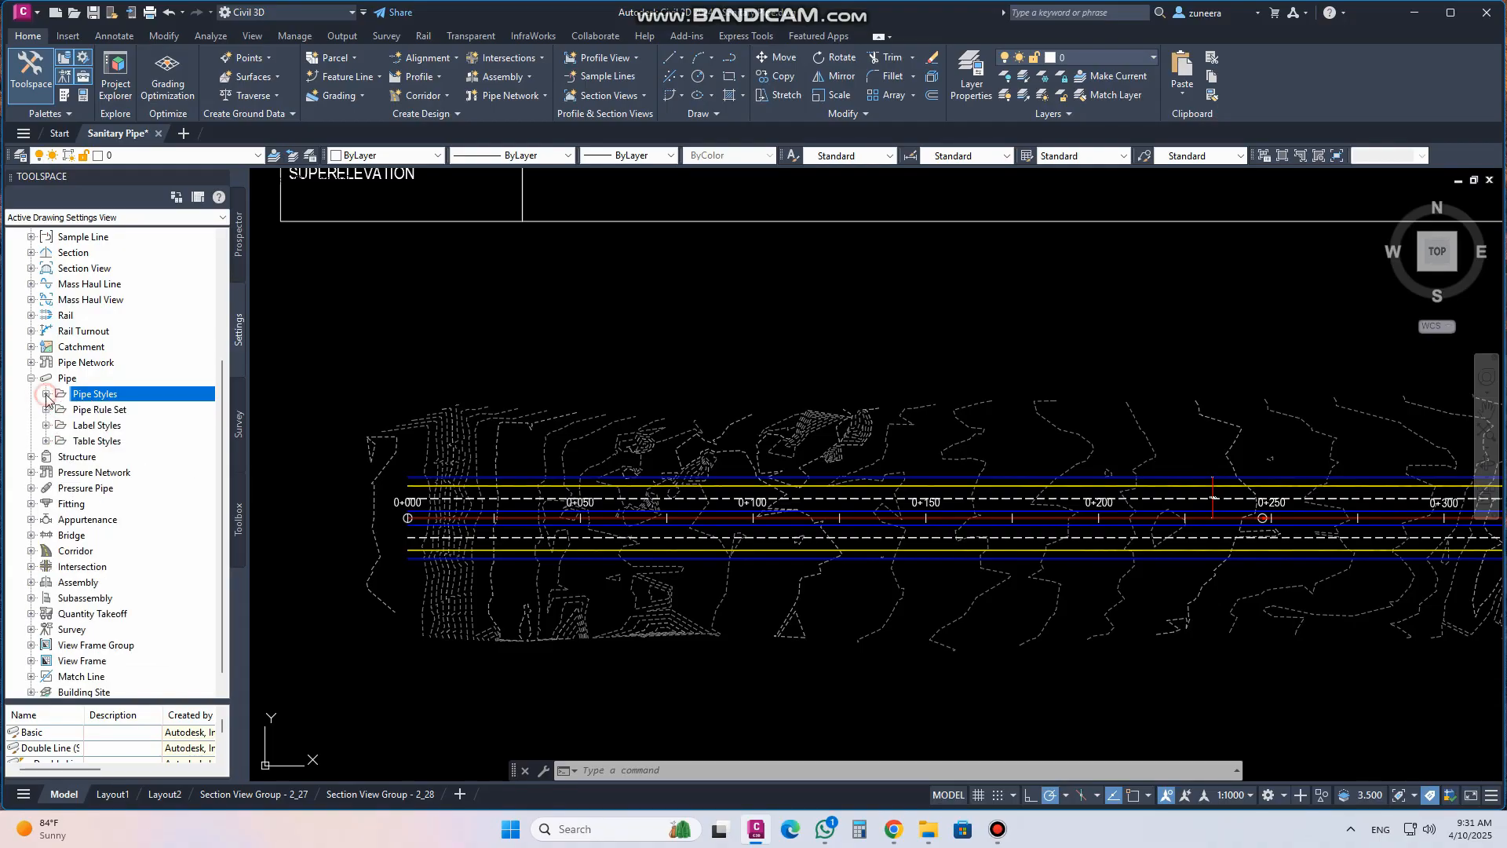
{"action": "left_click", "coordinate": [105, 410]}
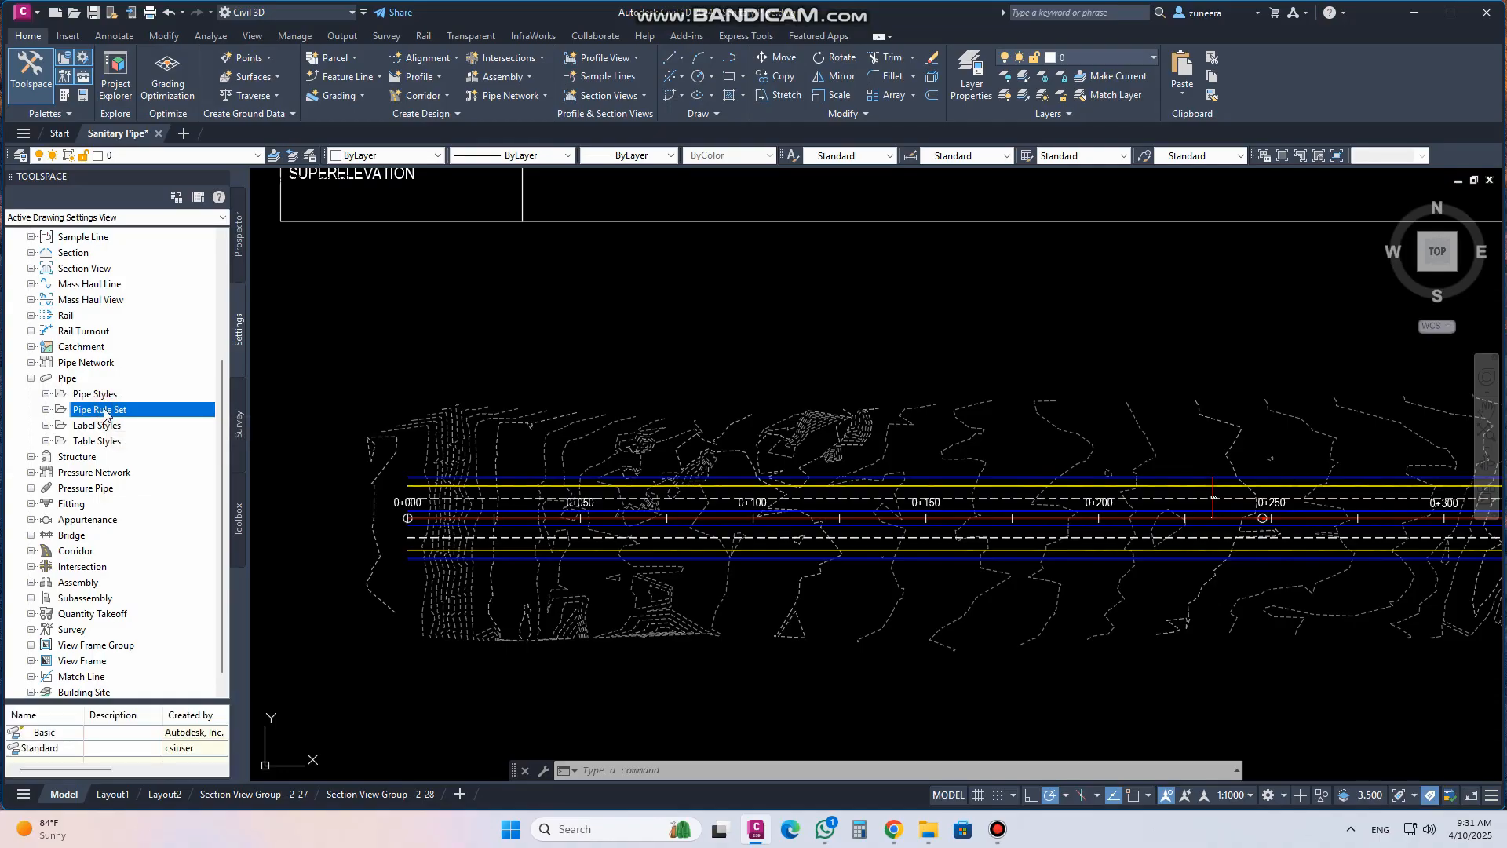
{"action": "left_click", "coordinate": [32, 457]}
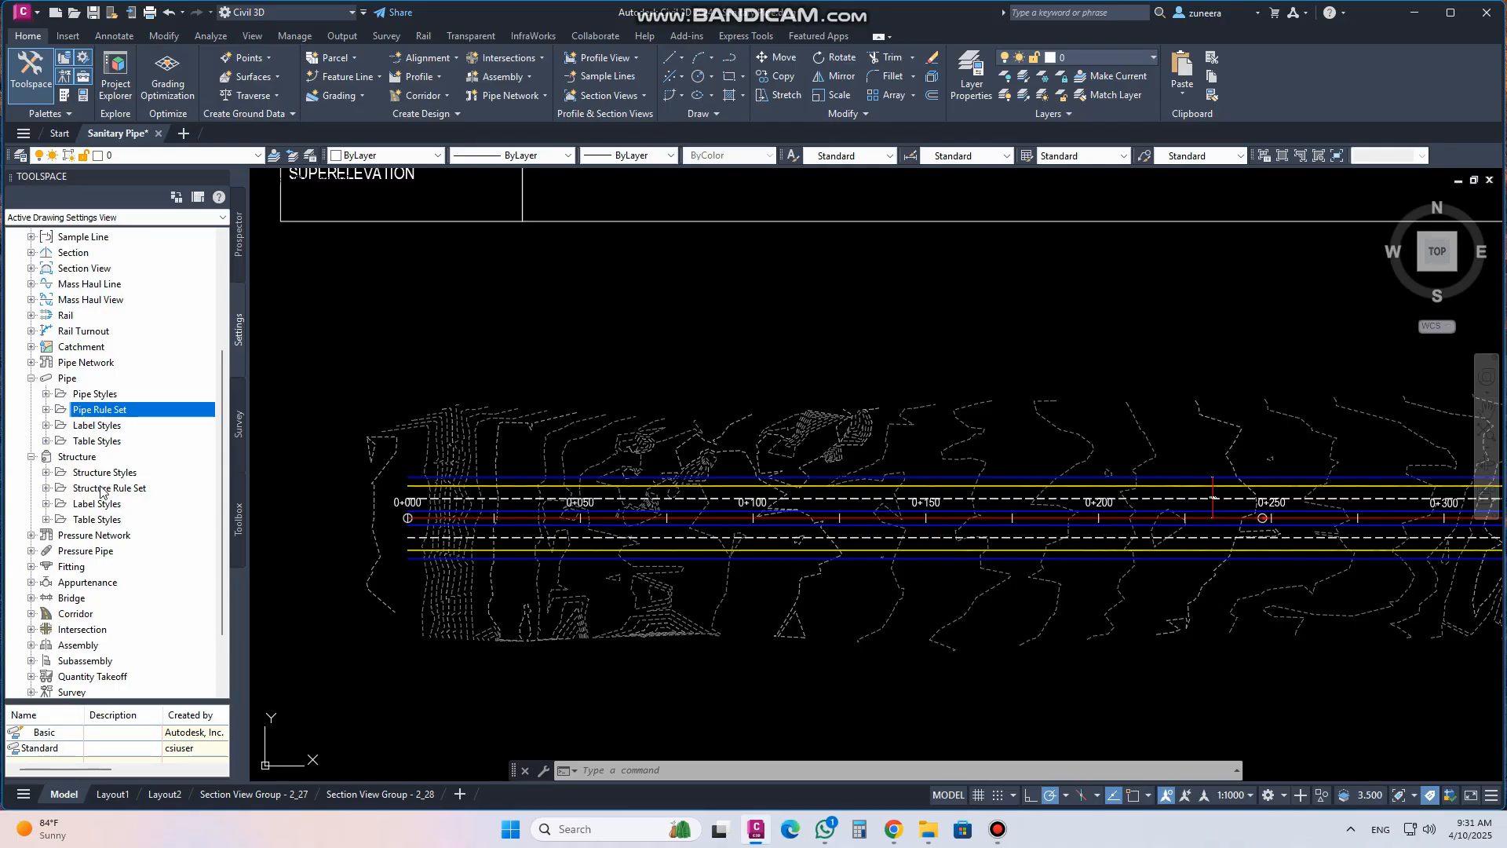
{"action": "left_click", "coordinate": [101, 488]}
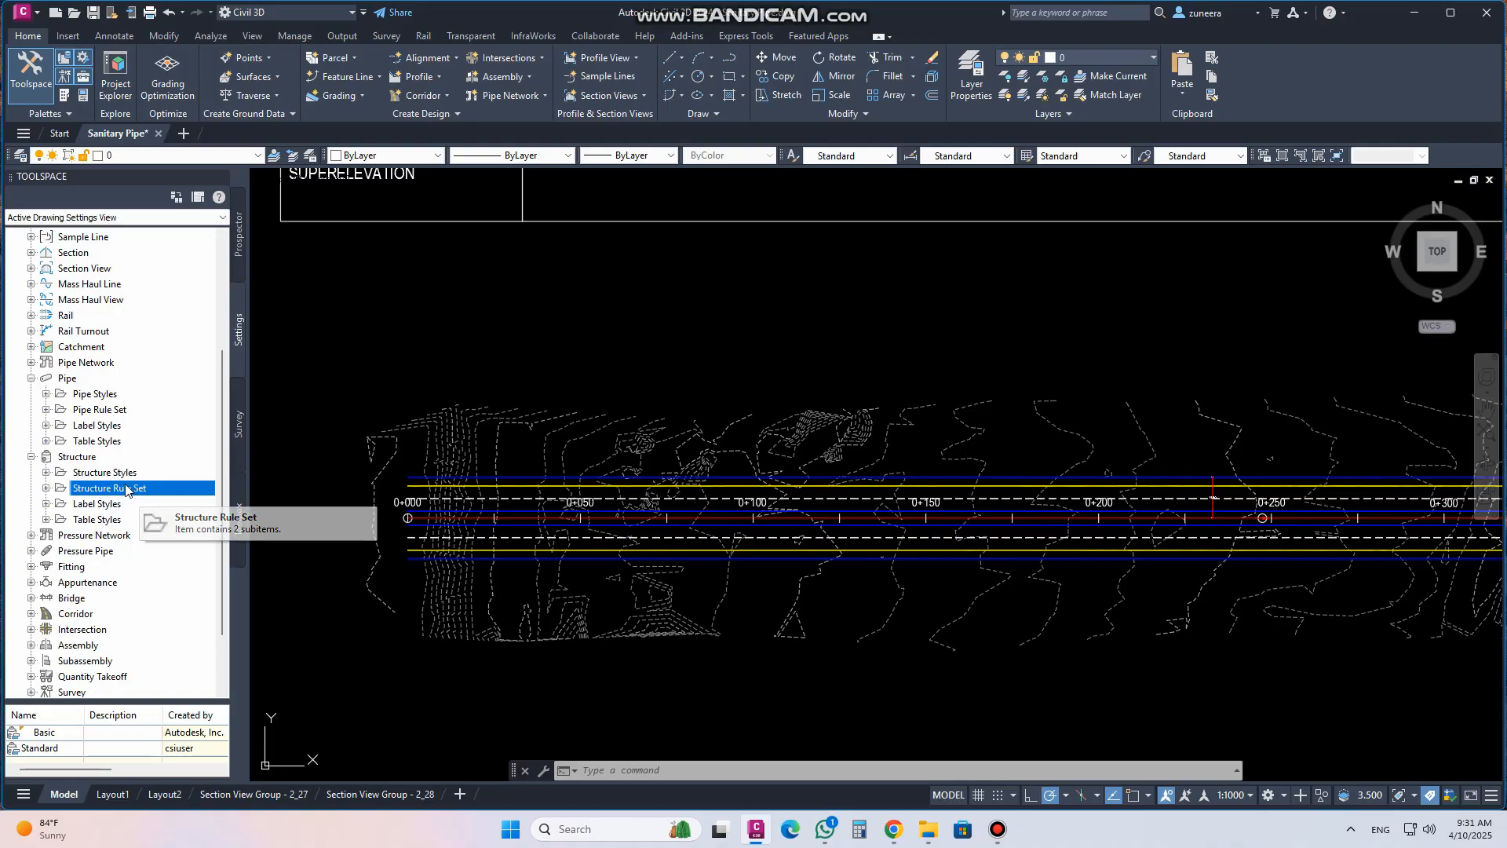
{"action": "left_click", "coordinate": [46, 488]}
Open the Standard pipe rule set for editing and show its rules
{"action": "left_click", "coordinate": [45, 409]}
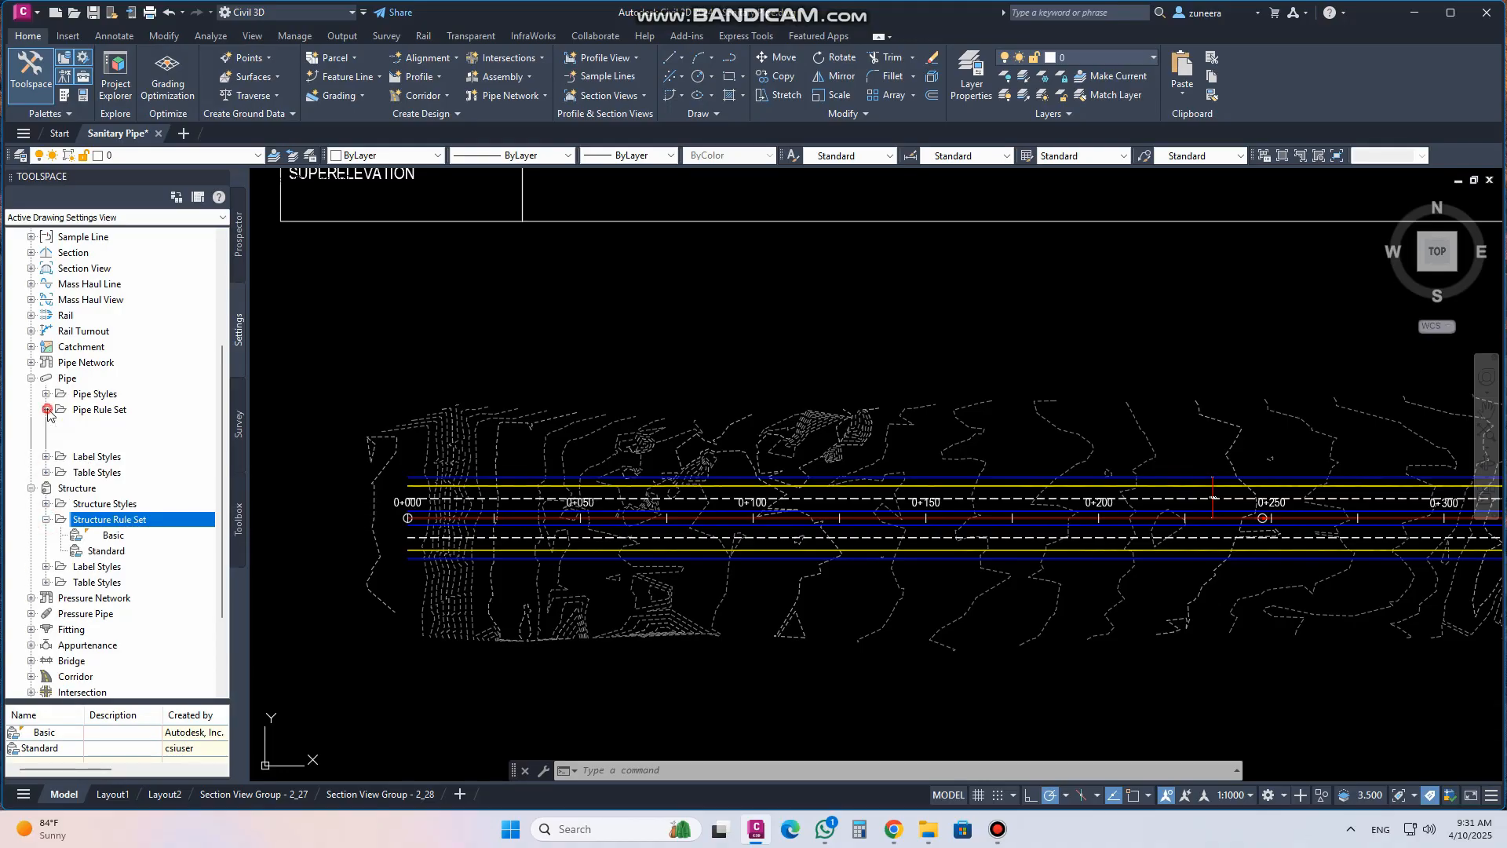
{"action": "left_click", "coordinate": [112, 426]}
{"action": "left_click", "coordinate": [113, 441]}
{"action": "right_click", "coordinate": [116, 443]}
{"action": "left_click", "coordinate": [158, 452]}
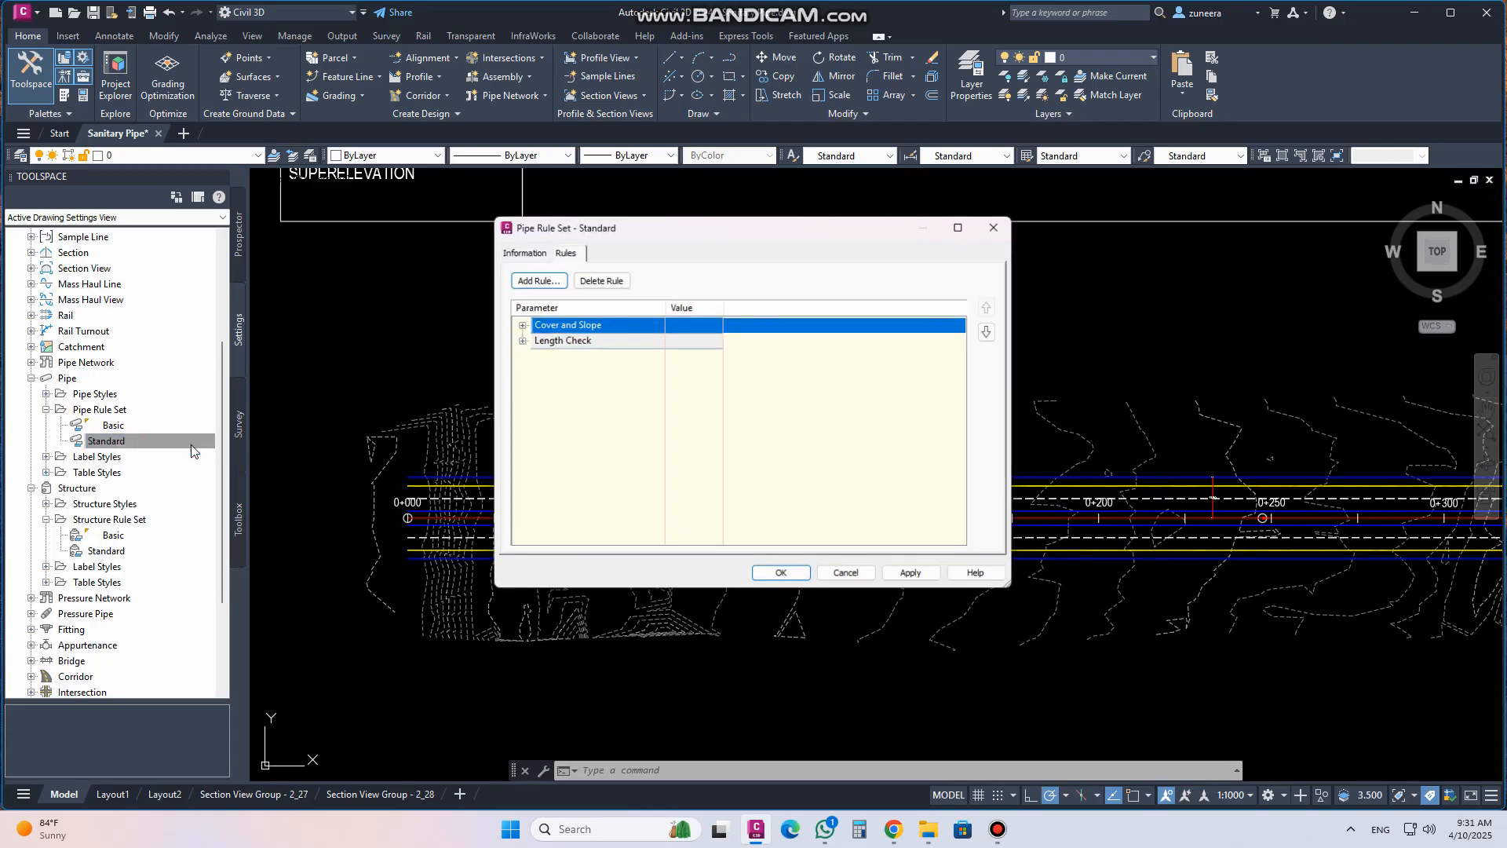
{"action": "left_click", "coordinate": [523, 252]}
{"action": "left_click", "coordinate": [563, 252]}
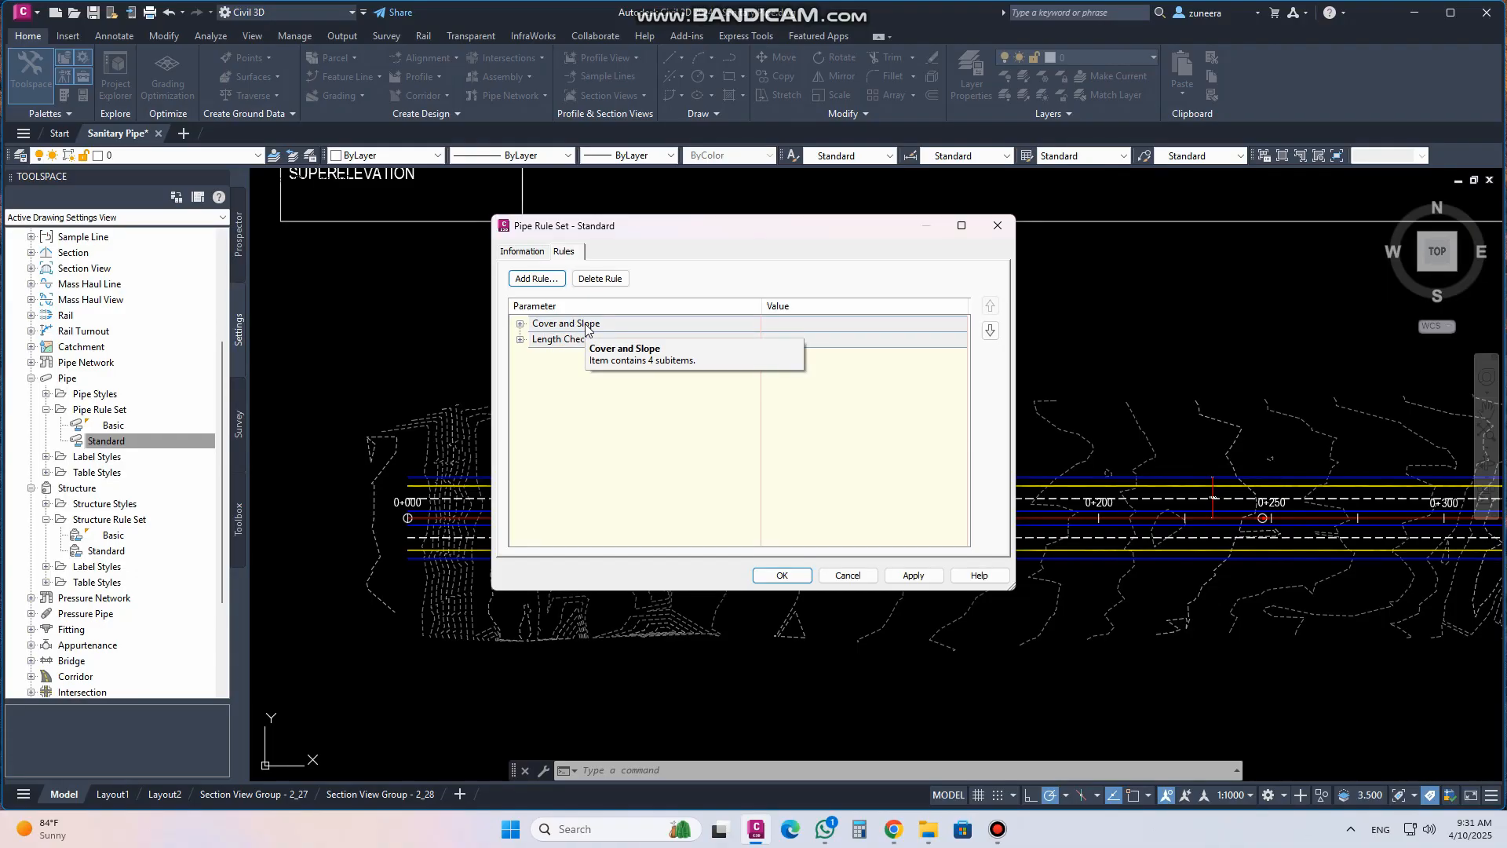
Examine the cover and slope and length check values of the Standard pipe rule set
{"action": "left_click", "coordinate": [520, 325]}
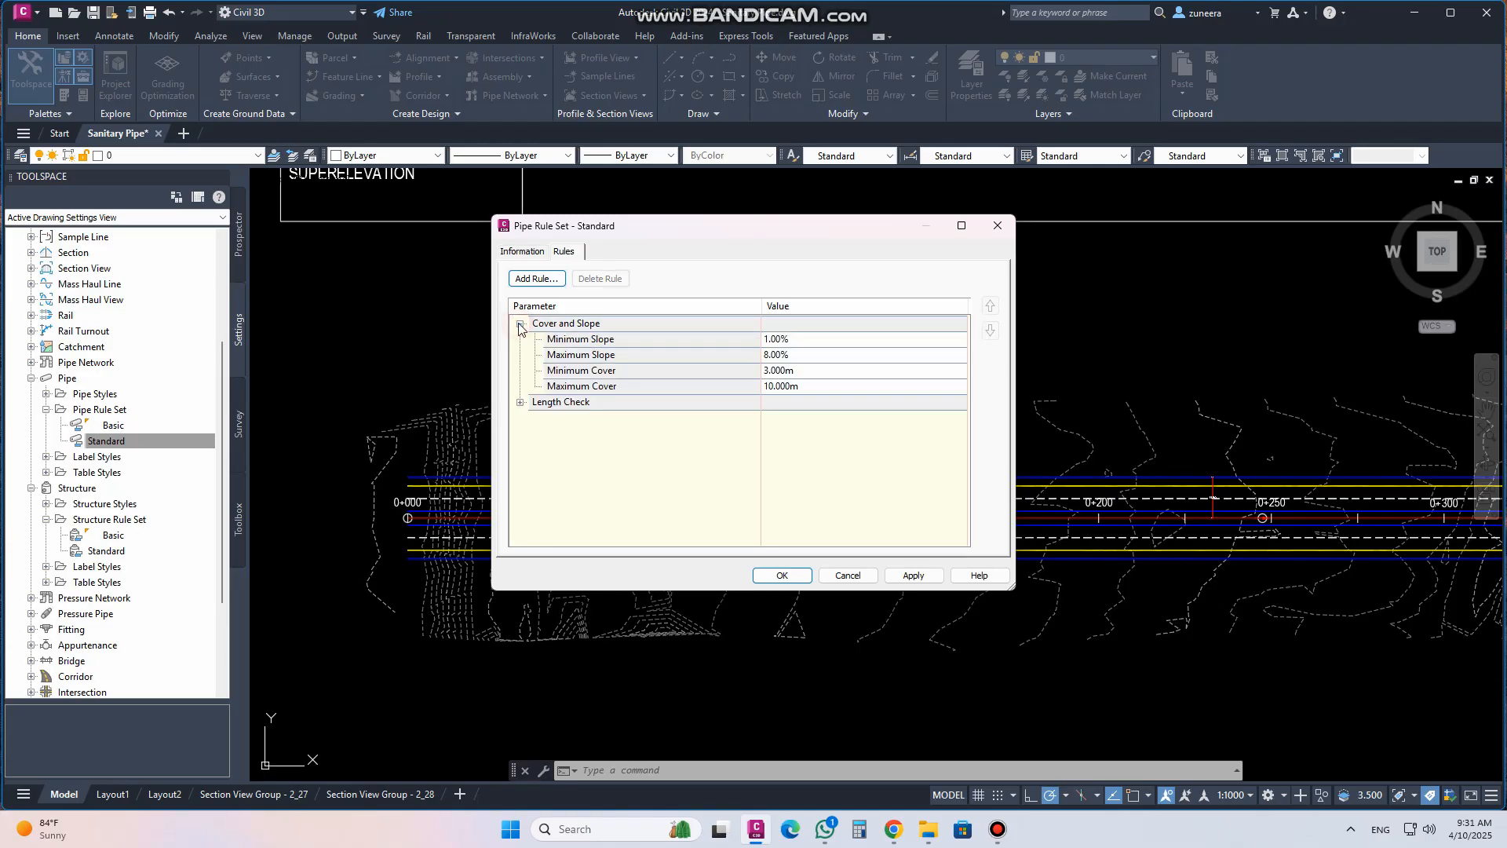
{"action": "left_click", "coordinate": [520, 402]}
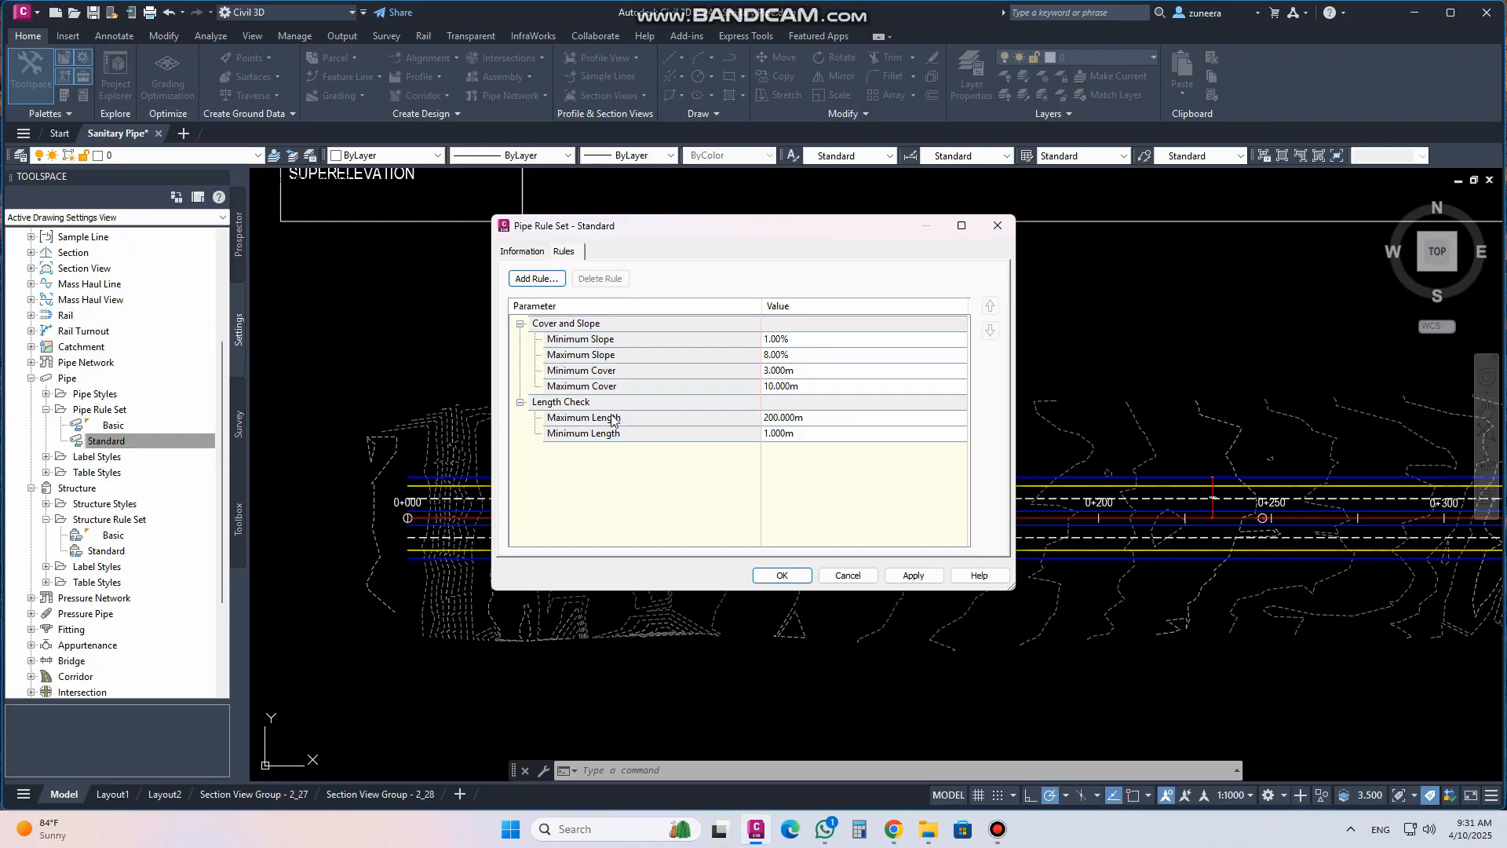
{"action": "left_click", "coordinate": [612, 343]}
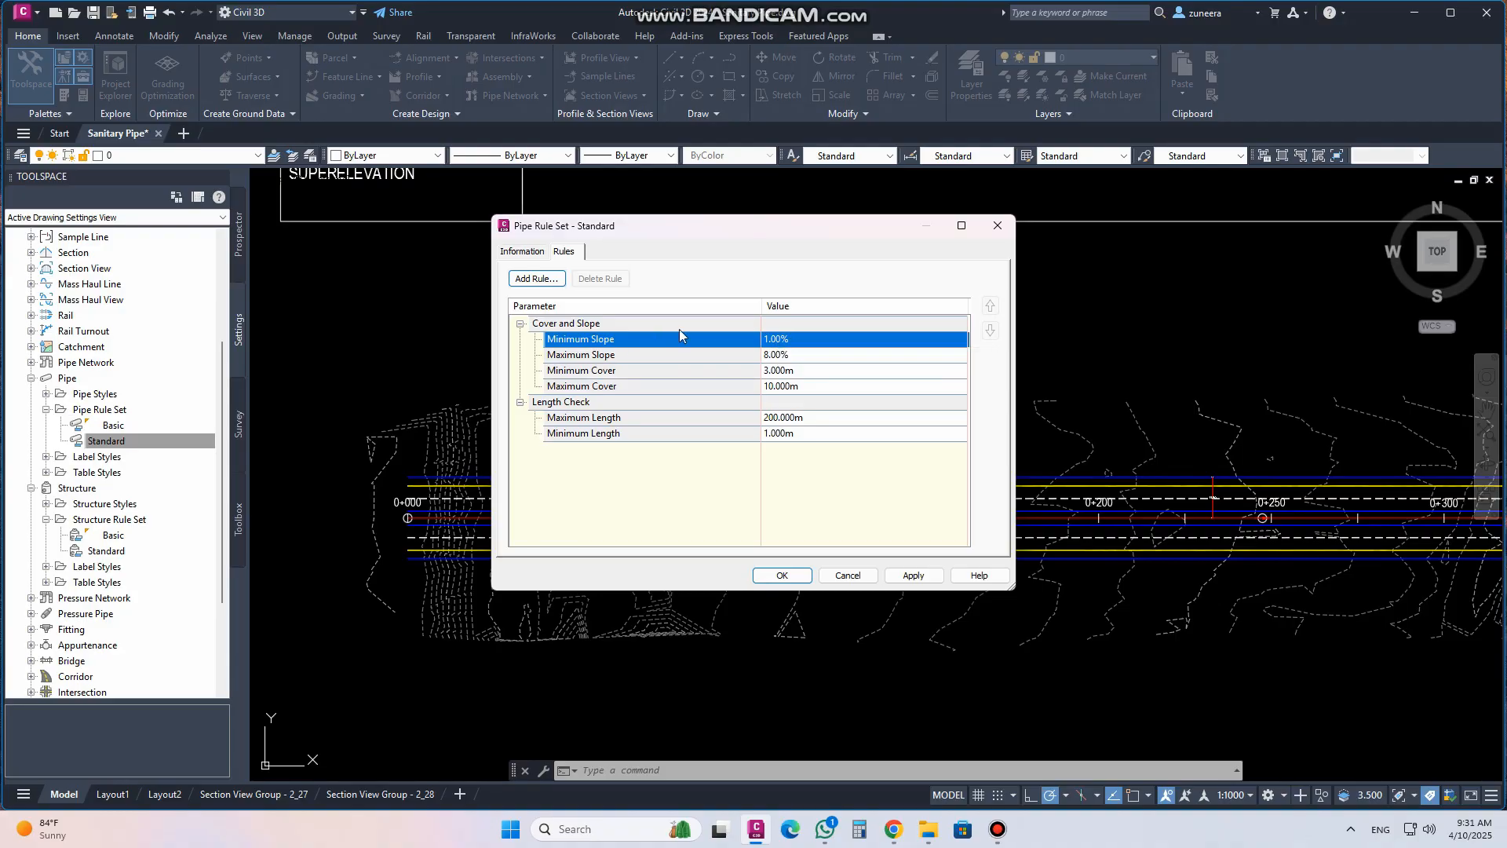
{"action": "double_click", "coordinate": [797, 358]}
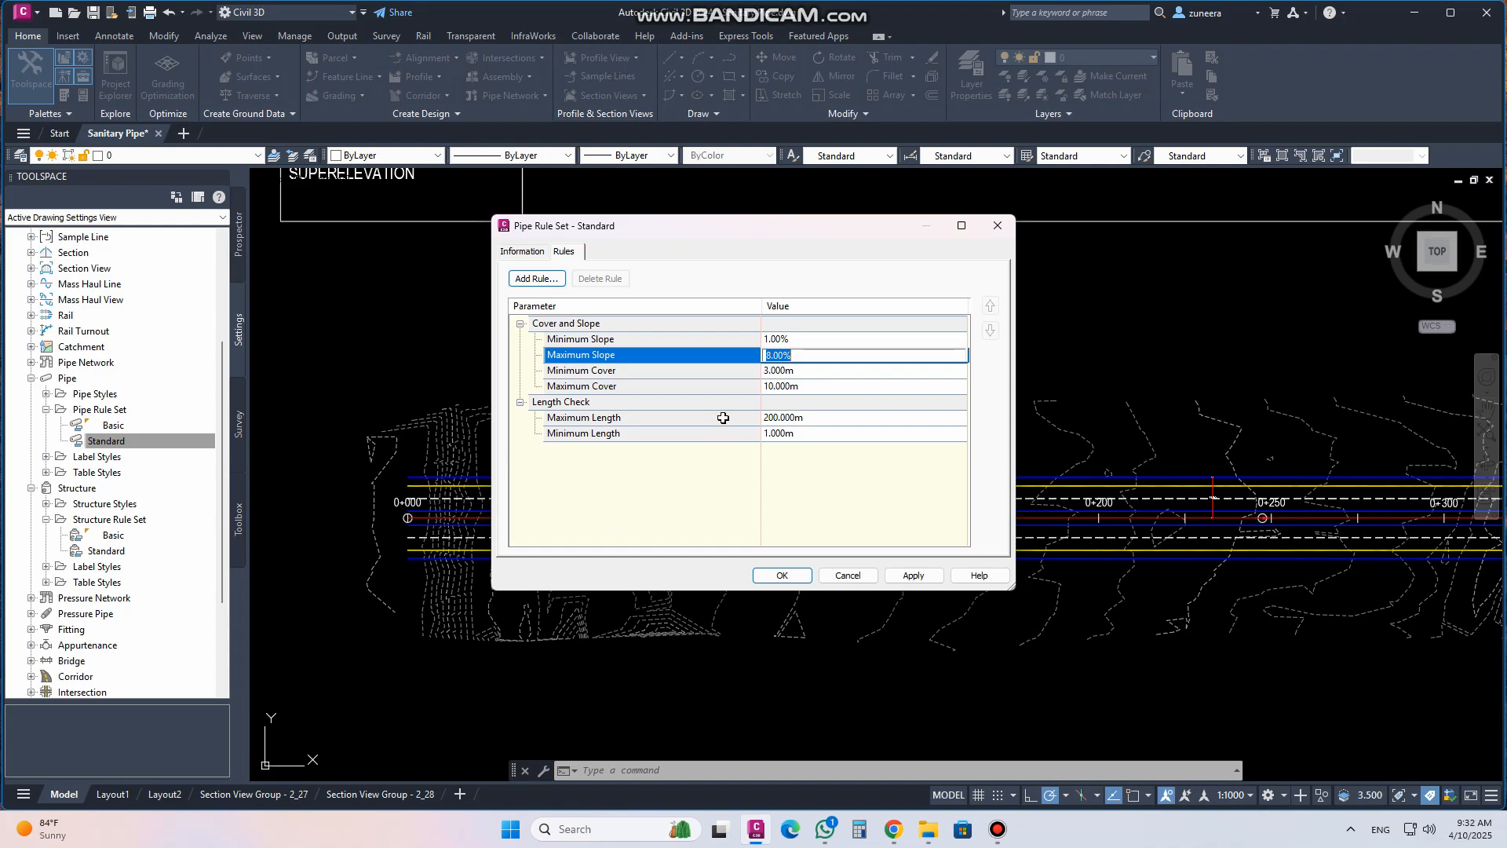
{"action": "double_click", "coordinate": [807, 371]}
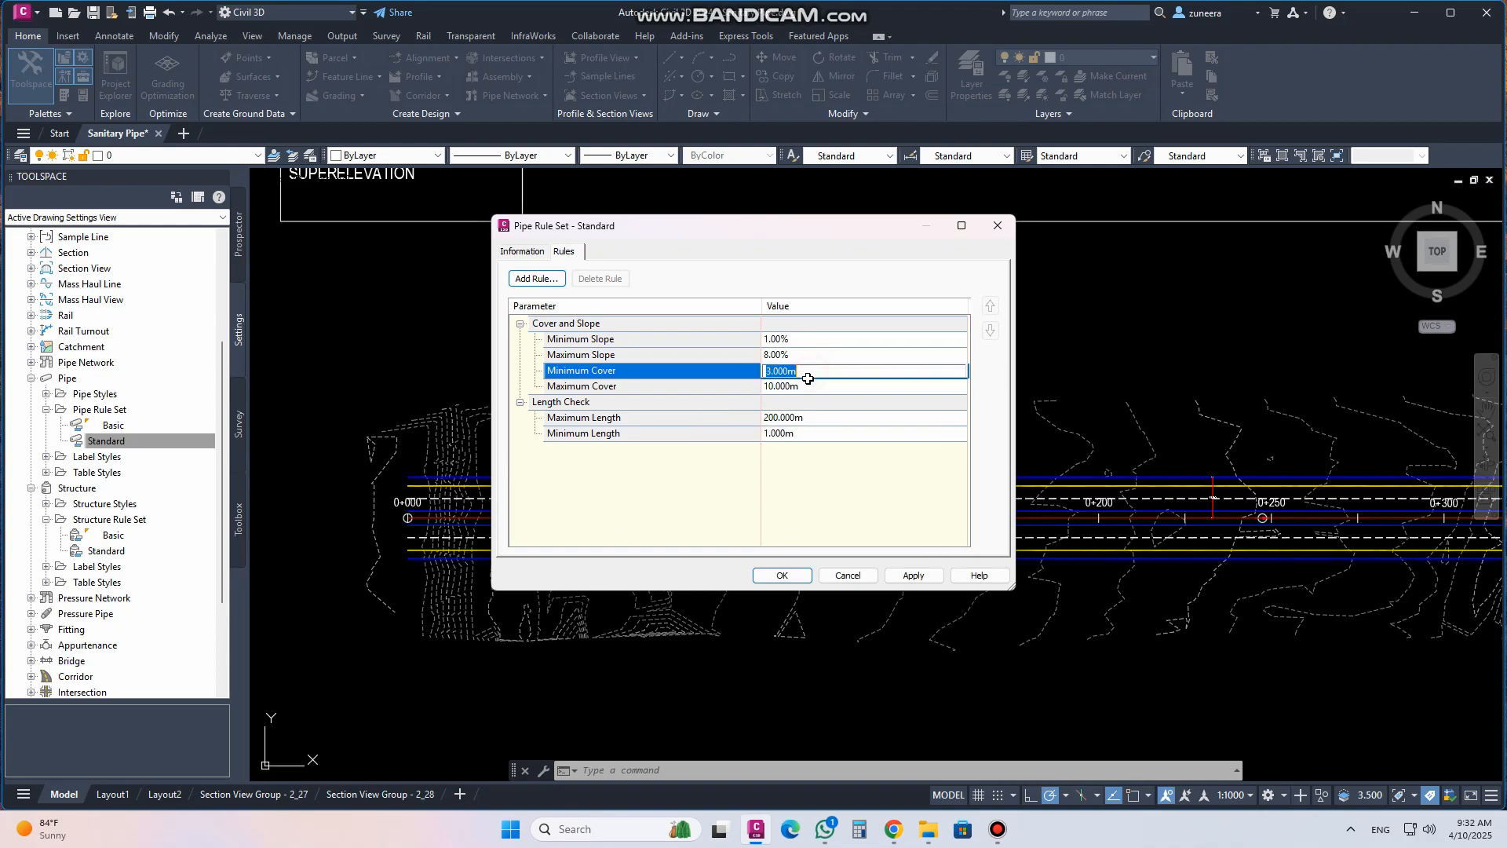
{"action": "left_click", "coordinate": [642, 357]}
{"action": "left_click", "coordinate": [632, 373]}
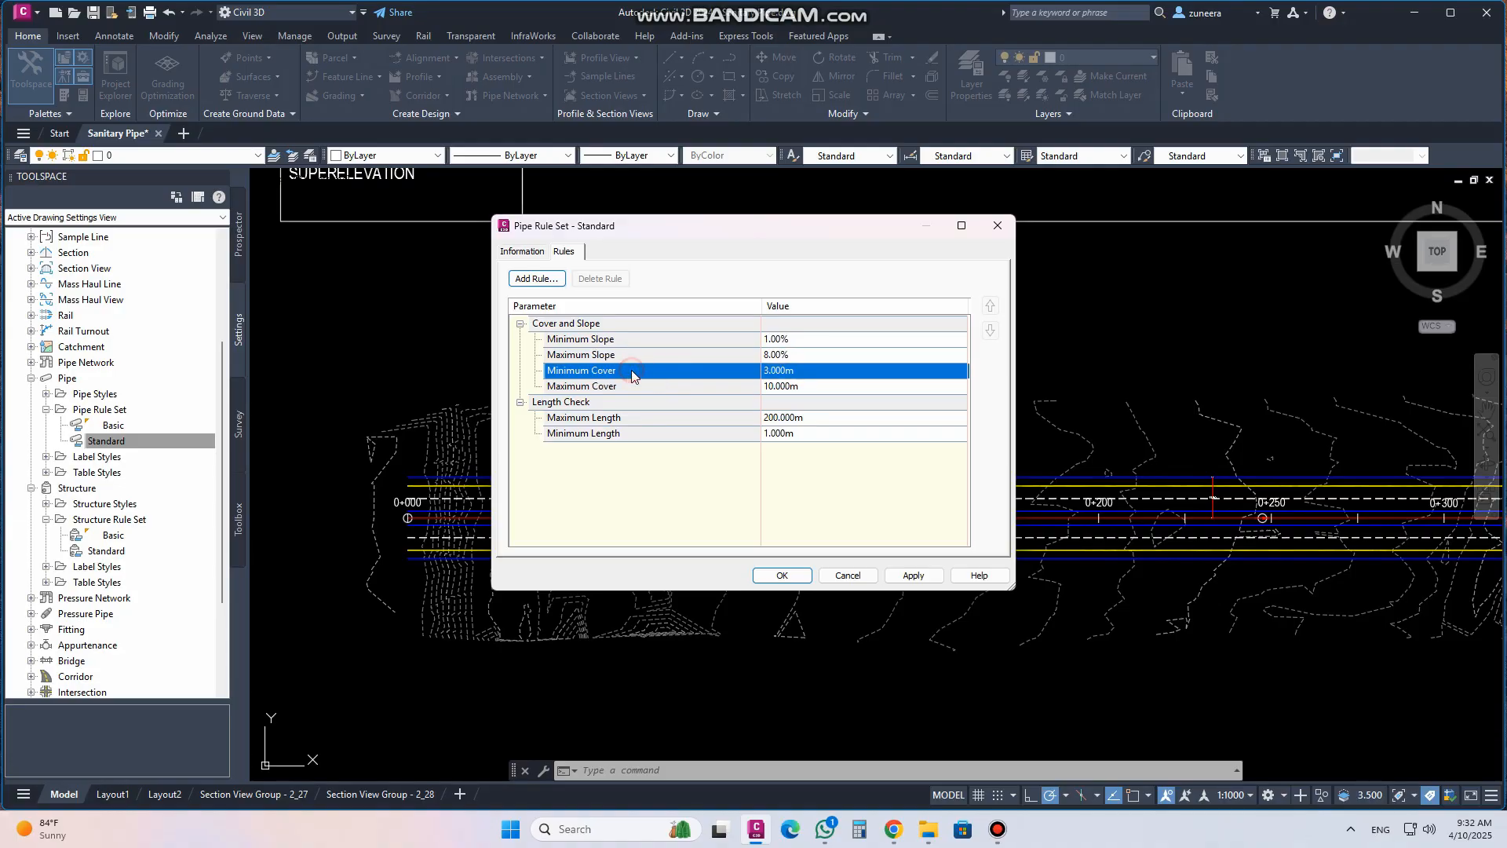
{"action": "left_click", "coordinate": [730, 392]}
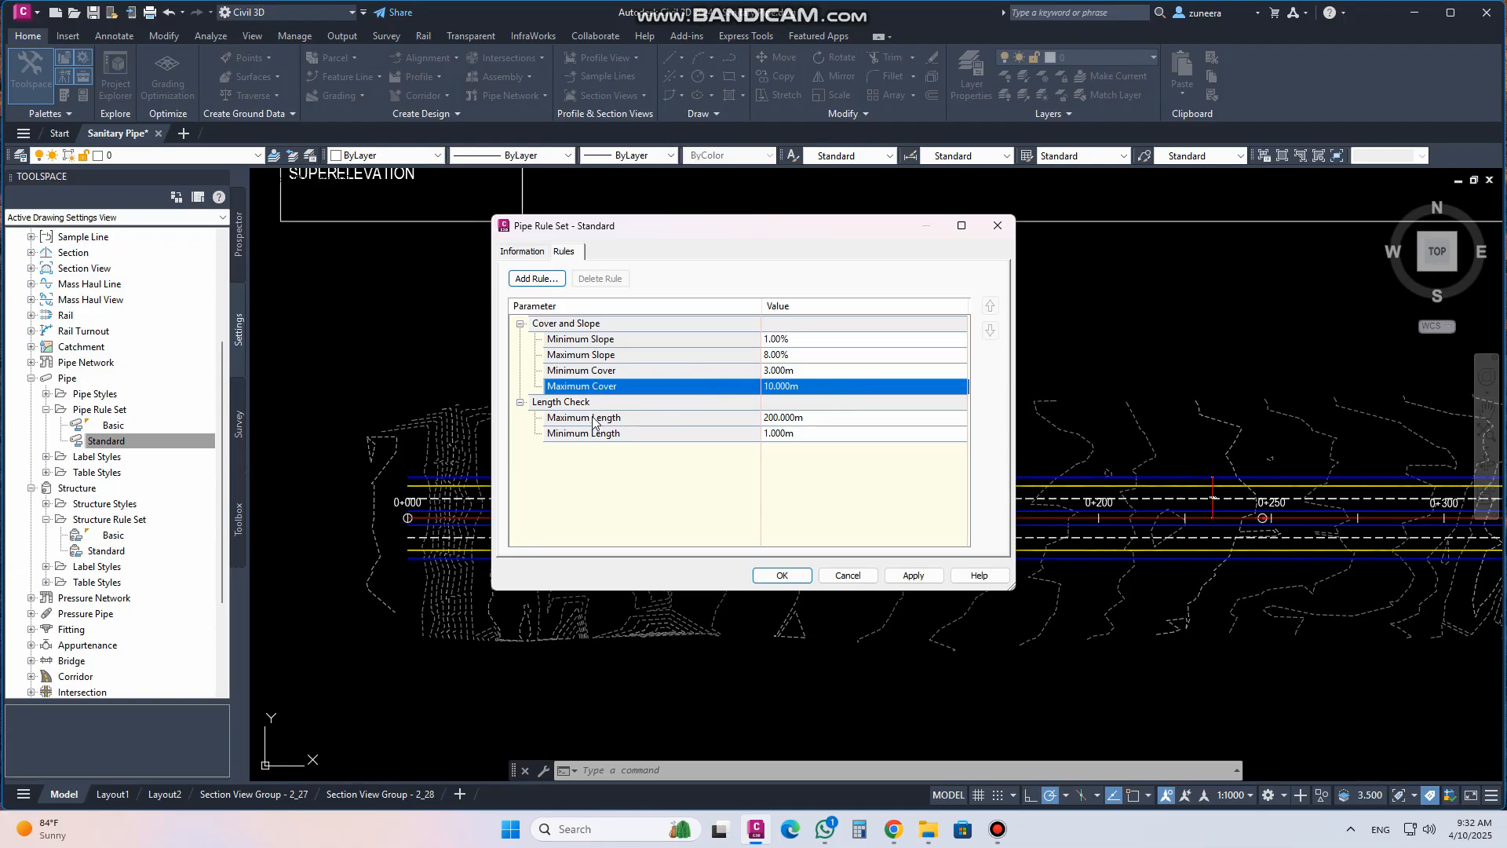
{"action": "left_click", "coordinate": [675, 421]}
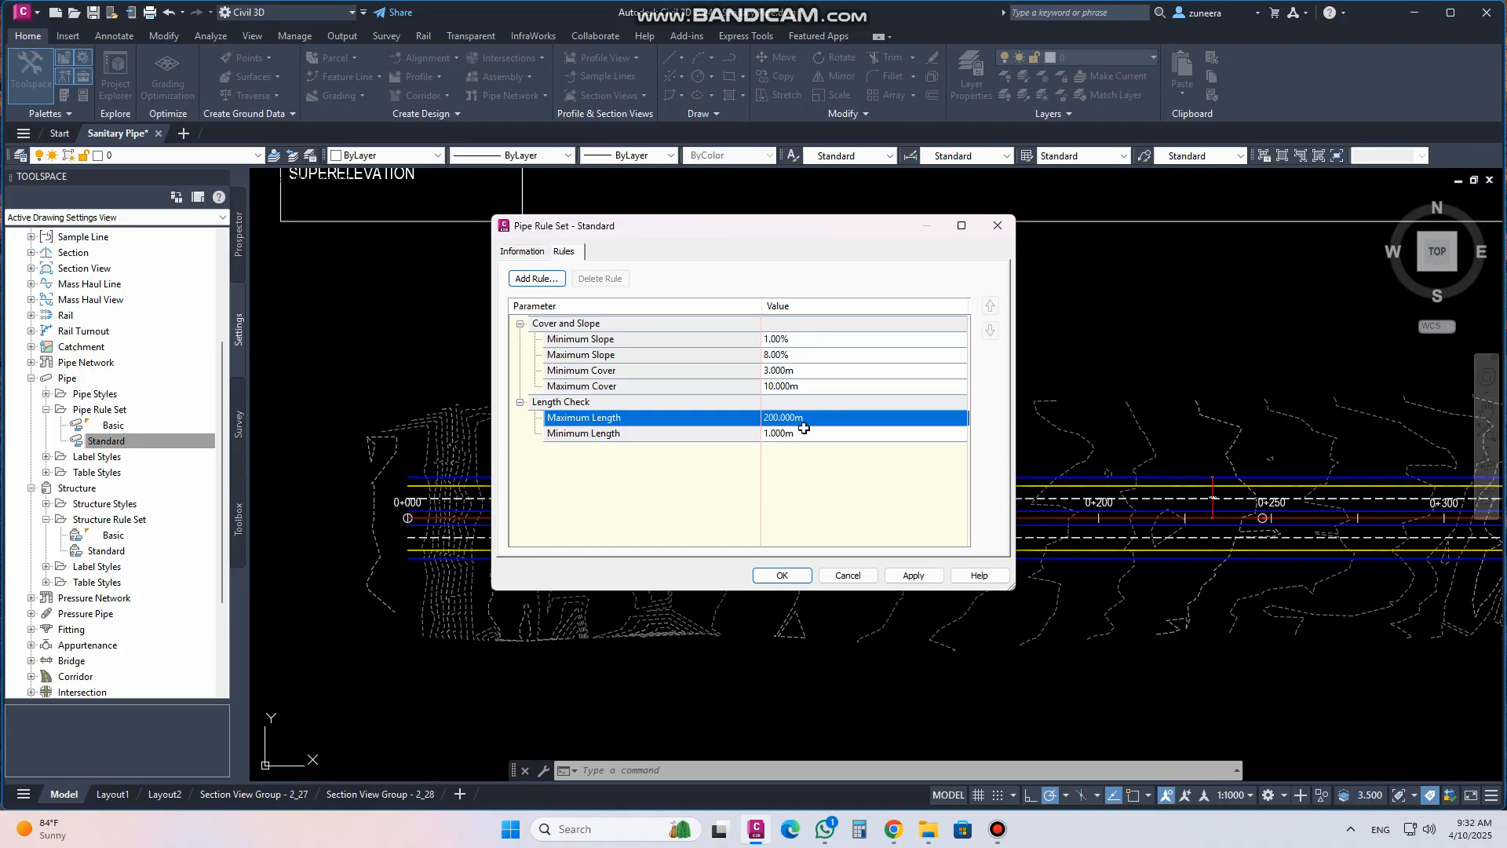
{"action": "left_click", "coordinate": [798, 440]}
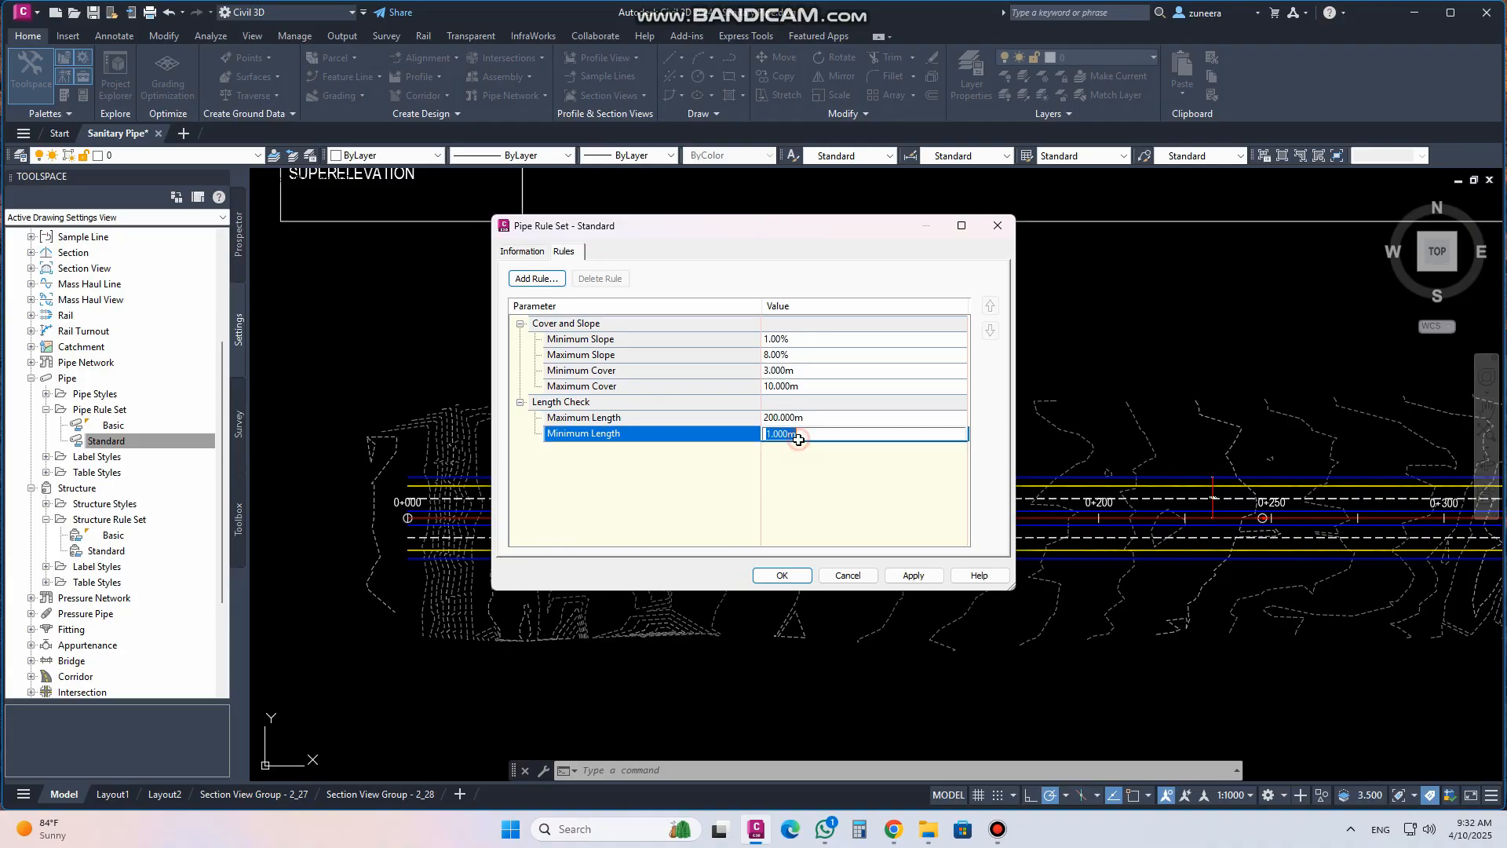
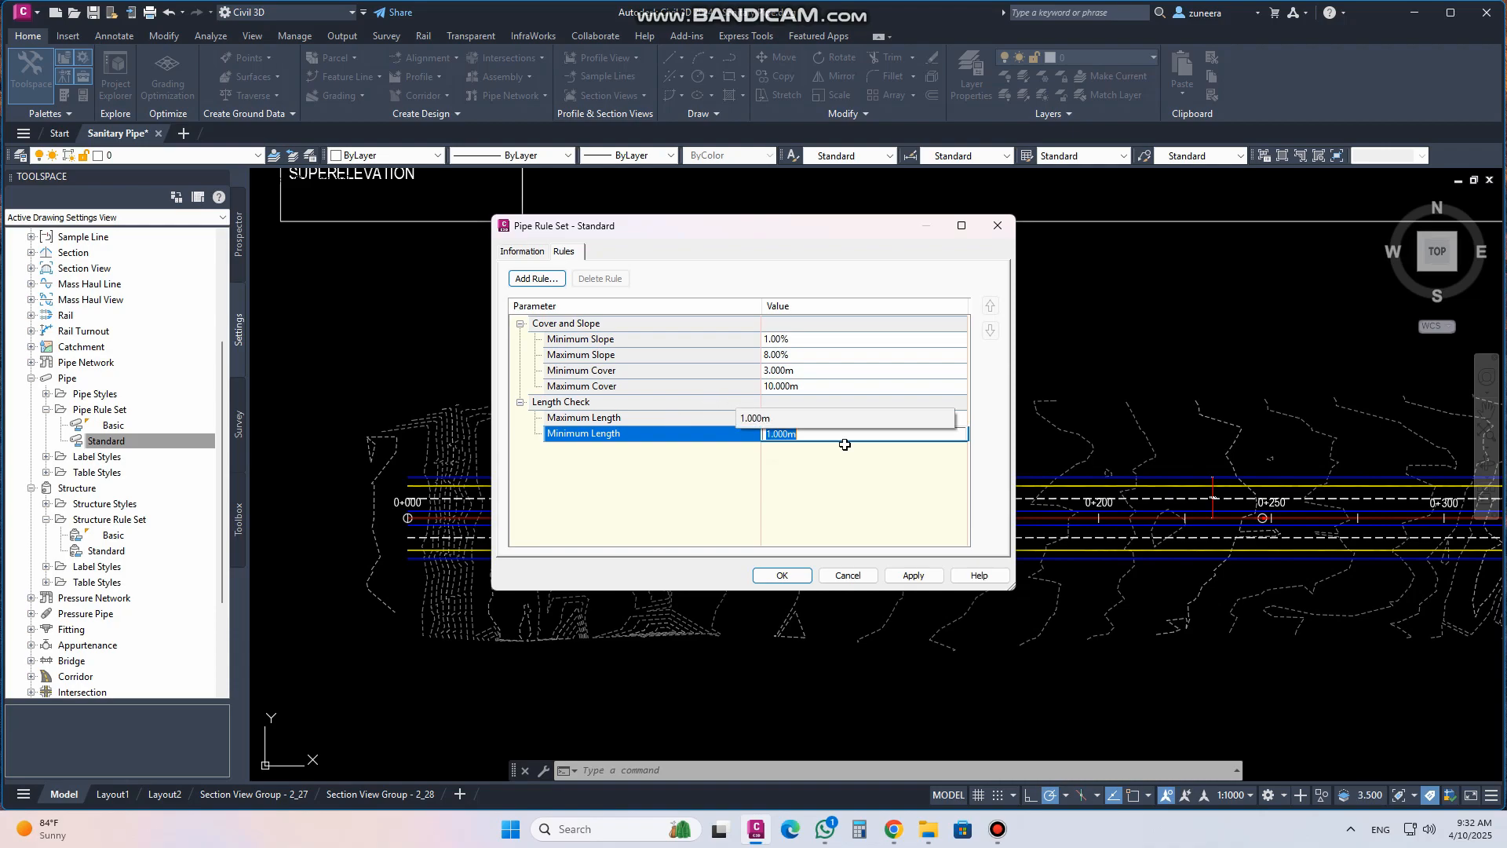
Check the length check values of the Standard pipe rule set and close it without saving
{"action": "left_click", "coordinate": [801, 420]}
{"action": "left_click", "coordinate": [797, 437]}
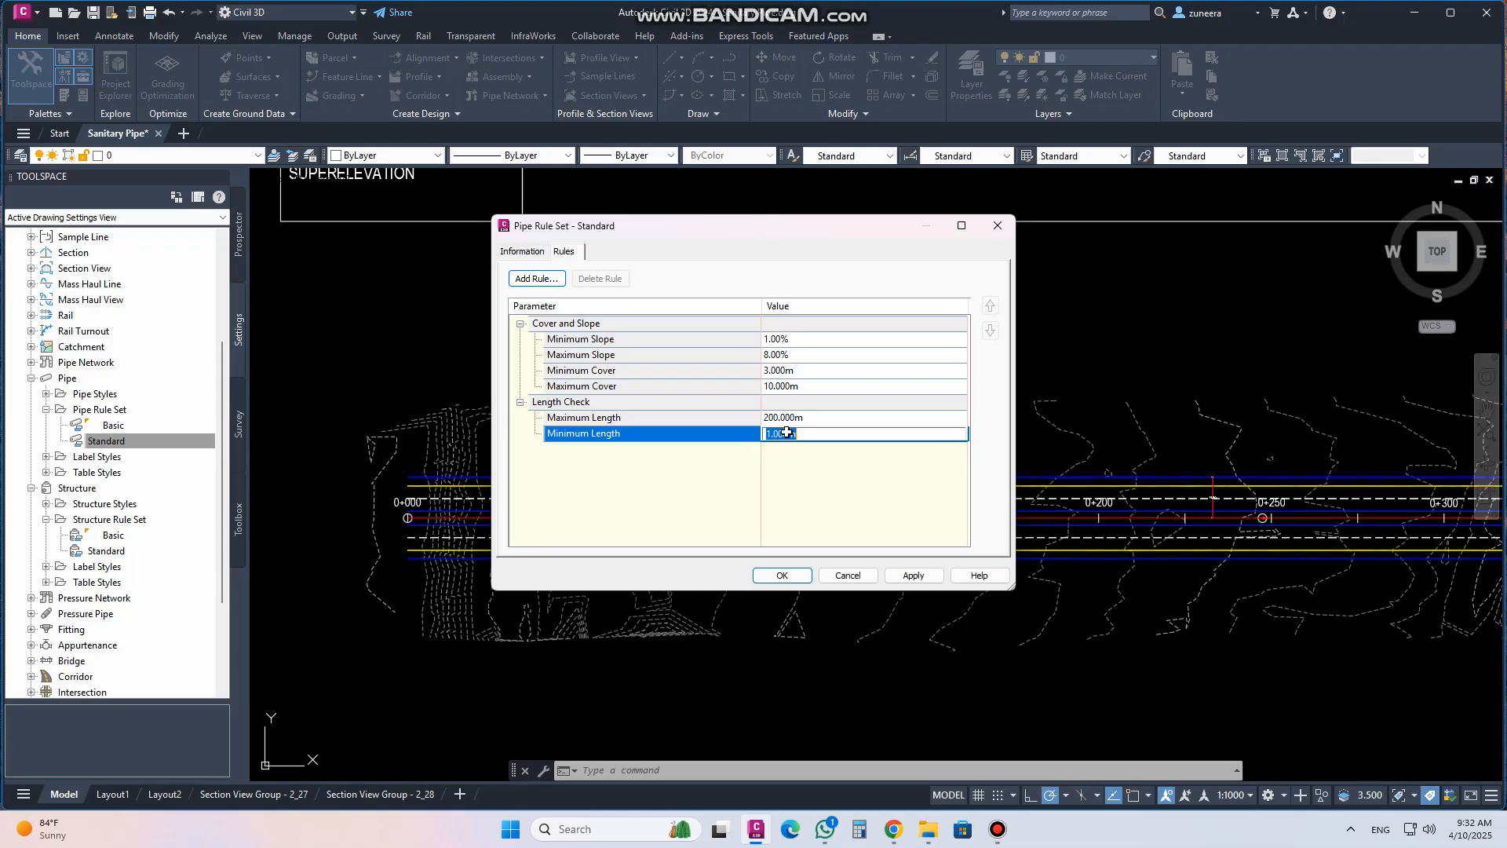
{"action": "left_click", "coordinate": [861, 579]}
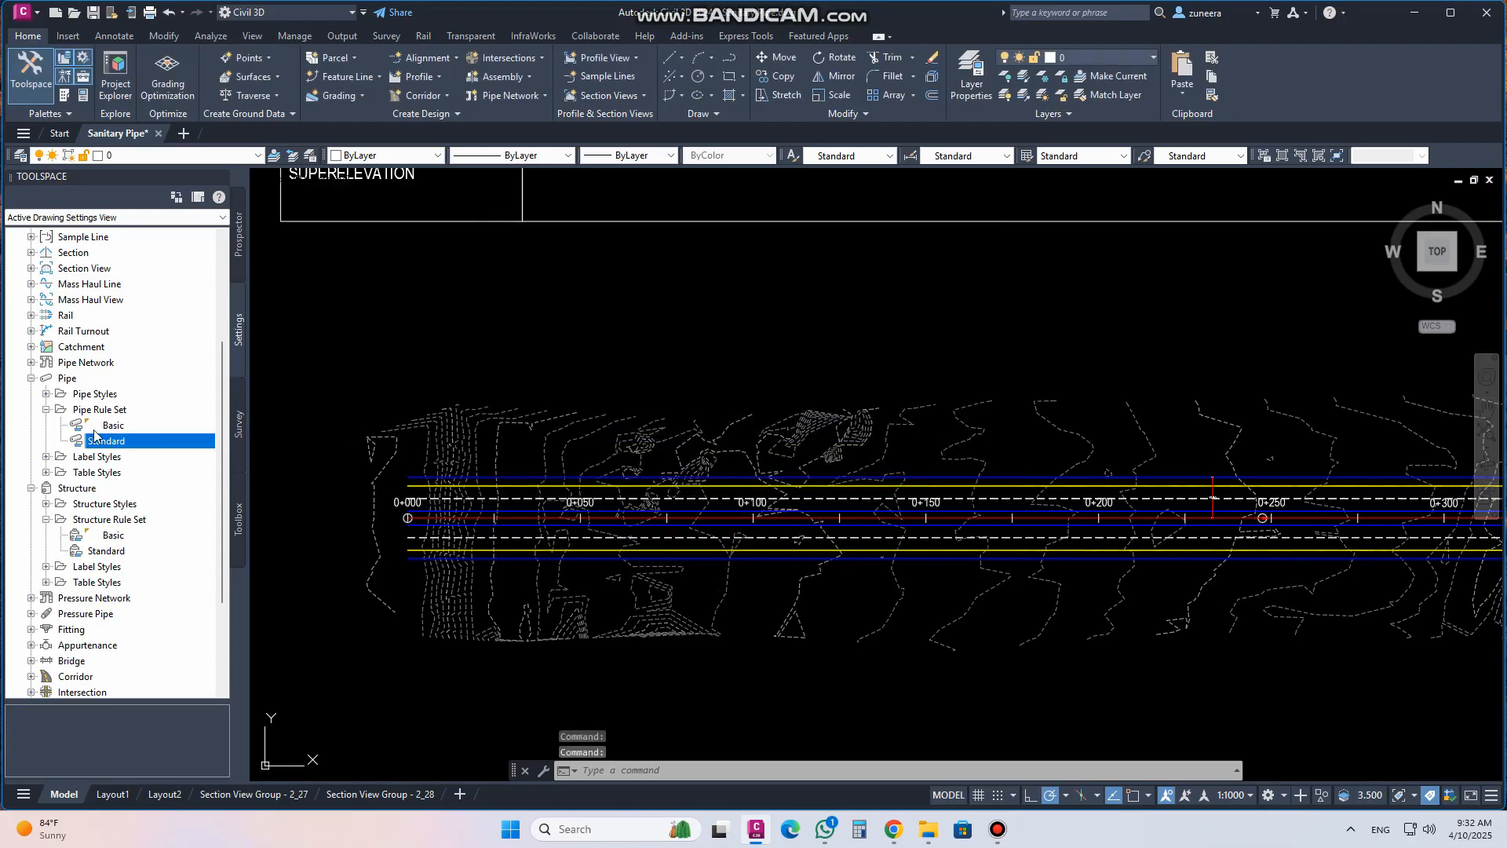
Open the Standard structure rule set for editing and expand its maximum pipe size check rule
{"action": "right_click", "coordinate": [112, 552]}
{"action": "left_click", "coordinate": [144, 563]}
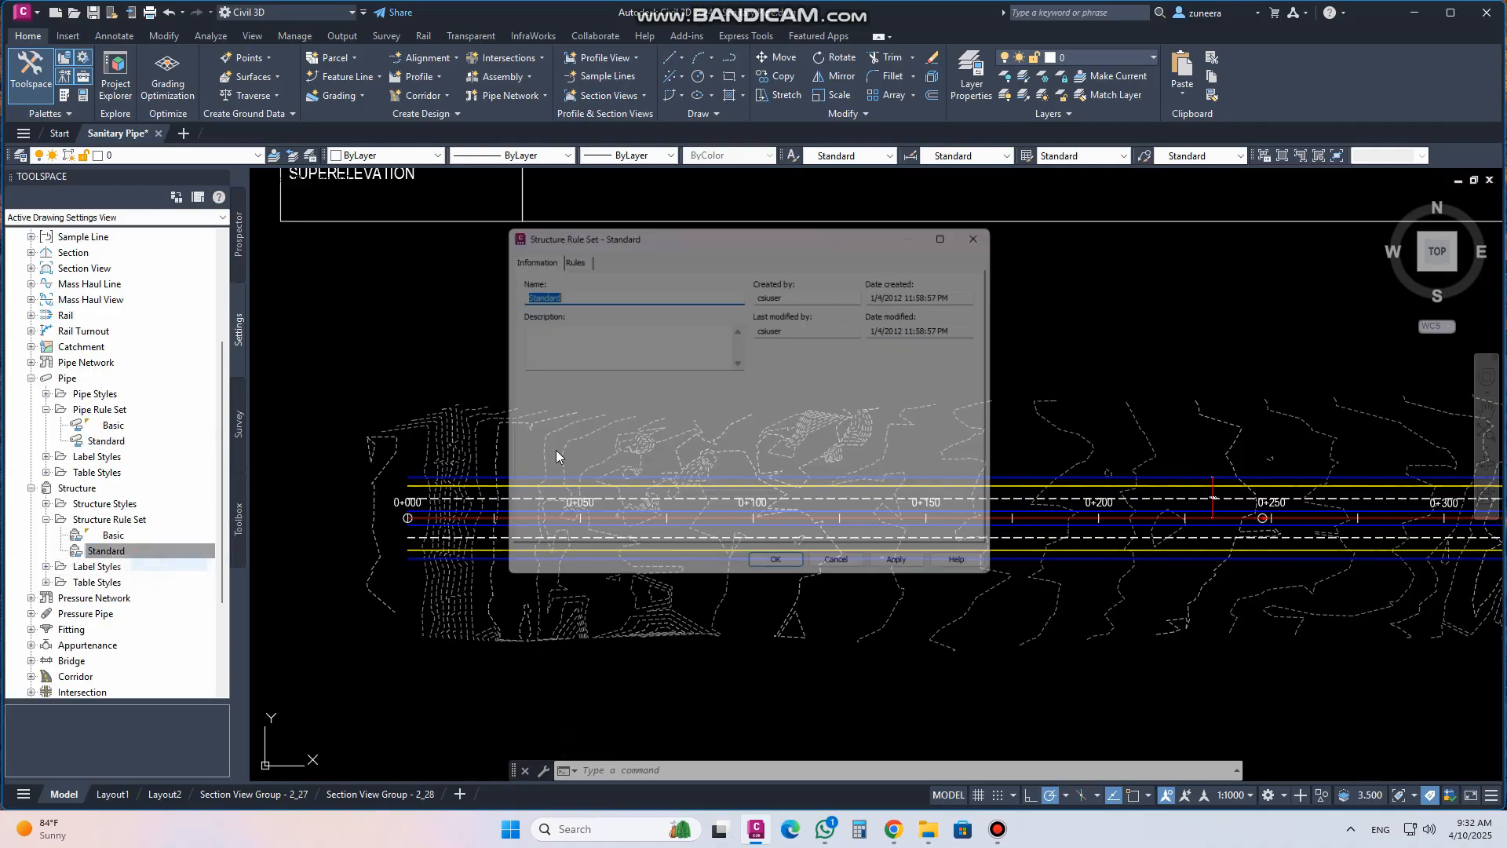
{"action": "left_click", "coordinate": [563, 252]}
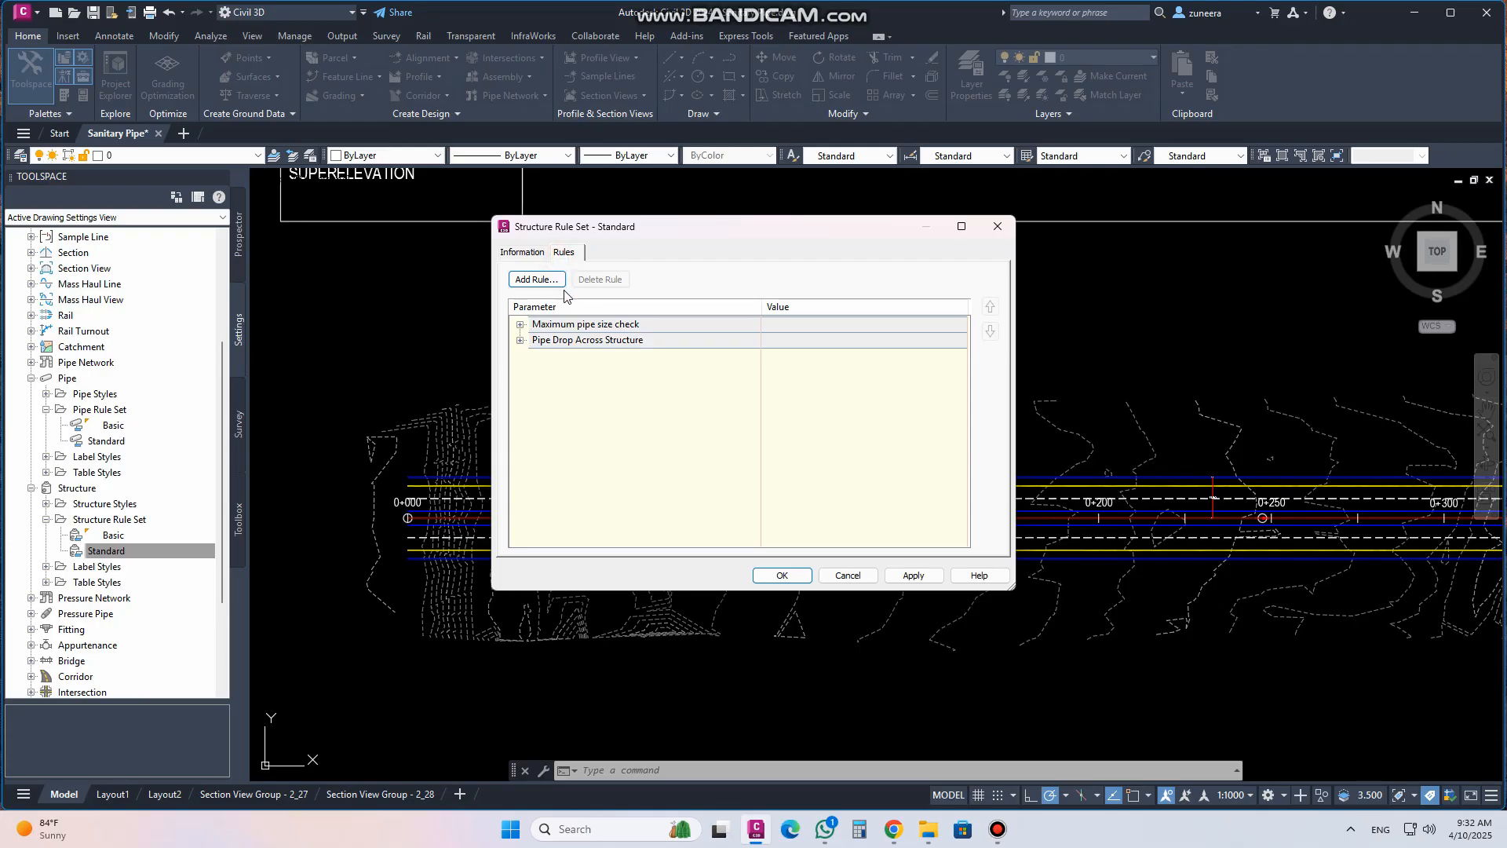
{"action": "left_click", "coordinate": [520, 325]}
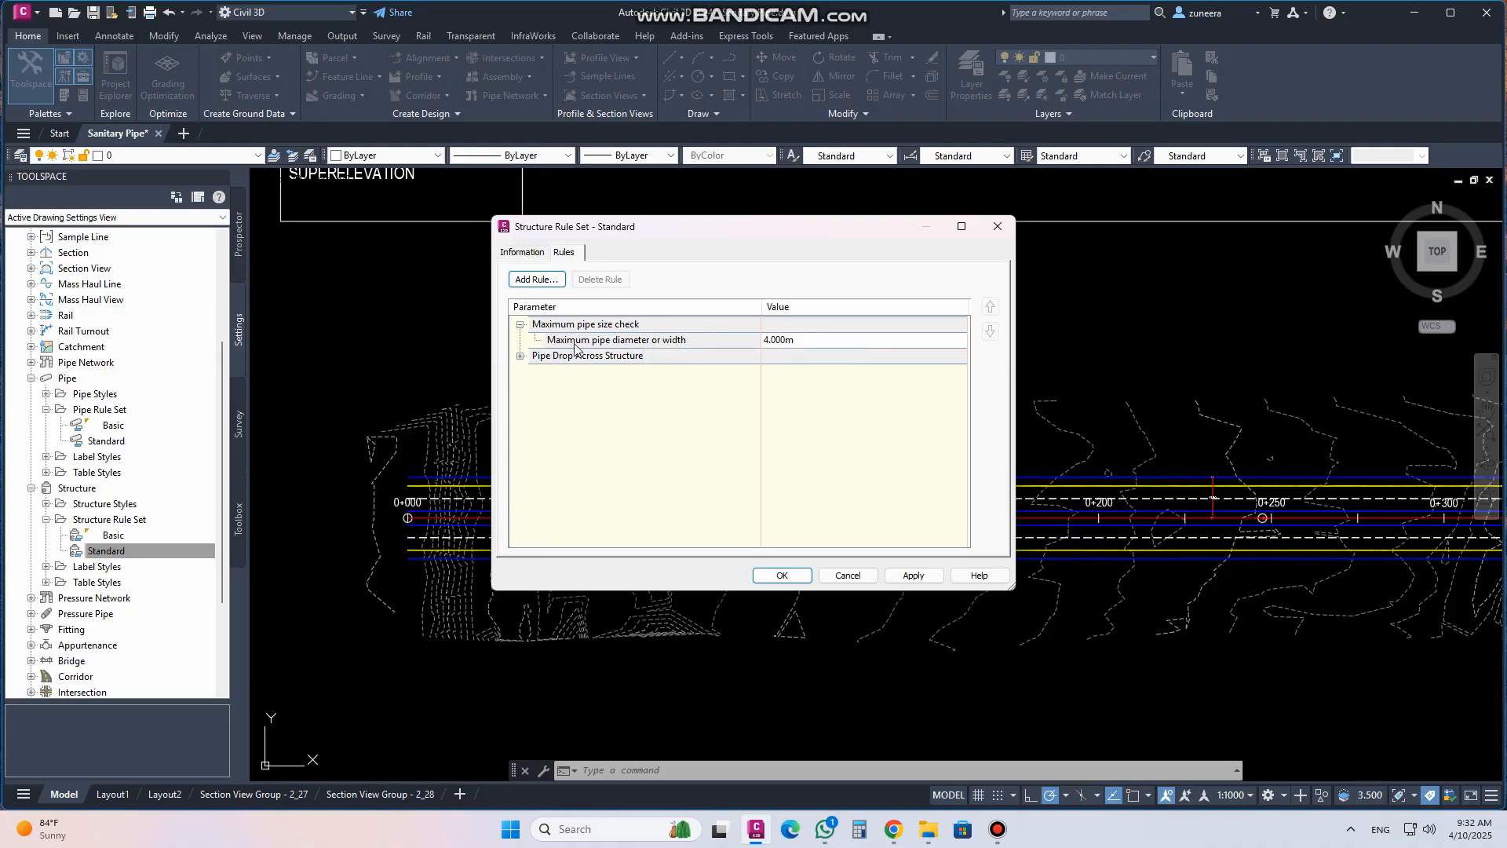
{"action": "left_click", "coordinate": [643, 345]}
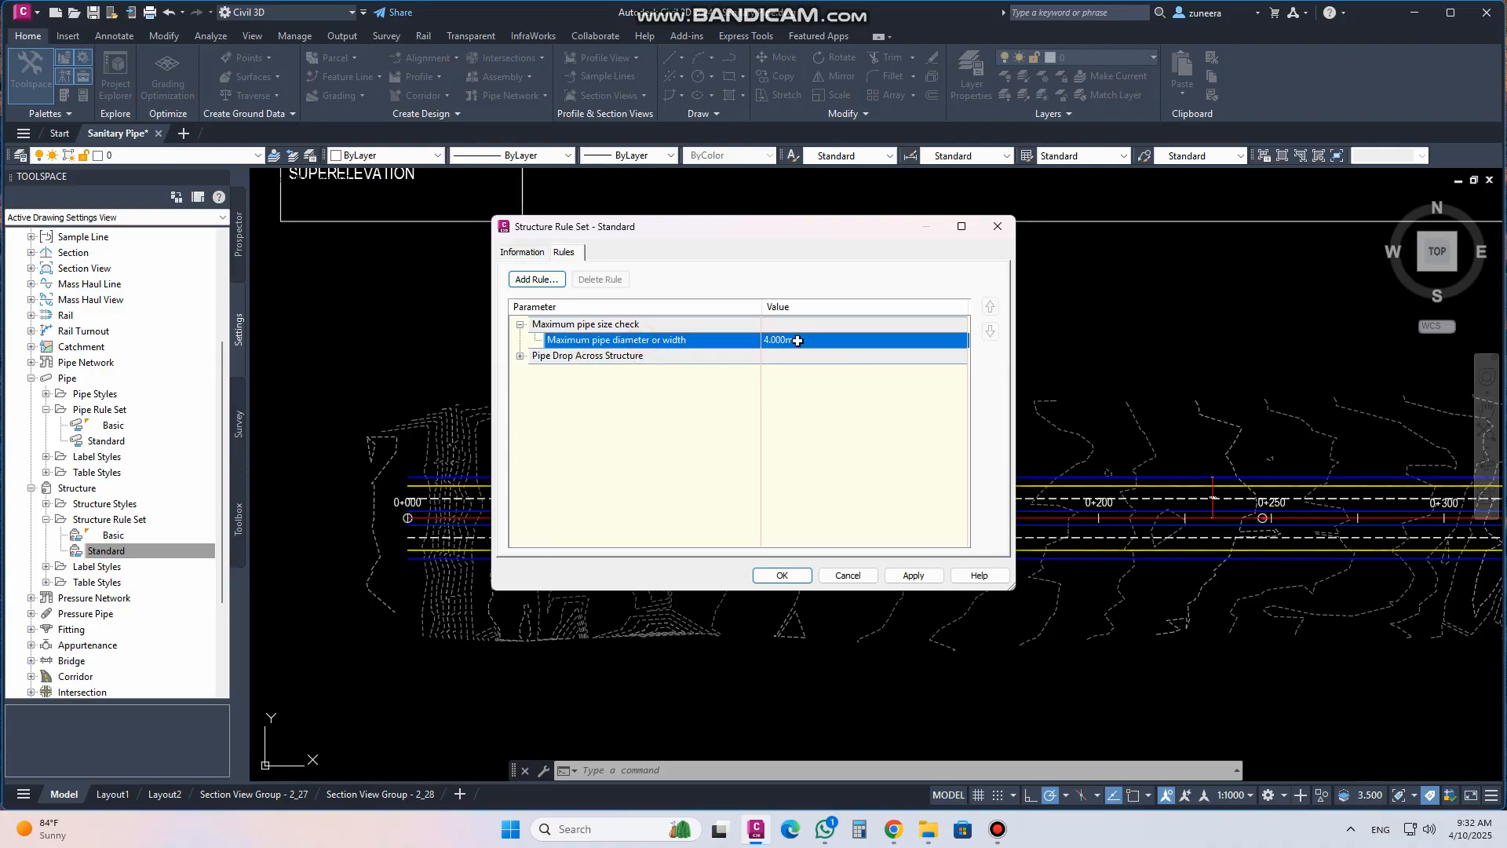
{"action": "left_click", "coordinate": [521, 355]}
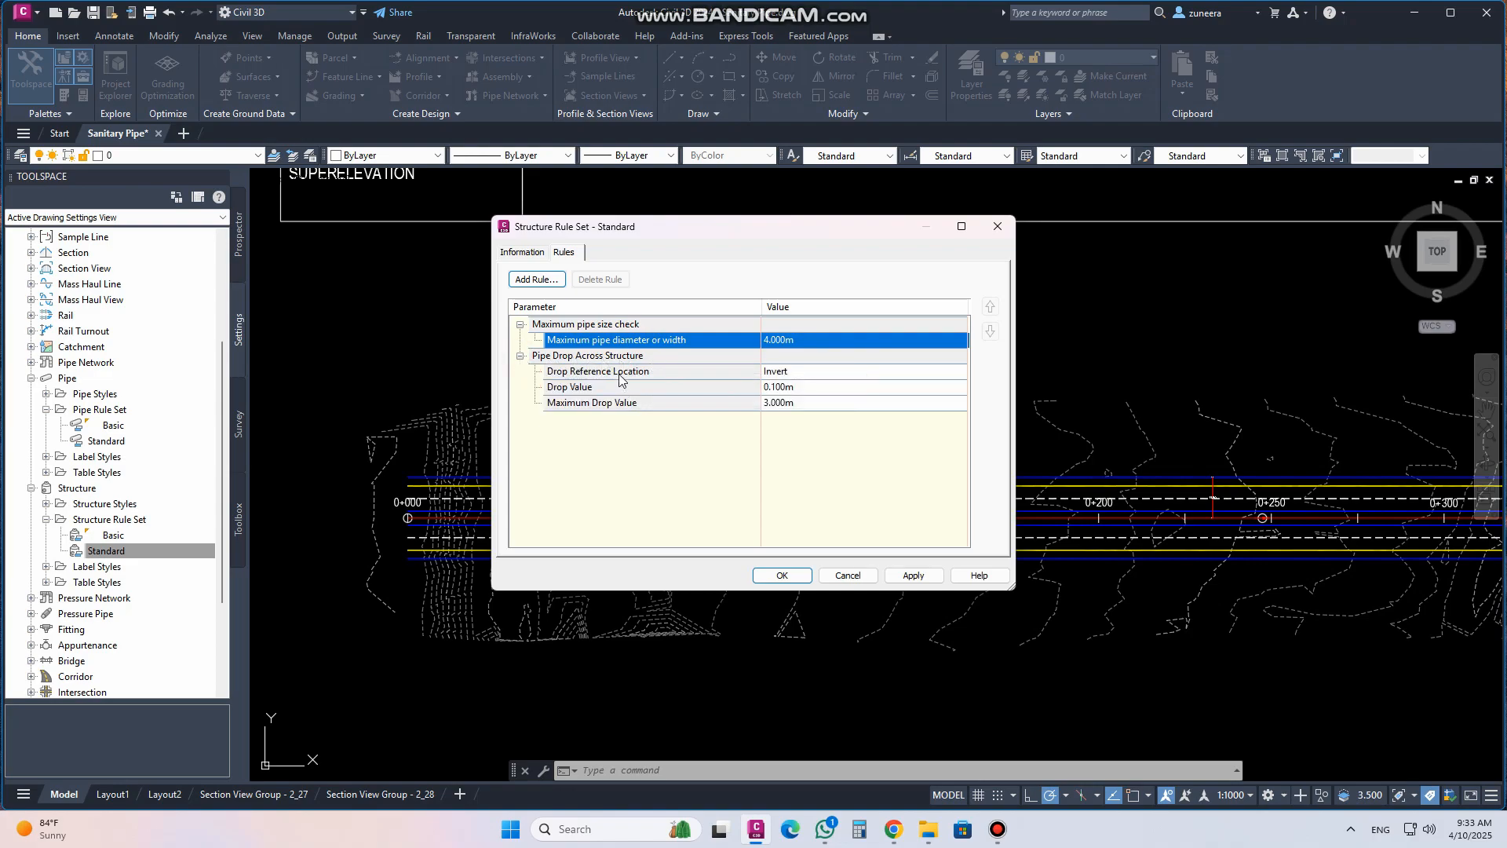
Examine the pipe drop across structure values and reference location options, then close the structure rule set without changes
{"action": "left_click", "coordinate": [652, 373]}
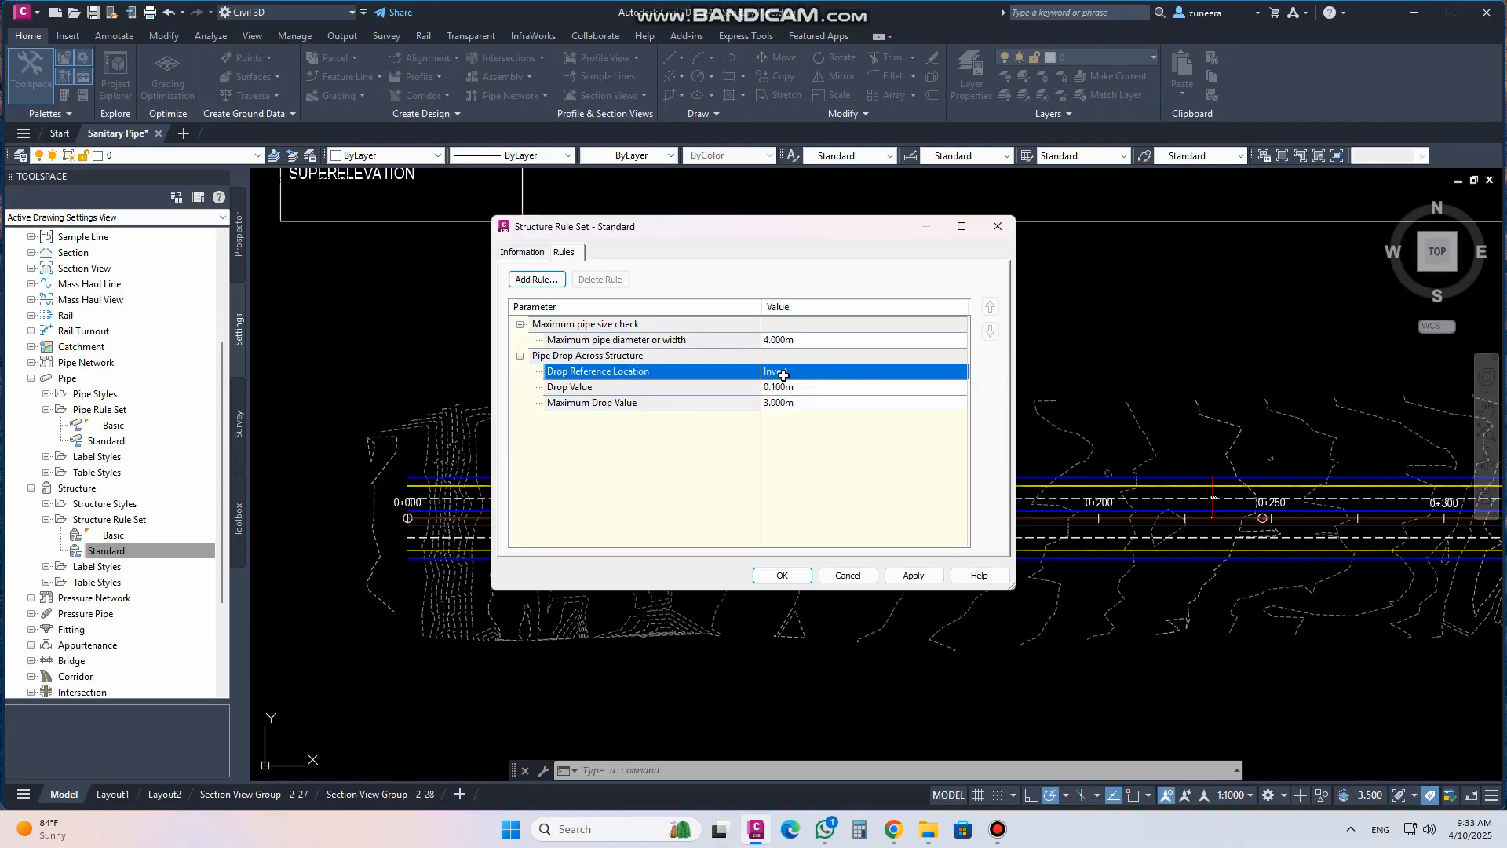
{"action": "left_click", "coordinate": [788, 373]}
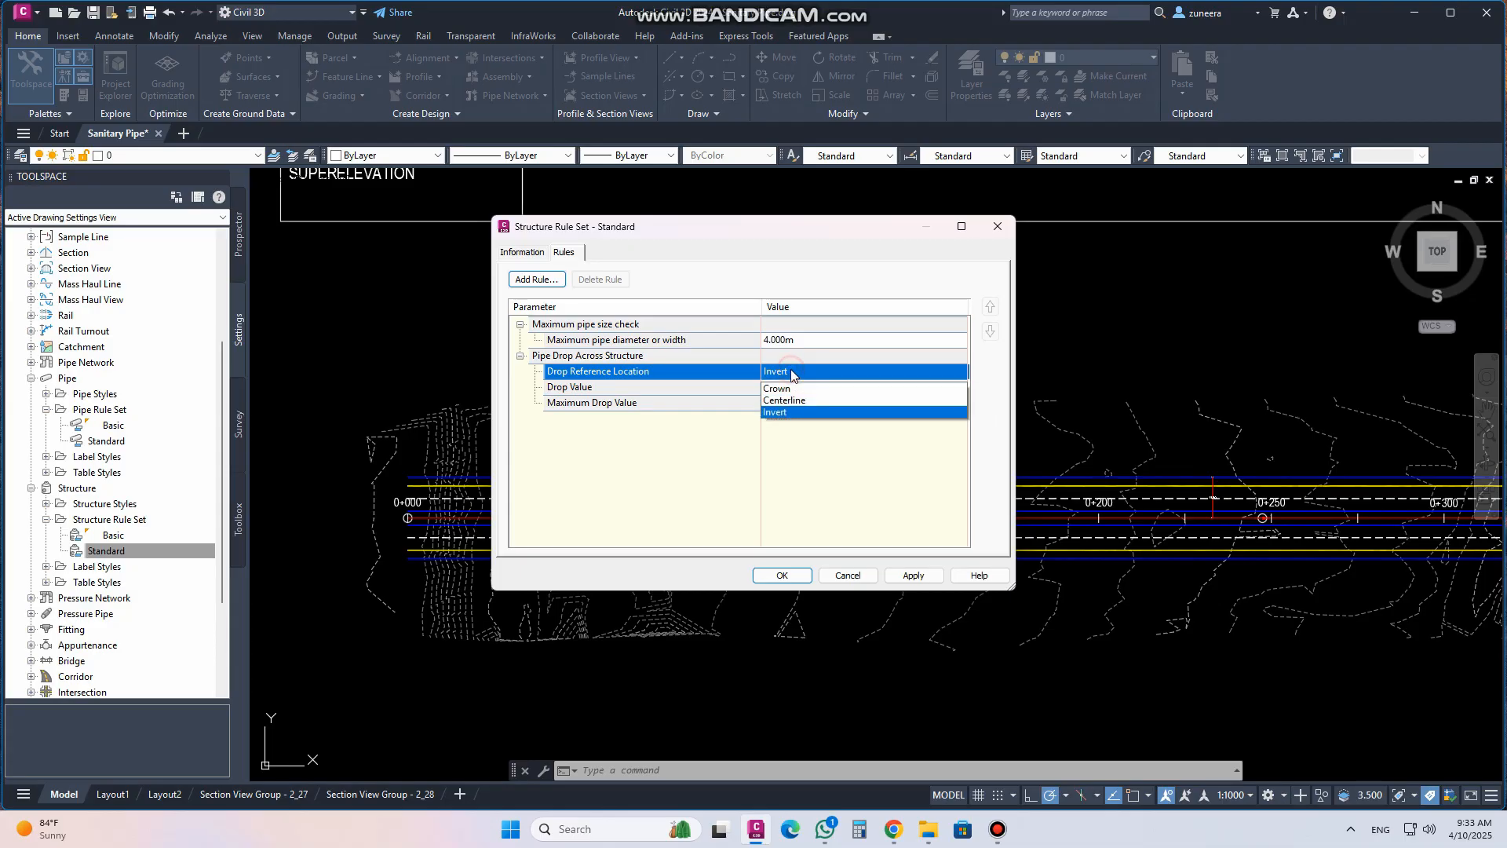
{"action": "left_click", "coordinate": [791, 373]}
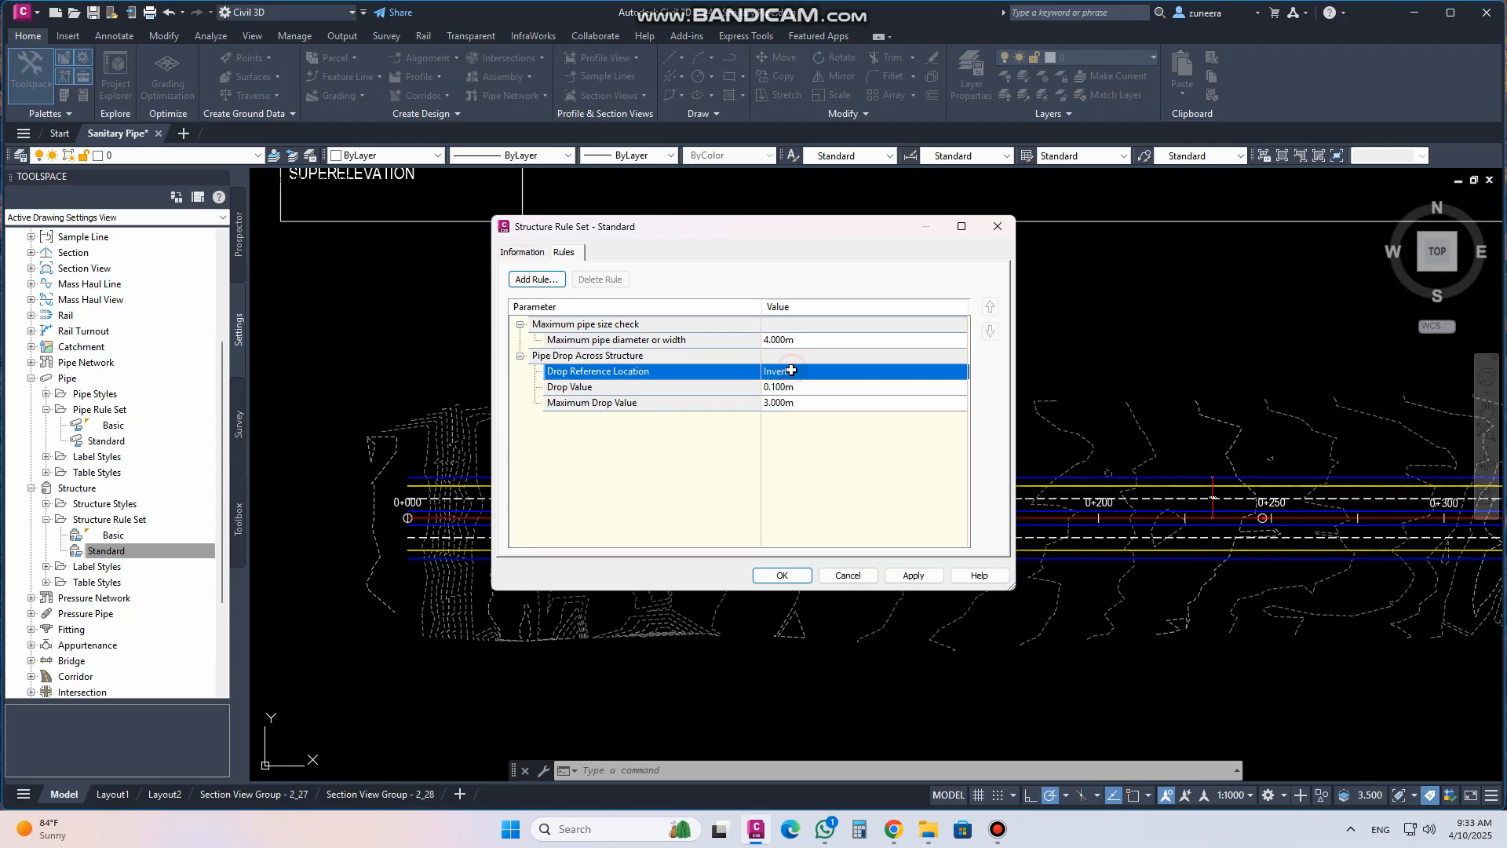
{"action": "left_click", "coordinate": [681, 390]}
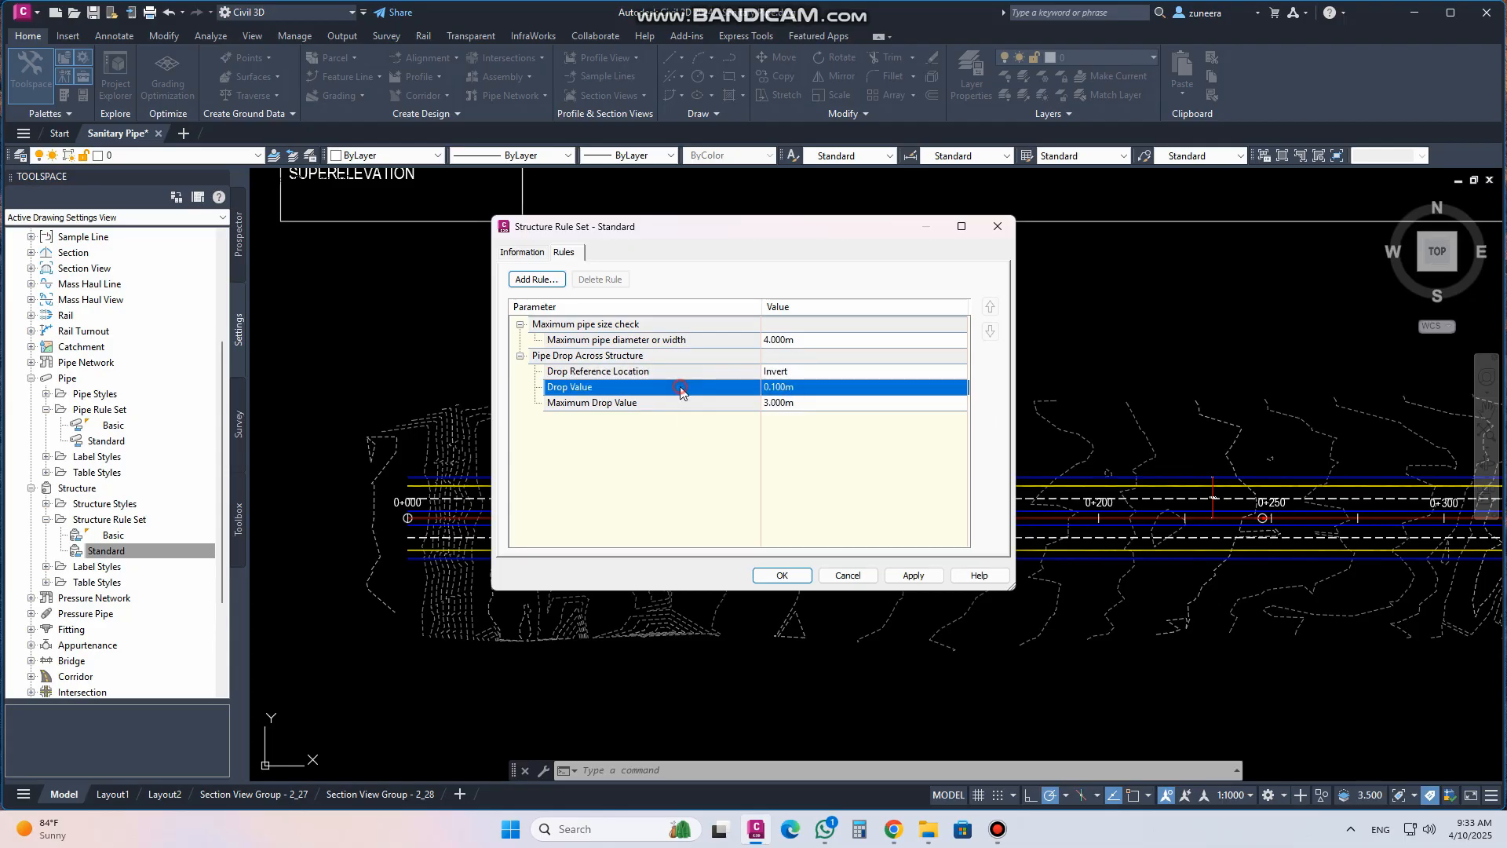
{"action": "left_click", "coordinate": [559, 406]}
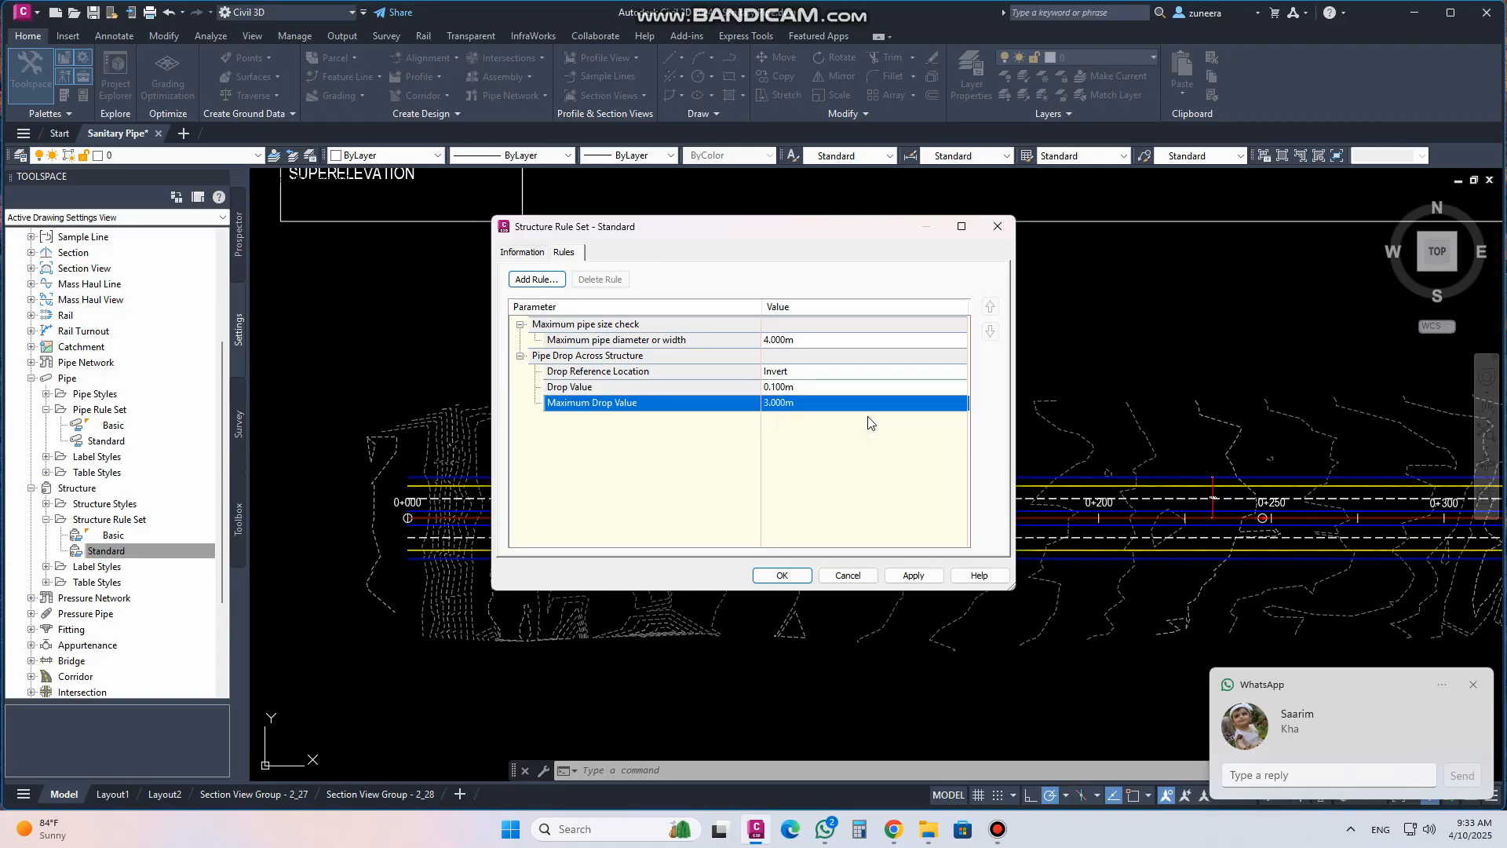
{"action": "left_click", "coordinate": [1473, 684]}
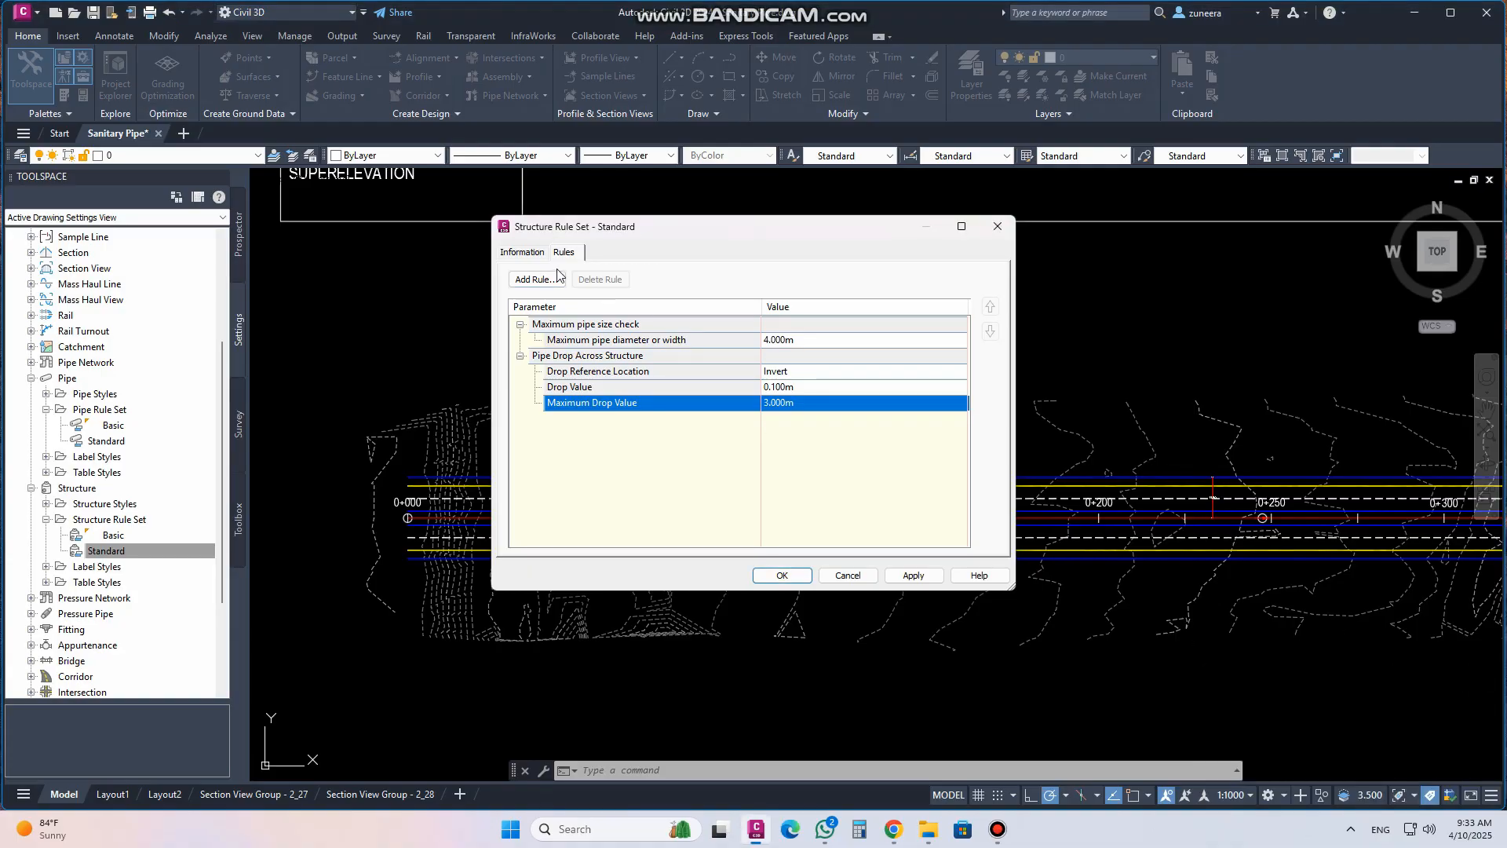
{"action": "left_click", "coordinate": [519, 357]}
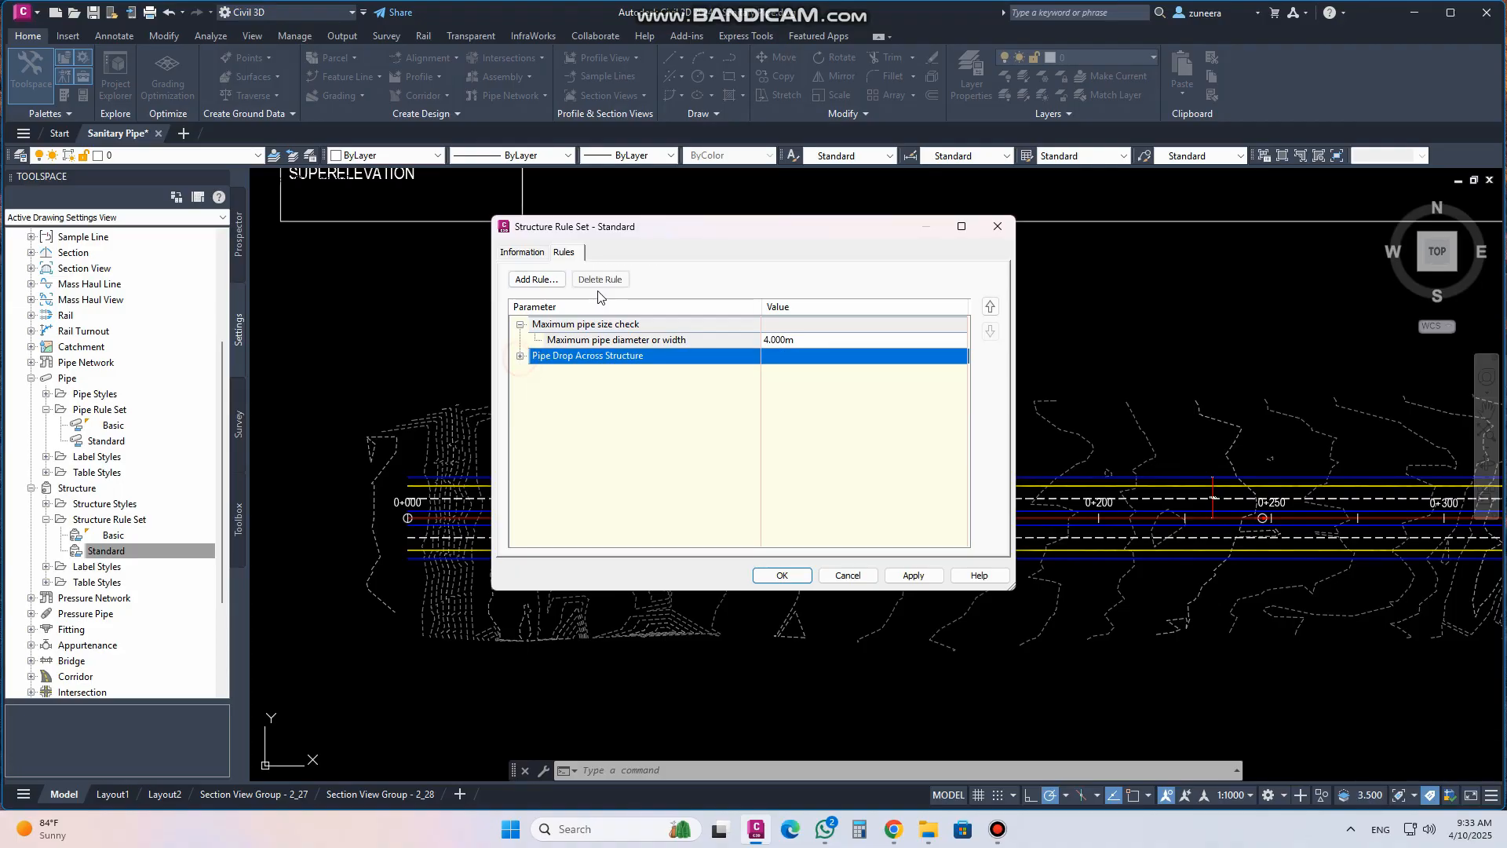
{"action": "left_click", "coordinate": [520, 325]}
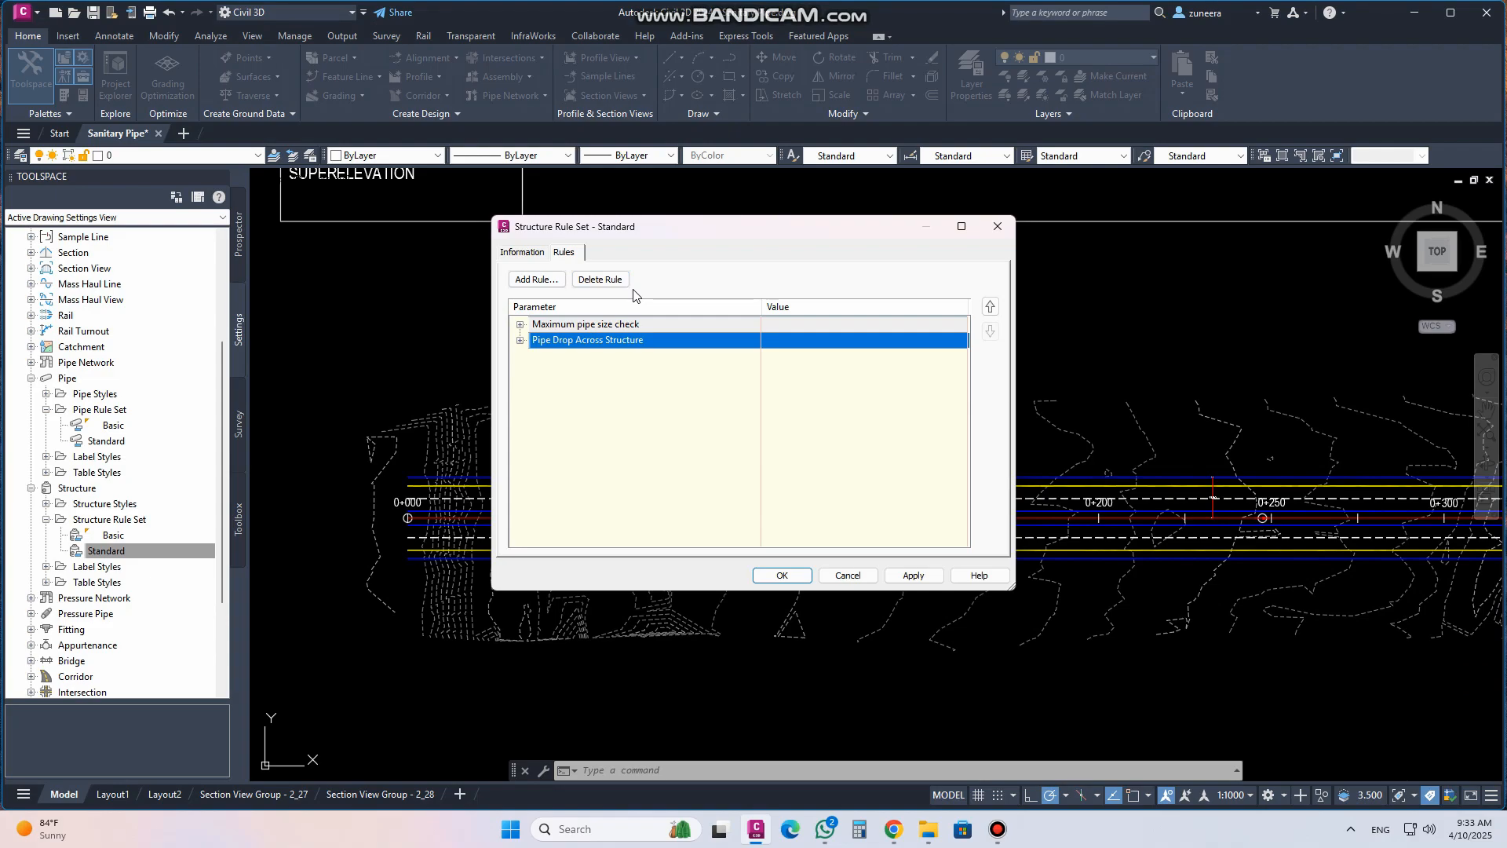
{"action": "left_click", "coordinate": [835, 580]}
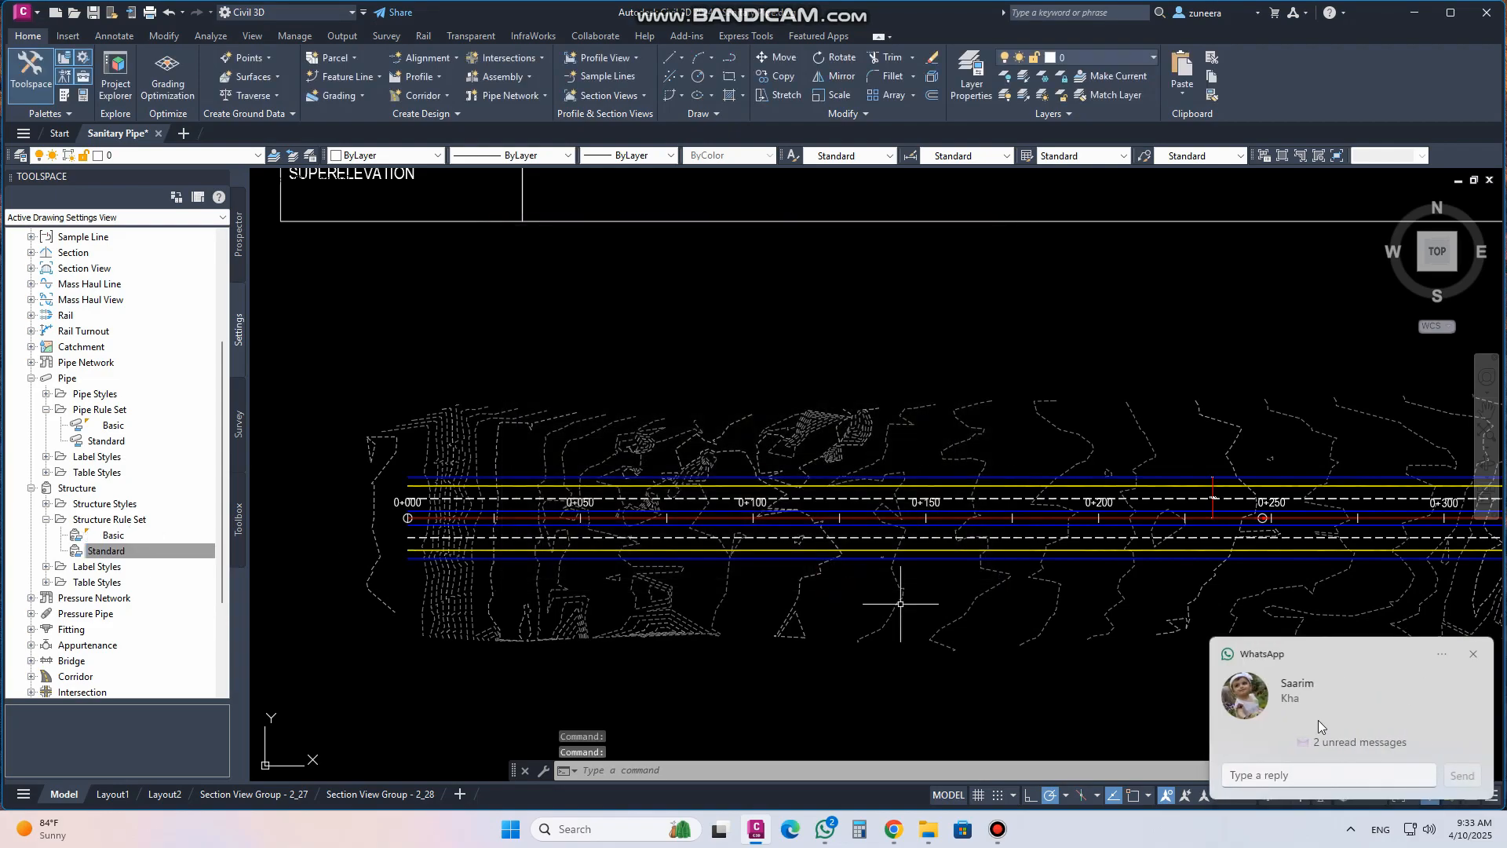
Start a new pipe rule set under the Pipe settings
{"action": "left_click", "coordinate": [31, 488]}
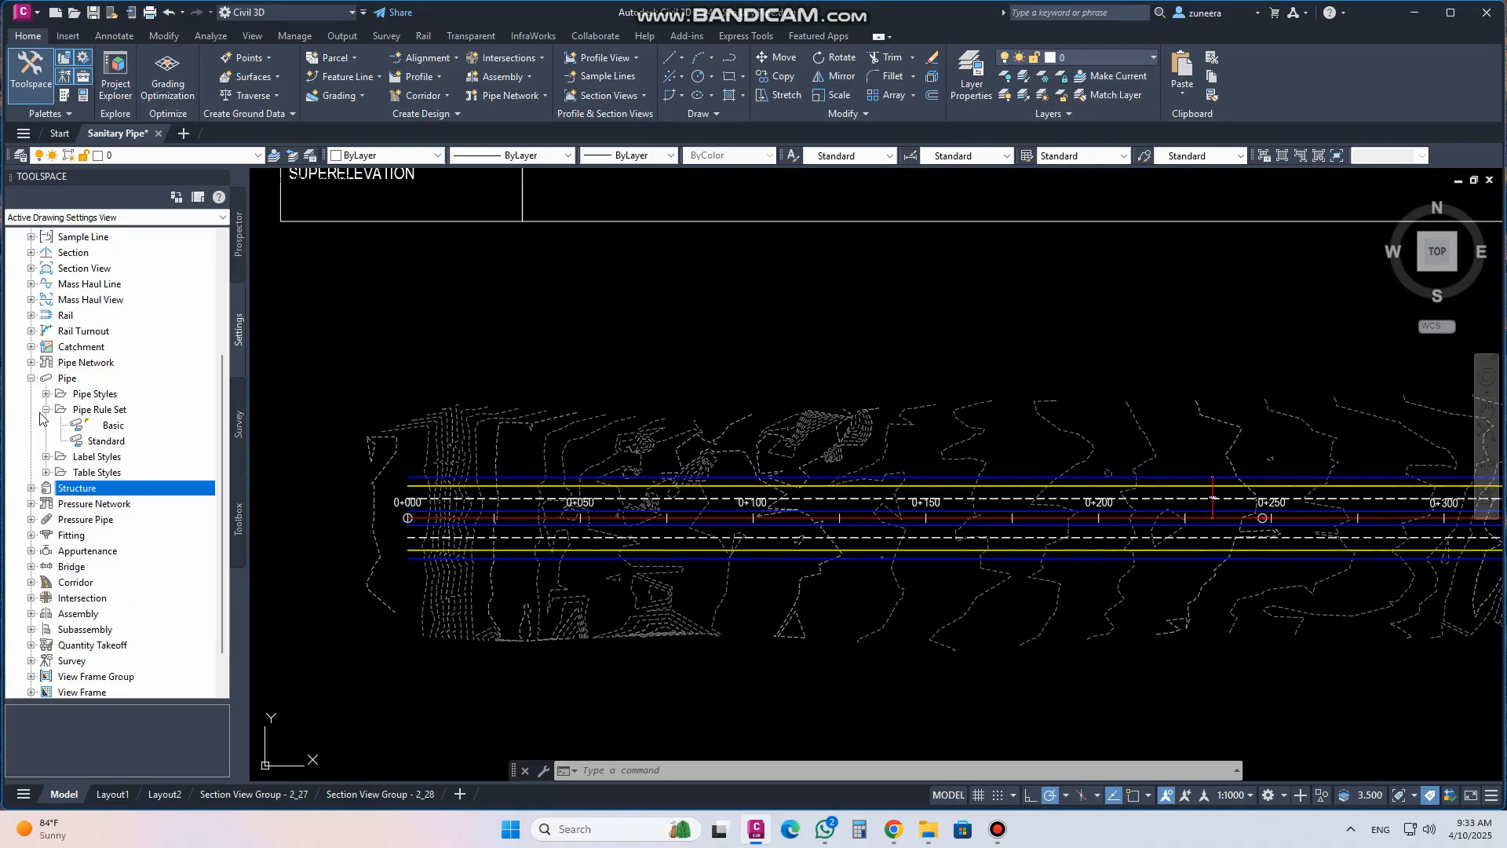
{"action": "left_click", "coordinate": [32, 378]}
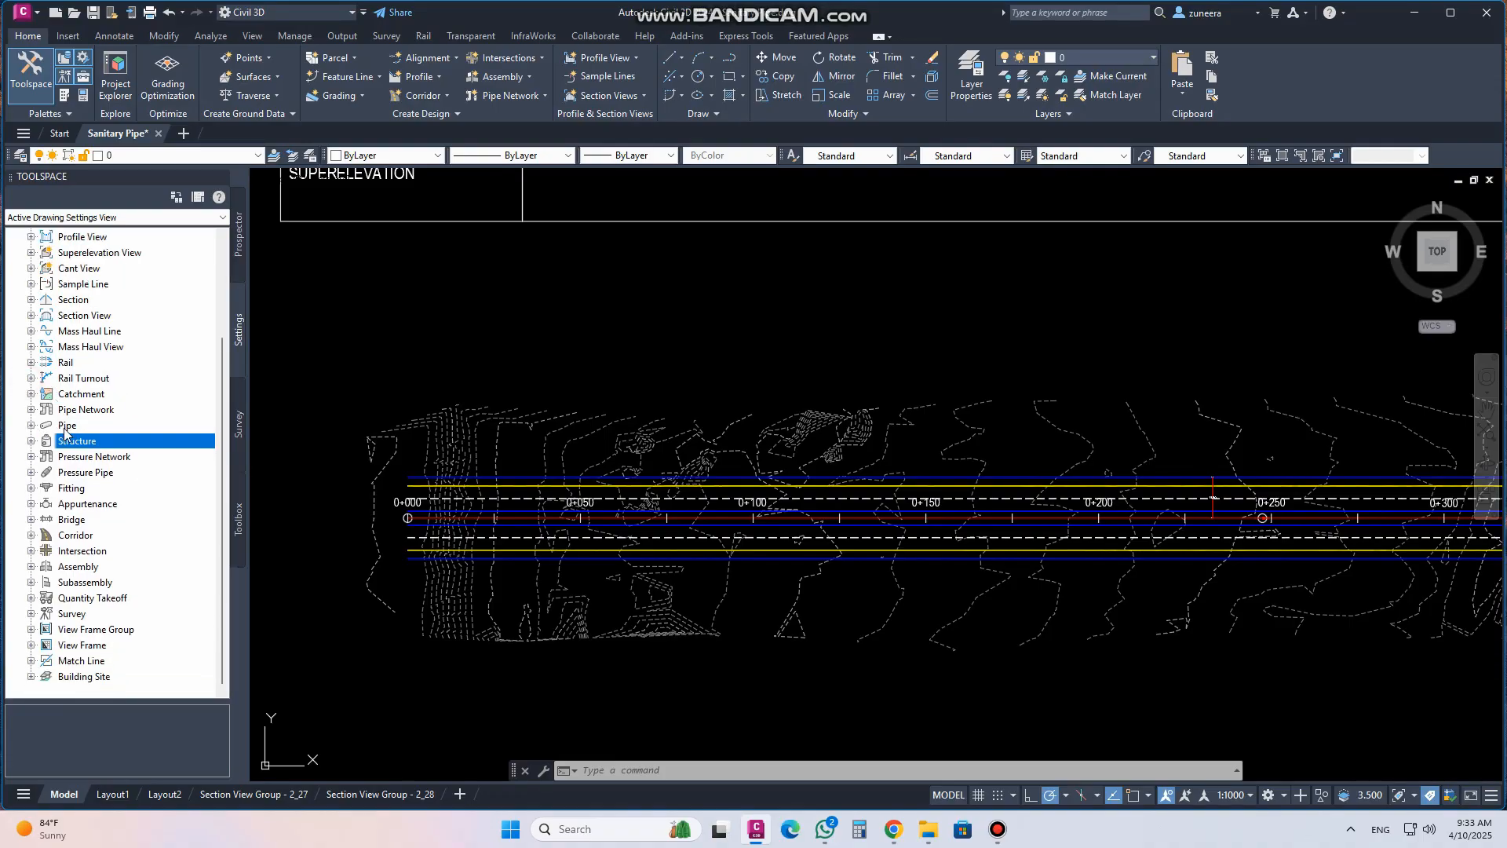
{"action": "left_click", "coordinate": [31, 426]}
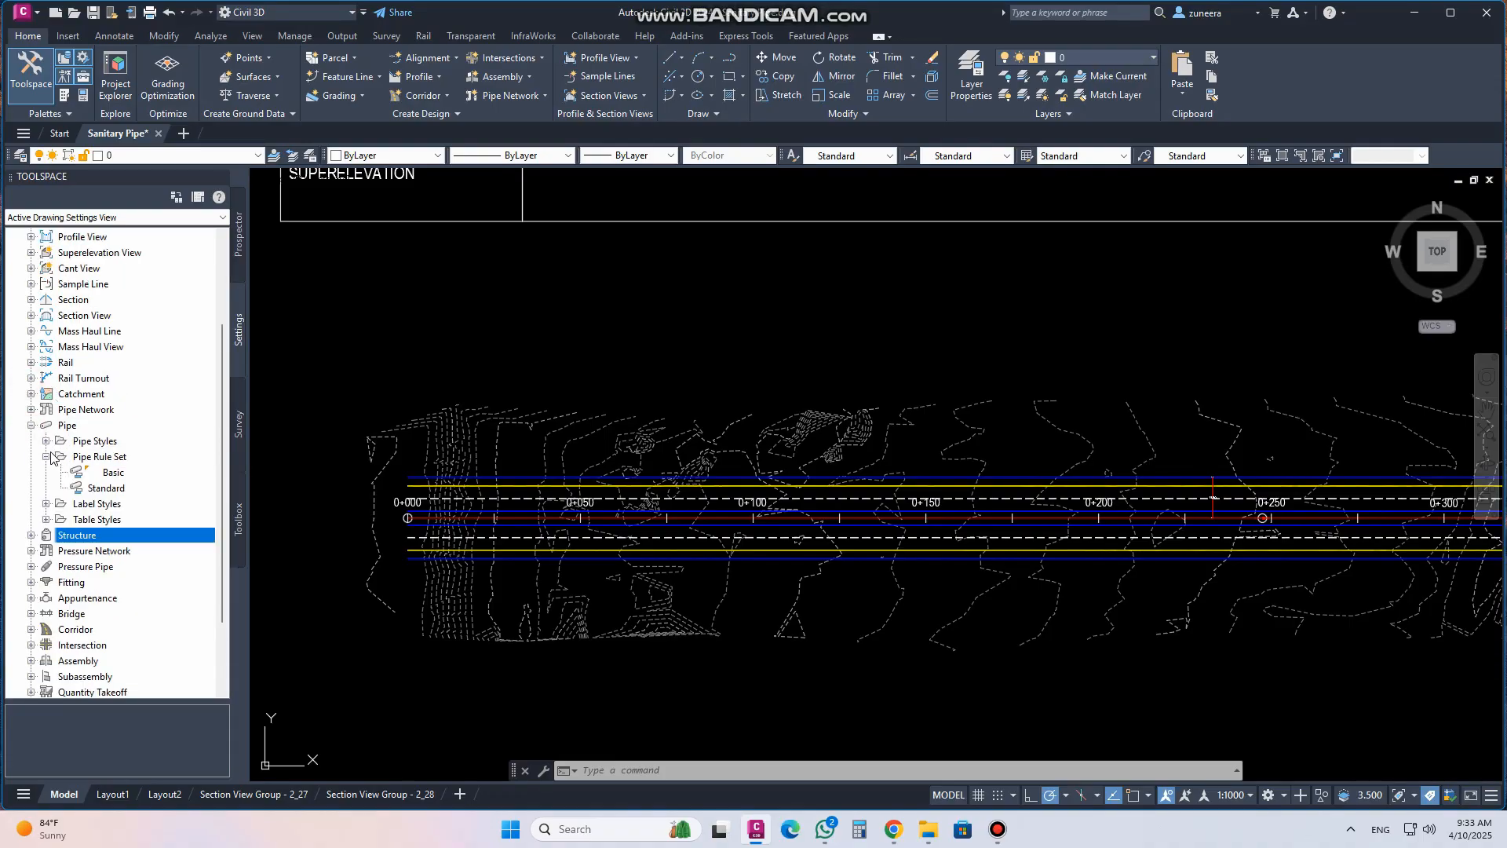
{"action": "left_click", "coordinate": [46, 456]}
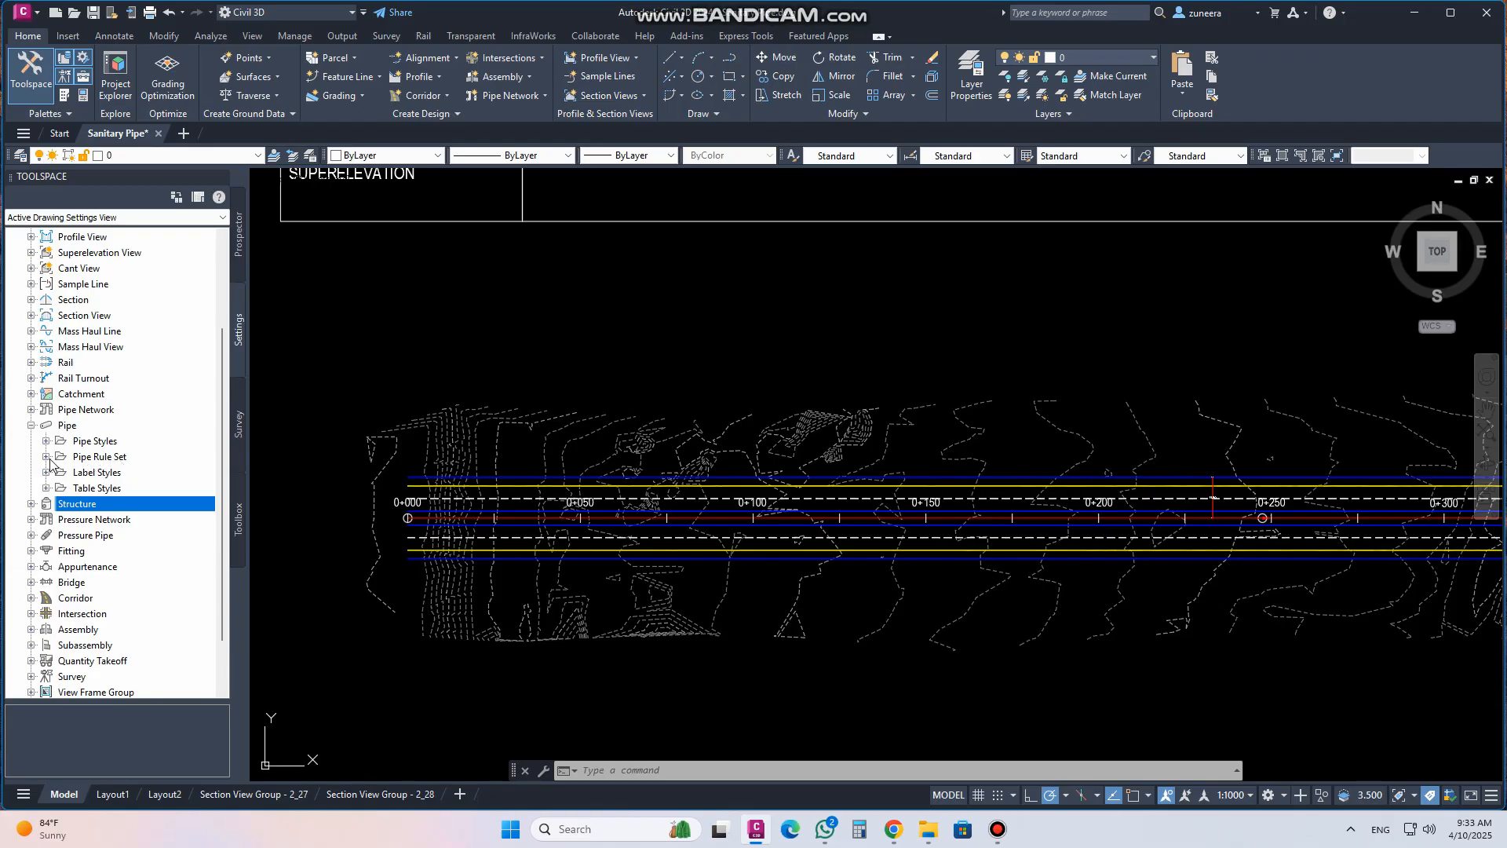
{"action": "left_click", "coordinate": [45, 456]}
{"action": "left_click", "coordinate": [105, 458]}
{"action": "right_click", "coordinate": [114, 463]}
{"action": "left_click", "coordinate": [163, 469]}
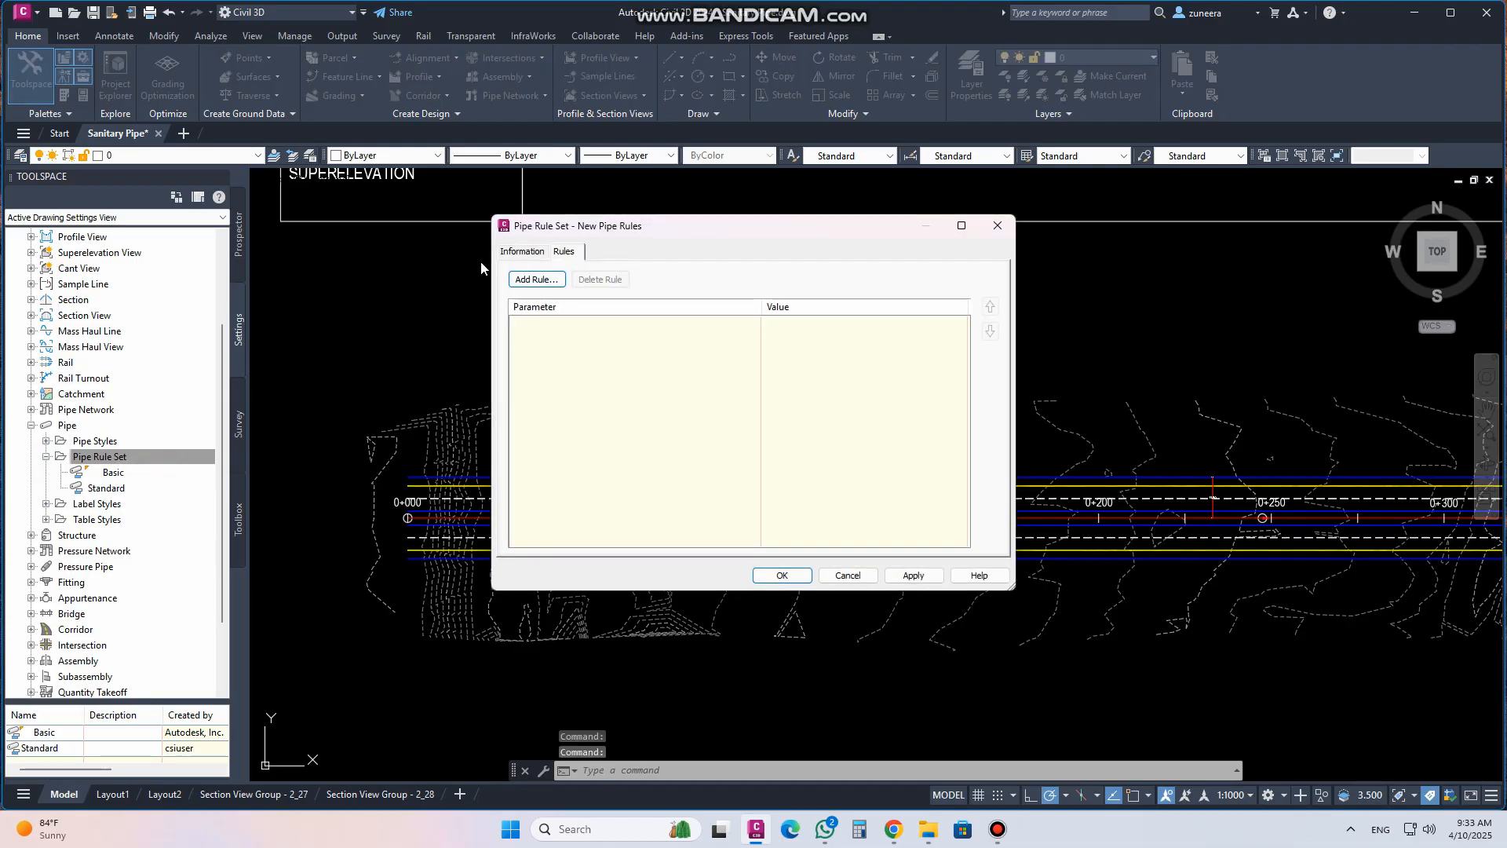
Try adding a Cover and Slope rule to the new pipe rule set, then cancel the rule set
{"action": "left_click", "coordinate": [536, 280]}
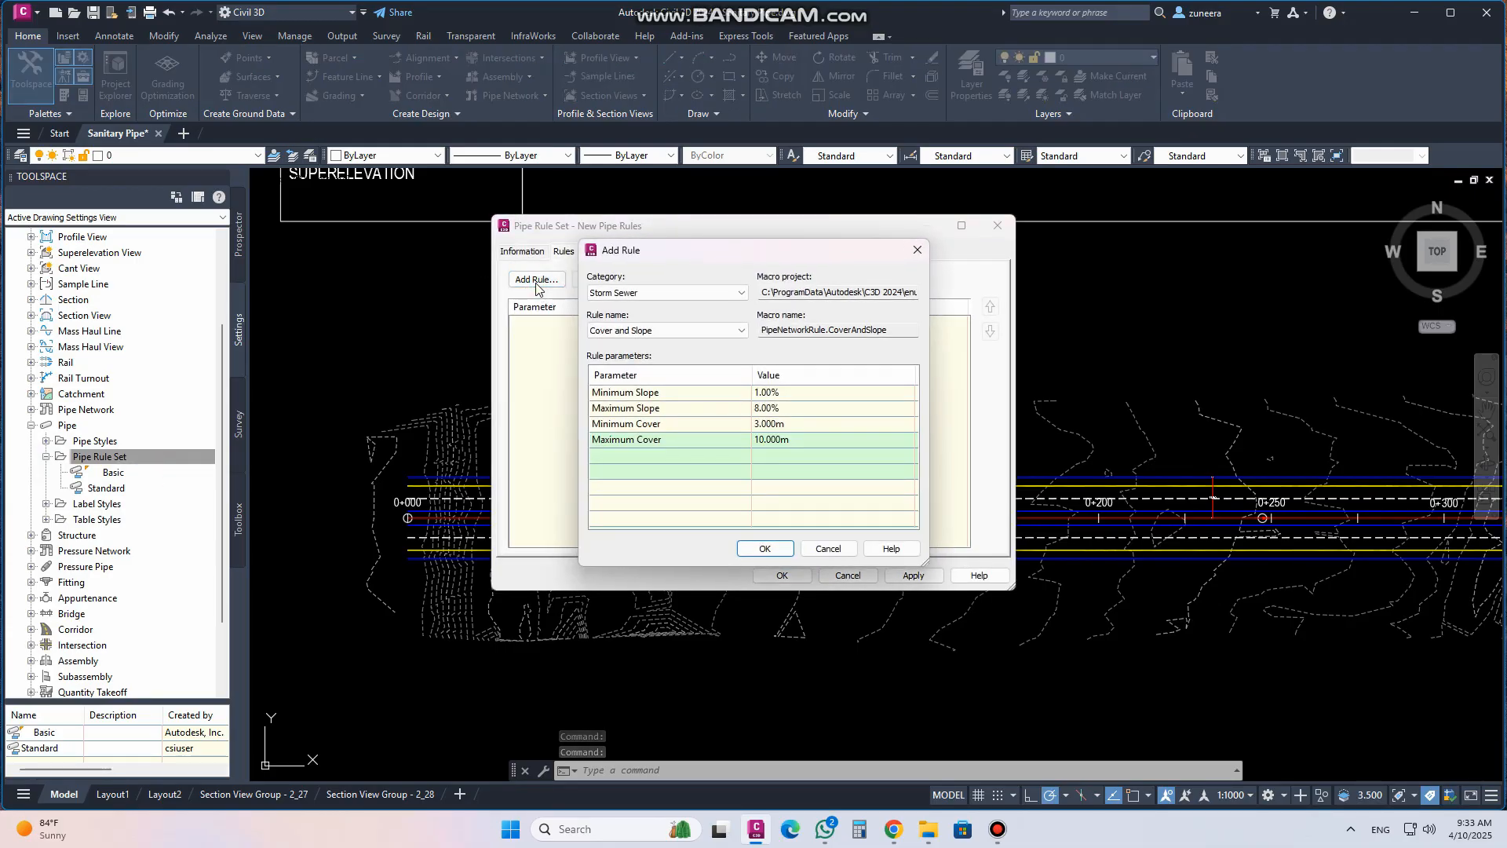
{"action": "left_click", "coordinate": [739, 294]}
{"action": "left_click", "coordinate": [738, 306]}
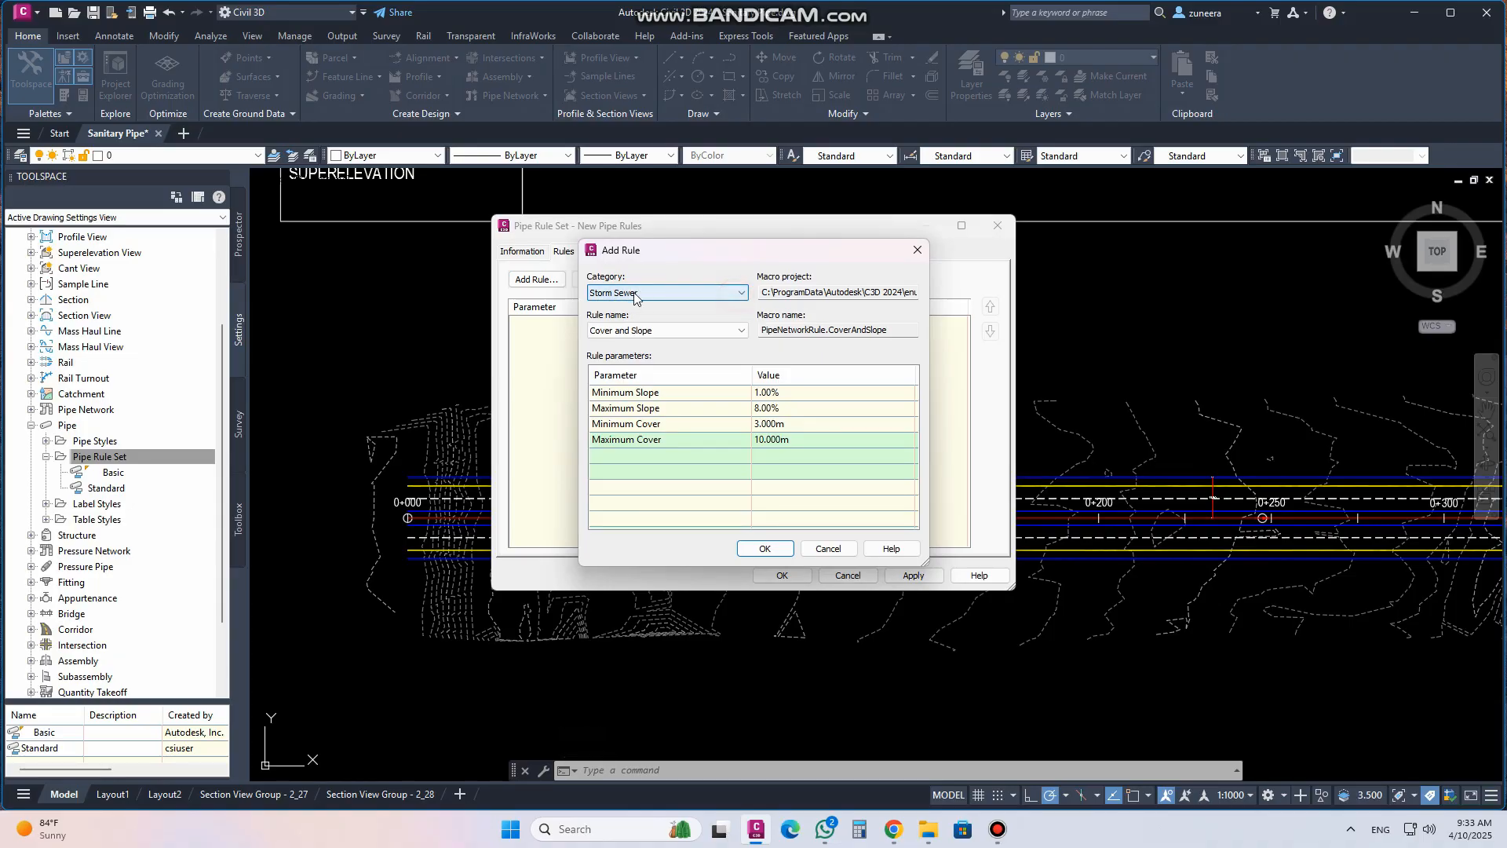
{"action": "left_click", "coordinate": [743, 333]}
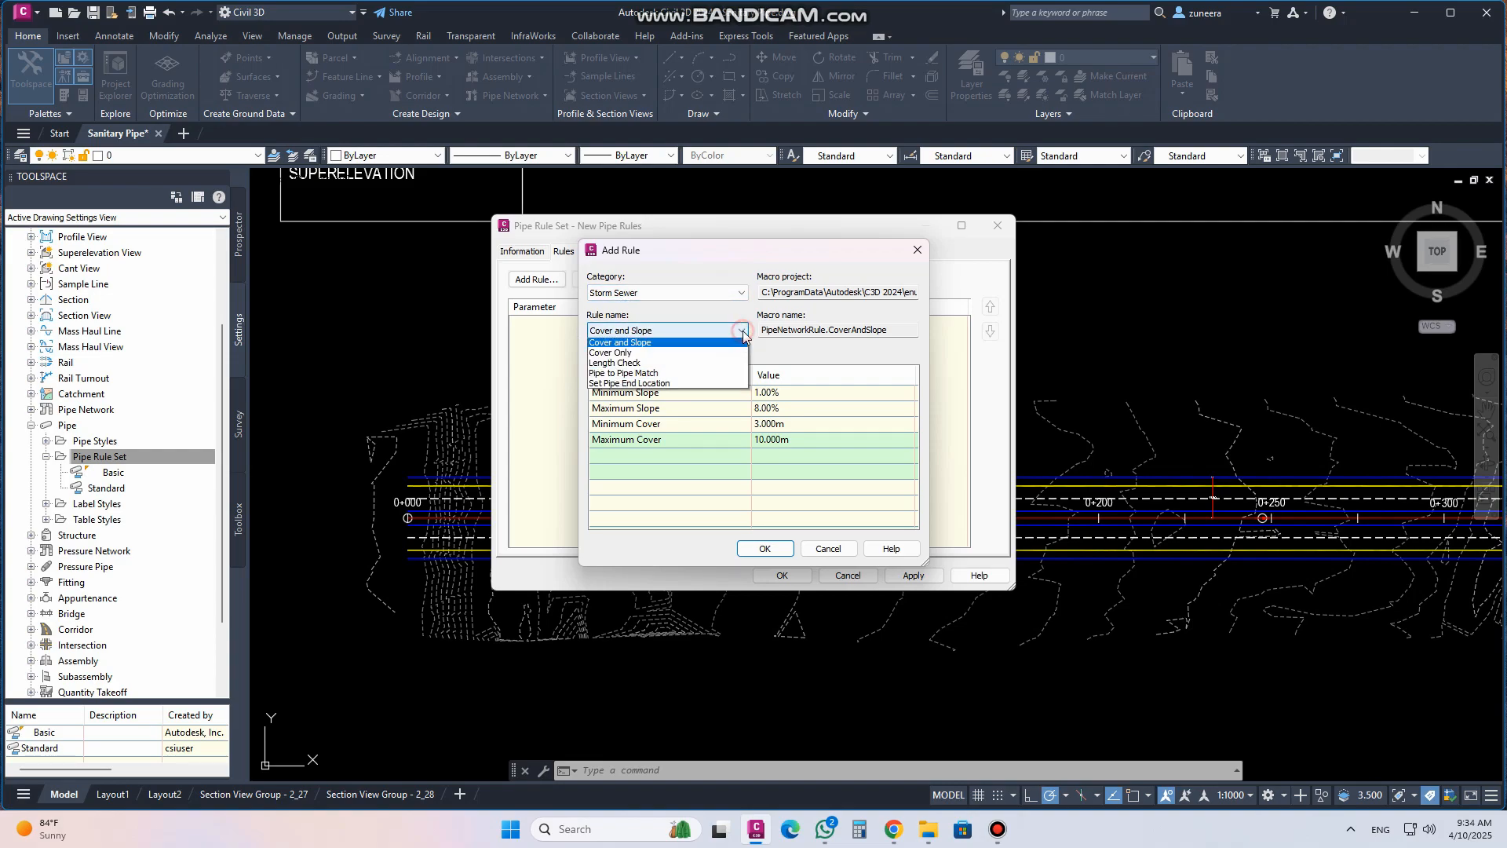
{"action": "left_click", "coordinate": [664, 345]}
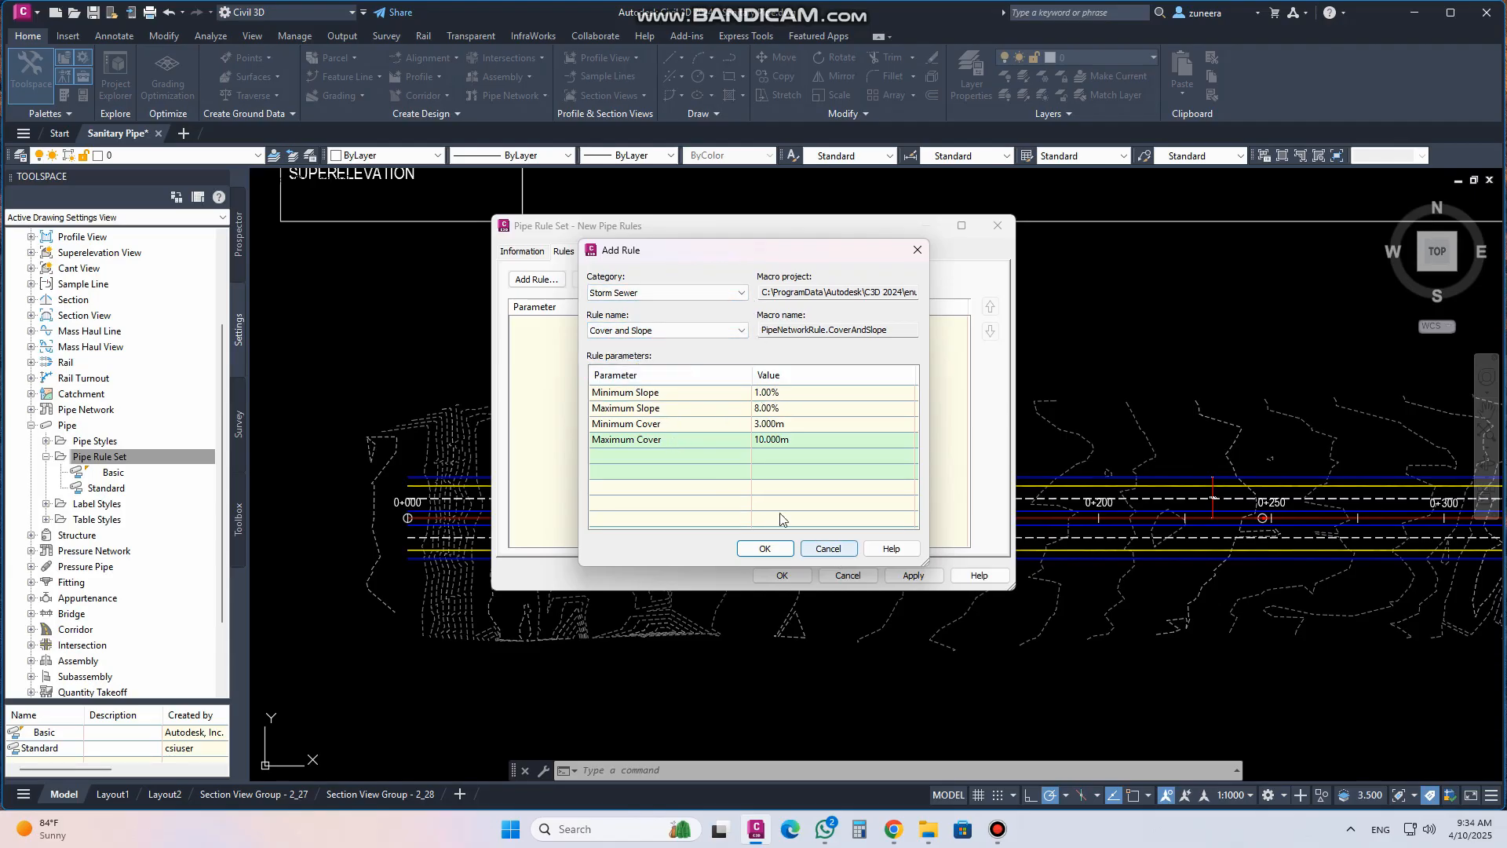
{"action": "left_click", "coordinate": [789, 393]}
{"action": "left_click", "coordinate": [789, 408]}
{"action": "left_click", "coordinate": [789, 424]}
{"action": "left_click", "coordinate": [784, 441]}
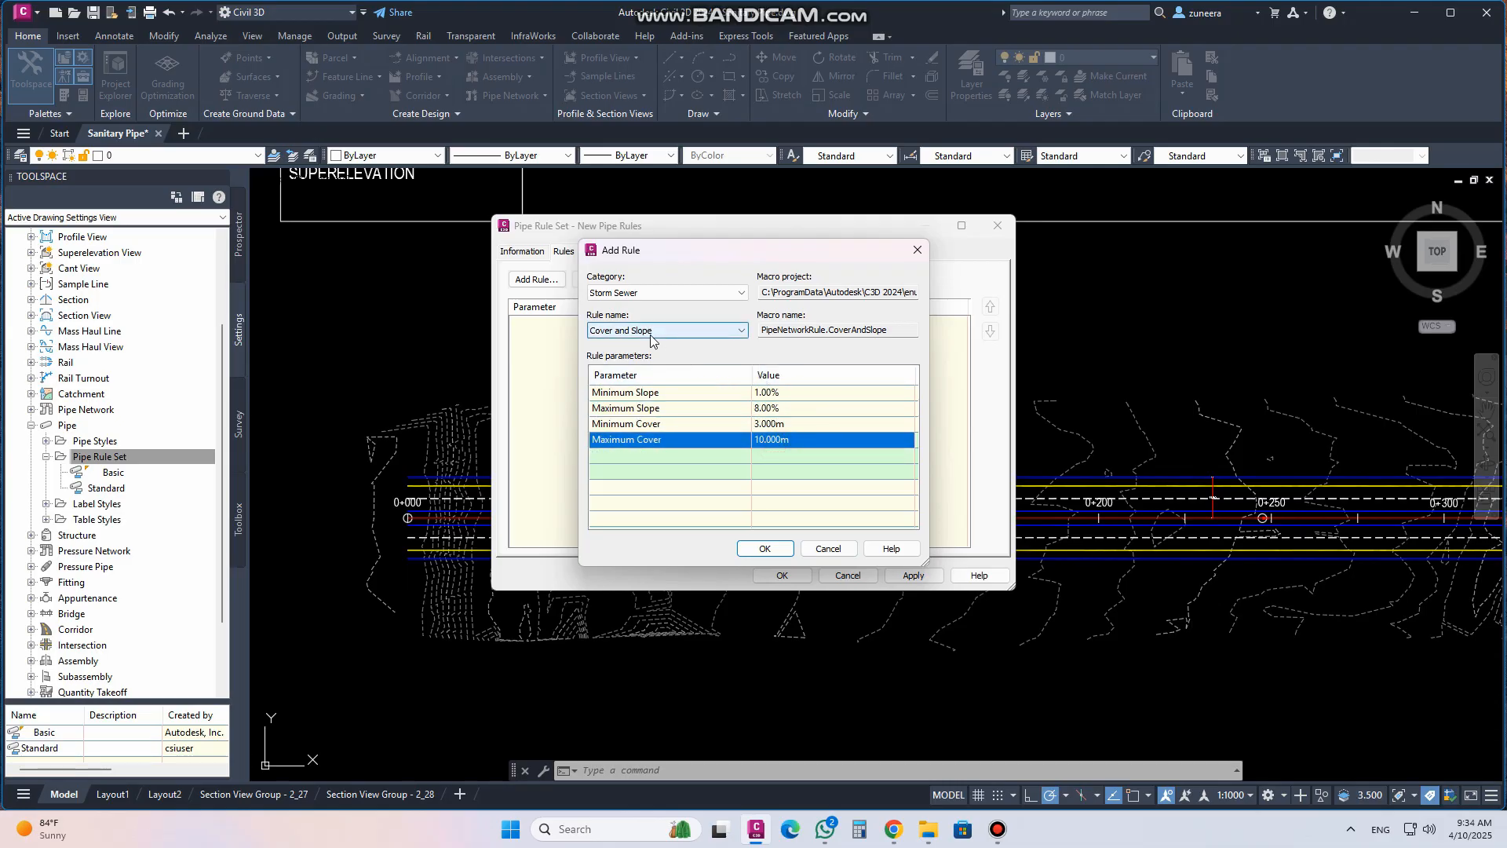
{"action": "left_click", "coordinate": [819, 550]}
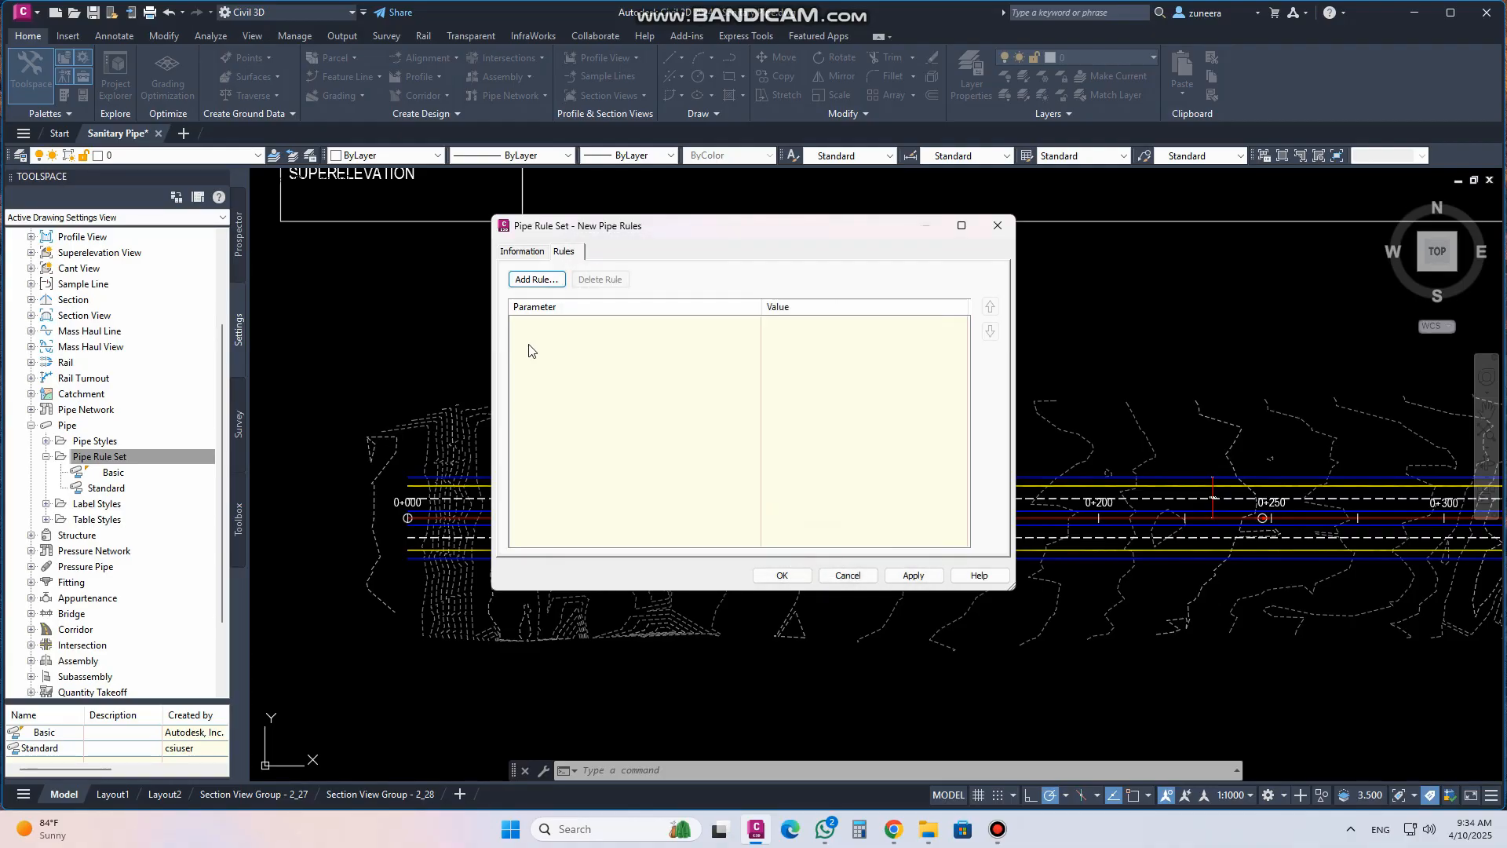
{"action": "left_click", "coordinate": [995, 228]}
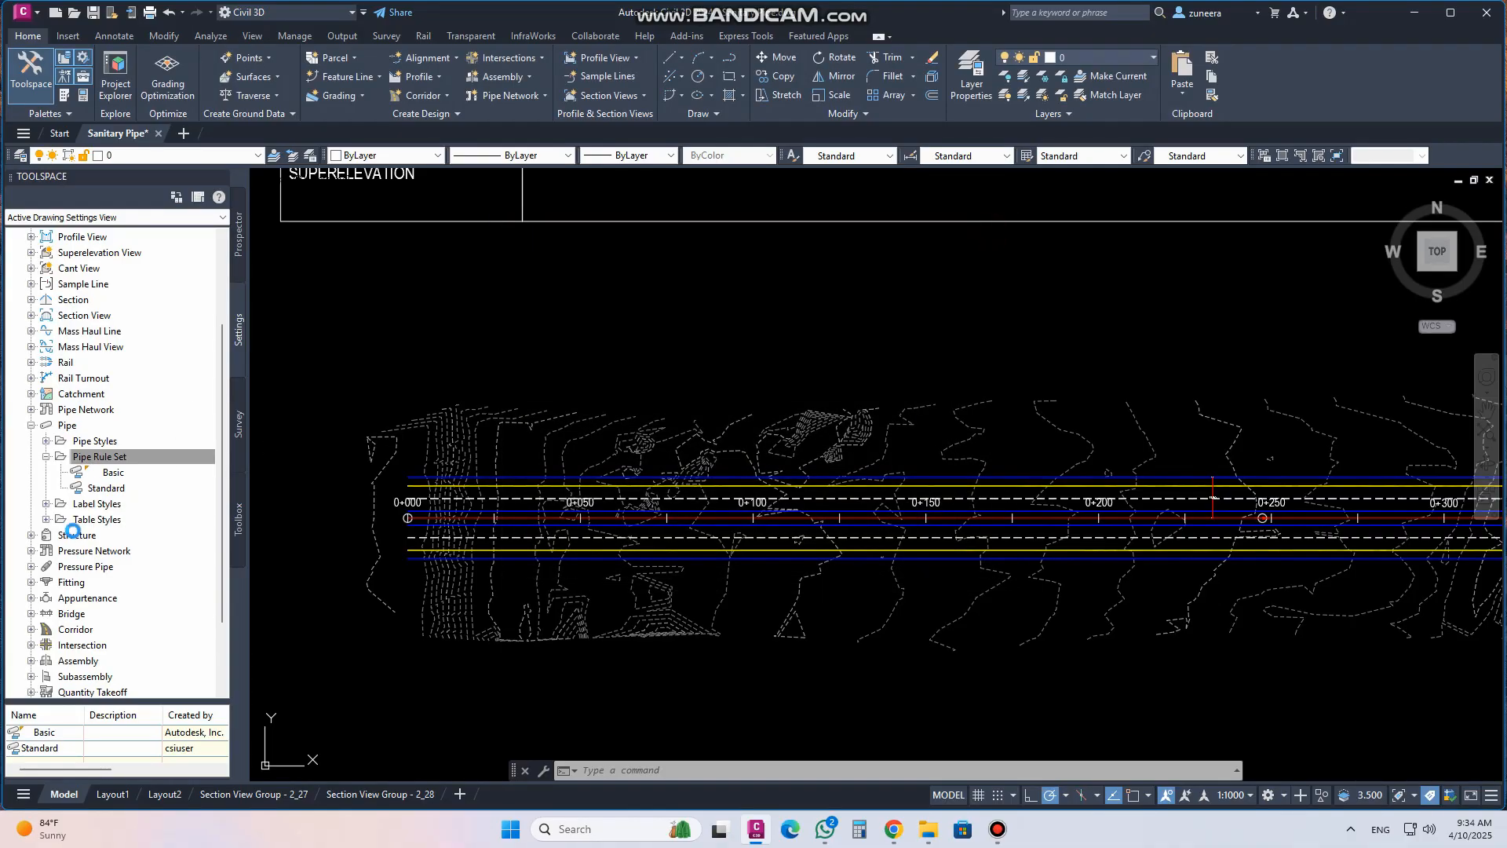
Start a new structure rule set under the Structure settings and open its Add Rule dialog
{"action": "left_click", "coordinate": [32, 535]}
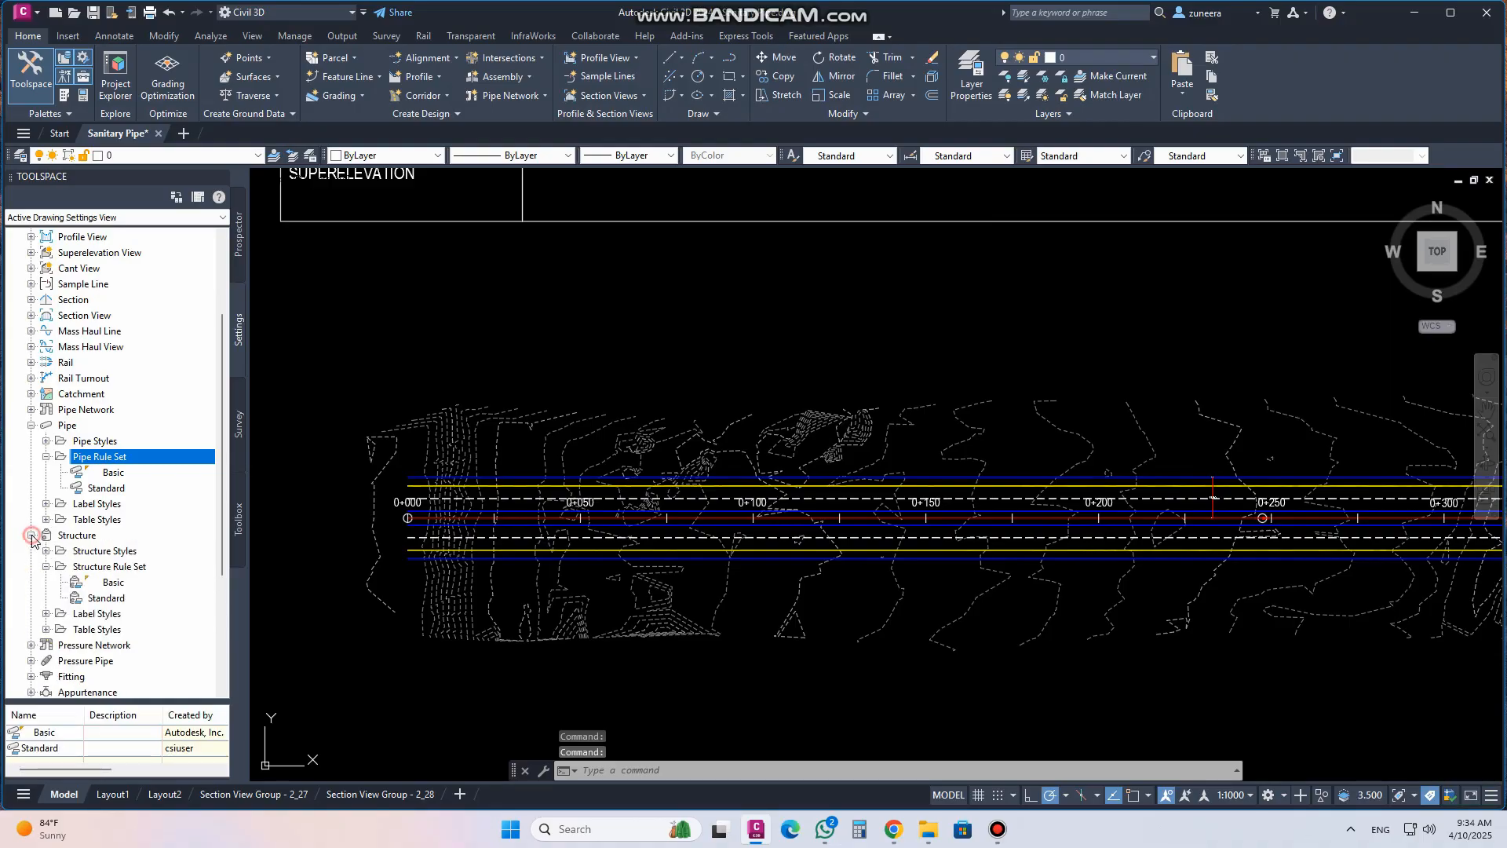
{"action": "left_click", "coordinate": [99, 566]}
{"action": "right_click", "coordinate": [116, 570]}
{"action": "left_click", "coordinate": [145, 577]}
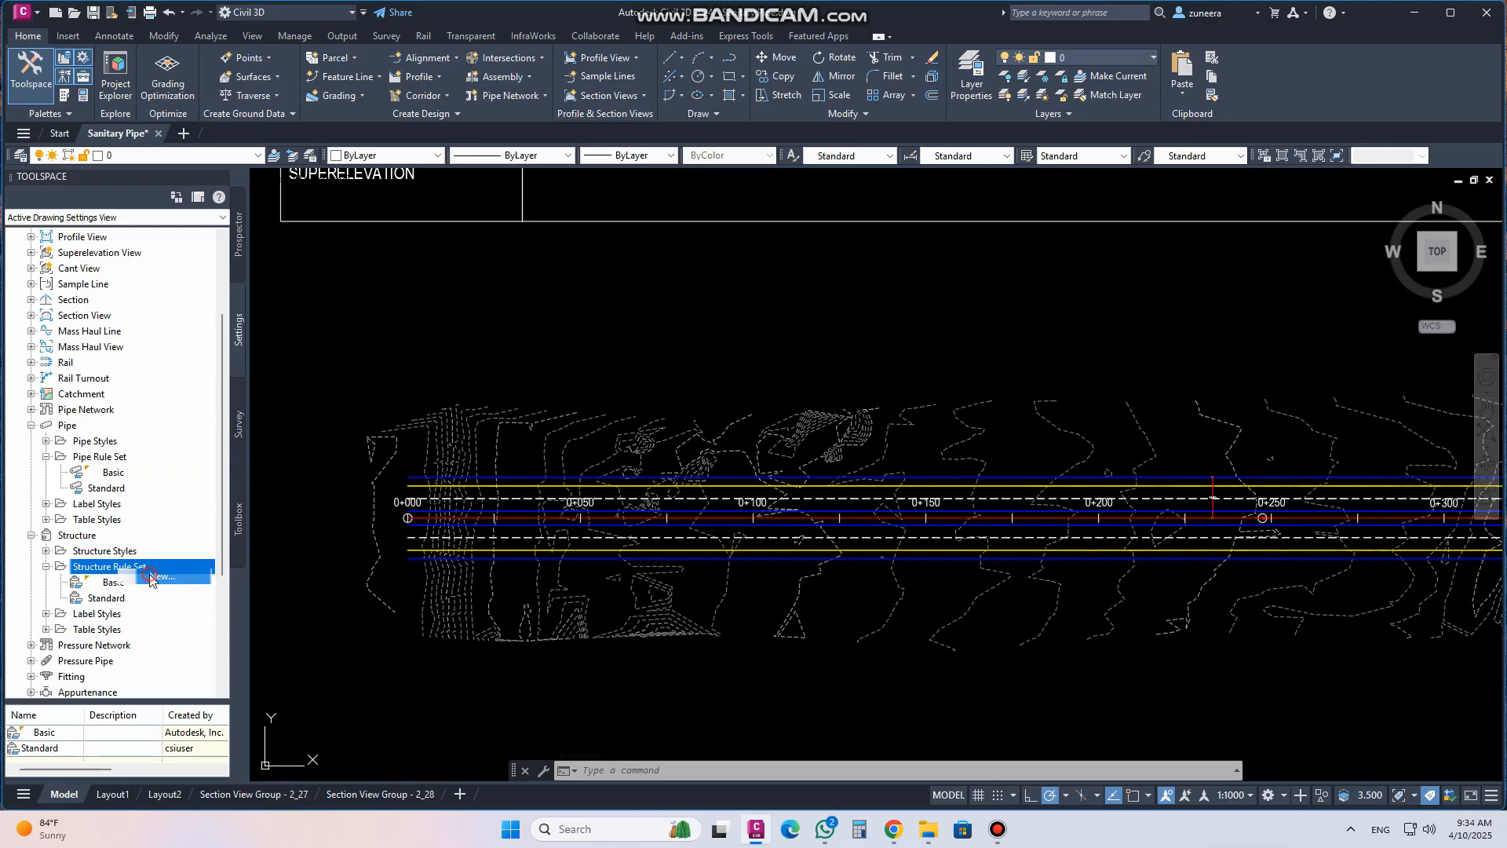
{"action": "left_click", "coordinate": [537, 279]}
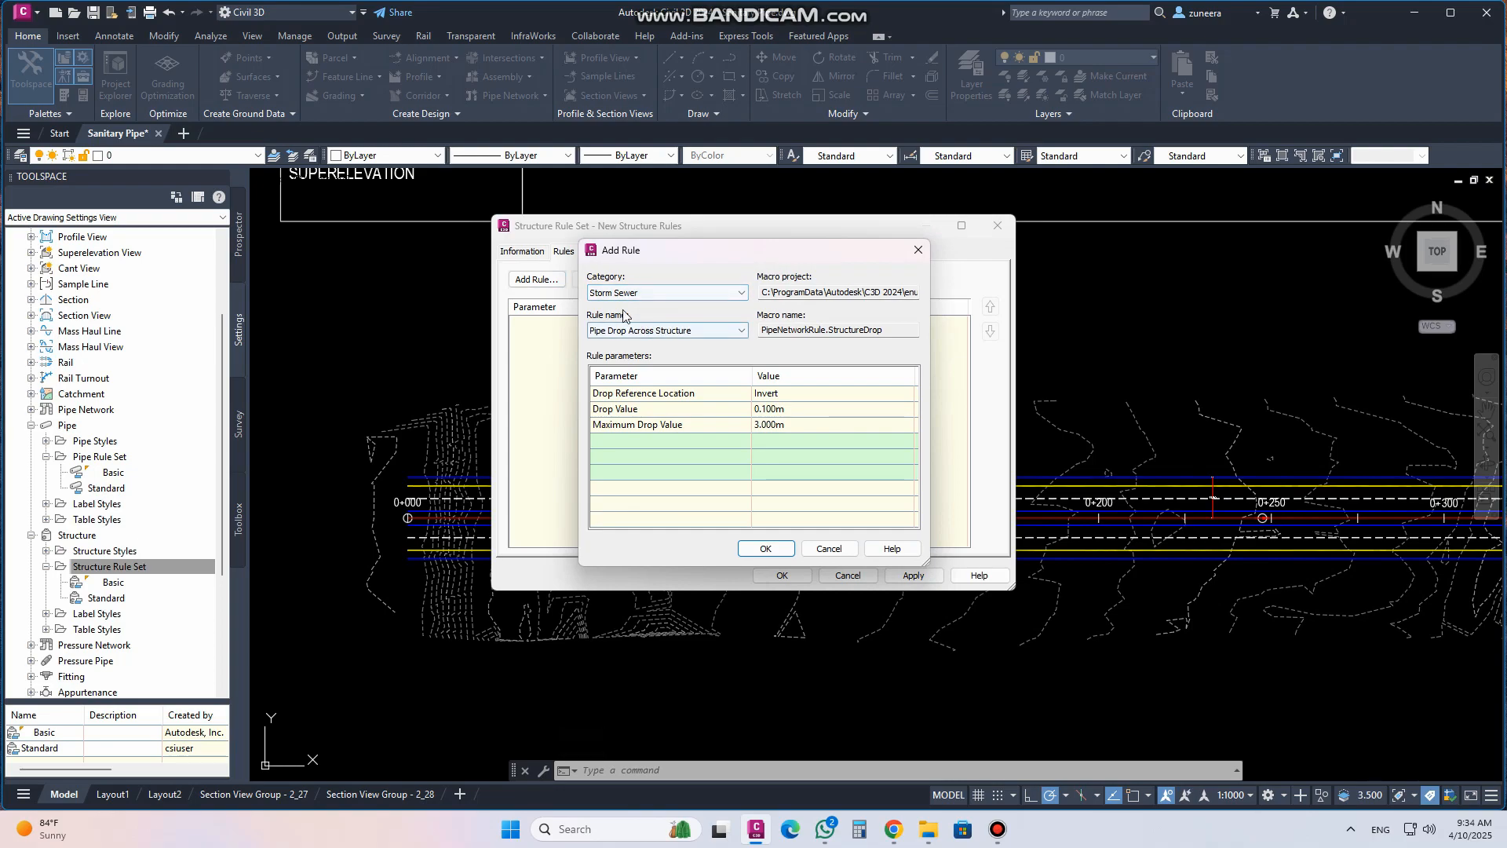
Try adding a Set Sump Depth rule to the new structure rule set, then cancel the rule set
{"action": "left_click", "coordinate": [720, 333]}
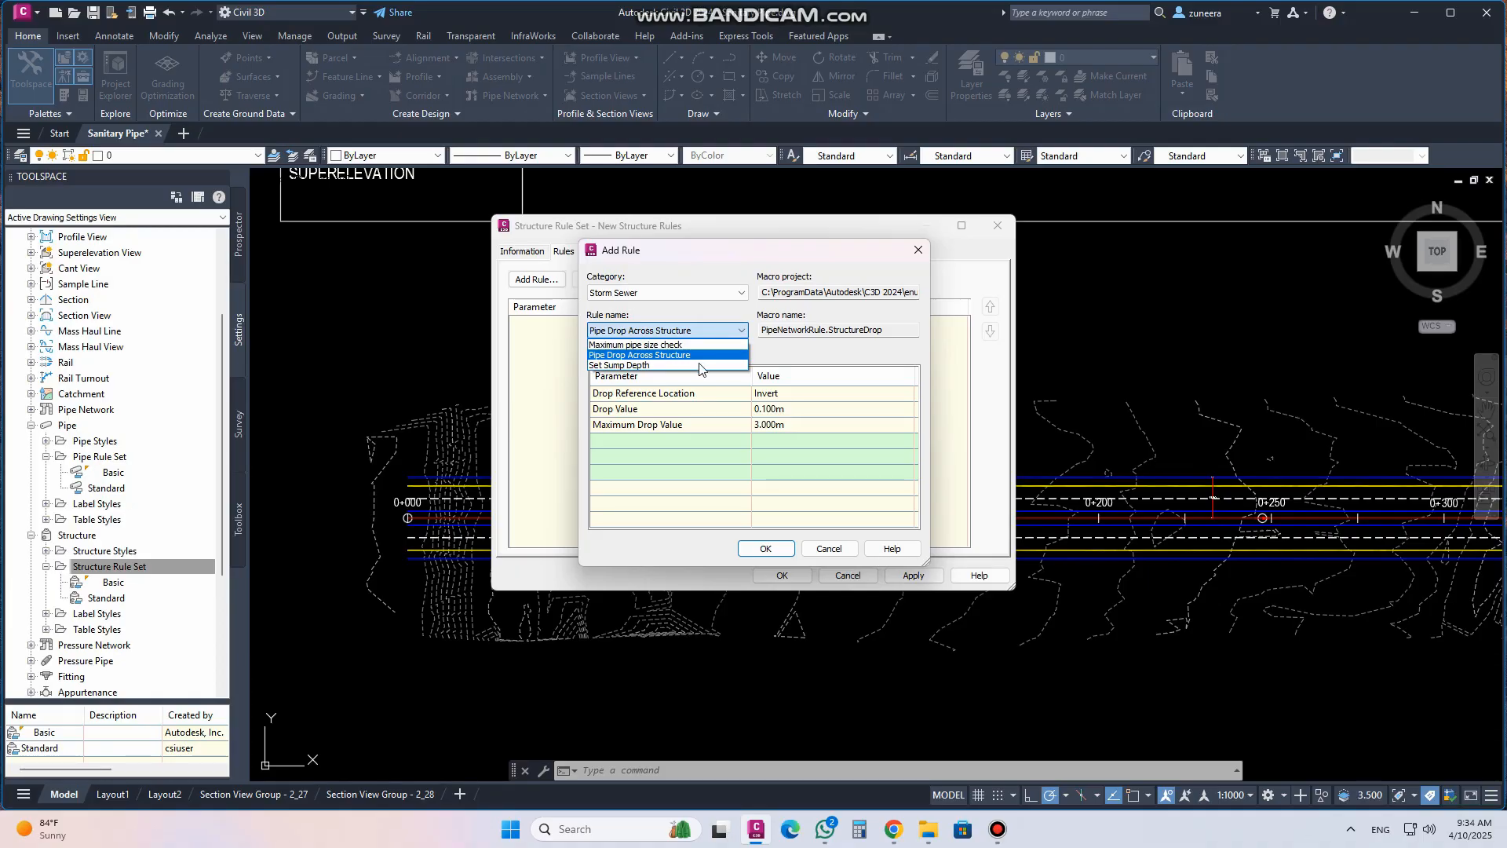
{"action": "left_click", "coordinate": [627, 347]}
{"action": "left_click", "coordinate": [631, 332]}
{"action": "left_click", "coordinate": [636, 357]}
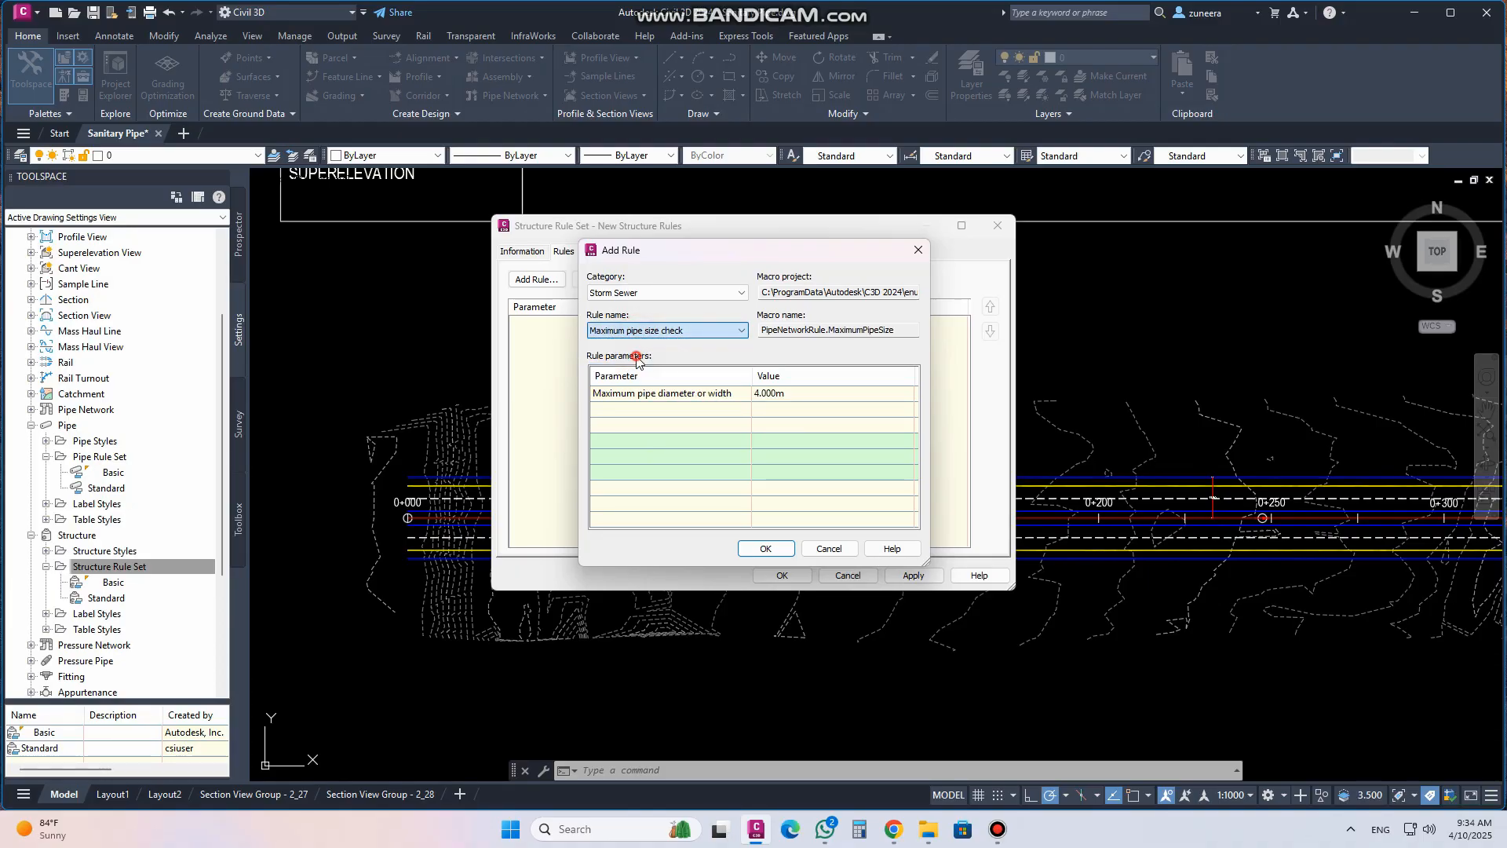
{"action": "left_click", "coordinate": [668, 330]}
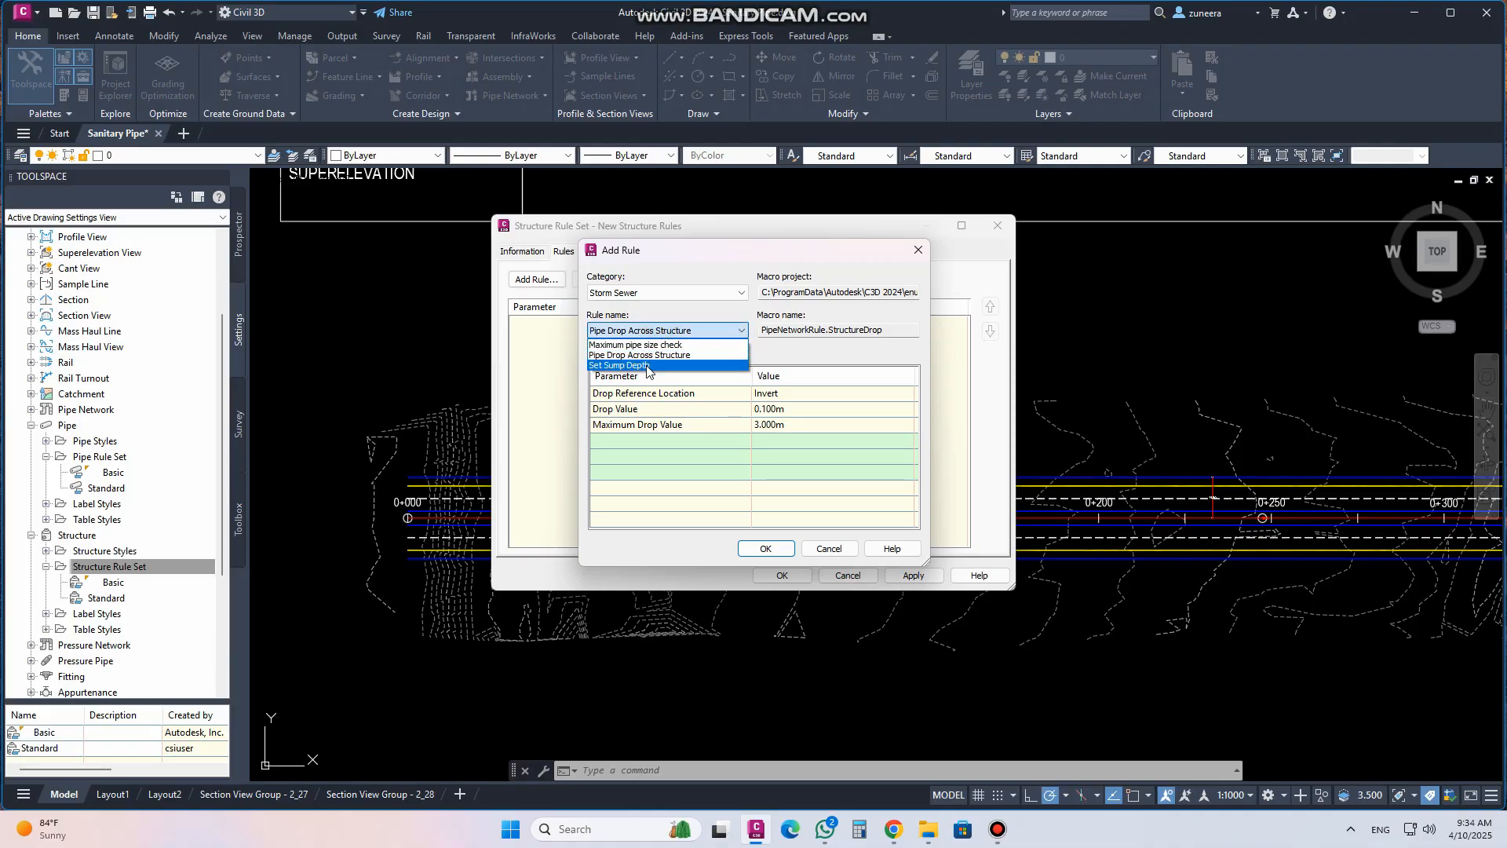
{"action": "left_click", "coordinate": [647, 366]}
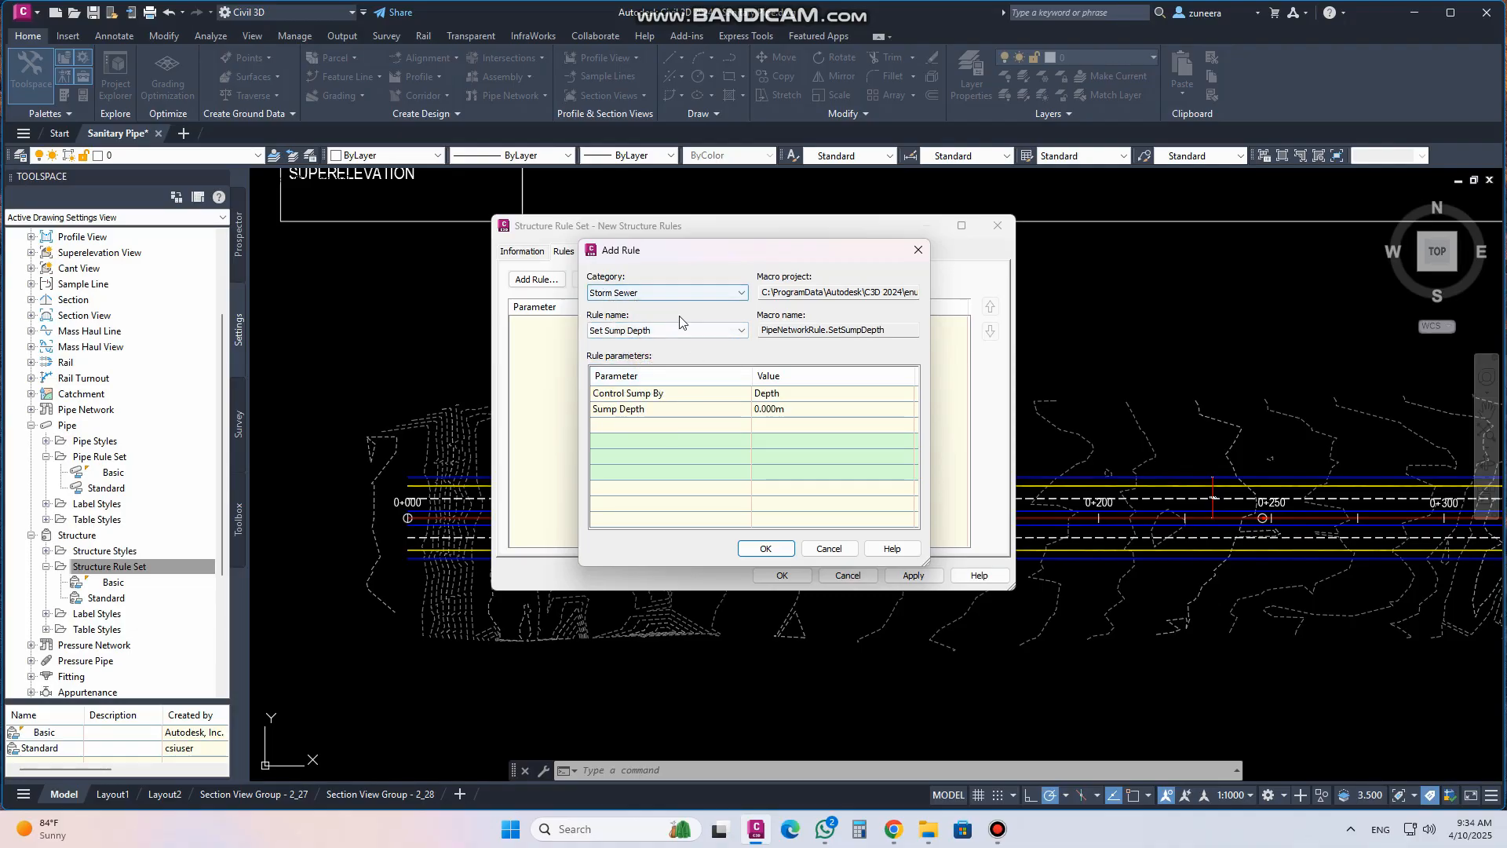
{"action": "left_click", "coordinate": [765, 549]}
{"action": "left_click", "coordinate": [523, 325]}
{"action": "left_click", "coordinate": [785, 358]}
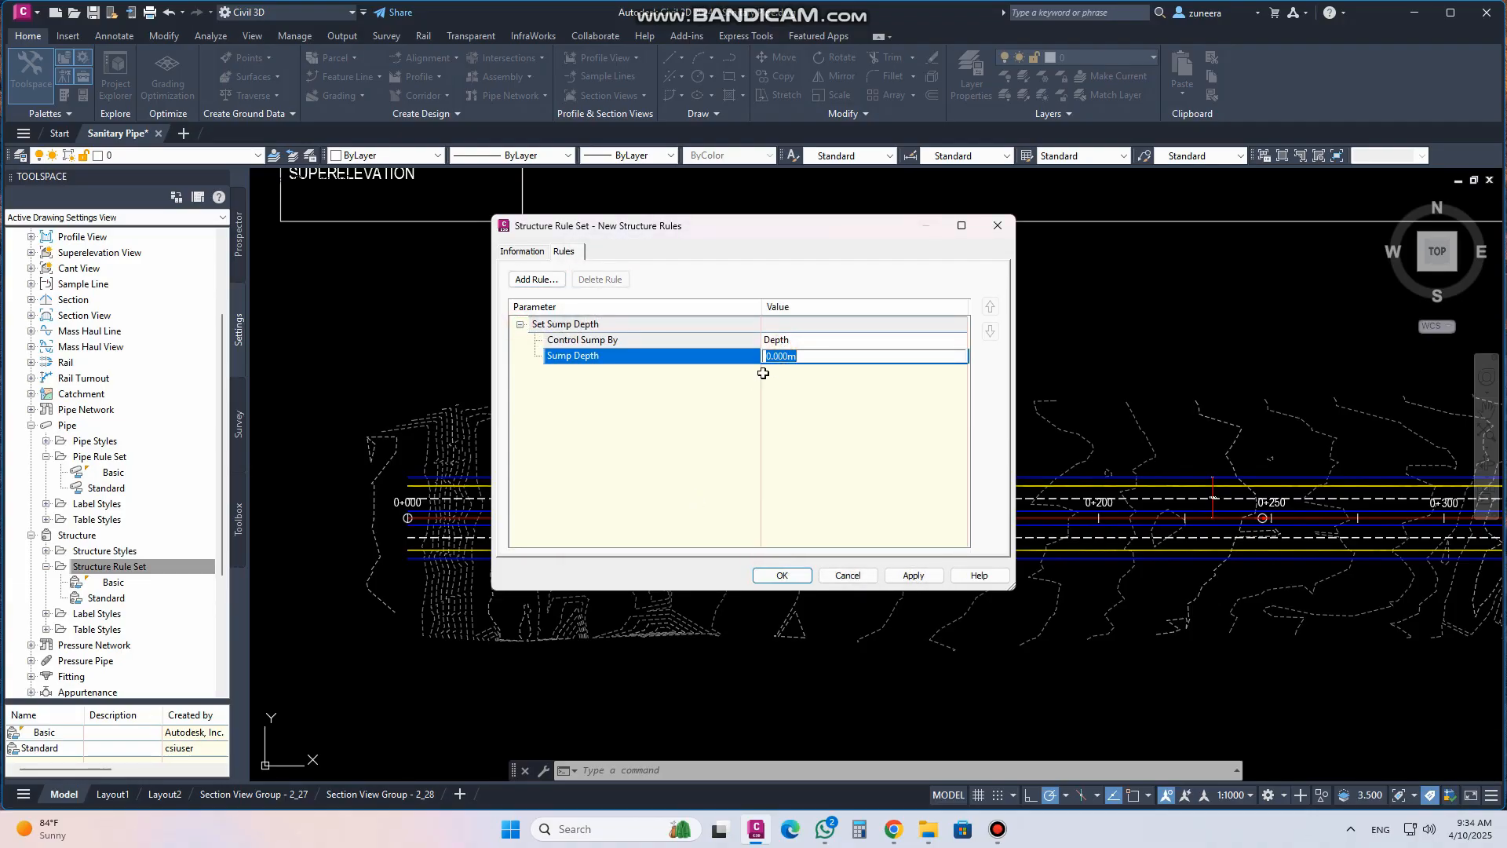
{"action": "left_click", "coordinate": [862, 576]}
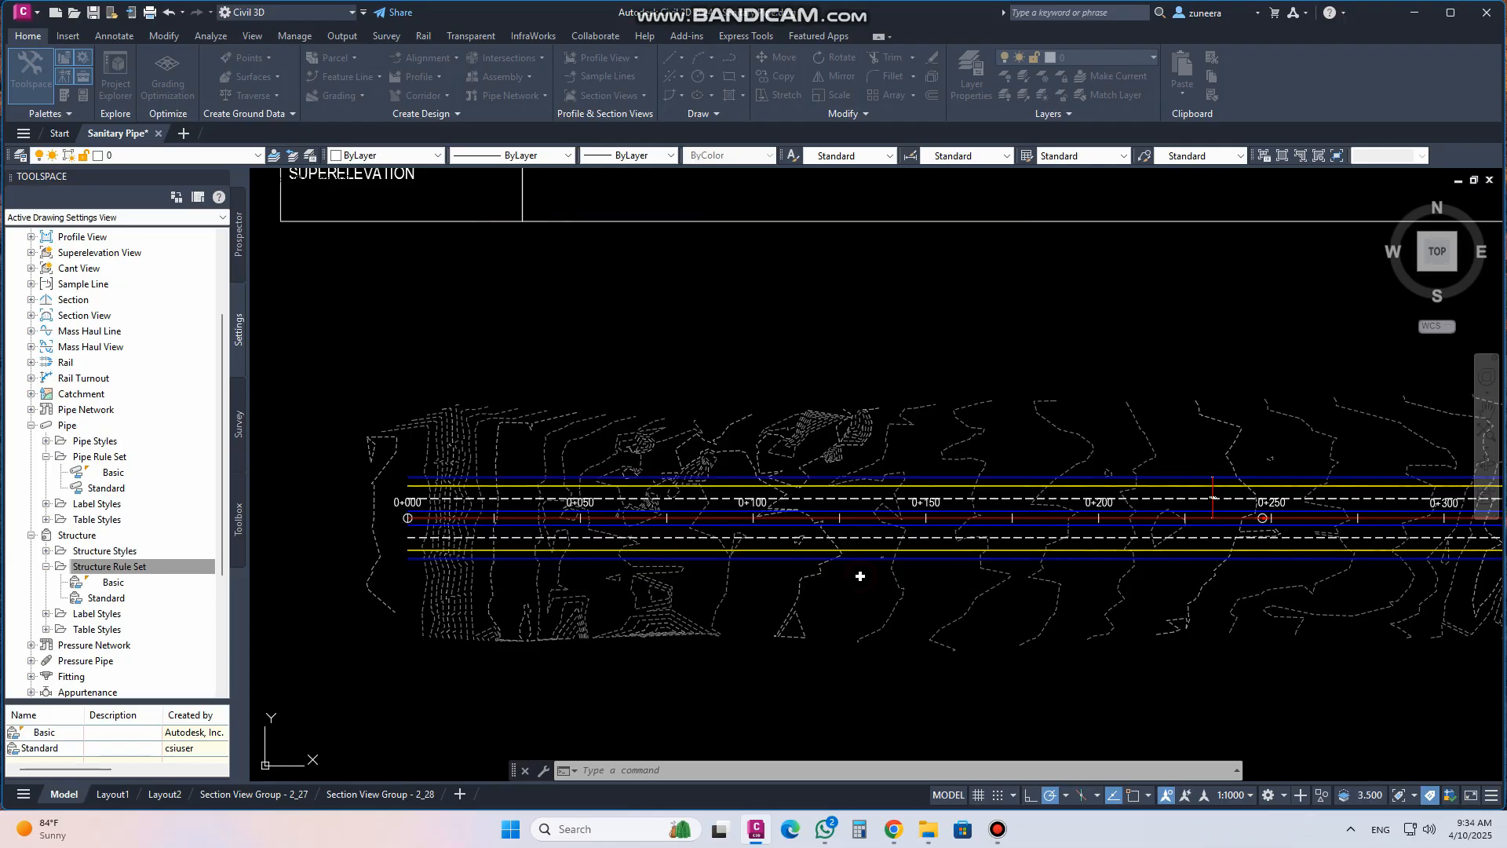
{"action": "left_click", "coordinate": [46, 567]}
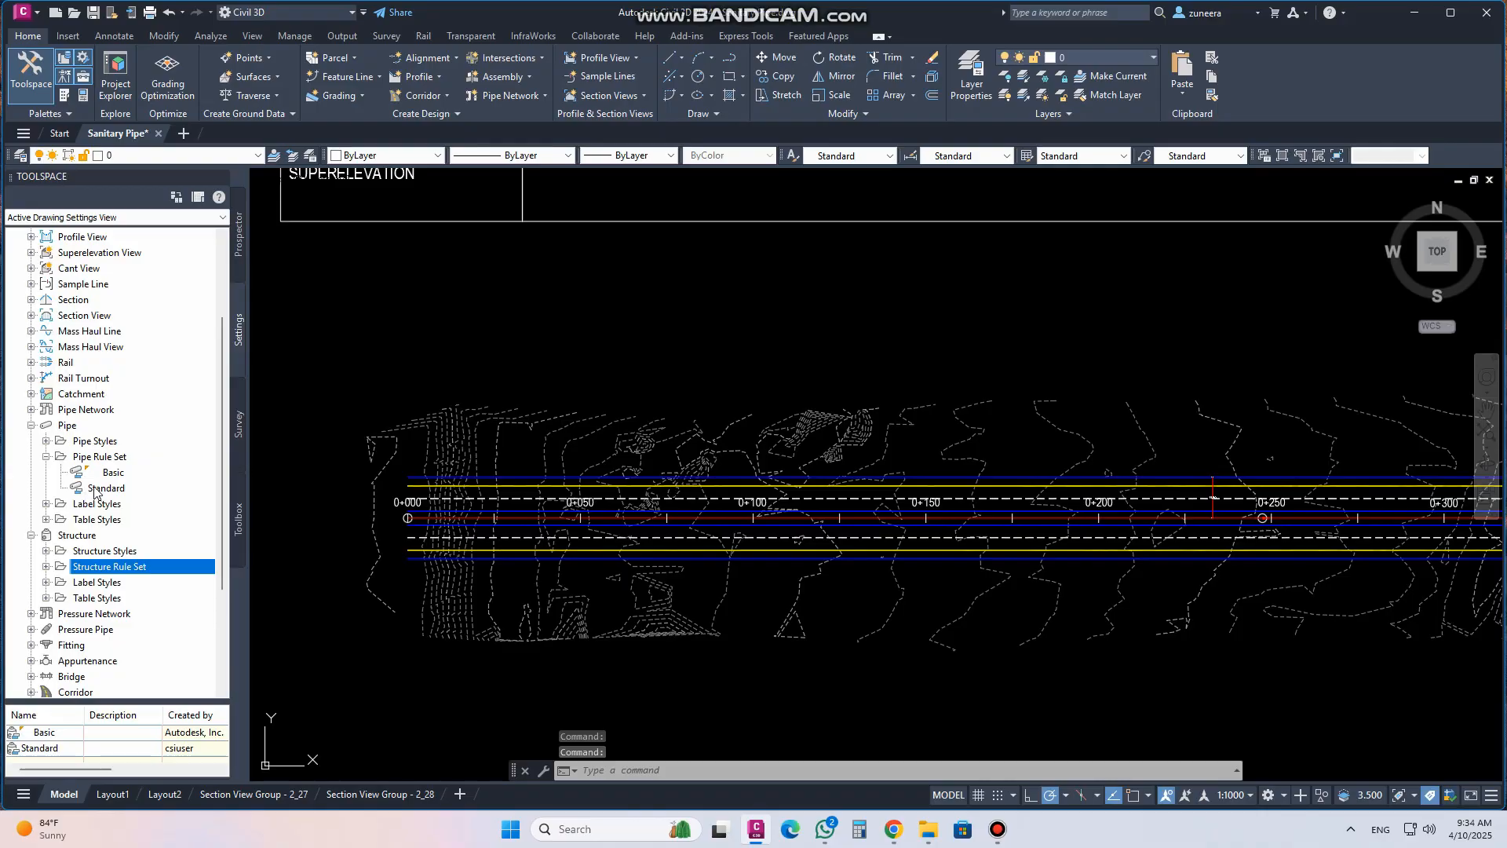
{"action": "left_click", "coordinate": [46, 456]}
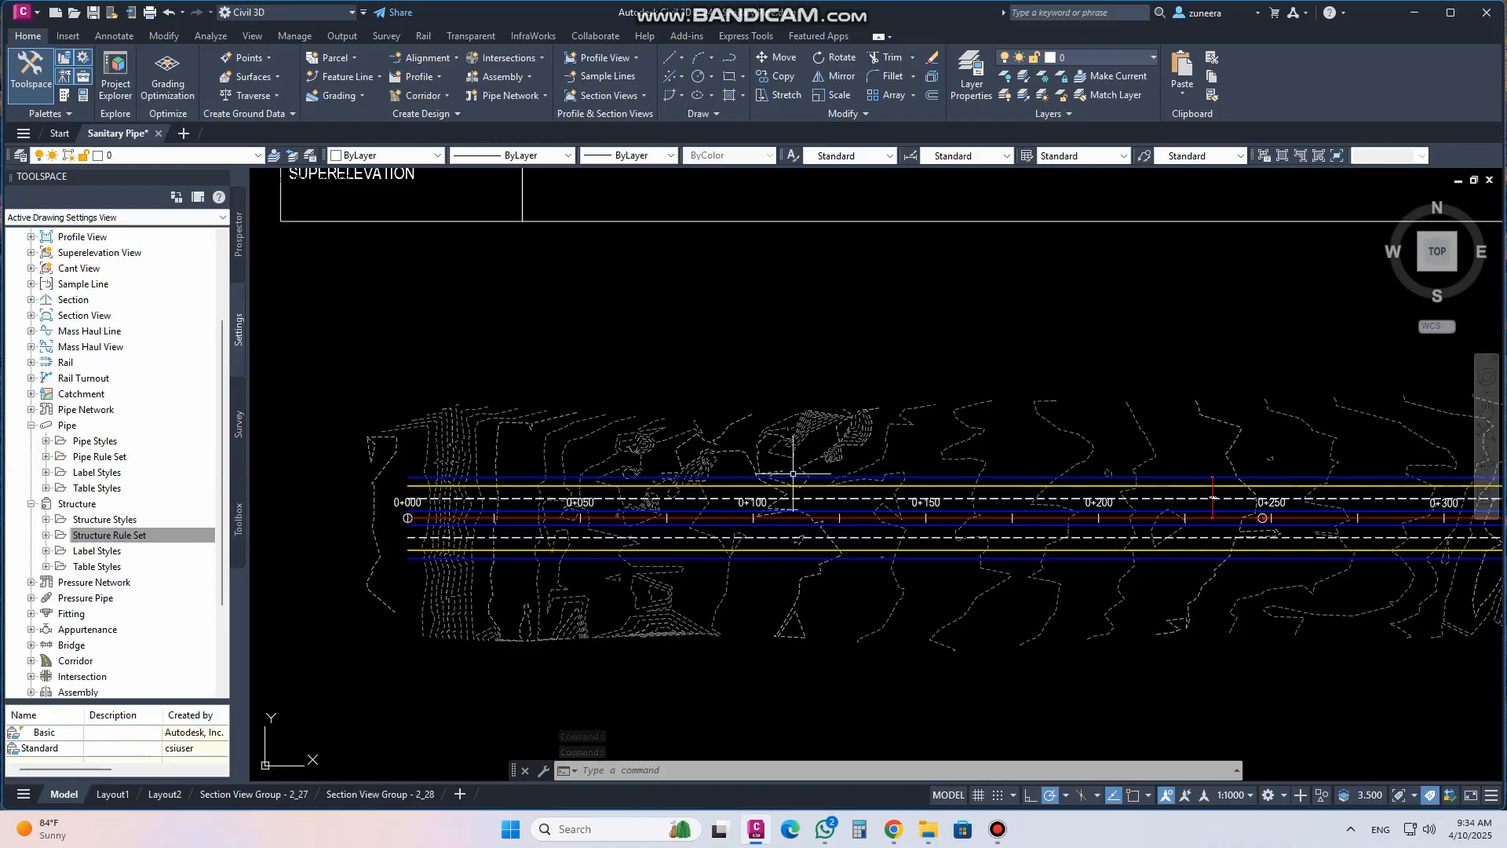
{"action": "scroll", "coordinate": [792, 474], "scroll_direction": "down", "scroll_amount": 5}
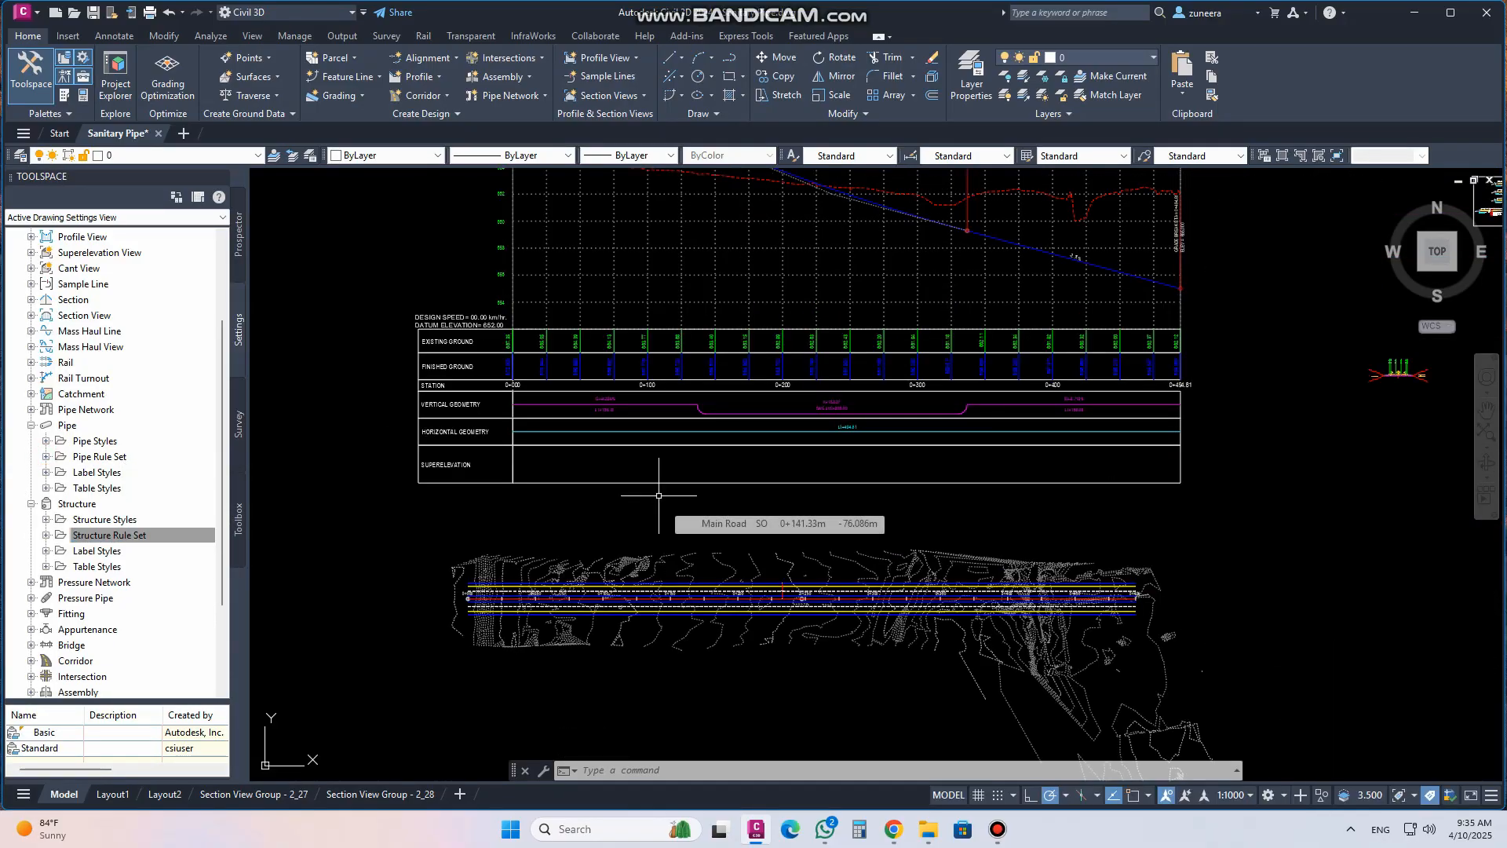
{"action": "scroll", "coordinate": [549, 605], "scroll_direction": "up", "scroll_amount": 3}
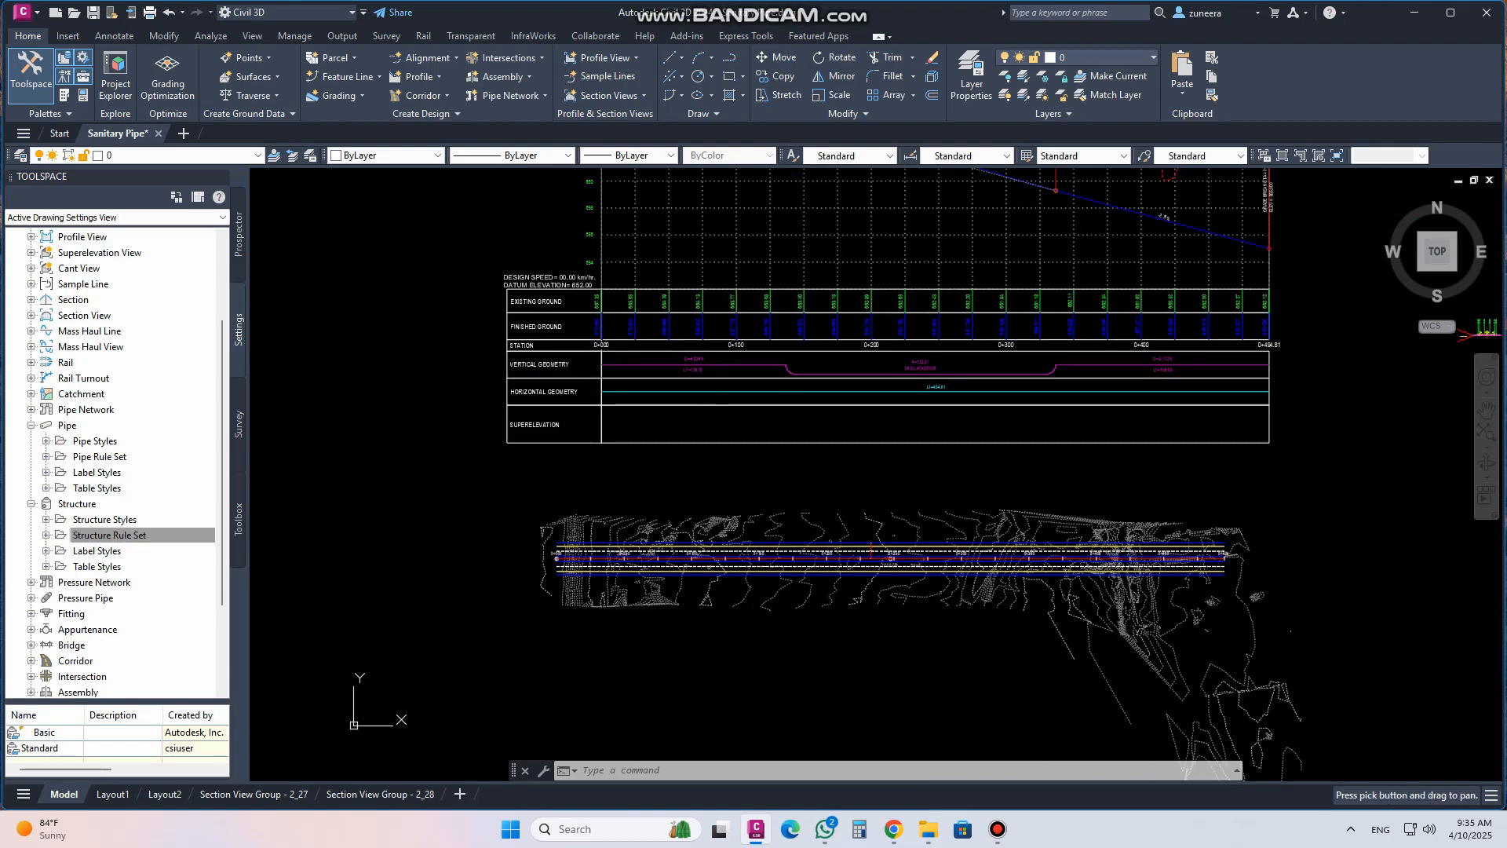
{"action": "scroll", "coordinate": [567, 578], "scroll_direction": "up", "scroll_amount": 5}
{"action": "scroll", "coordinate": [610, 524], "scroll_direction": "down", "scroll_amount": 4}
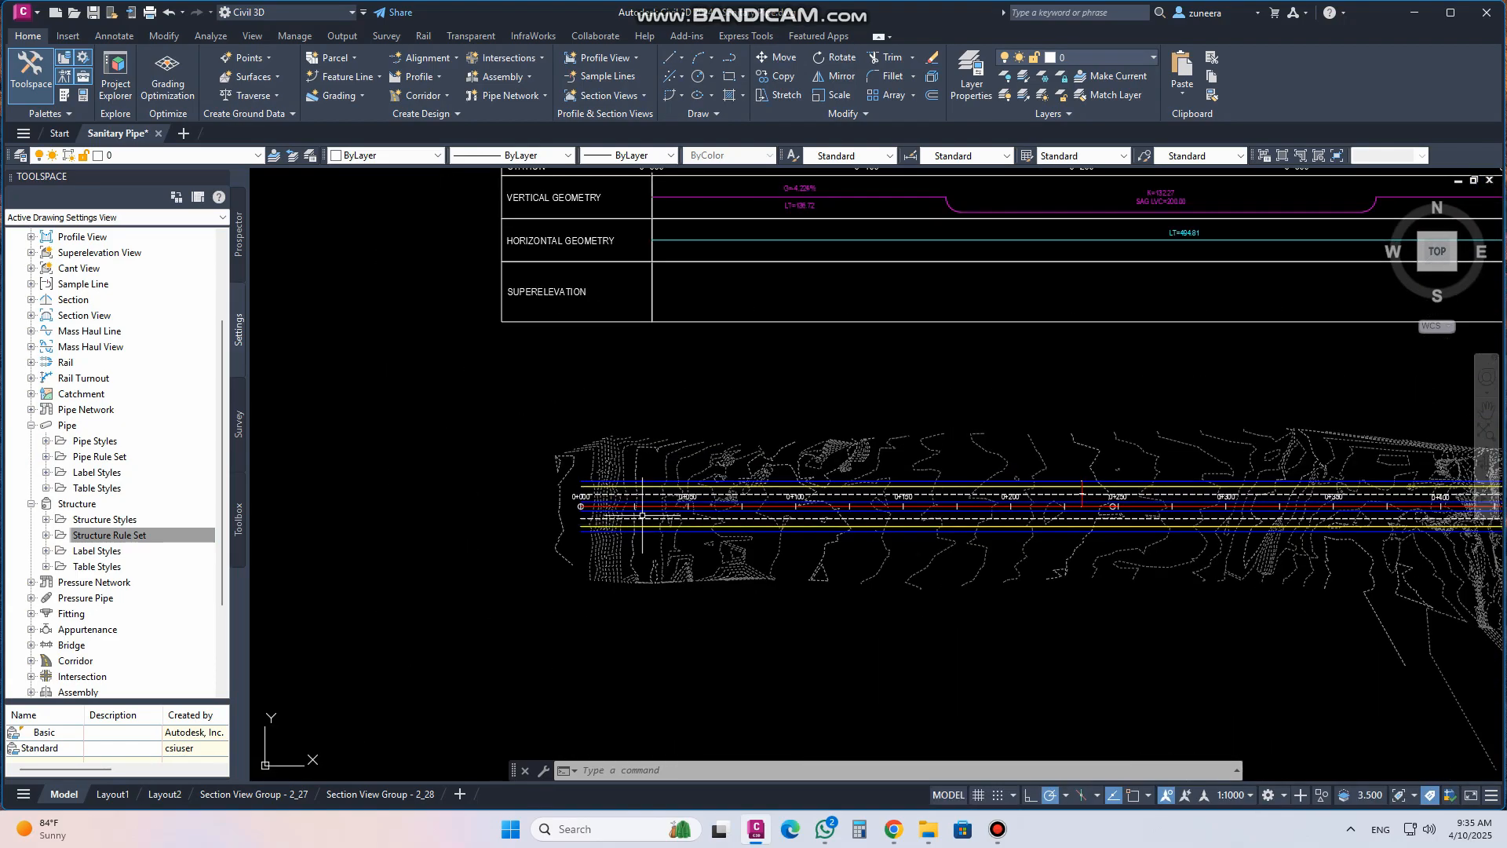
{"action": "scroll", "coordinate": [488, 445], "scroll_direction": "down", "scroll_amount": 3}
{"action": "scroll", "coordinate": [612, 437], "scroll_direction": "up", "scroll_amount": 6}
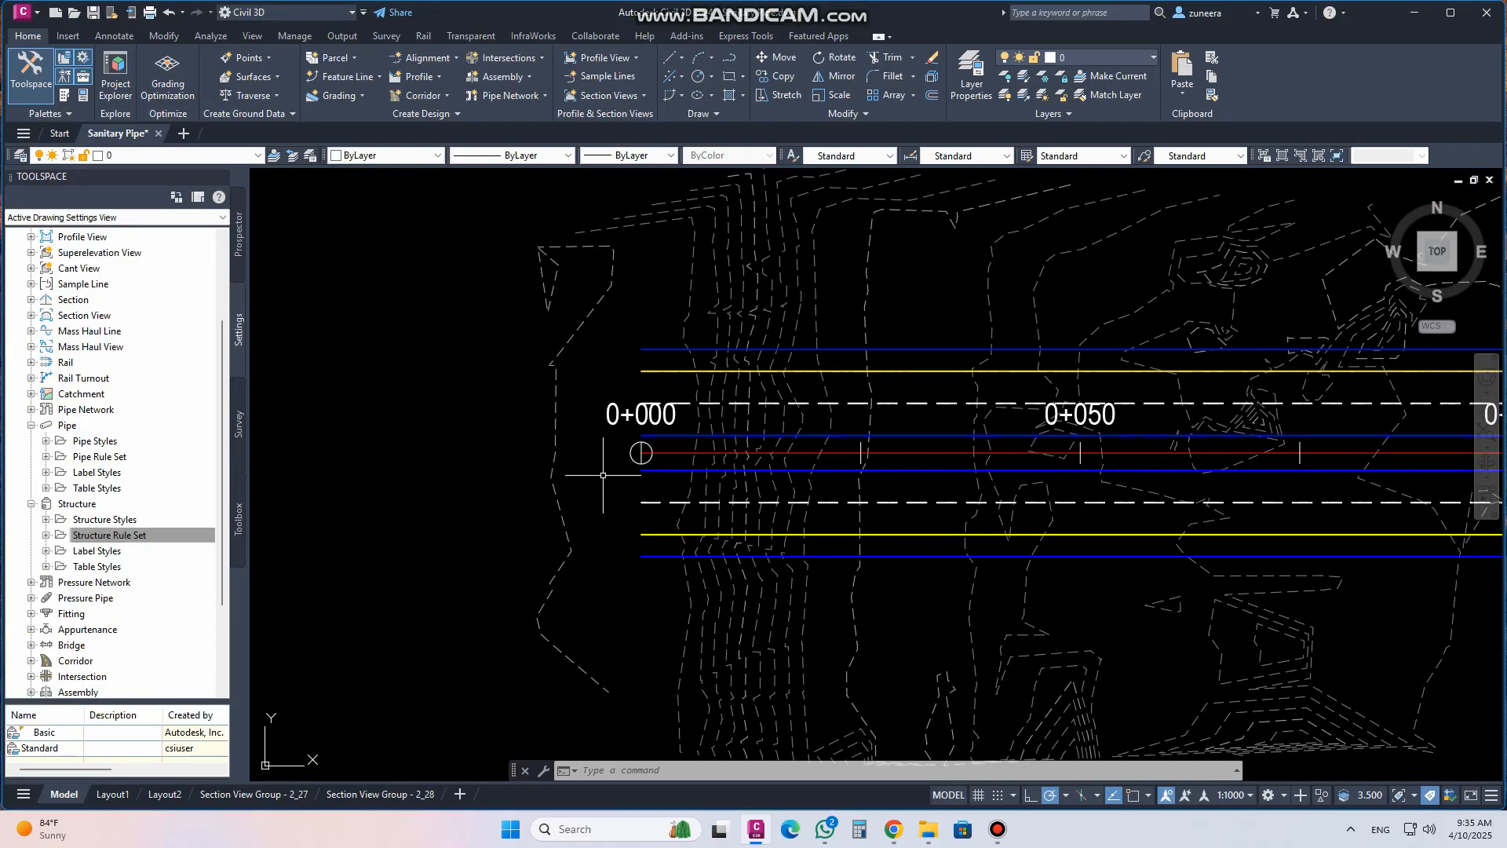
{"action": "scroll", "coordinate": [565, 448], "scroll_direction": "down", "scroll_amount": 6}
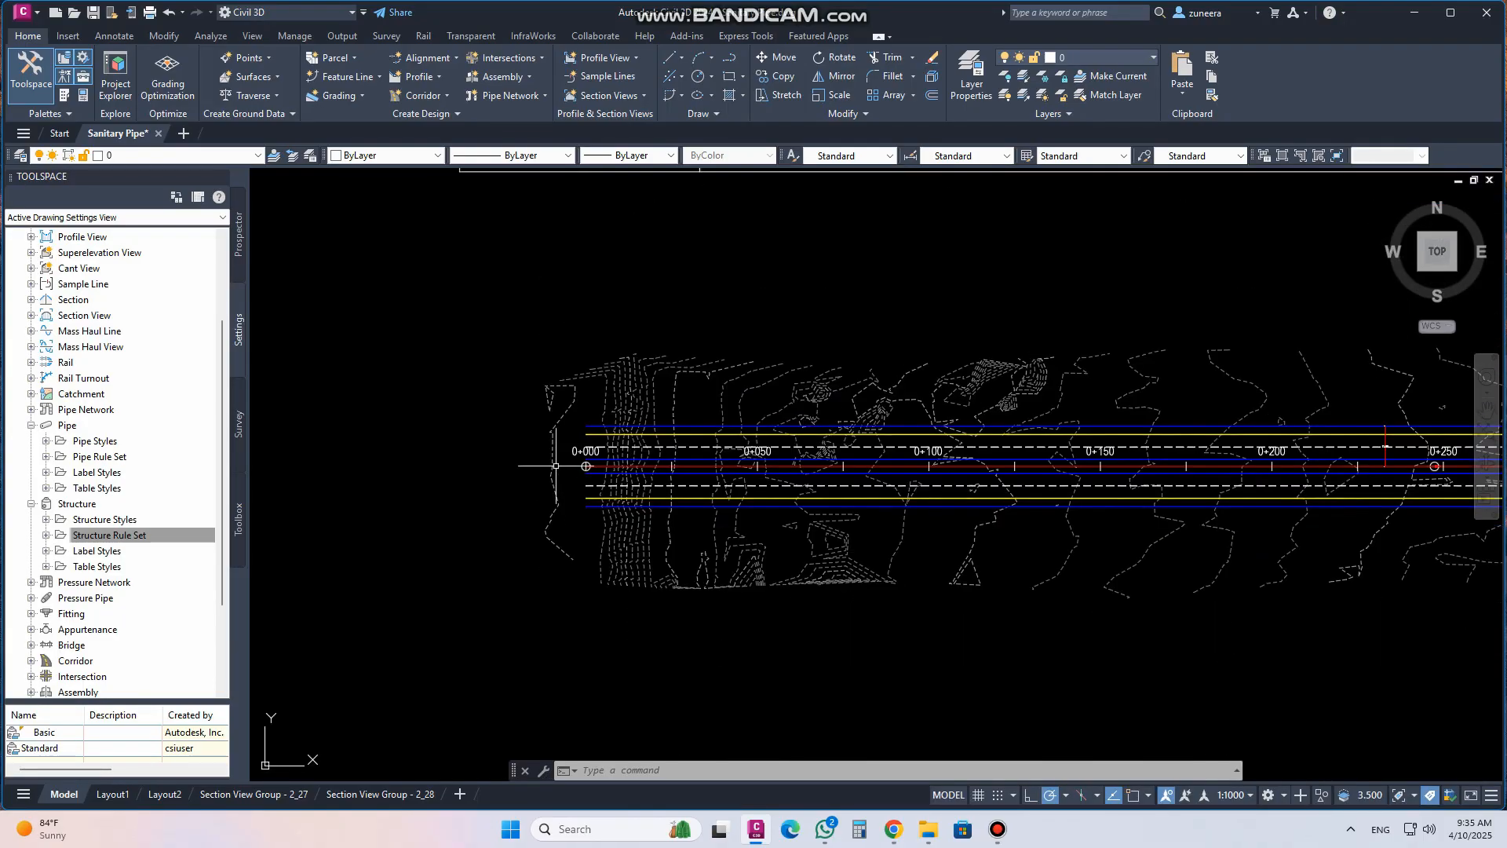
{"action": "scroll", "coordinate": [570, 518], "scroll_direction": "up", "scroll_amount": 6}
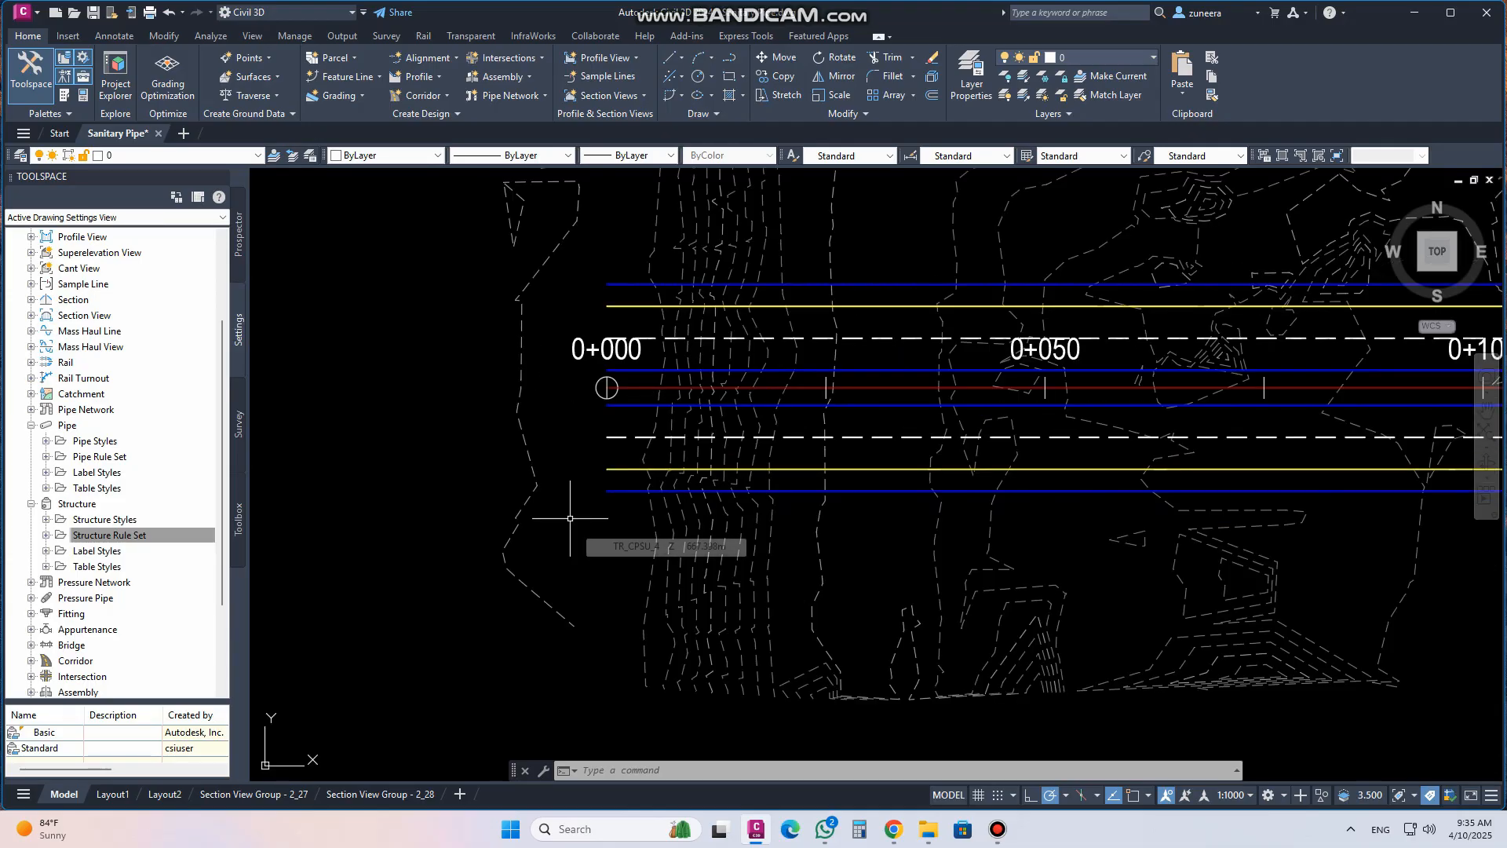
{"action": "scroll", "coordinate": [451, 502], "scroll_direction": "down", "scroll_amount": 5}
Draw a vertical polyline about 45 m long south from near station 0+000 of Main Road
{"action": "middle_click_drag", "start_coordinate": [985, 512], "coordinate": [811, 441]}
{"action": "middle_click_drag", "start_coordinate": [436, 406], "coordinate": [471, 430]}
{"action": "middle_click_drag", "start_coordinate": [259, 477], "coordinate": [450, 515]}
{"action": "scroll", "coordinate": [432, 517], "scroll_direction": "up", "scroll_amount": 5}
{"action": "type", "text": "pl"}
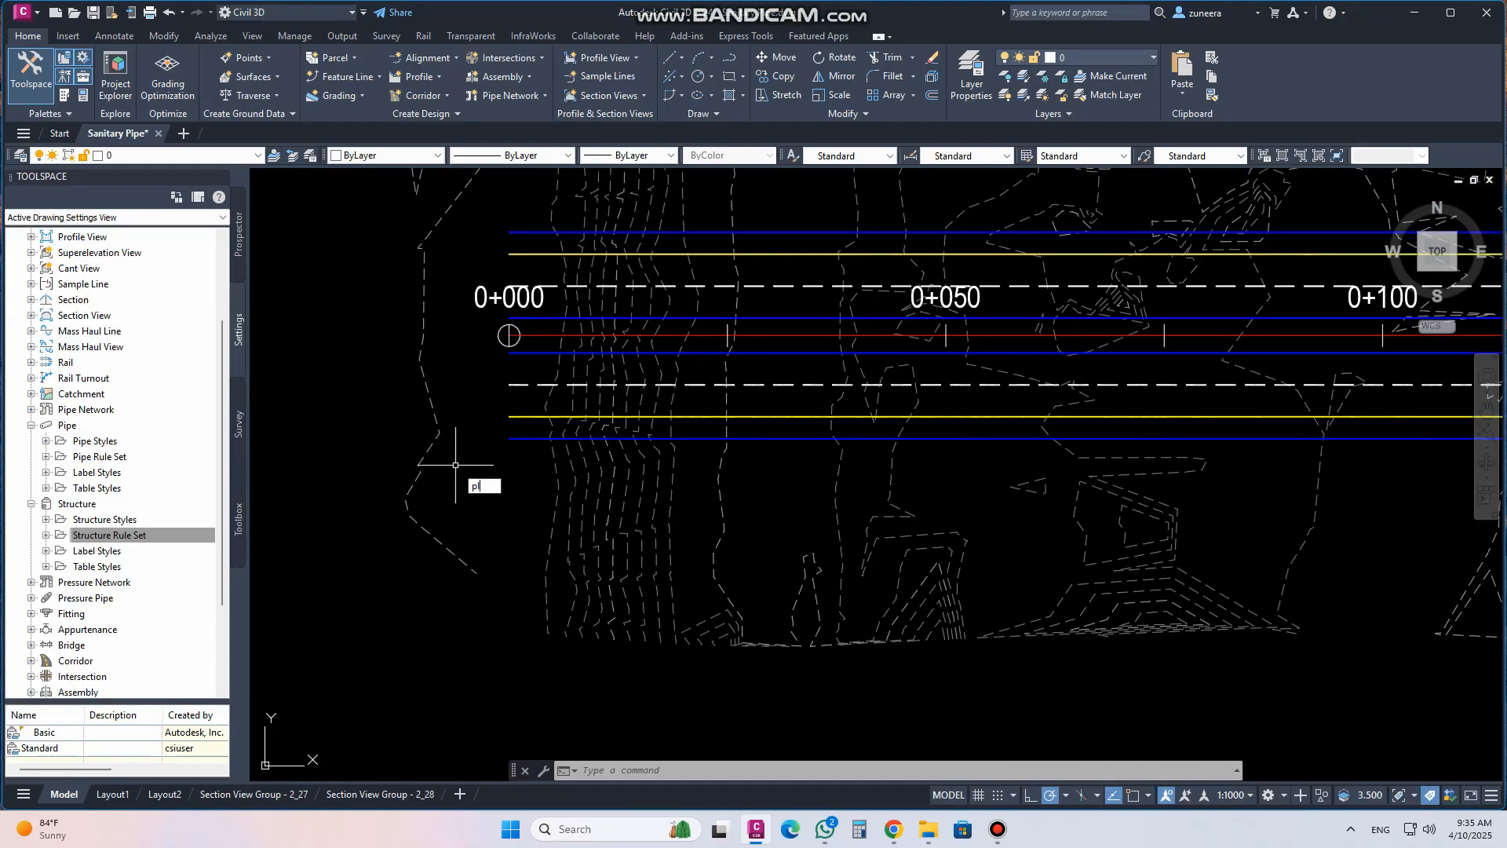
{"action": "key", "text": "Return"}
{"action": "scroll", "coordinate": [434, 481], "scroll_direction": "down", "scroll_amount": 5}
{"action": "scroll", "coordinate": [444, 376], "scroll_direction": "up", "scroll_amount": 5}
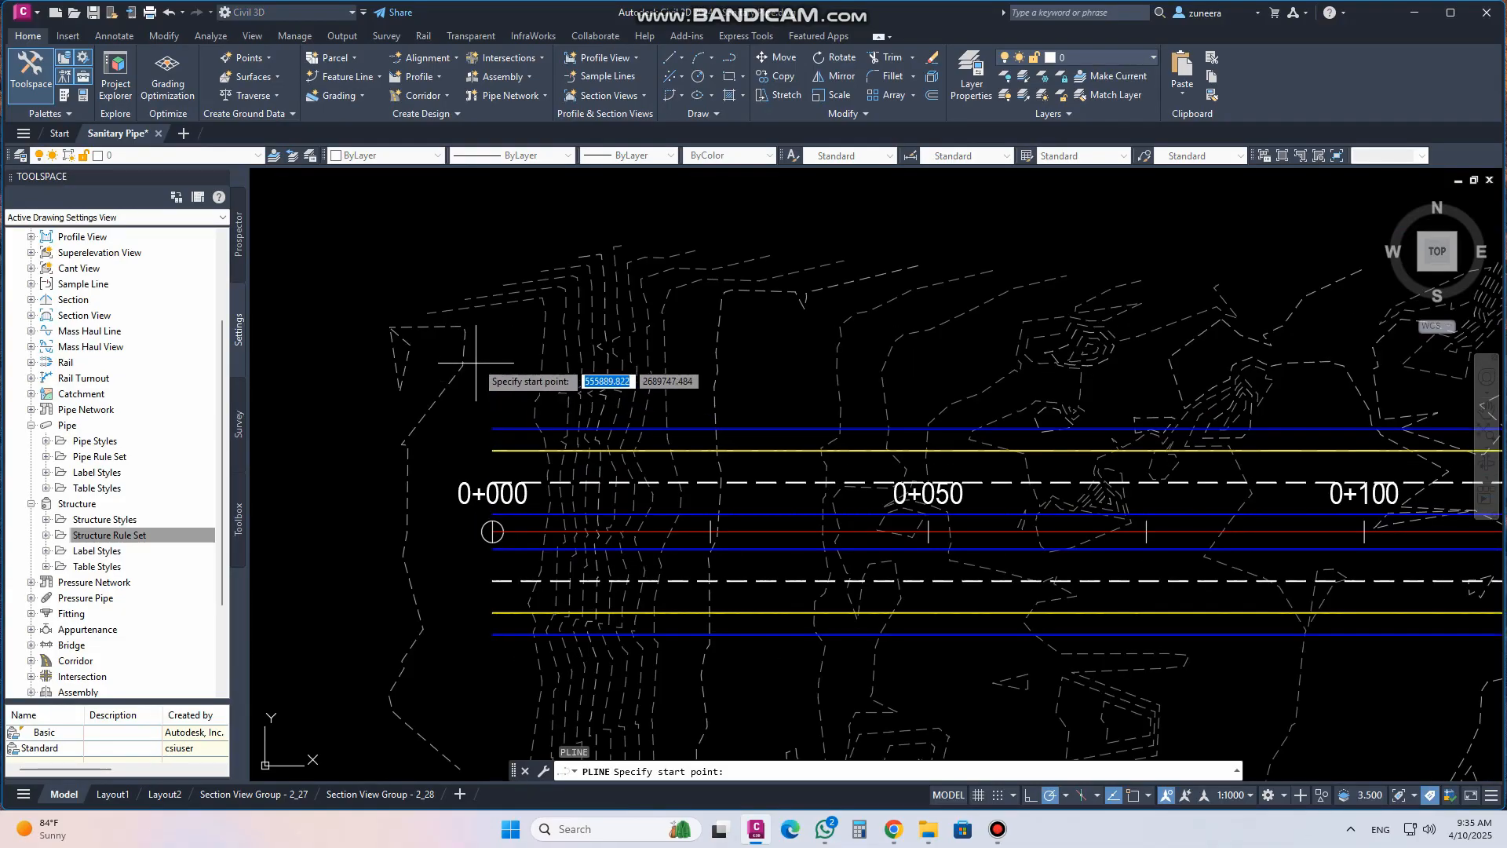
{"action": "left_click", "coordinate": [463, 322]}
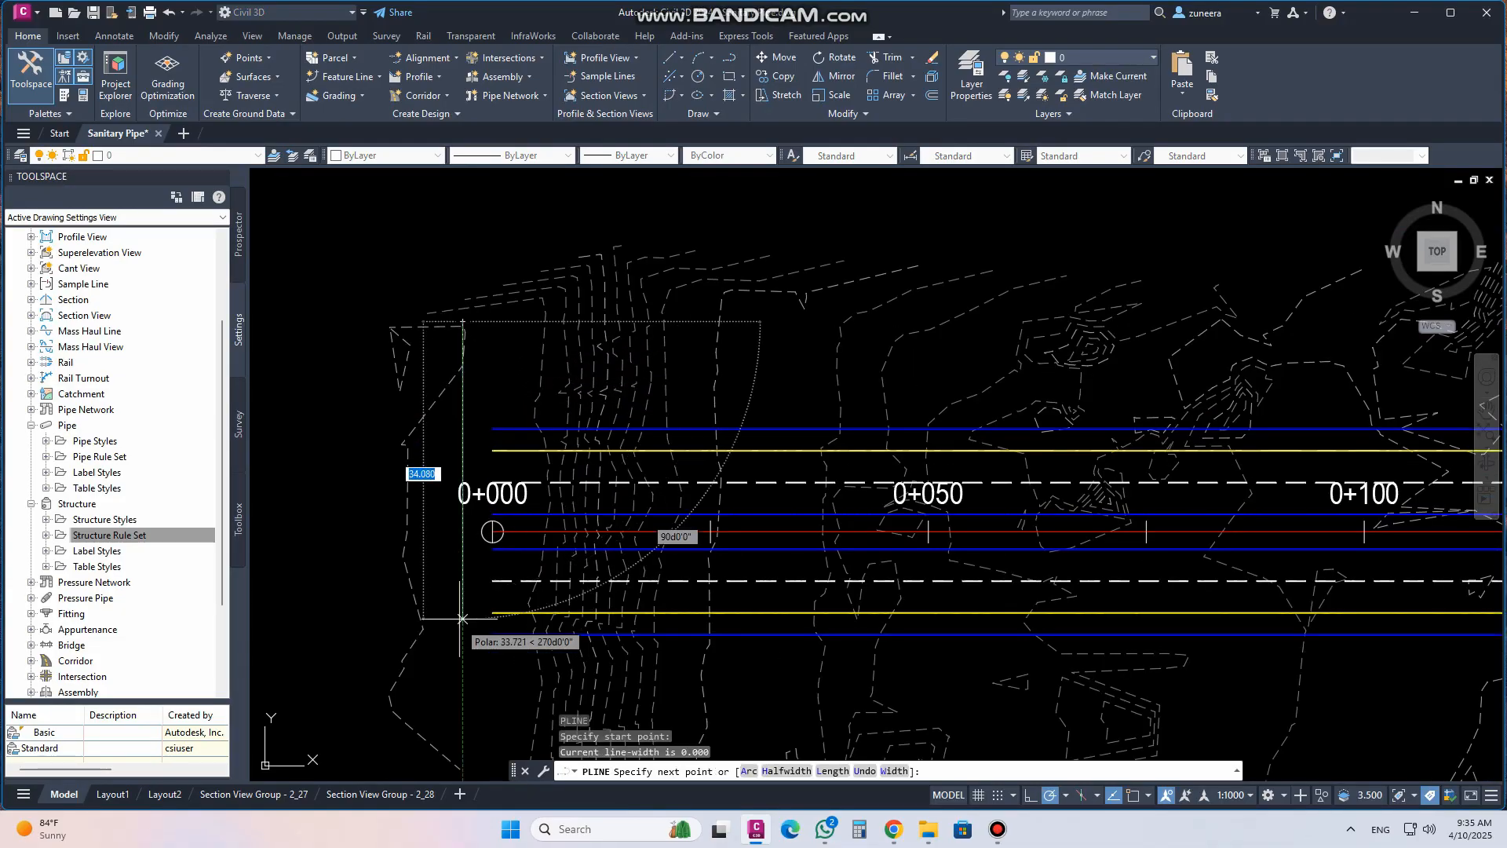
{"action": "left_click", "coordinate": [463, 716]}
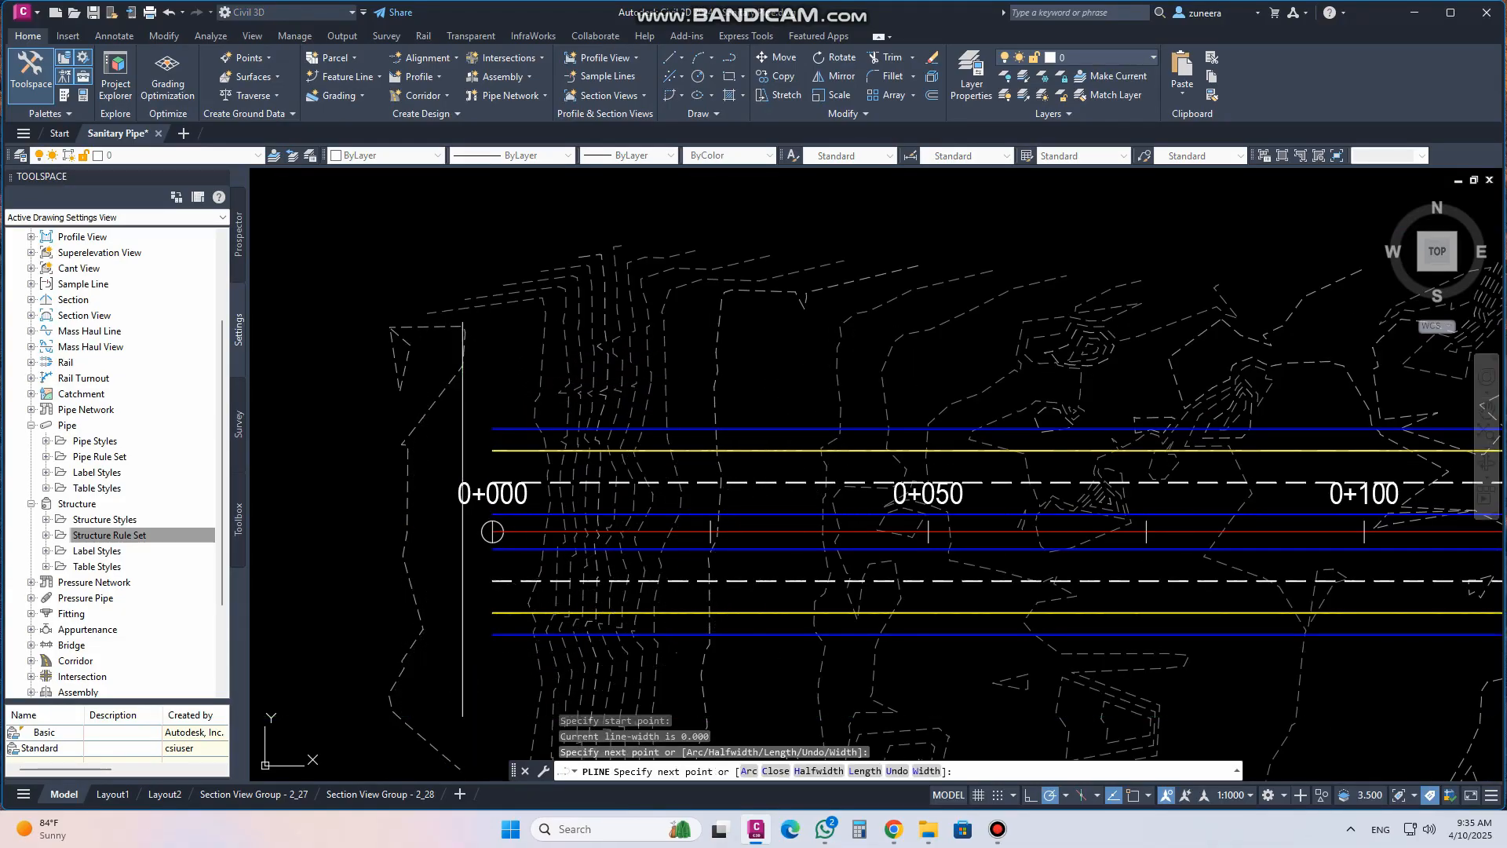
{"action": "key", "text": "Return"}
Draw a small circle centred at the lower end of the new polyline
{"action": "type", "text": "c"}
{"action": "key", "text": "Return"}
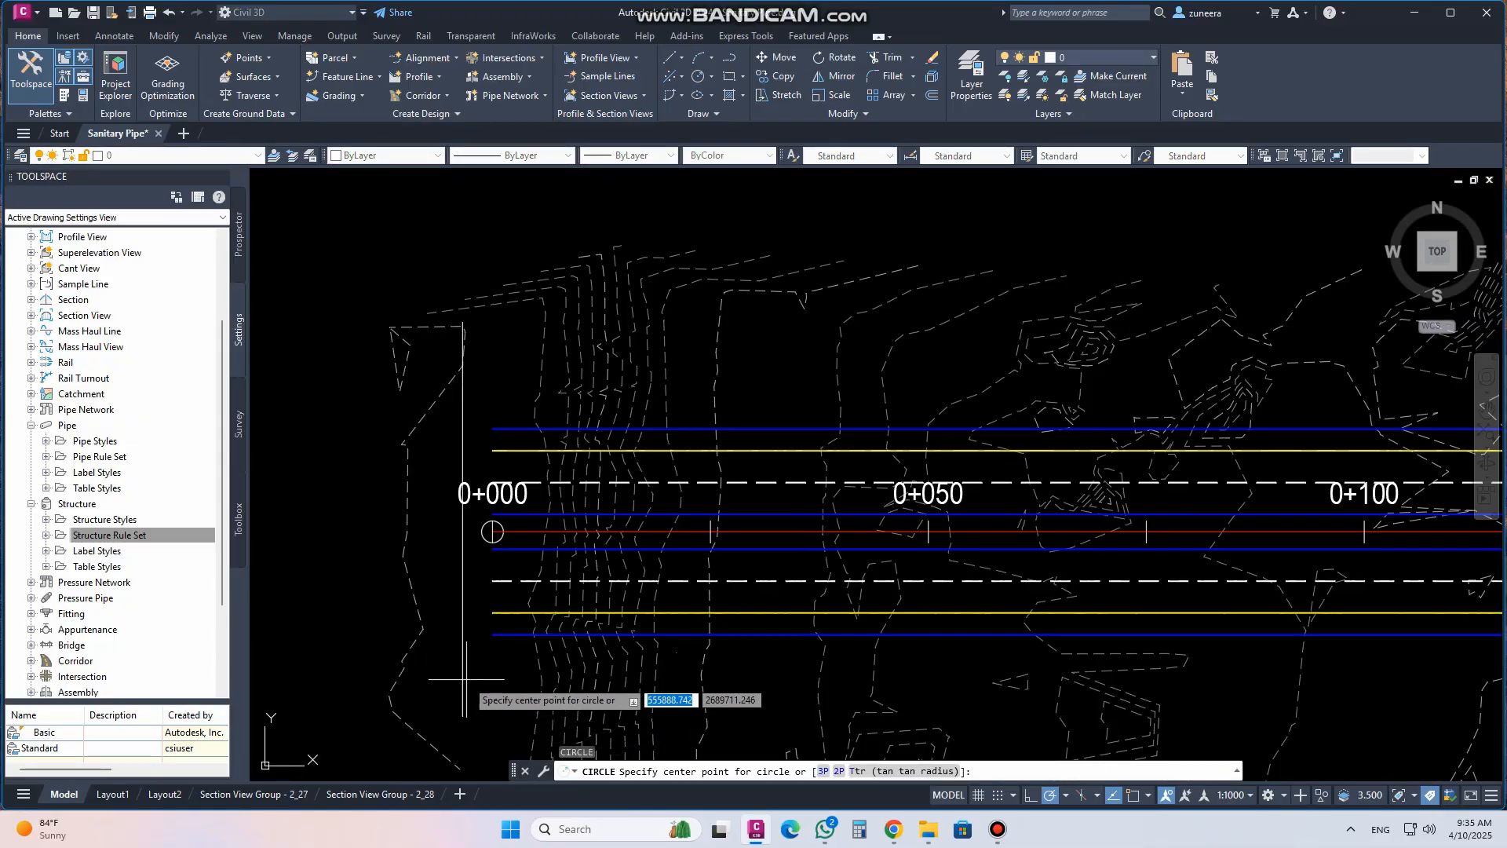
{"action": "left_click", "coordinate": [463, 679]}
{"action": "left_click", "coordinate": [480, 681]}
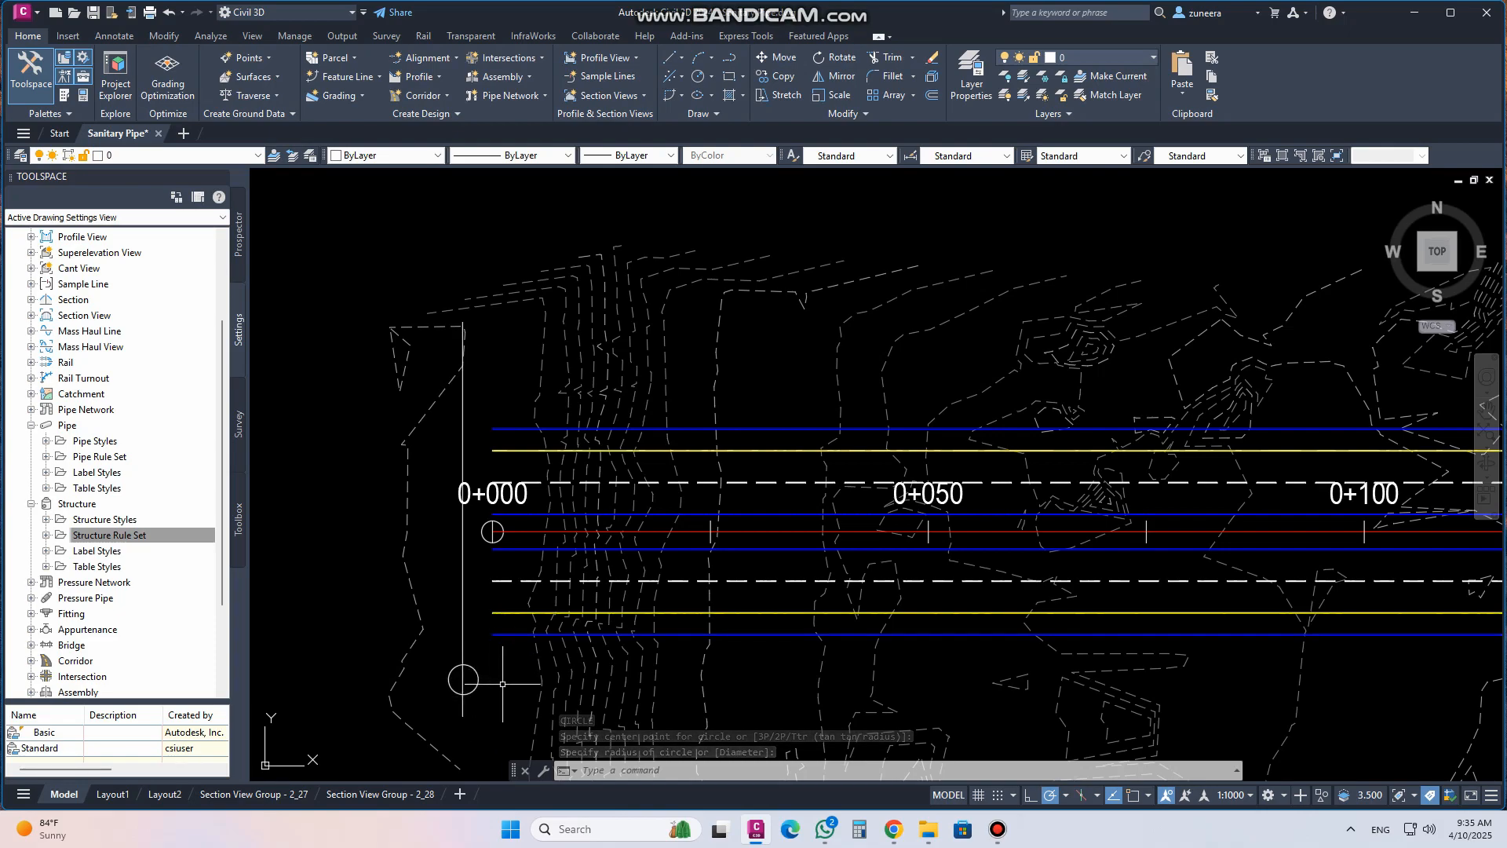
{"action": "middle_click_drag", "start_coordinate": [482, 669], "coordinate": [409, 576]}
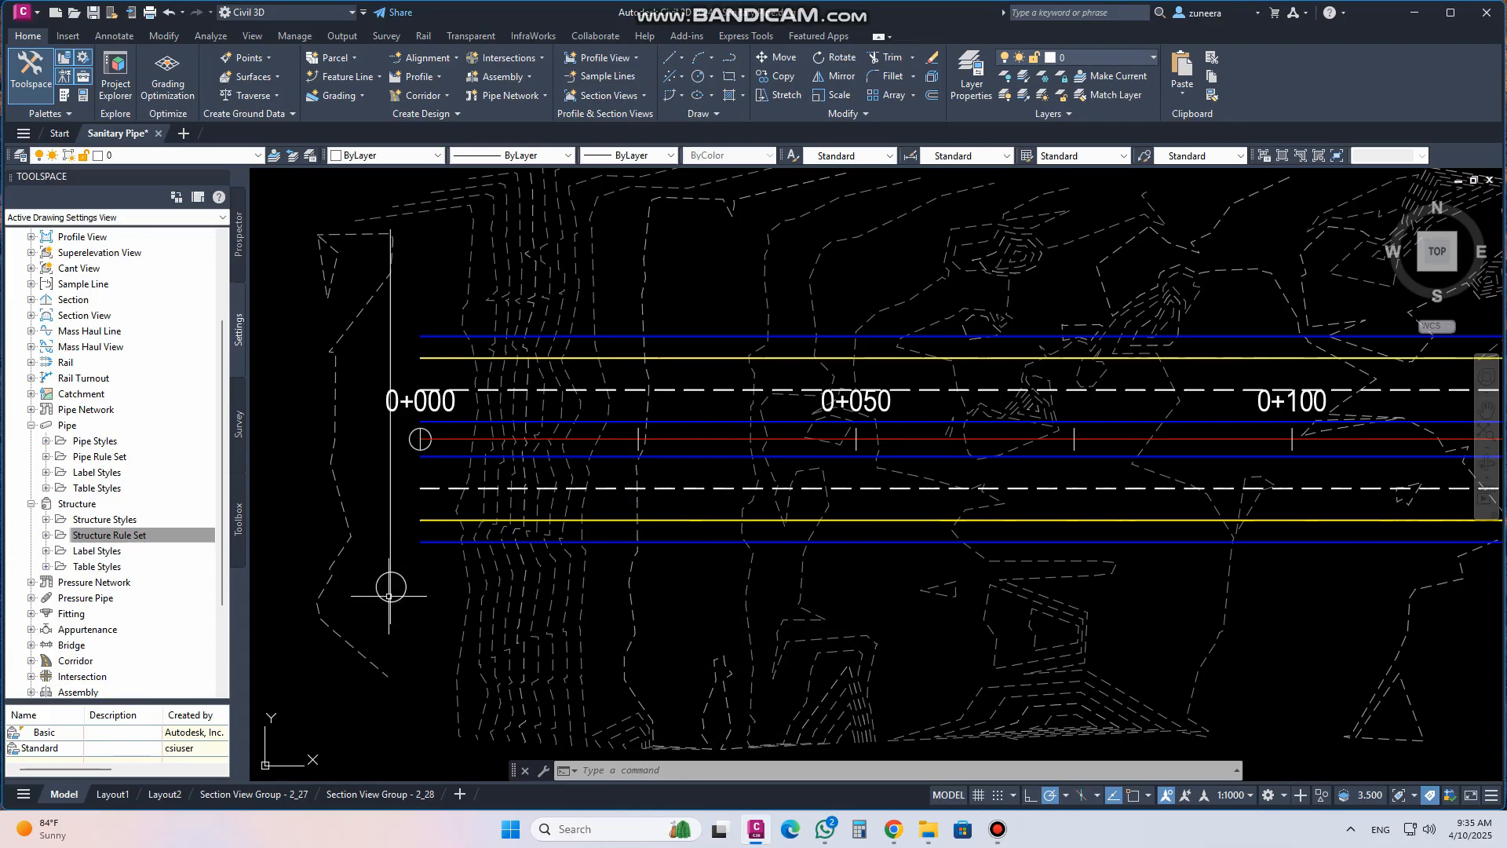
{"action": "scroll", "coordinate": [393, 589], "scroll_direction": "down", "scroll_amount": 4}
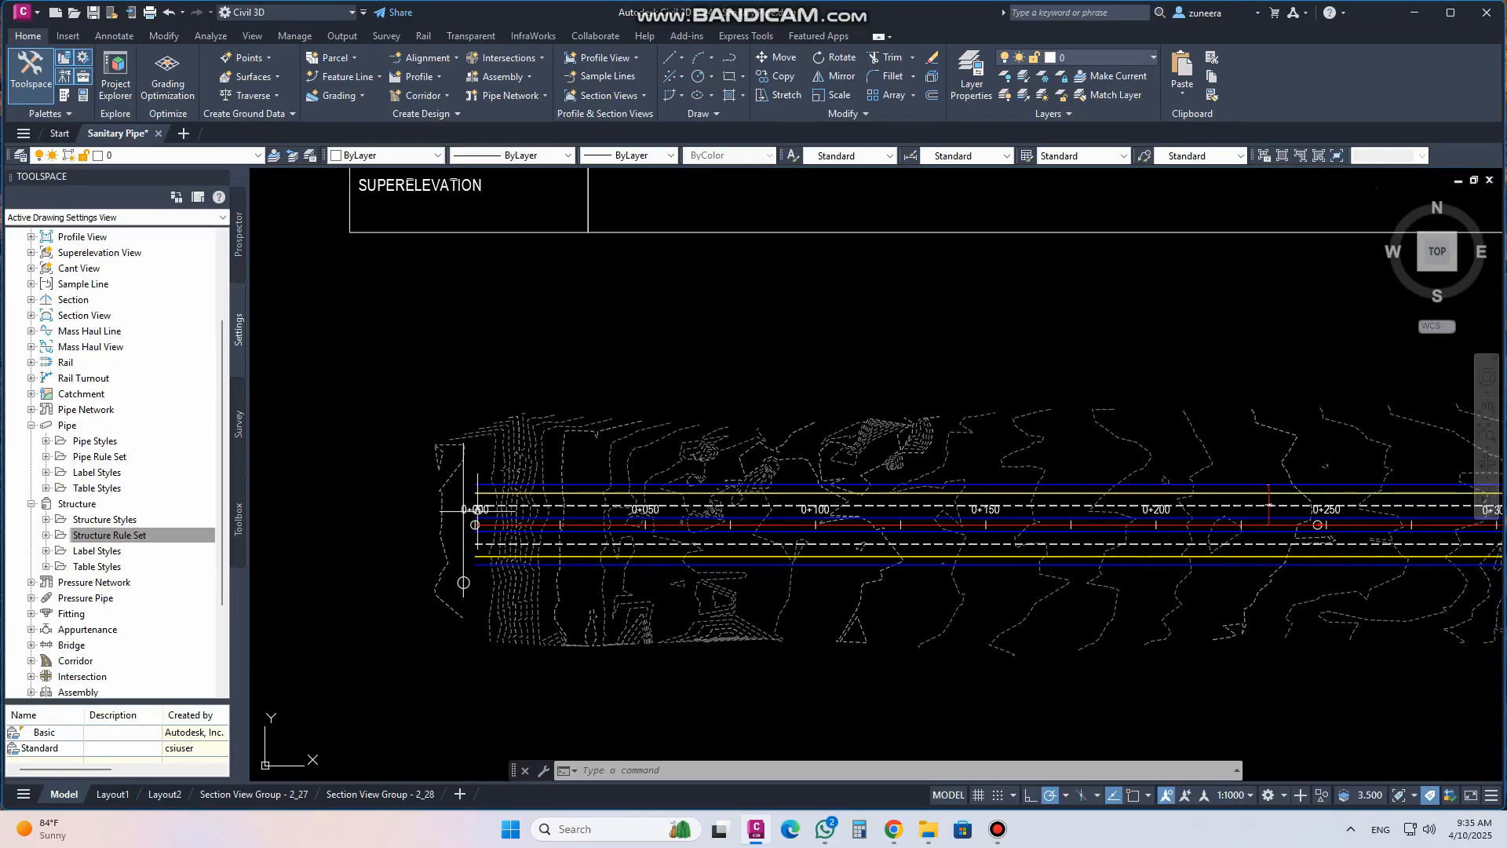
{"action": "scroll", "coordinate": [538, 552], "scroll_direction": "up", "scroll_amount": 4}
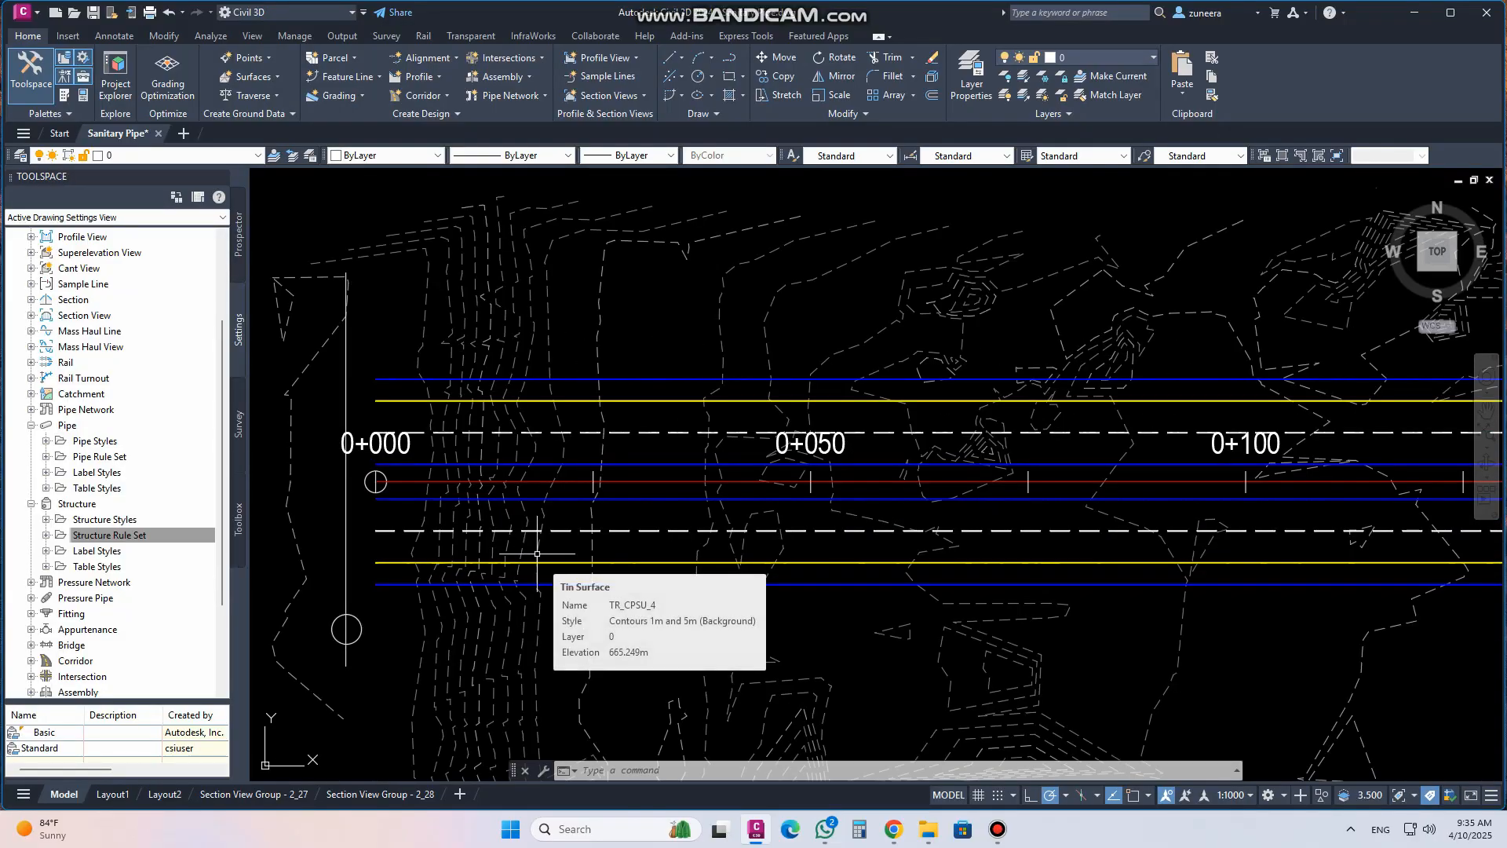
Switch the Toolspace to the Prospector view and open the Corridors collection's options without choosing one
{"action": "left_click", "coordinate": [238, 239]}
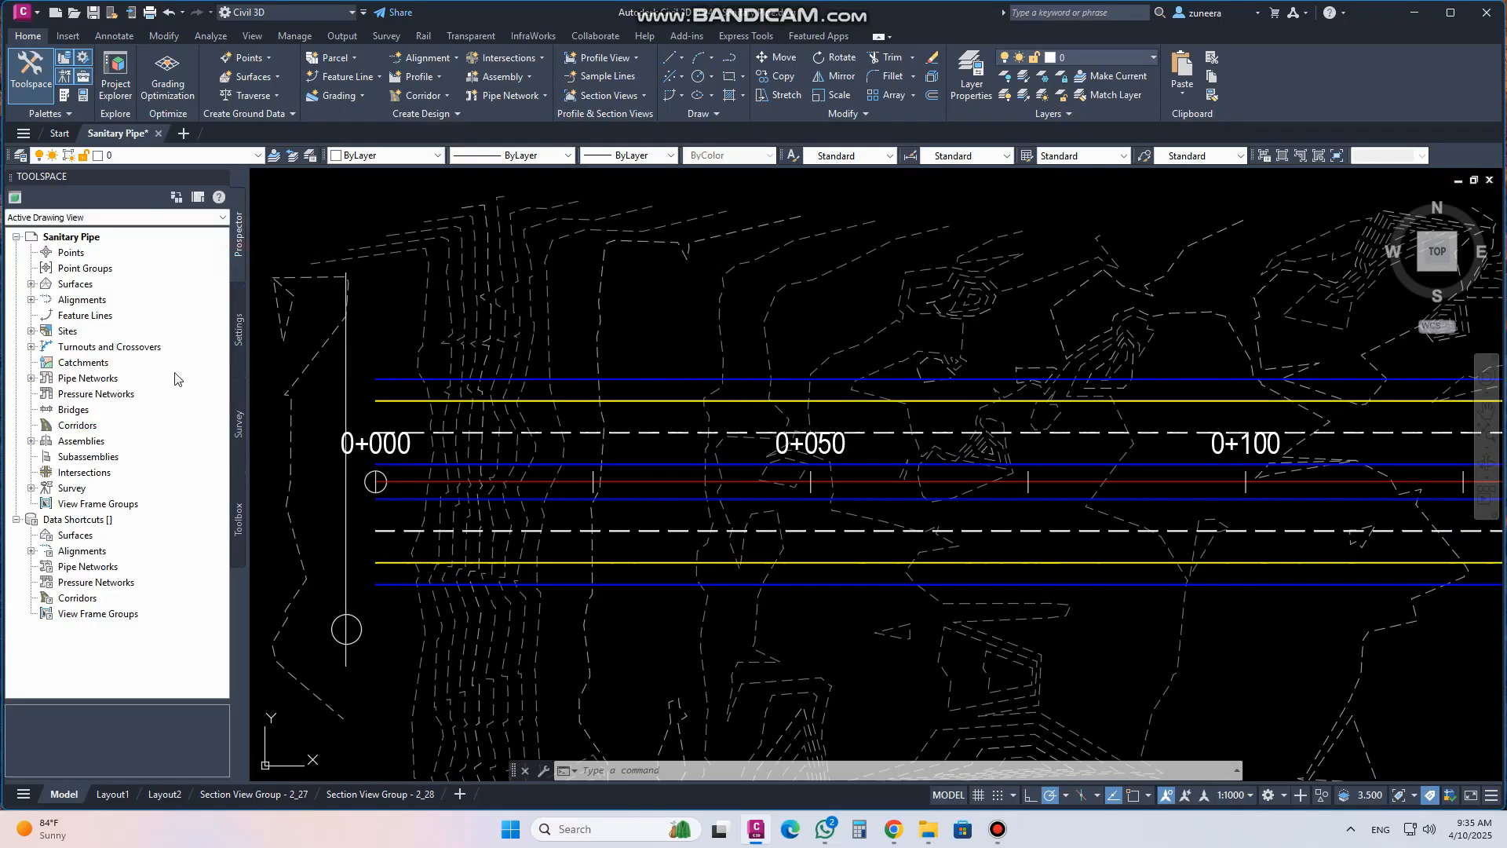
{"action": "right_click", "coordinate": [74, 428]}
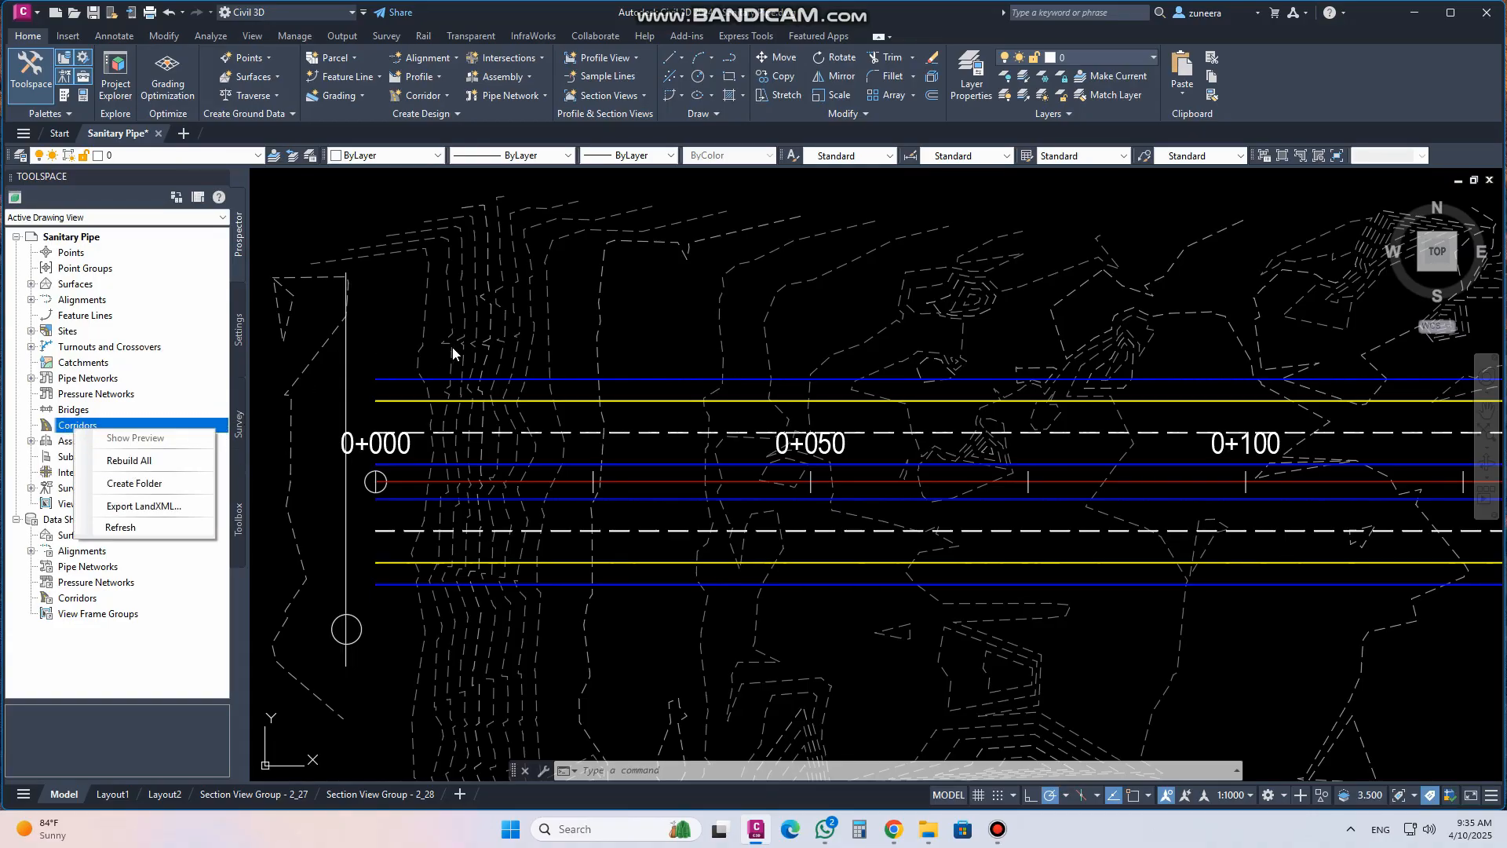
{"action": "left_click", "coordinate": [598, 273]}
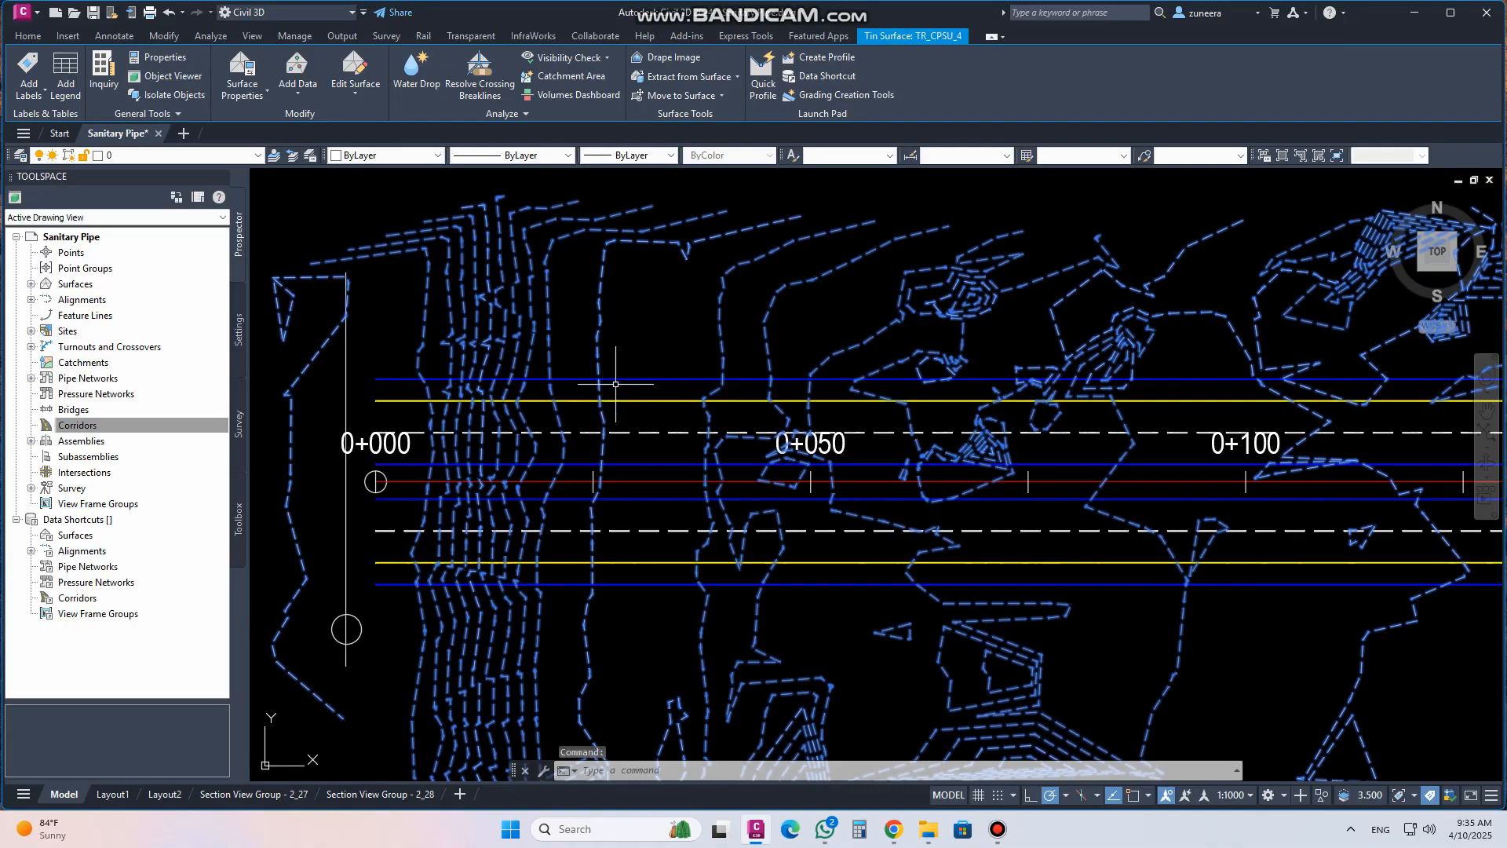
{"action": "key", "text": "Escape"}
Create a corridor named M.Road Corridor on the Main Road alignment, DESIGN profile and Main Road assembly, targeting surface TR_CPSU_4 with baseline and region parameters enabled
{"action": "scroll", "coordinate": [717, 497], "scroll_direction": "down", "scroll_amount": 10}
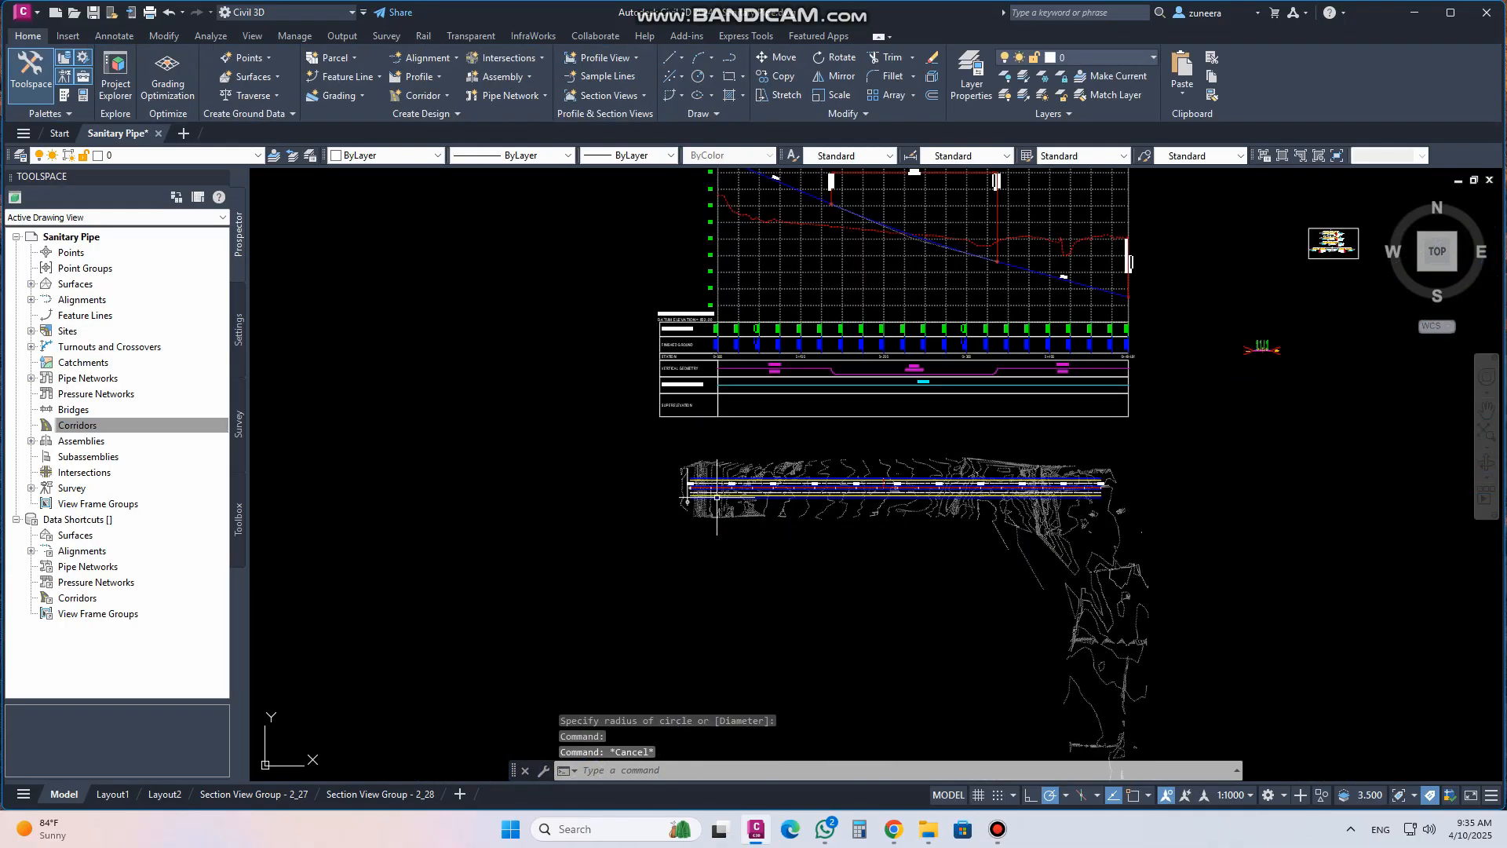
{"action": "scroll", "coordinate": [786, 272], "scroll_direction": "up", "scroll_amount": 10}
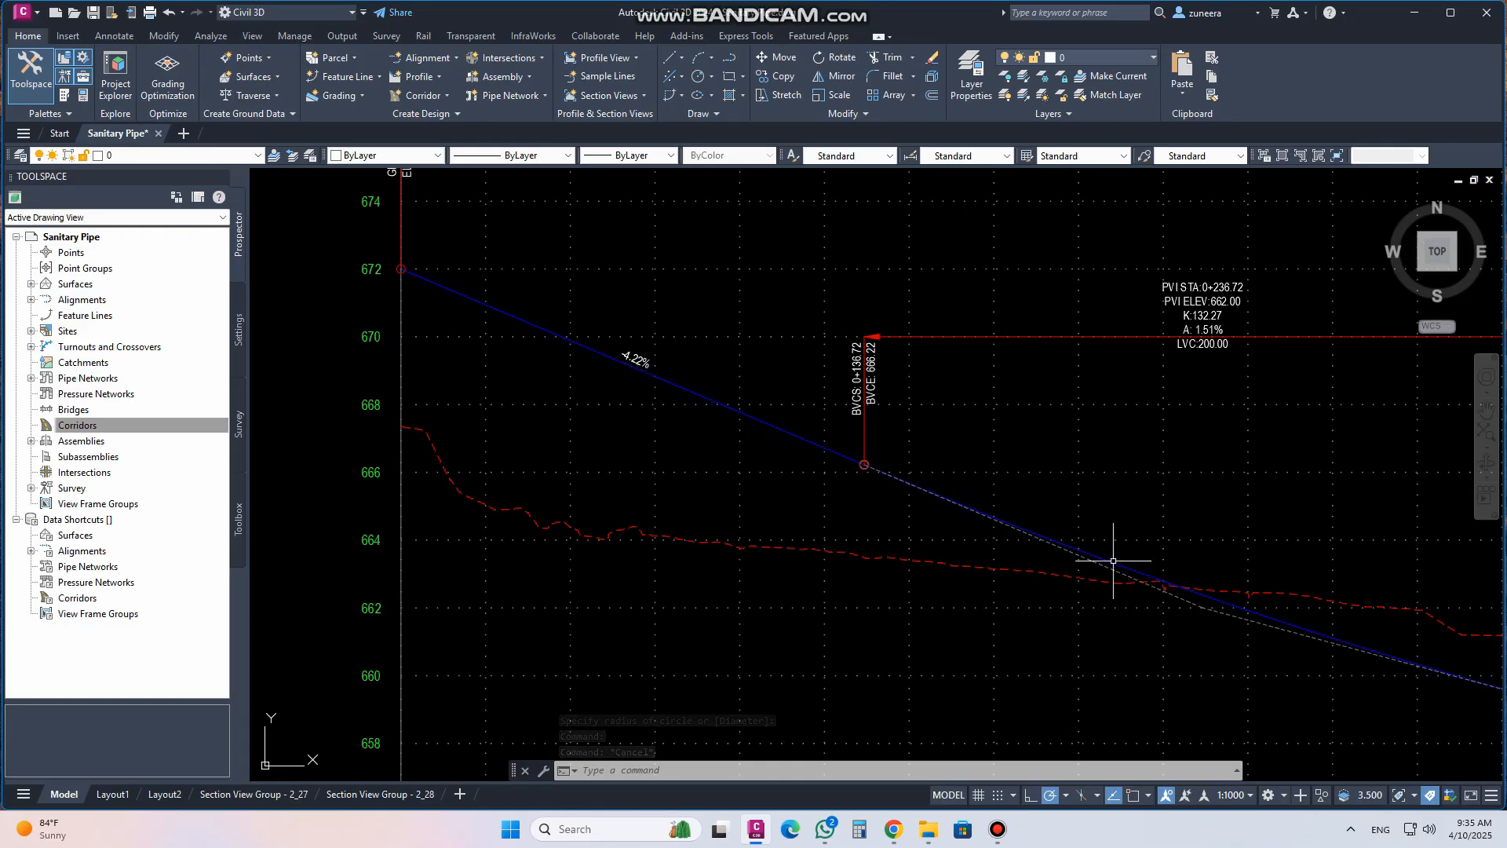
{"action": "scroll", "coordinate": [666, 538], "scroll_direction": "down", "scroll_amount": 10}
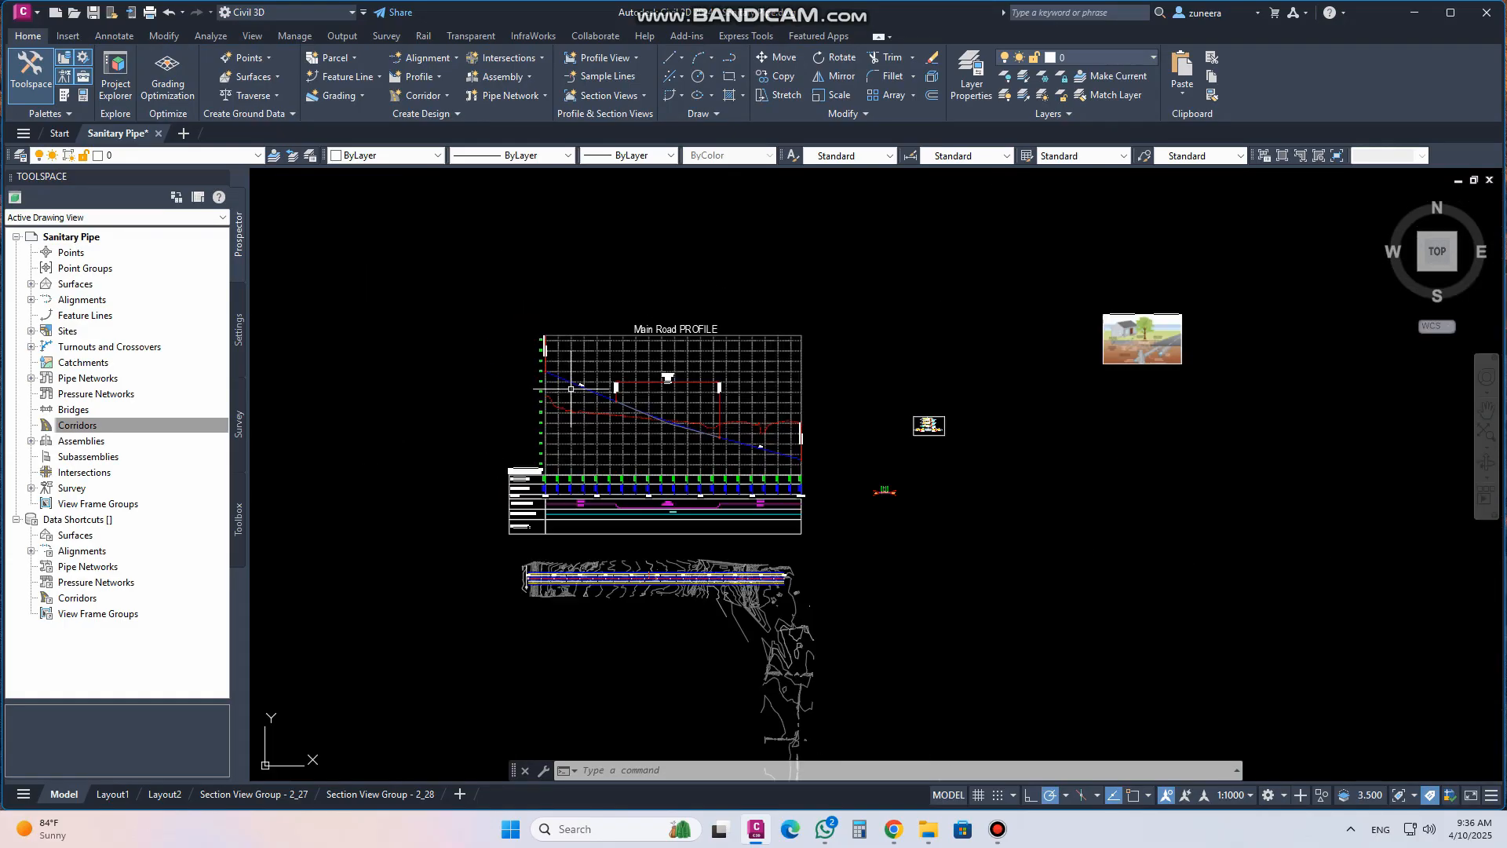
{"action": "scroll", "coordinate": [542, 604], "scroll_direction": "up", "scroll_amount": 5}
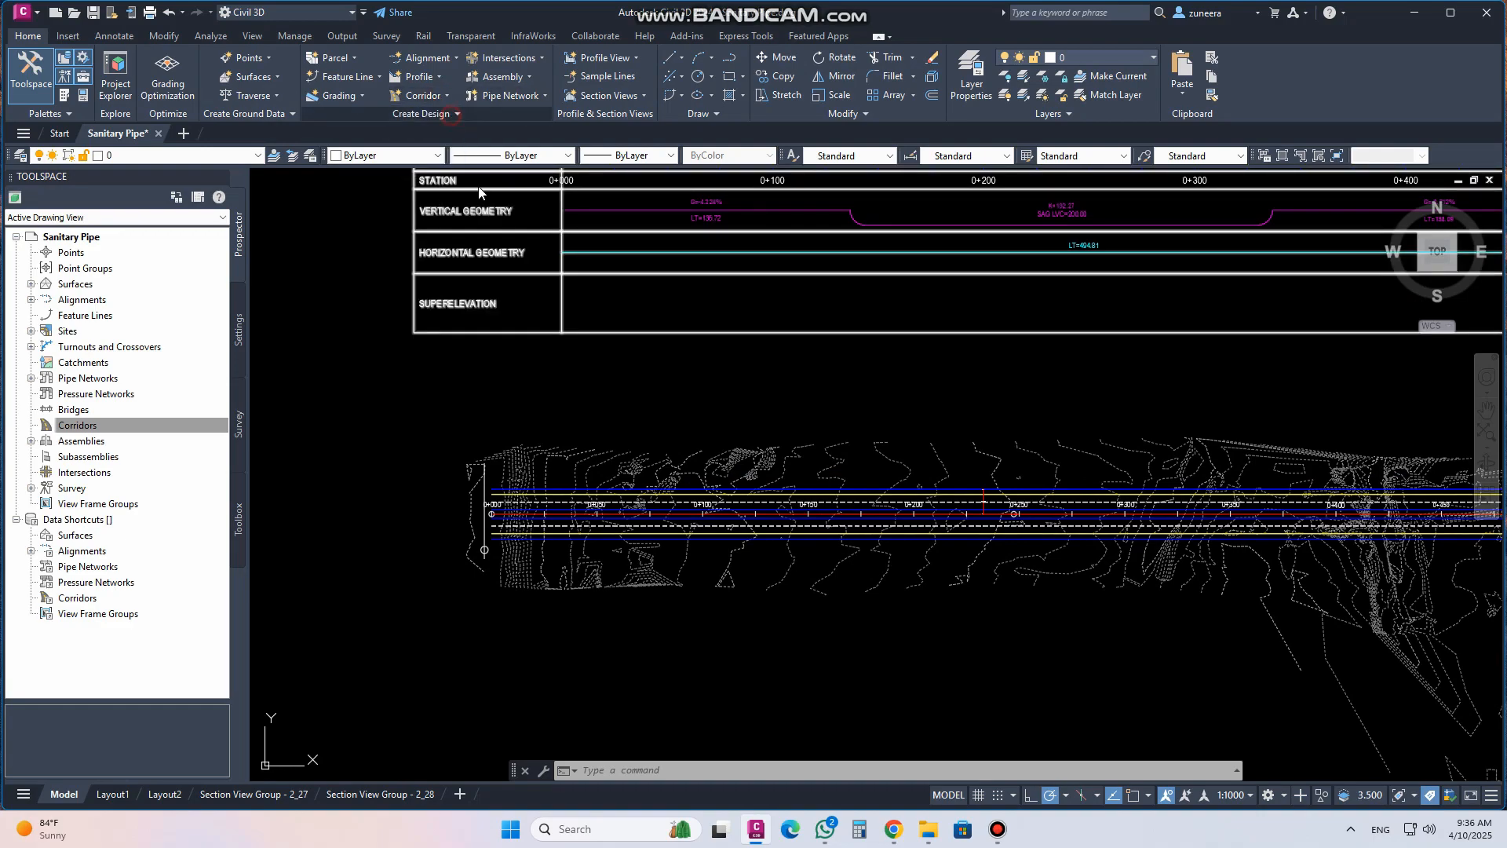
{"action": "left_click", "coordinate": [420, 95]}
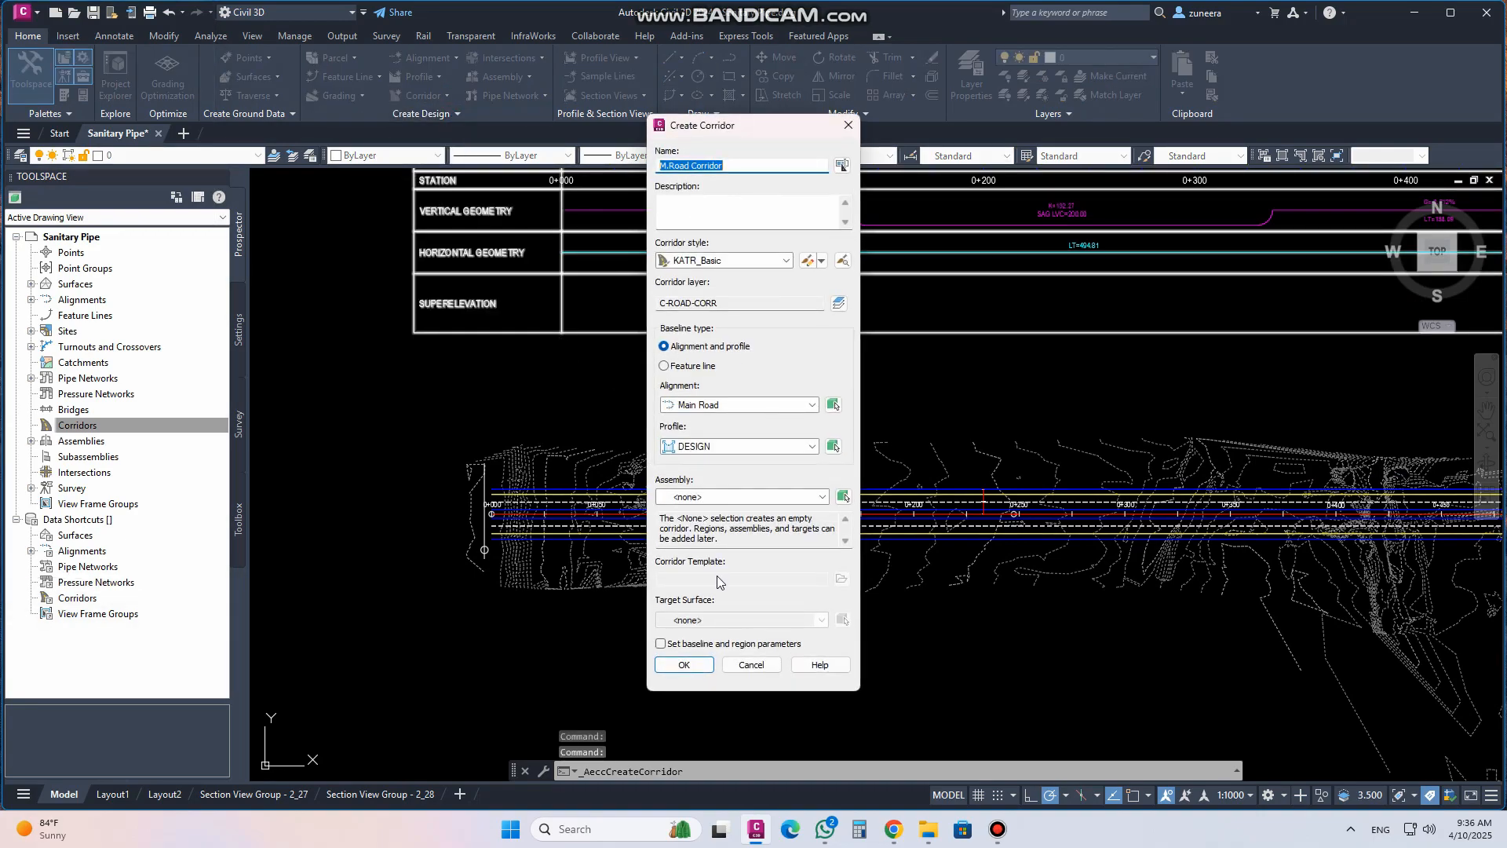
{"action": "left_click", "coordinate": [726, 404]}
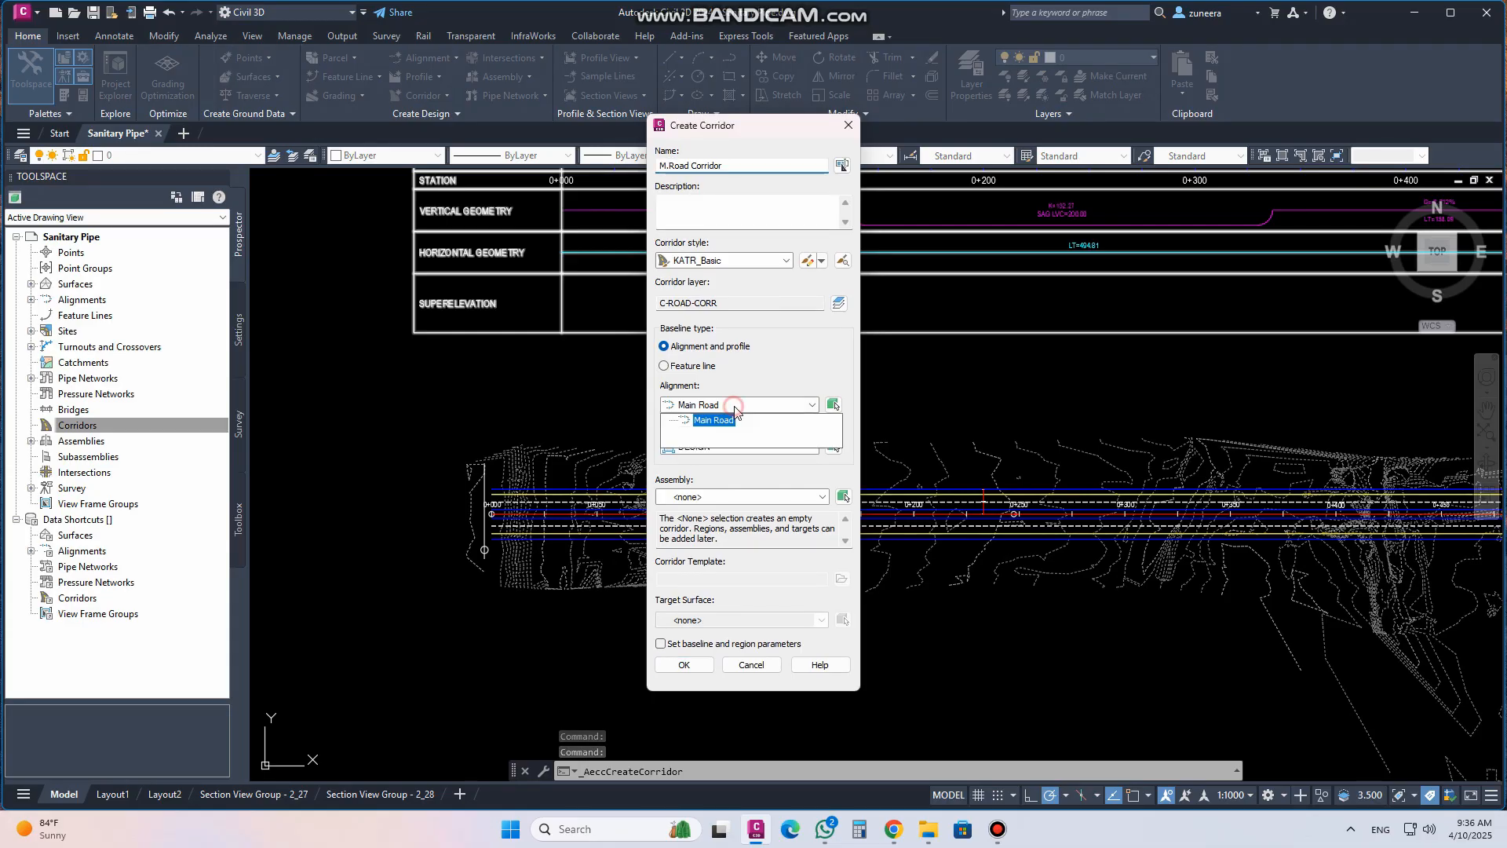
{"action": "left_click", "coordinate": [734, 417]}
{"action": "left_click", "coordinate": [715, 446]}
{"action": "left_click", "coordinate": [708, 462]}
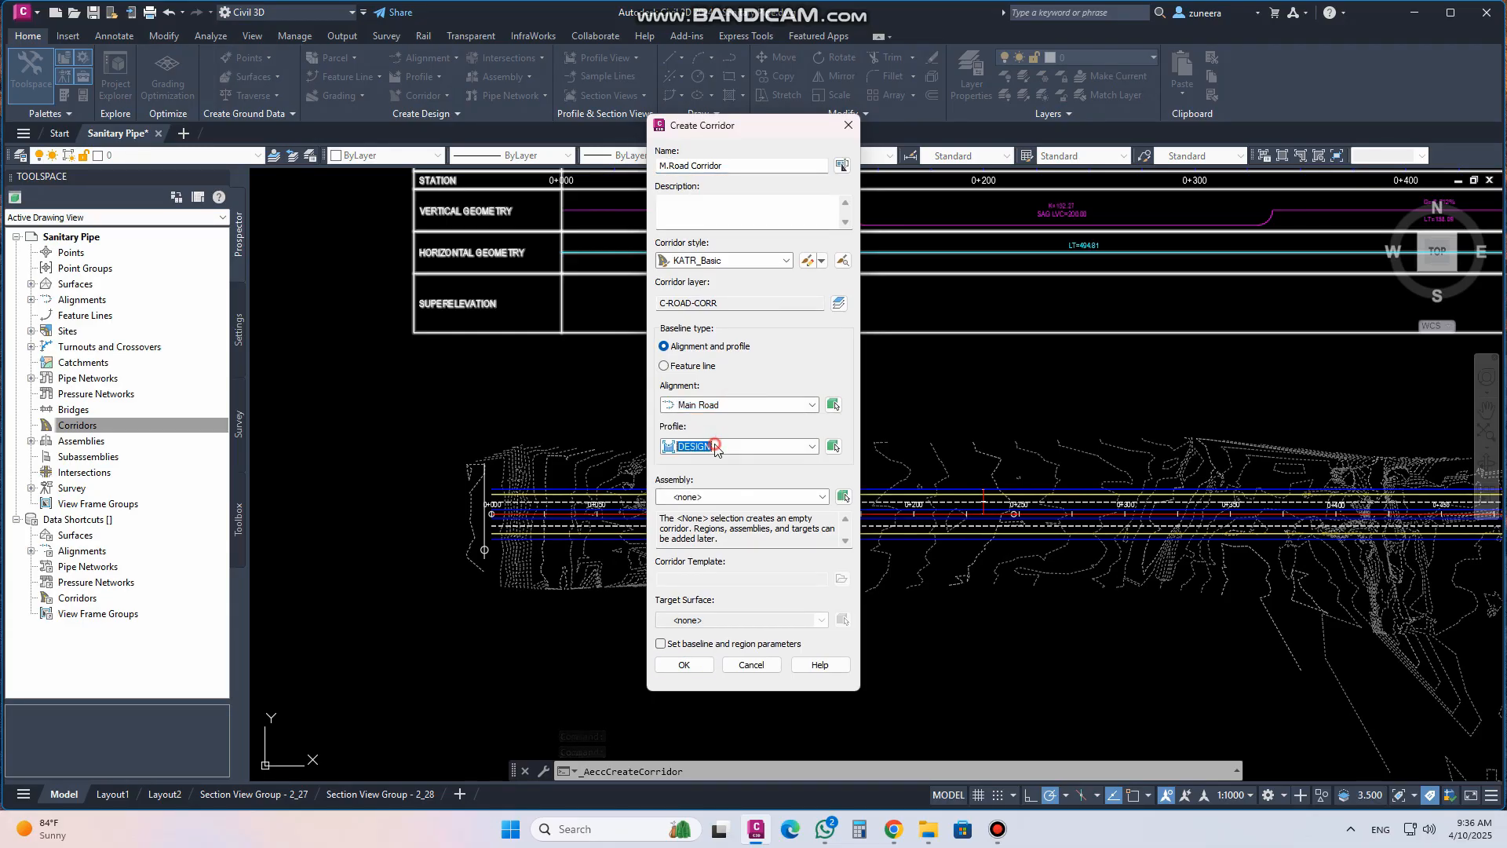
{"action": "left_click", "coordinate": [713, 496]}
{"action": "left_click", "coordinate": [698, 511]}
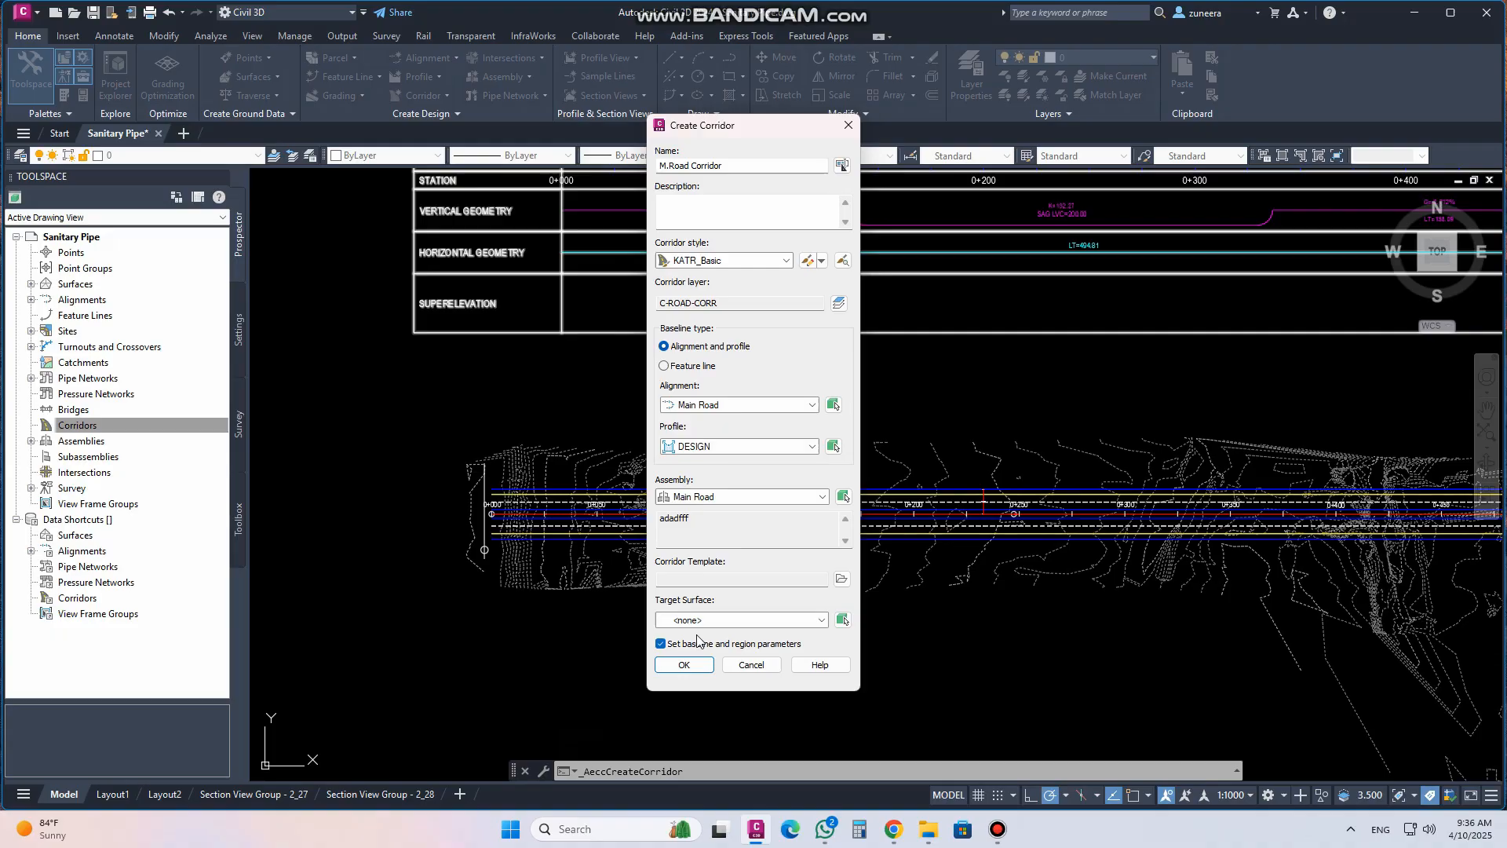
{"action": "left_click", "coordinate": [707, 619]}
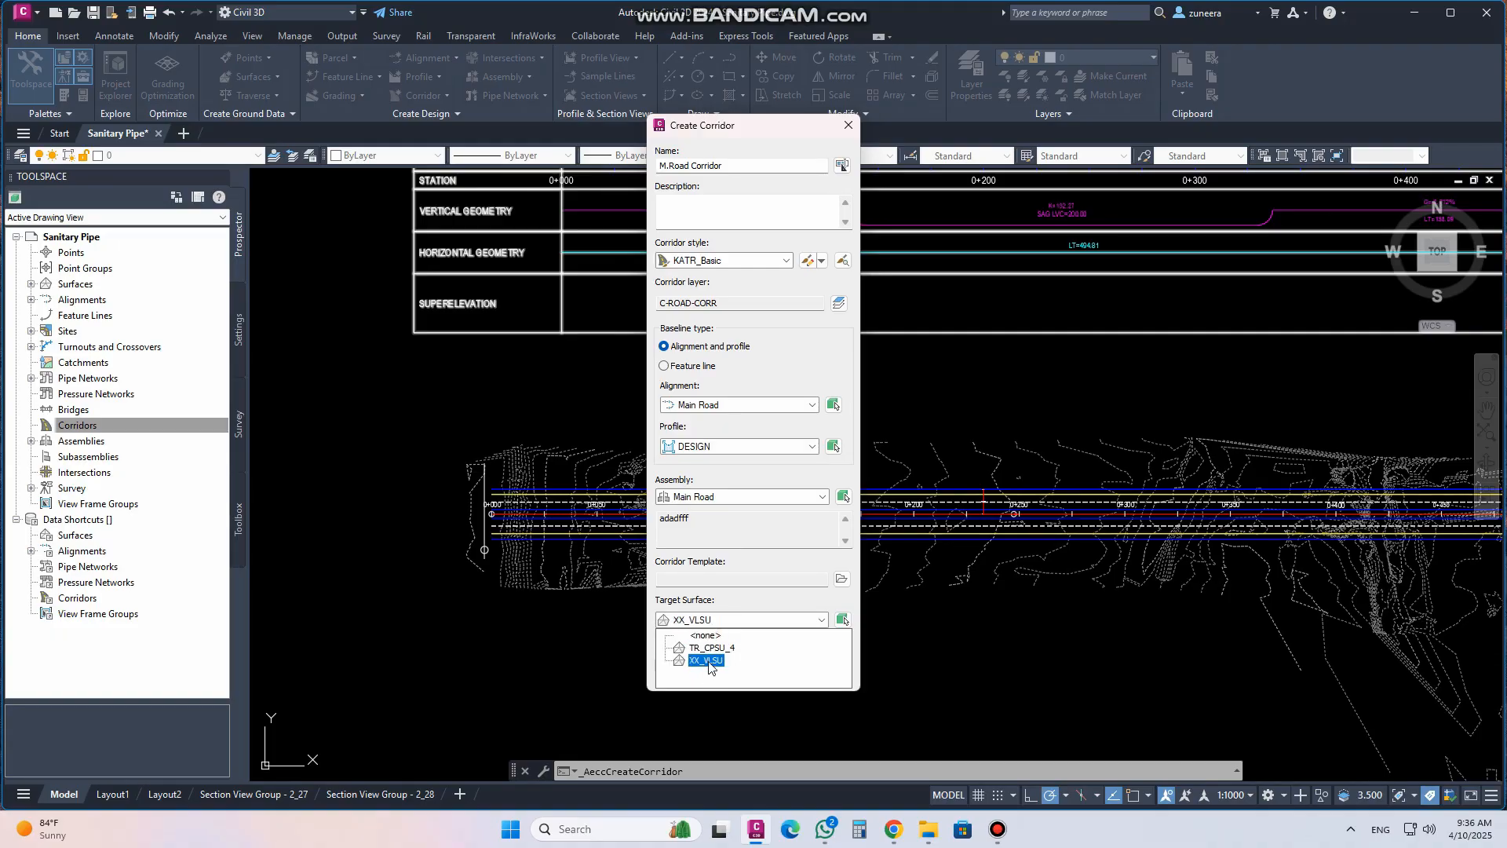
{"action": "left_click", "coordinate": [712, 649]}
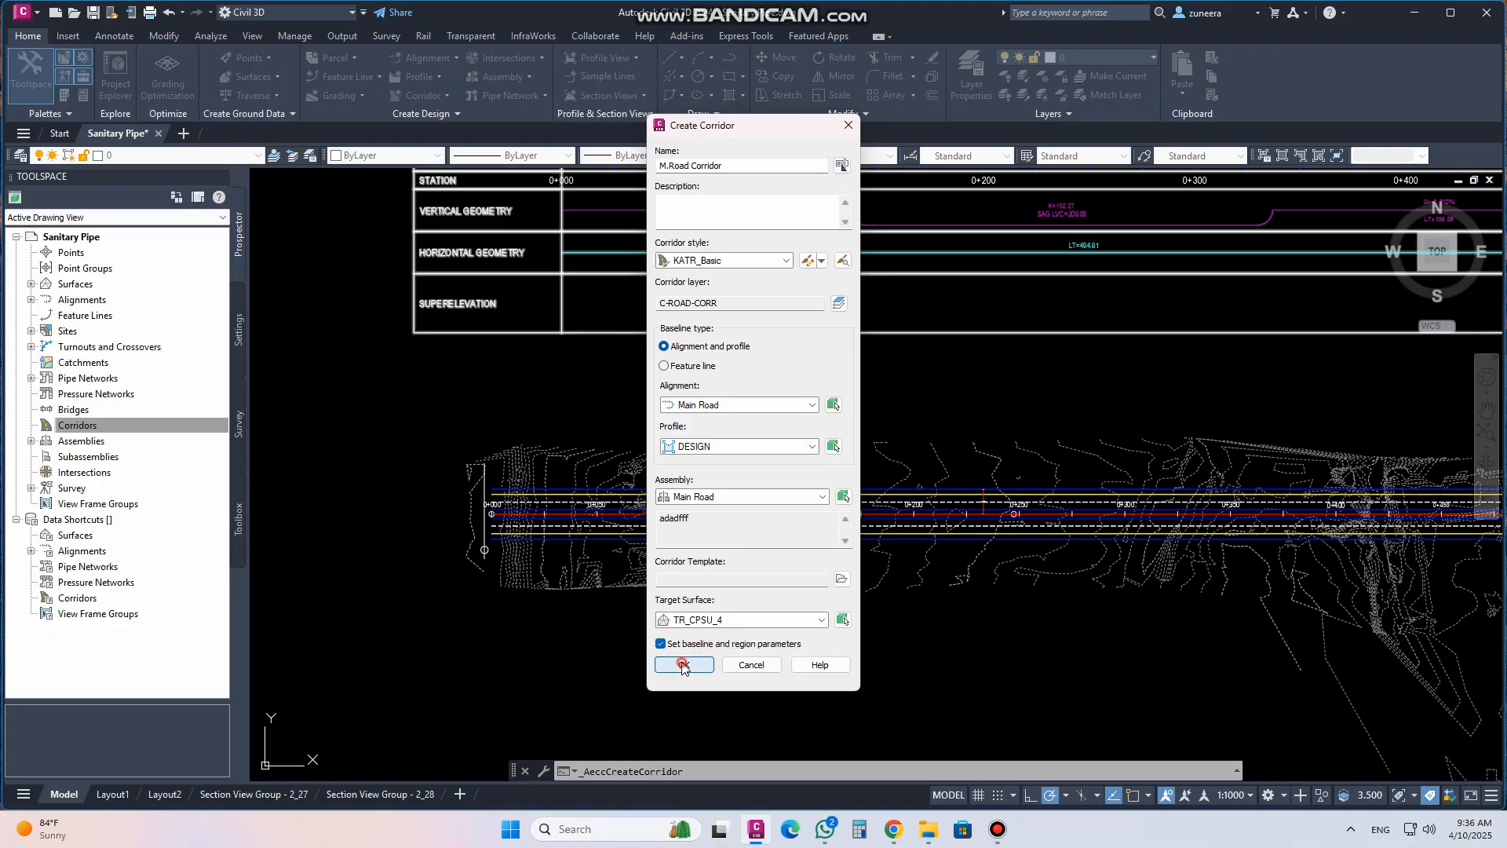
{"action": "left_click", "coordinate": [683, 663]}
Set all targets for the corridor region and rebuild the corridor
{"action": "left_click", "coordinate": [909, 260]}
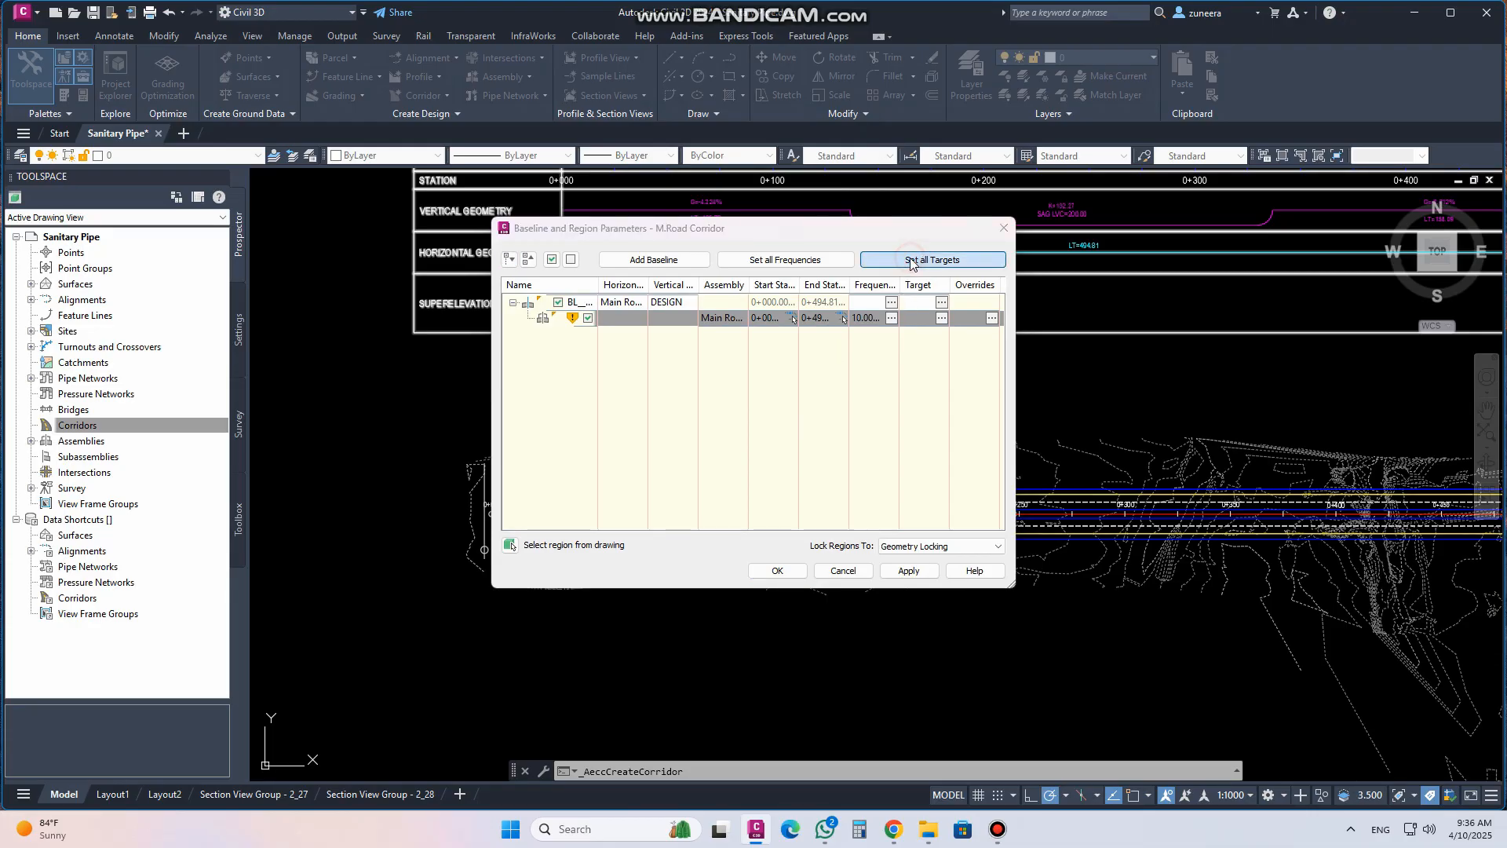
{"action": "left_click", "coordinate": [588, 196]}
{"action": "left_click", "coordinate": [685, 222]}
{"action": "left_click", "coordinate": [663, 247]}
{"action": "left_click", "coordinate": [874, 668]}
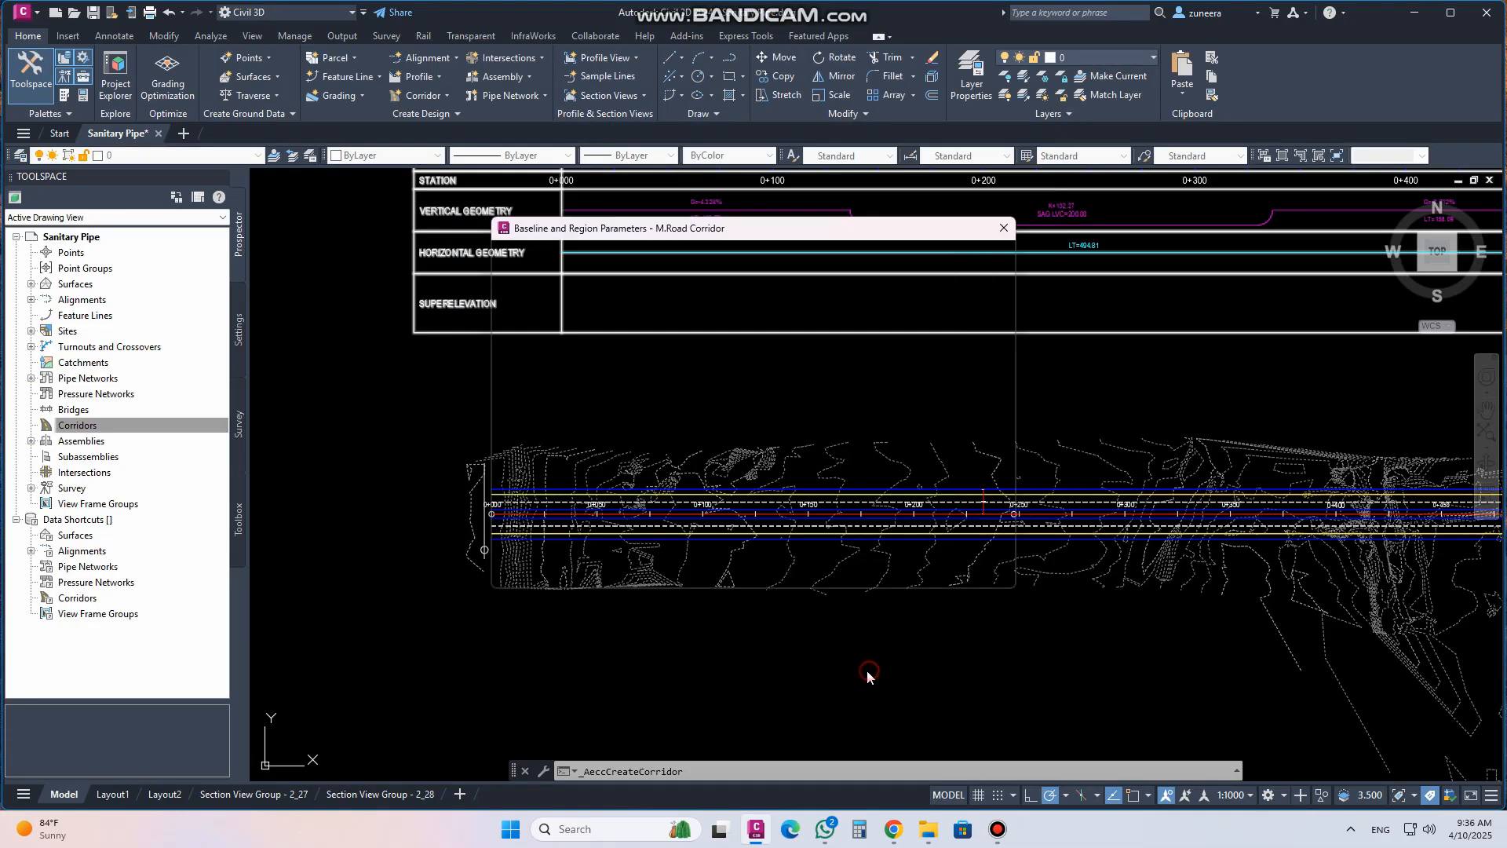
{"action": "left_click", "coordinate": [911, 573]}
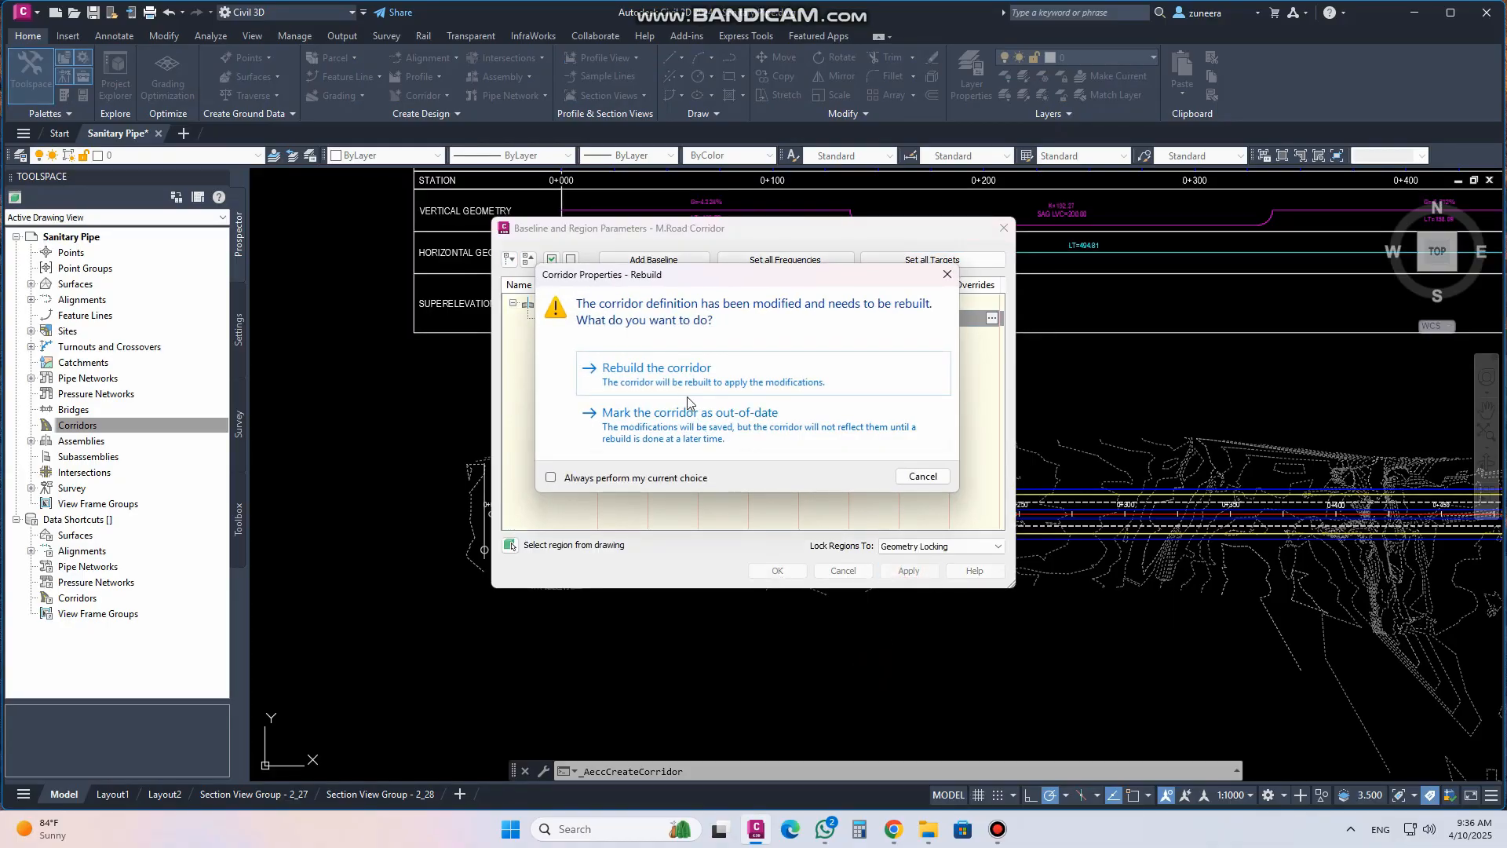
{"action": "left_click", "coordinate": [688, 375]}
{"action": "left_click", "coordinate": [779, 571]}
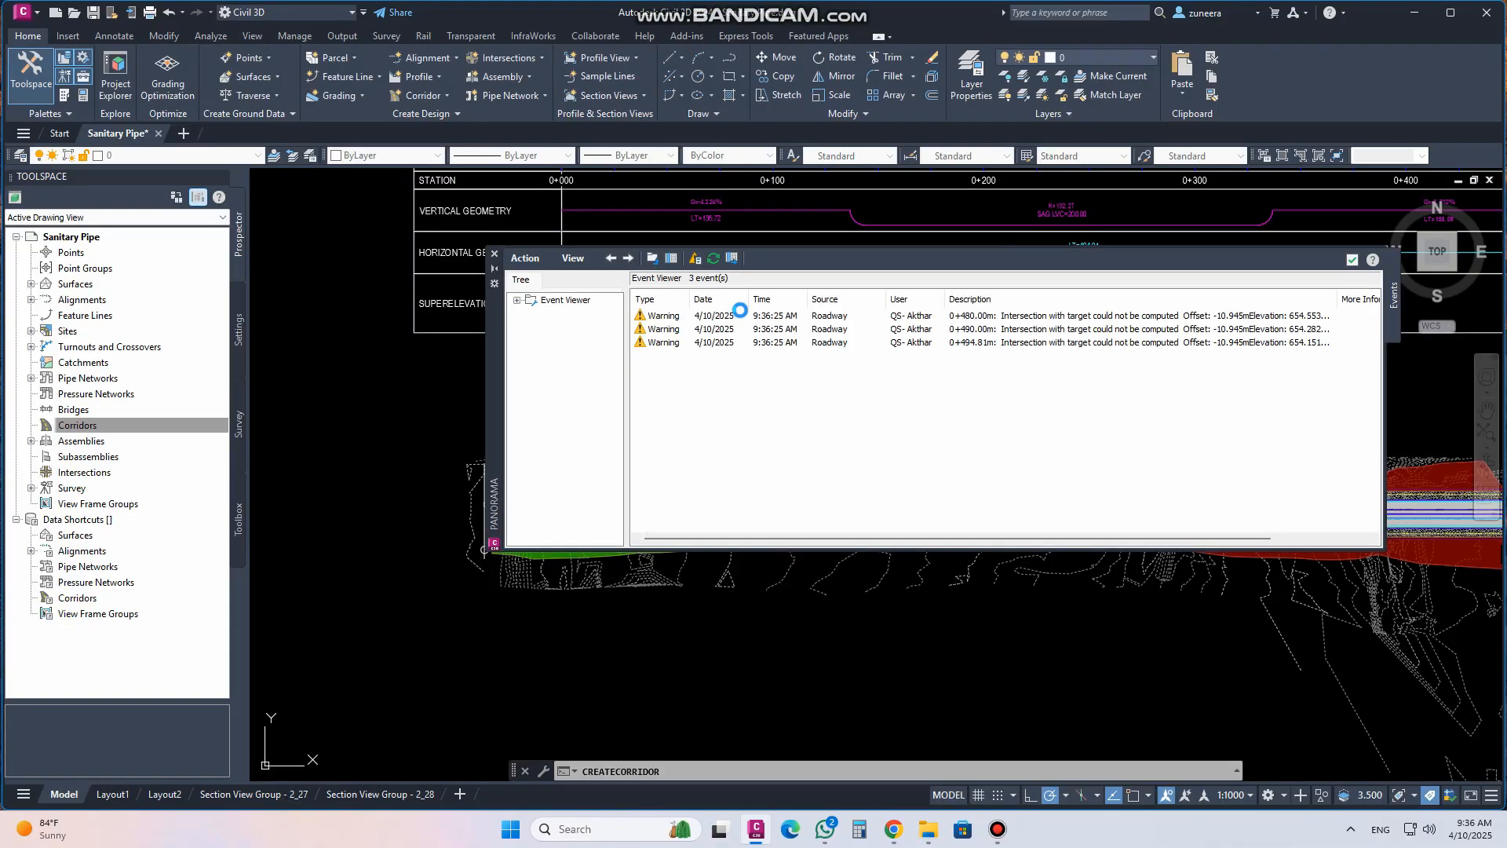
{"action": "left_click", "coordinate": [1351, 260]}
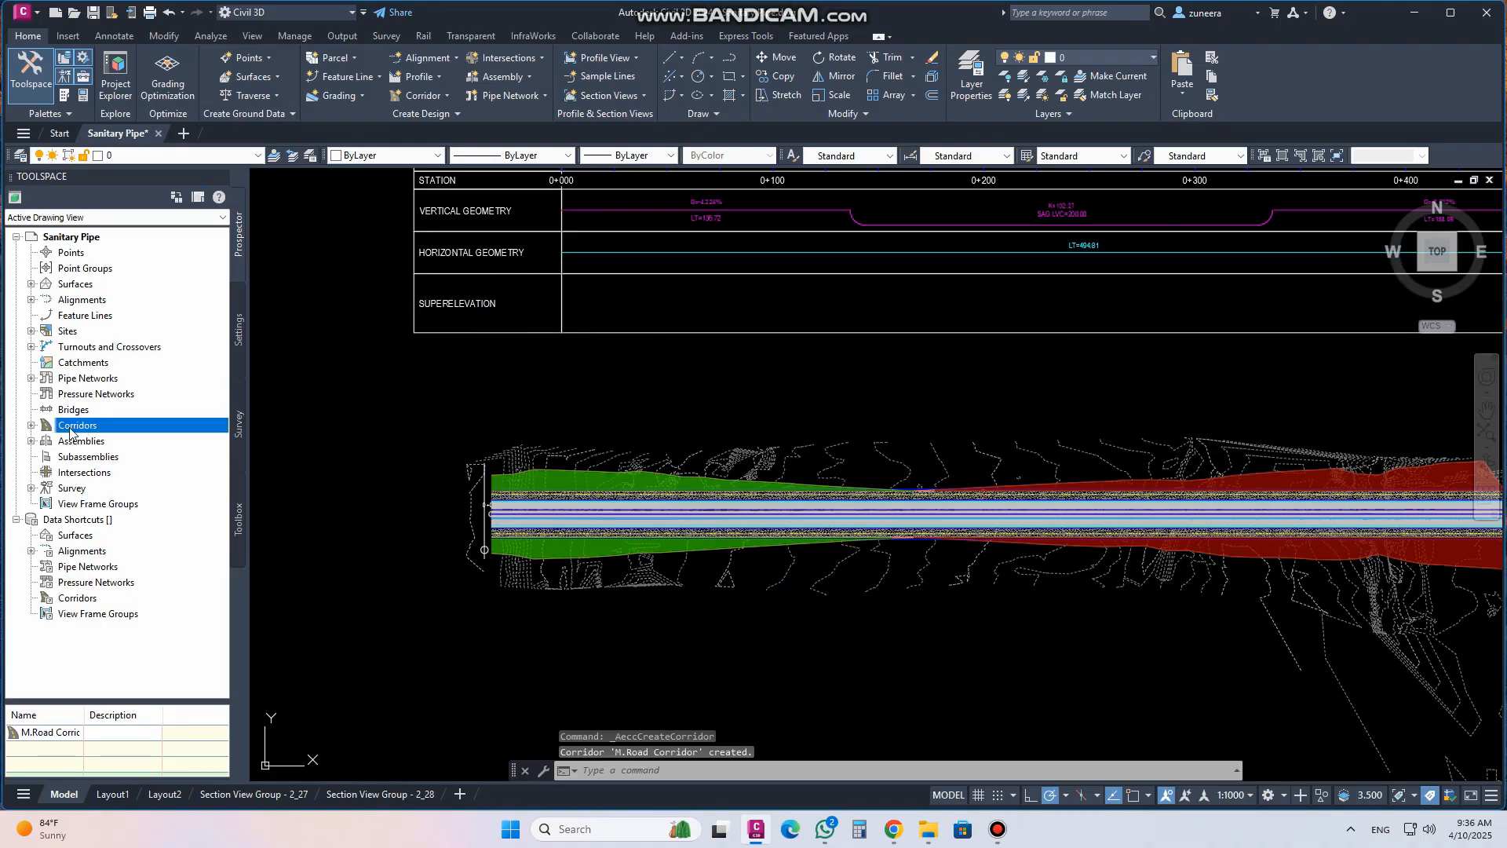
Open the M.Road Corridor properties and create a corridor surface named top surface
{"action": "left_click", "coordinate": [31, 425]}
{"action": "left_click", "coordinate": [107, 440]}
{"action": "left_click", "coordinate": [46, 440]}
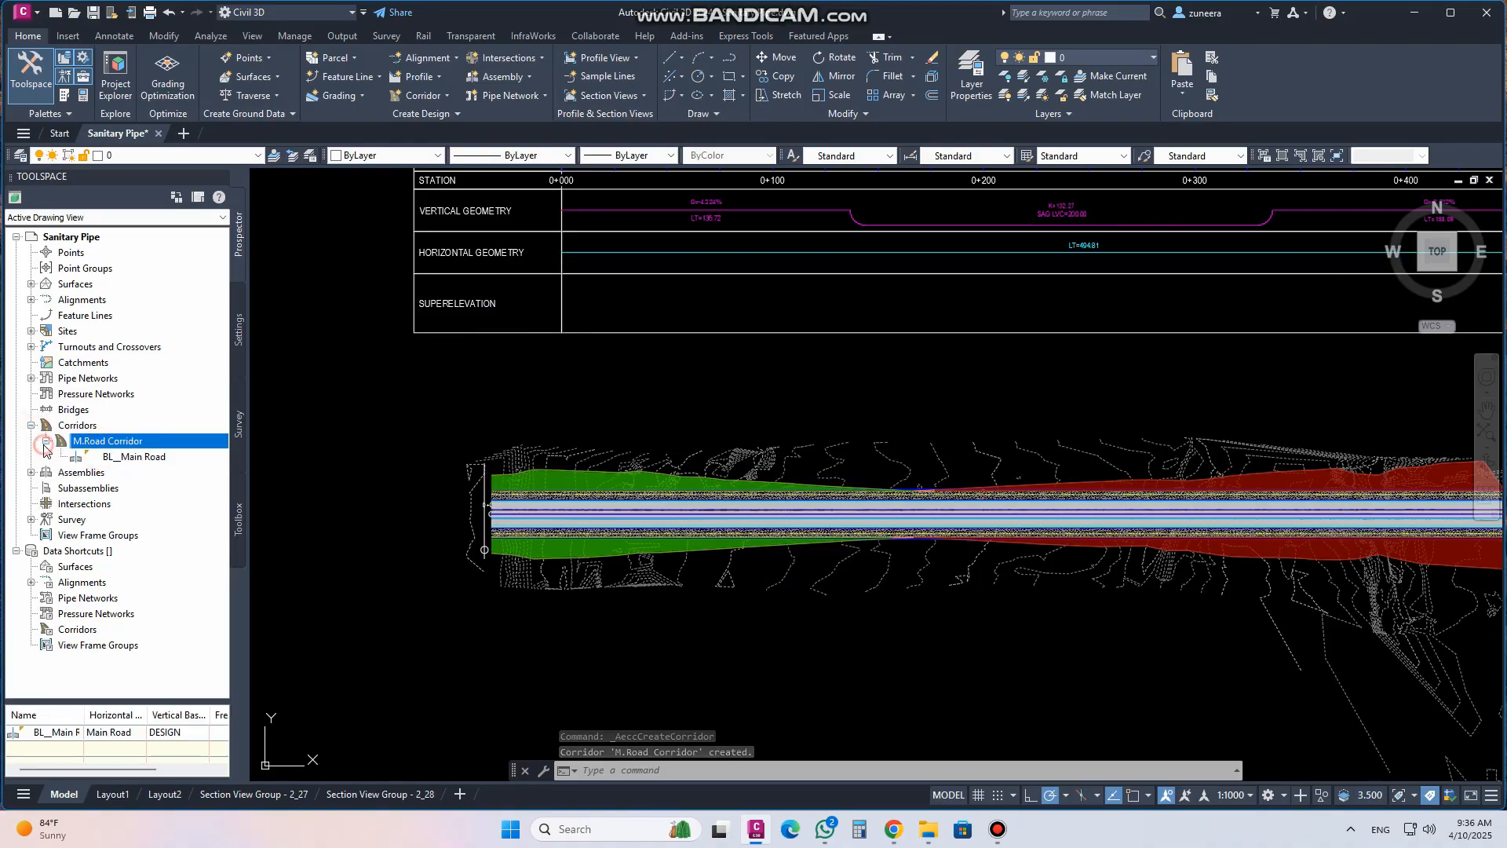
{"action": "left_click", "coordinate": [117, 459]}
{"action": "right_click", "coordinate": [121, 438]}
{"action": "left_click", "coordinate": [160, 449]}
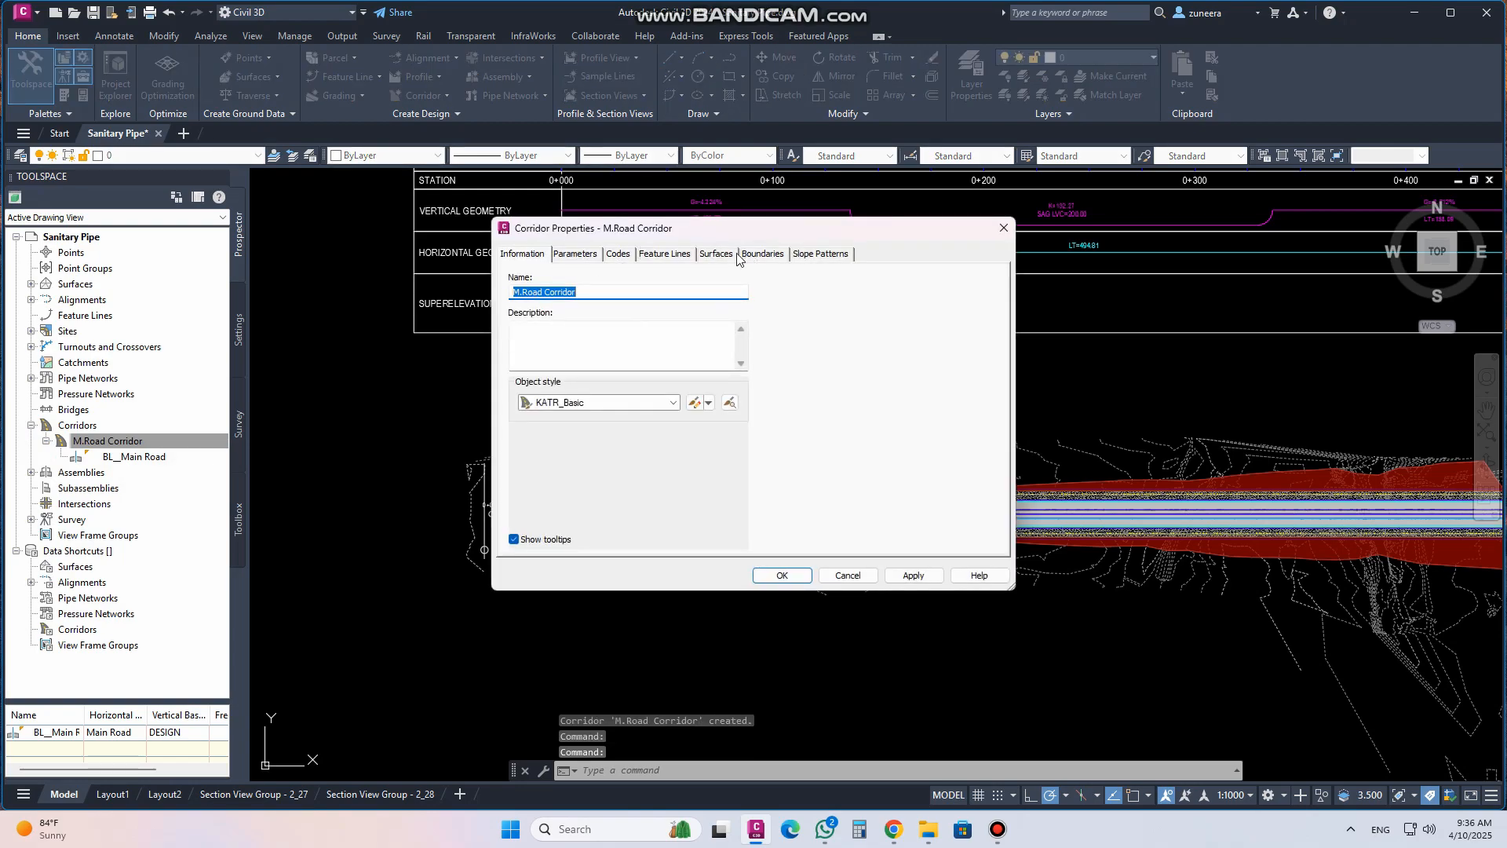
{"action": "left_click", "coordinate": [730, 255]}
{"action": "left_click", "coordinate": [517, 306]}
{"action": "left_click", "coordinate": [602, 362]}
{"action": "left_click", "coordinate": [603, 361]}
{"action": "key", "text": "BackSpace"}
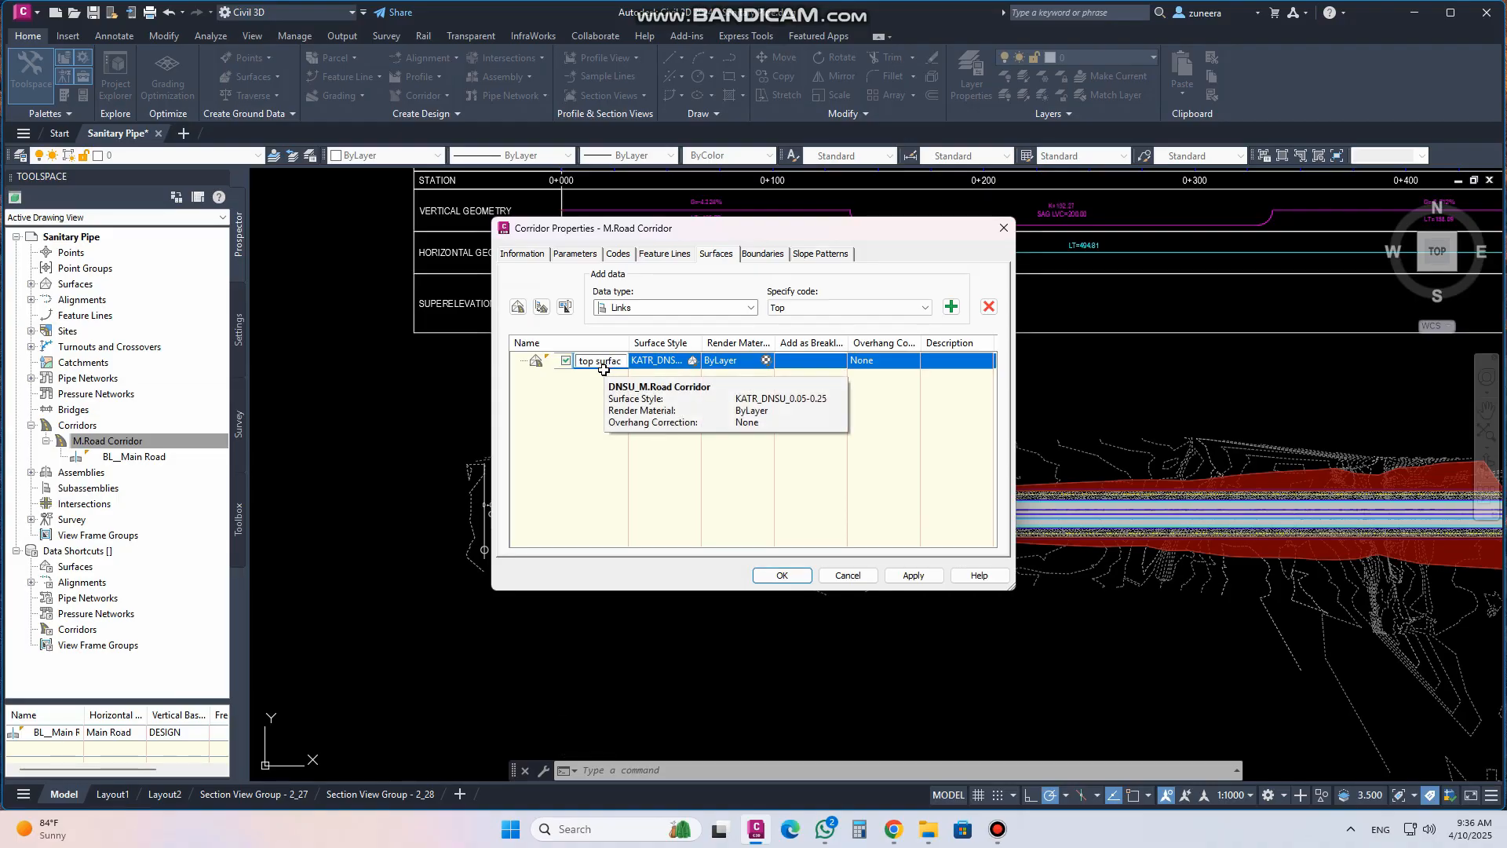
{"action": "left_click", "coordinate": [584, 441]}
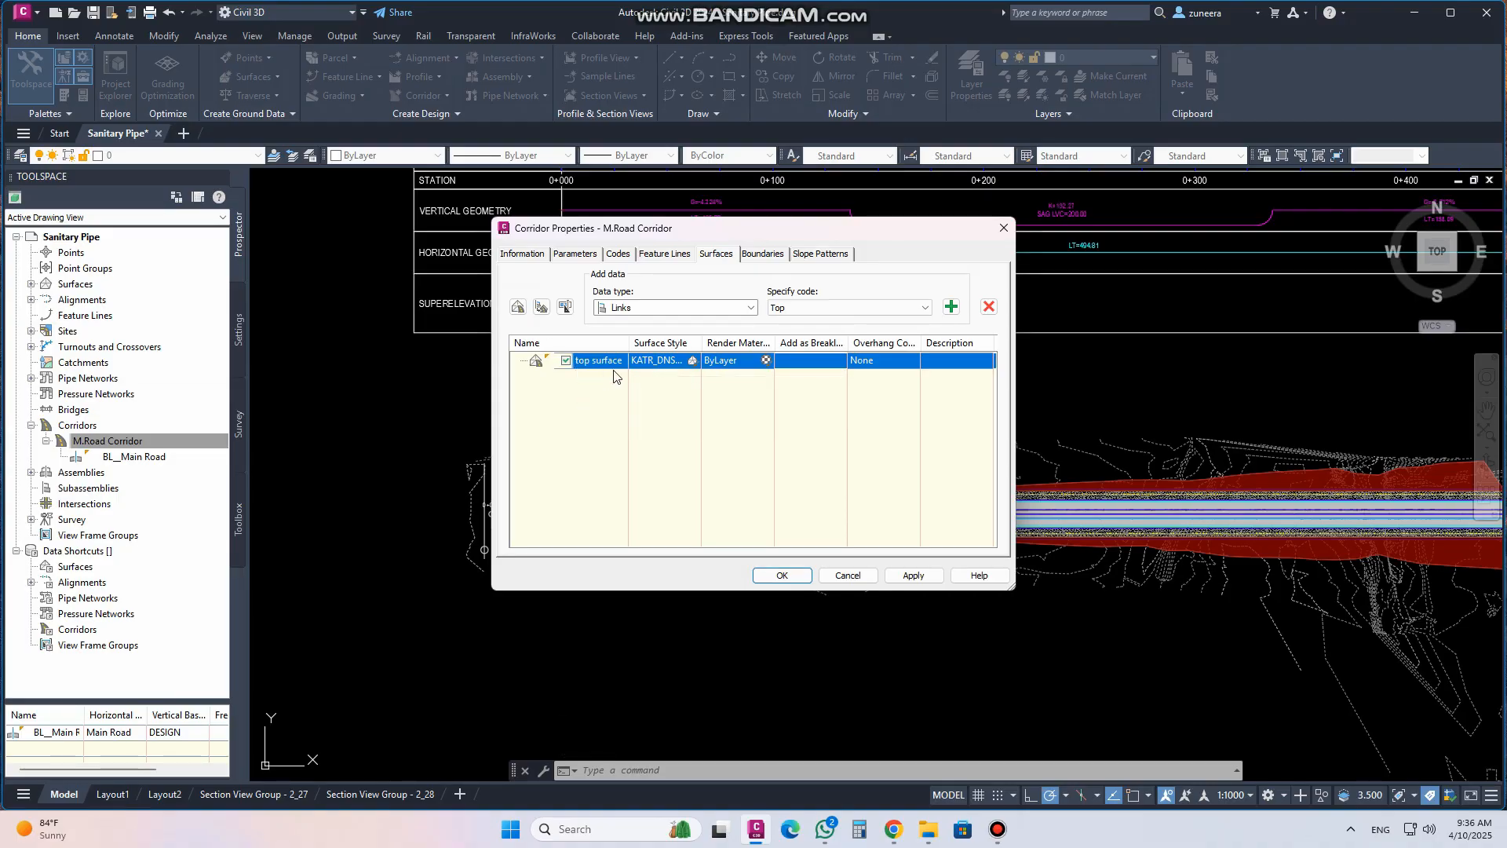
Add Top links to the top surface as breaklines with Top Links overhang correction
{"action": "left_click_drag", "start_coordinate": [1012, 587], "coordinate": [1316, 667]}
{"action": "left_click_drag", "start_coordinate": [966, 238], "coordinate": [837, 222]}
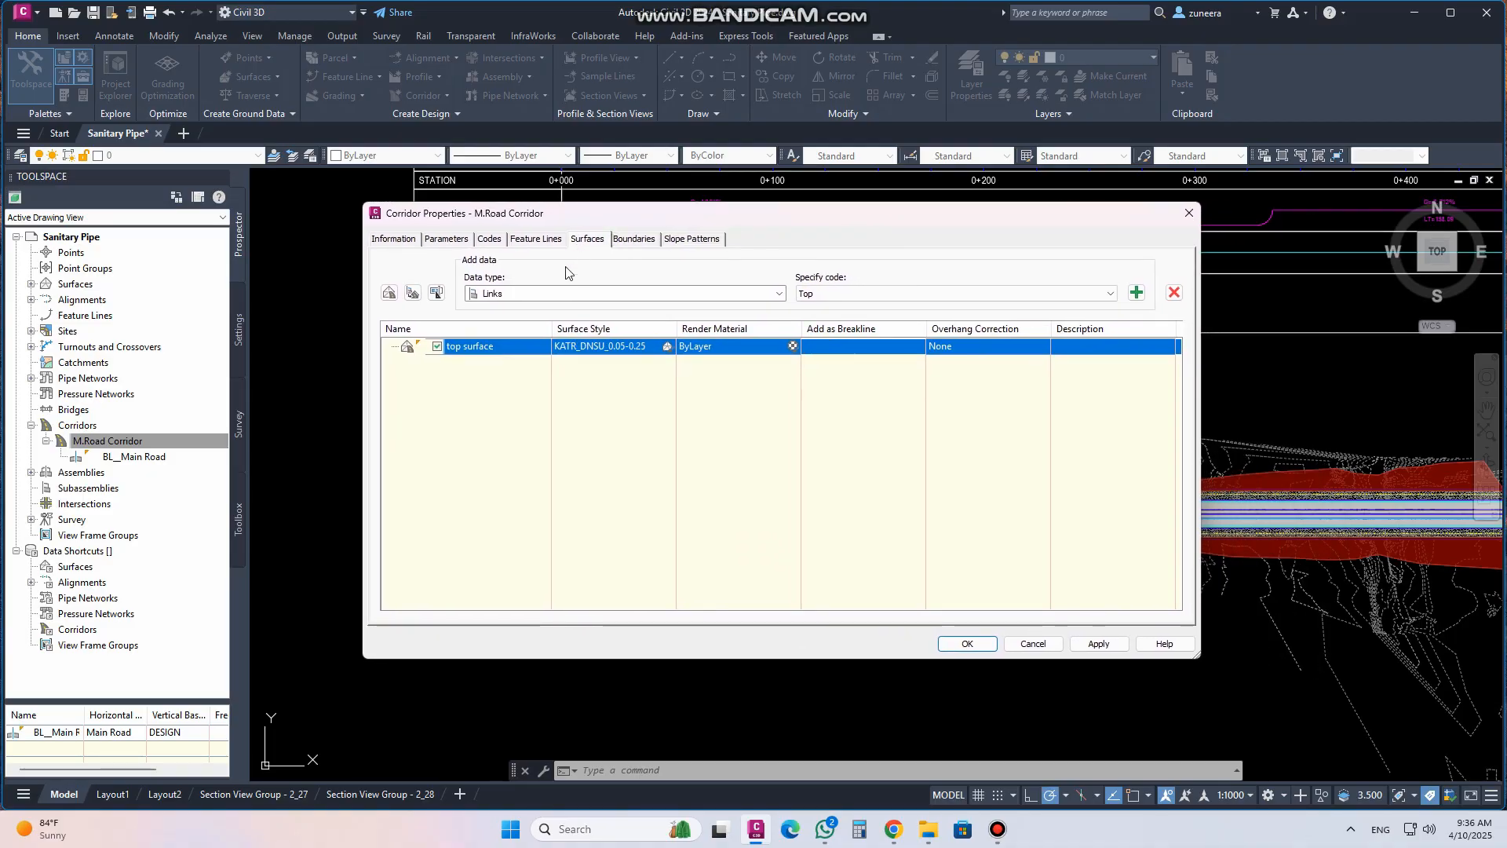
{"action": "left_click", "coordinate": [1137, 292]}
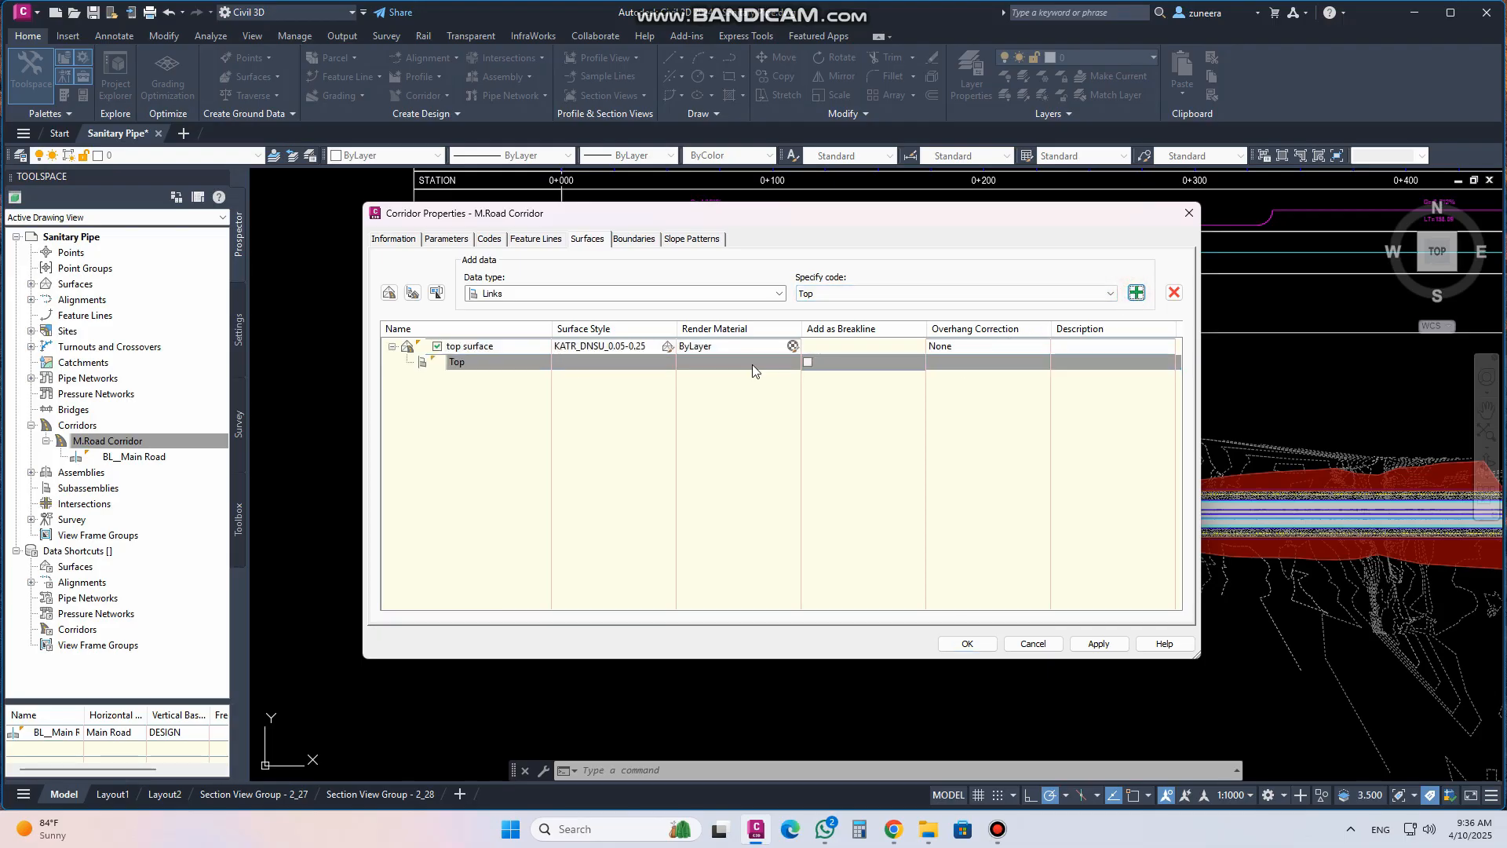
{"action": "left_click", "coordinate": [809, 361]}
{"action": "left_click", "coordinate": [965, 347]}
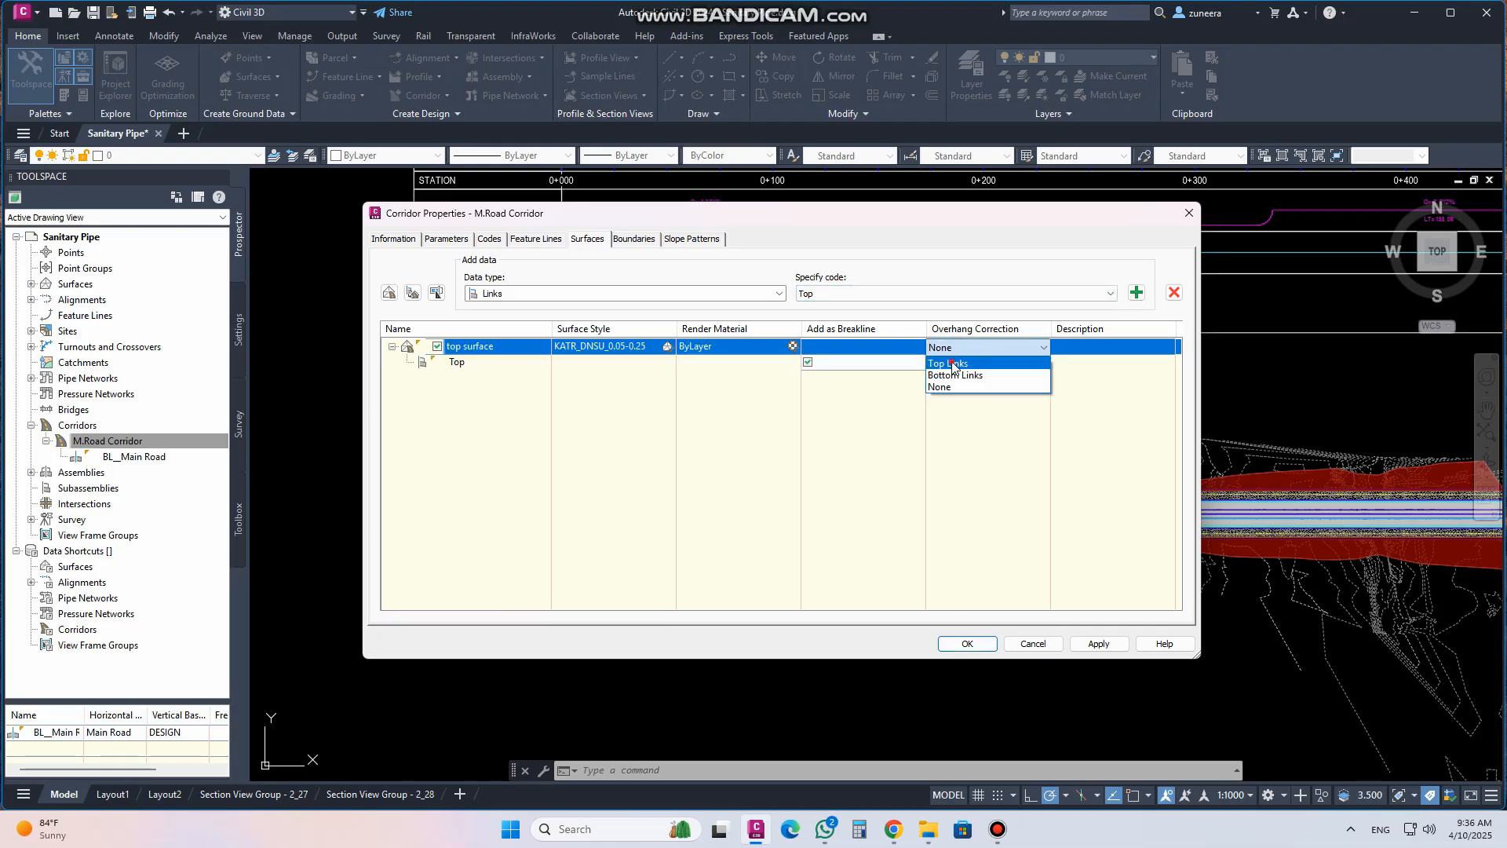
{"action": "left_click", "coordinate": [954, 363]}
Add an automatic Daylight boundary to the top surface, apply, and rebuild the corridor
{"action": "left_click", "coordinate": [634, 239]}
{"action": "left_click", "coordinate": [456, 284]}
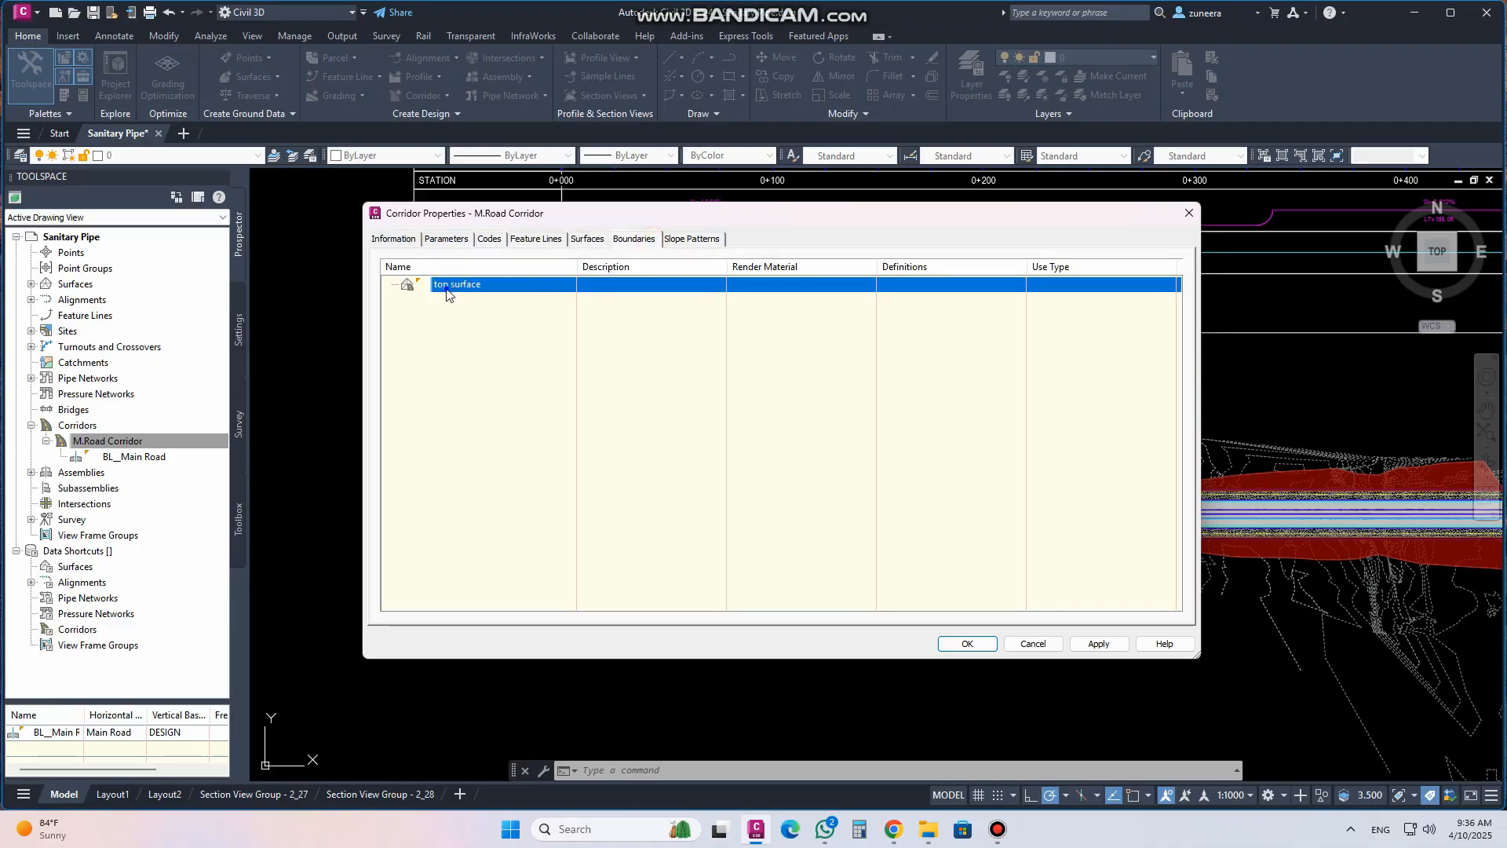
{"action": "right_click", "coordinate": [449, 287]}
{"action": "mouse_move", "coordinate": [562, 316]}
{"action": "left_click", "coordinate": [705, 314]}
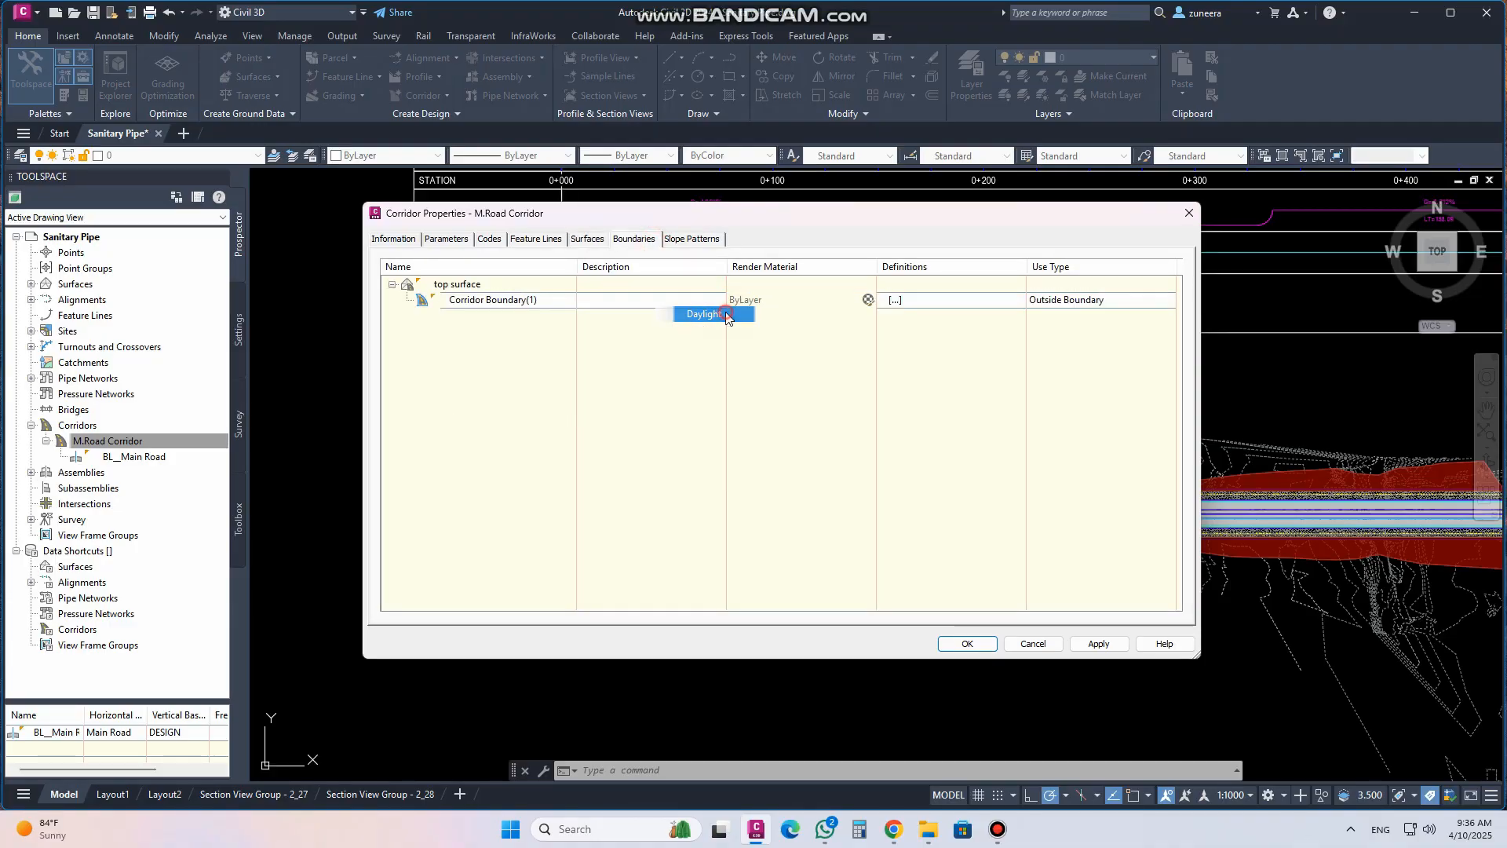
{"action": "left_click", "coordinate": [1103, 645]}
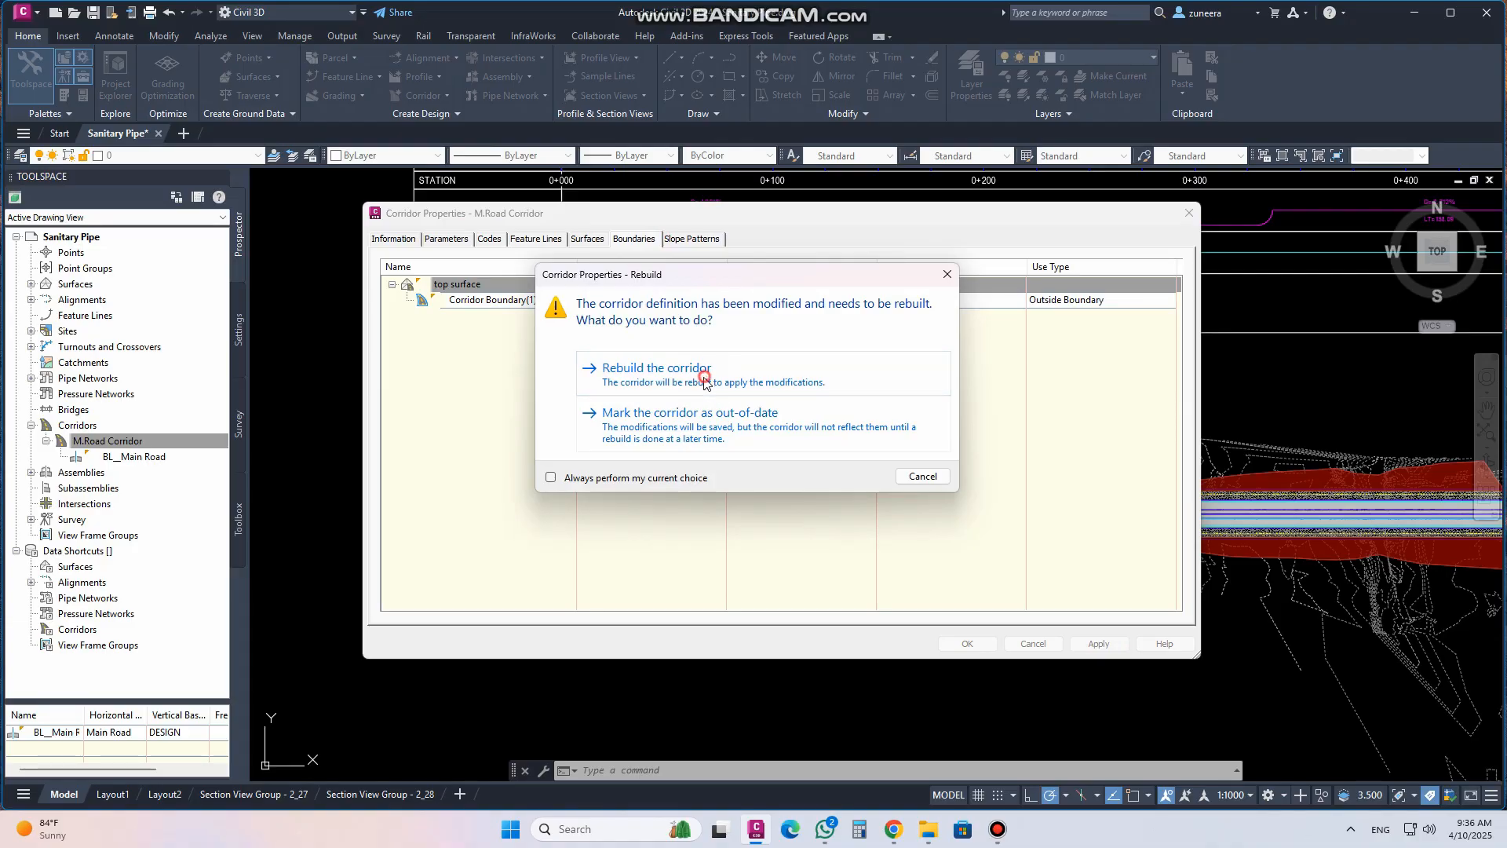
{"action": "left_click", "coordinate": [704, 382]}
{"action": "left_click", "coordinate": [968, 644]}
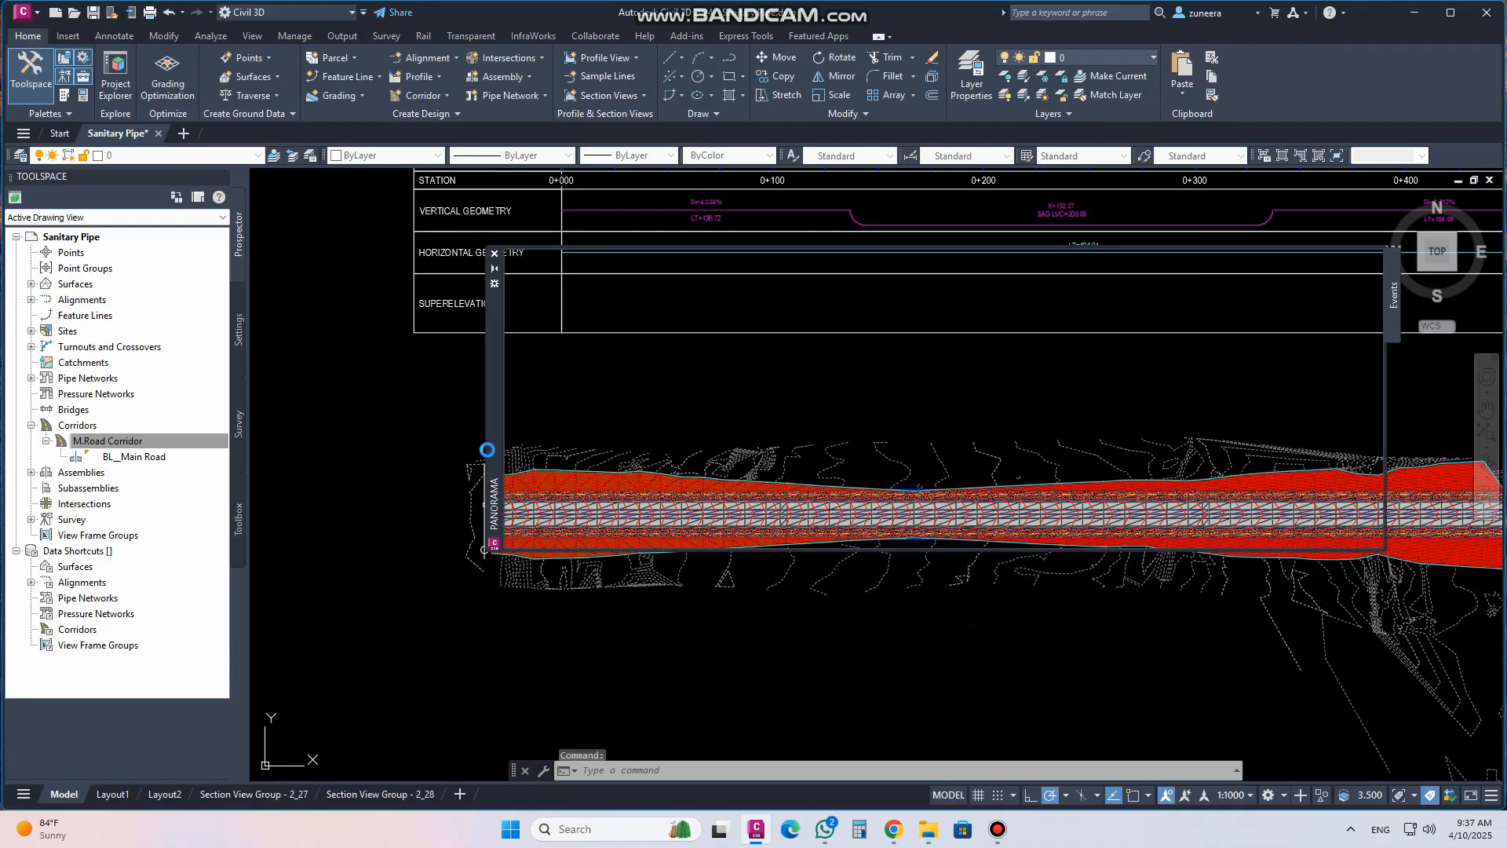
Expand the Surfaces collection and inspect the new corridor surface in the drawing
{"action": "left_click", "coordinate": [31, 284]}
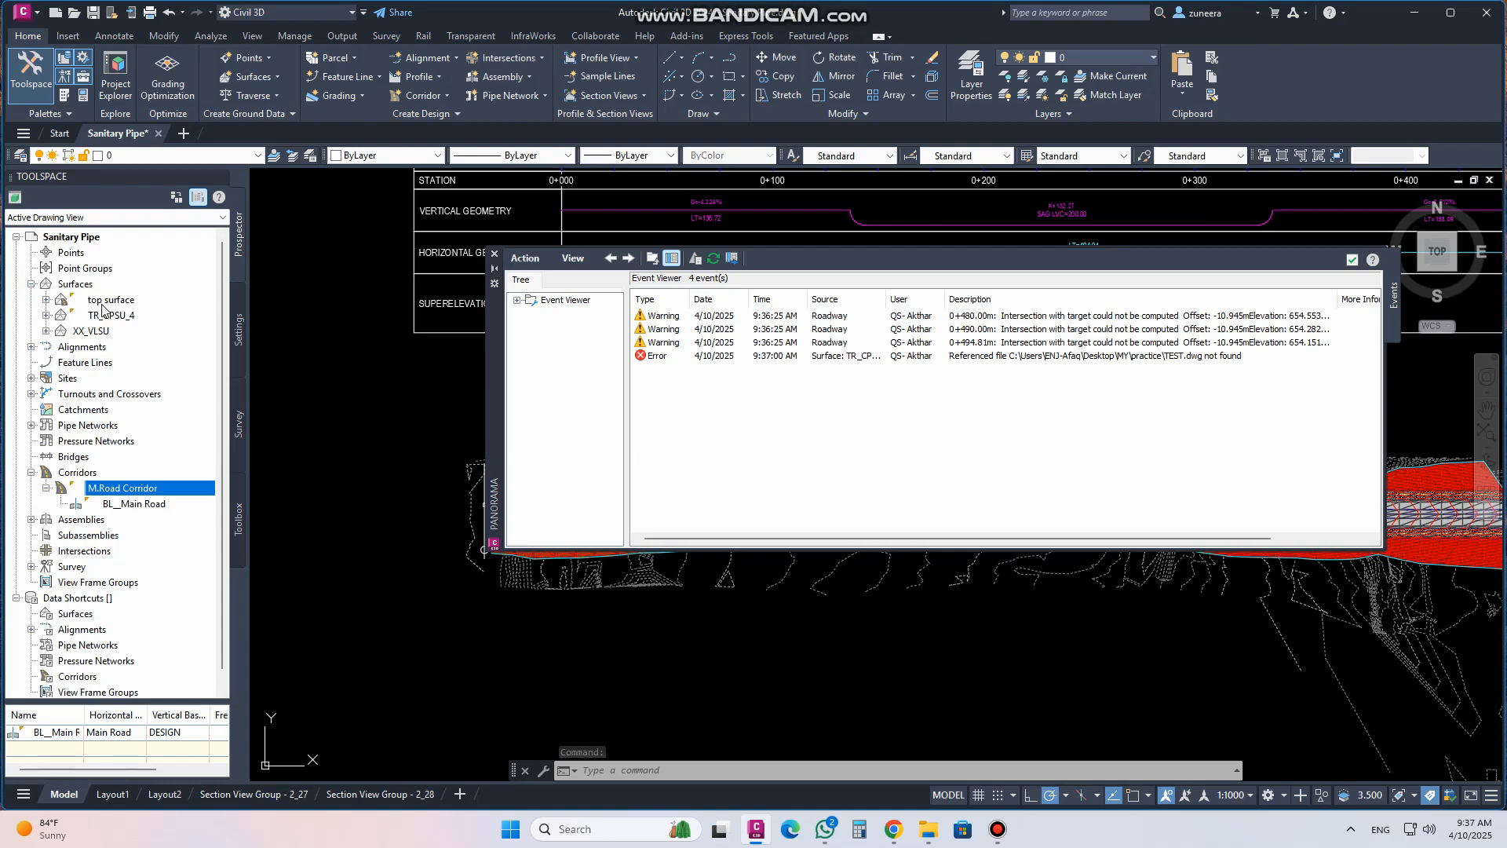
{"action": "left_click", "coordinate": [102, 302]}
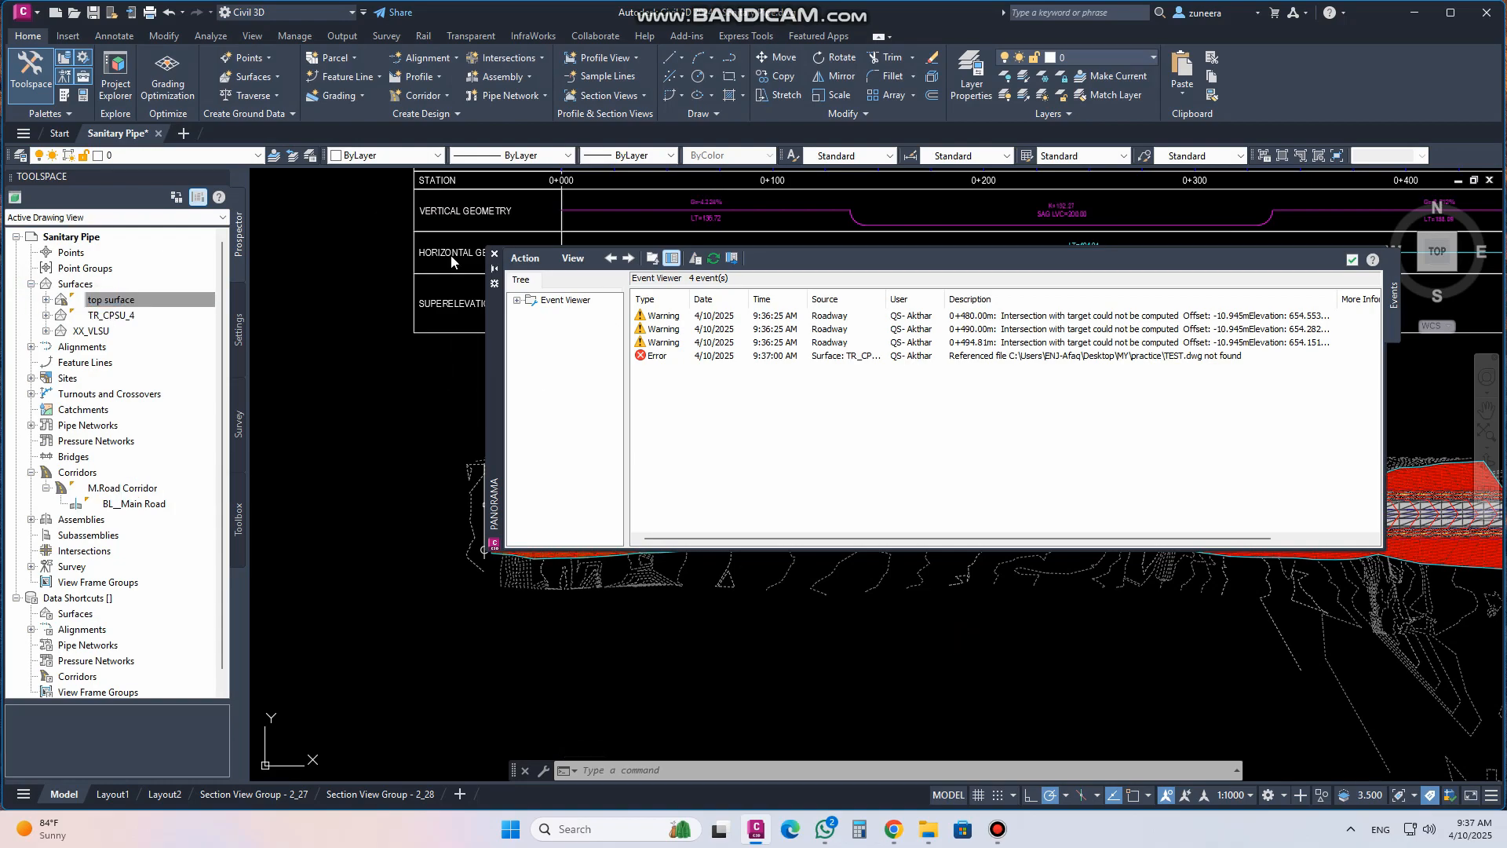
{"action": "left_click", "coordinate": [495, 253]}
{"action": "scroll", "coordinate": [569, 548], "scroll_direction": "down", "scroll_amount": 6}
{"action": "middle_click_drag", "start_coordinate": [662, 390], "coordinate": [664, 418]}
{"action": "scroll", "coordinate": [604, 522], "scroll_direction": "up", "scroll_amount": 4}
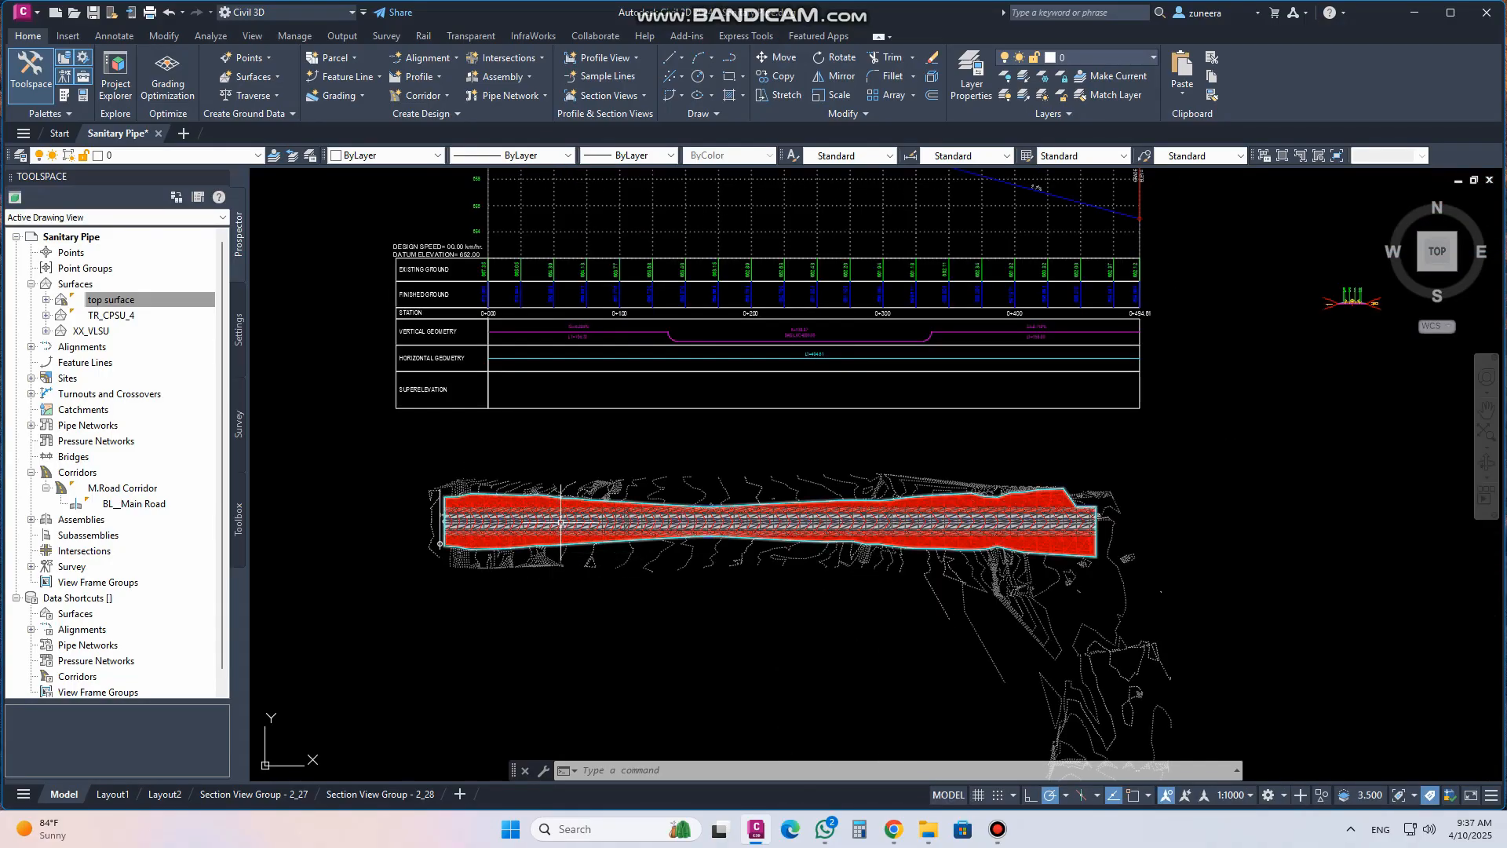
{"action": "scroll", "coordinate": [597, 526], "scroll_direction": "up", "scroll_amount": 5}
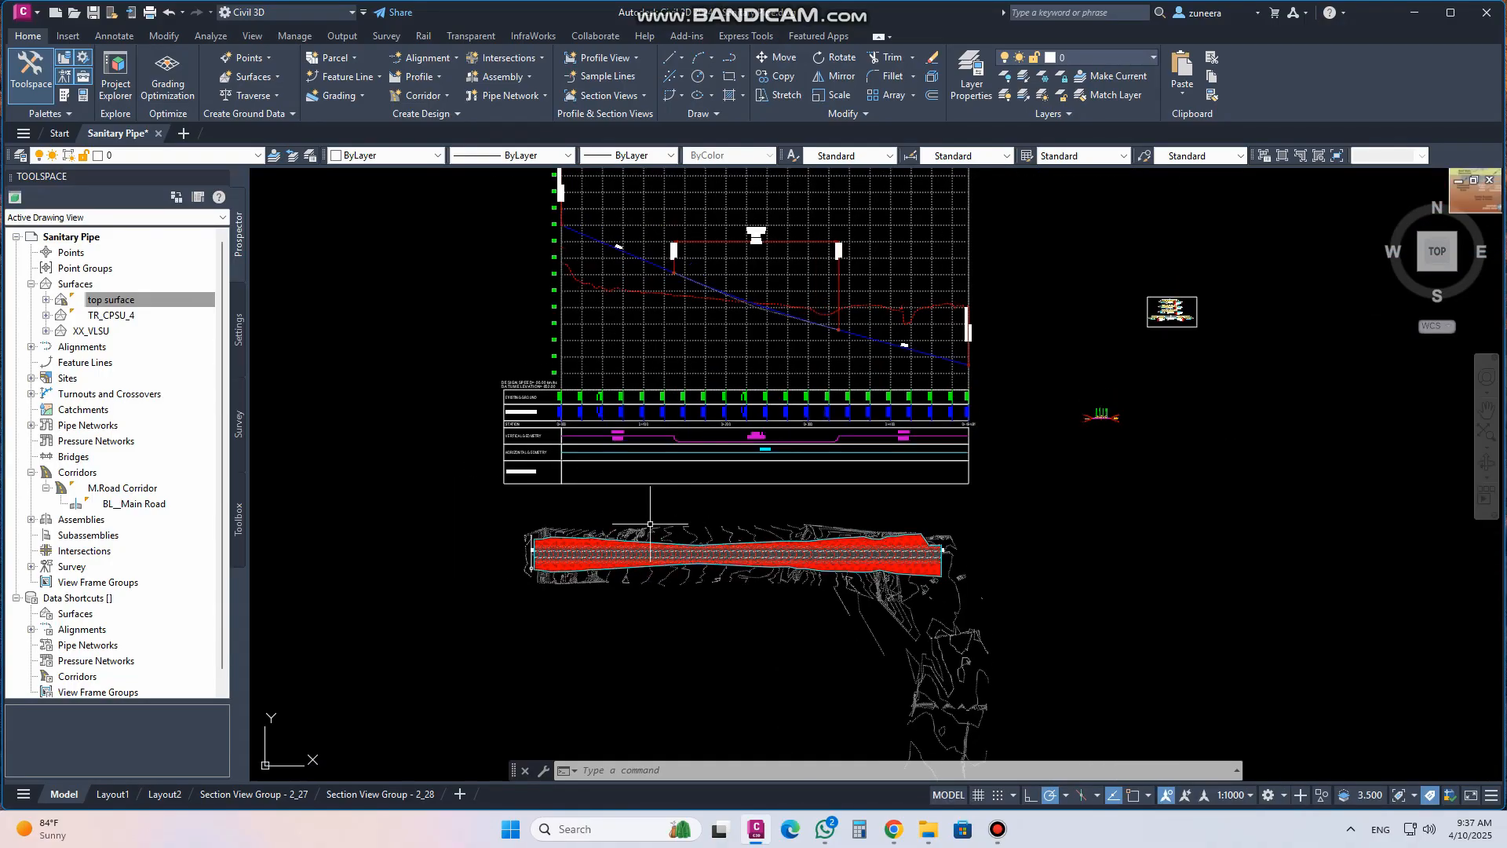
{"action": "scroll", "coordinate": [526, 565], "scroll_direction": "up", "scroll_amount": 6}
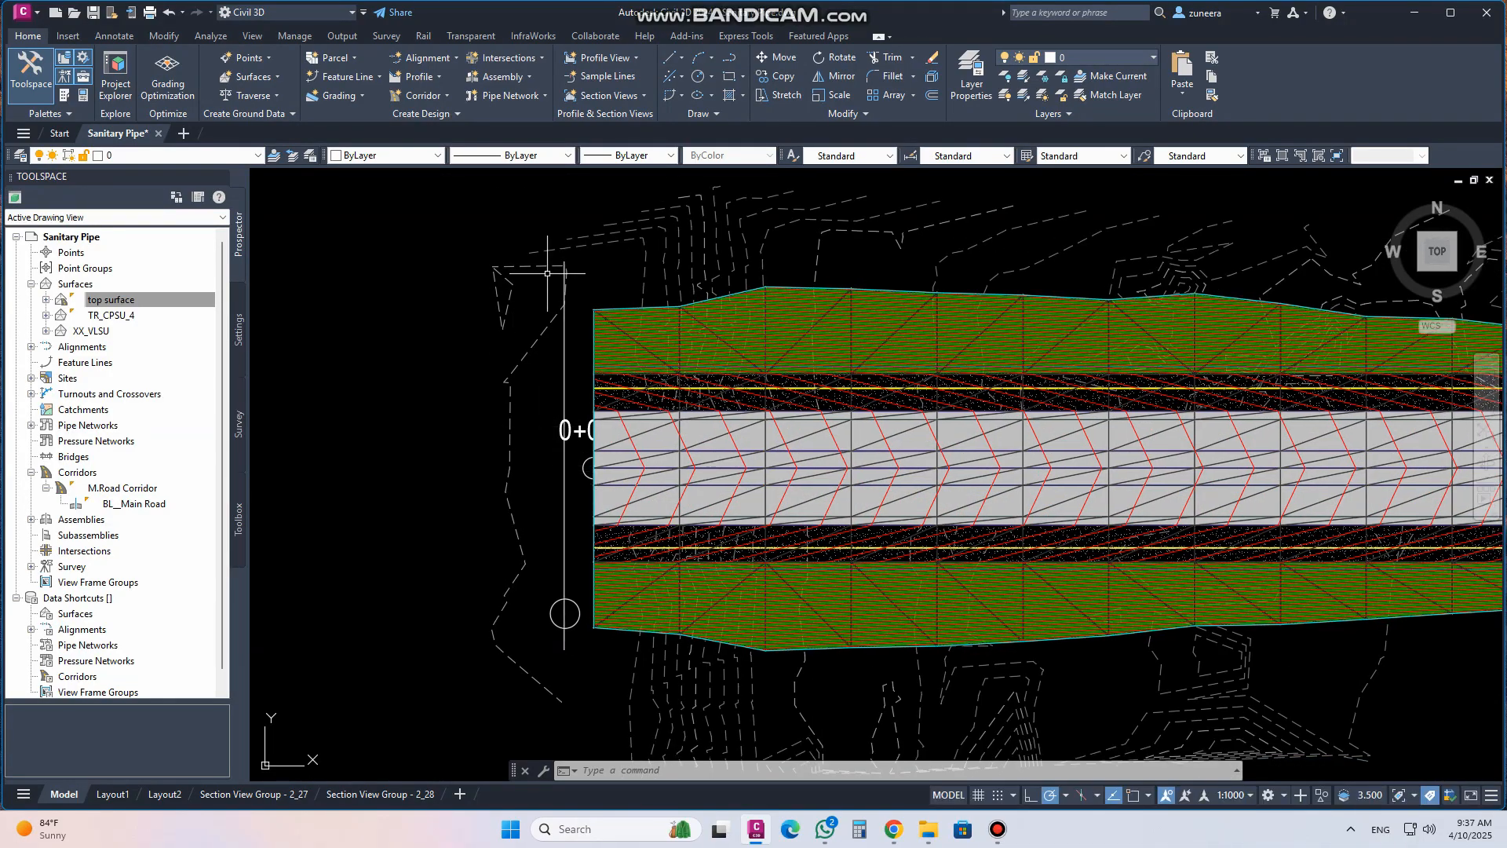
Start a new pipe network named existing line that uses the Sanitary Sewer parts list
{"action": "left_click", "coordinate": [542, 97]}
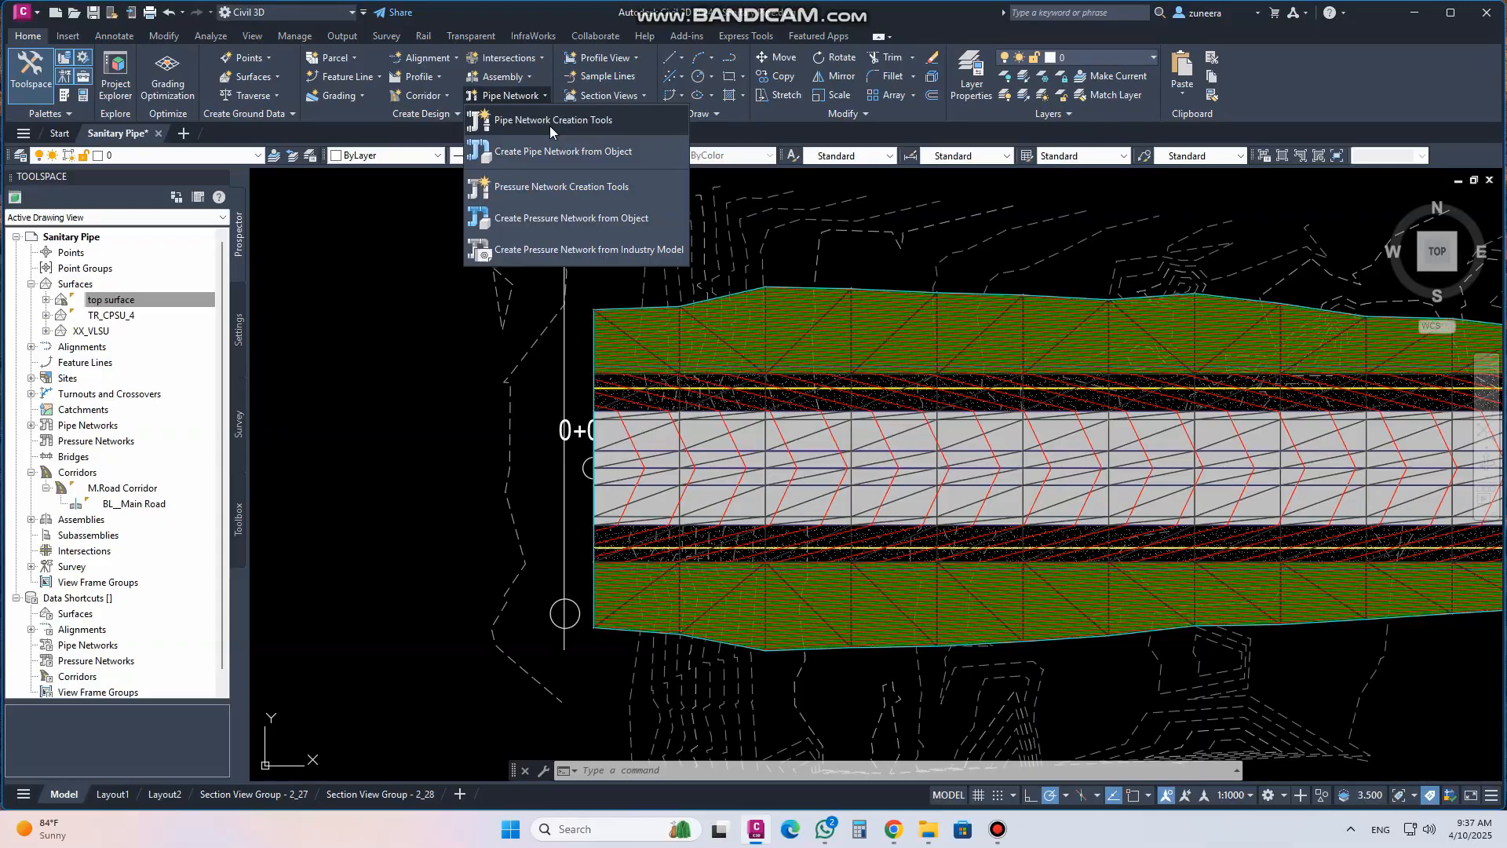
{"action": "left_click", "coordinate": [551, 126]}
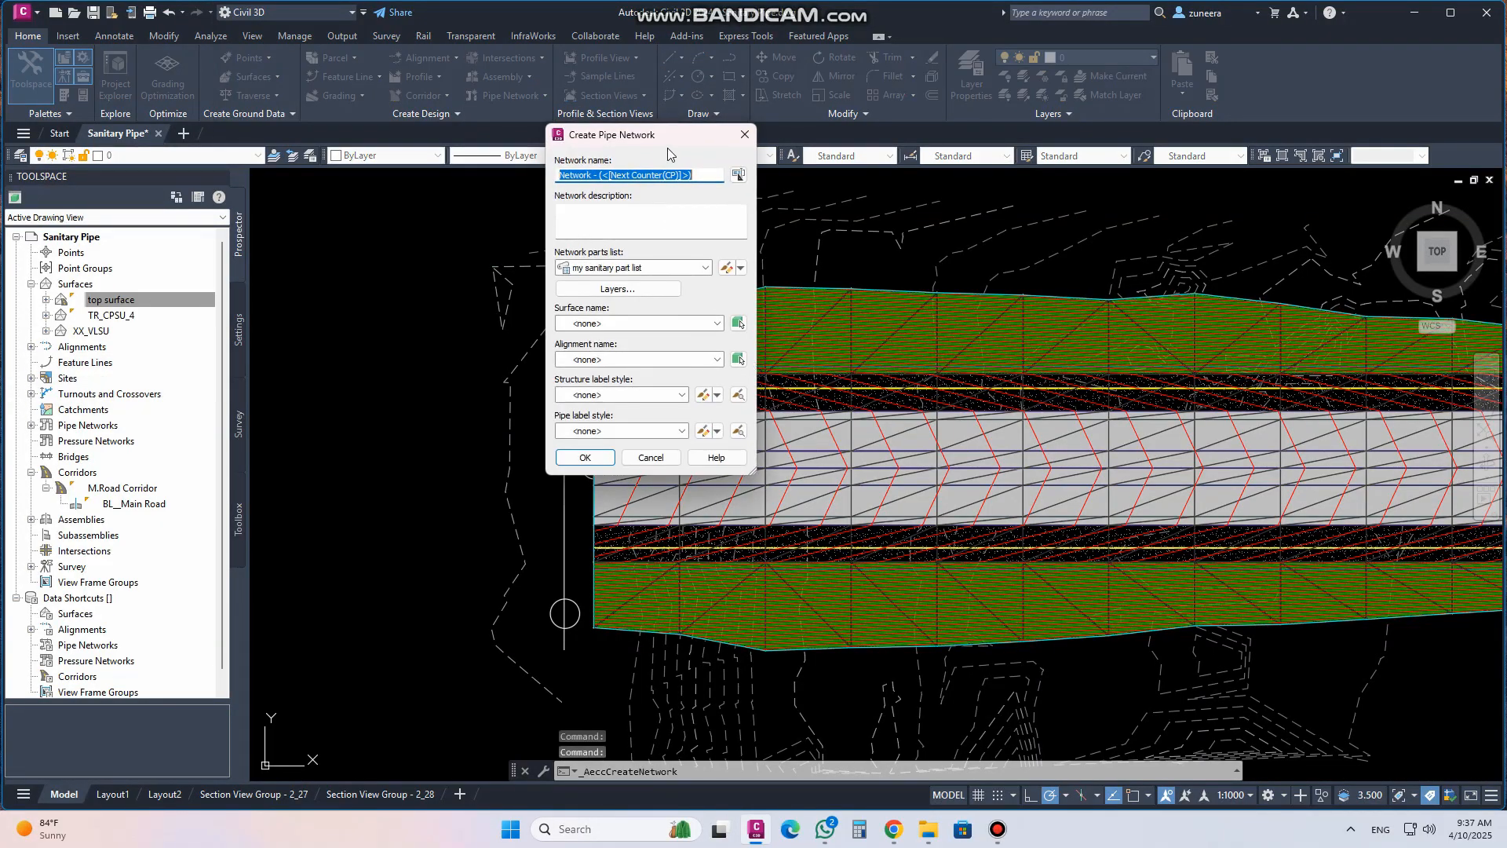
{"action": "left_click_drag", "start_coordinate": [668, 149], "coordinate": [776, 147]}
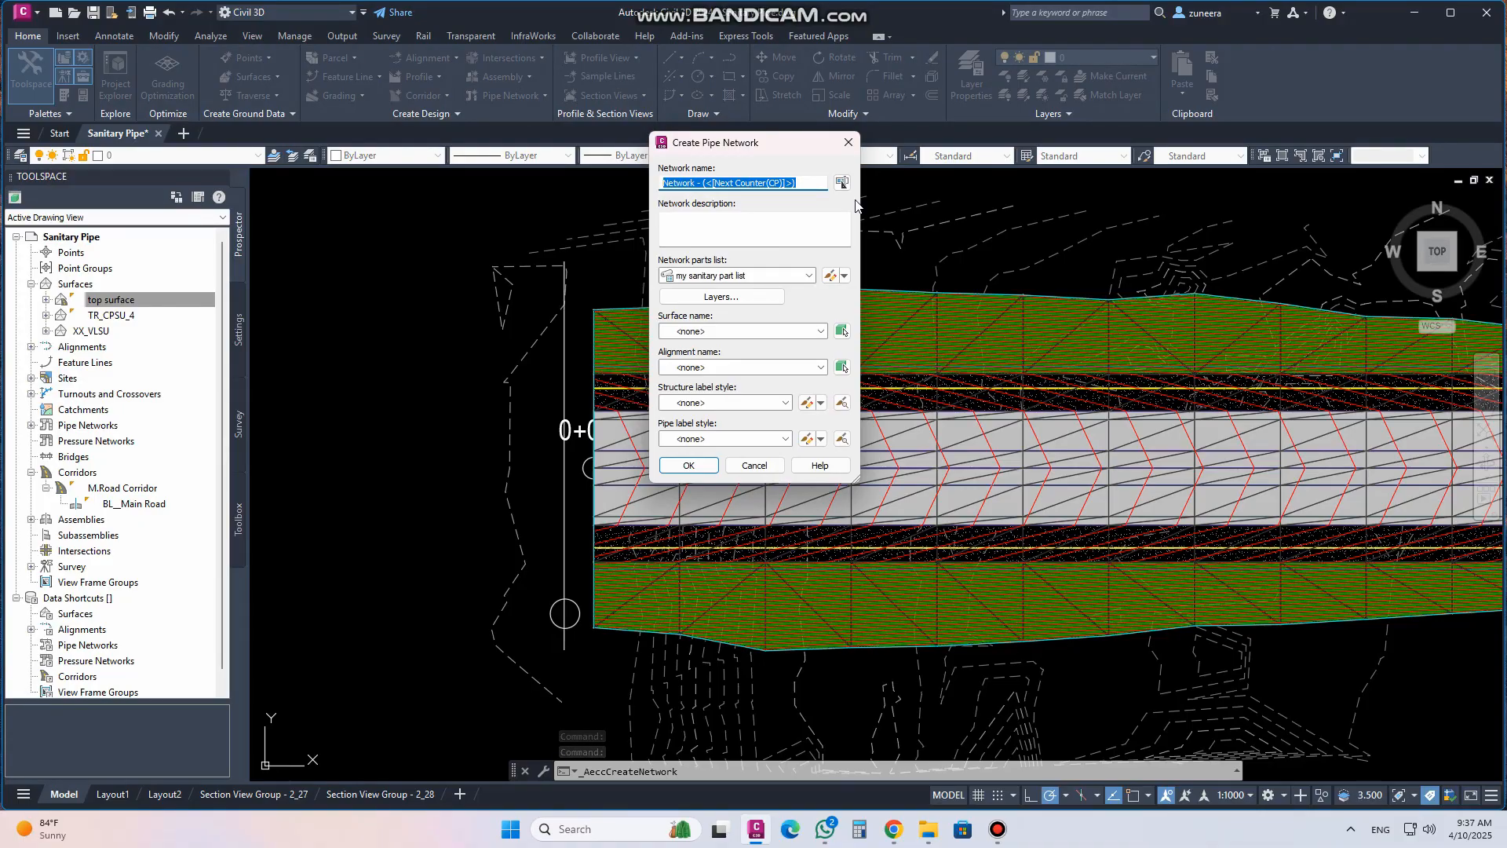
{"action": "type", "text": "existing line"}
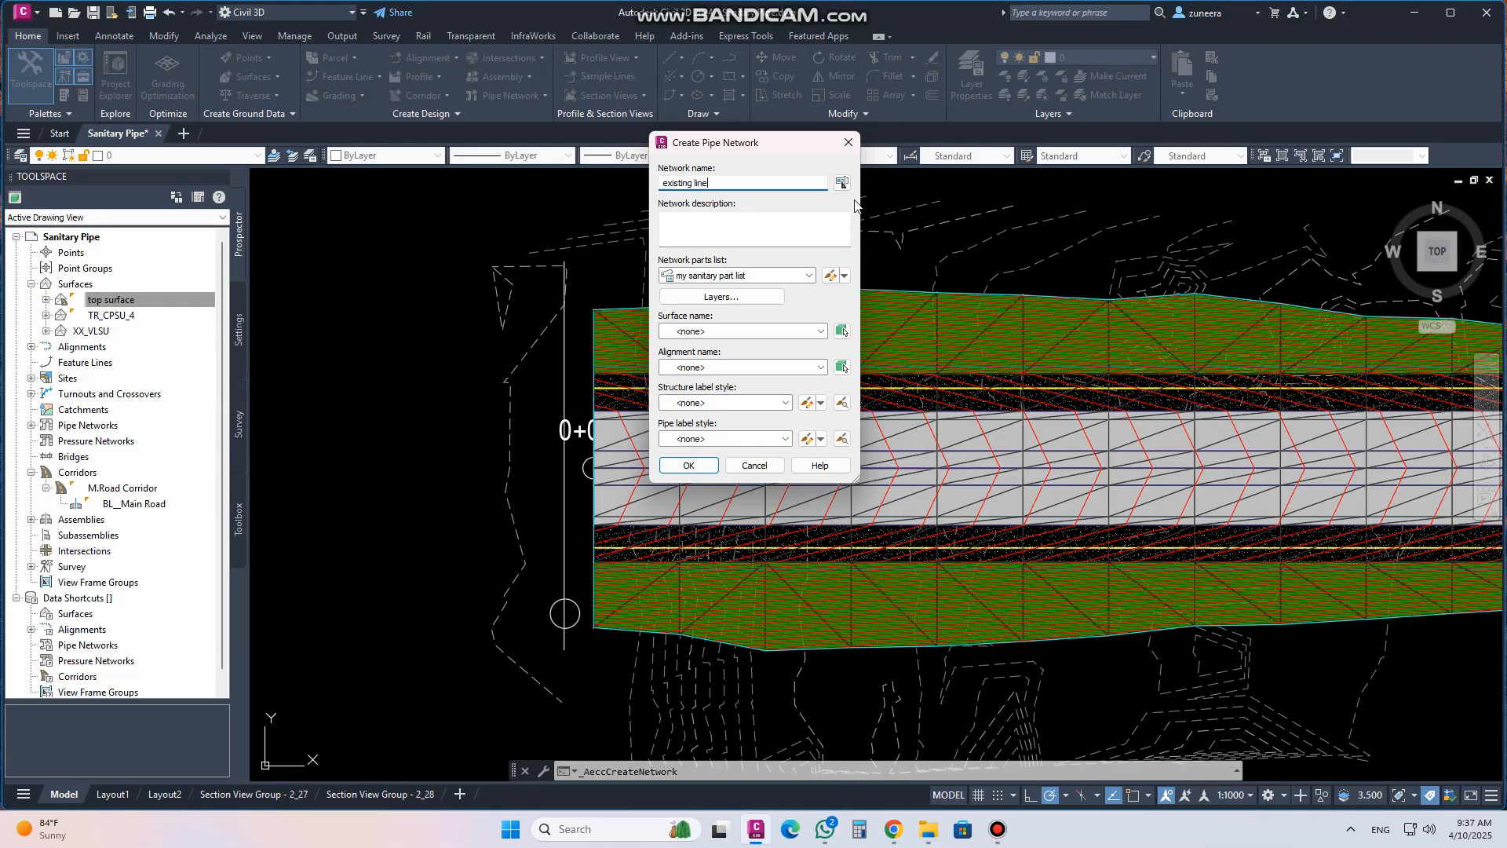
{"action": "left_click", "coordinate": [804, 275]}
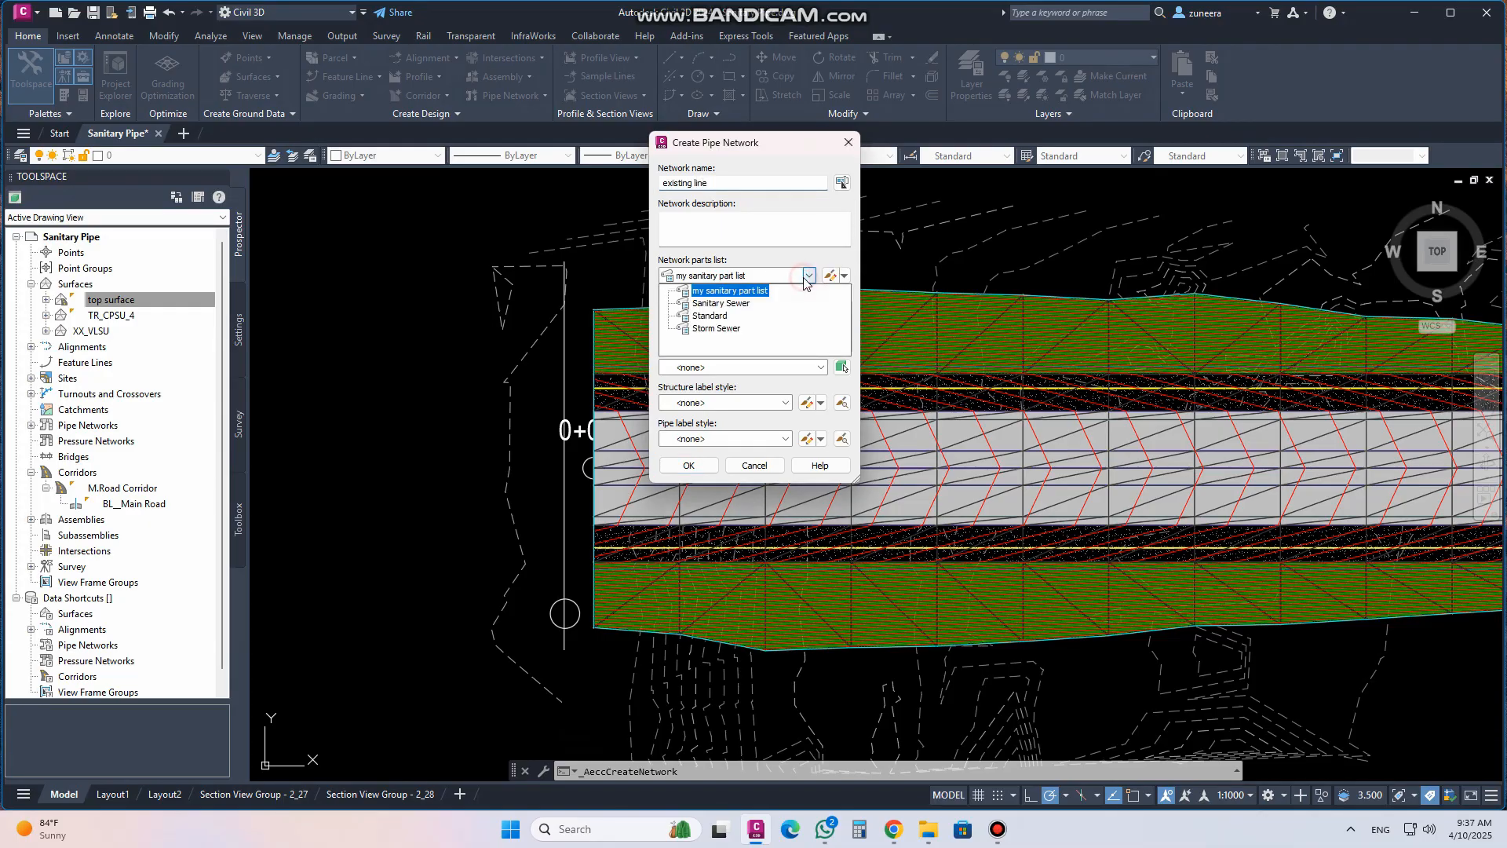
{"action": "left_click", "coordinate": [723, 304]}
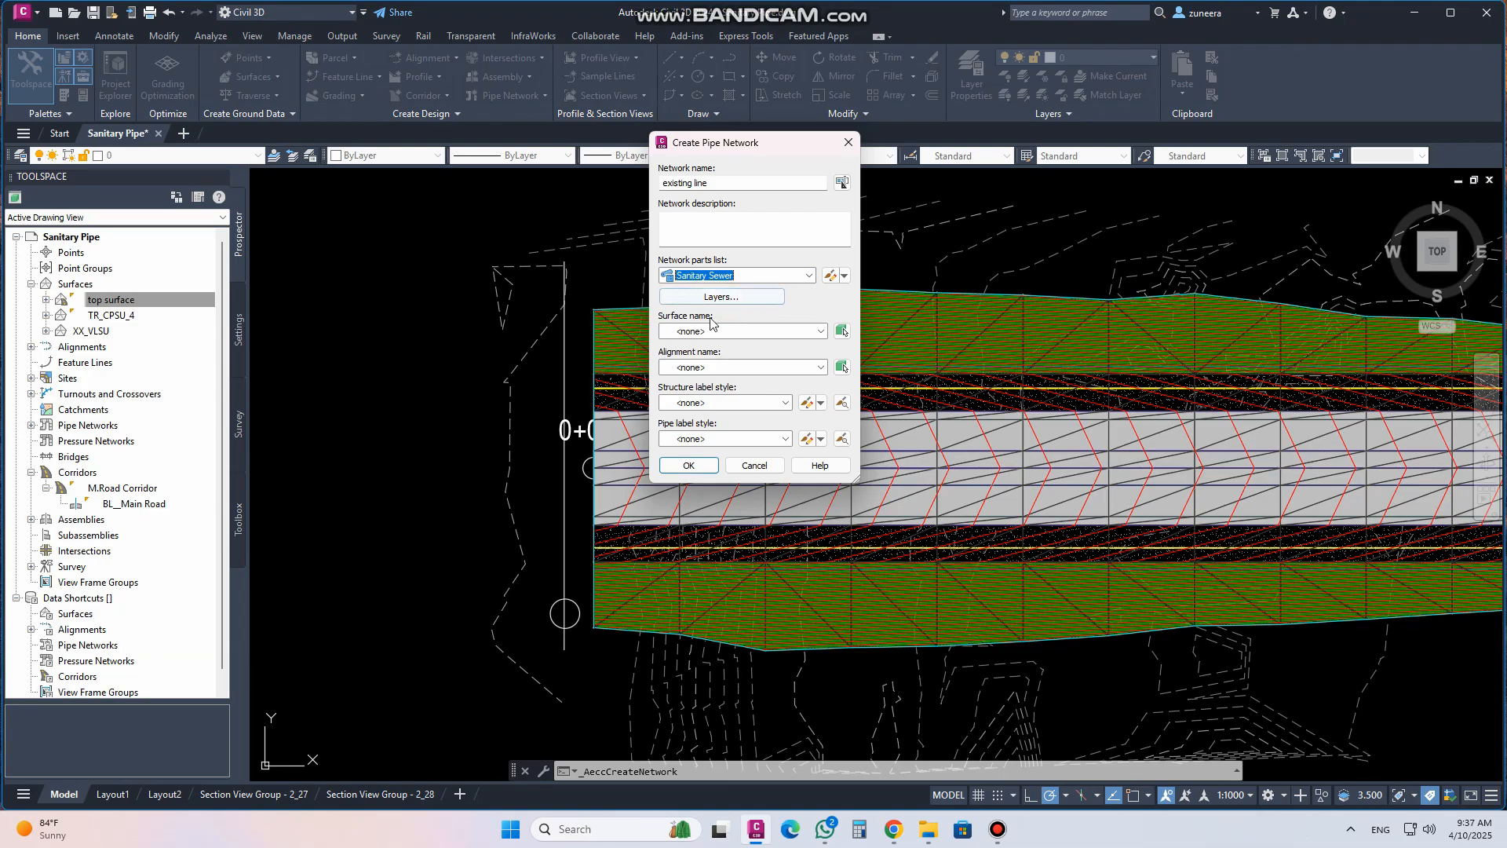
Set the network surface to TR_CPSU_4, structure labels to Data with Connected Pipes (Sanitary), pipe labels to Plan_Length Description and Slope, and confirm
{"action": "left_click", "coordinate": [701, 332]}
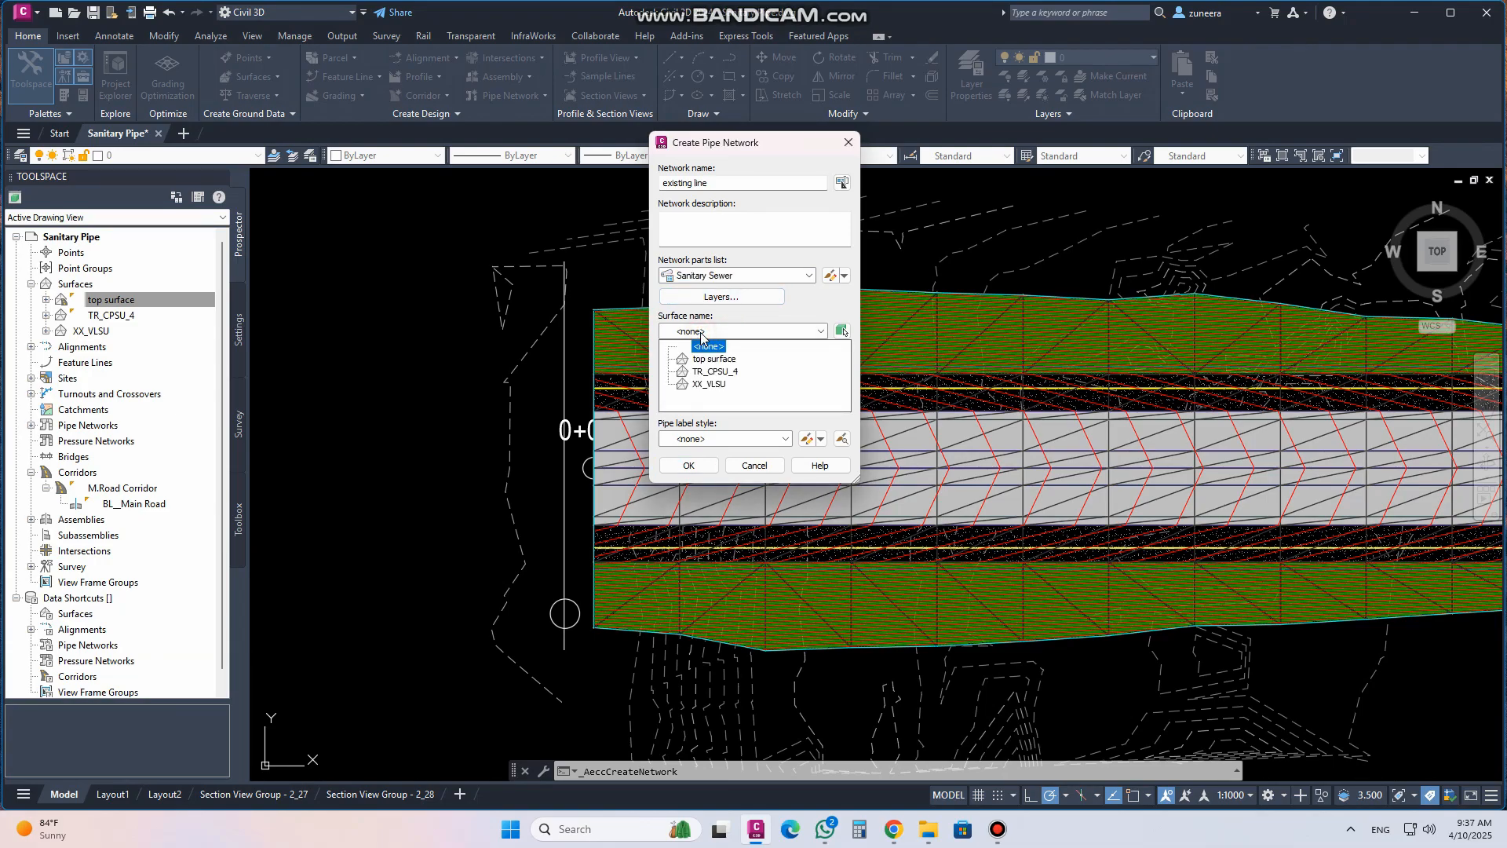
{"action": "left_click", "coordinate": [711, 375]}
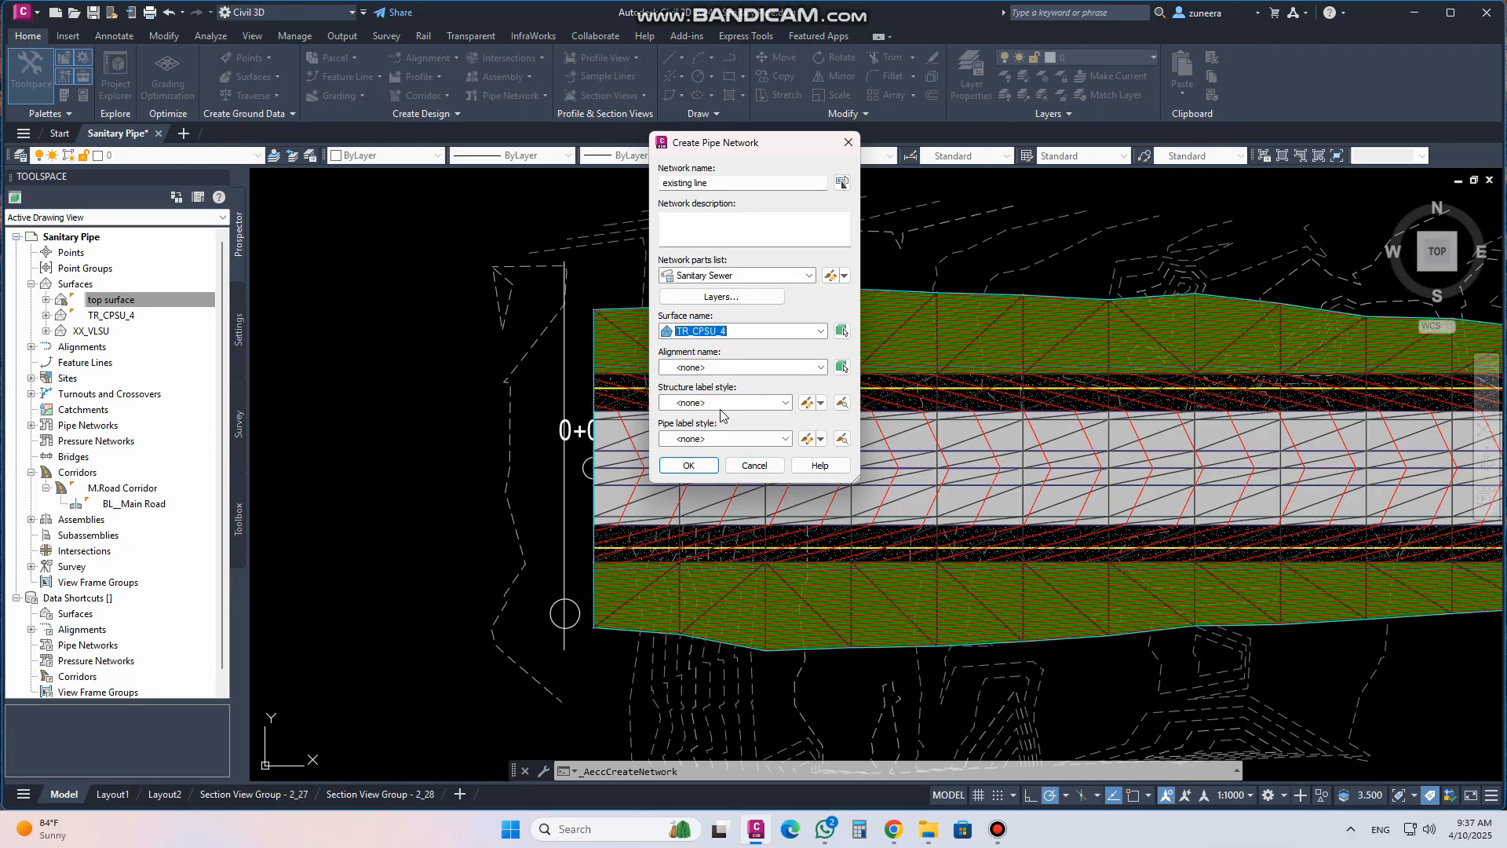
{"action": "left_click", "coordinate": [785, 403]}
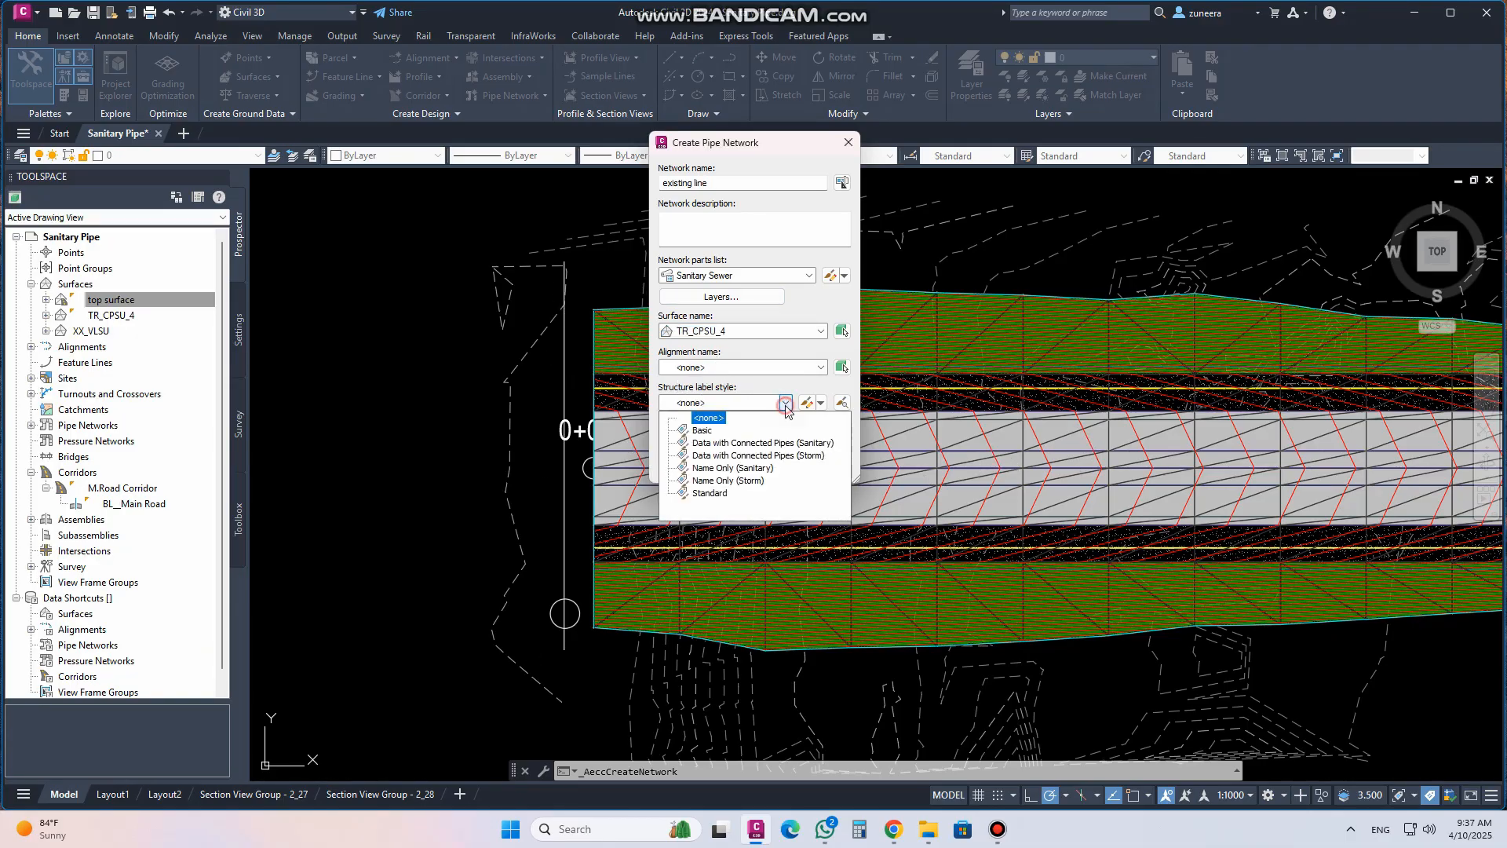
{"action": "left_click", "coordinate": [707, 446]}
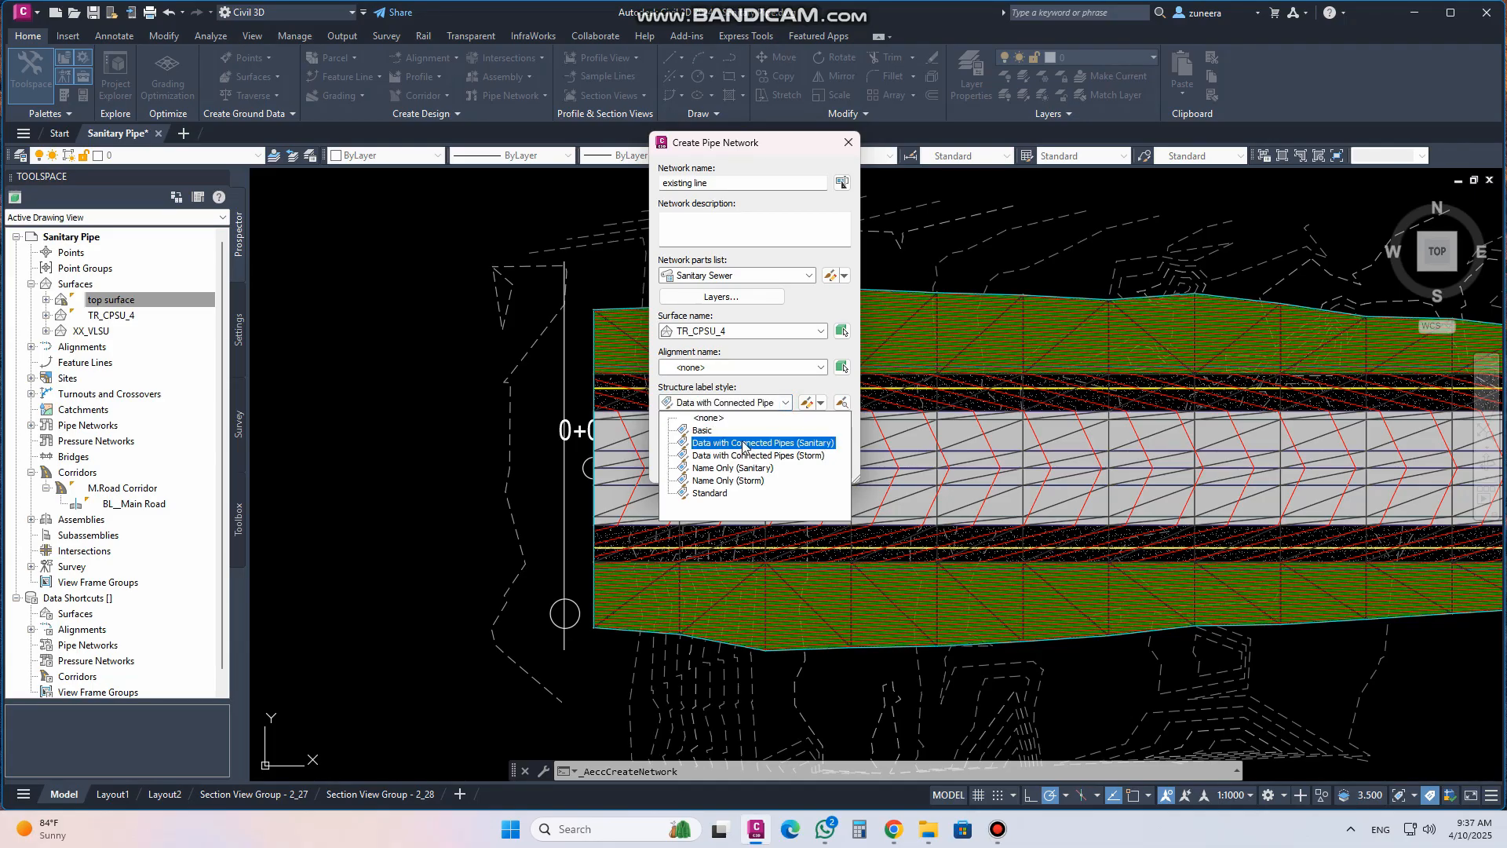
{"action": "left_click", "coordinate": [743, 444]}
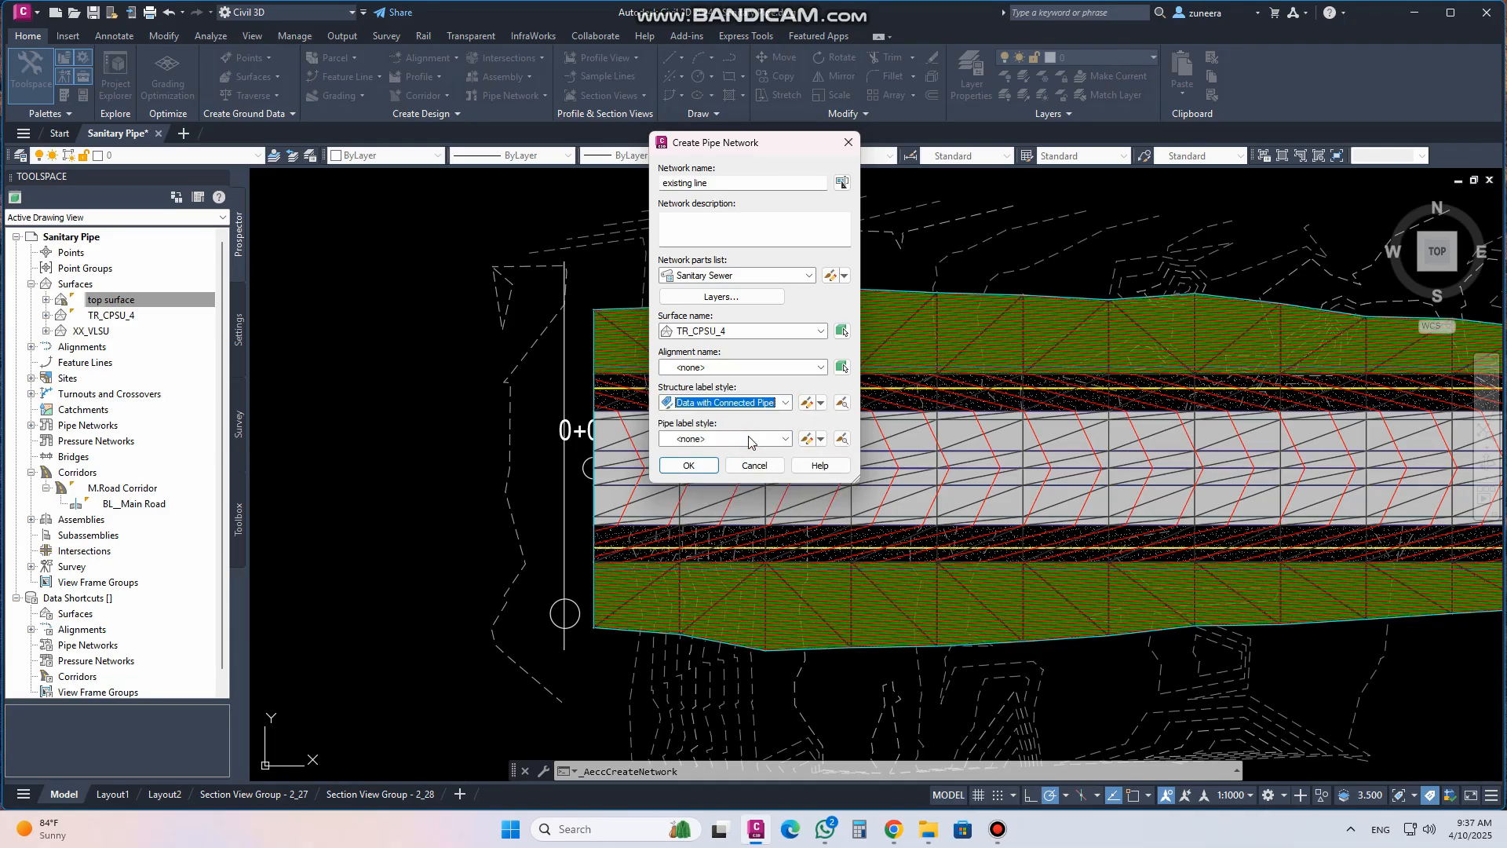
{"action": "left_click", "coordinate": [783, 440]}
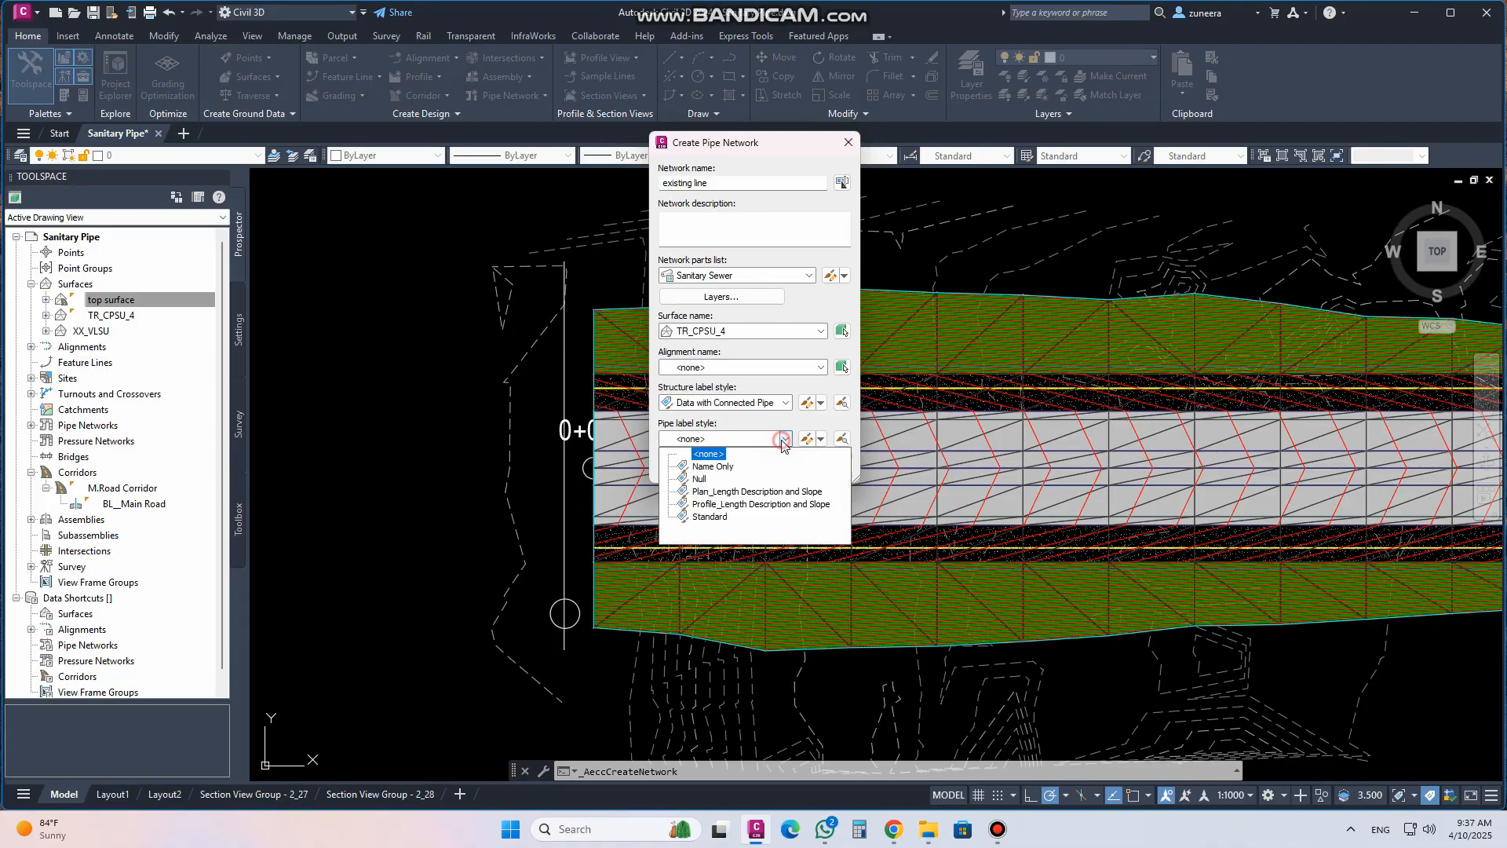
{"action": "left_click", "coordinate": [725, 493]}
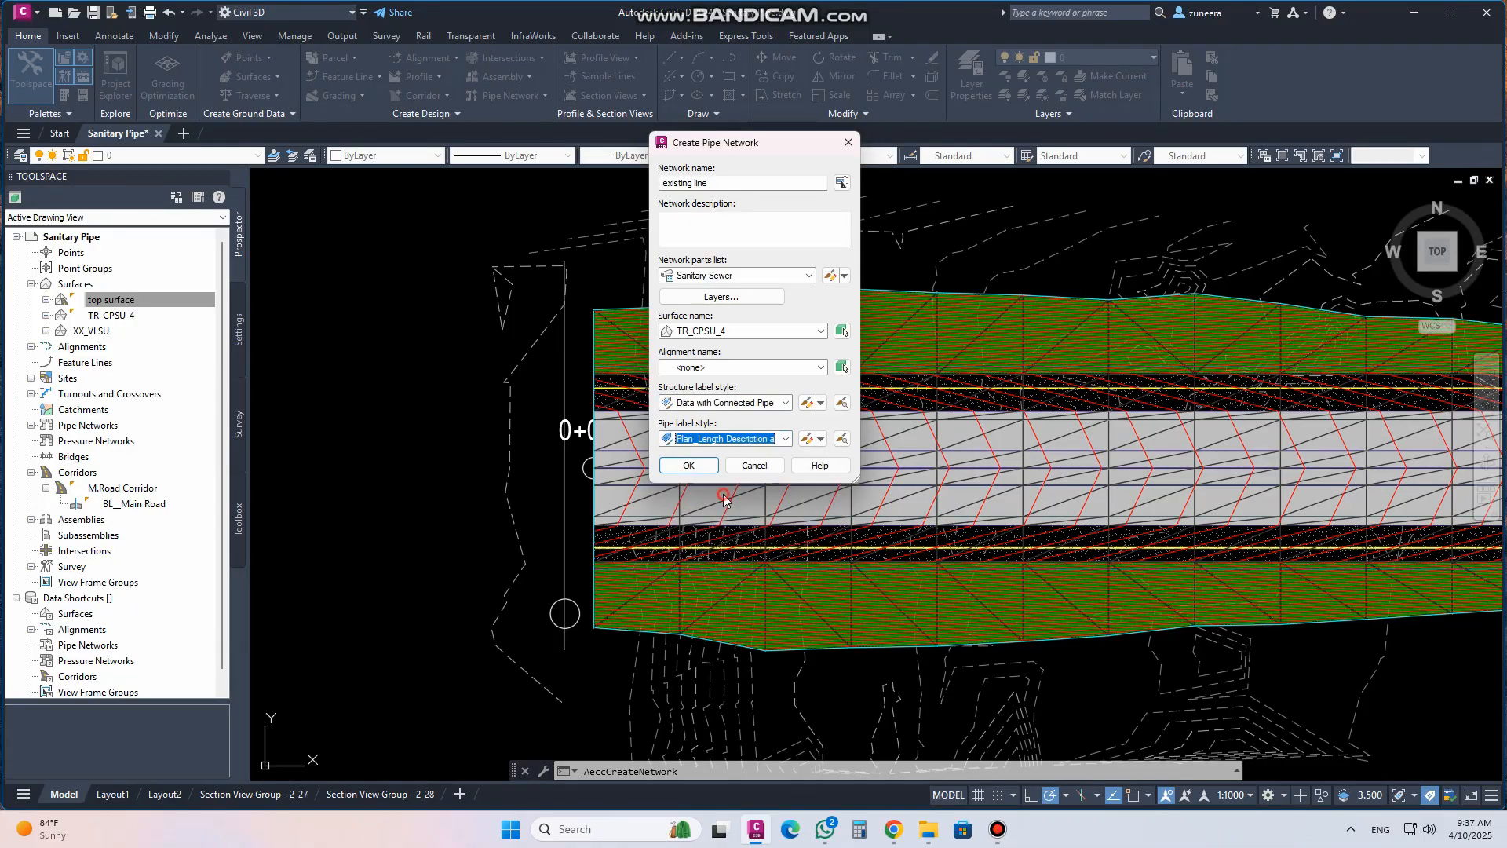
{"action": "left_click", "coordinate": [698, 470]}
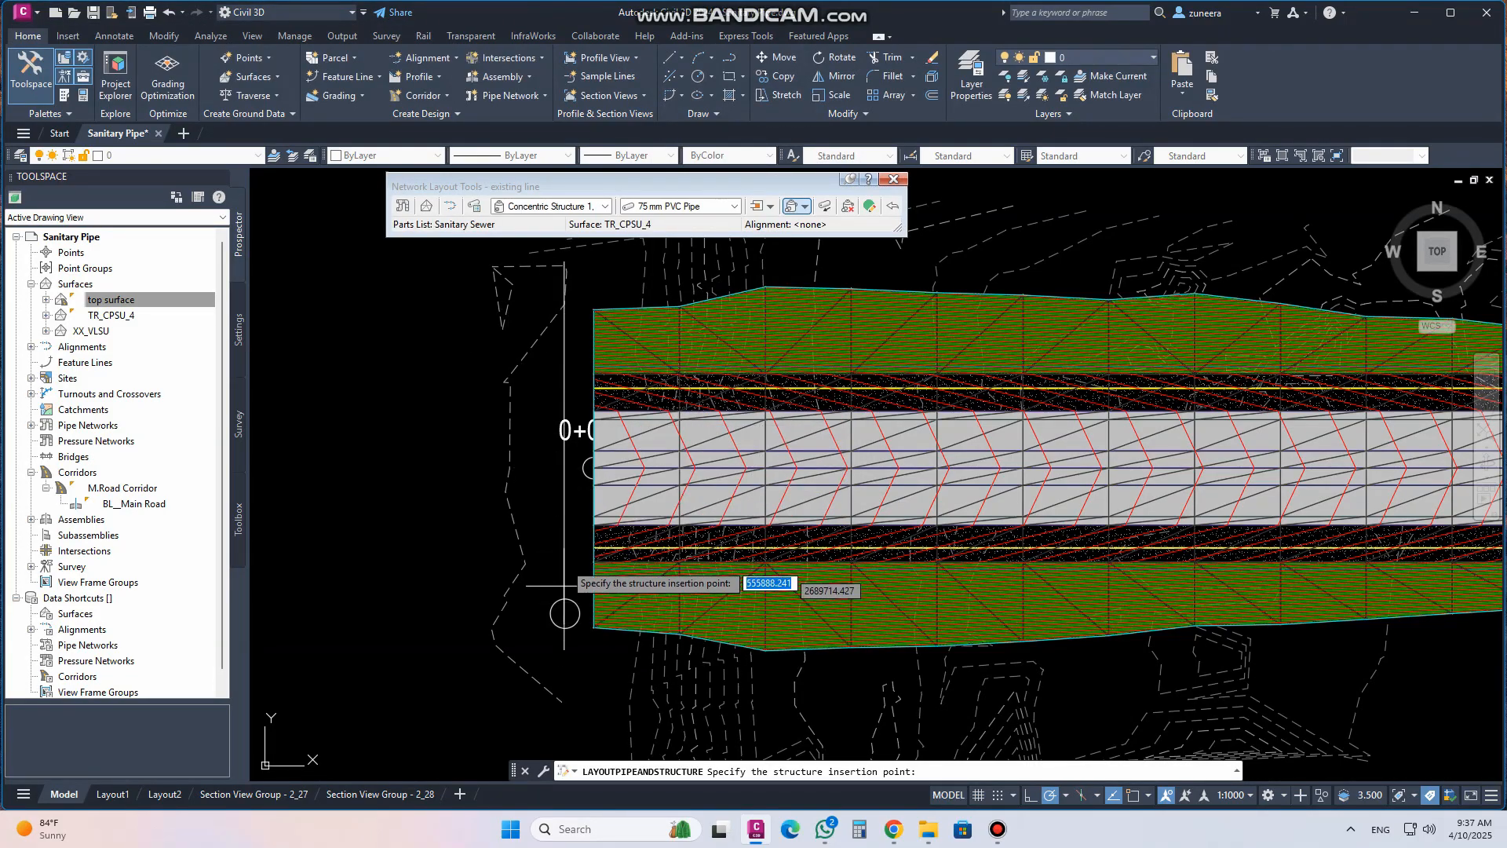
Place two concentric structures joined by a 75 mm PVC pipe about 40.88 m long at the road's west end
{"action": "left_click", "coordinate": [605, 207]}
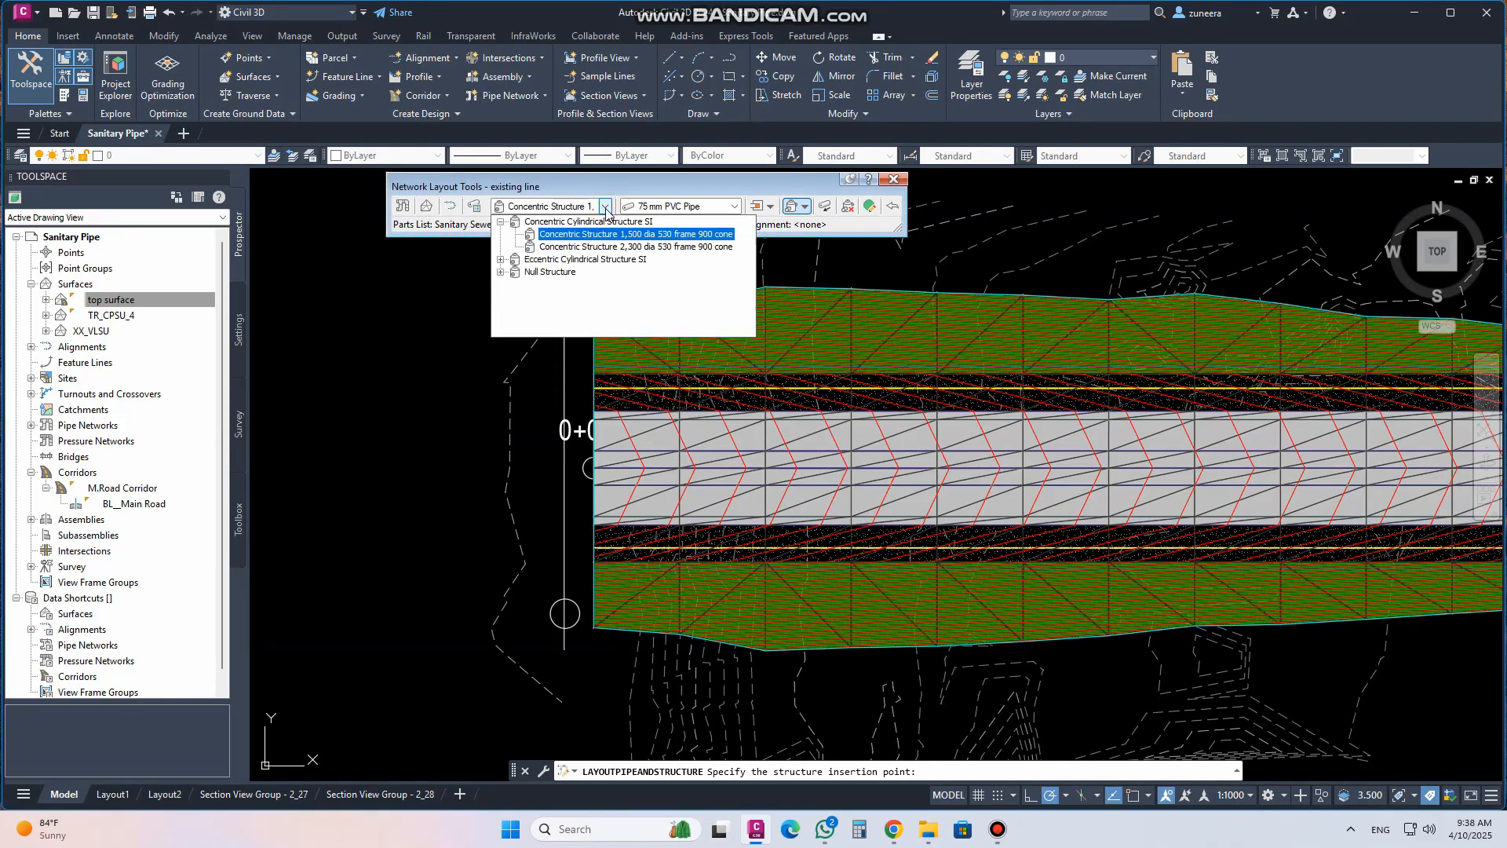
{"action": "left_click", "coordinate": [605, 207]}
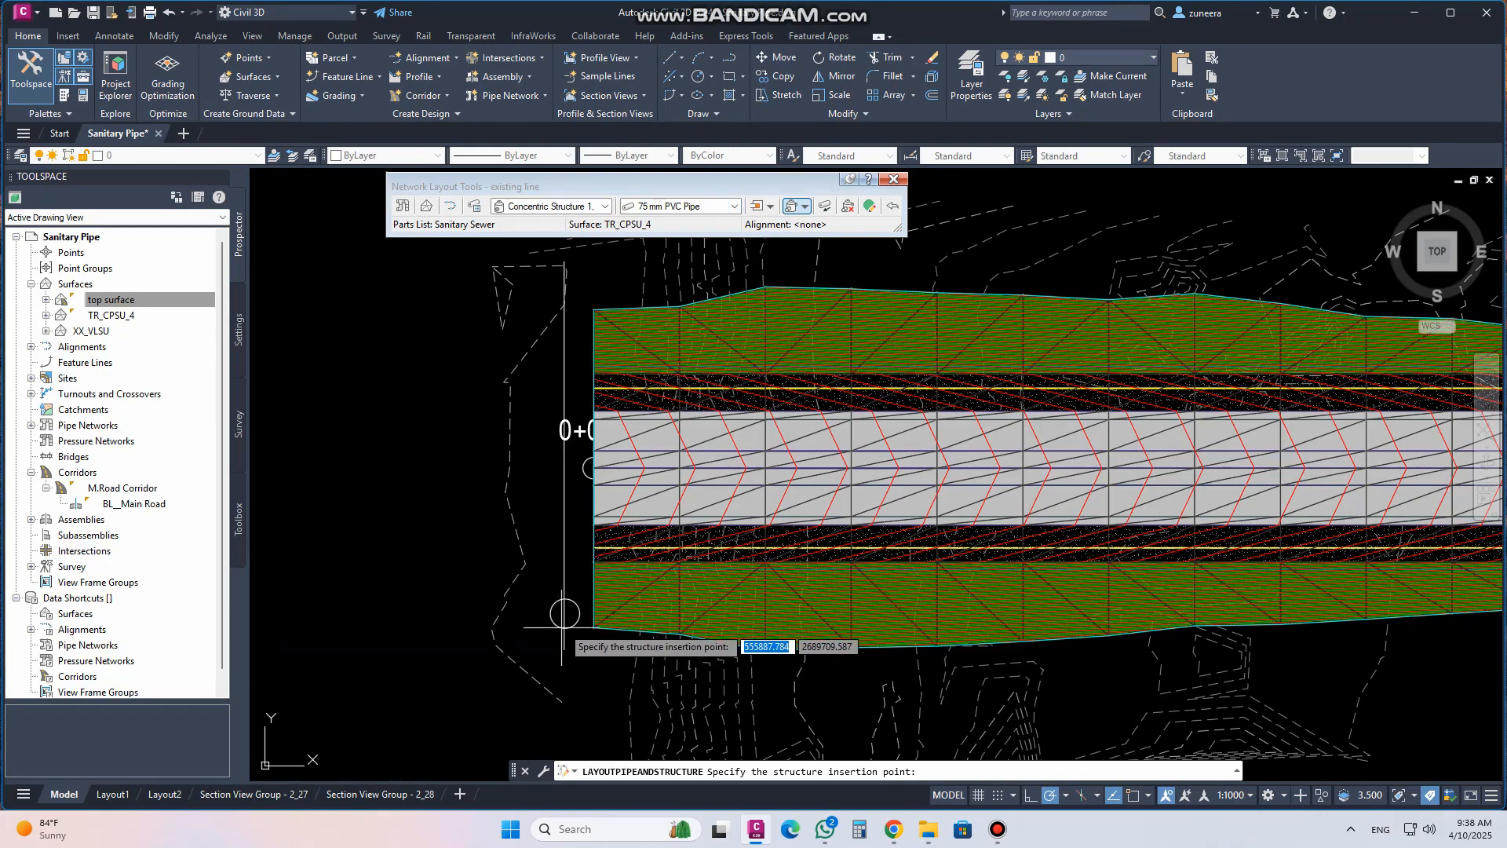
{"action": "scroll", "coordinate": [565, 613], "scroll_direction": "up", "scroll_amount": 5}
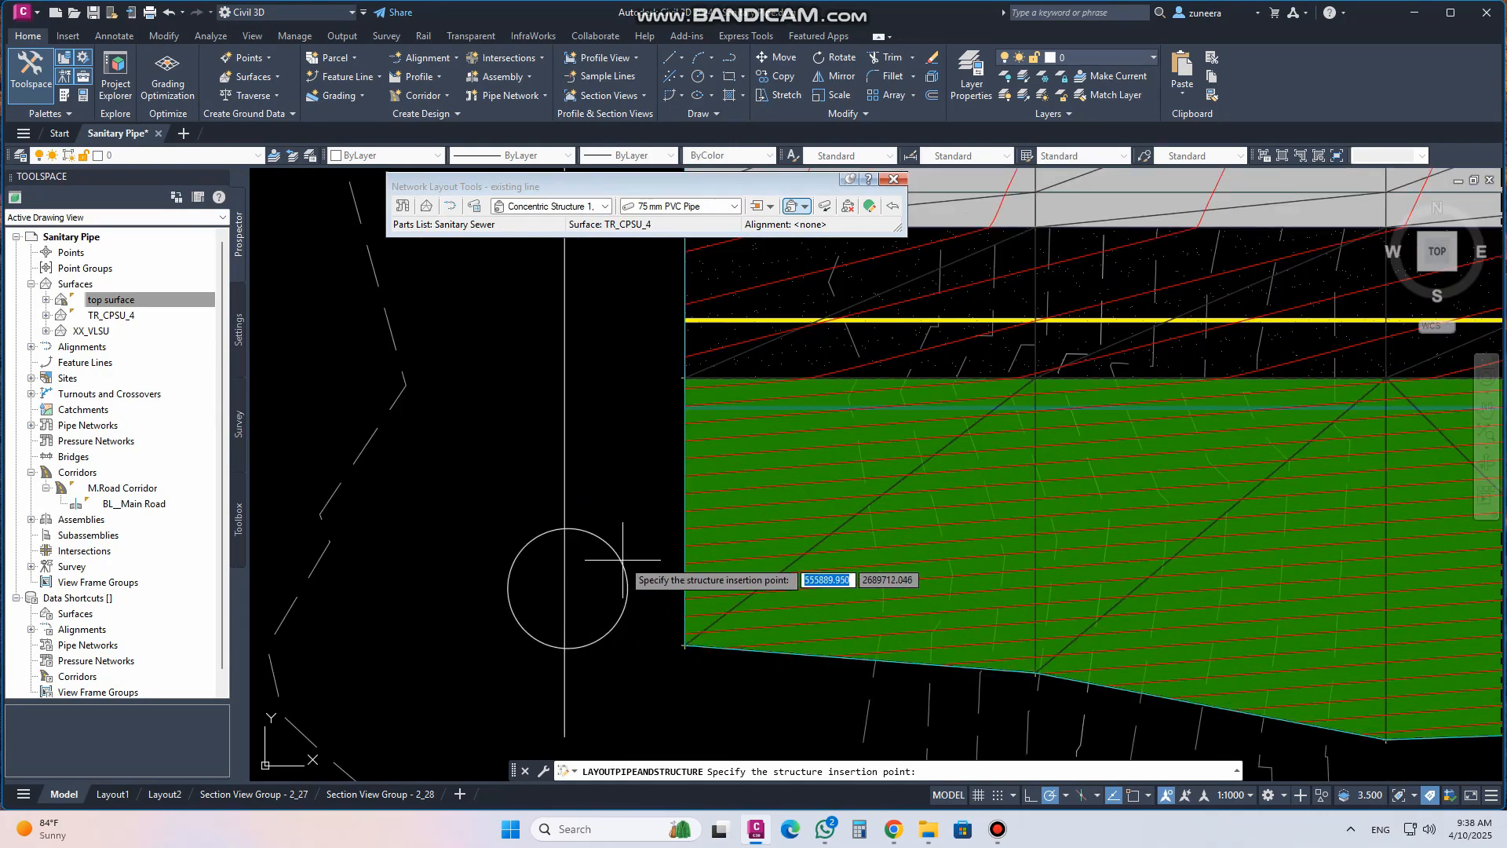
{"action": "left_click", "coordinate": [566, 586]}
{"action": "scroll", "coordinate": [581, 569], "scroll_direction": "down", "scroll_amount": 4}
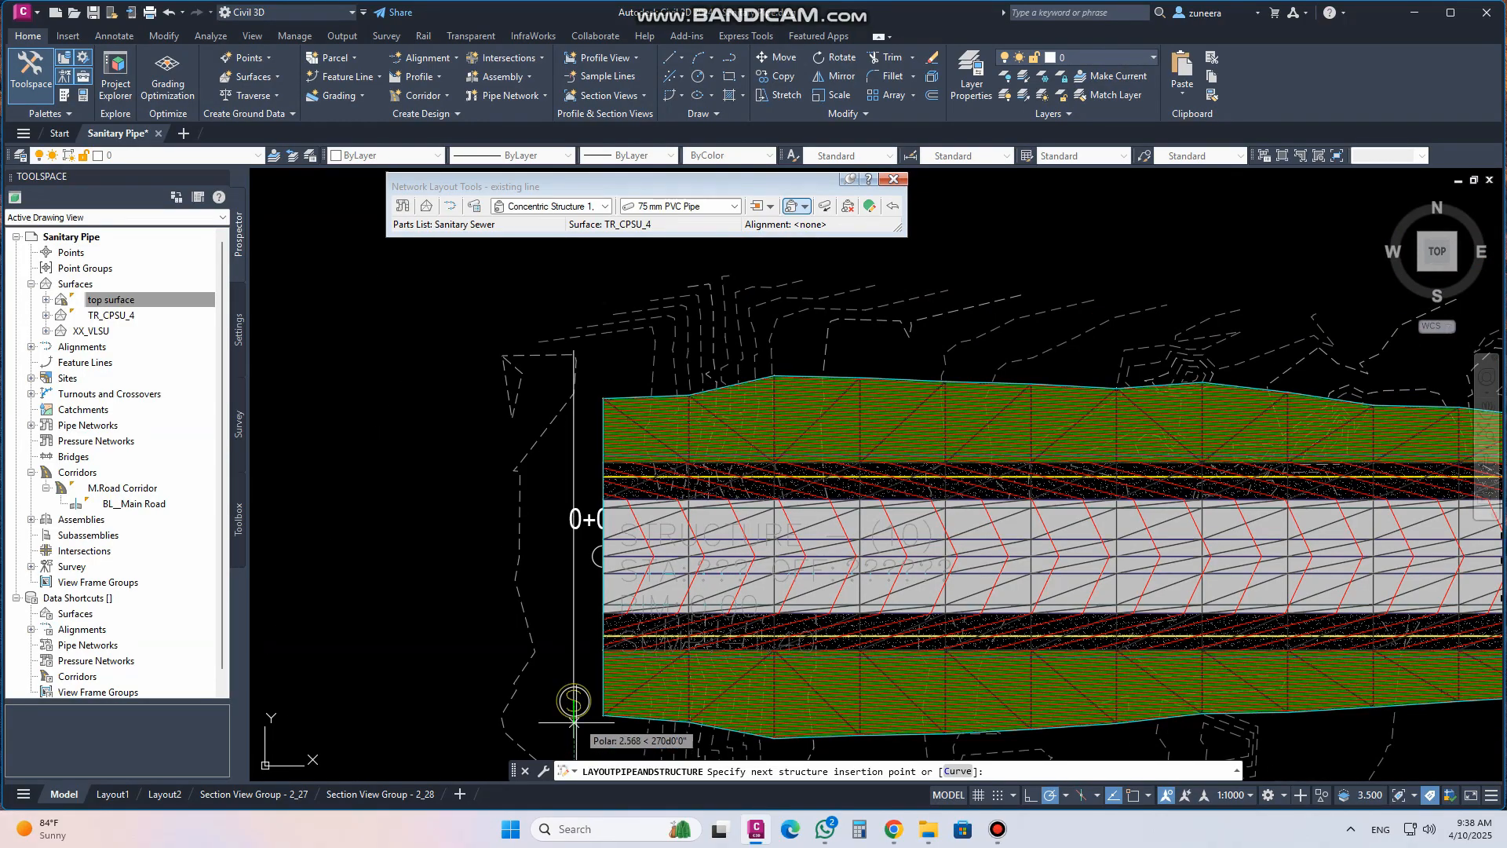
{"action": "scroll", "coordinate": [591, 341], "scroll_direction": "up", "scroll_amount": 3}
{"action": "left_click", "coordinate": [591, 341]}
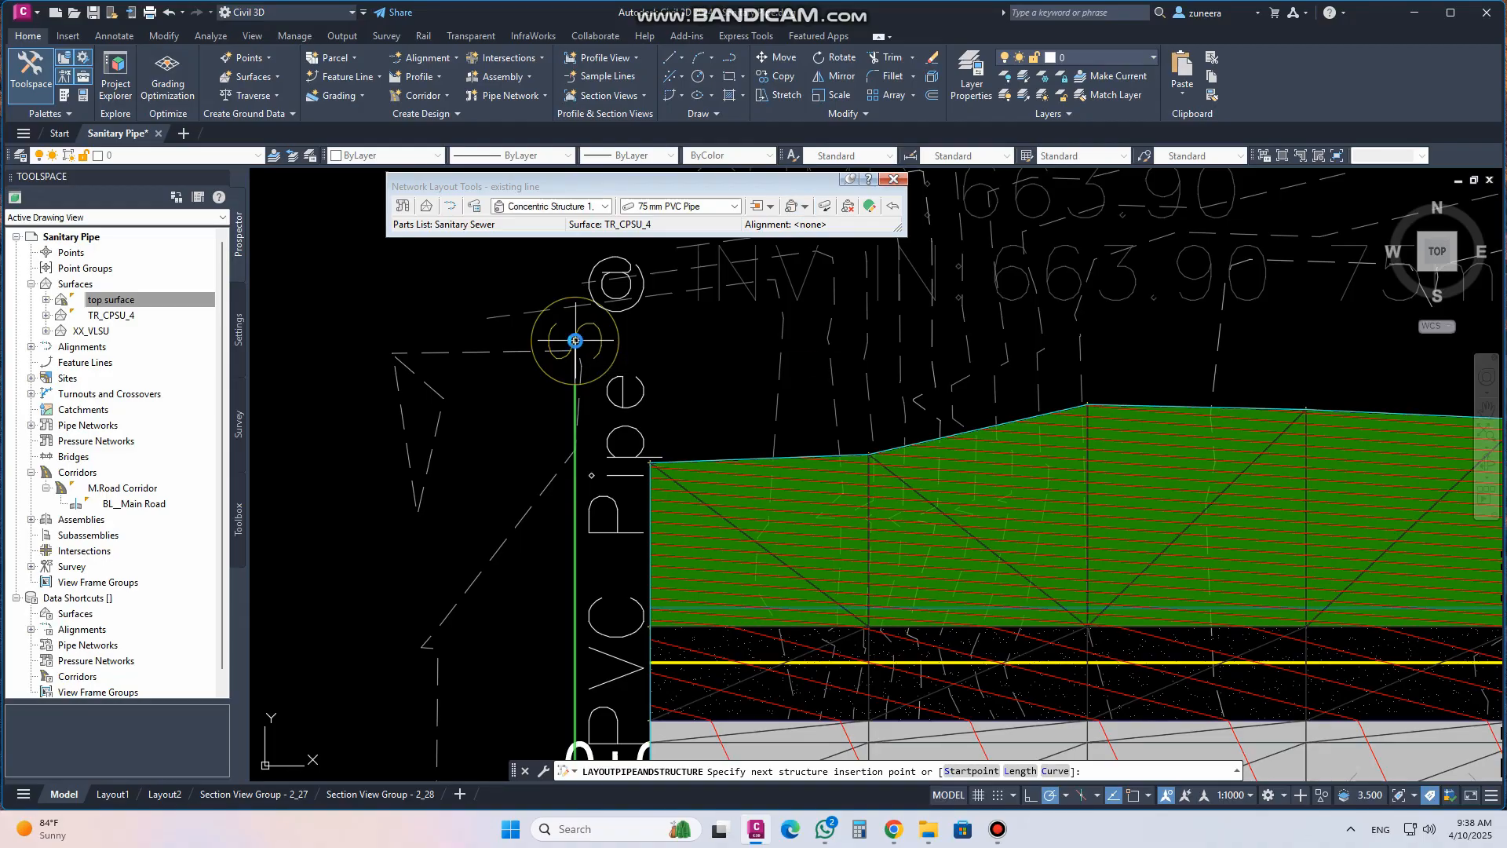
{"action": "key", "text": "Return"}
Zoom and pan around the drawing to examine the new pipe, structures and their labels
{"action": "scroll", "coordinate": [542, 354], "scroll_direction": "down", "scroll_amount": 2}
{"action": "scroll", "coordinate": [541, 367], "scroll_direction": "down", "scroll_amount": 4}
{"action": "scroll", "coordinate": [655, 395], "scroll_direction": "up", "scroll_amount": 4}
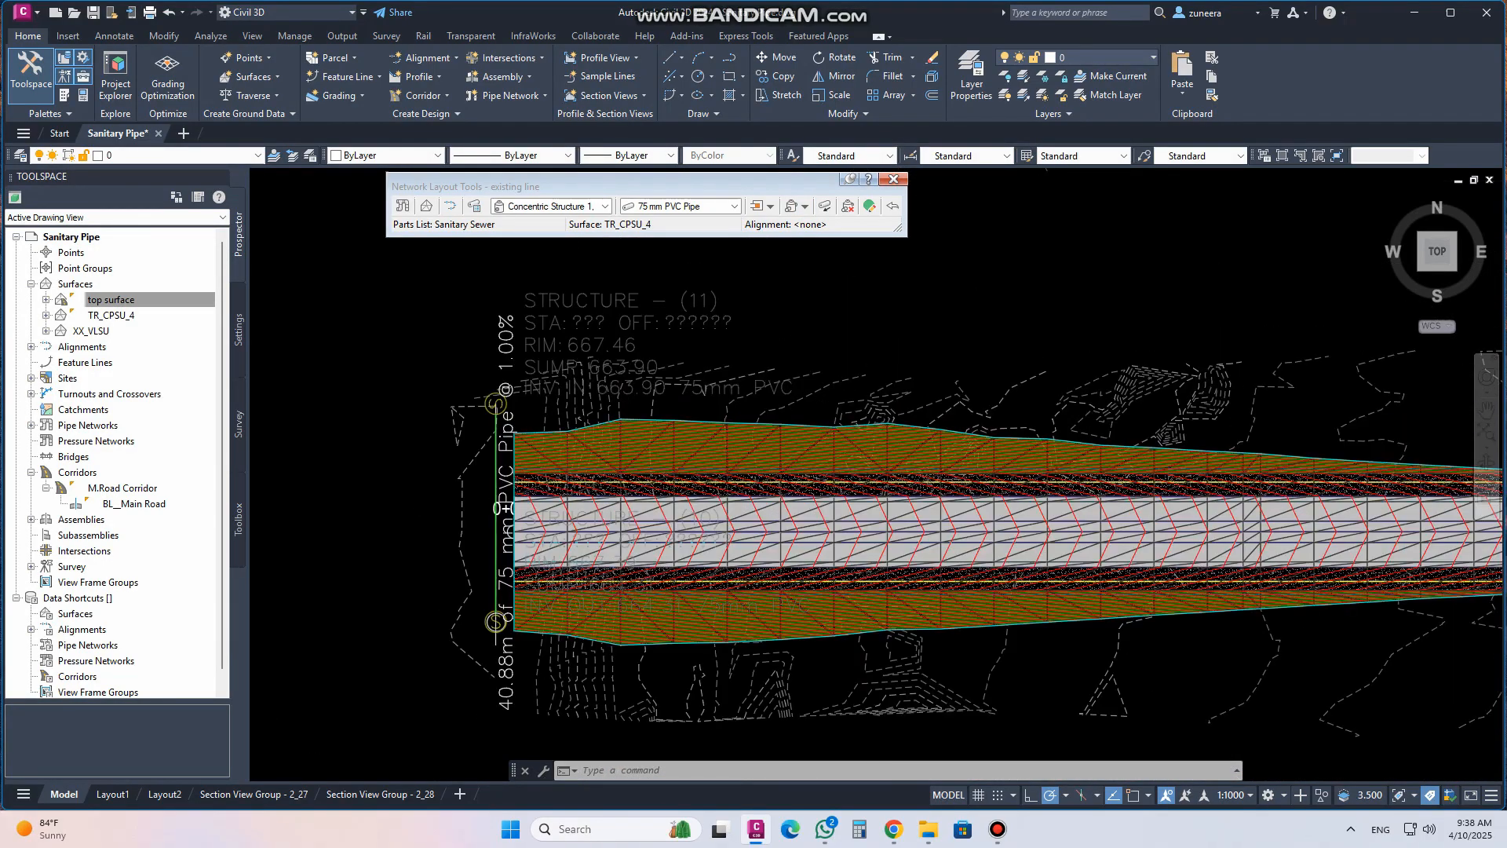
{"action": "scroll", "coordinate": [655, 395], "scroll_direction": "down", "scroll_amount": 1}
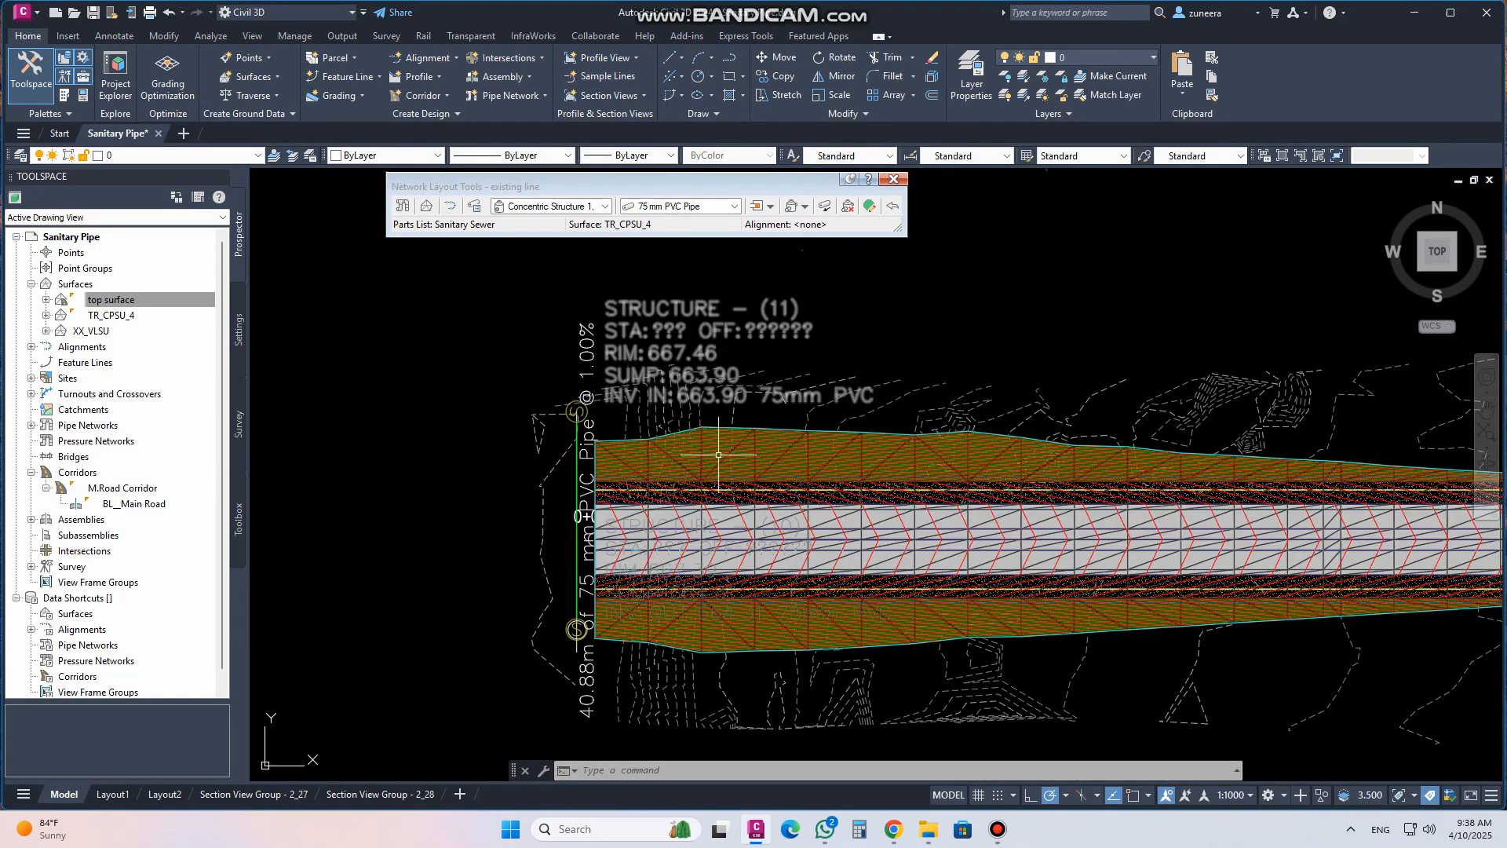
{"action": "scroll", "coordinate": [608, 440], "scroll_direction": "down", "scroll_amount": 1}
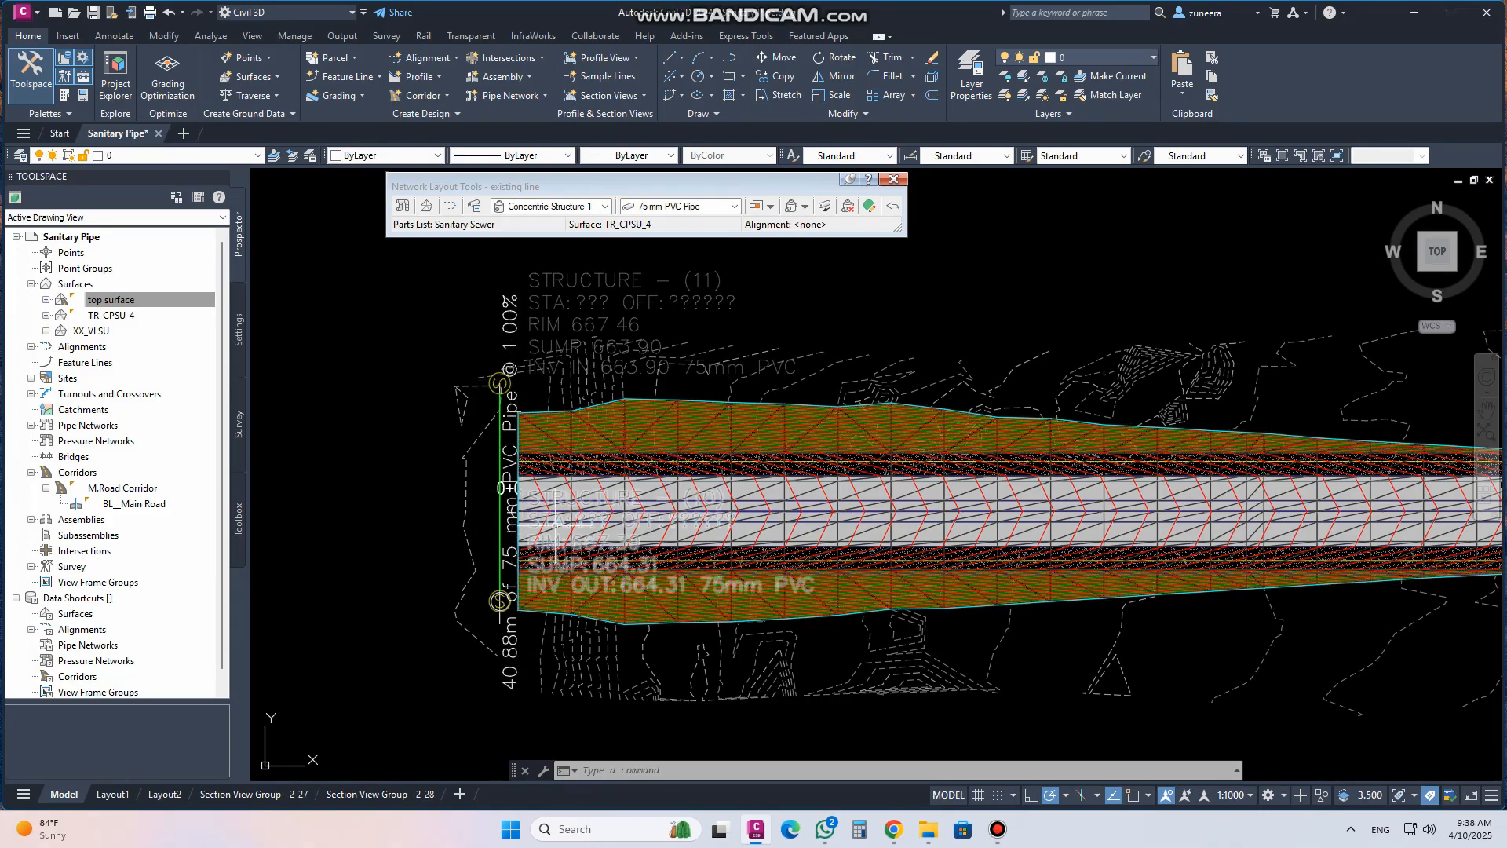
{"action": "scroll", "coordinate": [644, 611], "scroll_direction": "down", "scroll_amount": 4}
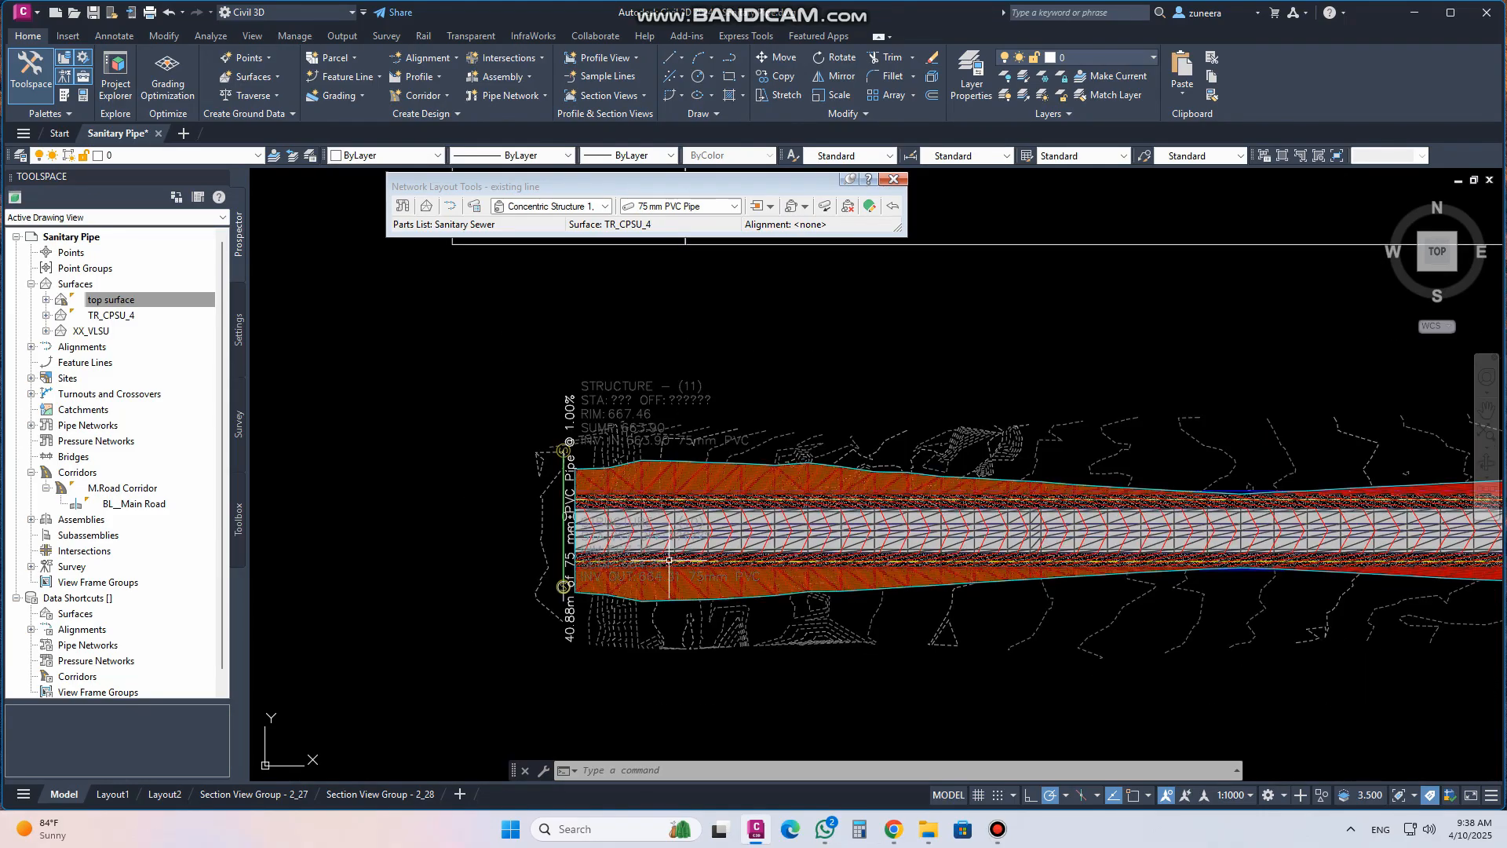
{"action": "middle_click_drag", "start_coordinate": [657, 587], "coordinate": [644, 690]}
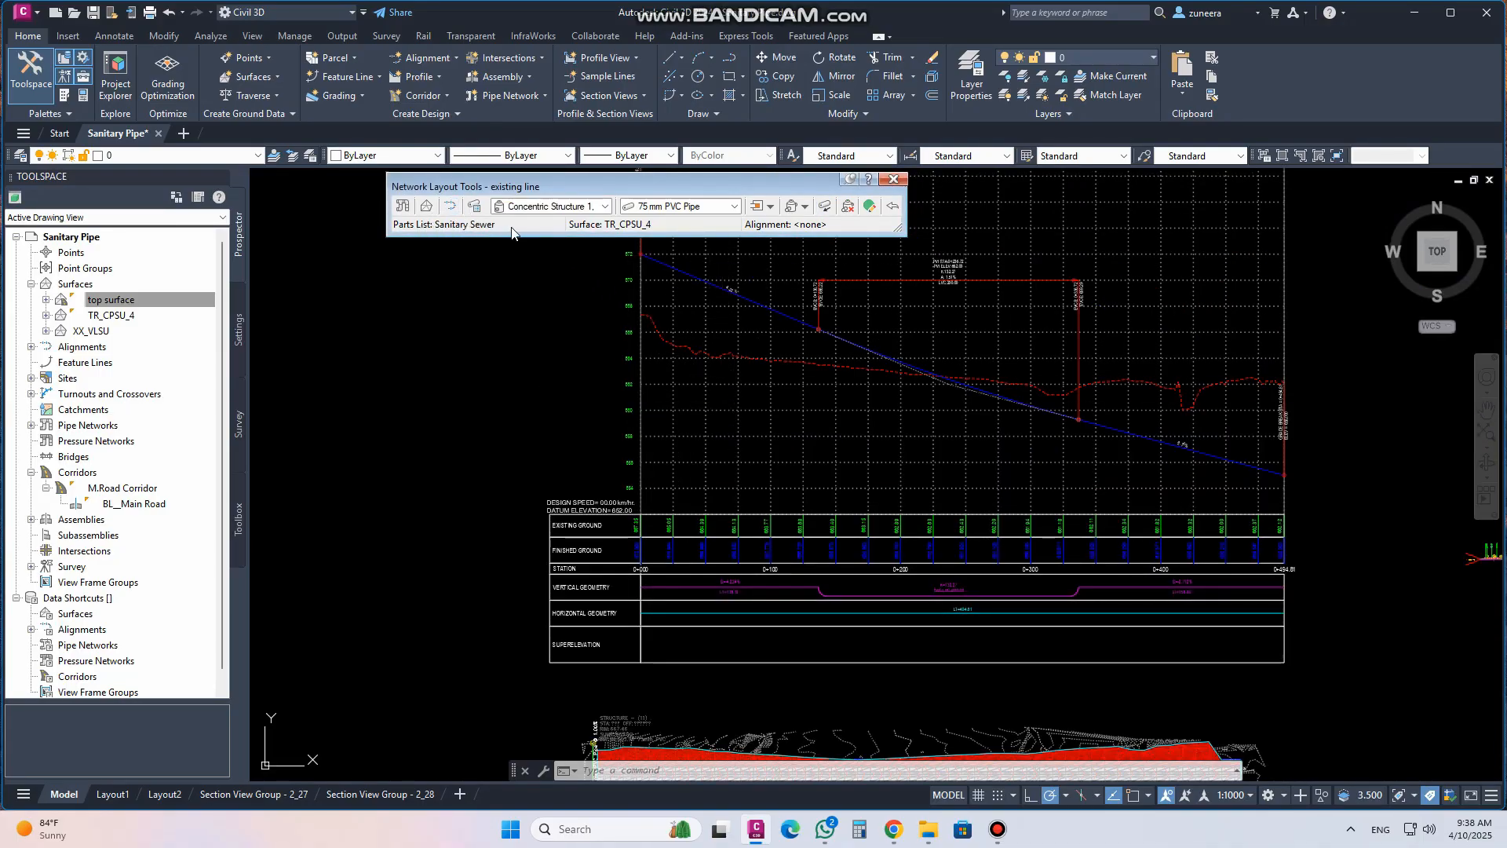
{"action": "scroll", "coordinate": [609, 387], "scroll_direction": "down", "scroll_amount": 2}
{"action": "middle_click_drag", "start_coordinate": [599, 630], "coordinate": [593, 510]}
{"action": "scroll", "coordinate": [593, 510], "scroll_direction": "up", "scroll_amount": 6}
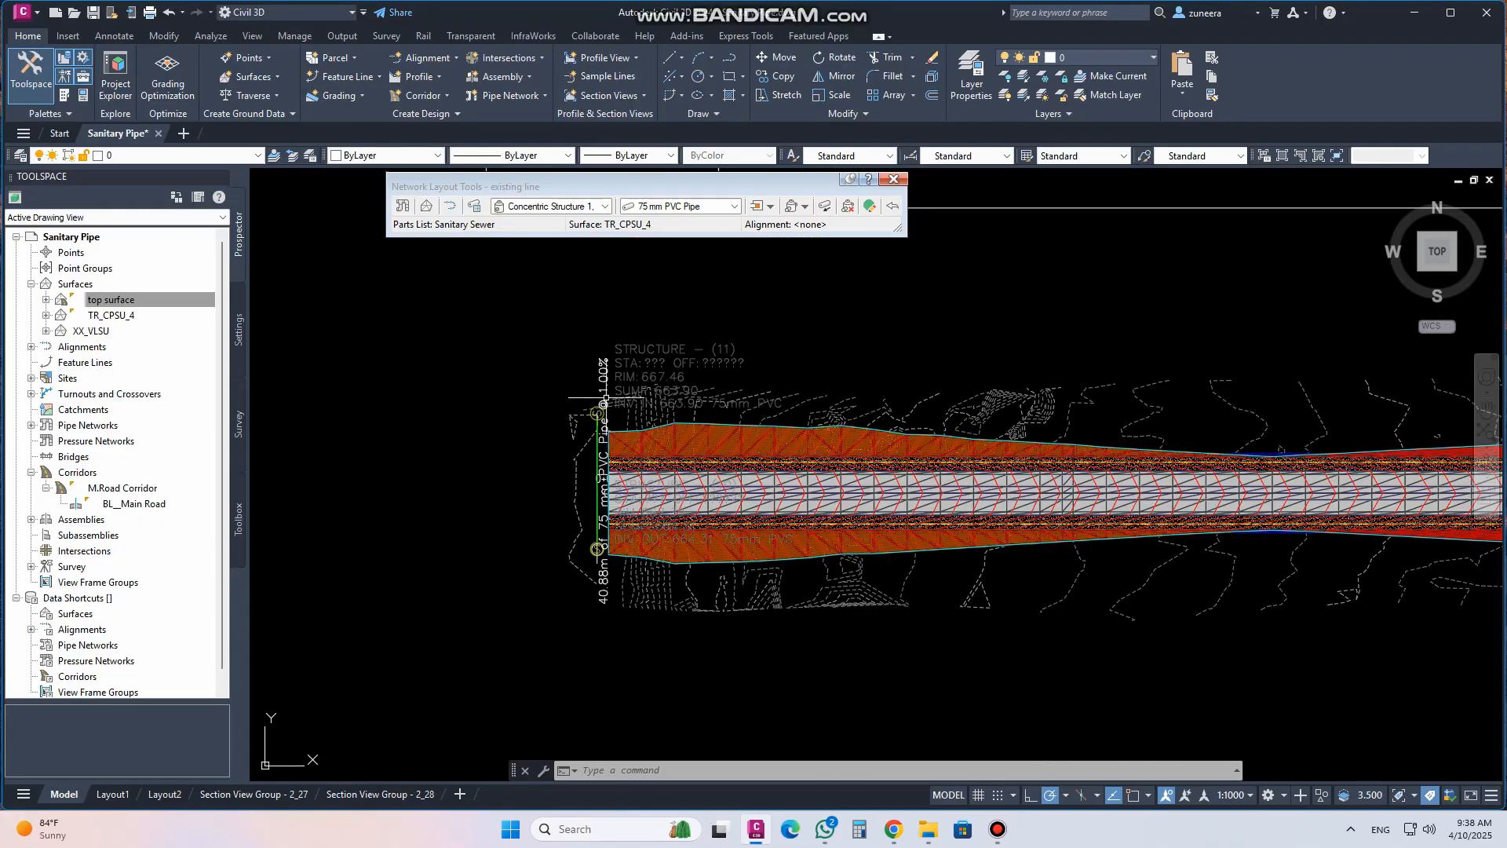
{"action": "middle_click_drag", "start_coordinate": [606, 397], "coordinate": [583, 465]}
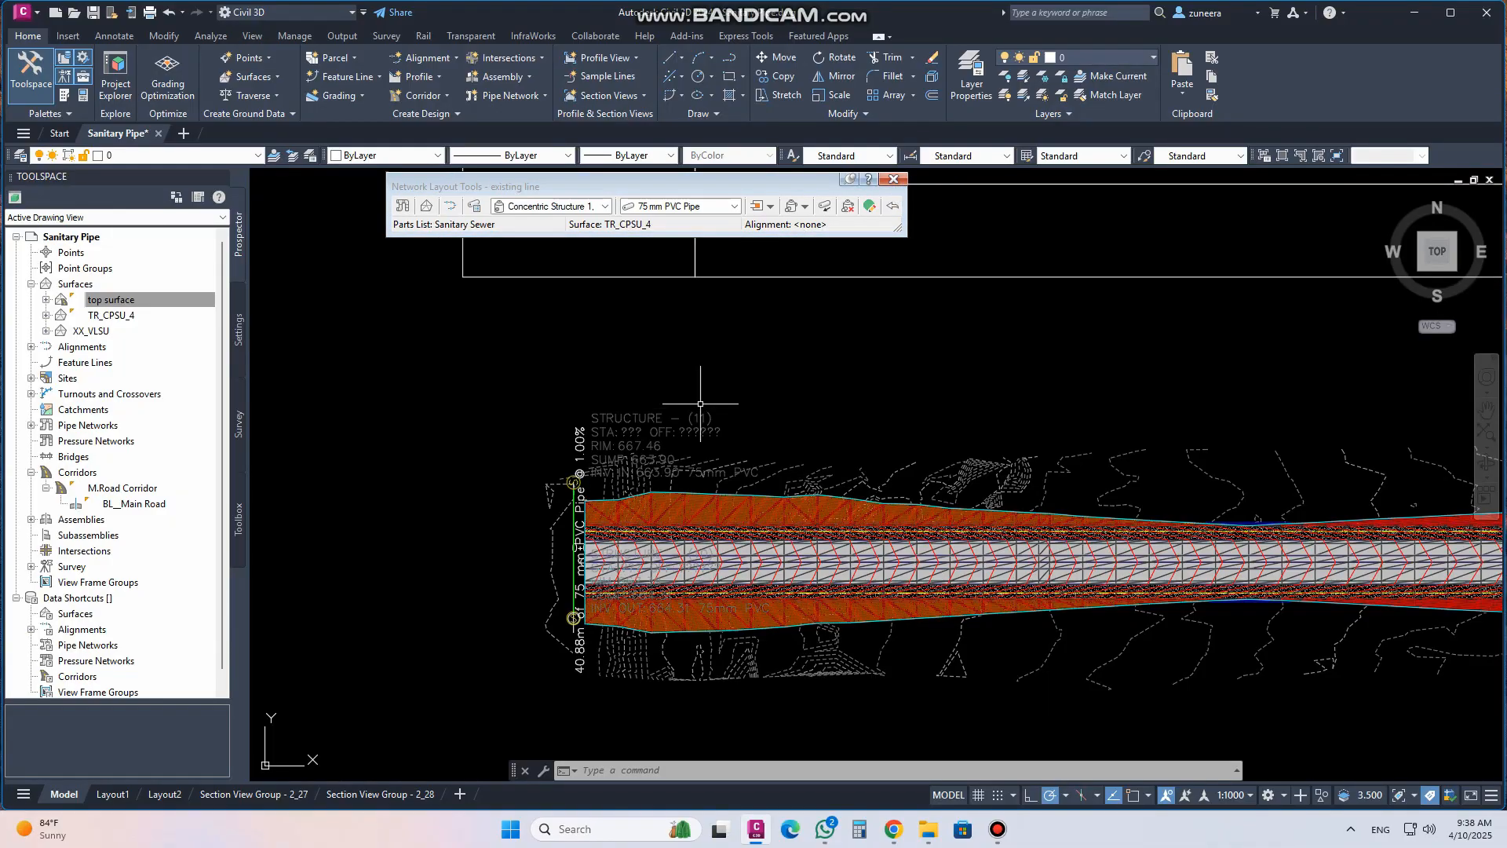
{"action": "scroll", "coordinate": [587, 606], "scroll_direction": "up", "scroll_amount": 6}
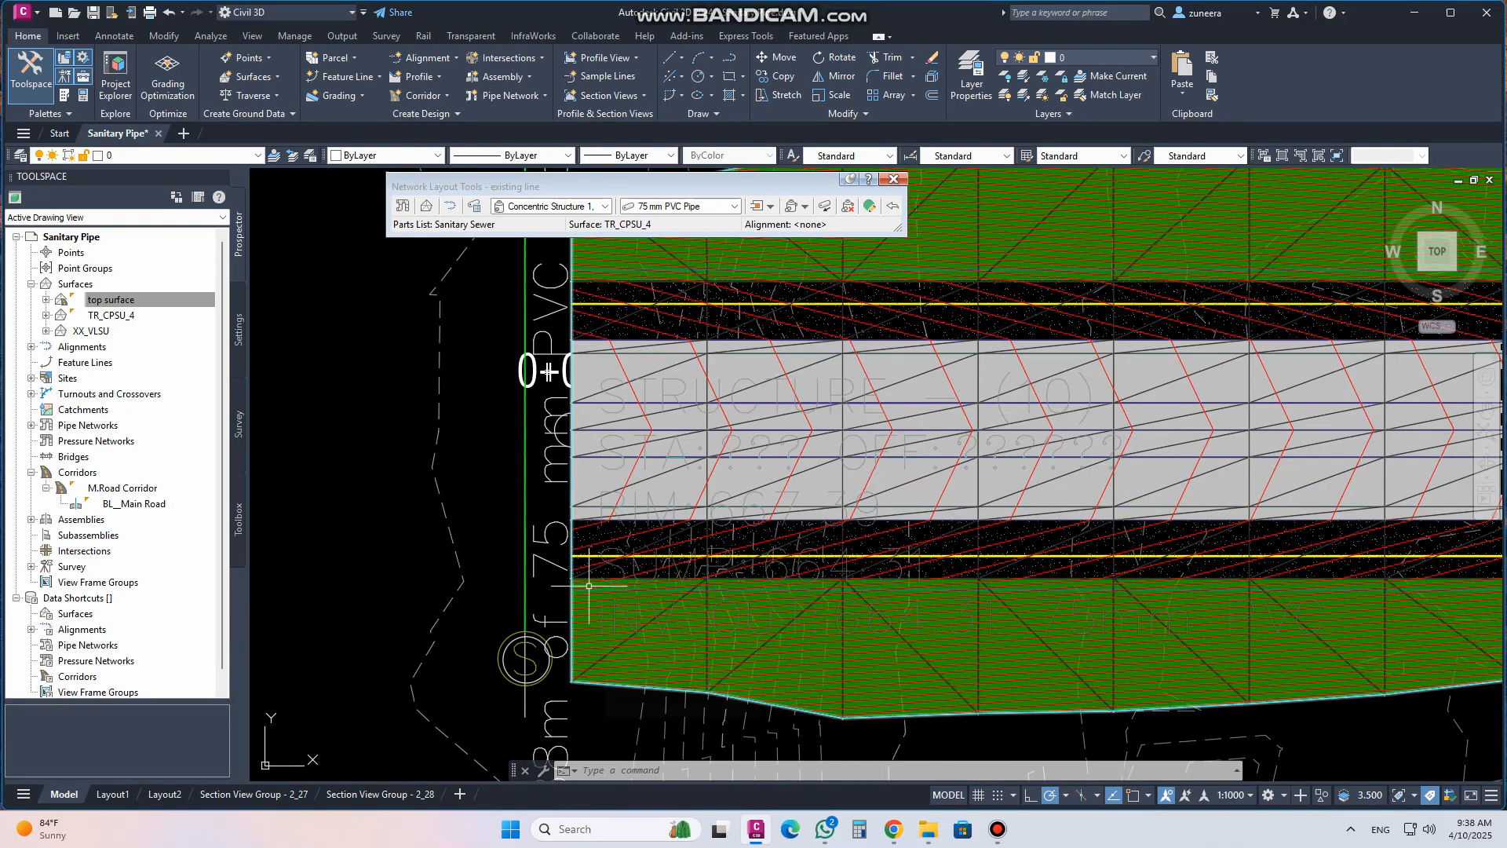
{"action": "scroll", "coordinate": [511, 585], "scroll_direction": "down", "scroll_amount": 4}
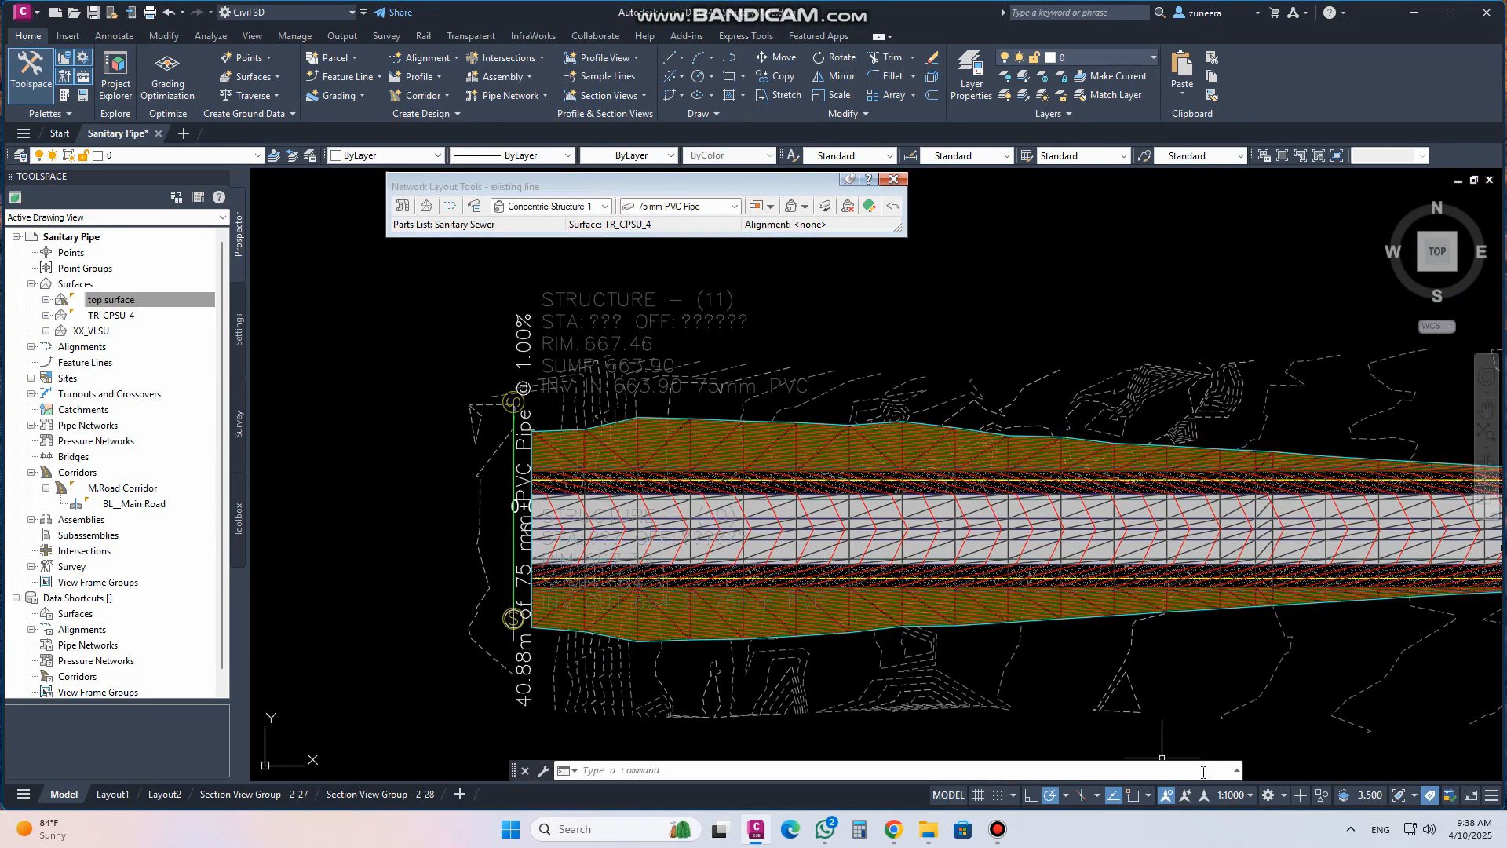
Open the label properties of the pipe label and browse the available pipe label styles
{"action": "left_click", "coordinate": [524, 528]}
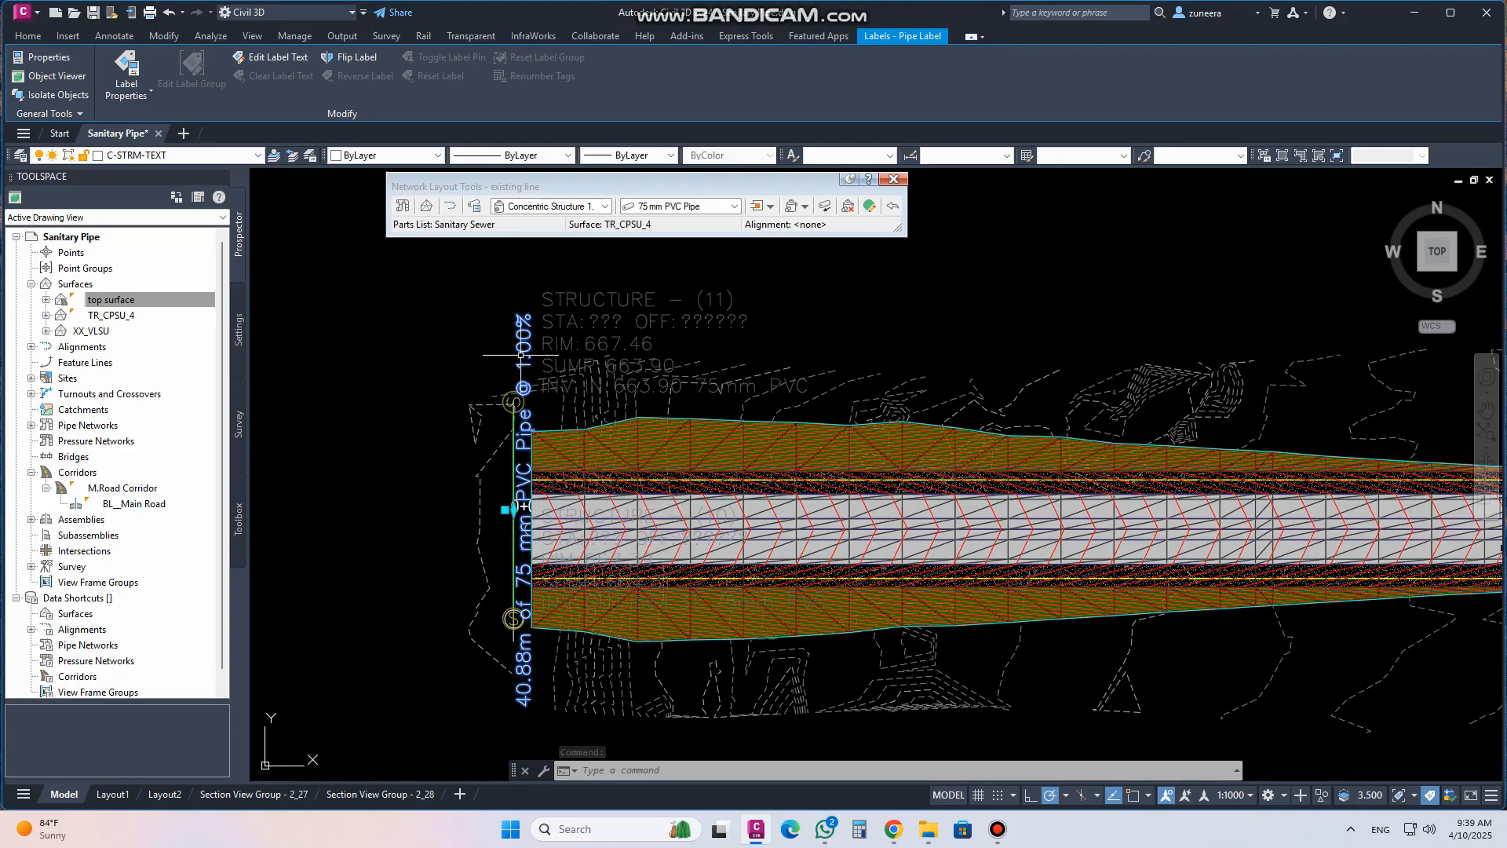
{"action": "right_click", "coordinate": [525, 531]}
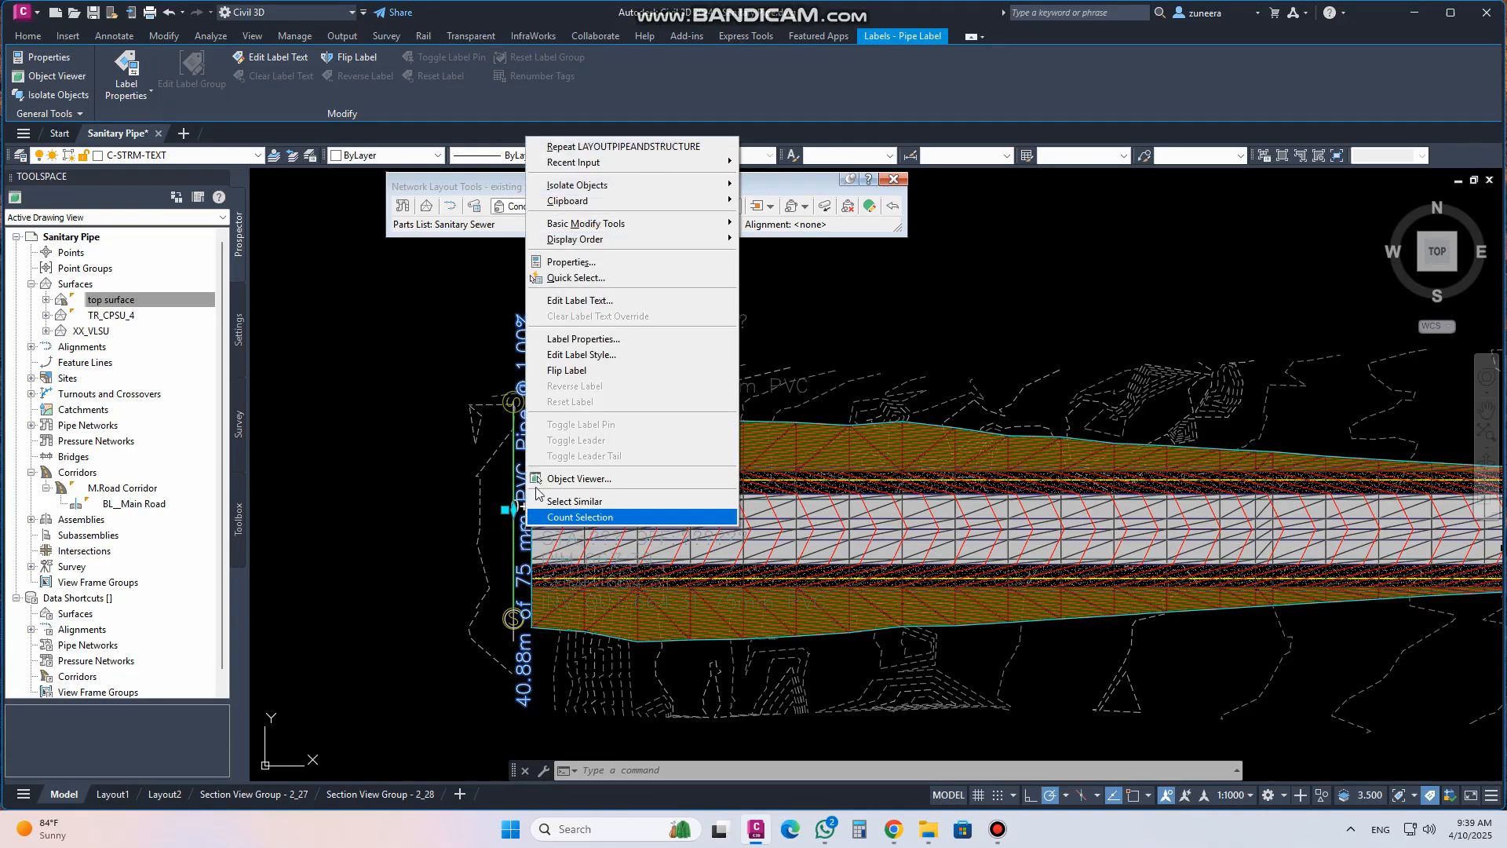
{"action": "left_click", "coordinate": [584, 339]}
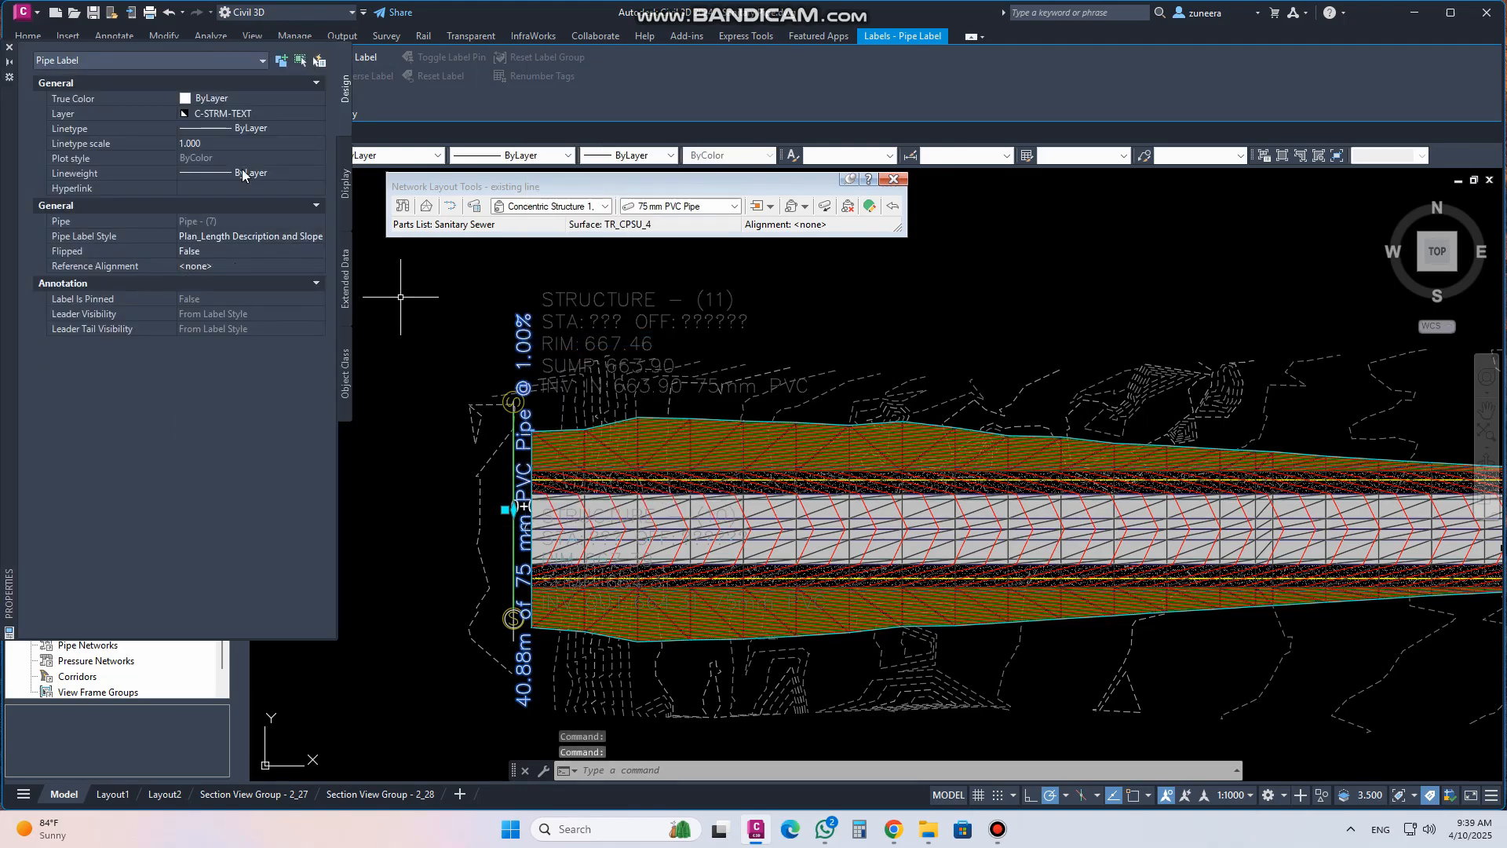
{"action": "left_click", "coordinate": [10, 49]}
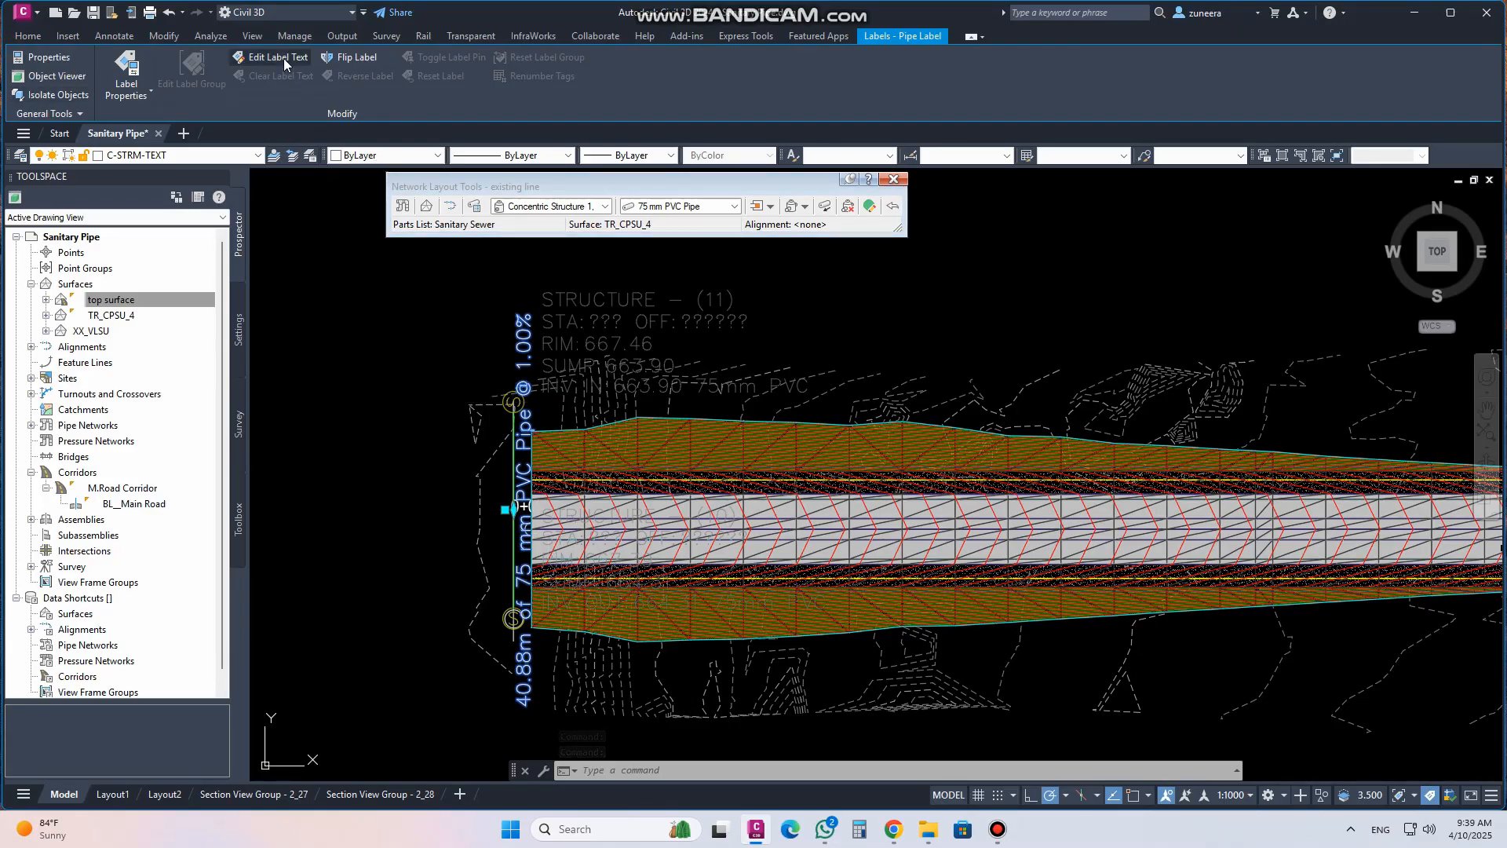
{"action": "left_click", "coordinate": [129, 63]}
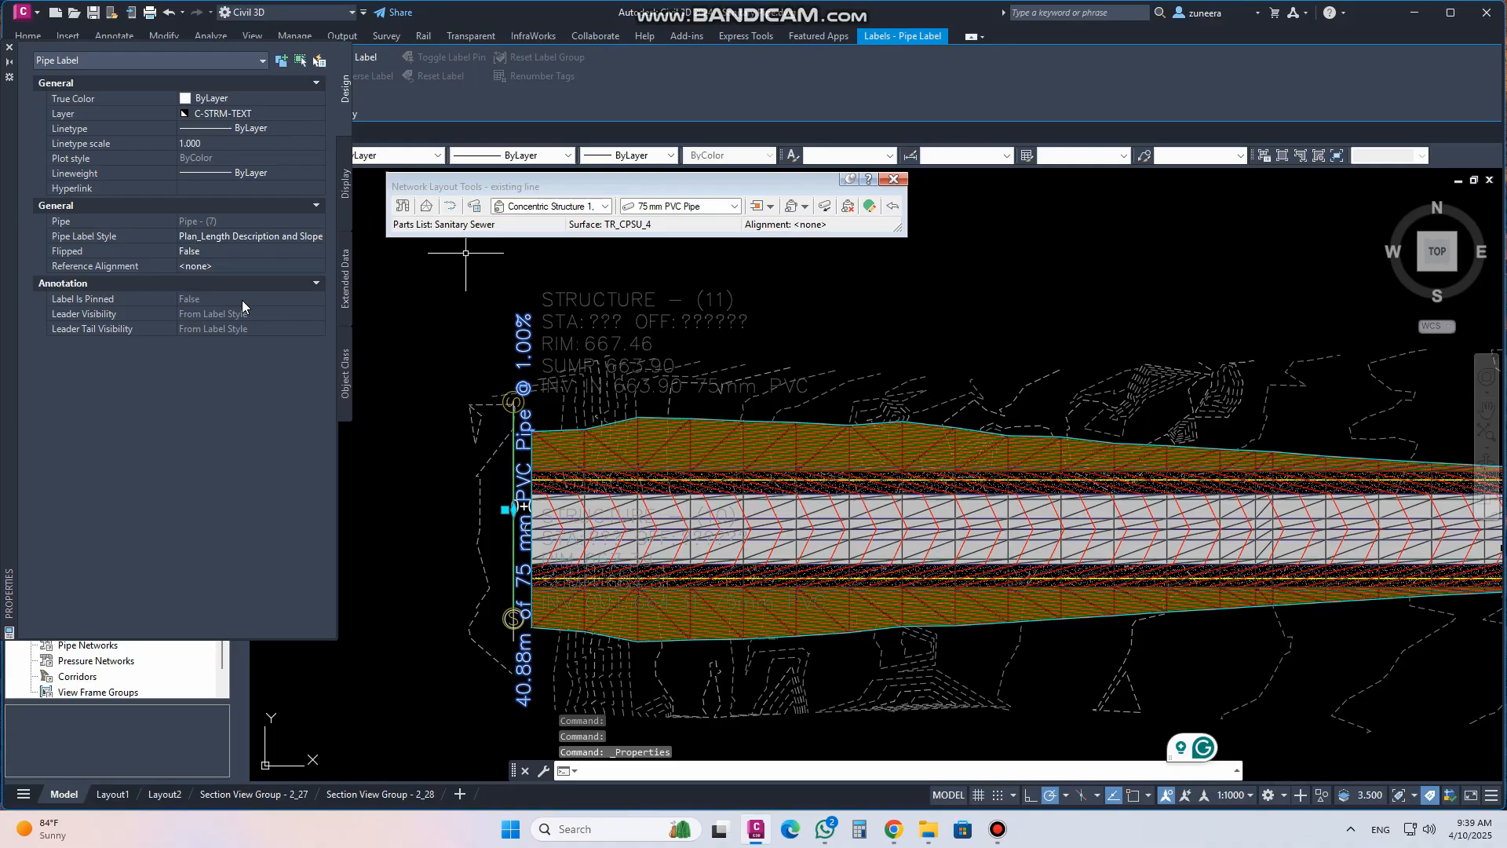
{"action": "left_click", "coordinate": [299, 236]}
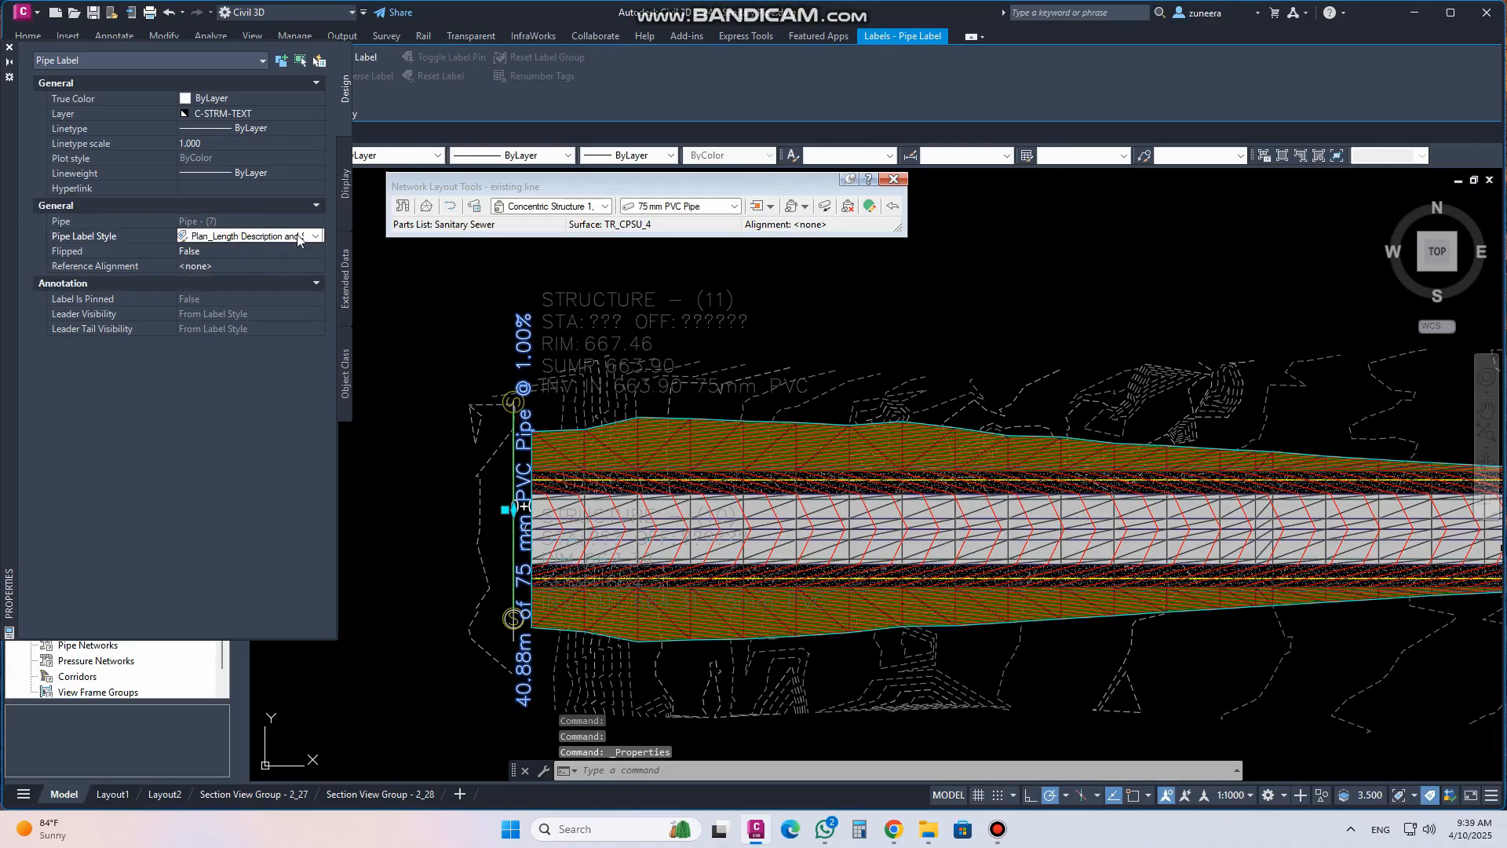
{"action": "left_click", "coordinate": [316, 236]}
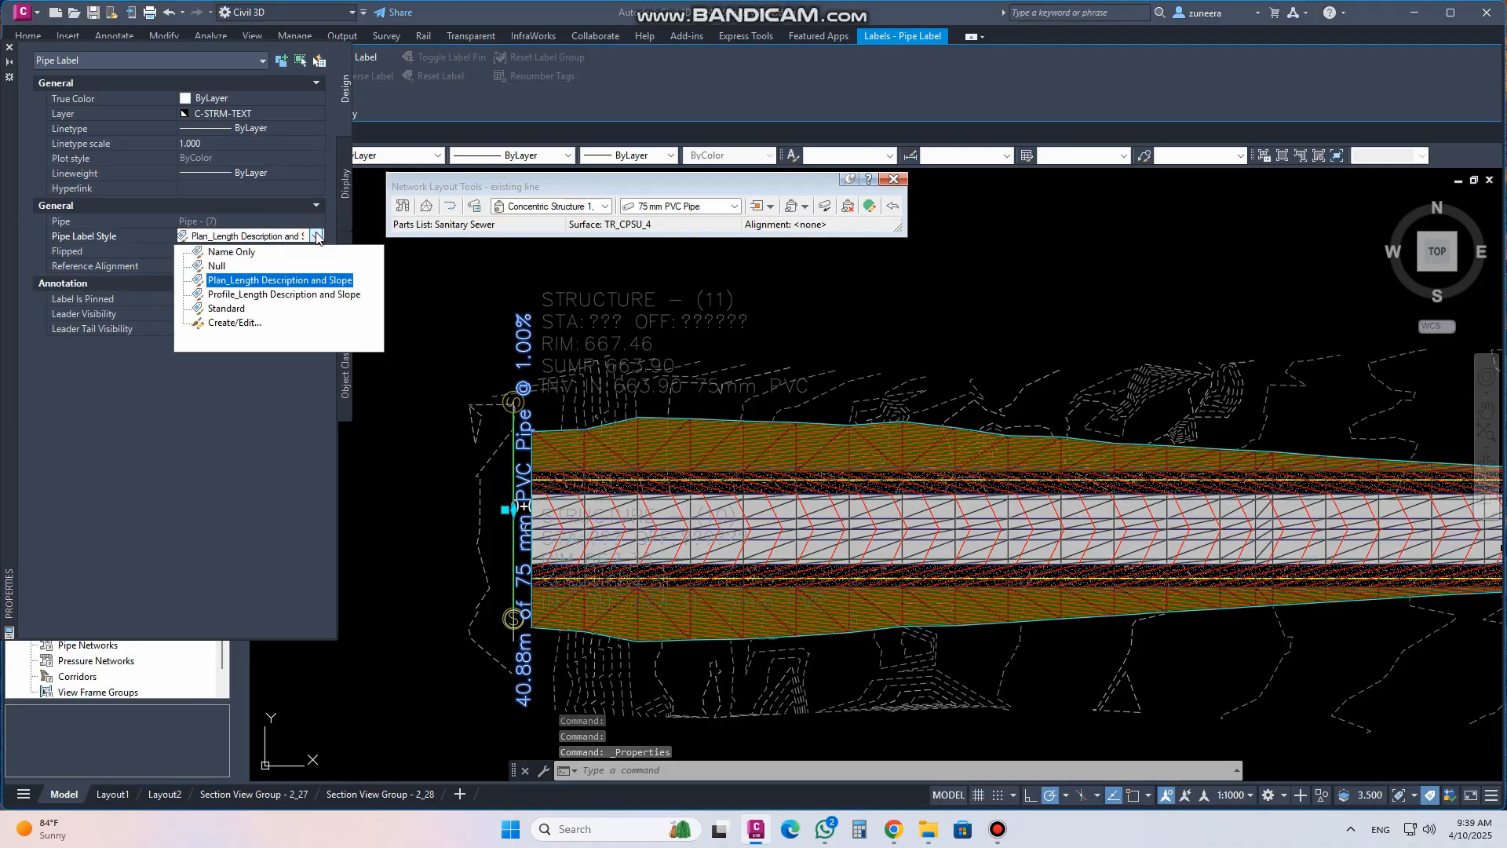
{"action": "left_click", "coordinate": [235, 322]}
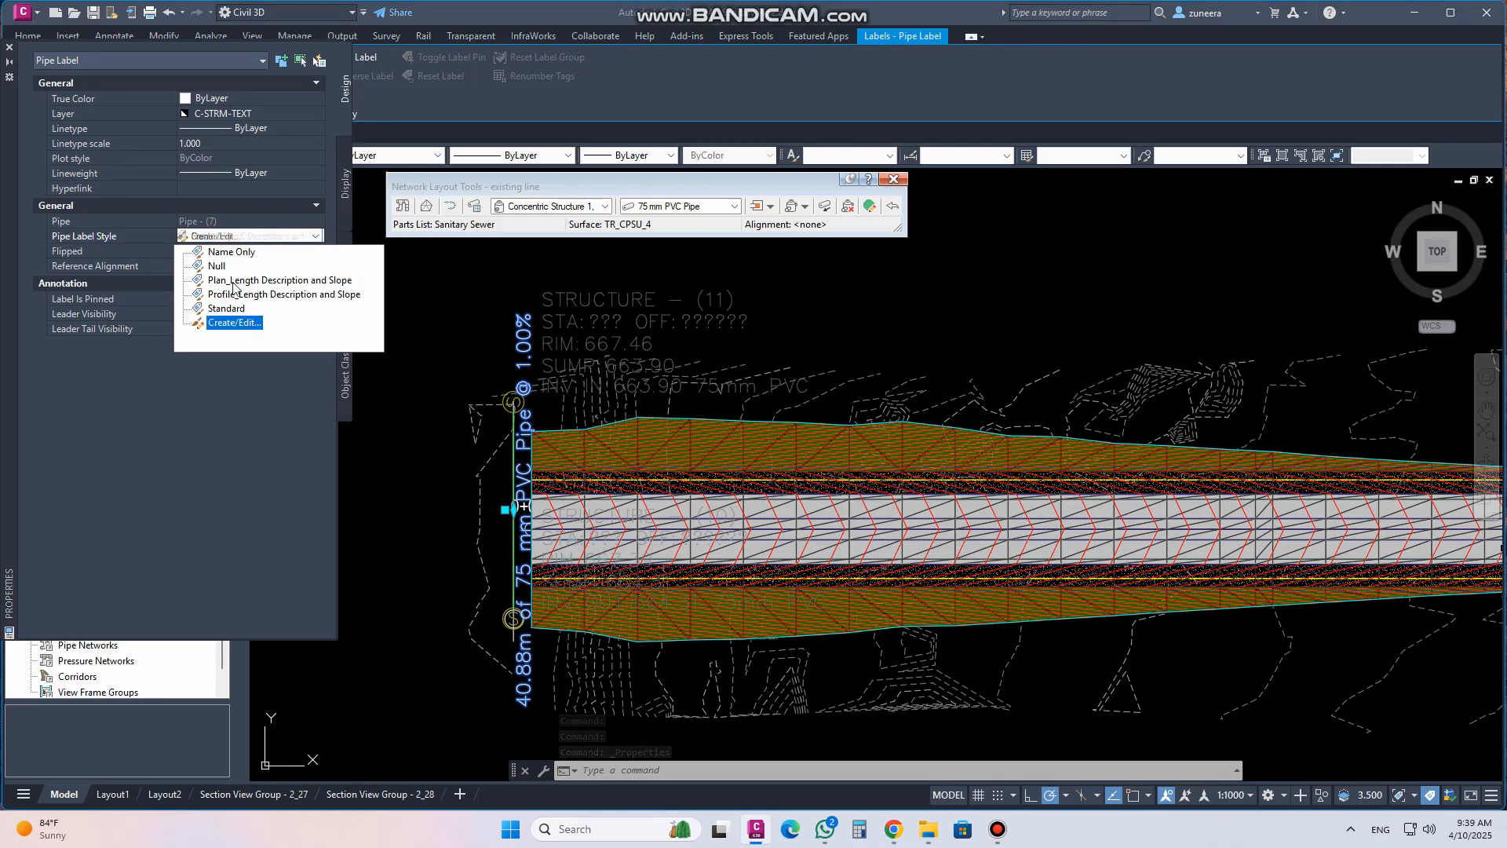
{"action": "key", "text": "Up"}
{"action": "key", "text": "Up"}
{"action": "key", "text": "Up"}
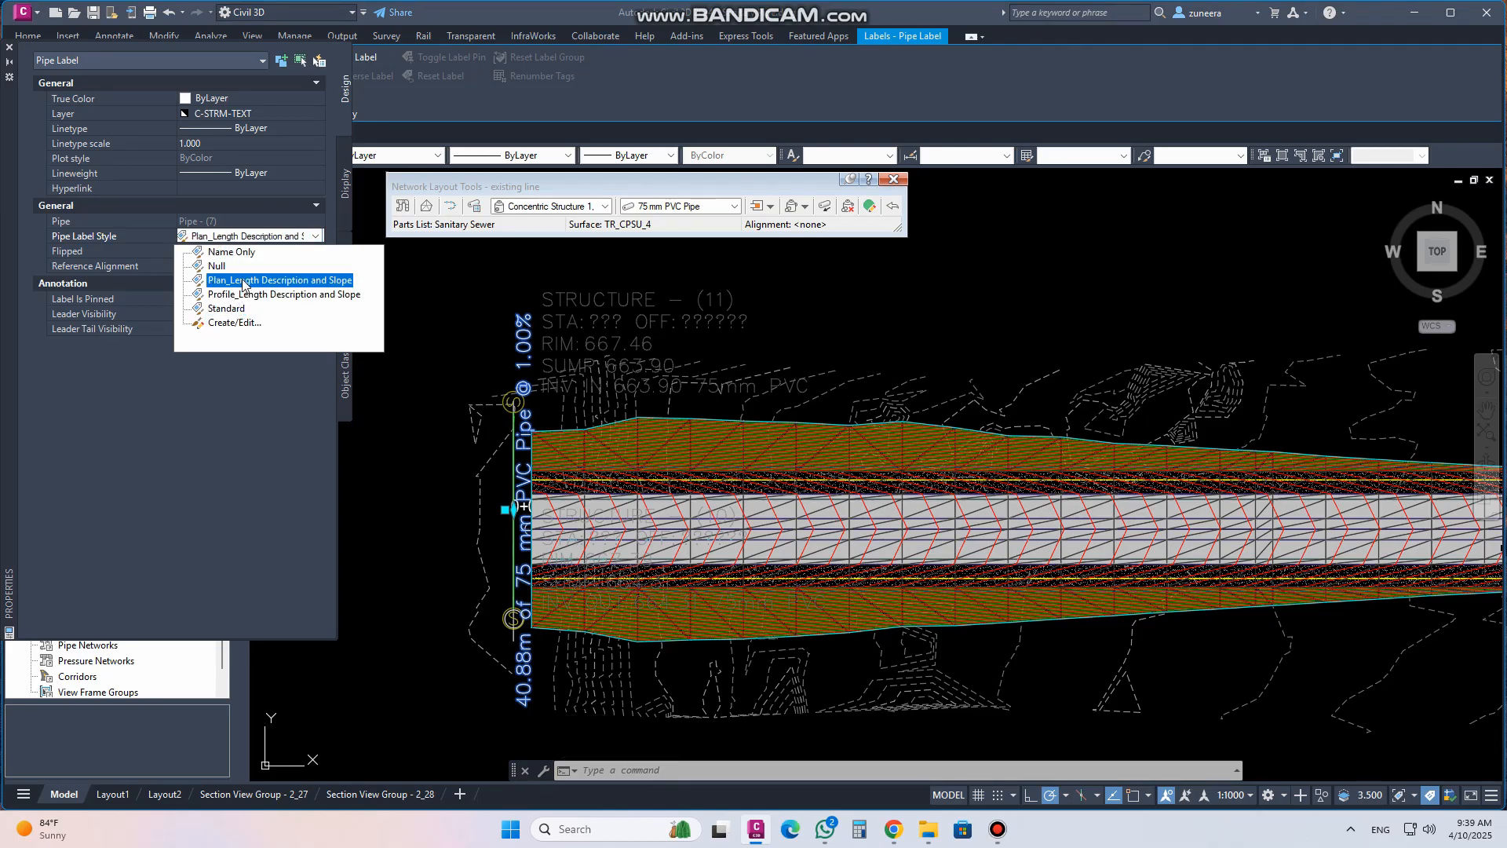
Try the Name Only and Null pipe label styles, then restore Plan_Length Description and Slope and close the properties
{"action": "left_click", "coordinate": [231, 252]}
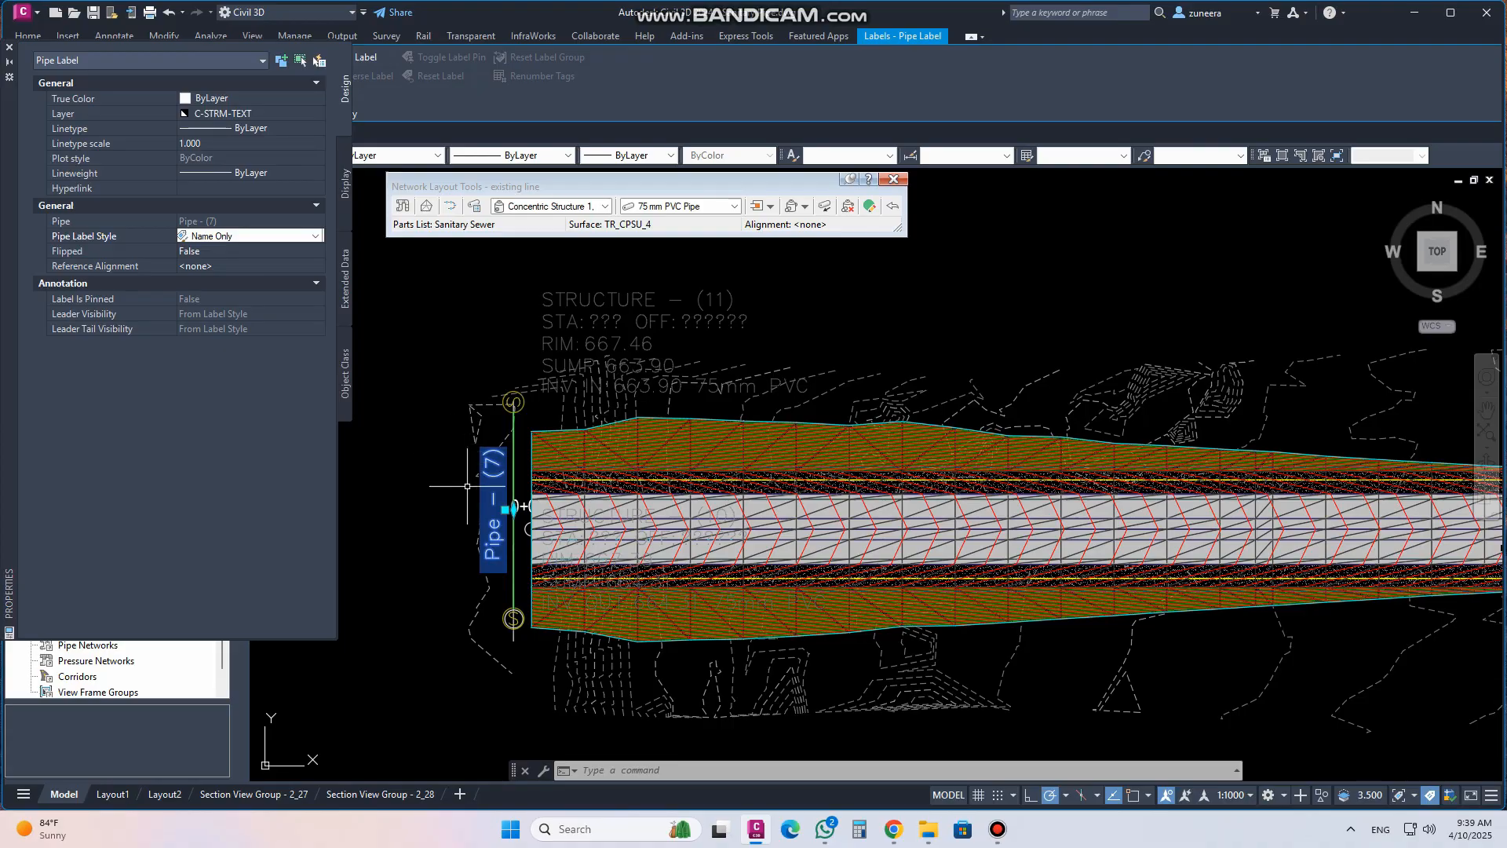
{"action": "left_click", "coordinate": [316, 238]}
{"action": "key", "text": "Down"}
{"action": "left_click", "coordinate": [224, 266]}
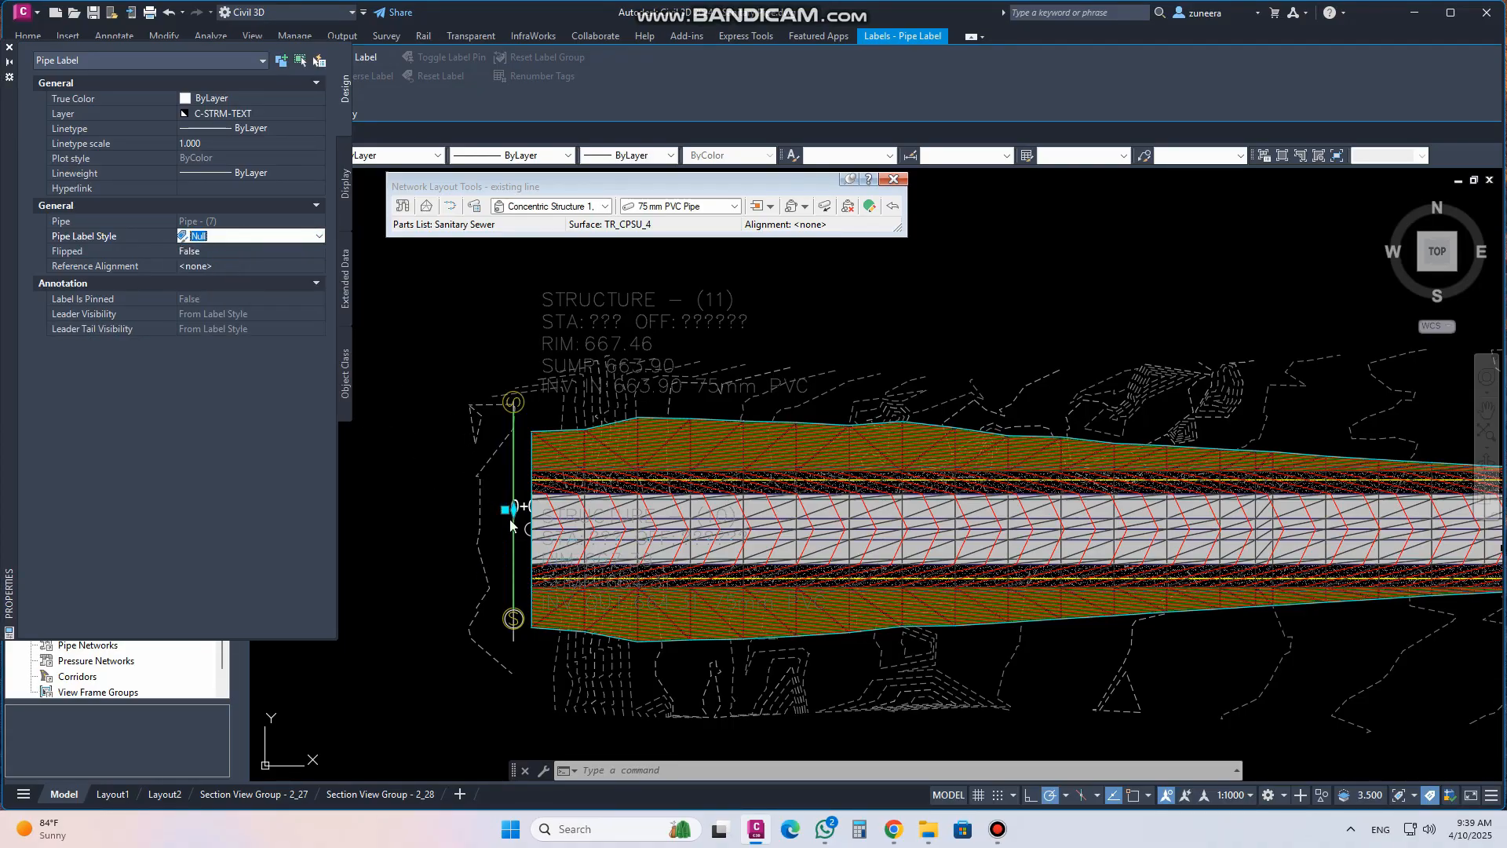
{"action": "left_click", "coordinate": [318, 237]}
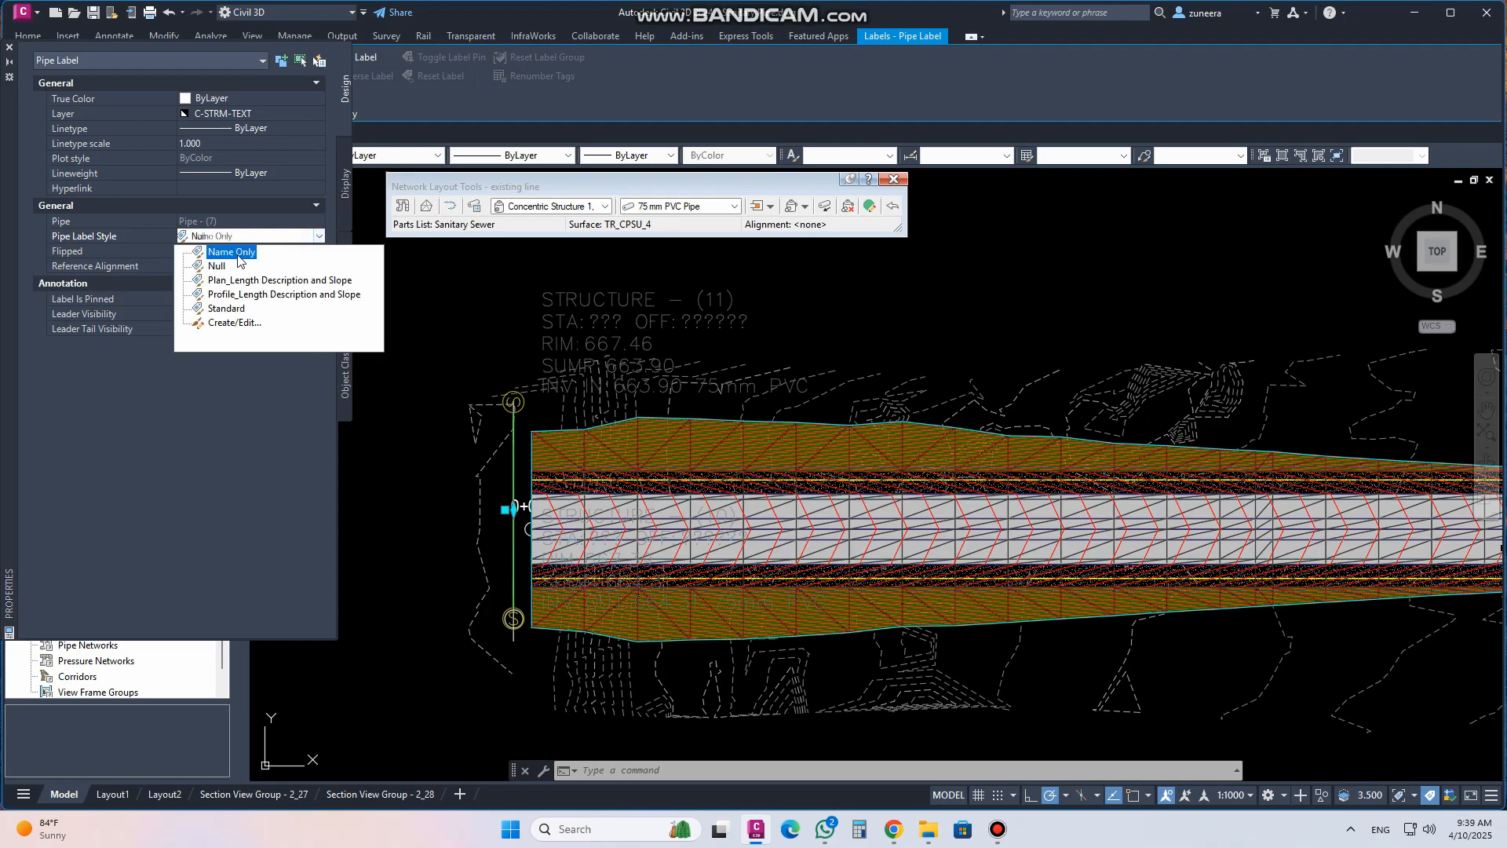
{"action": "left_click", "coordinate": [230, 282]}
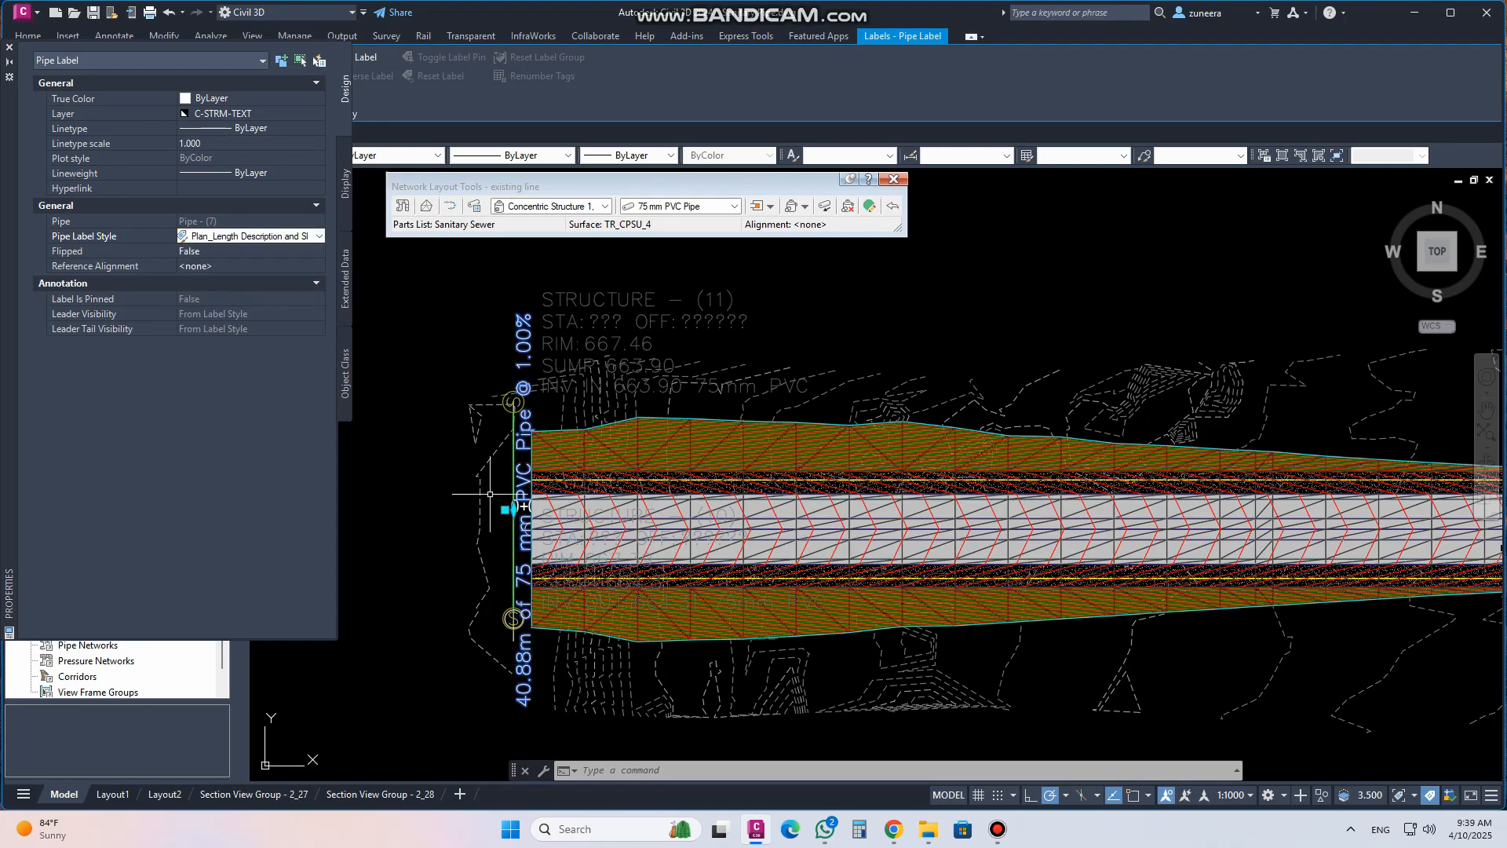
{"action": "left_click", "coordinate": [9, 48]}
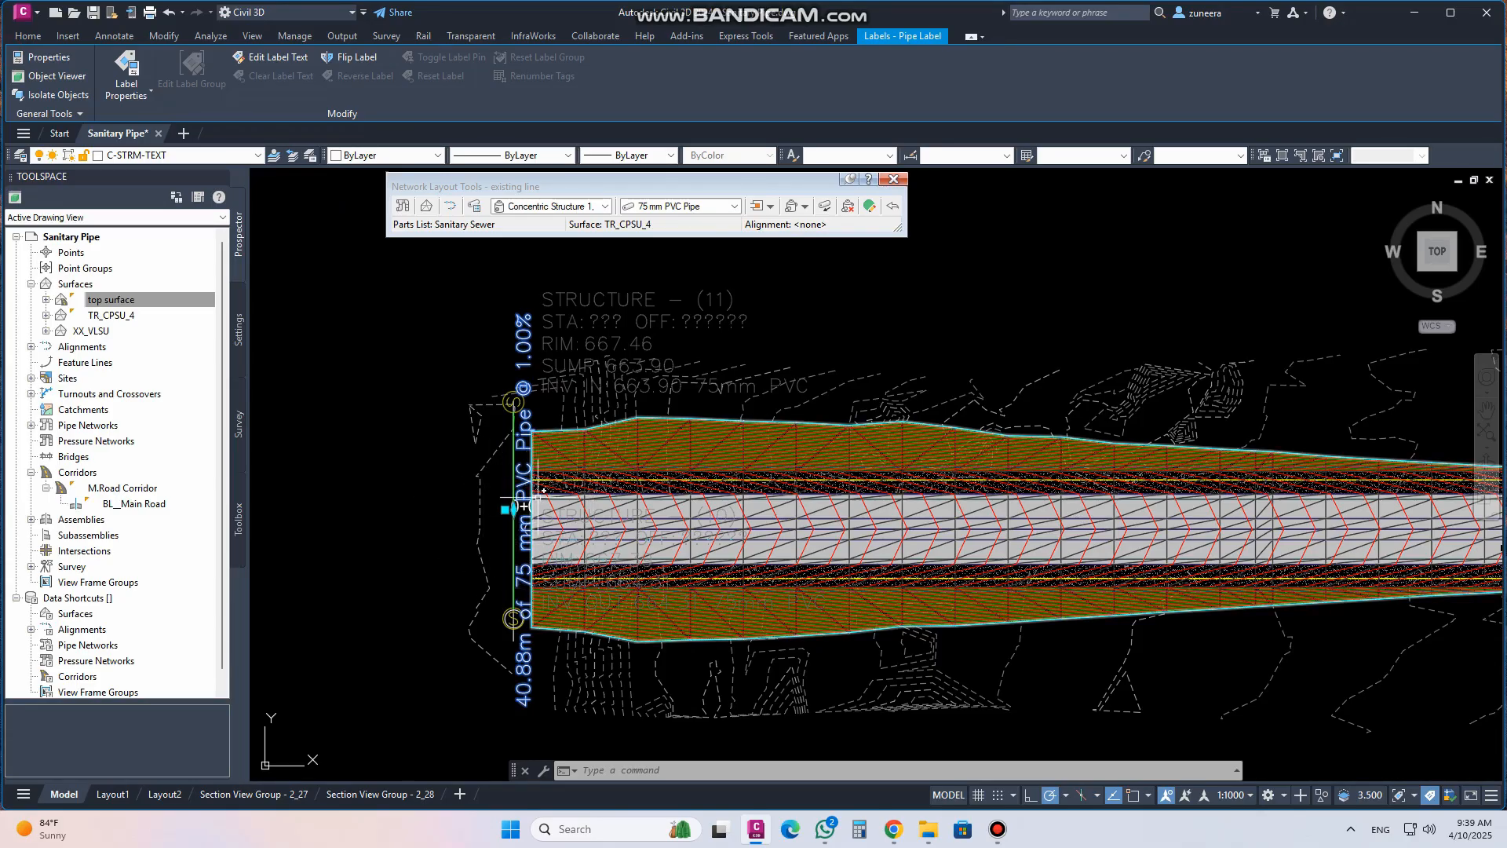
{"action": "key", "text": "Escape"}
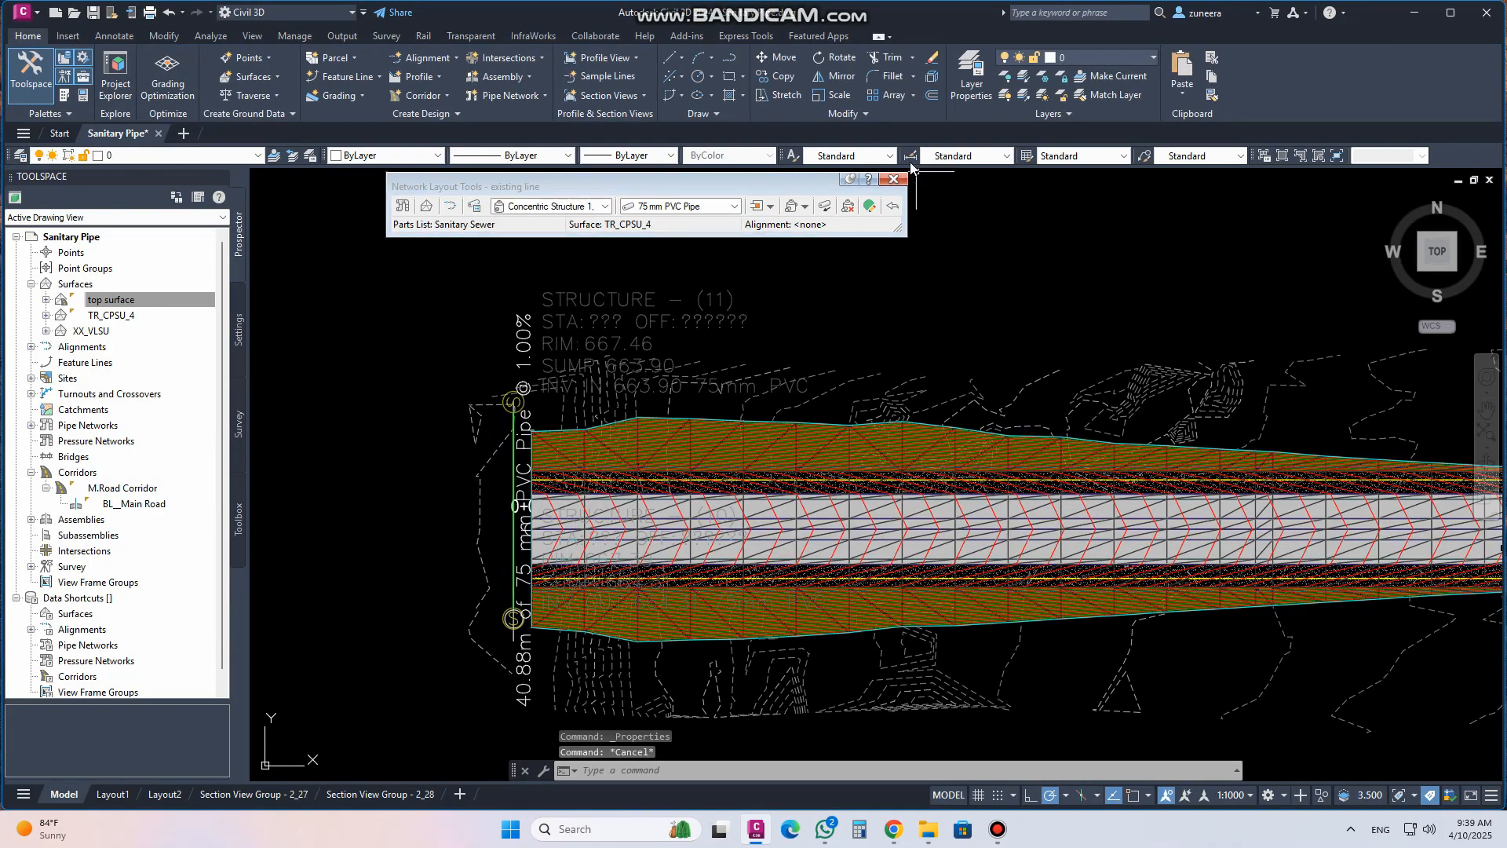
Start a new pipe network with the creation tools and name it line.01
{"action": "left_click", "coordinate": [893, 179]}
{"action": "left_click", "coordinate": [509, 95]}
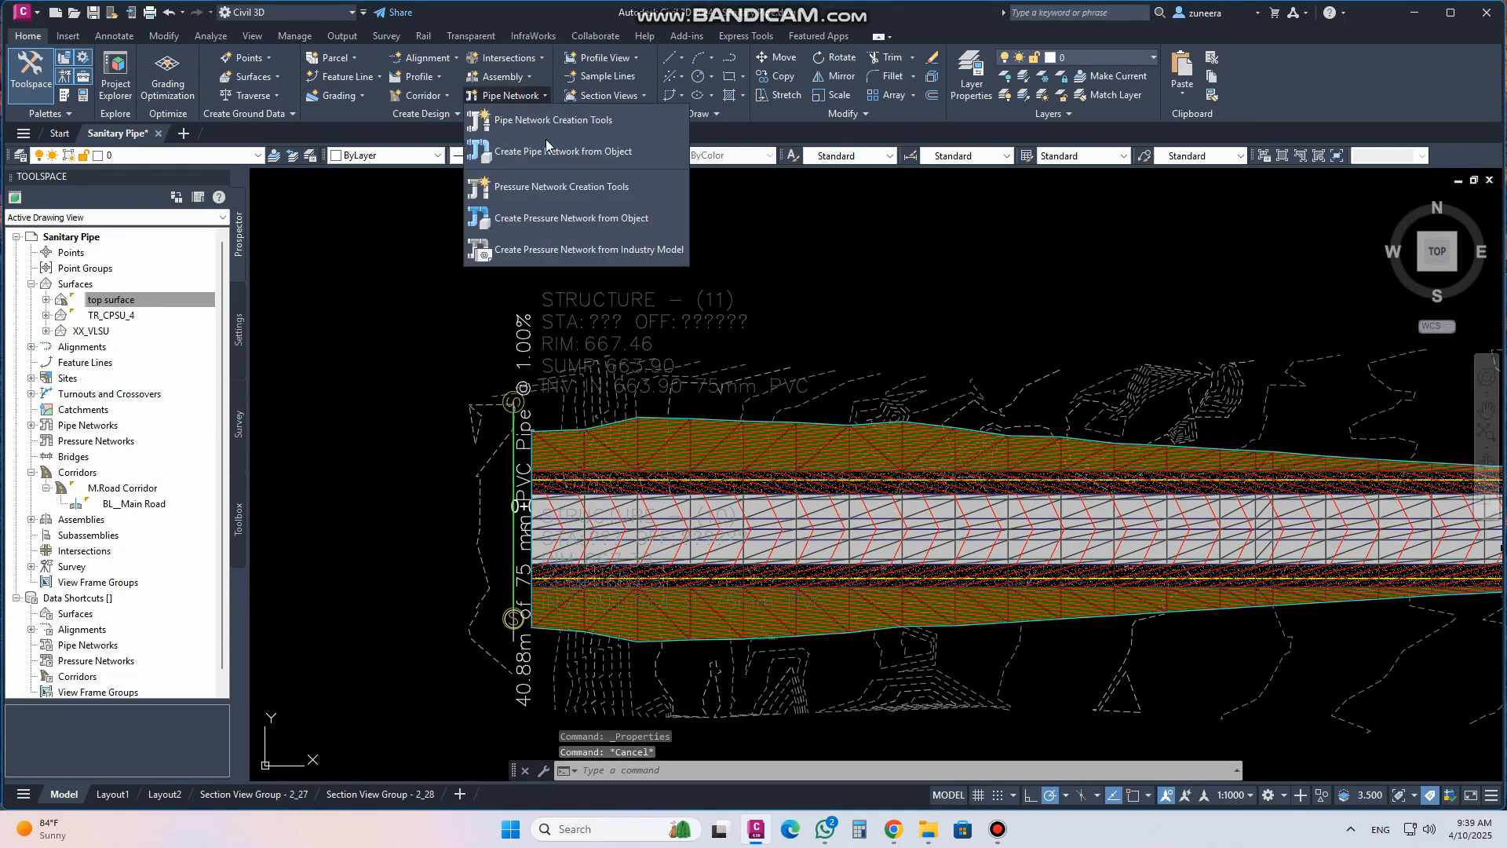
{"action": "left_click", "coordinate": [550, 120]}
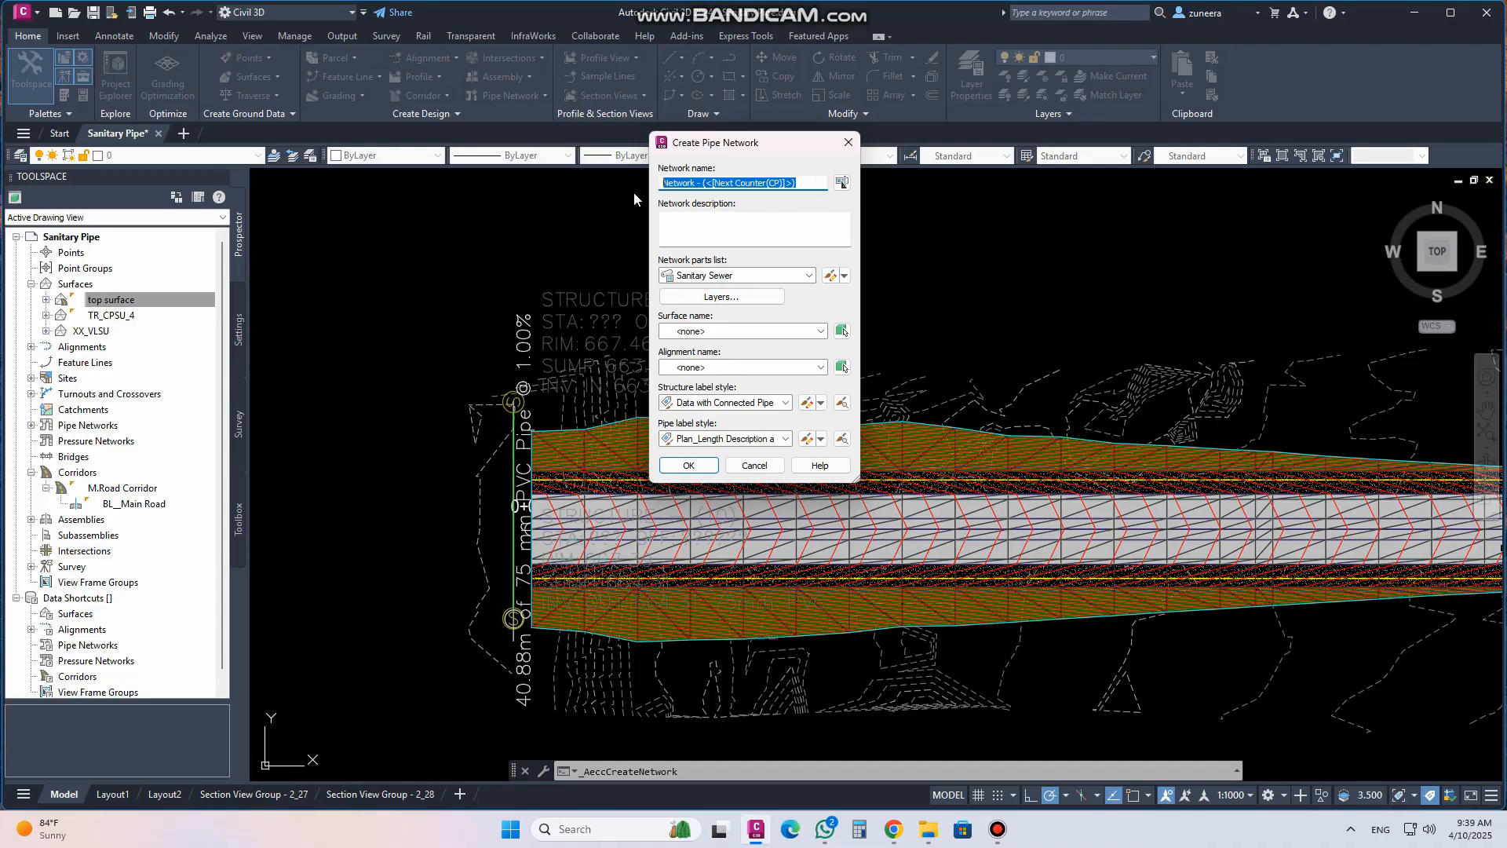
{"action": "type", "text": "line.01"}
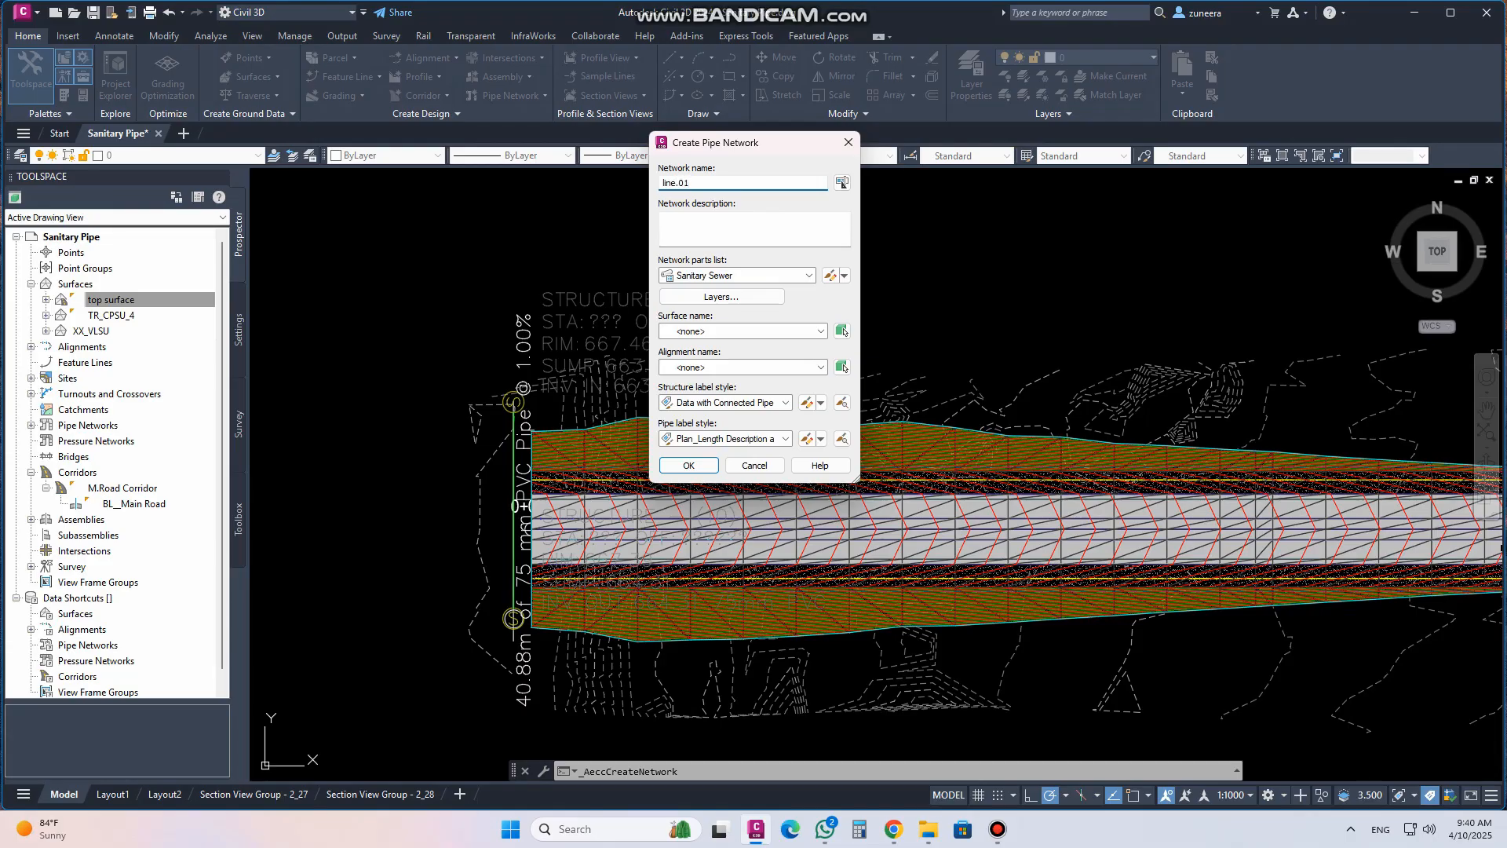
Set the network description to road.01, surface to top surface, alignment to Main Road, and structure labels to Data with Connected Pipes (Sanitary)
{"action": "left_click", "coordinate": [701, 219]}
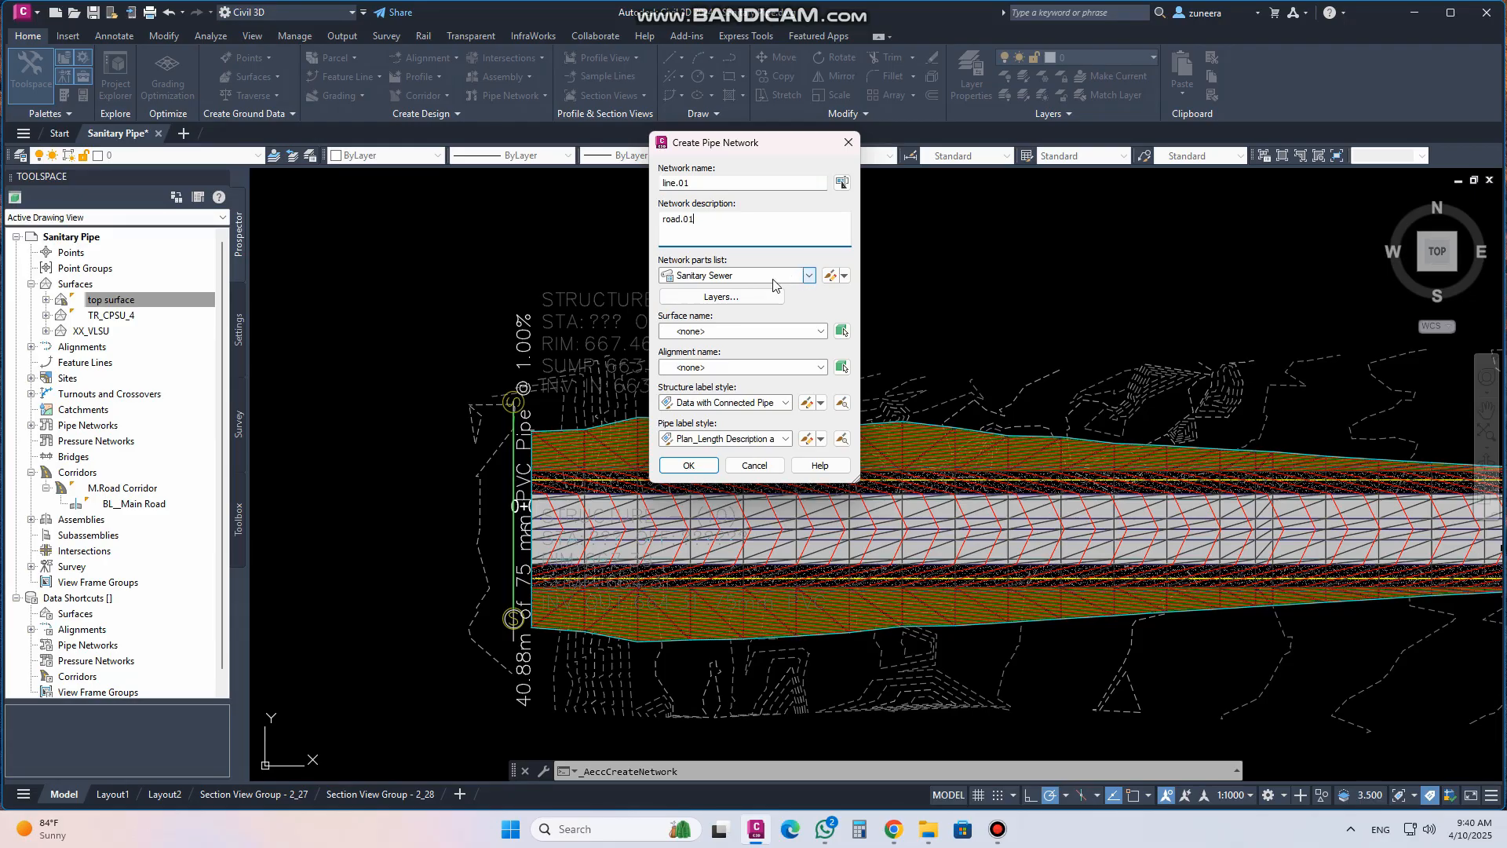
{"action": "left_click", "coordinate": [750, 332]}
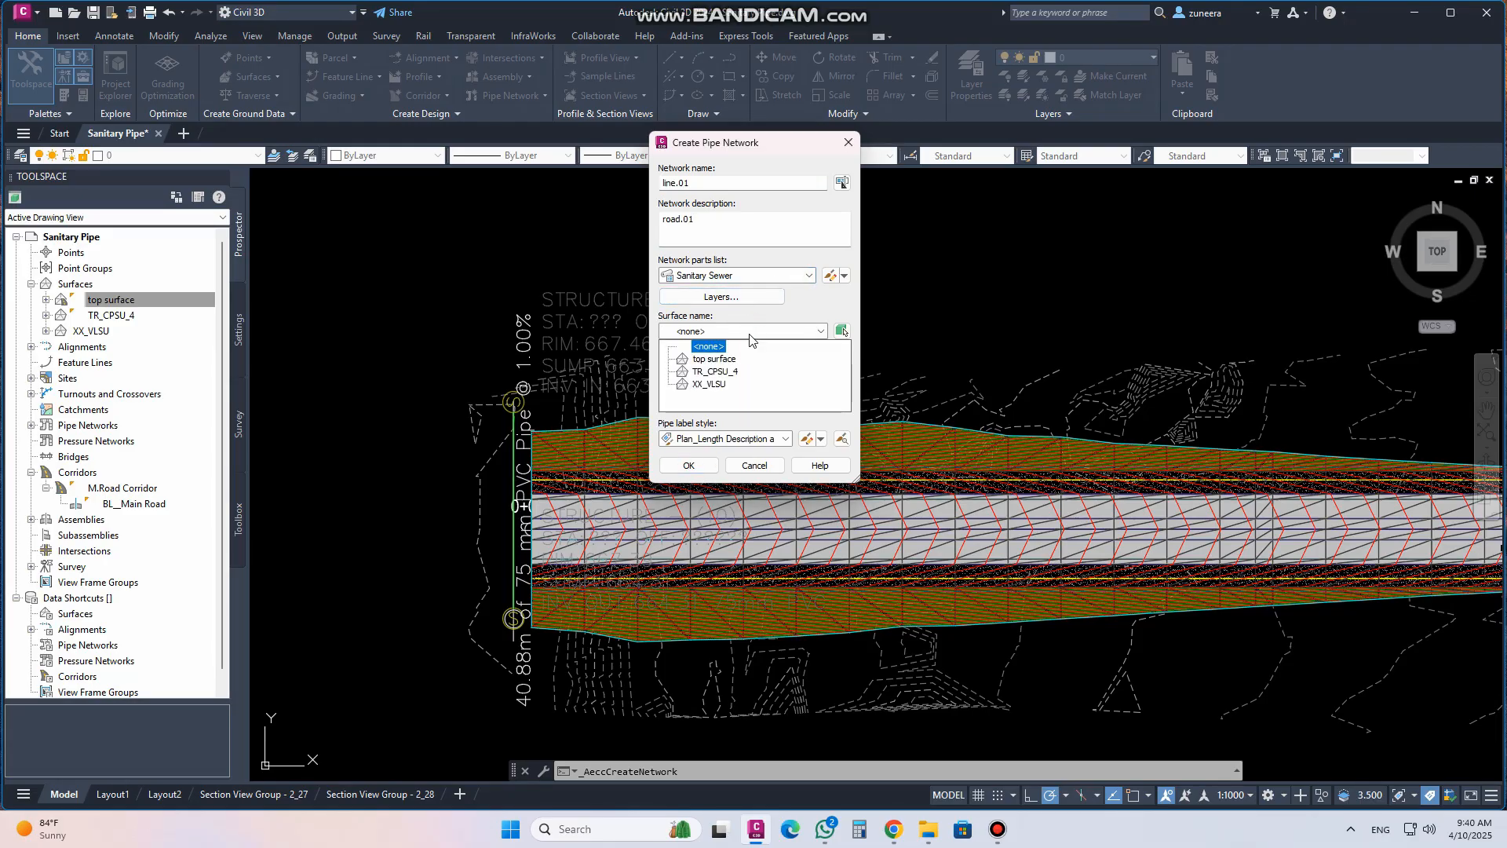
{"action": "left_click", "coordinate": [714, 359]}
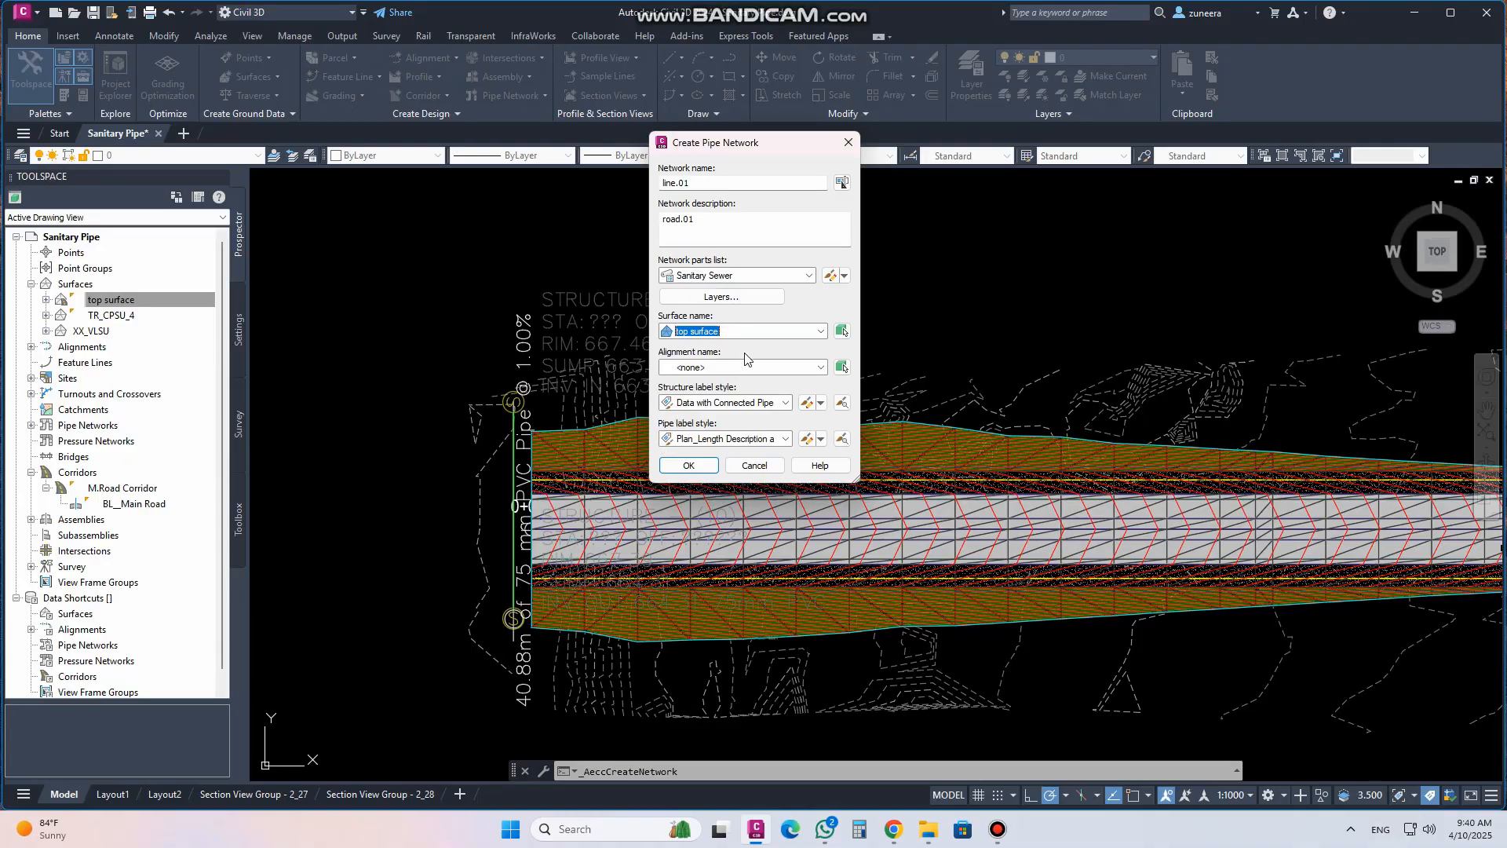
{"action": "left_click", "coordinate": [711, 369]}
{"action": "left_click", "coordinate": [713, 396]}
{"action": "left_click", "coordinate": [785, 403]}
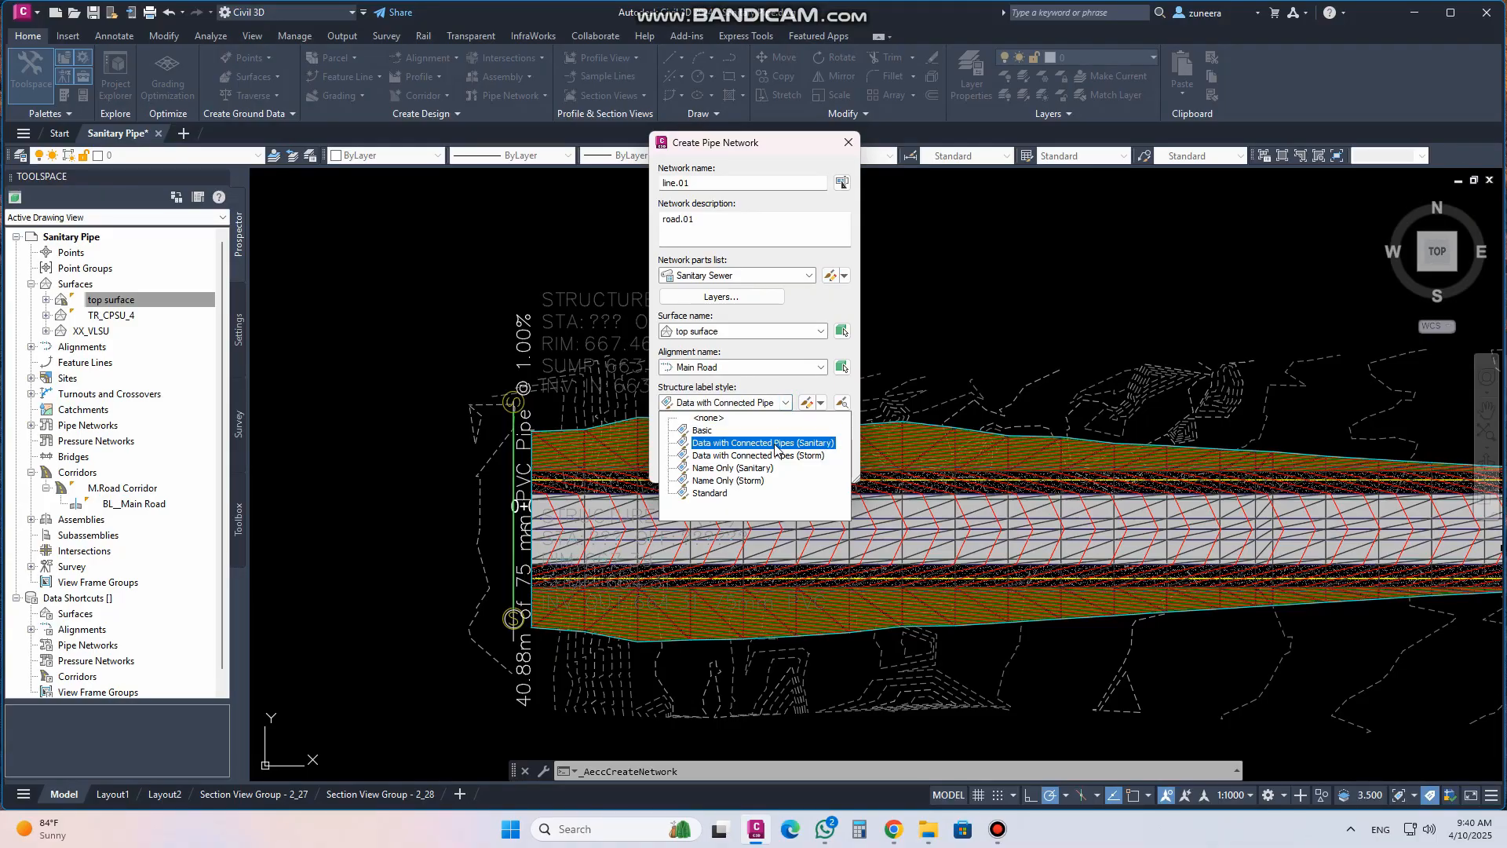
{"action": "left_click", "coordinate": [776, 444]}
{"action": "left_click", "coordinate": [781, 445]}
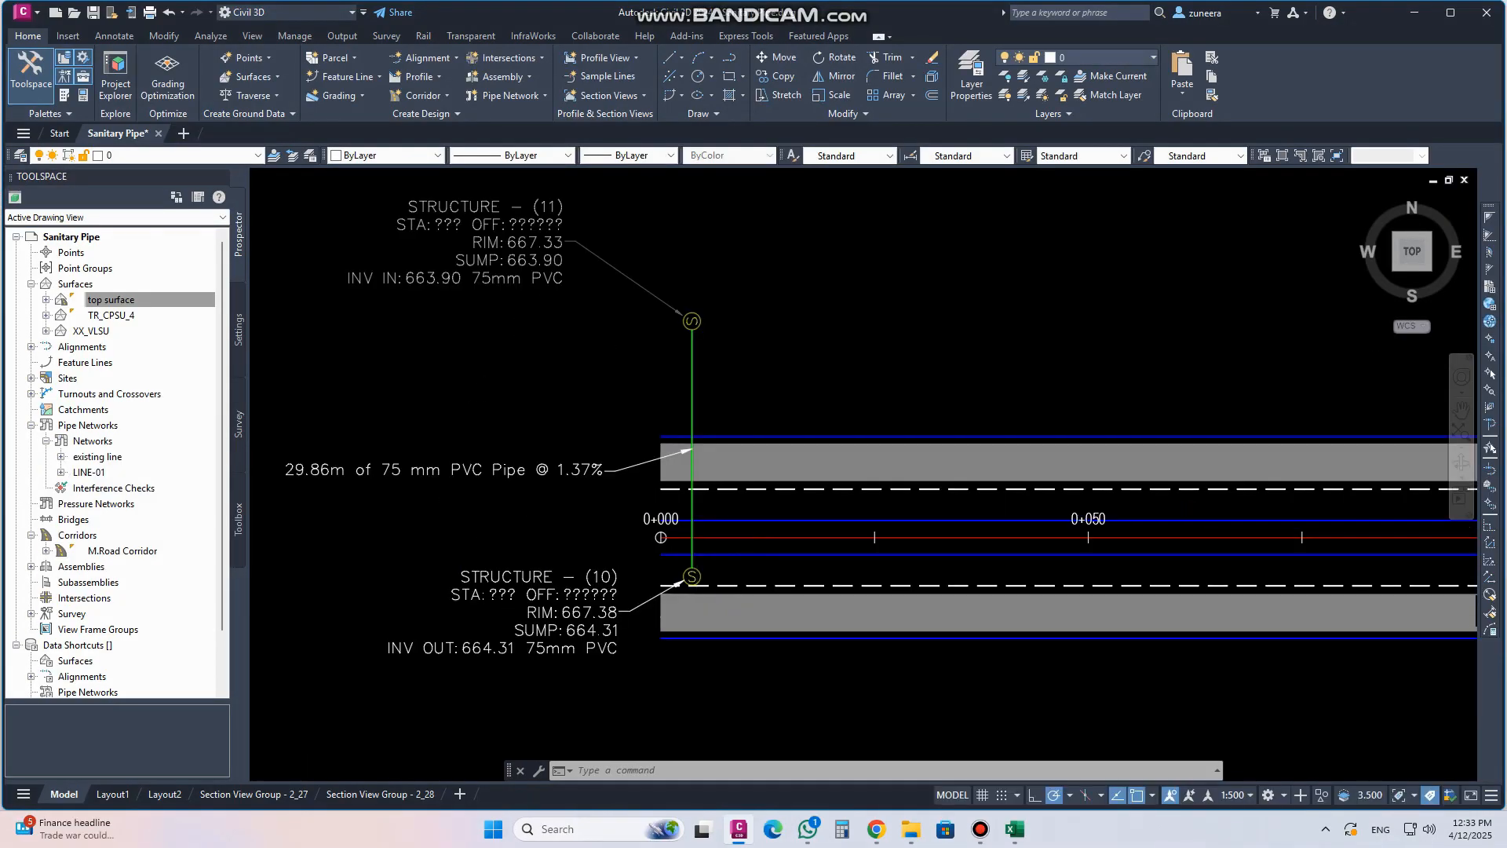
Zoom around the drawing to examine the new pipe, its structures, labels and the Main Road profile view
{"action": "scroll", "coordinate": [711, 555], "scroll_direction": "up", "scroll_amount": 3}
{"action": "scroll", "coordinate": [711, 556], "scroll_direction": "down", "scroll_amount": 3}
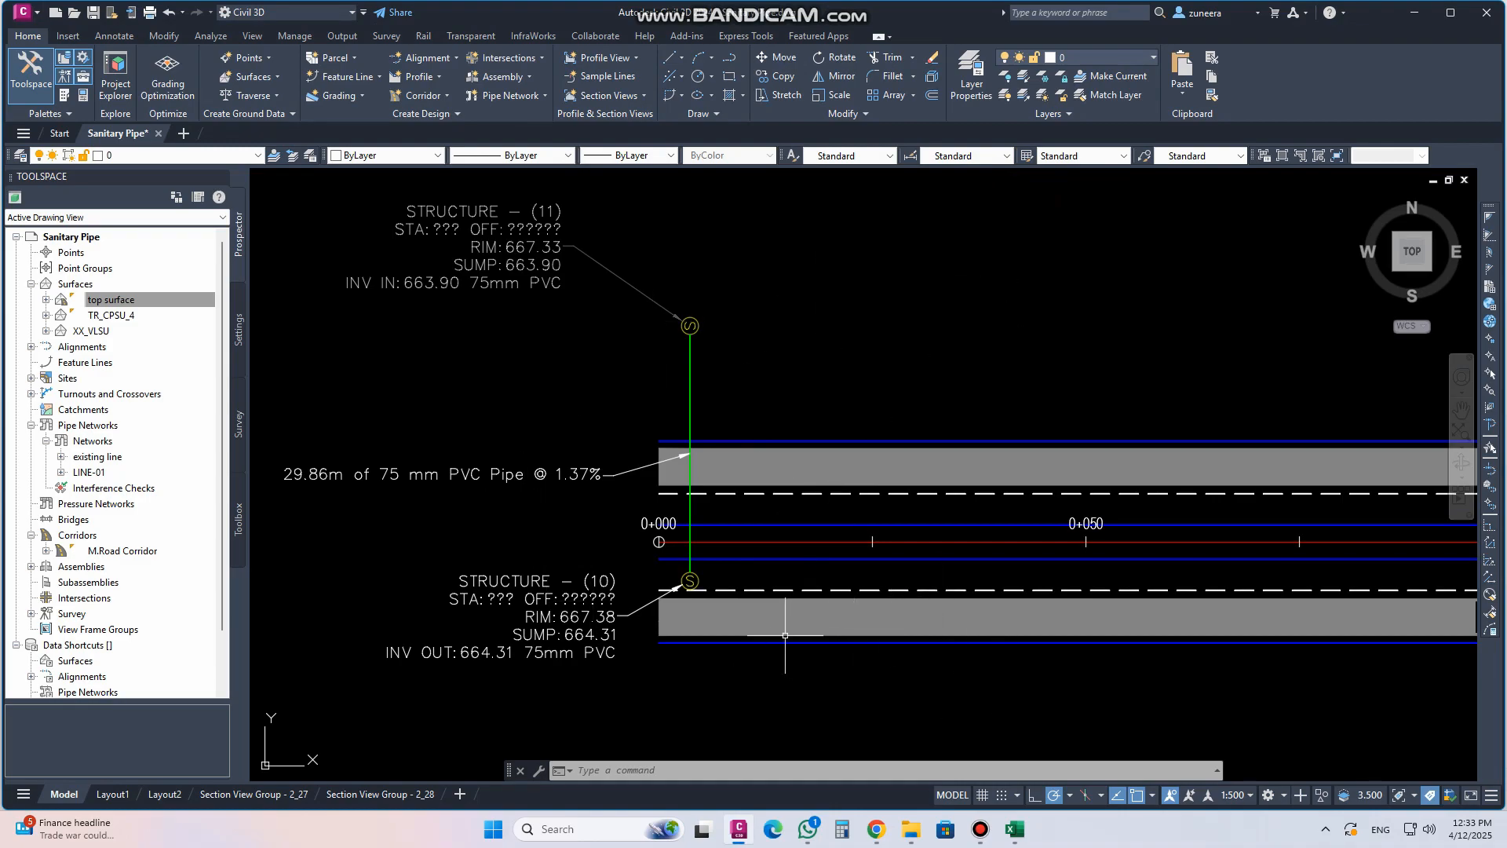
{"action": "scroll", "coordinate": [683, 606], "scroll_direction": "up", "scroll_amount": 4}
{"action": "scroll", "coordinate": [680, 525], "scroll_direction": "down", "scroll_amount": 4}
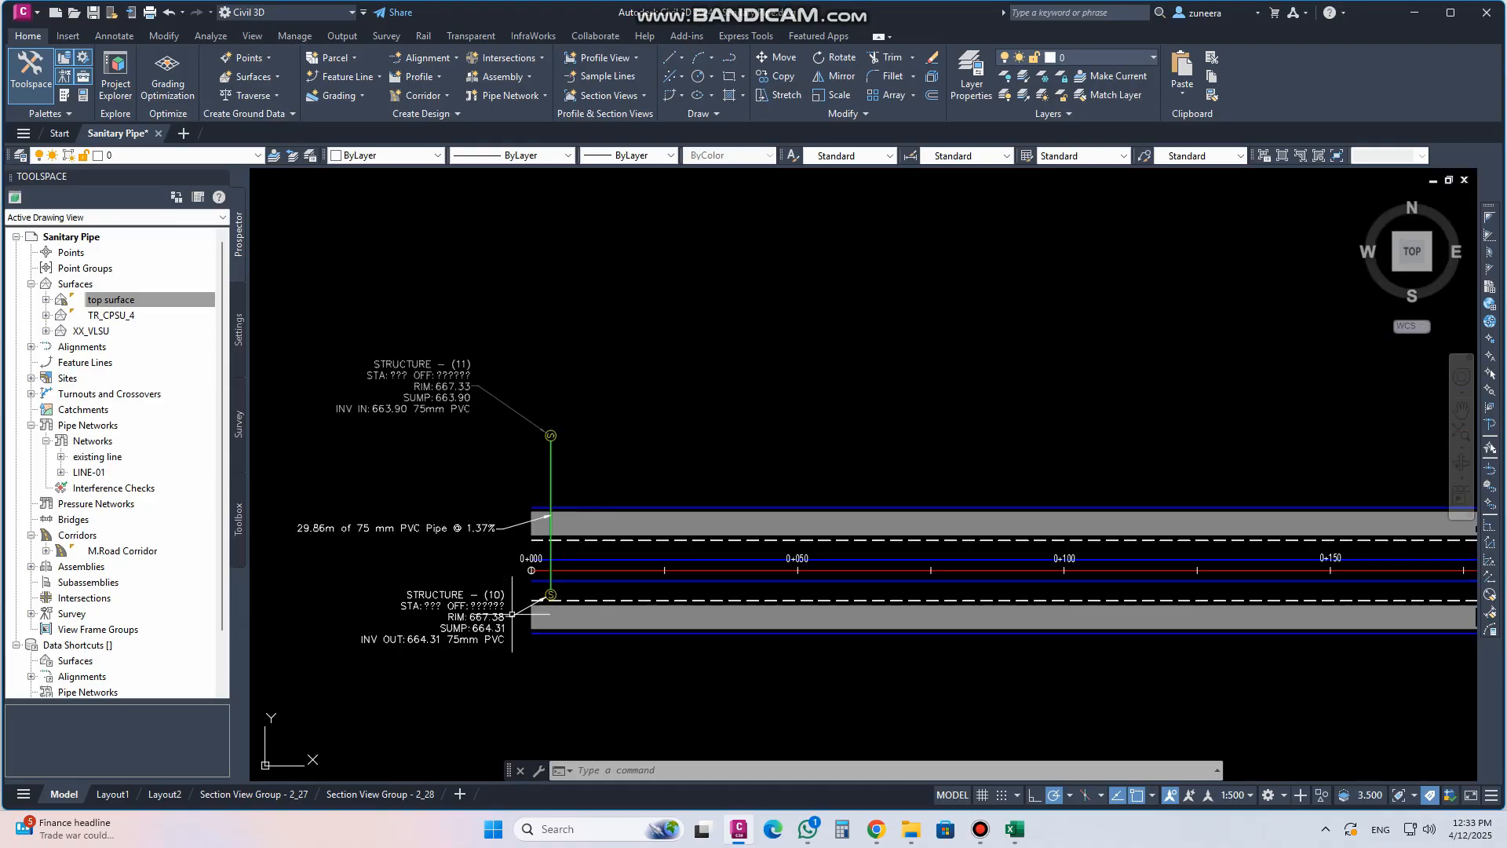
{"action": "scroll", "coordinate": [534, 600], "scroll_direction": "up", "scroll_amount": 2}
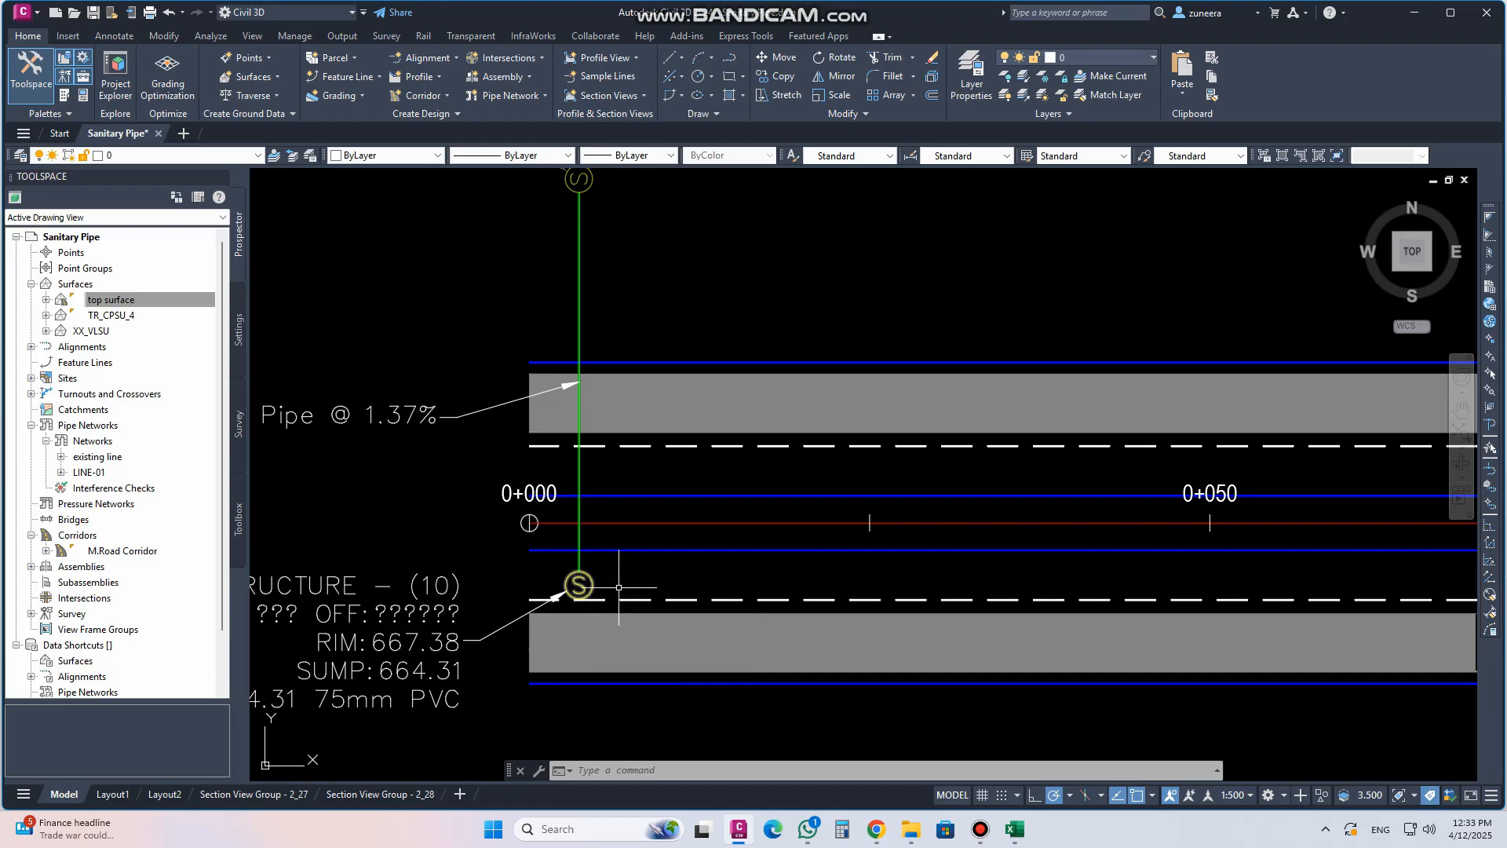
{"action": "scroll", "coordinate": [486, 636], "scroll_direction": "down", "scroll_amount": 4}
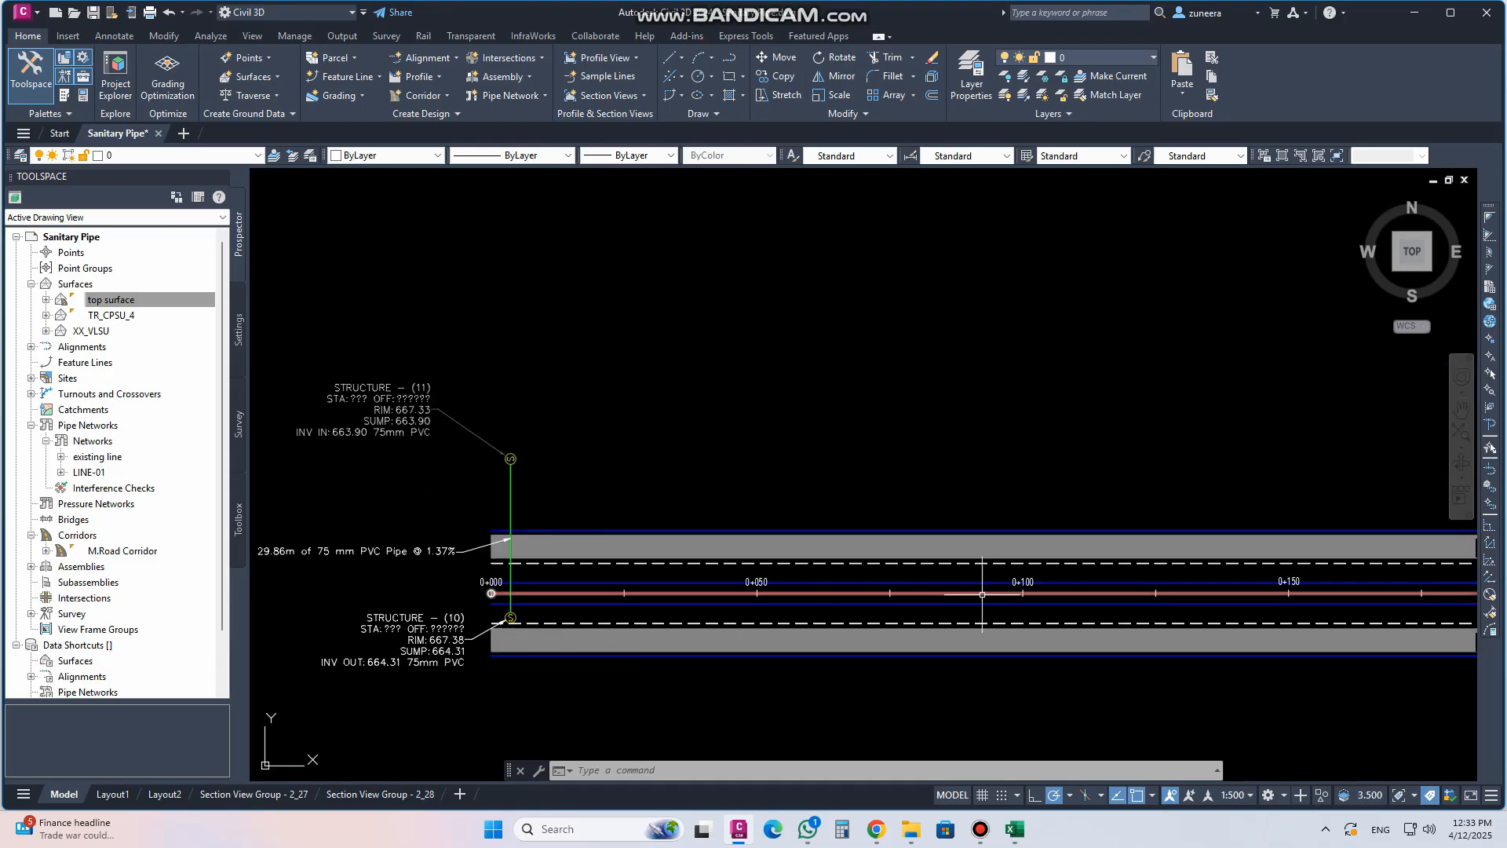
{"action": "scroll", "coordinate": [557, 565], "scroll_direction": "down", "scroll_amount": 3}
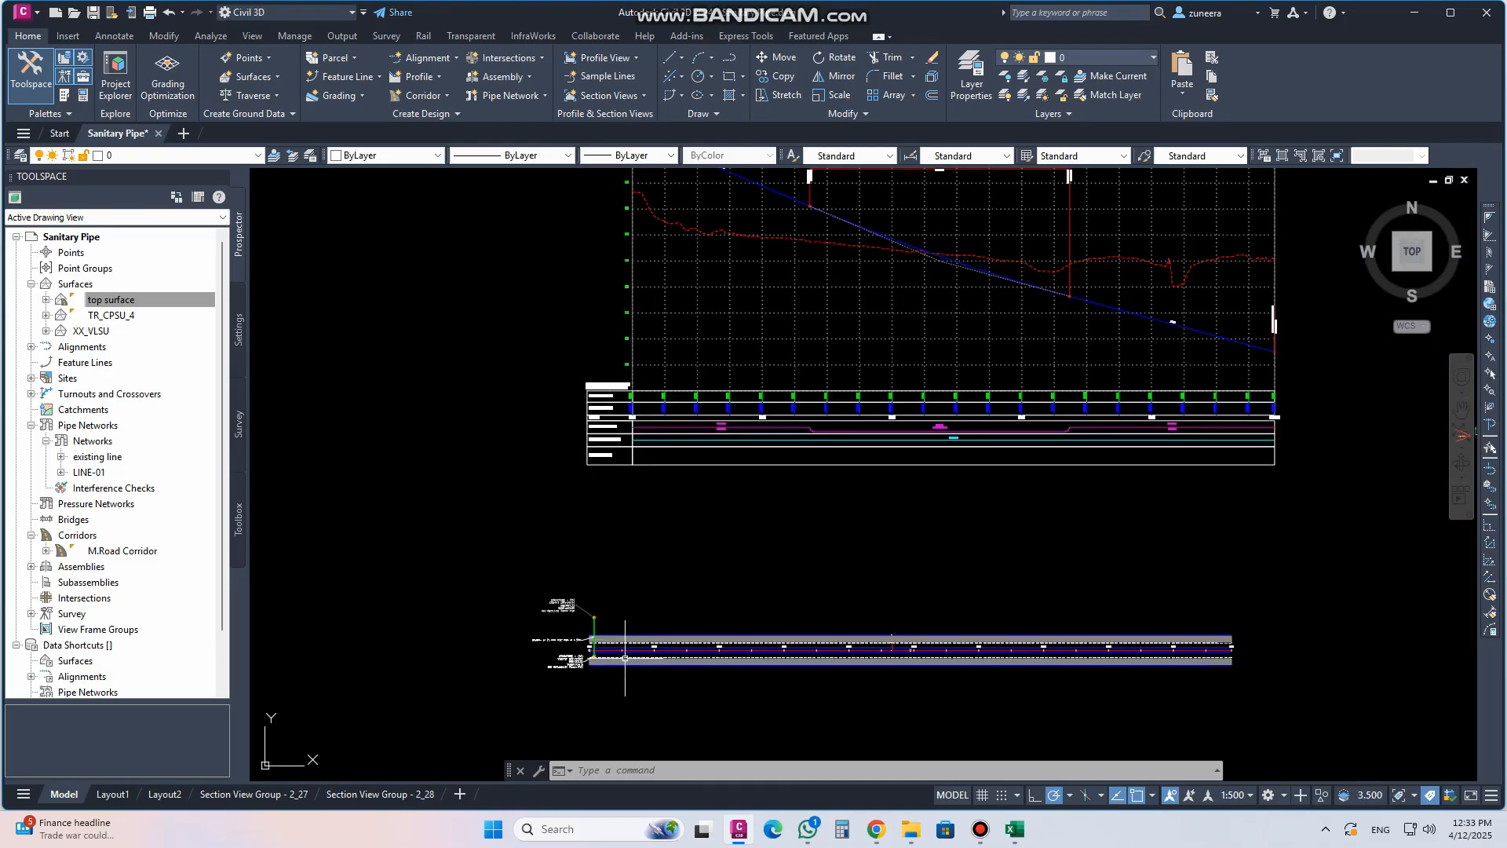
{"action": "scroll", "coordinate": [598, 663], "scroll_direction": "down", "scroll_amount": 2}
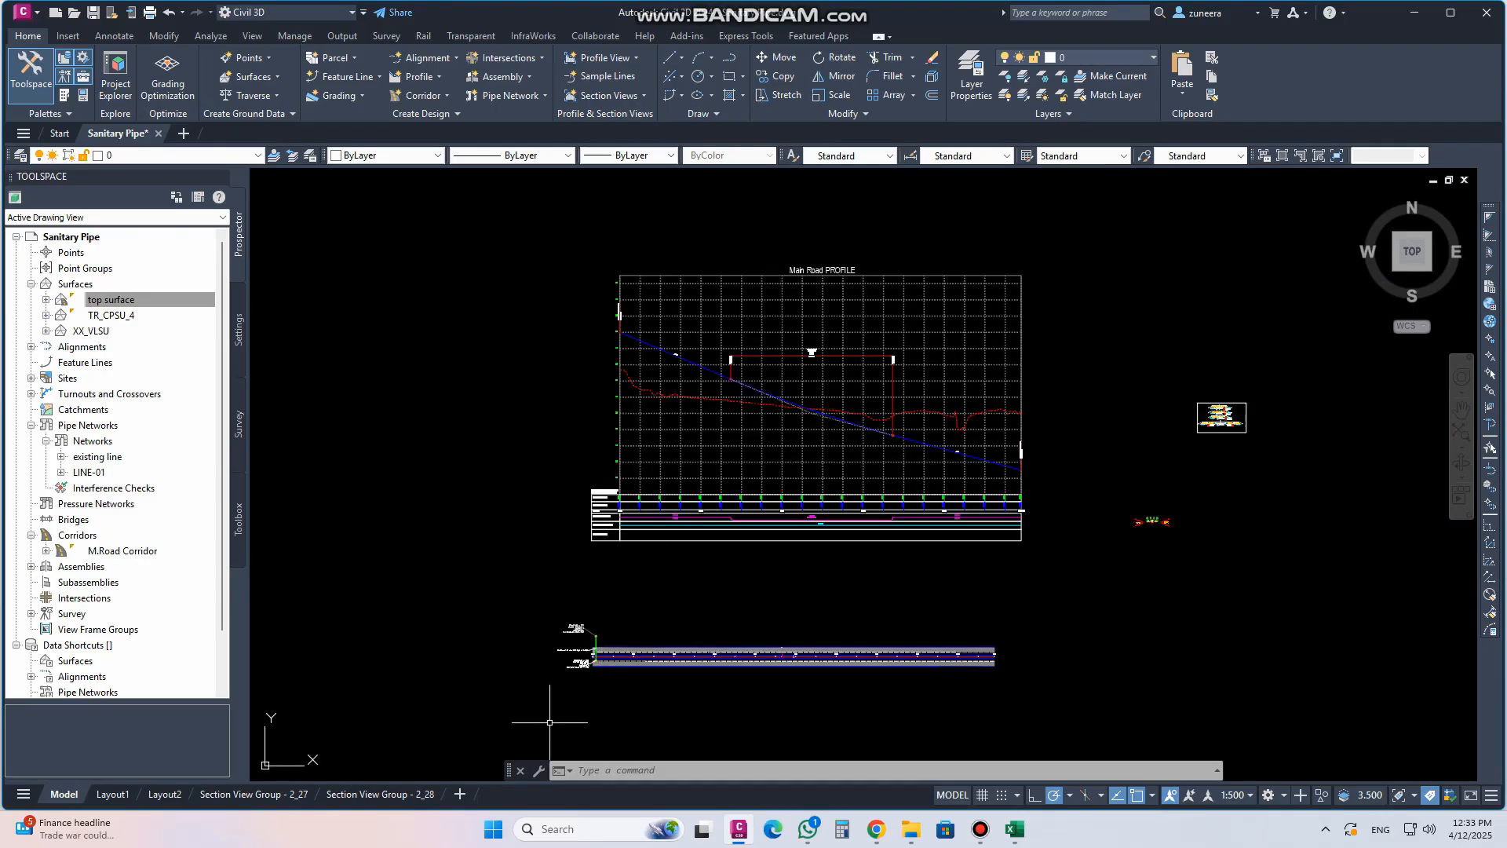
{"action": "scroll", "coordinate": [593, 651], "scroll_direction": "up", "scroll_amount": 6}
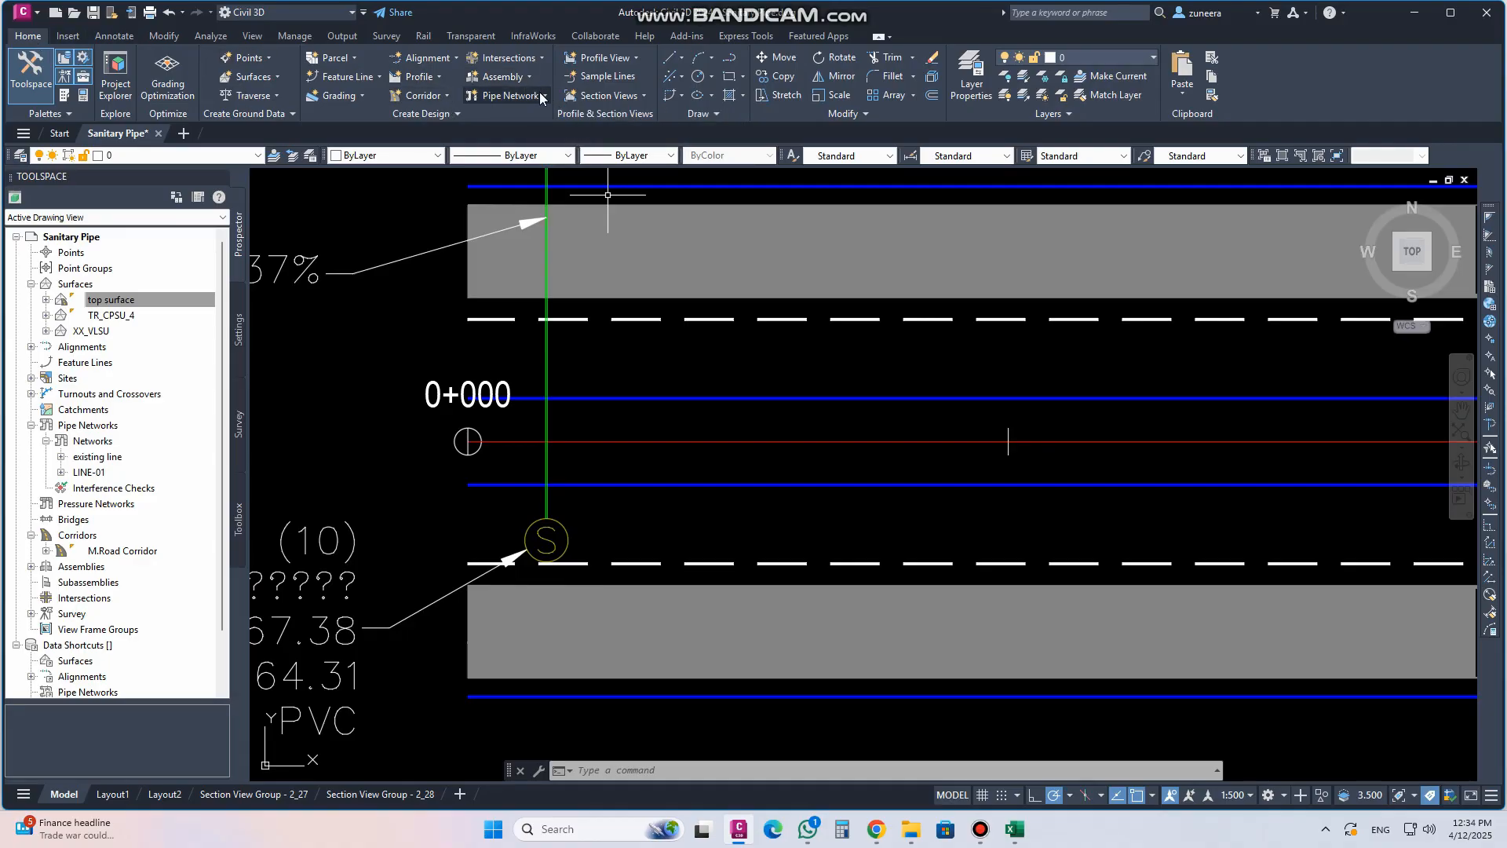
Start another pipe network named line.01, using top surface as the surface and Main Road as the alignment
{"action": "left_click", "coordinate": [540, 97]}
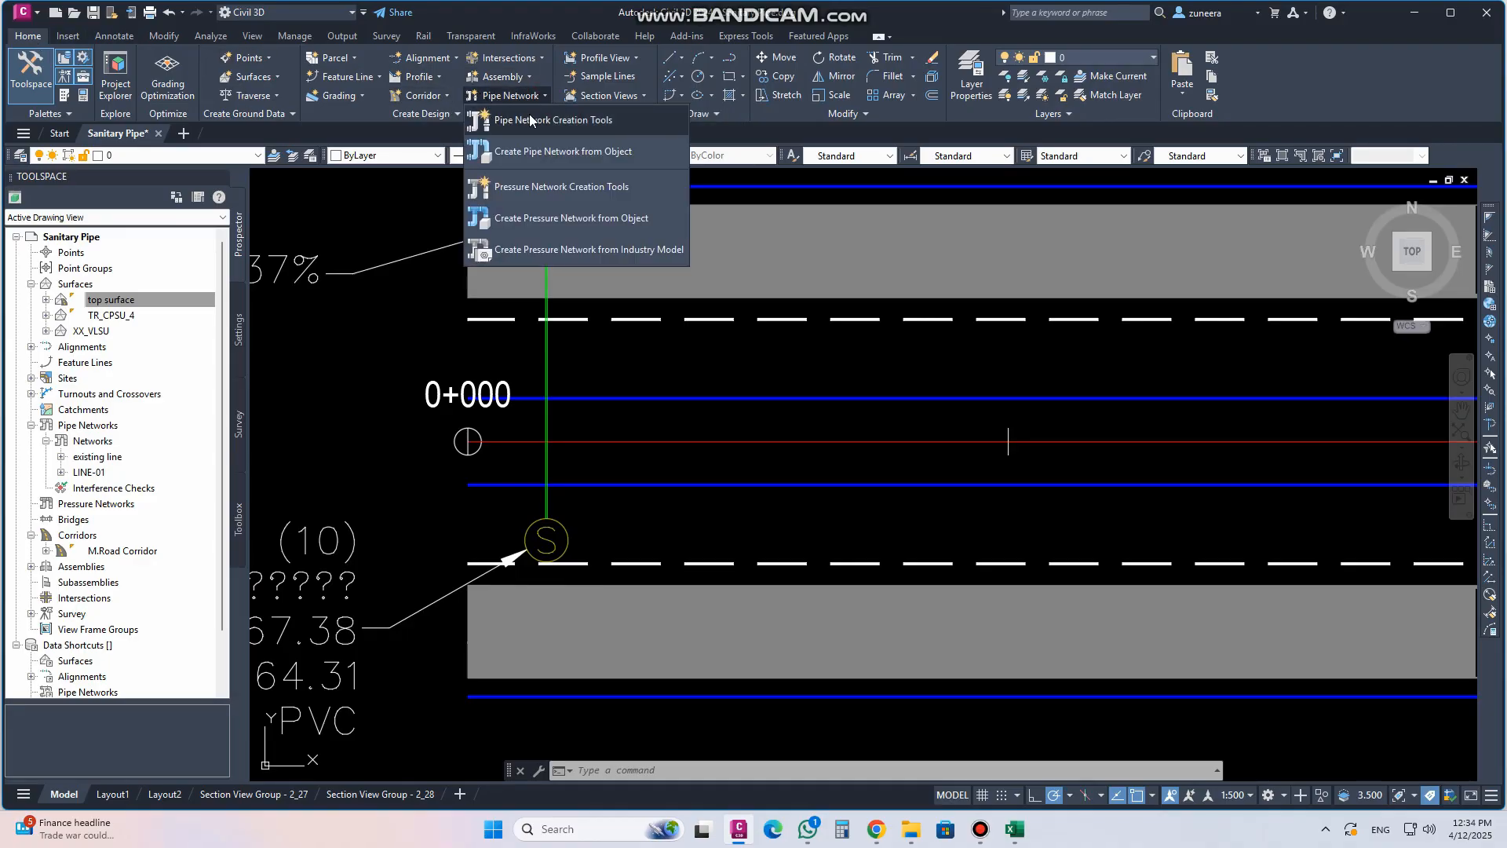
{"action": "left_click", "coordinate": [530, 119]}
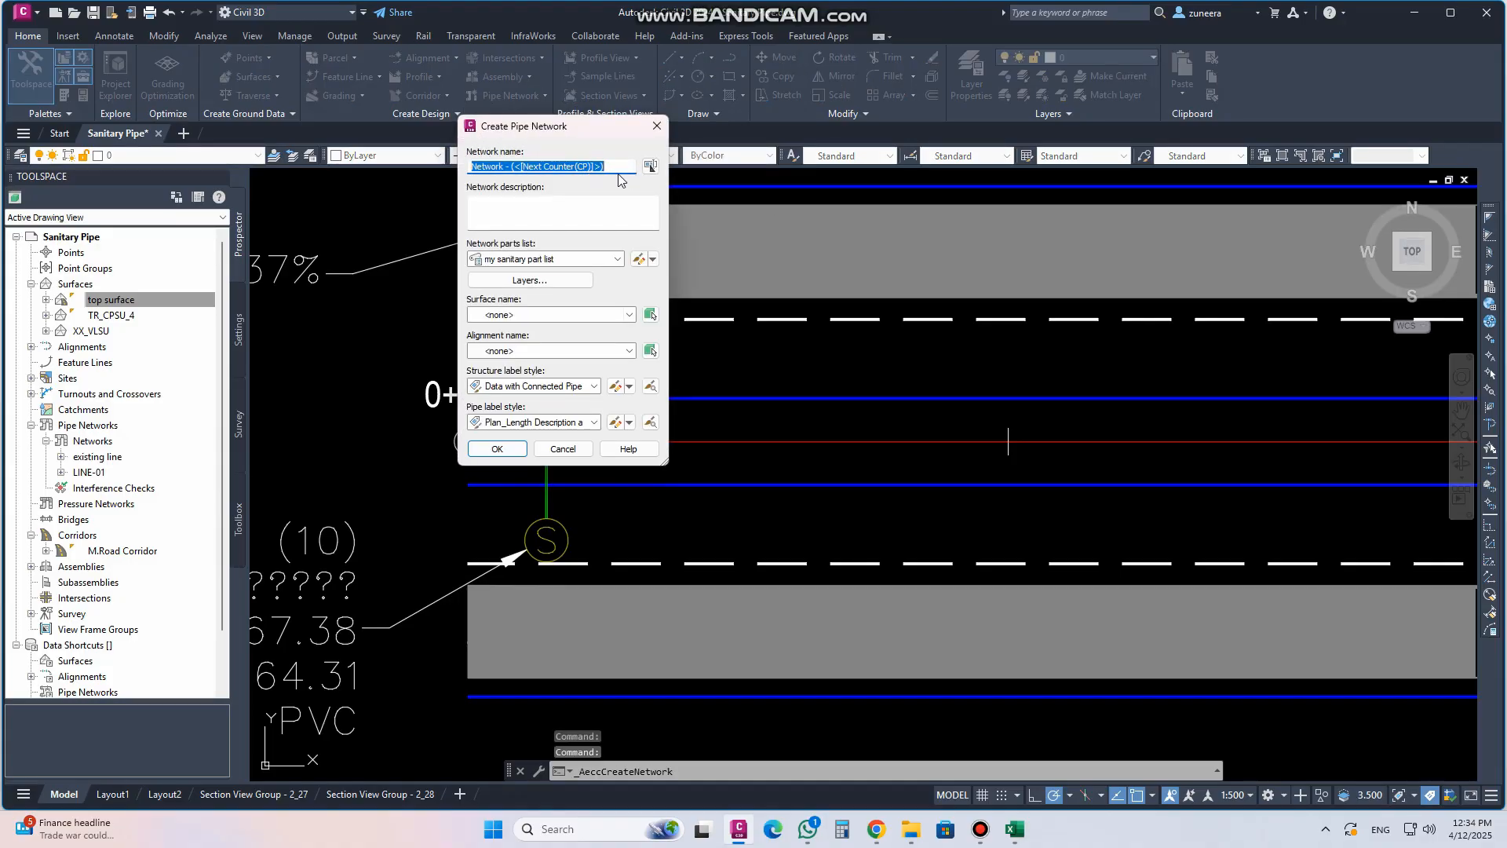
{"action": "type", "text": "line.01"}
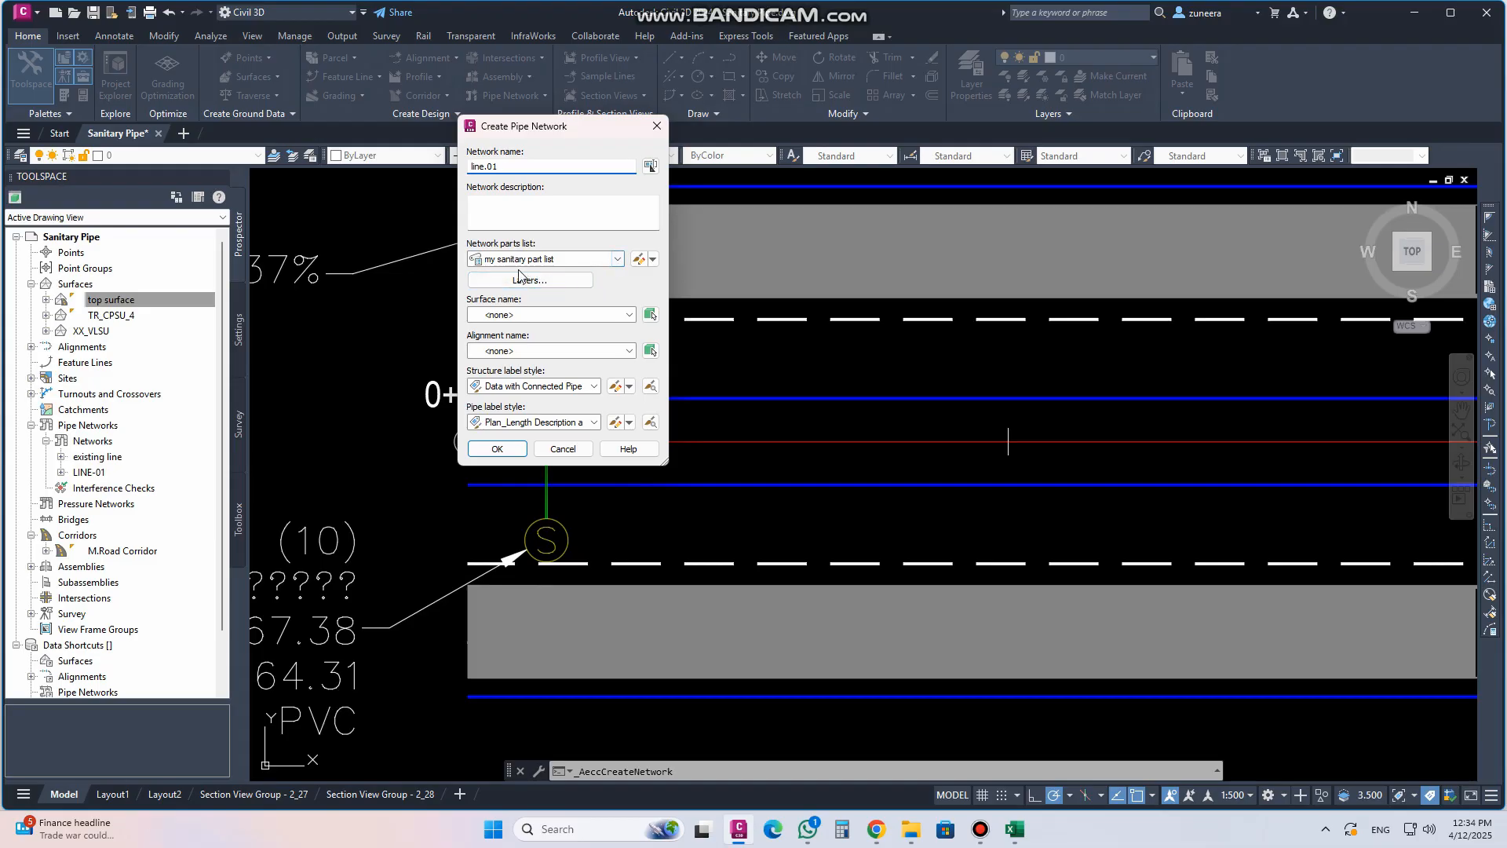
{"action": "left_click", "coordinate": [526, 314]}
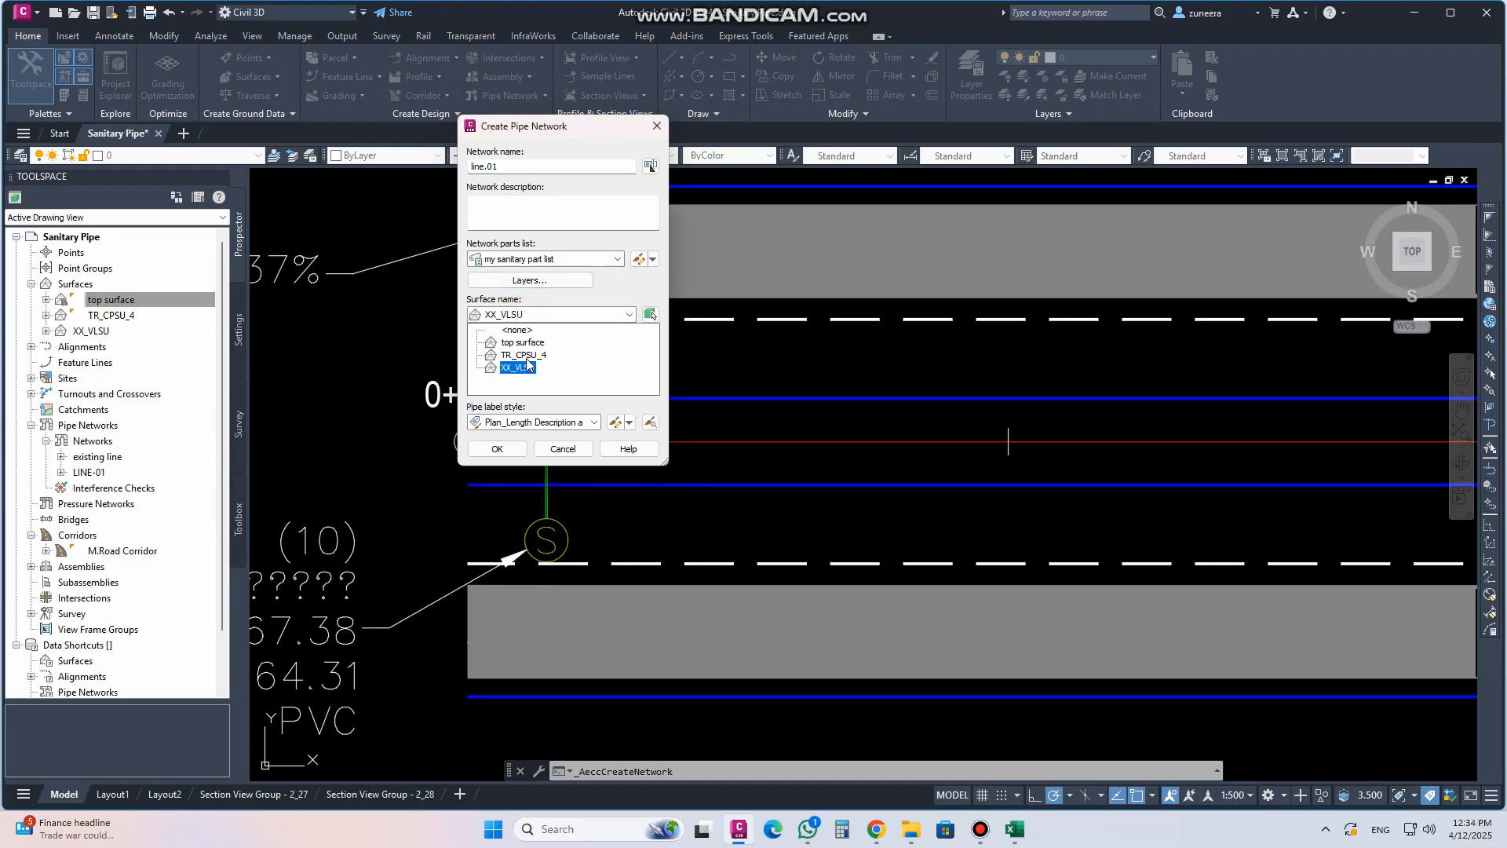
{"action": "left_click", "coordinate": [524, 343]}
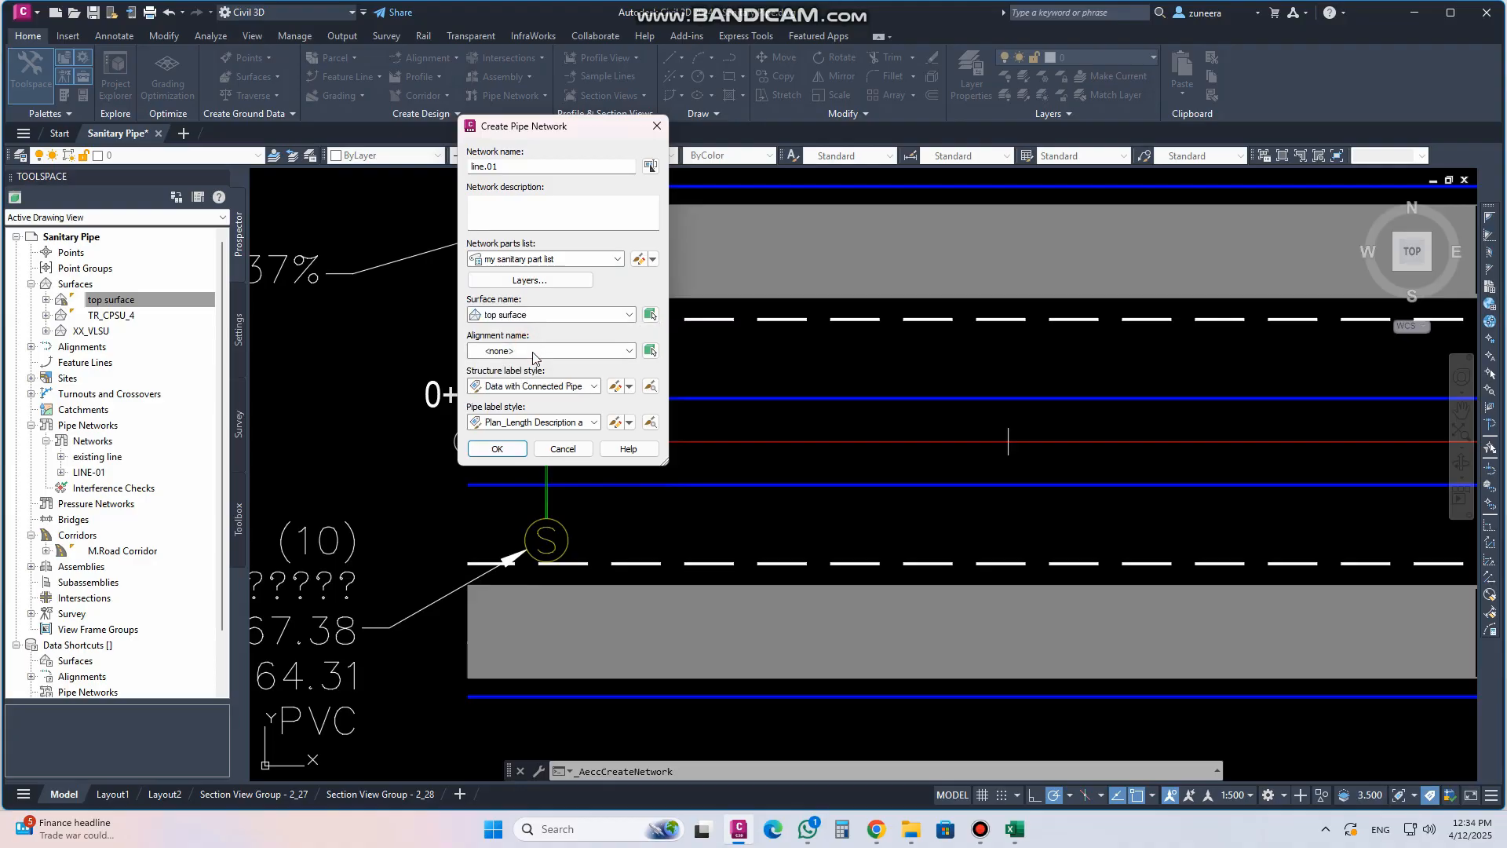
{"action": "left_click", "coordinate": [533, 353]}
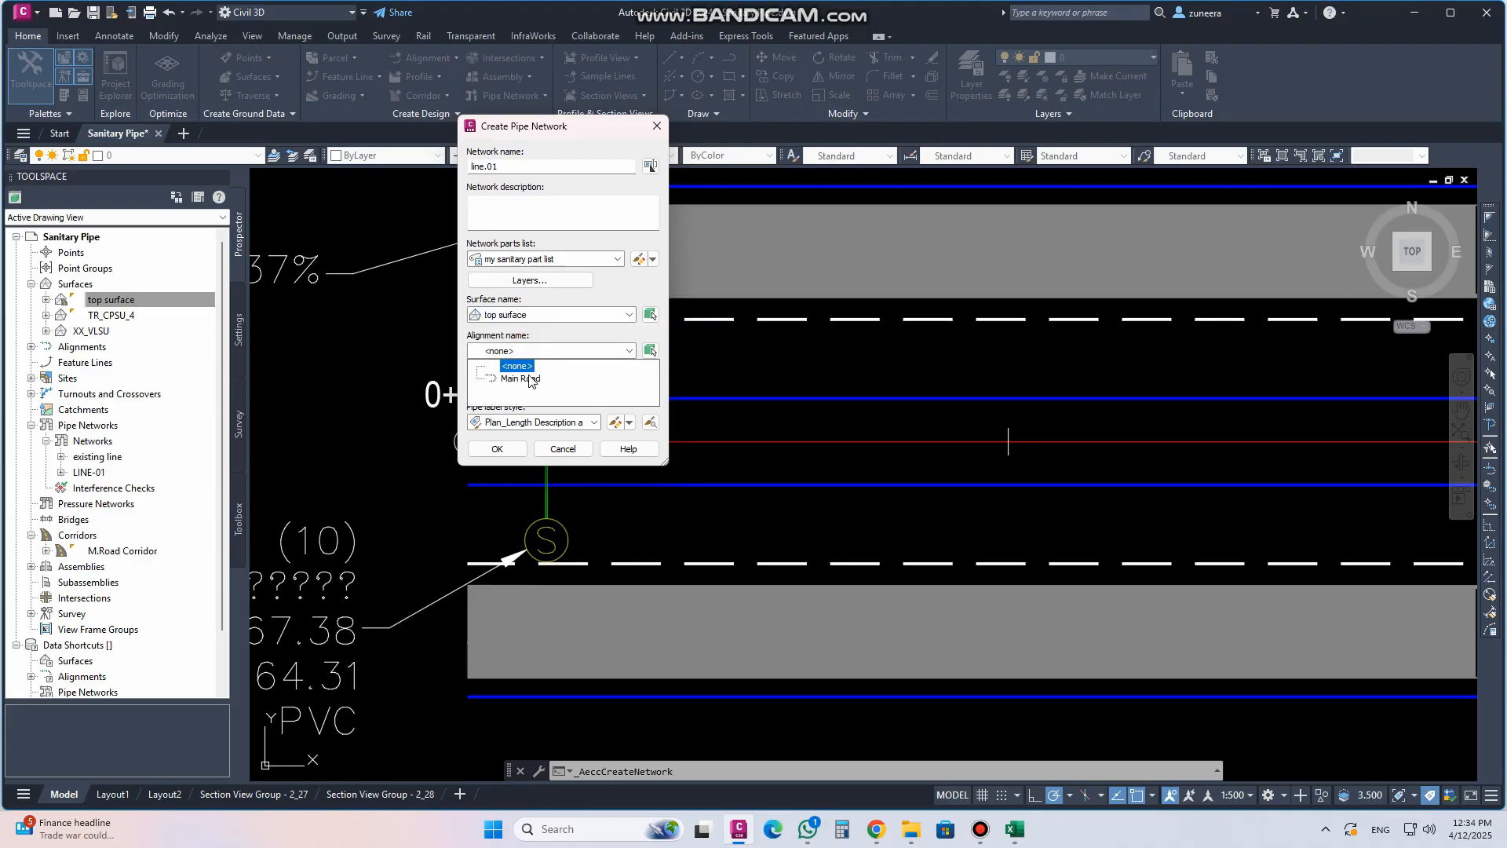
{"action": "left_click", "coordinate": [529, 380]}
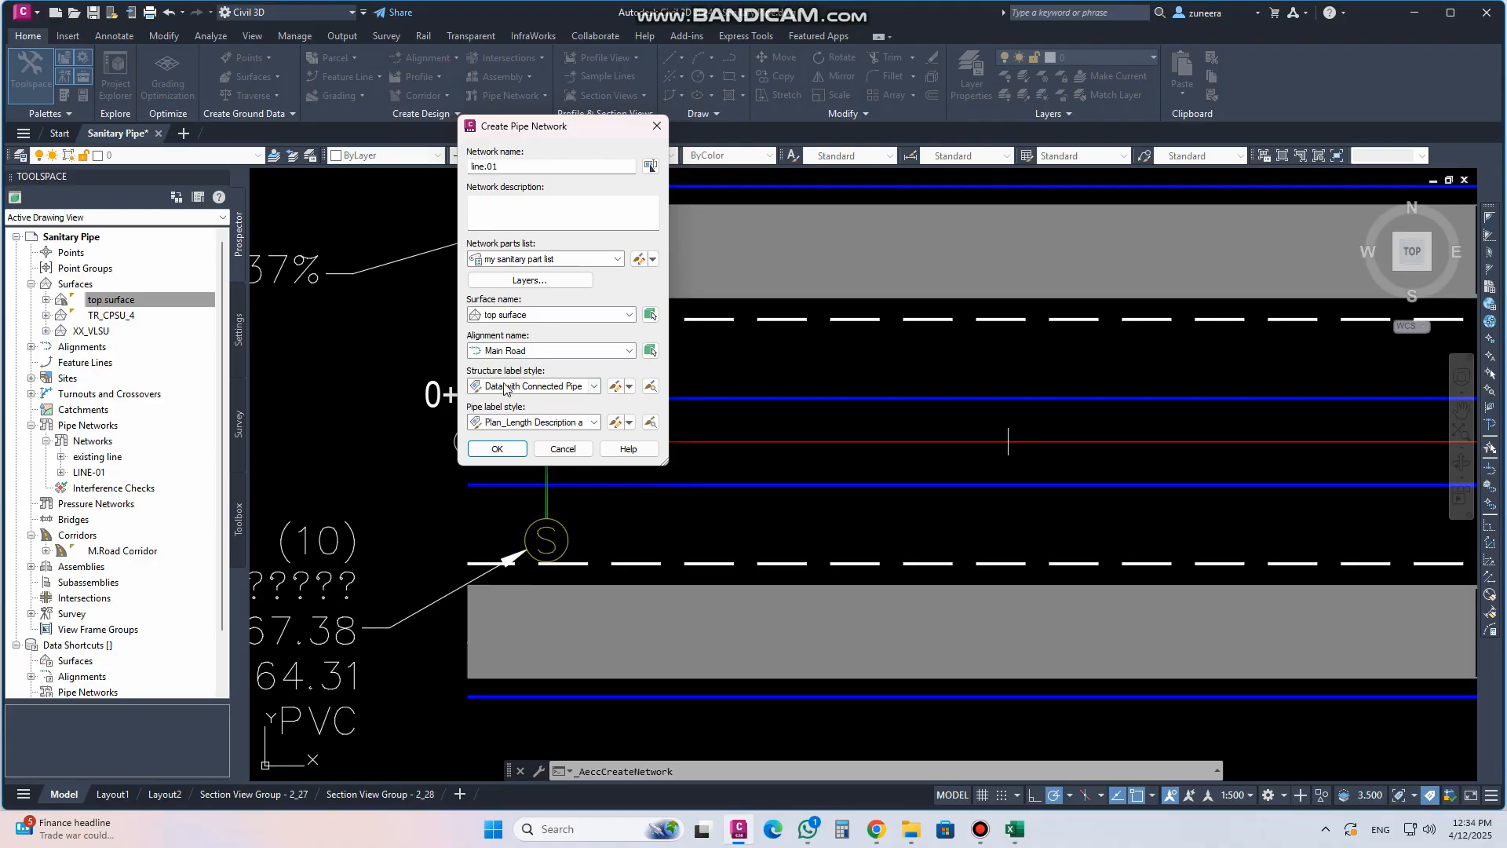
Examine the components and text contents of the Data with Connected Pipes (Sanitary) structure label style, then close it
{"action": "left_click", "coordinate": [594, 387]}
{"action": "left_click", "coordinate": [594, 387]}
{"action": "left_click", "coordinate": [612, 387]}
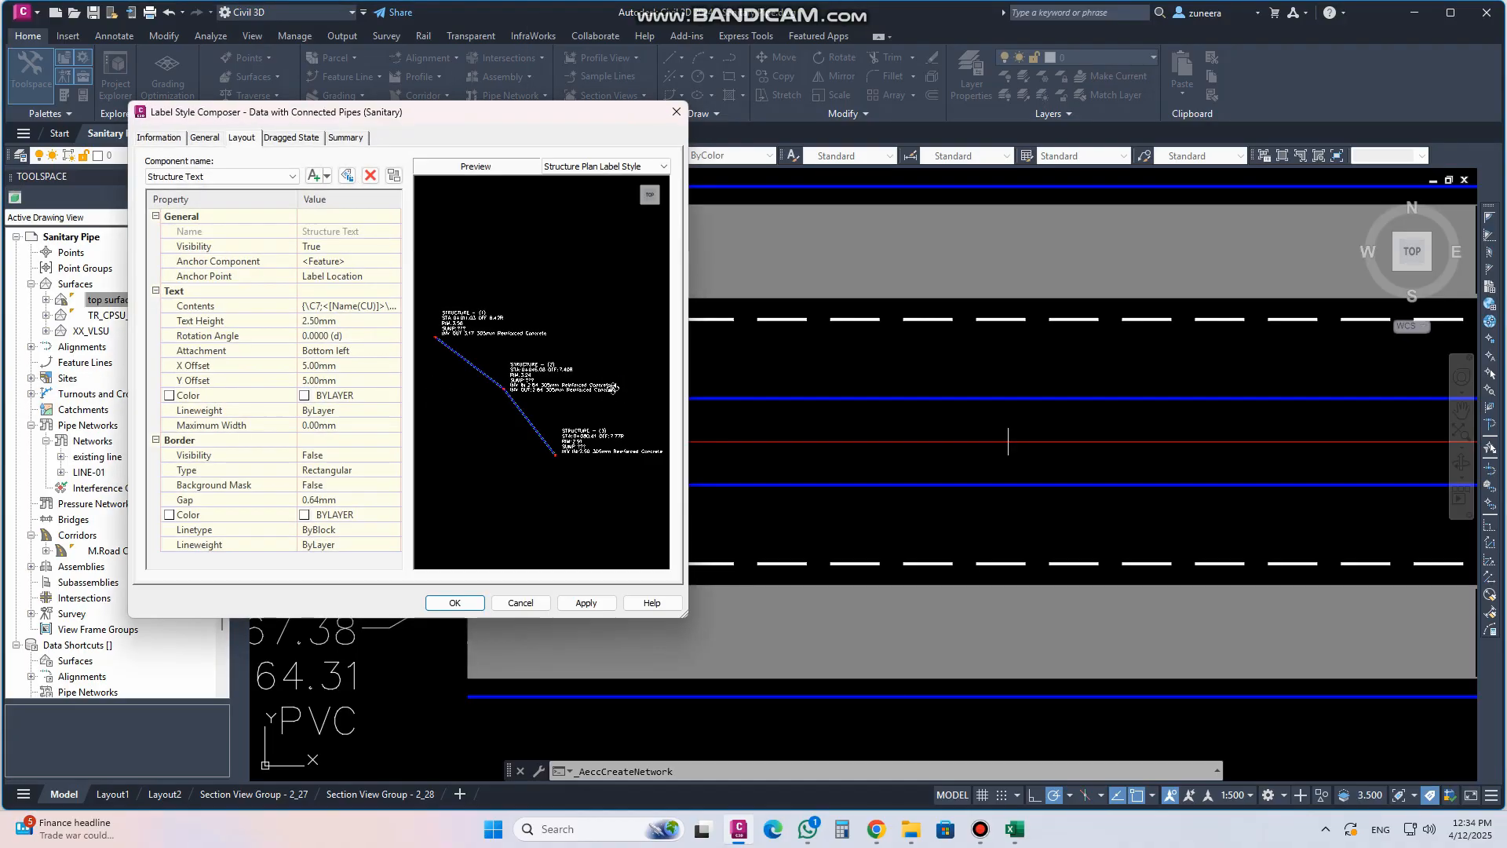
{"action": "left_click", "coordinate": [228, 177]}
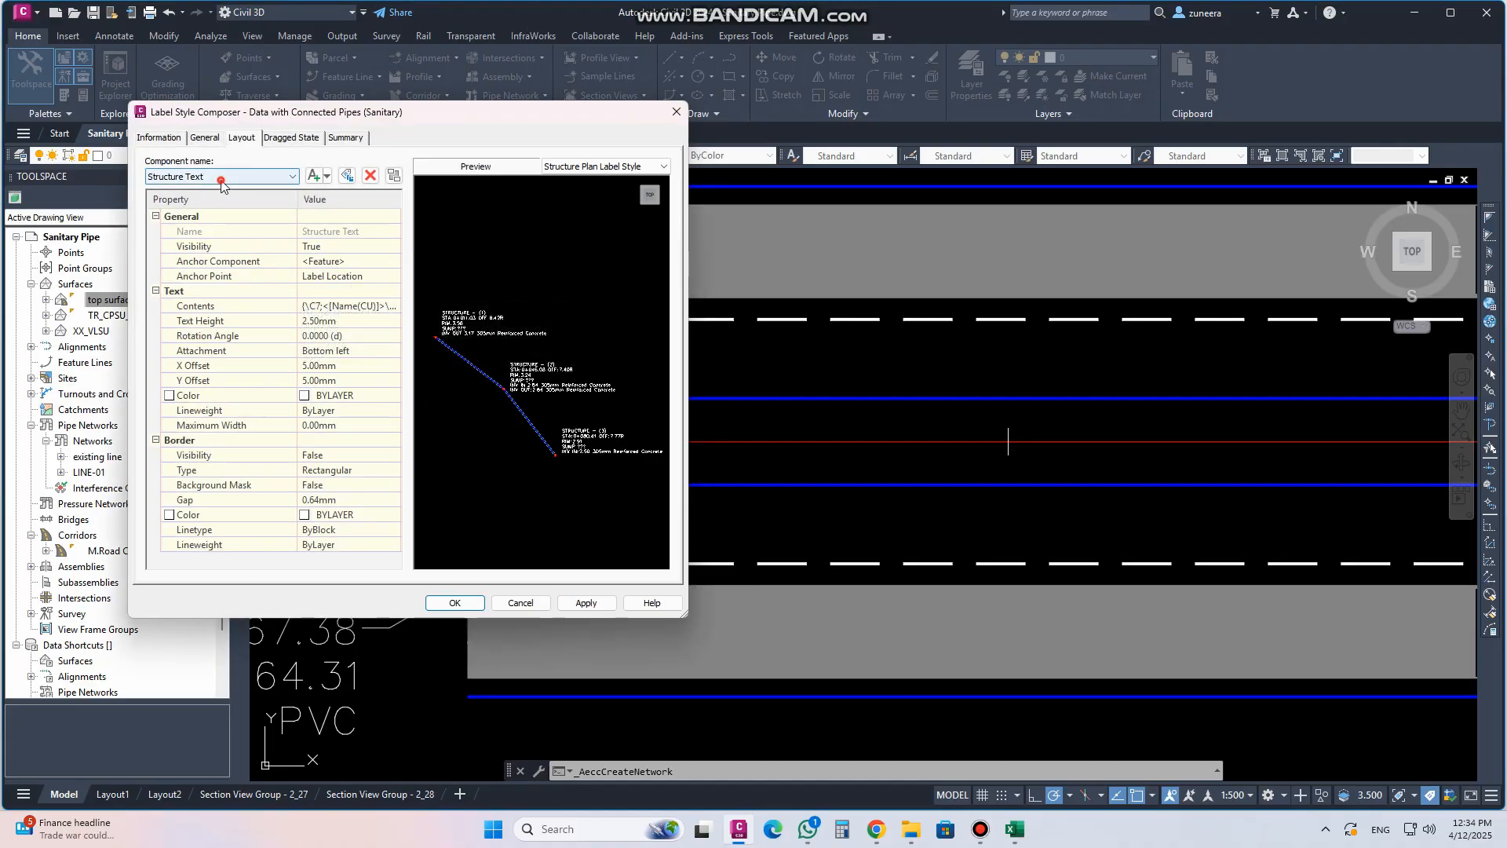
{"action": "left_click", "coordinate": [204, 200]}
{"action": "left_click", "coordinate": [228, 176]}
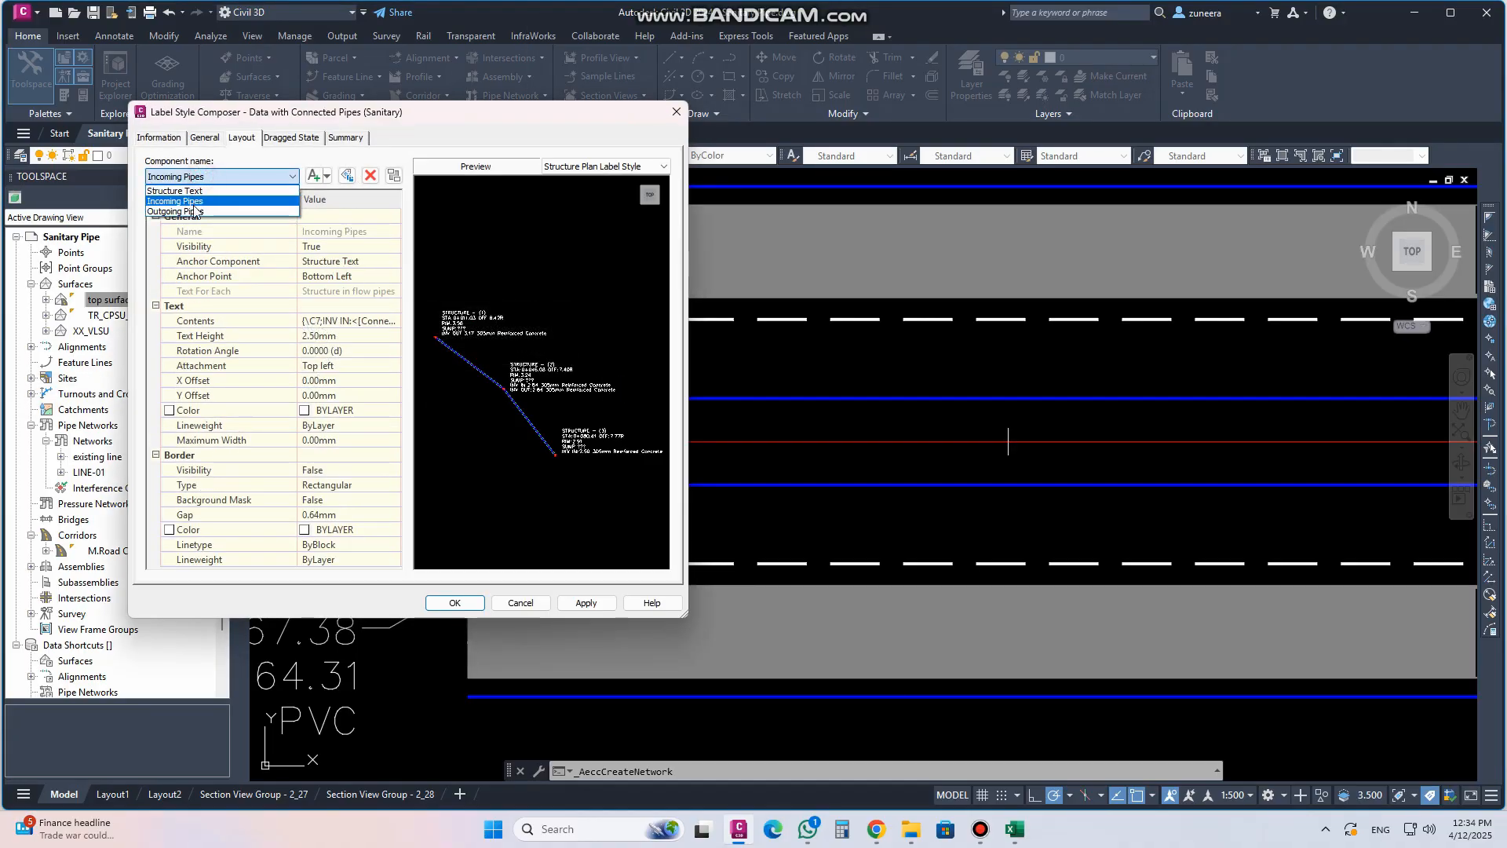
{"action": "left_click", "coordinate": [204, 199]}
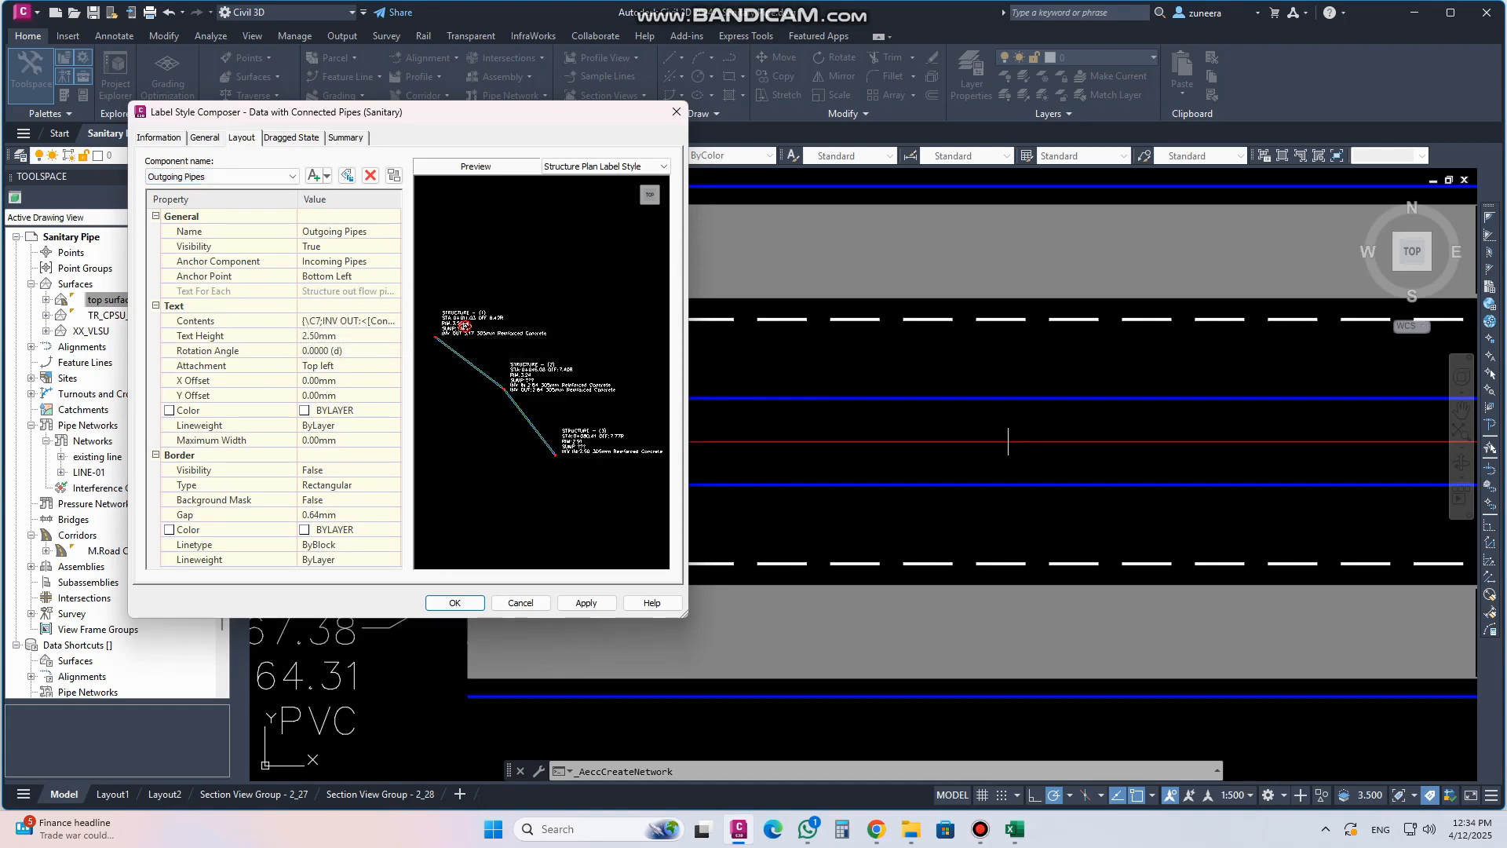
{"action": "scroll", "coordinate": [453, 311], "scroll_direction": "up", "scroll_amount": 6}
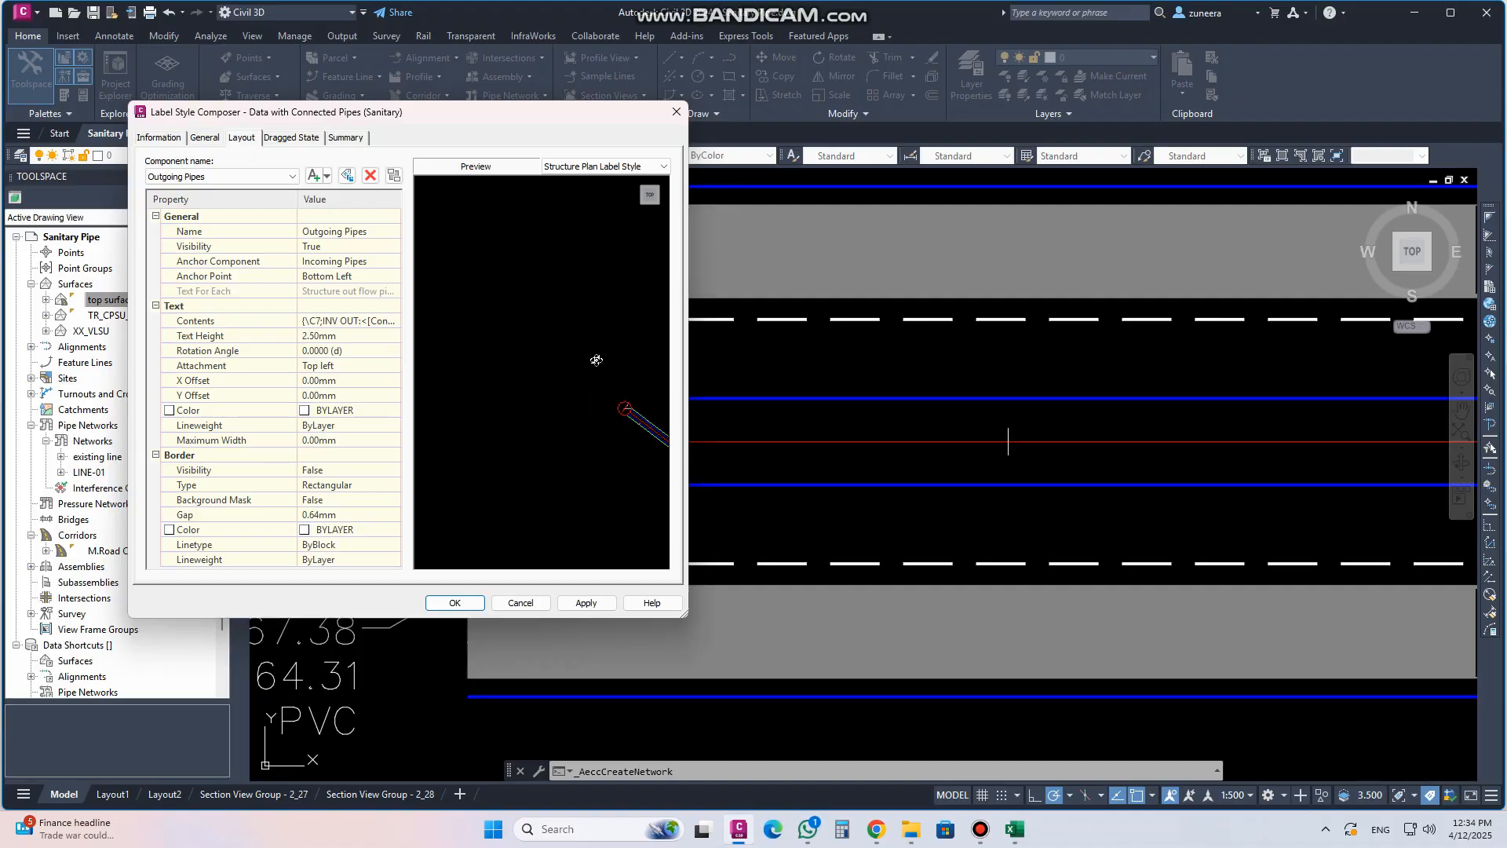
{"action": "scroll", "coordinate": [532, 365], "scroll_direction": "down", "scroll_amount": 2}
{"action": "mouse_move", "coordinate": [548, 353]}
{"action": "middle_mouse_down"}
{"action": "mouse_move", "coordinate": [512, 353]}
{"action": "mouse_move", "coordinate": [564, 378]}
{"action": "middle_mouse_up"}
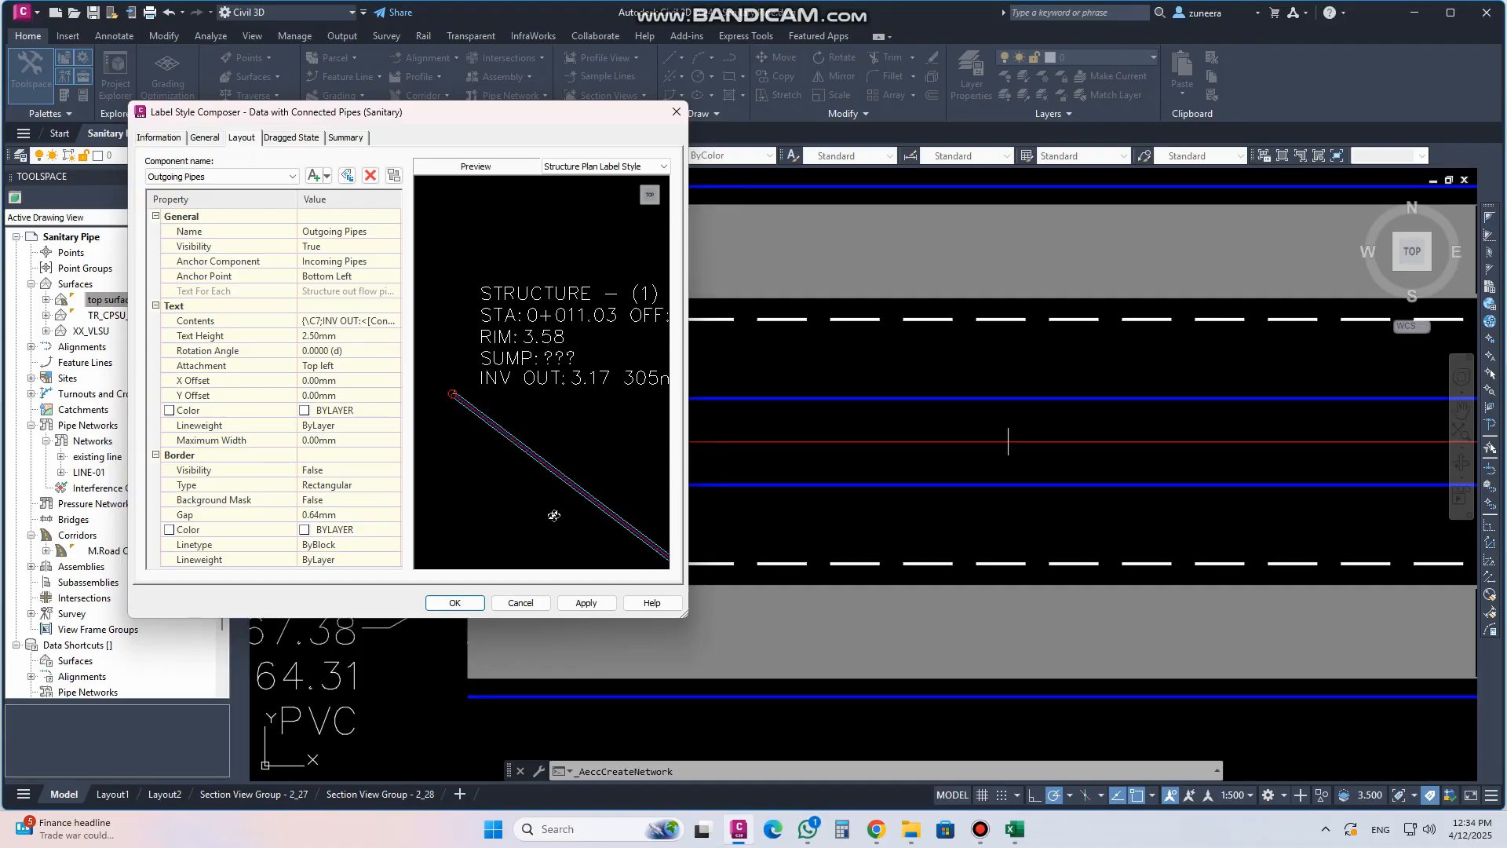
{"action": "left_click", "coordinate": [352, 321]}
{"action": "left_click", "coordinate": [394, 321]}
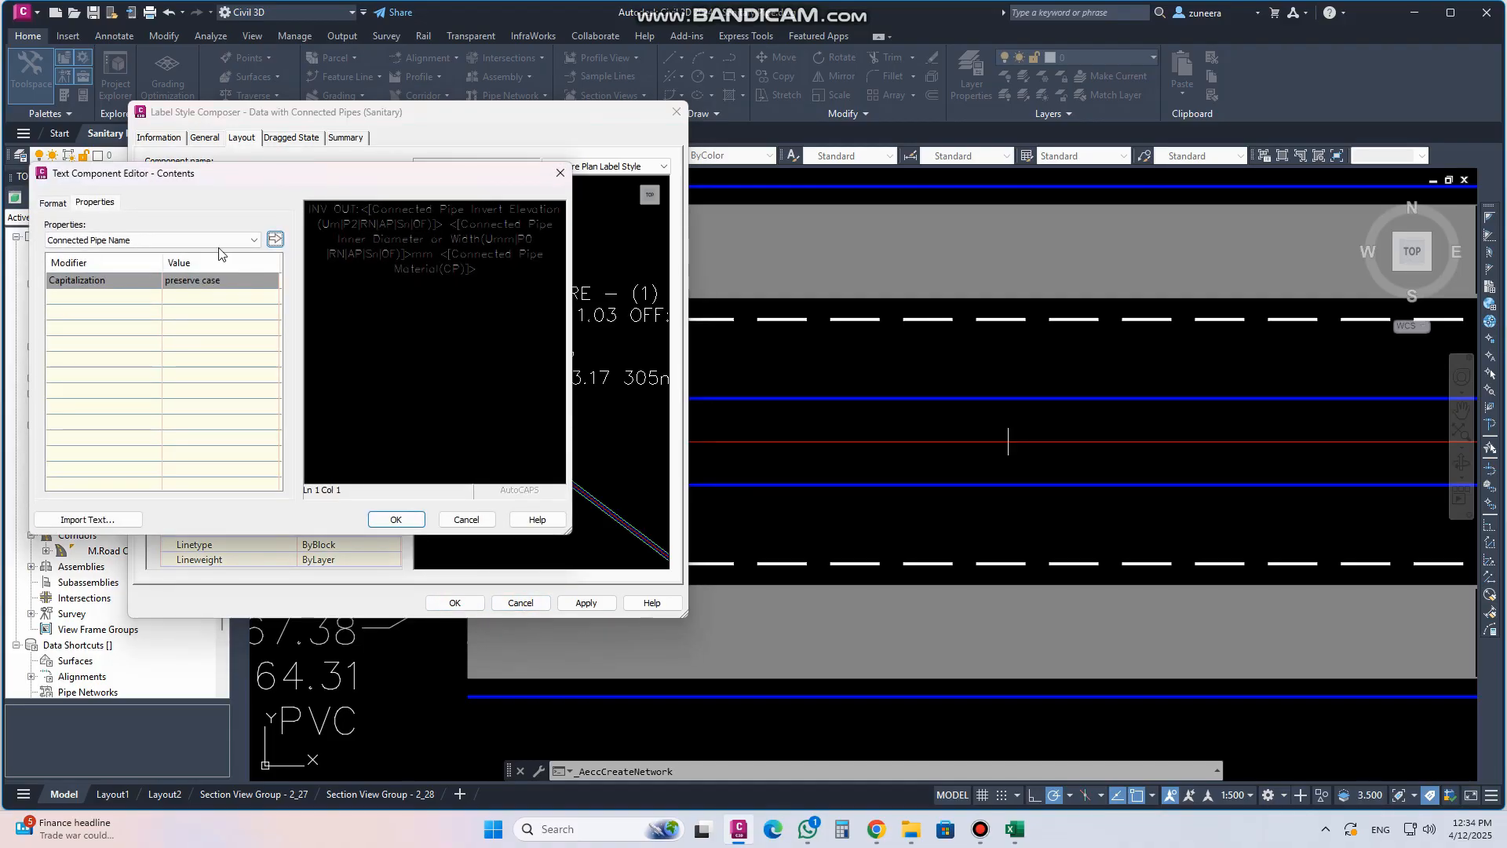
{"action": "left_click", "coordinate": [213, 240]}
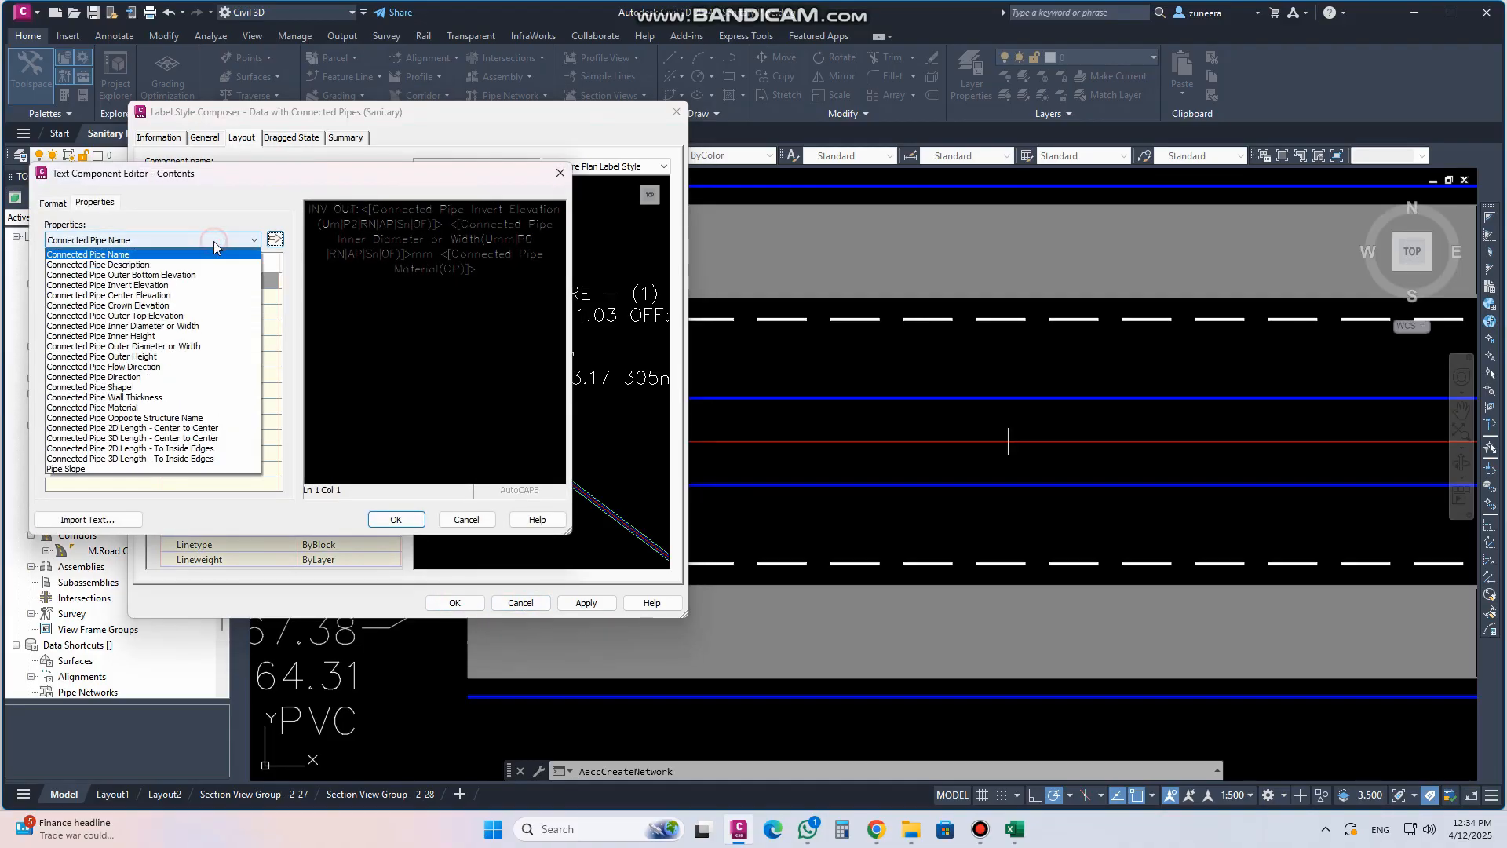
{"action": "left_click", "coordinate": [563, 176]}
{"action": "left_click", "coordinate": [561, 174]}
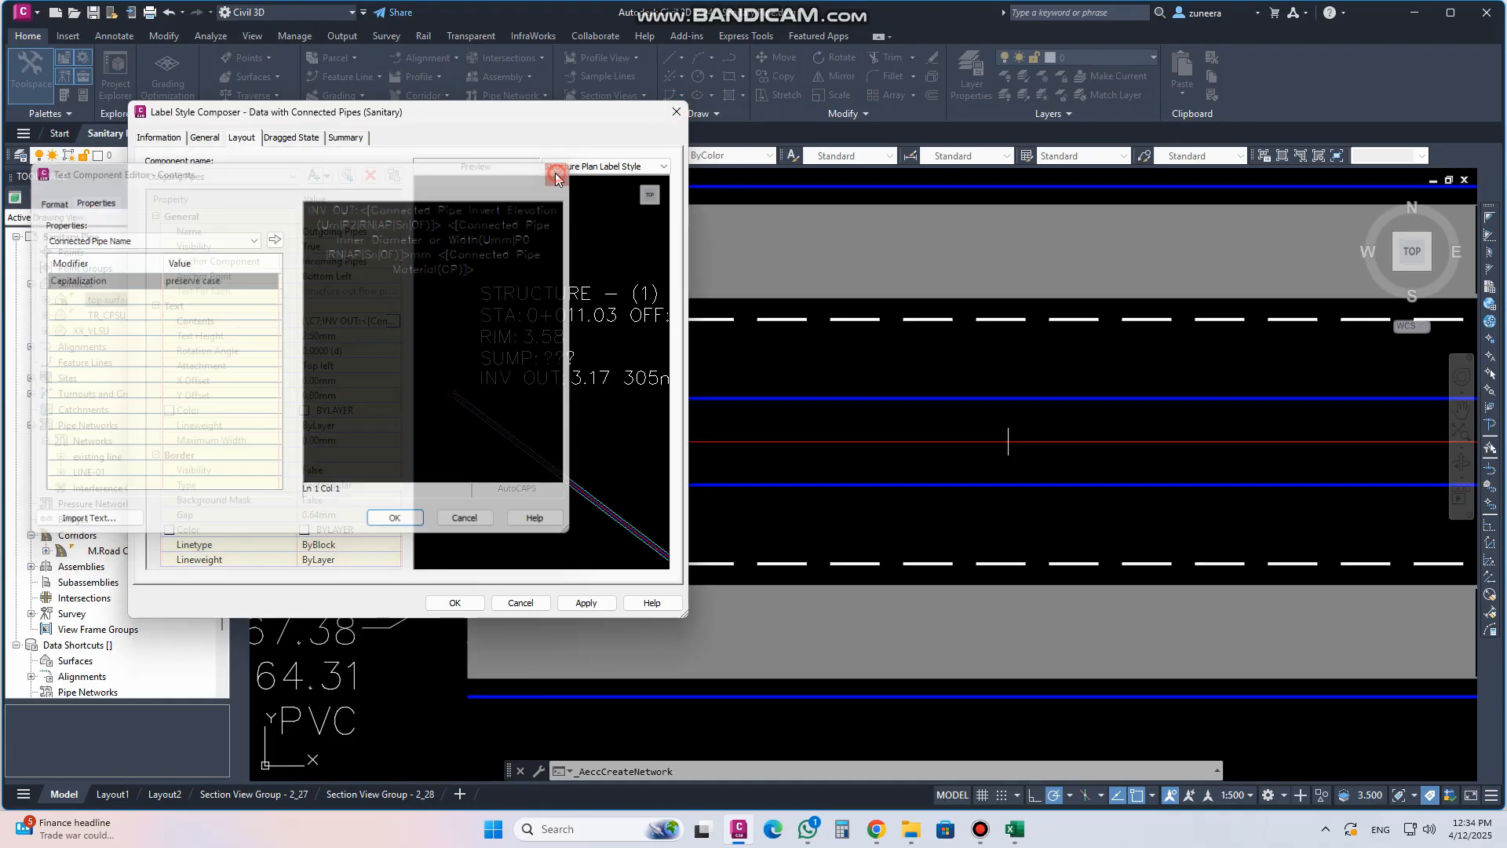
{"action": "left_click", "coordinate": [673, 114]}
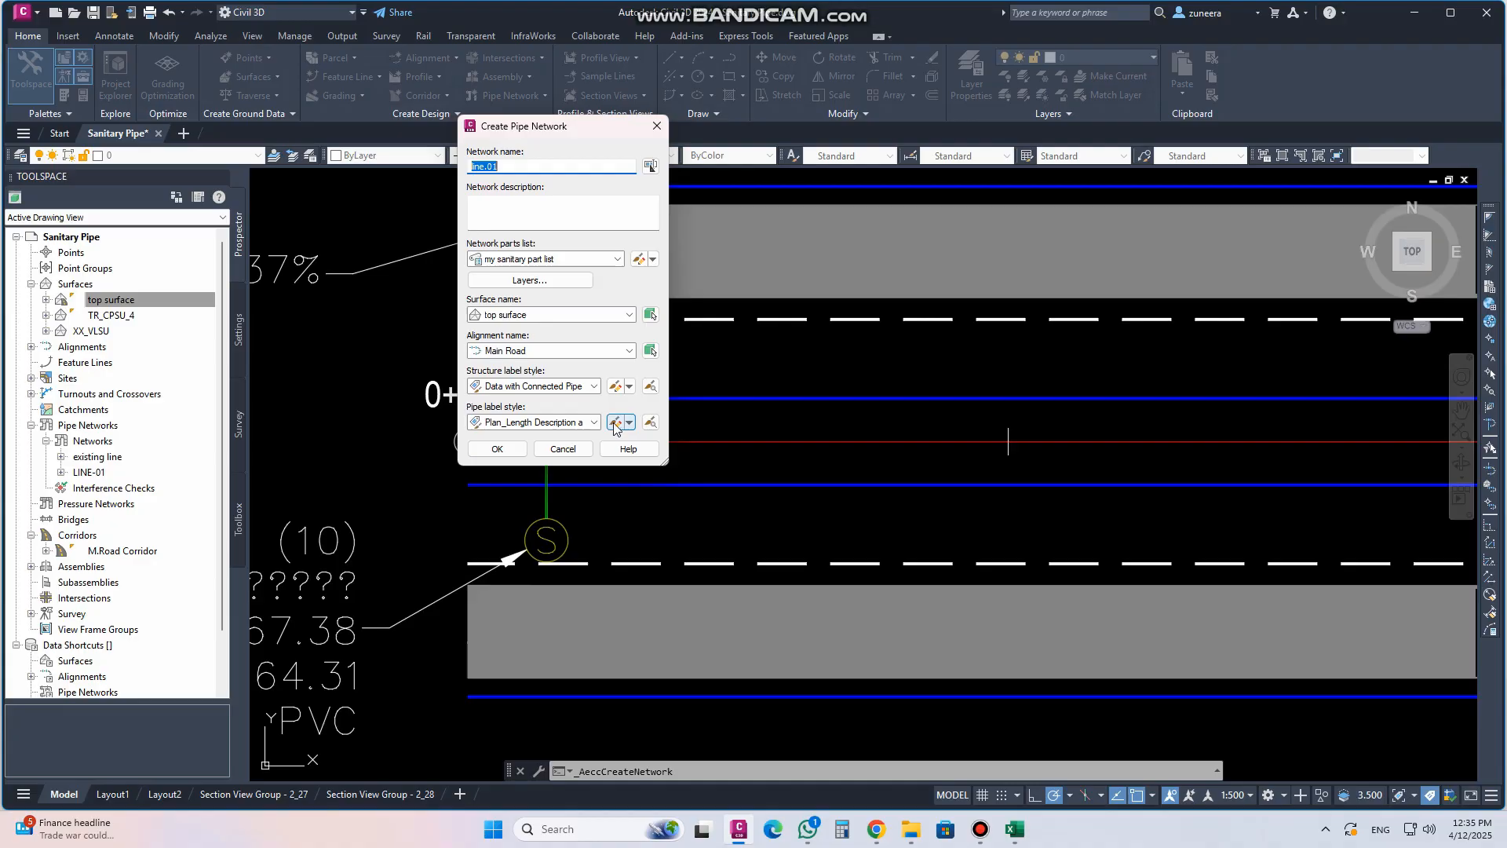
Create the network and set Concentric Cylindrical Structure with 75 mm PVC Pipe in Pipes and Structures mode
{"action": "left_click", "coordinate": [497, 449]}
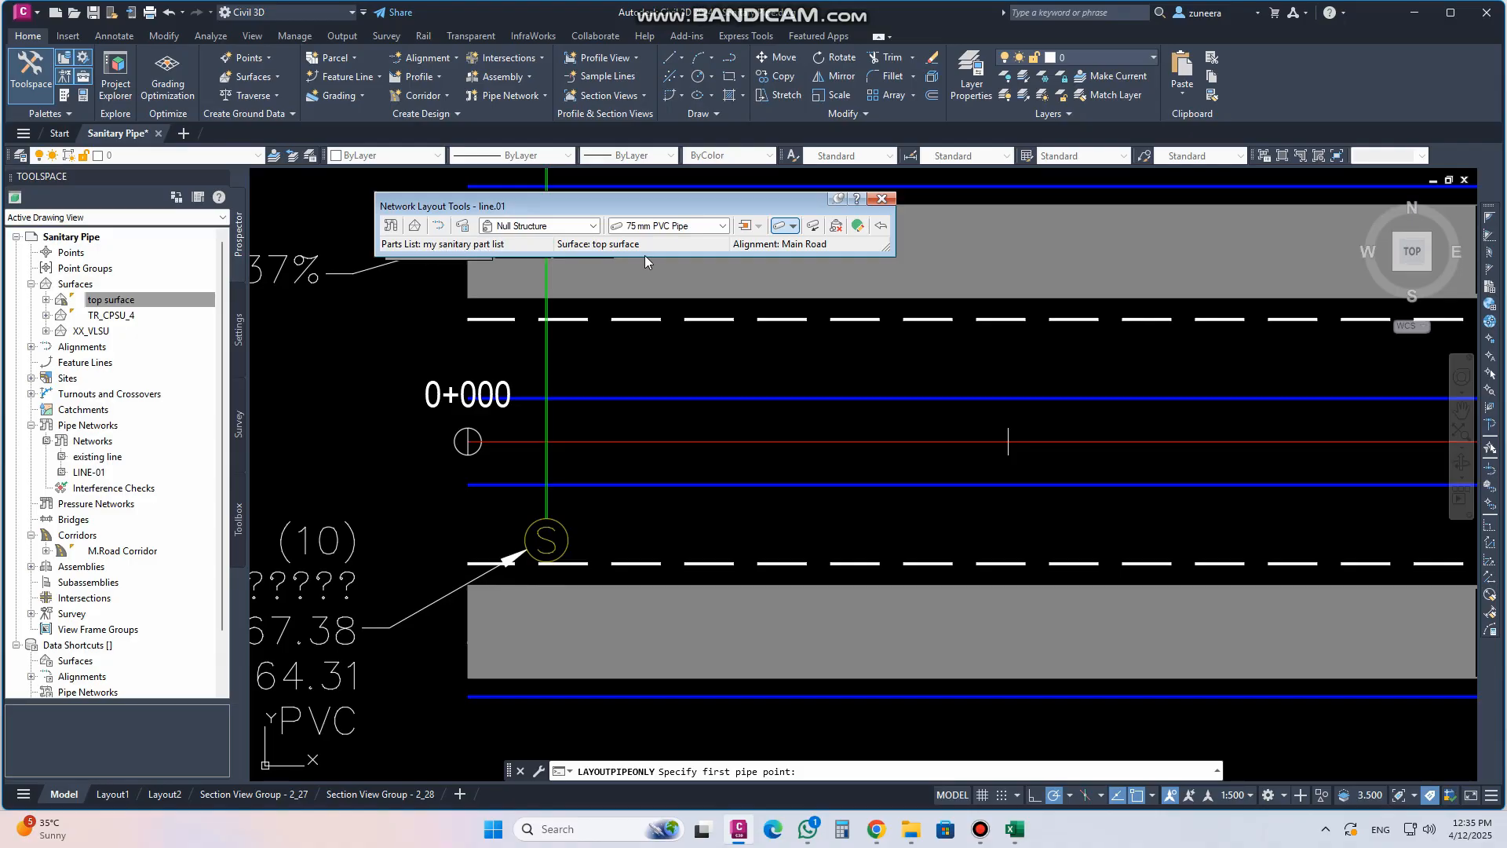
{"action": "left_click", "coordinate": [592, 227]}
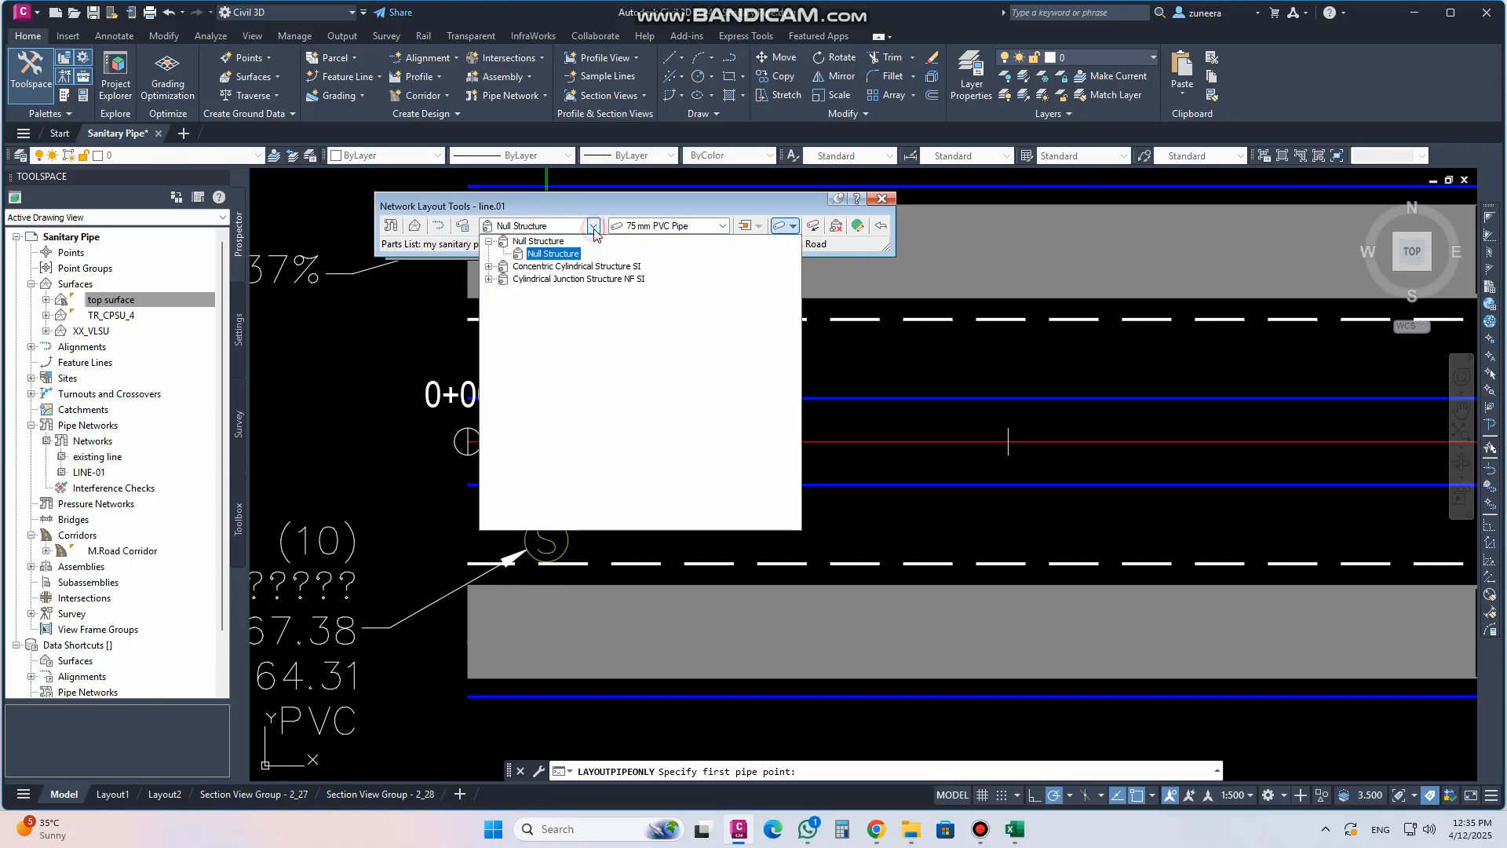
{"action": "left_click", "coordinate": [489, 267]}
{"action": "left_click", "coordinate": [537, 266]}
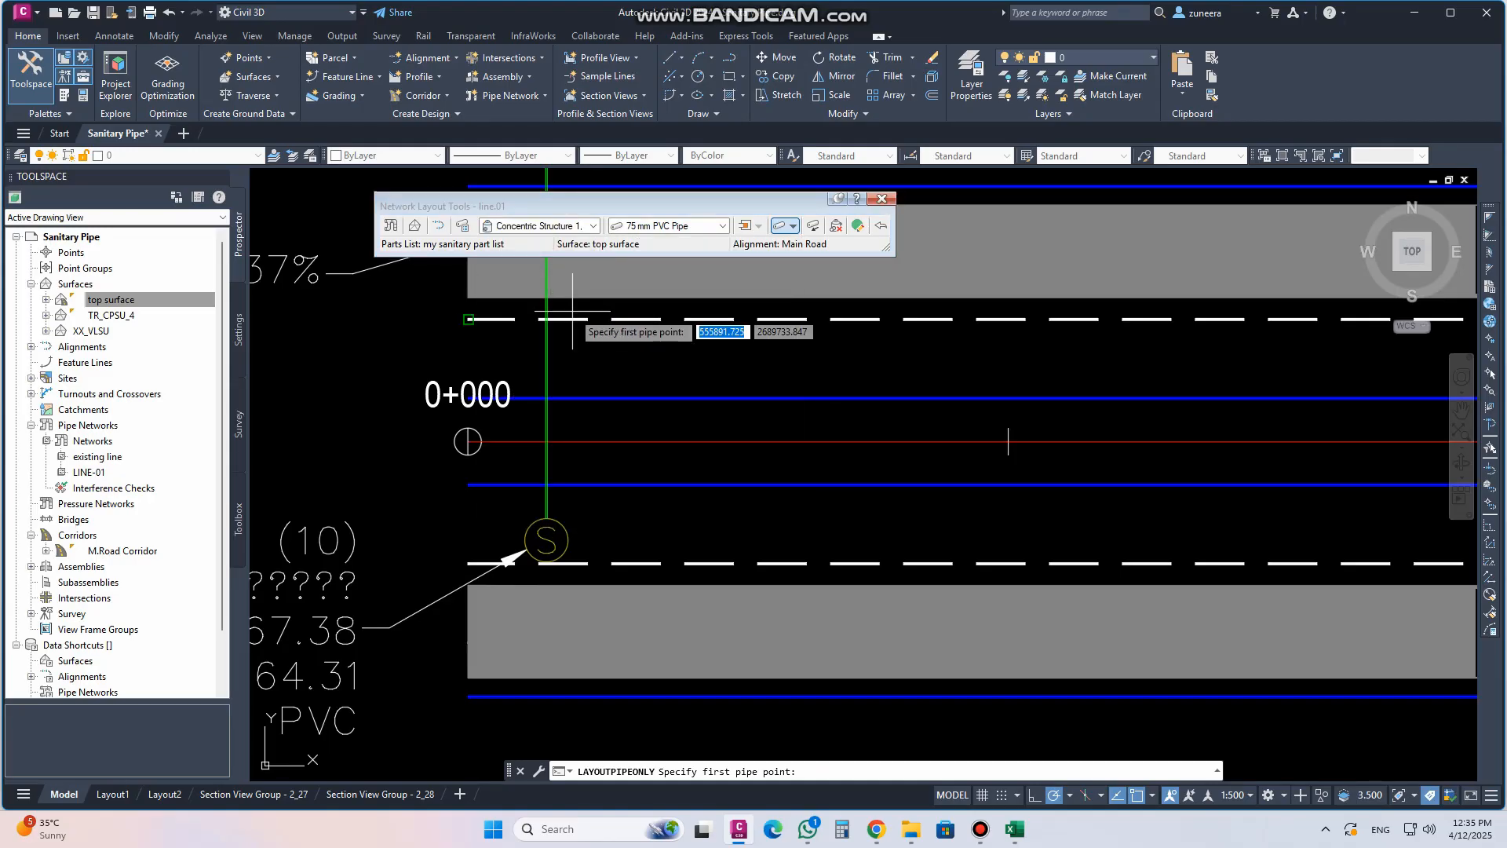
{"action": "left_click", "coordinate": [690, 226]}
{"action": "left_click", "coordinate": [753, 243]}
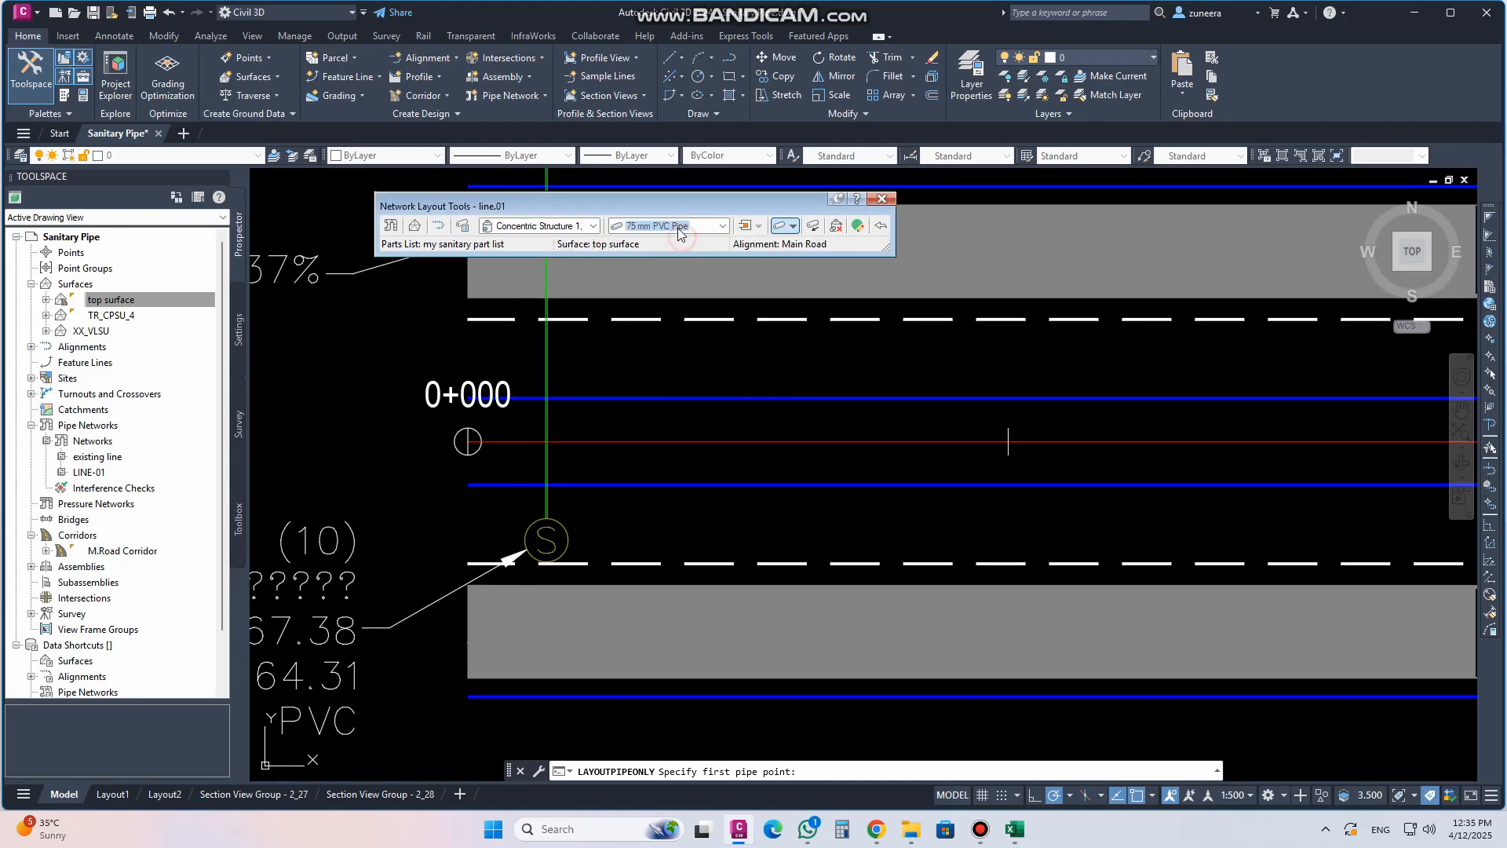
{"action": "left_click", "coordinate": [794, 227]}
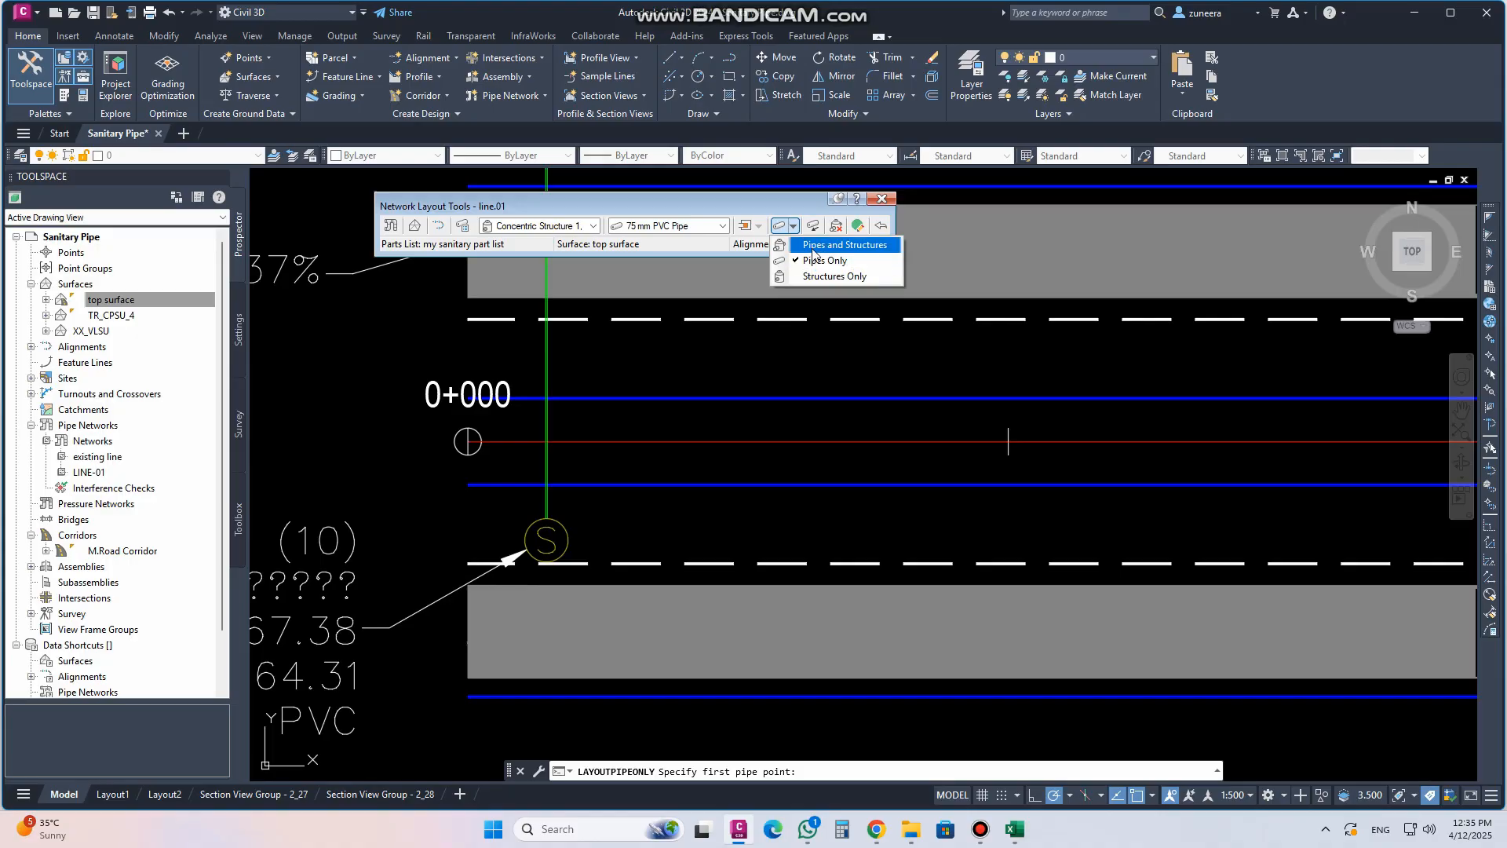
{"action": "left_click", "coordinate": [822, 249]}
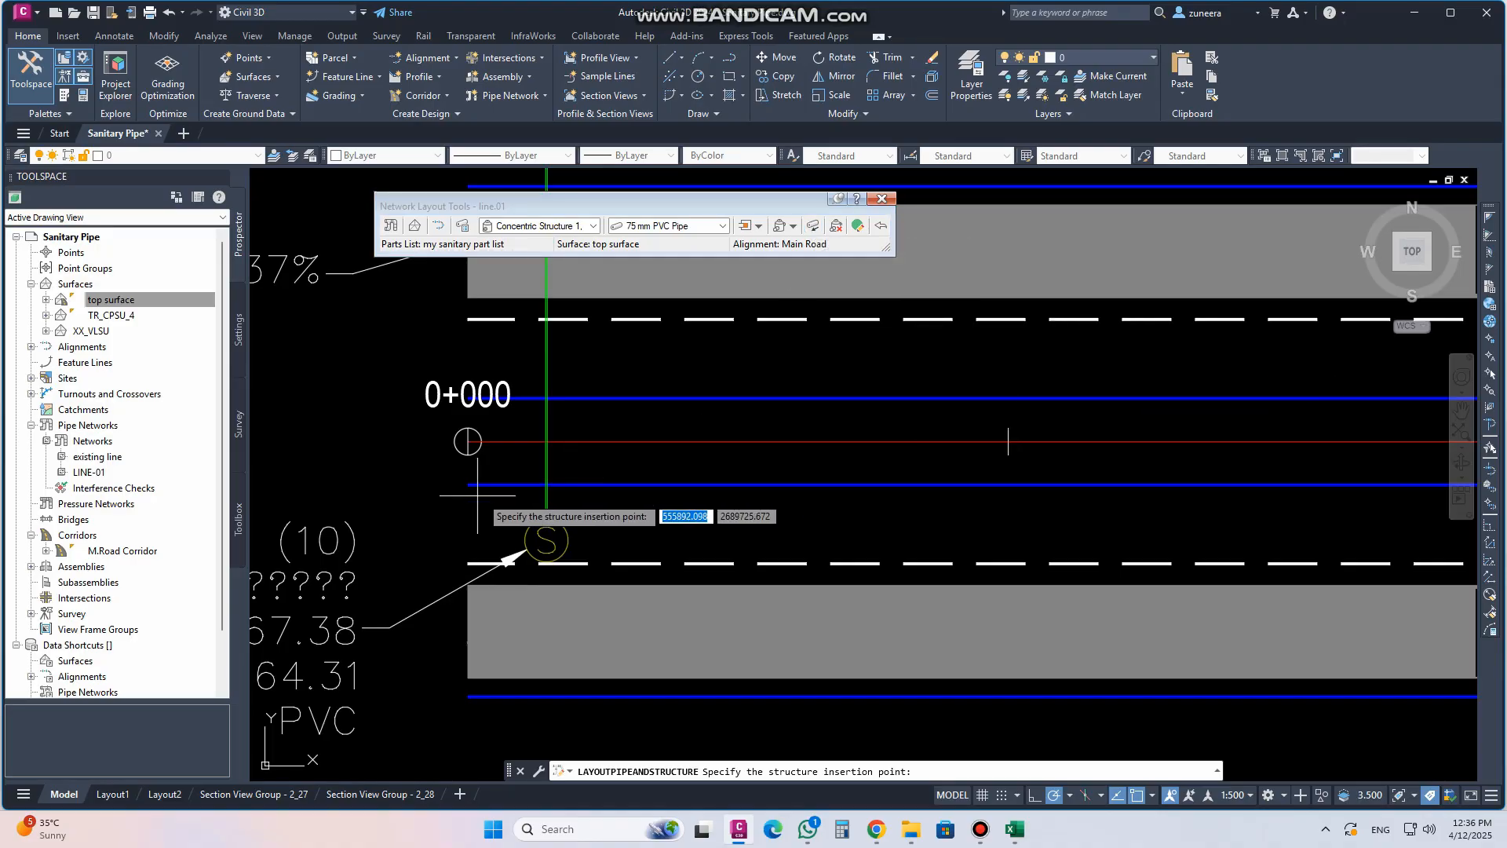
Lay out a pipe between two structures placed near stations 0+004 and 0+050 along Main Road
{"action": "scroll", "coordinate": [542, 595], "scroll_direction": "down", "scroll_amount": 4}
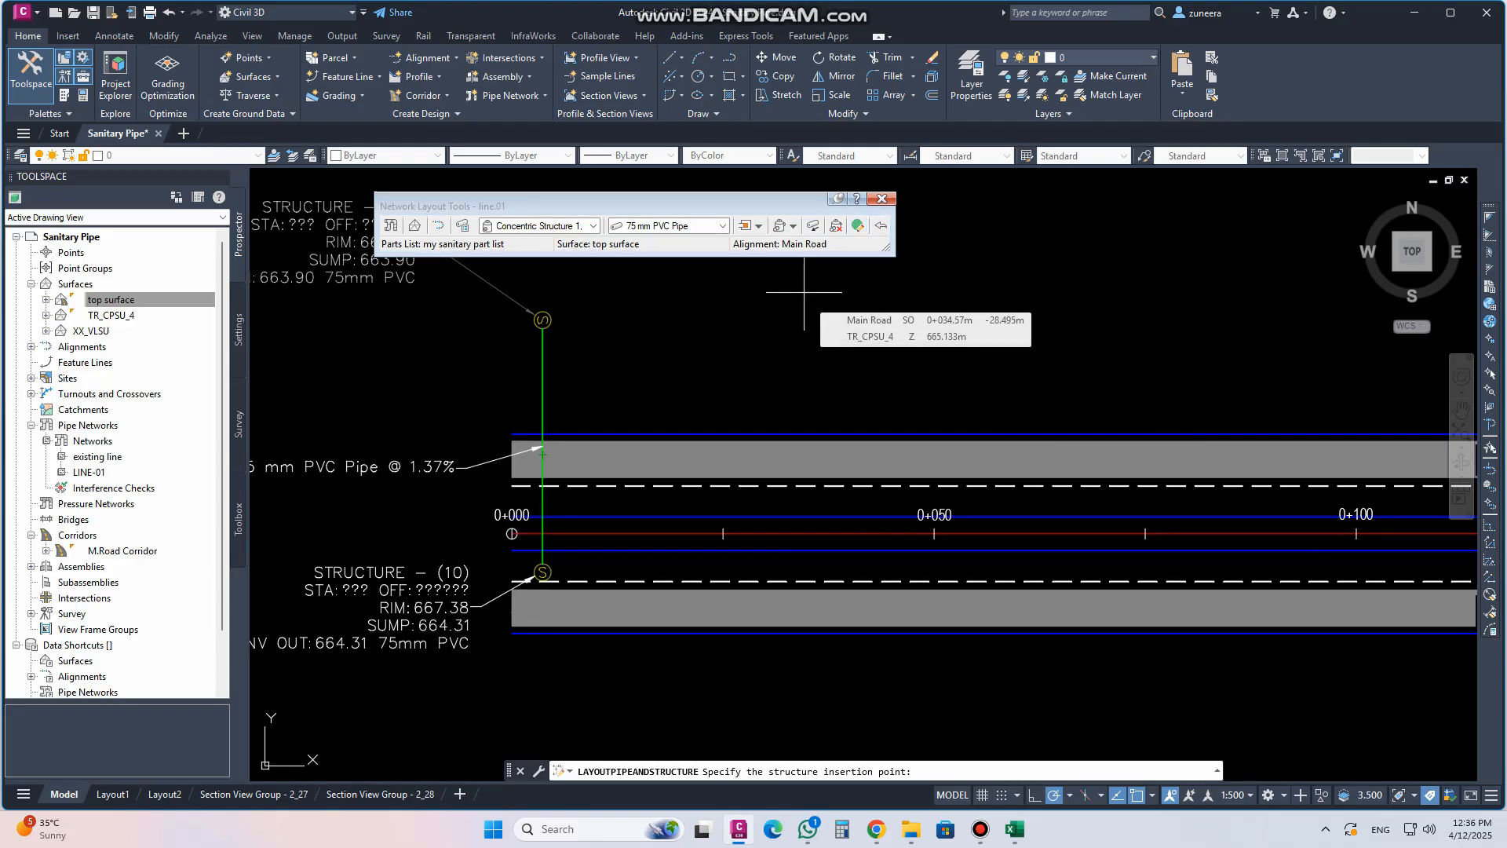
{"action": "left_click", "coordinate": [794, 227]}
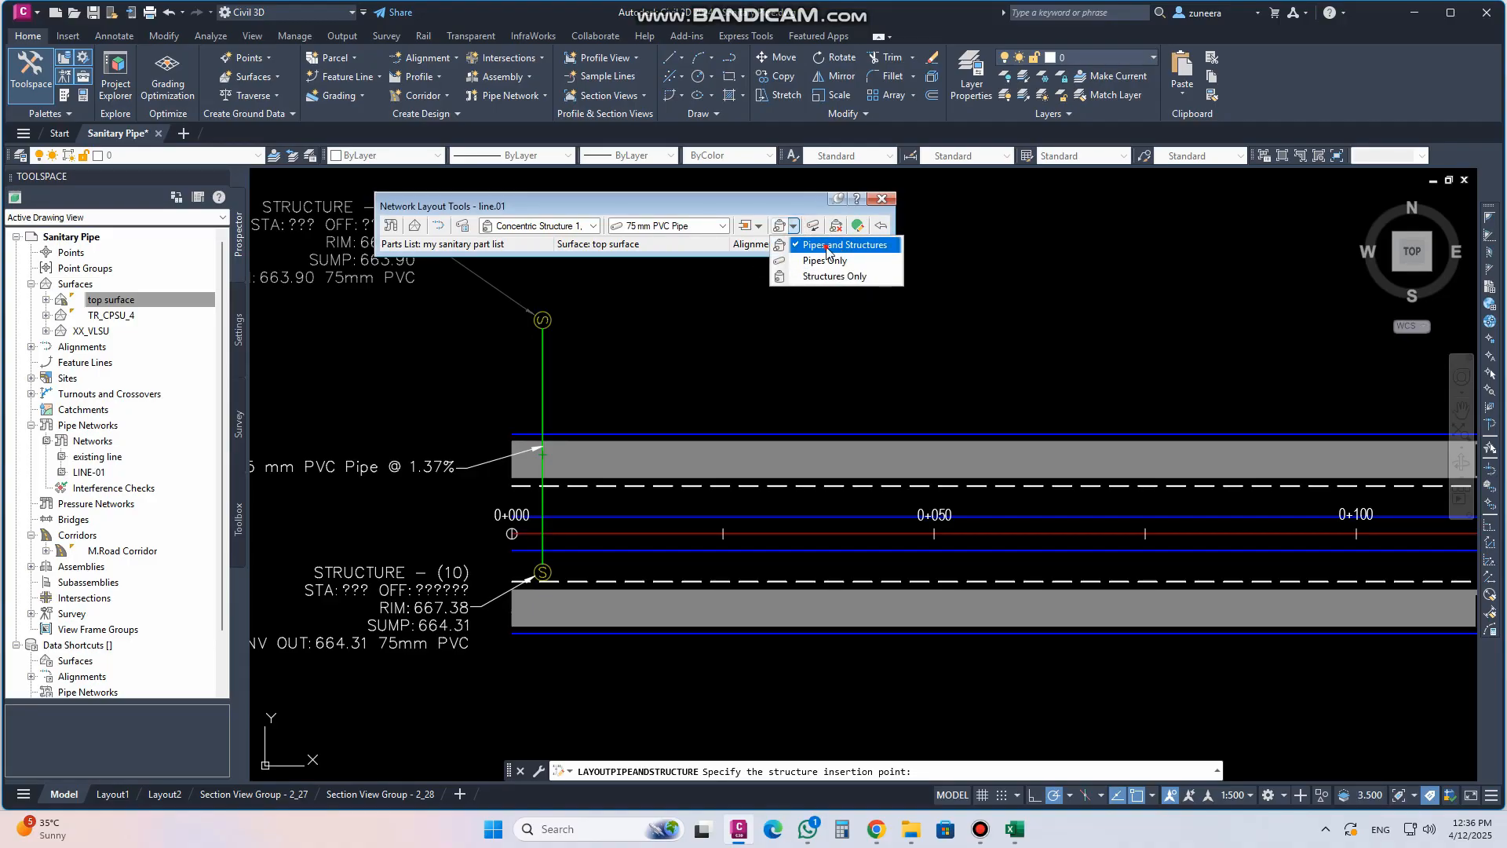
{"action": "left_click", "coordinate": [828, 248]}
{"action": "scroll", "coordinate": [554, 573], "scroll_direction": "up", "scroll_amount": 4}
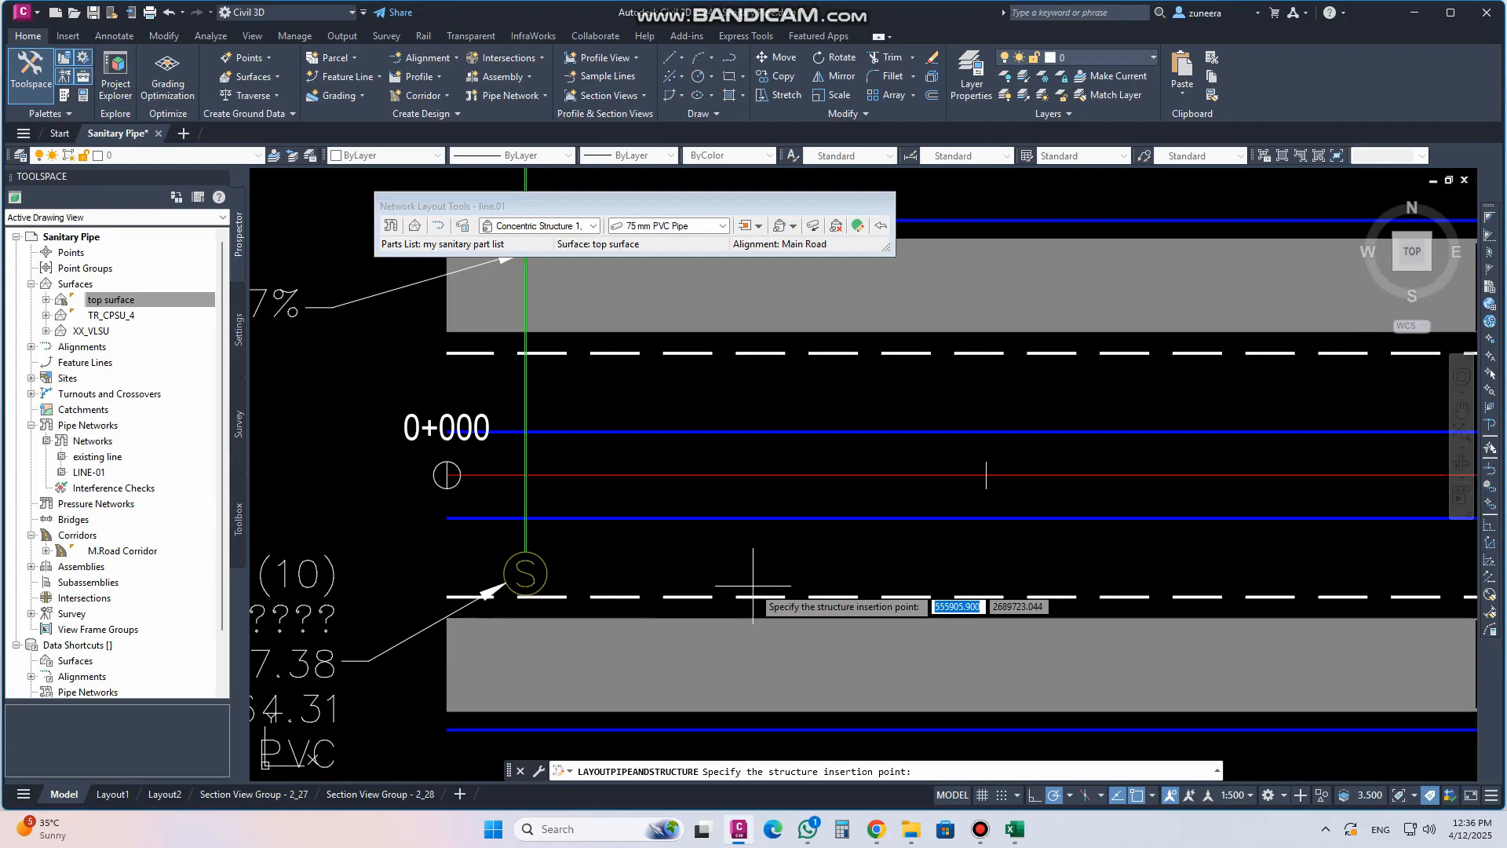
{"action": "middle_click_drag", "start_coordinate": [959, 566], "coordinate": [743, 530]}
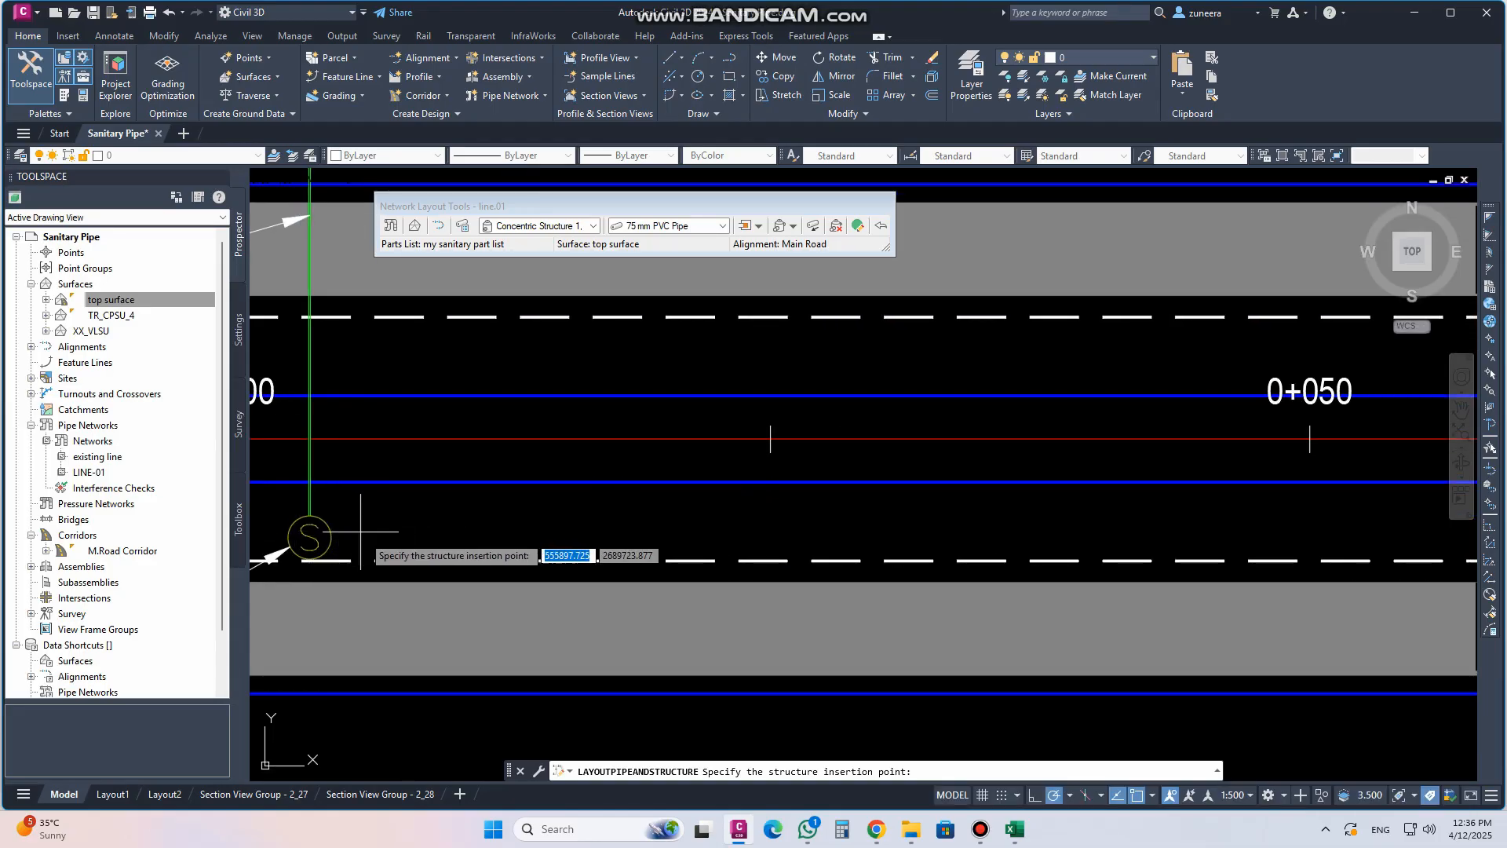
{"action": "left_click", "coordinate": [309, 537]}
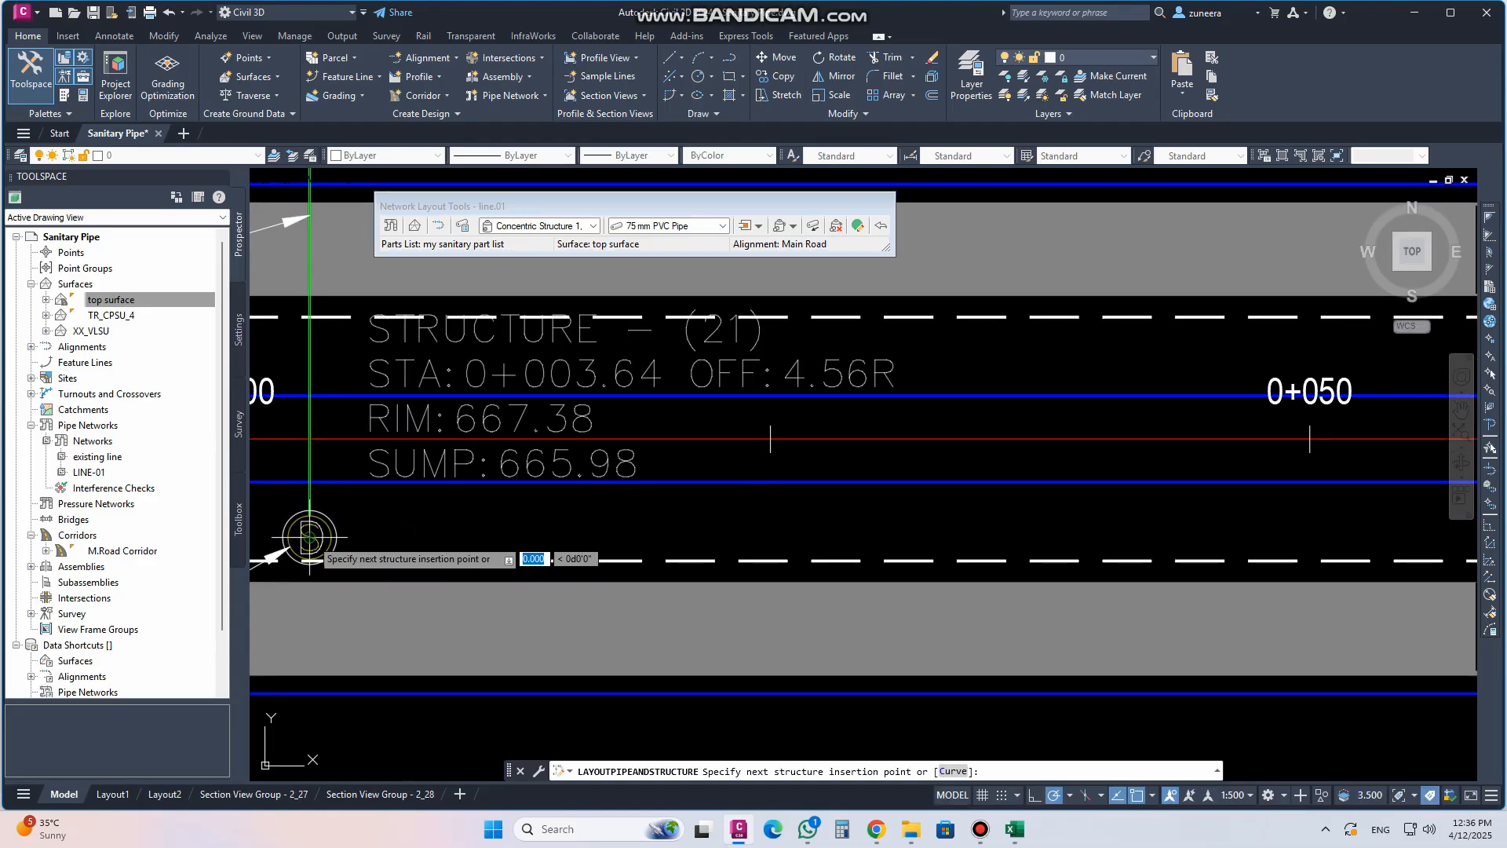
{"action": "scroll", "coordinate": [338, 584], "scroll_direction": "down", "scroll_amount": 4}
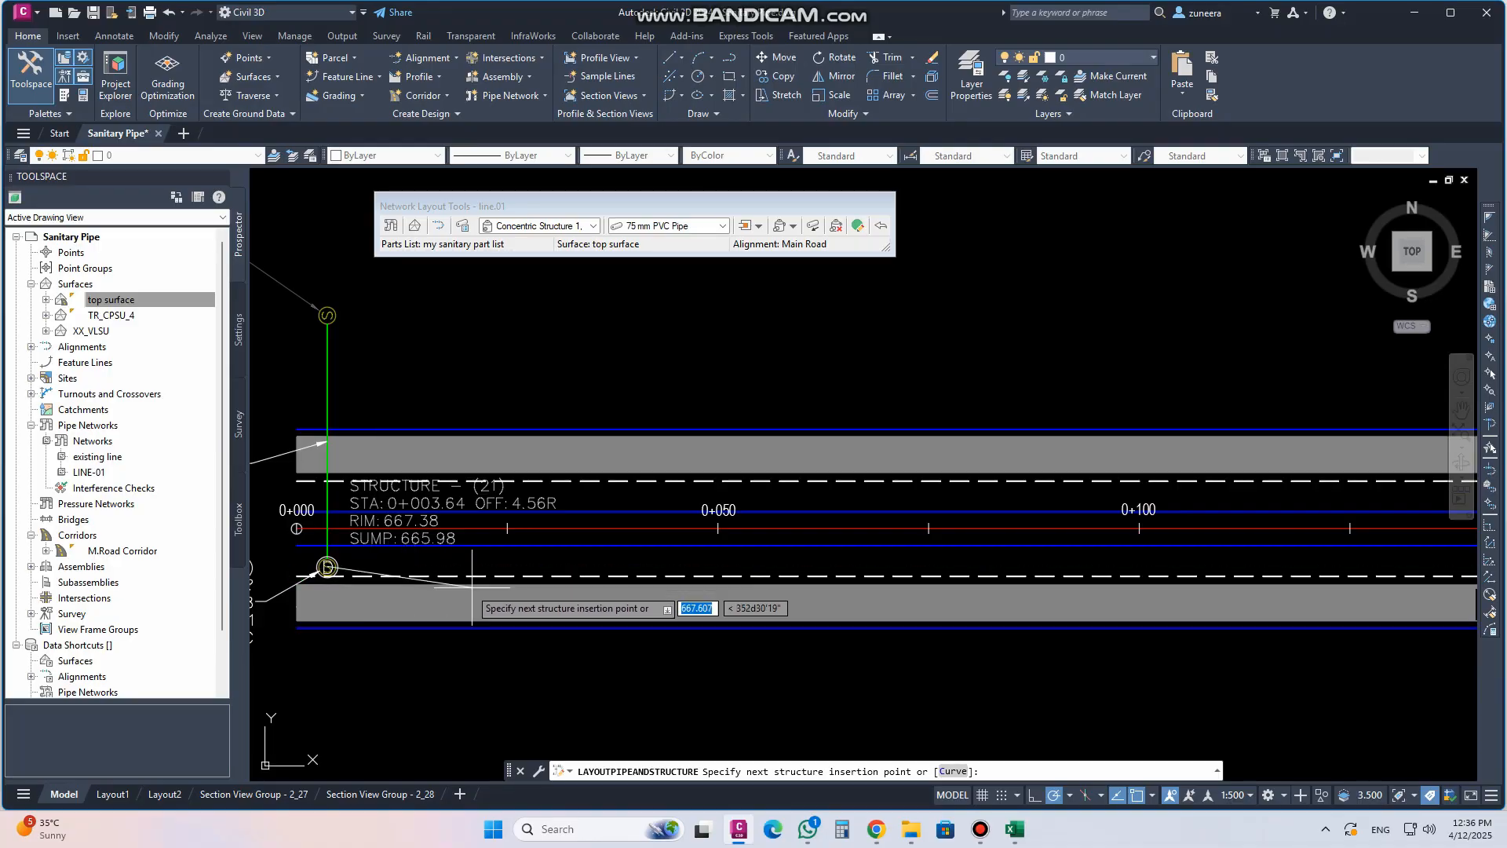
{"action": "scroll", "coordinate": [722, 555], "scroll_direction": "up", "scroll_amount": 4}
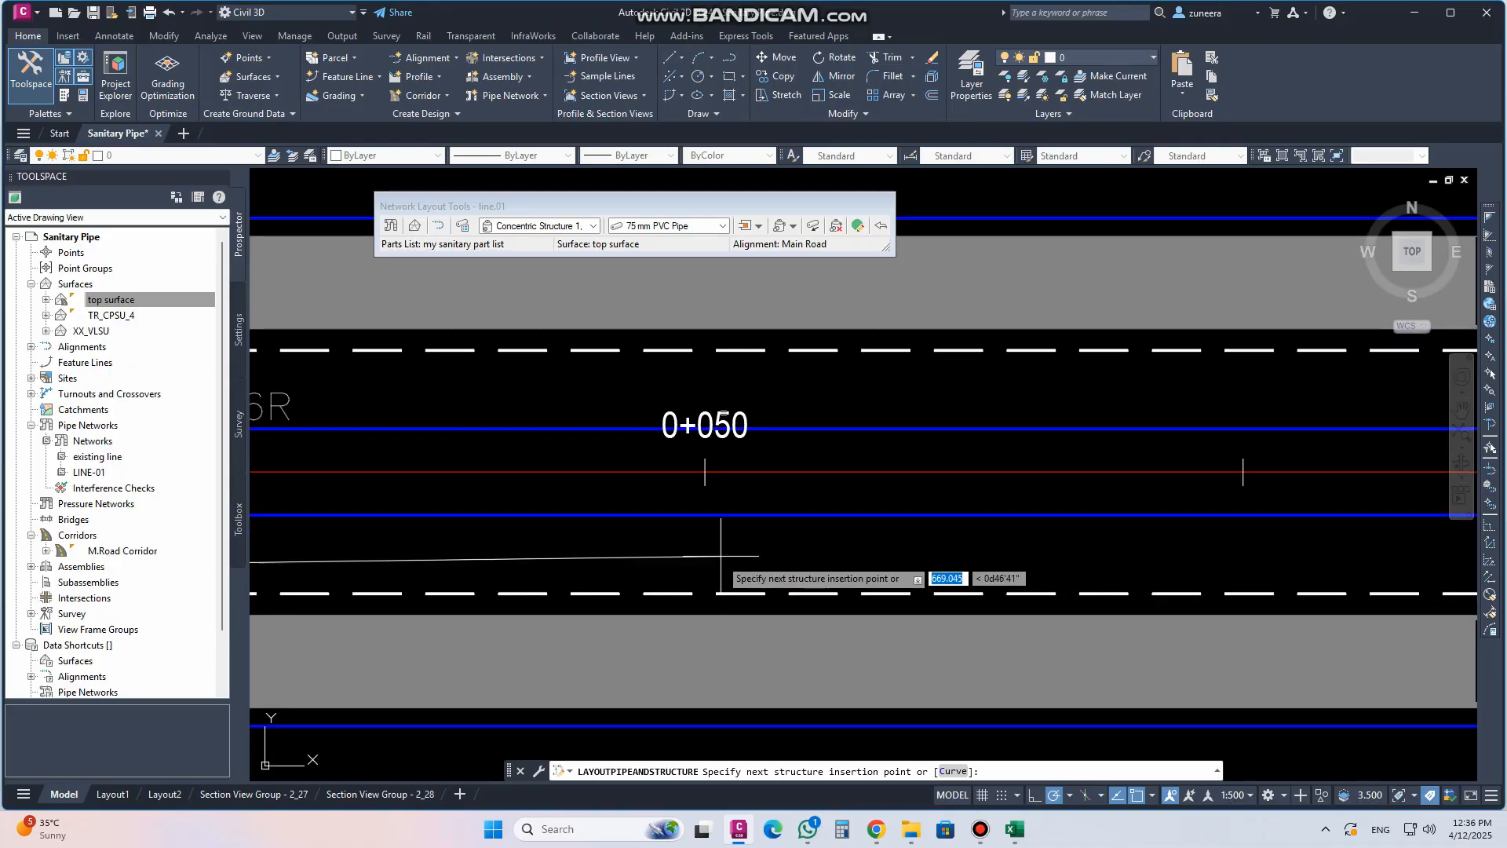
{"action": "left_click", "coordinate": [707, 570]}
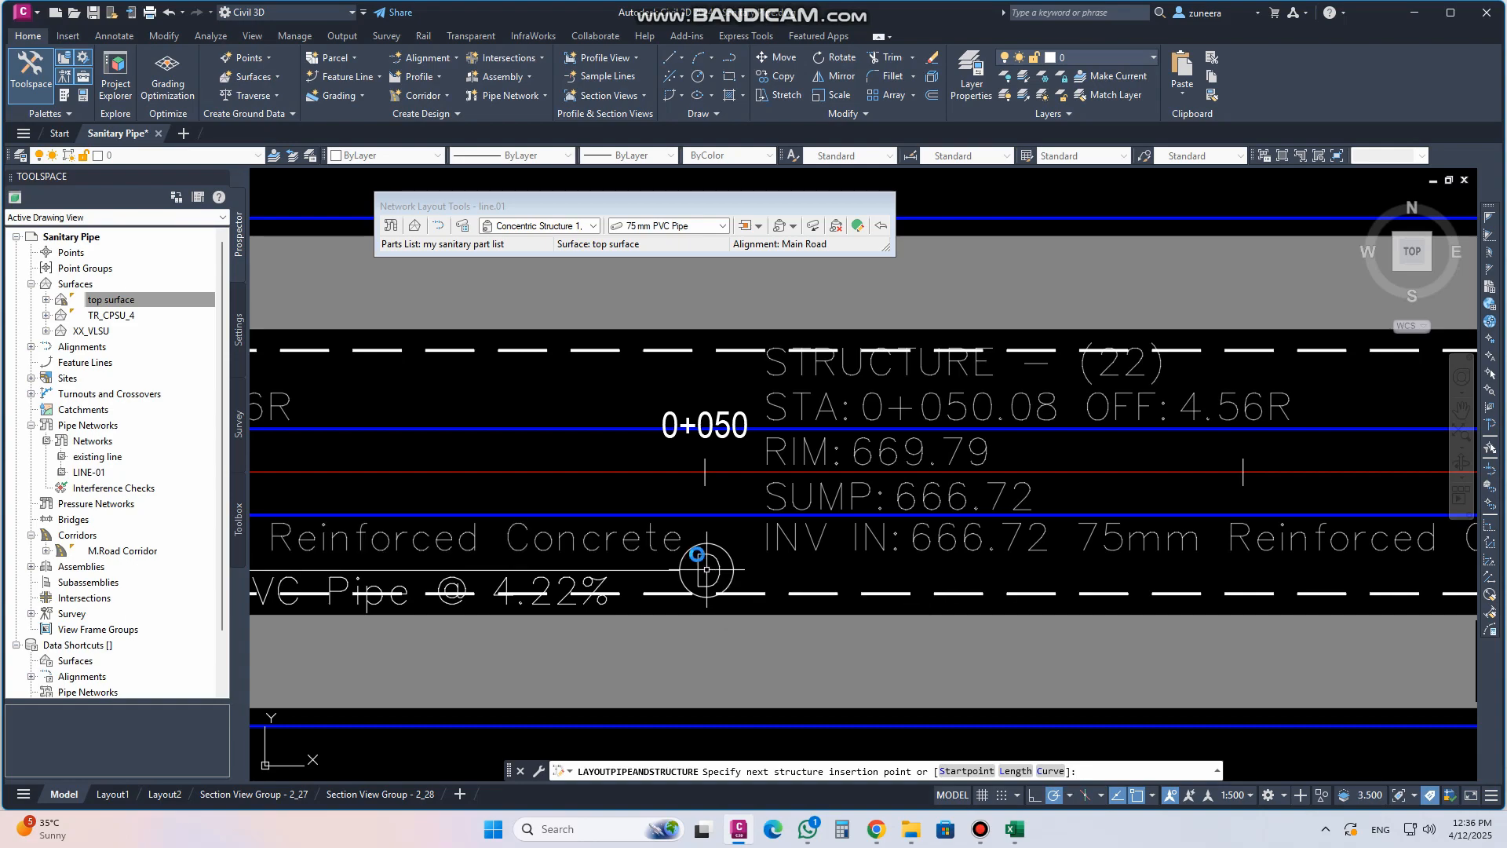
{"action": "key", "text": "Return"}
Stretch the second structure along the road to about station 0+067
{"action": "scroll", "coordinate": [795, 574], "scroll_direction": "down", "scroll_amount": 4}
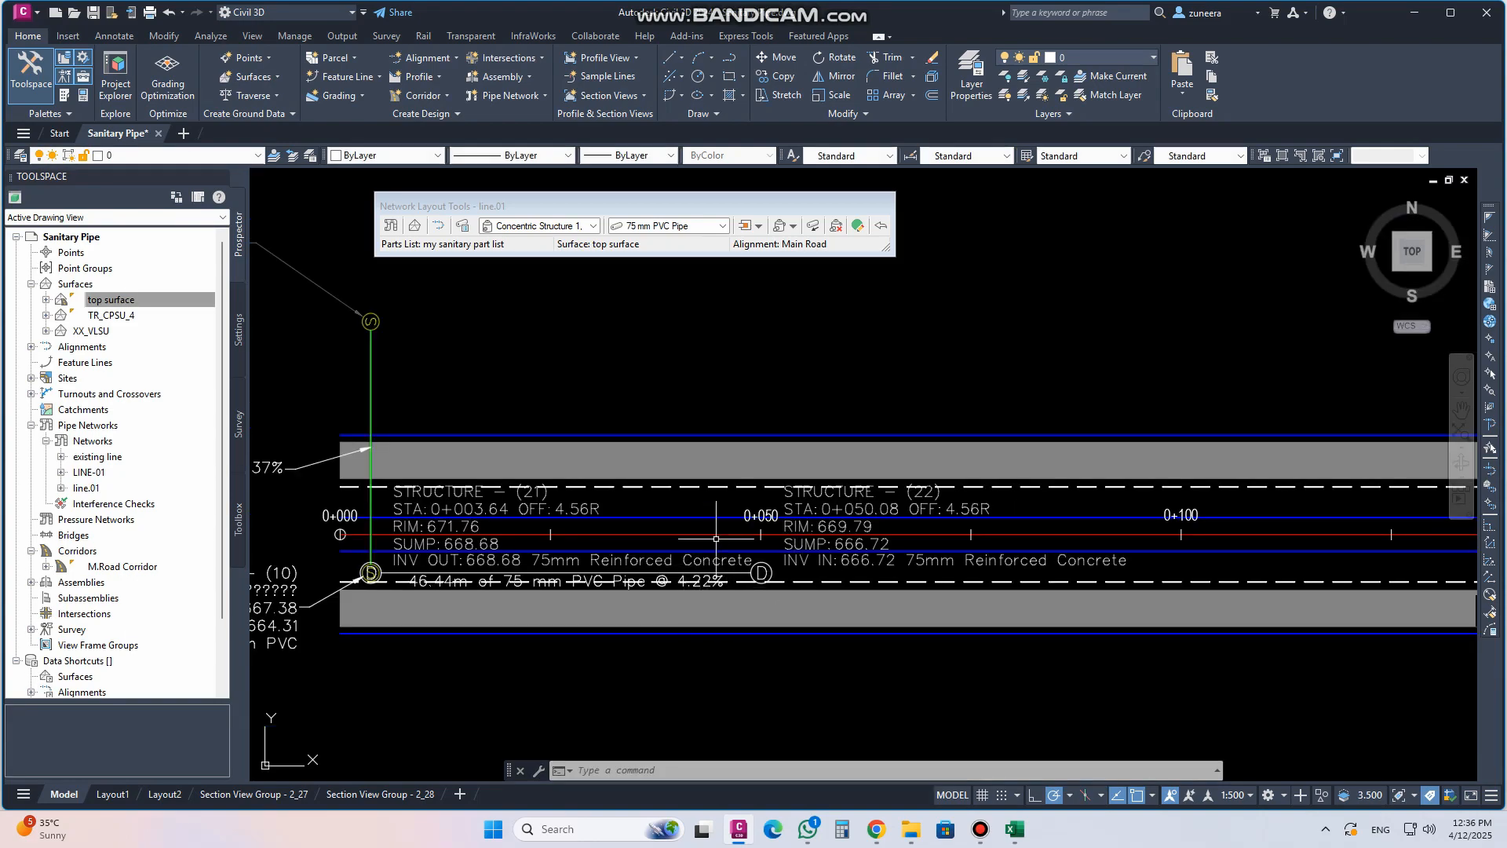
{"action": "scroll", "coordinate": [817, 538], "scroll_direction": "up", "scroll_amount": 4}
{"action": "left_click", "coordinate": [760, 523]}
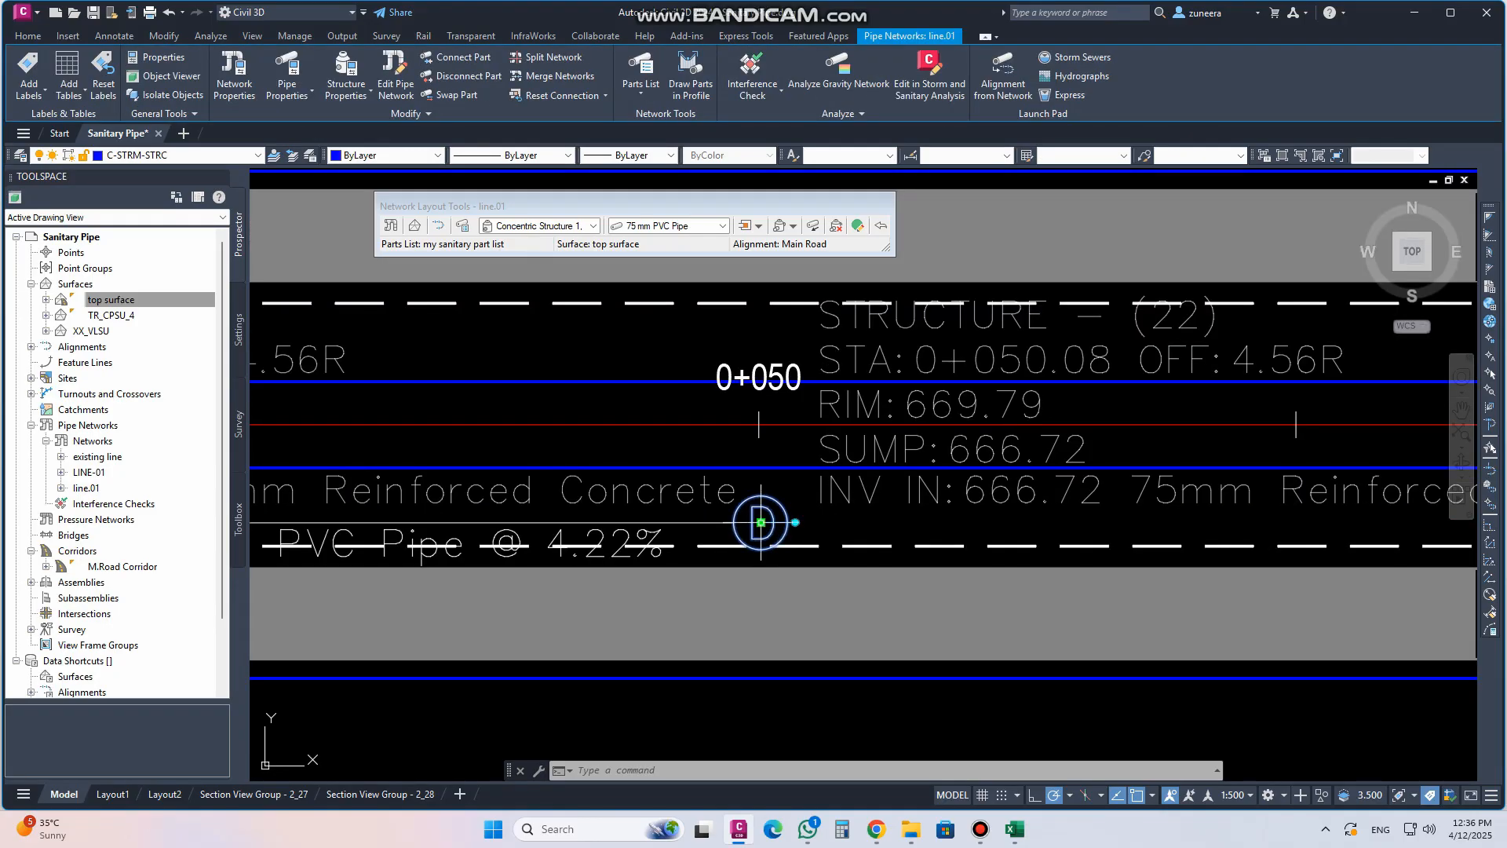
{"action": "left_click", "coordinate": [761, 522]}
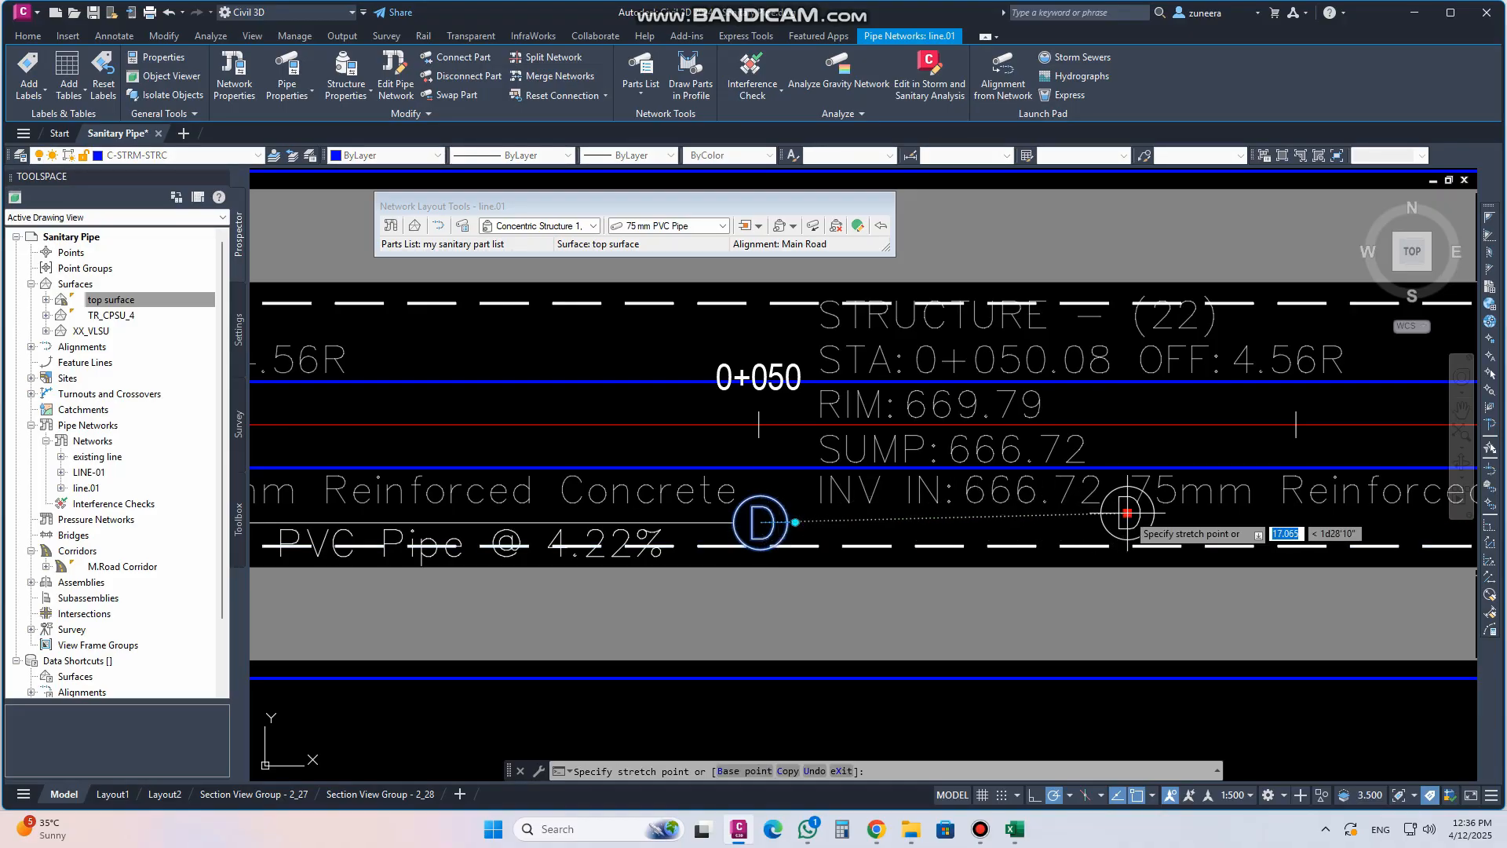
{"action": "left_click", "coordinate": [1125, 523]}
{"action": "scroll", "coordinate": [714, 511], "scroll_direction": "down", "scroll_amount": 2}
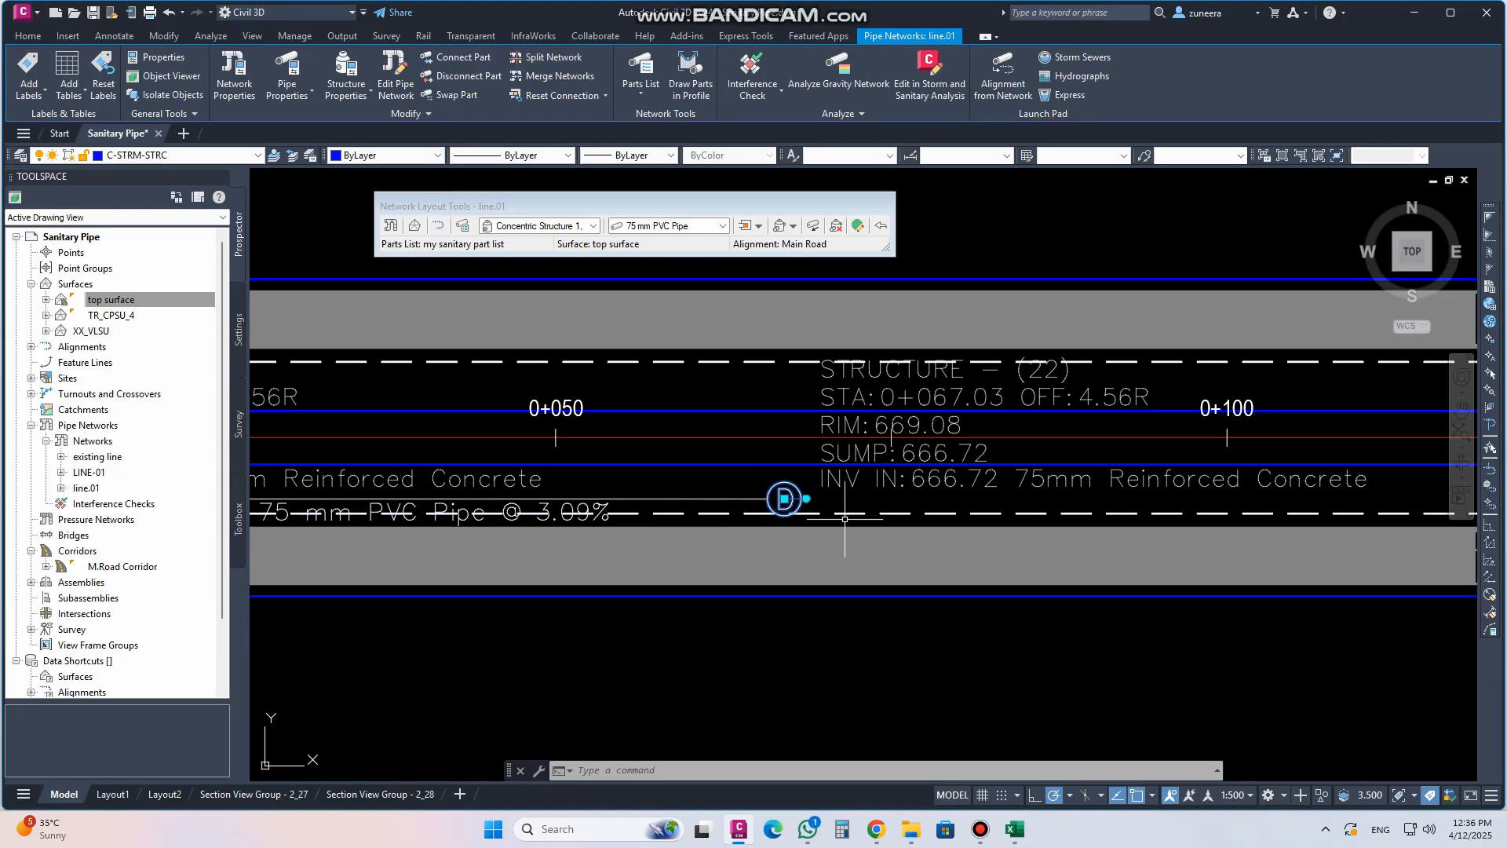
Stretch the second structure along Main Road to about station 0+099.5
{"action": "scroll", "coordinate": [780, 497], "scroll_direction": "up", "scroll_amount": 2}
{"action": "left_click", "coordinate": [761, 489]}
{"action": "middle_click_drag", "start_coordinate": [827, 489], "coordinate": [337, 479]}
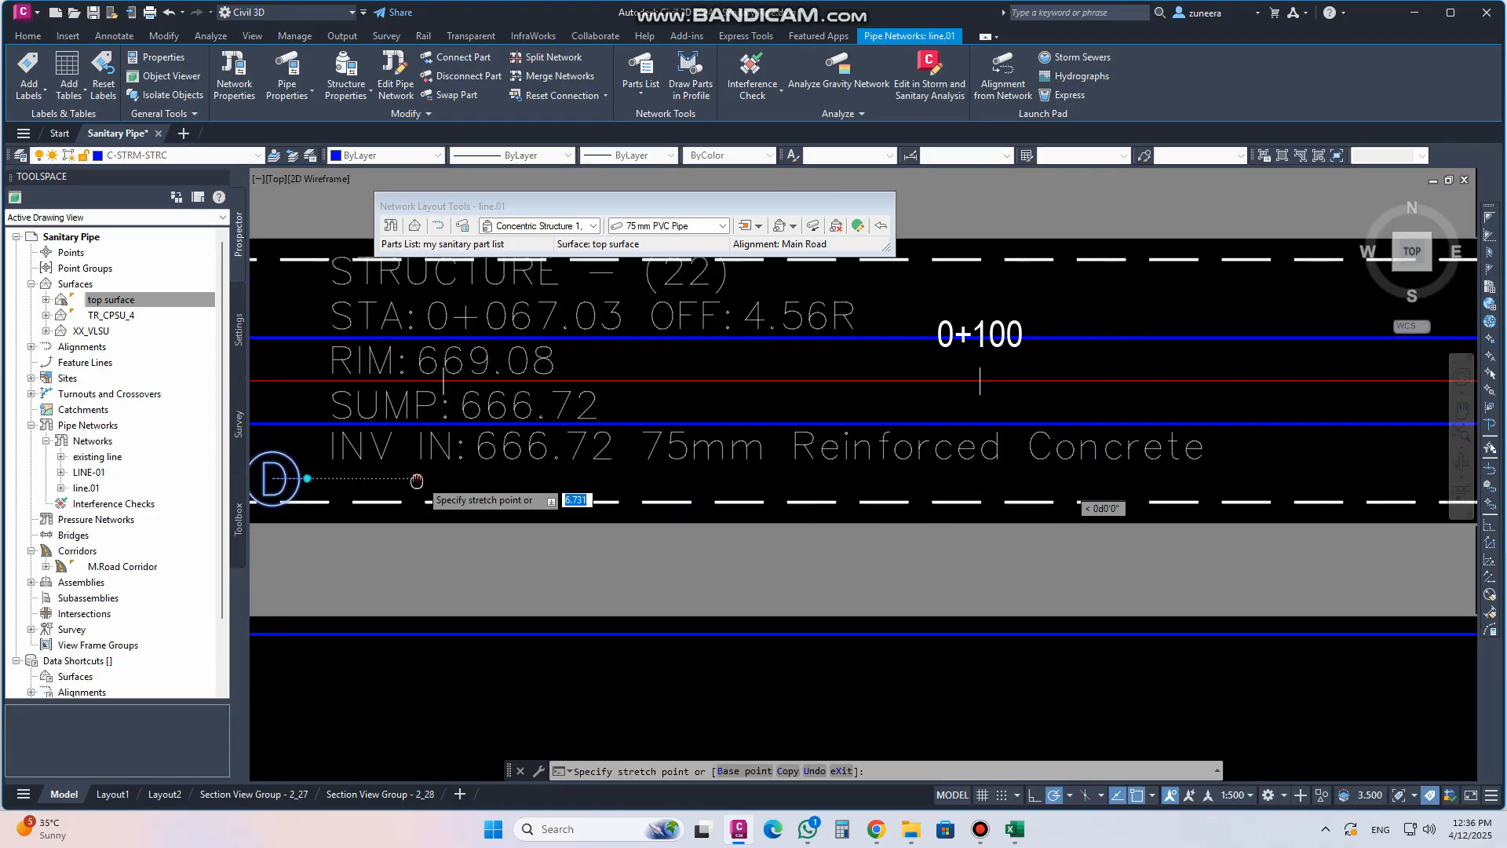
{"action": "left_click", "coordinate": [970, 478]}
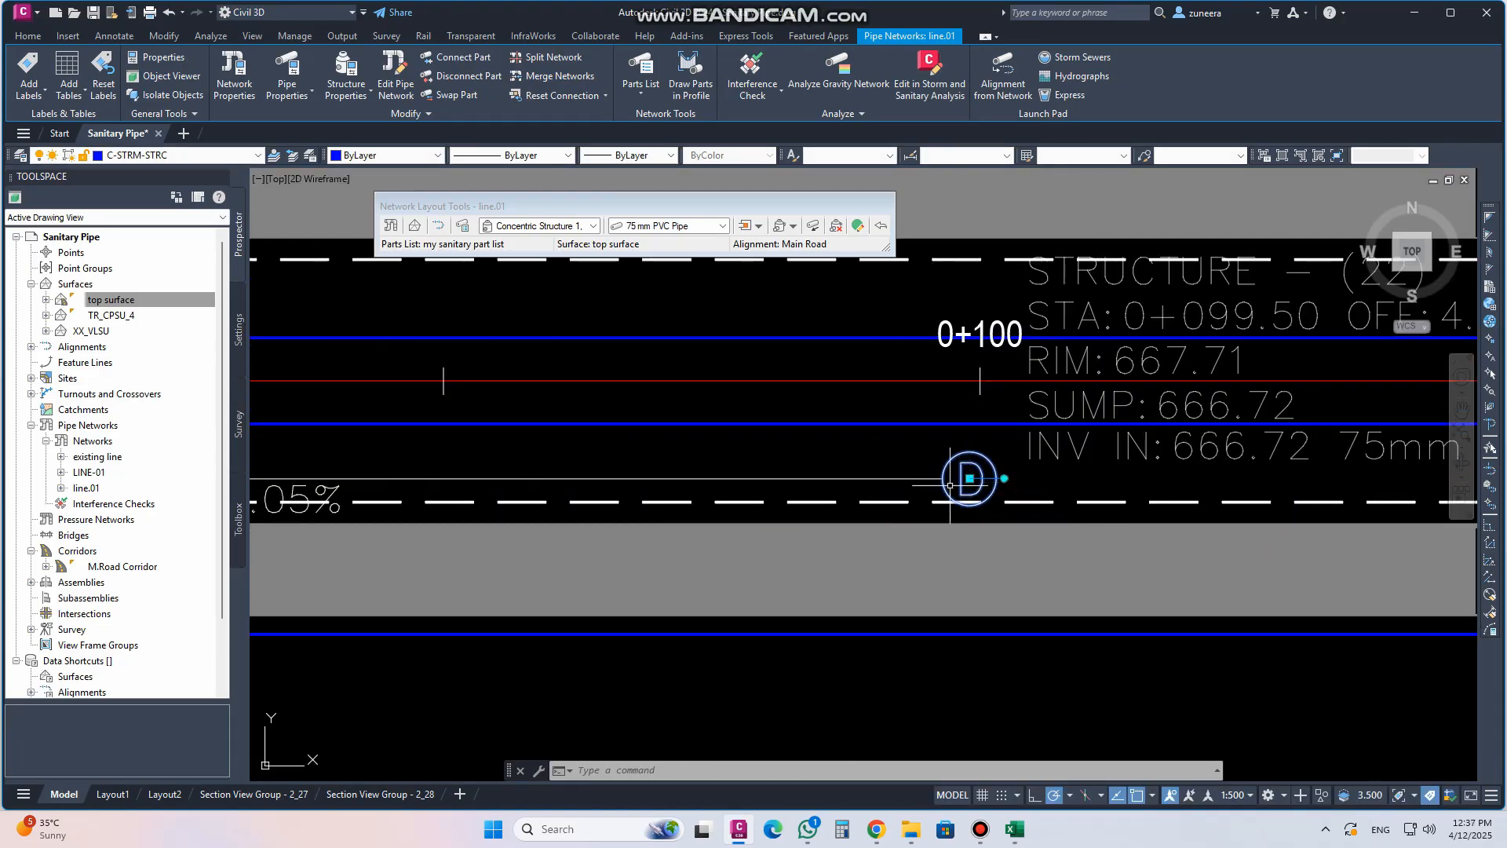
Move the first structure's label below the road
{"action": "scroll", "coordinate": [837, 503], "scroll_direction": "down", "scroll_amount": 5}
{"action": "scroll", "coordinate": [543, 527], "scroll_direction": "up", "scroll_amount": 2}
{"action": "middle_click_drag", "start_coordinate": [544, 528], "coordinate": [625, 535]}
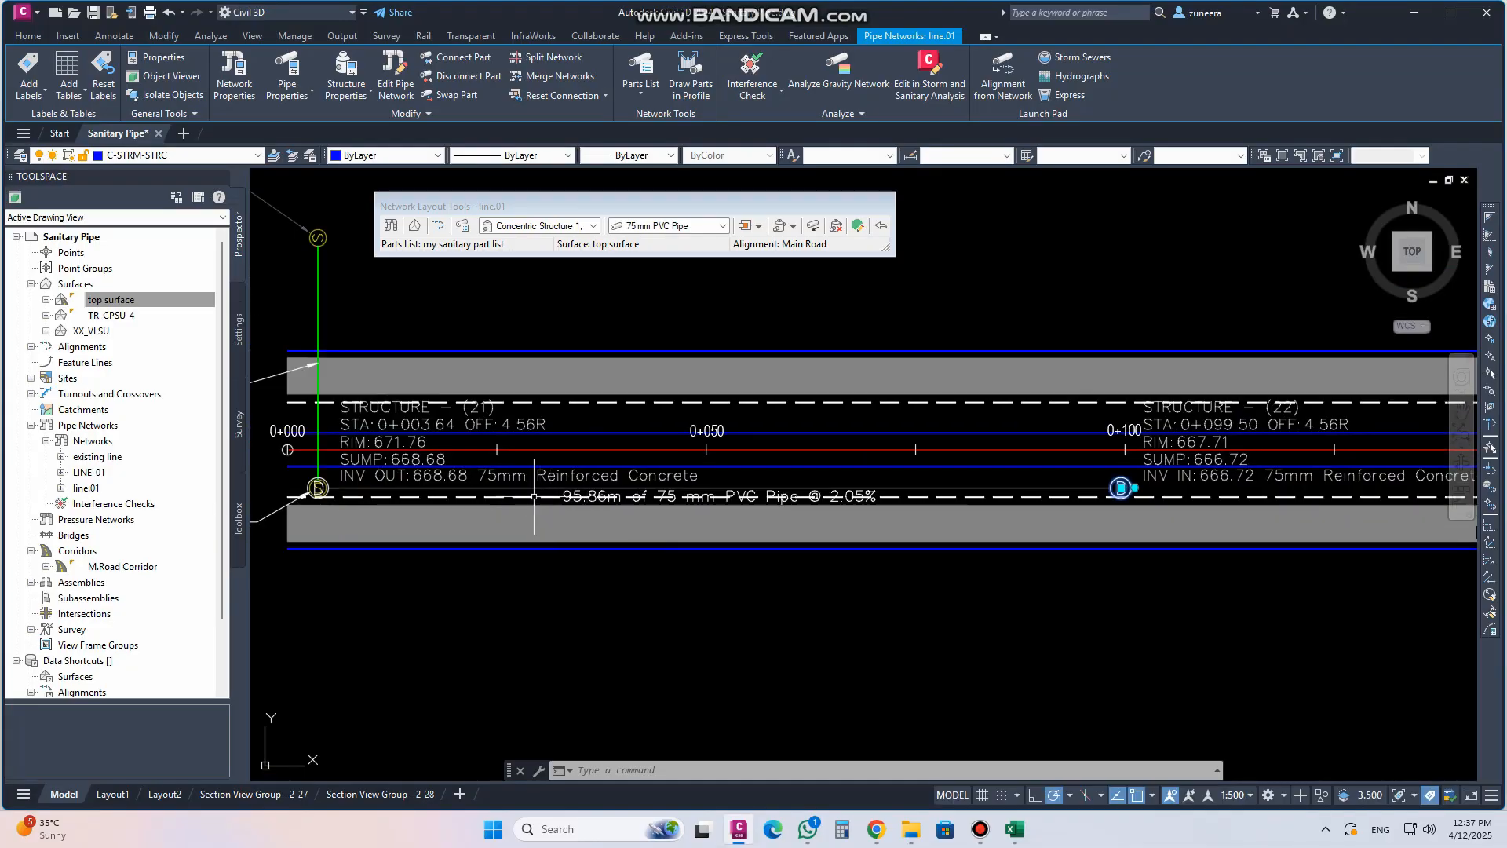
{"action": "left_click", "coordinate": [338, 478]}
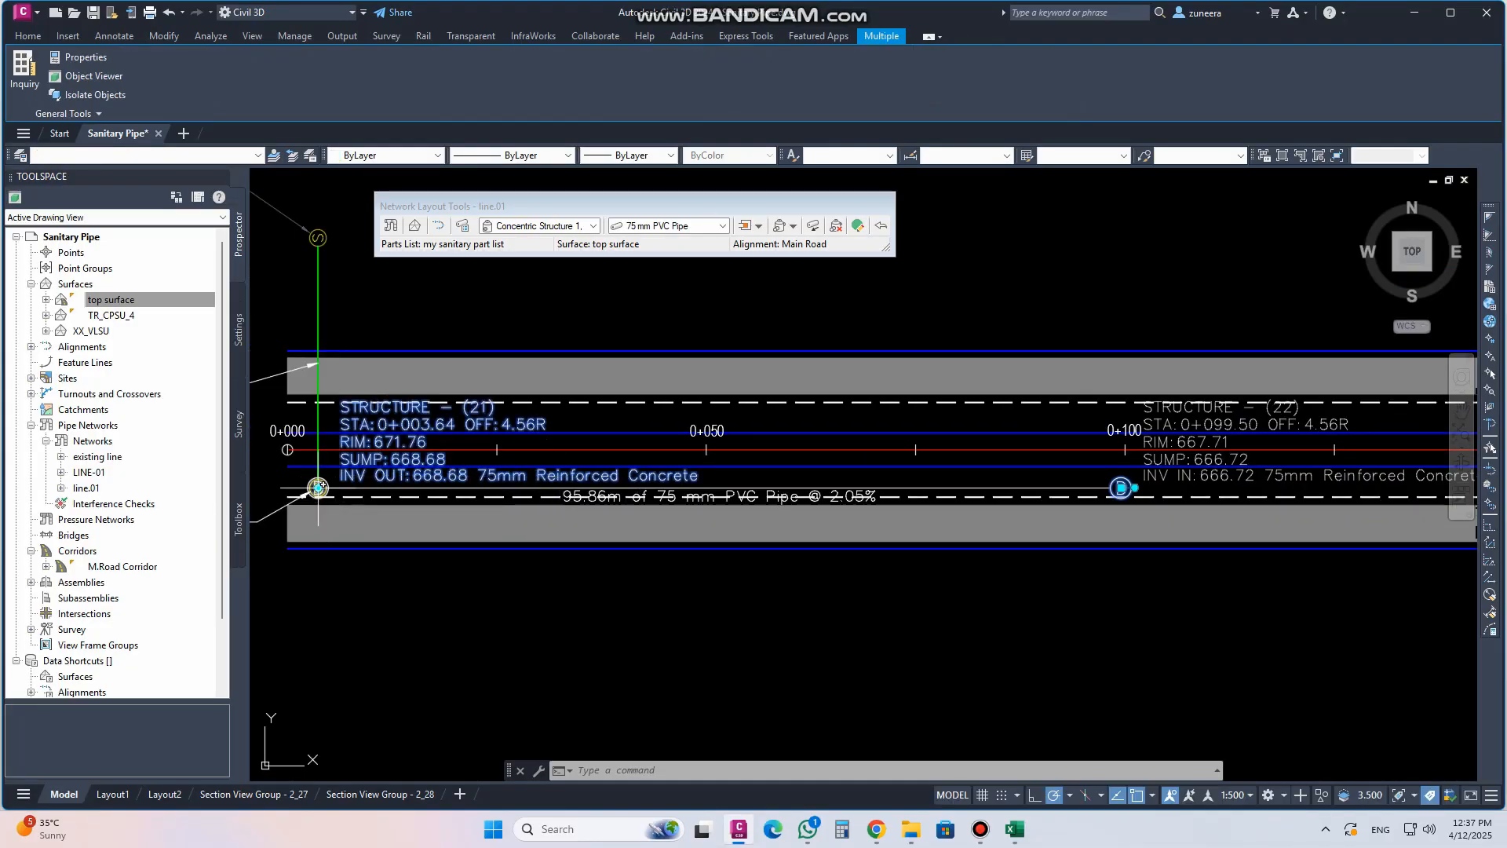
{"action": "left_click", "coordinate": [317, 487]}
{"action": "left_click", "coordinate": [321, 630]}
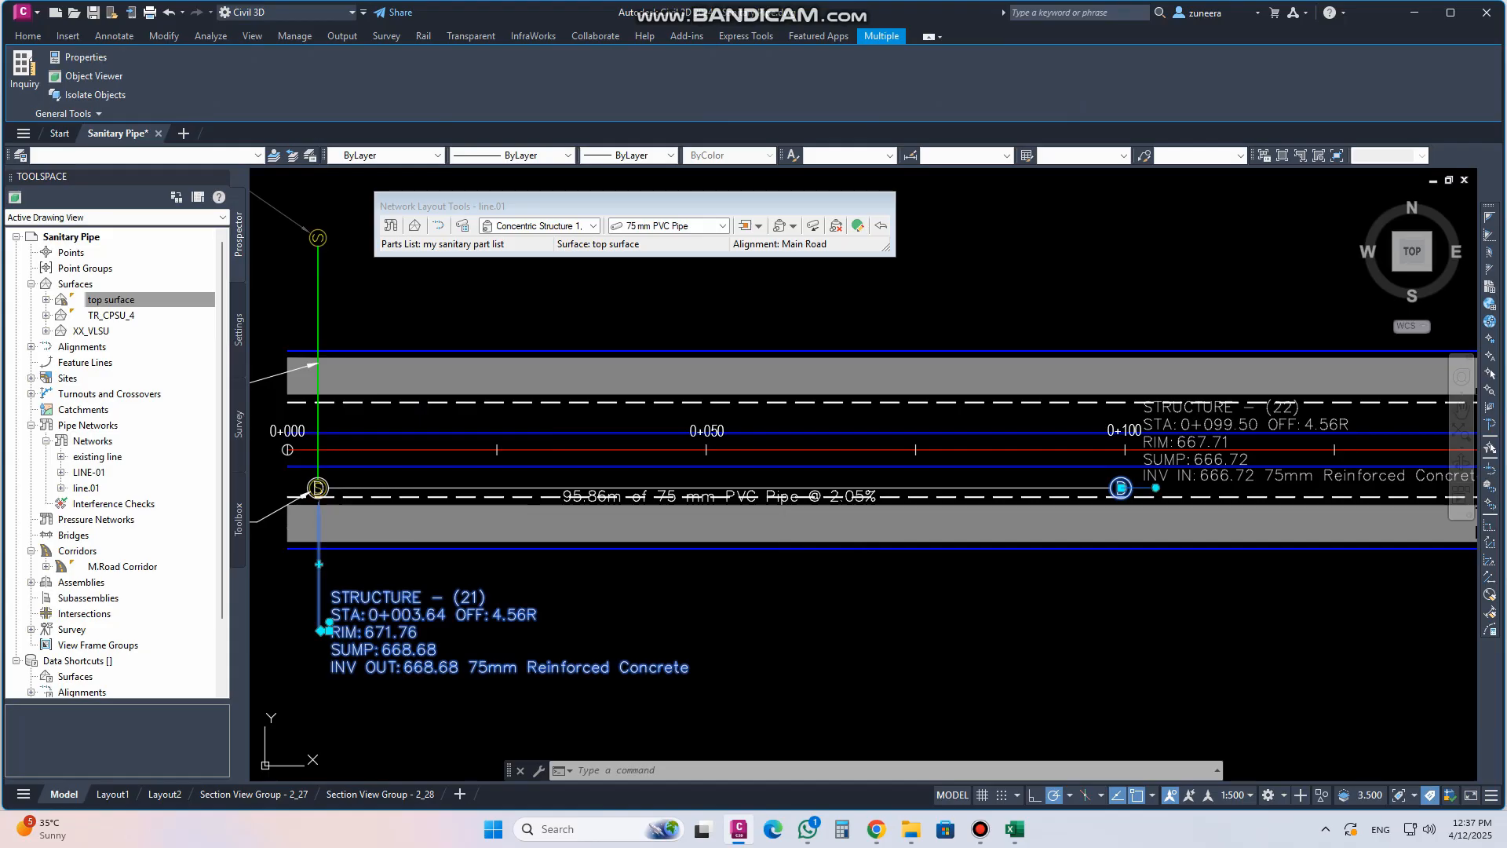
{"action": "middle_click_drag", "start_coordinate": [863, 537], "coordinate": [753, 525]}
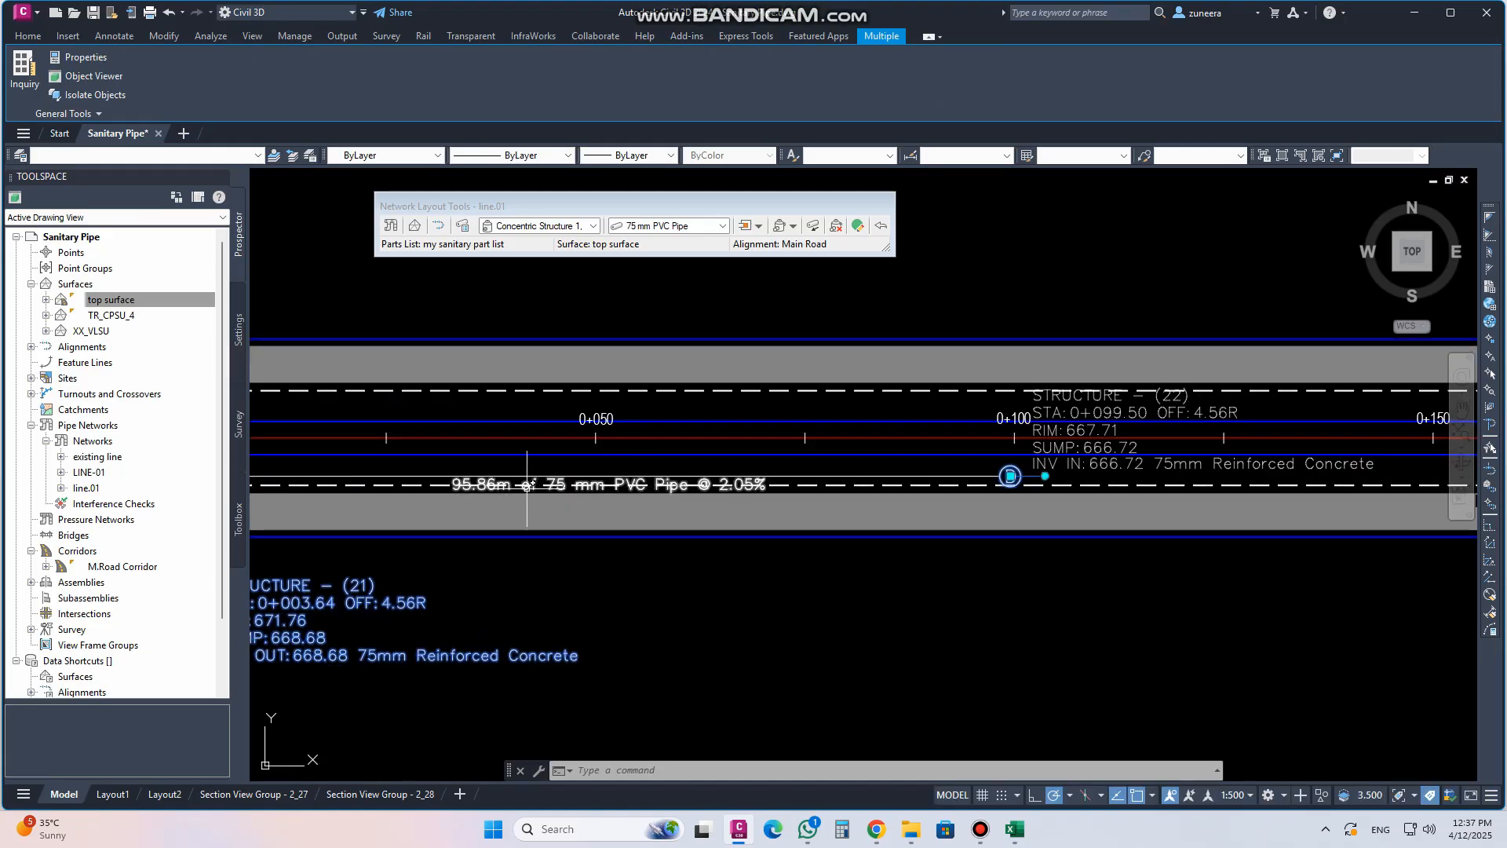
{"action": "scroll", "coordinate": [546, 491], "scroll_direction": "up", "scroll_amount": 4}
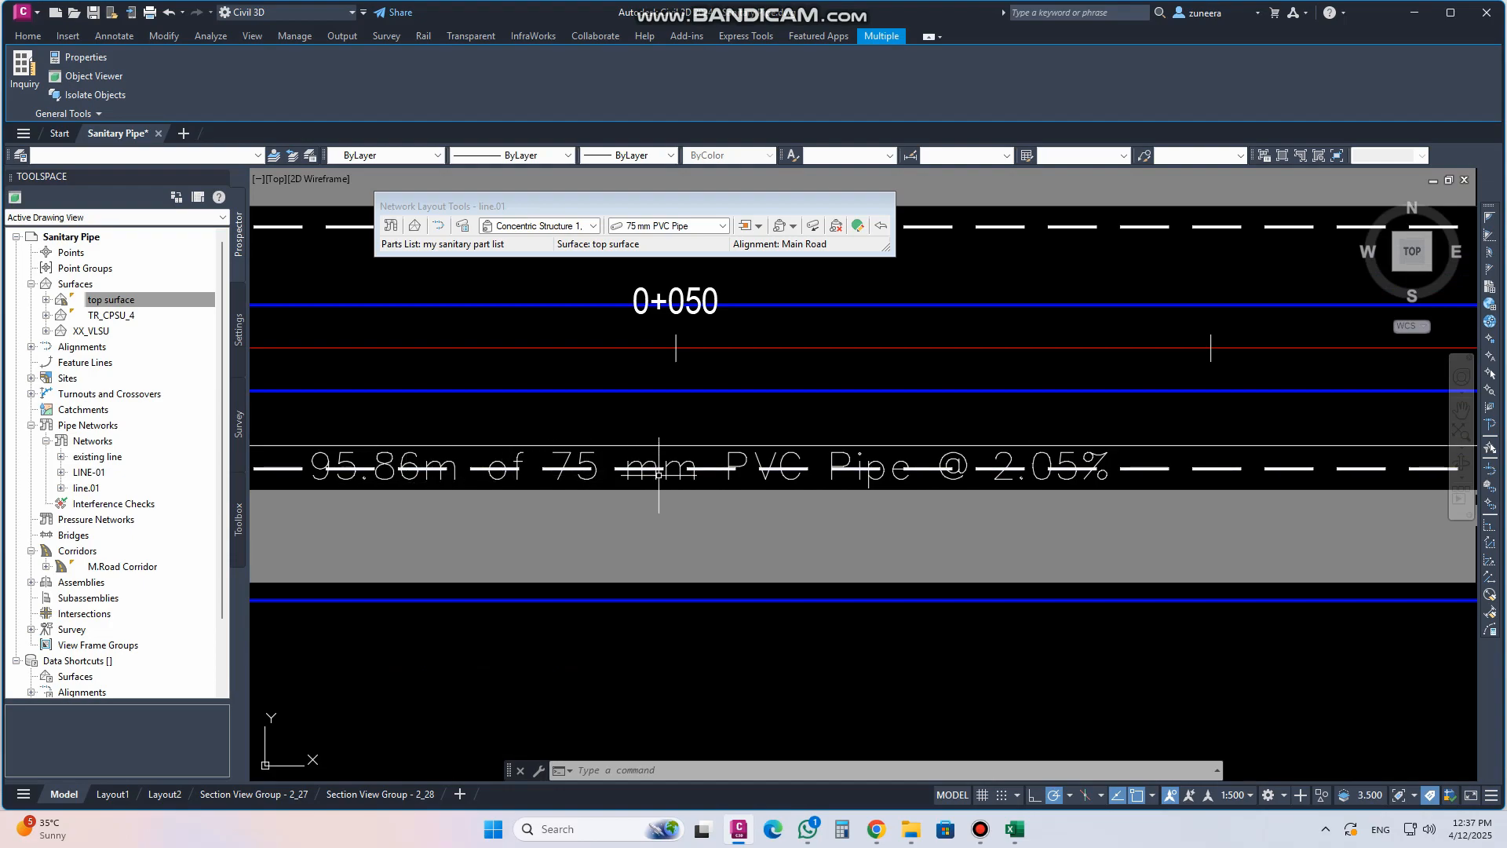
{"action": "middle_click_drag", "start_coordinate": [789, 484], "coordinate": [632, 475]}
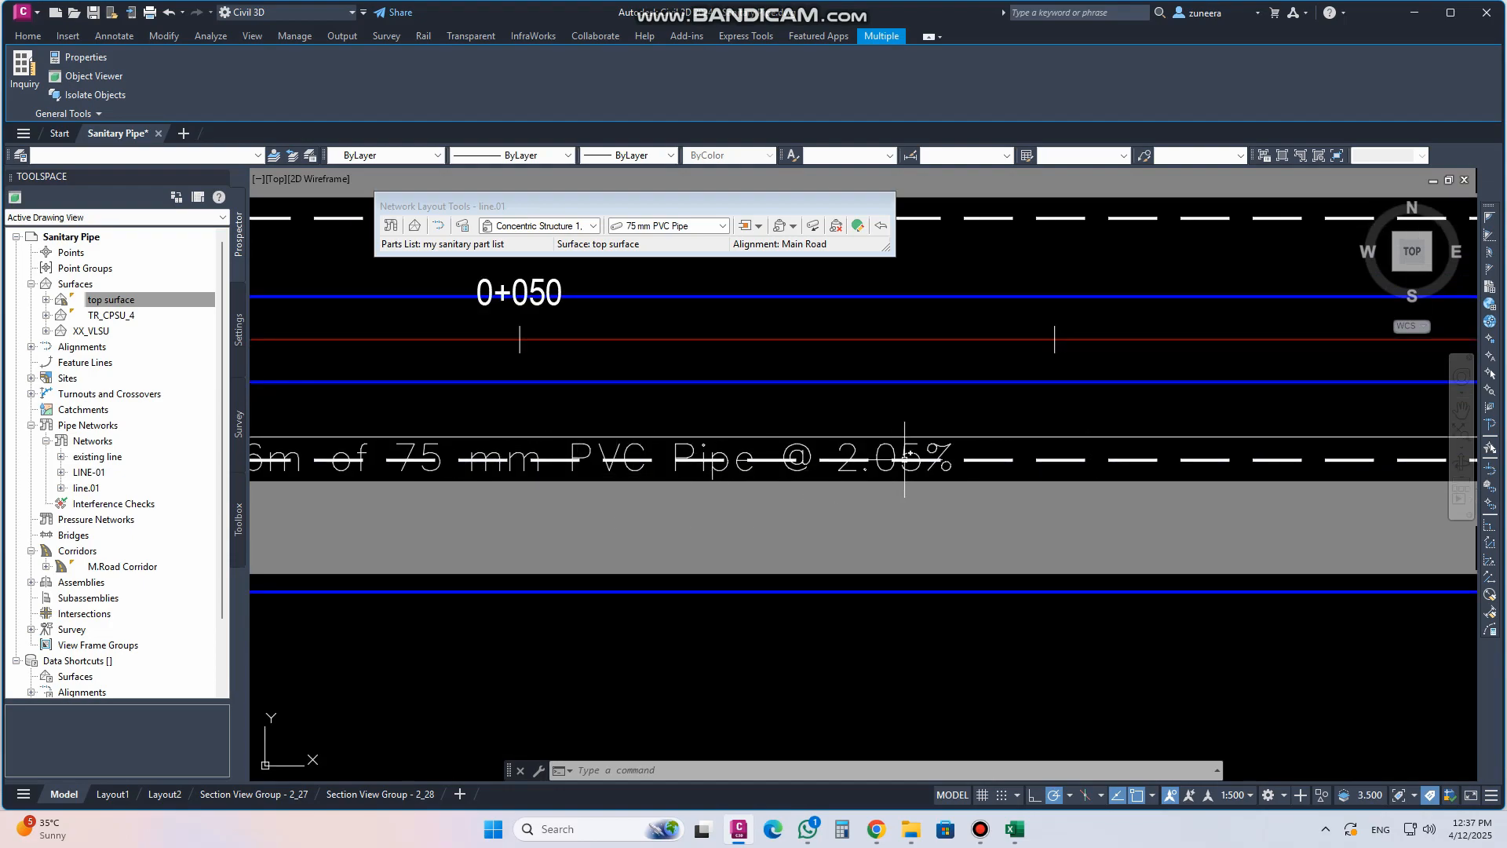
{"action": "scroll", "coordinate": [540, 510], "scroll_direction": "down", "scroll_amount": 5}
{"action": "scroll", "coordinate": [776, 488], "scroll_direction": "up", "scroll_amount": 5}
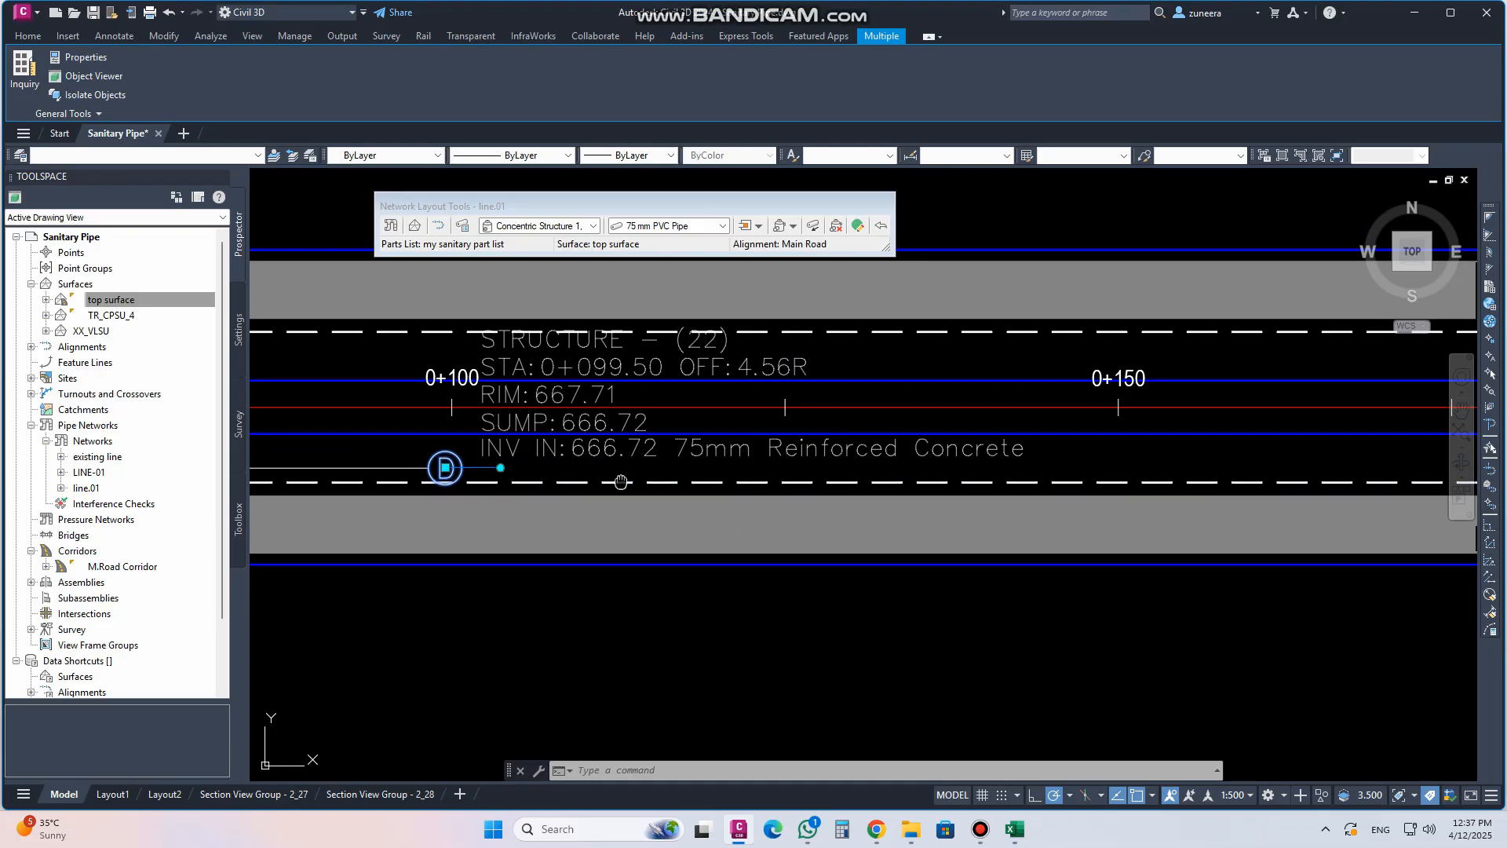
{"action": "middle_click_drag", "start_coordinate": [620, 481], "coordinate": [701, 508]}
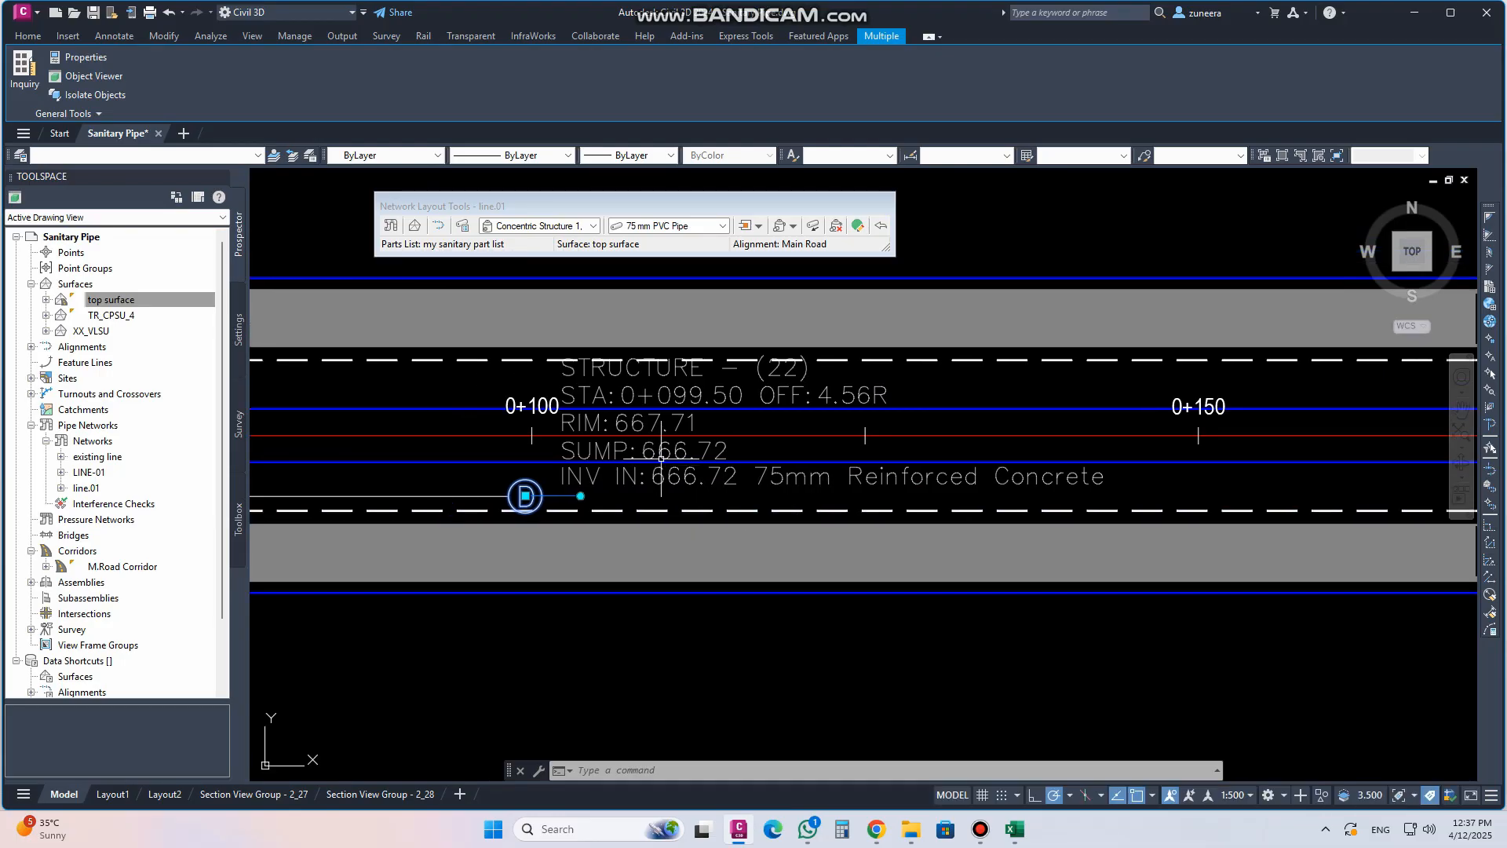
{"action": "left_click", "coordinate": [525, 495]}
{"action": "scroll", "coordinate": [773, 510], "scroll_direction": "down", "scroll_amount": 6}
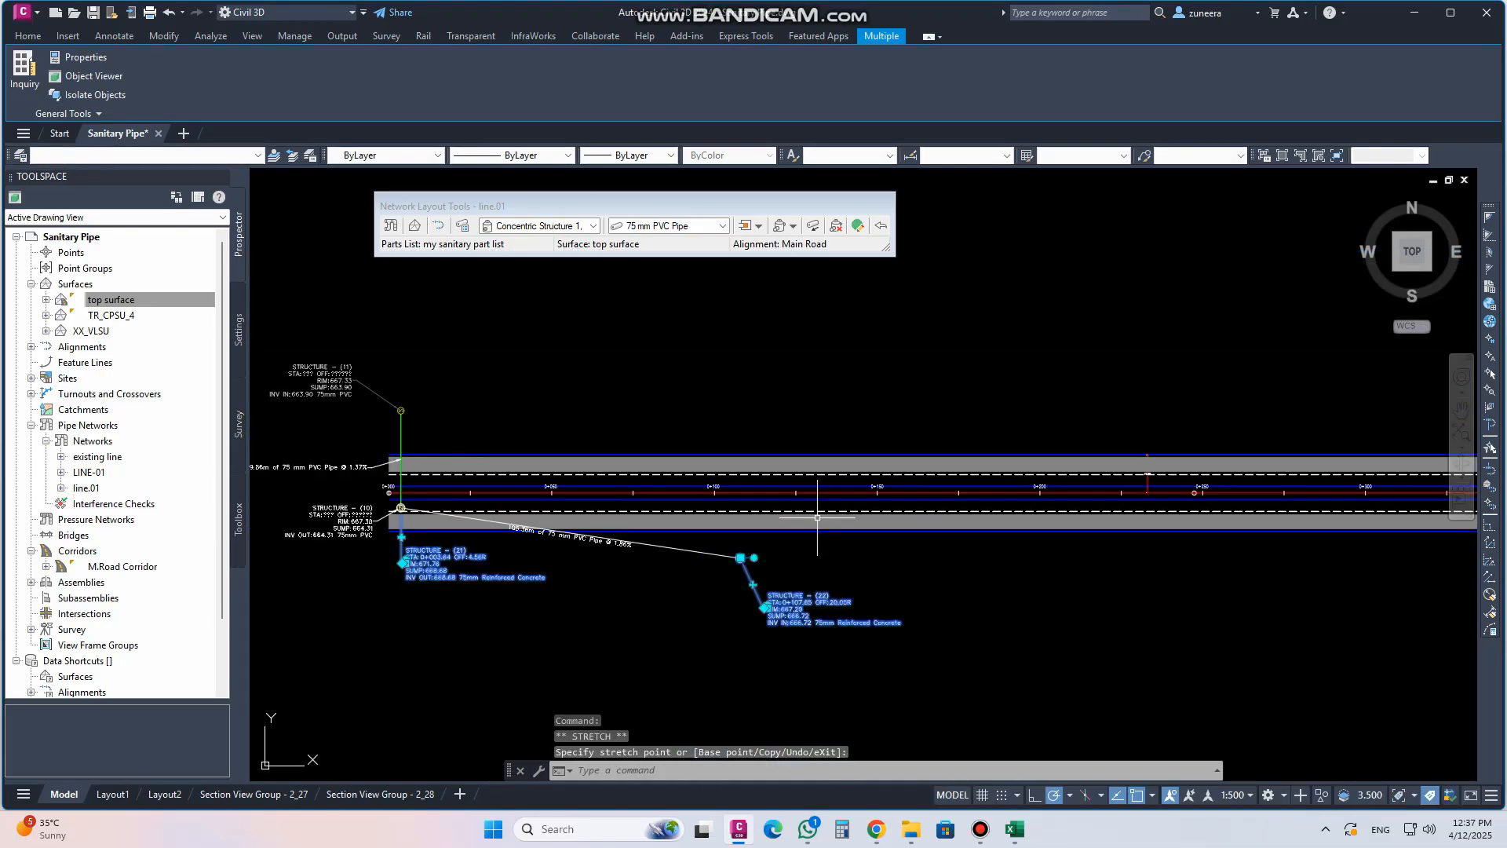
{"action": "key", "text": "ctrl+z"}
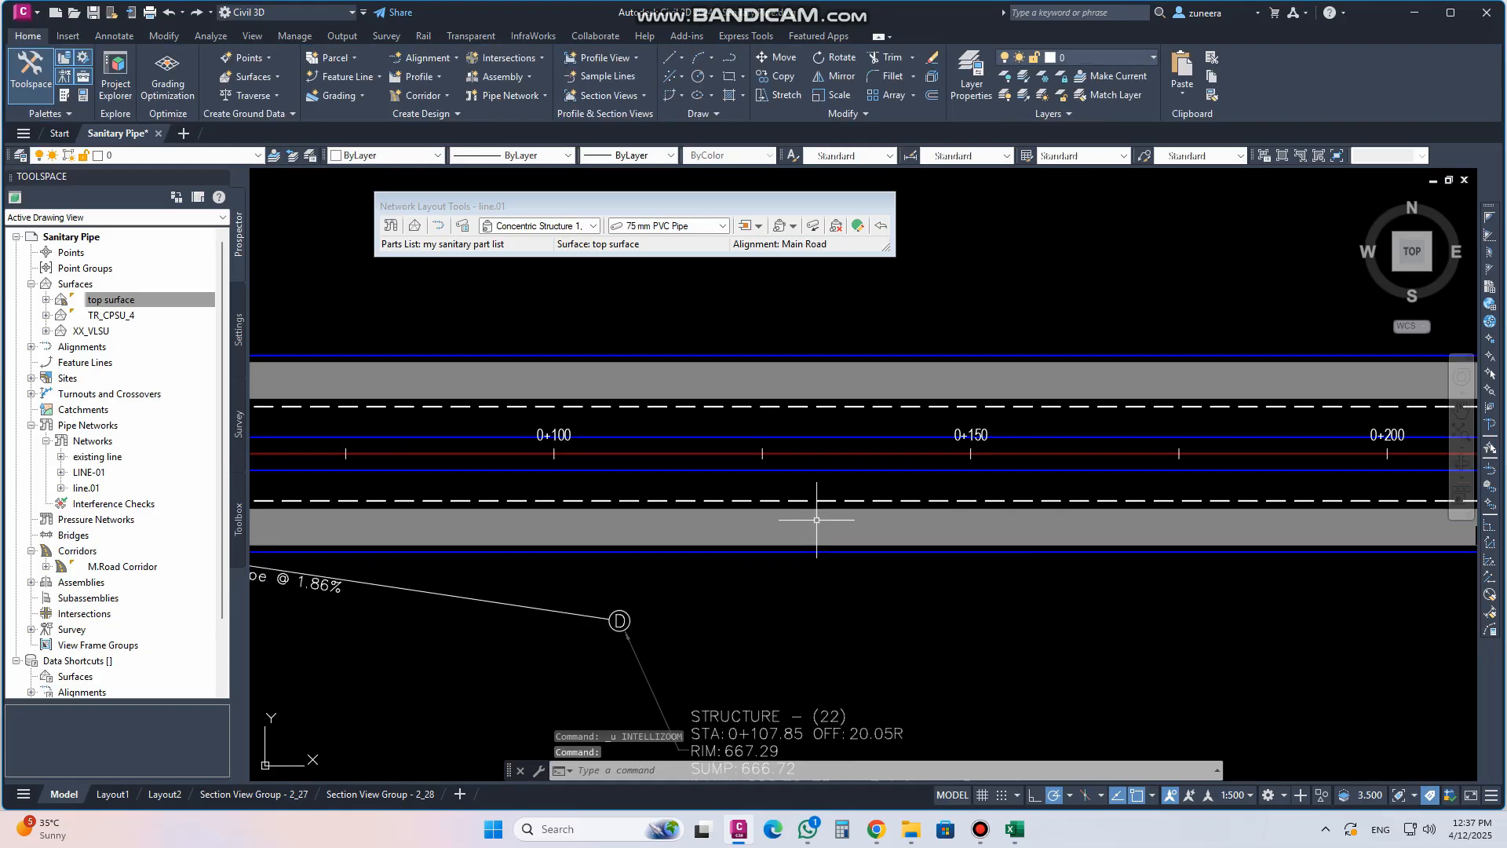
{"action": "key", "text": "ctrl+z"}
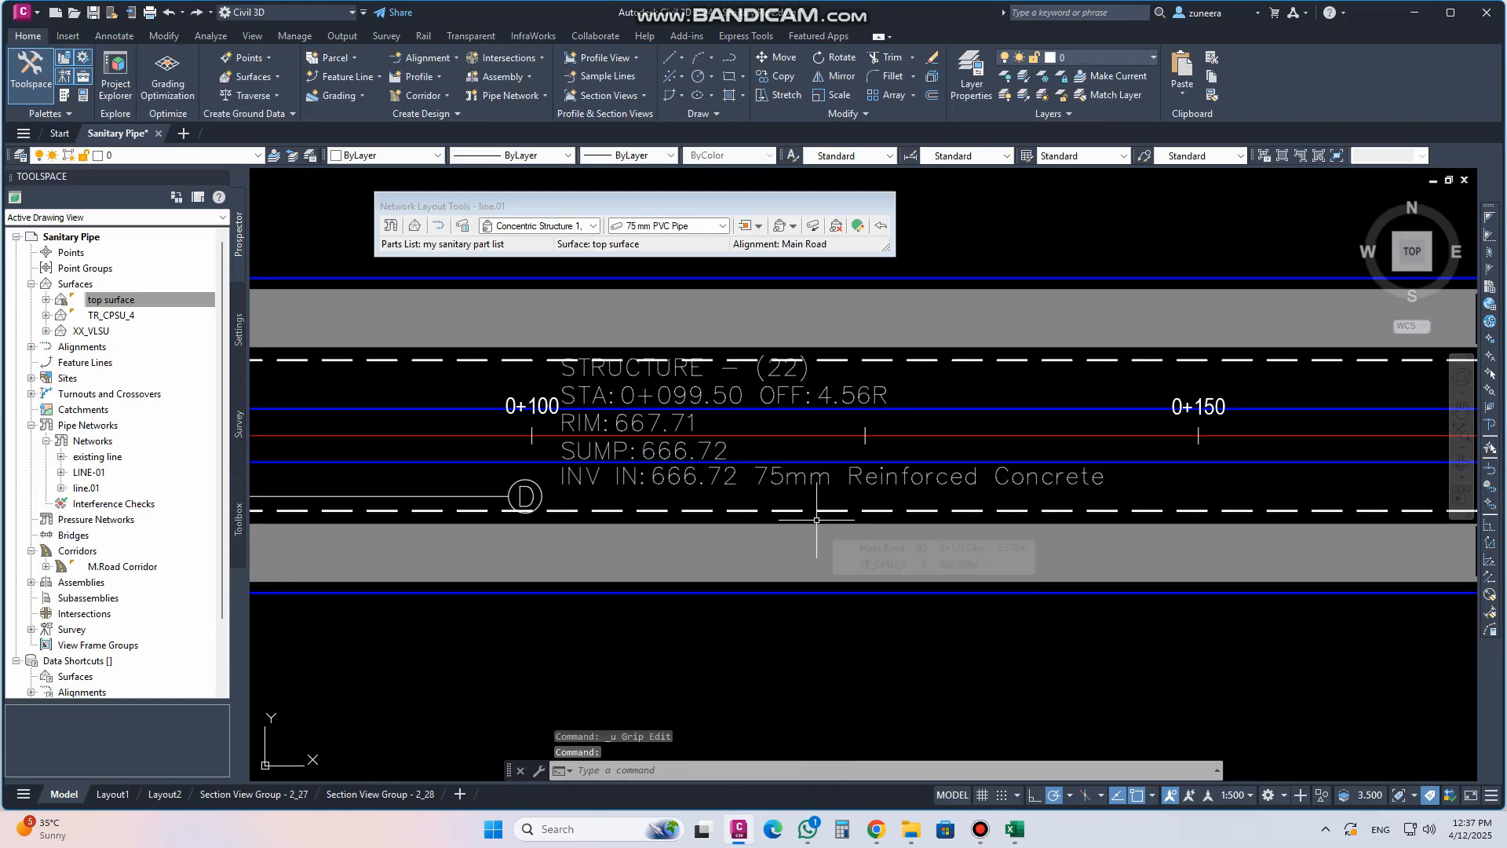
Move the second structure's label below the road
{"action": "left_click", "coordinate": [526, 496]}
{"action": "scroll", "coordinate": [709, 529], "scroll_direction": "down", "scroll_amount": 2}
{"action": "left_click", "coordinate": [677, 602]}
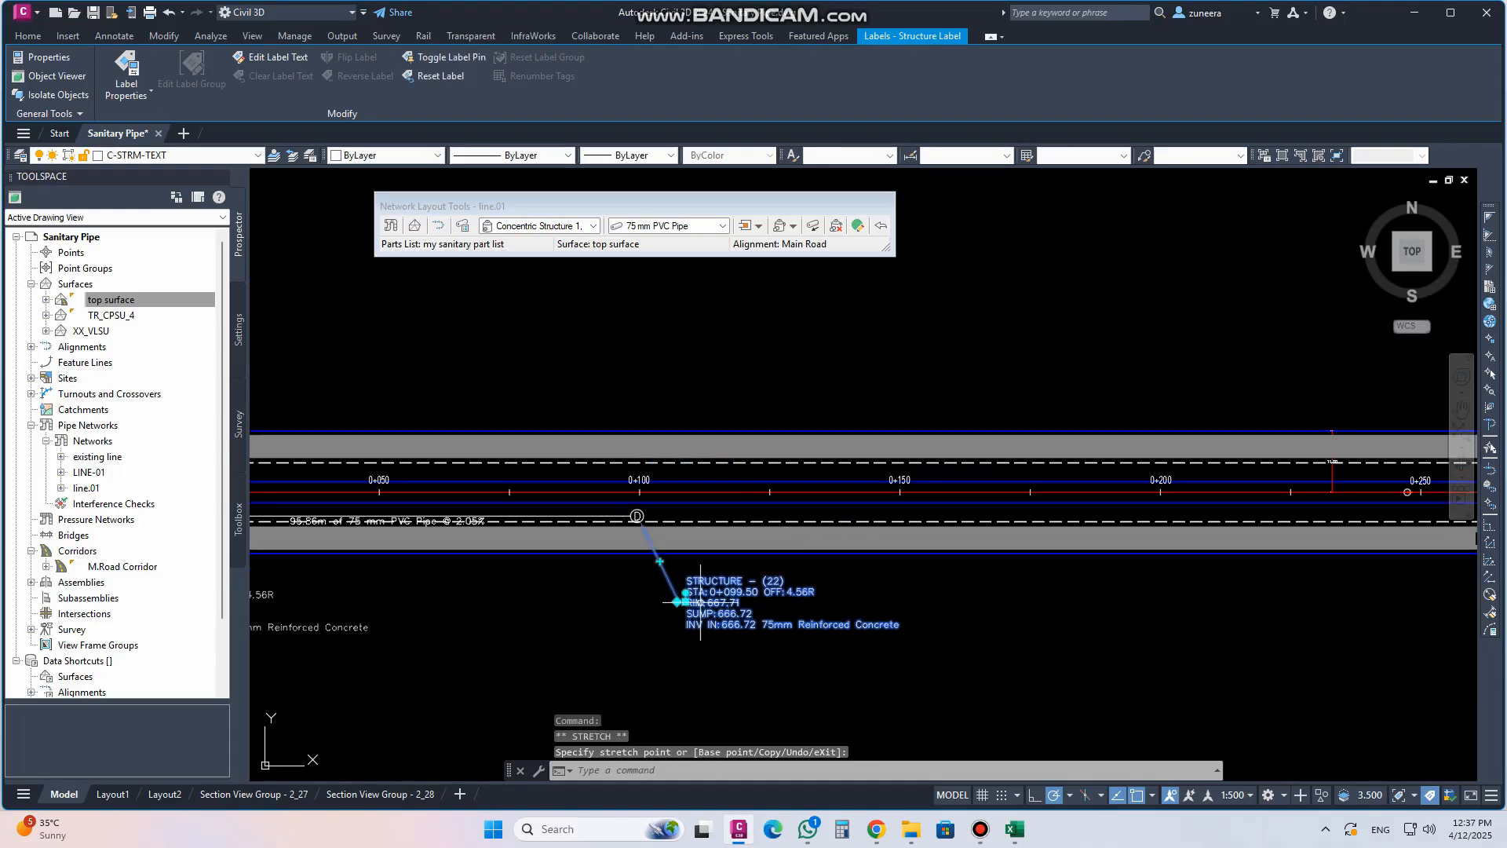
{"action": "middle_click_drag", "start_coordinate": [647, 613], "coordinate": [773, 584]}
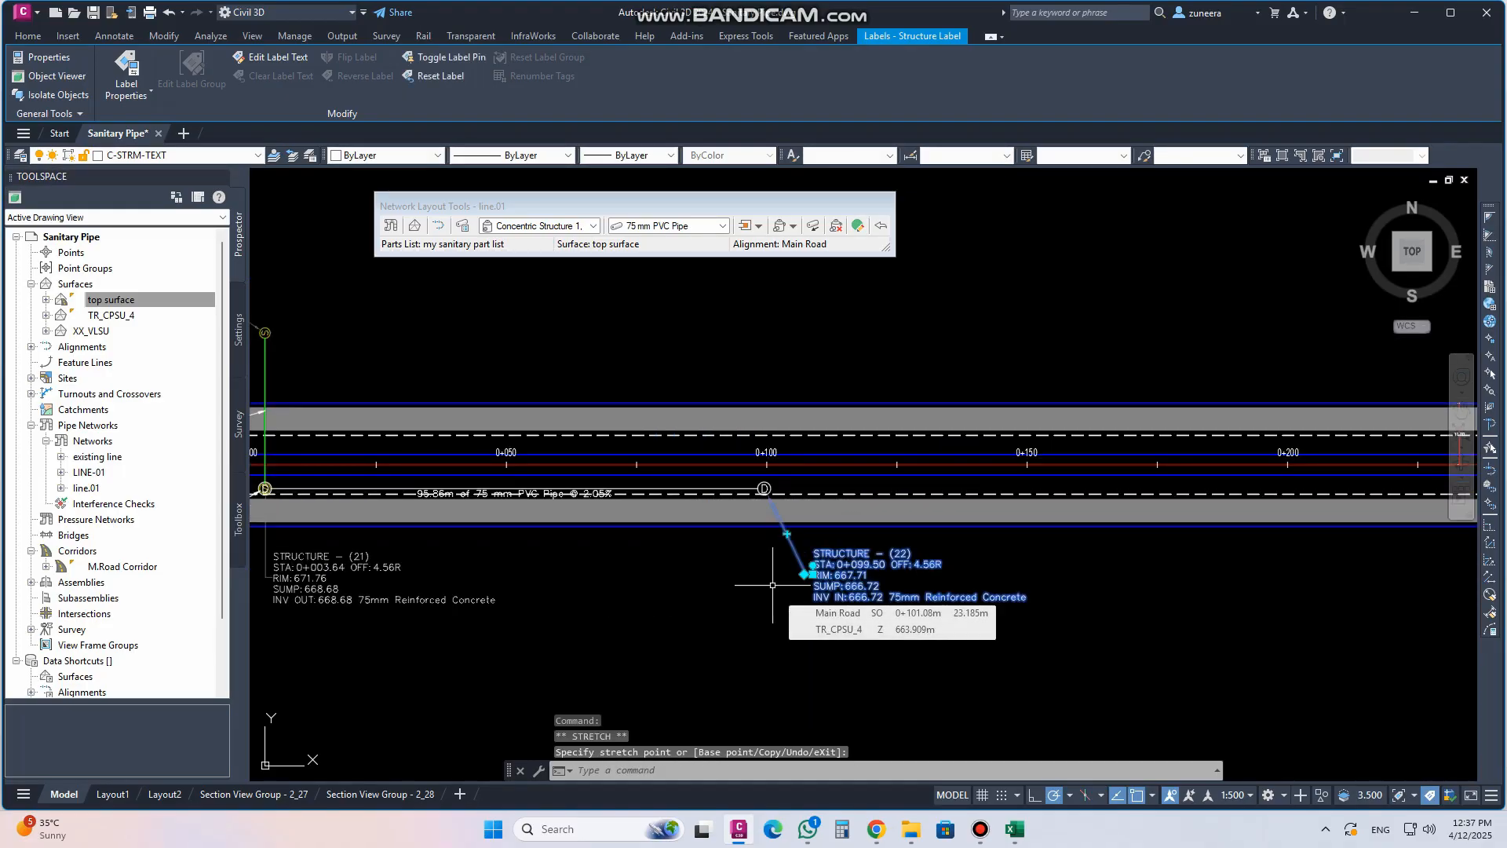
{"action": "key", "text": "Escape"}
Select the second structure together with all similar network parts
{"action": "scroll", "coordinate": [784, 585], "scroll_direction": "down", "scroll_amount": 2}
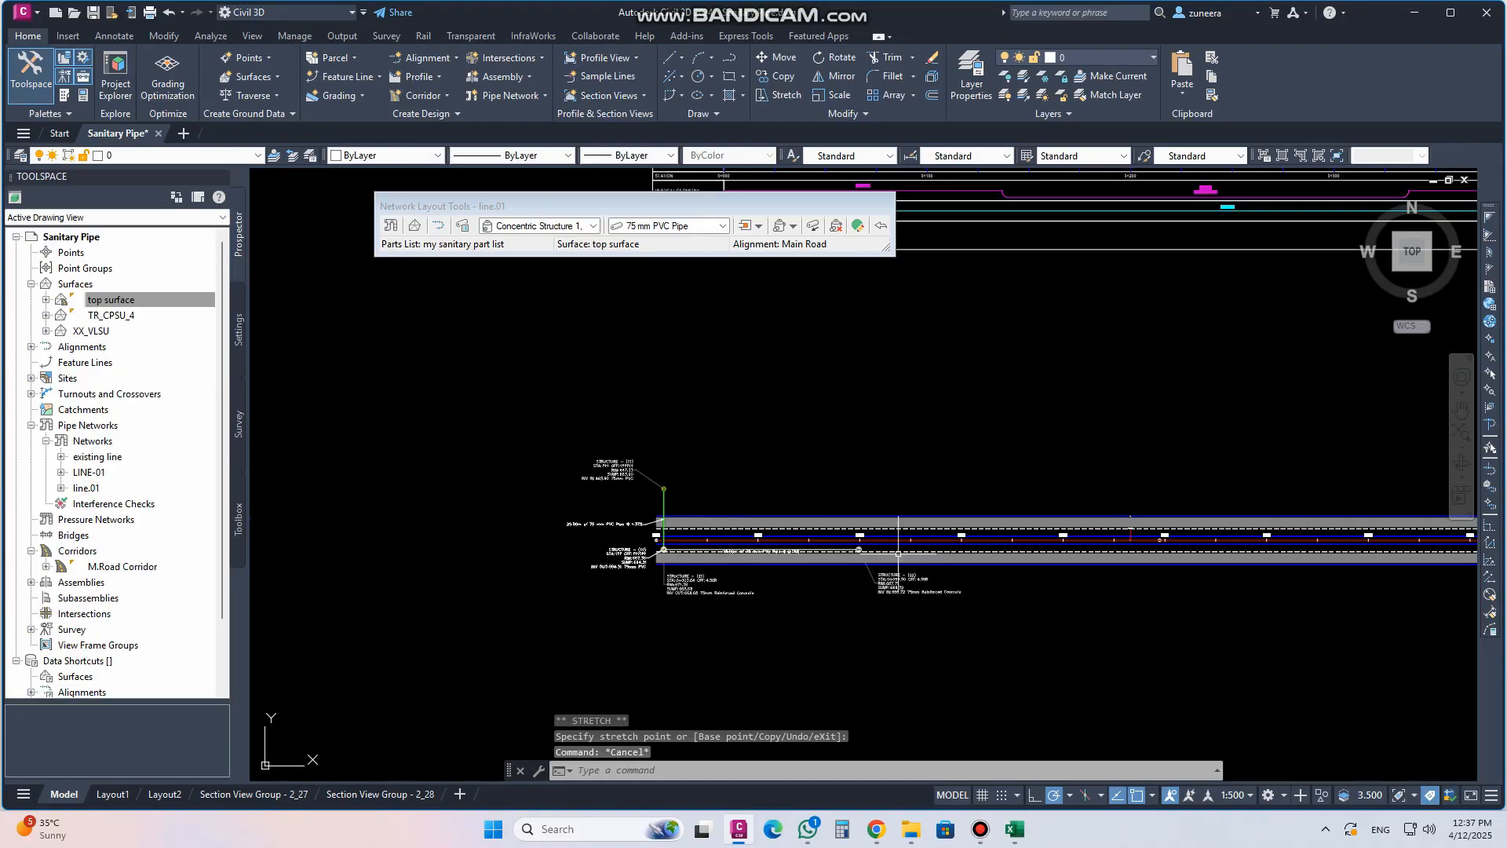
{"action": "middle_click_drag", "start_coordinate": [835, 603], "coordinate": [803, 581]}
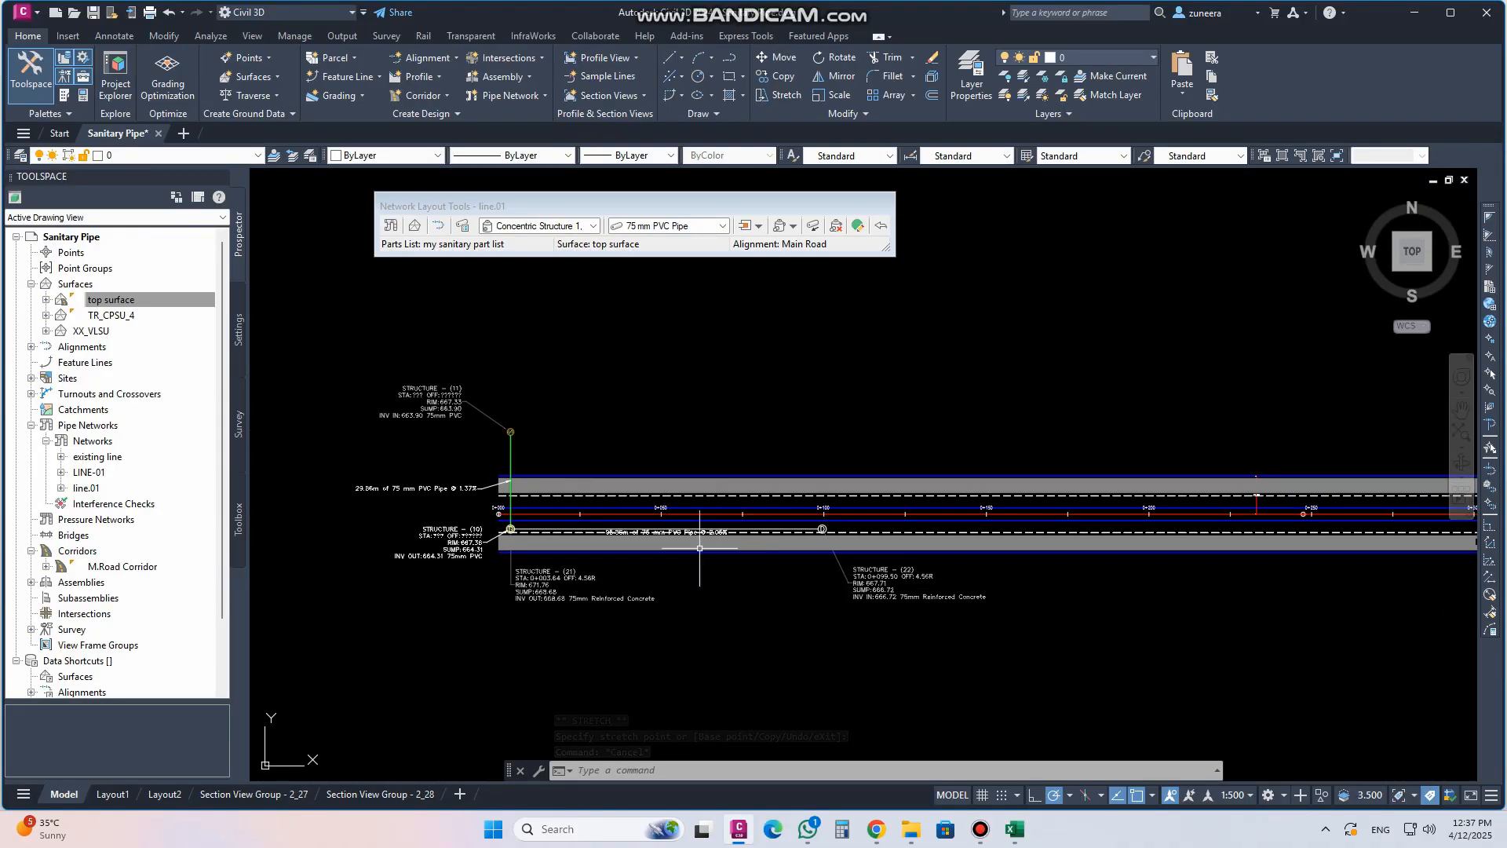
{"action": "scroll", "coordinate": [809, 554], "scroll_direction": "up", "scroll_amount": 6}
{"action": "scroll", "coordinate": [786, 546], "scroll_direction": "down", "scroll_amount": 5}
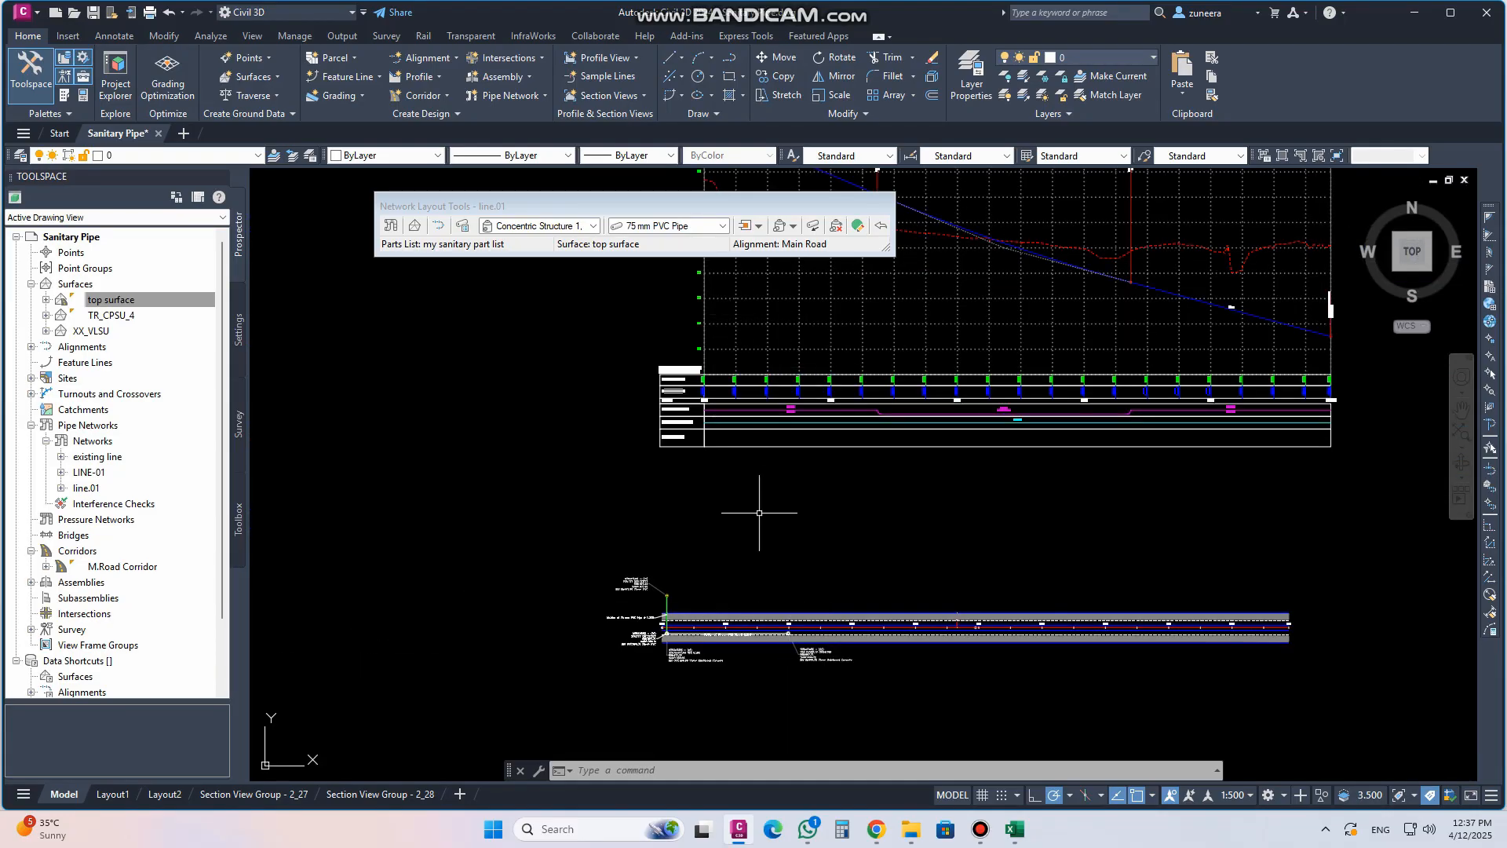
{"action": "scroll", "coordinate": [785, 565], "scroll_direction": "up", "scroll_amount": 8}
{"action": "left_click", "coordinate": [854, 585]}
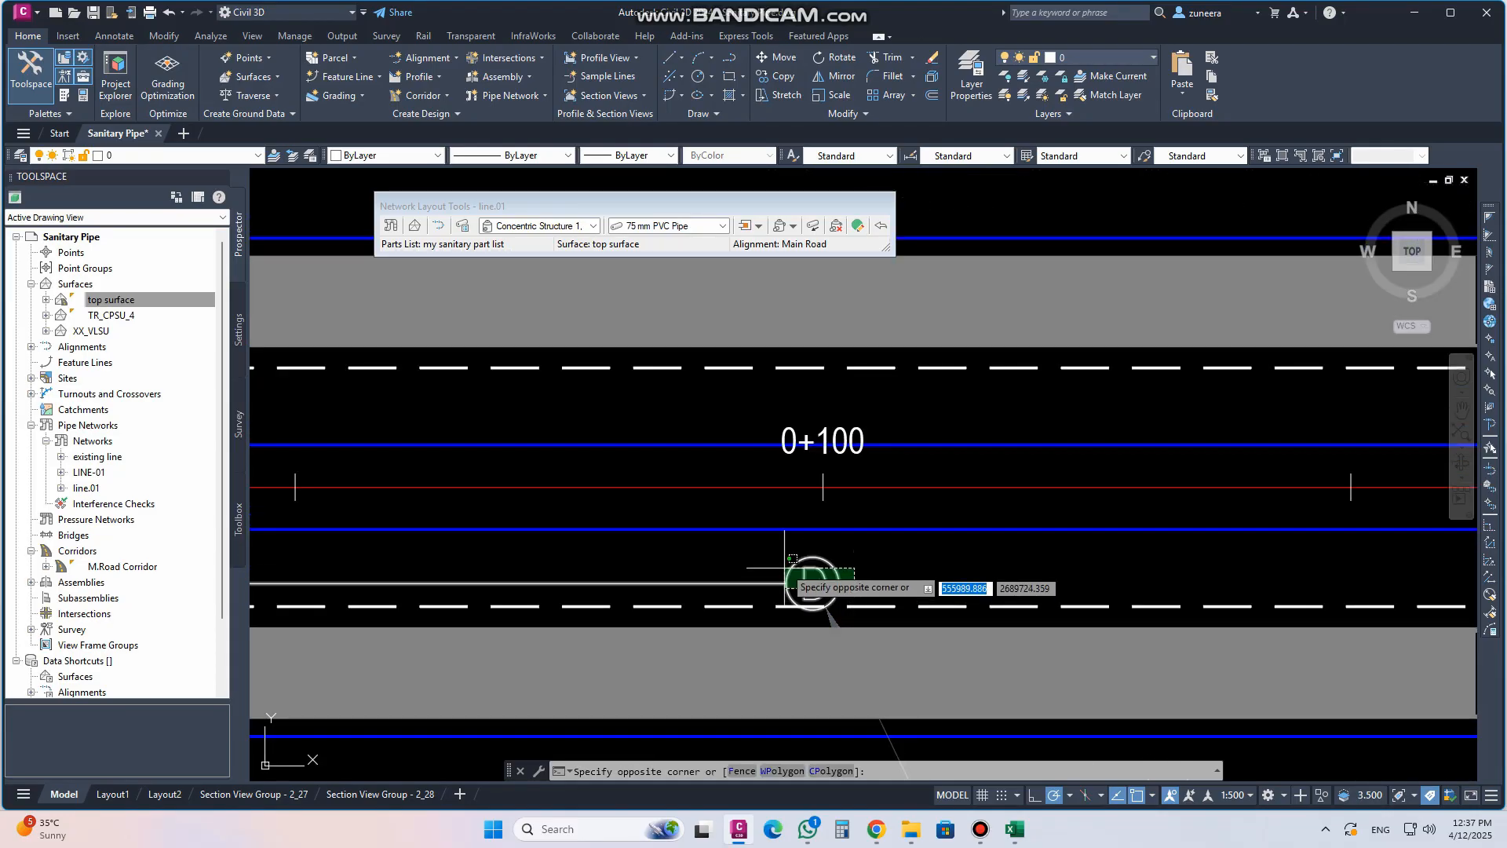
{"action": "left_click", "coordinate": [786, 570]}
{"action": "right_click", "coordinate": [810, 577]}
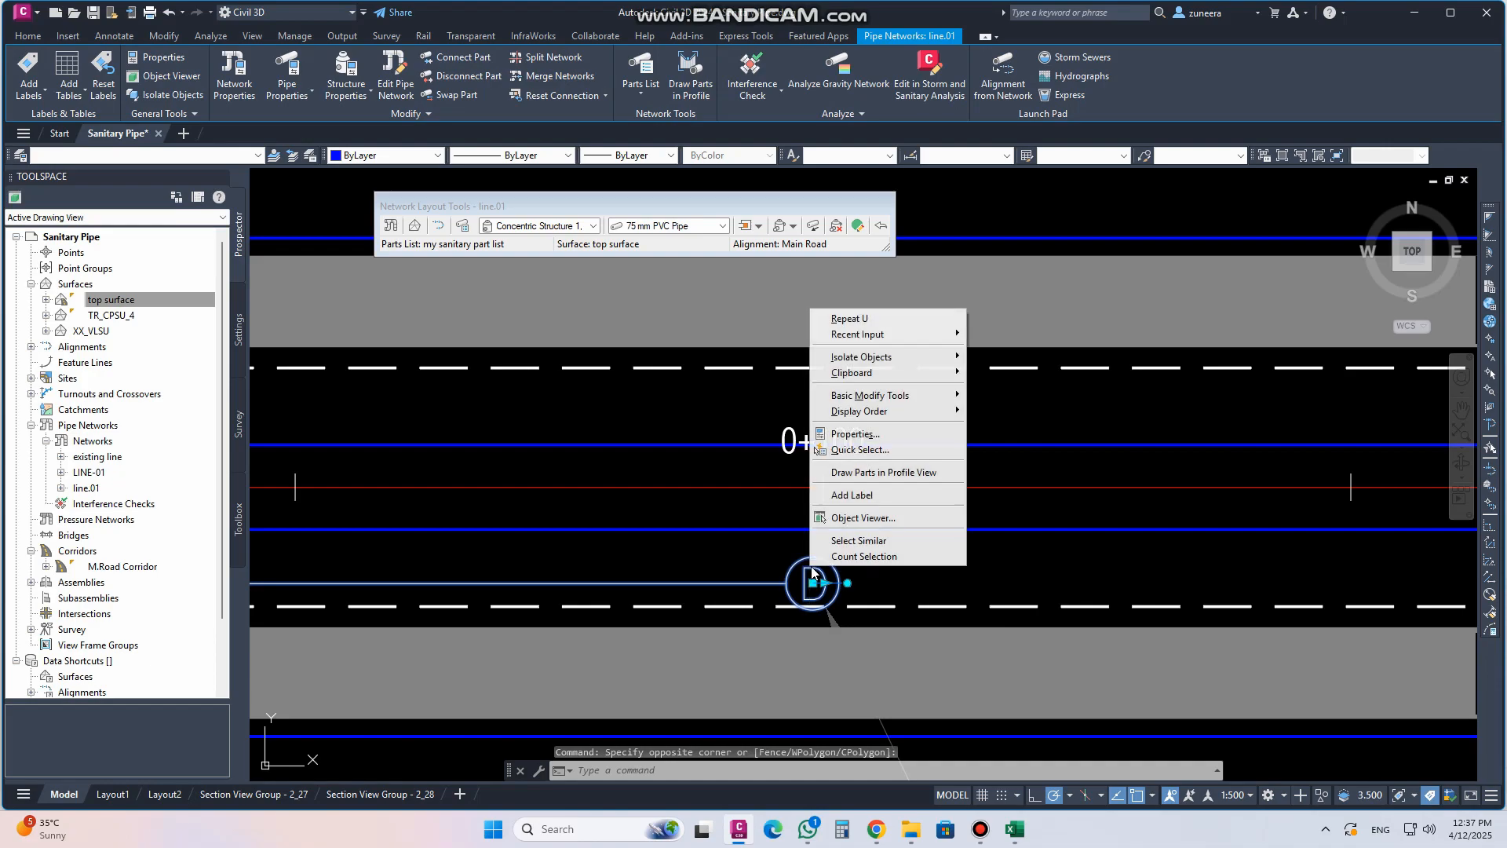
{"action": "left_click", "coordinate": [856, 540]}
Draw the selected network parts in the Main Road profile view
{"action": "scroll", "coordinate": [1037, 555], "scroll_direction": "down", "scroll_amount": 5}
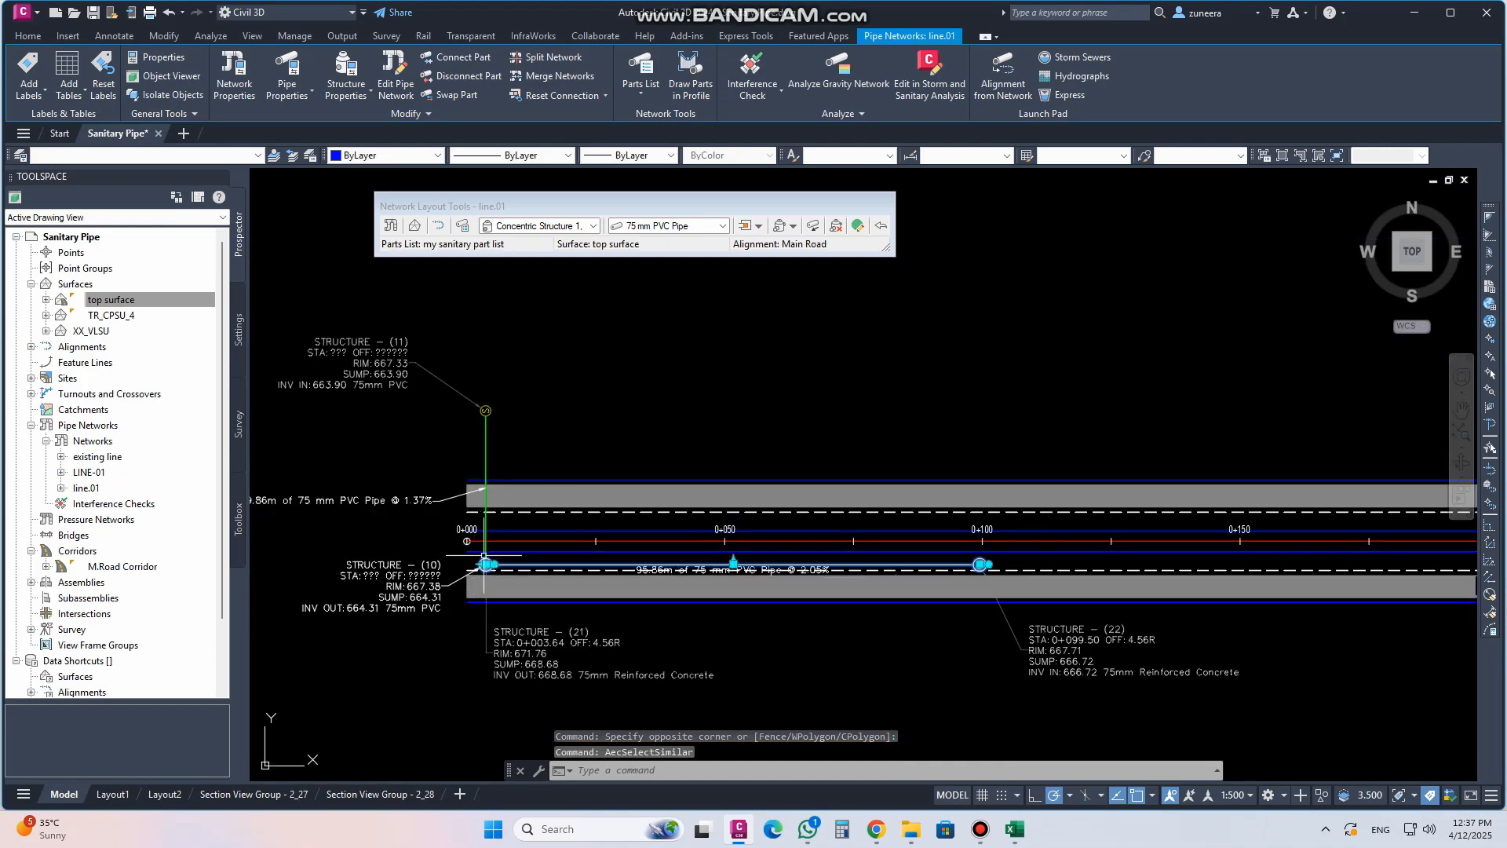
{"action": "scroll", "coordinate": [488, 567], "scroll_direction": "up", "scroll_amount": 5}
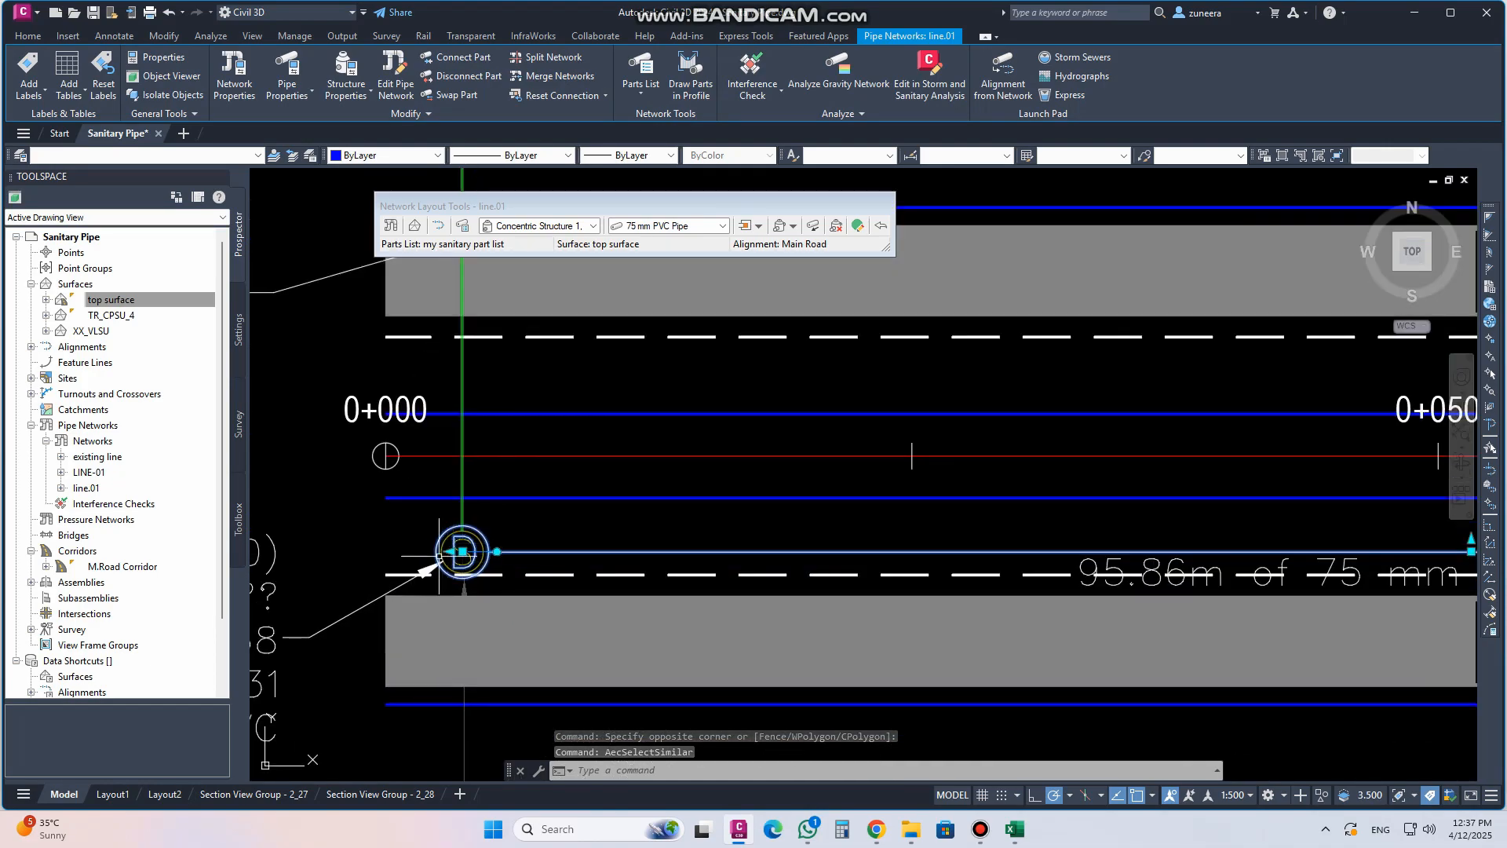
{"action": "scroll", "coordinate": [550, 580], "scroll_direction": "down", "scroll_amount": 5}
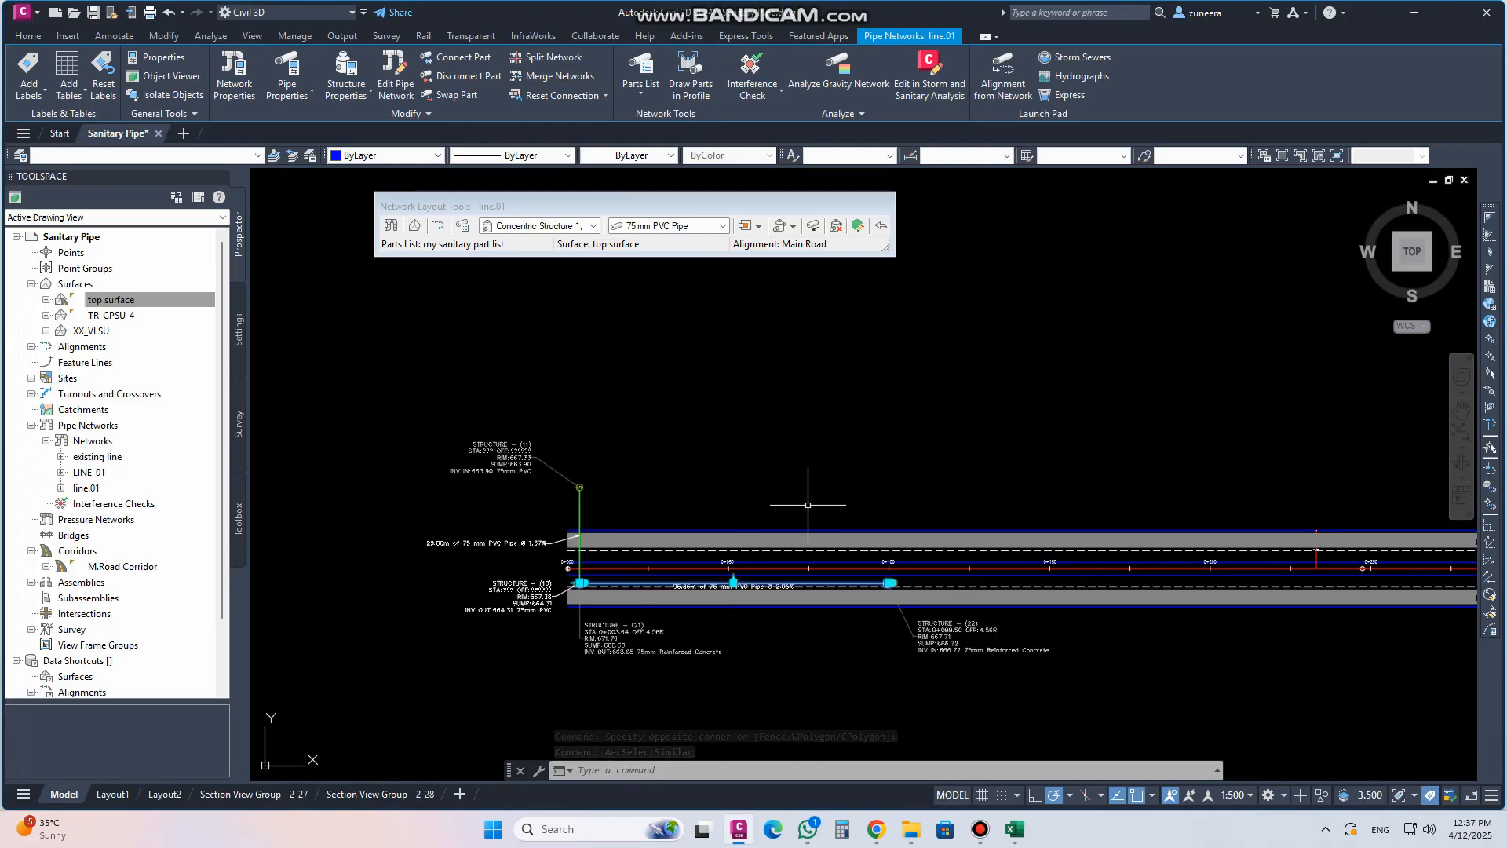
{"action": "scroll", "coordinate": [863, 570], "scroll_direction": "up", "scroll_amount": 4}
{"action": "right_click", "coordinate": [796, 610]}
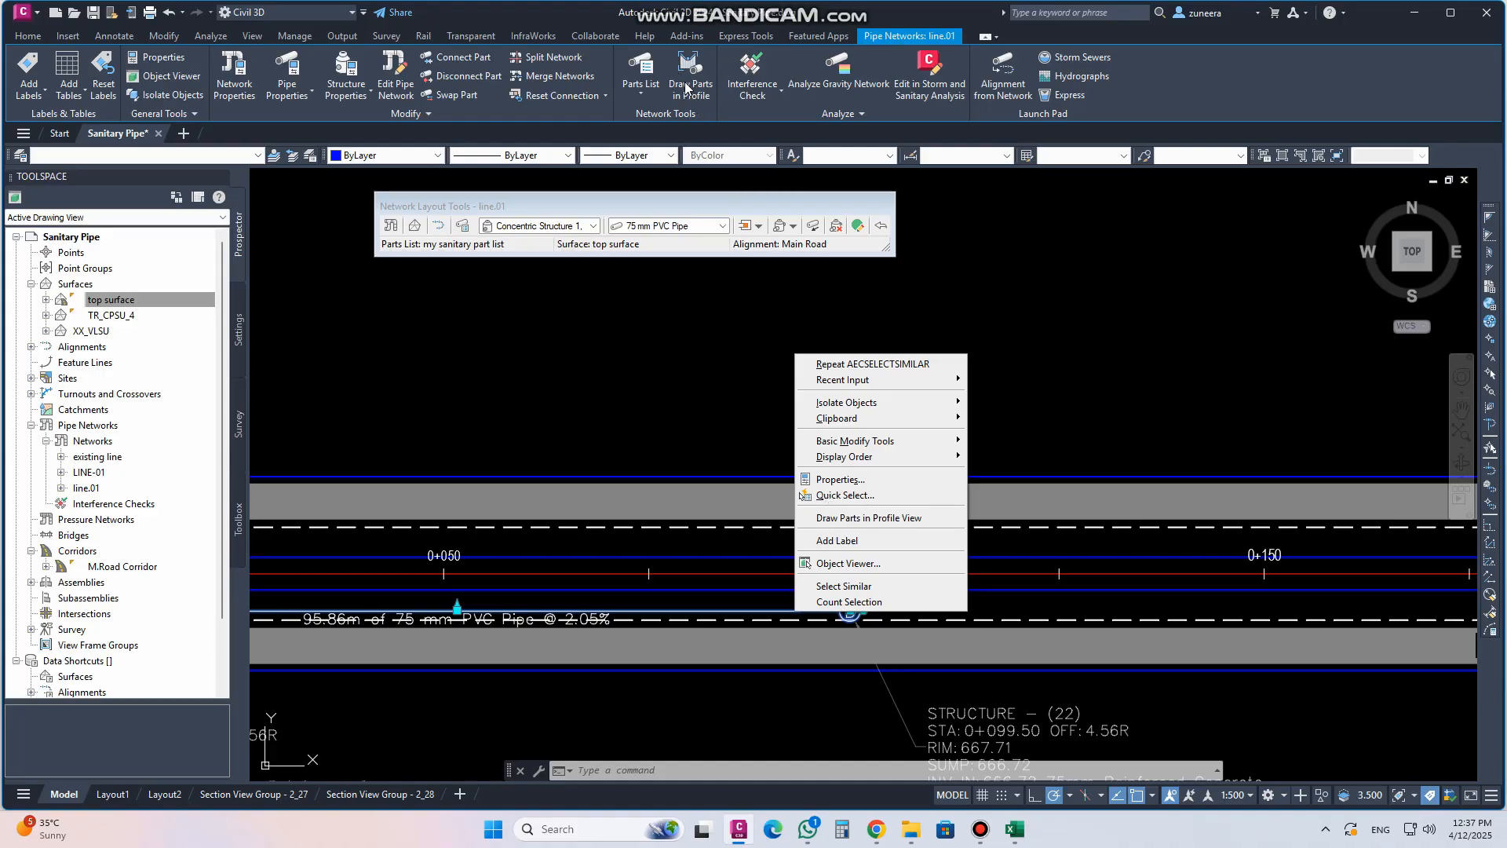
{"action": "left_click", "coordinate": [864, 518]}
{"action": "scroll", "coordinate": [790, 624], "scroll_direction": "down", "scroll_amount": 5}
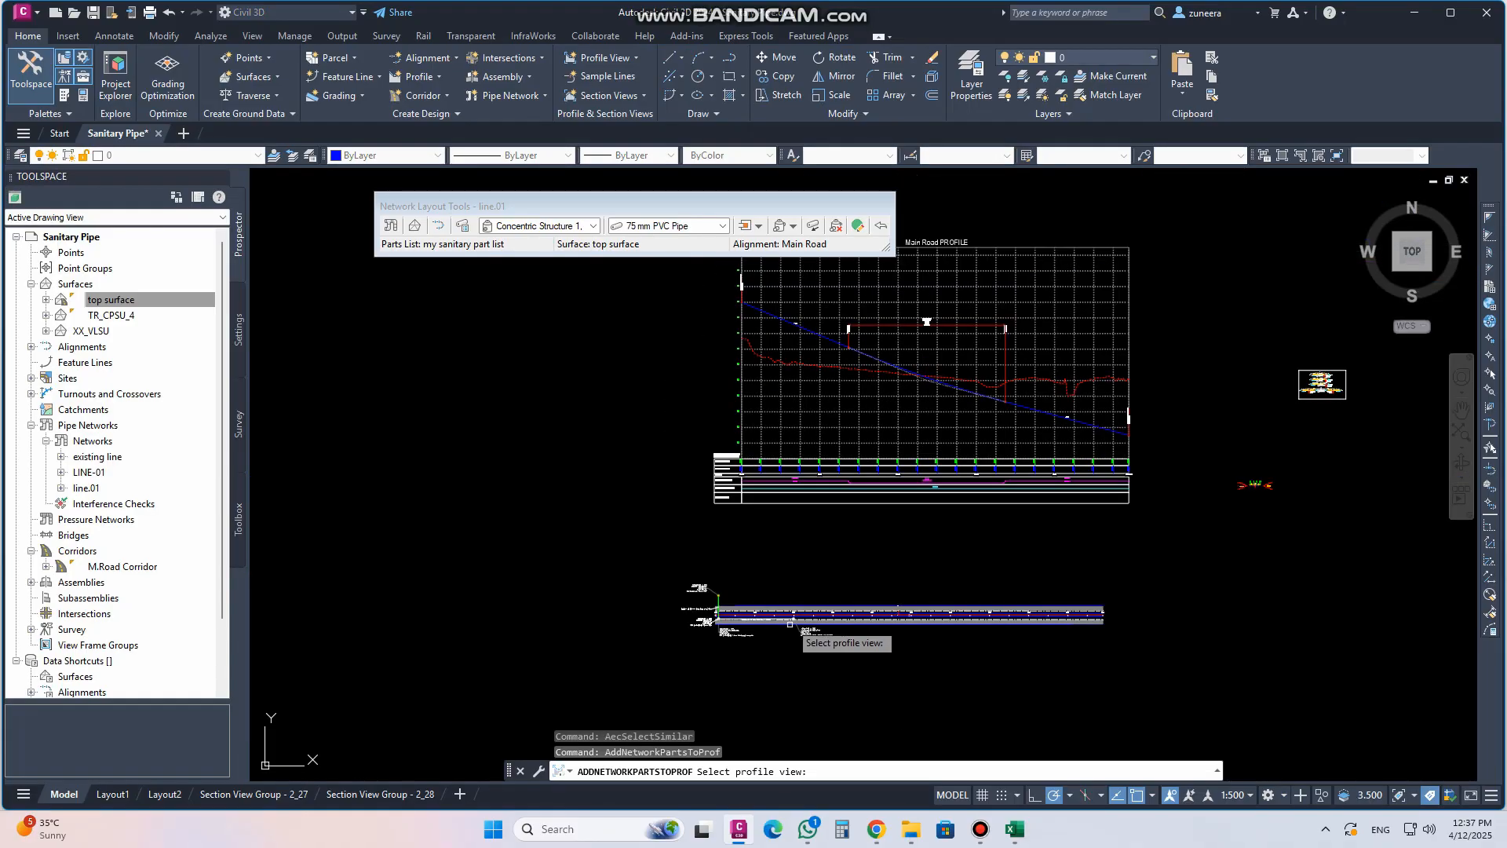
{"action": "left_click", "coordinate": [800, 409]}
Edit the profiled pipe's Single Line (Sanitary) style, setting the Pipe Centerline colour to green for the Profile view direction
{"action": "scroll", "coordinate": [764, 313], "scroll_direction": "up", "scroll_amount": 8}
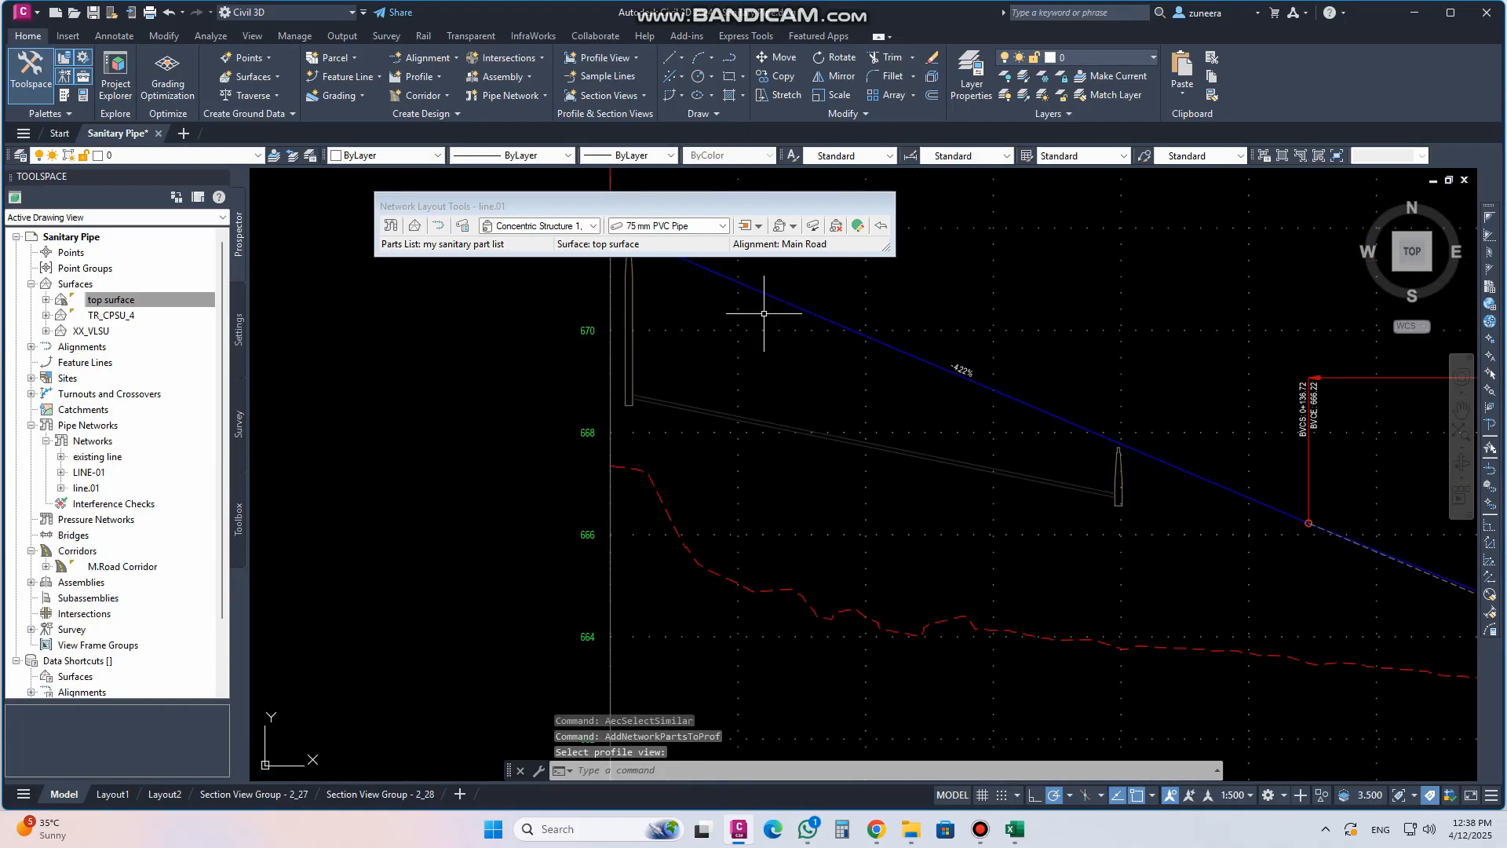
{"action": "middle_click_drag", "start_coordinate": [774, 315], "coordinate": [683, 465]}
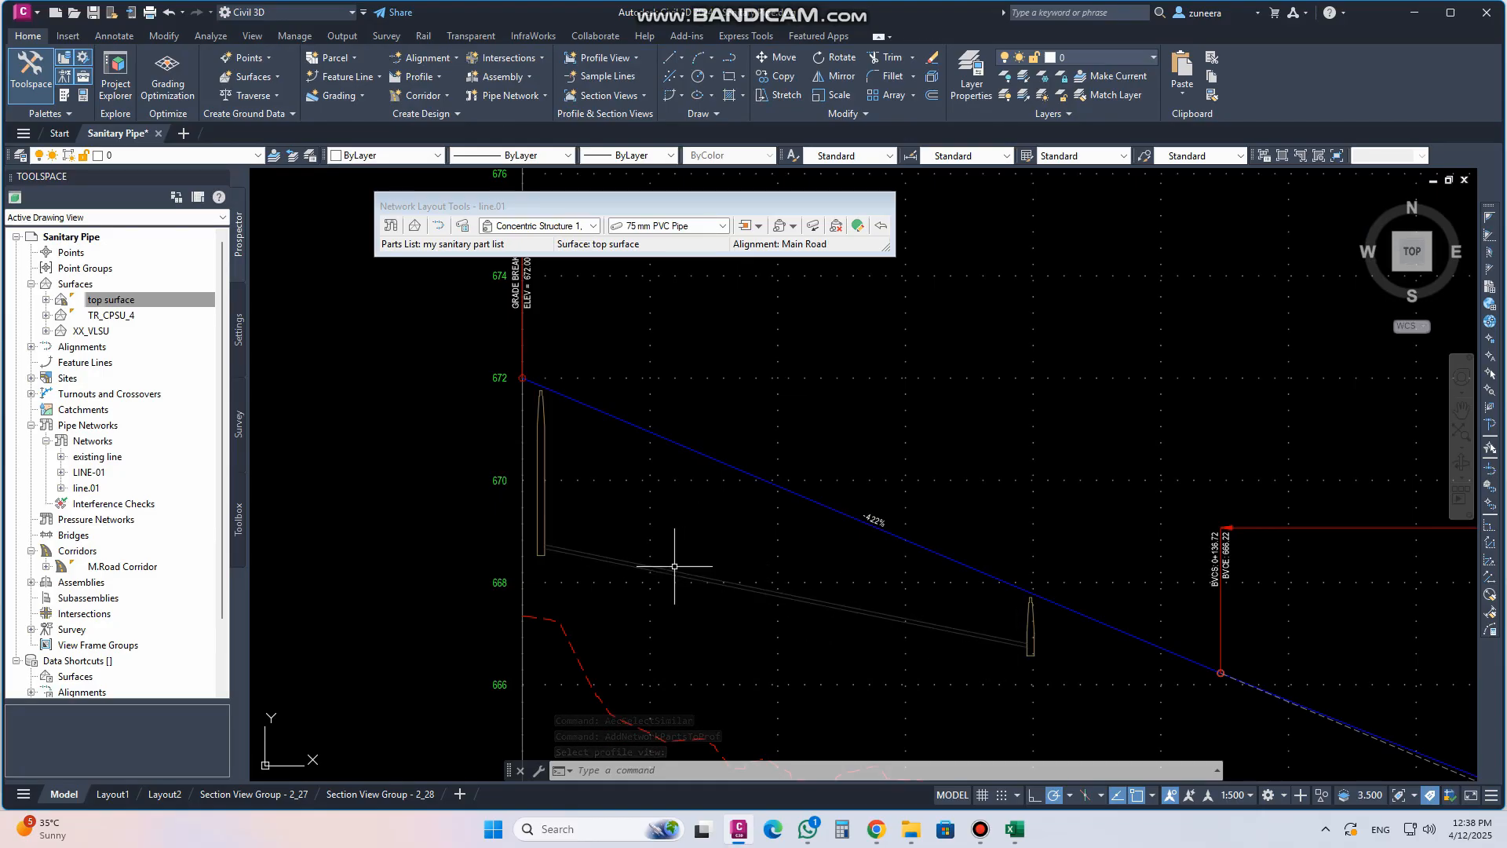
{"action": "middle_click_drag", "start_coordinate": [675, 566], "coordinate": [617, 525]}
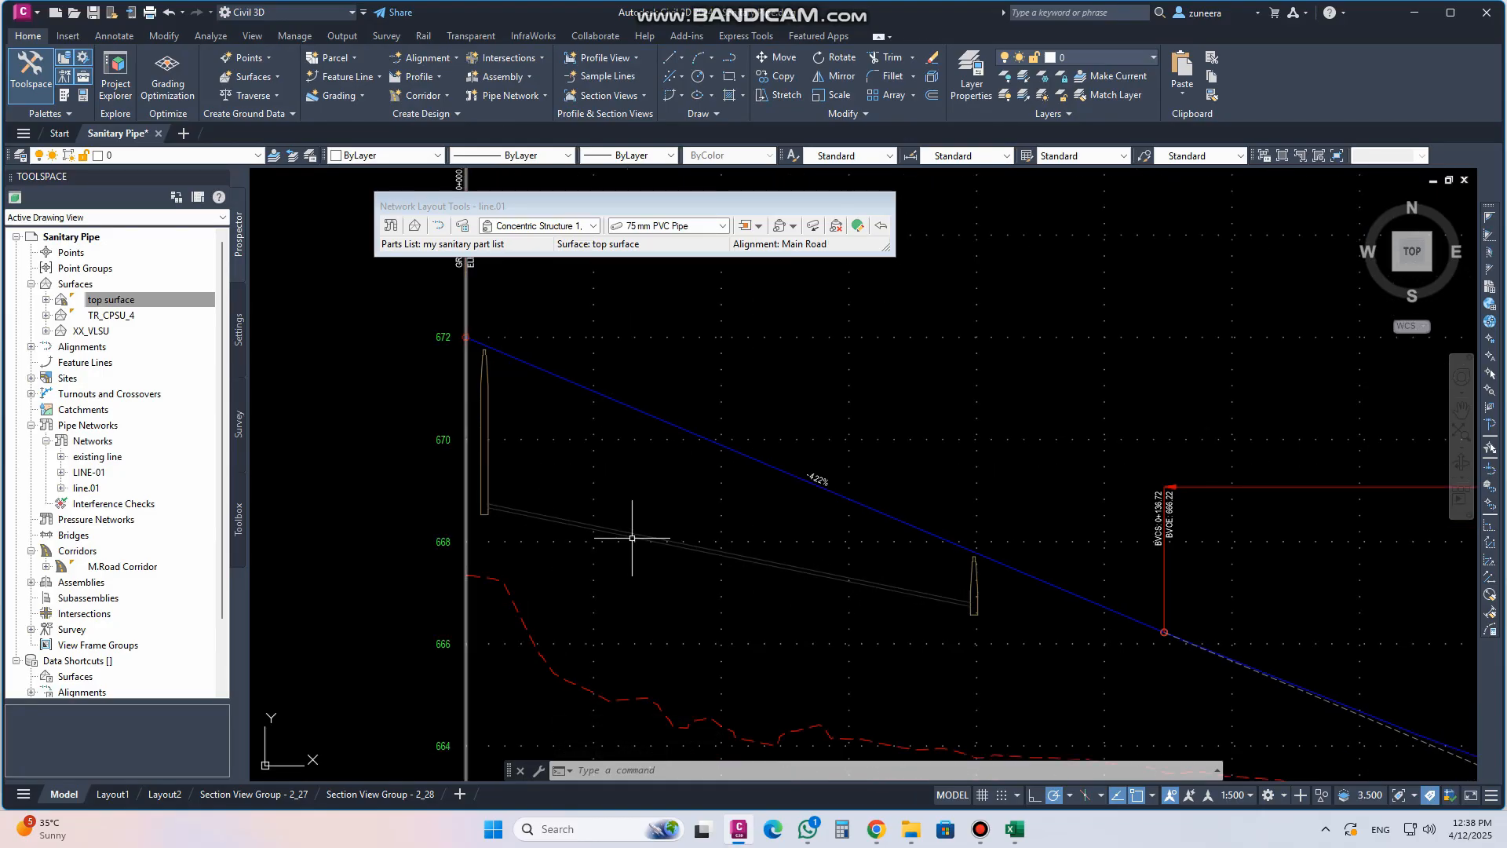
{"action": "left_click", "coordinate": [611, 528]}
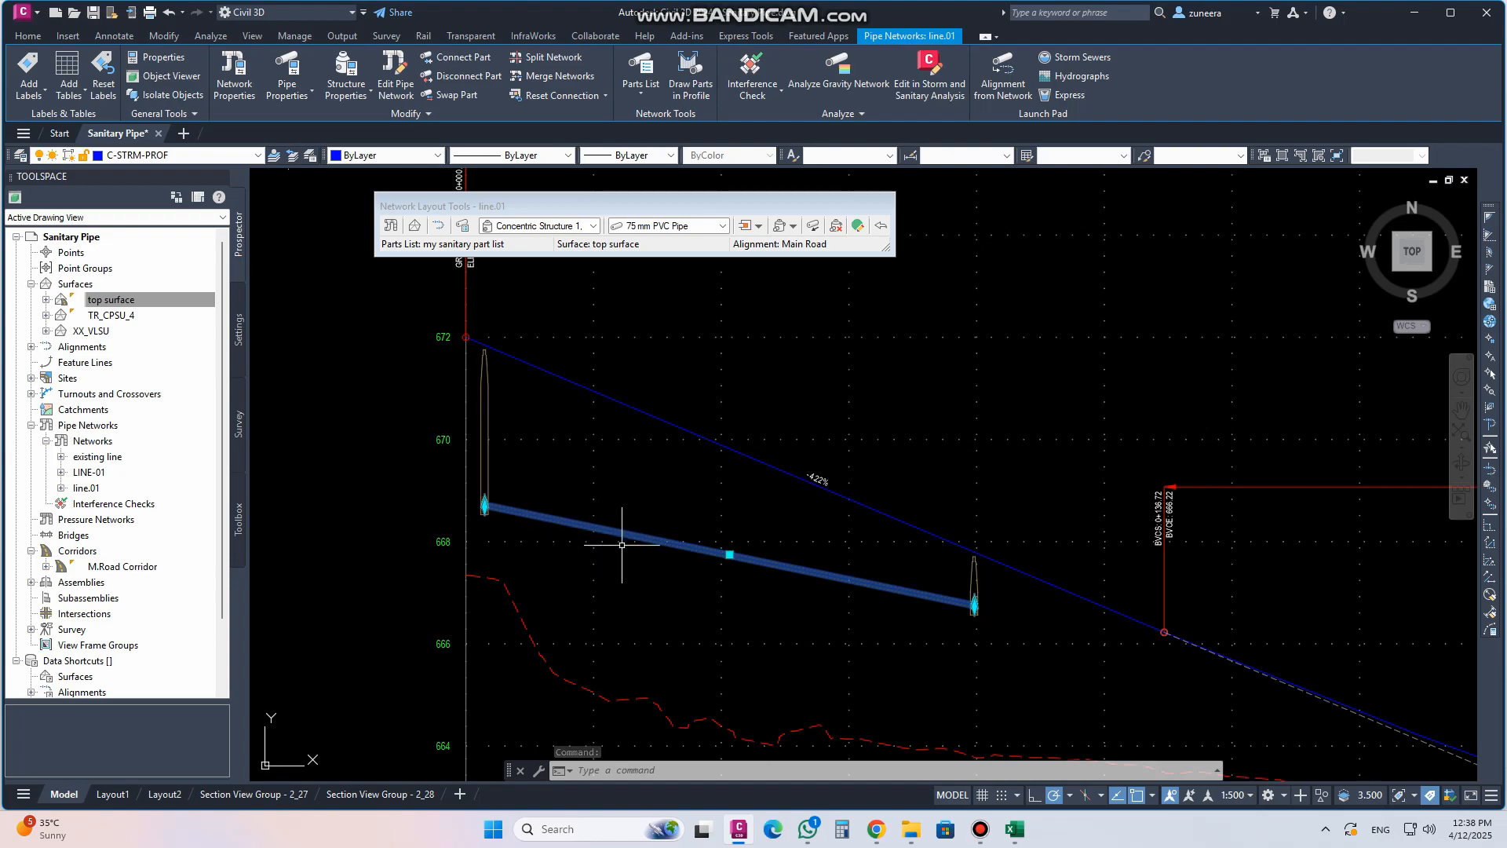
{"action": "left_click", "coordinate": [289, 96]}
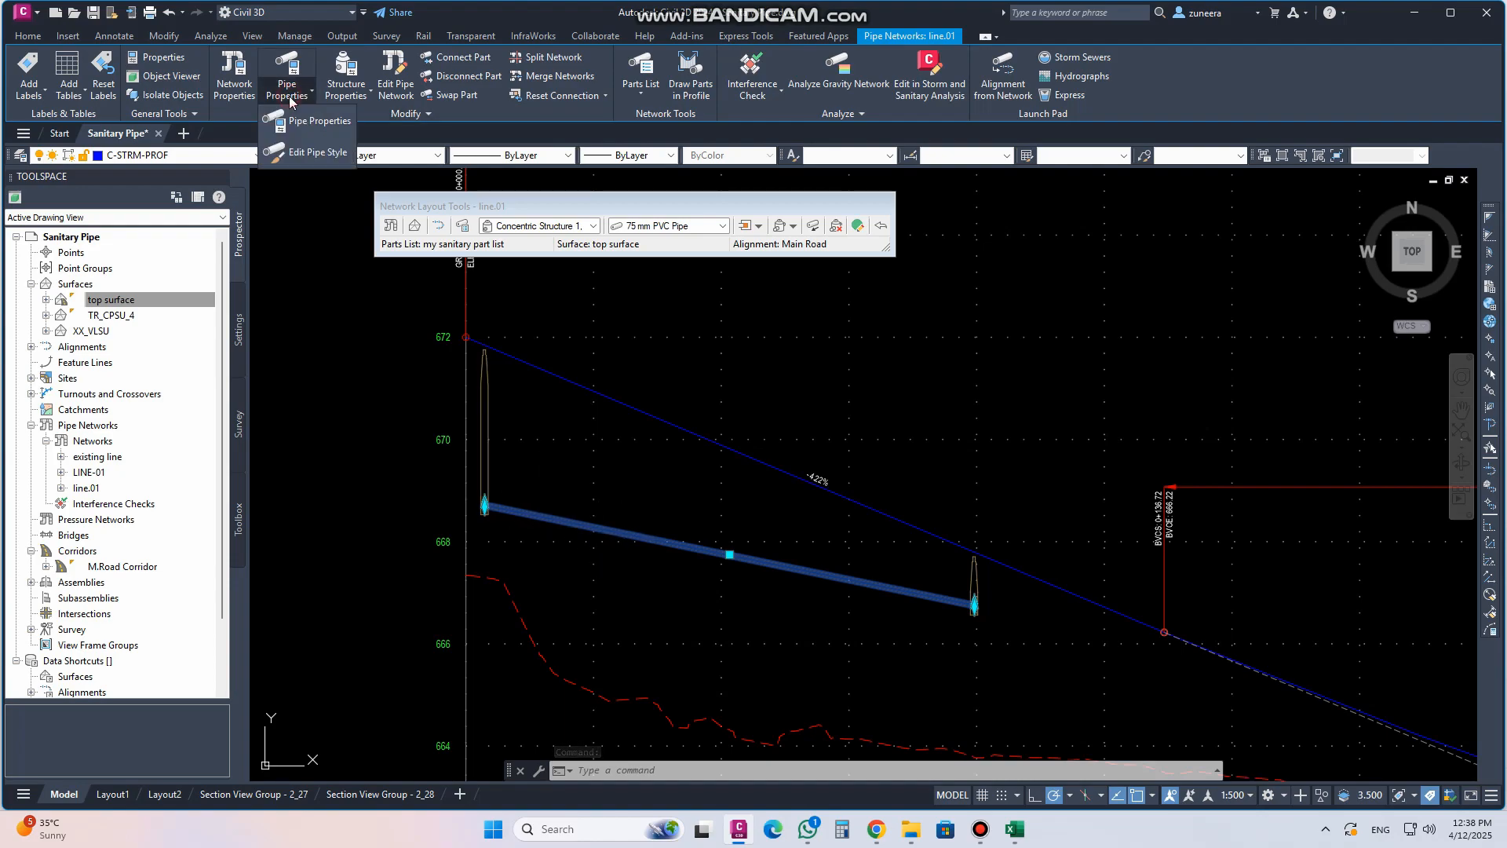
{"action": "left_click", "coordinate": [317, 153]}
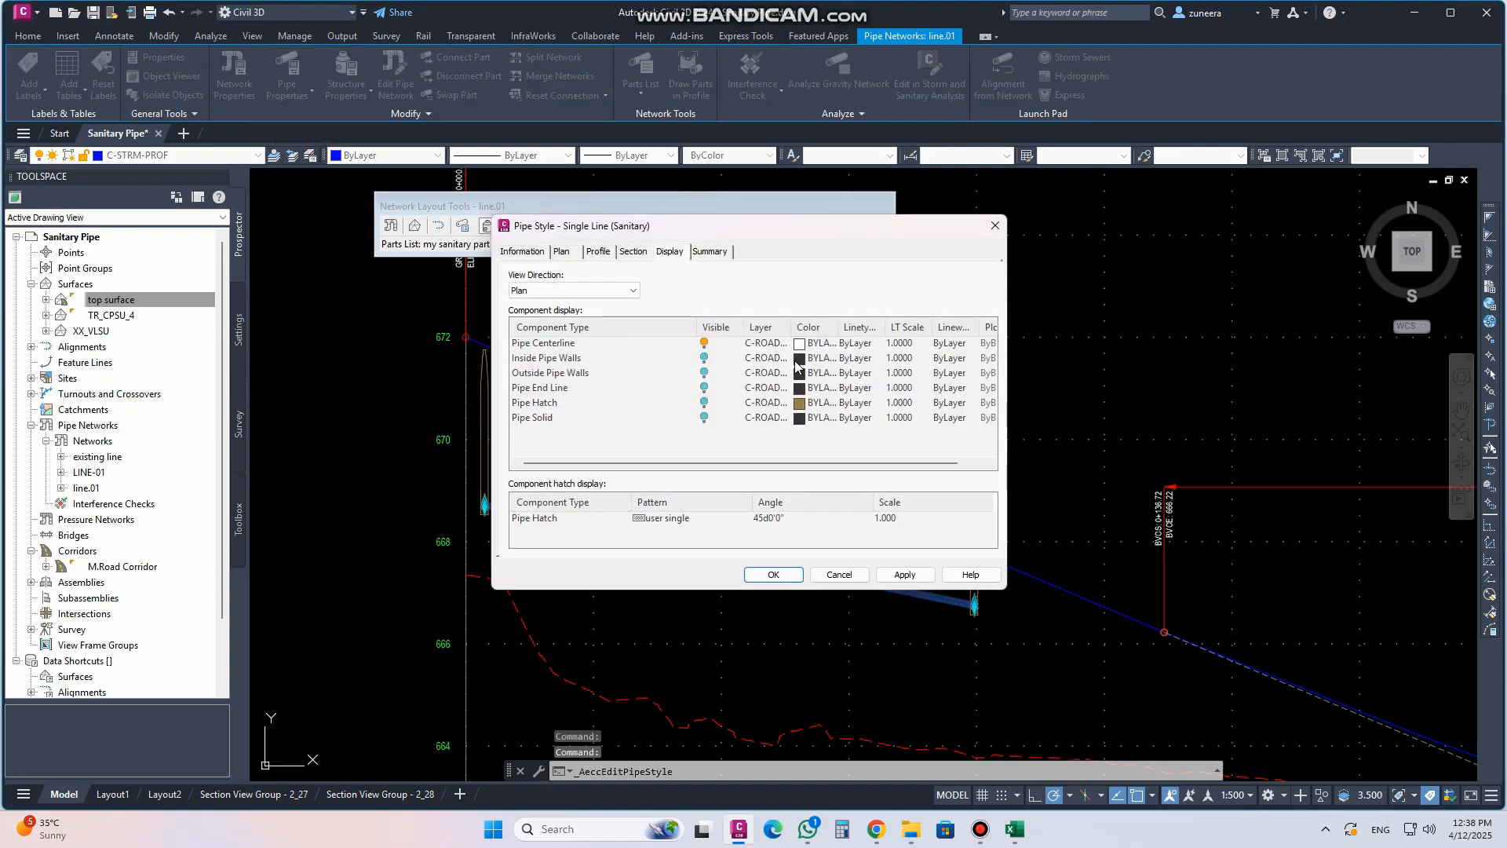
{"action": "left_click", "coordinate": [539, 291]}
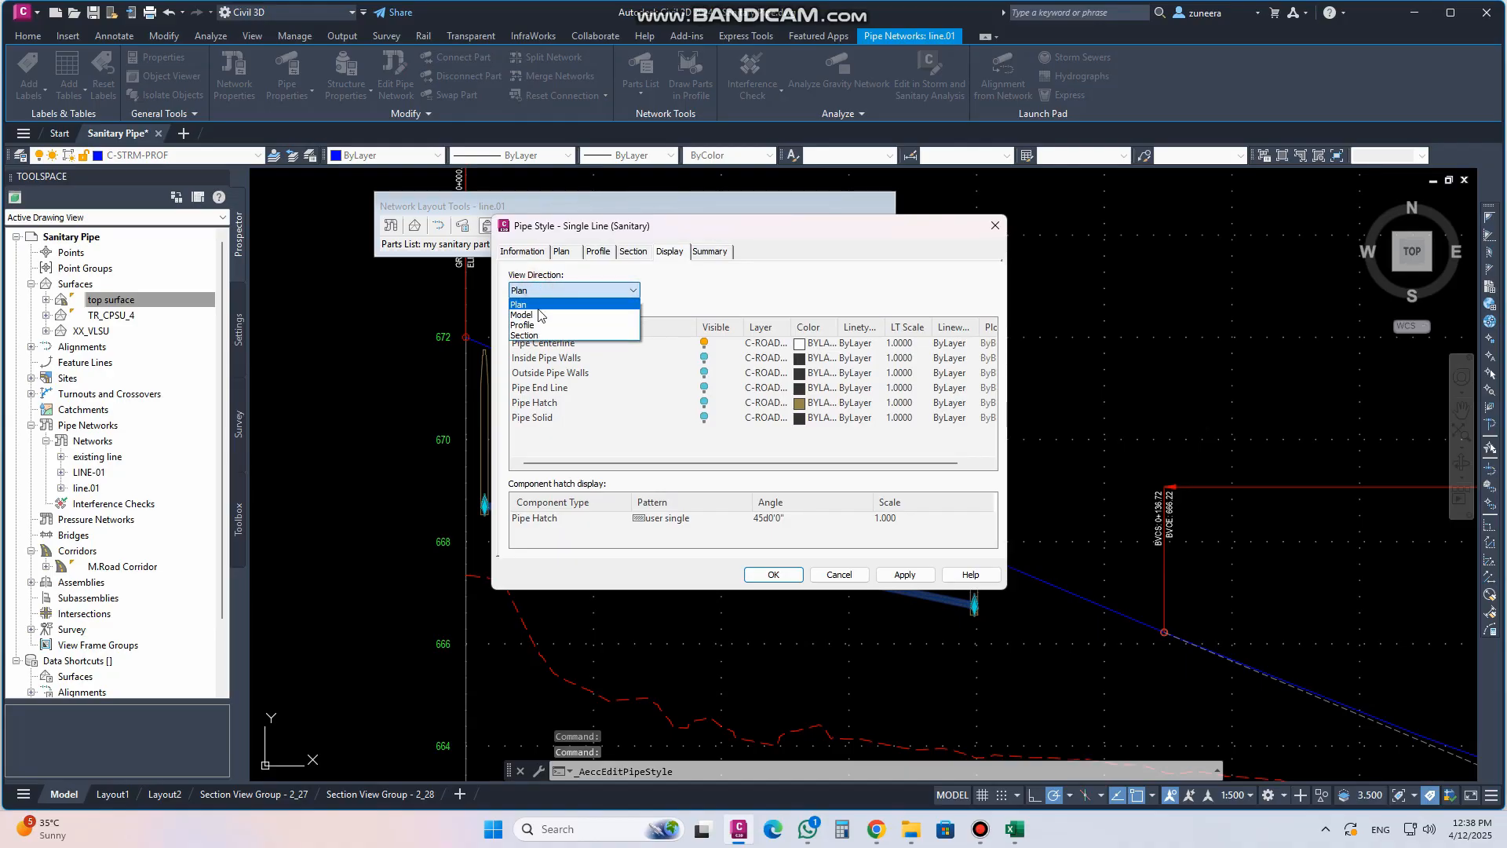
{"action": "left_click", "coordinate": [550, 313]}
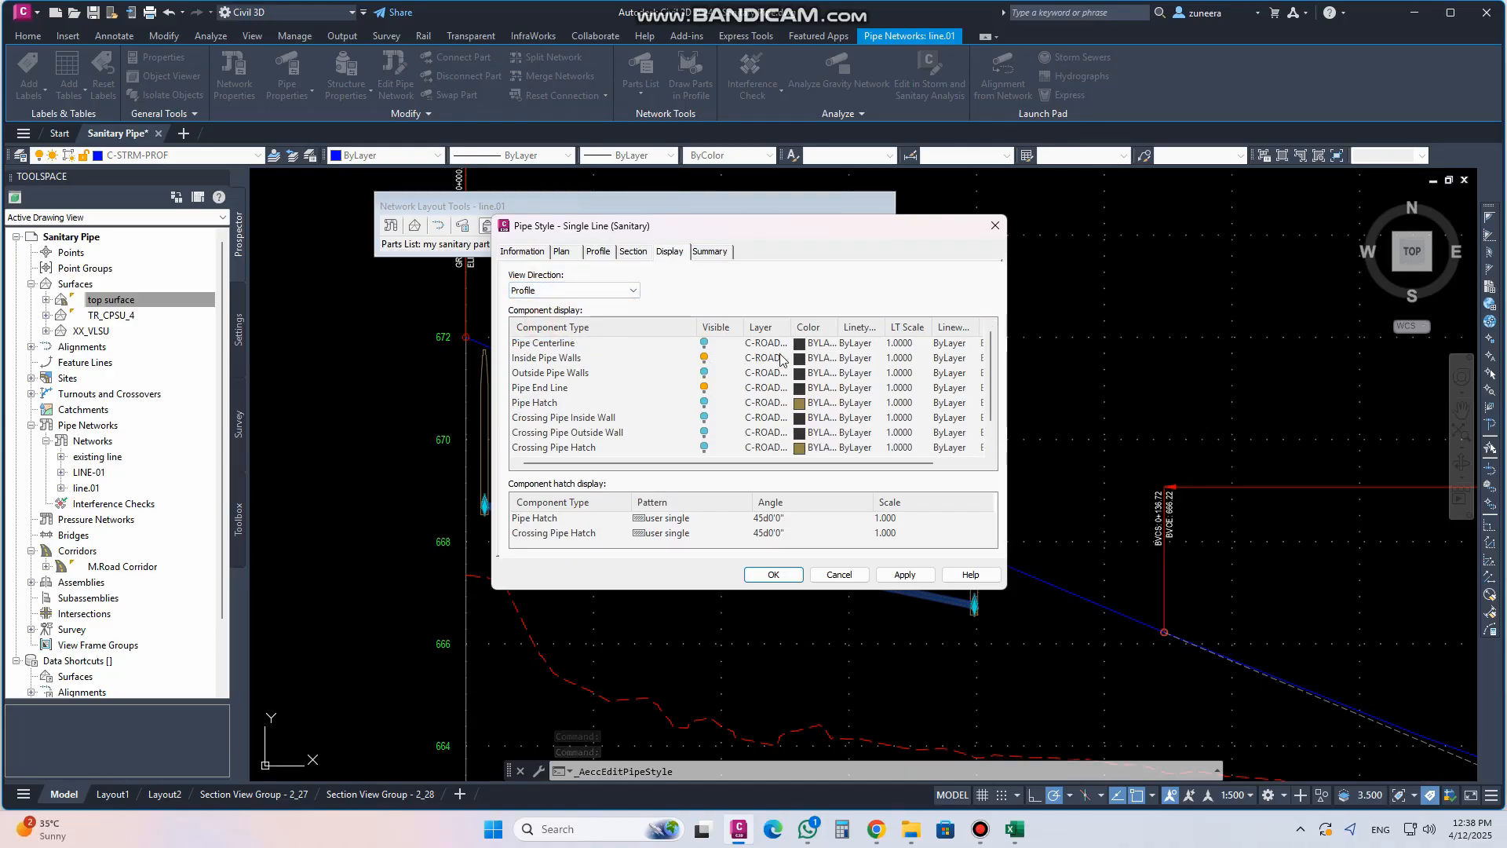
{"action": "left_click", "coordinate": [808, 343]}
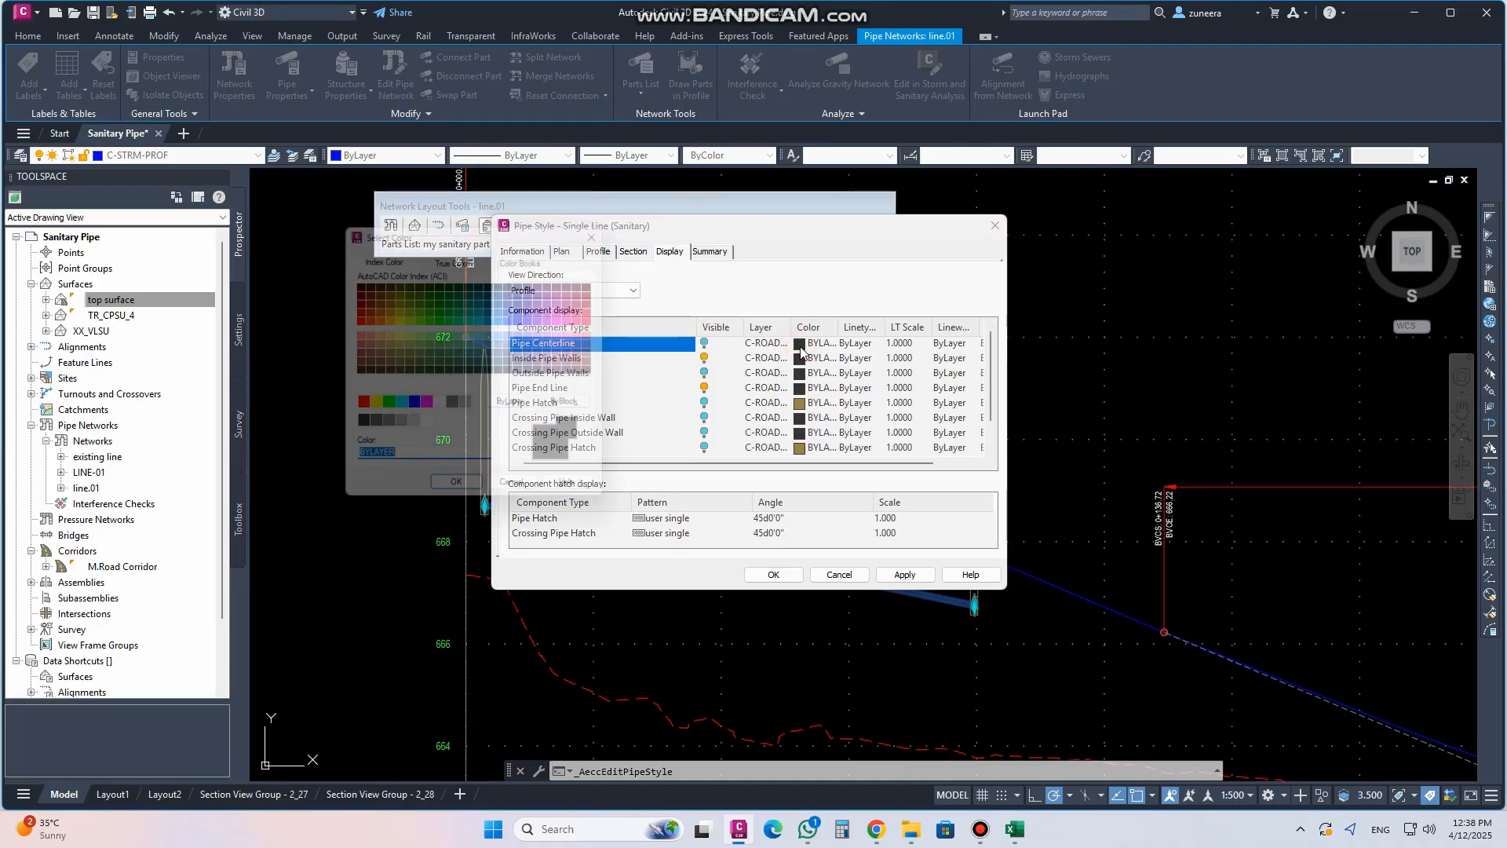
{"action": "left_click", "coordinate": [385, 407]}
{"action": "left_click", "coordinate": [459, 496]}
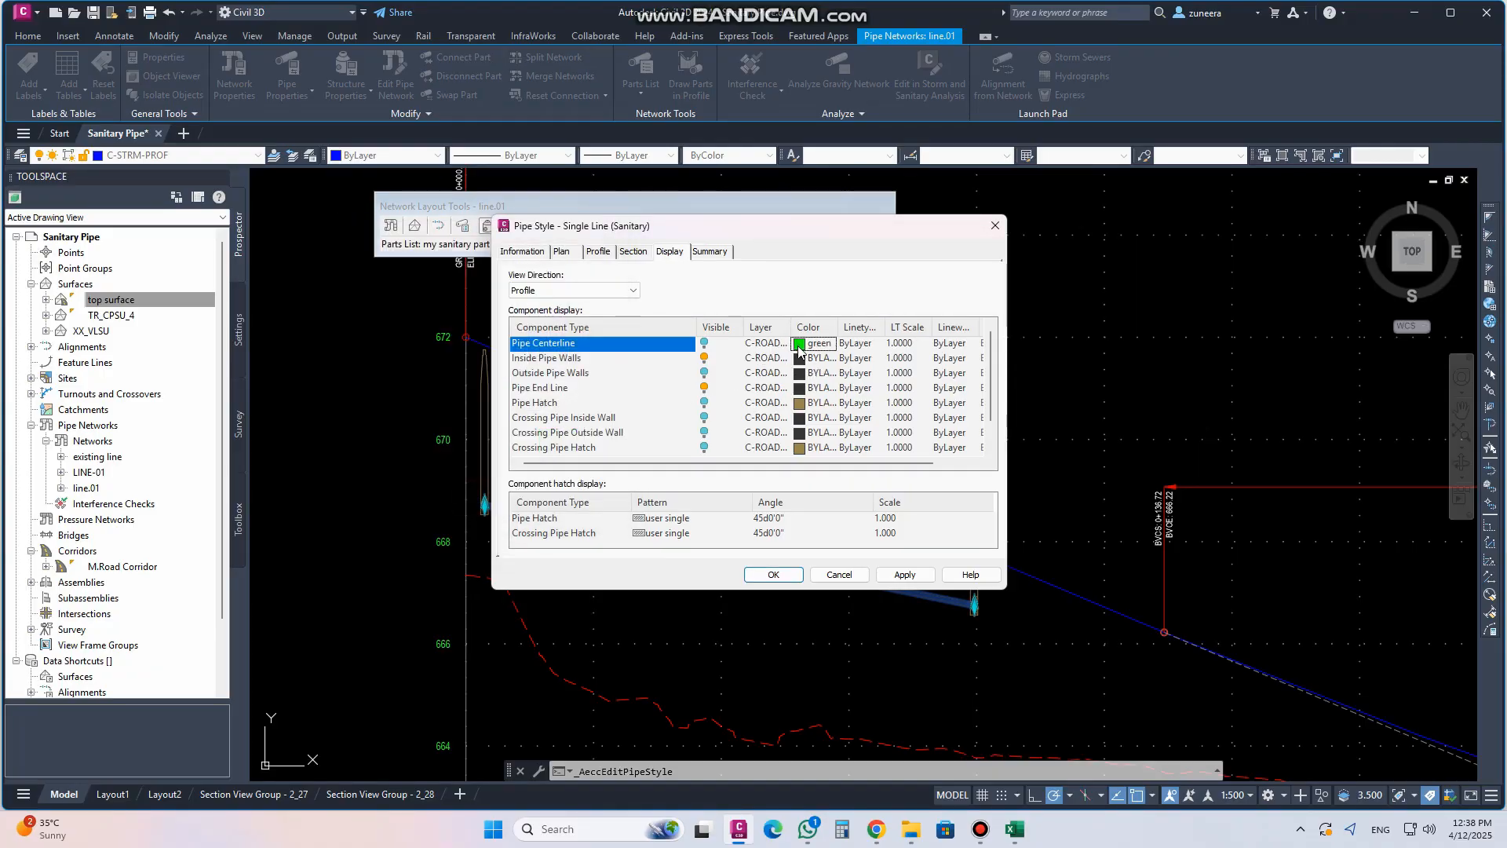
Set the Inside Pipe Walls and Outside Pipe Walls colours to green in the pipe style and apply it
{"action": "left_click", "coordinate": [798, 359]}
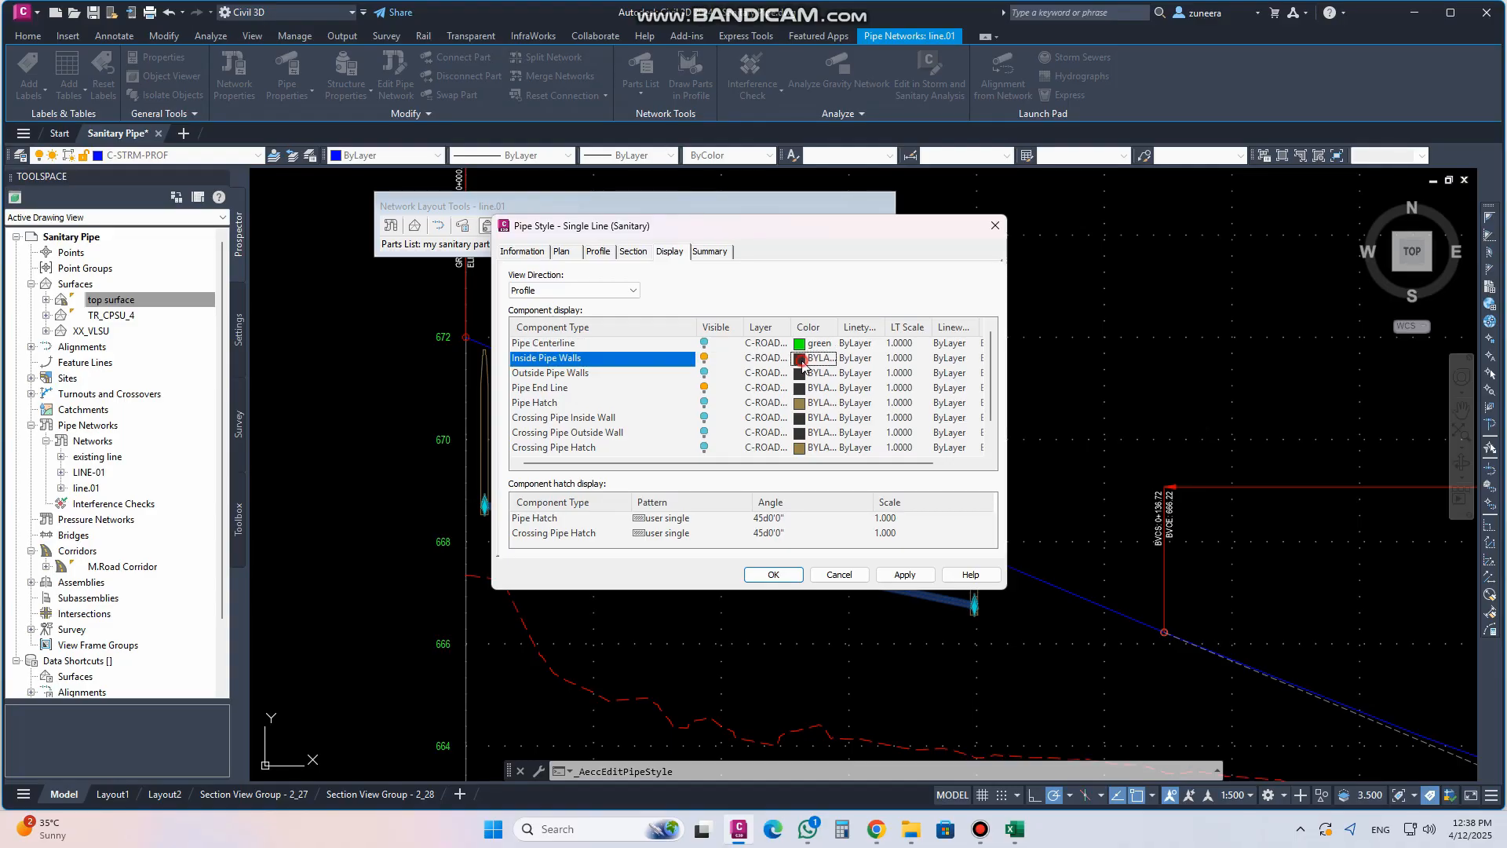
{"action": "left_click", "coordinate": [384, 407]}
{"action": "left_click", "coordinate": [458, 496]}
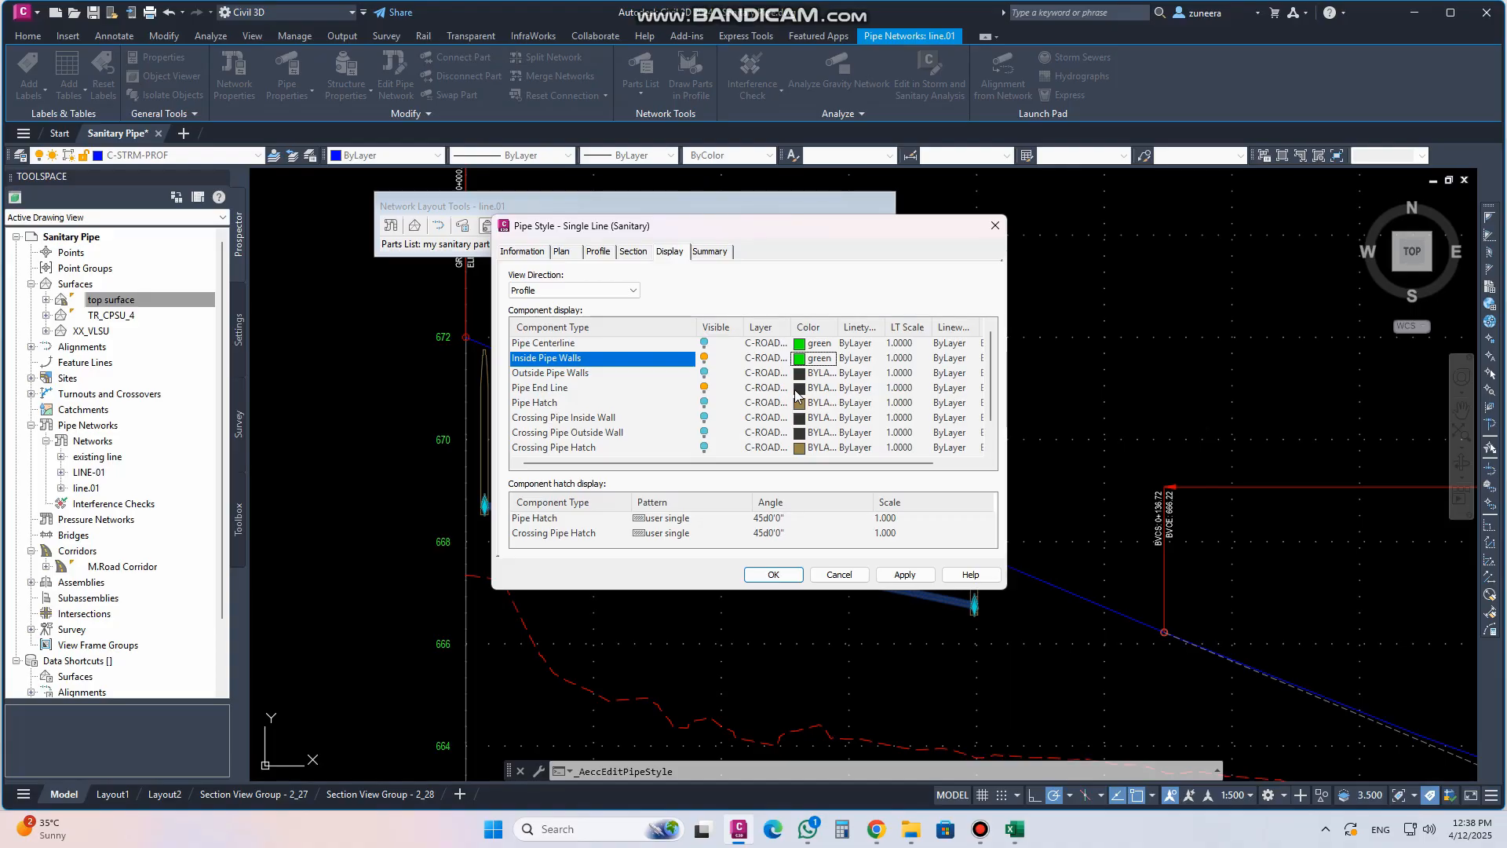
{"action": "left_click", "coordinate": [797, 390]}
{"action": "left_click", "coordinate": [385, 407]}
{"action": "left_click", "coordinate": [460, 496]}
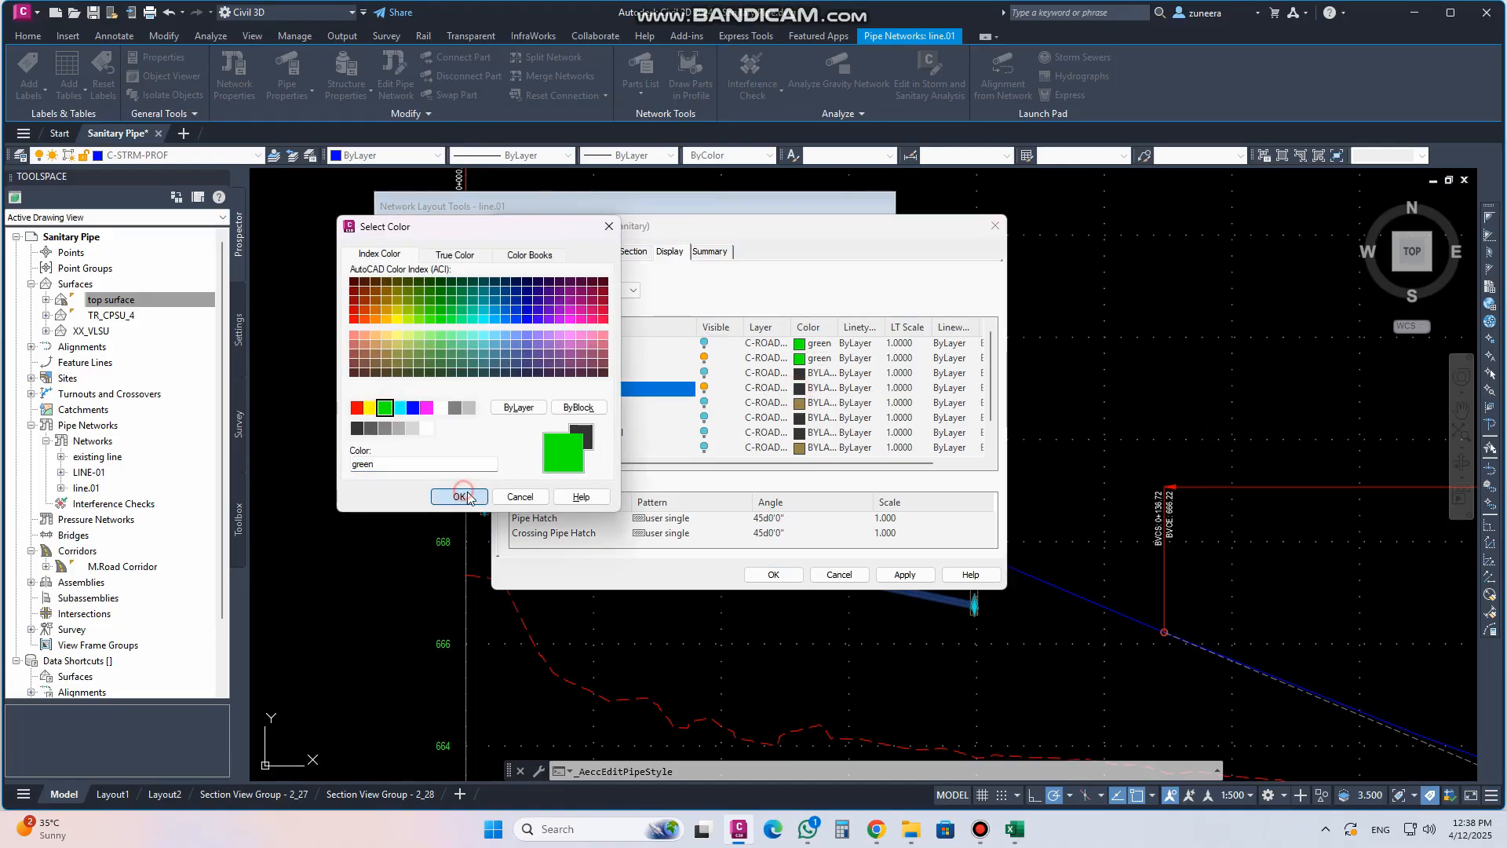
{"action": "left_click", "coordinate": [777, 574]}
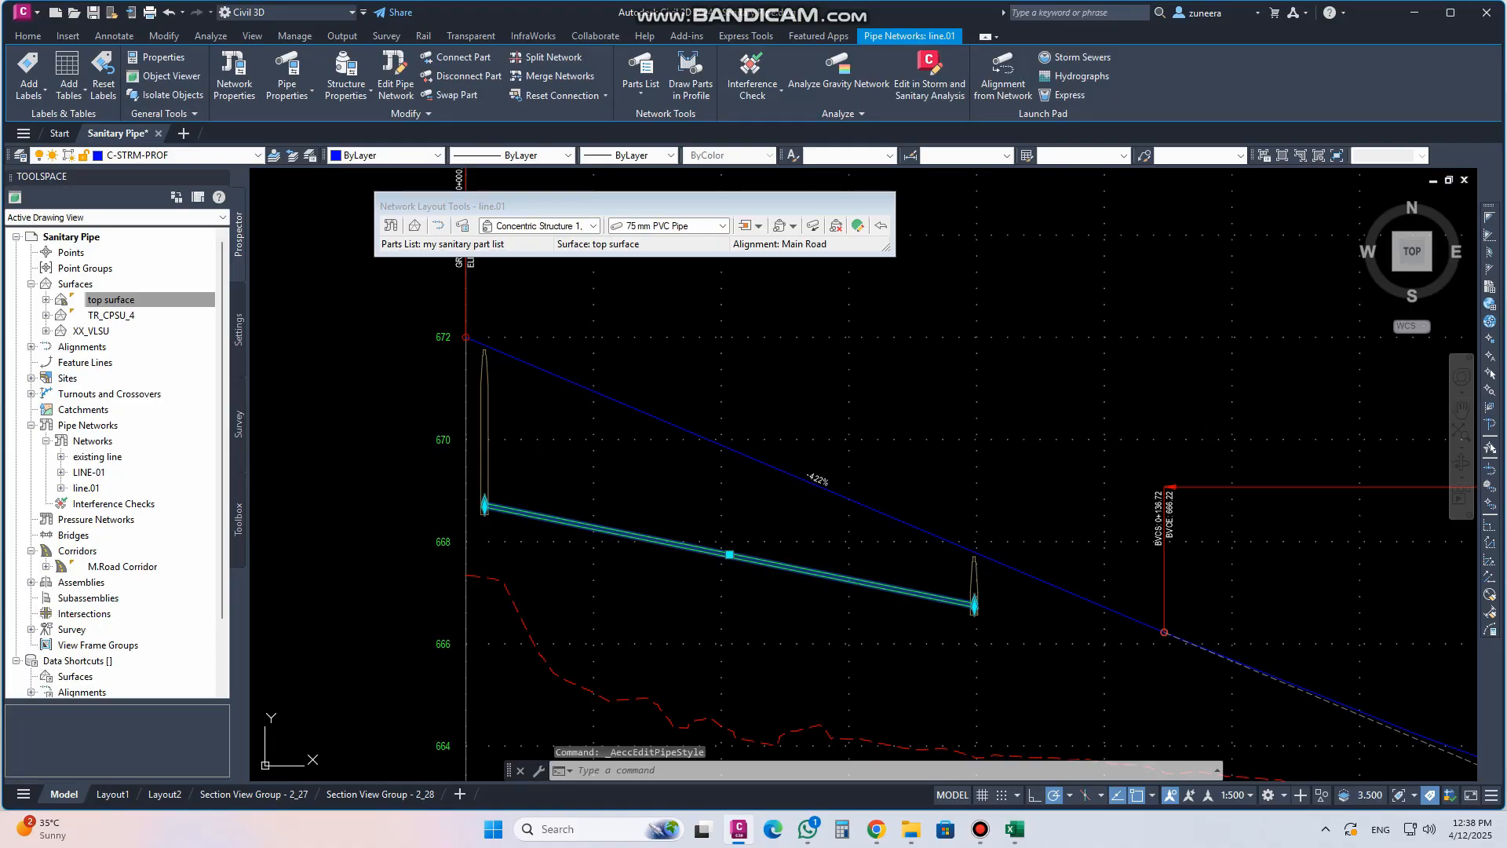
{"action": "key", "text": "Escape"}
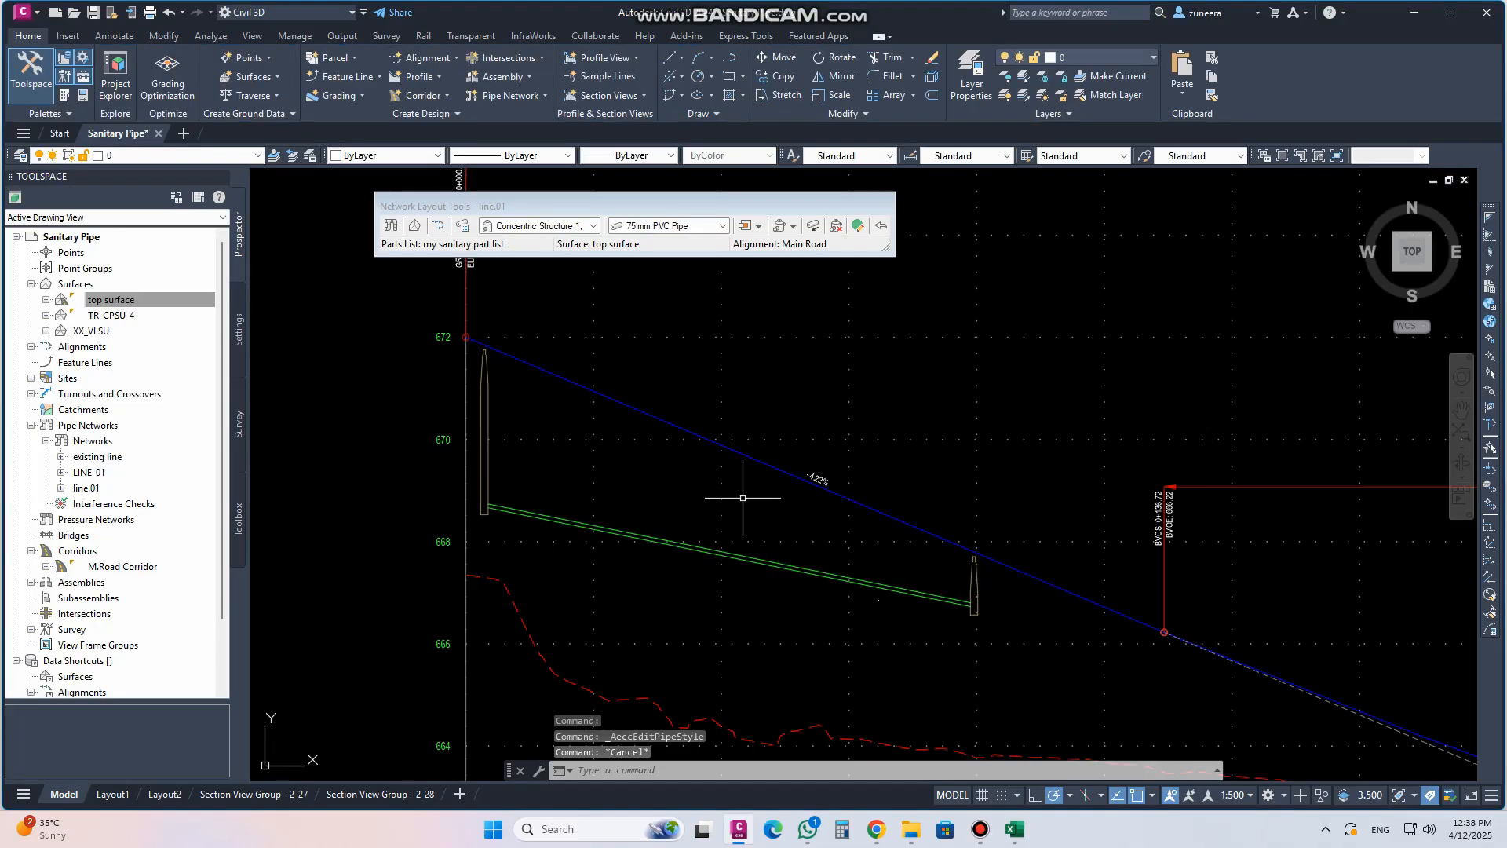
Close the Network Layout Tools toolbar
{"action": "scroll", "coordinate": [618, 461], "scroll_direction": "down", "scroll_amount": 2}
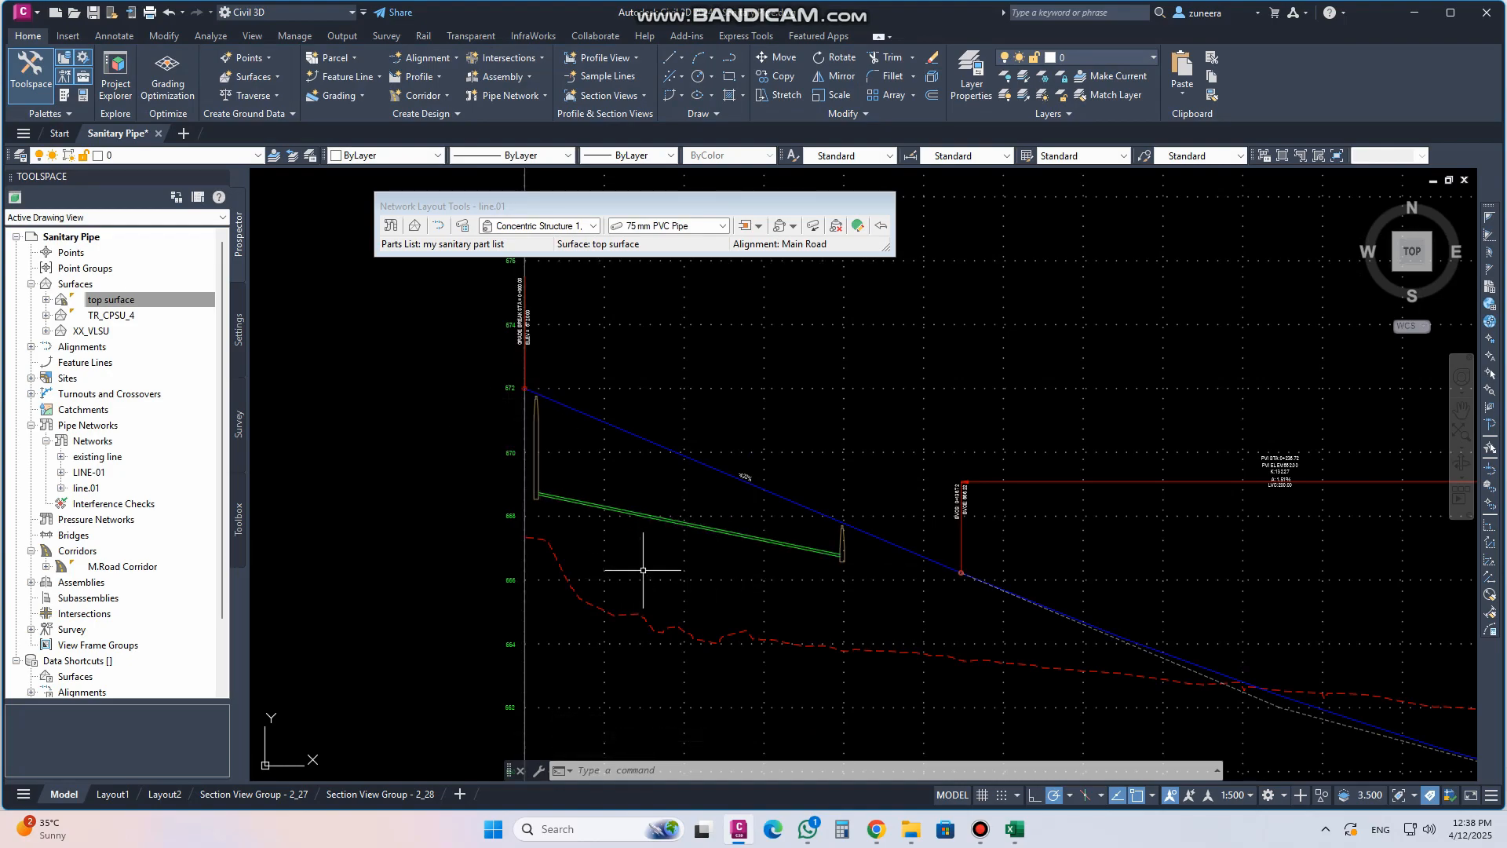
{"action": "middle_click_drag", "start_coordinate": [643, 571], "coordinate": [634, 511]}
{"action": "scroll", "coordinate": [641, 510], "scroll_direction": "down", "scroll_amount": 4}
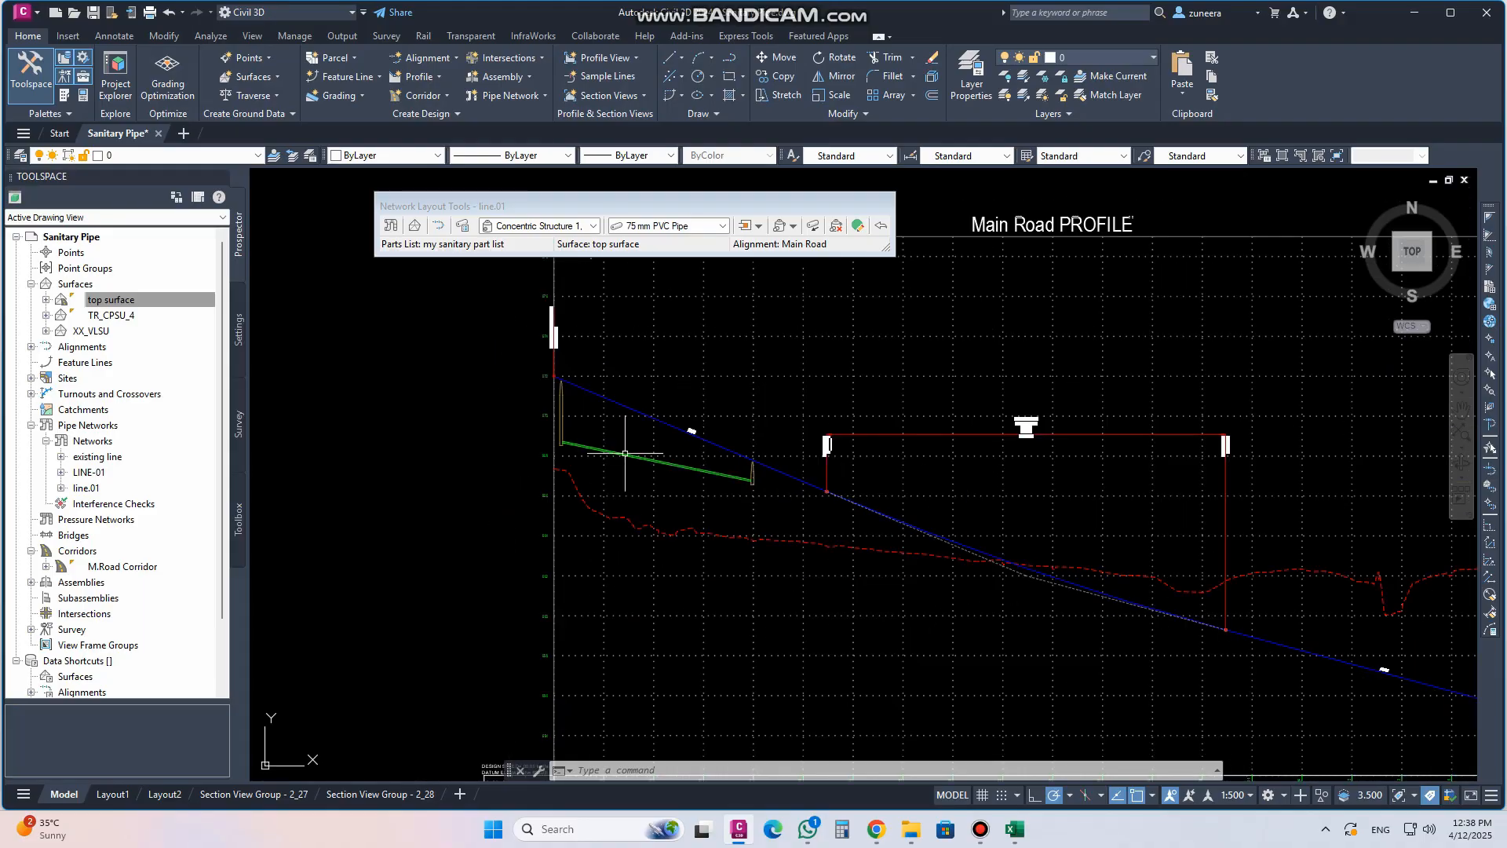
{"action": "scroll", "coordinate": [630, 623], "scroll_direction": "up", "scroll_amount": 5}
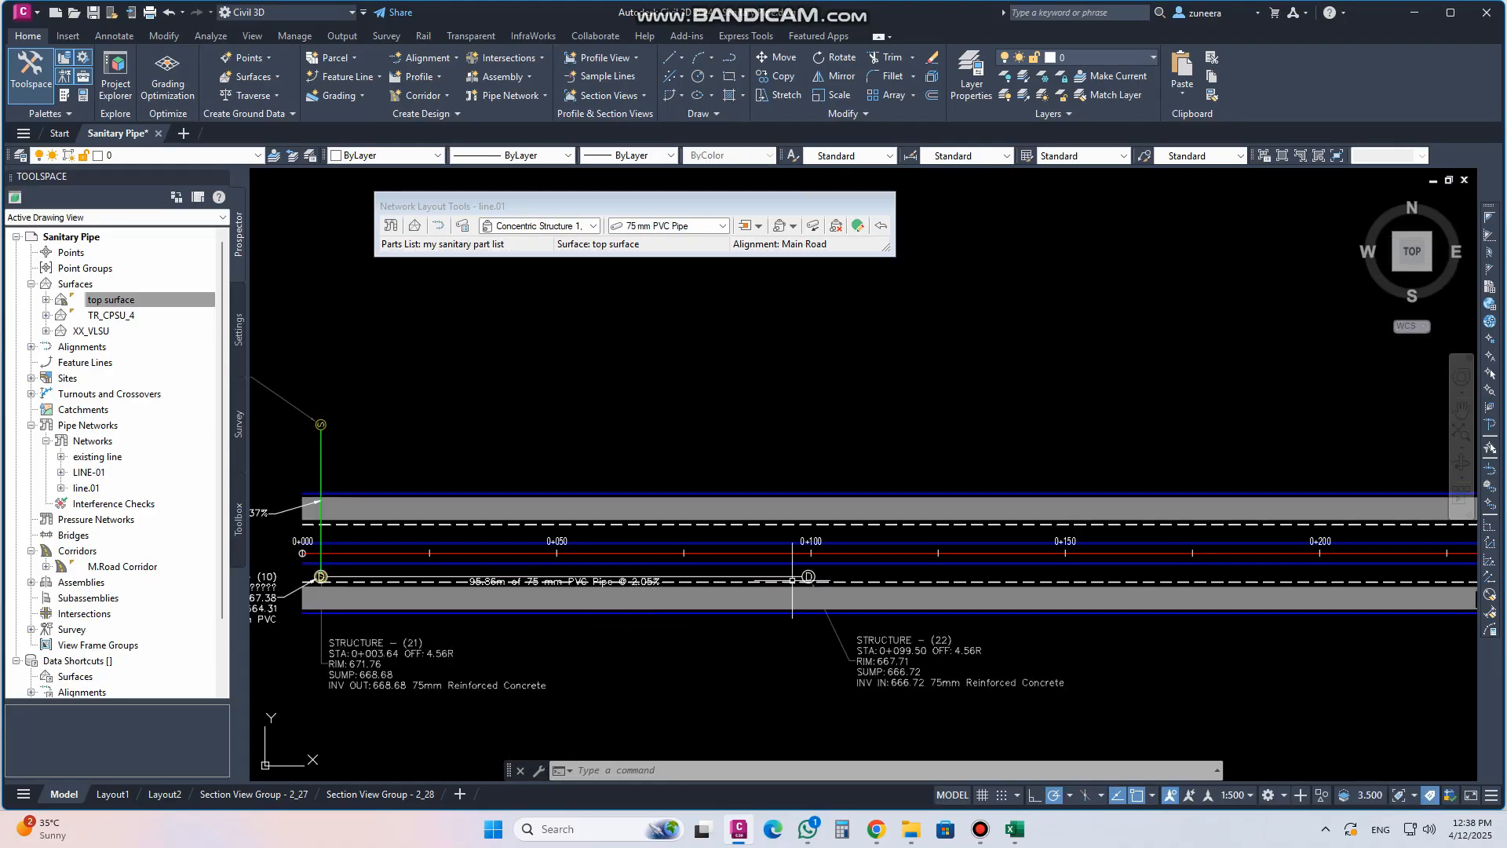
{"action": "middle_click_drag", "start_coordinate": [898, 574], "coordinate": [615, 555]}
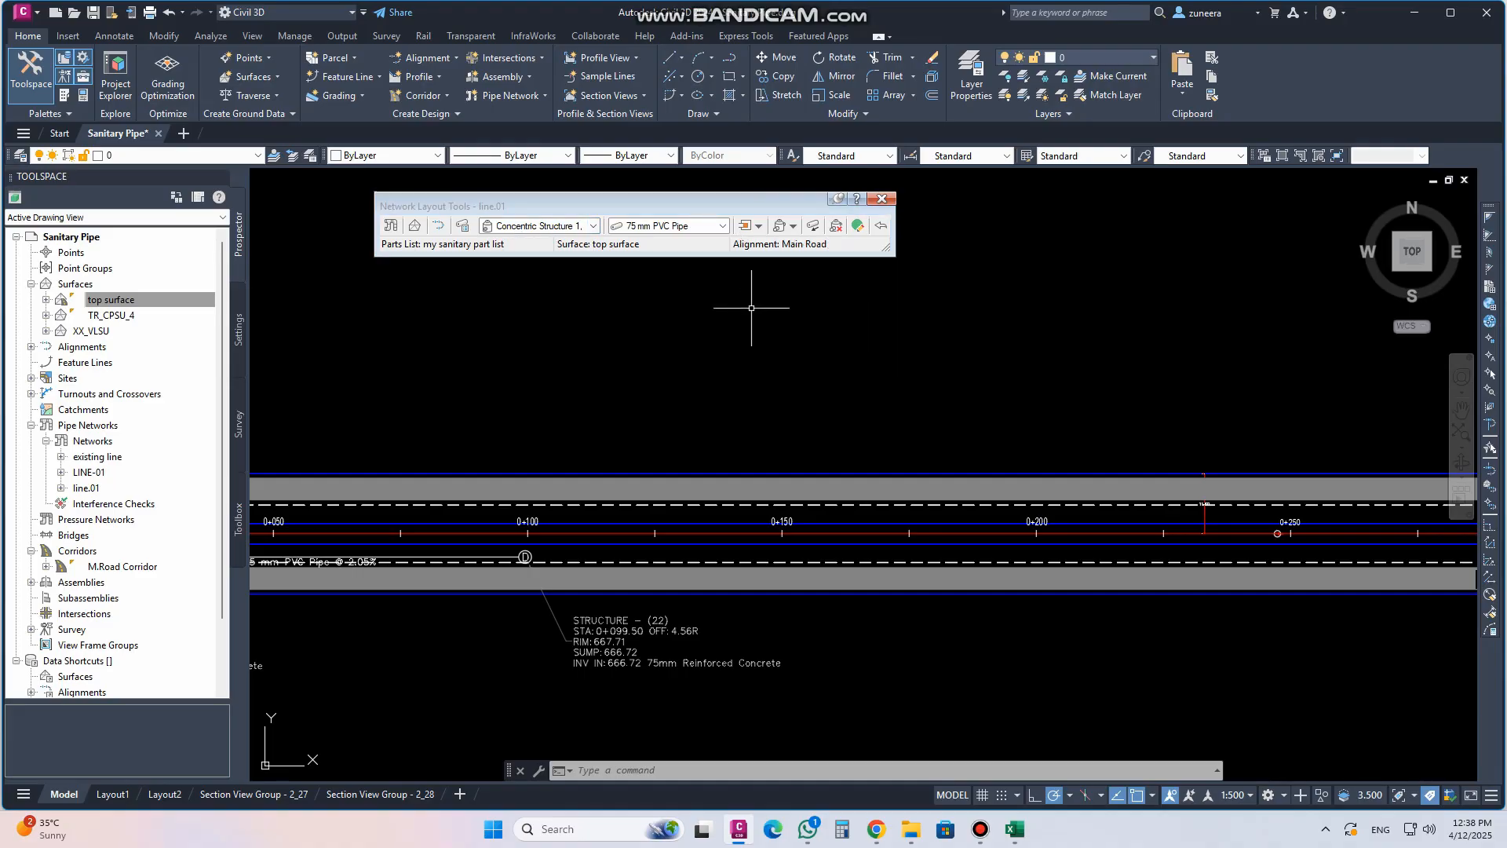
{"action": "left_click", "coordinate": [890, 200]}
Select structure (22) at station 0+099.50 in plan view
{"action": "scroll", "coordinate": [952, 458], "scroll_direction": "down", "scroll_amount": 3}
{"action": "scroll", "coordinate": [769, 512], "scroll_direction": "up", "scroll_amount": 6}
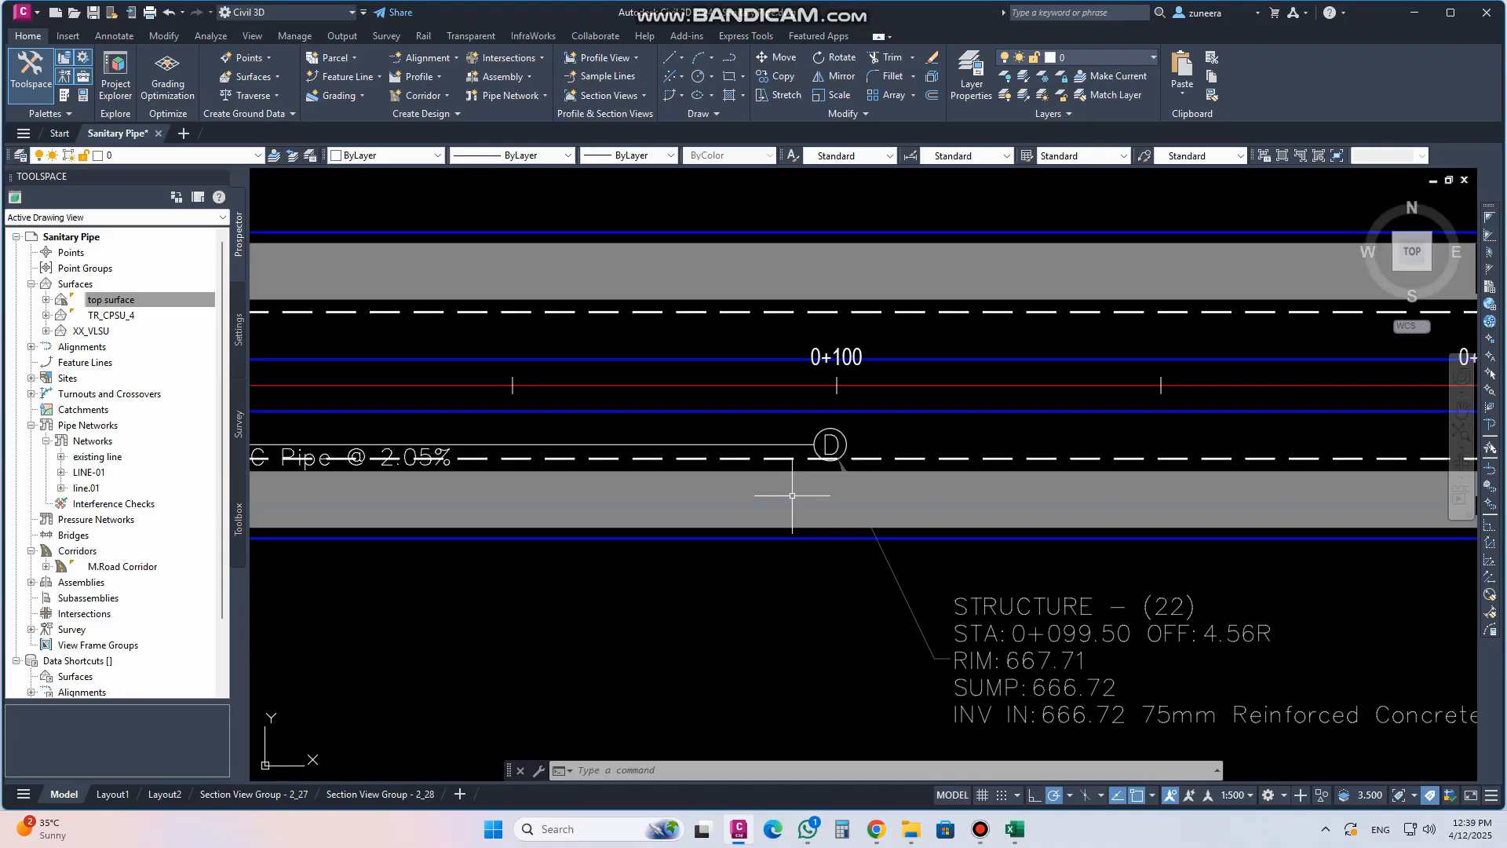
{"action": "left_click", "coordinate": [792, 444]}
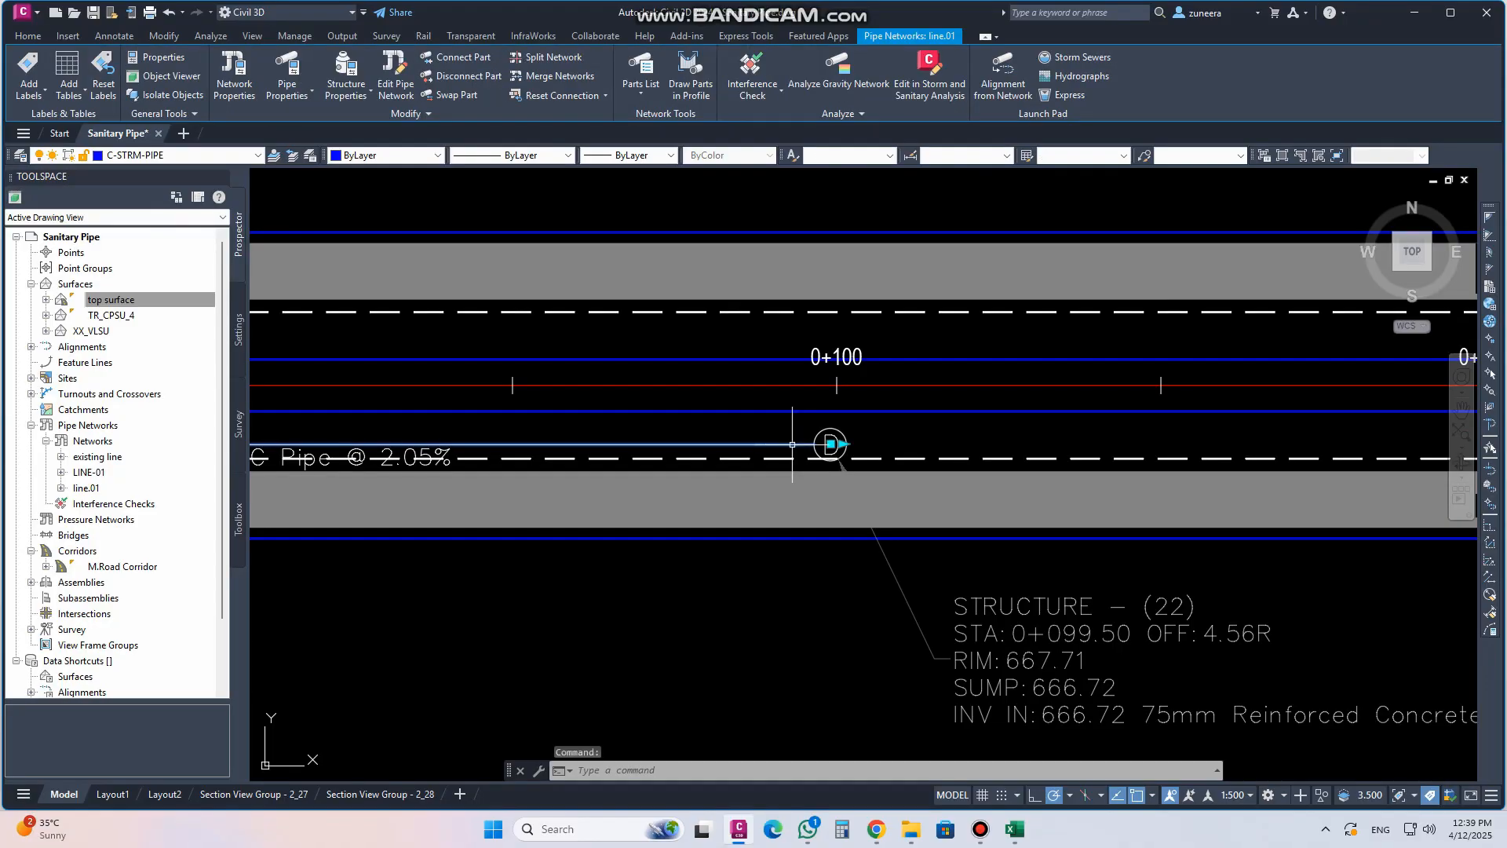
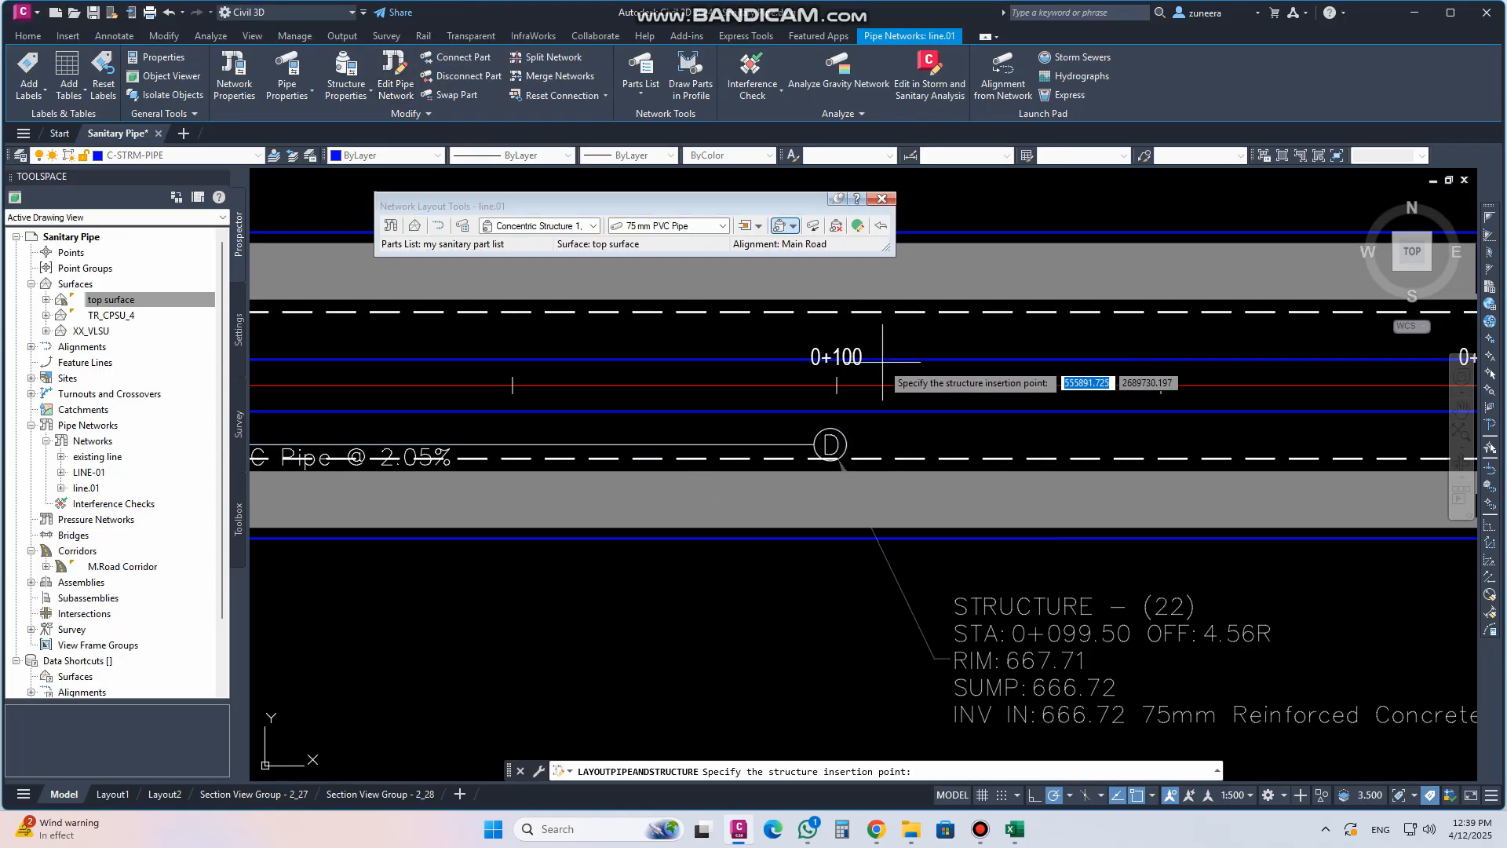
Switch the pipe size to 90 mm PVC Pipe and lay a pipe from structure (22) to a new structure near station 0+250
{"action": "left_click", "coordinate": [723, 226]}
{"action": "left_click", "coordinate": [685, 251]}
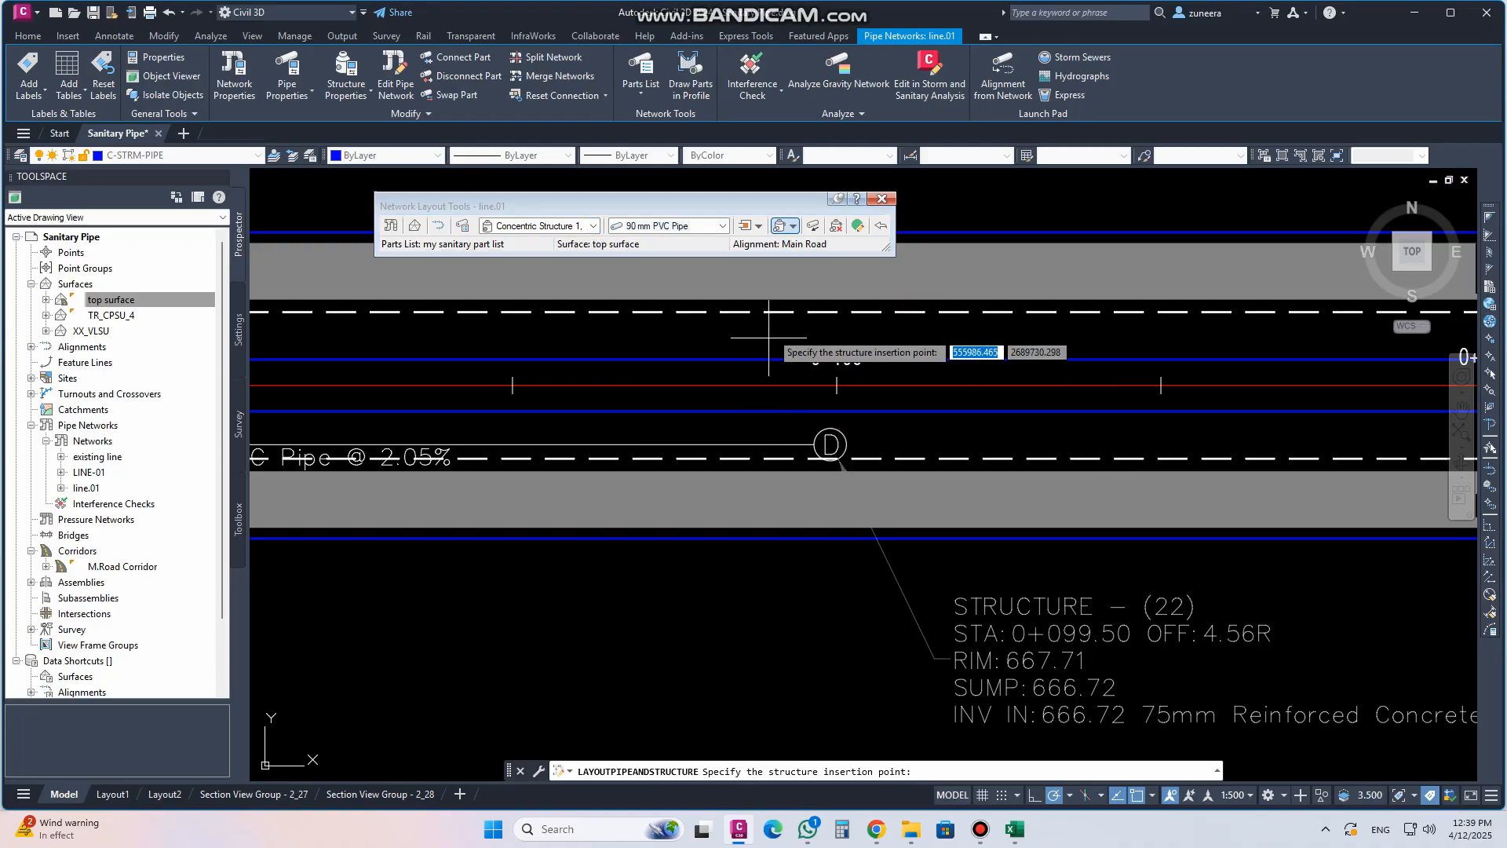
{"action": "scroll", "coordinate": [903, 431], "scroll_direction": "up", "scroll_amount": 4}
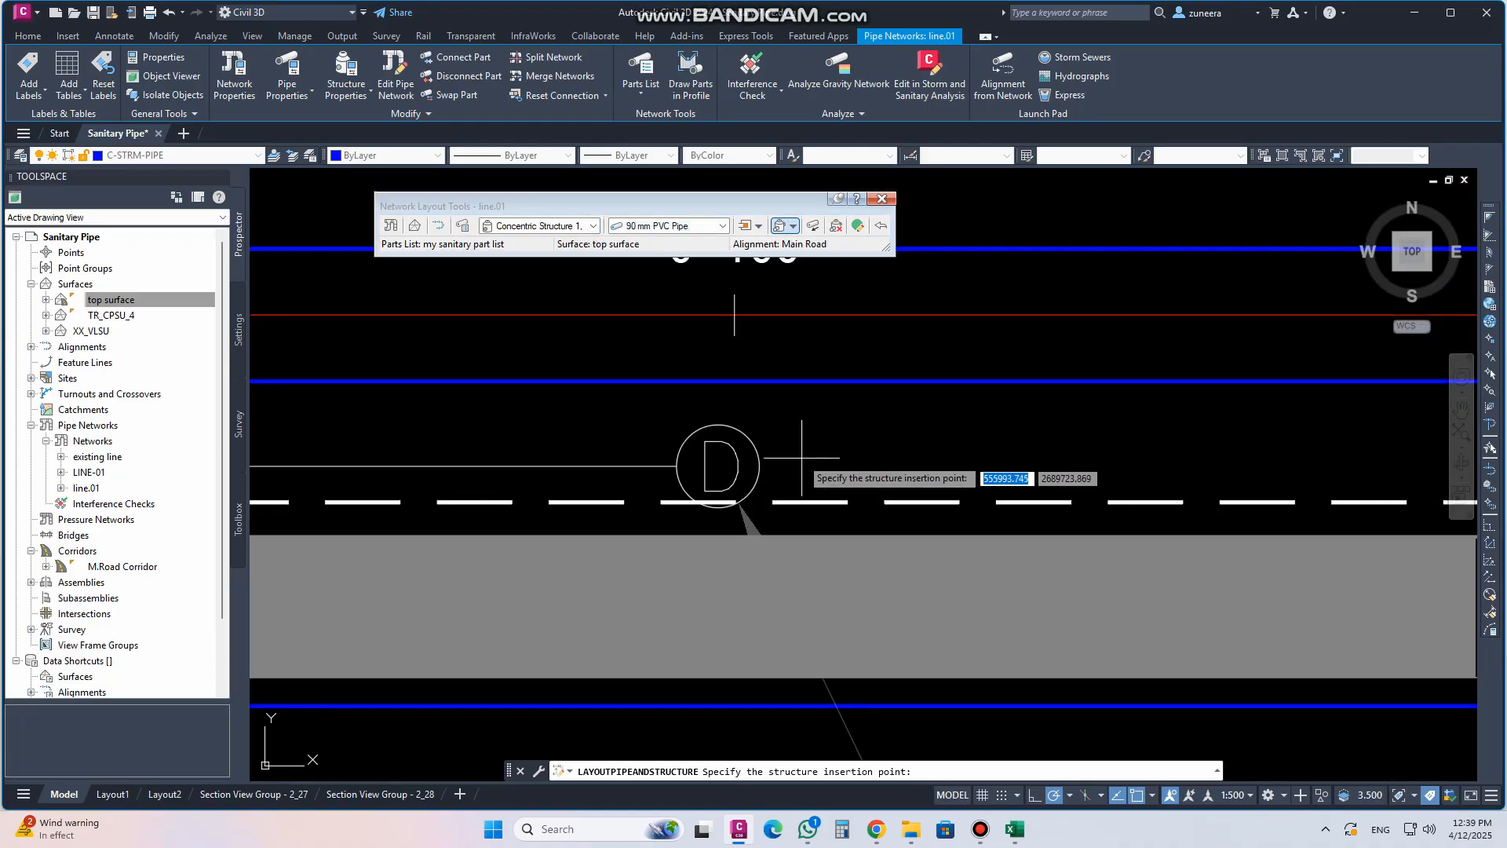
{"action": "left_click", "coordinate": [734, 449]}
{"action": "scroll", "coordinate": [600, 564], "scroll_direction": "down", "scroll_amount": 2}
{"action": "scroll", "coordinate": [600, 563], "scroll_direction": "down", "scroll_amount": 5}
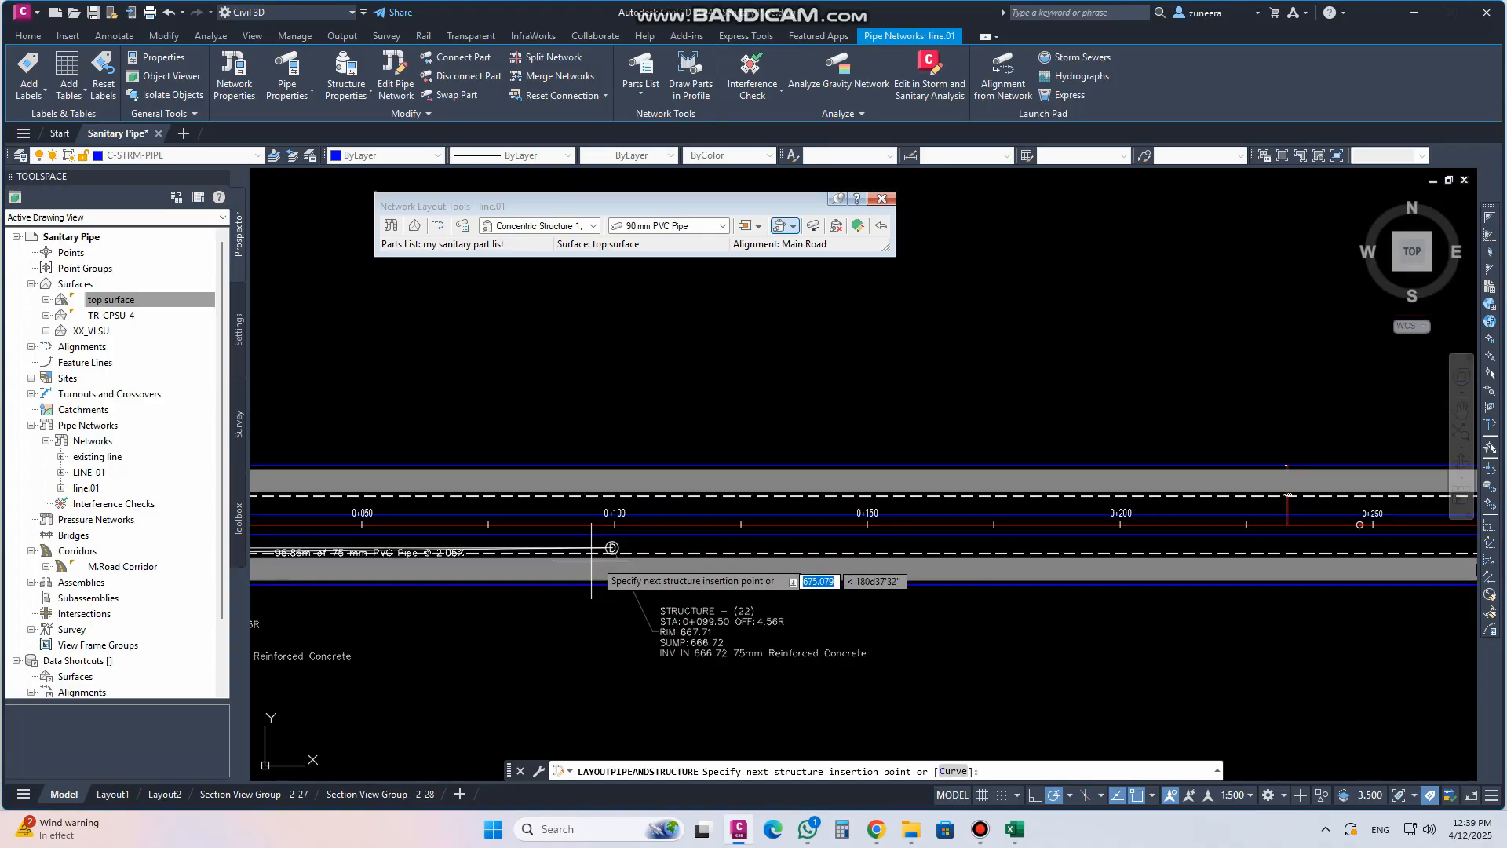
{"action": "scroll", "coordinate": [1234, 554], "scroll_direction": "up", "scroll_amount": 2}
{"action": "middle_click_drag", "start_coordinate": [1233, 553], "coordinate": [683, 506]}
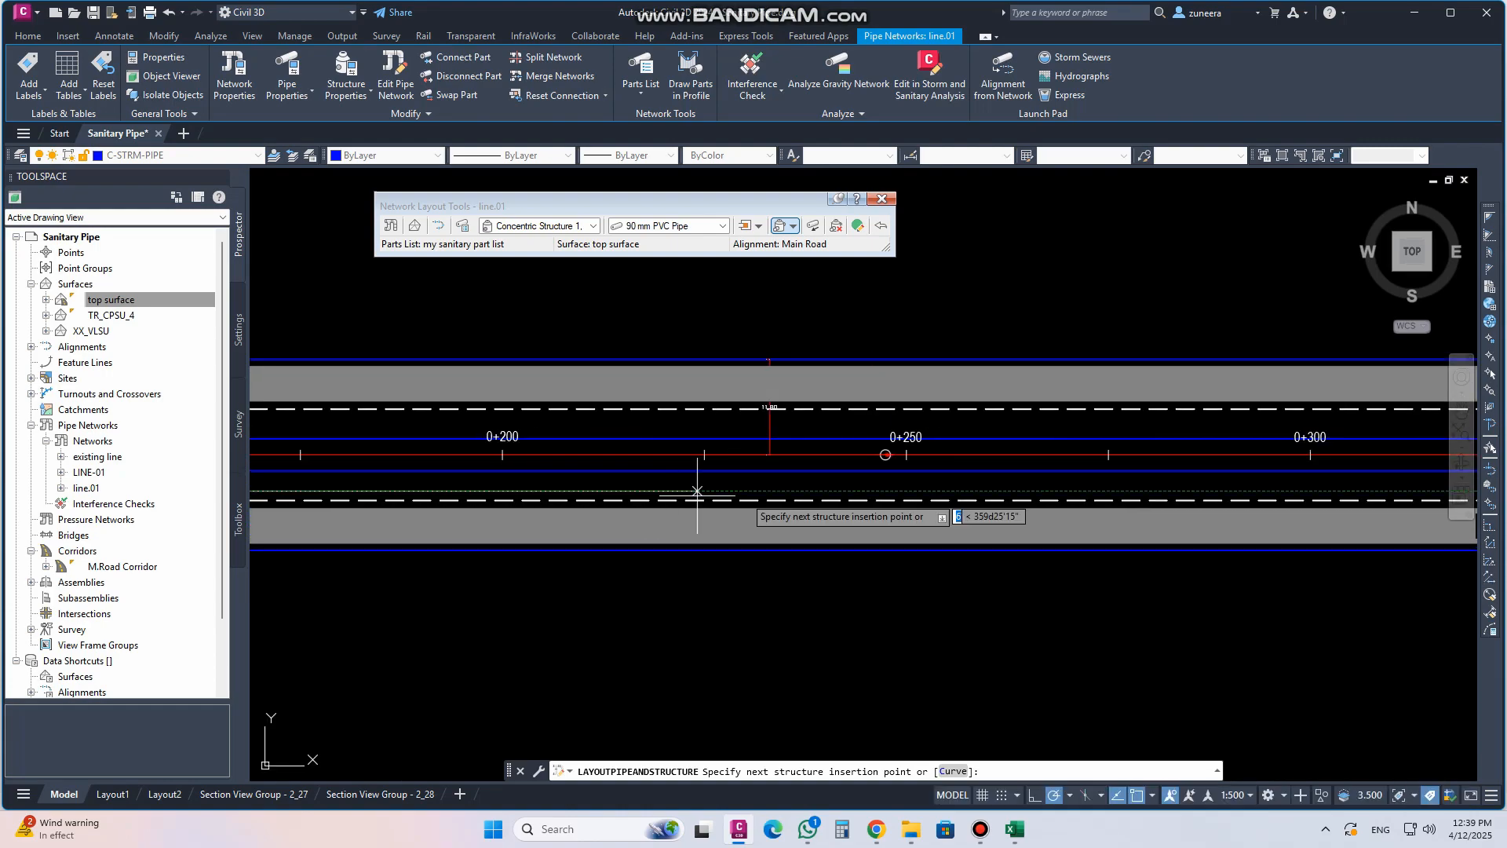
{"action": "scroll", "coordinate": [902, 495], "scroll_direction": "up", "scroll_amount": 4}
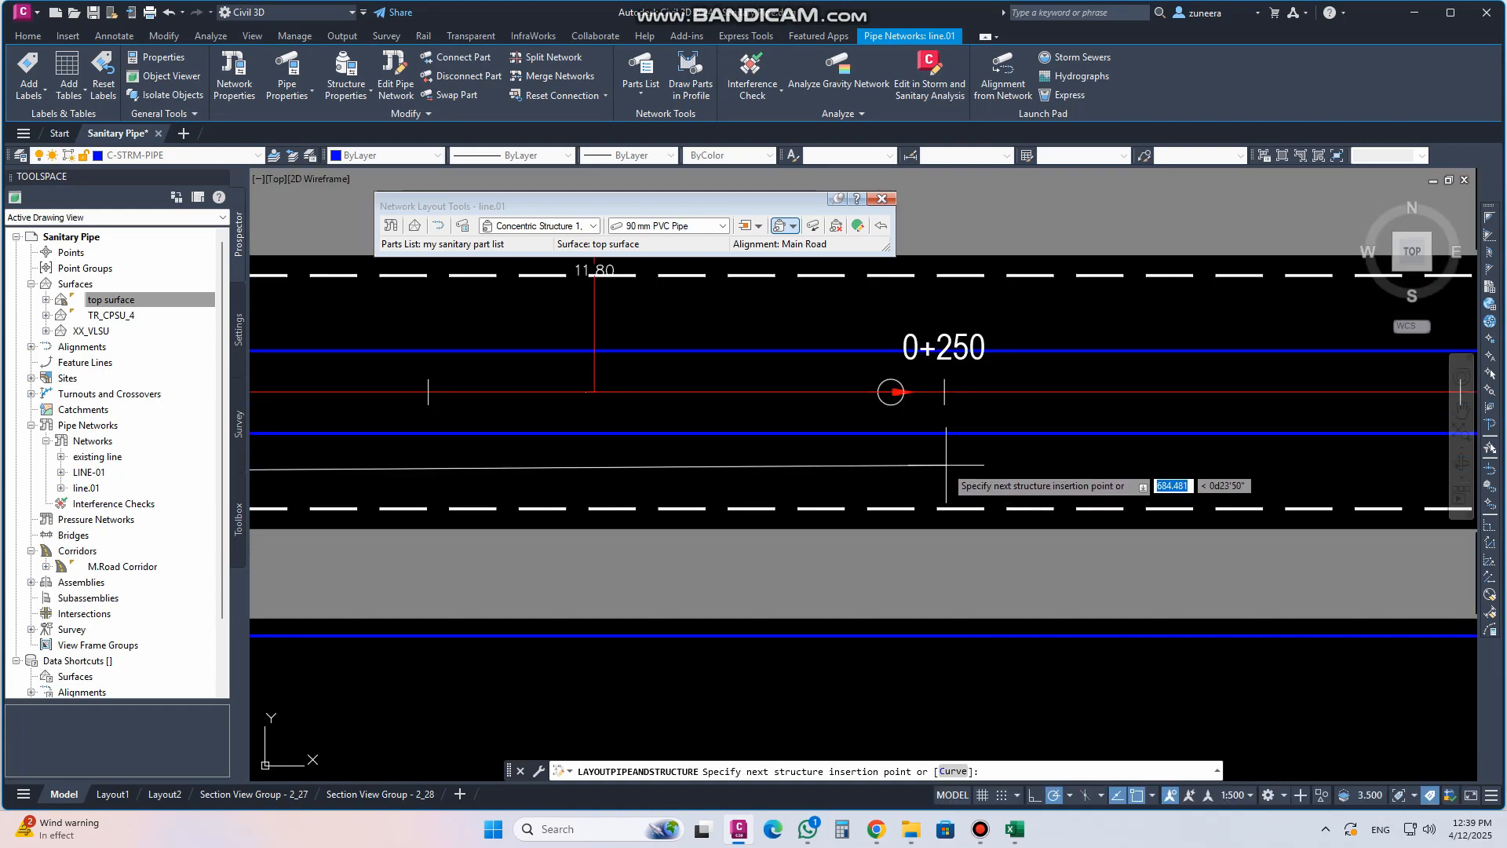
{"action": "left_click", "coordinate": [942, 465]}
{"action": "key", "text": "Return"}
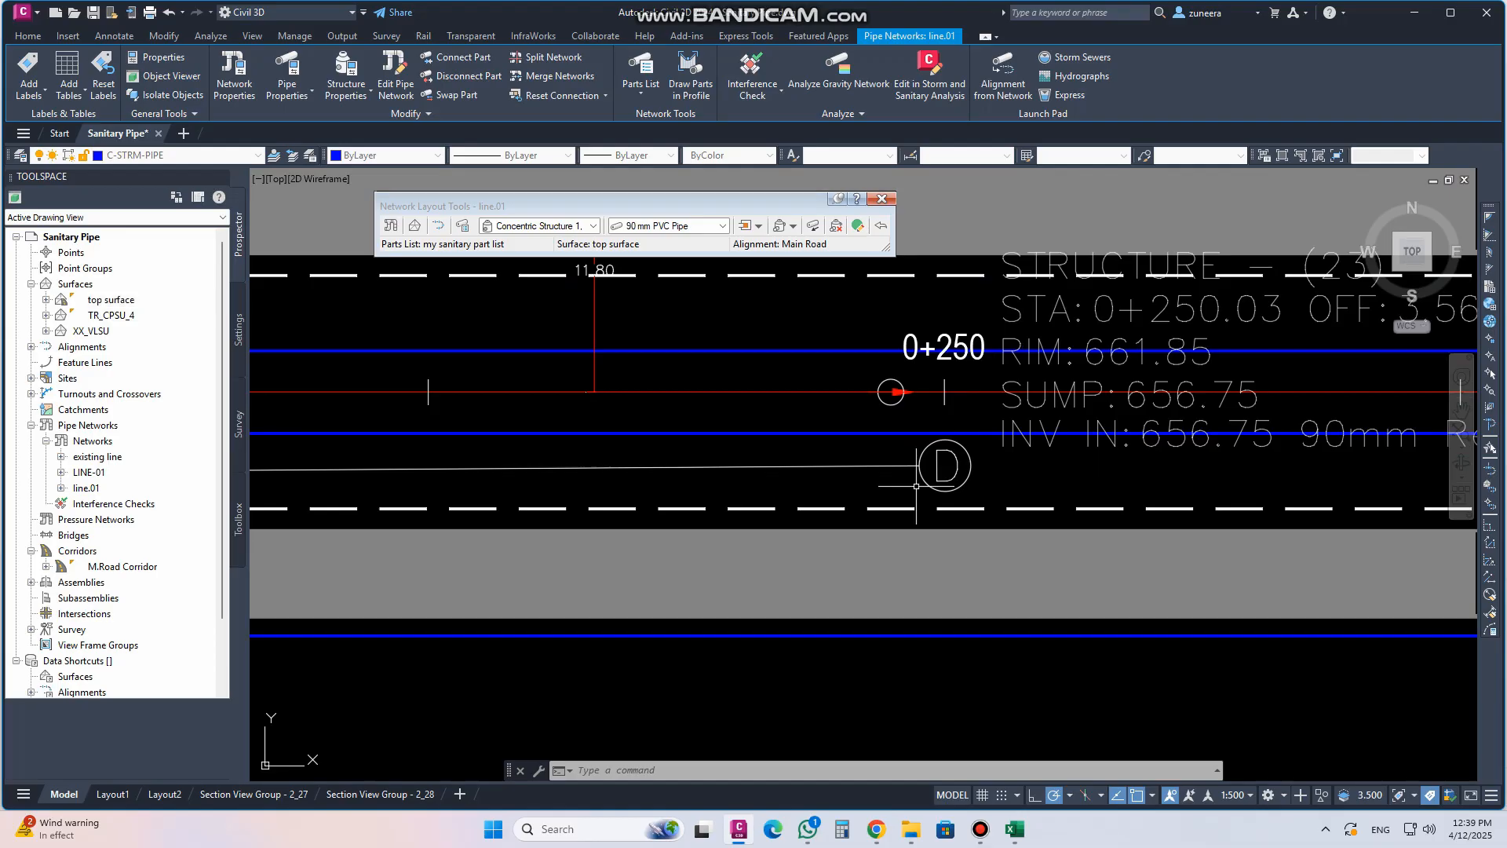
Move structure (23)'s label down below the road in plan view
{"action": "scroll", "coordinate": [909, 495], "scroll_direction": "down", "scroll_amount": 3}
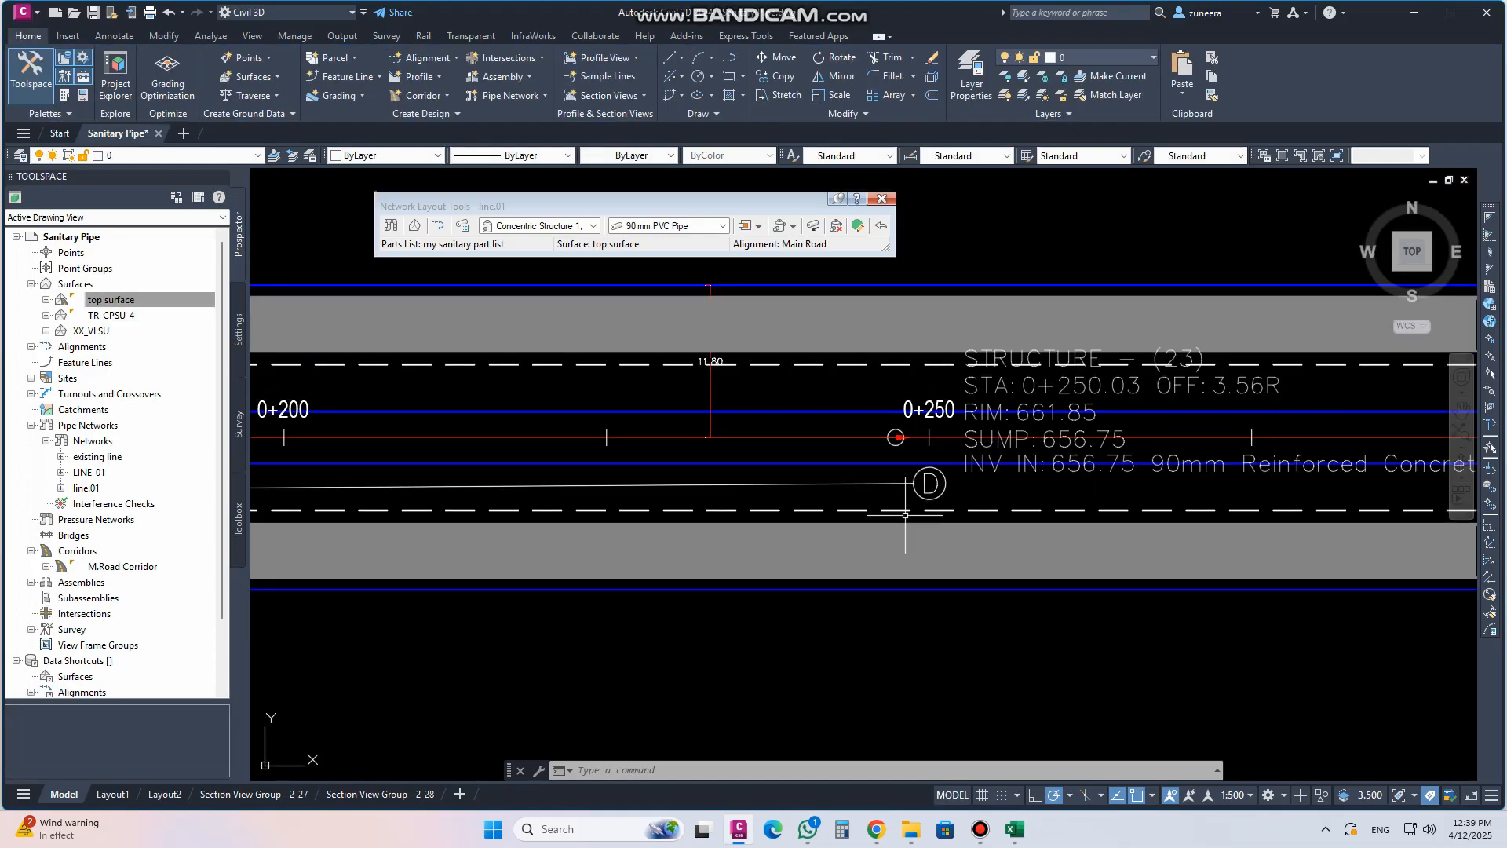
{"action": "scroll", "coordinate": [911, 490], "scroll_direction": "down", "scroll_amount": 2}
{"action": "left_click", "coordinate": [968, 477]}
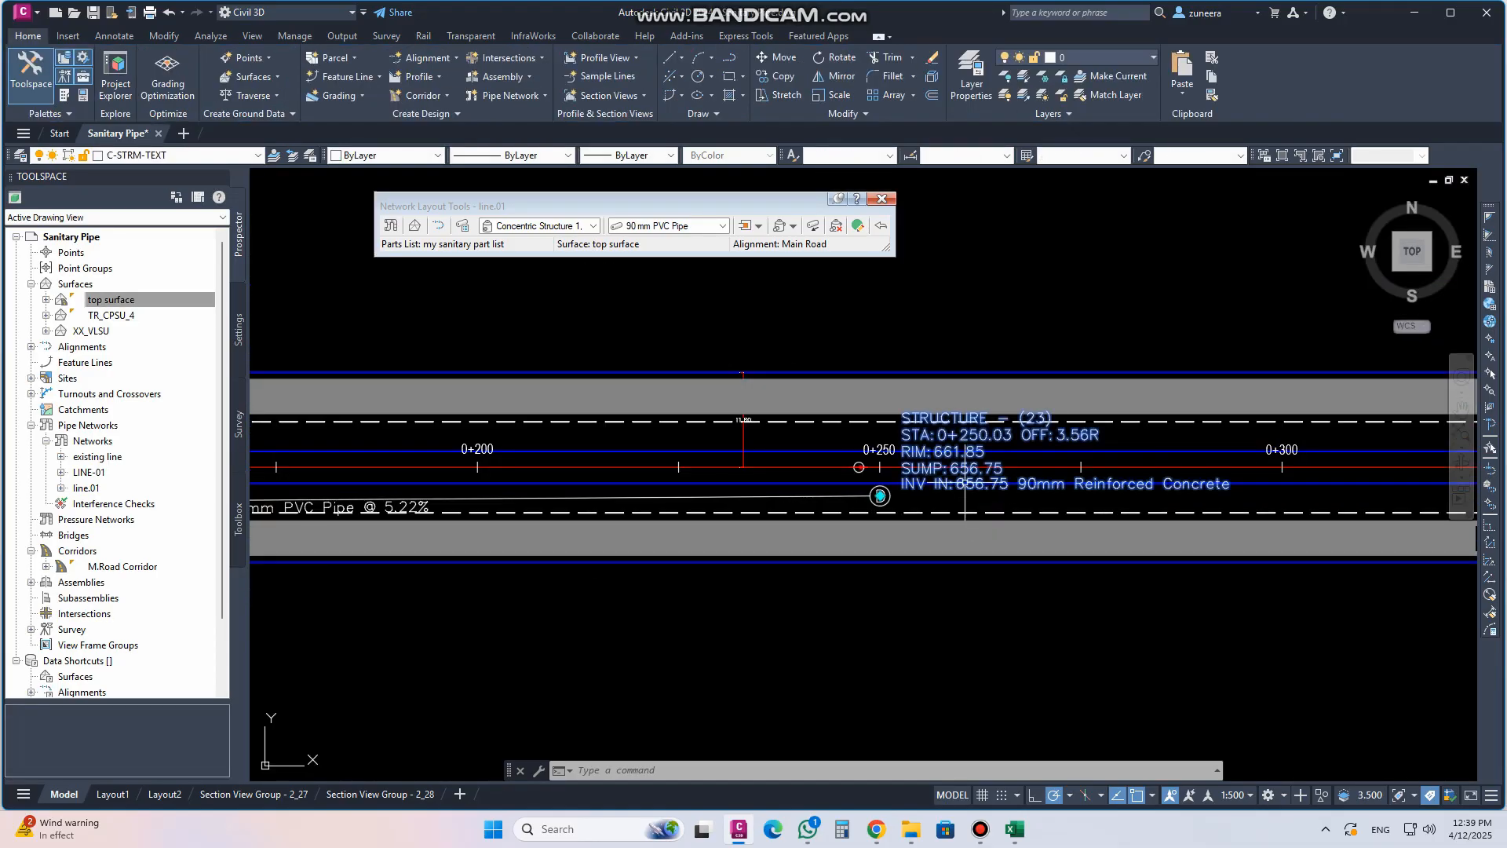
{"action": "left_click", "coordinate": [880, 496]}
{"action": "scroll", "coordinate": [892, 504], "scroll_direction": "down", "scroll_amount": 2}
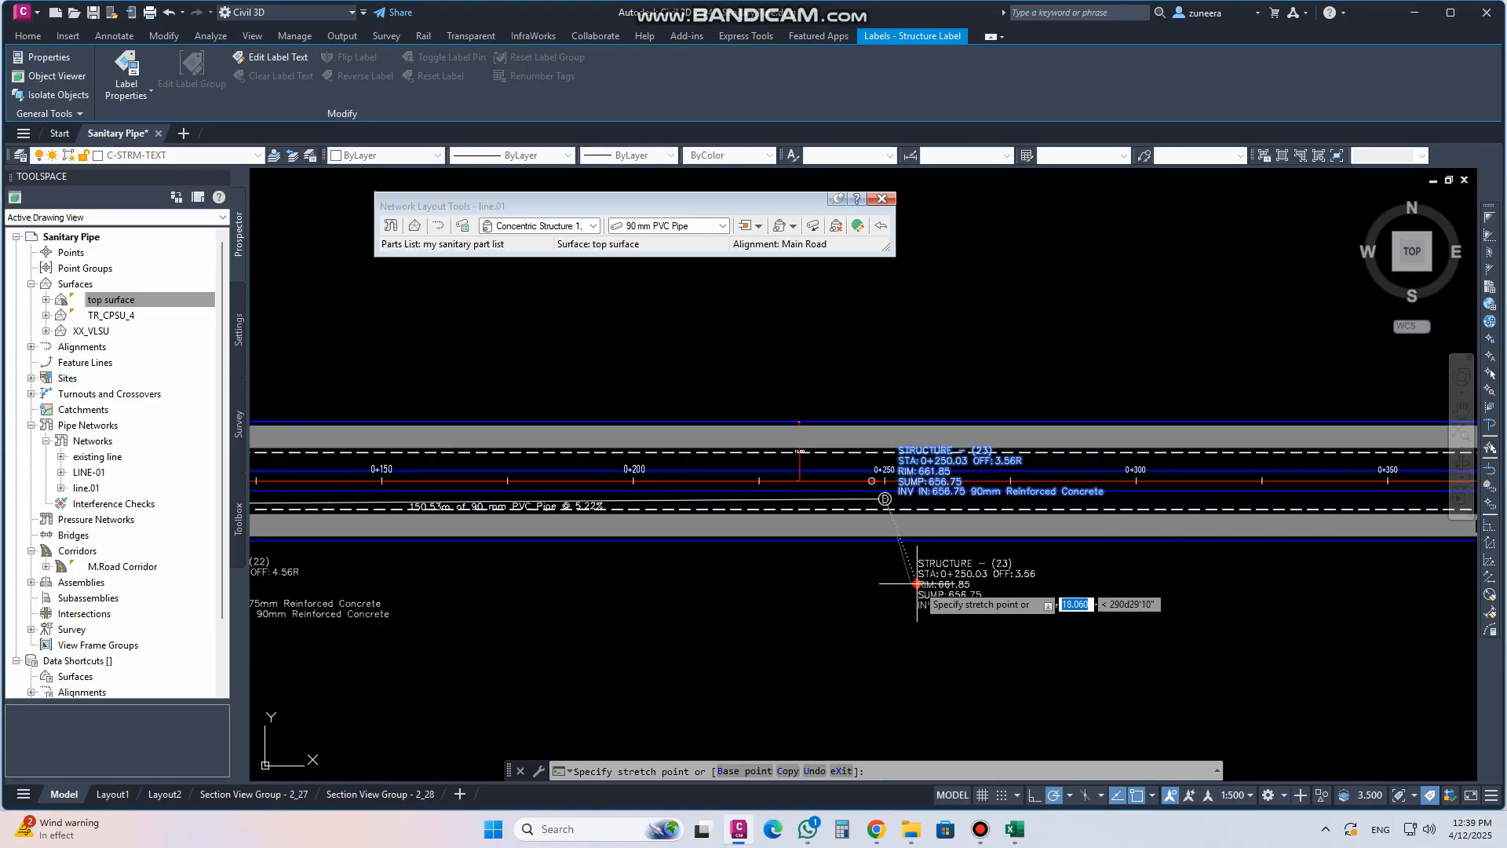
{"action": "left_click", "coordinate": [913, 582]}
{"action": "key", "text": "Escape"}
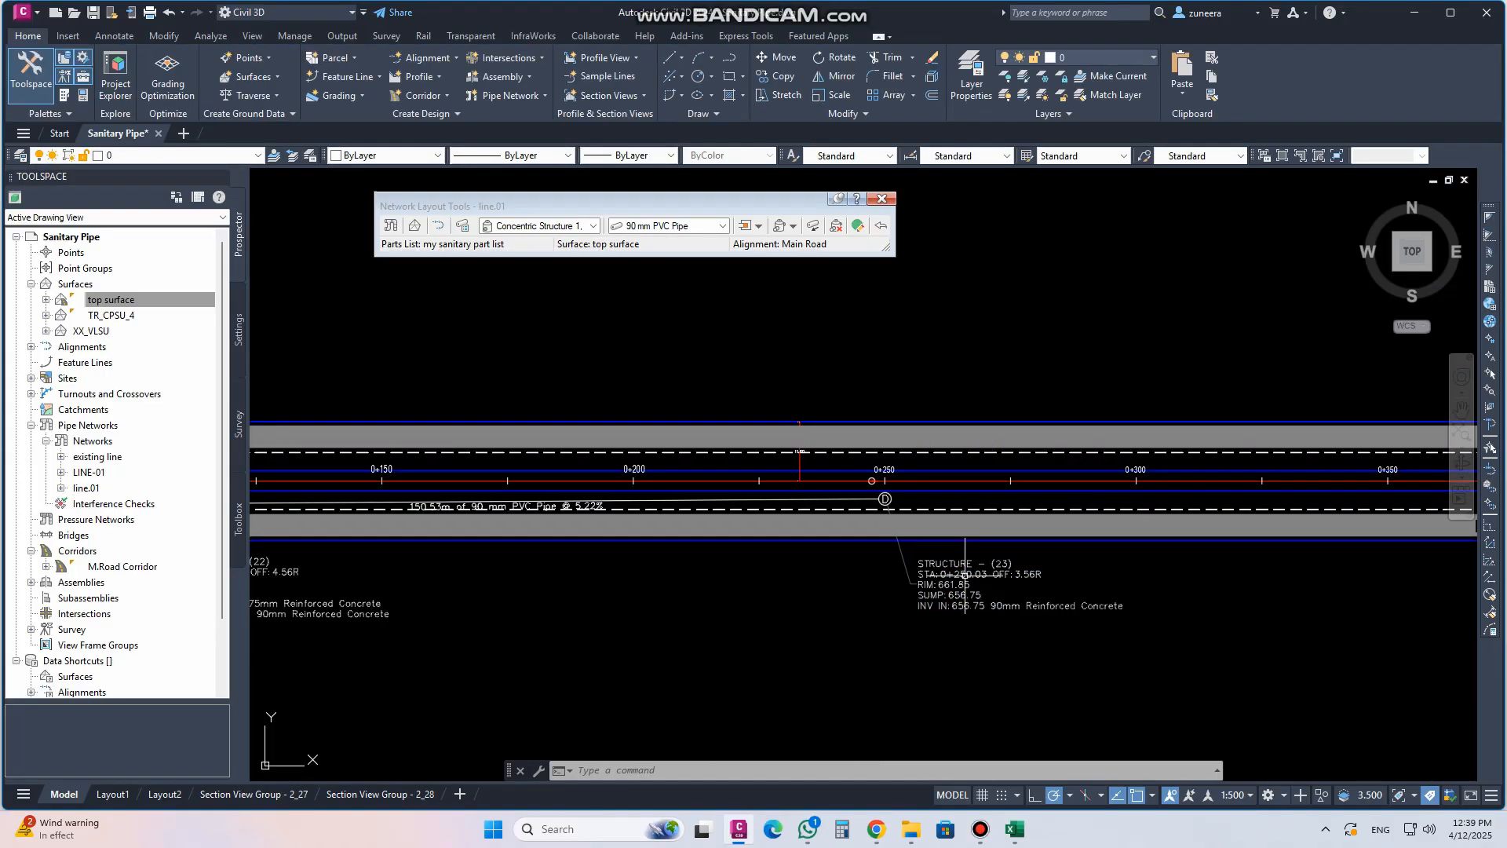
Pan and zoom along Main Road to review the laid-out structures and their labels
{"action": "scroll", "coordinate": [843, 546], "scroll_direction": "down", "scroll_amount": 5}
{"action": "middle_click_drag", "start_coordinate": [821, 443], "coordinate": [823, 512]}
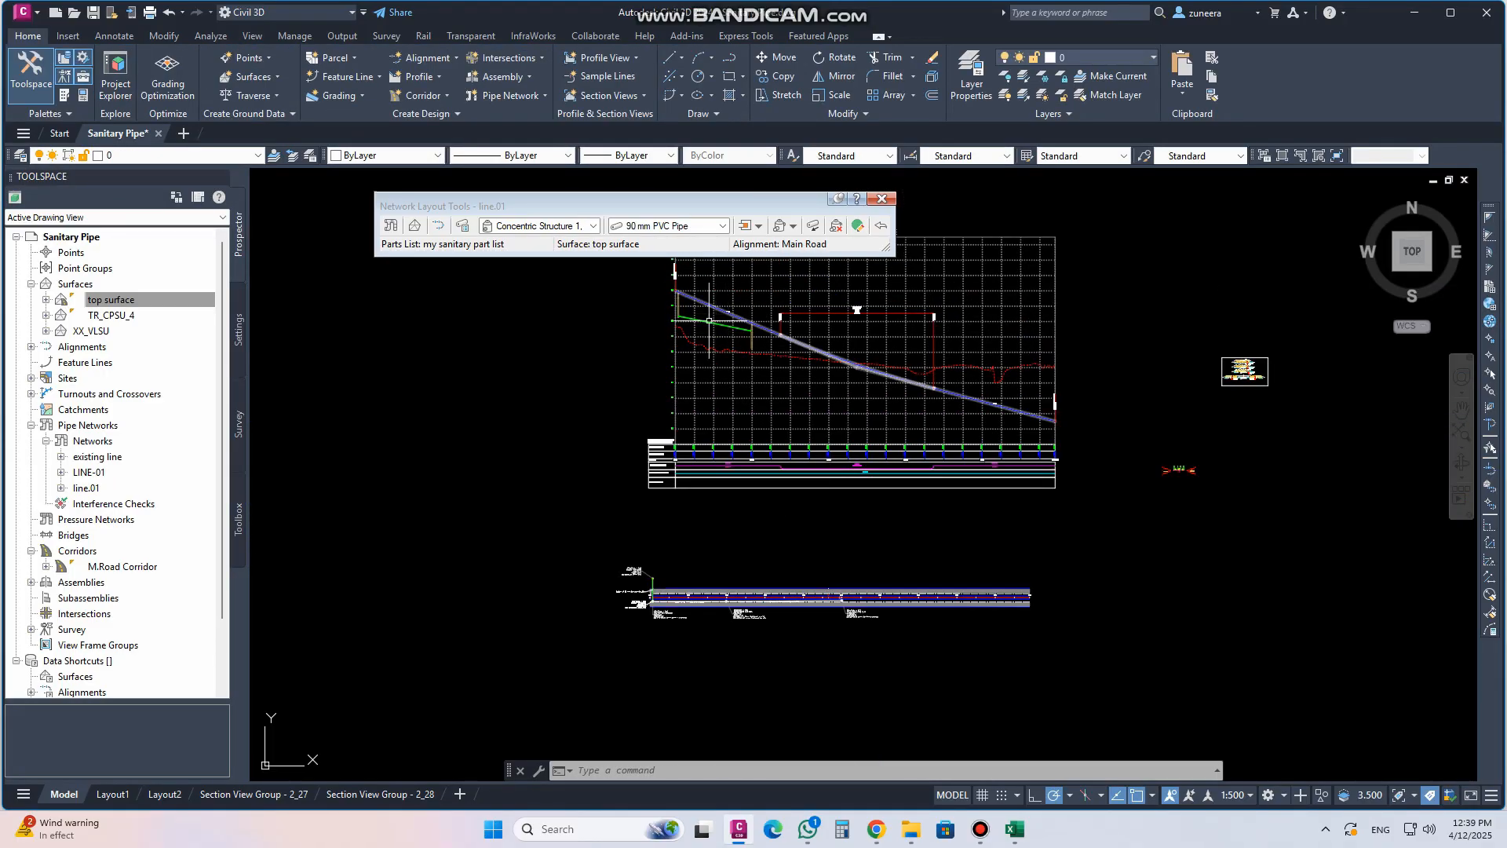
{"action": "scroll", "coordinate": [772, 613], "scroll_direction": "up", "scroll_amount": 5}
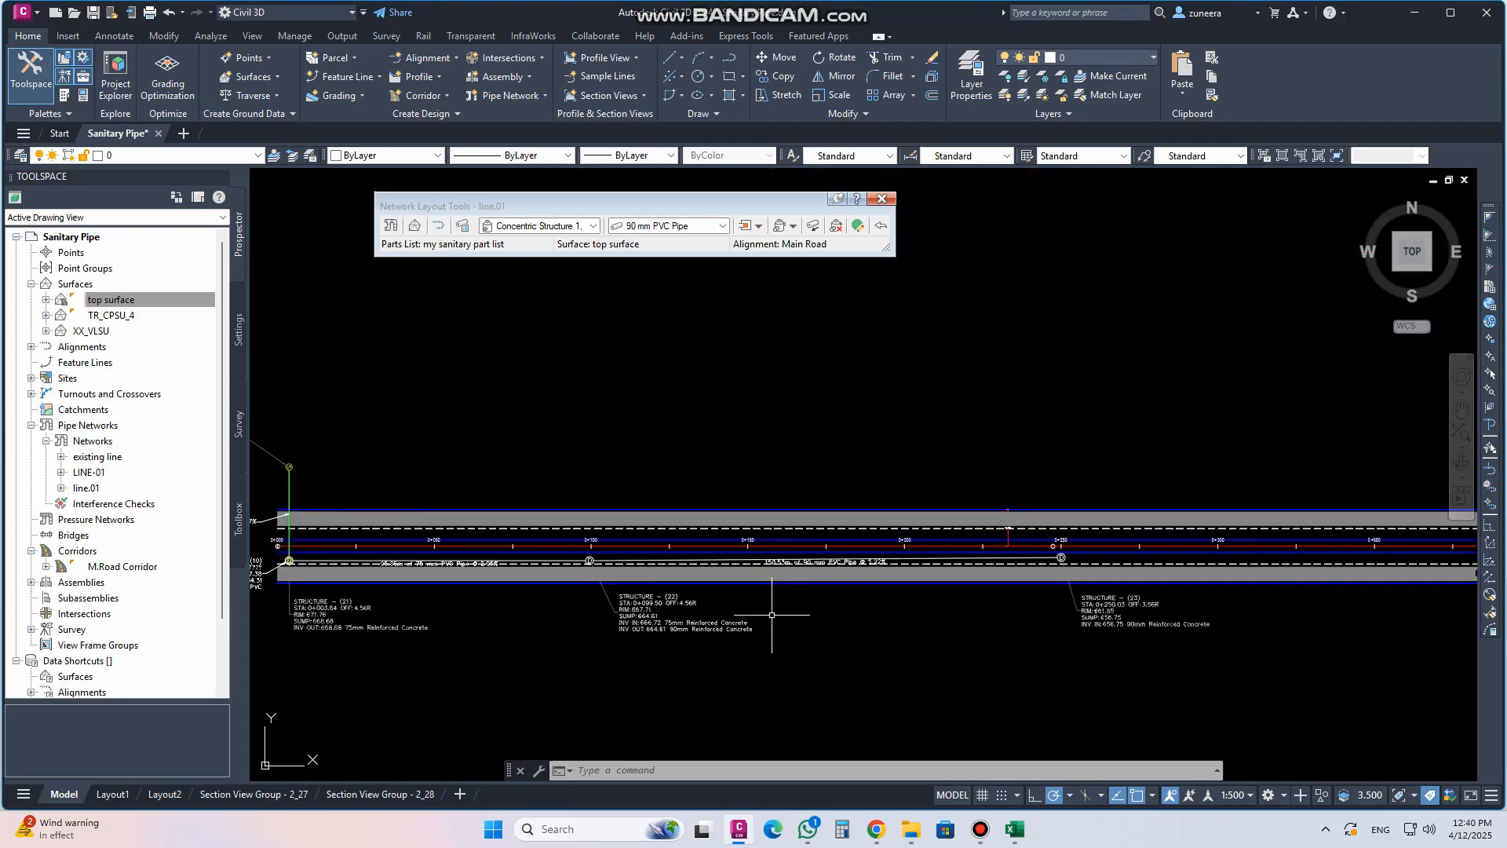
{"action": "scroll", "coordinate": [639, 542], "scroll_direction": "down", "scroll_amount": 2}
{"action": "scroll", "coordinate": [893, 559], "scroll_direction": "up", "scroll_amount": 3}
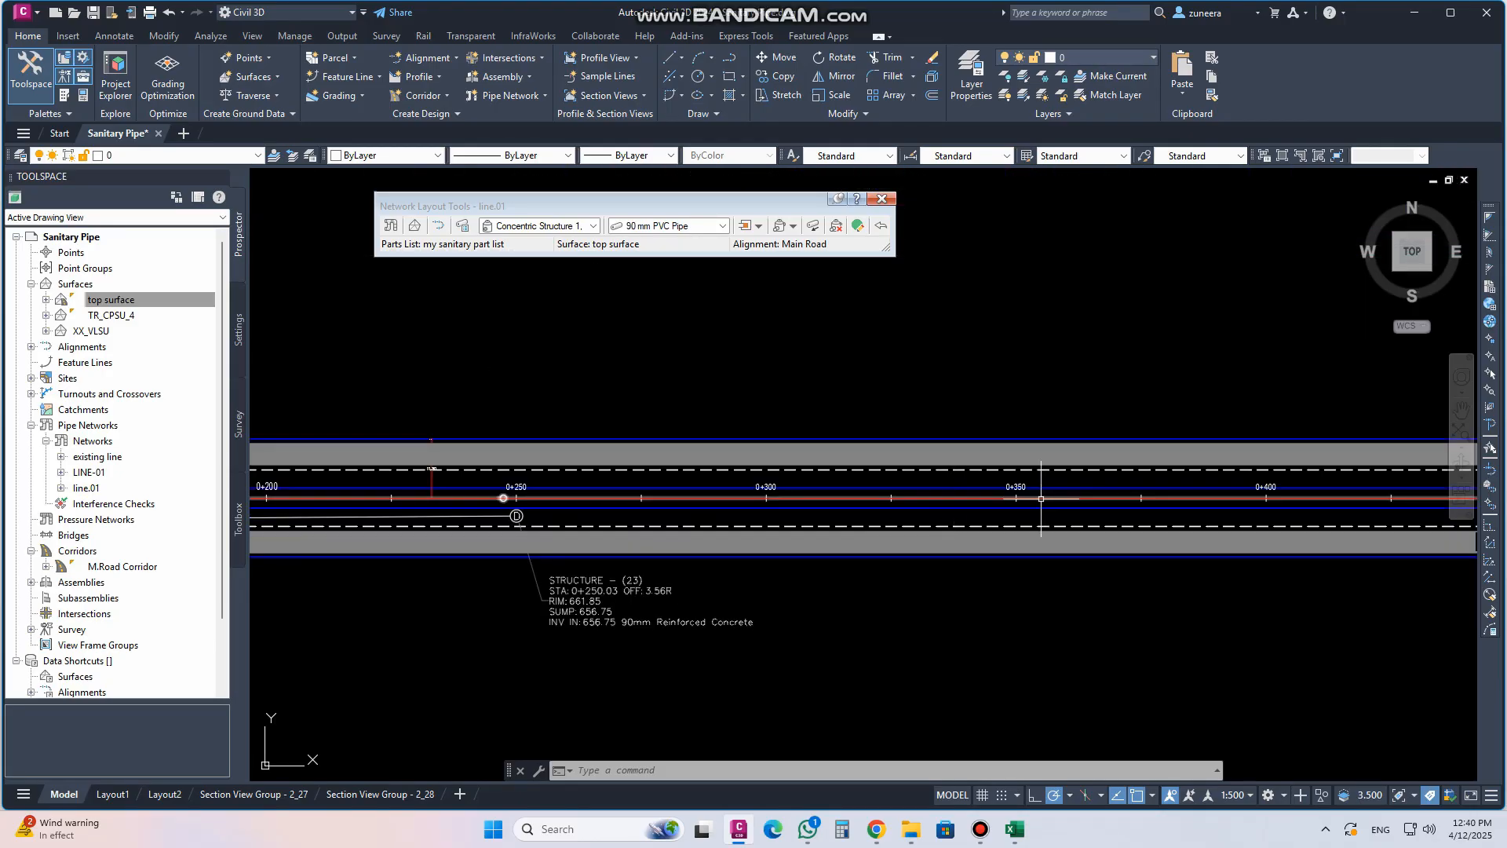
{"action": "middle_click_drag", "start_coordinate": [1043, 497], "coordinate": [694, 484]}
{"action": "scroll", "coordinate": [966, 556], "scroll_direction": "down", "scroll_amount": 1}
{"action": "middle_click_drag", "start_coordinate": [482, 581], "coordinate": [915, 555]}
{"action": "scroll", "coordinate": [926, 556], "scroll_direction": "up", "scroll_amount": 3}
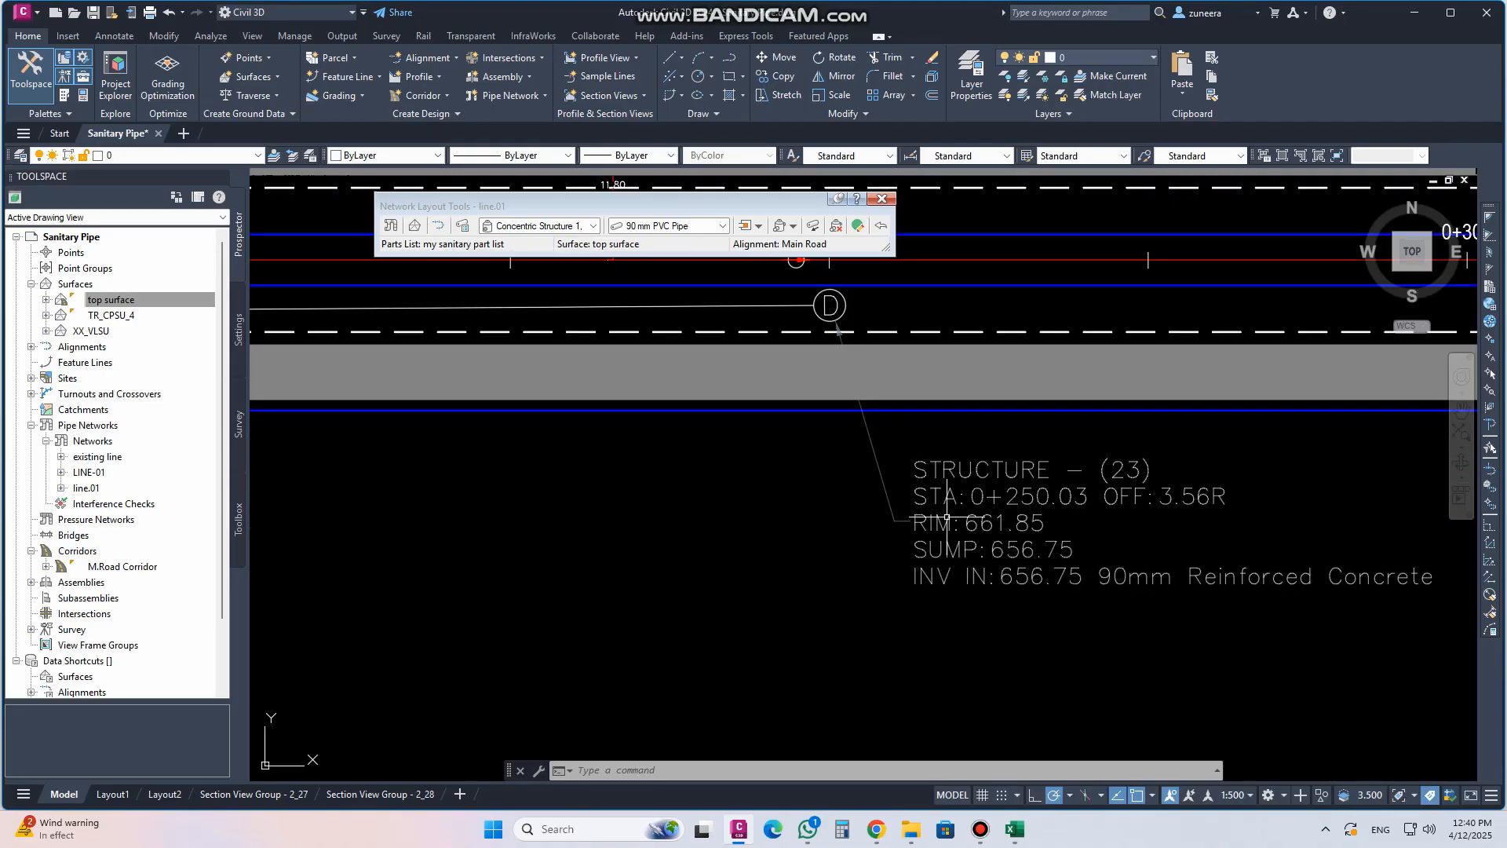
{"action": "middle_click_drag", "start_coordinate": [1015, 491], "coordinate": [1004, 539]}
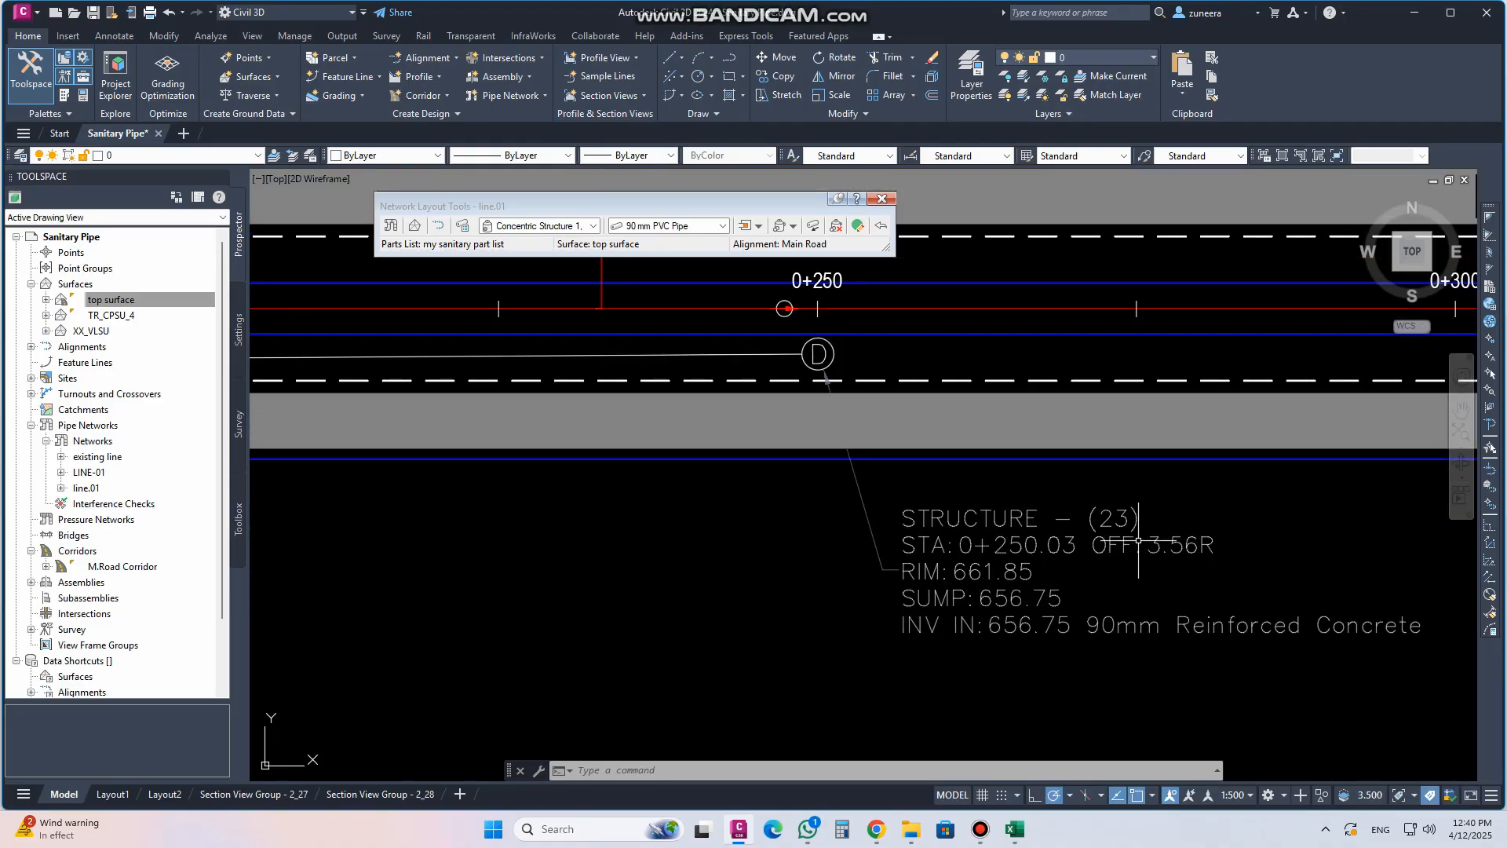
{"action": "scroll", "coordinate": [936, 453], "scroll_direction": "down", "scroll_amount": 3}
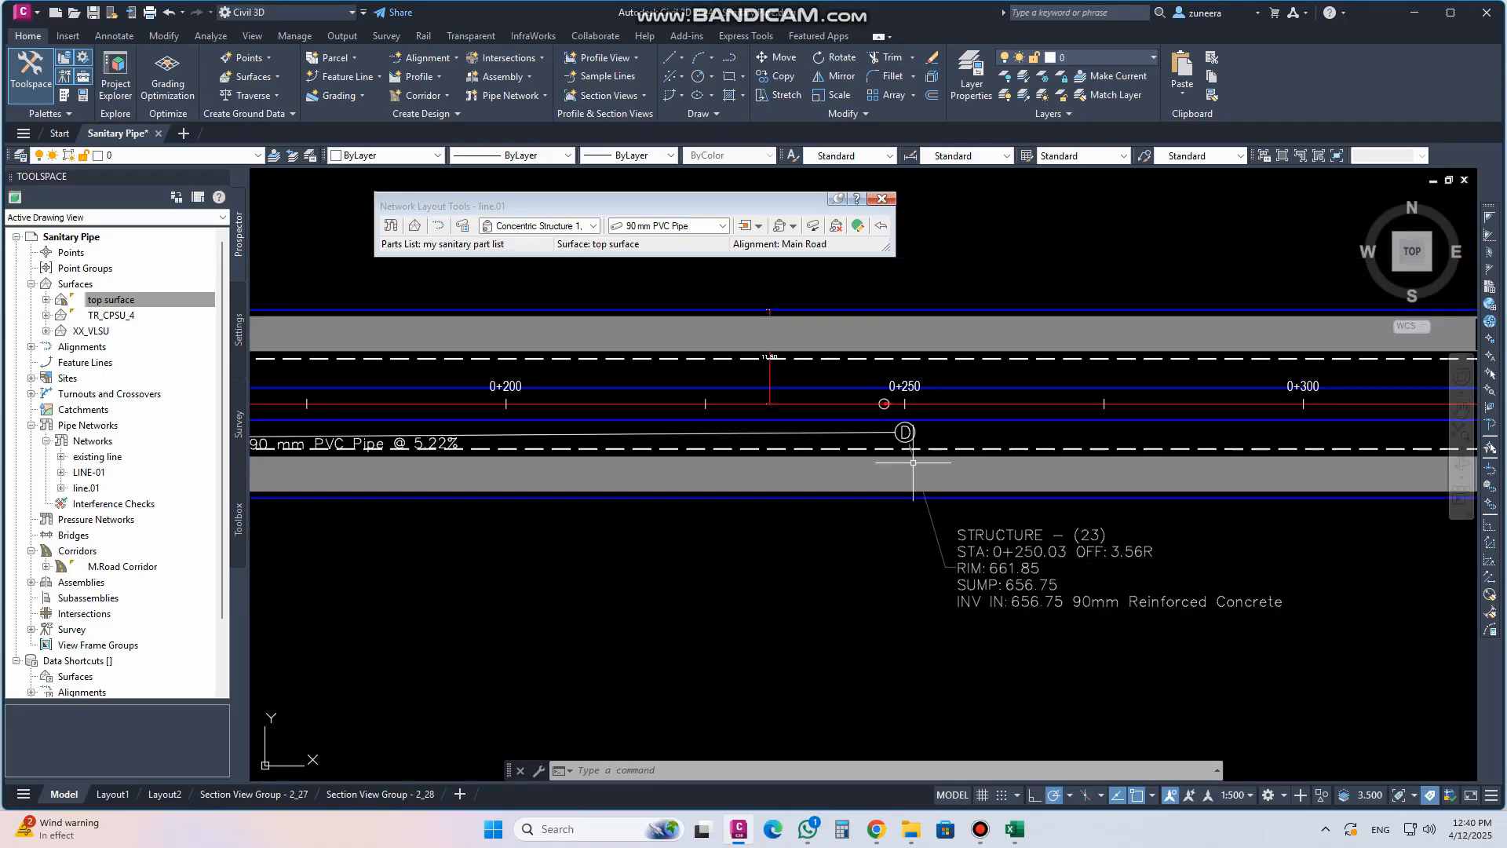
Split the drawing area into two horizontal viewports
{"action": "scroll", "coordinate": [913, 432], "scroll_direction": "up", "scroll_amount": 4}
{"action": "left_click", "coordinate": [915, 424]}
{"action": "left_click", "coordinate": [909, 427]}
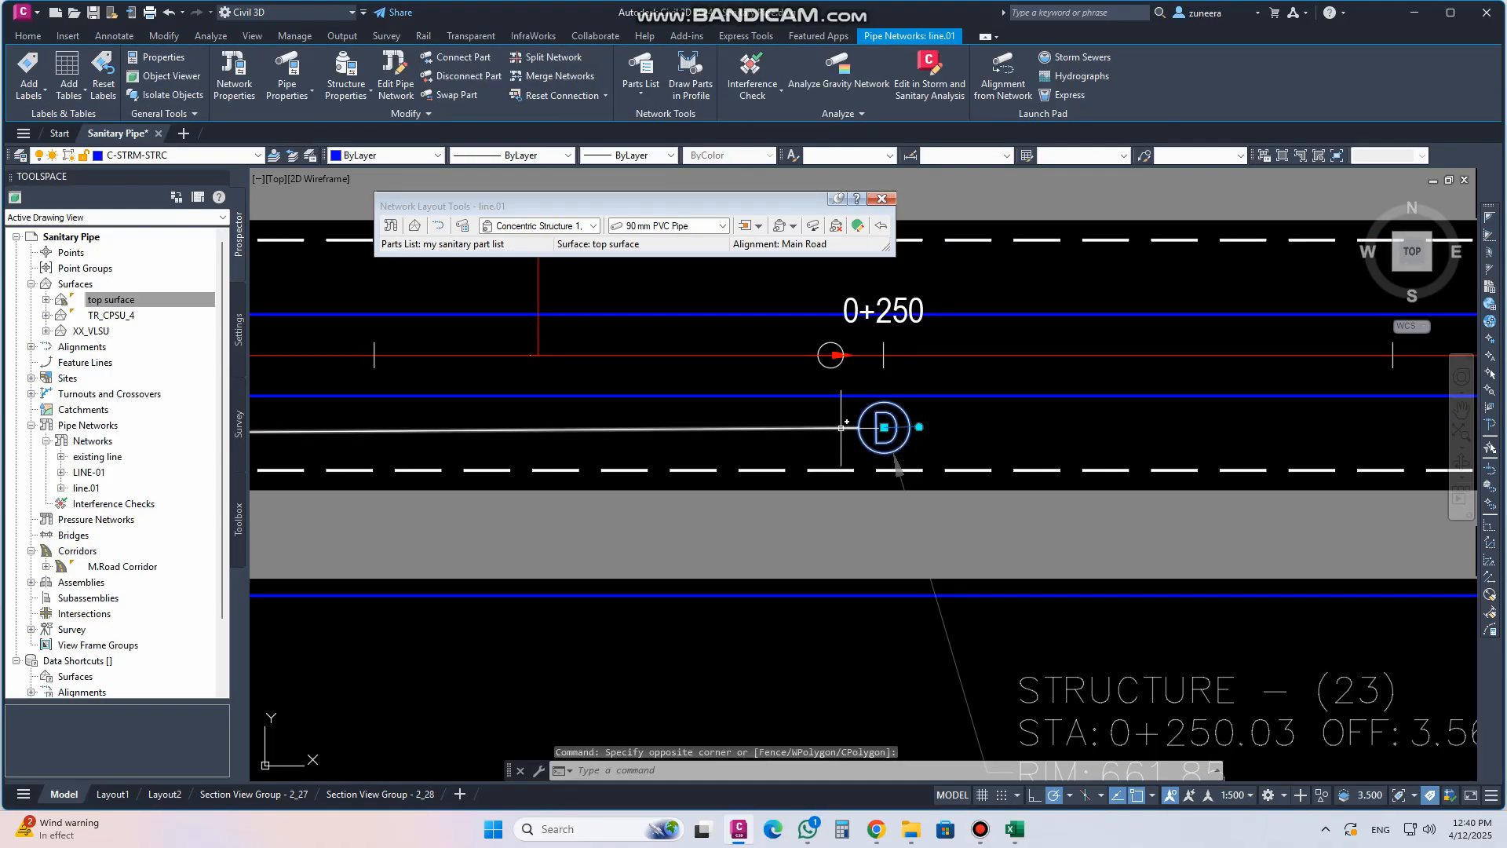
{"action": "scroll", "coordinate": [973, 499], "scroll_direction": "down", "scroll_amount": 3}
{"action": "scroll", "coordinate": [973, 499], "scroll_direction": "down", "scroll_amount": 3}
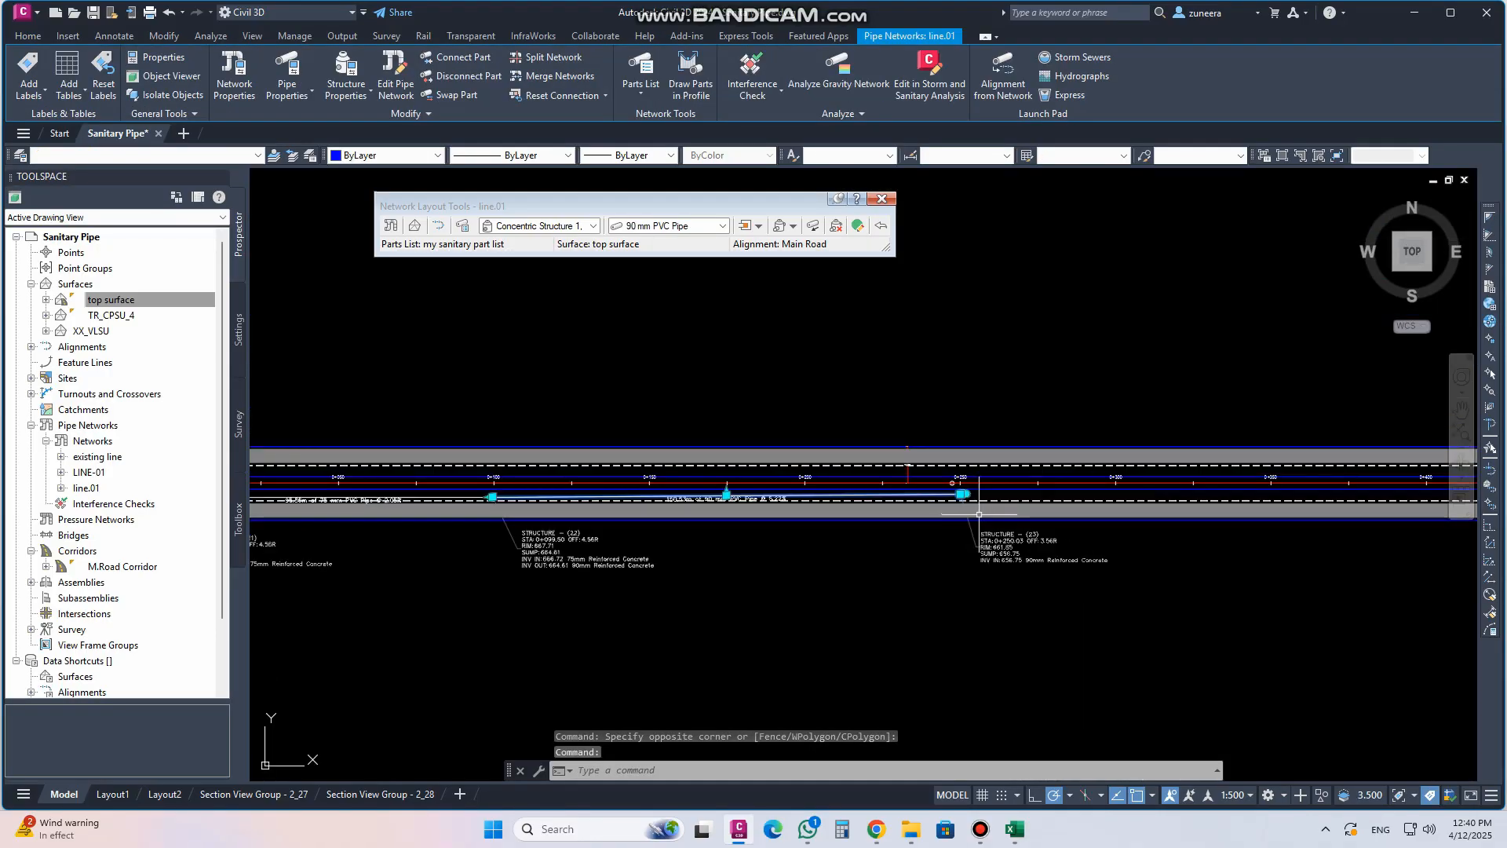
{"action": "scroll", "coordinate": [980, 514], "scroll_direction": "up", "scroll_amount": 5}
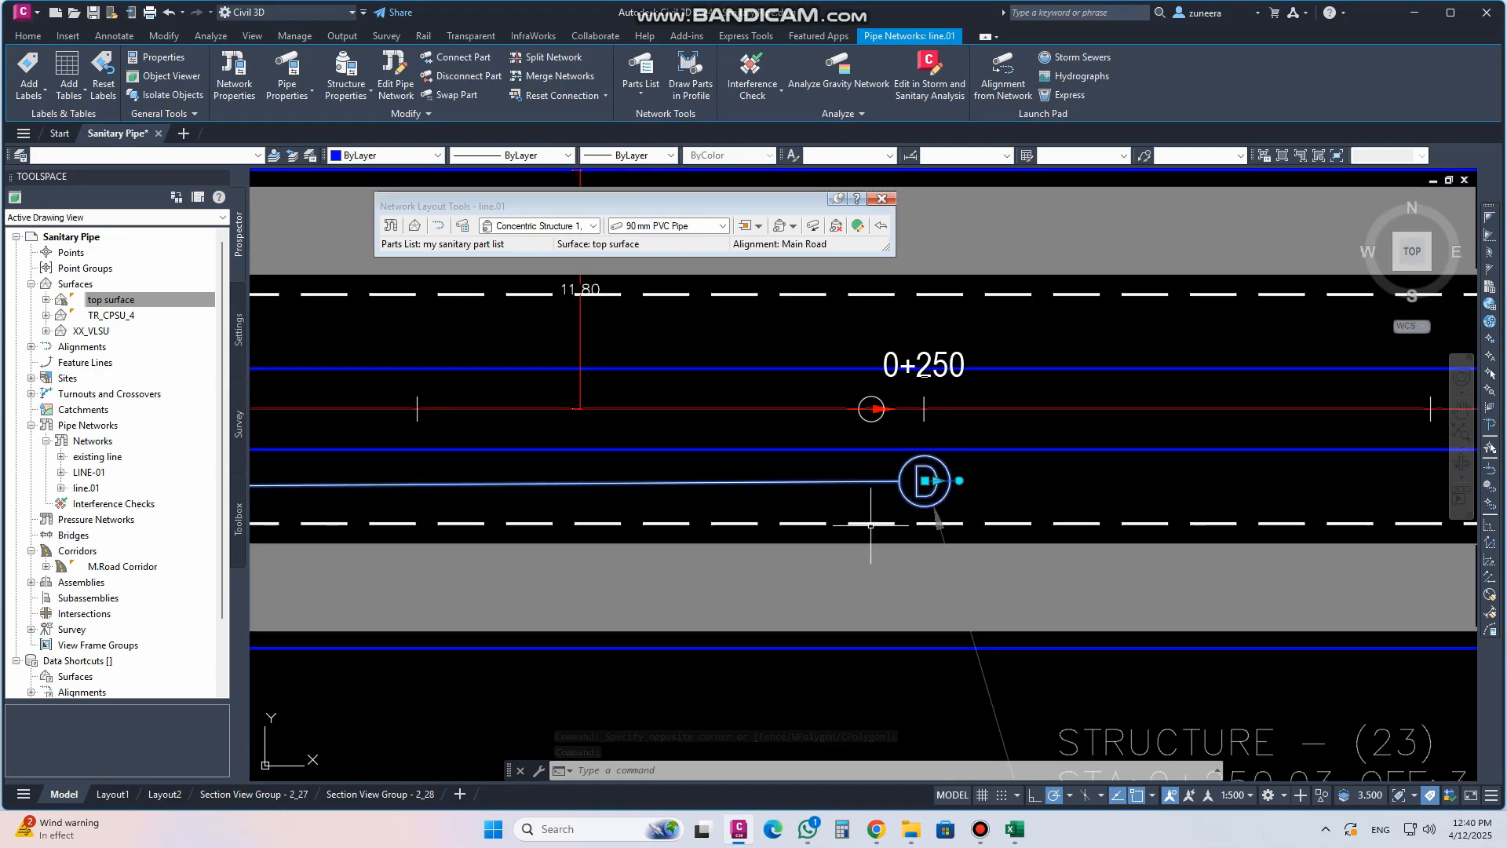
{"action": "scroll", "coordinate": [896, 490], "scroll_direction": "down", "scroll_amount": 6}
{"action": "middle_click_drag", "start_coordinate": [896, 490], "coordinate": [910, 655]}
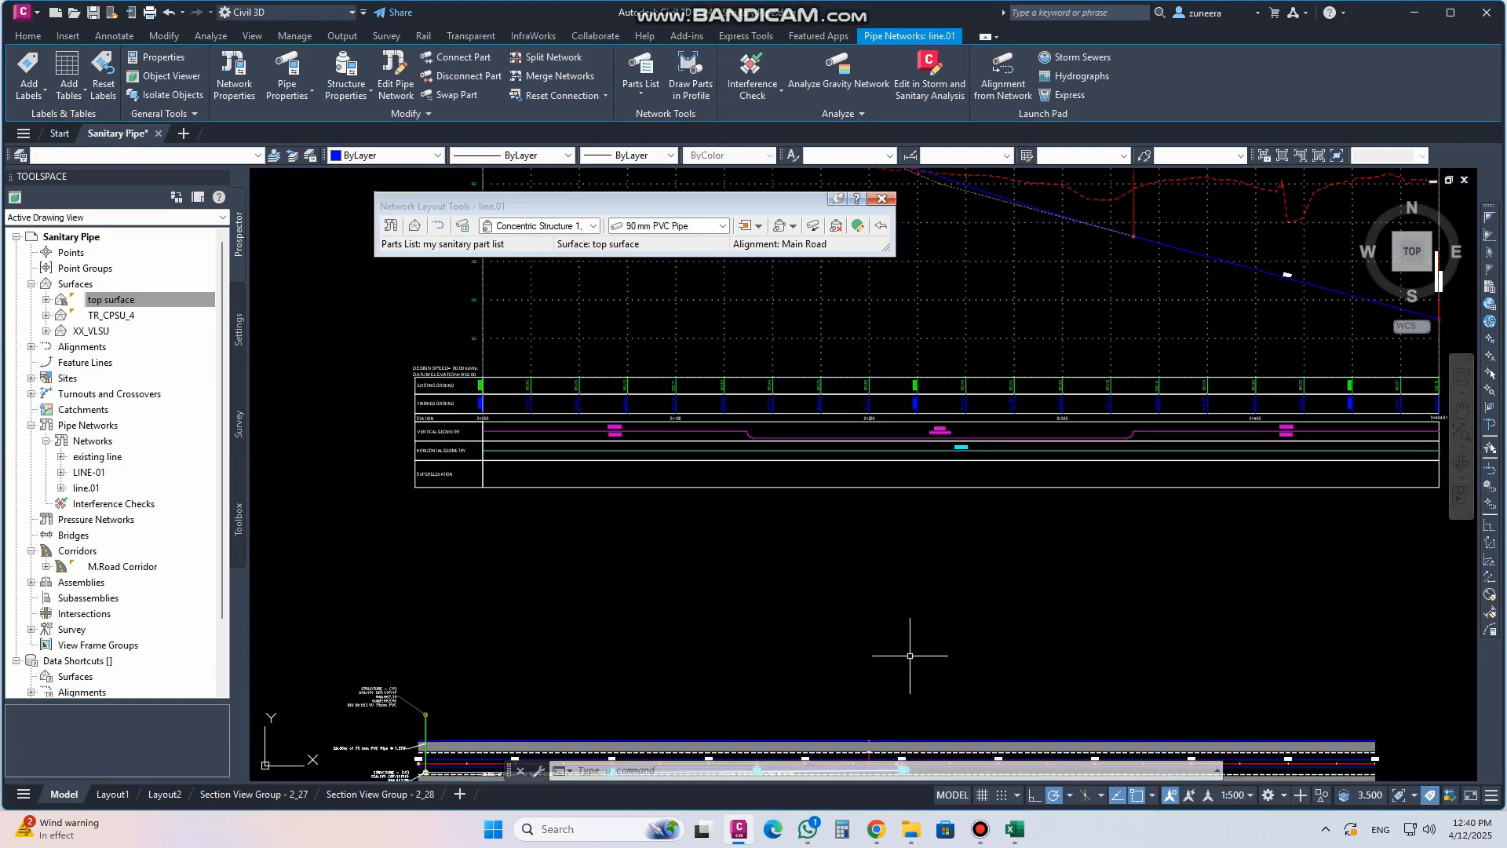
{"action": "scroll", "coordinate": [867, 522], "scroll_direction": "down", "scroll_amount": 2}
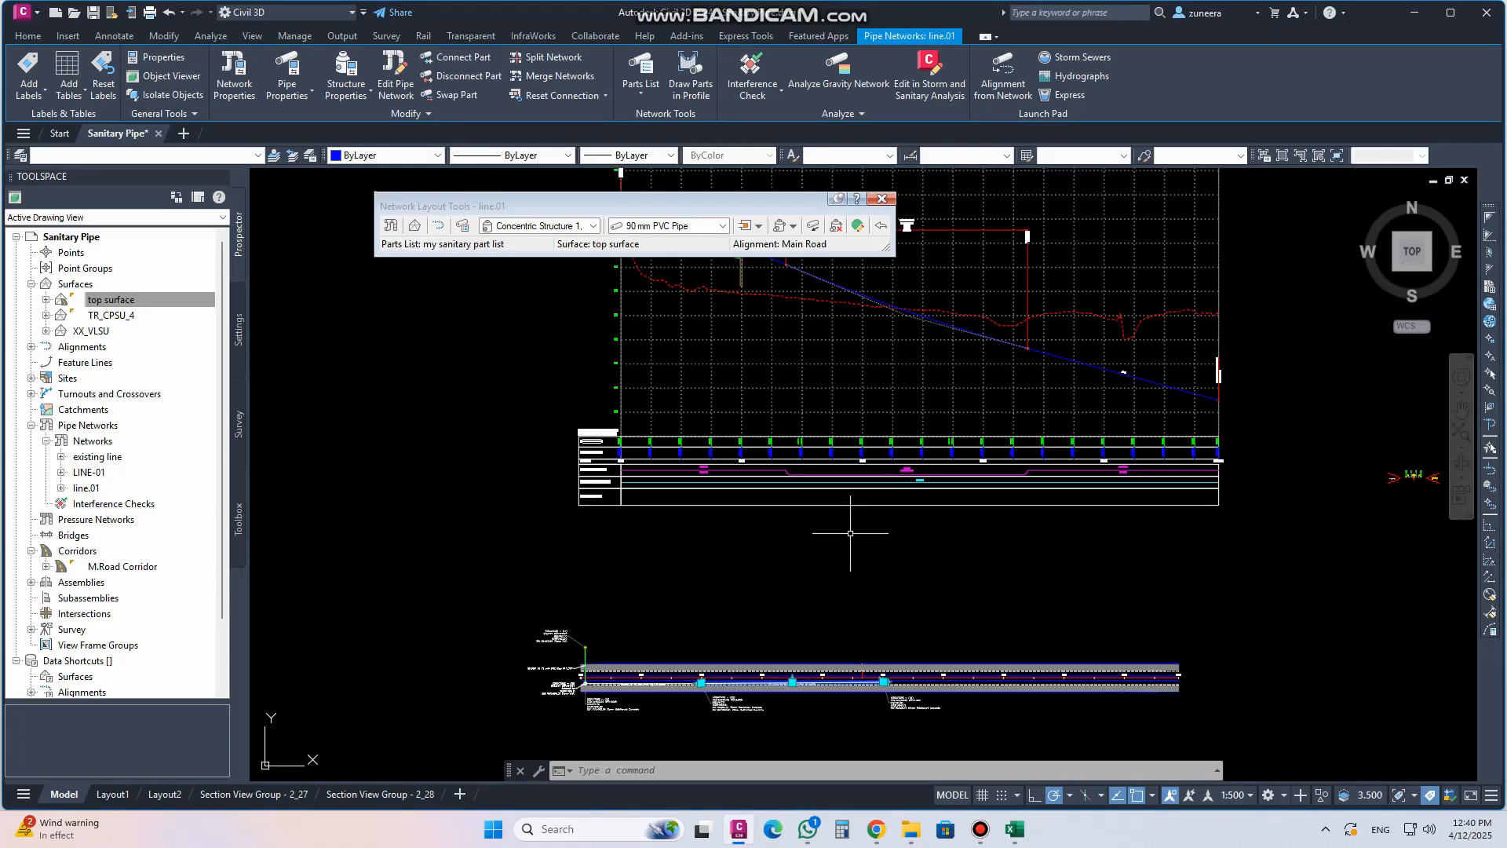
{"action": "left_click", "coordinate": [256, 179]}
{"action": "mouse_move", "coordinate": [416, 213]}
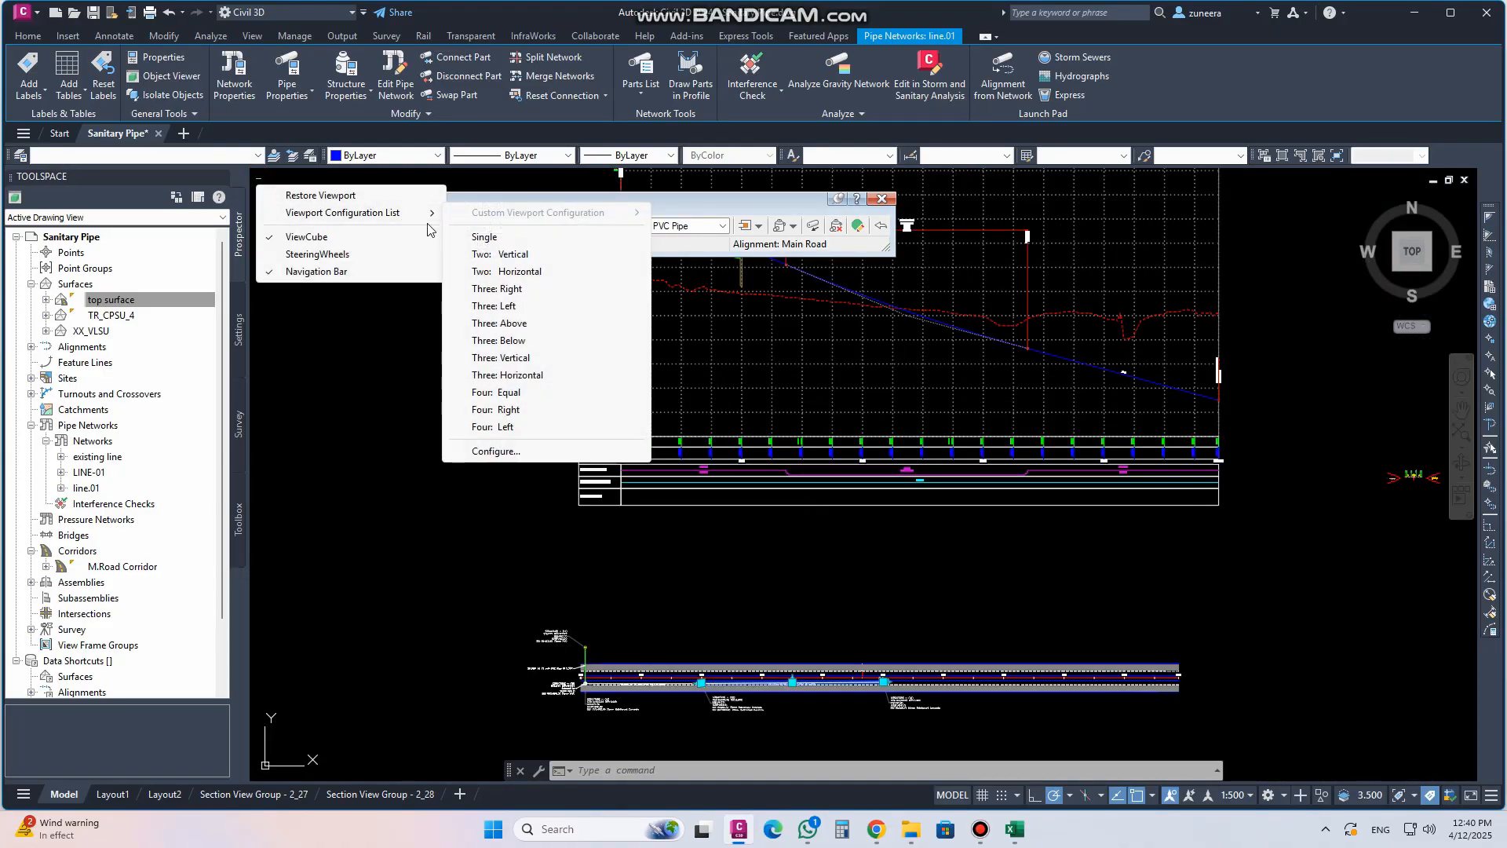
{"action": "left_click", "coordinate": [514, 272]}
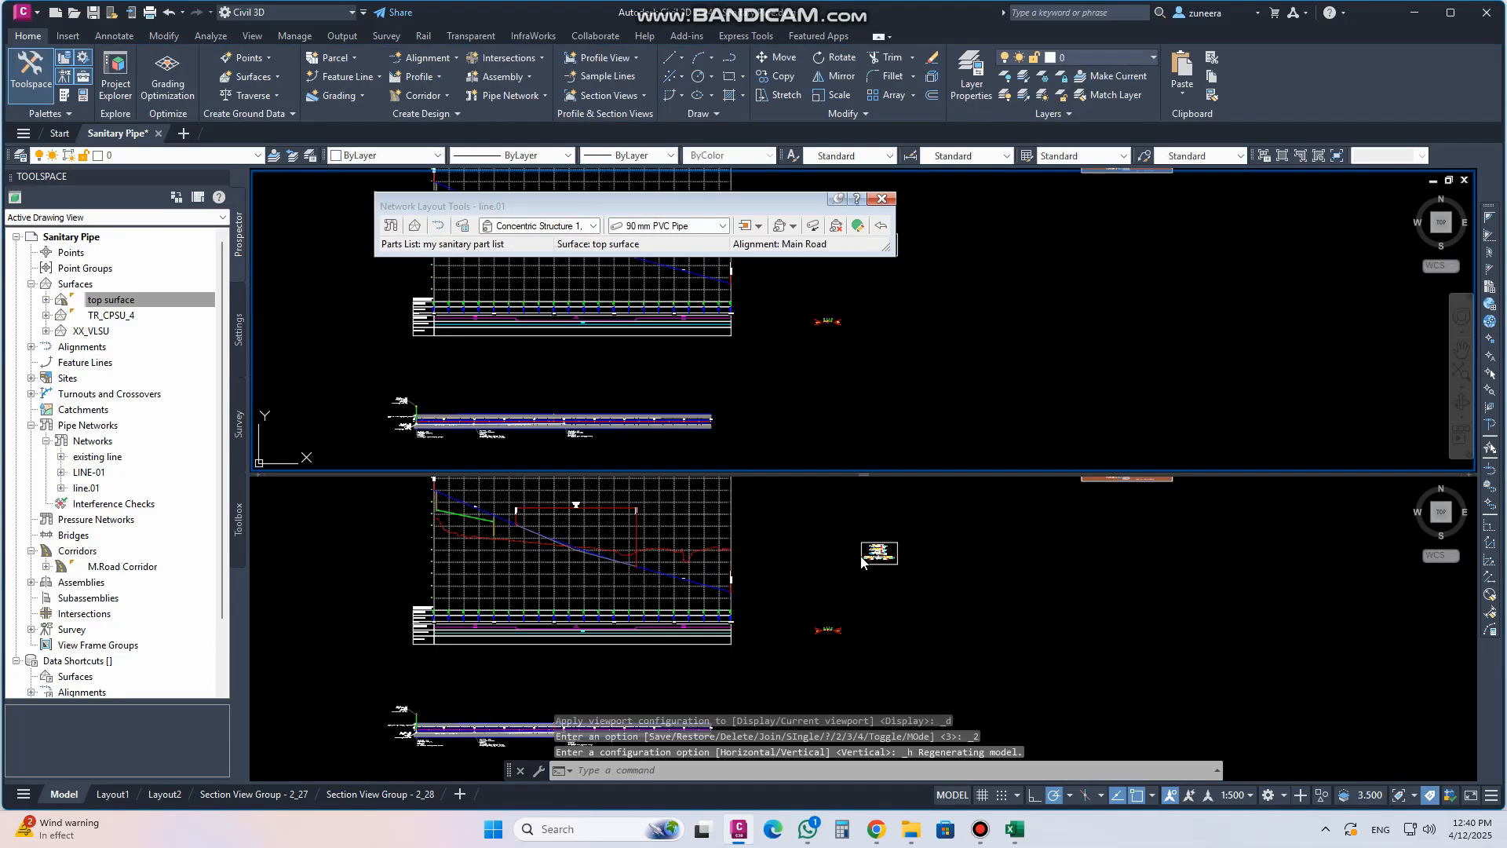
Show the Main Road profile view in the upper viewport and the plan around structure (23) in the lower one, moving the layout toolbar aside
{"action": "scroll", "coordinate": [527, 303], "scroll_direction": "up", "scroll_amount": 5}
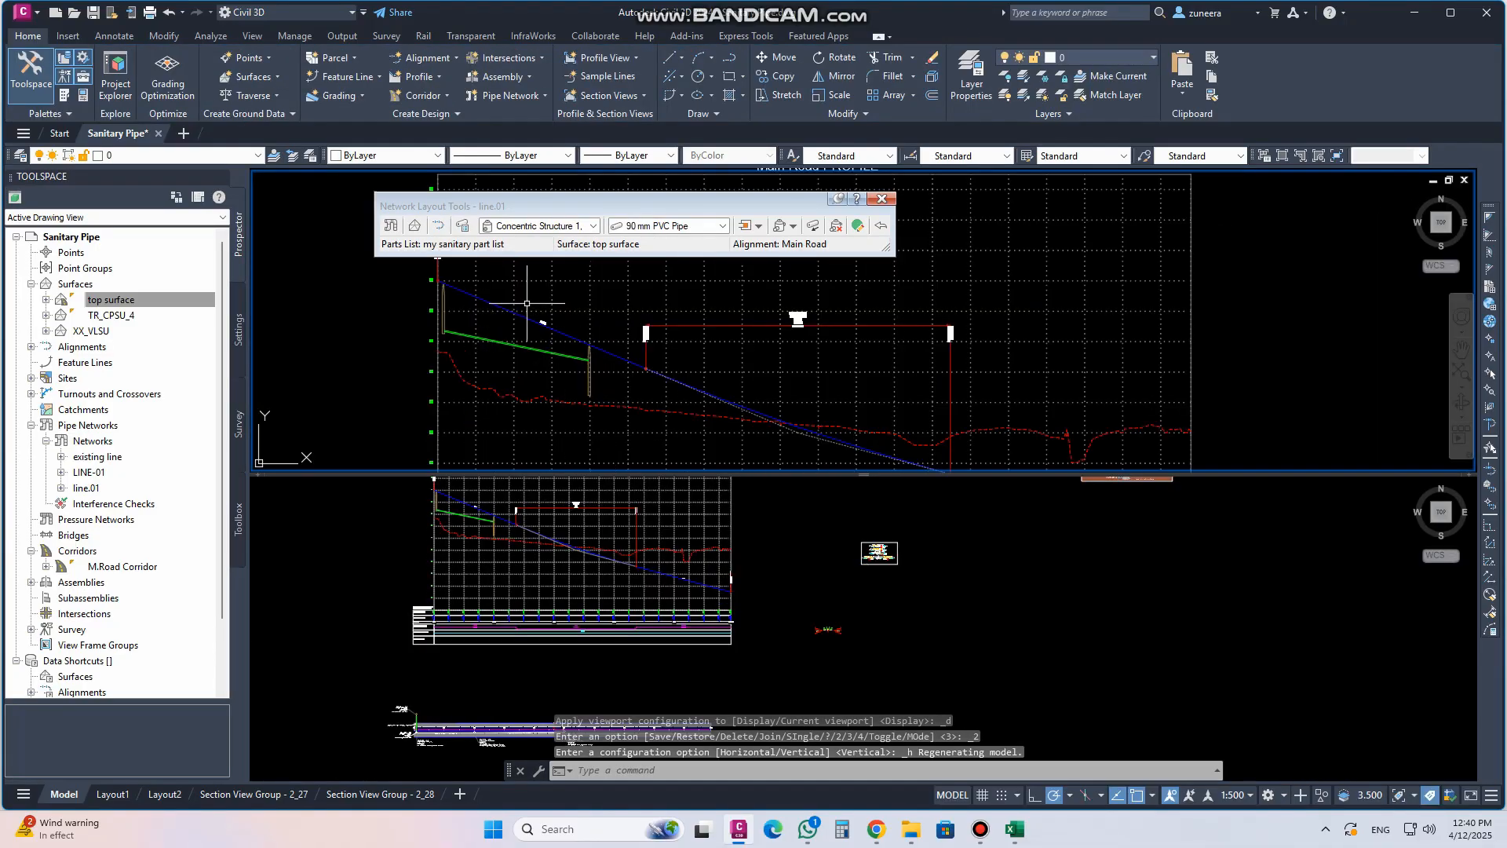
{"action": "left_click", "coordinate": [790, 542]}
{"action": "mouse_move", "coordinate": [787, 514]}
{"action": "middle_mouse_down"}
{"action": "mouse_move", "coordinate": [838, 605]}
{"action": "mouse_move", "coordinate": [829, 477]}
{"action": "middle_mouse_up"}
{"action": "scroll", "coordinate": [825, 488], "scroll_direction": "down", "scroll_amount": 2}
{"action": "scroll", "coordinate": [667, 631], "scroll_direction": "up", "scroll_amount": 10}
{"action": "middle_click_drag", "start_coordinate": [970, 612], "coordinate": [1000, 707]}
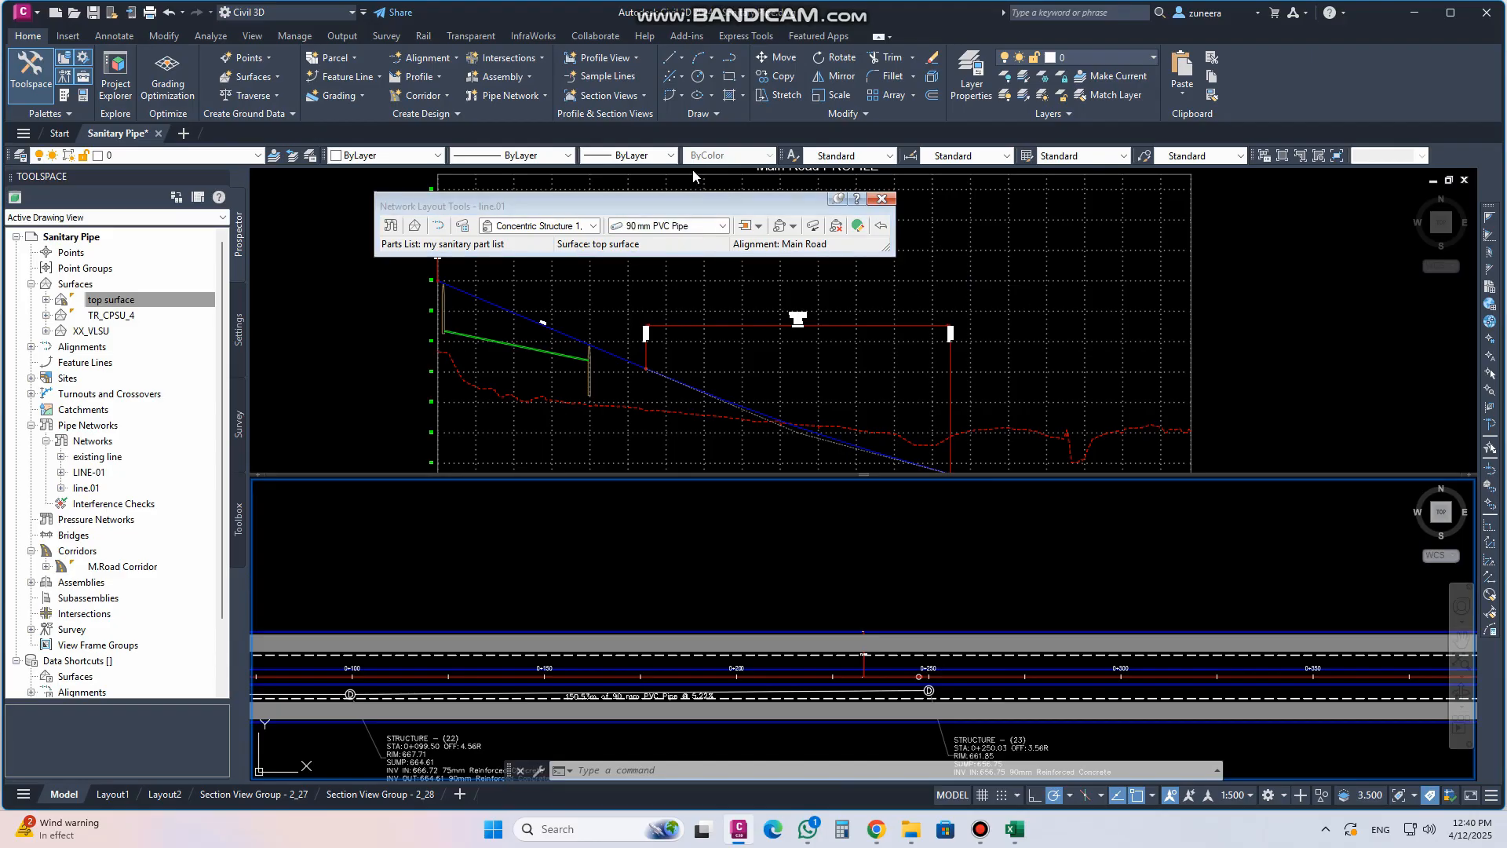
{"action": "left_click_drag", "start_coordinate": [697, 204], "coordinate": [694, 84]}
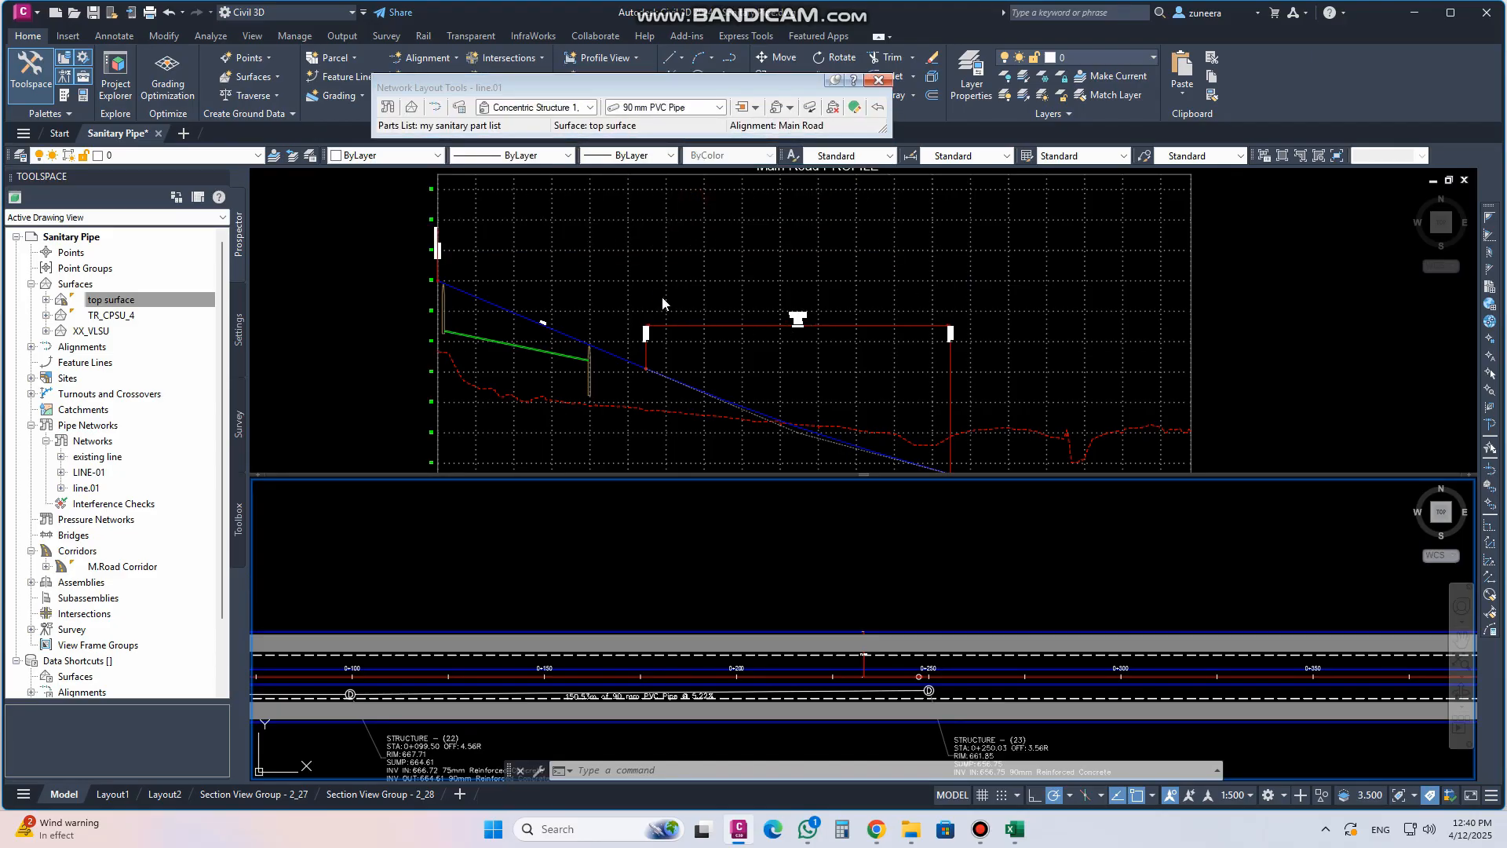
{"action": "middle_click_drag", "start_coordinate": [746, 363], "coordinate": [752, 327]}
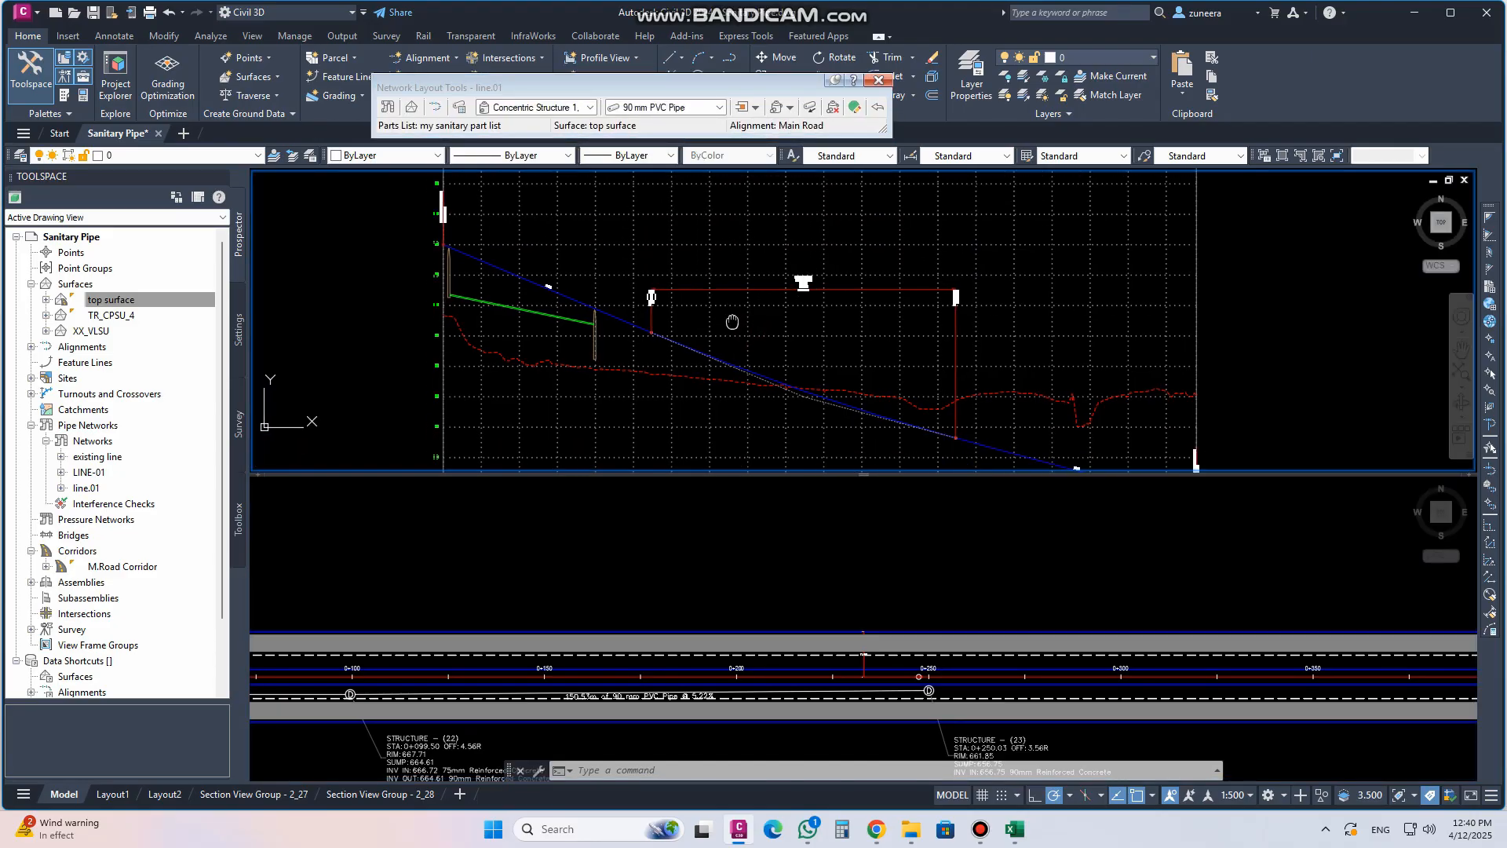
Draw structure (23) and its new pipe into the Main Road profile view
{"action": "left_click", "coordinate": [884, 612]}
{"action": "scroll", "coordinate": [929, 675], "scroll_direction": "up", "scroll_amount": 5}
{"action": "left_click", "coordinate": [913, 578]}
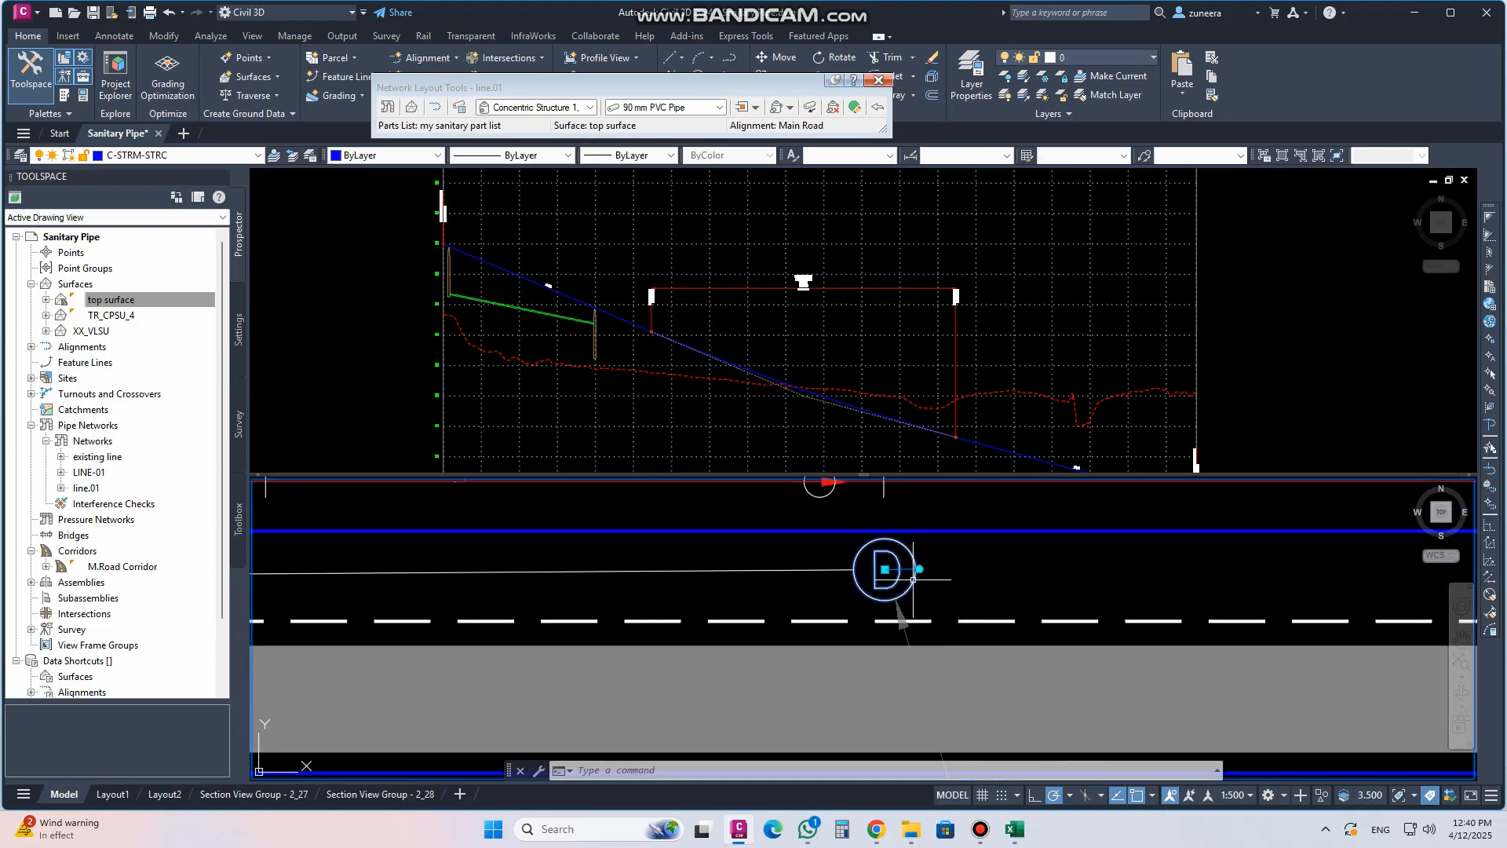
{"action": "left_click", "coordinate": [803, 574]}
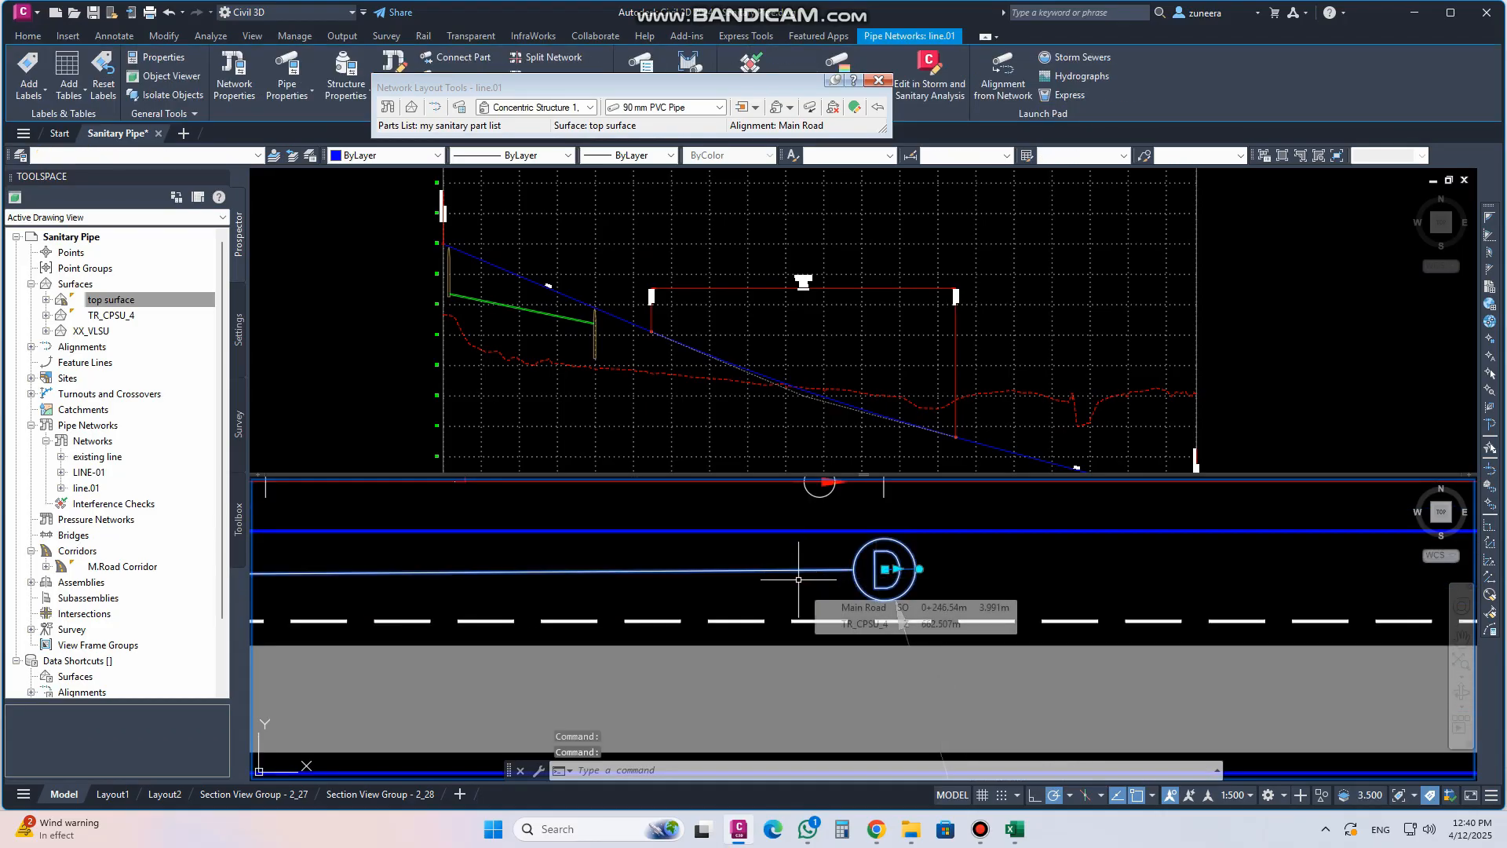
{"action": "right_click", "coordinate": [821, 575]}
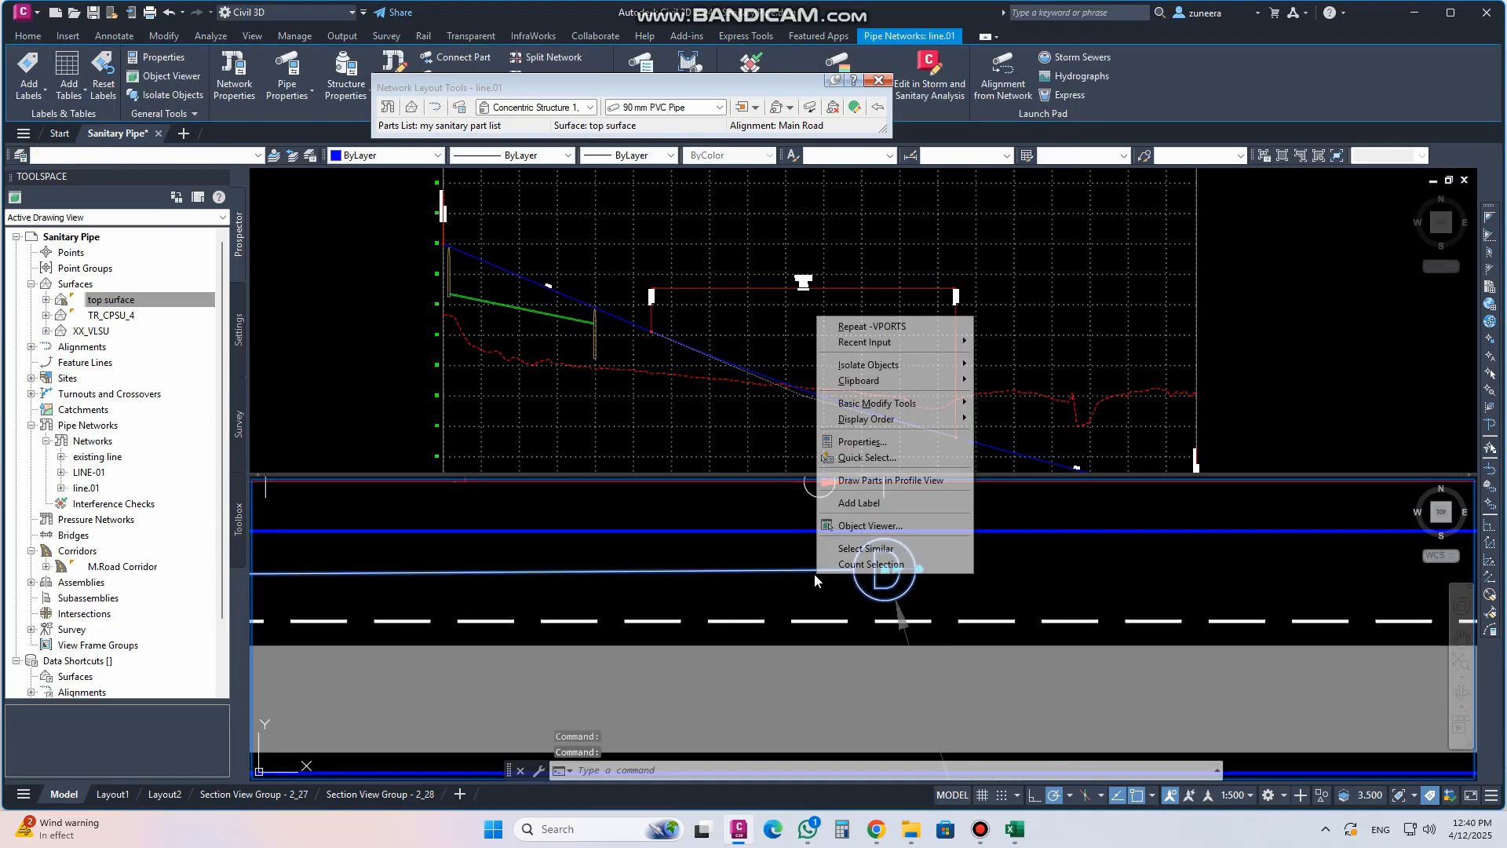
{"action": "left_click", "coordinate": [886, 481]}
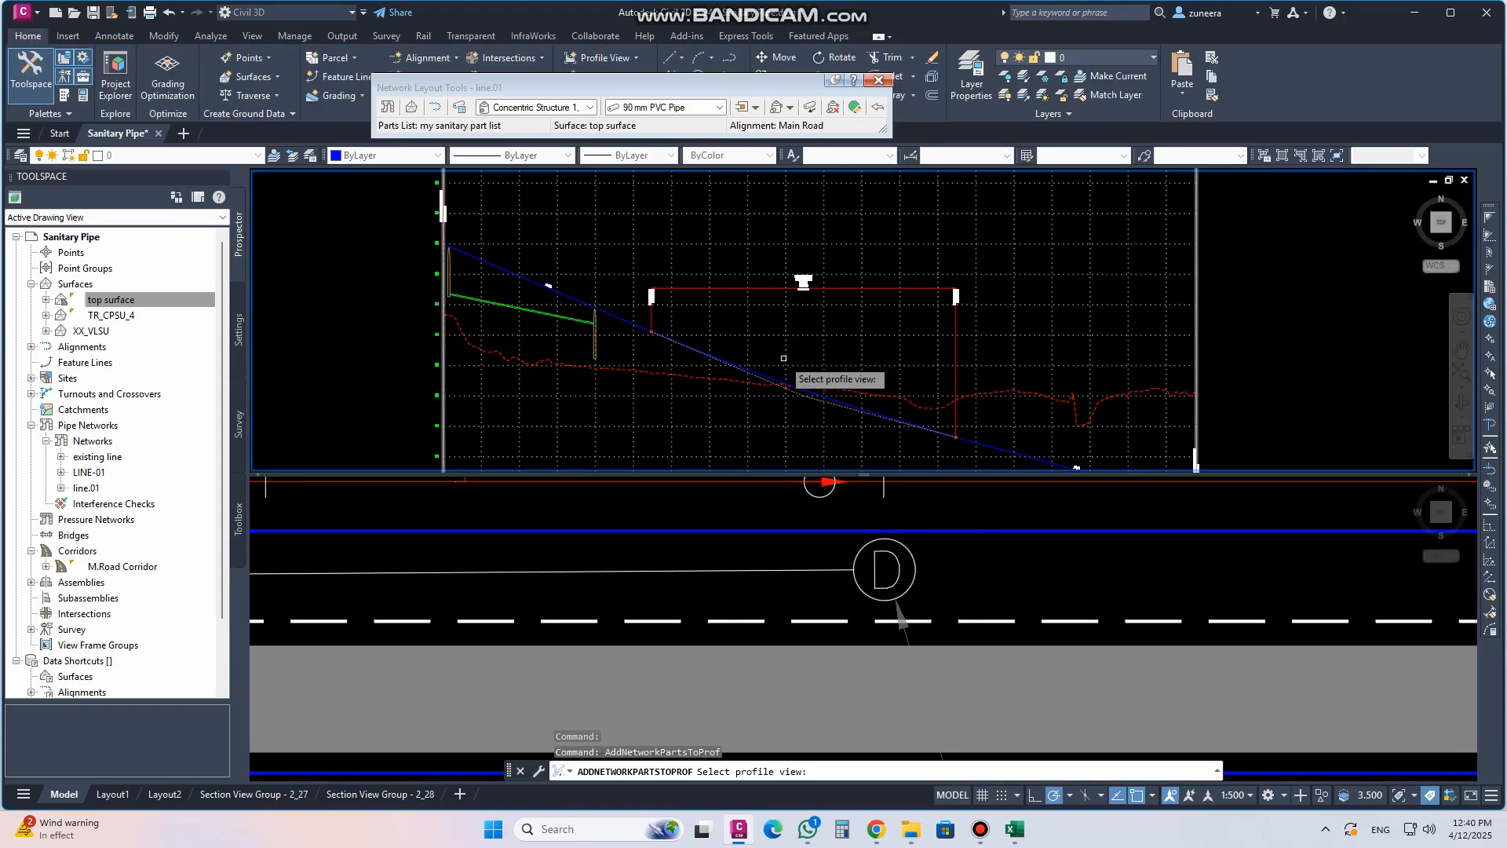
{"action": "left_click", "coordinate": [691, 421]}
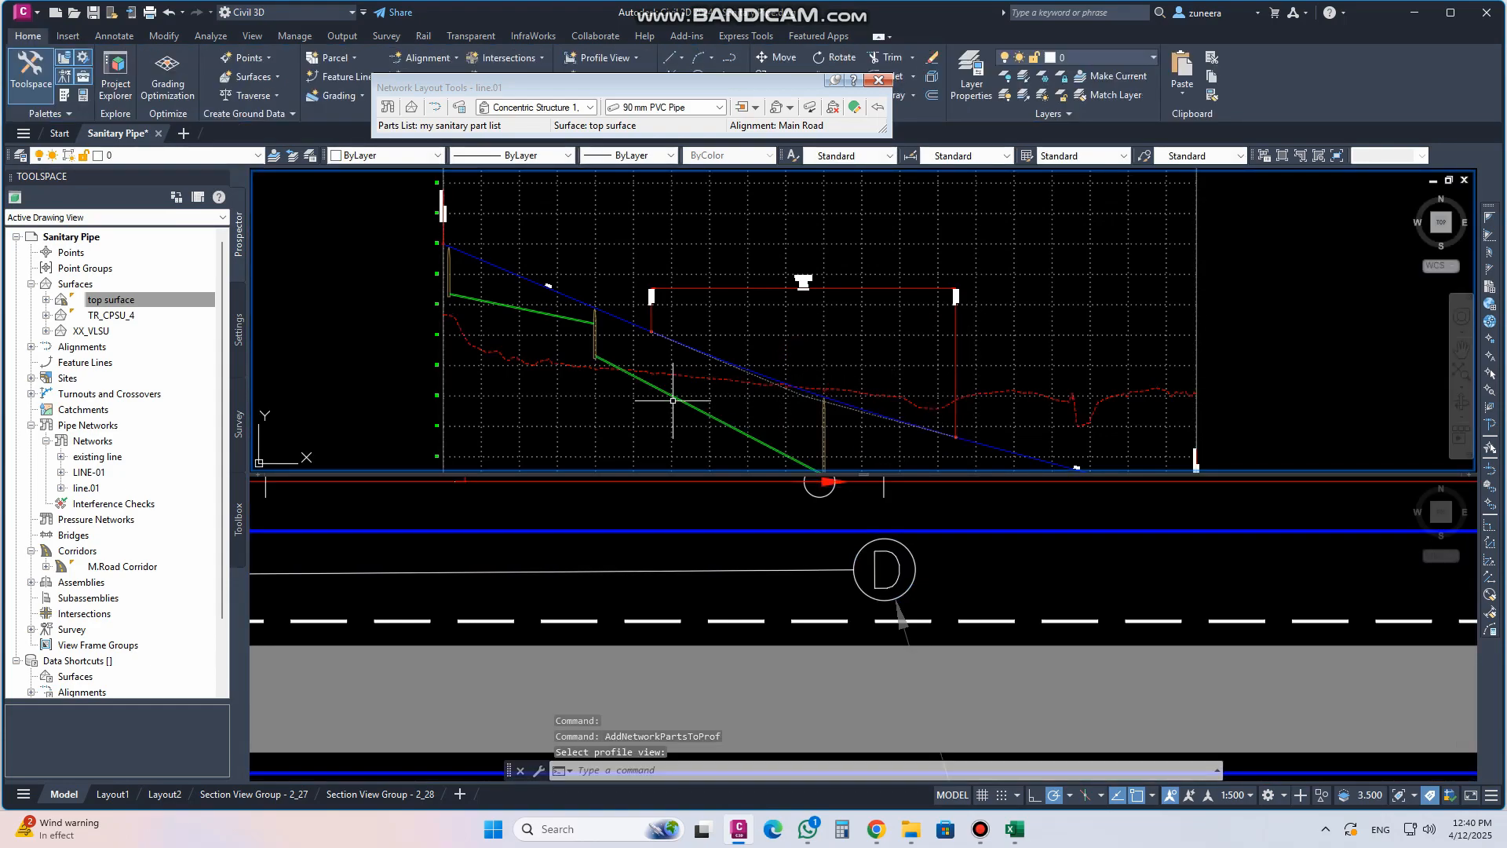
{"action": "scroll", "coordinate": [817, 232], "scroll_direction": "down", "scroll_amount": 2}
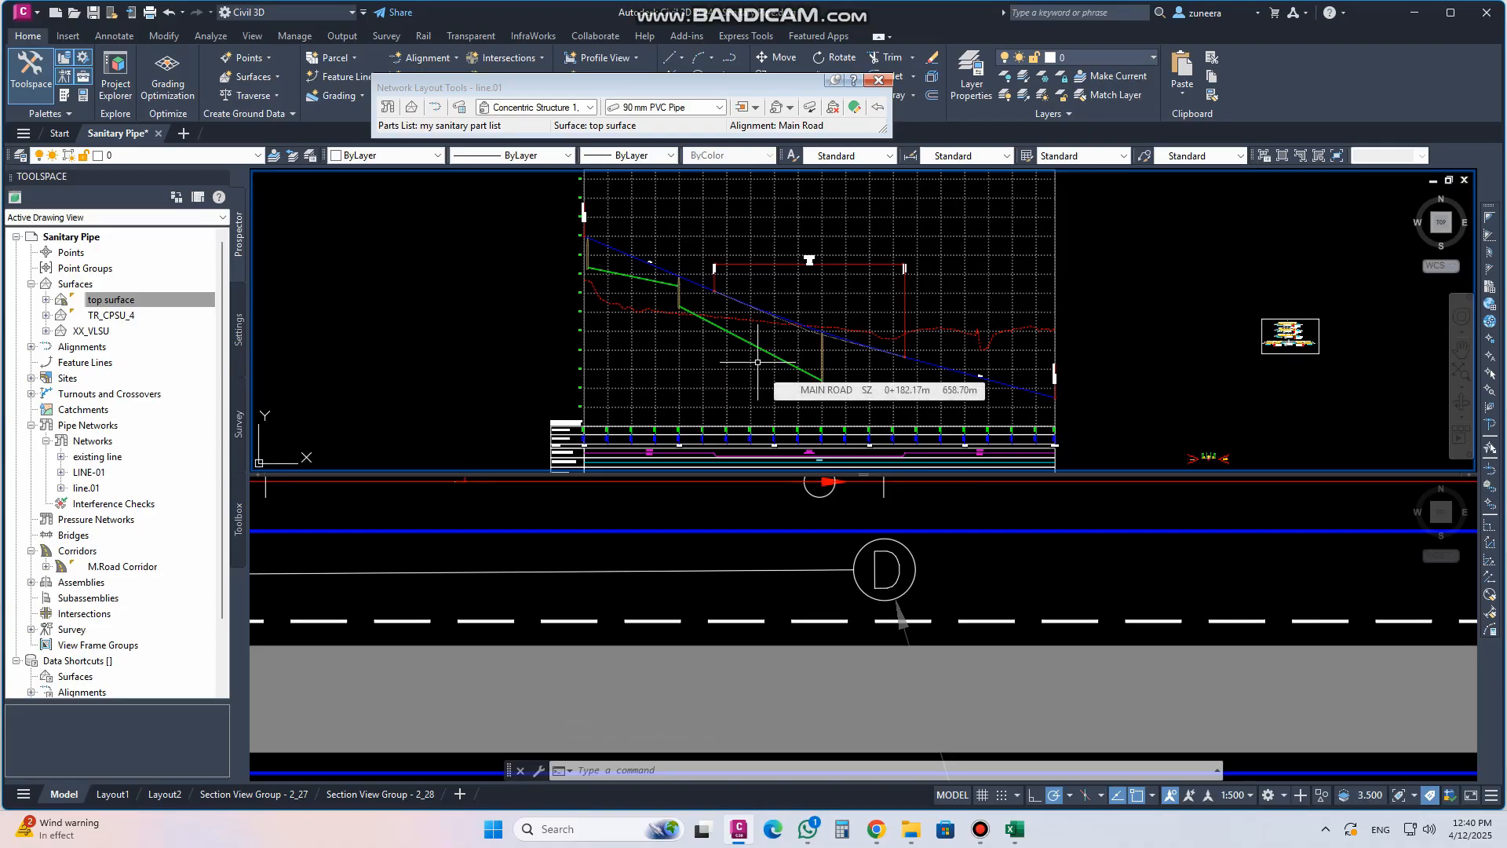
Undo drawing the parts in the profile view
{"action": "key", "text": "ctrl+z"}
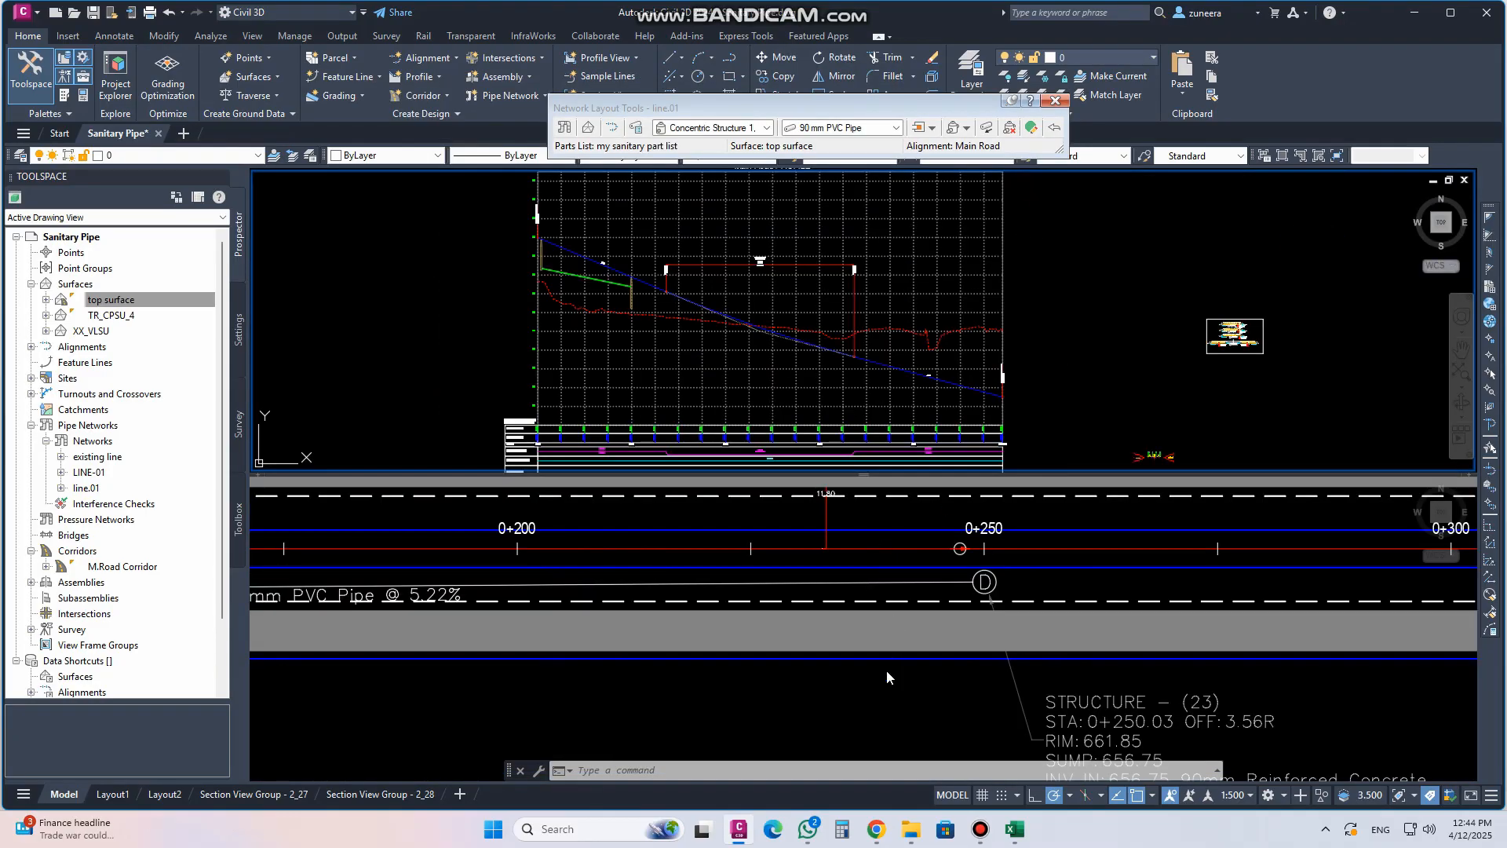
{"action": "left_click", "coordinate": [942, 680]}
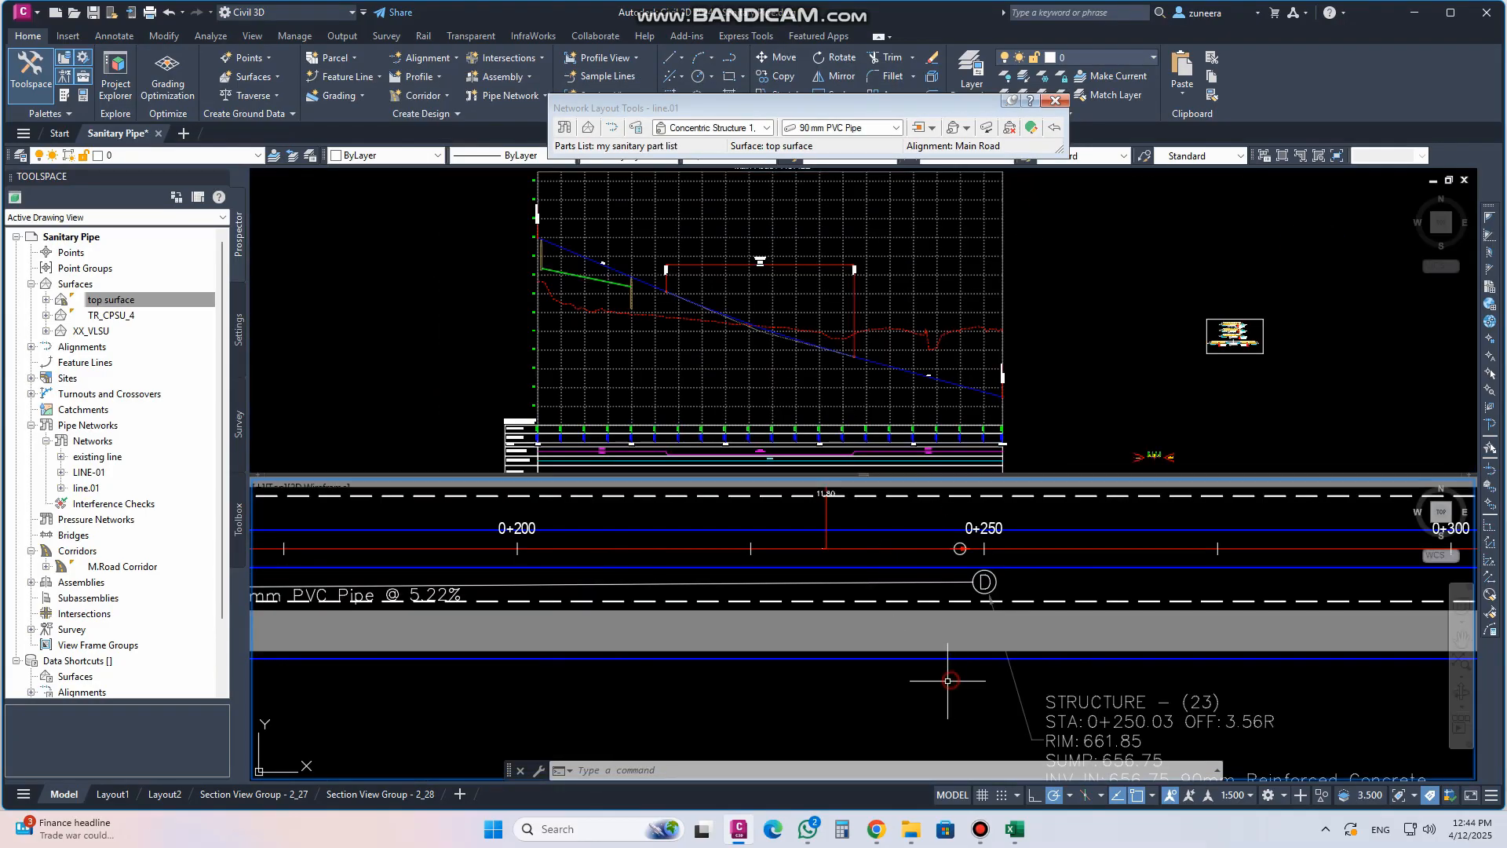
Close the Network Layout Tools toolbar and clear the selection
{"action": "middle_click_drag", "start_coordinate": [1009, 489], "coordinate": [1001, 465]}
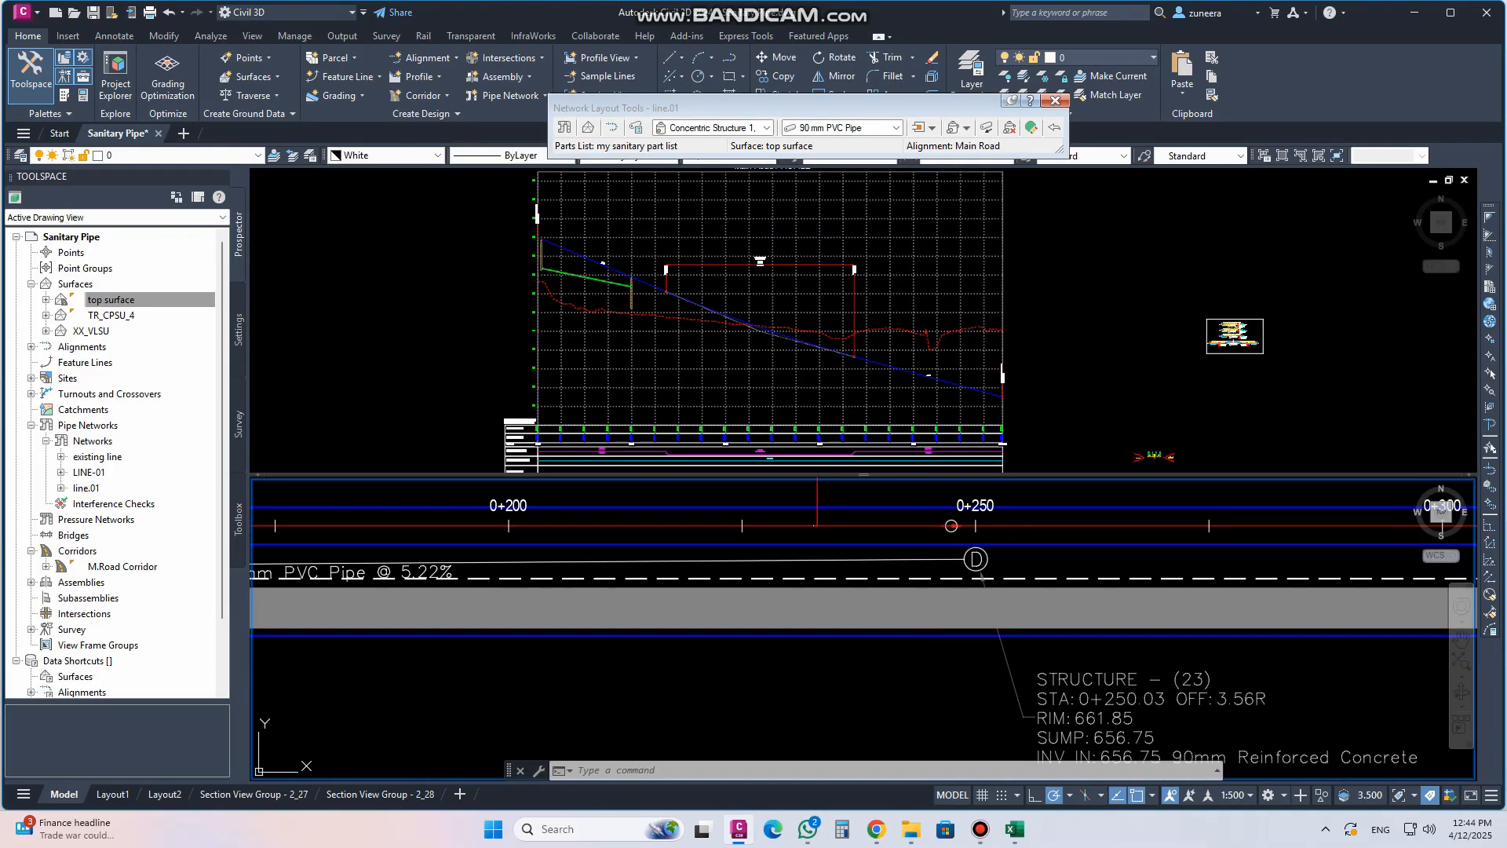
{"action": "scroll", "coordinate": [942, 628], "scroll_direction": "down", "scroll_amount": 3}
{"action": "left_click", "coordinate": [1033, 397]}
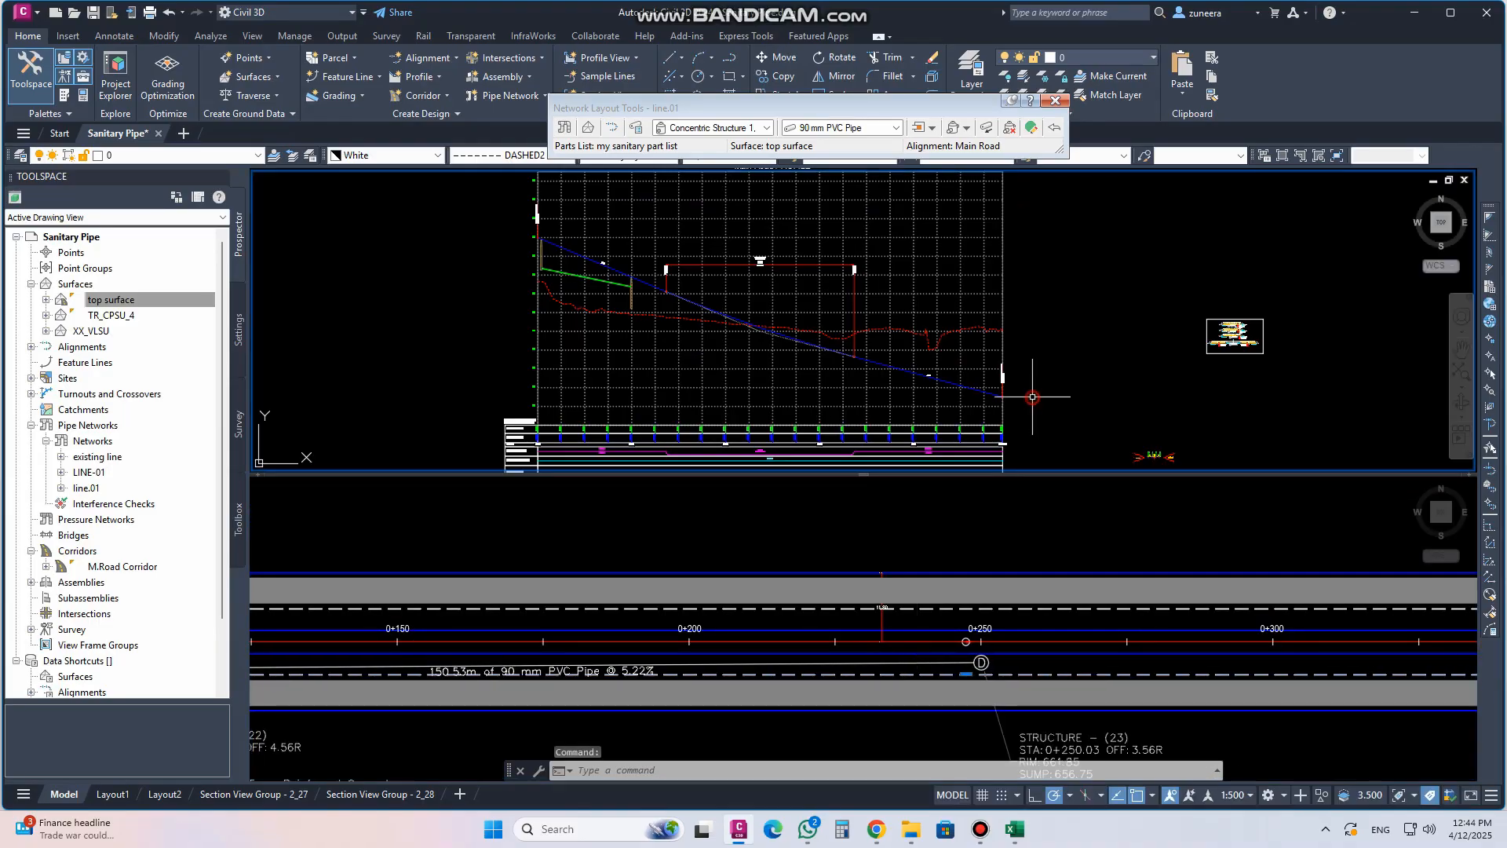
{"action": "left_click", "coordinate": [939, 279]}
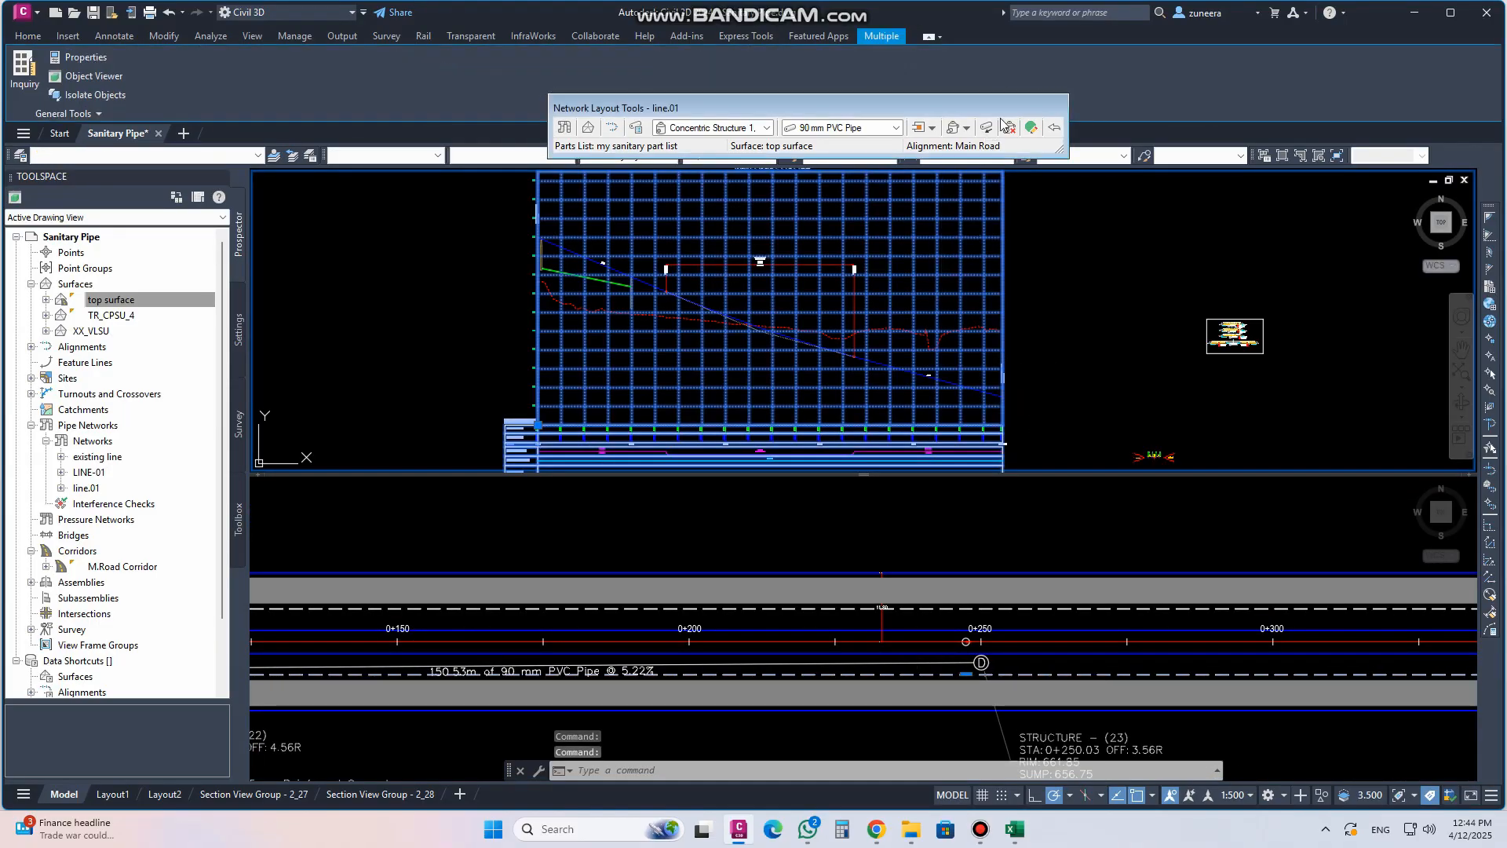
{"action": "left_click", "coordinate": [1056, 100]}
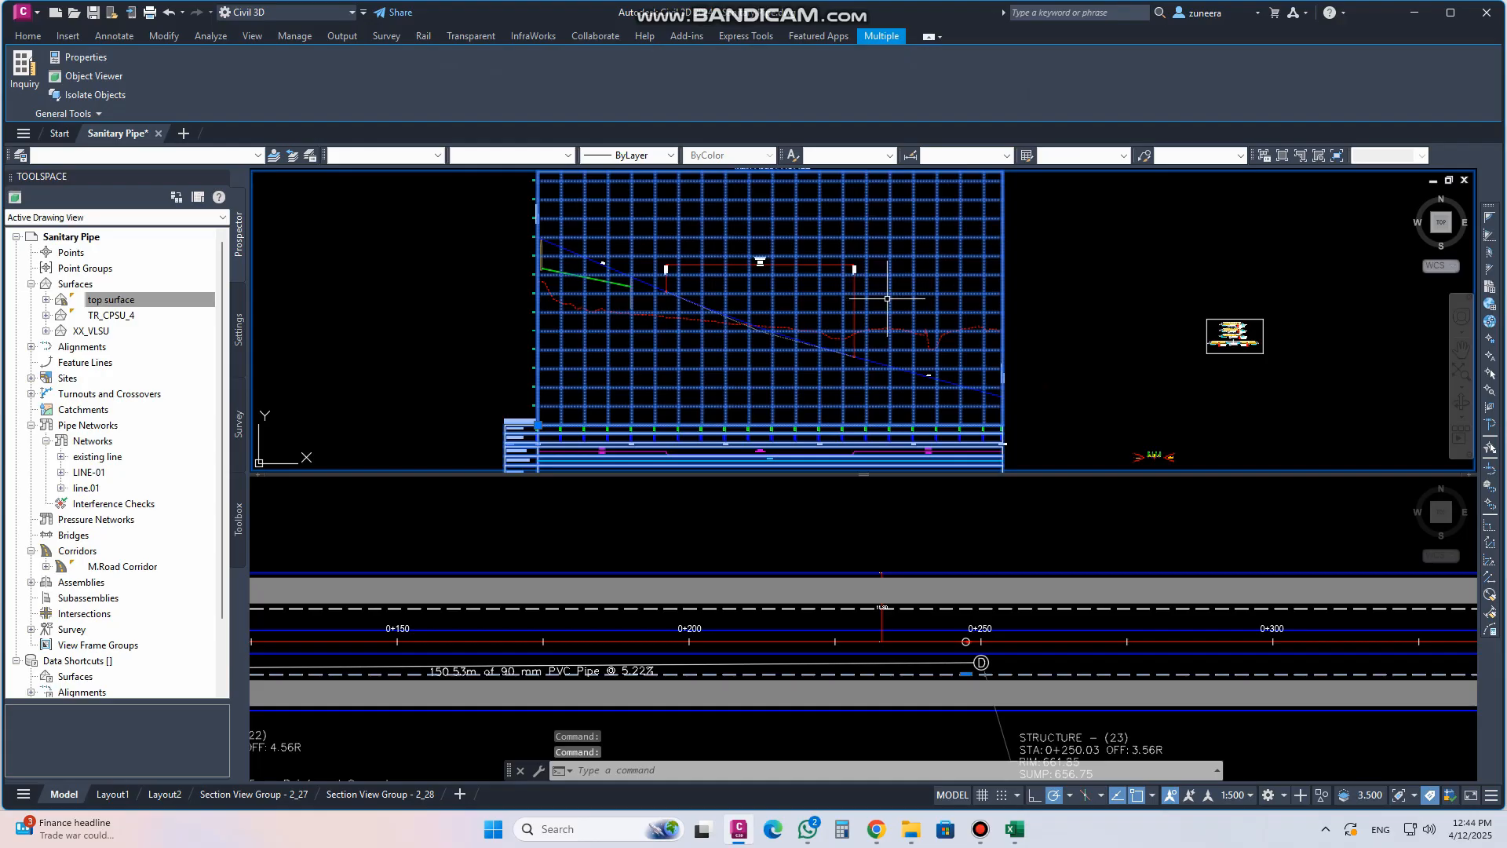
{"action": "key", "text": "Escape"}
{"action": "key", "text": "Escape"}
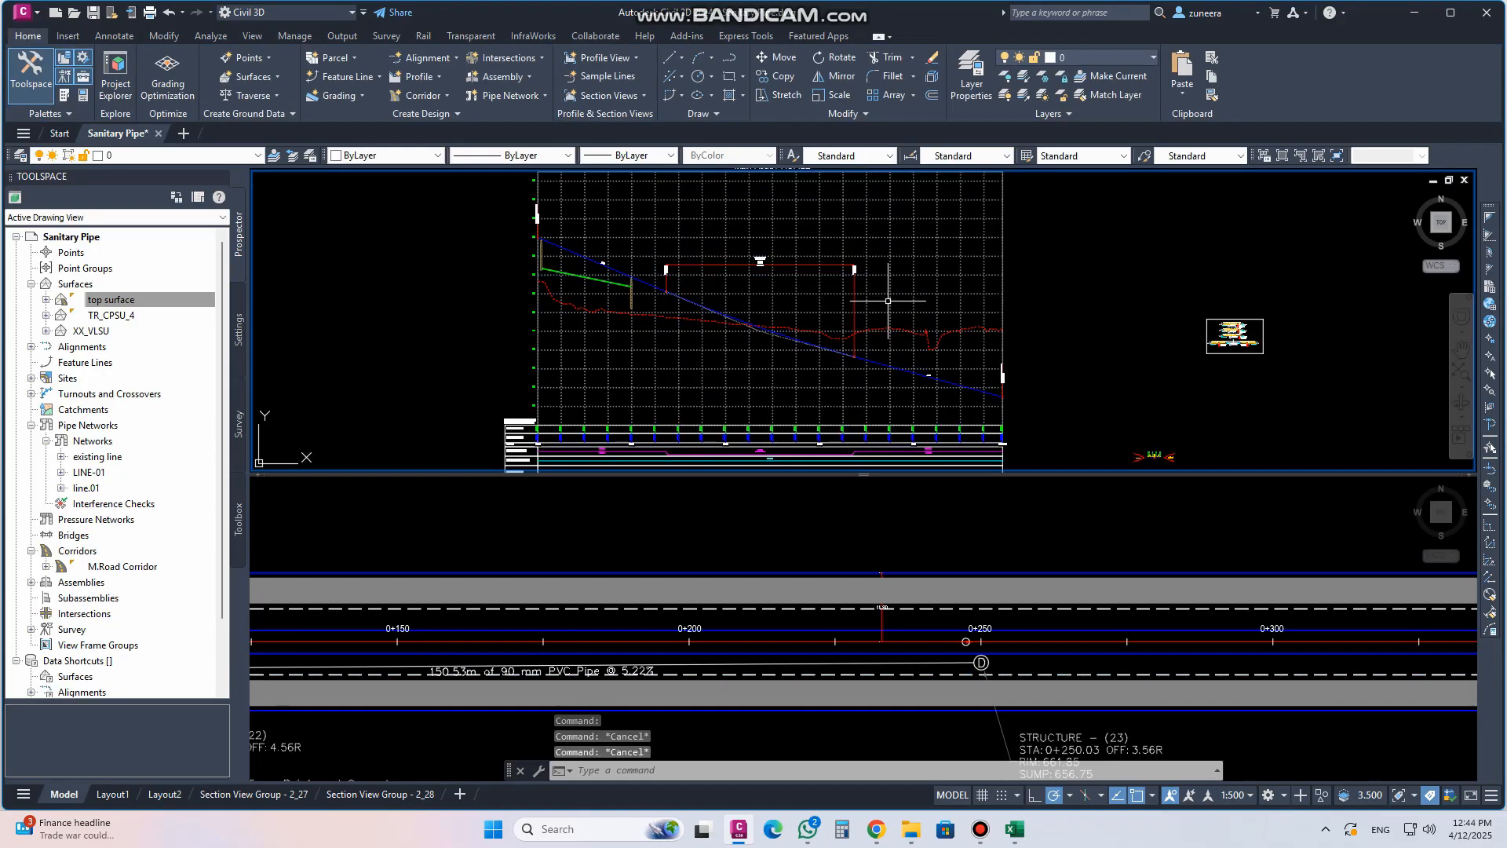
In the Main Road profile view properties, turn on drawing of Pipe - (16) in the pipe networks list and apply
{"action": "left_click", "coordinate": [888, 300]}
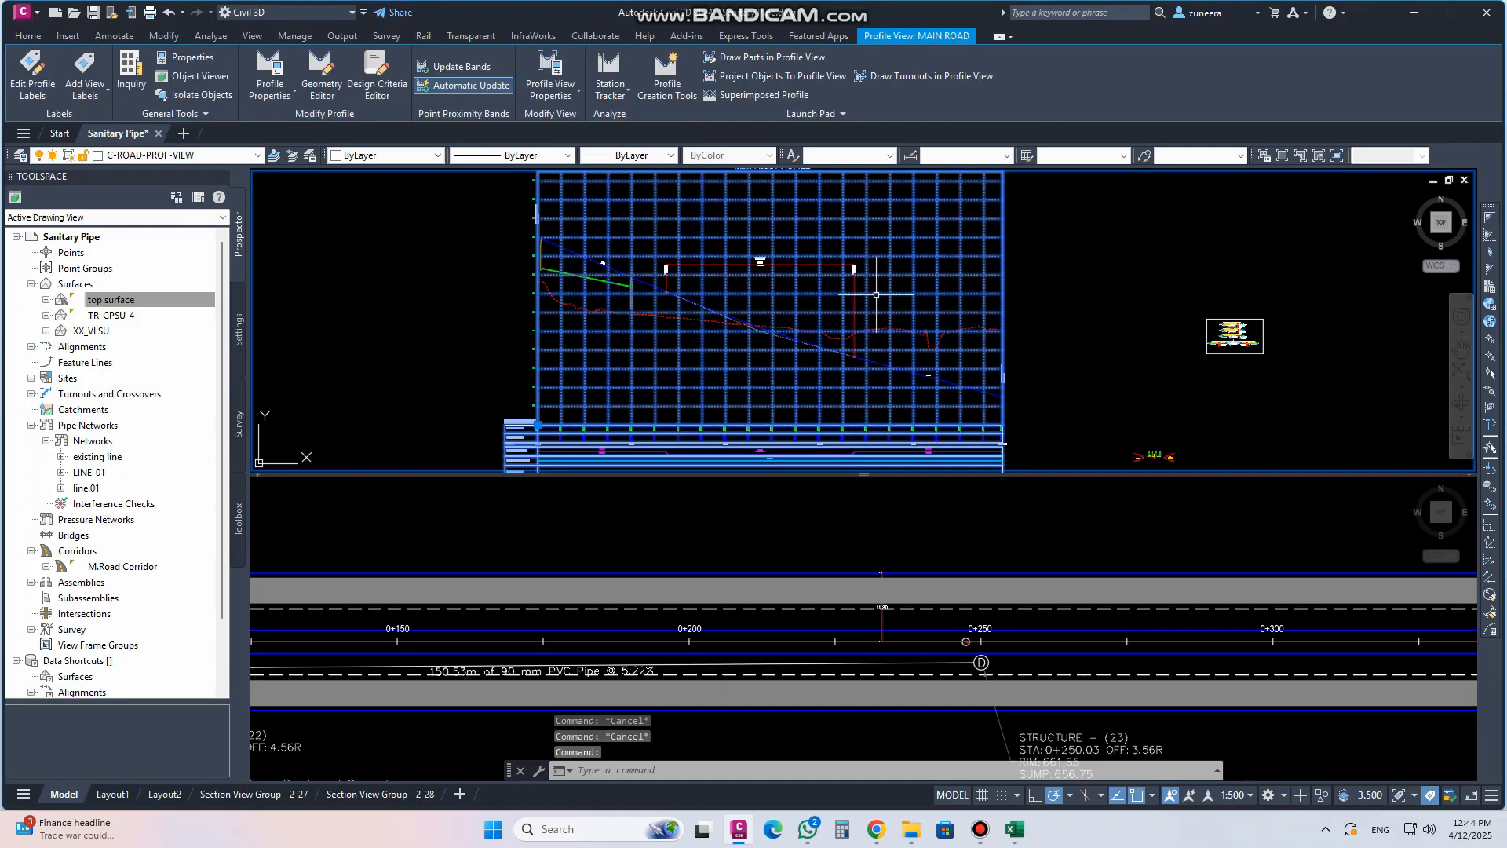
{"action": "left_click", "coordinate": [562, 93]}
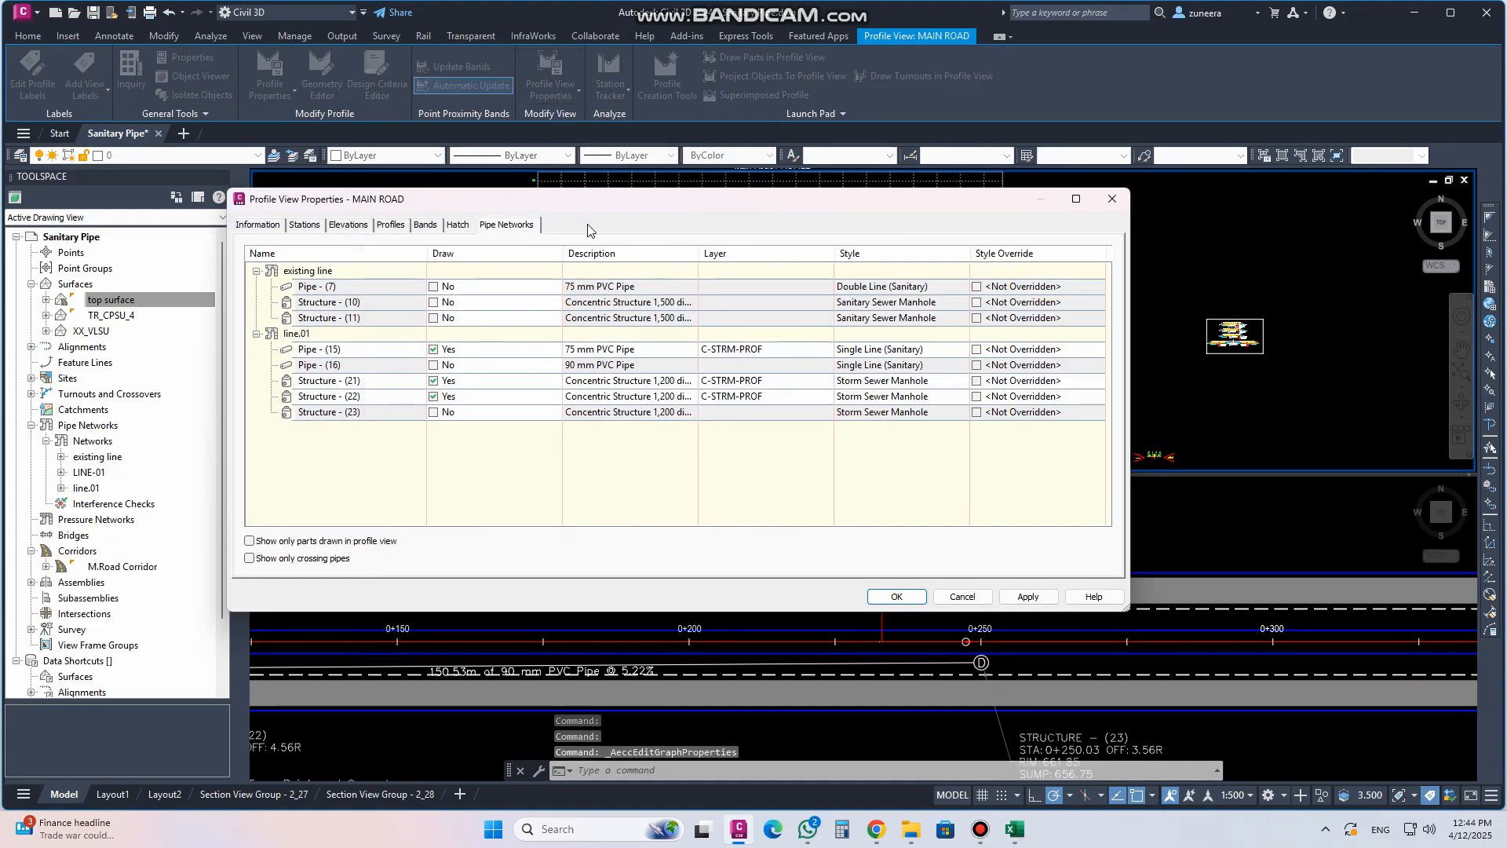
{"action": "left_click_drag", "start_coordinate": [601, 204], "coordinate": [629, 149]}
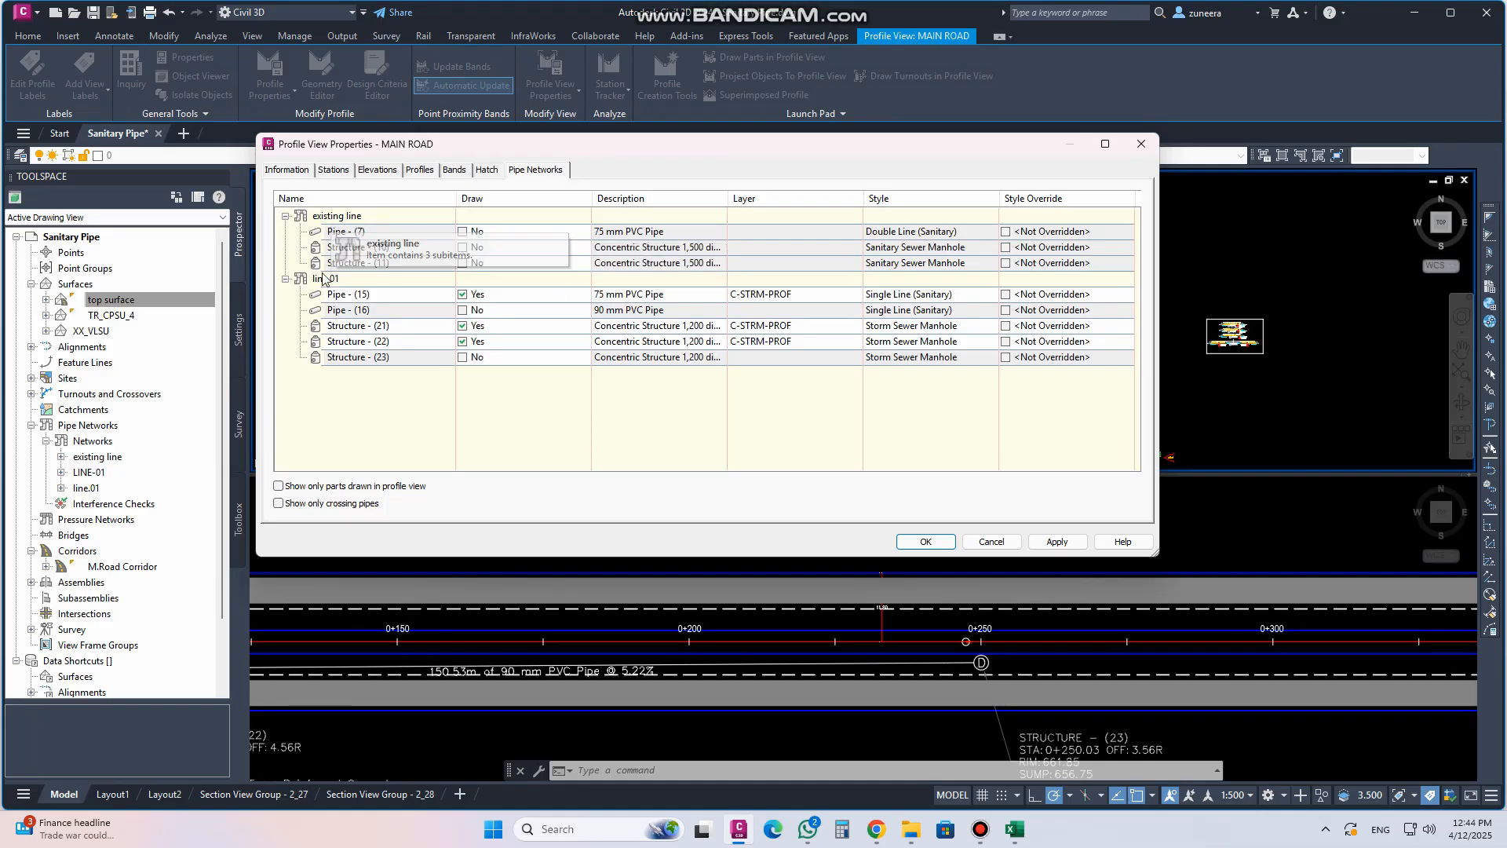
{"action": "left_click", "coordinate": [286, 216]}
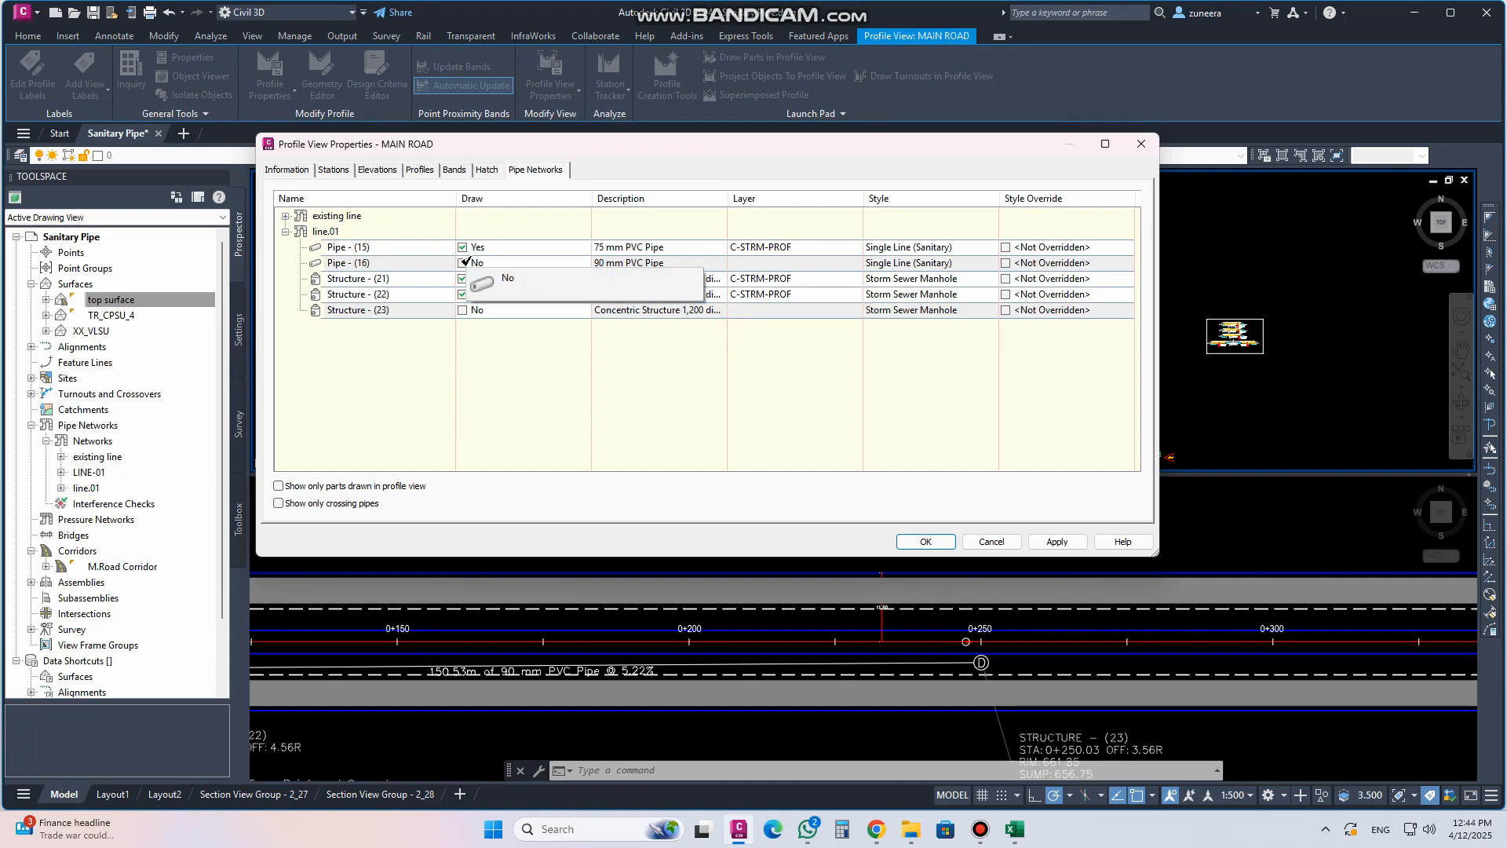
{"action": "left_click_drag", "start_coordinate": [557, 154], "coordinate": [648, 399]}
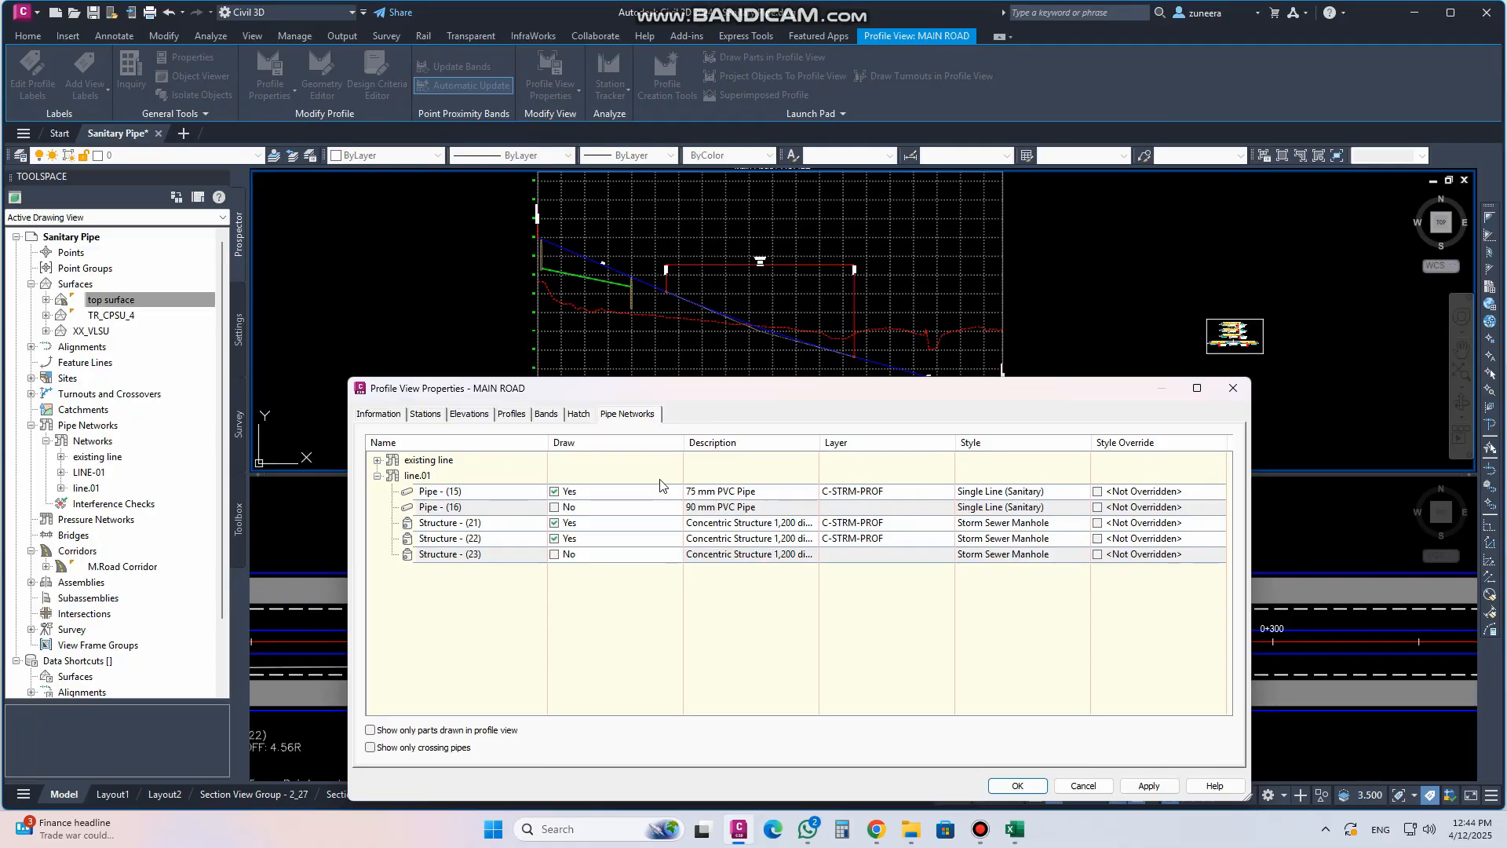
{"action": "left_click", "coordinate": [555, 507]}
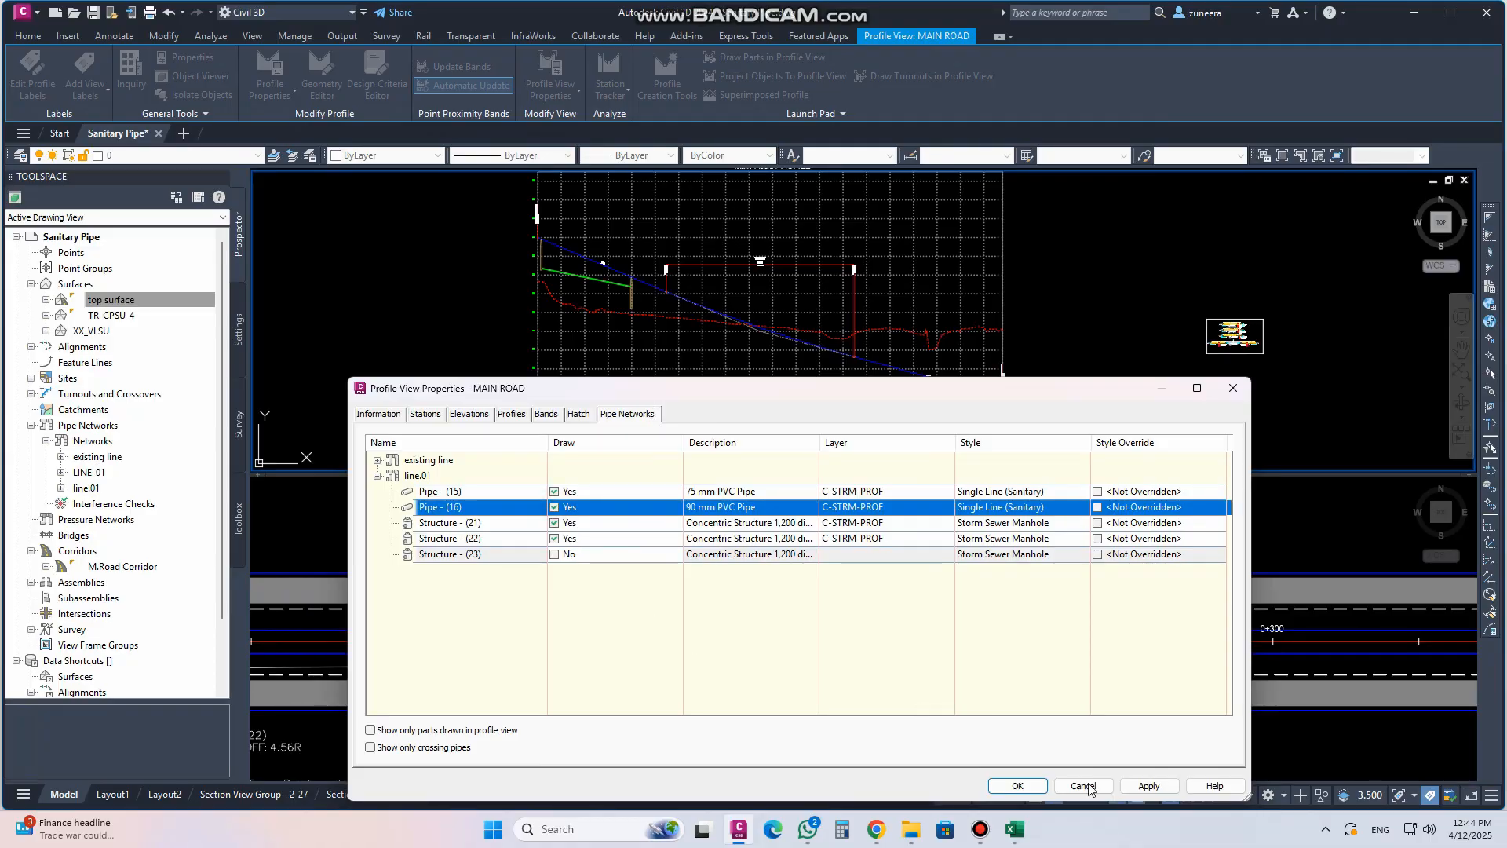
{"action": "left_click", "coordinate": [1148, 786]}
{"action": "left_click", "coordinate": [1017, 785]}
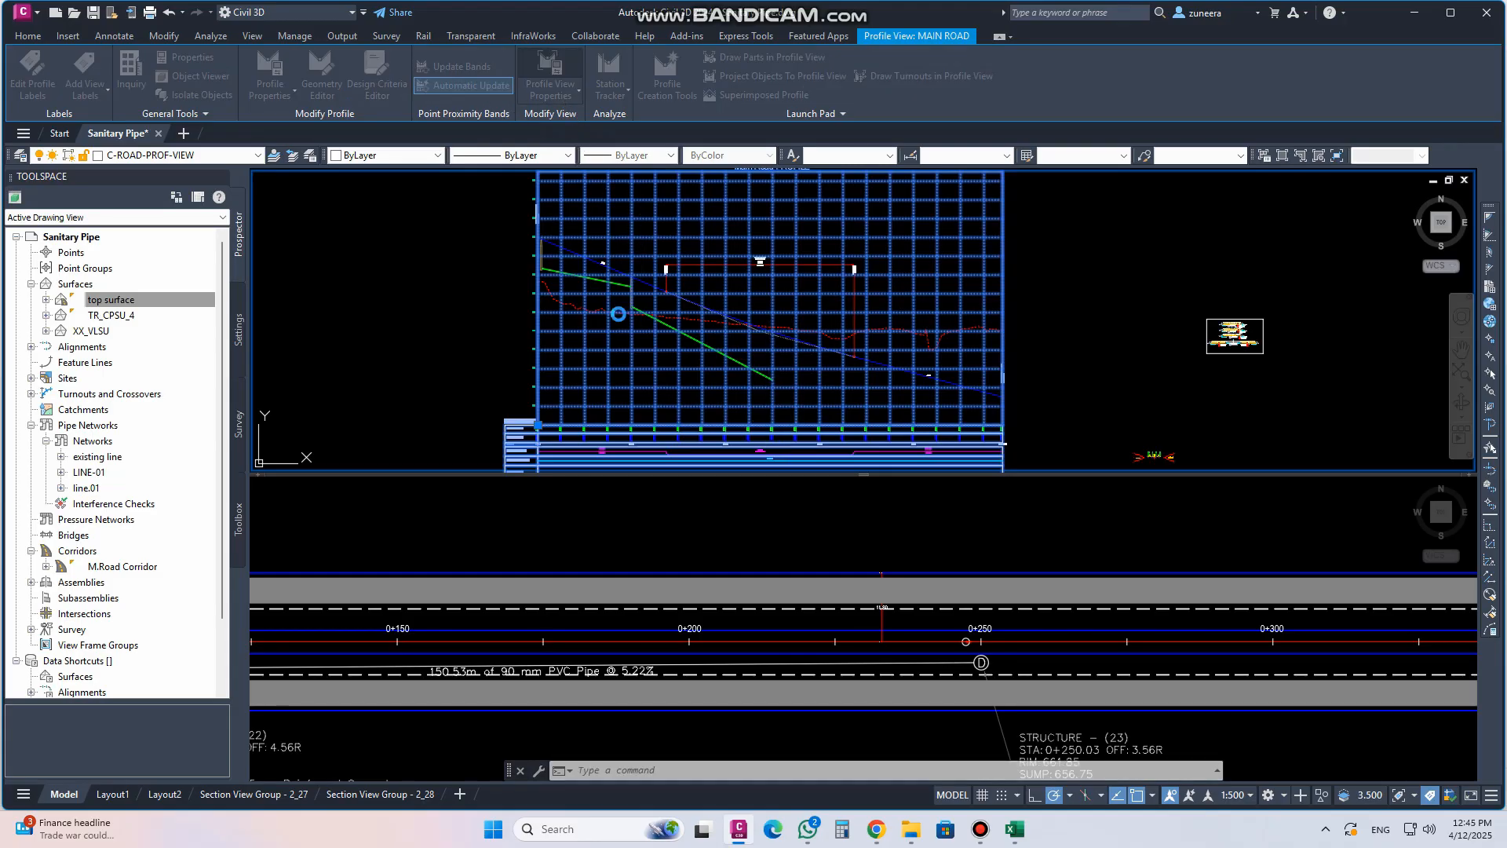
In the profile view properties, turn on drawing of Structure - (23) and apply
{"action": "double_click", "coordinate": [616, 313]}
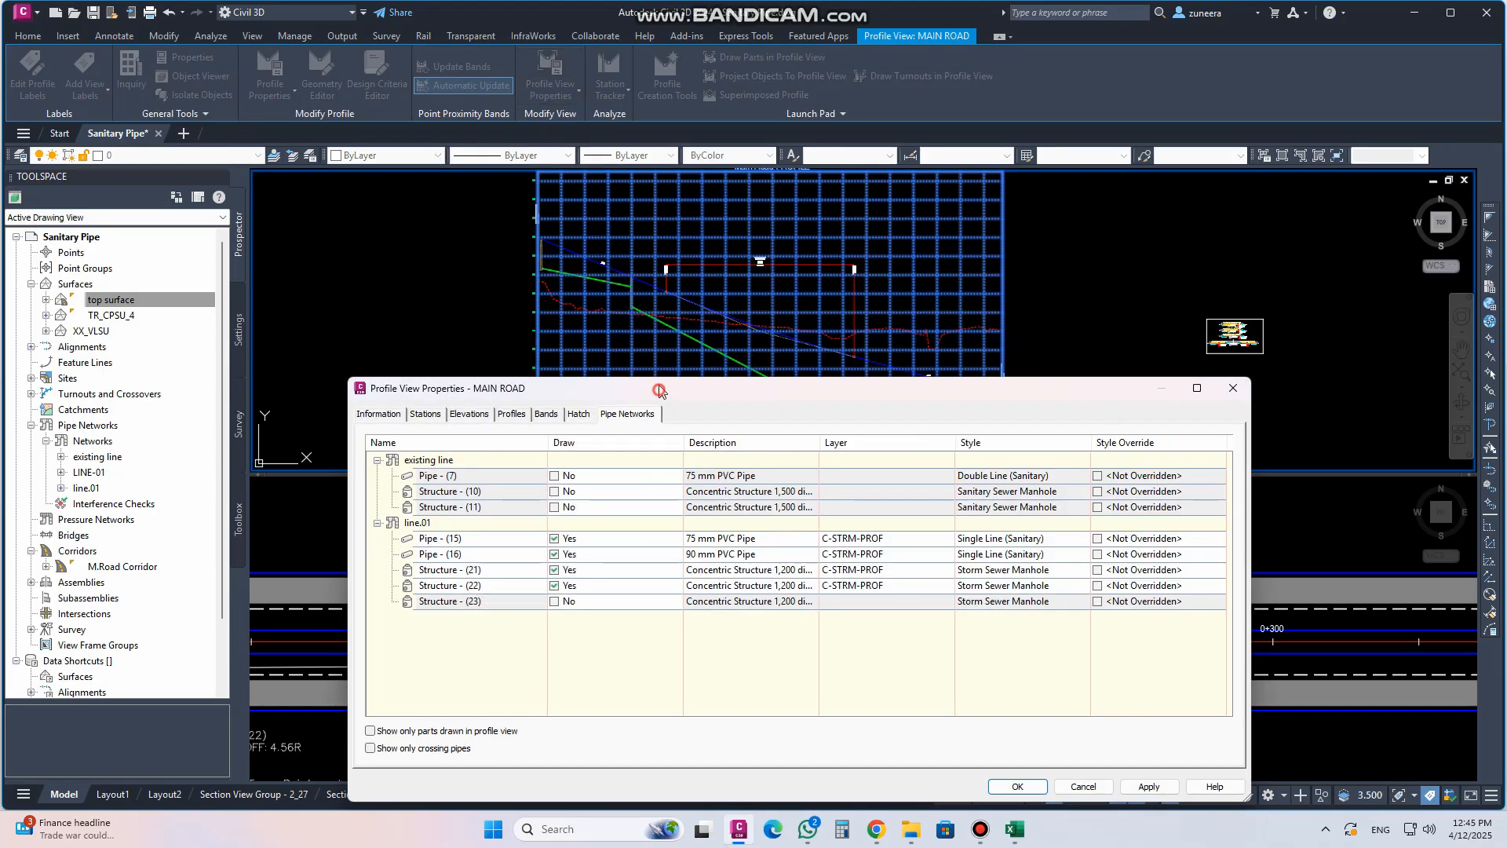
{"action": "left_click_drag", "start_coordinate": [659, 390], "coordinate": [663, 341]}
{"action": "left_click", "coordinate": [559, 552]}
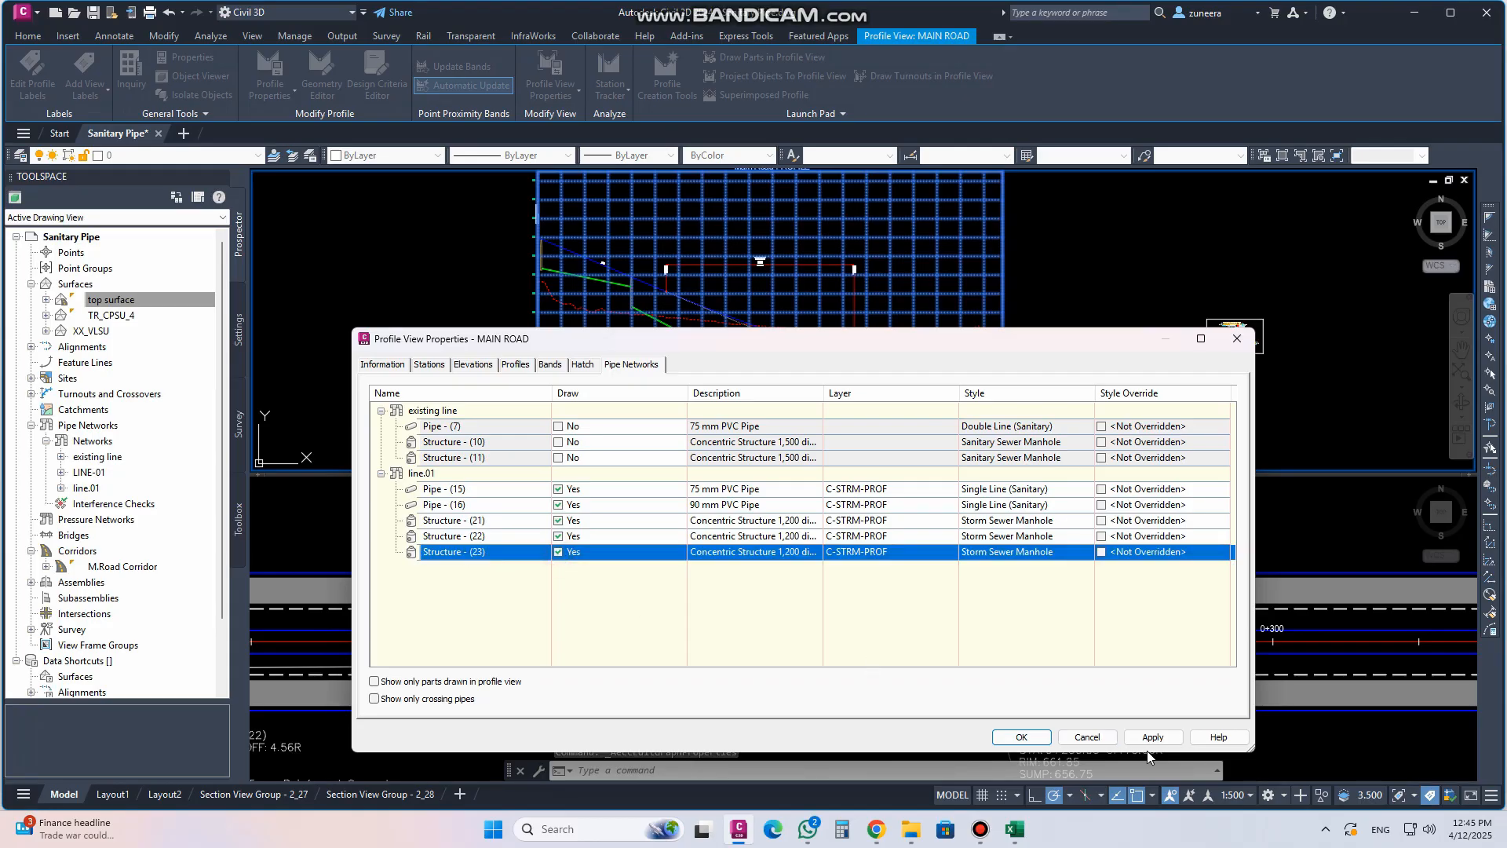
{"action": "left_click", "coordinate": [1152, 736]}
{"action": "left_click", "coordinate": [1021, 736]}
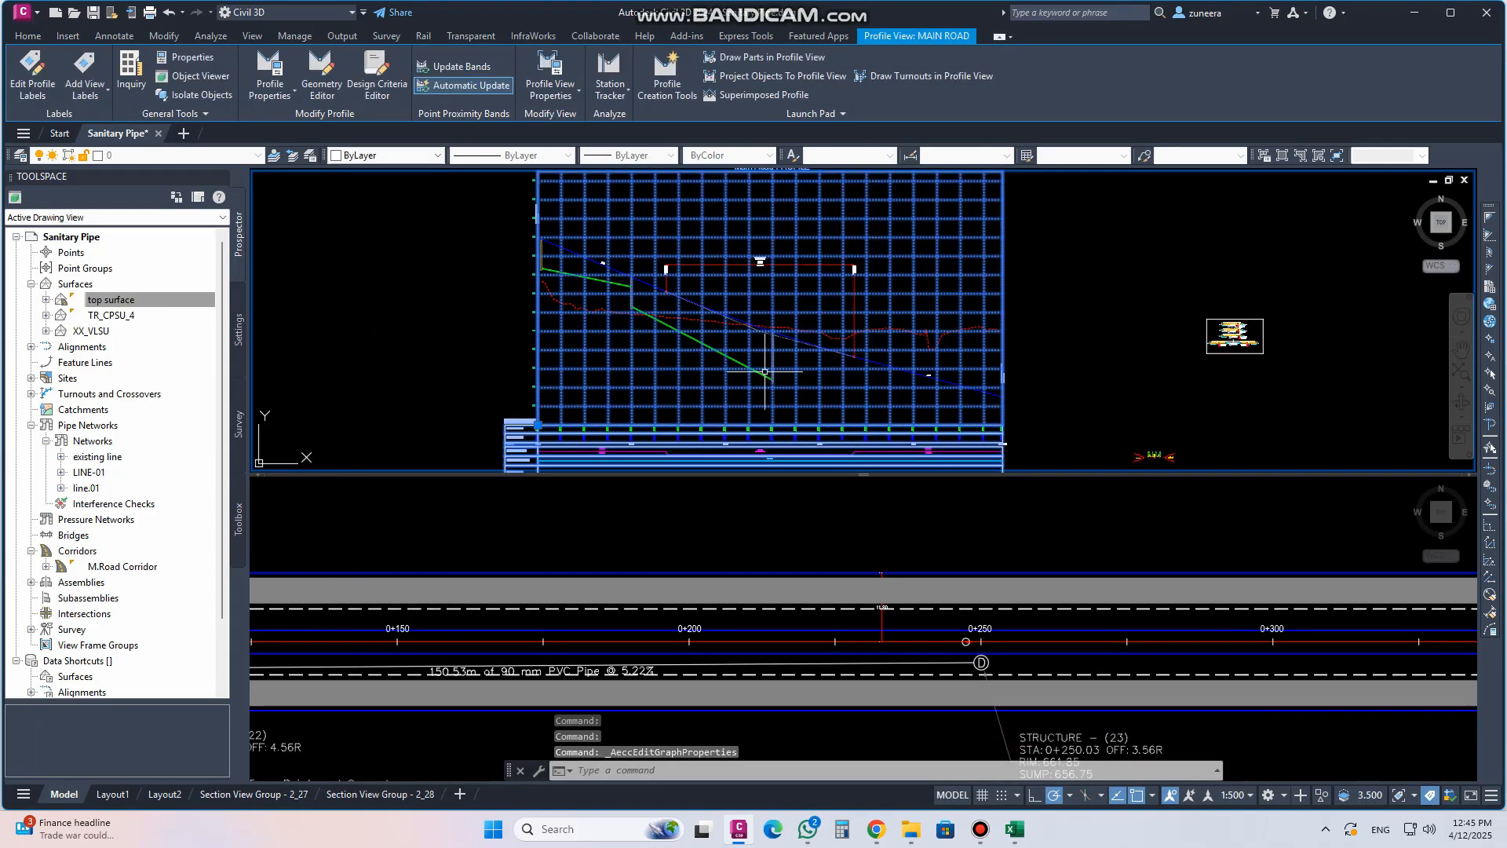
Examine the newly drawn pipe and structure in the Main Road profile view and the plan below
{"action": "scroll", "coordinate": [669, 289], "scroll_direction": "up", "scroll_amount": 2}
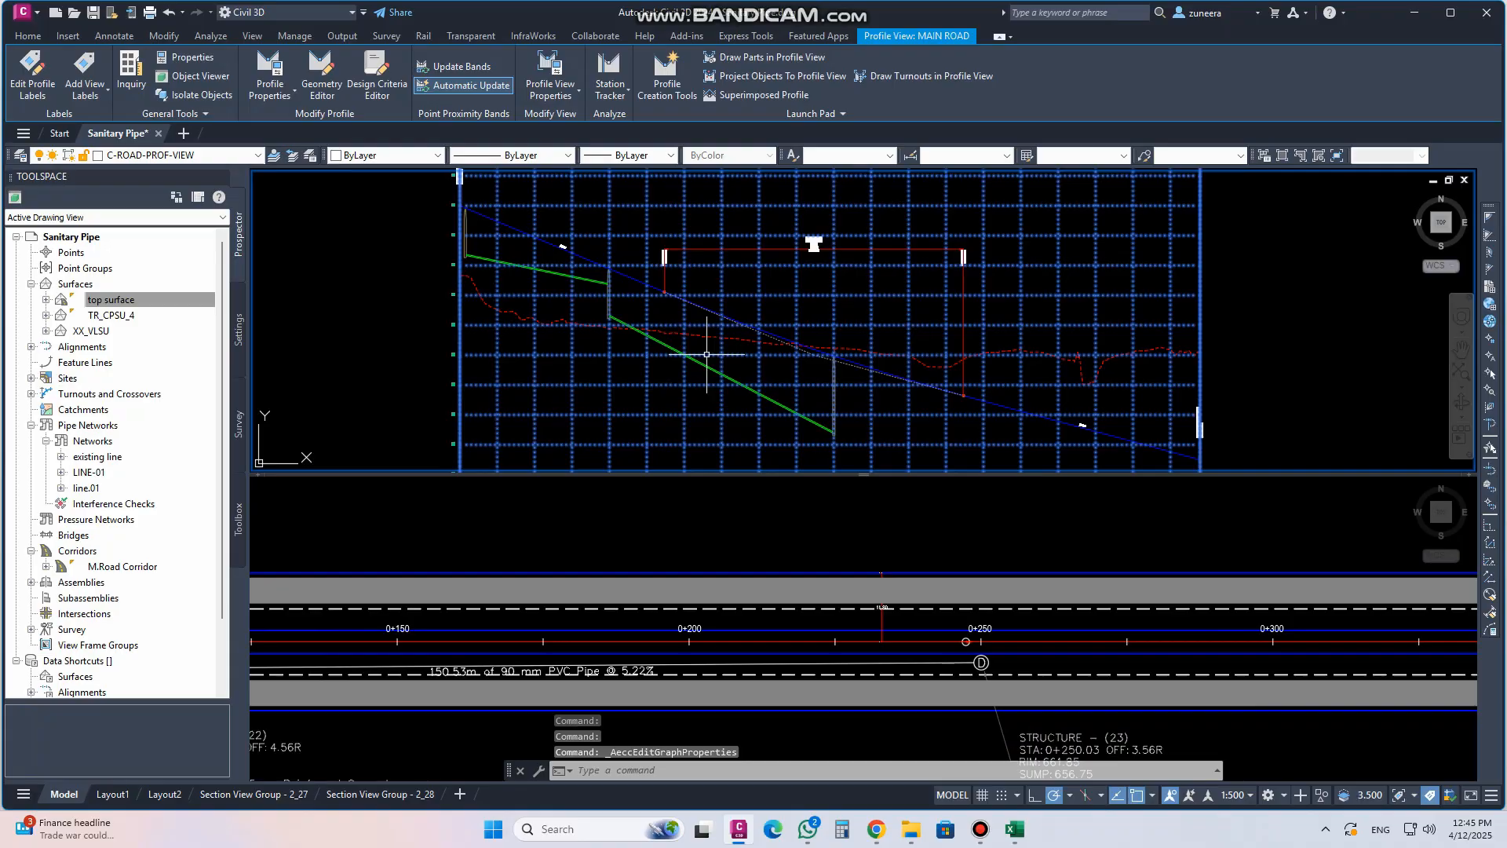
{"action": "scroll", "coordinate": [706, 354], "scroll_direction": "down", "scroll_amount": 2}
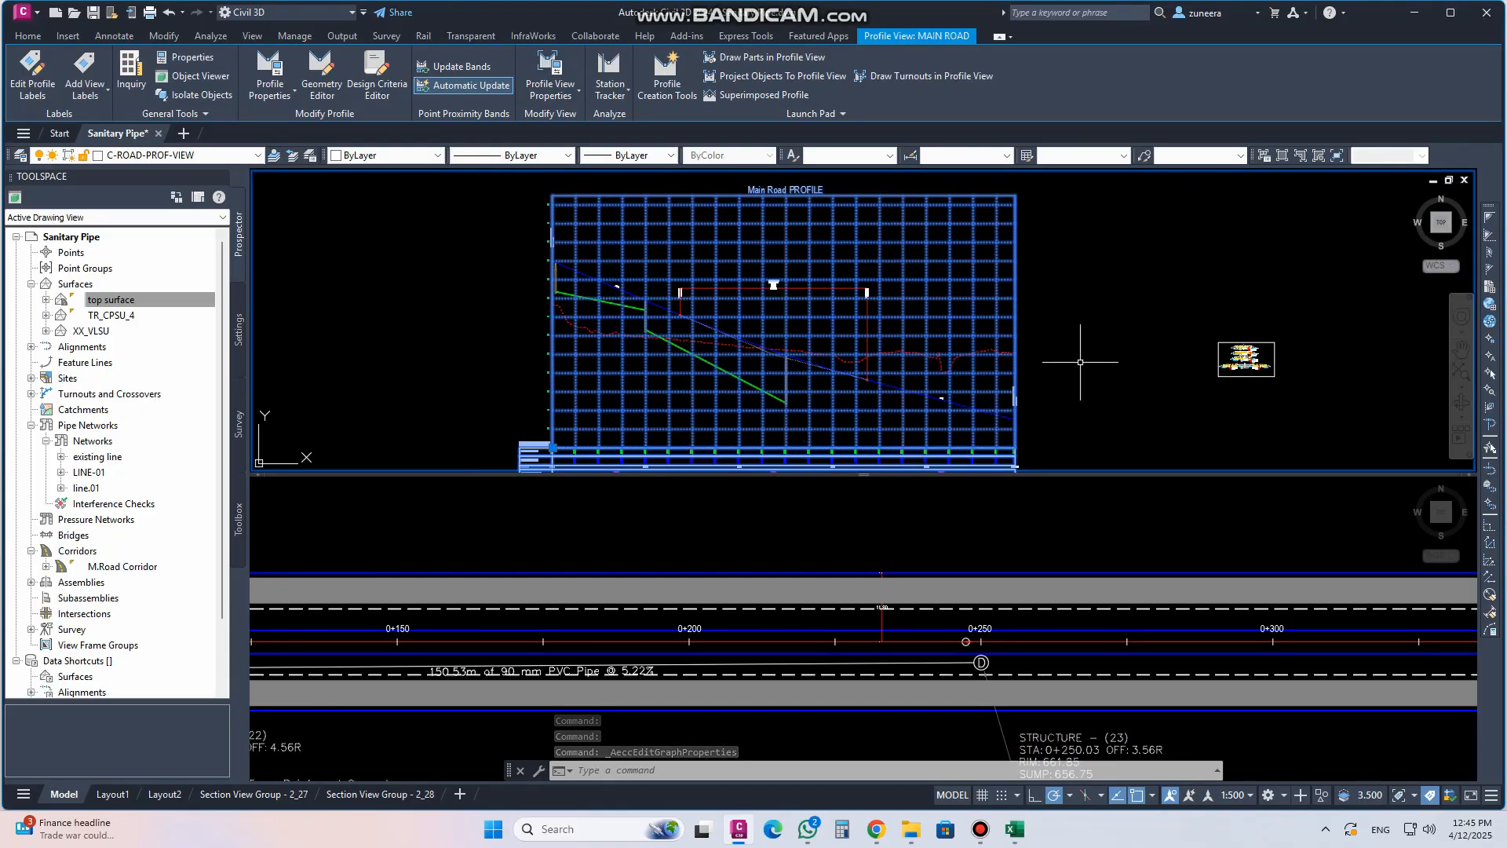
{"action": "key", "text": "Escape"}
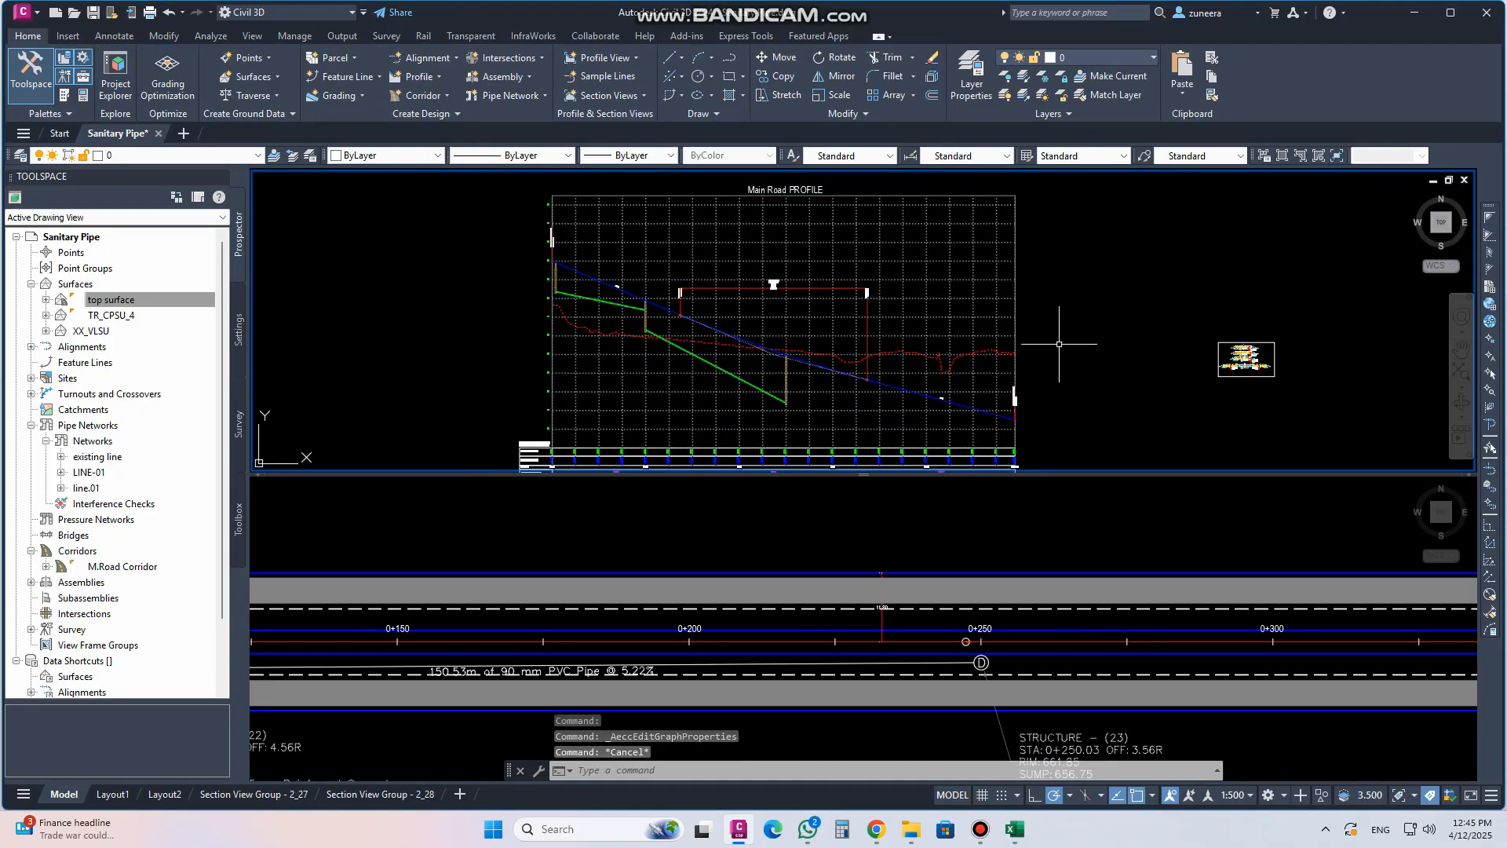
{"action": "scroll", "coordinate": [710, 364], "scroll_direction": "up", "scroll_amount": 2}
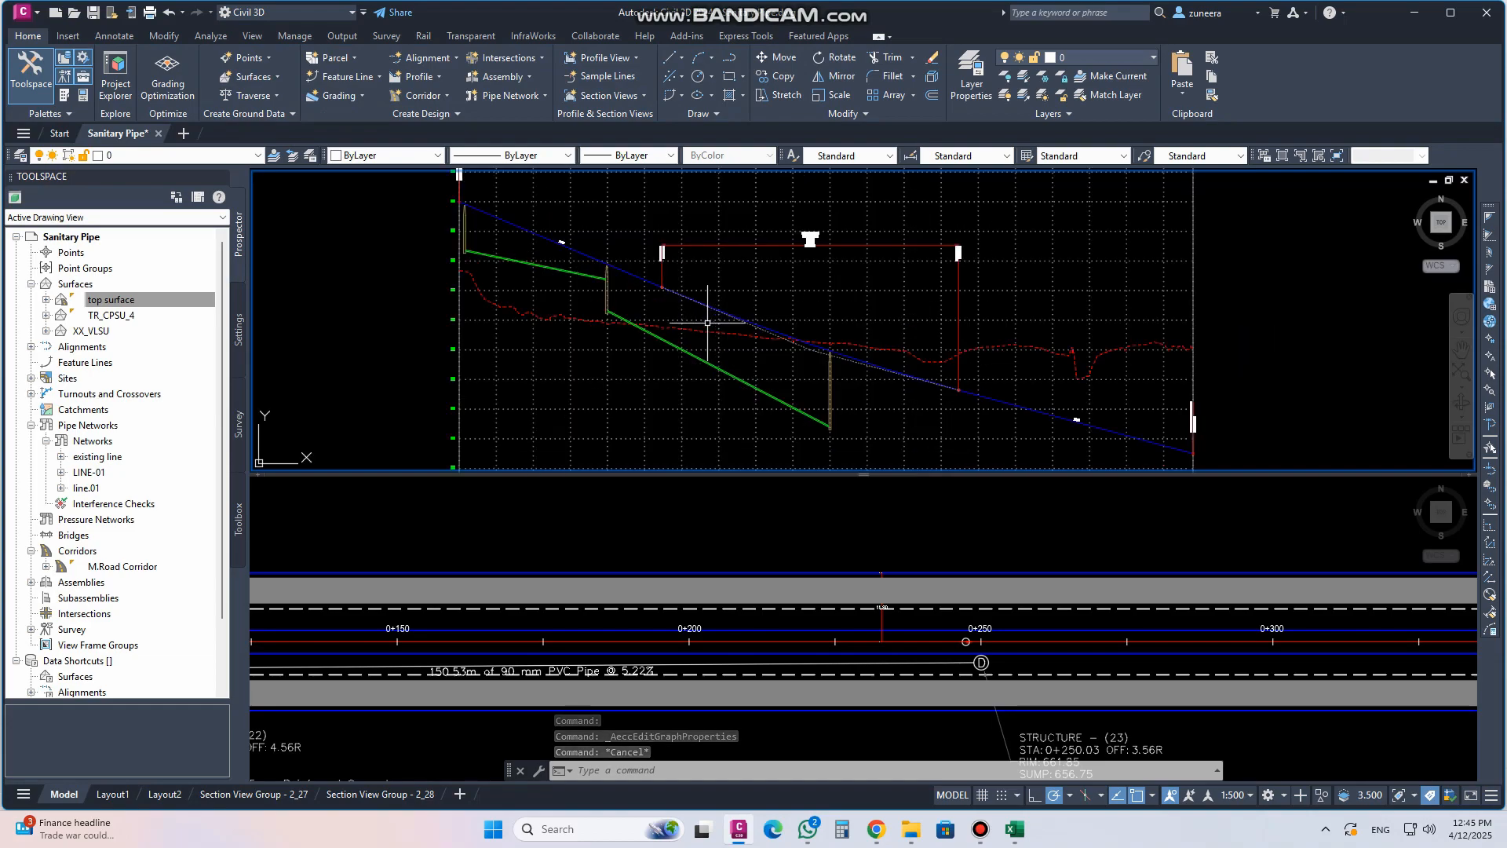
{"action": "scroll", "coordinate": [761, 336], "scroll_direction": "down", "scroll_amount": 2}
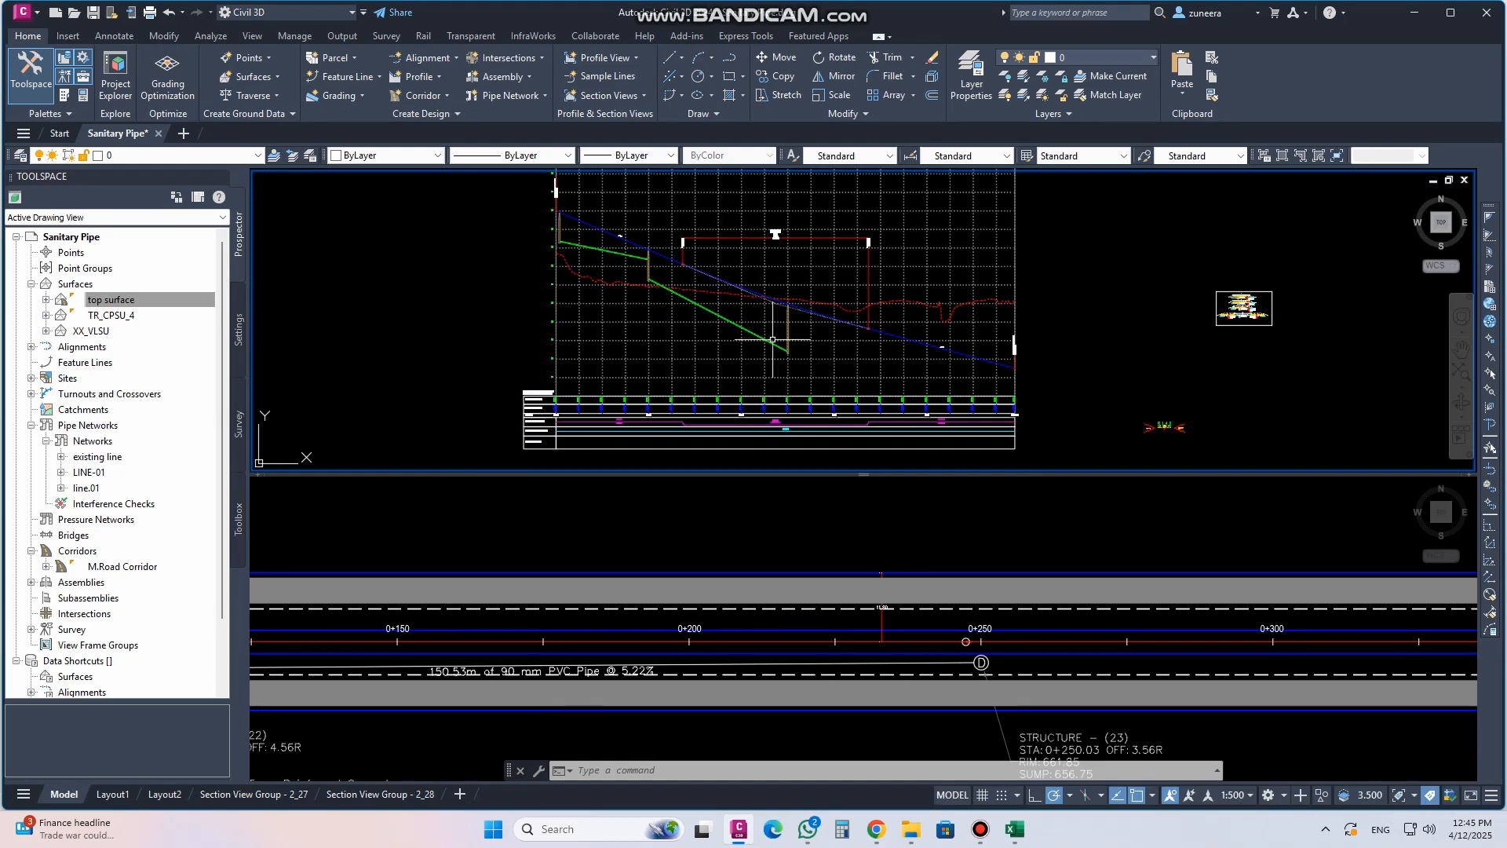
{"action": "scroll", "coordinate": [765, 335], "scroll_direction": "down", "scroll_amount": 2}
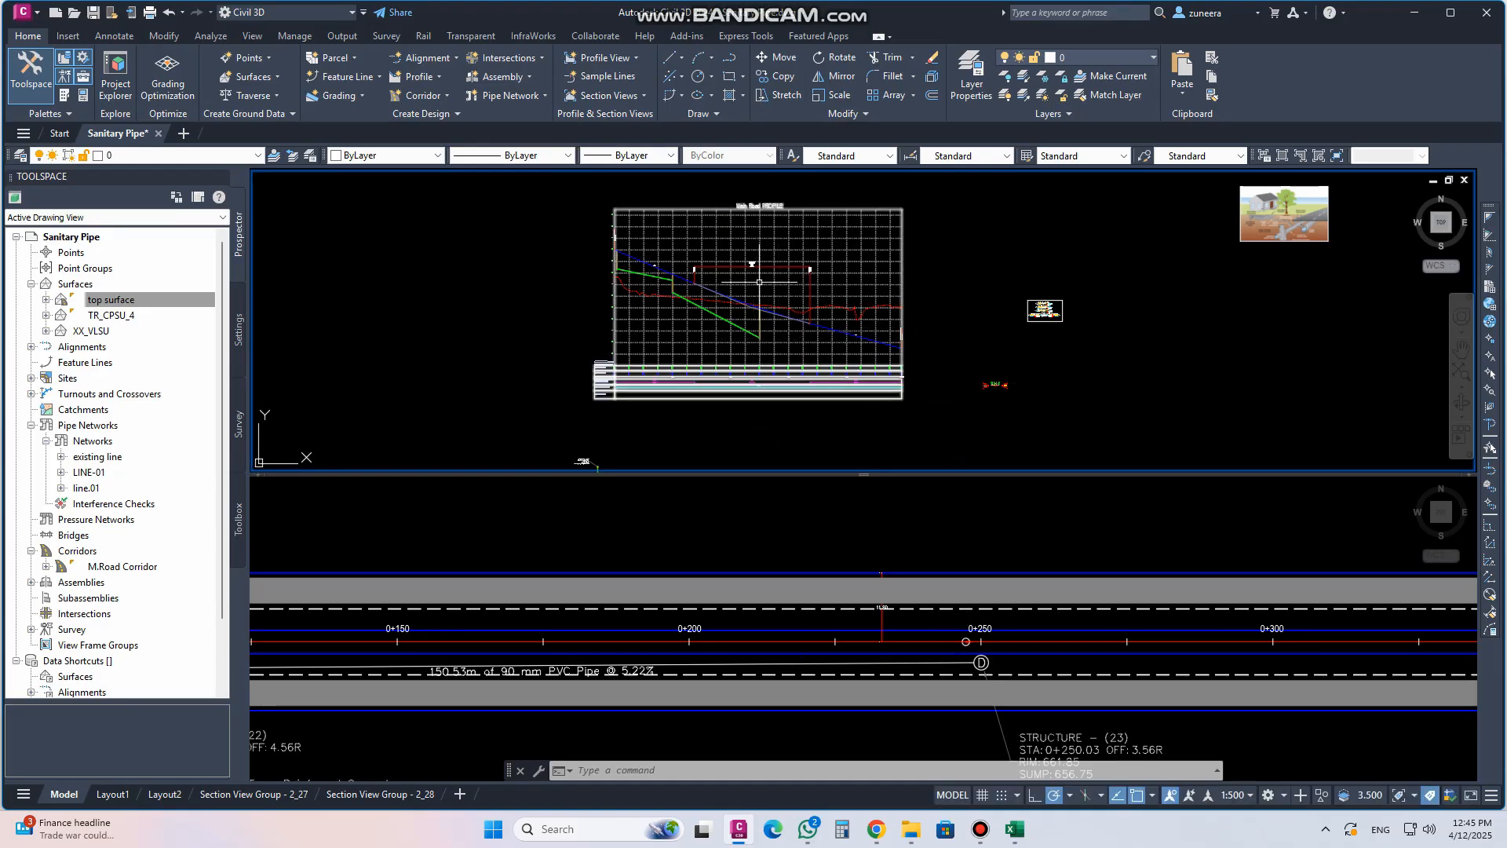
{"action": "mouse_move", "coordinate": [759, 281]}
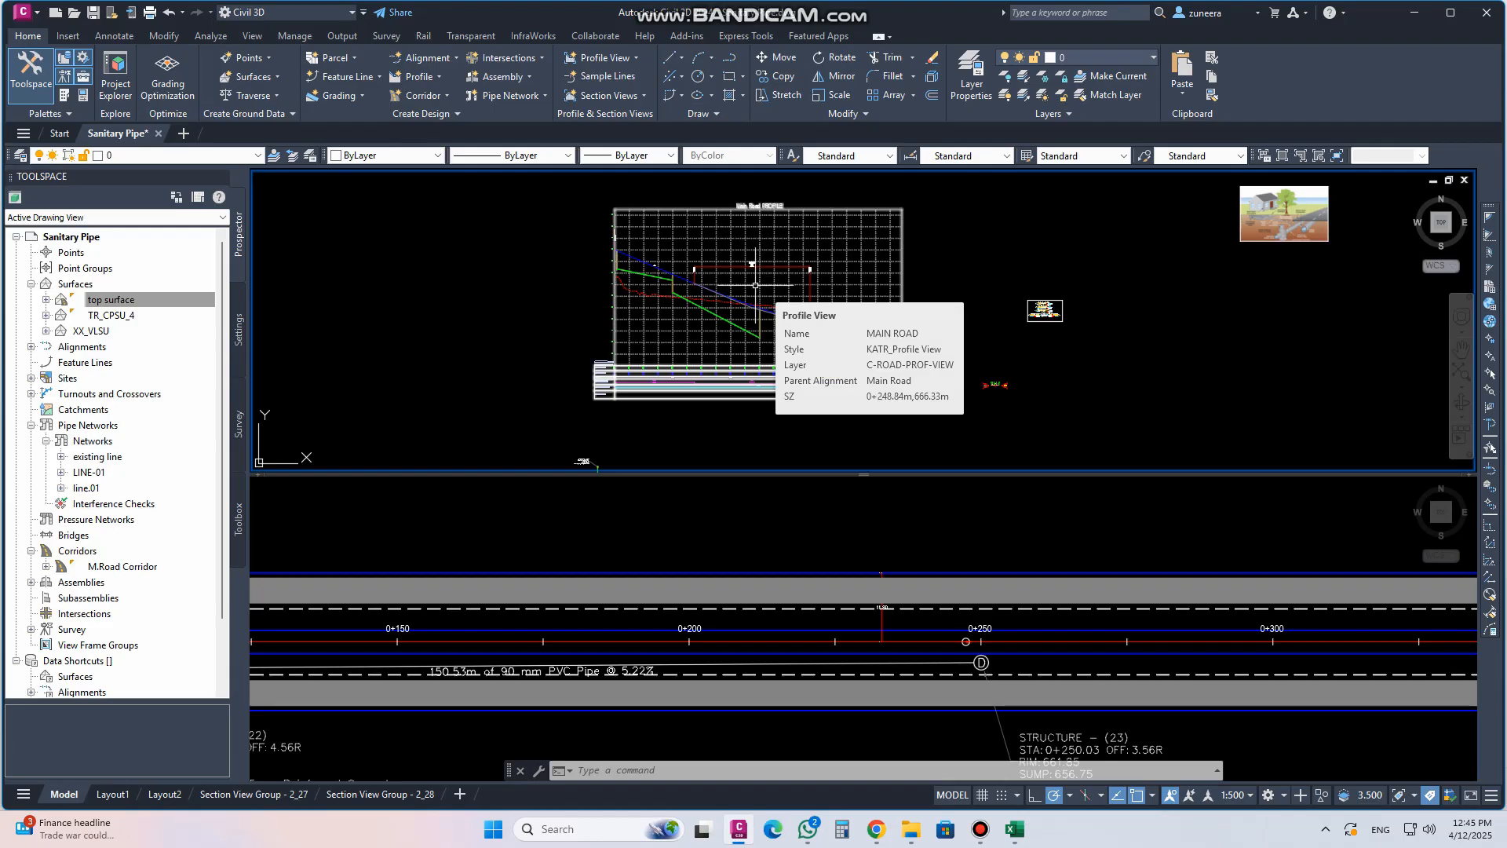
{"action": "left_click", "coordinate": [942, 557]}
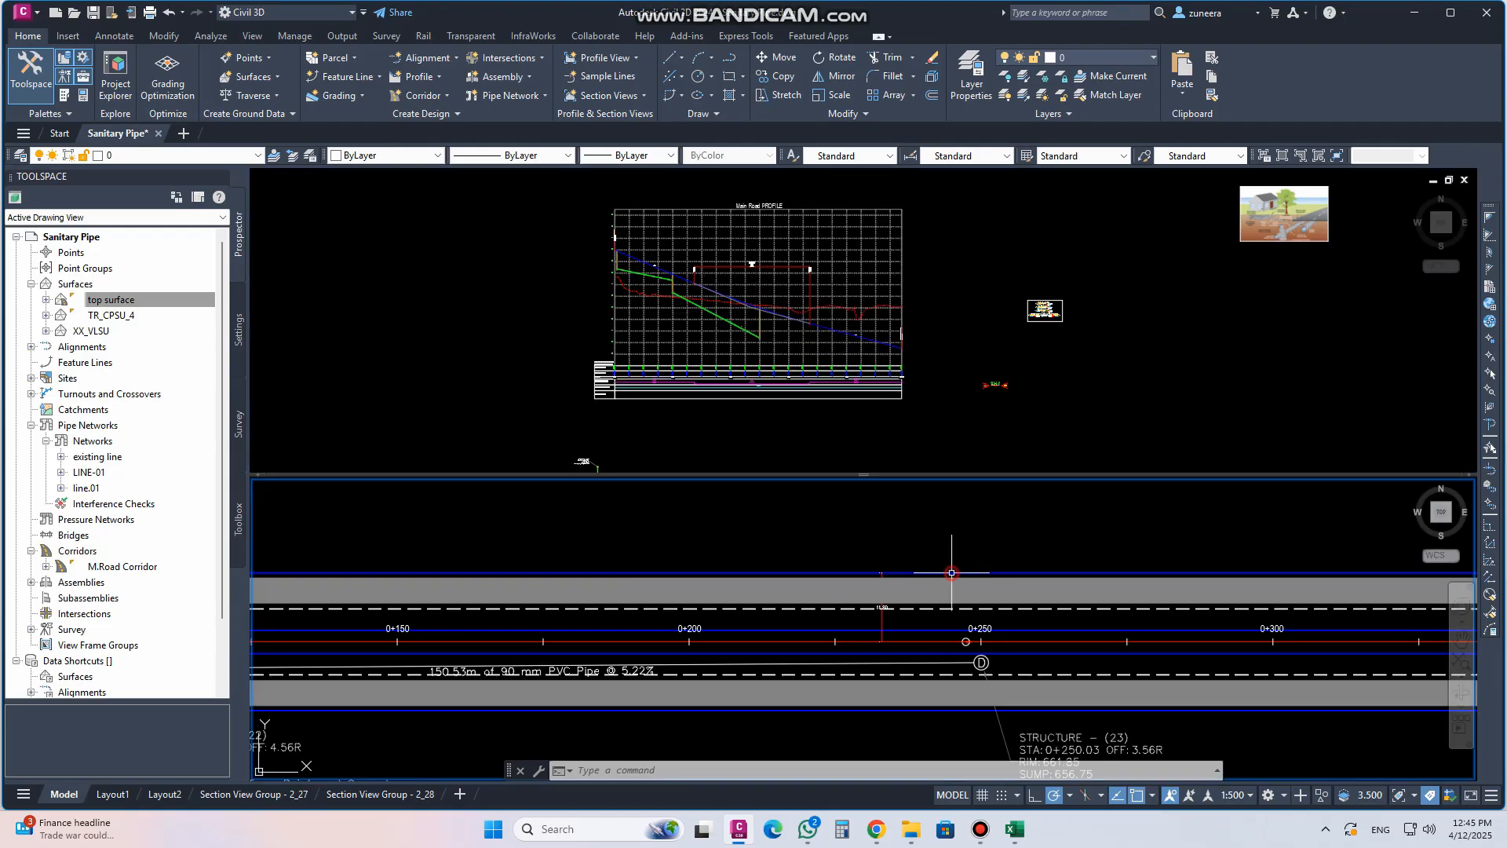
{"action": "scroll", "coordinate": [943, 557], "scroll_direction": "down", "scroll_amount": 4}
{"action": "middle_click_drag", "start_coordinate": [804, 576], "coordinate": [863, 572]}
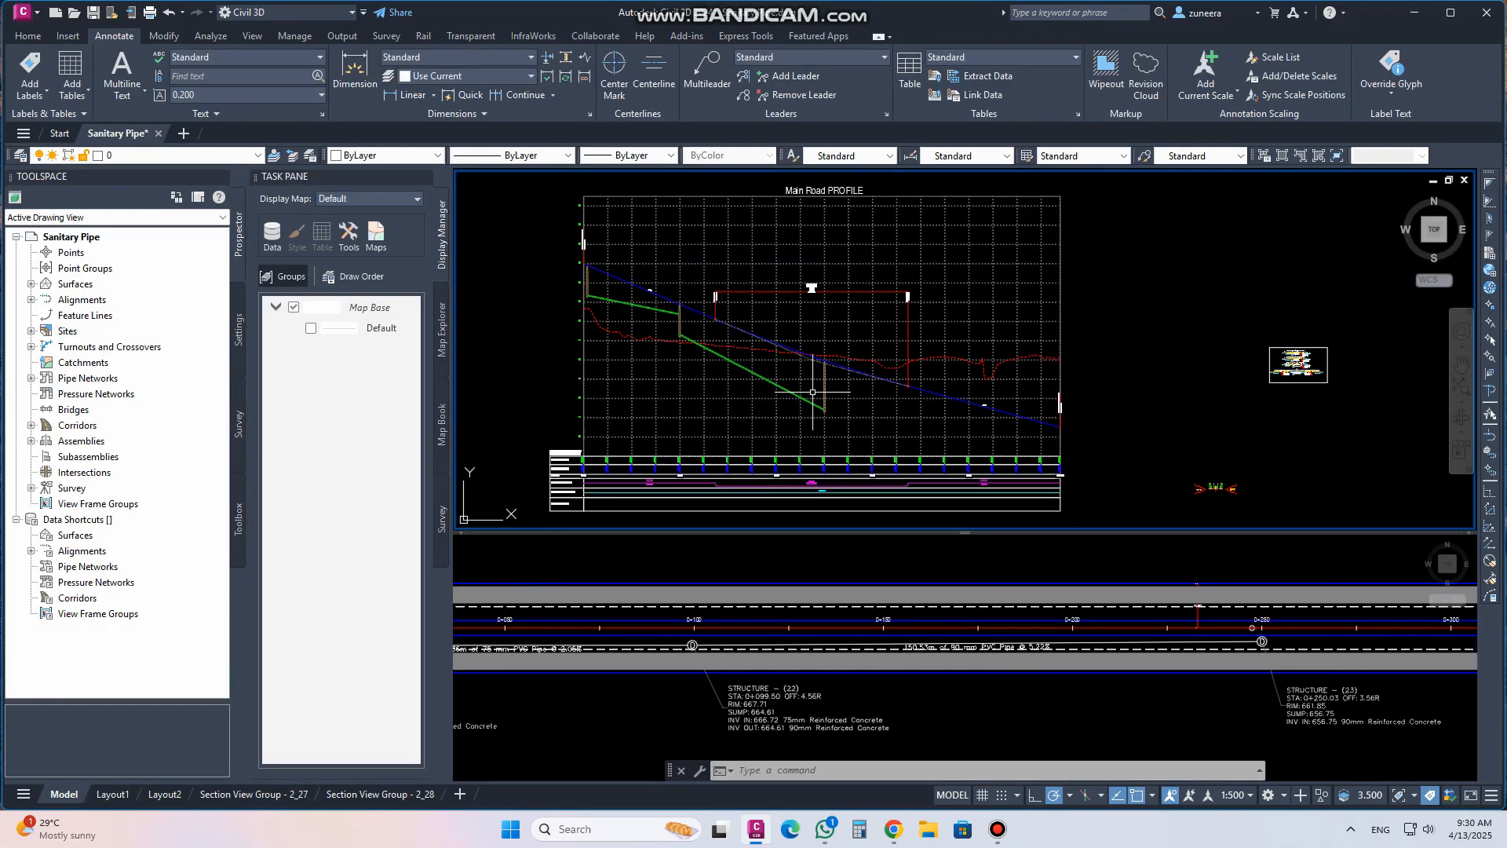
Return the drawing area to a single viewport
{"action": "left_click", "coordinate": [461, 180]}
{"action": "mouse_move", "coordinate": [558, 213]}
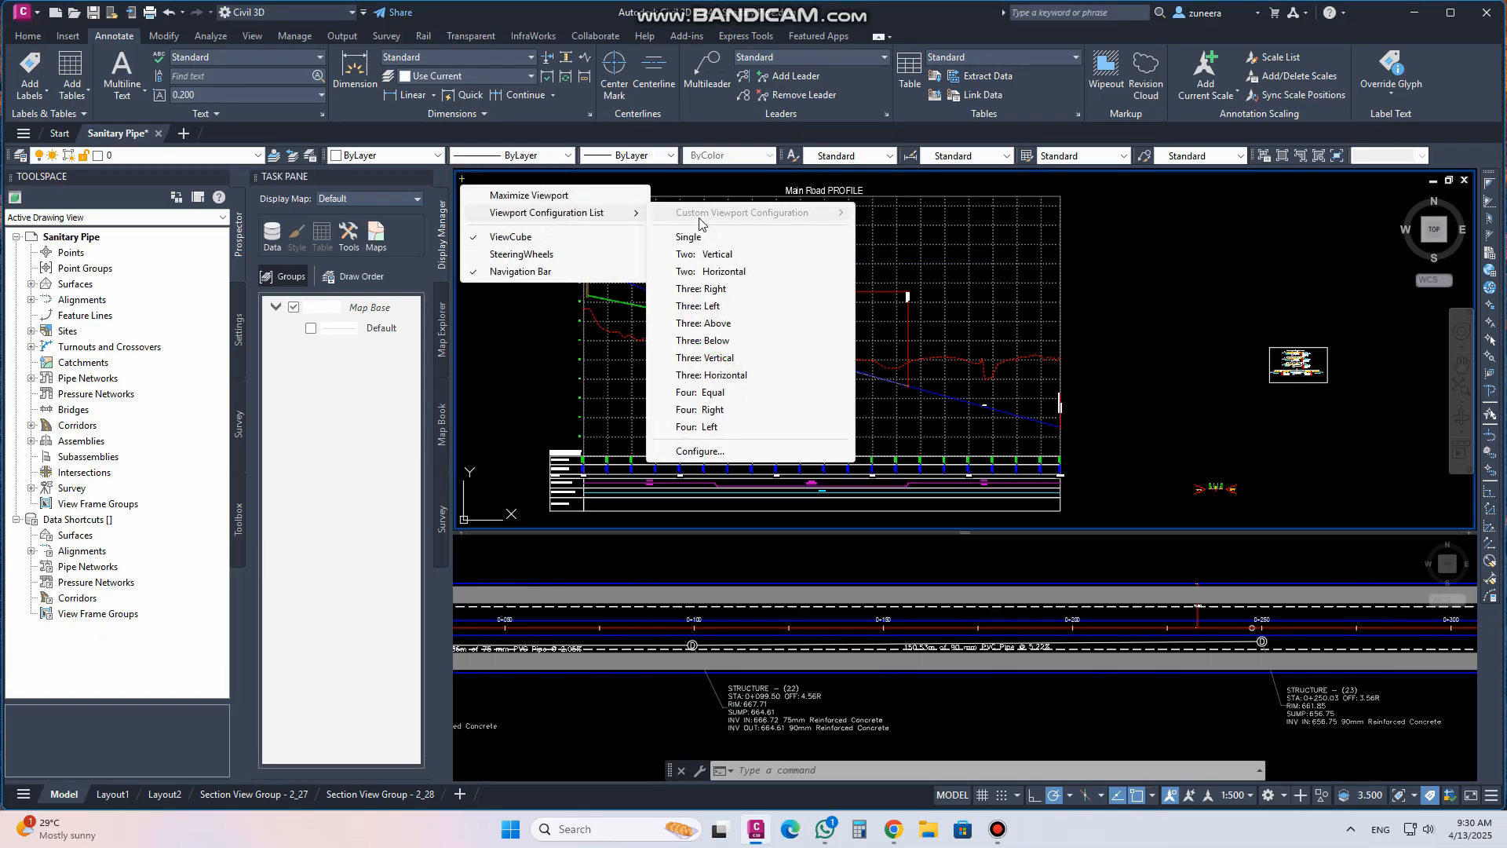
{"action": "left_click", "coordinate": [702, 237]}
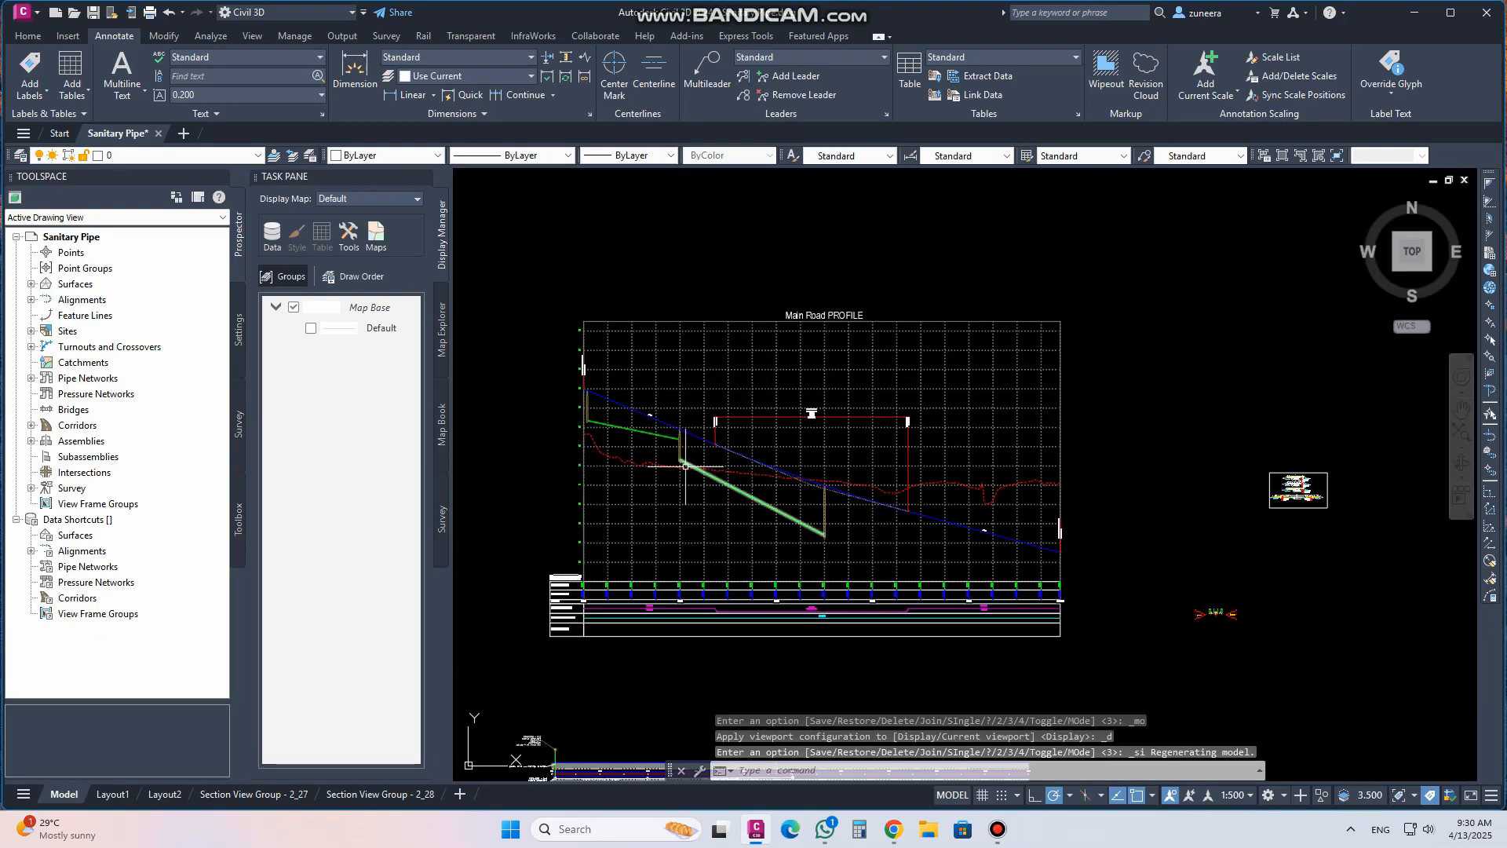
Examine the structures in plan and the pipes in the Main Road profile view
{"action": "middle_click_drag", "start_coordinate": [683, 470], "coordinate": [714, 385]}
{"action": "scroll", "coordinate": [752, 394], "scroll_direction": "down", "scroll_amount": 1}
{"action": "scroll", "coordinate": [648, 598], "scroll_direction": "up", "scroll_amount": 4}
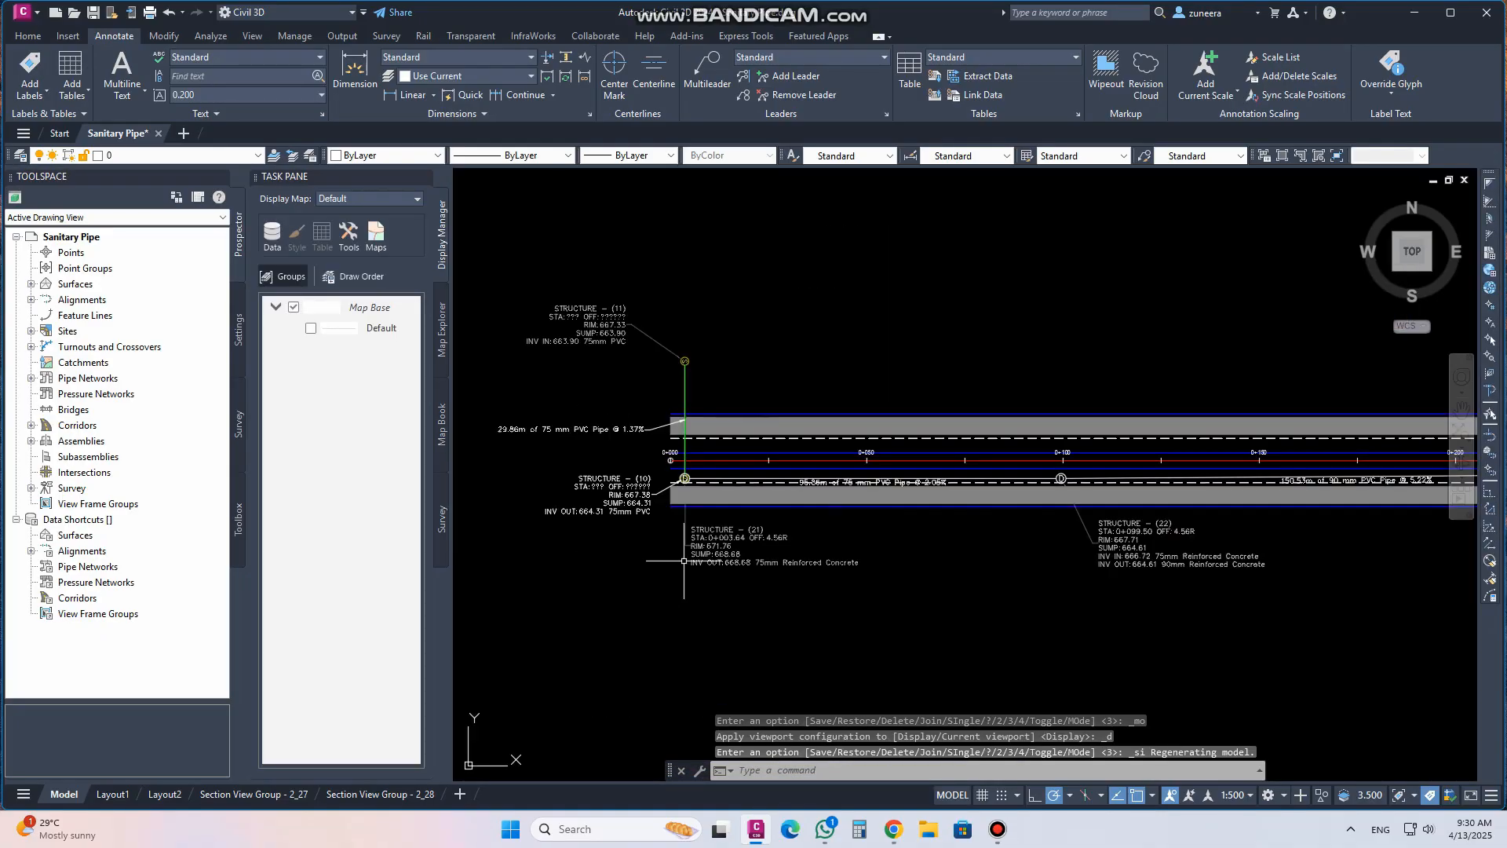
{"action": "scroll", "coordinate": [734, 495], "scroll_direction": "up", "scroll_amount": 1}
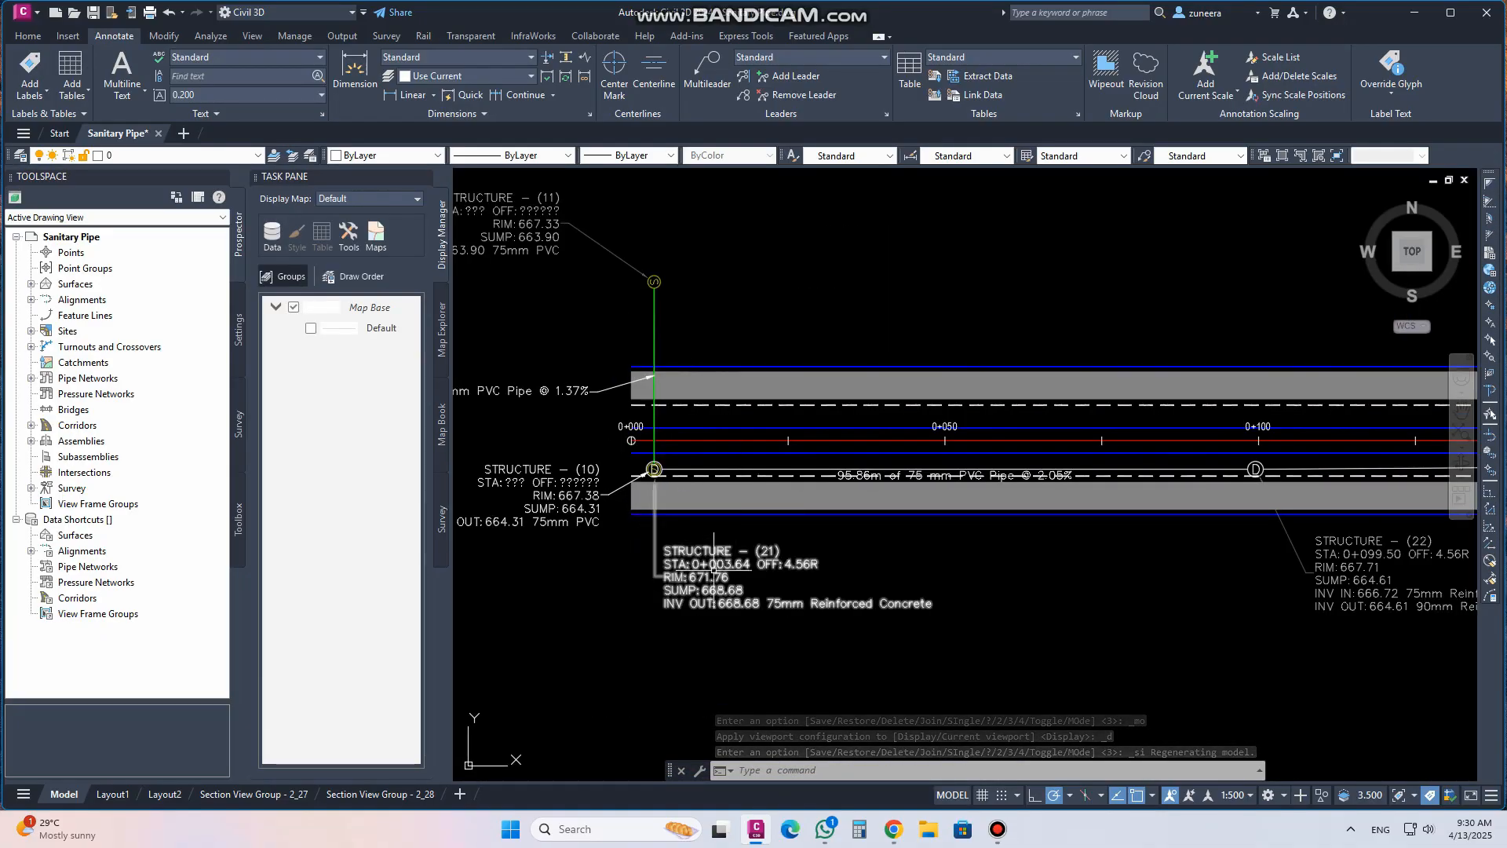
{"action": "scroll", "coordinate": [655, 565], "scroll_direction": "down", "scroll_amount": 4}
{"action": "middle_click_drag", "start_coordinate": [1013, 416], "coordinate": [774, 690]}
{"action": "scroll", "coordinate": [863, 589], "scroll_direction": "down", "scroll_amount": 4}
{"action": "middle_click_drag", "start_coordinate": [795, 533], "coordinate": [809, 616]}
{"action": "scroll", "coordinate": [764, 445], "scroll_direction": "up", "scroll_amount": 4}
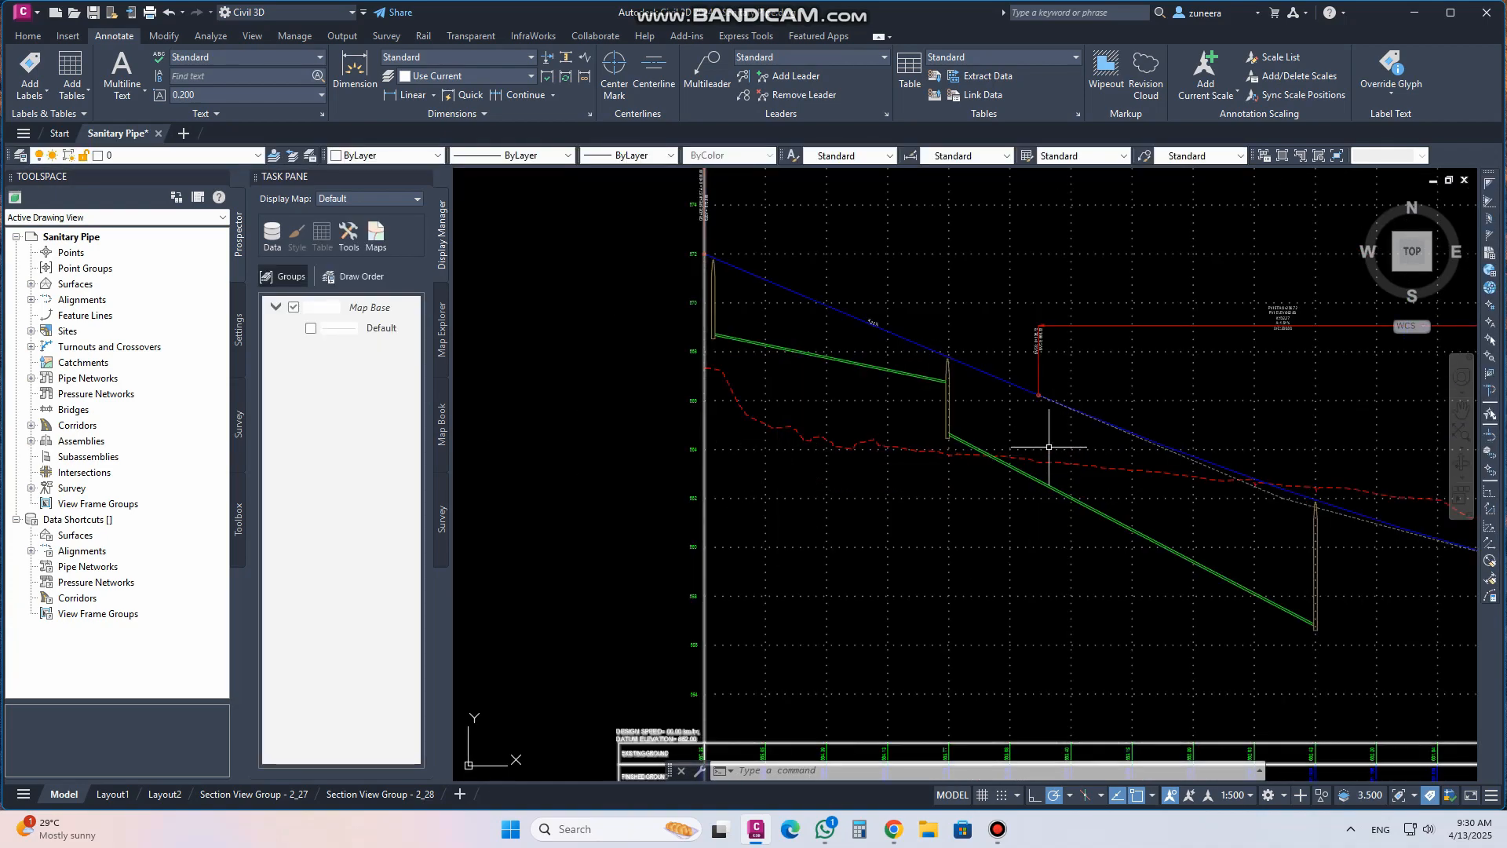
{"action": "scroll", "coordinate": [1049, 447], "scroll_direction": "down", "scroll_amount": 3}
{"action": "left_click", "coordinate": [941, 479]}
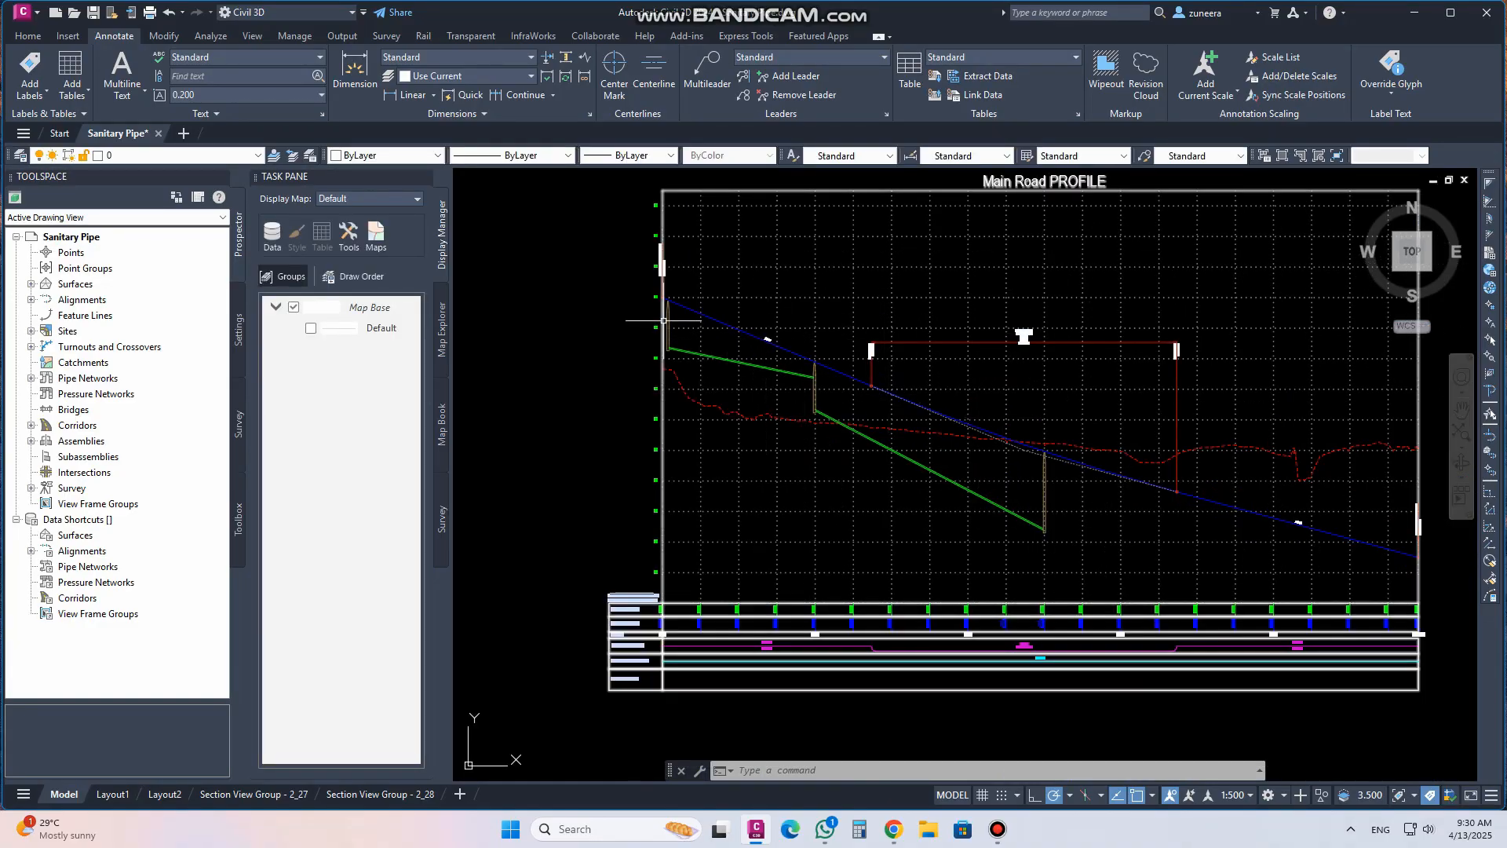
{"action": "scroll", "coordinate": [678, 322], "scroll_direction": "up", "scroll_amount": 4}
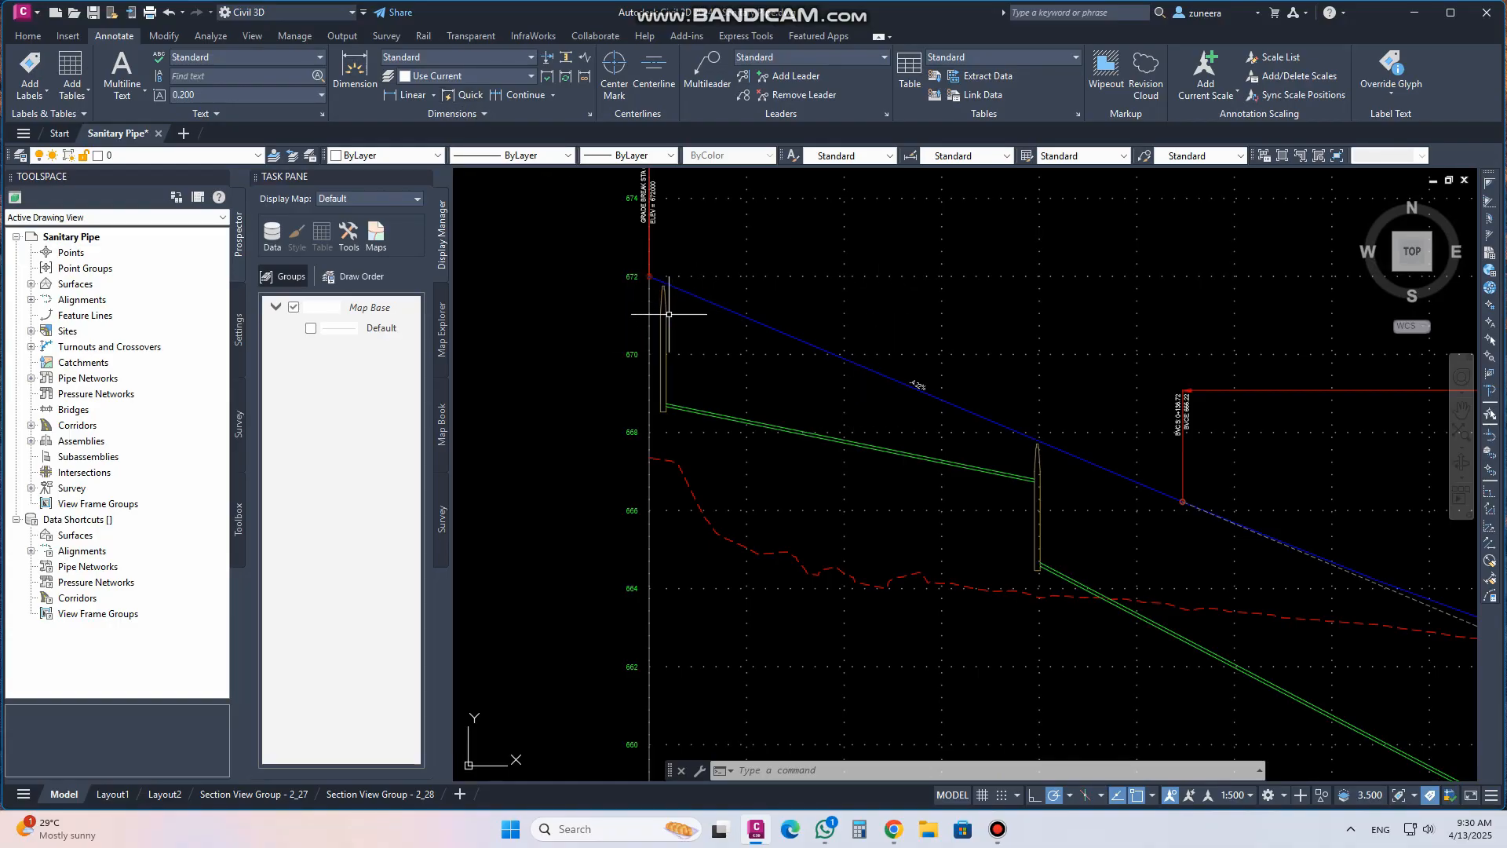
{"action": "scroll", "coordinate": [669, 314], "scroll_direction": "down", "scroll_amount": 4}
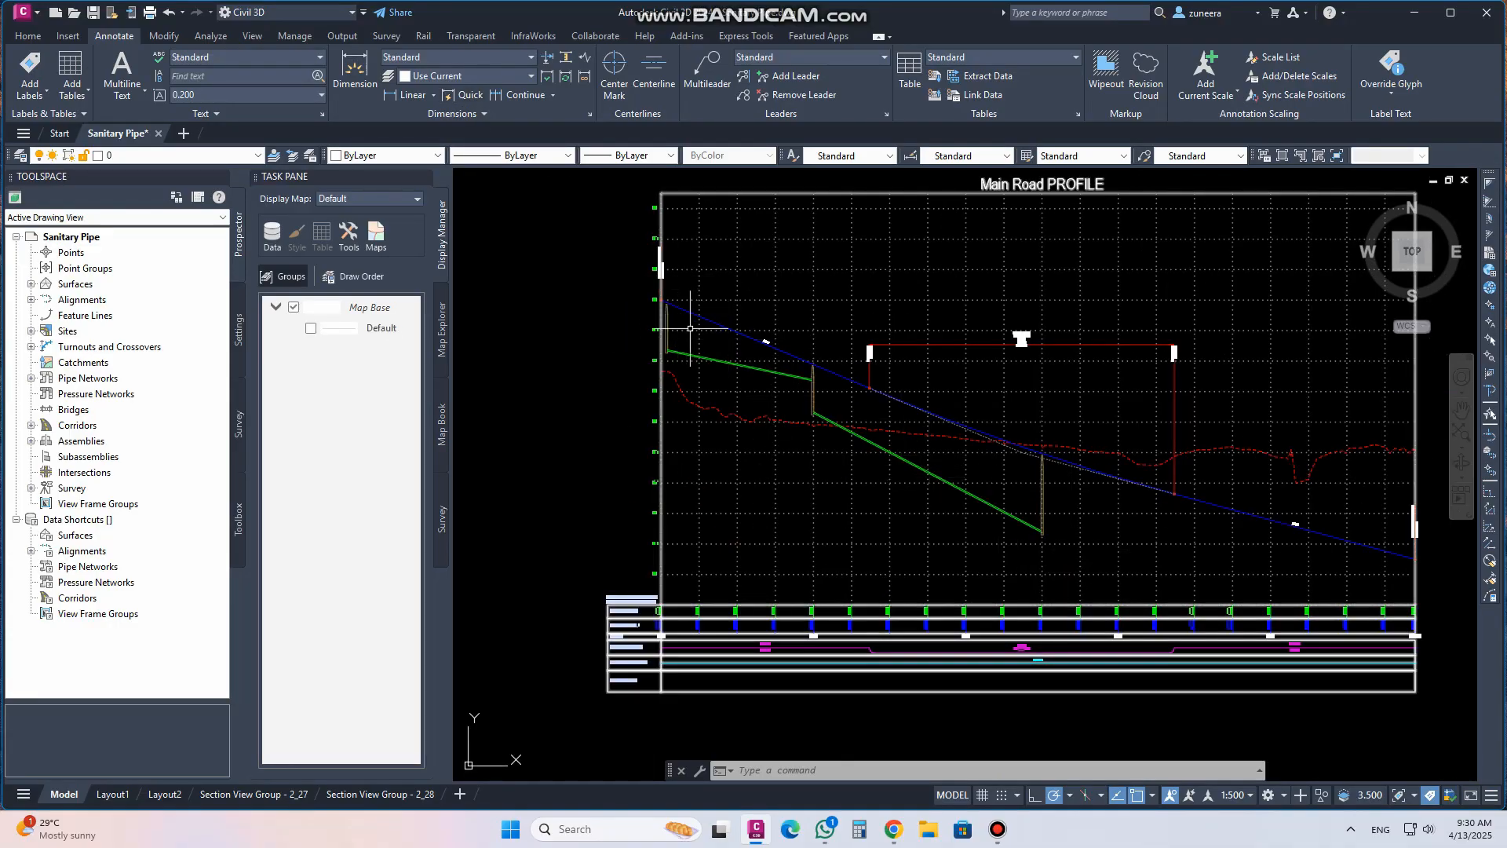
{"action": "mouse_move", "coordinate": [867, 449]}
{"action": "middle_mouse_down"}
{"action": "mouse_move", "coordinate": [907, 448]}
{"action": "mouse_move", "coordinate": [840, 448]}
{"action": "middle_mouse_up"}
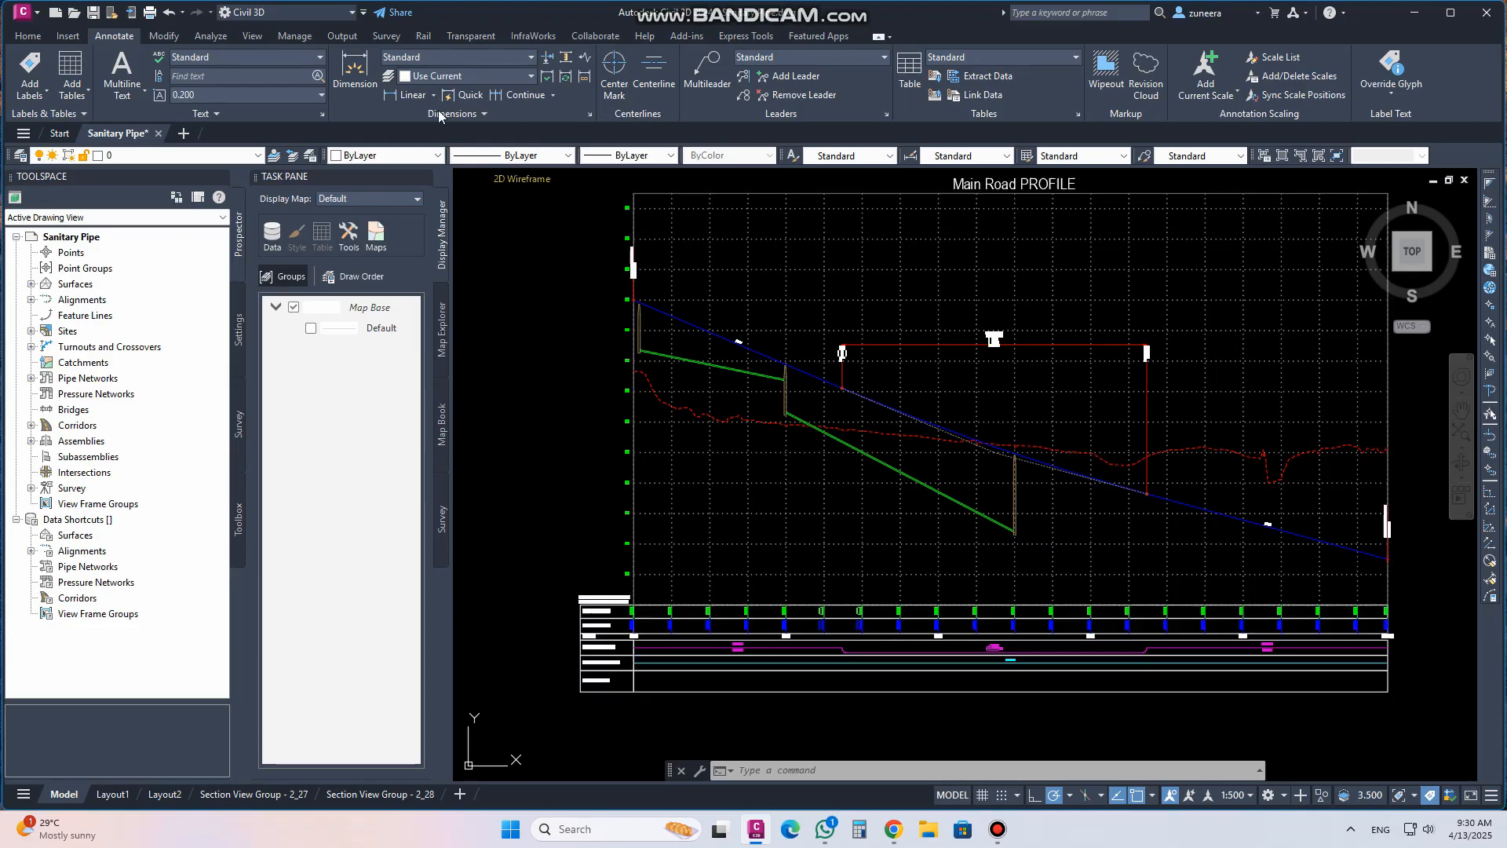
{"action": "left_click", "coordinate": [15, 39]}
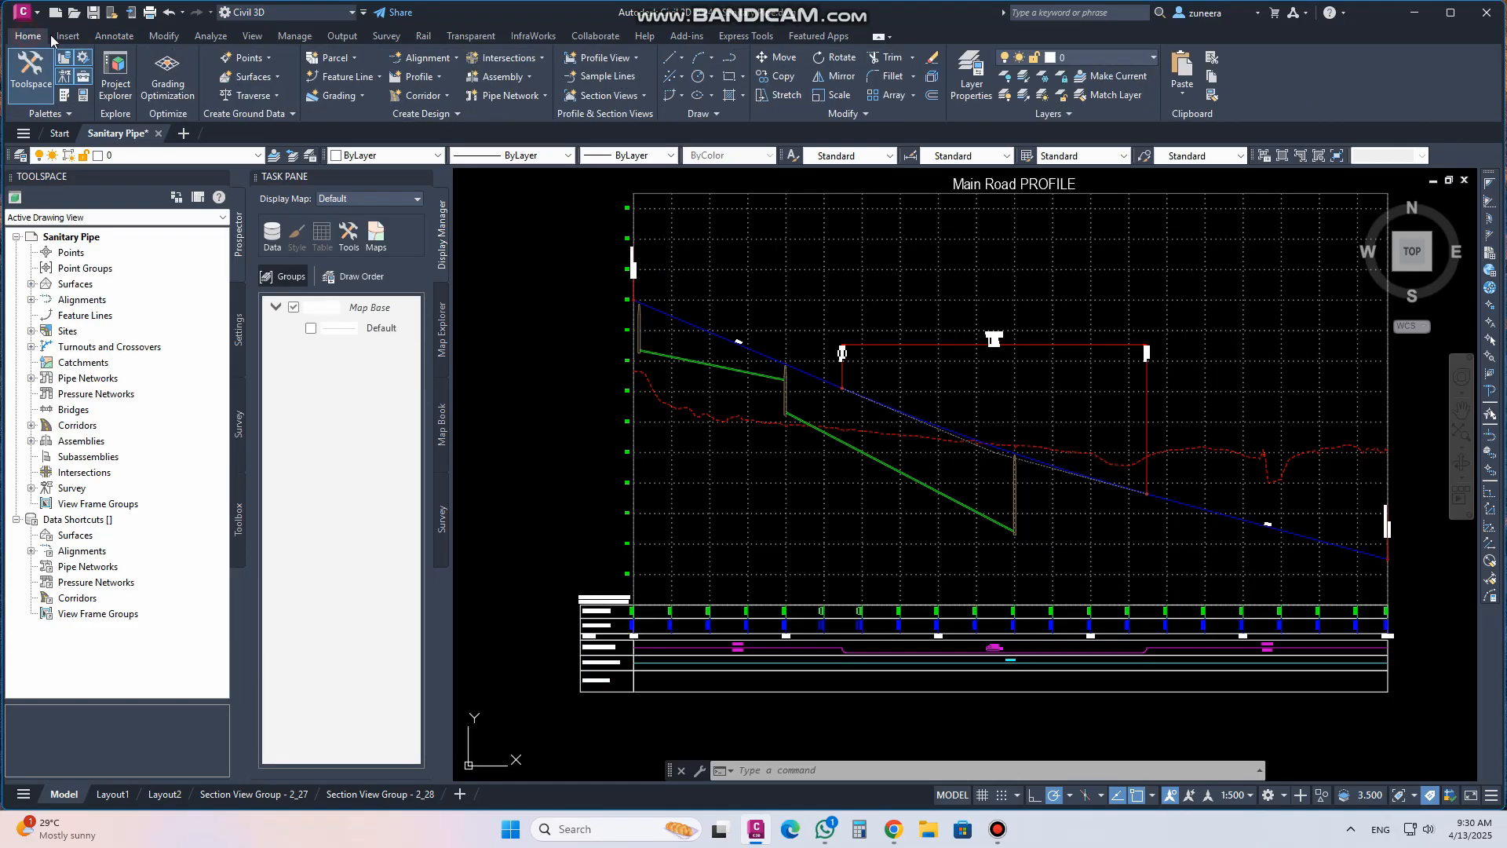
{"action": "left_click", "coordinate": [110, 40]}
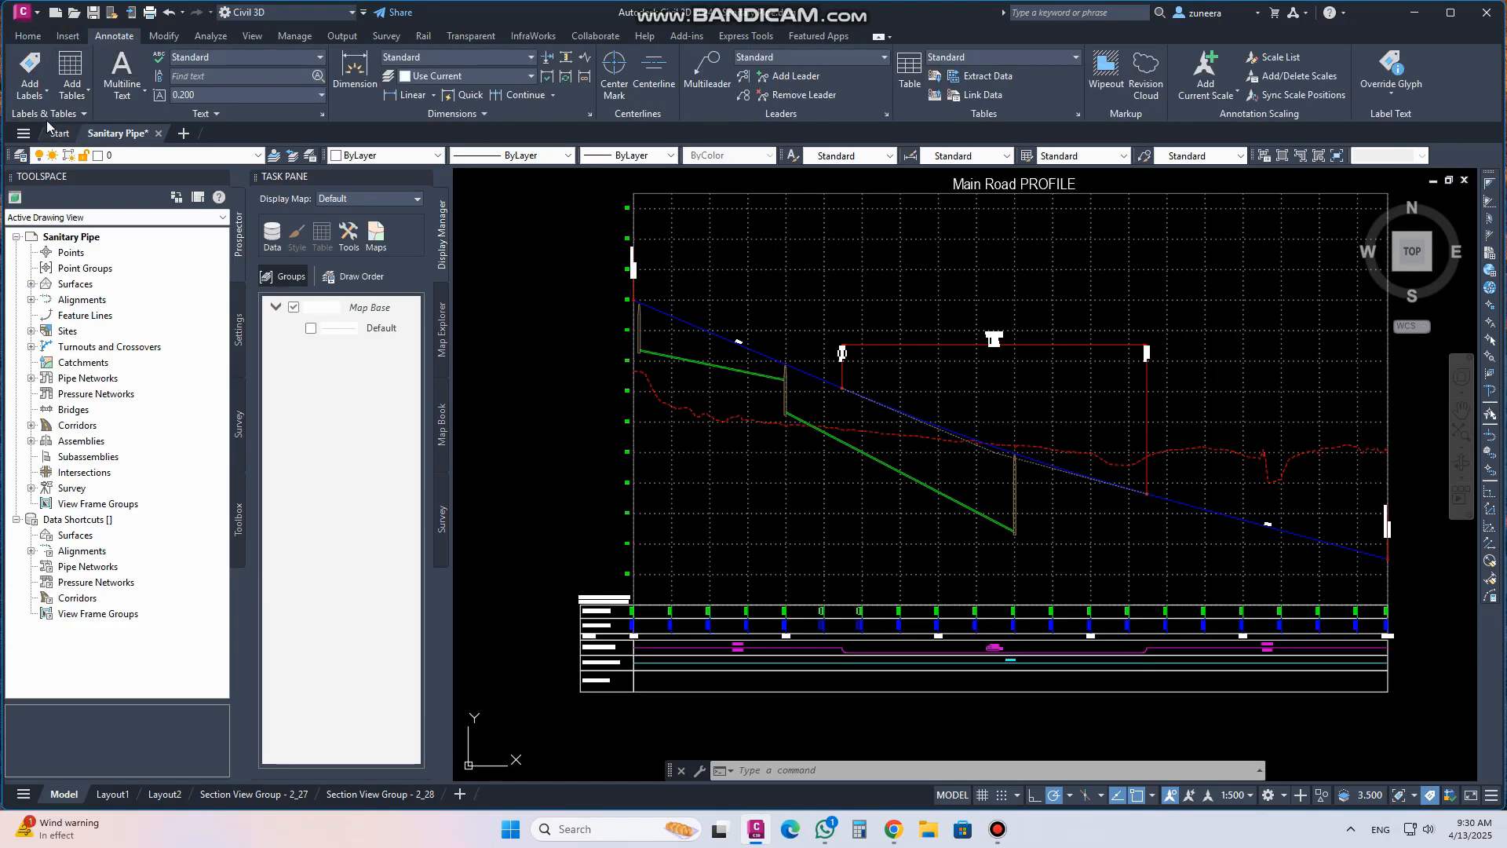
Start adding labels and set the feature to Pipe Network with the Entire Network Profile label type
{"action": "left_click", "coordinate": [40, 69]}
{"action": "left_click_drag", "start_coordinate": [81, 12], "coordinate": [152, 171]}
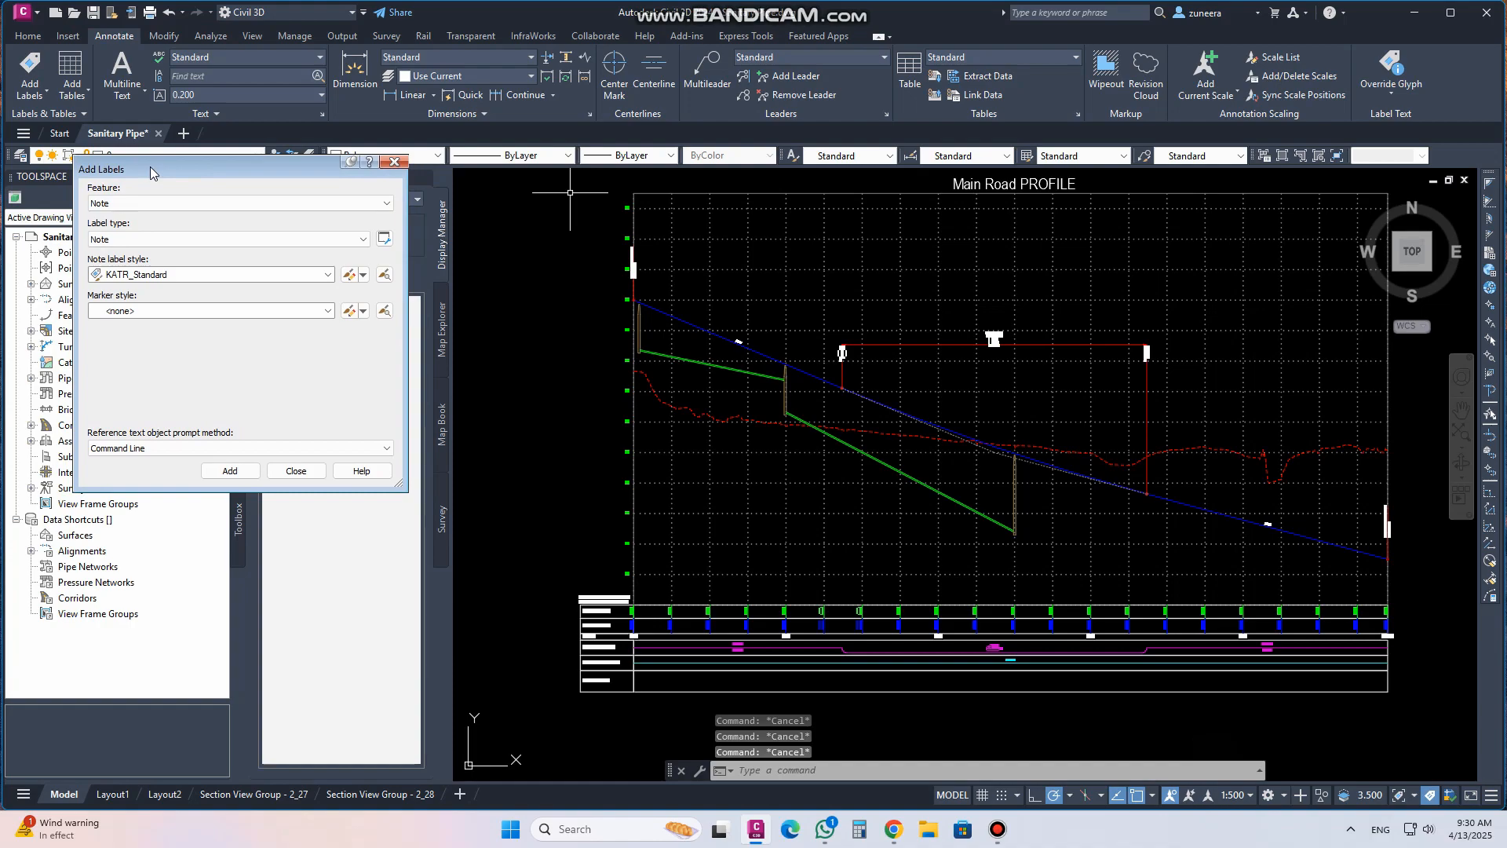
{"action": "left_click", "coordinate": [130, 203]}
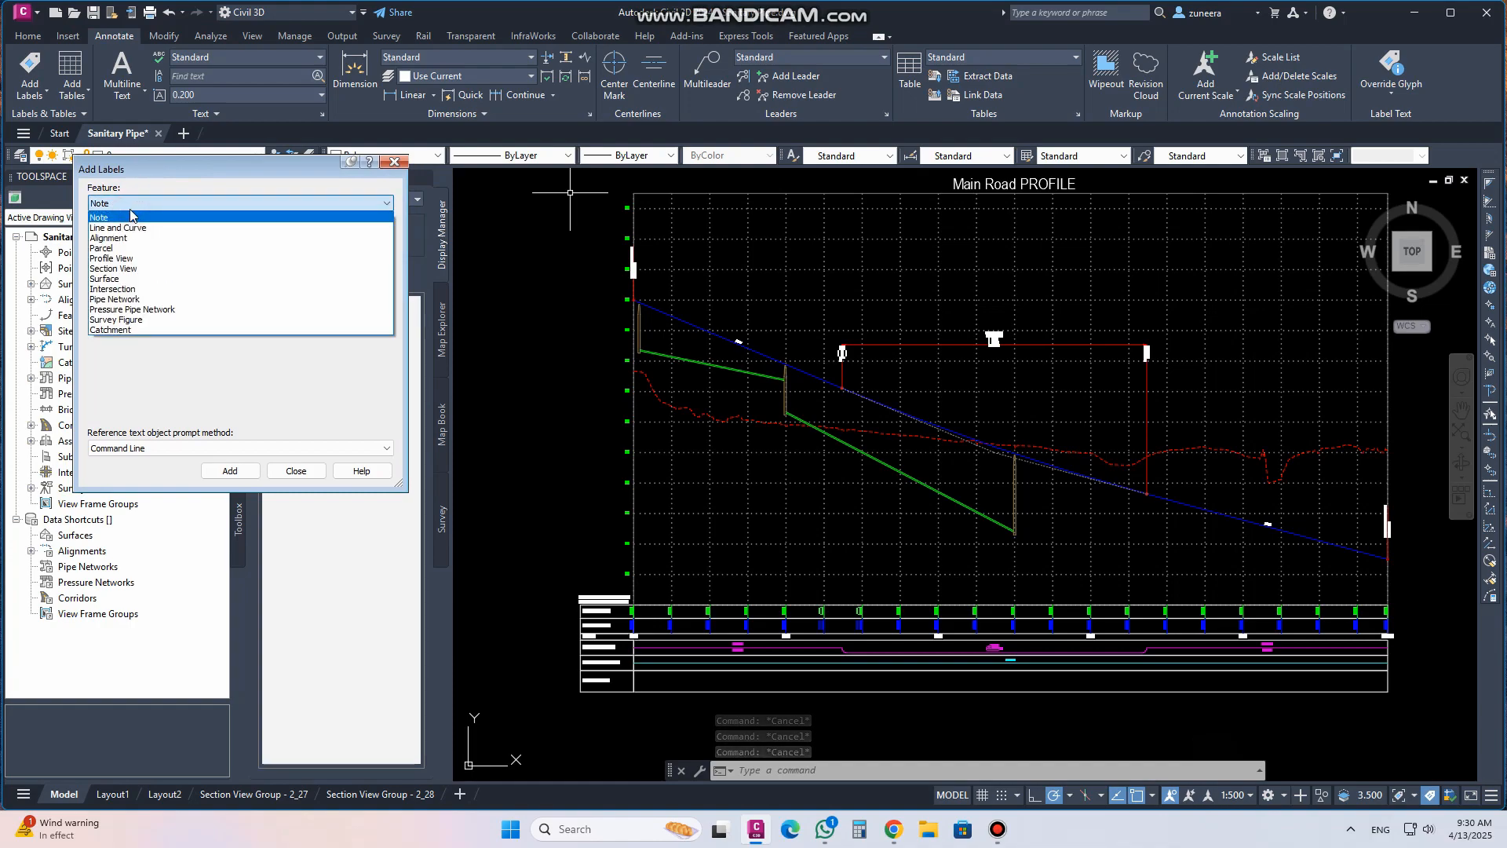
{"action": "left_click", "coordinate": [123, 299]}
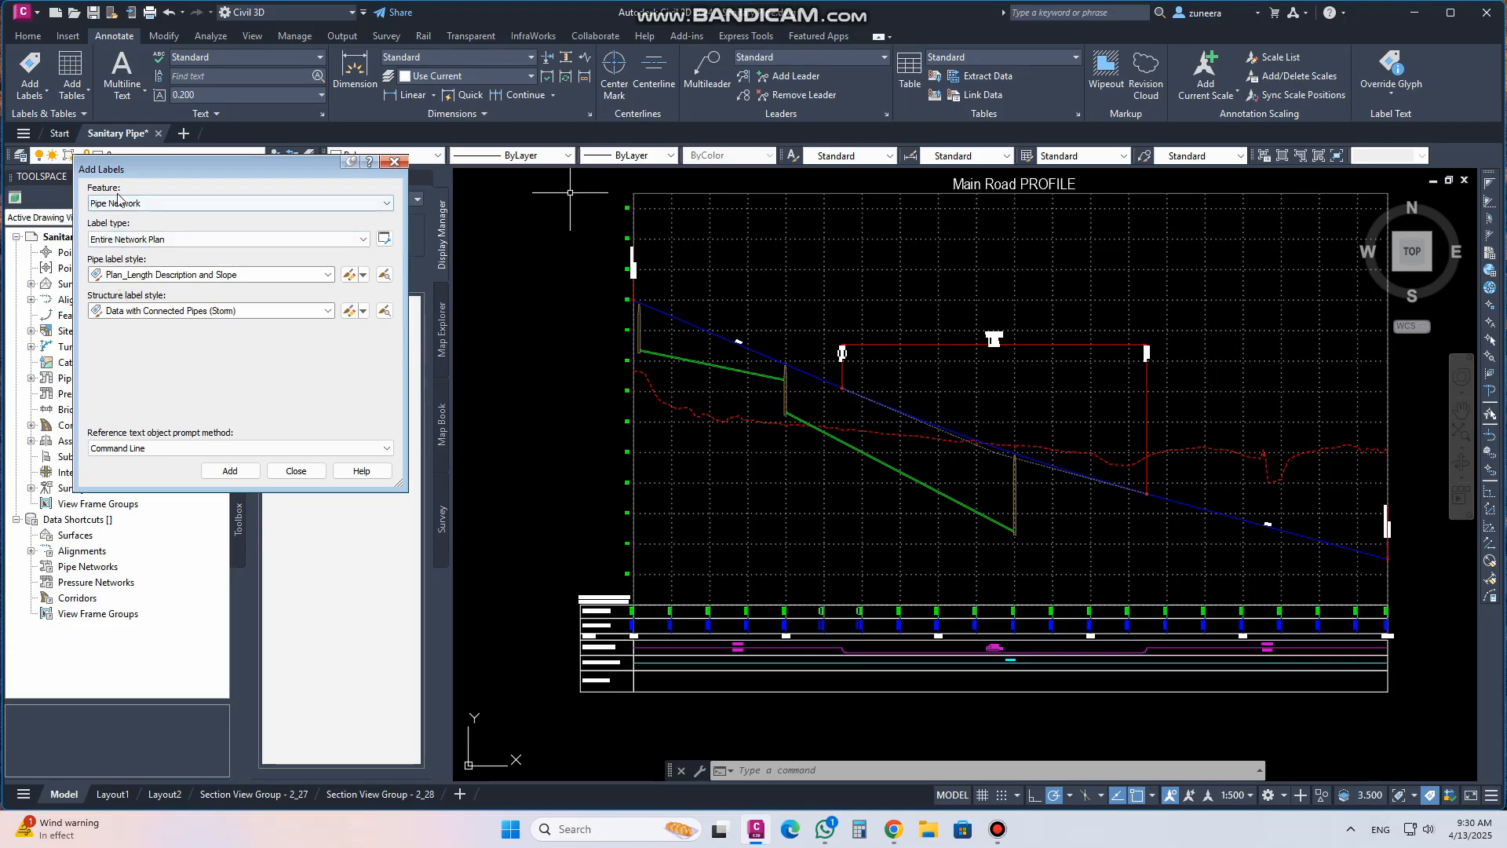
{"action": "left_click", "coordinate": [123, 239]}
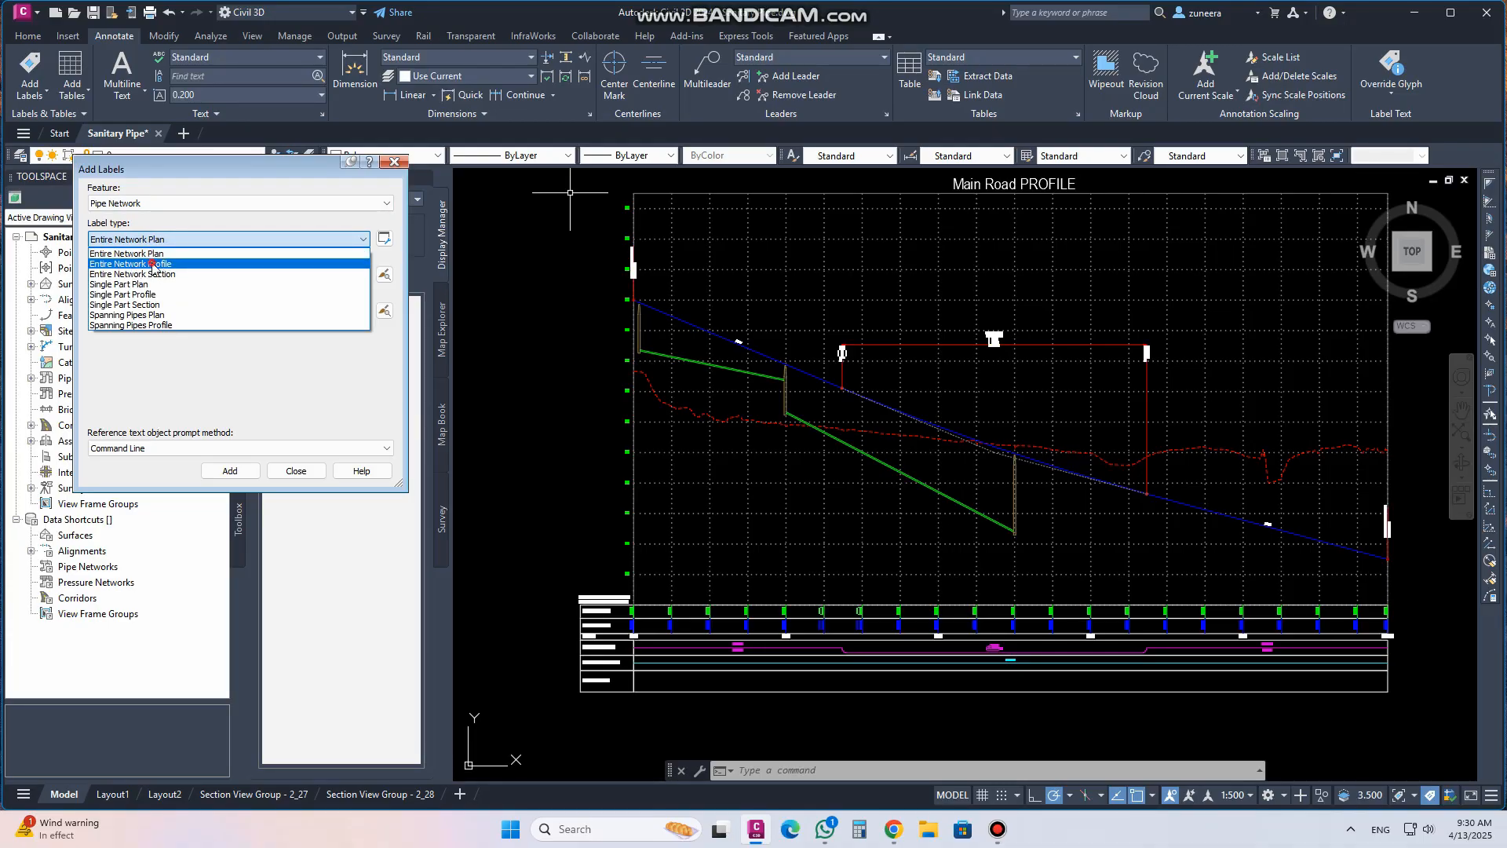
{"action": "left_click", "coordinate": [154, 265]}
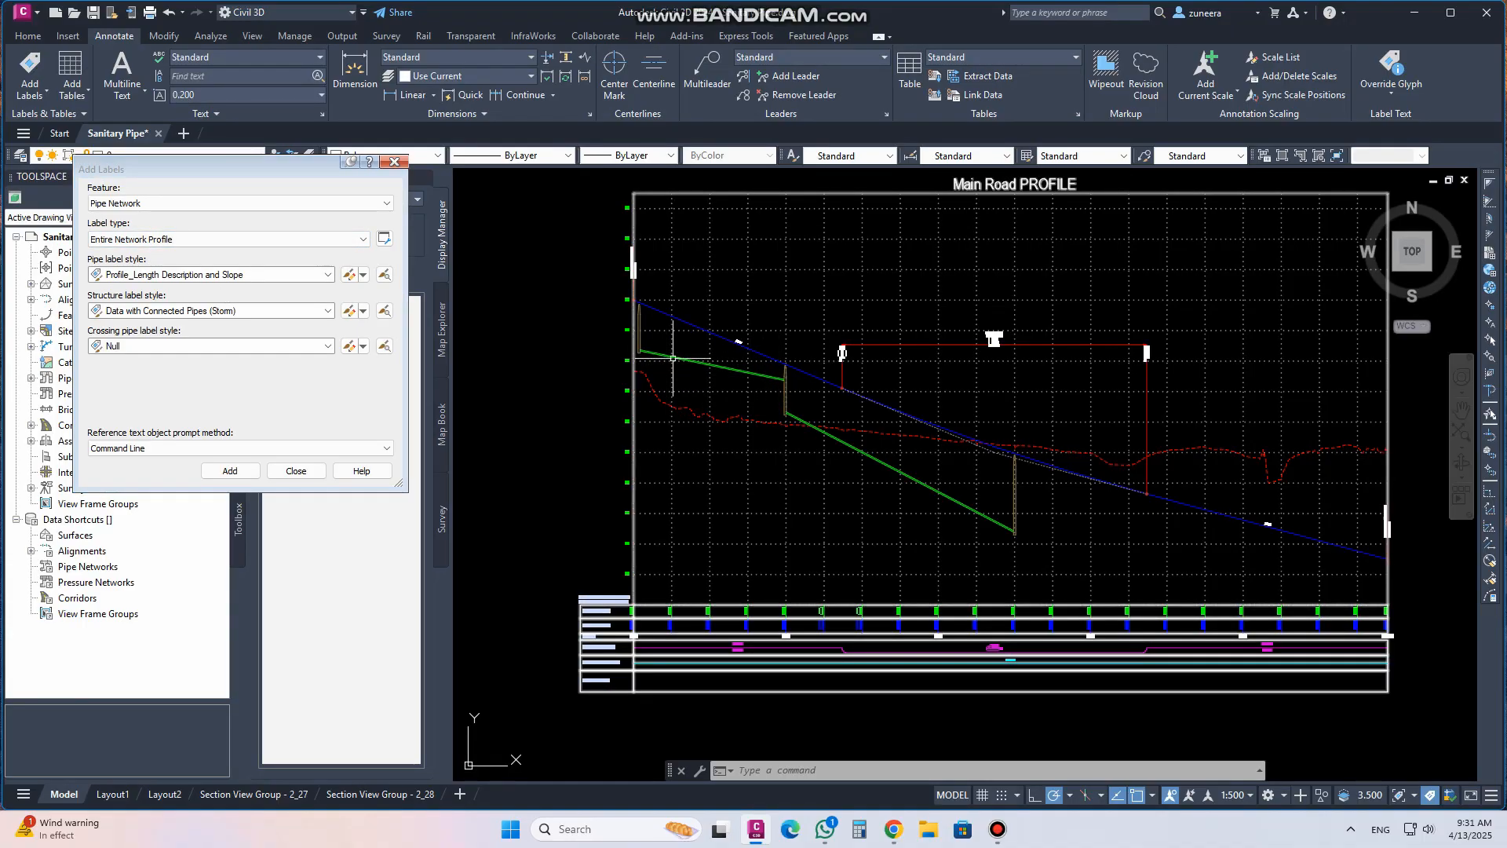
Open the Profile_Length Description and Slope pipe label style and preview its layout in the label style composer
{"action": "scroll", "coordinate": [691, 360], "scroll_direction": "up", "scroll_amount": 3}
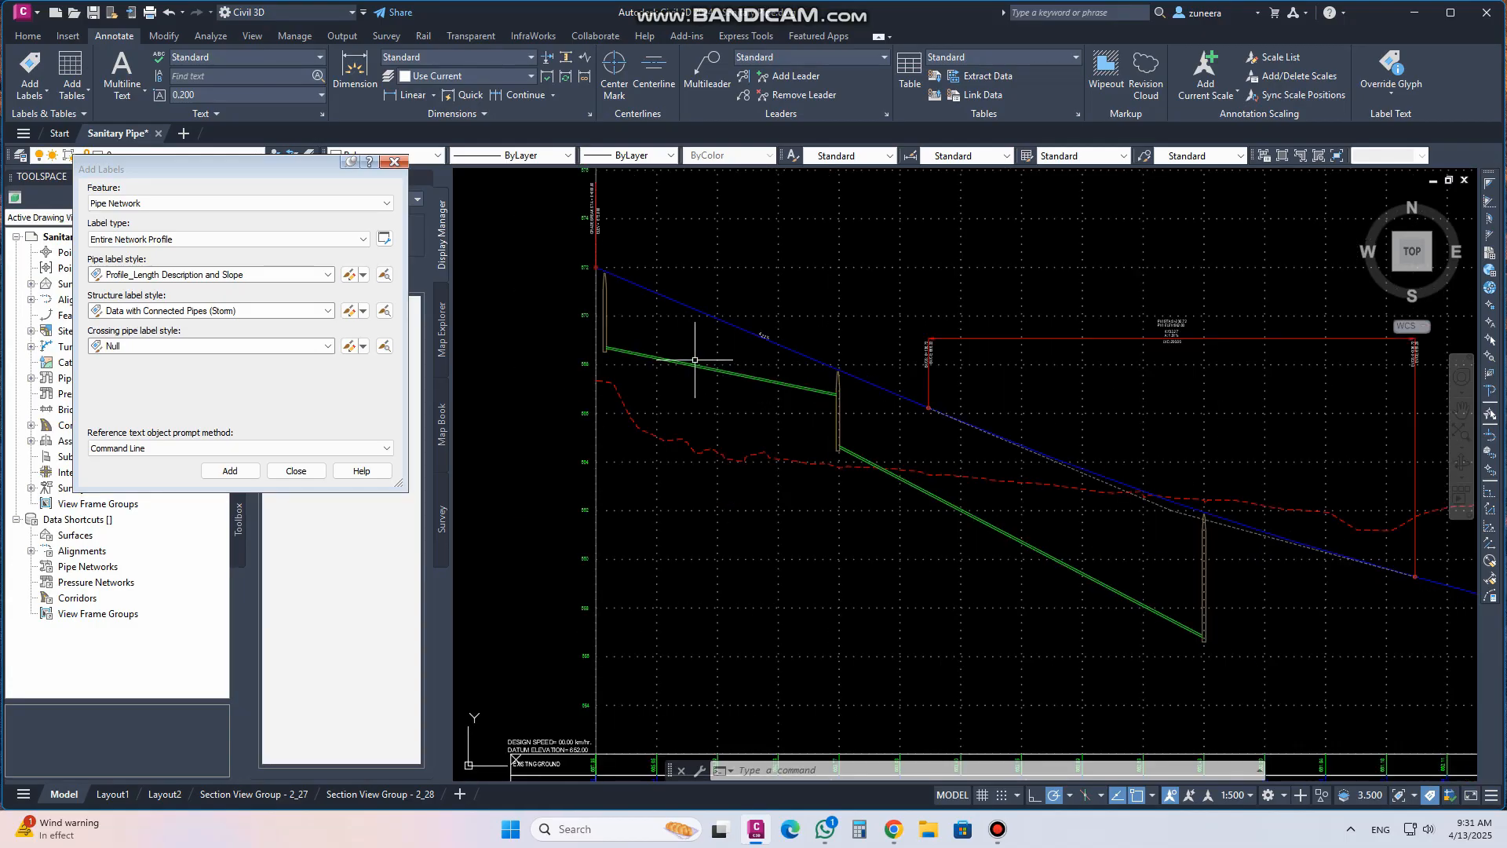
{"action": "middle_click_drag", "start_coordinate": [690, 360], "coordinate": [653, 371]}
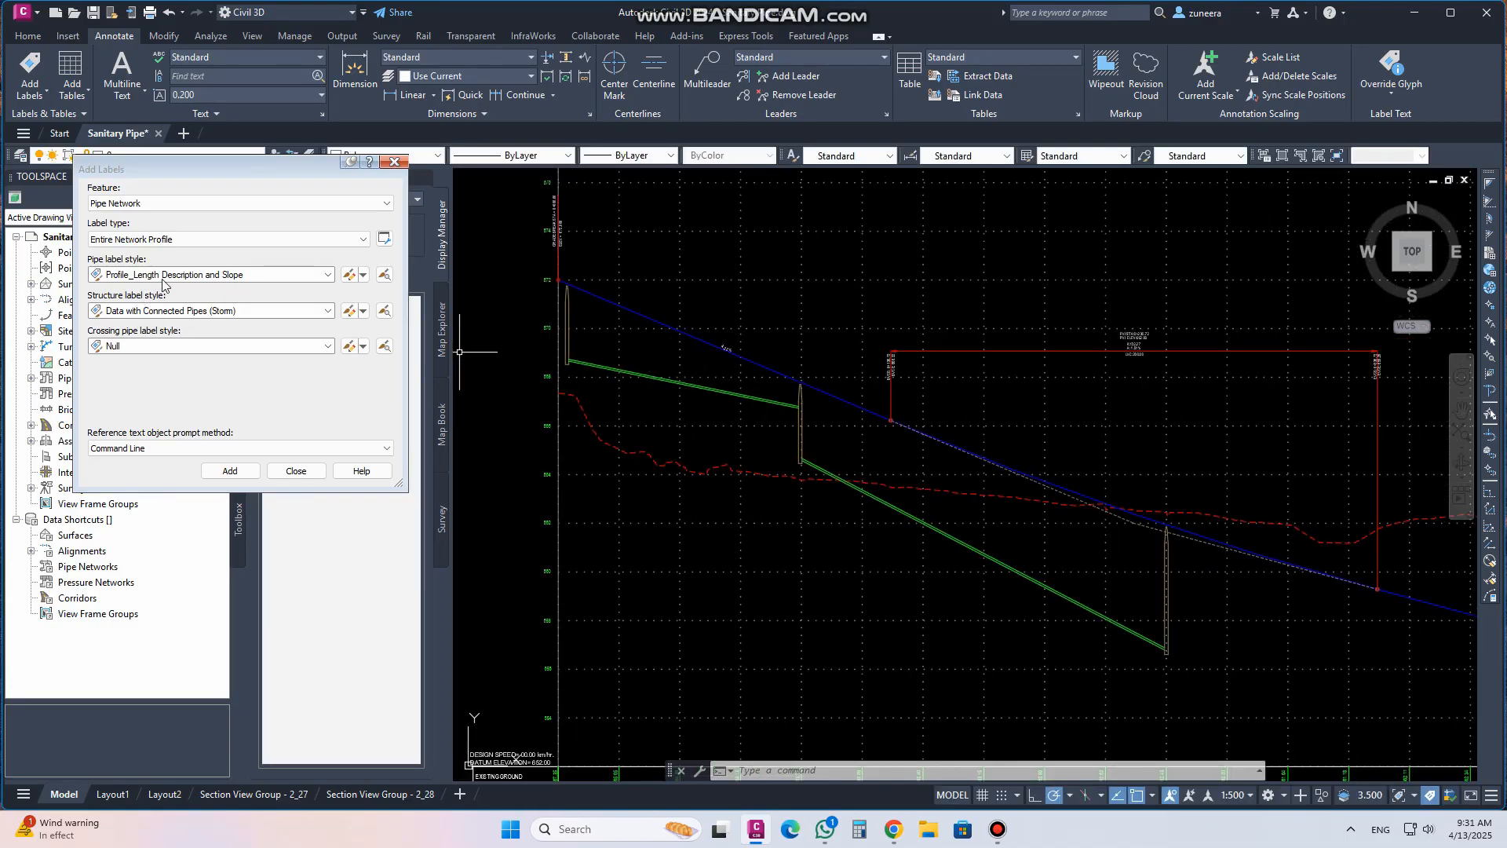
{"action": "left_click", "coordinate": [132, 275]}
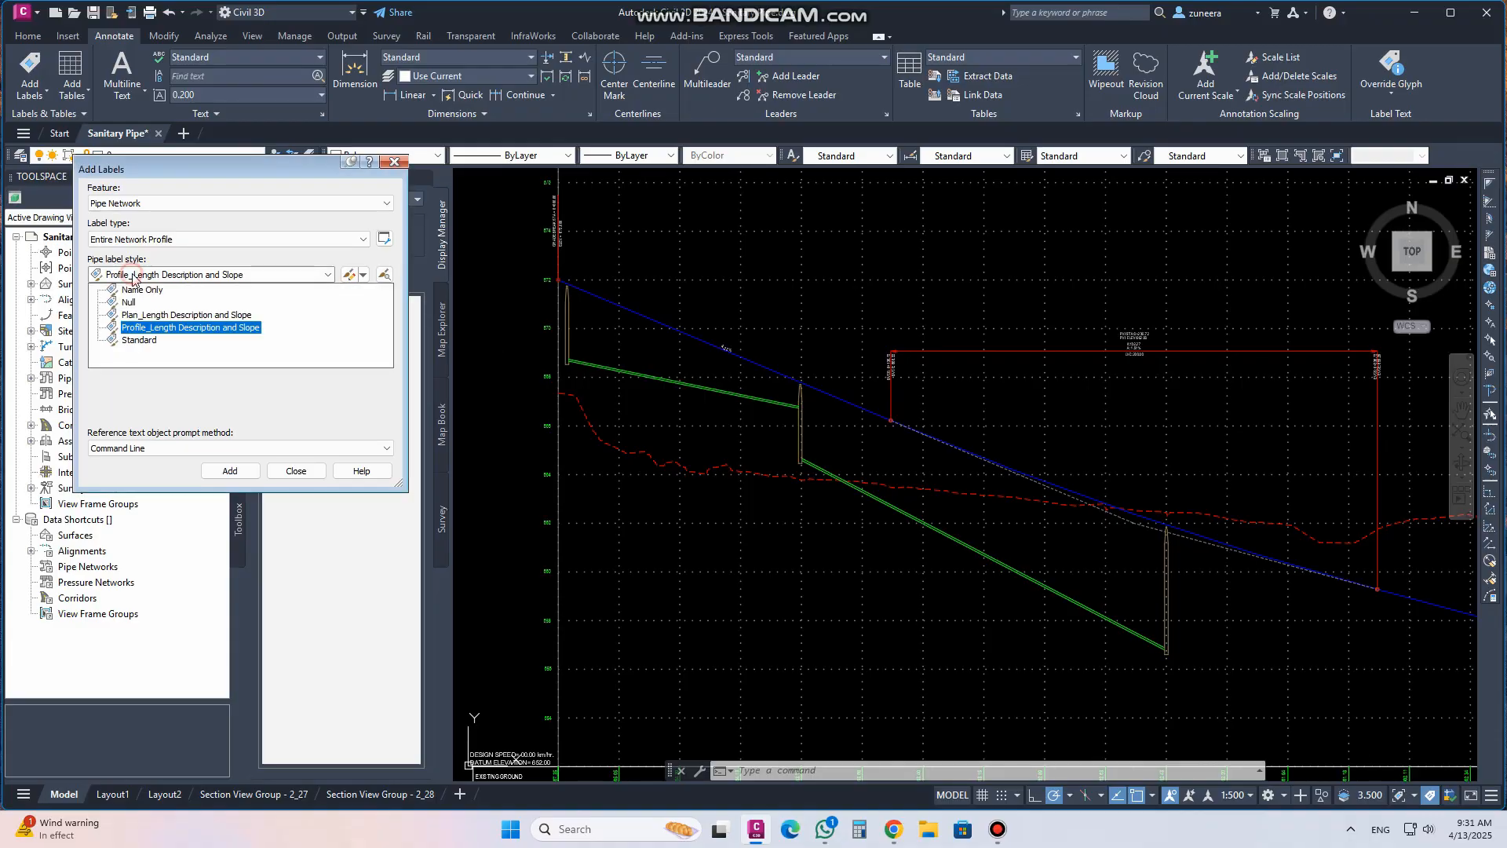
{"action": "left_click", "coordinate": [144, 329]}
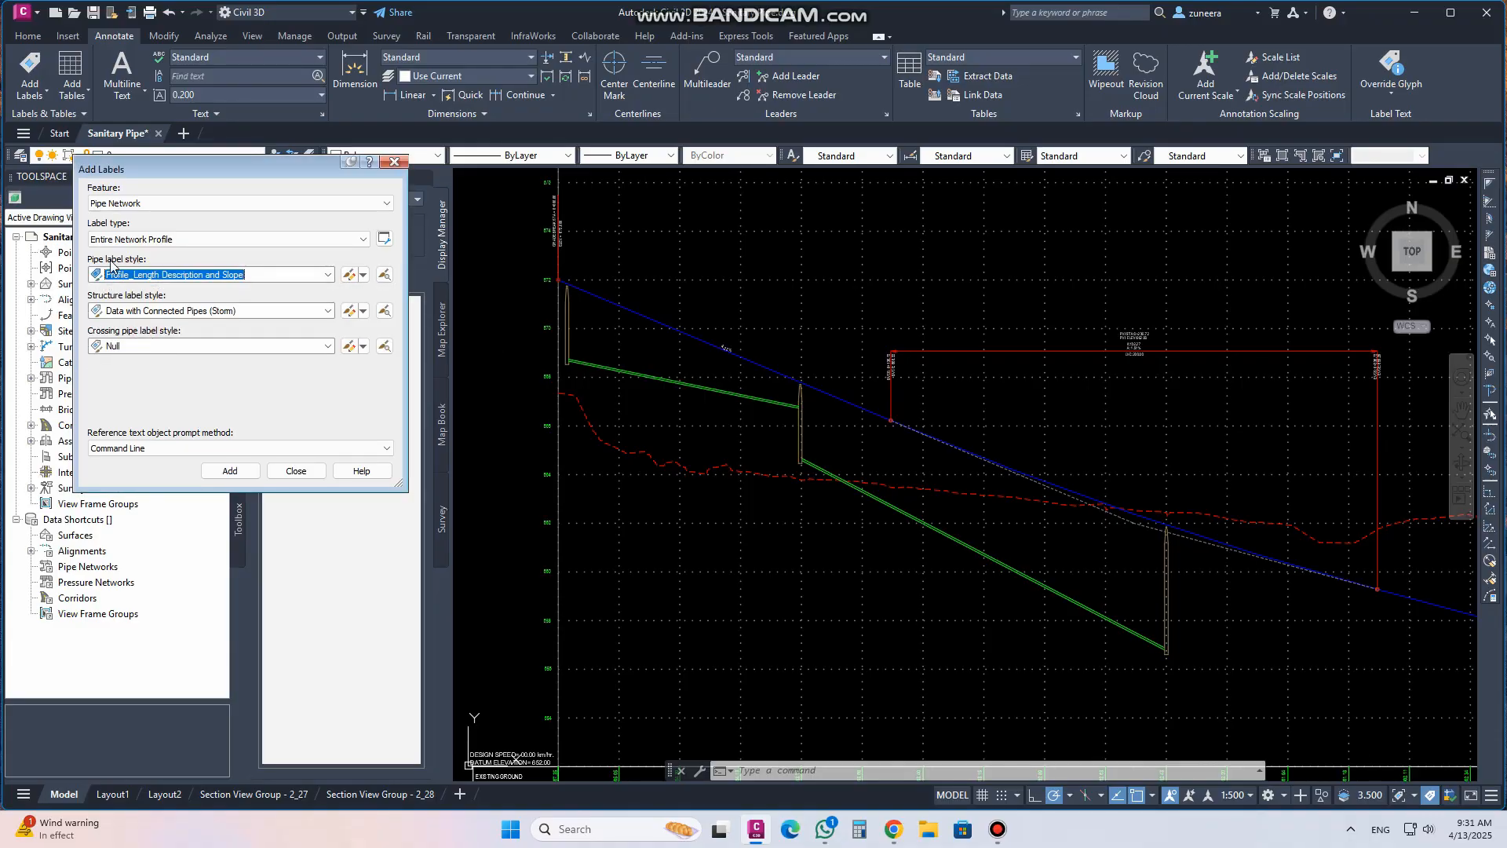
{"action": "left_click", "coordinate": [347, 274]}
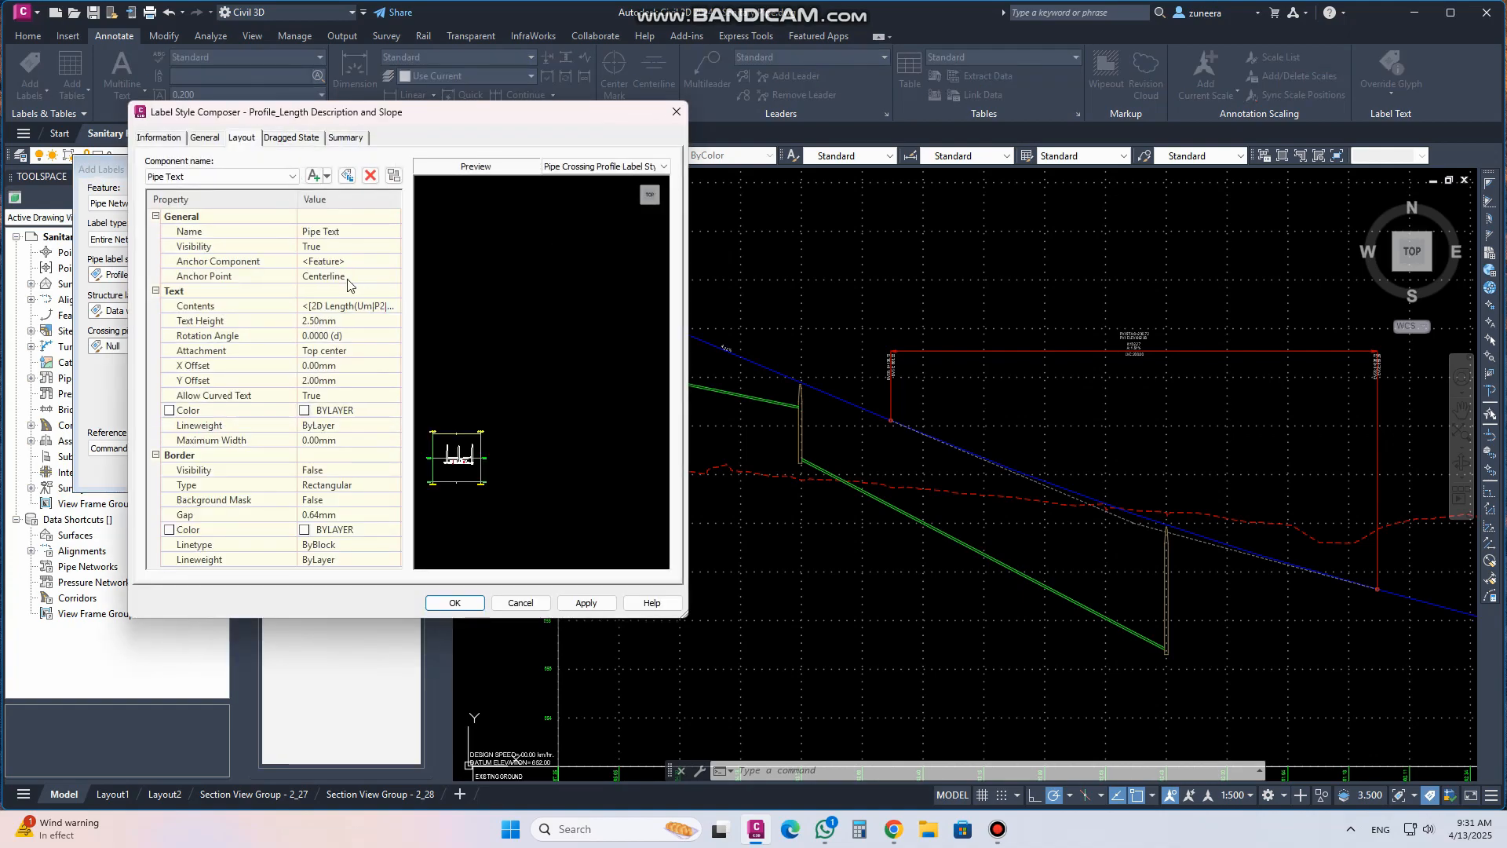
{"action": "scroll", "coordinate": [444, 460], "scroll_direction": "up", "scroll_amount": 2}
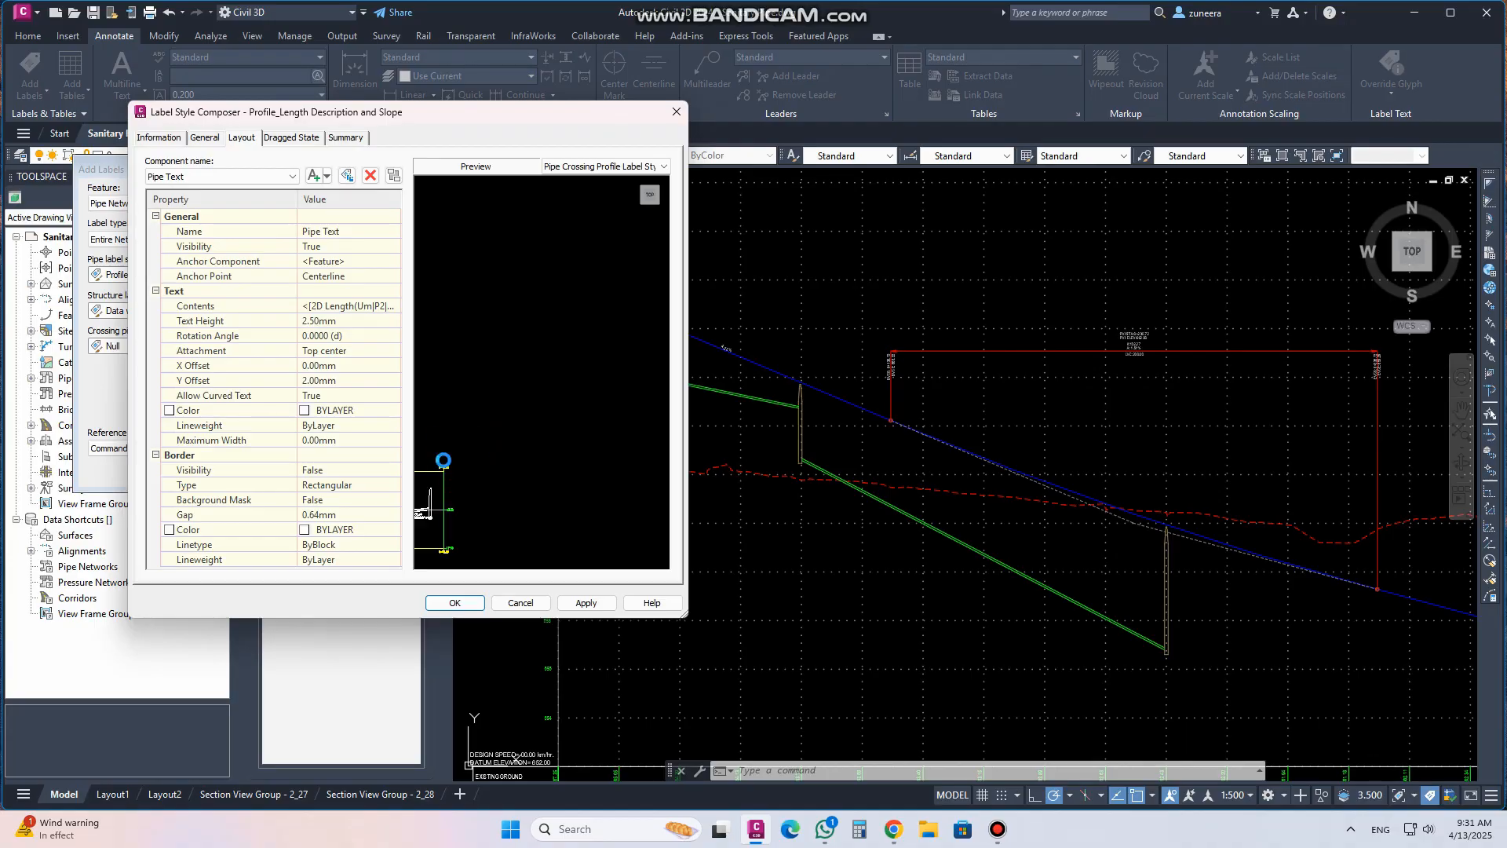
{"action": "scroll", "coordinate": [567, 397], "scroll_direction": "down", "scroll_amount": 3}
{"action": "middle_click_drag", "start_coordinate": [474, 418], "coordinate": [566, 361]}
{"action": "scroll", "coordinate": [564, 368], "scroll_direction": "up", "scroll_amount": 1}
{"action": "scroll", "coordinate": [564, 368], "scroll_direction": "up", "scroll_amount": 4}
{"action": "scroll", "coordinate": [563, 369], "scroll_direction": "down", "scroll_amount": 3}
{"action": "middle_click_drag", "start_coordinate": [577, 371], "coordinate": [494, 371]}
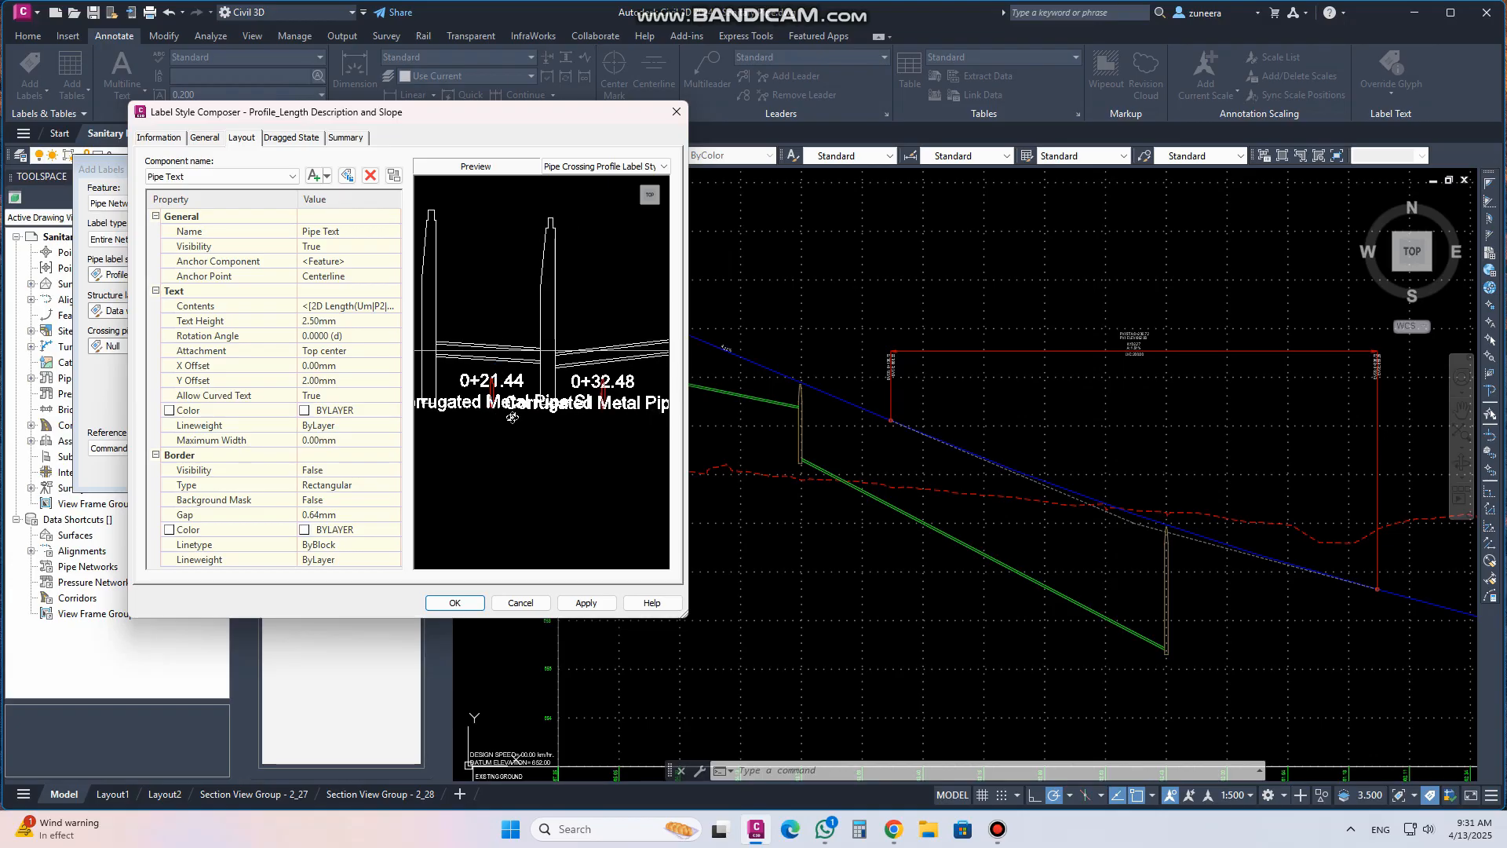
{"action": "middle_click_drag", "start_coordinate": [600, 426], "coordinate": [559, 417]}
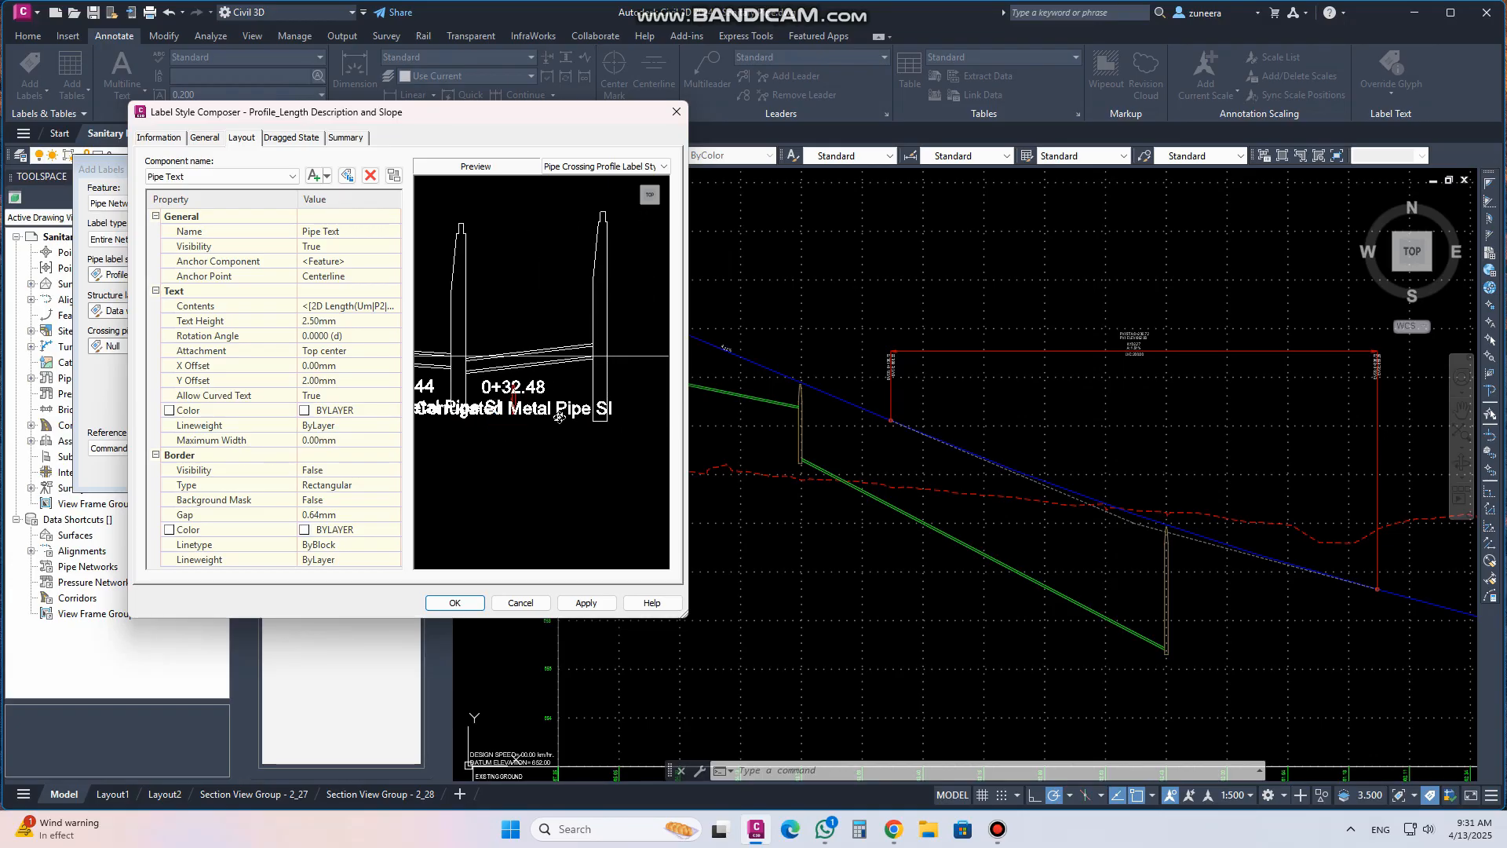
Inspect the pipe text contents and their available properties in the text component editor, closing both editors without changes
{"action": "left_click", "coordinate": [330, 307]}
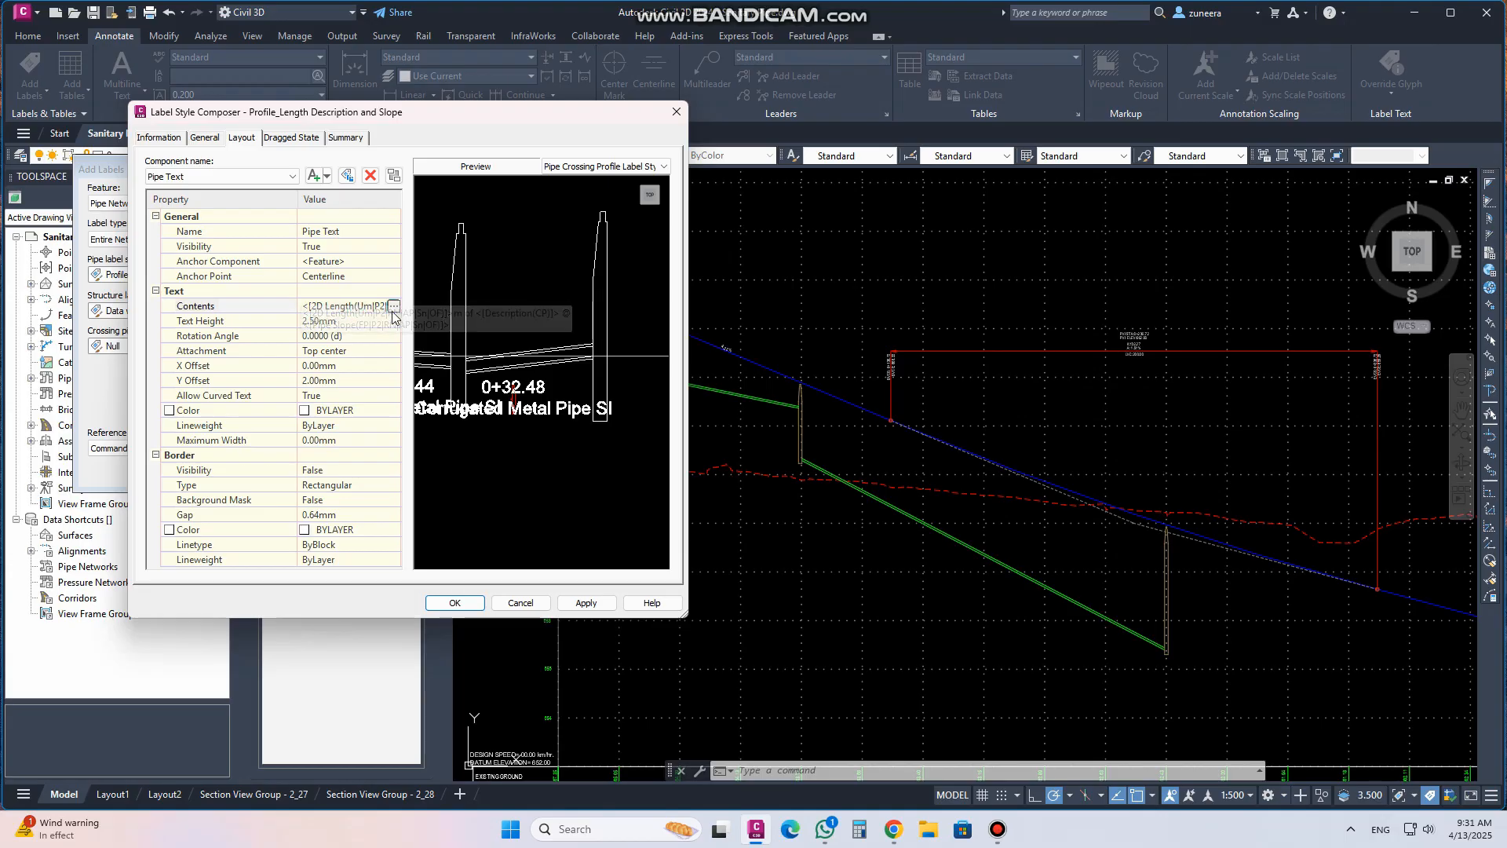
{"action": "left_click", "coordinate": [393, 306]}
{"action": "left_click_drag", "start_coordinate": [492, 251], "coordinate": [299, 216]}
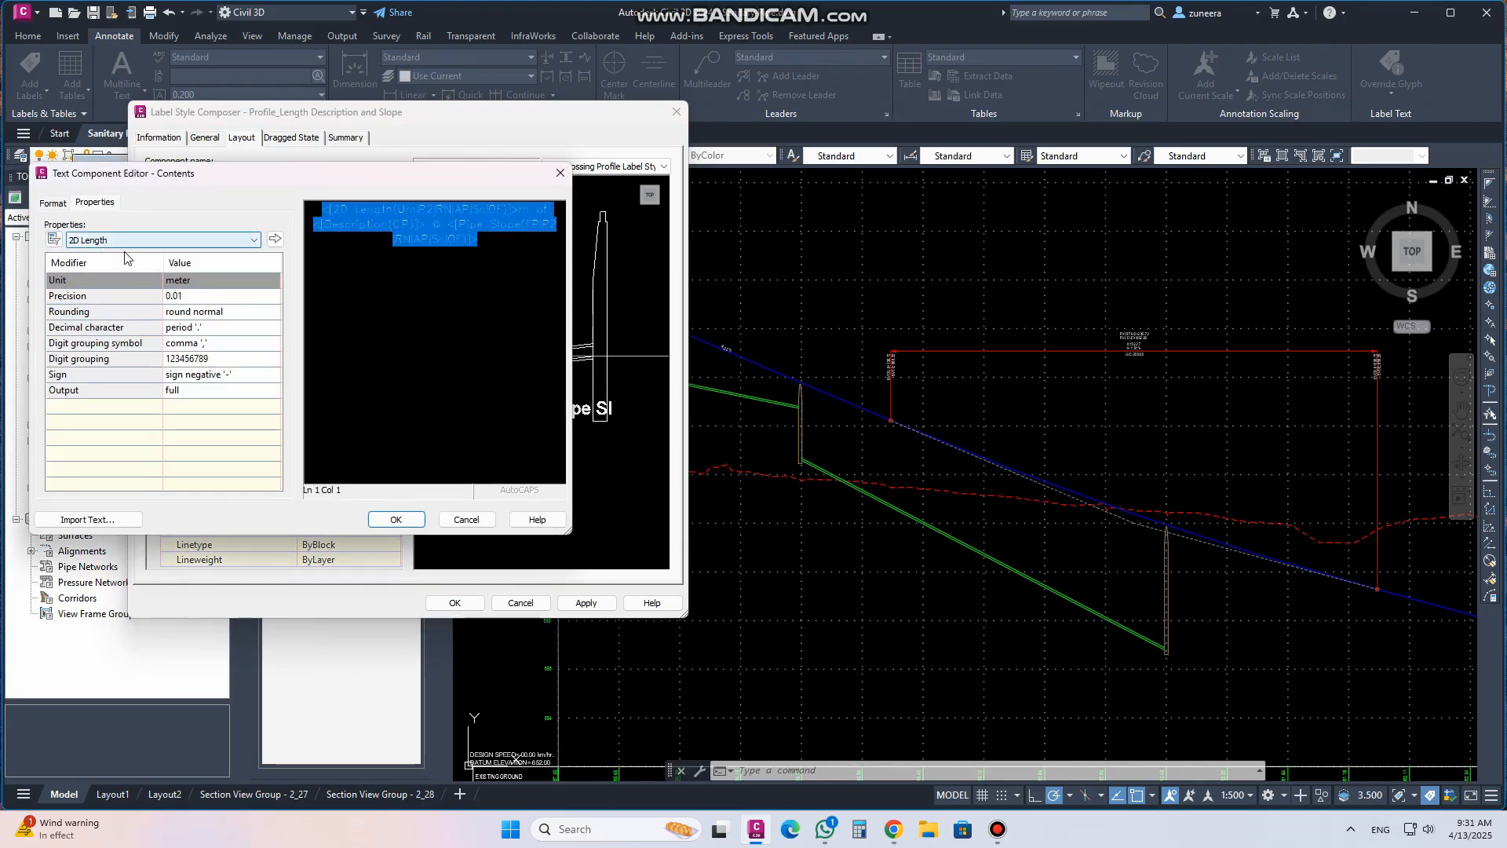
{"action": "left_click_drag", "start_coordinate": [517, 236], "coordinate": [316, 224]}
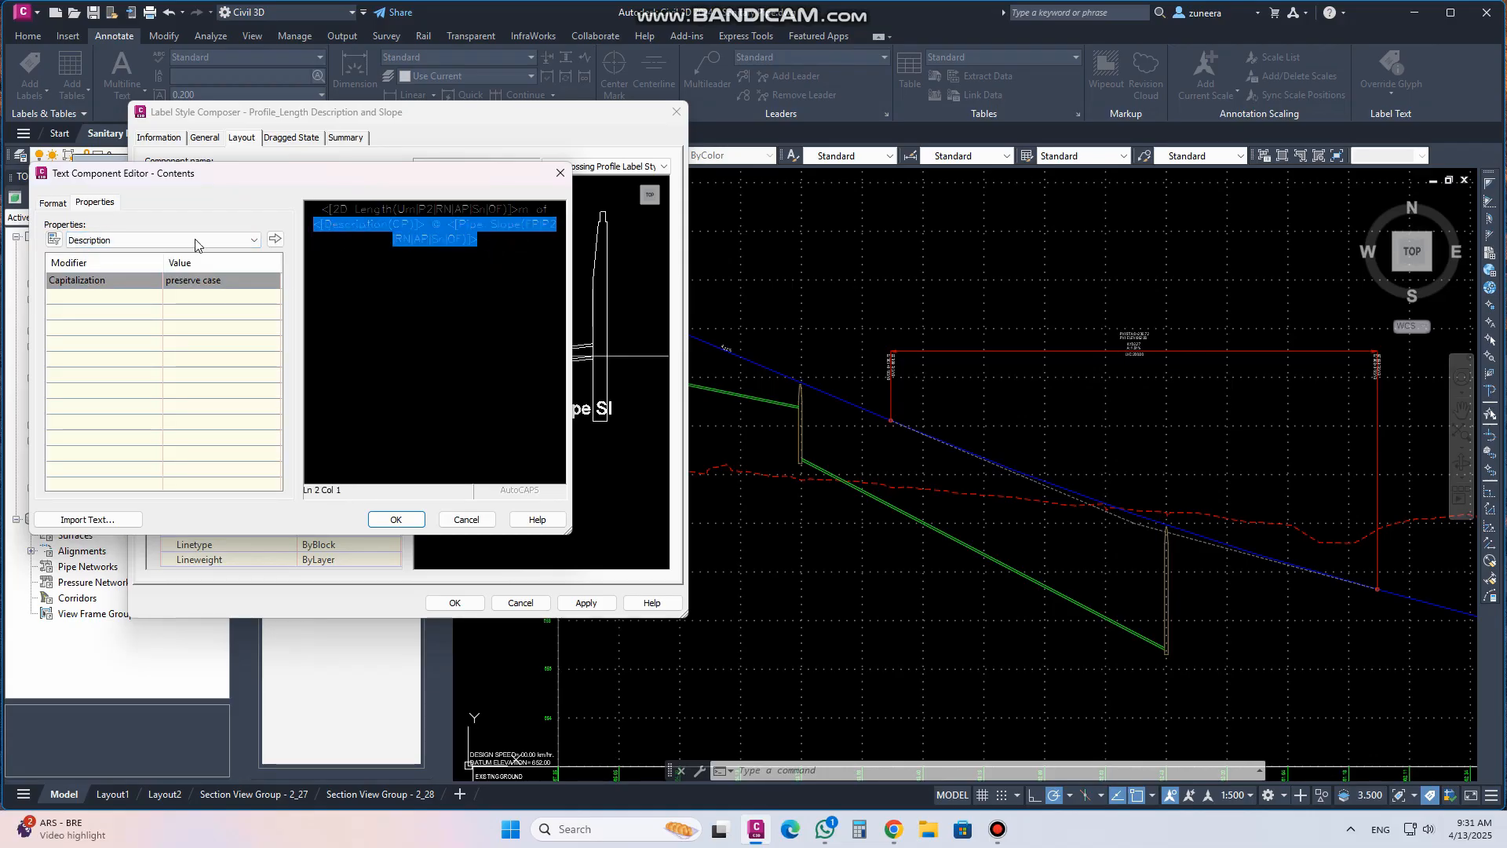
{"action": "left_click", "coordinate": [138, 240]}
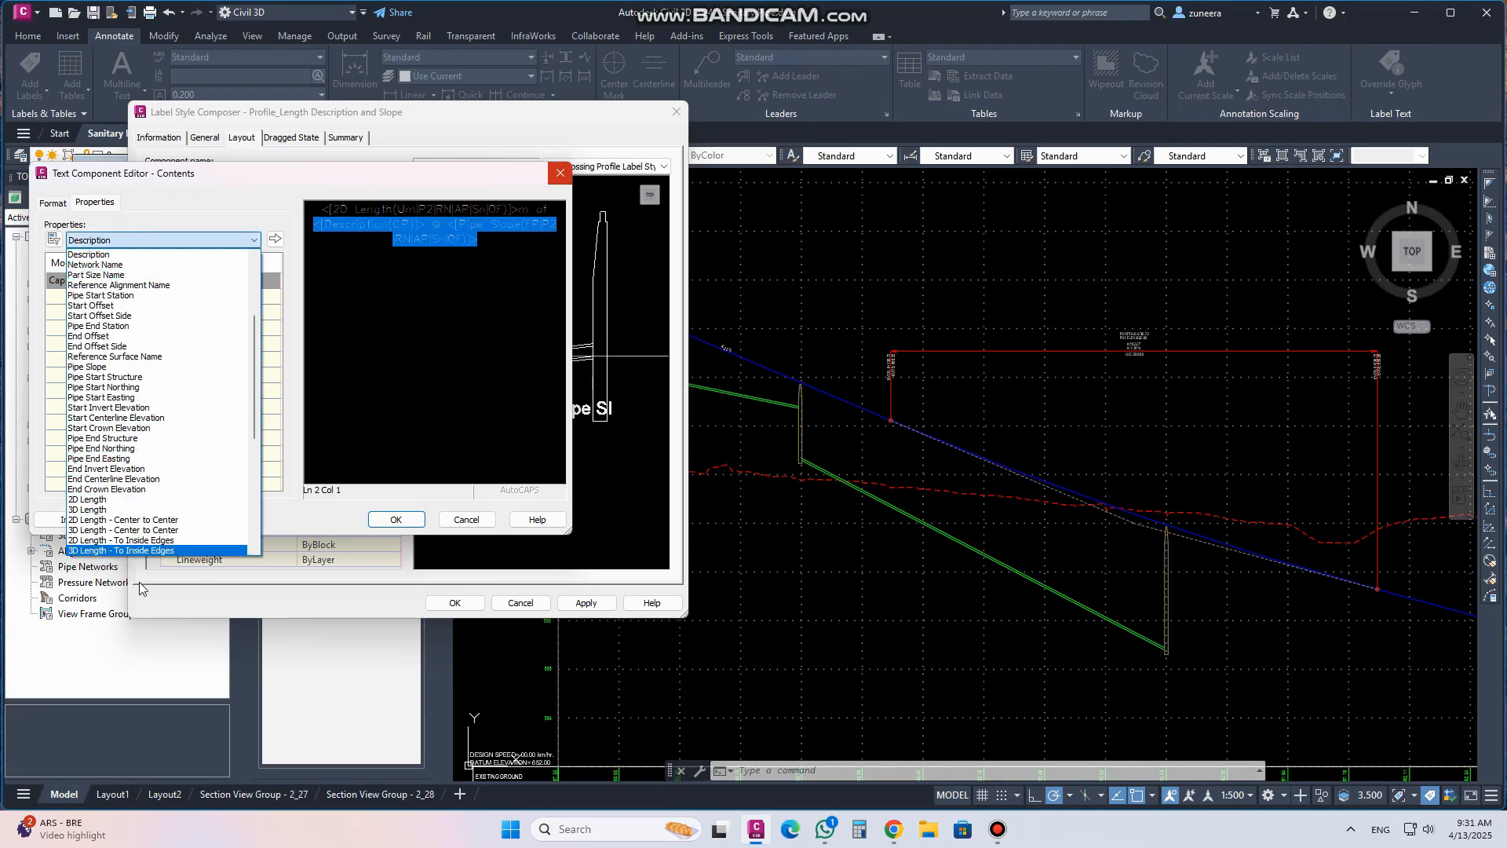
{"action": "scroll", "coordinate": [222, 358], "scroll_direction": "down", "scroll_amount": 3}
{"action": "scroll", "coordinate": [222, 358], "scroll_direction": "down", "scroll_amount": 5}
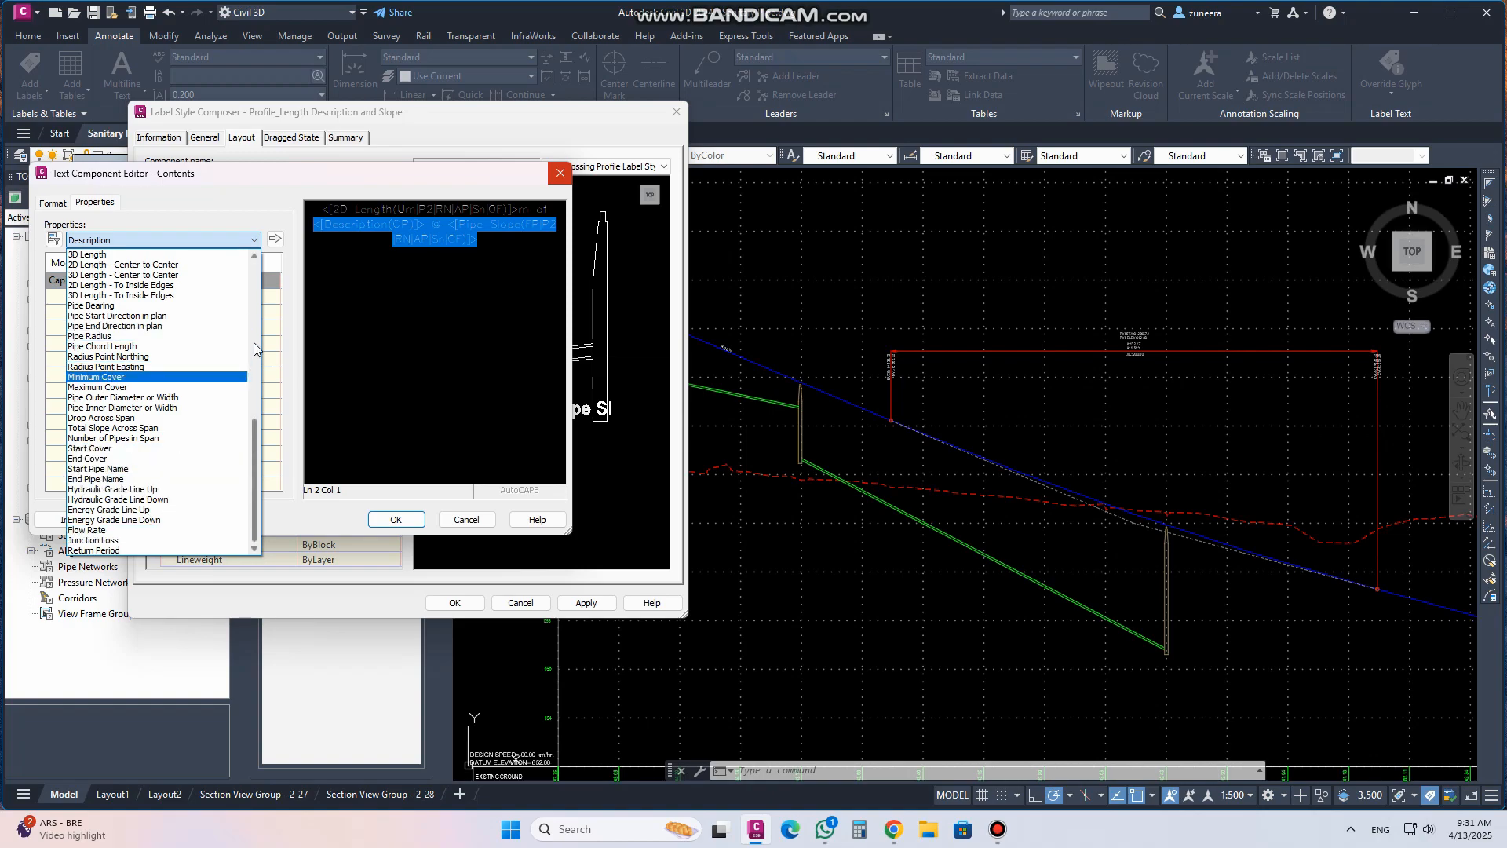
{"action": "left_click_drag", "start_coordinate": [256, 444], "coordinate": [261, 270]}
{"action": "left_click", "coordinate": [558, 174]}
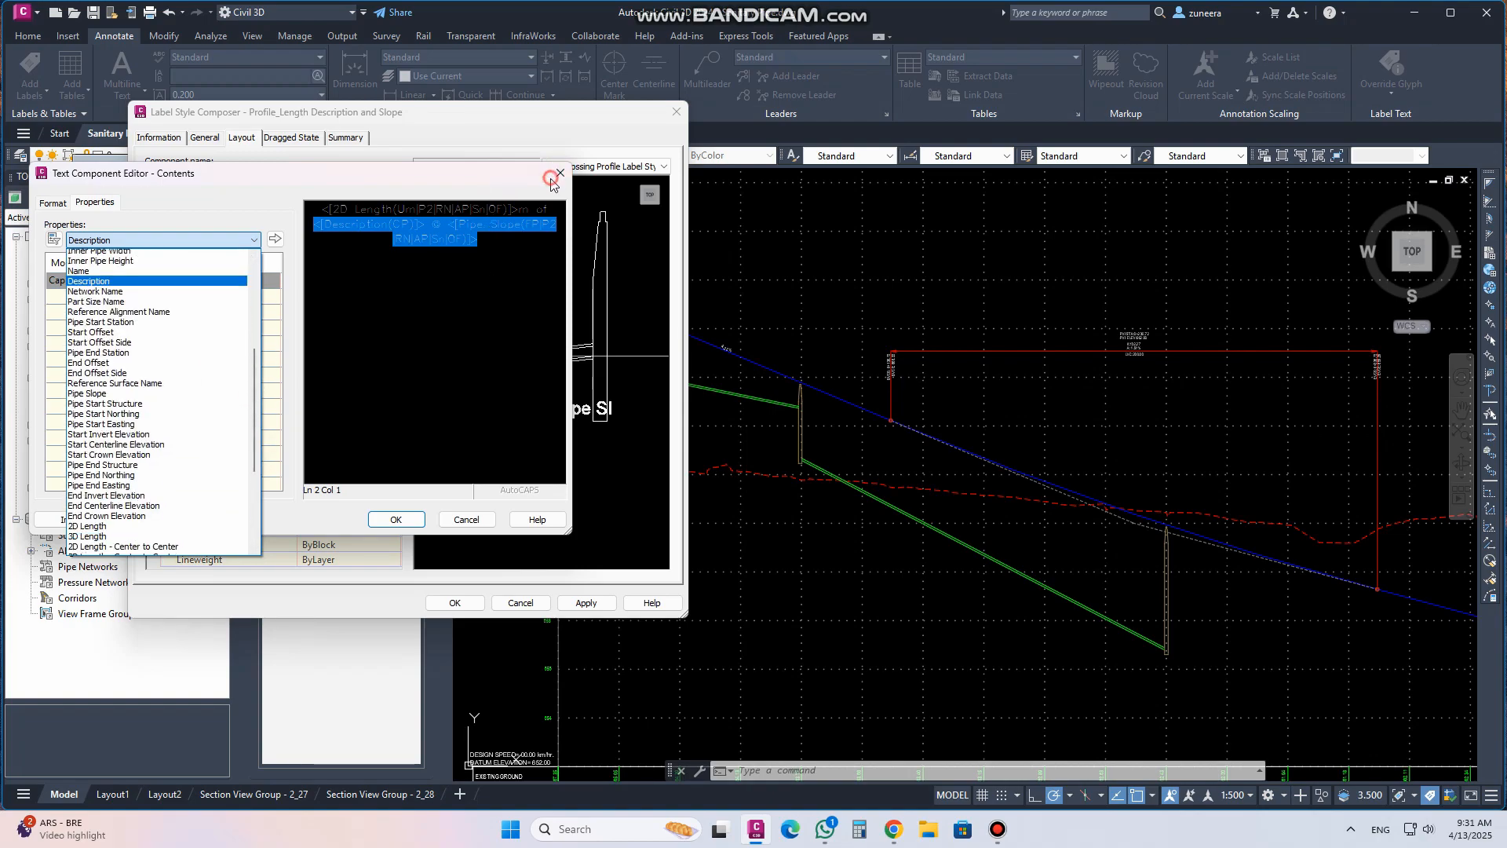
{"action": "left_click", "coordinate": [552, 177]}
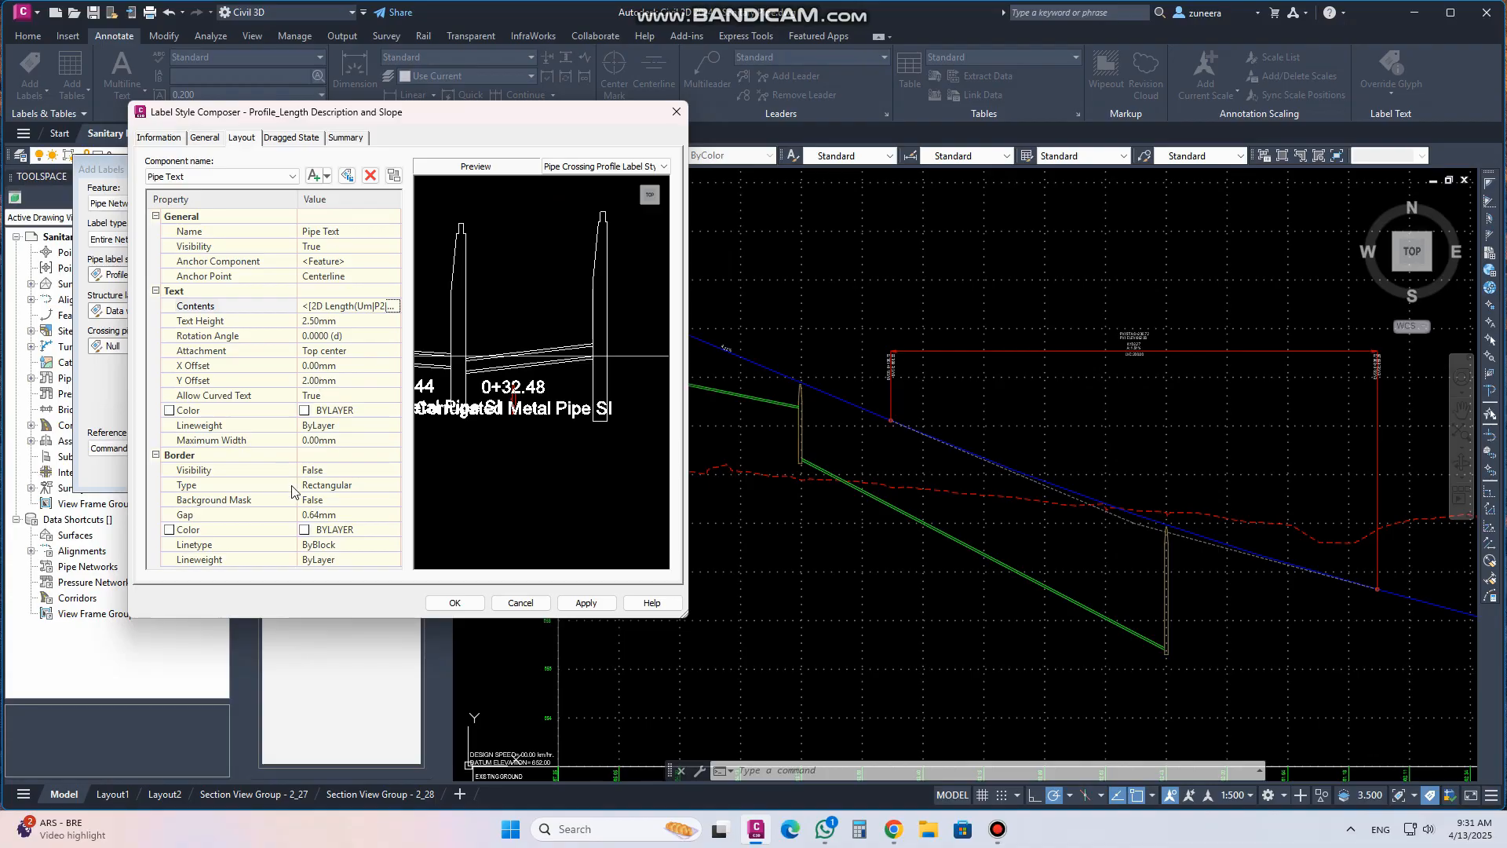
{"action": "left_click", "coordinate": [677, 111]}
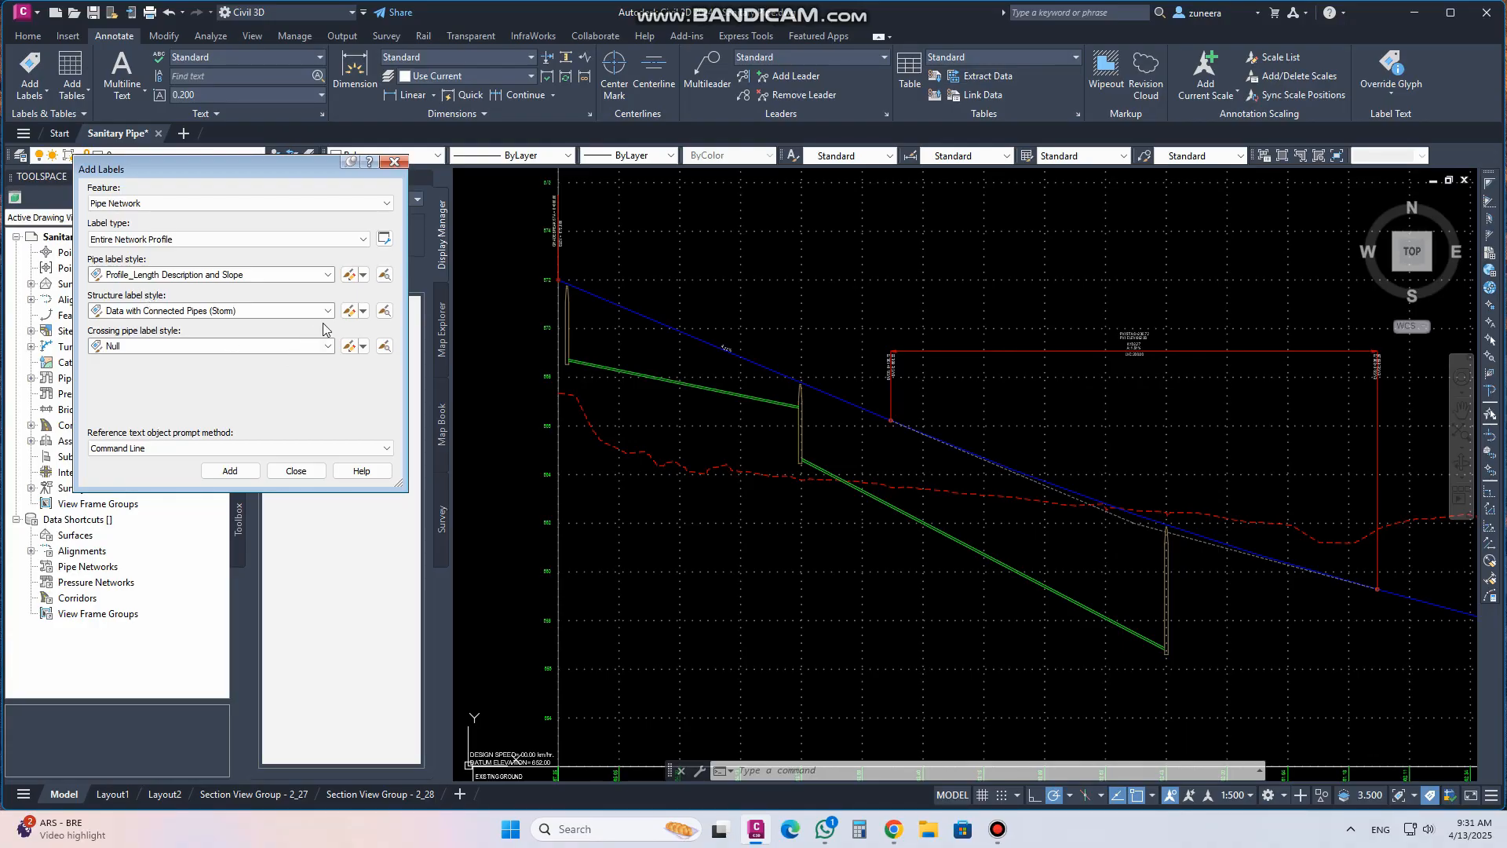
Open the Data with Connected Pipes (Storm) structure label style and preview its structure text components
{"action": "left_click", "coordinate": [349, 312]}
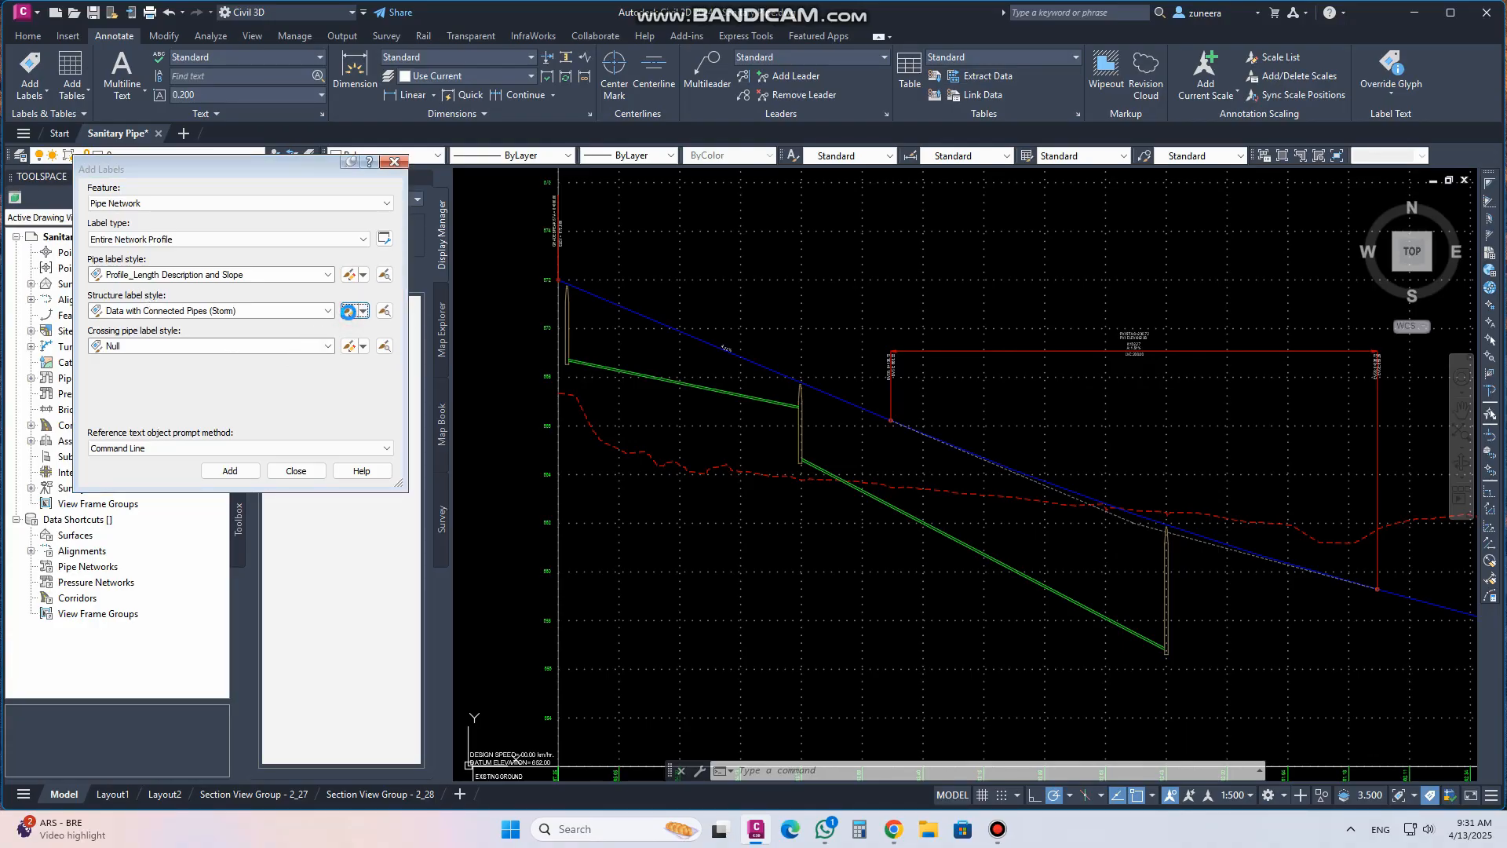
{"action": "scroll", "coordinate": [451, 317], "scroll_direction": "up", "scroll_amount": 4}
{"action": "scroll", "coordinate": [452, 317], "scroll_direction": "up", "scroll_amount": 2}
{"action": "middle_click_drag", "start_coordinate": [451, 303], "coordinate": [689, 465]}
{"action": "mouse_move", "coordinate": [527, 399]}
{"action": "middle_mouse_down"}
{"action": "mouse_move", "coordinate": [659, 436]}
{"action": "mouse_move", "coordinate": [541, 389]}
{"action": "middle_mouse_up"}
{"action": "scroll", "coordinate": [568, 420], "scroll_direction": "up", "scroll_amount": 2}
{"action": "left_click", "coordinate": [201, 177]}
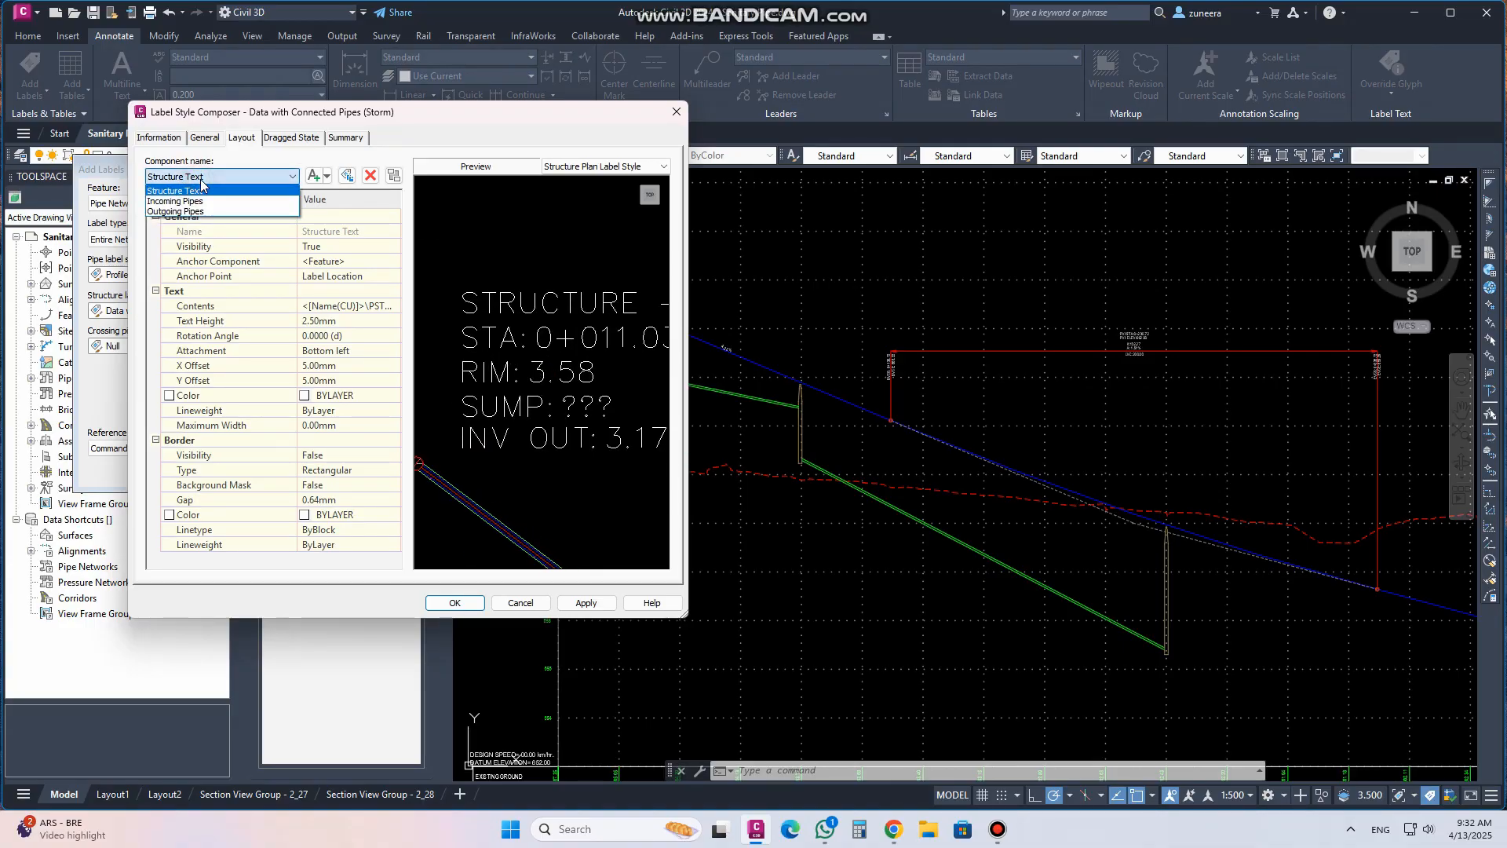
{"action": "left_click", "coordinate": [200, 180]}
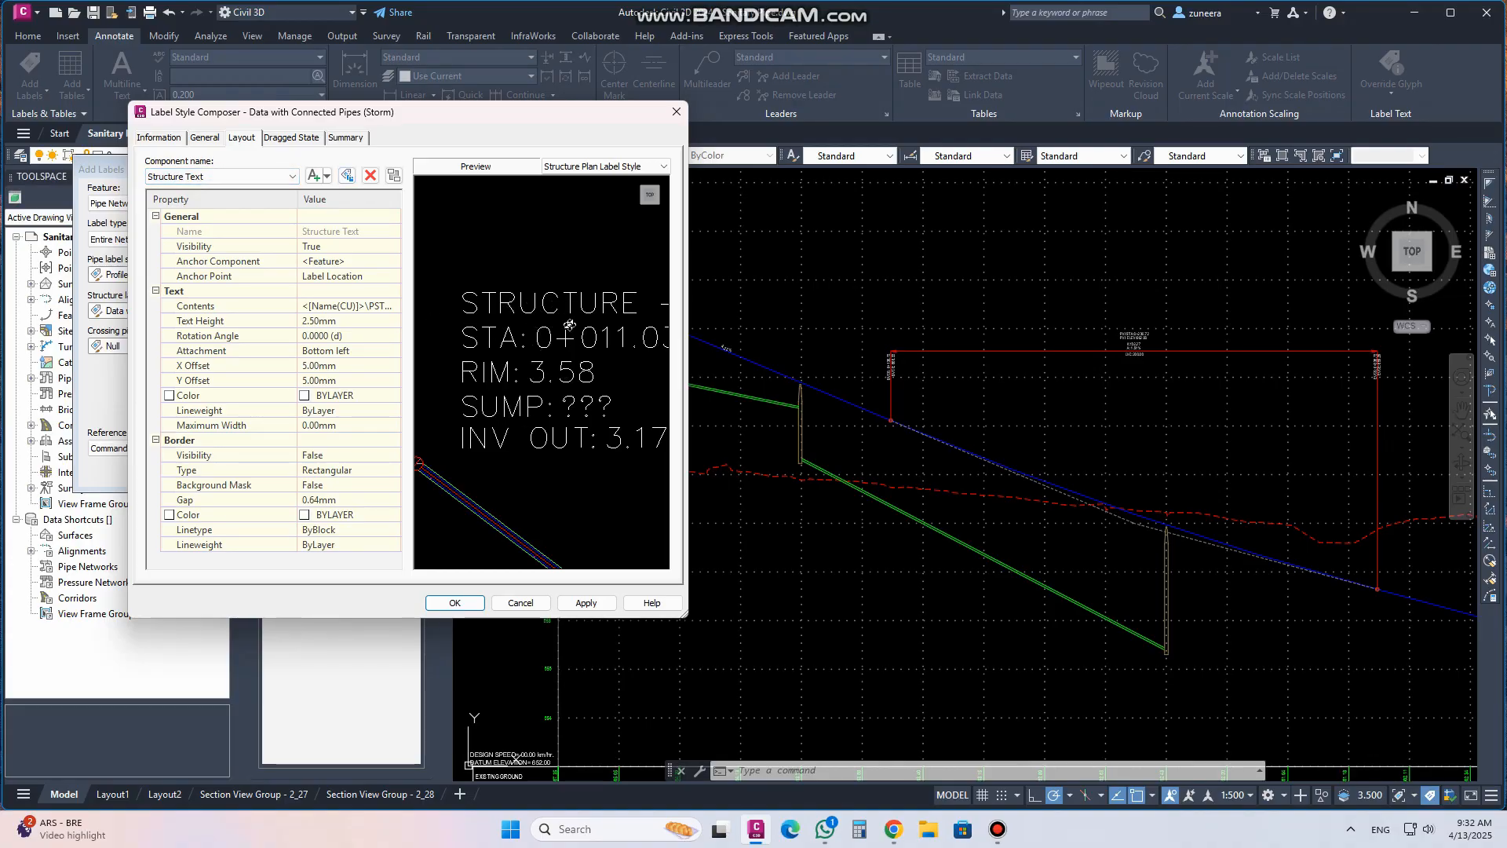
{"action": "middle_click_drag", "start_coordinate": [554, 327], "coordinate": [538, 324]}
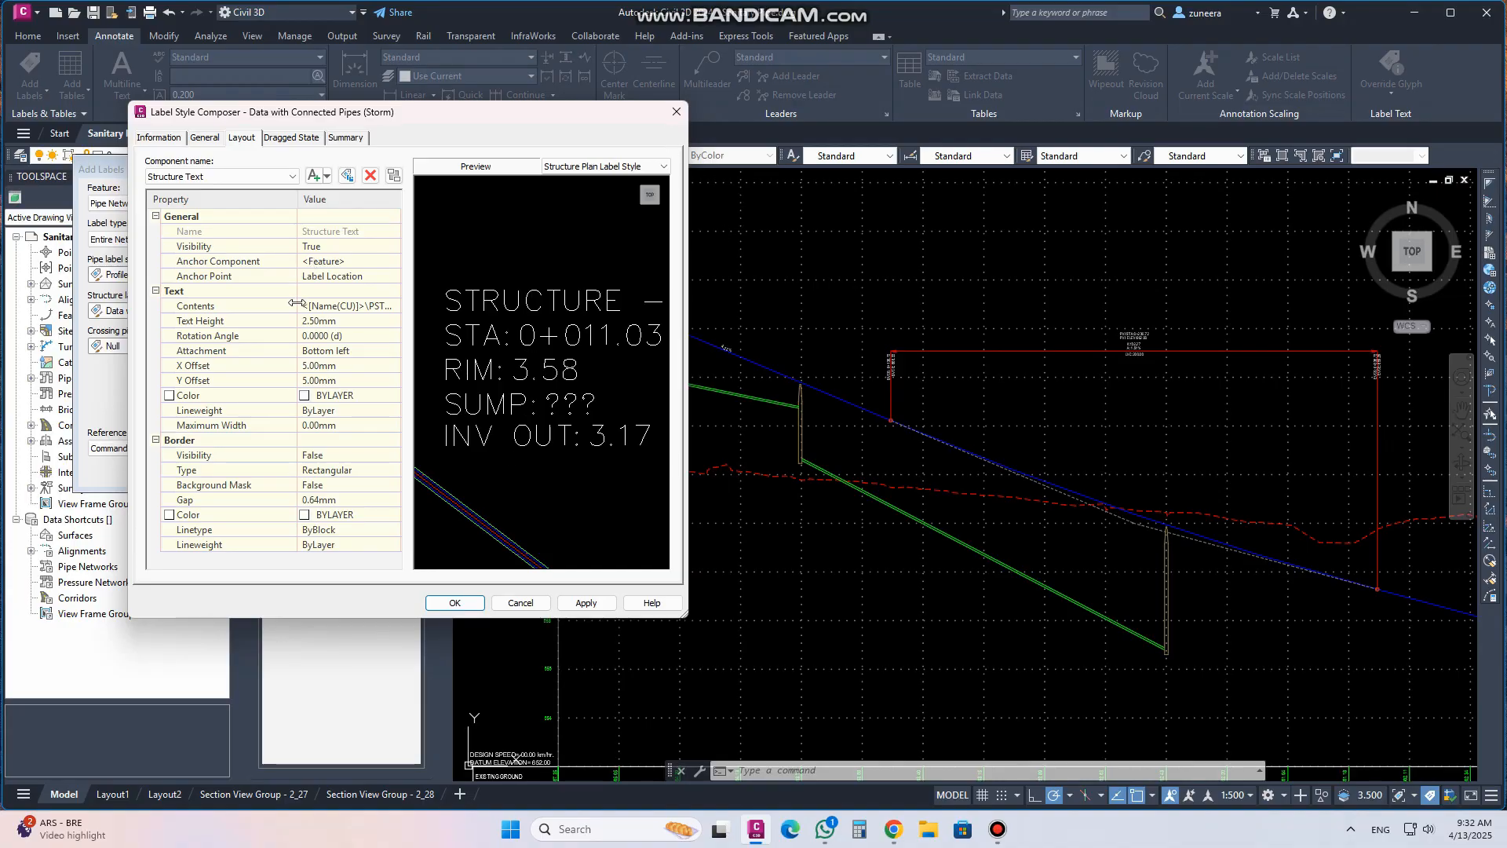
Inspect the structure text contents and their available properties, closing both editors without changes
{"action": "left_click", "coordinate": [345, 306]}
{"action": "left_click", "coordinate": [394, 305]}
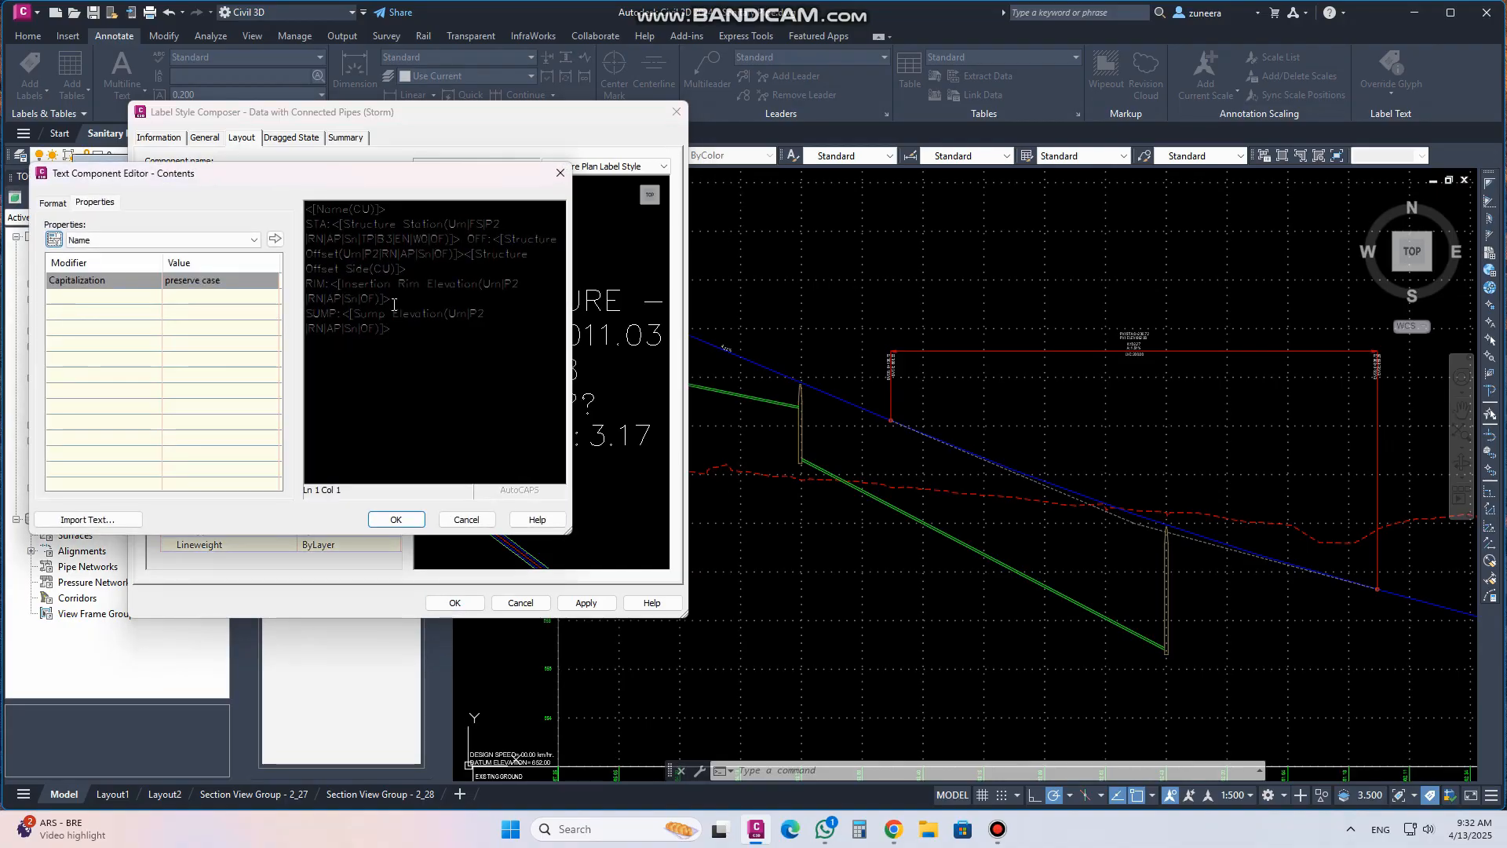
{"action": "left_click_drag", "start_coordinate": [390, 328], "coordinate": [343, 313]}
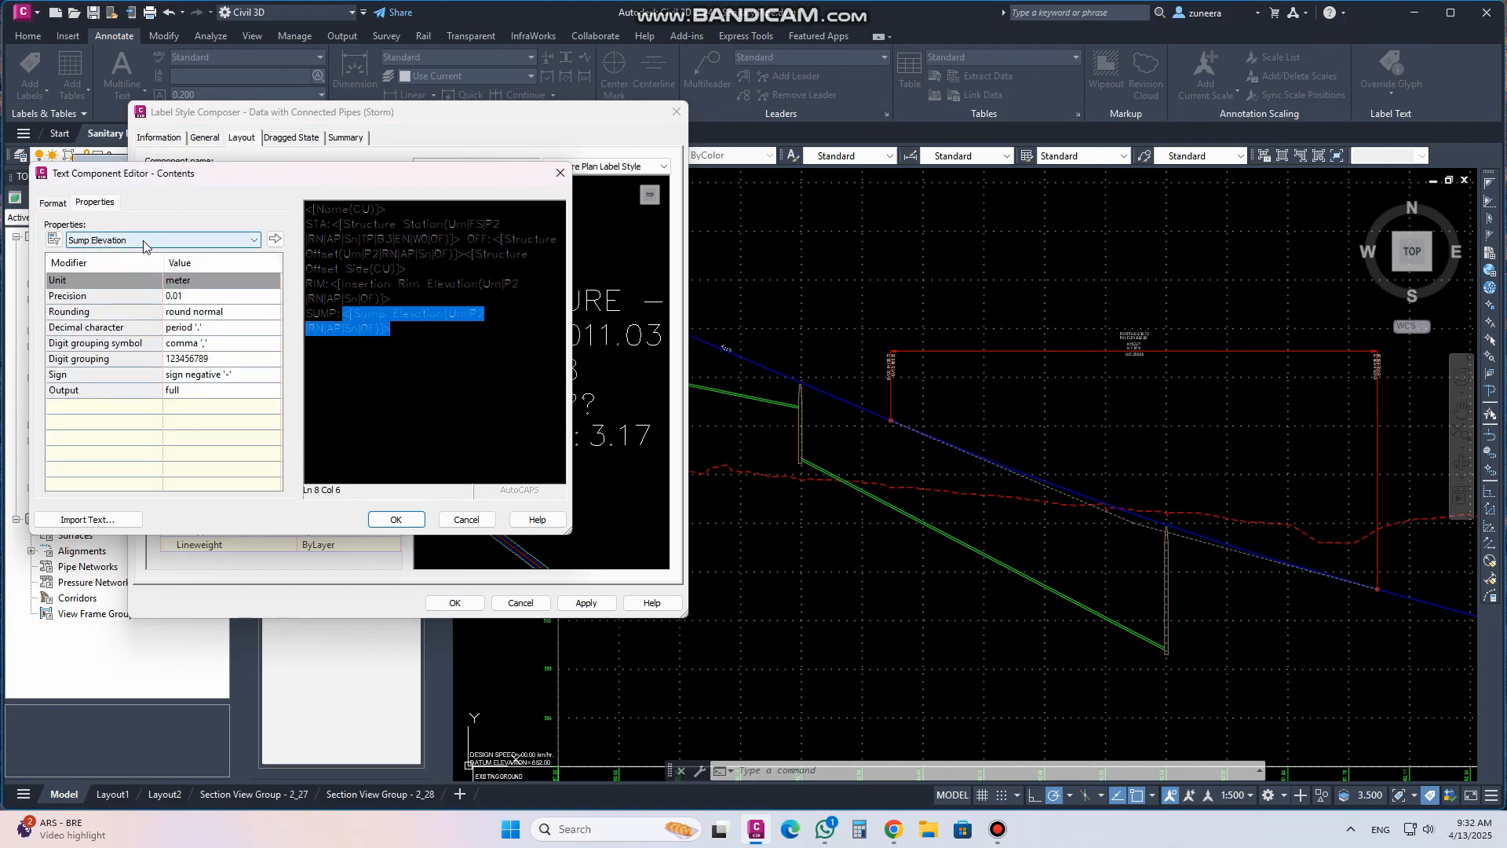
{"action": "left_click", "coordinate": [198, 240]}
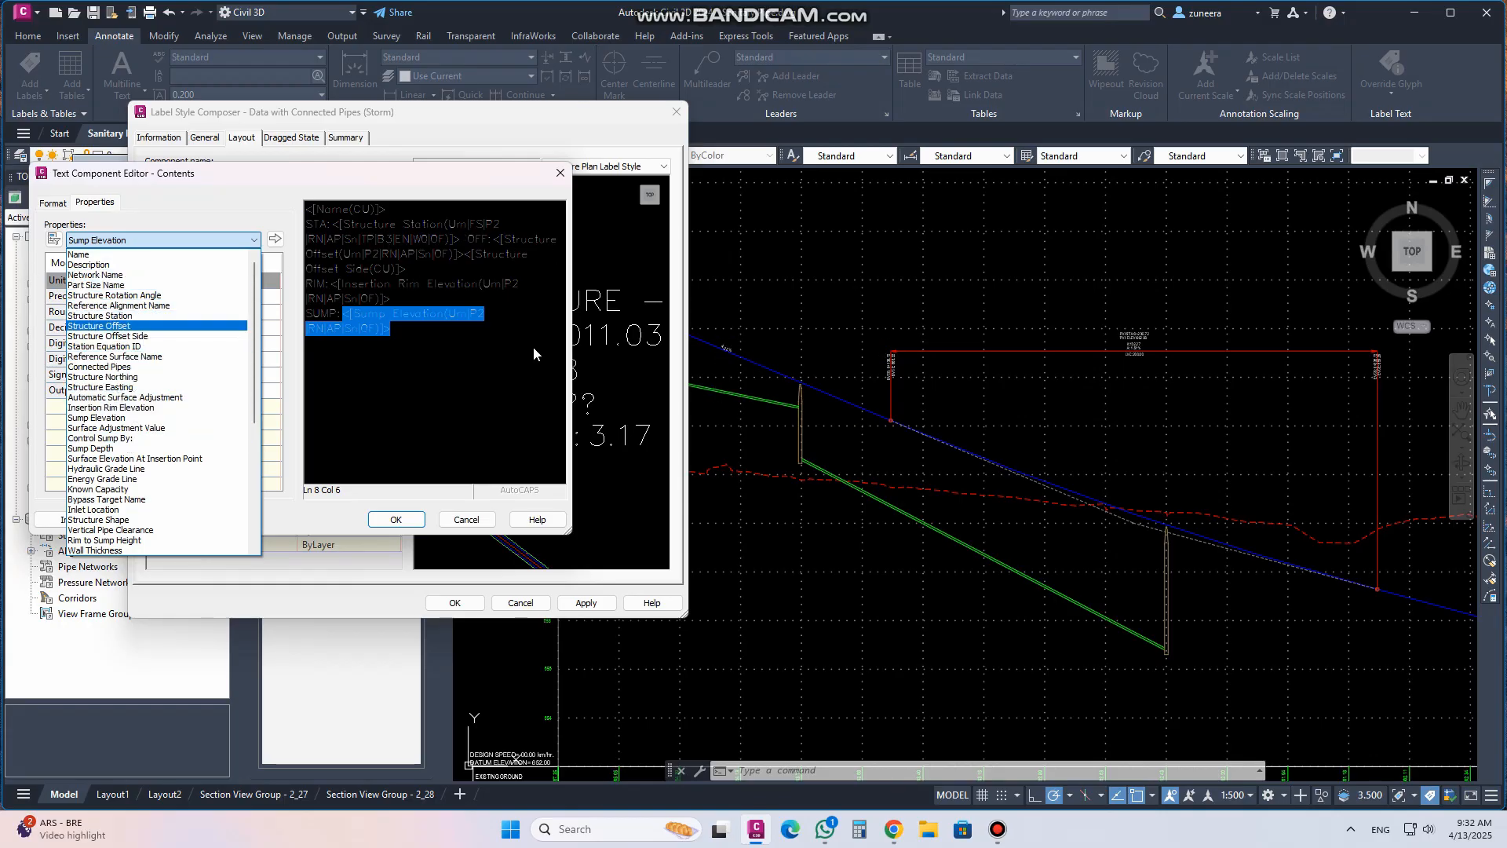
{"action": "left_click", "coordinate": [577, 178]}
{"action": "left_click", "coordinate": [561, 173]}
{"action": "left_click", "coordinate": [675, 111]}
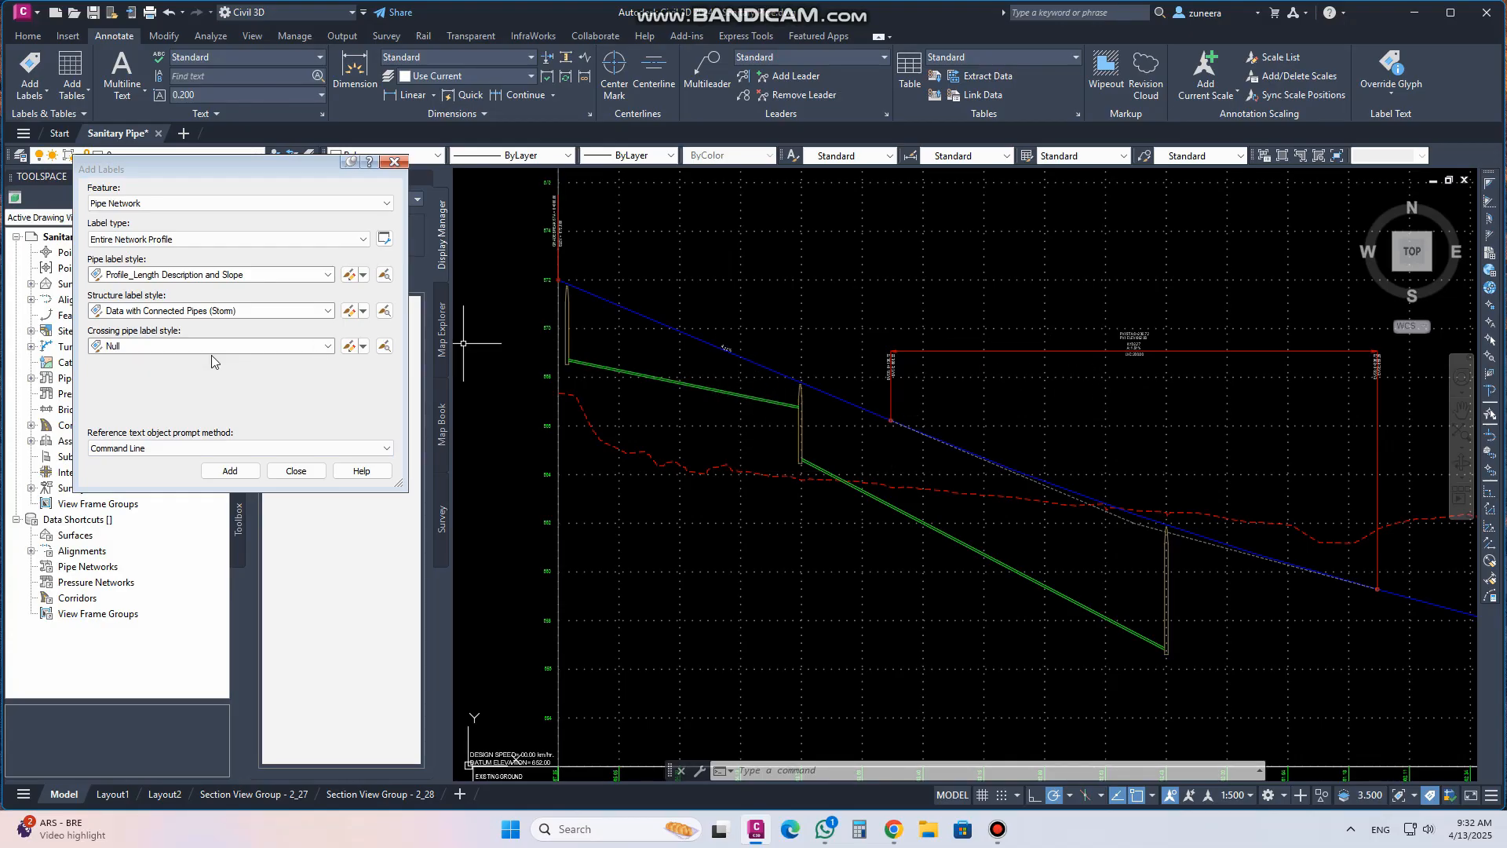
Add the pipe and structure labels to the entire network by picking a part in the Main Road profile view
{"action": "left_click", "coordinate": [230, 471]}
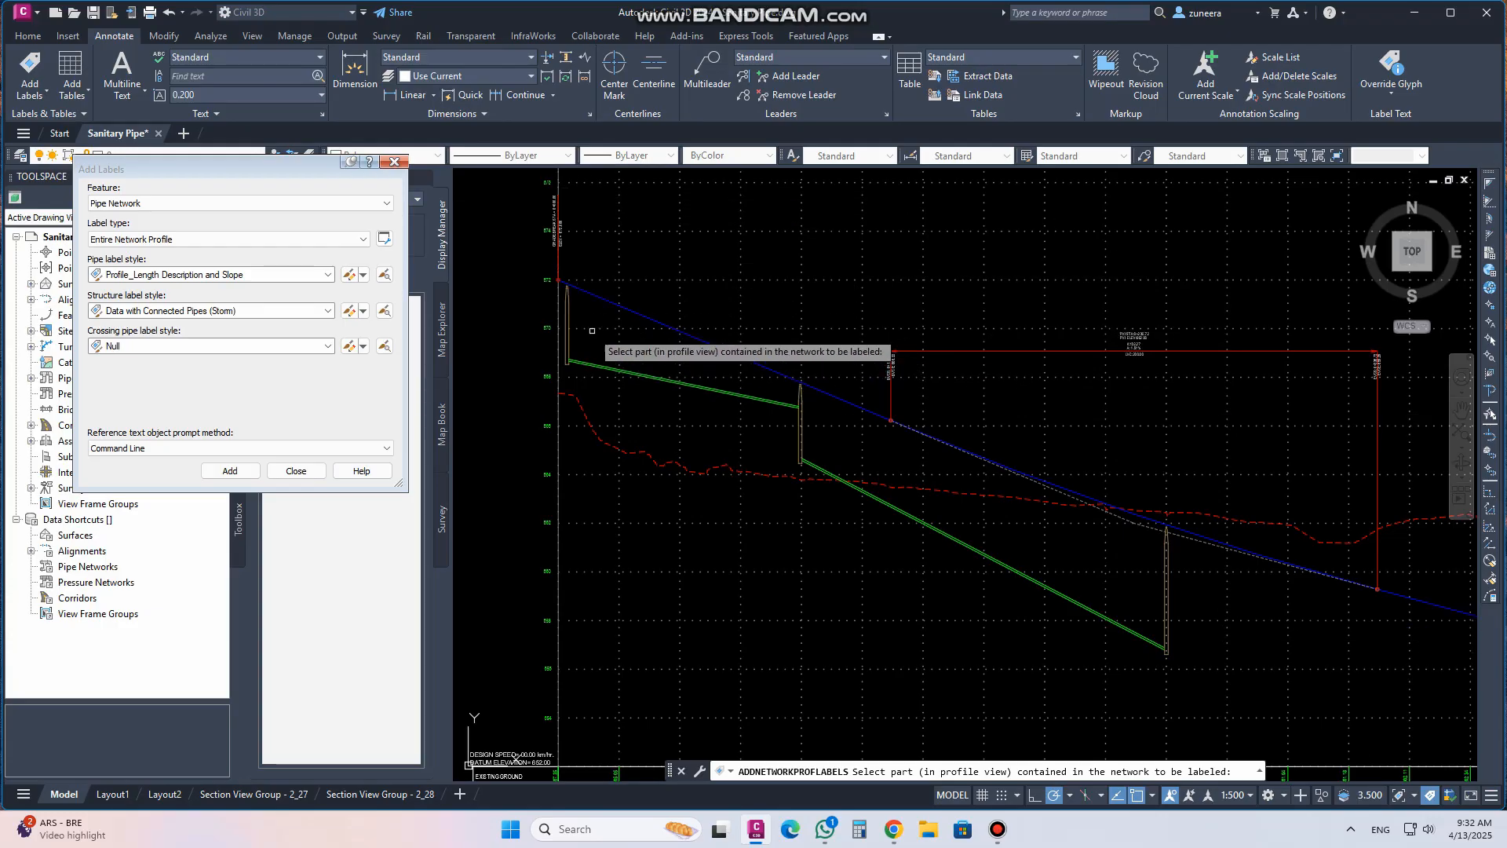
{"action": "left_click", "coordinate": [570, 316]}
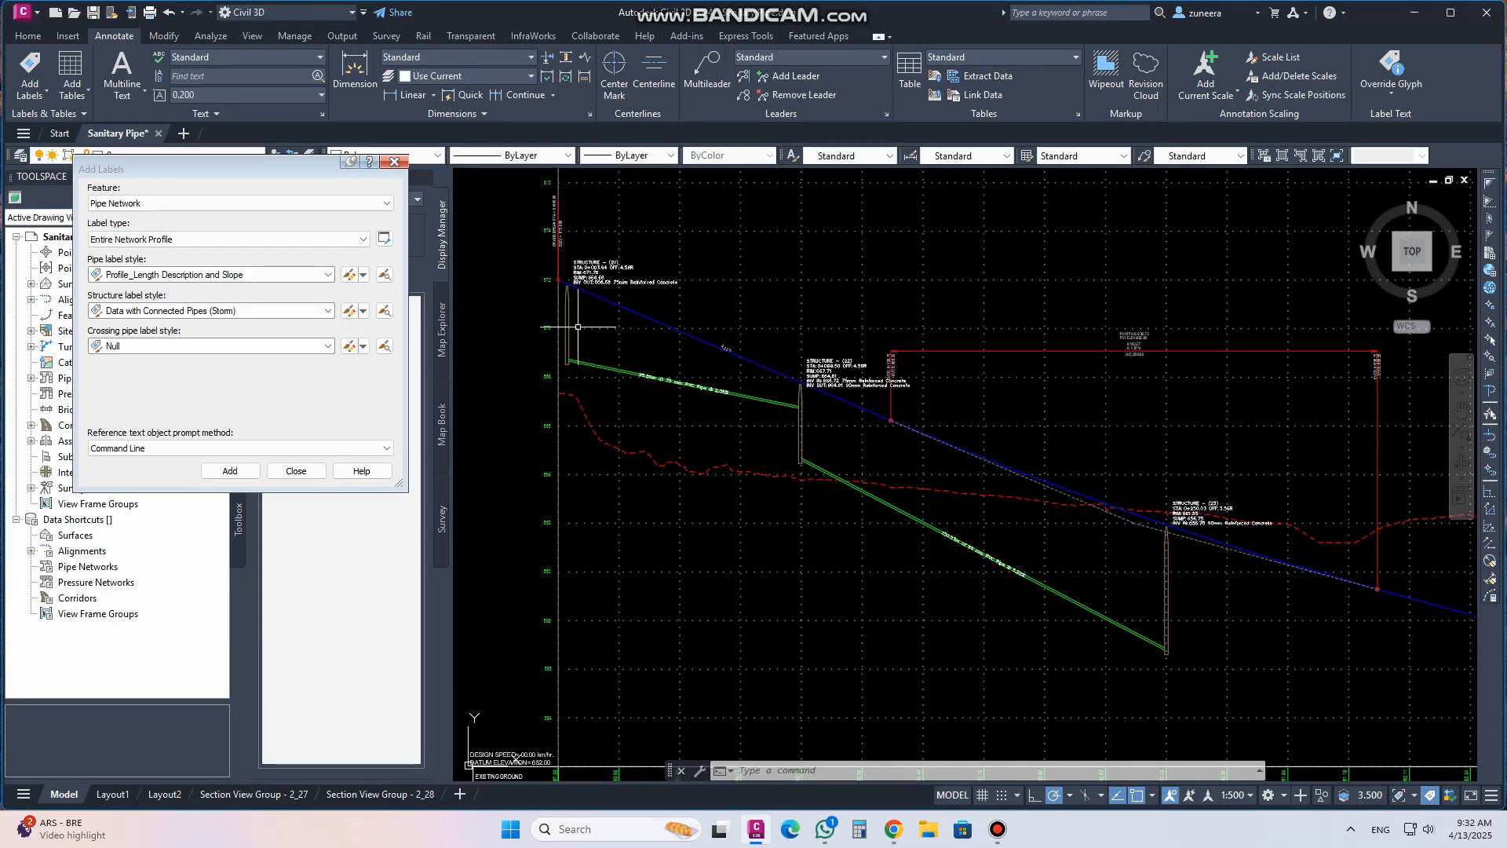
Try to move the first structure's profile label upward by its grip, then undo the move
{"action": "scroll", "coordinate": [645, 353], "scroll_direction": "up", "scroll_amount": 6}
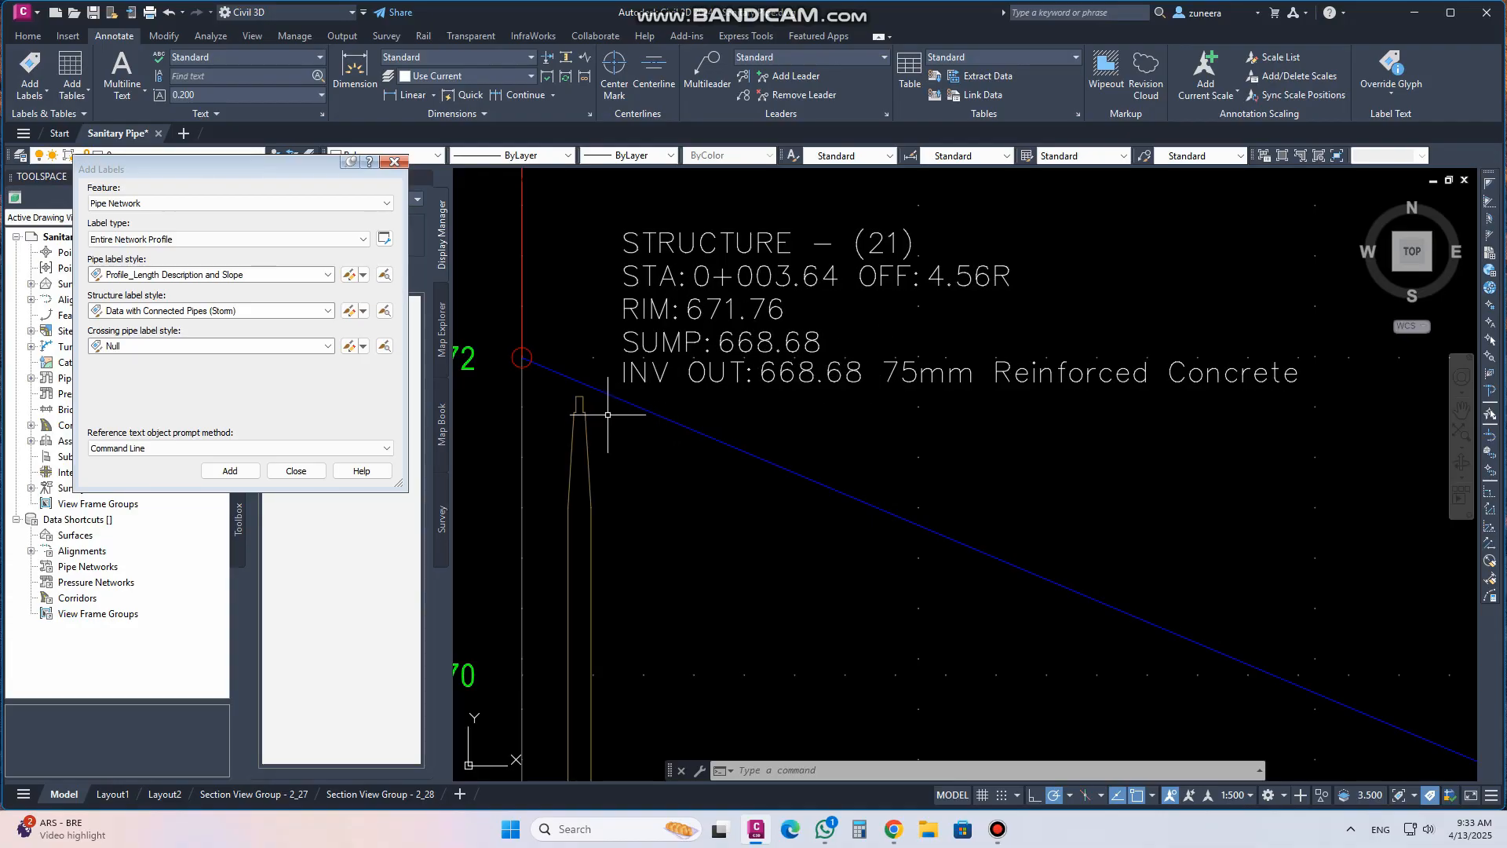
{"action": "left_click", "coordinate": [650, 384]}
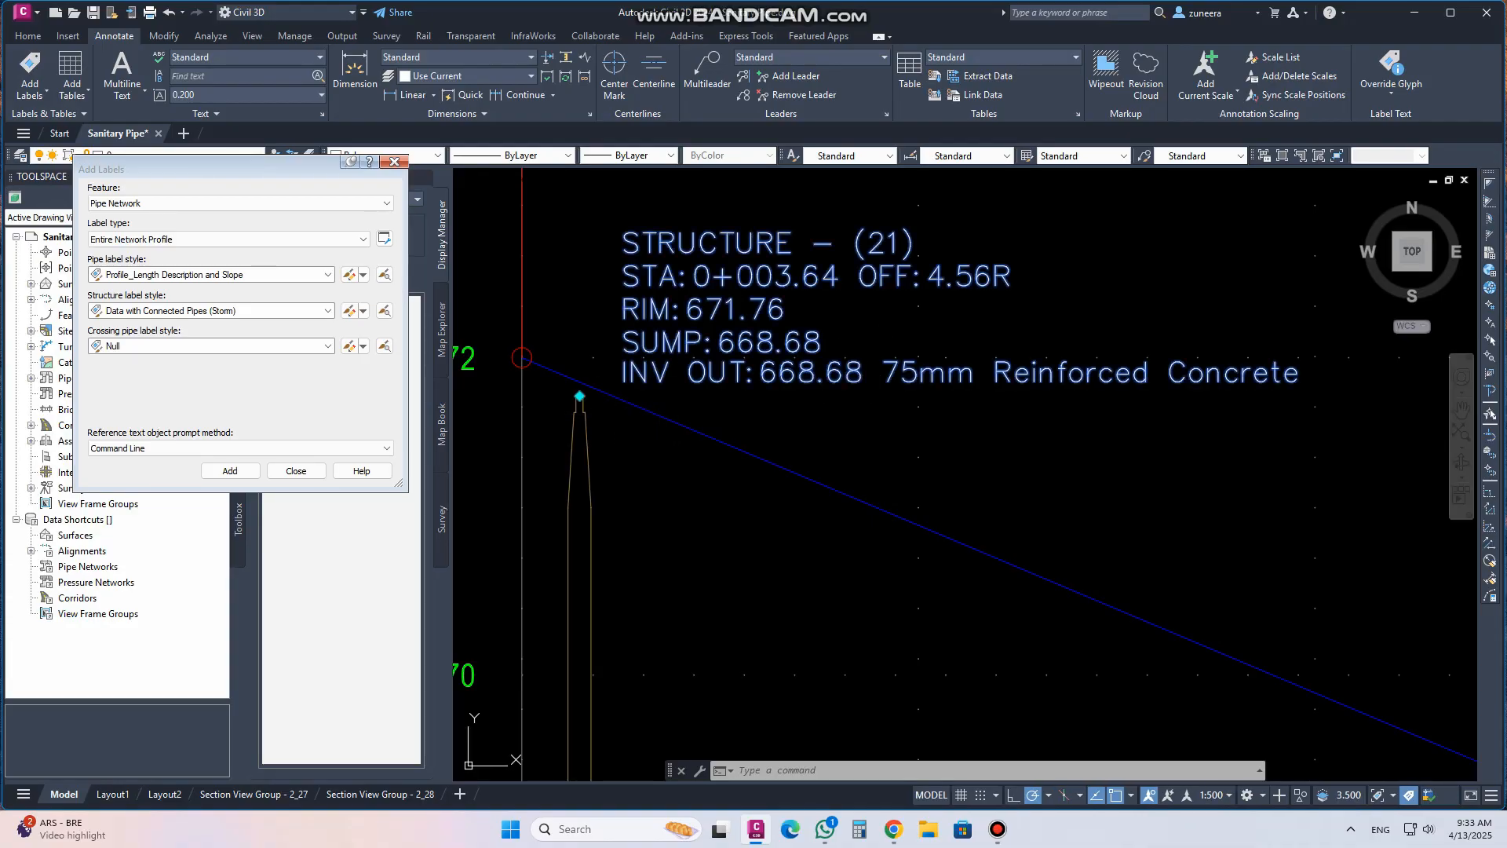
{"action": "left_click", "coordinate": [579, 396]}
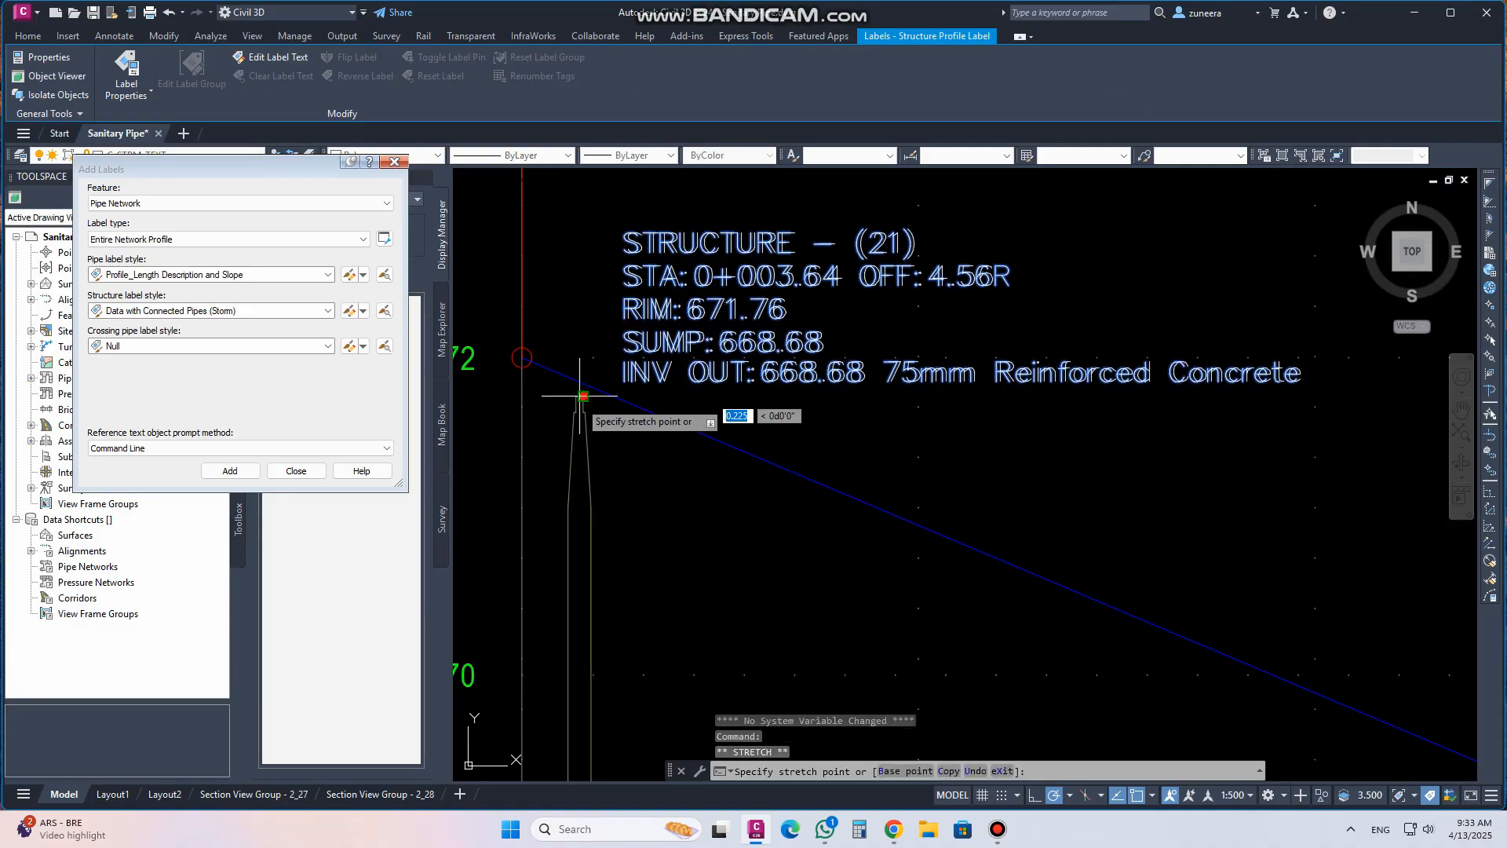
{"action": "scroll", "coordinate": [557, 506], "scroll_direction": "down", "scroll_amount": 2}
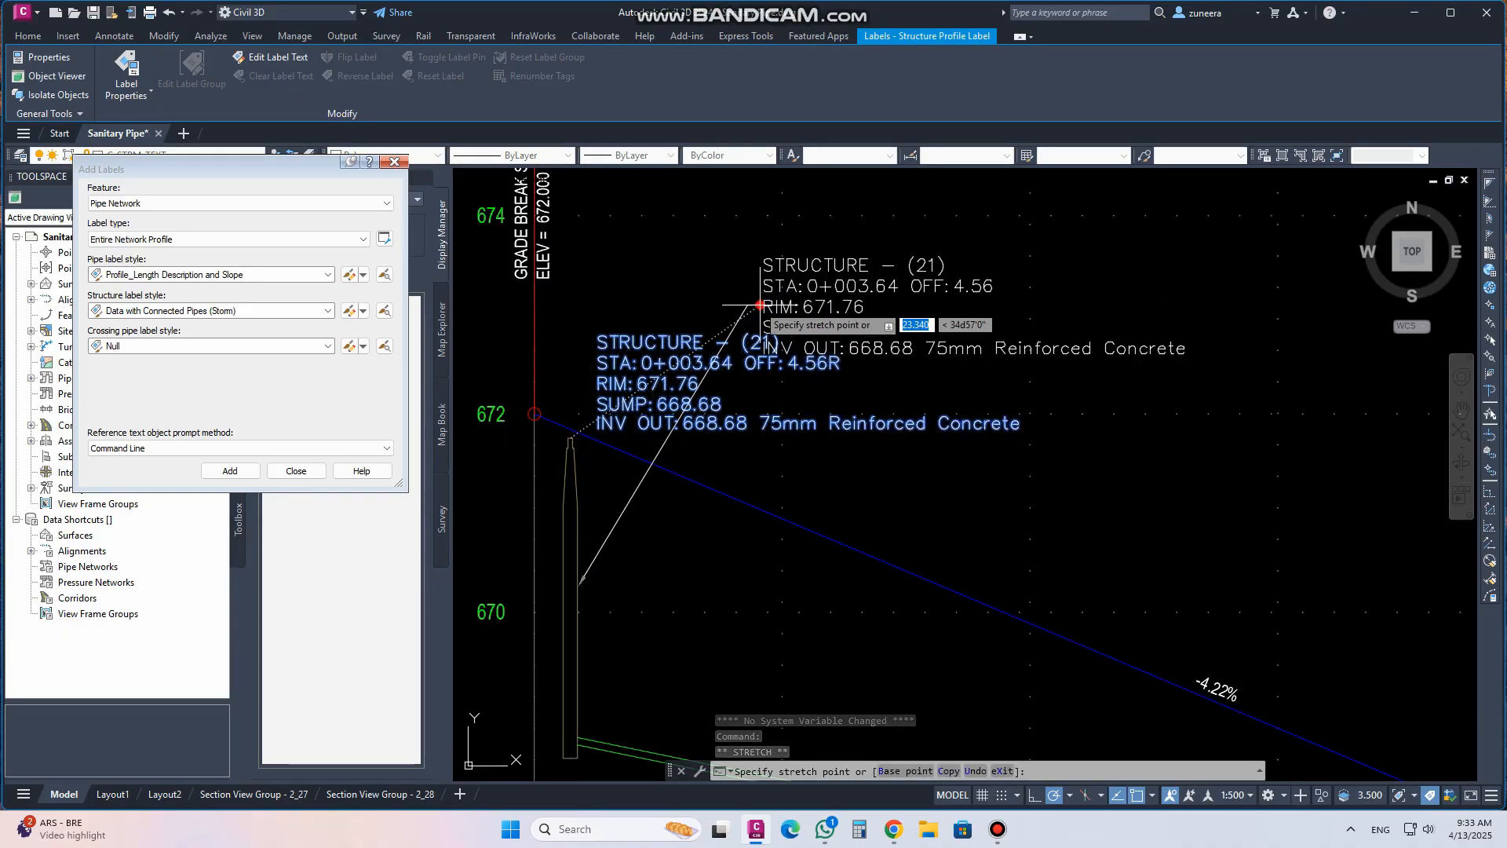
{"action": "left_click", "coordinate": [738, 301]}
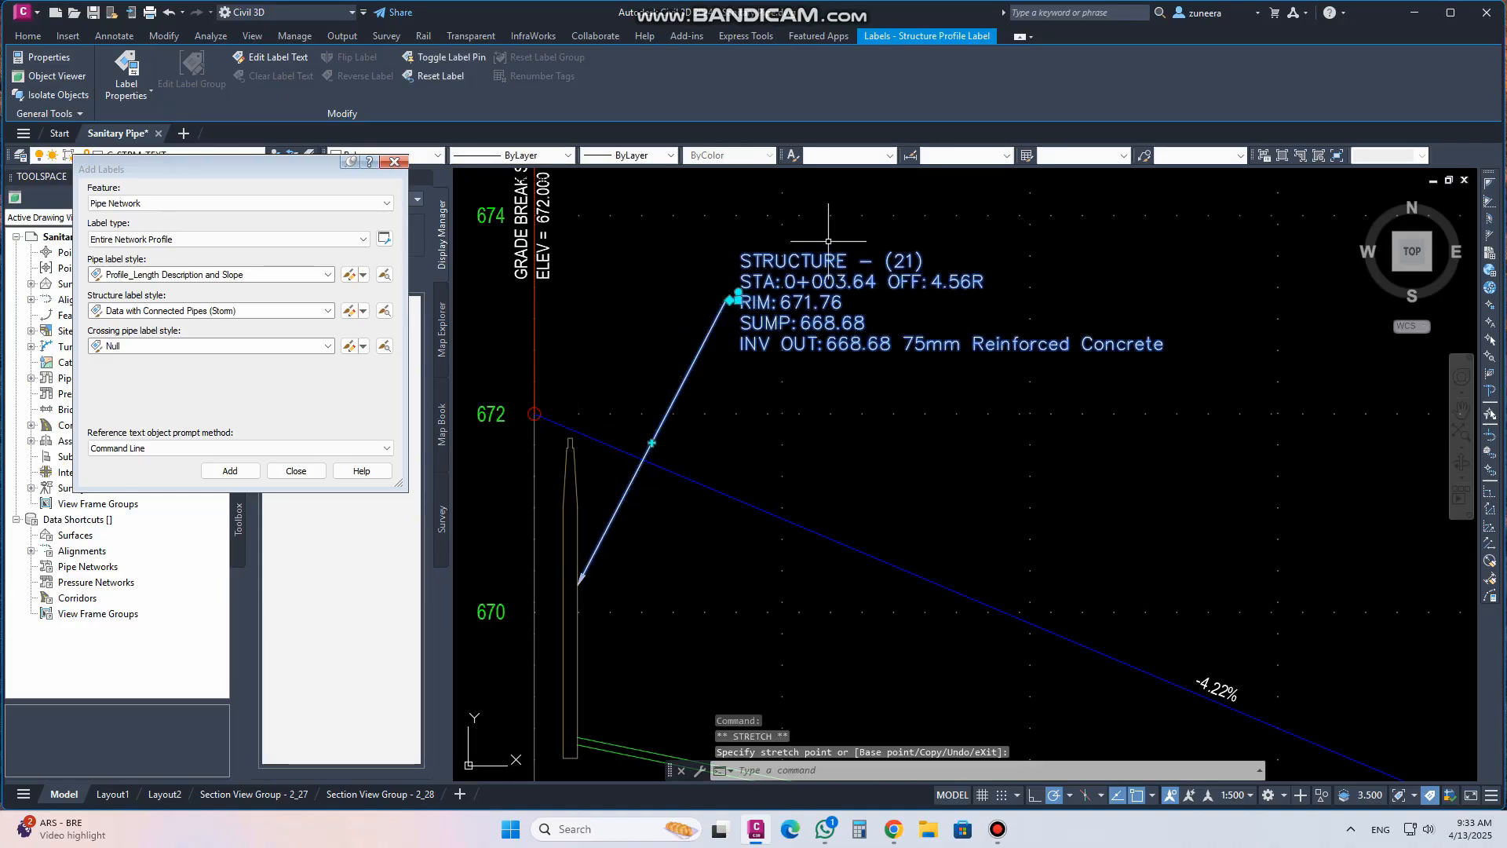
{"action": "key", "text": "ctrl+z"}
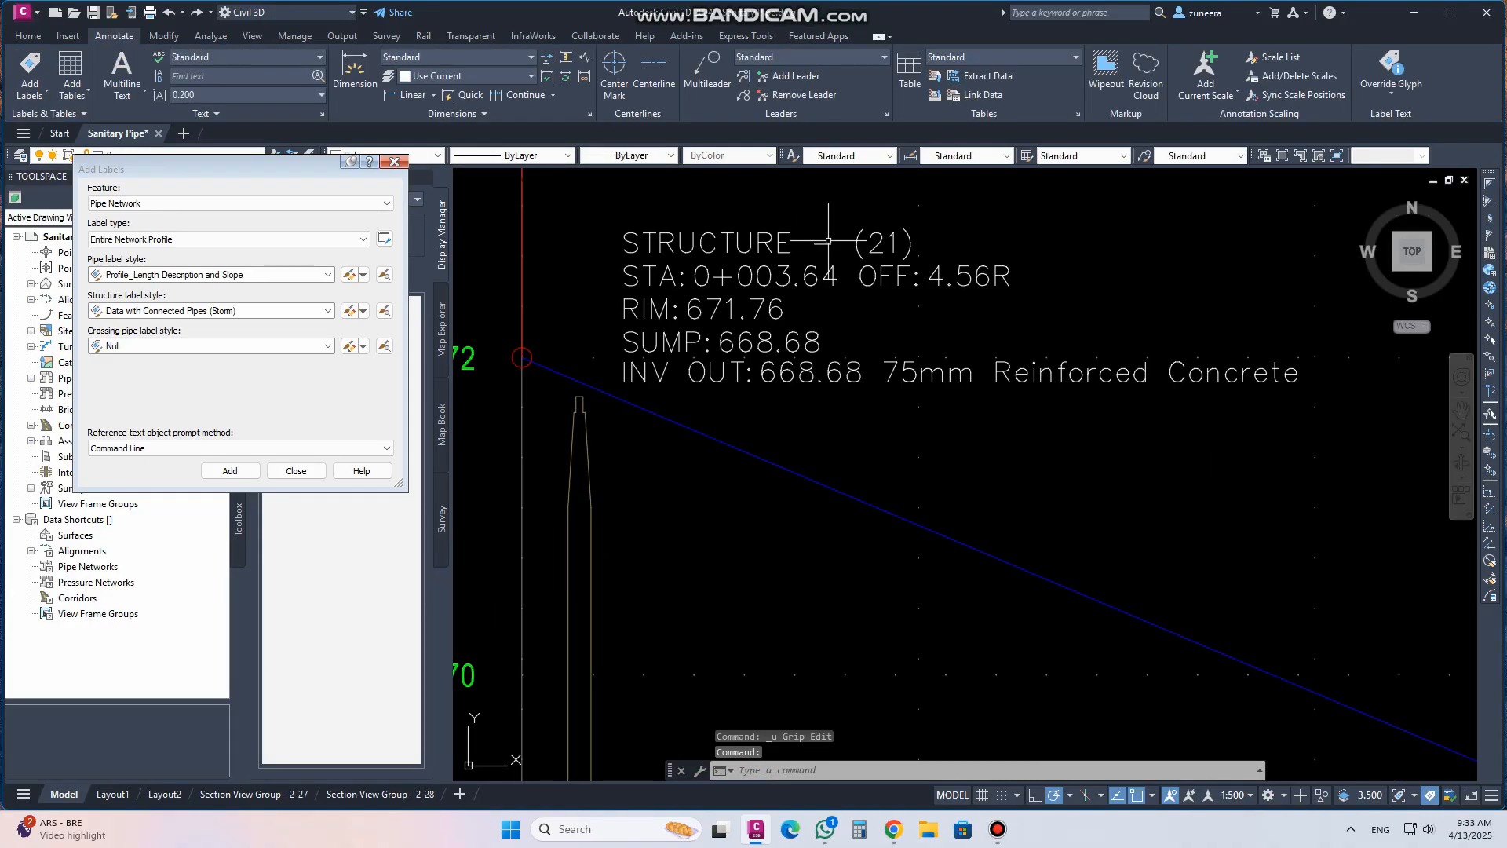
Set the pipe text's Y offset to -5 mm in the Profile_Length Description and Slope label style and apply it
{"action": "scroll", "coordinate": [828, 241], "scroll_direction": "down", "scroll_amount": 5}
{"action": "scroll", "coordinate": [897, 407], "scroll_direction": "up", "scroll_amount": 3}
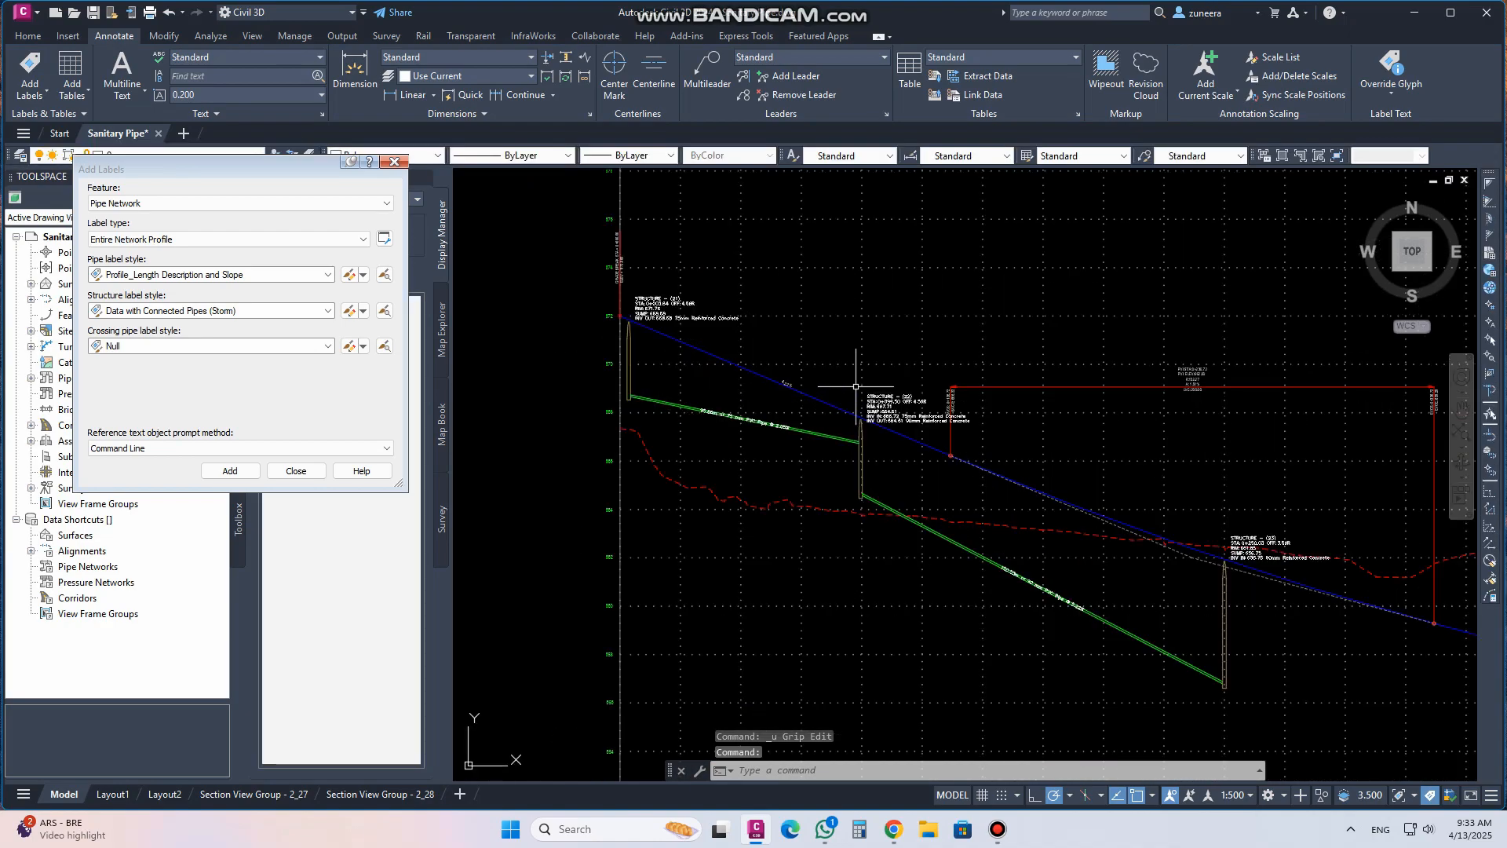
{"action": "scroll", "coordinate": [733, 391], "scroll_direction": "down", "scroll_amount": 1}
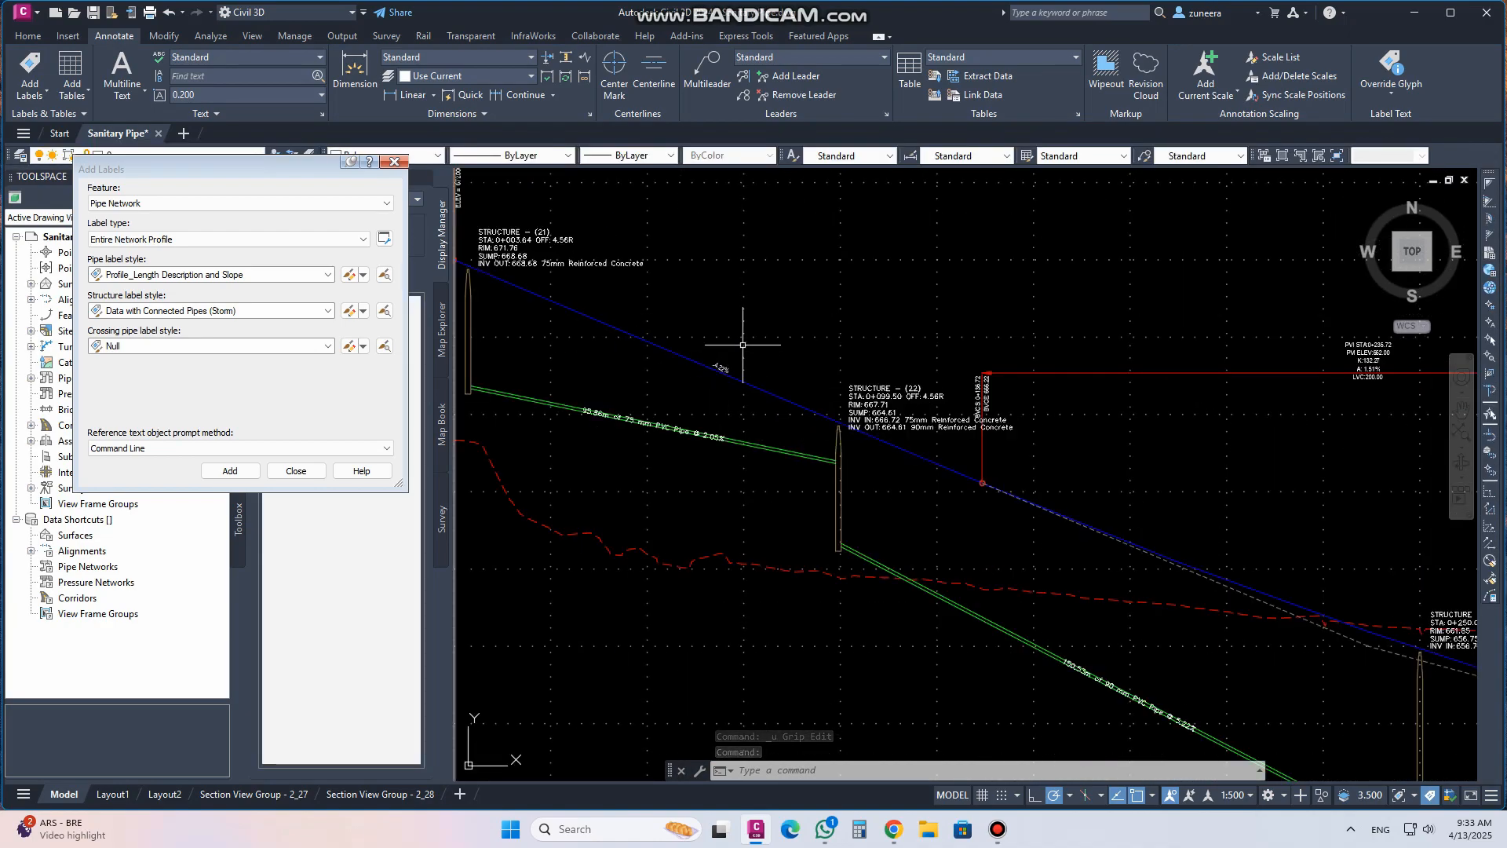
{"action": "scroll", "coordinate": [746, 353], "scroll_direction": "down", "scroll_amount": 1}
{"action": "scroll", "coordinate": [653, 390], "scroll_direction": "up", "scroll_amount": 4}
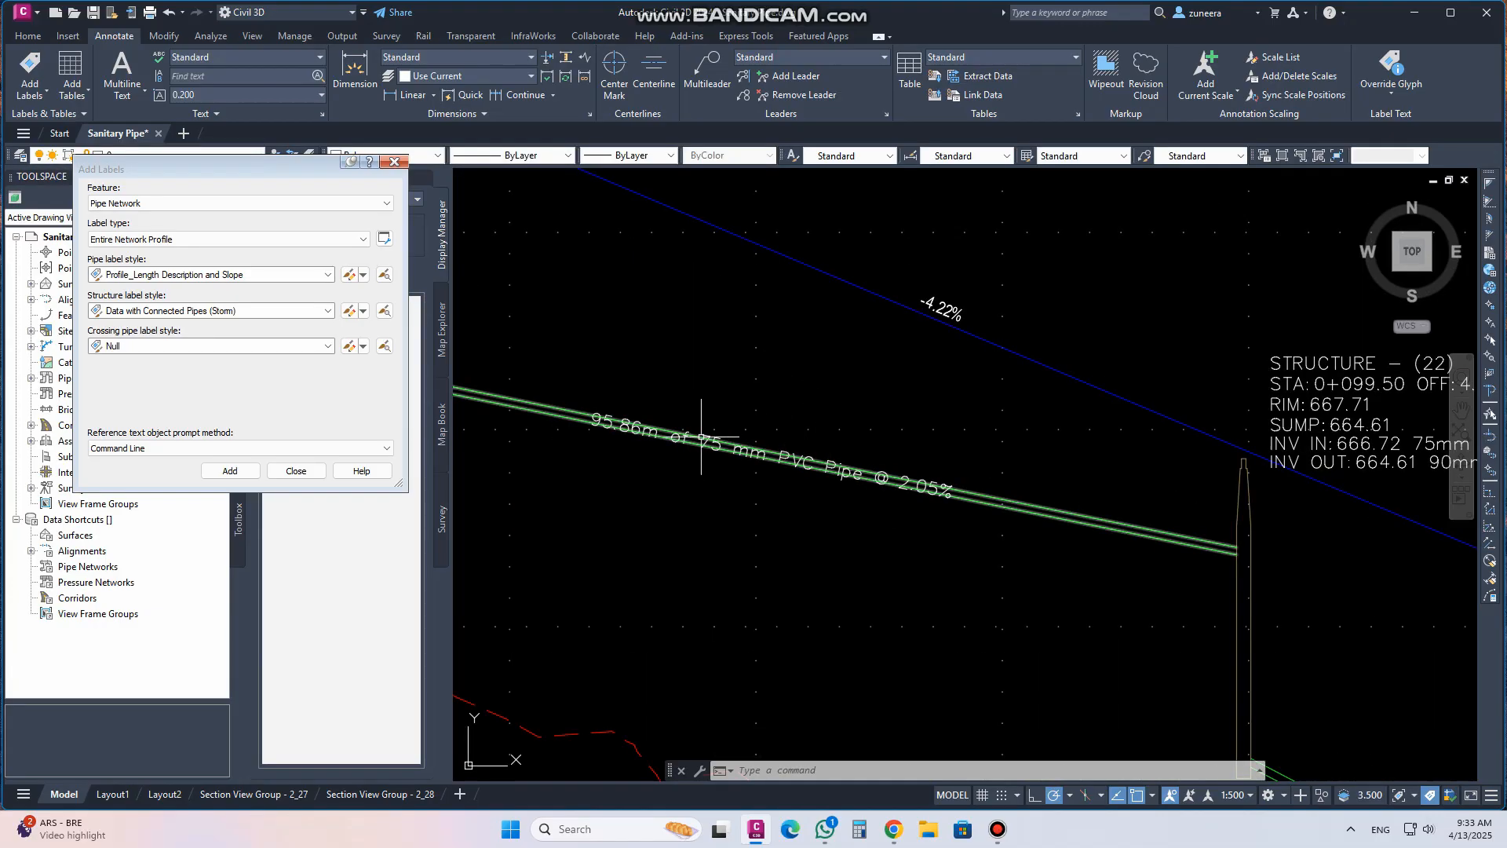
{"action": "scroll", "coordinate": [782, 445], "scroll_direction": "down", "scroll_amount": 5}
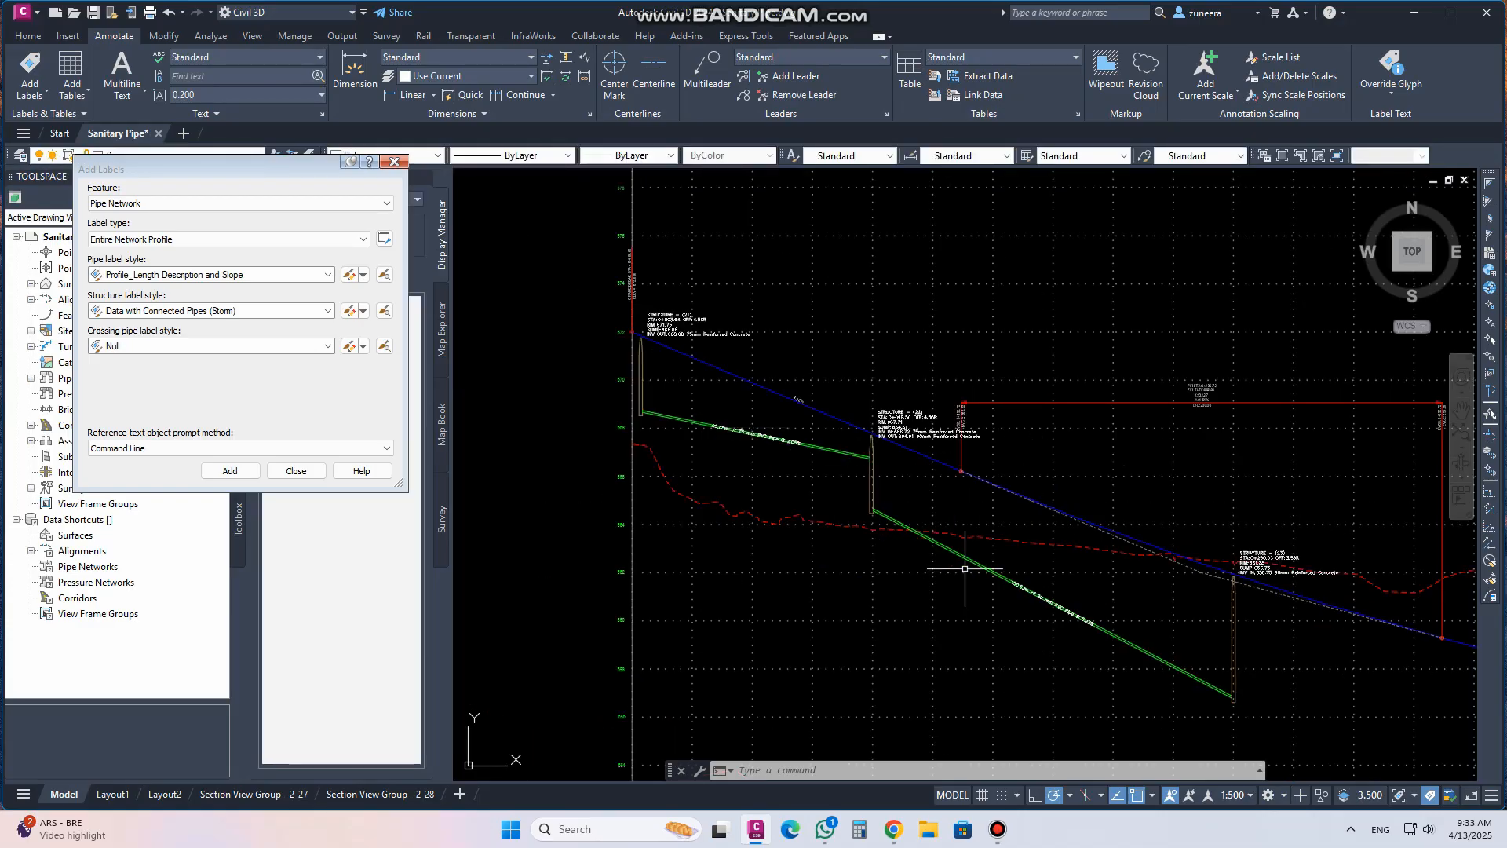
{"action": "scroll", "coordinate": [757, 453], "scroll_direction": "up", "scroll_amount": 5}
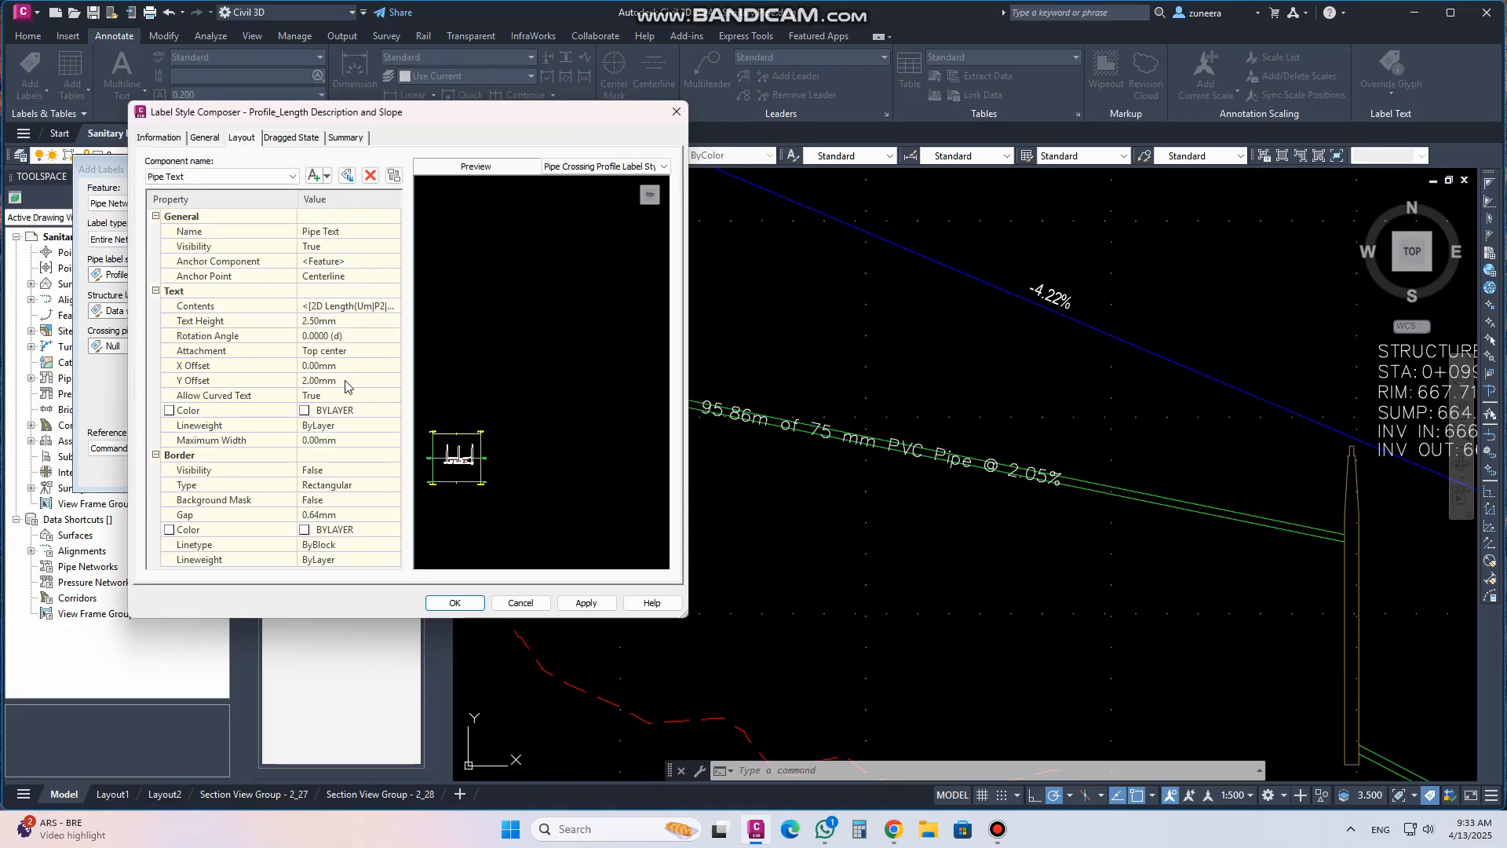
{"action": "scroll", "coordinate": [447, 472], "scroll_direction": "up", "scroll_amount": 3}
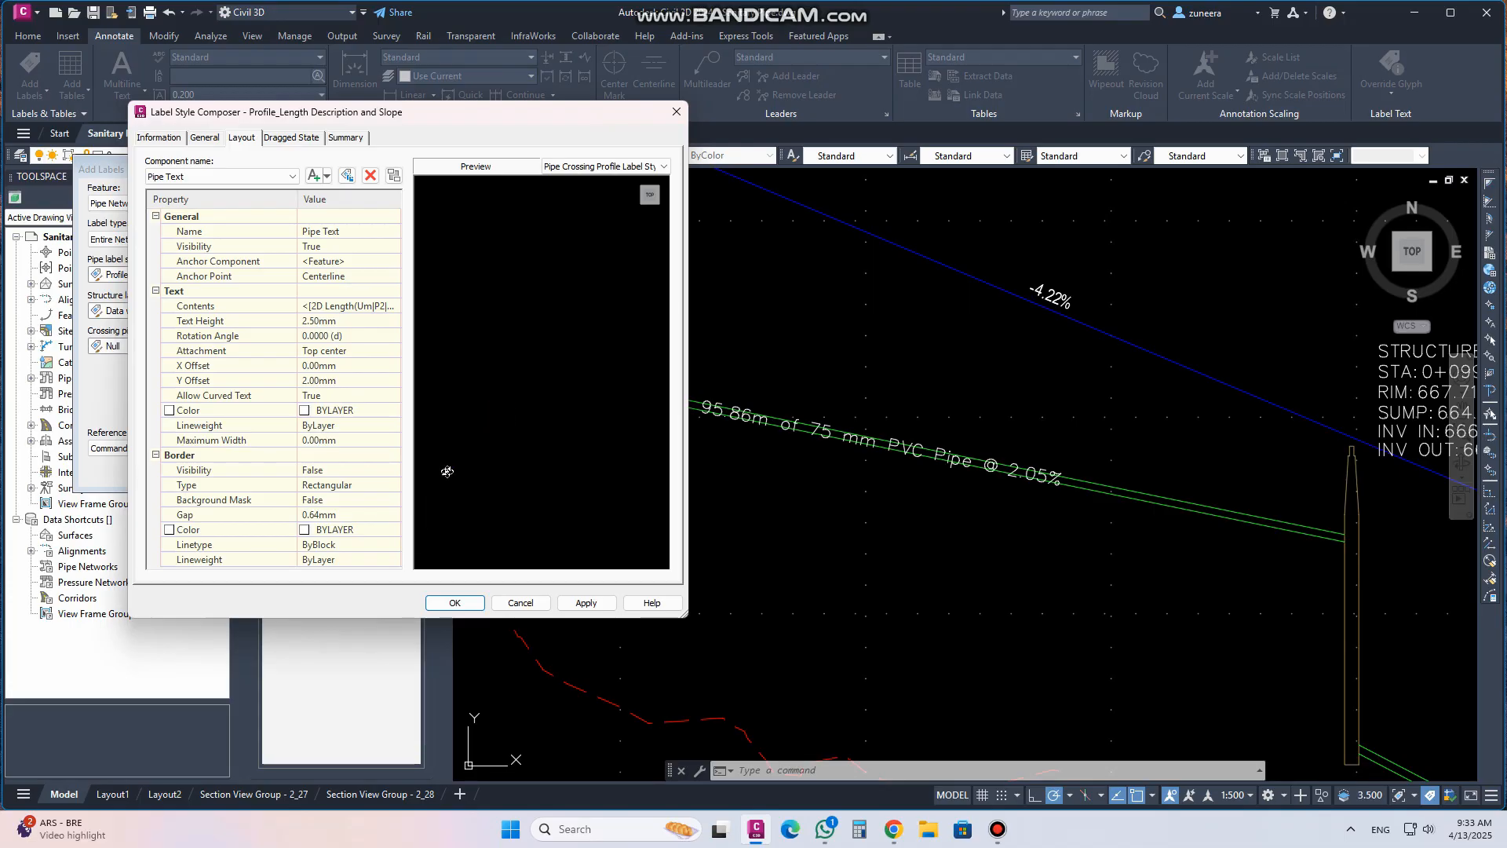
{"action": "scroll", "coordinate": [506, 411], "scroll_direction": "down", "scroll_amount": 5}
{"action": "scroll", "coordinate": [487, 424], "scroll_direction": "up", "scroll_amount": 5}
{"action": "middle_click_drag", "start_coordinate": [431, 488], "coordinate": [534, 374]}
{"action": "scroll", "coordinate": [534, 374], "scroll_direction": "up", "scroll_amount": 6}
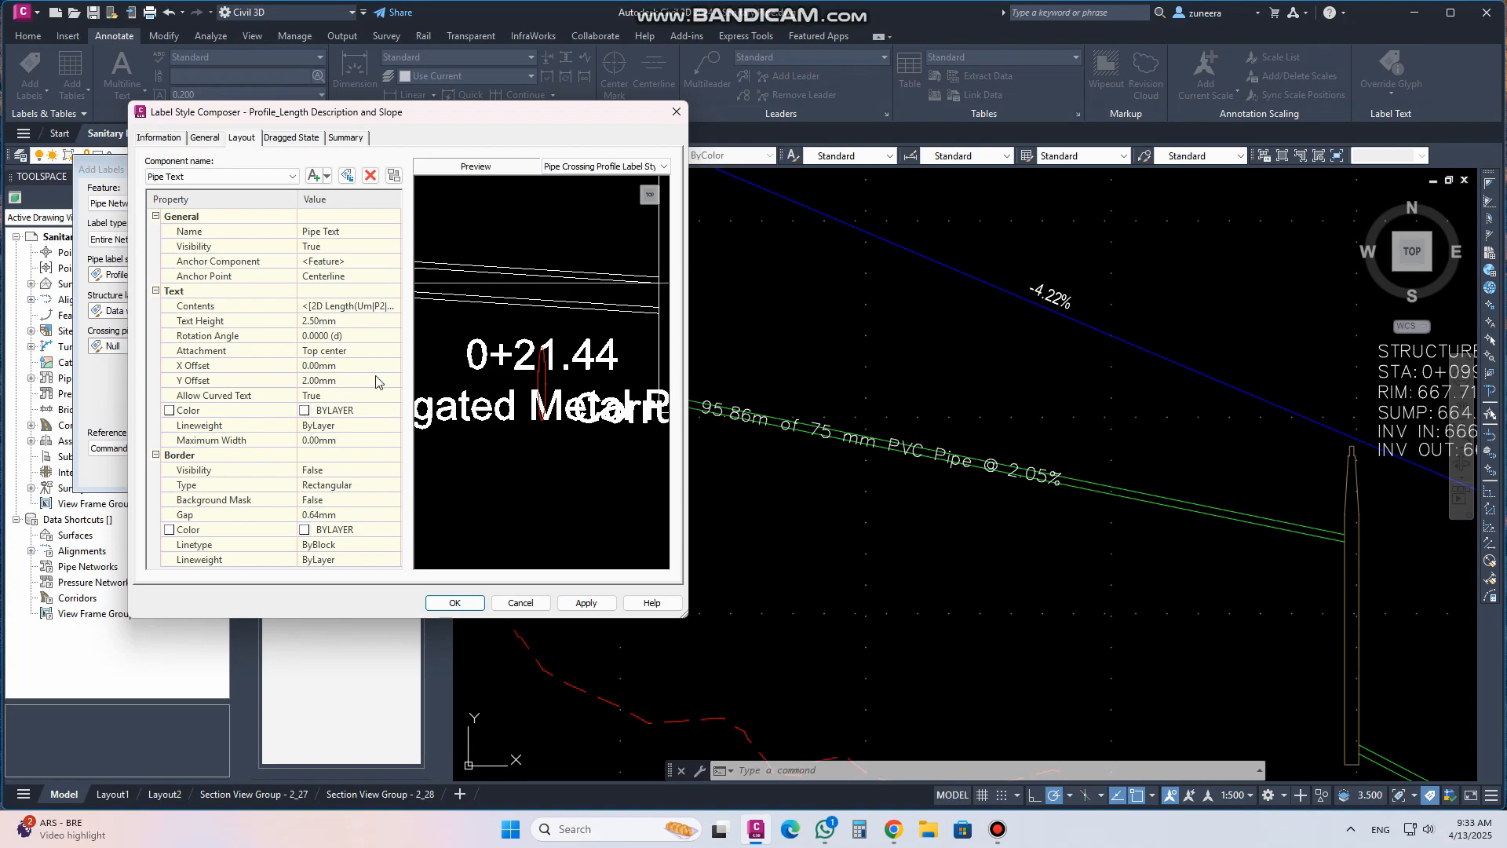
{"action": "left_click", "coordinate": [341, 382]}
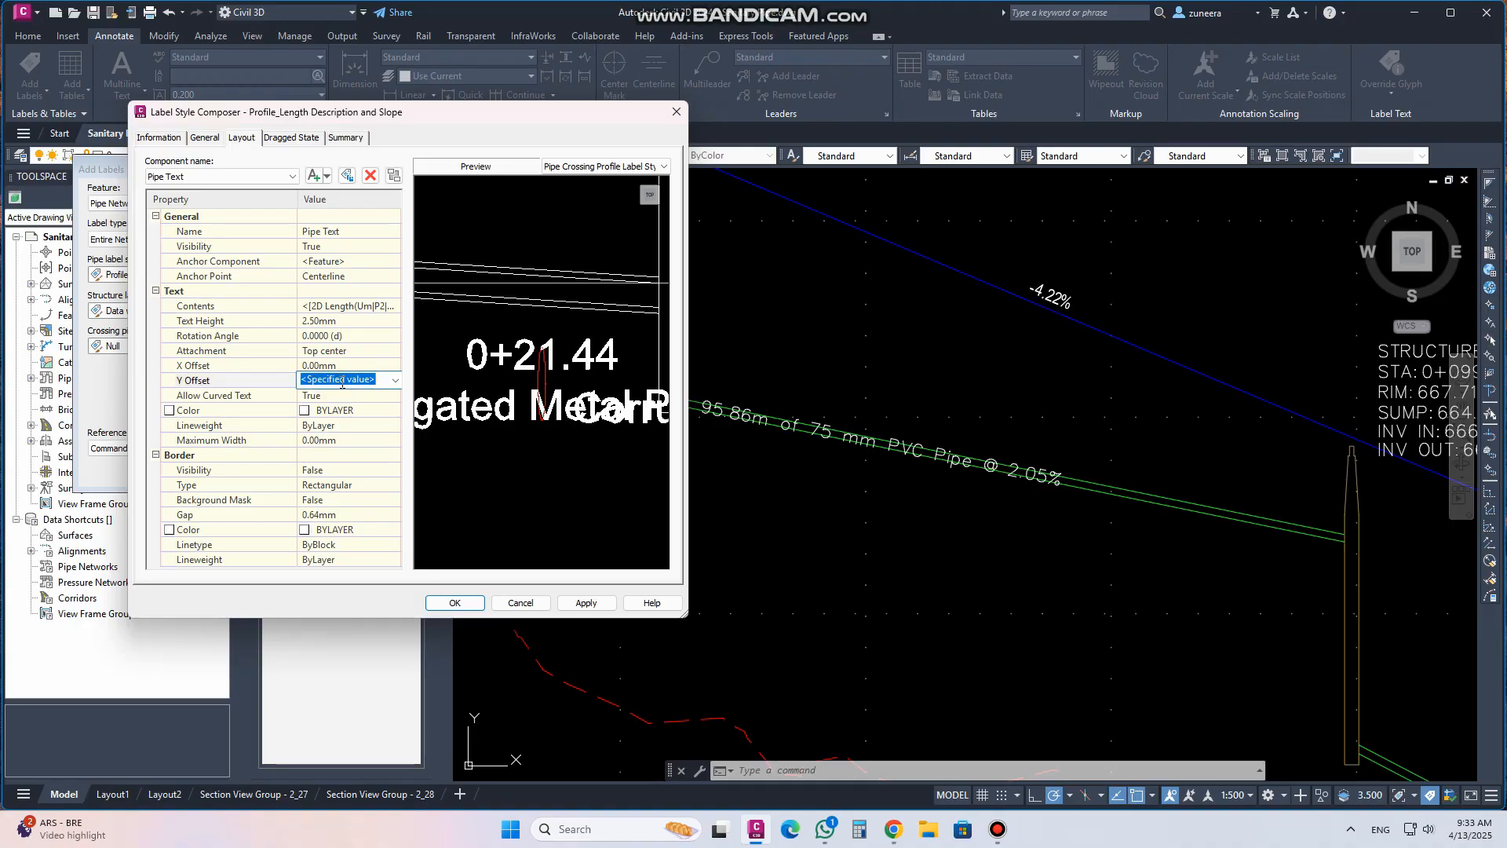
{"action": "type", "text": "-5"}
{"action": "left_click", "coordinate": [585, 604]}
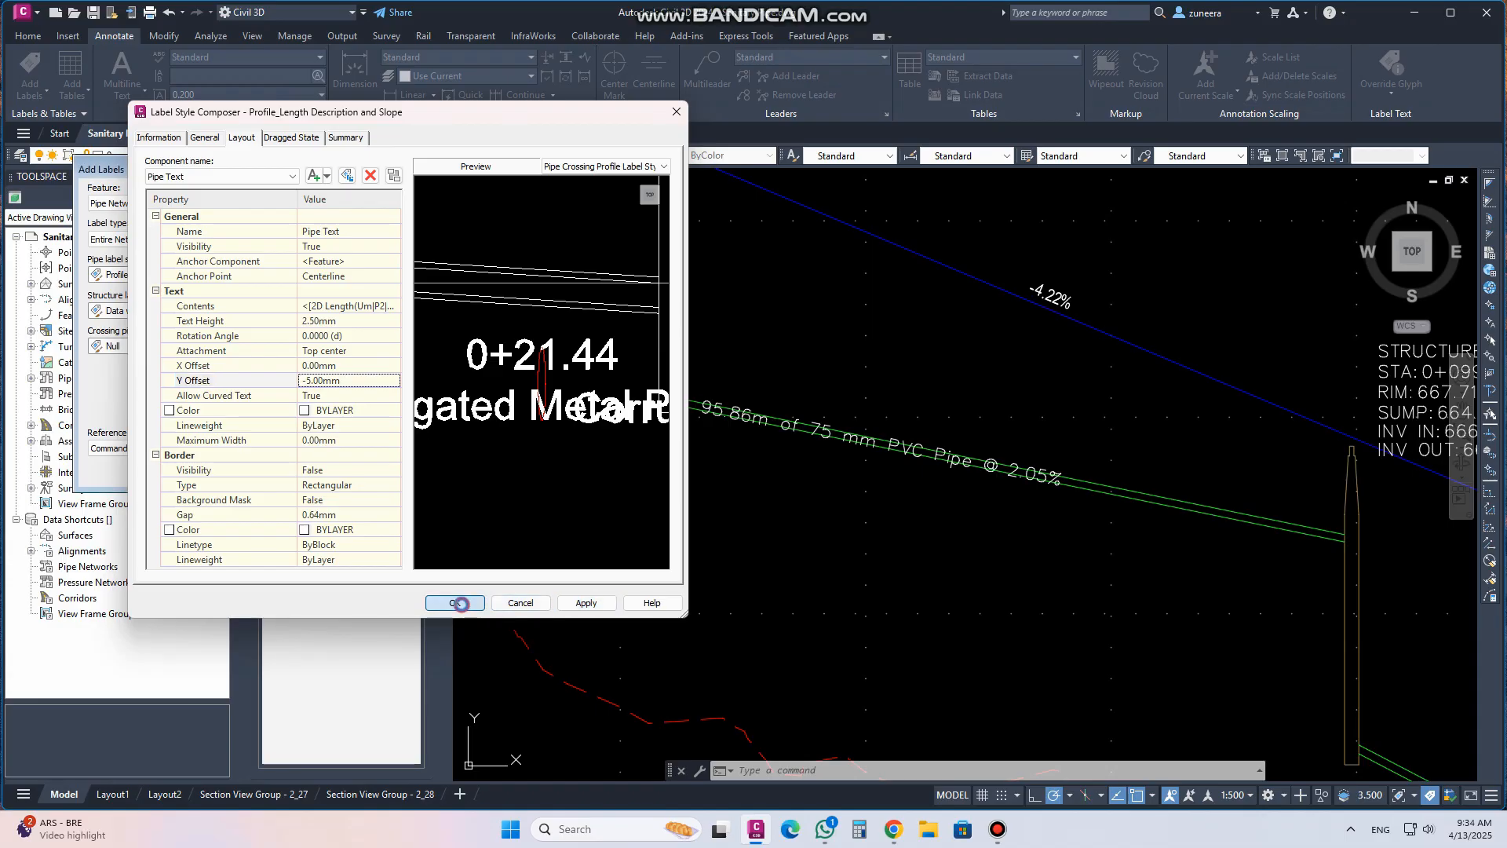
{"action": "left_click", "coordinate": [456, 603]}
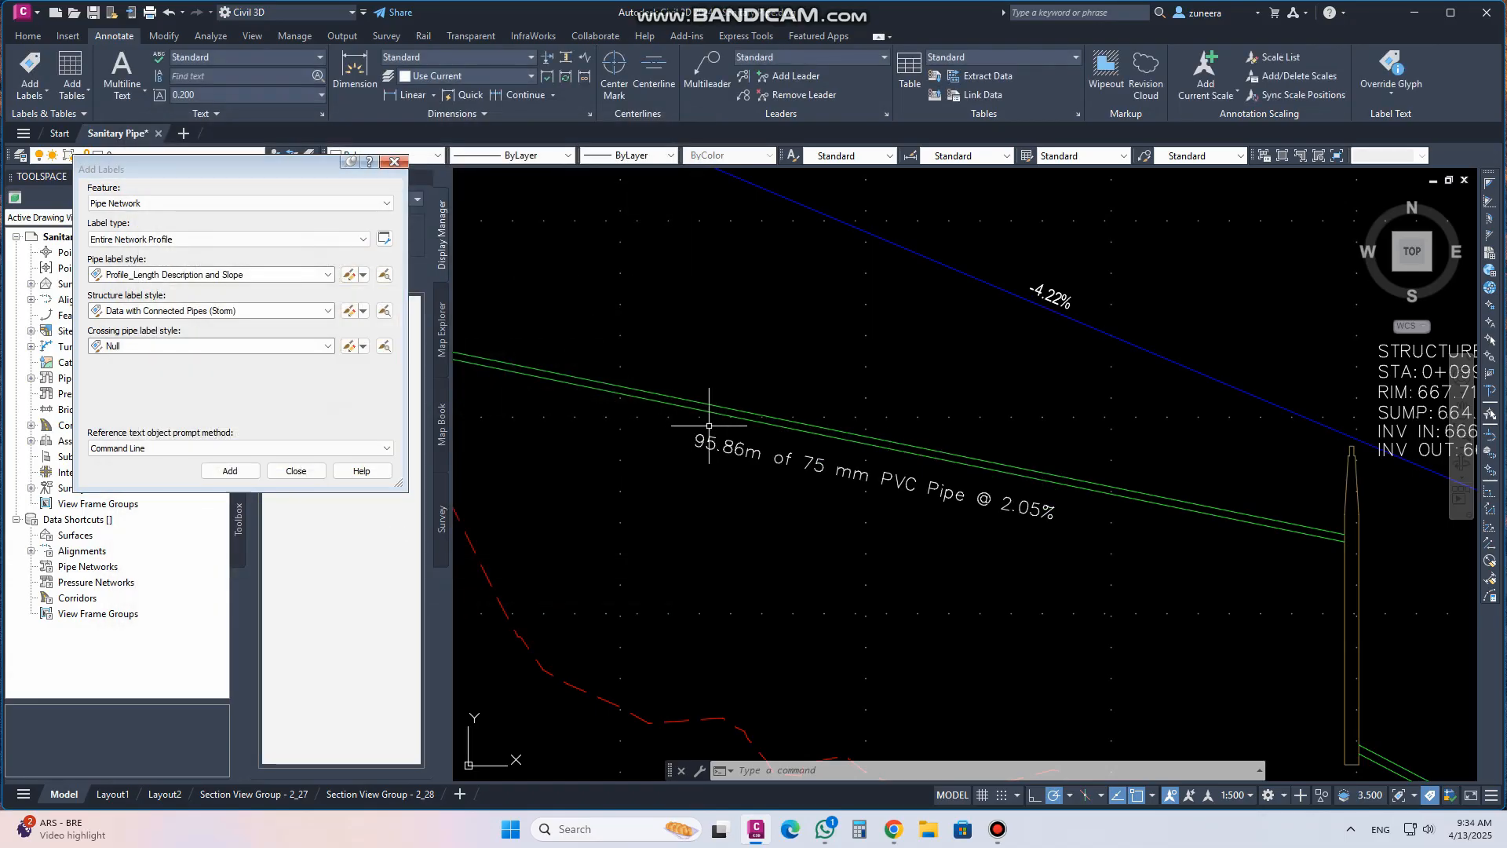
Set the pipe text's Y offset to 5 mm in the Profile_Length Description and Slope label style and apply it
{"action": "scroll", "coordinate": [813, 457], "scroll_direction": "down", "scroll_amount": 5}
{"action": "scroll", "coordinate": [901, 532], "scroll_direction": "up", "scroll_amount": 5}
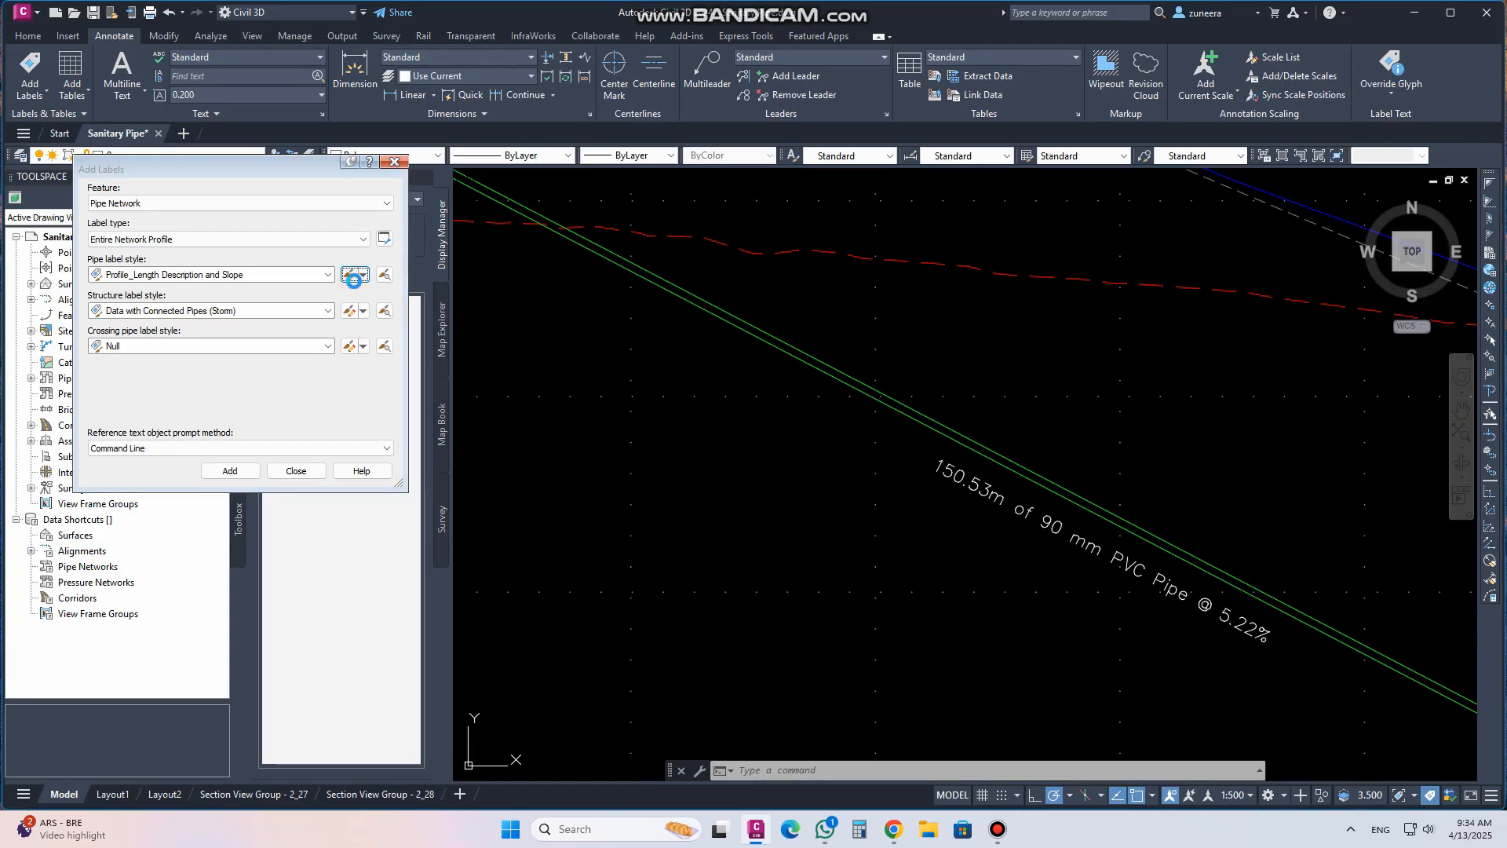
{"action": "left_click", "coordinate": [339, 381]}
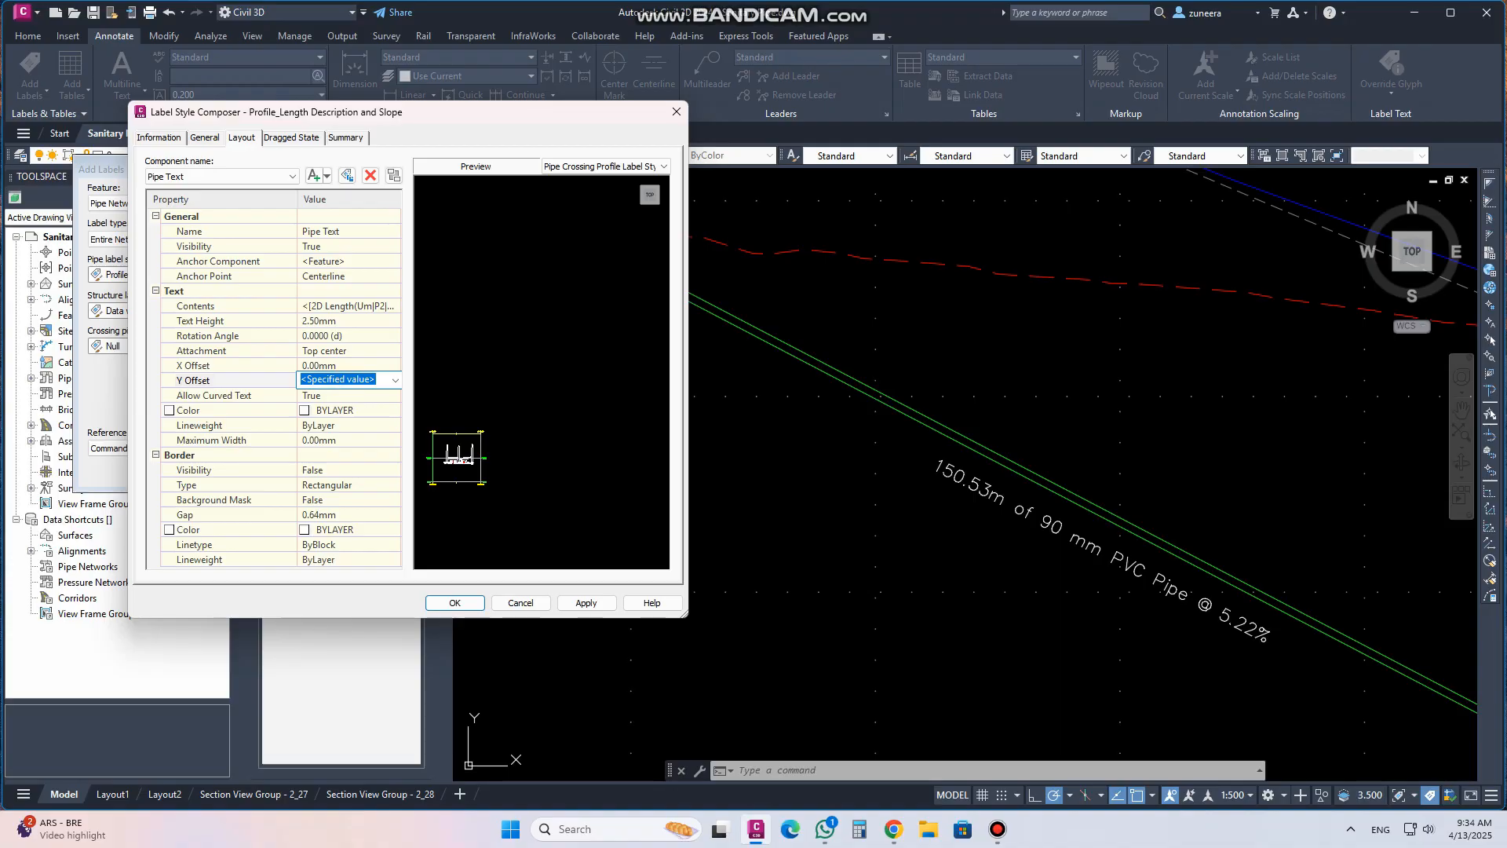
{"action": "type", "text": "5"}
{"action": "left_click", "coordinate": [587, 605]}
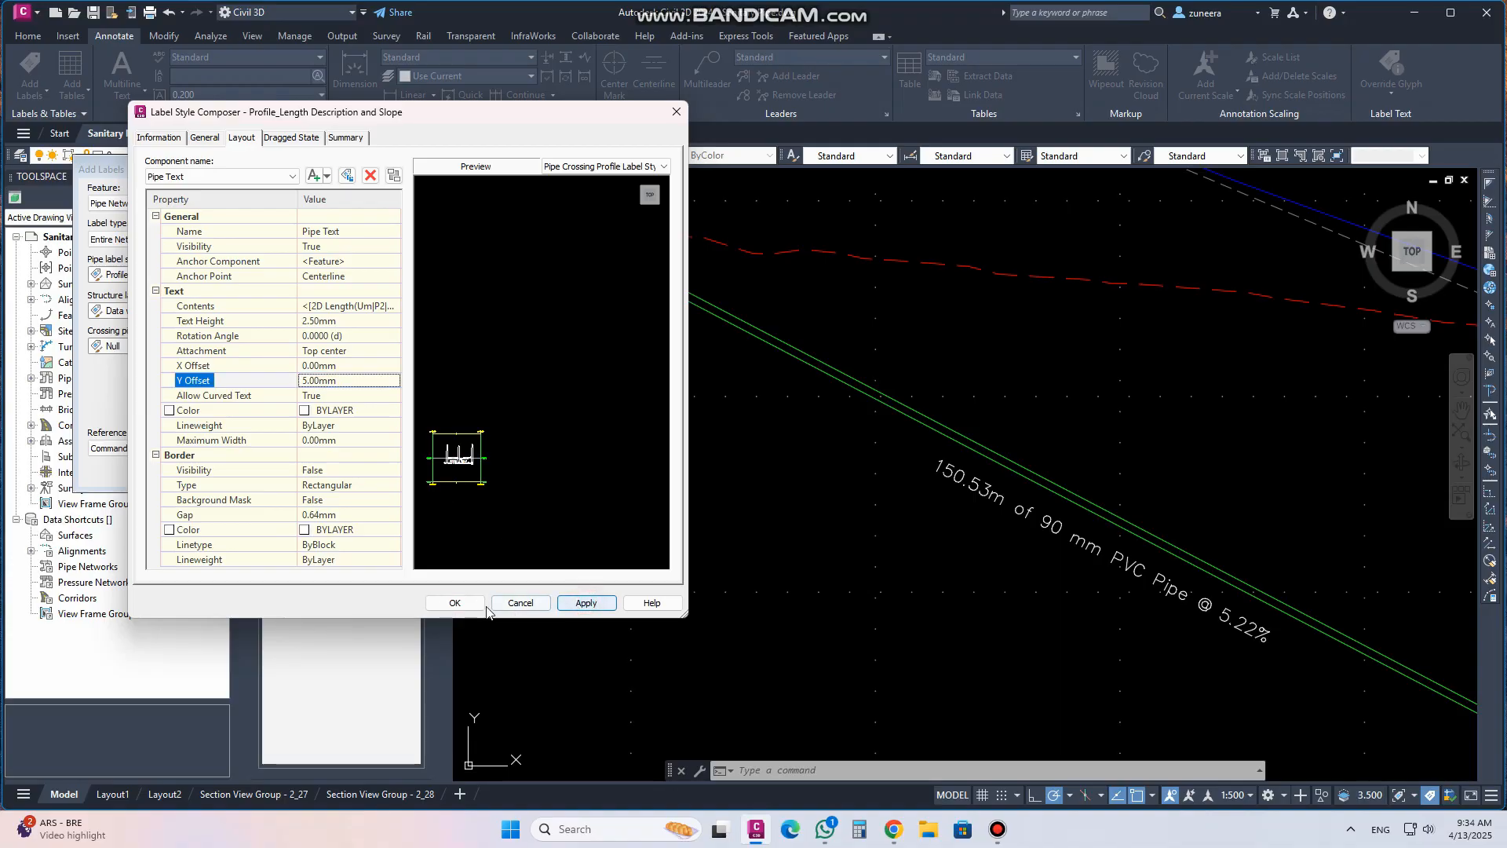
{"action": "left_click", "coordinate": [454, 603]}
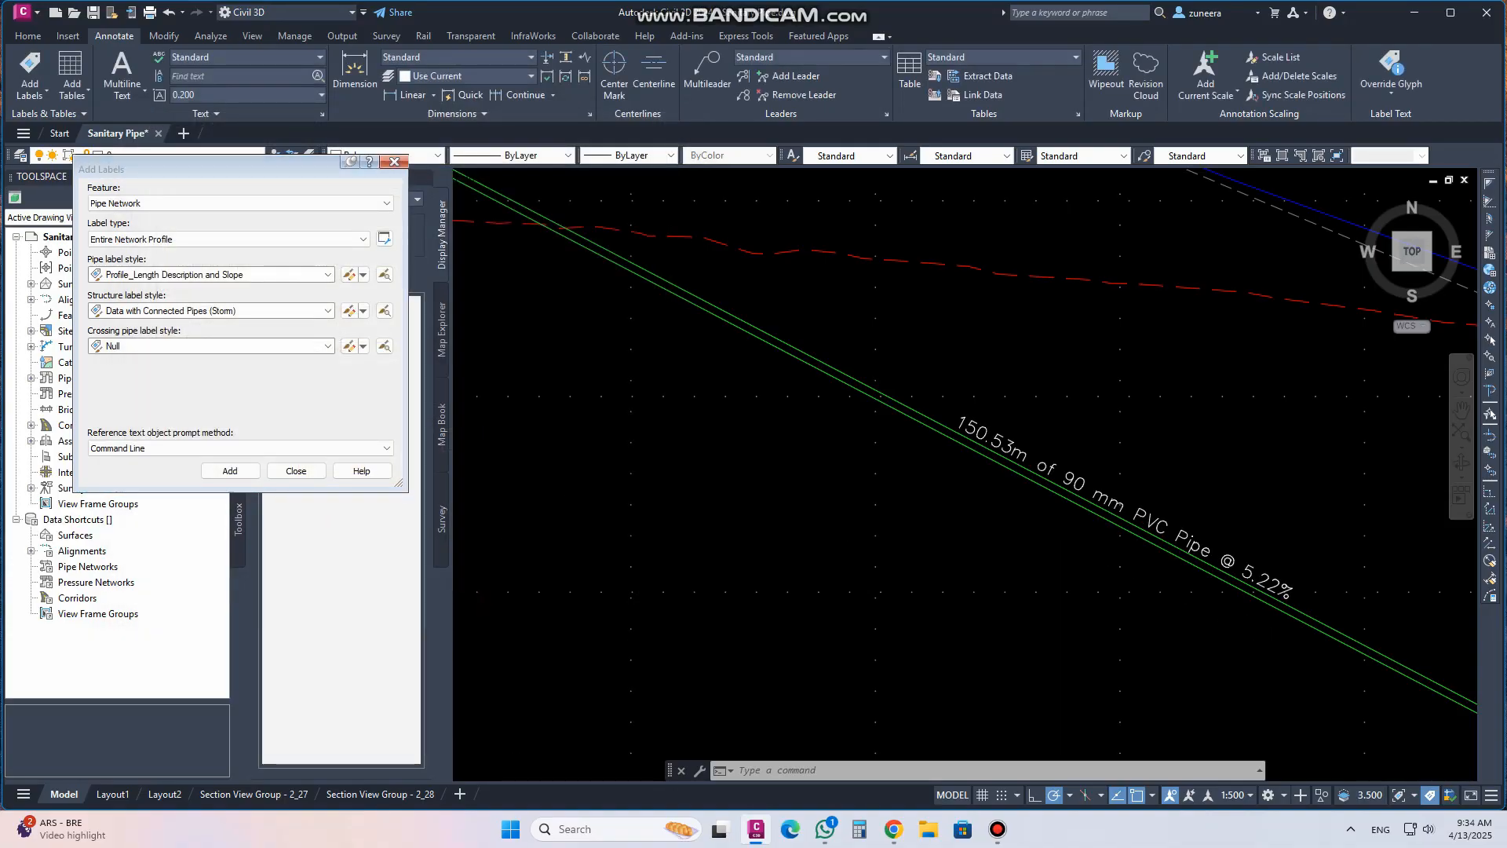
Review the pipe and structure labels across the profile and plan views, and close the Add Labels dialog
{"action": "scroll", "coordinate": [849, 502], "scroll_direction": "down", "scroll_amount": 6}
{"action": "scroll", "coordinate": [552, 319], "scroll_direction": "up", "scroll_amount": 6}
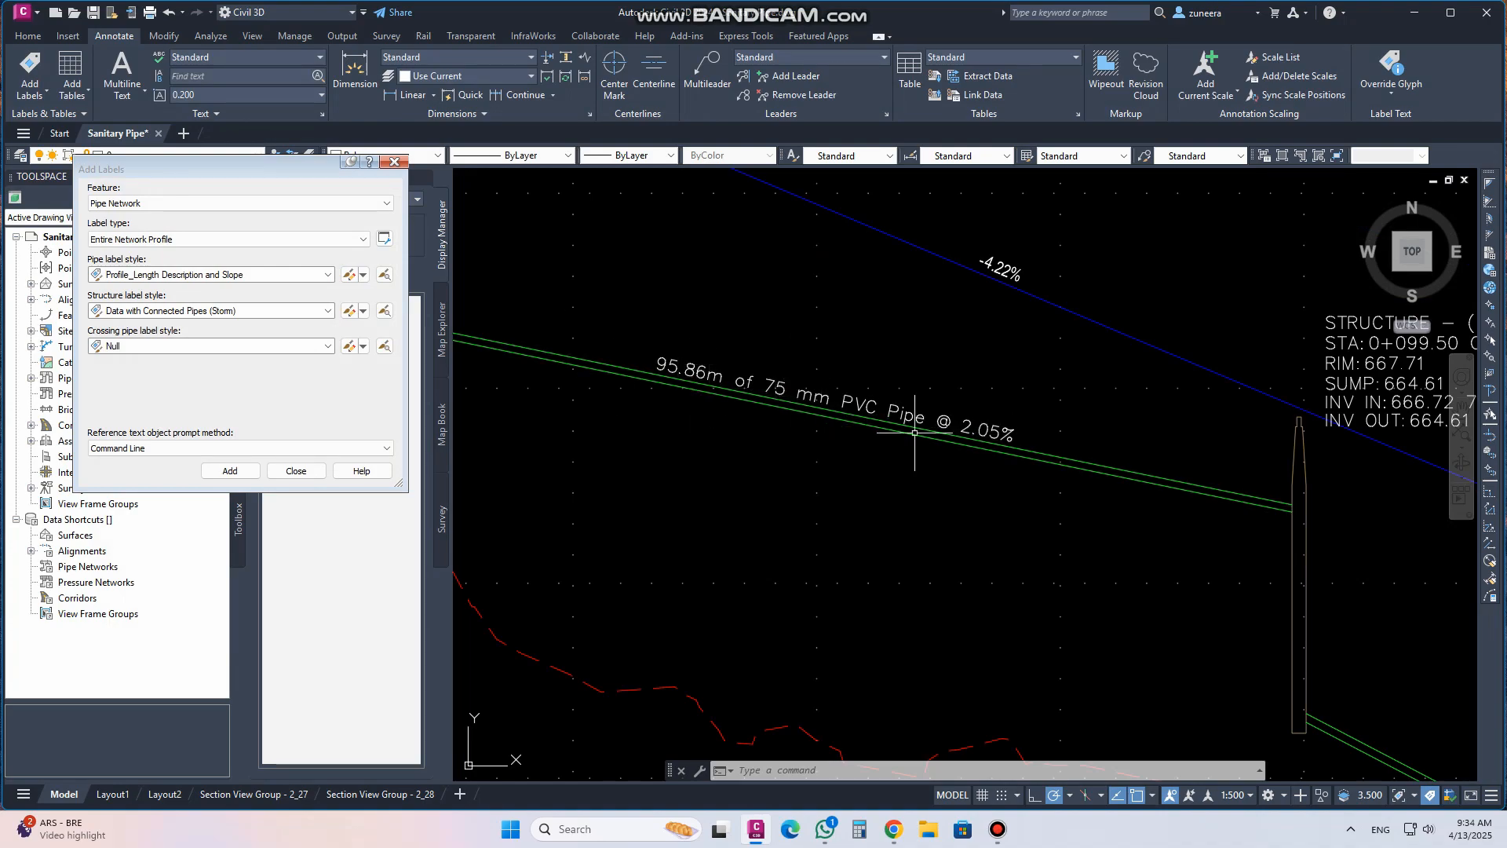
{"action": "scroll", "coordinate": [667, 373], "scroll_direction": "down", "scroll_amount": 2}
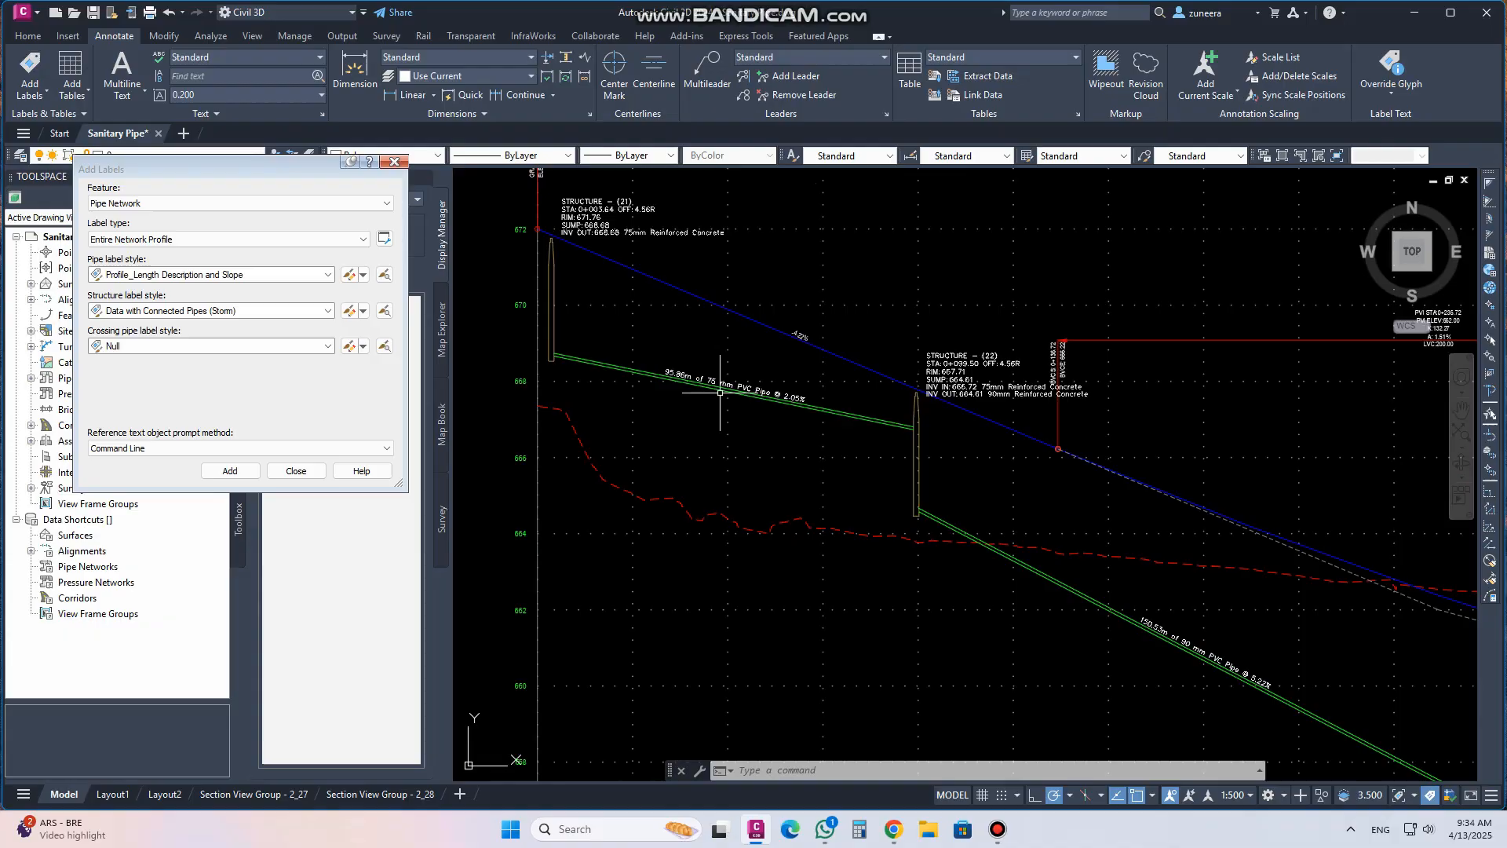
{"action": "middle_click_drag", "start_coordinate": [861, 454], "coordinate": [679, 326]}
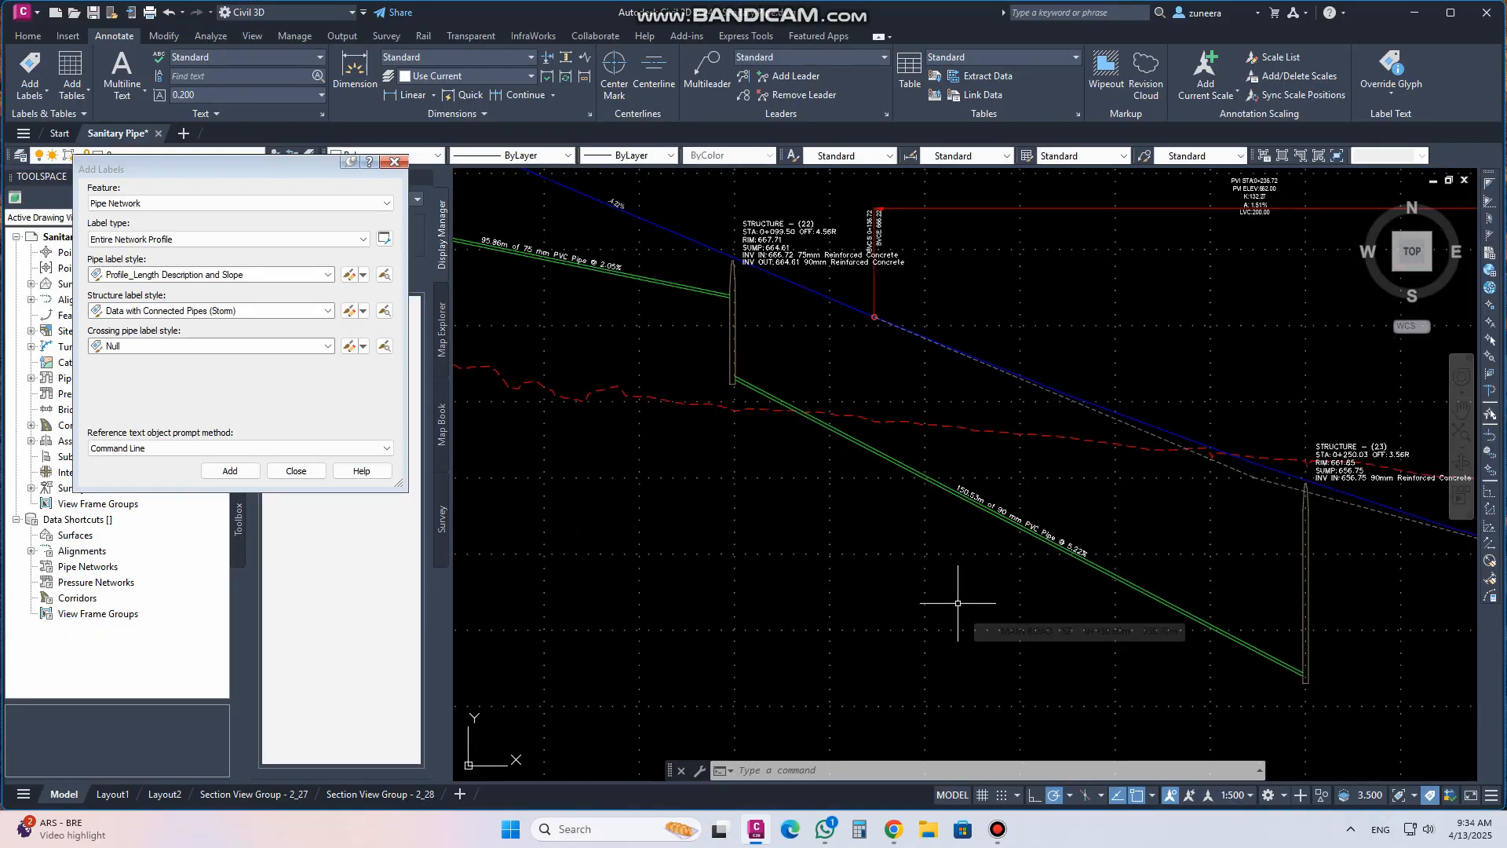
{"action": "scroll", "coordinate": [900, 570], "scroll_direction": "down", "scroll_amount": 1}
{"action": "scroll", "coordinate": [887, 482], "scroll_direction": "down", "scroll_amount": 1}
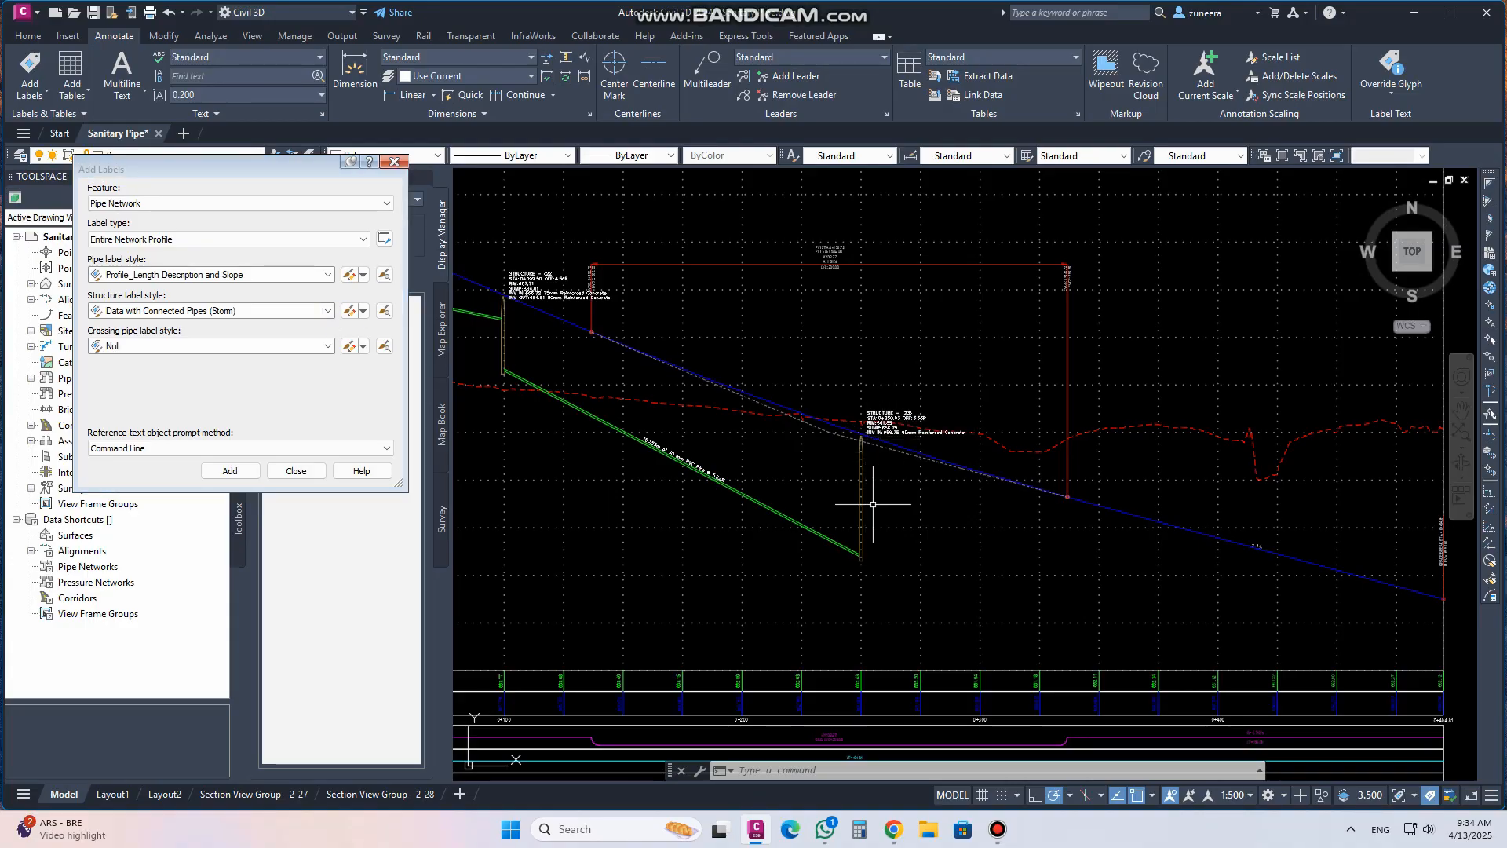
{"action": "scroll", "coordinate": [1020, 534], "scroll_direction": "down", "scroll_amount": 3}
{"action": "scroll", "coordinate": [954, 526], "scroll_direction": "up", "scroll_amount": 1}
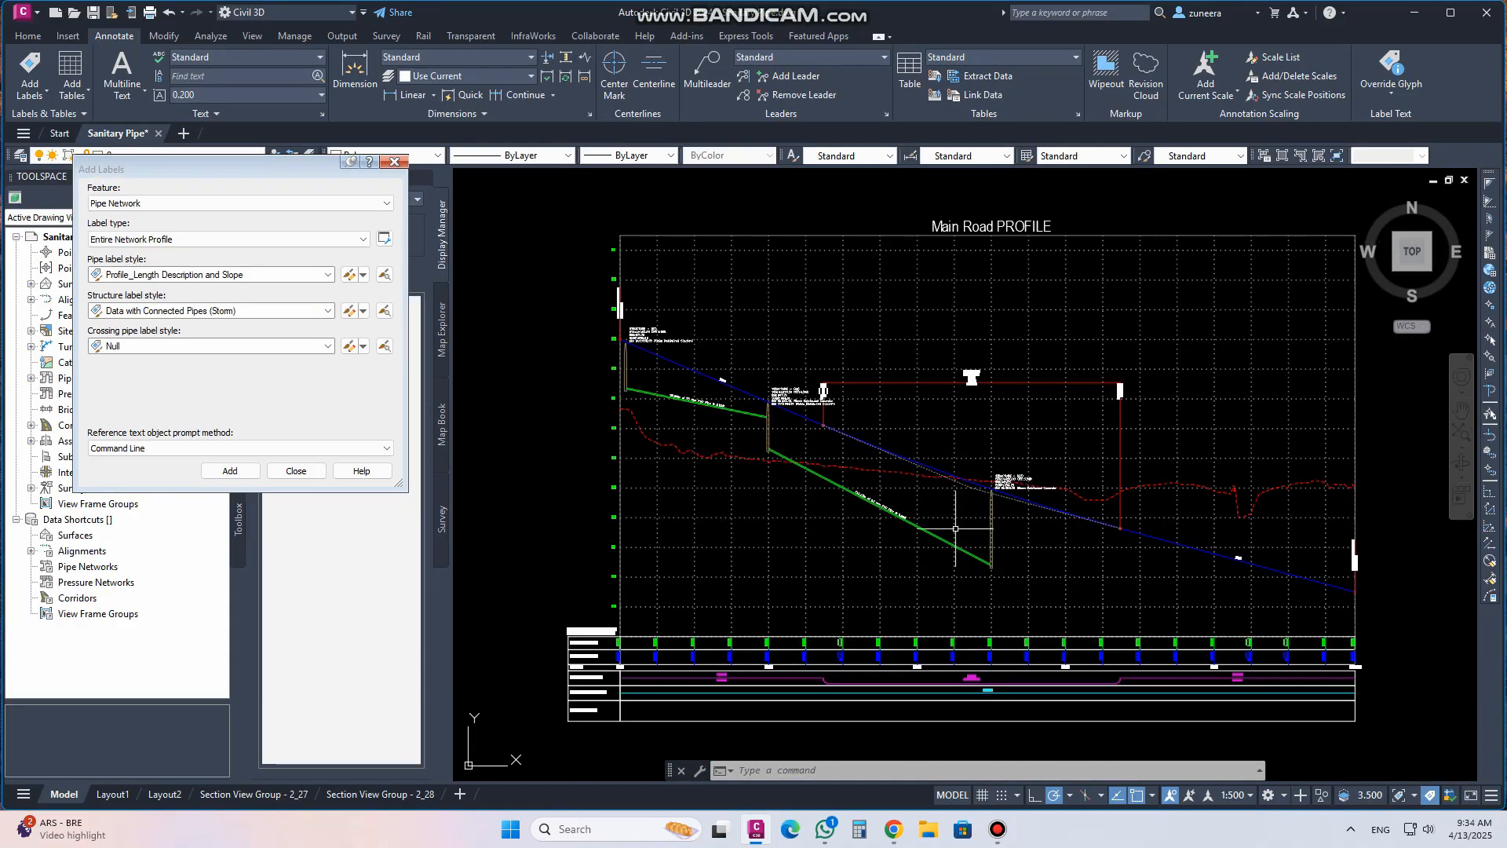
{"action": "scroll", "coordinate": [895, 538], "scroll_direction": "down", "scroll_amount": 4}
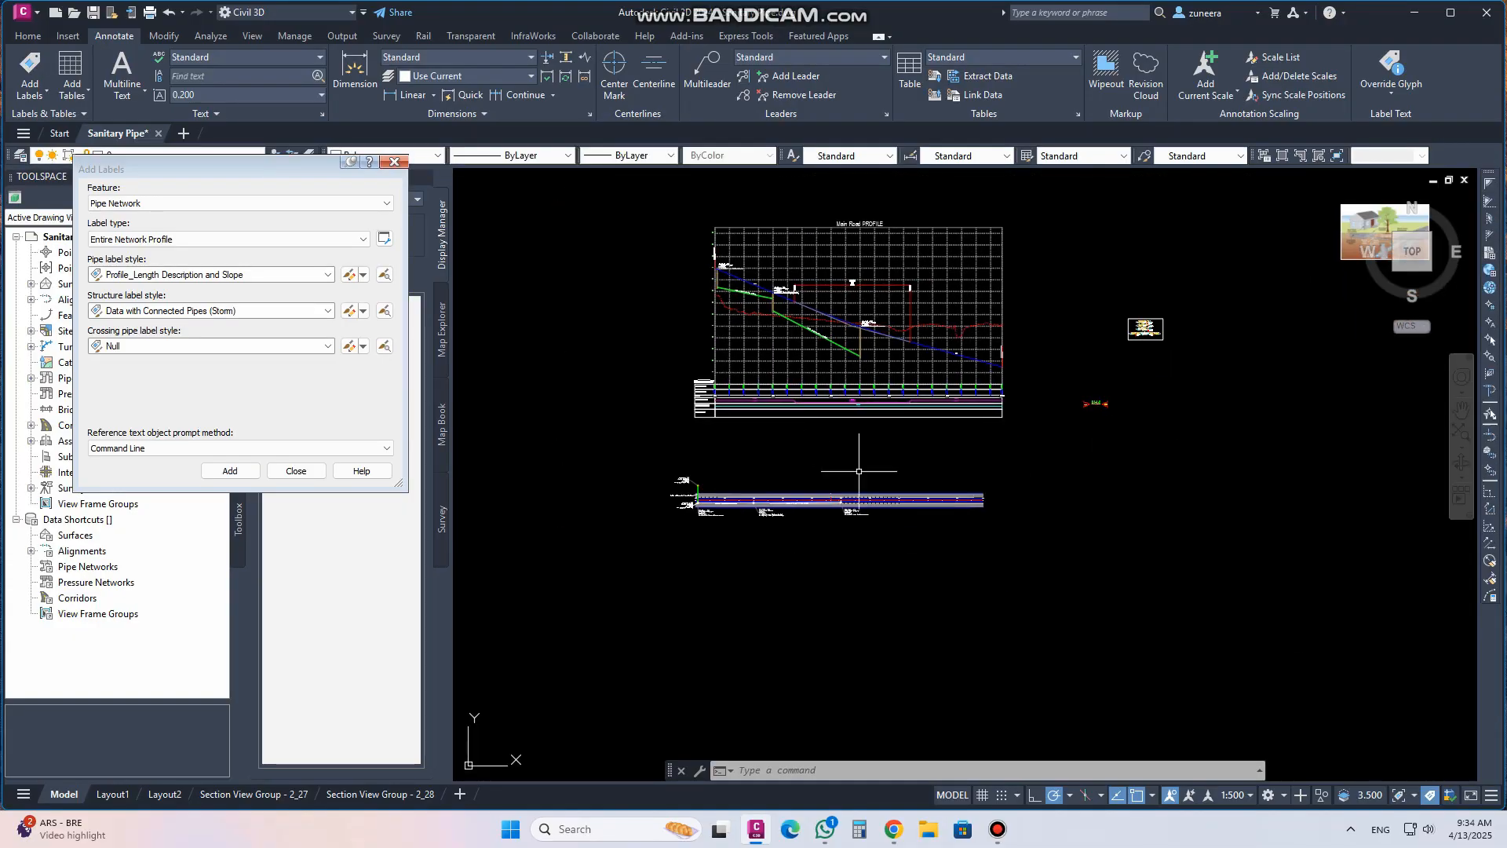
{"action": "scroll", "coordinate": [854, 317], "scroll_direction": "up", "scroll_amount": 4}
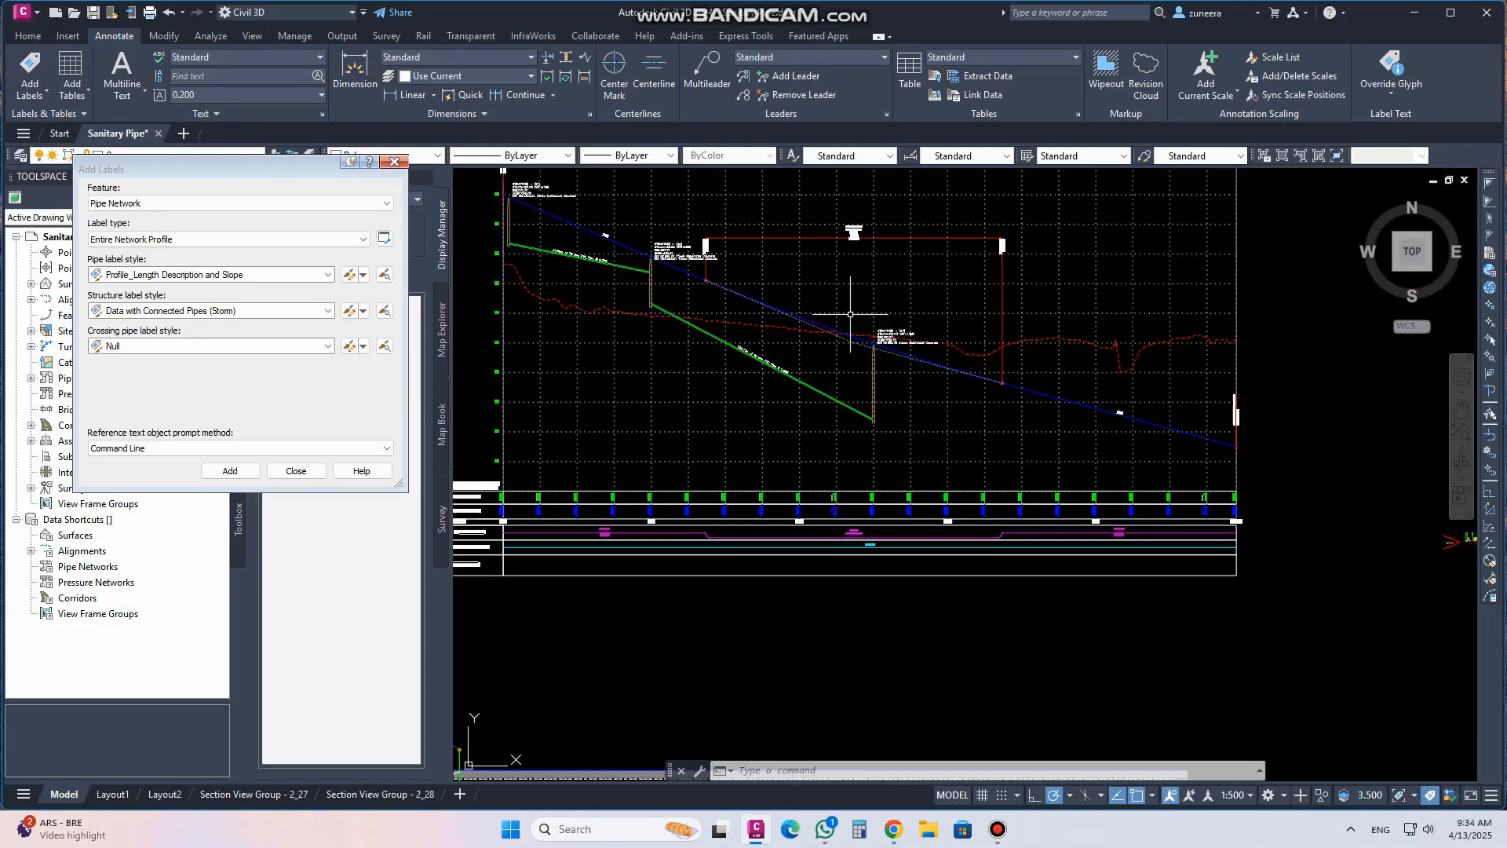
{"action": "scroll", "coordinate": [1071, 406], "scroll_direction": "down", "scroll_amount": 3}
{"action": "scroll", "coordinate": [863, 612], "scroll_direction": "up", "scroll_amount": 6}
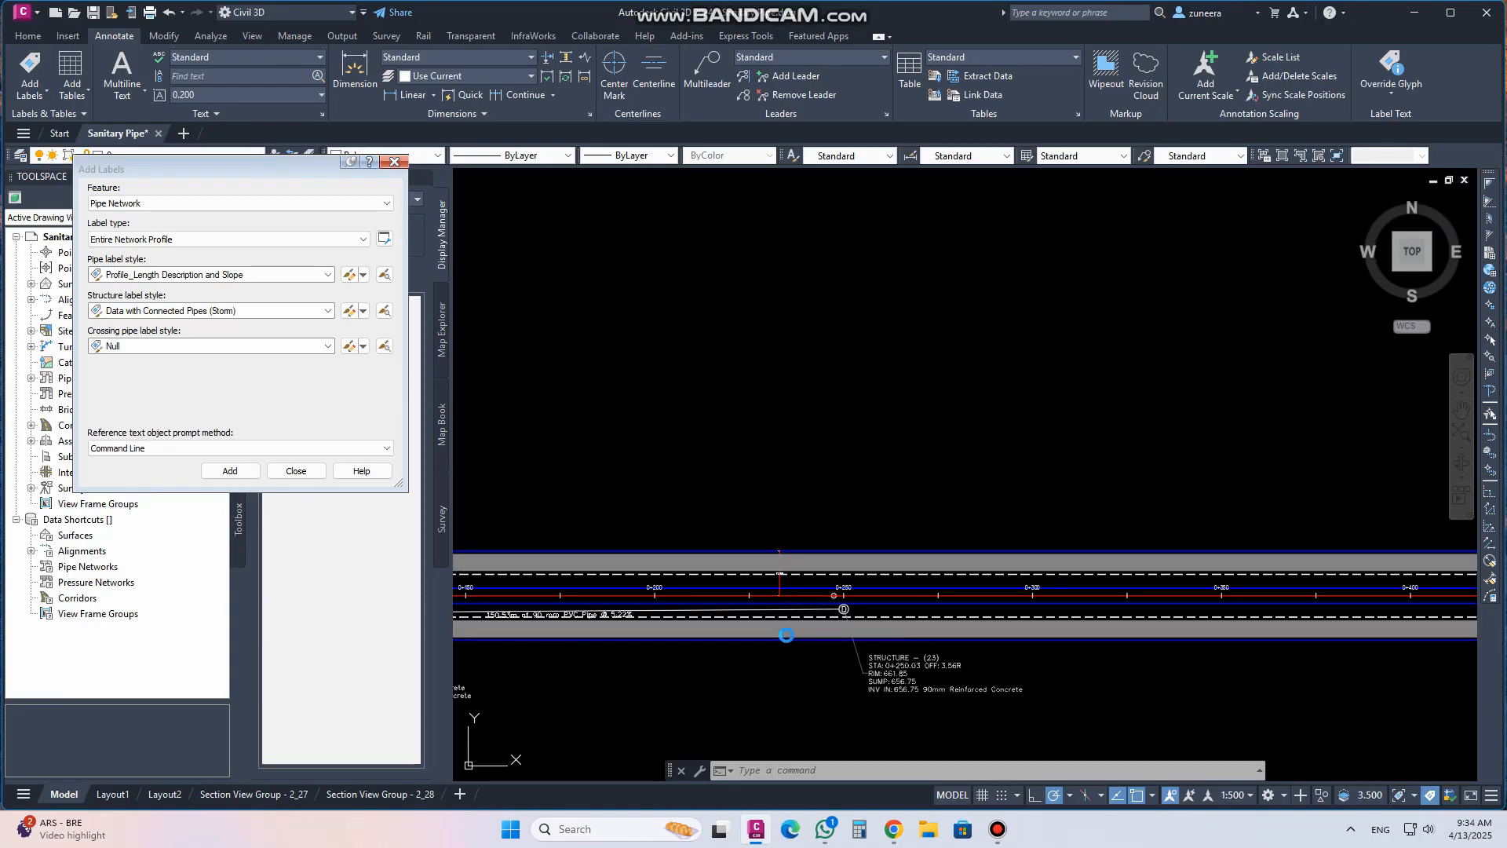
{"action": "scroll", "coordinate": [986, 528], "scroll_direction": "down", "scroll_amount": 2}
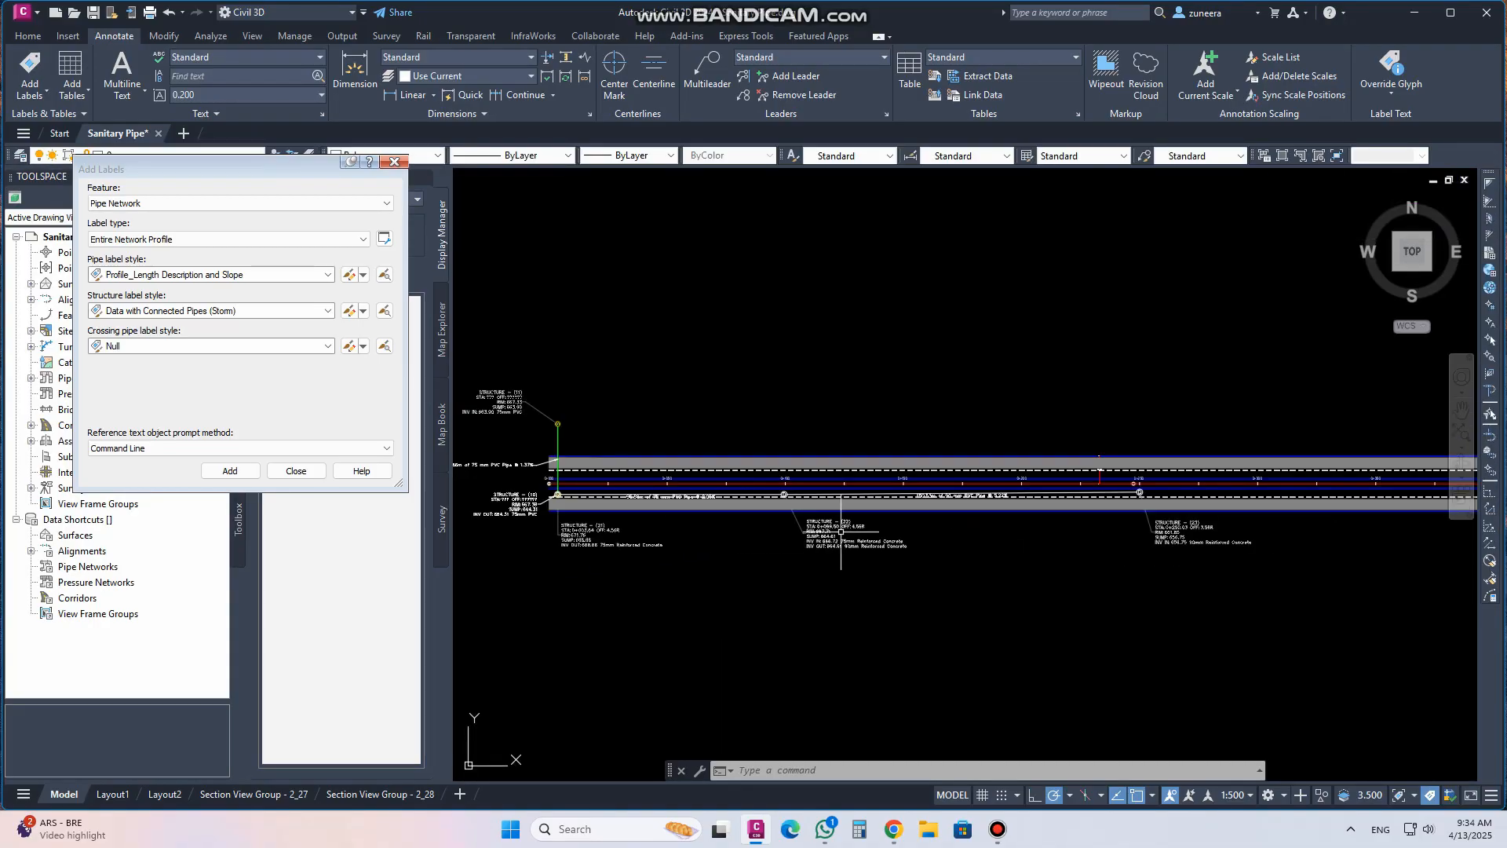
{"action": "scroll", "coordinate": [998, 492], "scroll_direction": "up", "scroll_amount": 8}
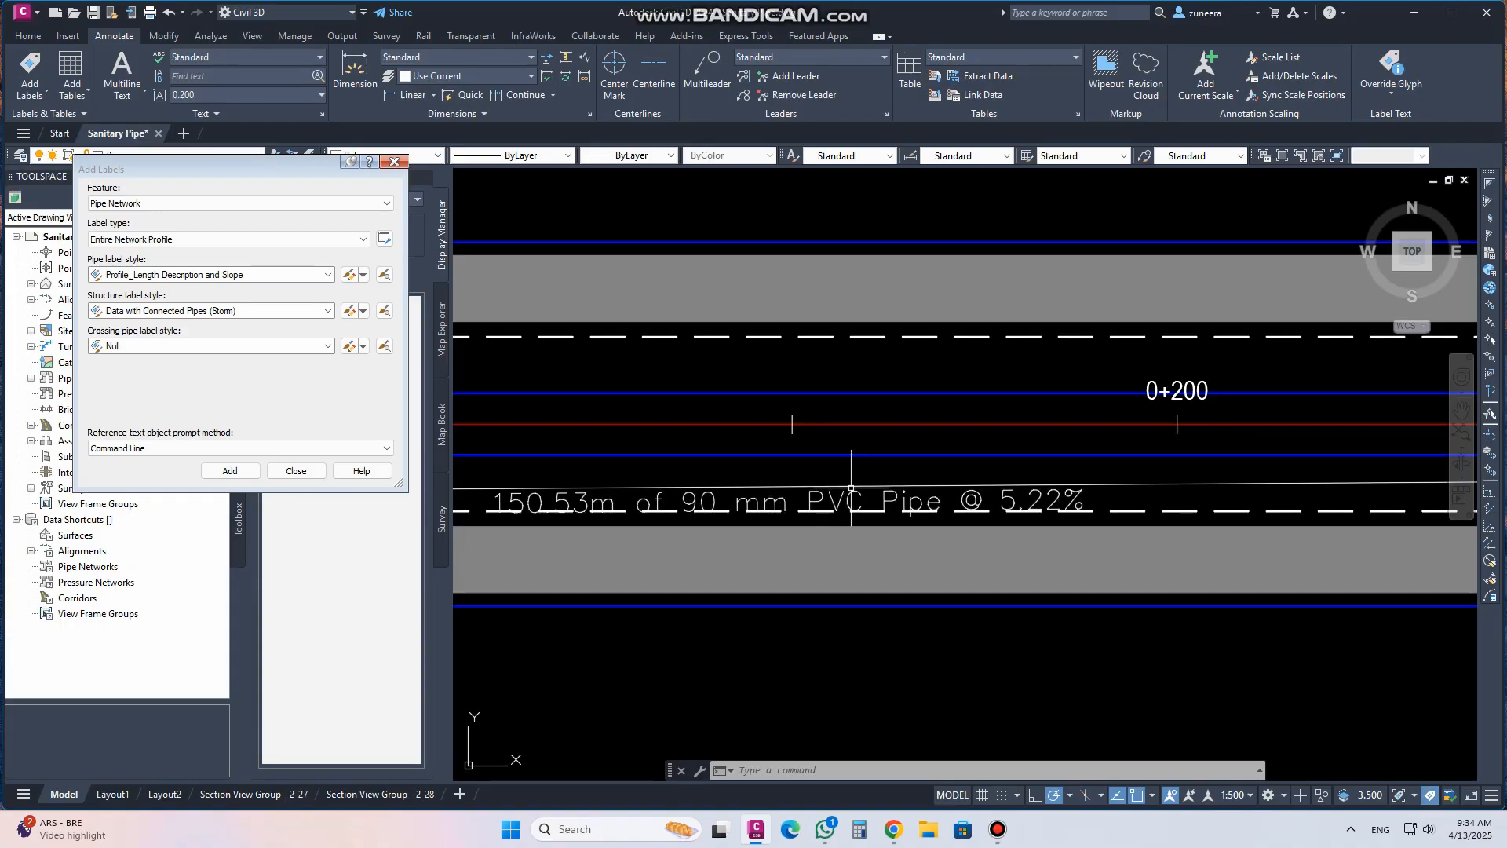
{"action": "scroll", "coordinate": [937, 504], "scroll_direction": "down", "scroll_amount": 4}
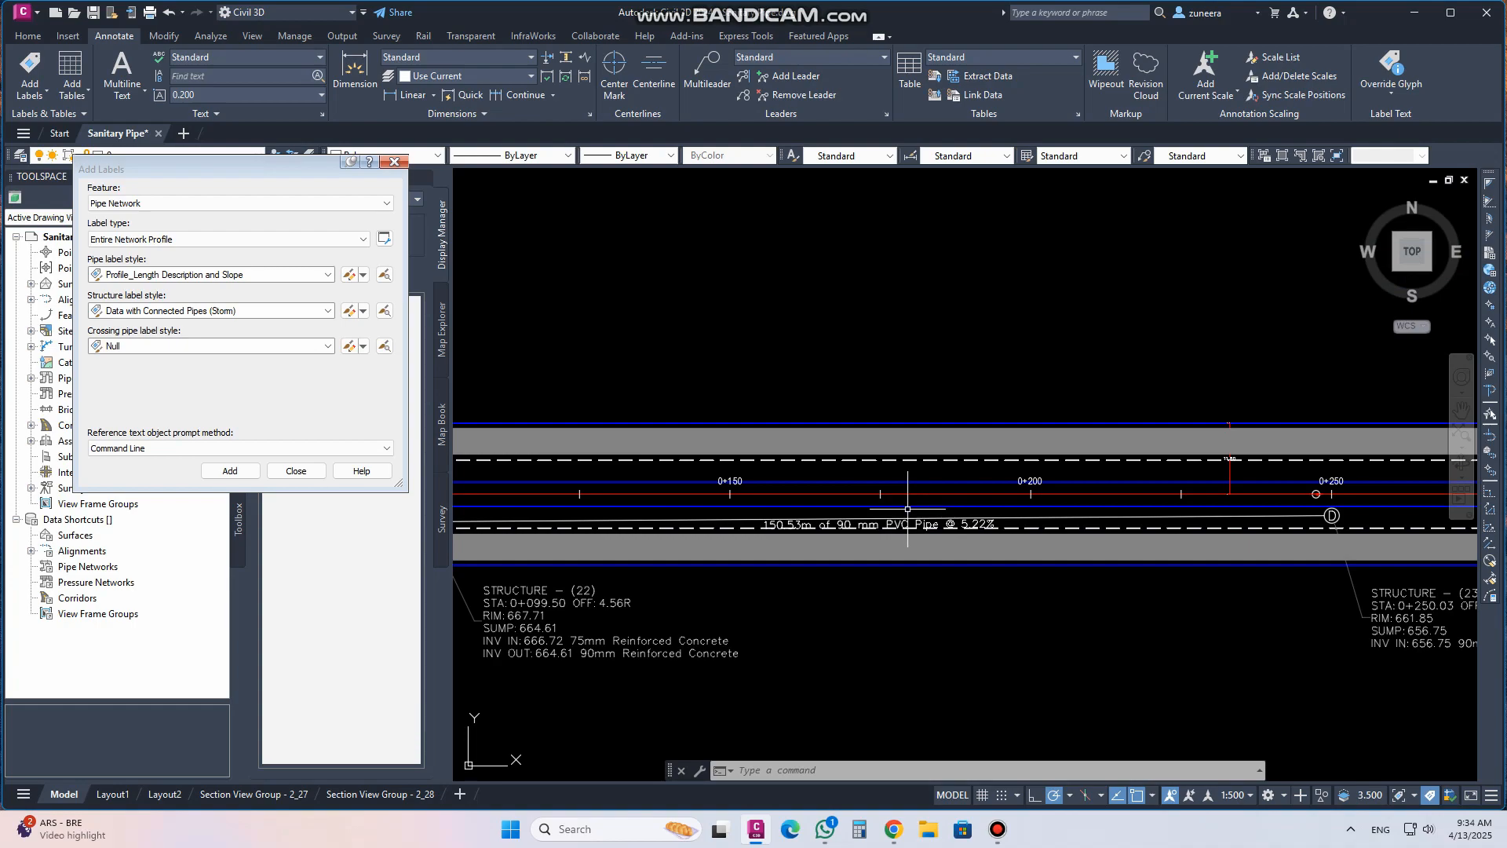
{"action": "scroll", "coordinate": [907, 509], "scroll_direction": "down", "scroll_amount": 3}
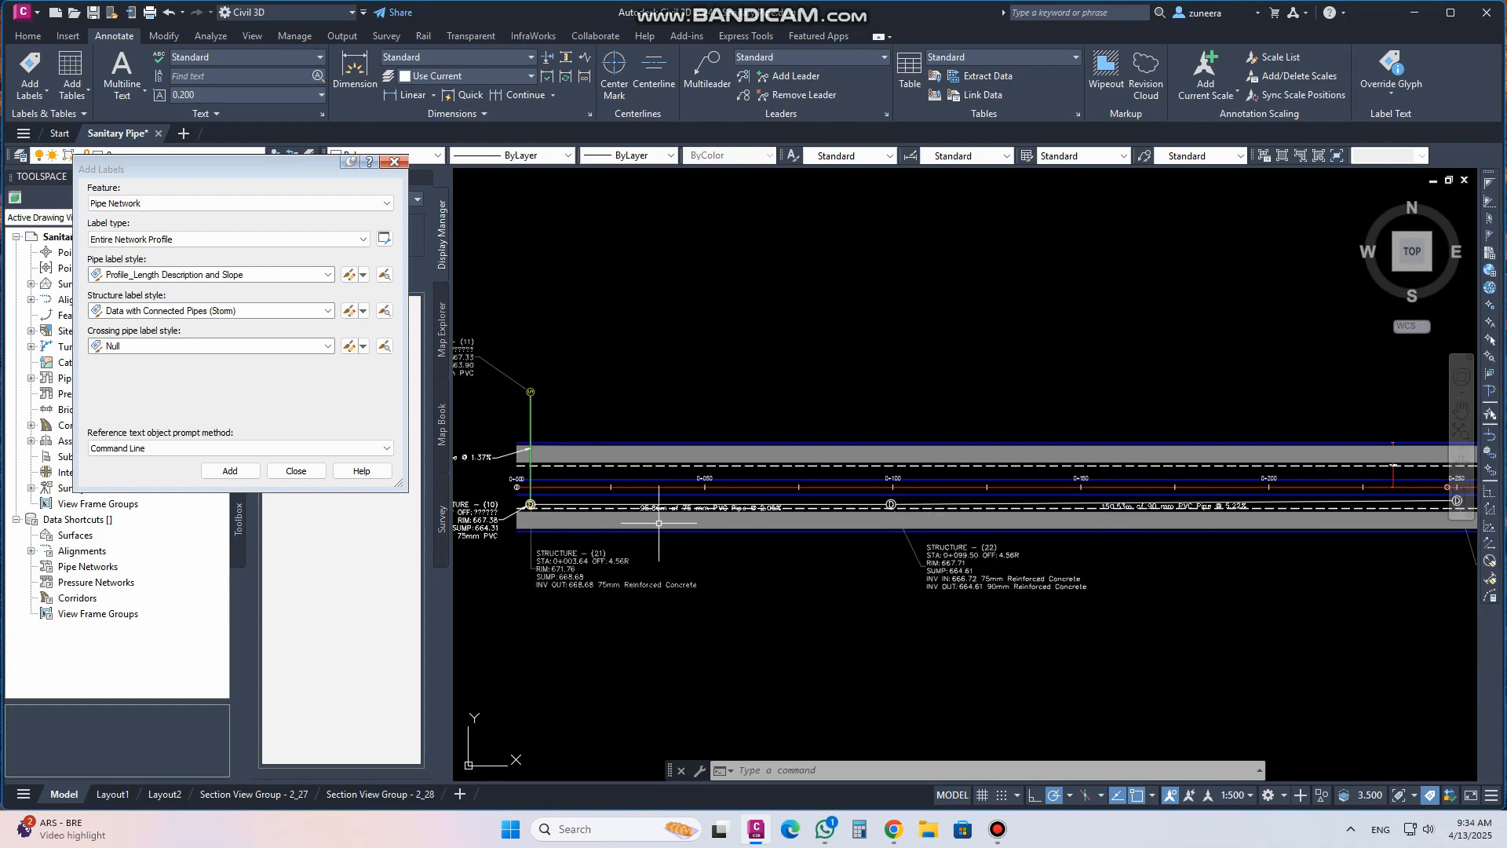
{"action": "scroll", "coordinate": [683, 502], "scroll_direction": "up", "scroll_amount": 5}
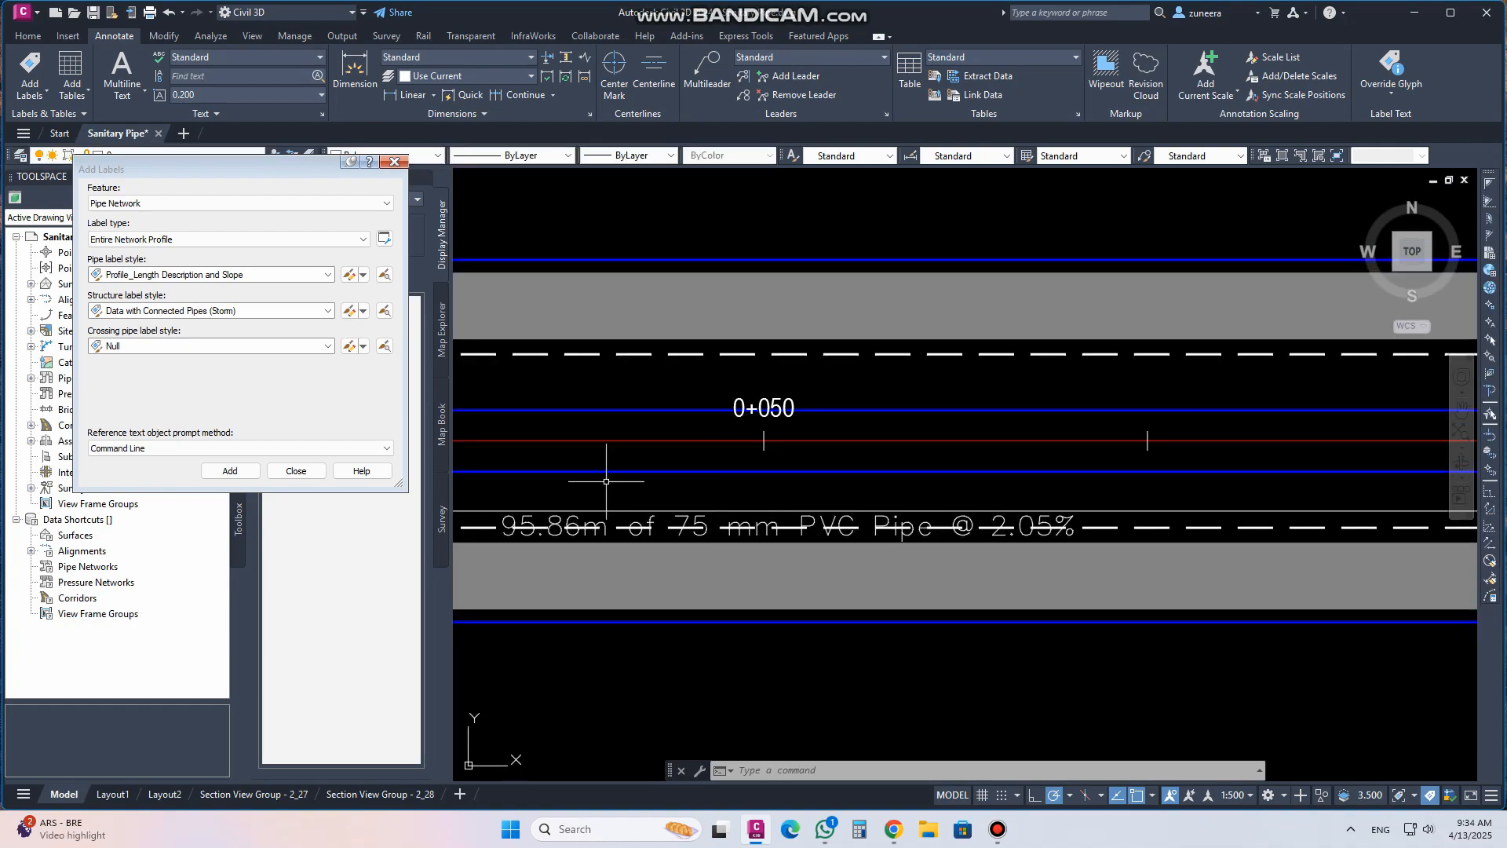
{"action": "left_click", "coordinate": [284, 470]}
{"action": "scroll", "coordinate": [818, 508], "scroll_direction": "up", "scroll_amount": 3}
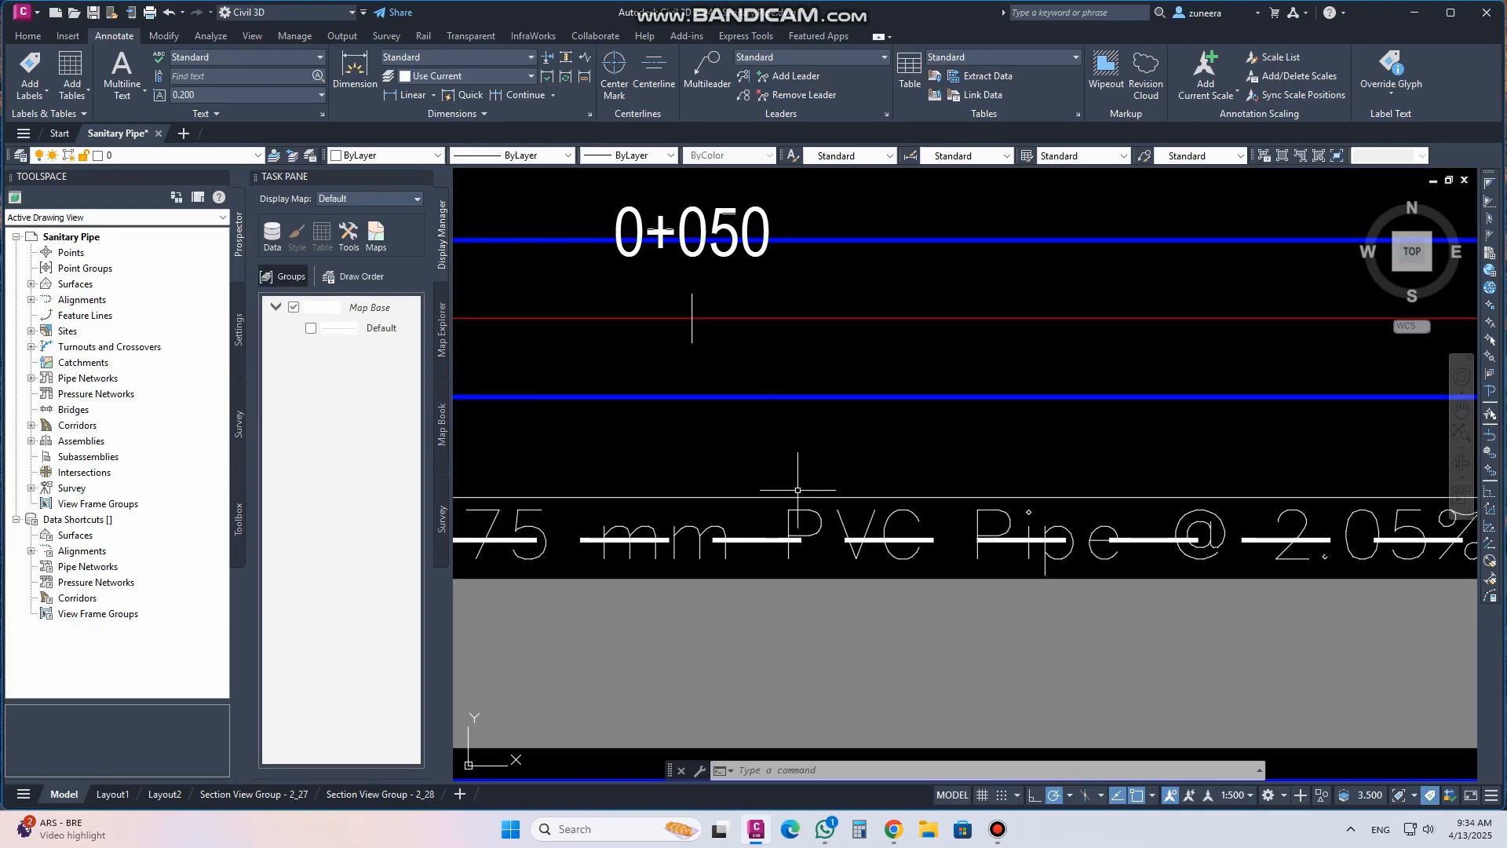
{"action": "scroll", "coordinate": [618, 493], "scroll_direction": "down", "scroll_amount": 10}
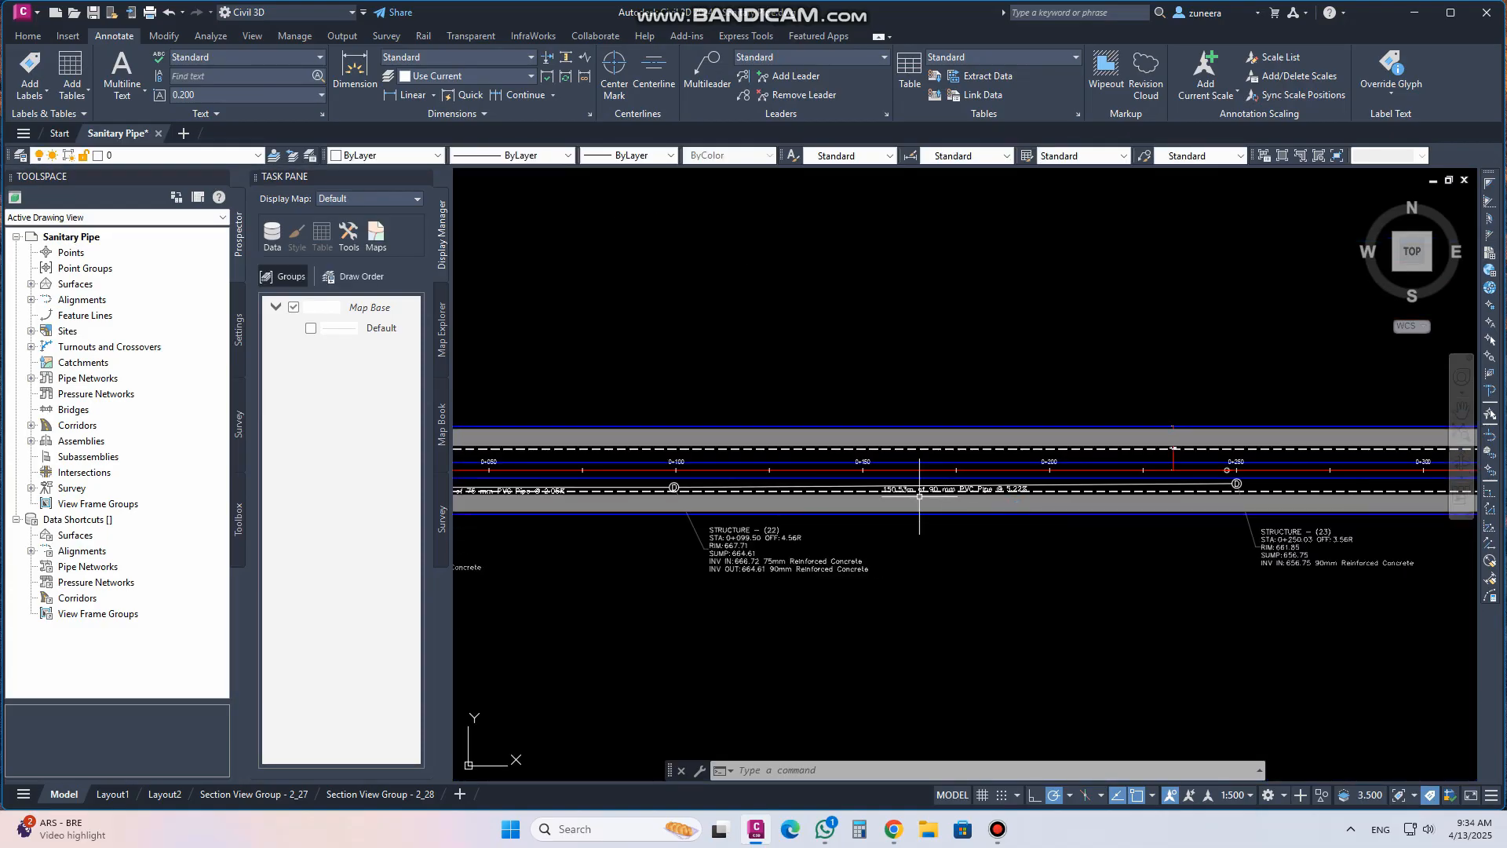
Select the second sanitary pipe and start editing the pipe network in structures-only layout mode
{"action": "scroll", "coordinate": [981, 498], "scroll_direction": "up", "scroll_amount": 2}
{"action": "scroll", "coordinate": [982, 510], "scroll_direction": "up", "scroll_amount": 2}
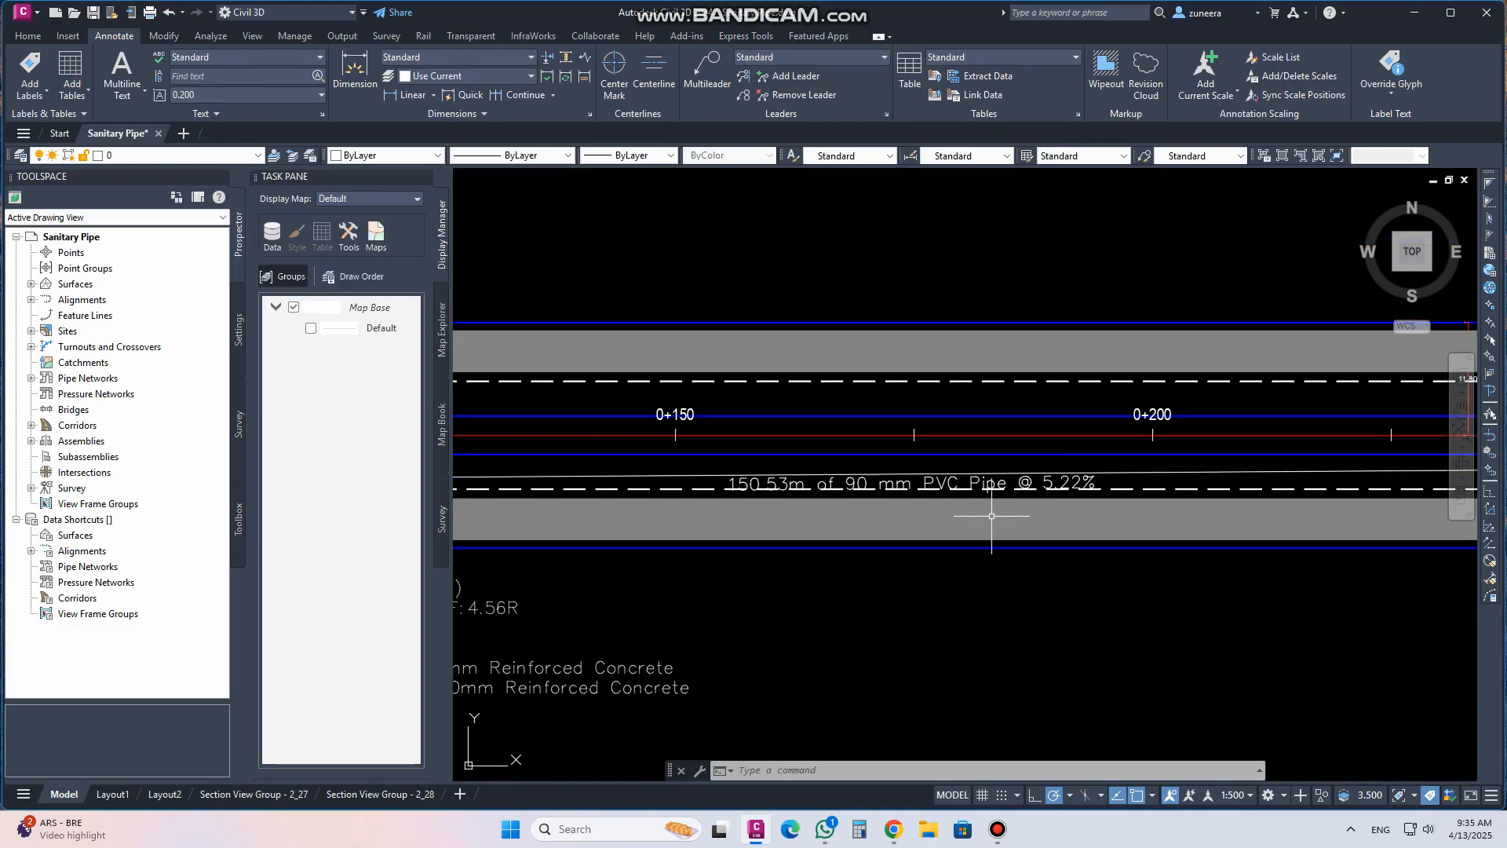
{"action": "scroll", "coordinate": [951, 457], "scroll_direction": "up", "scroll_amount": 2}
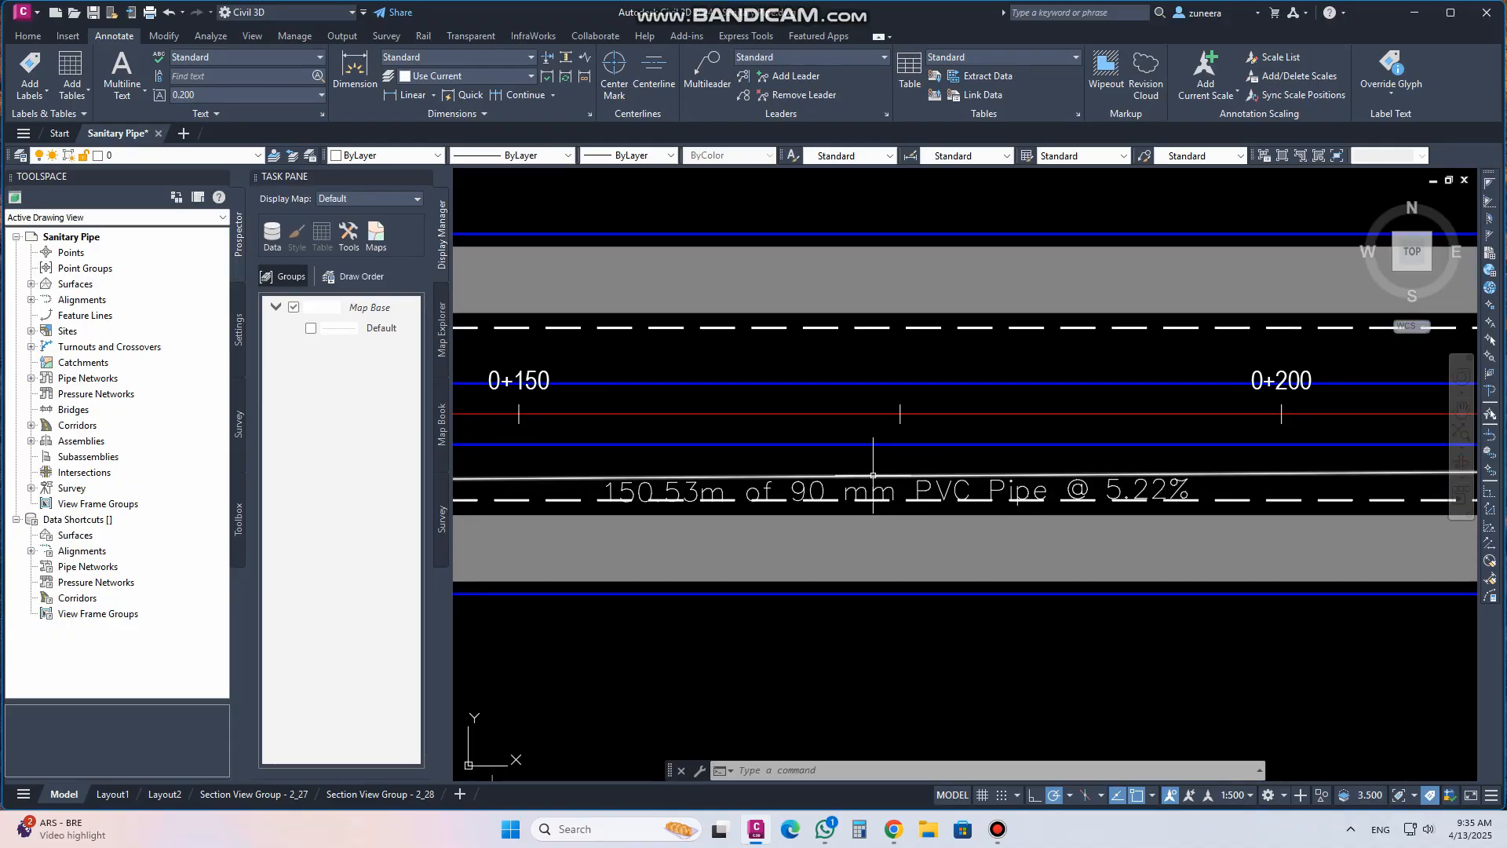
{"action": "middle_click_drag", "start_coordinate": [938, 490], "coordinate": [672, 400]}
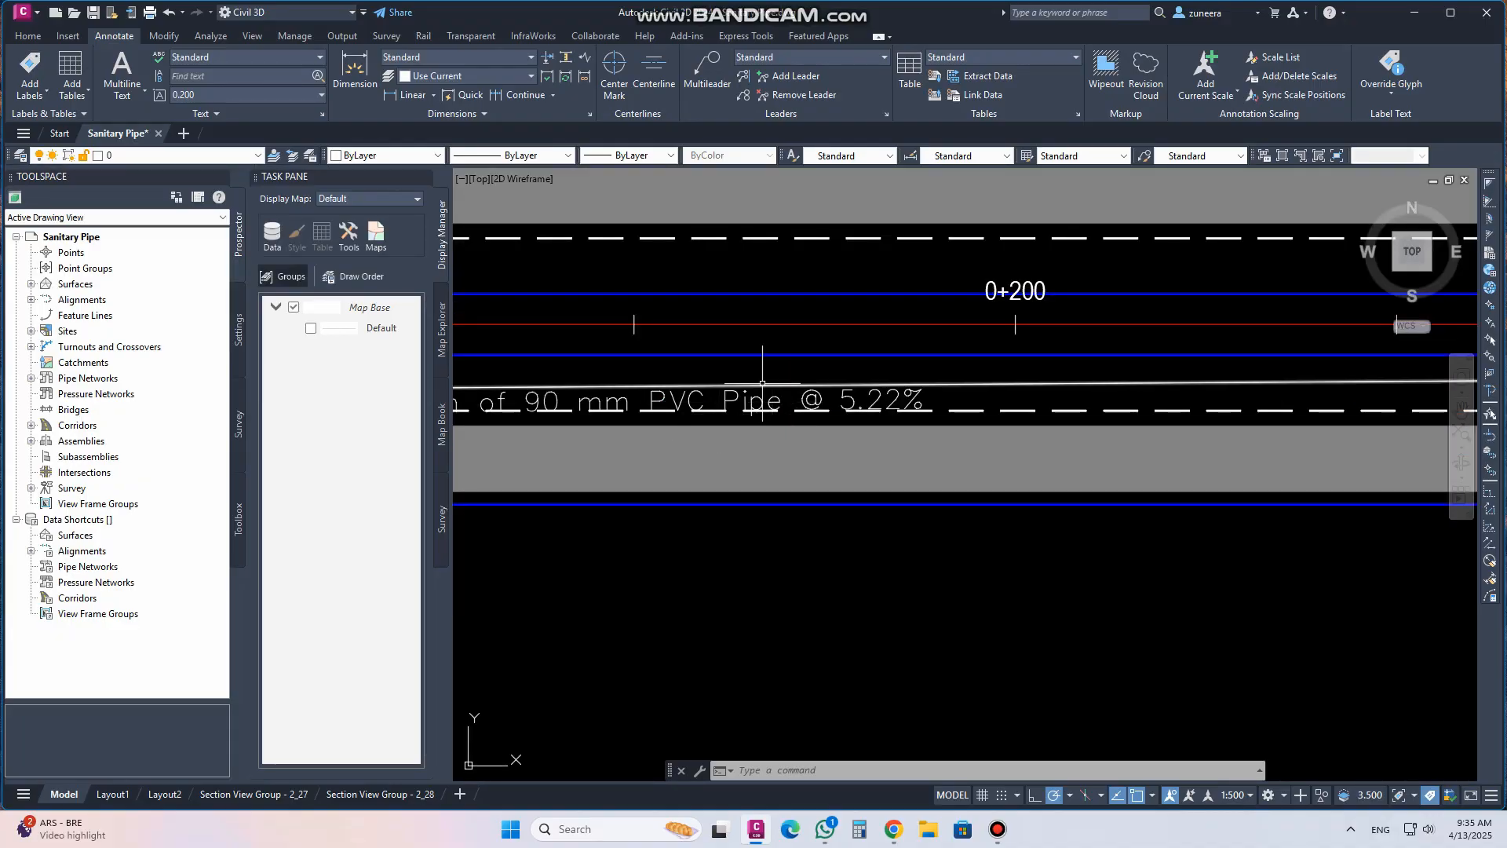
{"action": "left_click", "coordinate": [762, 384]}
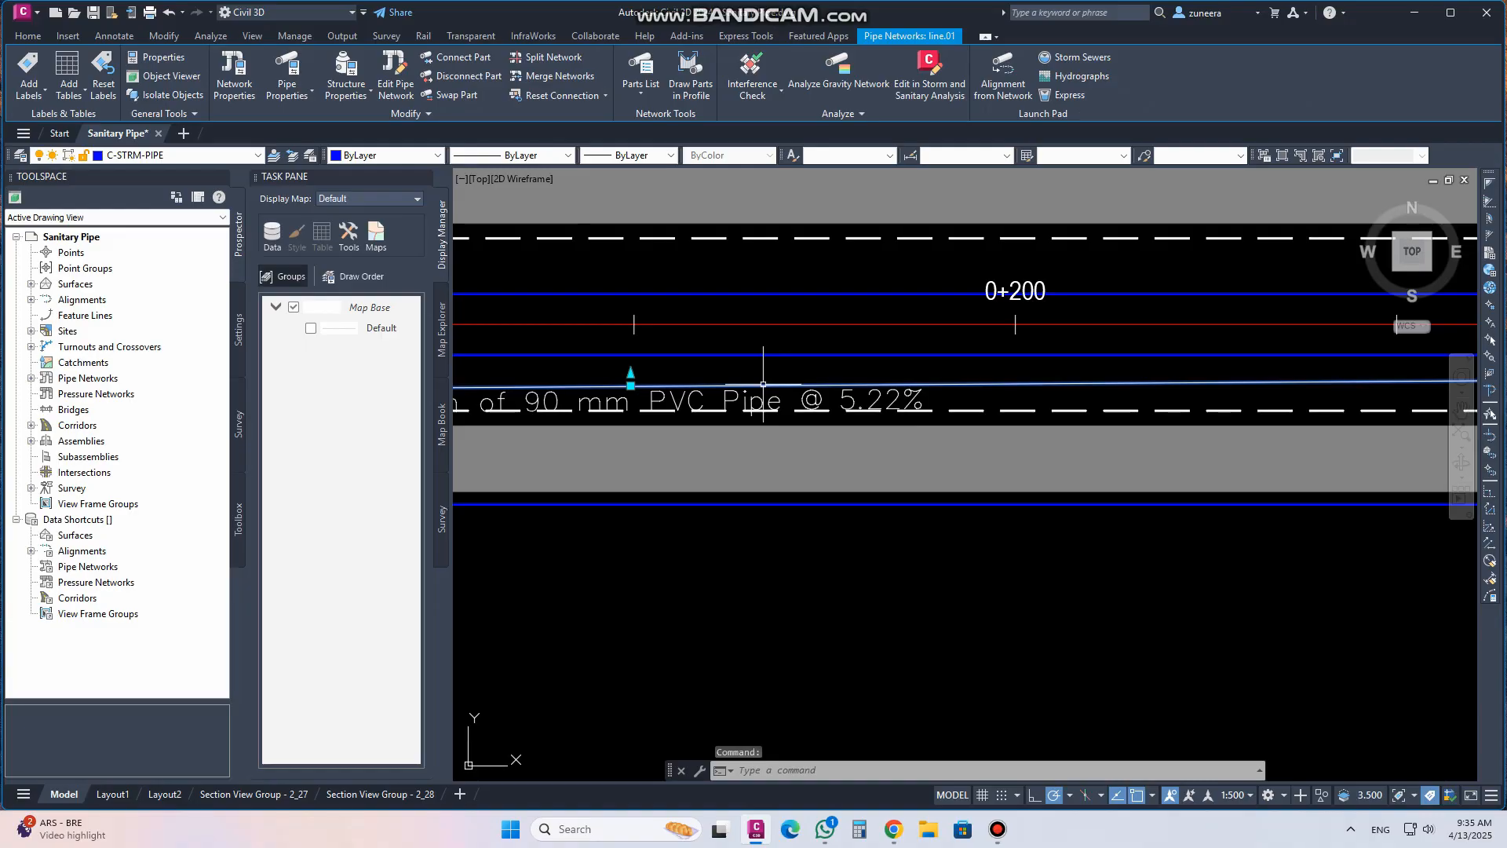
{"action": "left_click", "coordinate": [397, 95]}
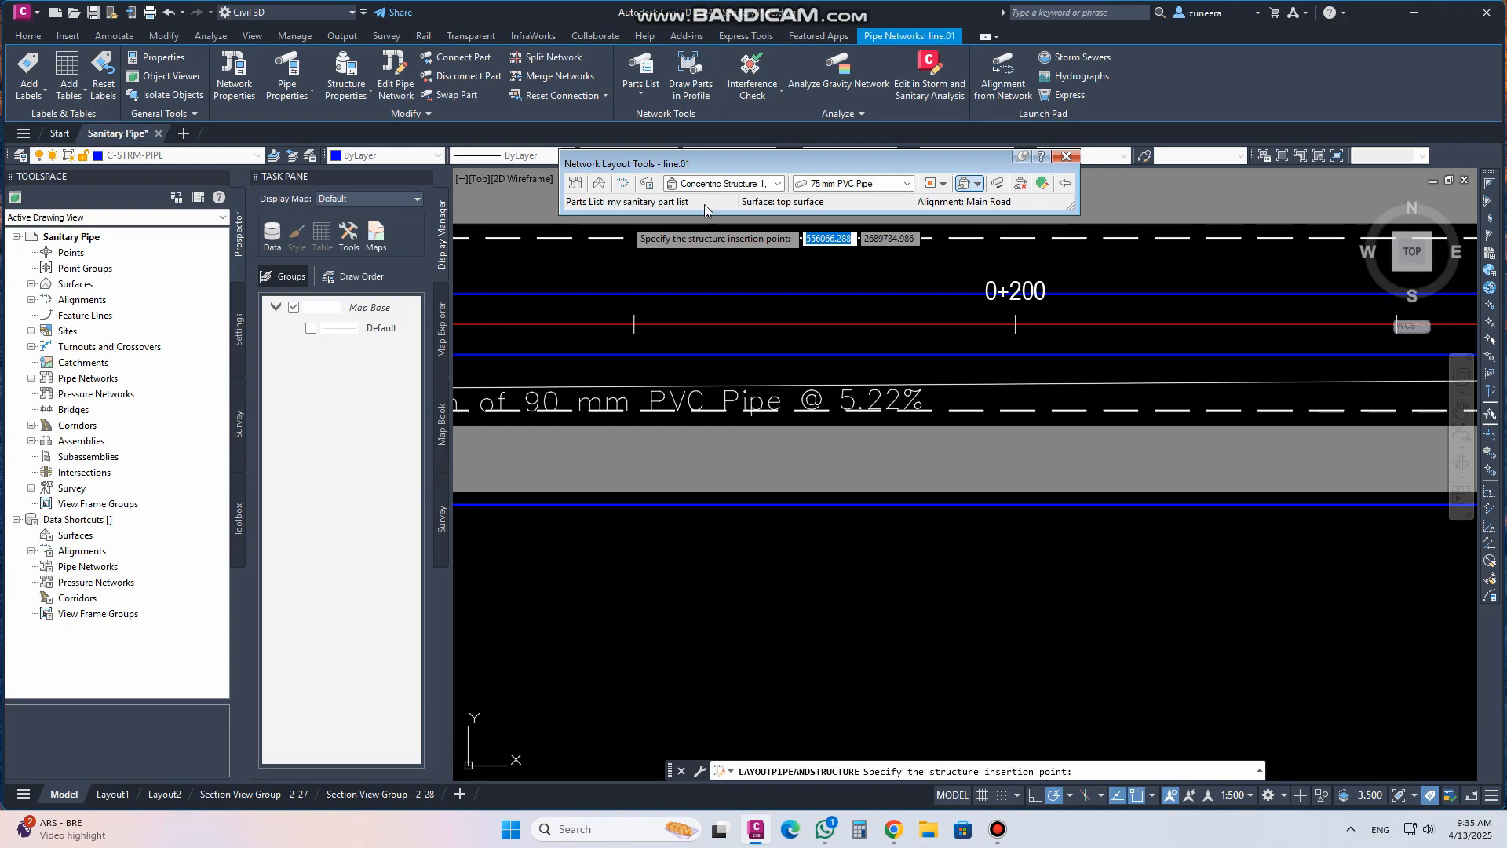
{"action": "left_click", "coordinate": [979, 186]}
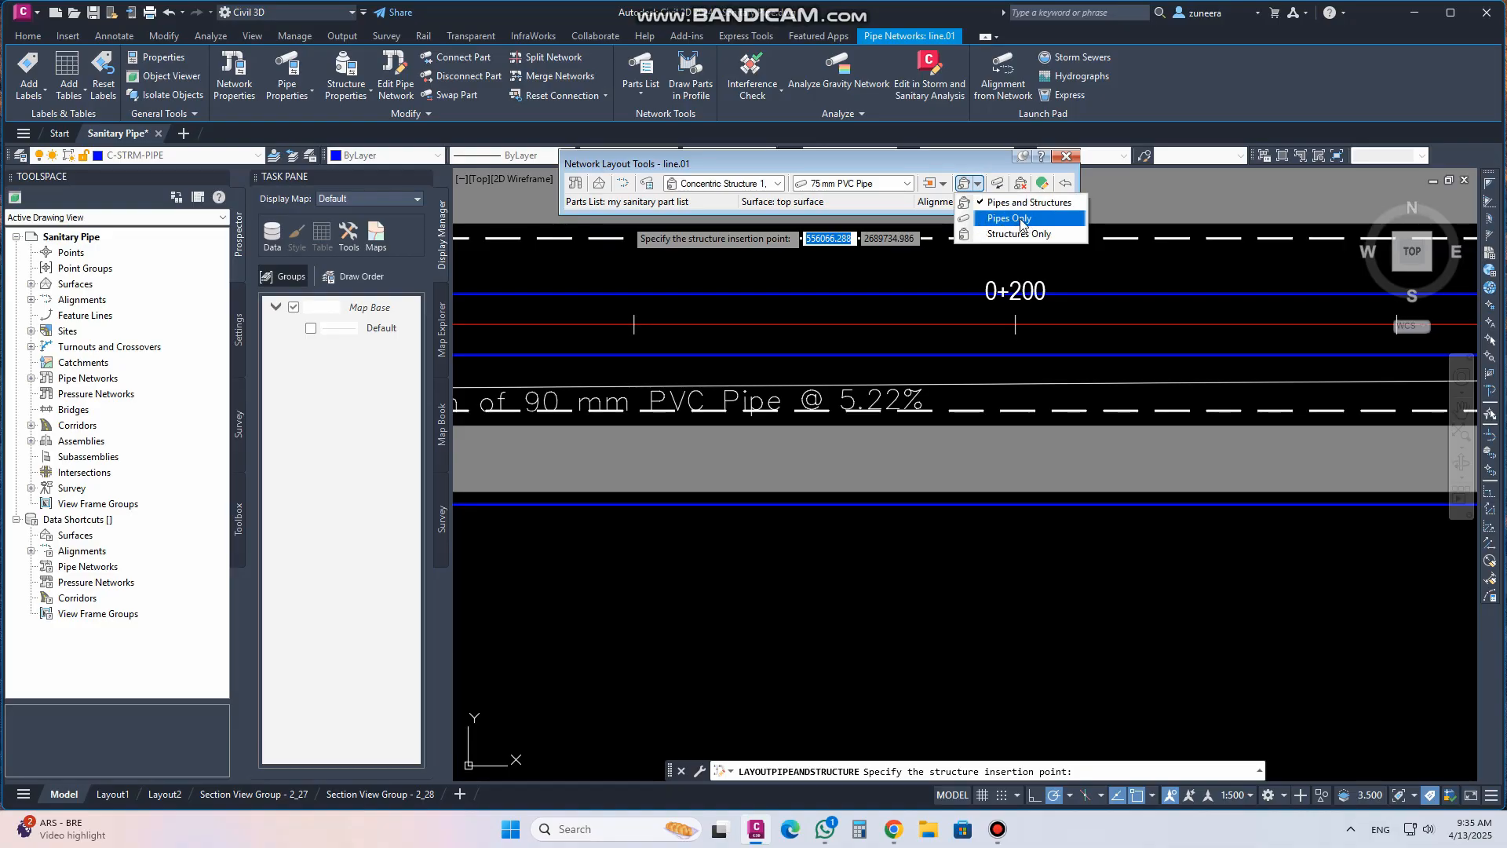
{"action": "left_click", "coordinate": [1004, 234]}
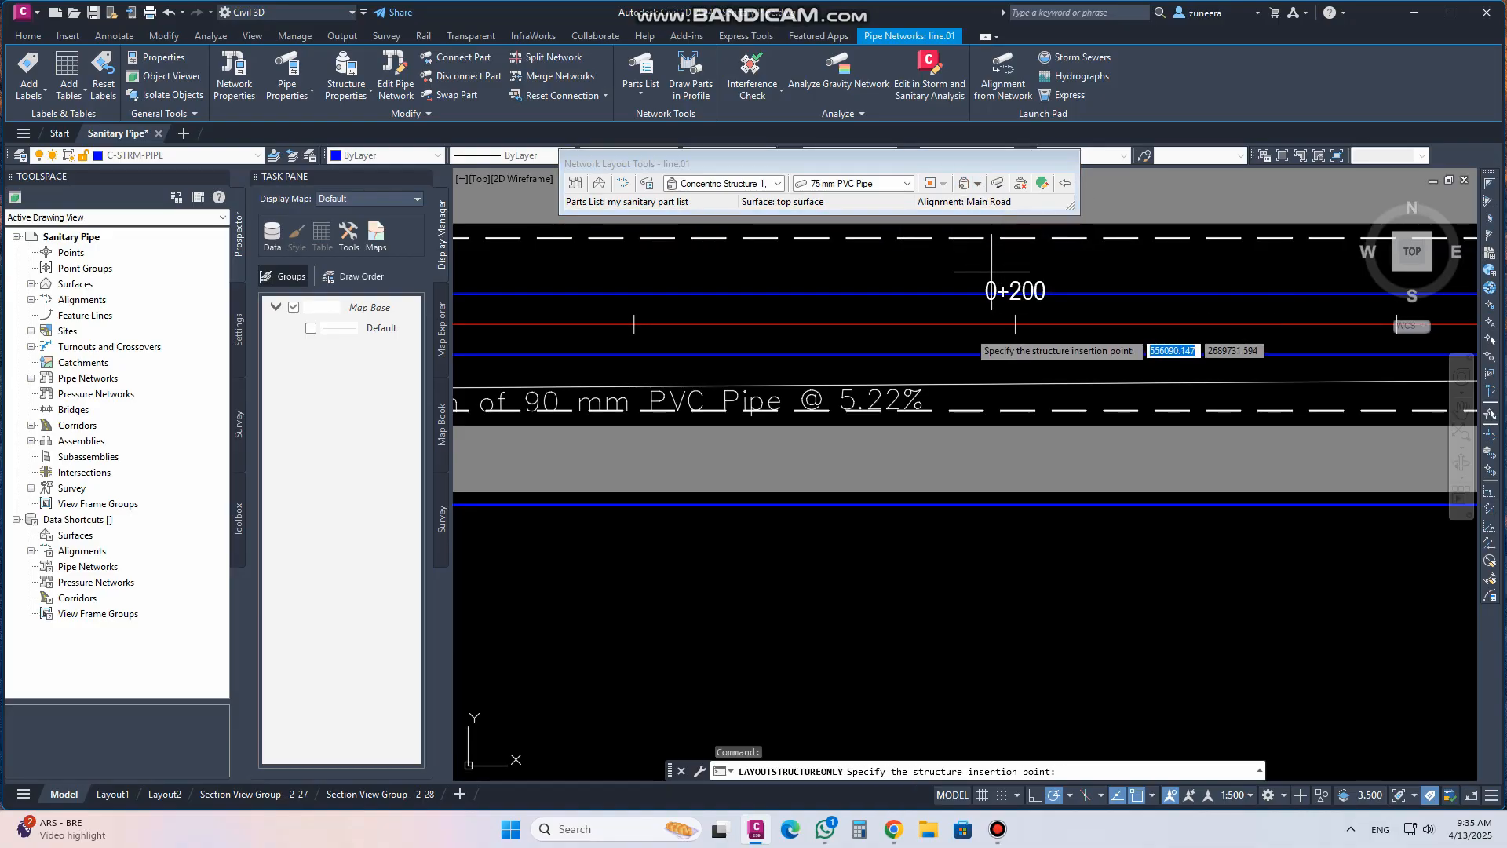
Check the object snap settings and insert a new structure on the pipe at about station 0+177
{"action": "scroll", "coordinate": [755, 475], "scroll_direction": "down", "scroll_amount": 5}
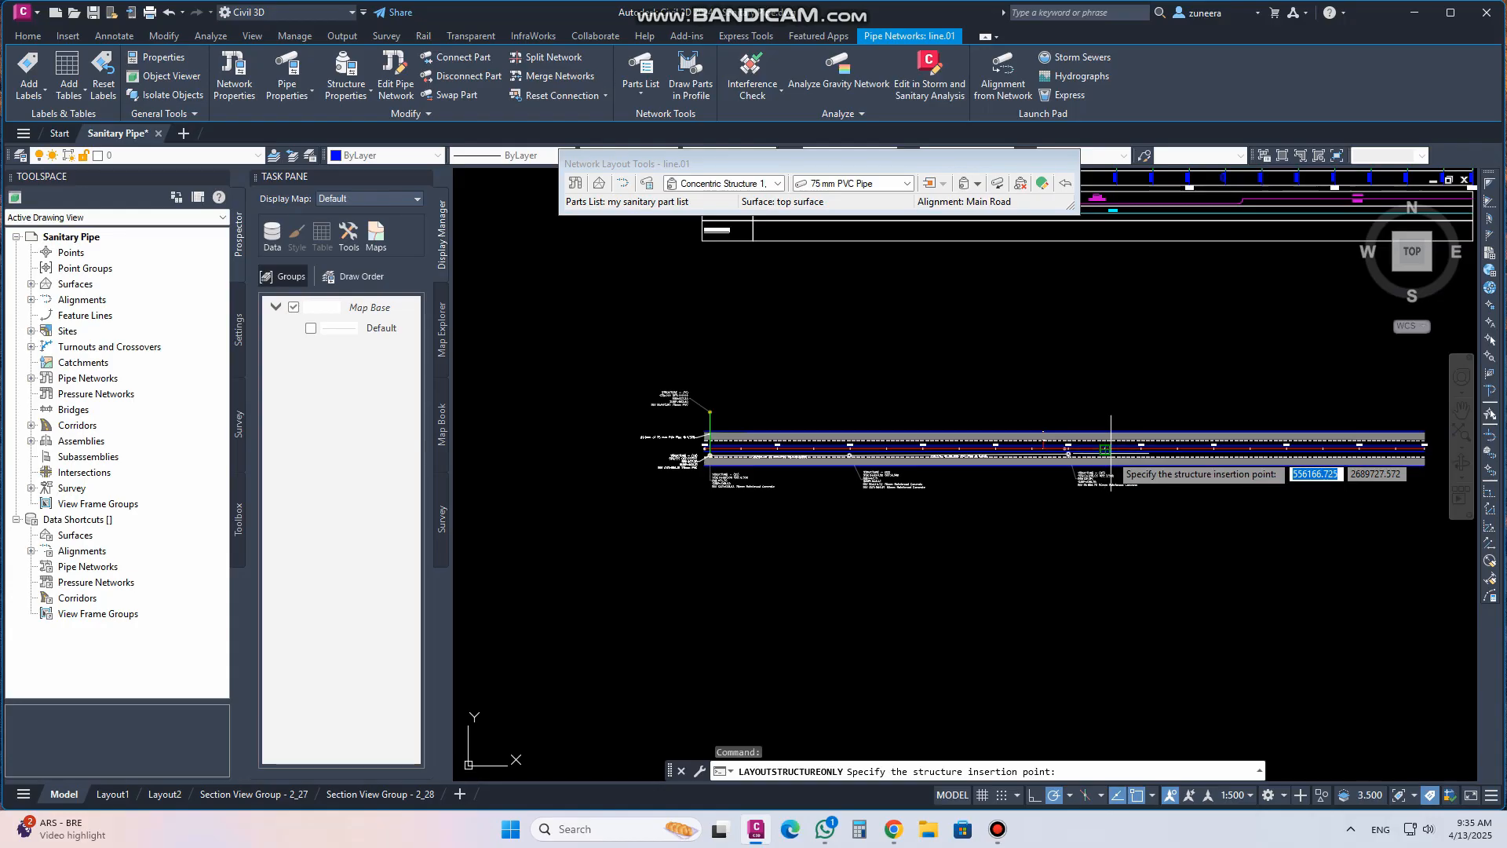
{"action": "scroll", "coordinate": [869, 543], "scroll_direction": "down", "scroll_amount": 6}
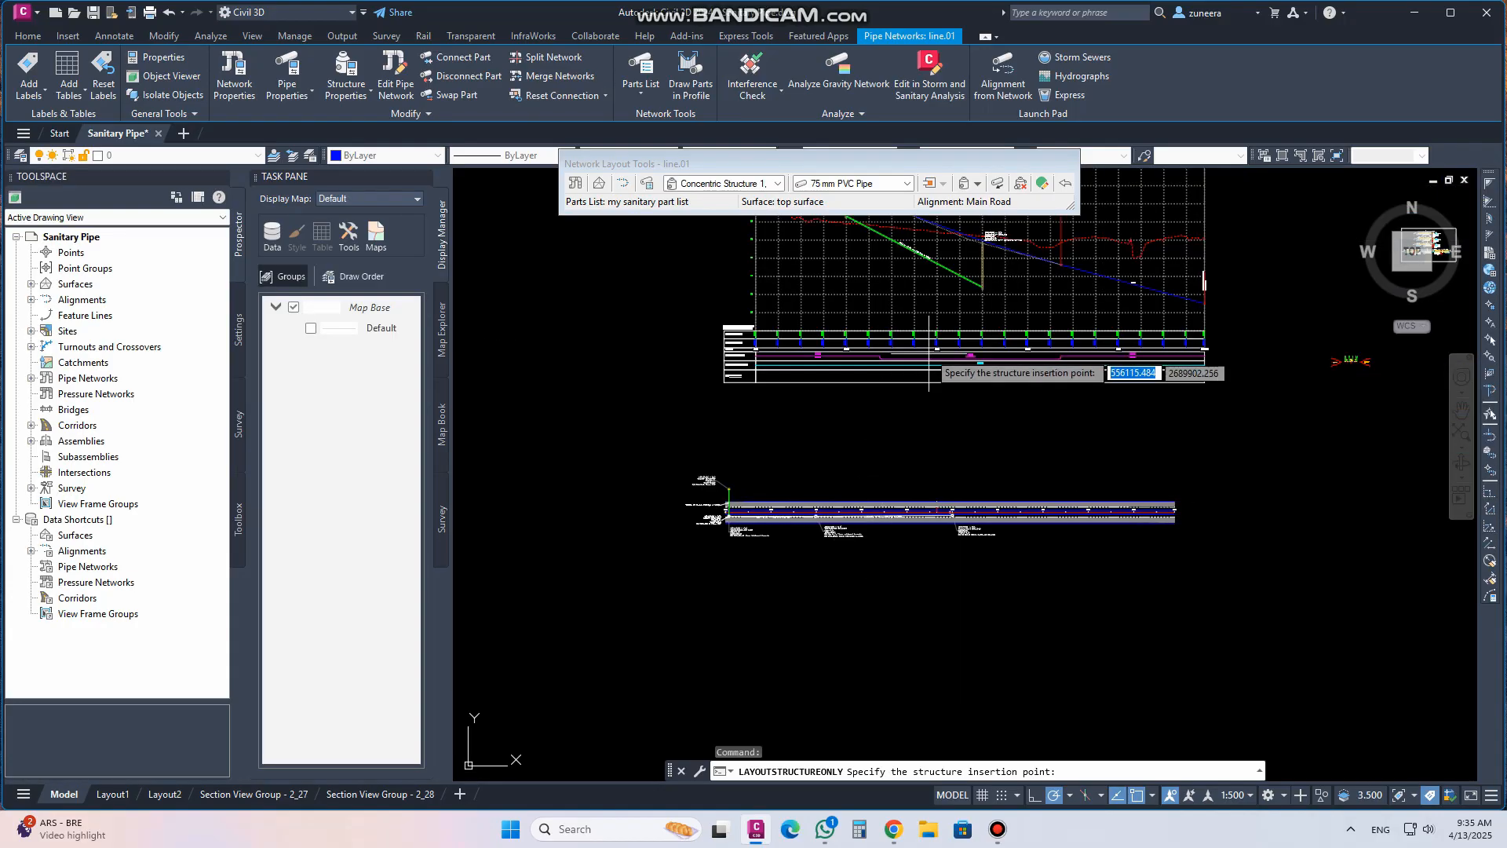
{"action": "middle_click_drag", "start_coordinate": [931, 347], "coordinate": [903, 439]}
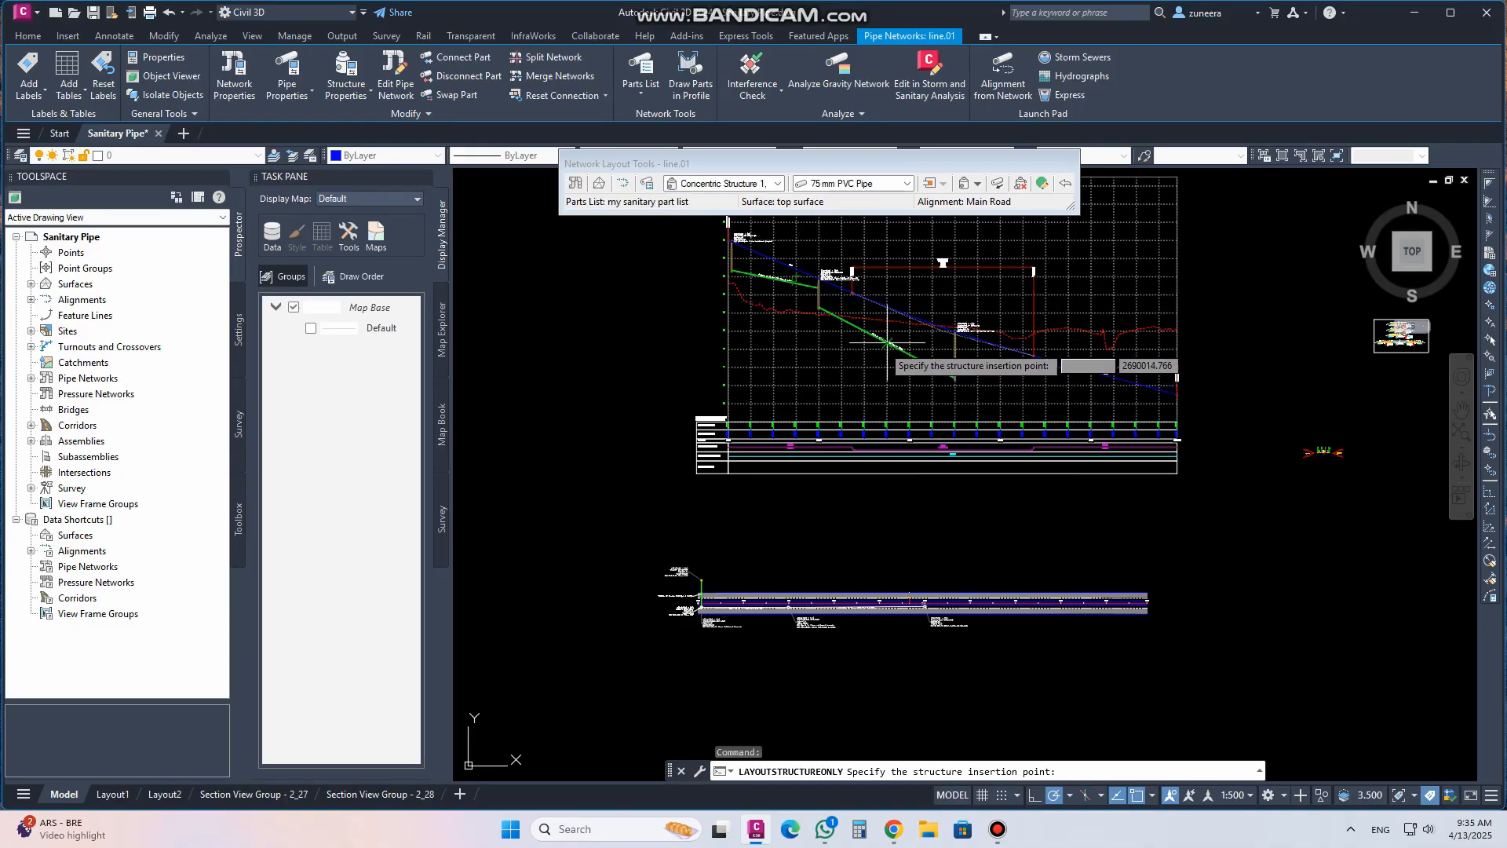
{"action": "scroll", "coordinate": [887, 375], "scroll_direction": "up", "scroll_amount": 2}
{"action": "middle_click_drag", "start_coordinate": [882, 417], "coordinate": [869, 343]}
{"action": "scroll", "coordinate": [836, 675], "scroll_direction": "up", "scroll_amount": 8}
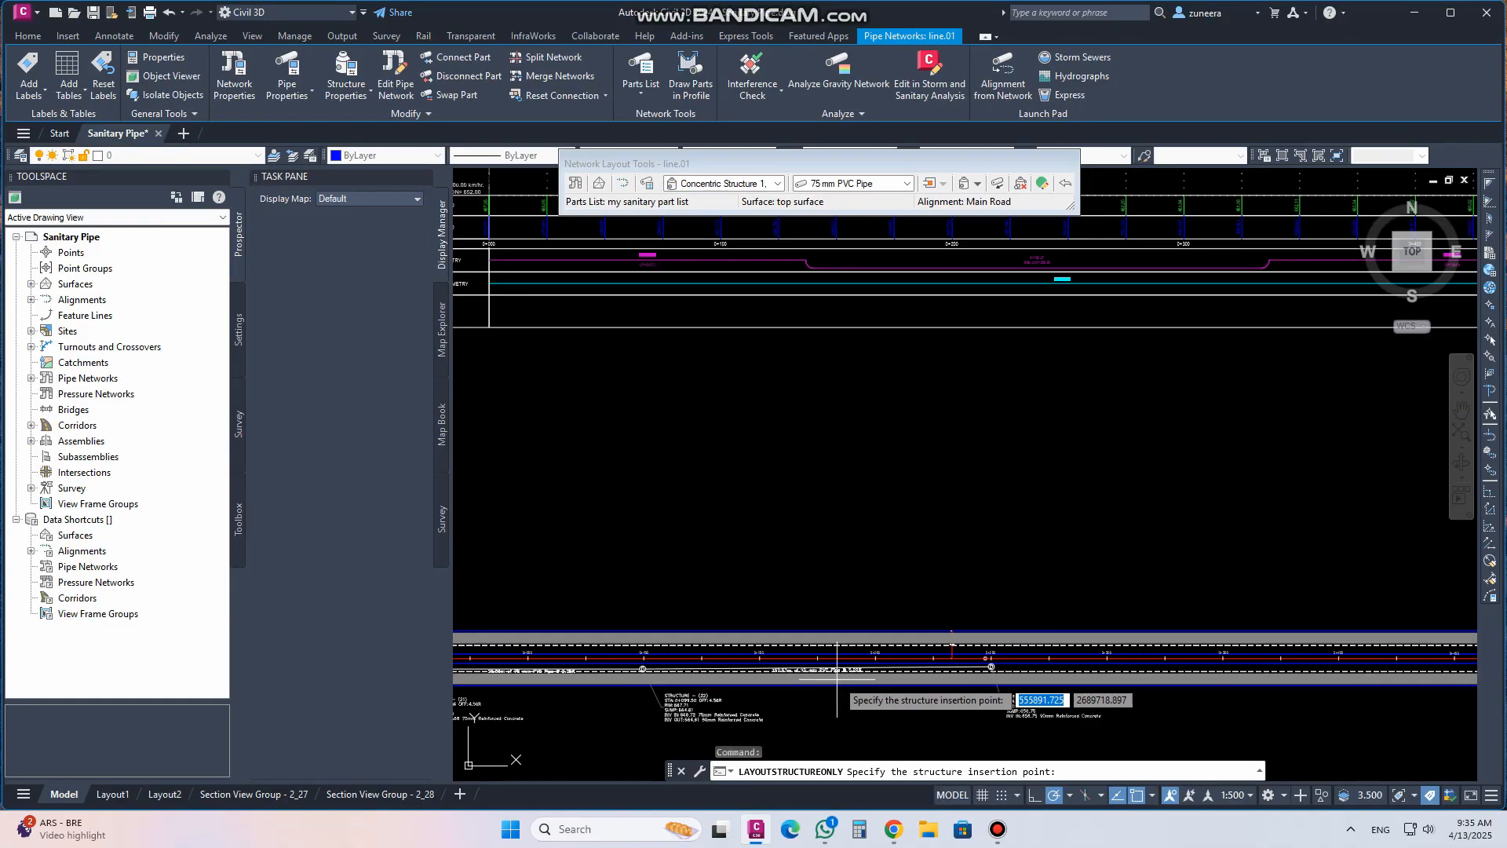
{"action": "middle_click_drag", "start_coordinate": [801, 640], "coordinate": [821, 533]}
{"action": "scroll", "coordinate": [820, 532], "scroll_direction": "down", "scroll_amount": 8}
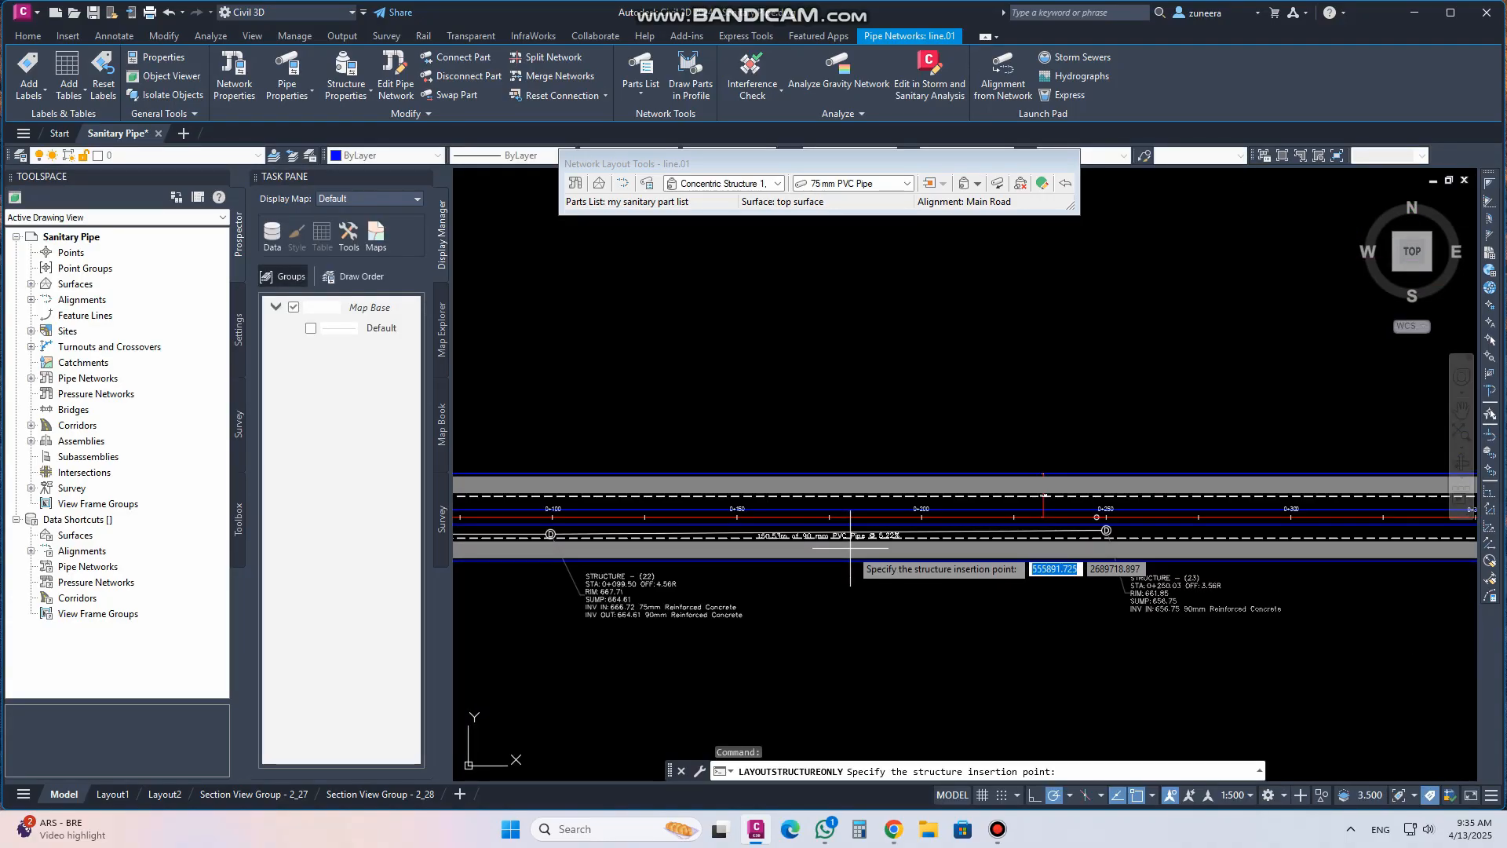
{"action": "scroll", "coordinate": [852, 545], "scroll_direction": "up", "scroll_amount": 10}
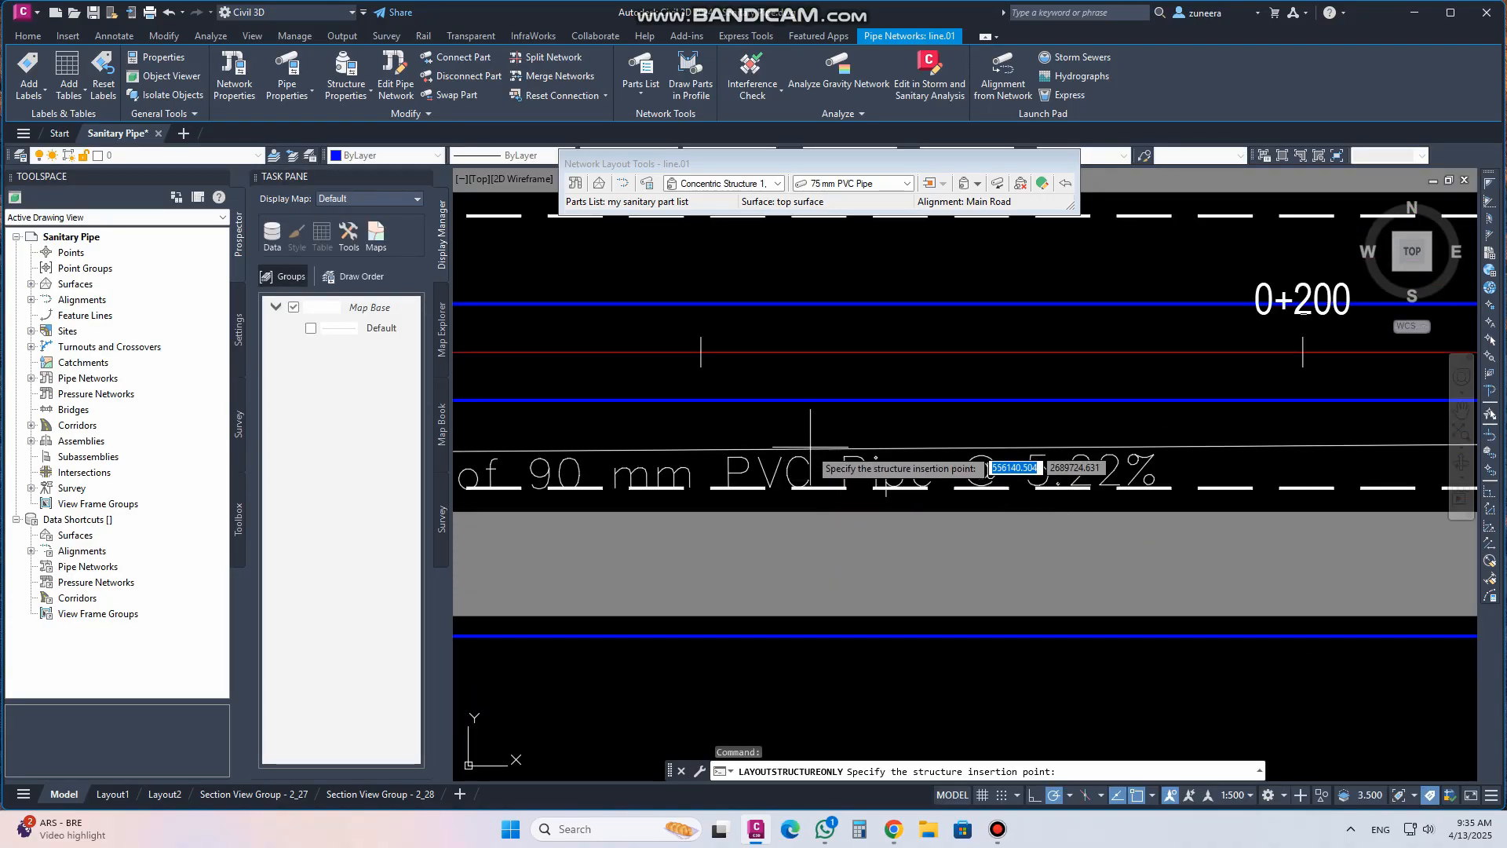
{"action": "right_click", "coordinate": [1136, 798]}
{"action": "left_click", "coordinate": [1154, 771]}
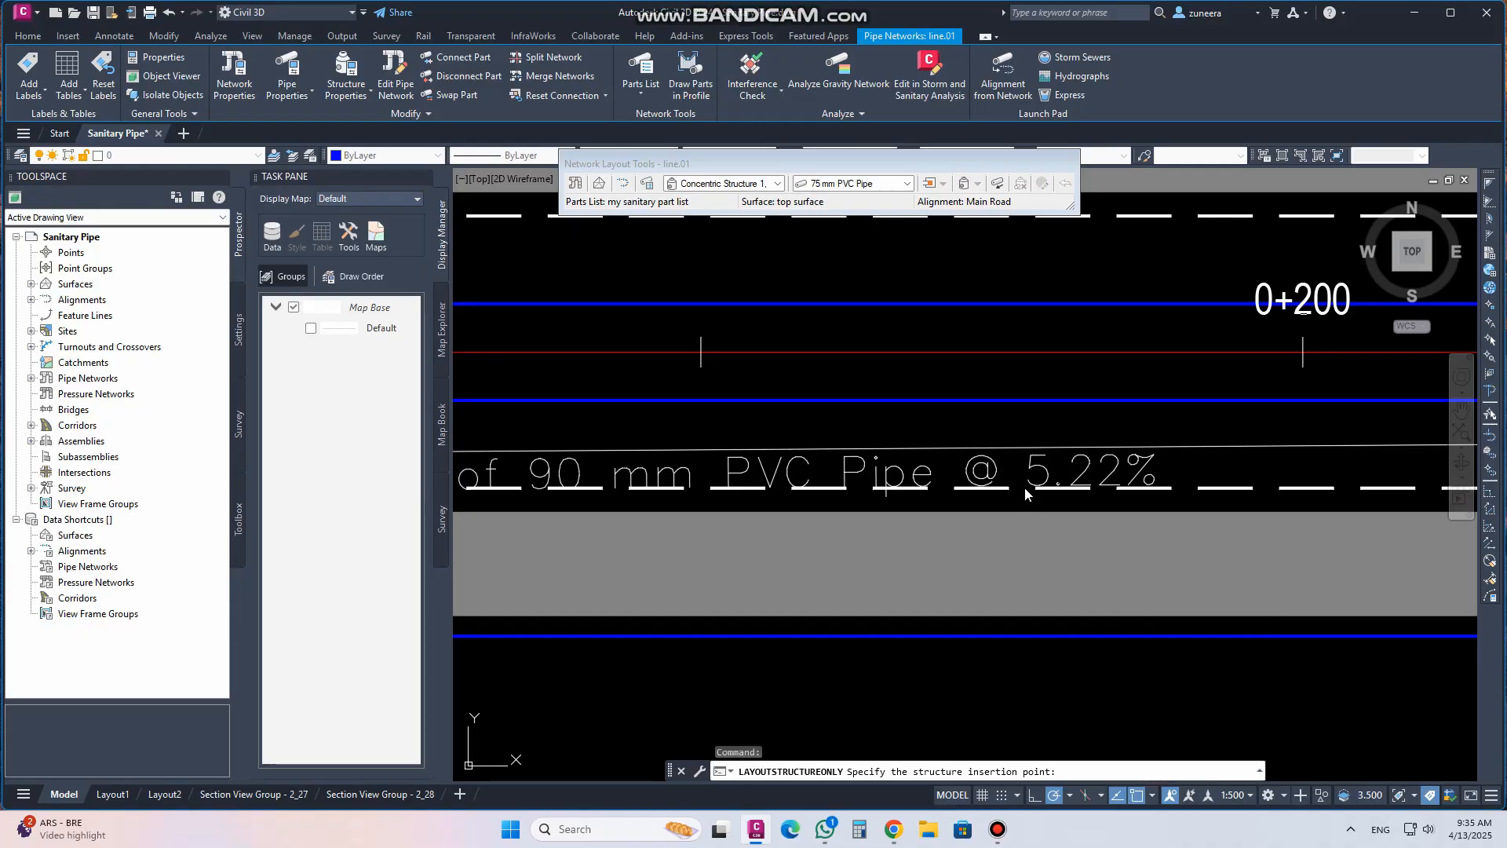
{"action": "left_click", "coordinate": [882, 322]}
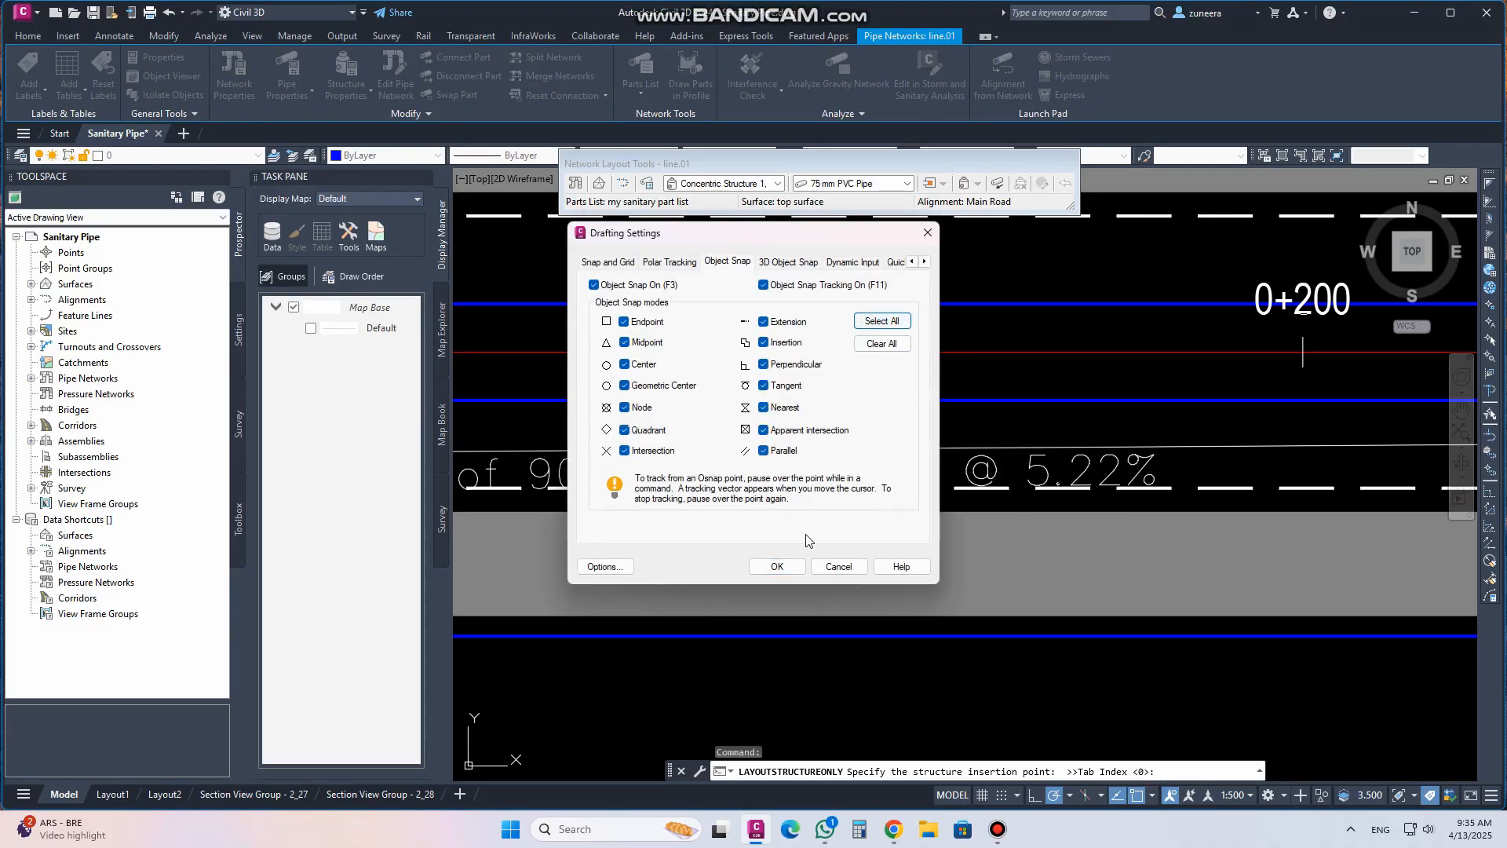
{"action": "left_click", "coordinate": [776, 566]}
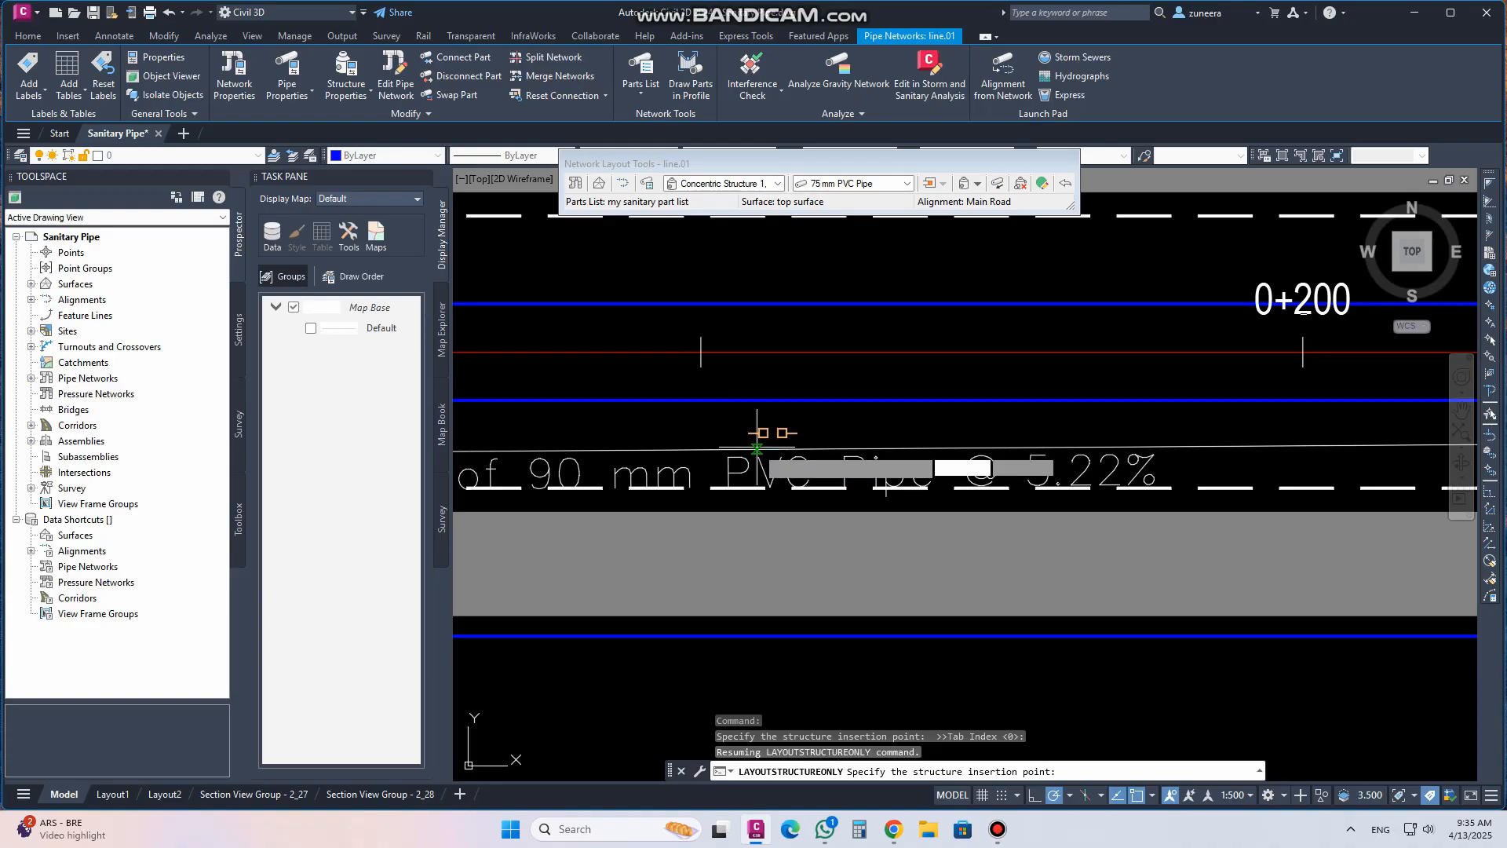
{"action": "left_click", "coordinate": [757, 434]}
{"action": "key", "text": "Return"}
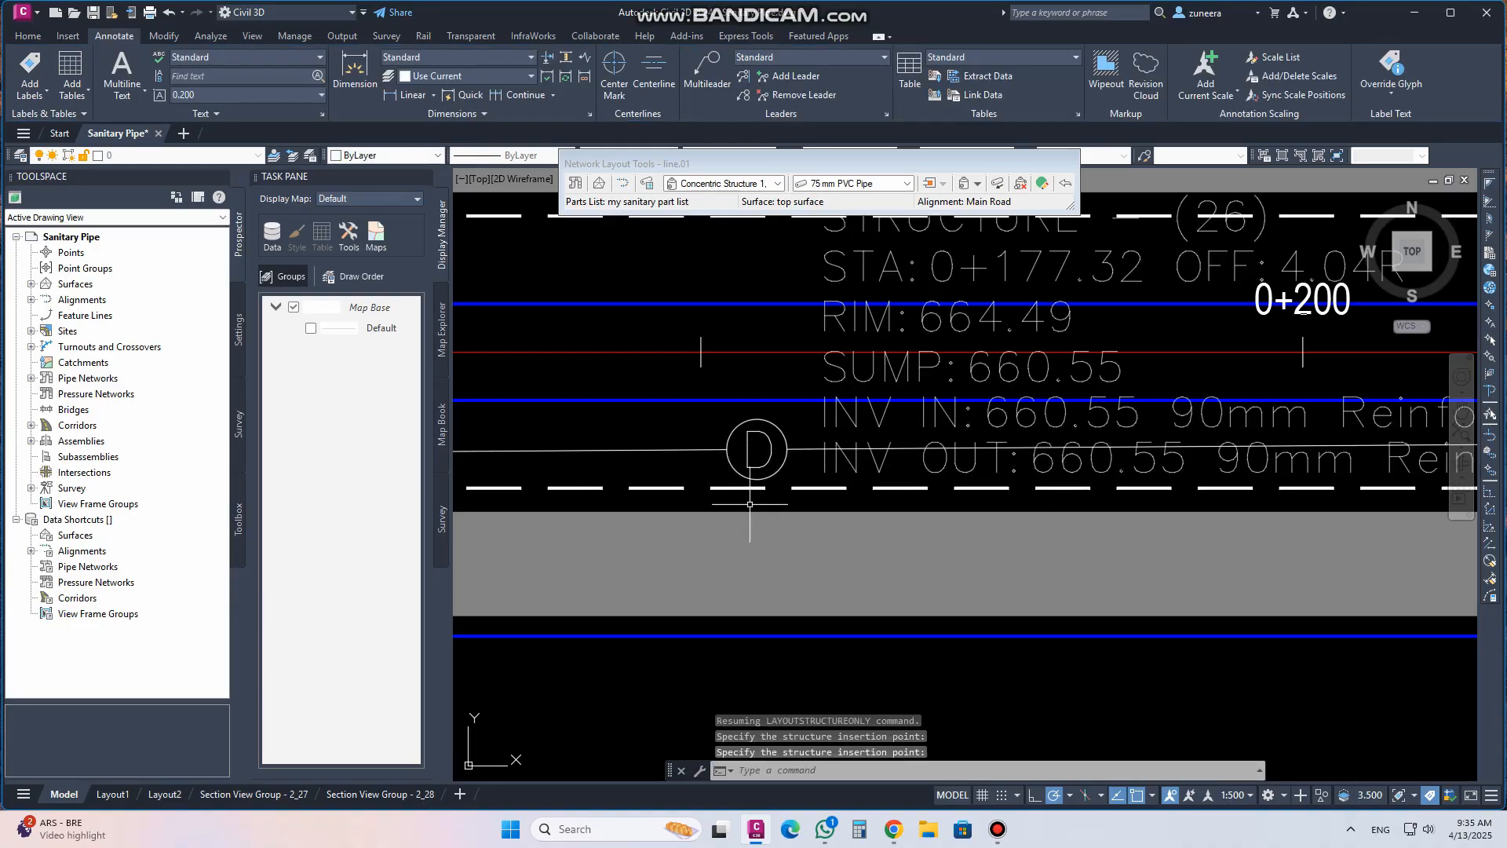
Move the new structure's plan label down below the road, clear of the pipe
{"action": "scroll", "coordinate": [754, 479], "scroll_direction": "down", "scroll_amount": 5}
{"action": "left_click", "coordinate": [763, 447]}
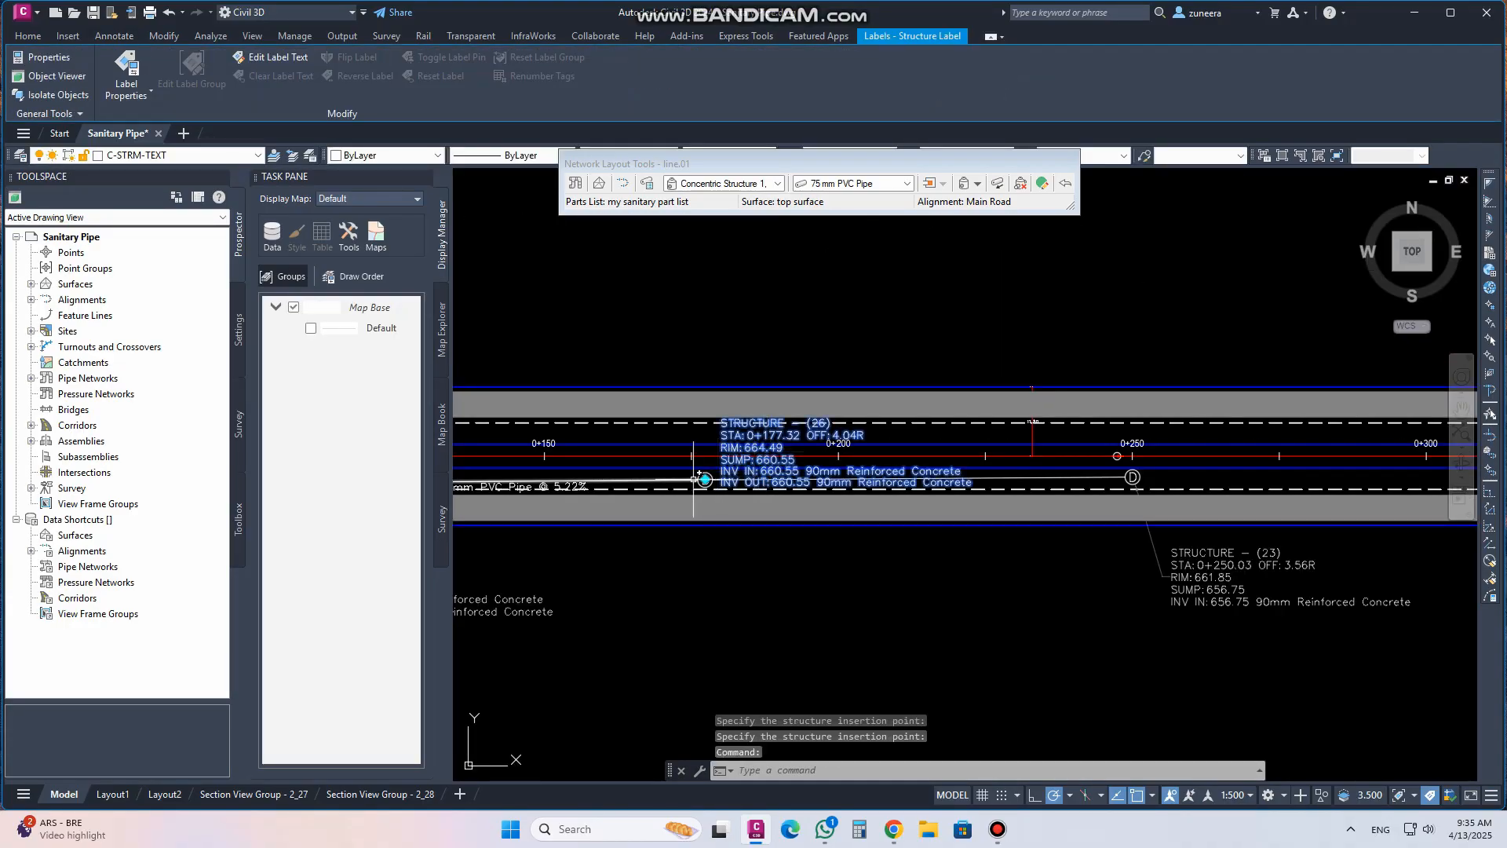
{"action": "left_click", "coordinate": [712, 453]}
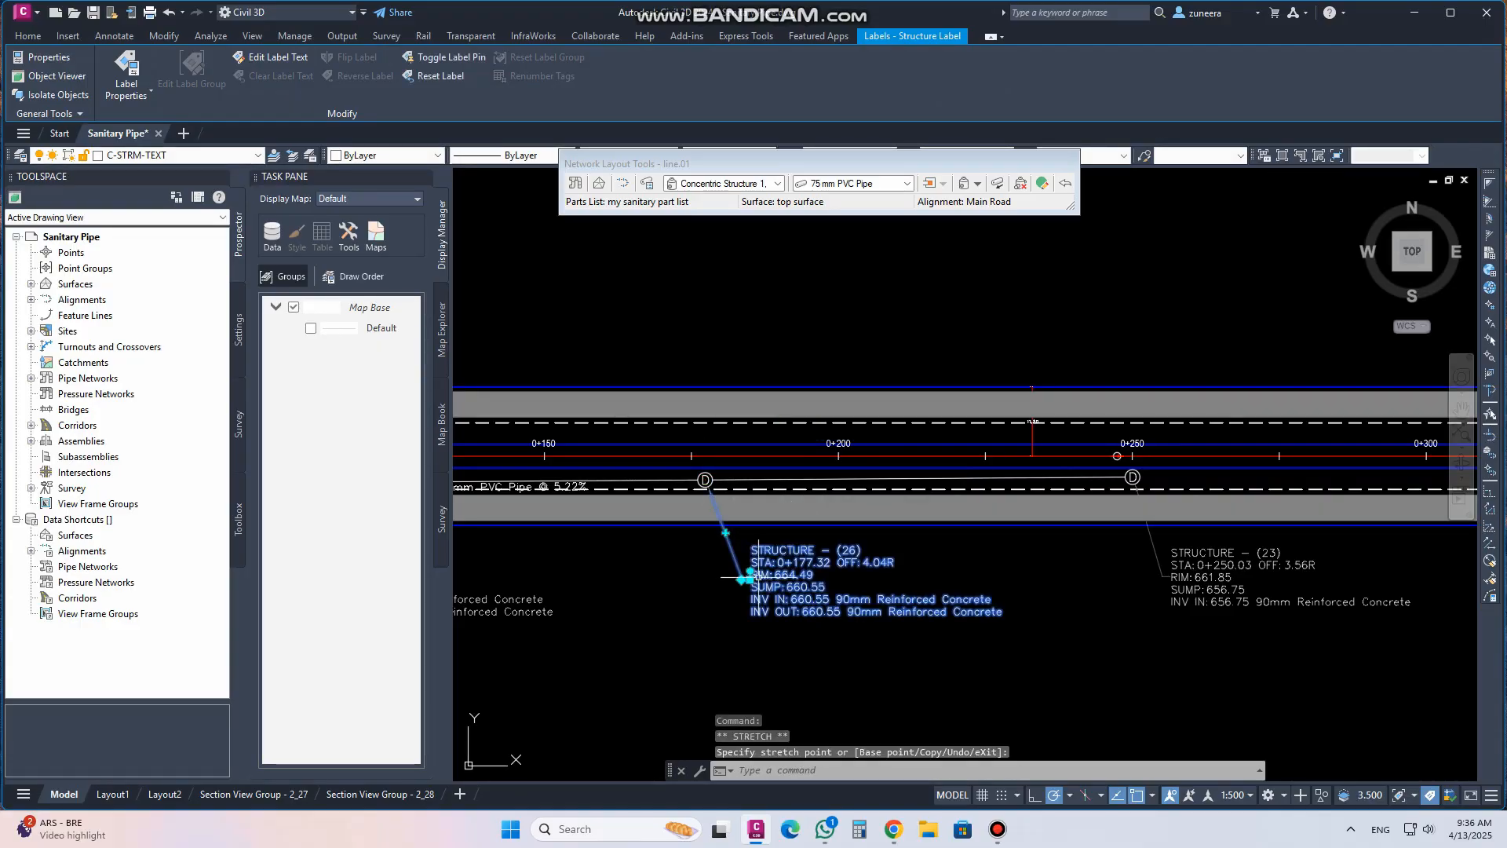
{"action": "key", "text": "Escape"}
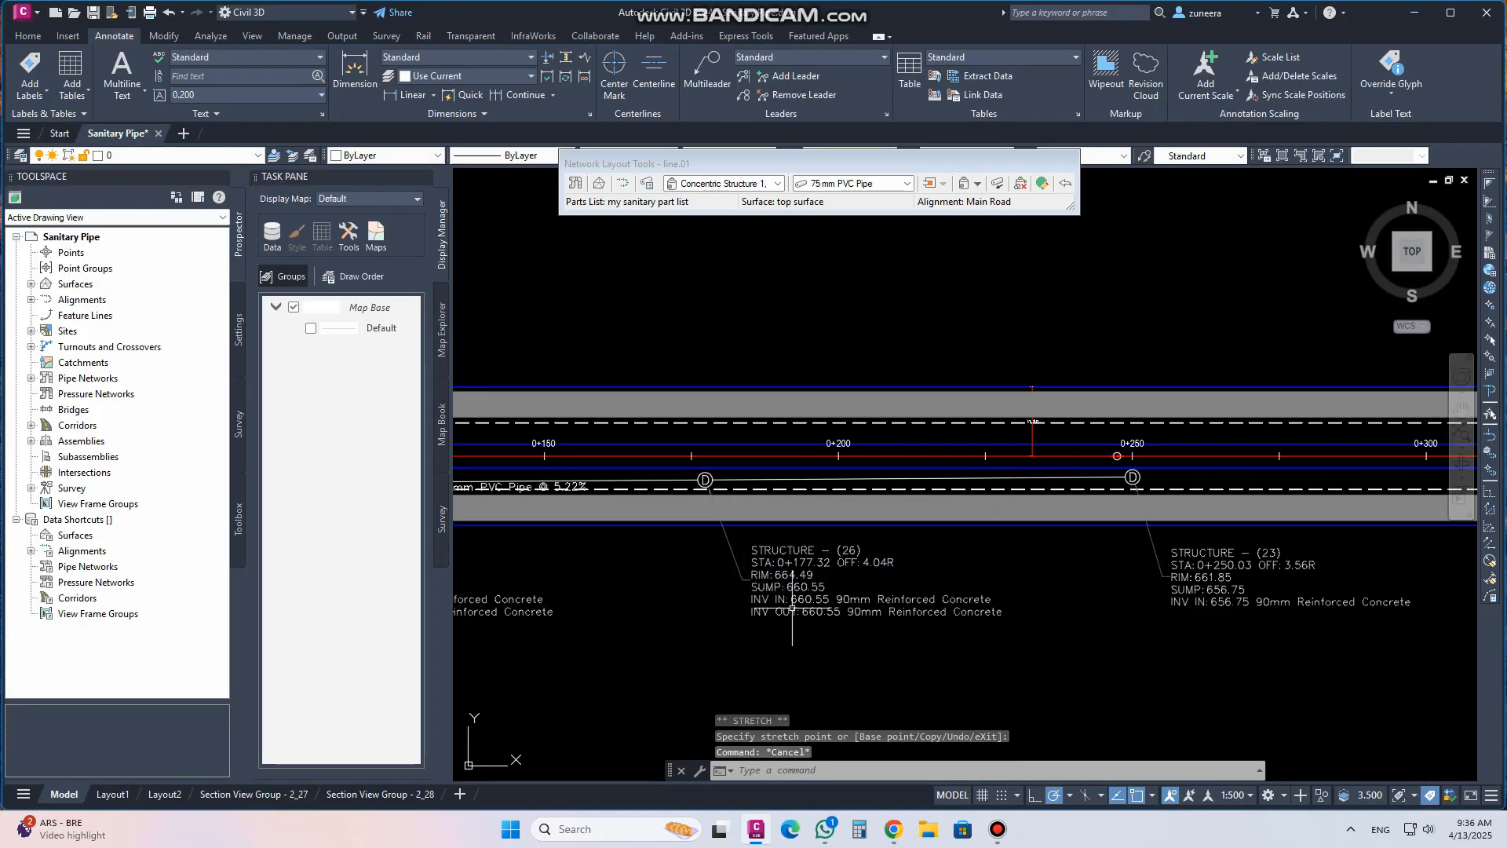
Review the new structure and its labels in the profile view and along the plan view
{"action": "scroll", "coordinate": [792, 607], "scroll_direction": "up", "scroll_amount": 2}
{"action": "scroll", "coordinate": [807, 612], "scroll_direction": "down", "scroll_amount": 8}
{"action": "middle_click_drag", "start_coordinate": [863, 284], "coordinate": [825, 517]}
{"action": "scroll", "coordinate": [788, 370], "scroll_direction": "up", "scroll_amount": 8}
{"action": "scroll", "coordinate": [902, 536], "scroll_direction": "down", "scroll_amount": 6}
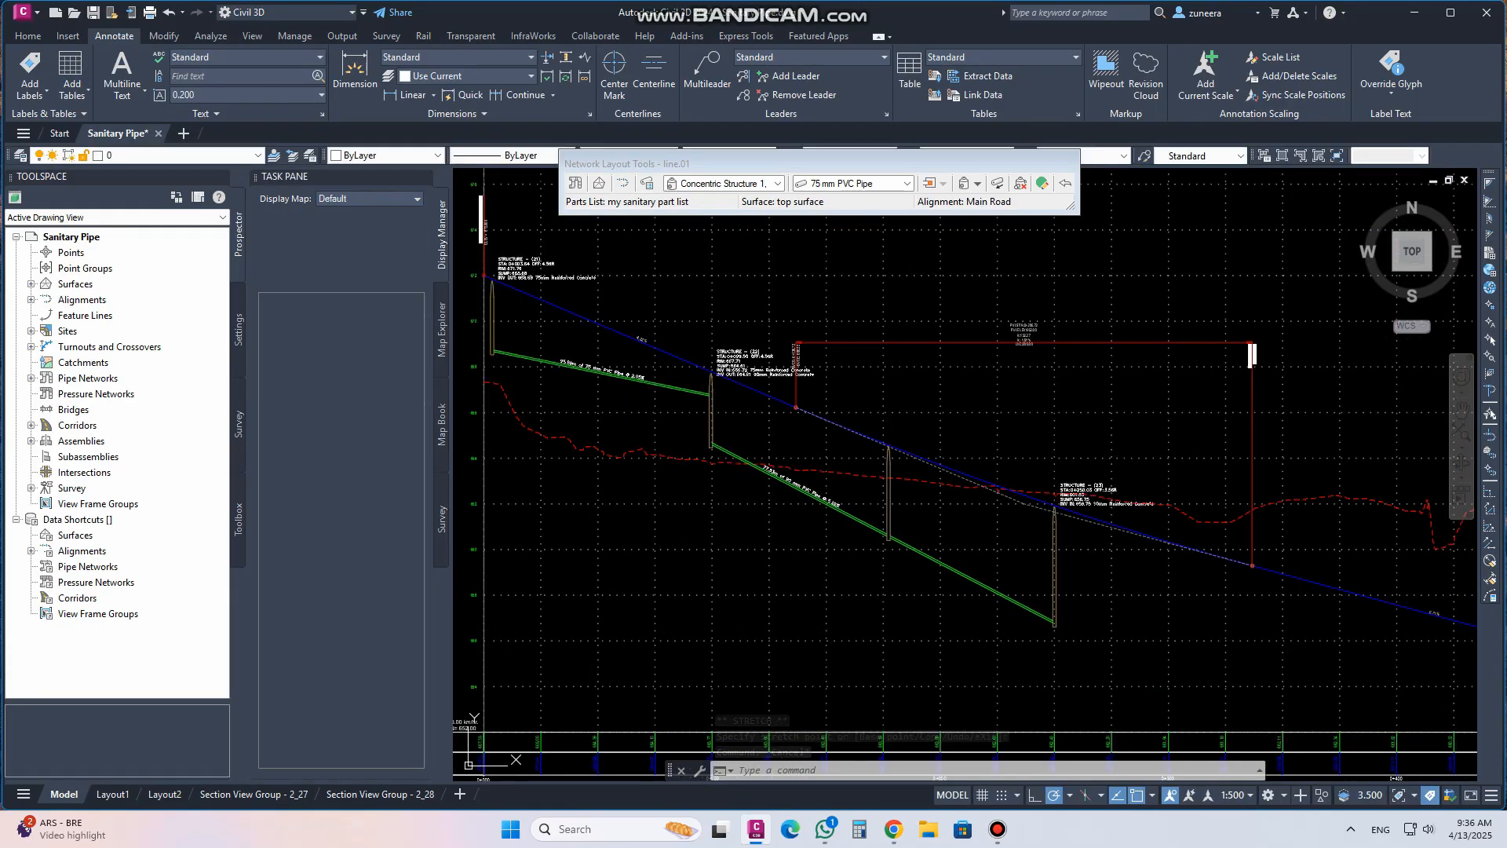
{"action": "scroll", "coordinate": [932, 386], "scroll_direction": "down", "scroll_amount": 4}
{"action": "mouse_move", "coordinate": [872, 696]}
{"action": "middle_mouse_down"}
{"action": "mouse_move", "coordinate": [878, 538]}
{"action": "mouse_move", "coordinate": [901, 519]}
{"action": "middle_mouse_up"}
{"action": "scroll", "coordinate": [902, 544], "scroll_direction": "up", "scroll_amount": 8}
{"action": "scroll", "coordinate": [738, 526], "scroll_direction": "up", "scroll_amount": 6}
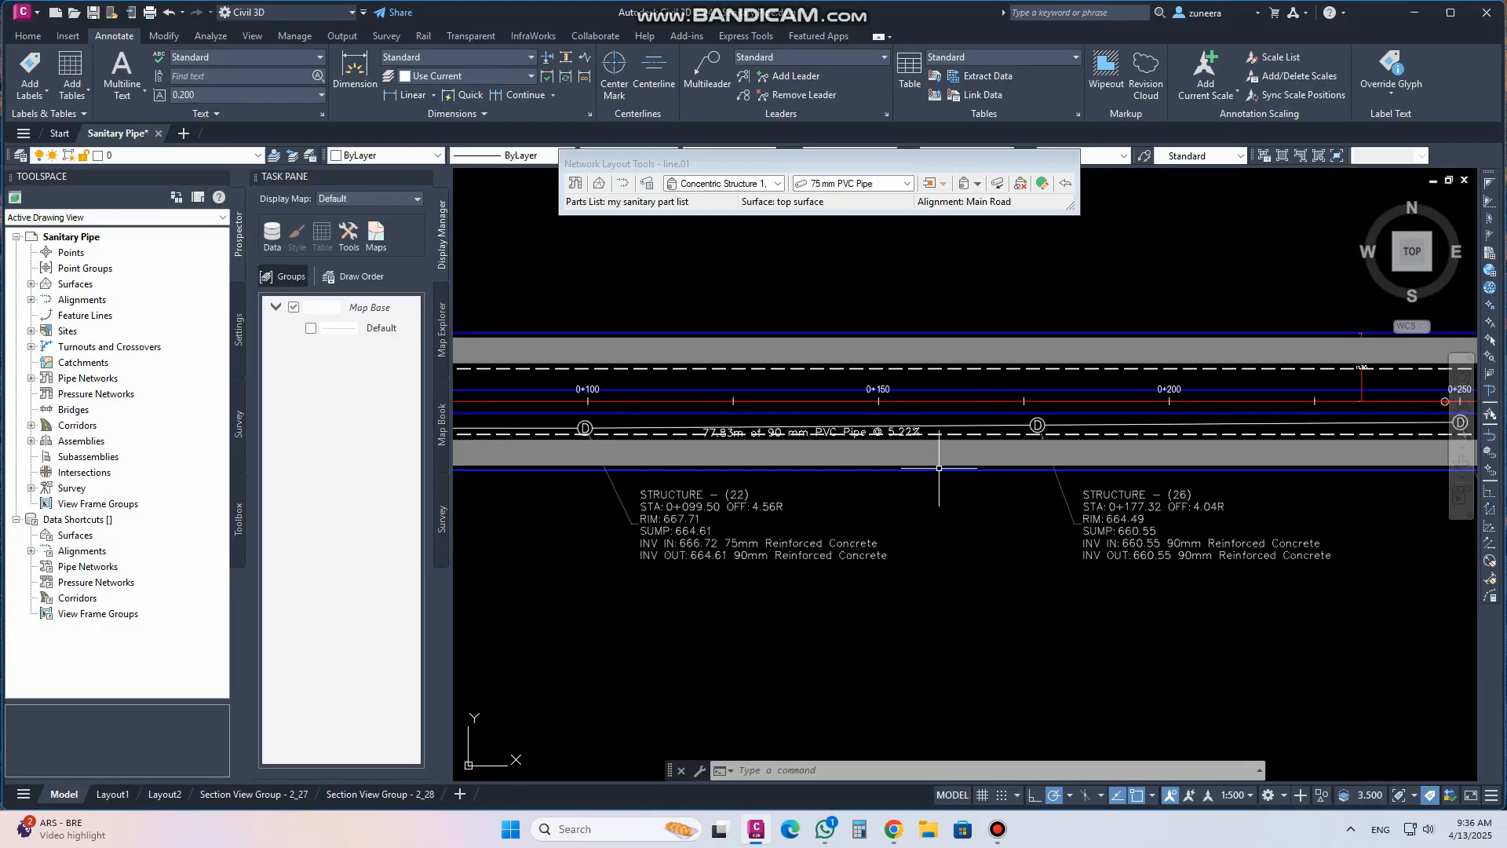
{"action": "scroll", "coordinate": [733, 499], "scroll_direction": "down", "scroll_amount": 8}
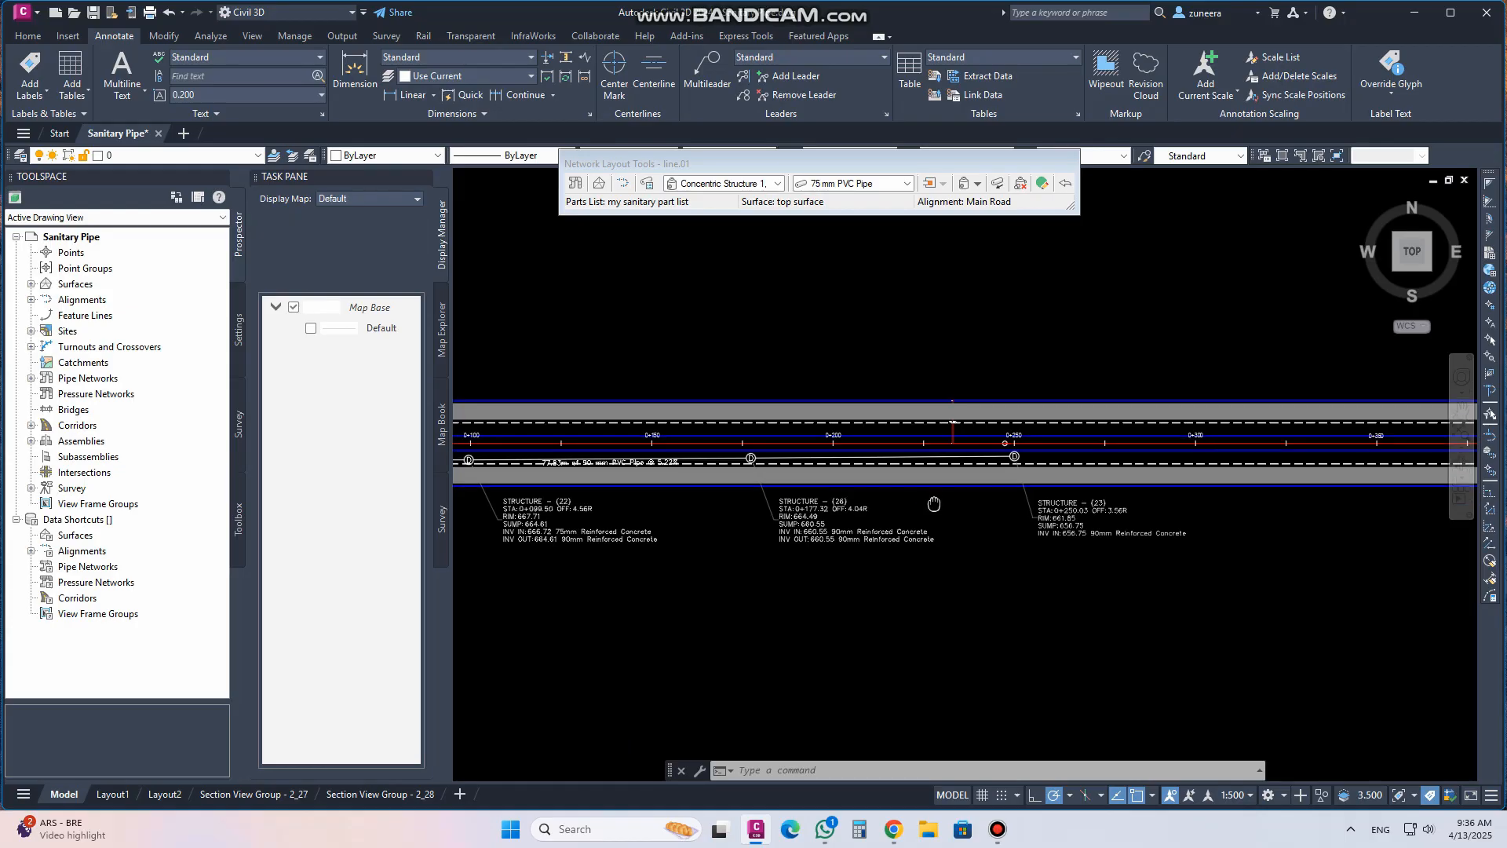
{"action": "scroll", "coordinate": [677, 520], "scroll_direction": "up", "scroll_amount": 5}
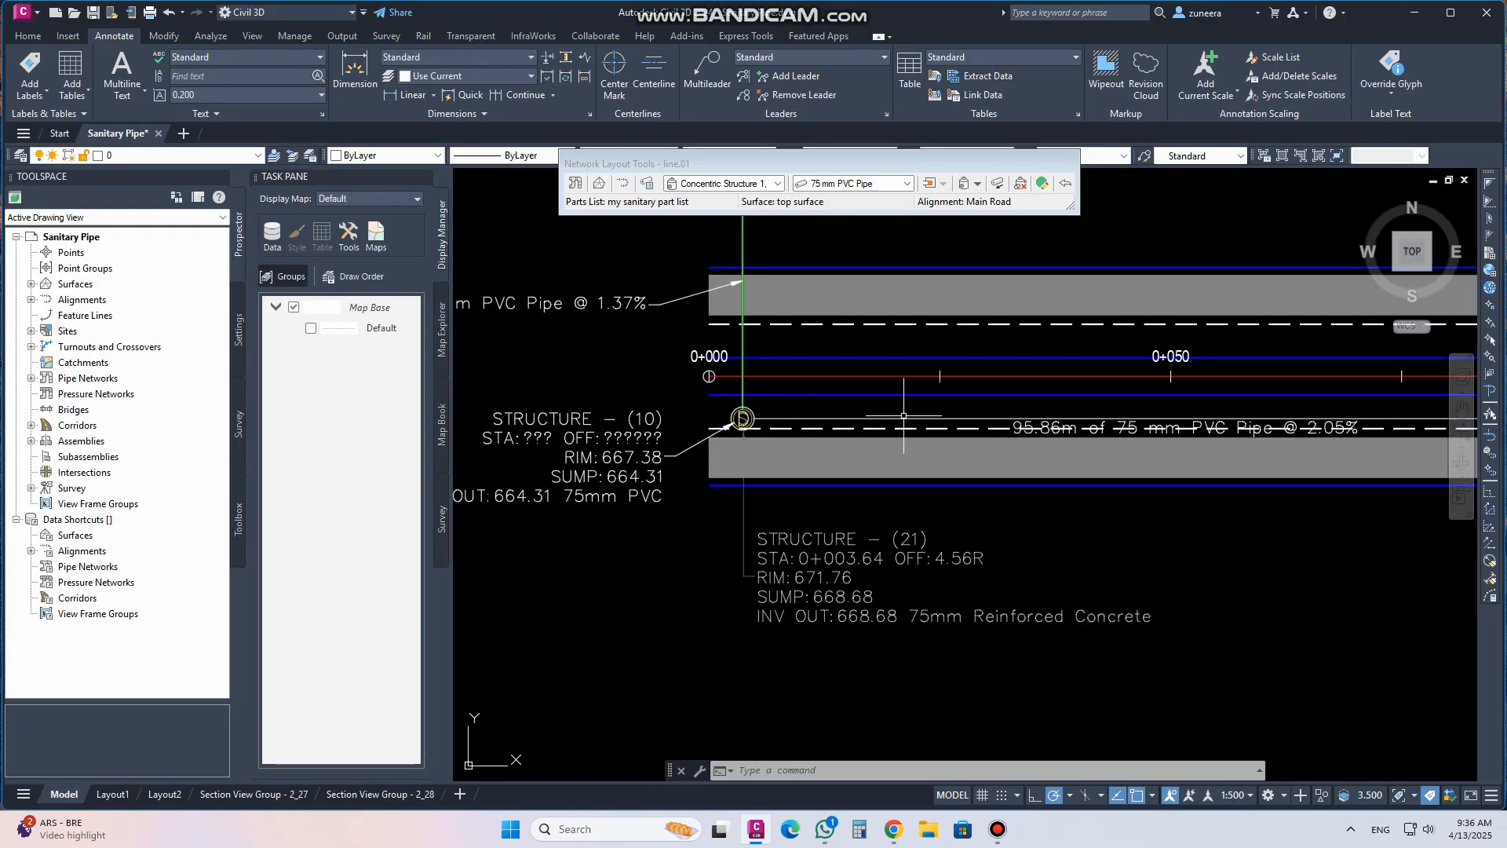
Swap the first pipe after station 0+000 for a 90 mm Corrugated HDPE Pipe from HDPE Pipe SI
{"action": "scroll", "coordinate": [741, 423], "scroll_direction": "up", "scroll_amount": 4}
{"action": "middle_click_drag", "start_coordinate": [936, 441], "coordinate": [903, 496]}
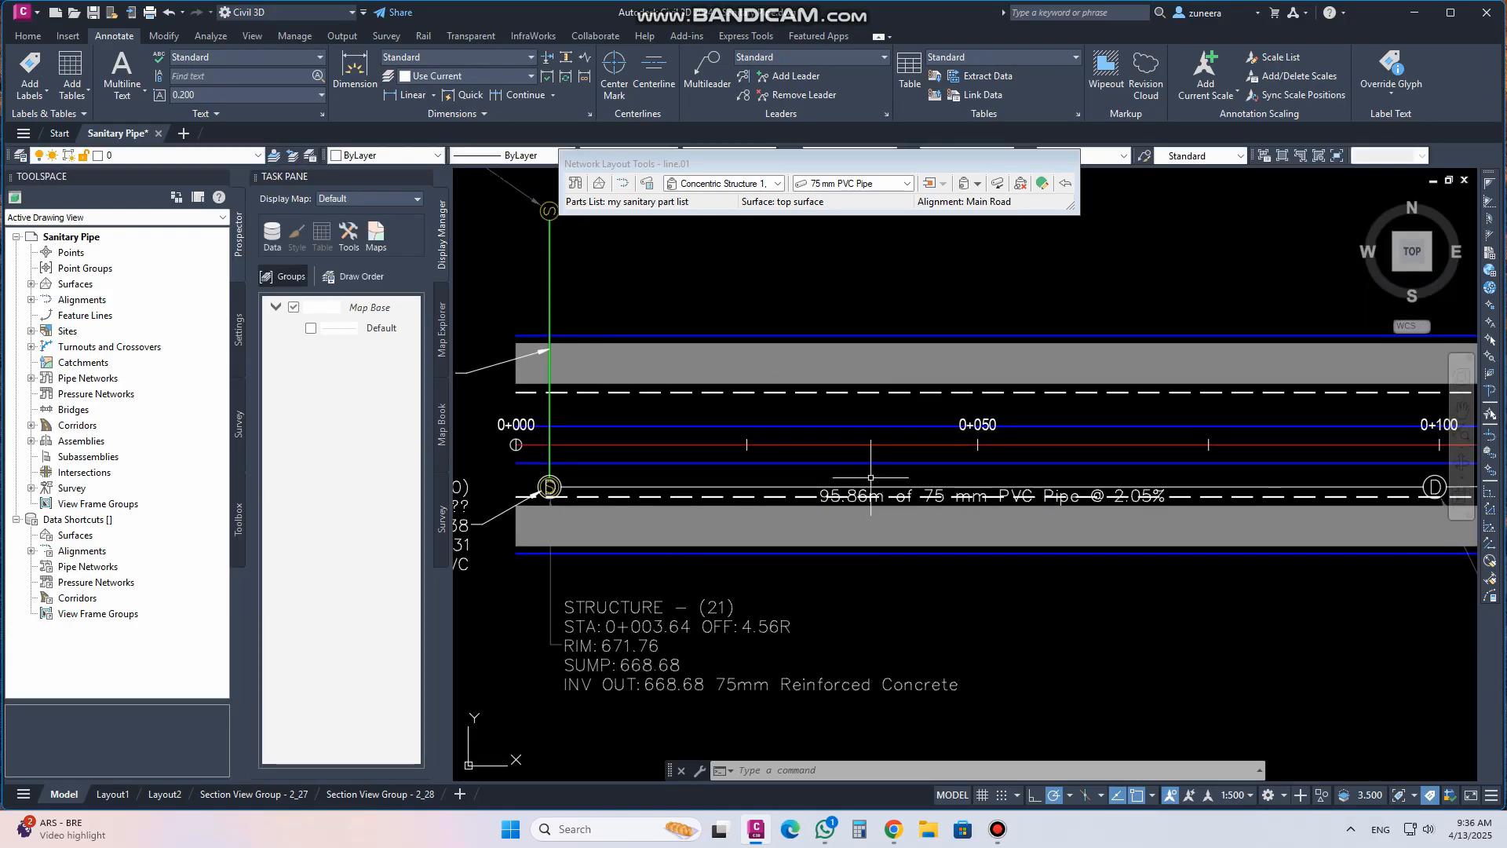
{"action": "left_click", "coordinate": [743, 487]}
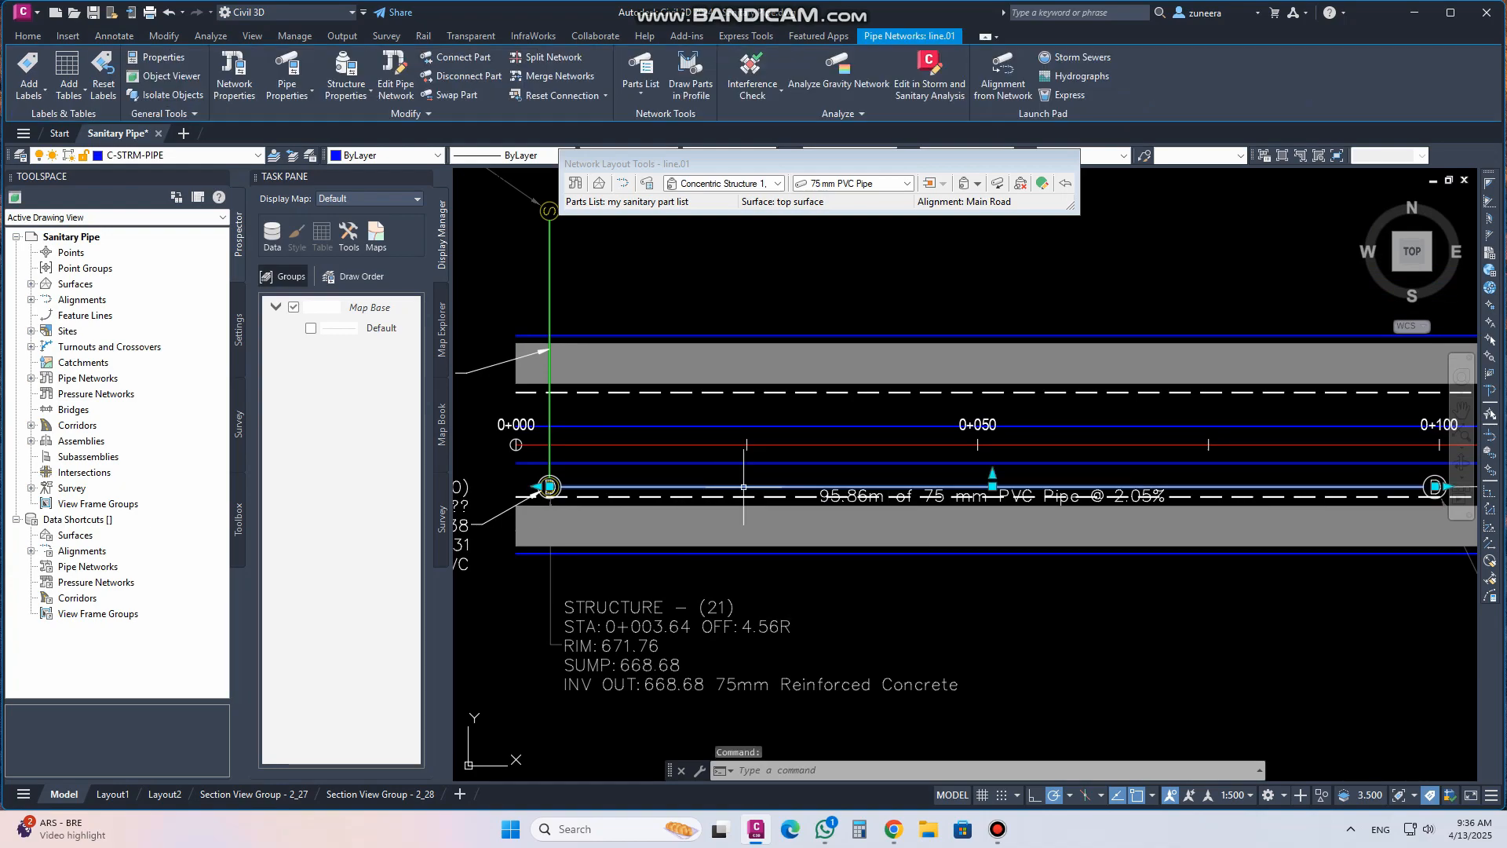
{"action": "left_click", "coordinate": [455, 95]}
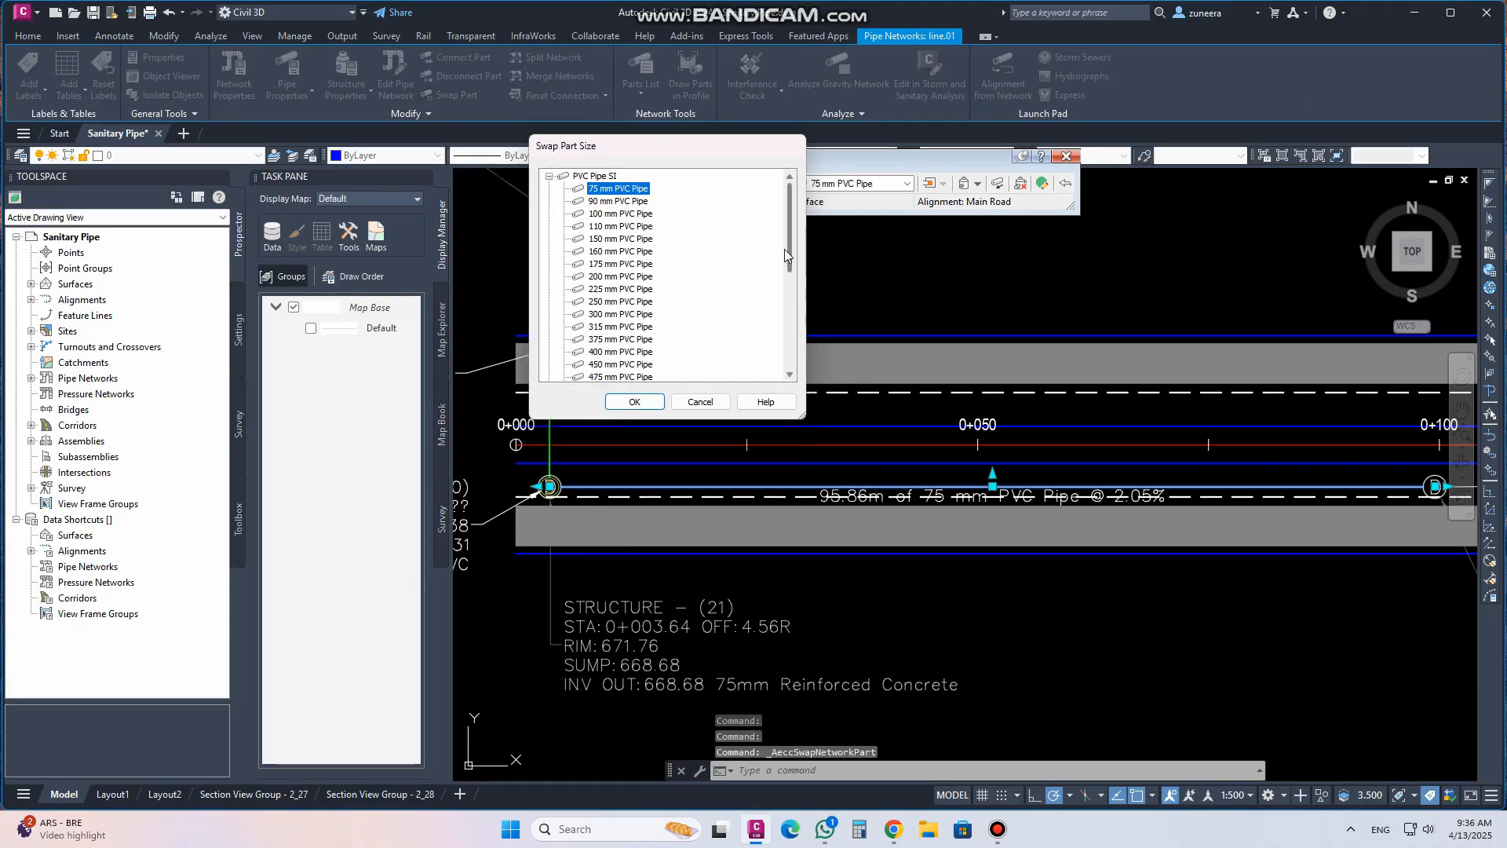
{"action": "mouse_move", "coordinate": [786, 253]}
{"action": "left_mouse_down"}
{"action": "mouse_move", "coordinate": [785, 359]}
{"action": "mouse_move", "coordinate": [785, 251]}
{"action": "left_mouse_up"}
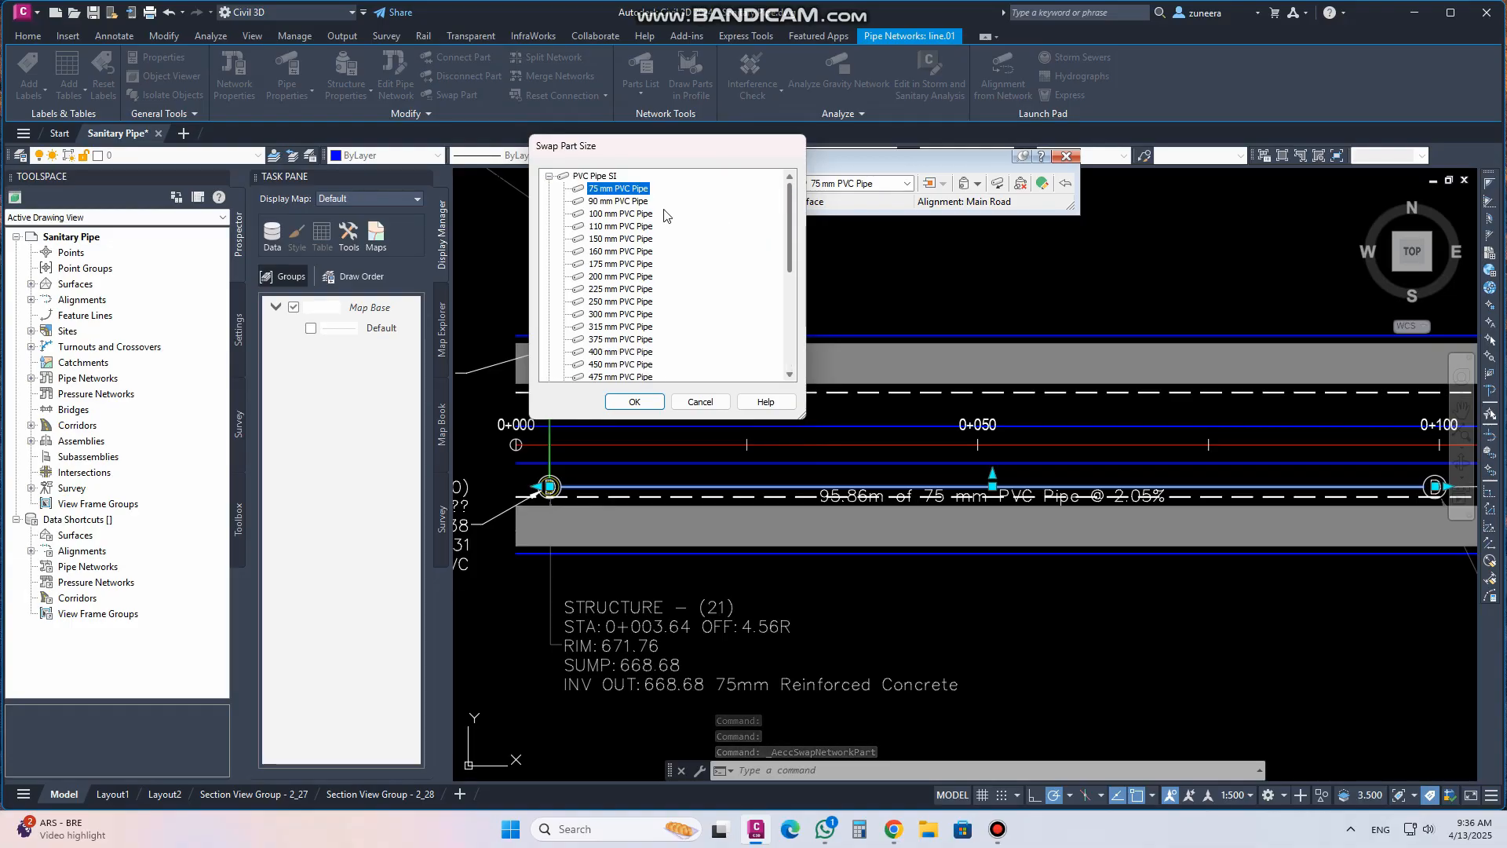
{"action": "left_click", "coordinate": [549, 177]}
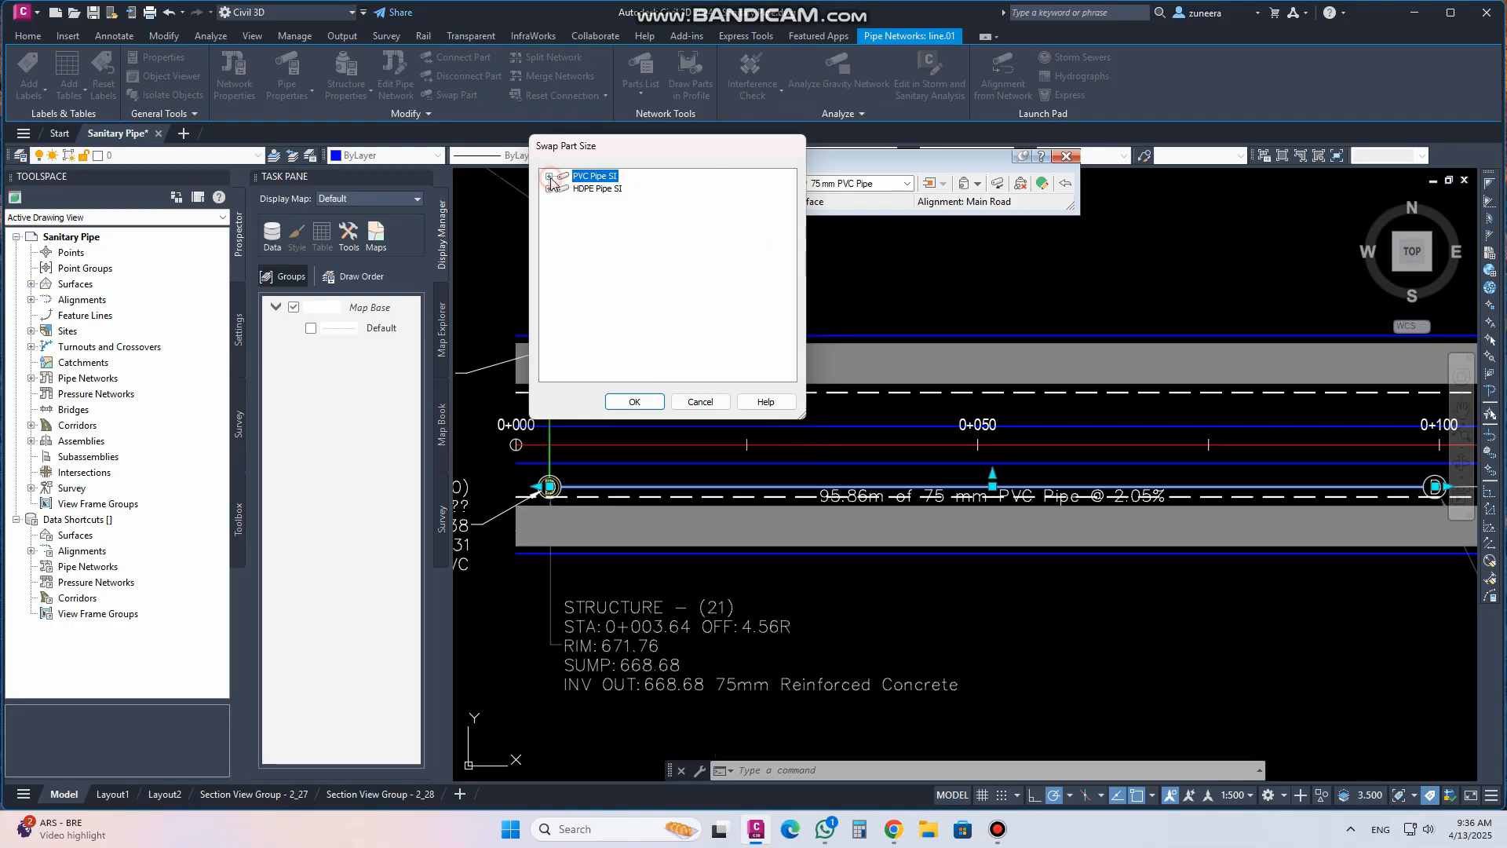
{"action": "left_click", "coordinate": [550, 189]}
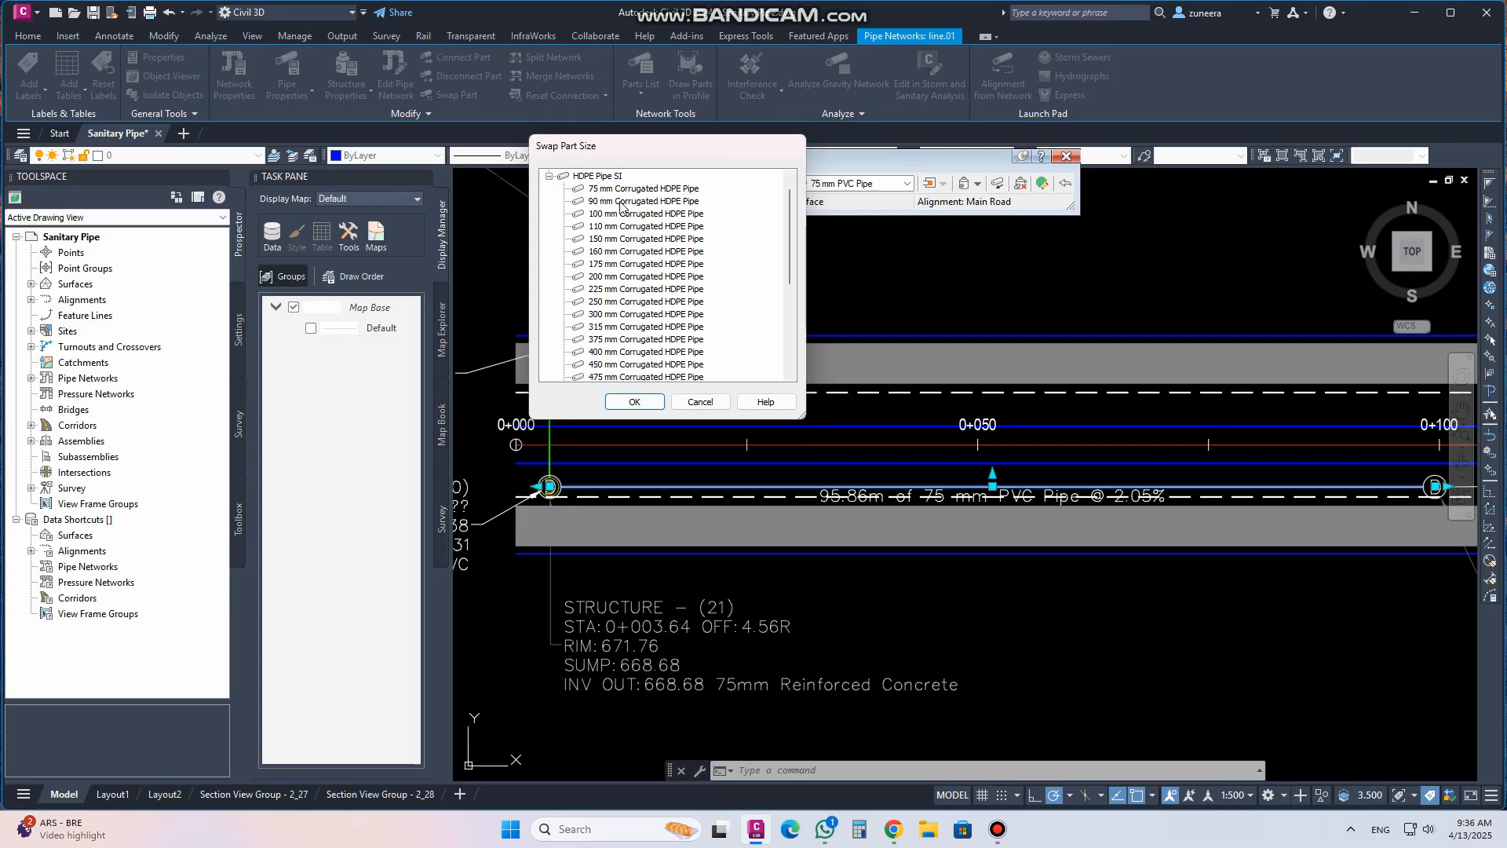
{"action": "left_click", "coordinate": [621, 202]}
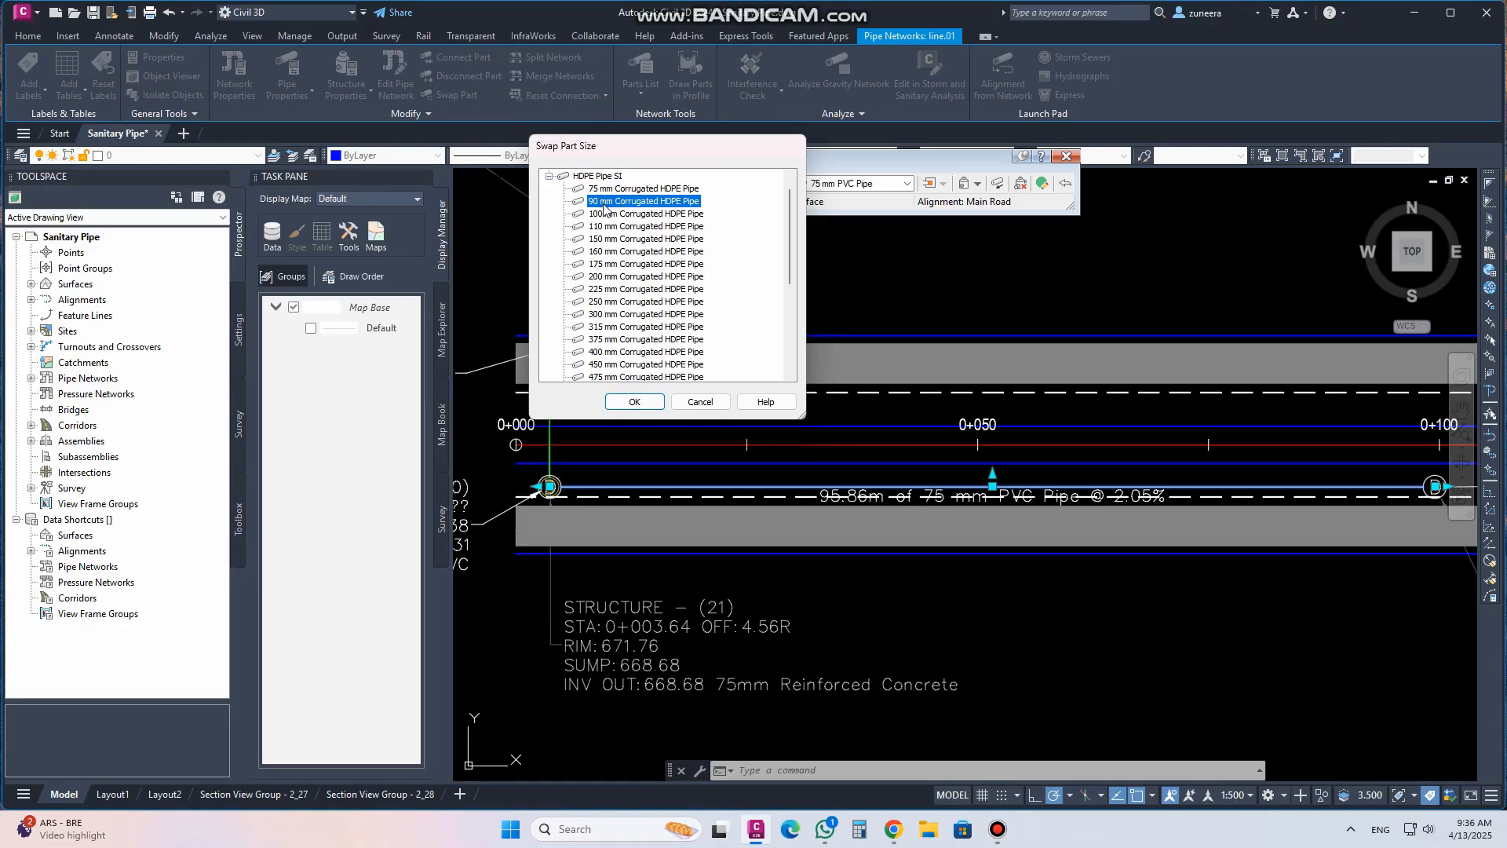
{"action": "left_click", "coordinate": [634, 402]}
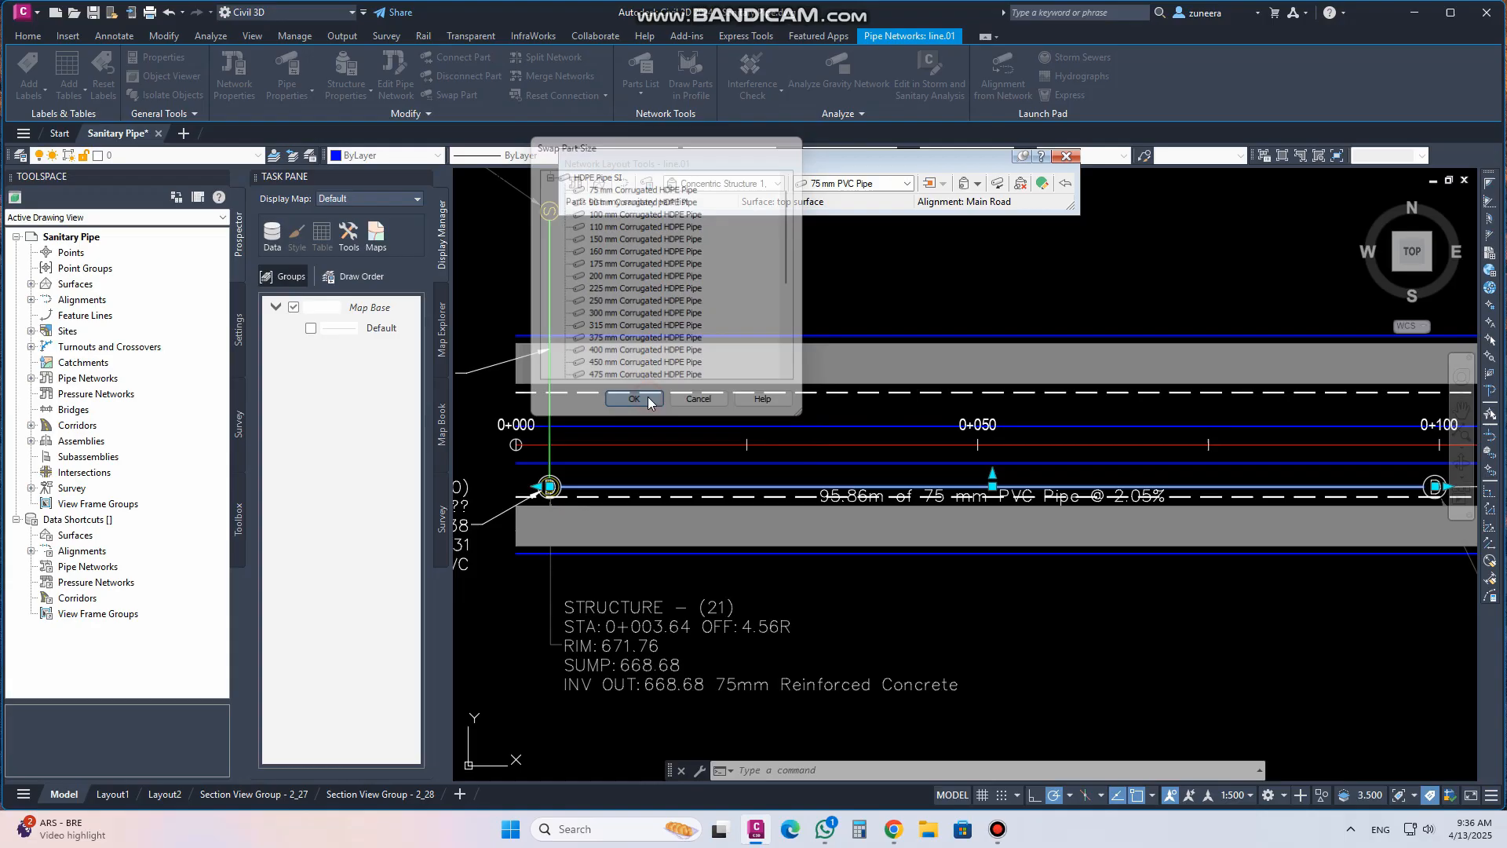
Review the swapped pipe's labels in the profile view and plan view
{"action": "scroll", "coordinate": [824, 575], "scroll_direction": "down", "scroll_amount": 5}
{"action": "middle_click_drag", "start_coordinate": [916, 445], "coordinate": [780, 746]}
{"action": "scroll", "coordinate": [817, 436], "scroll_direction": "up", "scroll_amount": 4}
{"action": "scroll", "coordinate": [799, 397], "scroll_direction": "up", "scroll_amount": 5}
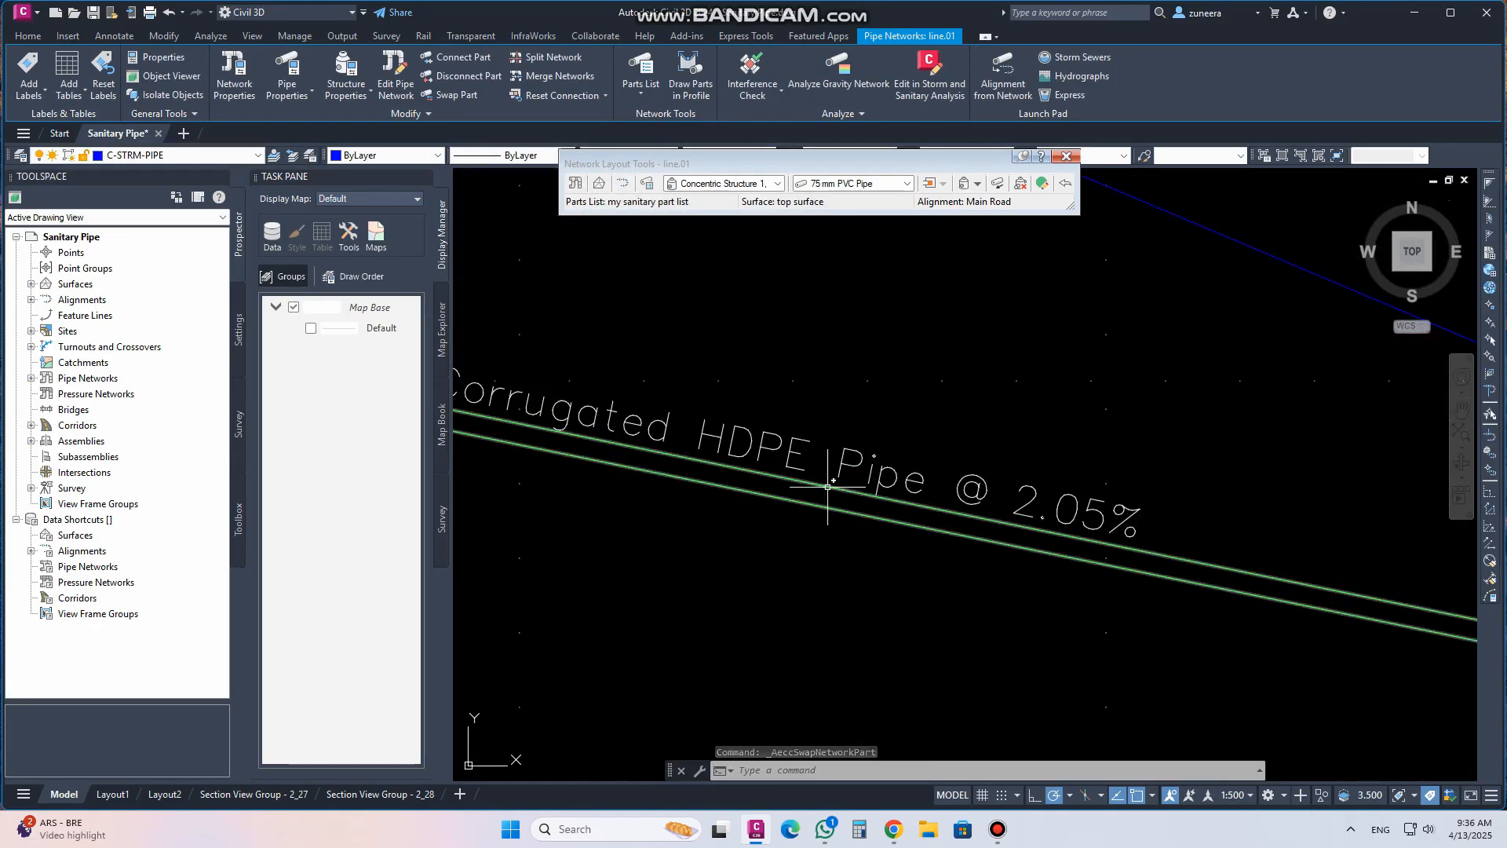
{"action": "scroll", "coordinate": [730, 542], "scroll_direction": "down", "scroll_amount": 6}
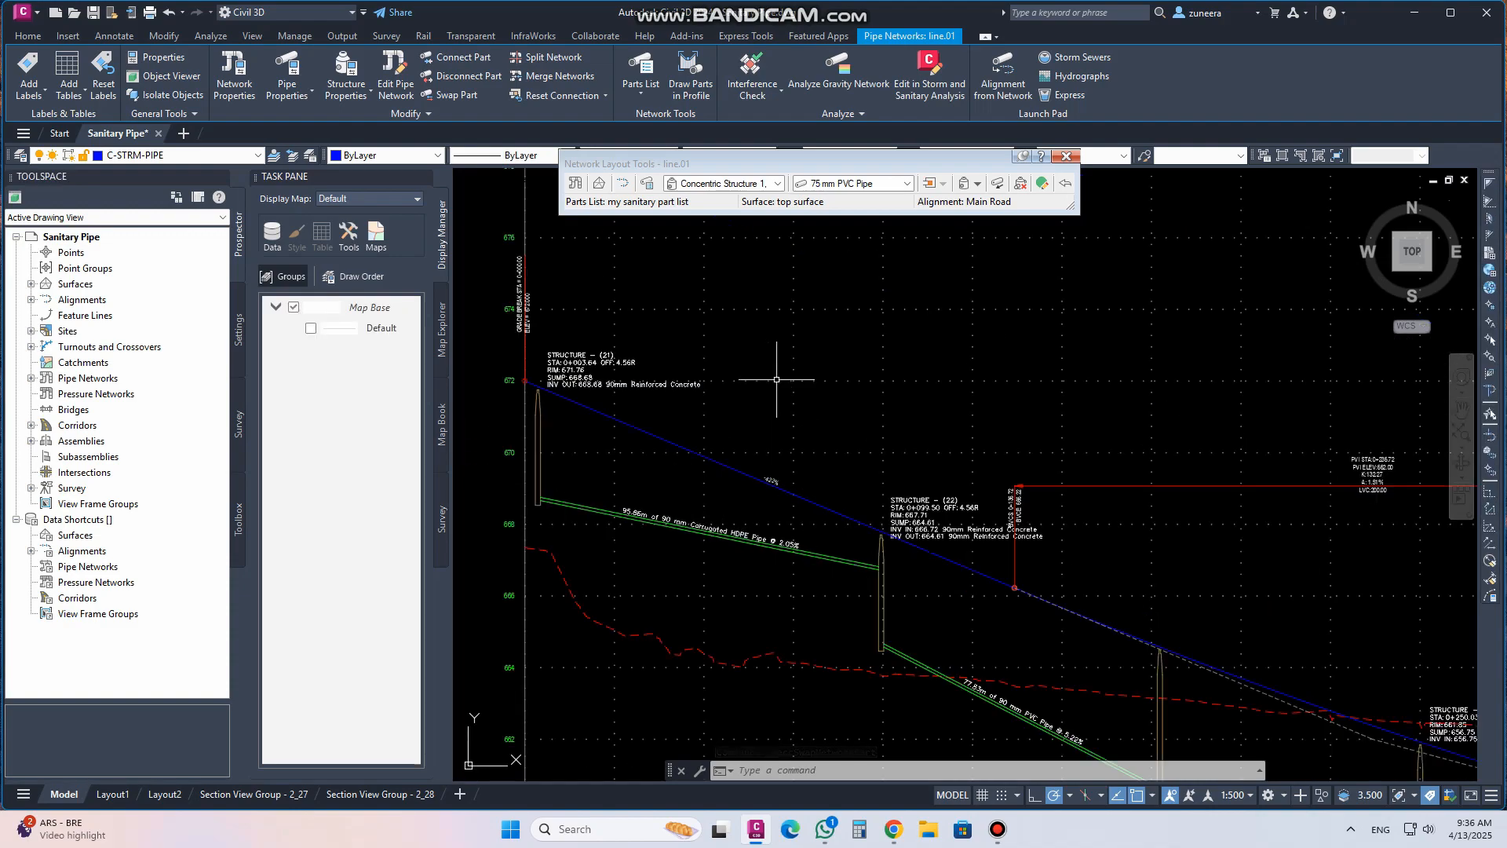
{"action": "scroll", "coordinate": [776, 380], "scroll_direction": "down", "scroll_amount": 5}
{"action": "middle_click_drag", "start_coordinate": [787, 558], "coordinate": [787, 446]}
{"action": "scroll", "coordinate": [737, 633], "scroll_direction": "up", "scroll_amount": 3}
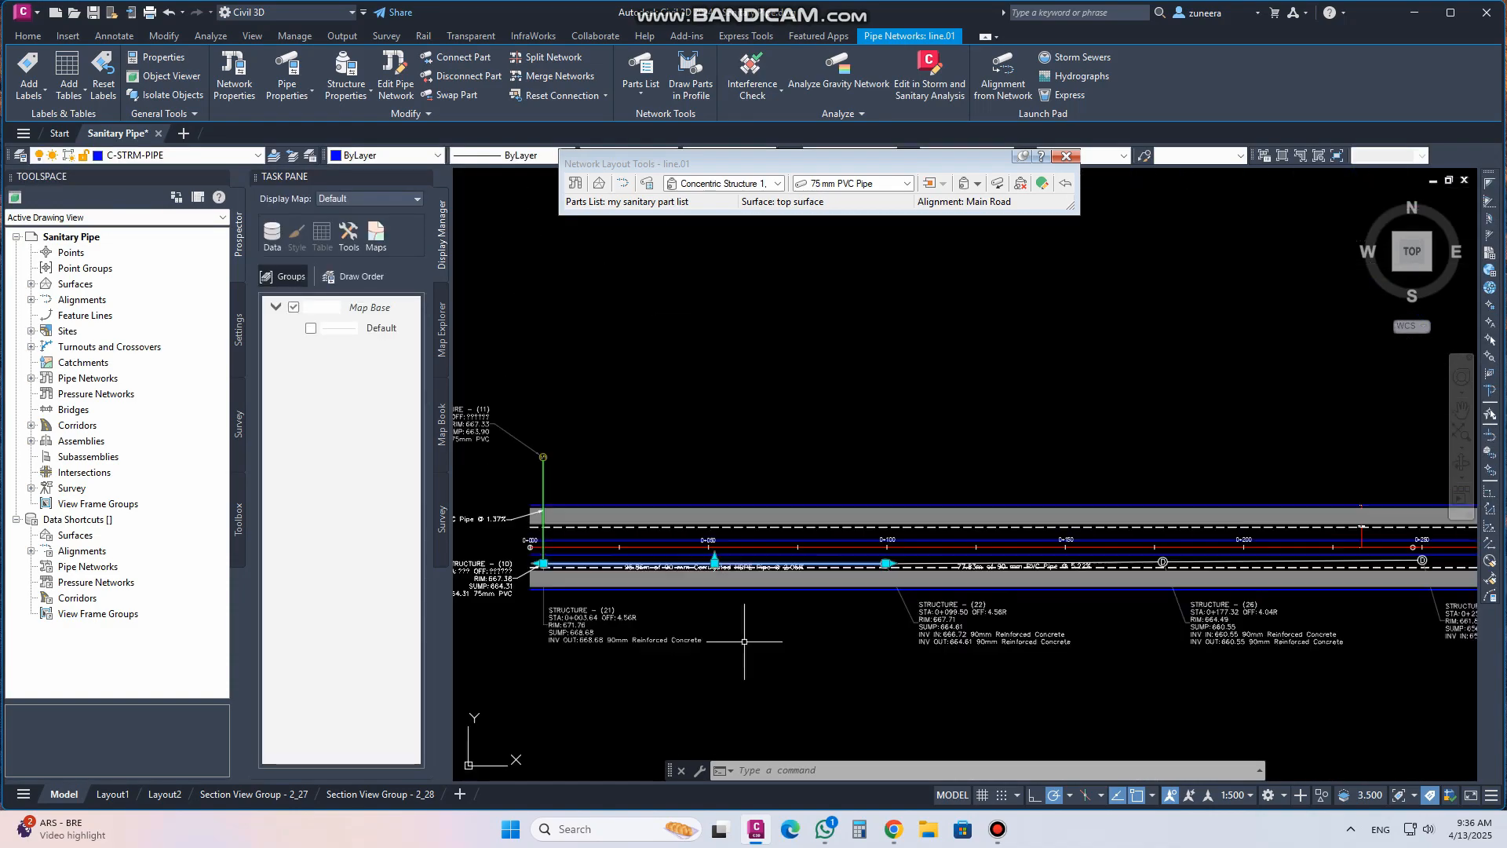
{"action": "key", "text": "Escape"}
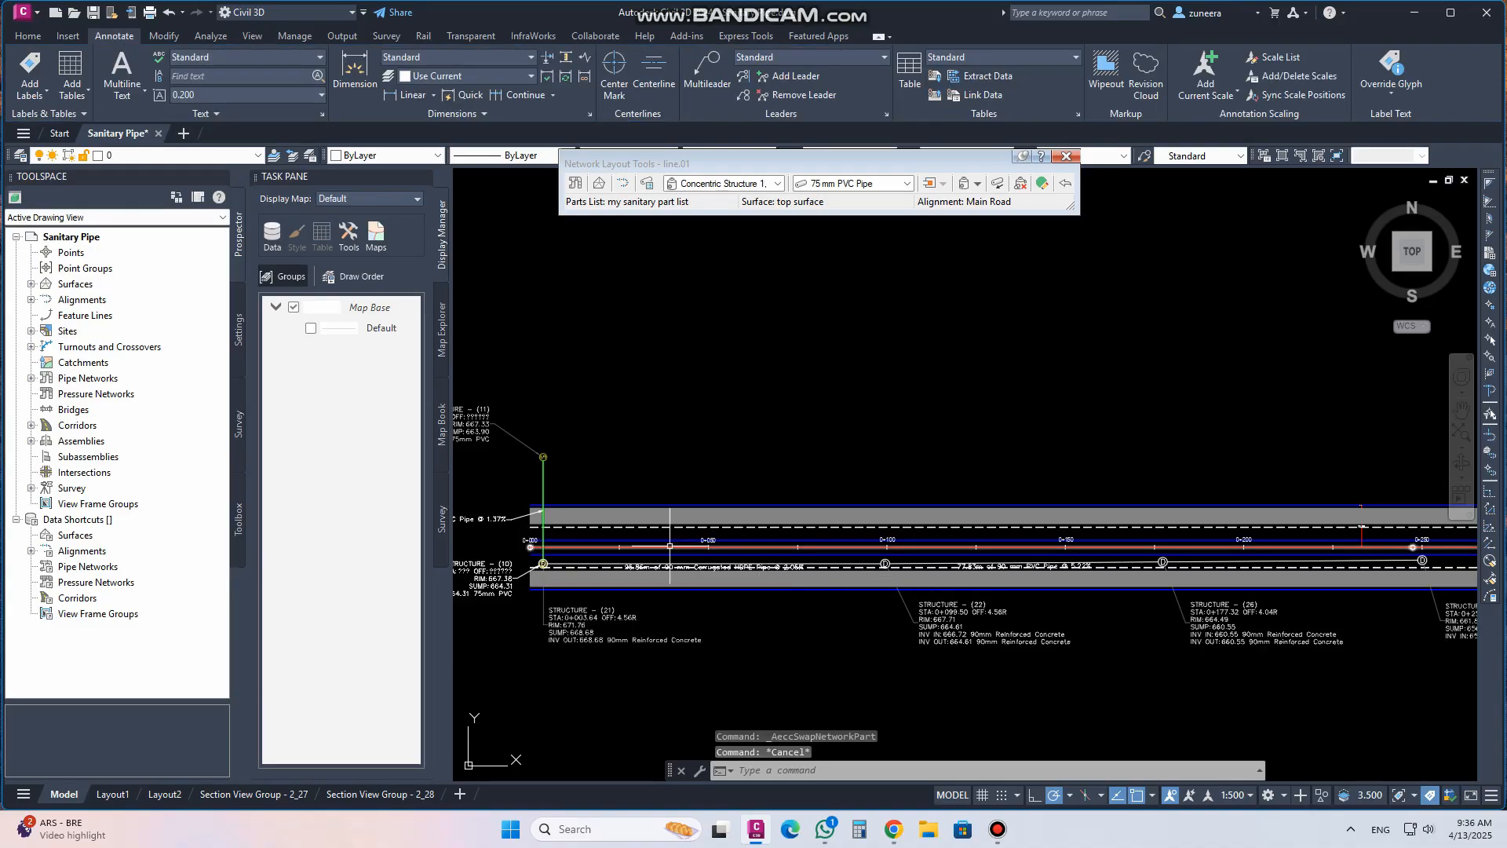
Review the structure labels around station 0+000 in the plan view
{"action": "scroll", "coordinate": [710, 586], "scroll_direction": "down", "scroll_amount": 2}
{"action": "middle_click_drag", "start_coordinate": [775, 475], "coordinate": [774, 592]}
{"action": "scroll", "coordinate": [737, 598], "scroll_direction": "down", "scroll_amount": 2}
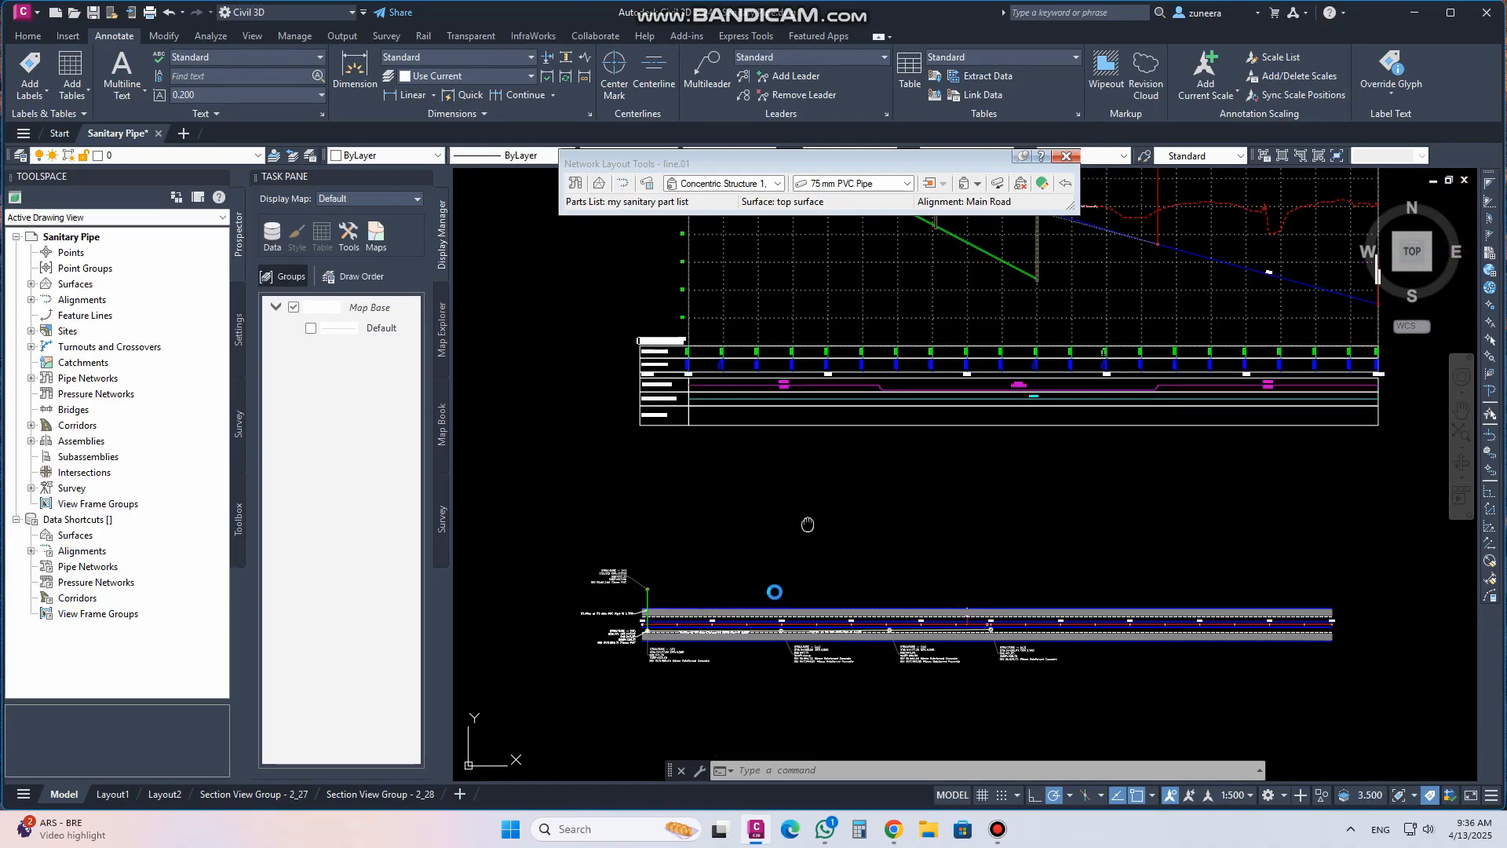
{"action": "scroll", "coordinate": [773, 576], "scroll_direction": "down", "scroll_amount": 2}
{"action": "scroll", "coordinate": [747, 635], "scroll_direction": "up", "scroll_amount": 4}
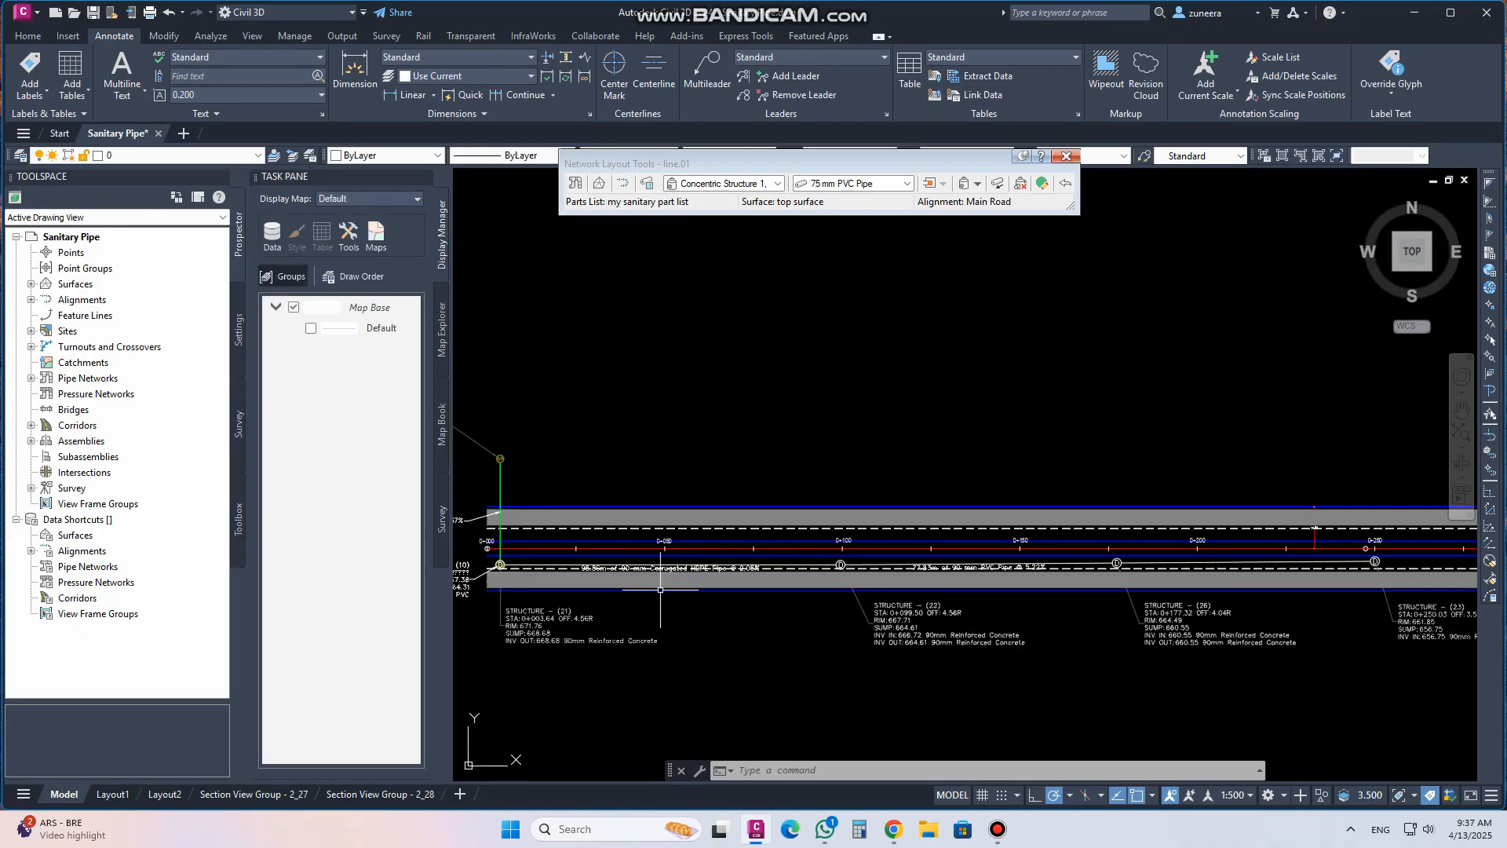
{"action": "middle_click_drag", "start_coordinate": [591, 585], "coordinate": [748, 553]}
{"action": "scroll", "coordinate": [647, 546], "scroll_direction": "up", "scroll_amount": 4}
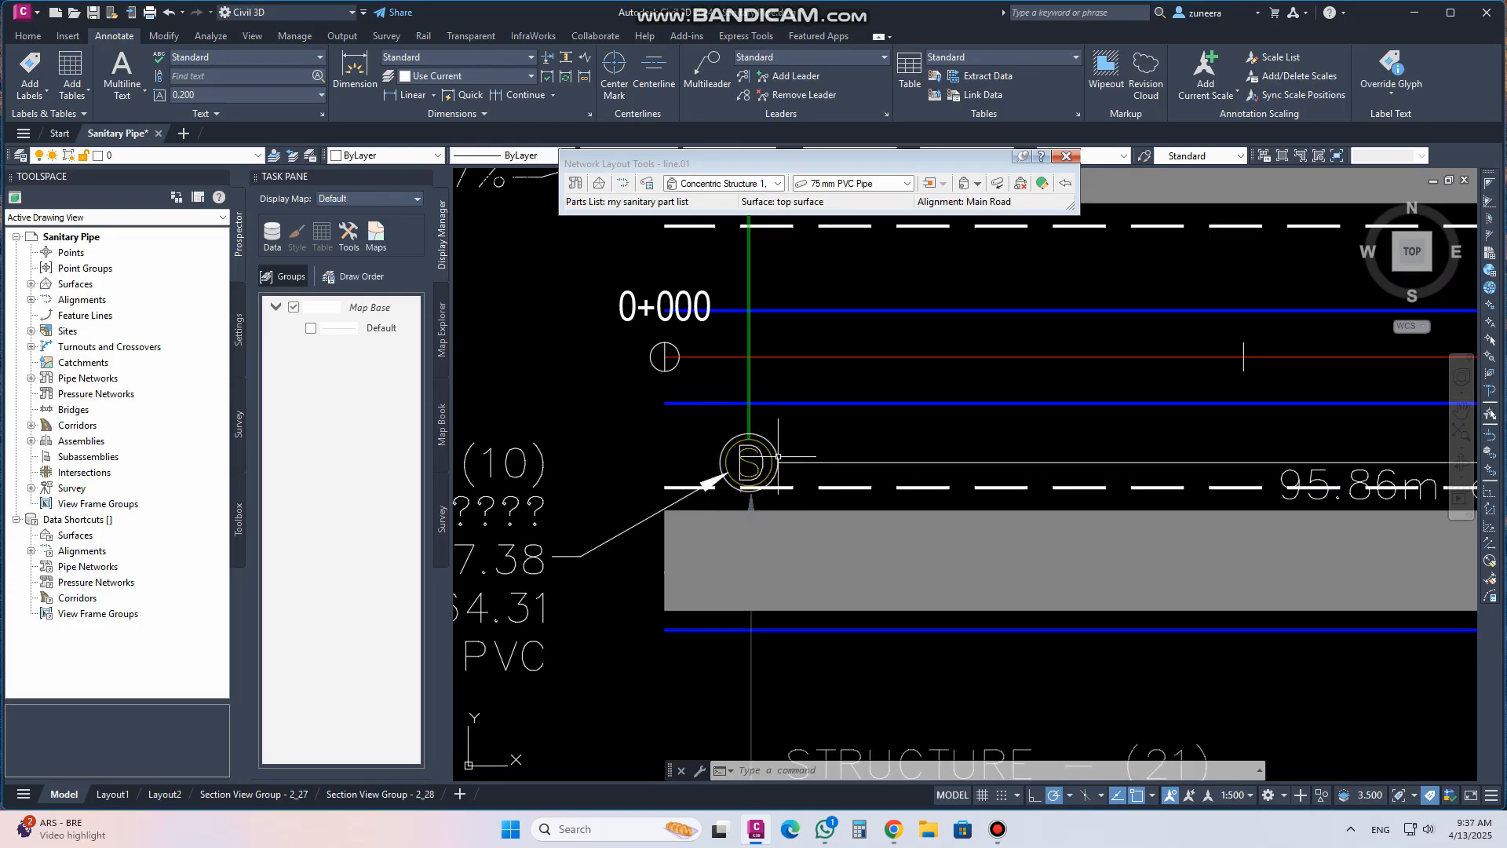
{"action": "scroll", "coordinate": [778, 455], "scroll_direction": "down", "scroll_amount": 3}
{"action": "middle_click_drag", "start_coordinate": [770, 558], "coordinate": [710, 531]}
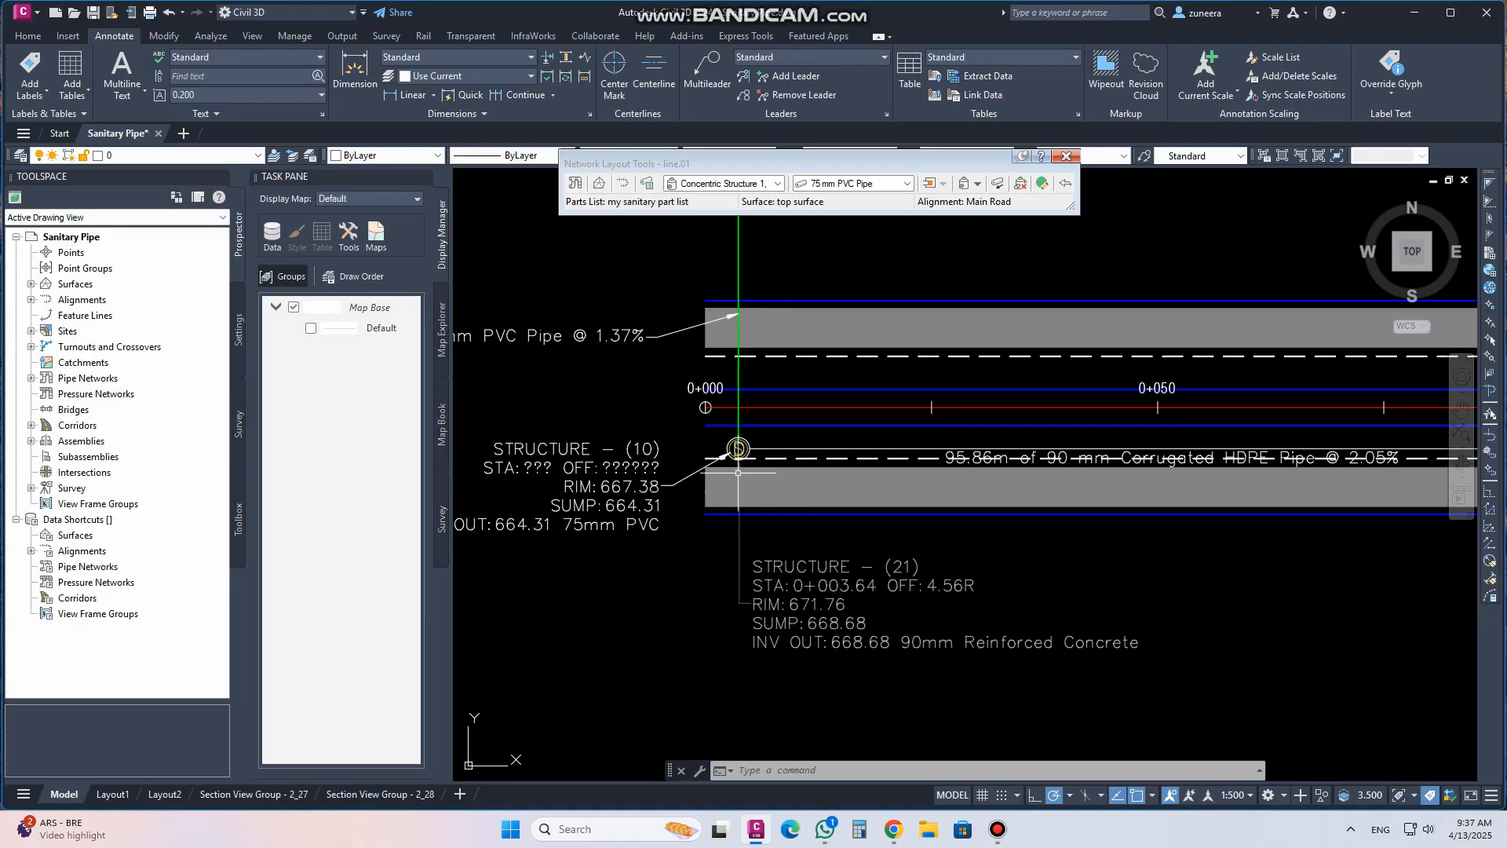
{"action": "scroll", "coordinate": [737, 472], "scroll_direction": "up", "scroll_amount": 5}
{"action": "scroll", "coordinate": [690, 463], "scroll_direction": "down", "scroll_amount": 4}
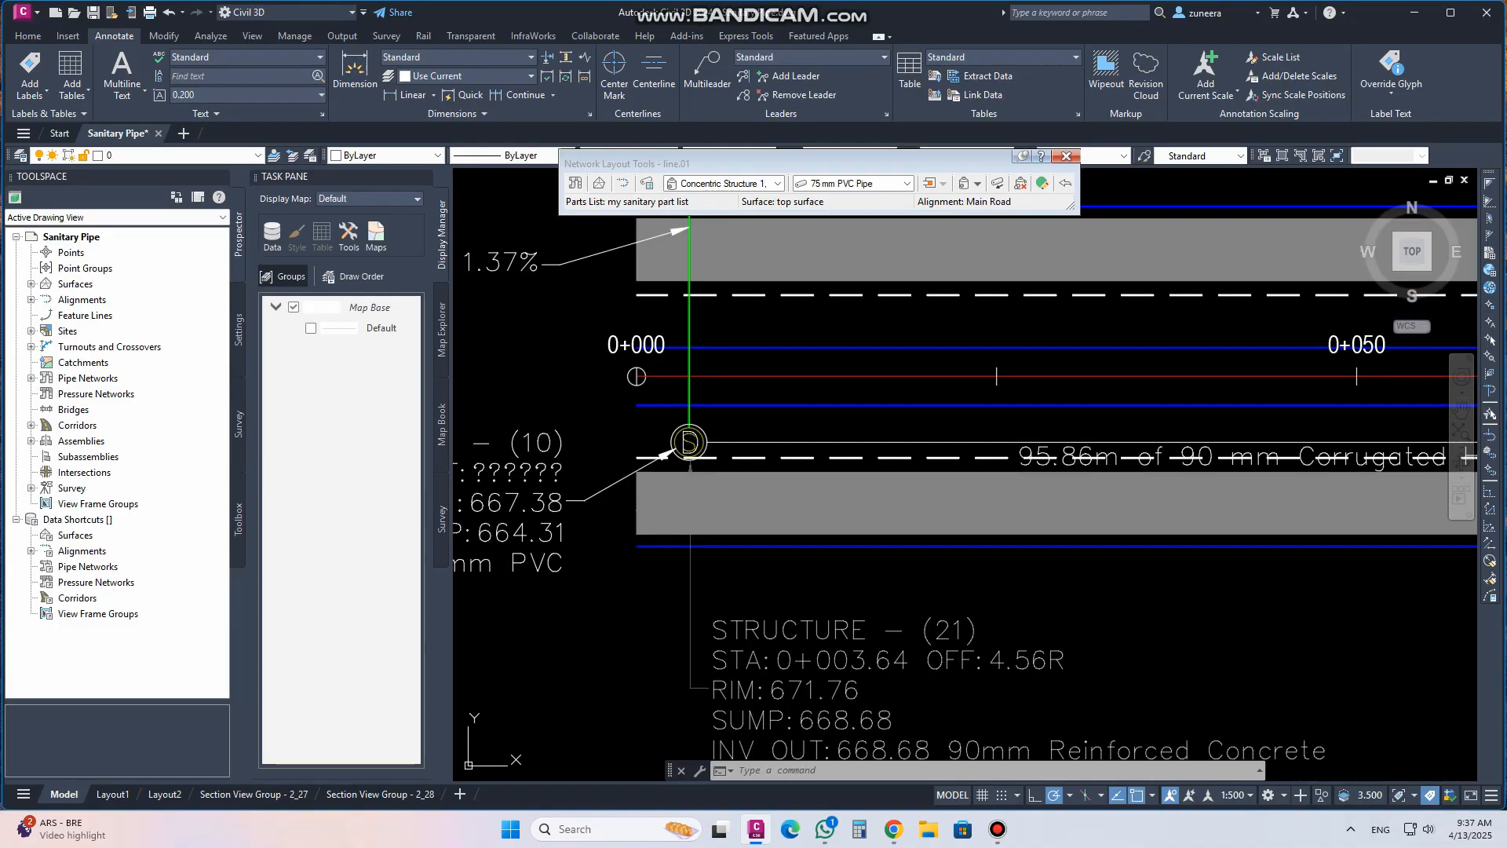
{"action": "scroll", "coordinate": [689, 444], "scroll_direction": "down", "scroll_amount": 2}
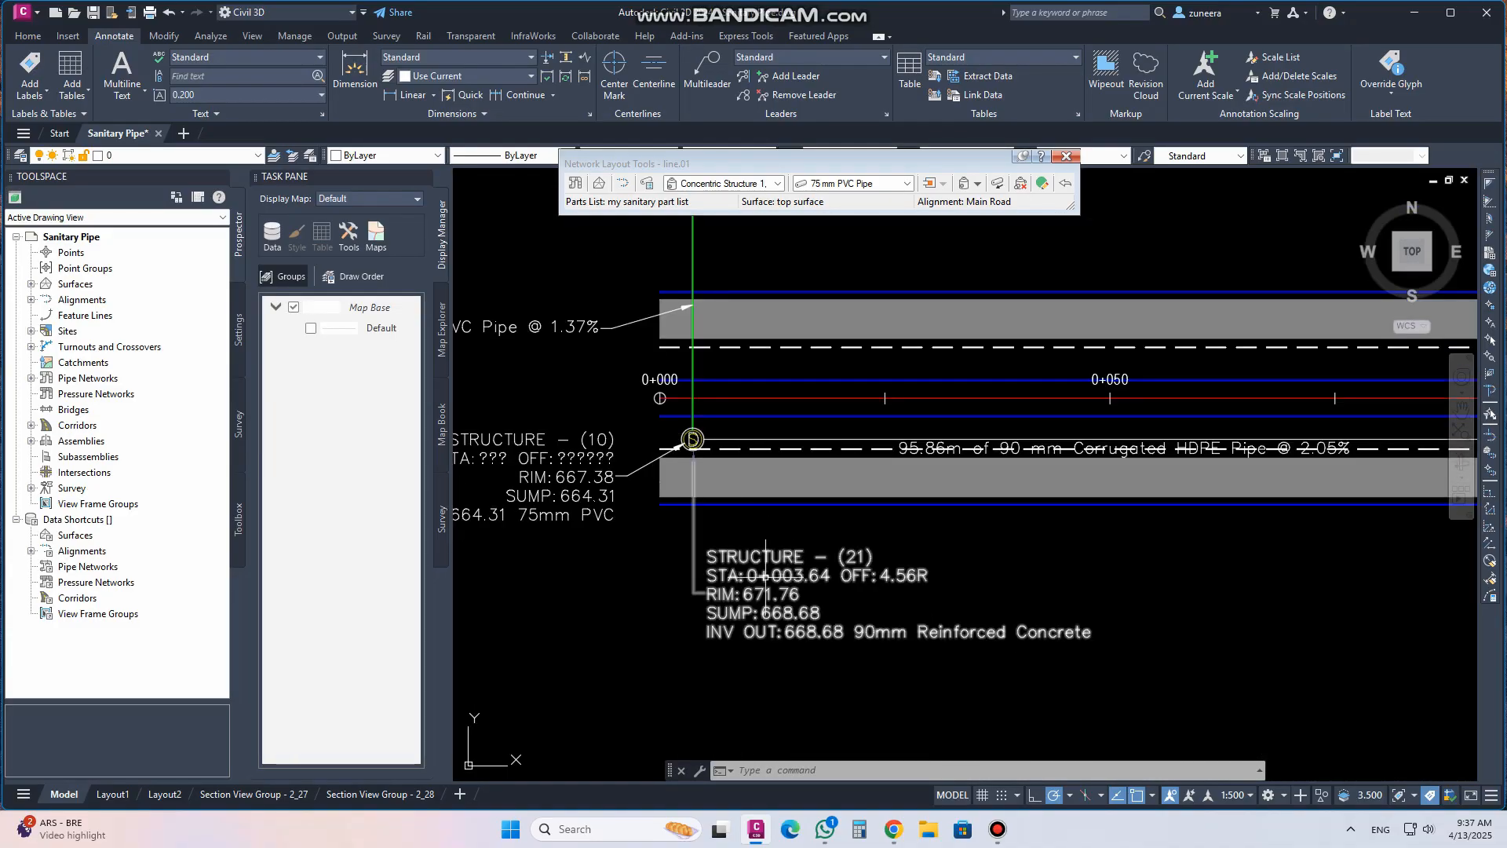
Rename the structure at station 0+003.64 as Existing M.H
{"action": "left_click", "coordinate": [825, 554]}
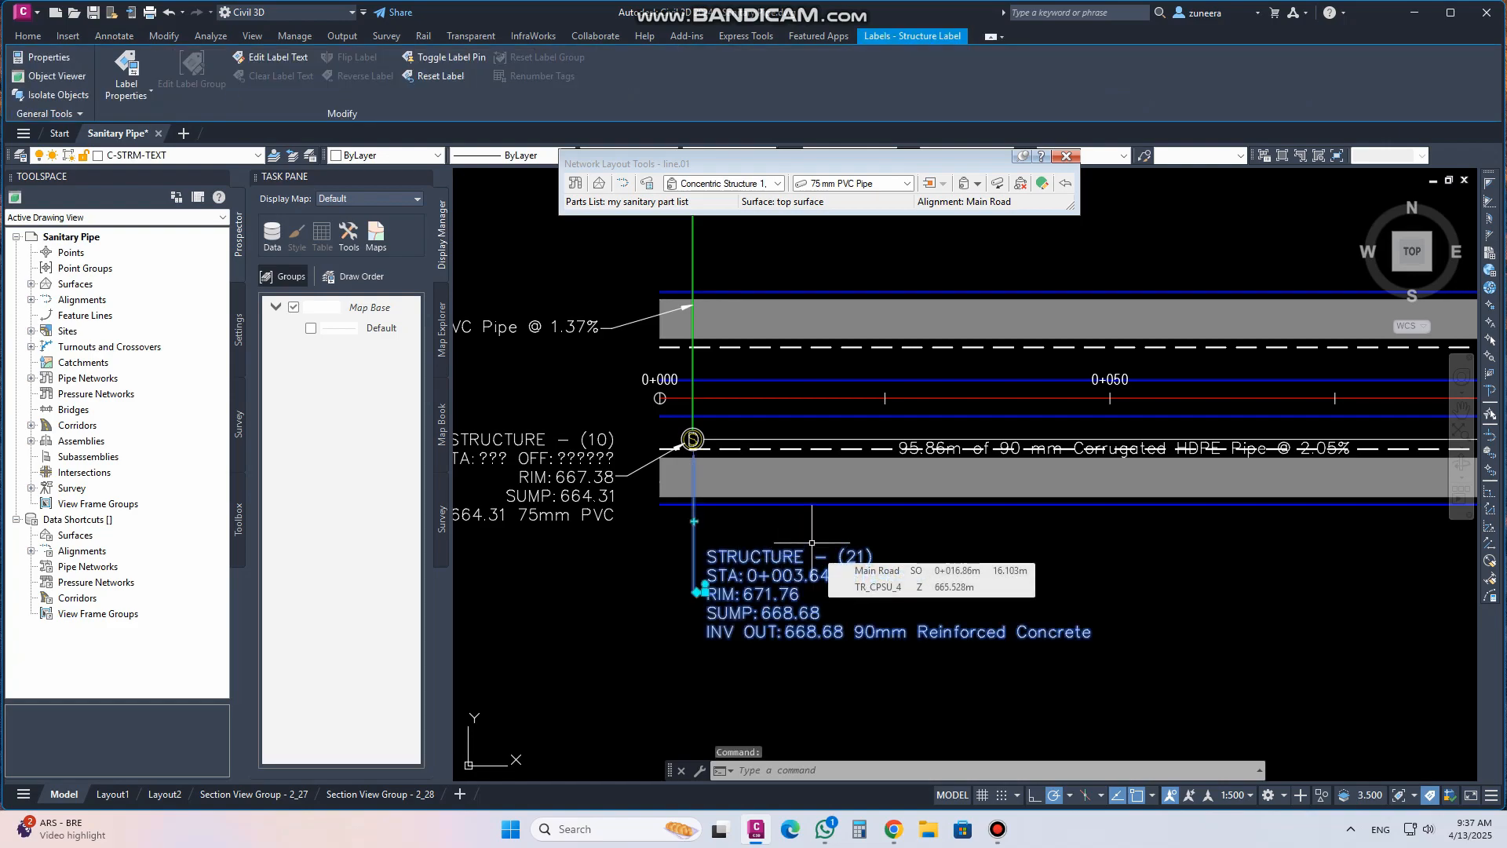
{"action": "key", "text": "ctrl+1"}
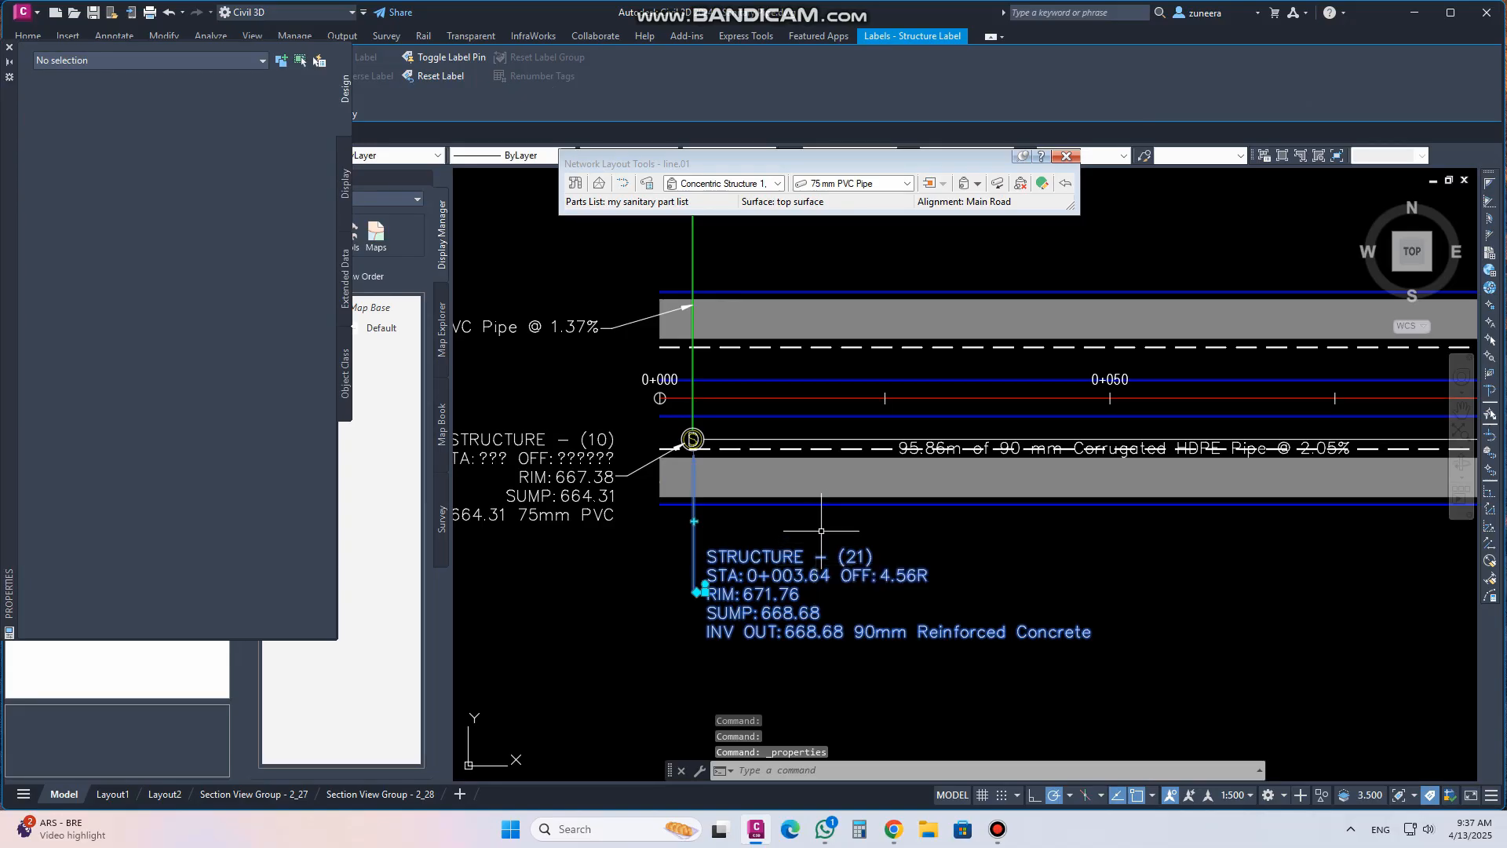
{"action": "key", "text": "Escape"}
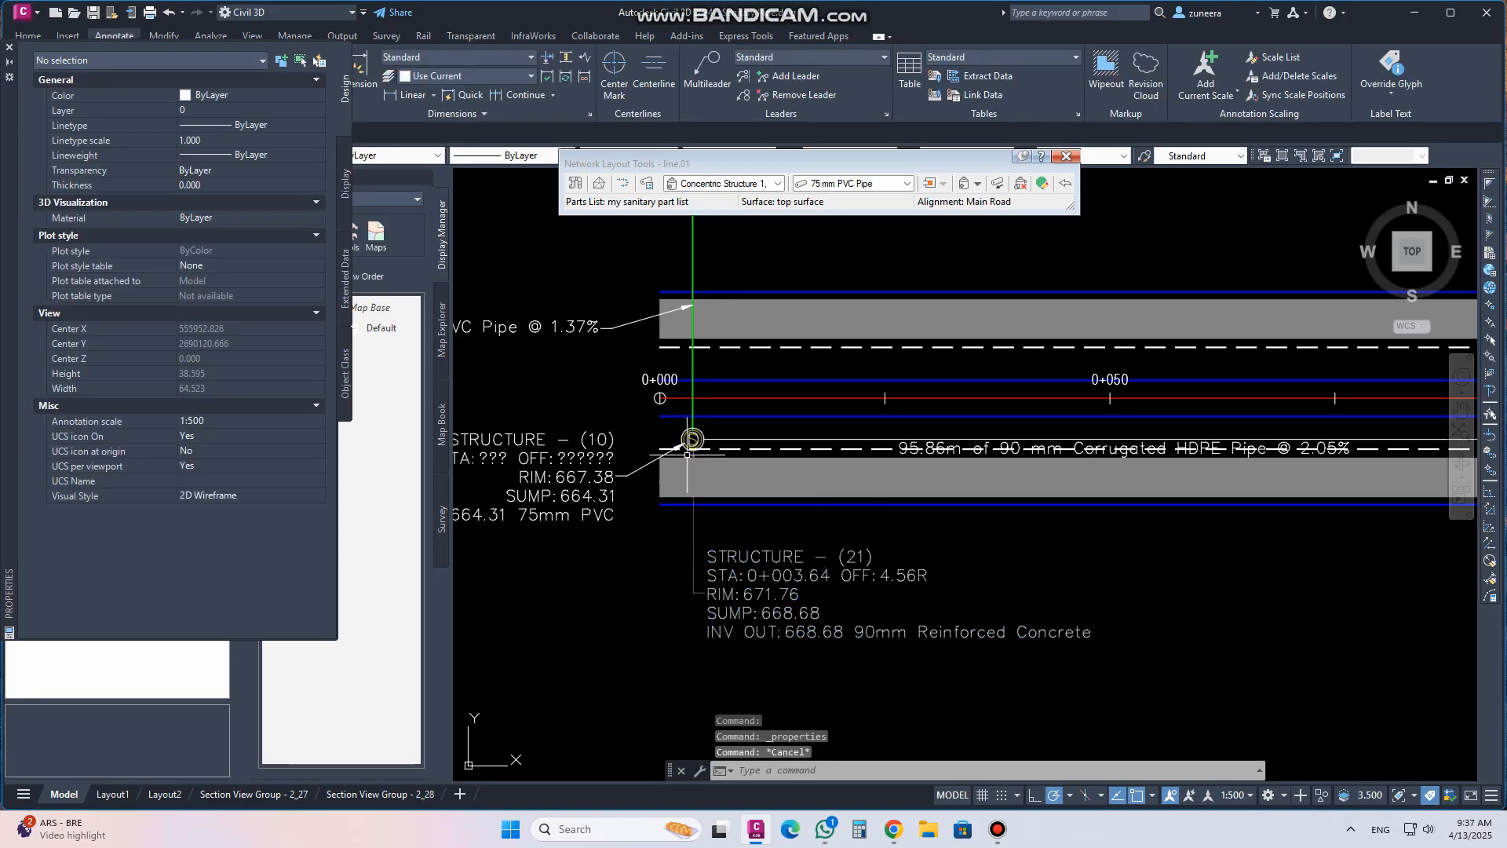
{"action": "scroll", "coordinate": [690, 439], "scroll_direction": "up", "scroll_amount": 5}
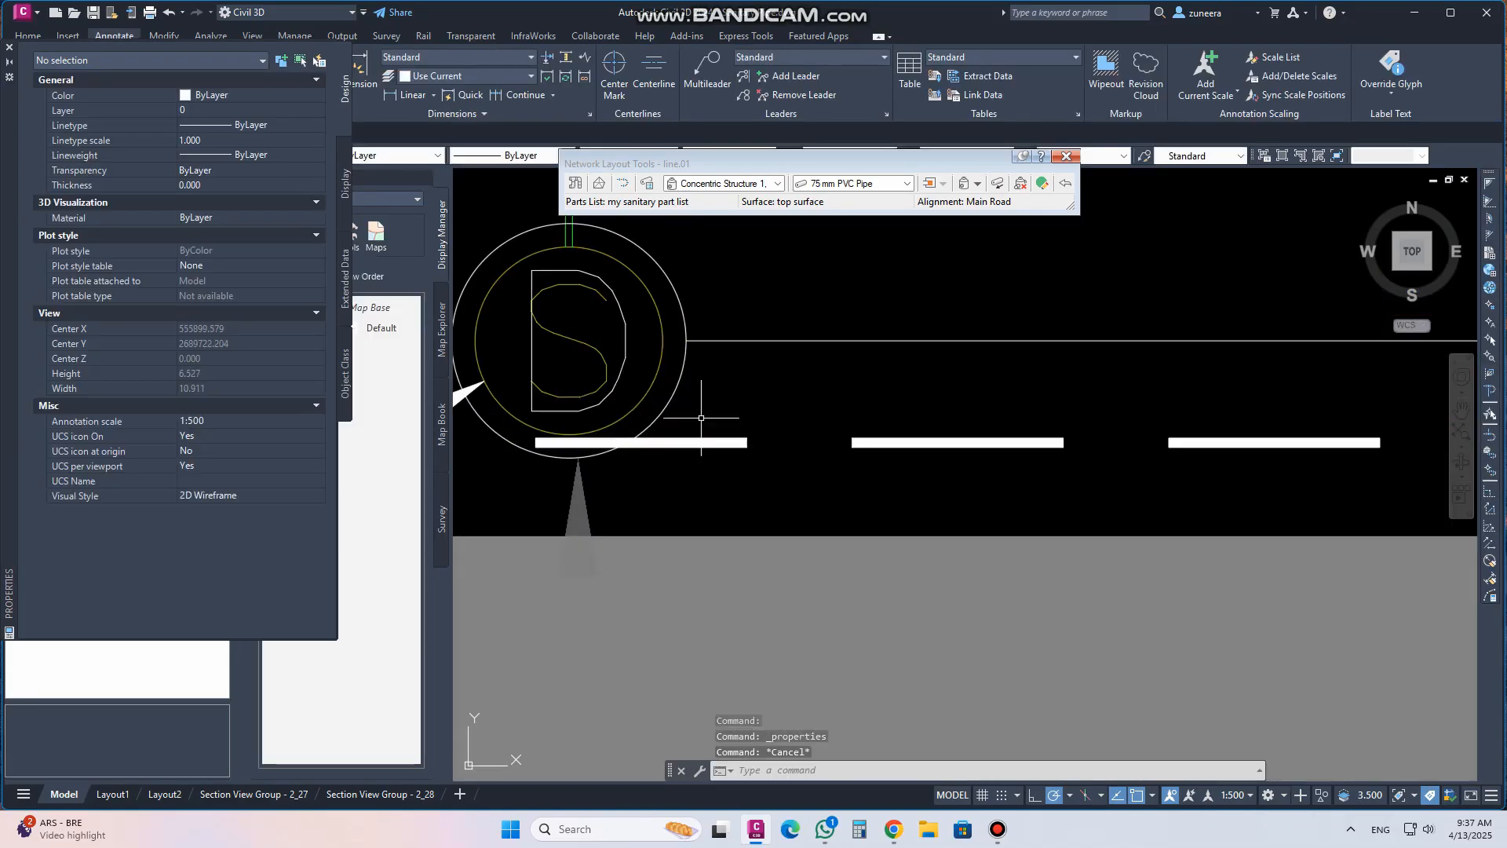
{"action": "left_click", "coordinate": [678, 294]}
{"action": "left_click", "coordinate": [253, 113]}
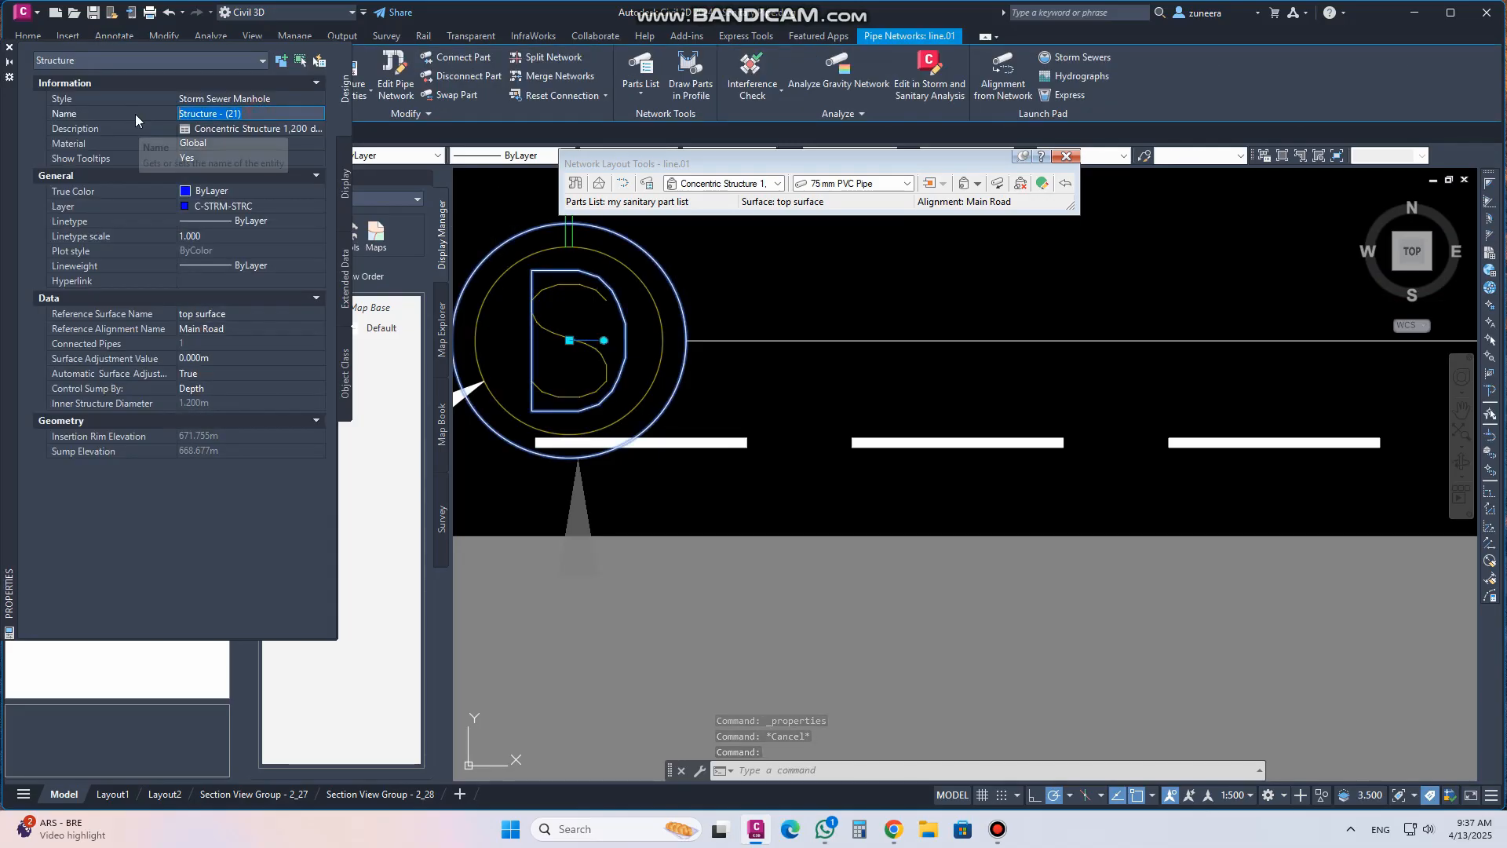
{"action": "type", "text": "Existing M.H"}
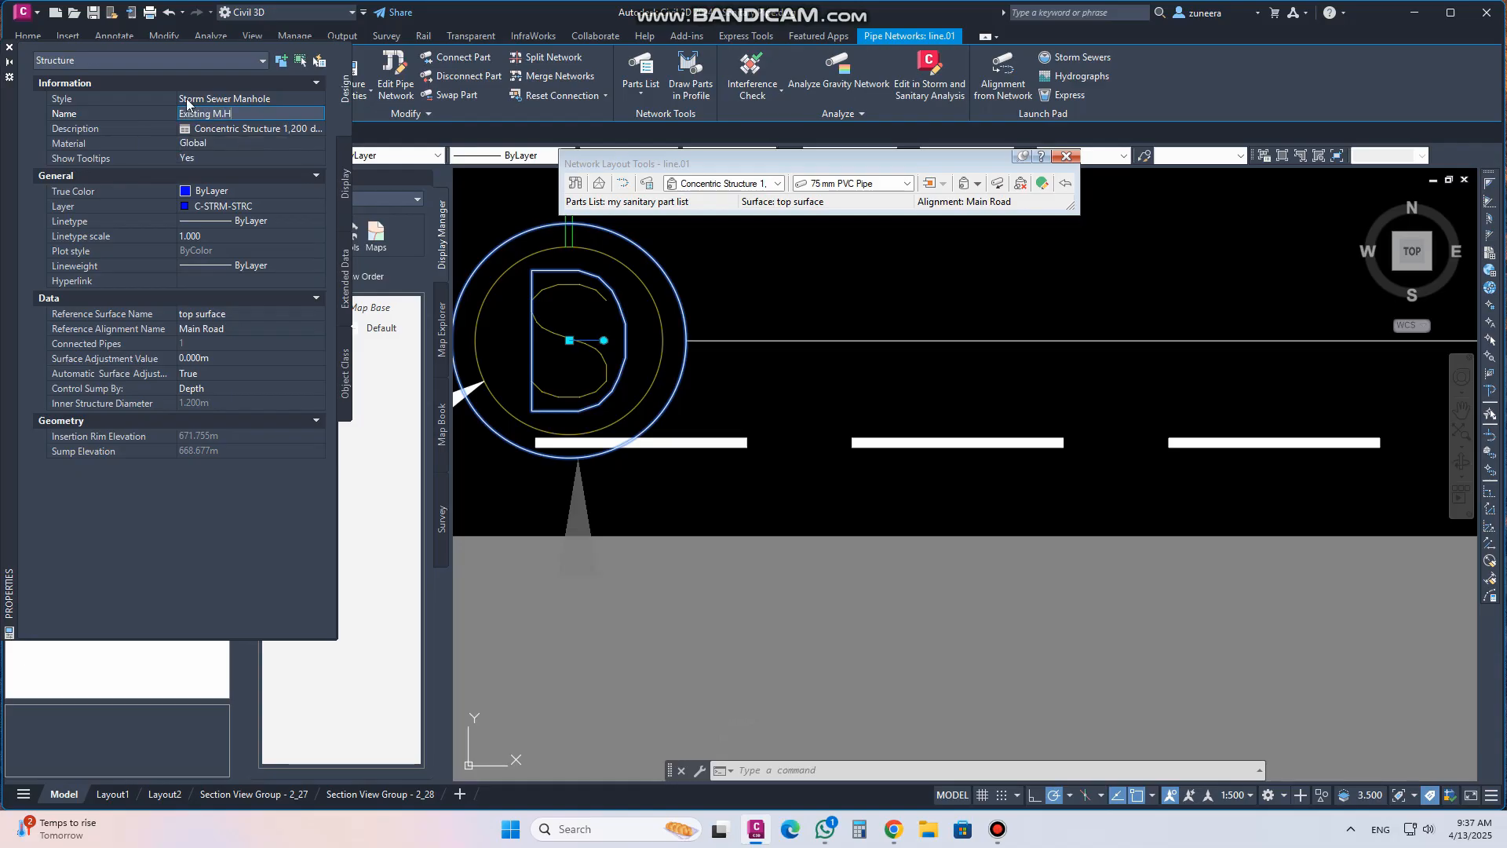
{"action": "key", "text": "Return"}
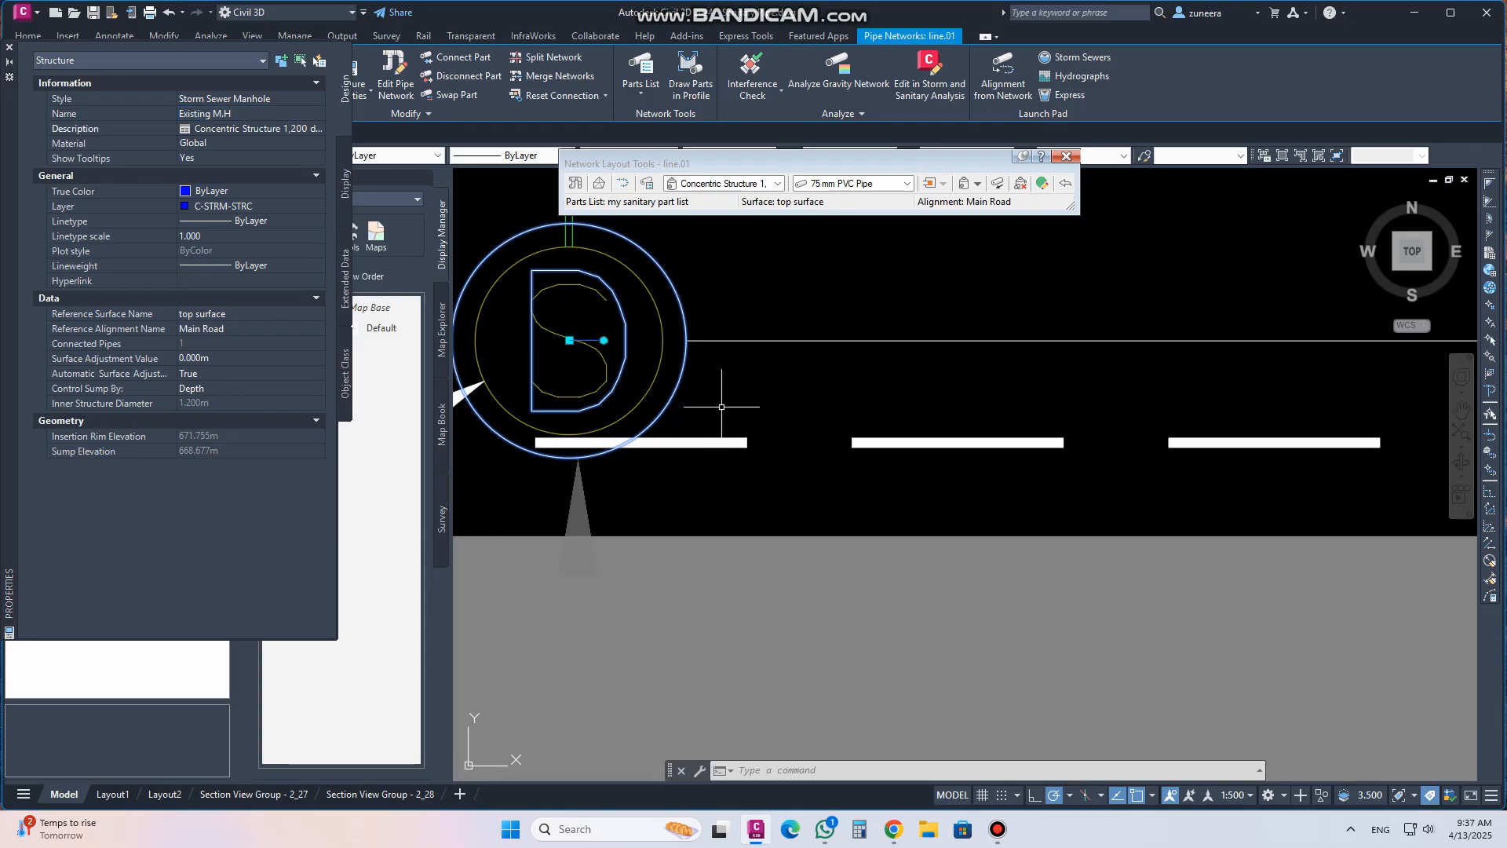
Review the renamed structure's labels in the plan view and the profile view
{"action": "scroll", "coordinate": [720, 413], "scroll_direction": "down", "scroll_amount": 6}
{"action": "middle_click_drag", "start_coordinate": [801, 616], "coordinate": [664, 472]}
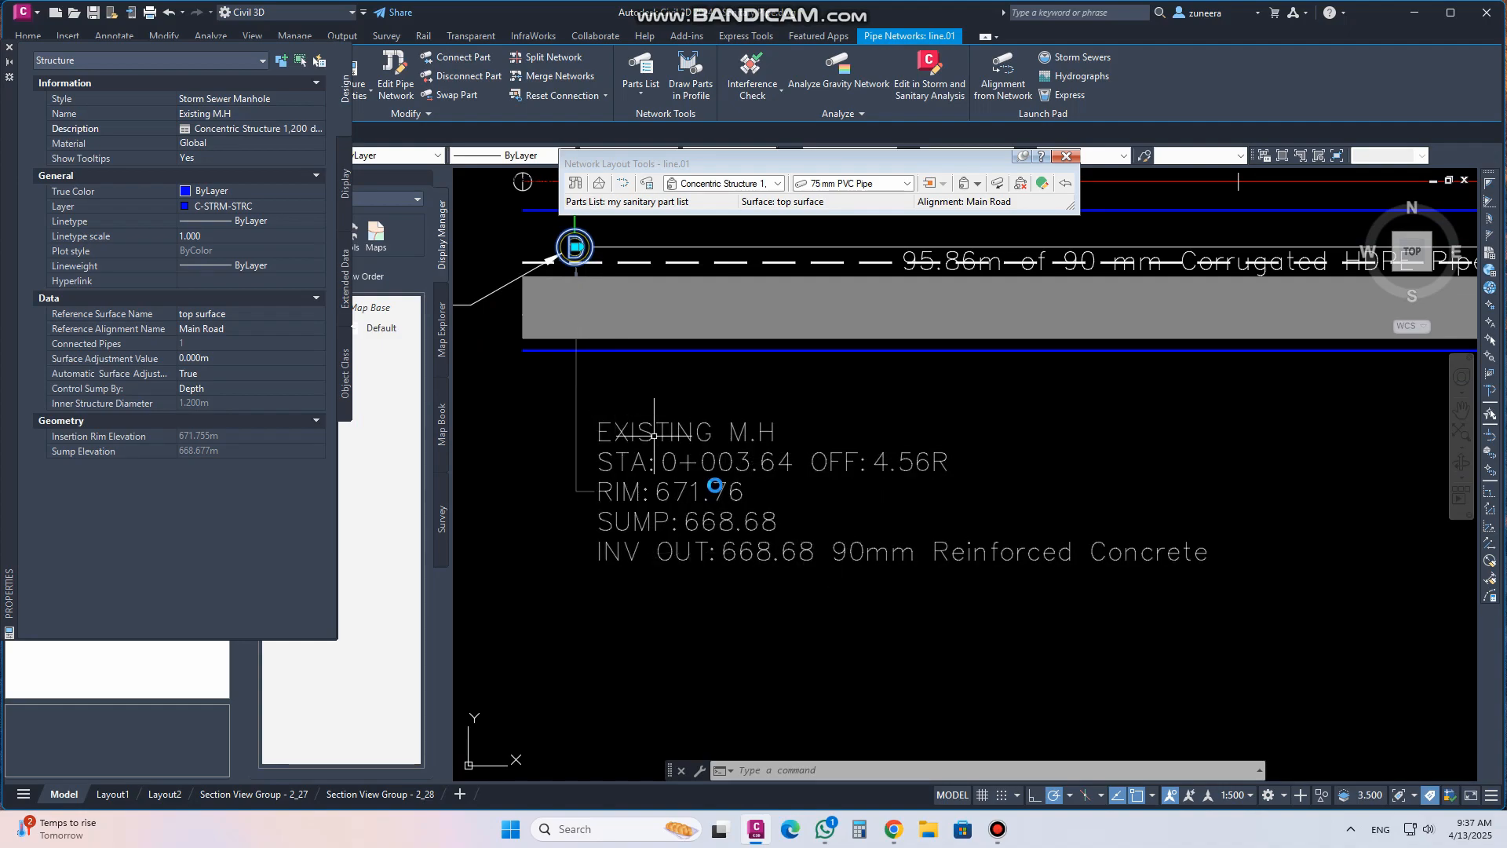
{"action": "middle_click_drag", "start_coordinate": [675, 447], "coordinate": [719, 480]}
{"action": "key", "text": "Escape"}
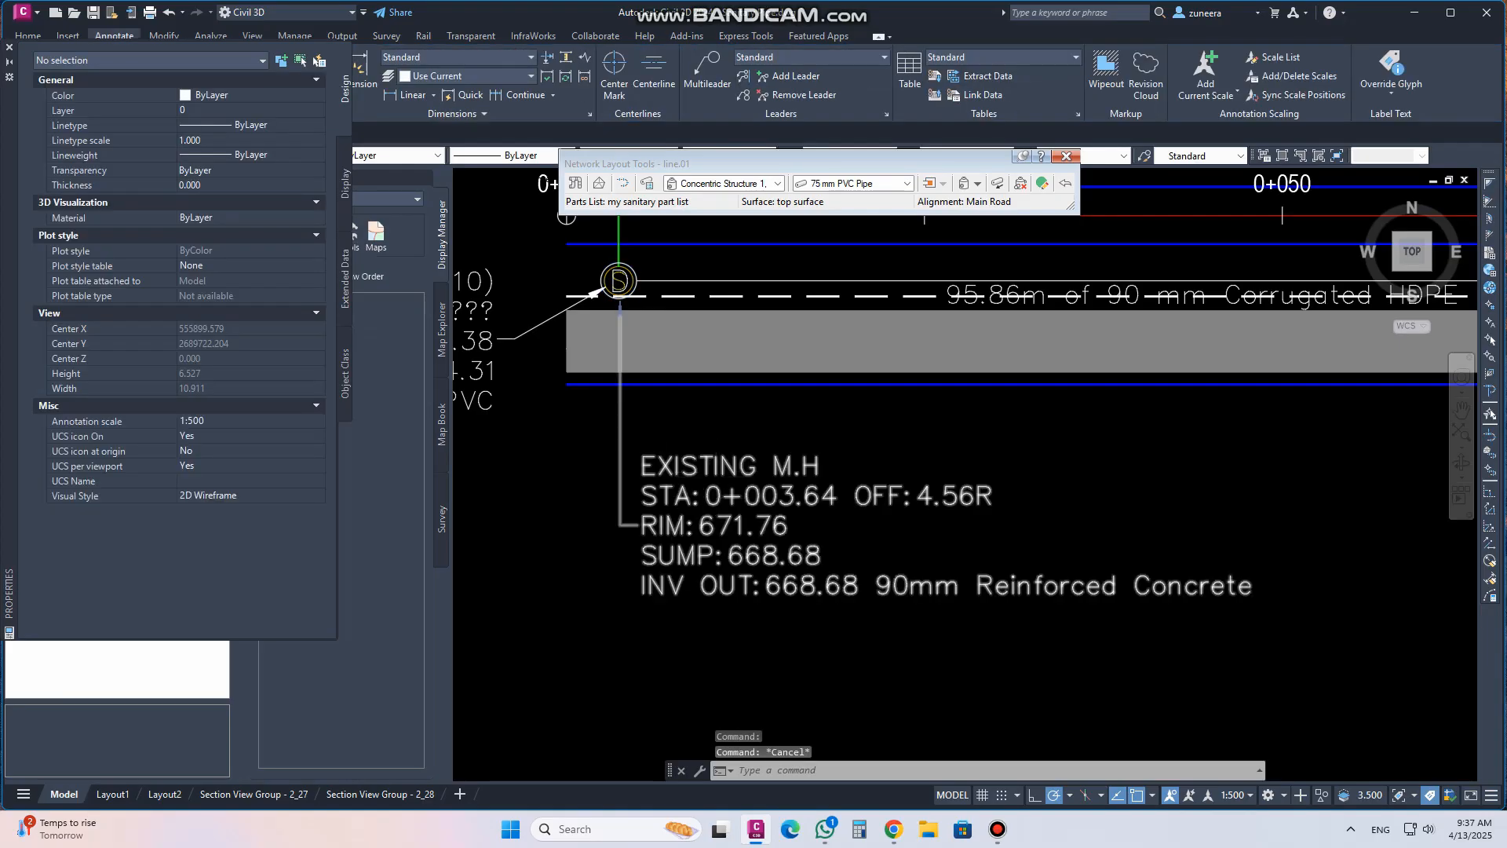
{"action": "scroll", "coordinate": [716, 479], "scroll_direction": "down", "scroll_amount": 5}
{"action": "scroll", "coordinate": [664, 559], "scroll_direction": "up", "scroll_amount": 5}
{"action": "scroll", "coordinate": [692, 565], "scroll_direction": "down", "scroll_amount": 10}
{"action": "middle_click_drag", "start_coordinate": [727, 398], "coordinate": [672, 710]}
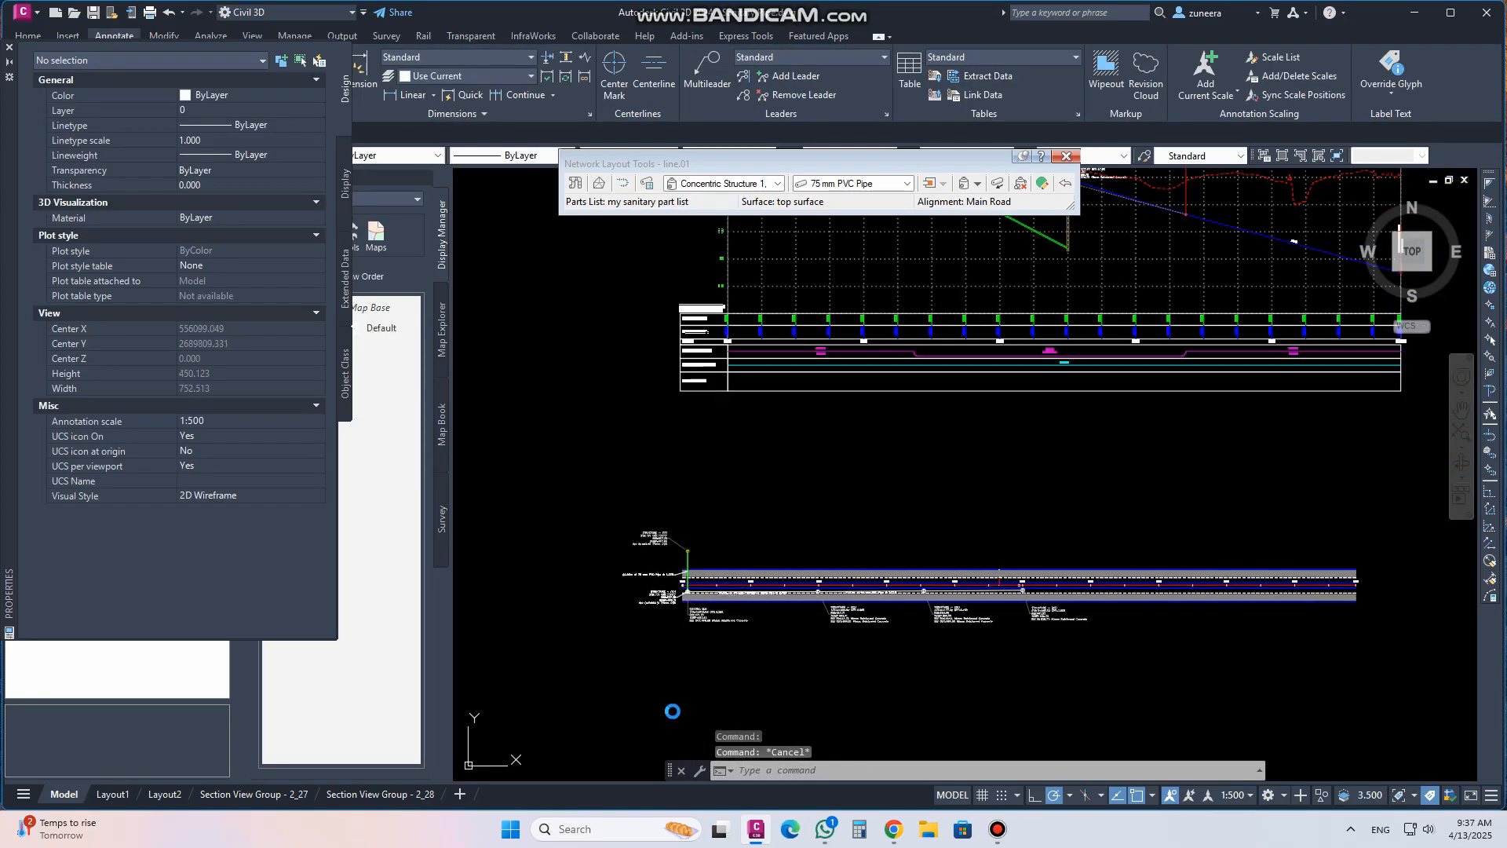
{"action": "scroll", "coordinate": [703, 399], "scroll_direction": "up", "scroll_amount": 4}
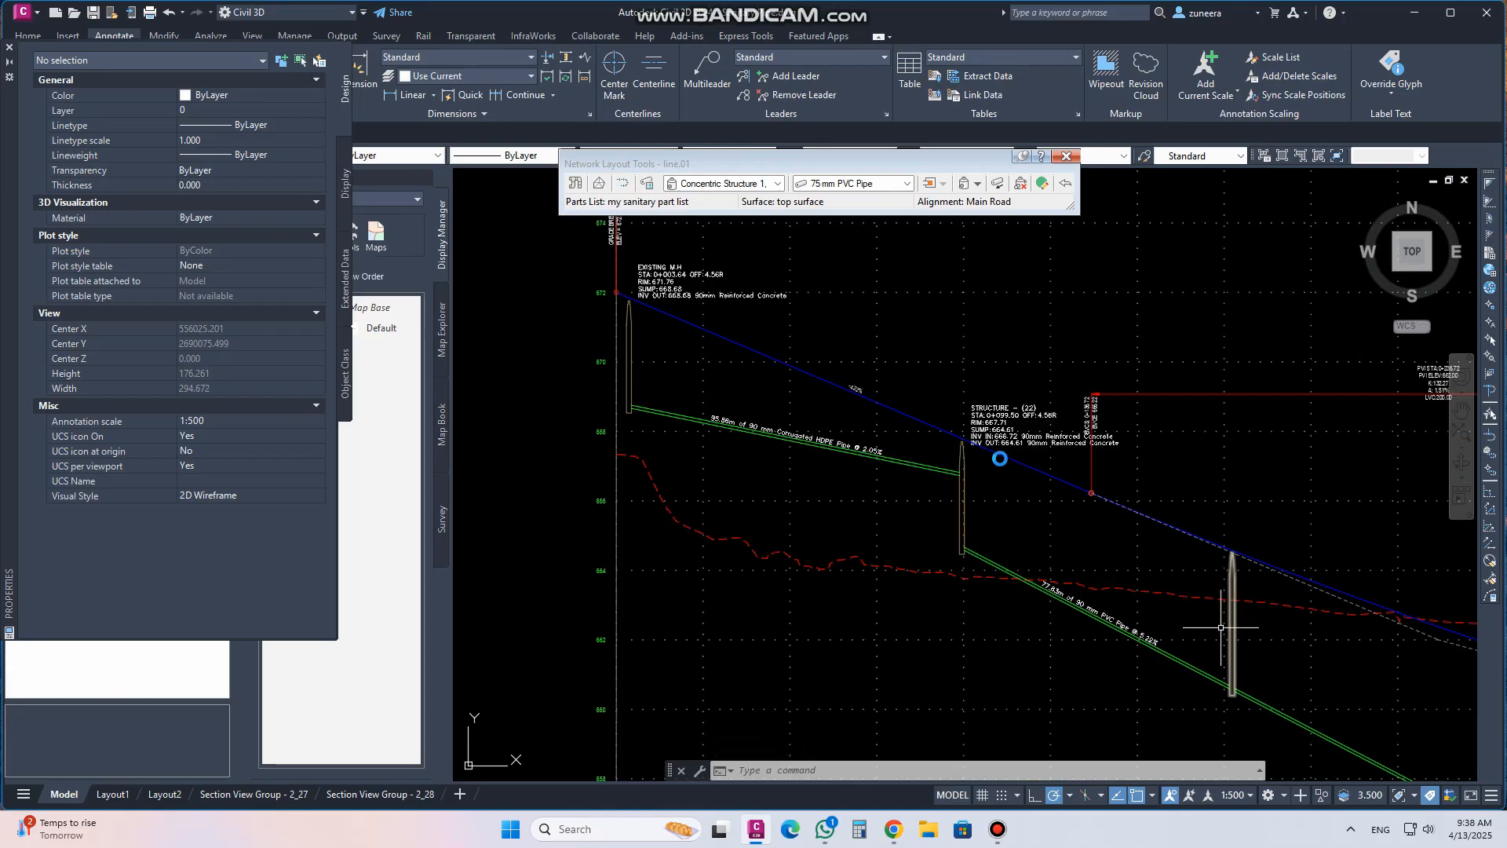
{"action": "middle_click_drag", "start_coordinate": [1428, 724], "coordinate": [1210, 555]}
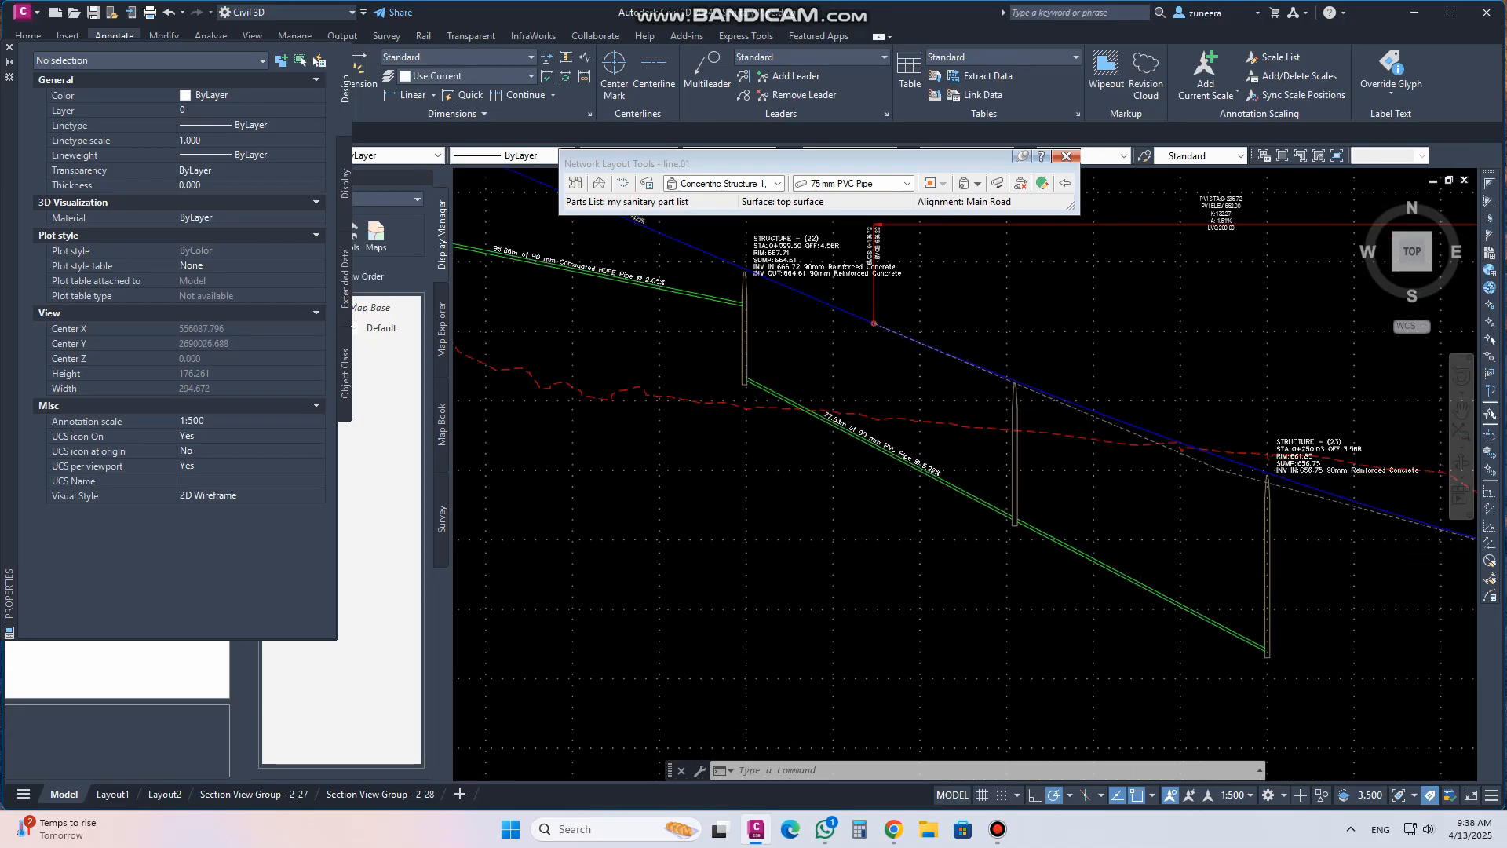
{"action": "scroll", "coordinate": [1058, 499], "scroll_direction": "down", "scroll_amount": 4}
{"action": "scroll", "coordinate": [712, 390], "scroll_direction": "up", "scroll_amount": 8}
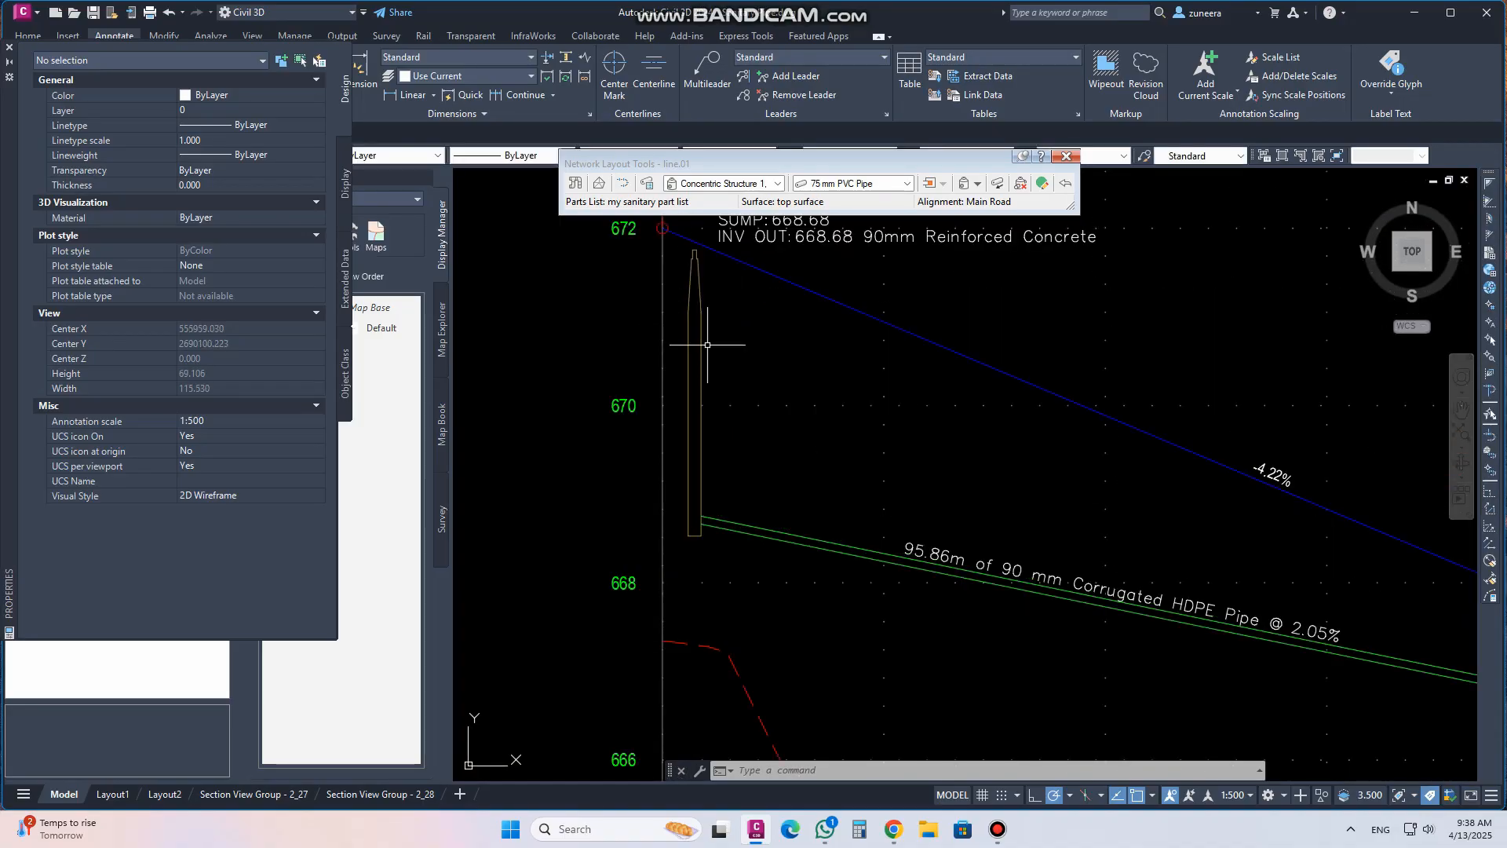
{"action": "scroll", "coordinate": [708, 346], "scroll_direction": "down", "scroll_amount": 2}
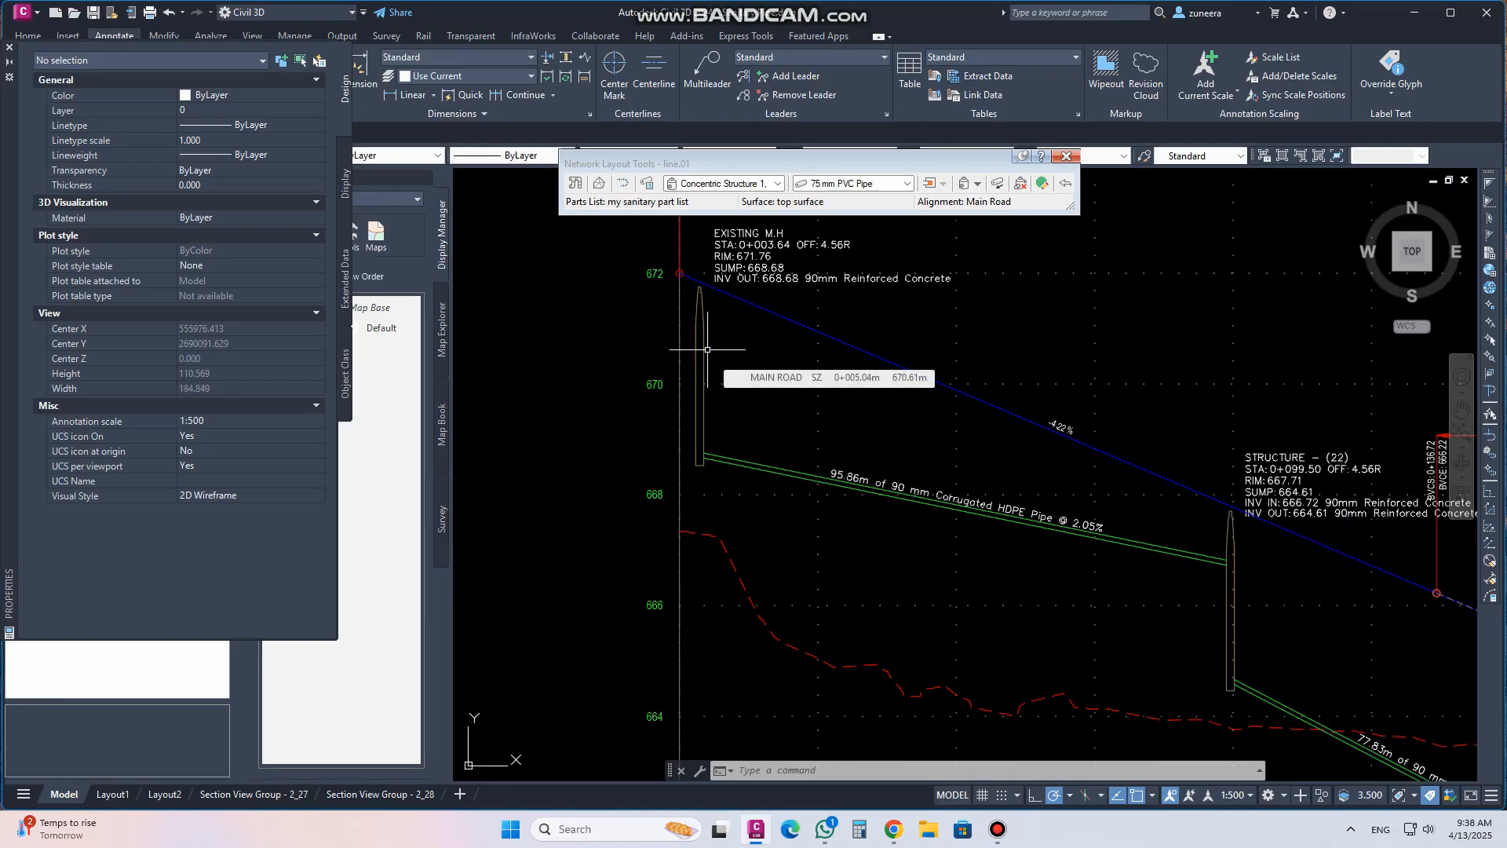
Close the Network Layout Tools toolbar and the Properties palette
{"action": "left_click", "coordinate": [1066, 155]}
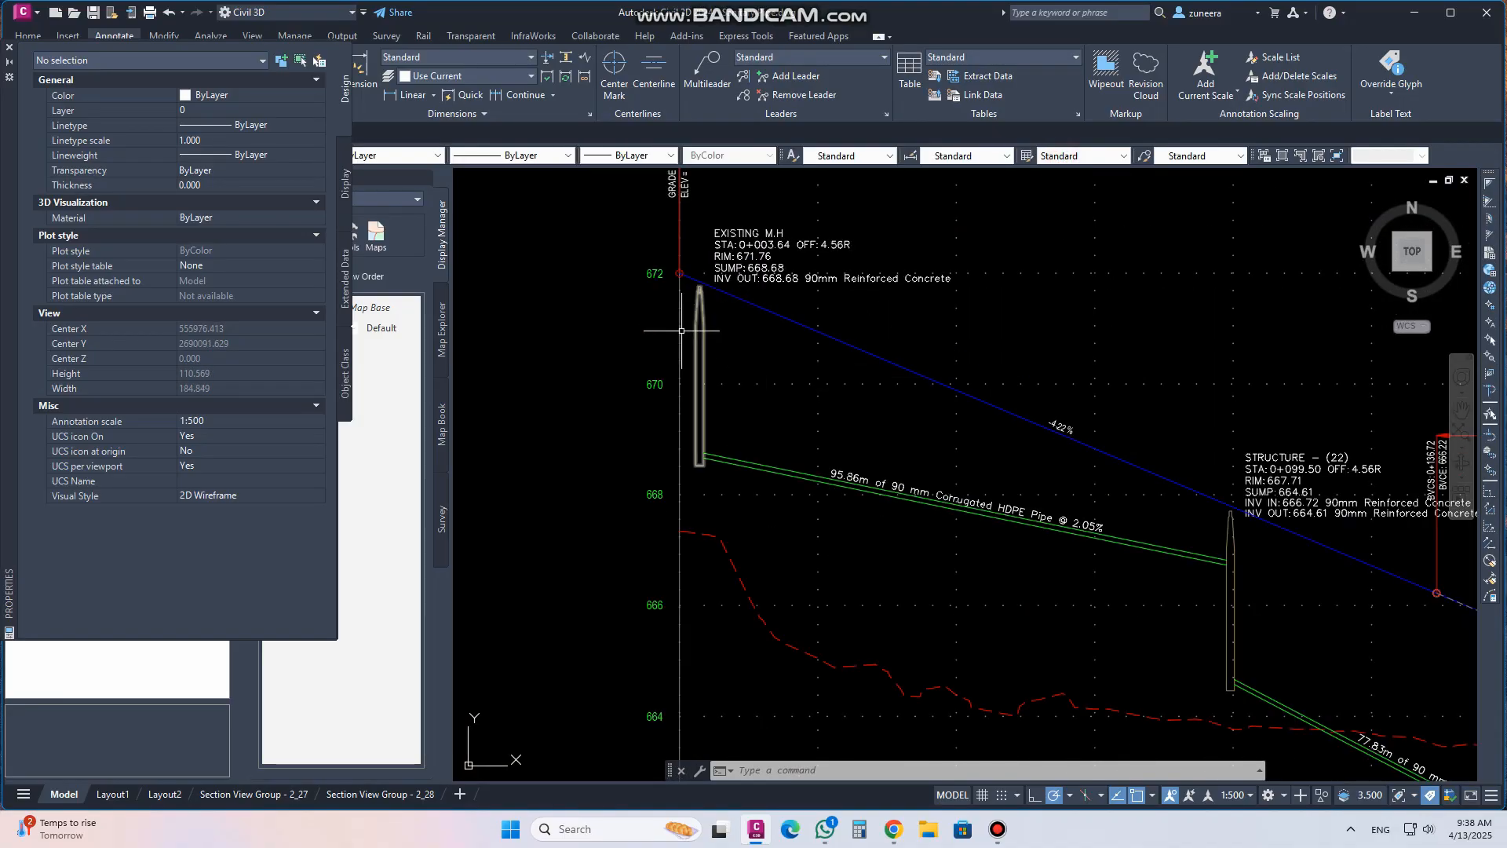
{"action": "left_click", "coordinate": [9, 48]}
{"action": "scroll", "coordinate": [684, 235], "scroll_direction": "down", "scroll_amount": 7}
{"action": "scroll", "coordinate": [649, 603], "scroll_direction": "up", "scroll_amount": 5}
{"action": "scroll", "coordinate": [662, 585], "scroll_direction": "up", "scroll_amount": 2}
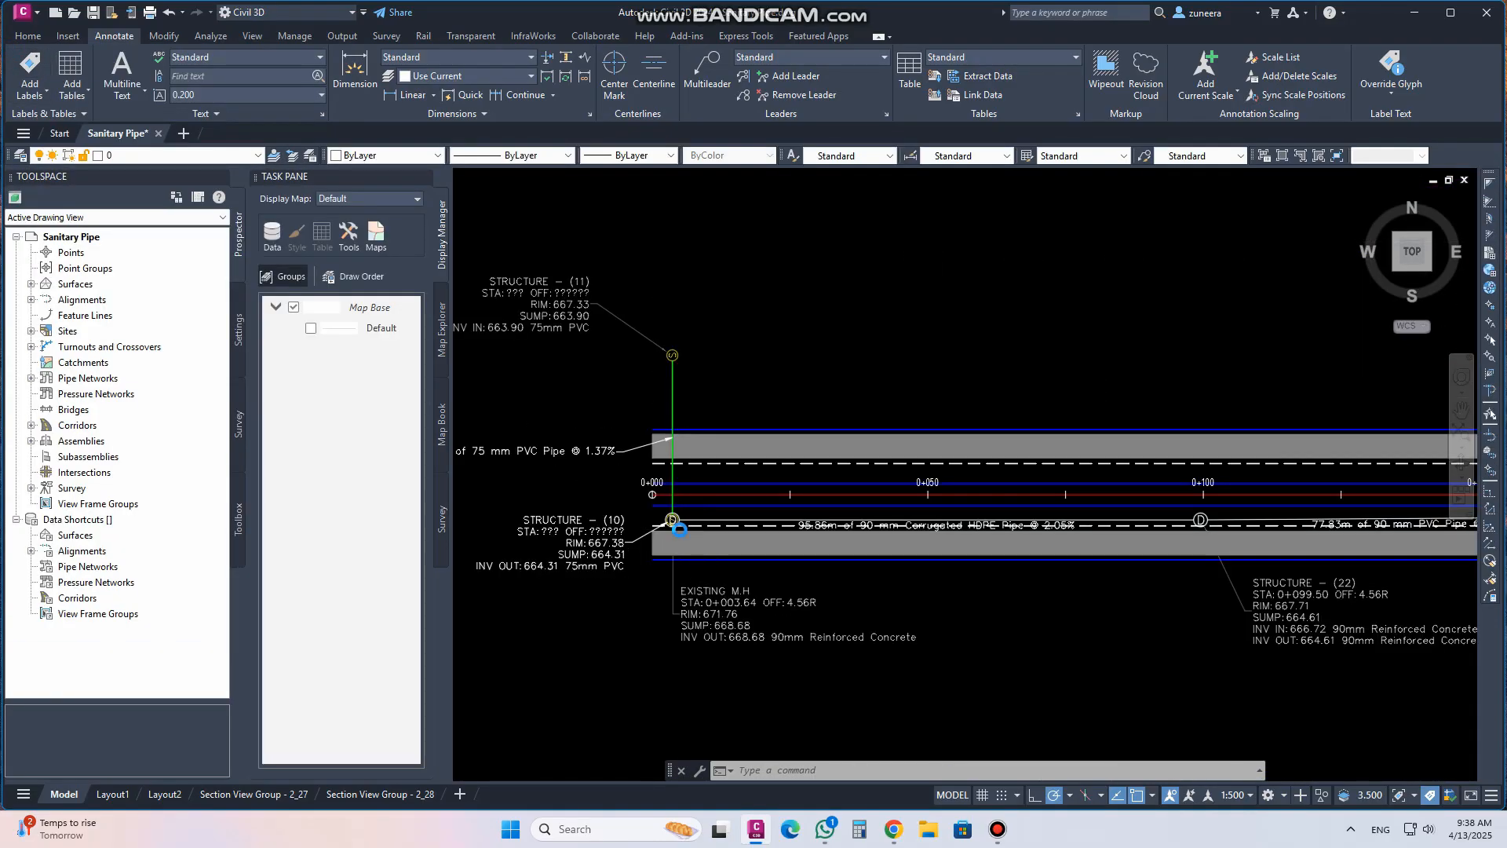
{"action": "scroll", "coordinate": [683, 527], "scroll_direction": "up", "scroll_amount": 4}
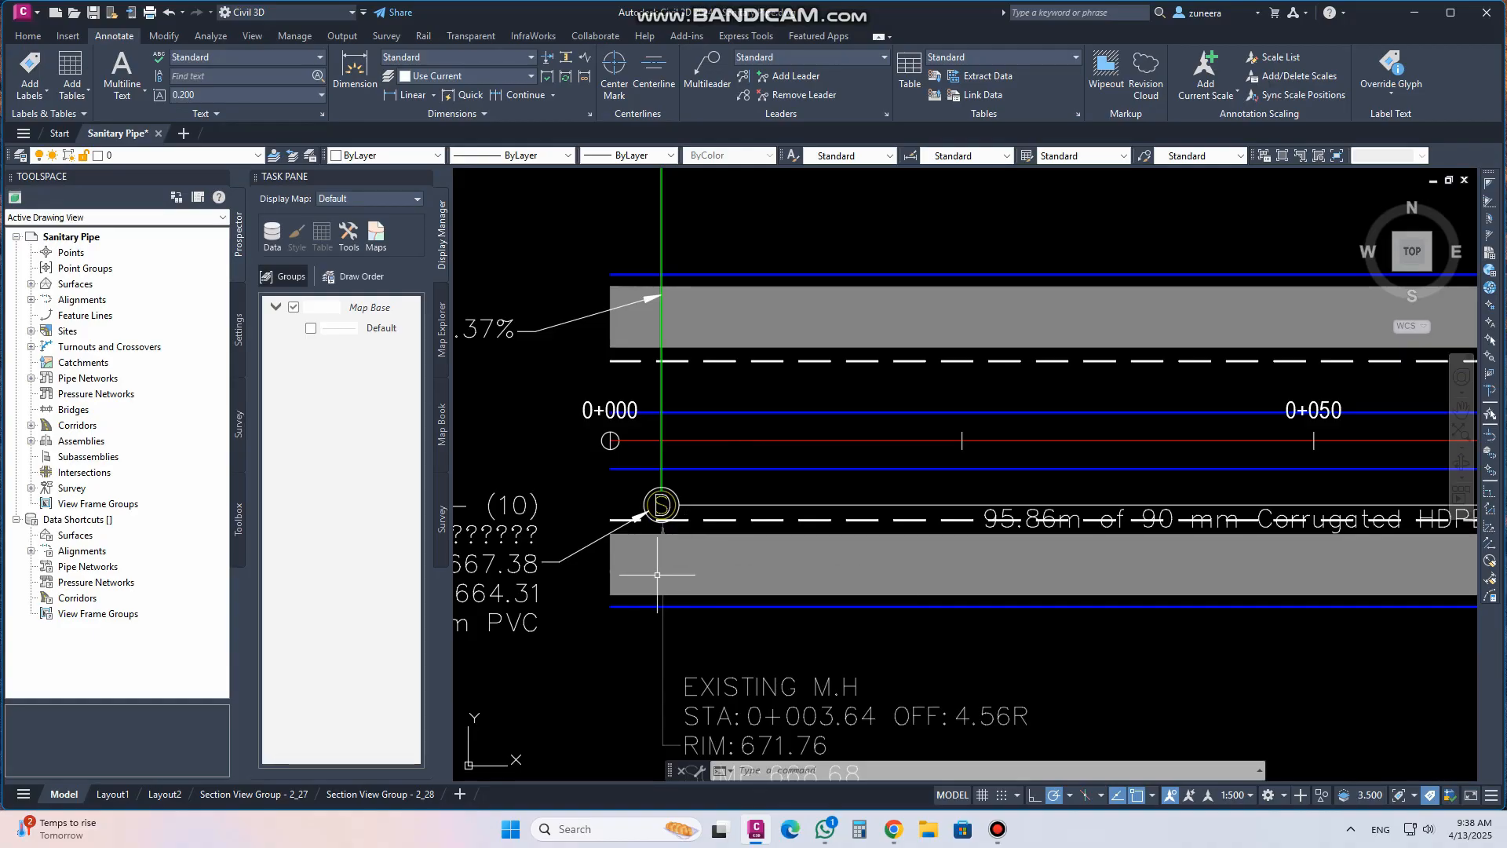
{"action": "scroll", "coordinate": [659, 572], "scroll_direction": "up", "scroll_amount": 2}
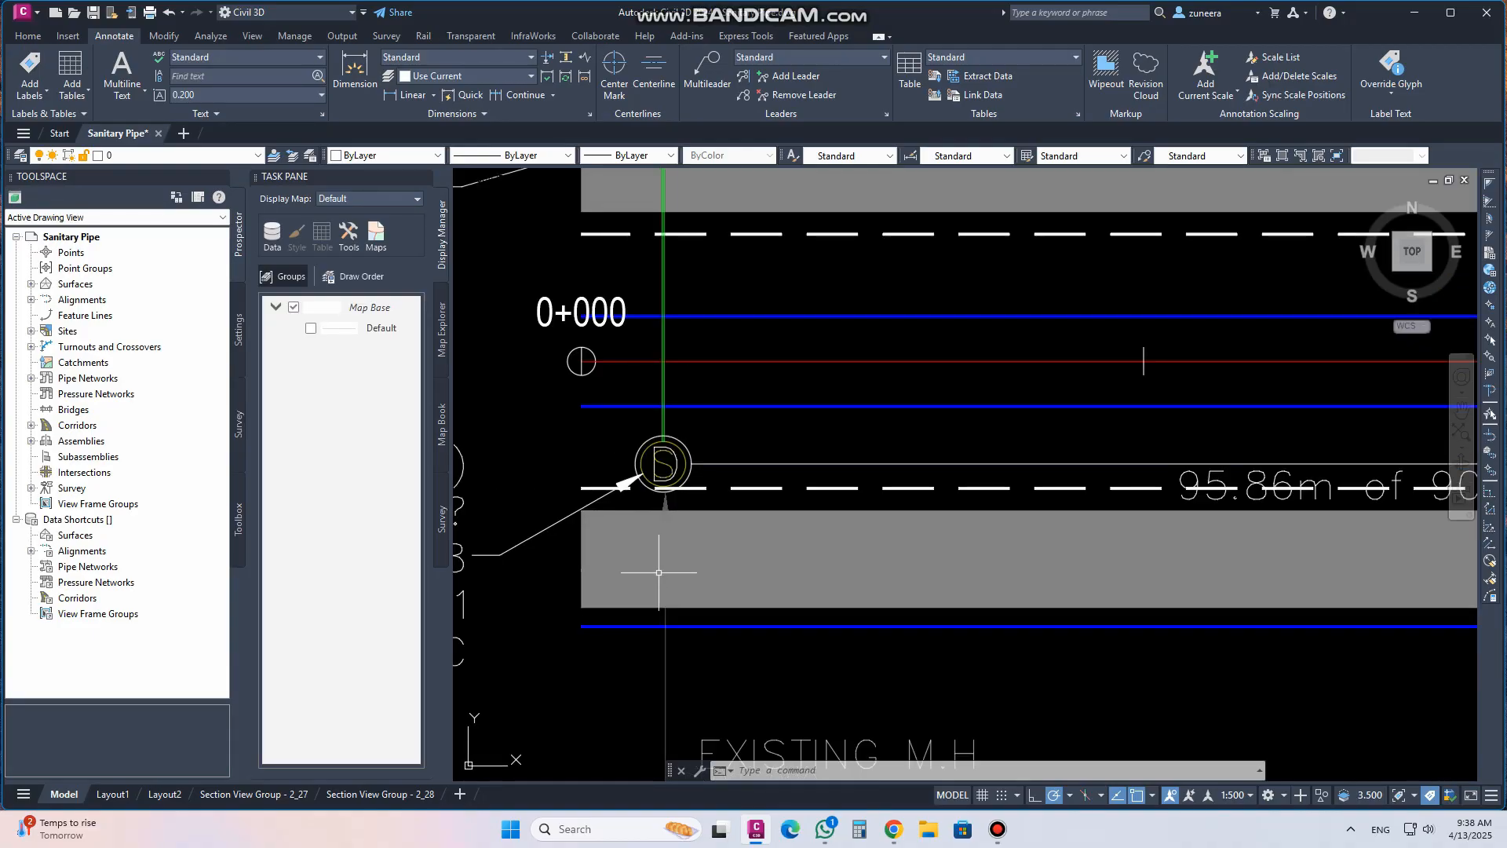
Open the Existing M.H structure's properties and copy its Storm Sewer Manhole style as Storm Sewer Manhole EXISTING]
{"action": "left_click", "coordinate": [685, 442]}
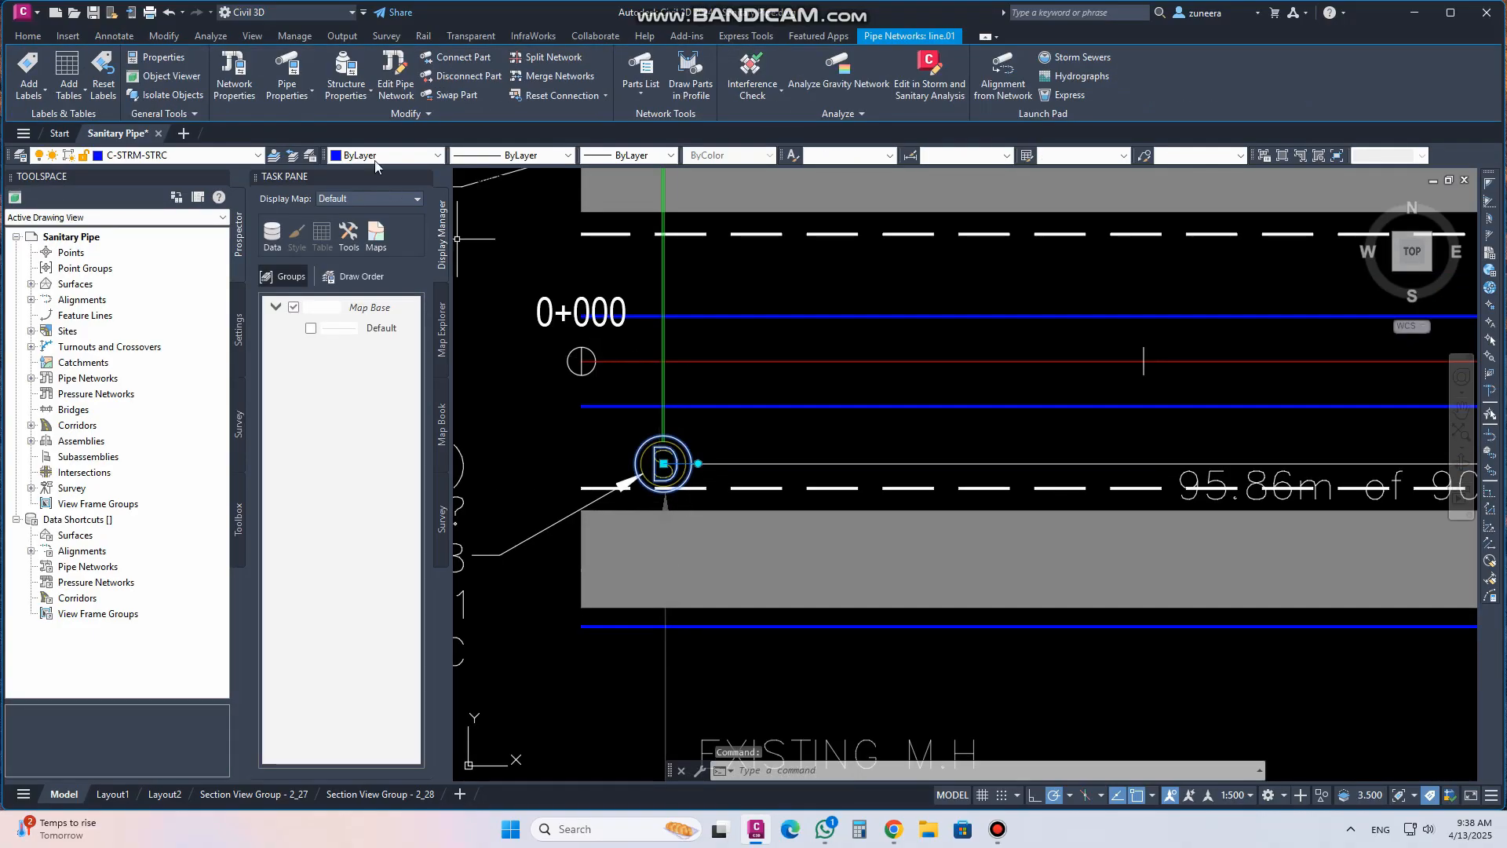
{"action": "left_click", "coordinate": [348, 71]}
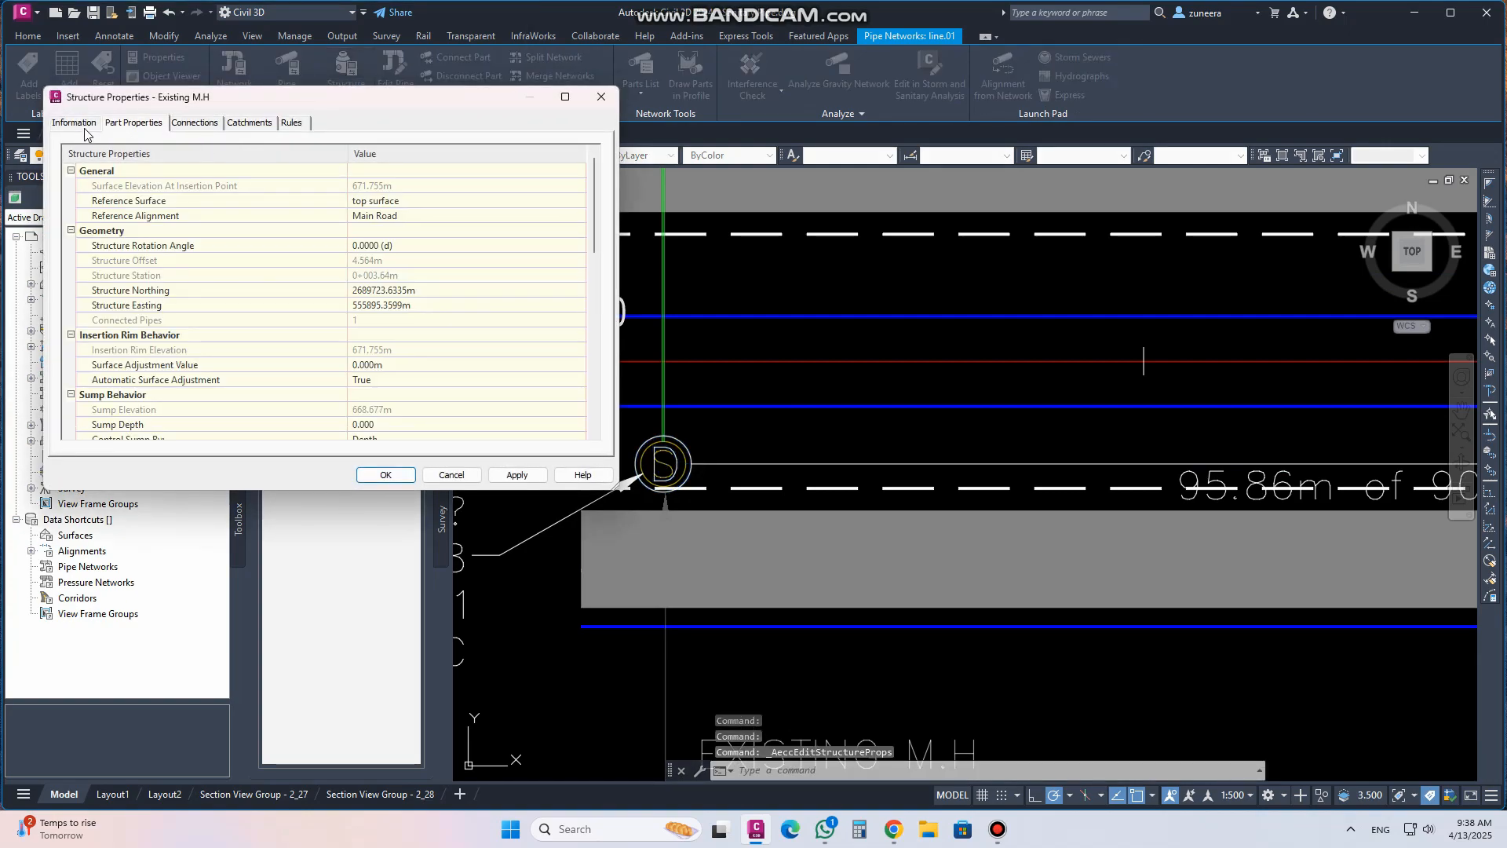
{"action": "left_click", "coordinate": [73, 123]}
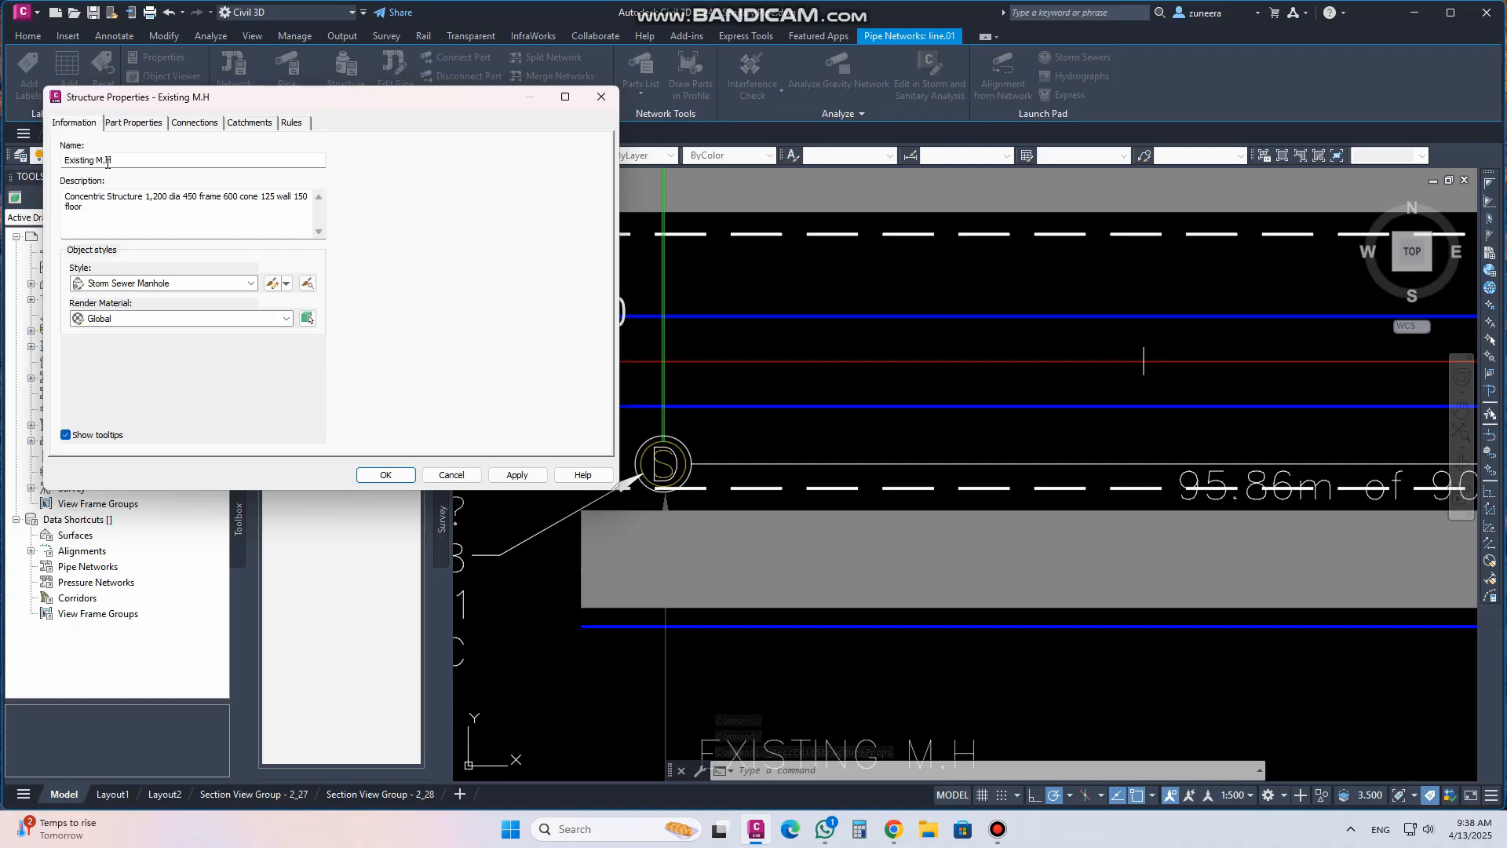
{"action": "left_click", "coordinate": [252, 285]}
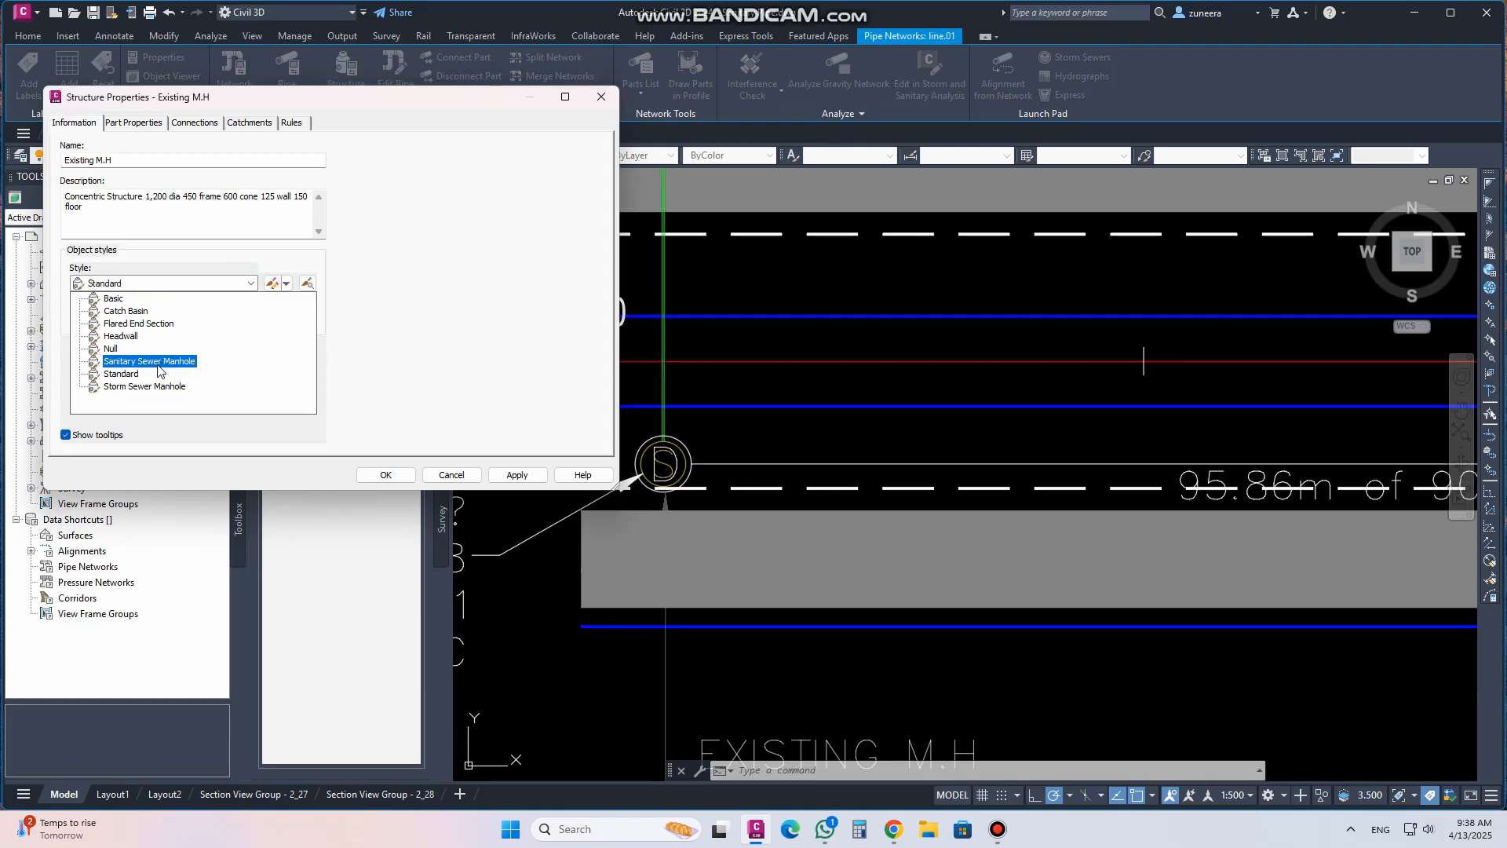
{"action": "left_click", "coordinate": [385, 299]}
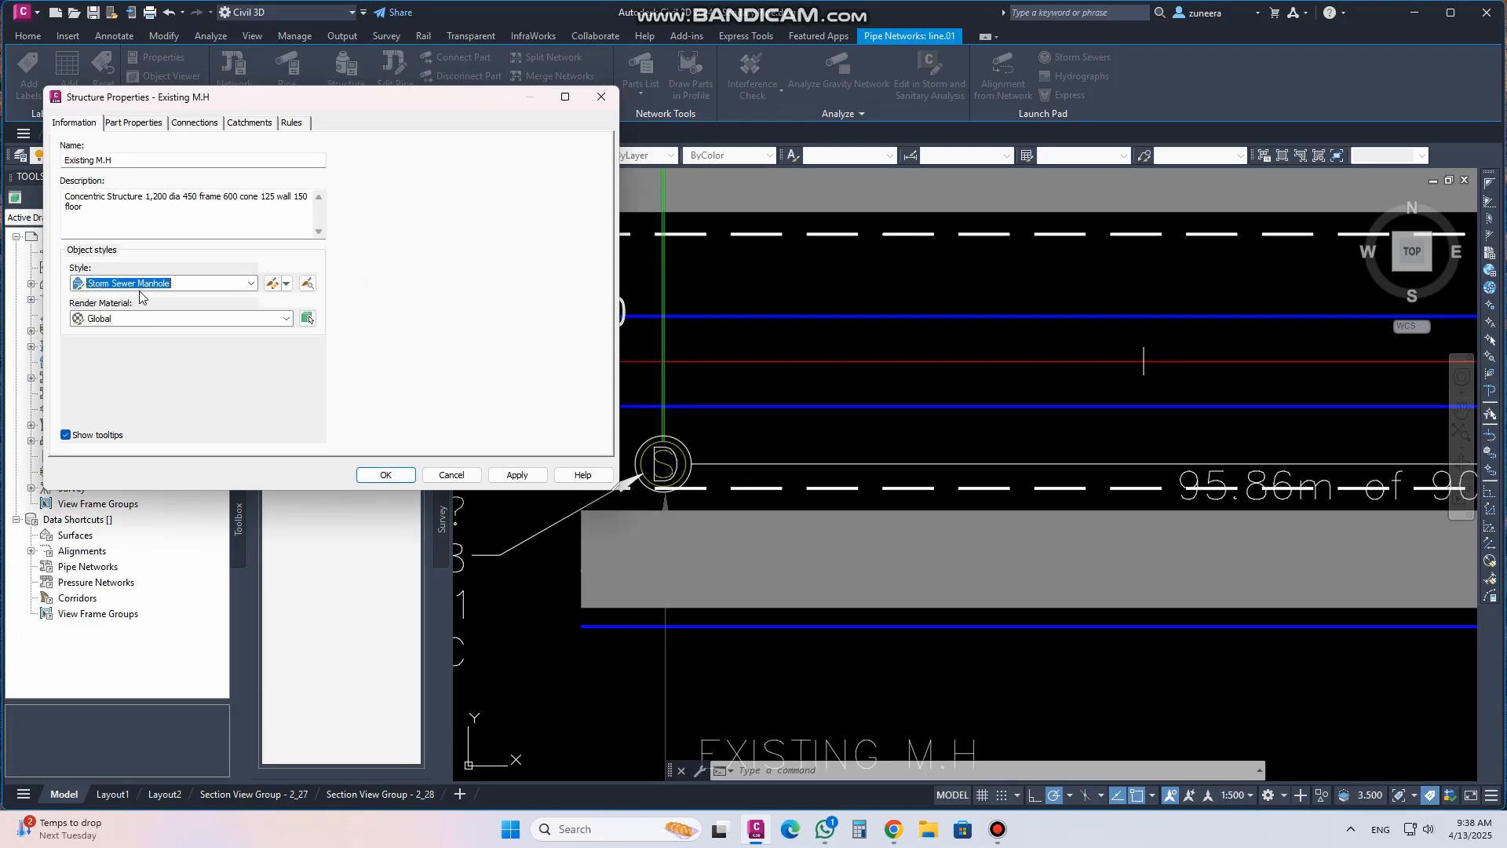
{"action": "left_click", "coordinate": [288, 288]}
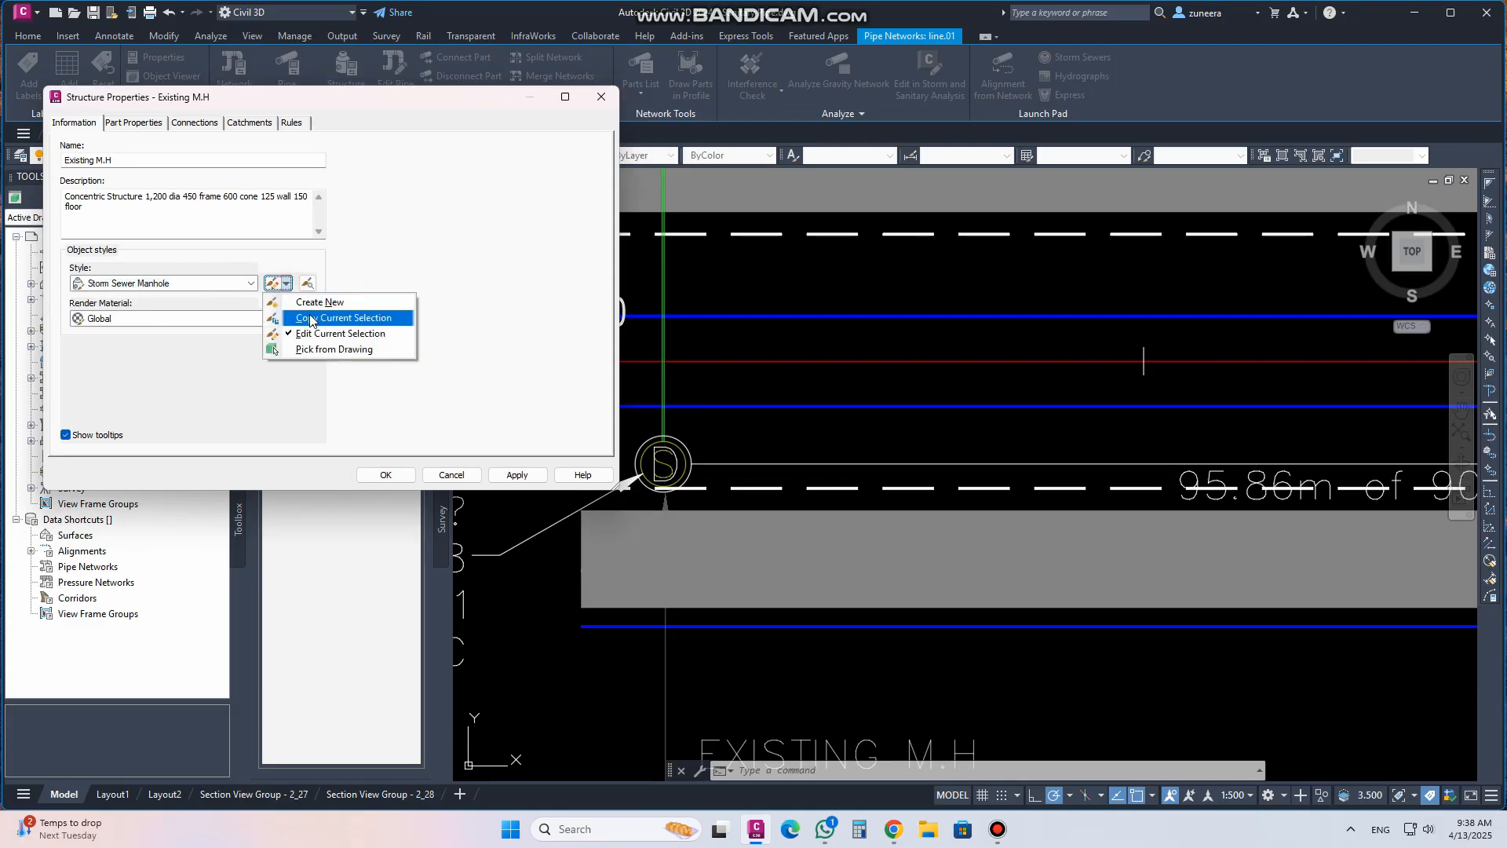
{"action": "left_click", "coordinate": [307, 318]}
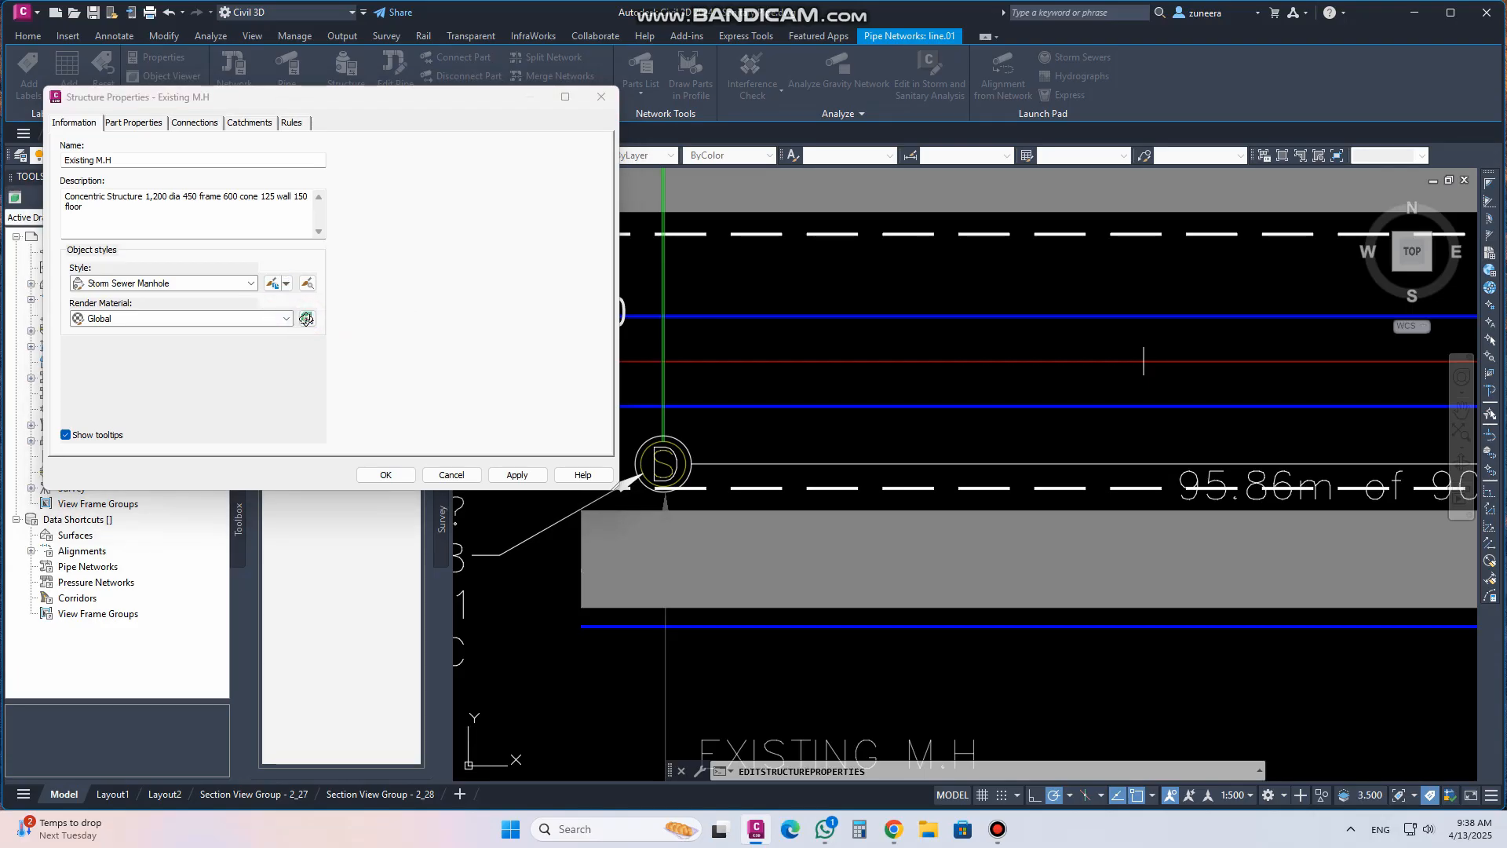
{"action": "left_click", "coordinate": [522, 251]}
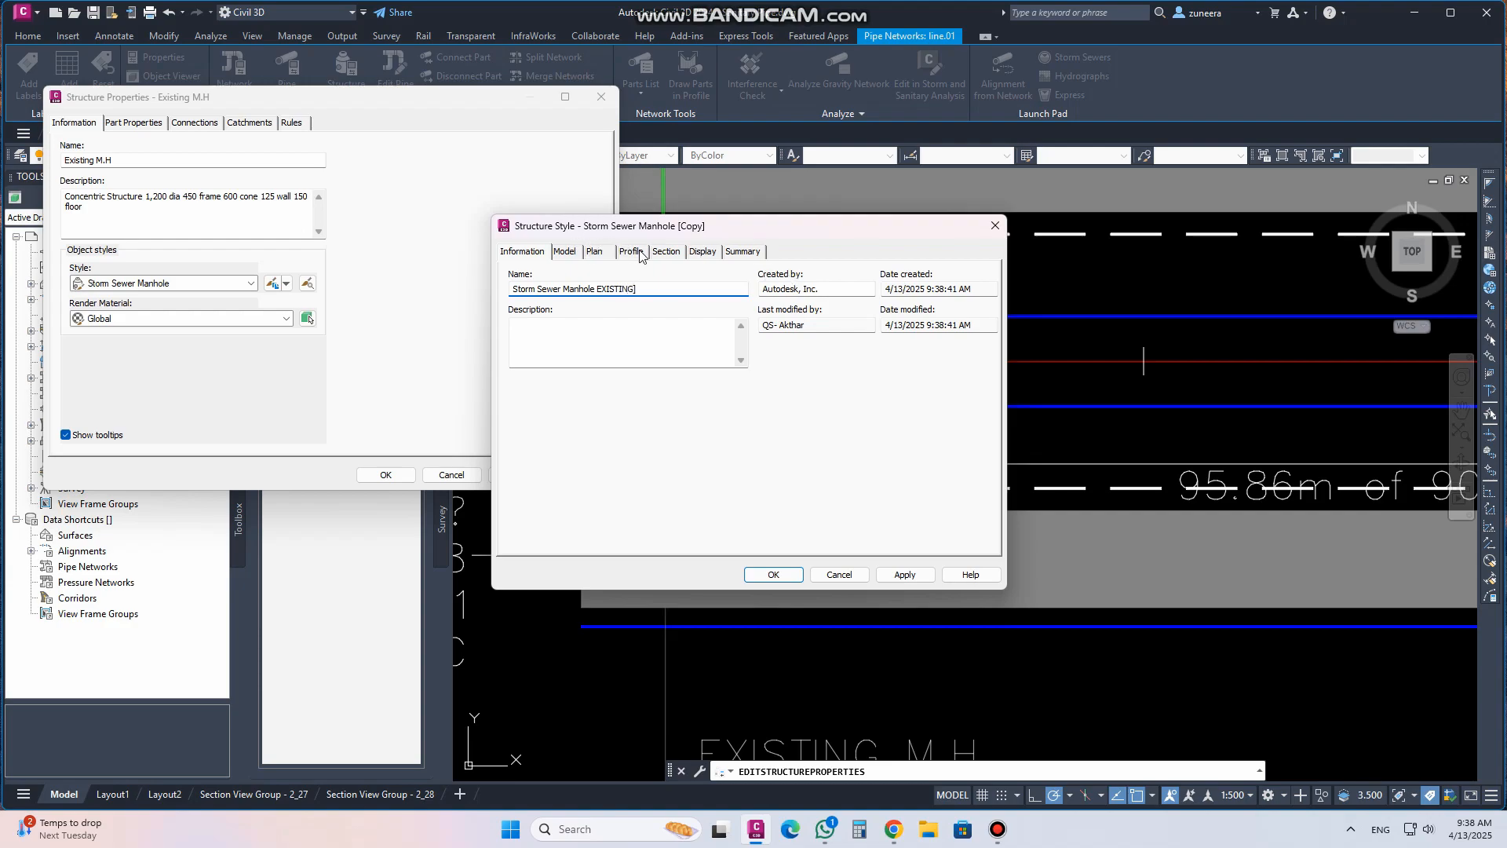
In the new style's plan display, set the Structure component colour to magenta
{"action": "left_click", "coordinate": [595, 254]}
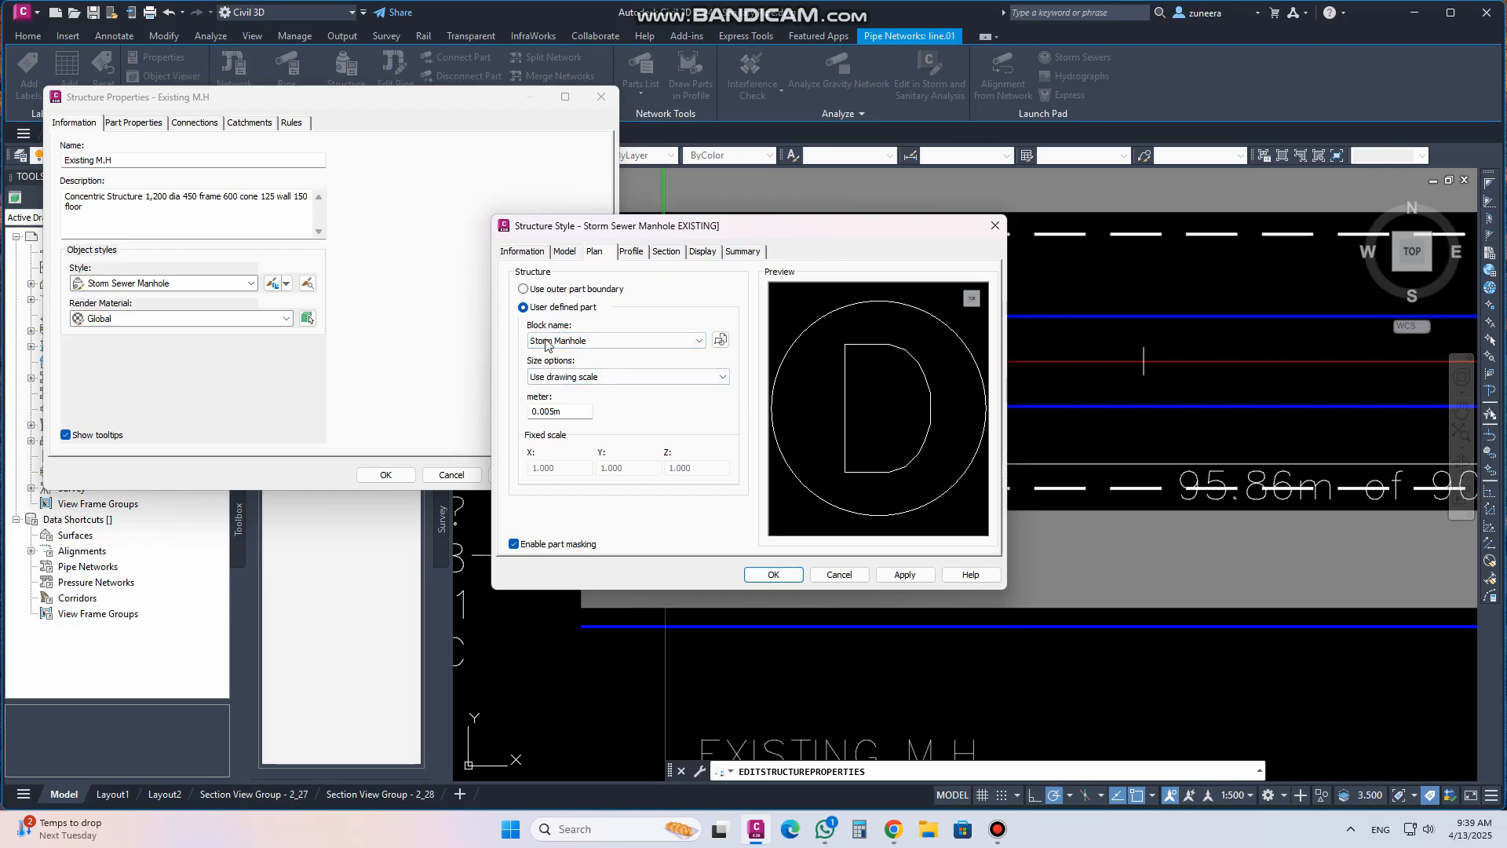
{"action": "left_click", "coordinate": [701, 253]}
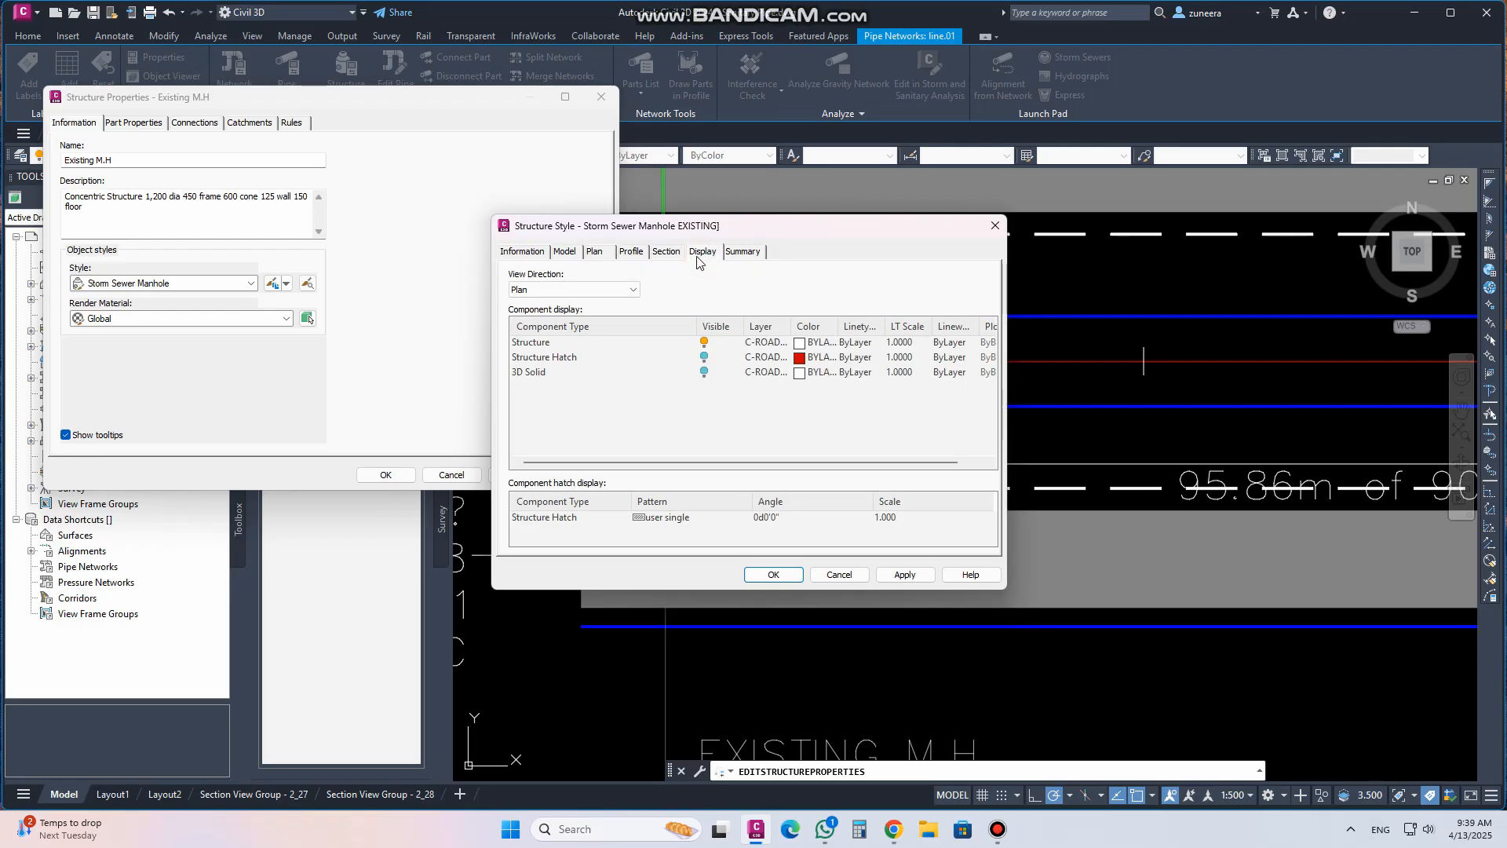
{"action": "left_click", "coordinate": [800, 344]}
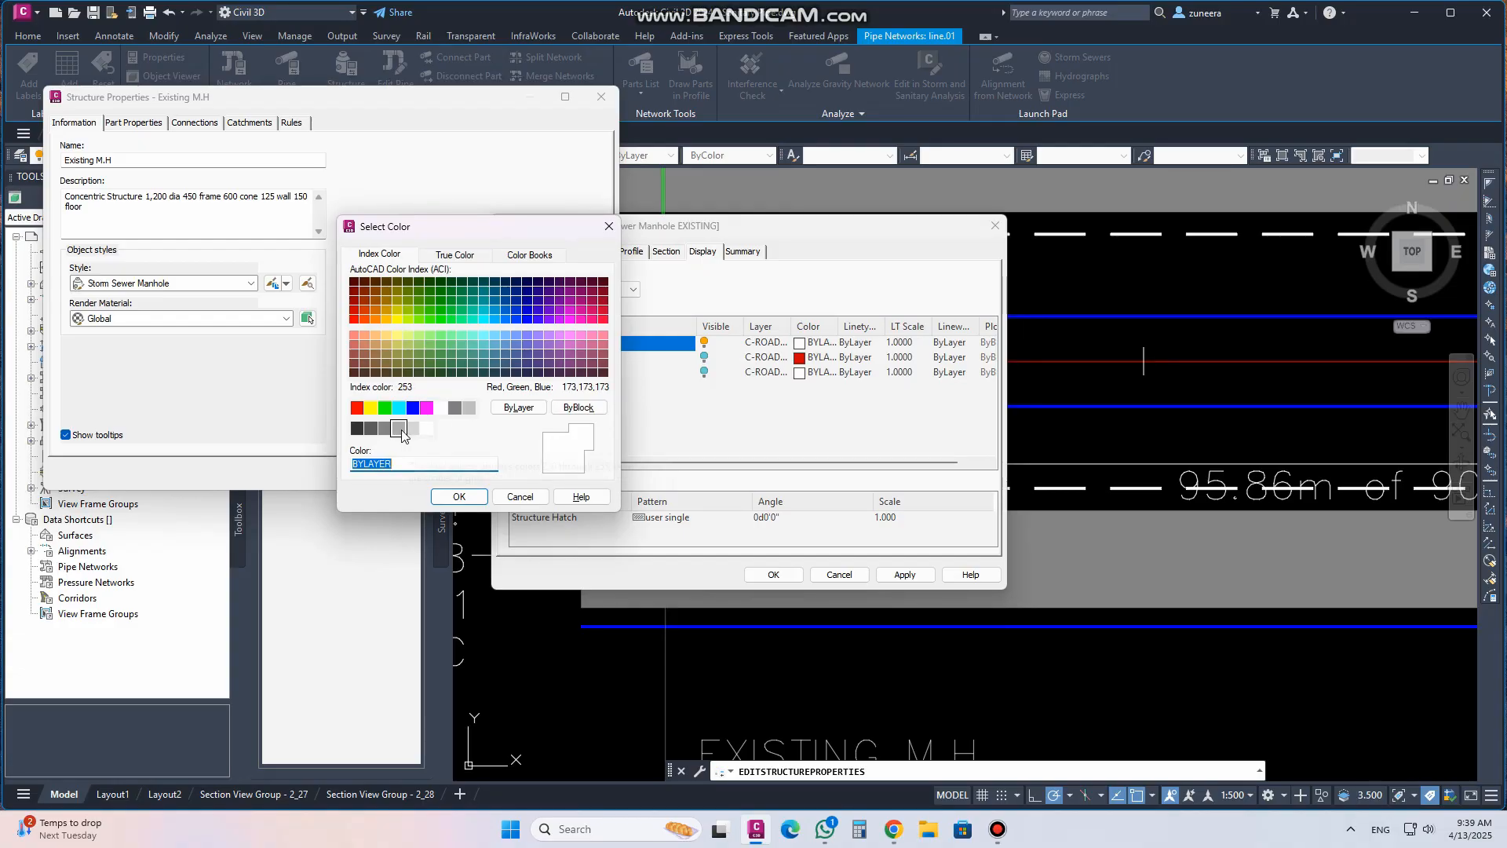
{"action": "left_click", "coordinate": [426, 407]}
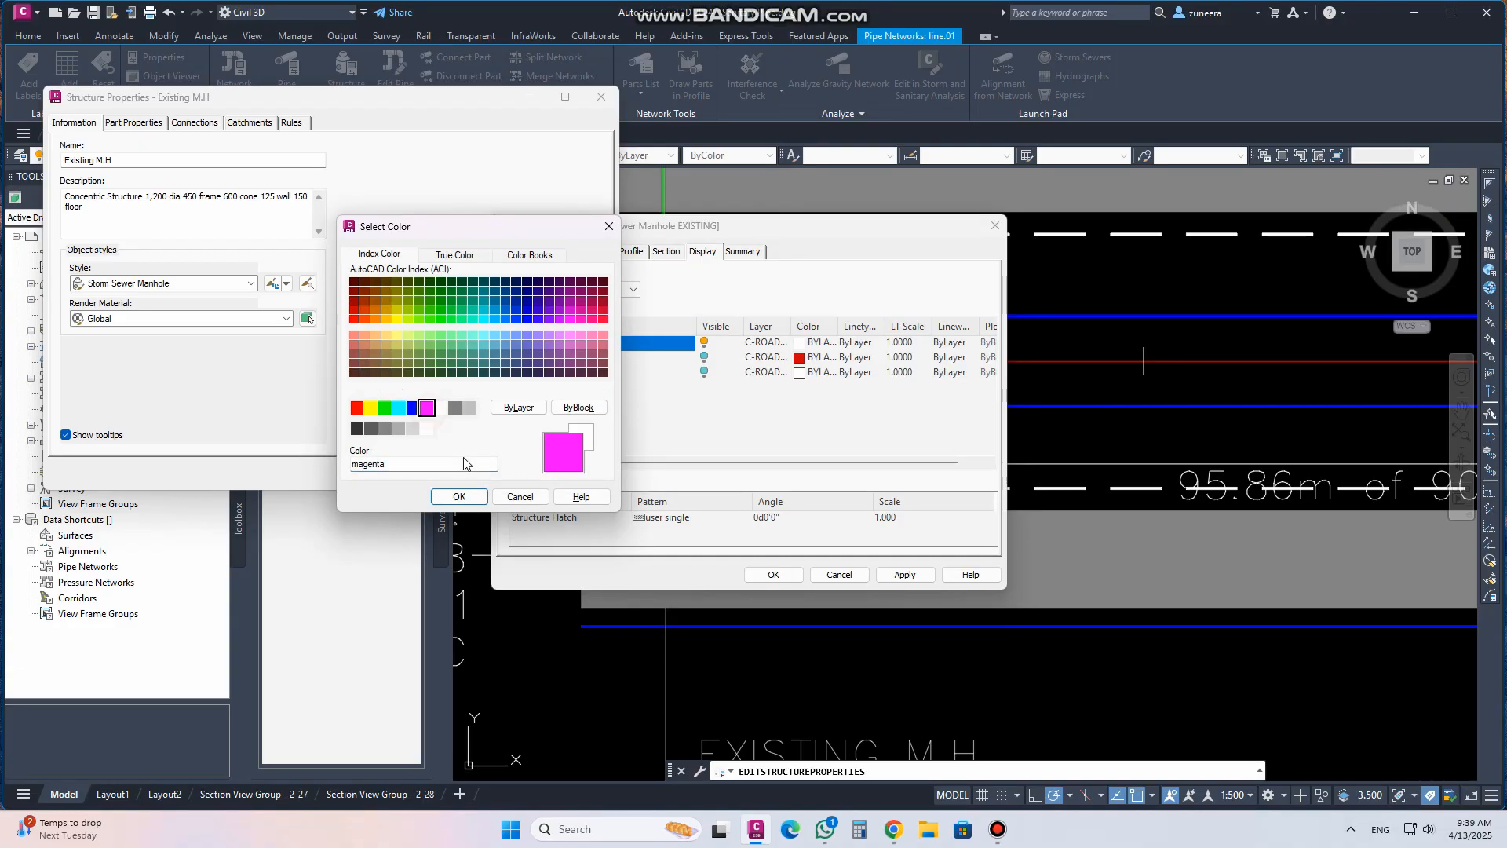
{"action": "left_click", "coordinate": [459, 496]}
Set the Structure component colour to magenta for the profile view direction, then apply the style to the Existing M.H structure
{"action": "left_click", "coordinate": [551, 290]}
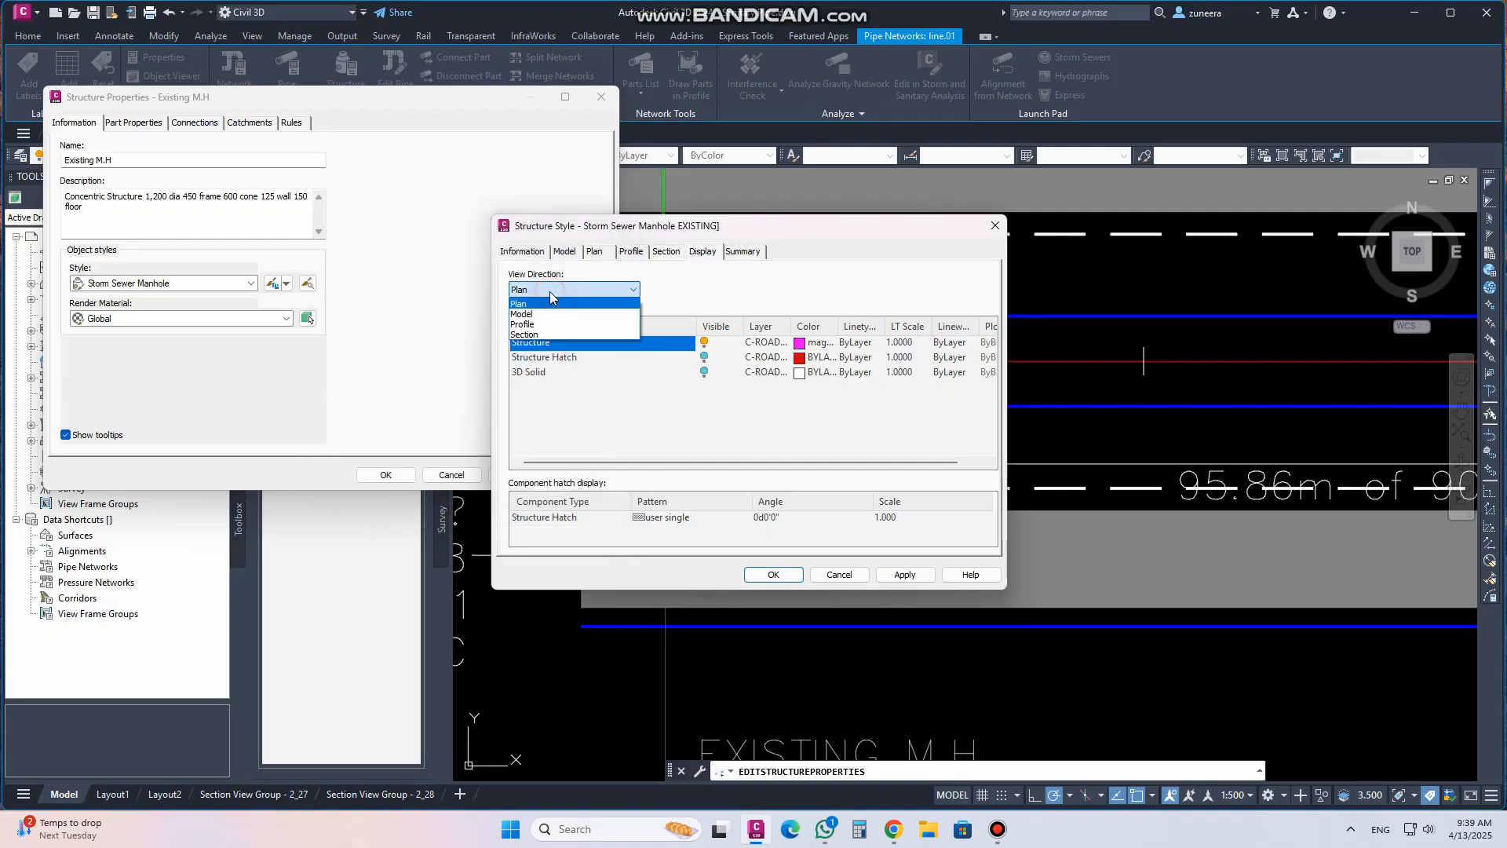
{"action": "left_click", "coordinate": [597, 327]}
{"action": "left_click", "coordinate": [793, 343]}
{"action": "left_click", "coordinate": [426, 407]}
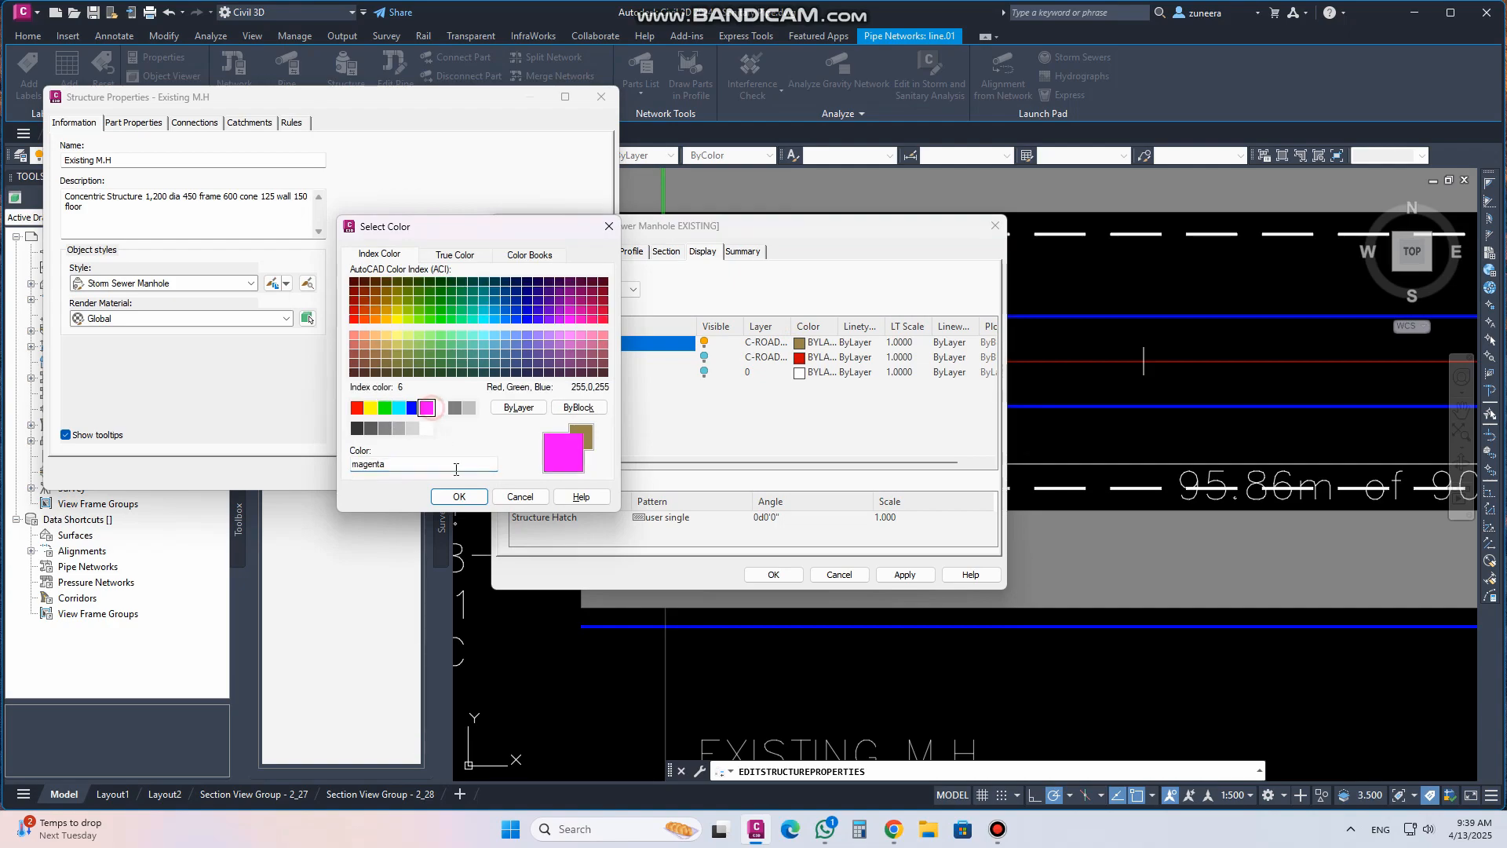
{"action": "left_click", "coordinate": [459, 496]}
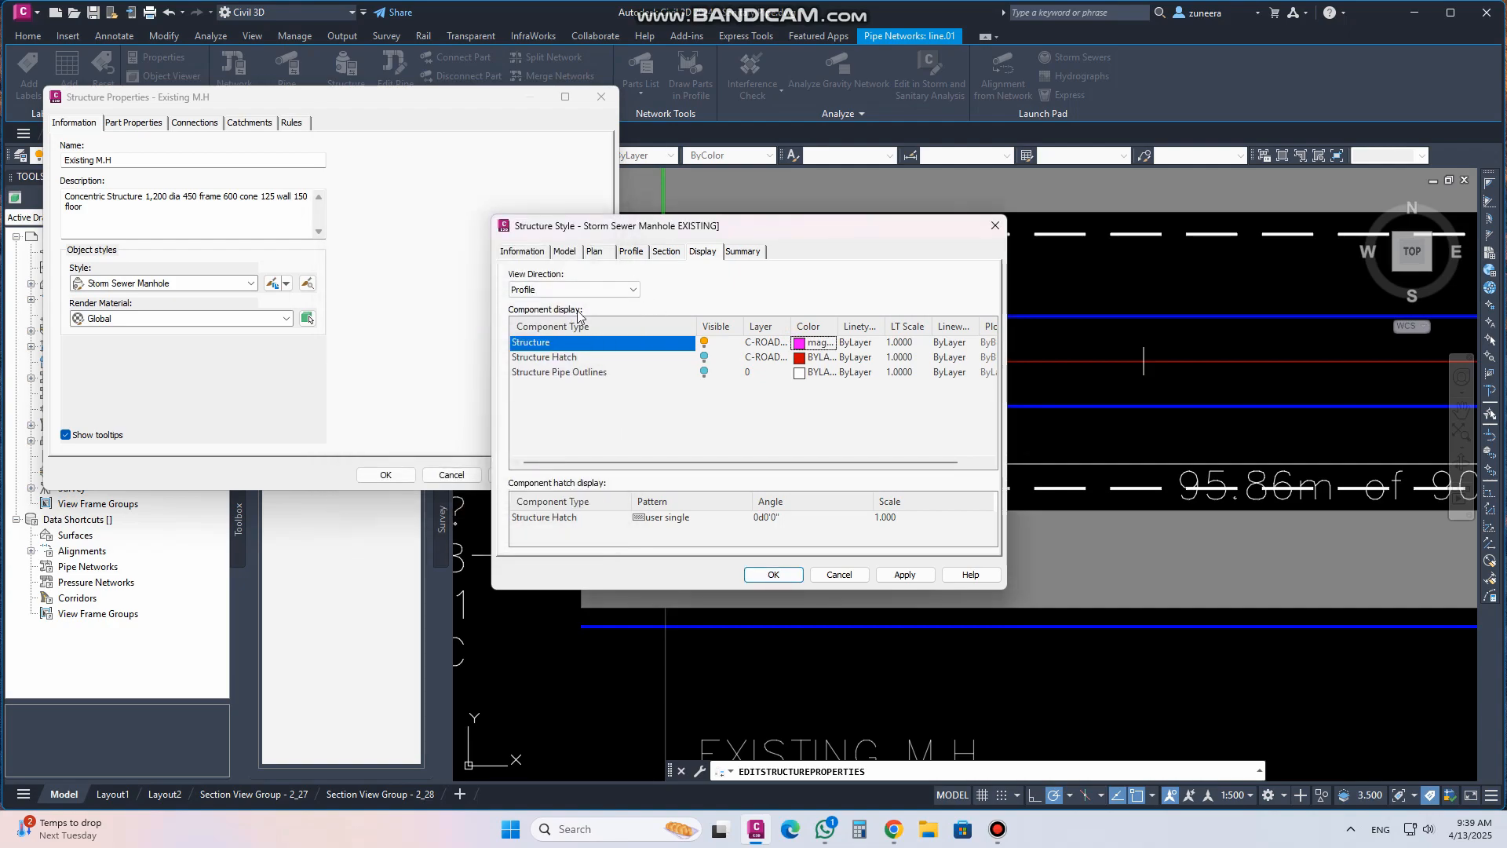
{"action": "left_click", "coordinate": [555, 290]}
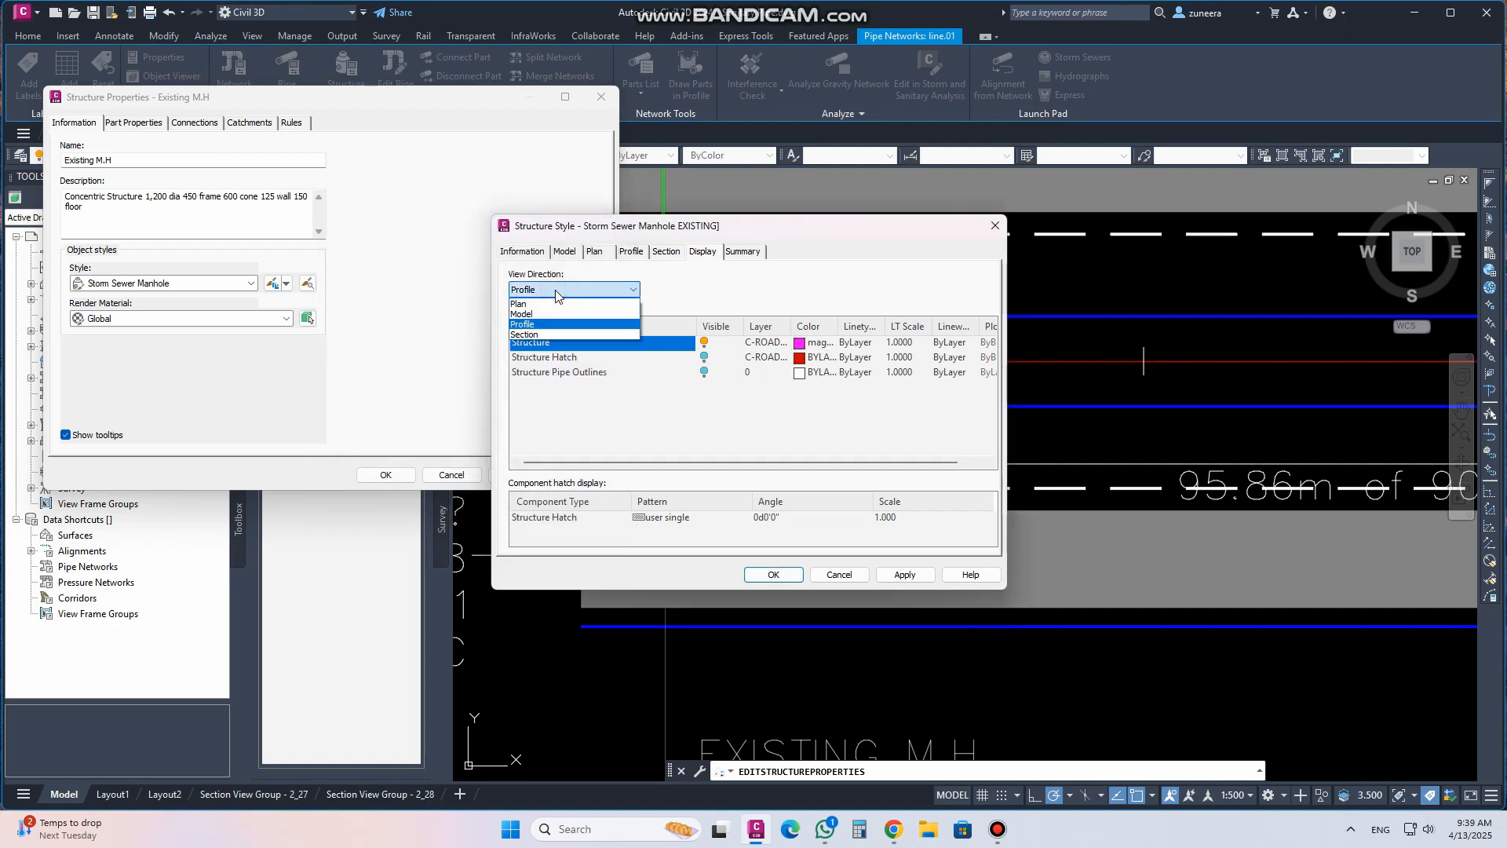
{"action": "left_click", "coordinate": [523, 325]}
{"action": "left_click", "coordinate": [905, 575]}
{"action": "left_click", "coordinate": [773, 575]}
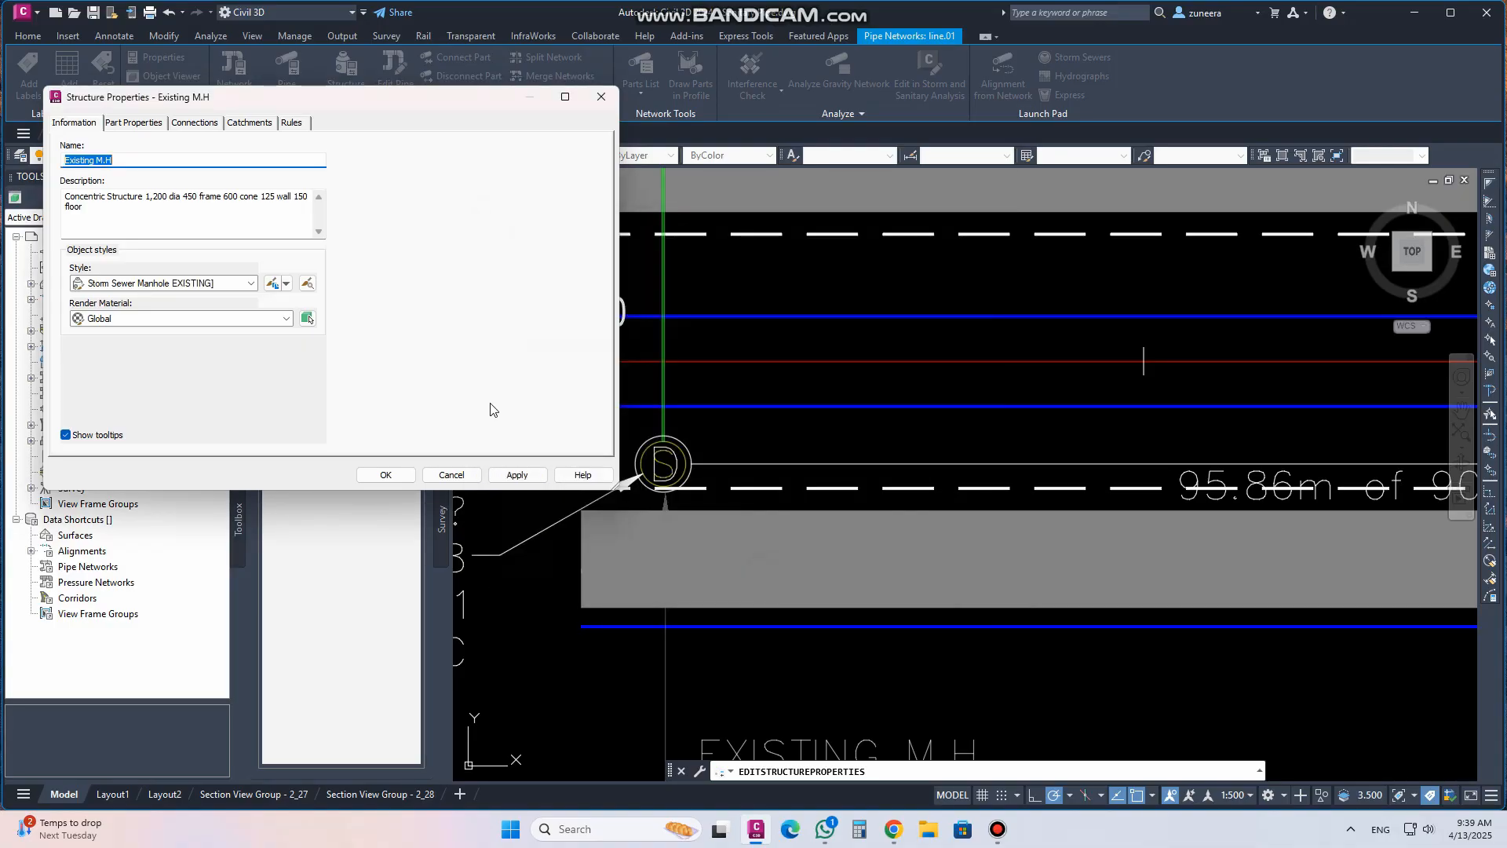
{"action": "left_click", "coordinate": [507, 476]}
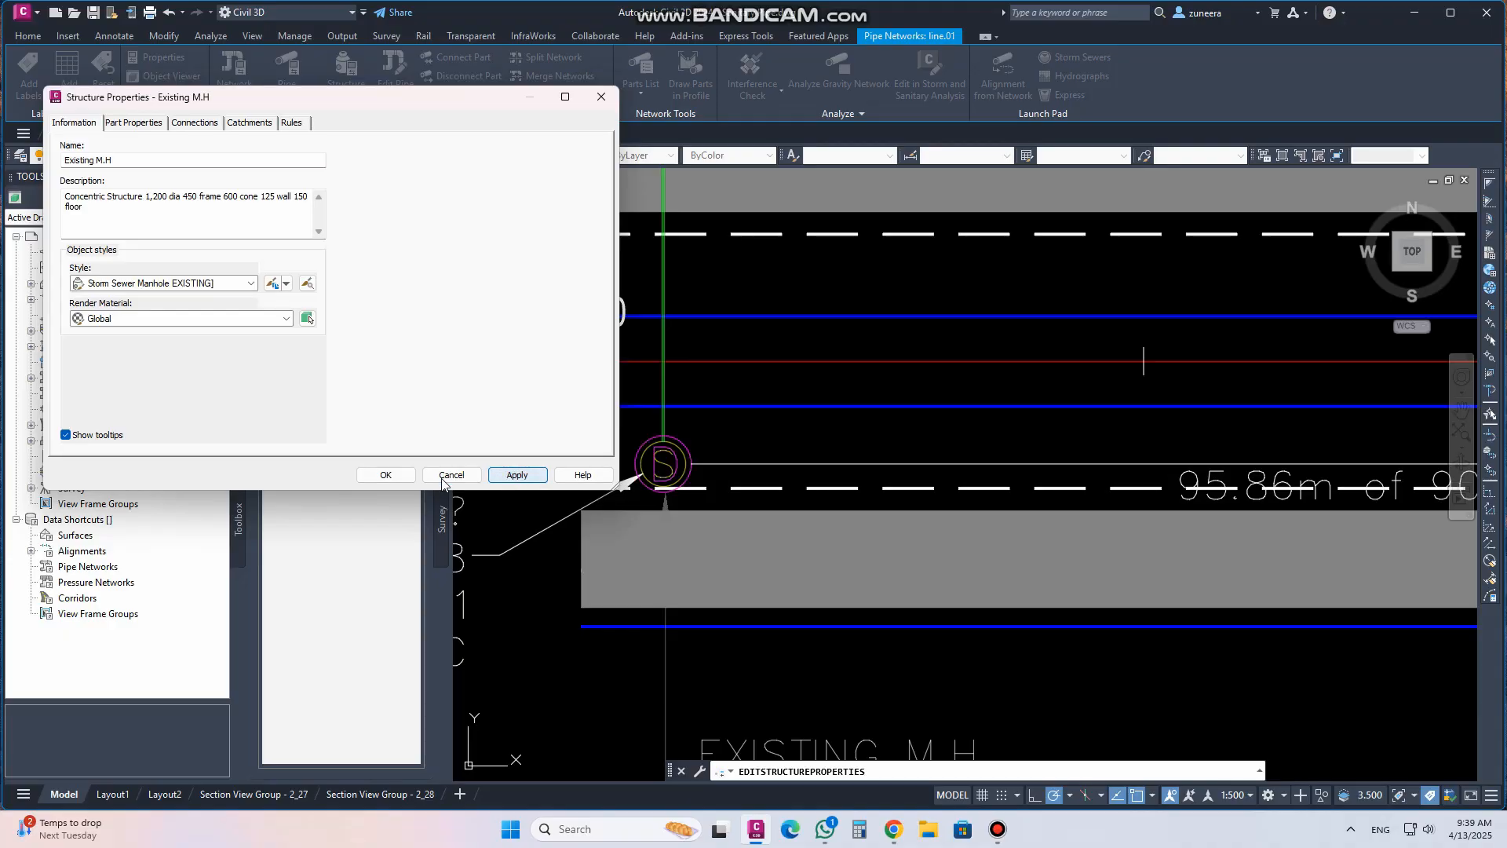
{"action": "left_click", "coordinate": [385, 475]}
Review the restyled Existing M.H structure and its labels in the profile view and the plan view
{"action": "scroll", "coordinate": [717, 407], "scroll_direction": "up", "scroll_amount": 5}
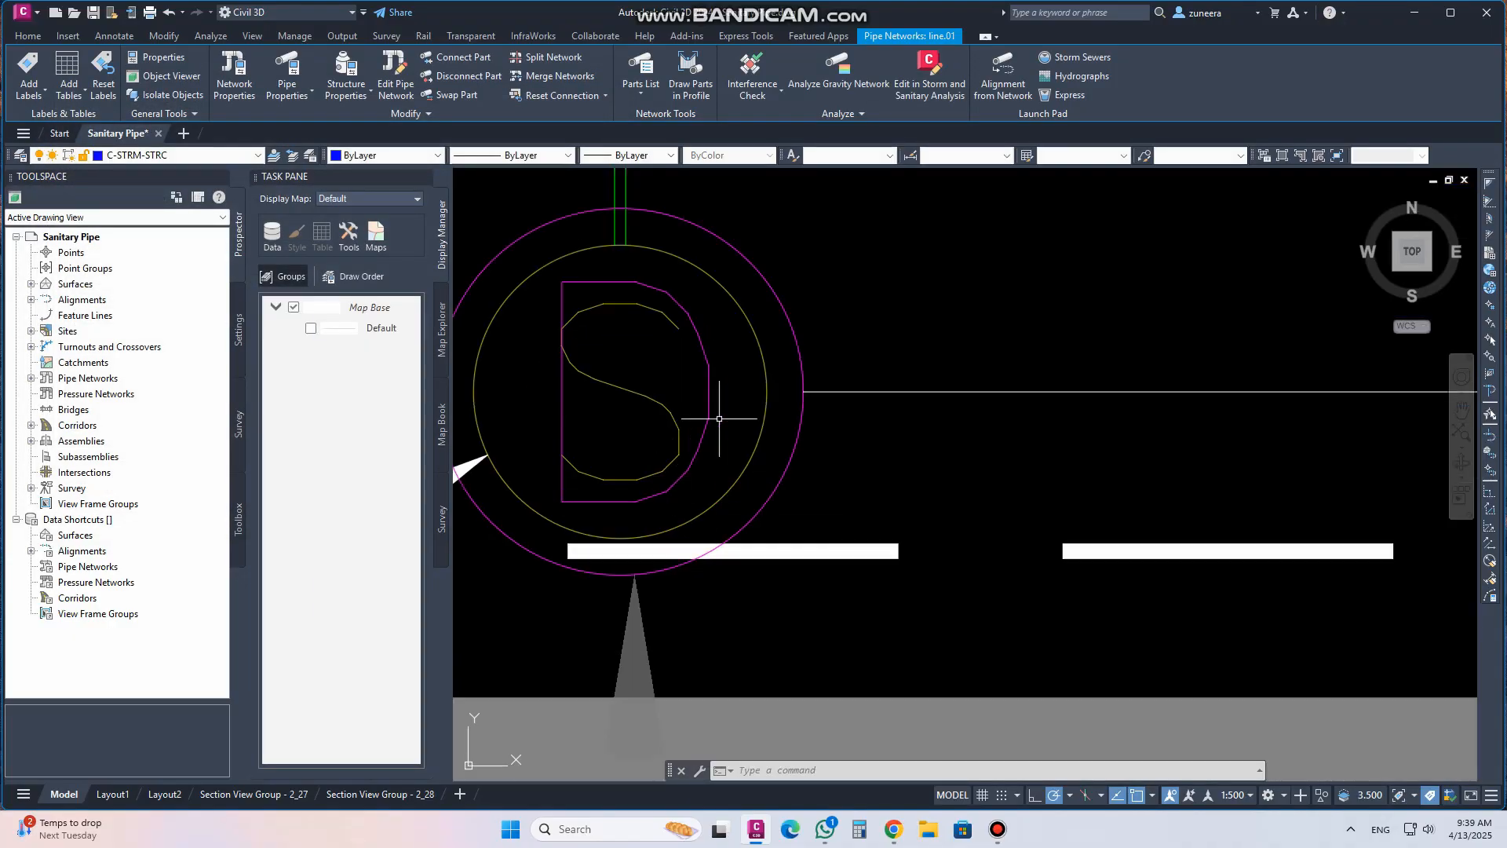
{"action": "scroll", "coordinate": [766, 467], "scroll_direction": "down", "scroll_amount": 3}
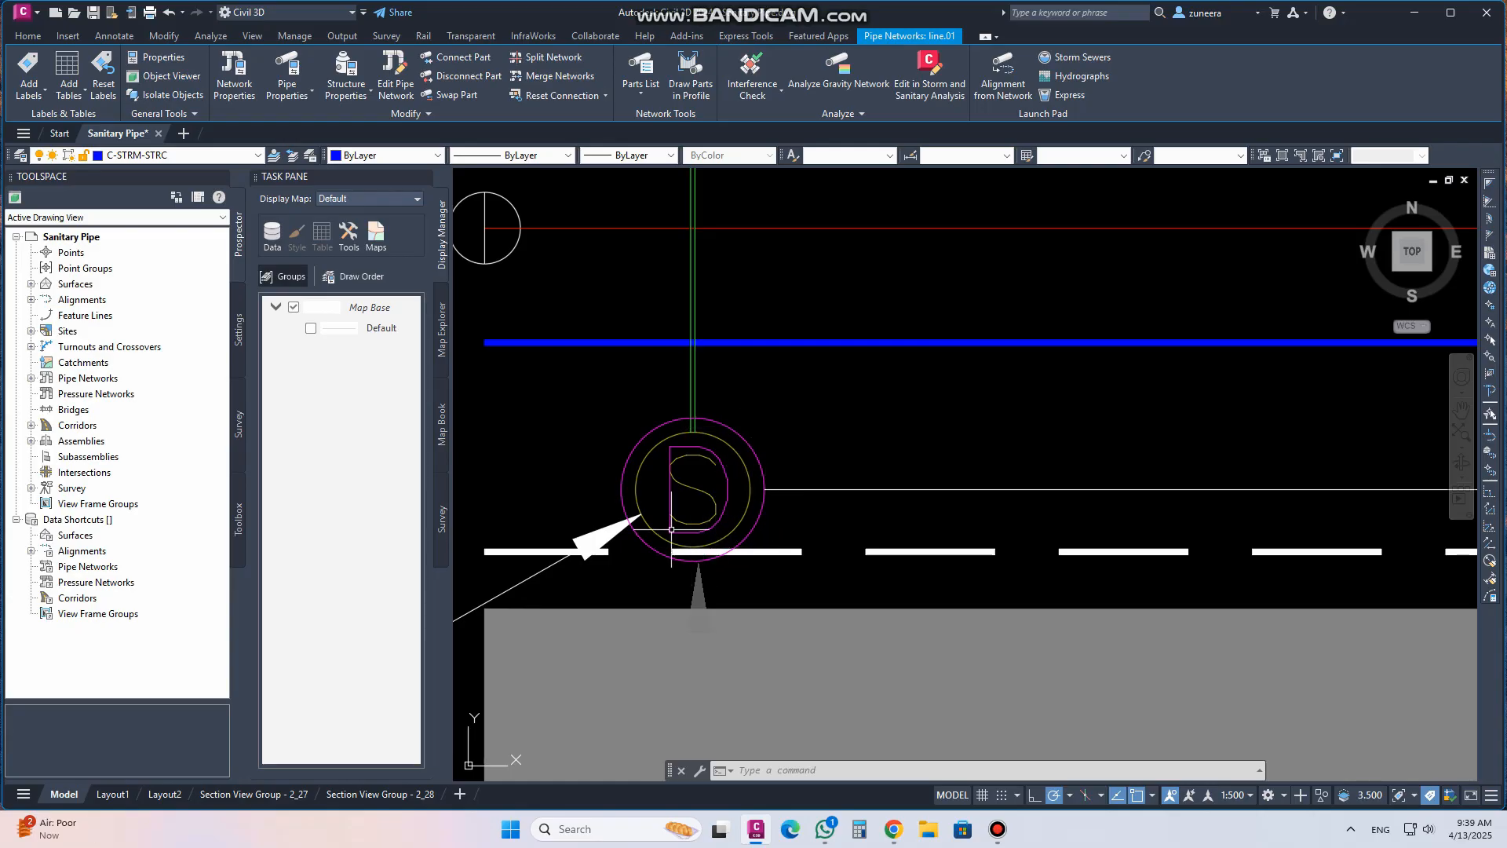
{"action": "scroll", "coordinate": [690, 599], "scroll_direction": "down", "scroll_amount": 8}
{"action": "scroll", "coordinate": [691, 585], "scroll_direction": "up", "scroll_amount": 8}
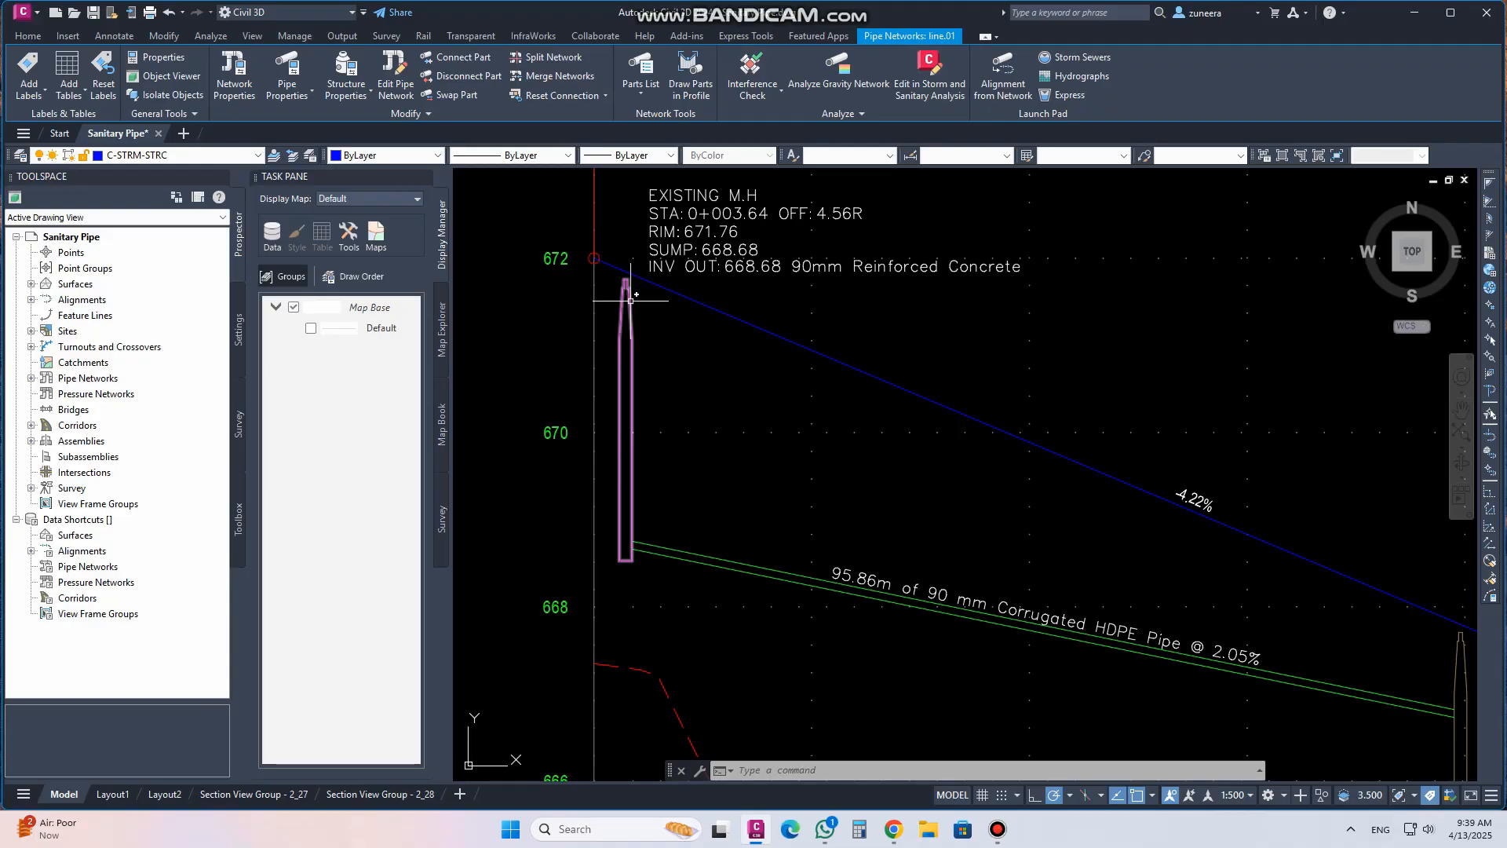
{"action": "middle_click_drag", "start_coordinate": [667, 316], "coordinate": [597, 402]}
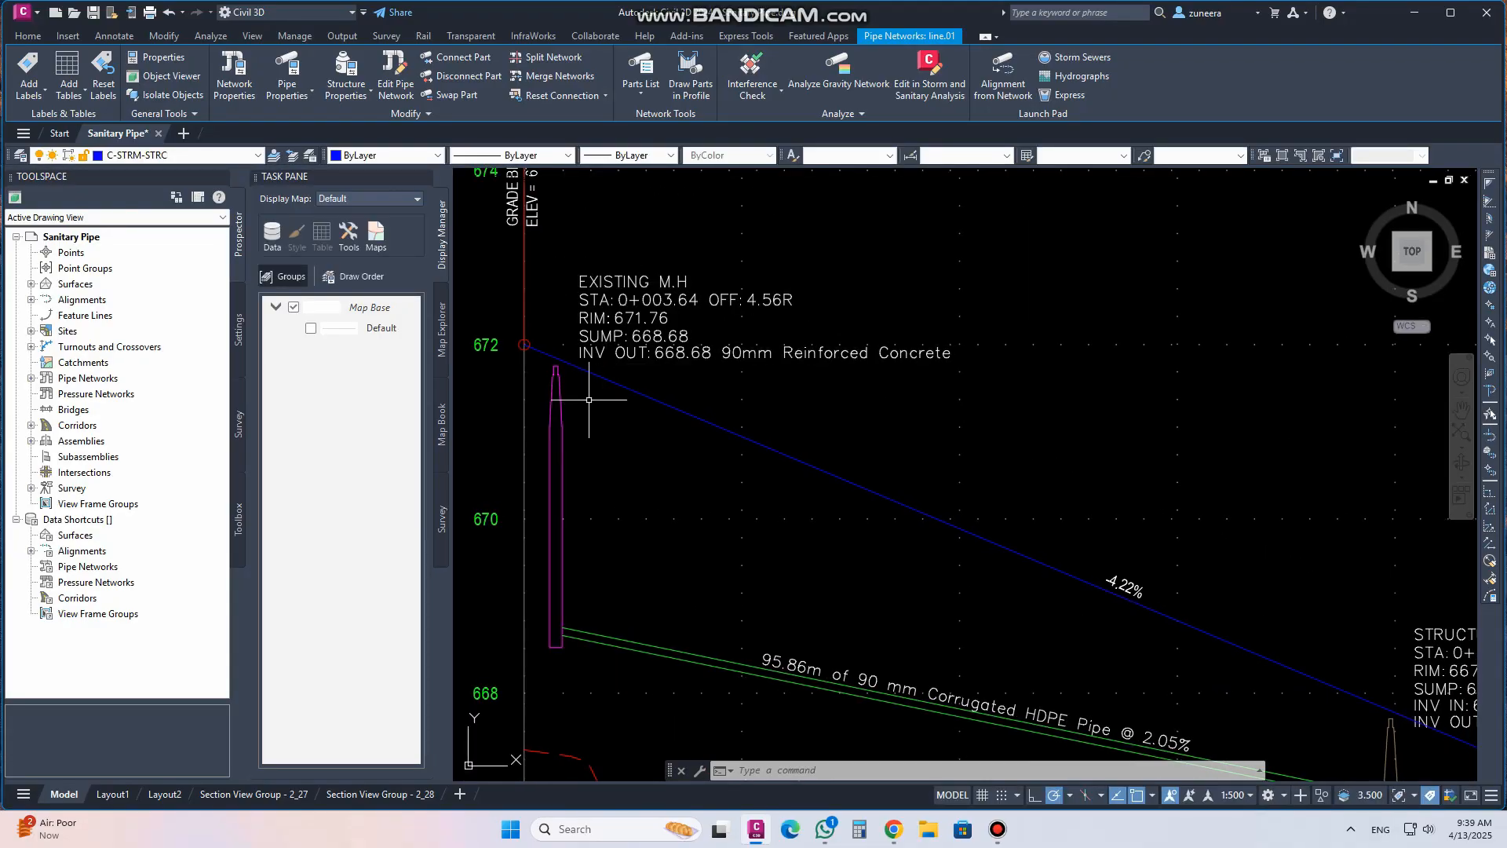
{"action": "scroll", "coordinate": [554, 450], "scroll_direction": "down", "scroll_amount": 2}
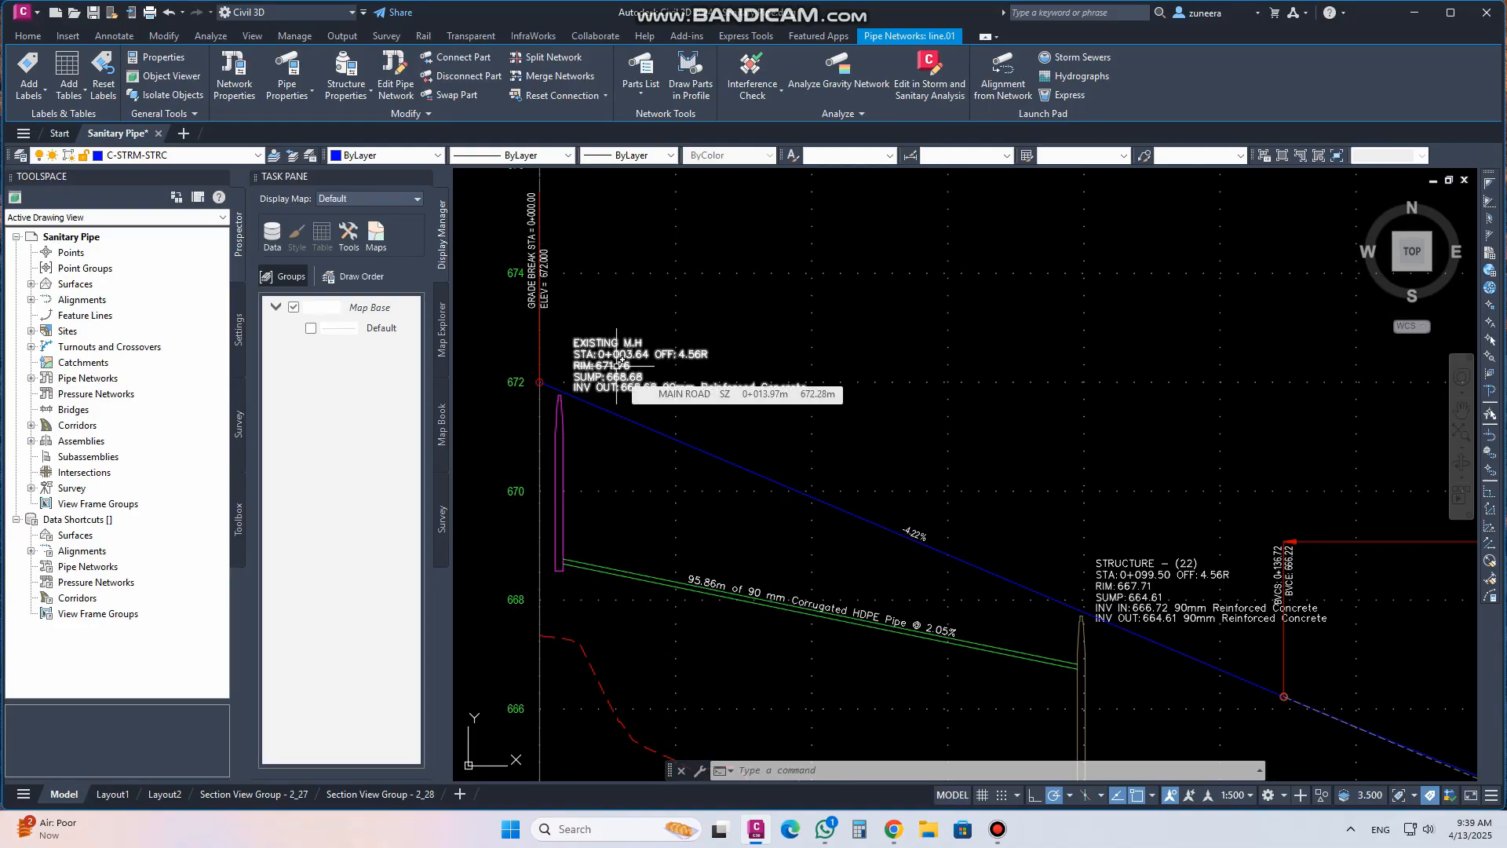
{"action": "scroll", "coordinate": [712, 395], "scroll_direction": "up", "scroll_amount": 2}
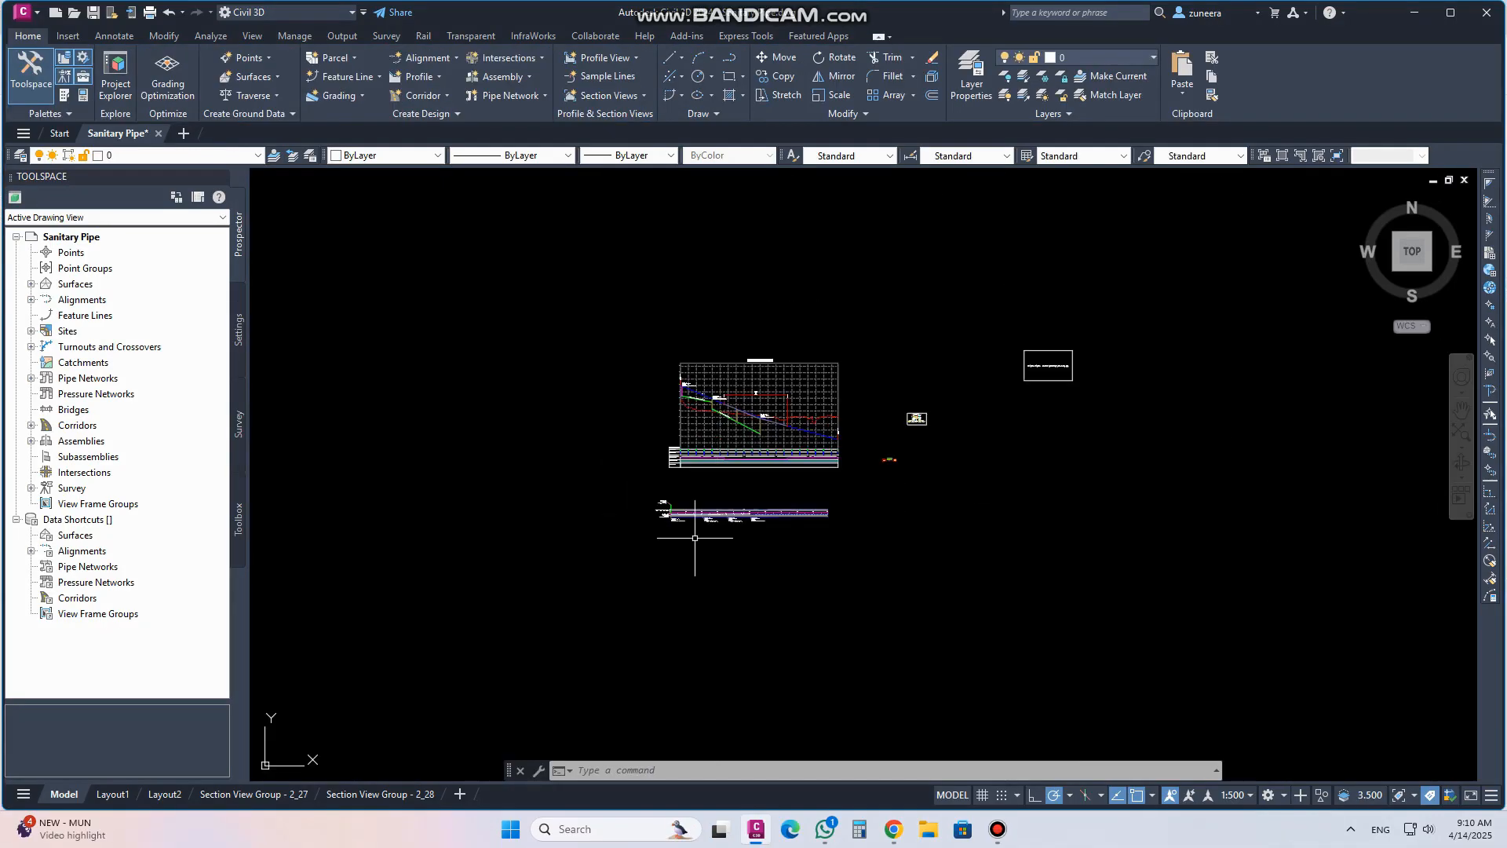
{"action": "scroll", "coordinate": [472, 602], "scroll_direction": "up", "scroll_amount": 4}
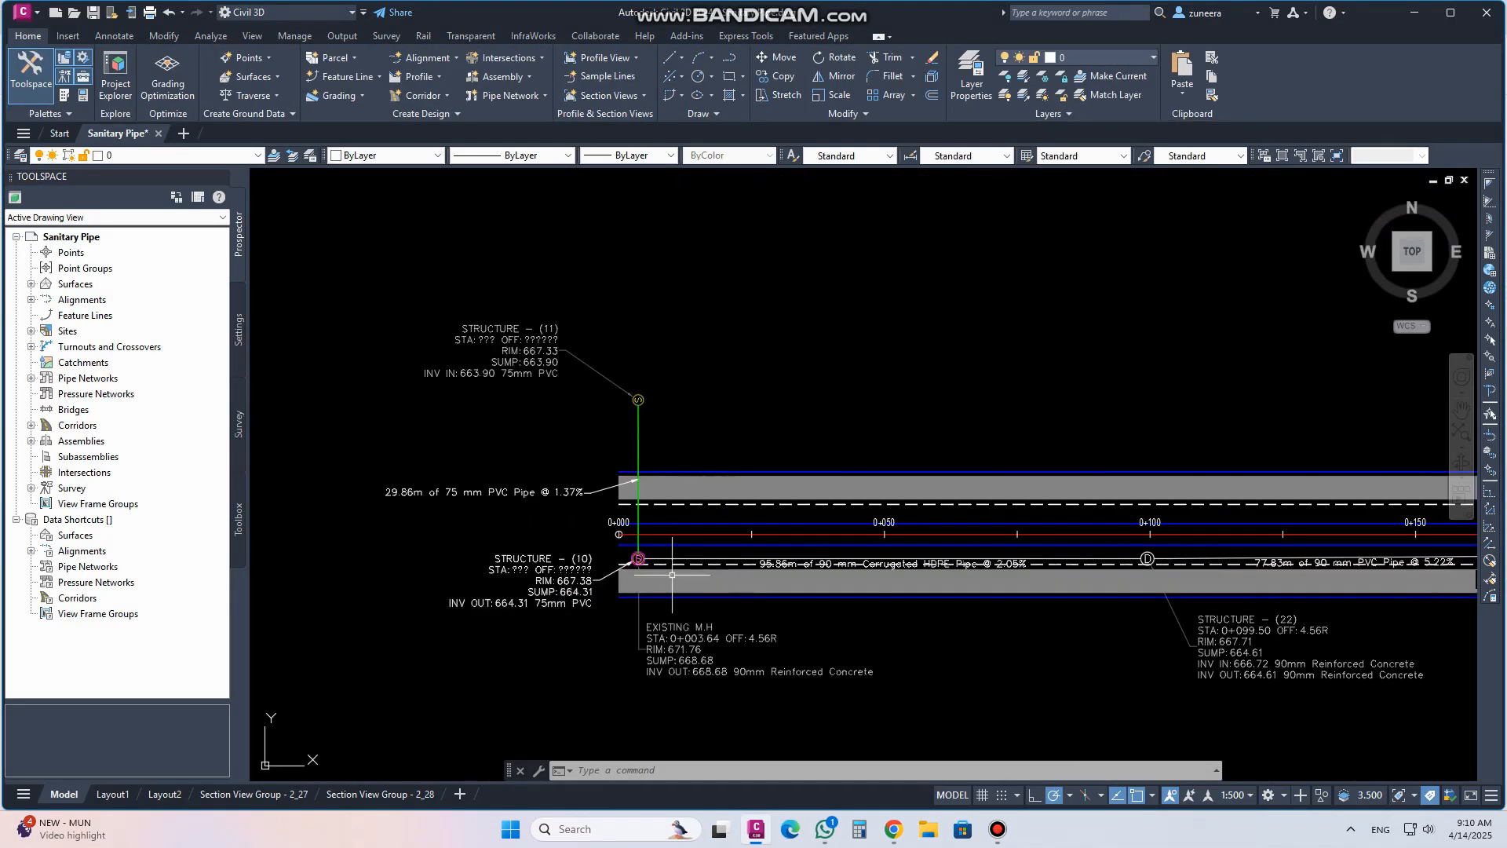
{"action": "middle_click_drag", "start_coordinate": [672, 575], "coordinate": [585, 568]}
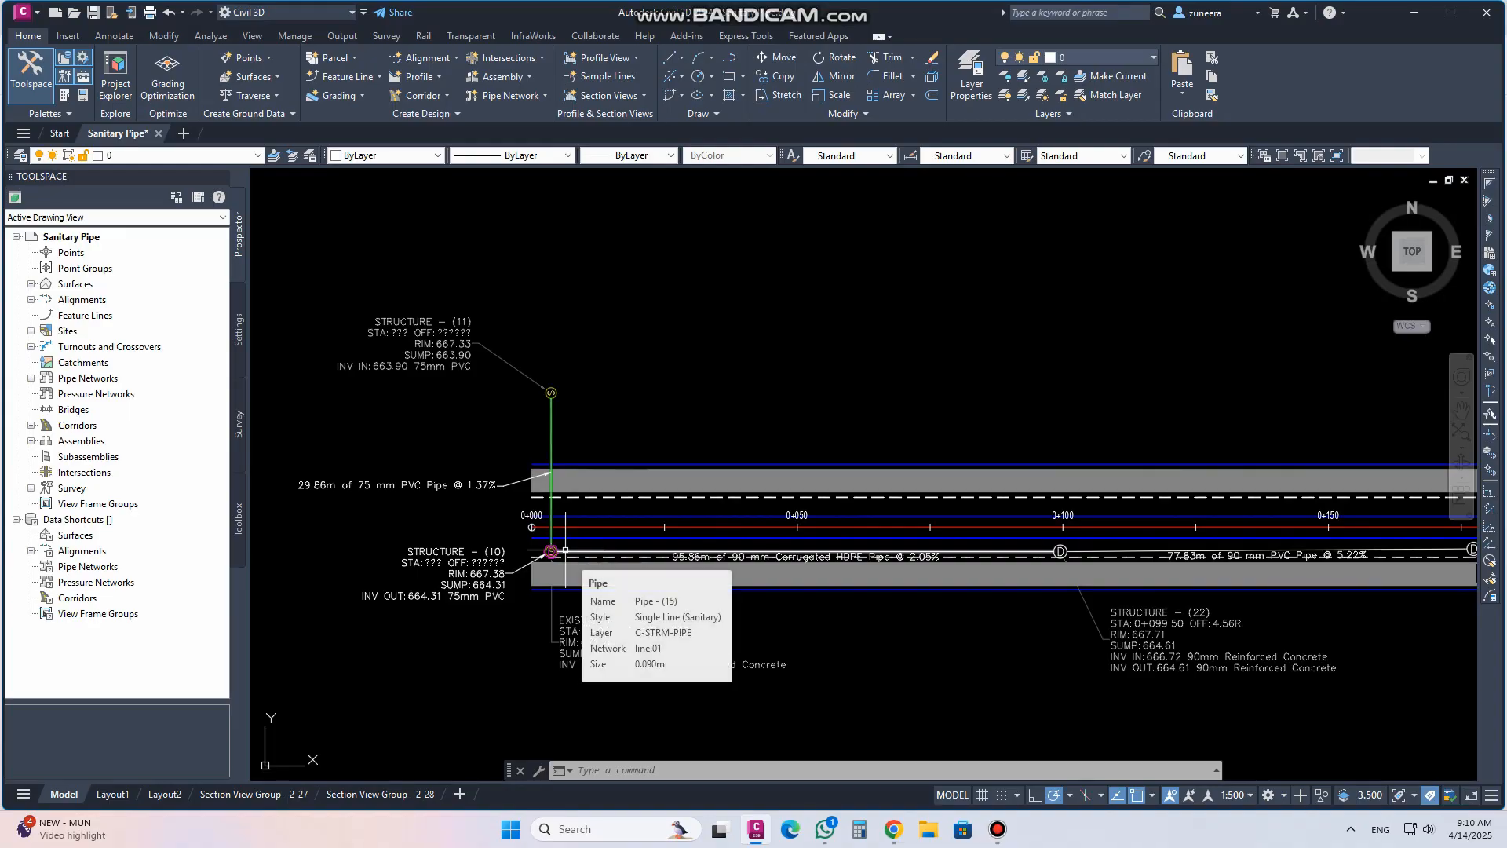
{"action": "scroll", "coordinate": [566, 581], "scroll_direction": "down", "scroll_amount": 1}
{"action": "scroll", "coordinate": [570, 604], "scroll_direction": "up", "scroll_amount": 1}
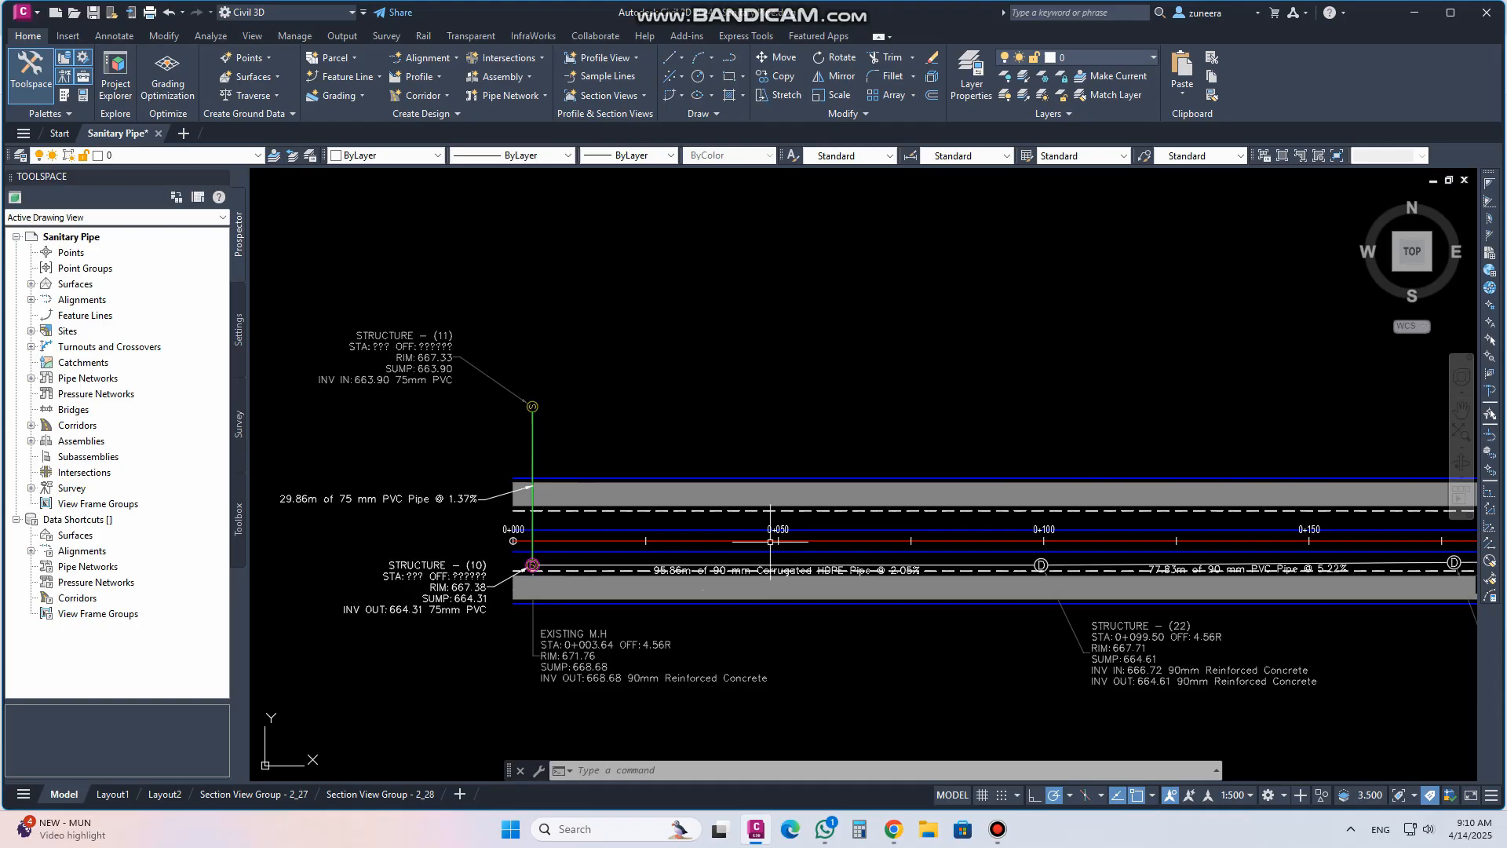
{"action": "scroll", "coordinate": [691, 580], "scroll_direction": "up", "scroll_amount": 2}
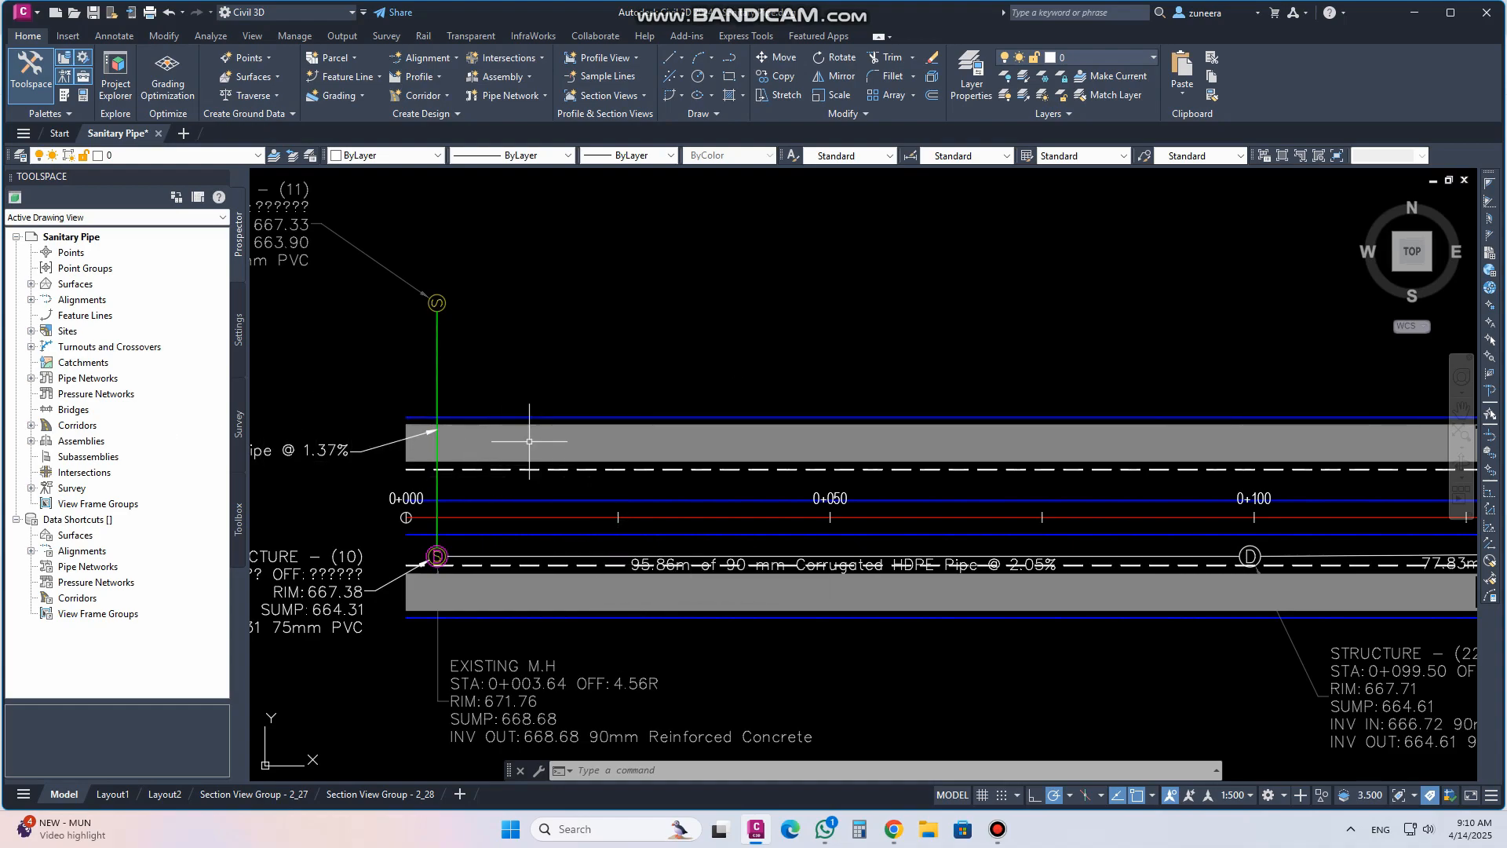
Select the M.Road Corridor and set its Code Set Style to All Codes
{"action": "left_click", "coordinate": [32, 425]}
{"action": "left_click", "coordinate": [91, 442]}
{"action": "right_click", "coordinate": [93, 443]}
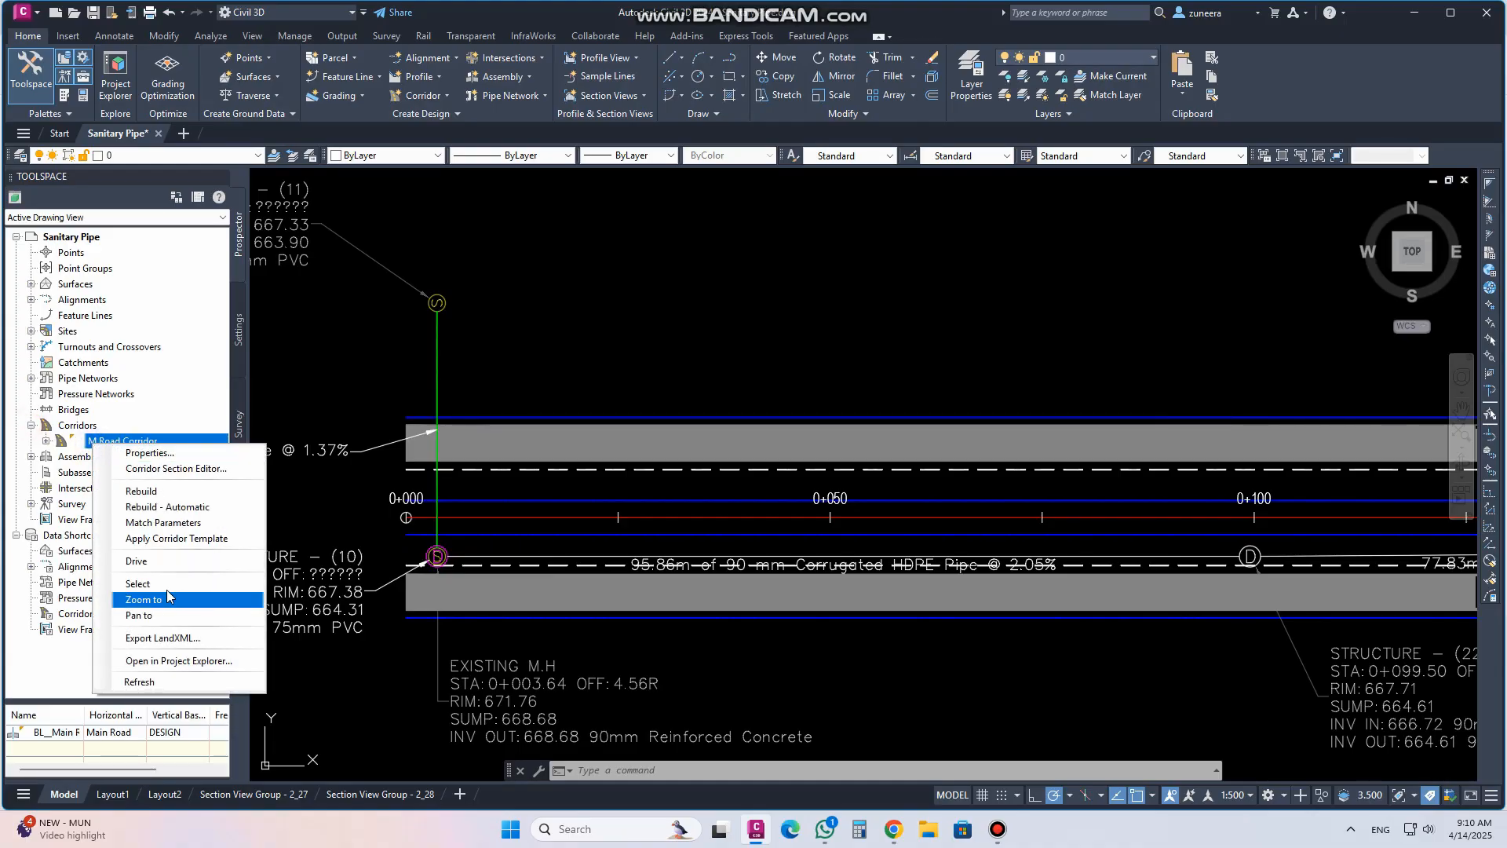
{"action": "left_click", "coordinate": [149, 583]}
{"action": "key", "text": "ctrl+1"}
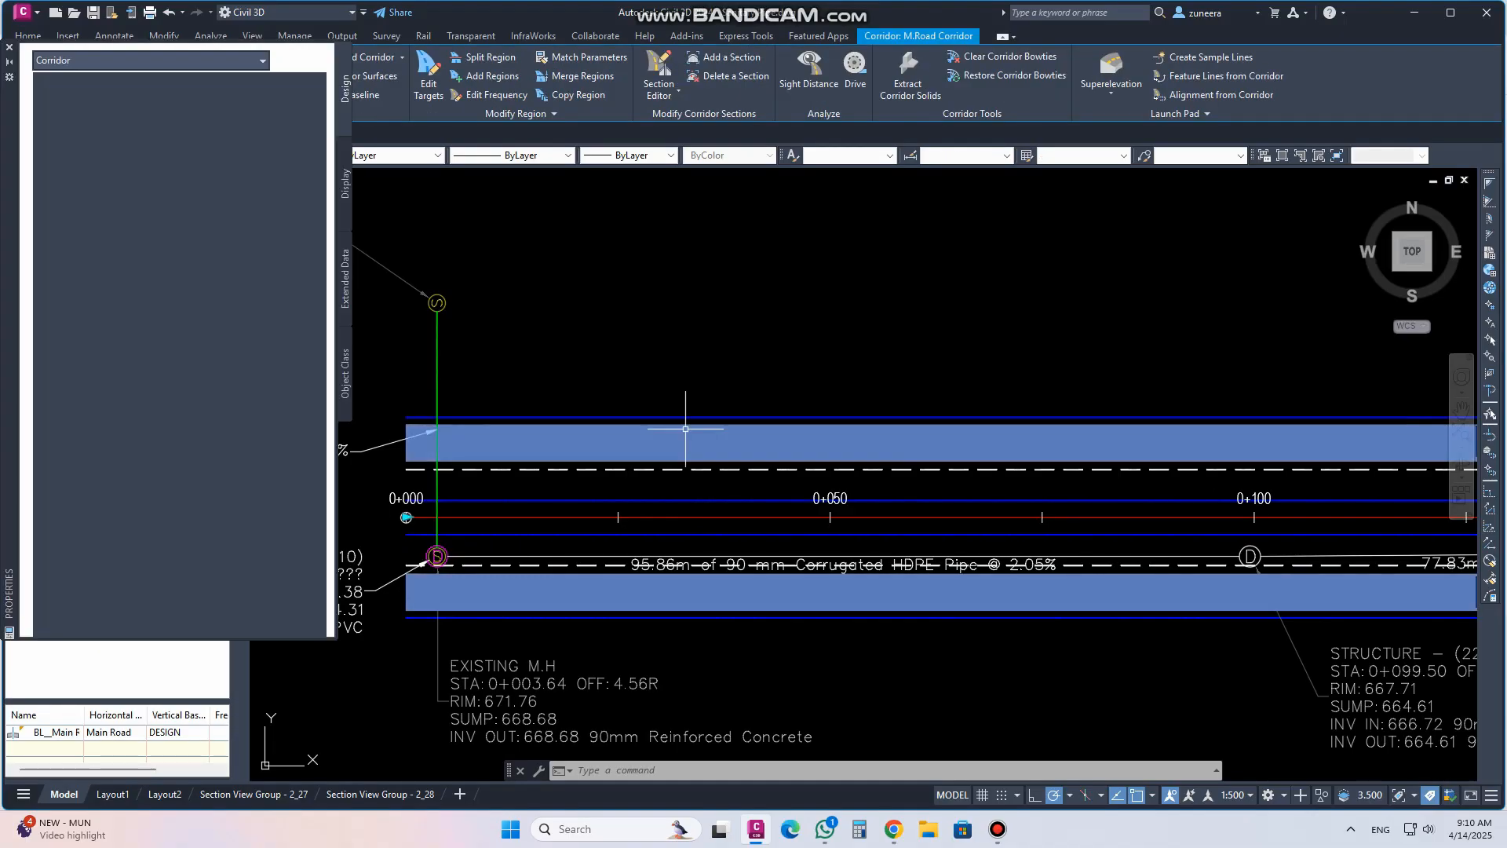
{"action": "left_click", "coordinate": [229, 299]}
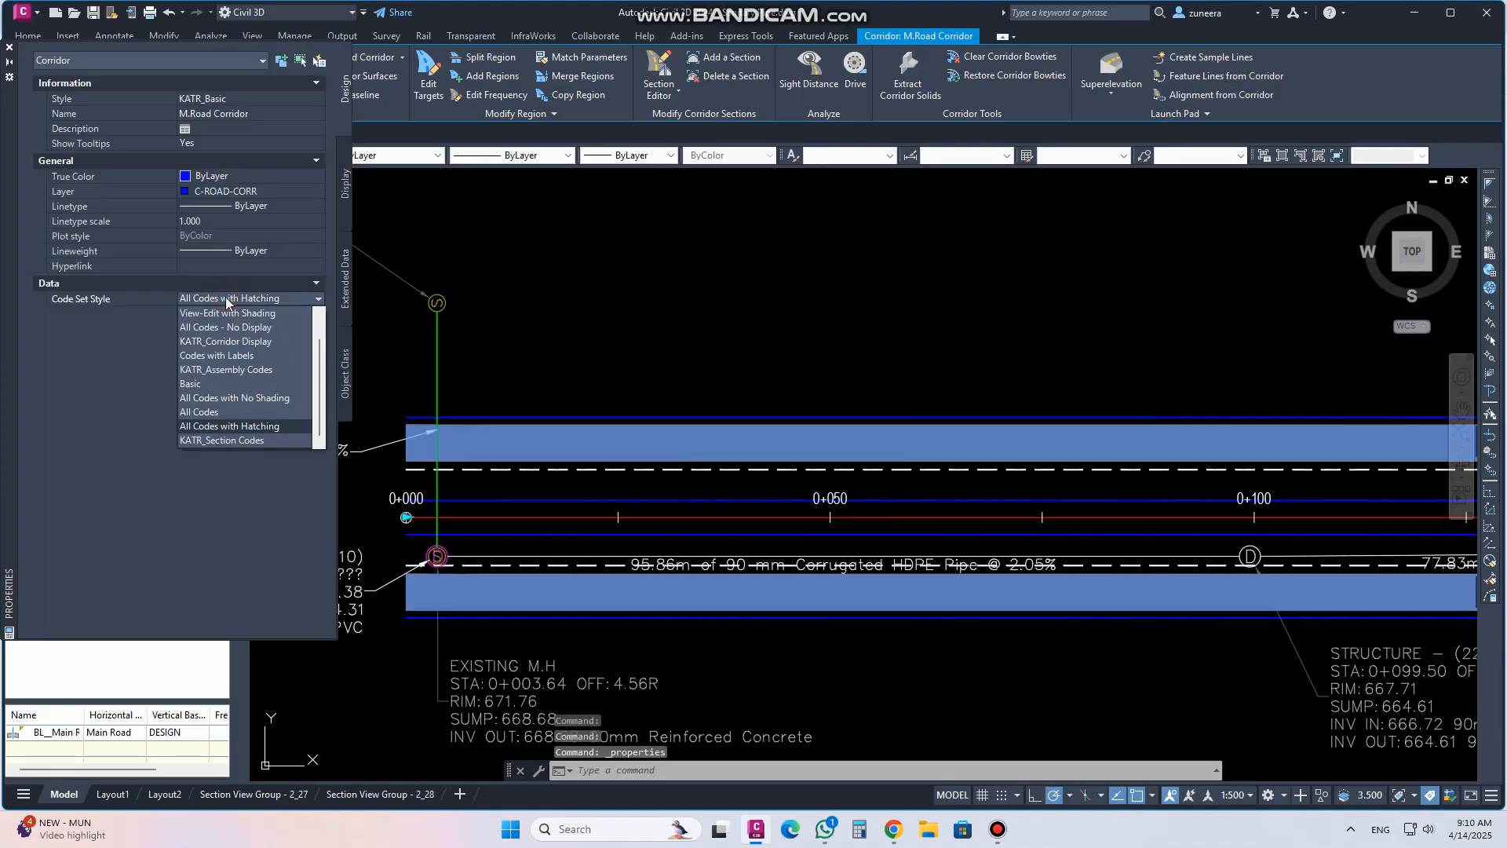
{"action": "left_click", "coordinate": [223, 412]}
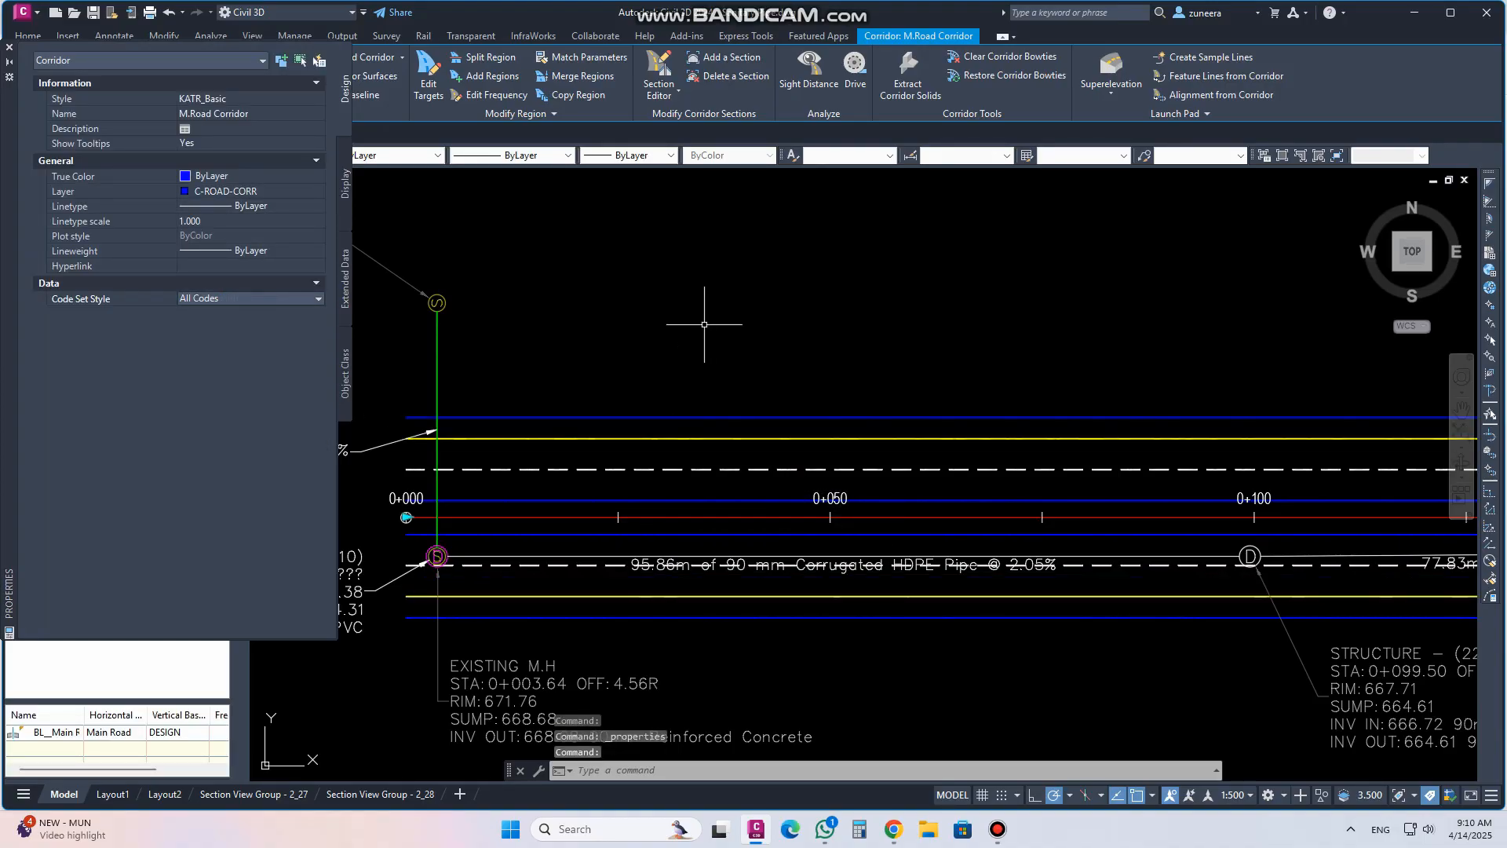
{"action": "left_click", "coordinate": [10, 47]}
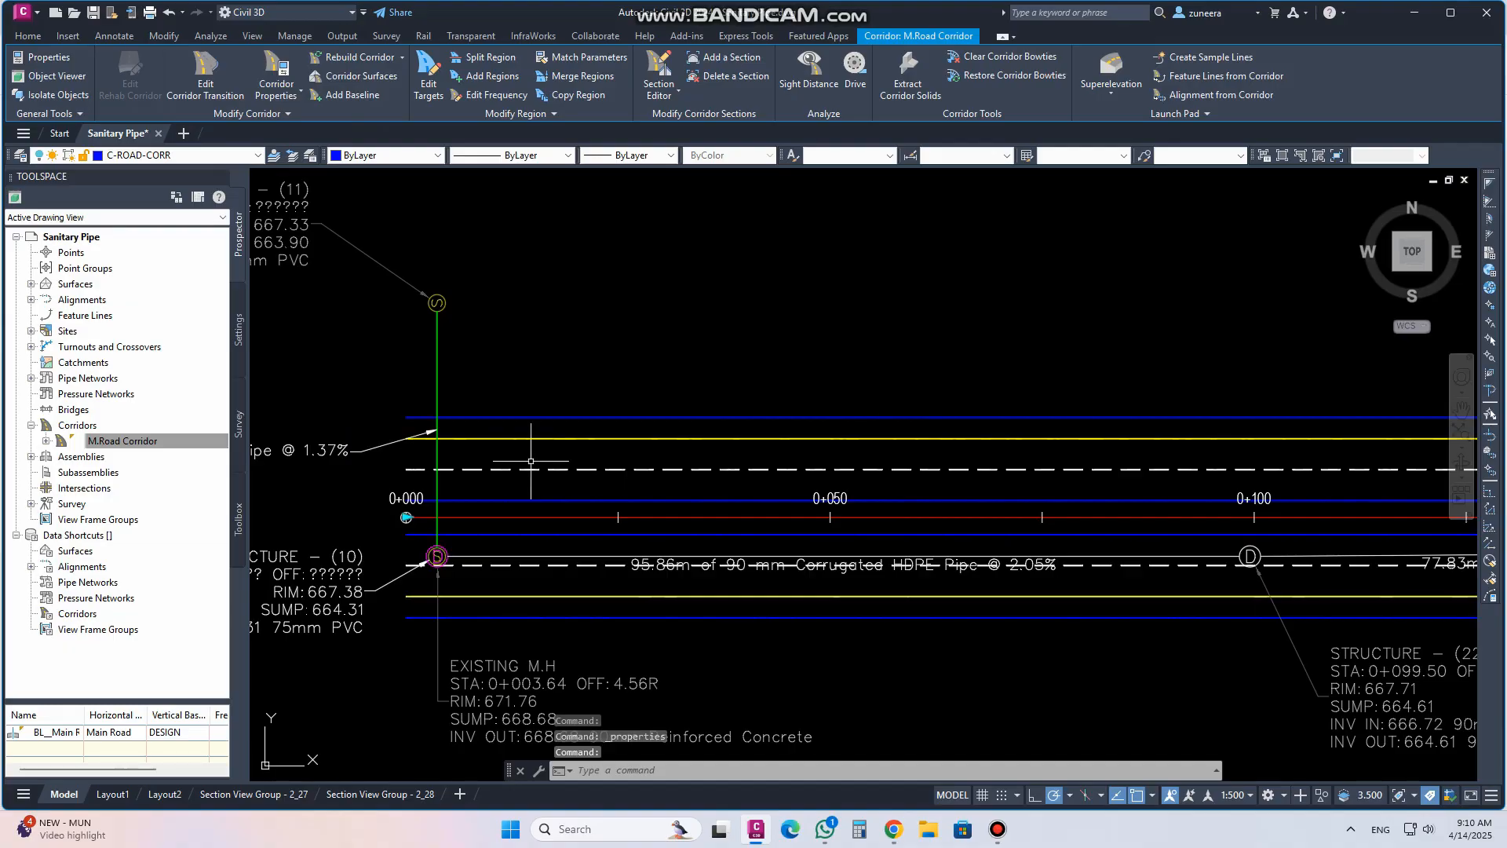
Select the road lines near station 0+000 and set their colour to Color 250
{"action": "scroll", "coordinate": [555, 599], "scroll_direction": "up", "scroll_amount": 4}
{"action": "left_click", "coordinate": [565, 600]}
{"action": "left_click", "coordinate": [550, 503]}
{"action": "scroll", "coordinate": [611, 639], "scroll_direction": "down", "scroll_amount": 2}
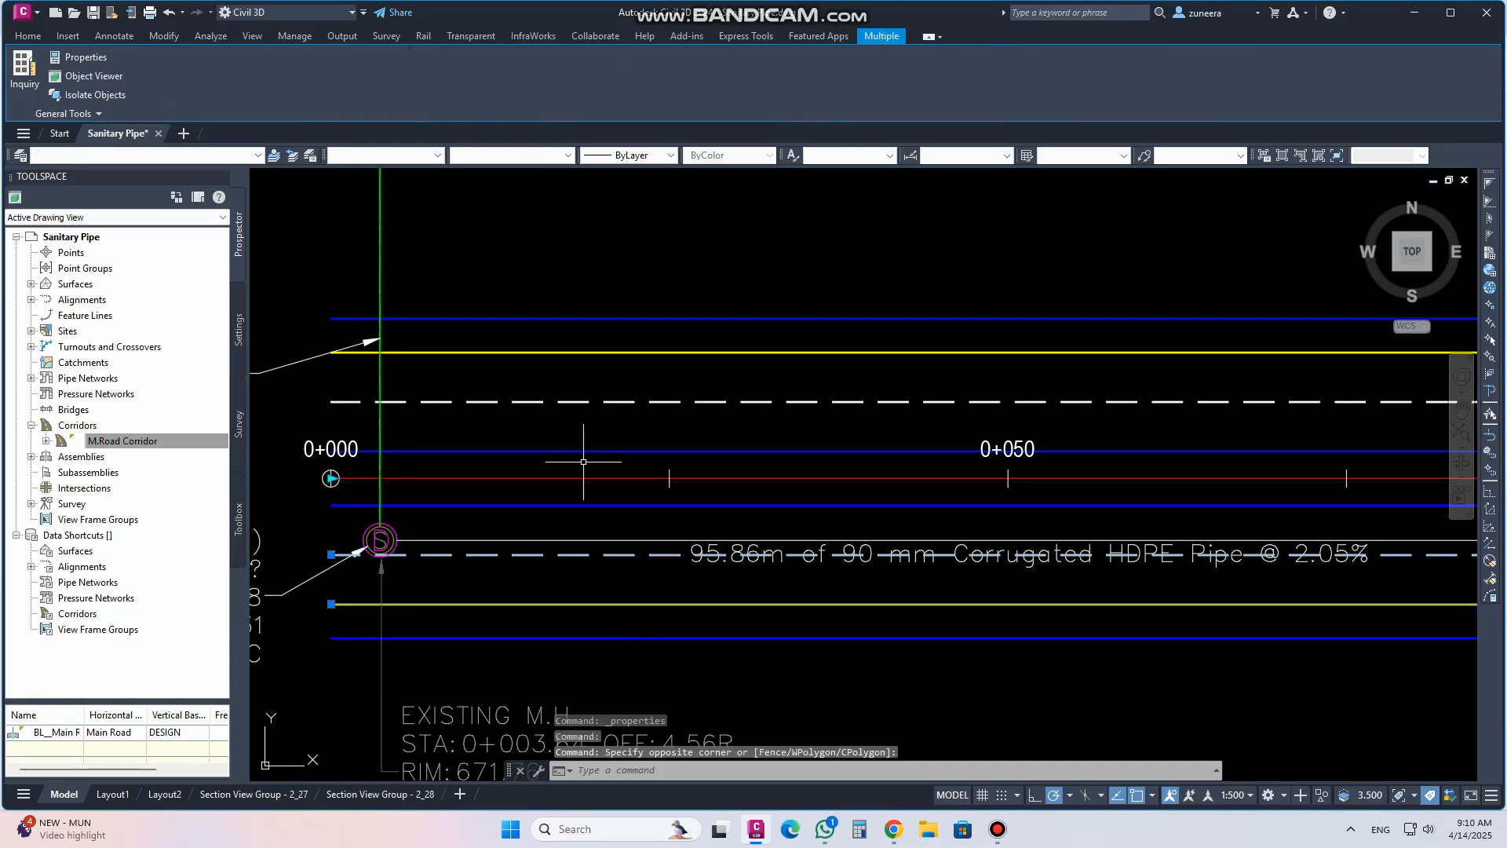
{"action": "left_click", "coordinate": [585, 418]}
{"action": "left_click", "coordinate": [555, 337]}
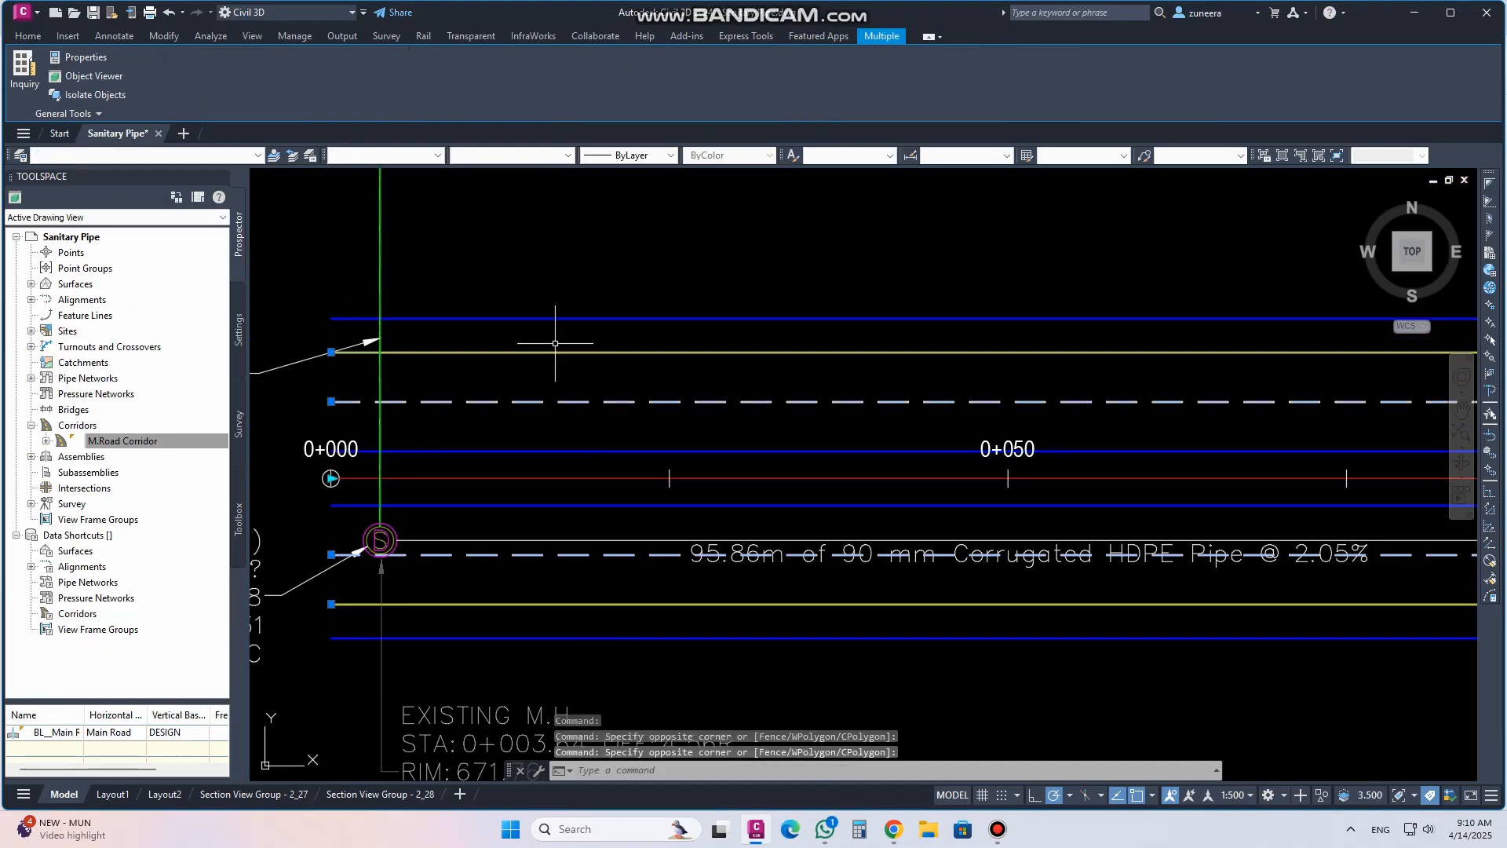
{"action": "left_click", "coordinate": [396, 155]}
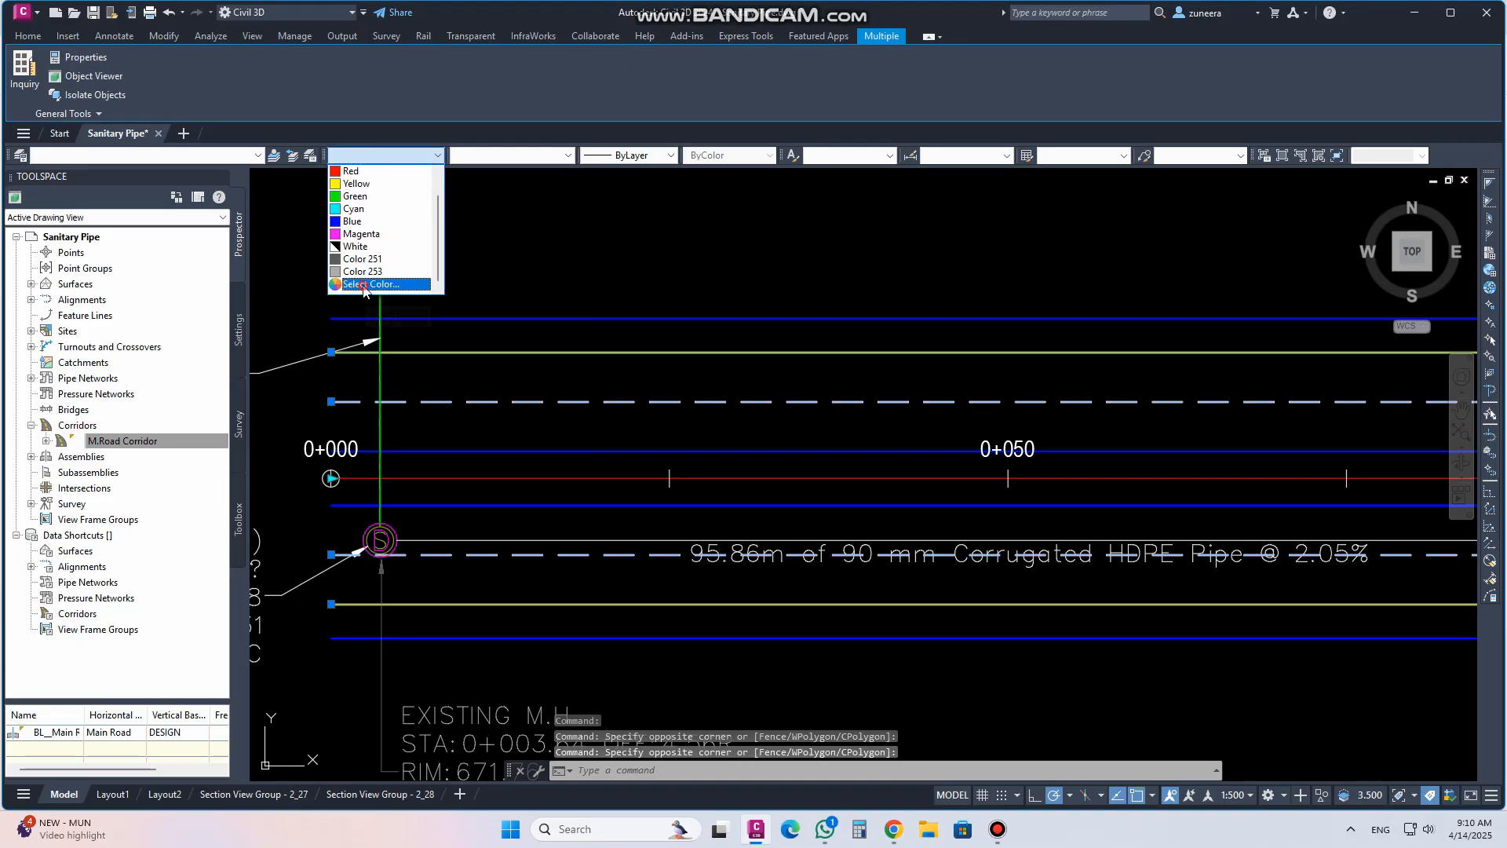
{"action": "left_click", "coordinate": [363, 285]}
{"action": "left_click", "coordinate": [357, 429]}
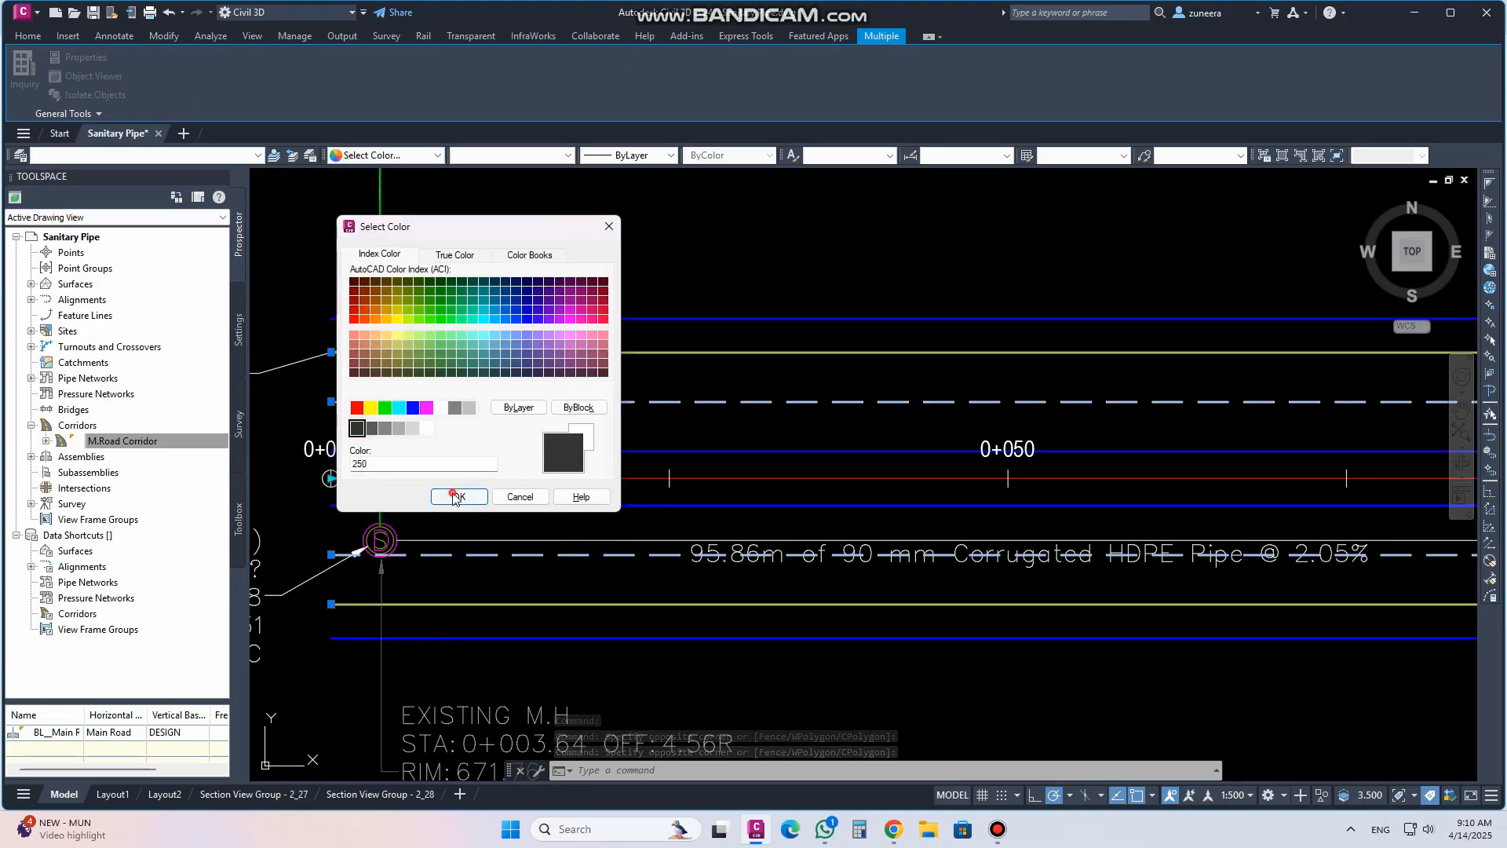
{"action": "left_click", "coordinate": [459, 497]}
{"action": "scroll", "coordinate": [618, 563], "scroll_direction": "down", "scroll_amount": 4}
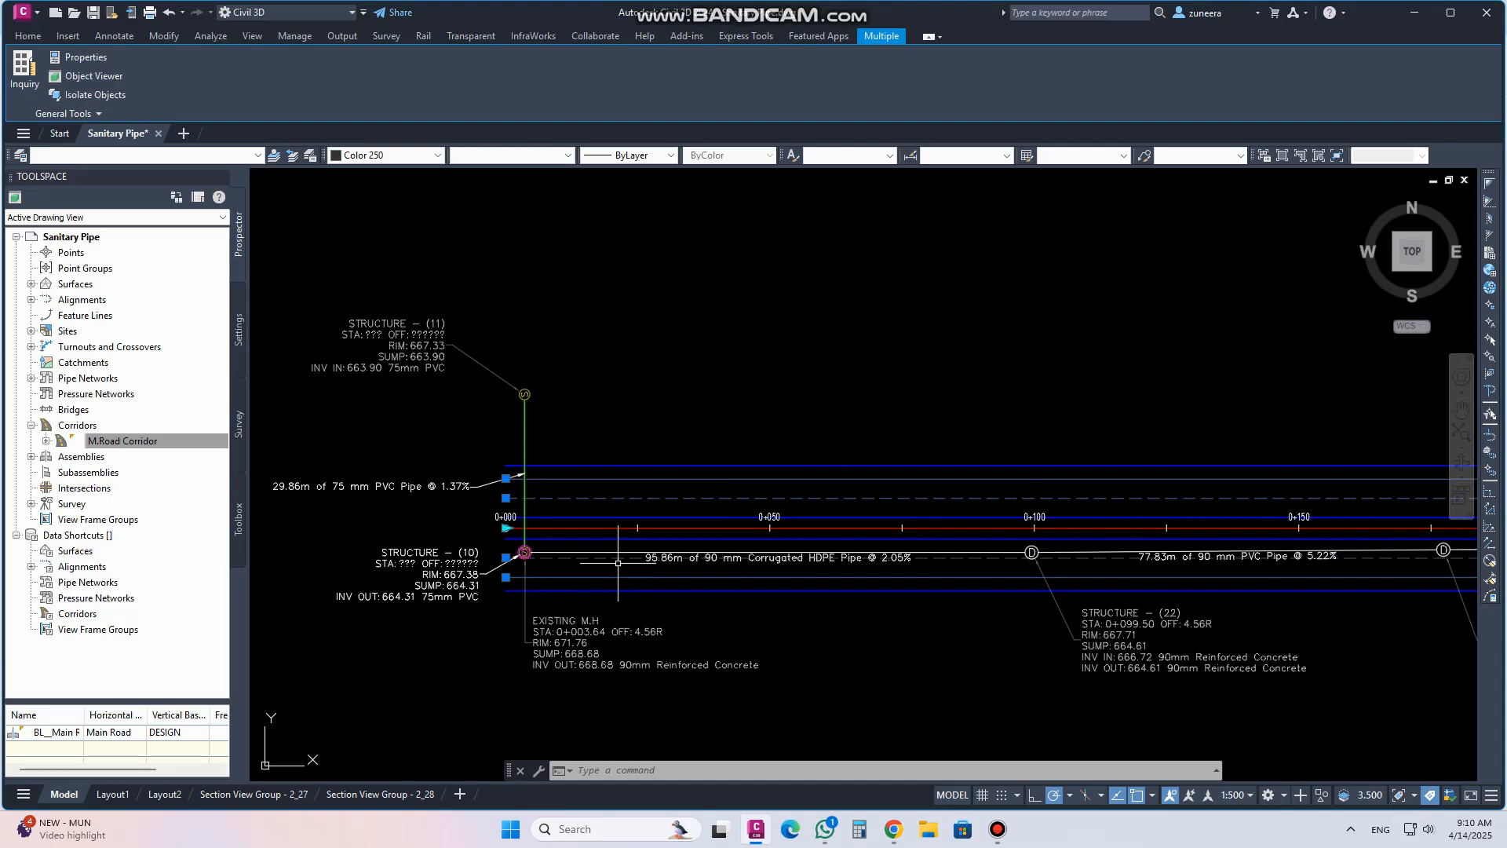
{"action": "key", "text": "Escape"}
Relocate the manhole structure near station 0+250 further east along the road using its location grip
{"action": "scroll", "coordinate": [619, 547], "scroll_direction": "up", "scroll_amount": 3}
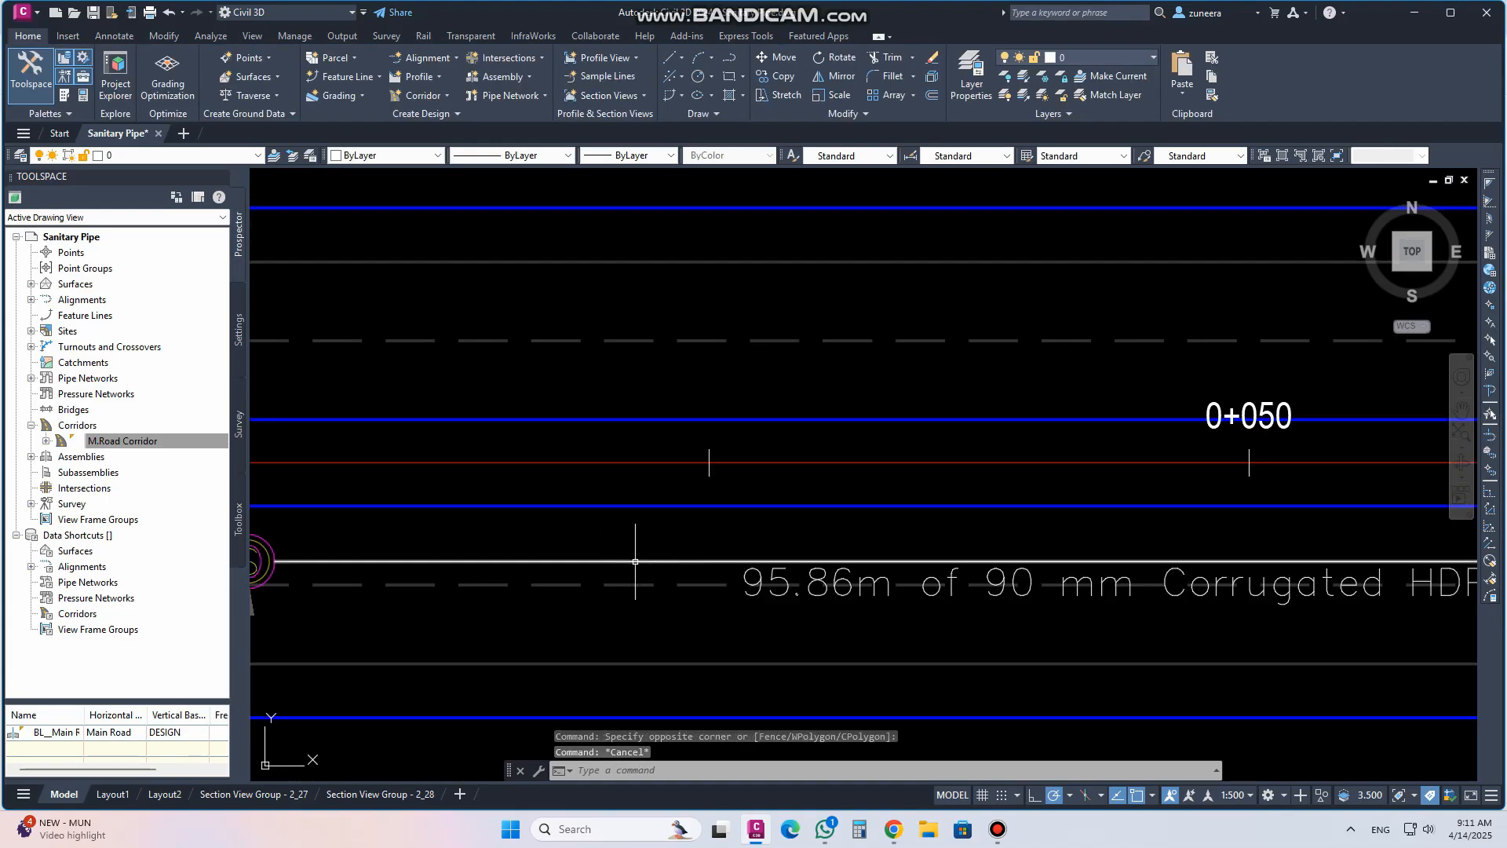
{"action": "scroll", "coordinate": [650, 539], "scroll_direction": "down", "scroll_amount": 2}
{"action": "scroll", "coordinate": [614, 436], "scroll_direction": "down", "scroll_amount": 4}
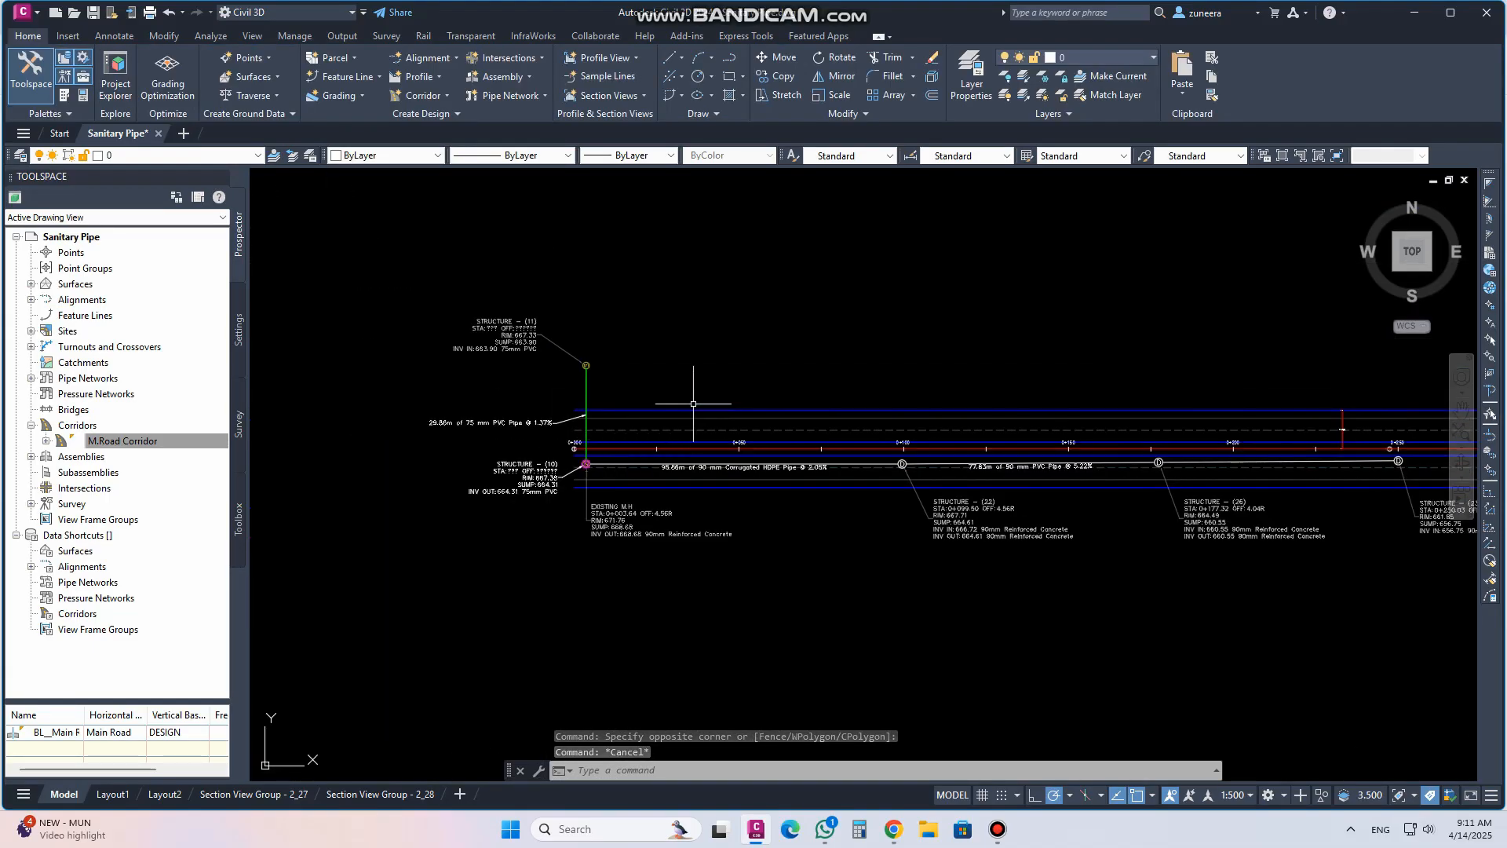
{"action": "scroll", "coordinate": [647, 444], "scroll_direction": "up", "scroll_amount": 4}
{"action": "scroll", "coordinate": [599, 516], "scroll_direction": "down", "scroll_amount": 5}
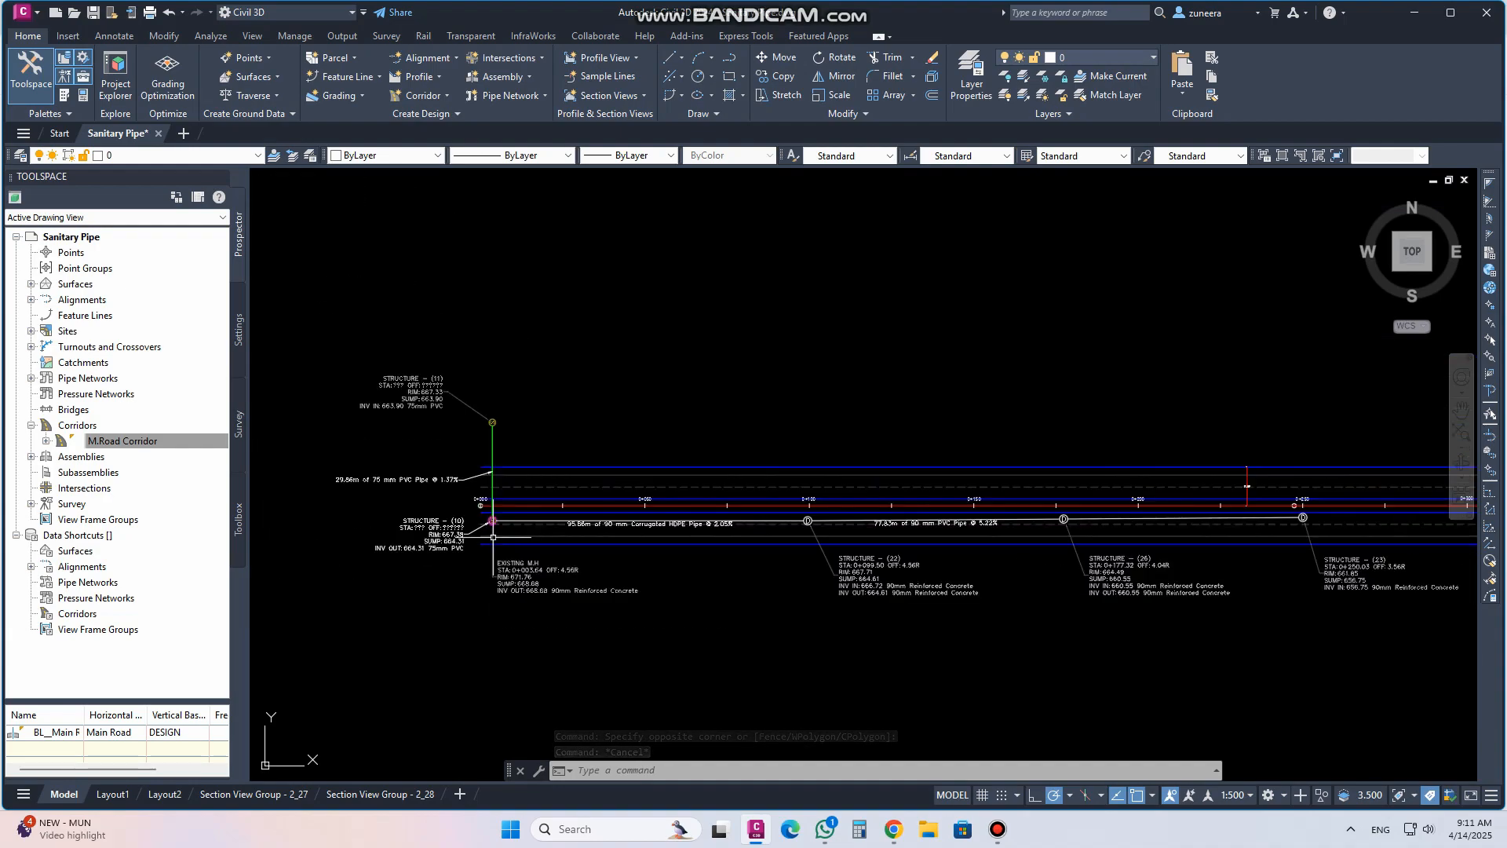
{"action": "scroll", "coordinate": [660, 541], "scroll_direction": "down", "scroll_amount": 2}
{"action": "scroll", "coordinate": [745, 576], "scroll_direction": "up", "scroll_amount": 2}
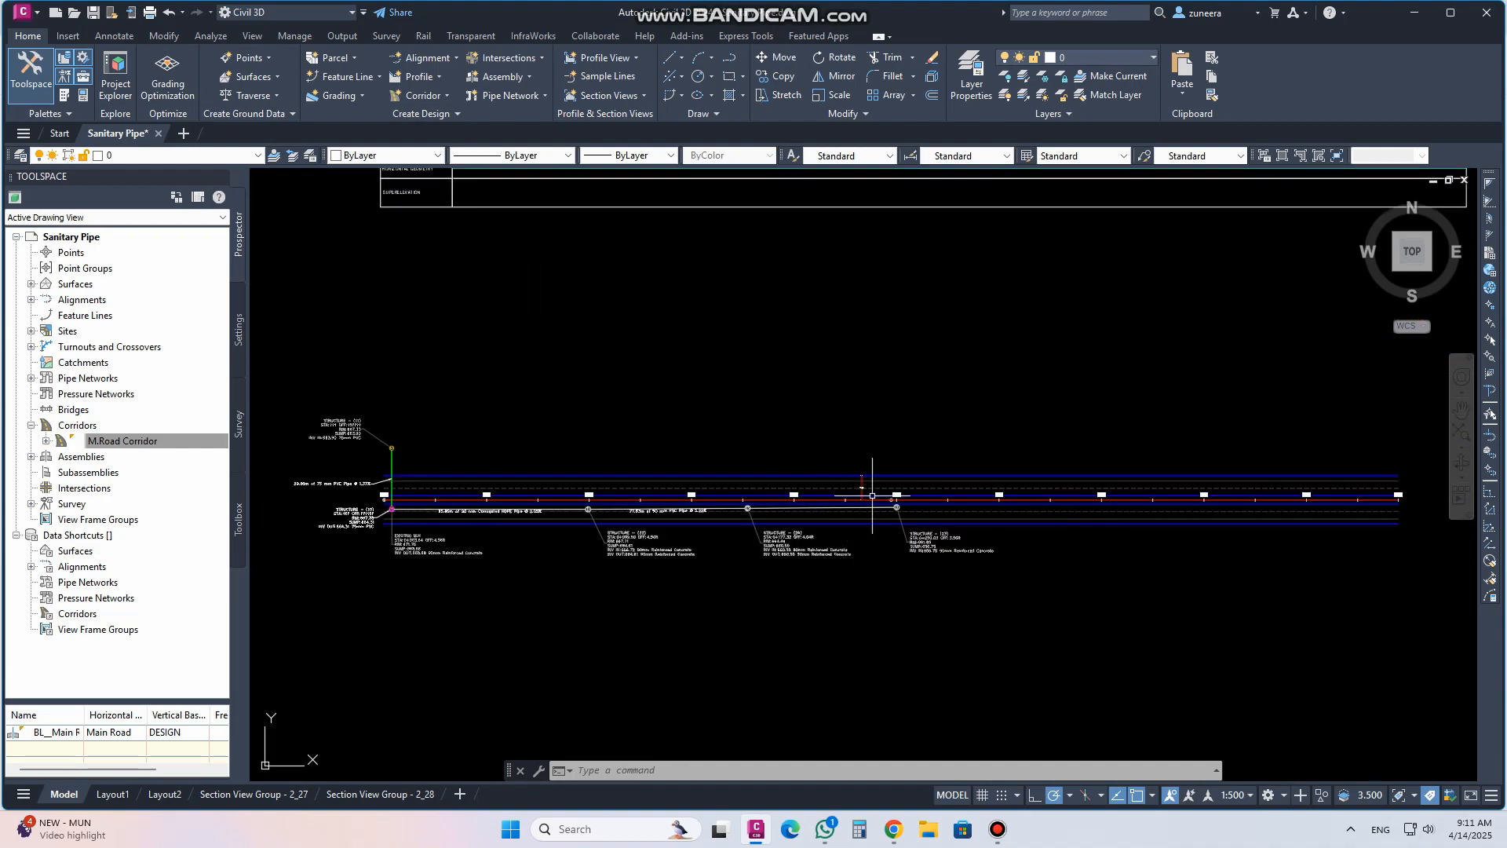
{"action": "scroll", "coordinate": [873, 495], "scroll_direction": "up", "scroll_amount": 5}
{"action": "left_click", "coordinate": [892, 542]}
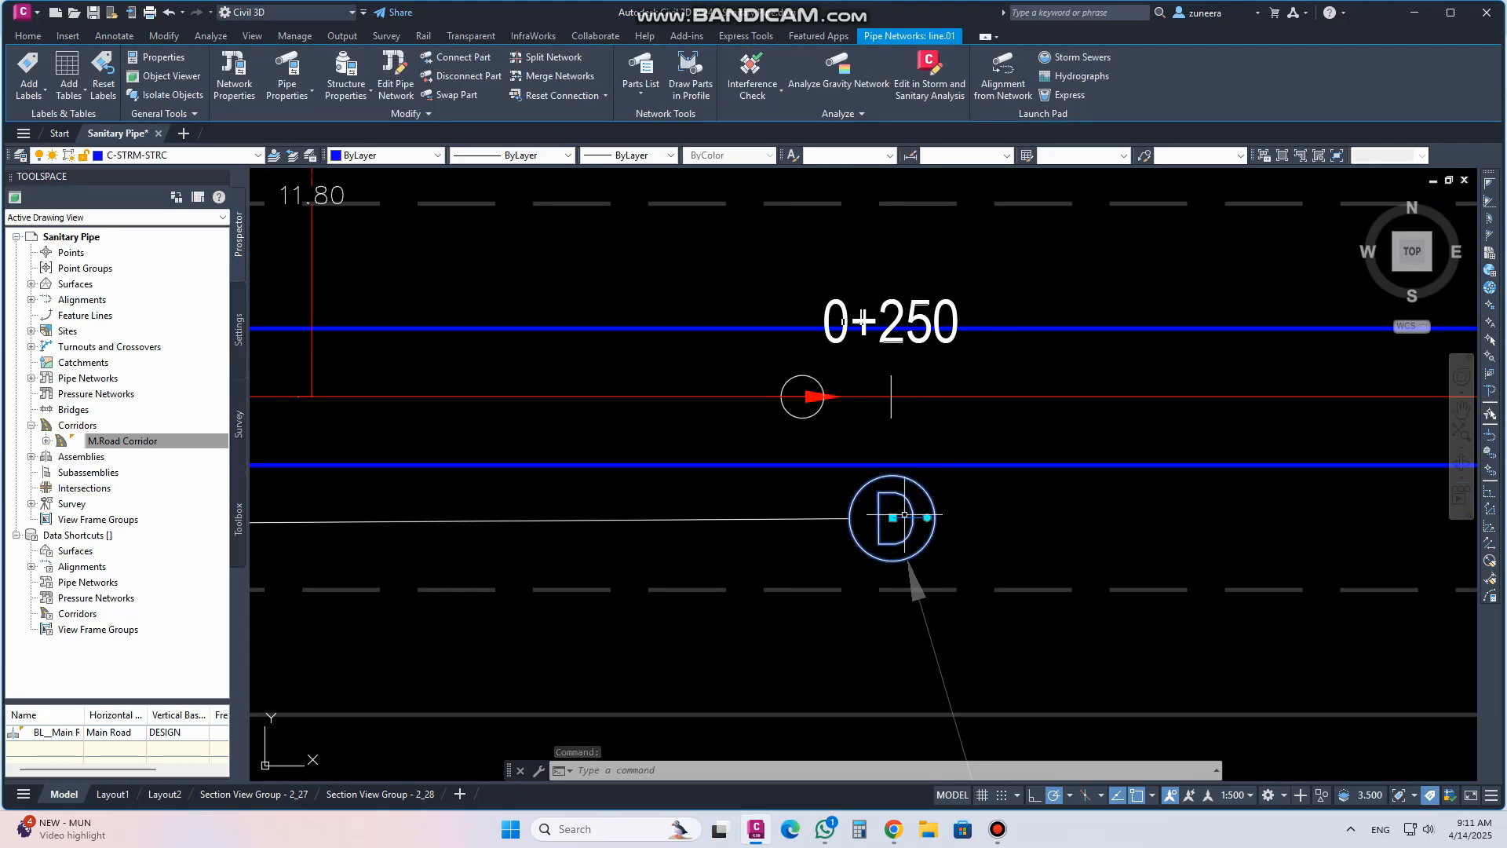
{"action": "left_click", "coordinate": [930, 519]}
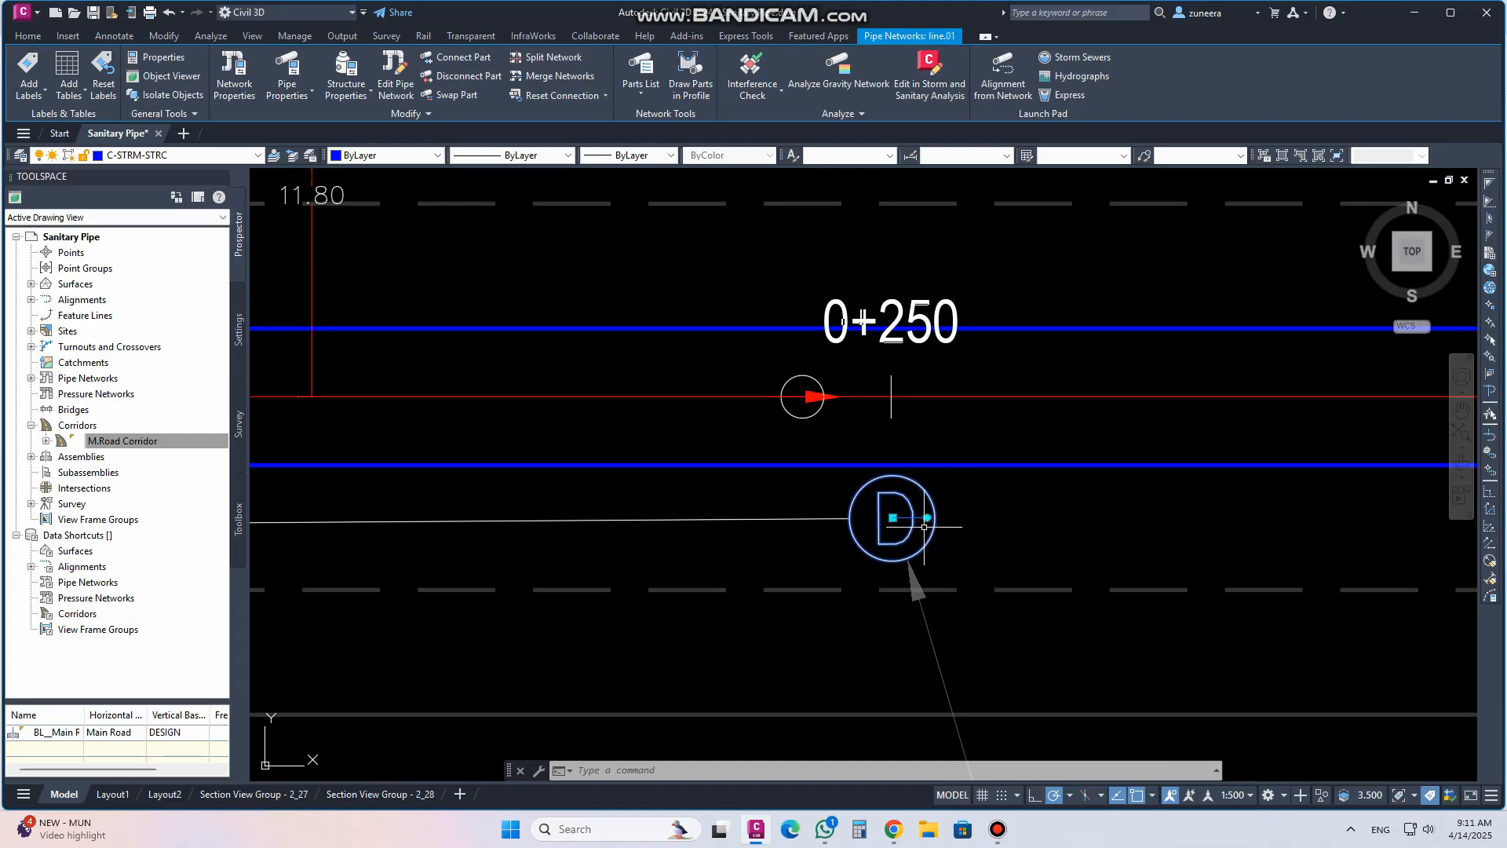
{"action": "scroll", "coordinate": [928, 526], "scroll_direction": "up", "scroll_amount": 5}
{"action": "left_click", "coordinate": [932, 515]}
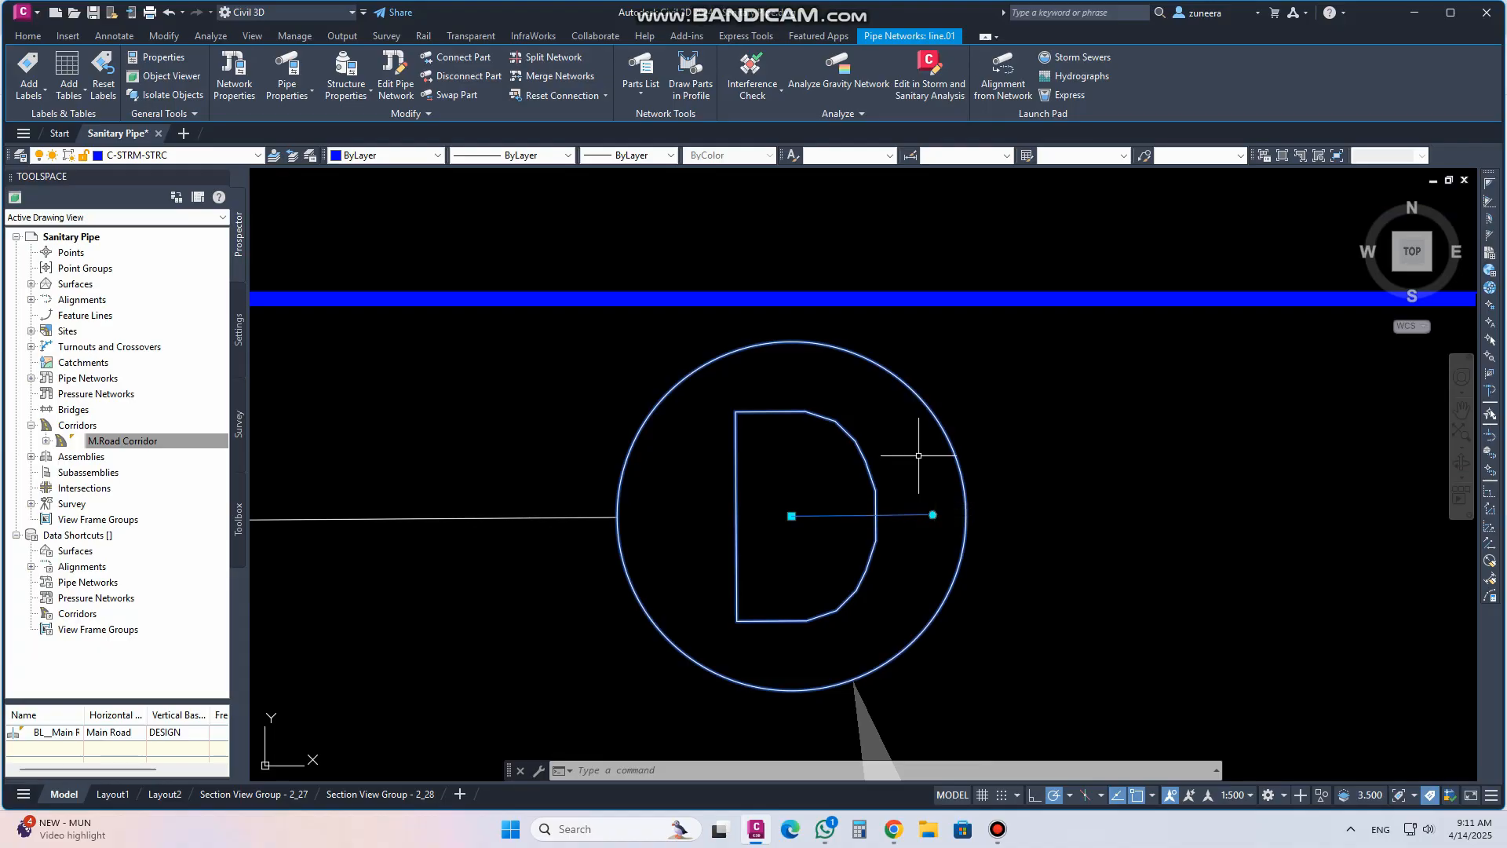
{"action": "left_click", "coordinate": [932, 515]}
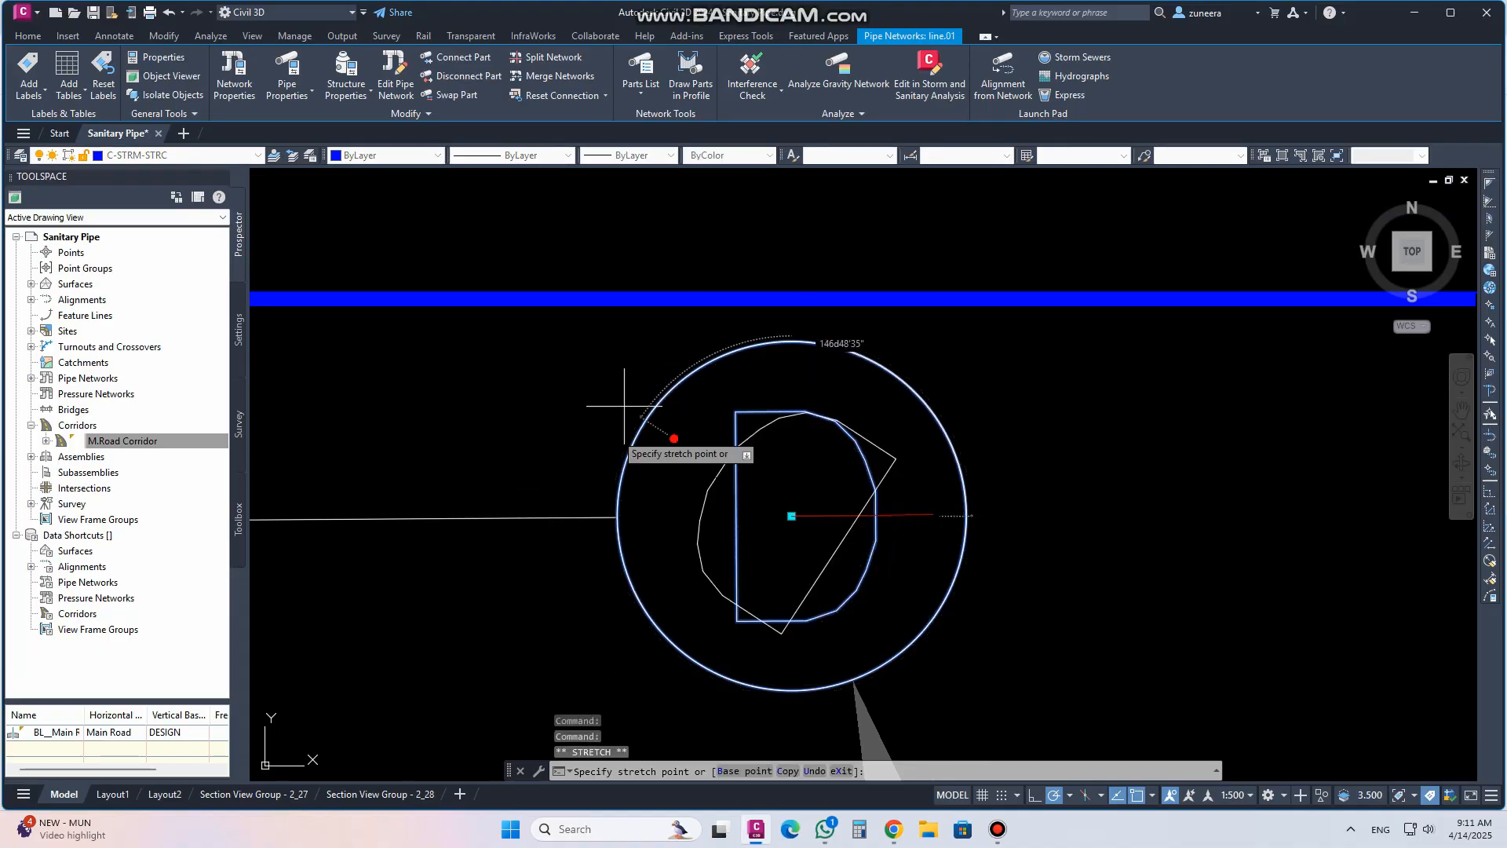
{"action": "key", "text": "Escape"}
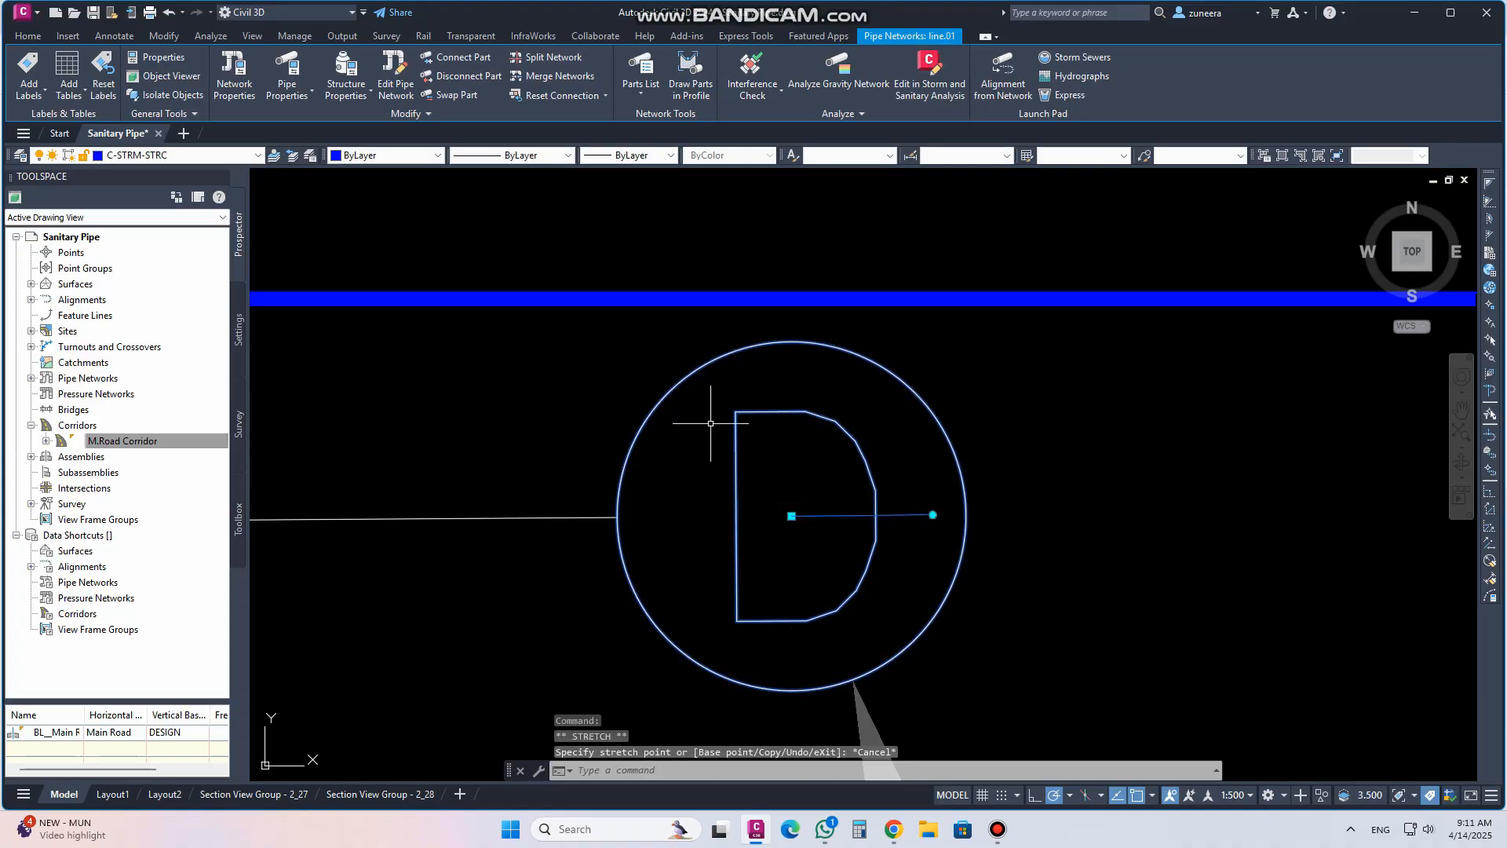
{"action": "left_click", "coordinate": [792, 516]}
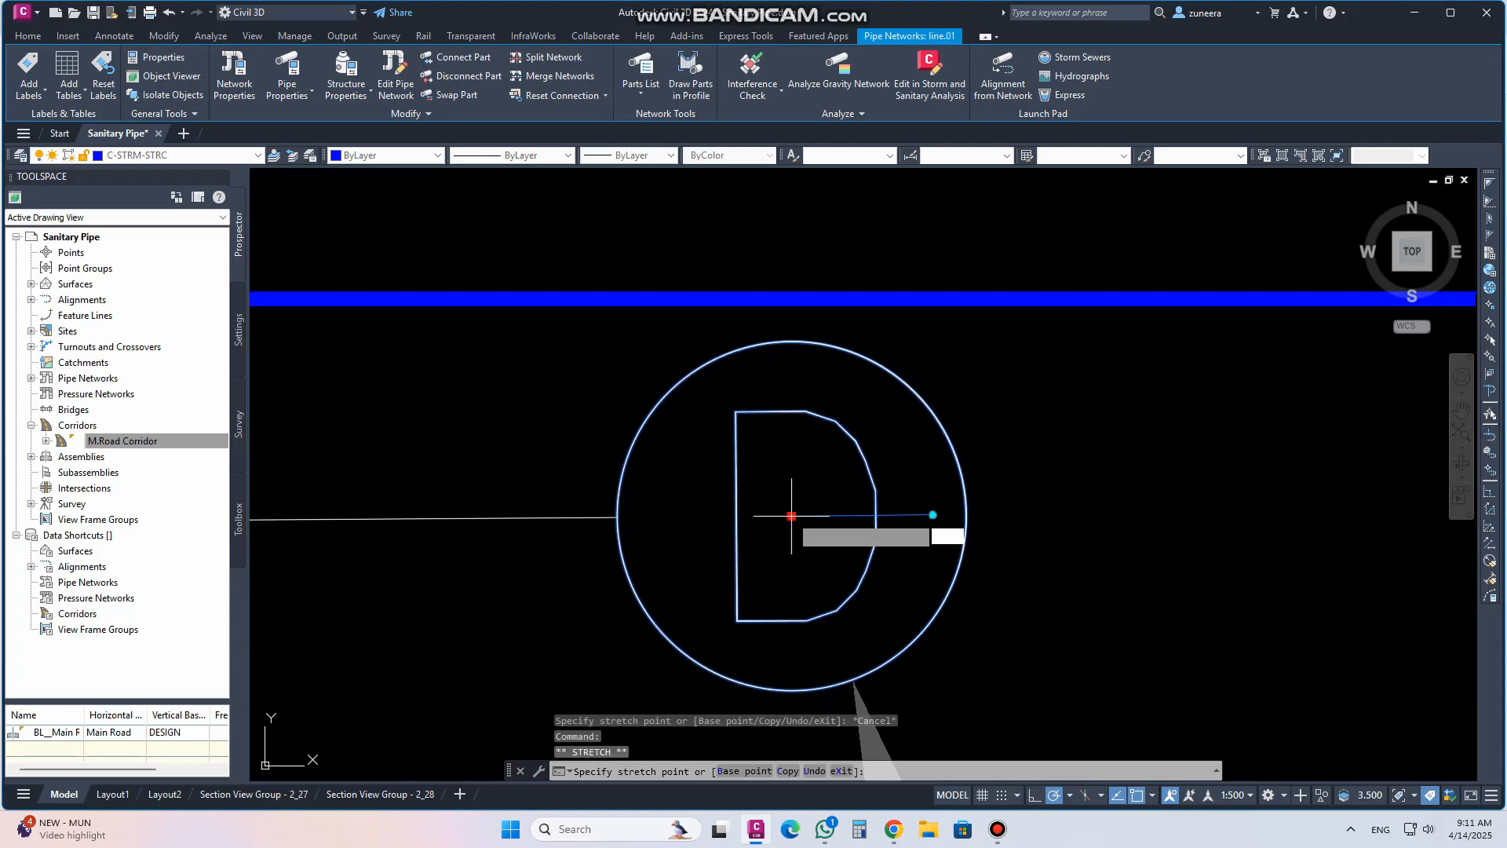
{"action": "scroll", "coordinate": [401, 463], "scroll_direction": "down", "scroll_amount": 5}
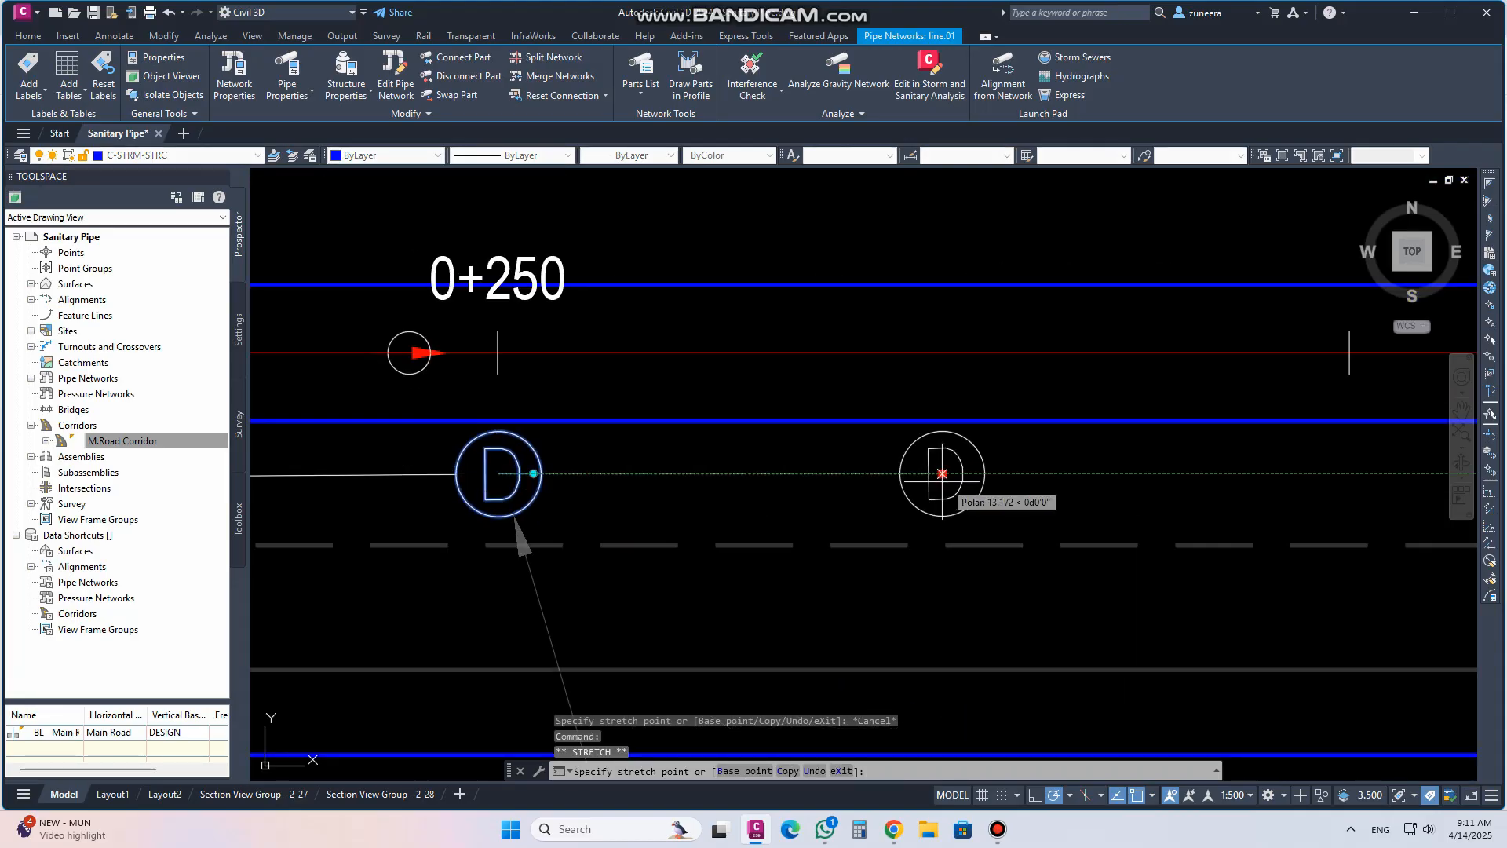
{"action": "left_click", "coordinate": [1037, 471]}
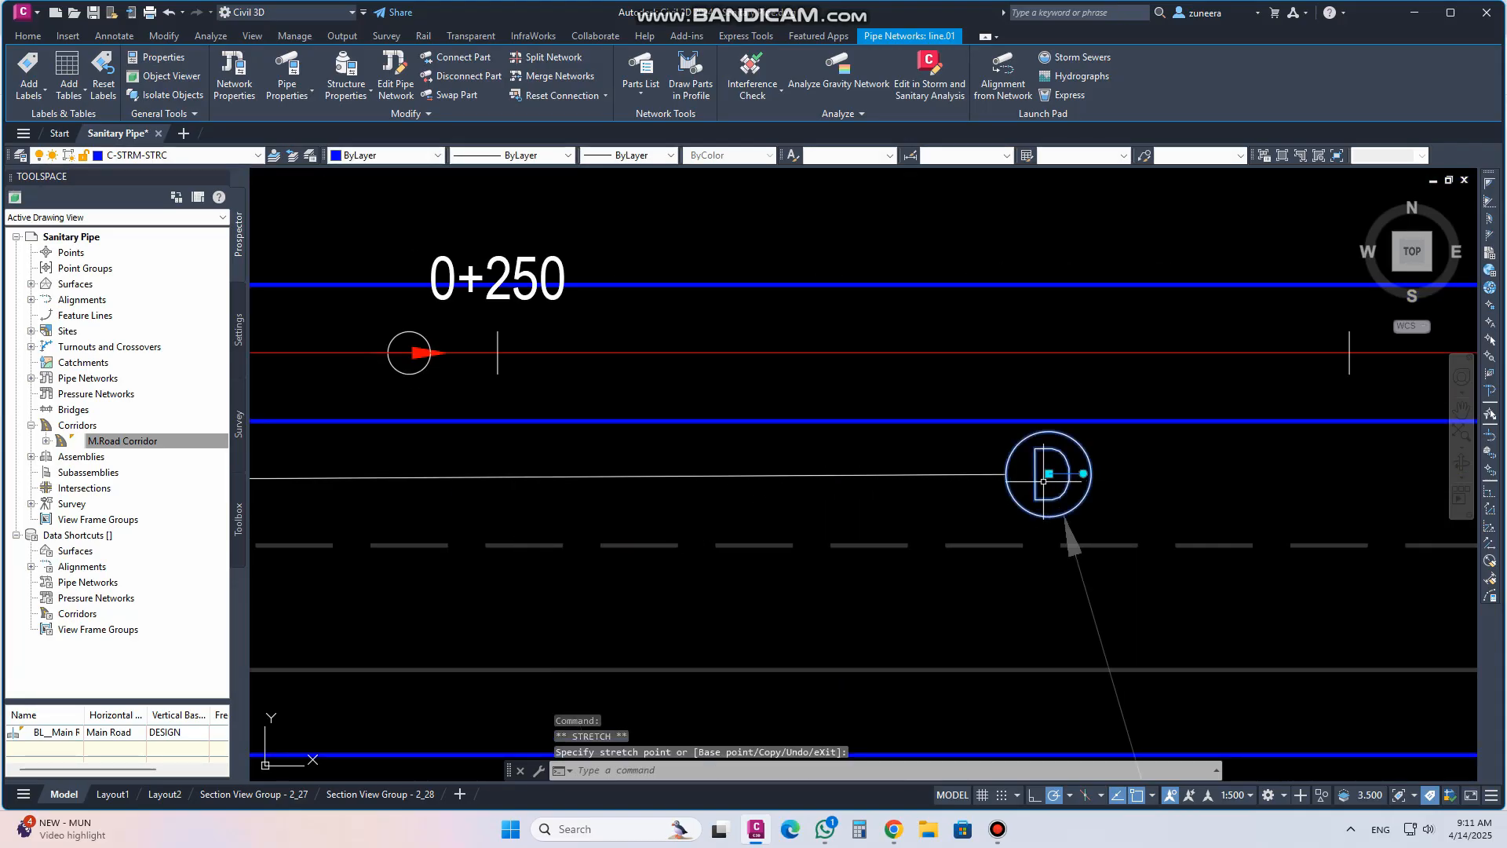
{"action": "scroll", "coordinate": [876, 506], "scroll_direction": "down", "scroll_amount": 8}
{"action": "scroll", "coordinate": [754, 529], "scroll_direction": "down", "scroll_amount": 2}
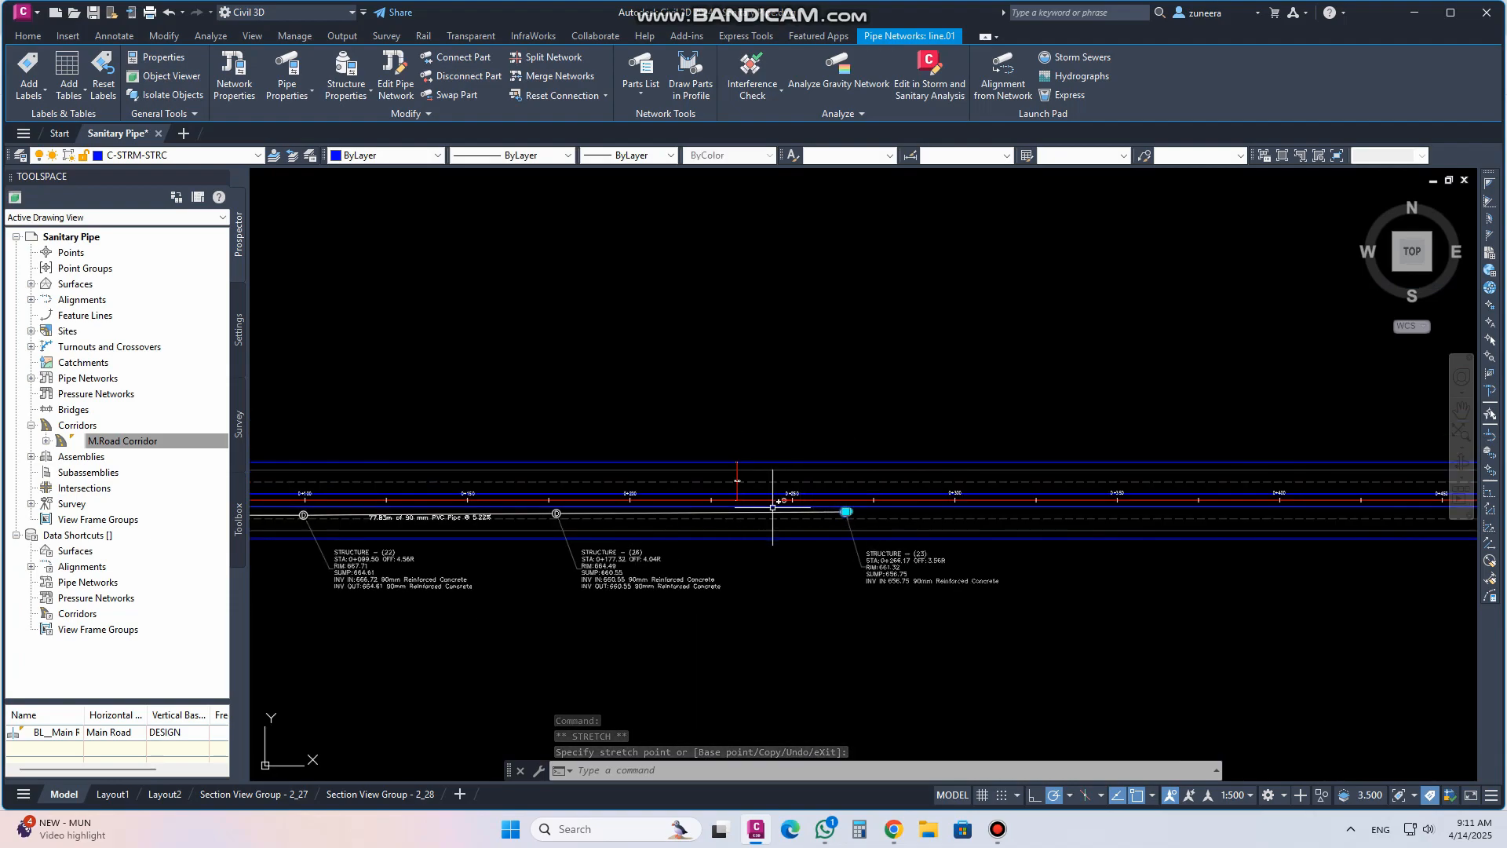
{"action": "key", "text": "Escape"}
Examine the pipes and structures drawn in the Main Road profile view
{"action": "scroll", "coordinate": [813, 592], "scroll_direction": "down", "scroll_amount": 3}
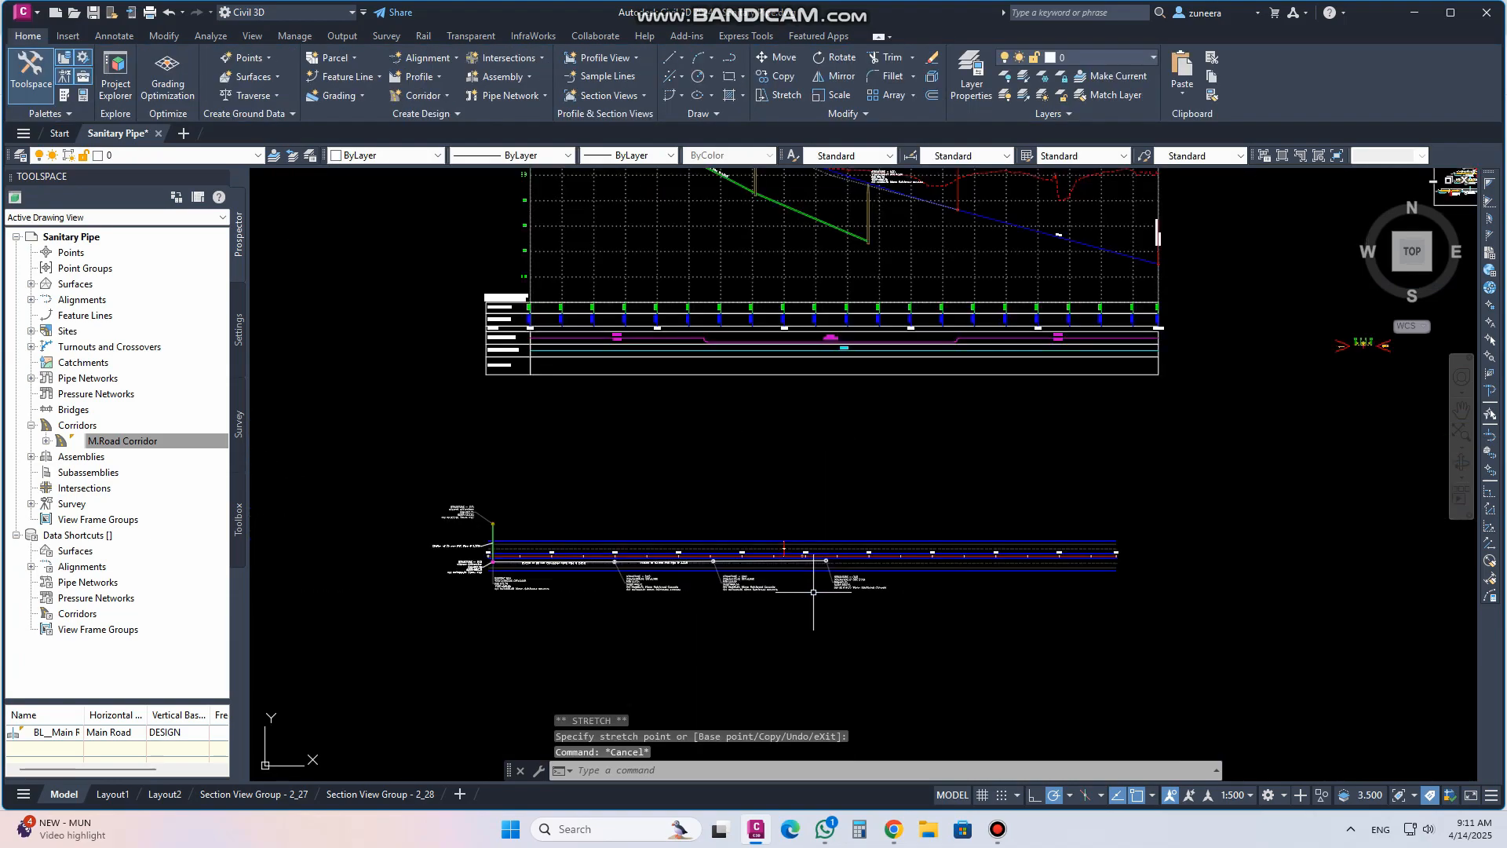
{"action": "scroll", "coordinate": [780, 591], "scroll_direction": "down", "scroll_amount": 3}
{"action": "scroll", "coordinate": [599, 603], "scroll_direction": "up", "scroll_amount": 3}
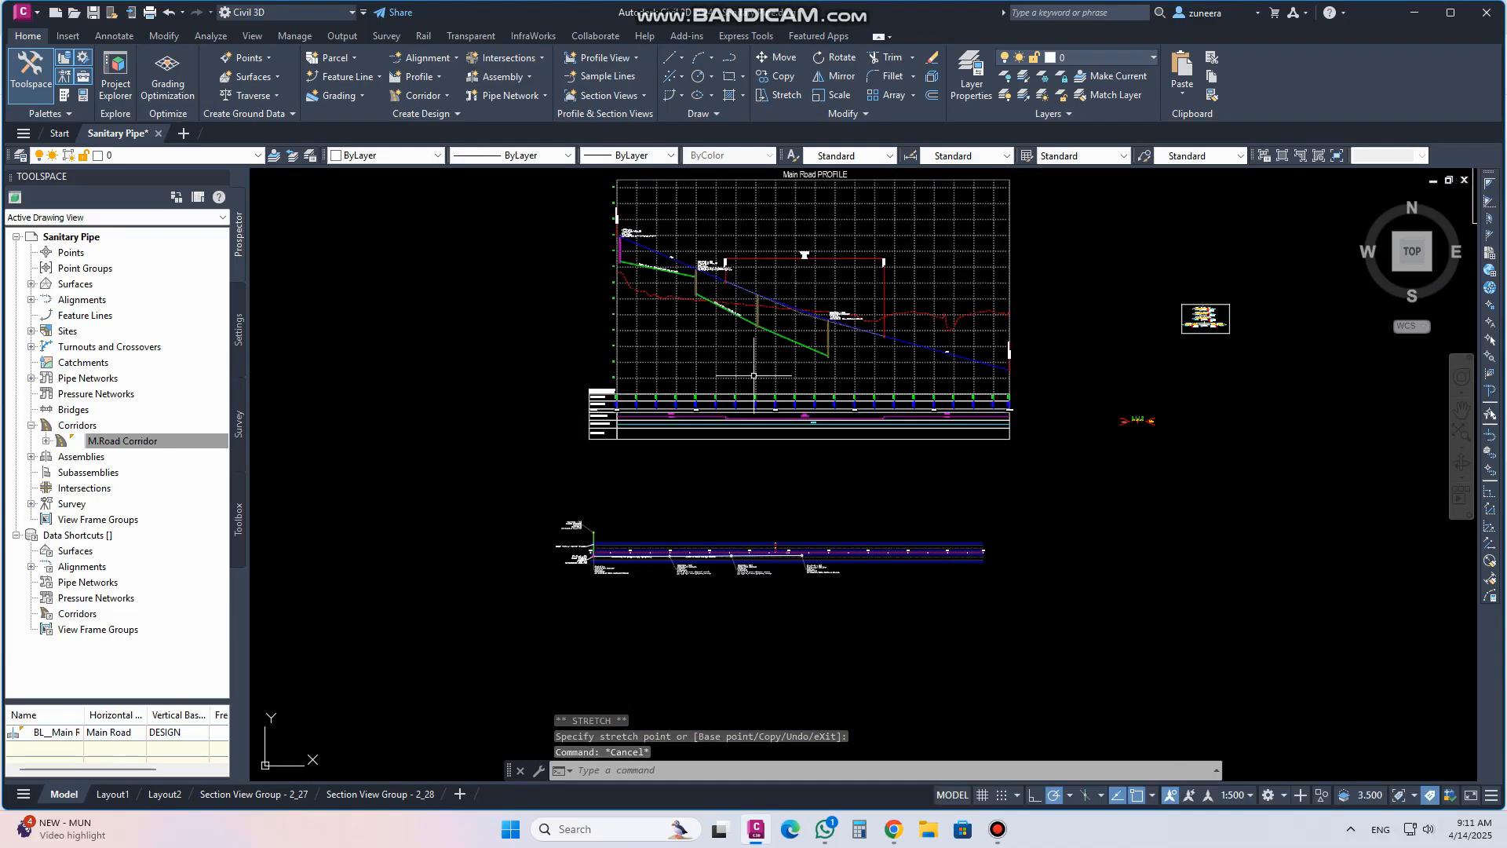
{"action": "scroll", "coordinate": [599, 562], "scroll_direction": "up", "scroll_amount": 3}
{"action": "scroll", "coordinate": [599, 562], "scroll_direction": "down", "scroll_amount": 2}
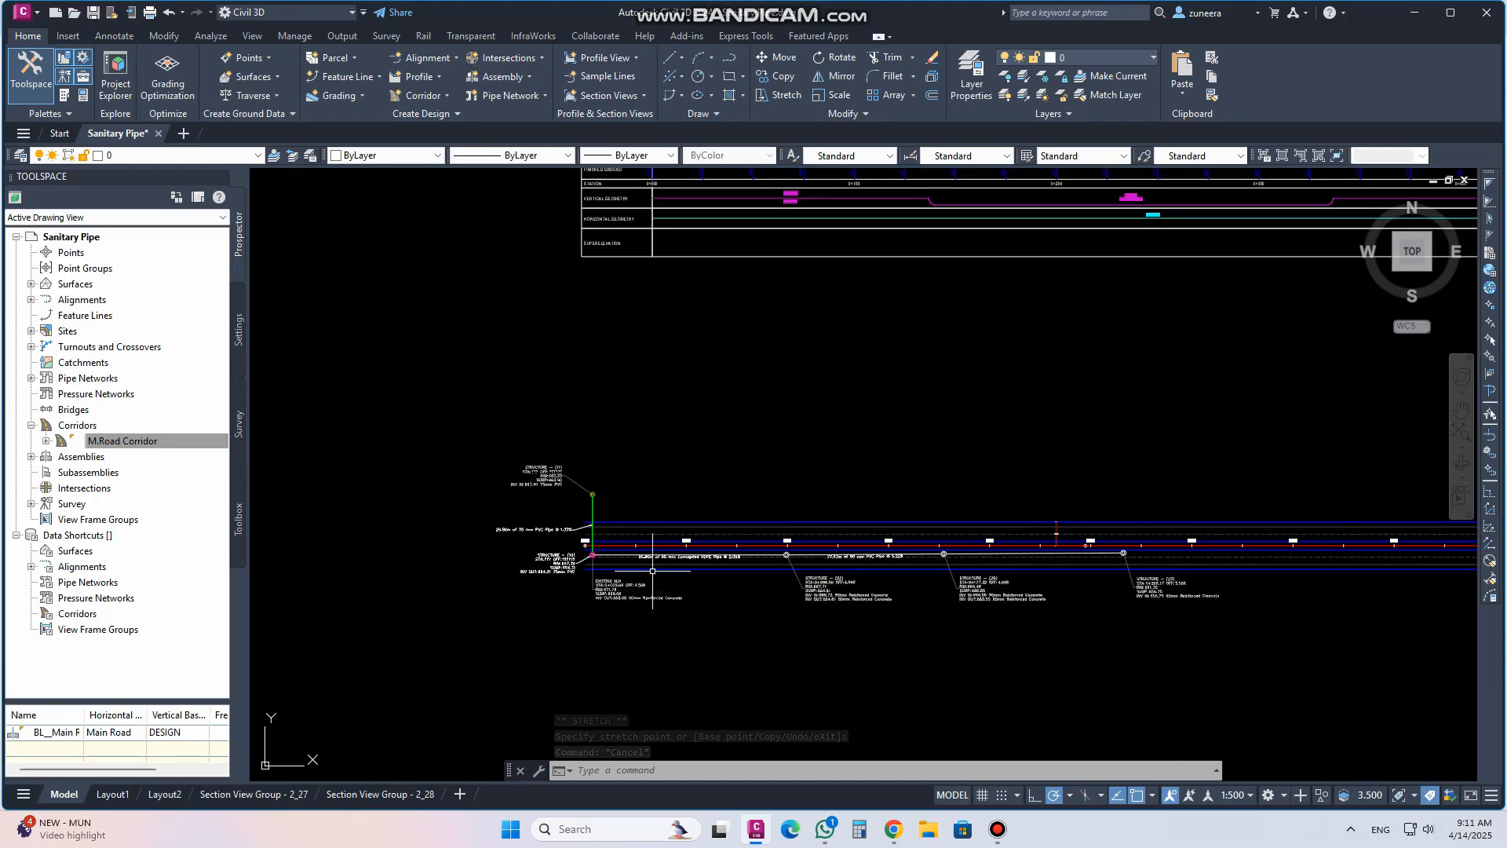
{"action": "middle_click_drag", "start_coordinate": [816, 168], "coordinate": [761, 644]}
{"action": "scroll", "coordinate": [737, 350], "scroll_direction": "up", "scroll_amount": 5}
{"action": "scroll", "coordinate": [770, 494], "scroll_direction": "down", "scroll_amount": 8}
{"action": "scroll", "coordinate": [659, 451], "scroll_direction": "up", "scroll_amount": 7}
{"action": "scroll", "coordinate": [658, 452], "scroll_direction": "down", "scroll_amount": 7}
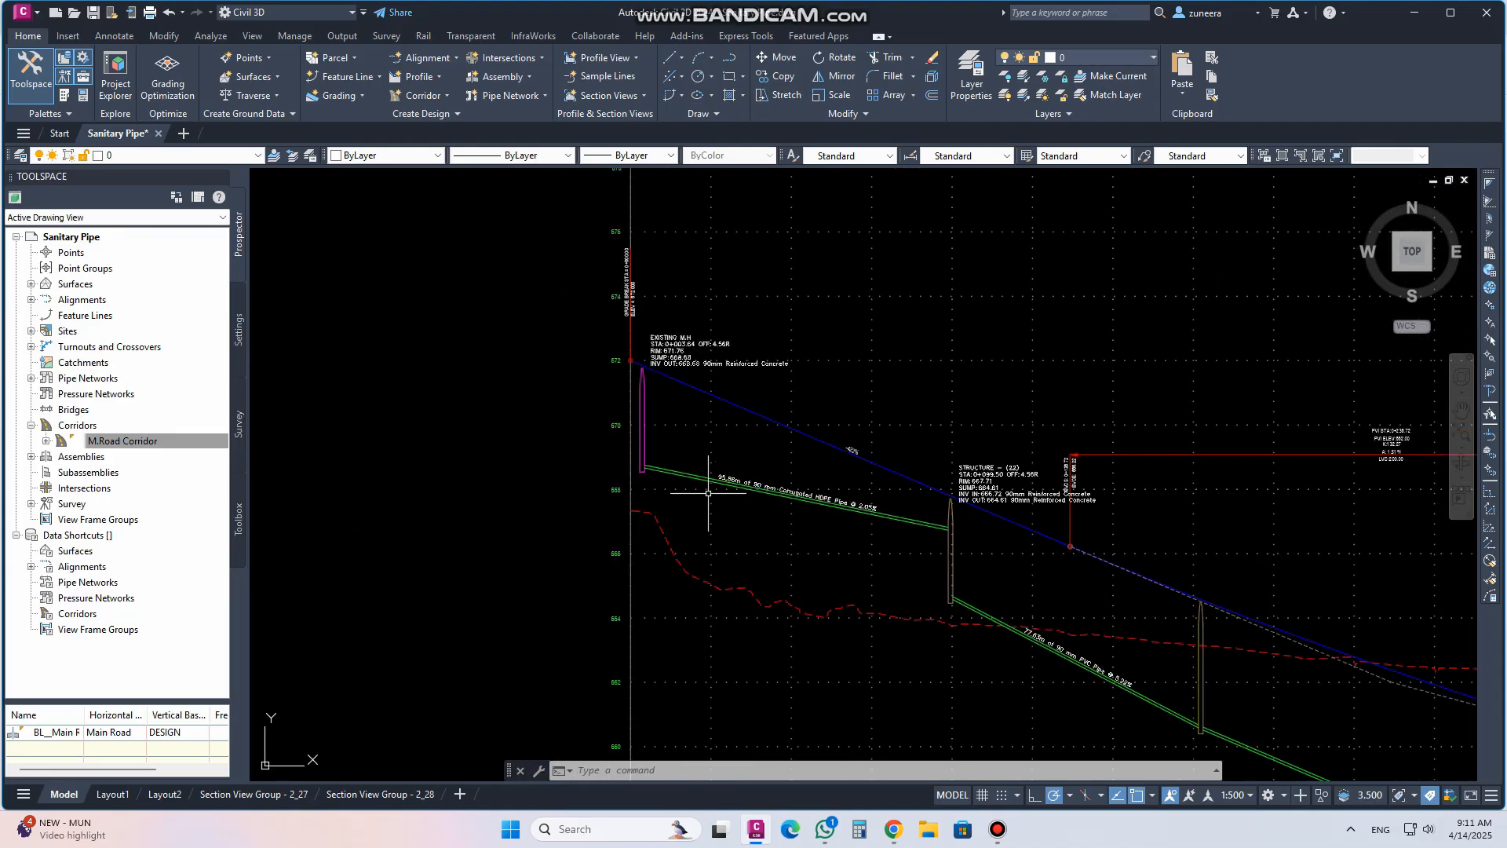
{"action": "scroll", "coordinate": [899, 538], "scroll_direction": "up", "scroll_amount": 2}
{"action": "scroll", "coordinate": [899, 538], "scroll_direction": "down", "scroll_amount": 2}
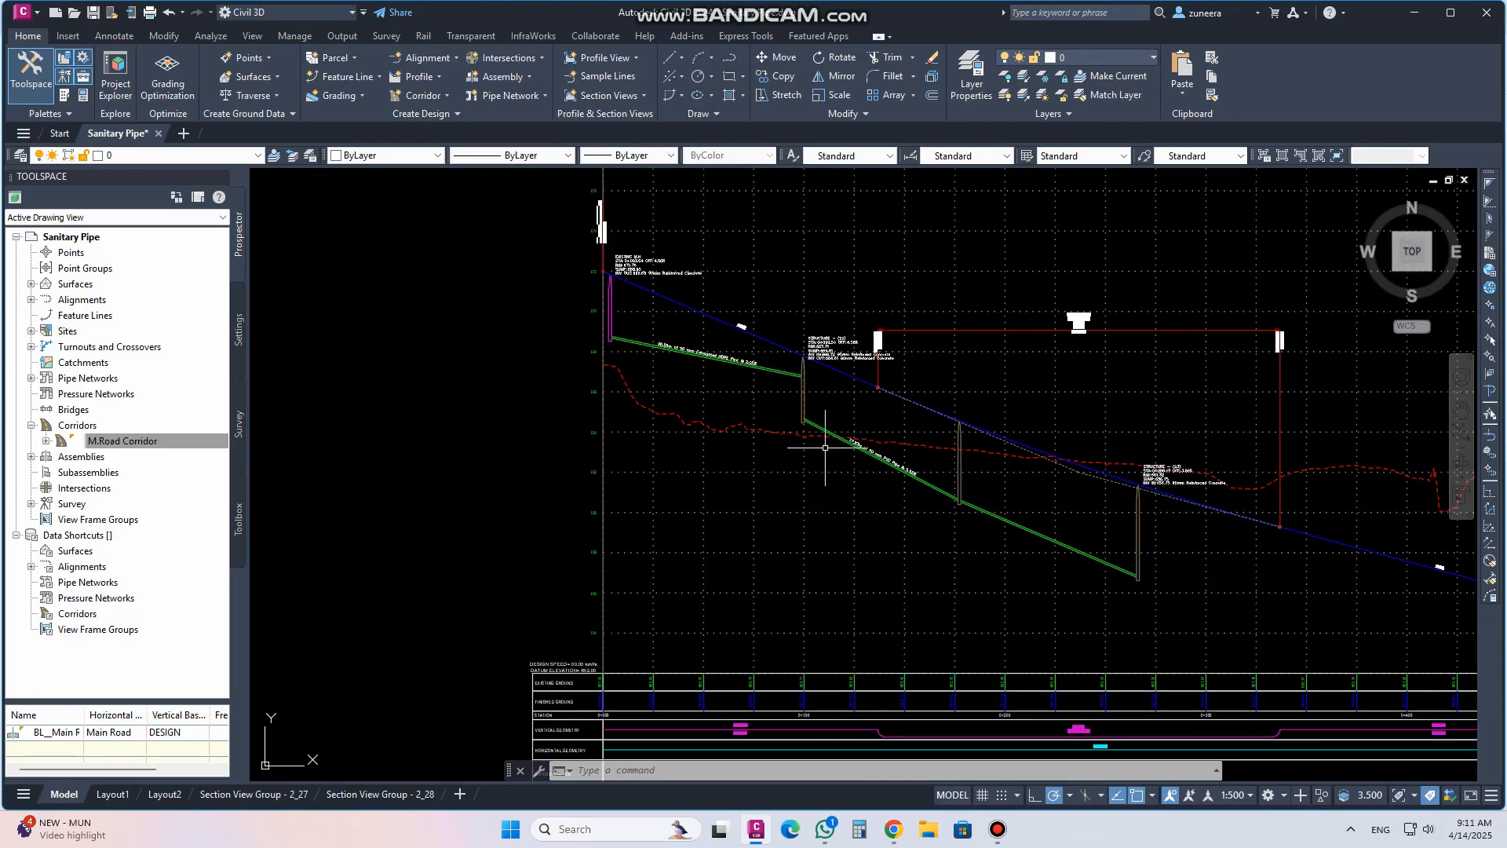
{"action": "scroll", "coordinate": [832, 440], "scroll_direction": "down", "scroll_amount": 4}
{"action": "scroll", "coordinate": [652, 505], "scroll_direction": "up", "scroll_amount": 5}
{"action": "scroll", "coordinate": [653, 504], "scroll_direction": "down", "scroll_amount": 5}
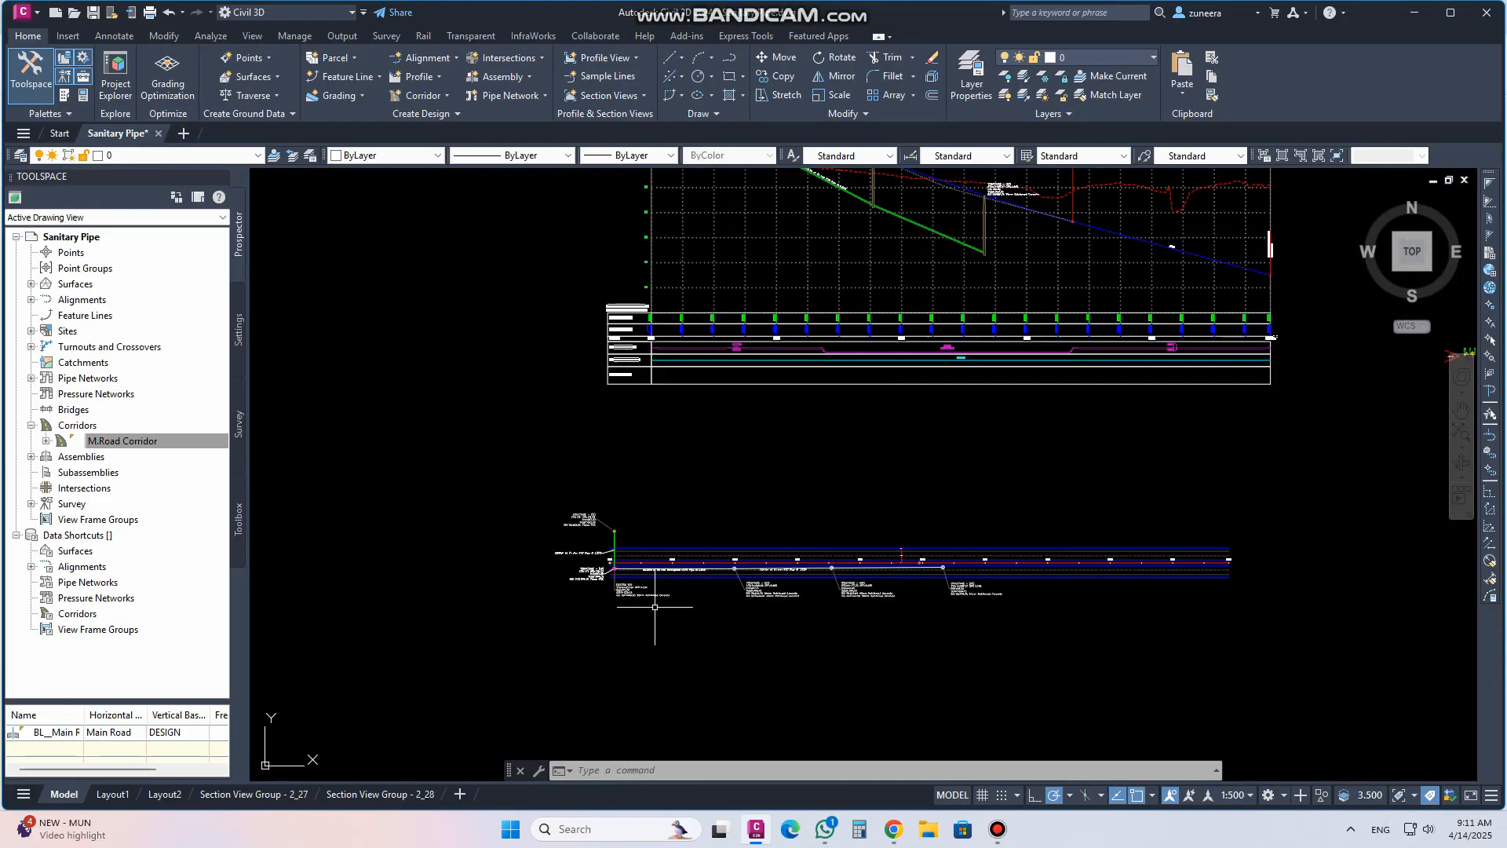
{"action": "scroll", "coordinate": [774, 438], "scroll_direction": "up", "scroll_amount": 5}
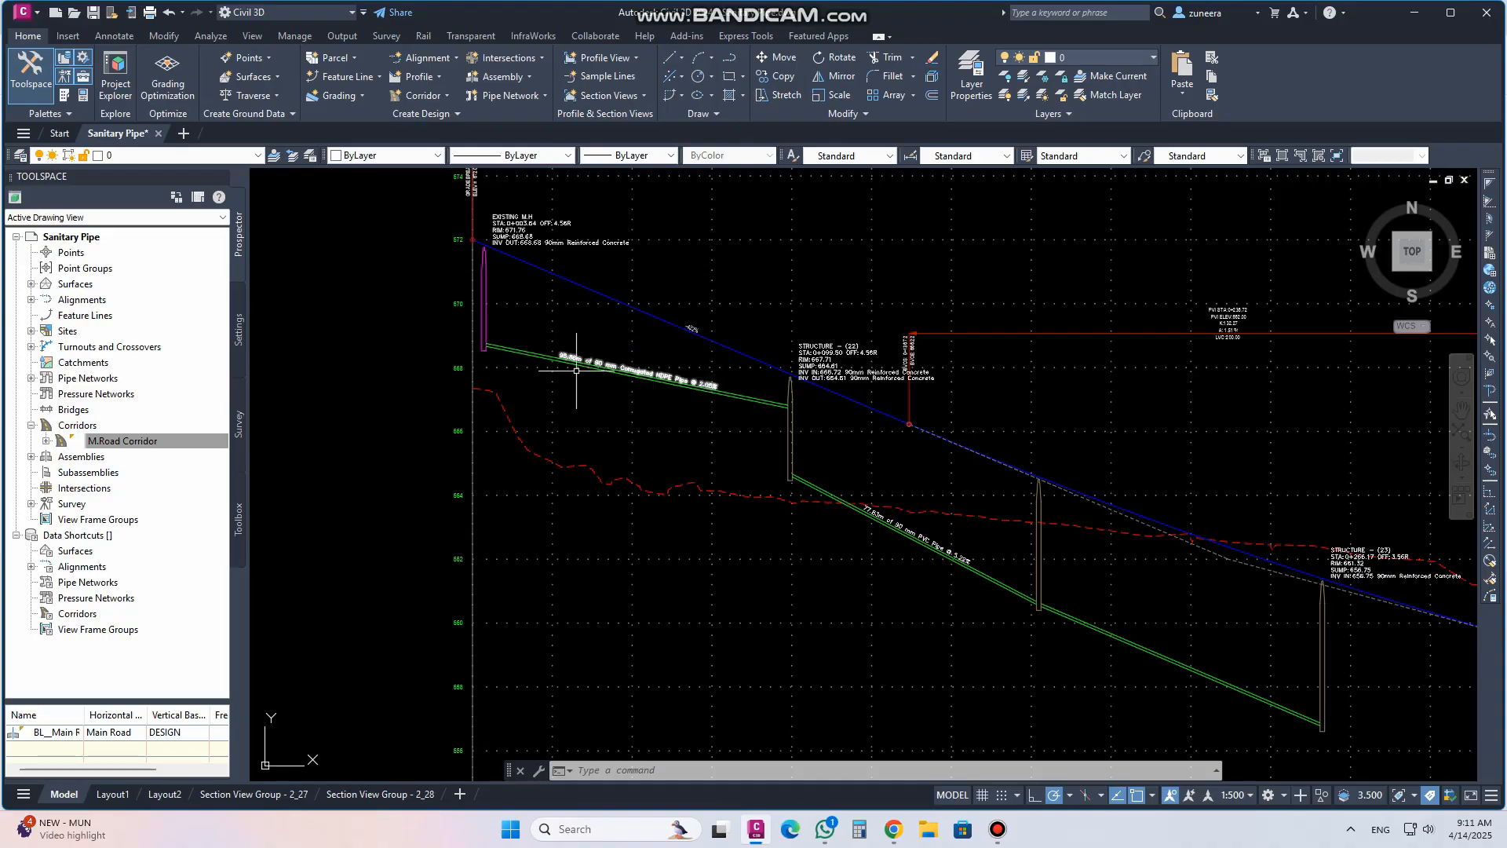
{"action": "middle_click_drag", "start_coordinate": [746, 380], "coordinate": [682, 295]}
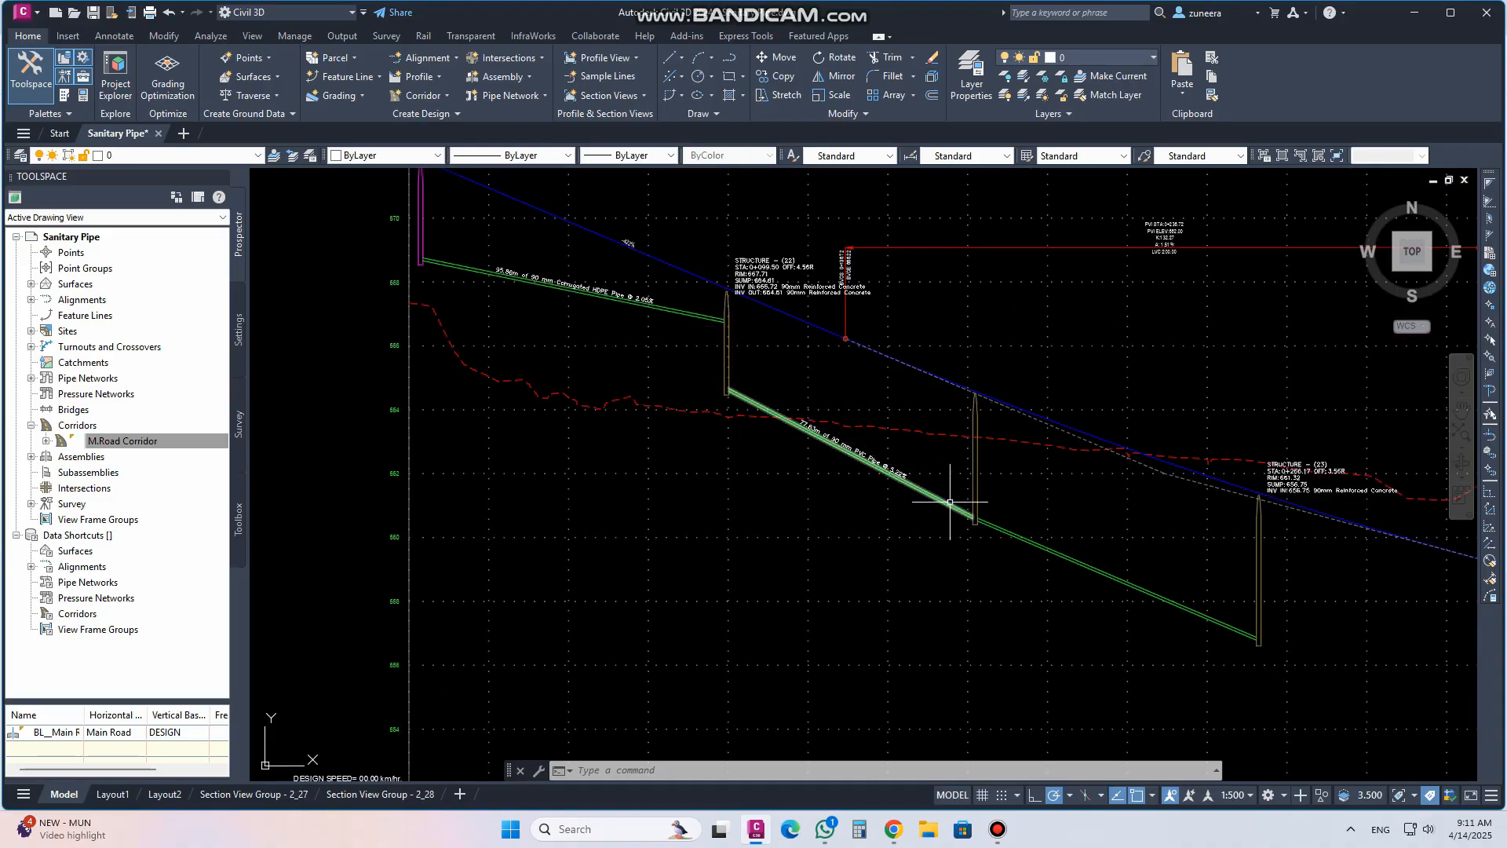
{"action": "scroll", "coordinate": [947, 471], "scroll_direction": "down", "scroll_amount": 2}
{"action": "middle_click_drag", "start_coordinate": [808, 446], "coordinate": [818, 508]}
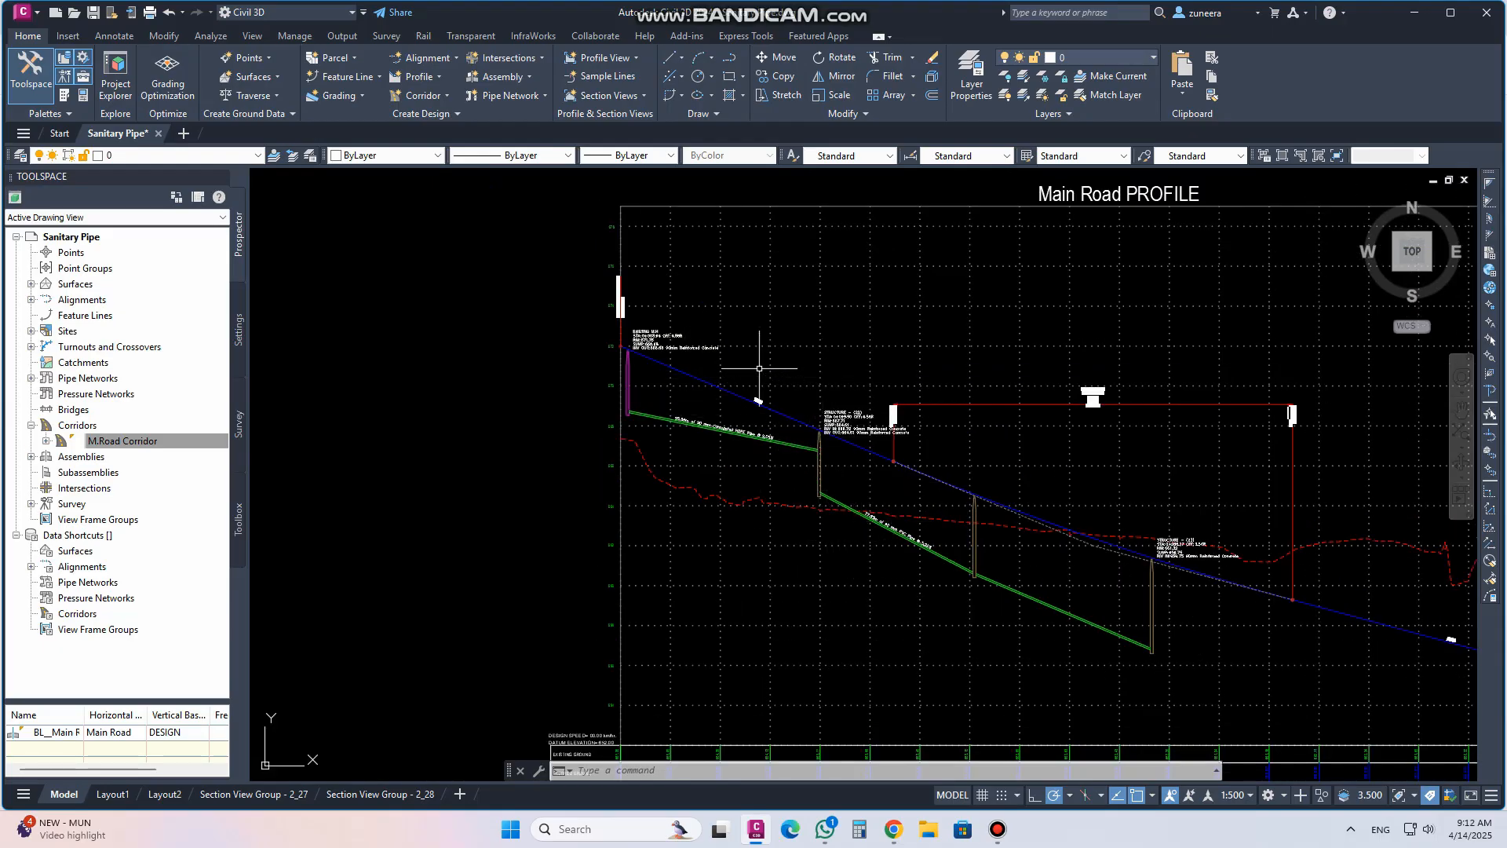
{"action": "middle_click_drag", "start_coordinate": [805, 421], "coordinate": [870, 355]}
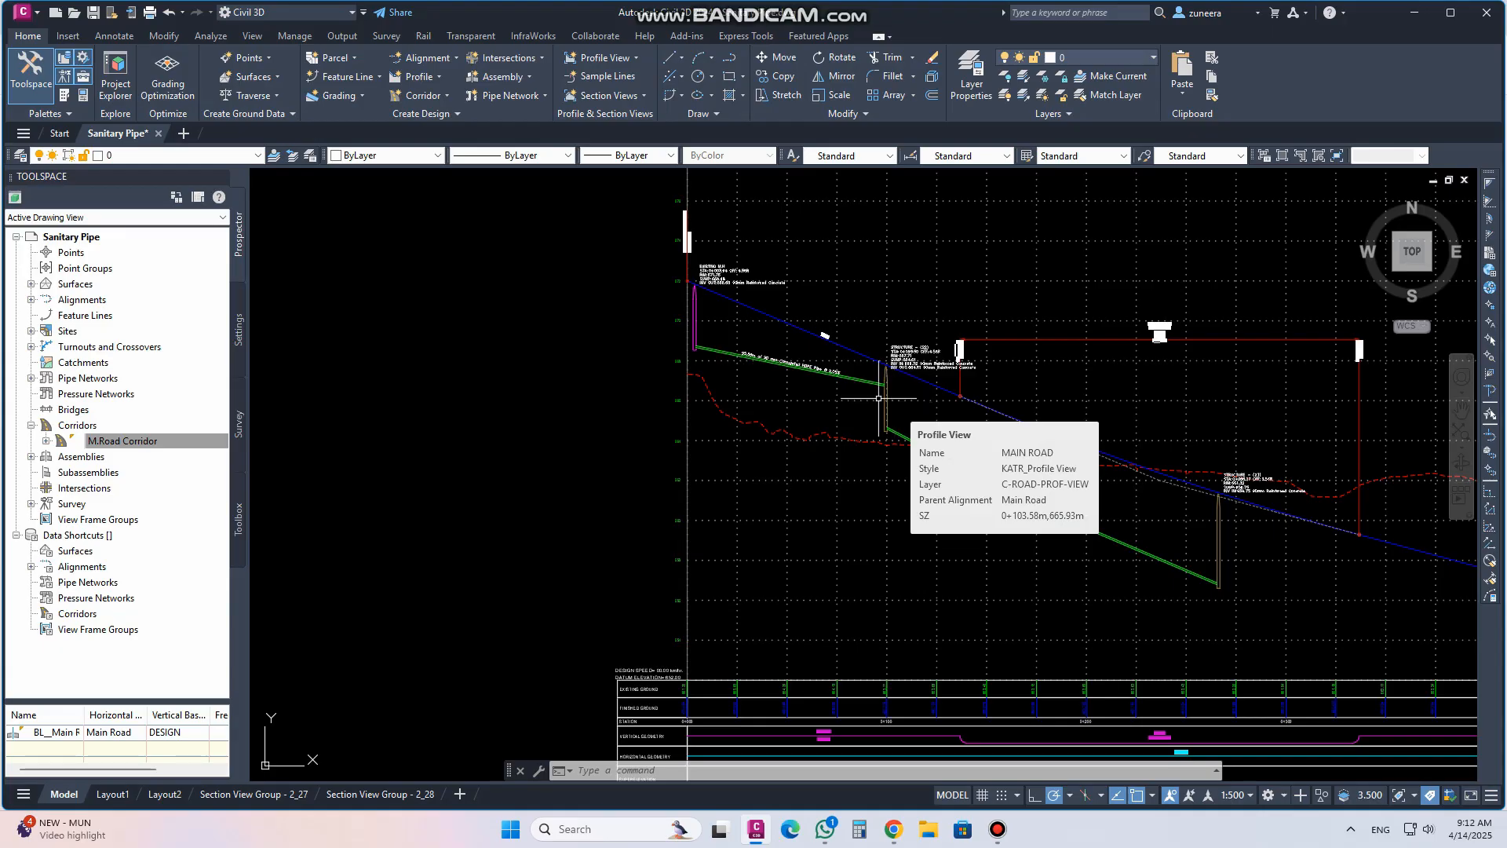
{"action": "scroll", "coordinate": [681, 344], "scroll_direction": "up", "scroll_amount": 4}
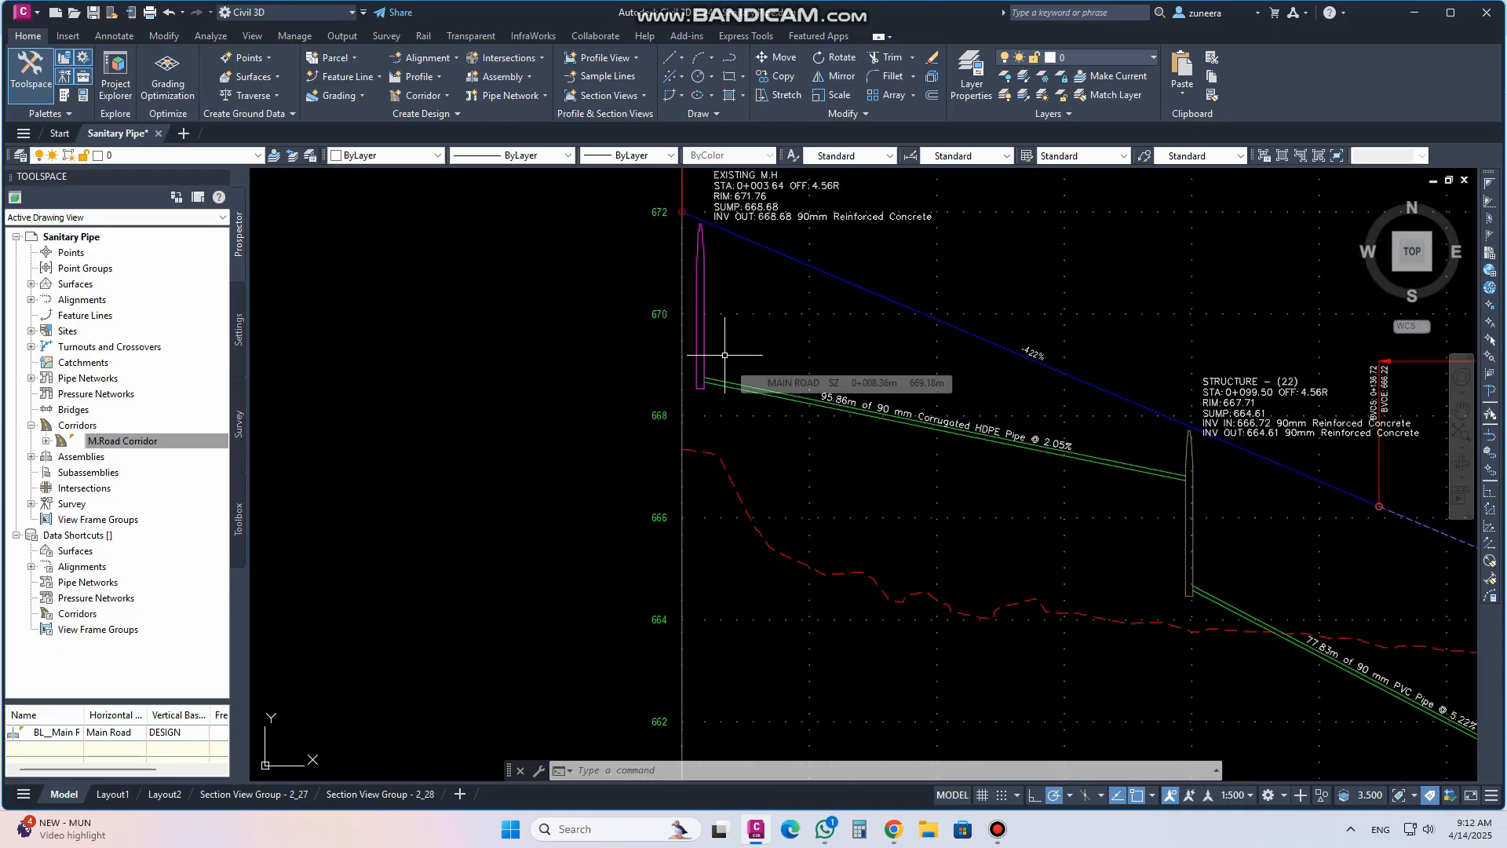
{"action": "scroll", "coordinate": [884, 473], "scroll_direction": "down", "scroll_amount": 4}
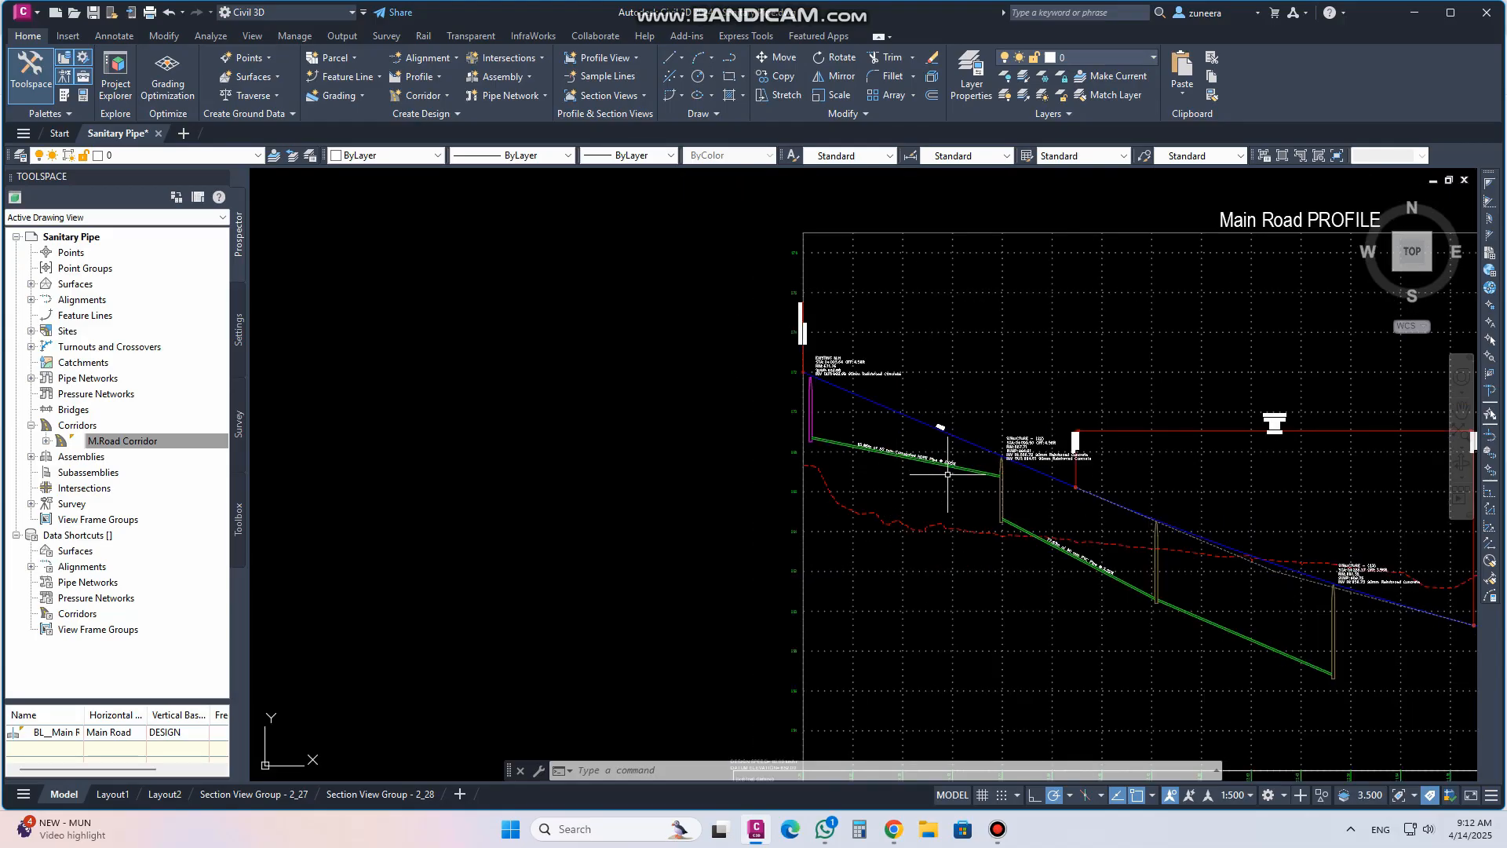
{"action": "scroll", "coordinate": [864, 451], "scroll_direction": "down", "scroll_amount": 4}
{"action": "scroll", "coordinate": [832, 432], "scroll_direction": "up", "scroll_amount": 6}
{"action": "scroll", "coordinate": [742, 463], "scroll_direction": "up", "scroll_amount": 4}
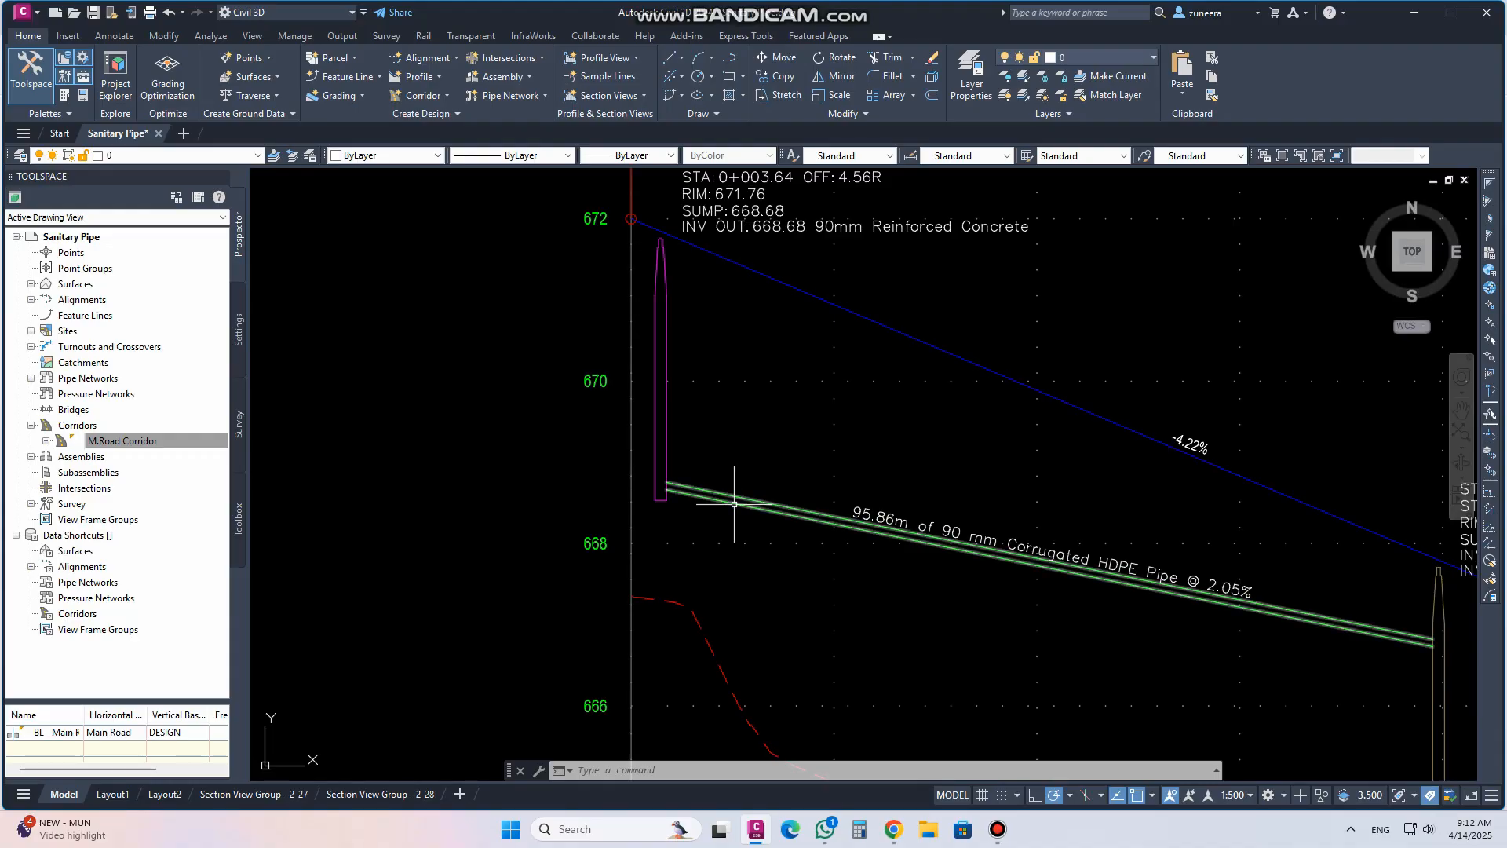
{"action": "scroll", "coordinate": [691, 491], "scroll_direction": "down", "scroll_amount": 4}
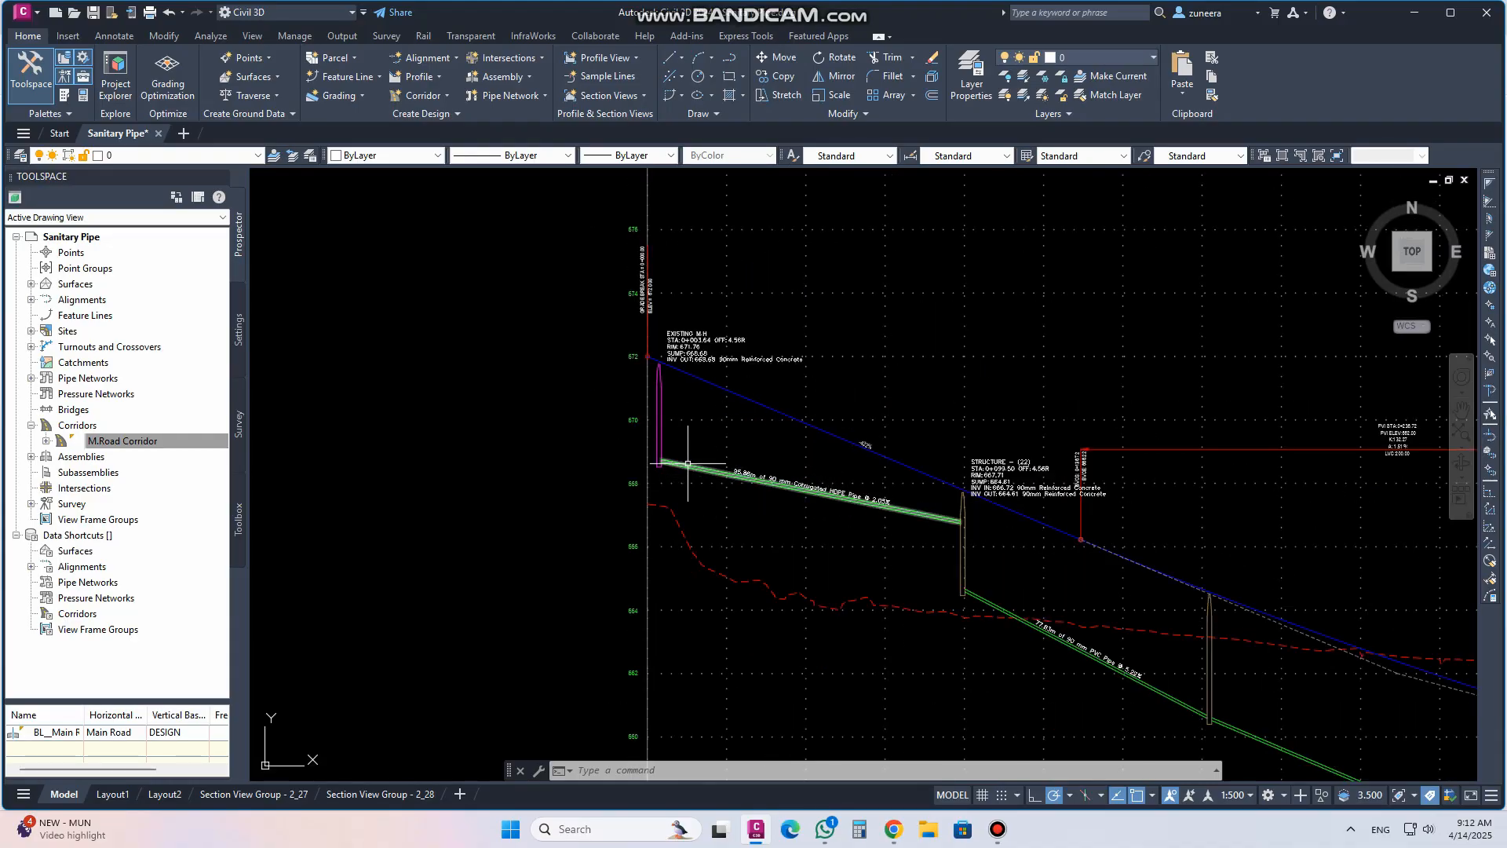
{"action": "scroll", "coordinate": [892, 447], "scroll_direction": "down", "scroll_amount": 5}
{"action": "scroll", "coordinate": [981, 452], "scroll_direction": "up", "scroll_amount": 3}
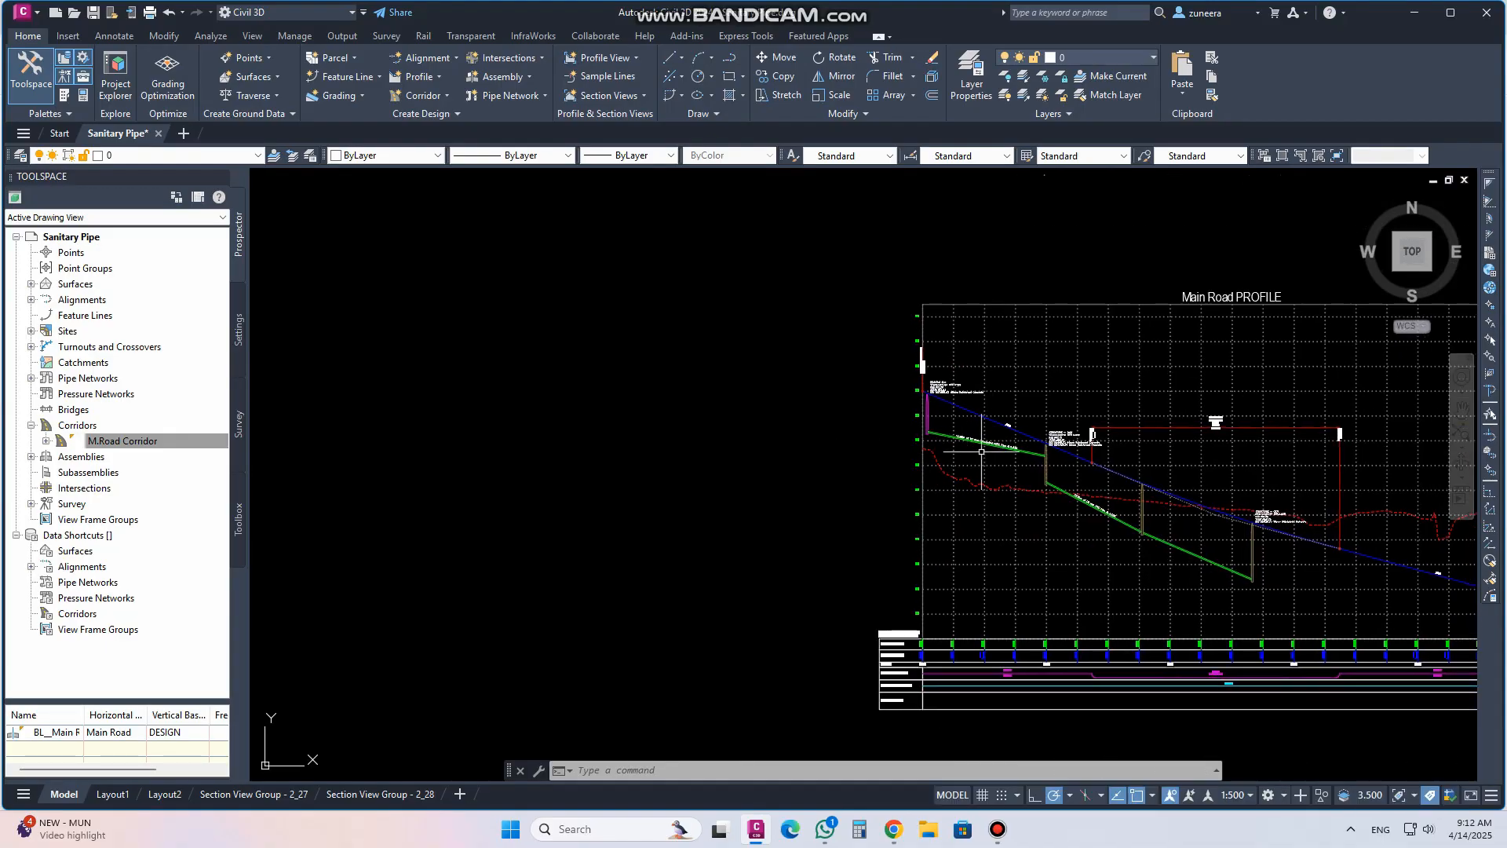
Open the properties of the first 90 mm HDPE pipe in the profile and review its part properties and rules
{"action": "left_click", "coordinate": [926, 425]}
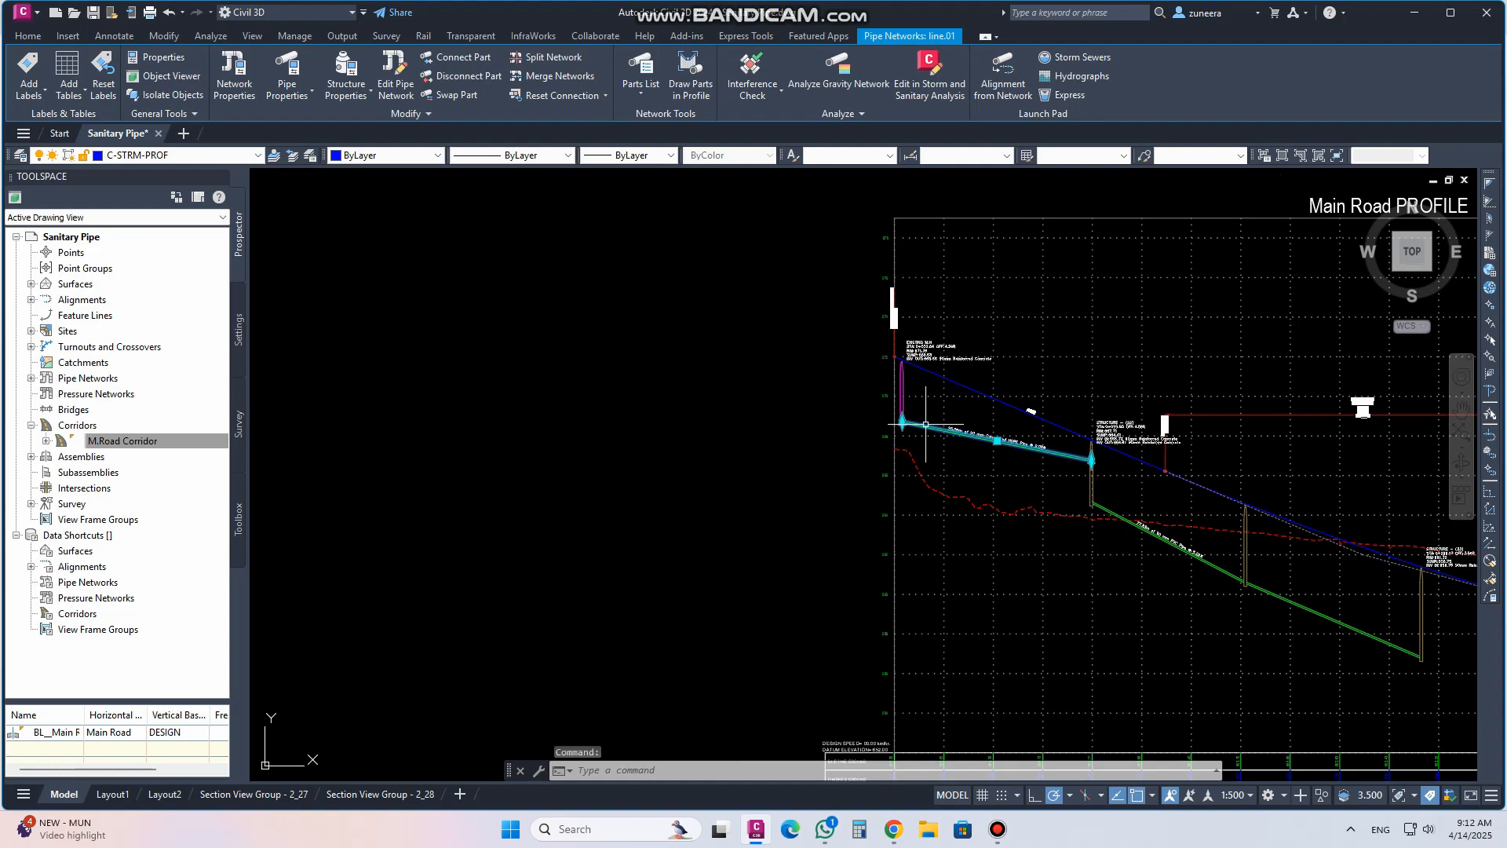
{"action": "left_click", "coordinate": [291, 83]}
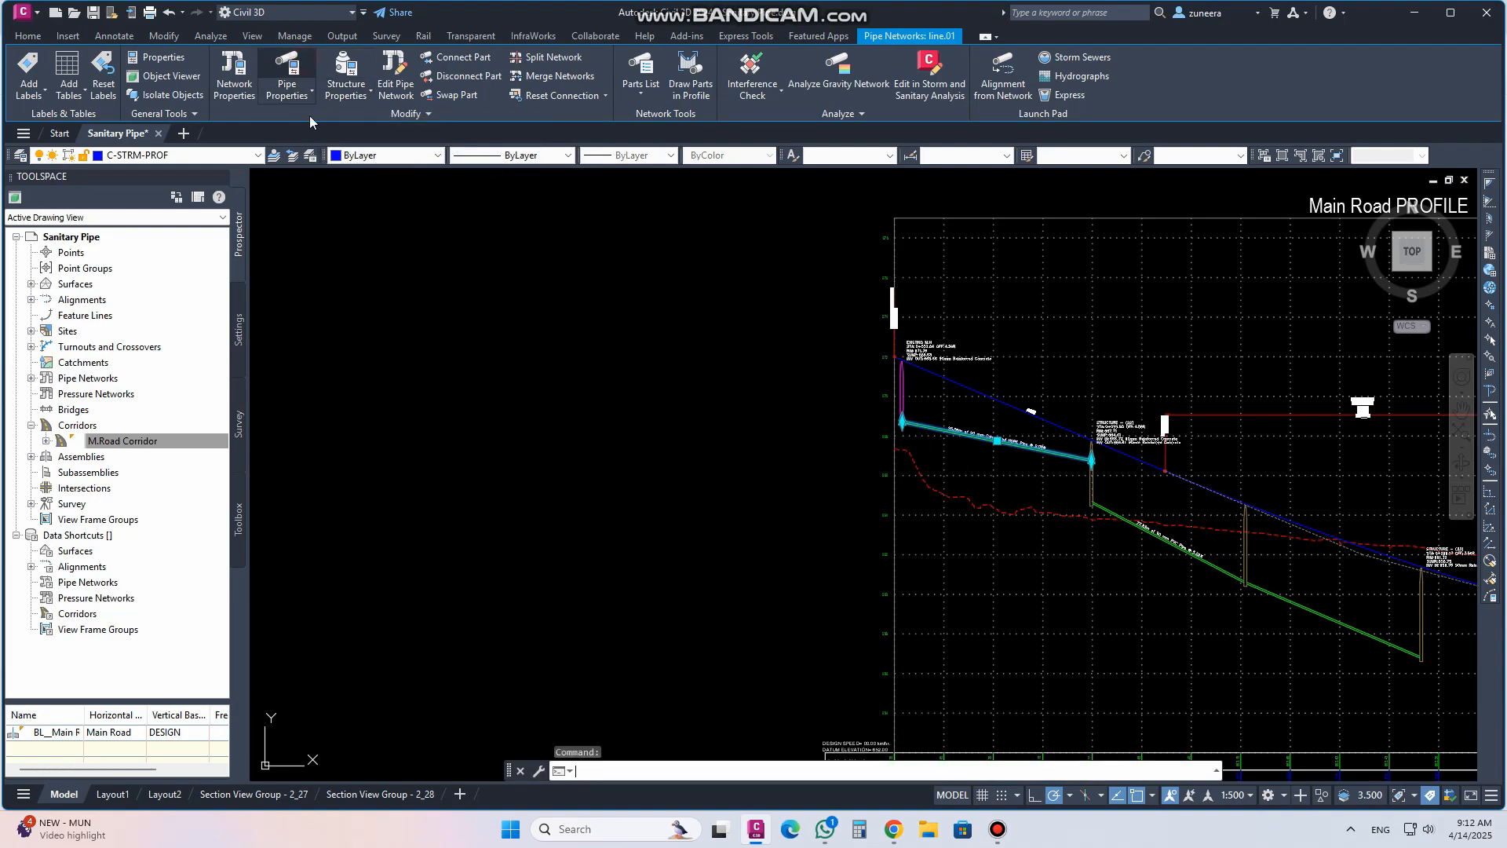
{"action": "left_click", "coordinate": [150, 157]}
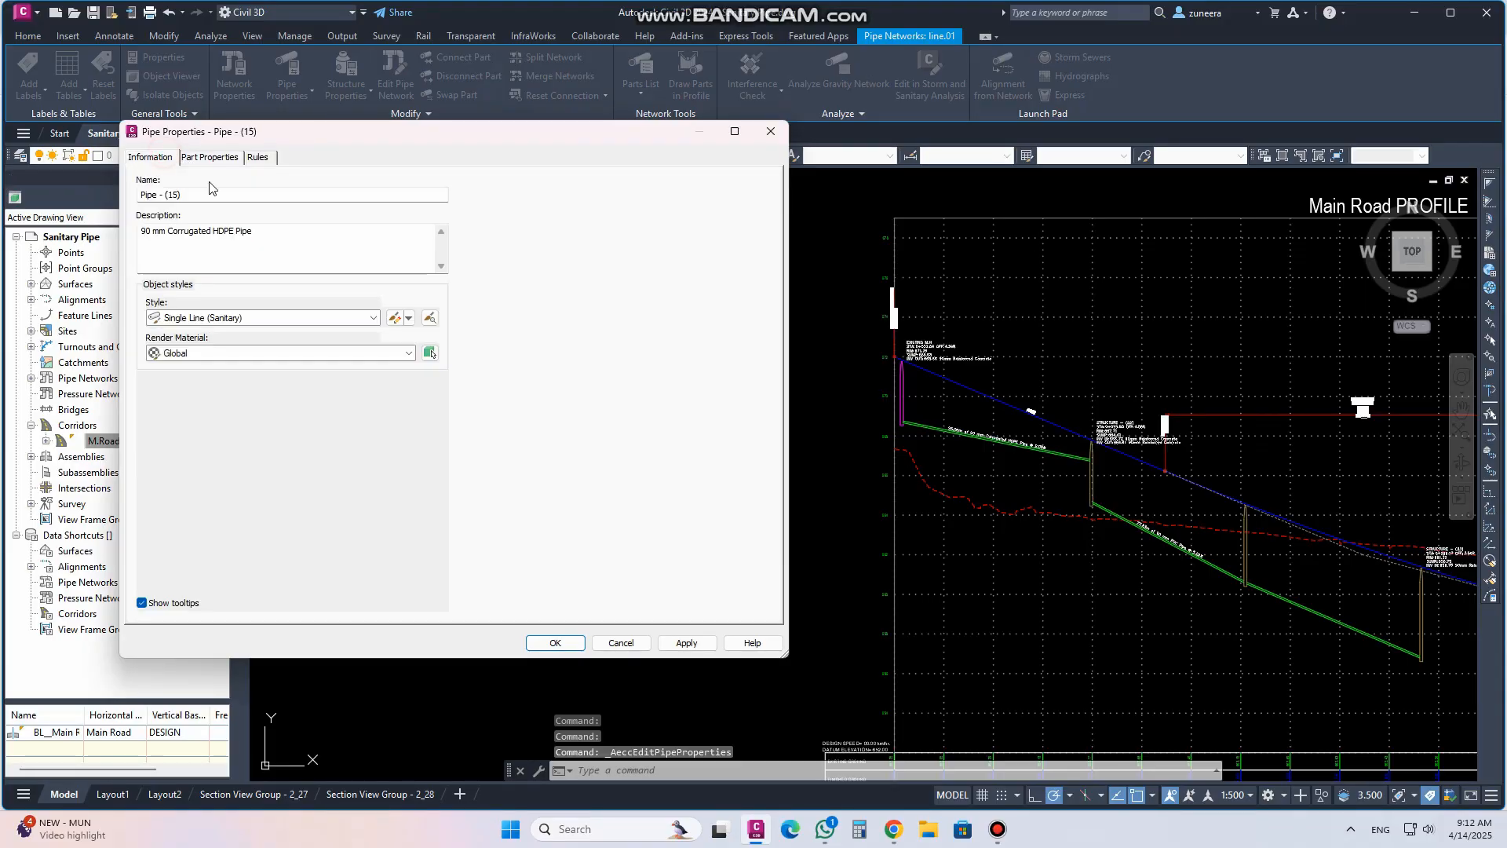
{"action": "left_click", "coordinate": [210, 157]}
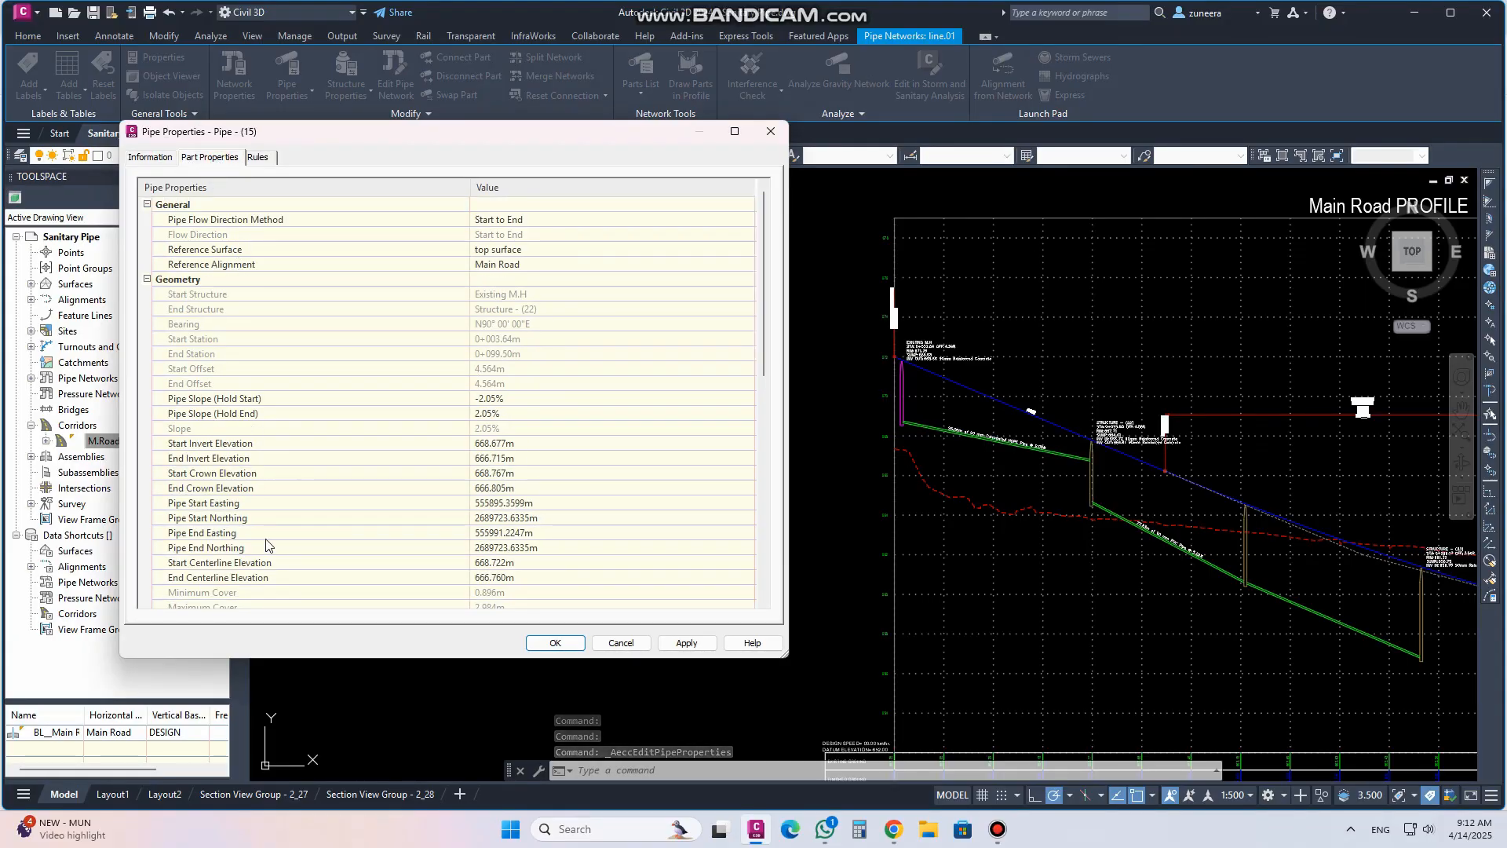
{"action": "left_click", "coordinate": [261, 158]}
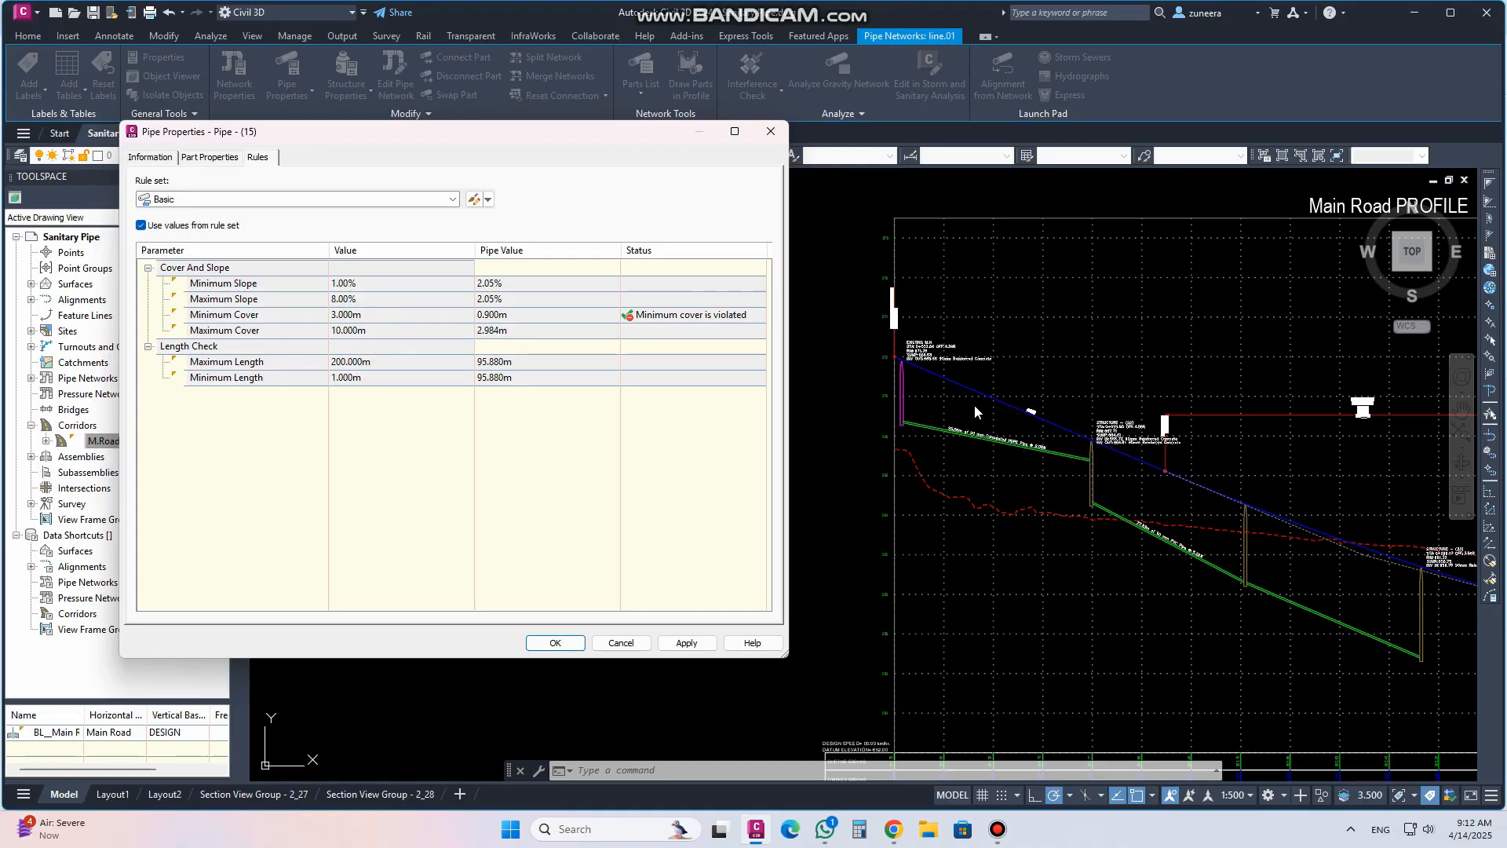
Review the first pipe's part properties, including flow direction method, reference surface and reference alignment
{"action": "left_click", "coordinate": [207, 158]}
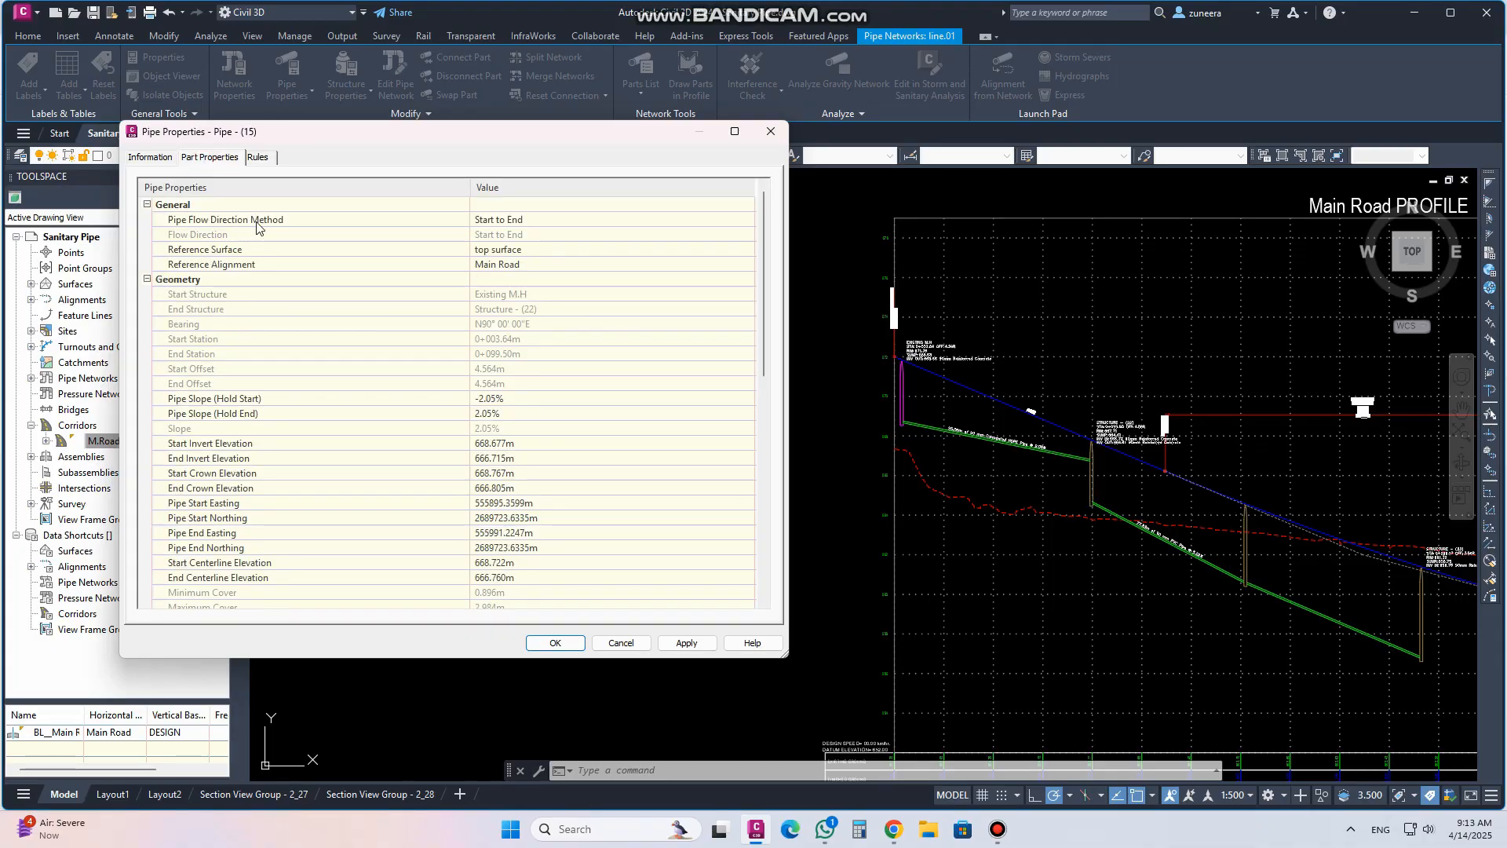
{"action": "left_click", "coordinate": [494, 398]}
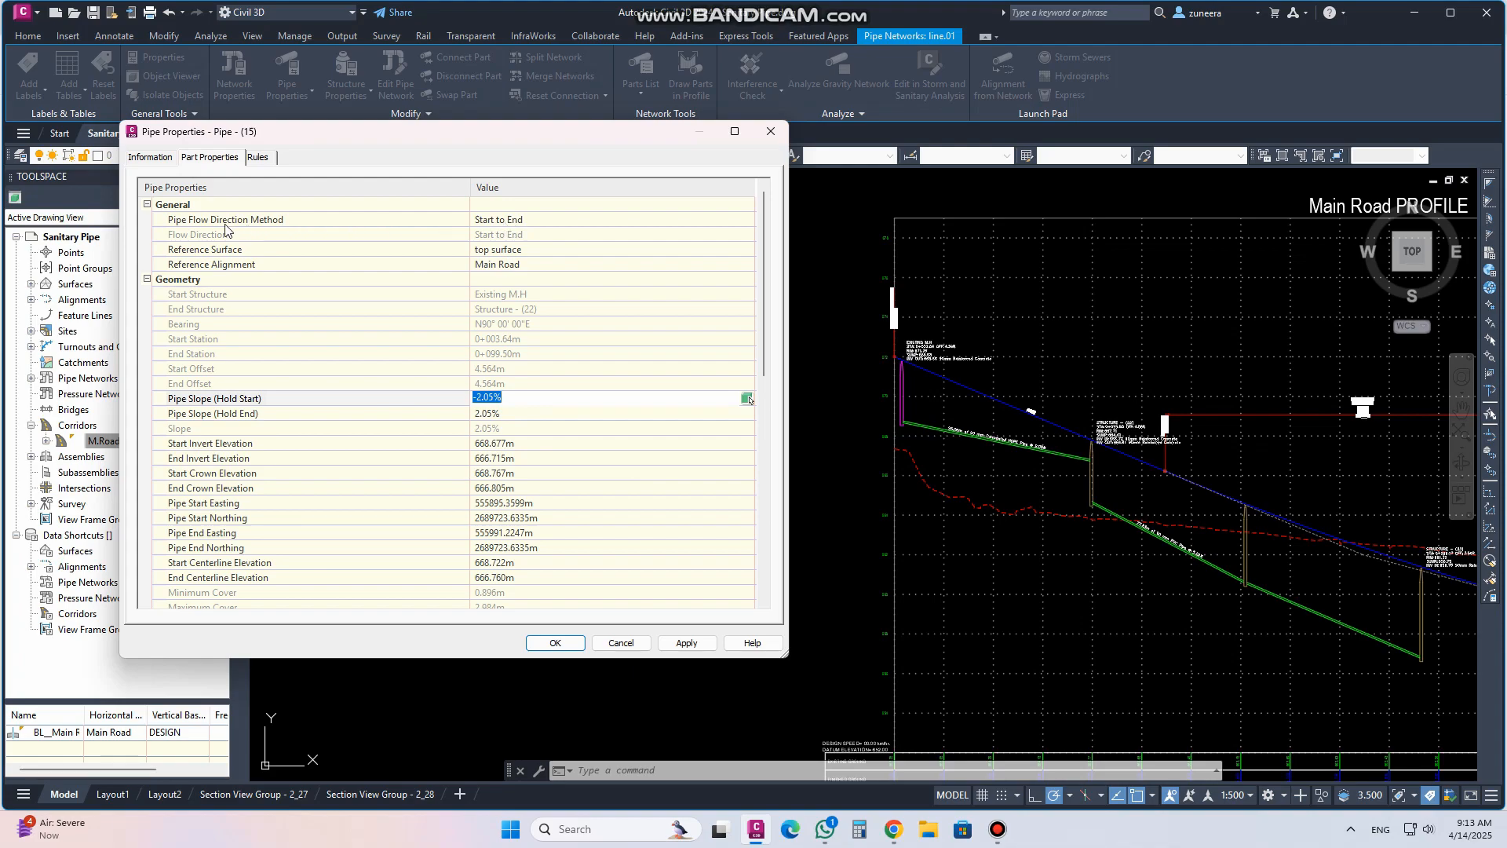
{"action": "left_click", "coordinate": [520, 249]}
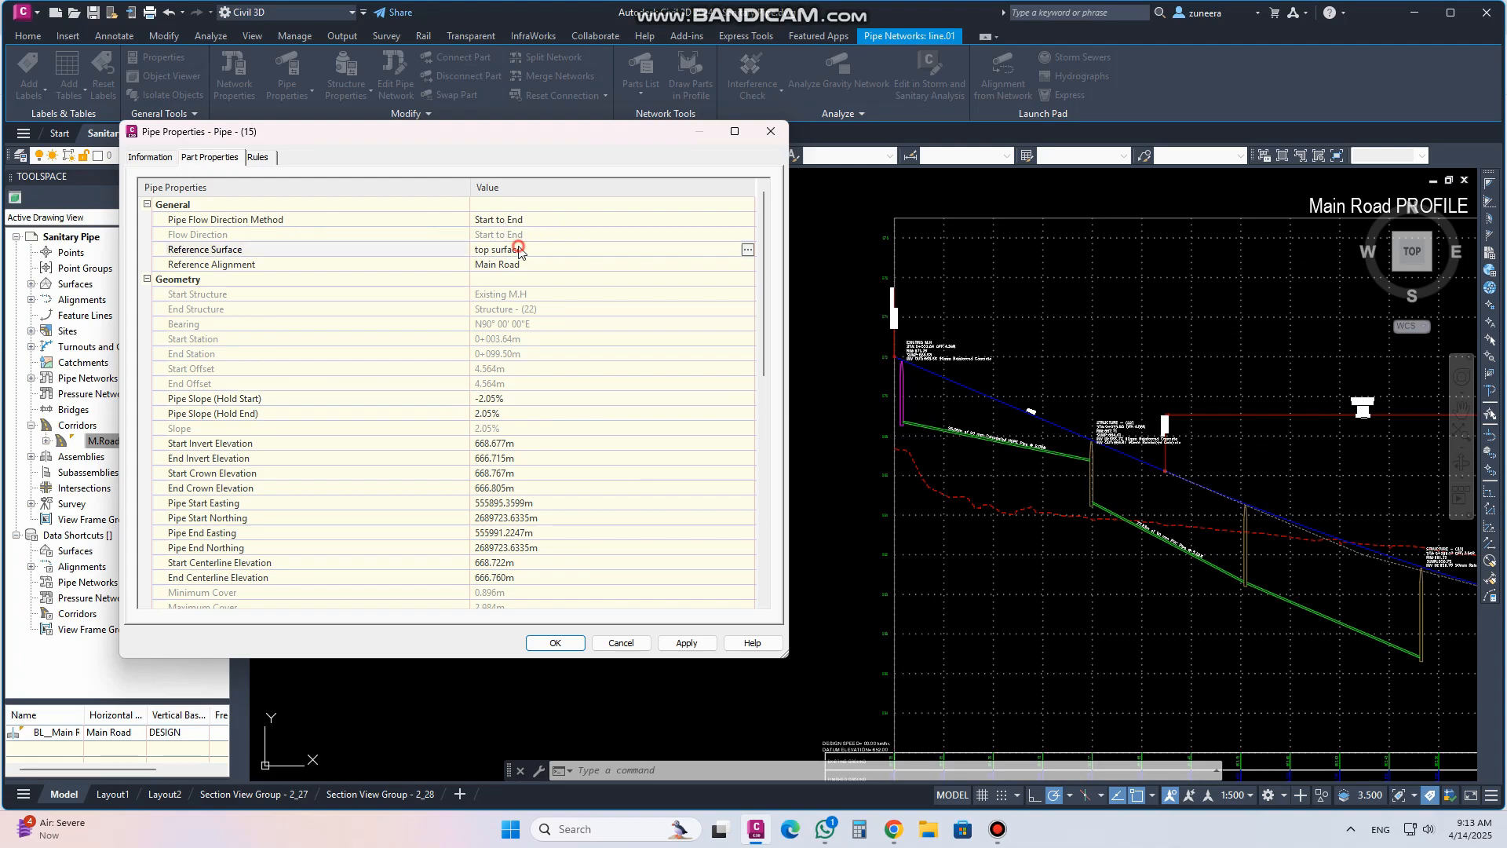
{"action": "left_click", "coordinate": [519, 265]}
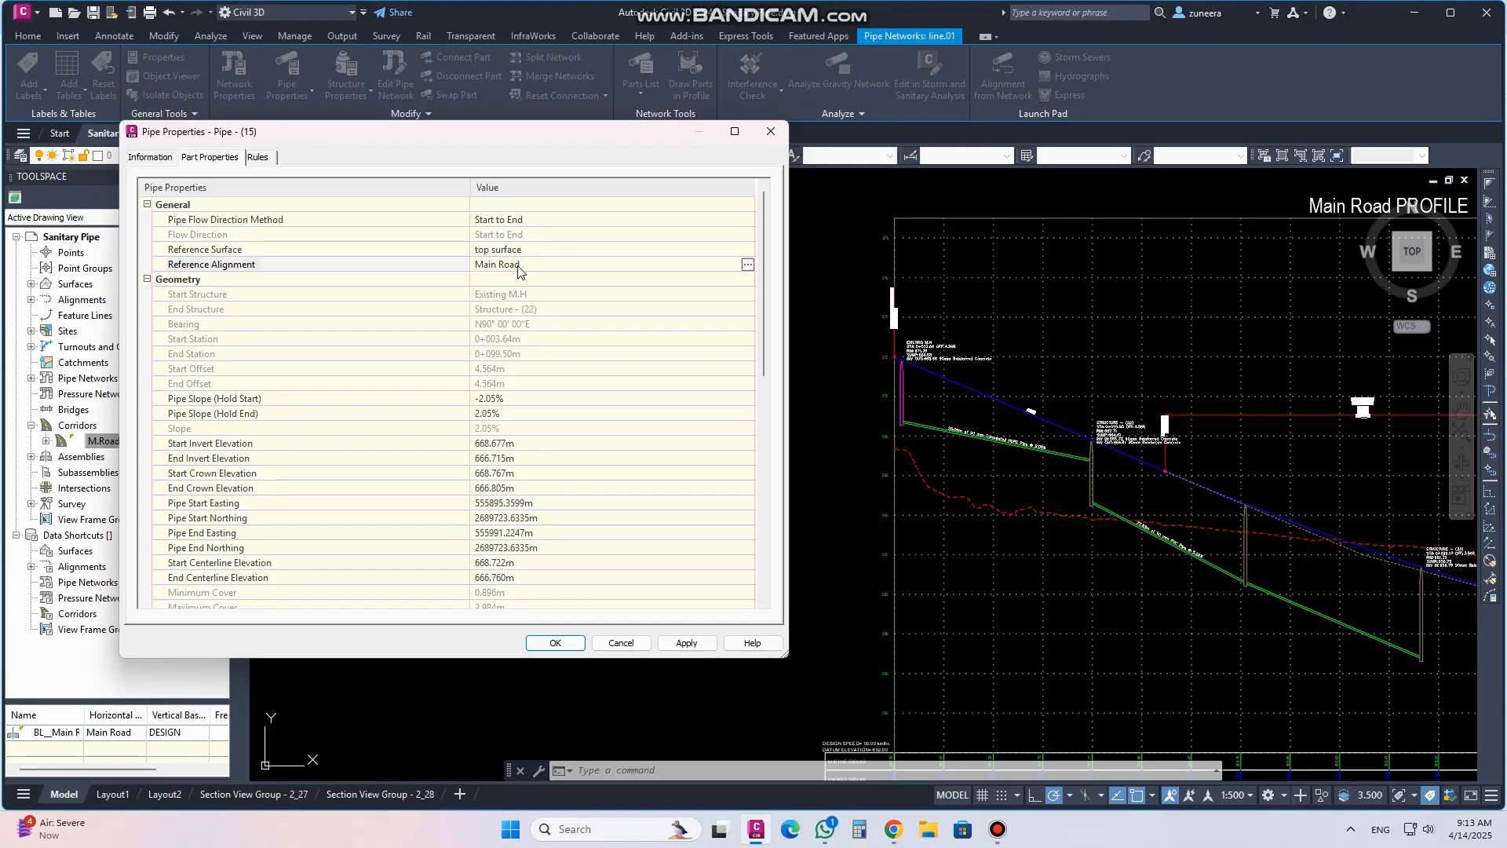
{"action": "left_click", "coordinate": [516, 220]}
{"action": "left_click", "coordinate": [516, 221]}
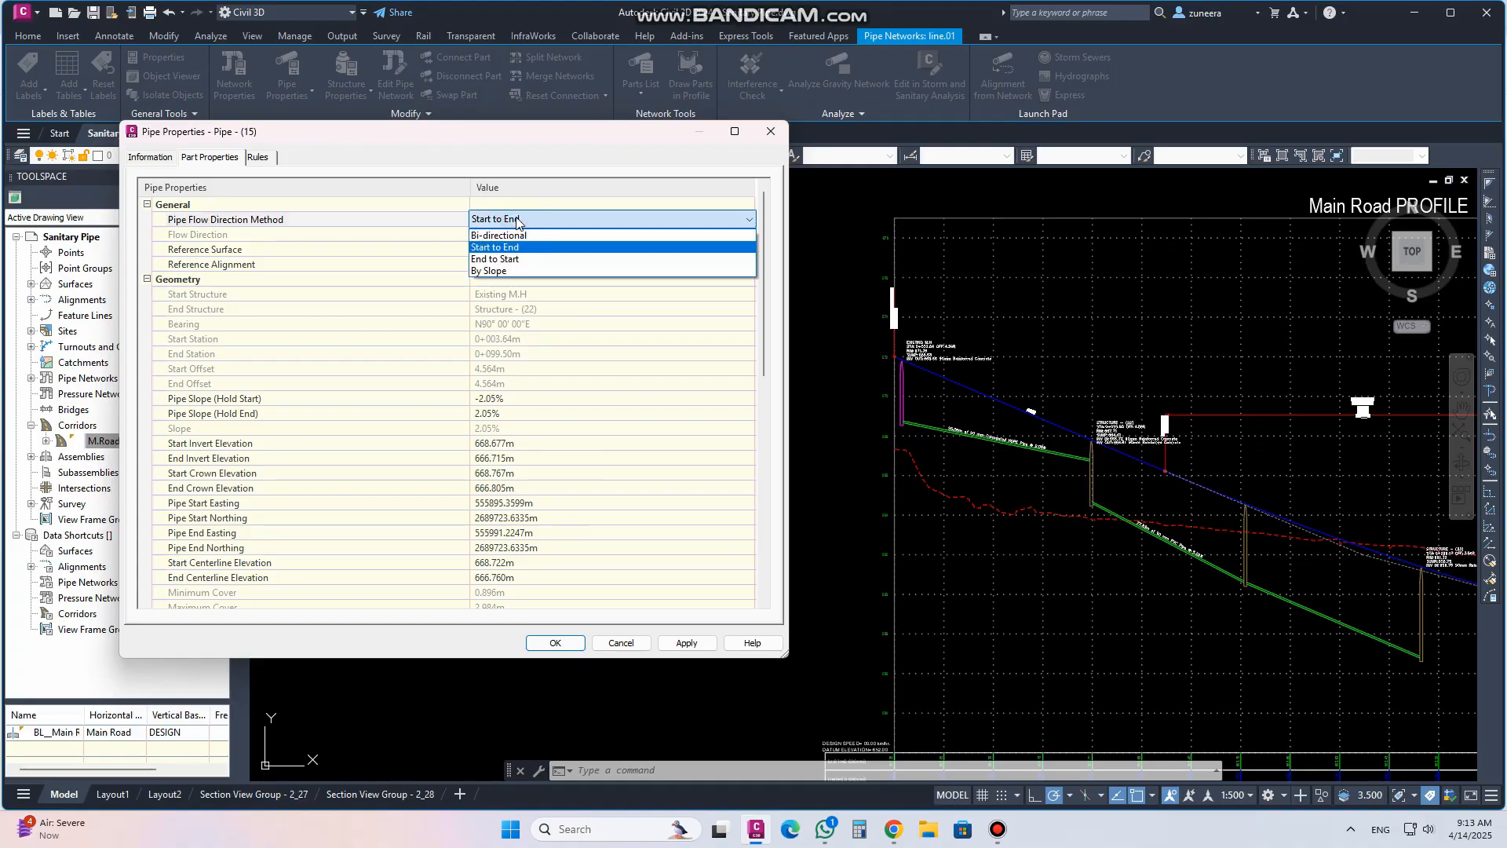
{"action": "left_click", "coordinate": [516, 220]}
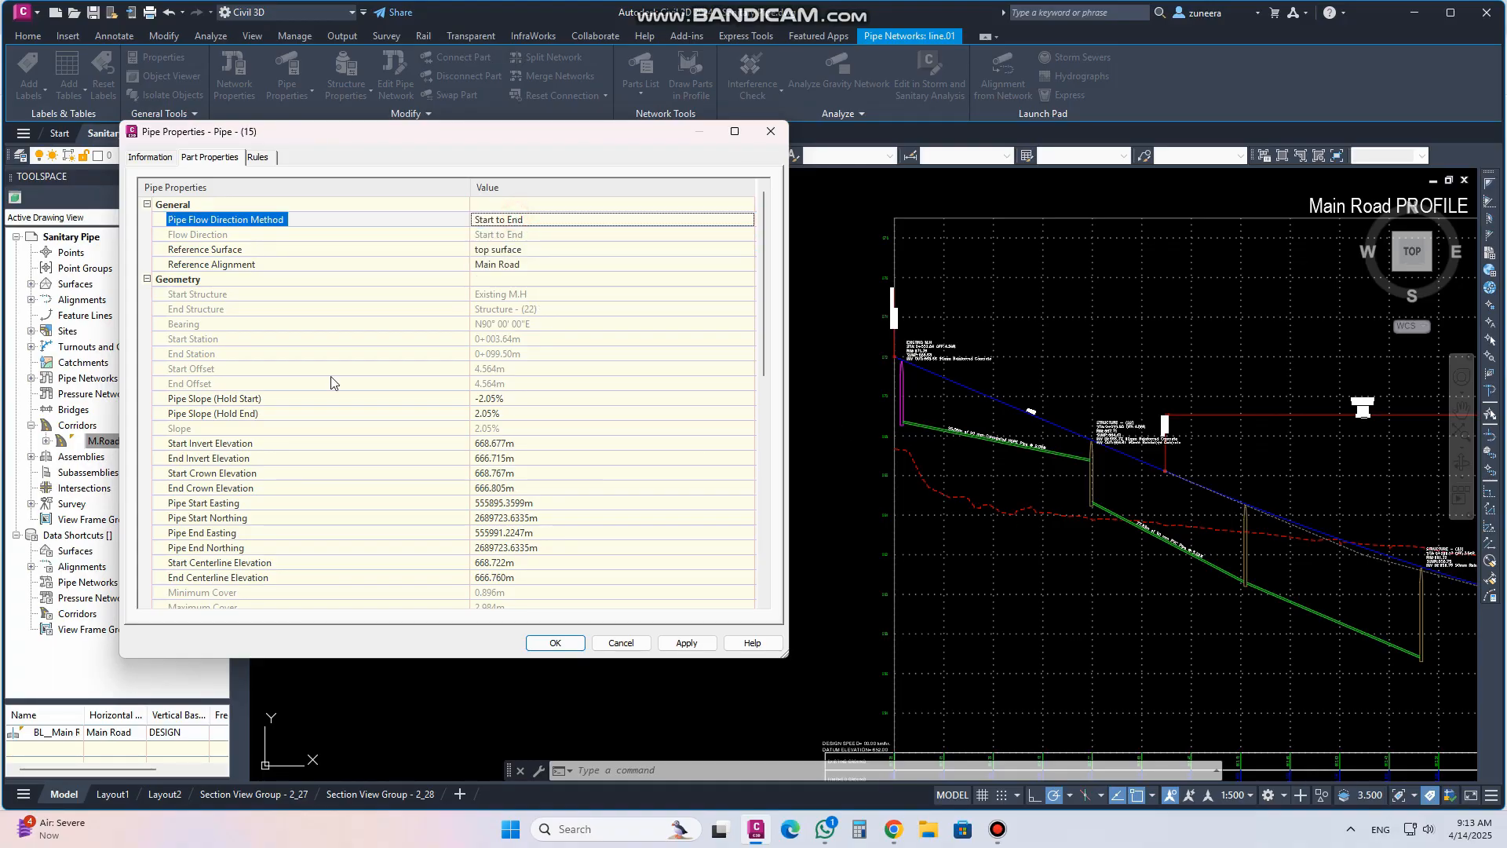
{"action": "left_click", "coordinate": [496, 251]}
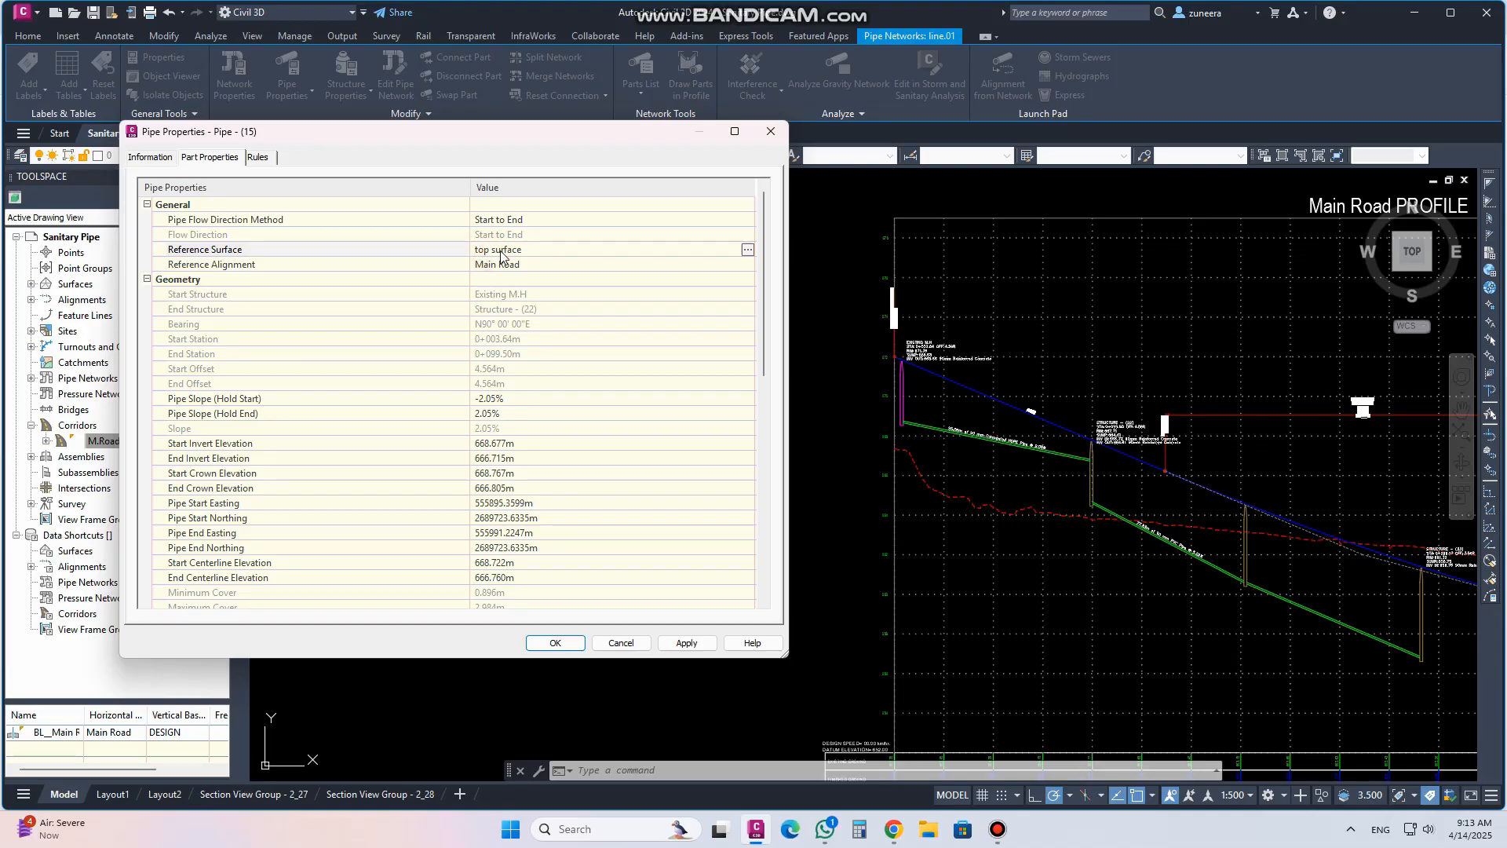
{"action": "left_click", "coordinate": [577, 265]}
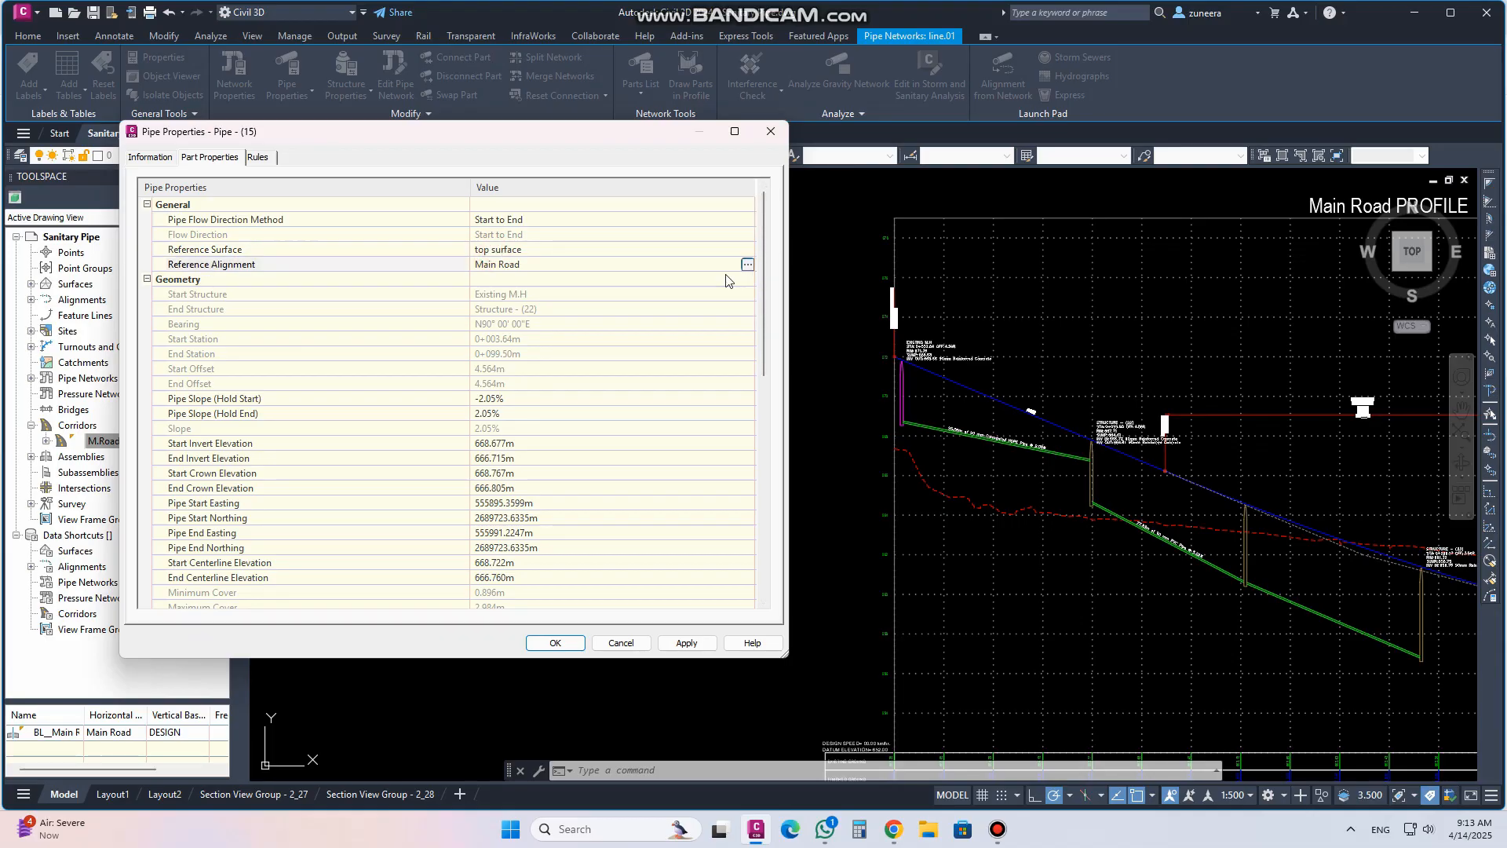
Set the first pipe's slope (hold start) to 3% and apply the change
{"action": "left_click", "coordinate": [490, 399]}
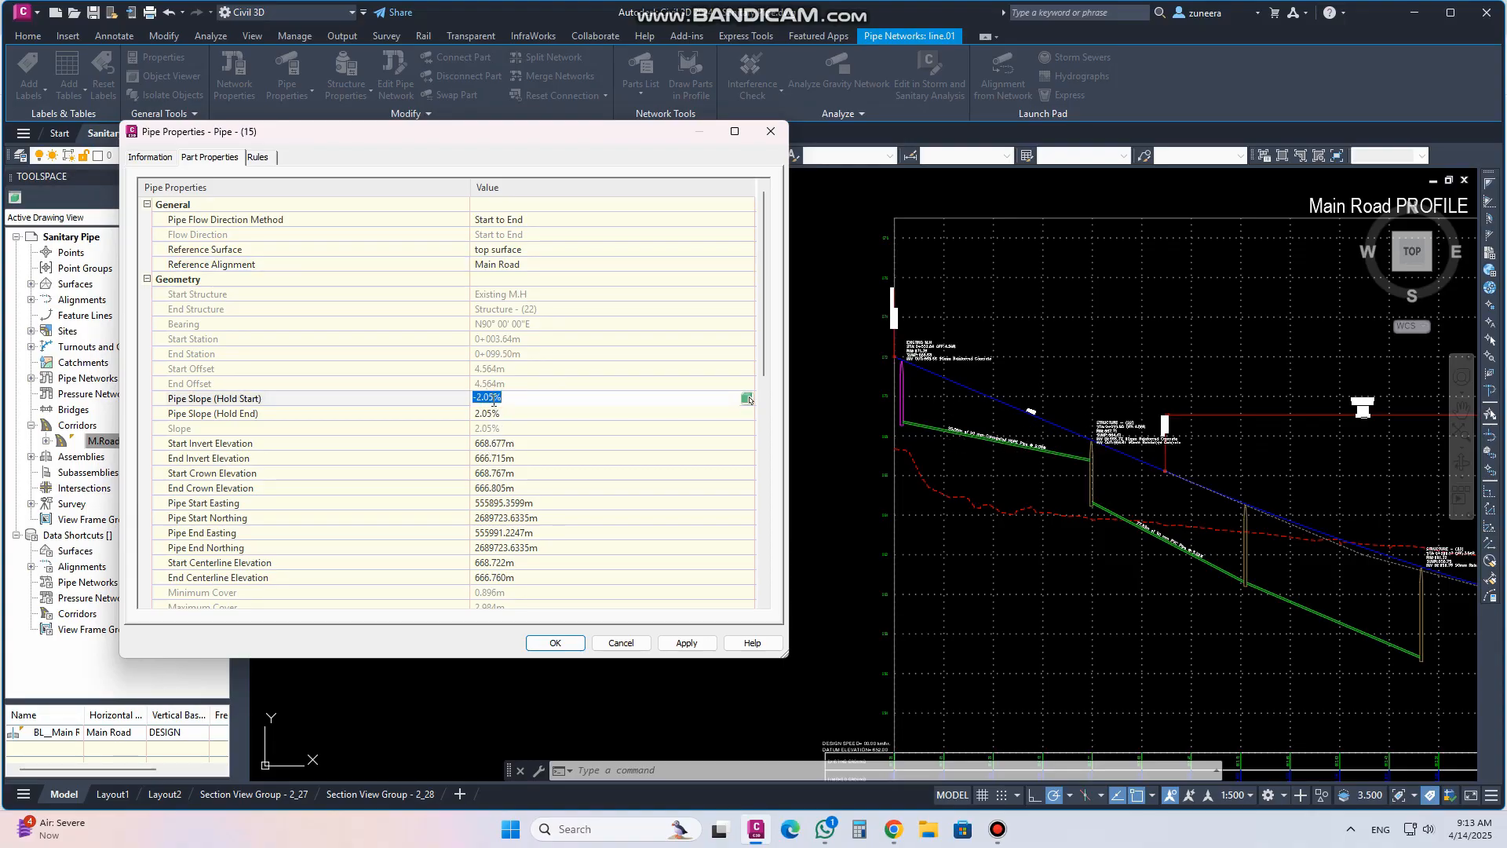
{"action": "left_click_drag", "start_coordinate": [520, 398], "coordinate": [475, 397]}
{"action": "type", "text": "3"}
{"action": "left_click", "coordinate": [688, 644]}
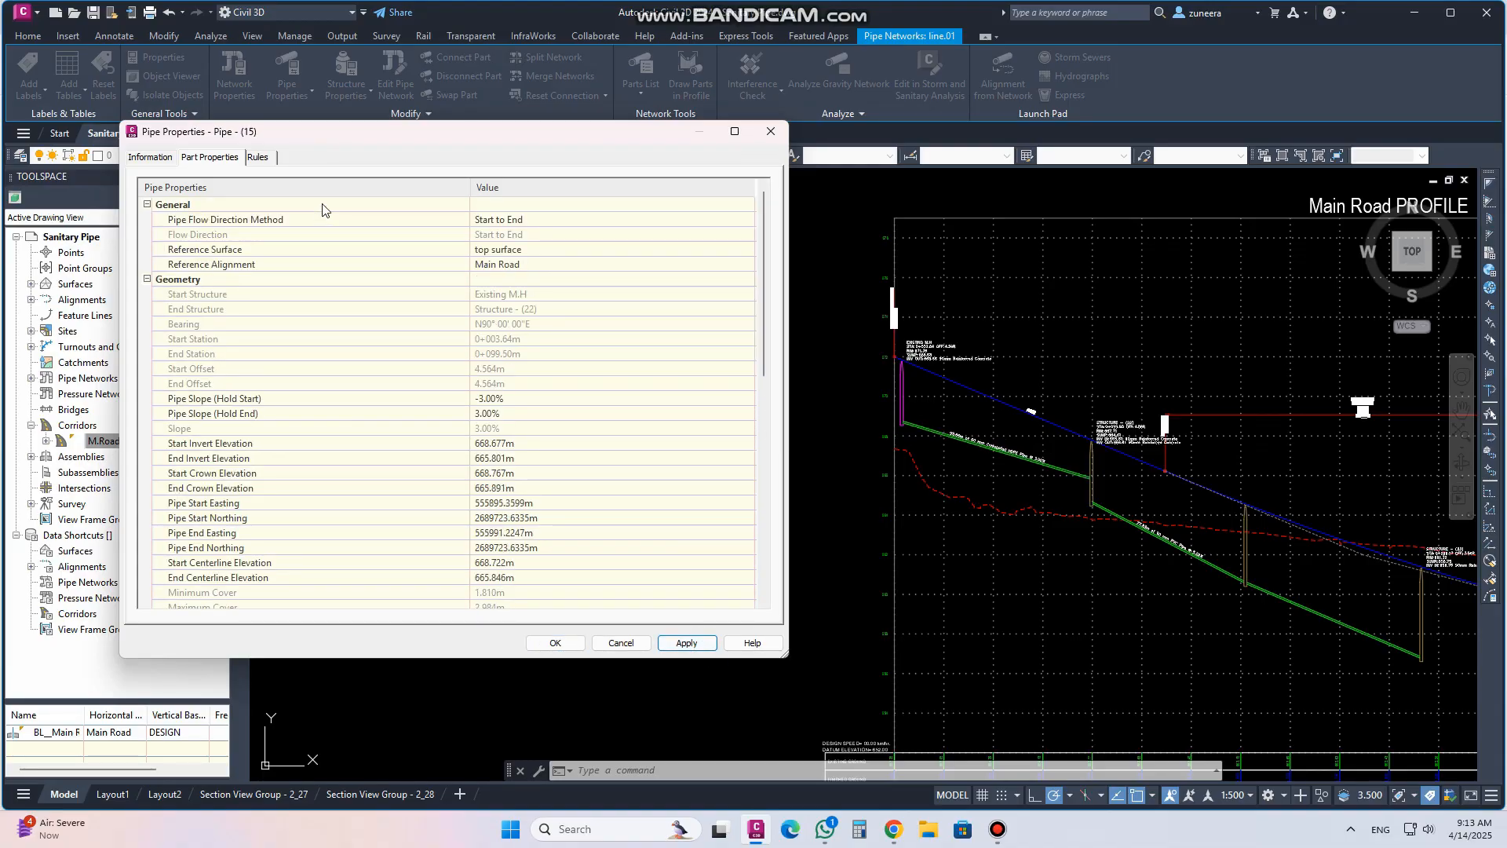
Refresh the pipe's rule check for the minimum cover rule
{"action": "left_click", "coordinate": [259, 157]}
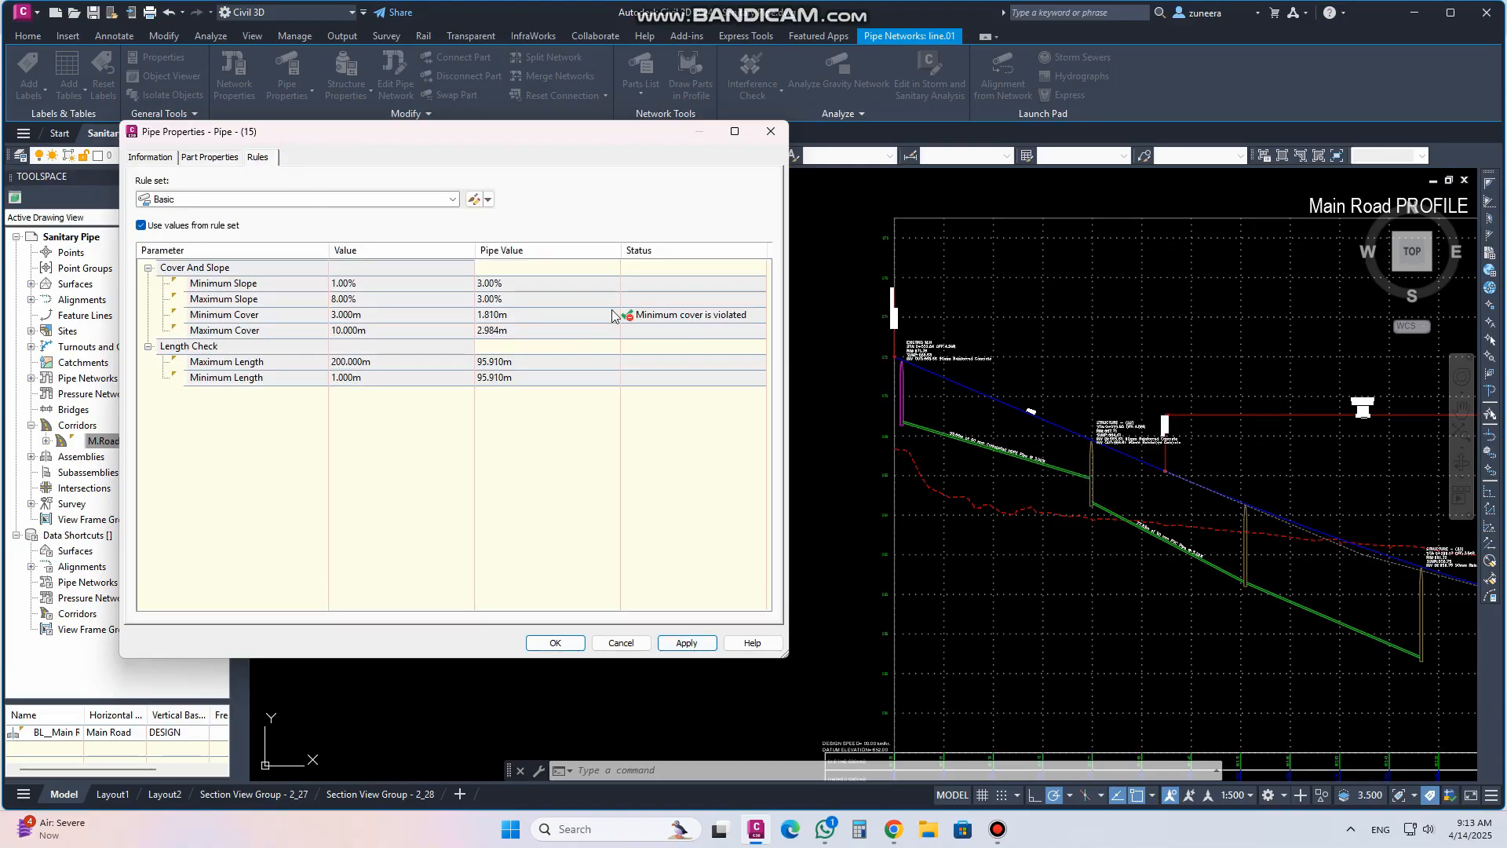
{"action": "right_click", "coordinate": [658, 319]}
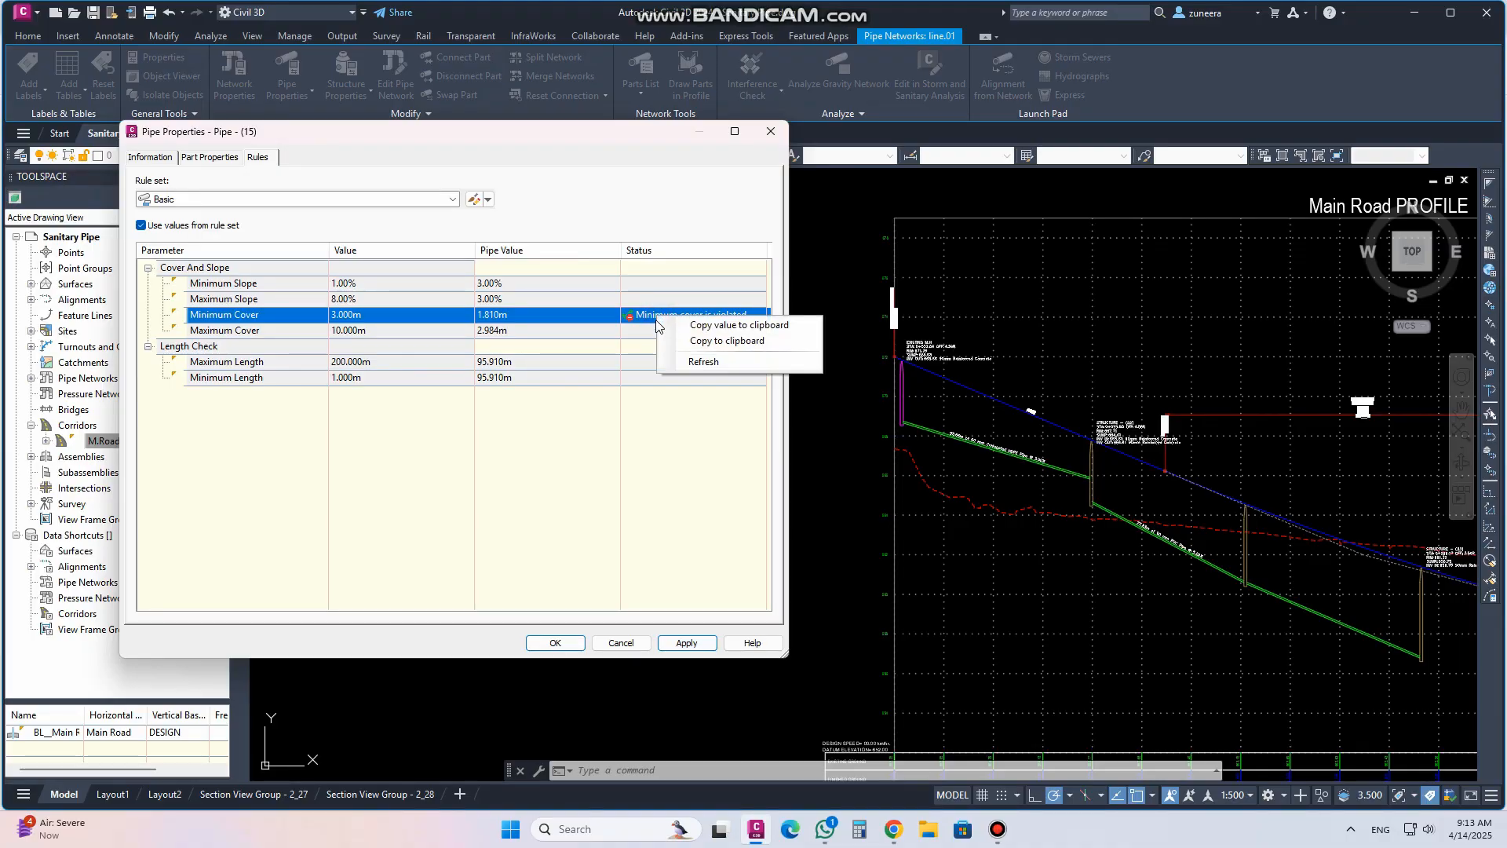
{"action": "left_click", "coordinate": [680, 362]}
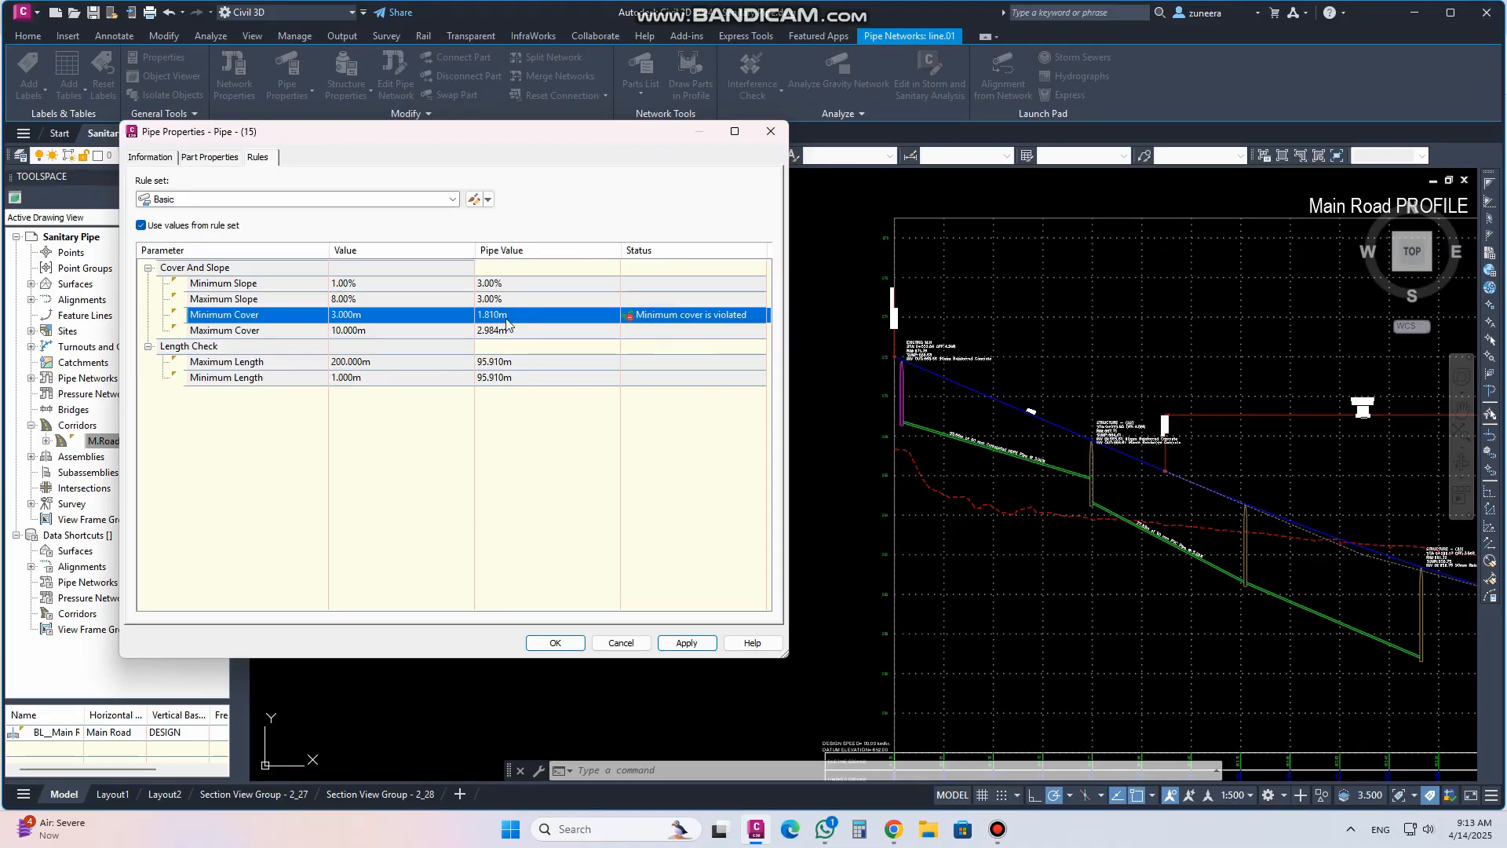
Set the first pipe's start invert elevation to 669 m and apply the change
{"action": "left_click", "coordinate": [207, 157]}
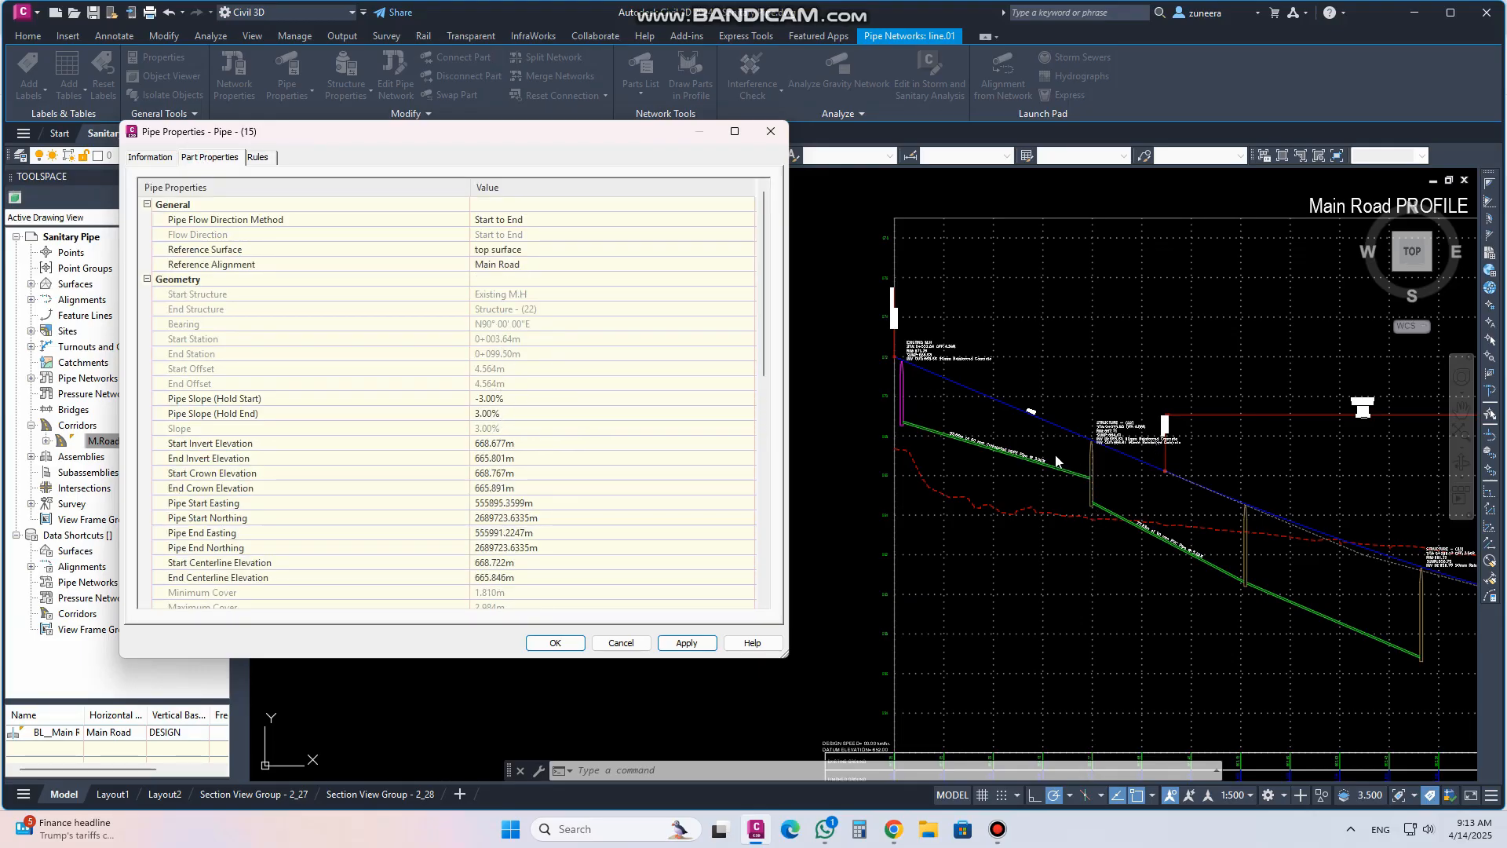
{"action": "left_click", "coordinate": [500, 446]}
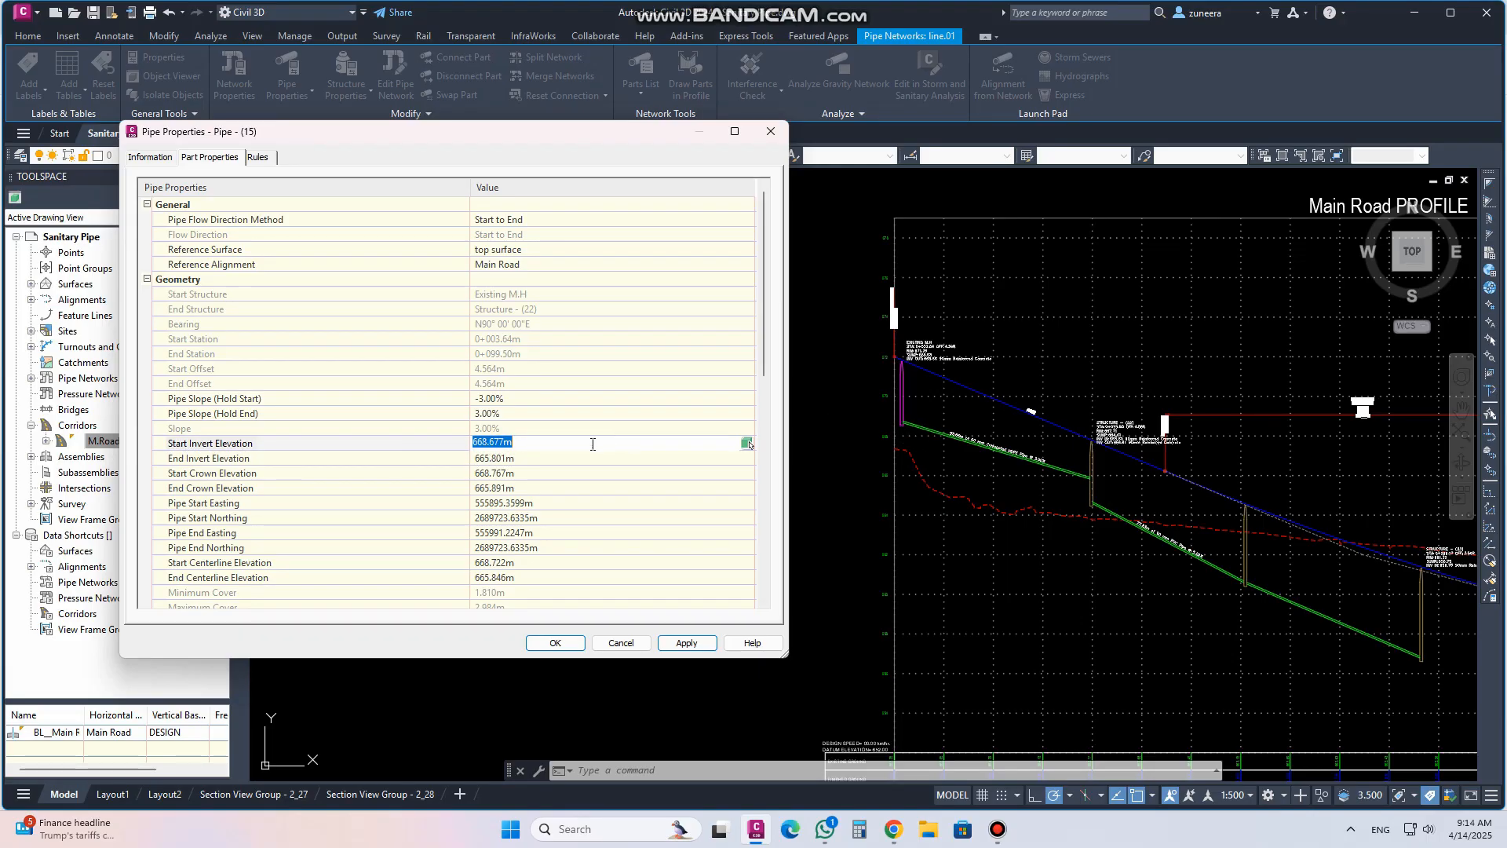
{"action": "left_click_drag", "start_coordinate": [523, 446], "coordinate": [429, 438]}
{"action": "type", "text": "669"}
{"action": "left_click", "coordinate": [676, 643]}
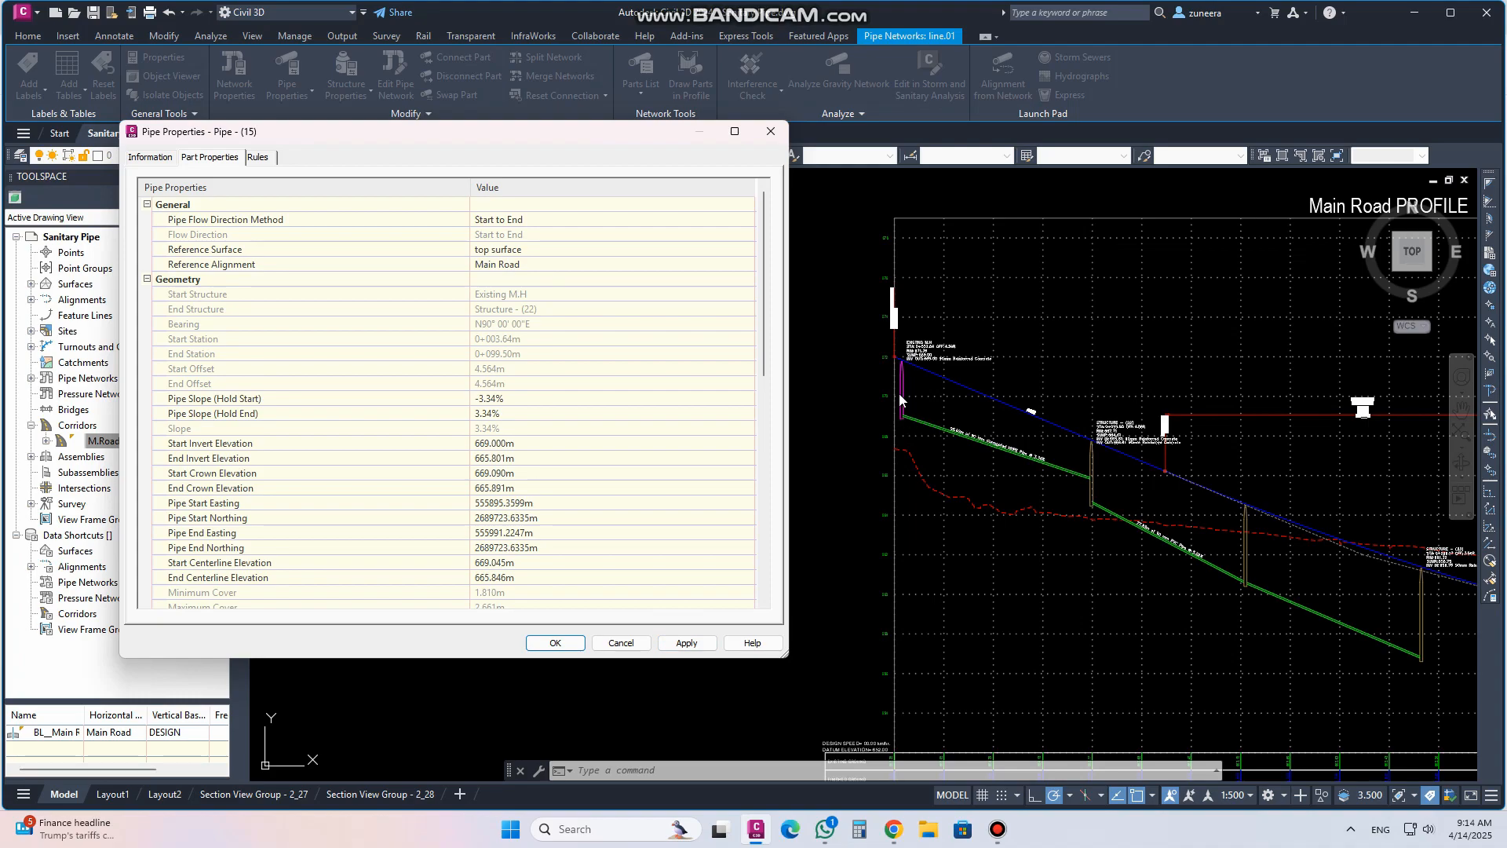
Review the pipe's elevations, resize behaviour and part data, then close the pipe properties dialog
{"action": "left_click", "coordinate": [504, 458]}
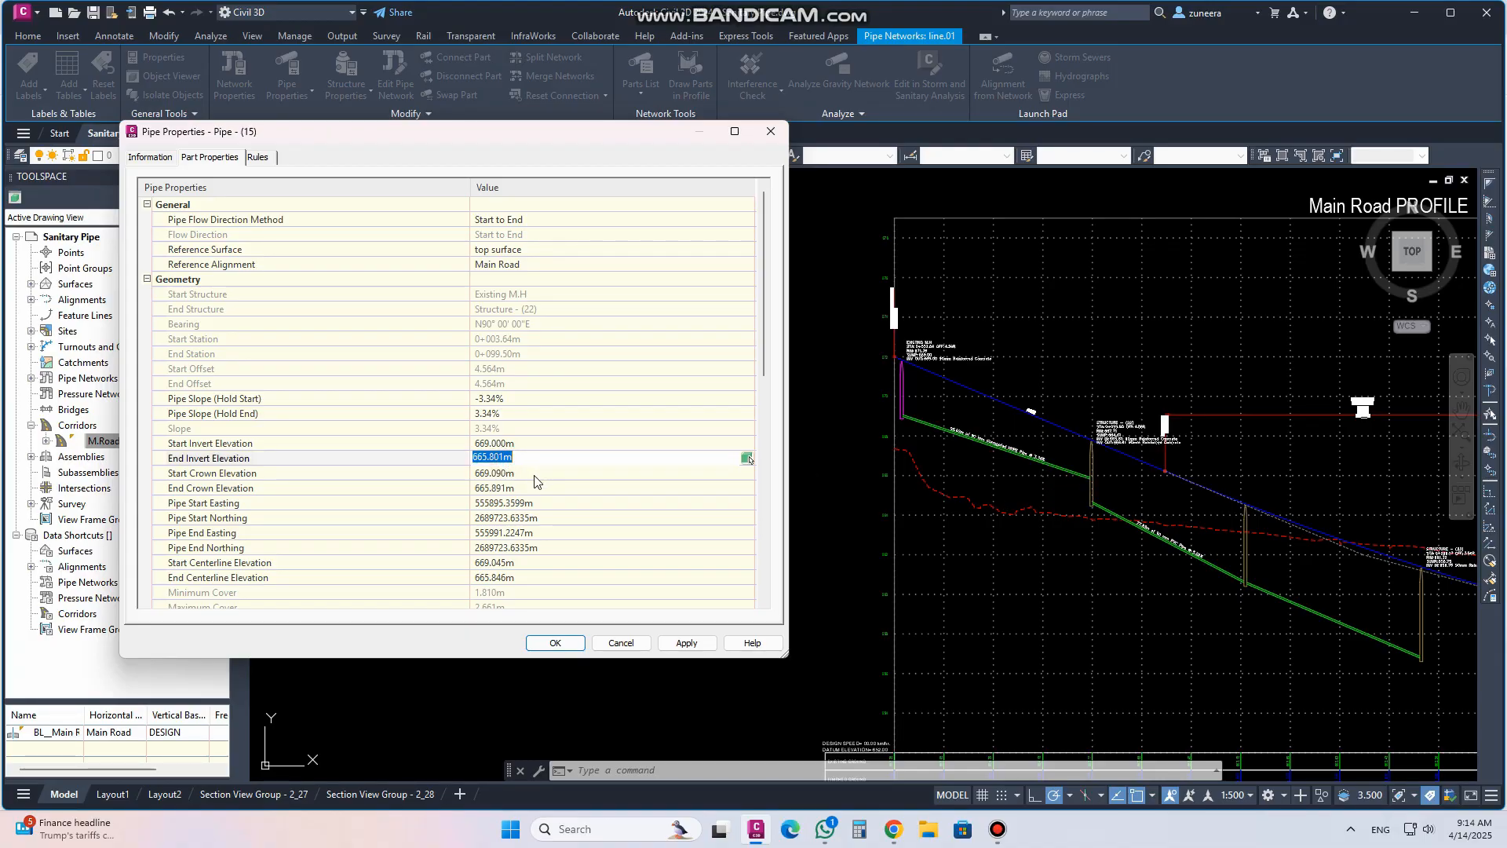
{"action": "left_click", "coordinate": [506, 472]}
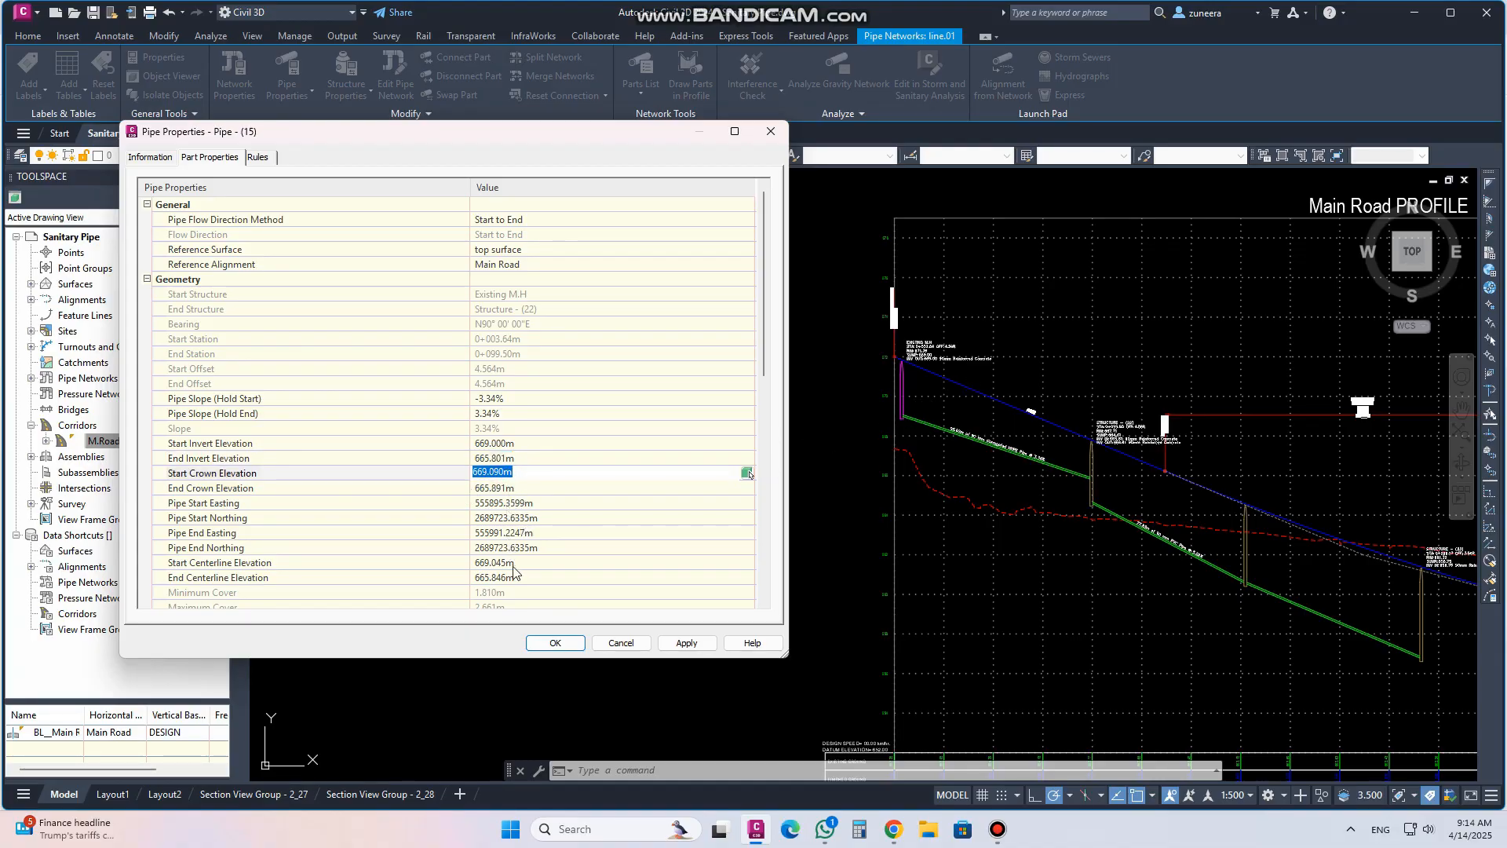
{"action": "scroll", "coordinate": [540, 561], "scroll_direction": "down", "scroll_amount": 9}
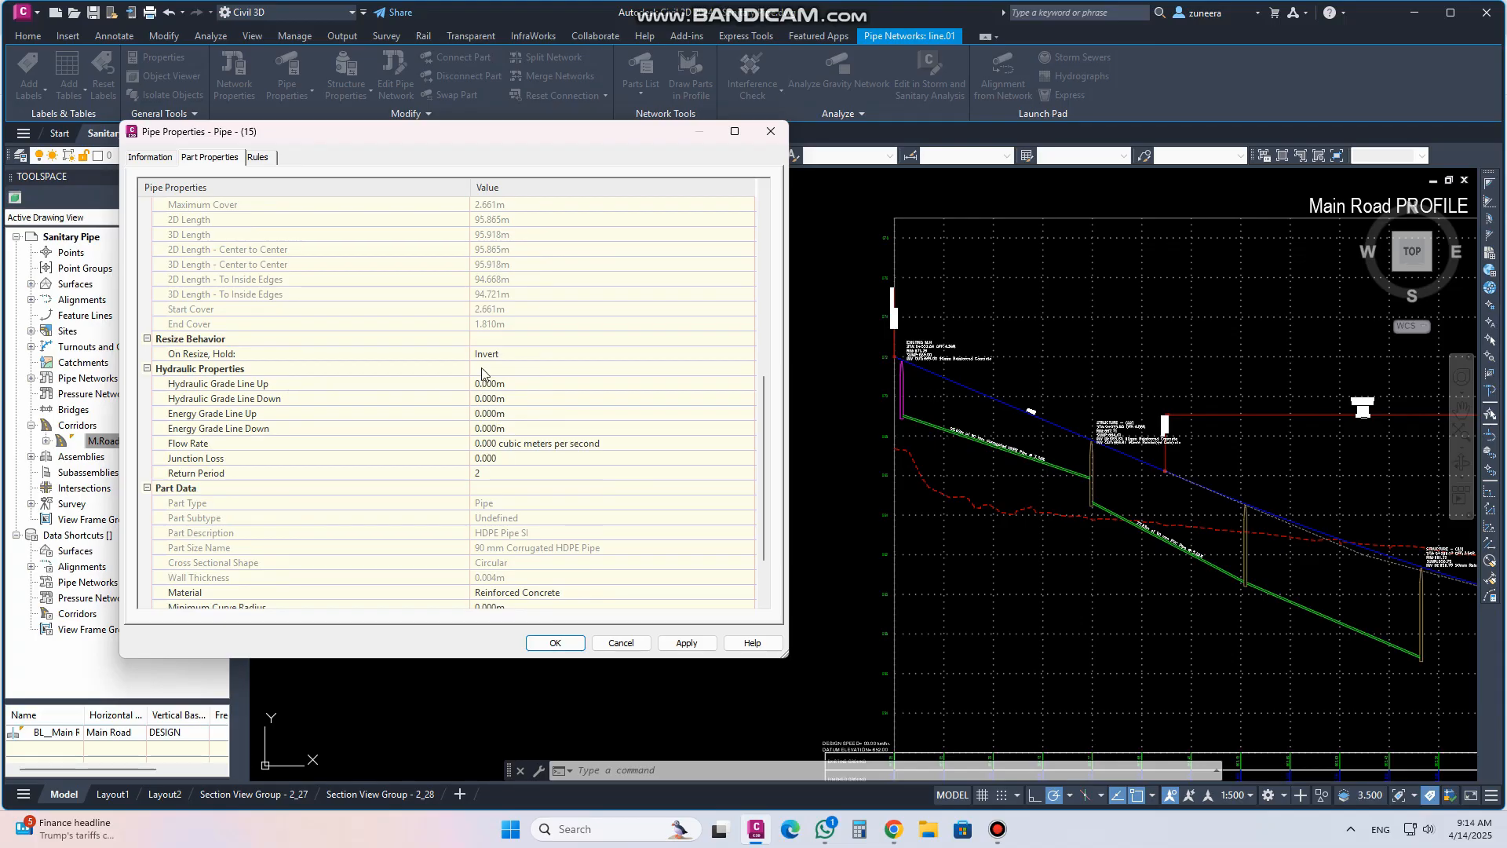
{"action": "left_click", "coordinate": [522, 357]}
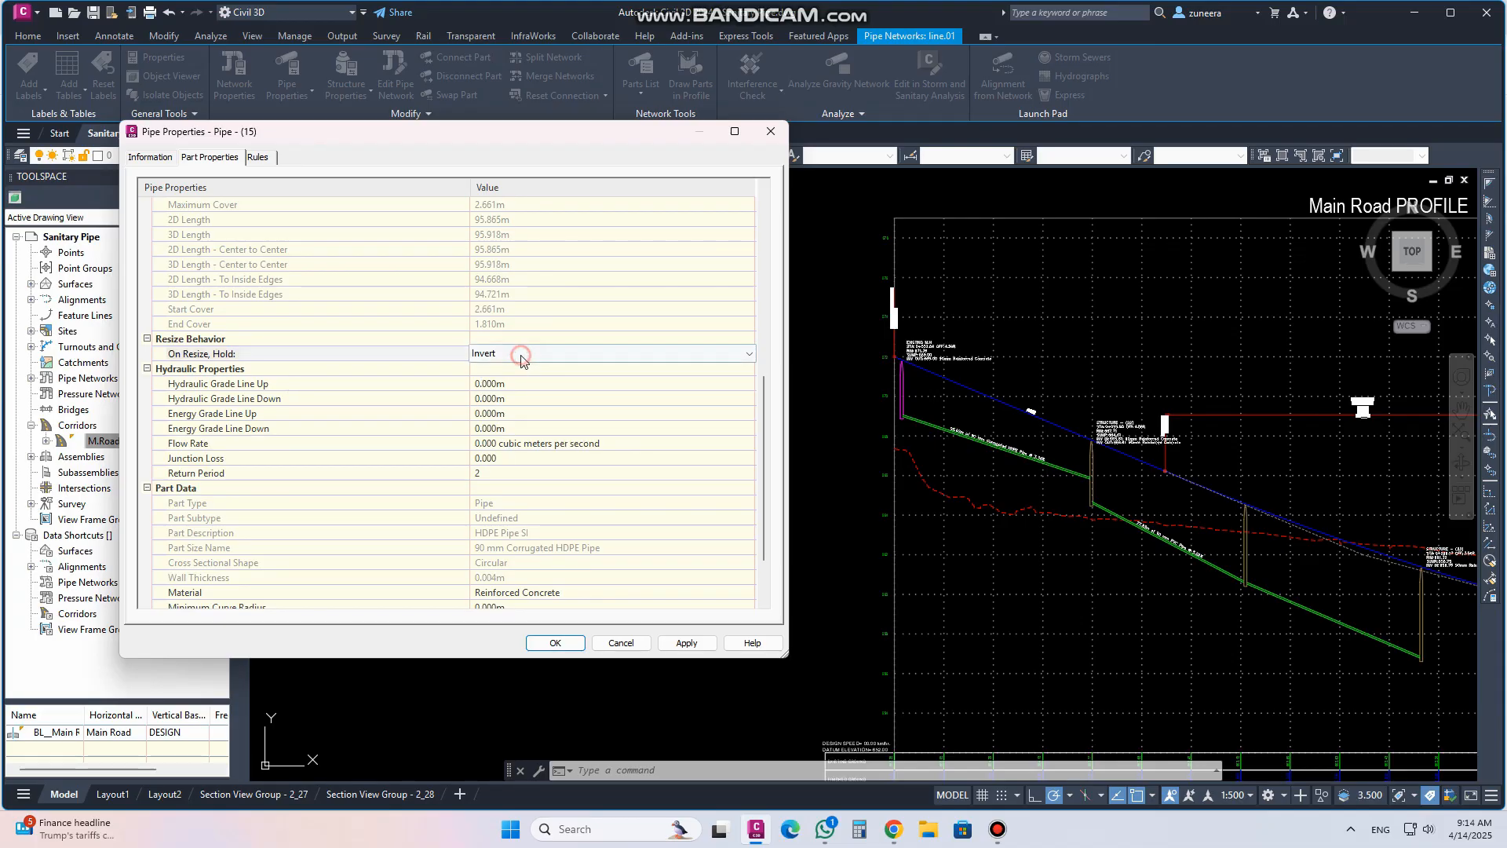
{"action": "left_click", "coordinate": [527, 357]}
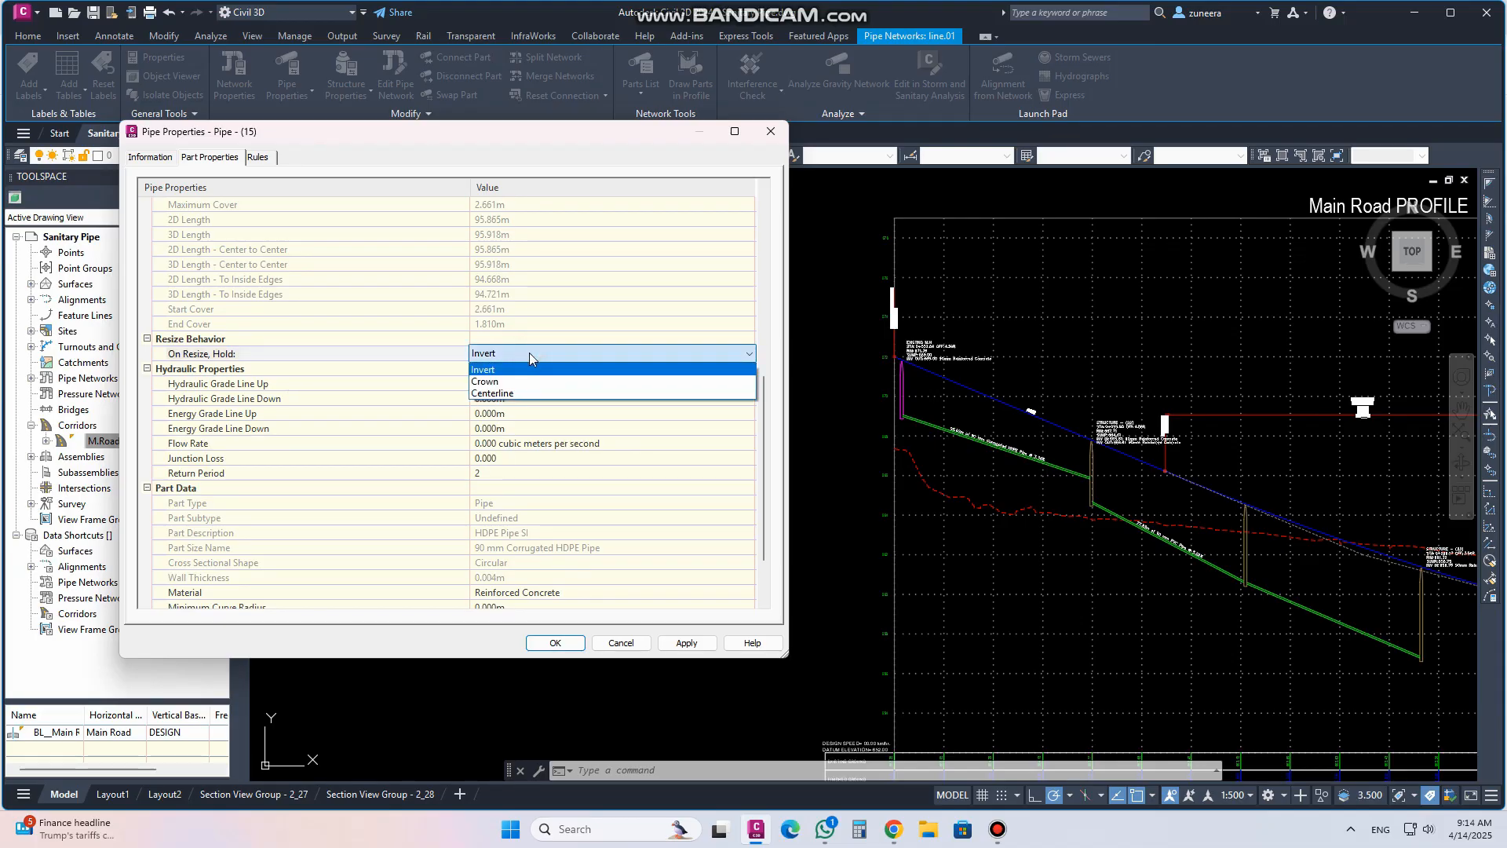
{"action": "left_click", "coordinate": [529, 355]}
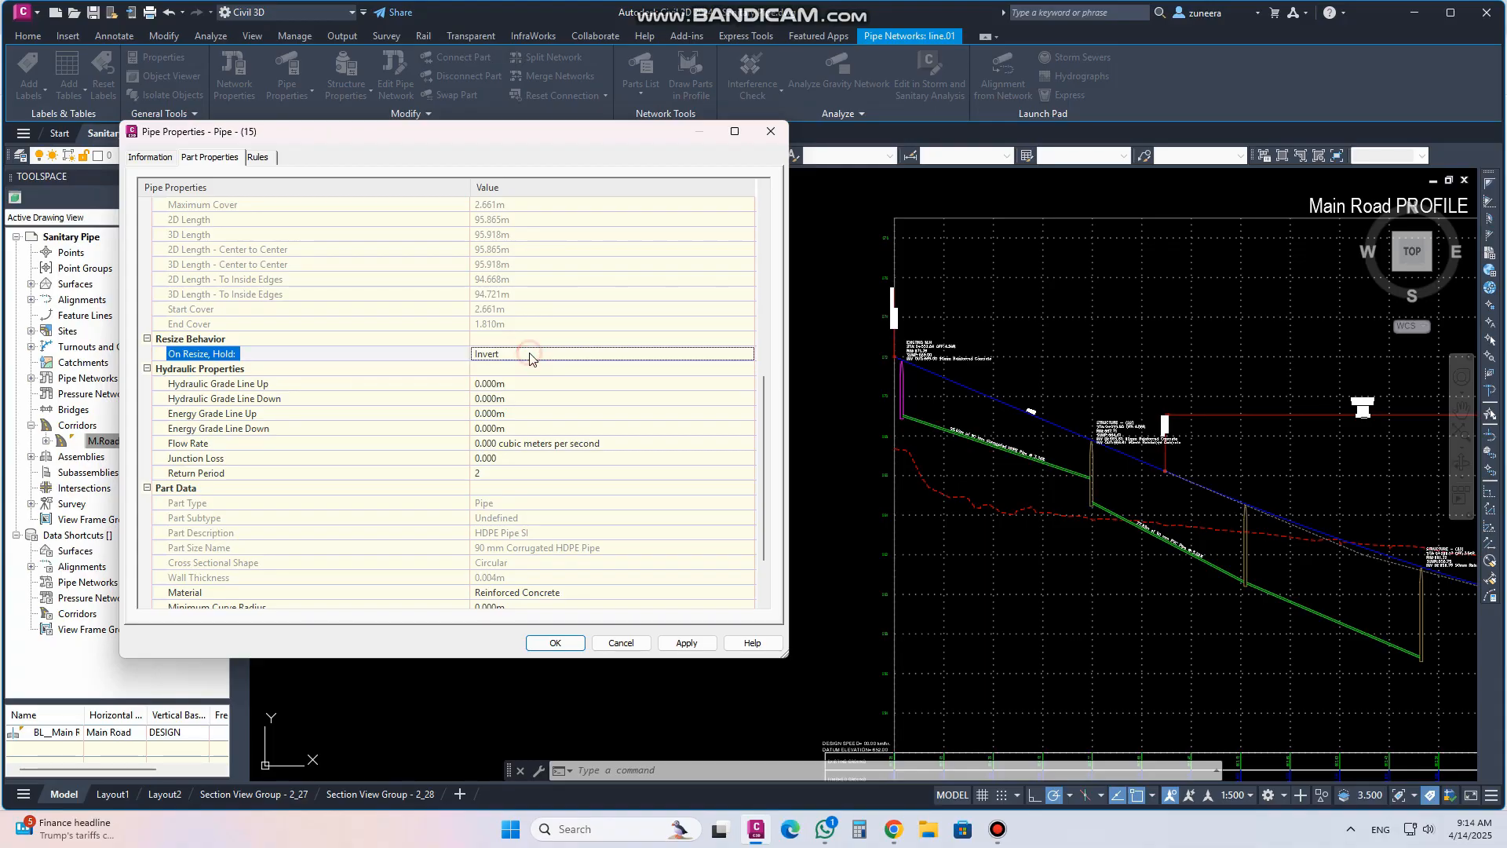
{"action": "scroll", "coordinate": [499, 363], "scroll_direction": "down", "scroll_amount": 2}
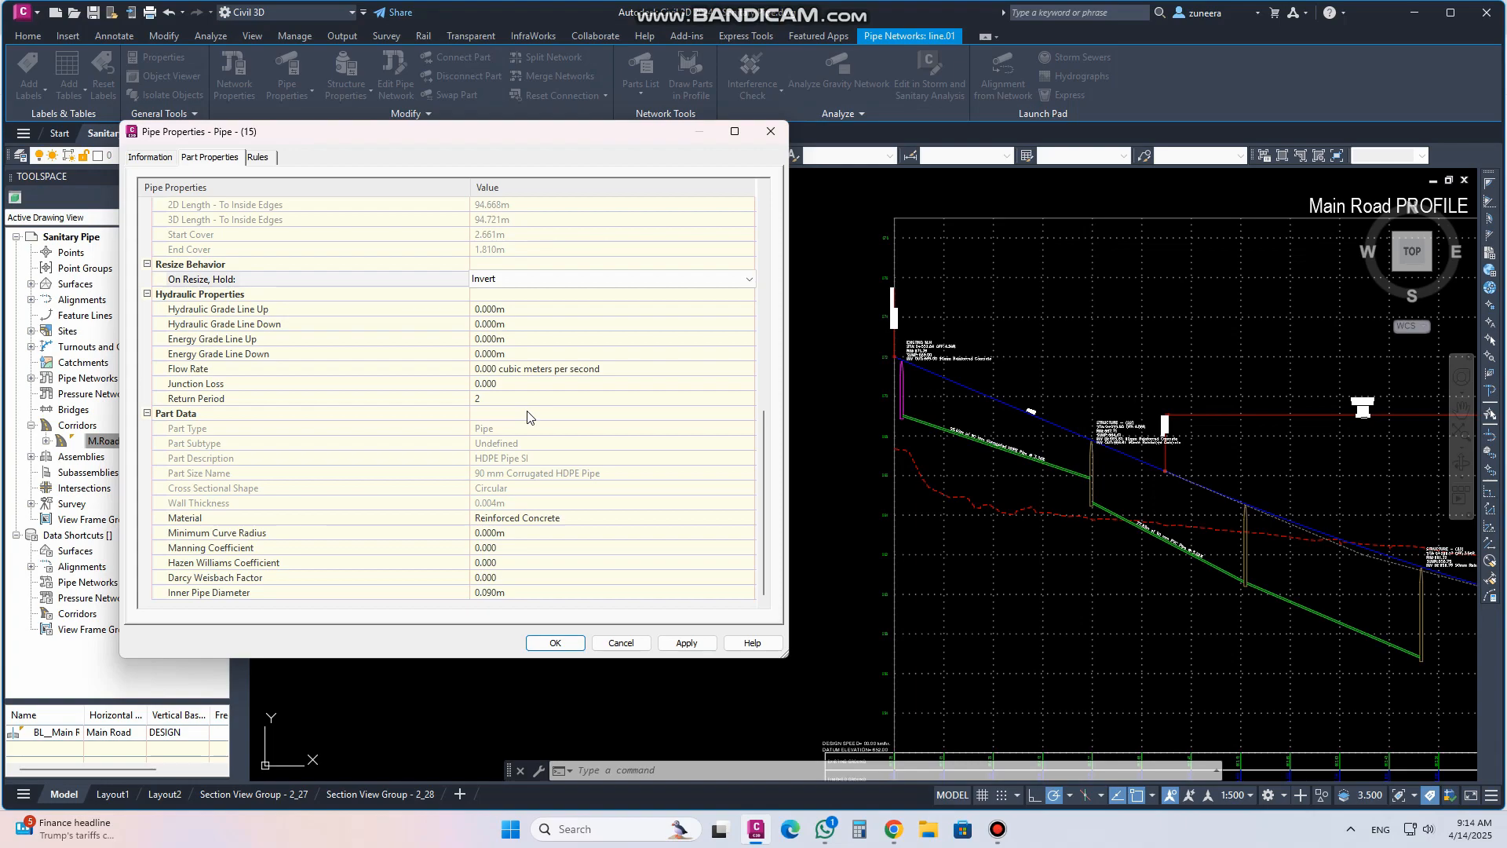
{"action": "left_click", "coordinate": [688, 644]}
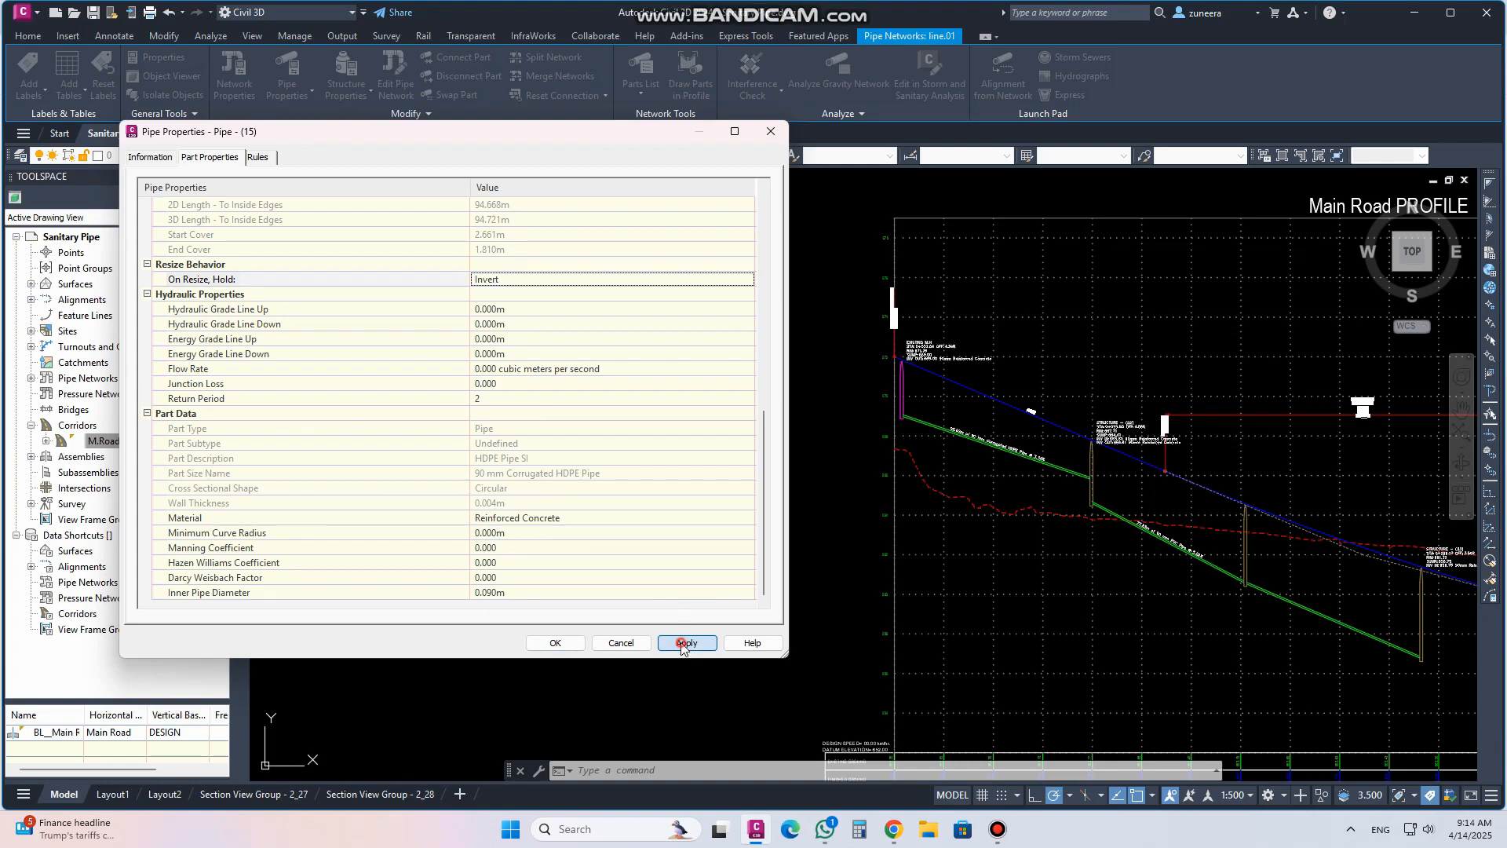
{"action": "left_click", "coordinate": [555, 643]}
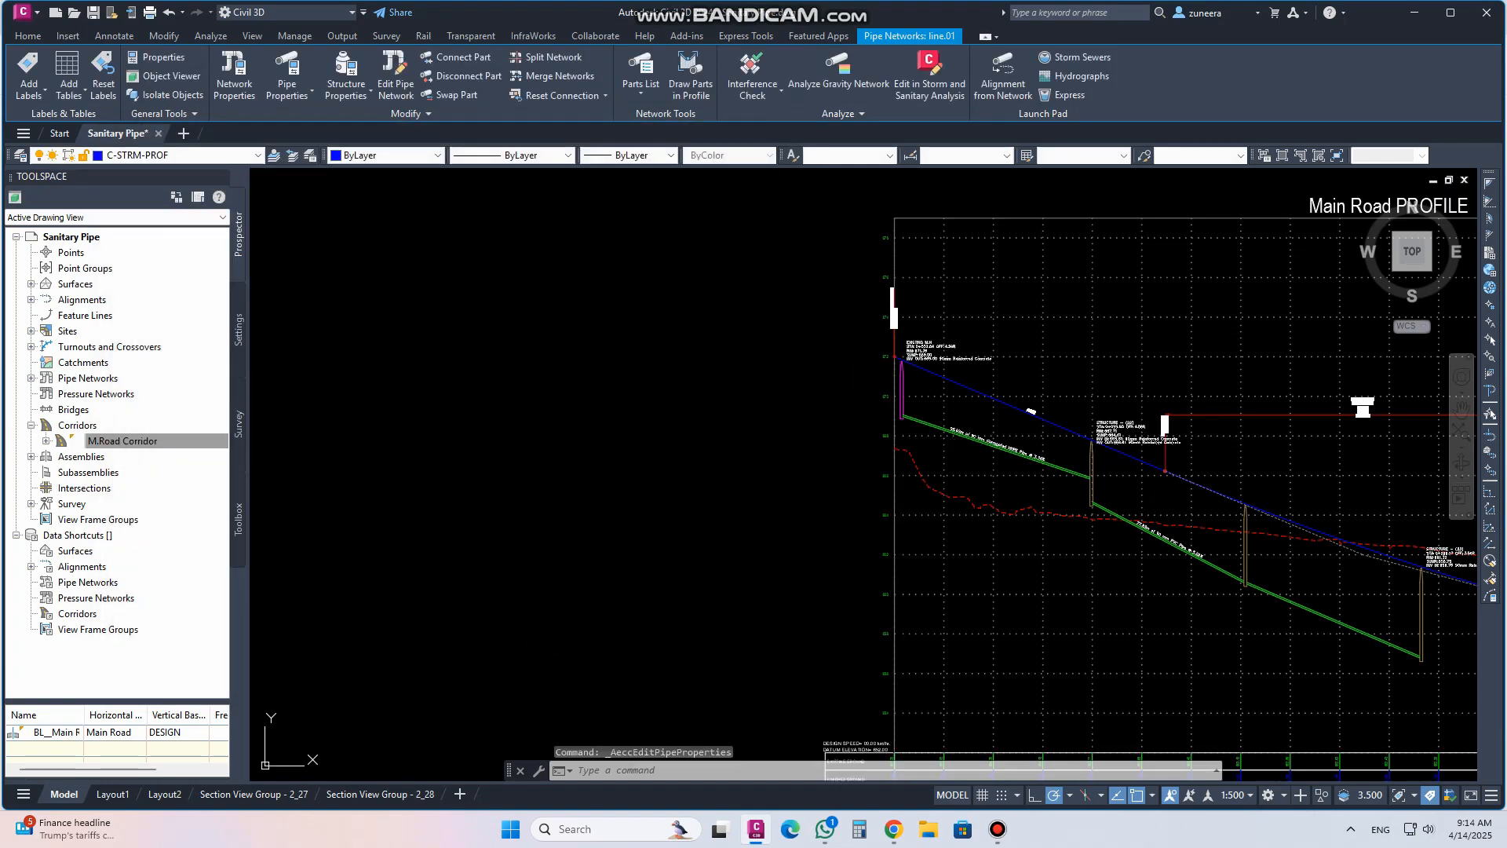
Open the pipe properties of the second pipe in the Main Road profile
{"action": "left_click", "coordinate": [1135, 535]}
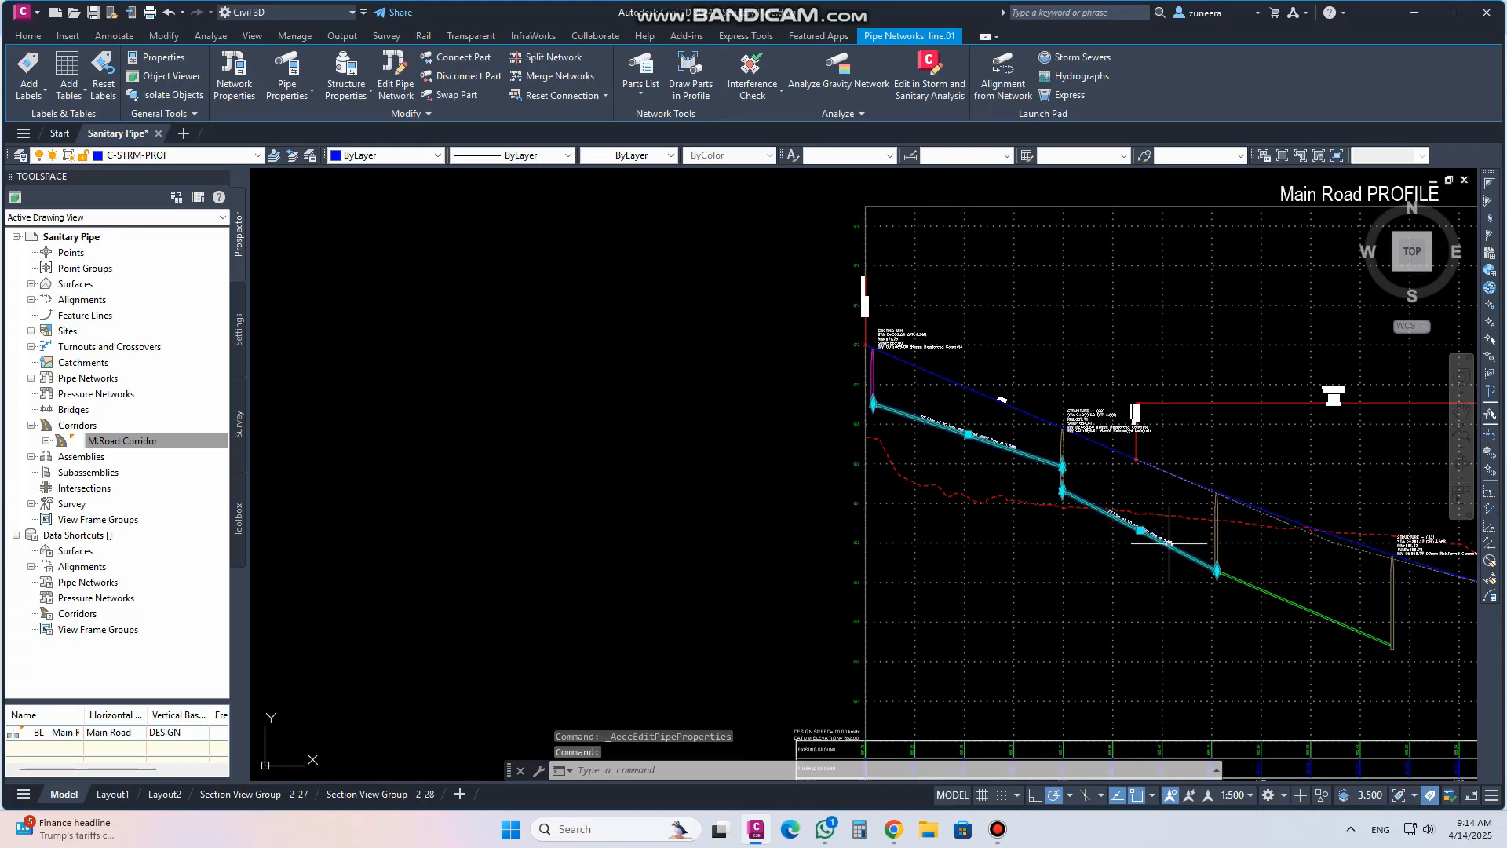
{"action": "key", "text": "Escape"}
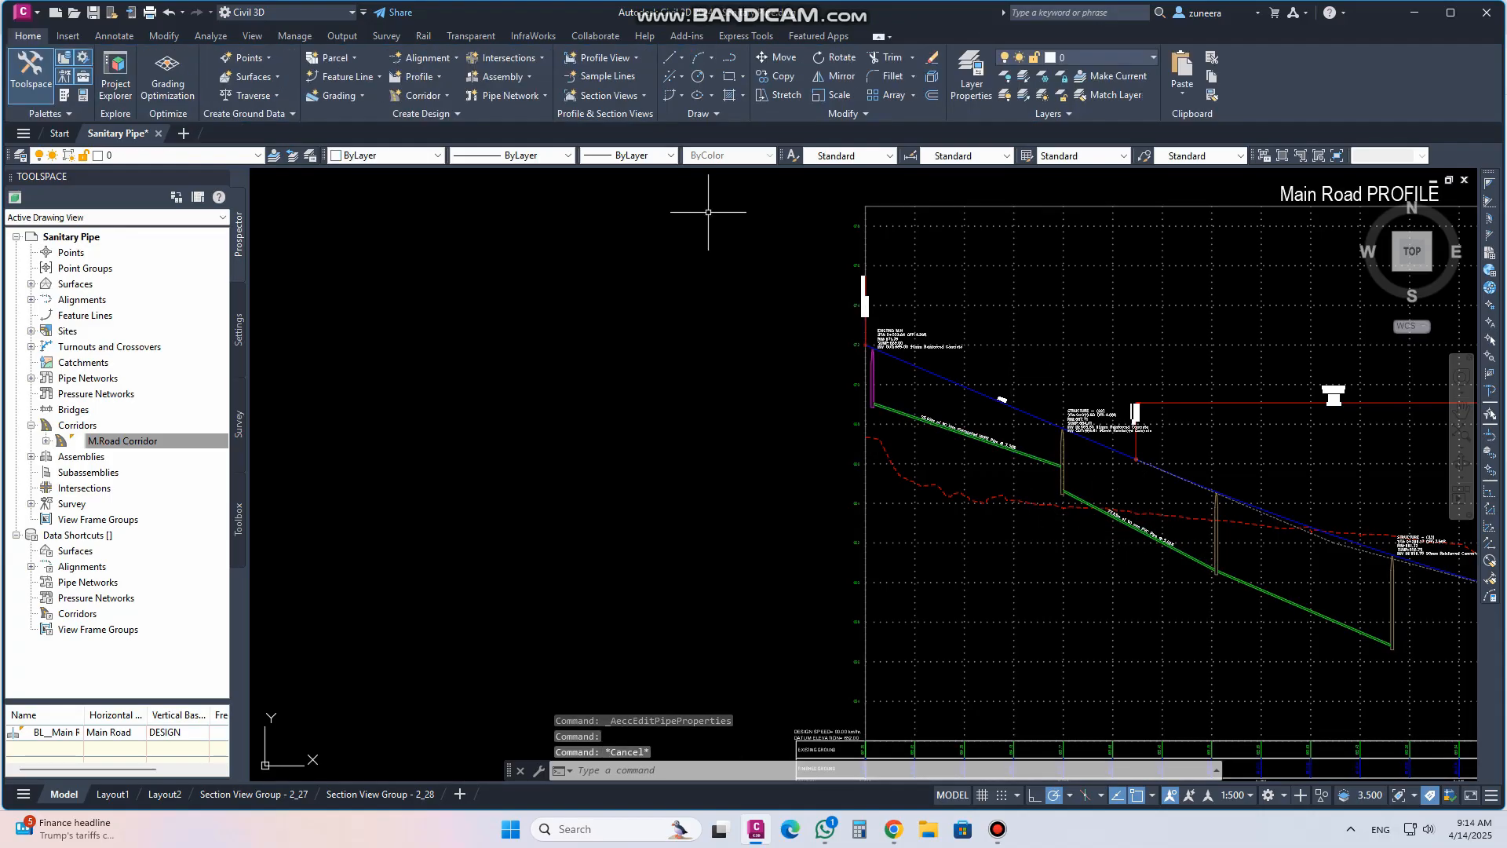
{"action": "left_click", "coordinate": [1191, 556]}
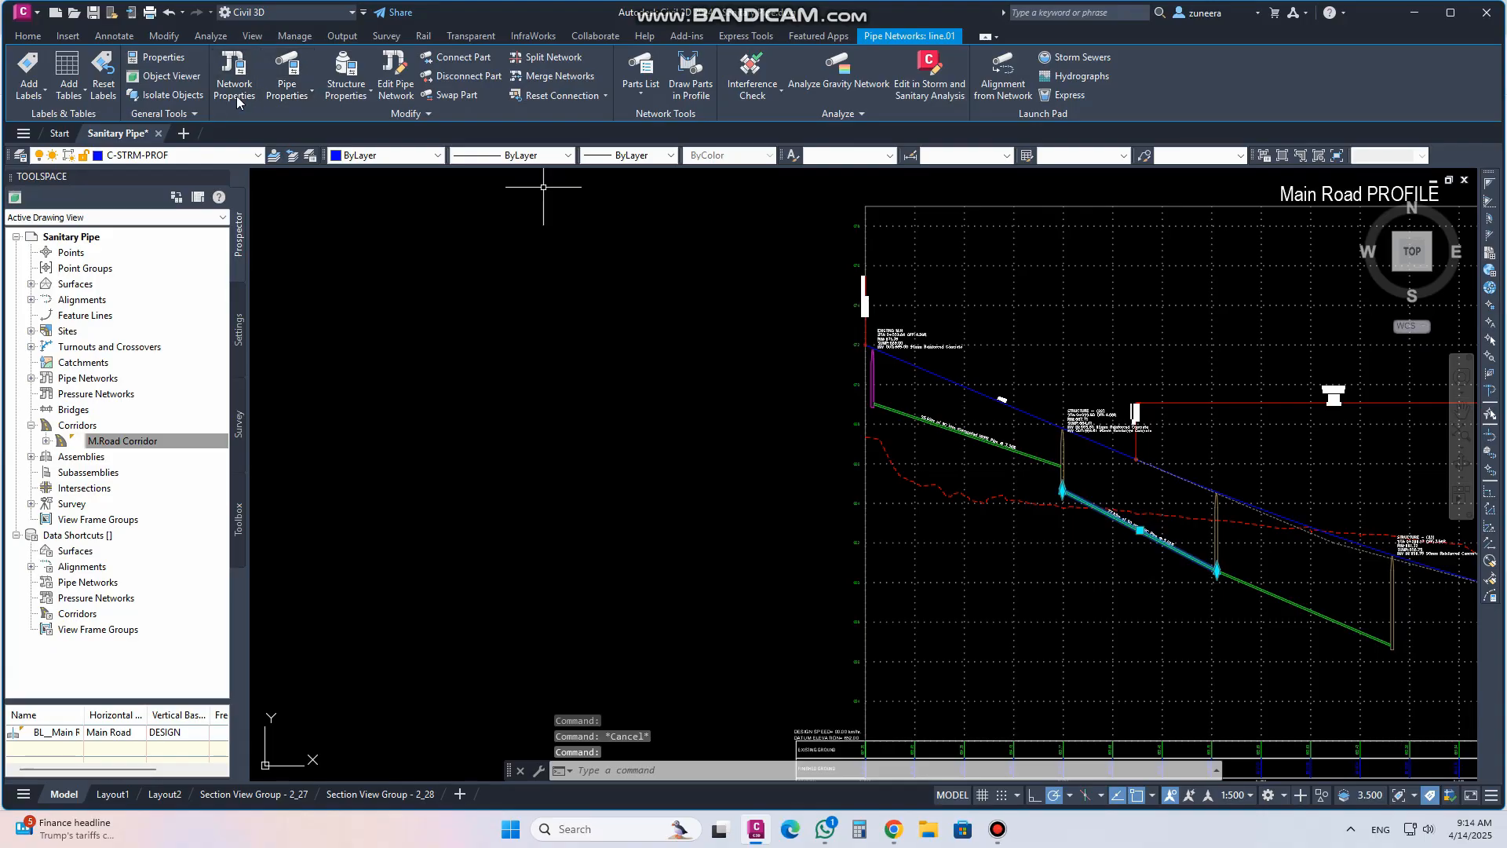
{"action": "left_click", "coordinate": [296, 73]}
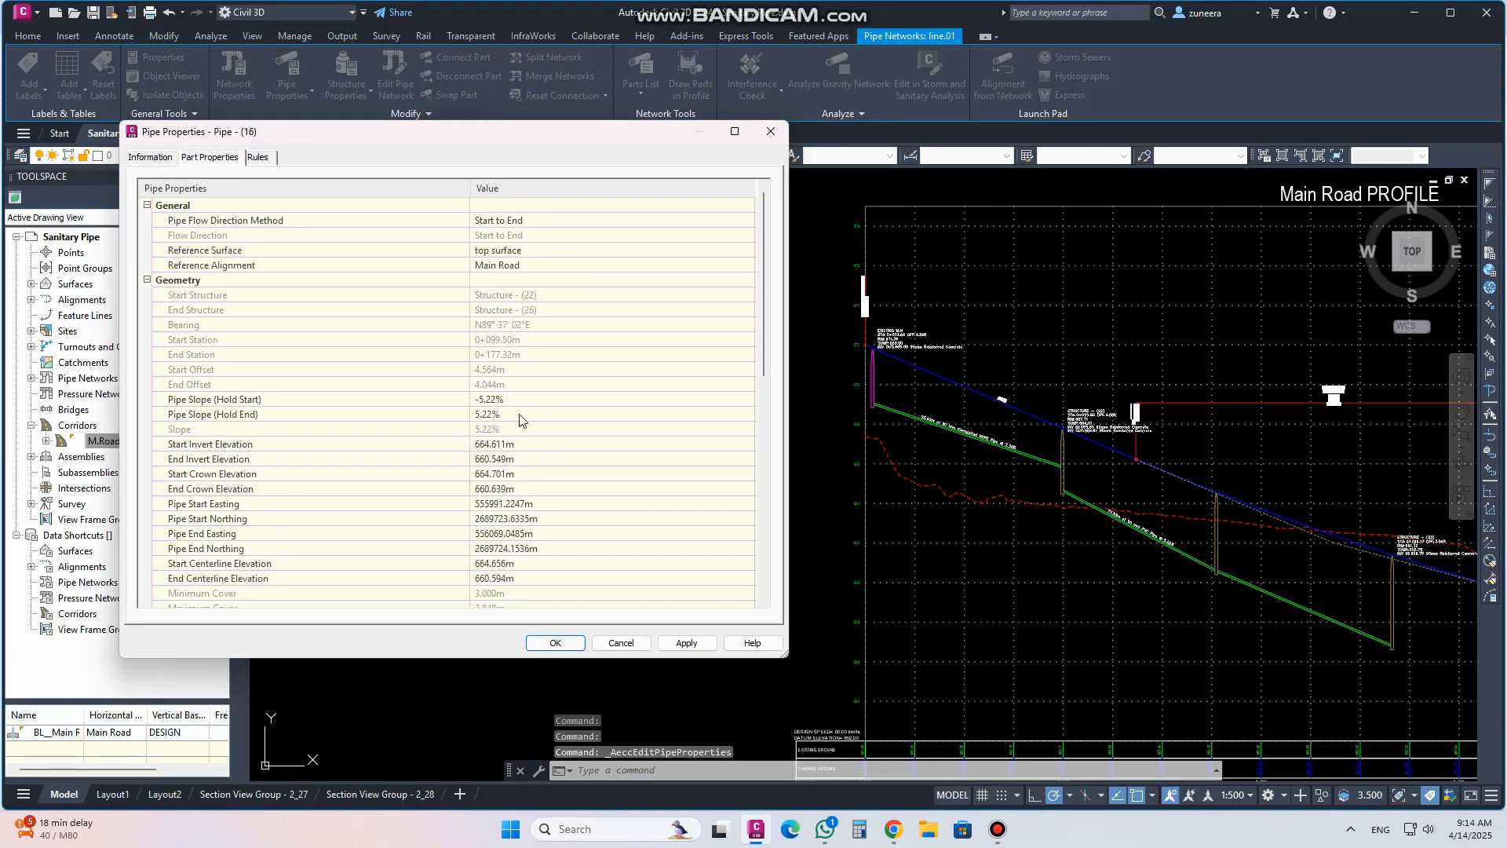
Try start invert elevations of 667 m and 665 m on the second pipe, applying each
{"action": "left_click", "coordinate": [508, 444]}
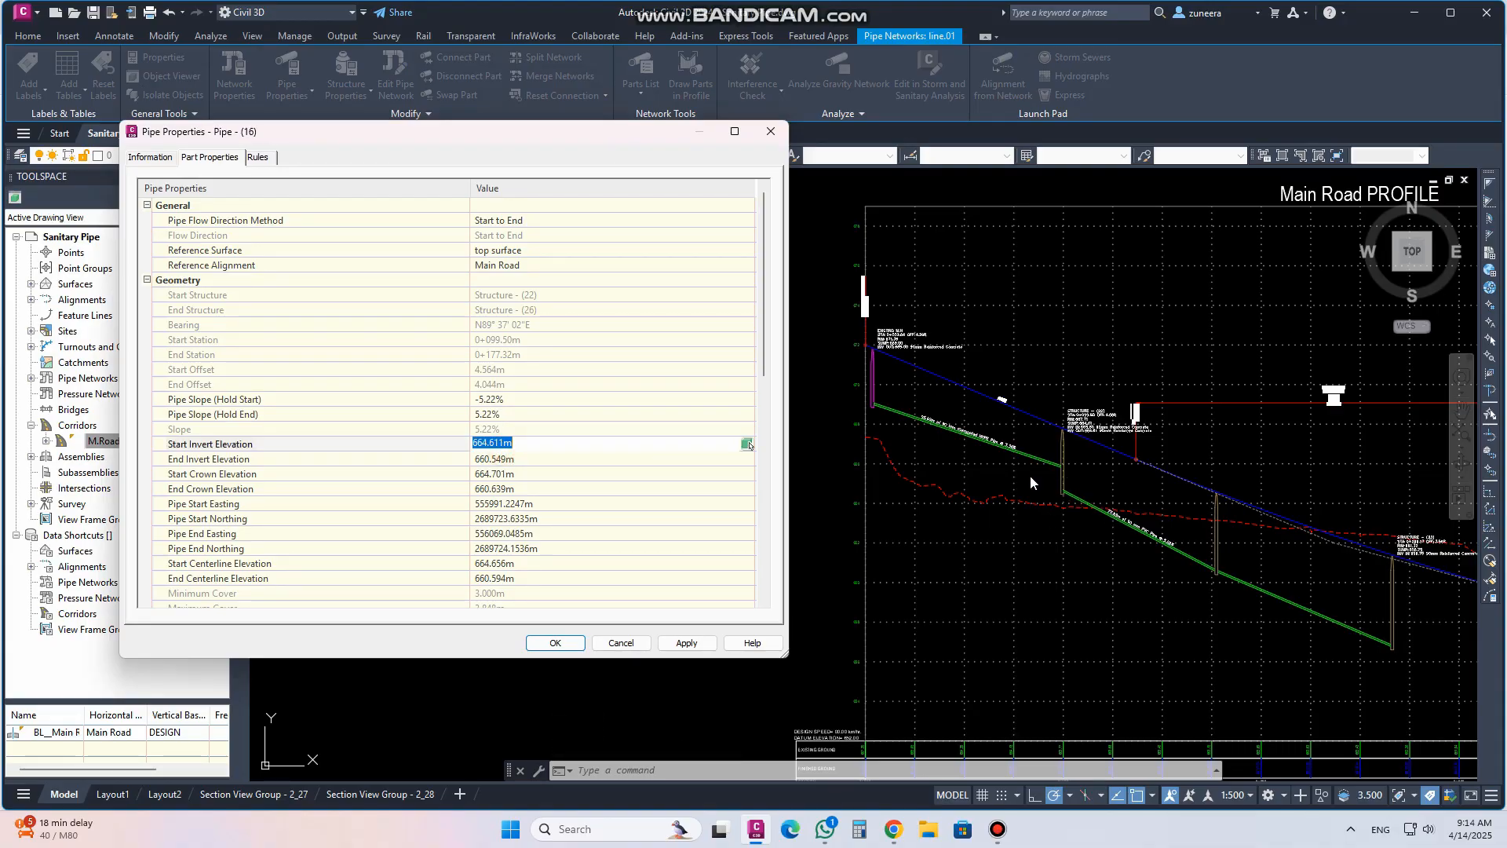
{"action": "type", "text": "667"}
{"action": "left_click", "coordinate": [686, 642]}
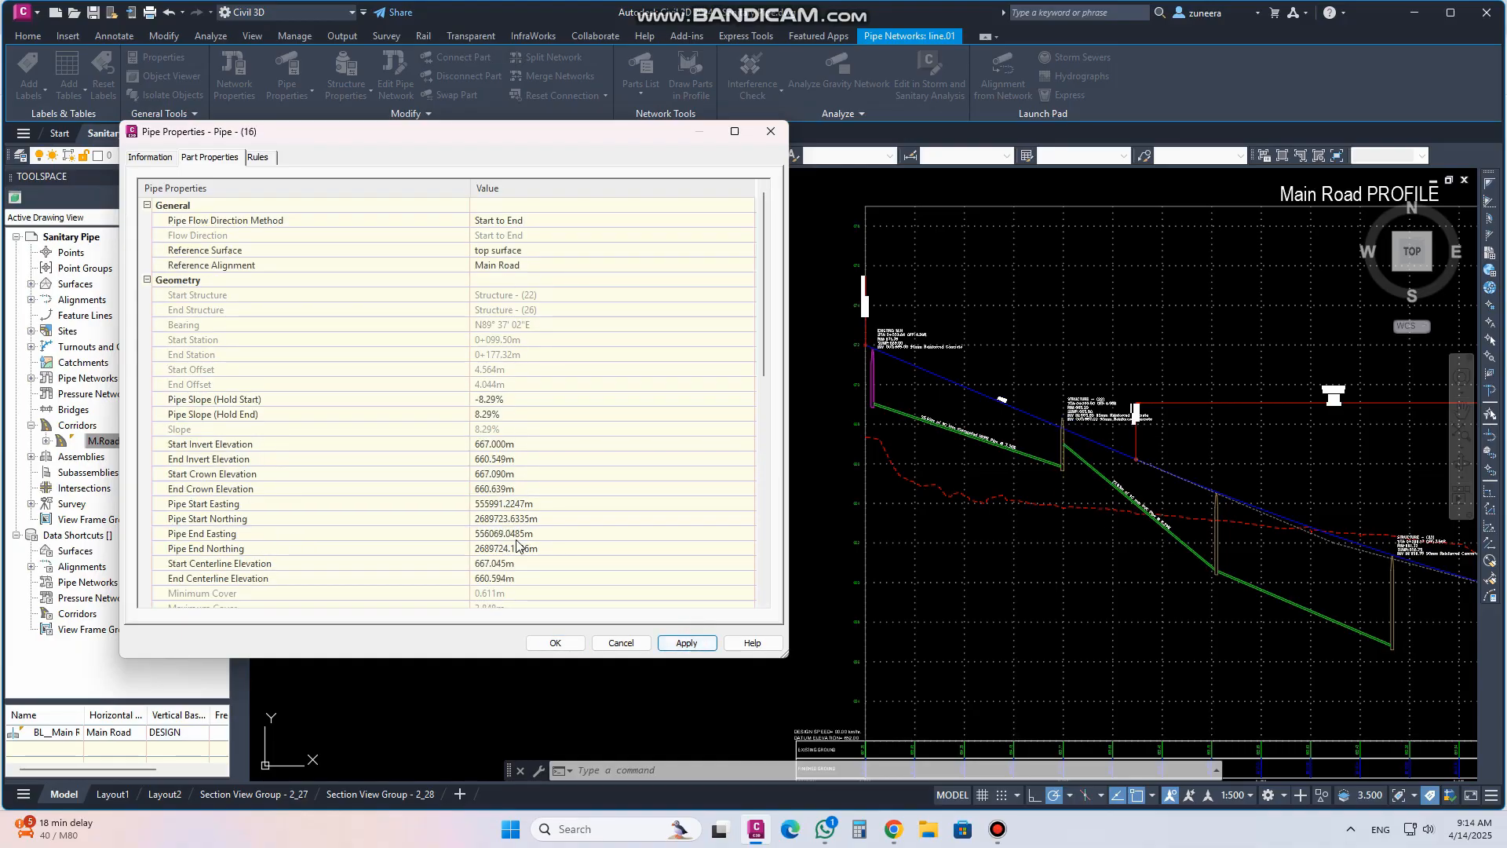
{"action": "left_click", "coordinate": [510, 444]}
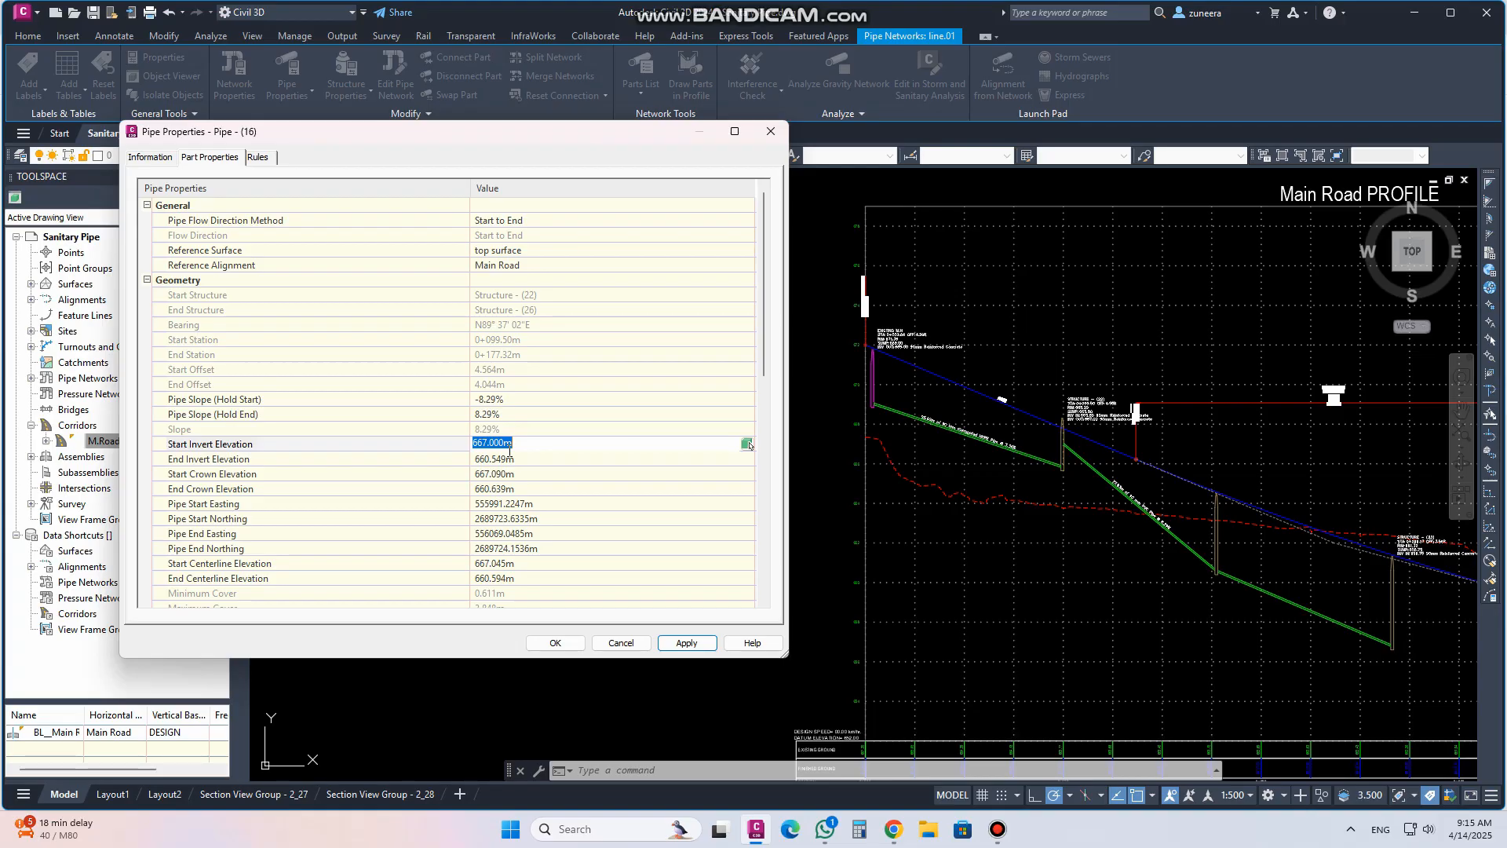
{"action": "type", "text": "665"}
{"action": "left_click", "coordinate": [687, 643]}
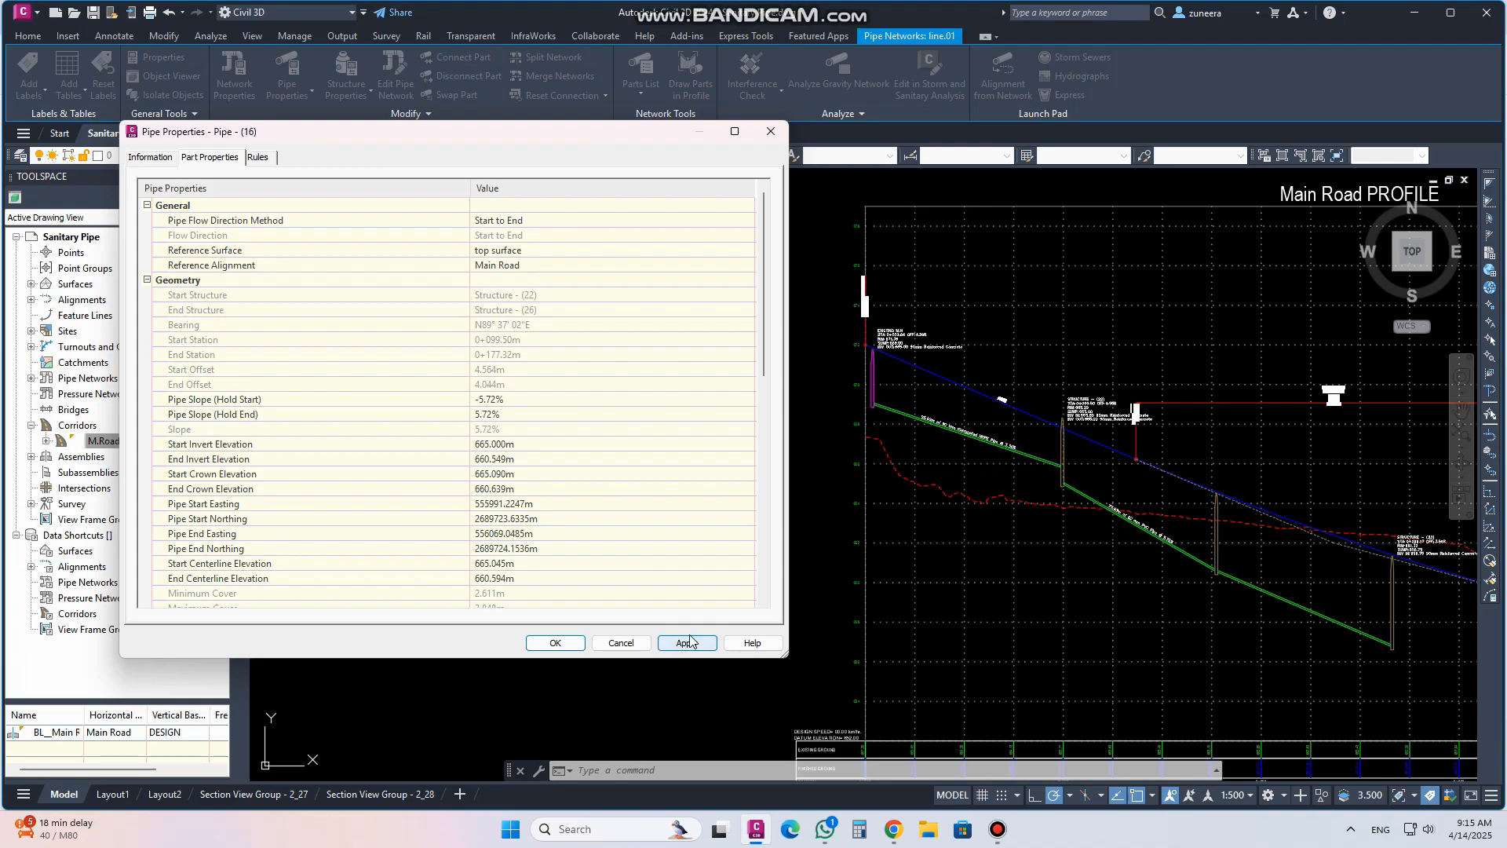
Set the second pipe's start invert elevation to 665.5 m and apply the change
{"action": "left_click", "coordinate": [517, 441]}
{"action": "type", "text": "665"}
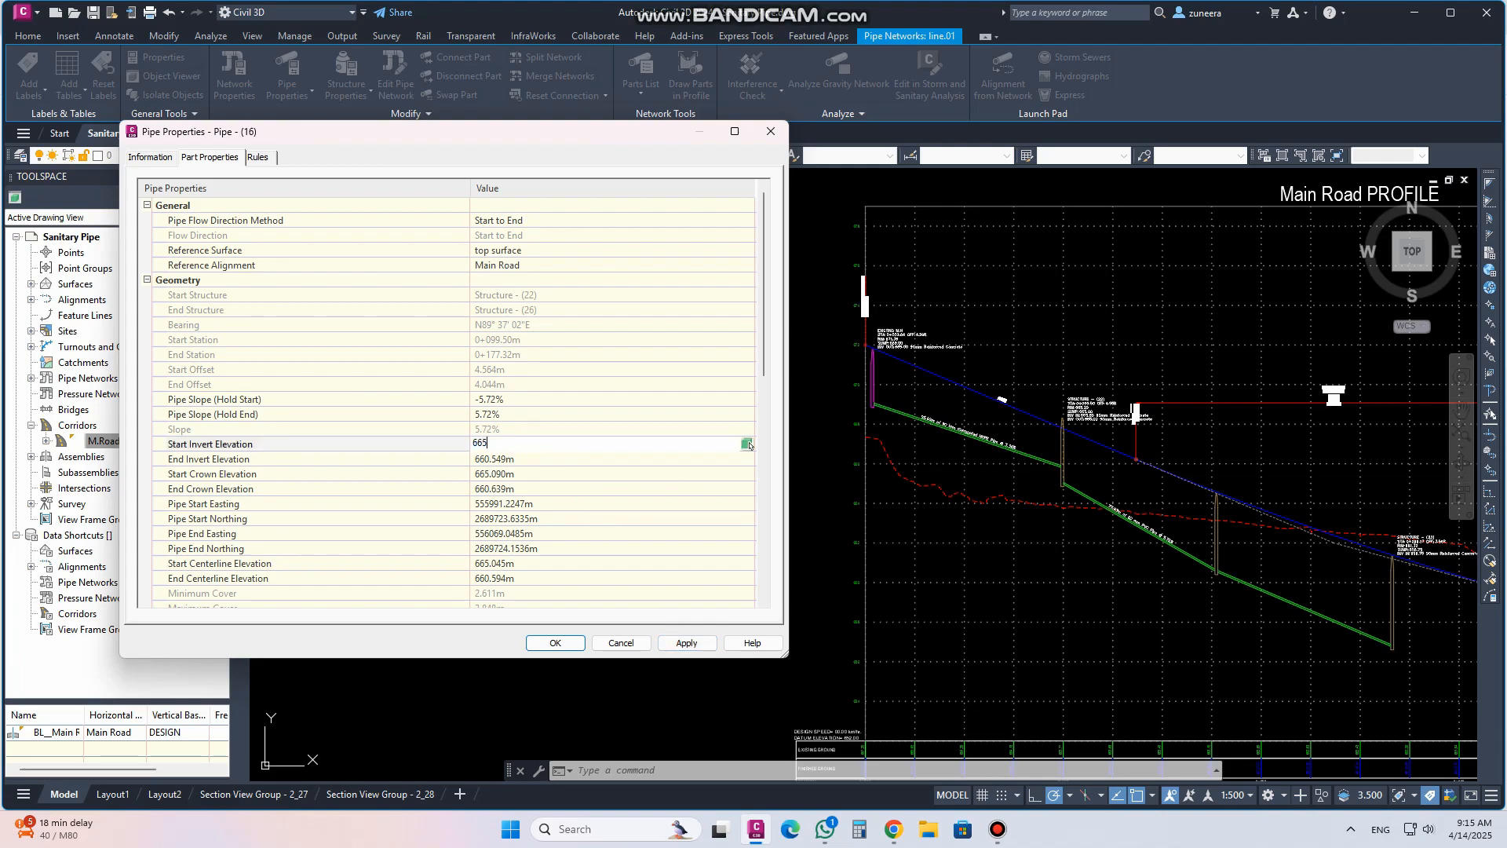
{"action": "left_click", "coordinate": [685, 642]}
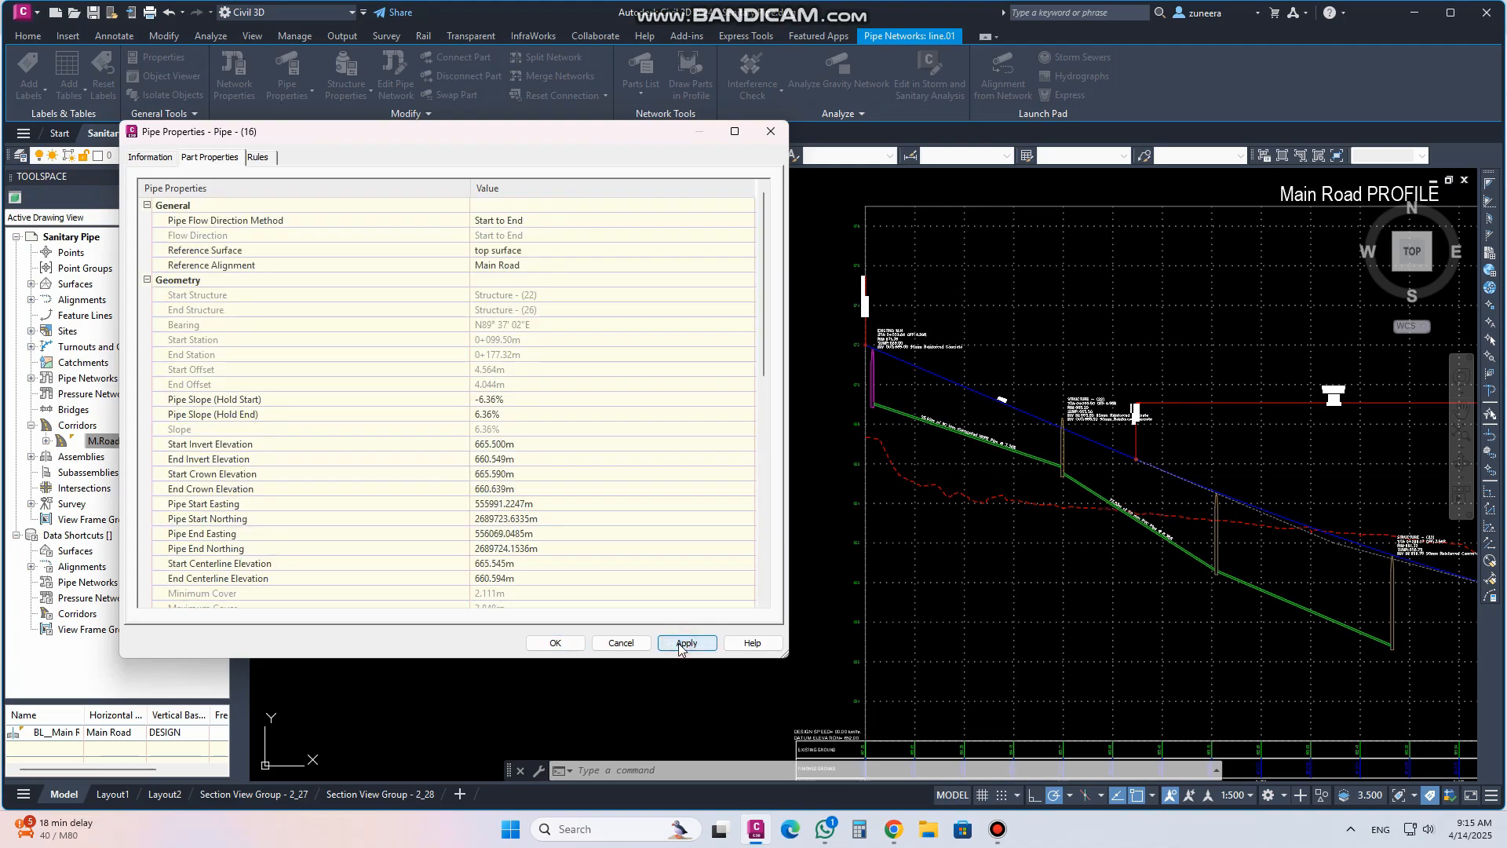
Try a start-held pipe slope of -3% on the second pipe and apply it
{"action": "left_click", "coordinate": [516, 458]}
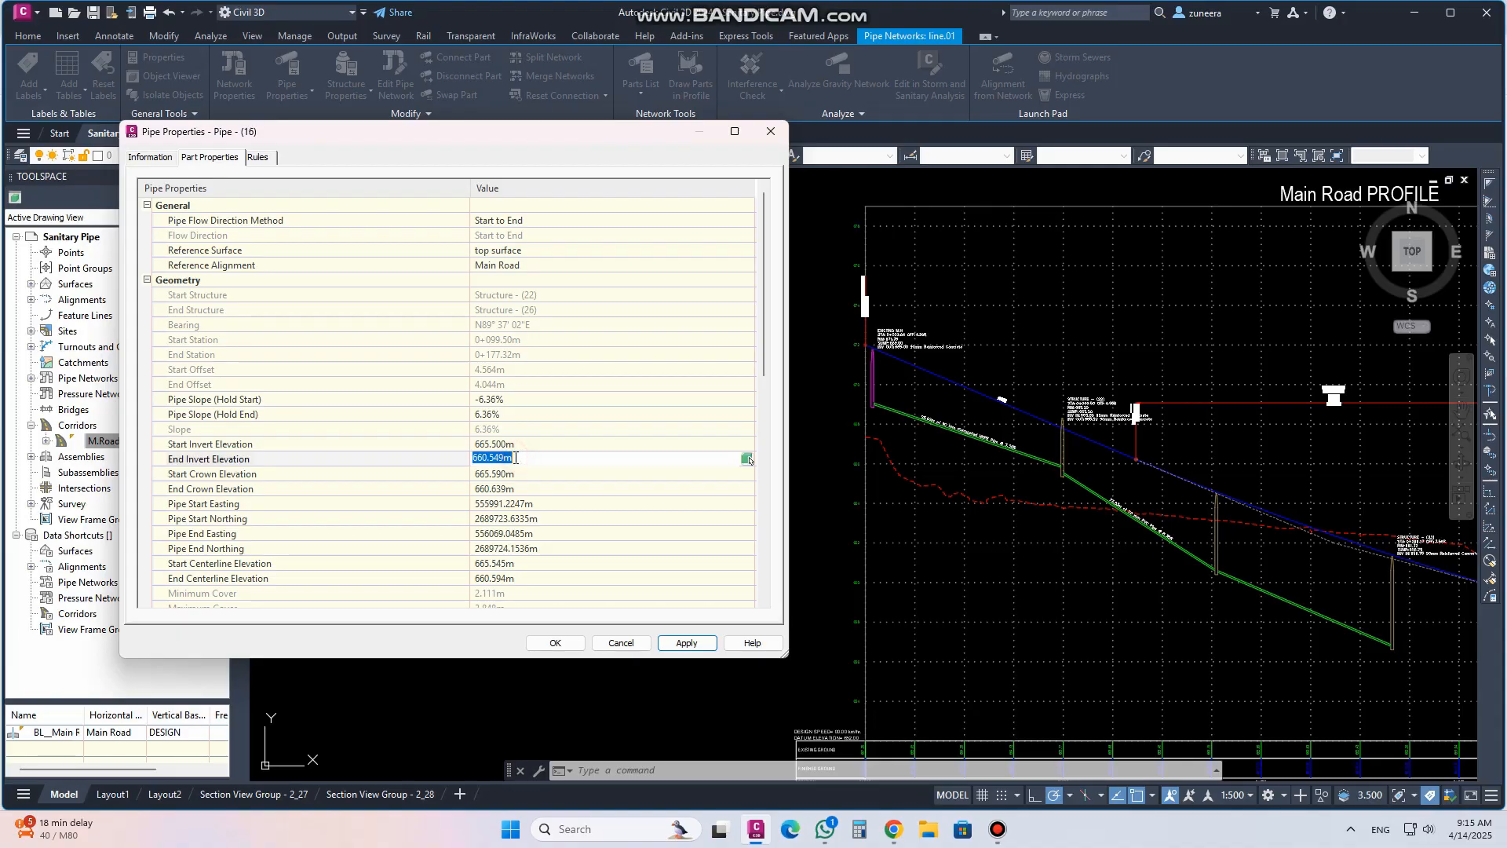
{"action": "left_click", "coordinate": [496, 400]}
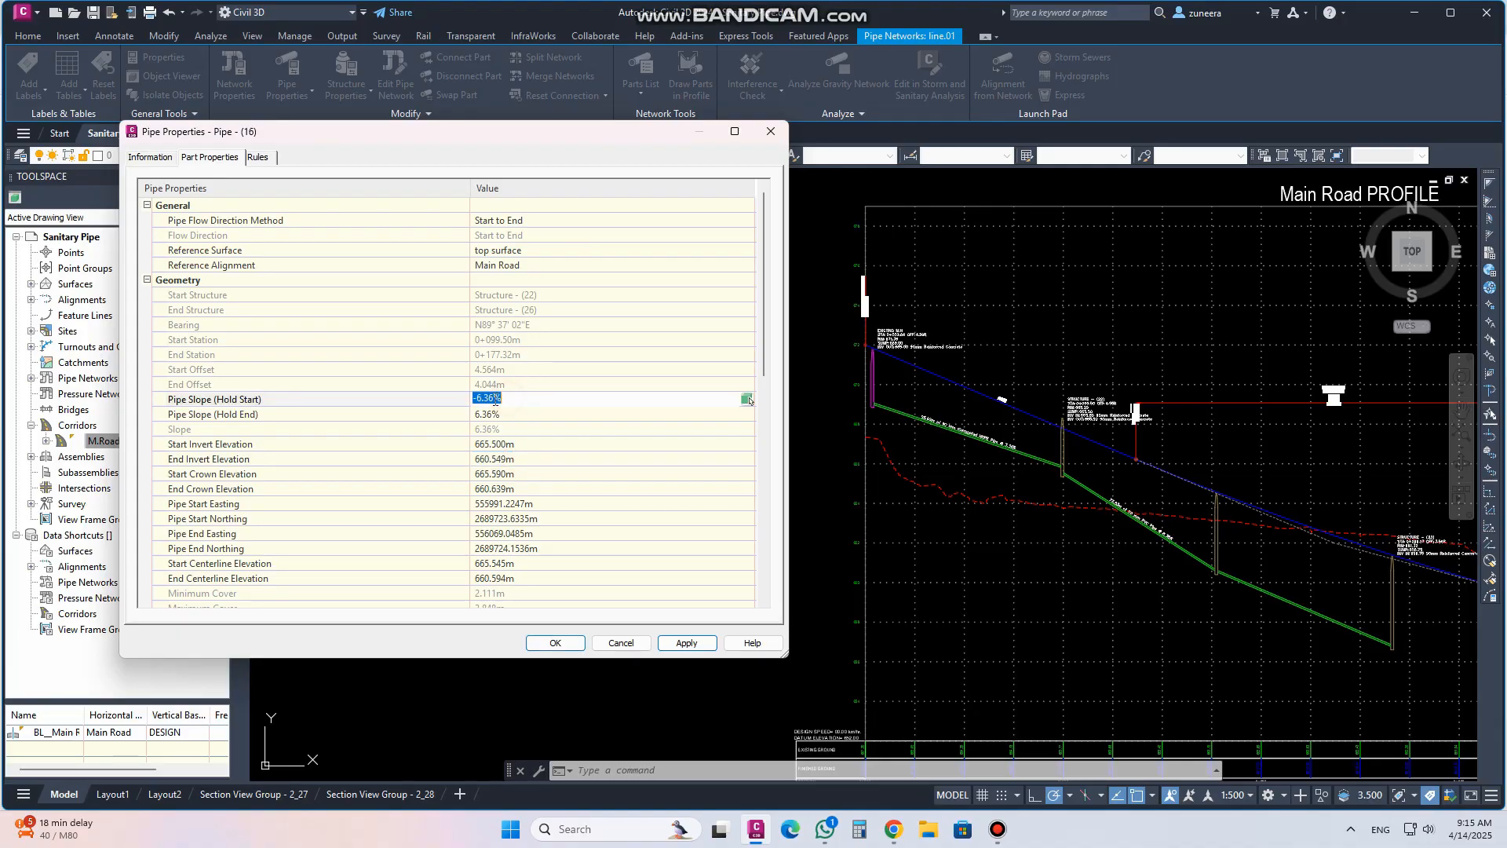
{"action": "left_click_drag", "start_coordinate": [479, 398], "coordinate": [508, 399]}
{"action": "type", "text": "3"}
{"action": "left_click", "coordinate": [508, 437]}
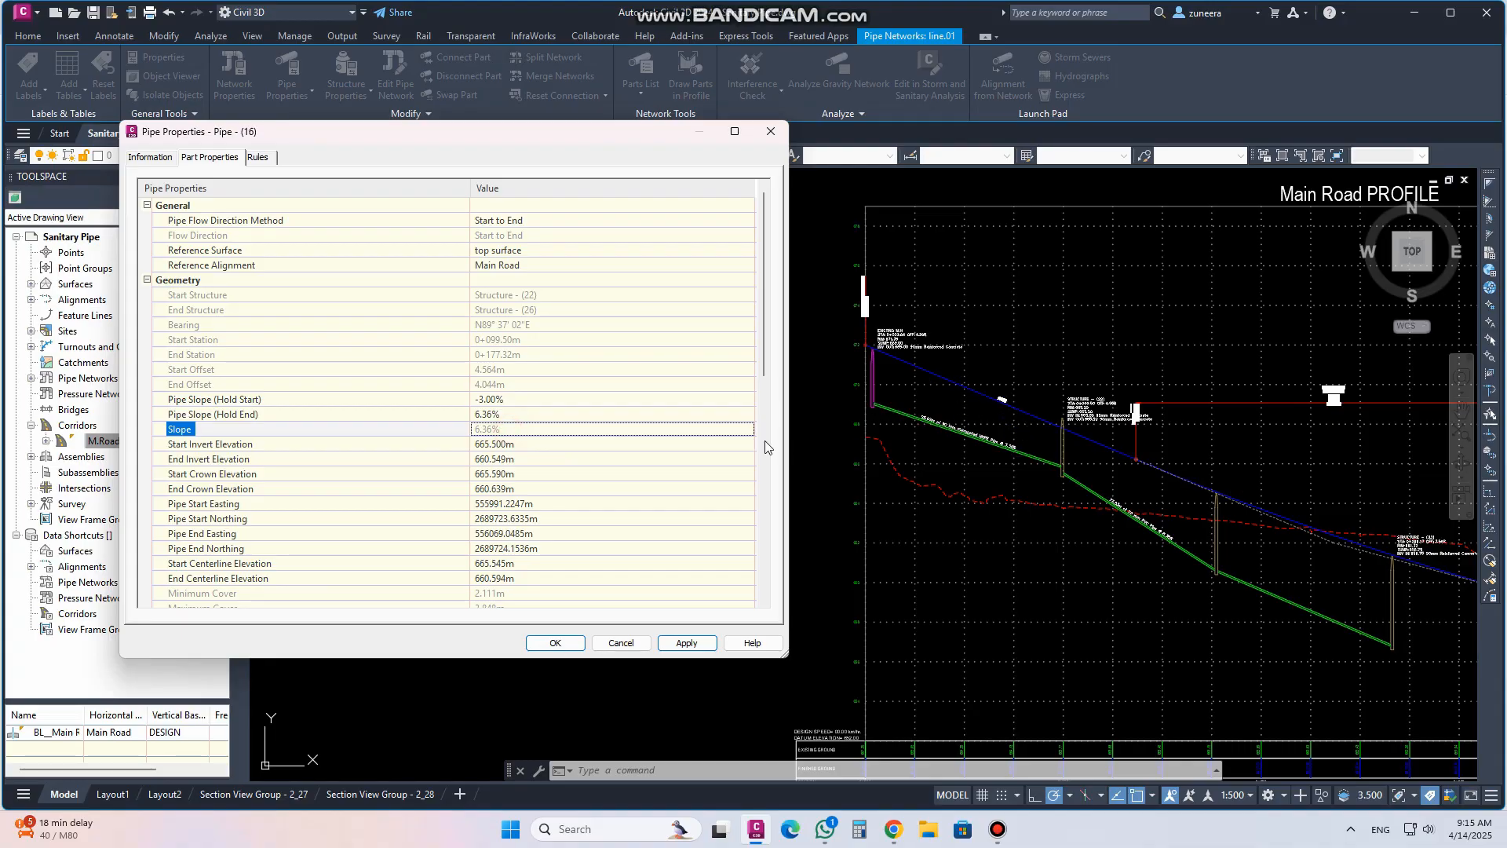
{"action": "left_click", "coordinate": [682, 645]}
Set the second pipe's start-held slope to -3.50%, apply it and close the pipe properties
{"action": "left_click", "coordinate": [512, 400]}
{"action": "left_click_drag", "start_coordinate": [478, 398], "coordinate": [508, 400]}
{"action": "type", "text": "5"}
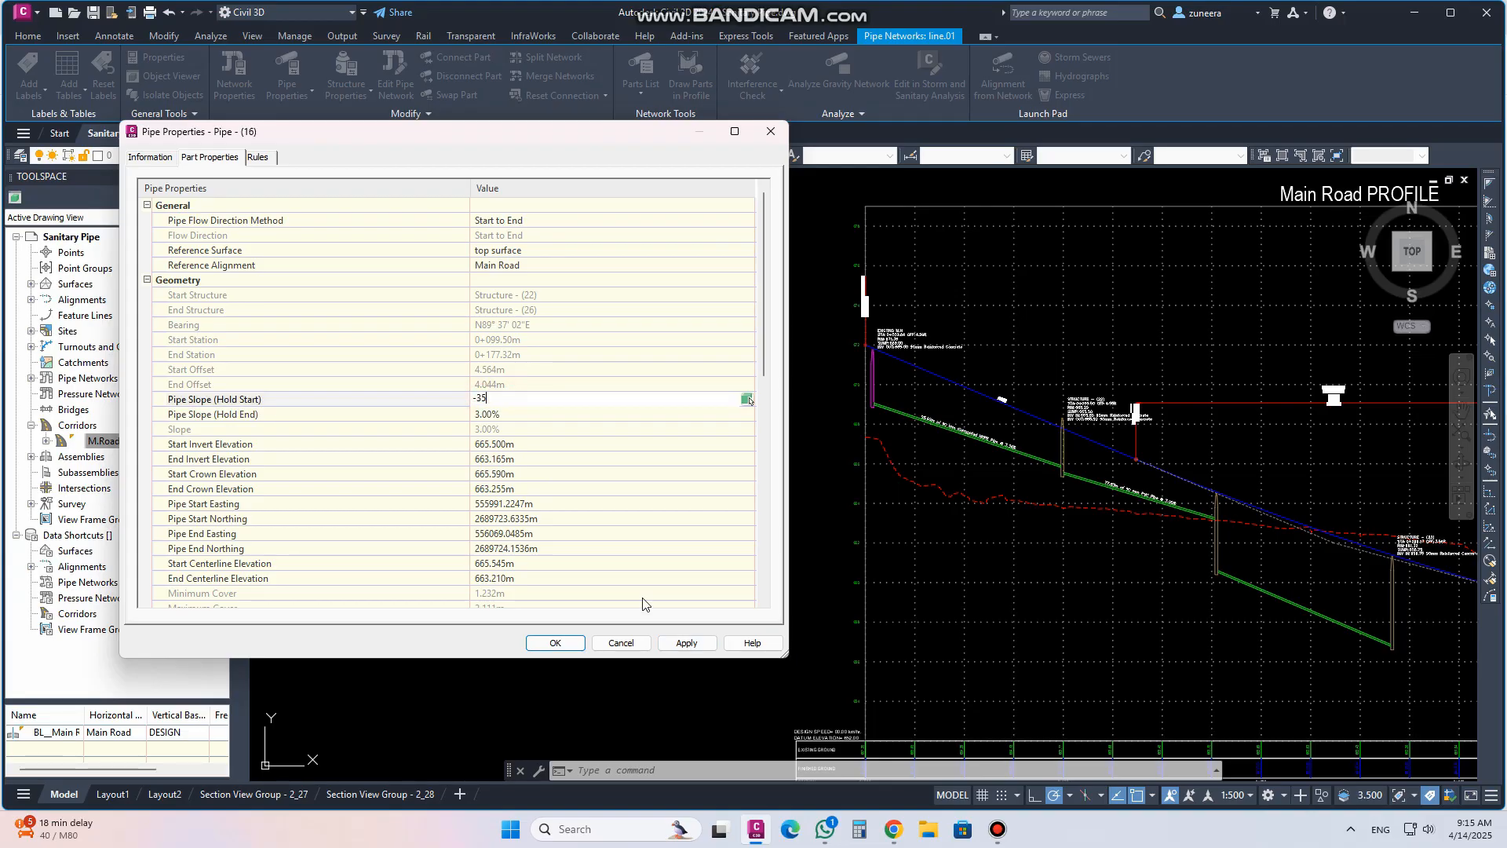
{"action": "left_click", "coordinate": [482, 397]}
{"action": "left_click", "coordinate": [688, 643]}
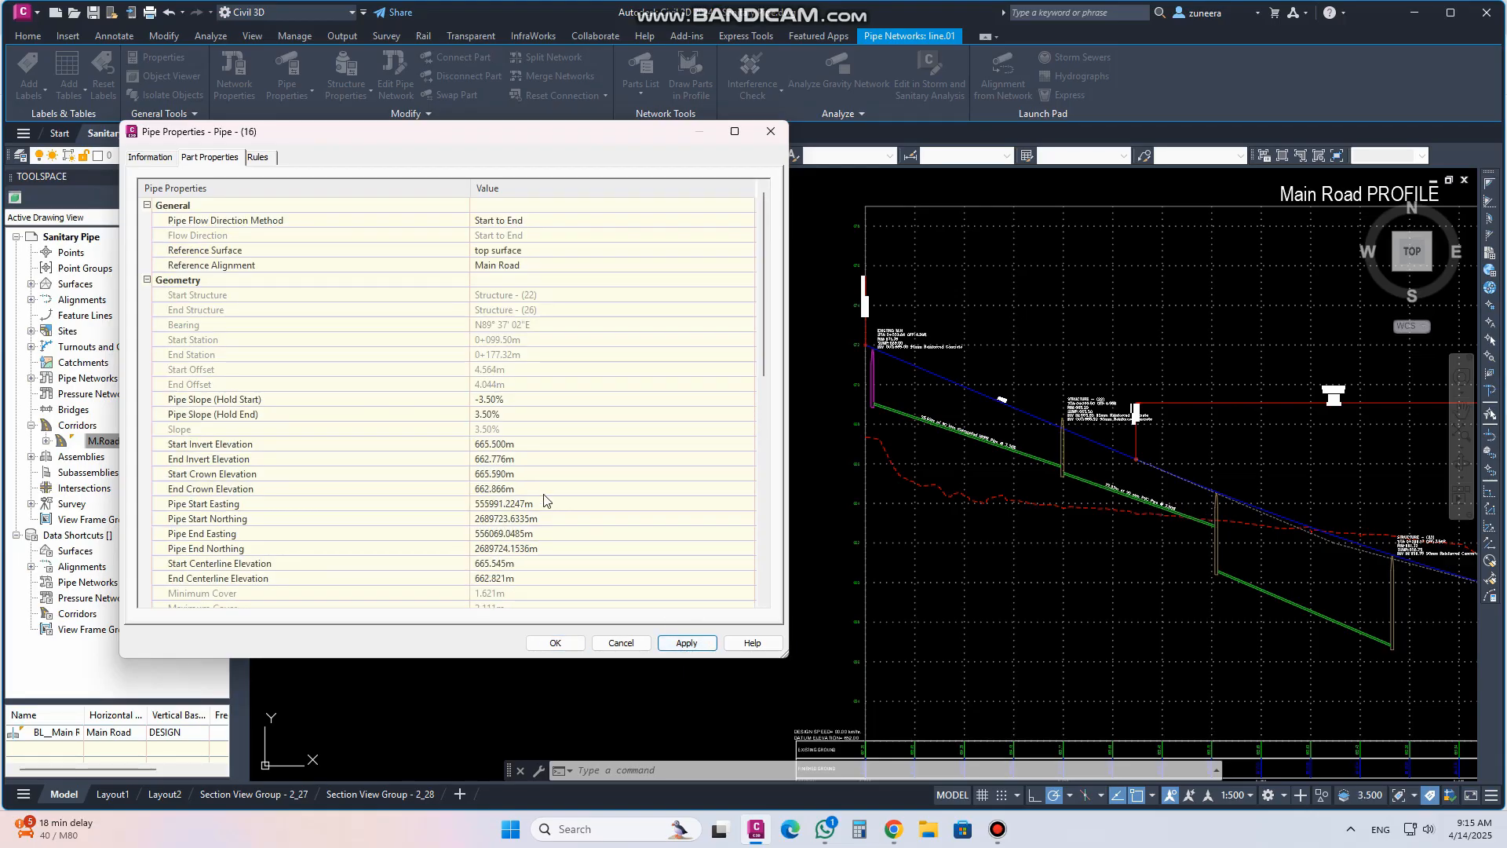
{"action": "left_click", "coordinate": [552, 644]}
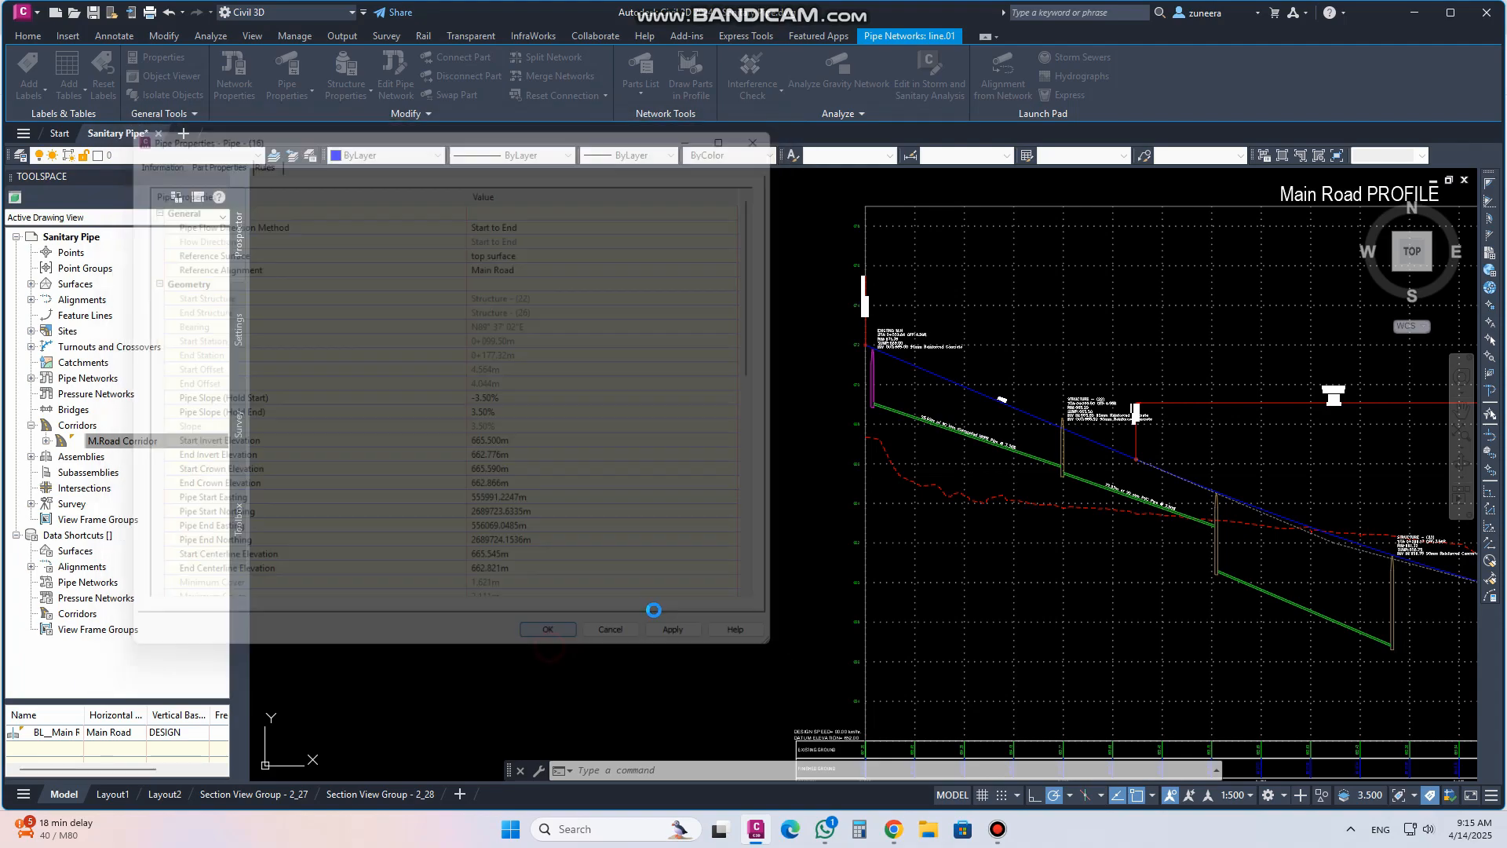
Open the third pipe's properties and try a start invert elevation of 664 m, applying it
{"action": "middle_click_drag", "start_coordinate": [1218, 550], "coordinate": [881, 431]}
{"action": "left_click", "coordinate": [952, 483]}
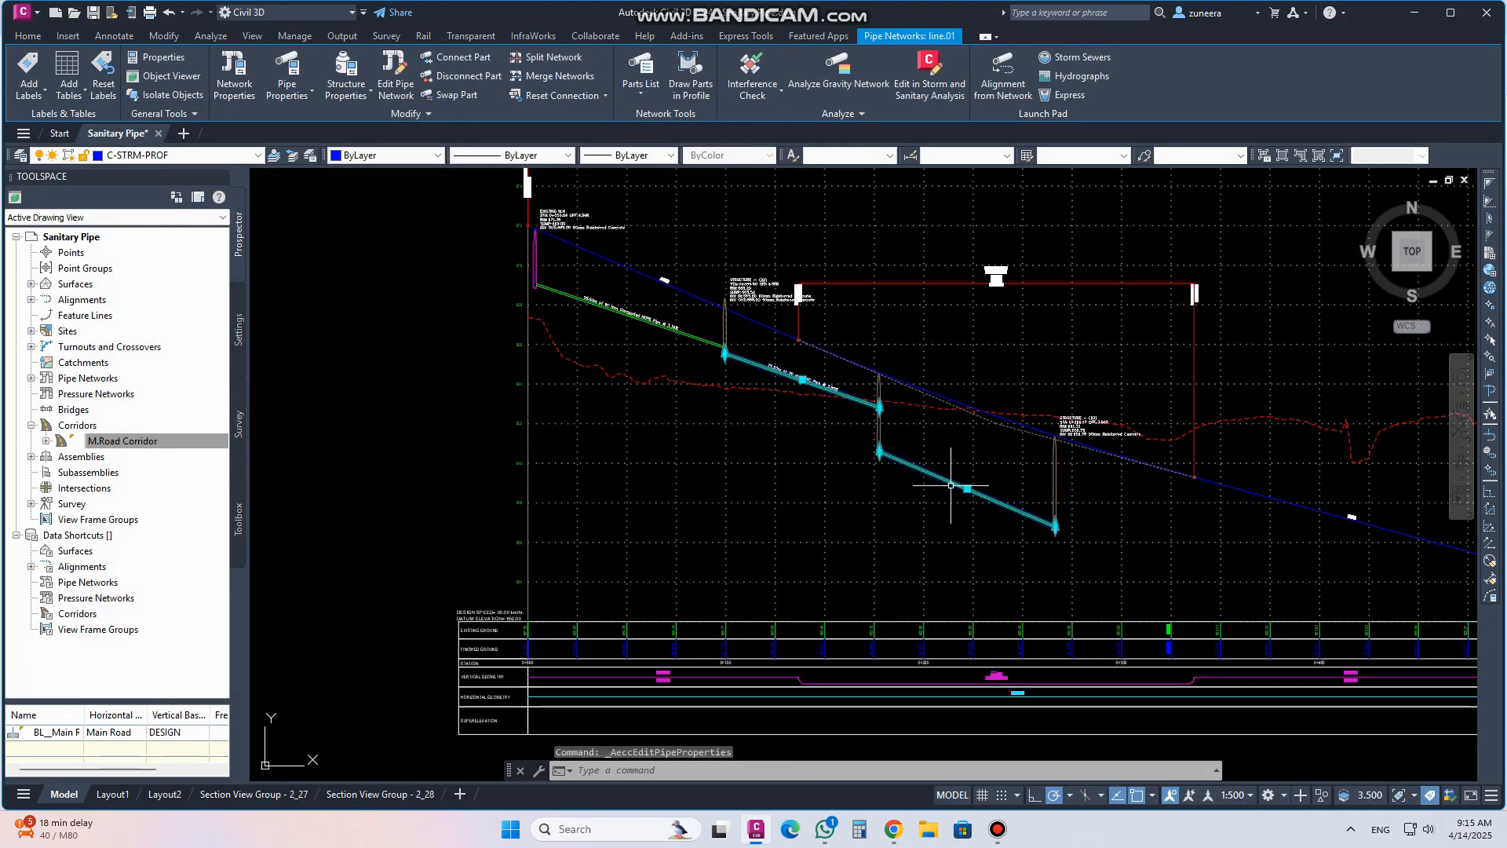
{"action": "key", "text": "Escape"}
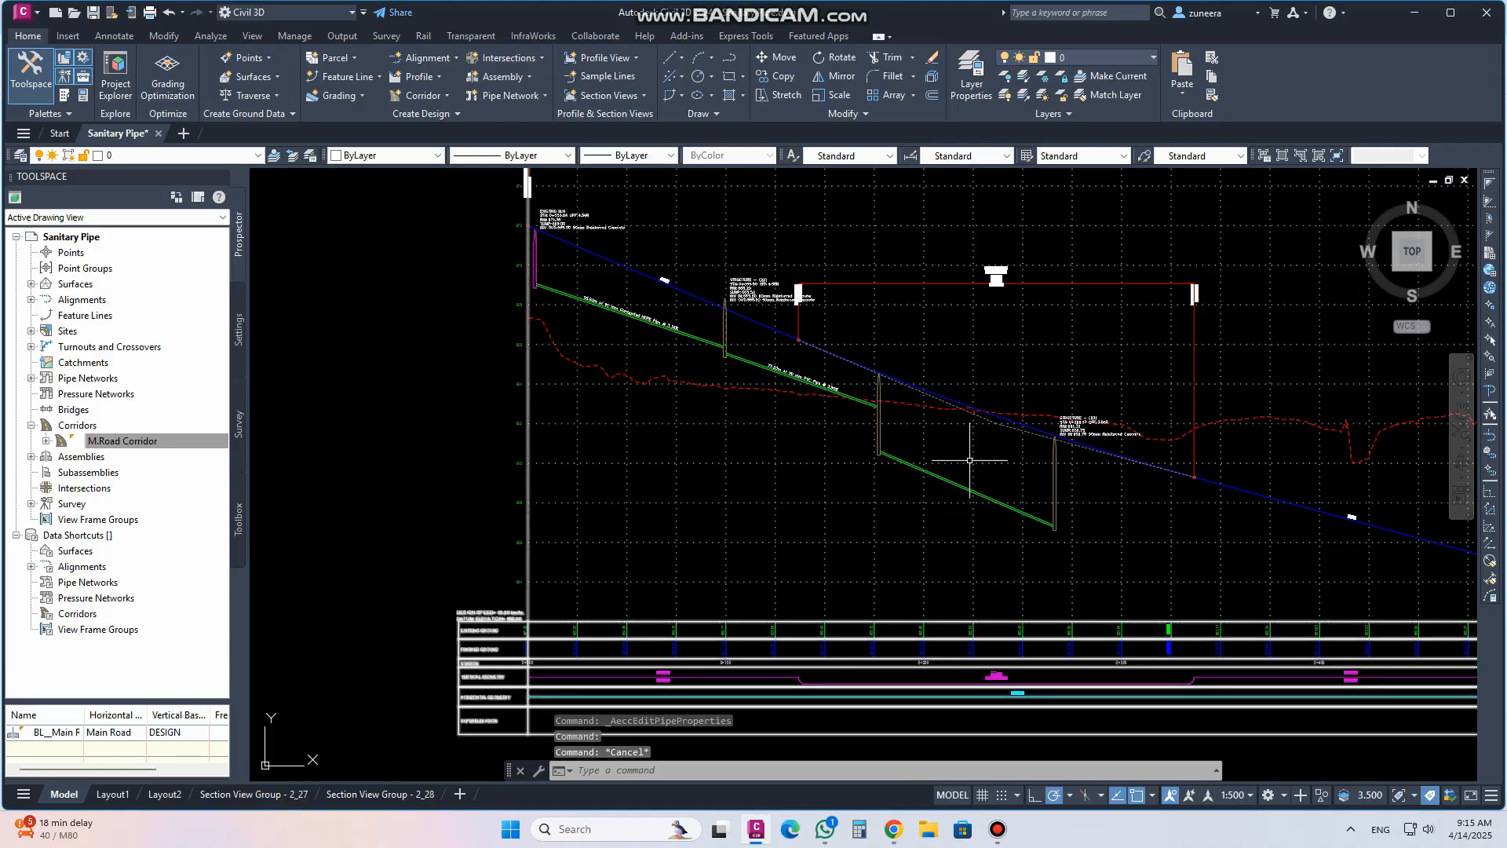
{"action": "left_click", "coordinate": [286, 69]}
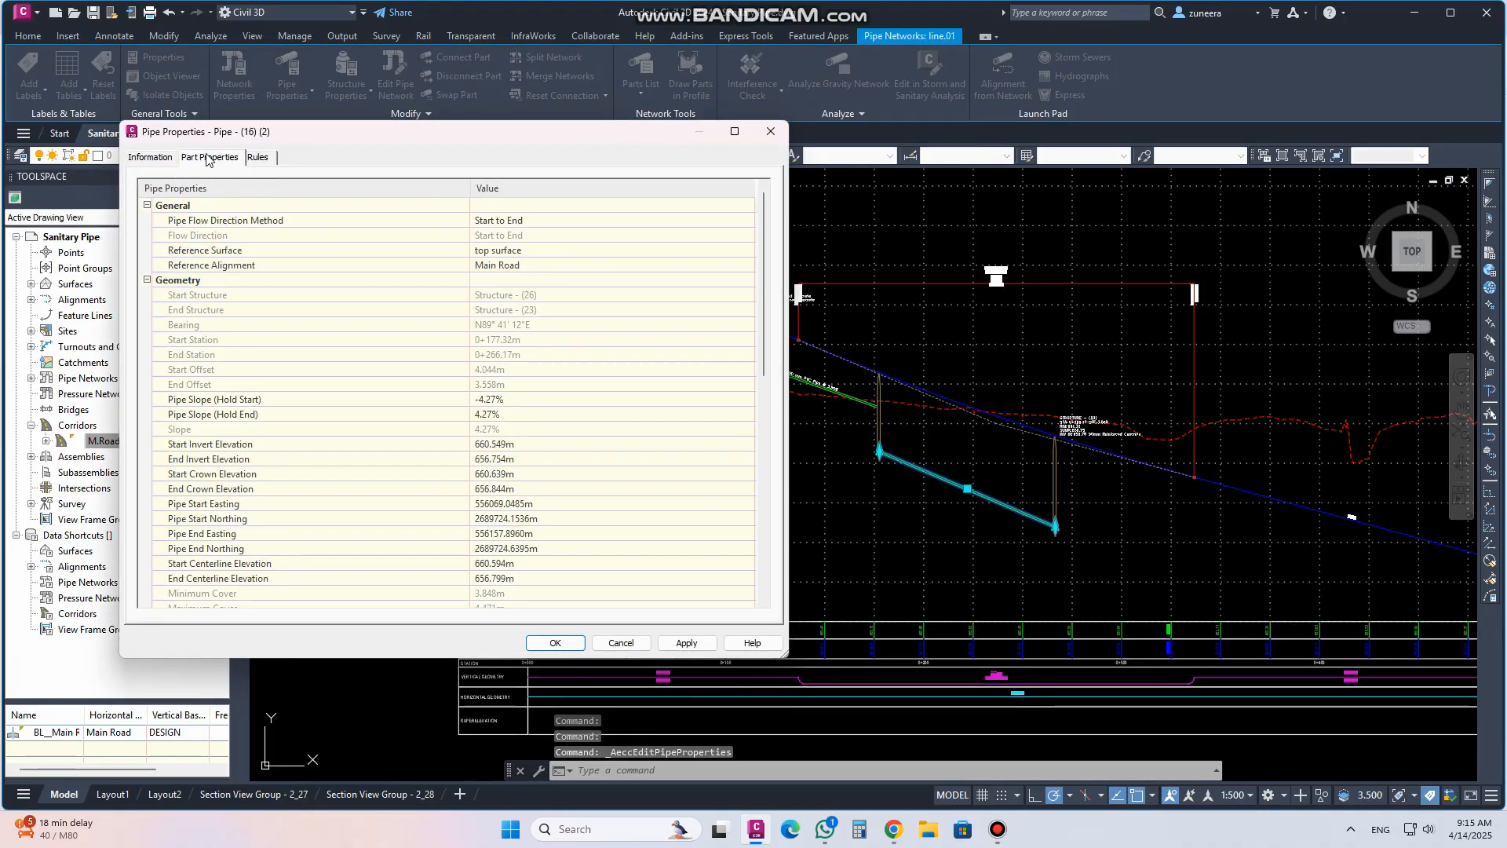
{"action": "left_click", "coordinate": [515, 445]}
{"action": "type", "text": "664"}
{"action": "left_click", "coordinate": [686, 643]}
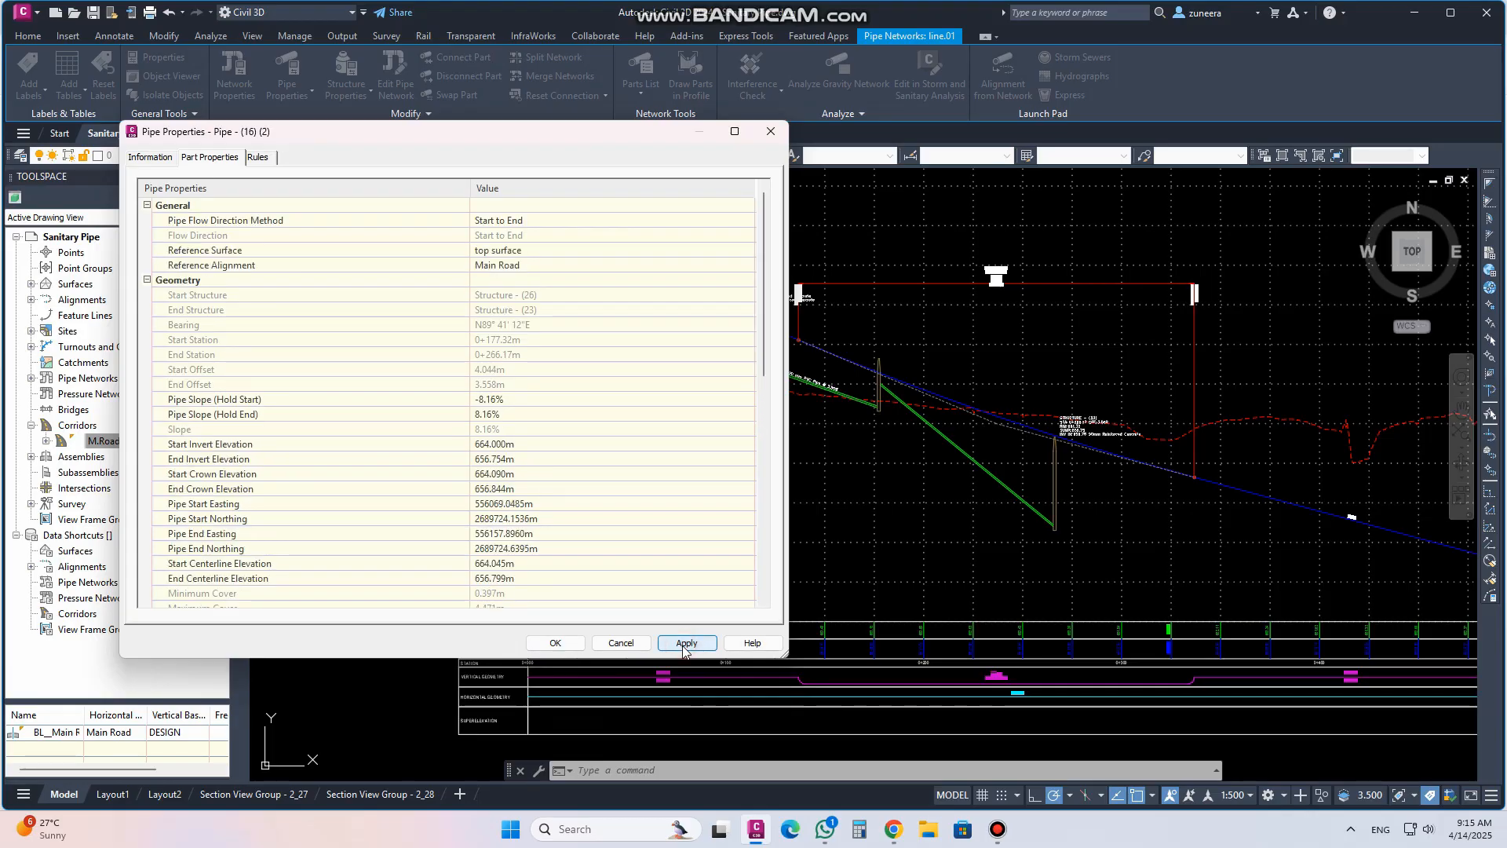
Try start invert elevations of 666 m and 661 m on the third pipe, applying each
{"action": "left_click", "coordinate": [536, 446]}
{"action": "type", "text": "66"}
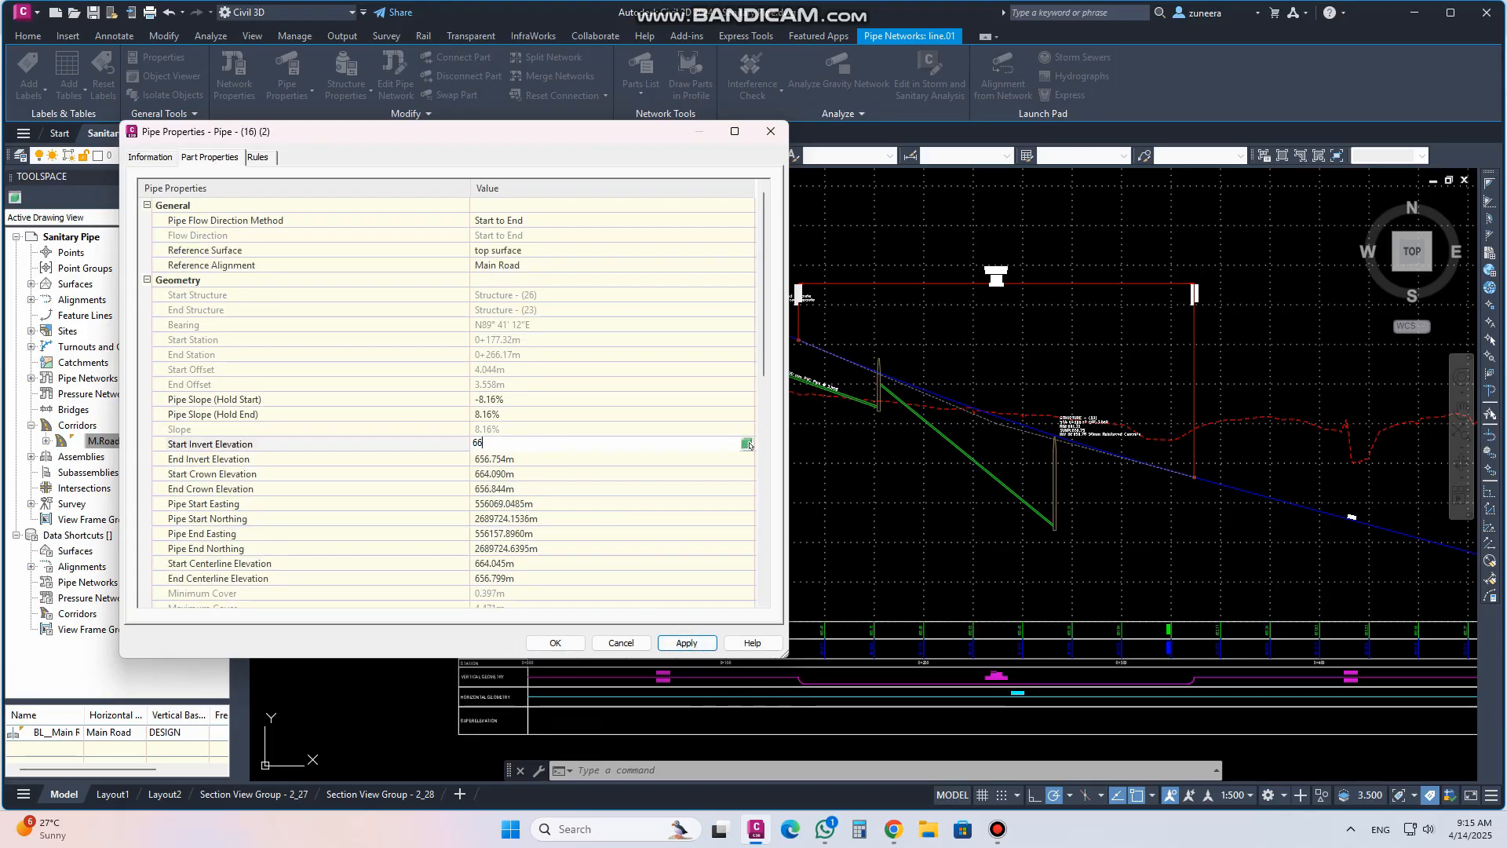
{"action": "type", "text": "6"}
{"action": "left_click", "coordinate": [683, 642]}
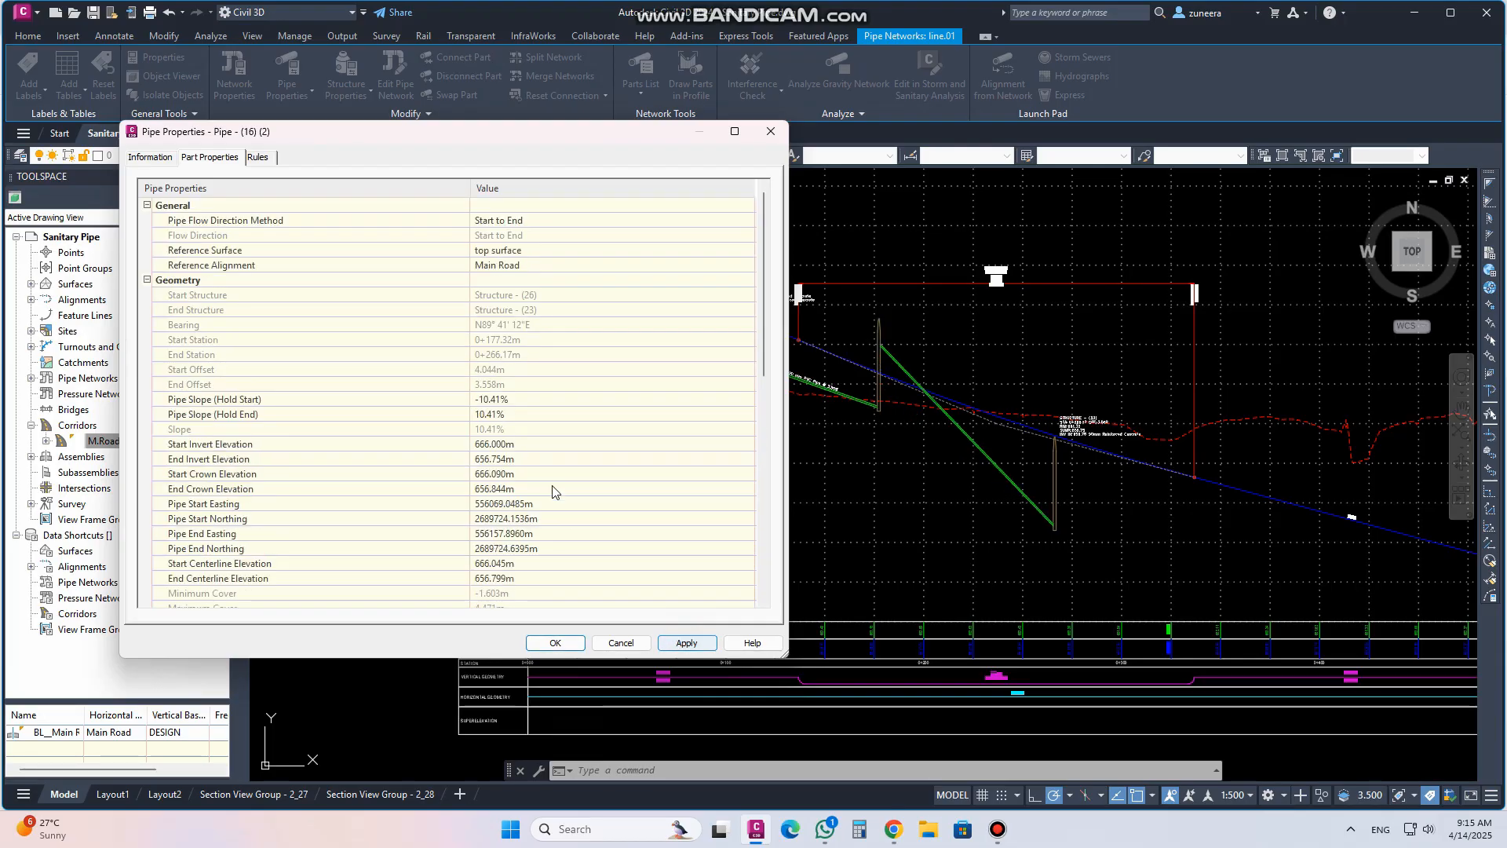
{"action": "left_click", "coordinate": [518, 443]}
{"action": "type", "text": "661"}
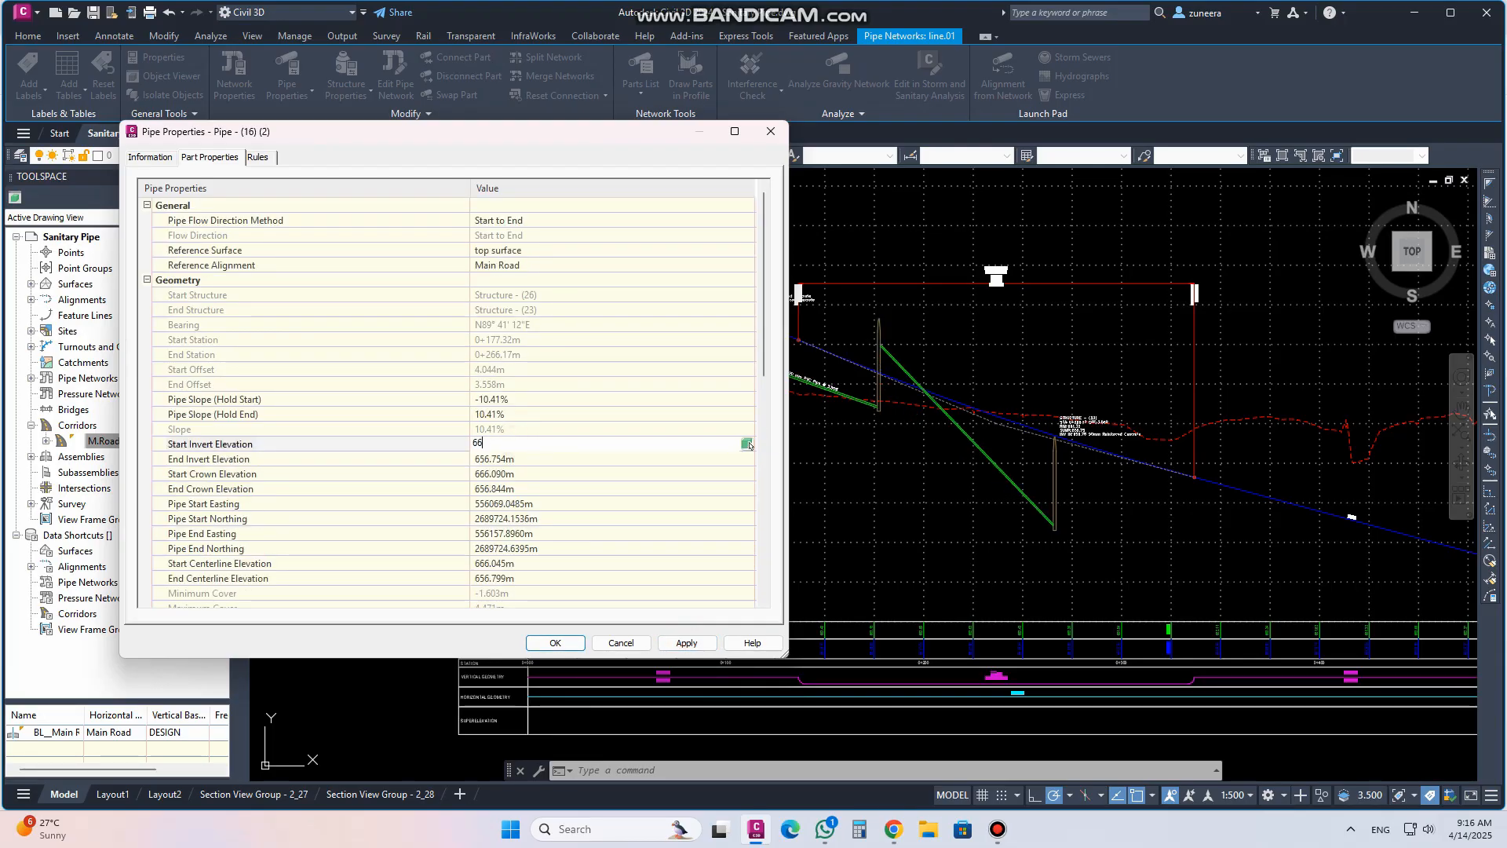
{"action": "left_click", "coordinate": [686, 642]}
{"action": "left_click", "coordinate": [507, 444]}
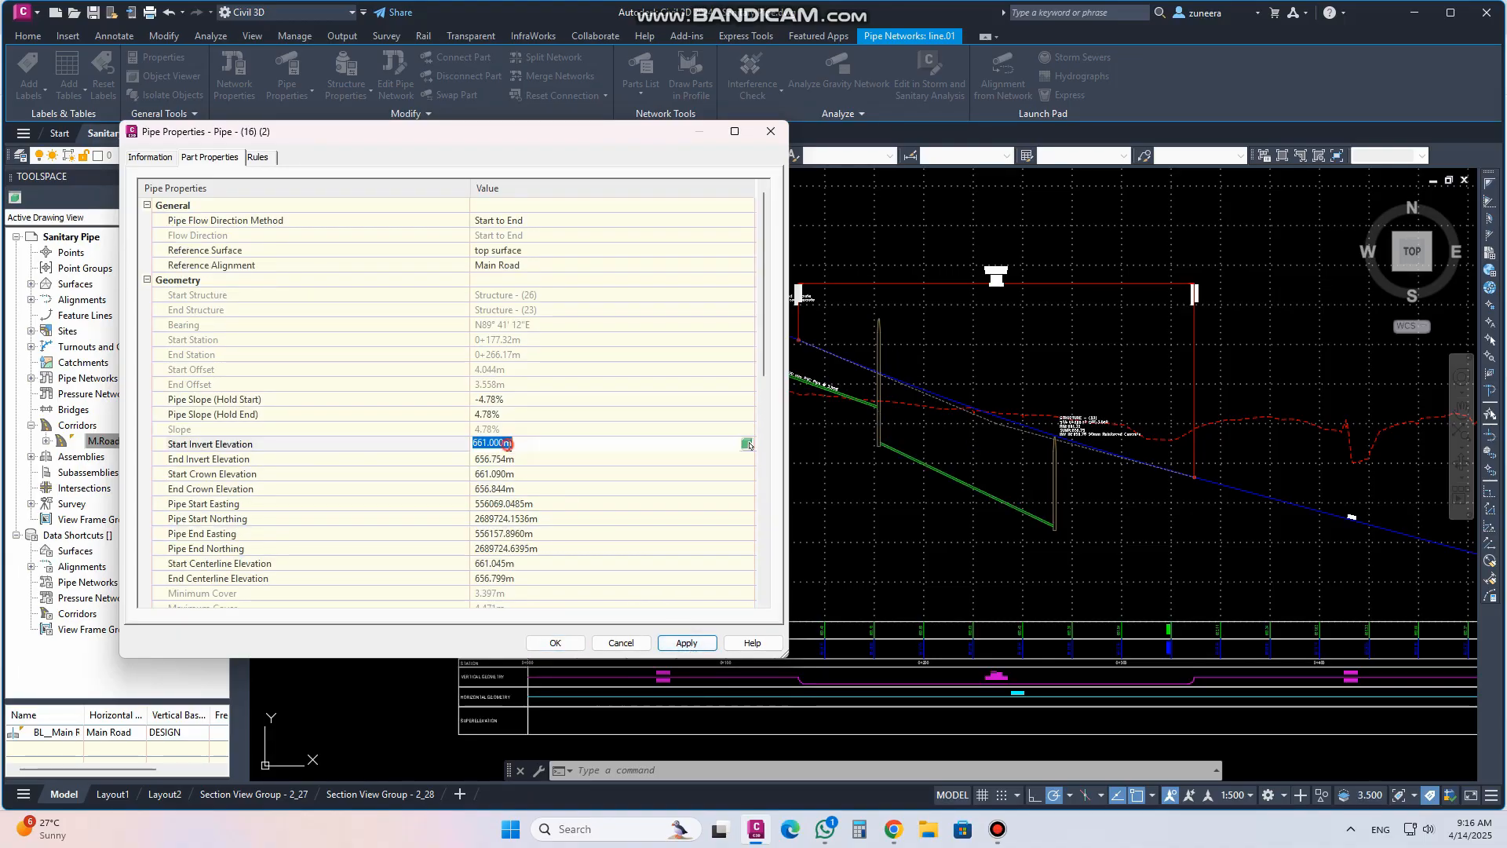
{"action": "type", "text": "662"}
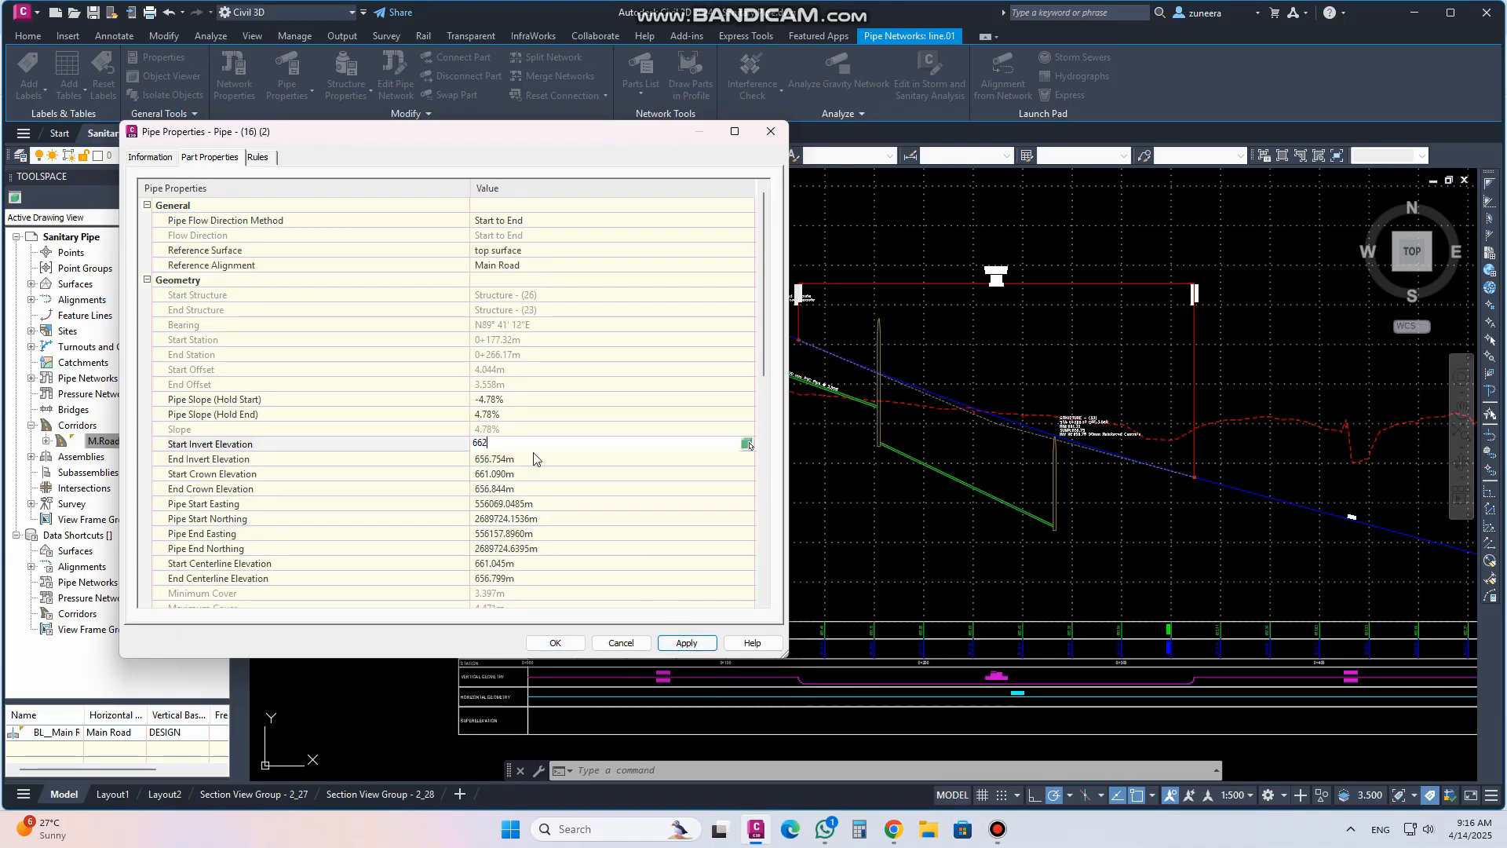
{"action": "left_click", "coordinate": [686, 642]}
Try start invert elevations of 663 m and 663.5 m on the third pipe, applying each
{"action": "left_click", "coordinate": [509, 444]}
{"action": "type", "text": "663"}
{"action": "left_click", "coordinate": [668, 644]}
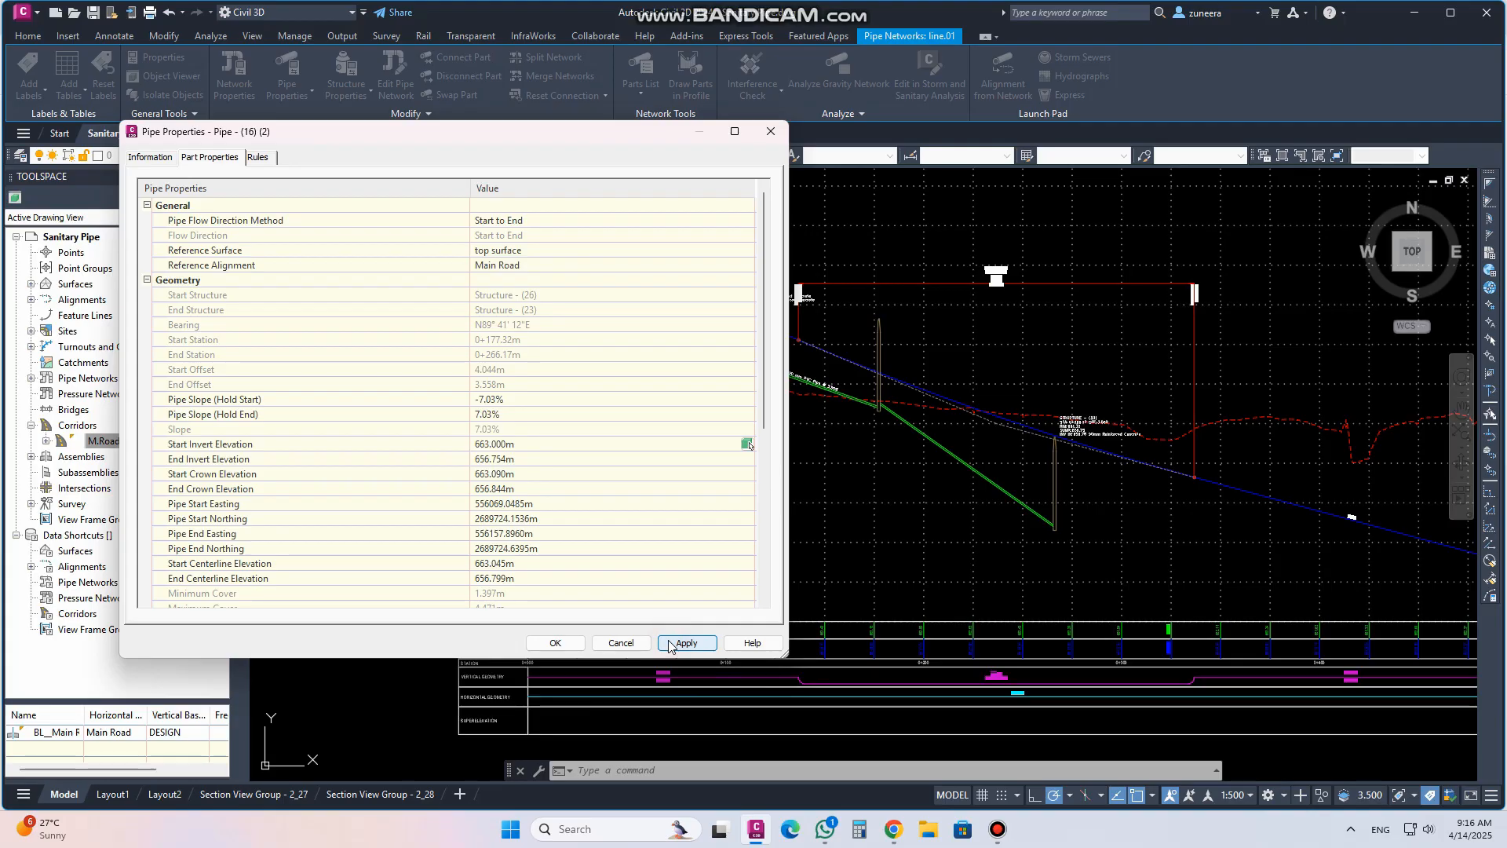
{"action": "left_click", "coordinate": [511, 444]}
{"action": "type", "text": "66"}
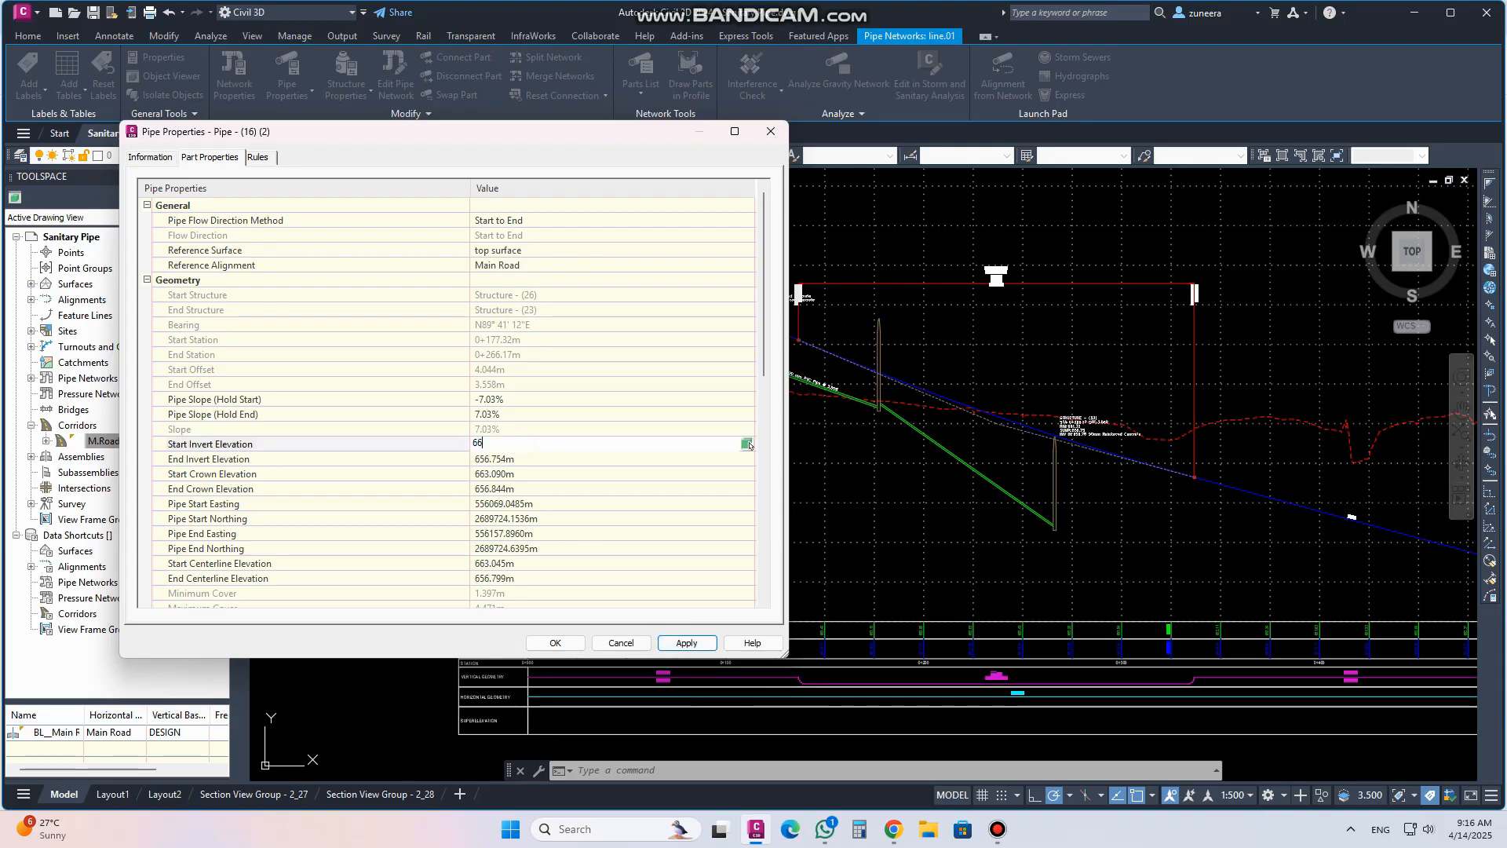
{"action": "type", "text": "3.5"}
{"action": "left_click", "coordinate": [686, 643]}
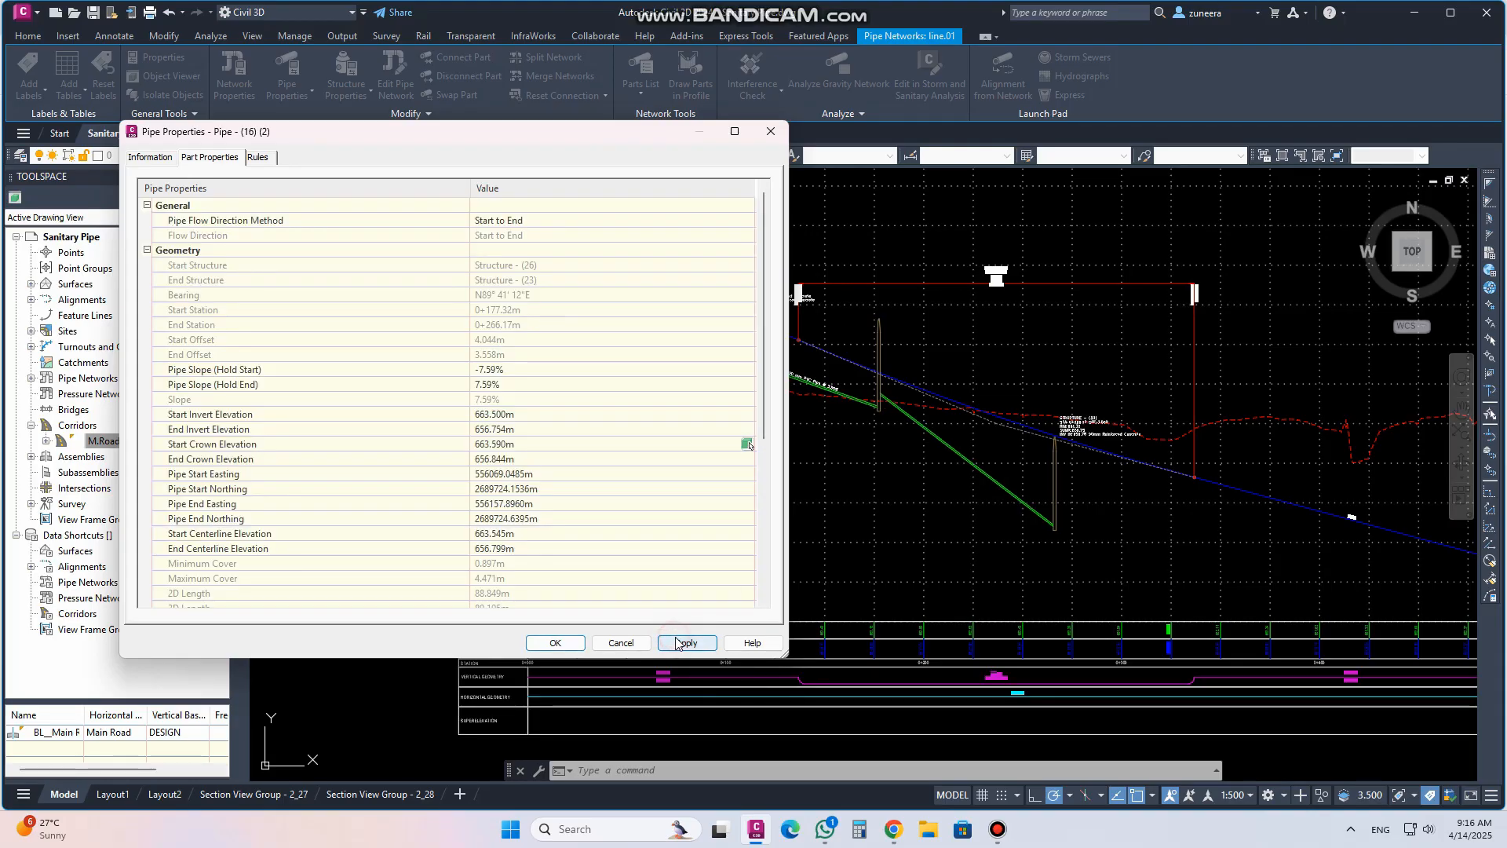
Set the third pipe's start invert elevation to 662.5 m and apply the change
{"action": "left_click", "coordinate": [530, 458]}
{"action": "left_click", "coordinate": [521, 444]}
{"action": "type", "text": "662.5"}
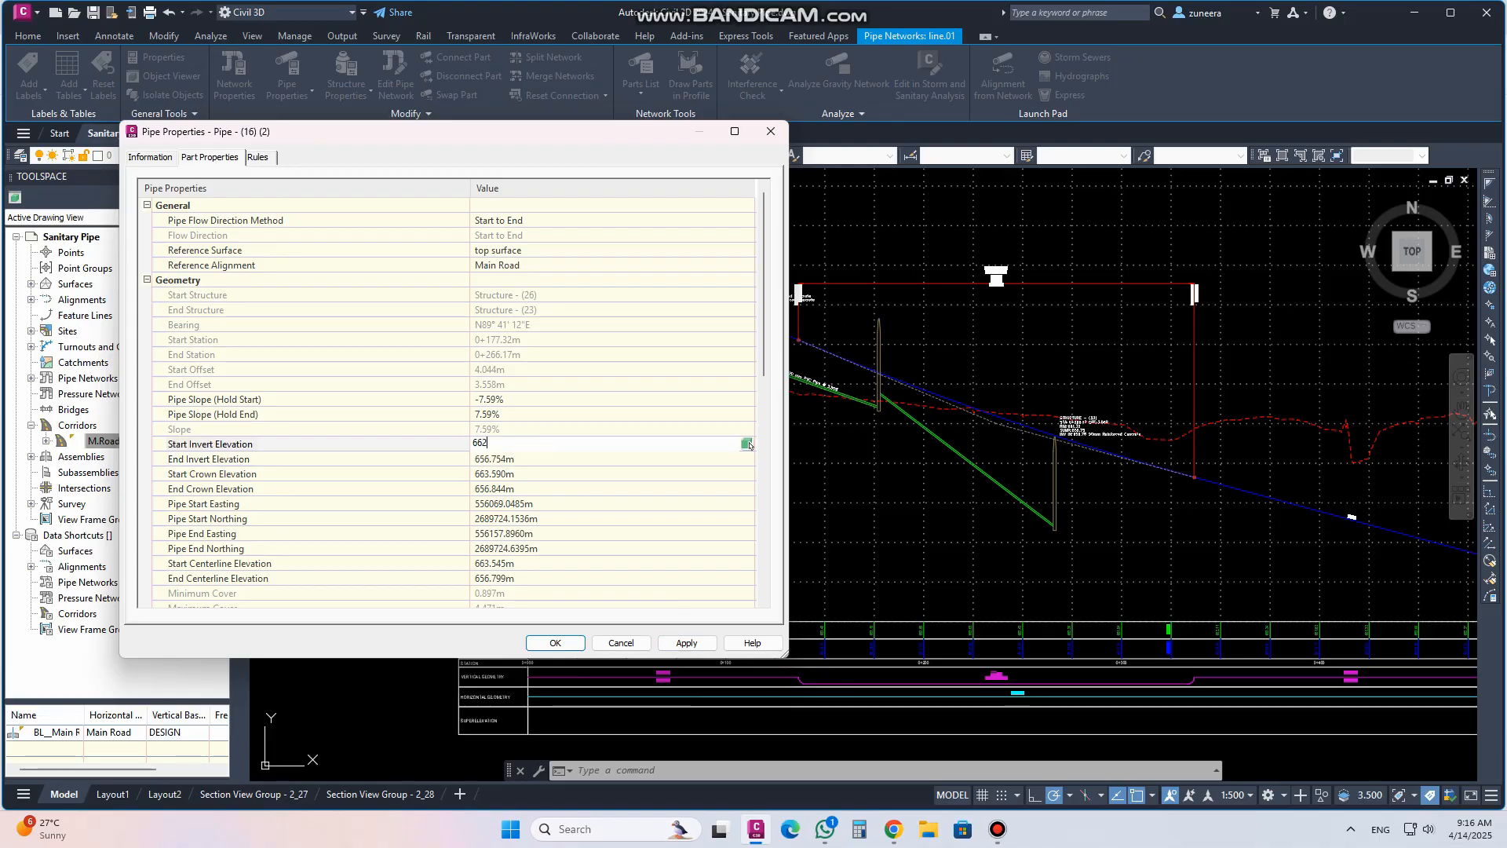
{"action": "left_click", "coordinate": [684, 642]}
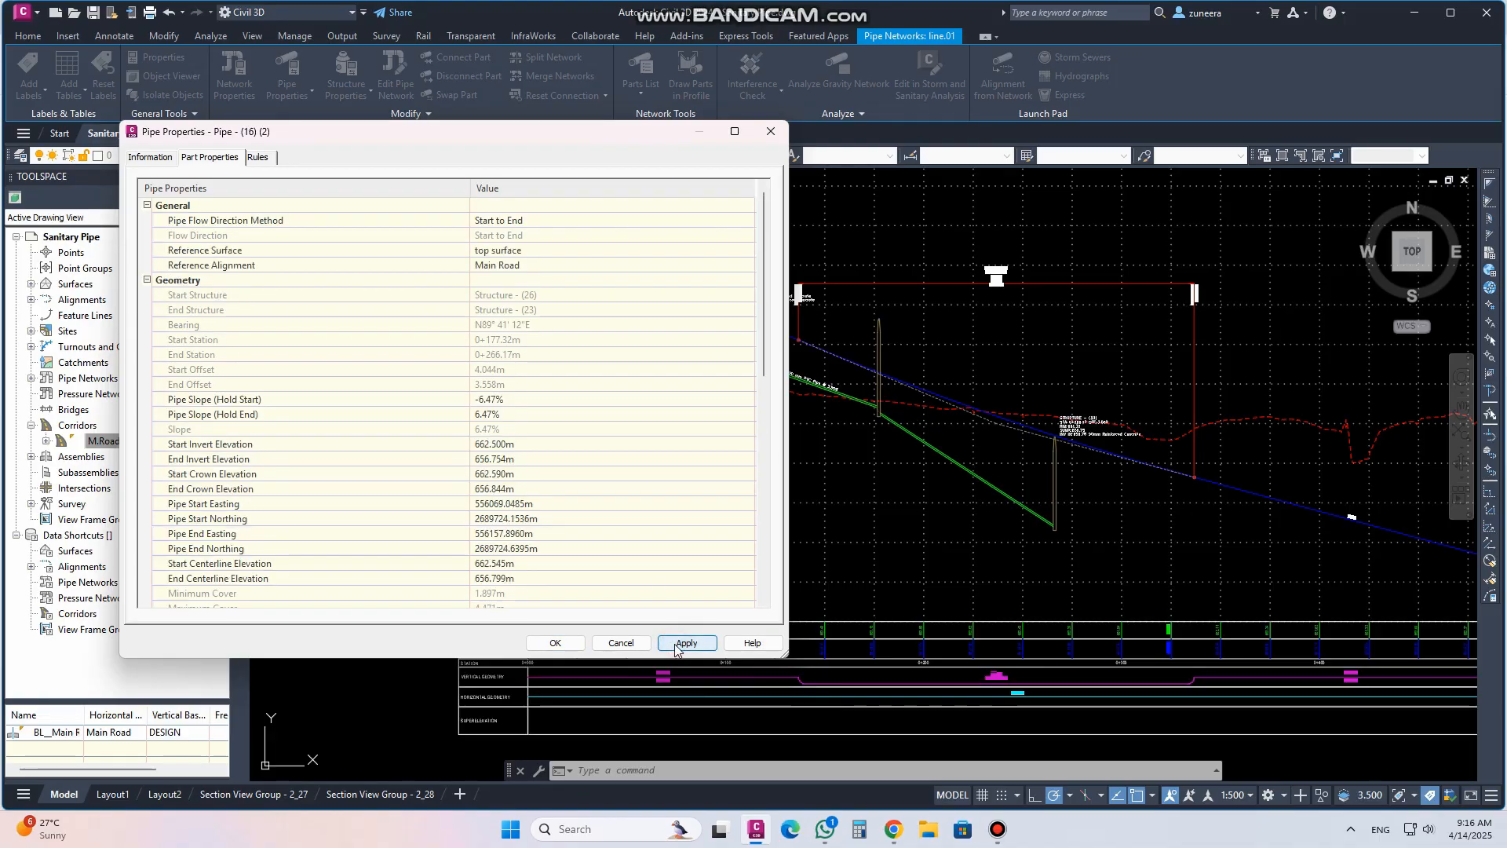
Set the third pipe's start-held slope to -3.50%, apply it and close the pipe properties
{"action": "left_click", "coordinate": [494, 398]}
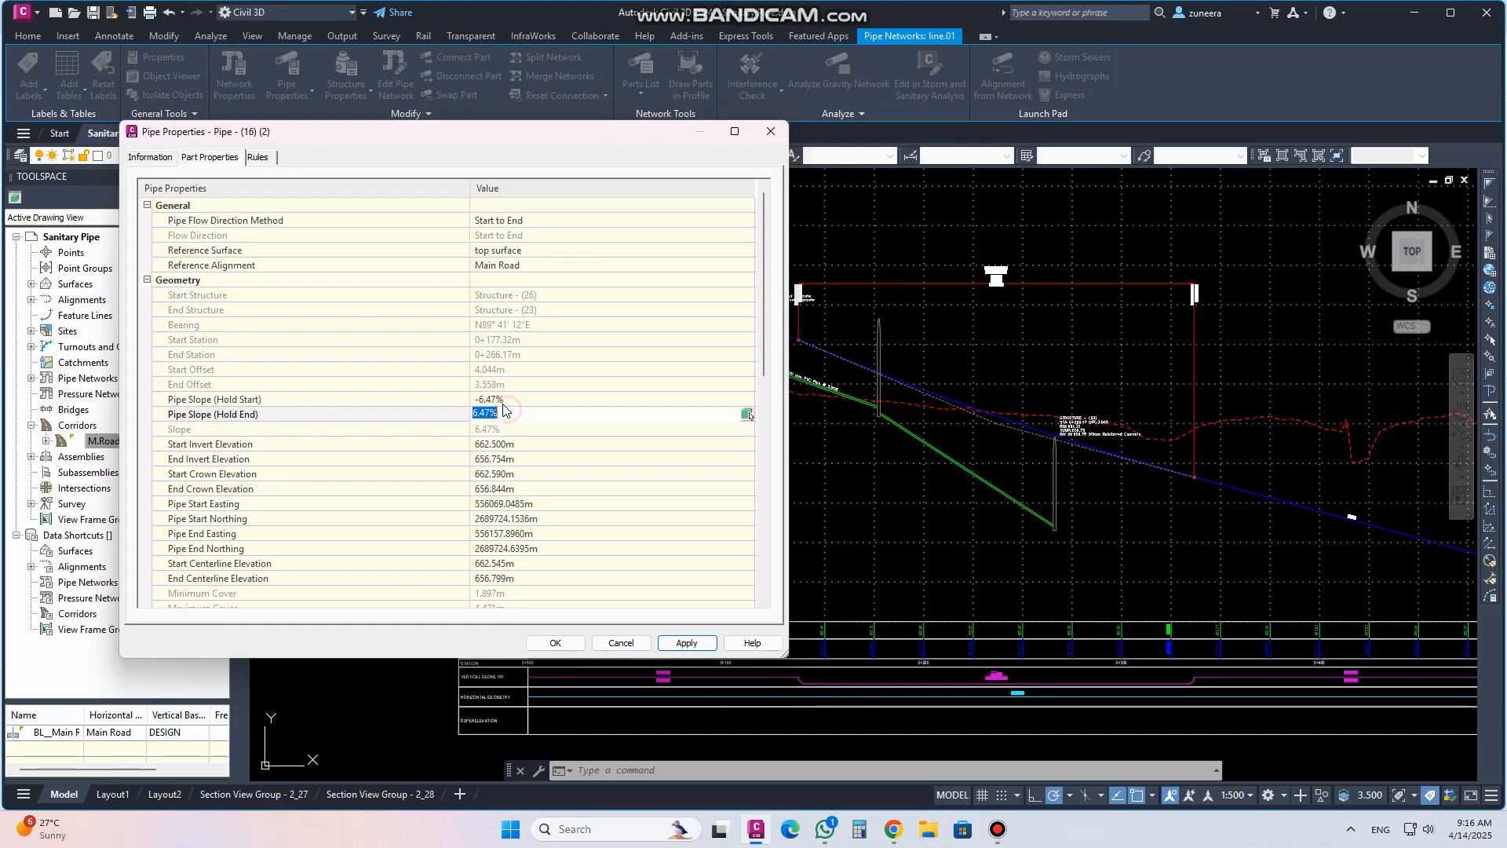
{"action": "left_click_drag", "start_coordinate": [477, 399], "coordinate": [526, 401]}
{"action": "type", "text": "3"}
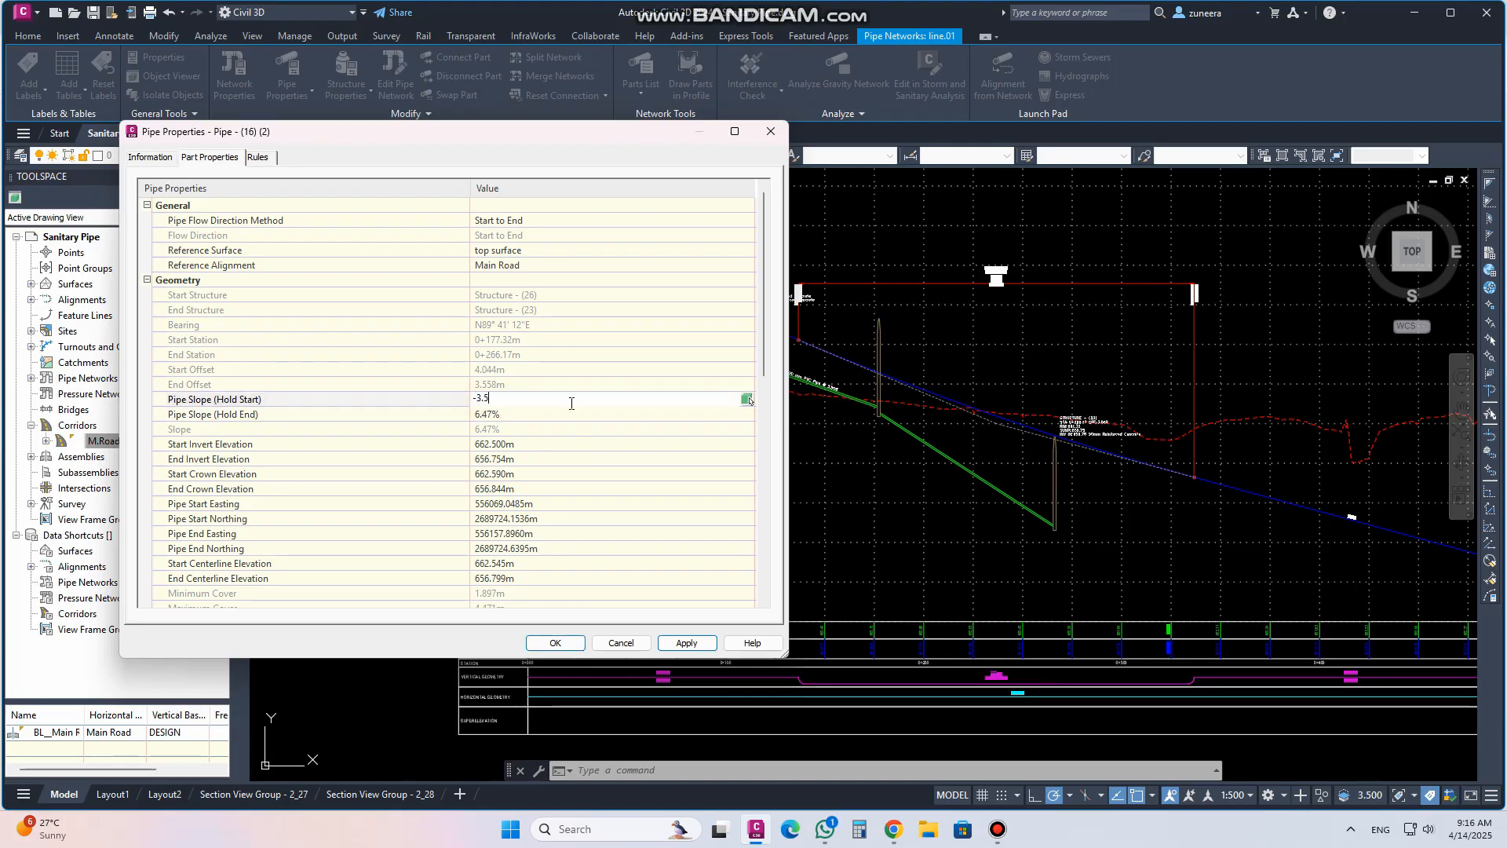
{"action": "type", "text": ".5"}
{"action": "left_click", "coordinate": [689, 643]}
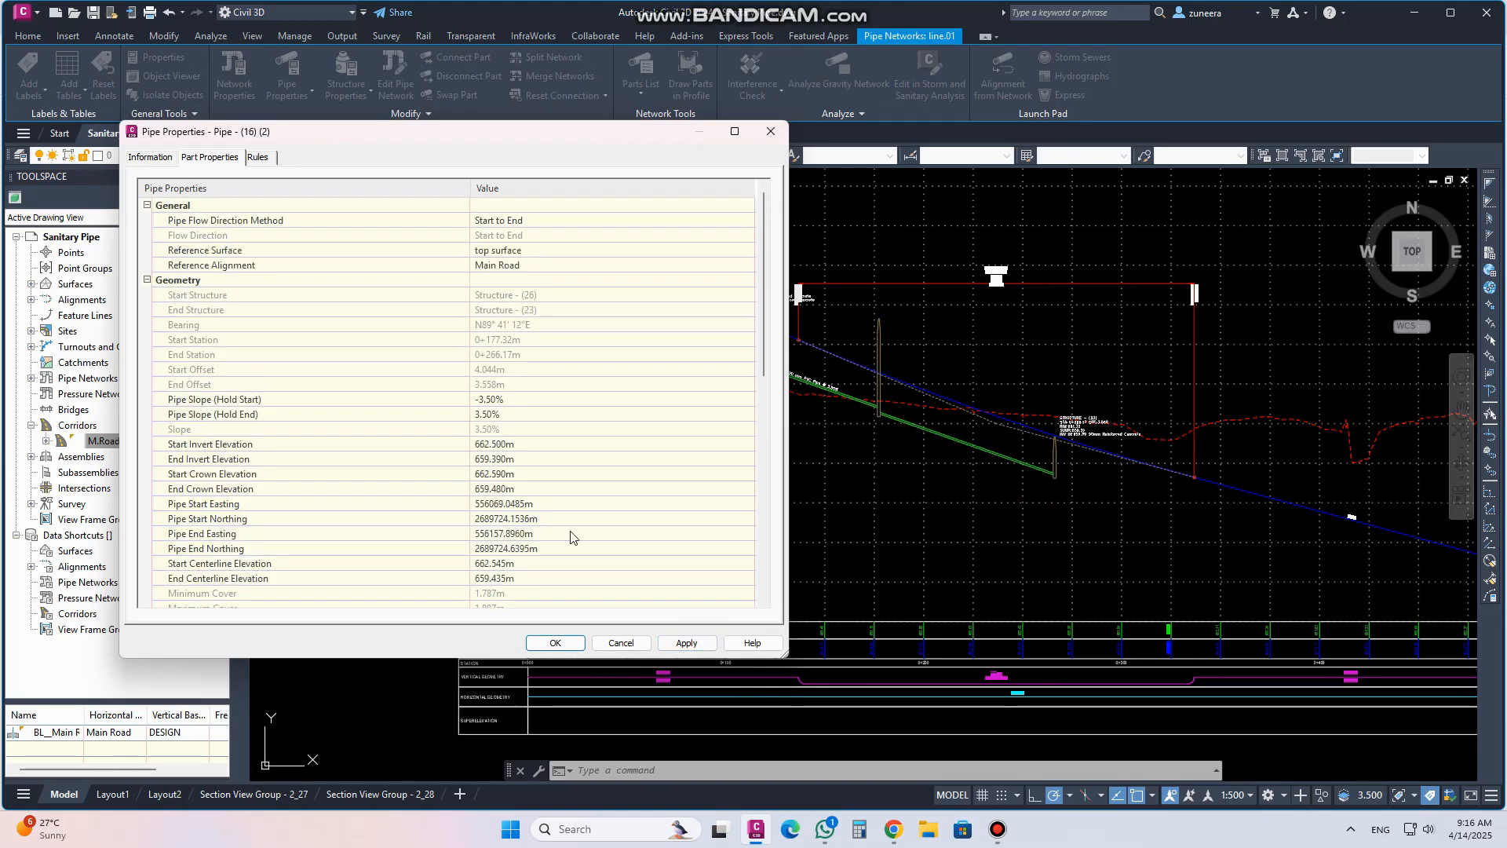
{"action": "left_click", "coordinate": [555, 642]}
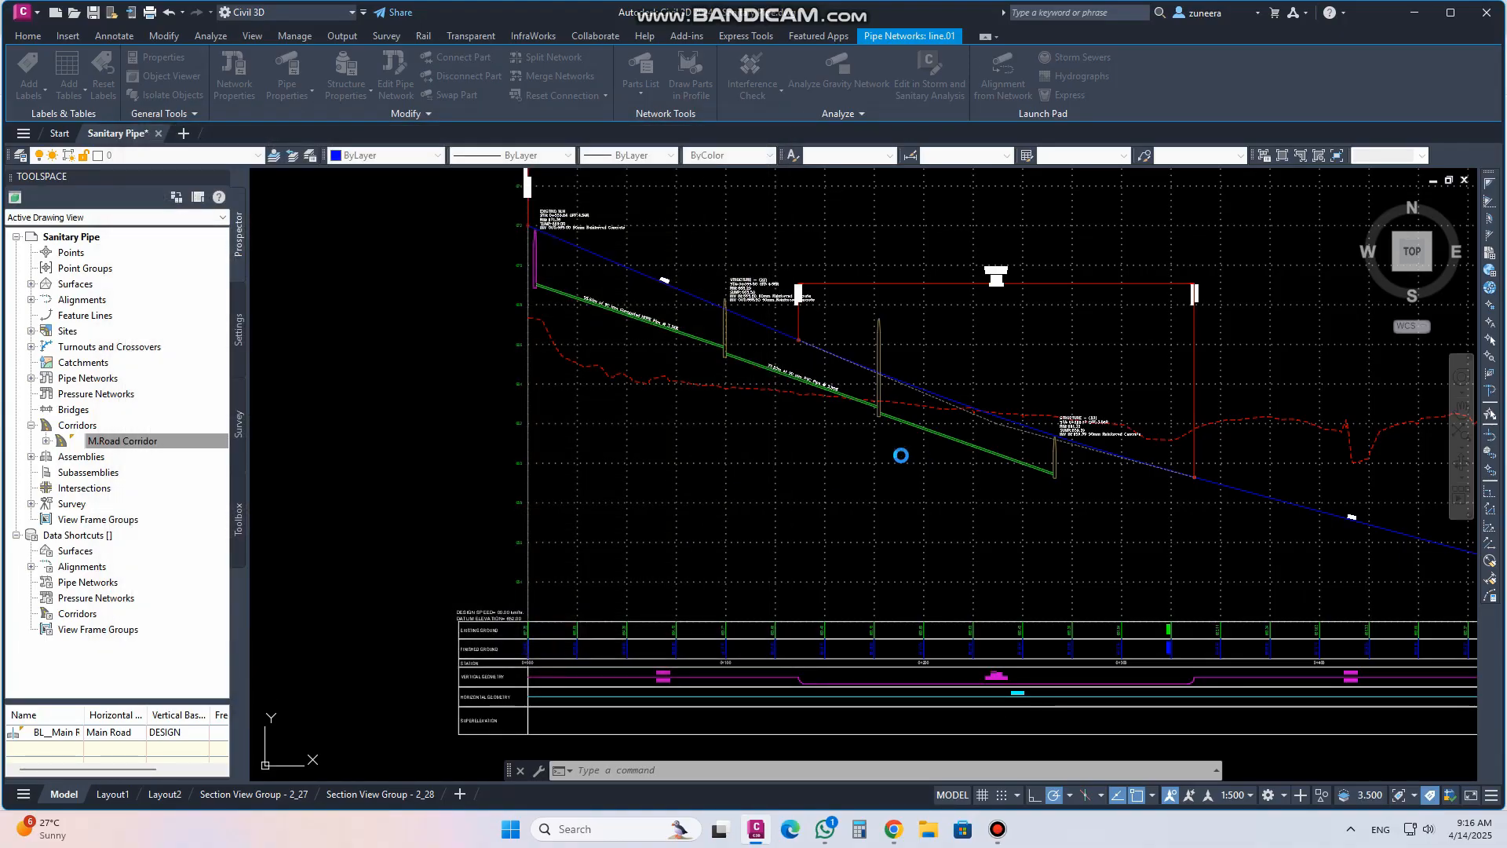
{"action": "scroll", "coordinate": [841, 399], "scroll_direction": "down", "scroll_amount": 2}
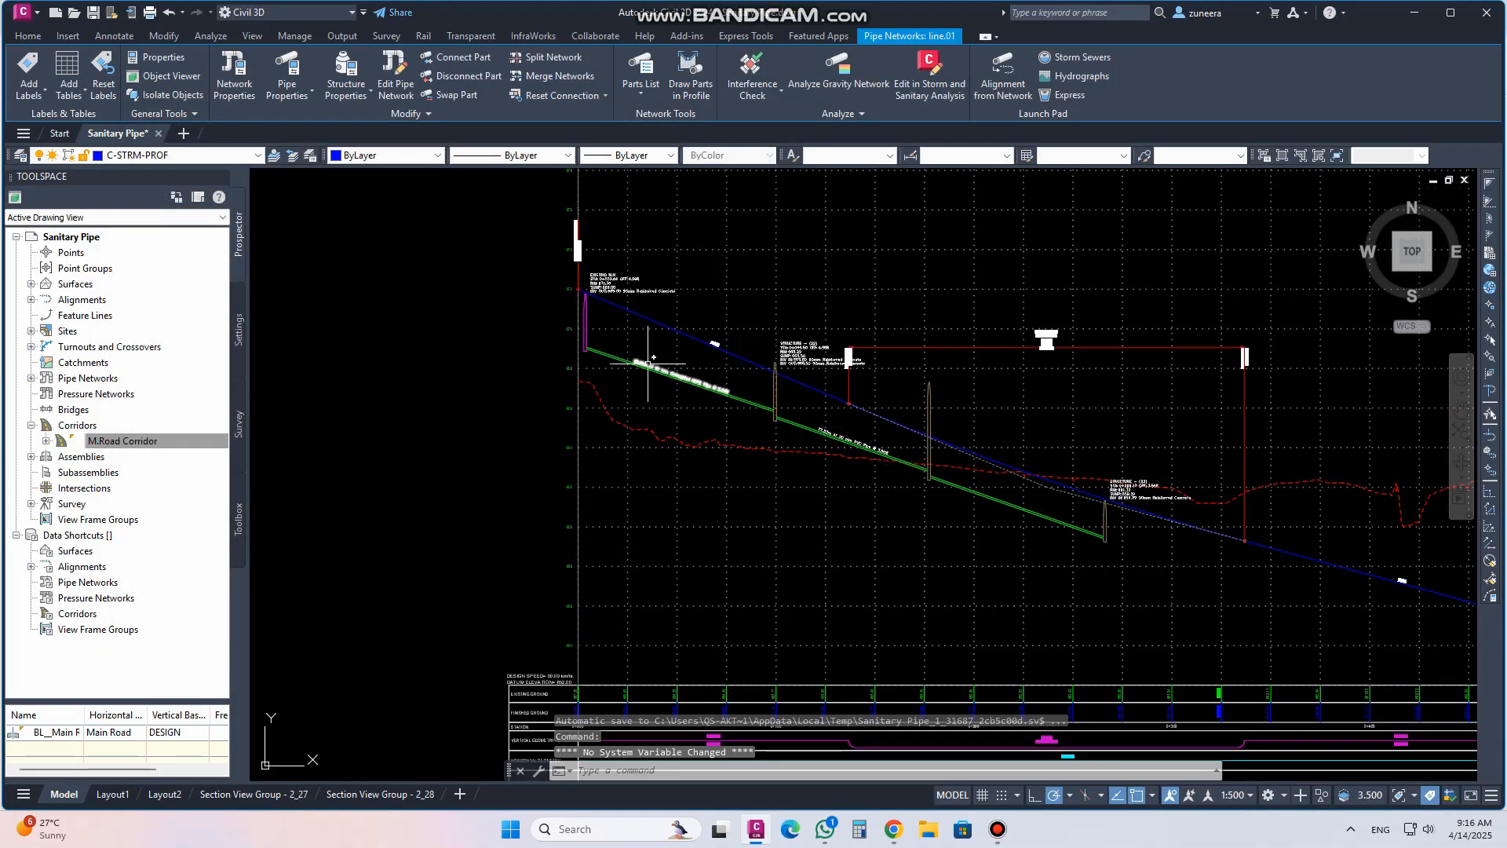
{"action": "scroll", "coordinate": [824, 483], "scroll_direction": "down", "scroll_amount": 1}
{"action": "scroll", "coordinate": [769, 424], "scroll_direction": "up", "scroll_amount": 3}
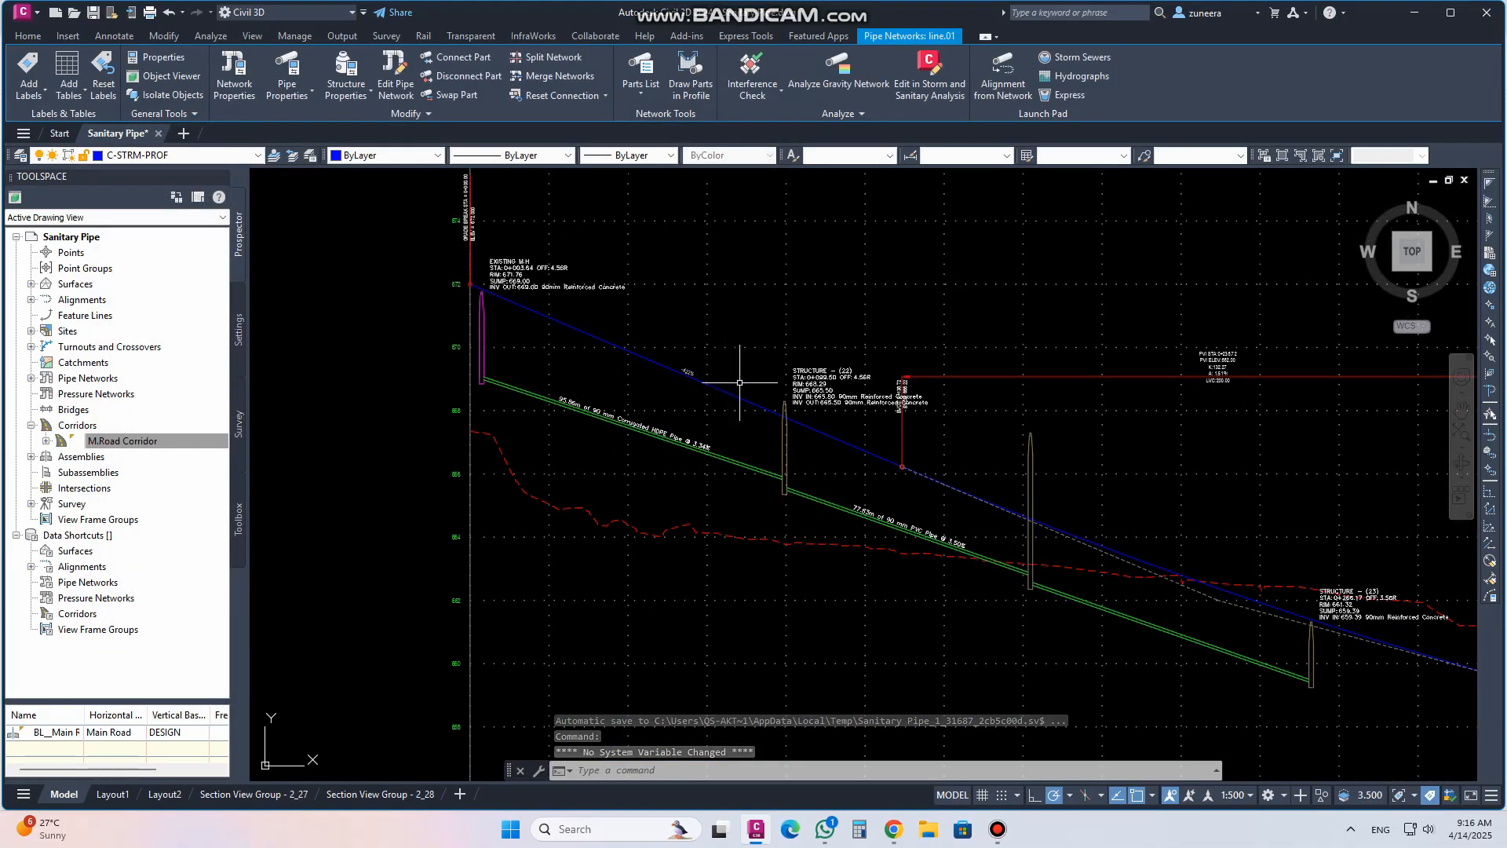
{"action": "middle_click_drag", "start_coordinate": [999, 495], "coordinate": [1100, 481]}
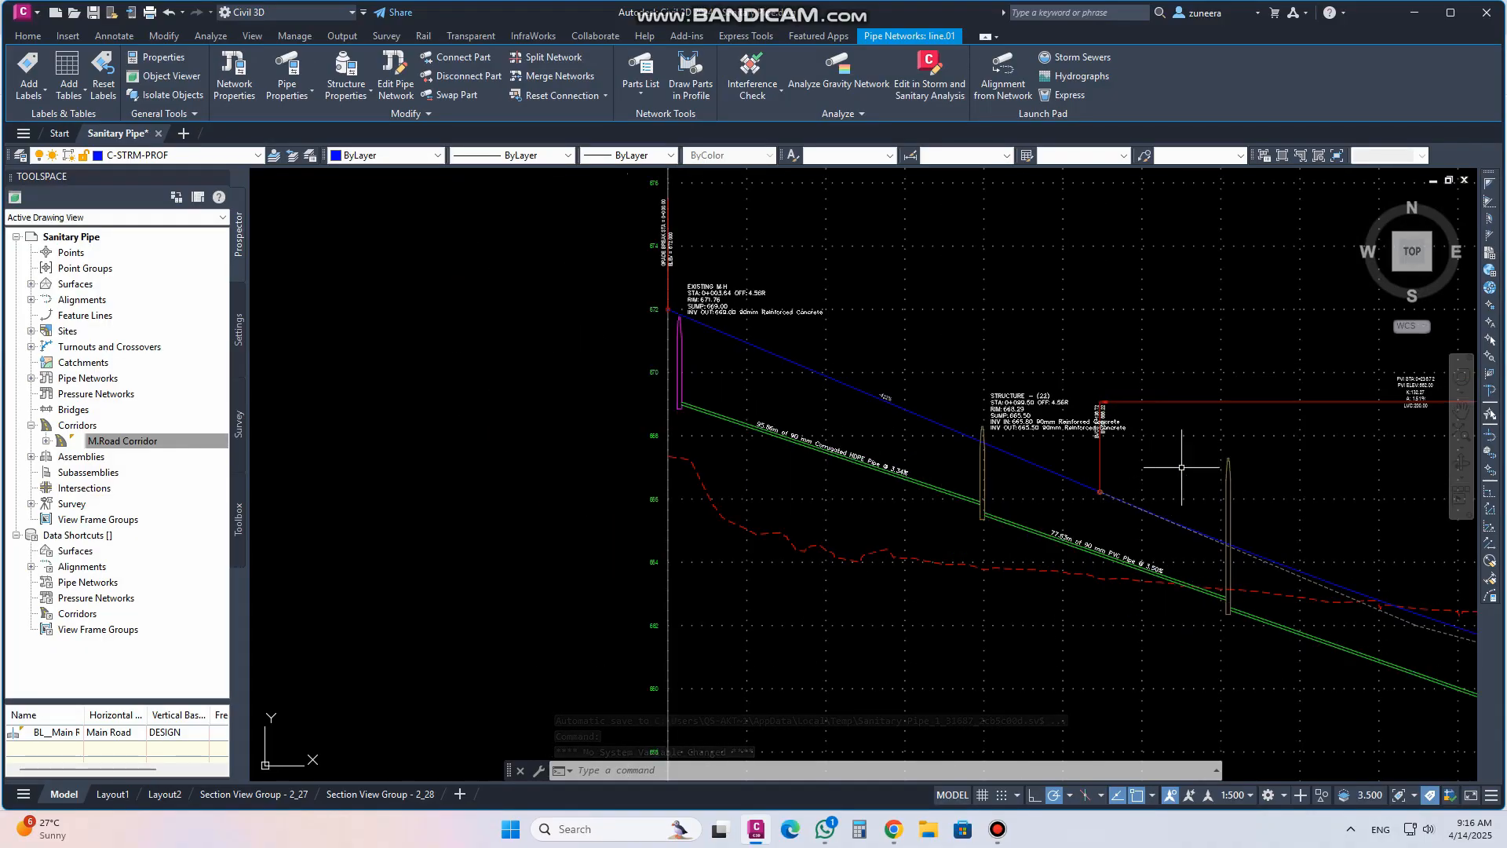
{"action": "scroll", "coordinate": [815, 420], "scroll_direction": "down", "scroll_amount": 2}
{"action": "middle_click_drag", "start_coordinate": [815, 421], "coordinate": [1028, 479]}
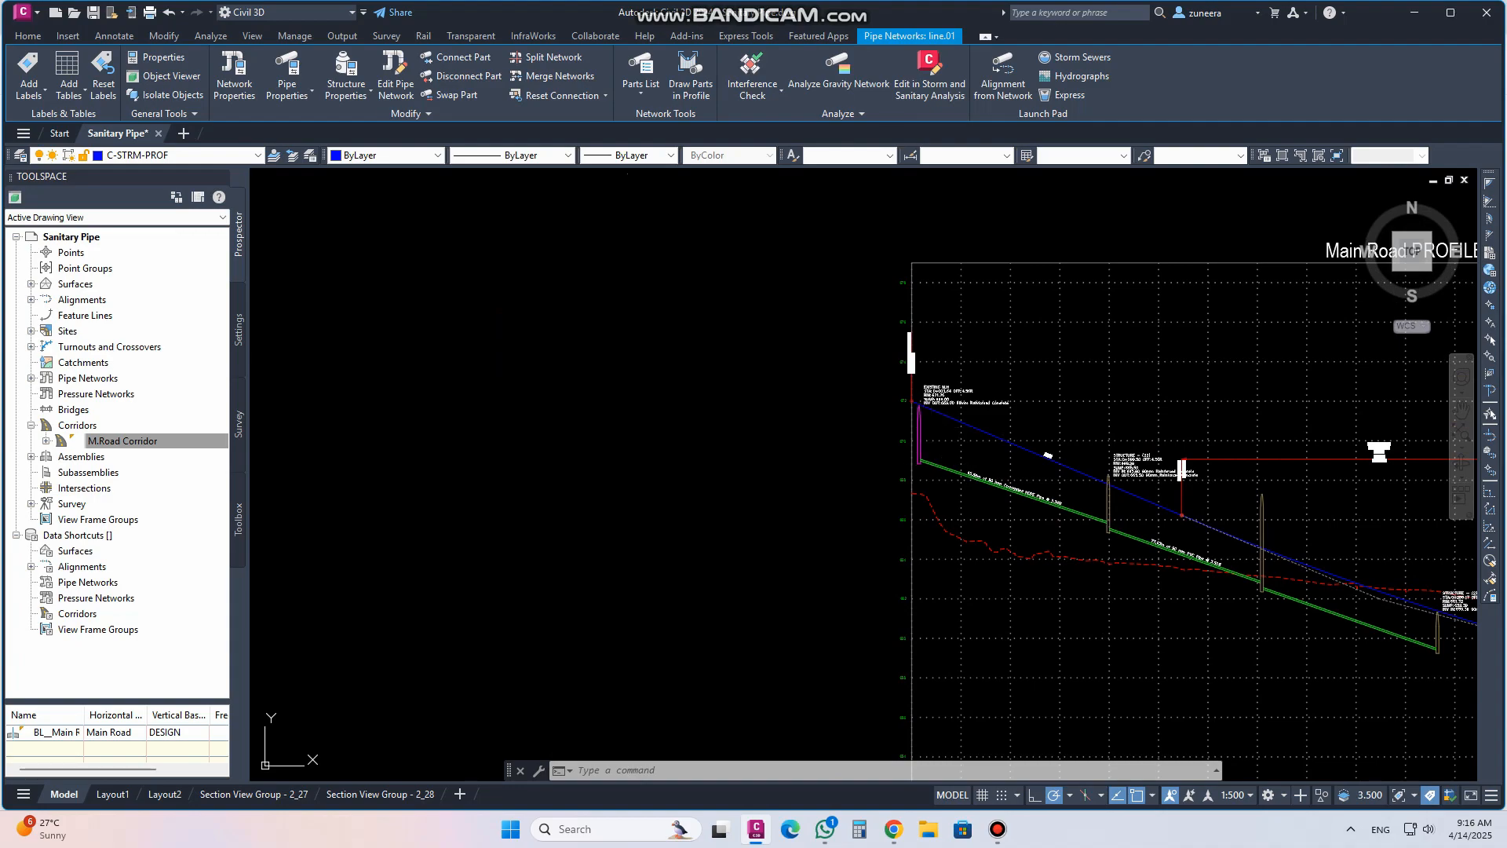
{"action": "left_click", "coordinate": [913, 432]}
{"action": "left_click", "coordinate": [346, 71]}
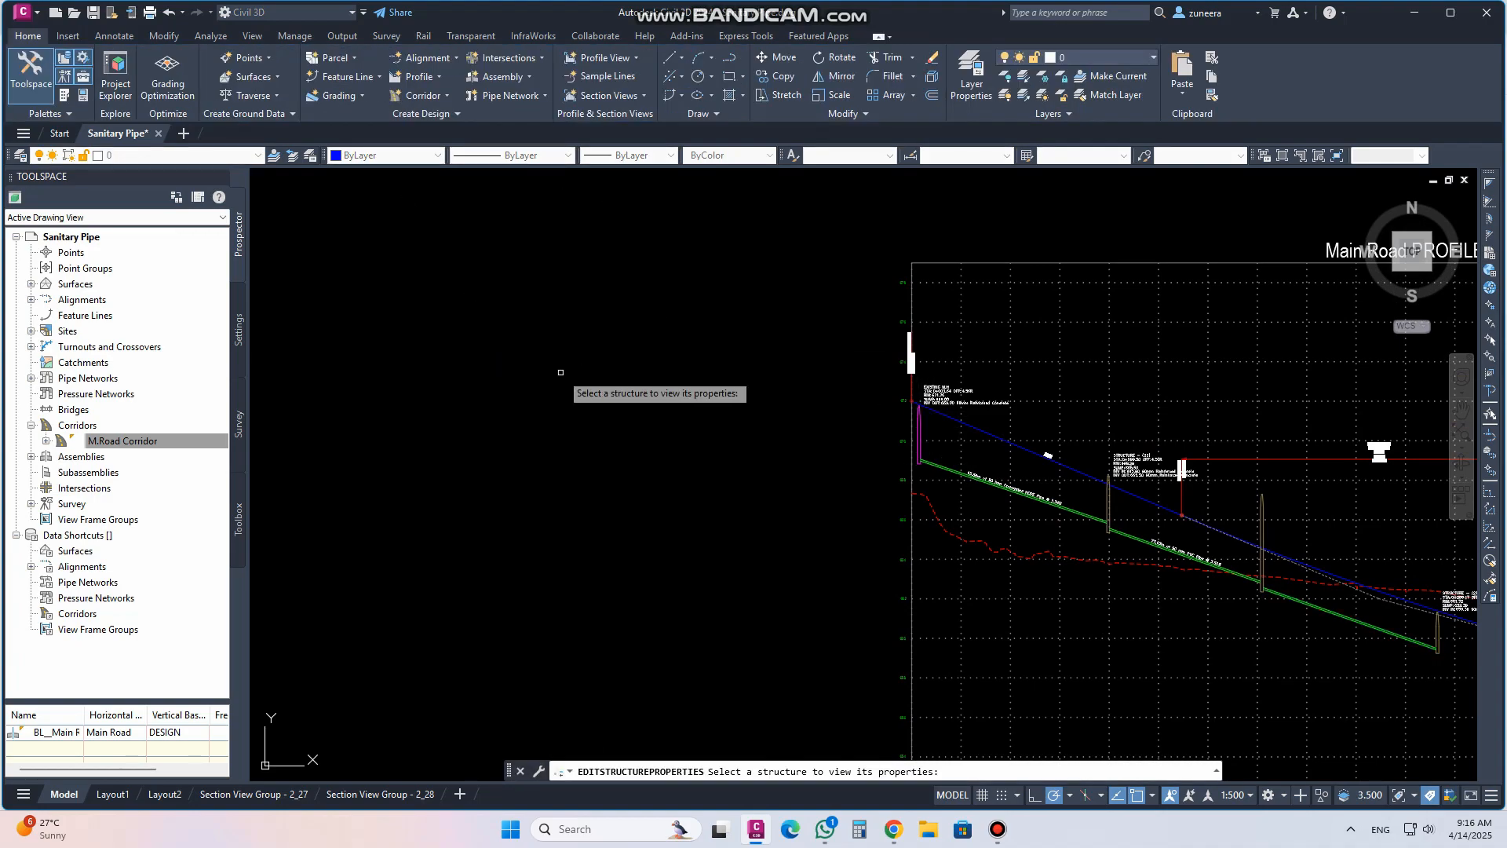
{"action": "key", "text": "Escape"}
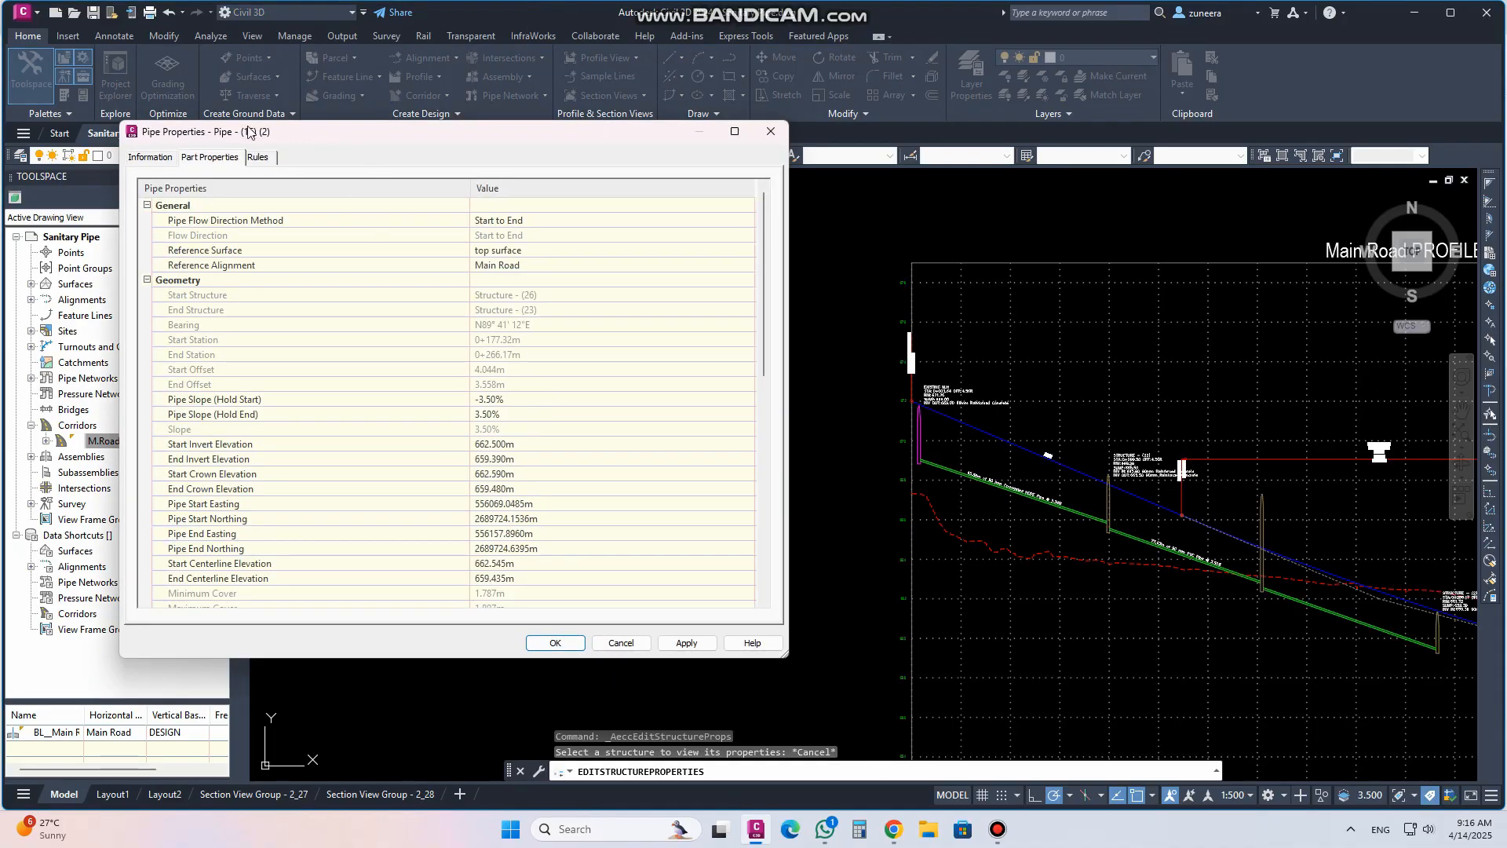
{"action": "left_click", "coordinate": [771, 132]}
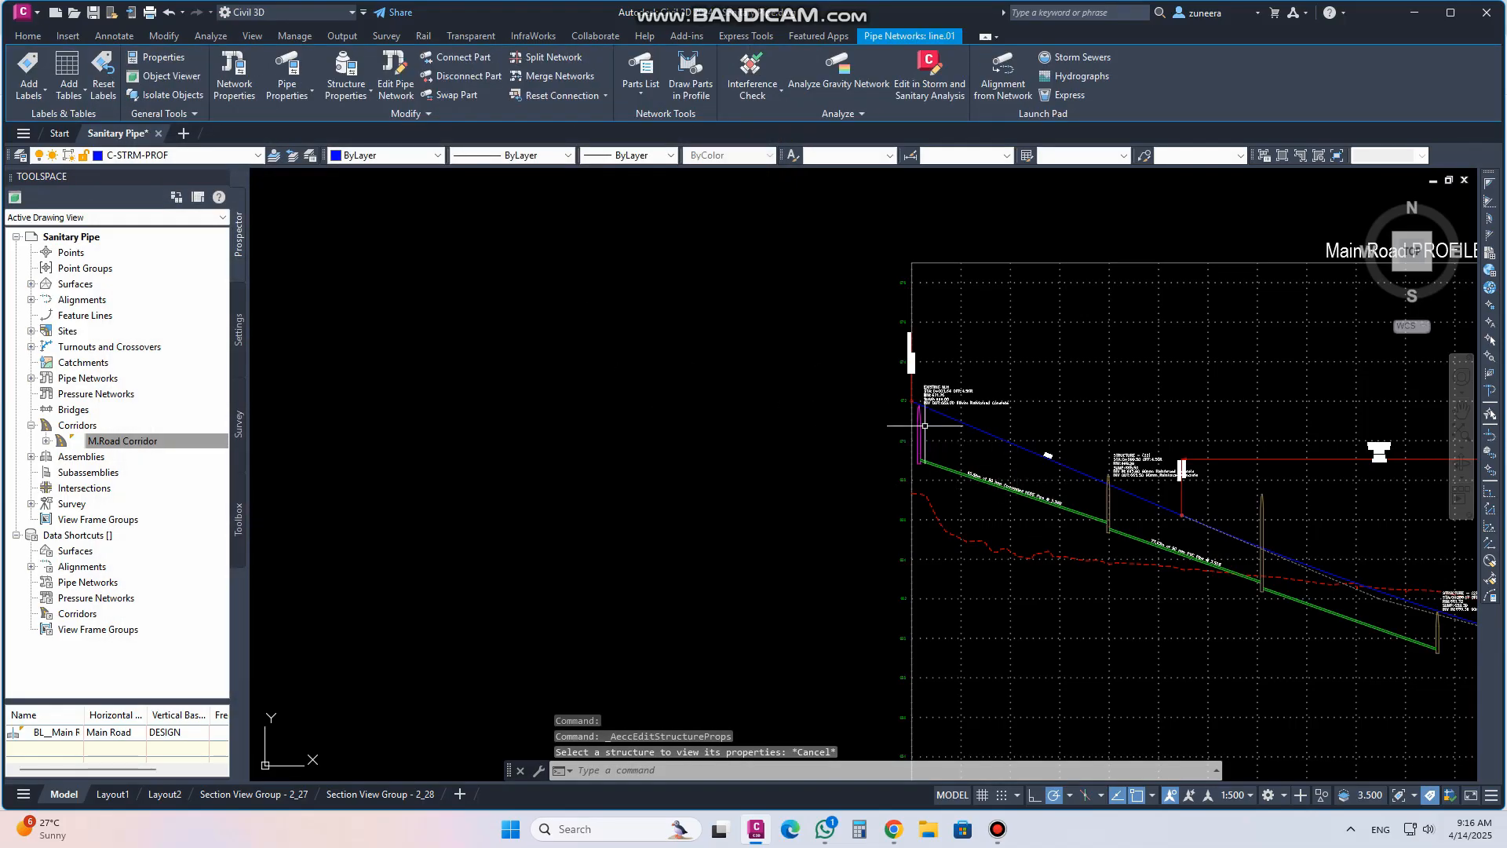
{"action": "key", "text": "Escape"}
{"action": "key", "text": "Escape"}
{"action": "key", "text": "Escape"}
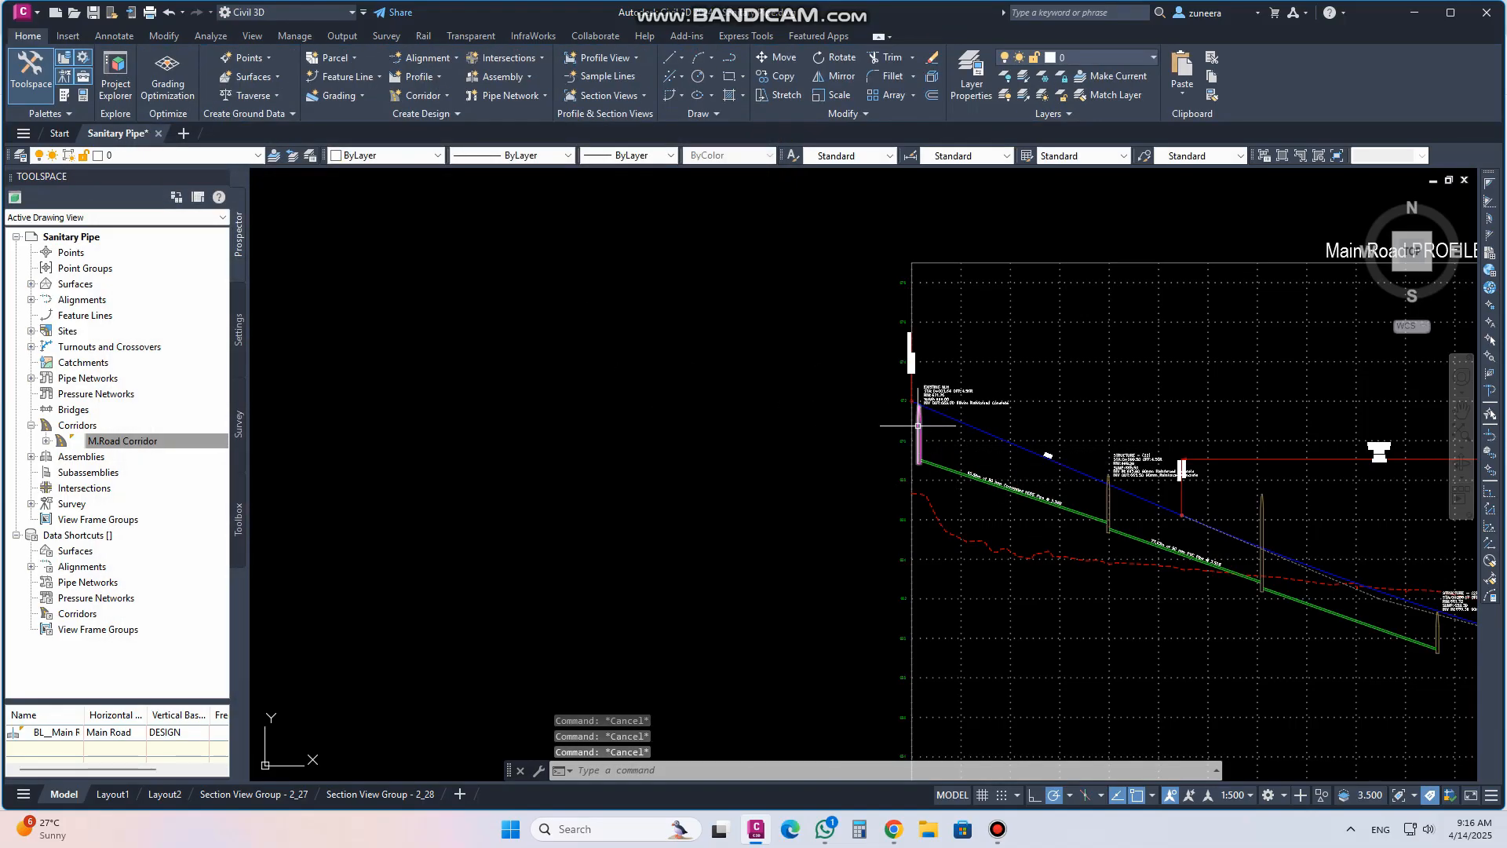
{"action": "left_click", "coordinate": [921, 426]}
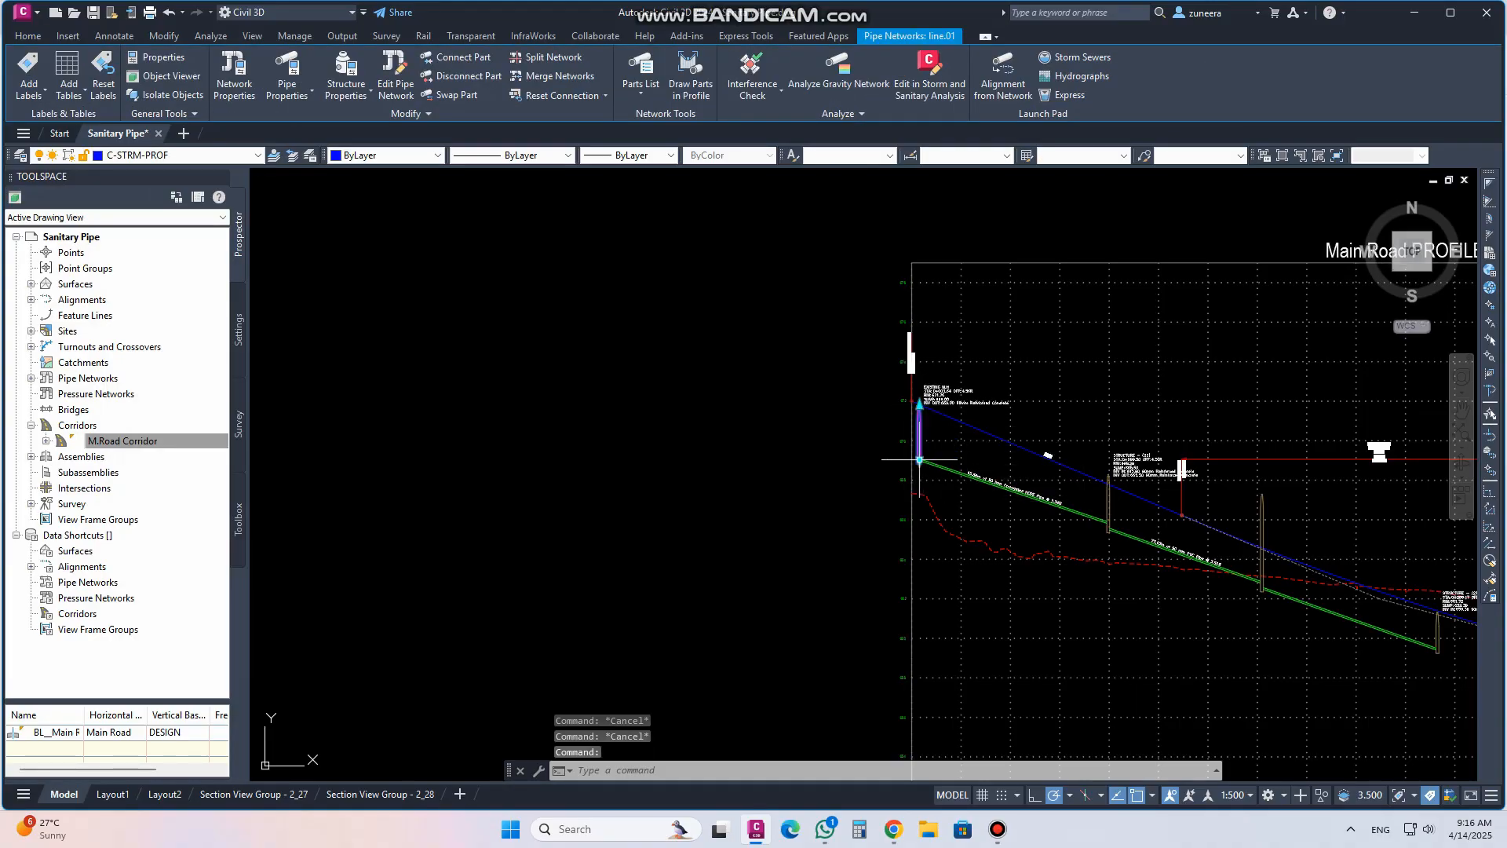
{"action": "key", "text": "Escape"}
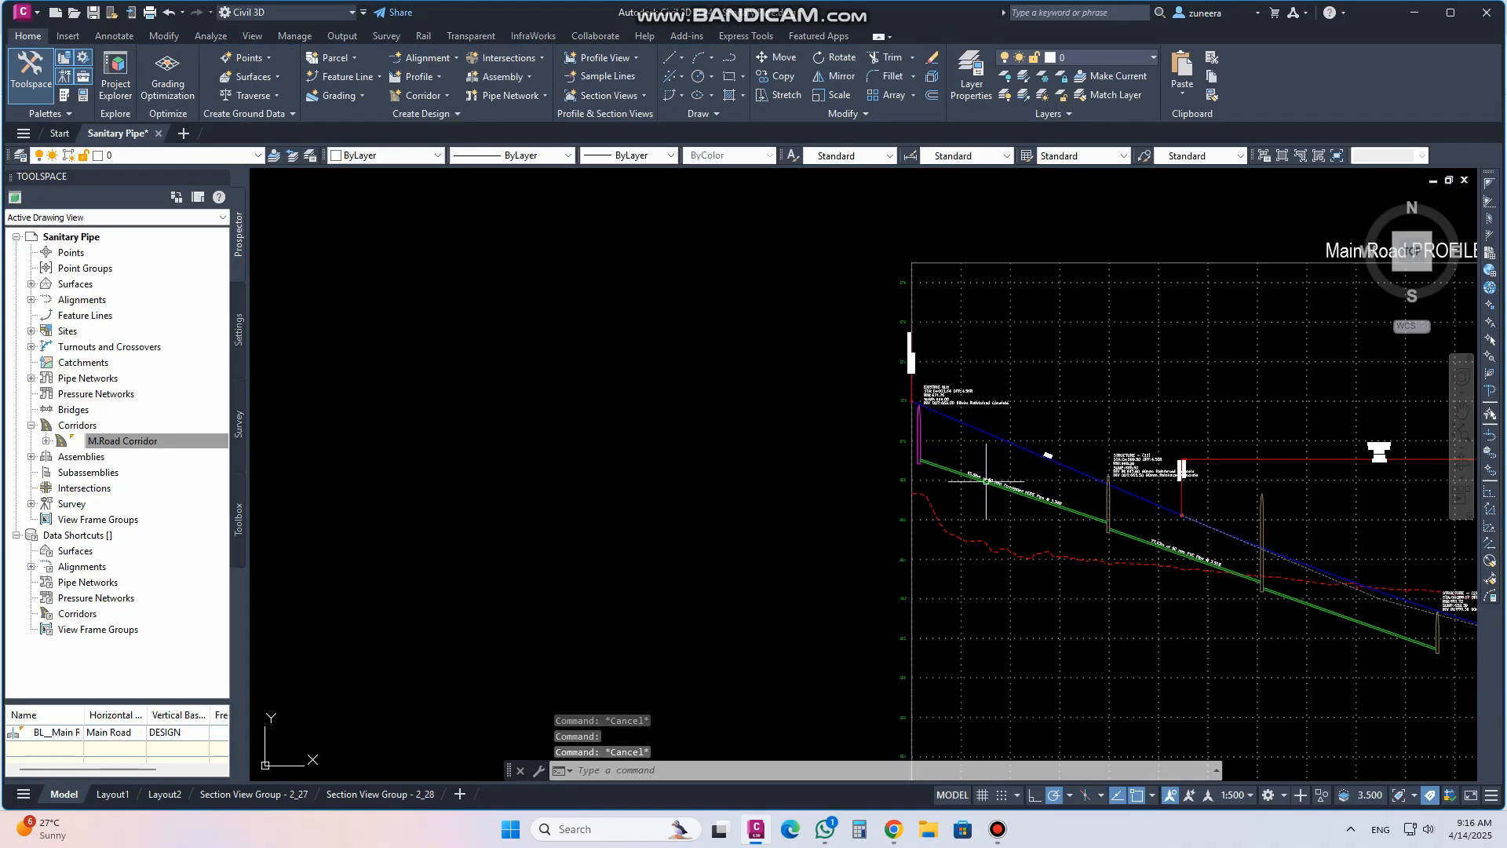
Open the properties of structure (22) in the profile and review its Information, Part Properties, Connections, Catchments and Rules tabs
{"action": "scroll", "coordinate": [1099, 492], "scroll_direction": "up", "scroll_amount": 4}
{"action": "left_click", "coordinate": [1129, 497]}
{"action": "left_click", "coordinate": [1089, 509]}
{"action": "left_click", "coordinate": [1135, 510]}
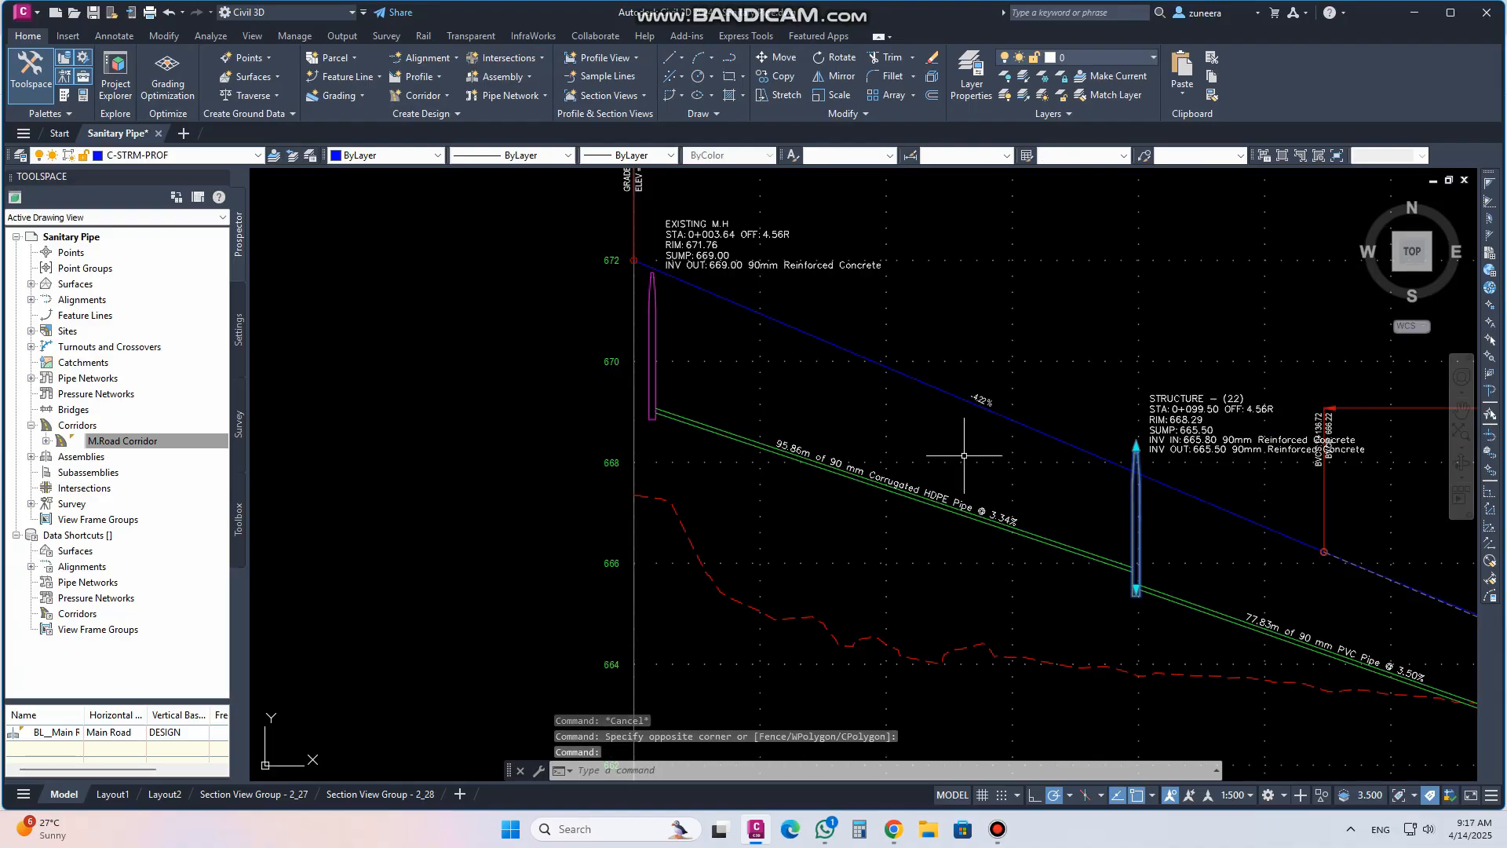
{"action": "left_click", "coordinate": [357, 65]}
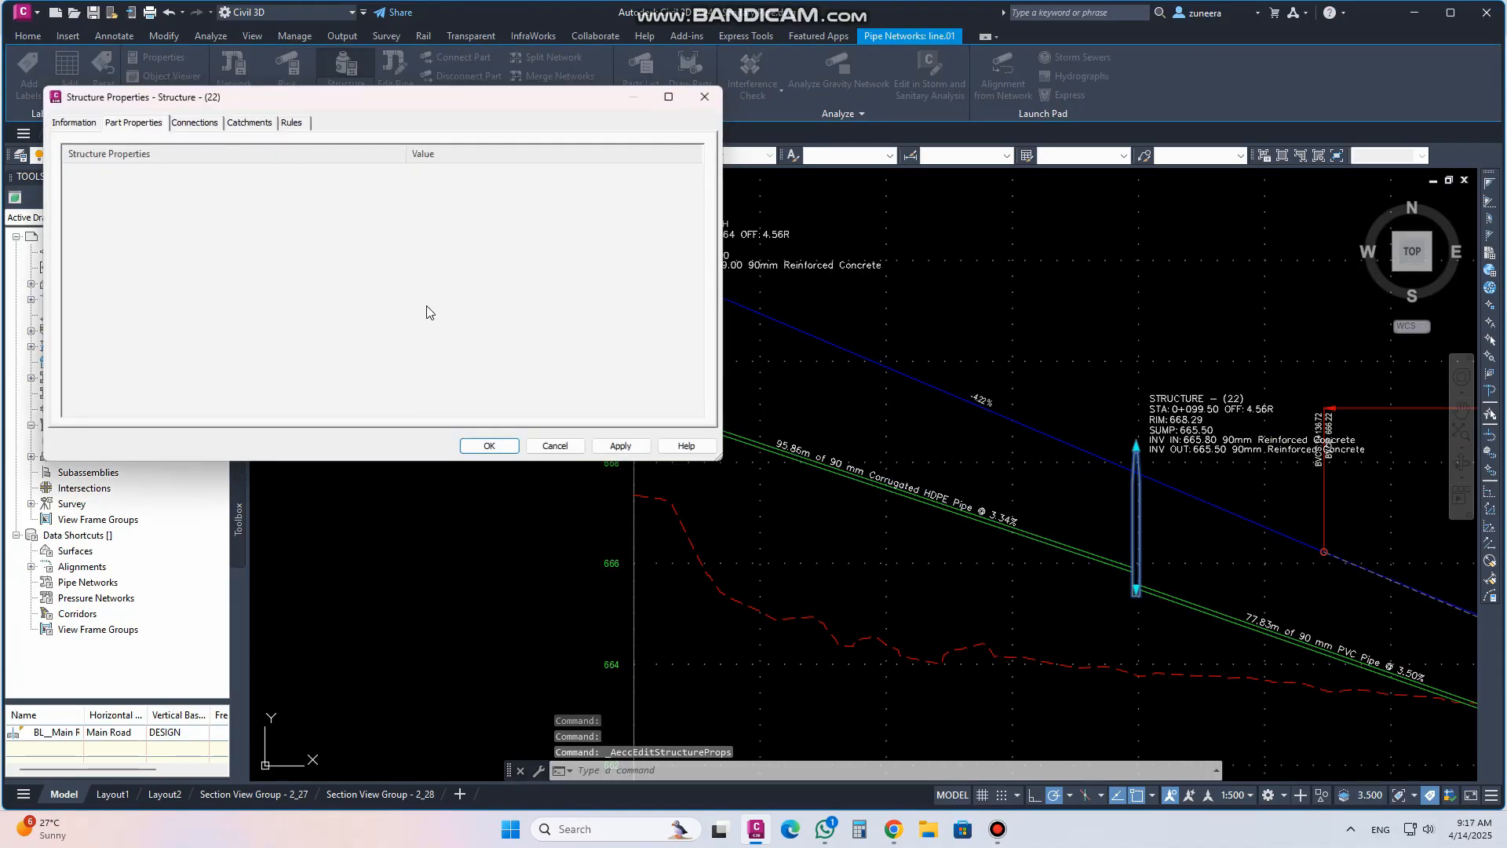
{"action": "left_click", "coordinate": [81, 126]}
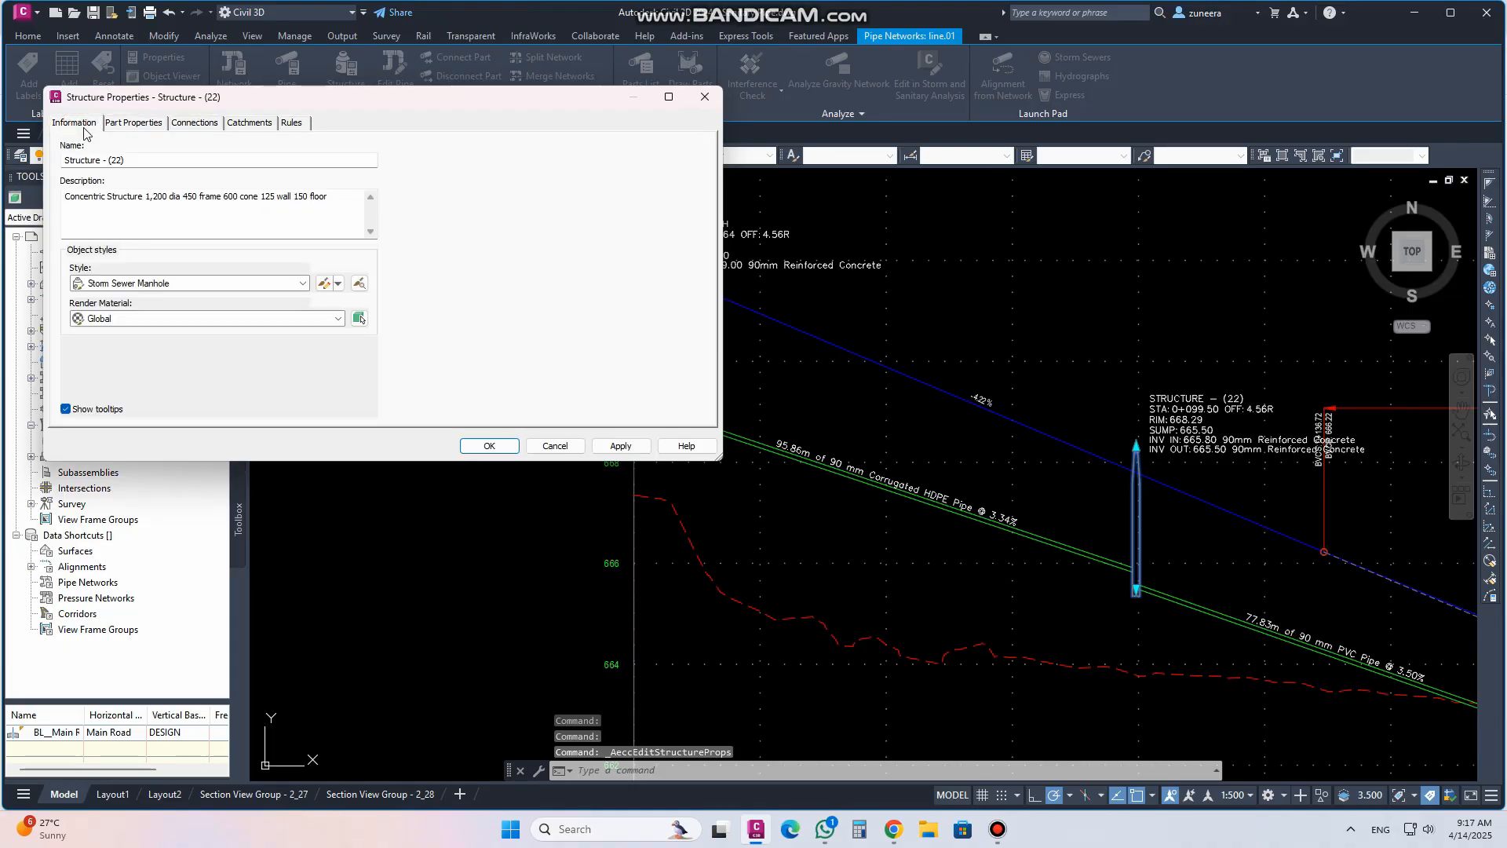
{"action": "left_click", "coordinate": [133, 123]}
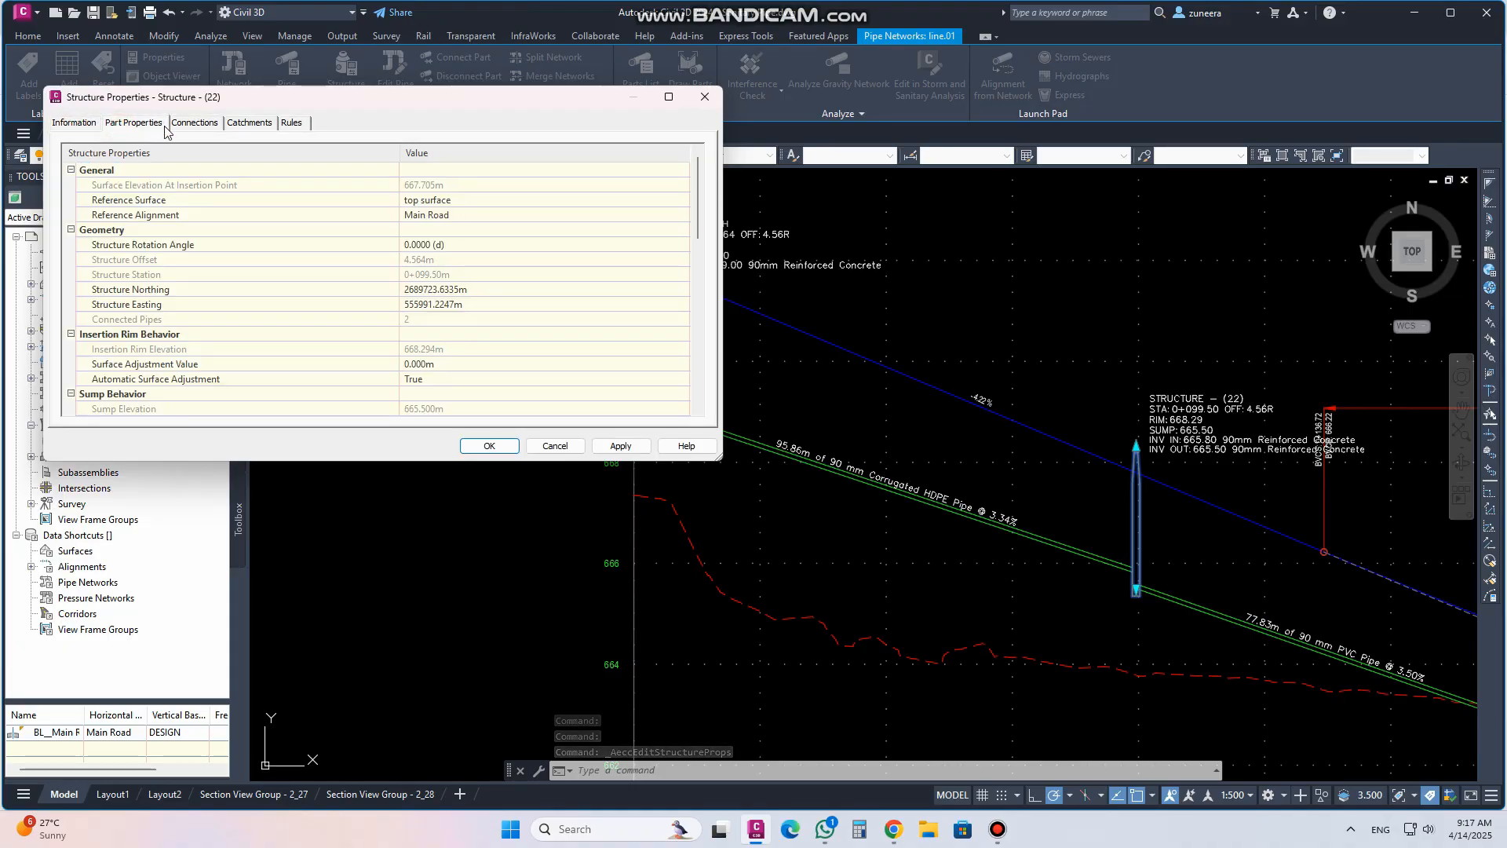
{"action": "left_click", "coordinate": [198, 126]}
{"action": "left_click", "coordinate": [246, 123]}
{"action": "left_click", "coordinate": [291, 123]}
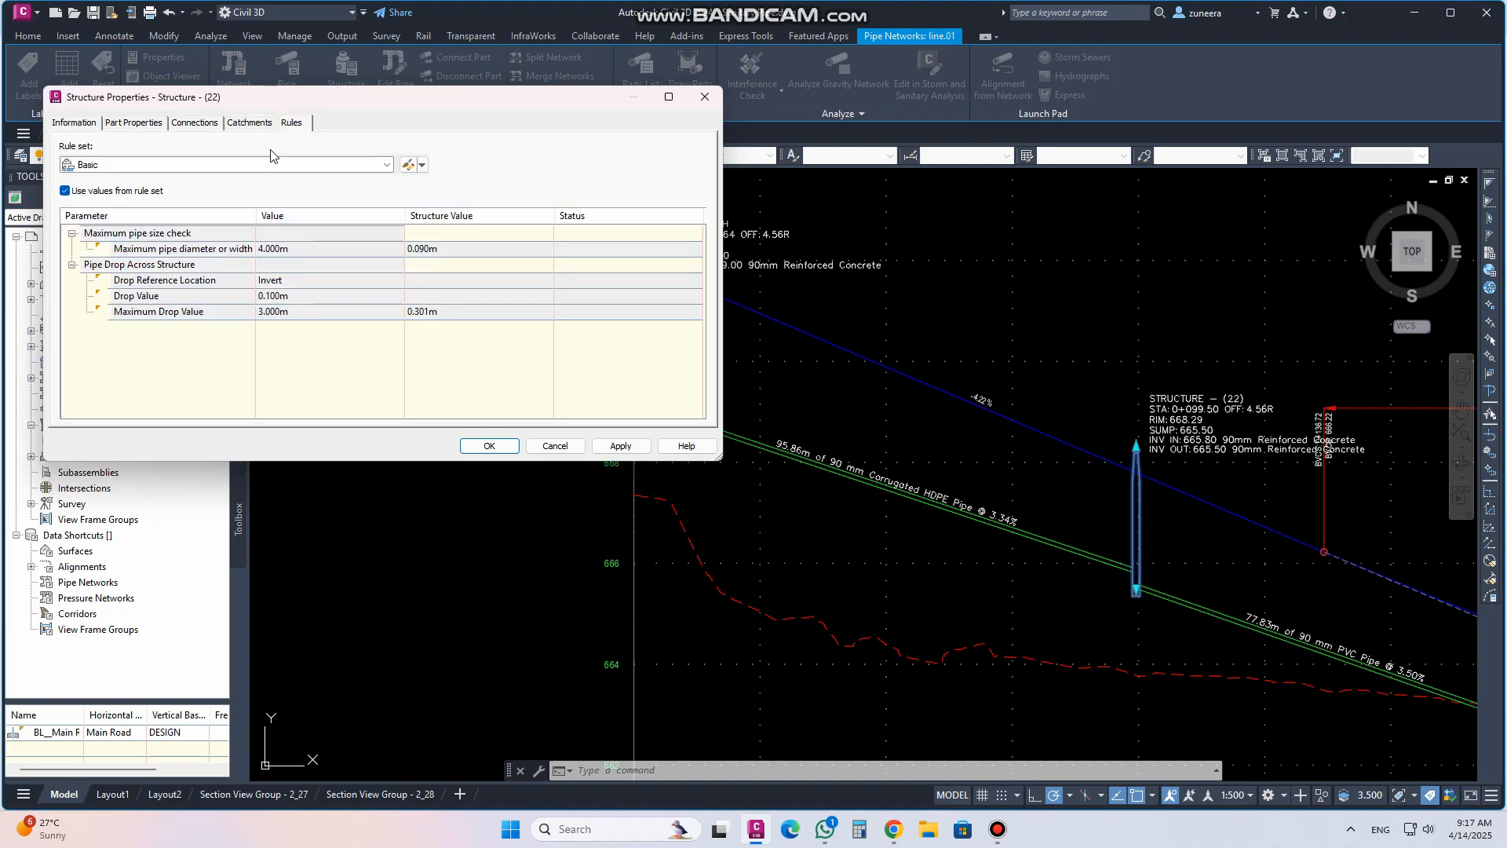
{"action": "left_click", "coordinate": [119, 127]}
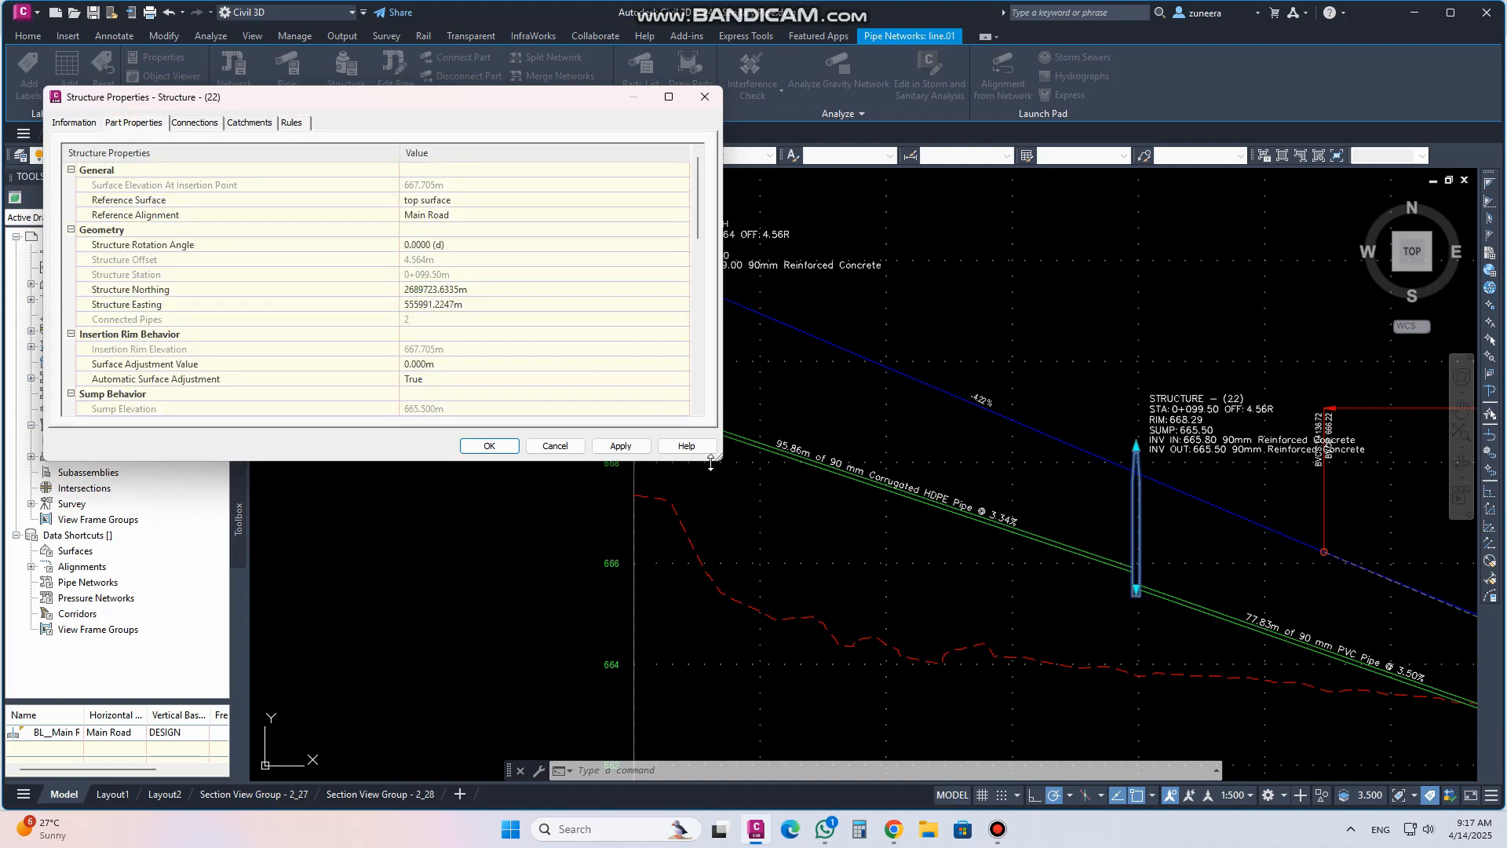
Set structure (22)'s surface adjustment value to 0.1 m and apply it
{"action": "left_click_drag", "start_coordinate": [714, 455], "coordinate": [698, 743]}
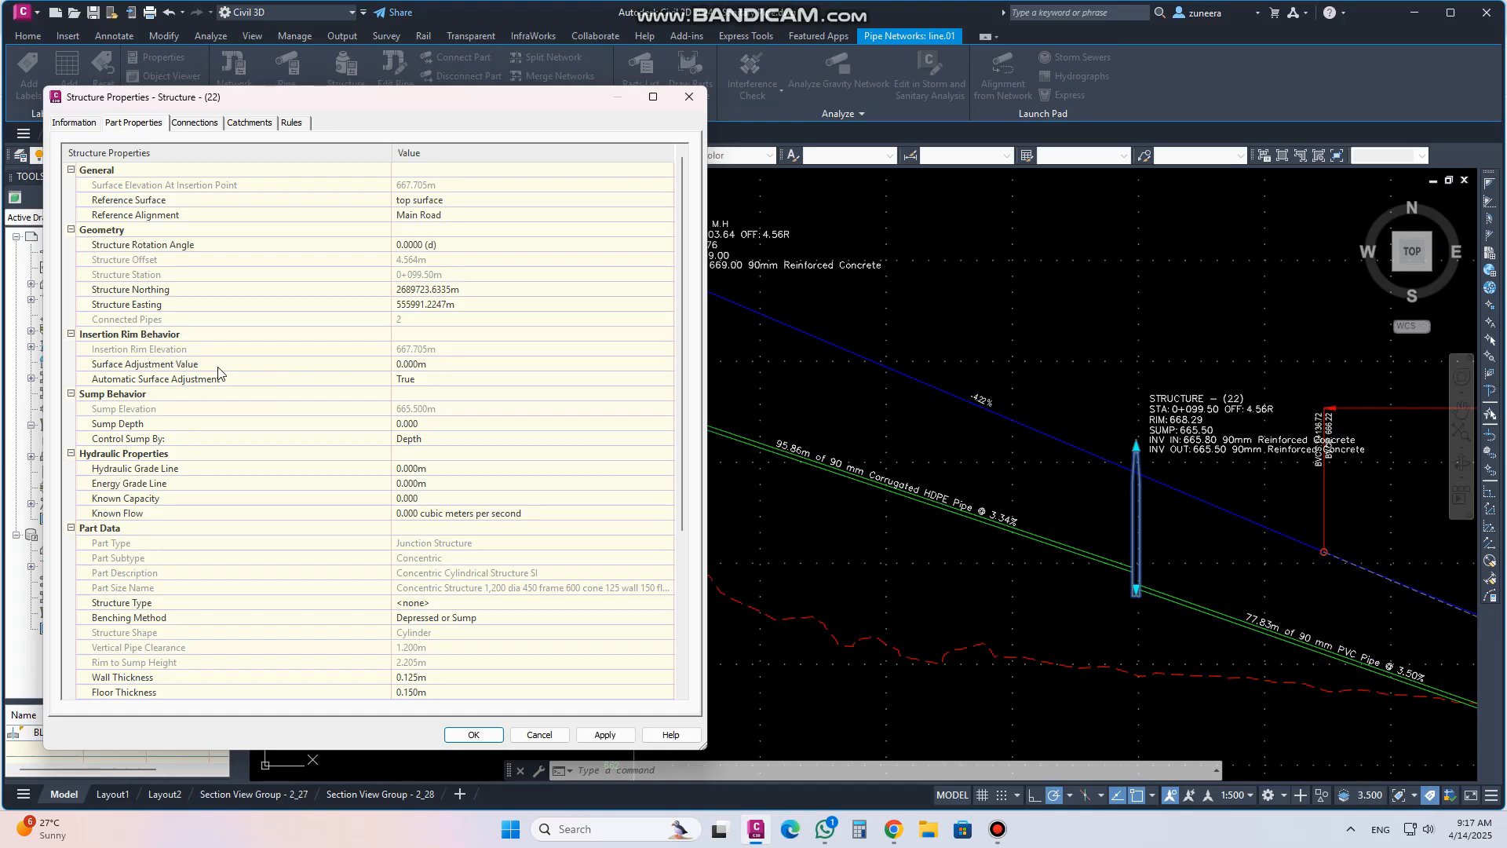
{"action": "left_click", "coordinate": [437, 365]}
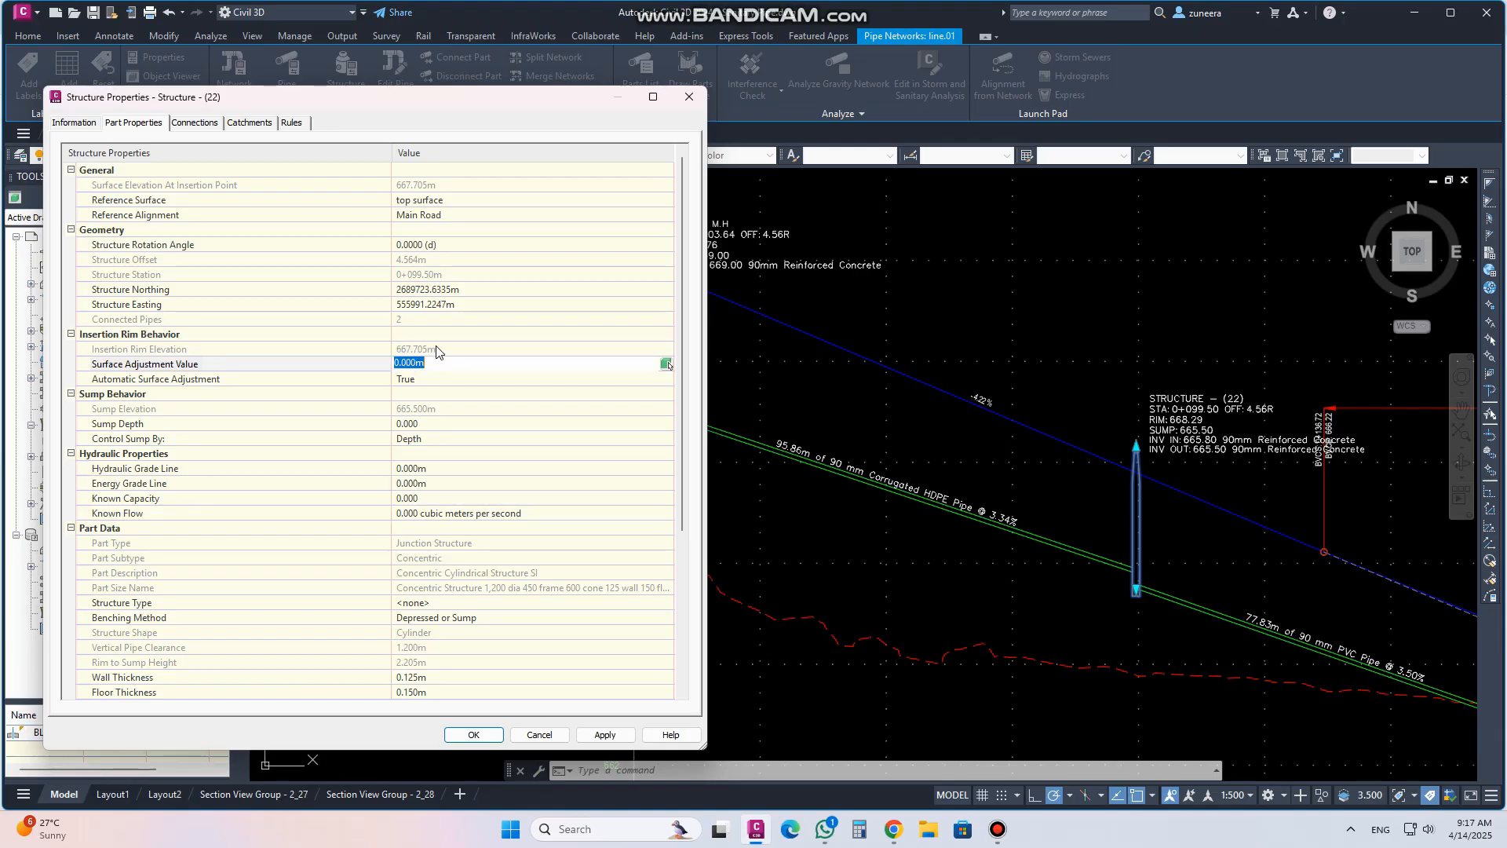
{"action": "left_click", "coordinate": [606, 733]}
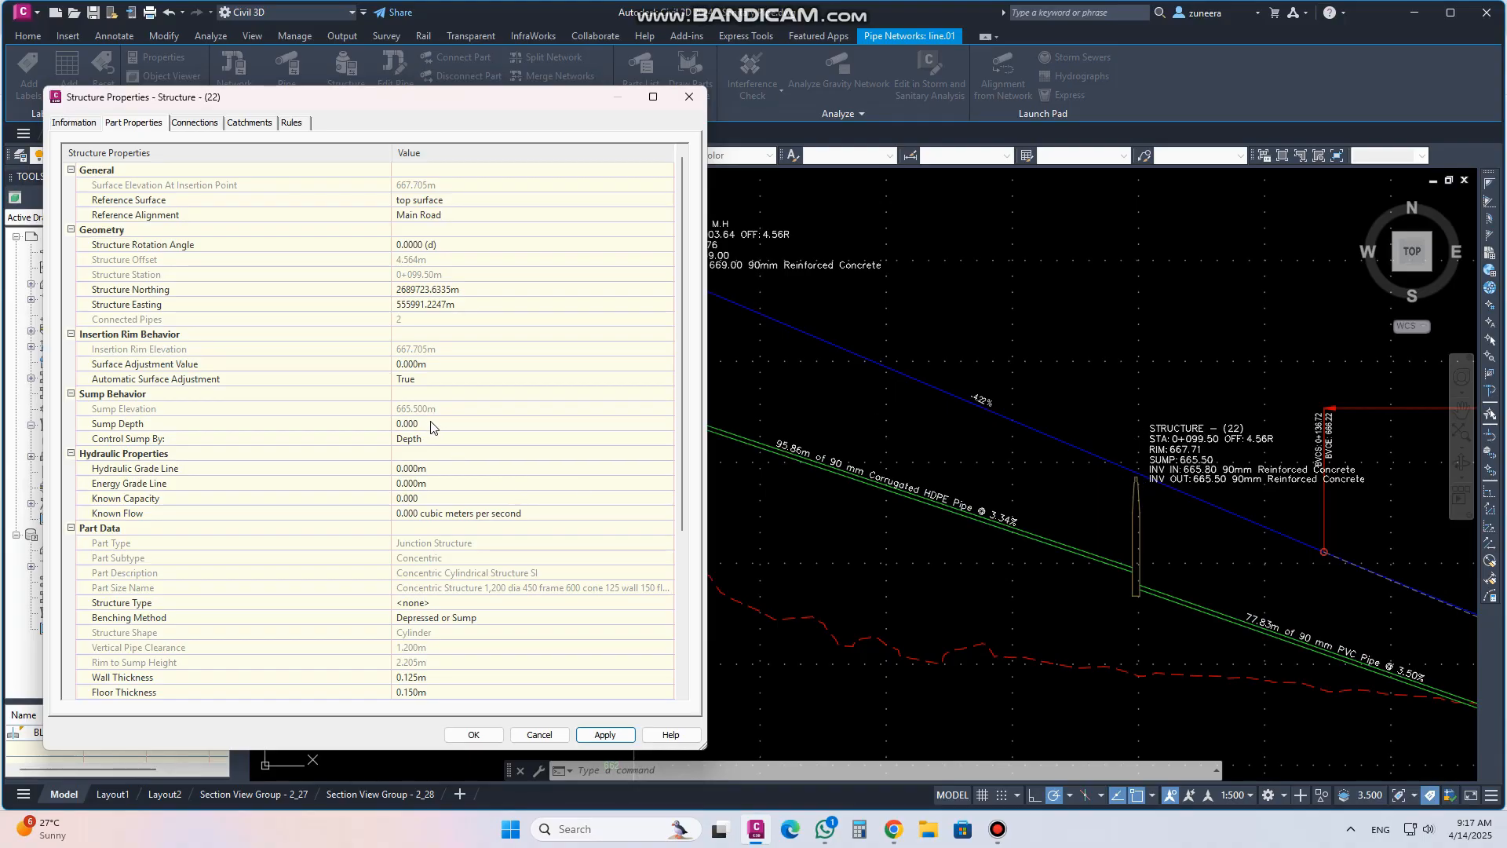
{"action": "left_click", "coordinate": [435, 364]}
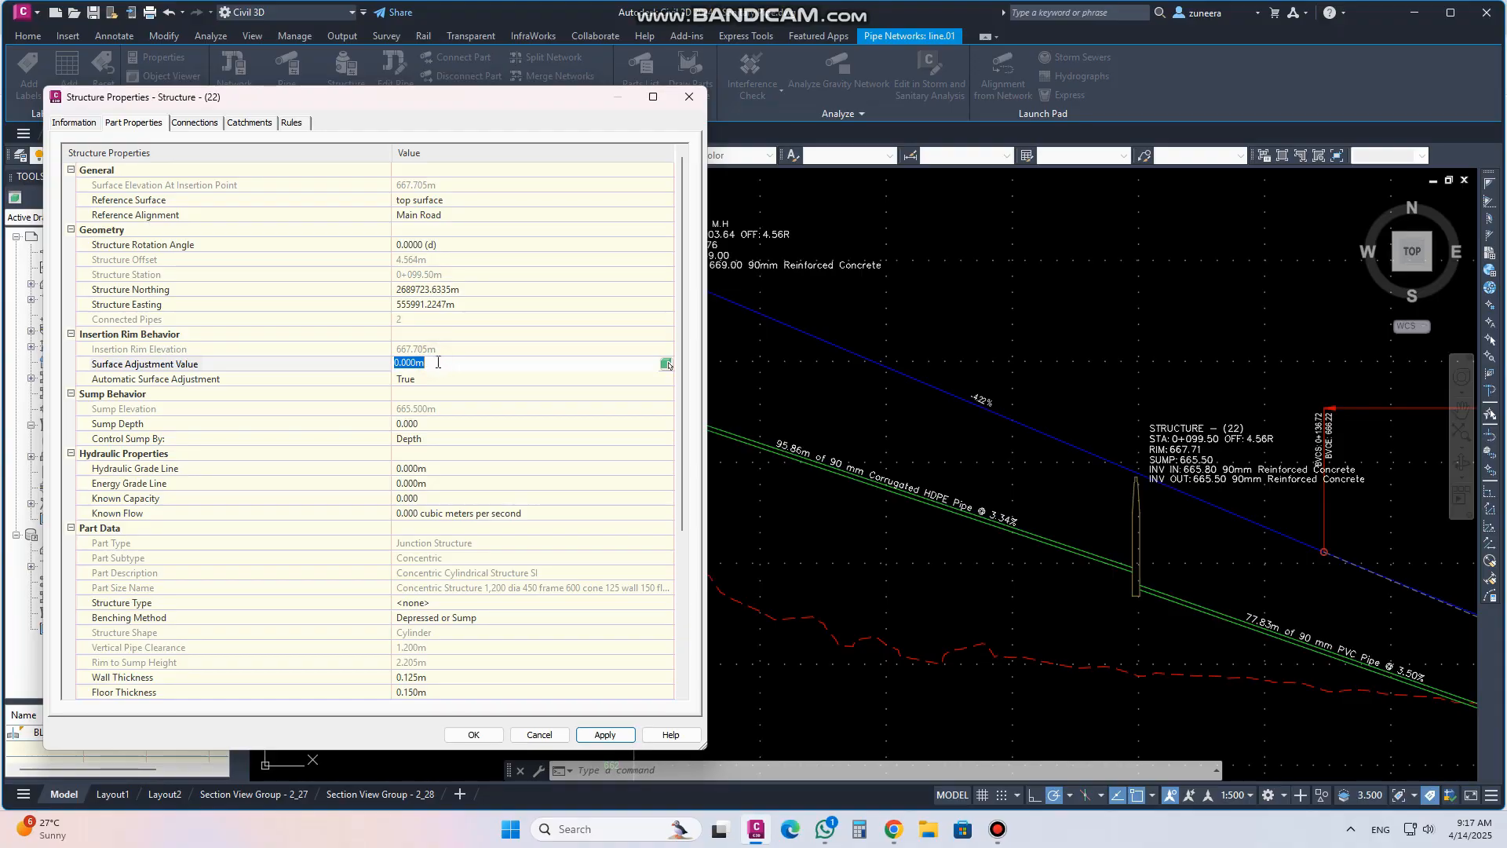
{"action": "type", "text": ".1"}
{"action": "left_click", "coordinate": [606, 735]}
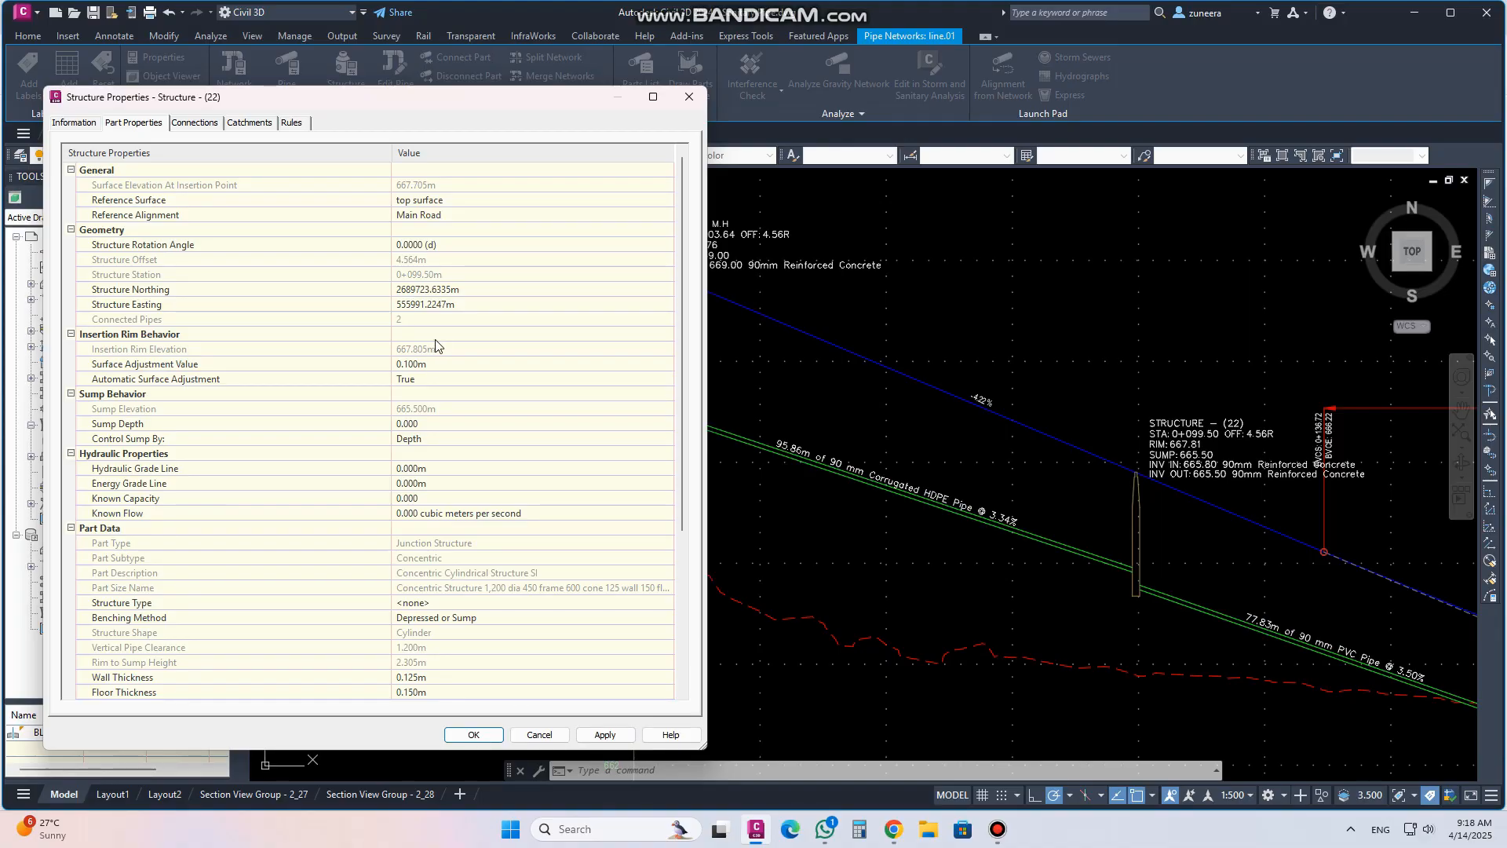
Toggle structure (22)'s automatic surface adjustment to False and back to True, then apply and close the properties
{"action": "left_click", "coordinate": [436, 380]}
{"action": "left_click", "coordinate": [435, 381]}
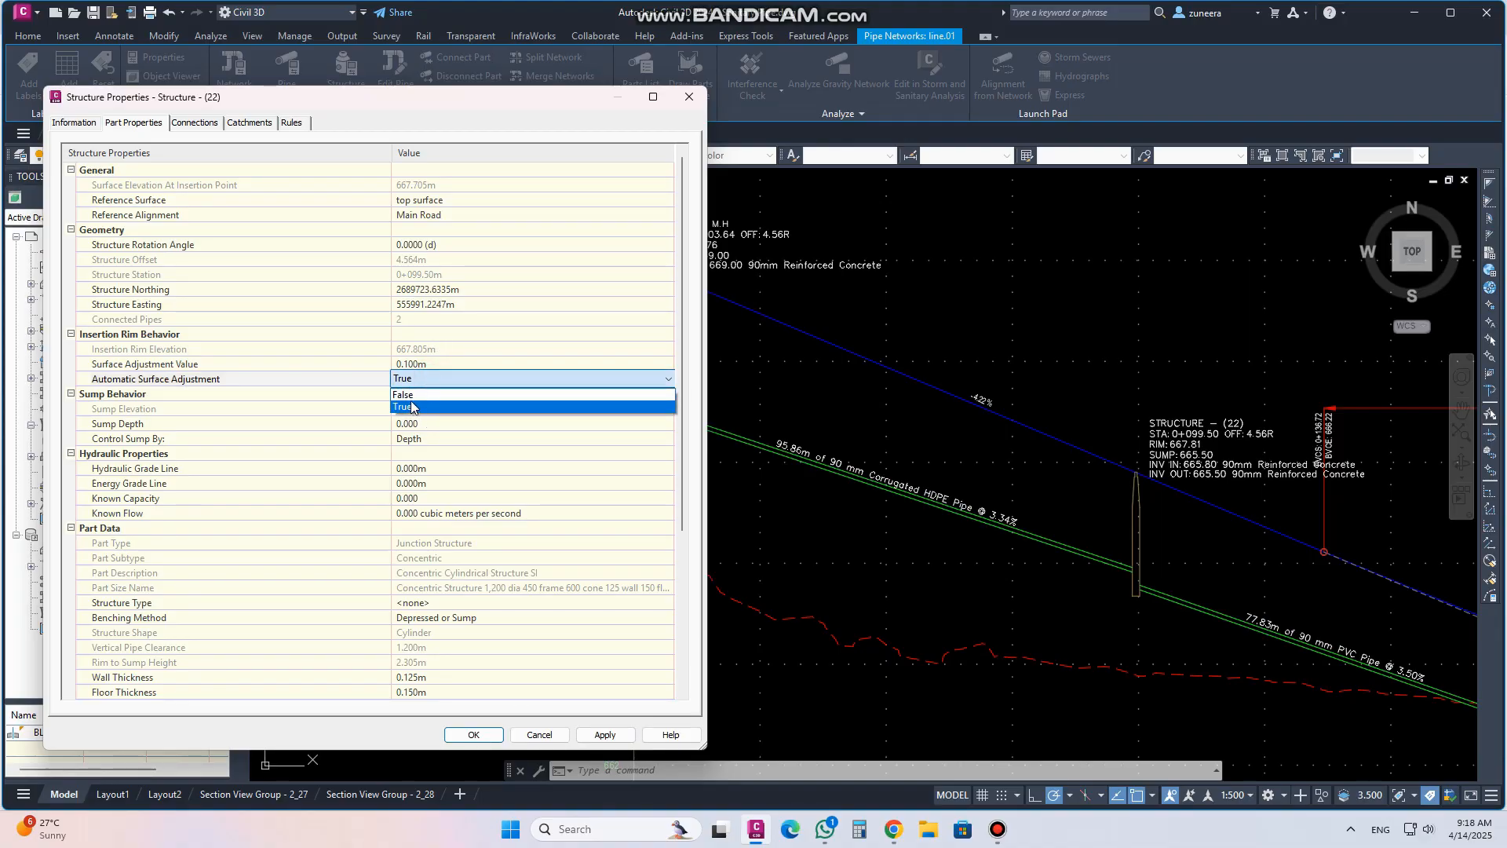
{"action": "left_click", "coordinate": [410, 402]}
{"action": "left_click", "coordinate": [434, 350]}
{"action": "left_click", "coordinate": [435, 349]}
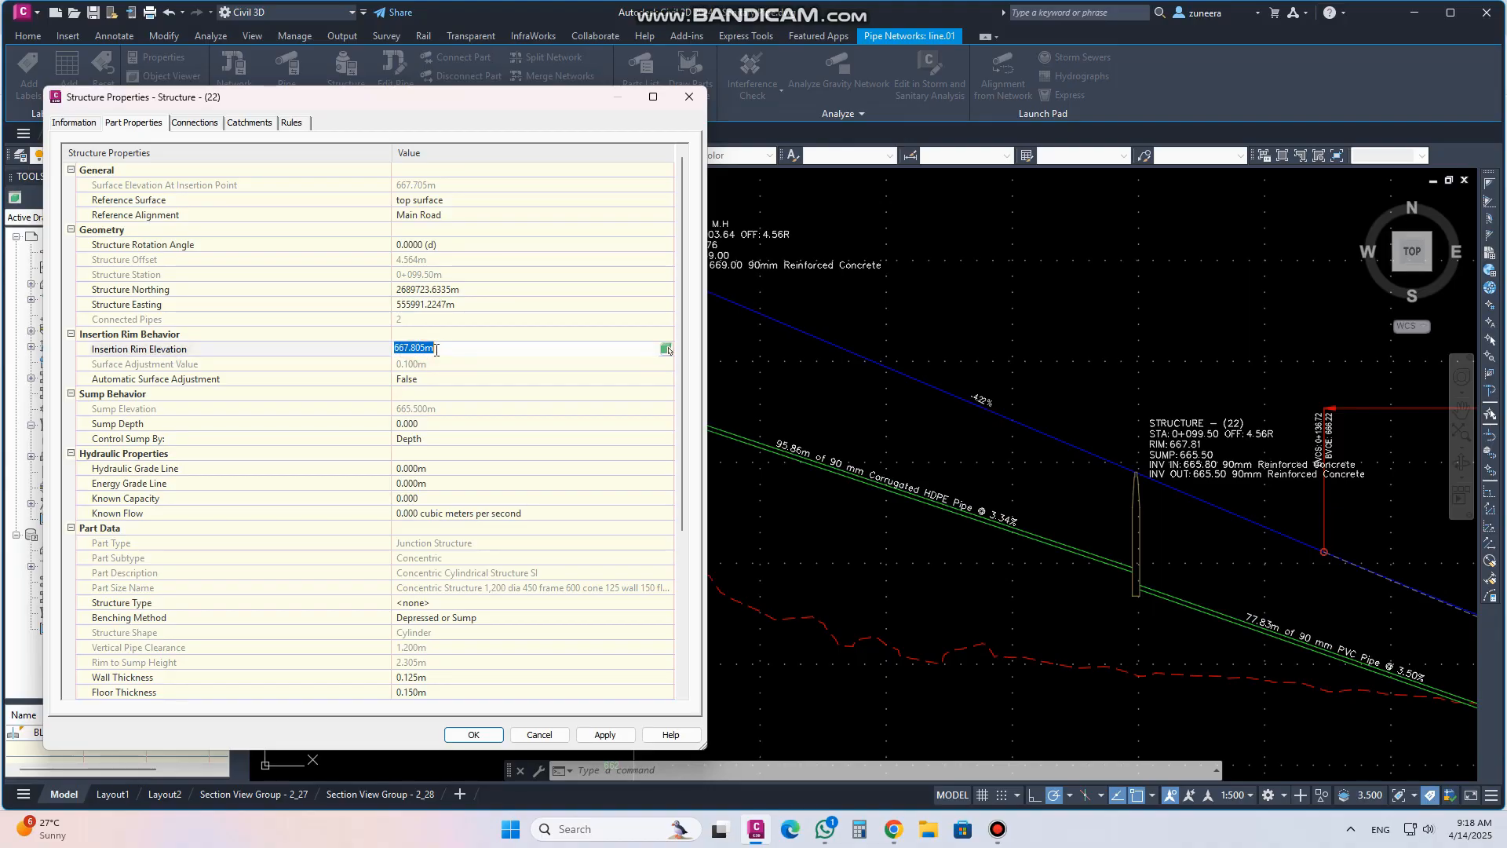
{"action": "left_click", "coordinate": [436, 379]}
{"action": "left_click", "coordinate": [431, 381]}
{"action": "left_click", "coordinate": [432, 381]}
{"action": "left_click", "coordinate": [429, 408]}
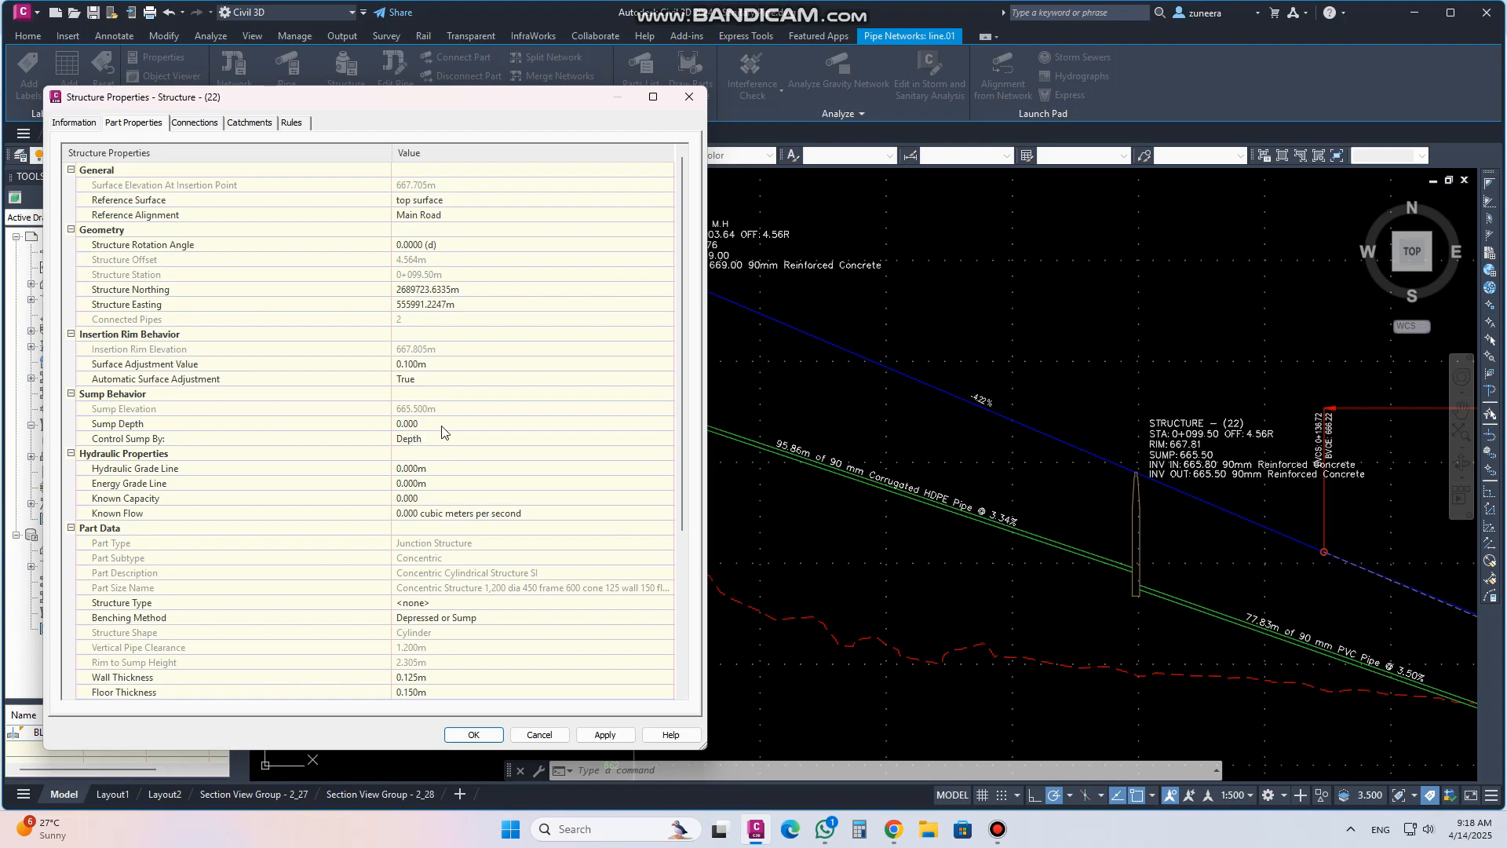
{"action": "scroll", "coordinate": [198, 505], "scroll_direction": "down", "scroll_amount": 3}
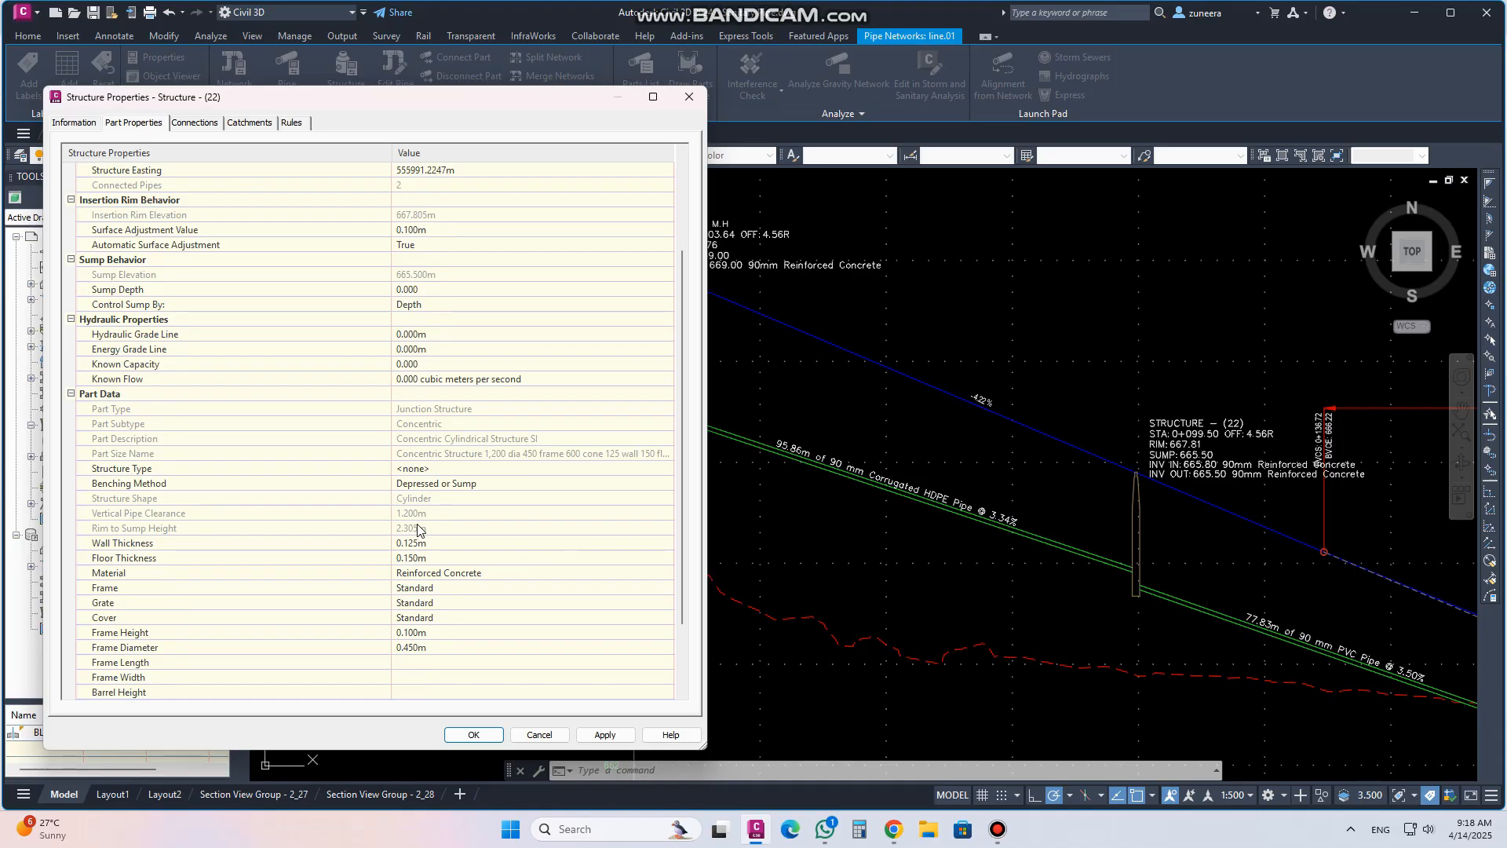
{"action": "left_click", "coordinate": [603, 735]}
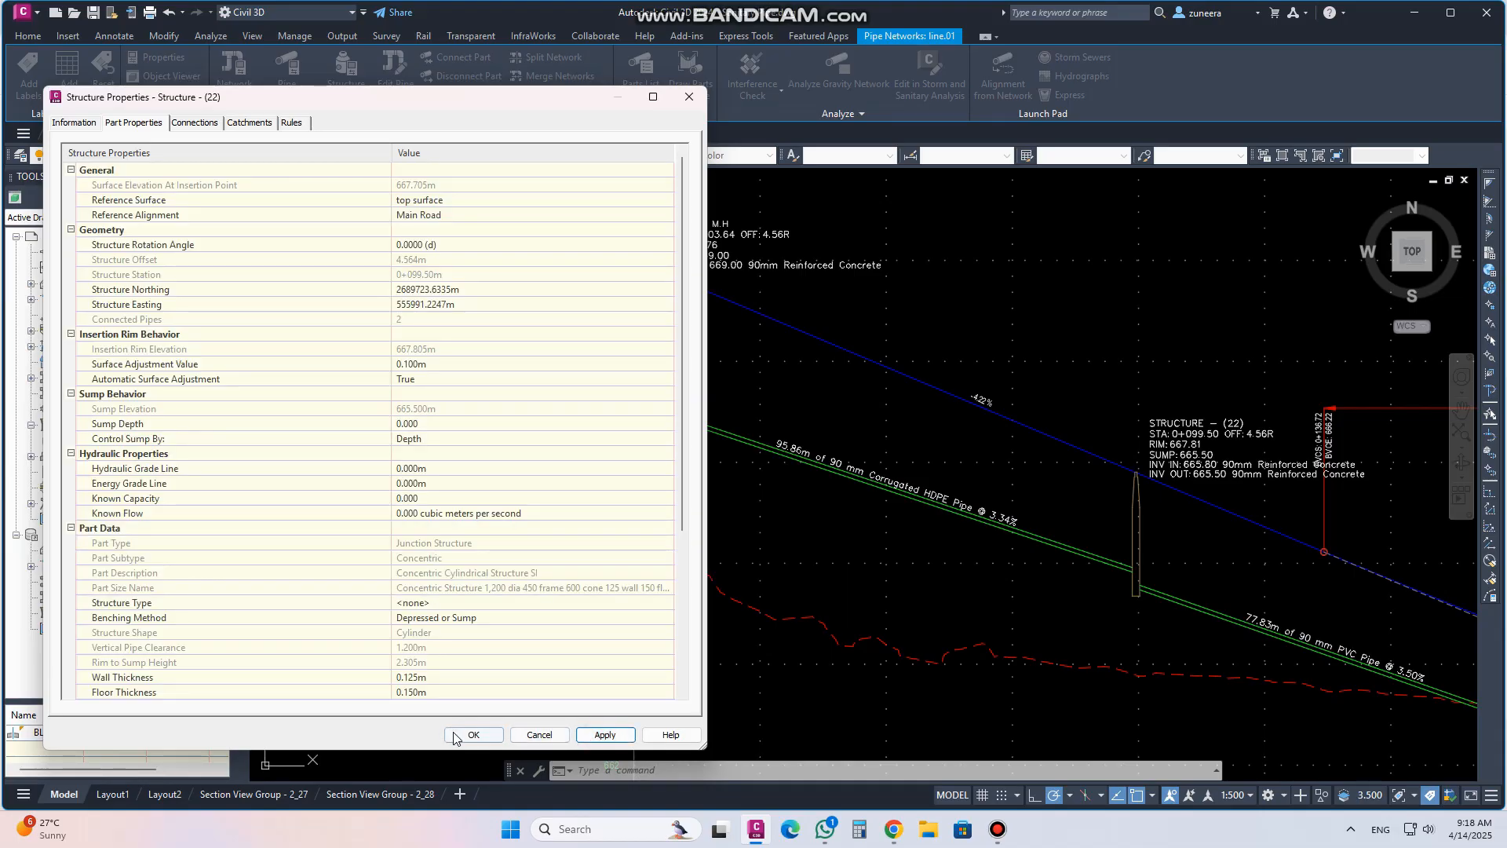
{"action": "left_click", "coordinate": [473, 735]}
Open the properties of the downstream structure (26) and inspect its insertion rim elevation
{"action": "scroll", "coordinate": [809, 453], "scroll_direction": "down", "scroll_amount": 5}
{"action": "scroll", "coordinate": [1020, 463], "scroll_direction": "up", "scroll_amount": 5}
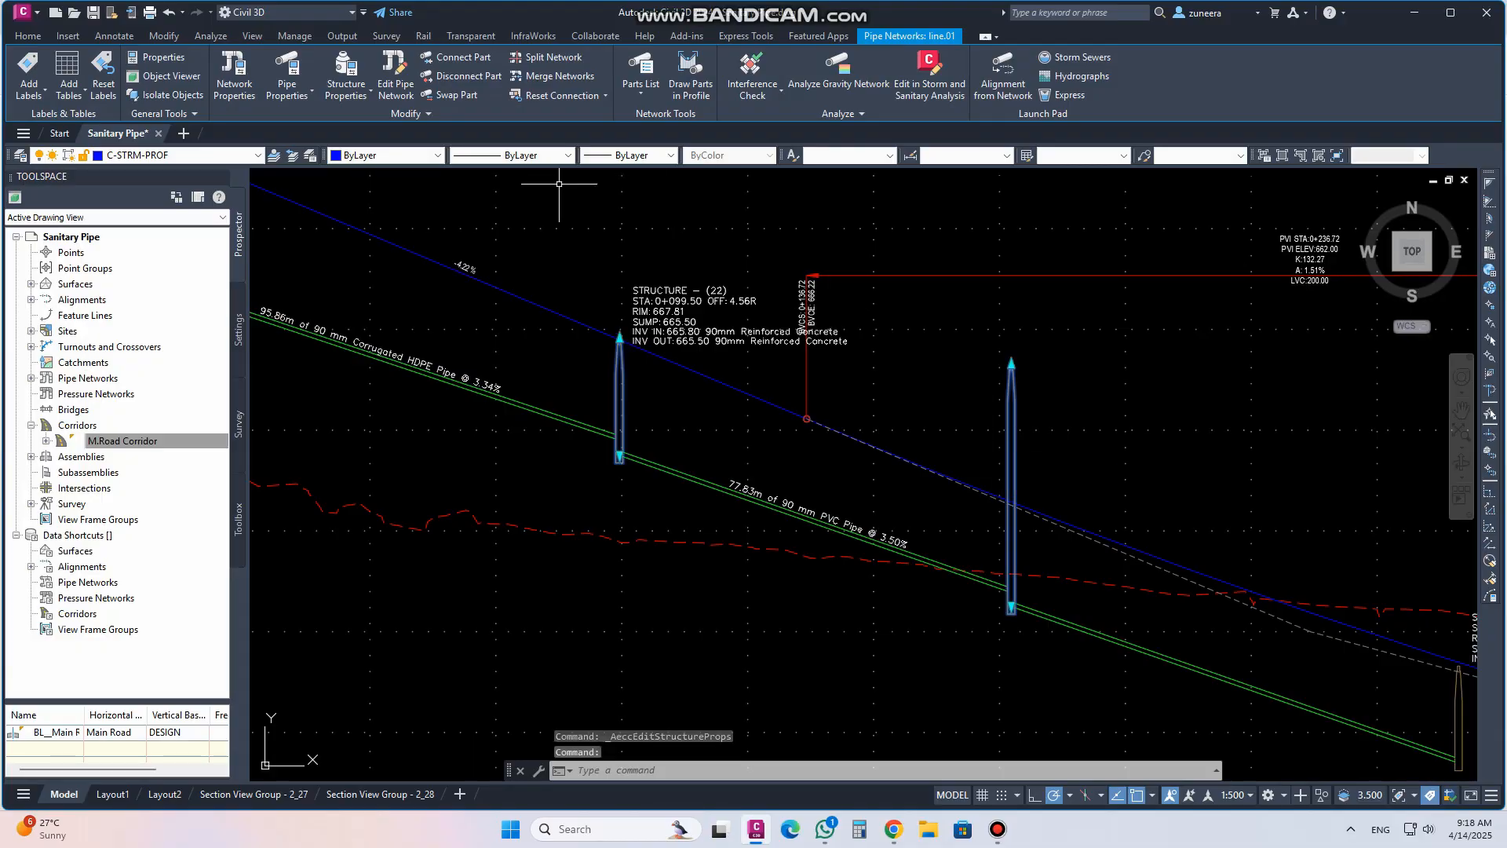
{"action": "key", "text": "Escape"}
{"action": "key", "text": "Escape"}
{"action": "key", "text": "Escape"}
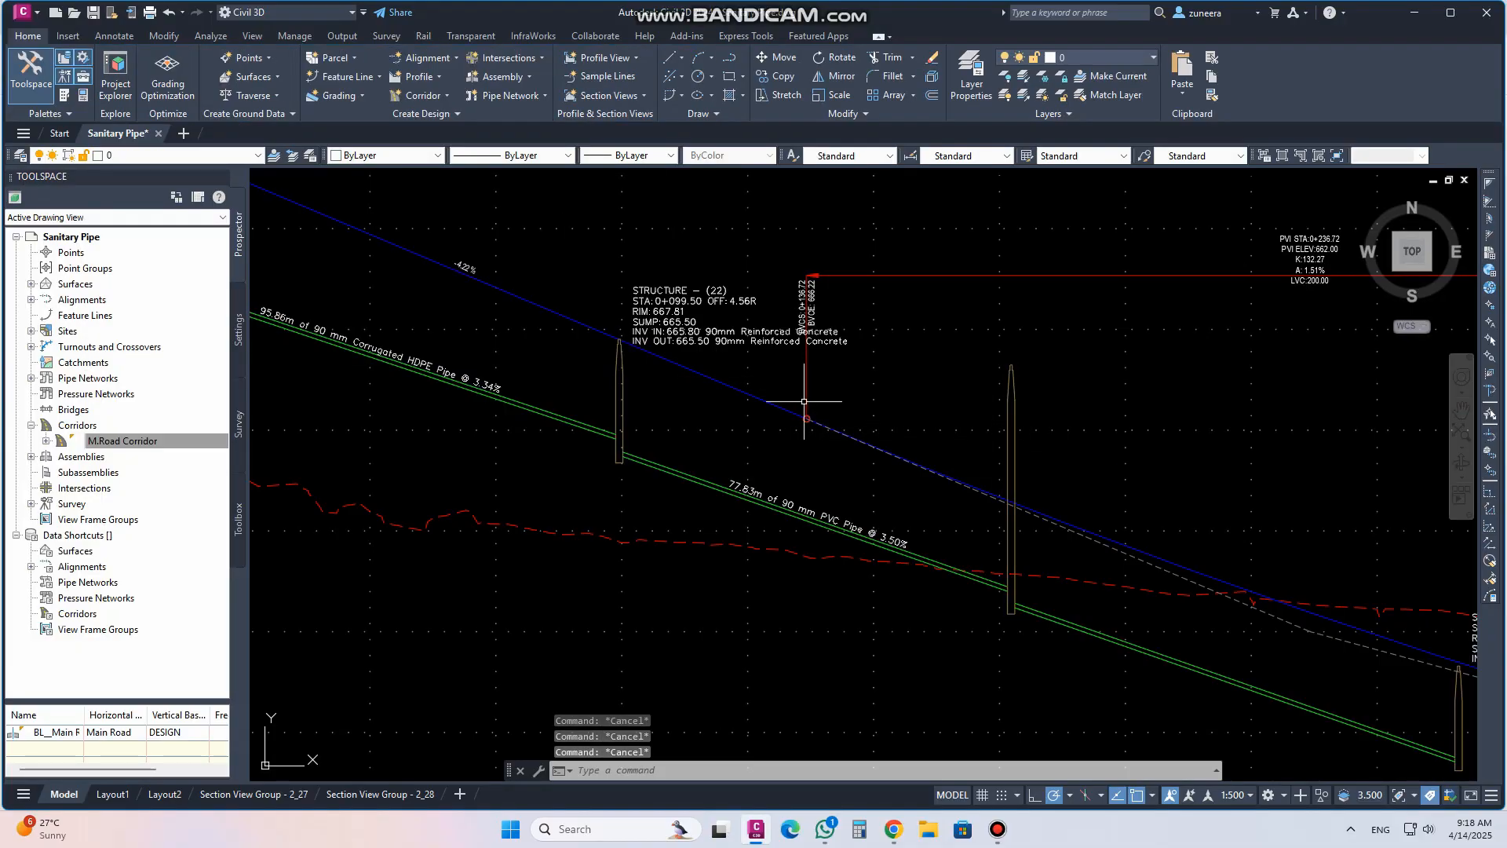
{"action": "left_click", "coordinate": [1027, 398]}
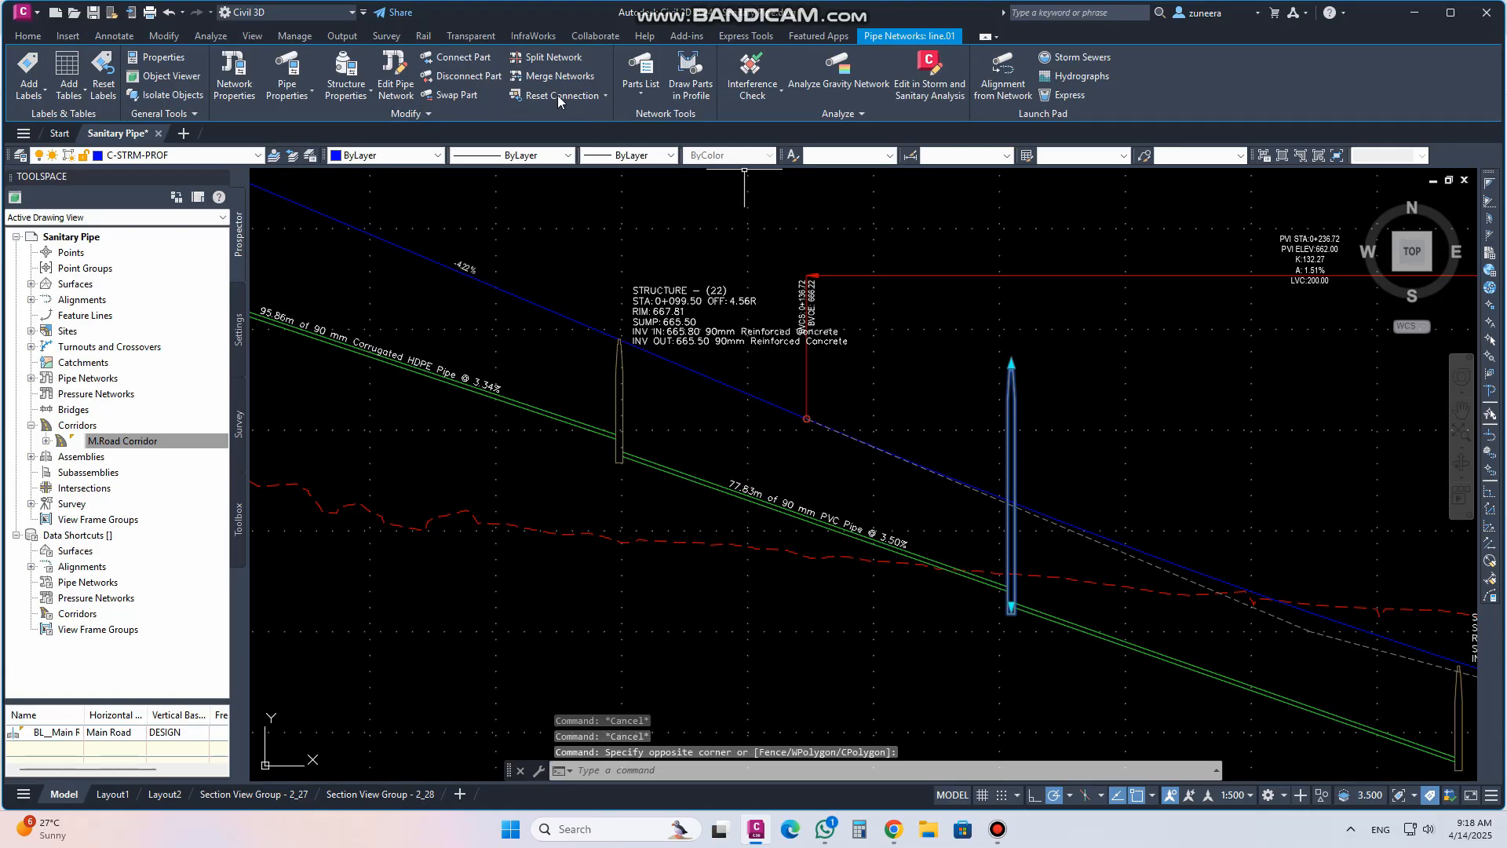
{"action": "left_click", "coordinate": [358, 77]}
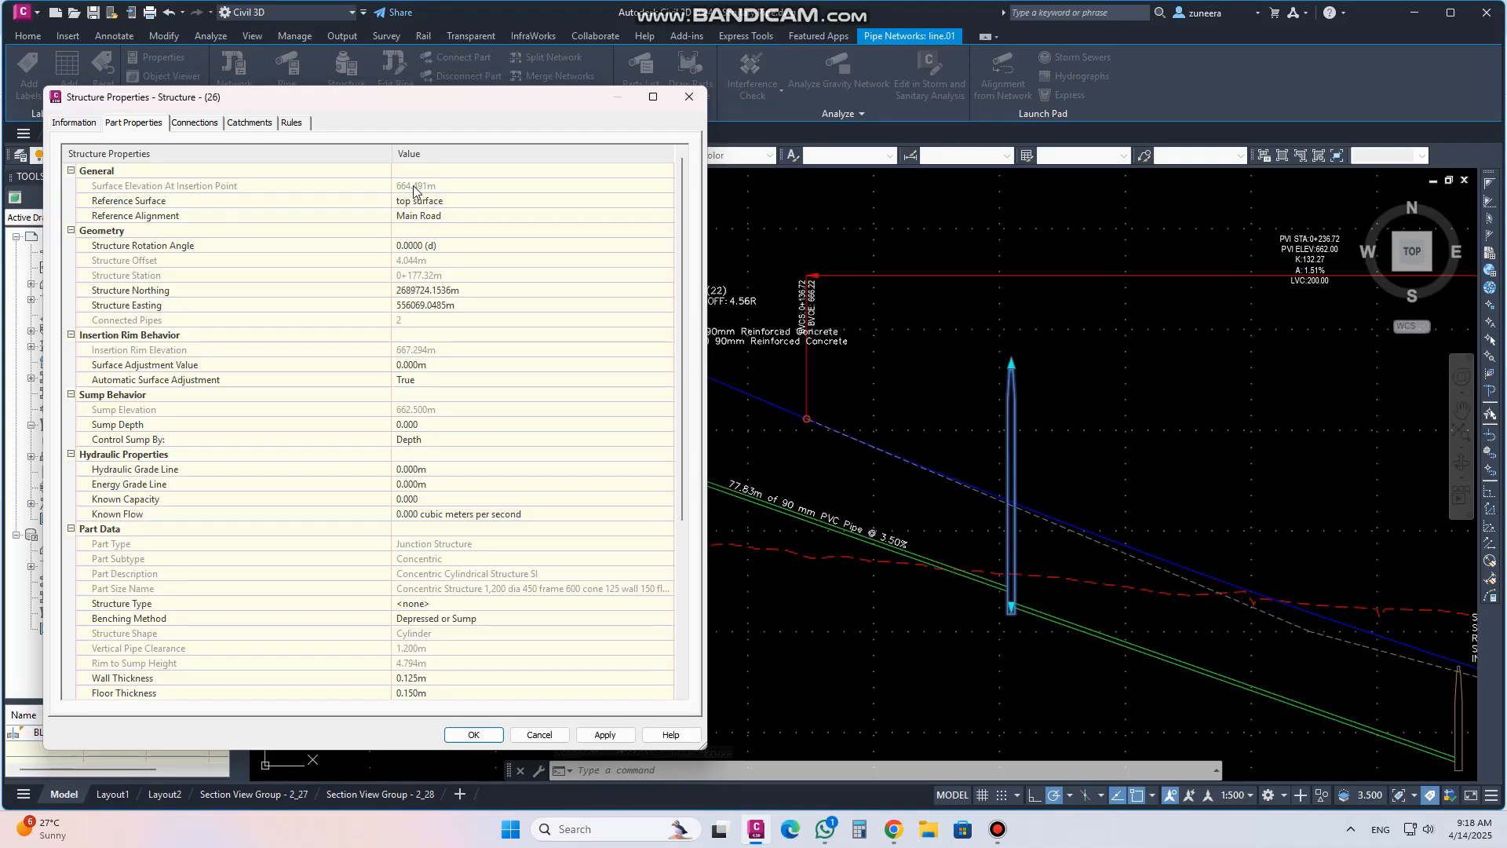
{"action": "left_click", "coordinate": [412, 352]}
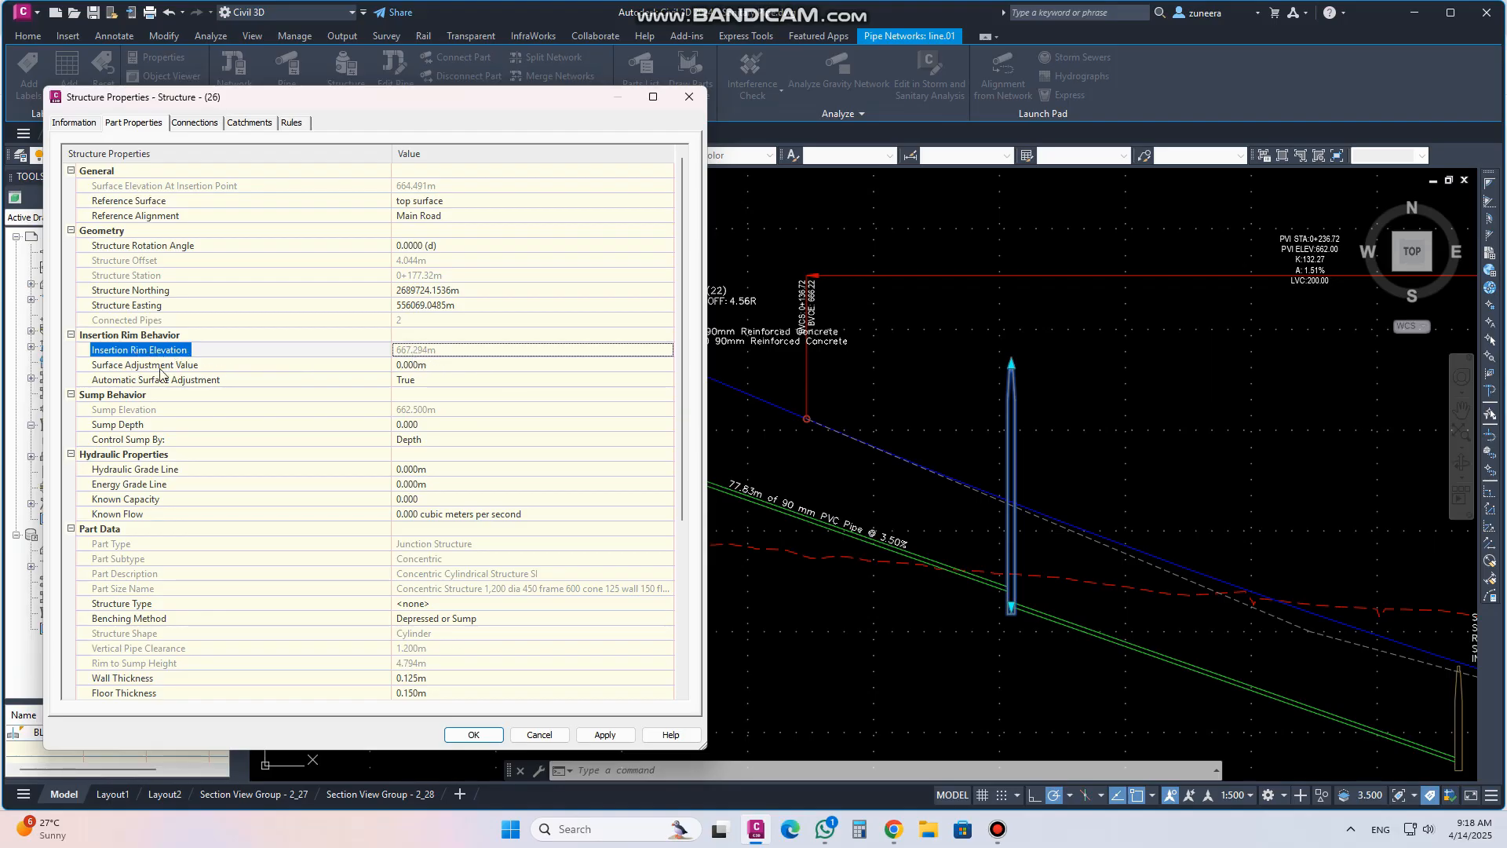
{"action": "left_click", "coordinate": [604, 735]}
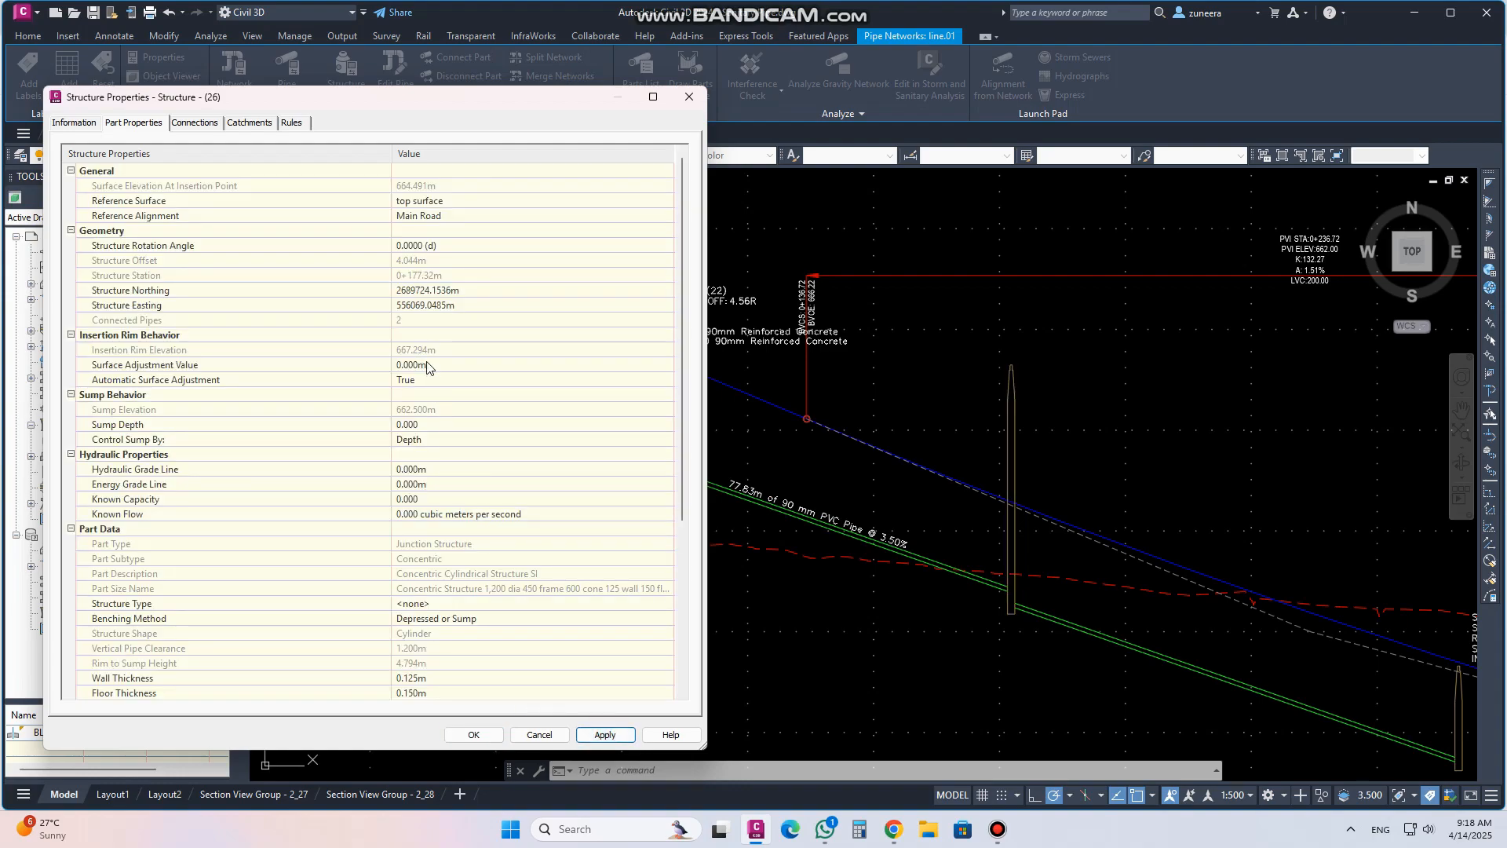
{"action": "left_click", "coordinate": [426, 352]}
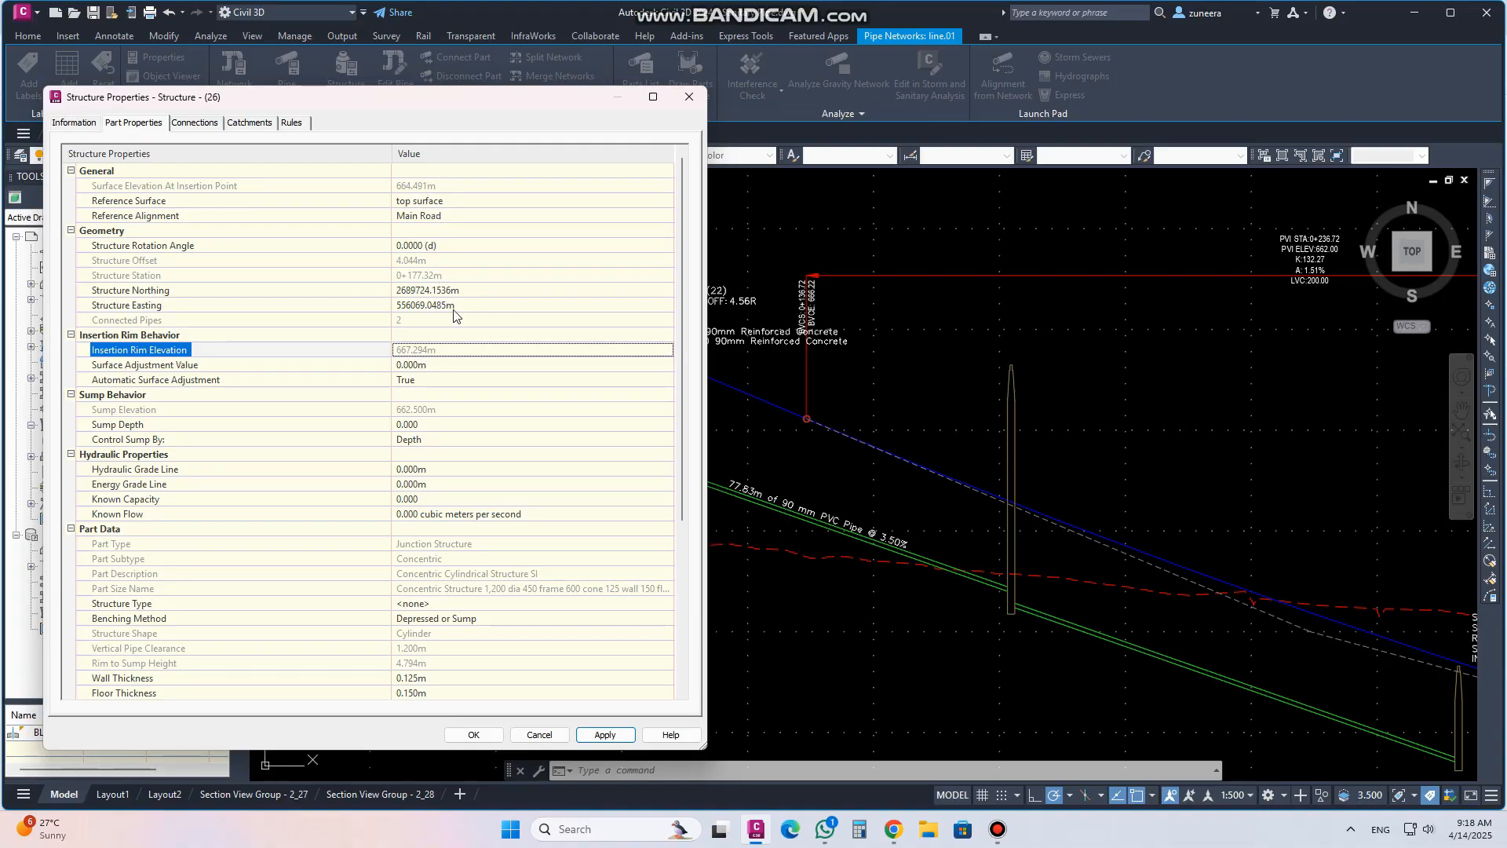
{"action": "left_click", "coordinate": [599, 736]}
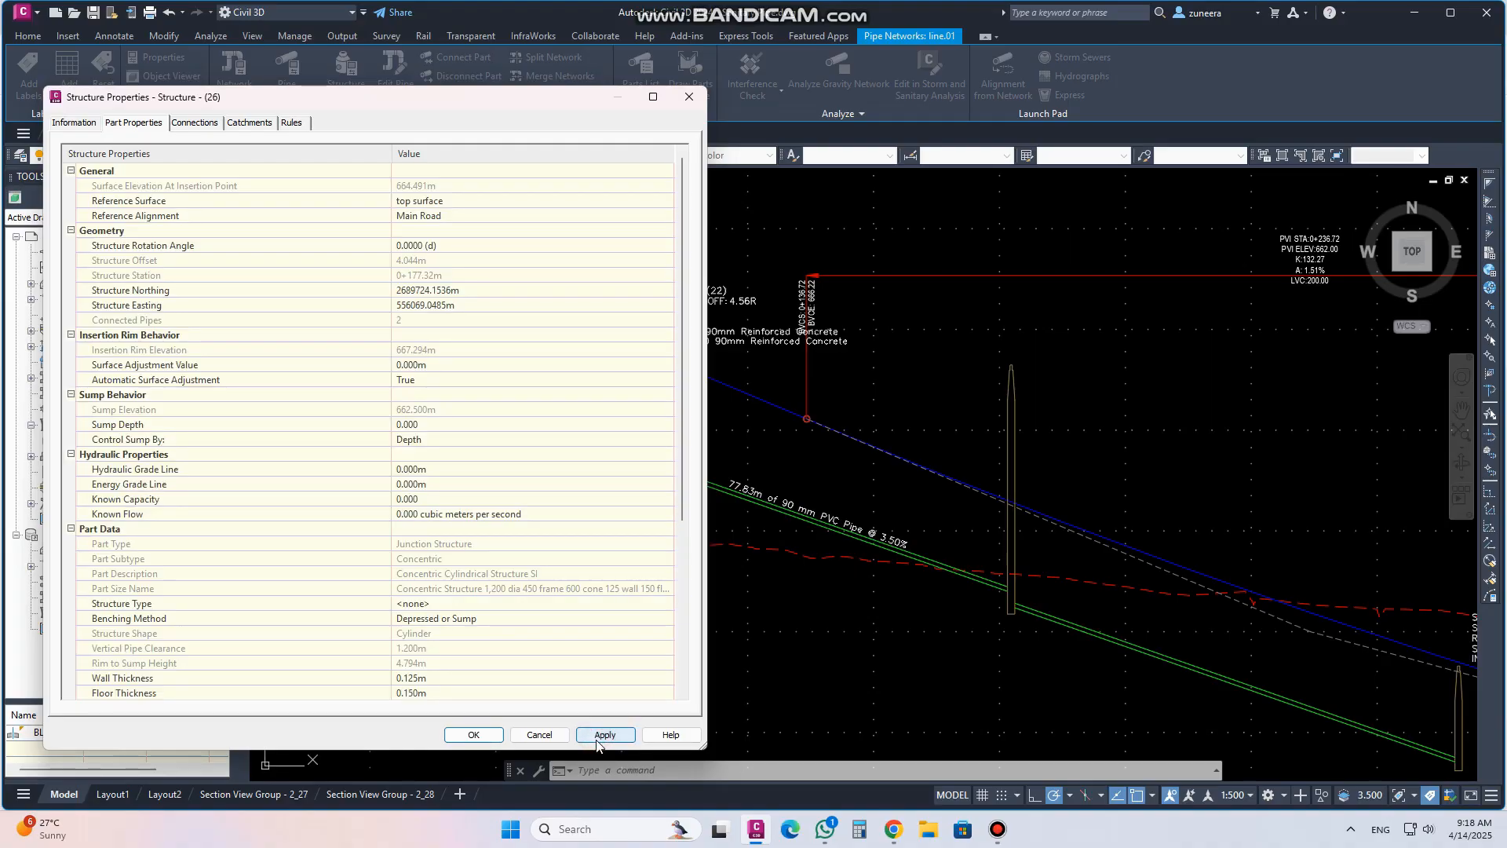
Turn off automatic surface adjustment for structure (26), set its insertion rim elevation to 664.491 m, apply and close
{"action": "left_click", "coordinate": [439, 354]}
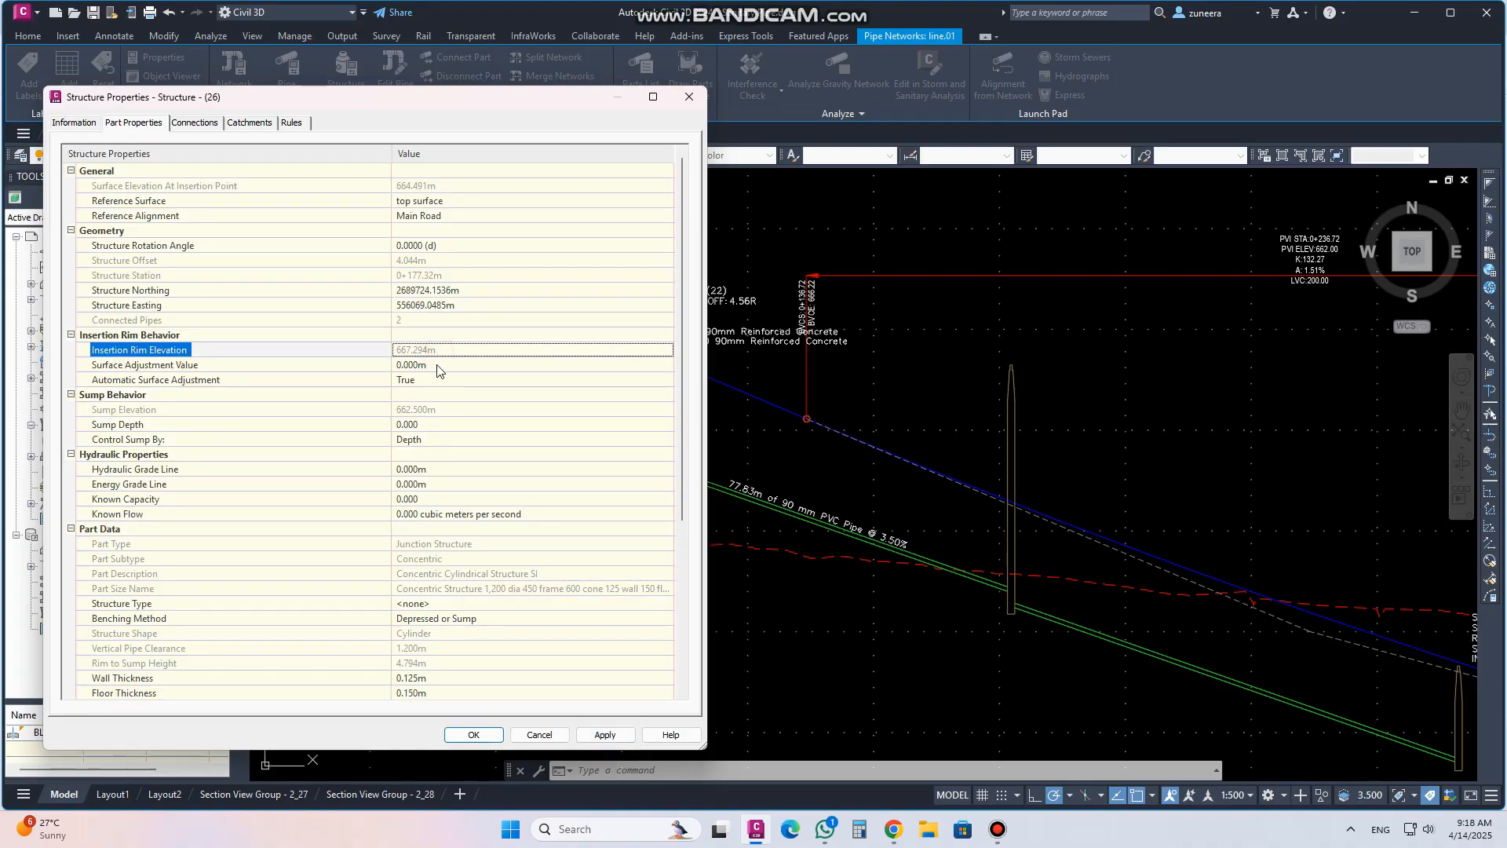
{"action": "left_click", "coordinate": [430, 380]}
{"action": "left_click", "coordinate": [428, 383]}
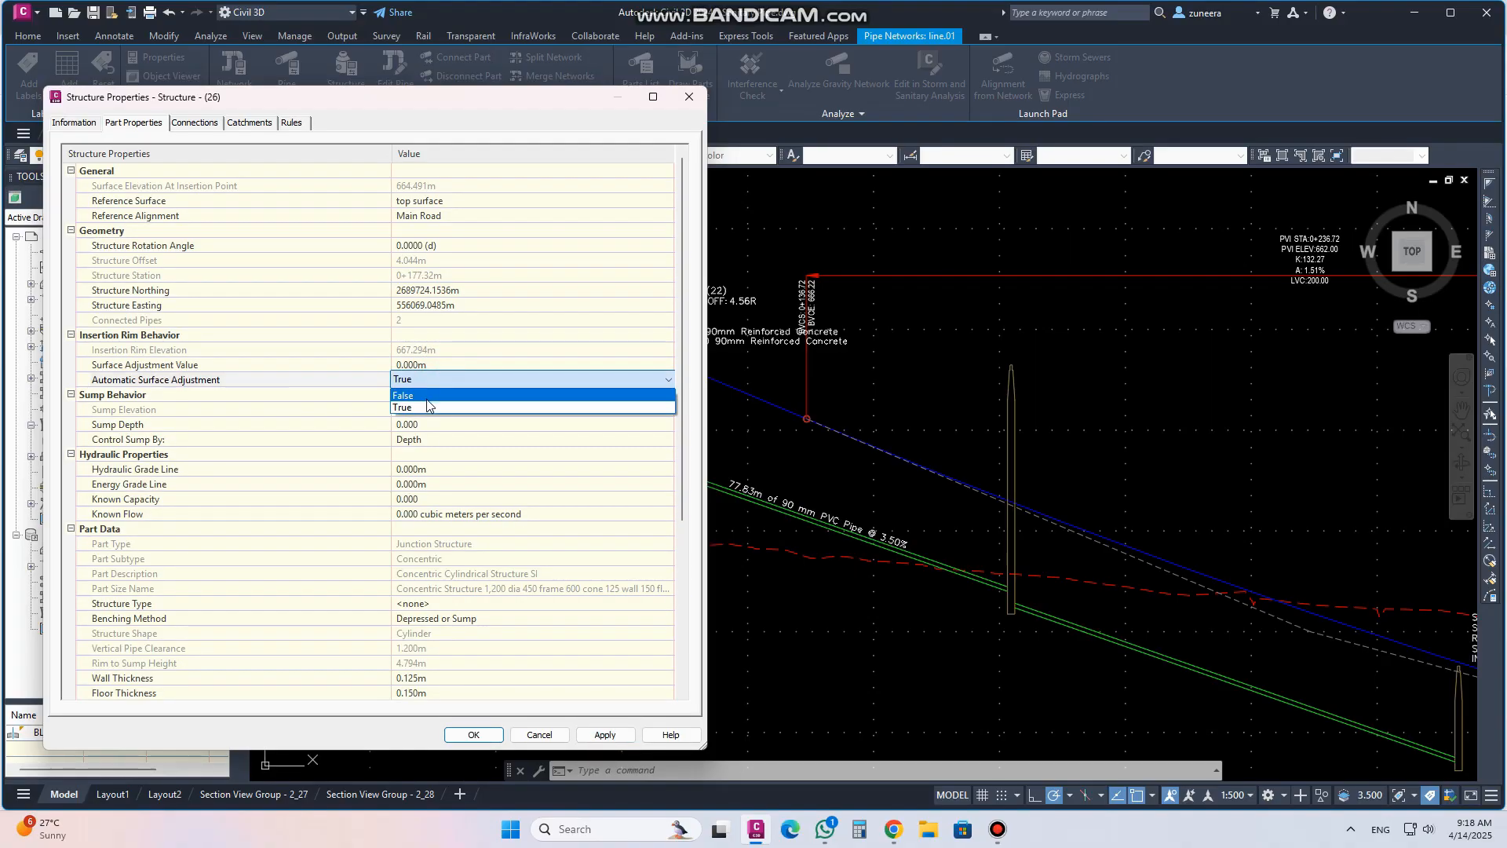
{"action": "left_click", "coordinate": [427, 395]}
{"action": "left_click", "coordinate": [435, 348]}
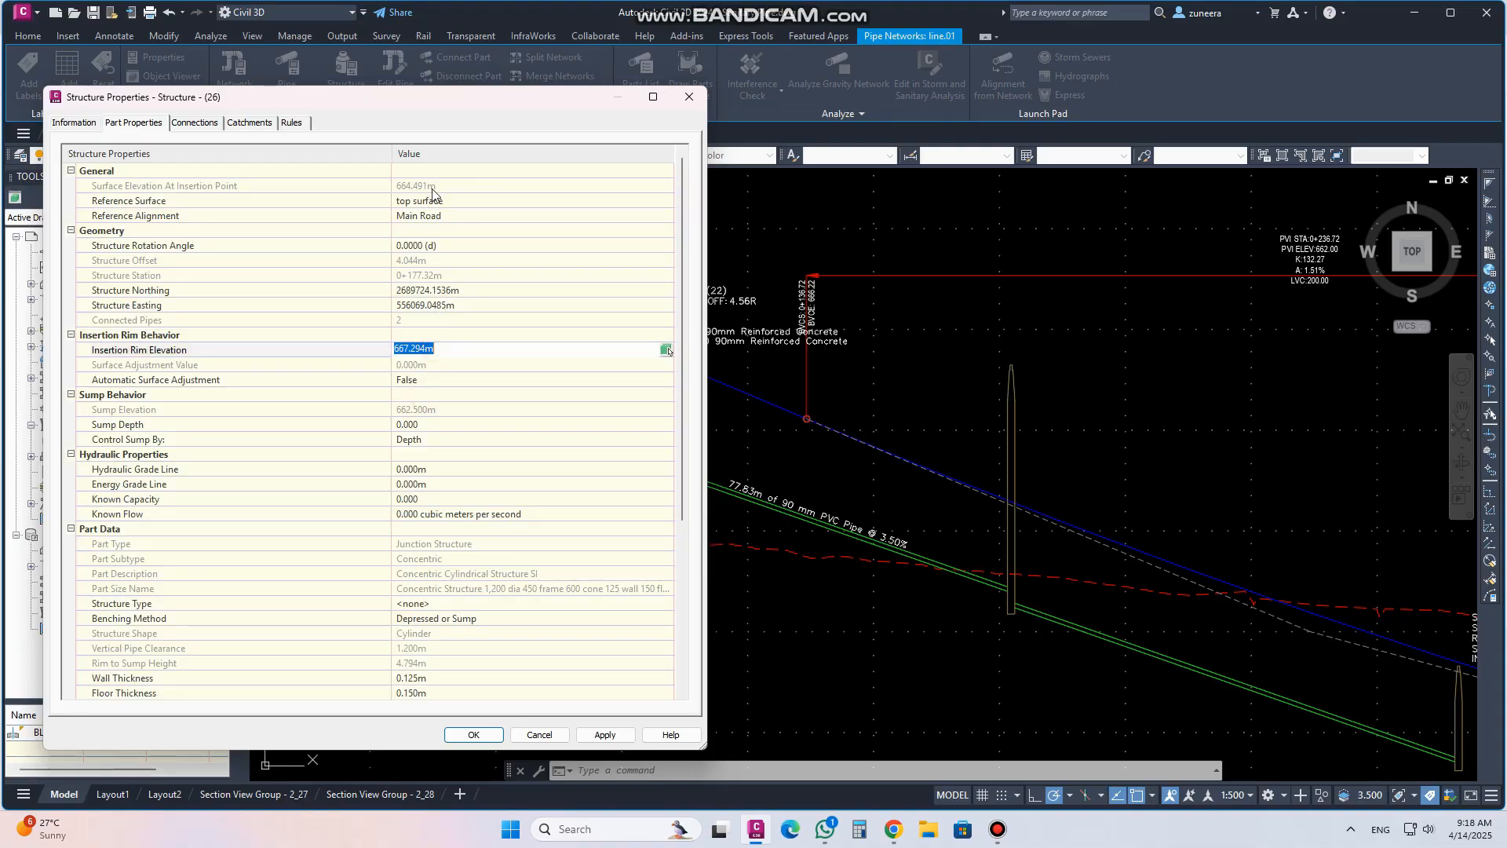
{"action": "type", "text": "664.491"}
{"action": "left_click", "coordinate": [605, 731]}
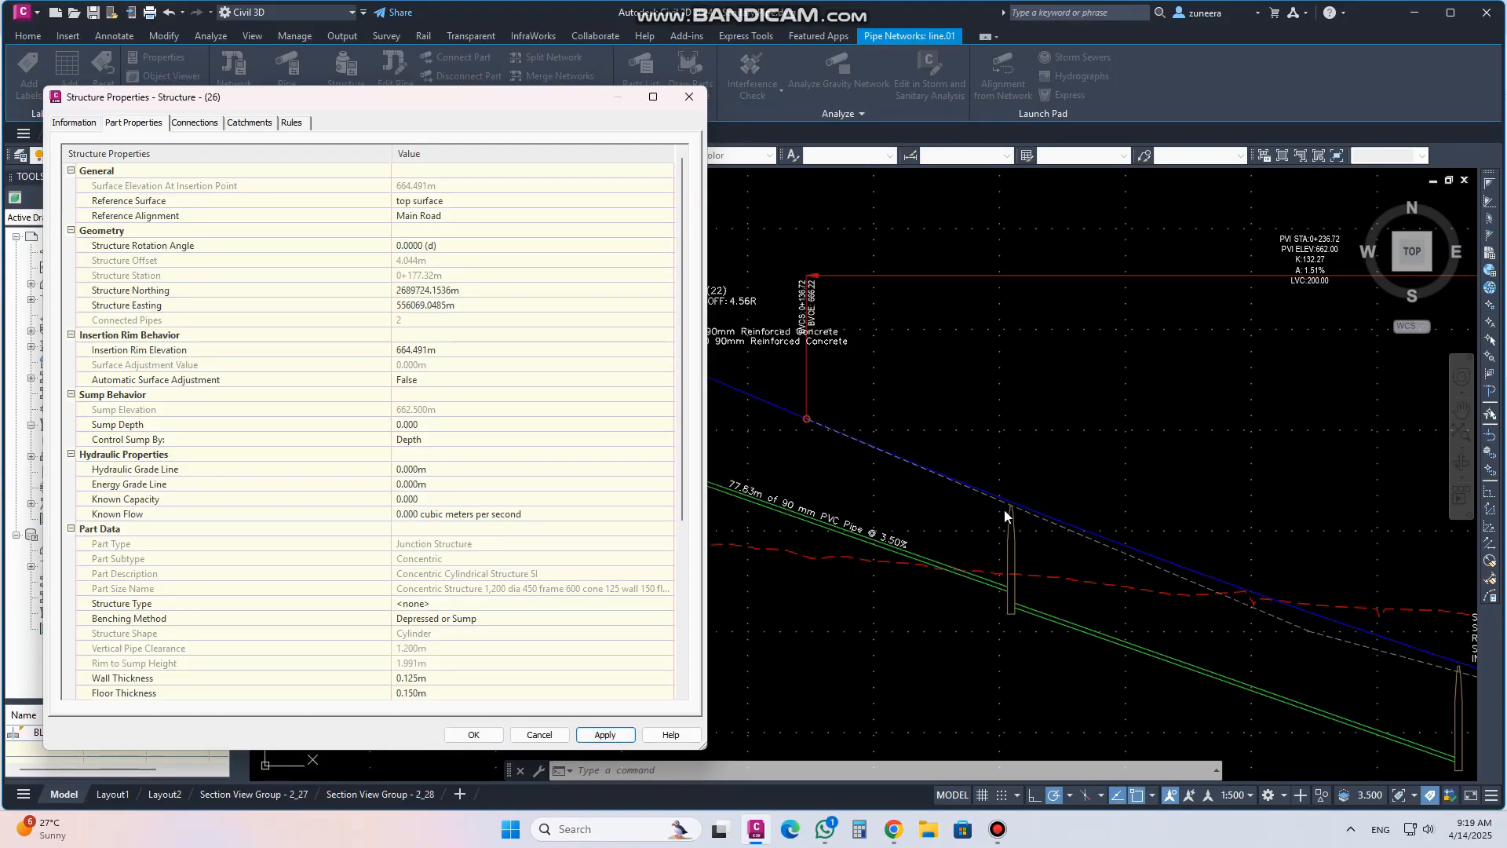
{"action": "left_click", "coordinate": [473, 734]}
Examine the adjusted structures and pipes along the Main Road profile view
{"action": "scroll", "coordinate": [778, 446], "scroll_direction": "down", "scroll_amount": 2}
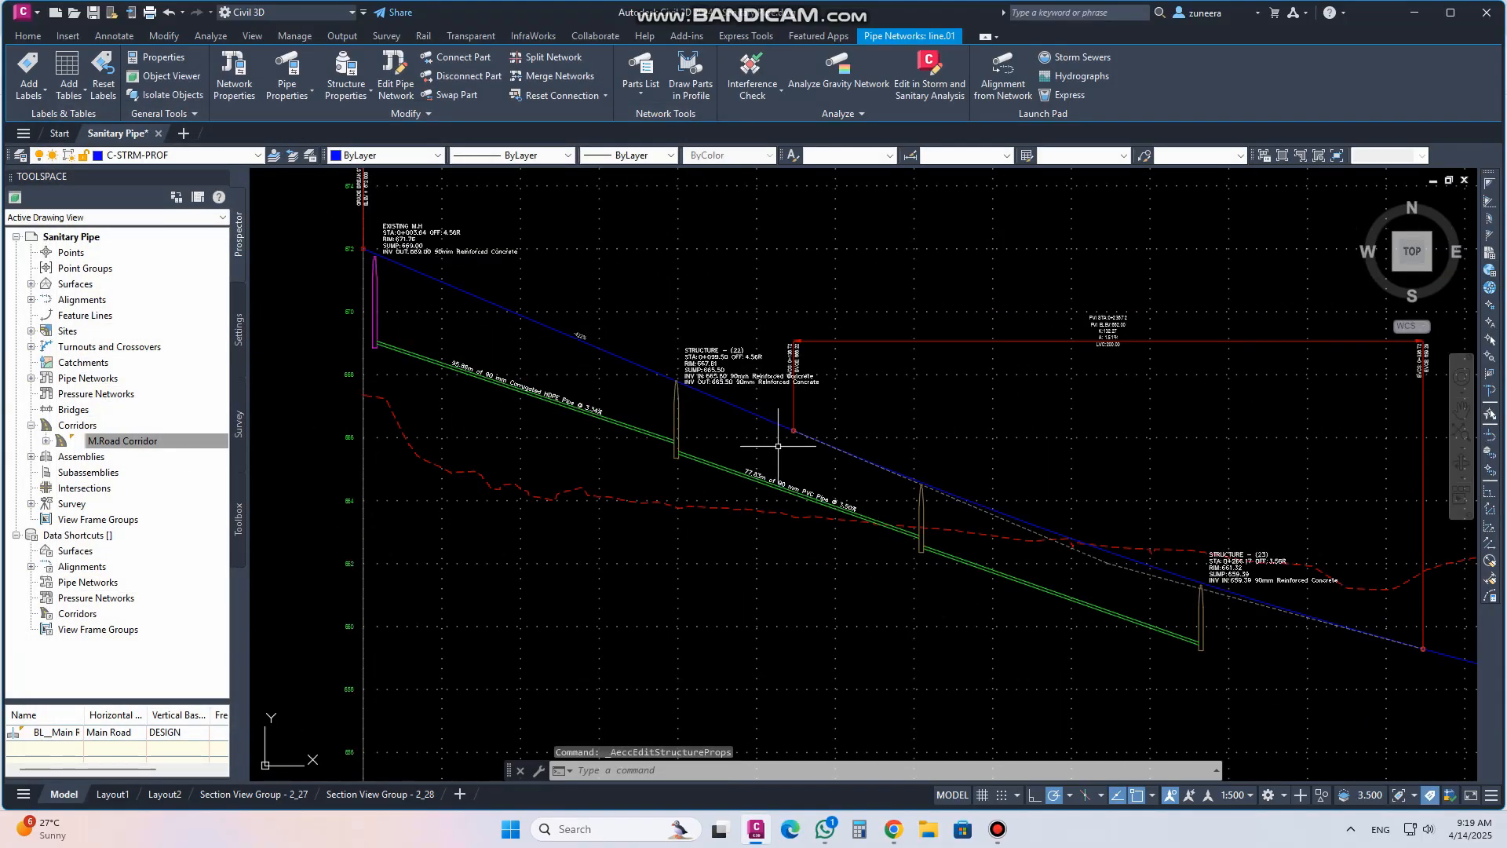
{"action": "scroll", "coordinate": [778, 446], "scroll_direction": "down", "scroll_amount": 2}
{"action": "middle_click_drag", "start_coordinate": [677, 430], "coordinate": [700, 445]}
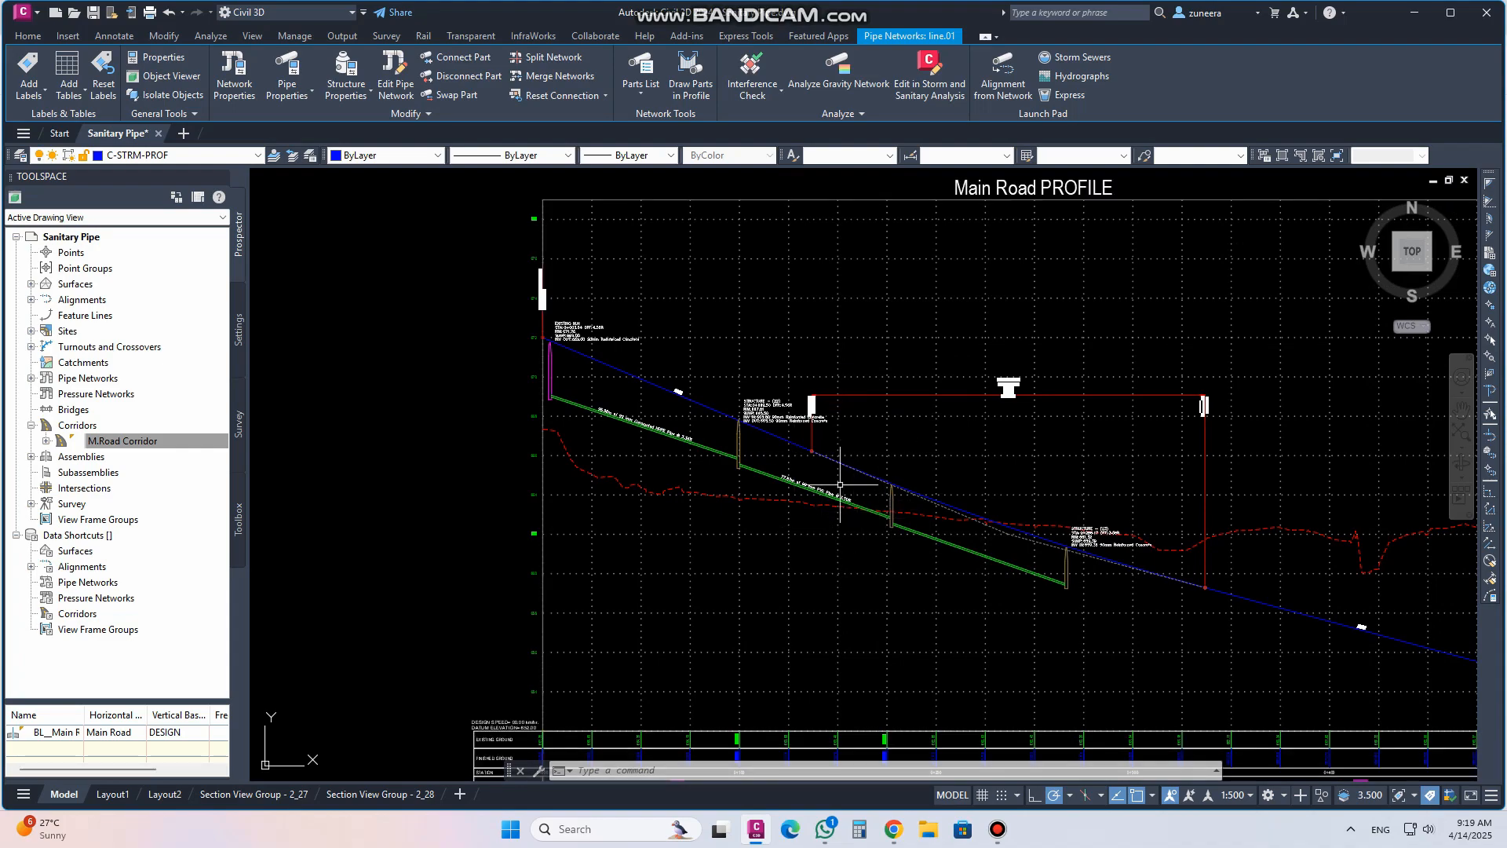
{"action": "scroll", "coordinate": [840, 484], "scroll_direction": "down", "scroll_amount": 5}
{"action": "scroll", "coordinate": [857, 421], "scroll_direction": "up", "scroll_amount": 7}
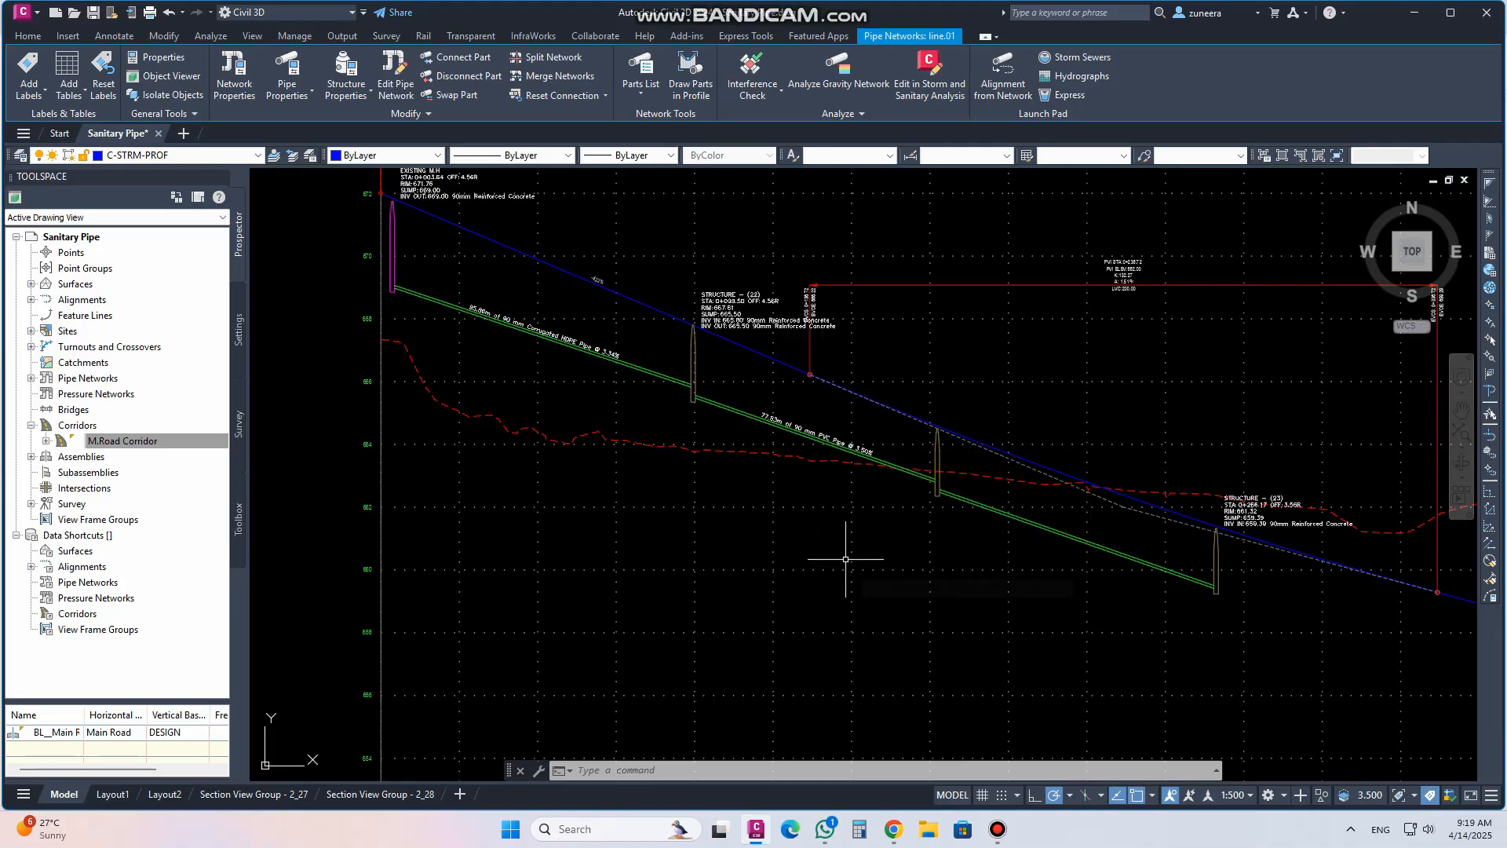
{"action": "scroll", "coordinate": [839, 491], "scroll_direction": "down", "scroll_amount": 2}
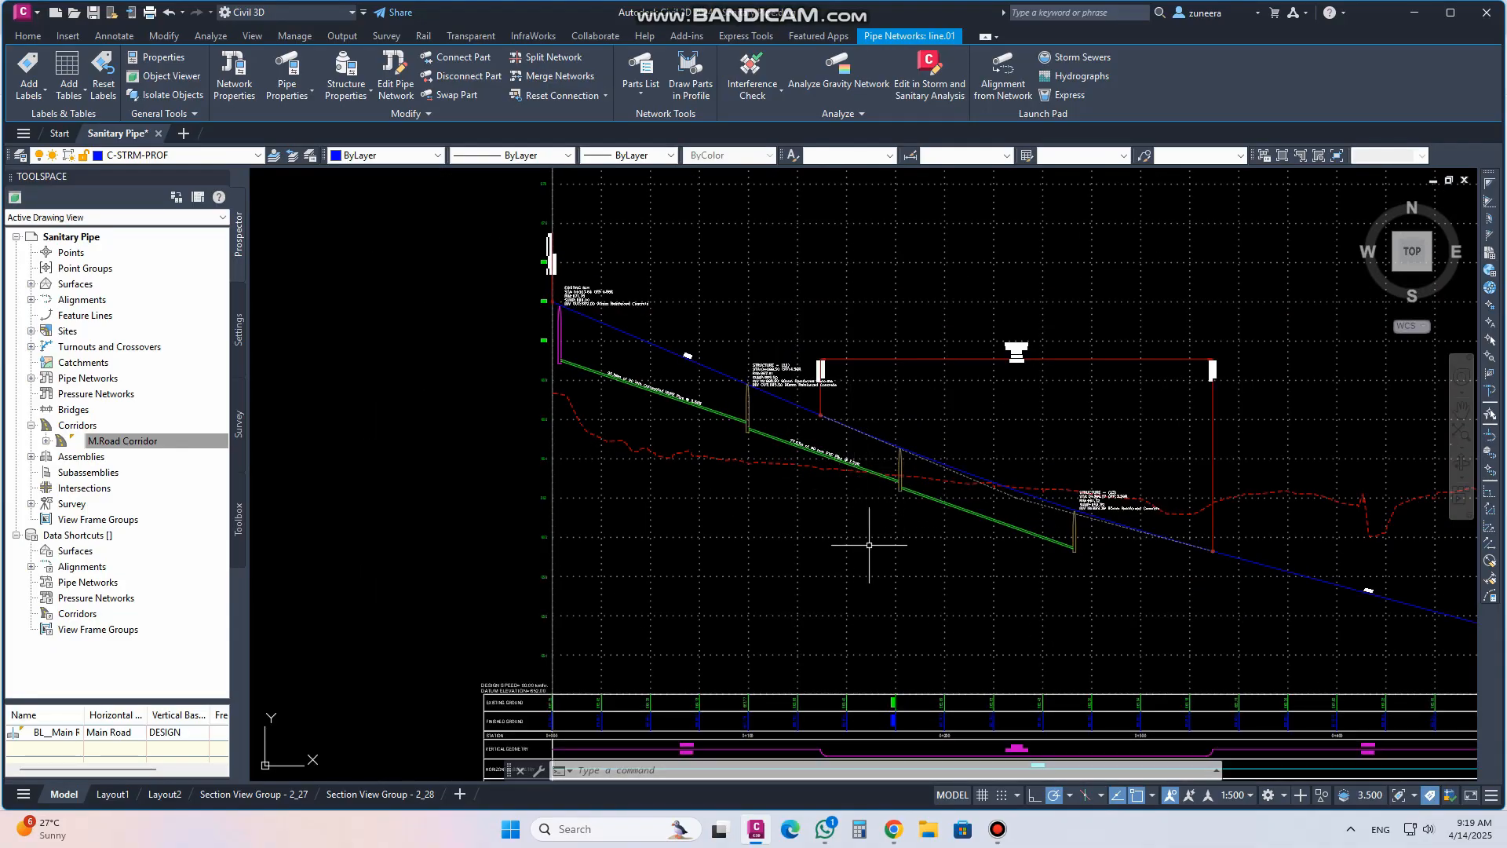
{"action": "scroll", "coordinate": [868, 447], "scroll_direction": "down", "scroll_amount": 2}
{"action": "scroll", "coordinate": [639, 367], "scroll_direction": "up", "scroll_amount": 4}
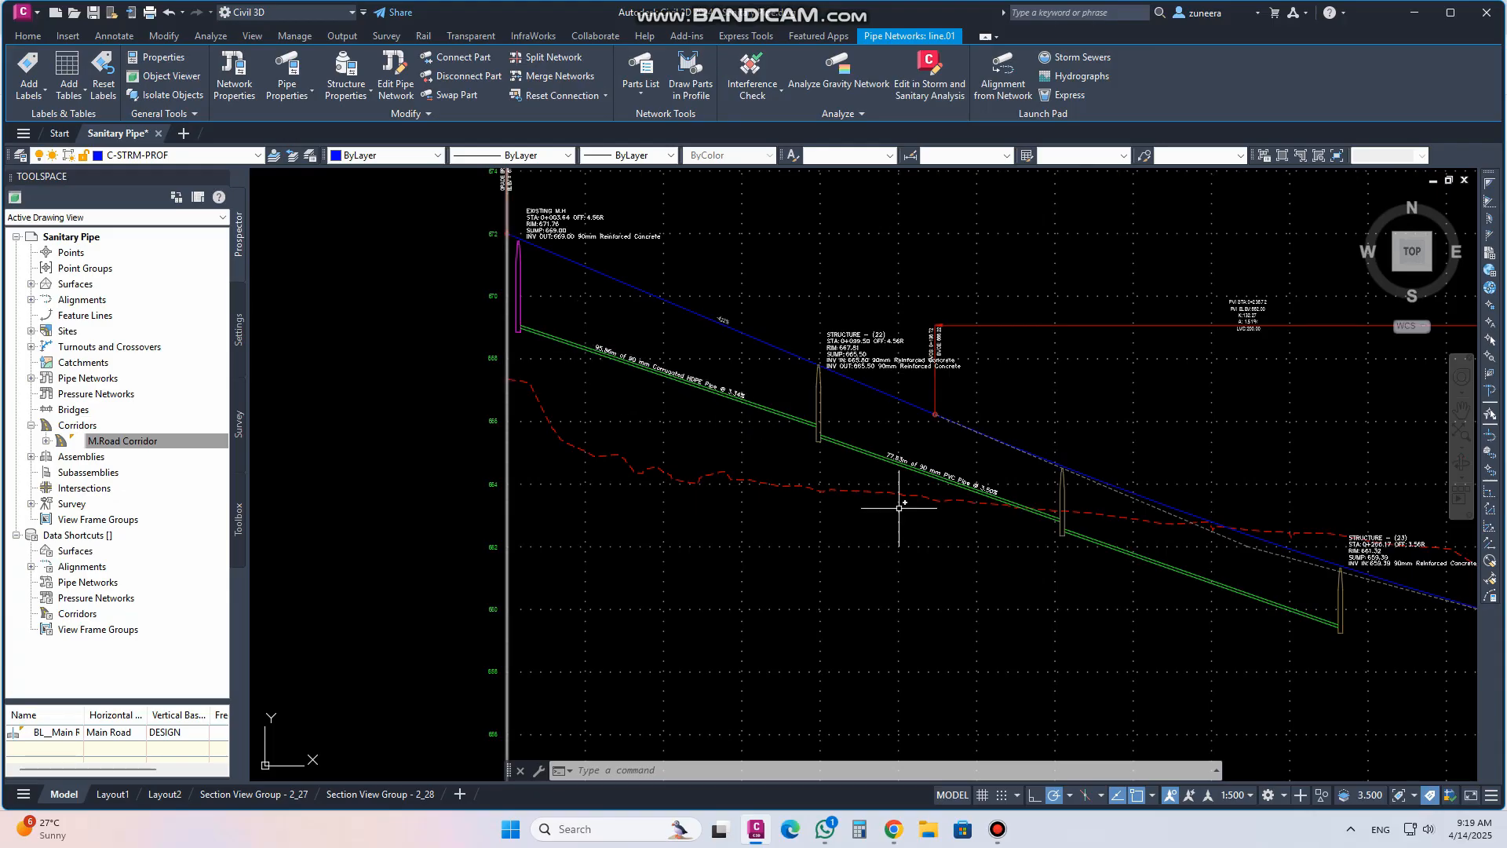
{"action": "scroll", "coordinate": [620, 352], "scroll_direction": "up", "scroll_amount": 2}
{"action": "scroll", "coordinate": [620, 352], "scroll_direction": "up", "scroll_amount": 4}
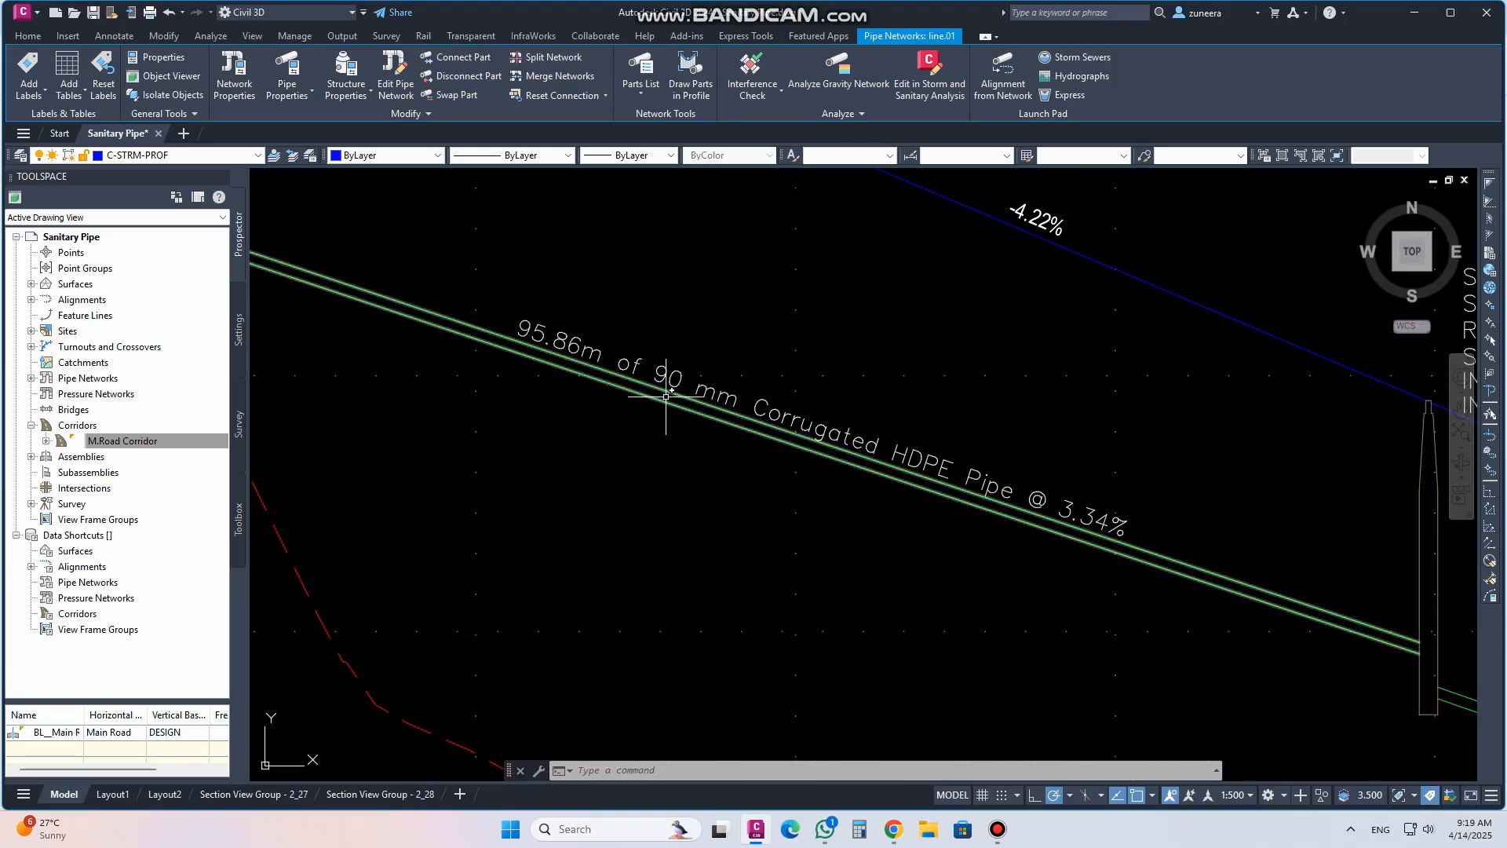
{"action": "scroll", "coordinate": [753, 455], "scroll_direction": "down", "scroll_amount": 2}
{"action": "scroll", "coordinate": [494, 381], "scroll_direction": "down", "scroll_amount": 3}
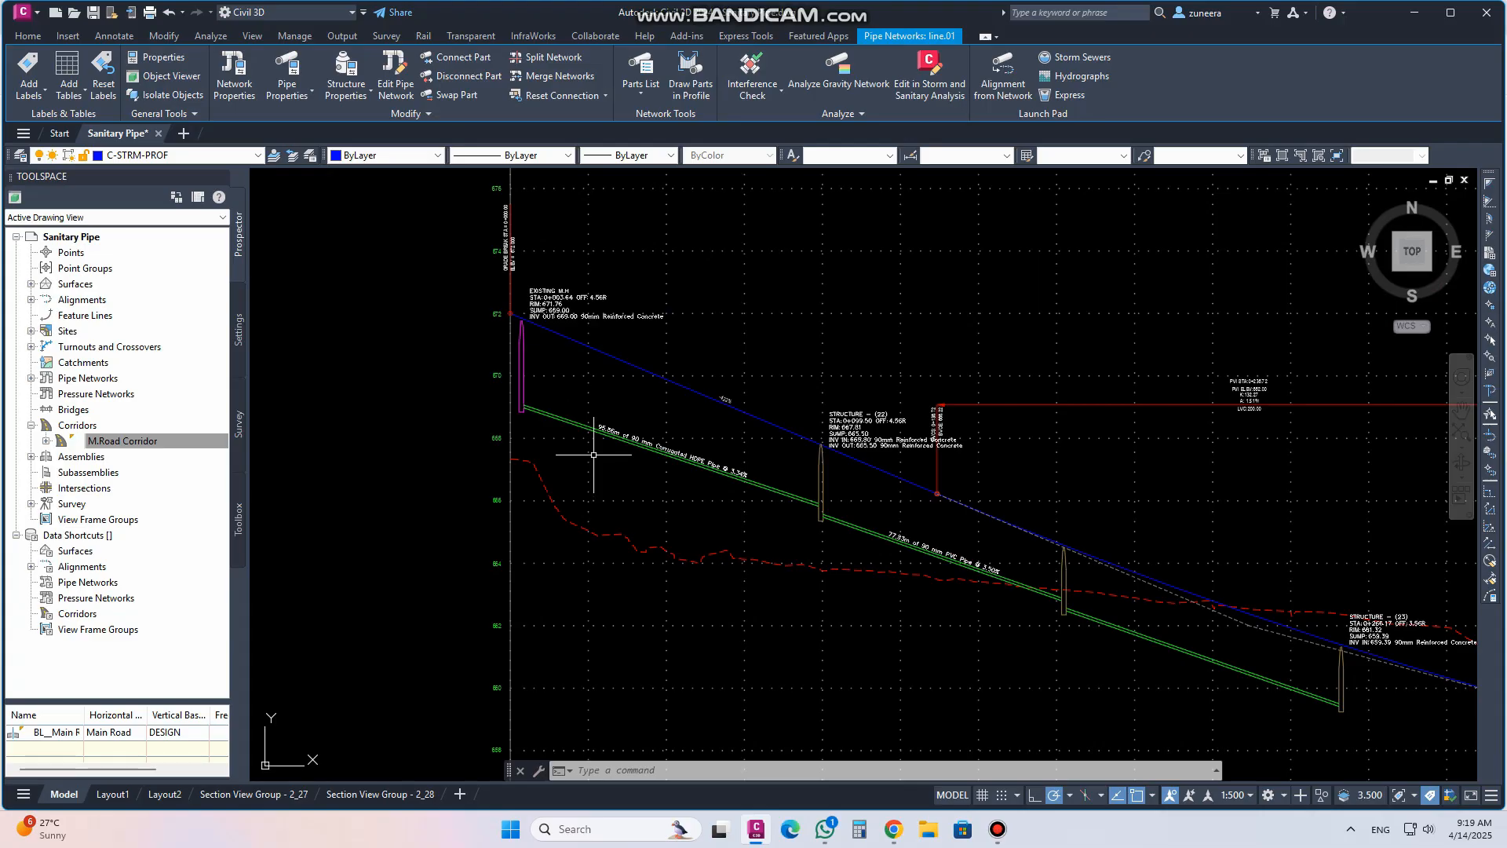
Set the first pipe's start invert elevation to 670 m in its properties, then apply and close
{"action": "scroll", "coordinate": [497, 398], "scroll_direction": "up", "scroll_amount": 3}
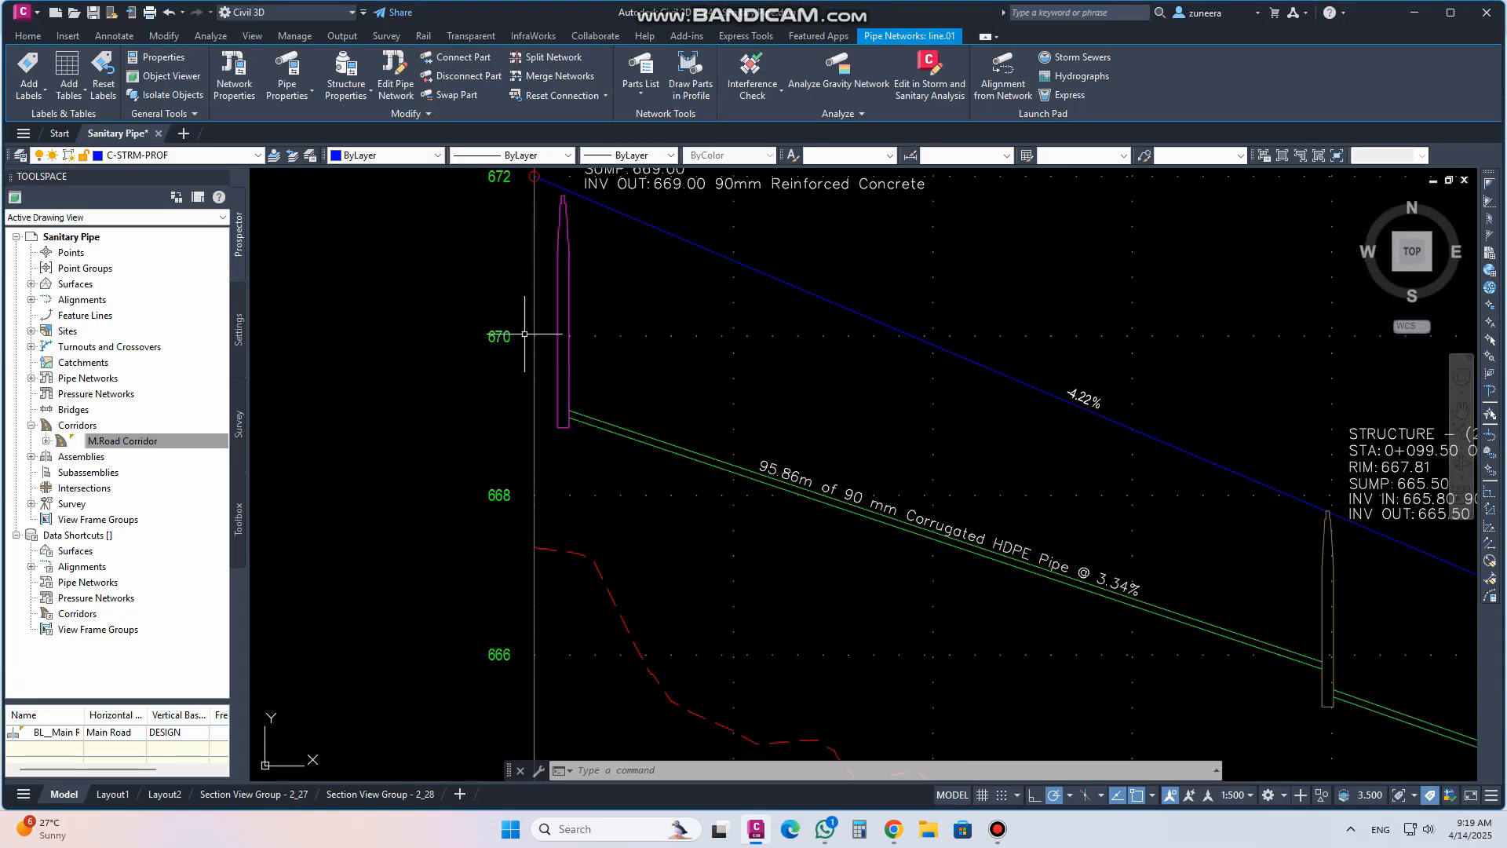
{"action": "middle_click_drag", "start_coordinate": [571, 359], "coordinate": [759, 454]}
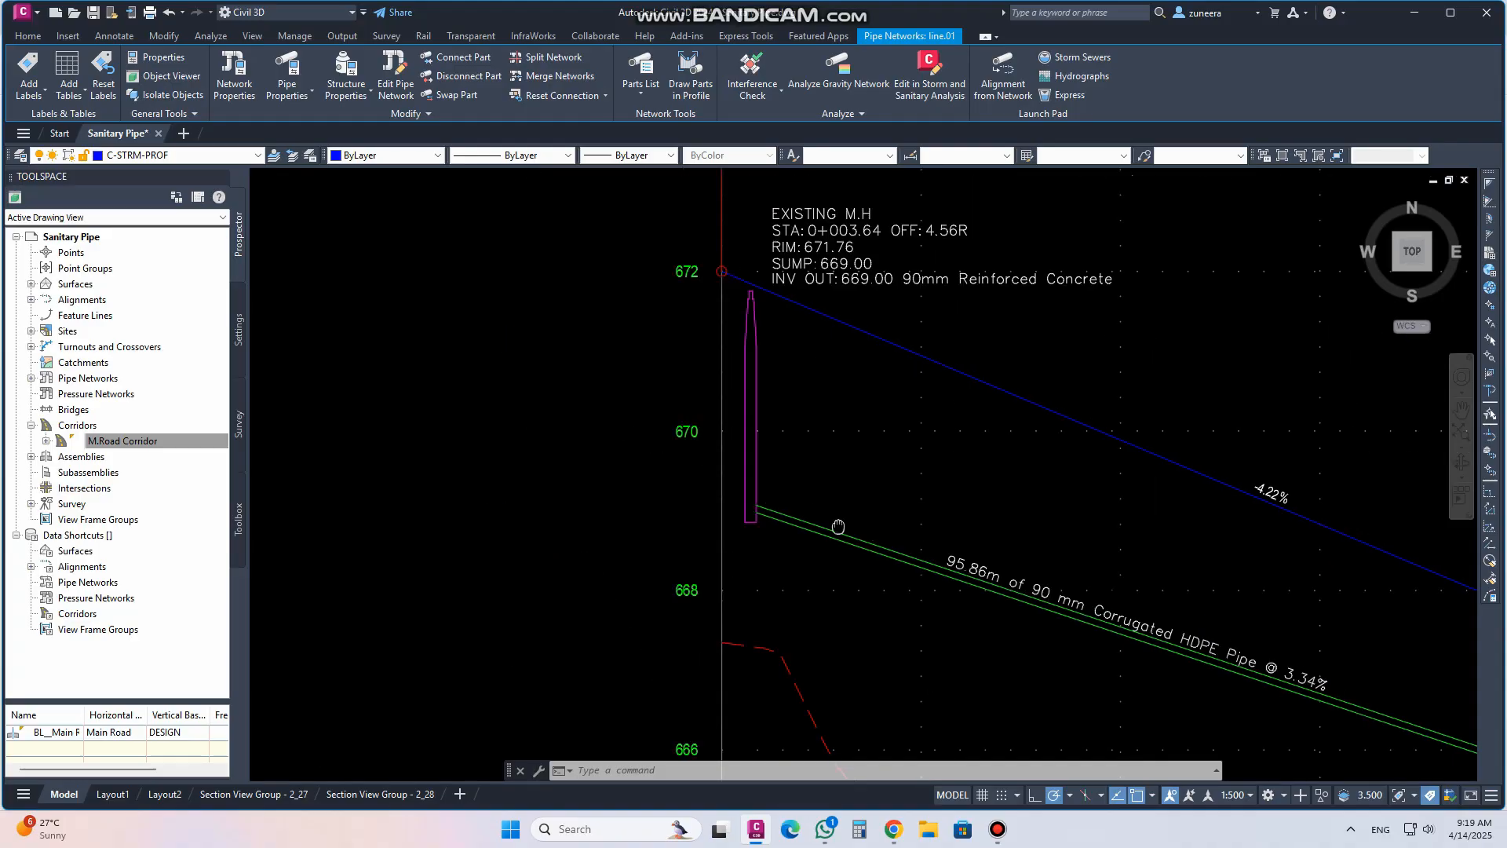
{"action": "left_click", "coordinate": [755, 455]}
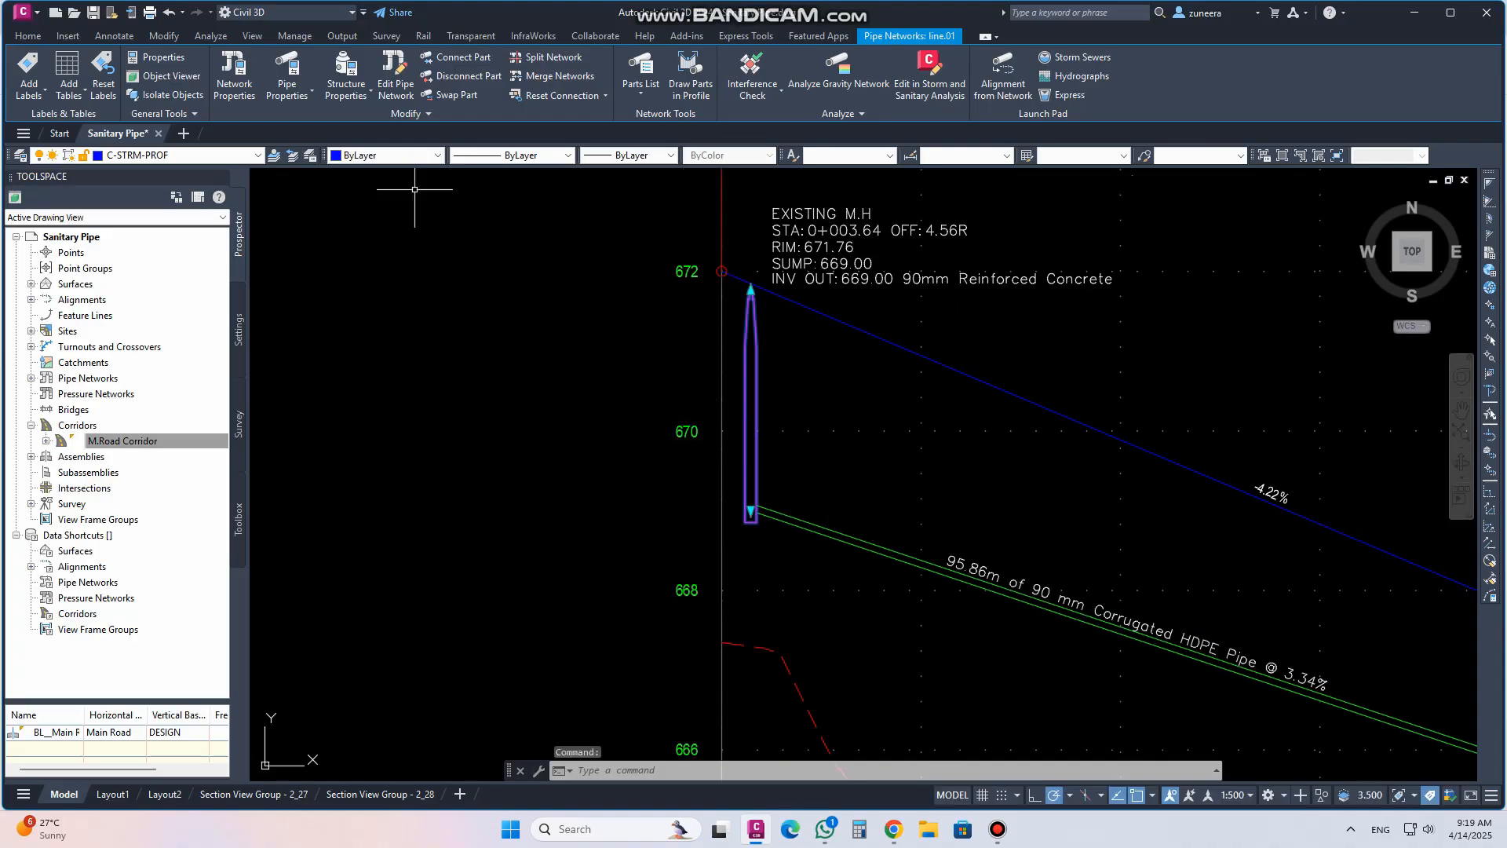
{"action": "key", "text": "Escape"}
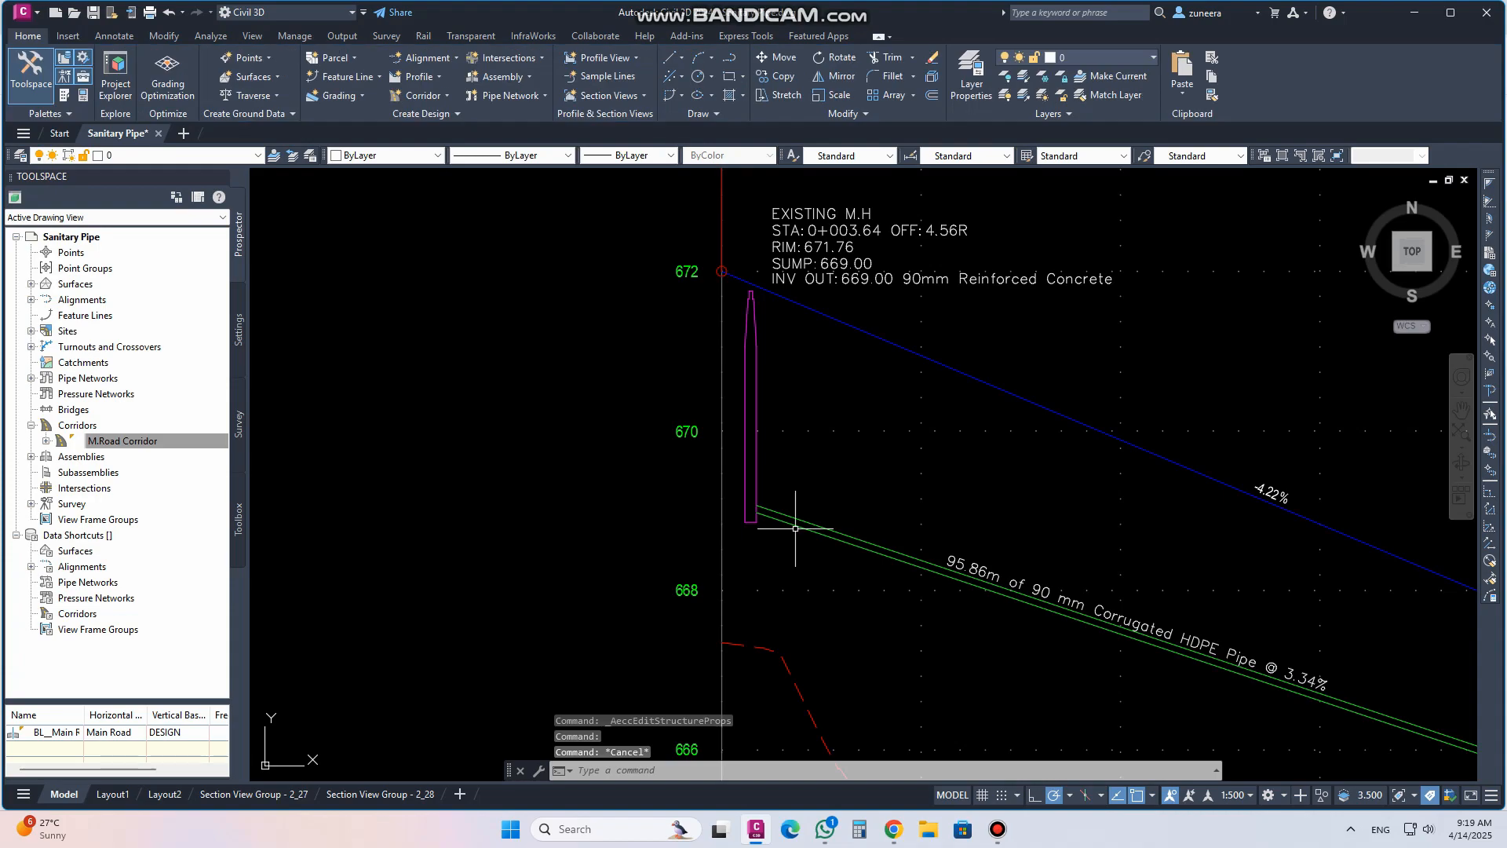
{"action": "left_click", "coordinate": [789, 529]}
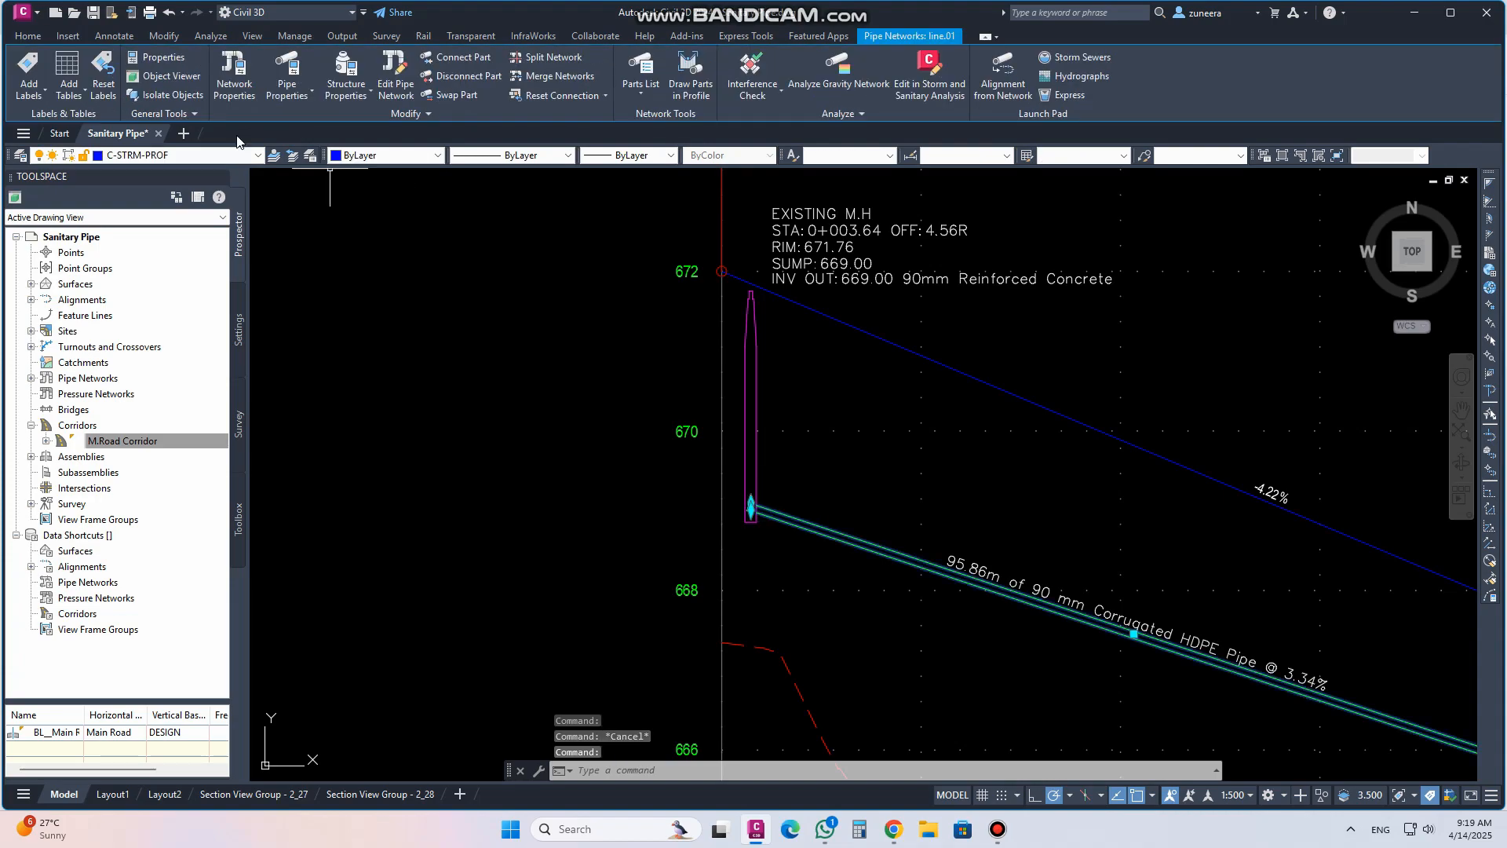
{"action": "left_click", "coordinate": [280, 70]}
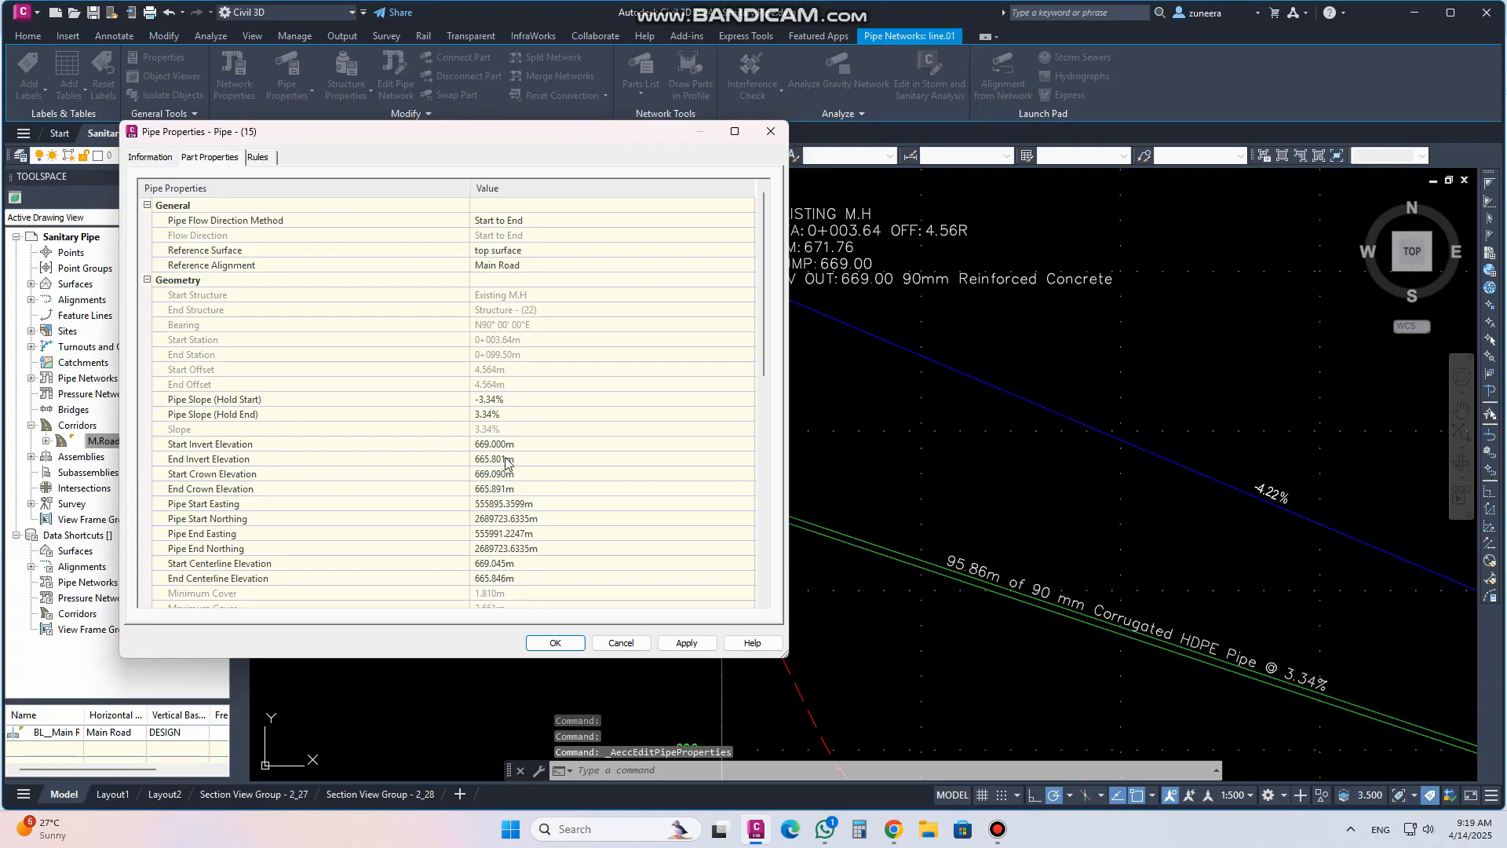
{"action": "left_click", "coordinate": [506, 447]}
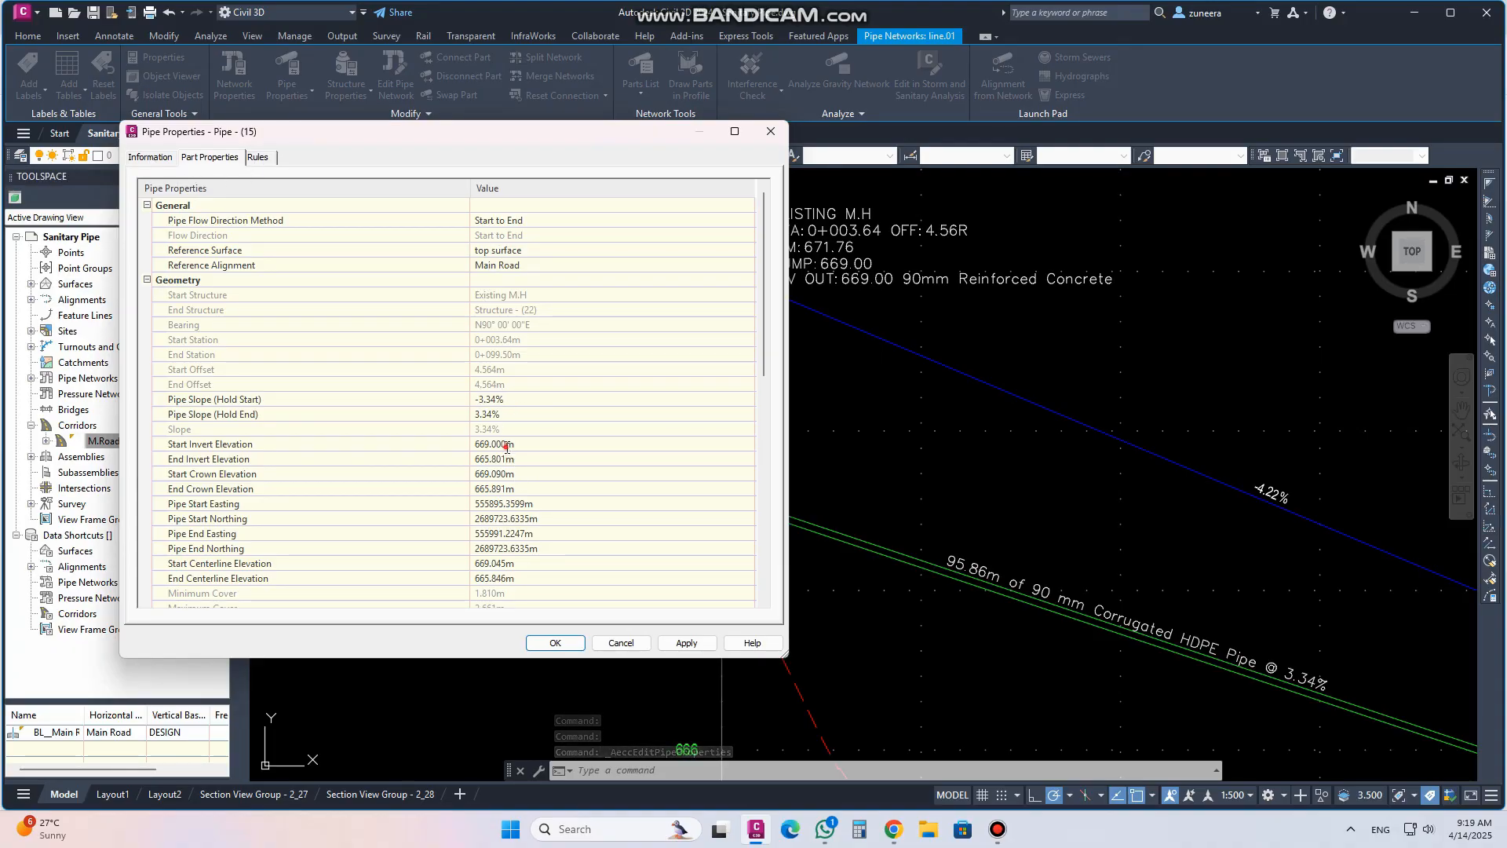
{"action": "type", "text": "66"}
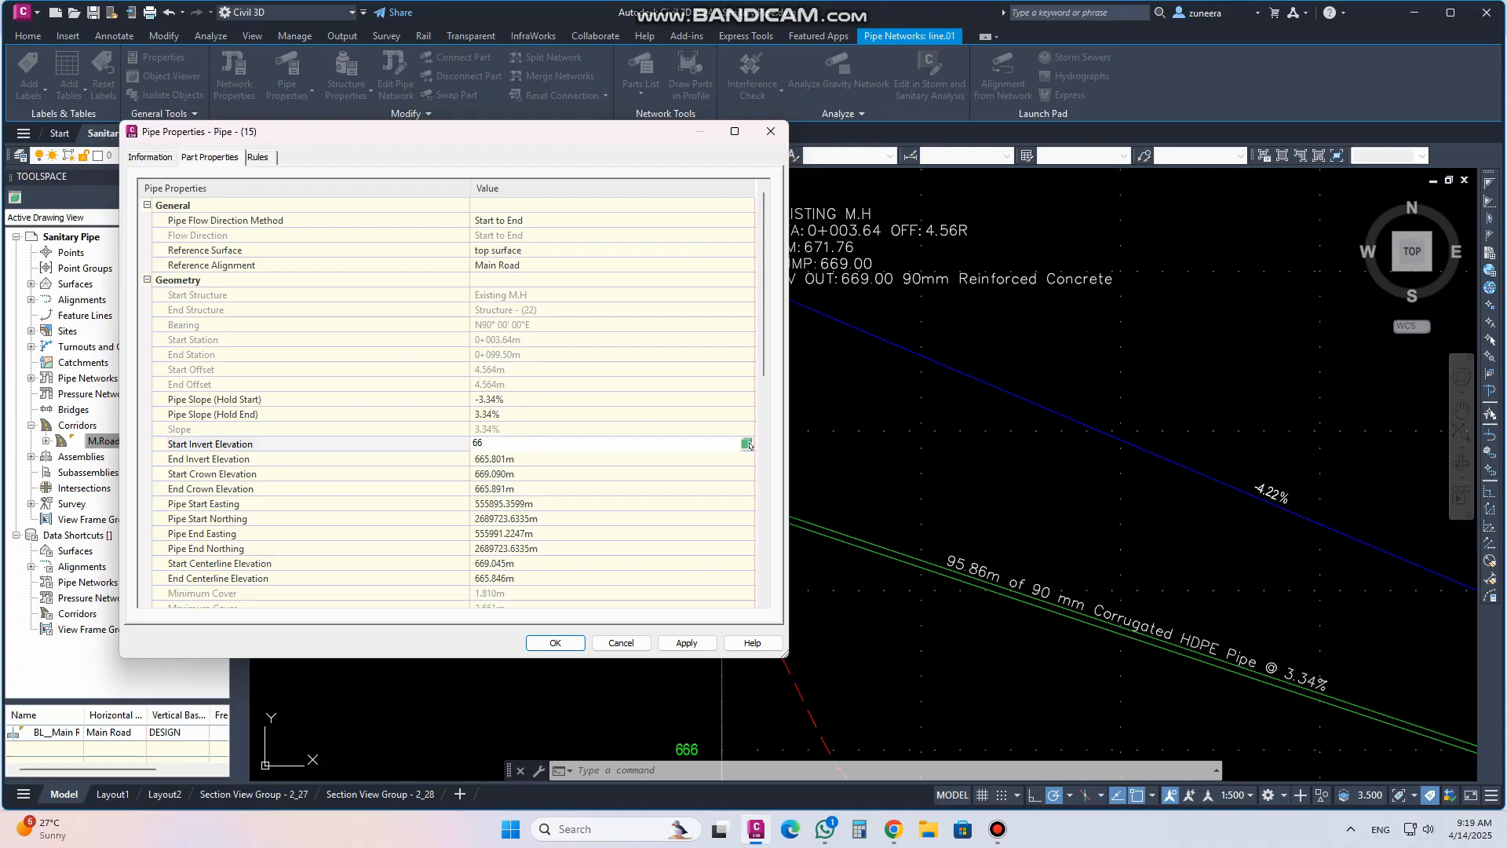
{"action": "mouse_move", "coordinate": [473, 136]}
{"action": "left_mouse_down"}
{"action": "mouse_move", "coordinate": [741, 254]}
{"action": "mouse_move", "coordinate": [1023, 418]}
{"action": "mouse_move", "coordinate": [1114, 527]}
{"action": "mouse_move", "coordinate": [506, 81]}
{"action": "left_mouse_up"}
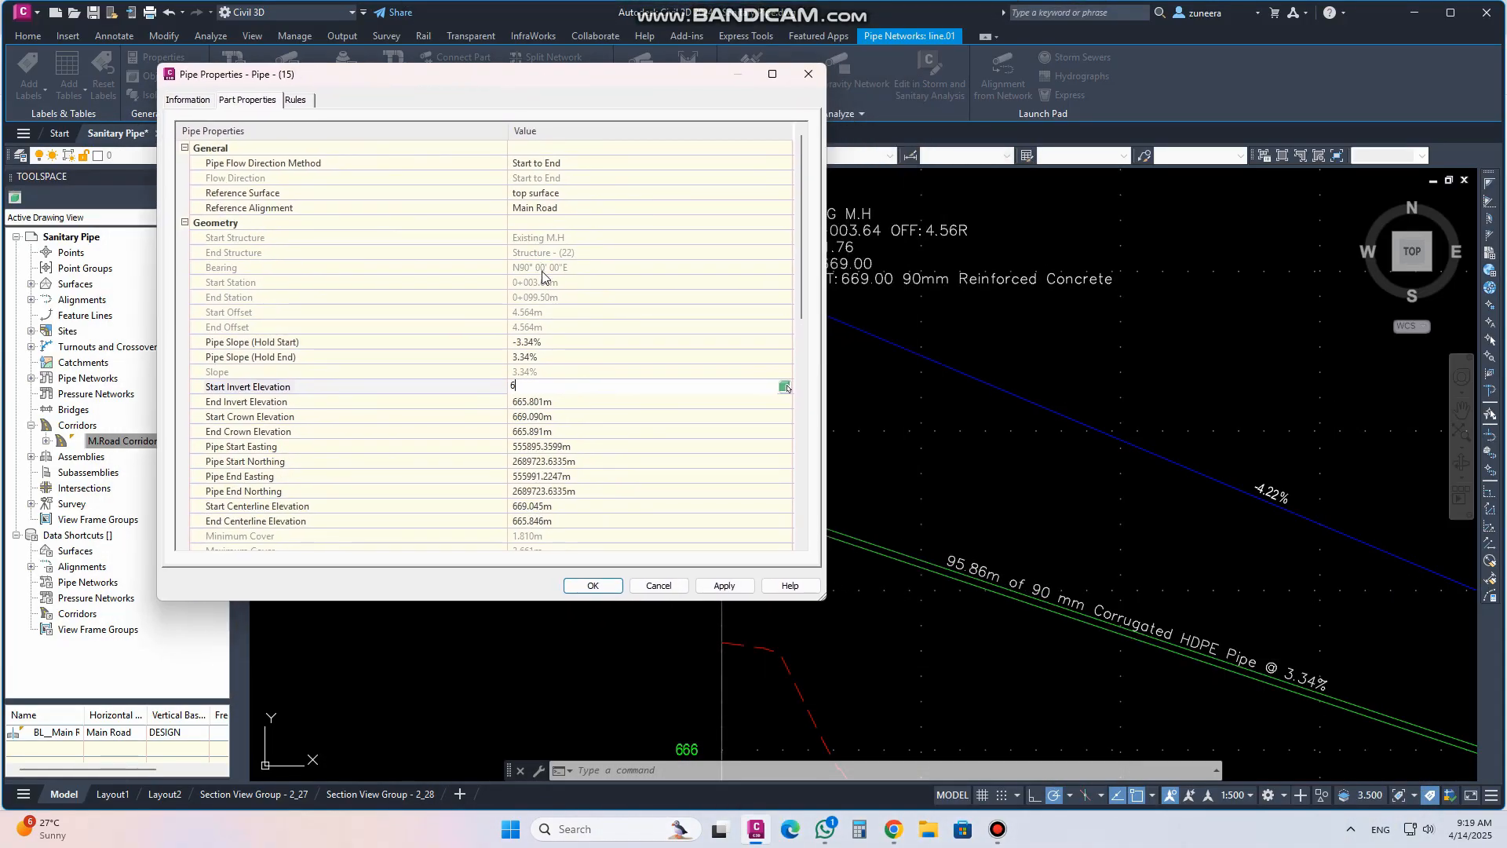
{"action": "type", "text": "70"}
{"action": "left_click", "coordinate": [724, 586]}
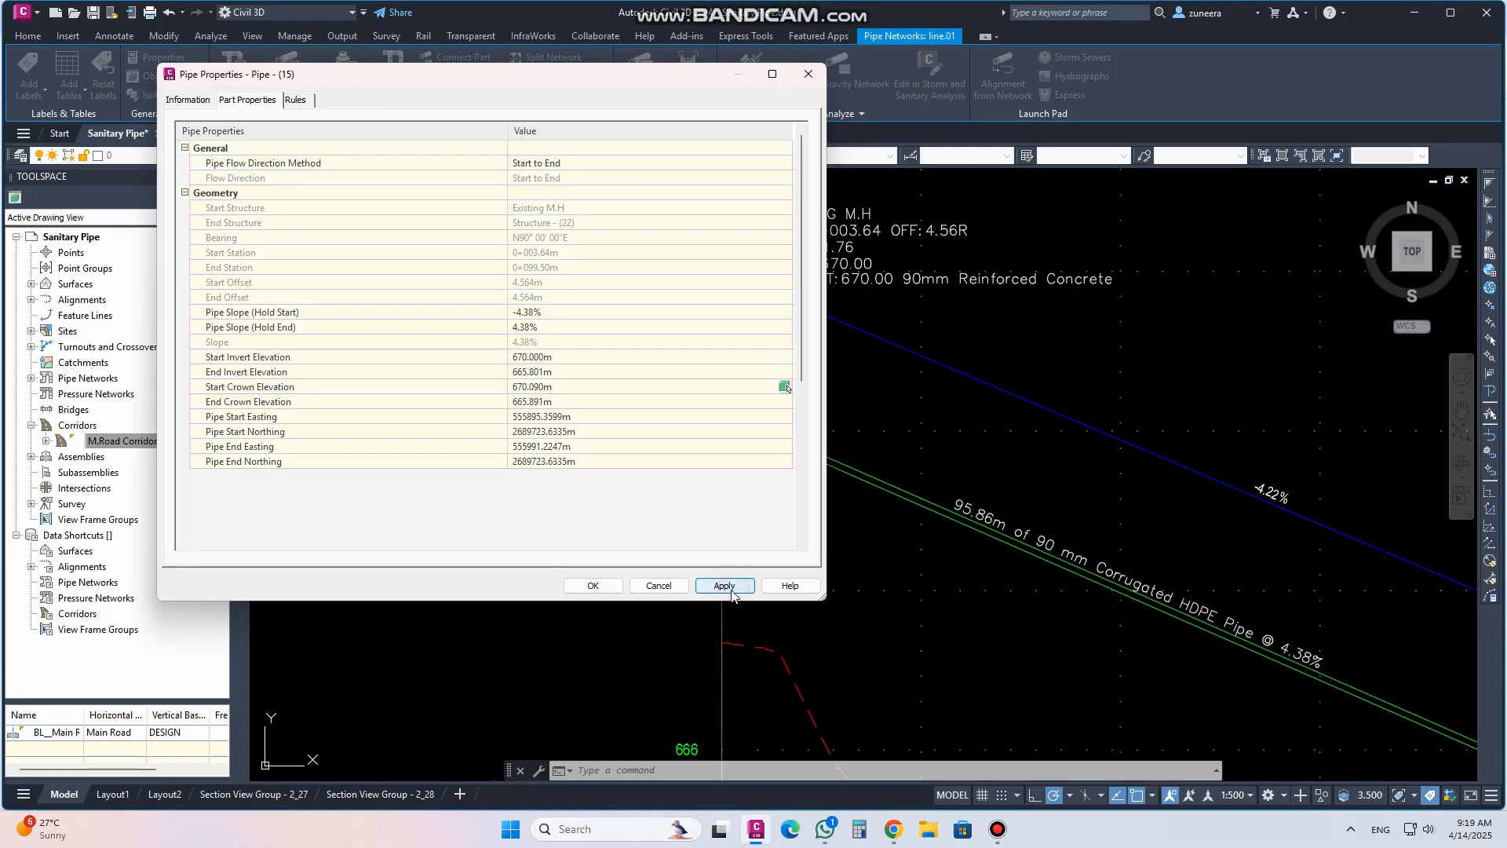
{"action": "left_click", "coordinate": [592, 586]}
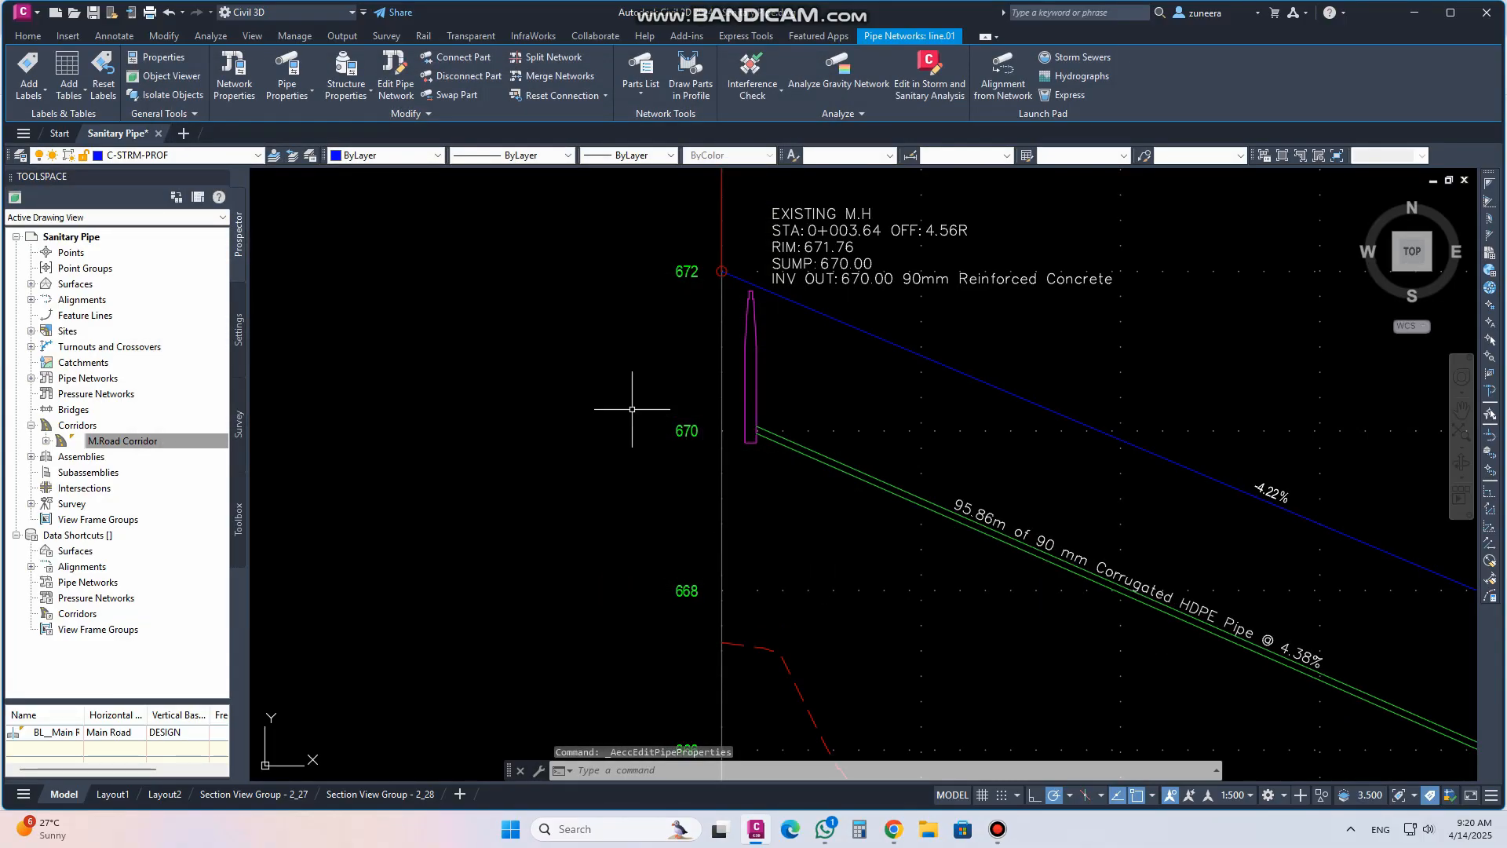
Examine the revised pipe profile and the sanitary network labels in plan view
{"action": "scroll", "coordinate": [634, 405], "scroll_direction": "down", "scroll_amount": 2}
{"action": "scroll", "coordinate": [592, 350], "scroll_direction": "down", "scroll_amount": 2}
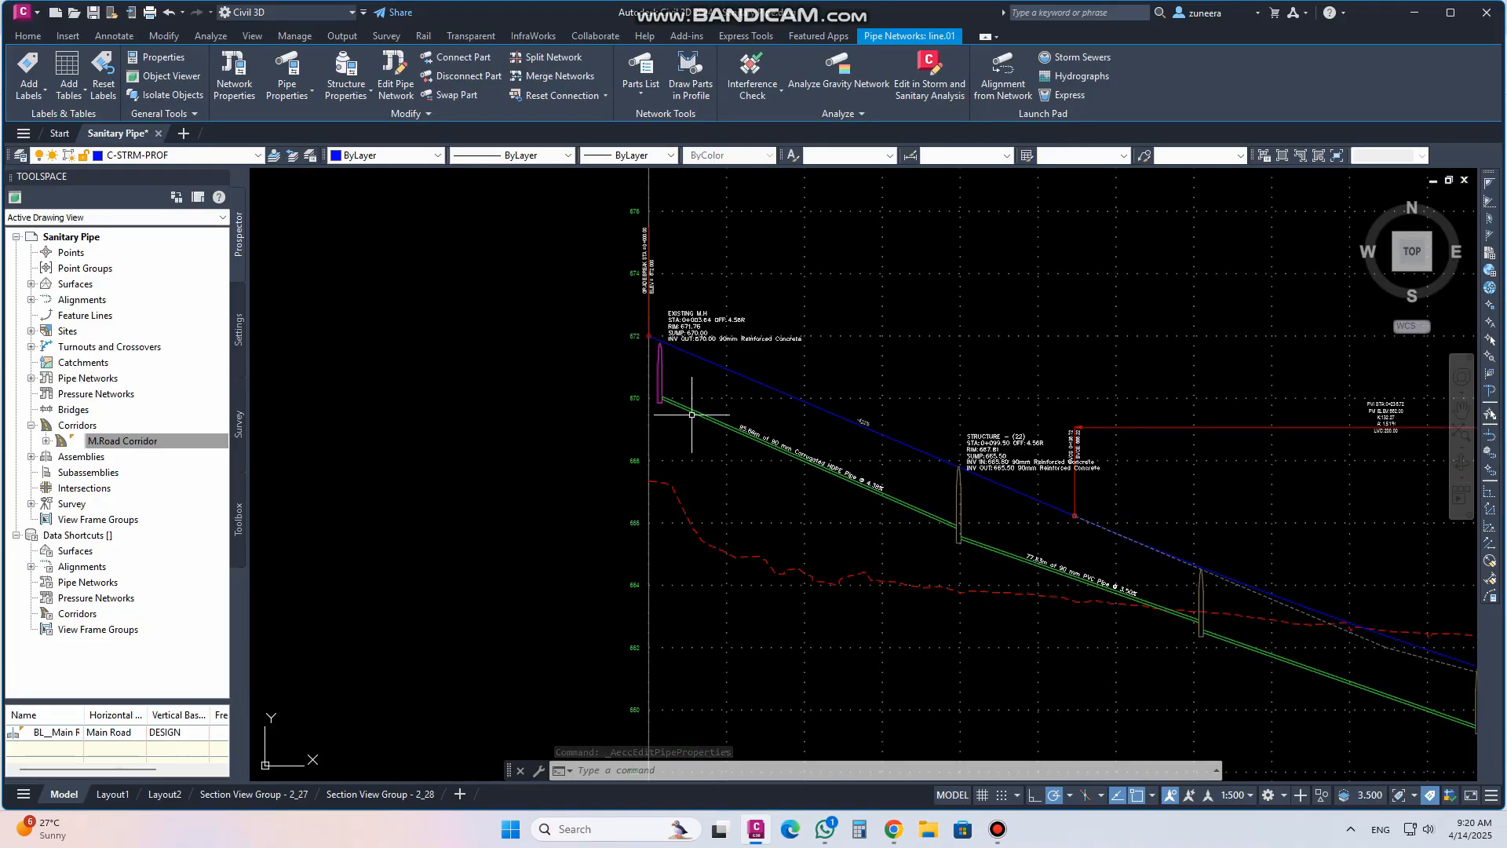
{"action": "scroll", "coordinate": [669, 399], "scroll_direction": "up", "scroll_amount": 2}
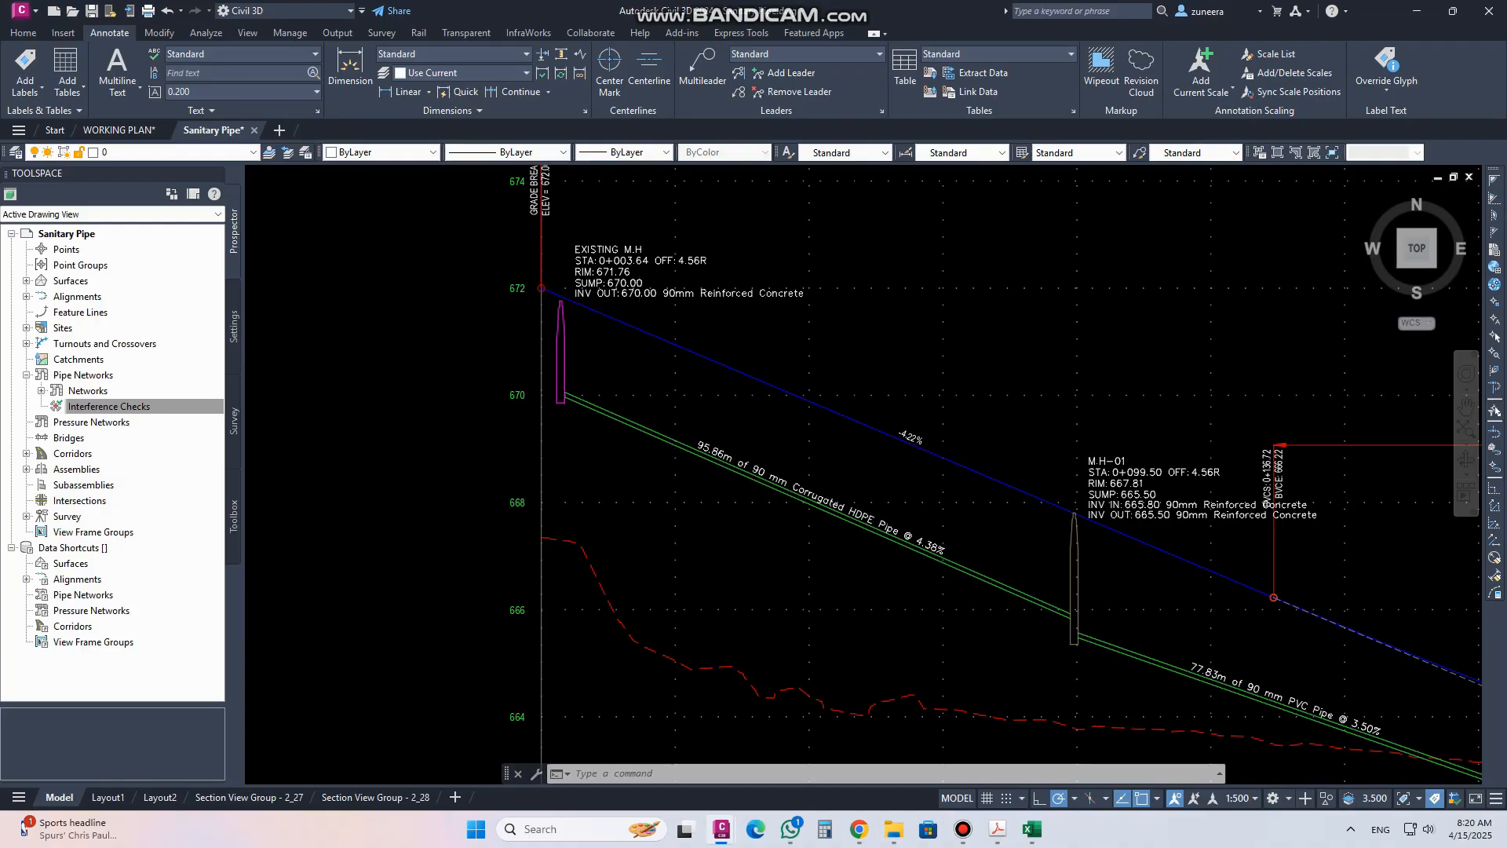
{"action": "scroll", "coordinate": [620, 625], "scroll_direction": "down", "scroll_amount": 4}
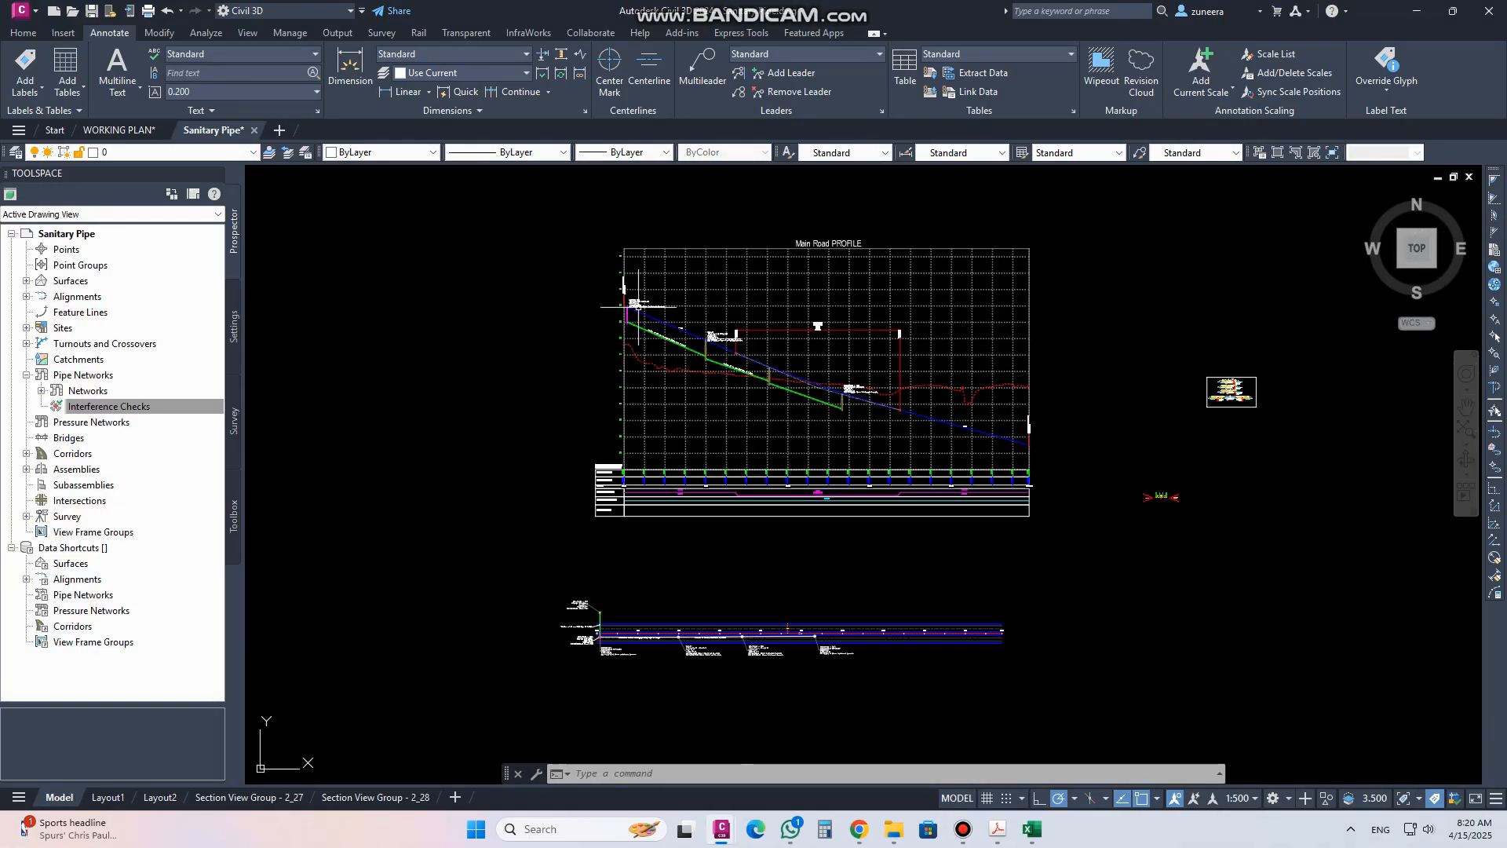
{"action": "middle_click_drag", "start_coordinate": [613, 625], "coordinate": [613, 492]}
{"action": "scroll", "coordinate": [613, 492], "scroll_direction": "up", "scroll_amount": 6}
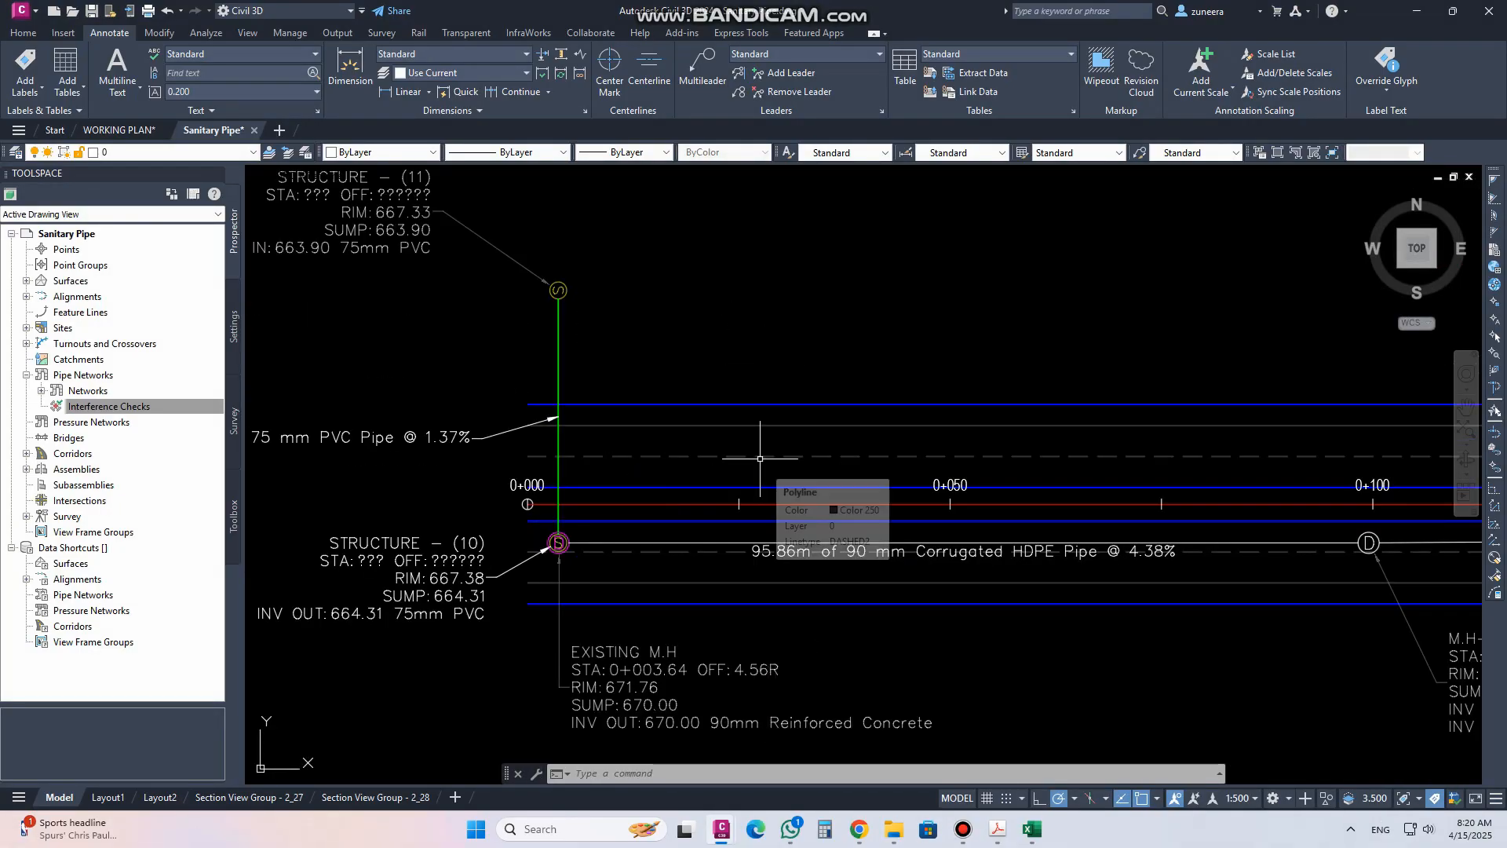
{"action": "scroll", "coordinate": [618, 492], "scroll_direction": "down", "scroll_amount": 2}
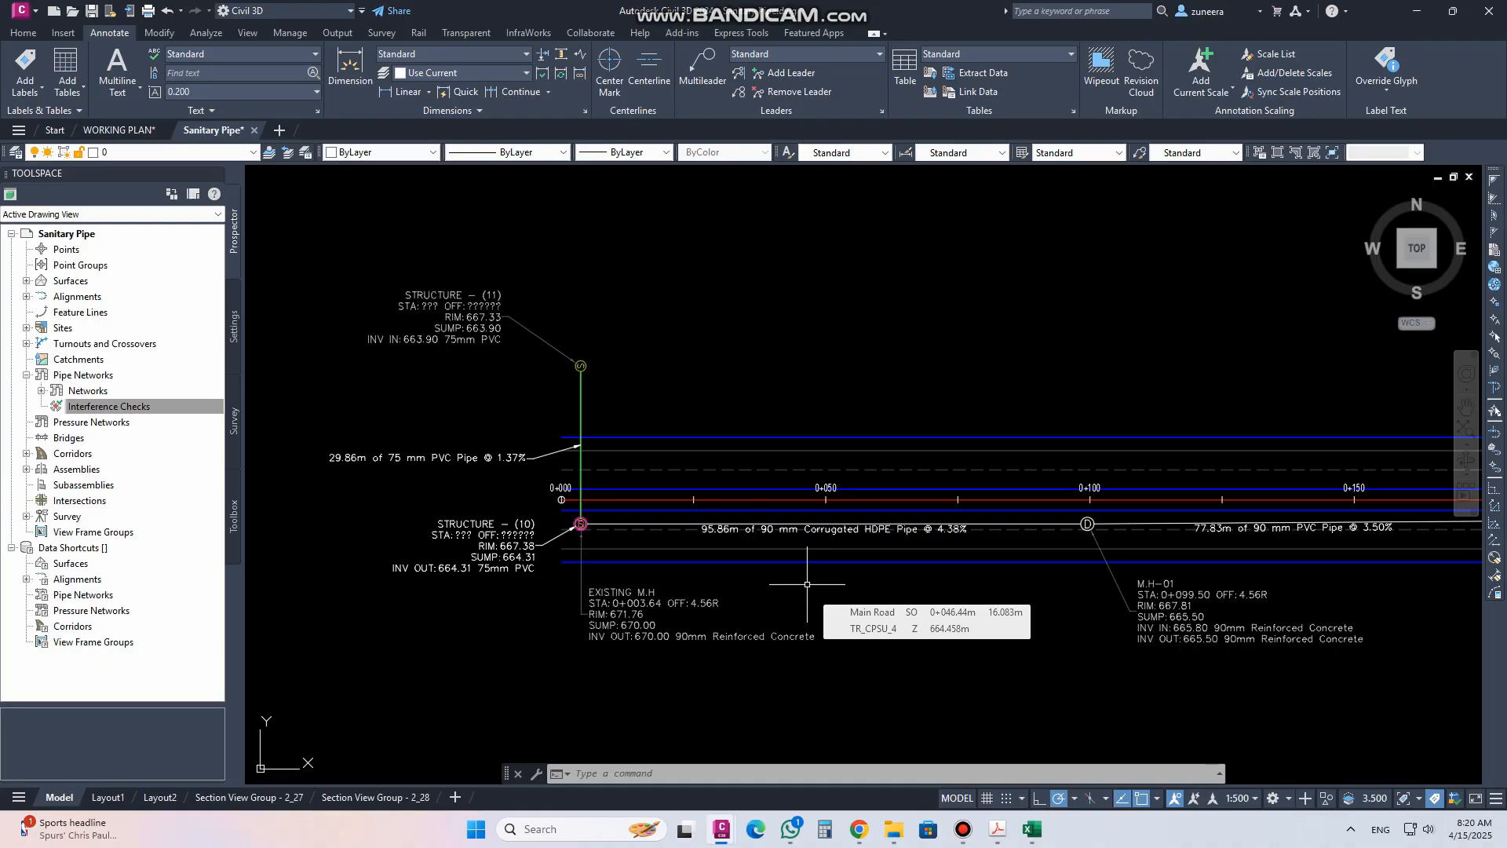
{"action": "mouse_move", "coordinate": [857, 489]}
{"action": "middle_mouse_down"}
{"action": "mouse_move", "coordinate": [783, 518]}
{"action": "mouse_move", "coordinate": [767, 497]}
{"action": "middle_mouse_up"}
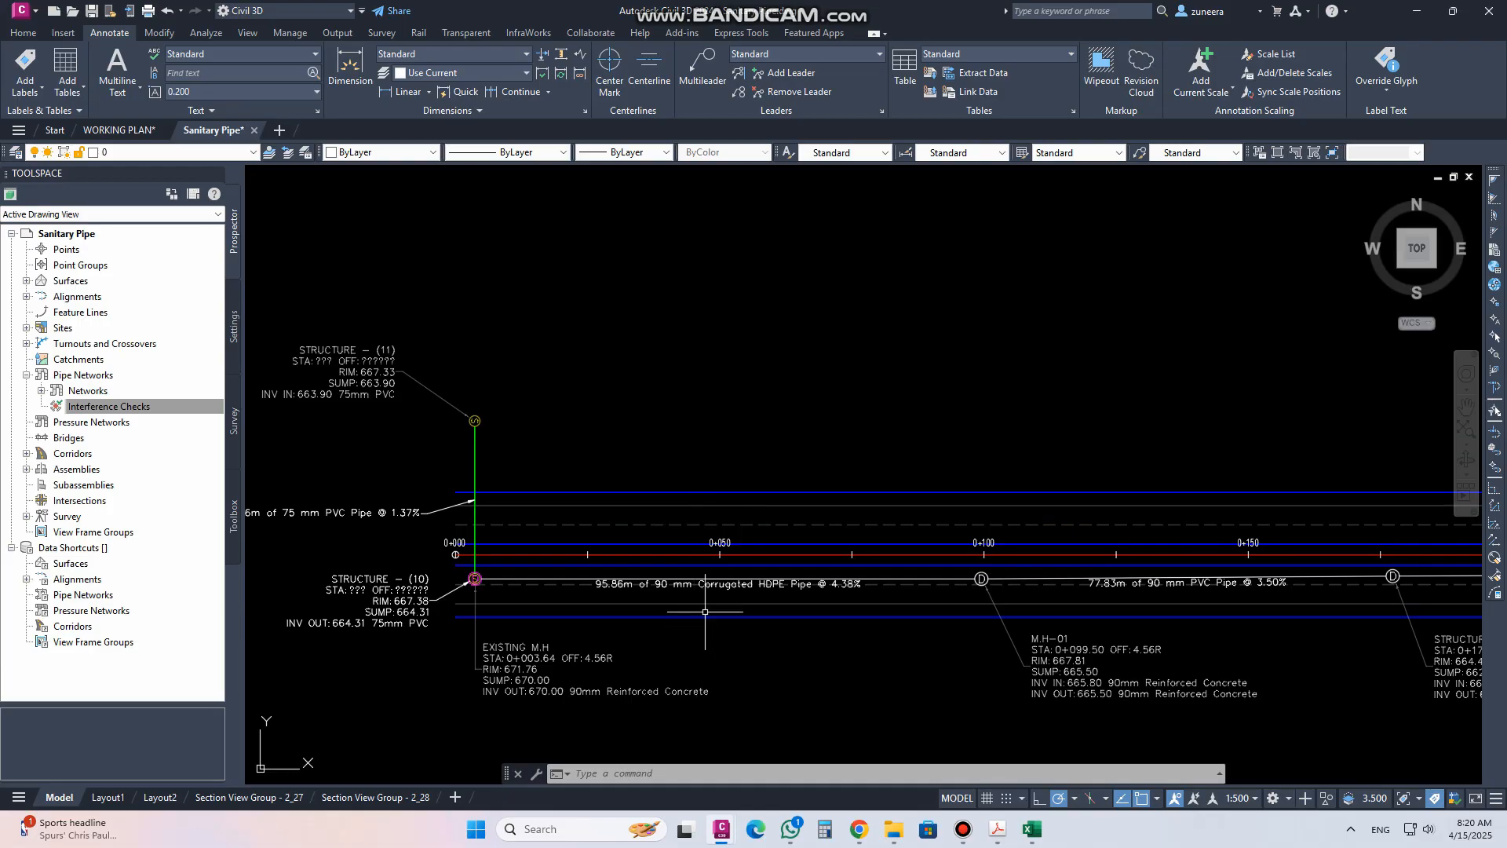
{"action": "middle_click_drag", "start_coordinate": [705, 611], "coordinate": [734, 527]}
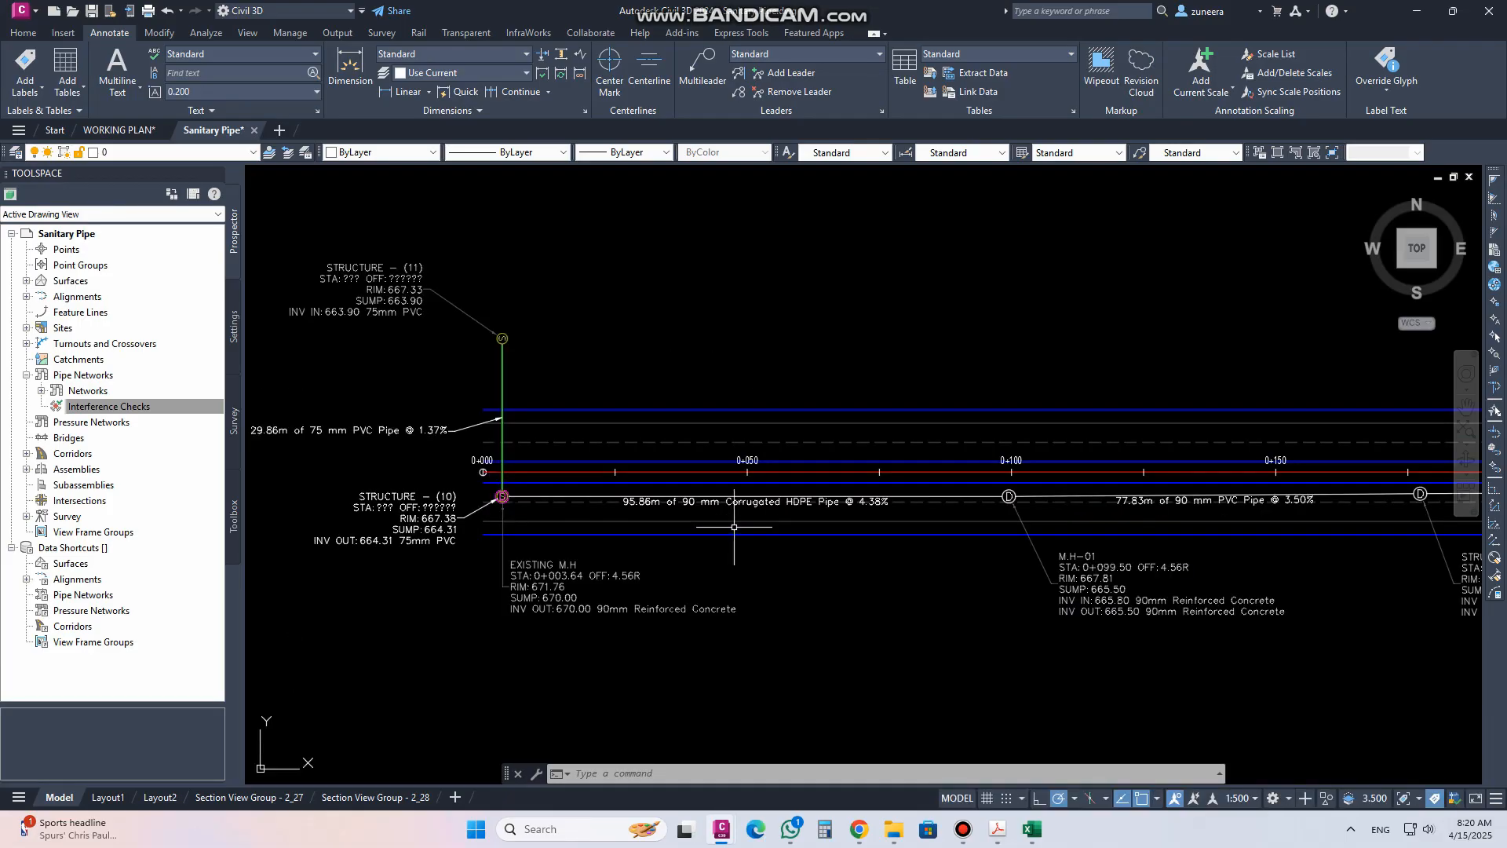
Split the drawing into two vertical viewports, showing the Main Road profile on the left and the plan on the right
{"action": "left_click", "coordinate": [252, 176]}
{"action": "mouse_move", "coordinate": [346, 210]}
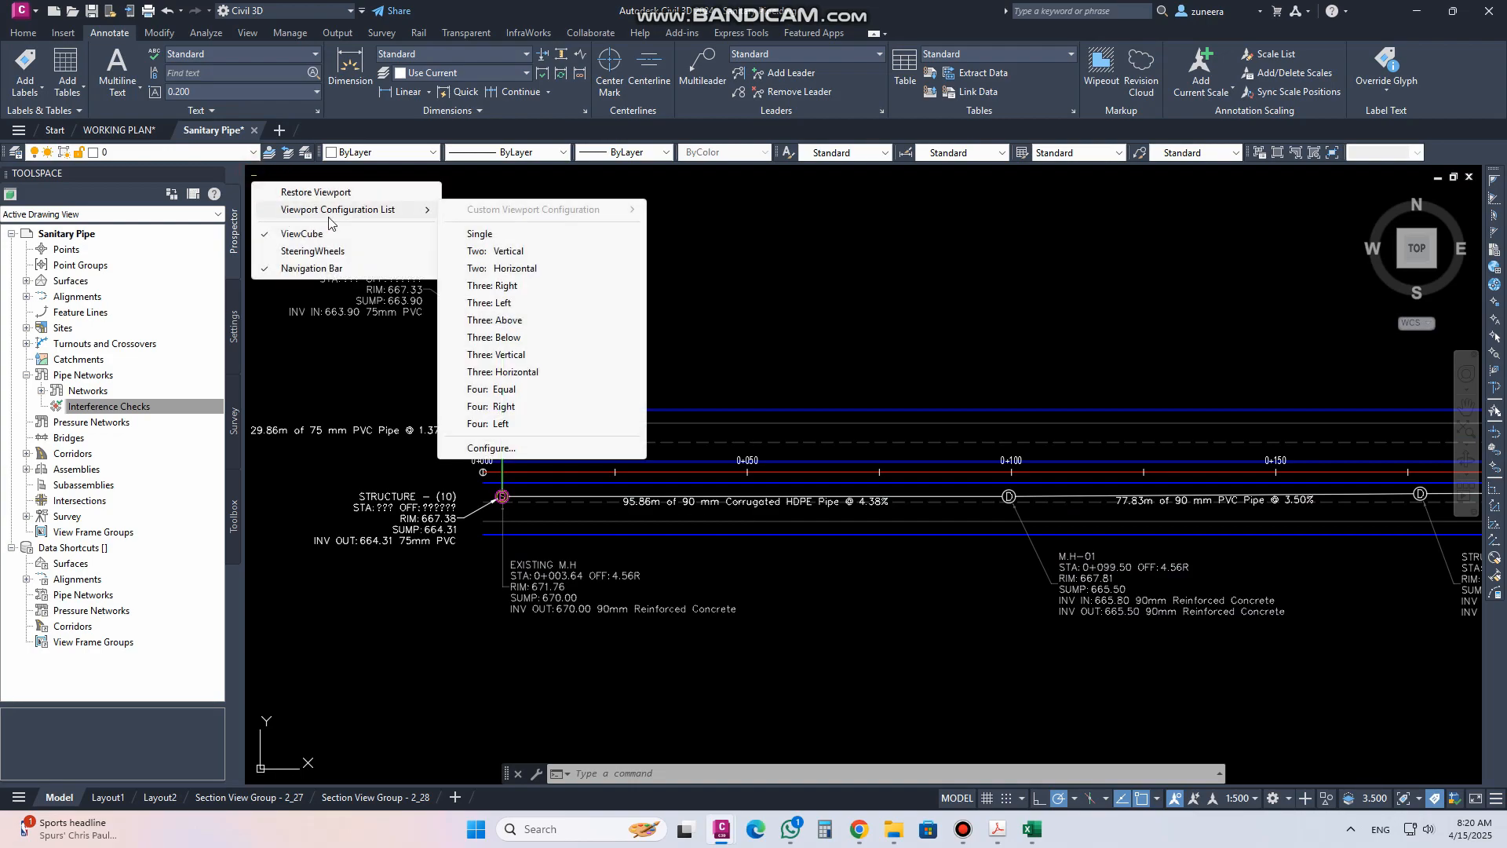
{"action": "left_click", "coordinate": [480, 251]}
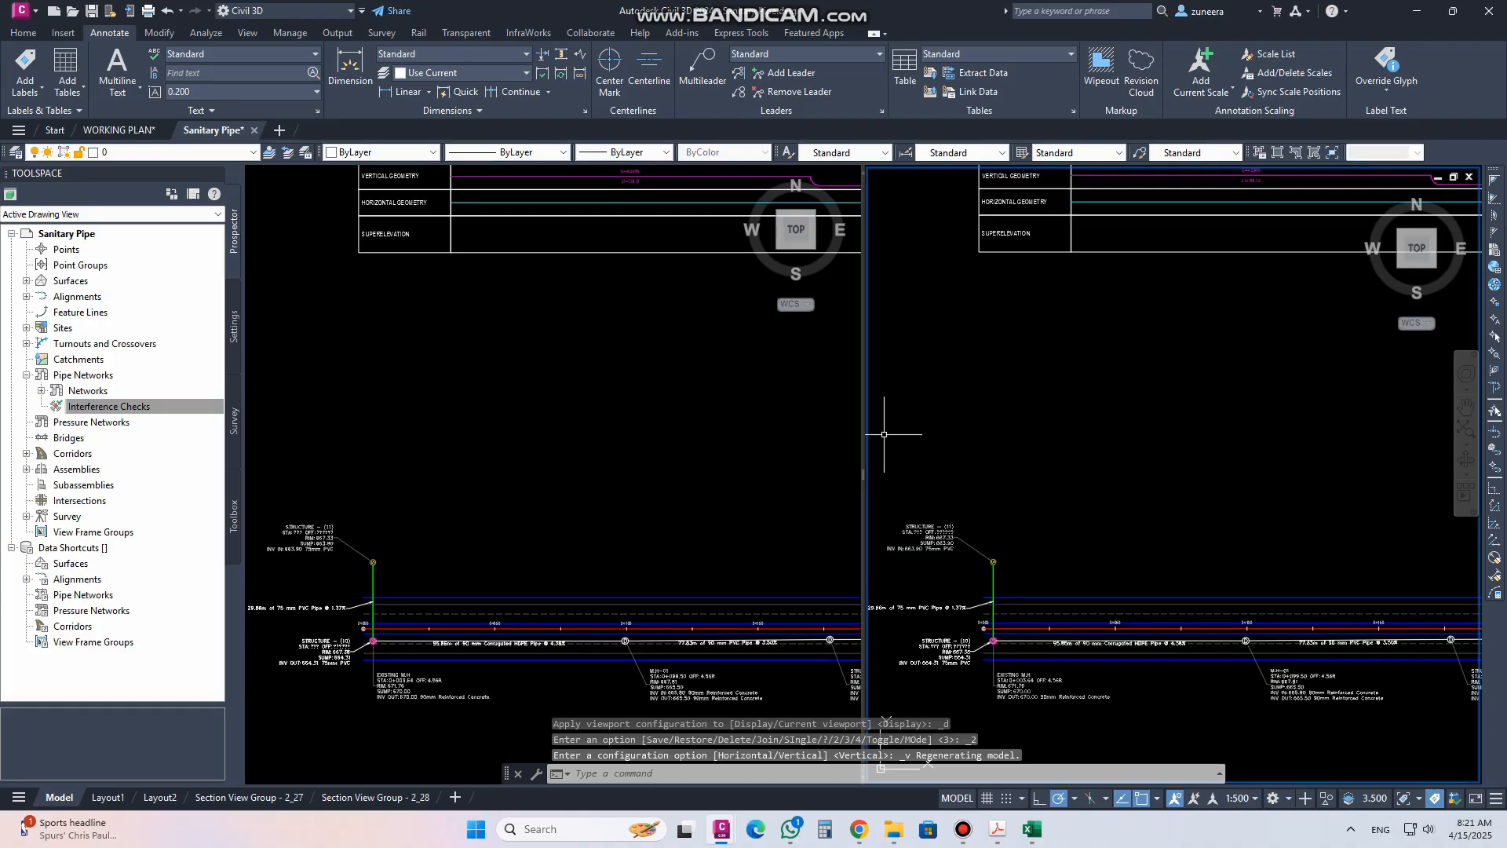
{"action": "left_click", "coordinate": [1009, 460]}
{"action": "left_click", "coordinate": [1053, 489]}
{"action": "middle_click_drag", "start_coordinate": [1065, 541], "coordinate": [1007, 371]}
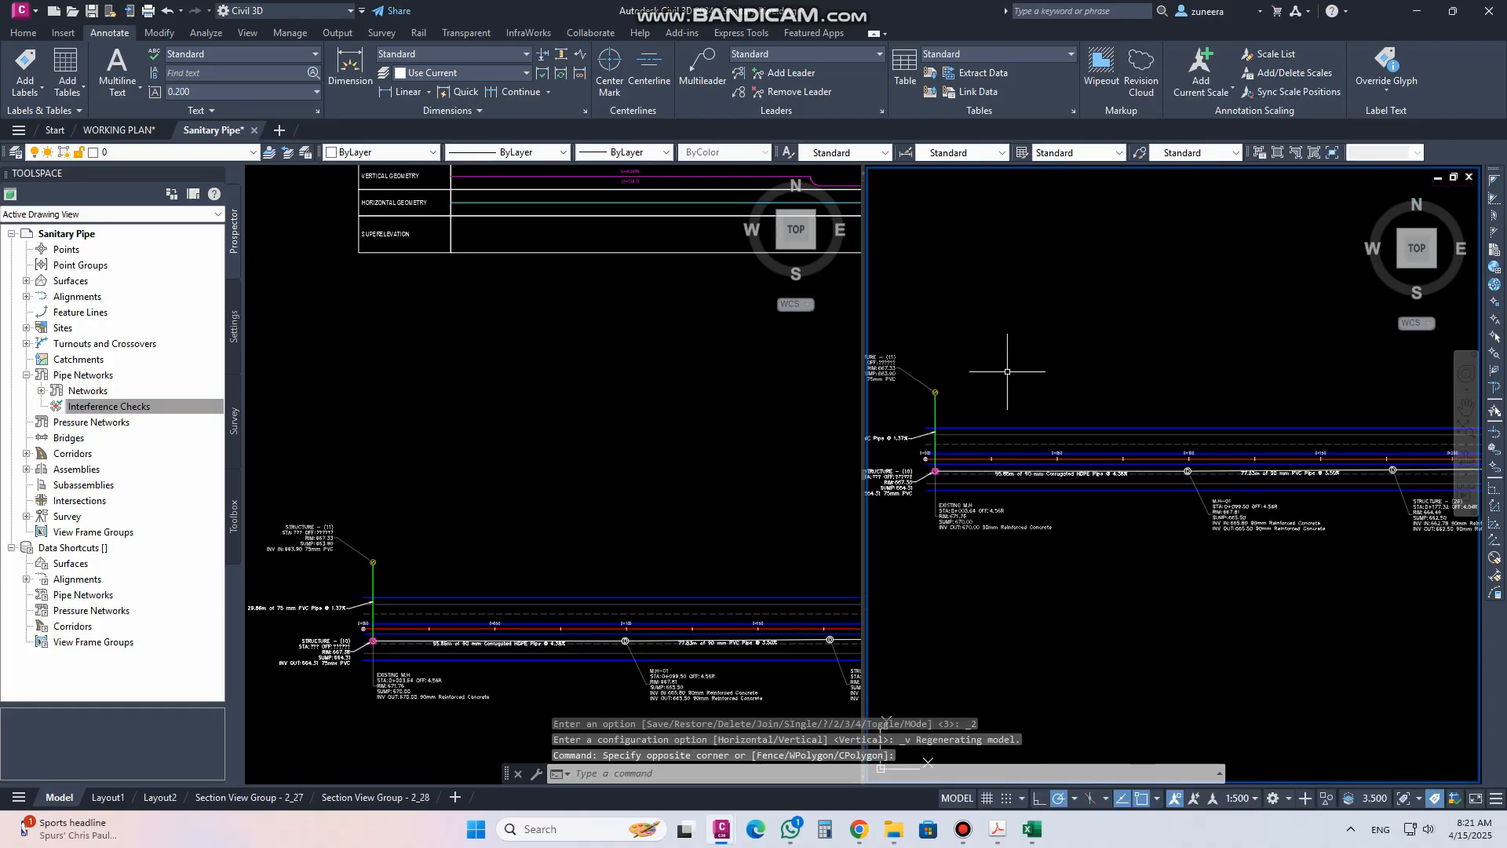
{"action": "scroll", "coordinate": [1009, 376], "scroll_direction": "up", "scroll_amount": 2}
{"action": "left_click", "coordinate": [757, 412]}
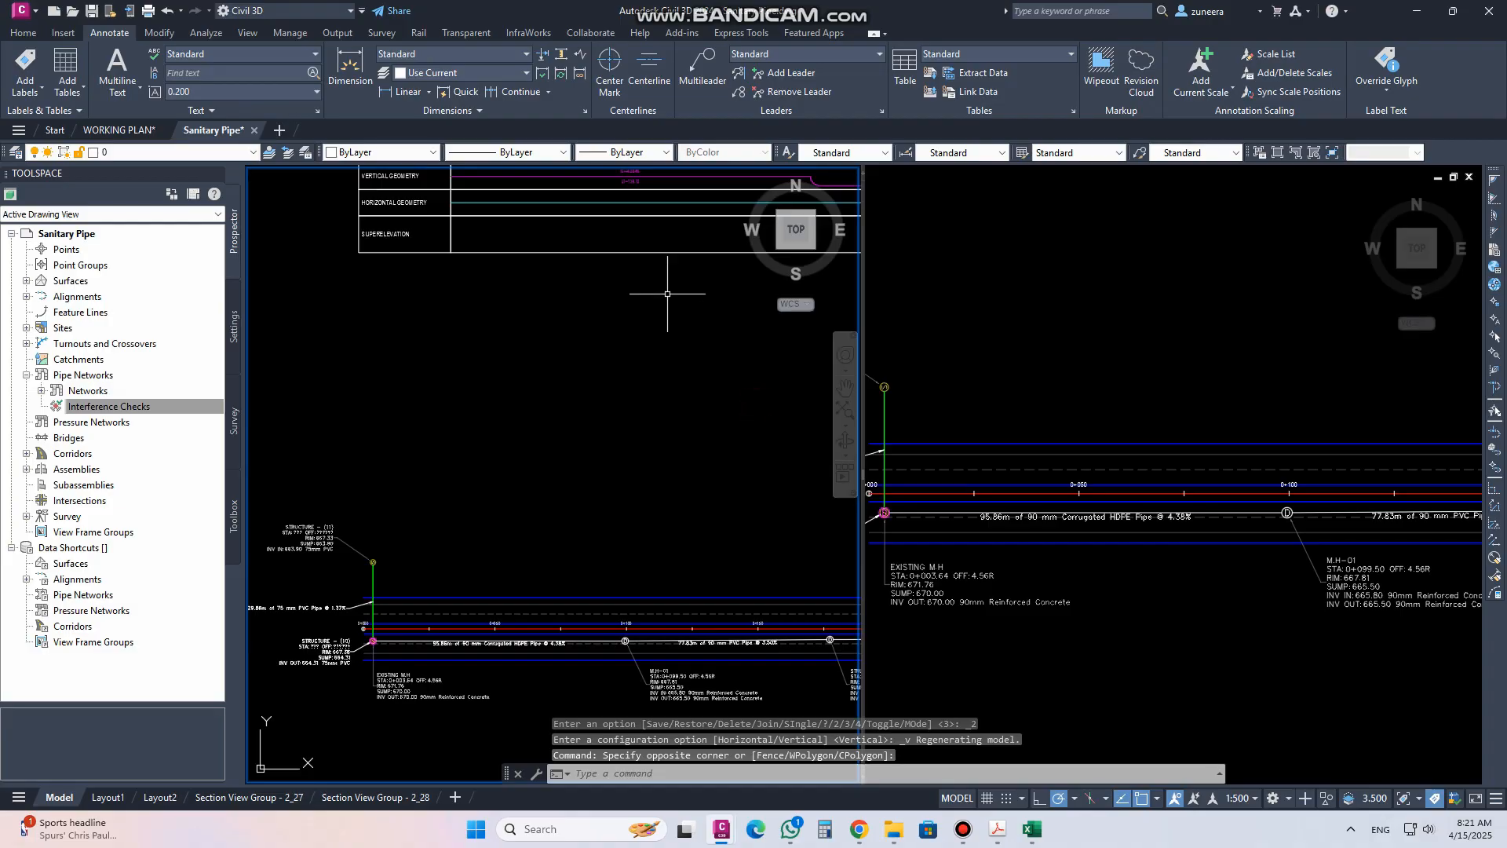
{"action": "middle_click_drag", "start_coordinate": [667, 294], "coordinate": [676, 687]}
{"action": "middle_click_drag", "start_coordinate": [681, 444], "coordinate": [627, 687]}
{"action": "middle_click_drag", "start_coordinate": [625, 478], "coordinate": [575, 580]}
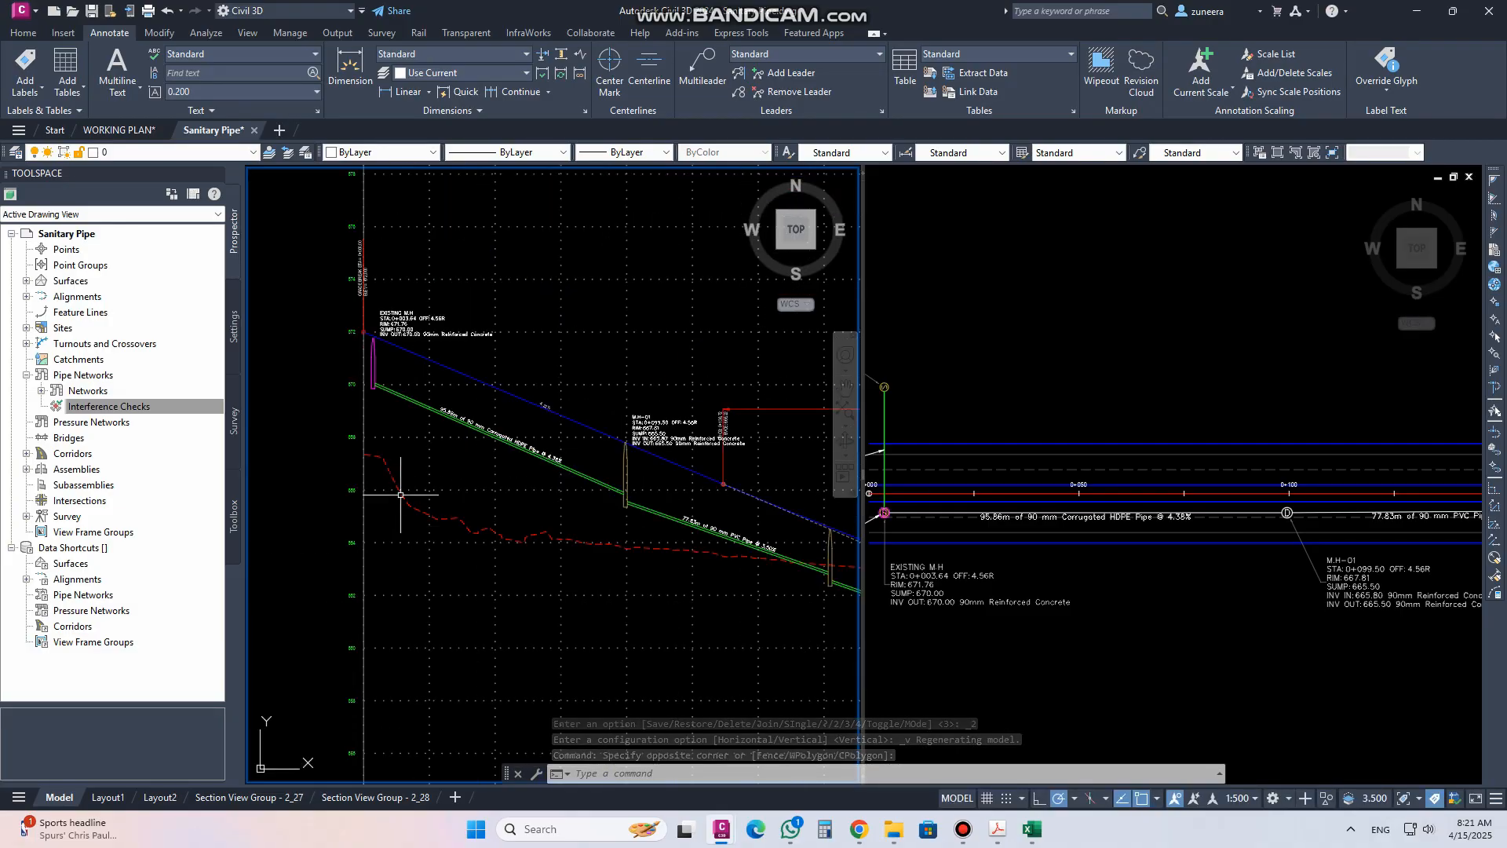
{"action": "scroll", "coordinate": [401, 495], "scroll_direction": "up", "scroll_amount": 2}
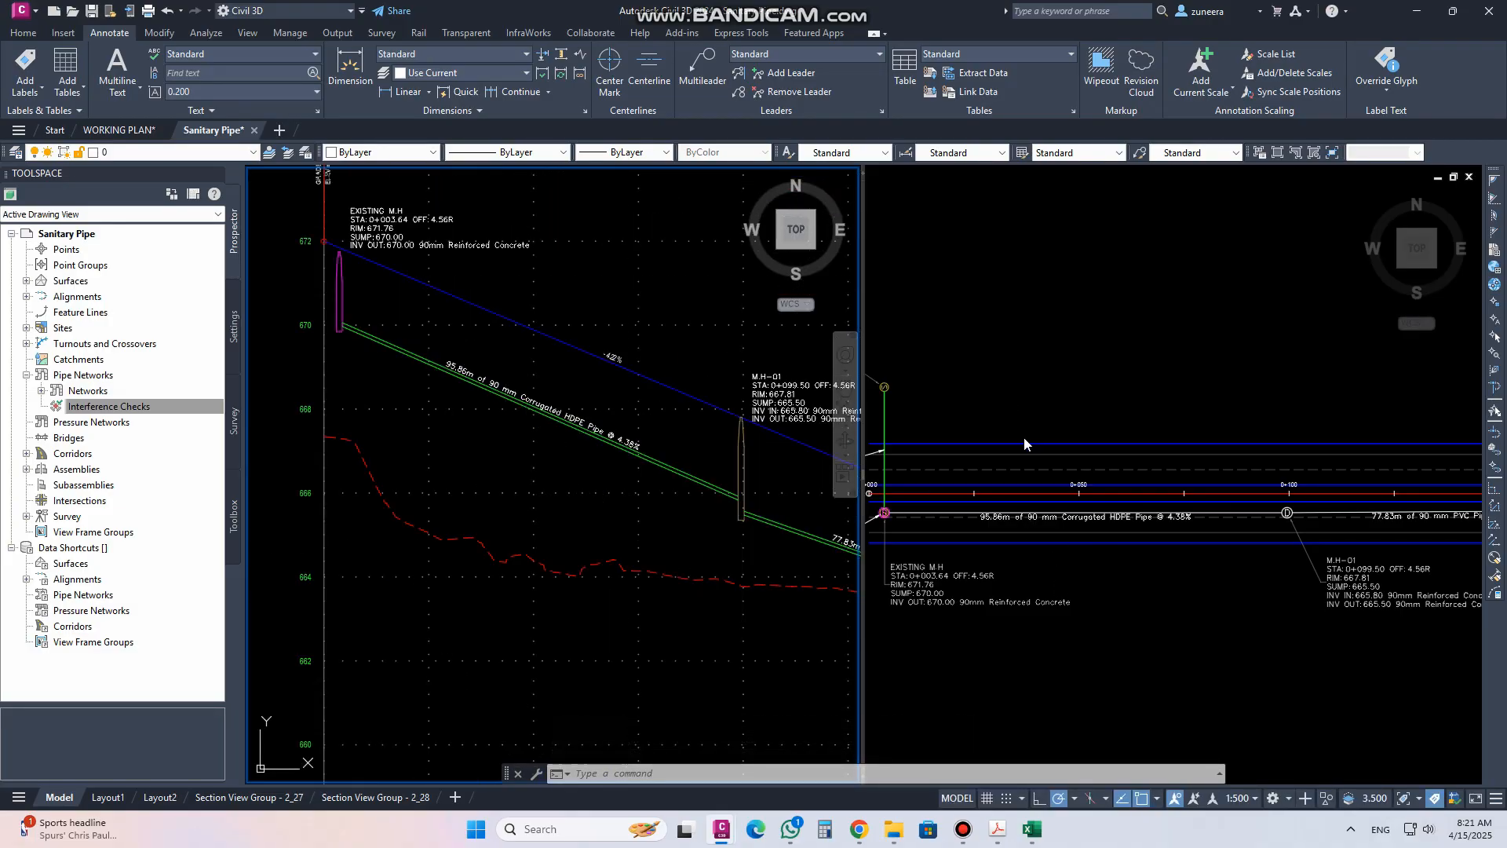
{"action": "left_click", "coordinate": [1009, 396]}
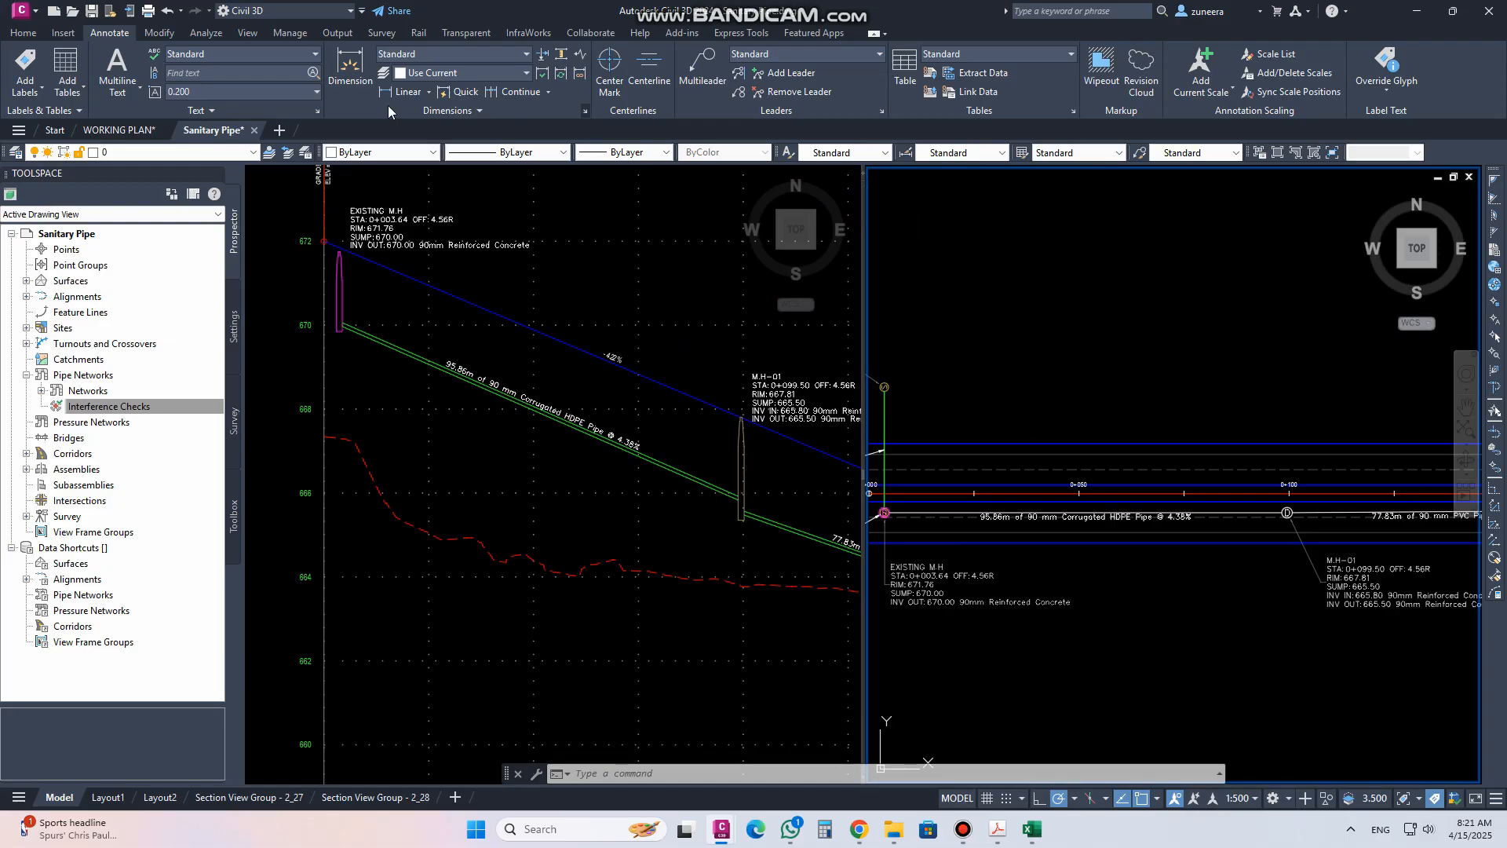
Start creating a new pipe network and name it strom line.01
{"action": "left_click", "coordinate": [23, 33]}
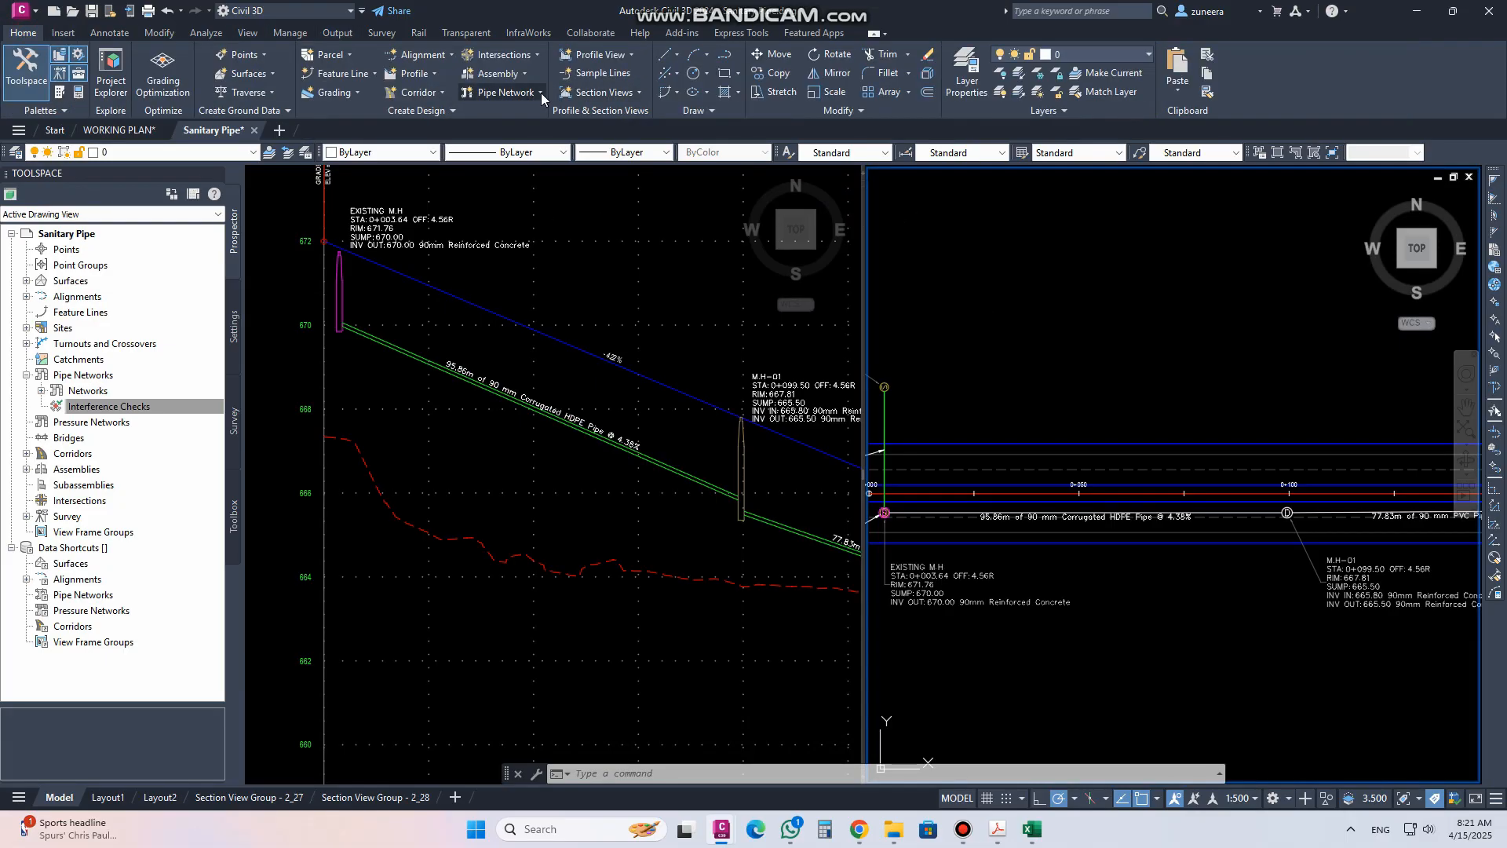
{"action": "left_click", "coordinate": [541, 93]}
{"action": "left_click", "coordinate": [545, 116]}
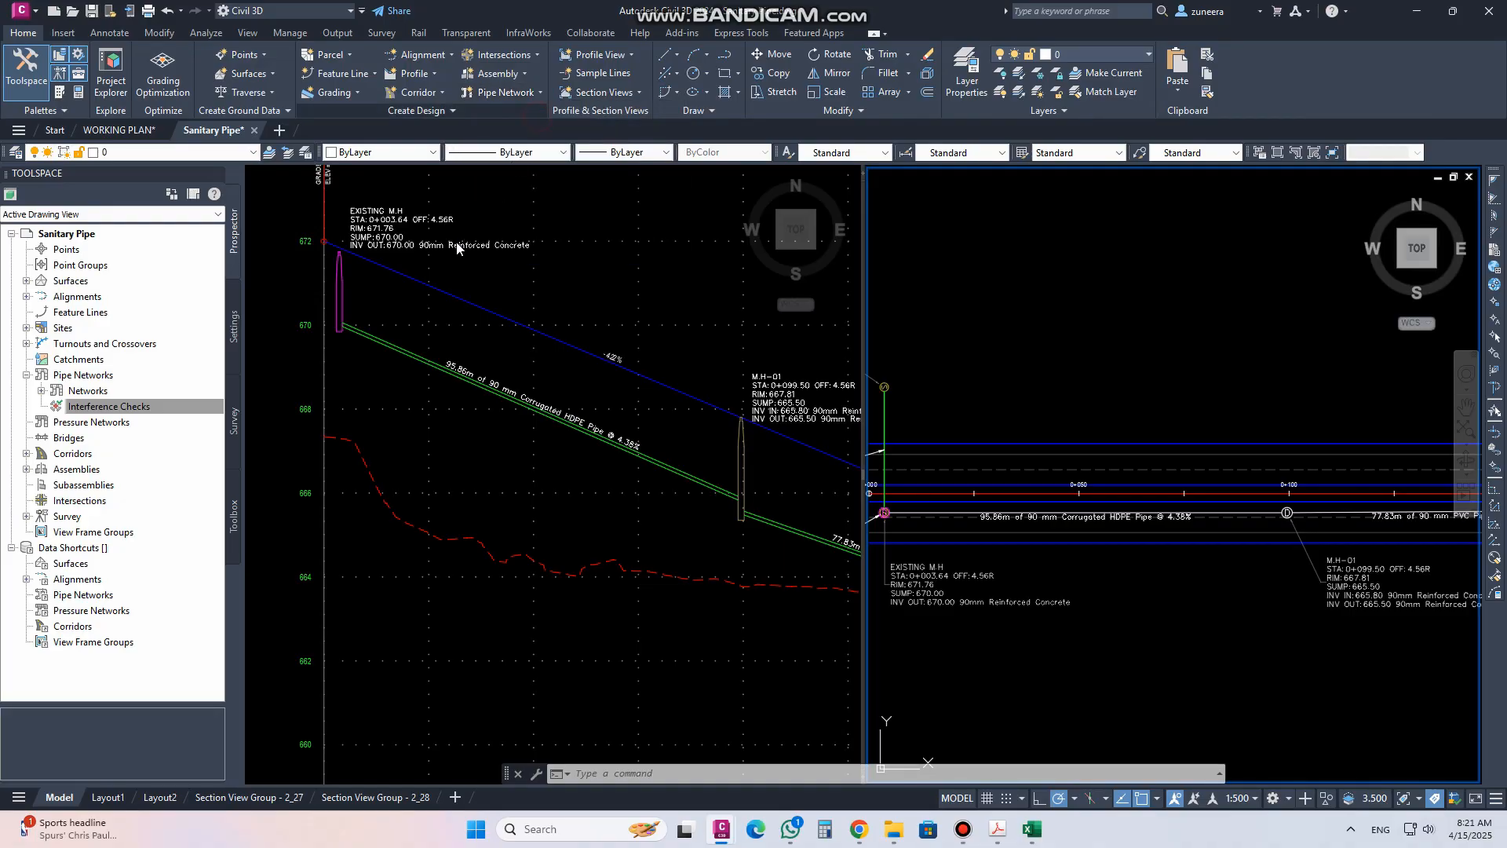
{"action": "left_click_drag", "start_coordinate": [776, 145], "coordinate": [442, 134]}
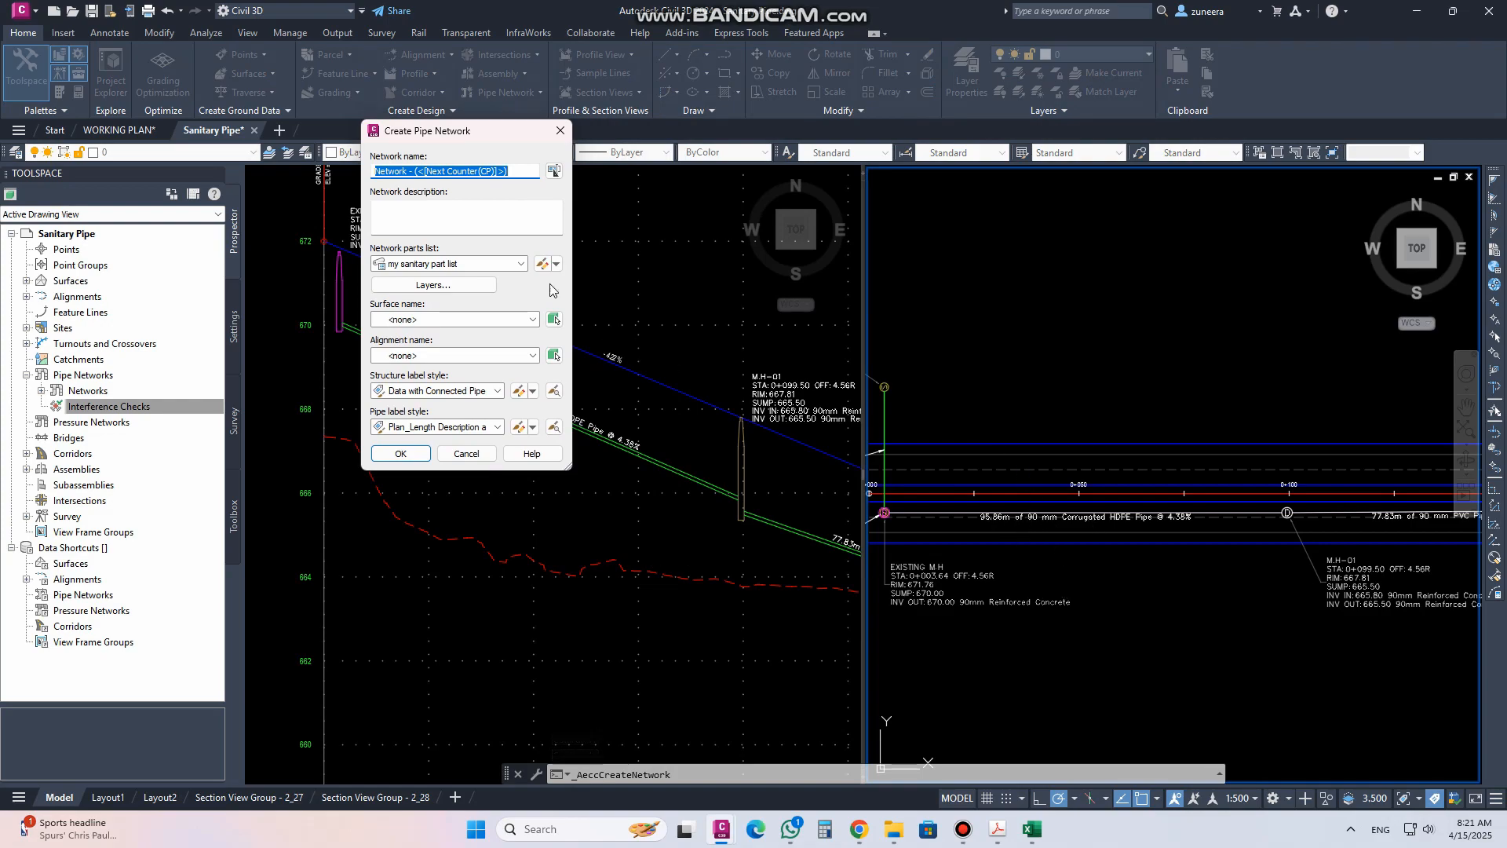
{"action": "left_click_drag", "start_coordinate": [518, 170], "coordinate": [269, 177]}
{"action": "type", "text": "strom line.01"}
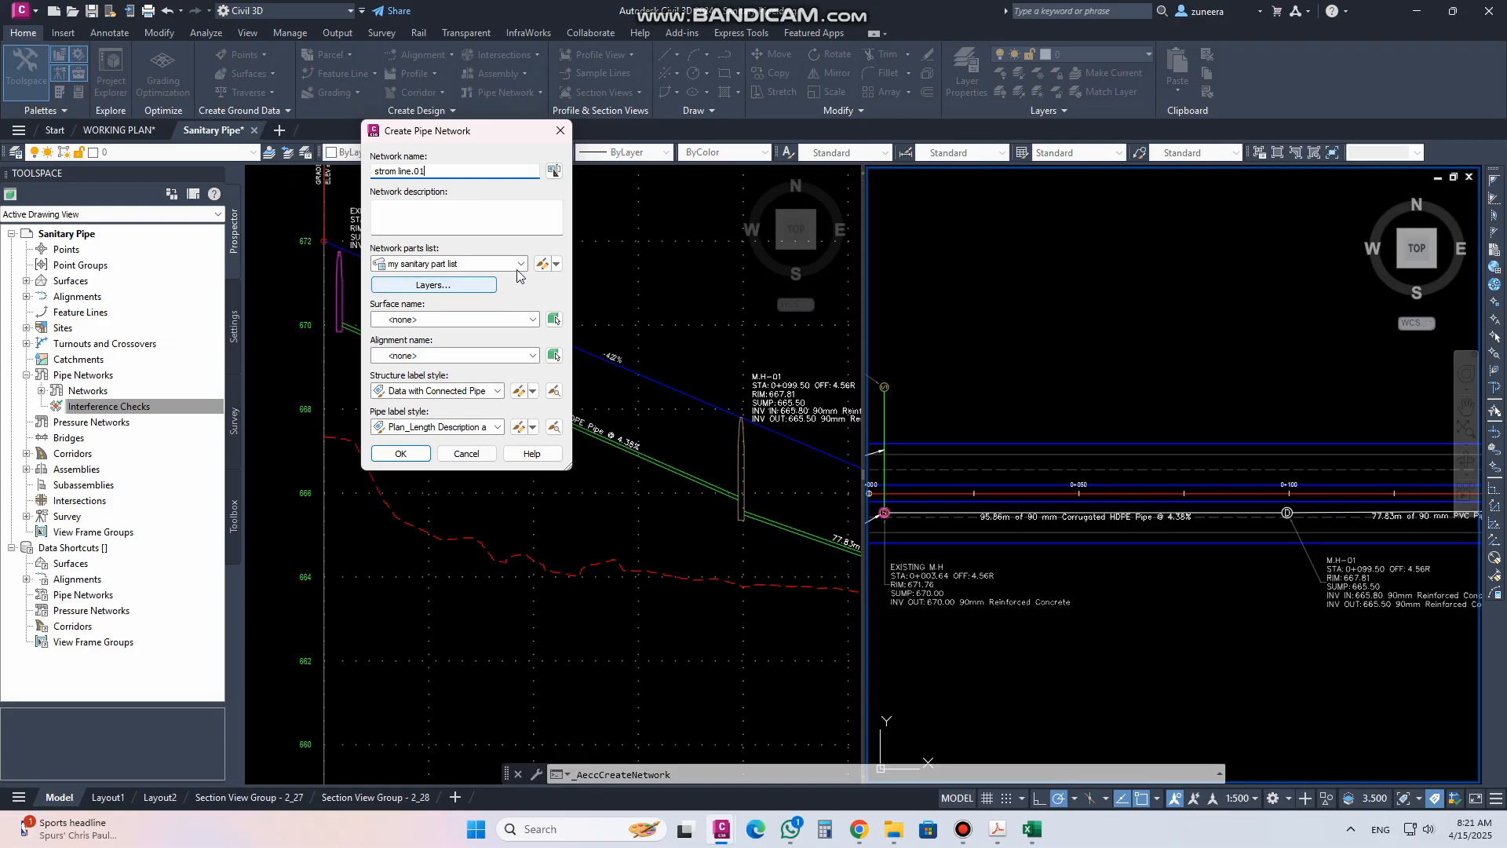
Choose the Storm Sewer parts list and top surface for the network, leaving the alignment as none
{"action": "left_click", "coordinate": [444, 264]}
{"action": "left_click", "coordinate": [438, 318]}
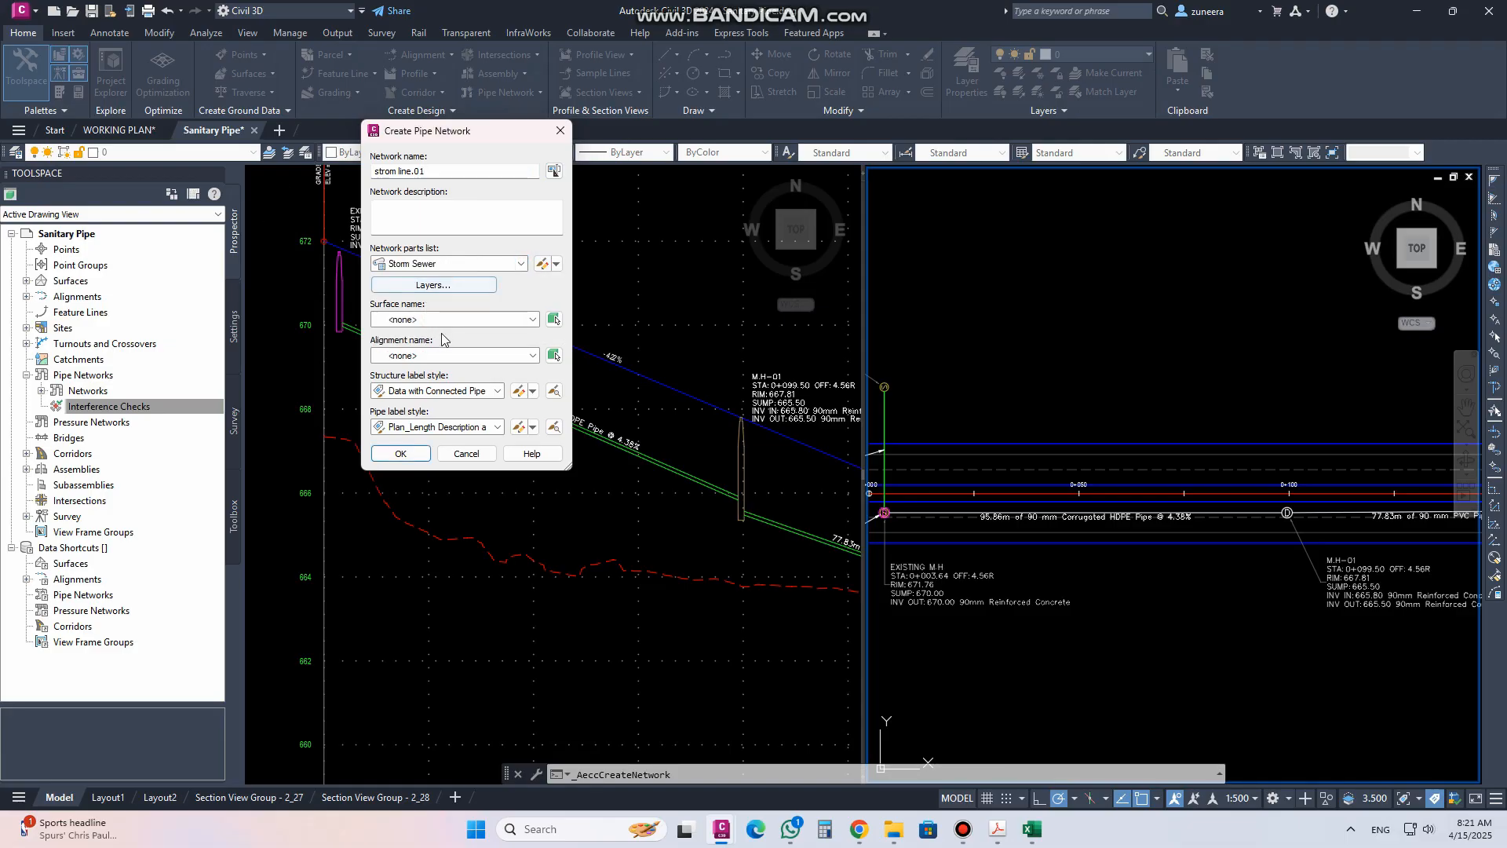
{"action": "left_click", "coordinate": [437, 320]}
{"action": "left_click", "coordinate": [432, 348]}
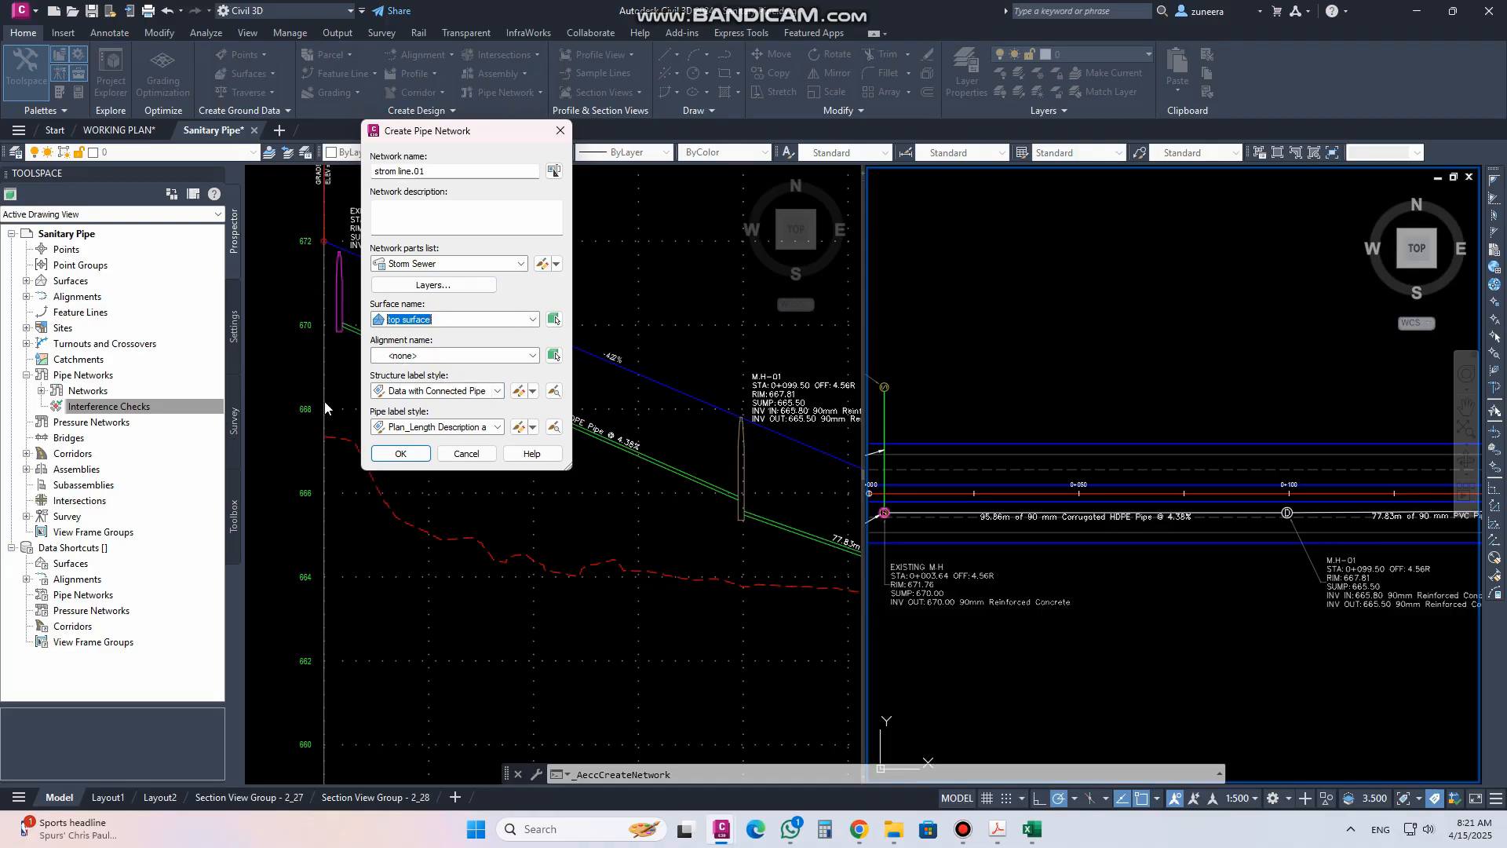
{"action": "left_click", "coordinate": [533, 356]}
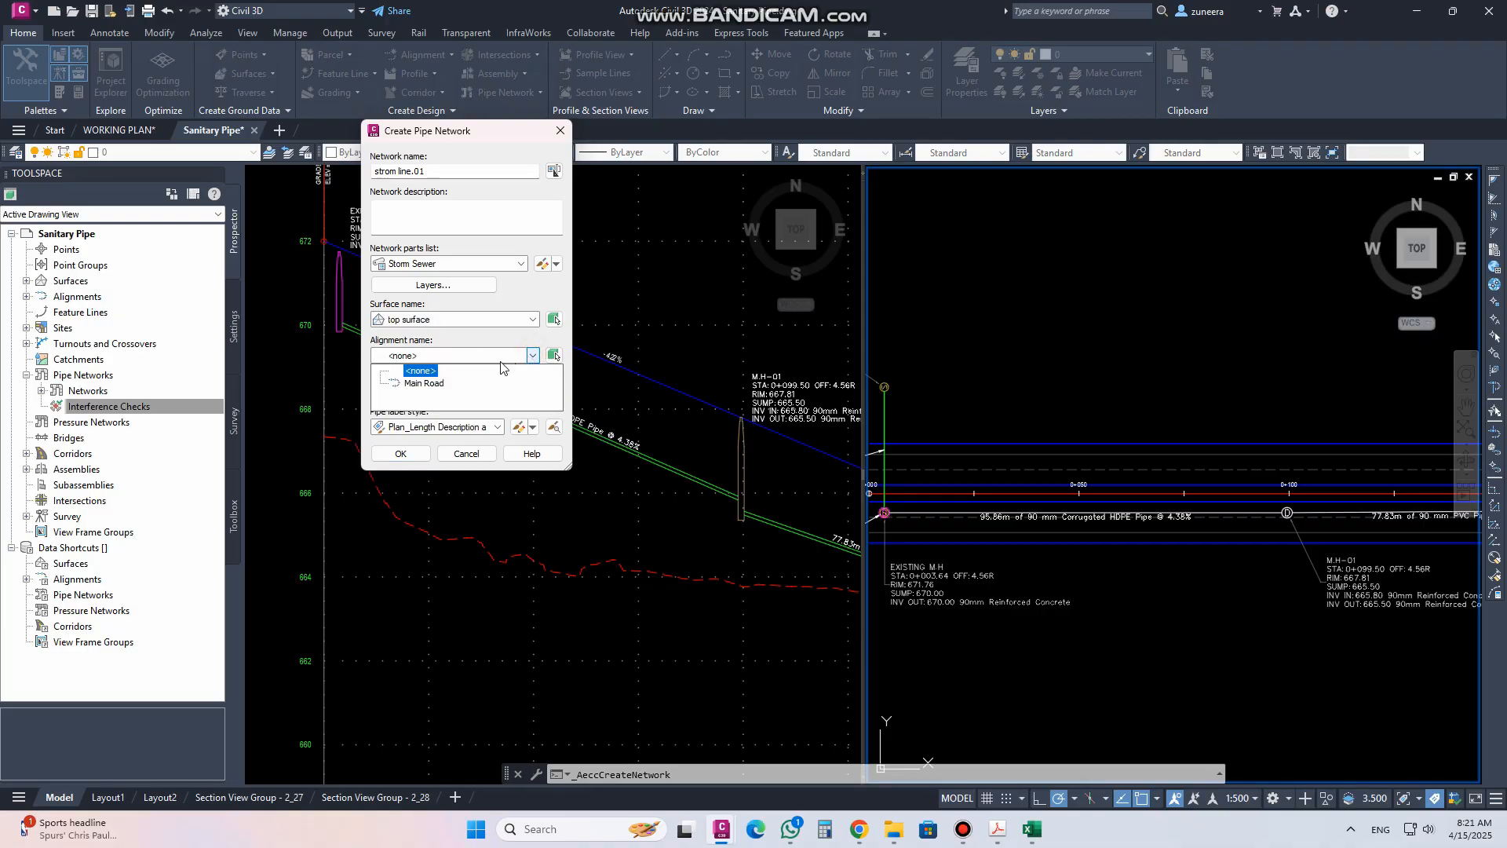
{"action": "left_click", "coordinate": [471, 352]}
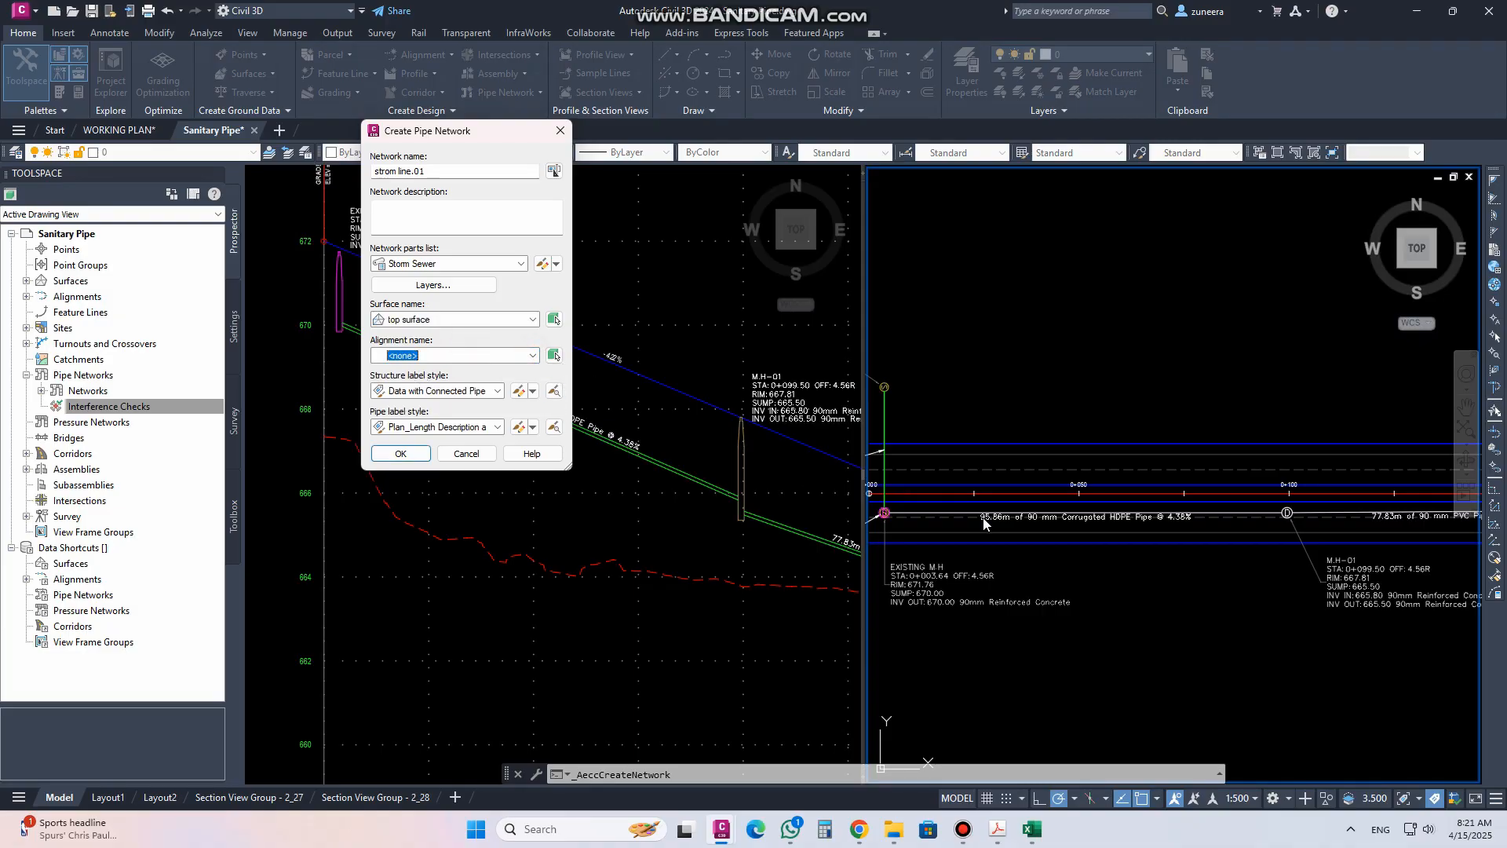
Set the structure label style to Data with Connected Pipes (Storm) and the pipe label style to Plan_Length Description and Slope, and create the network
{"action": "left_click", "coordinate": [498, 391]}
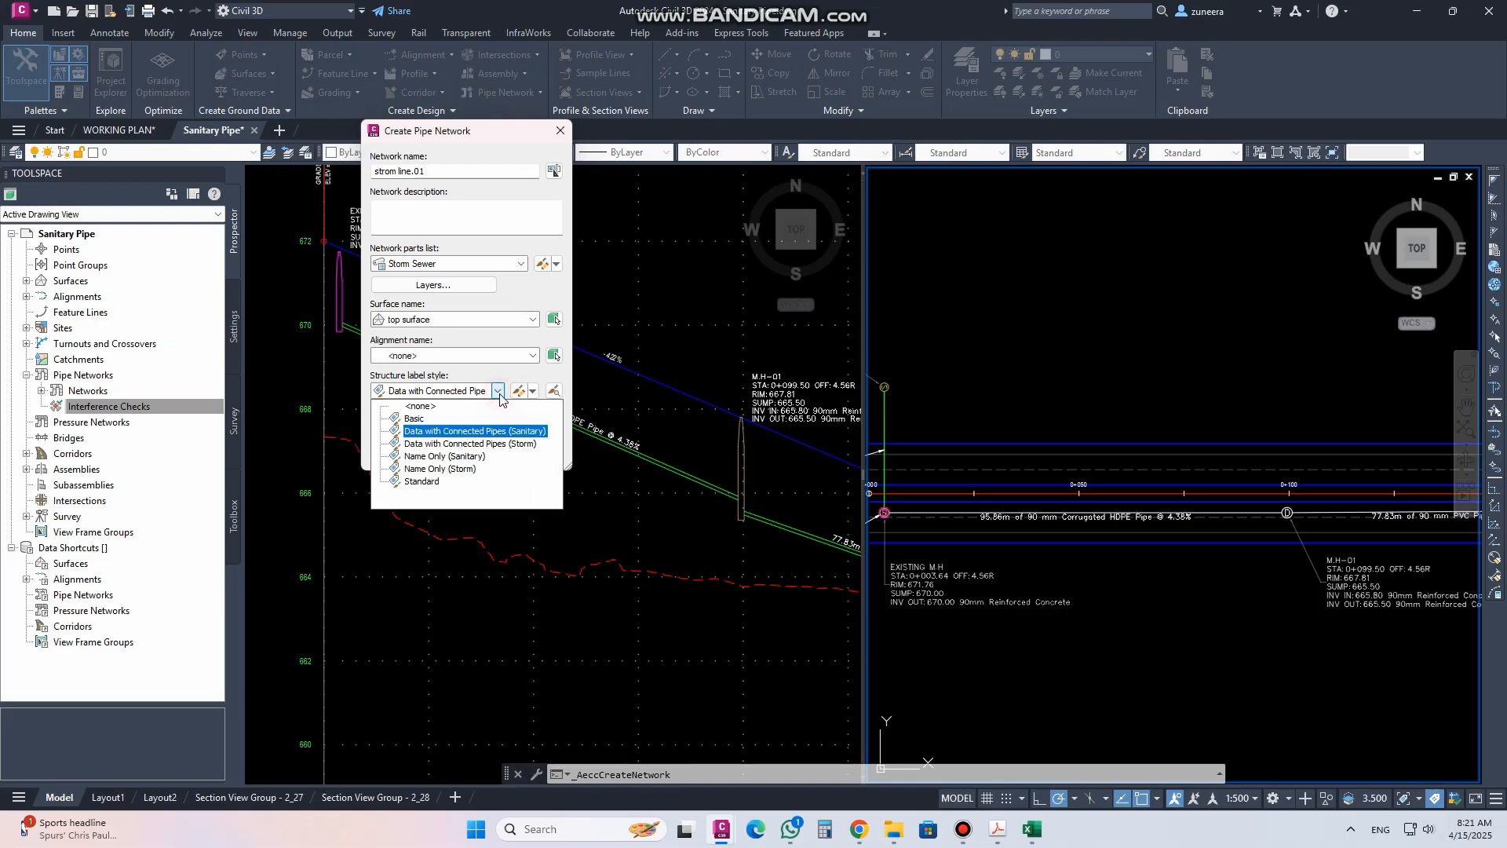
{"action": "left_click", "coordinate": [446, 444]}
{"action": "left_click", "coordinate": [427, 430]}
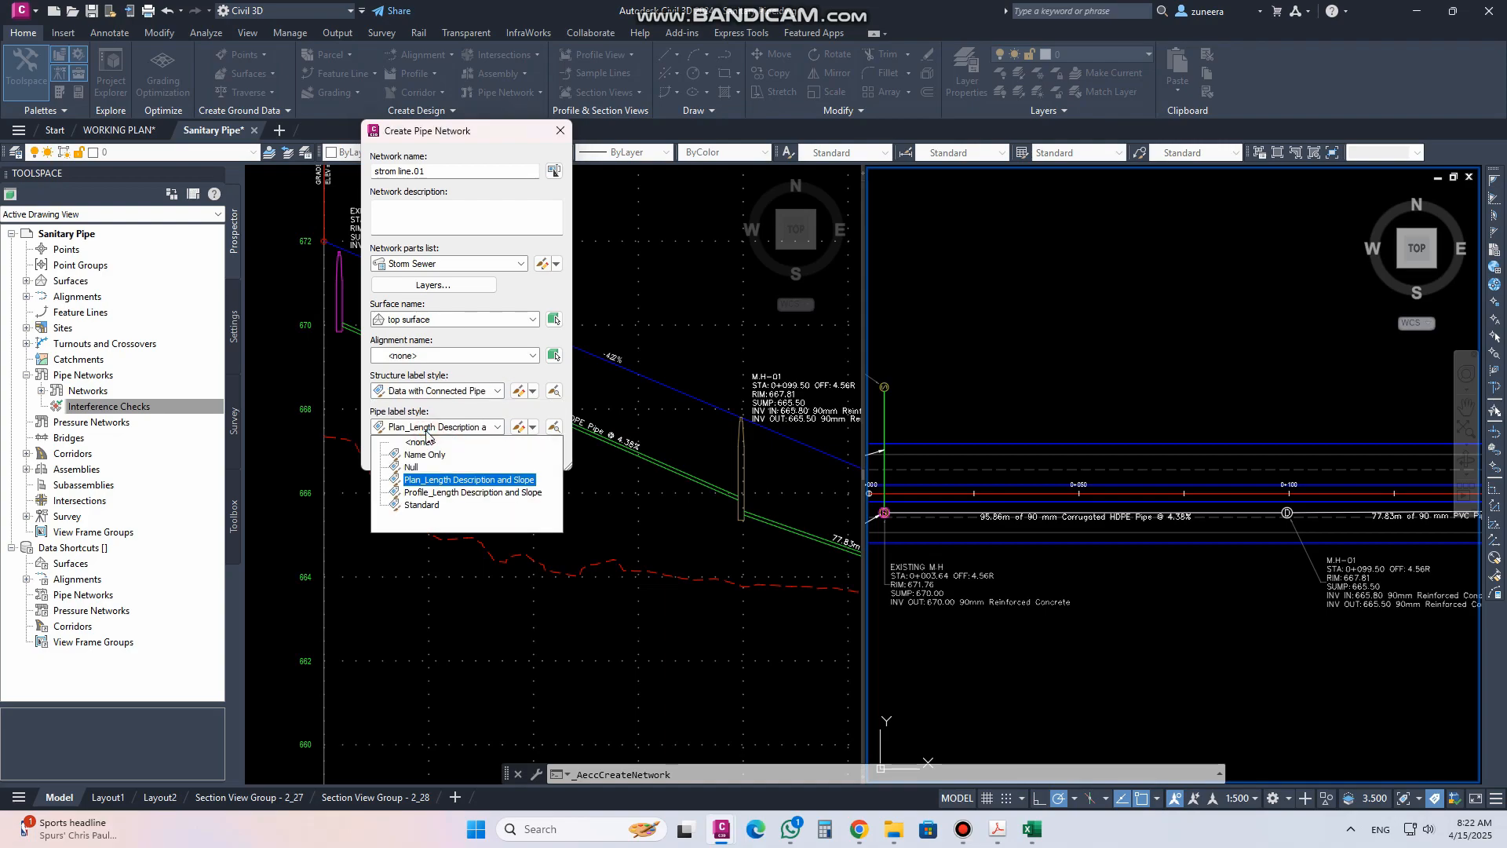
{"action": "left_click", "coordinate": [437, 480]}
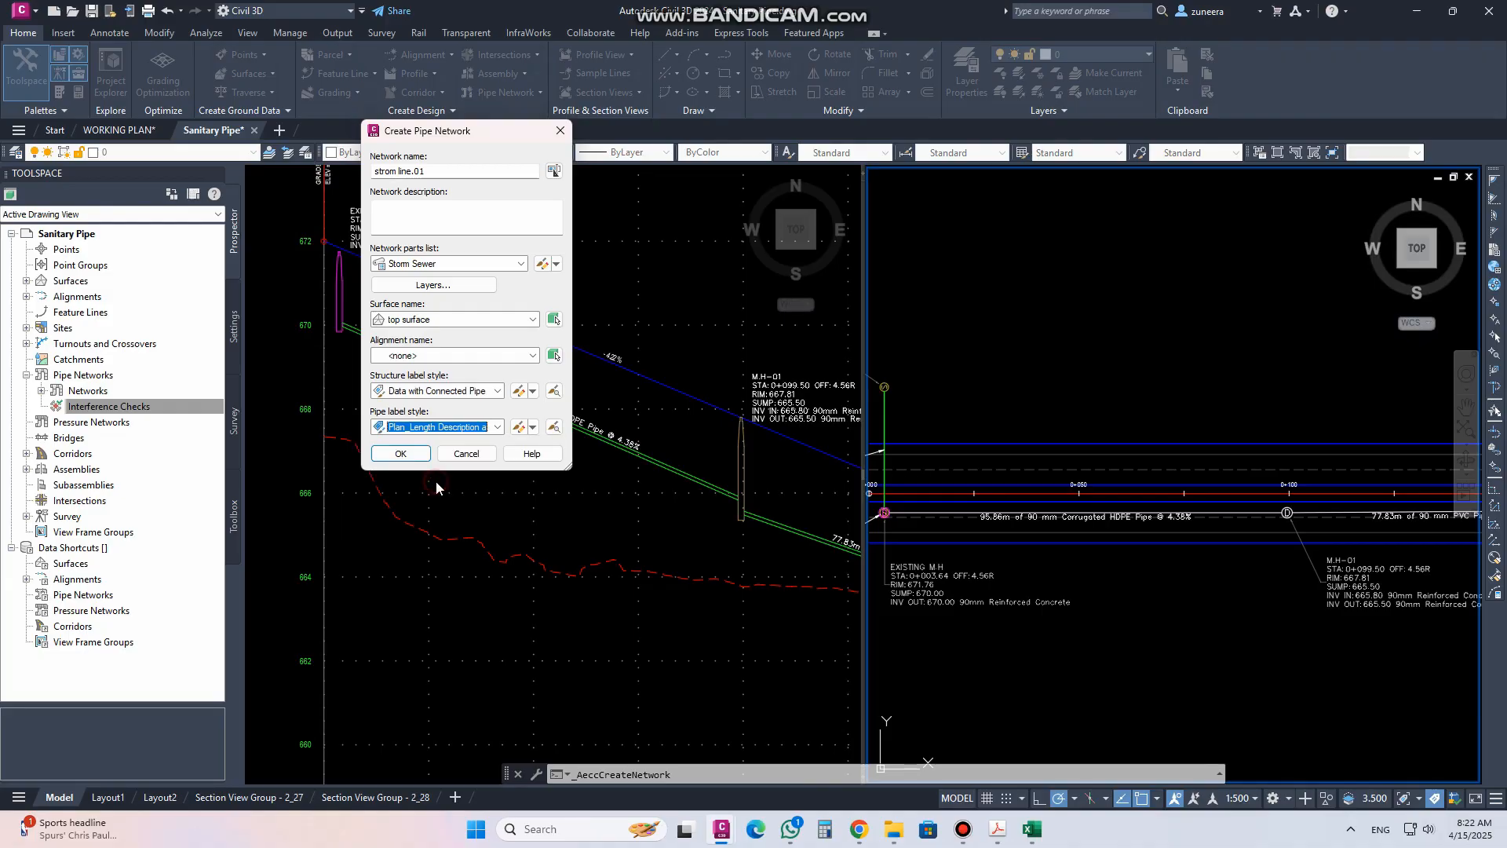
{"action": "left_click", "coordinate": [401, 451]}
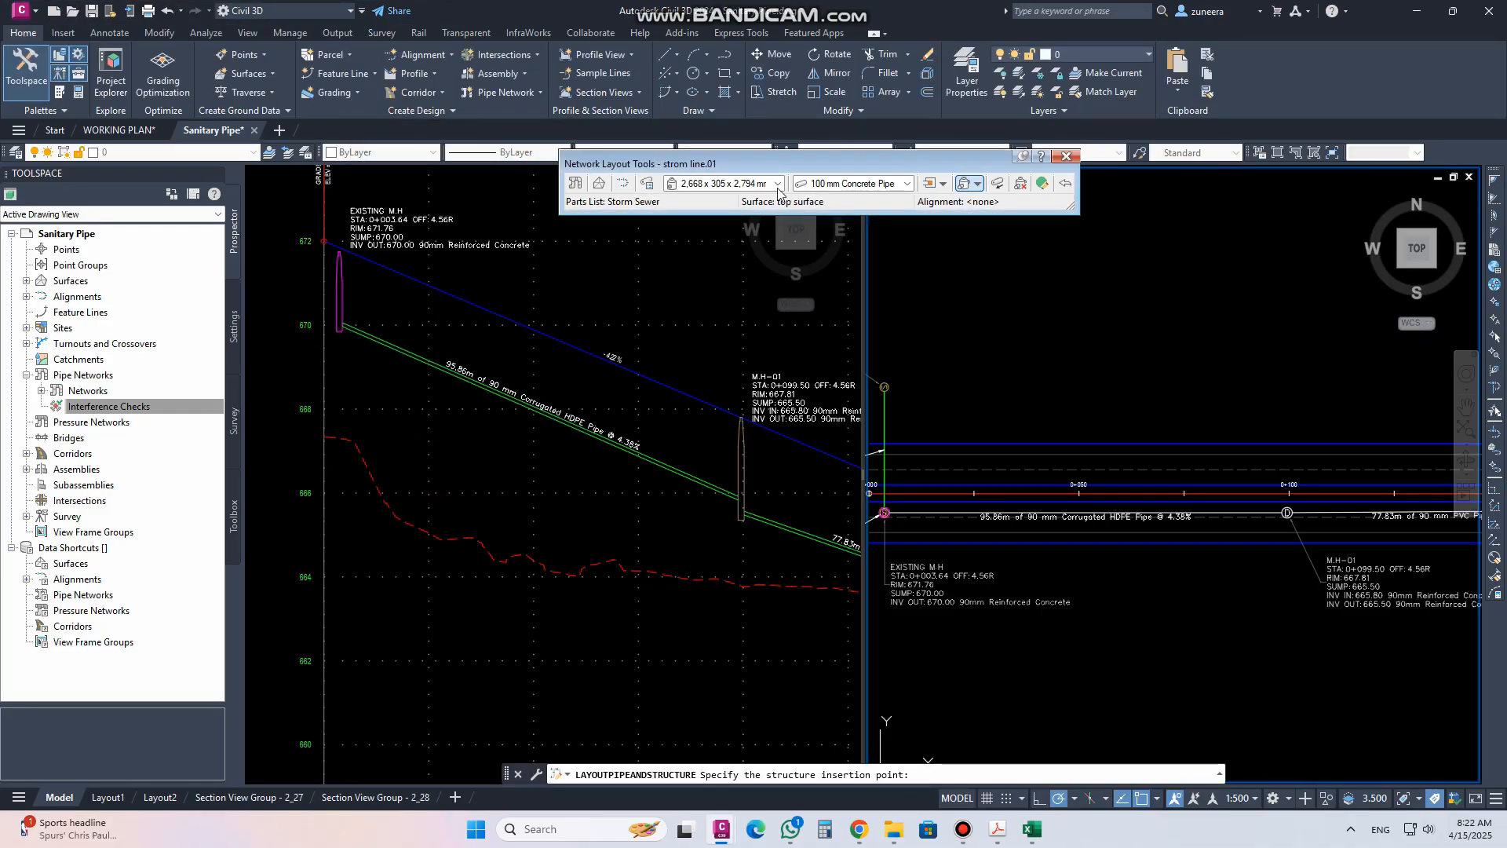
Lay out a vertical 100 mm Concrete Pipe between two 2,668 x 305 x 2,794 mm concrete rectangular headwall structures in plan
{"action": "left_click", "coordinate": [777, 184]}
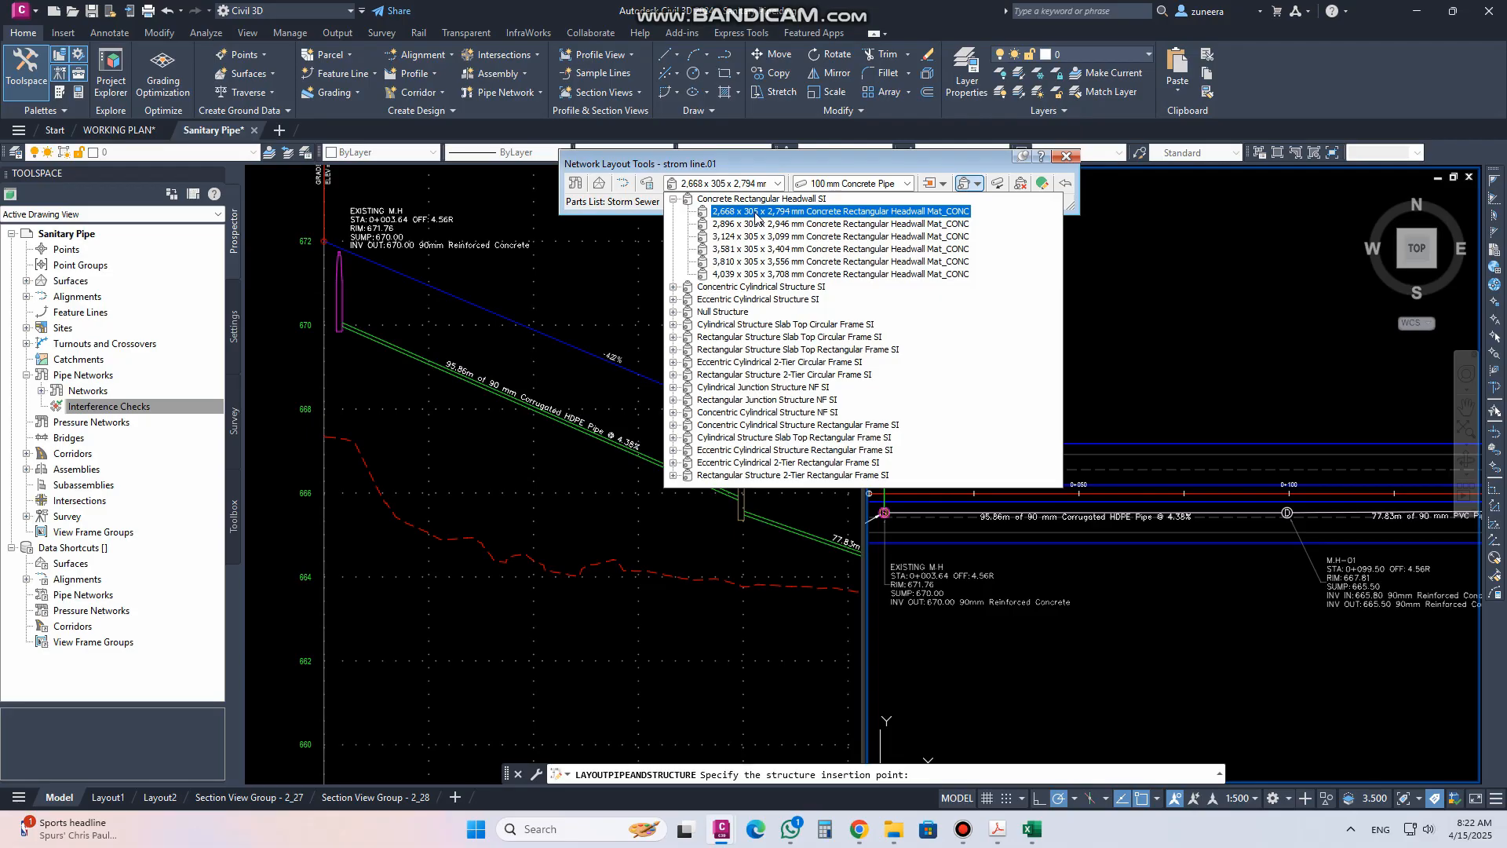
{"action": "left_click", "coordinate": [782, 164]}
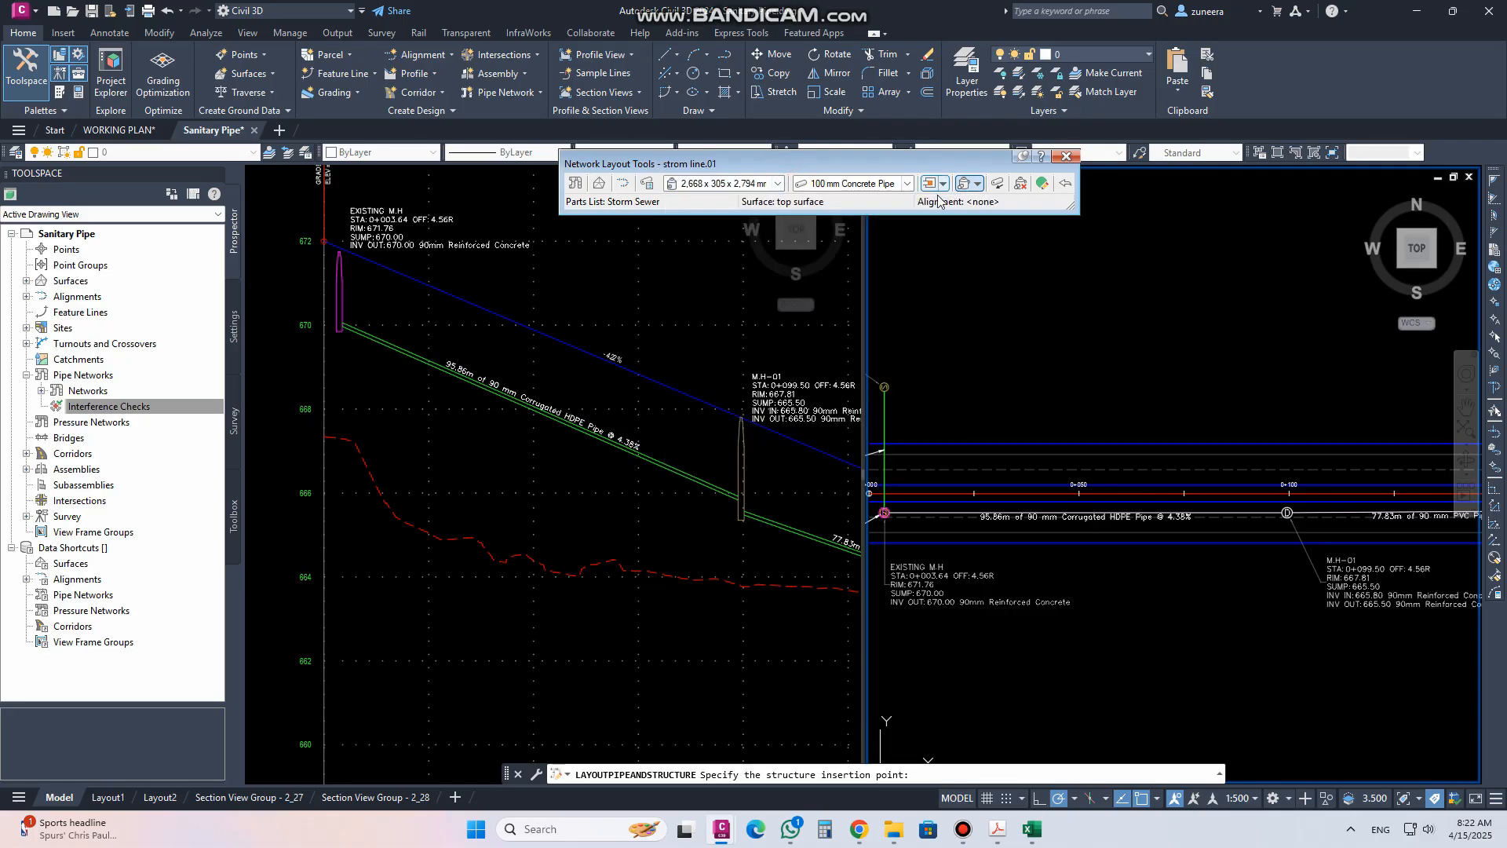
{"action": "left_click", "coordinate": [979, 185]}
{"action": "left_click", "coordinate": [994, 204]}
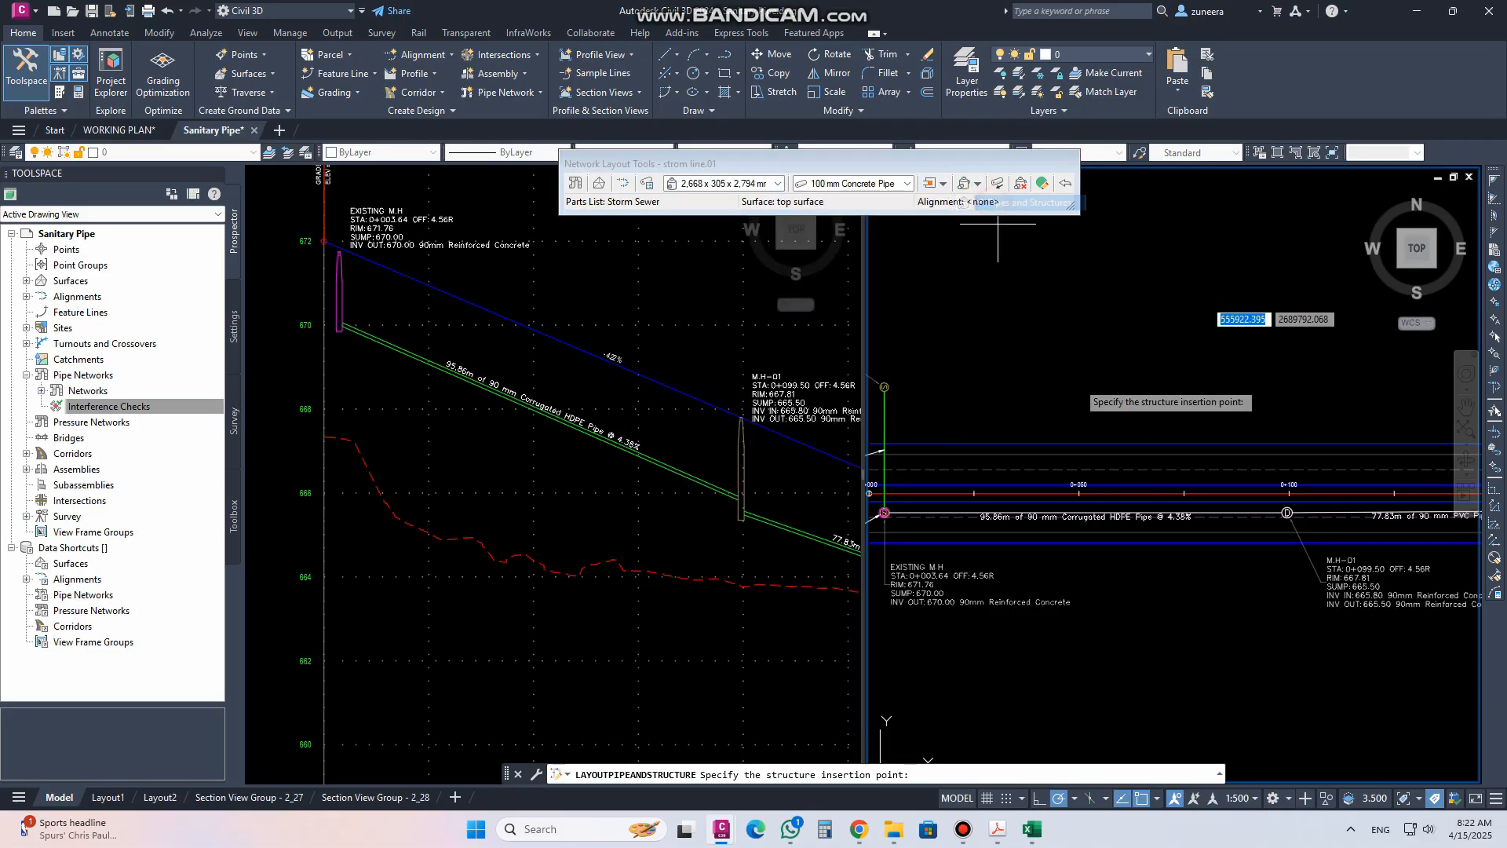
{"action": "left_click", "coordinate": [1073, 423]}
{"action": "left_click", "coordinate": [1074, 565]}
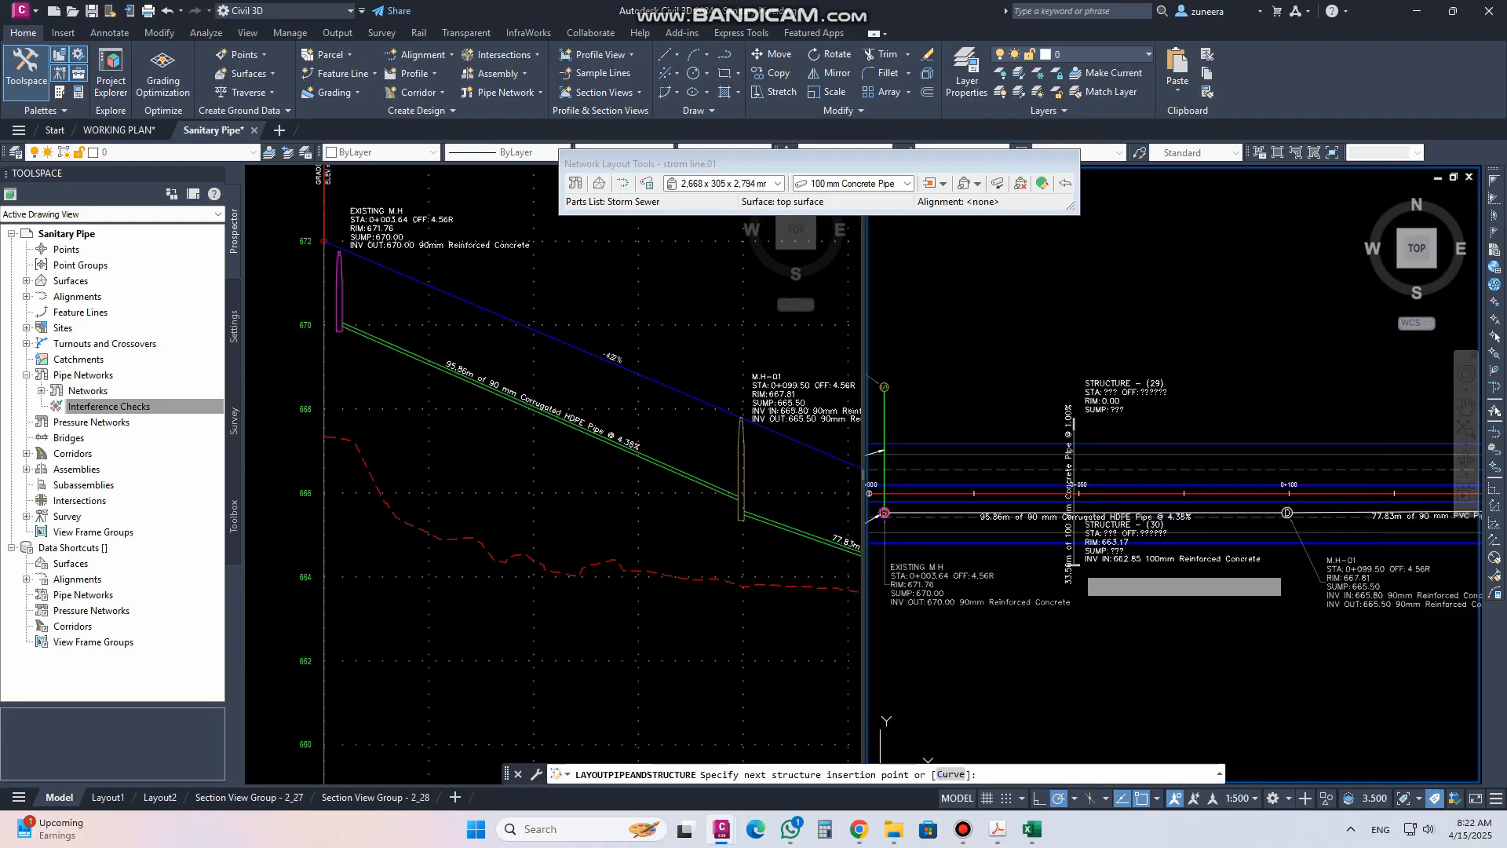
{"action": "key", "text": "Return"}
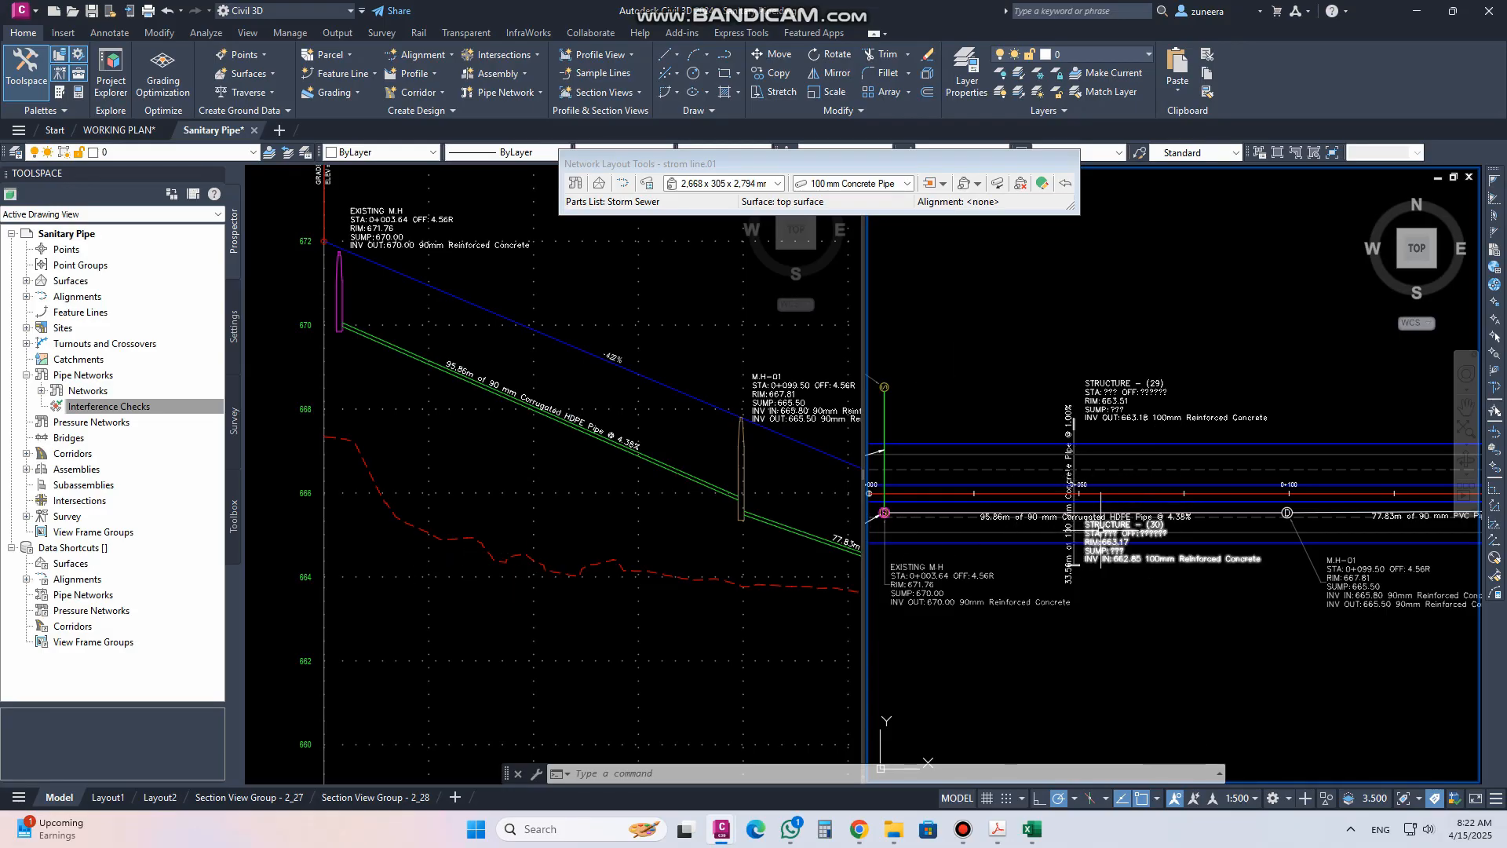
Move the labels of structures (29) and (30) away from the new pipe onto clear leader positions
{"action": "scroll", "coordinate": [1138, 555], "scroll_direction": "up", "scroll_amount": 2}
{"action": "scroll", "coordinate": [1029, 382], "scroll_direction": "up", "scroll_amount": 2}
{"action": "left_click", "coordinate": [1029, 383]}
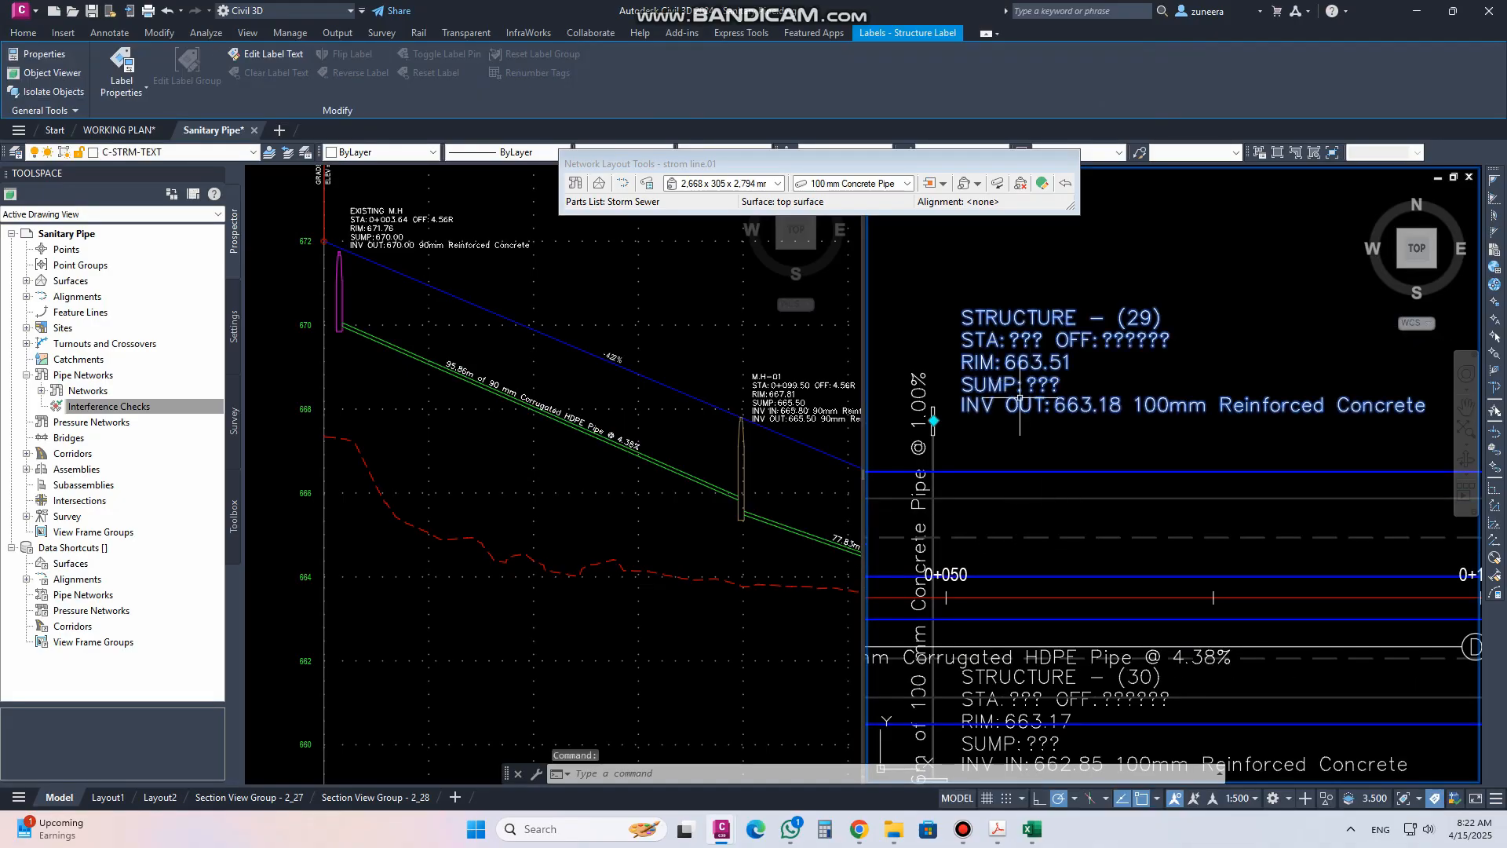
{"action": "left_click", "coordinate": [934, 421]}
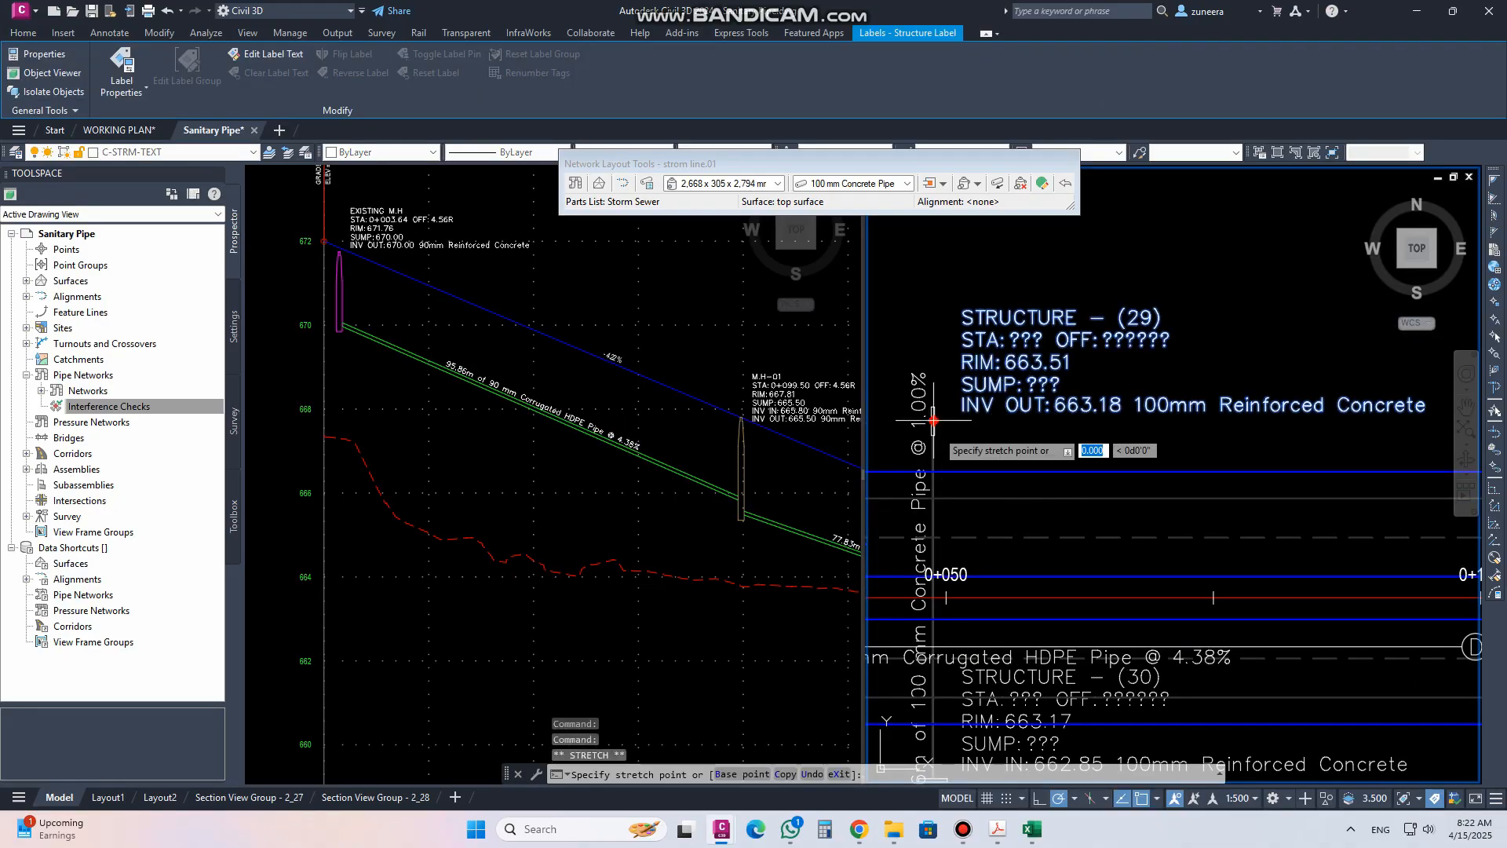
{"action": "scroll", "coordinate": [1052, 259], "scroll_direction": "down", "scroll_amount": 2}
{"action": "left_click", "coordinate": [1040, 571]}
{"action": "left_click", "coordinate": [1020, 574]}
{"action": "left_click", "coordinate": [978, 585]}
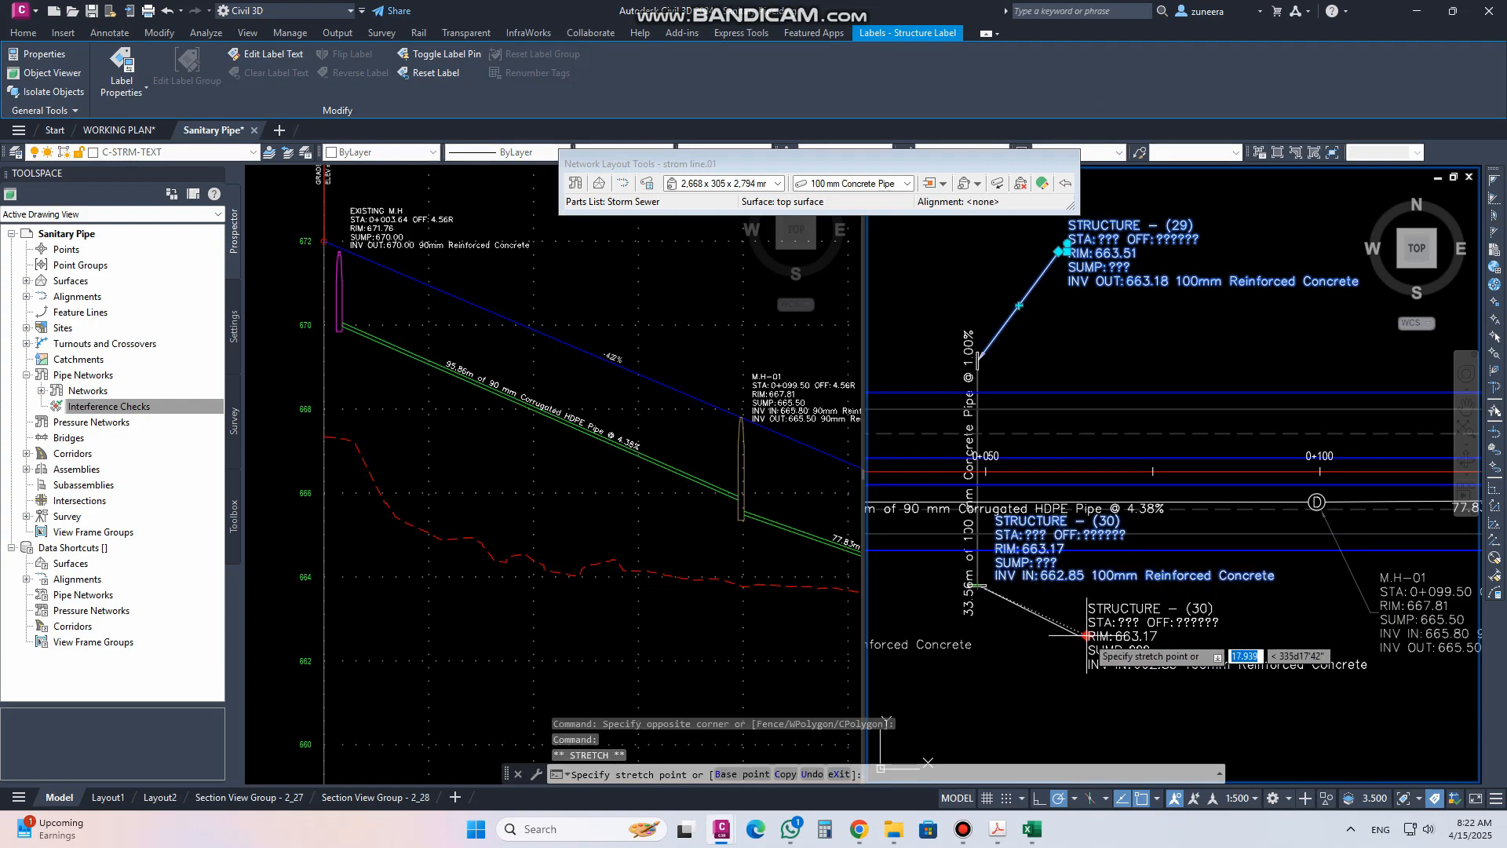
{"action": "key", "text": "Escape"}
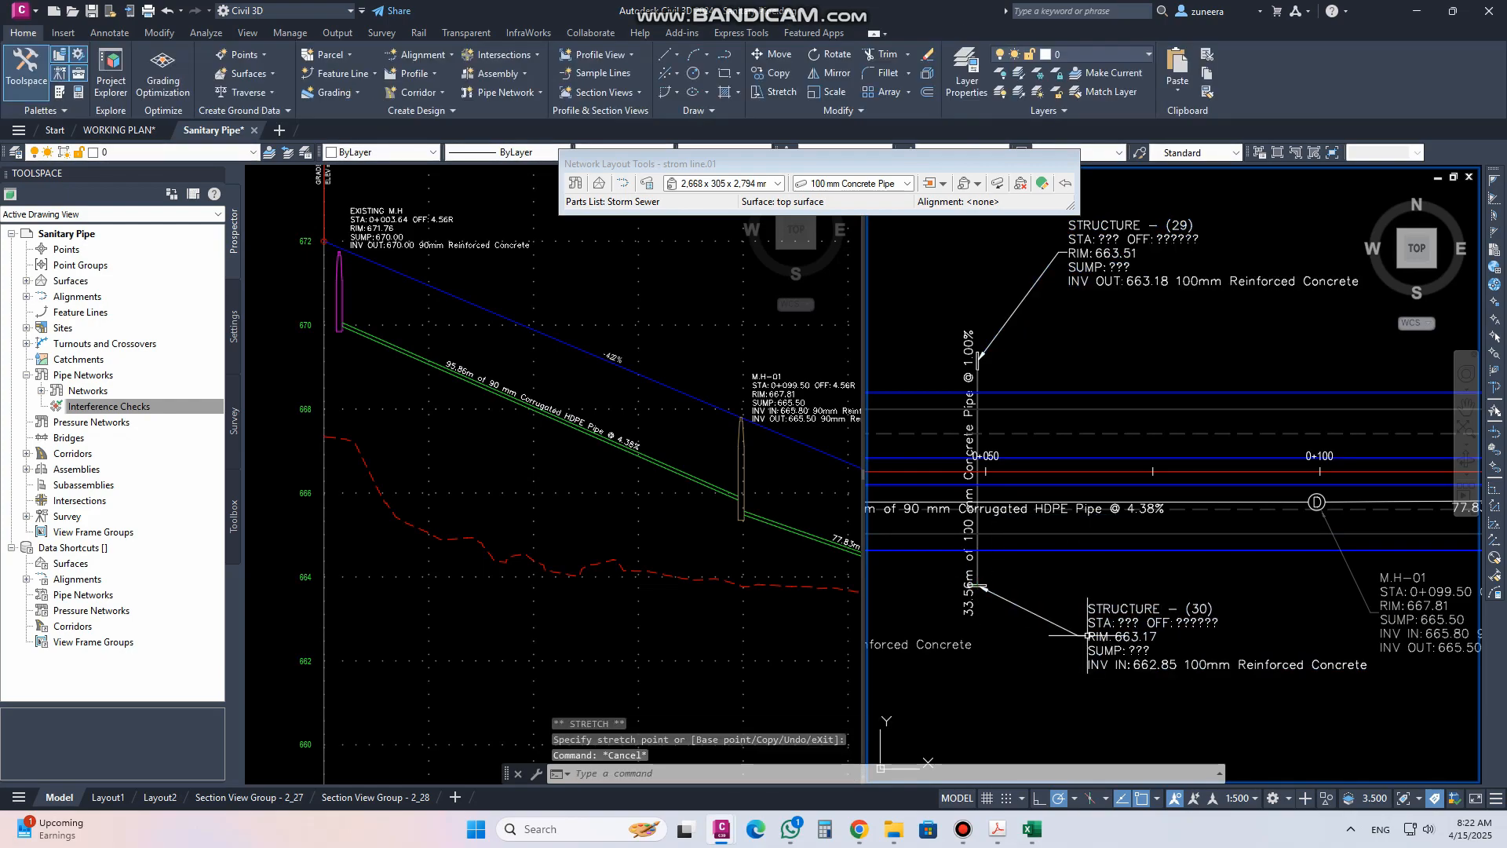
Open structure (29)'s properties and change its style to Catch Basin
{"action": "scroll", "coordinate": [1063, 573], "scroll_direction": "up", "scroll_amount": 2}
{"action": "scroll", "coordinate": [1106, 672], "scroll_direction": "down", "scroll_amount": 2}
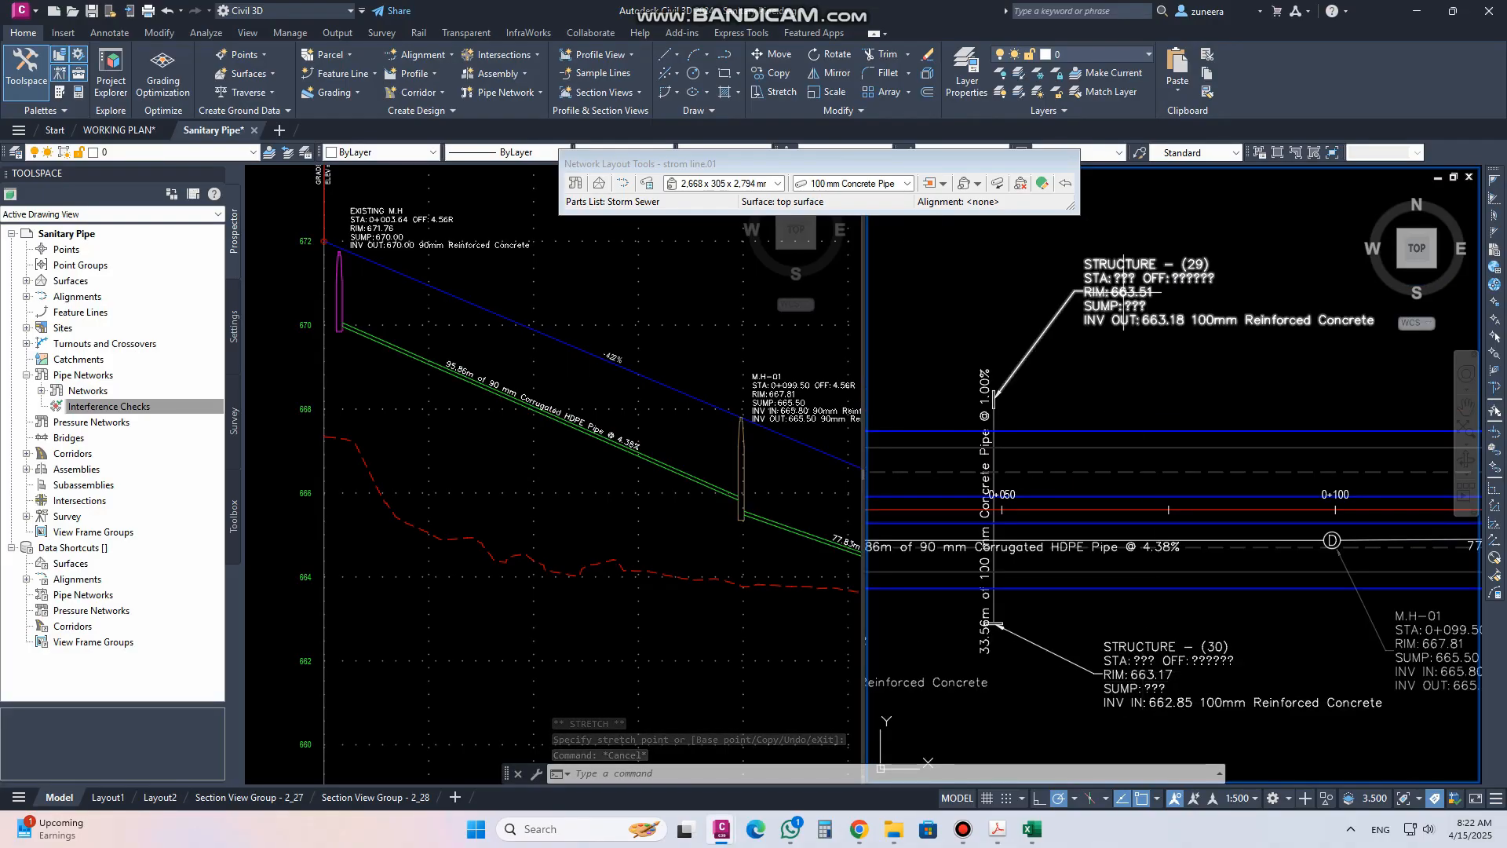
{"action": "middle_click_drag", "start_coordinate": [1117, 390], "coordinate": [1129, 378]}
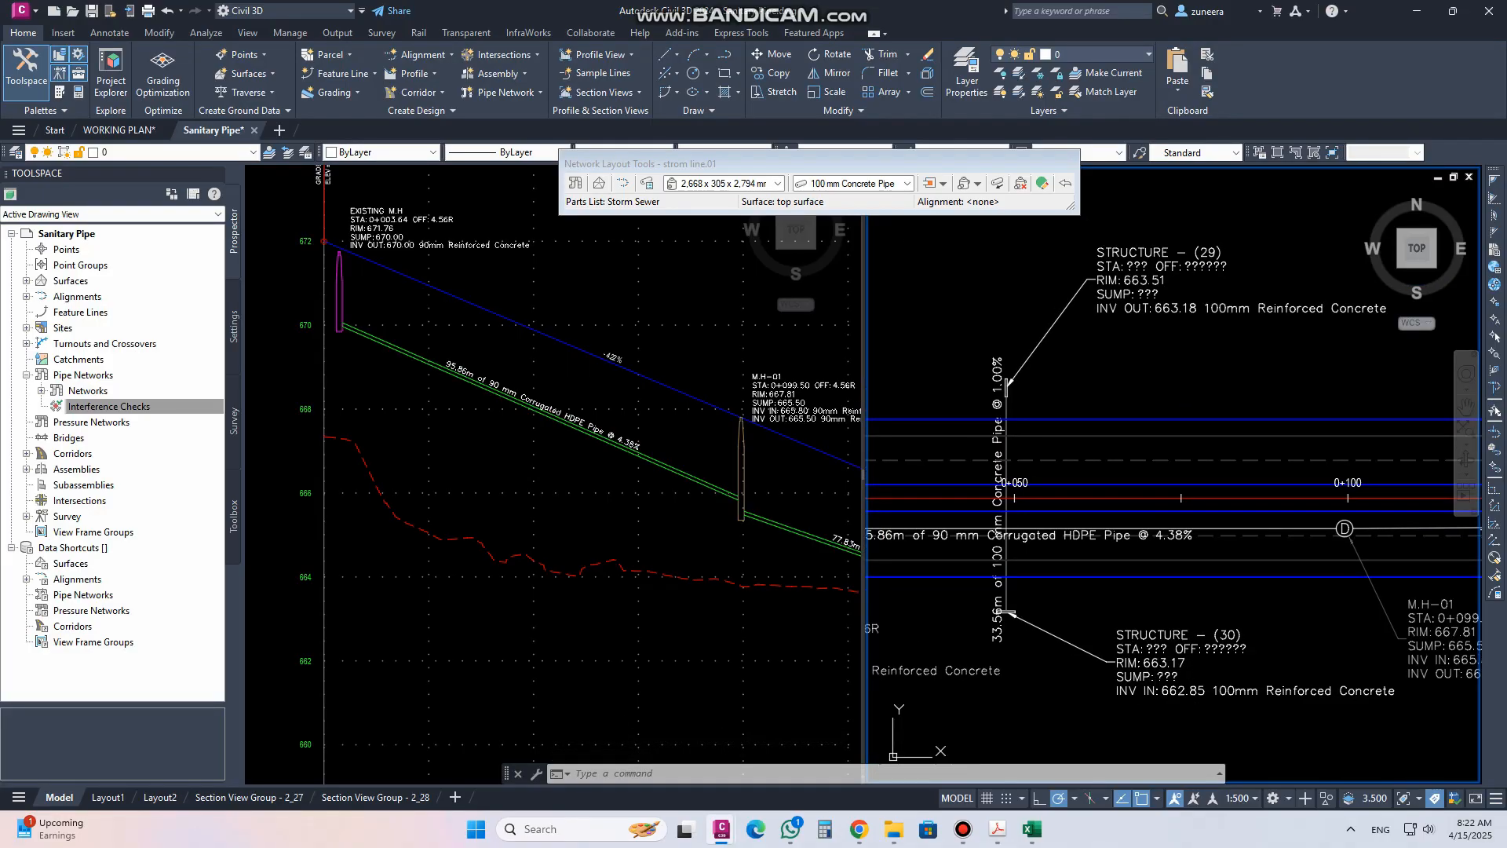
{"action": "scroll", "coordinate": [1012, 375], "scroll_direction": "up", "scroll_amount": 5}
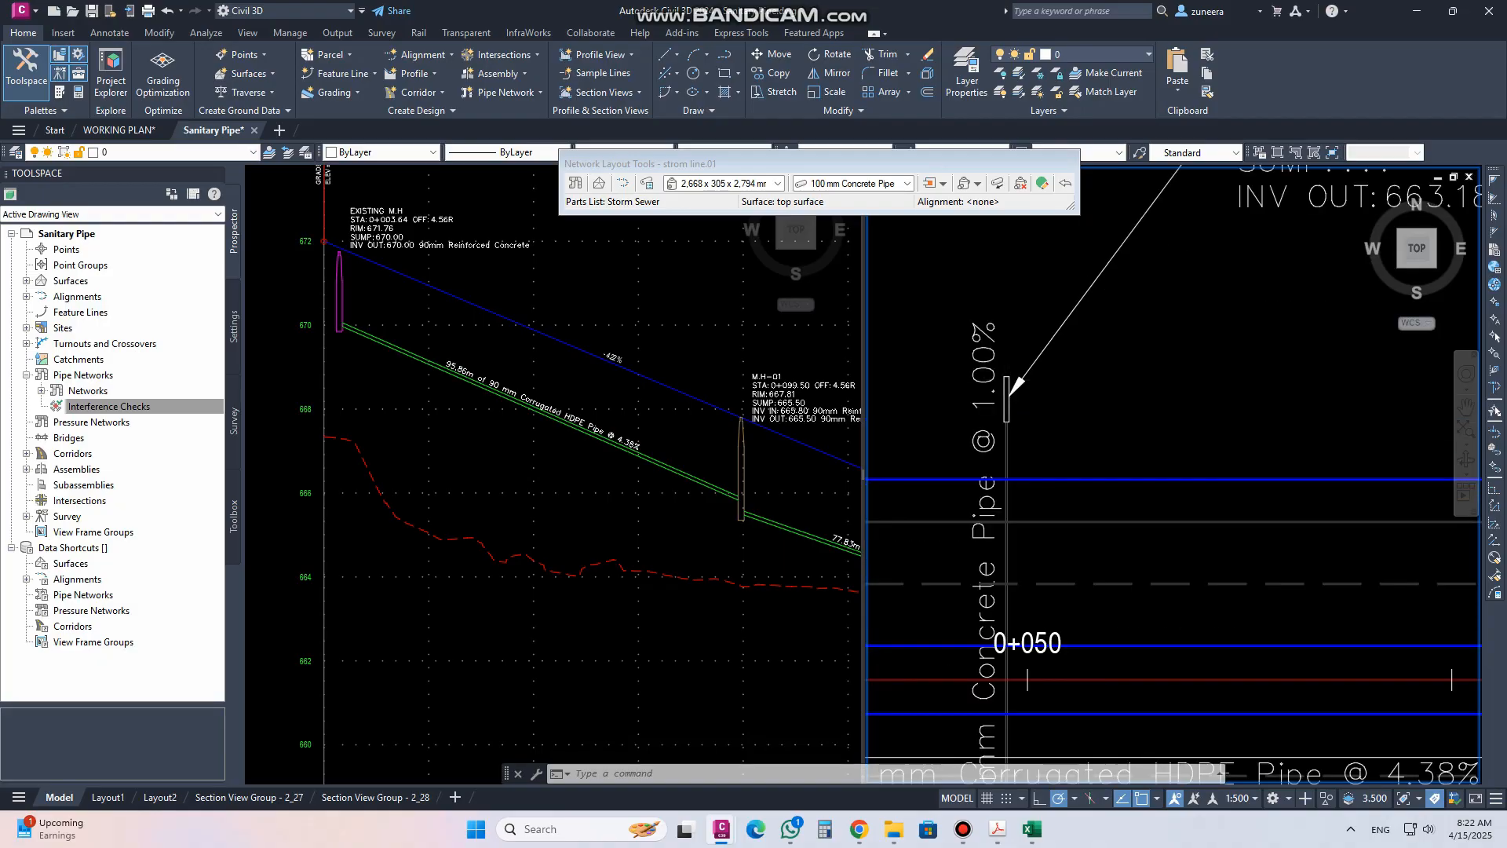
{"action": "left_click", "coordinate": [1014, 377]}
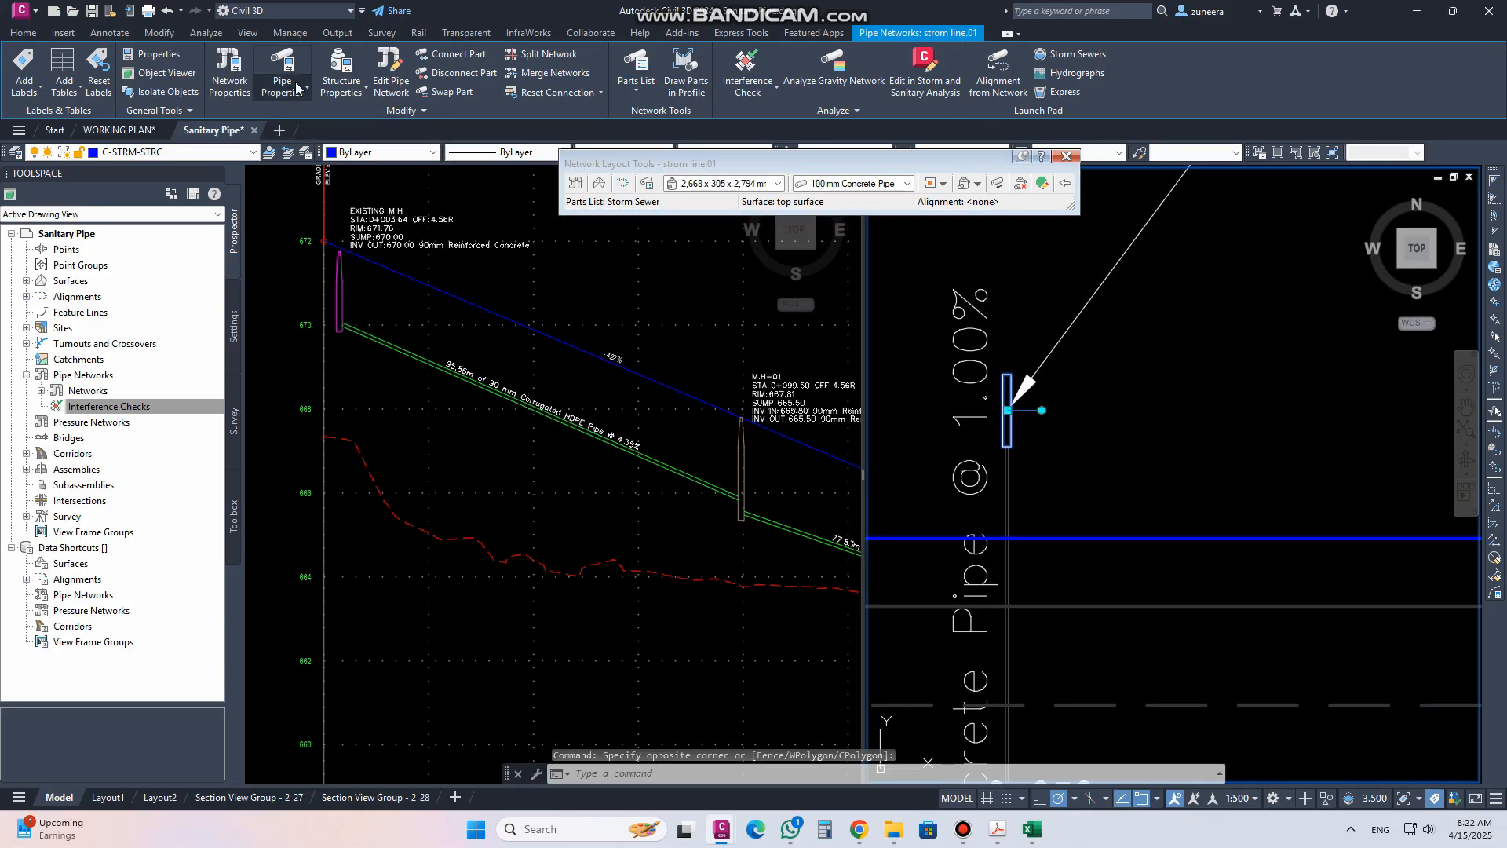
{"action": "left_click", "coordinate": [336, 68]}
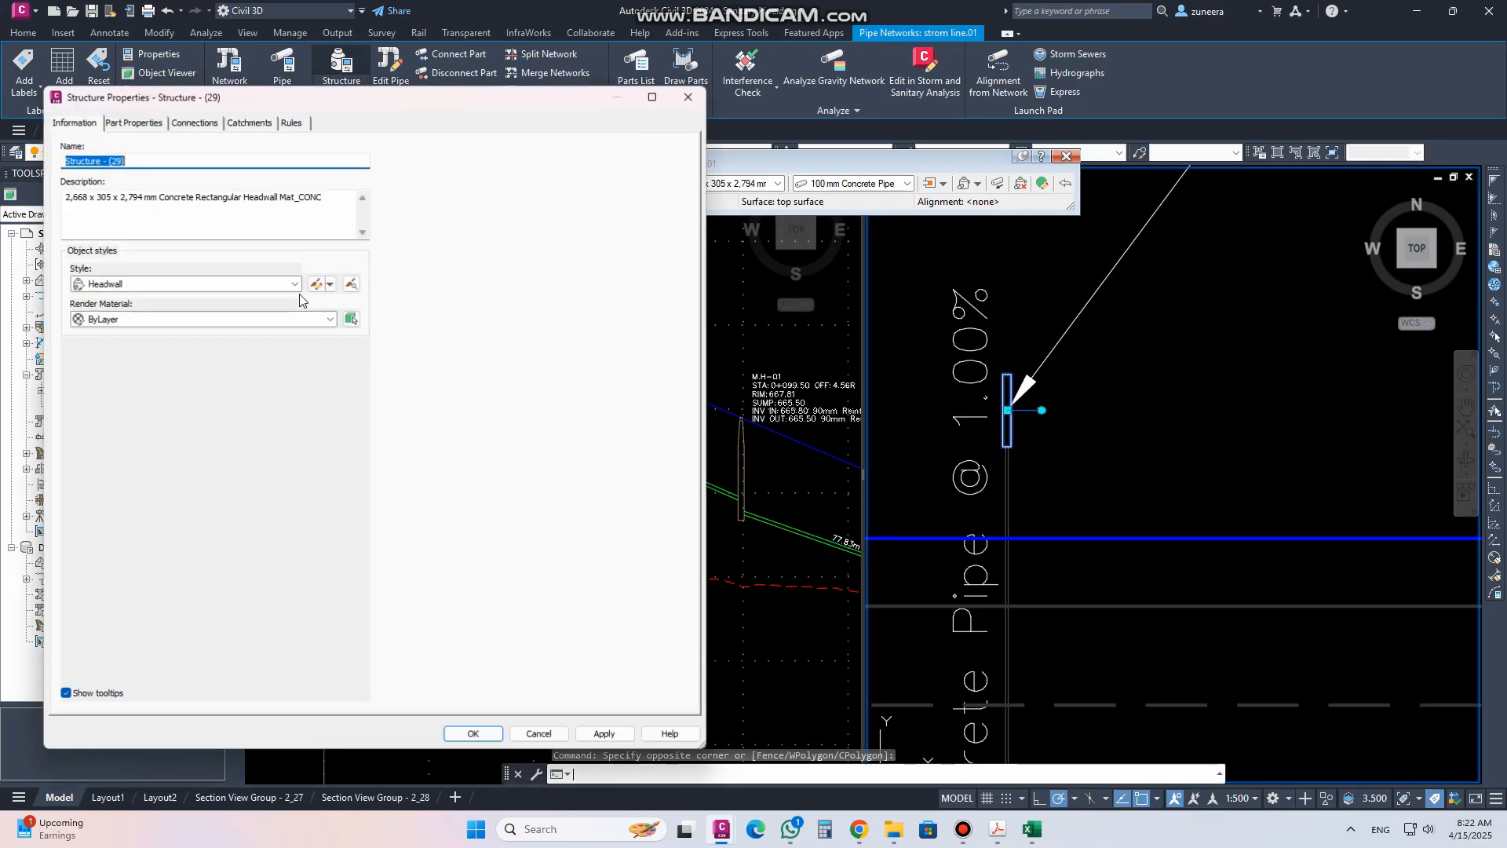
{"action": "left_click", "coordinate": [187, 284]}
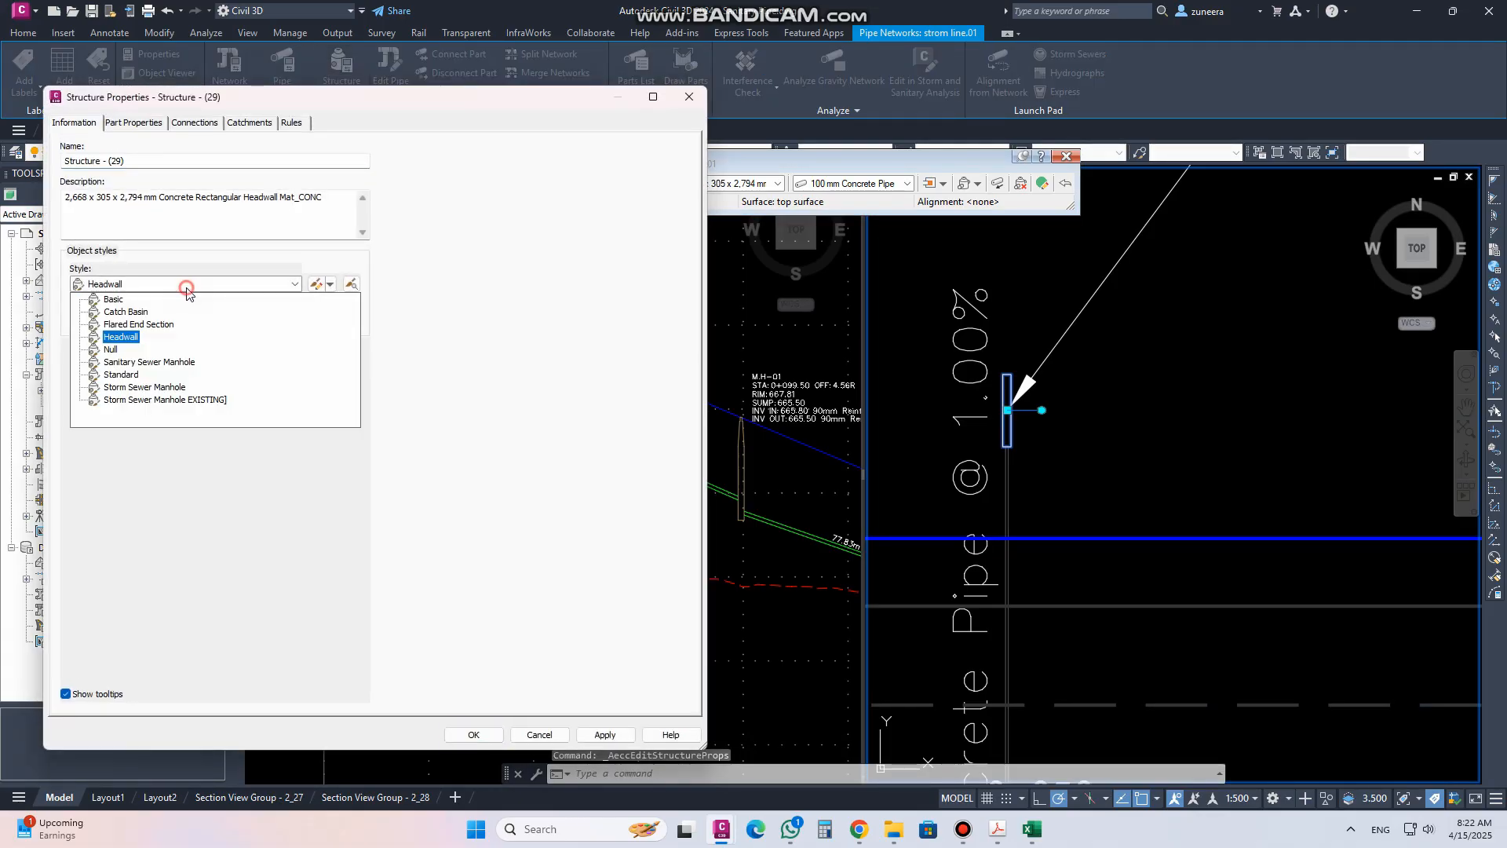
{"action": "left_click", "coordinate": [128, 312]}
Edit the Catch Basin style's plan block scale in meters, then apply the properties to structure (29)
{"action": "left_click", "coordinate": [315, 284]}
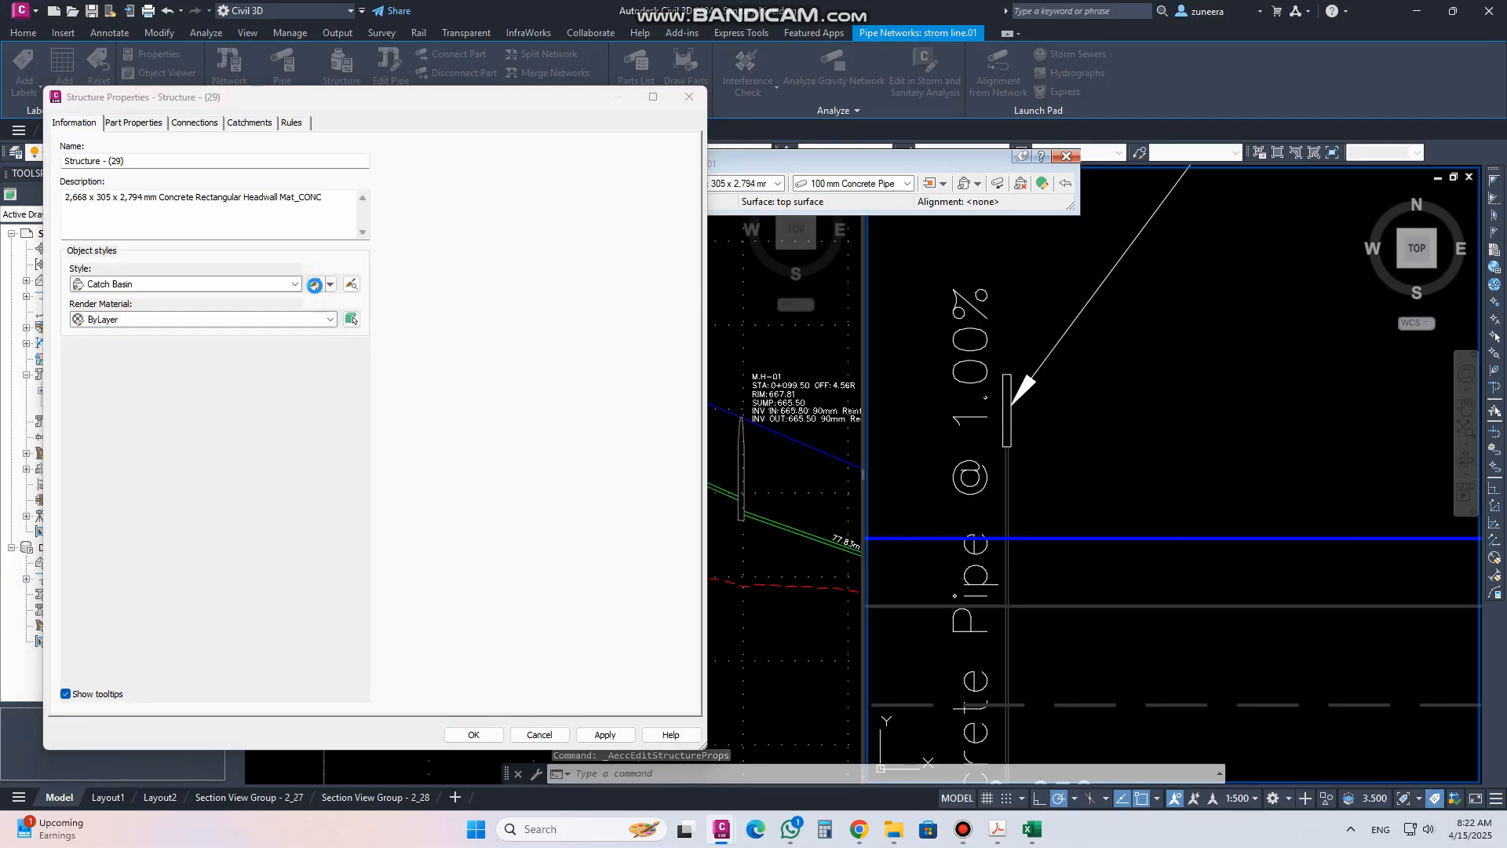
{"action": "left_click_drag", "start_coordinate": [565, 412], "coordinate": [547, 412]}
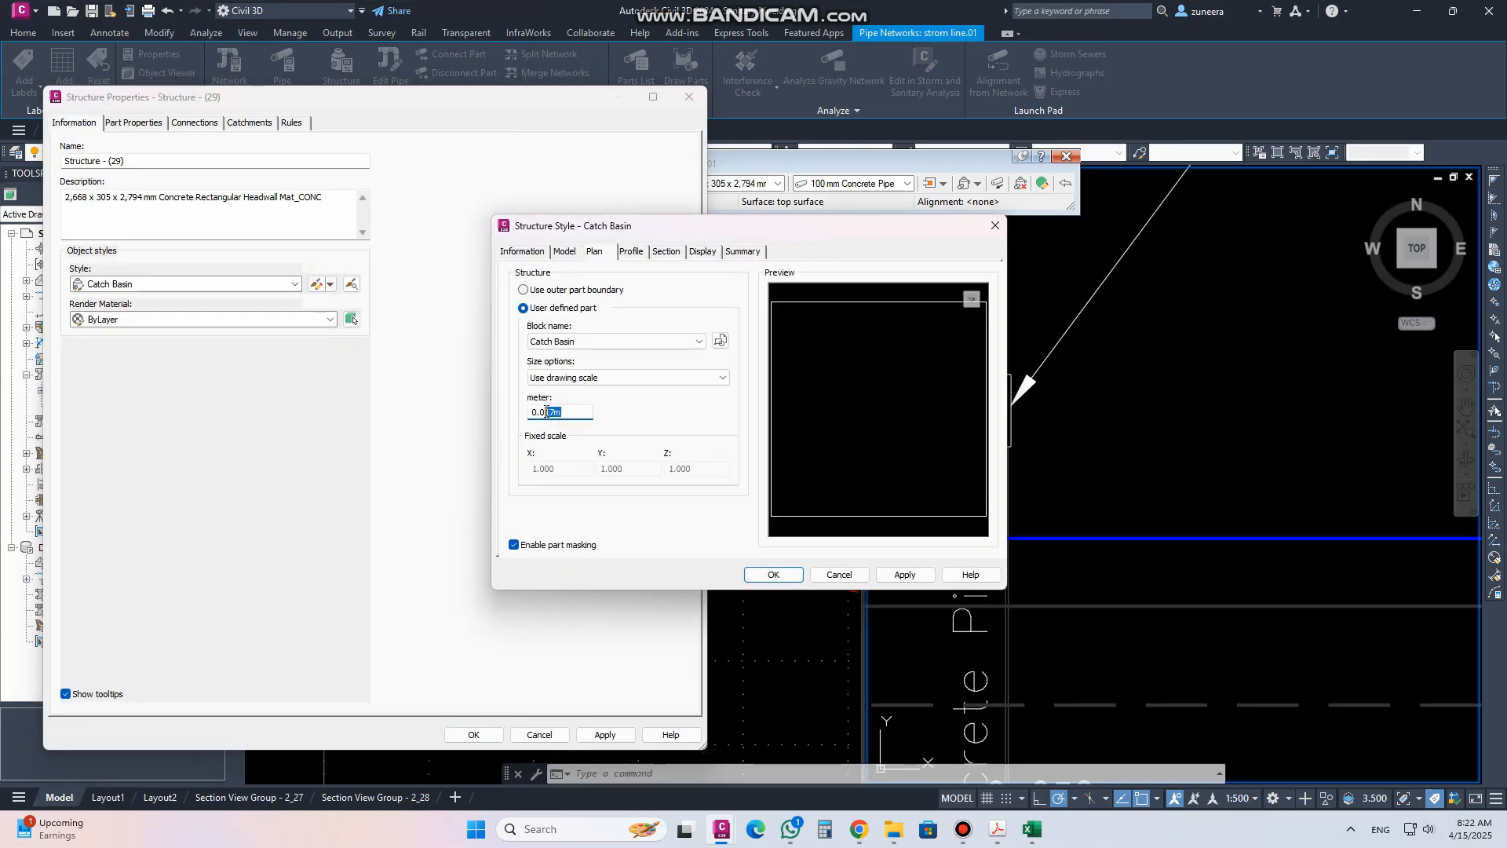
{"action": "type", "text": "005"}
{"action": "left_click", "coordinate": [904, 575]}
{"action": "left_click", "coordinate": [773, 574]}
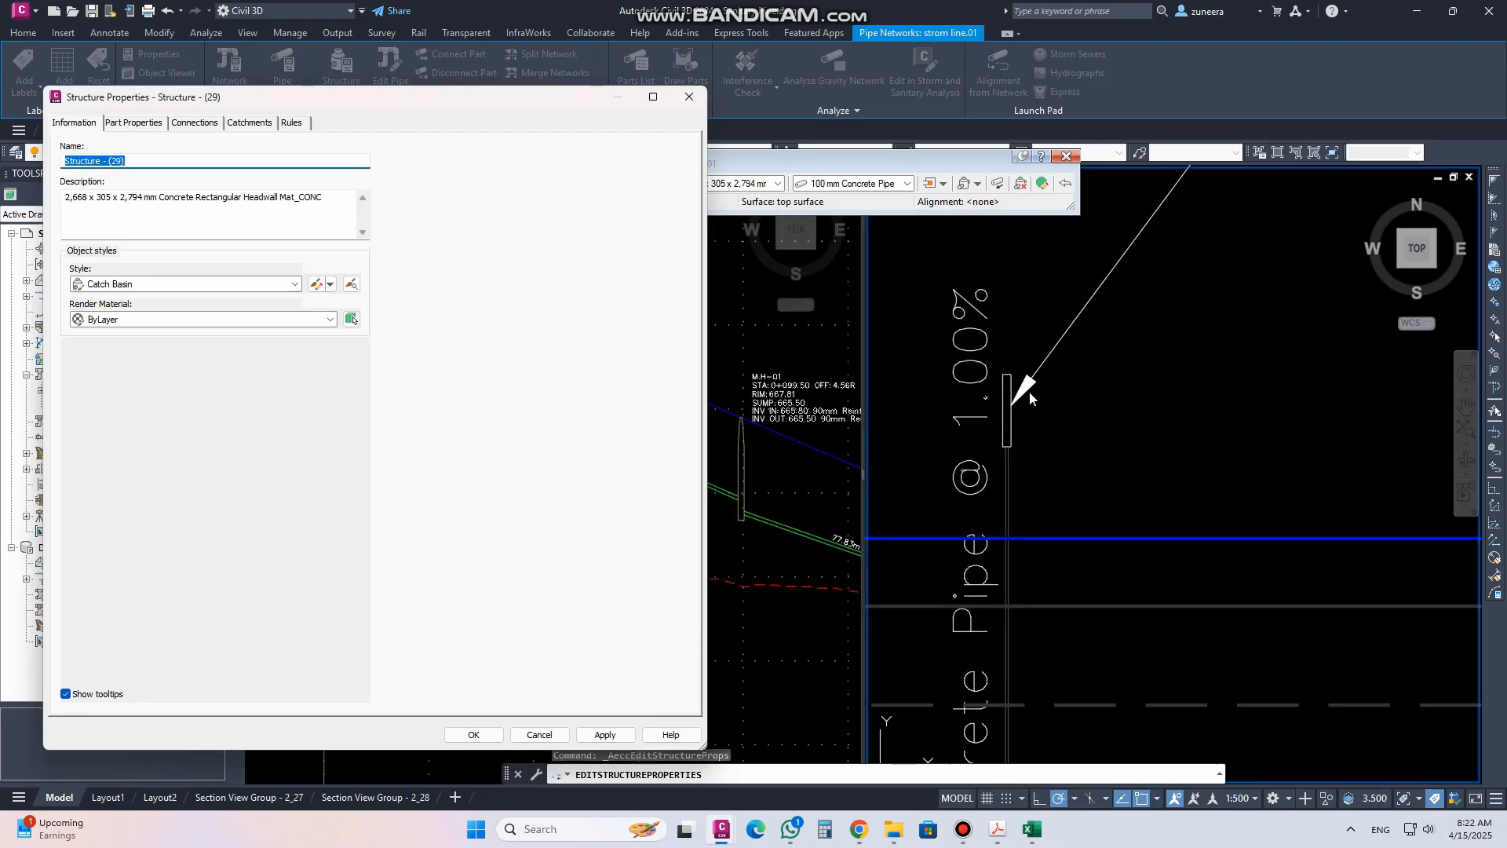
{"action": "left_click", "coordinate": [587, 736]}
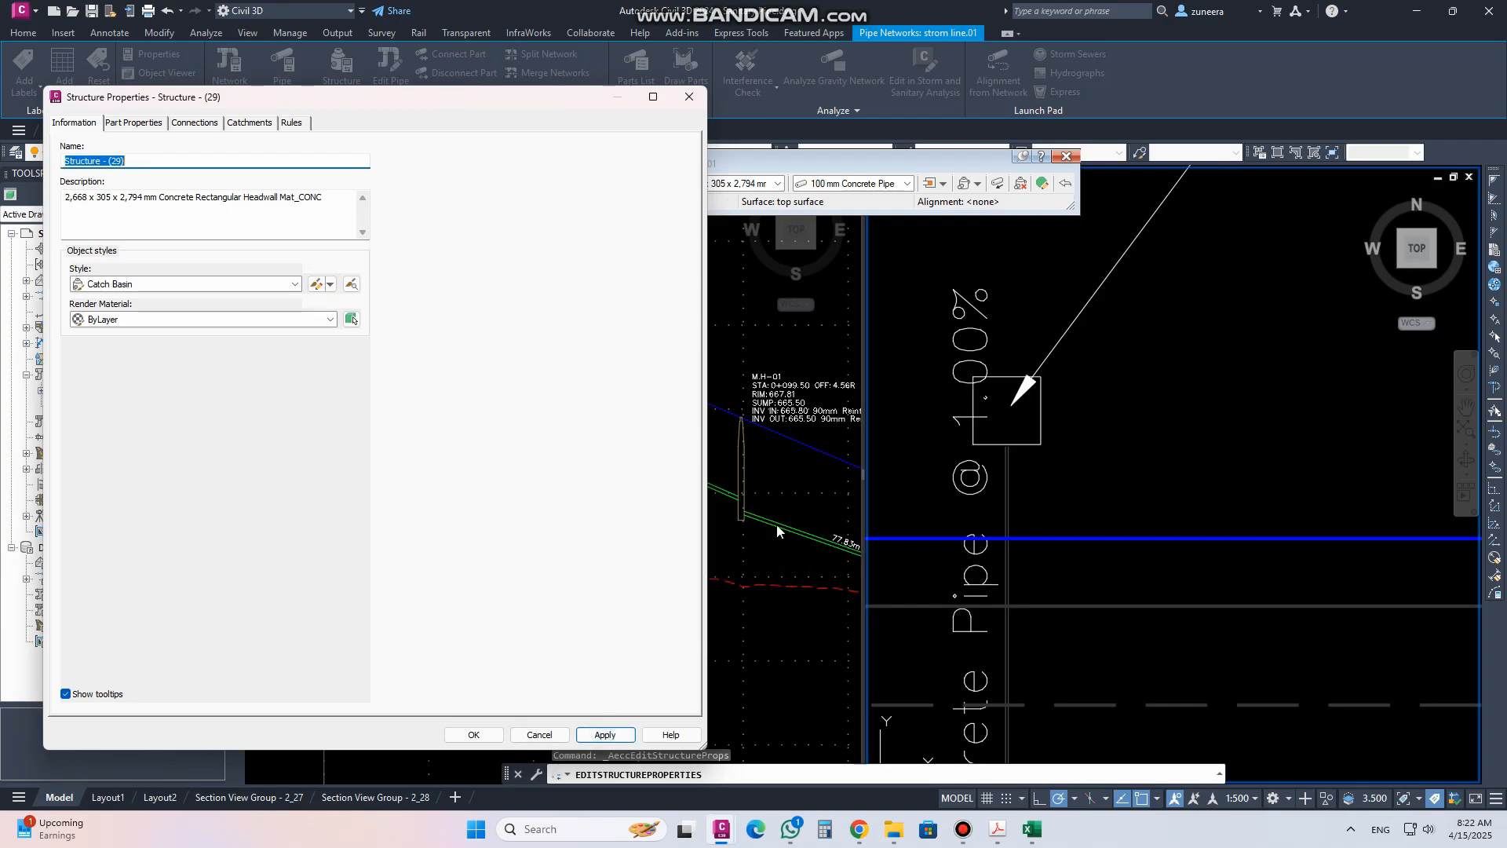
{"action": "left_click", "coordinate": [474, 735]}
Reopen structure (29)'s properties and apply the Catch Basin style again
{"action": "scroll", "coordinate": [1077, 342], "scroll_direction": "down", "scroll_amount": 5}
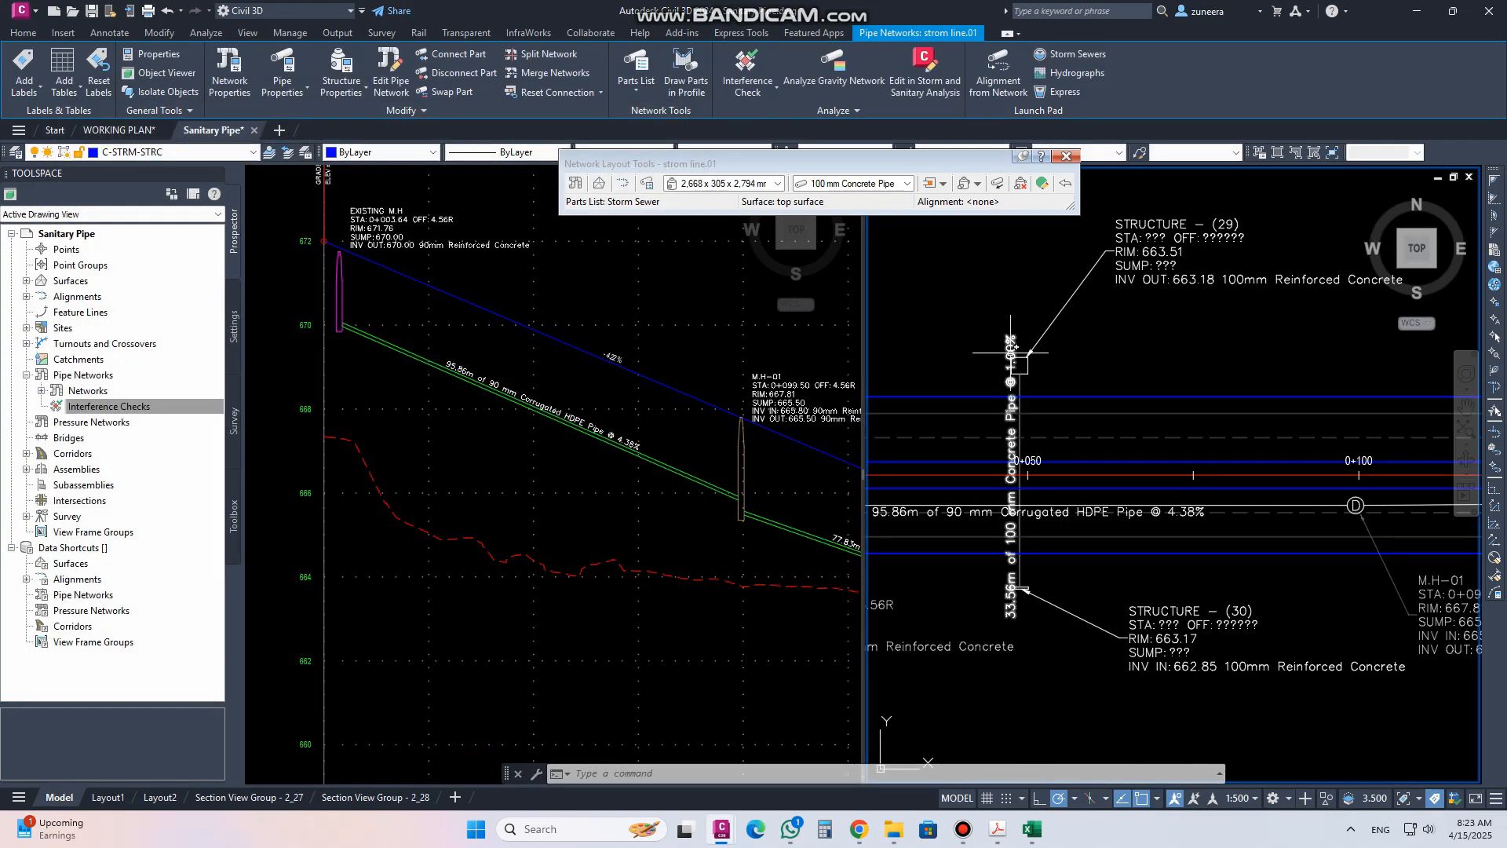
{"action": "scroll", "coordinate": [1006, 612], "scroll_direction": "up", "scroll_amount": 6}
{"action": "left_click", "coordinate": [1046, 516]}
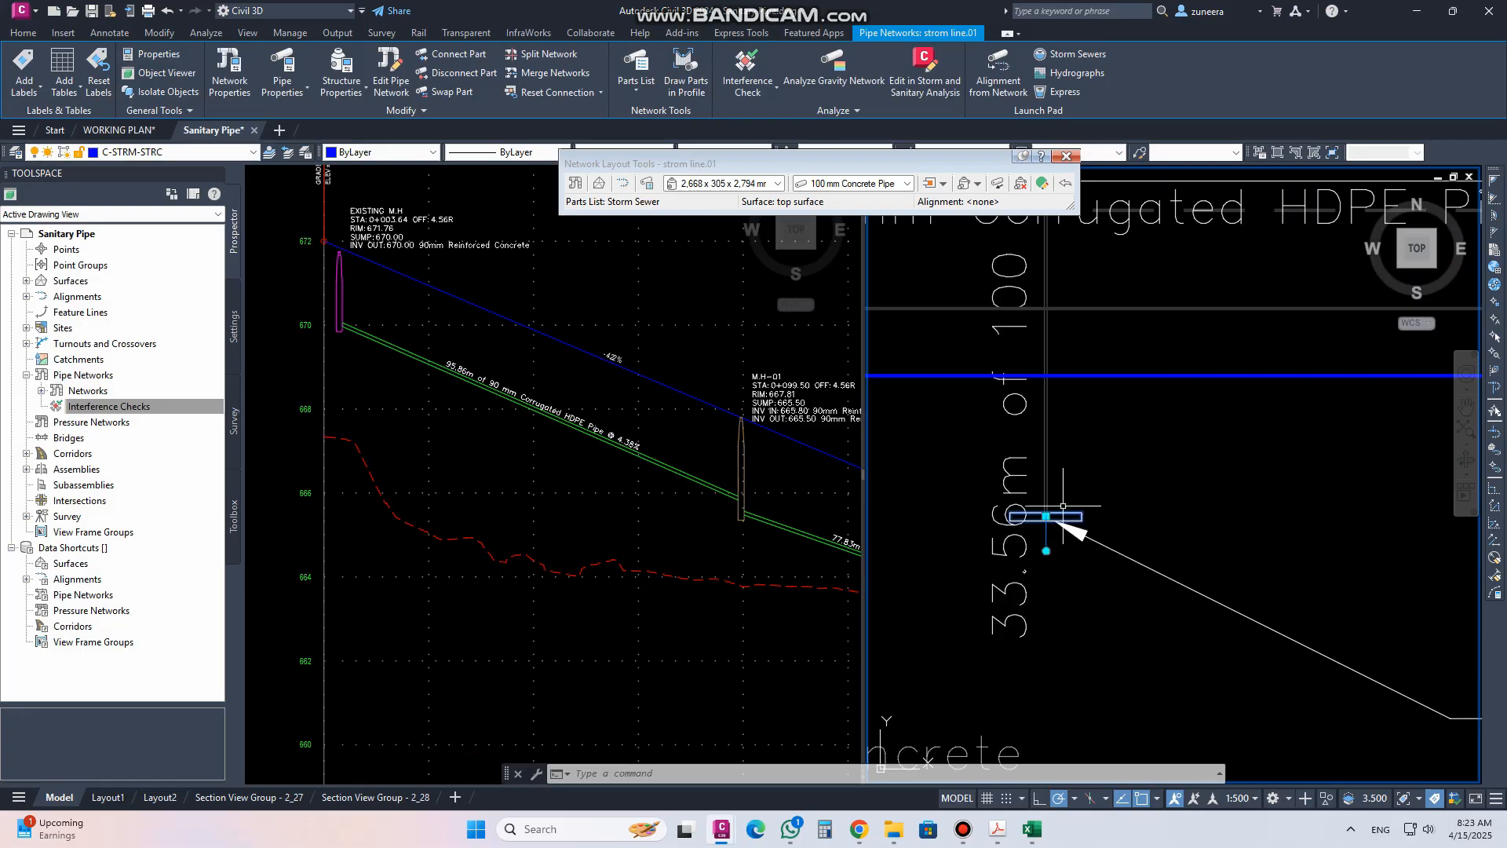
{"action": "left_click", "coordinate": [353, 66]}
{"action": "left_click", "coordinate": [222, 283]}
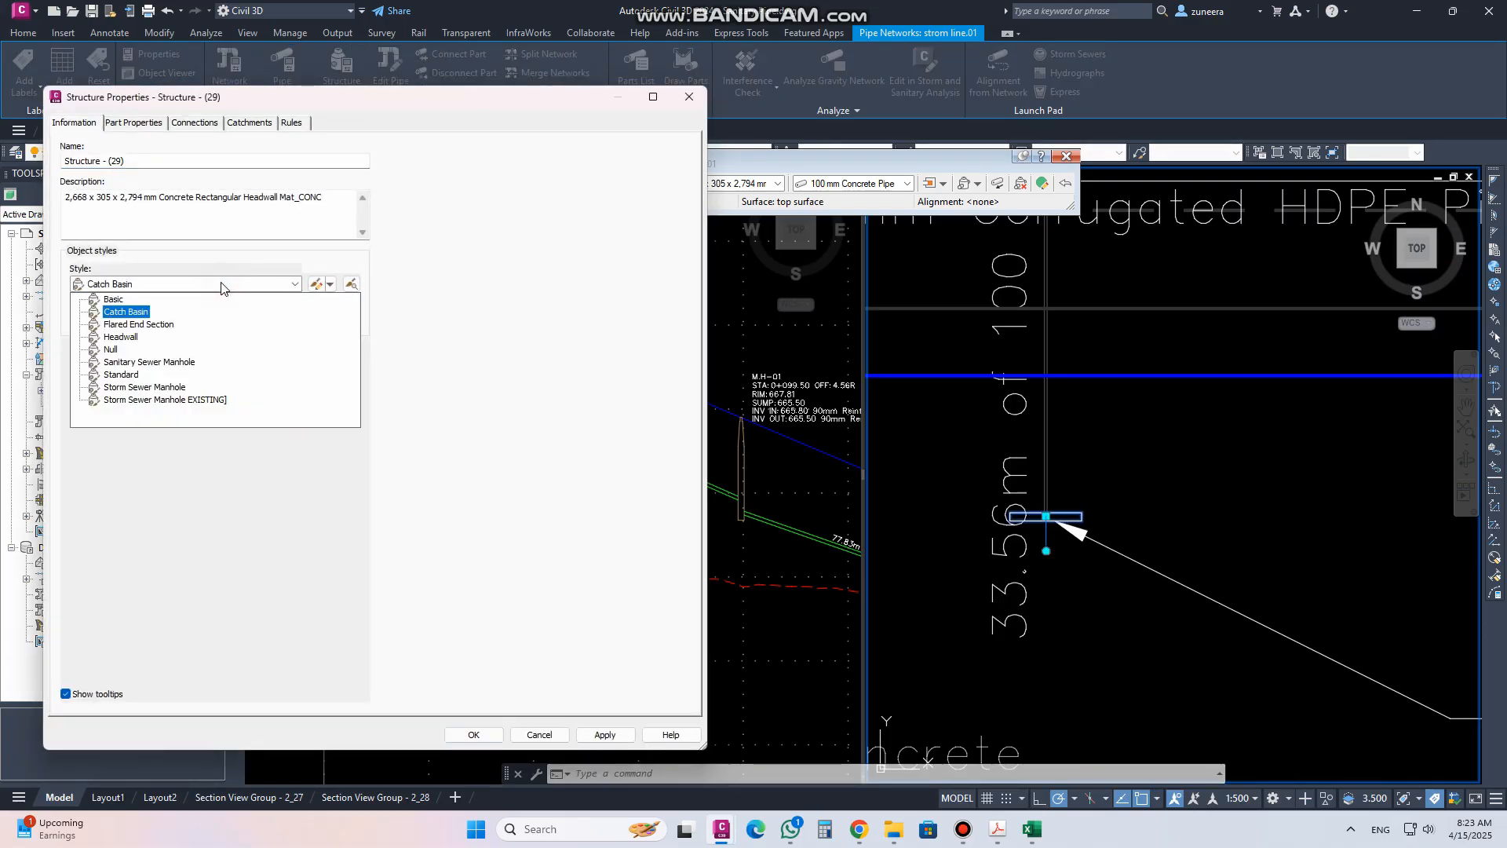
{"action": "left_click", "coordinate": [126, 312]}
{"action": "left_click", "coordinate": [620, 736]}
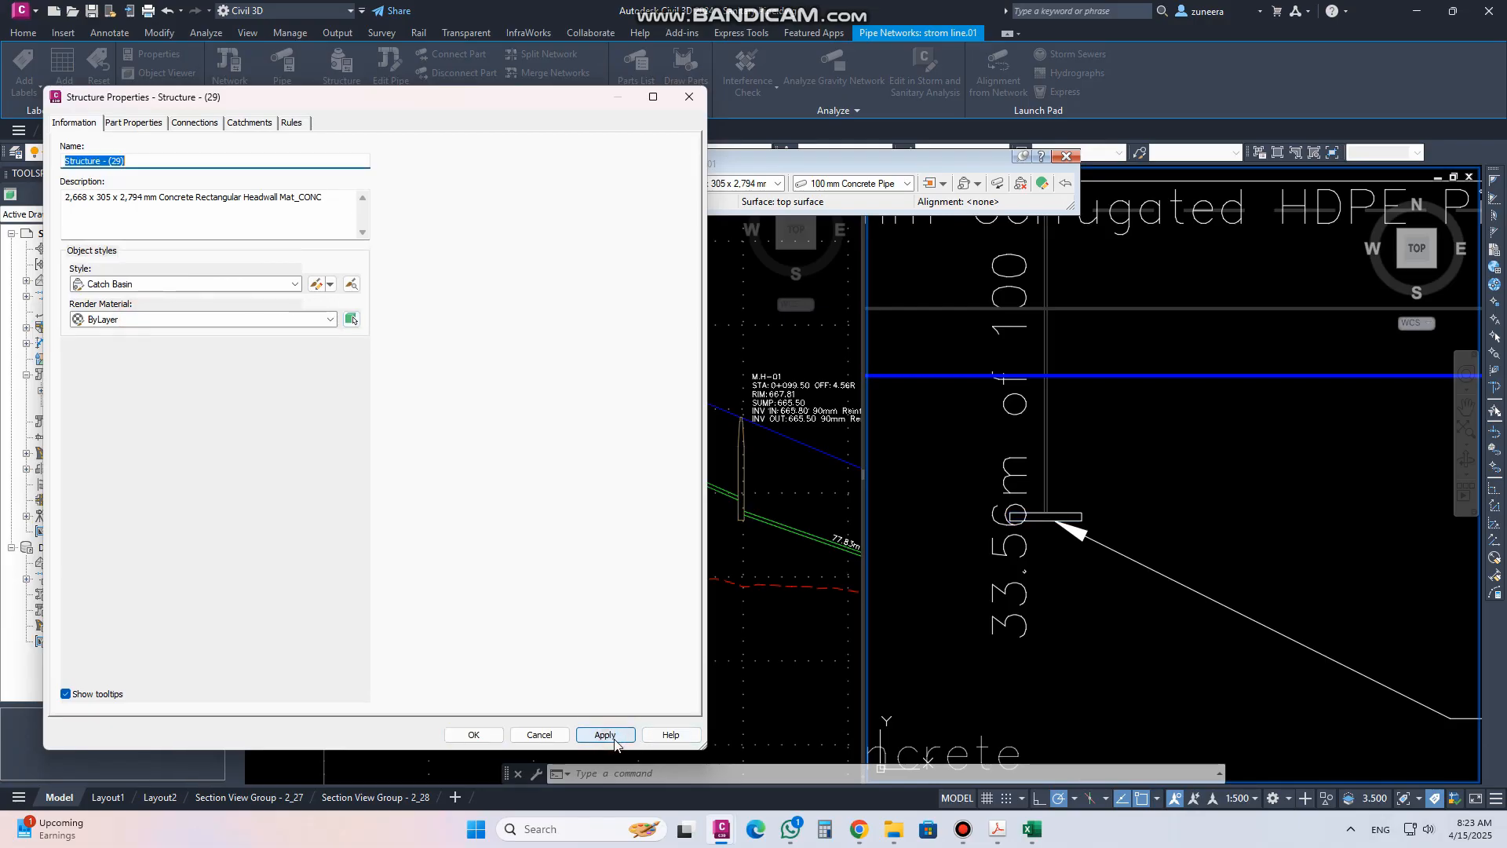
{"action": "left_click", "coordinate": [474, 735]}
Change structure (30)'s style to Catch Basin
{"action": "scroll", "coordinate": [1080, 533], "scroll_direction": "down", "scroll_amount": 4}
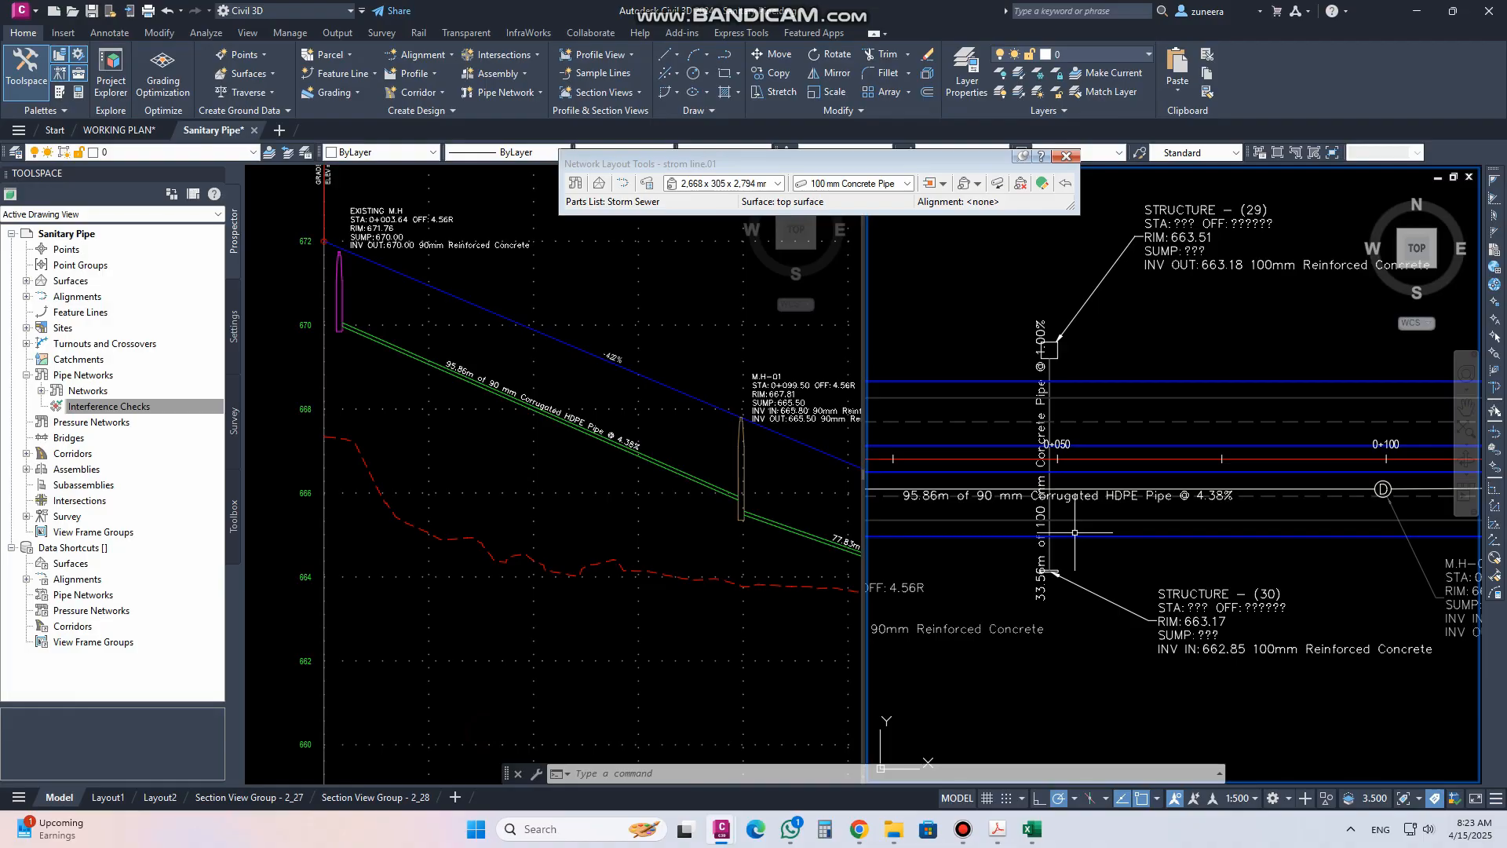
{"action": "scroll", "coordinate": [1067, 585], "scroll_direction": "up", "scroll_amount": 5}
{"action": "left_click", "coordinate": [1064, 679]}
{"action": "left_click", "coordinate": [340, 67]}
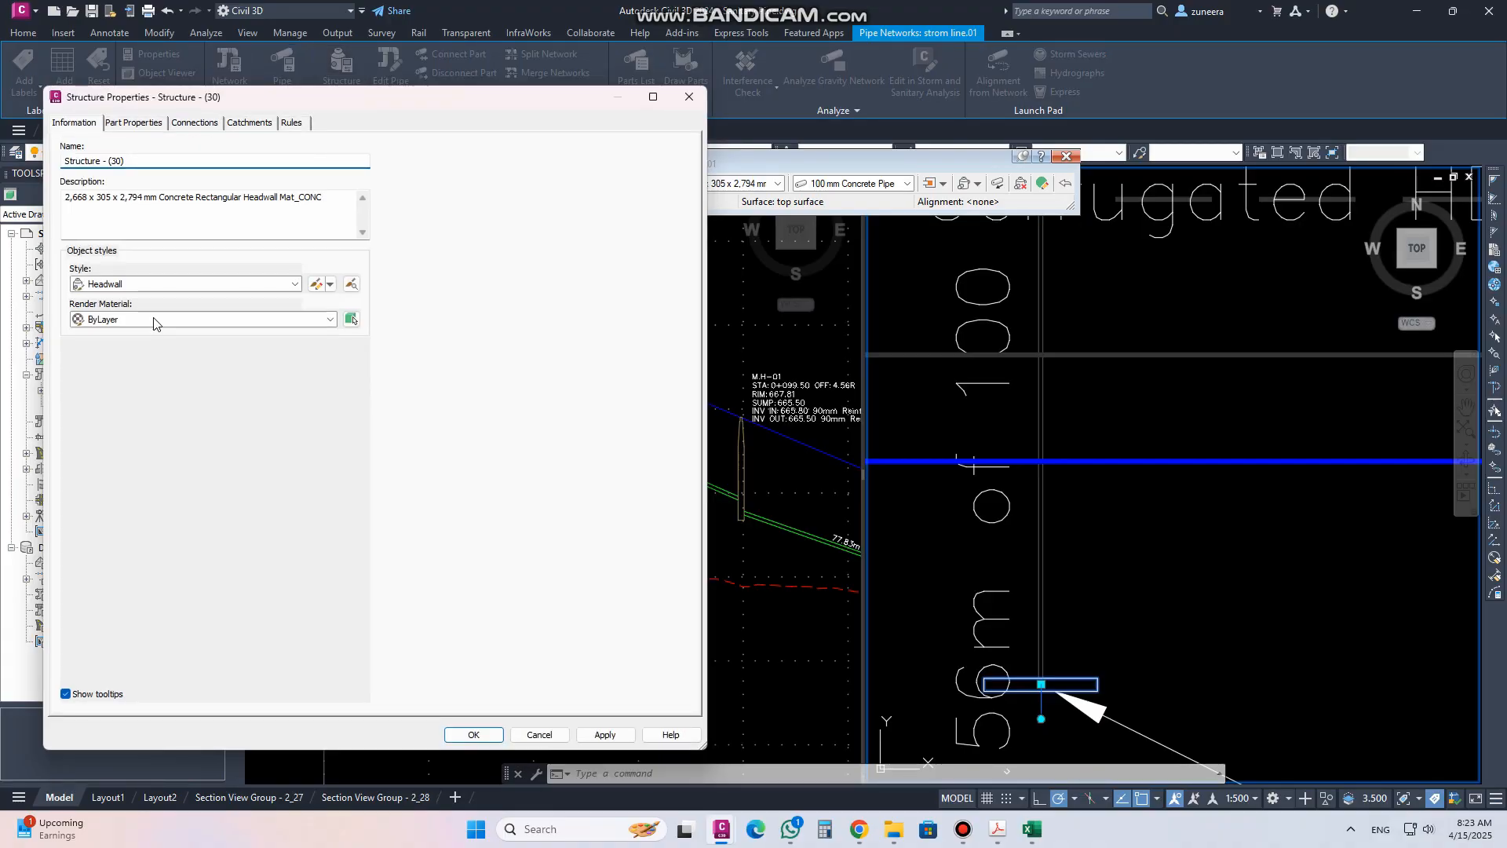
{"action": "left_click", "coordinate": [157, 285]}
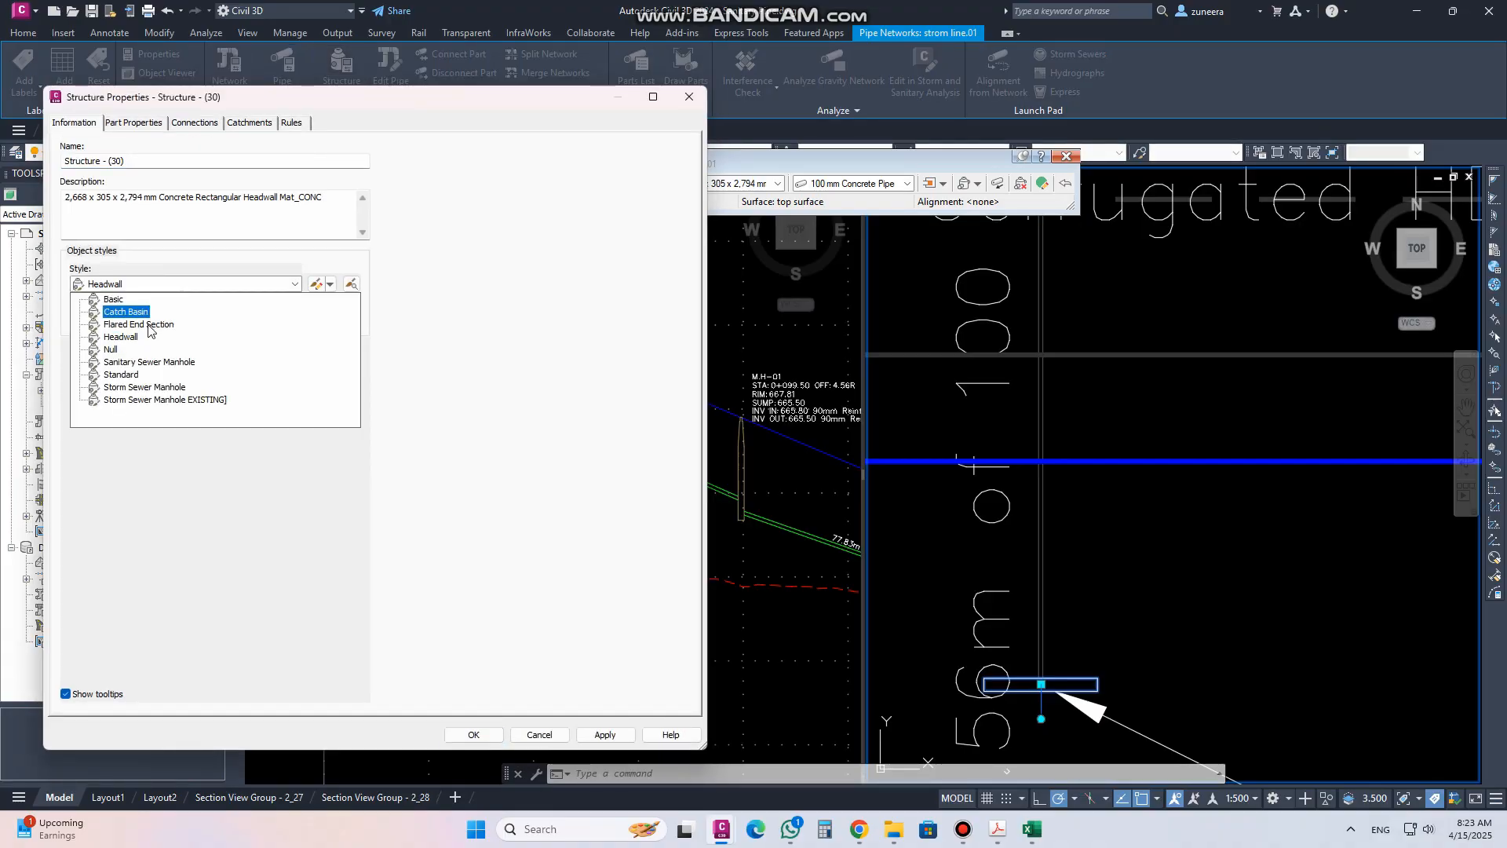
{"action": "left_click", "coordinate": [134, 311]}
{"action": "left_click", "coordinate": [605, 735]}
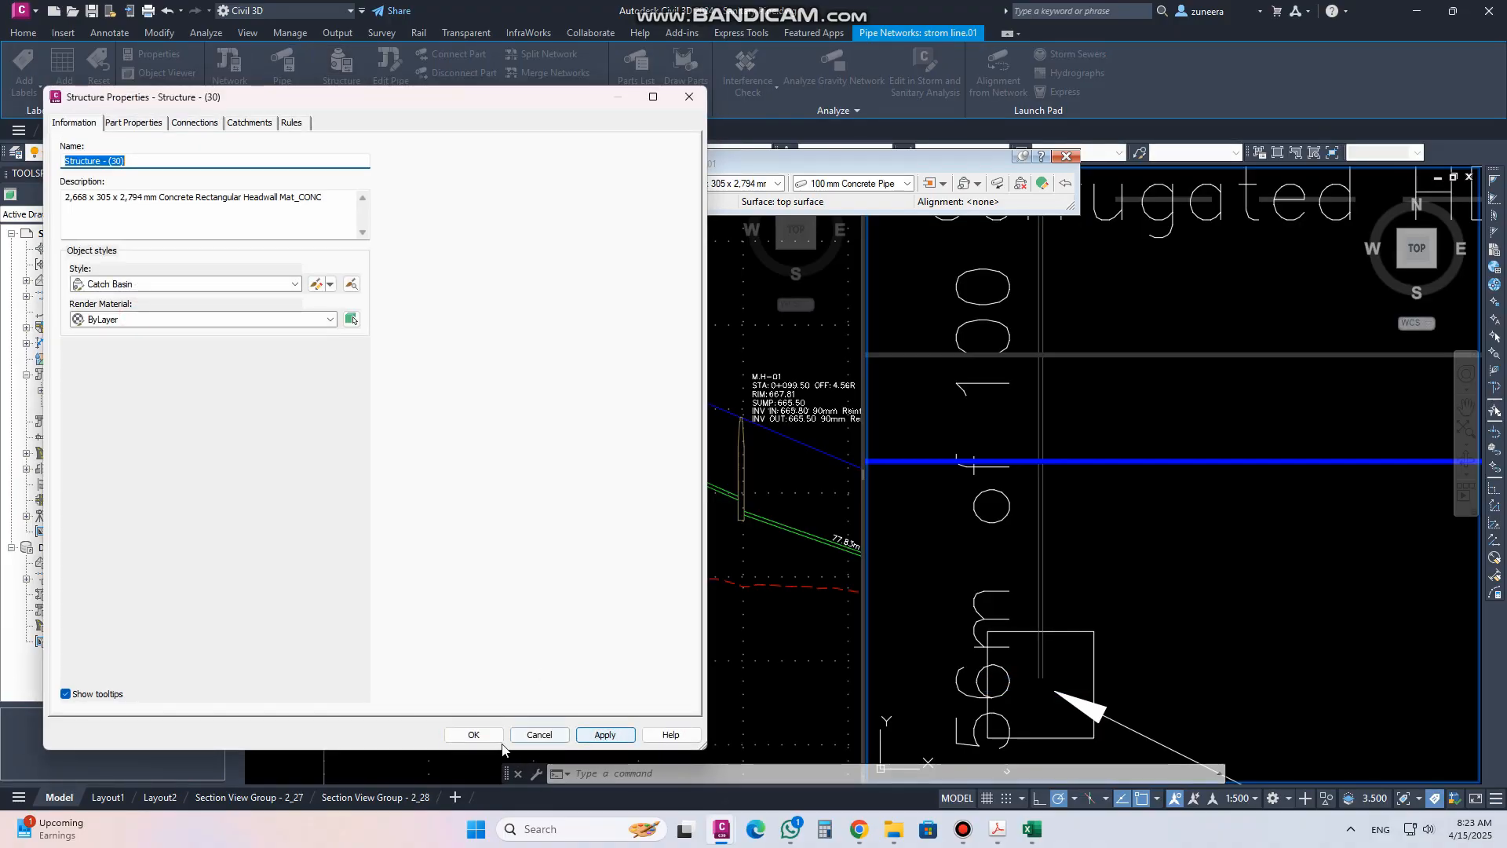
{"action": "left_click", "coordinate": [473, 735]}
Move the storm pipe's label off the pipe to a leader position beside structure (29)
{"action": "scroll", "coordinate": [1035, 592], "scroll_direction": "down", "scroll_amount": 5}
{"action": "scroll", "coordinate": [1035, 593], "scroll_direction": "down", "scroll_amount": 2}
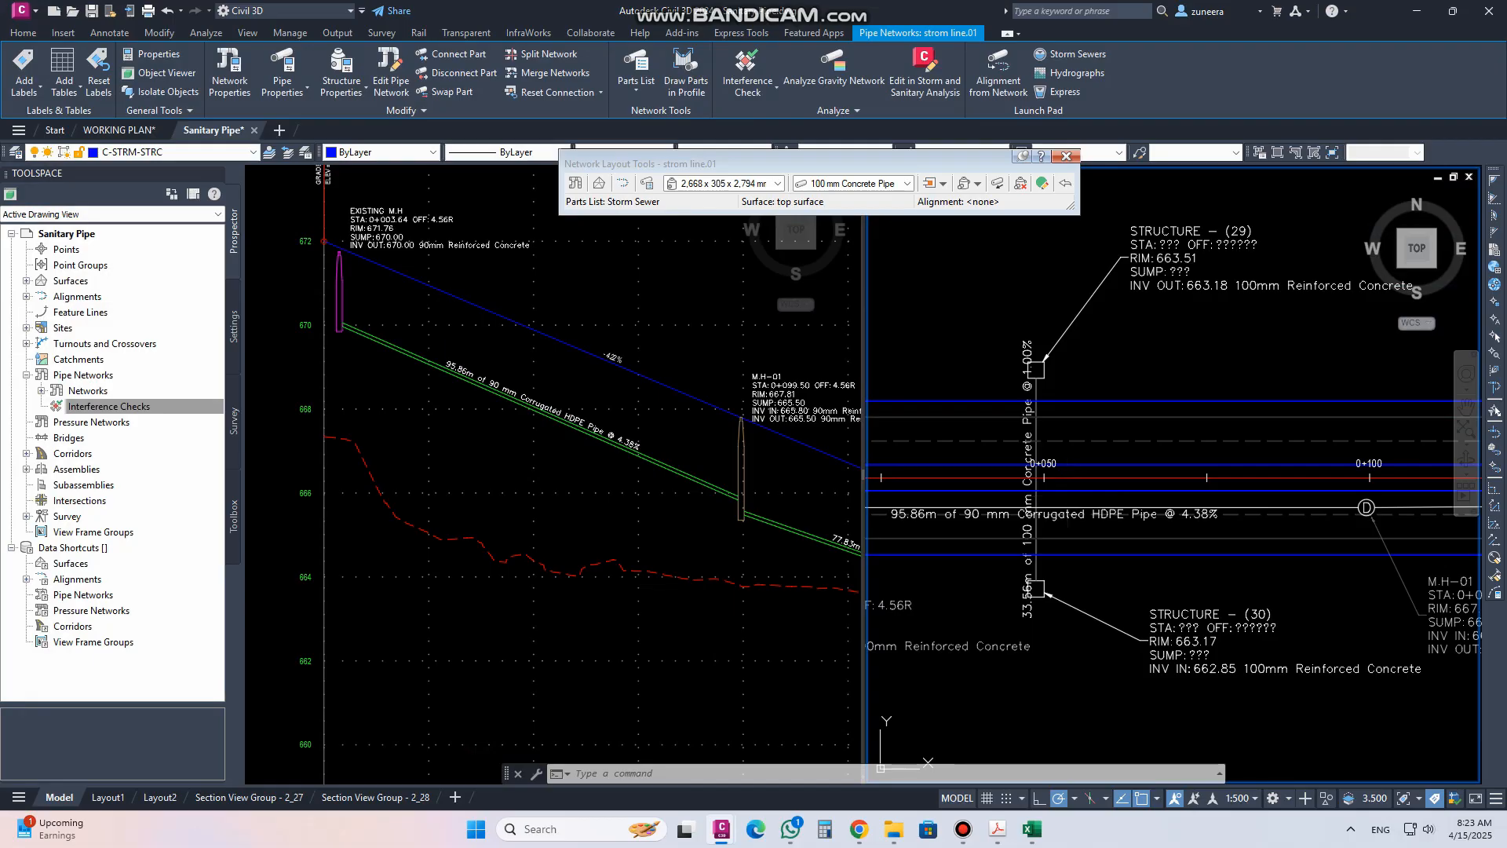
{"action": "left_click", "coordinate": [1031, 504]}
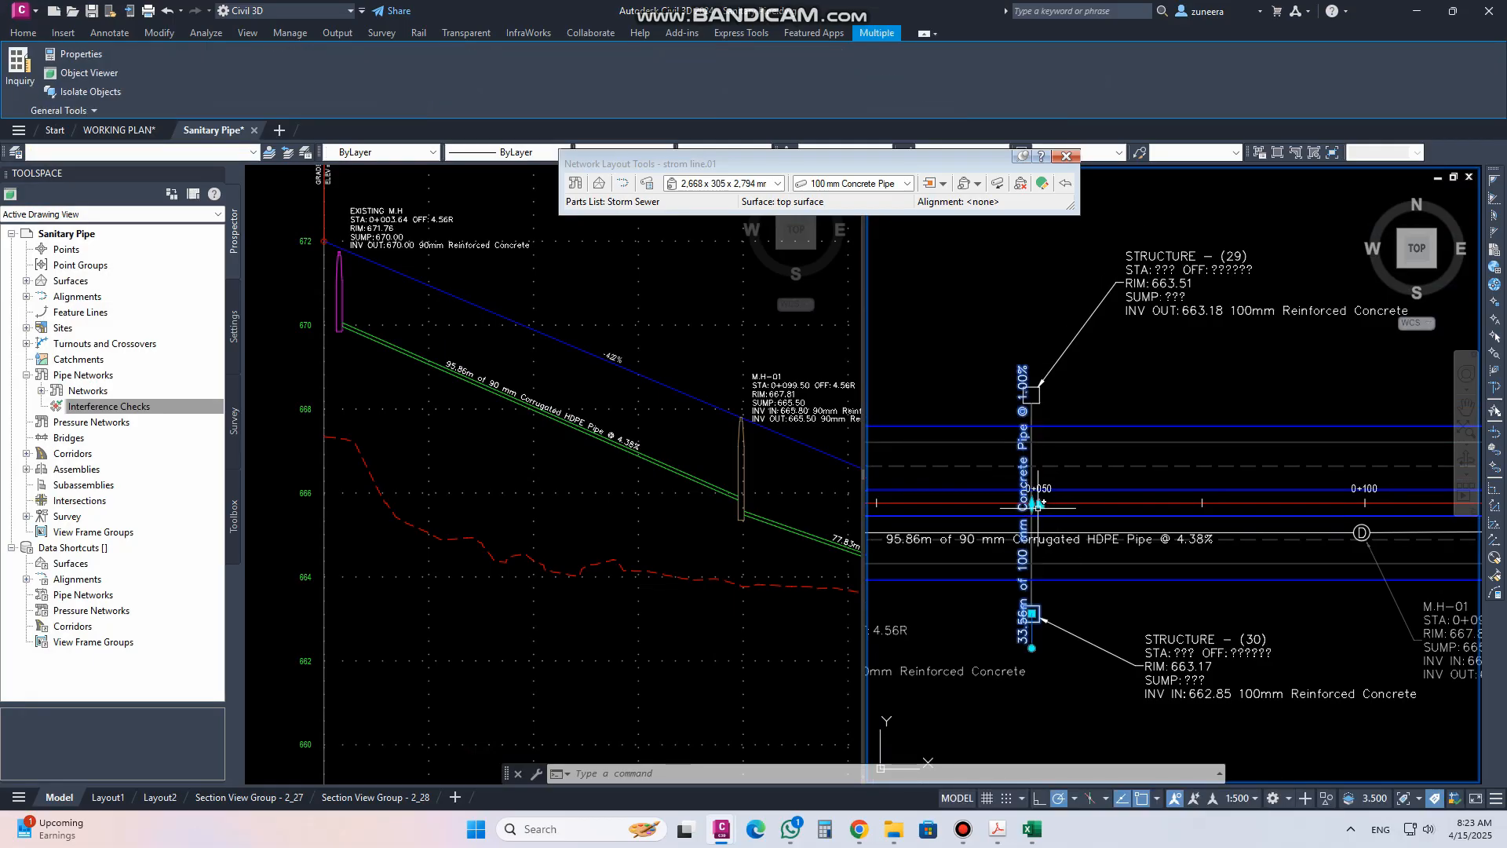
{"action": "left_click", "coordinate": [1036, 504]}
{"action": "left_click", "coordinate": [1097, 453]}
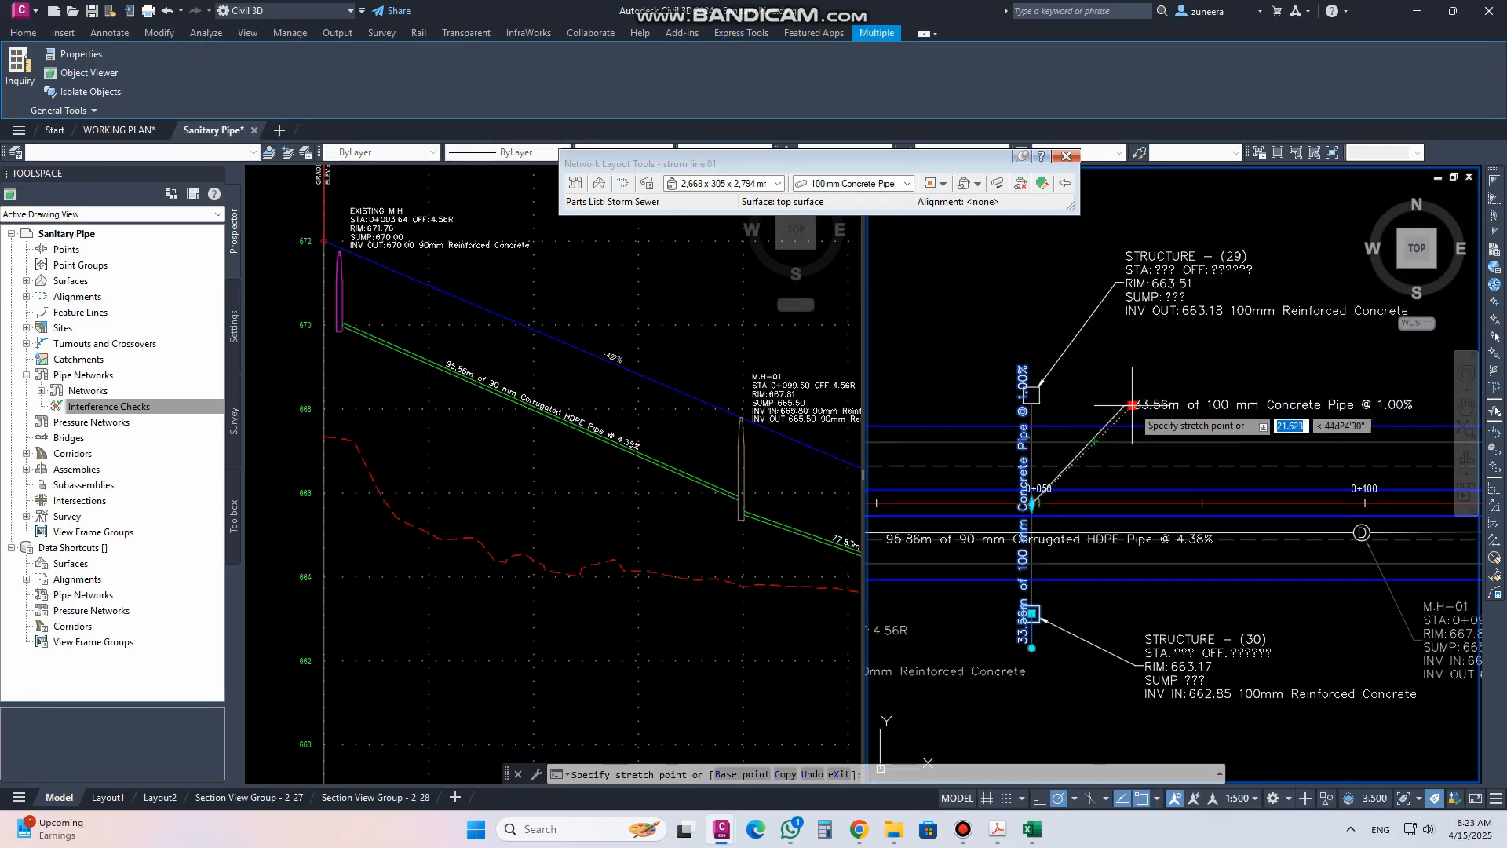
{"action": "key", "text": "Escape"}
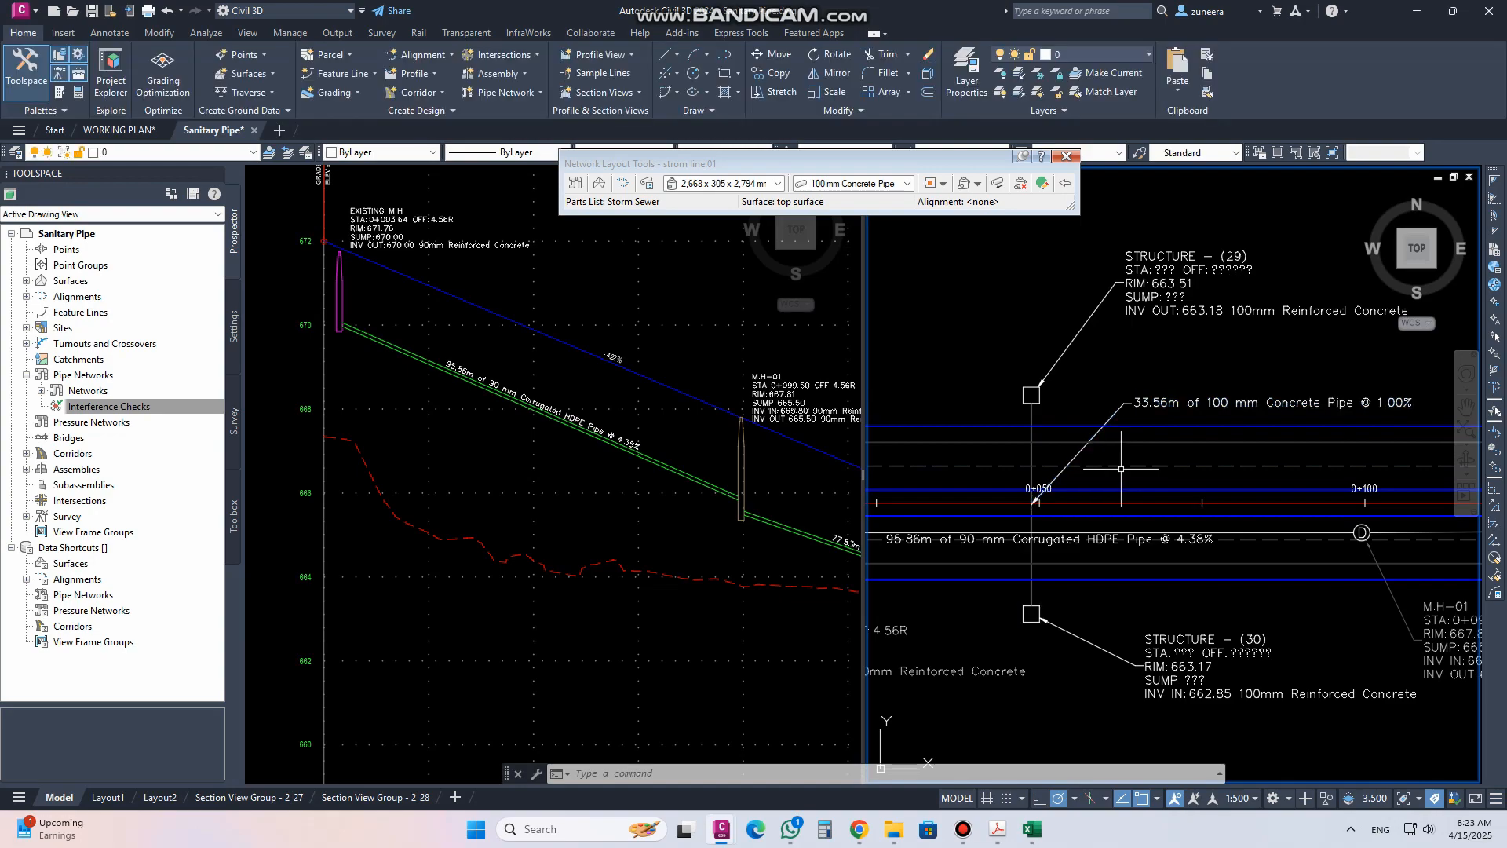
Shift the storm pipe's label leader slightly toward structure (29)
{"action": "middle_click_drag", "start_coordinate": [1094, 526], "coordinate": [1078, 526]}
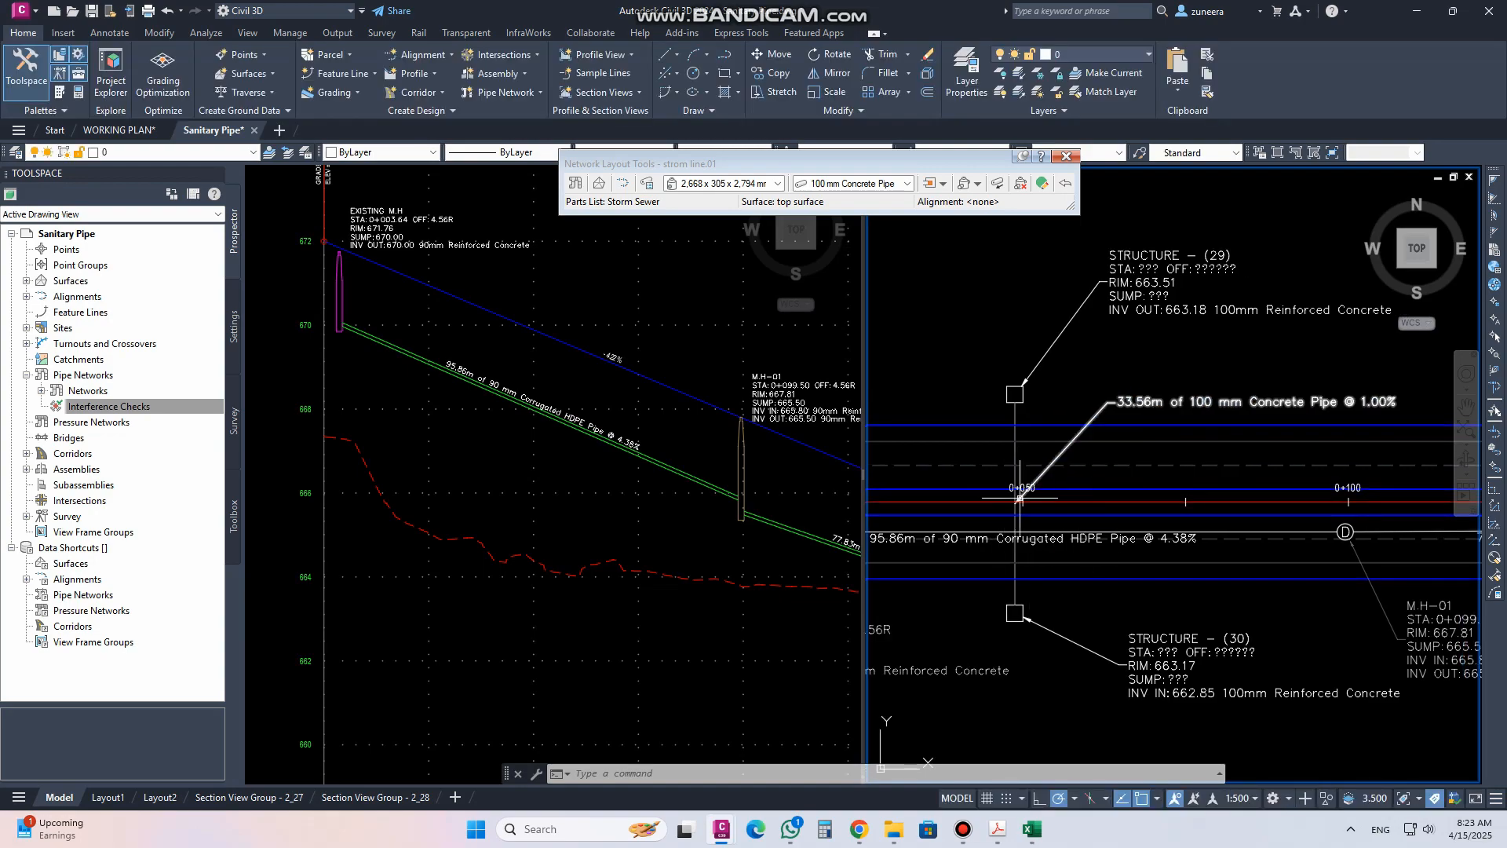
Try to draw the storm pipe in the MAIN ROAD profile view with Draw Parts in Profile
{"action": "scroll", "coordinate": [1019, 454], "scroll_direction": "up", "scroll_amount": 2}
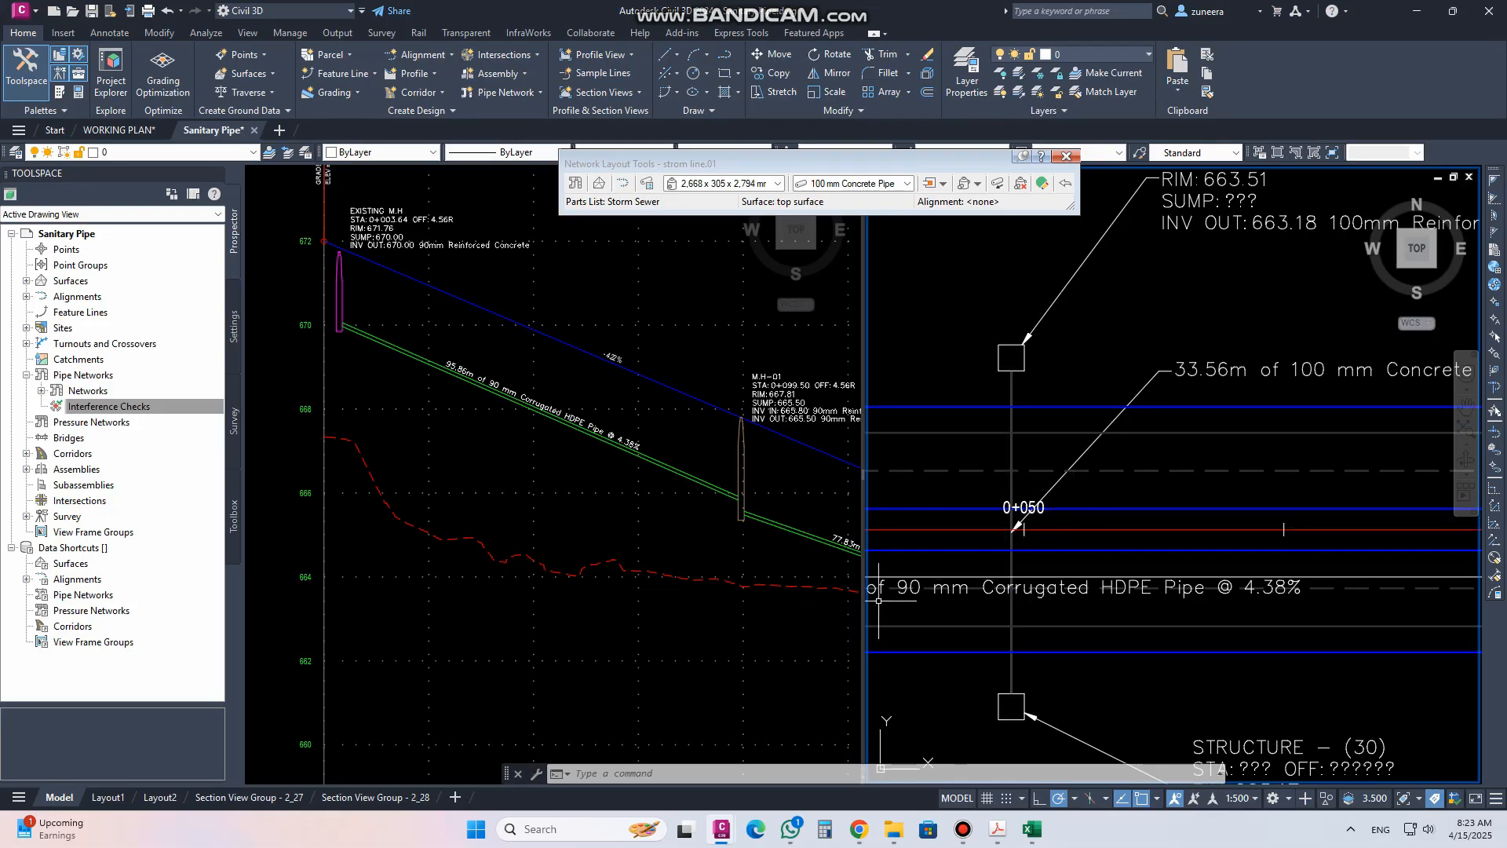
{"action": "left_click", "coordinate": [1011, 492]}
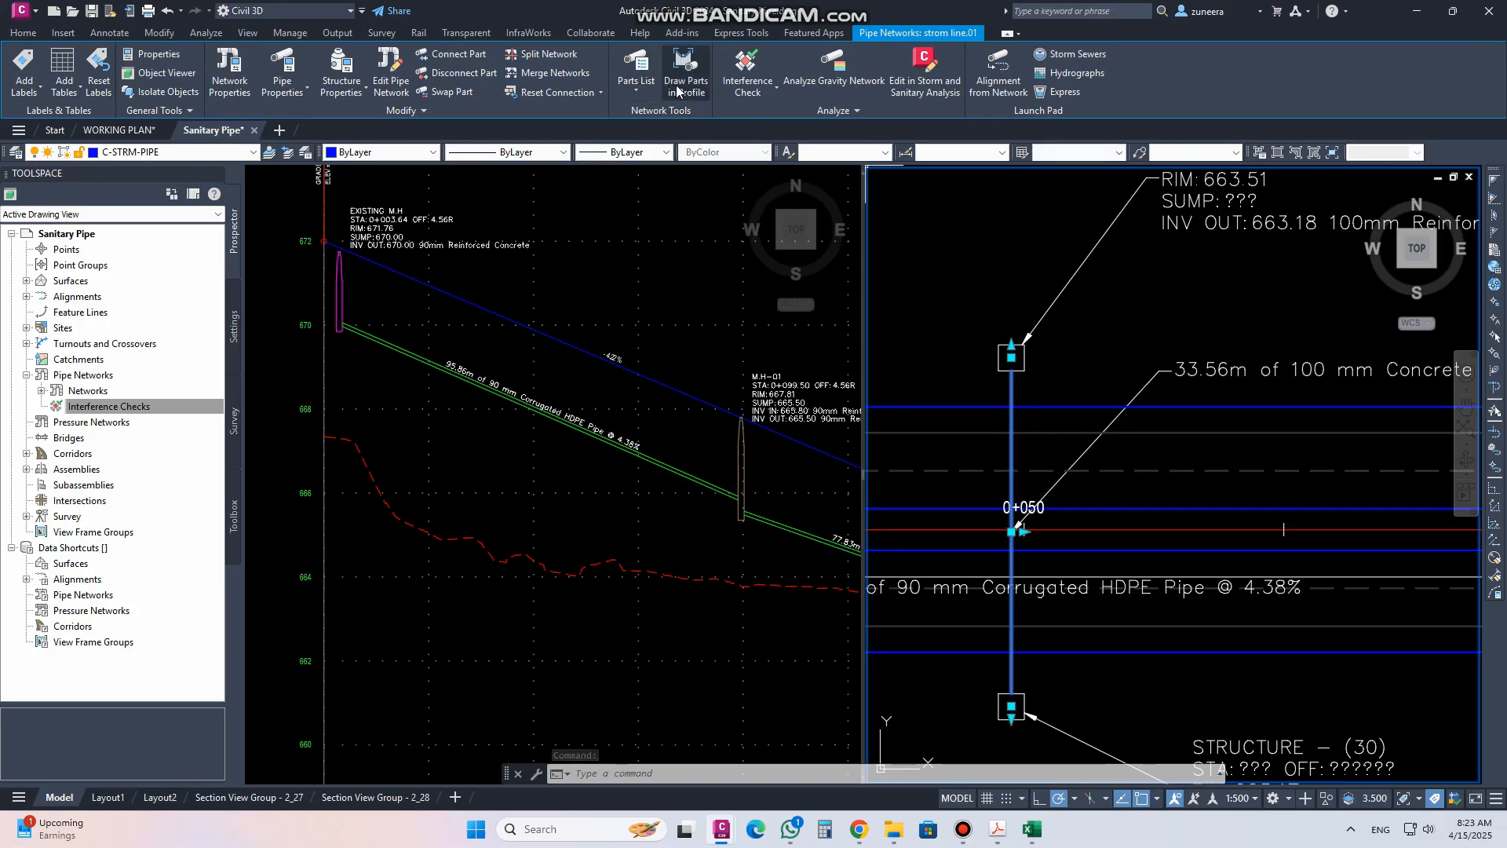
{"action": "left_click", "coordinate": [675, 85]}
{"action": "left_click", "coordinate": [671, 449]}
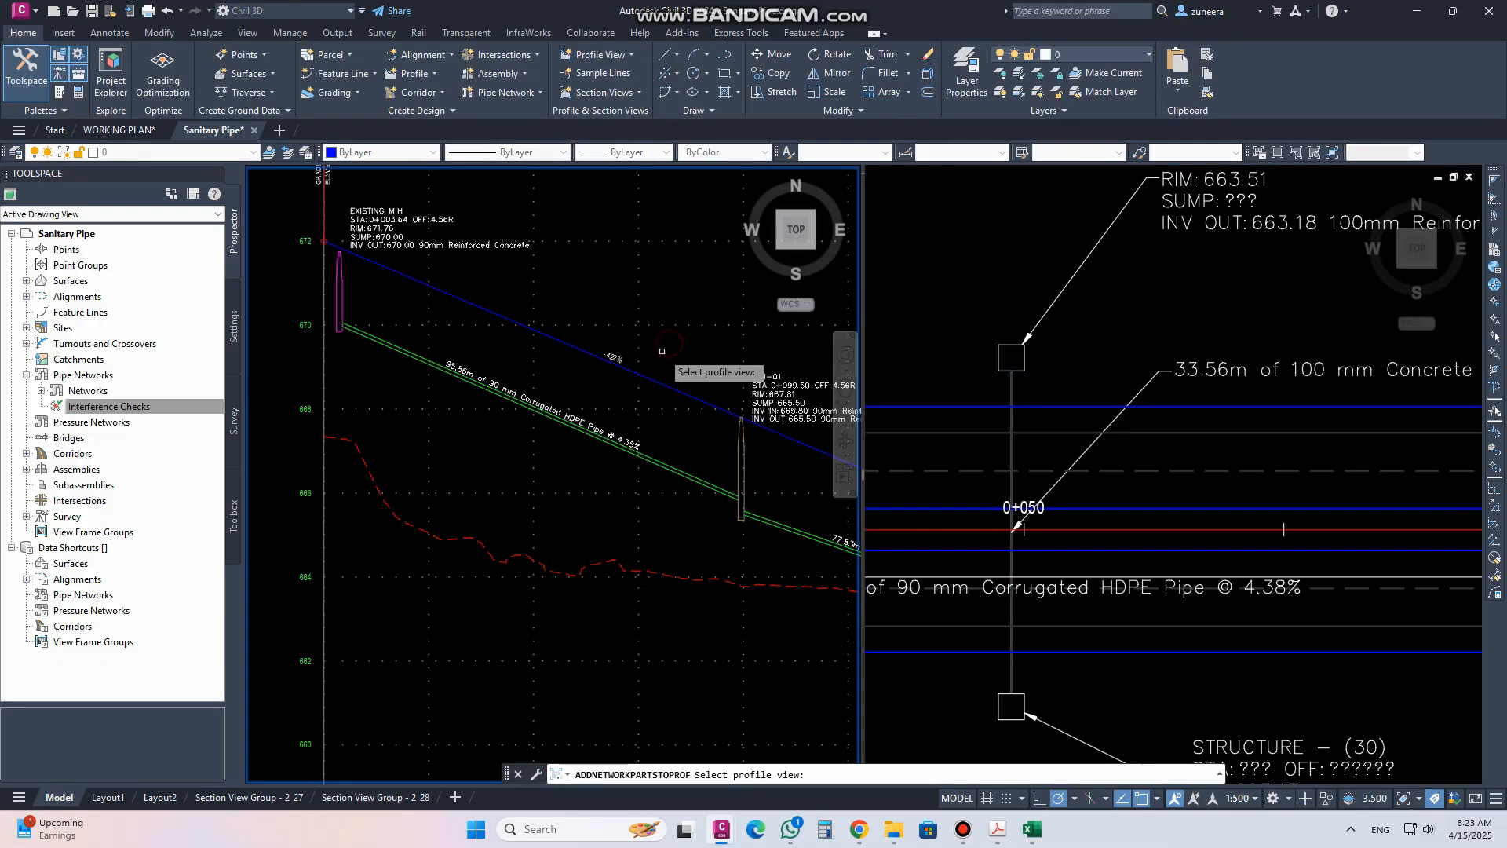
{"action": "left_click", "coordinate": [638, 338]}
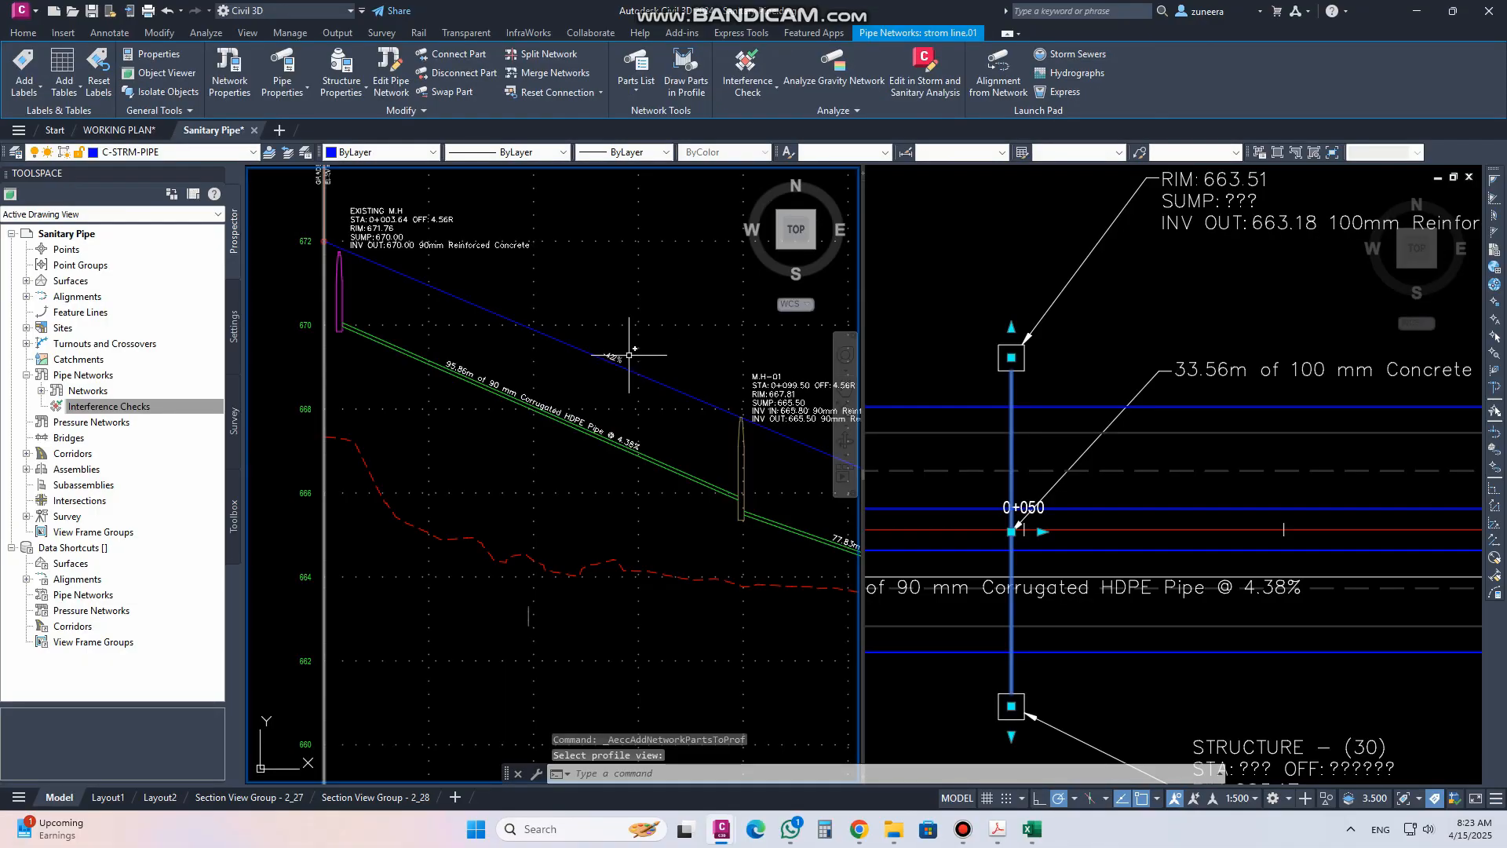
{"action": "key", "text": "Escape"}
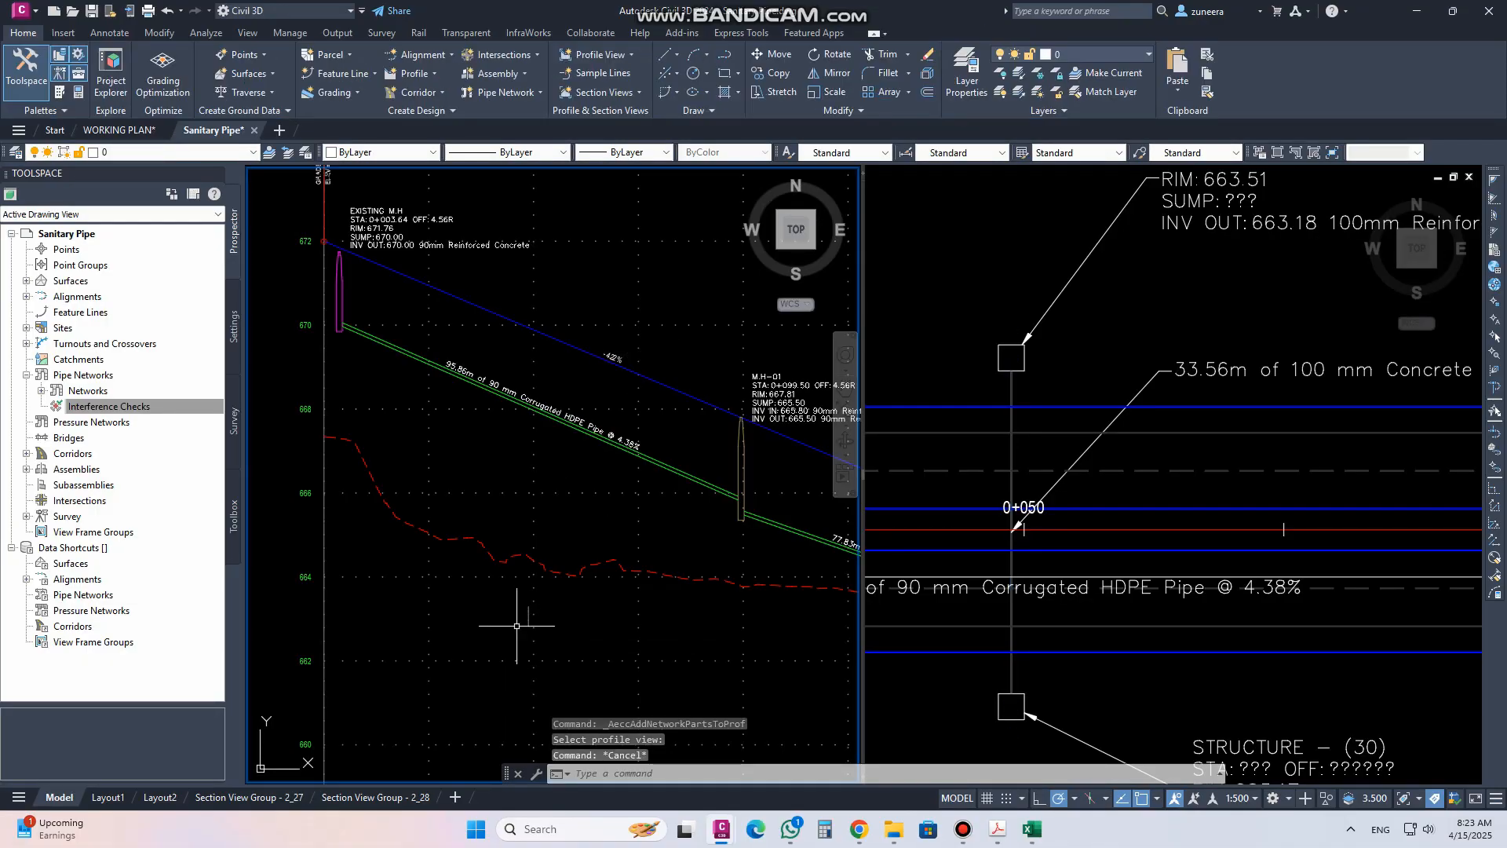
Draw a temporary circle marking the storm pipe crossing in the profile view, then erase it
{"action": "scroll", "coordinate": [525, 632], "scroll_direction": "up", "scroll_amount": 5}
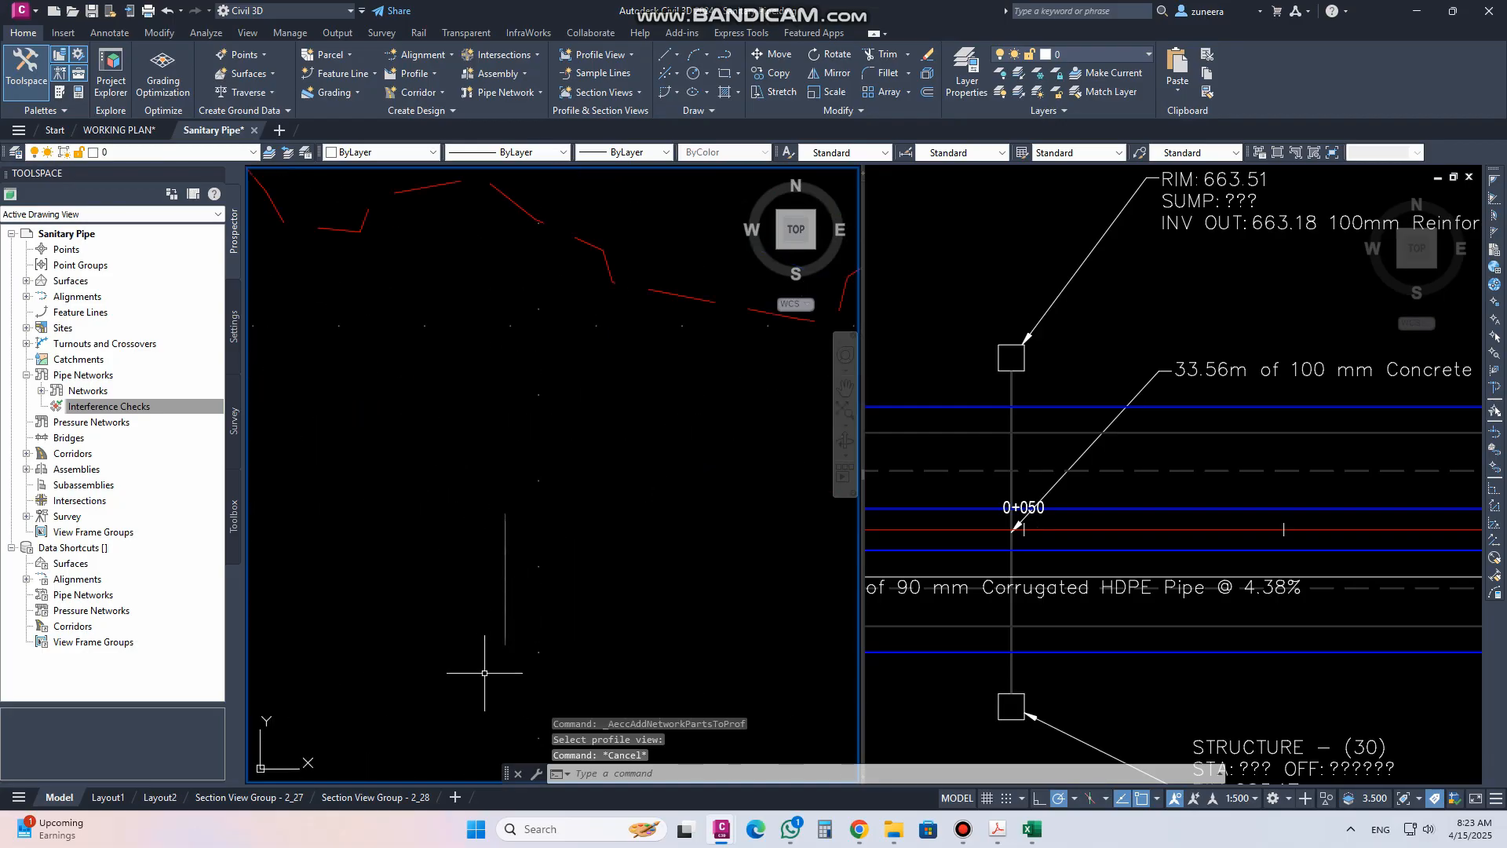
{"action": "type", "text": "c"}
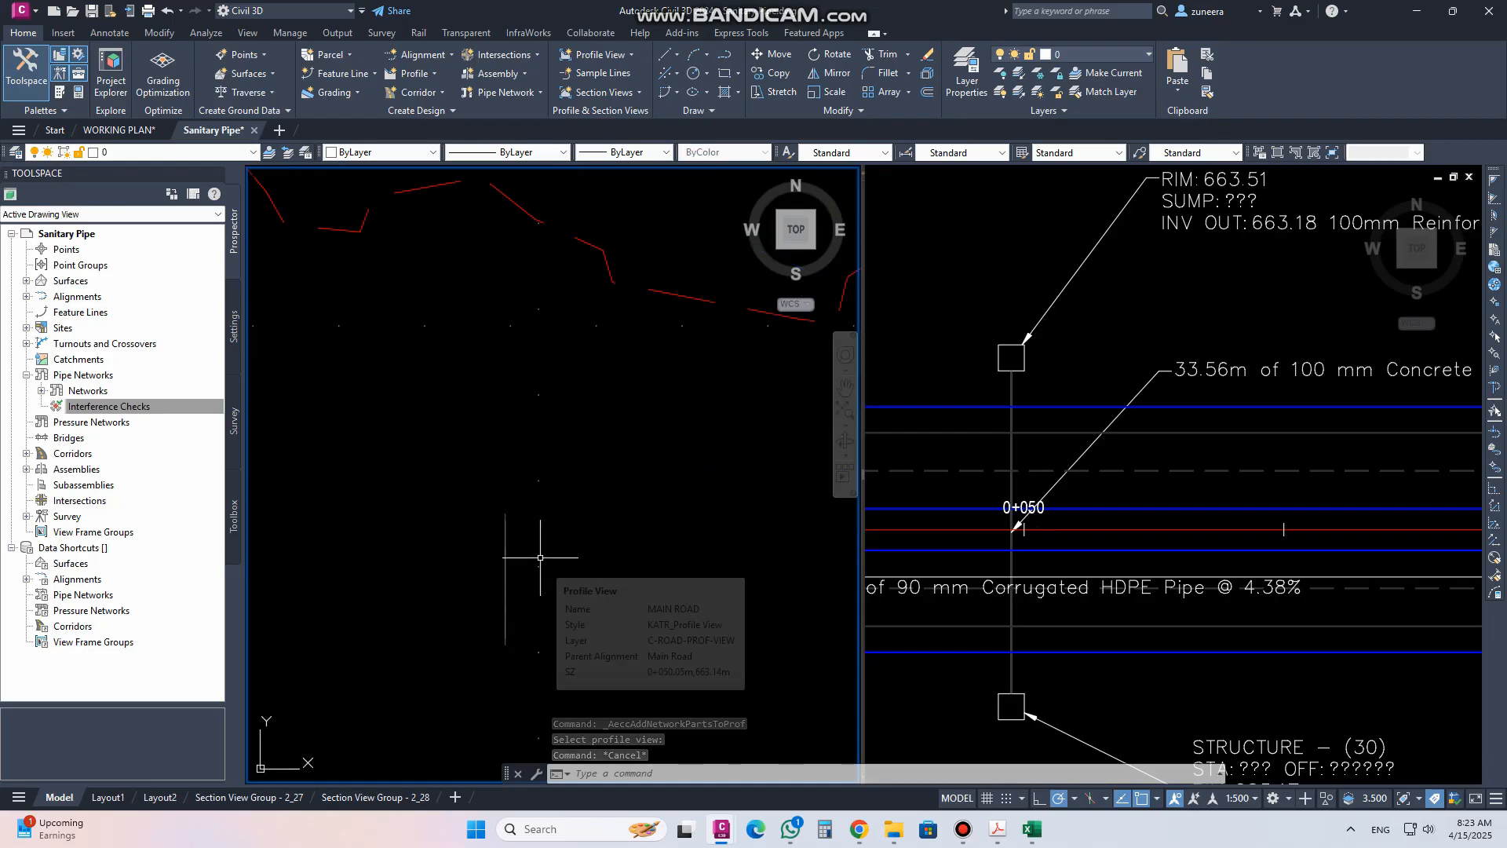
{"action": "key", "text": "Return"}
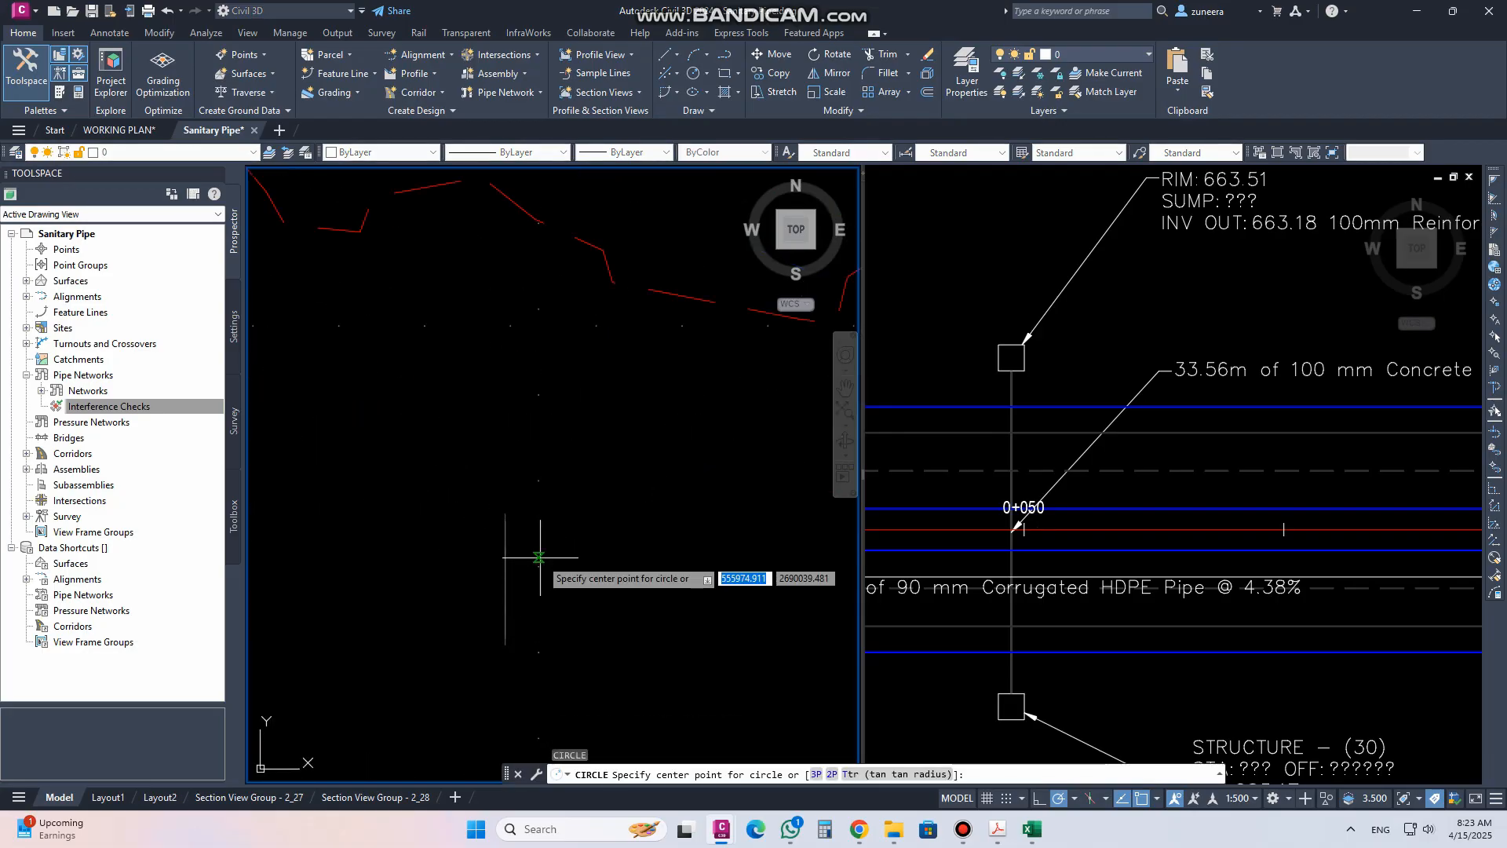
{"action": "left_click", "coordinate": [506, 590]}
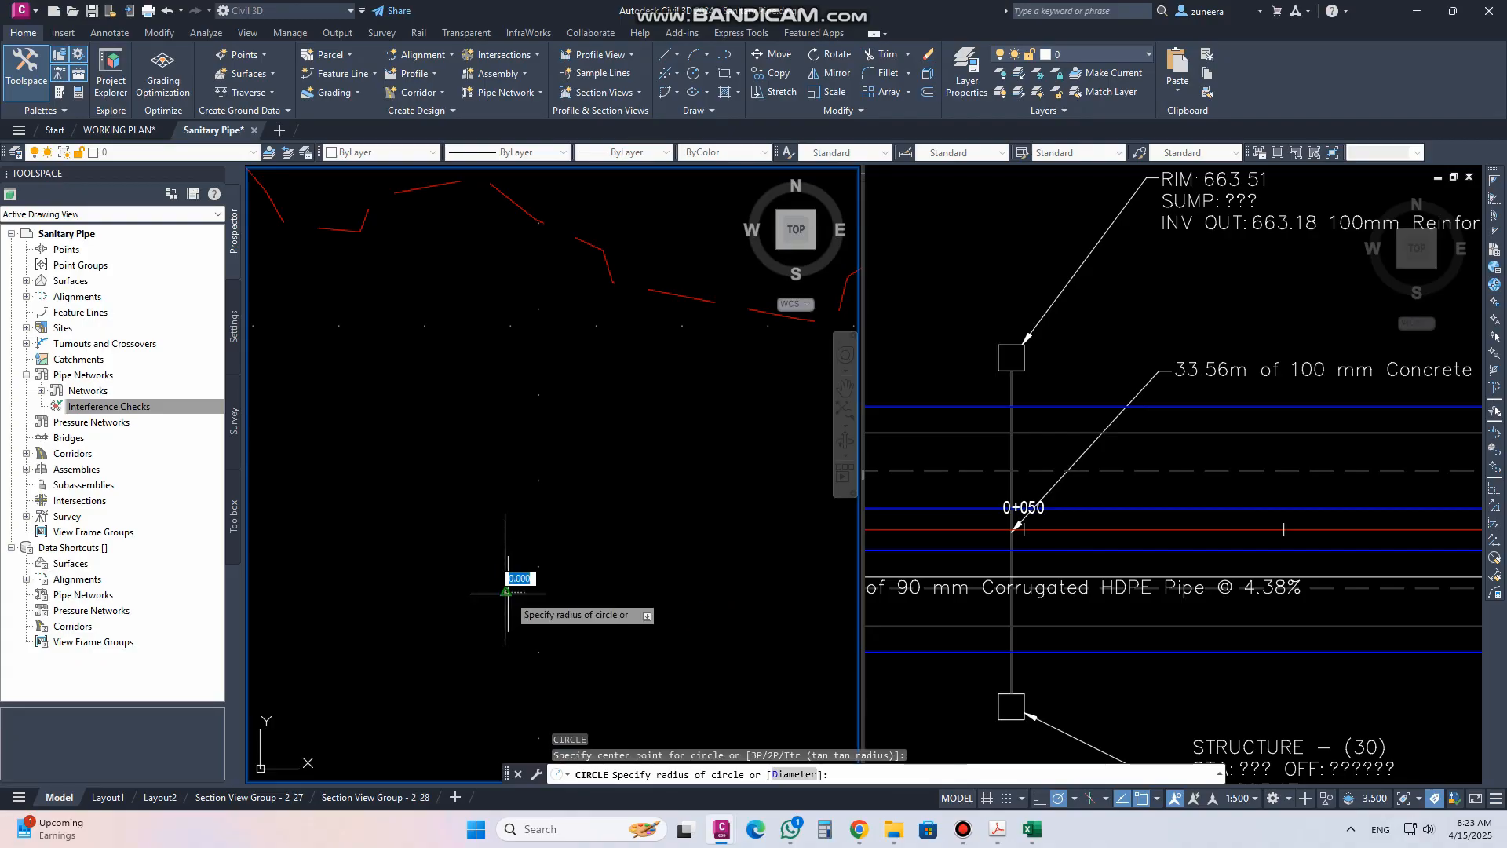
{"action": "left_click", "coordinate": [526, 523]}
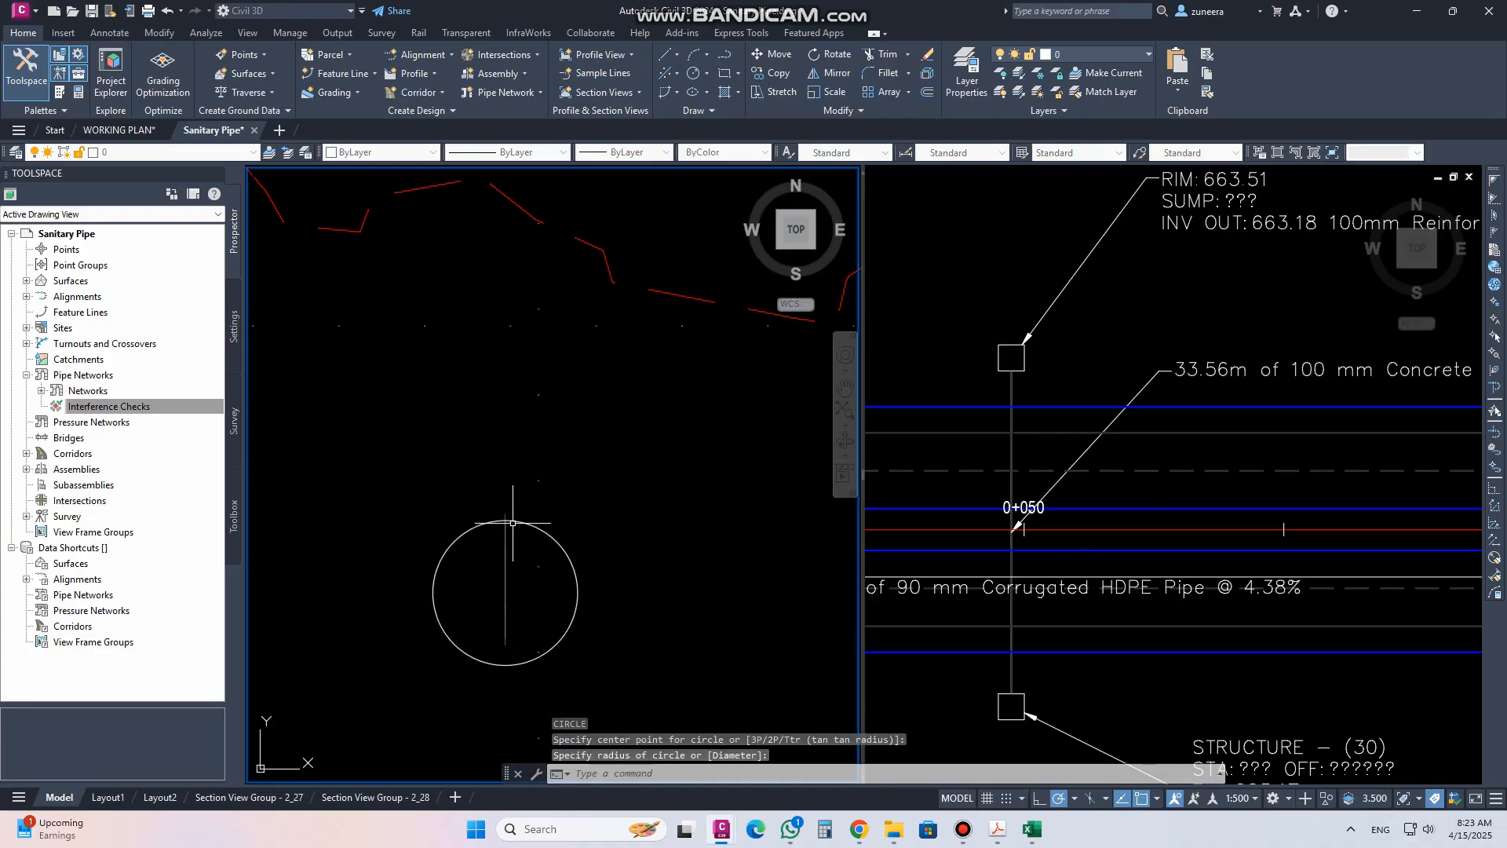
{"action": "scroll", "coordinate": [542, 557], "scroll_direction": "down", "scroll_amount": 2}
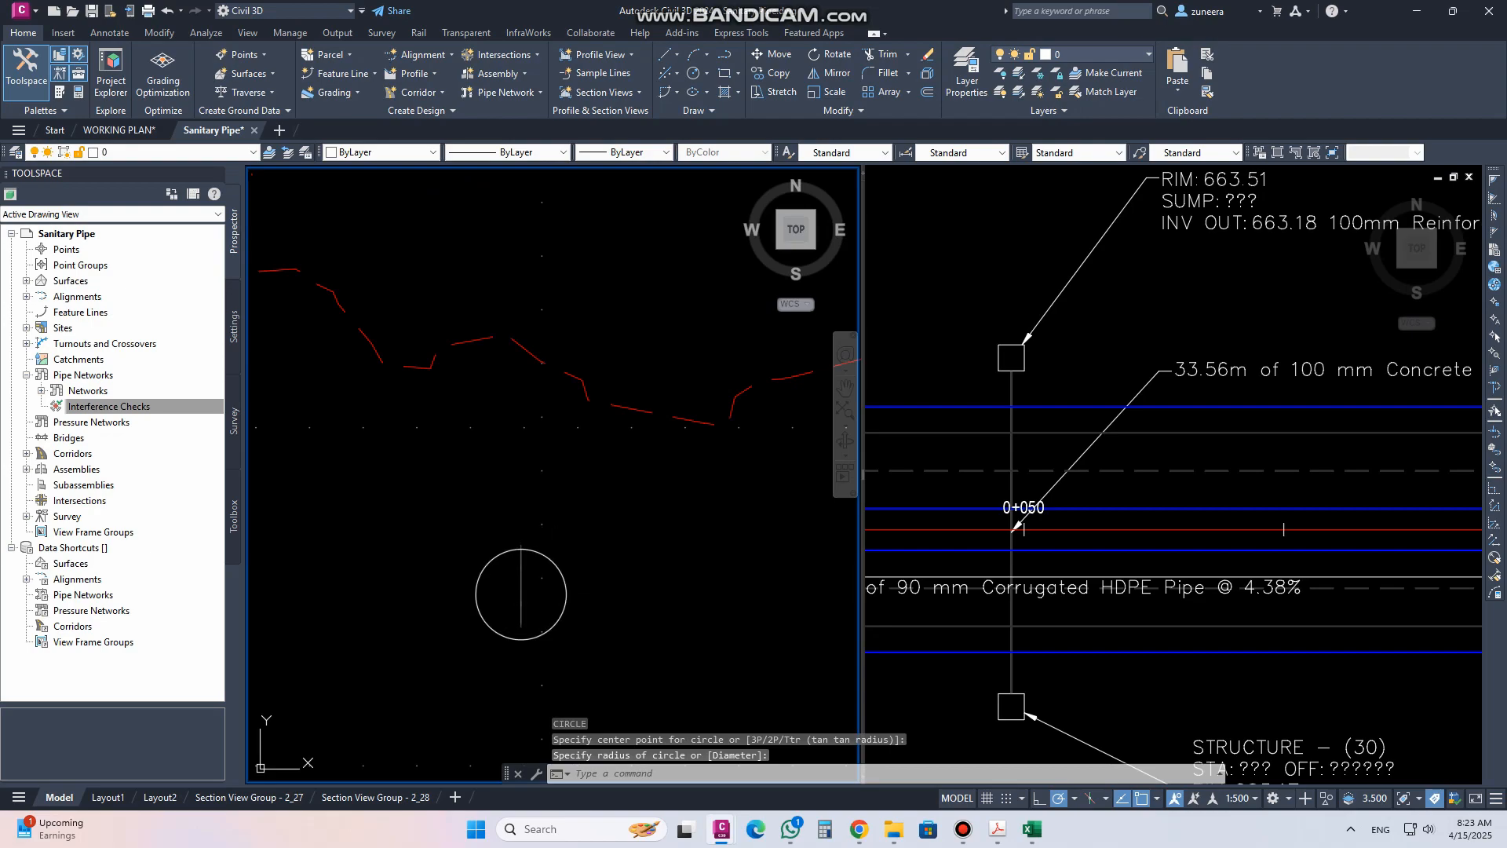
{"action": "left_click", "coordinate": [556, 565]}
{"action": "key", "text": "Return"}
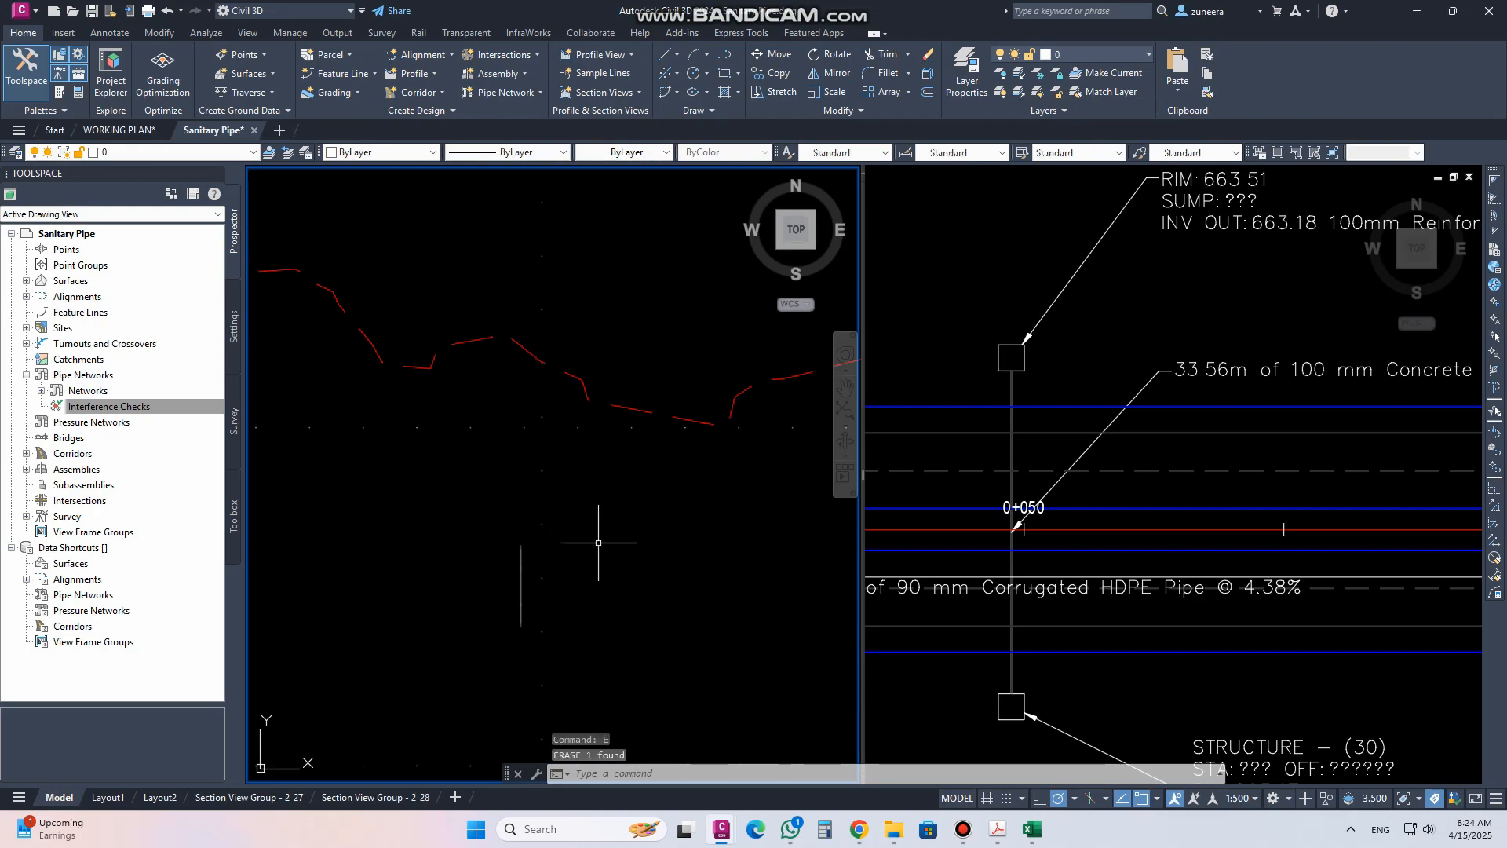
In the MAIN ROAD profile view's properties, override Pipe (19)'s style with Pipe Crossing Pipe (Storm)
{"action": "left_click", "coordinate": [524, 555]}
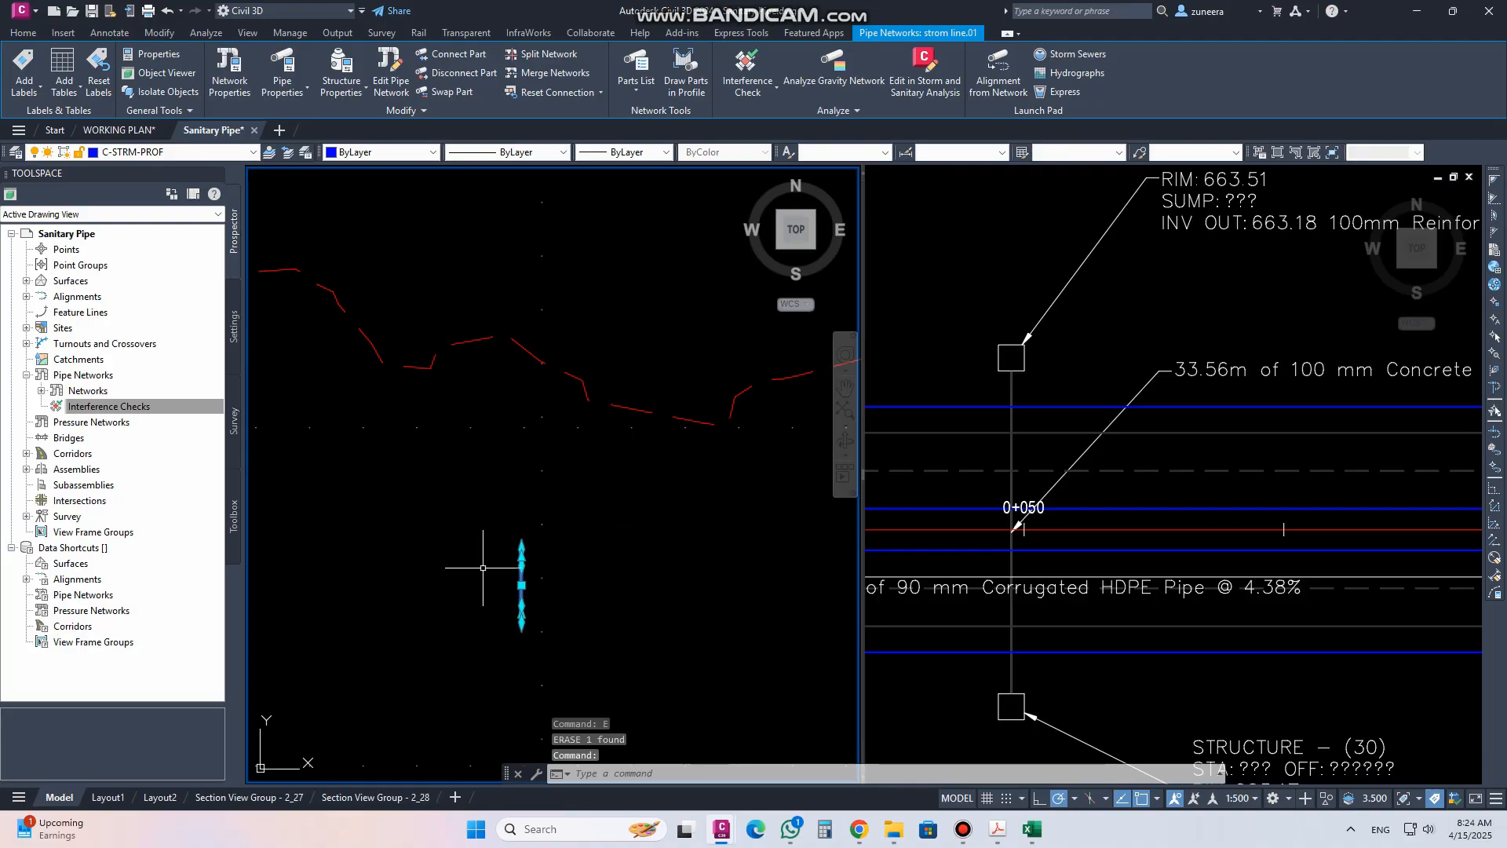
{"action": "key", "text": "Escape"}
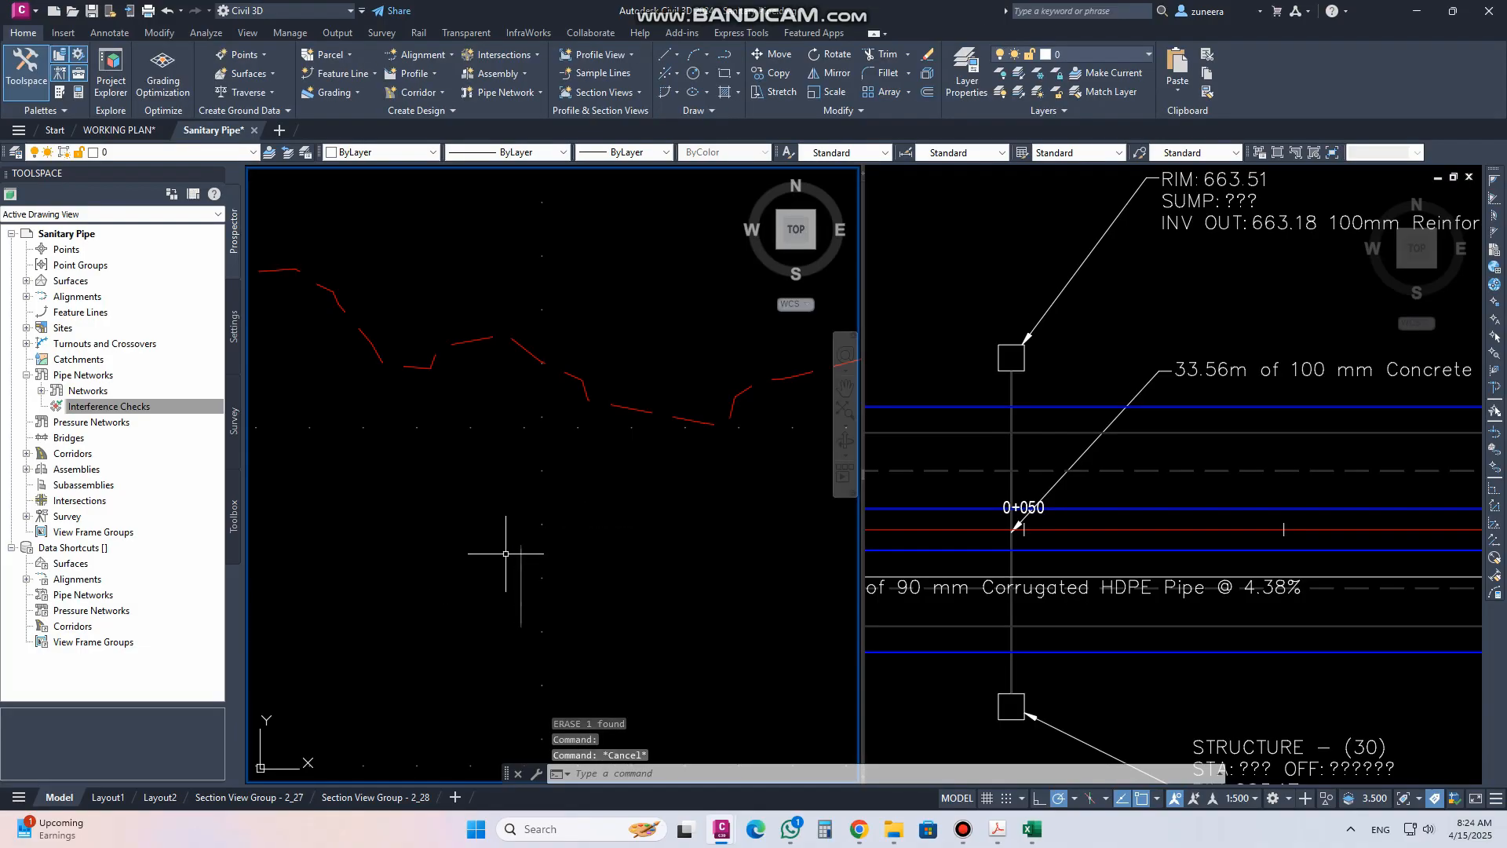
{"action": "left_click", "coordinate": [541, 468]}
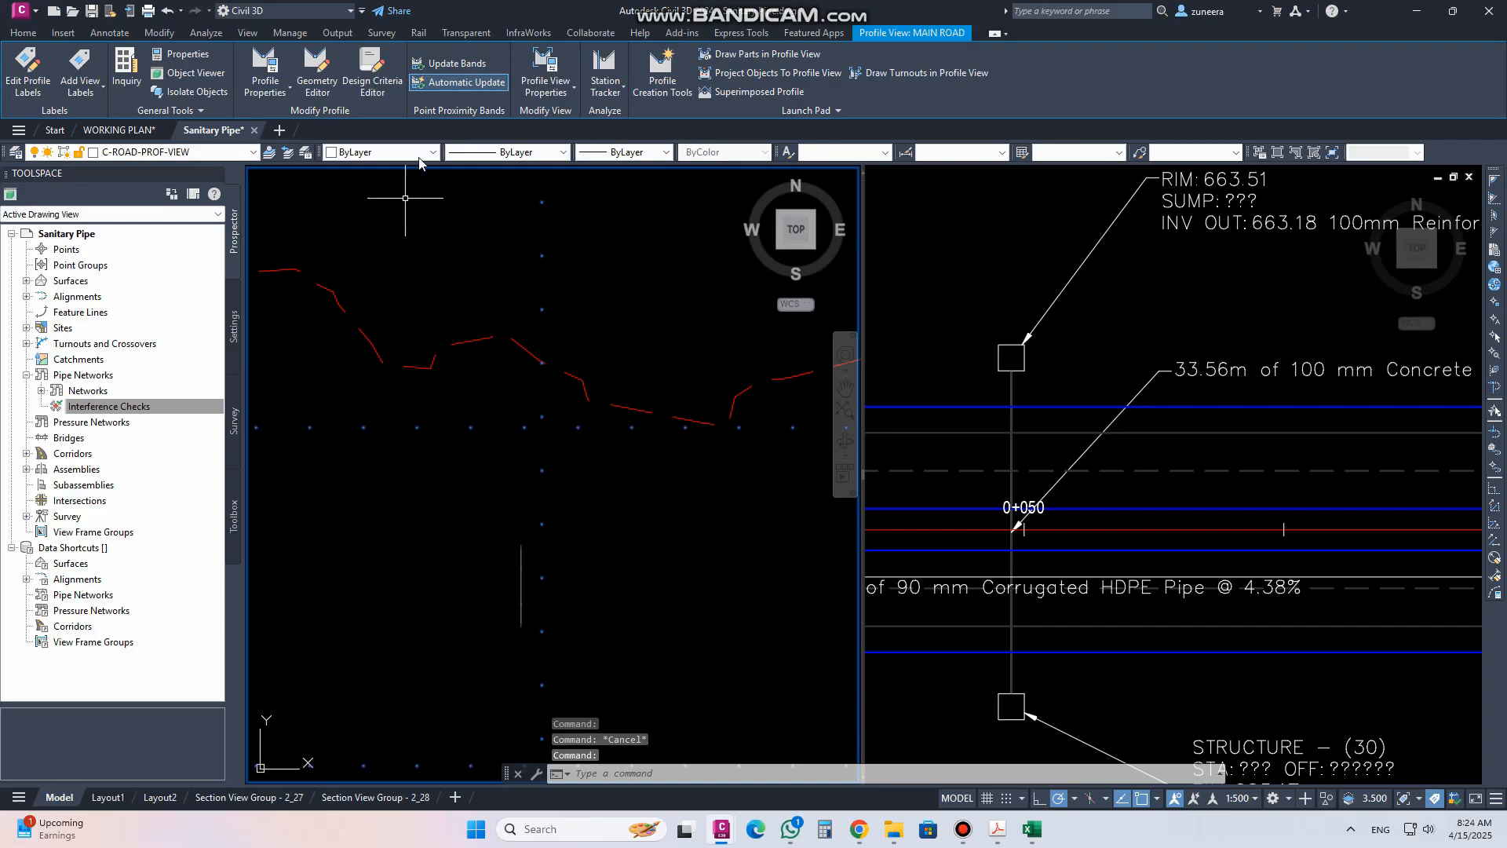
{"action": "left_click", "coordinate": [545, 67]}
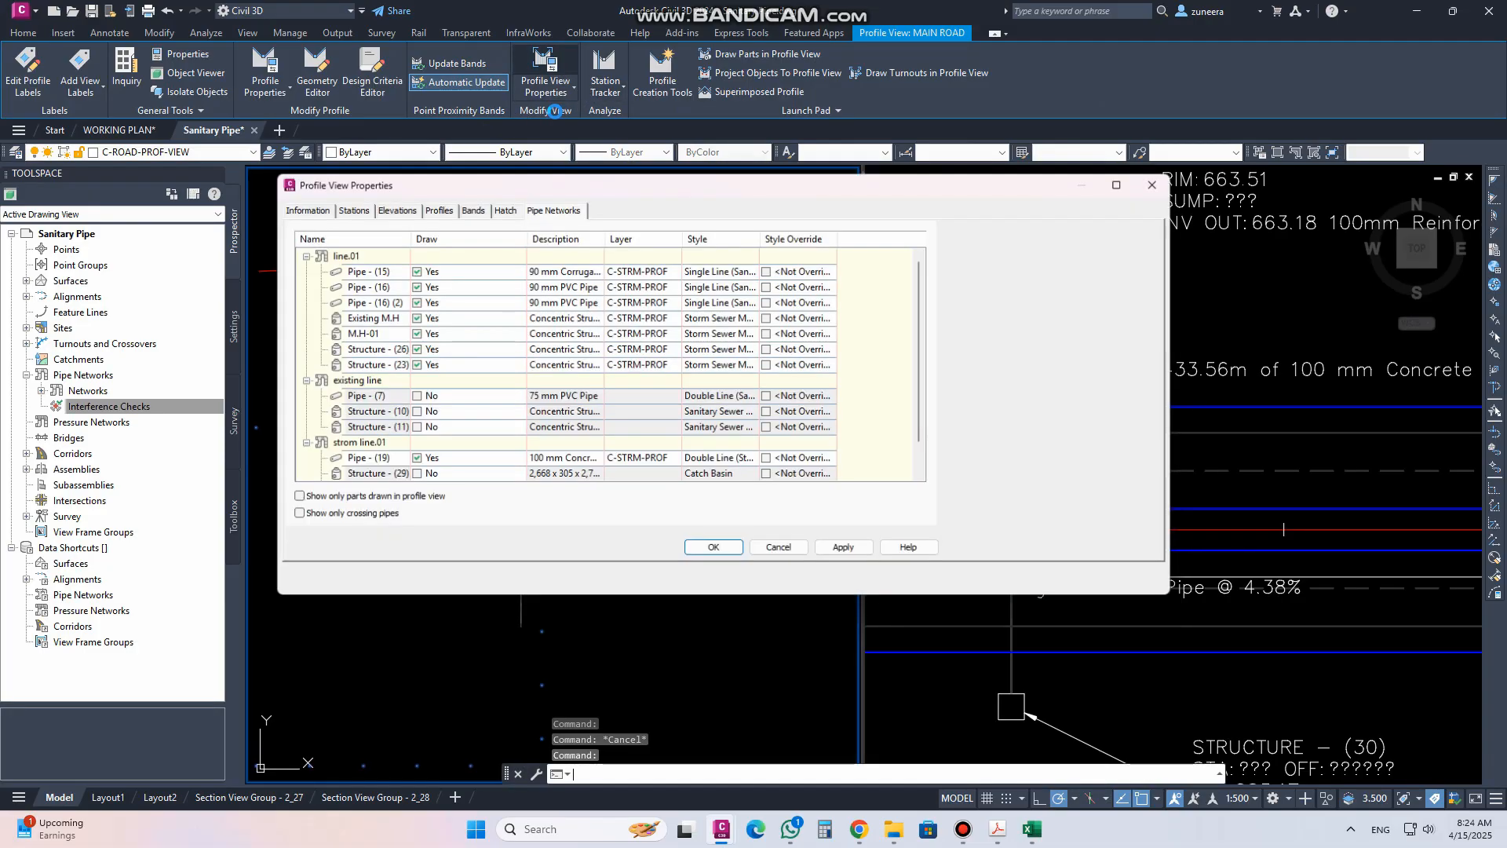
{"action": "left_click", "coordinate": [304, 256]}
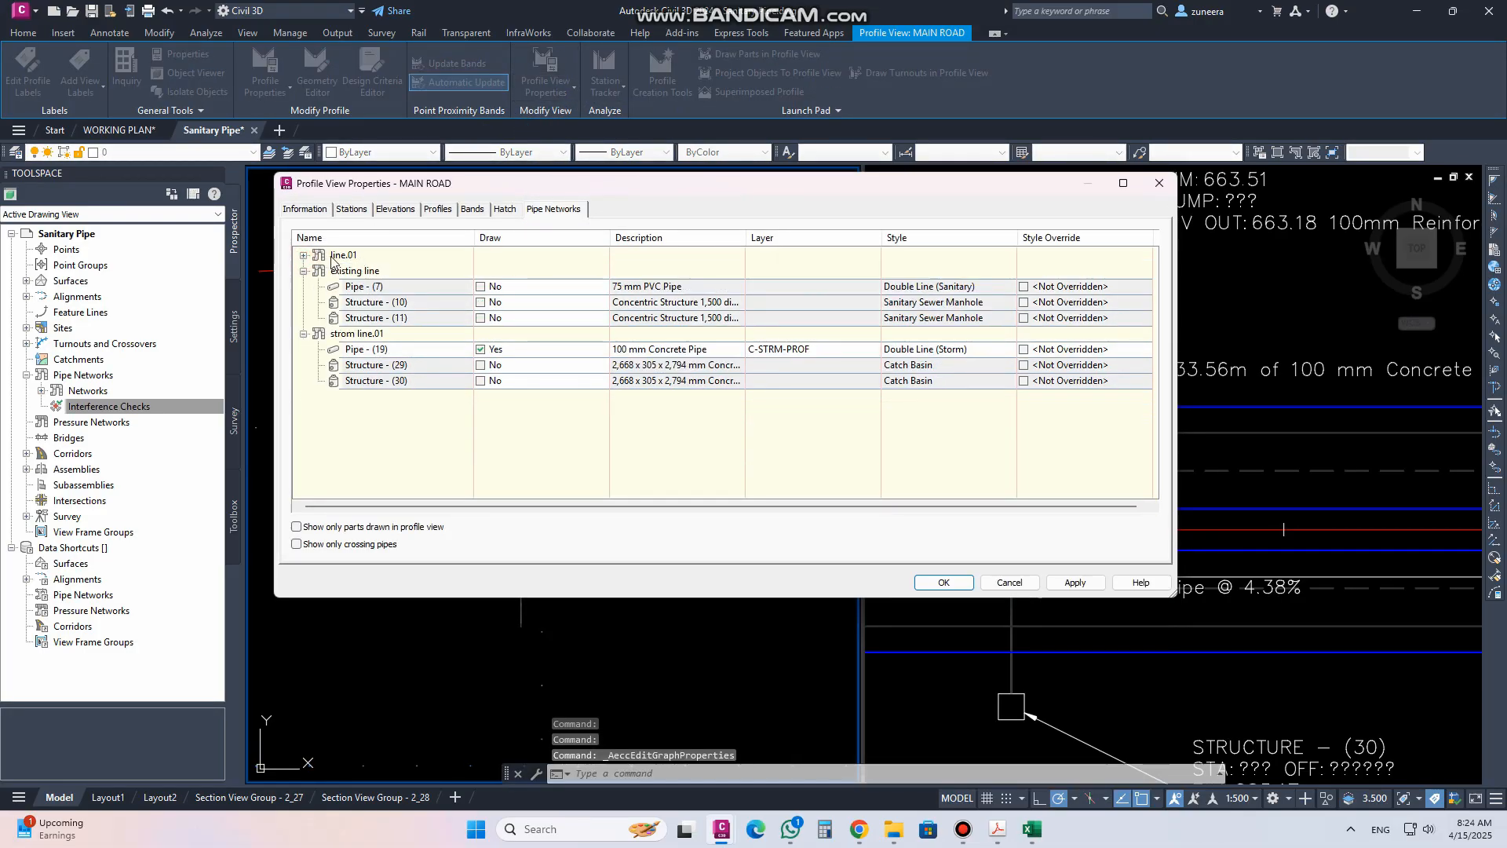
{"action": "left_click", "coordinate": [304, 270]}
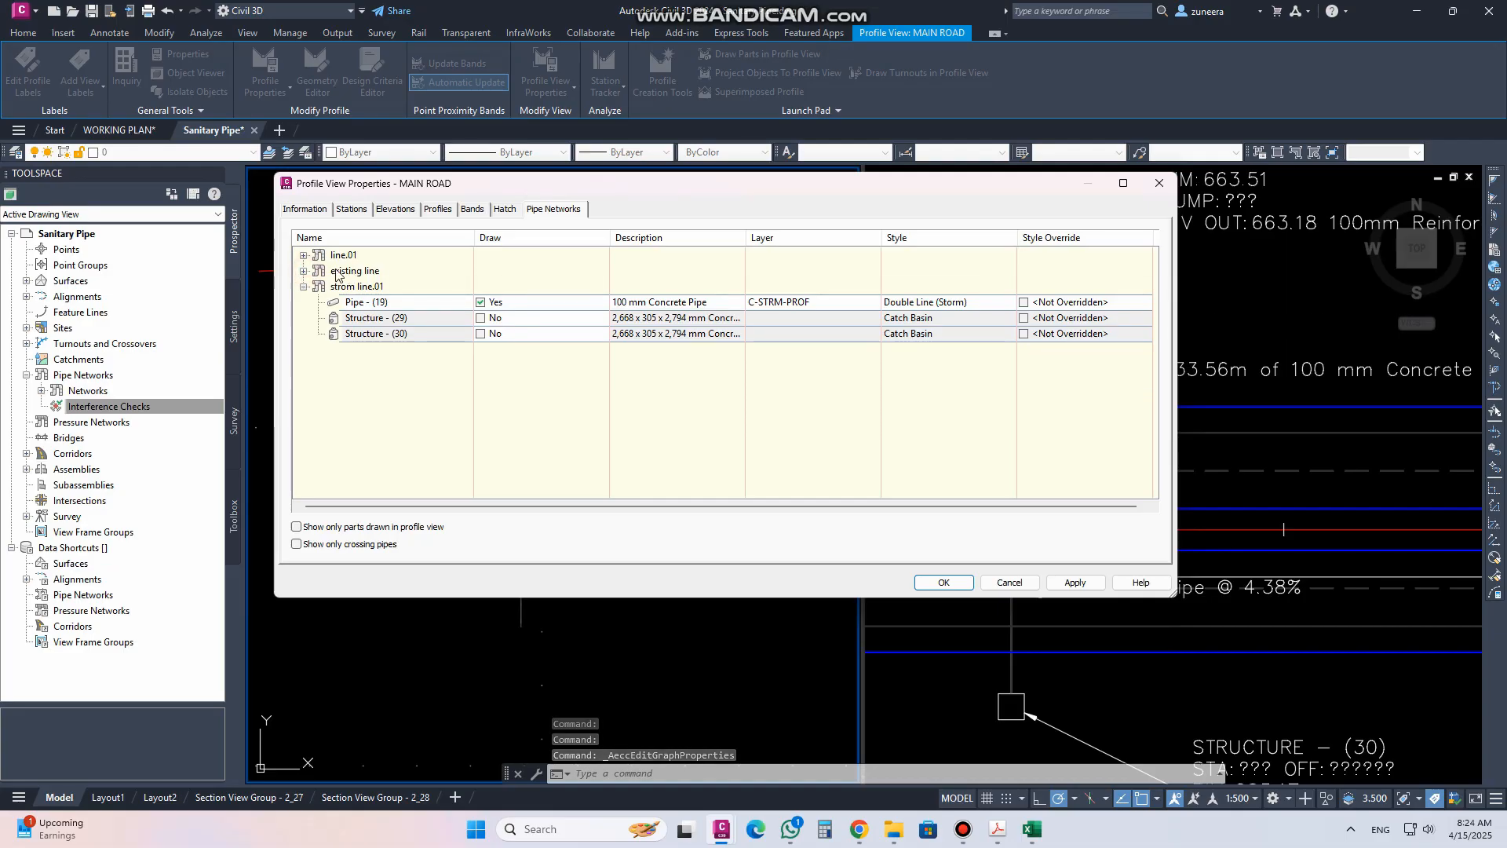
{"action": "left_click", "coordinate": [368, 305]}
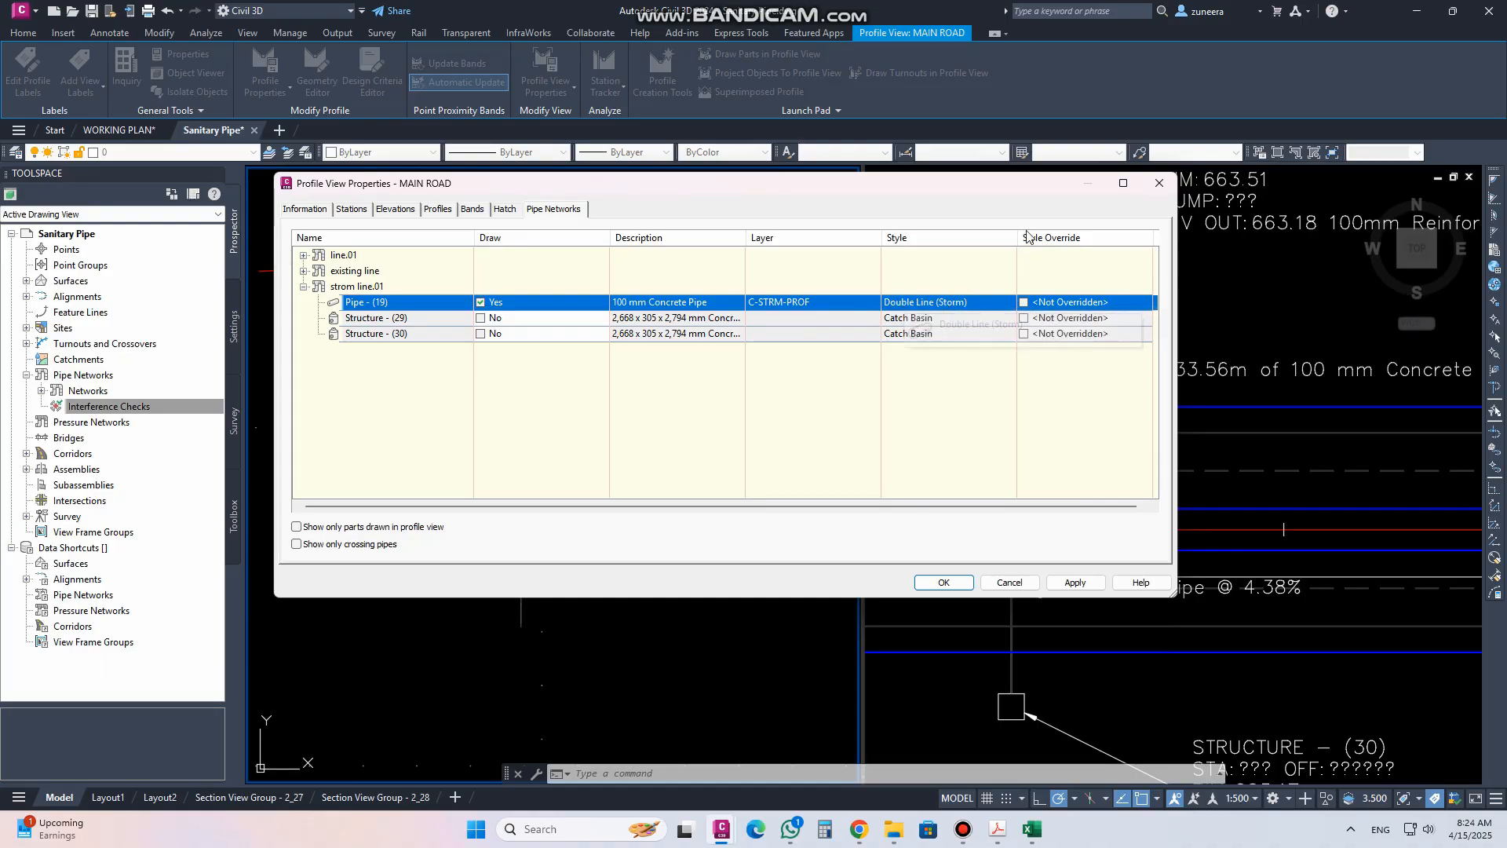
{"action": "left_click", "coordinate": [1025, 303]}
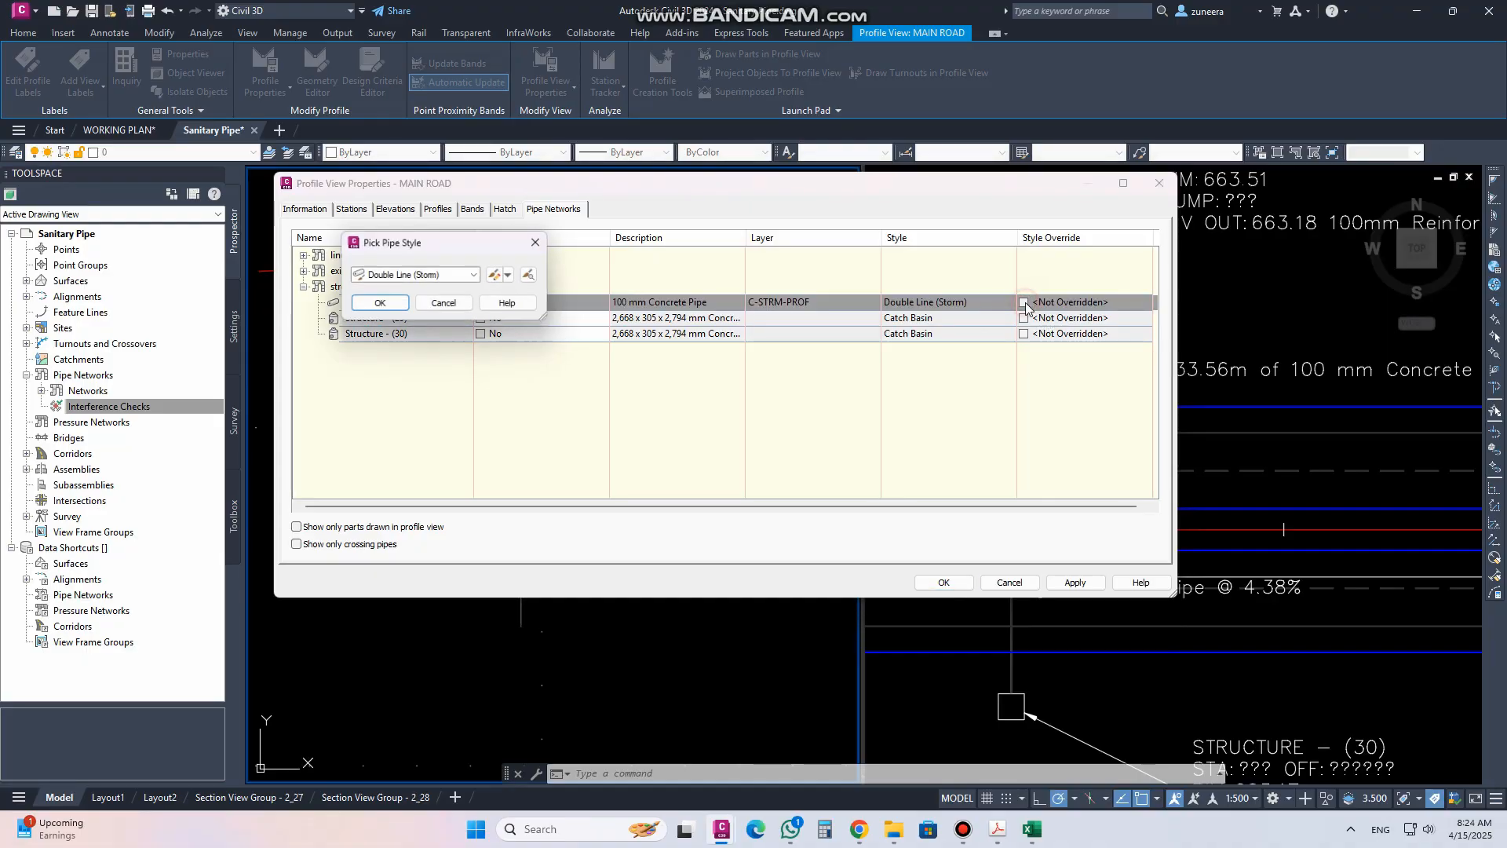
{"action": "left_click", "coordinate": [475, 276]}
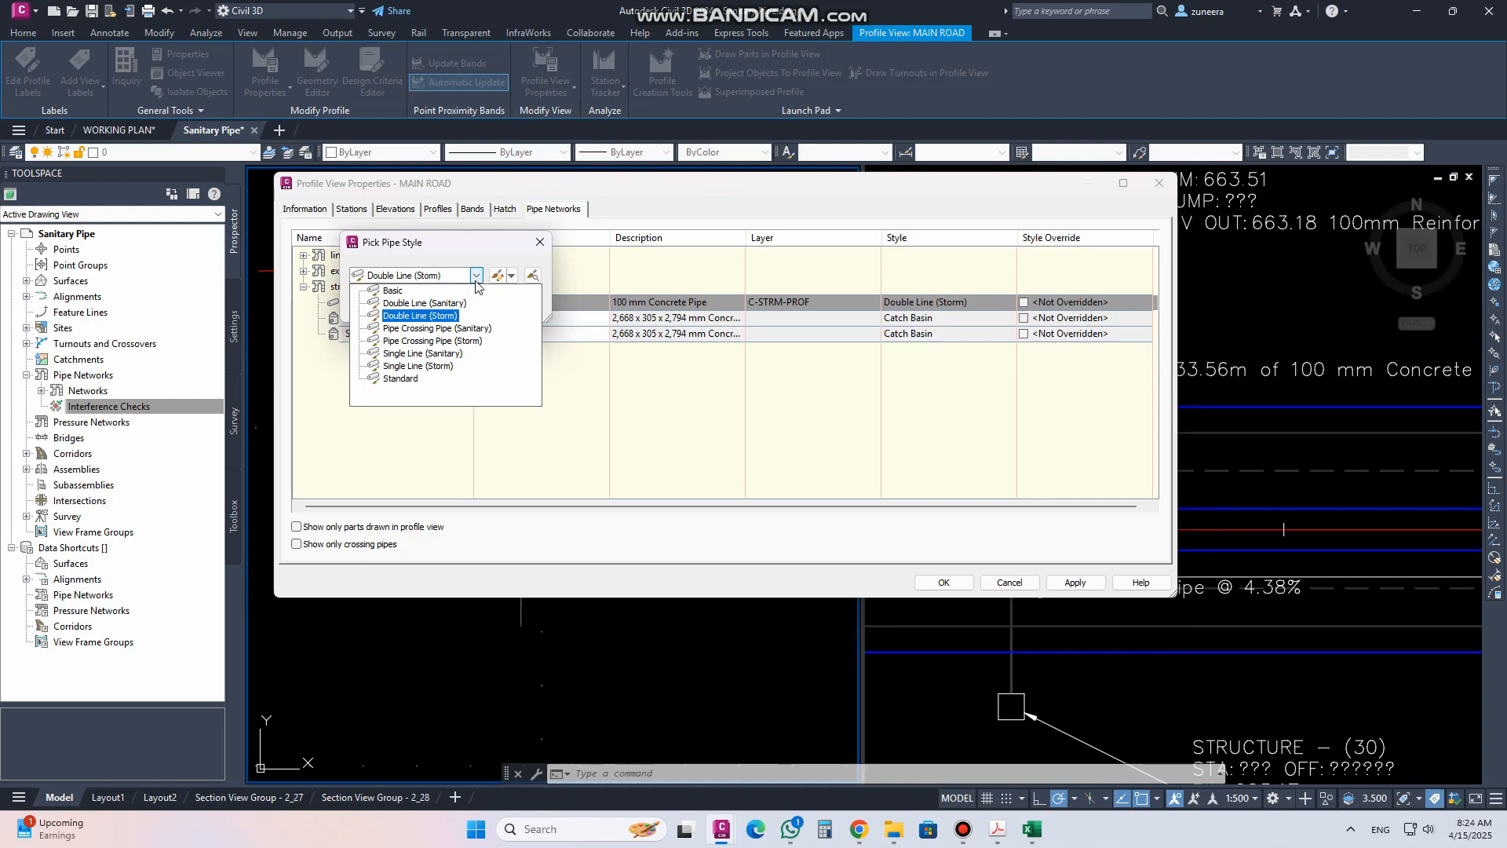
{"action": "left_click", "coordinate": [416, 341]}
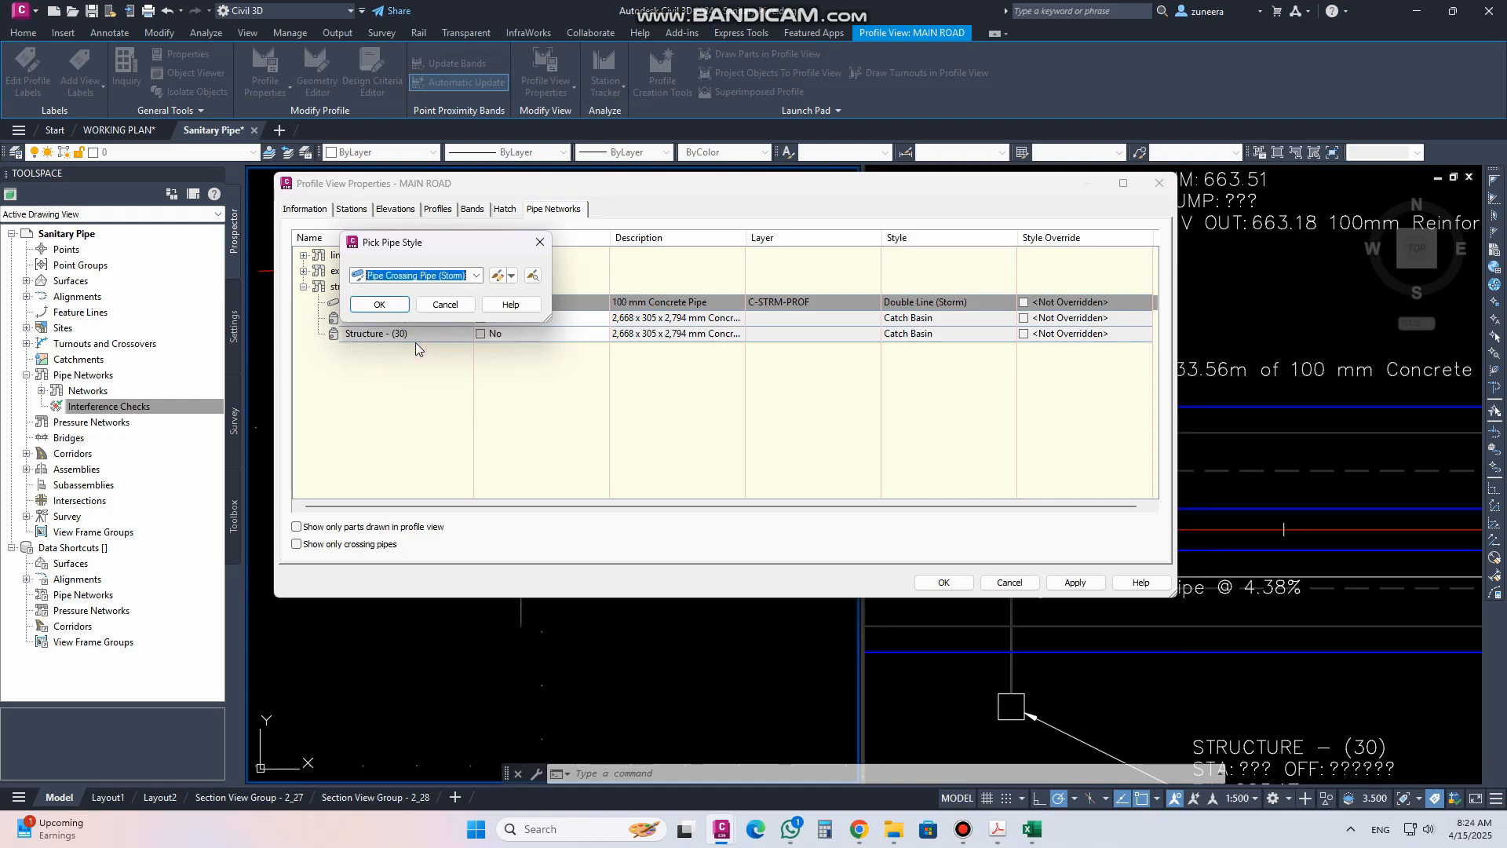
{"action": "left_click", "coordinate": [379, 304]}
{"action": "left_click", "coordinate": [944, 582]}
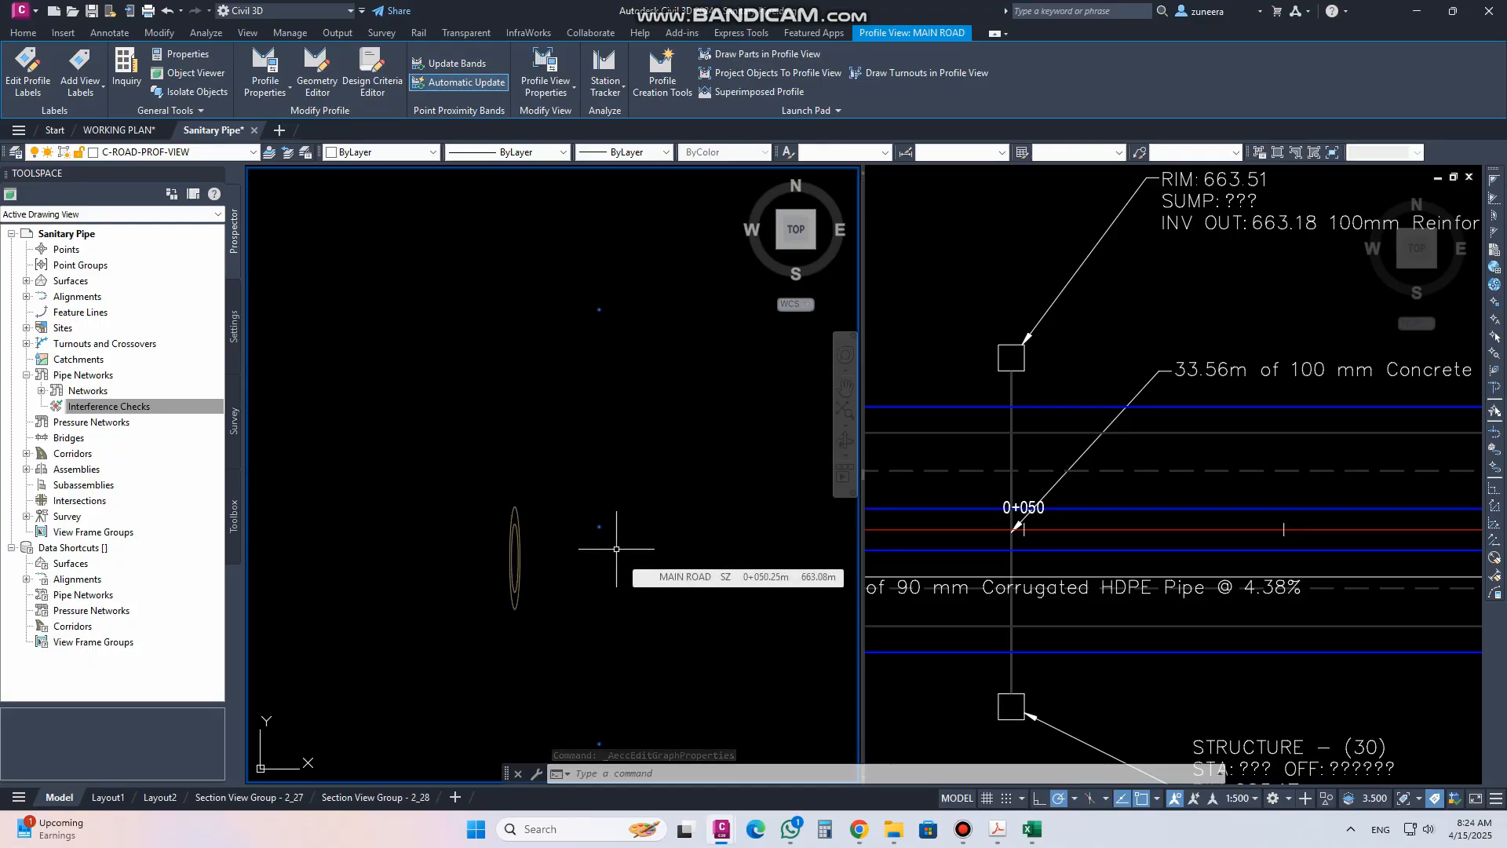
Start adding labels for the Pipe Network feature with the Single Part Profile label type
{"action": "scroll", "coordinate": [533, 558], "scroll_direction": "up", "scroll_amount": 2}
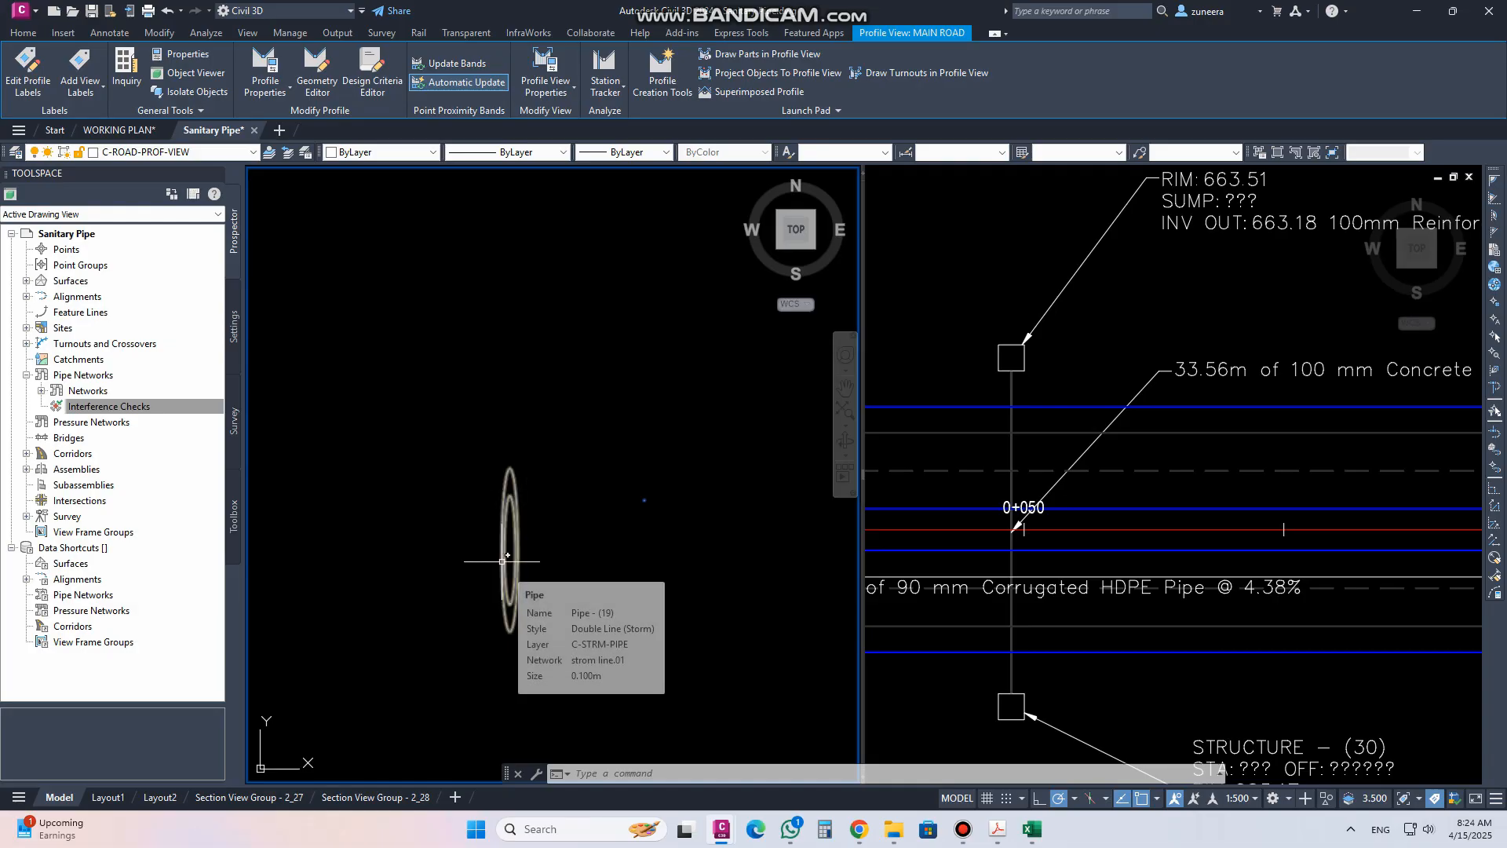
{"action": "scroll", "coordinate": [503, 559], "scroll_direction": "down", "scroll_amount": 2}
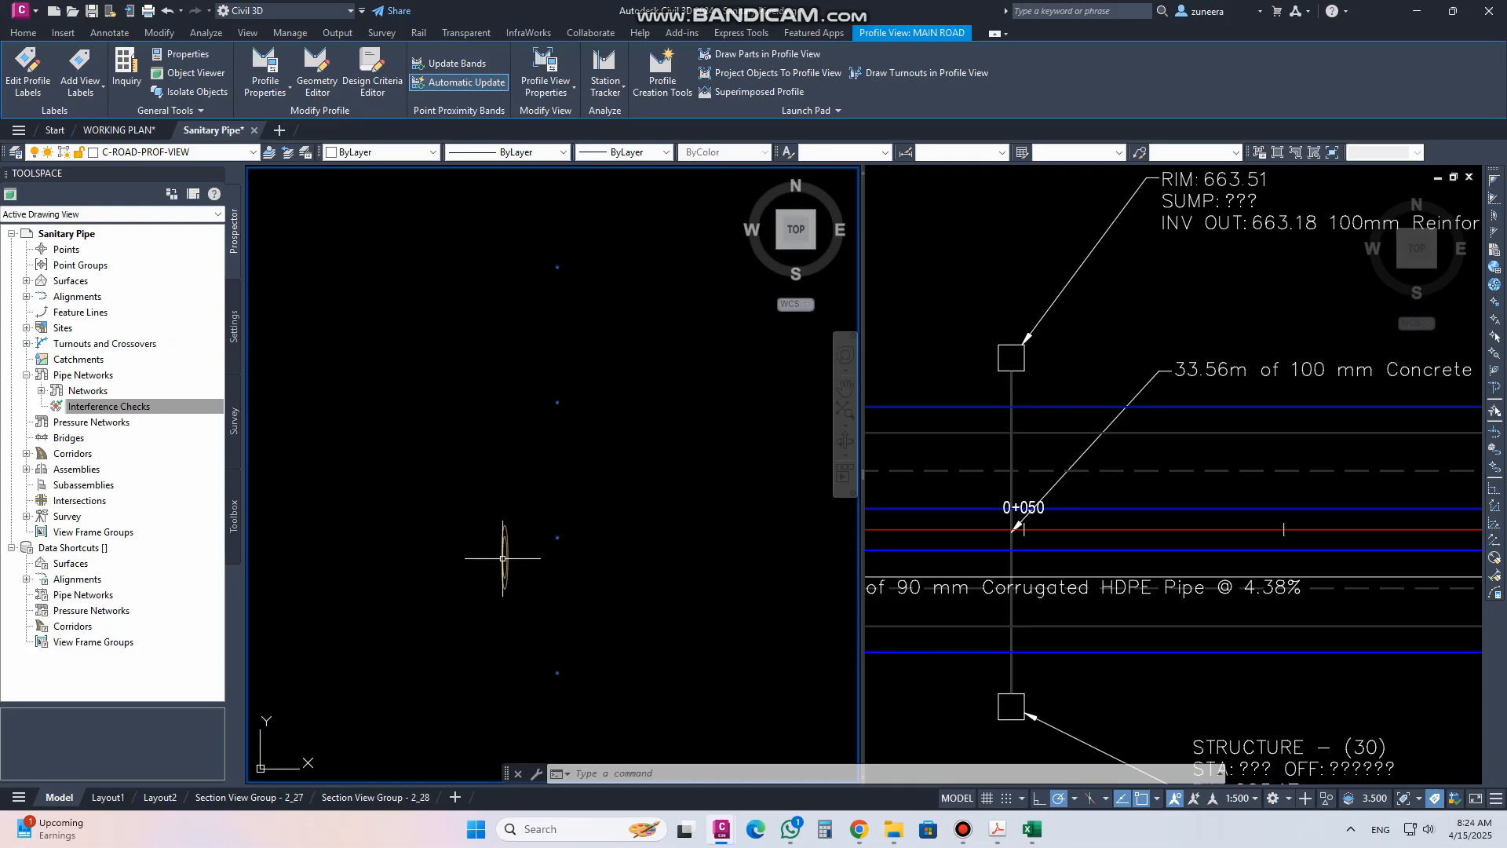
{"action": "left_click", "coordinate": [110, 33]}
{"action": "left_click", "coordinate": [28, 60]}
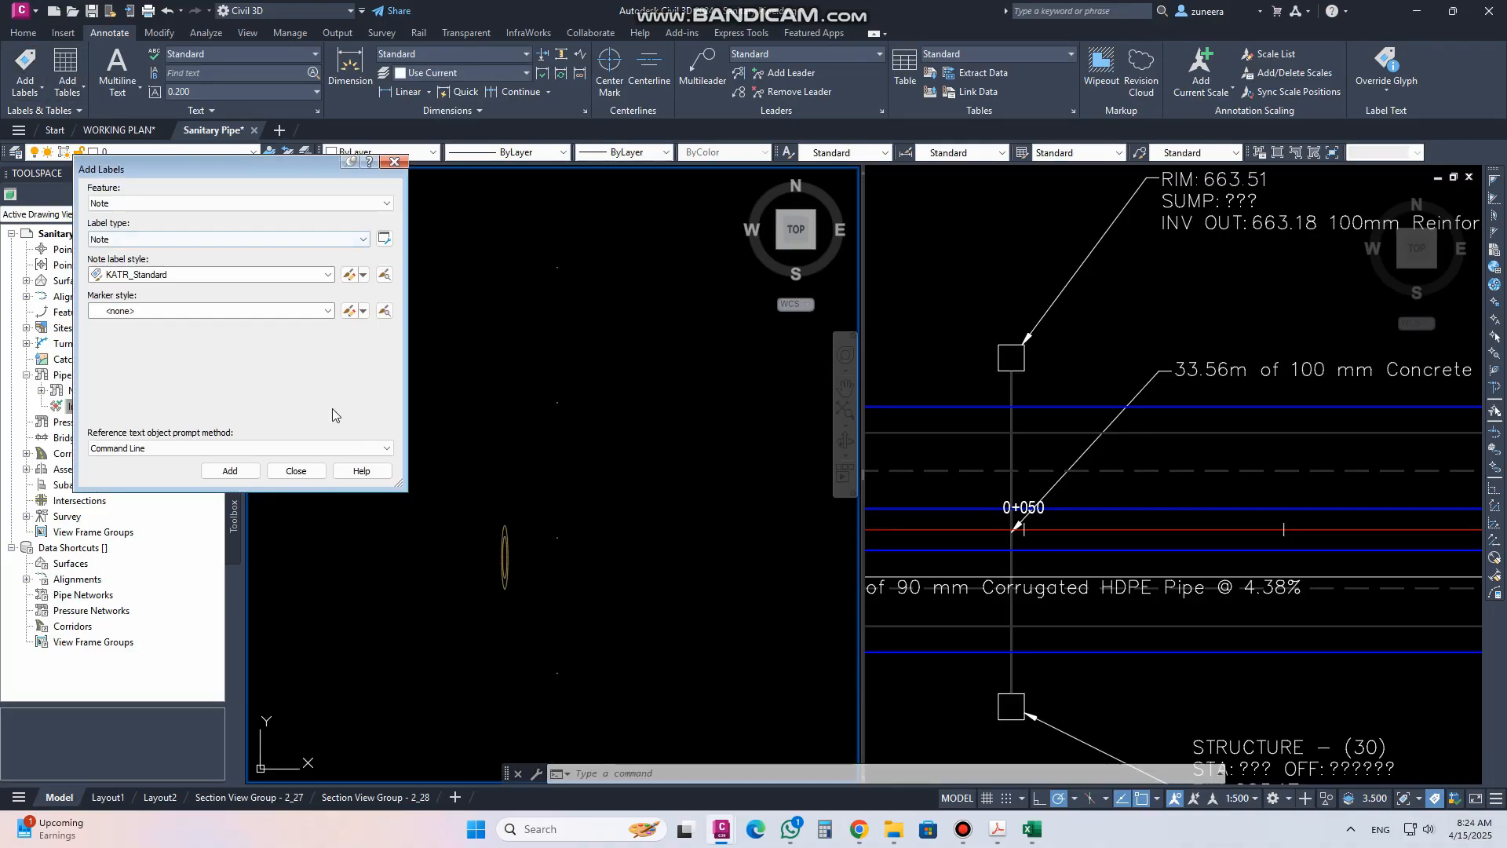
{"action": "left_click", "coordinate": [220, 203]}
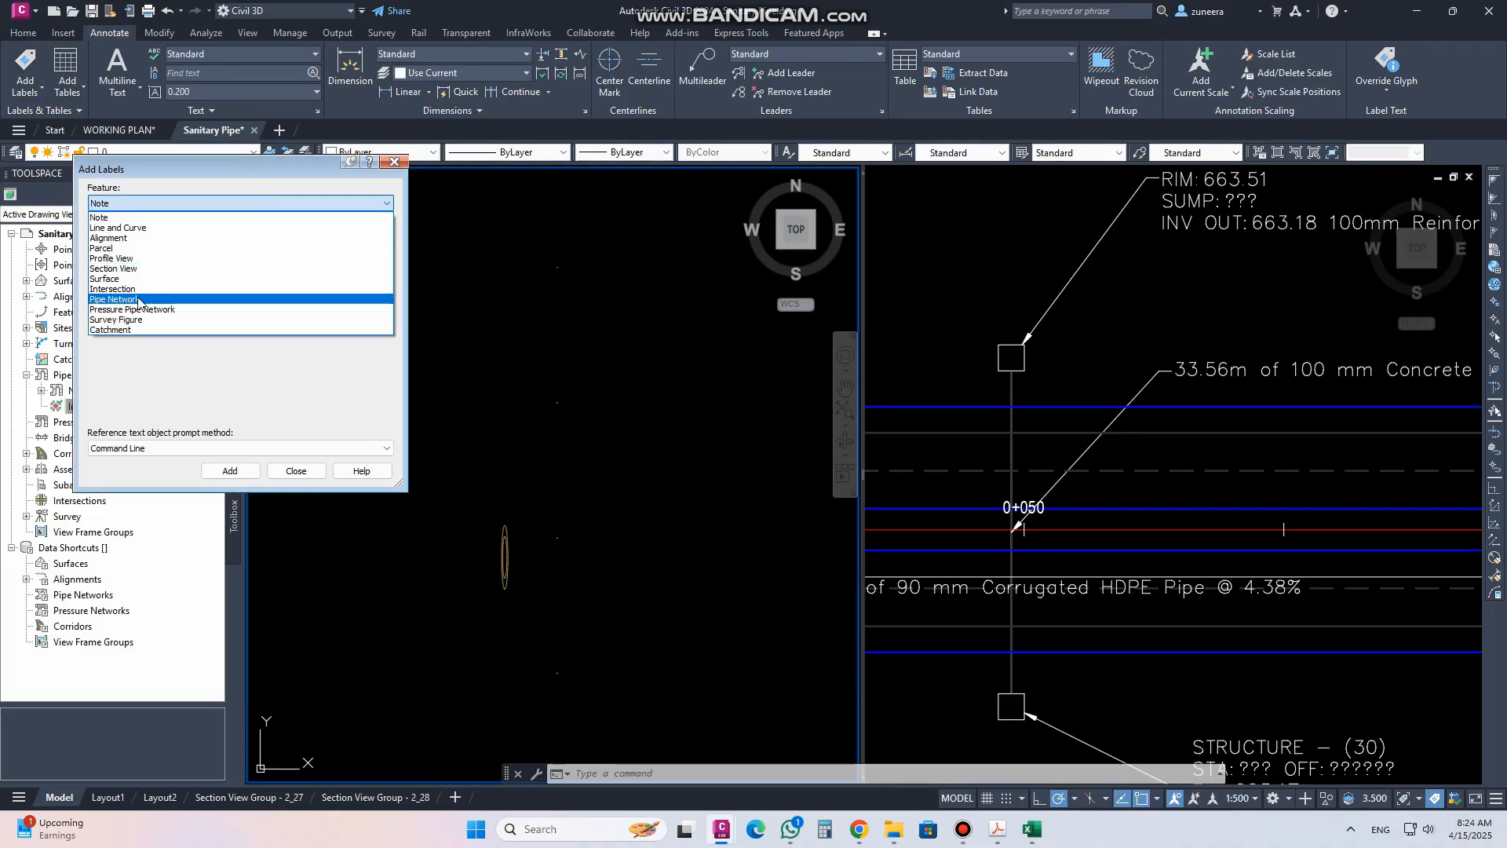
{"action": "left_click", "coordinate": [138, 299]}
{"action": "left_click", "coordinate": [145, 240]}
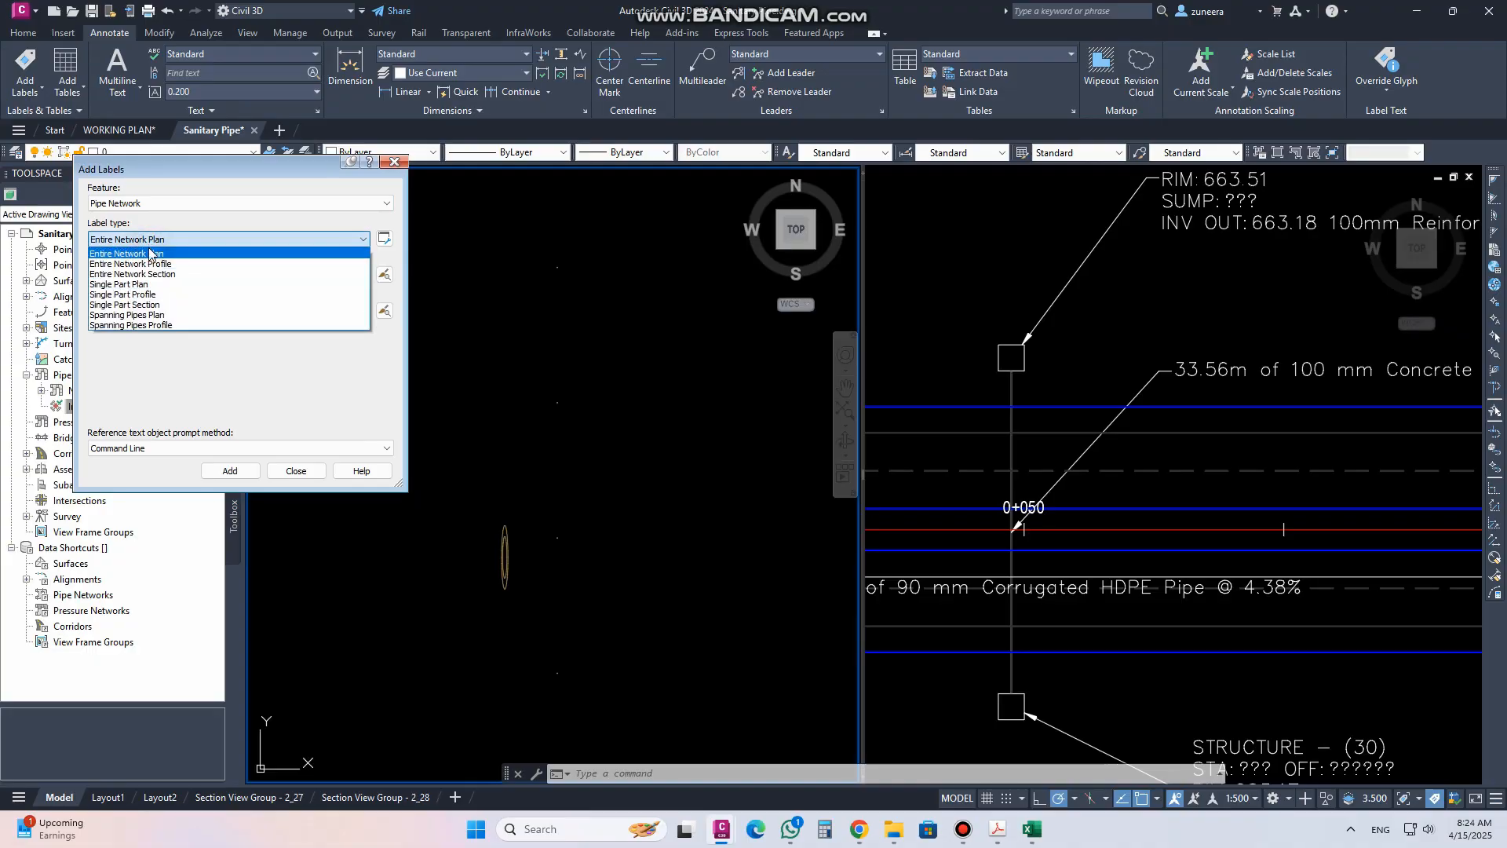
{"action": "left_click", "coordinate": [138, 296]}
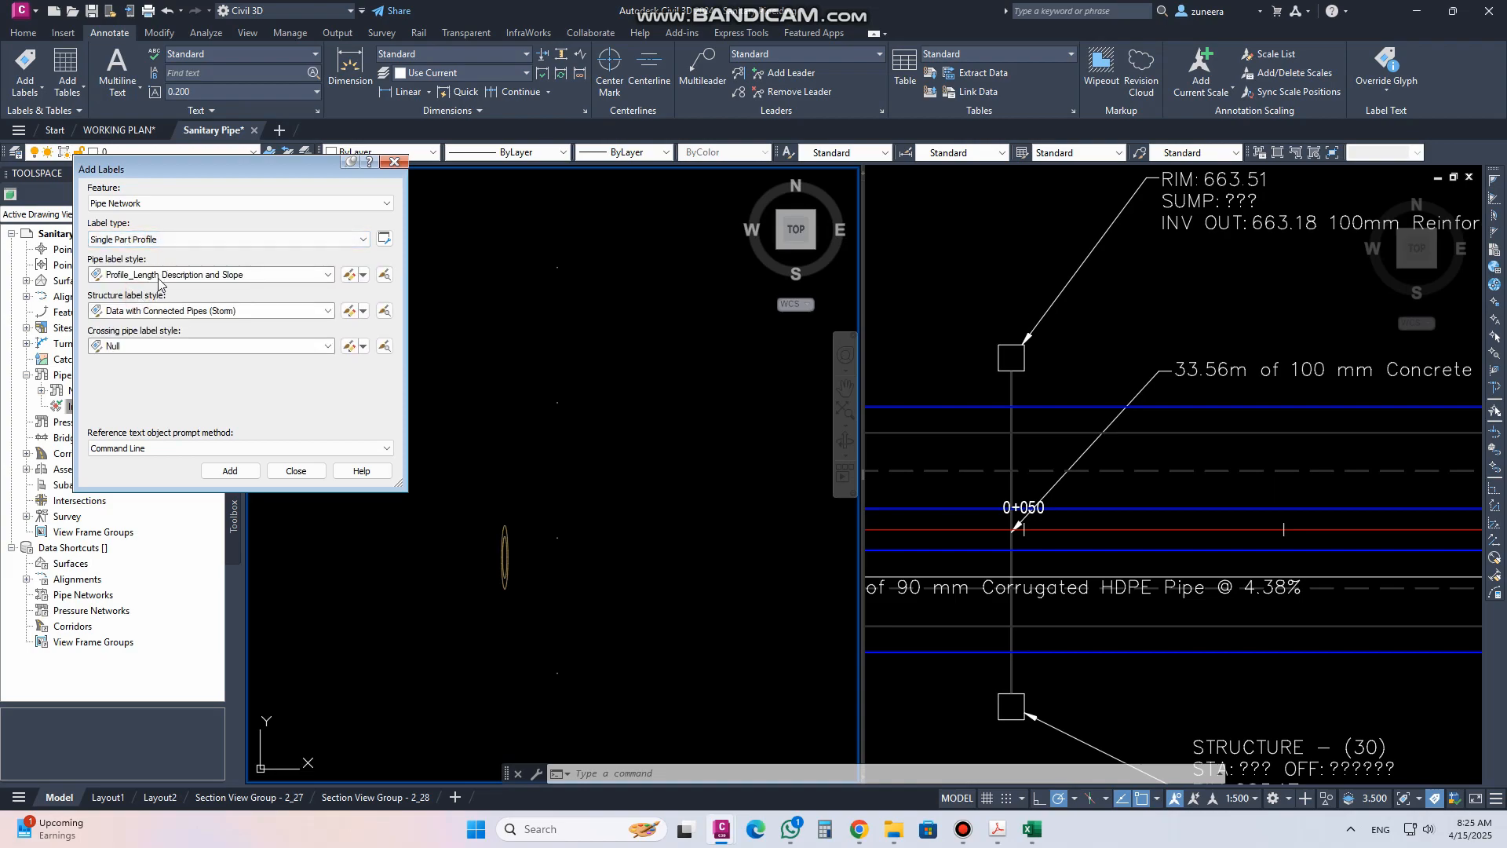
In Add Labels, set the crossing pipe label style to Name Station and Top-Bottom Elevations, keeping Profile_Length Description and Slope for pipes
{"action": "left_click", "coordinate": [228, 277]}
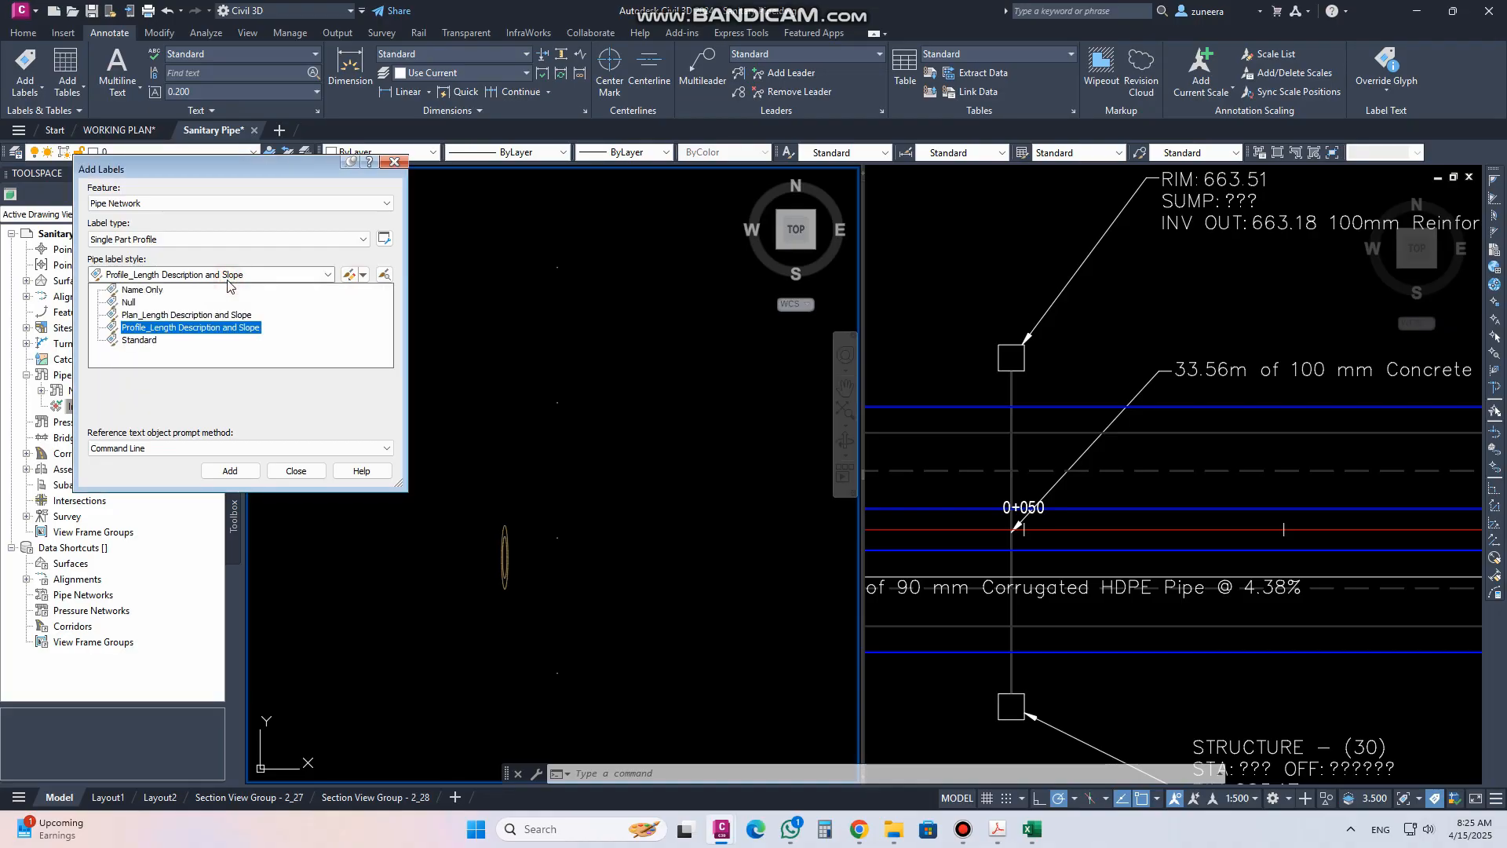
{"action": "left_click", "coordinate": [251, 251]}
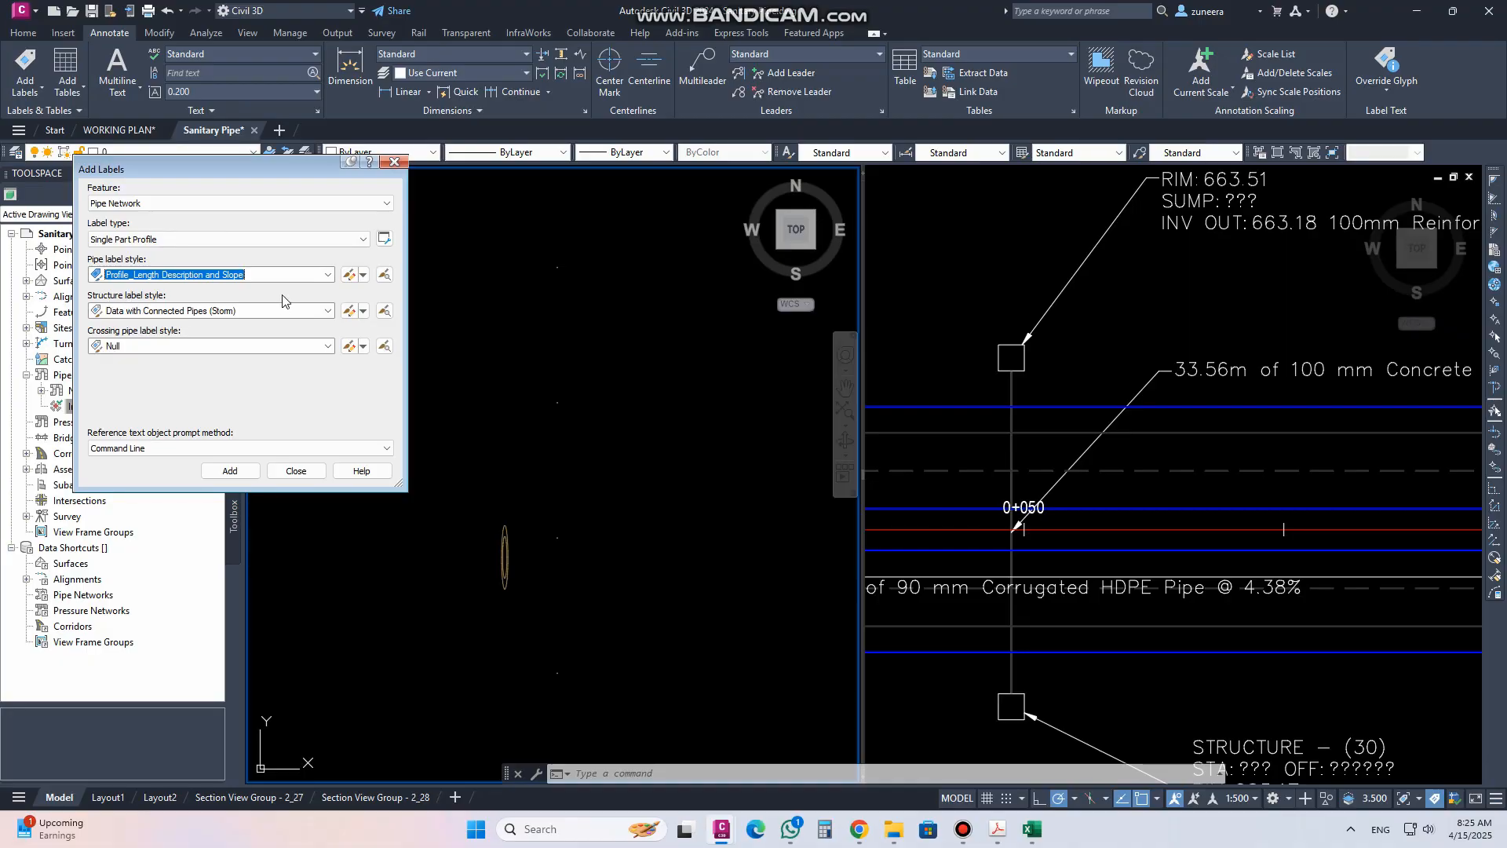
{"action": "left_click", "coordinate": [327, 275]}
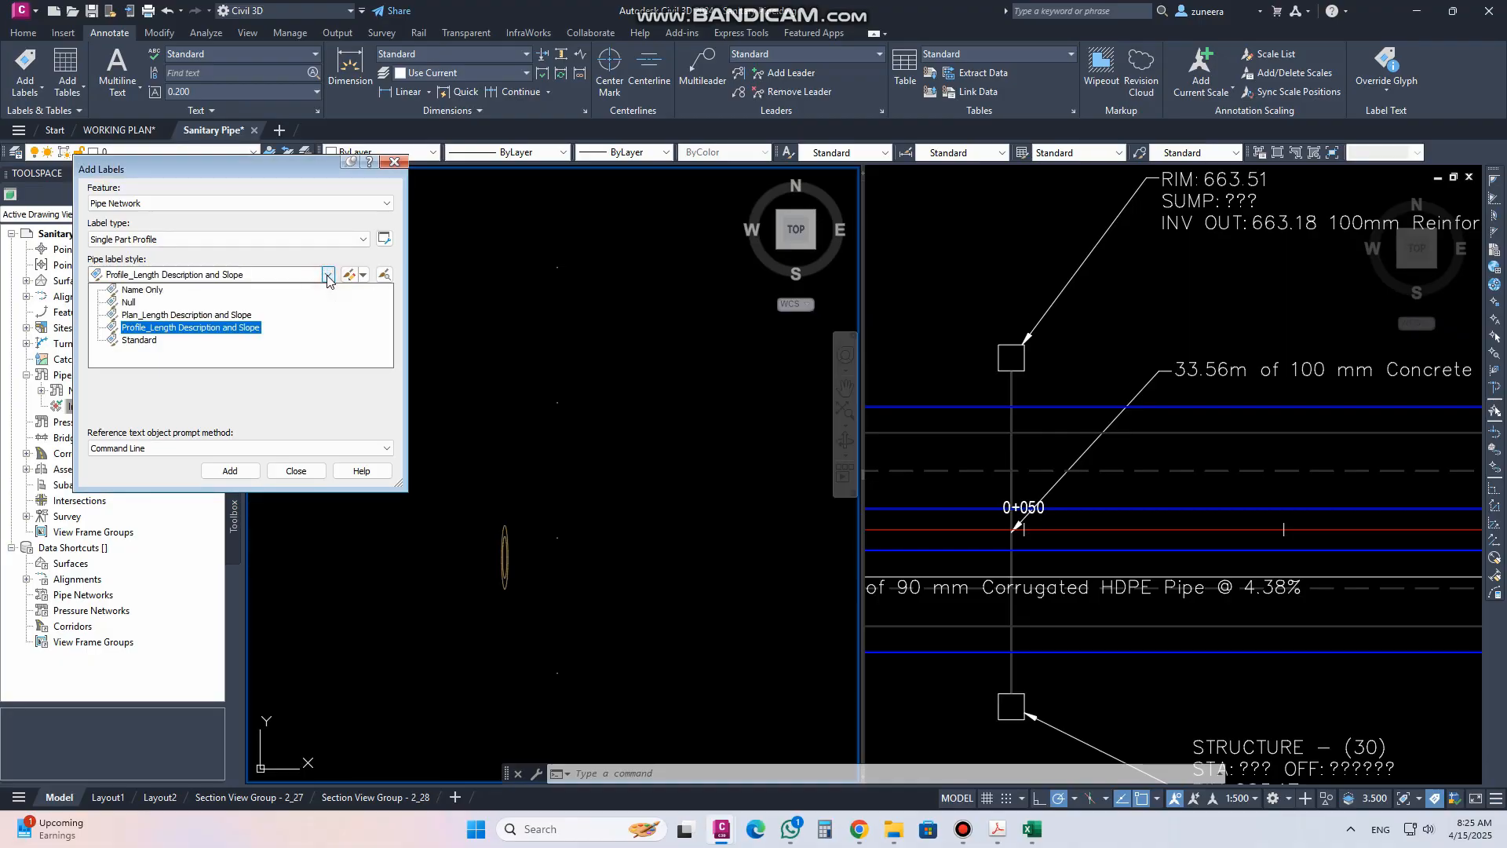
{"action": "left_click", "coordinate": [133, 299]}
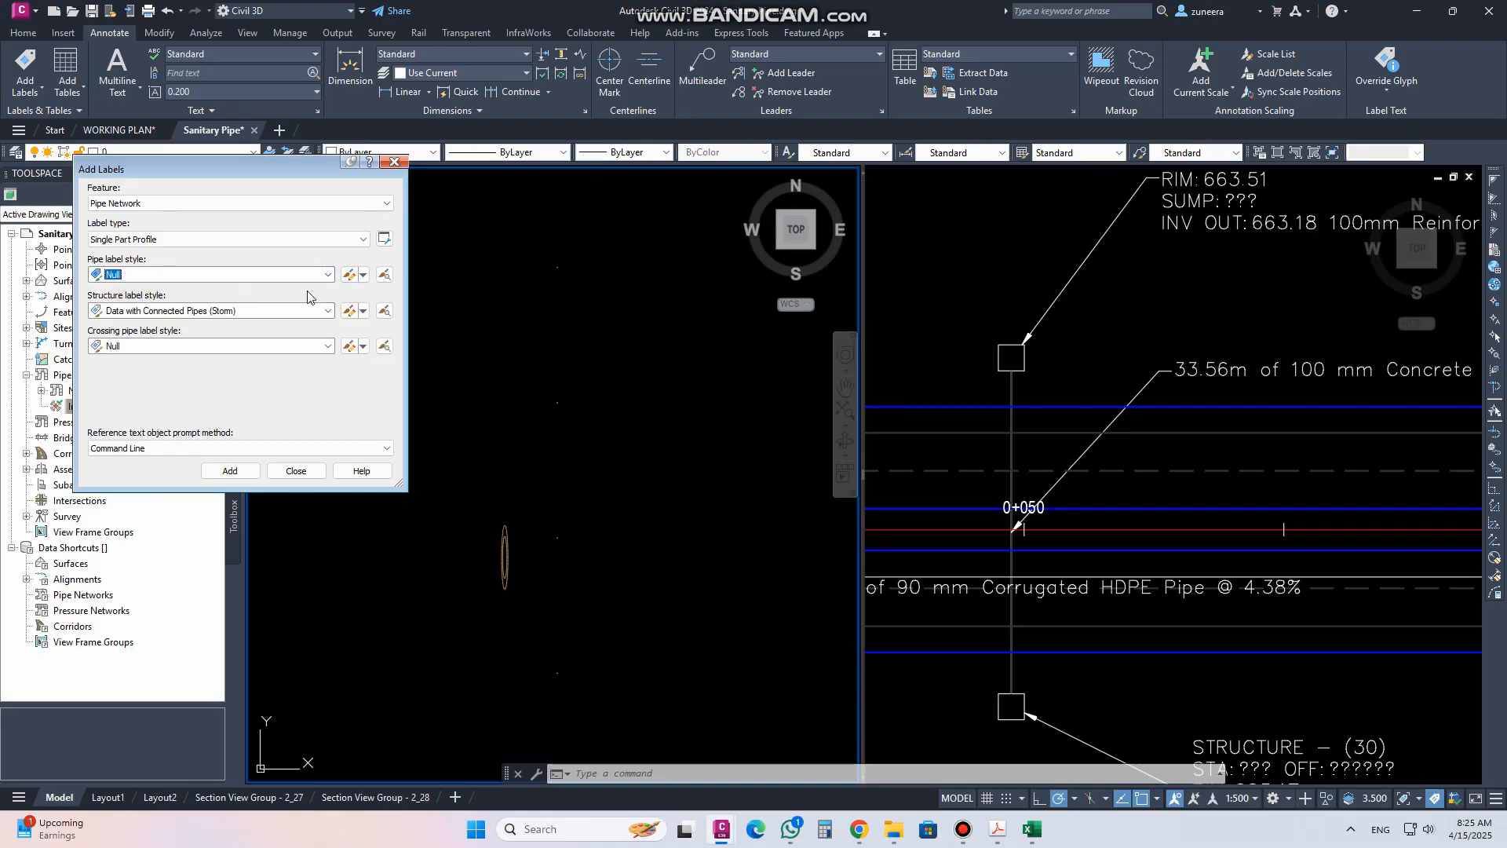
{"action": "left_click", "coordinate": [327, 311]}
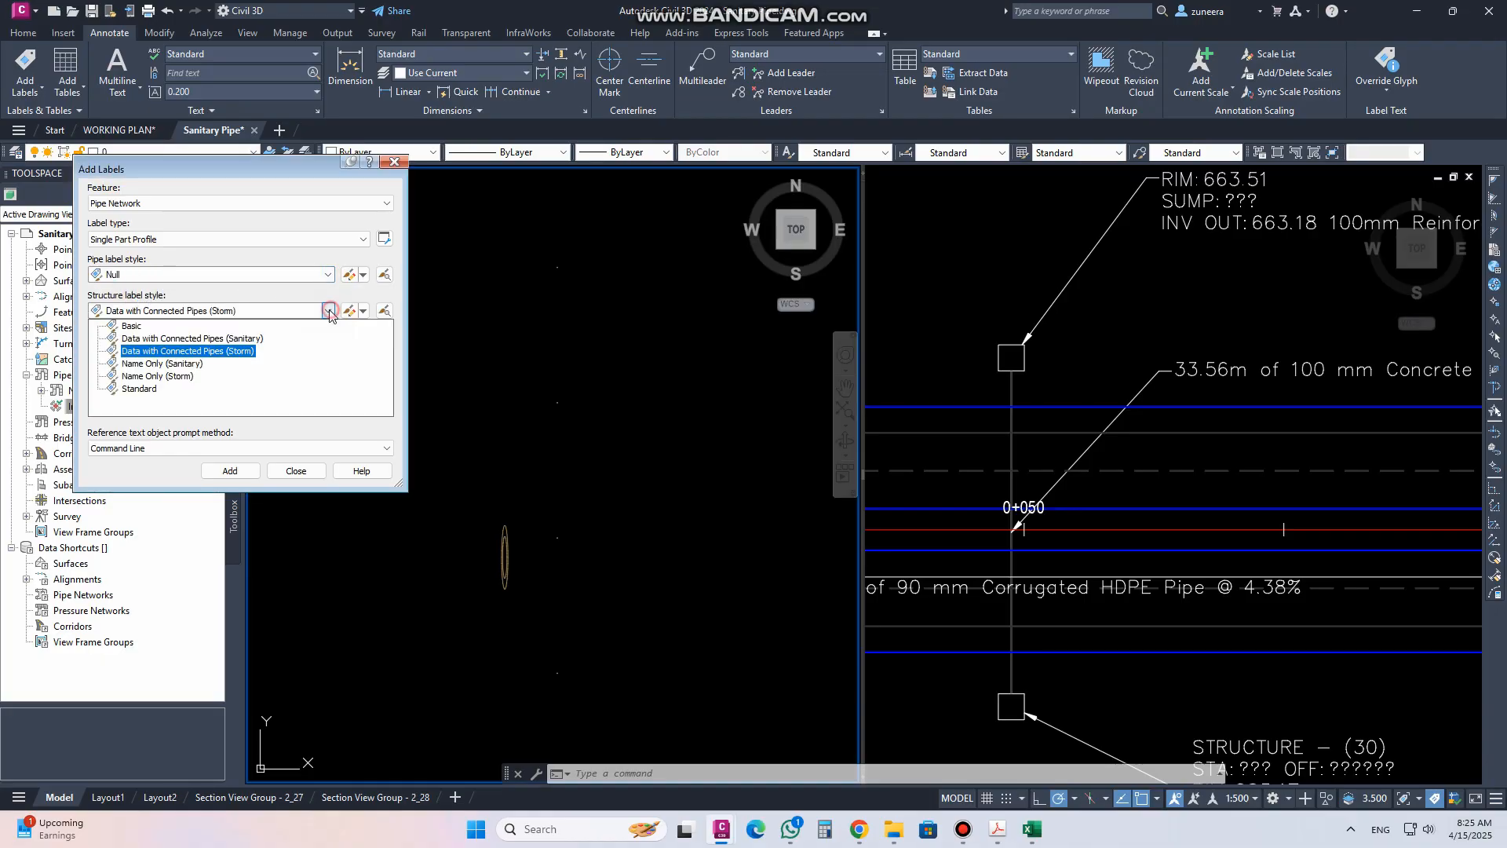
{"action": "left_click", "coordinate": [251, 257]}
{"action": "left_click", "coordinate": [328, 274]}
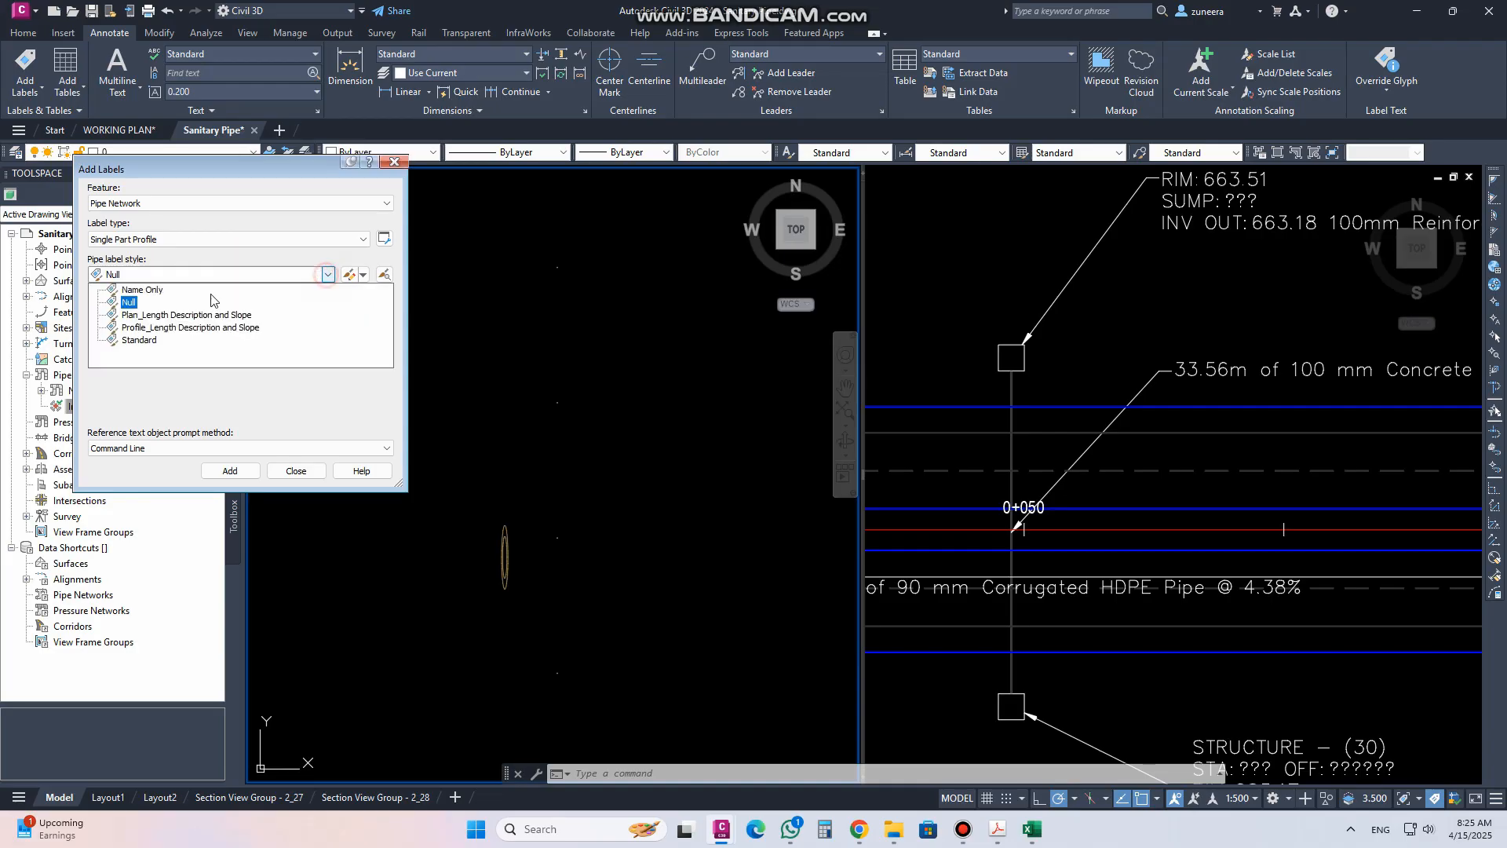
{"action": "left_click", "coordinate": [153, 328]}
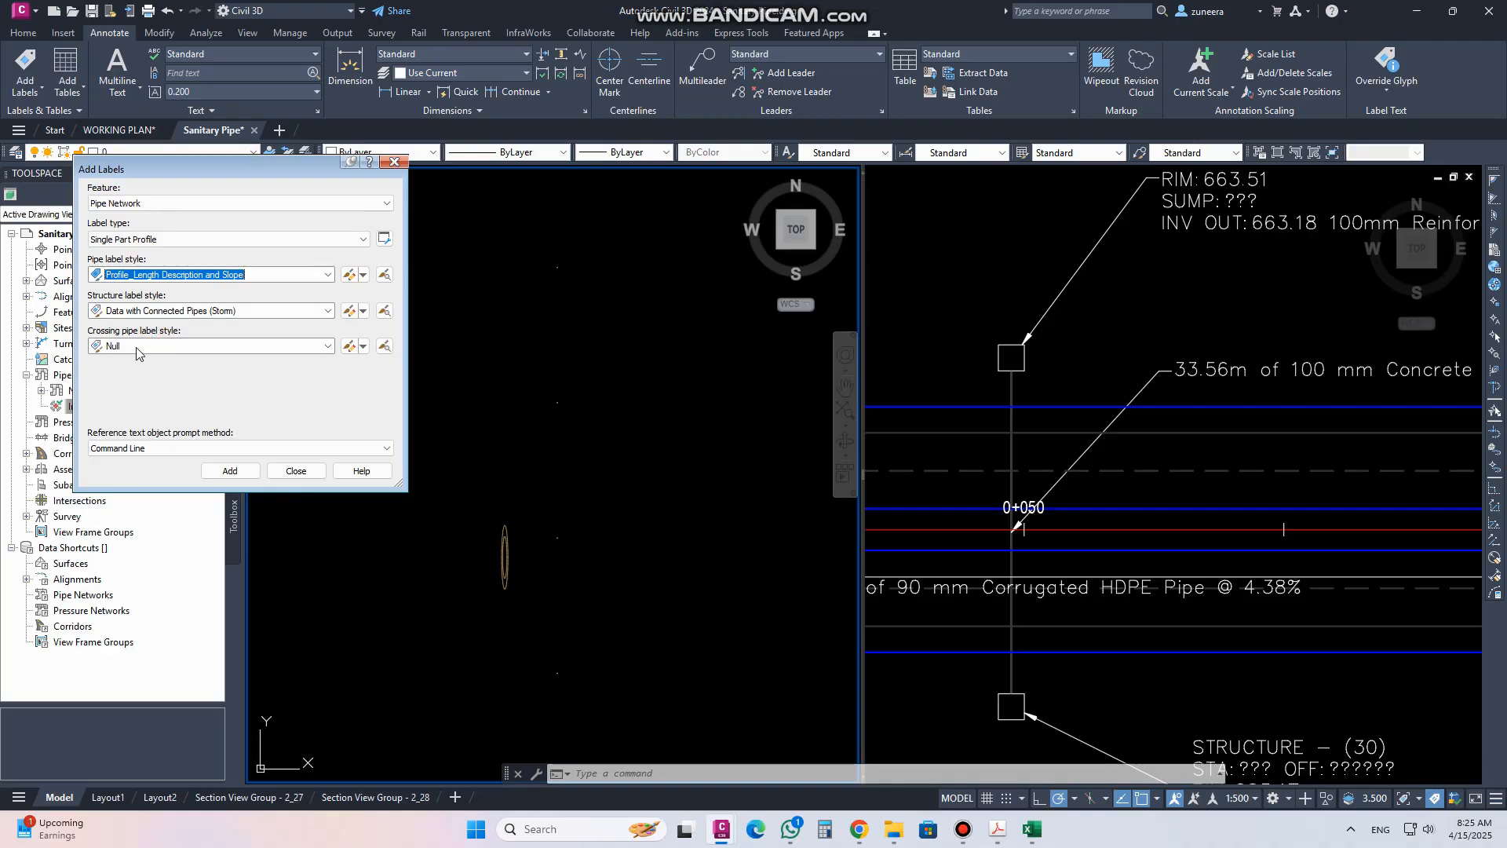
{"action": "left_click", "coordinate": [160, 347]}
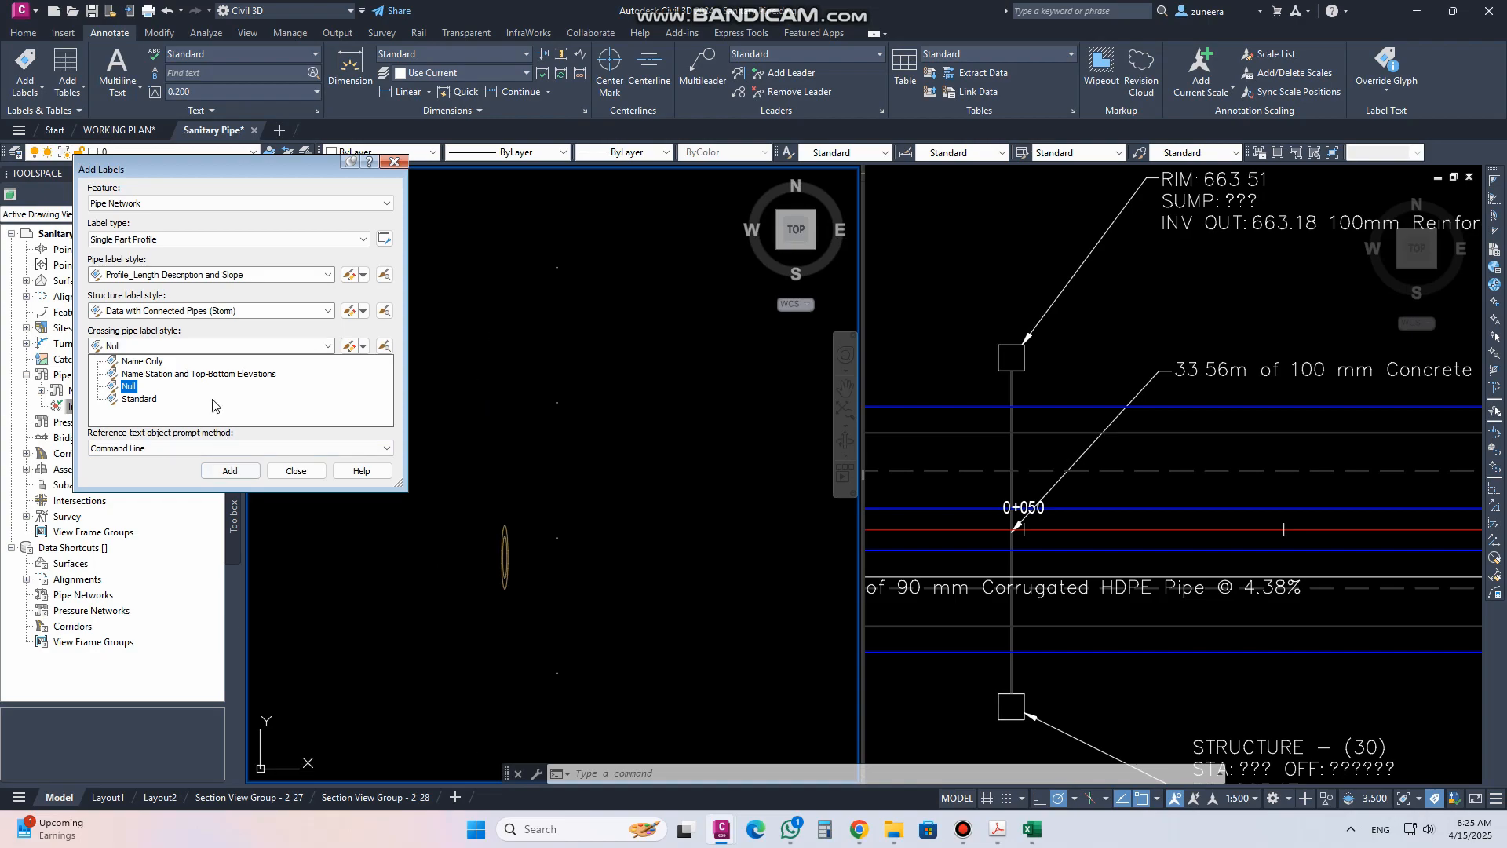
{"action": "left_click", "coordinate": [200, 373]}
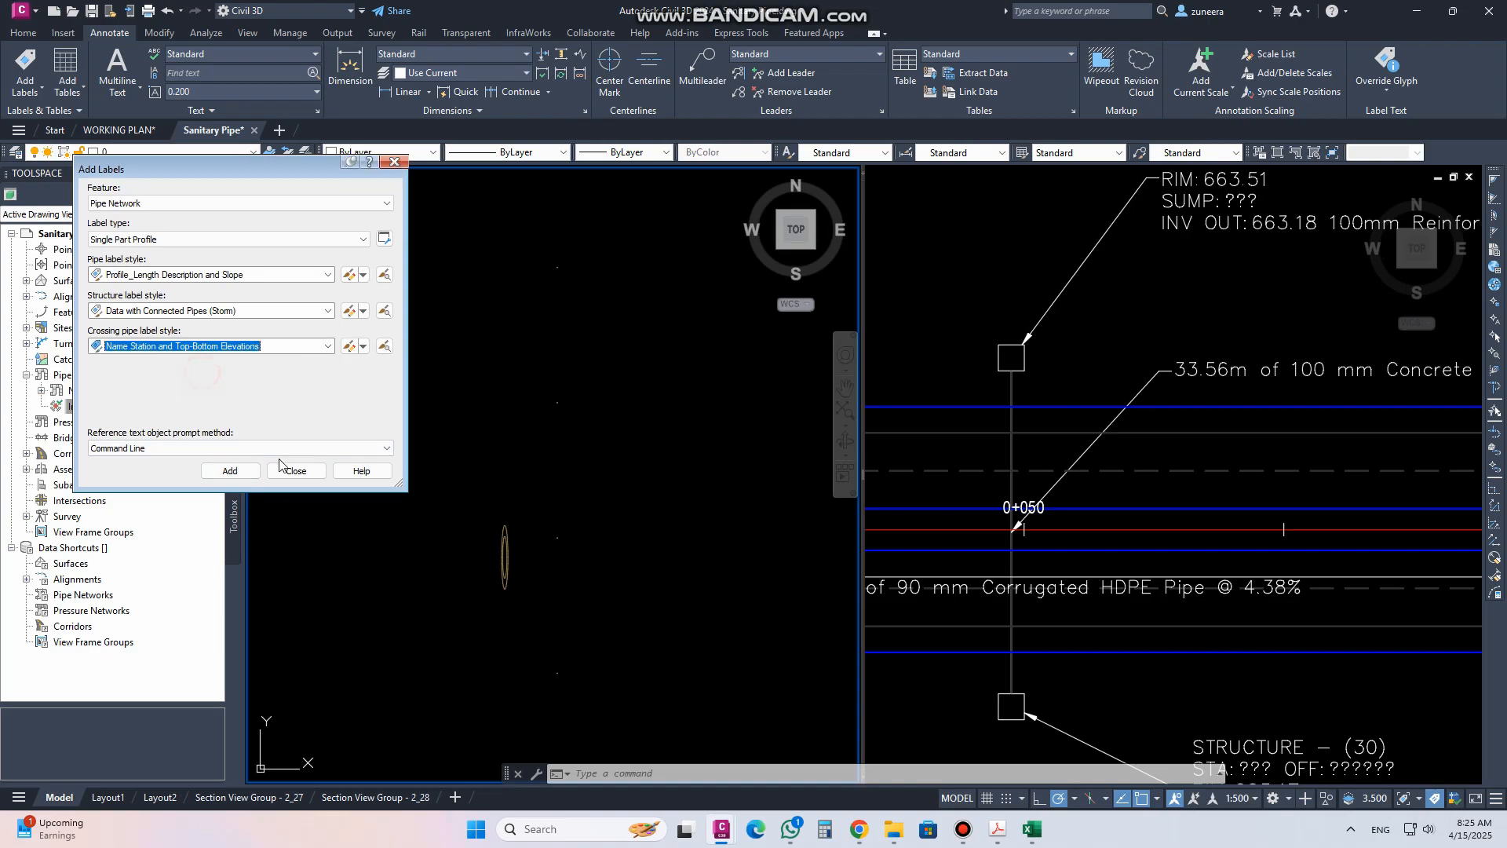
Add the crossing label to the storm pipe crossing in the MAIN ROAD profile view and close the dialog
{"action": "left_click", "coordinate": [230, 476]}
{"action": "left_click", "coordinate": [505, 557]}
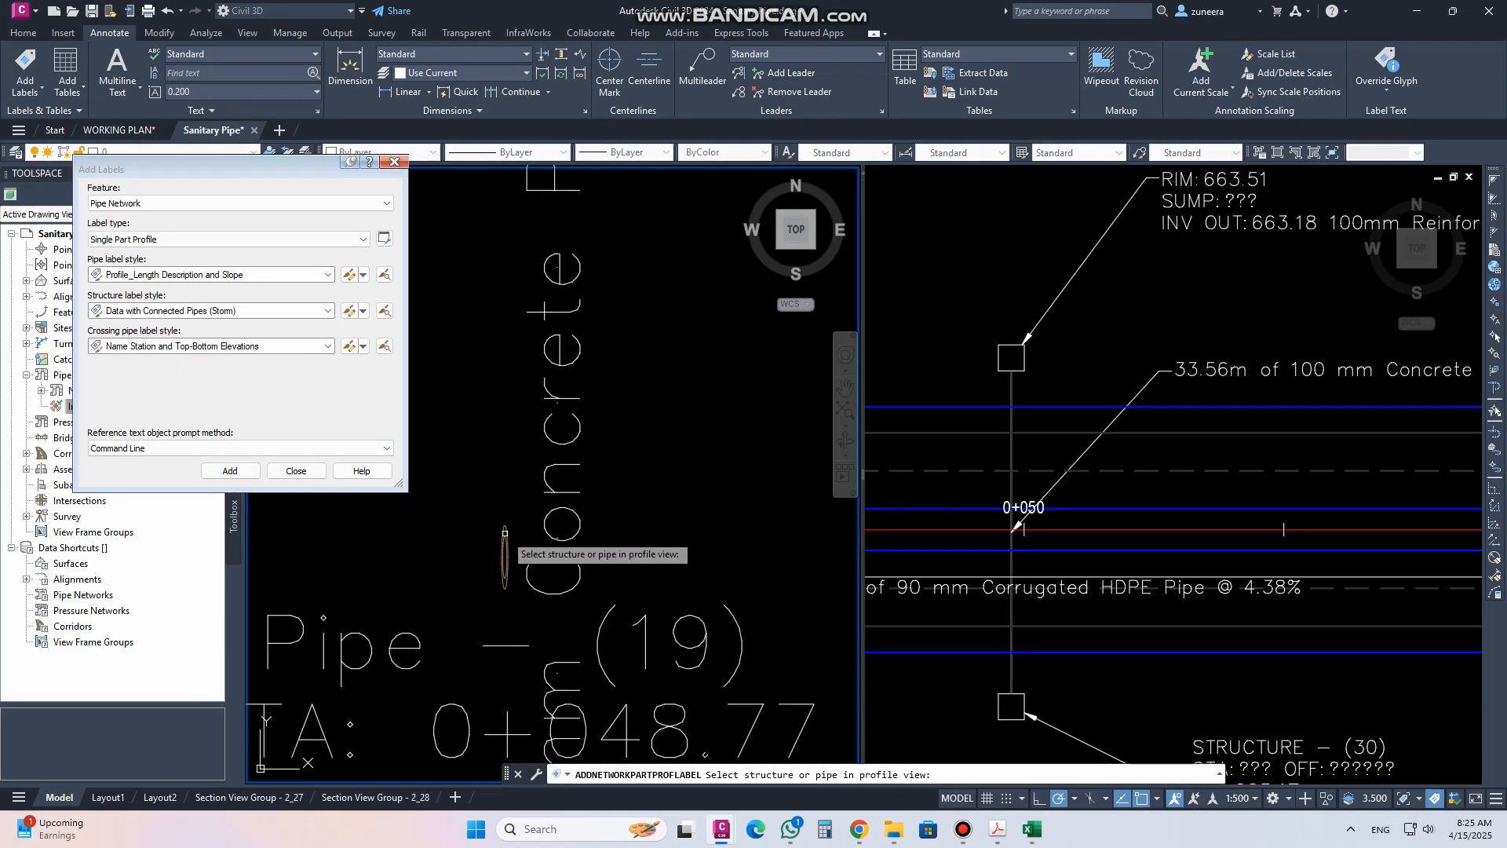
{"action": "left_click", "coordinate": [295, 471]}
Move the Pipe (19) crossing label and the pipe length label away from the crossing in the profile view
{"action": "scroll", "coordinate": [612, 444], "scroll_direction": "down", "scroll_amount": 3}
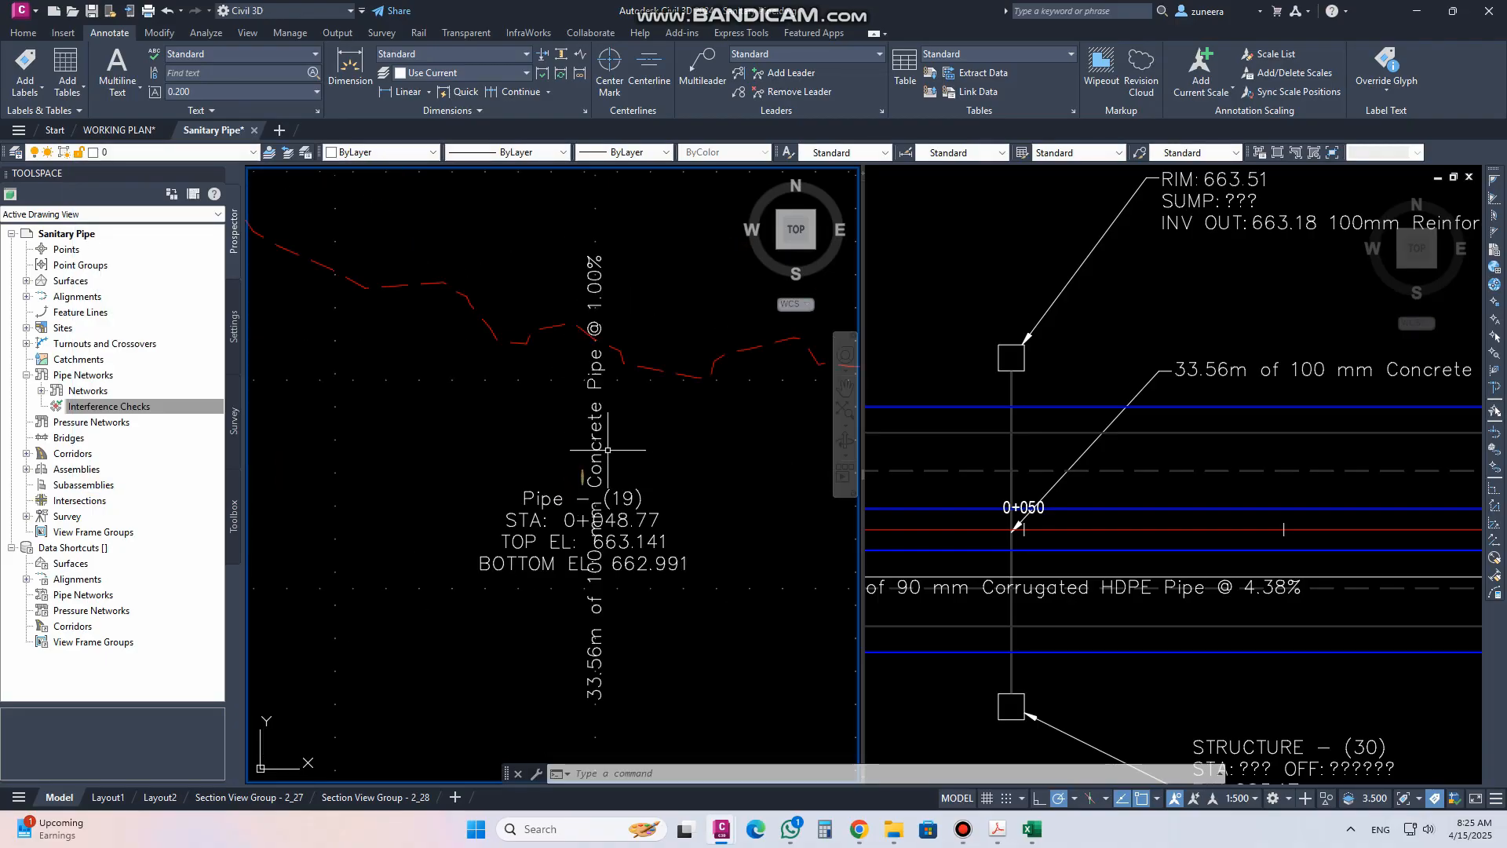
{"action": "left_click", "coordinate": [640, 498]}
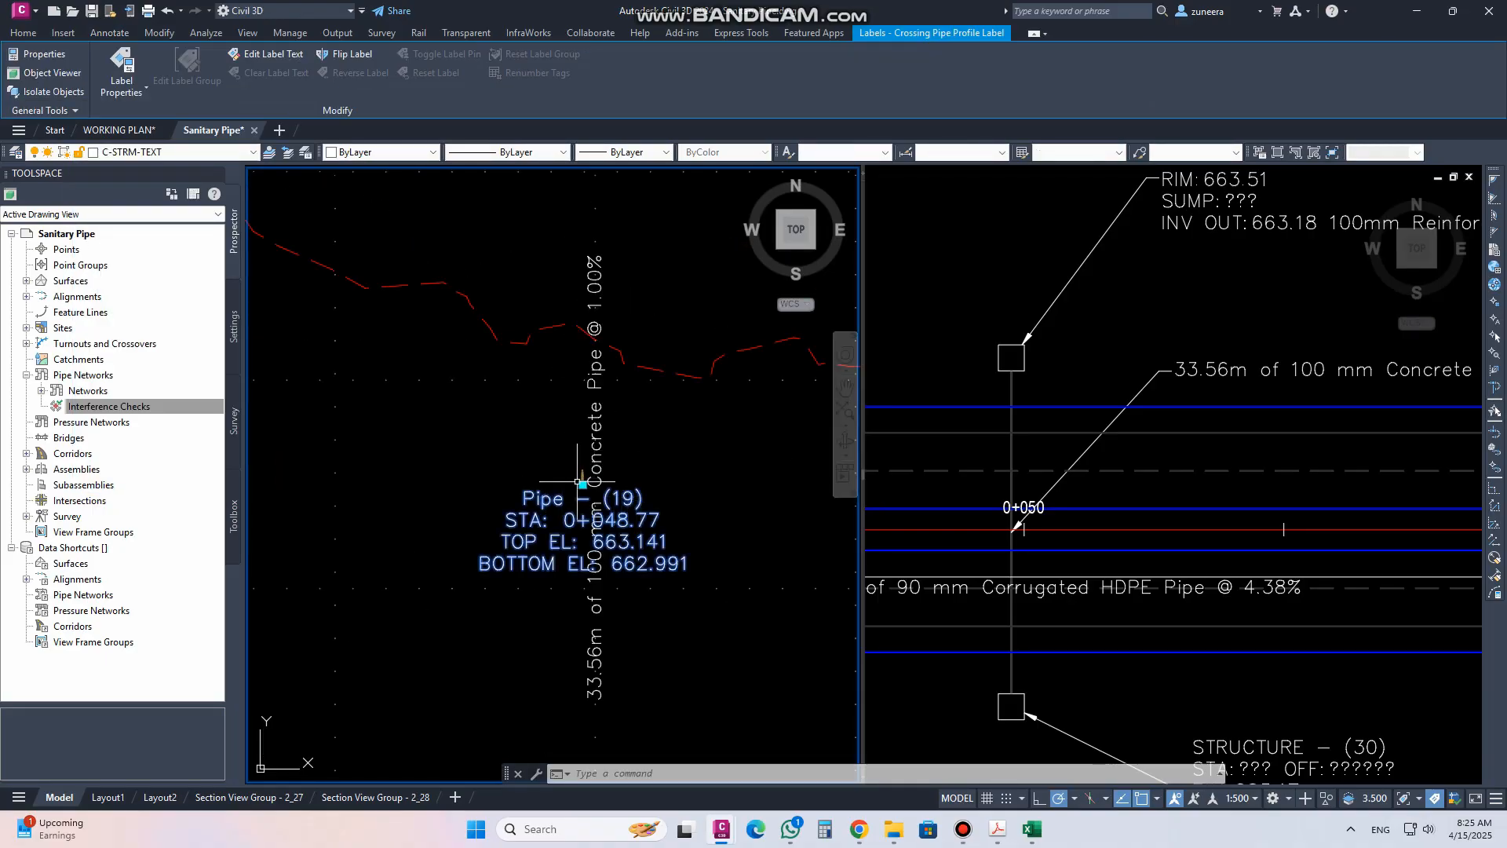
{"action": "left_click_drag", "start_coordinate": [582, 479], "coordinate": [445, 423]}
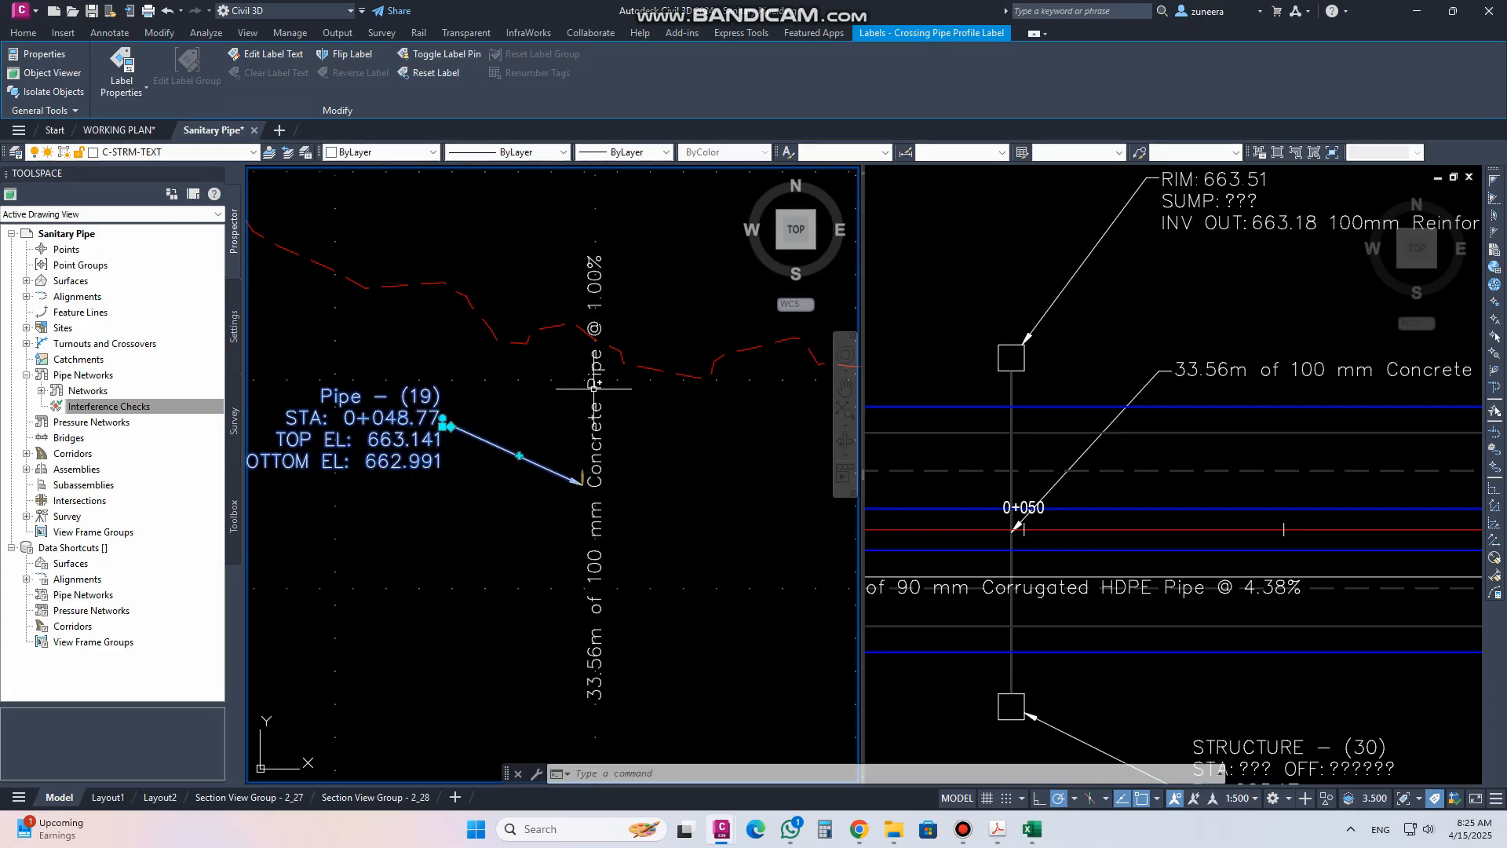
{"action": "left_click_drag", "start_coordinate": [590, 475], "coordinate": [646, 432]}
{"action": "key", "text": "Escape"}
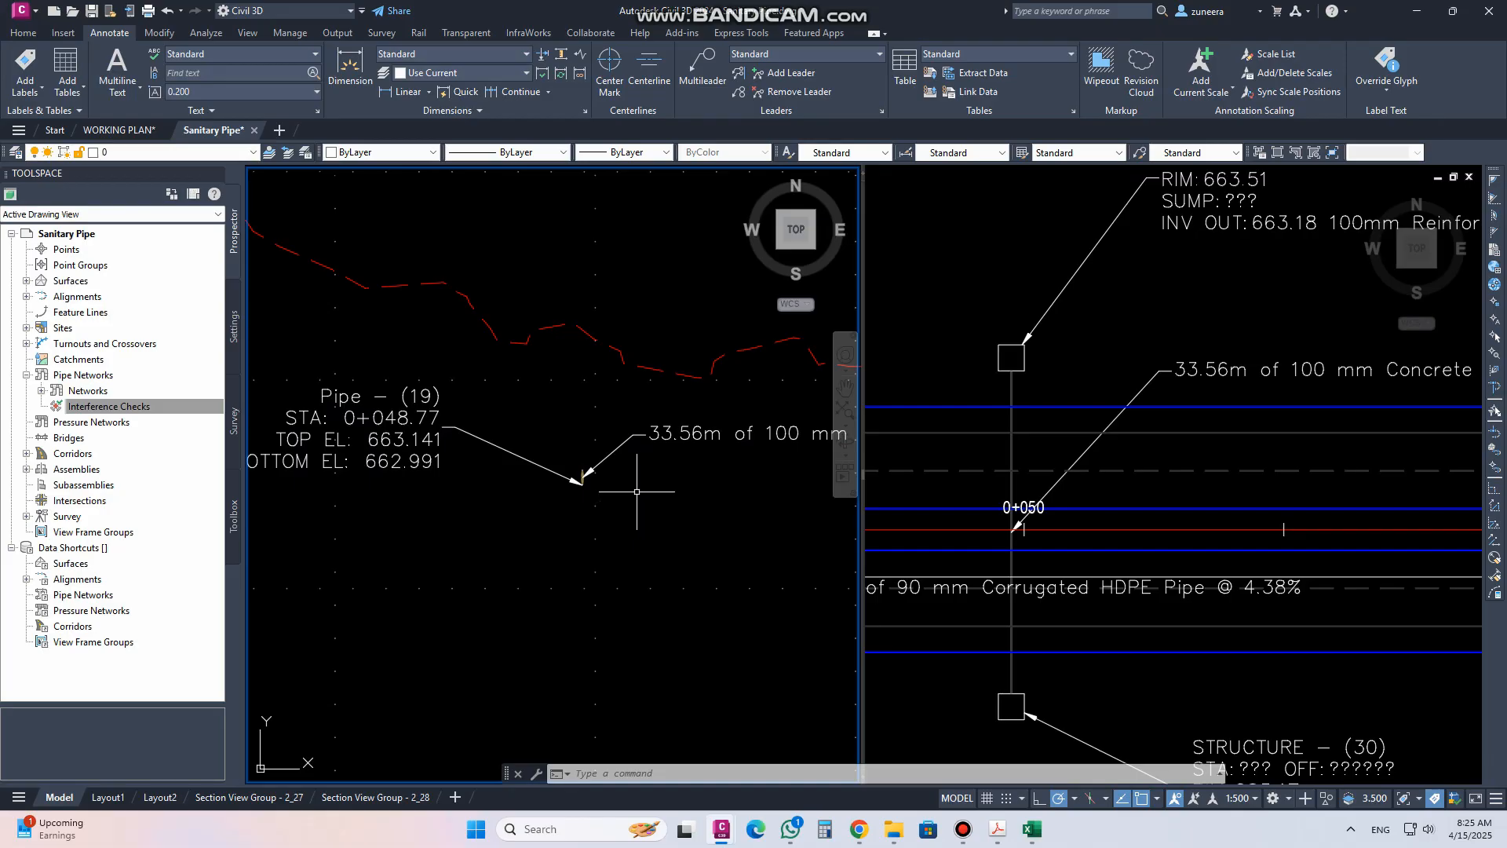
Inspect the crossing labels in the profile and plan viewports
{"action": "scroll", "coordinate": [630, 492], "scroll_direction": "down", "scroll_amount": 2}
{"action": "middle_click_drag", "start_coordinate": [750, 465], "coordinate": [662, 456]}
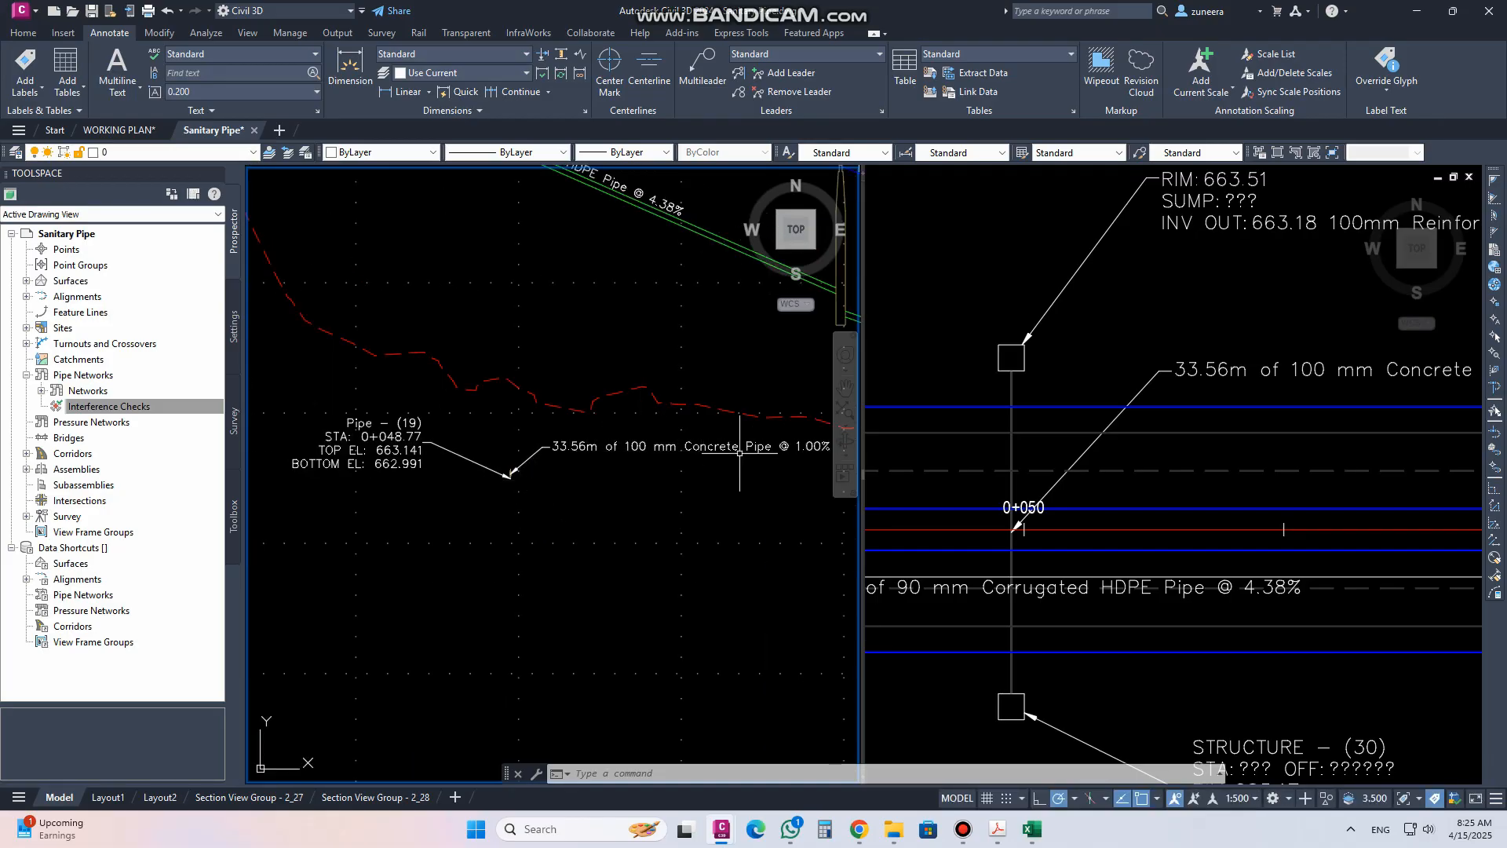
{"action": "scroll", "coordinate": [617, 404], "scroll_direction": "down", "scroll_amount": 3}
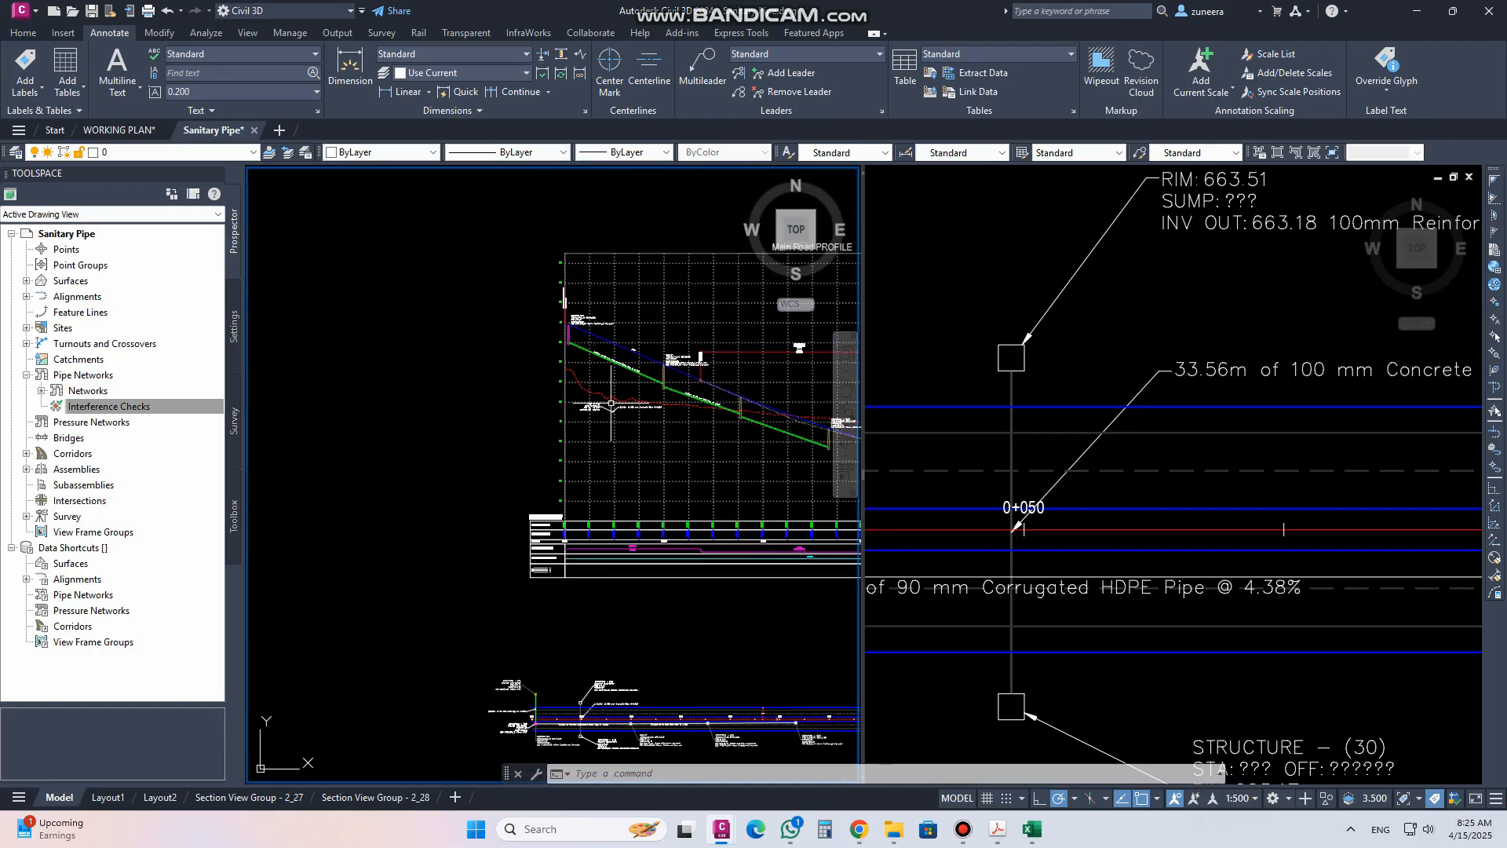
{"action": "scroll", "coordinate": [617, 404], "scroll_direction": "up", "scroll_amount": 5}
{"action": "left_click", "coordinate": [1080, 632]}
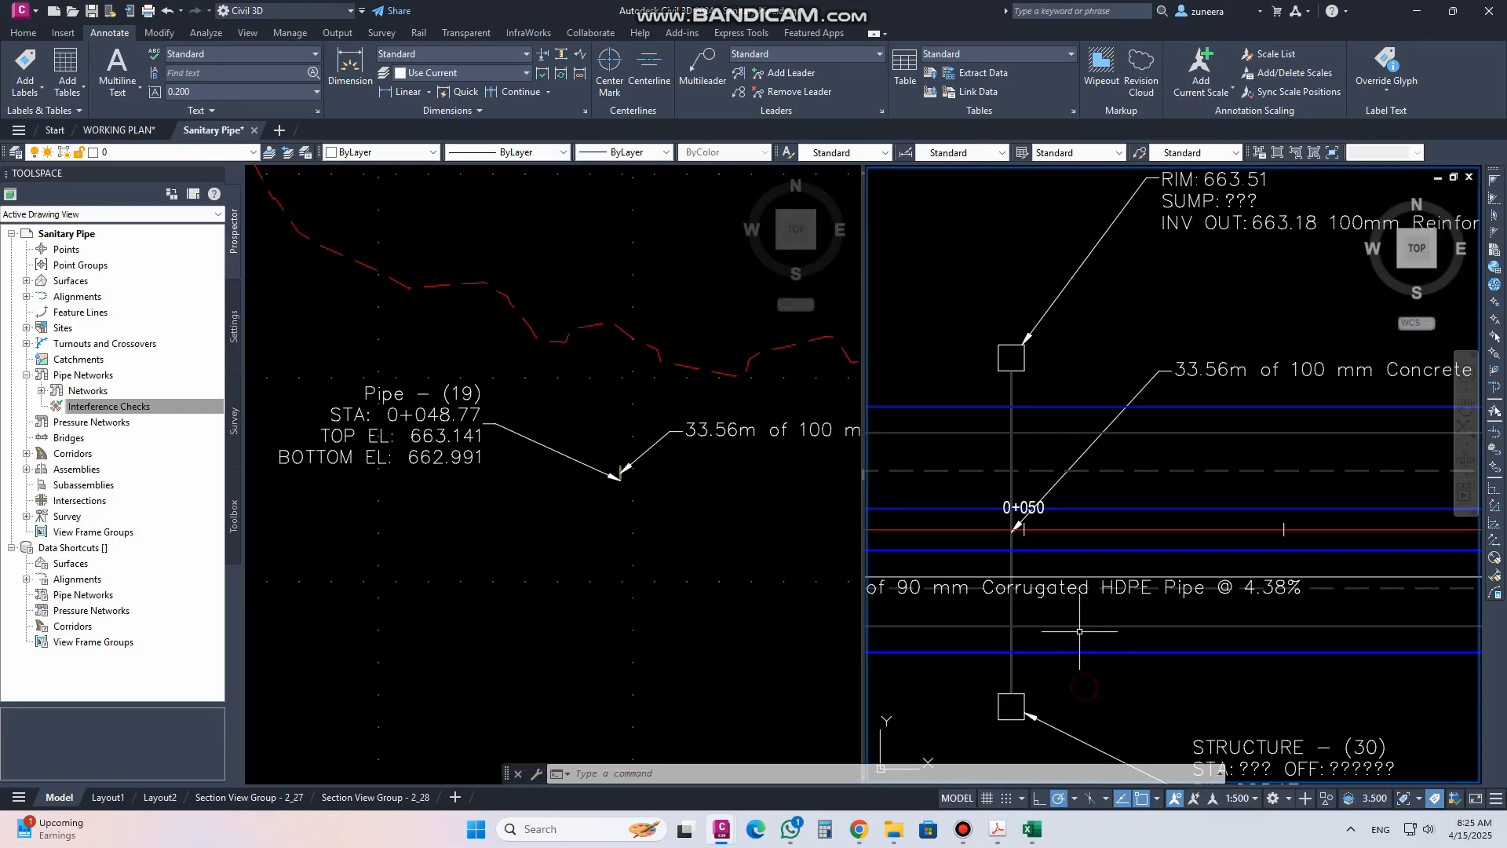
{"action": "left_click", "coordinate": [471, 498]}
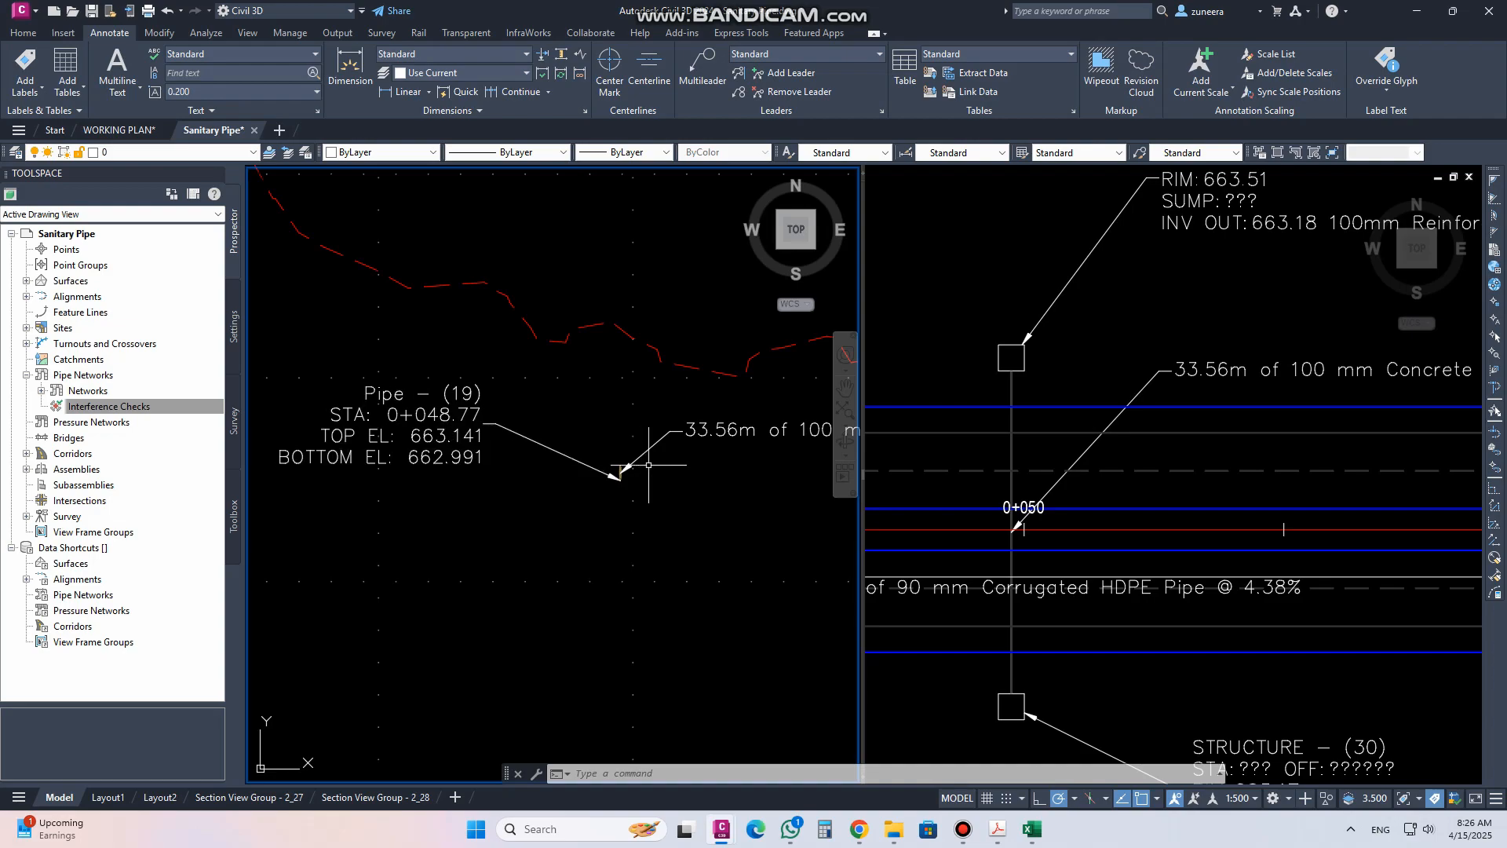
{"action": "scroll", "coordinate": [424, 483], "scroll_direction": "down", "scroll_amount": 4}
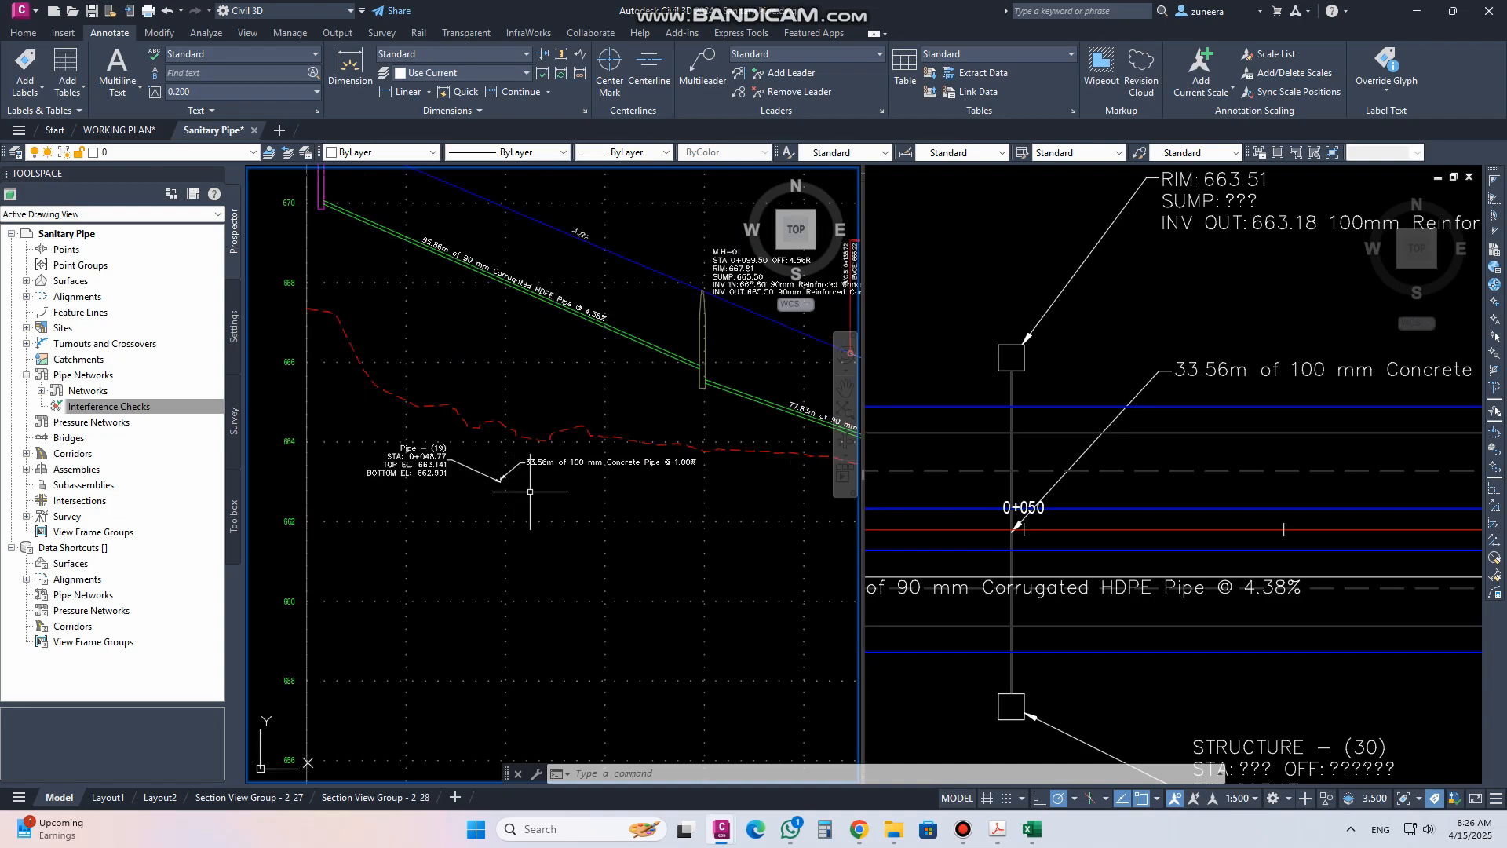
{"action": "middle_click_drag", "start_coordinate": [530, 493], "coordinate": [515, 491]}
{"action": "scroll", "coordinate": [502, 502], "scroll_direction": "up", "scroll_amount": 1}
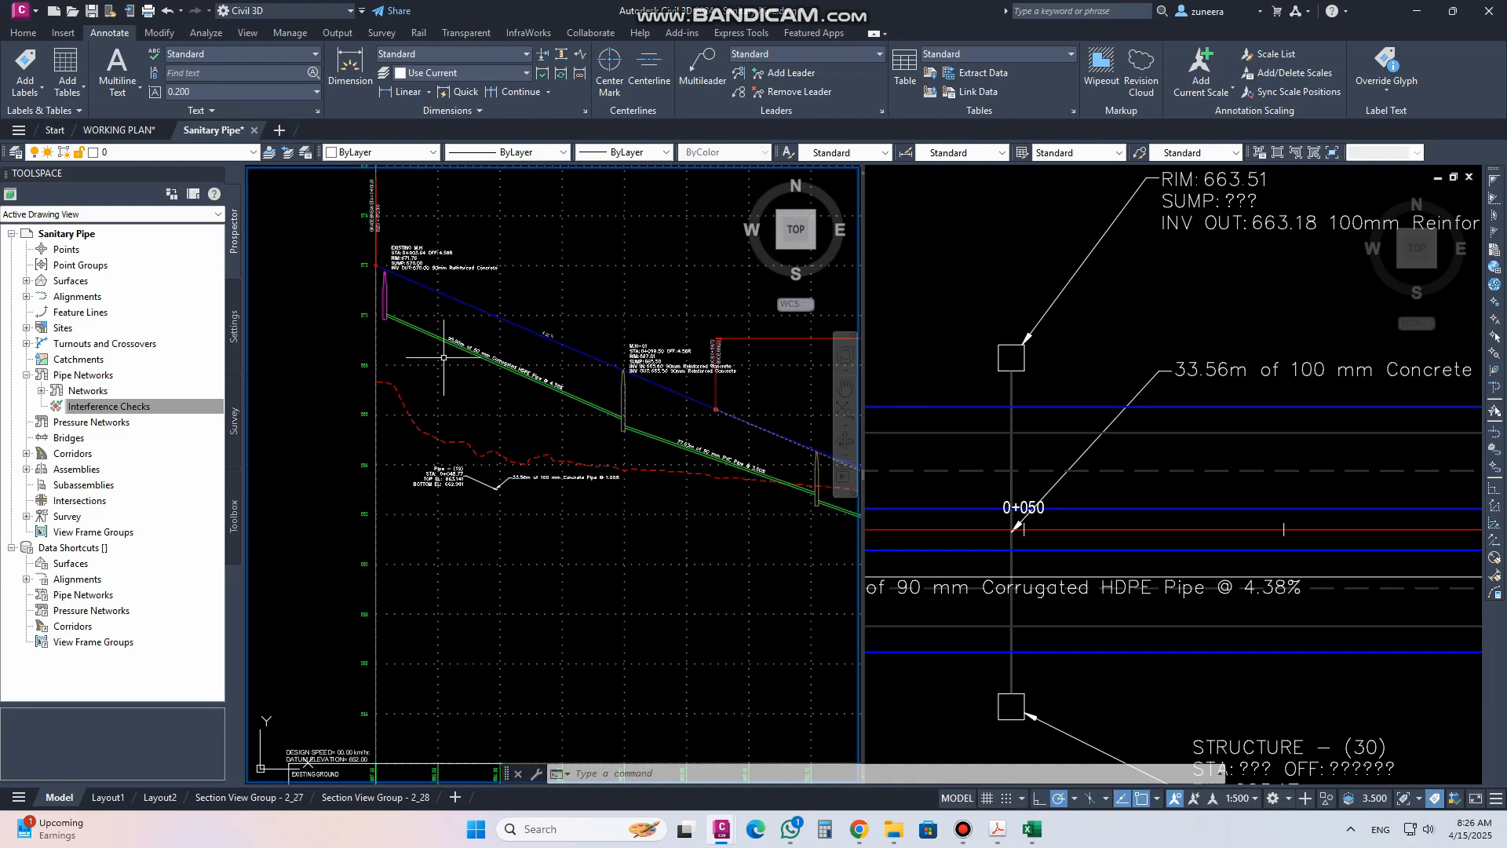
{"action": "scroll", "coordinate": [452, 479], "scroll_direction": "up", "scroll_amount": 1}
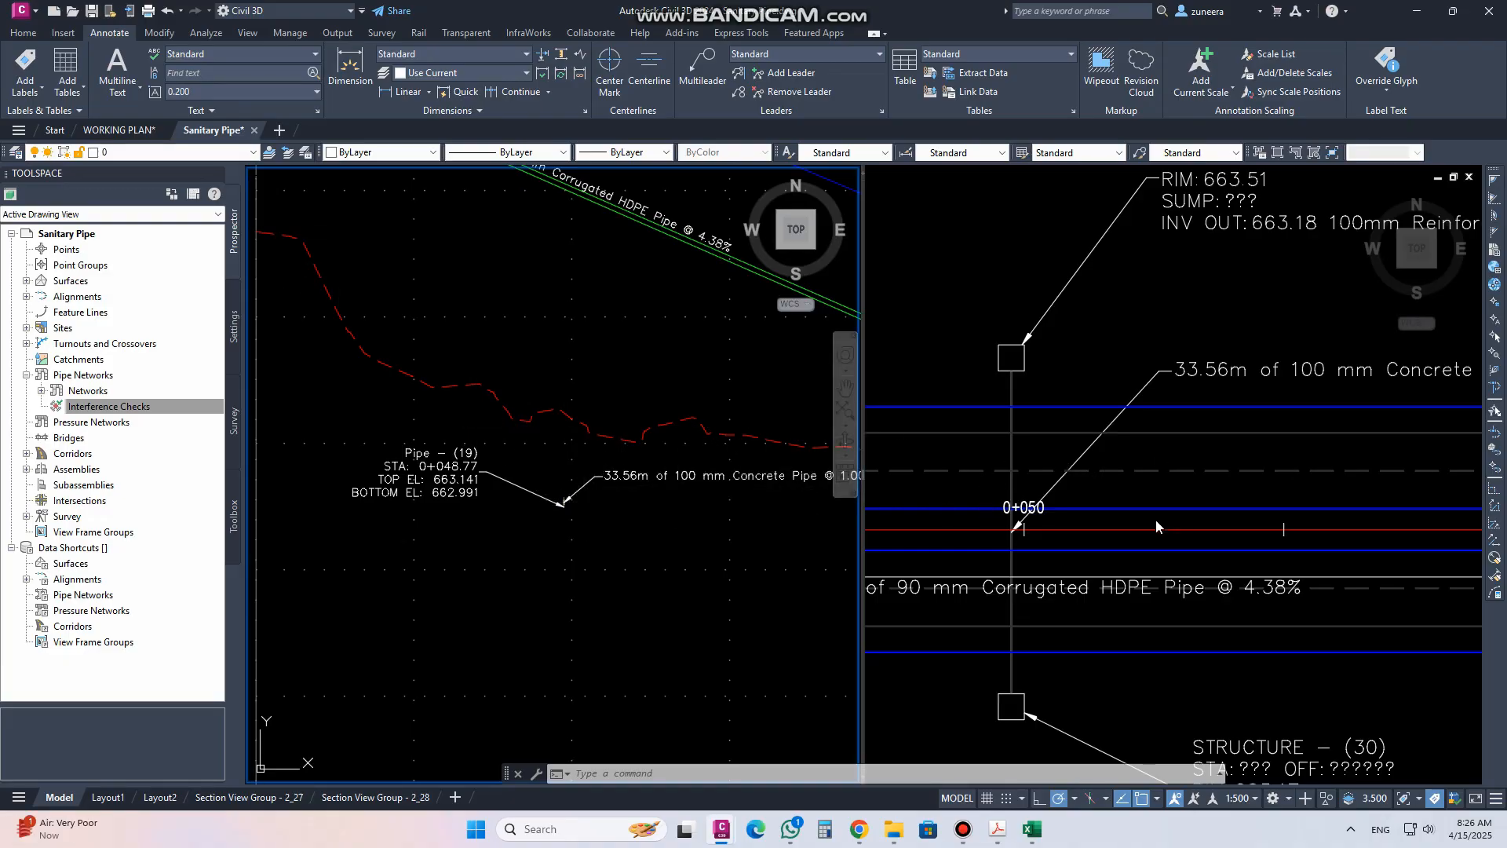
Switch the drawing to a single viewport showing the profile view
{"action": "left_click", "coordinate": [1029, 555]}
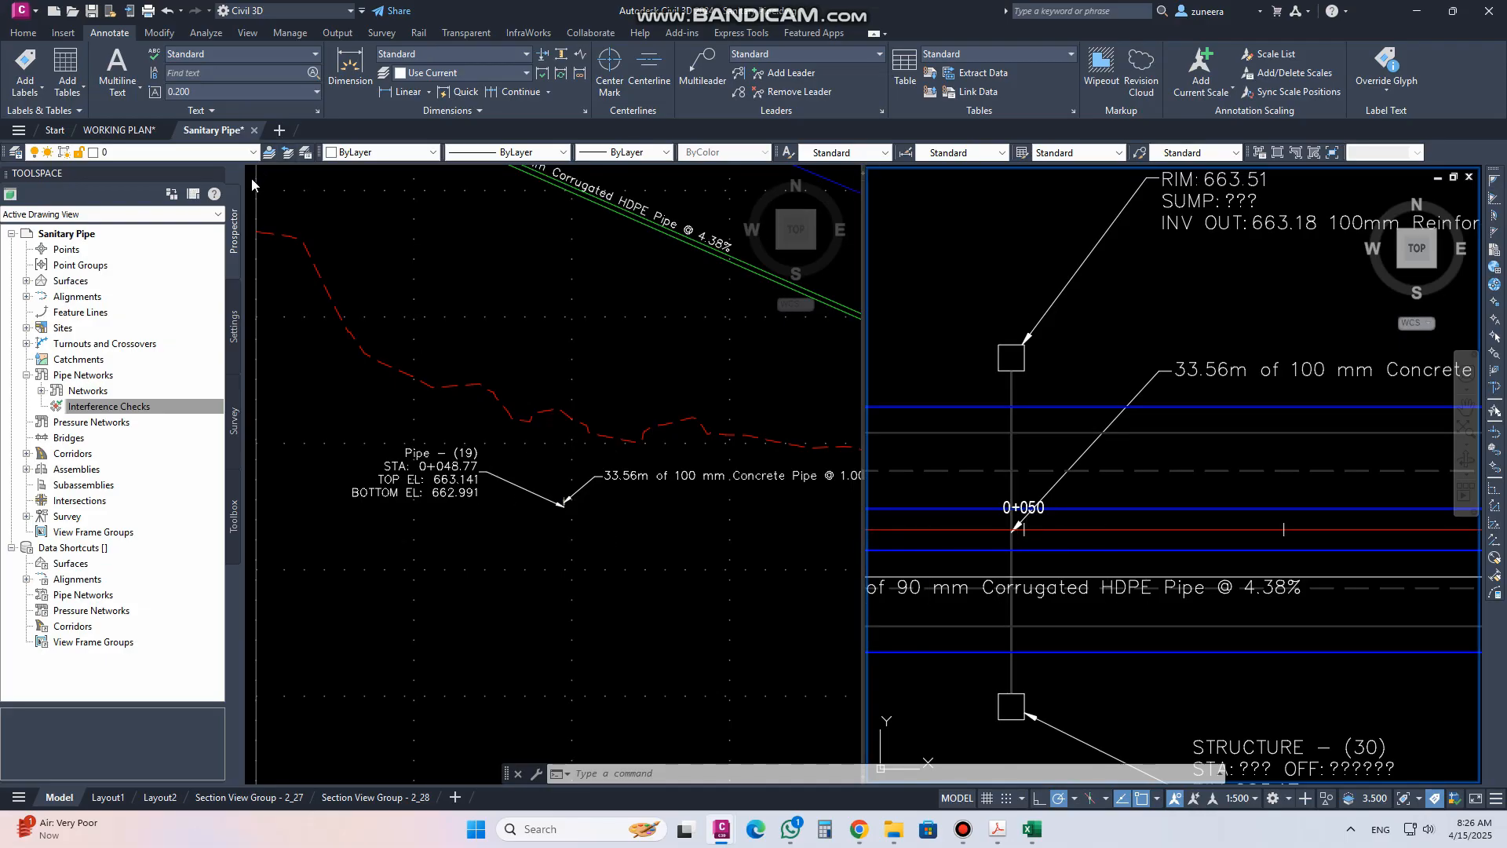
{"action": "left_click", "coordinate": [284, 182]}
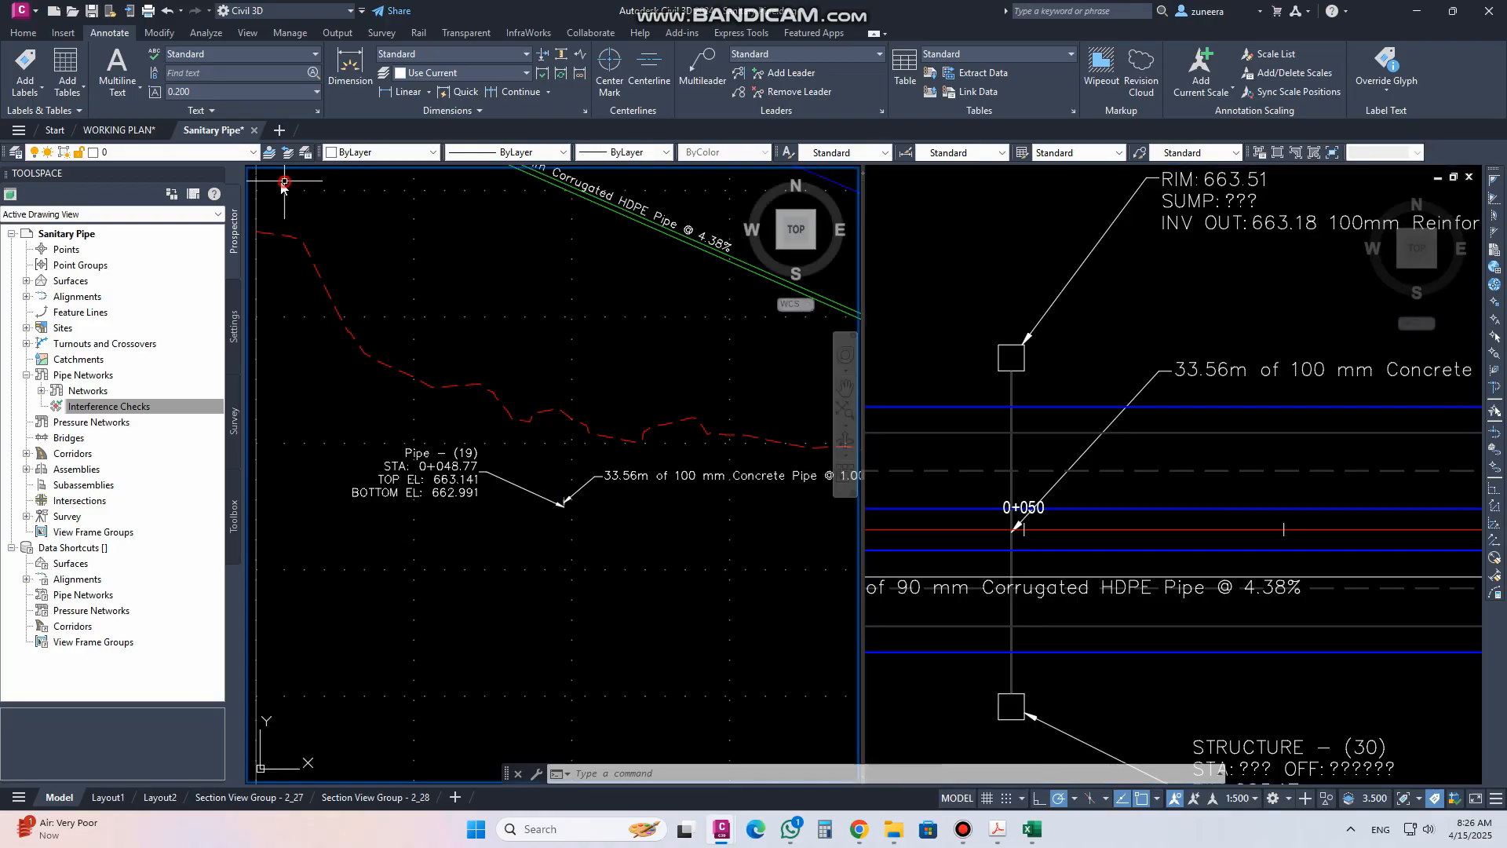
{"action": "left_click", "coordinate": [255, 179]}
{"action": "mouse_move", "coordinate": [408, 209]}
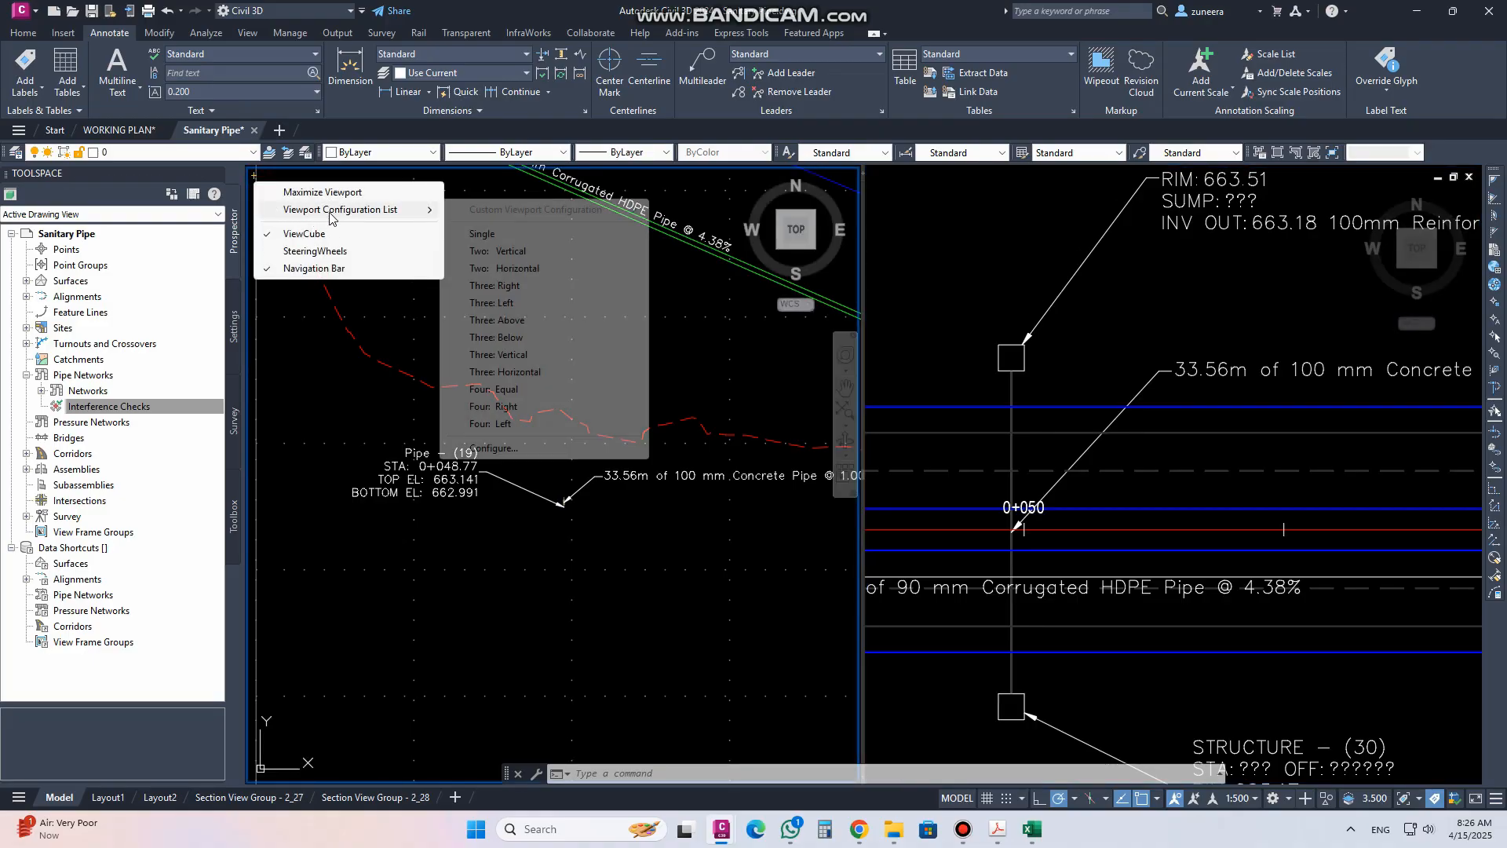
{"action": "left_click", "coordinate": [480, 233]}
Examine the crossing labels and the full Main Road profile view
{"action": "scroll", "coordinate": [699, 439], "scroll_direction": "down", "scroll_amount": 3}
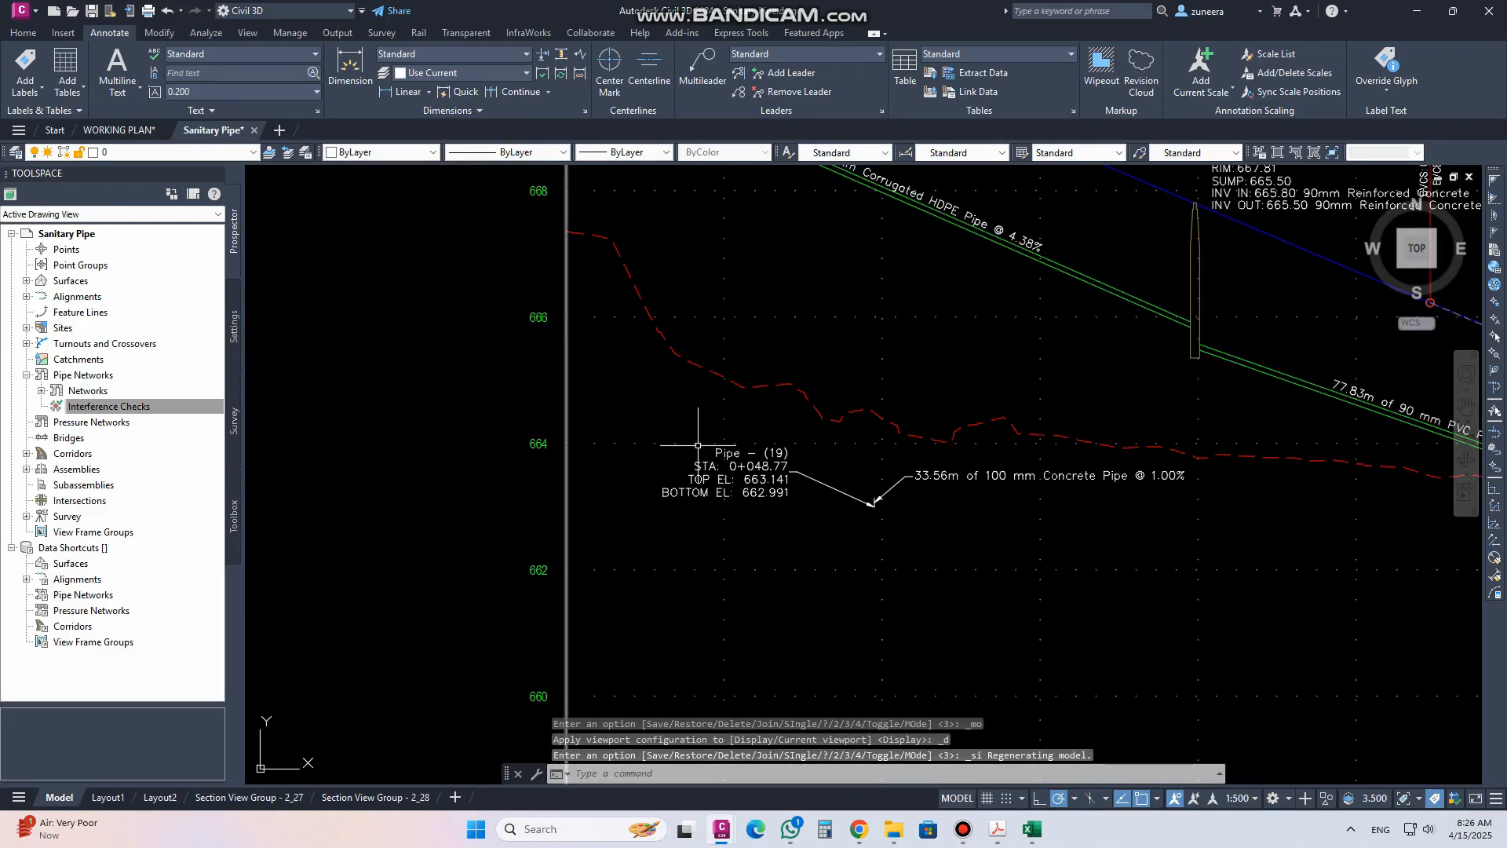
{"action": "scroll", "coordinate": [699, 439], "scroll_direction": "down", "scroll_amount": 2}
{"action": "scroll", "coordinate": [699, 439], "scroll_direction": "up", "scroll_amount": 10}
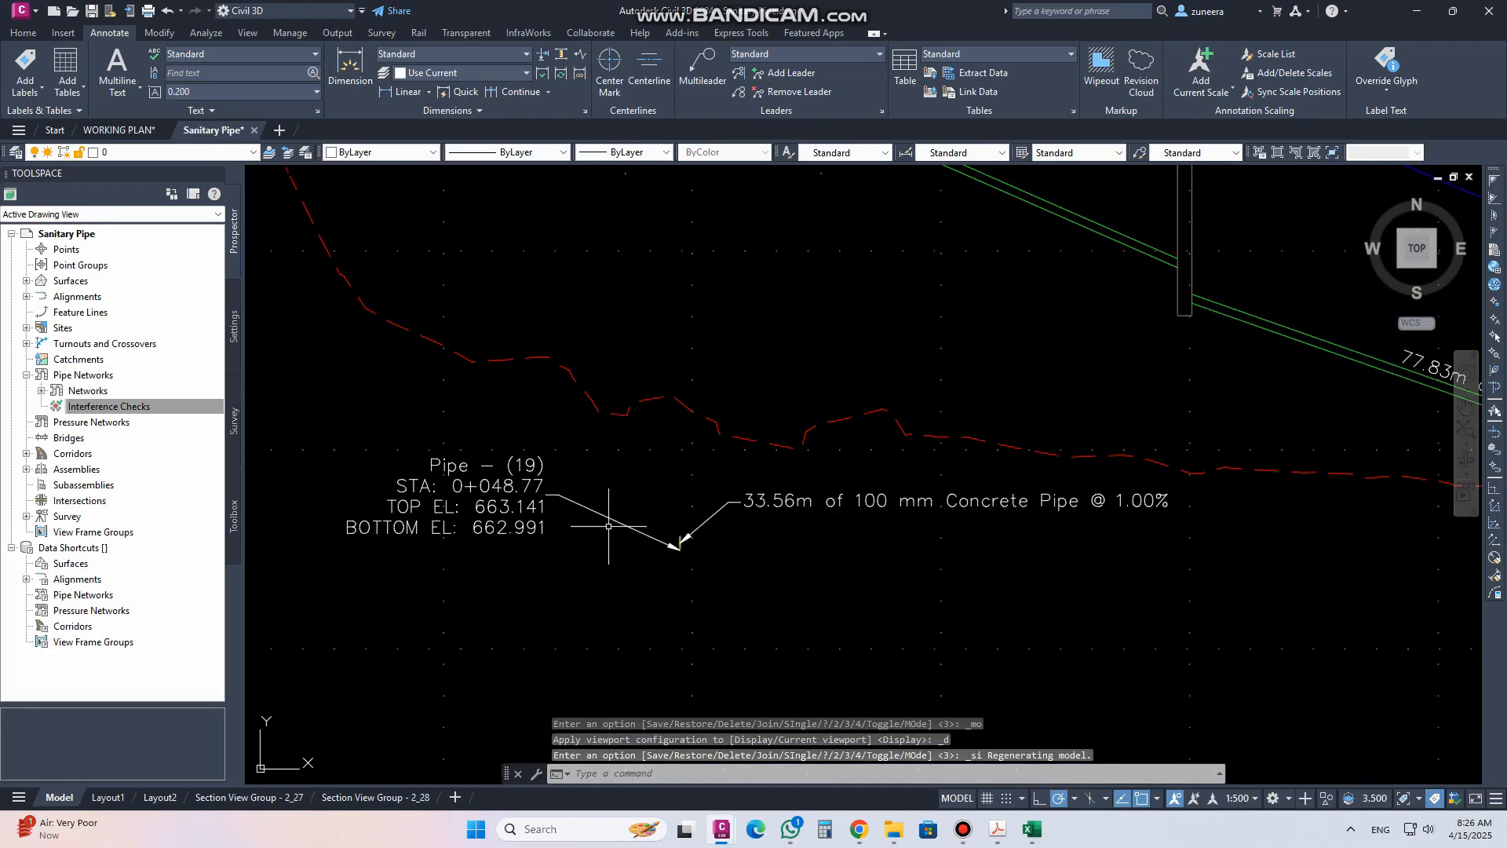
{"action": "scroll", "coordinate": [679, 549], "scroll_direction": "up", "scroll_amount": 2}
{"action": "scroll", "coordinate": [699, 521], "scroll_direction": "down", "scroll_amount": 2}
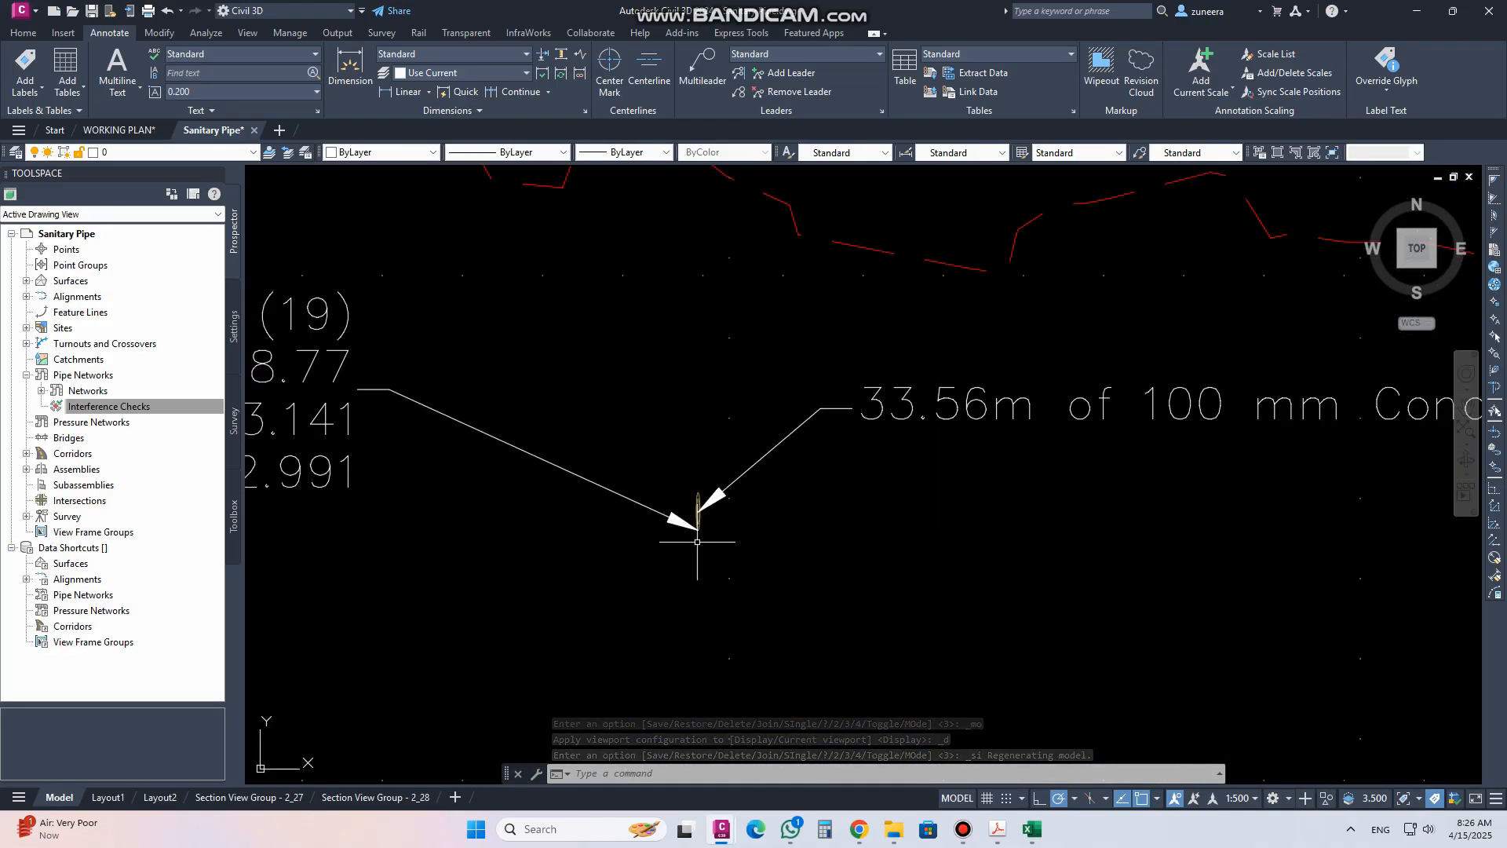
{"action": "scroll", "coordinate": [702, 538], "scroll_direction": "down", "scroll_amount": 8}
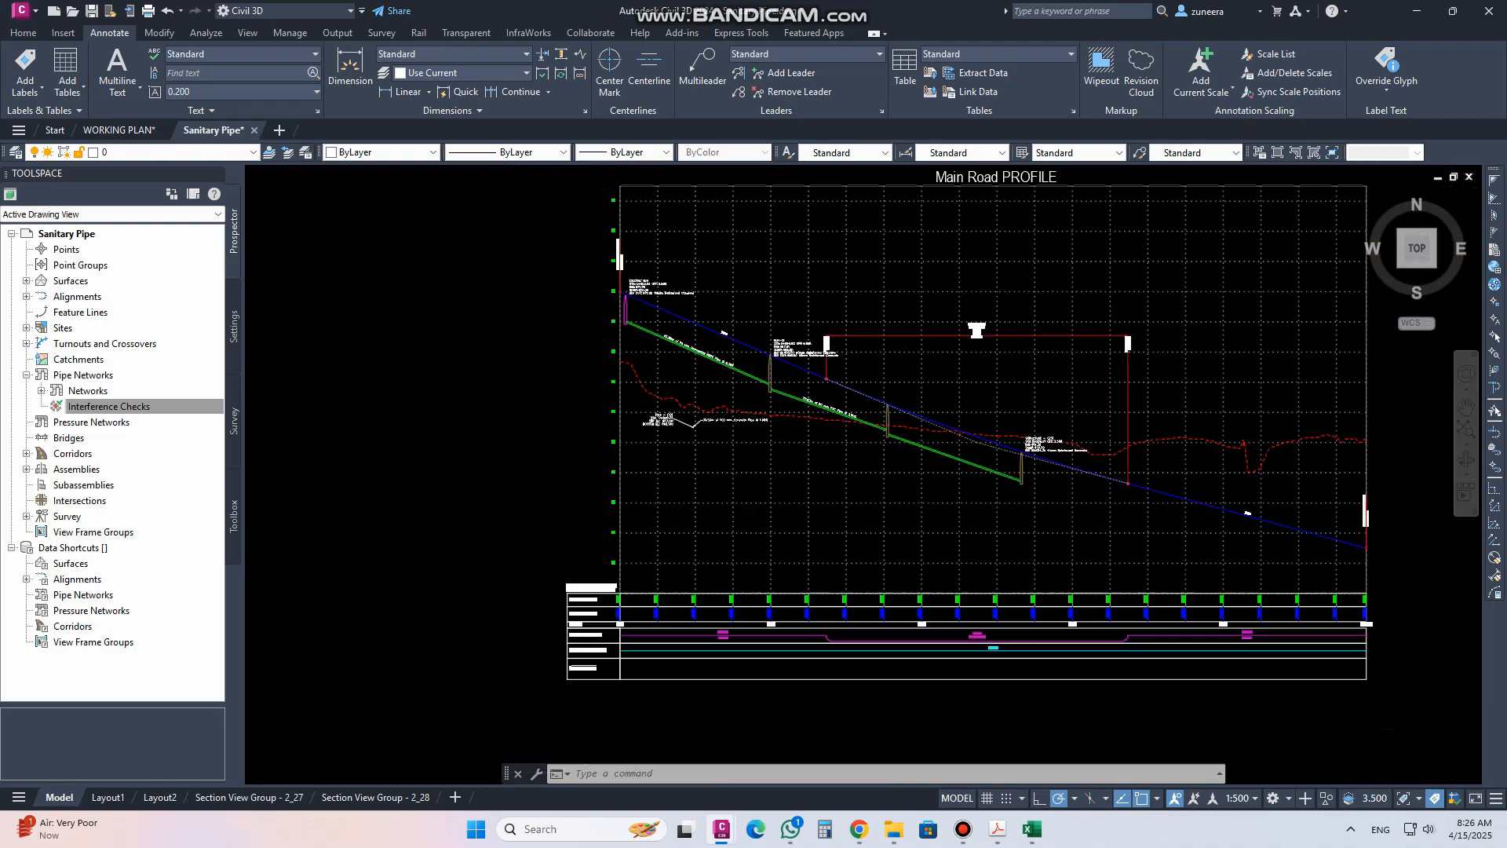
{"action": "scroll", "coordinate": [706, 647], "scroll_direction": "up", "scroll_amount": 8}
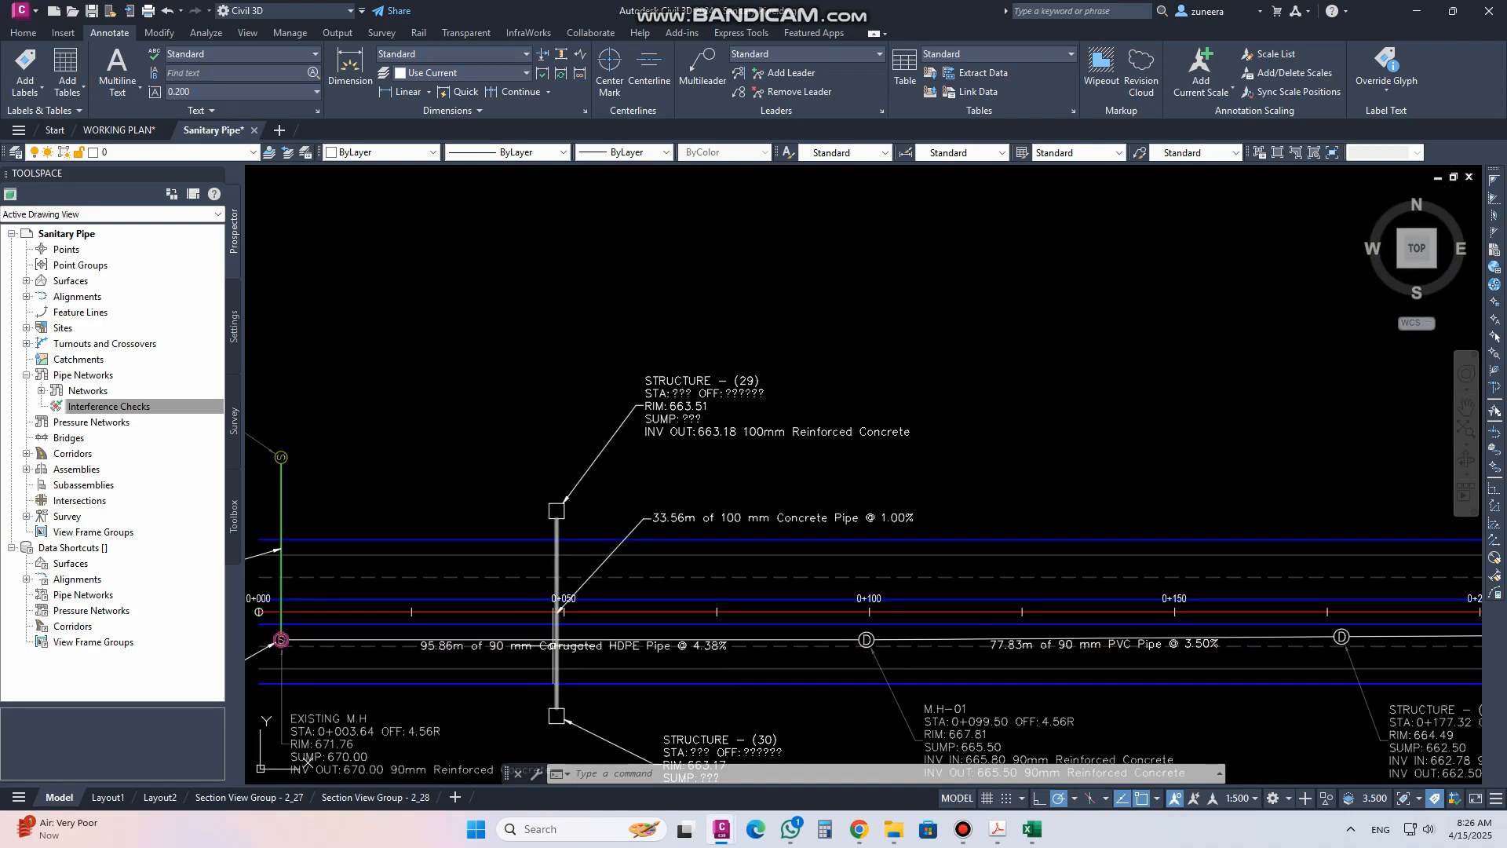
Start an interference check between the storm pipe and the sanitary pipe crossing at 0+050 in plan, naming it check-01
{"action": "middle_click_drag", "start_coordinate": [543, 675], "coordinate": [599, 648]}
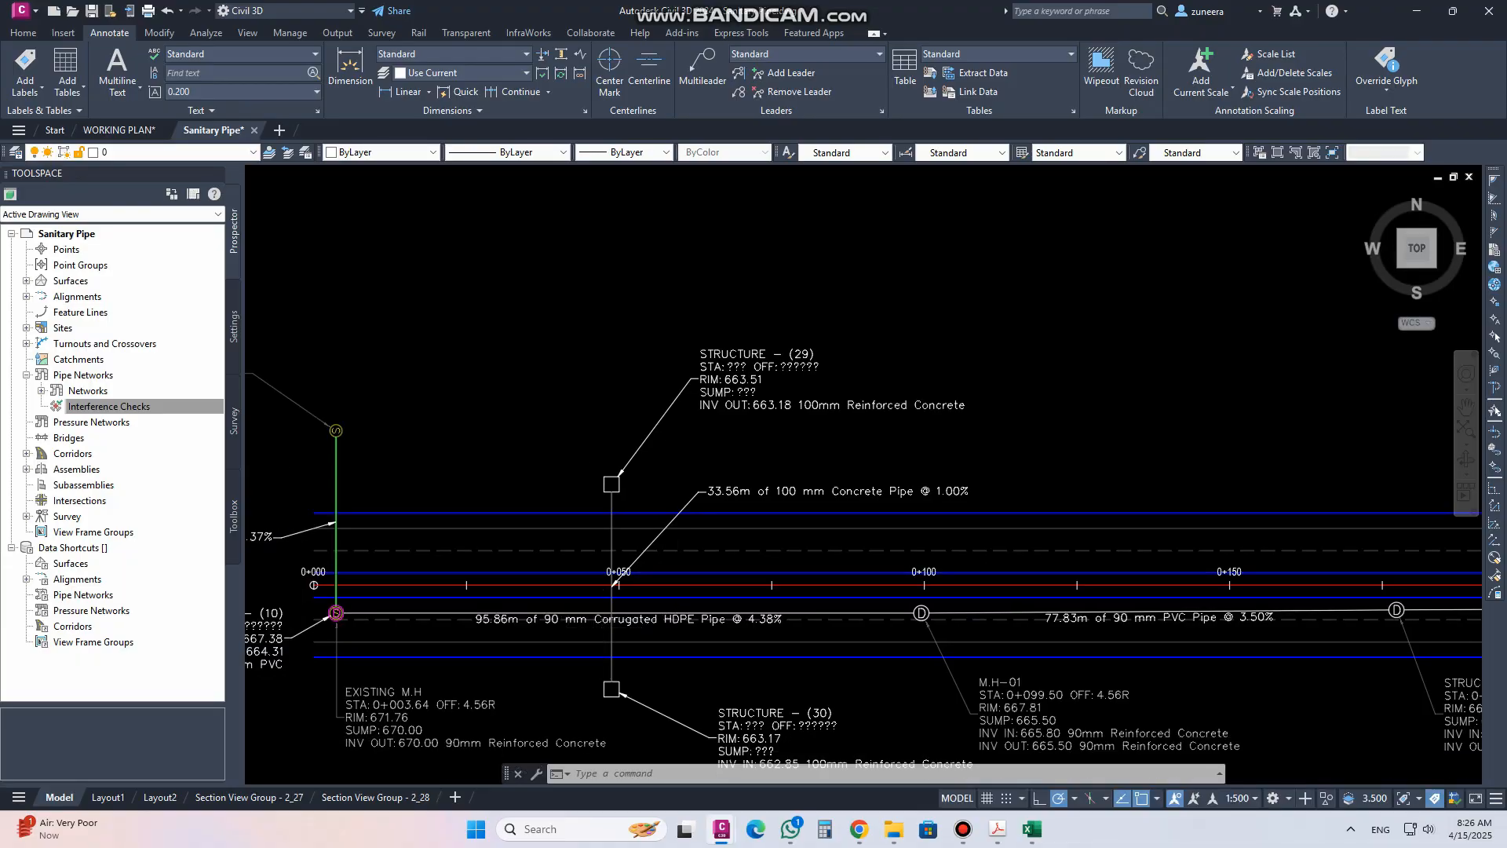
{"action": "scroll", "coordinate": [594, 633], "scroll_direction": "up", "scroll_amount": 2}
{"action": "scroll", "coordinate": [625, 625], "scroll_direction": "up", "scroll_amount": 2}
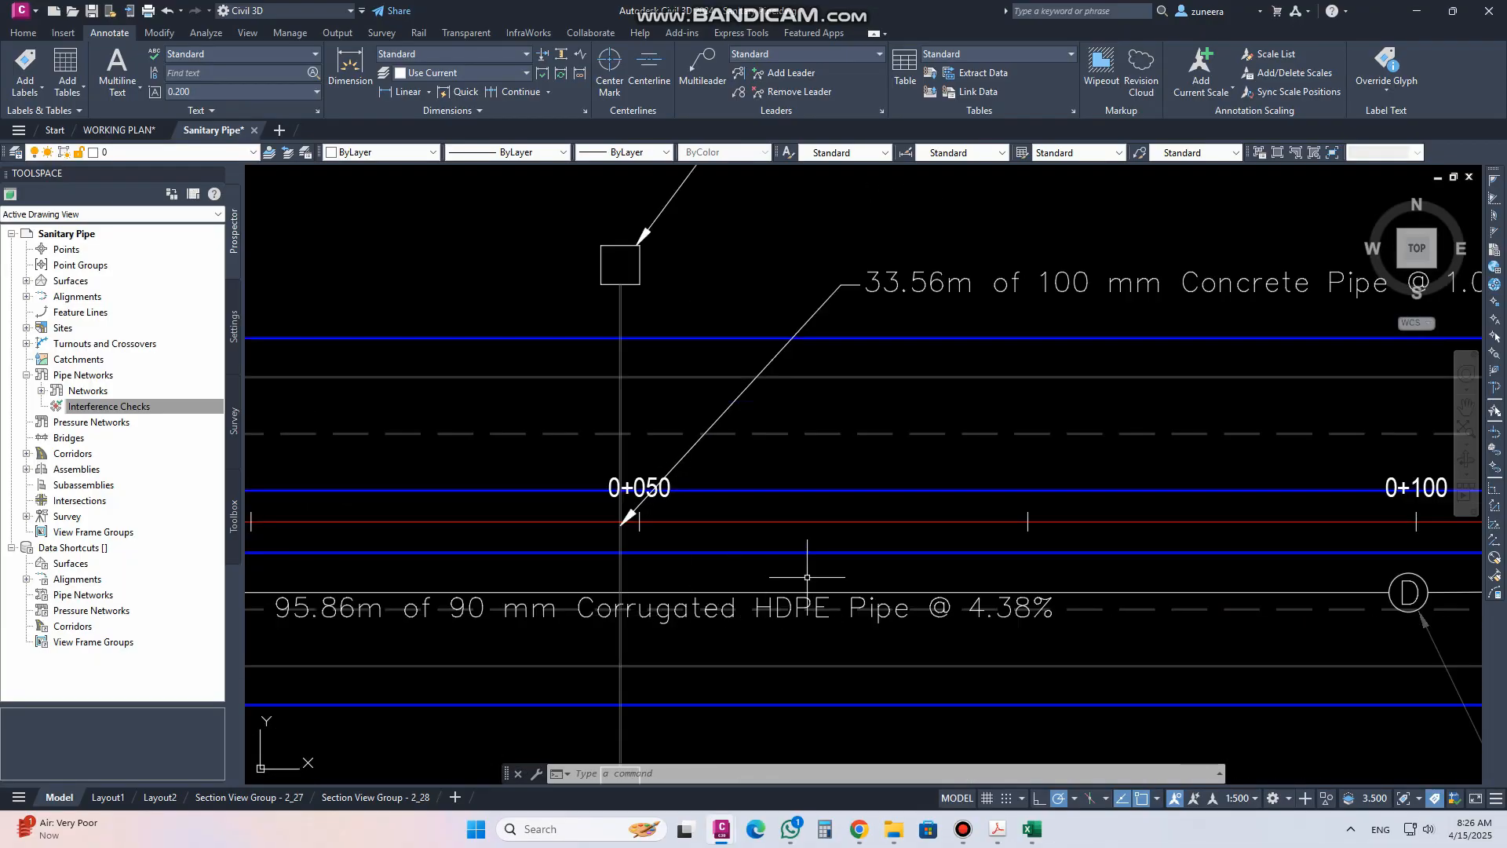
{"action": "scroll", "coordinate": [542, 601], "scroll_direction": "up", "scroll_amount": 4}
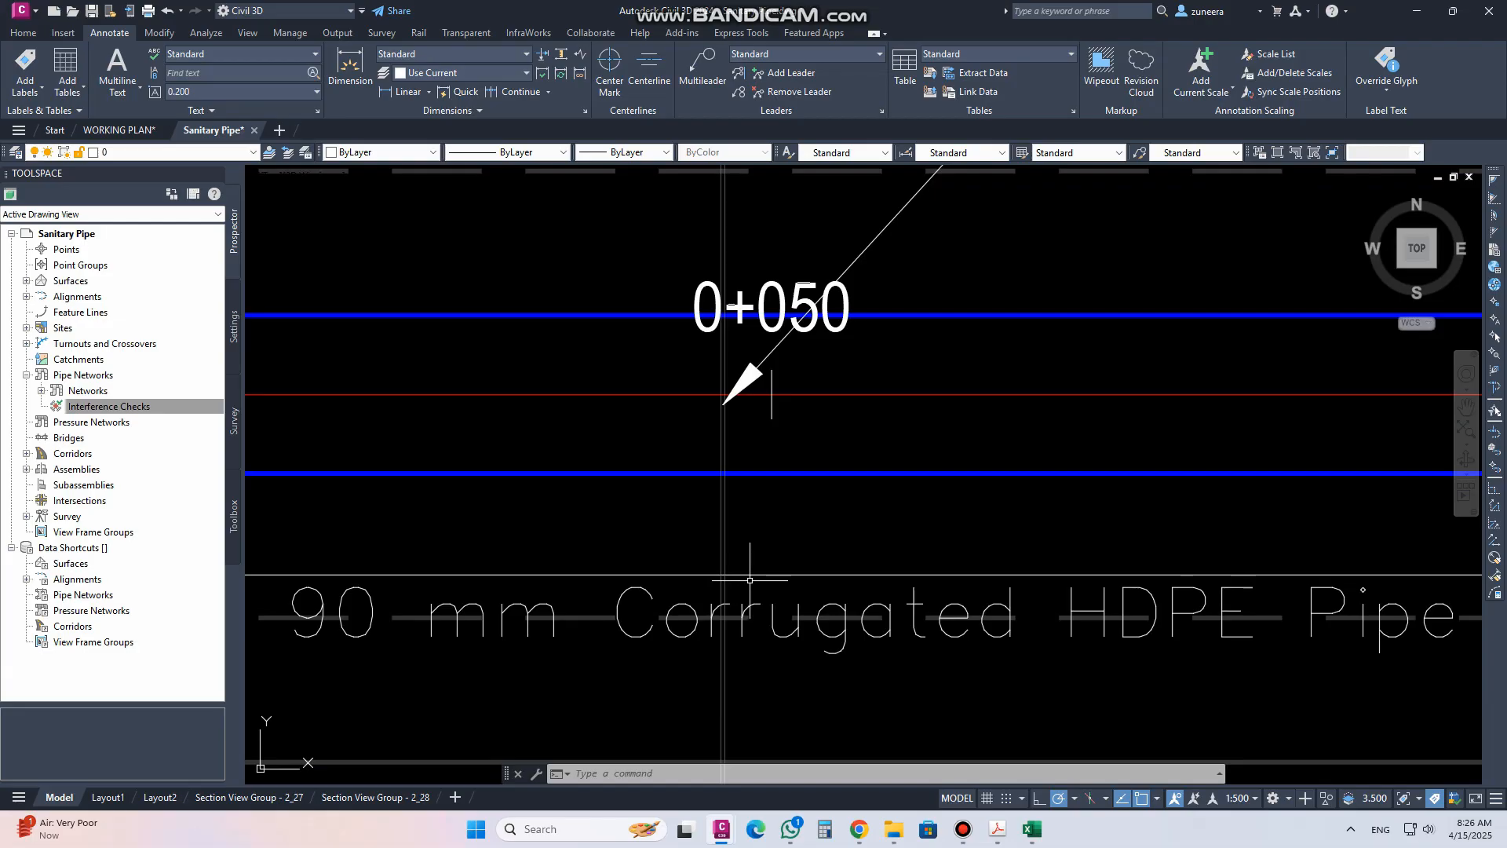
{"action": "left_click", "coordinate": [746, 574]}
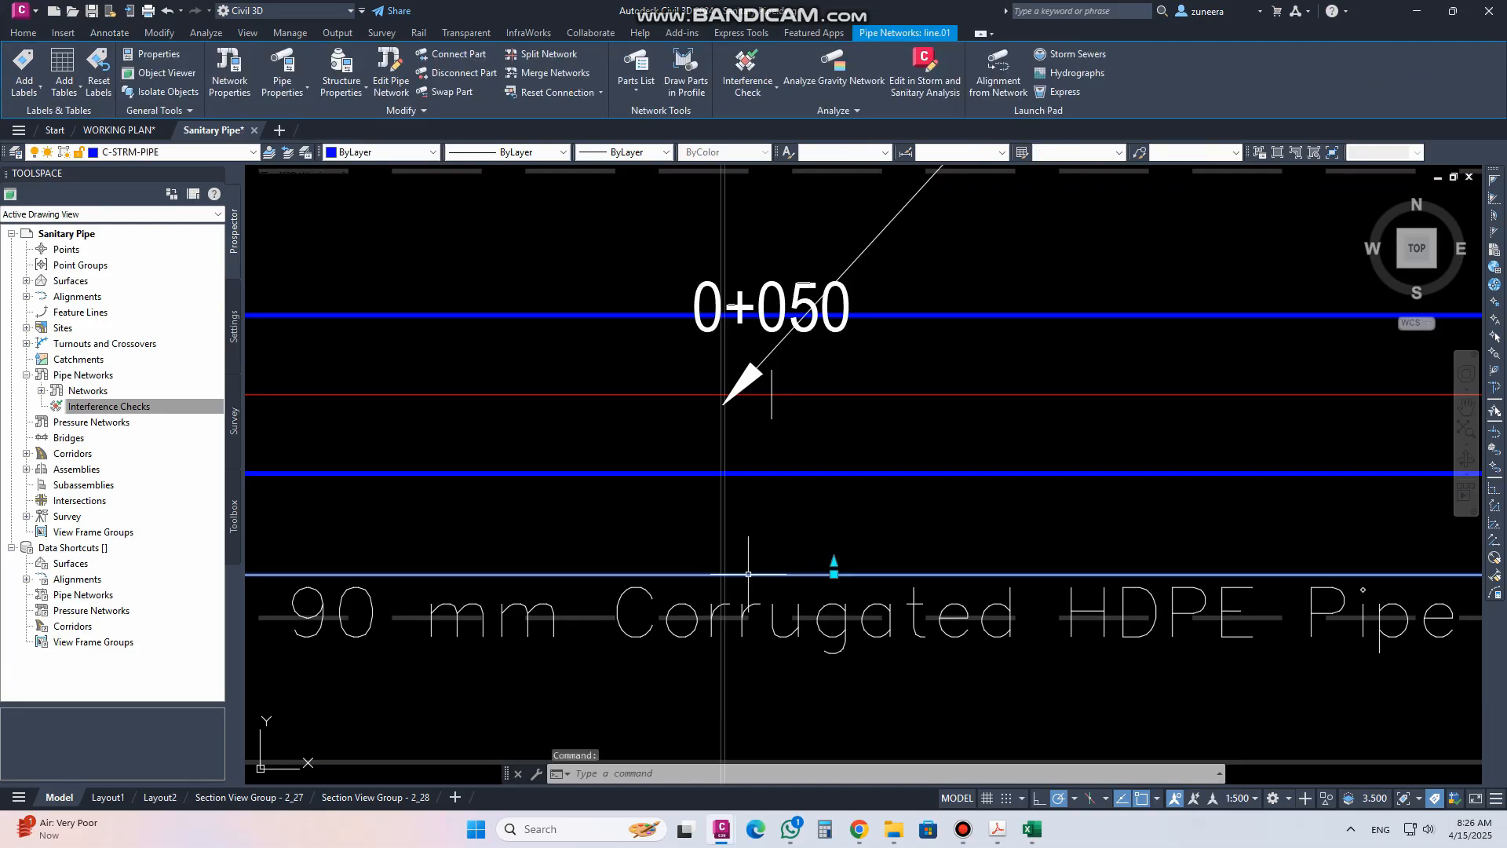
{"action": "left_click", "coordinate": [752, 66]}
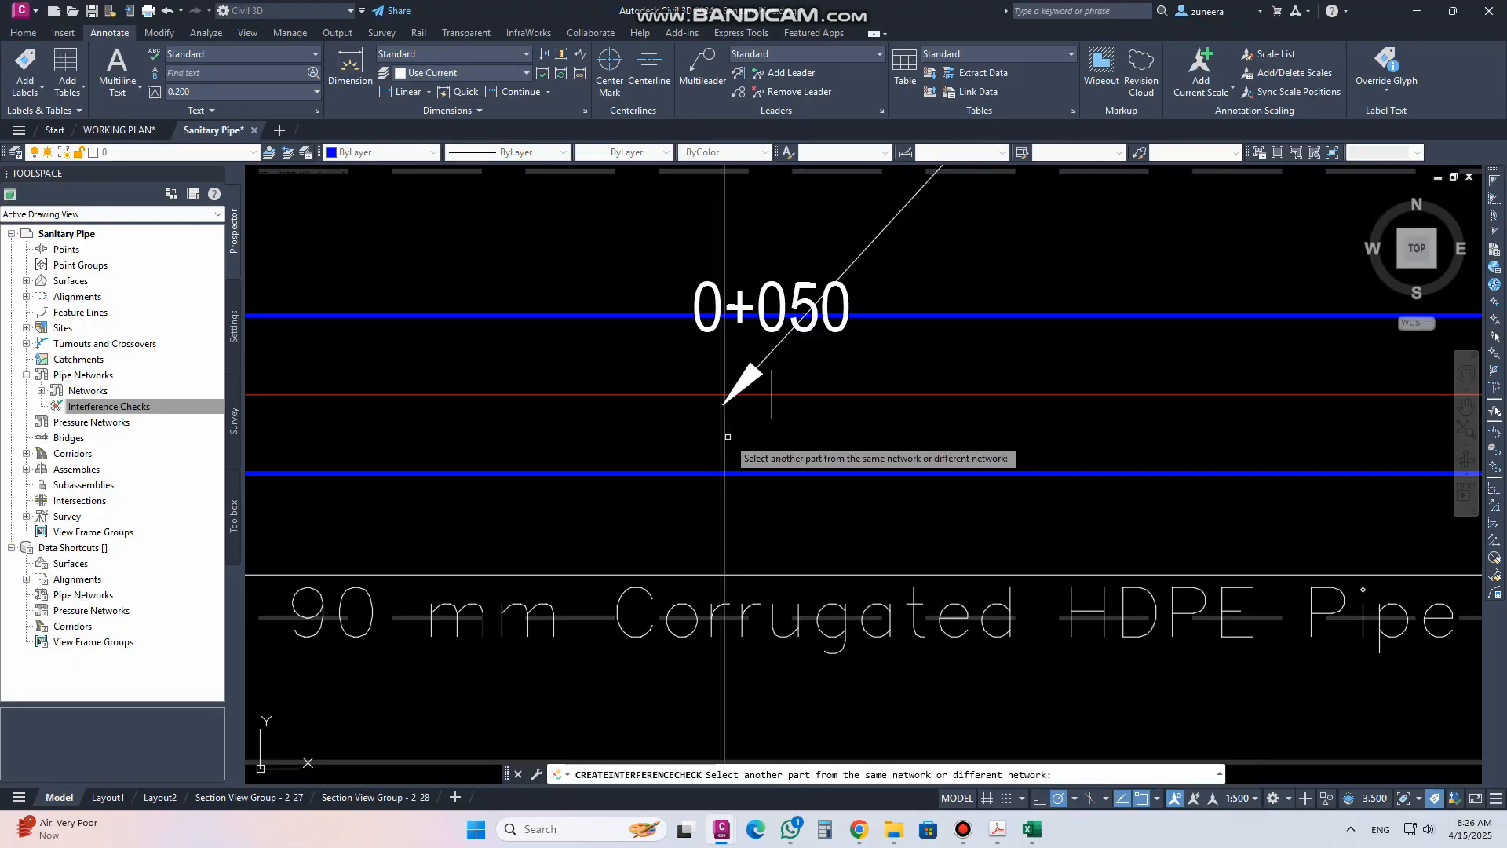
{"action": "left_click", "coordinate": [727, 468]}
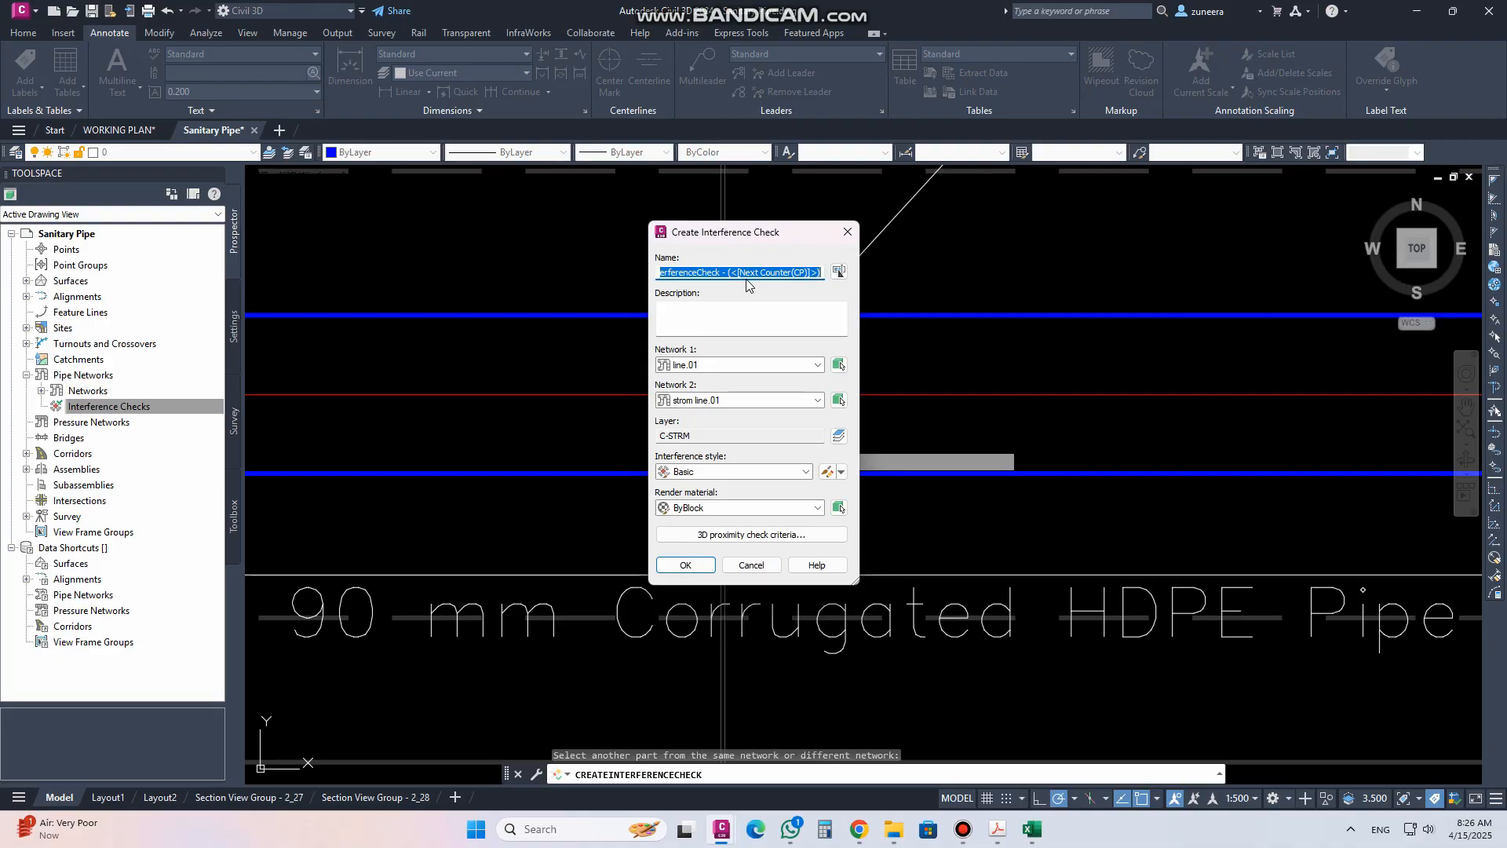
{"action": "type", "text": "chec"}
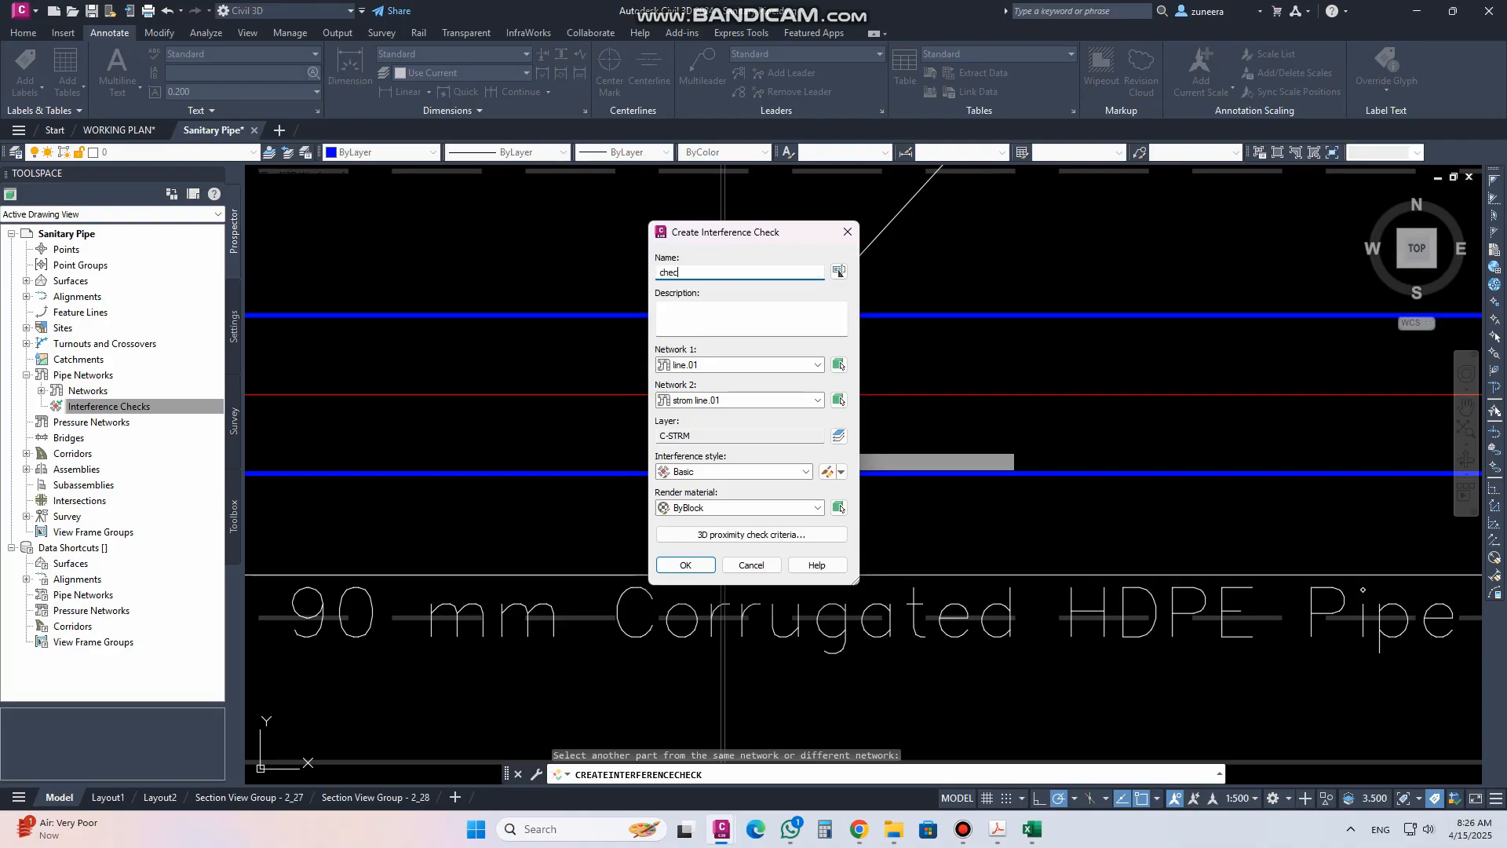
{"action": "type", "text": "k-01"}
Open the Basic interference style's view options and cancel the style dialog
{"action": "left_click", "coordinate": [715, 472]}
{"action": "left_click", "coordinate": [716, 472]}
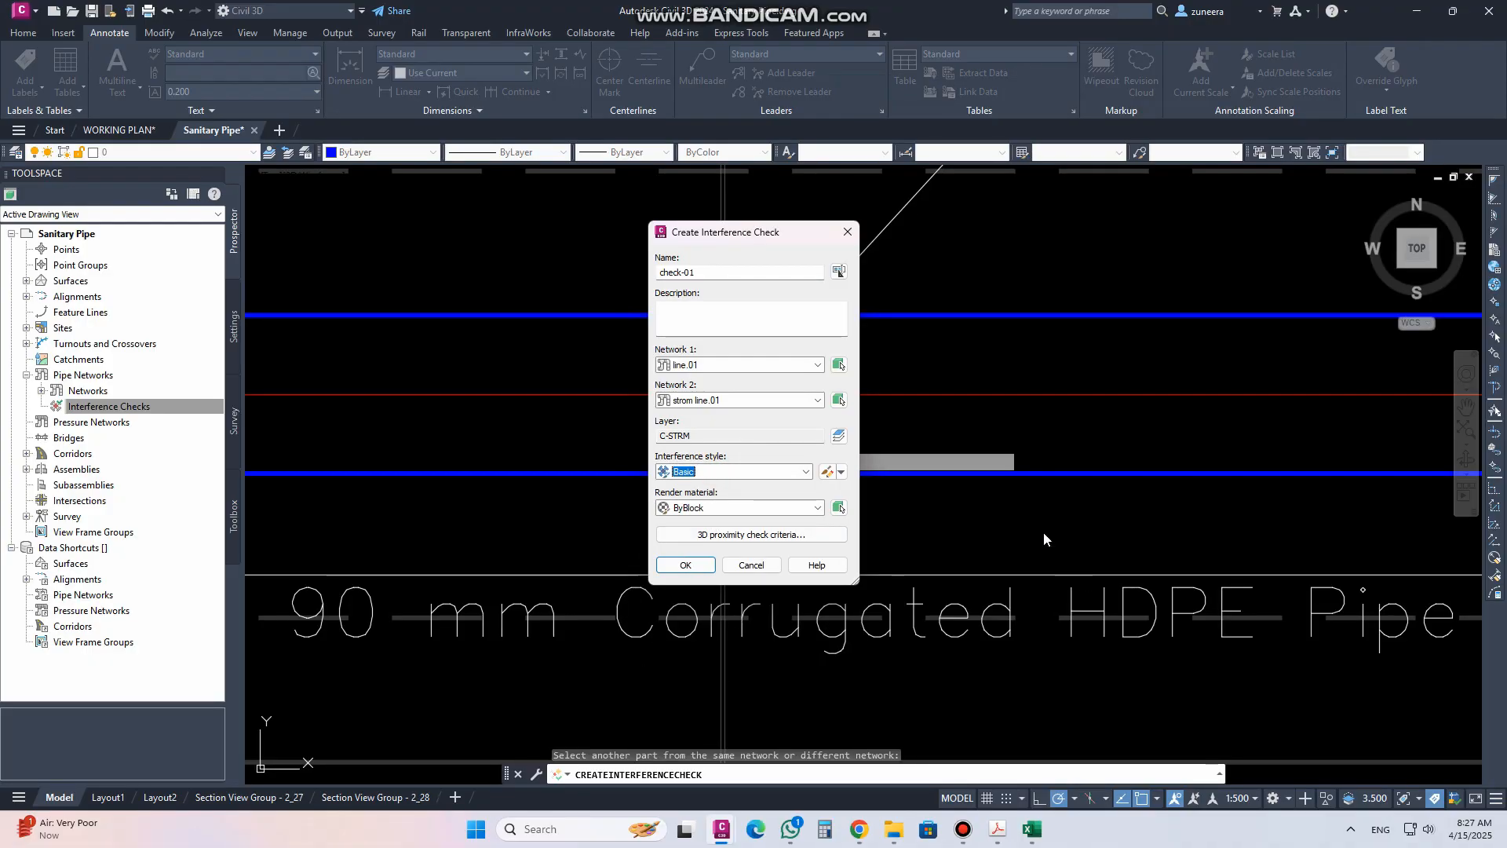
{"action": "left_click", "coordinate": [827, 472]}
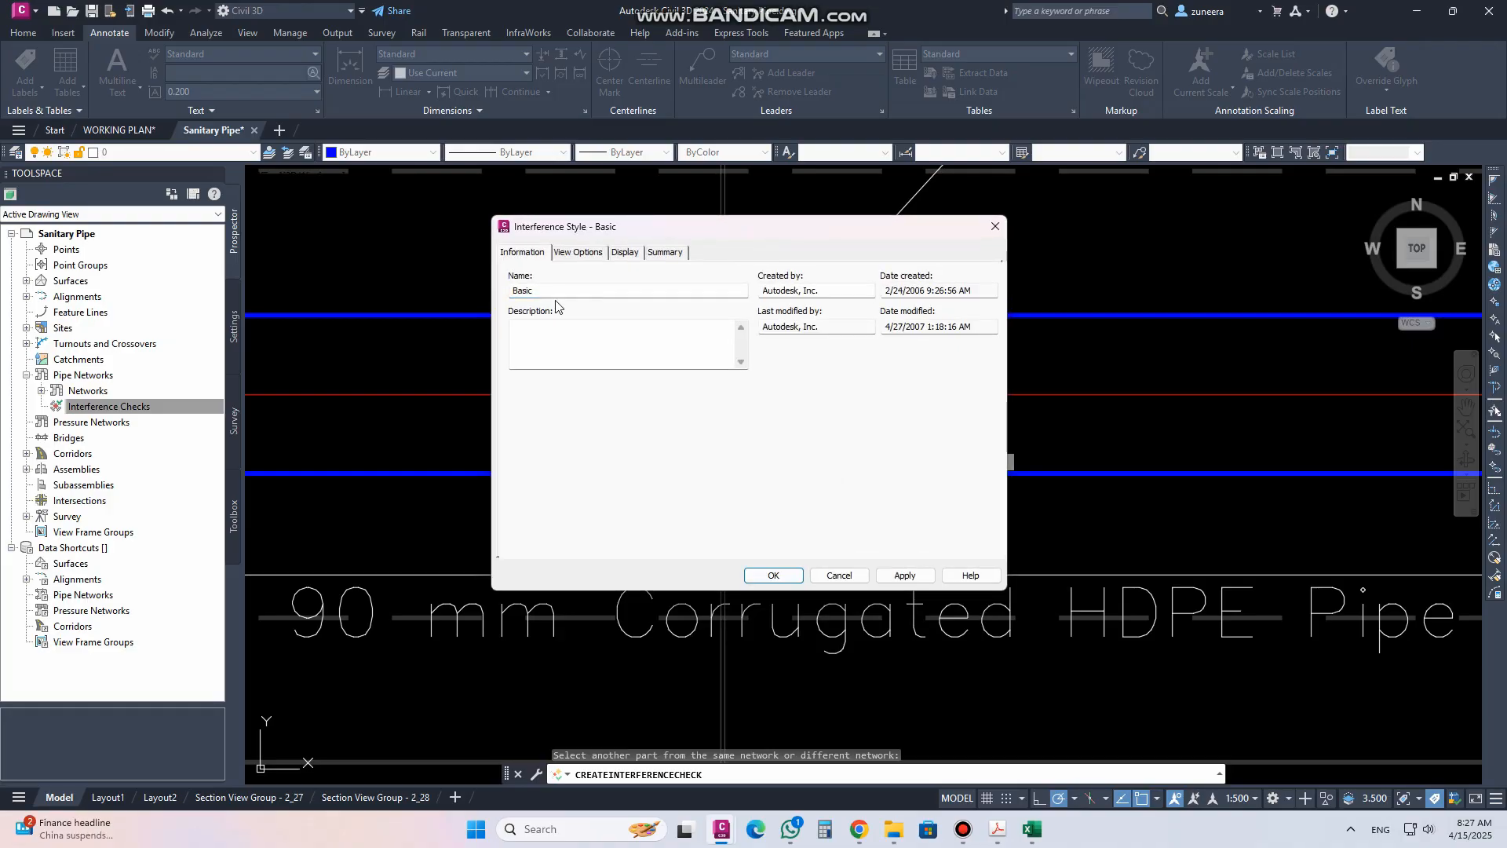
{"action": "left_click", "coordinate": [617, 253]}
{"action": "left_click", "coordinate": [589, 253]}
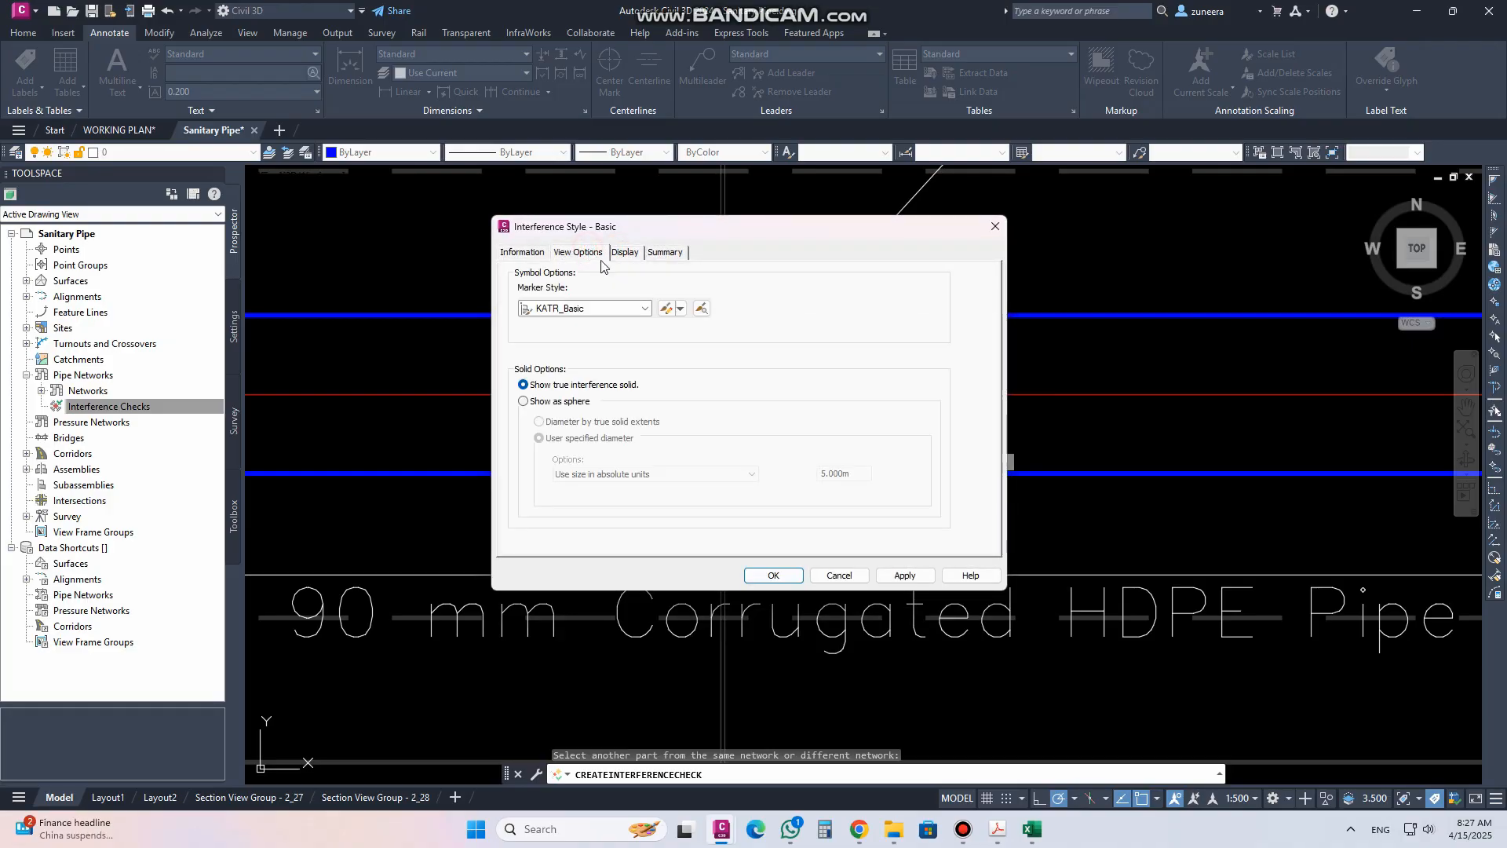
{"action": "left_click", "coordinate": [836, 575]}
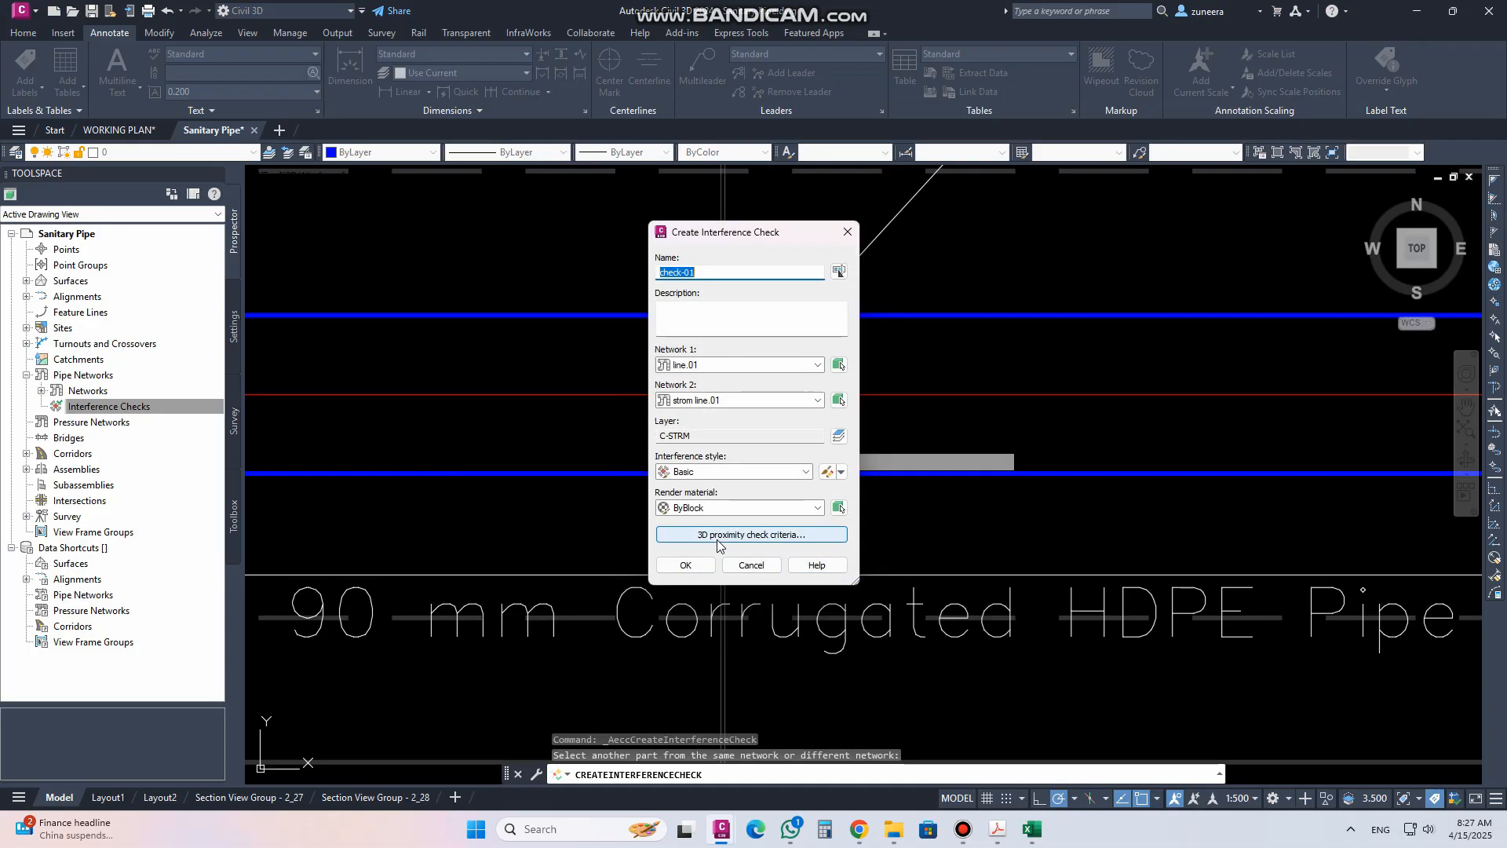
Apply a 3D proximity check using a distance of 2 and create the interference check
{"action": "left_click", "coordinate": [724, 536]}
{"action": "left_click", "coordinate": [690, 355]}
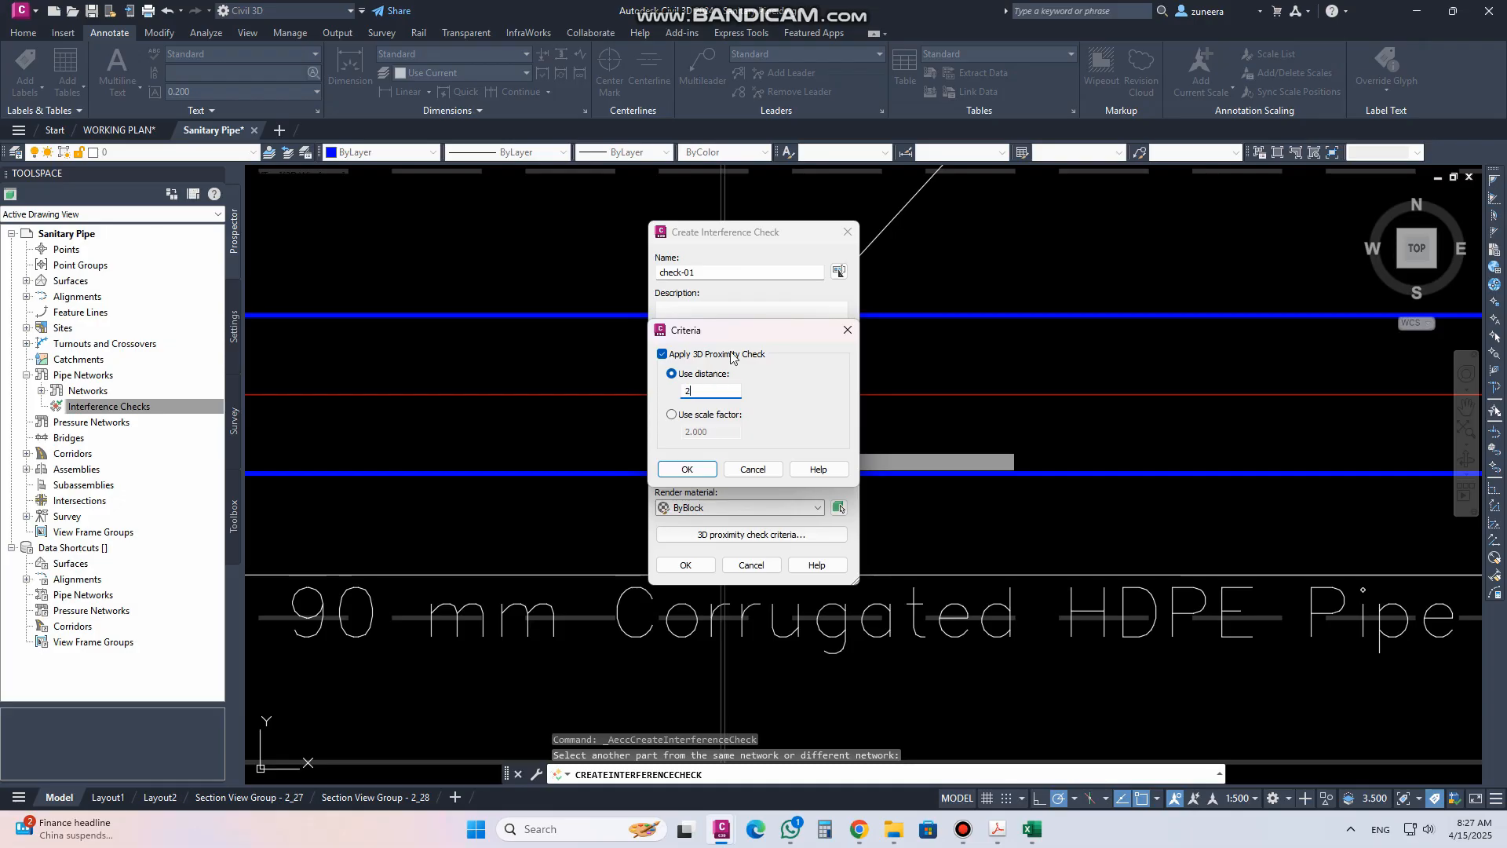
{"action": "left_click", "coordinate": [701, 469]}
{"action": "left_click", "coordinate": [686, 565]}
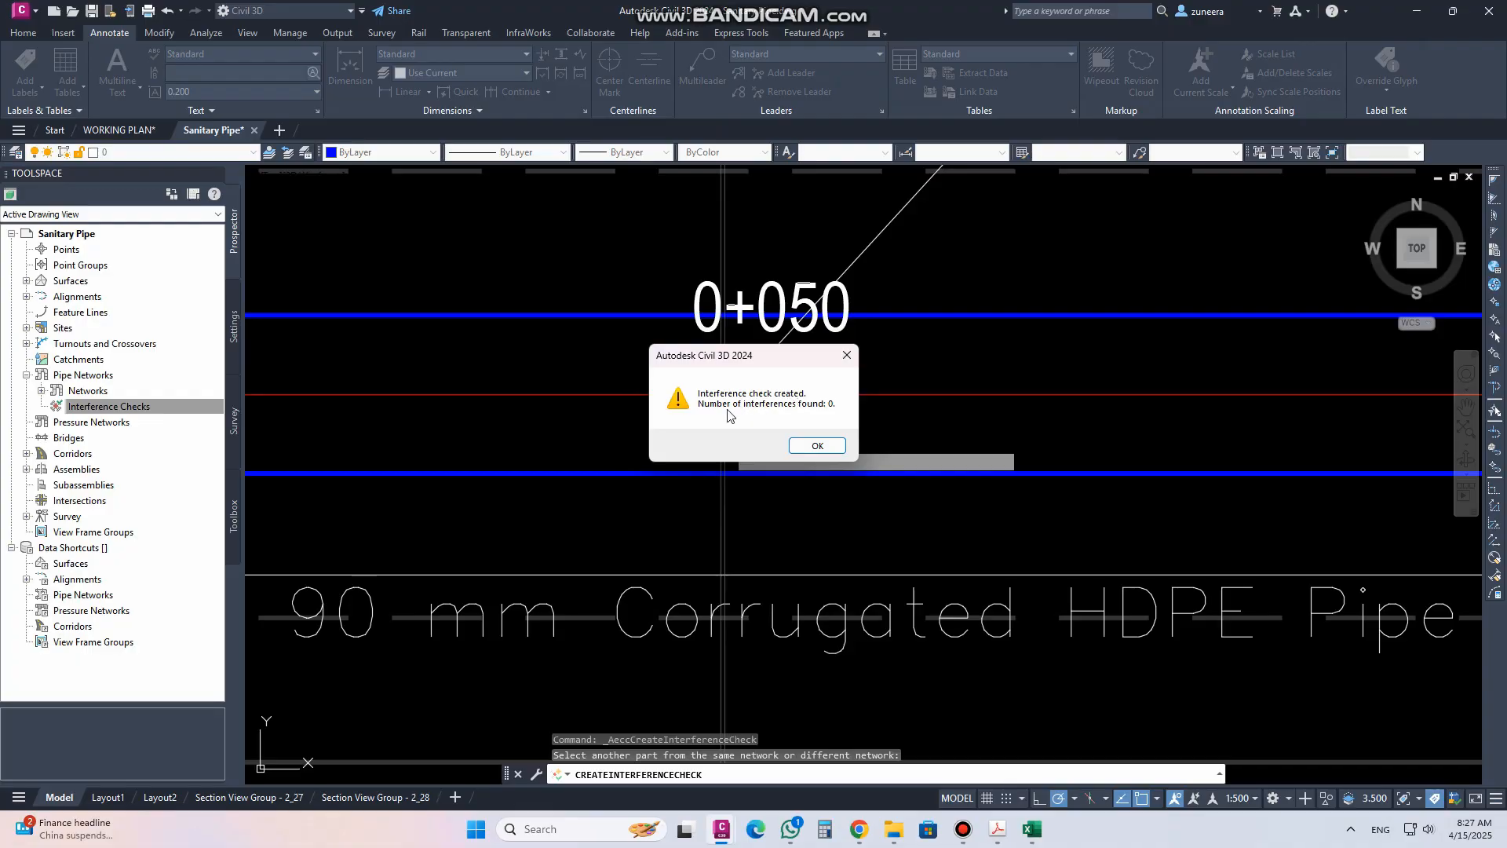
{"action": "left_click", "coordinate": [813, 446]}
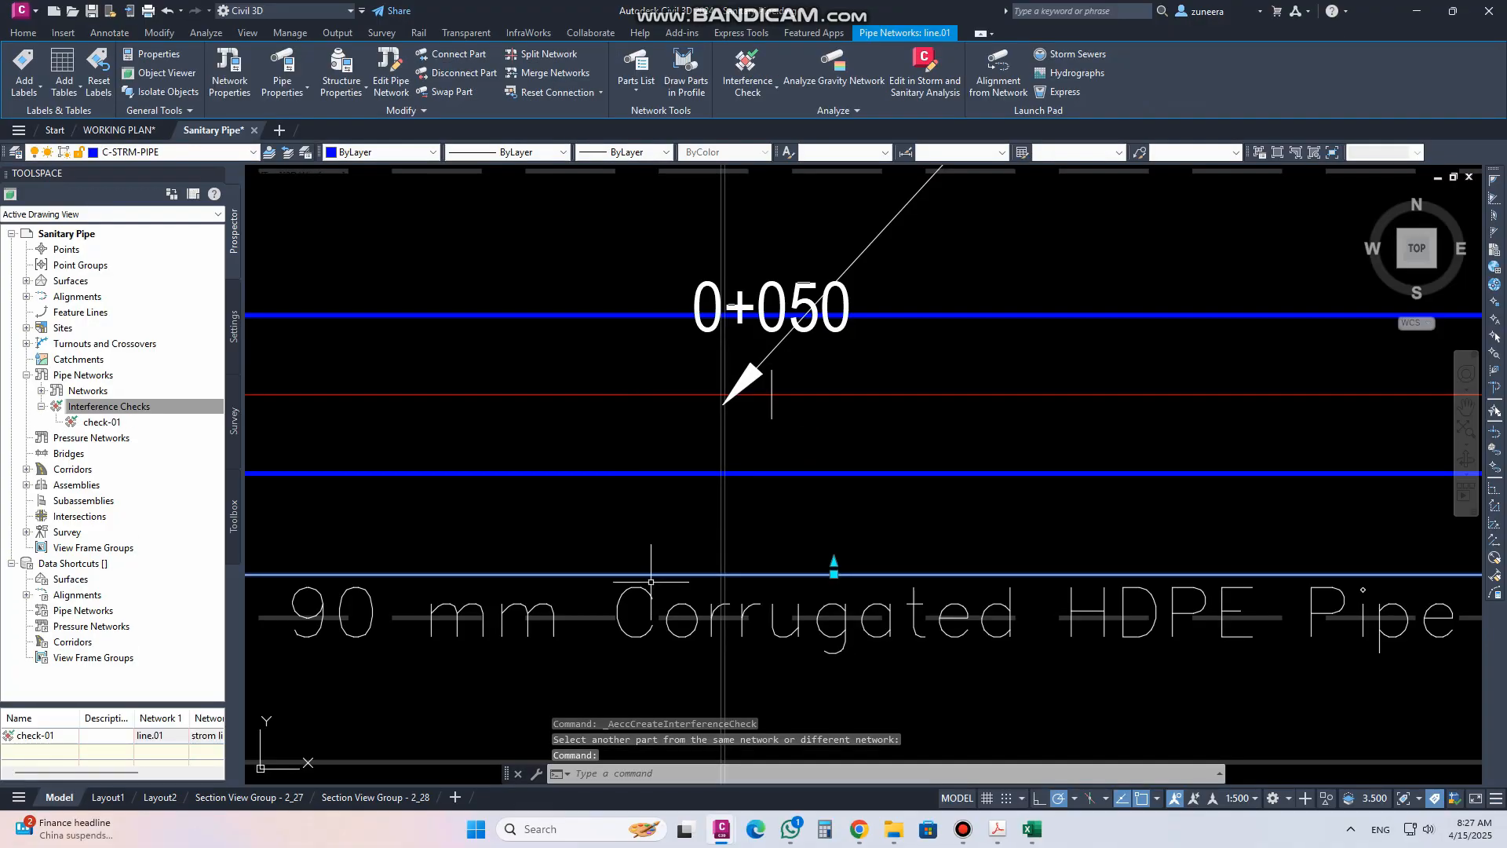
Inspect the new check-01 entry under Interference Checks in Prospector
{"action": "scroll", "coordinate": [661, 429], "scroll_direction": "down", "scroll_amount": 5}
{"action": "scroll", "coordinate": [734, 205], "scroll_direction": "up", "scroll_amount": 6}
{"action": "scroll", "coordinate": [644, 334], "scroll_direction": "up", "scroll_amount": 6}
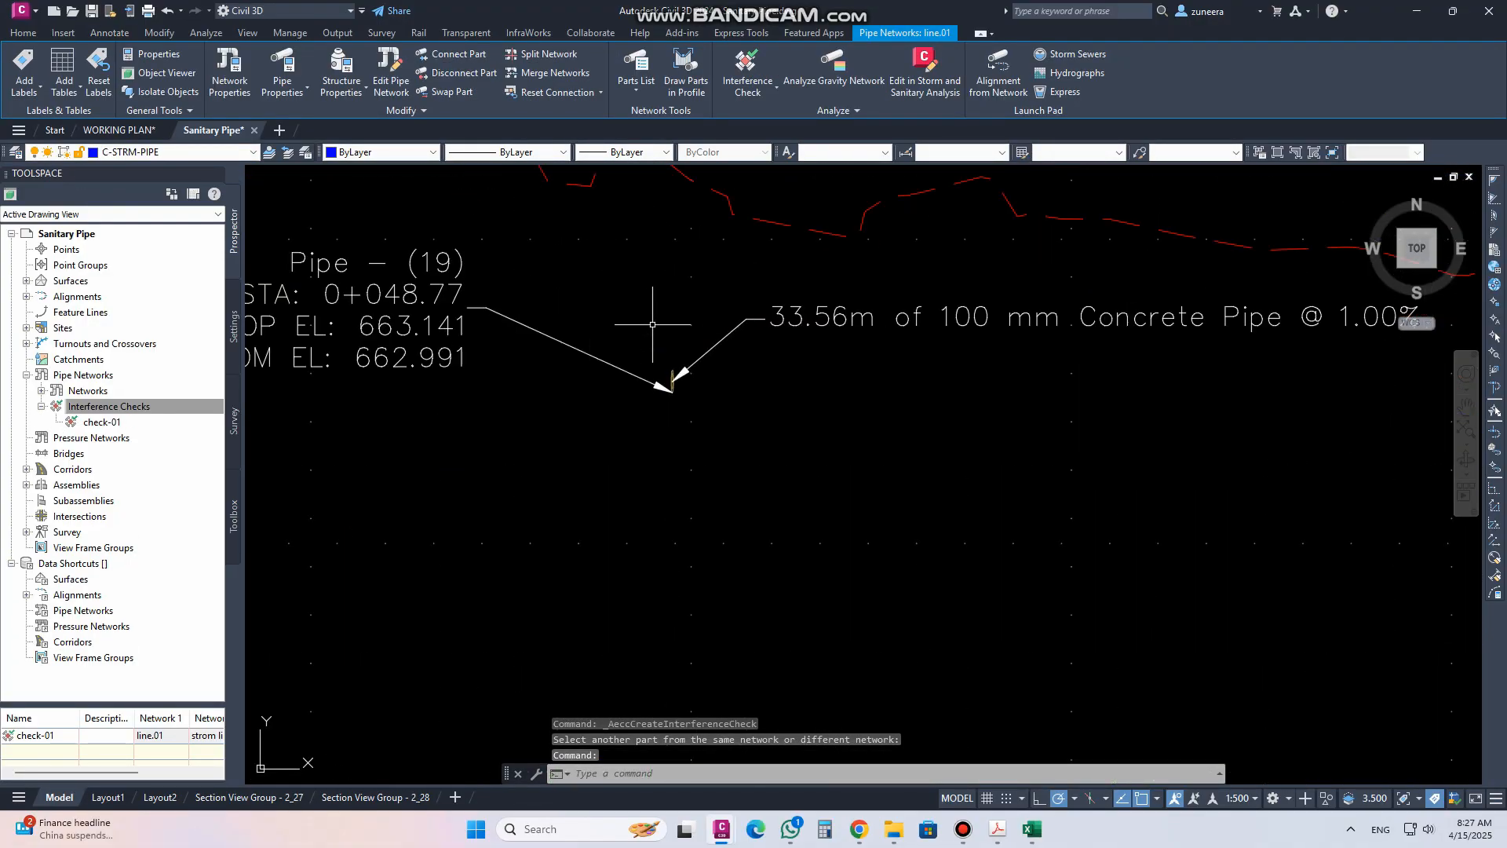
{"action": "middle_click_drag", "start_coordinate": [680, 377], "coordinate": [660, 591]}
{"action": "scroll", "coordinate": [659, 591], "scroll_direction": "down", "scroll_amount": 4}
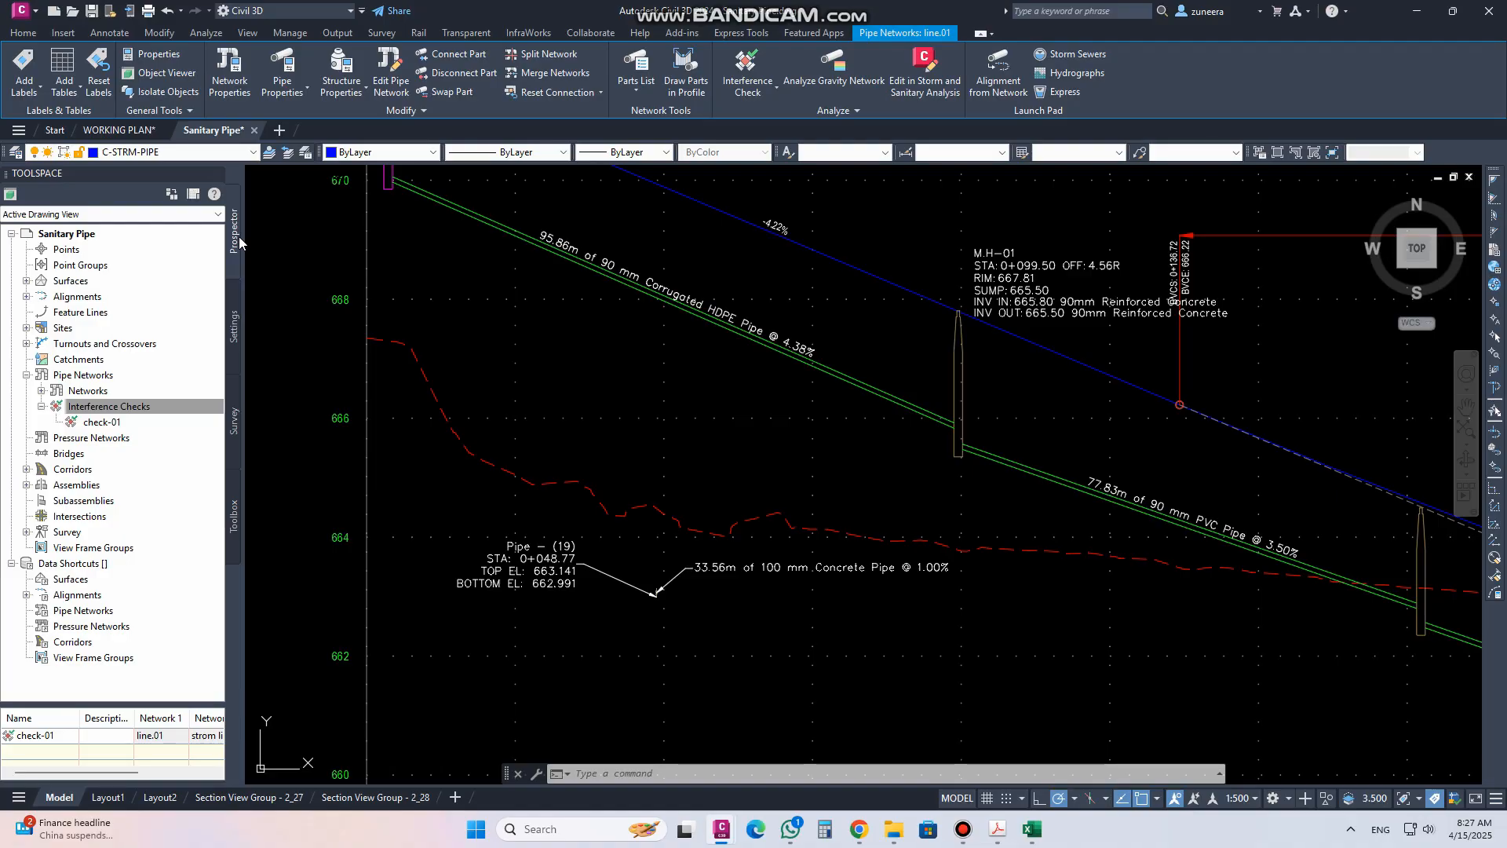
{"action": "left_click", "coordinate": [41, 406]}
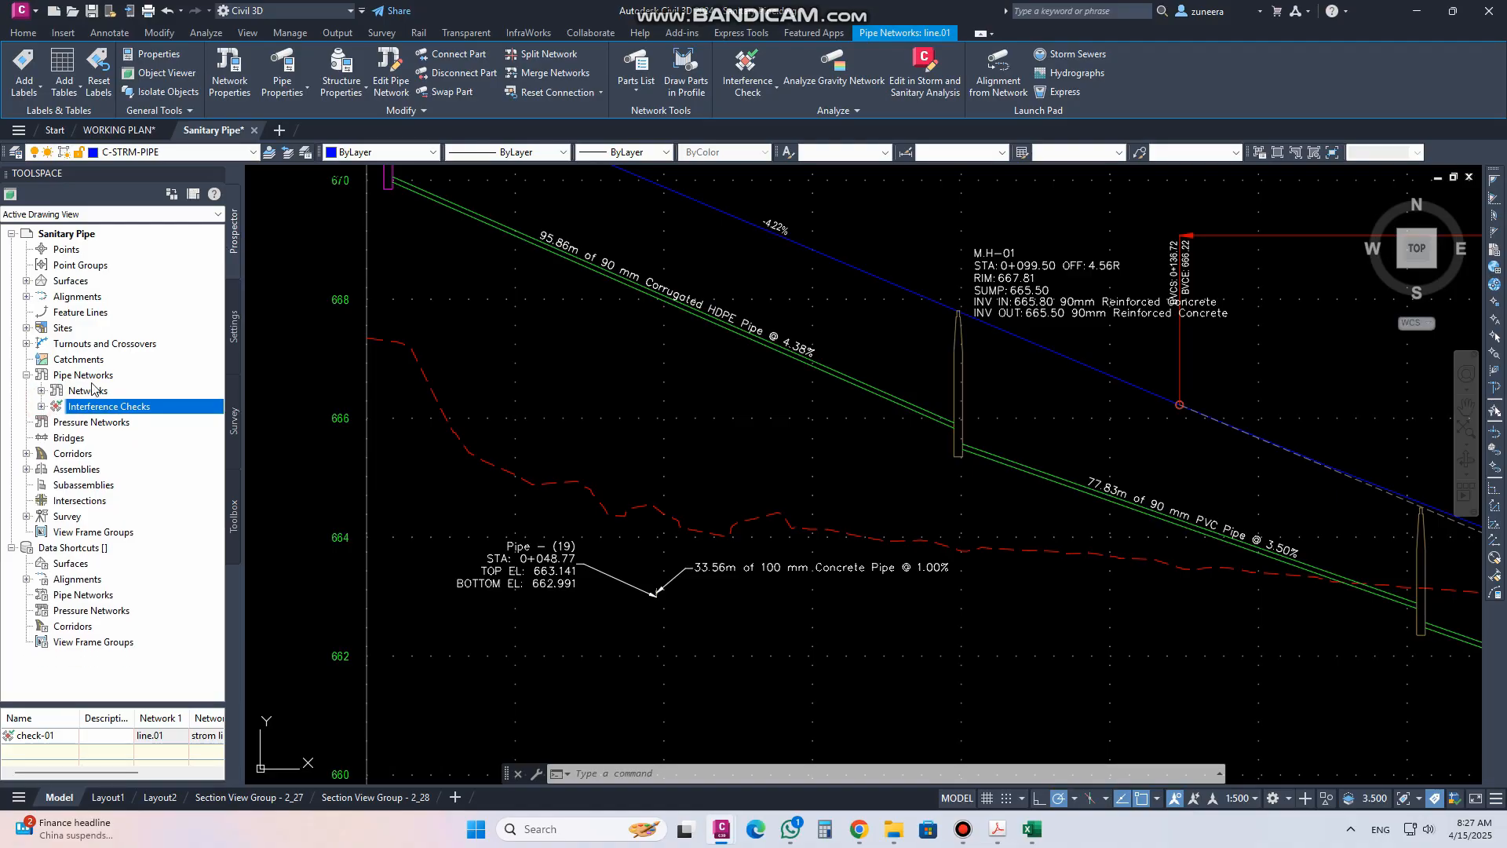
{"action": "left_click", "coordinate": [42, 405]}
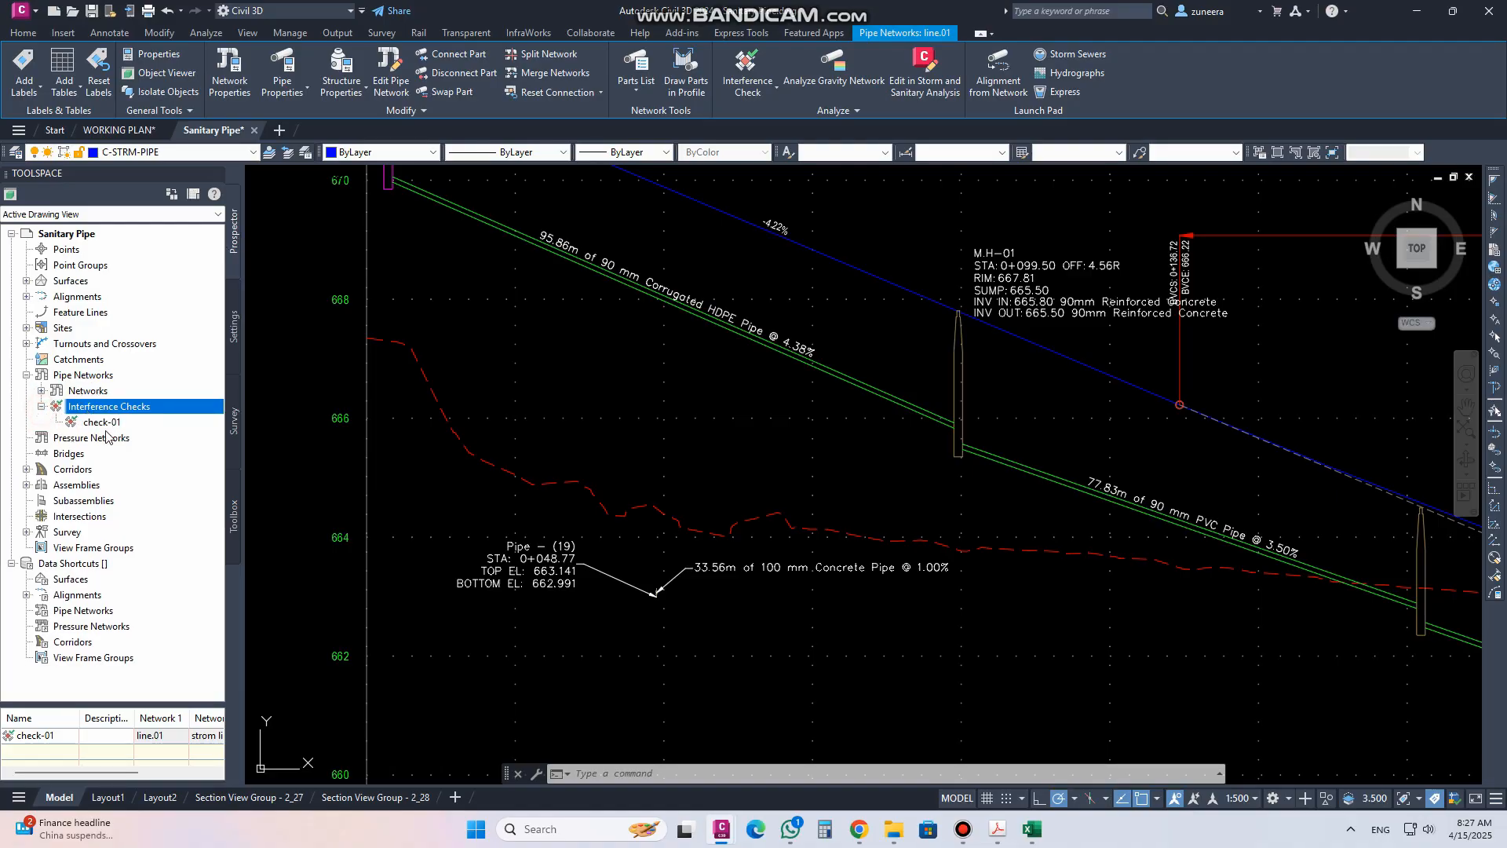
{"action": "left_click", "coordinate": [102, 422]}
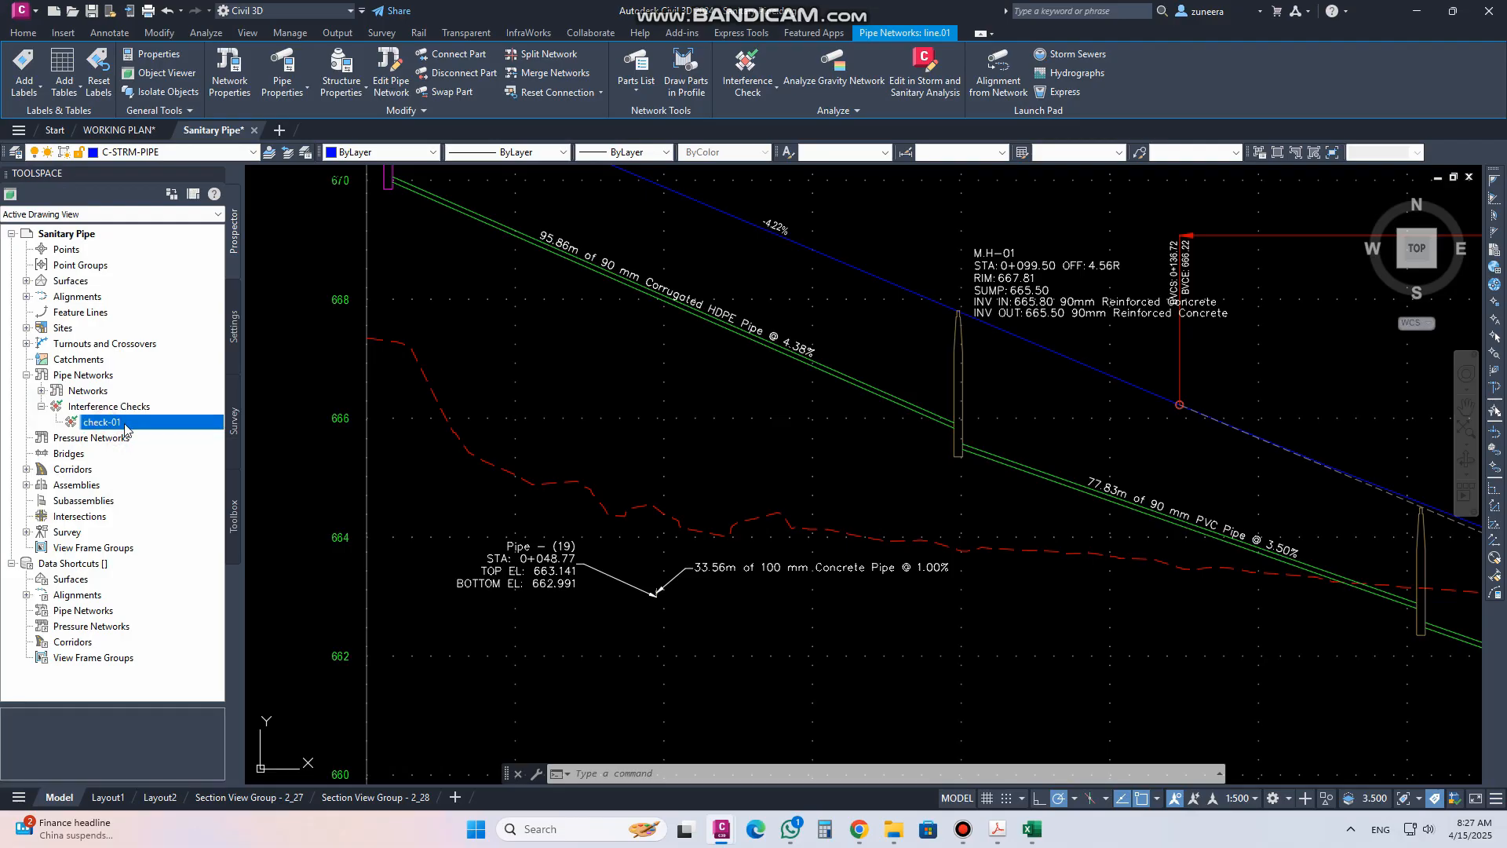
{"action": "left_click", "coordinate": [110, 406]}
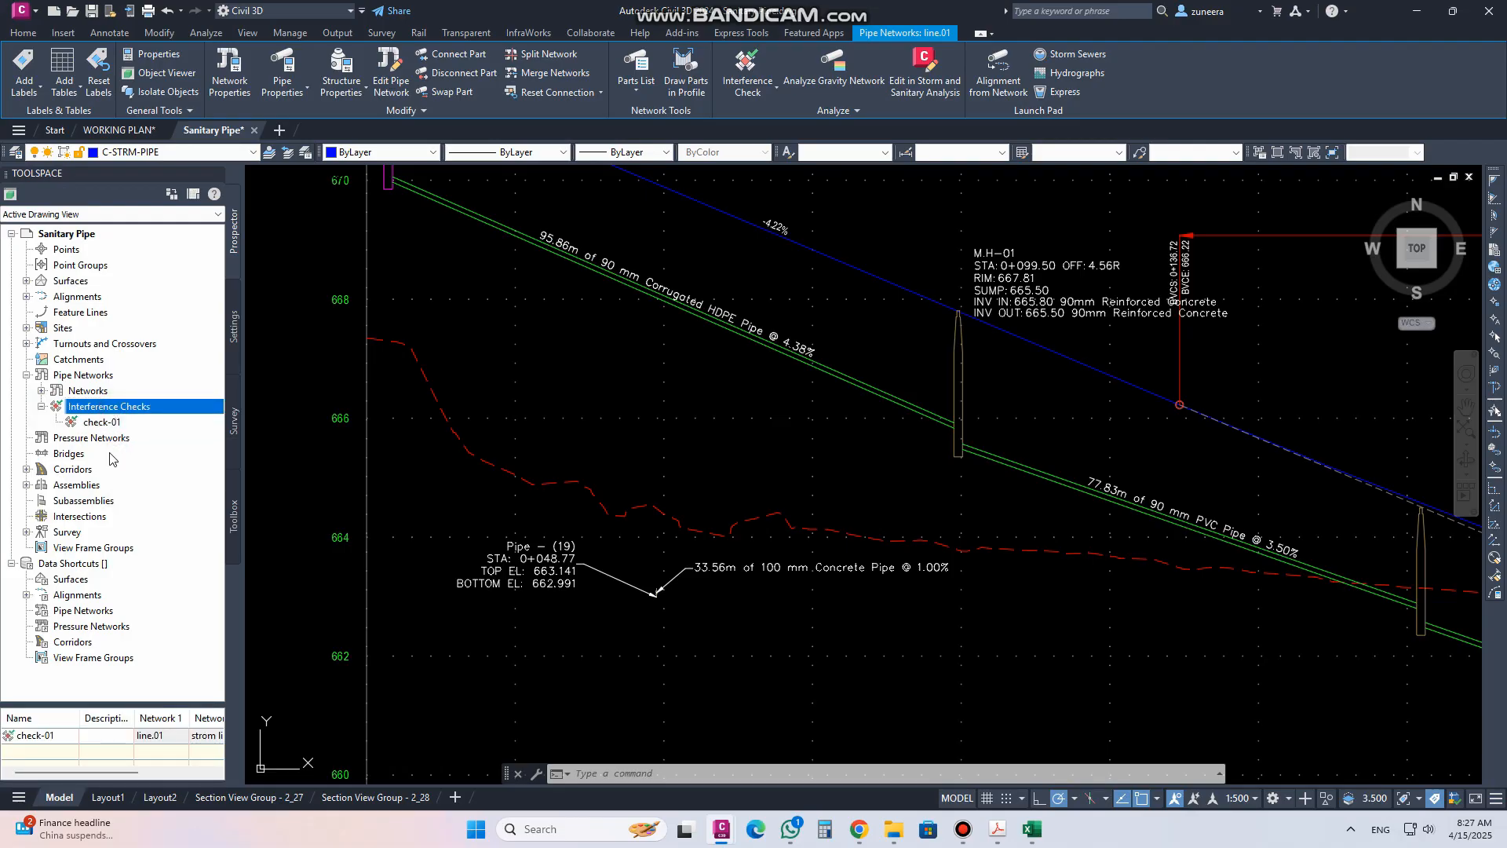
{"action": "mouse_move", "coordinate": [98, 772]}
{"action": "left_mouse_down"}
{"action": "mouse_move", "coordinate": [213, 776]}
{"action": "mouse_move", "coordinate": [55, 769]}
{"action": "left_mouse_up"}
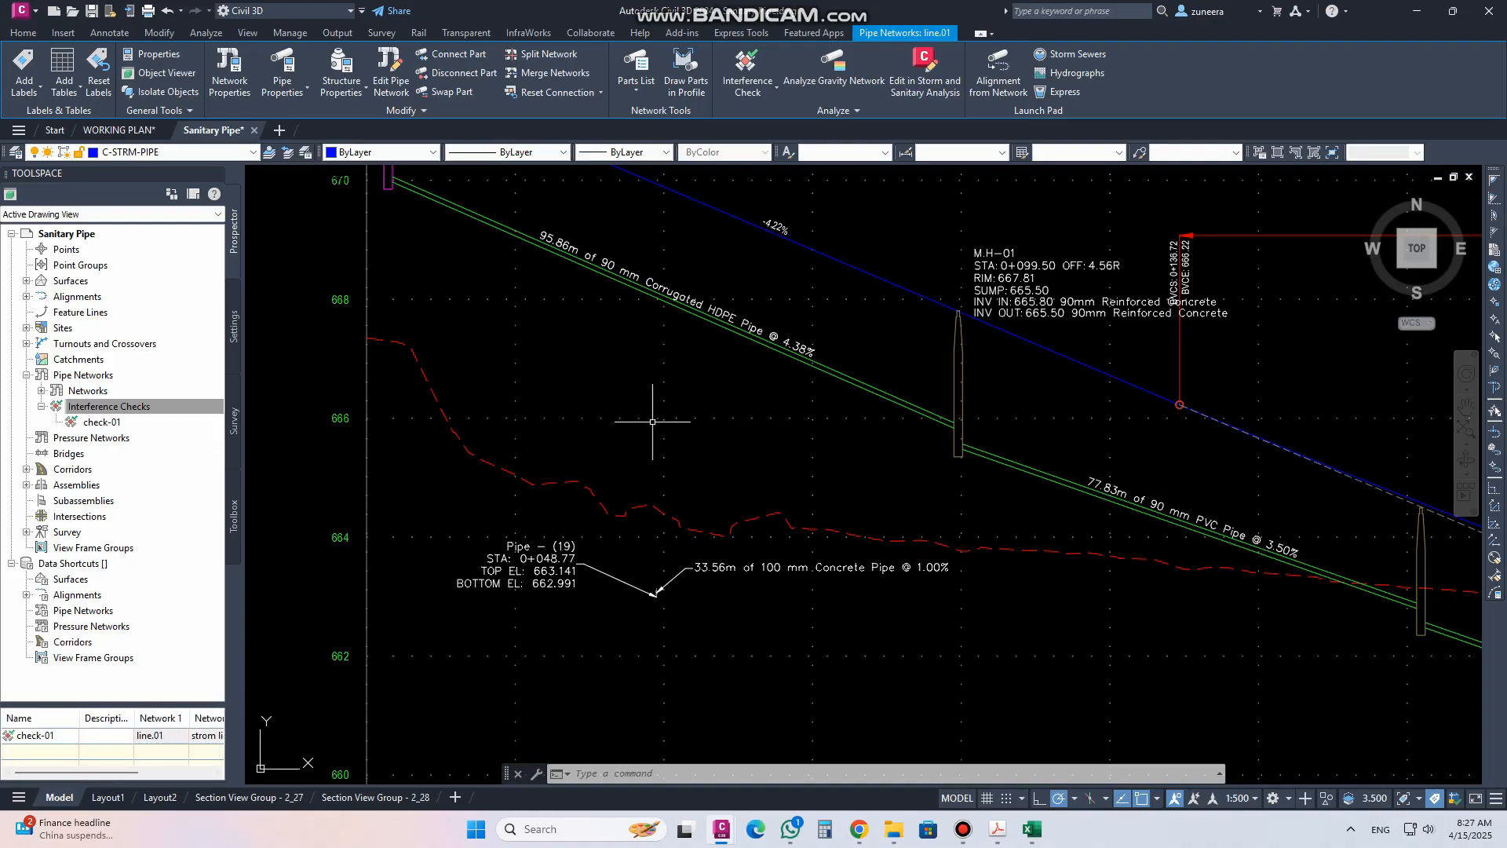
Stretch Pipe (19) upward in the profile view to a top elevation of about 666.35
{"action": "scroll", "coordinate": [662, 608], "scroll_direction": "up", "scroll_amount": 6}
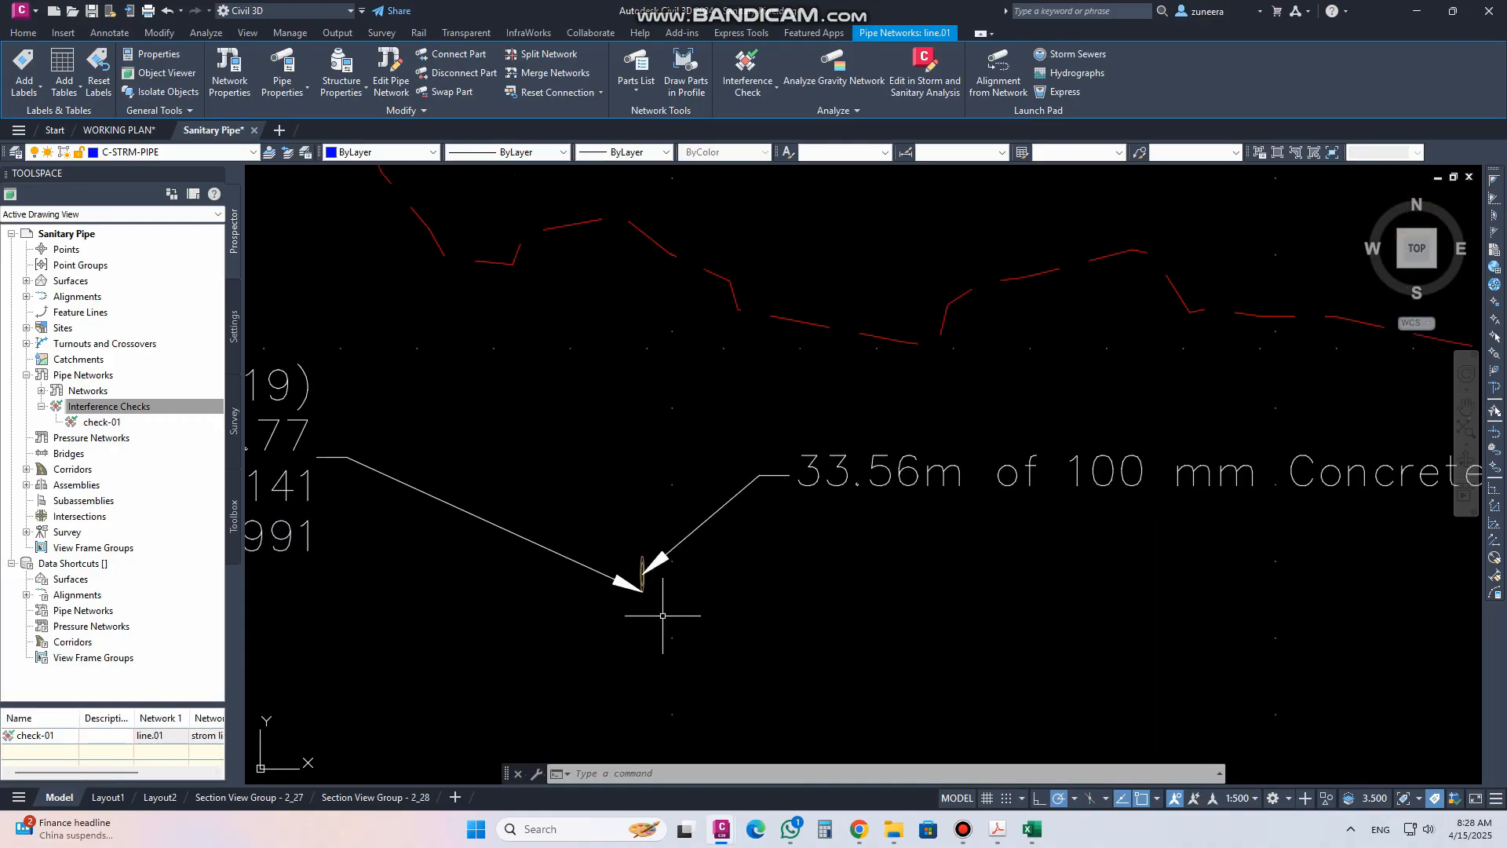
{"action": "scroll", "coordinate": [662, 616], "scroll_direction": "up", "scroll_amount": 4}
{"action": "left_click", "coordinate": [606, 518]}
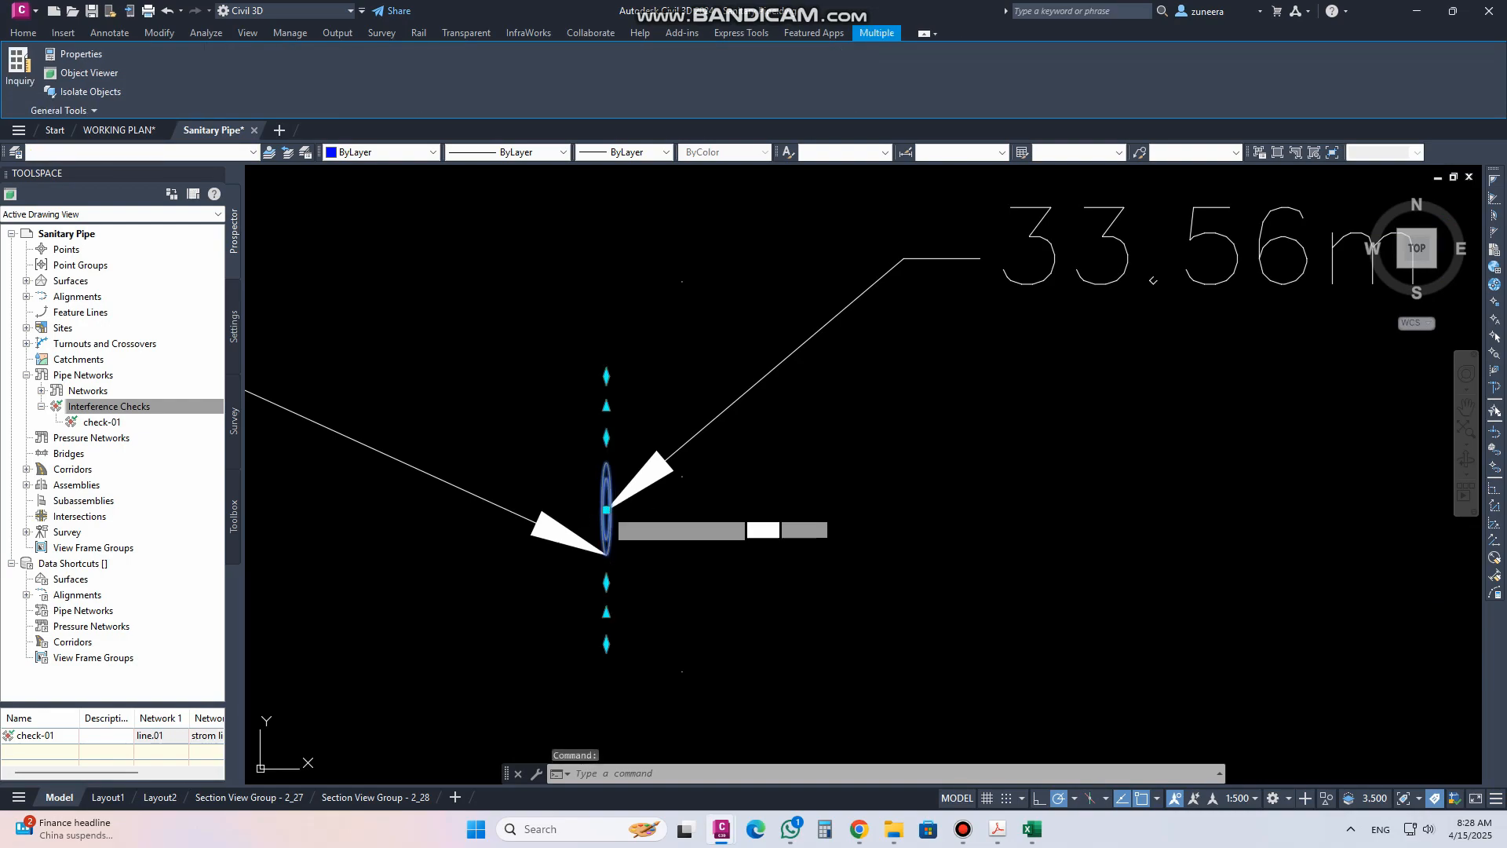
{"action": "scroll", "coordinate": [606, 510], "scroll_direction": "down", "scroll_amount": 5}
{"action": "left_click", "coordinate": [606, 507]}
{"action": "middle_click_drag", "start_coordinate": [617, 325], "coordinate": [644, 554]}
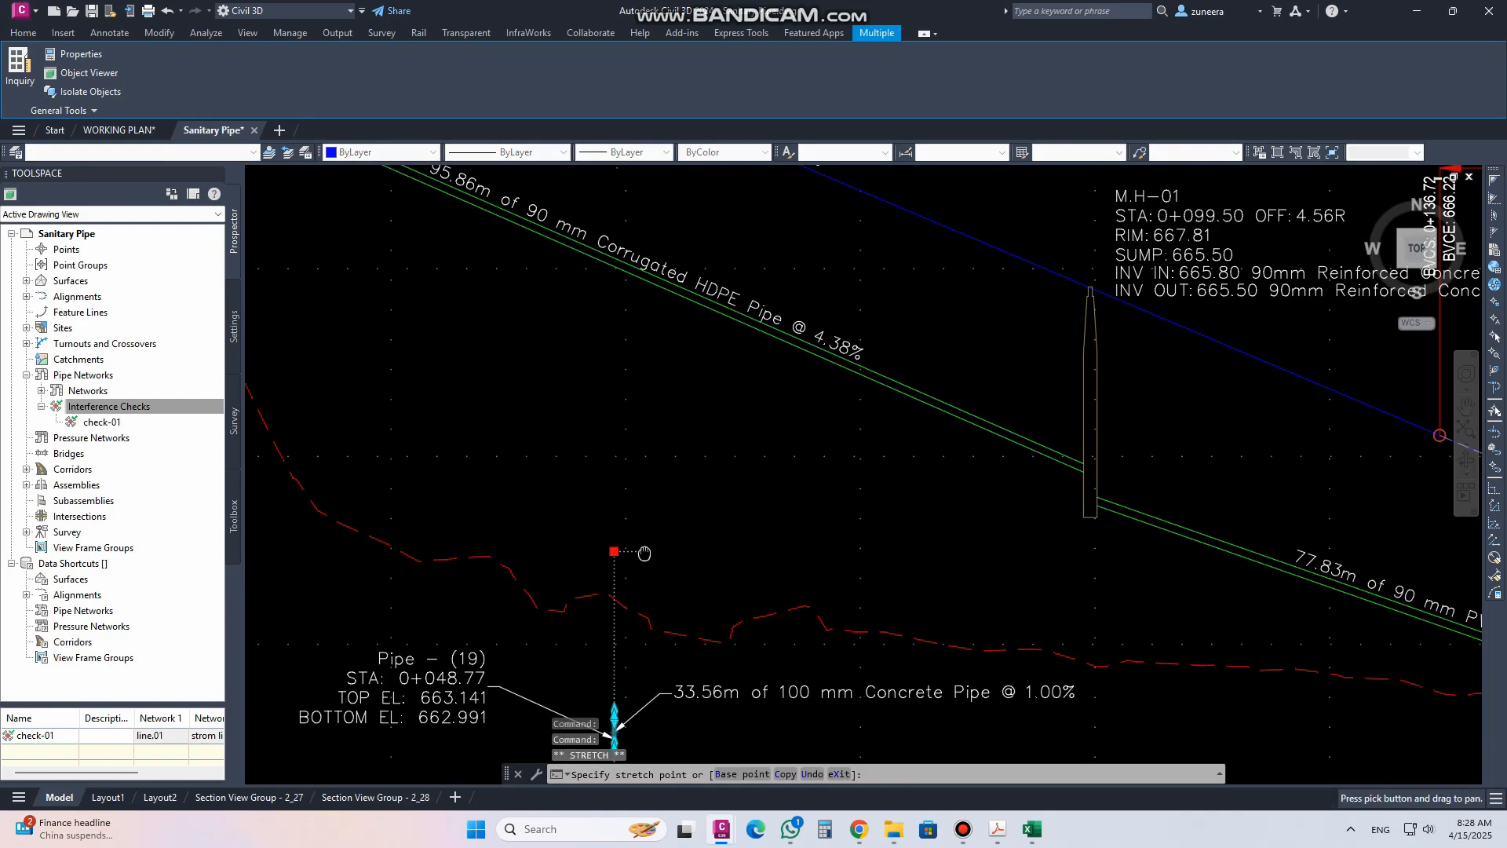
{"action": "left_click", "coordinate": [615, 428]}
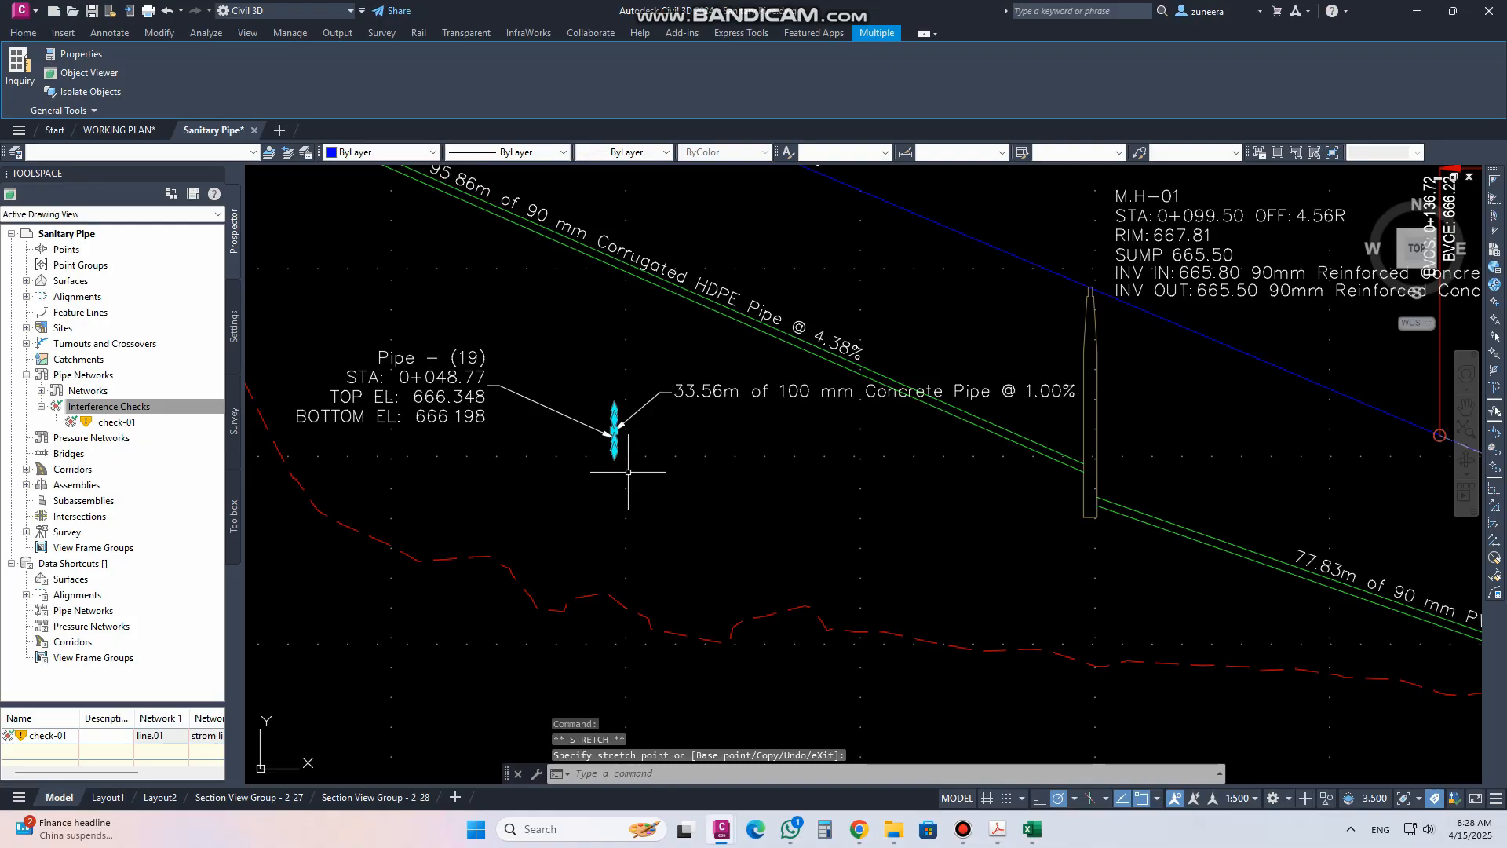
Rerun the check-01 interference check from Prospector
{"action": "left_click", "coordinate": [112, 424]}
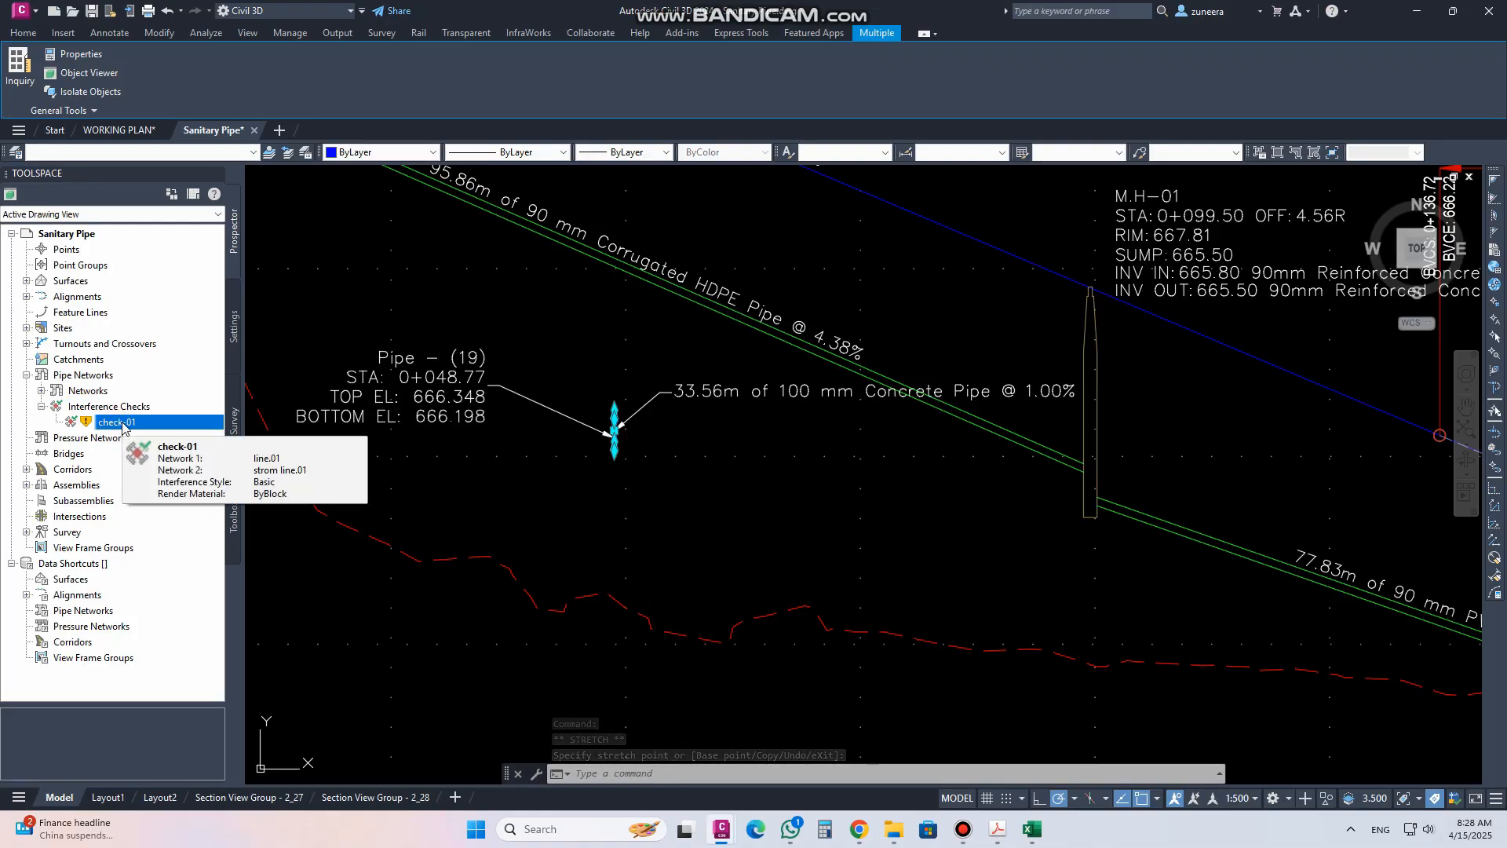
{"action": "scroll", "coordinate": [622, 365], "scroll_direction": "down", "scroll_amount": 8}
{"action": "scroll", "coordinate": [568, 672], "scroll_direction": "up", "scroll_amount": 15}
{"action": "middle_click_drag", "start_coordinate": [491, 650], "coordinate": [738, 562]}
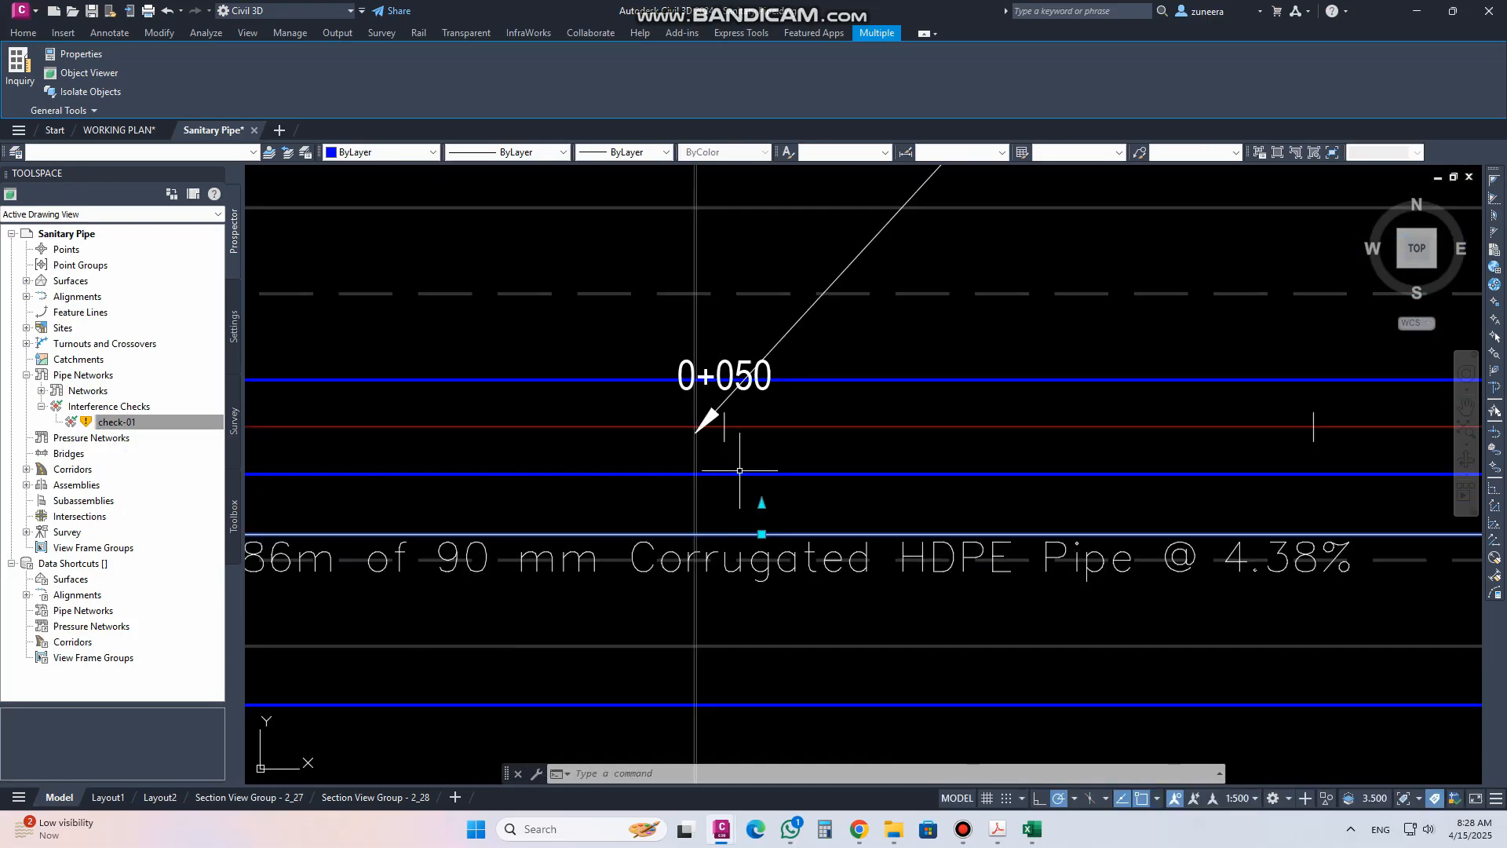
{"action": "key", "text": "Escape"}
{"action": "scroll", "coordinate": [683, 459], "scroll_direction": "down", "scroll_amount": 2}
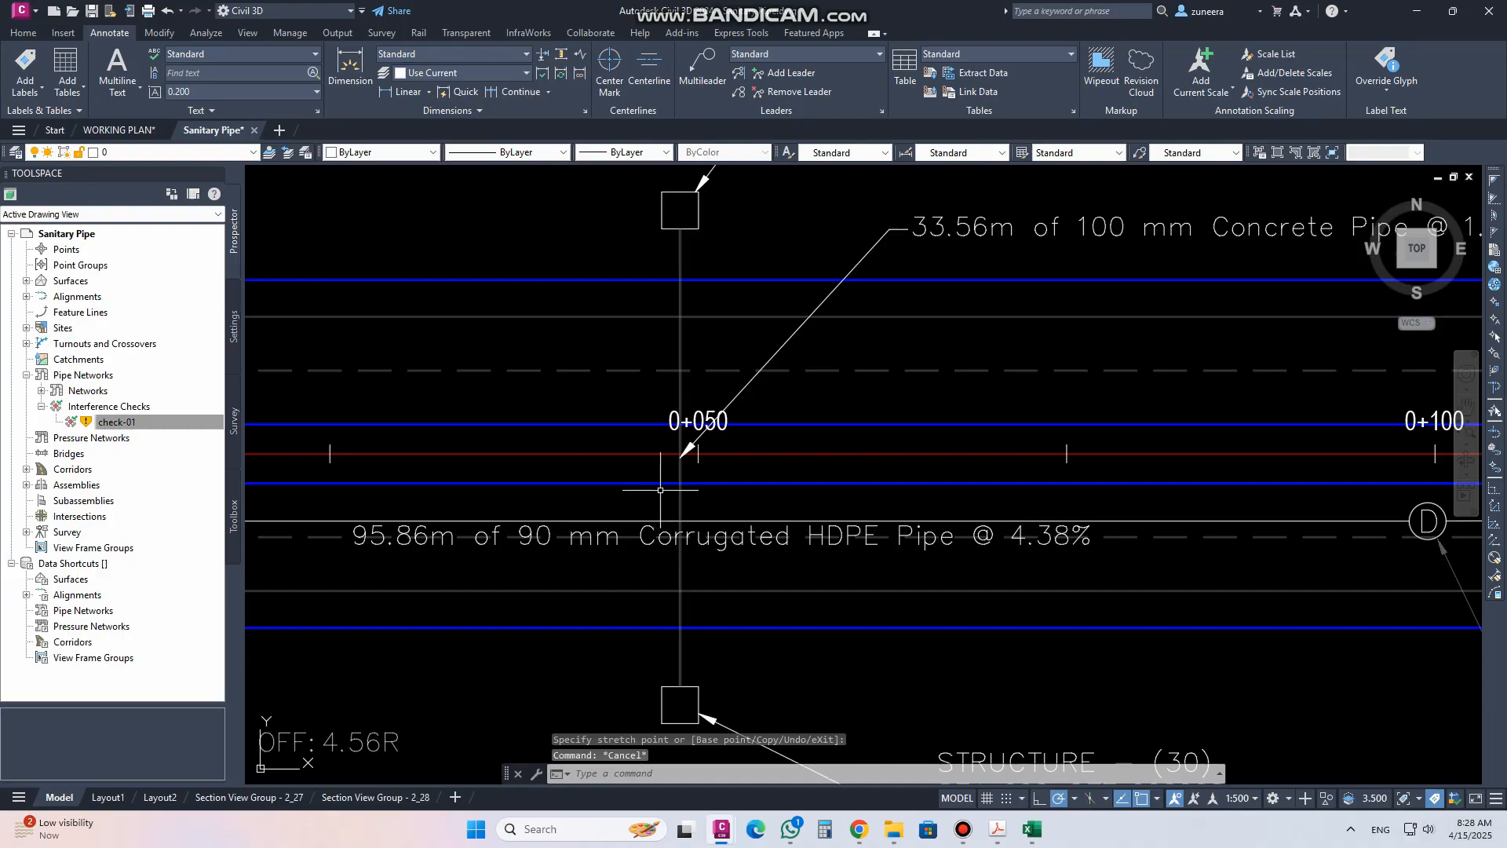
{"action": "right_click", "coordinate": [146, 423]}
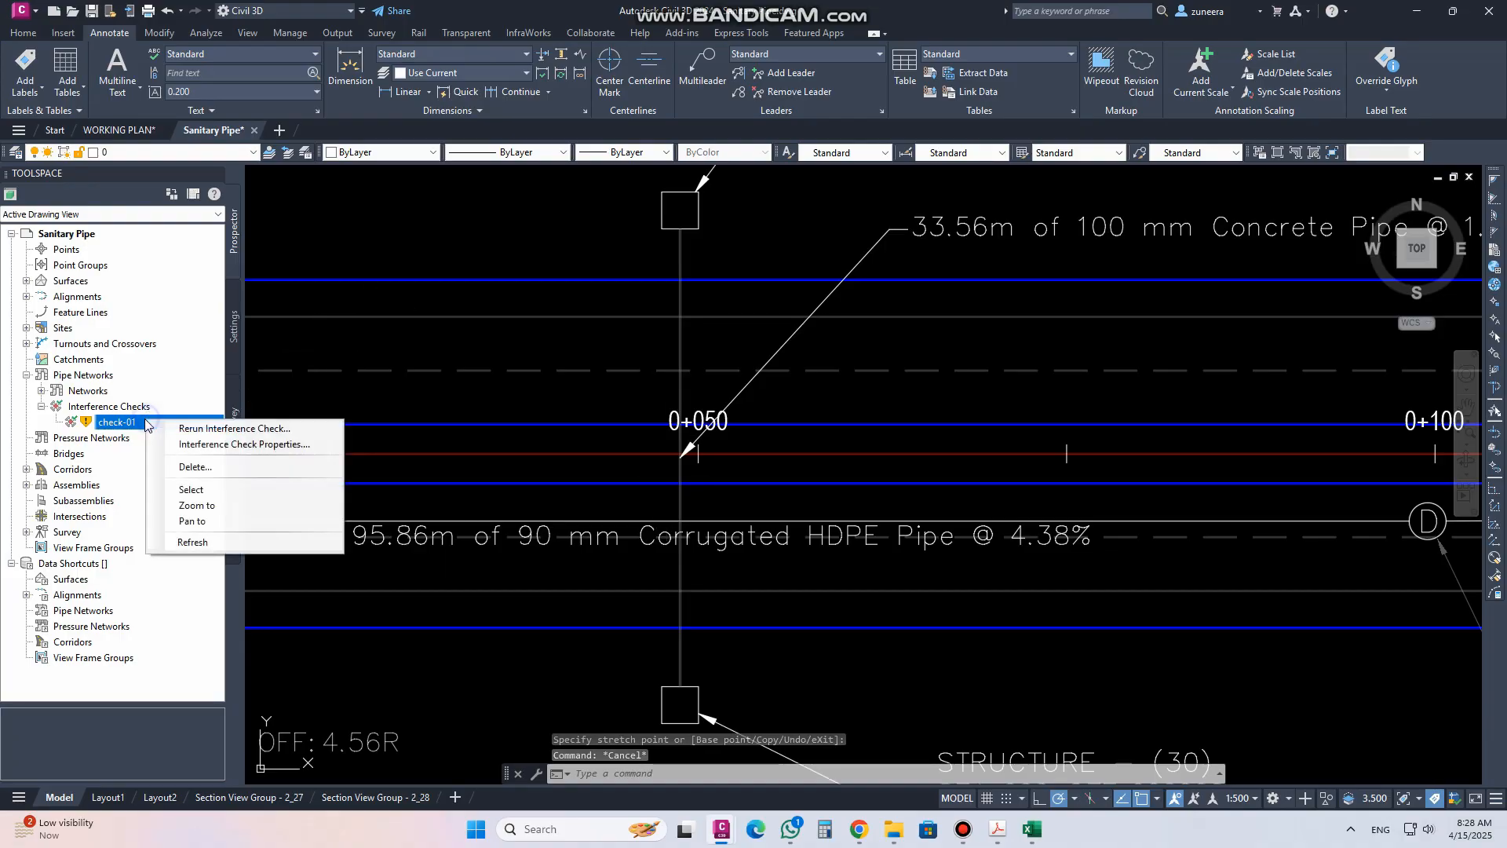
{"action": "left_click", "coordinate": [202, 431]}
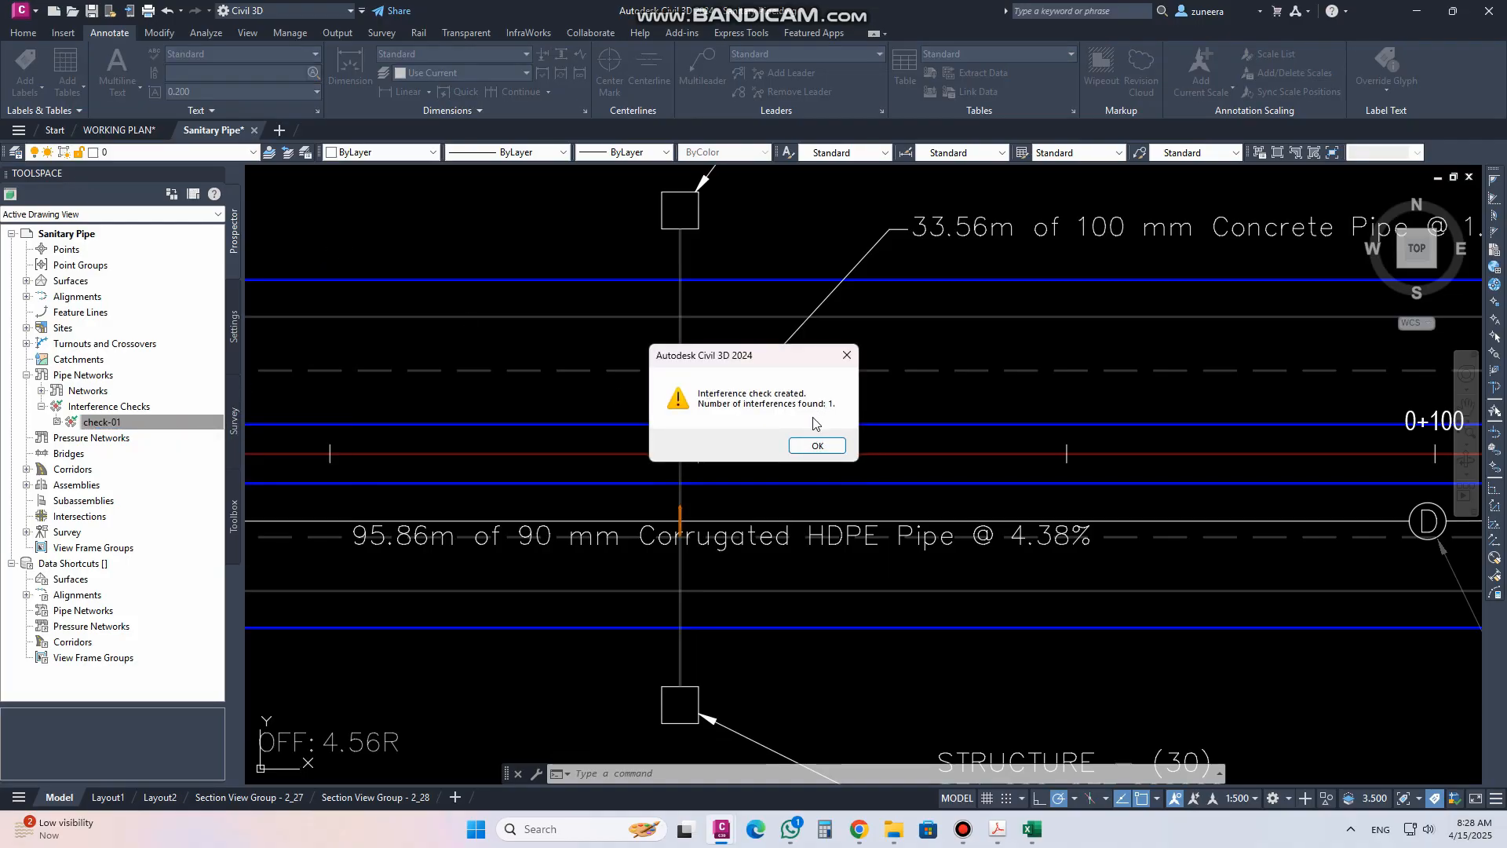
Stretch Pipe (19) downward in the profile view to a top elevation of about 663.33
{"action": "left_click", "coordinate": [813, 446]}
{"action": "scroll", "coordinate": [681, 530], "scroll_direction": "up", "scroll_amount": 5}
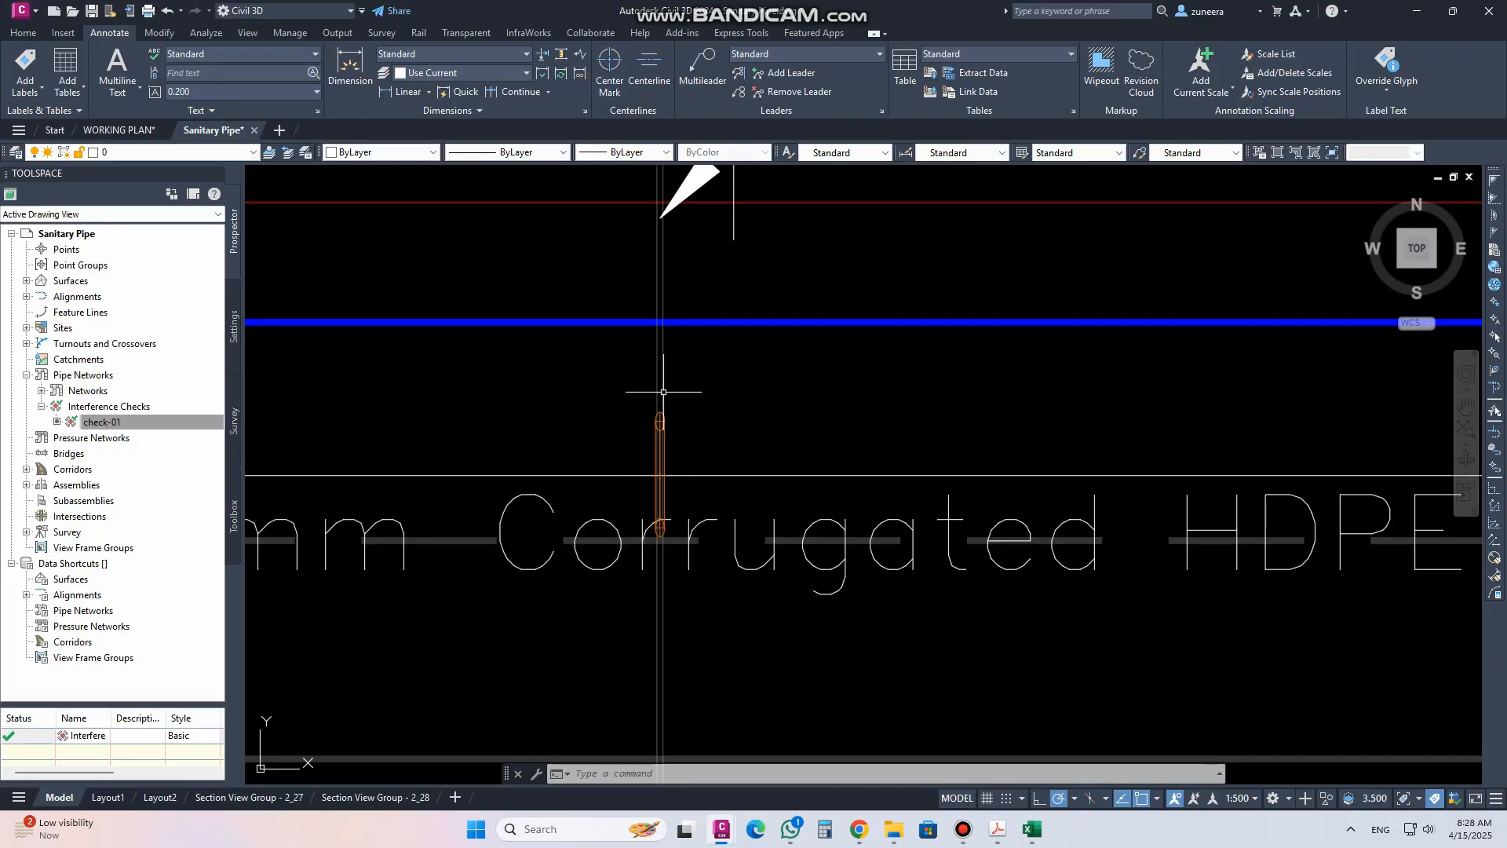
{"action": "scroll", "coordinate": [674, 477], "scroll_direction": "down", "scroll_amount": 5}
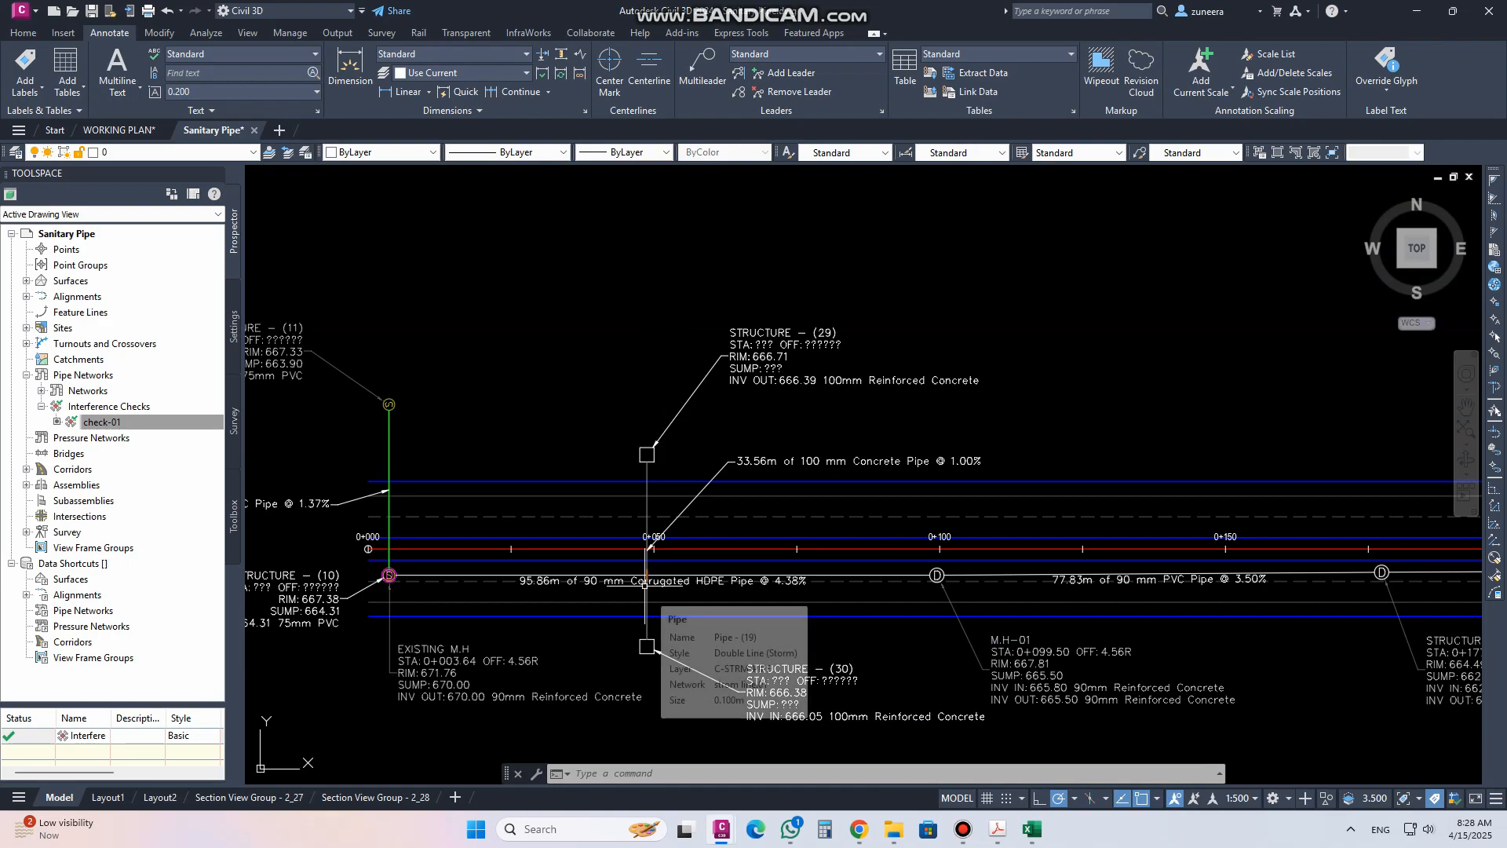
{"action": "scroll", "coordinate": [646, 577], "scroll_direction": "up", "scroll_amount": 5}
{"action": "scroll", "coordinate": [611, 562], "scroll_direction": "down", "scroll_amount": 5}
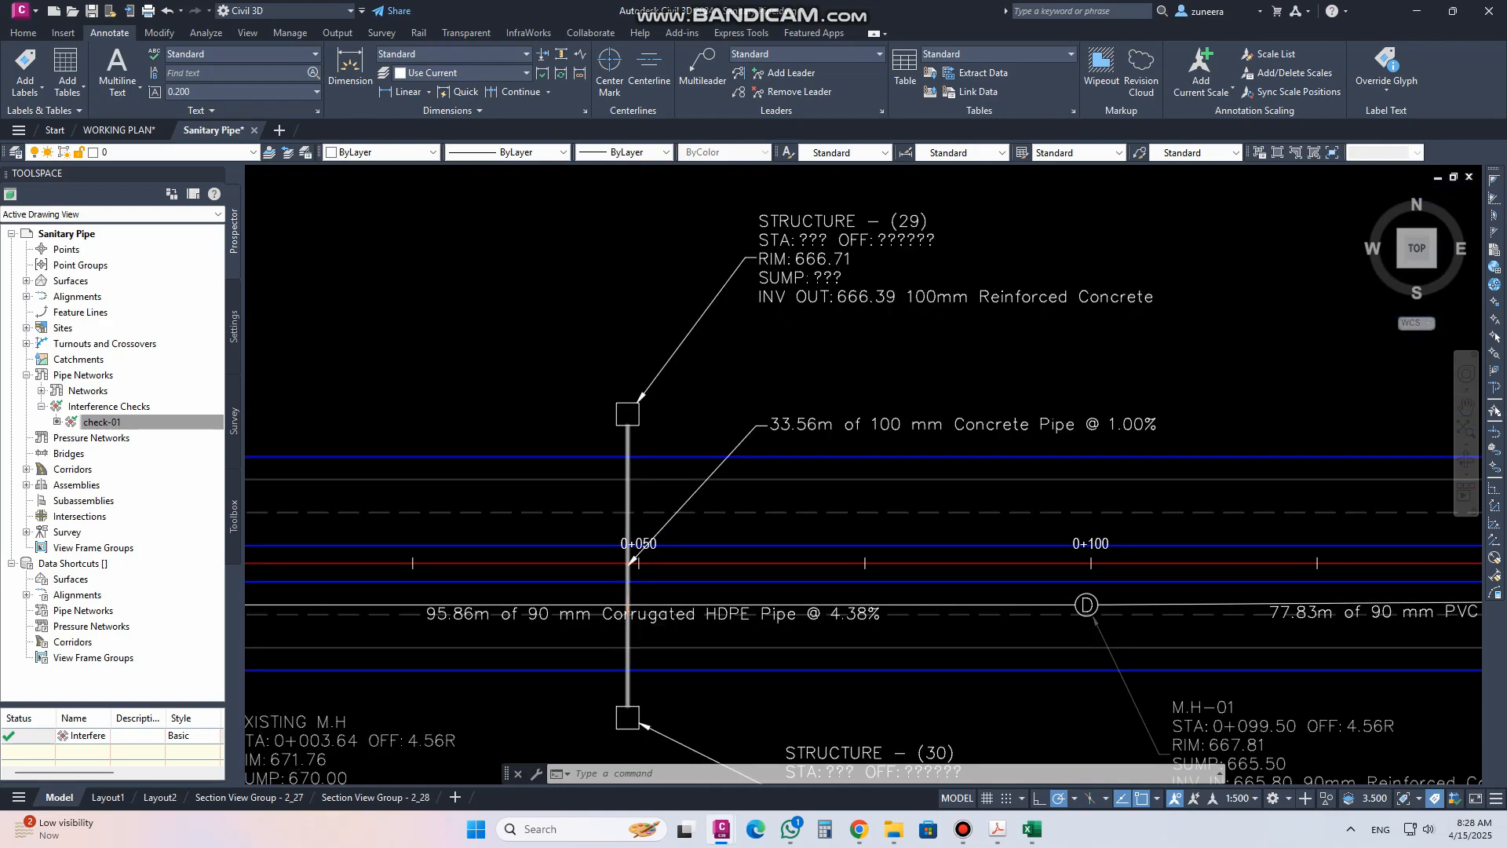
{"action": "scroll", "coordinate": [636, 416], "scroll_direction": "up", "scroll_amount": 5}
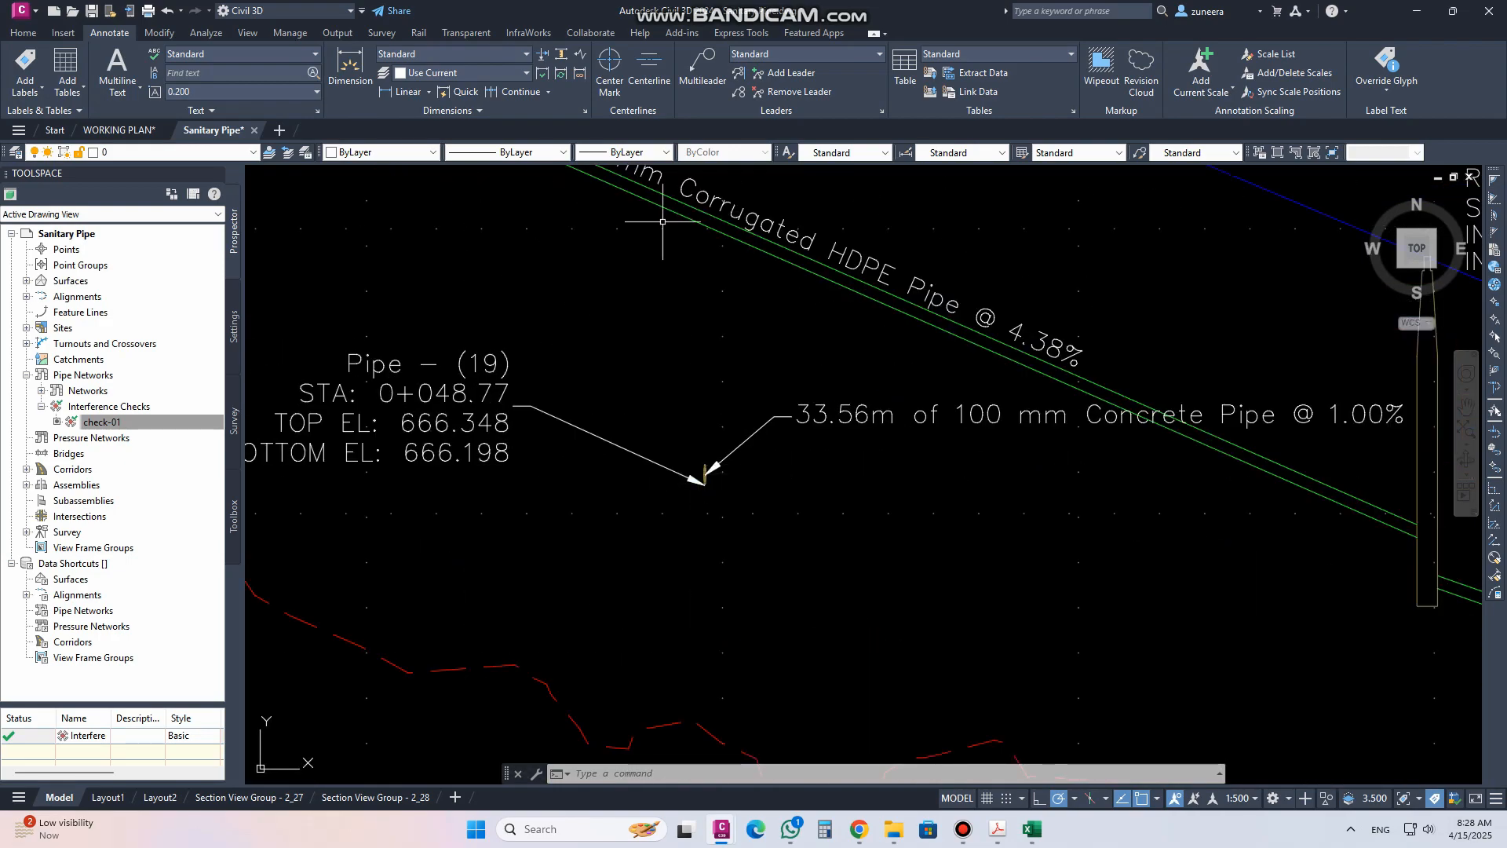
{"action": "middle_click_drag", "start_coordinate": [712, 213], "coordinate": [691, 352]}
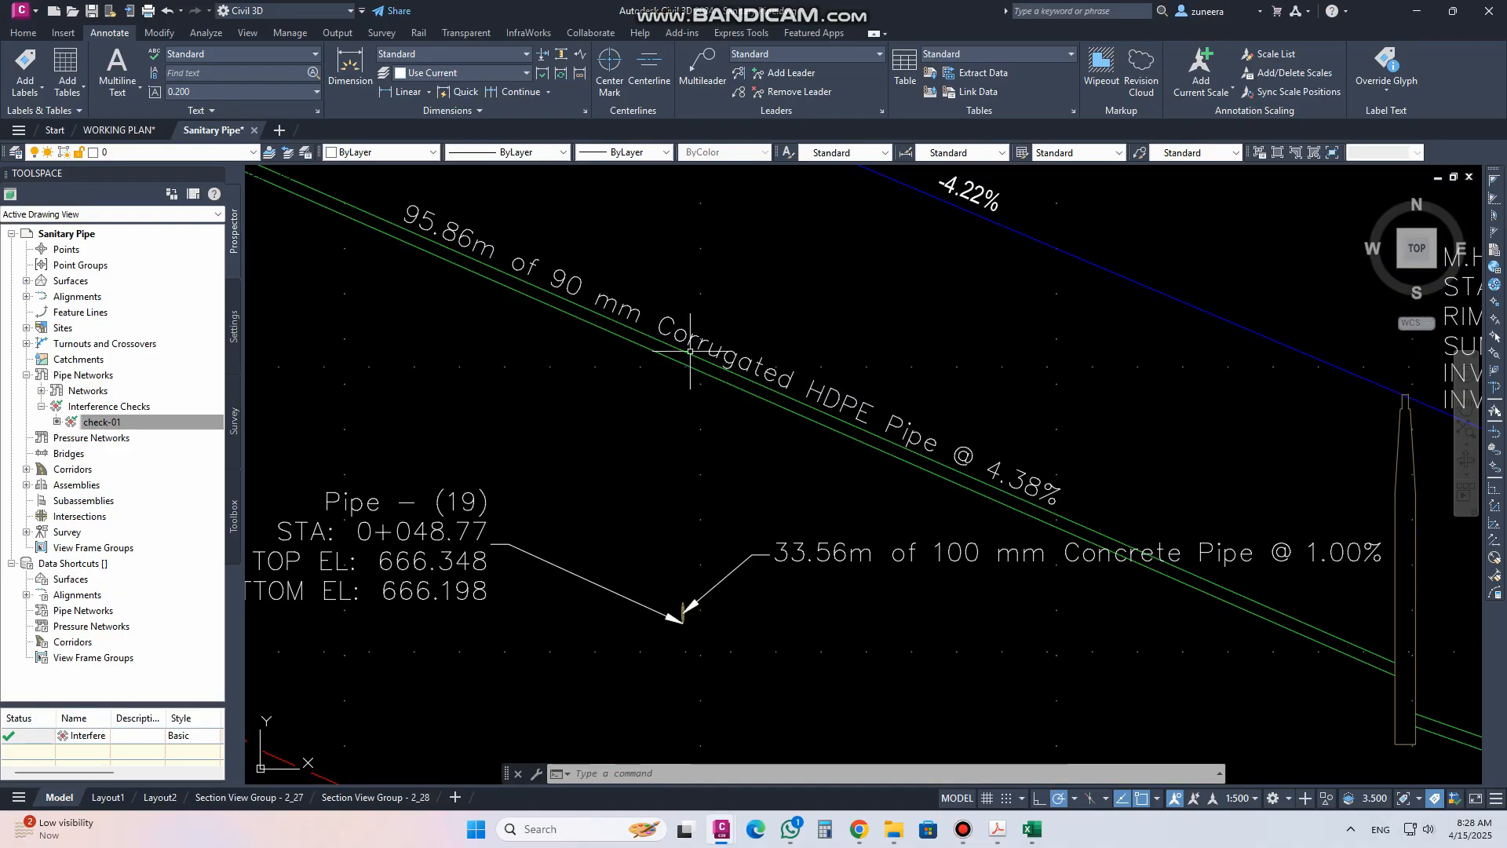
{"action": "scroll", "coordinate": [685, 608], "scroll_direction": "down", "scroll_amount": 2}
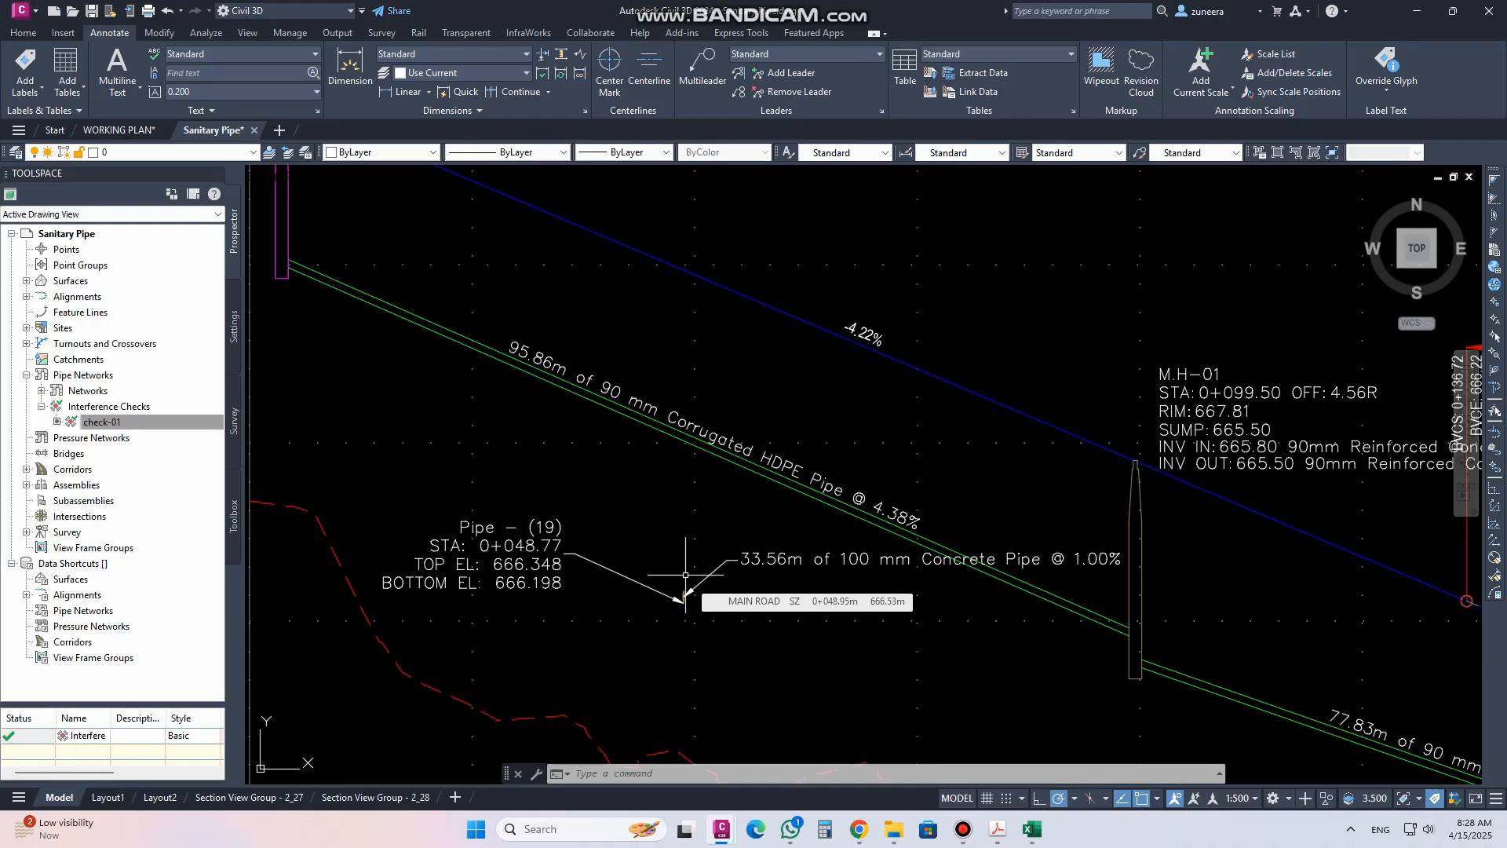
{"action": "scroll", "coordinate": [688, 598], "scroll_direction": "up", "scroll_amount": 4}
{"action": "left_click", "coordinate": [660, 543]}
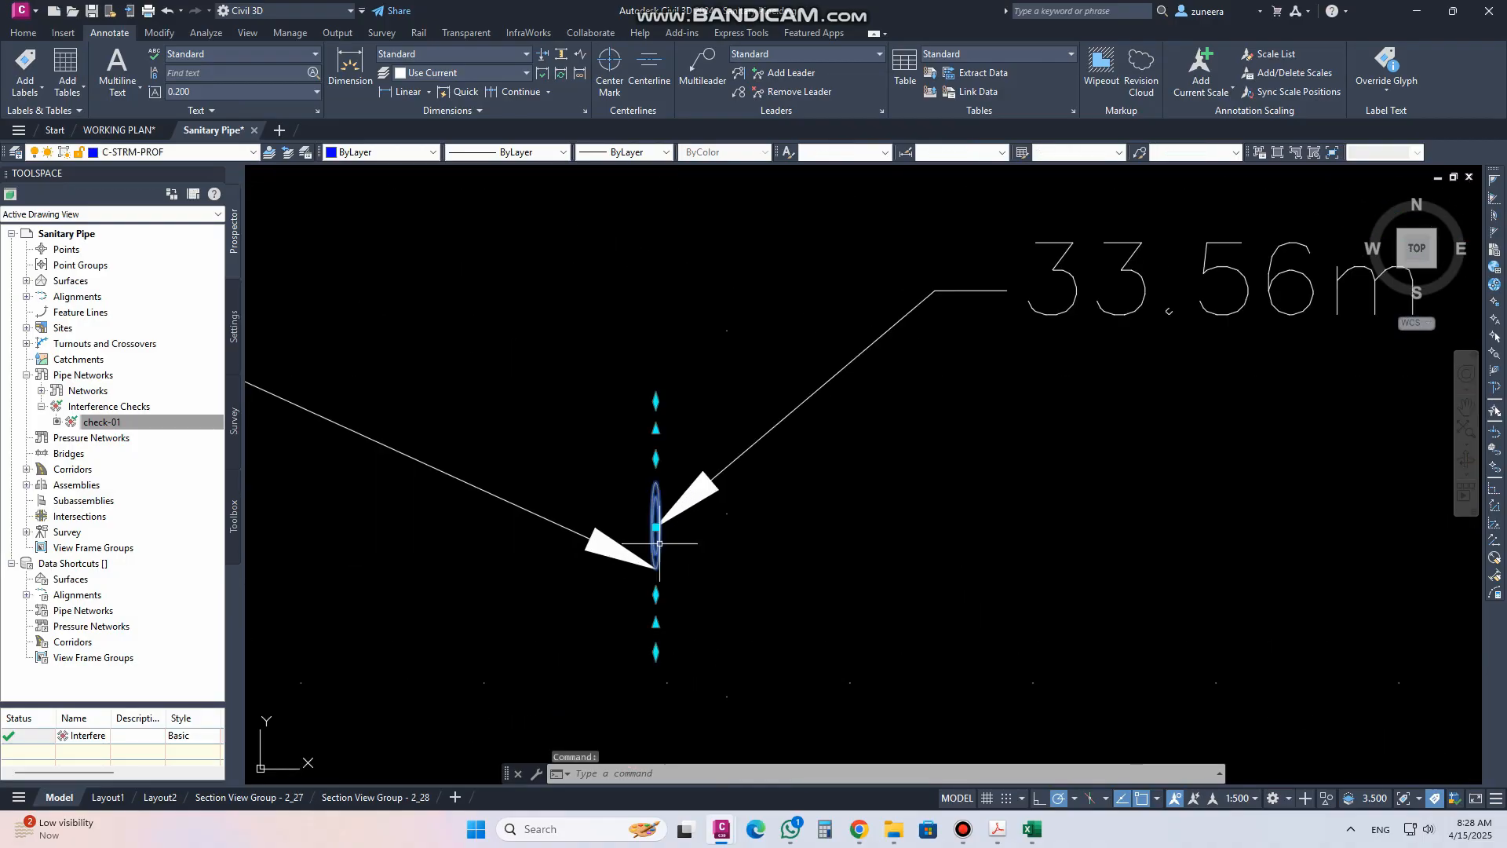
{"action": "left_click", "coordinate": [658, 540]}
{"action": "scroll", "coordinate": [656, 533], "scroll_direction": "down", "scroll_amount": 3}
{"action": "scroll", "coordinate": [656, 528], "scroll_direction": "down", "scroll_amount": 5}
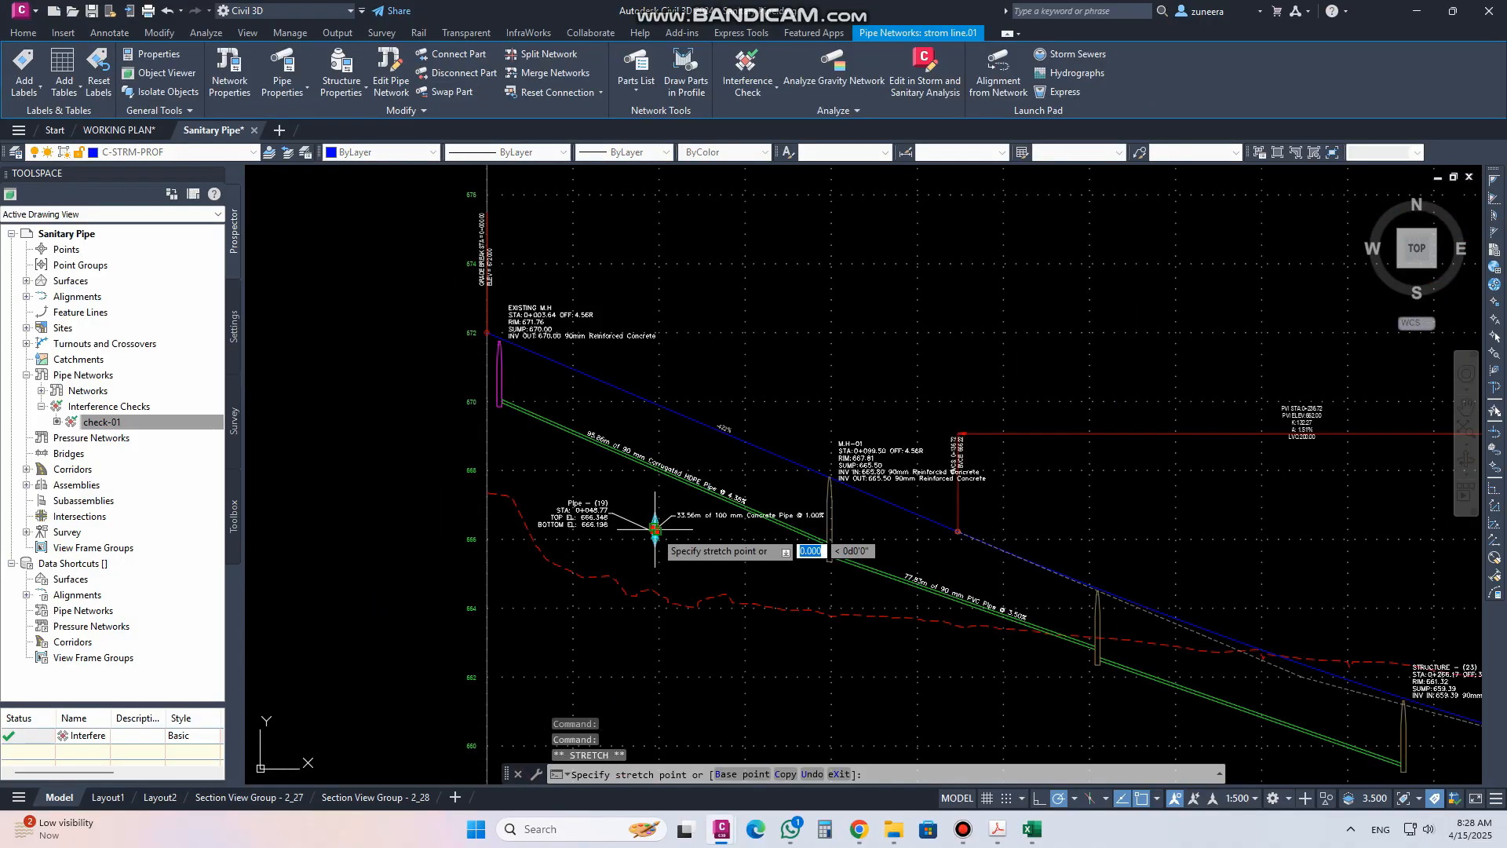
{"action": "scroll", "coordinate": [658, 638], "scroll_direction": "up", "scroll_amount": 3}
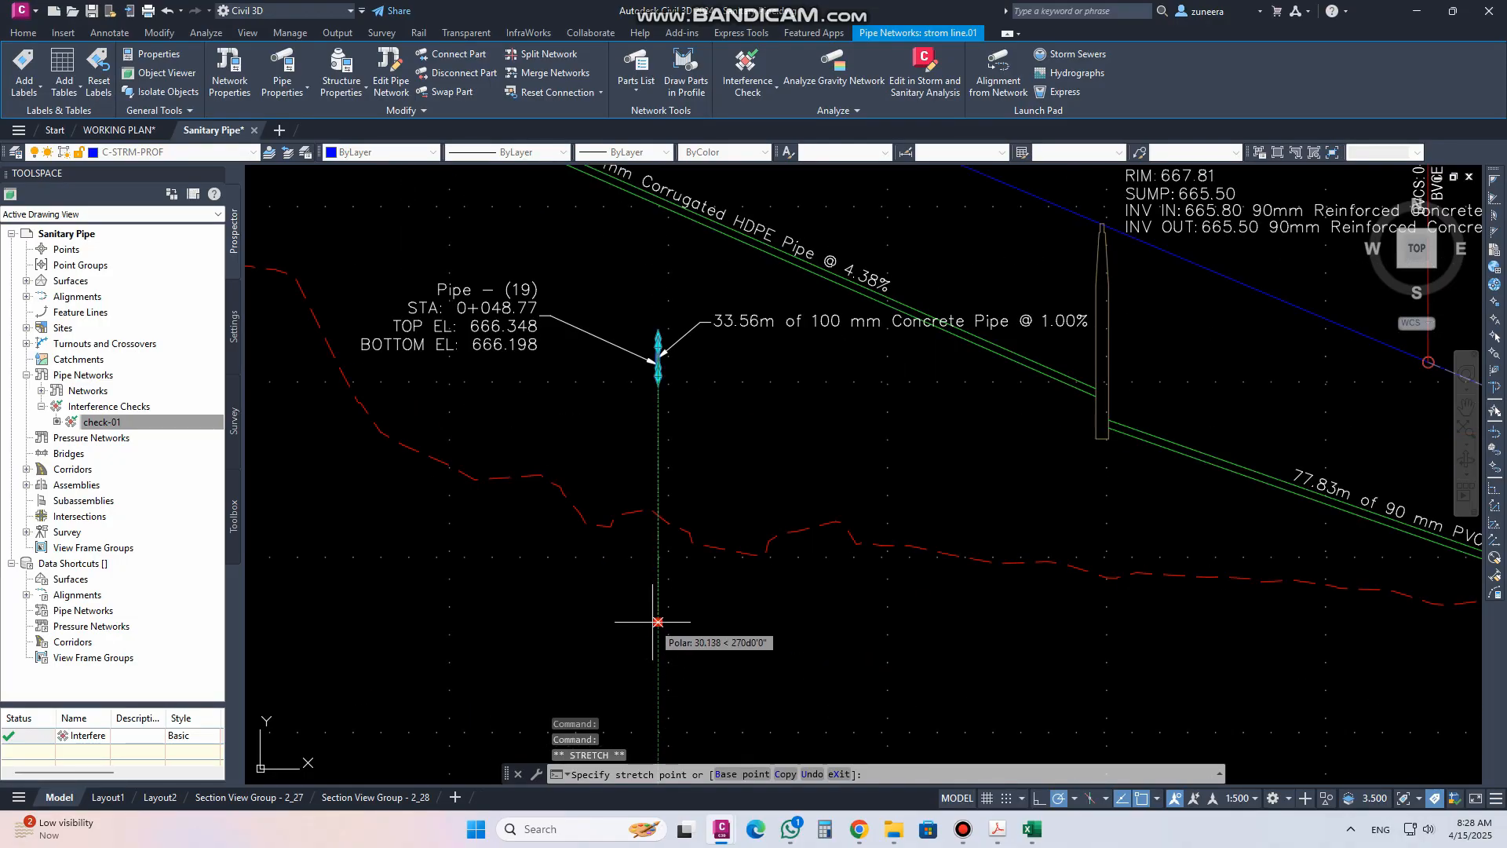
{"action": "left_click", "coordinate": [658, 623]}
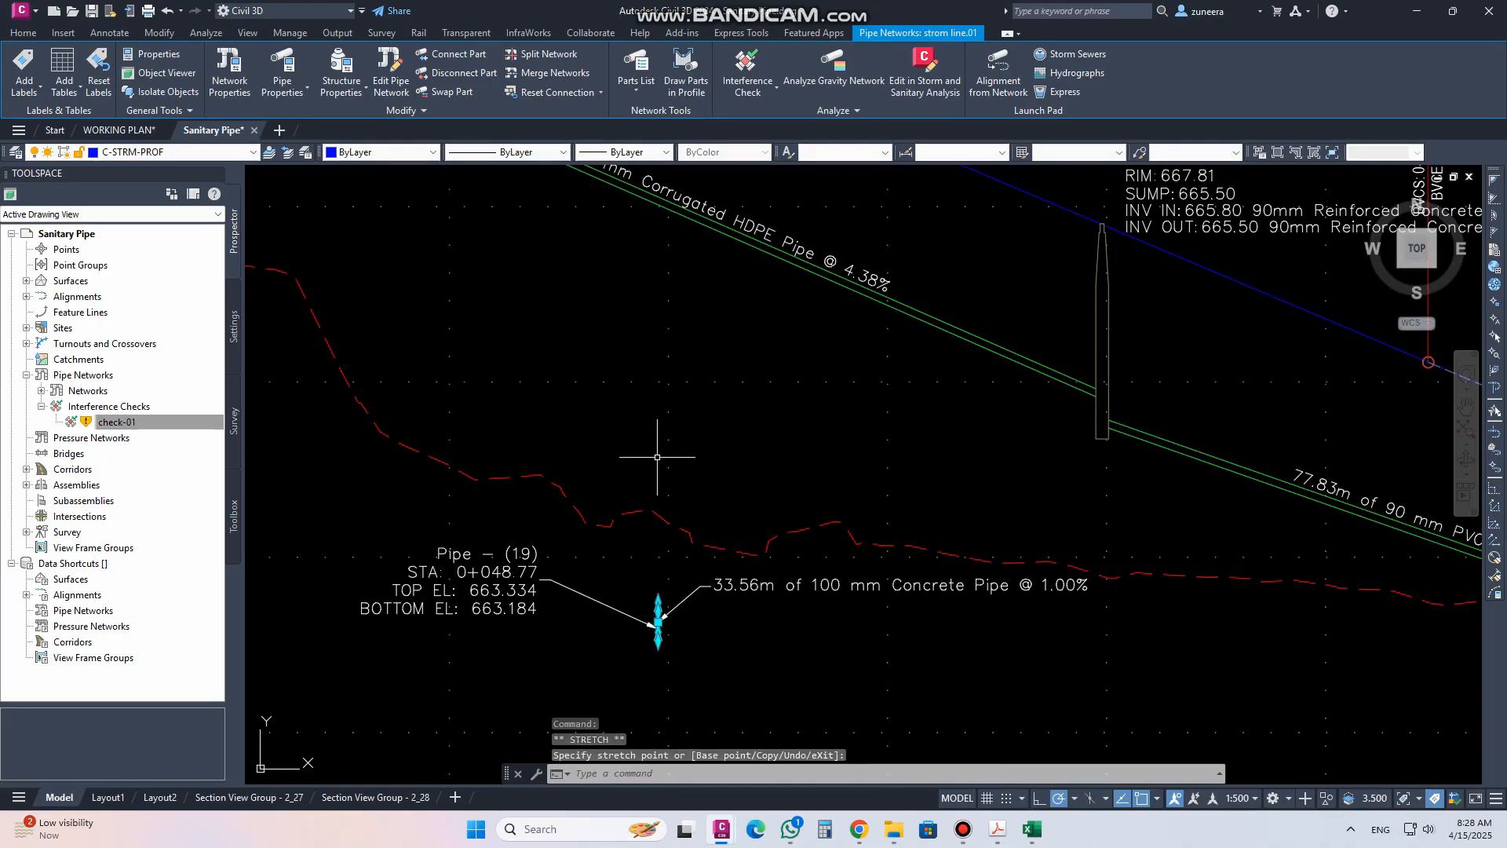
Run the check-01 interference check again from Prospector and dismiss the result
{"action": "right_click", "coordinate": [149, 422]}
{"action": "left_click", "coordinate": [660, 332]}
{"action": "scroll", "coordinate": [661, 332], "scroll_direction": "down", "scroll_amount": 5}
{"action": "left_click", "coordinate": [653, 333]}
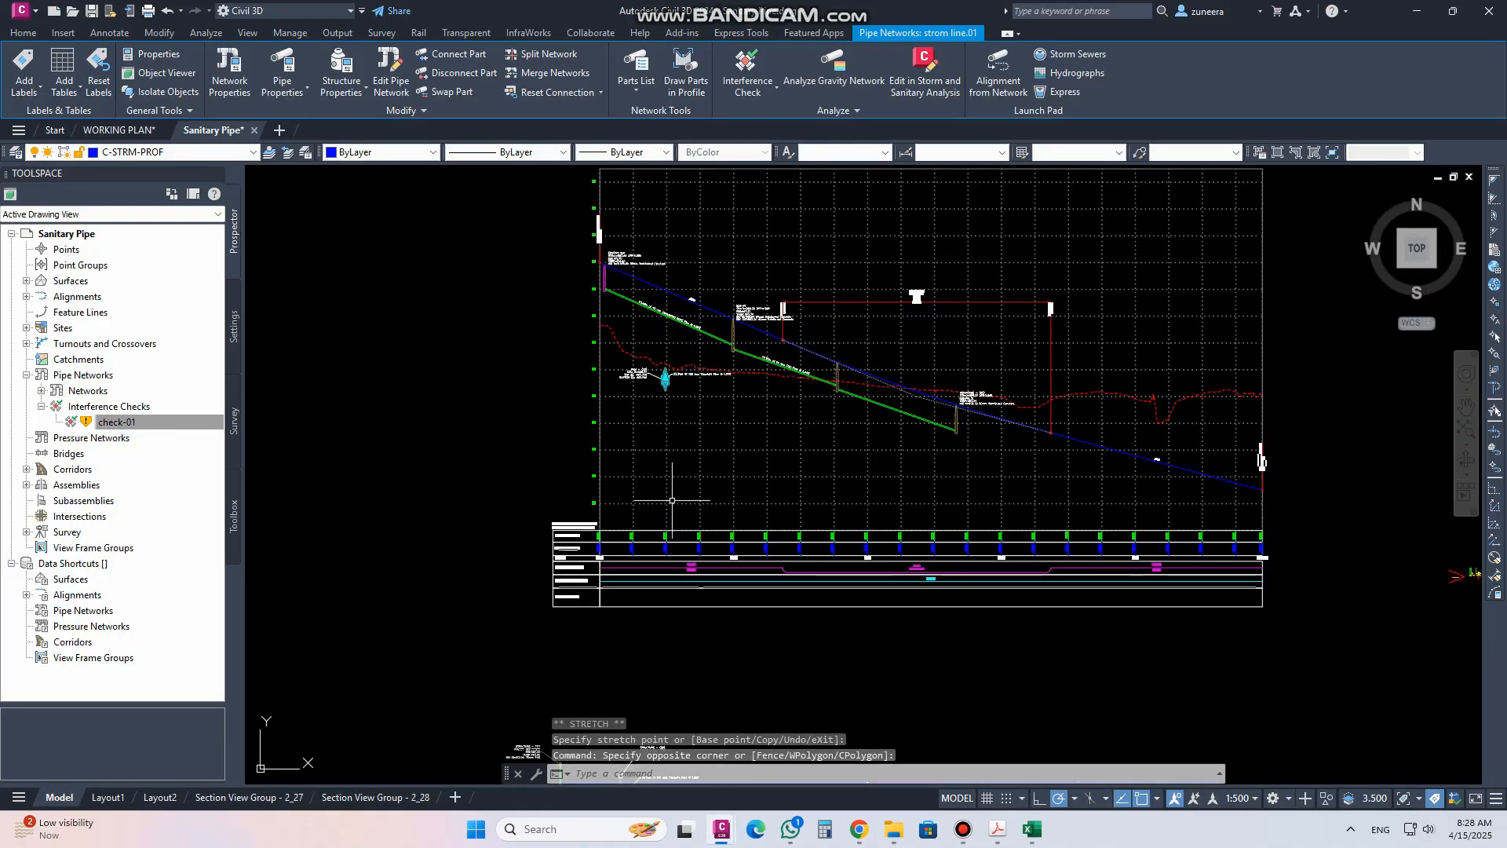
{"action": "scroll", "coordinate": [628, 471], "scroll_direction": "up", "scroll_amount": 8}
{"action": "scroll", "coordinate": [633, 478], "scroll_direction": "down", "scroll_amount": 2}
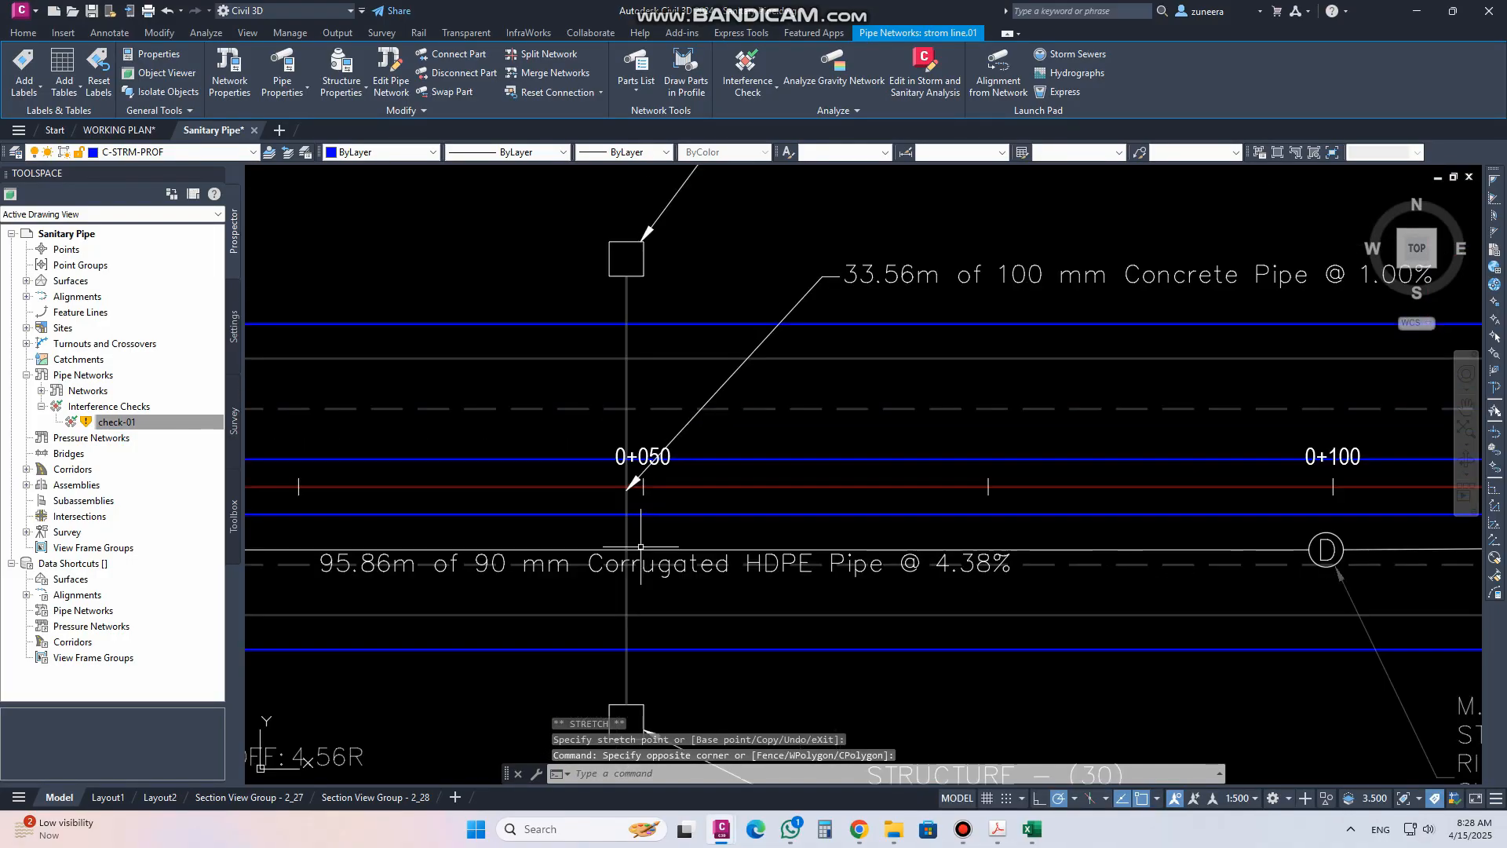
{"action": "scroll", "coordinate": [659, 510], "scroll_direction": "down", "scroll_amount": 2}
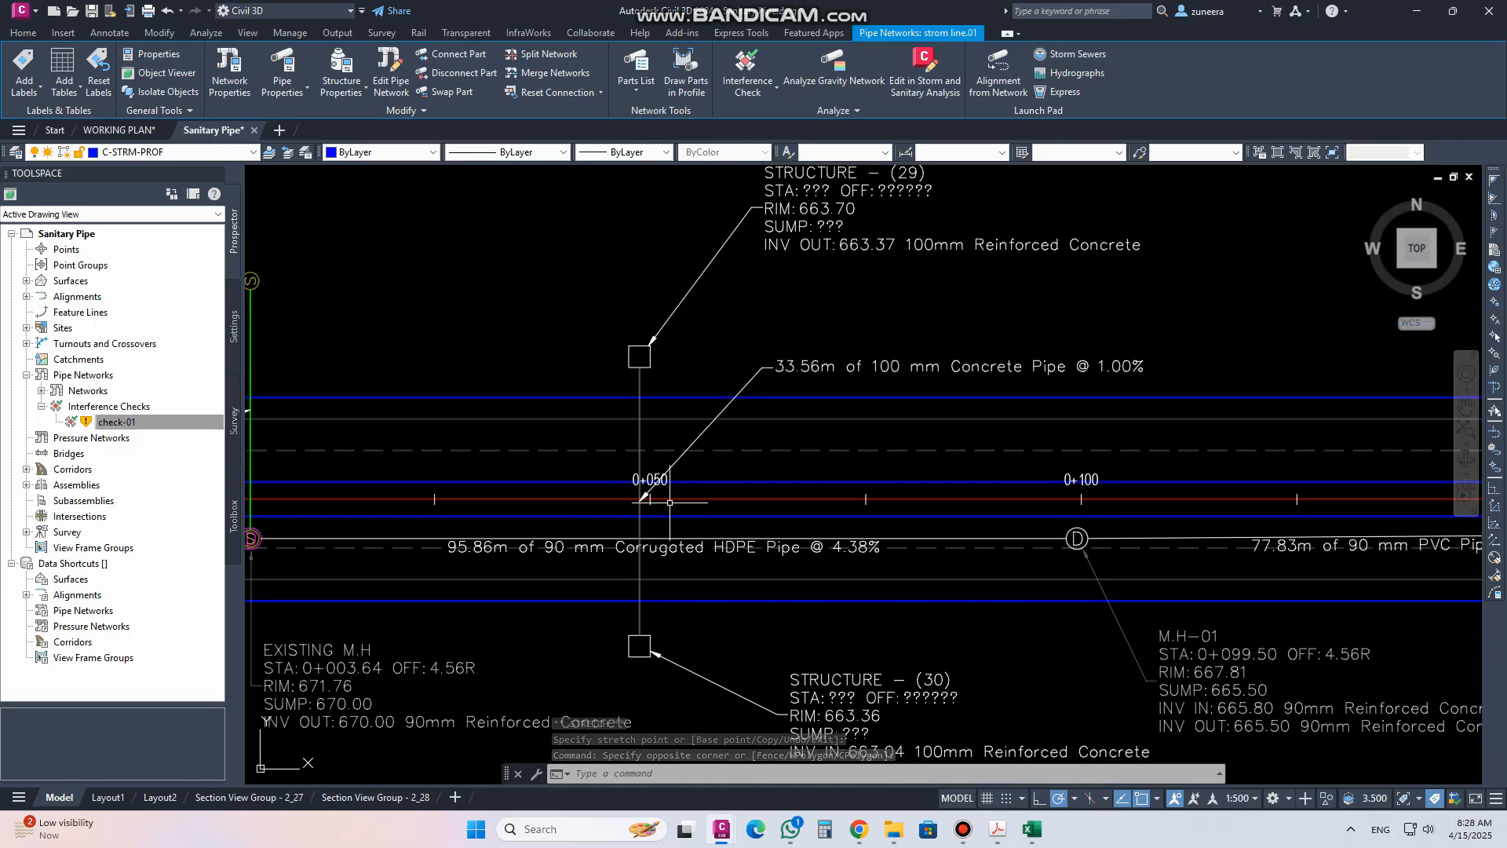
{"action": "right_click", "coordinate": [123, 422]}
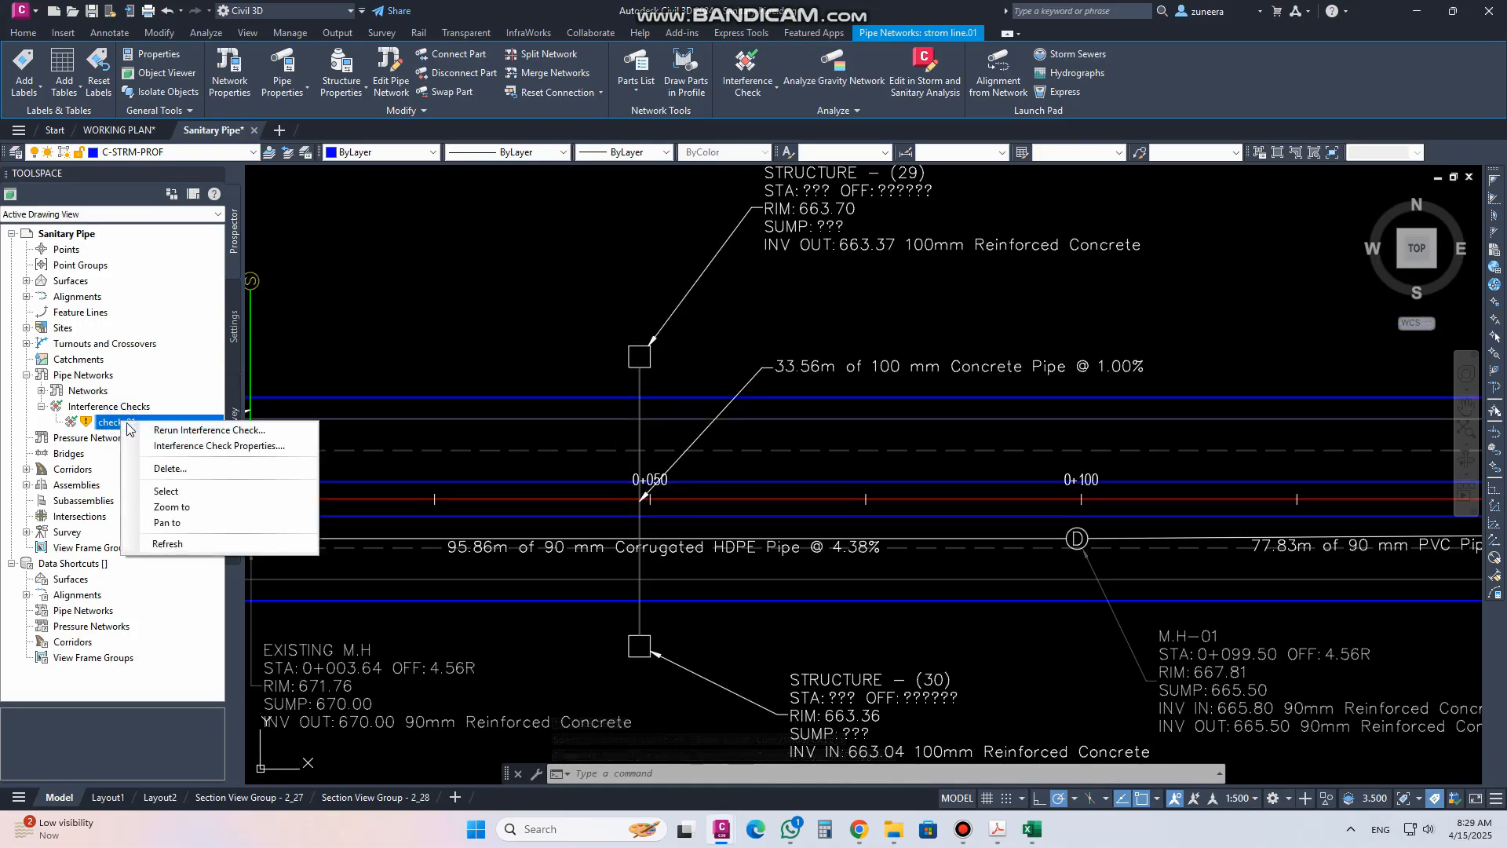
{"action": "left_click", "coordinate": [189, 432]}
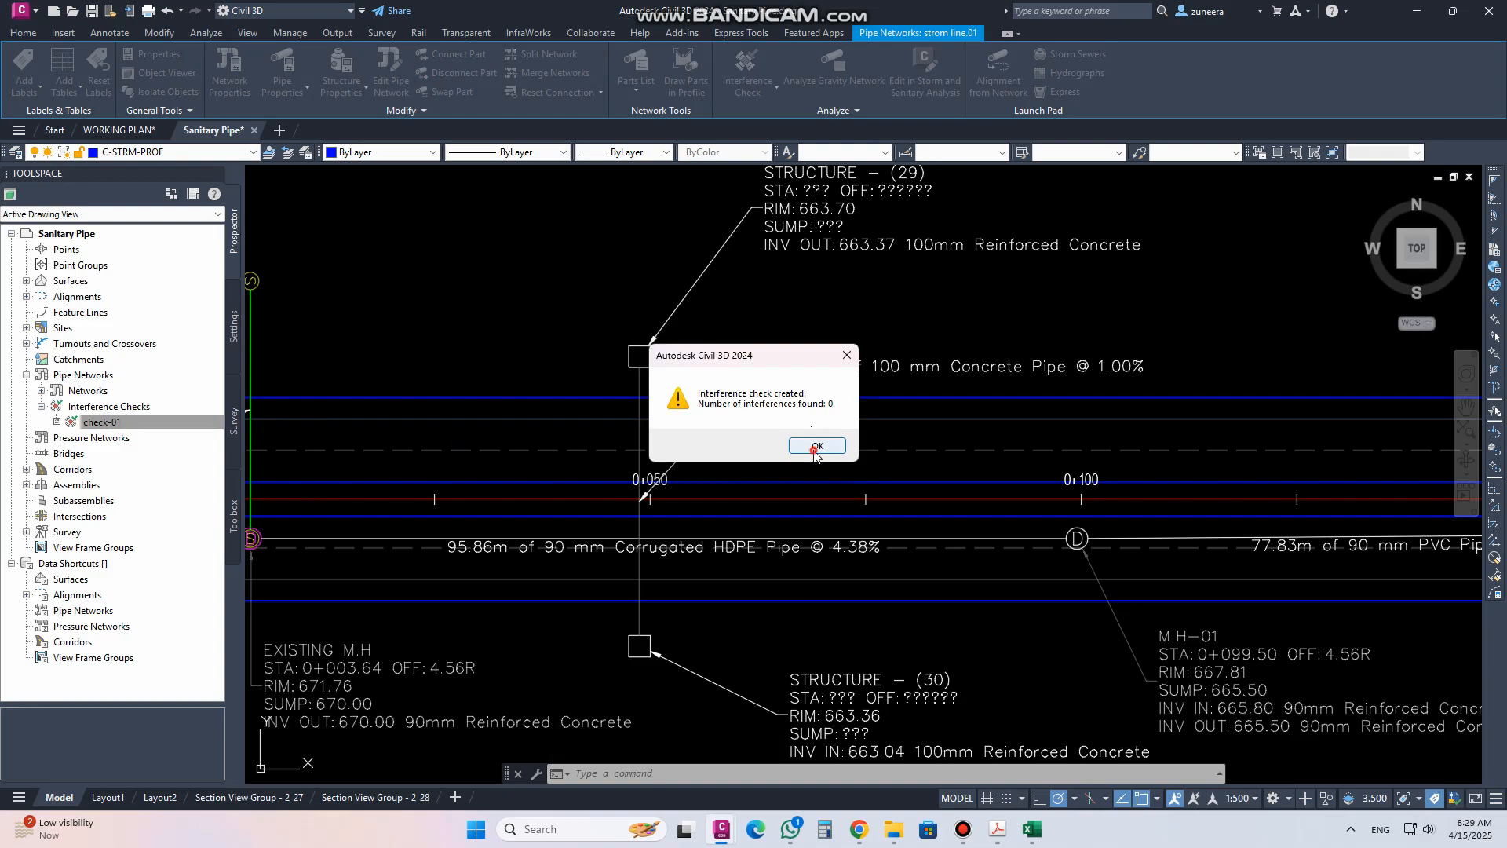
{"action": "left_click", "coordinate": [815, 448]}
Examine the profile view and plan view around Pipe (19) and the storm line crossing
{"action": "scroll", "coordinate": [587, 522], "scroll_direction": "down", "scroll_amount": 2}
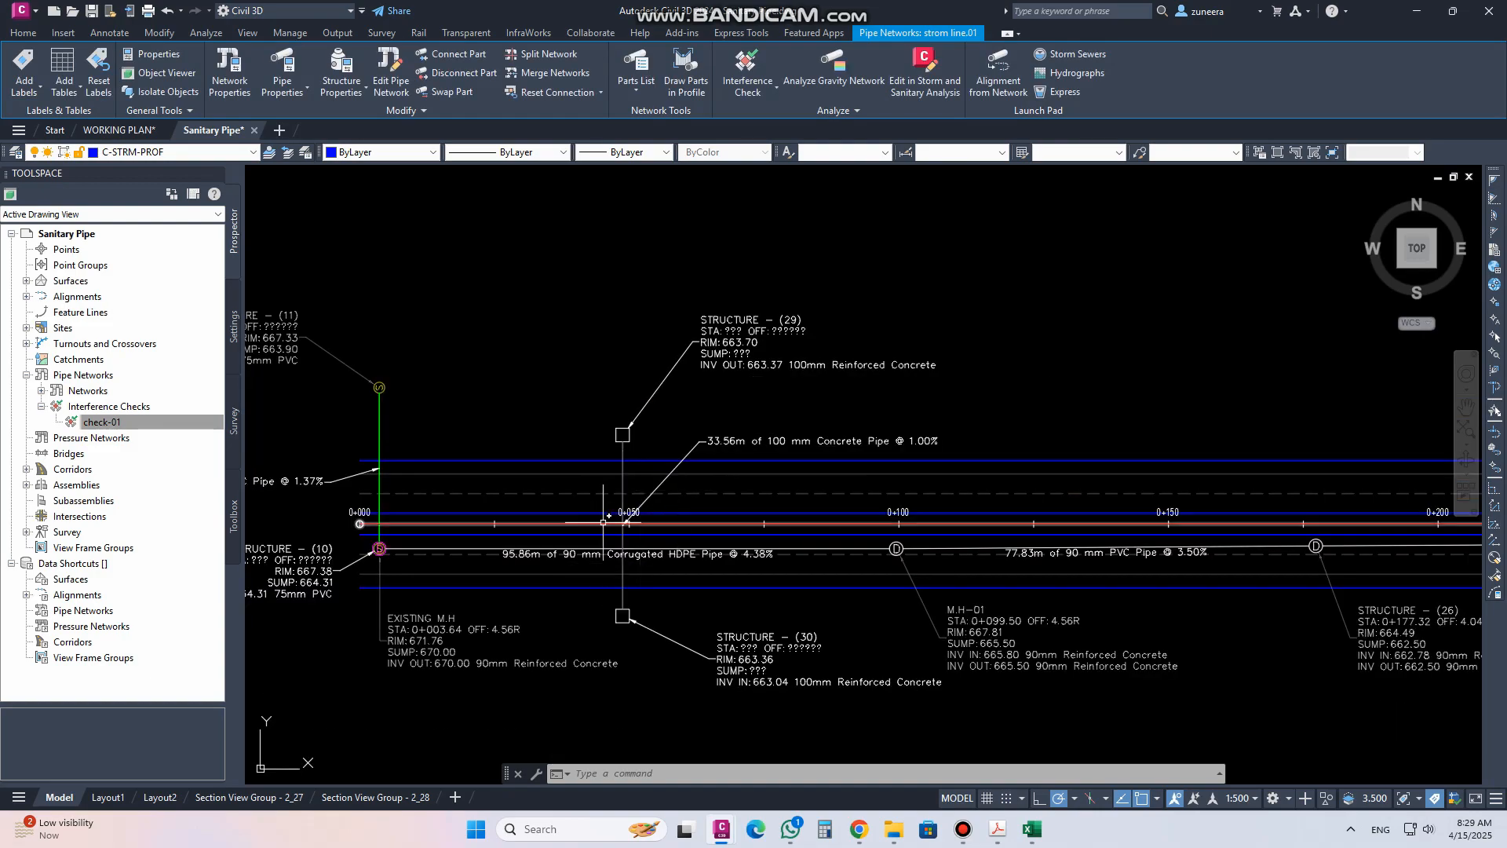
{"action": "mouse_move", "coordinate": [607, 539]}
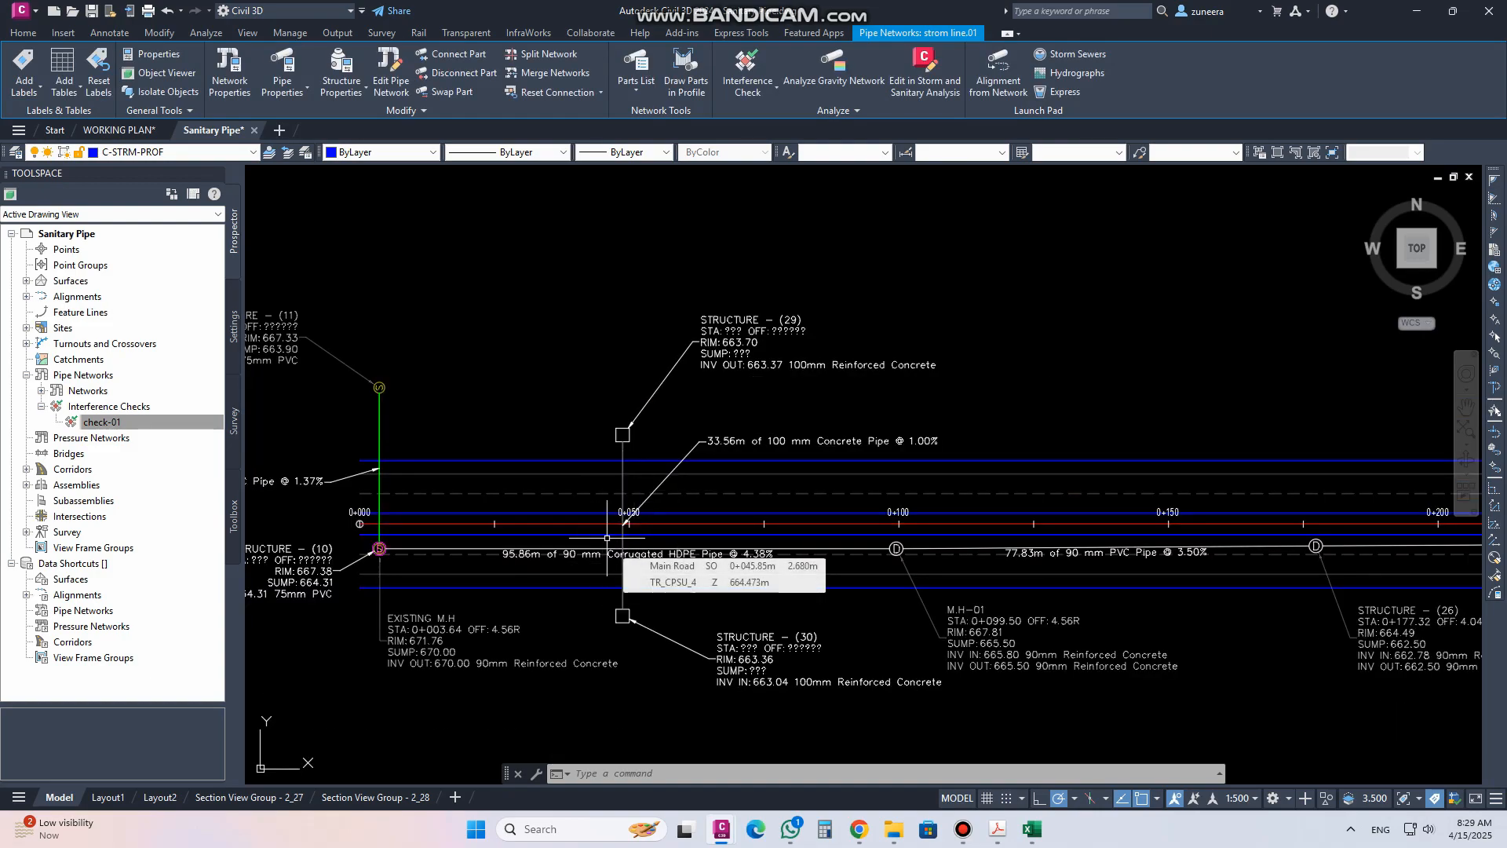
{"action": "scroll", "coordinate": [711, 612], "scroll_direction": "down", "scroll_amount": 6}
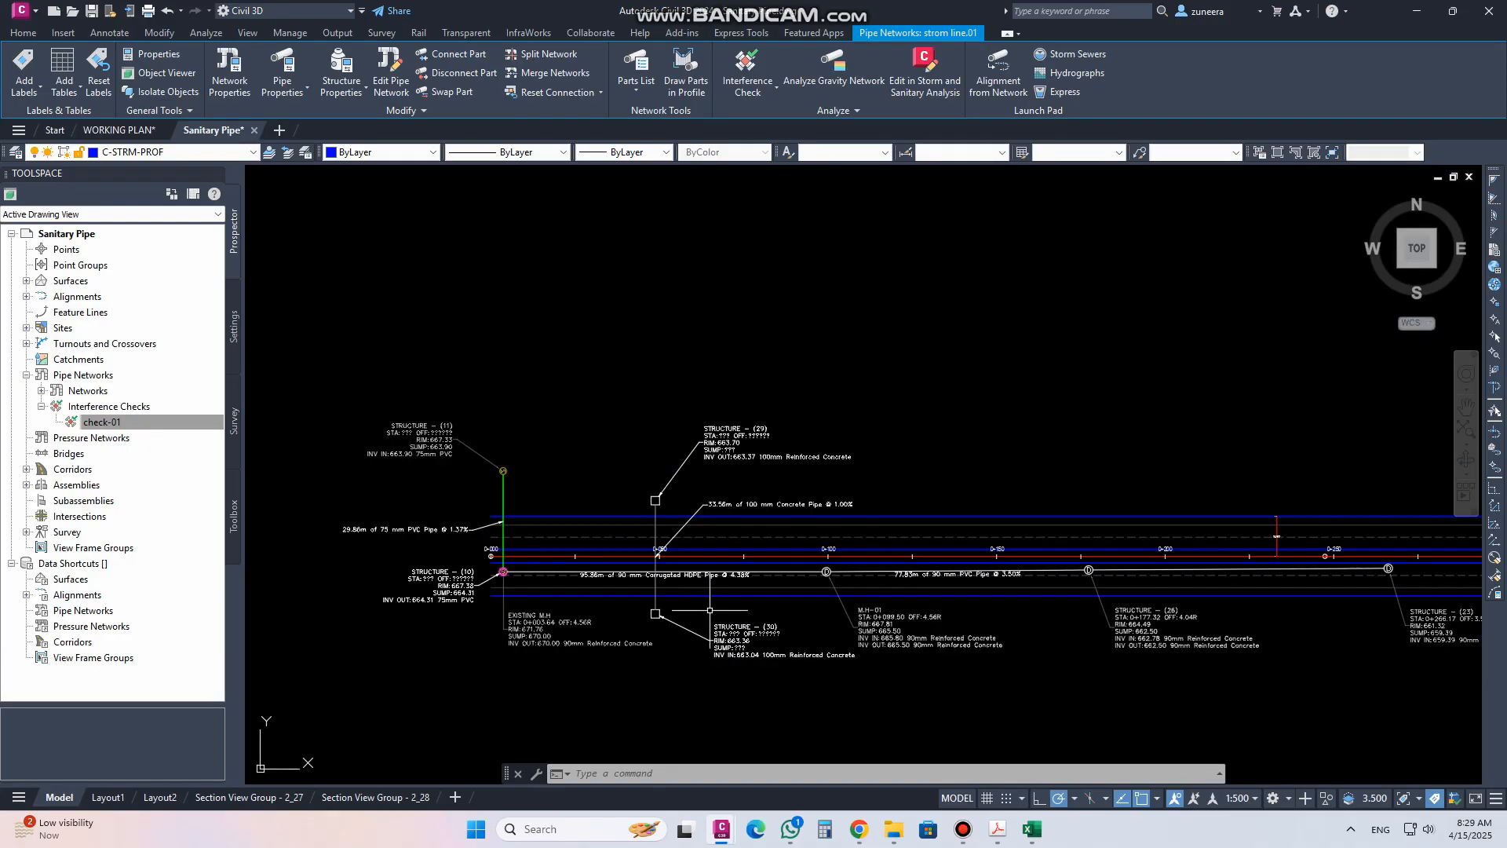
{"action": "scroll", "coordinate": [747, 306], "scroll_direction": "up", "scroll_amount": 5}
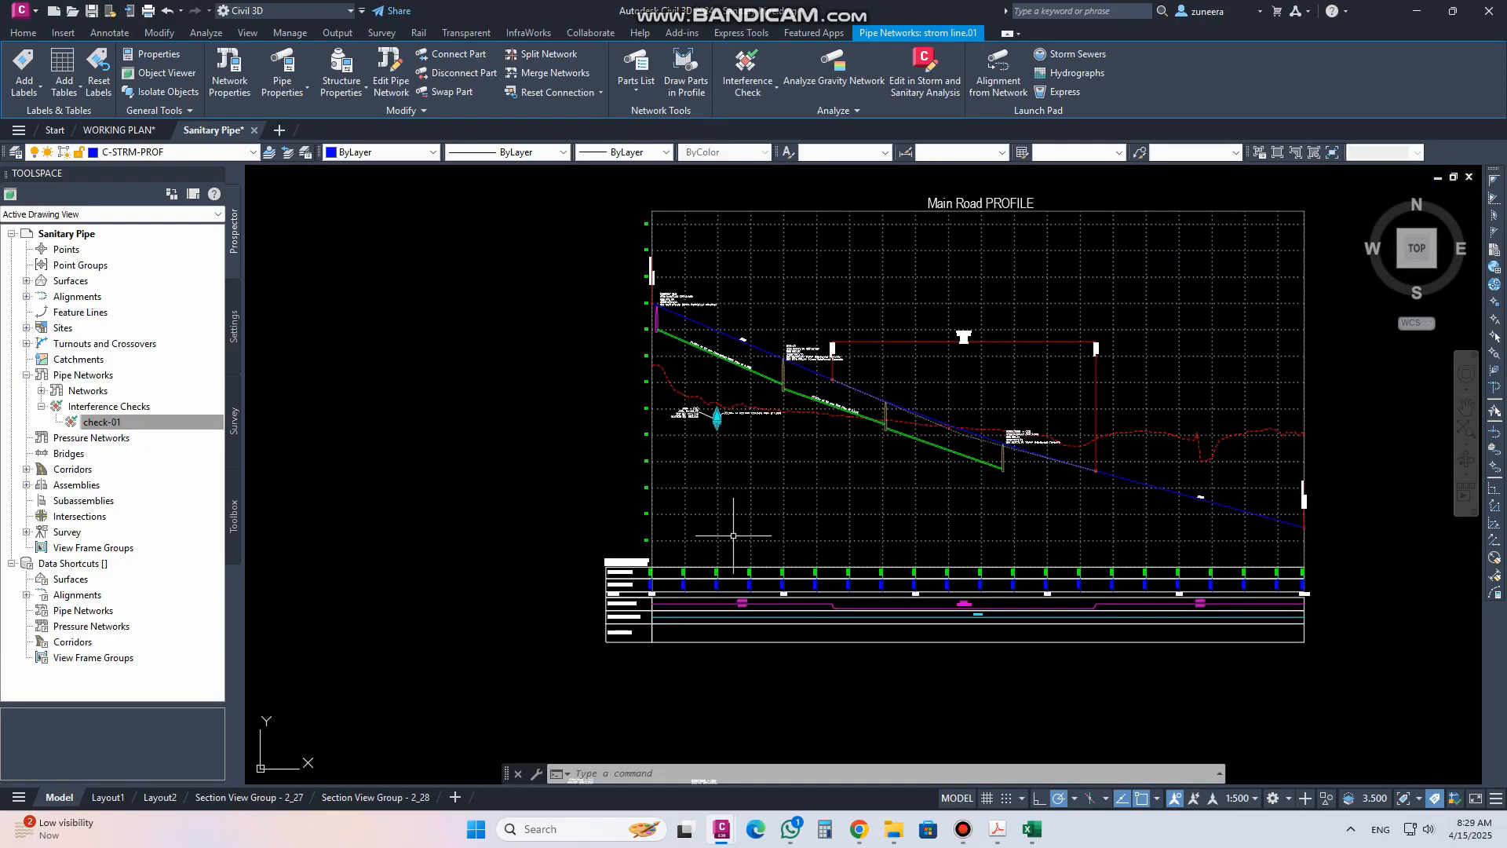
{"action": "left_click", "coordinate": [742, 421]}
{"action": "key", "text": "Escape"}
{"action": "scroll", "coordinate": [707, 373], "scroll_direction": "down", "scroll_amount": 5}
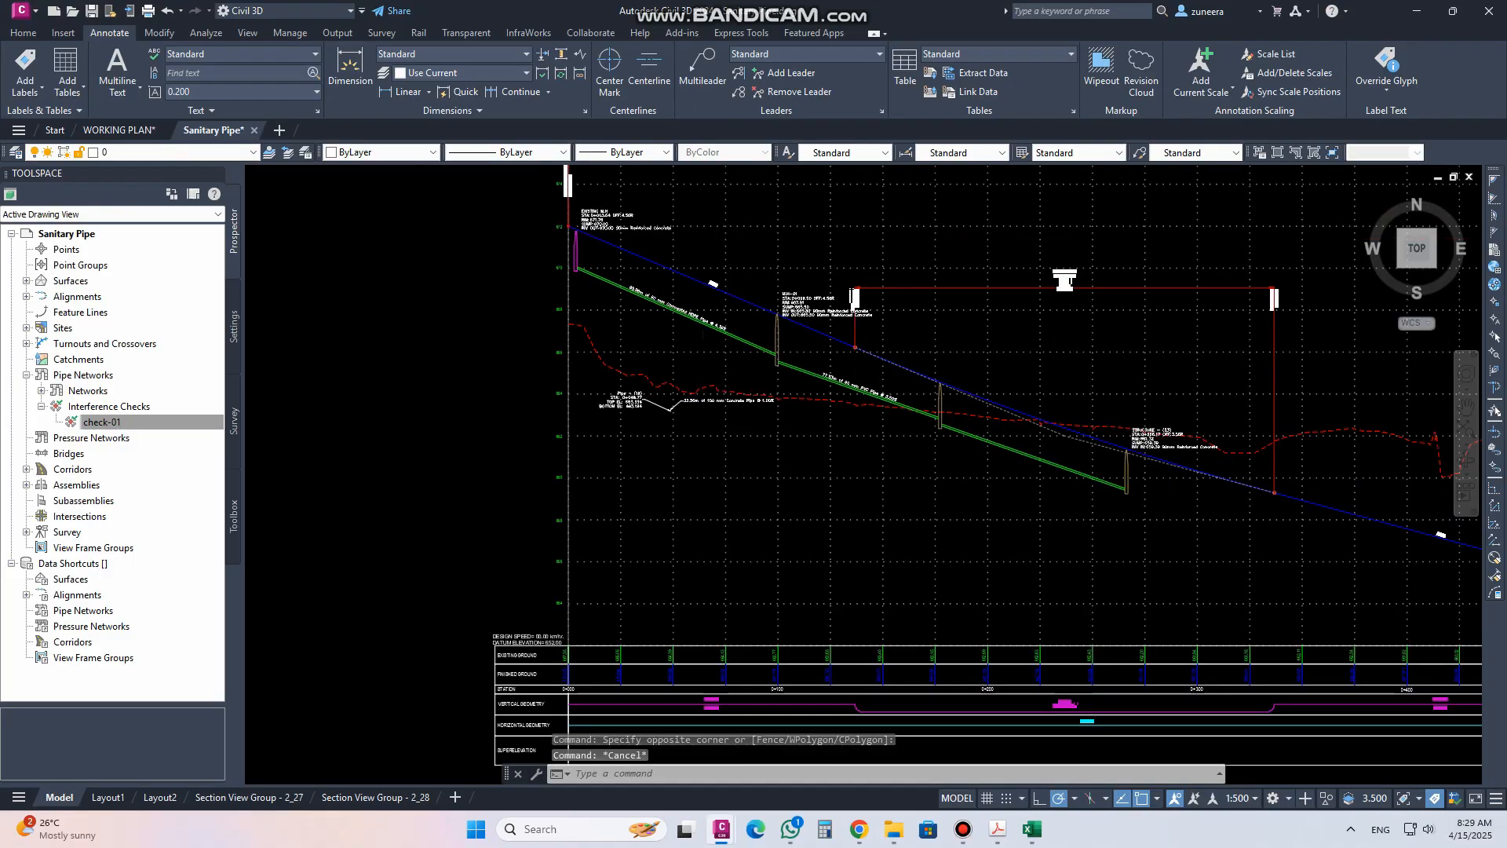
{"action": "middle_click_drag", "start_coordinate": [737, 474], "coordinate": [721, 379]}
{"action": "scroll", "coordinate": [721, 380], "scroll_direction": "down", "scroll_amount": 2}
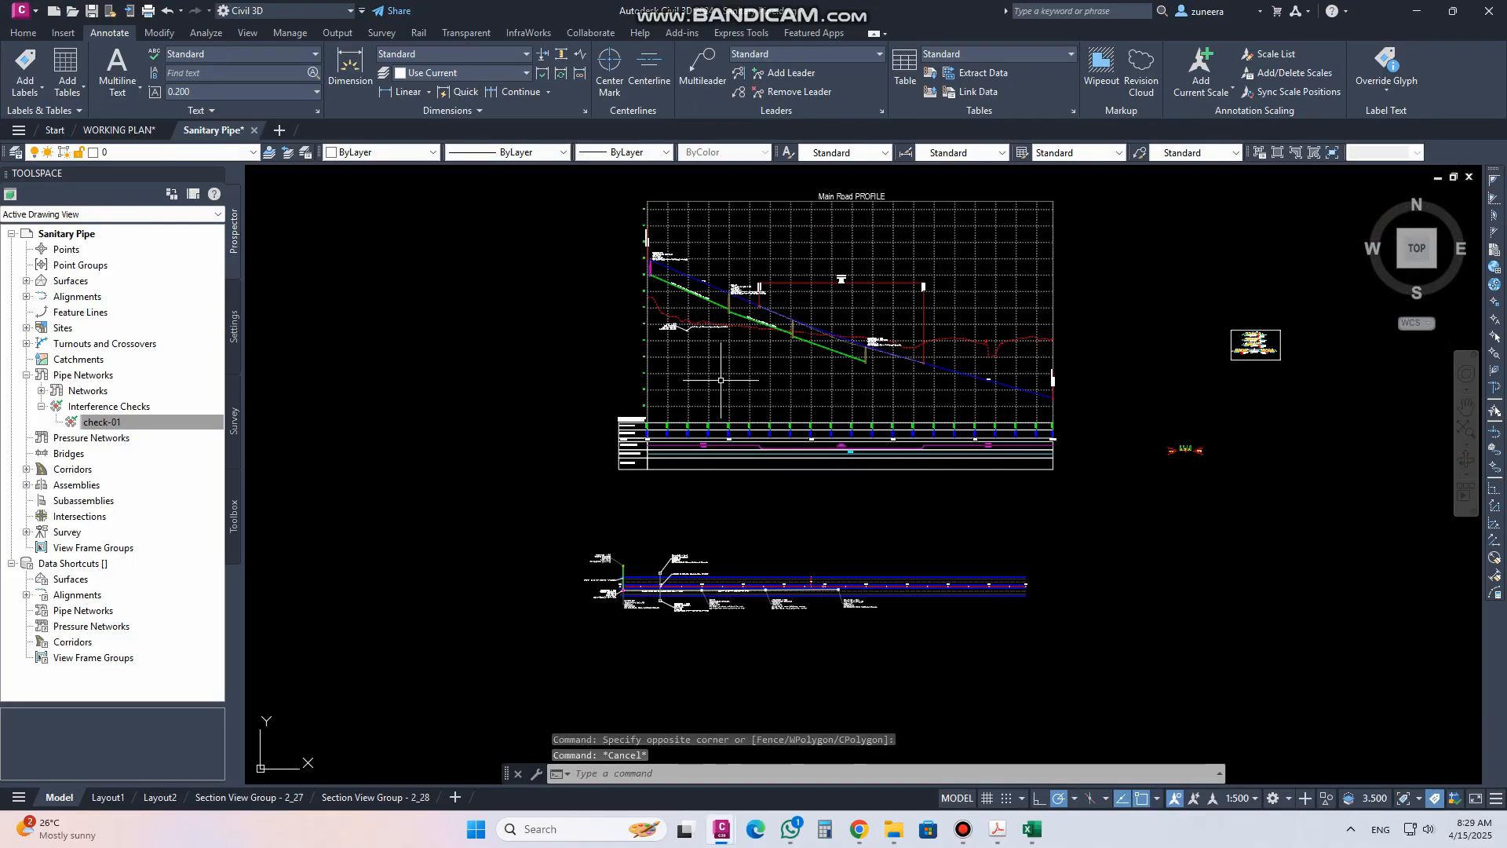
{"action": "scroll", "coordinate": [639, 603], "scroll_direction": "up", "scroll_amount": 2}
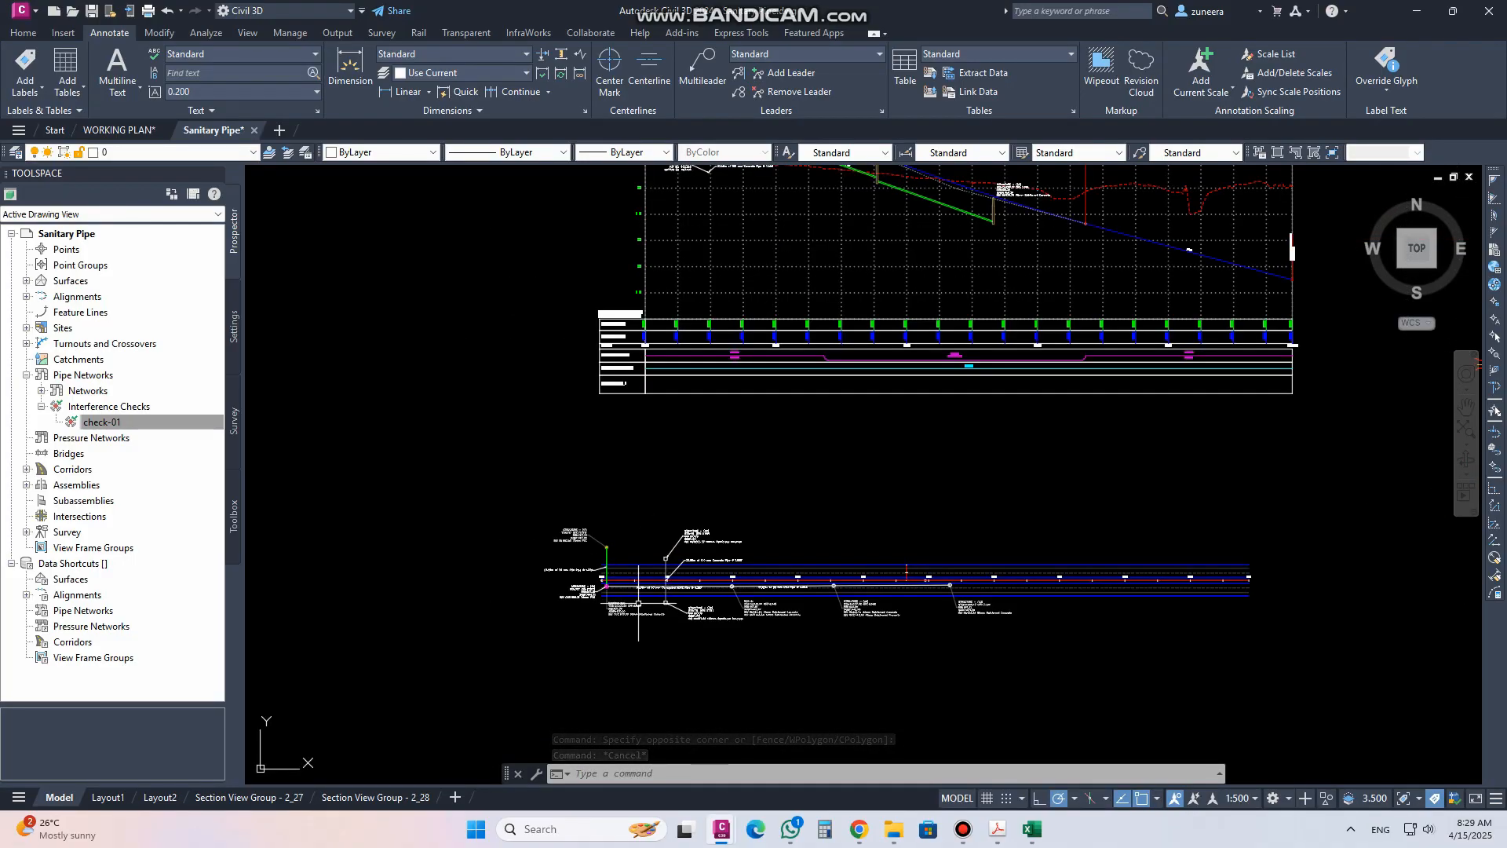
{"action": "scroll", "coordinate": [643, 597], "scroll_direction": "down", "scroll_amount": 2}
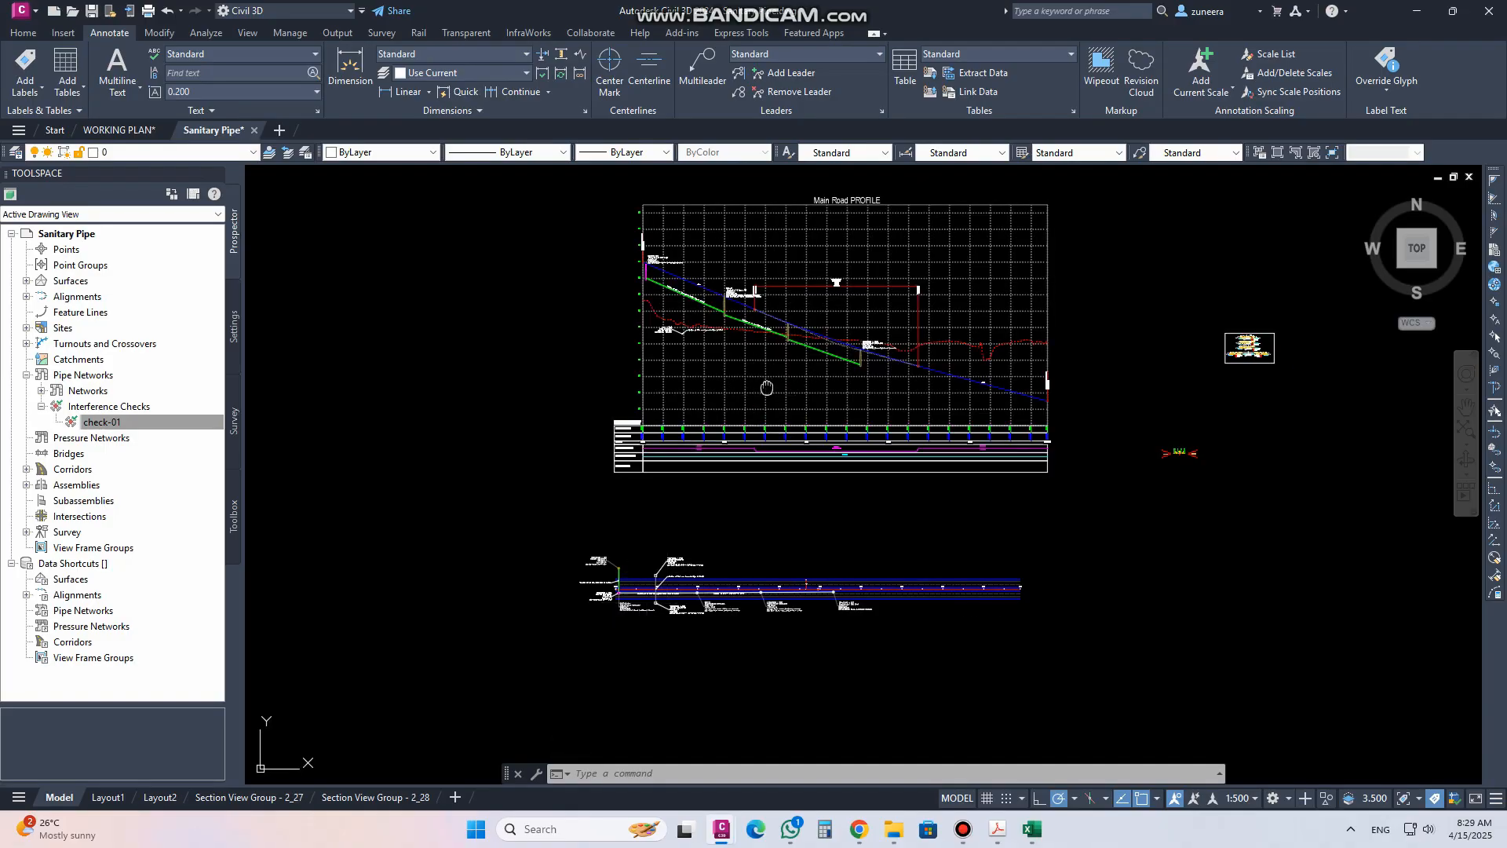
{"action": "middle_click_drag", "start_coordinate": [767, 388], "coordinate": [763, 431]}
{"action": "scroll", "coordinate": [789, 369], "scroll_direction": "up", "scroll_amount": 2}
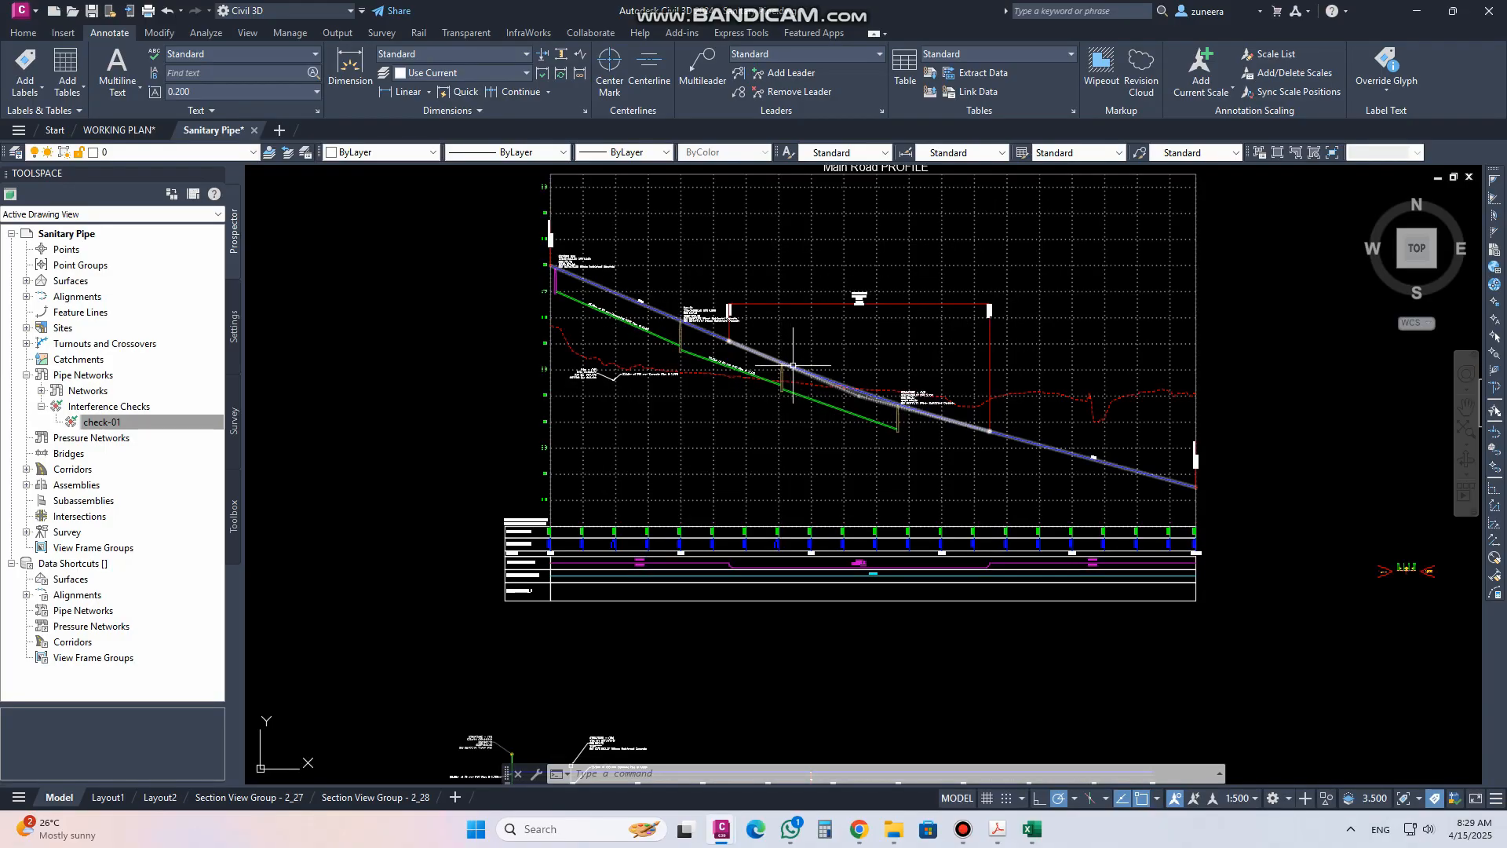
{"action": "mouse_move", "coordinate": [665, 457]}
{"action": "middle_mouse_down"}
{"action": "mouse_move", "coordinate": [665, 421]}
{"action": "mouse_move", "coordinate": [695, 397]}
{"action": "middle_mouse_up"}
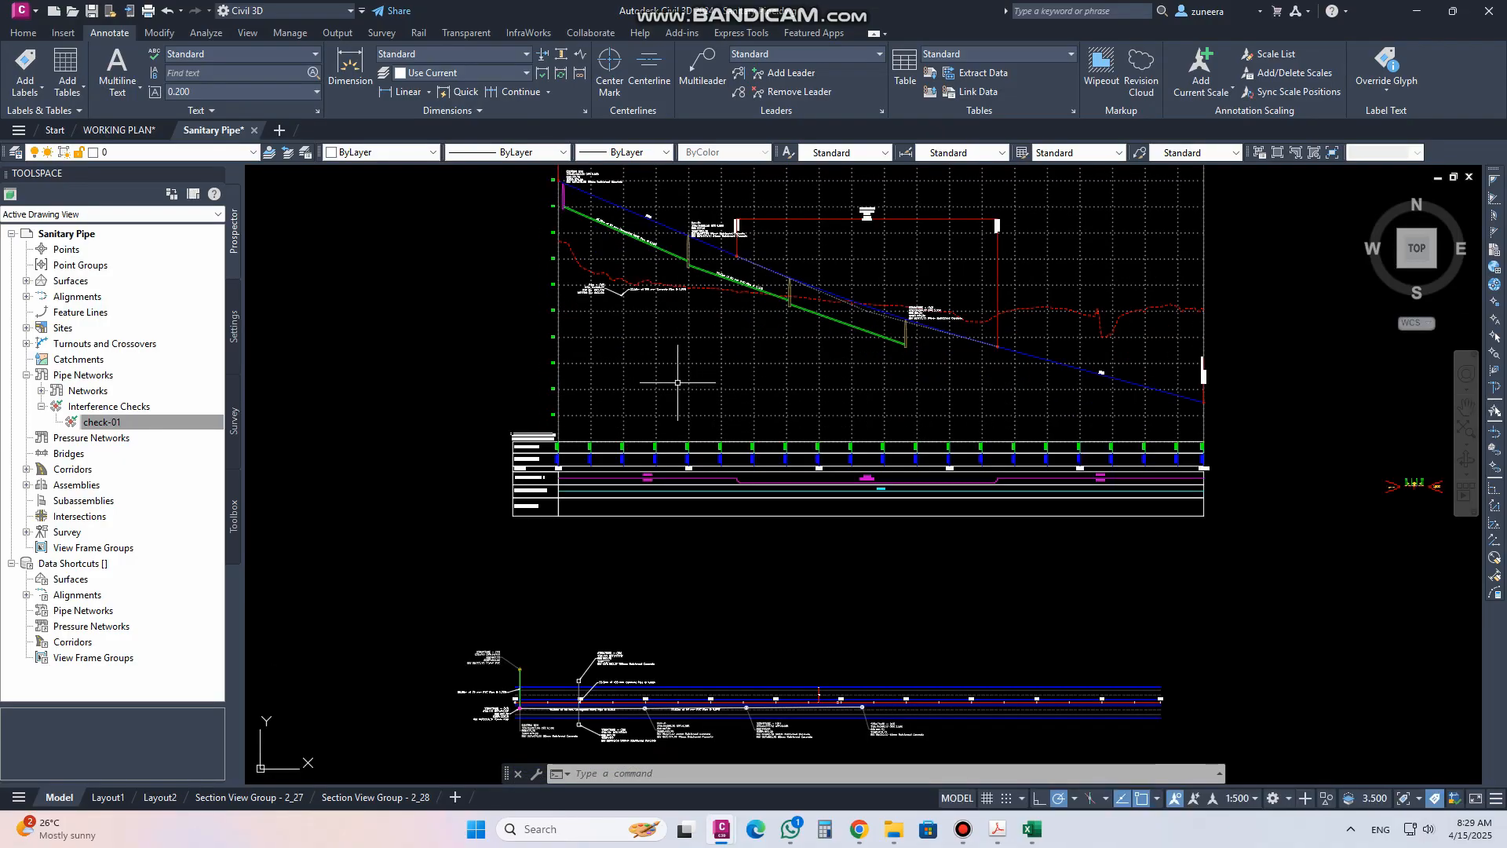
{"action": "scroll", "coordinate": [540, 745], "scroll_direction": "up", "scroll_amount": 6}
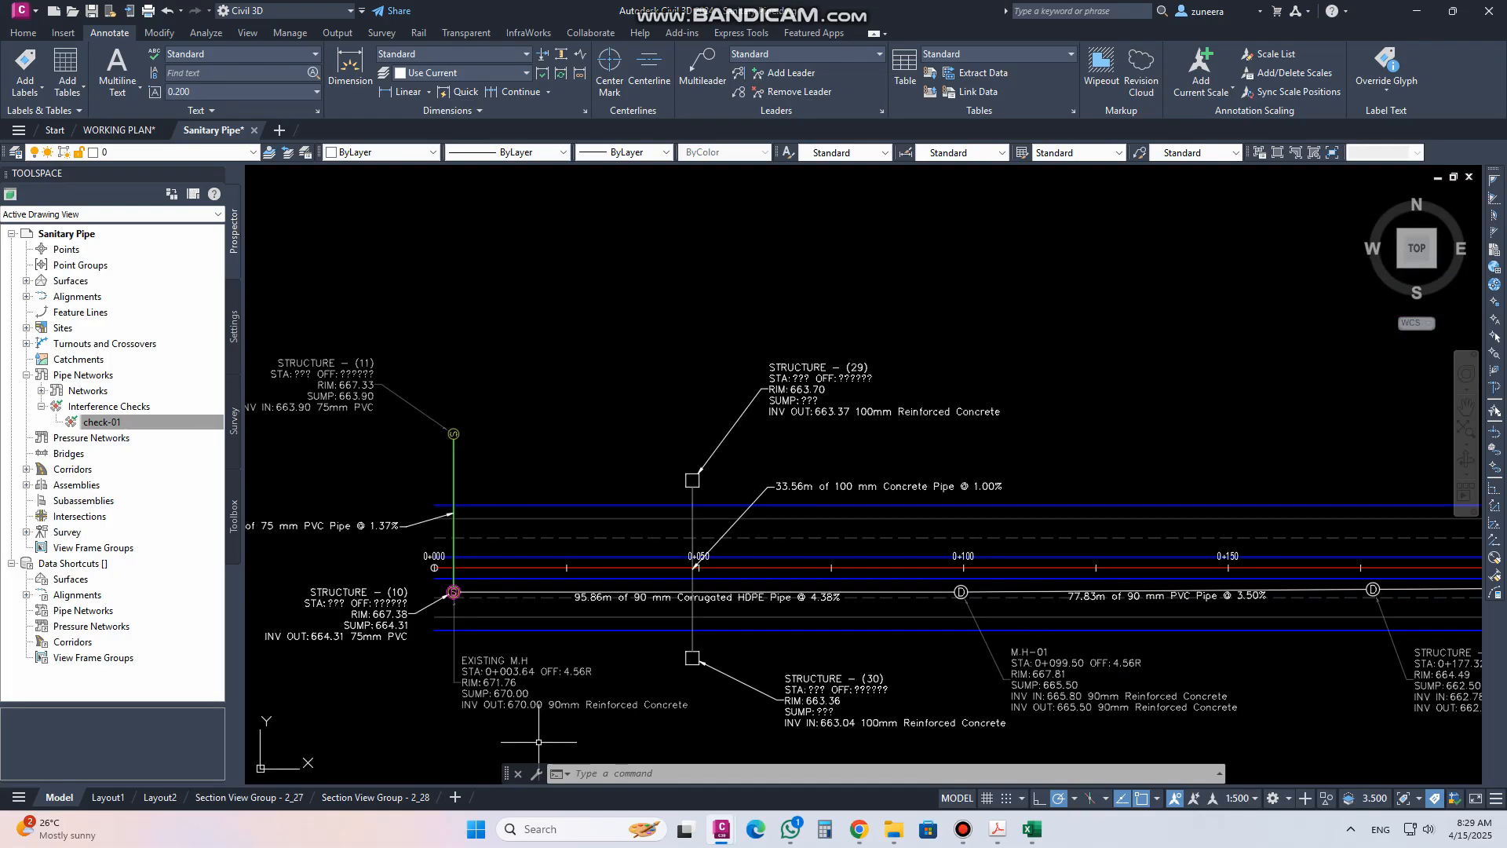
{"action": "scroll", "coordinate": [694, 579], "scroll_direction": "up", "scroll_amount": 2}
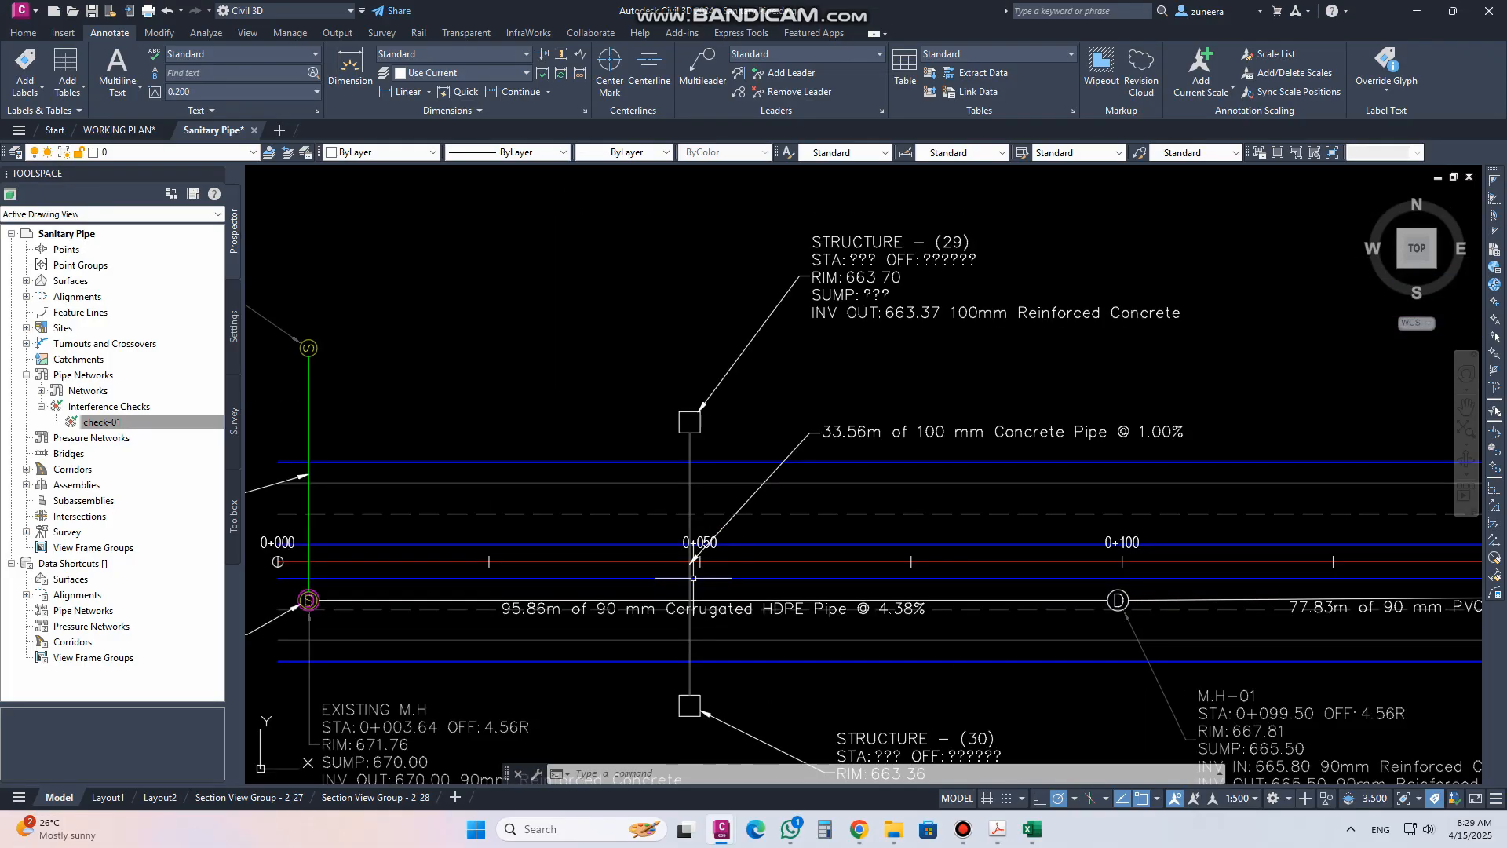
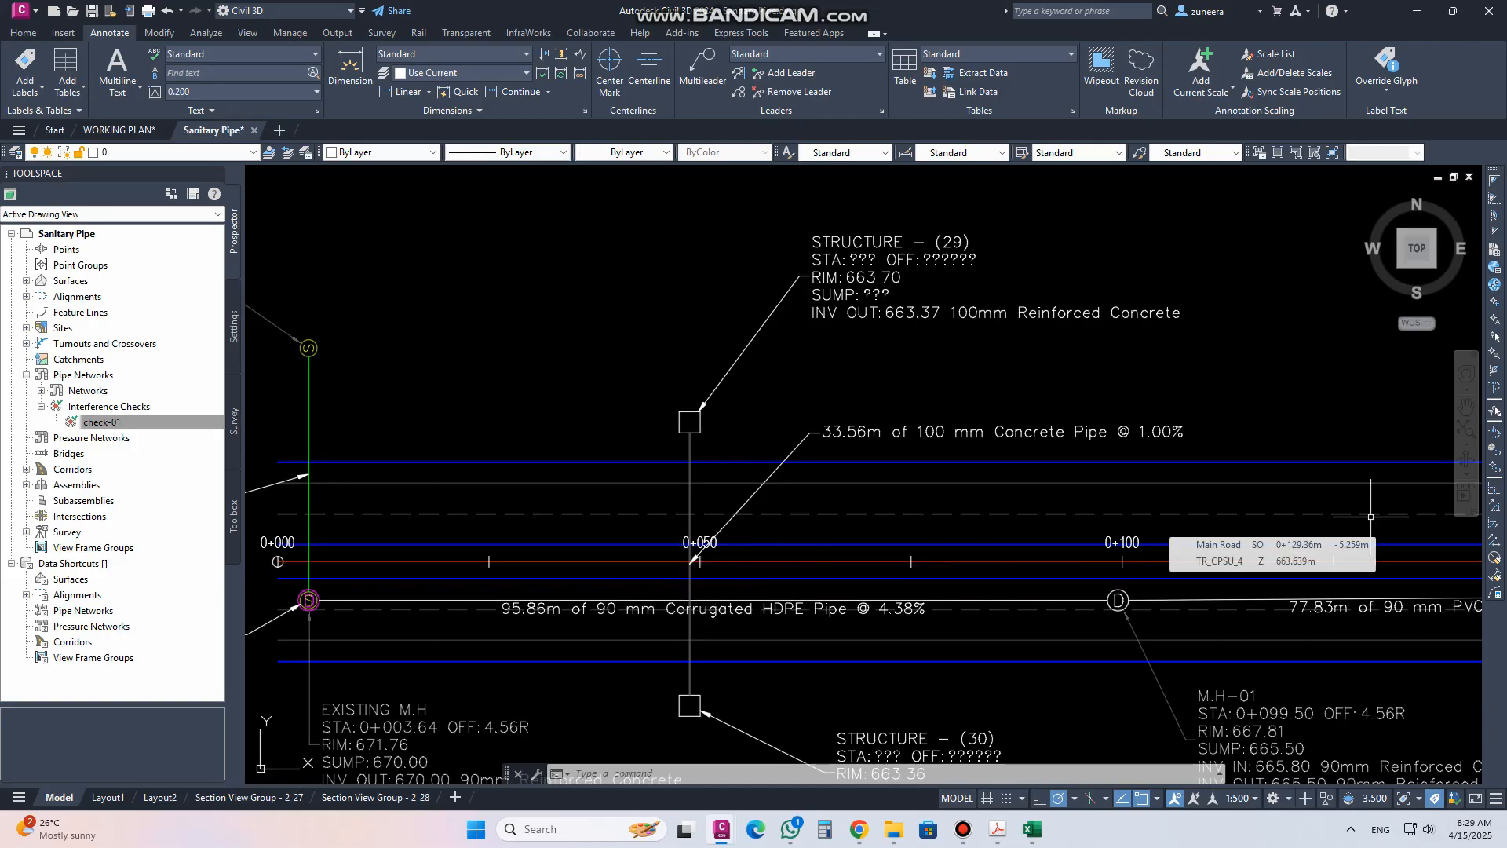
{"action": "scroll", "coordinate": [1142, 586], "scroll_direction": "down", "scroll_amount": 2}
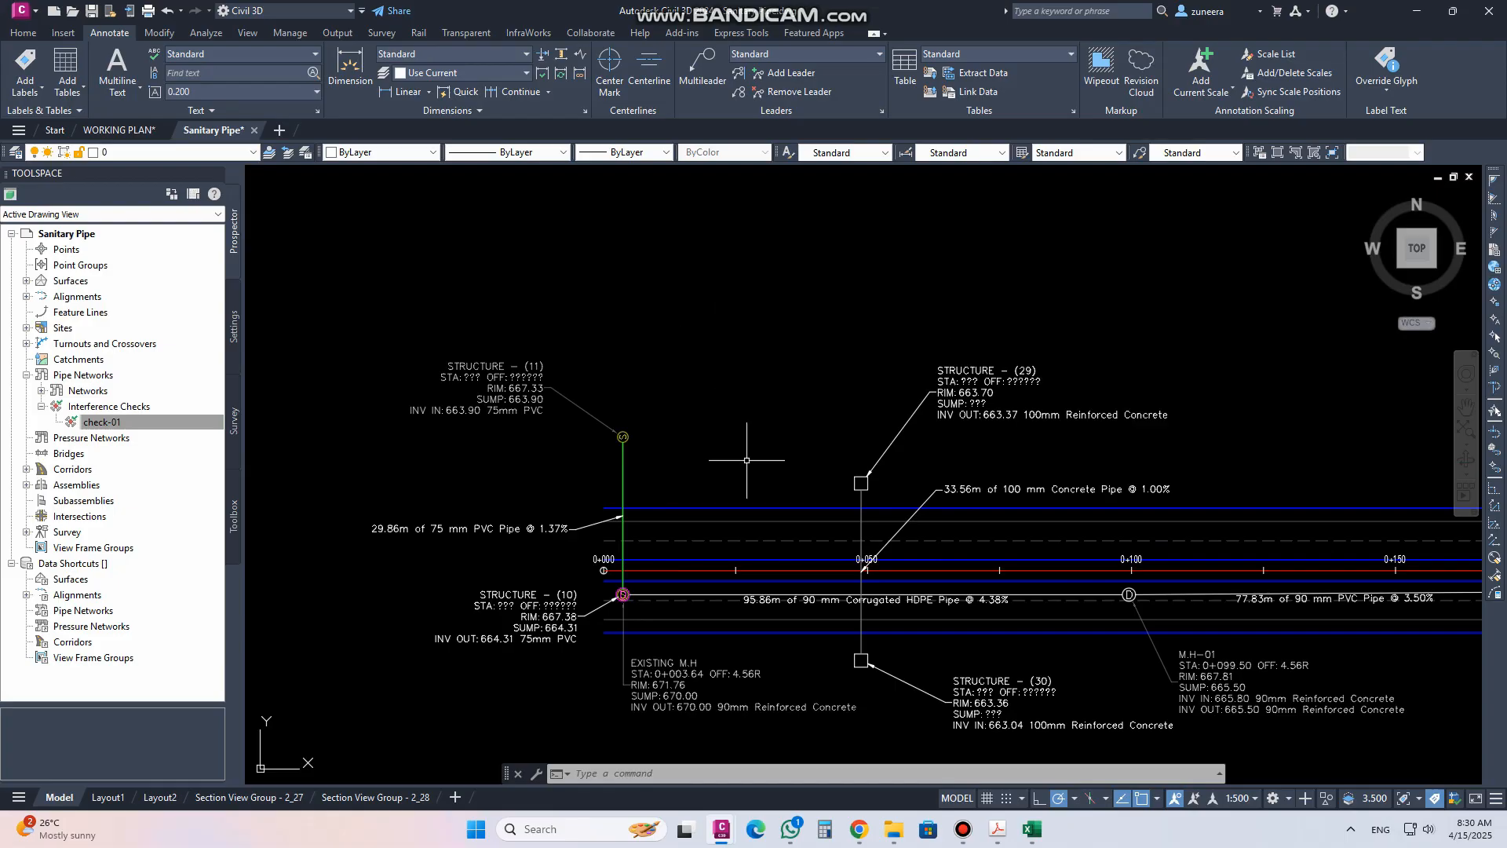
{"action": "middle_click_drag", "start_coordinate": [759, 476], "coordinate": [693, 407]}
{"action": "scroll", "coordinate": [604, 444], "scroll_direction": "down", "scroll_amount": 2}
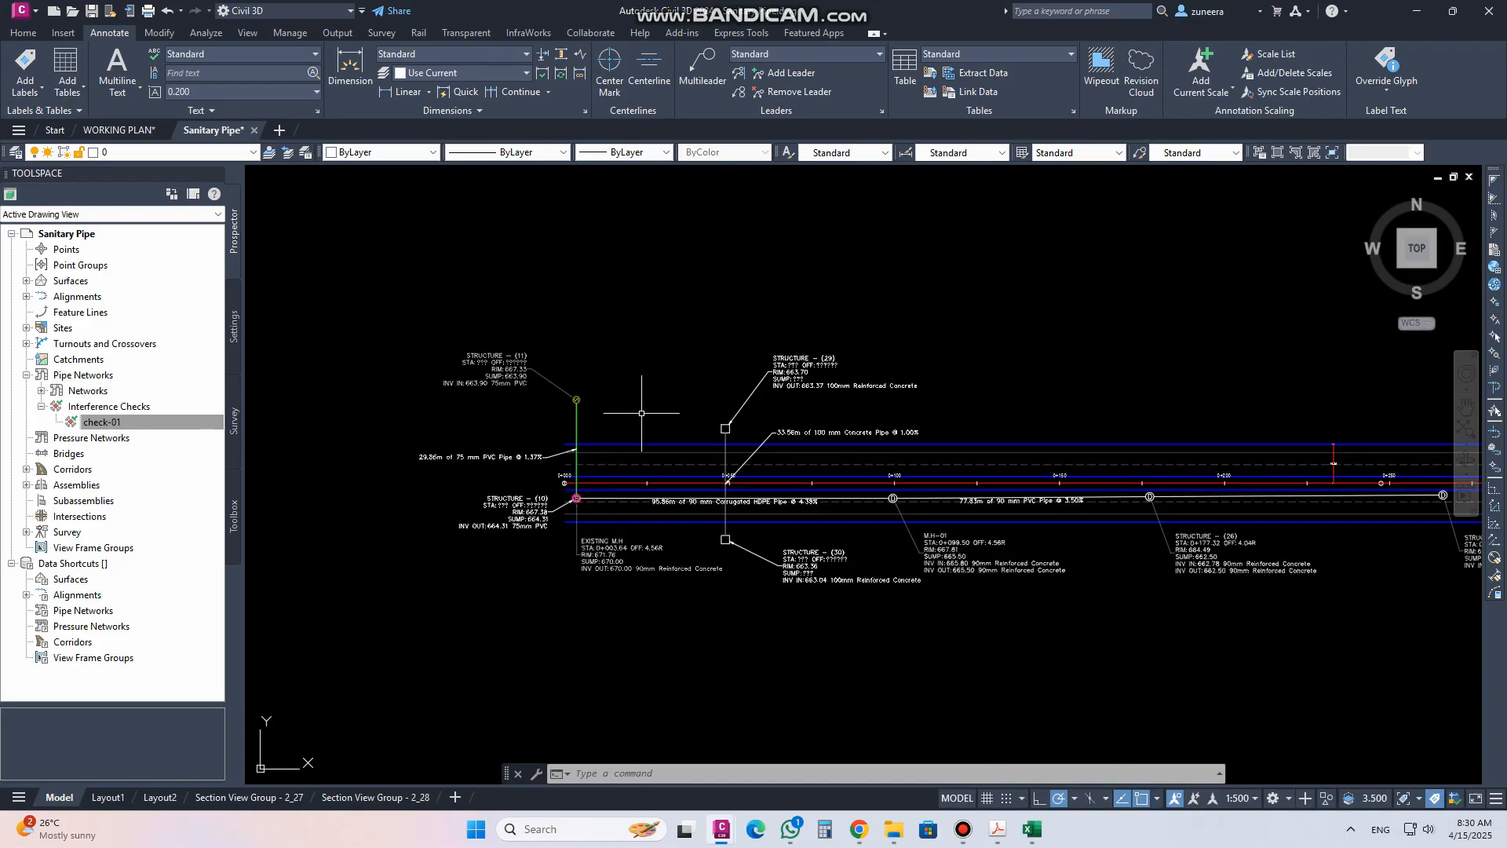
{"action": "scroll", "coordinate": [684, 501], "scroll_direction": "up", "scroll_amount": 2}
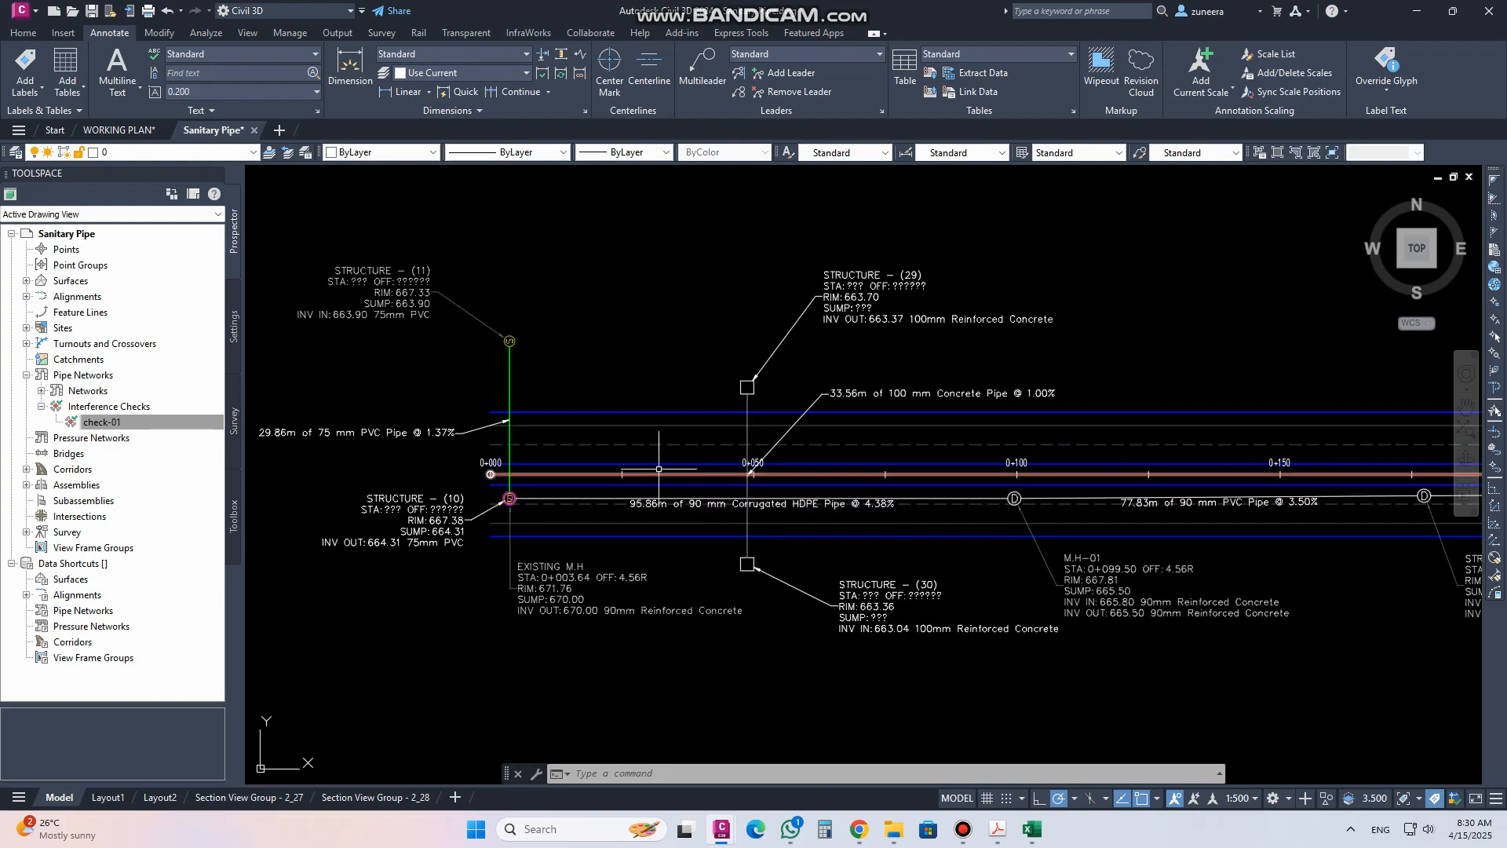